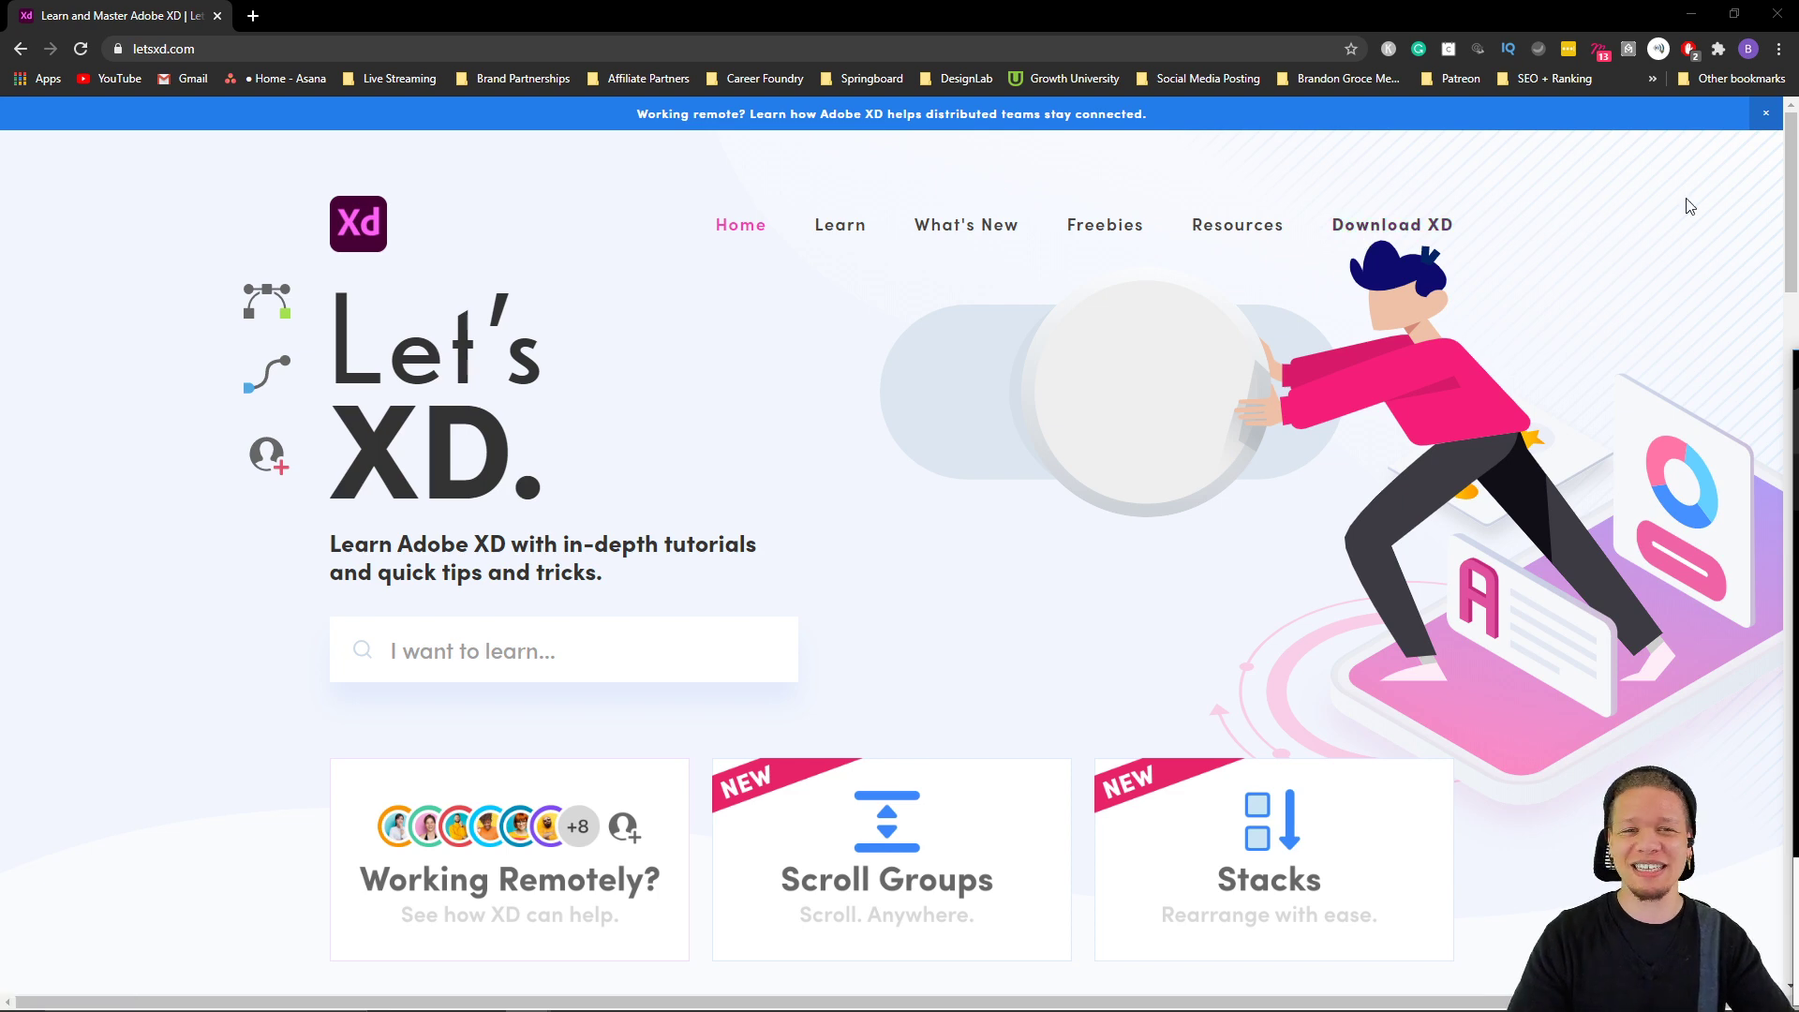
- Look through the tutorials on the Let's XD website, close the browser and switch to Adobe XD
scroll(1791, 201, "down", 1)
left_click_drag(1792, 202, 1774, 604)
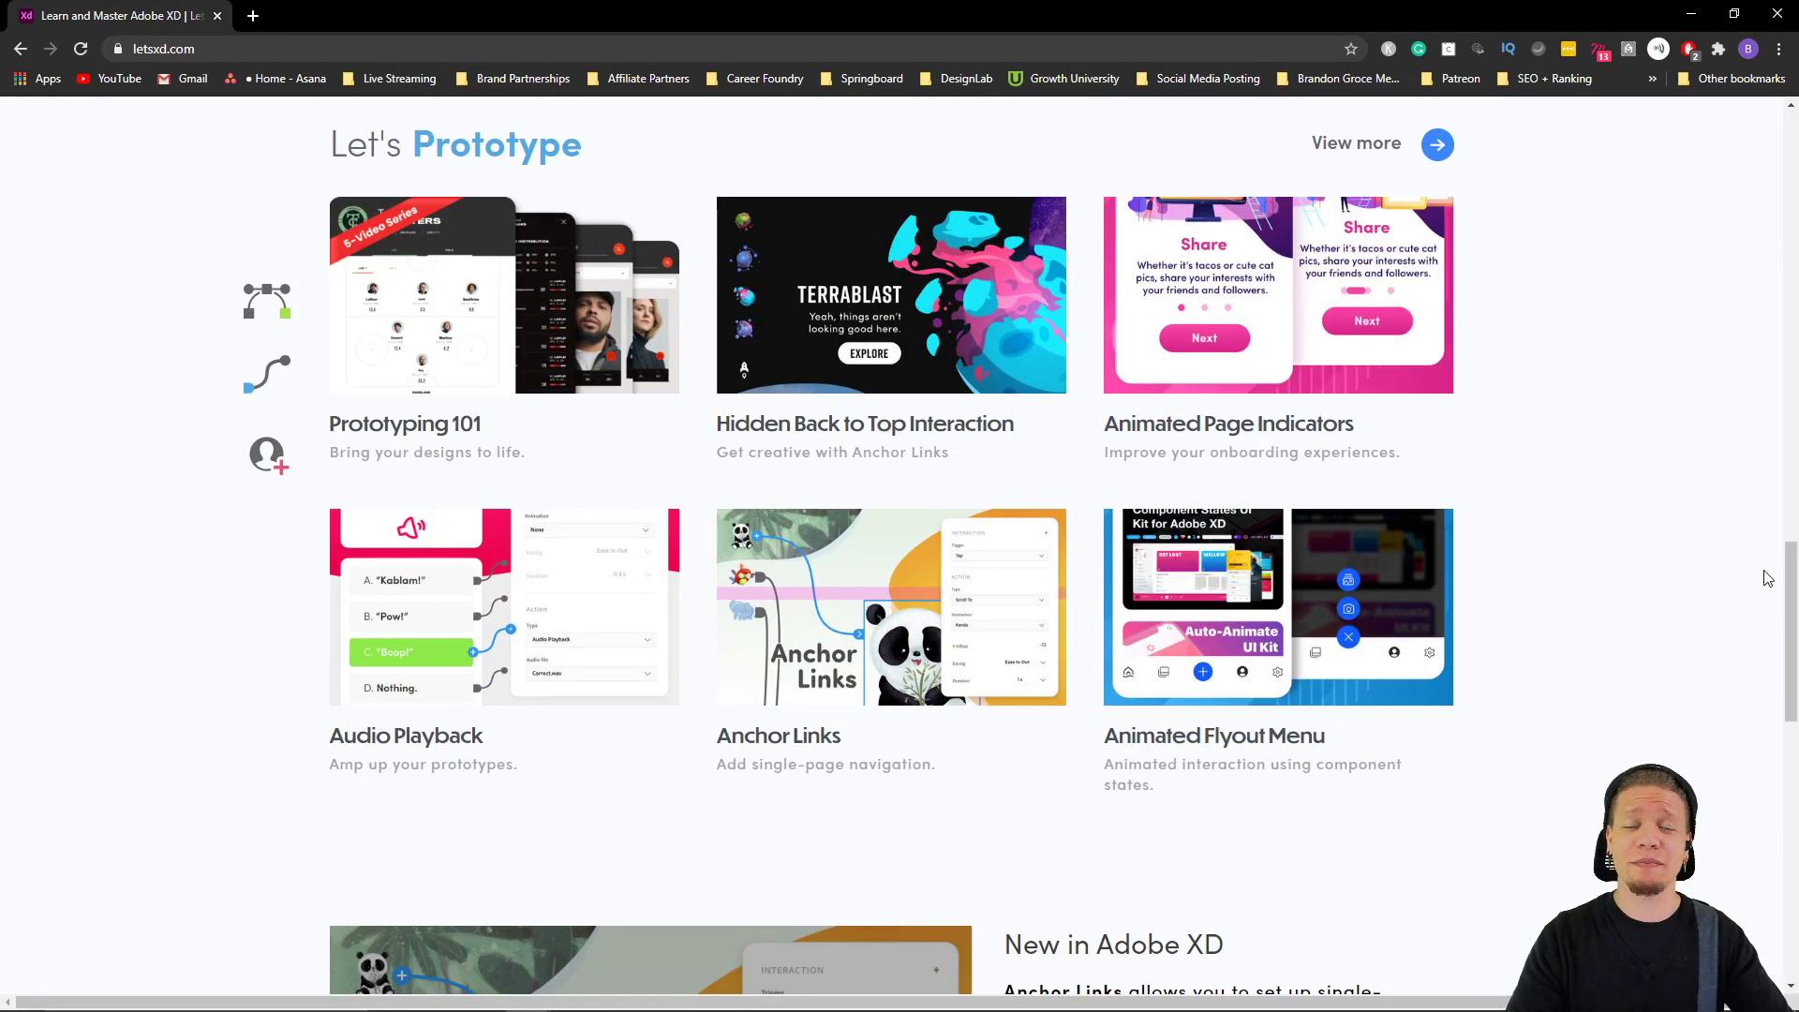
left_click(1776, 15)
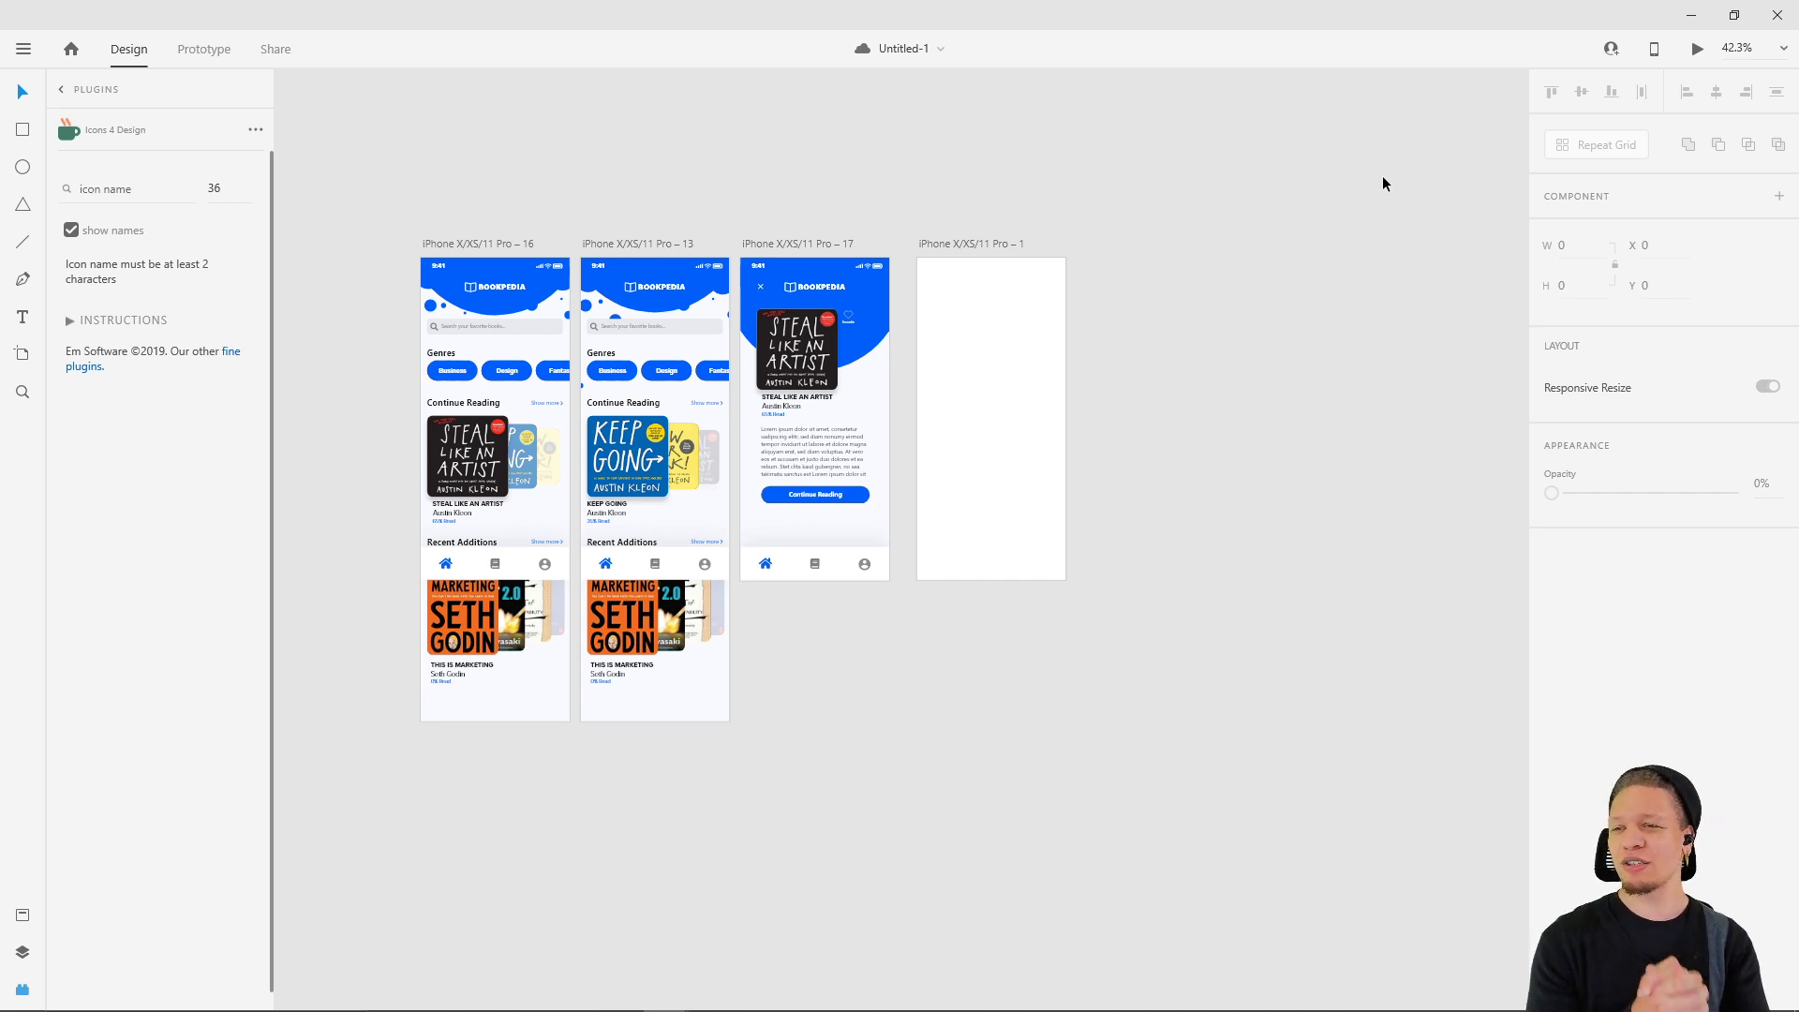
- Preview the iPhone X/XS/11 Pro – 16 artboard, test opening and closing the Steal Like an Artist detail screen, and close the preview
scroll(592, 205, "up", 3)
left_click_drag(590, 213, 722, 111)
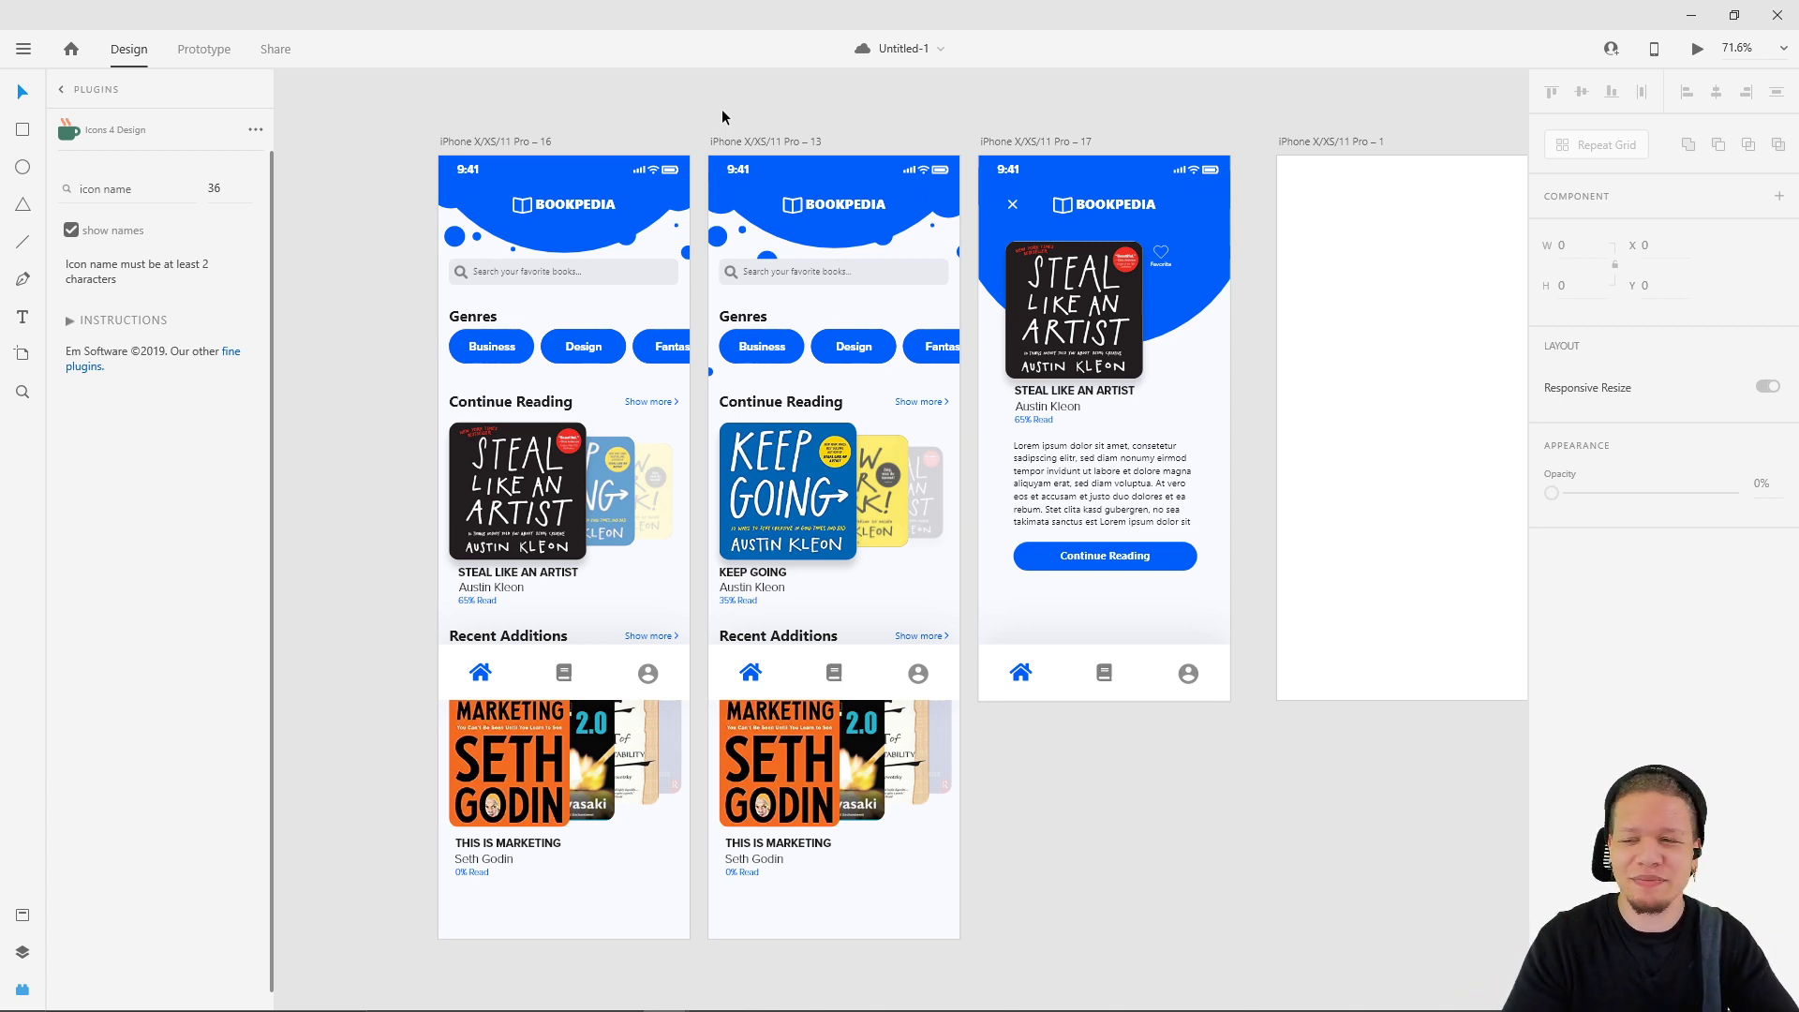
left_click(495, 143)
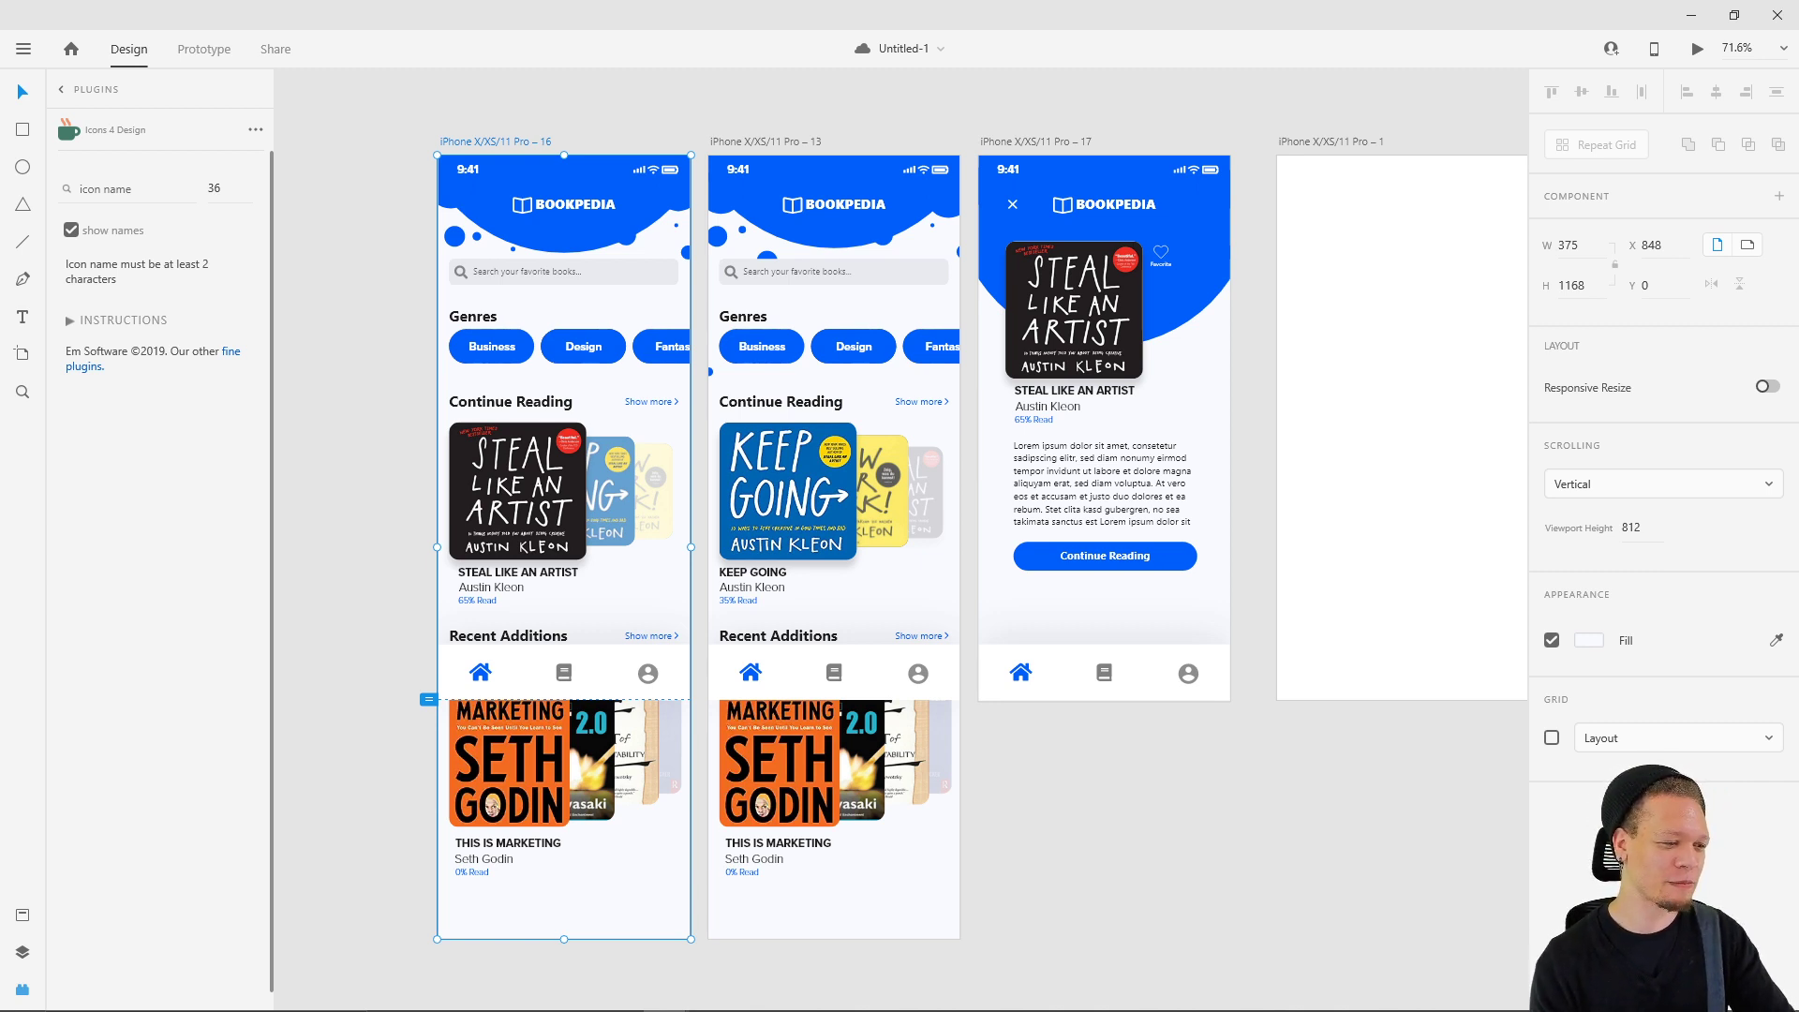
left_click(1697, 48)
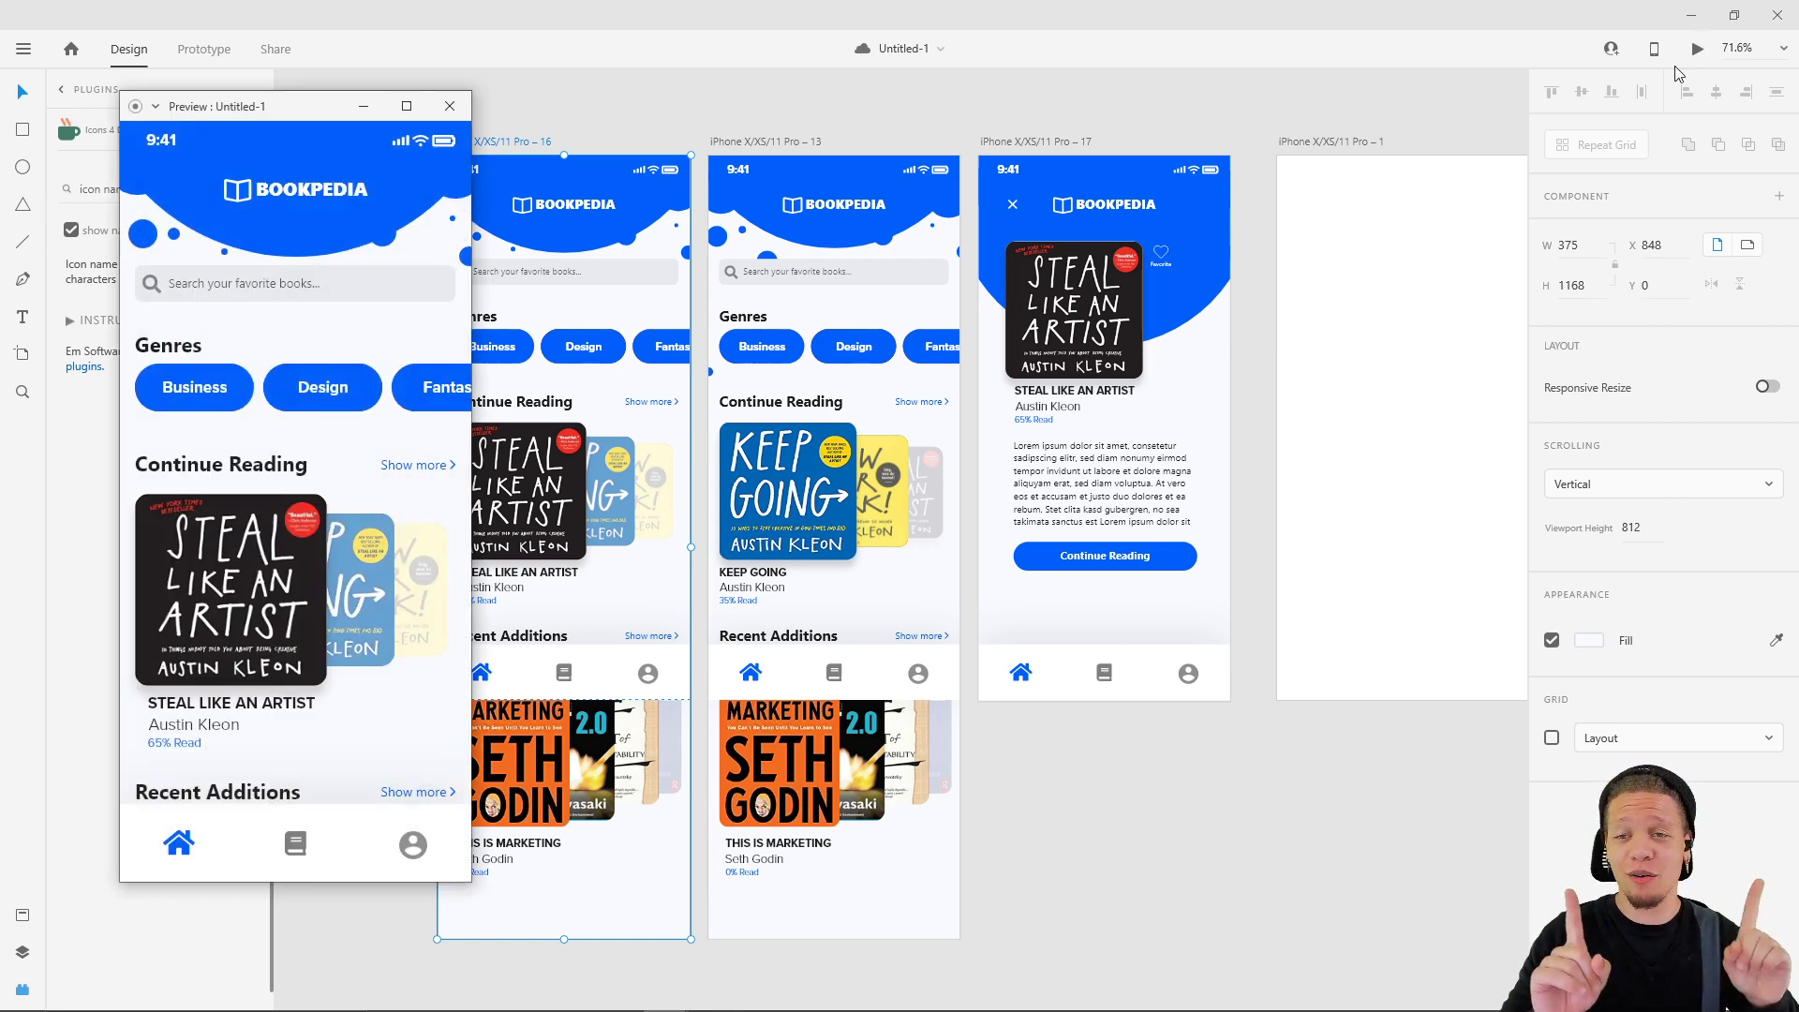
left_click_drag(254, 122, 783, 127)
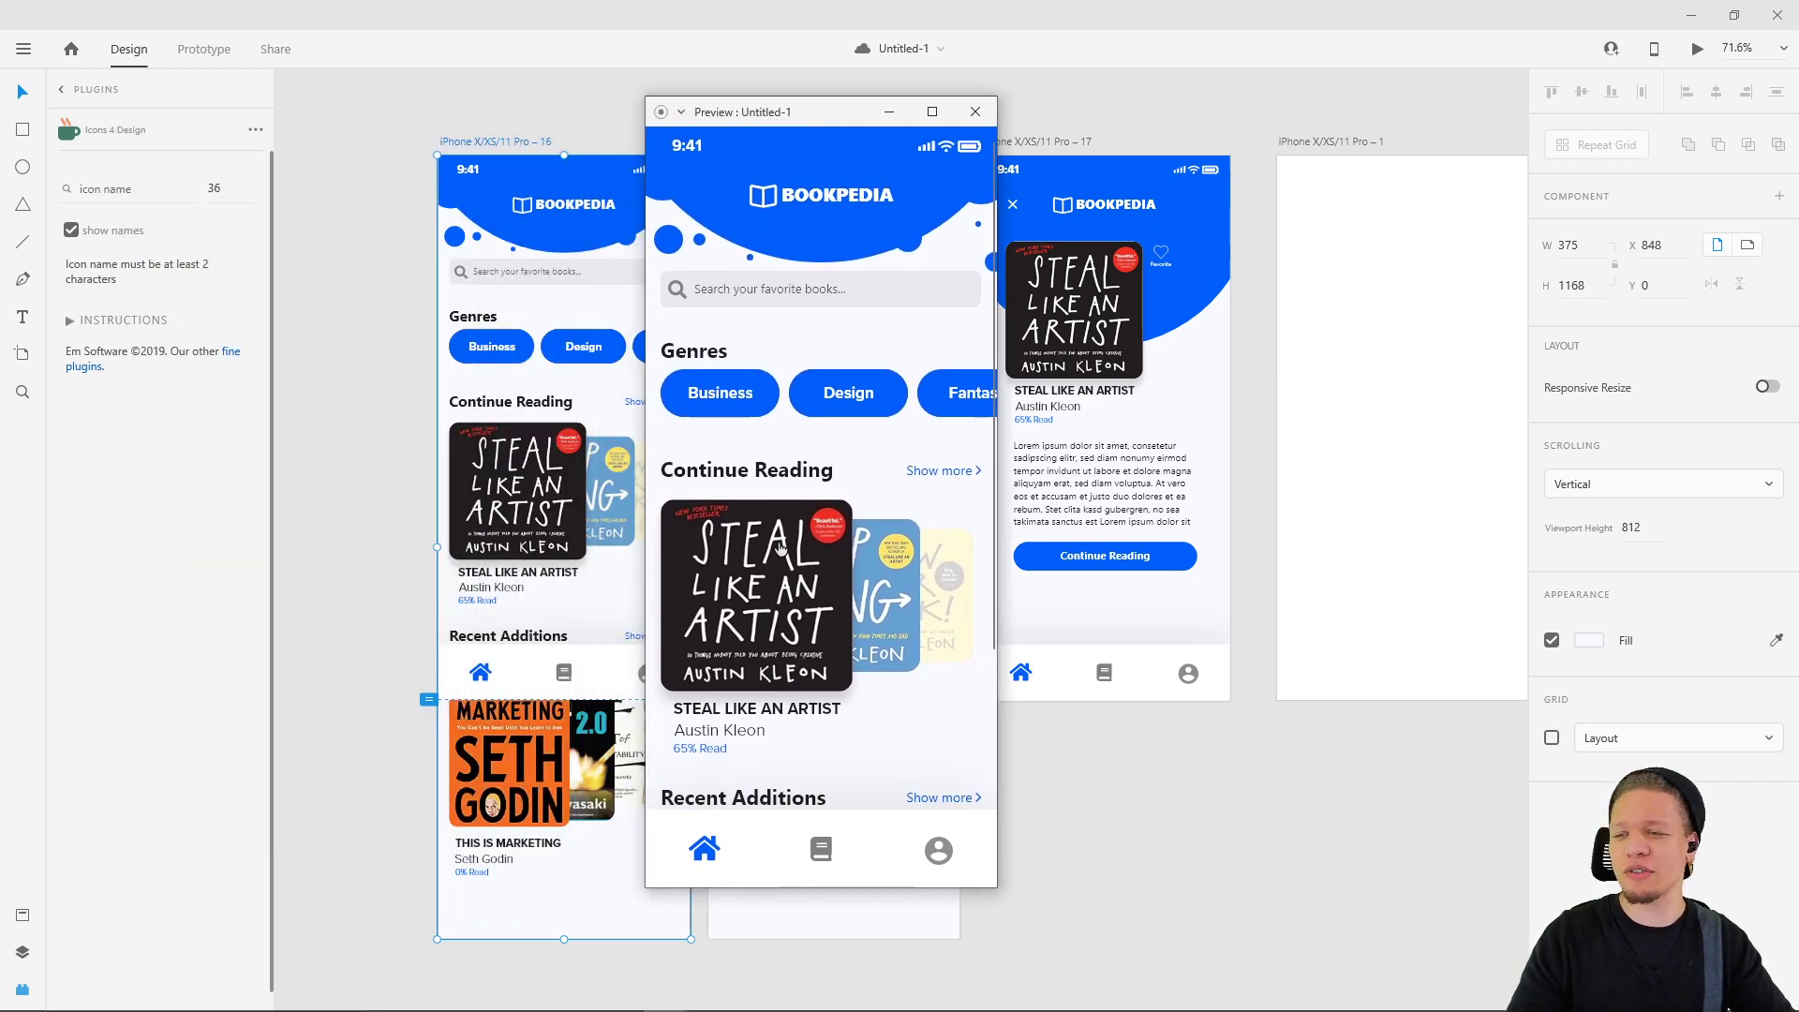
left_click_drag(785, 601, 838, 564)
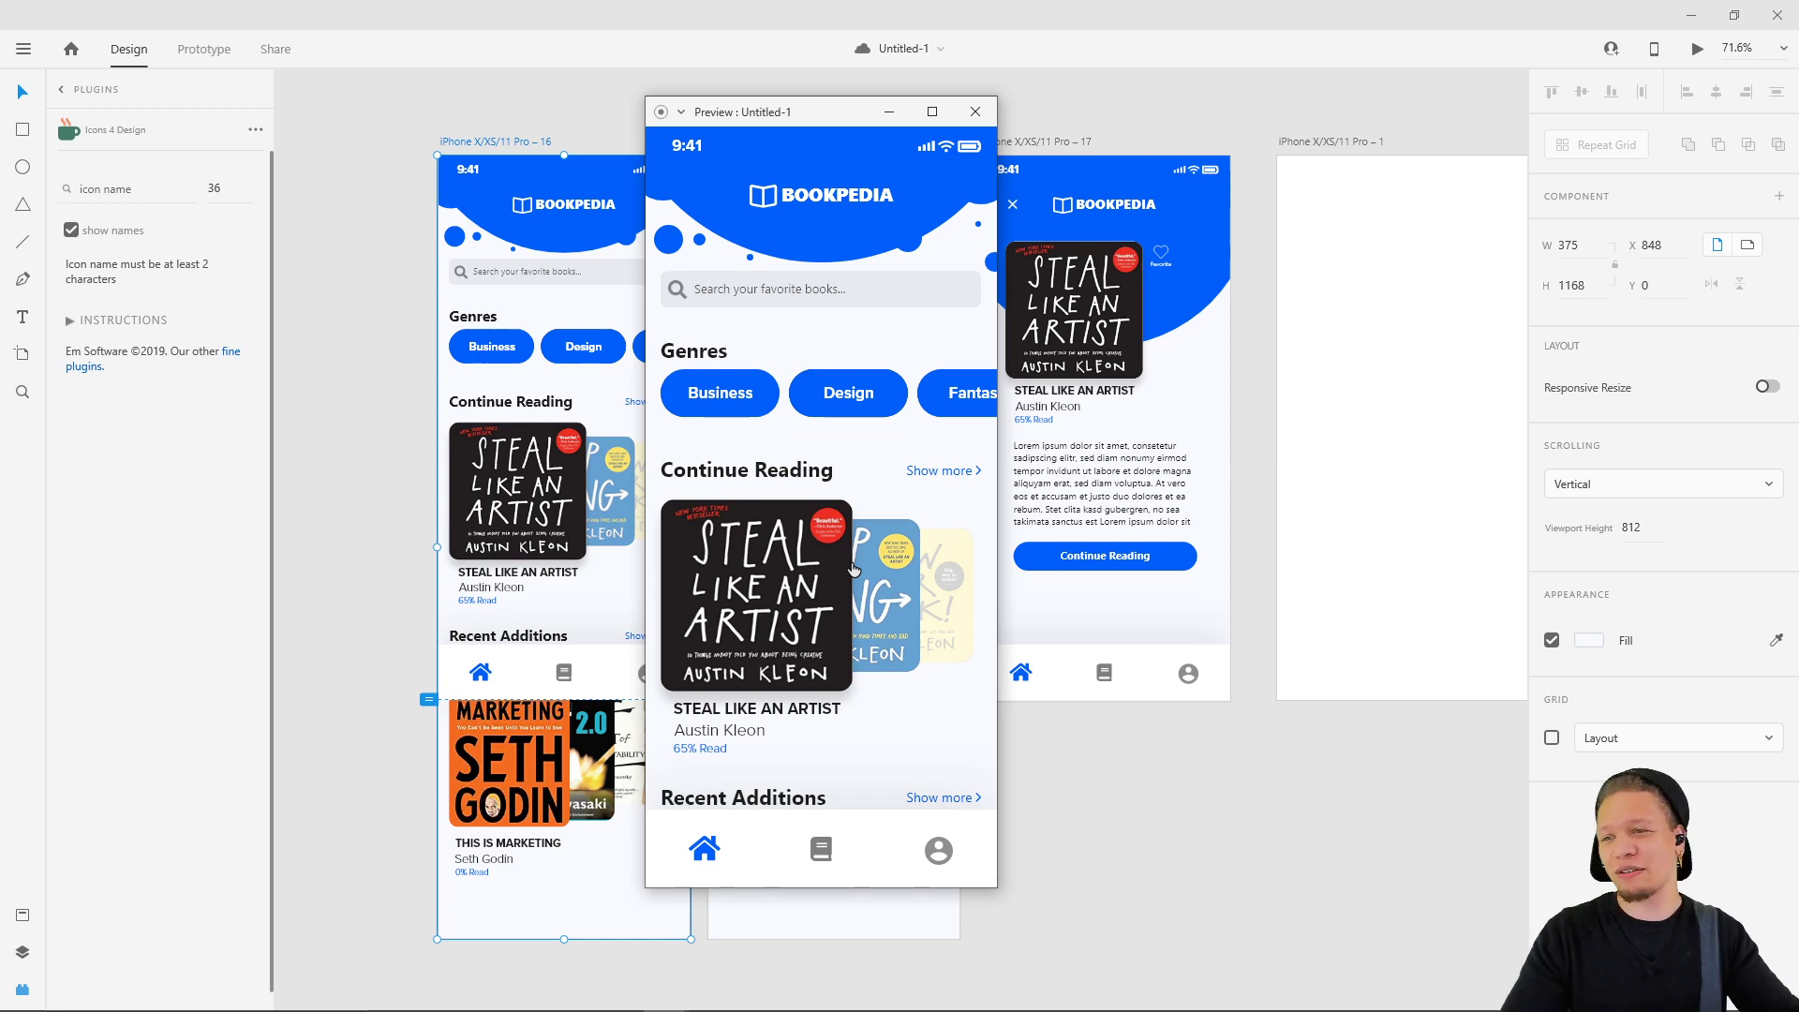
left_click(767, 590)
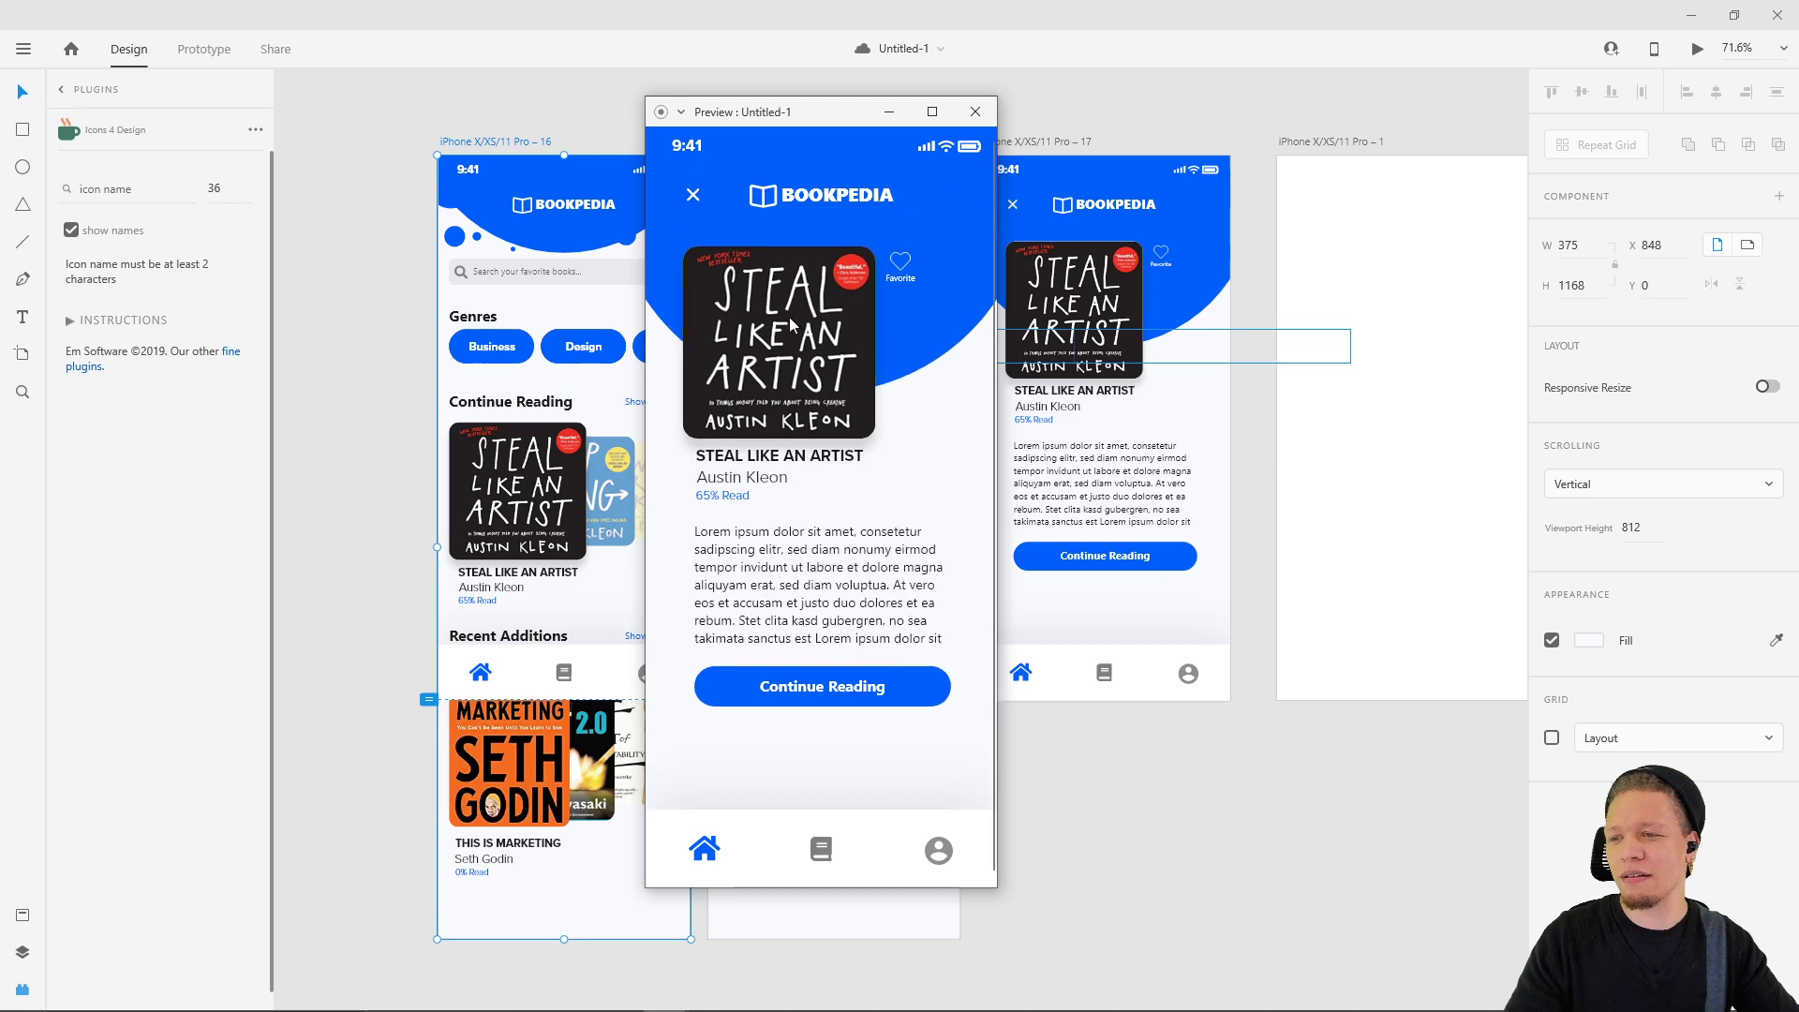
left_click(695, 194)
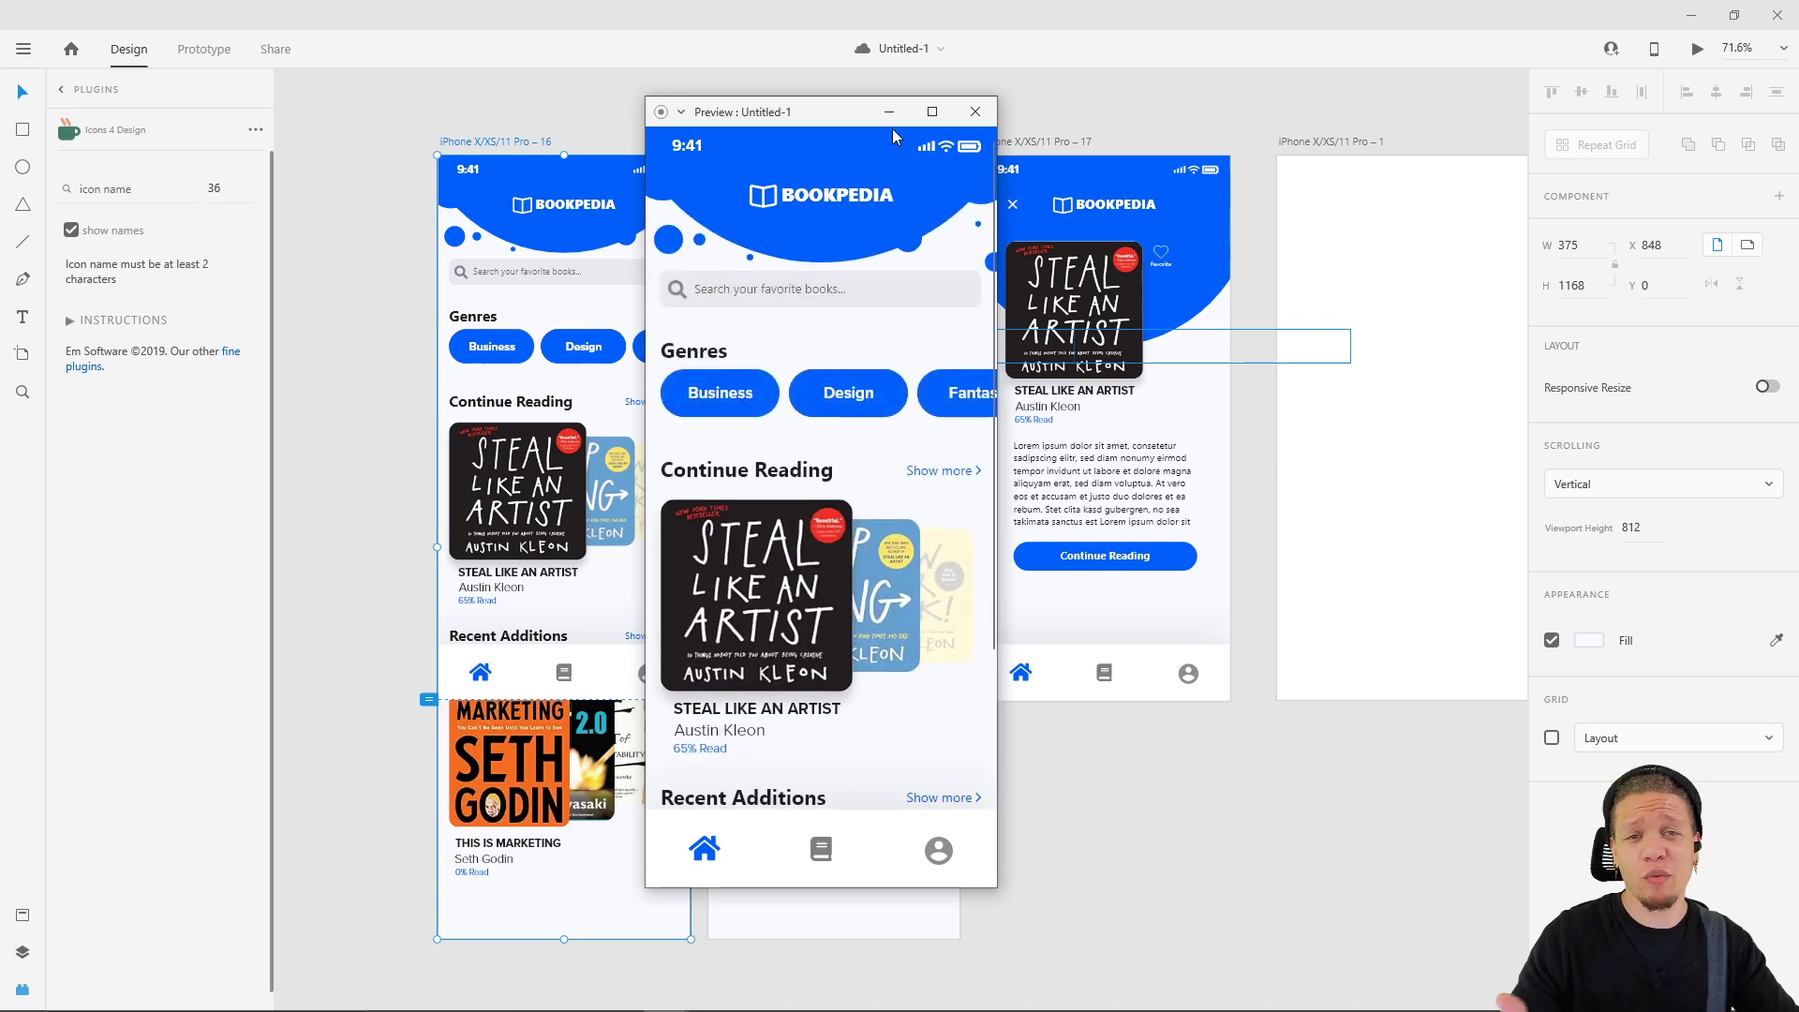
left_click(976, 112)
- Move the iPhone X/XS/11 Pro – 18 artboard directly above artboard 16, at X 858 and Y -1254, and save the document
left_click_drag(1160, 105, 828, 129)
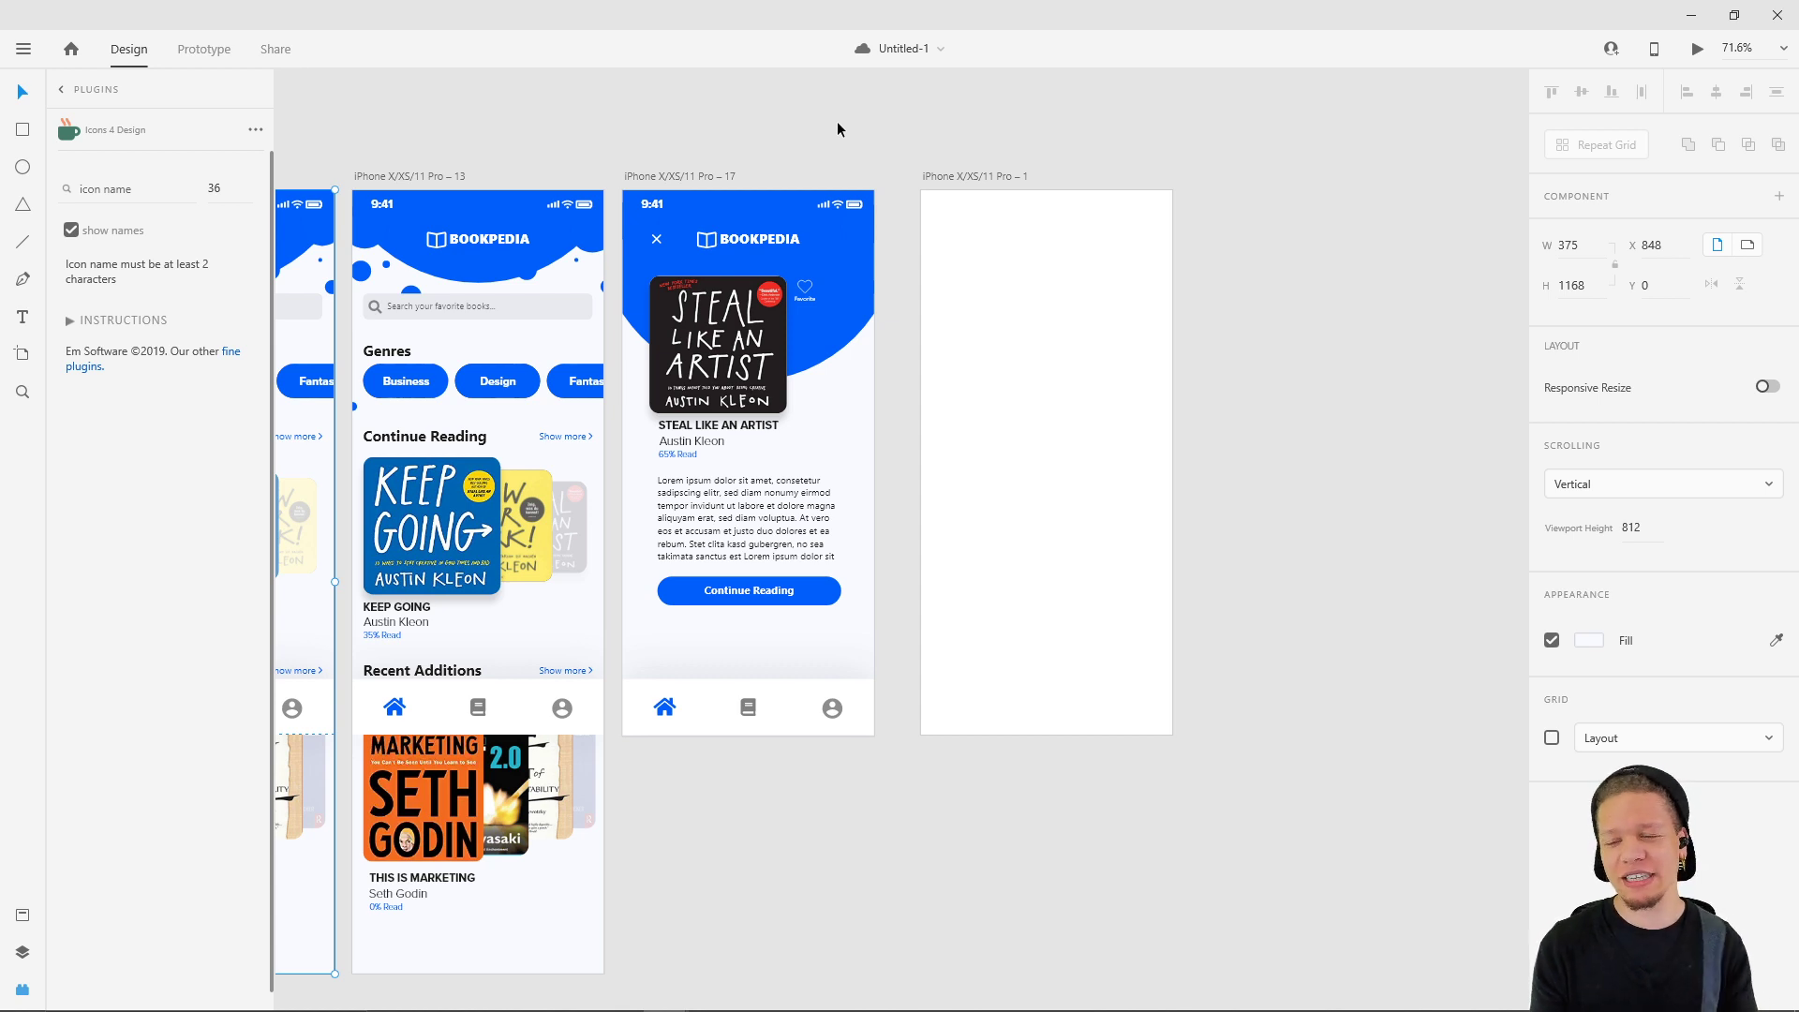
left_click_drag(738, 113, 896, 109)
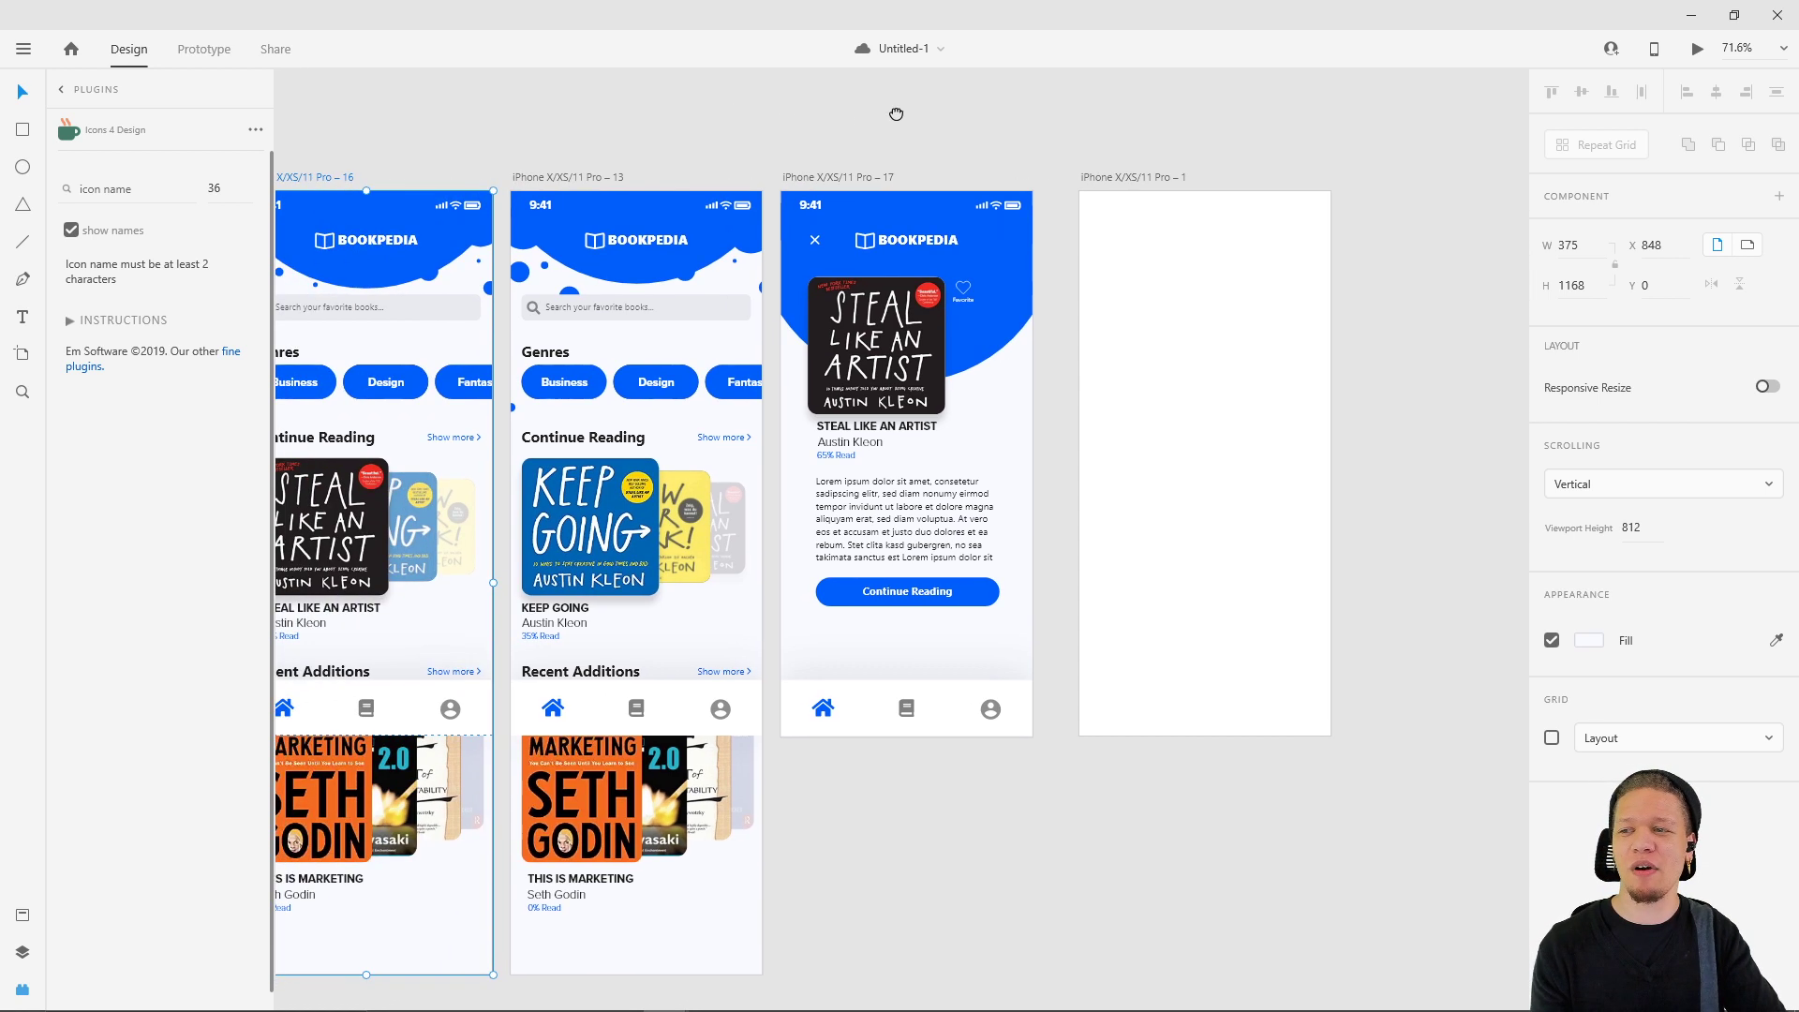
left_click_drag(764, 163, 1029, 645)
scroll(862, 551, "down", 5)
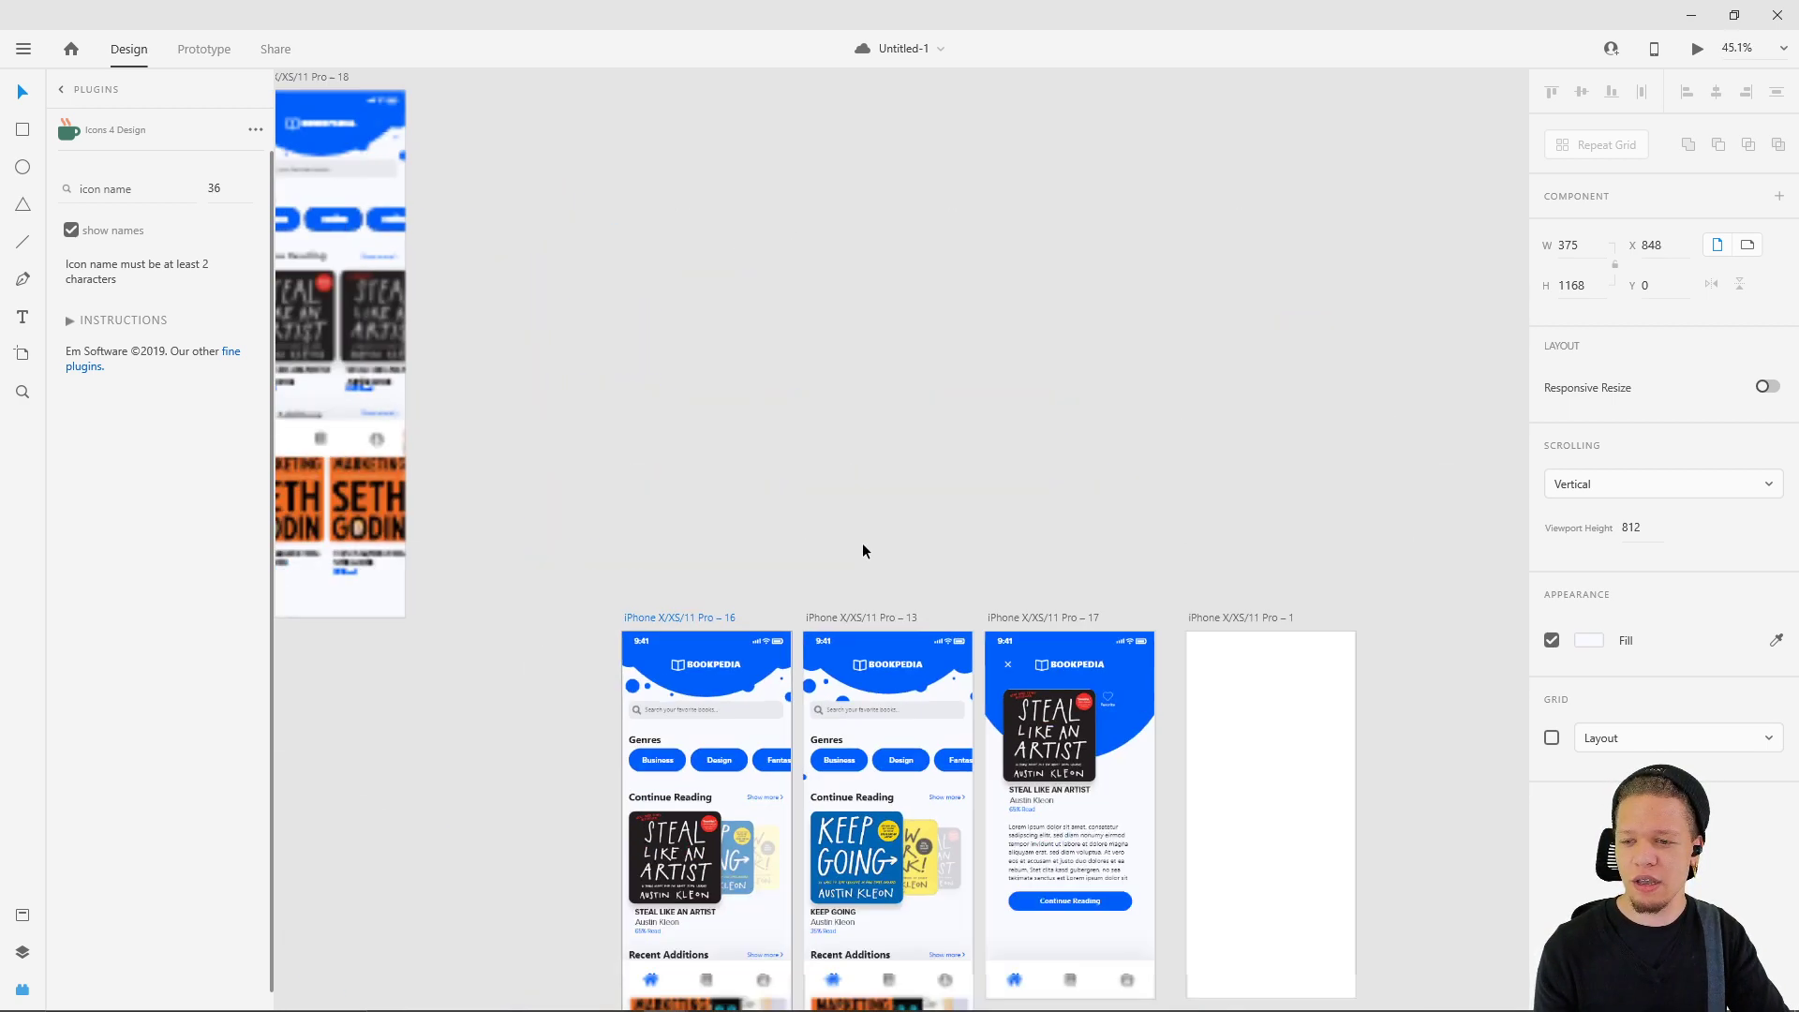
scroll(656, 187, "up", 3)
scroll(656, 187, "left", 4)
left_click_drag(694, 185, 1024, 189)
scroll(1012, 244, "up", 8)
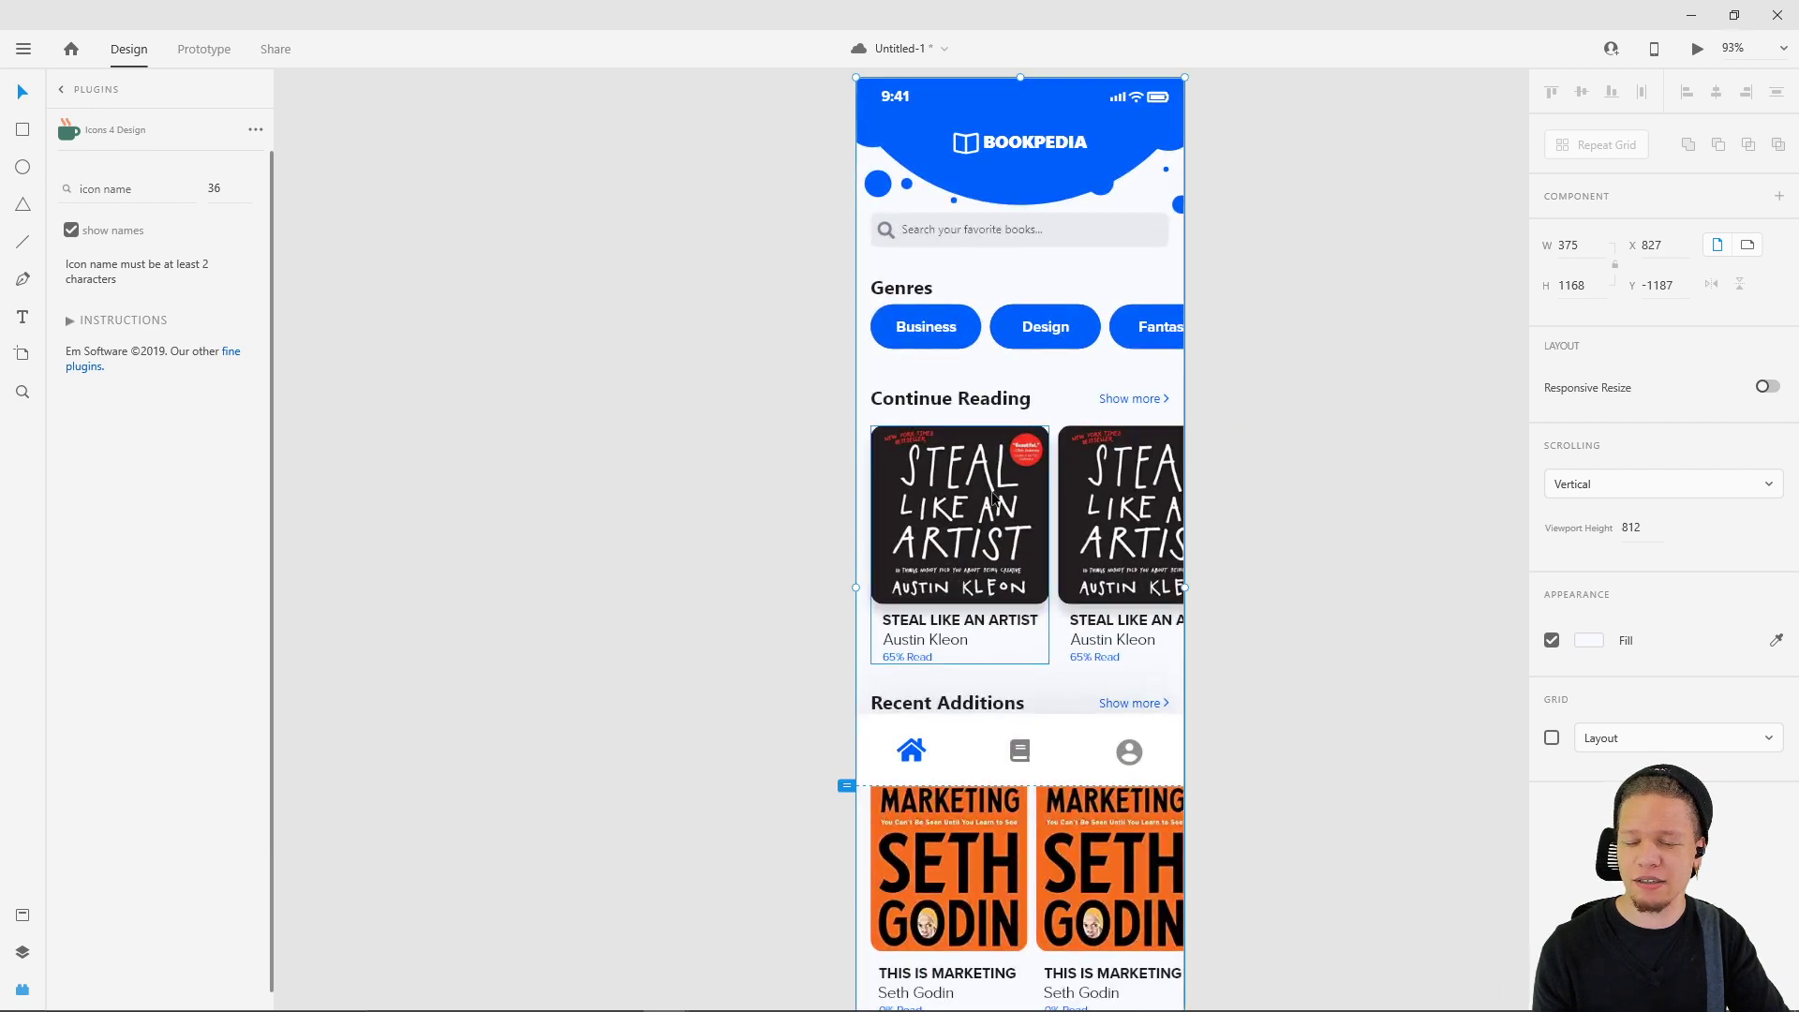
scroll(1217, 434, "down", 5)
left_click_drag(1005, 192, 1022, 162)
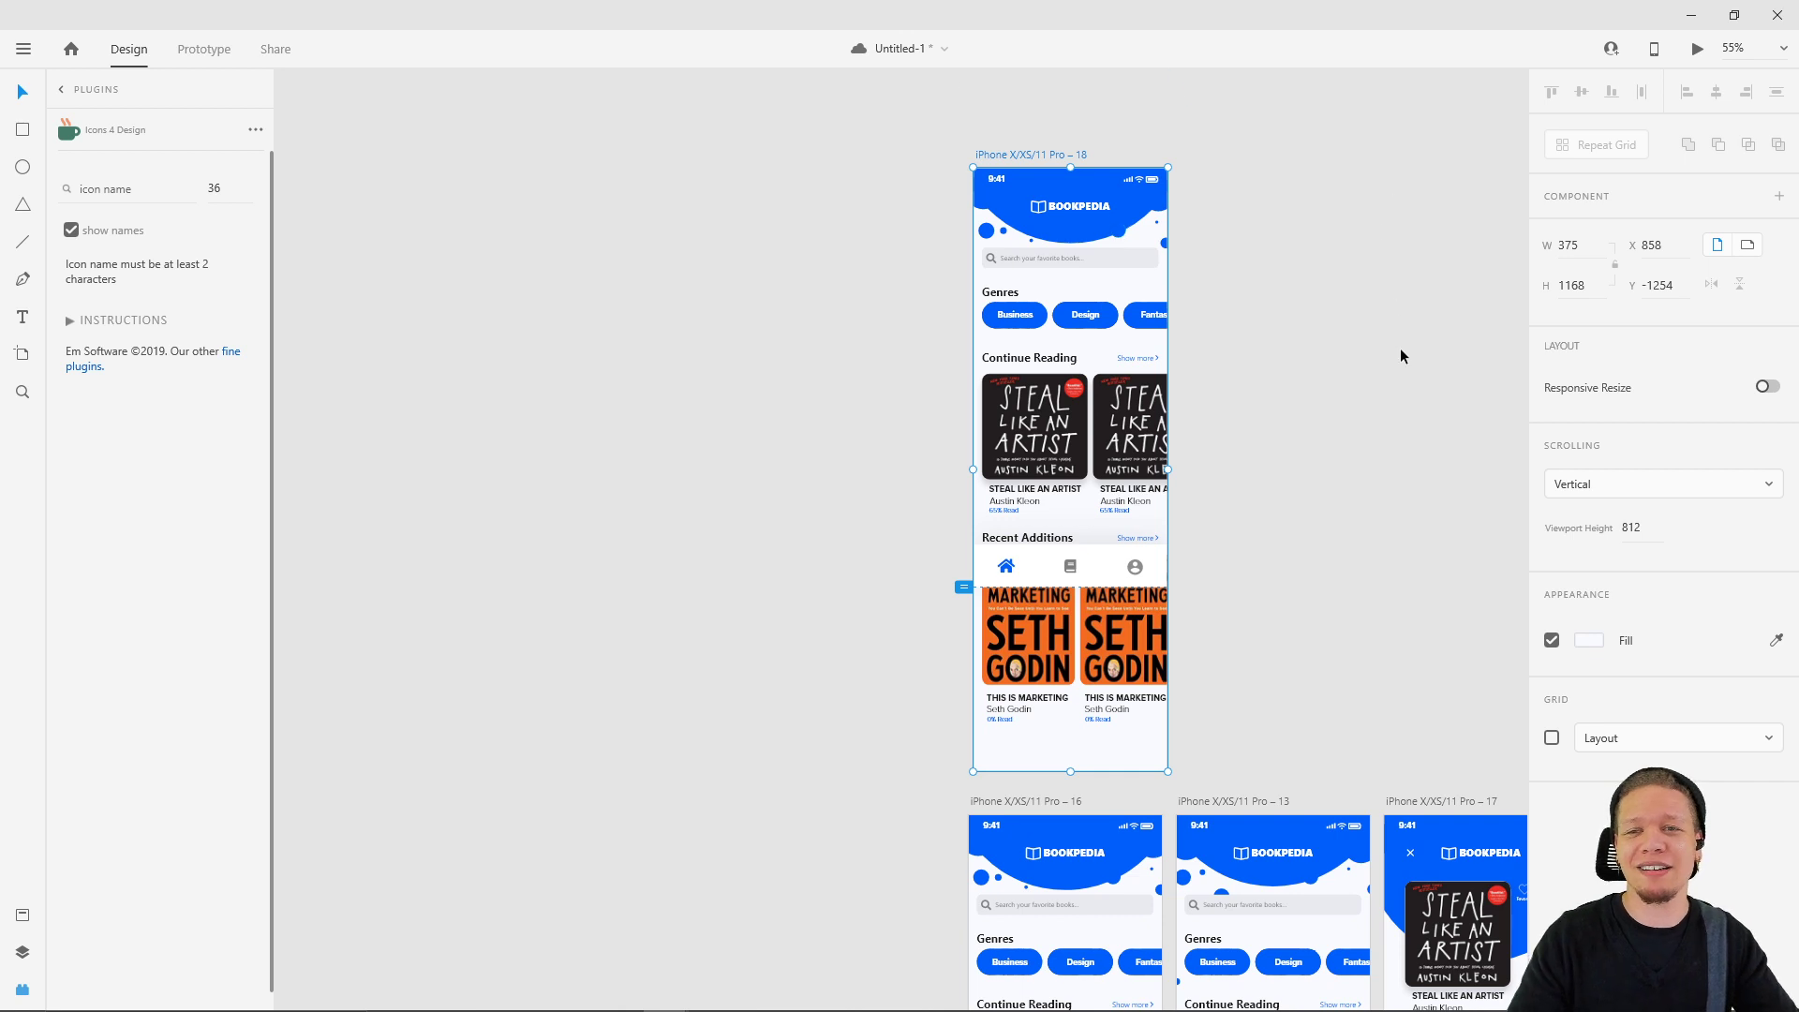
left_click_drag(1338, 527, 697, 171)
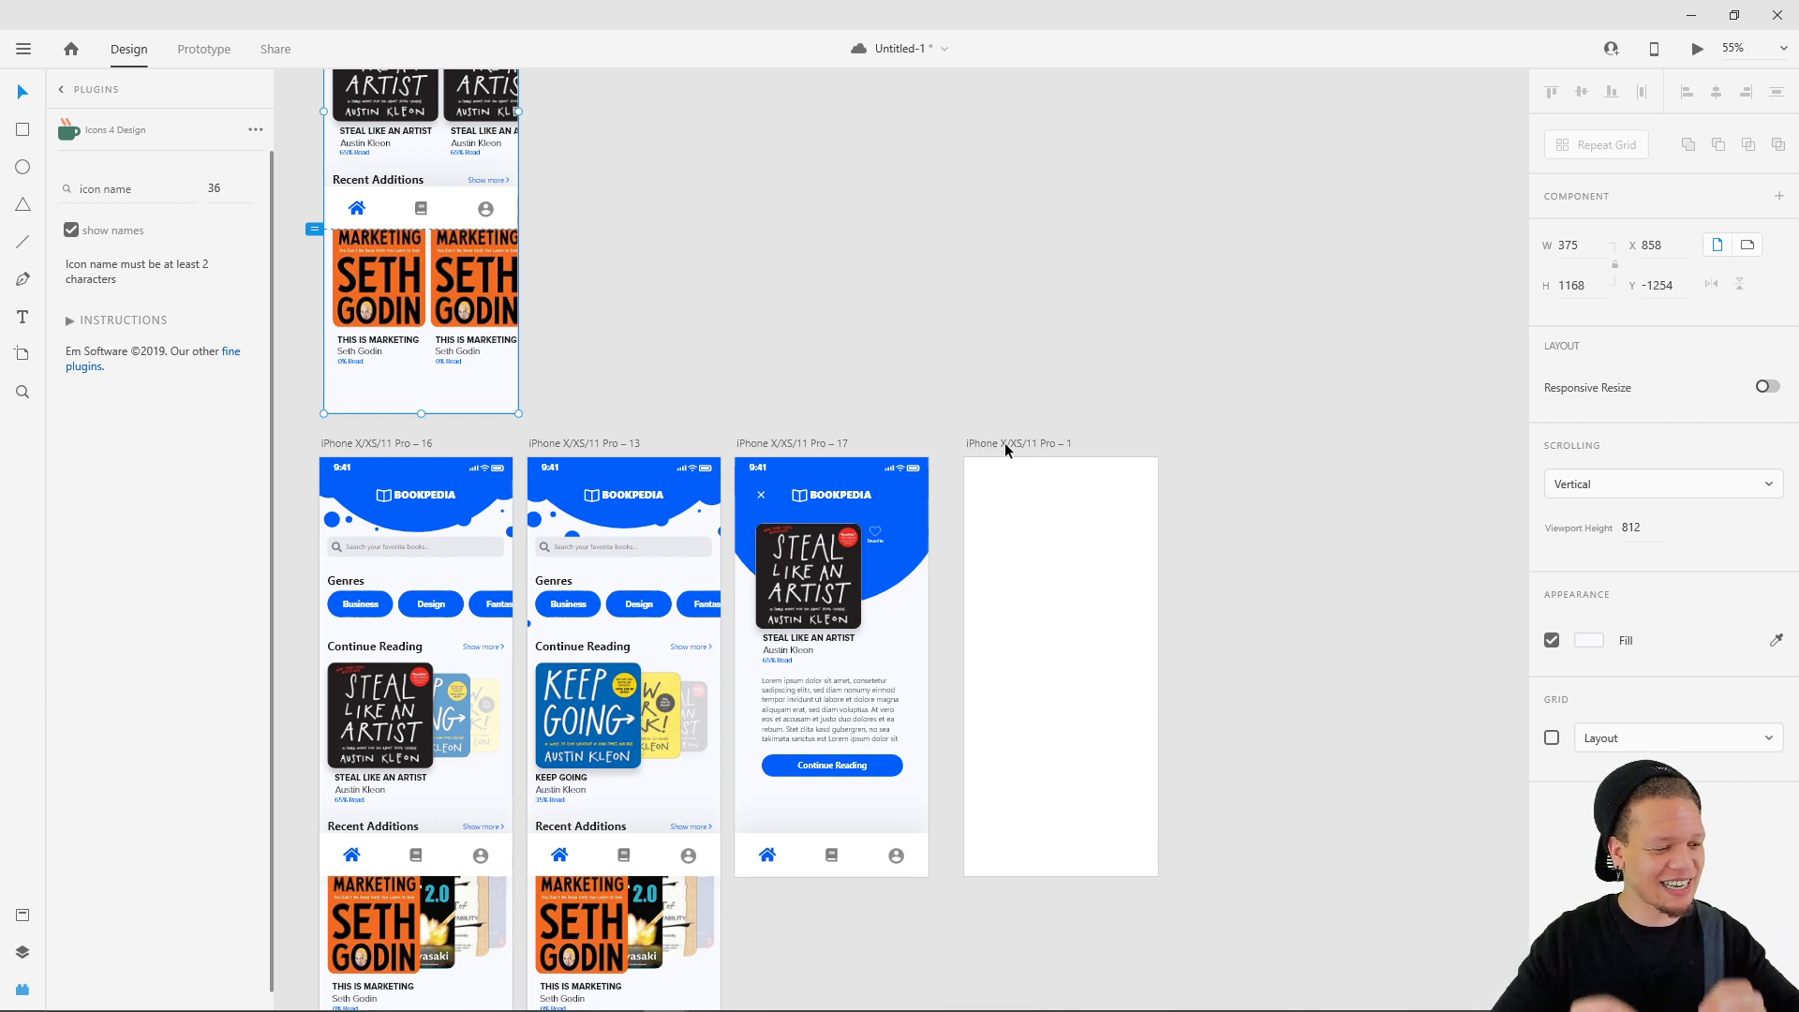
key("ctrl+s")
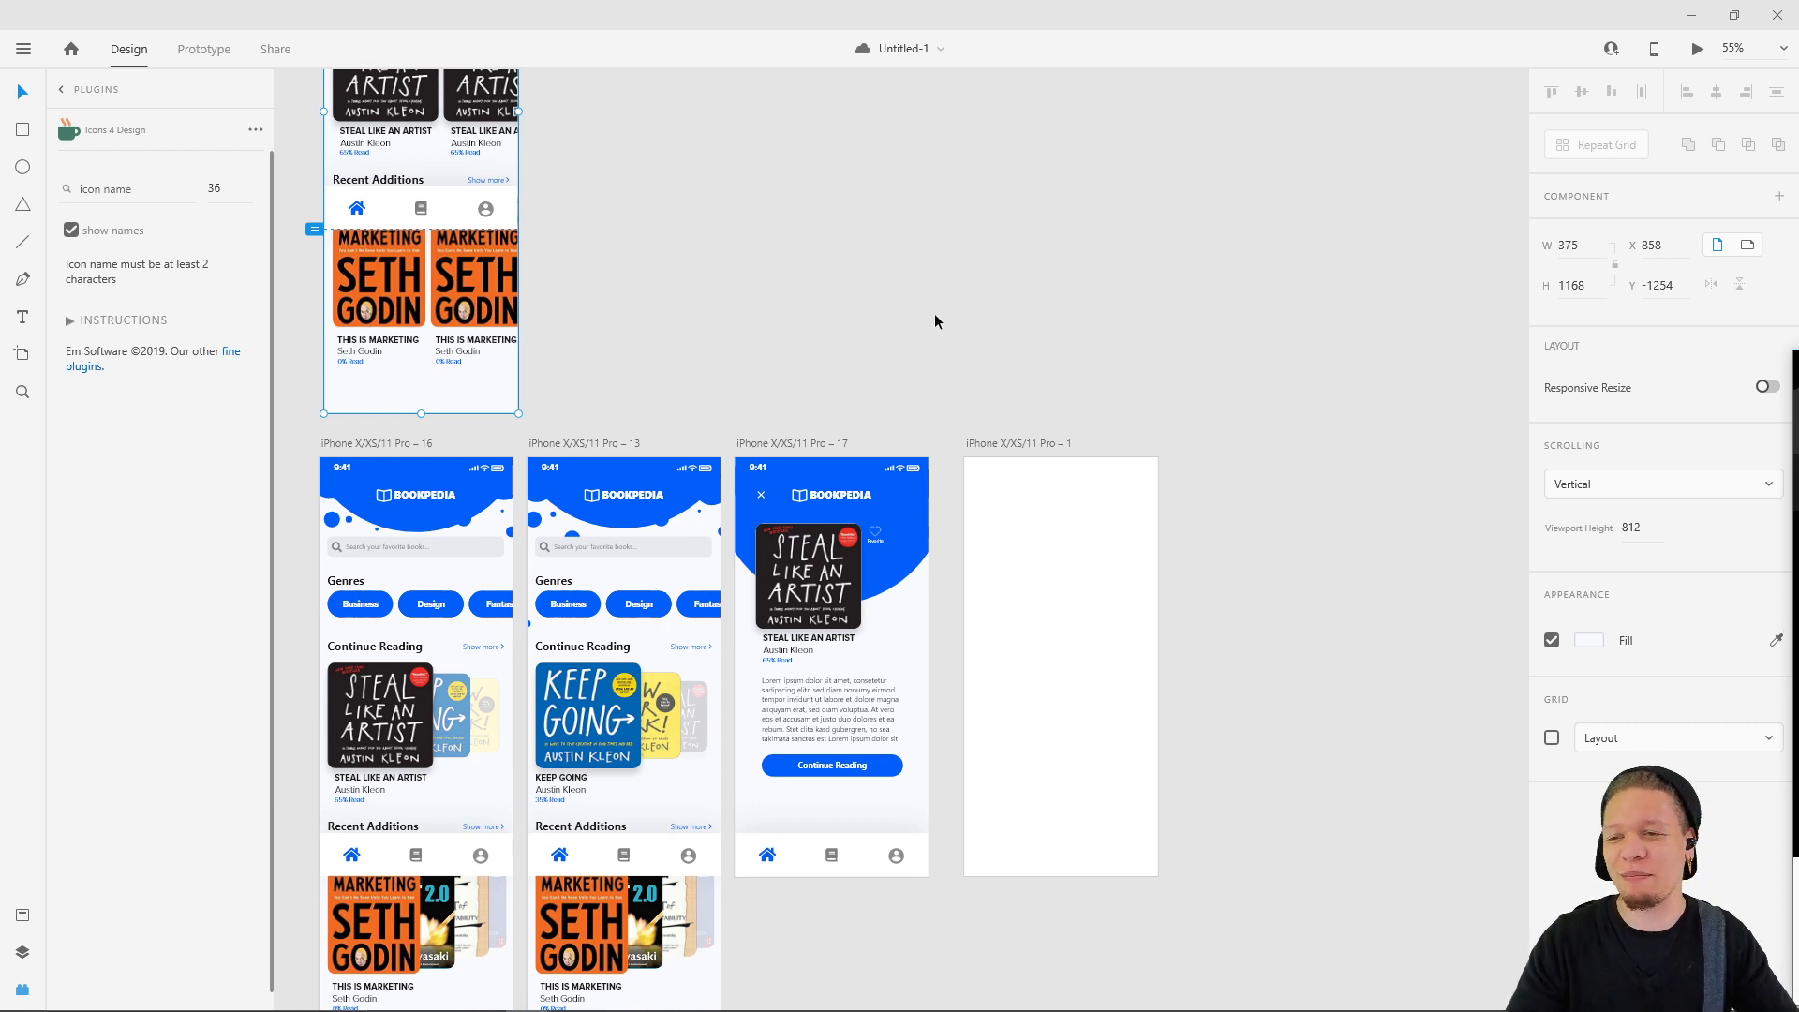
- Select the blank iPhone X/XS/11 Pro – 1 artboard
scroll(1087, 328, "down", 1)
scroll(1087, 327, "right", 1)
left_click(1001, 416)
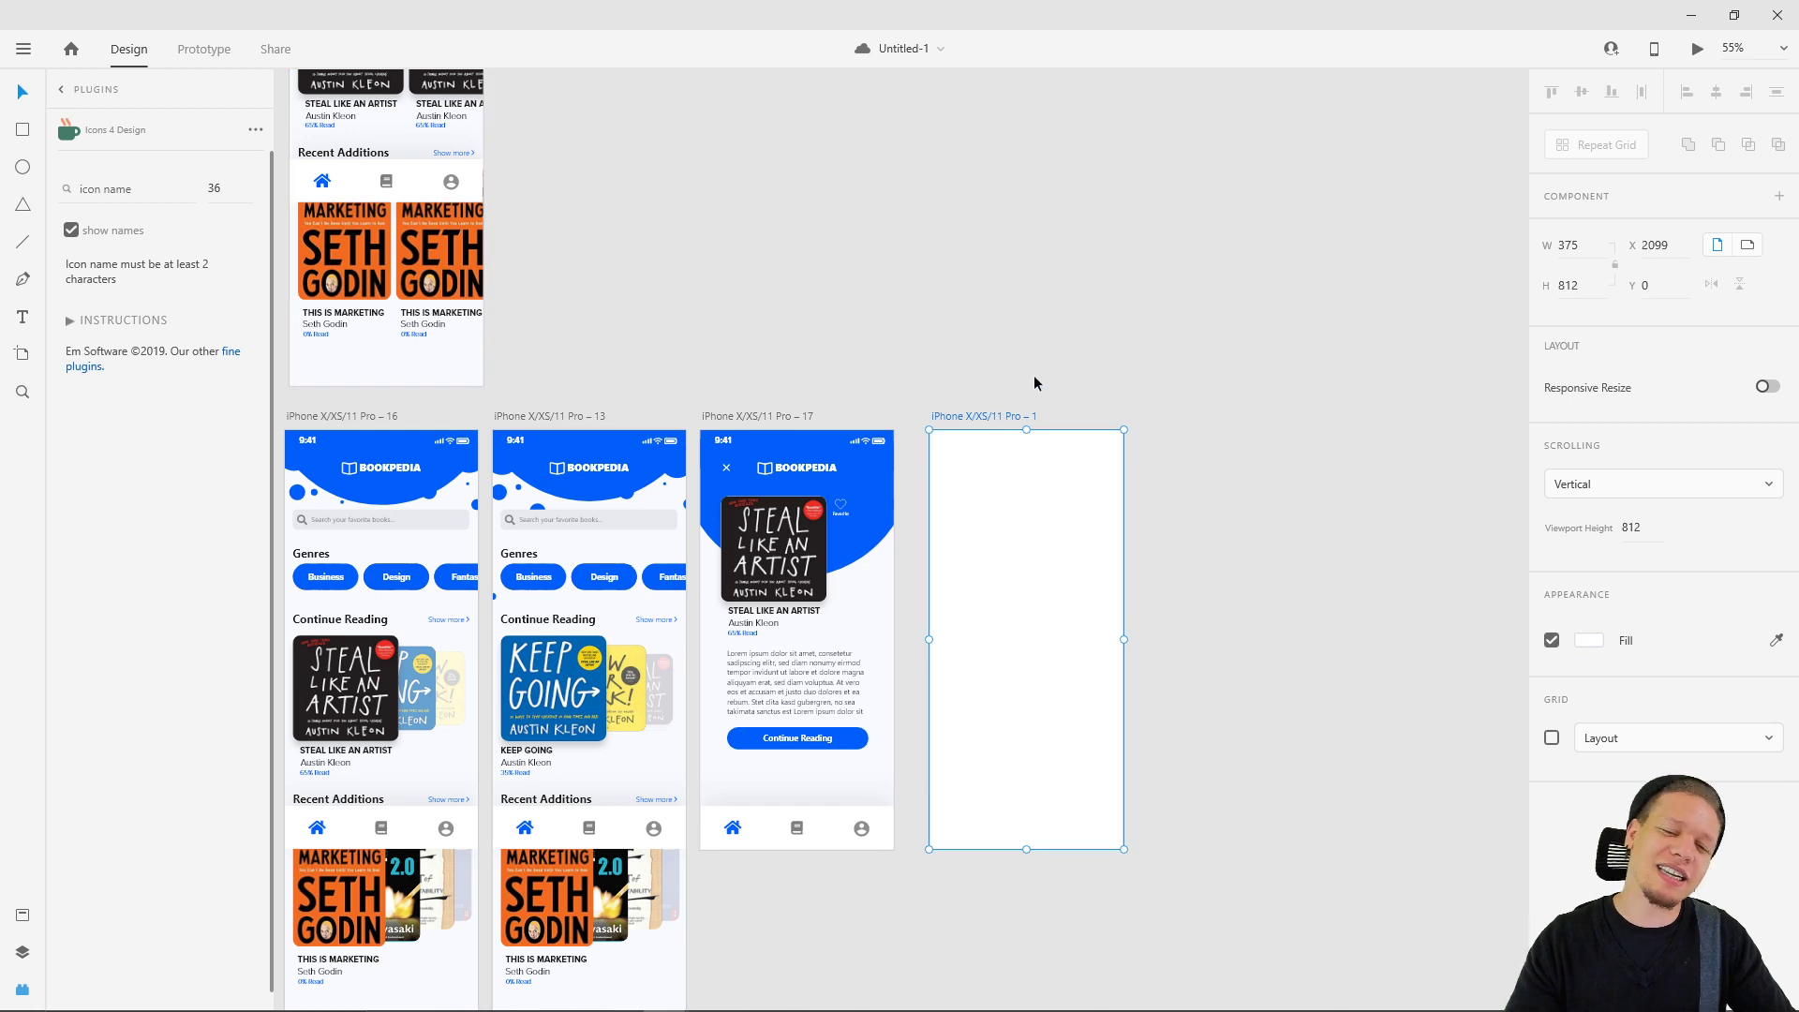
scroll(1180, 403, "down", 3)
scroll(1180, 403, "right", 2)
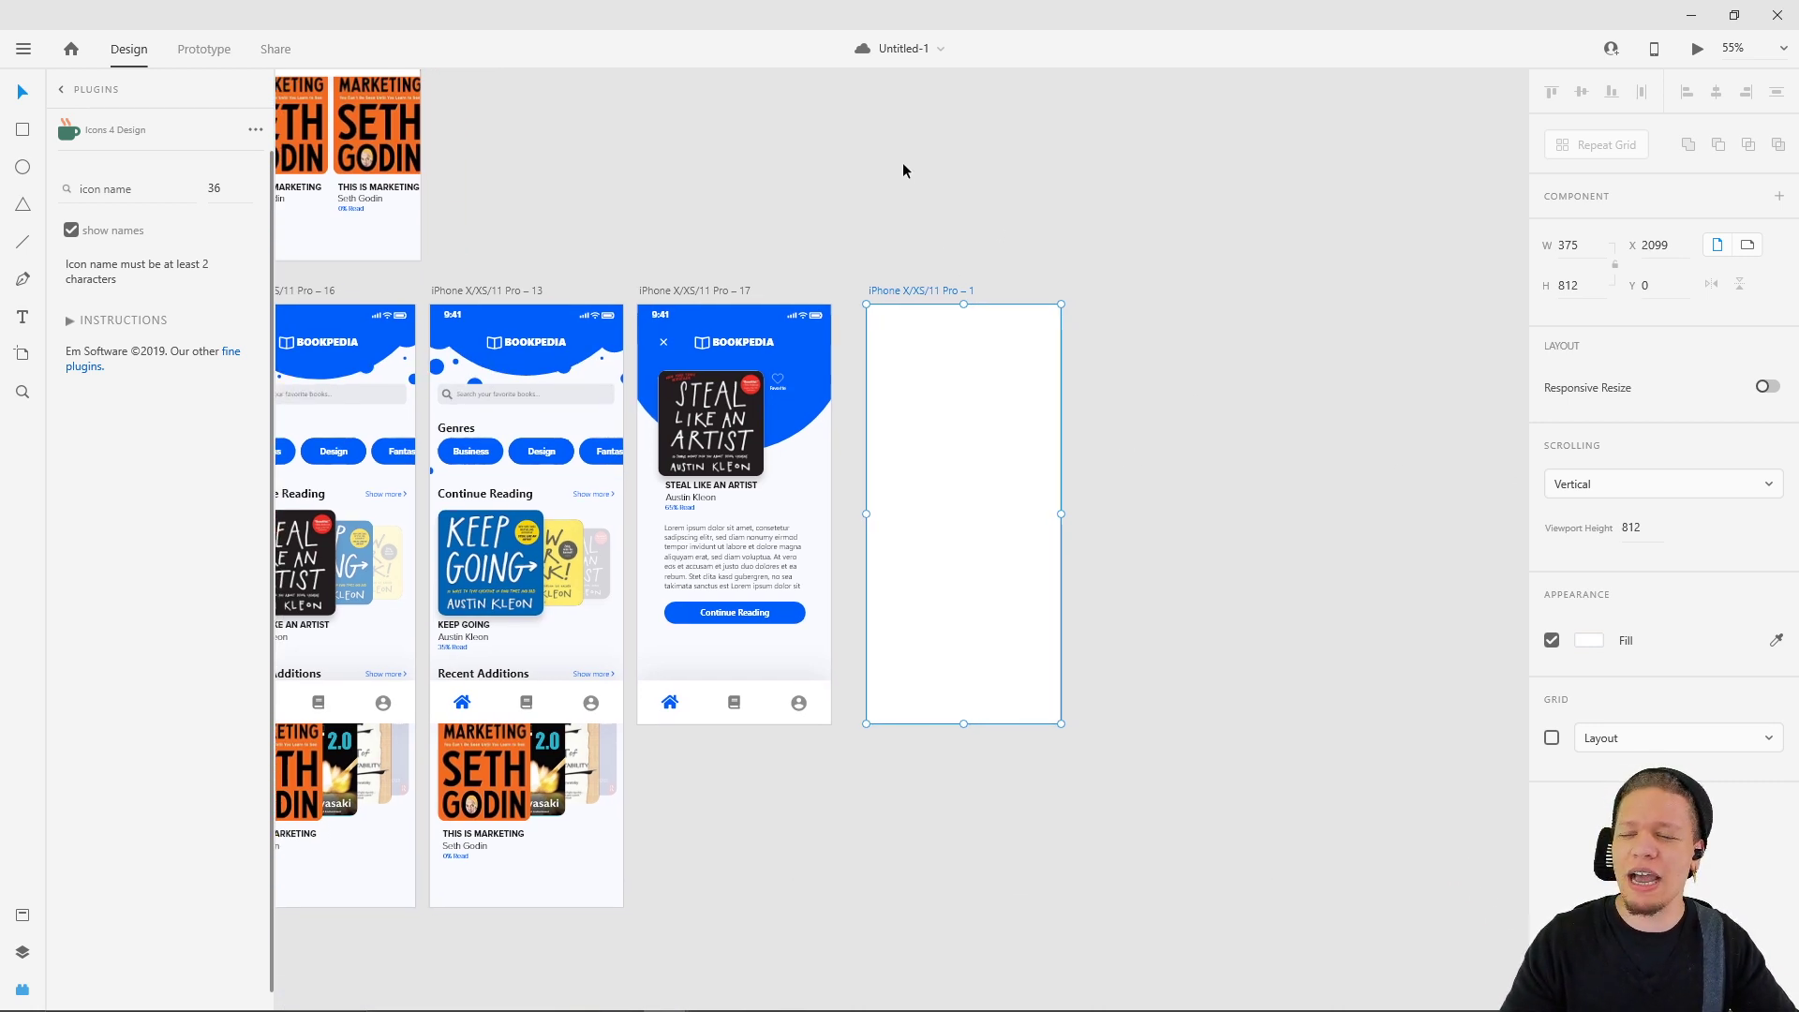
- Open the home screen, view the add-ons offered, and return to the document size presets
left_click(71, 51)
left_click_drag(822, 119, 1067, 125)
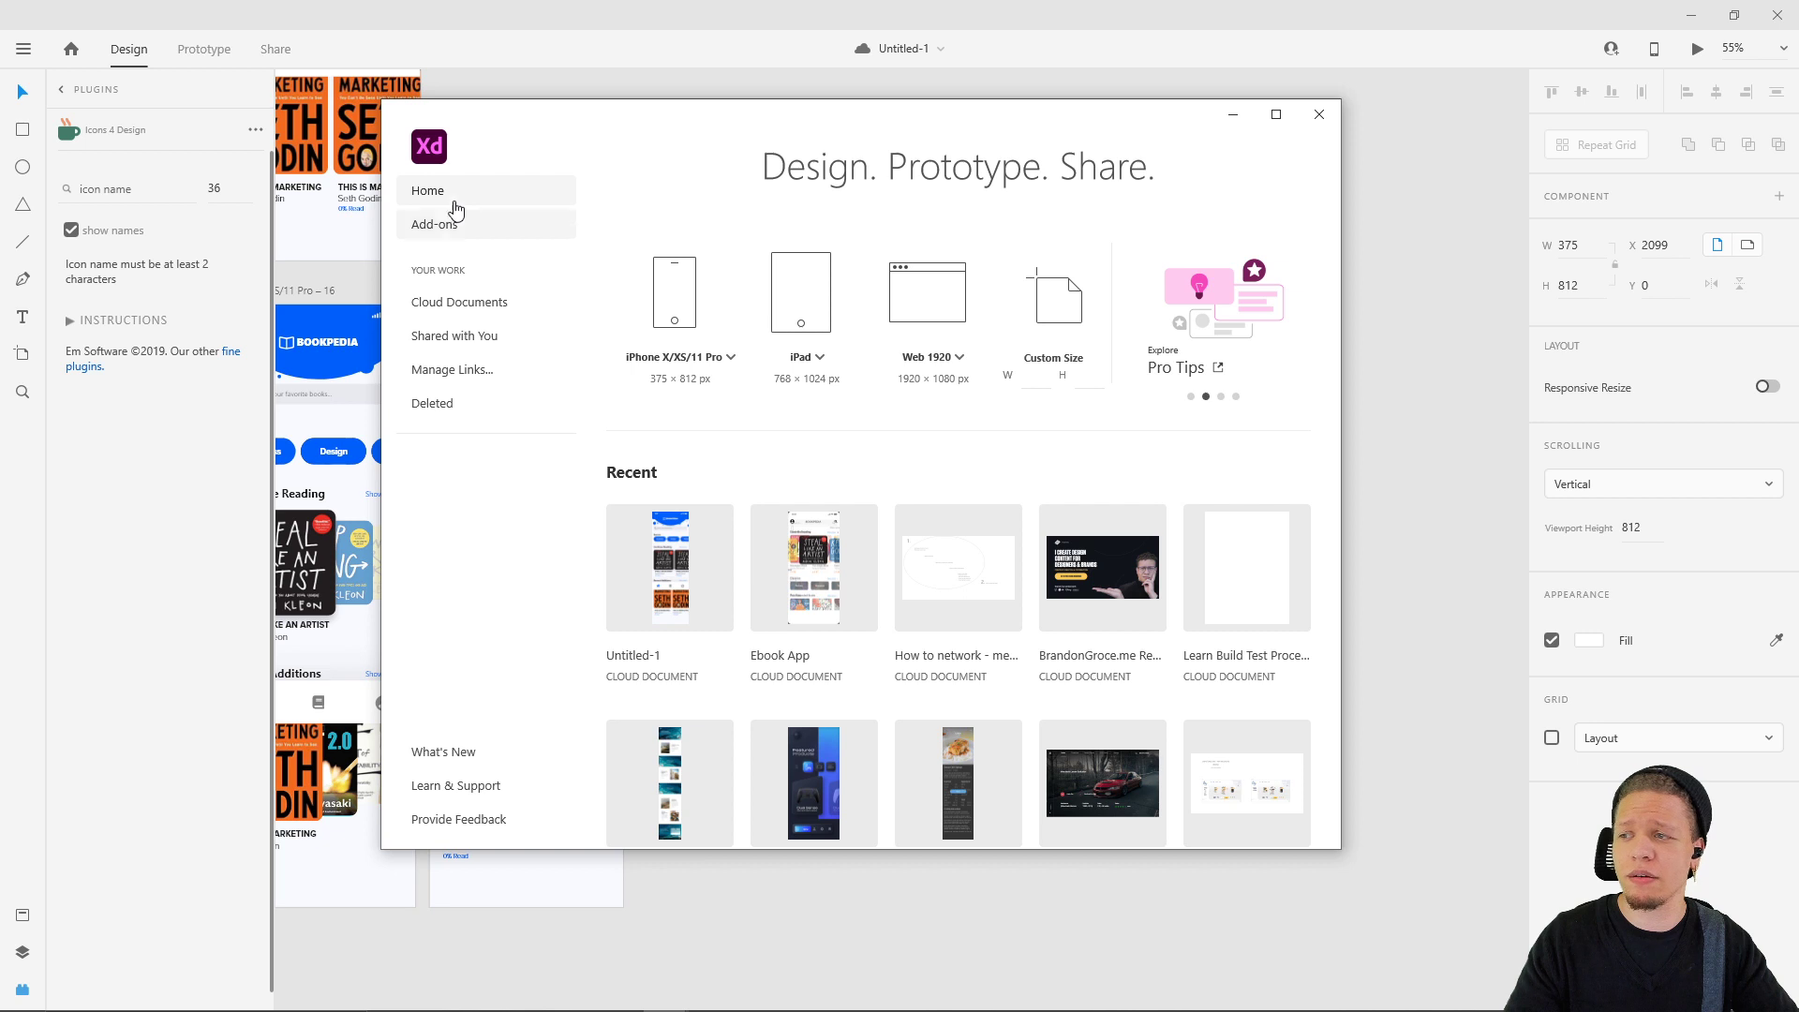
left_click(454, 231)
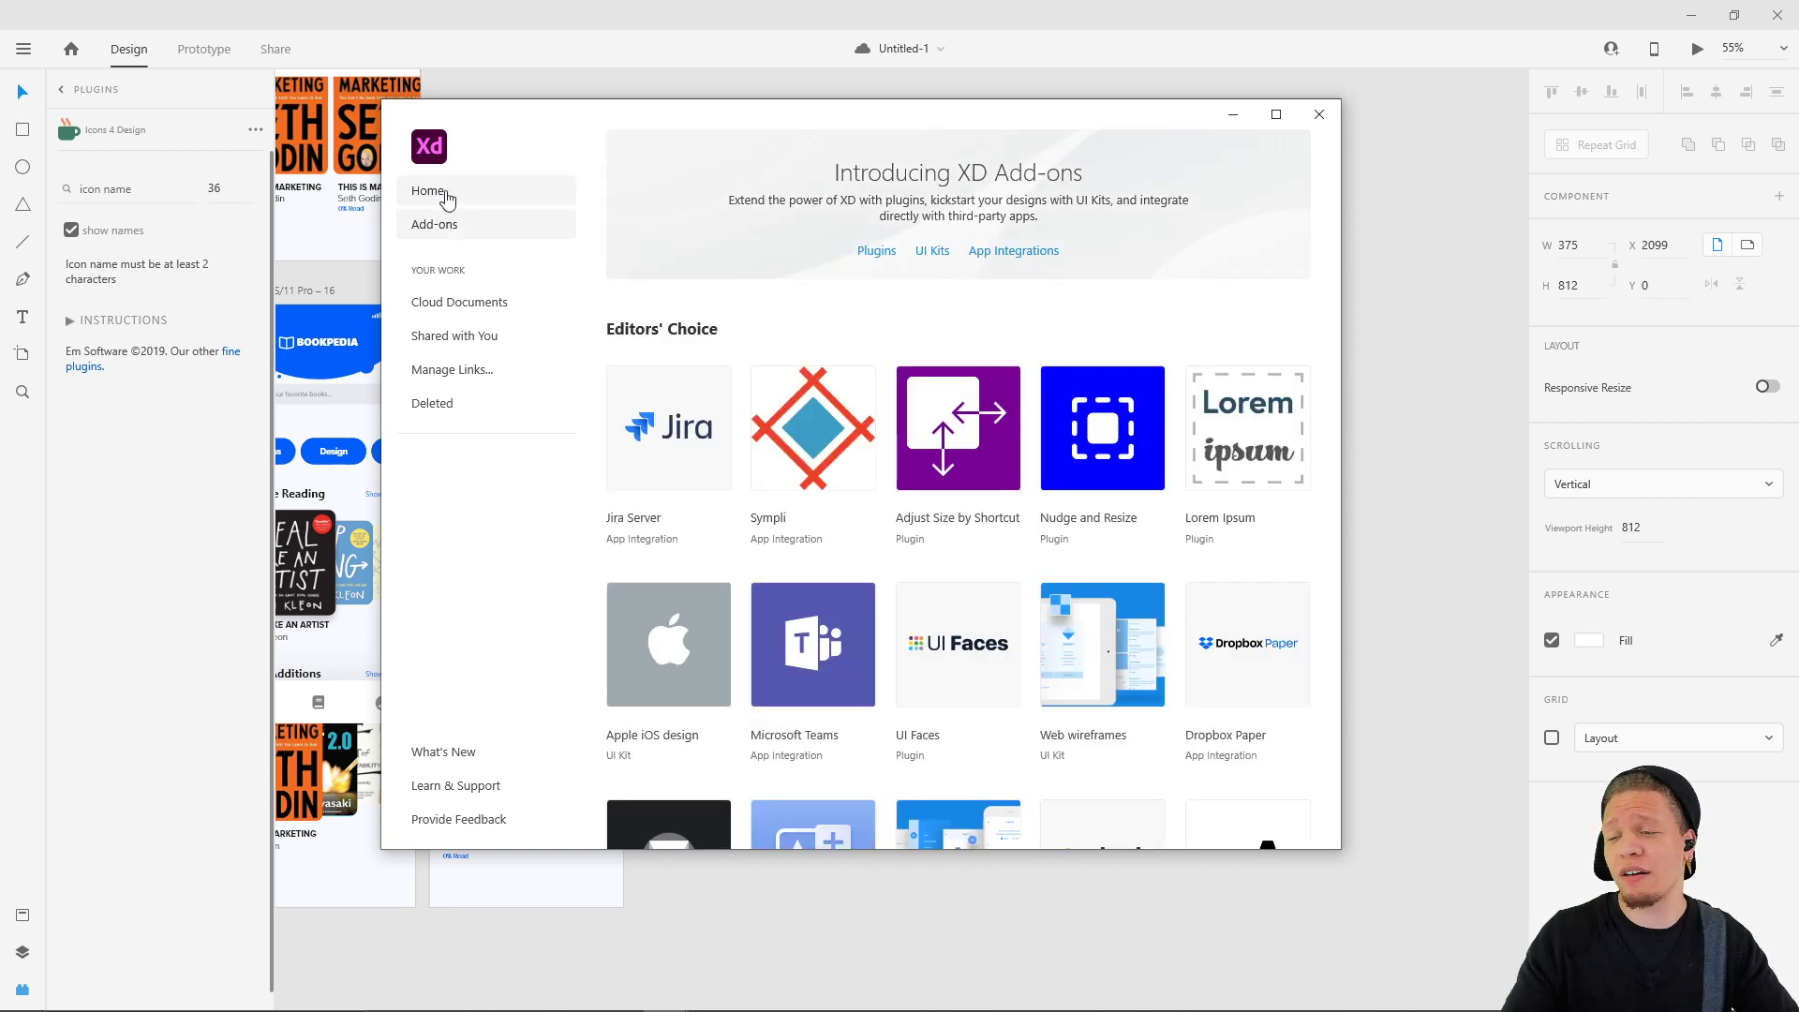
left_click(447, 197)
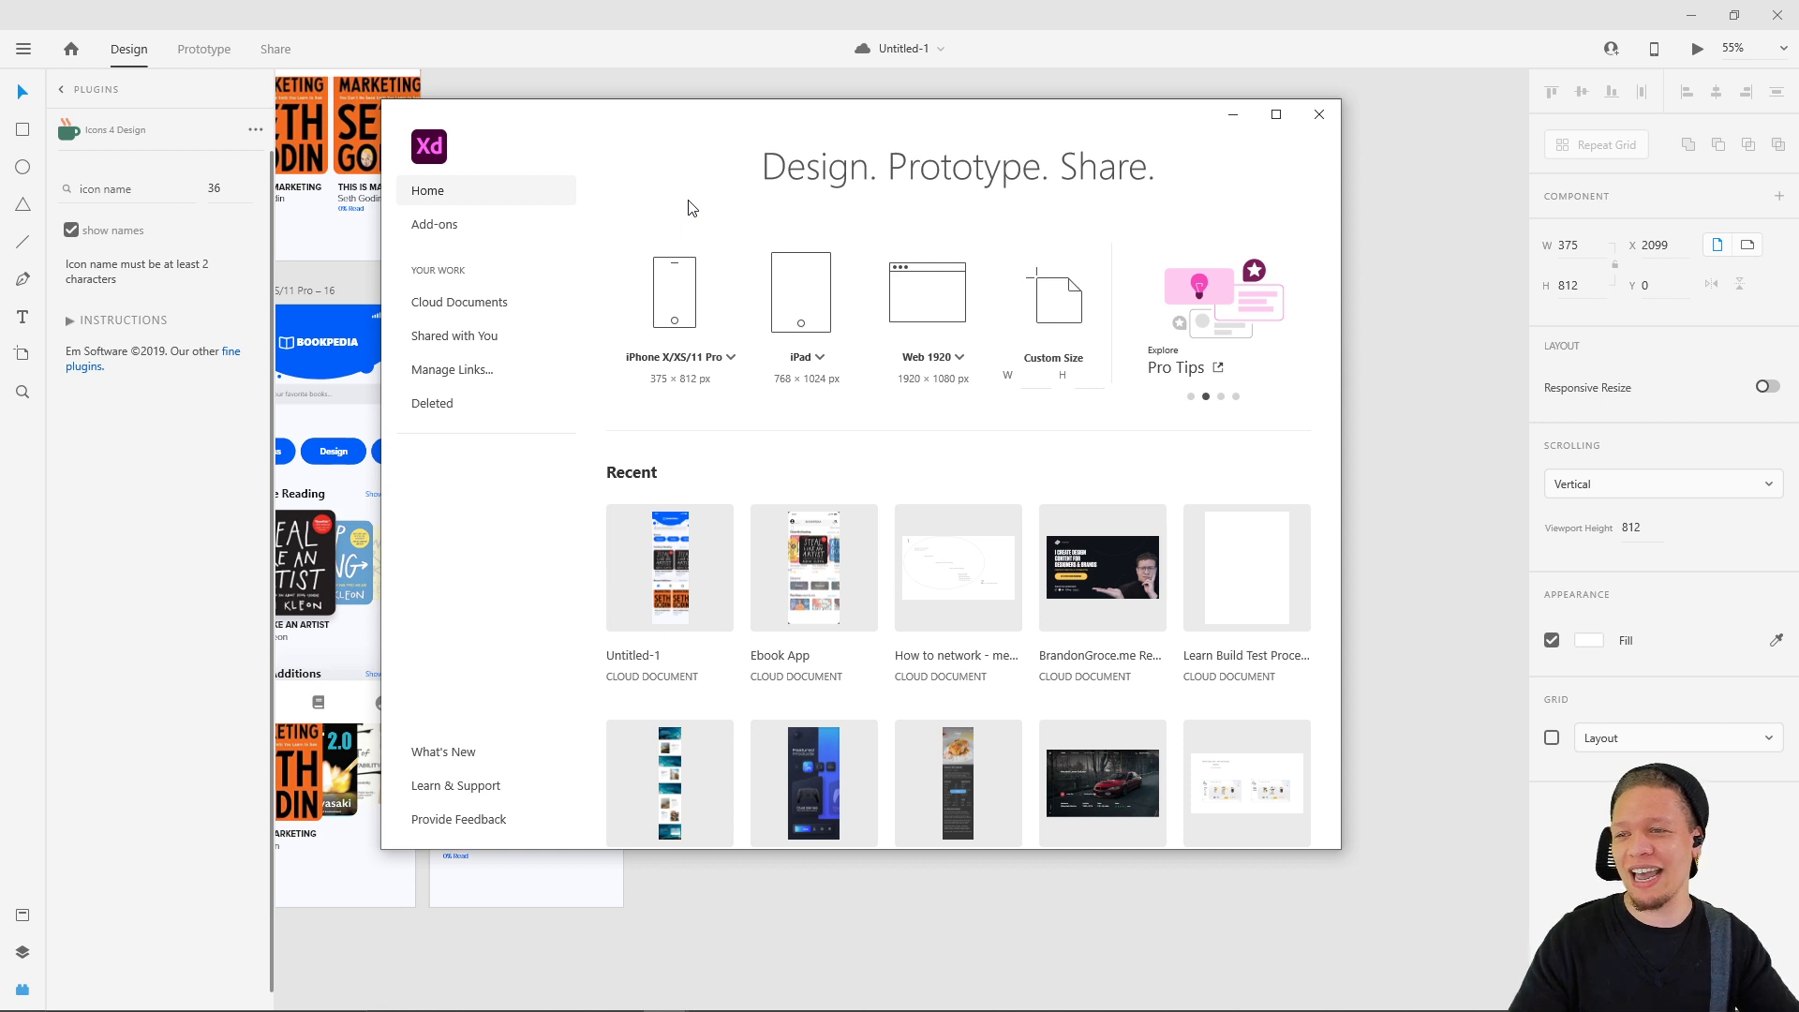
left_click_drag(721, 115, 788, 119)
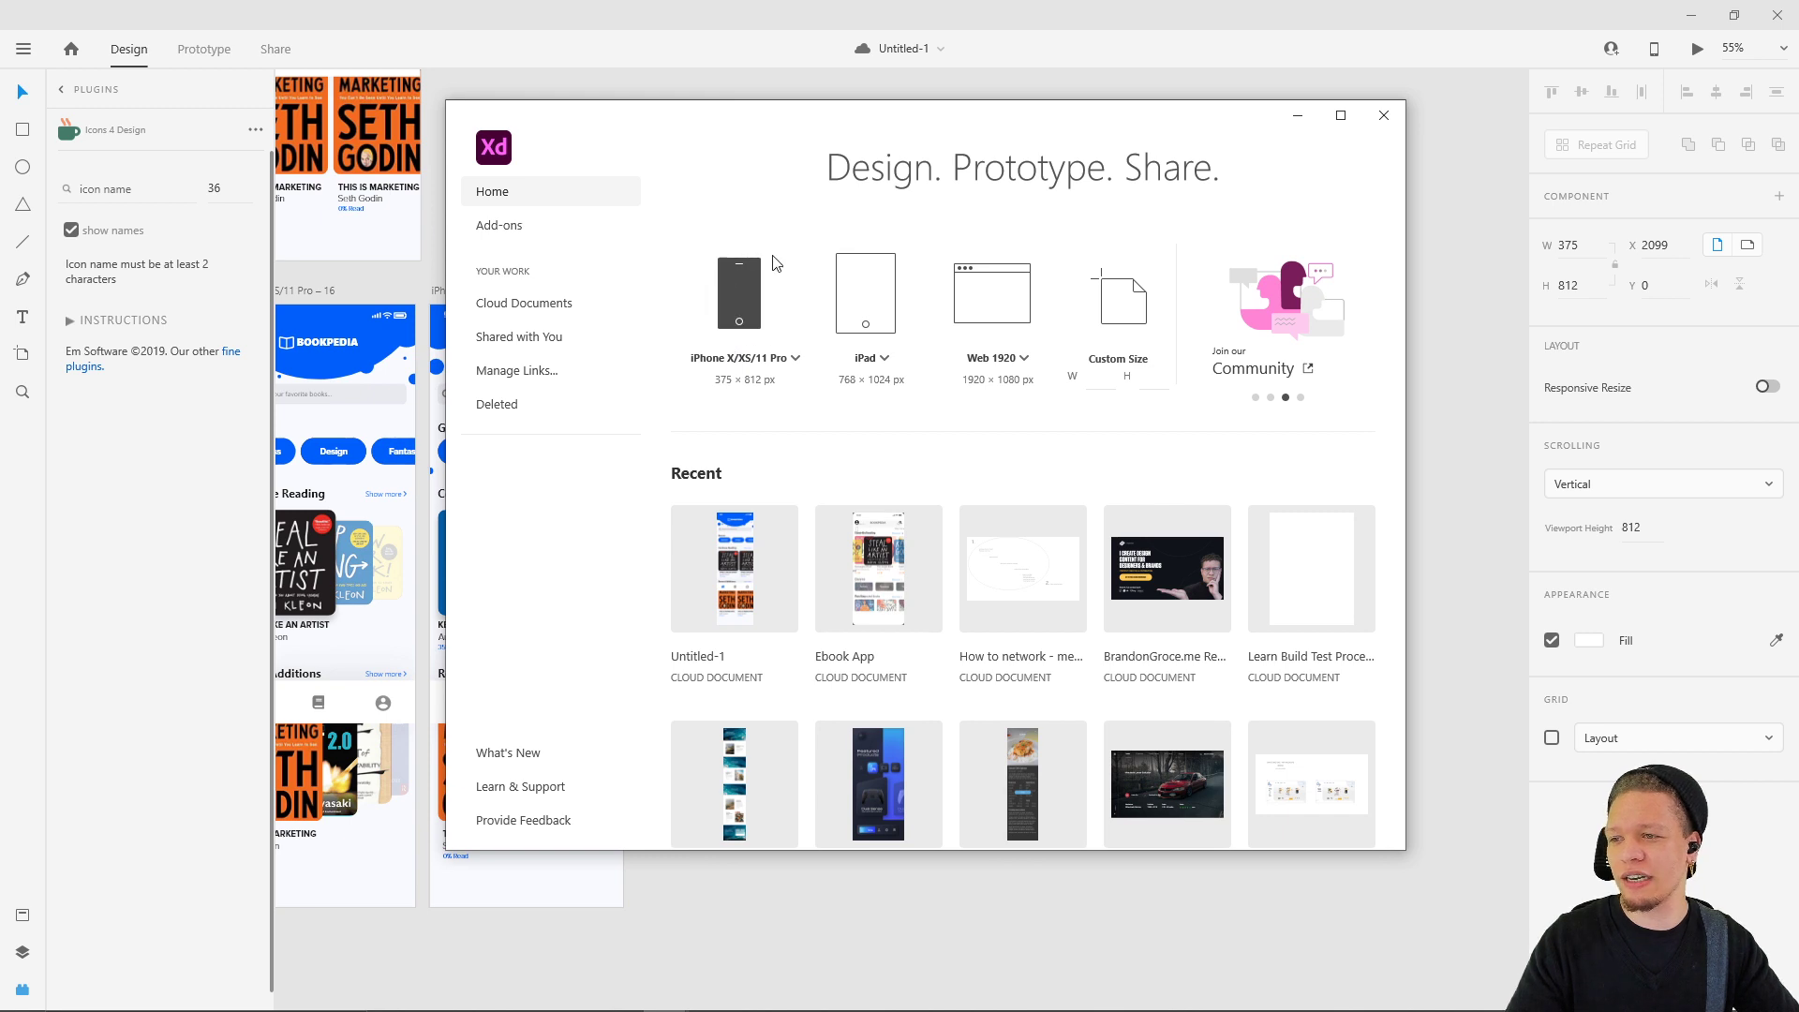
- Create a new document with the iPhone X/XS/11 Pro (375 × 812) preset and close it again
left_click(795, 359)
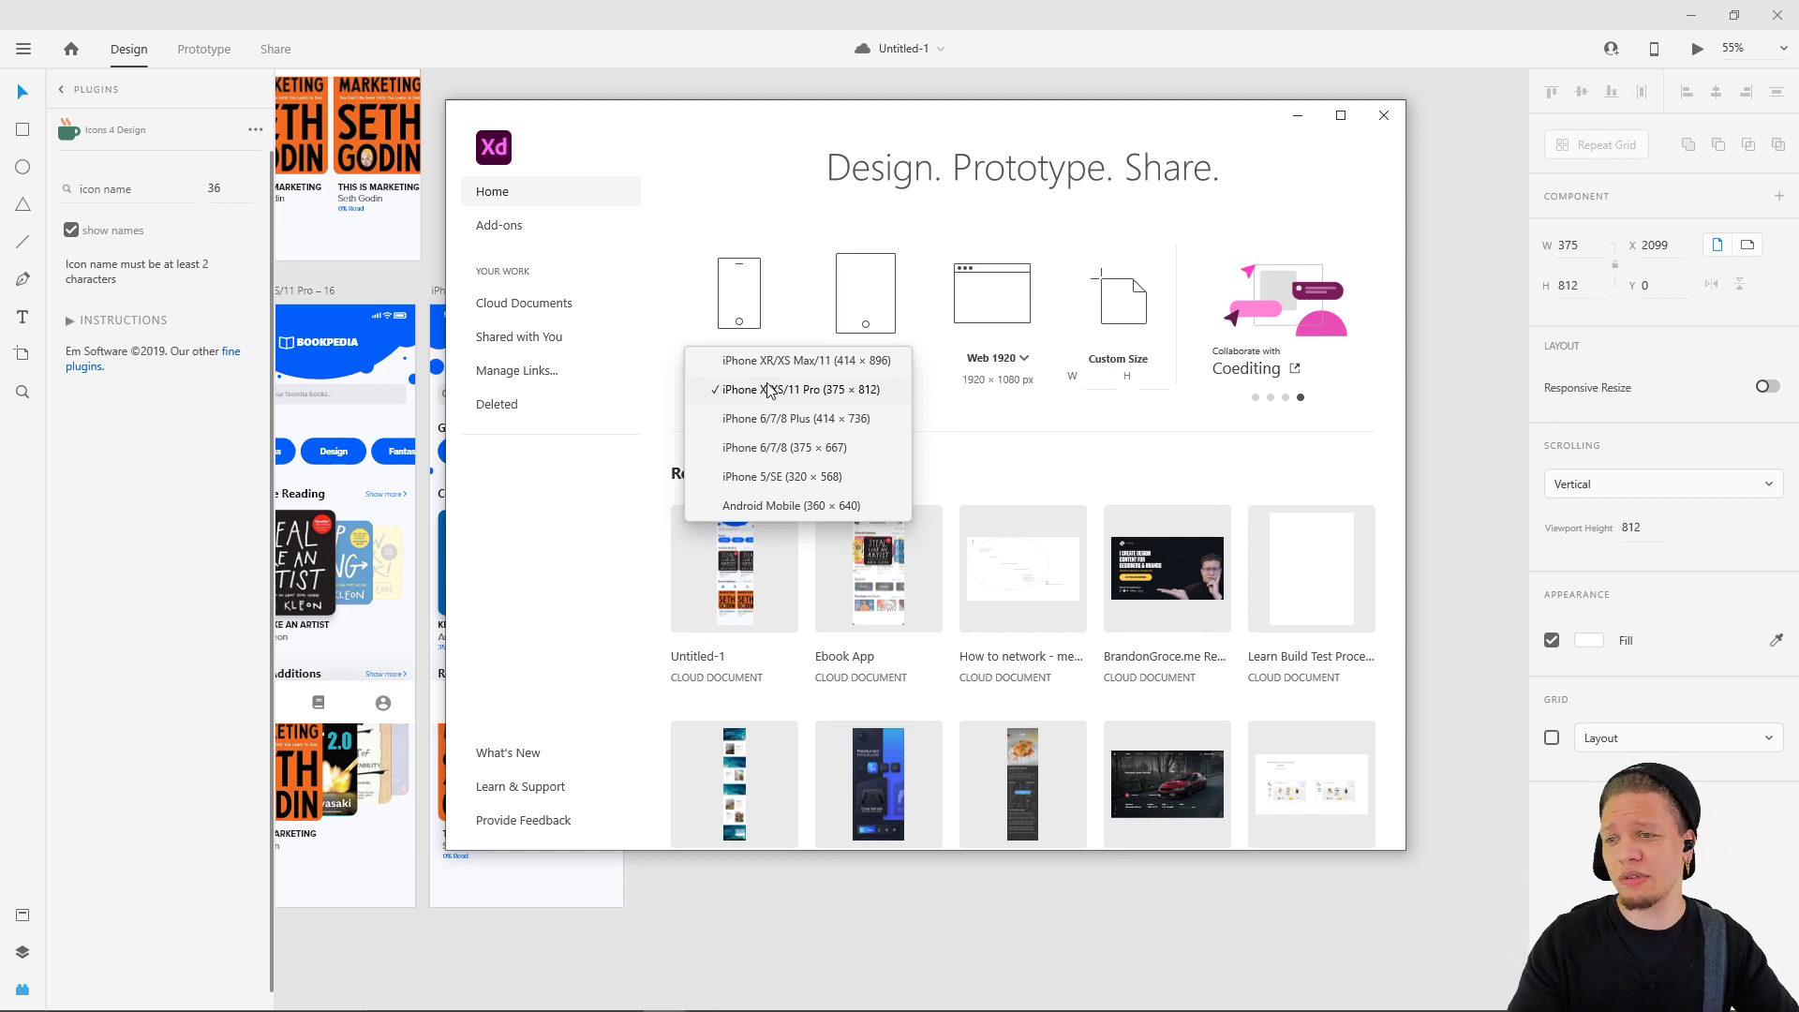
left_click(769, 390)
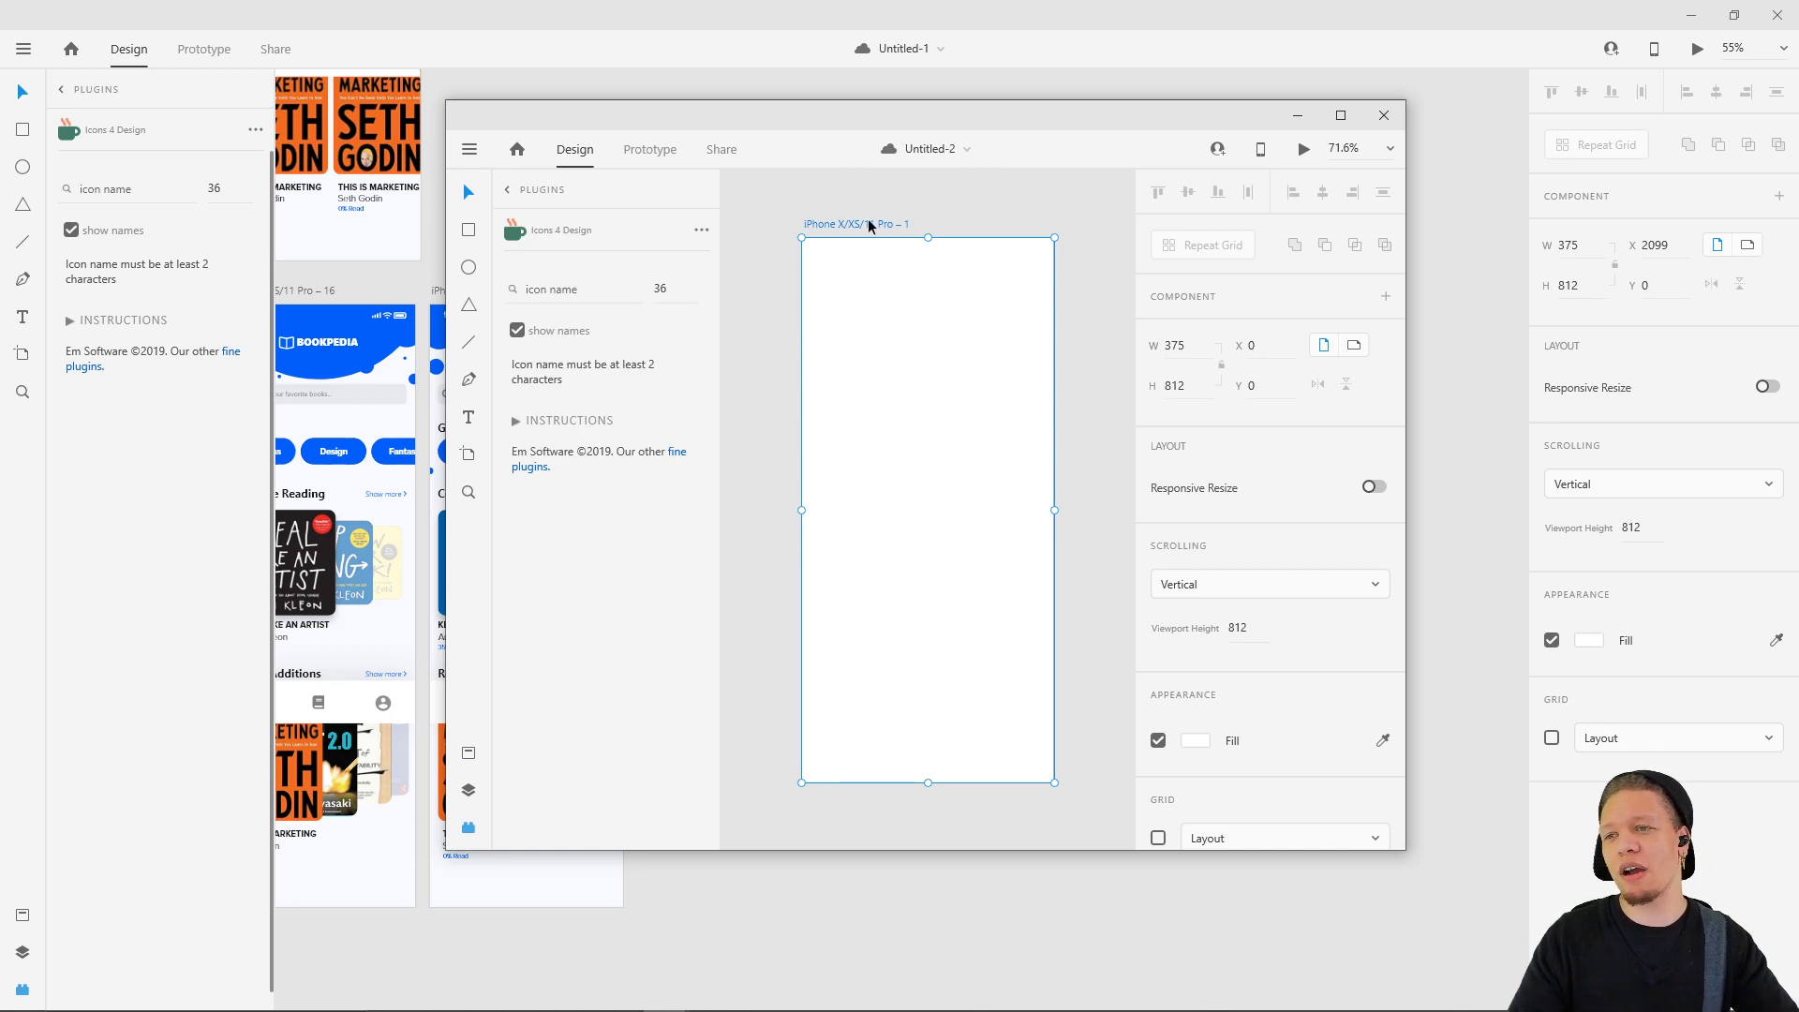
left_click(1381, 116)
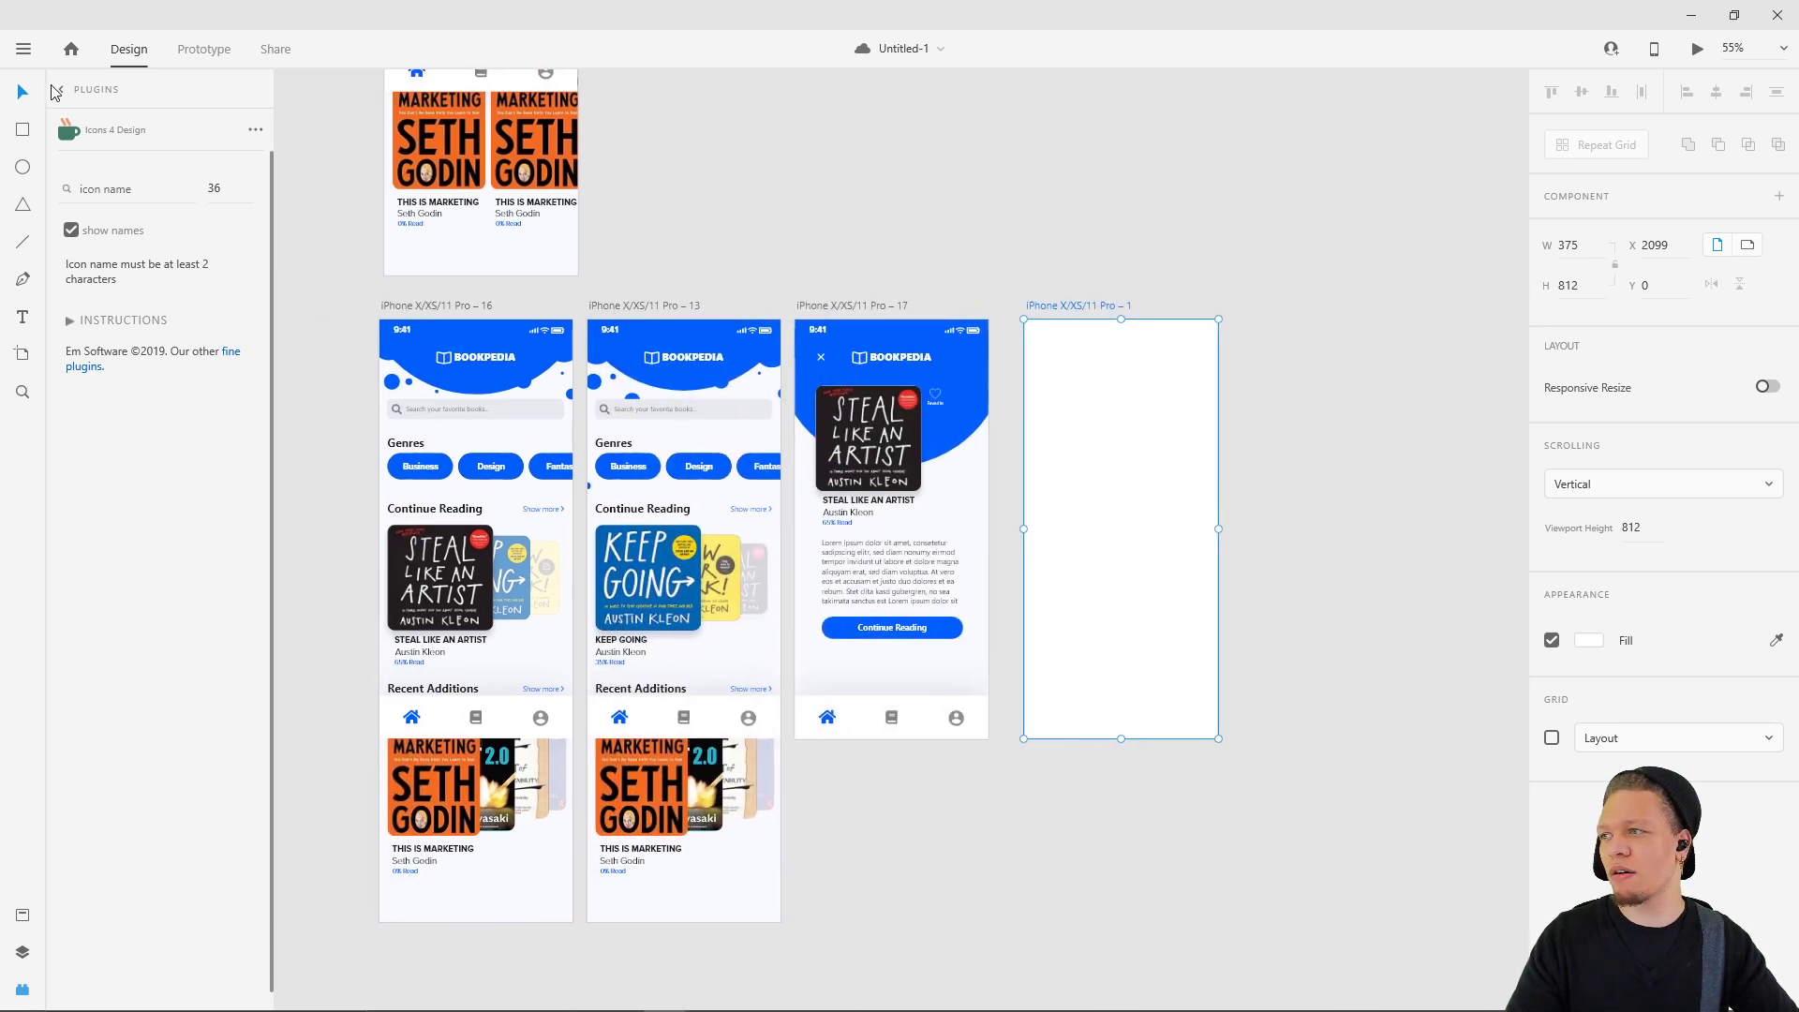
- Leave the Icons 4 Design plugin and show the list of installed plugins
left_click(62, 89)
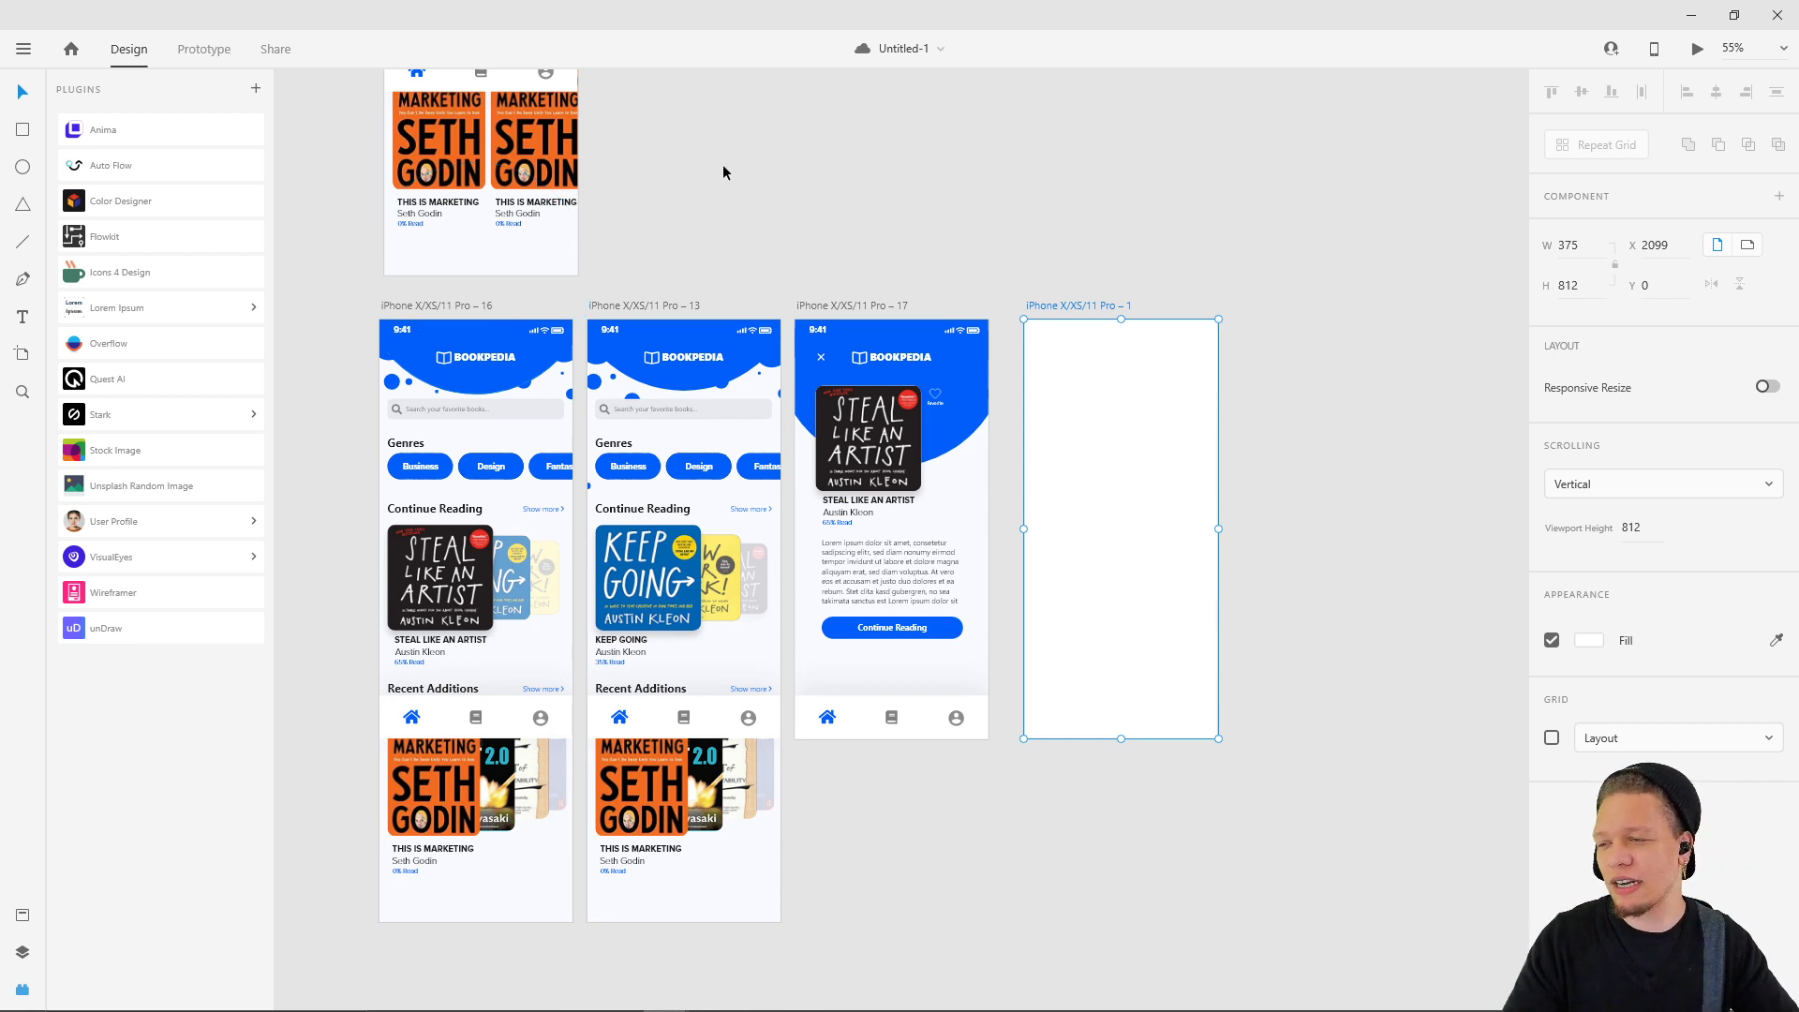
scroll(699, 185, "right", 3)
scroll(699, 185, "down", 1)
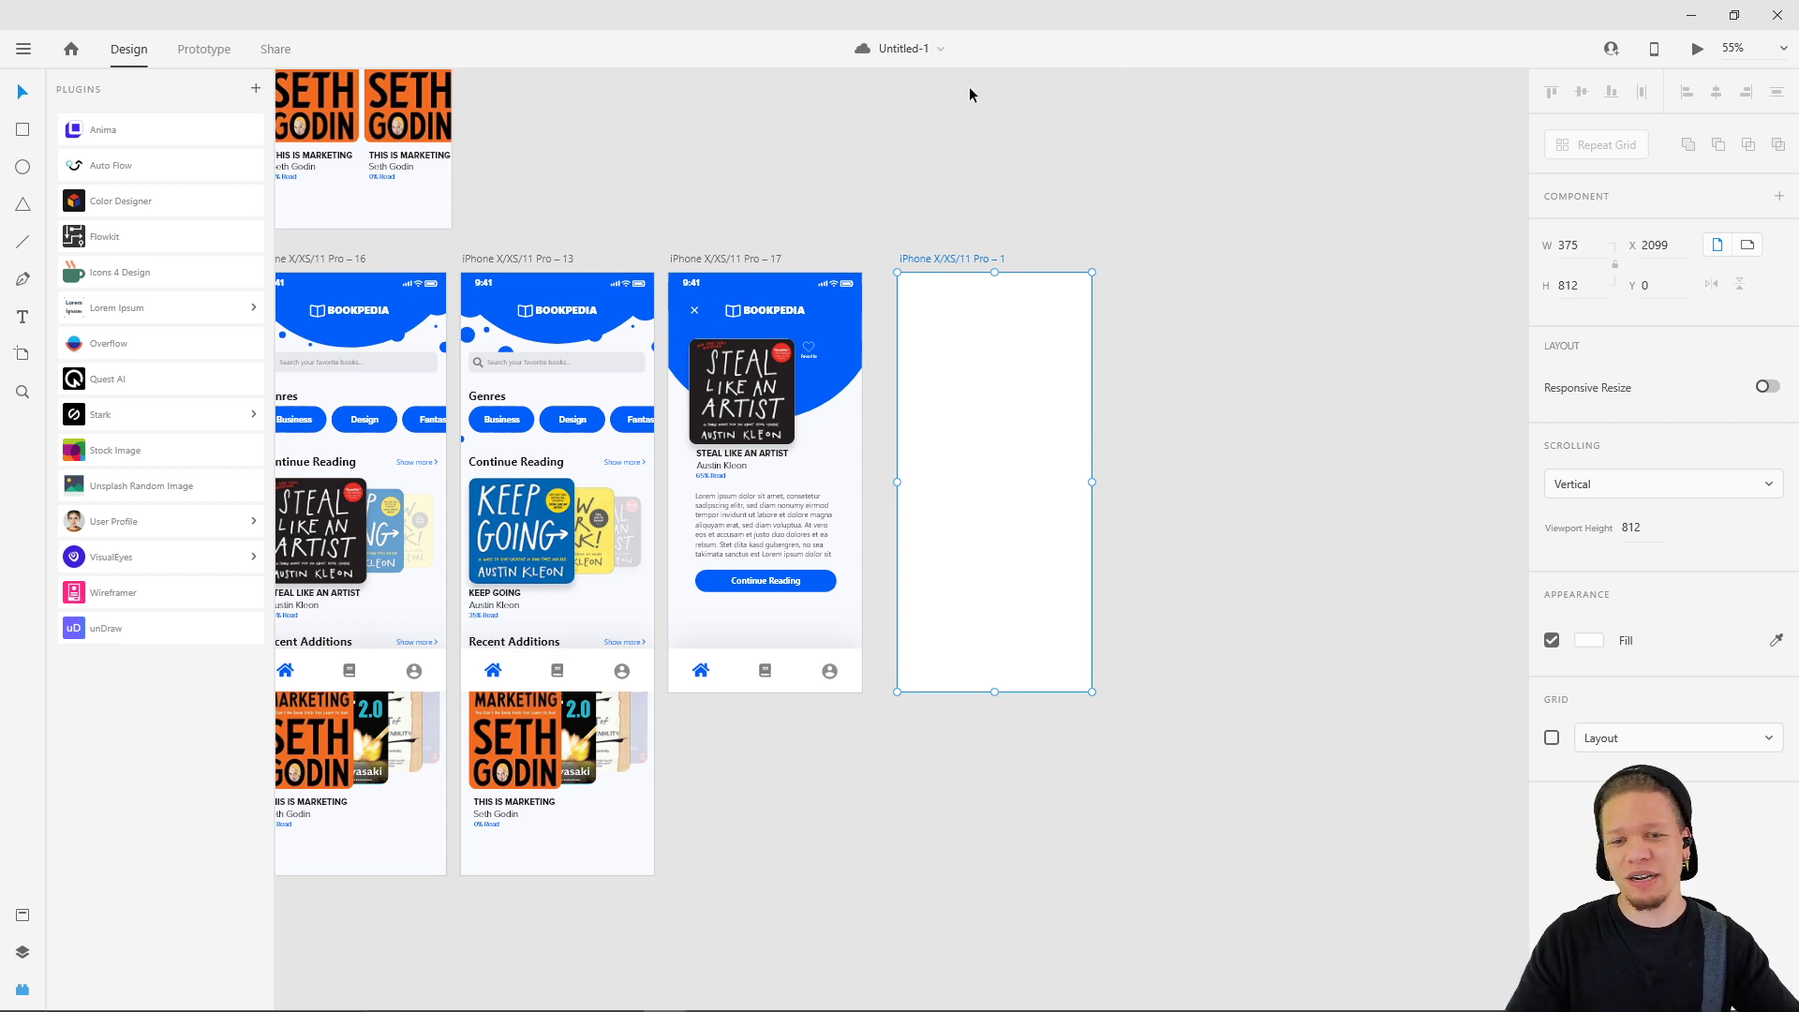
- Move the blank artboard closer to artboard 17, at X 2077 and Y -15, and turn on its layout grid
mouse_move(922, 255)
left_mouse_down()
mouse_move(936, 117)
mouse_move(1004, 132)
mouse_move(936, 278)
mouse_move(906, 258)
left_mouse_up()
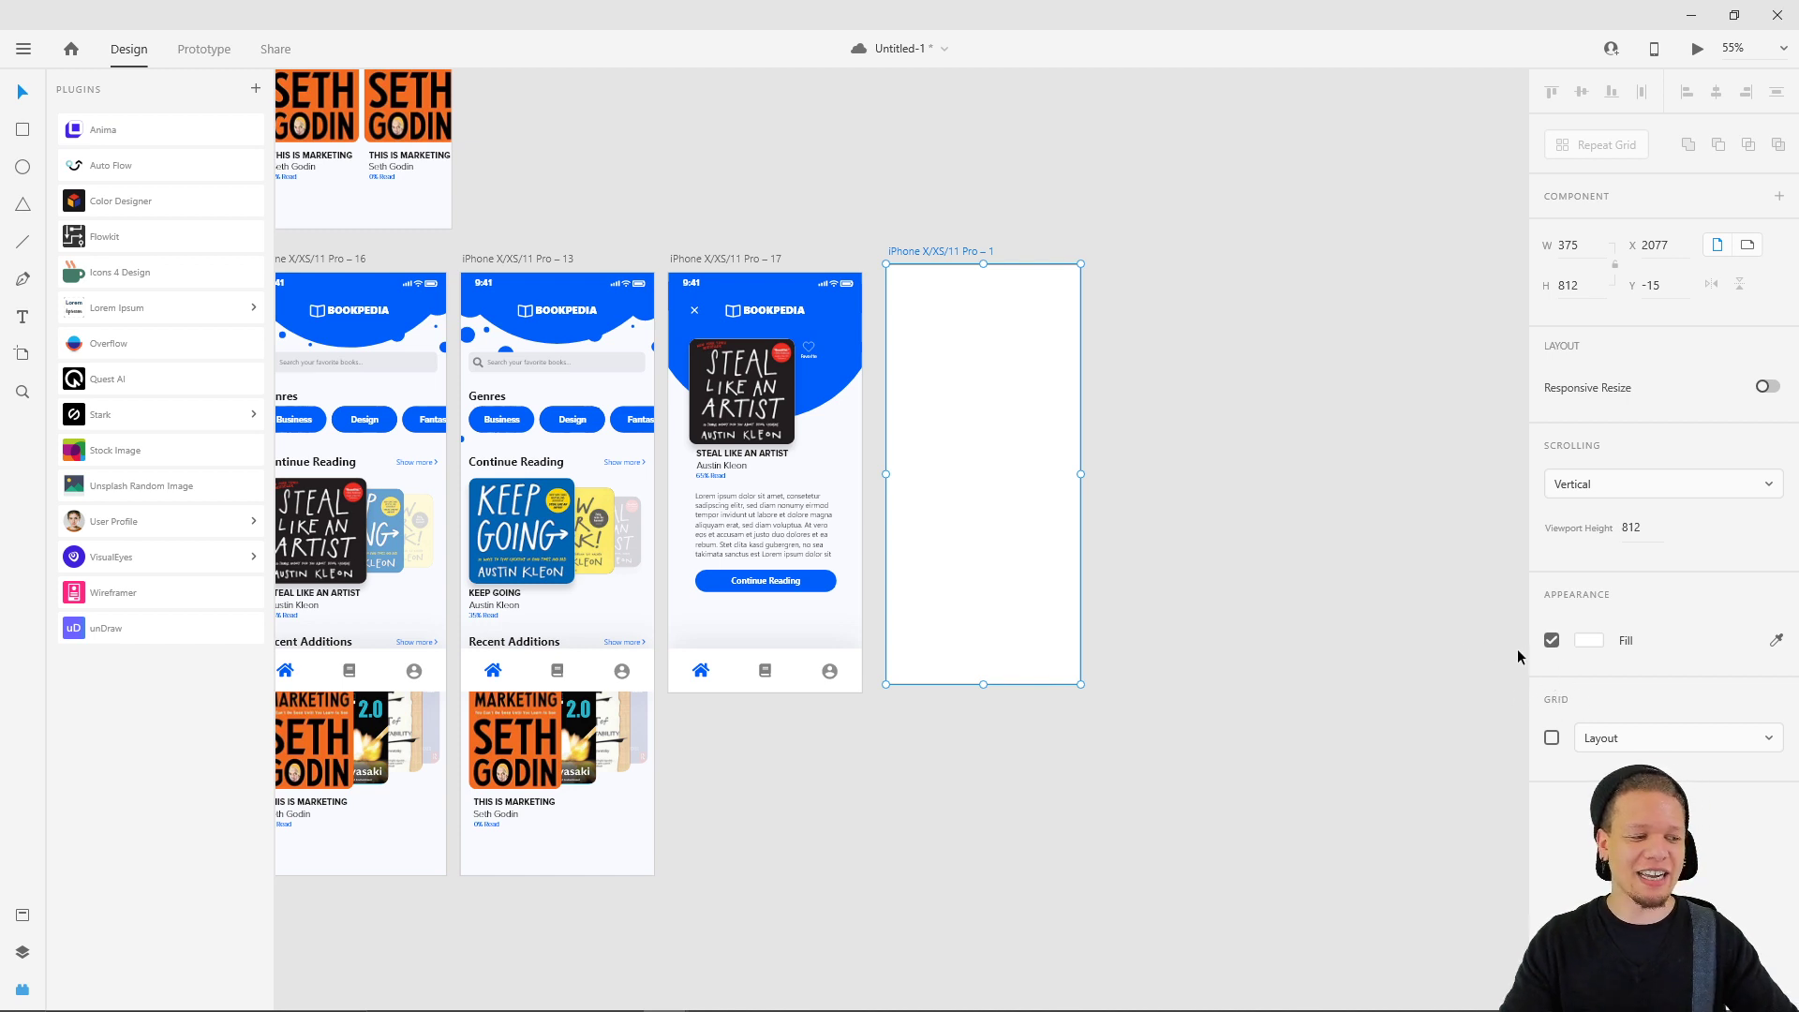
left_click(1552, 738)
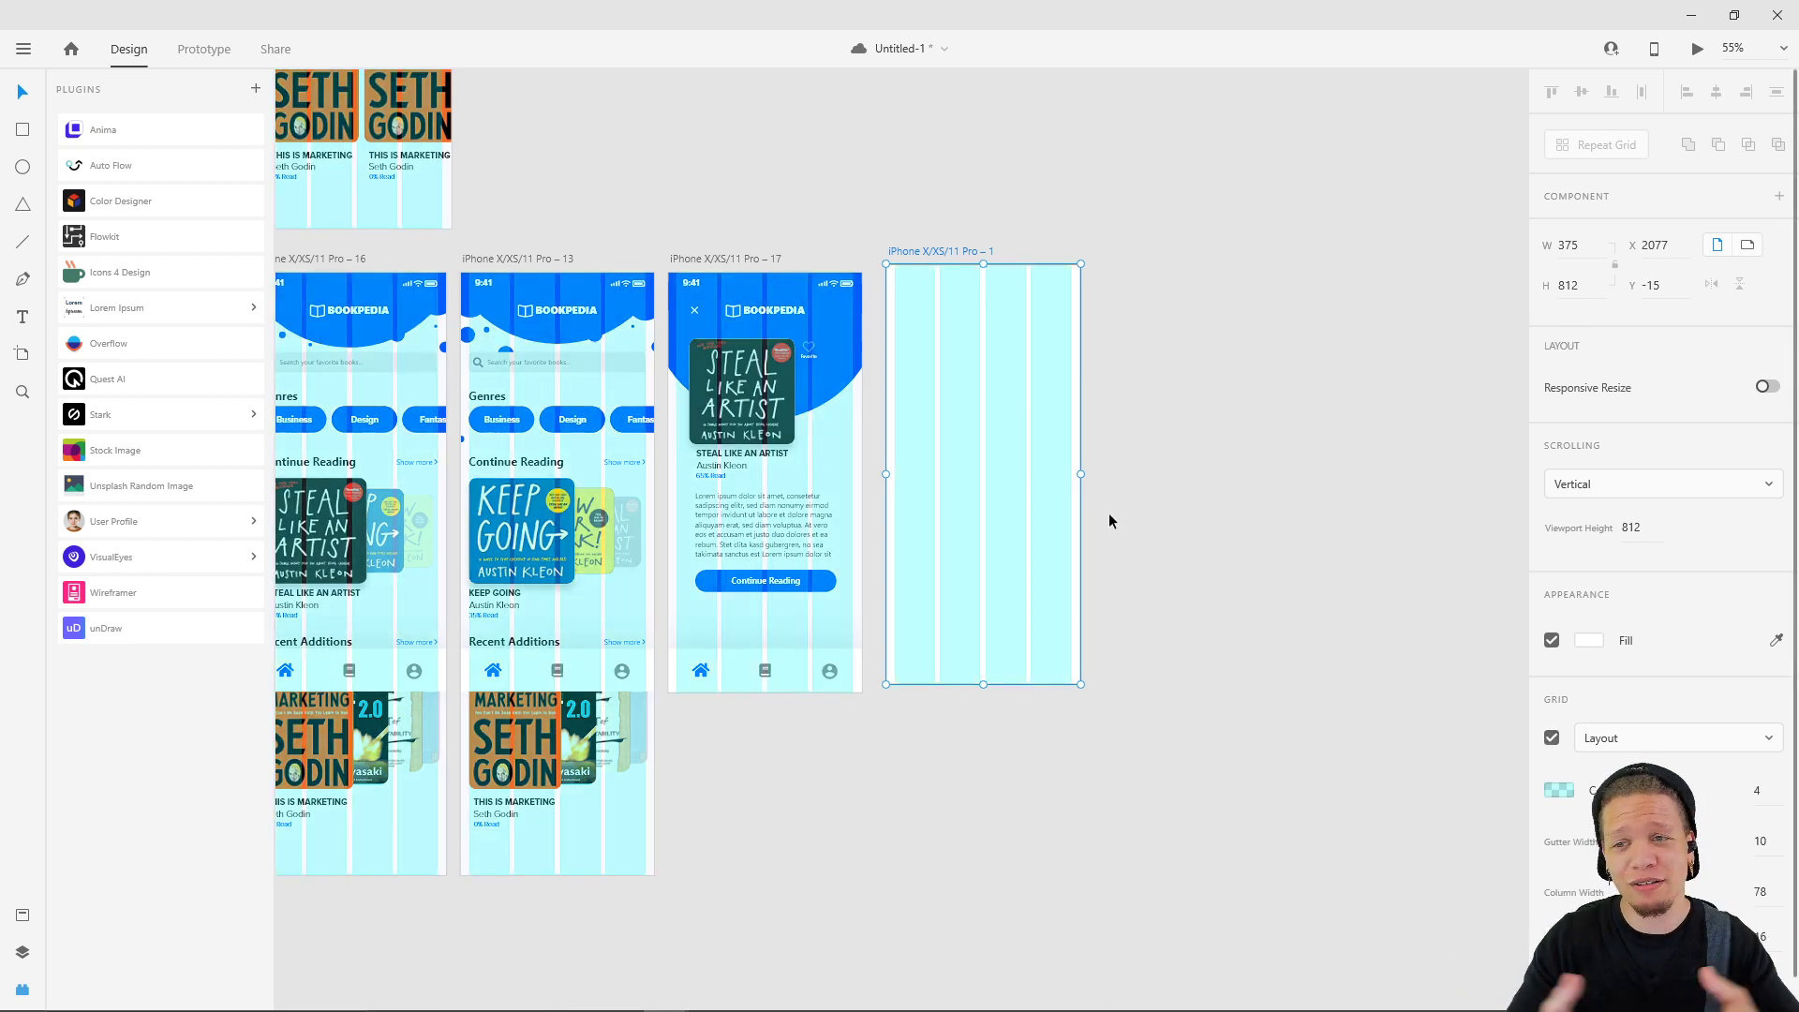
- Examine the layout grid's column settings and how the Bookpedia screens line up with the columns, and clear the selection
scroll(766, 441, "up", 5)
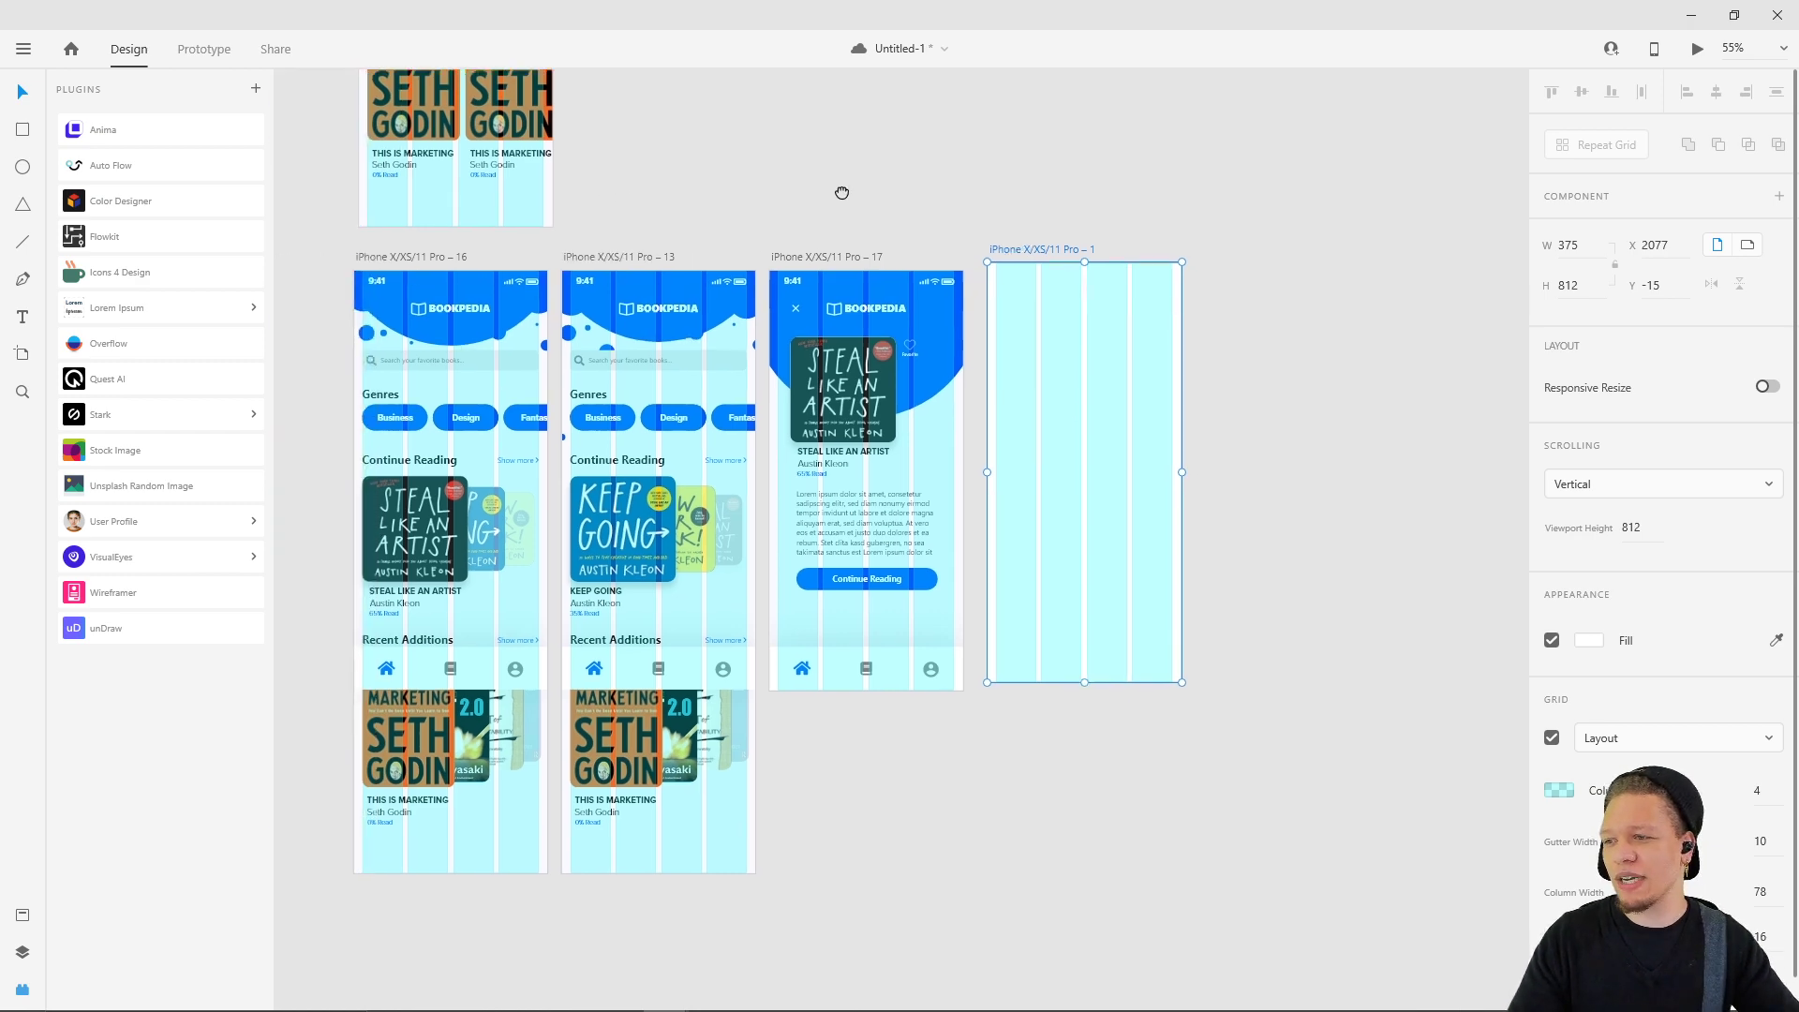
scroll(766, 446, "up", 4)
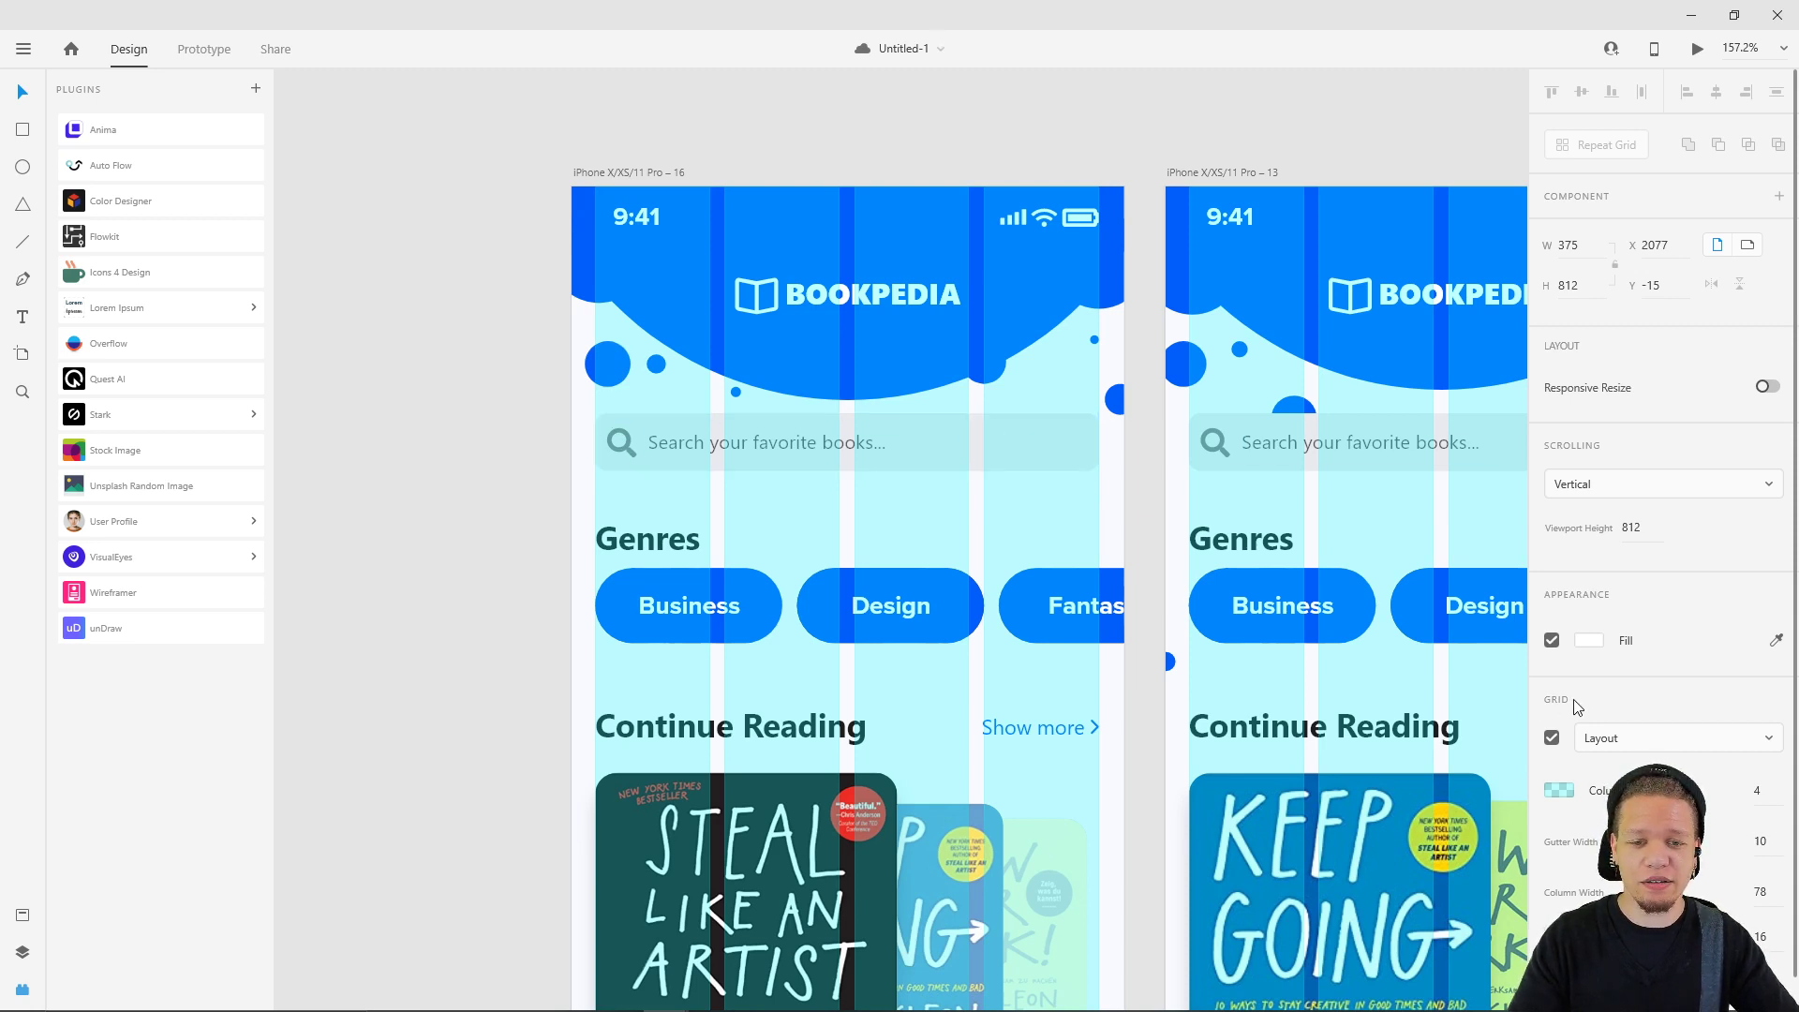
left_click(1562, 794)
left_click(1745, 794)
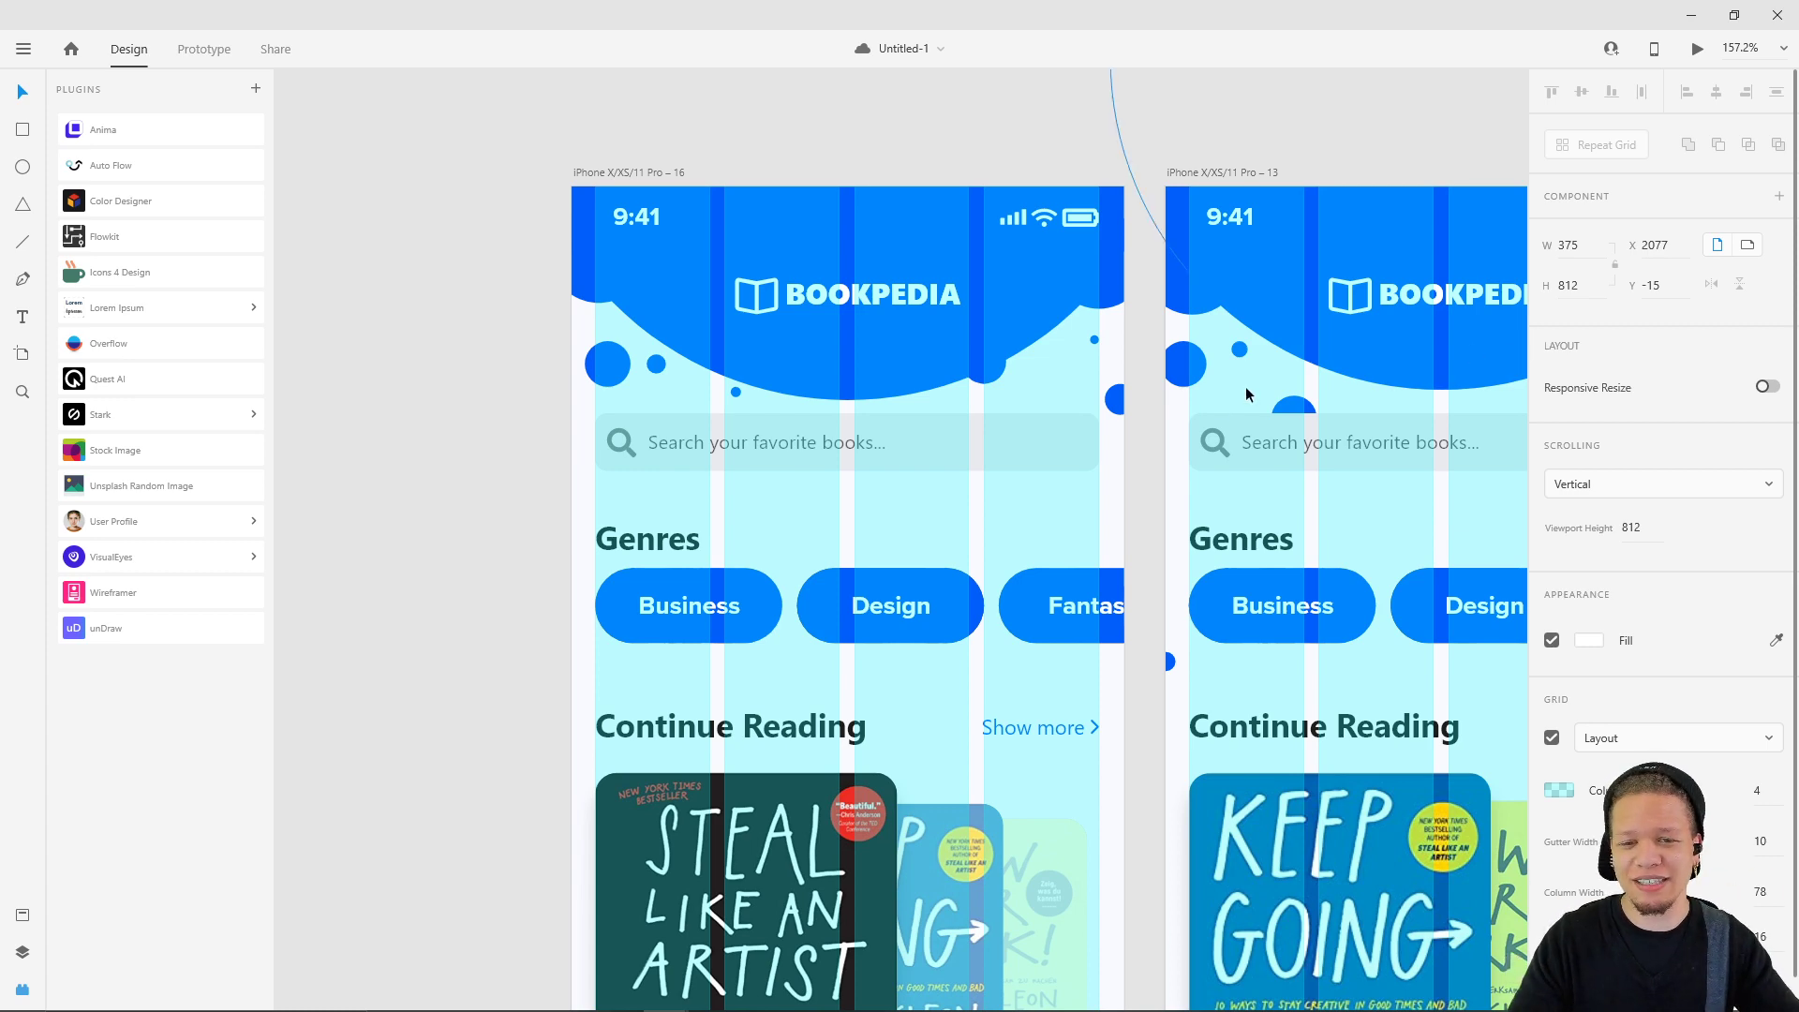
scroll(1277, 413, "right", 5)
scroll(1233, 350, "down", 1)
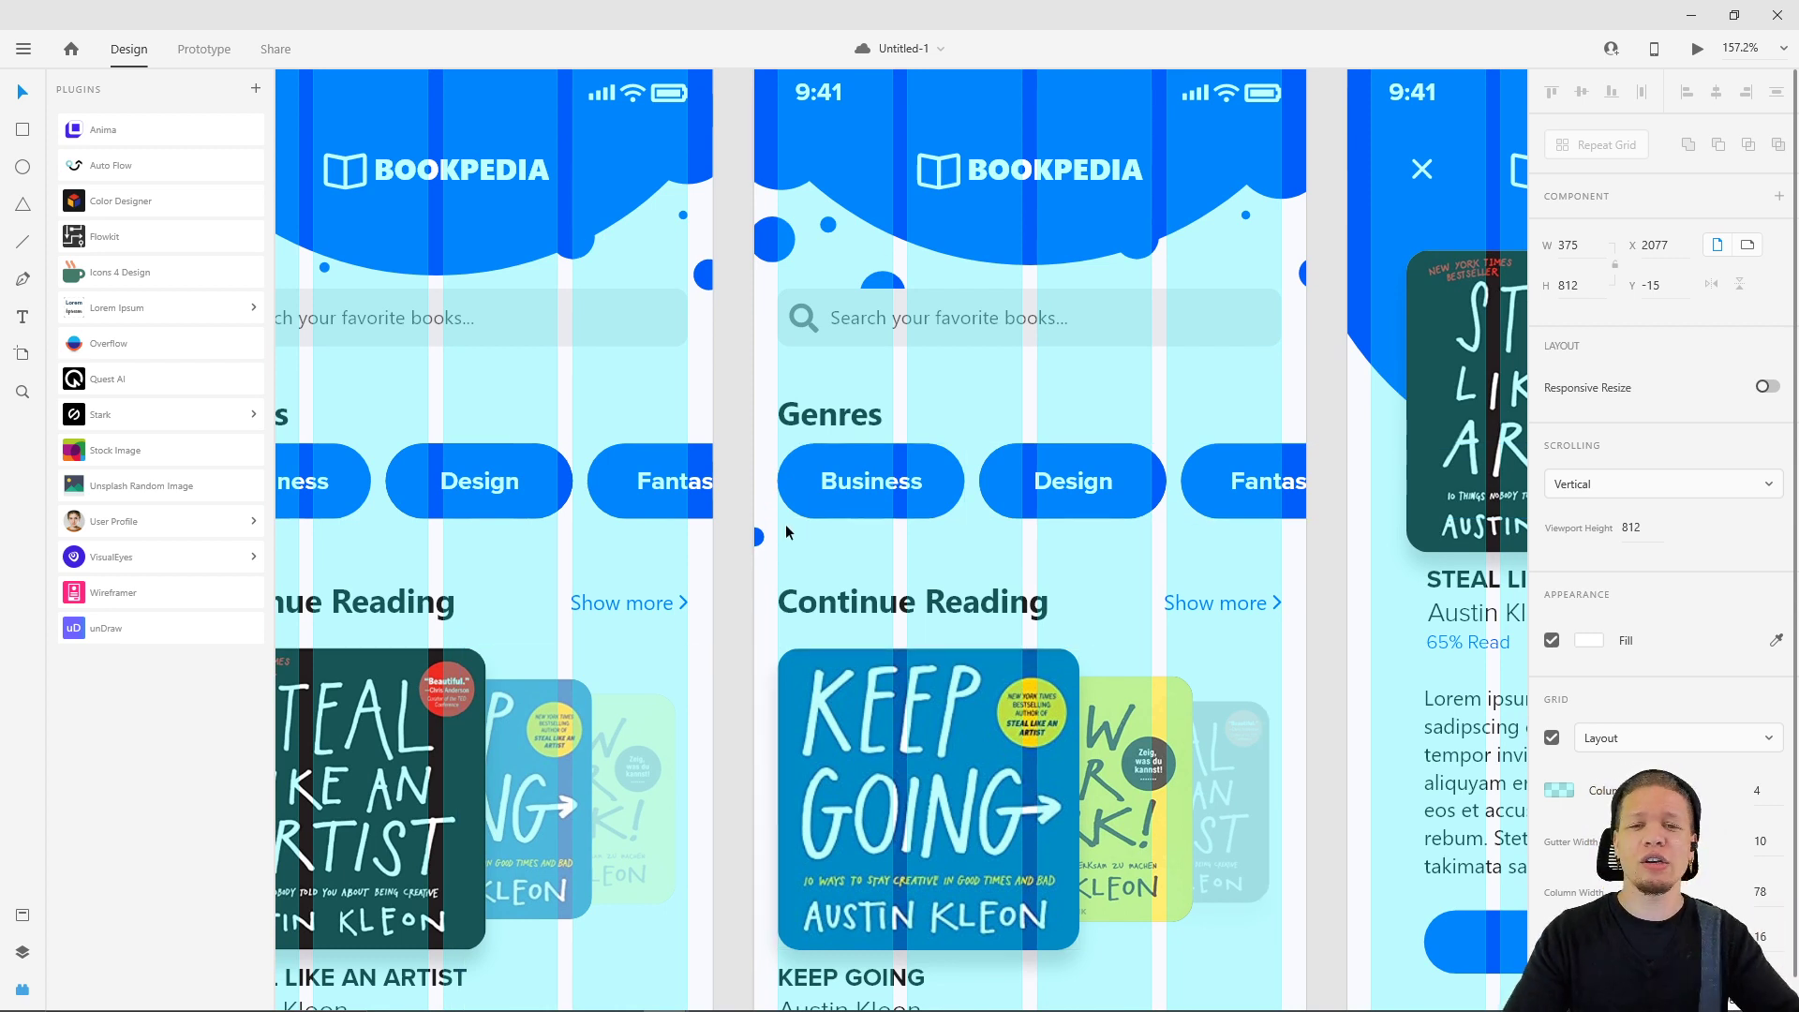
scroll(1048, 375, "down", 5)
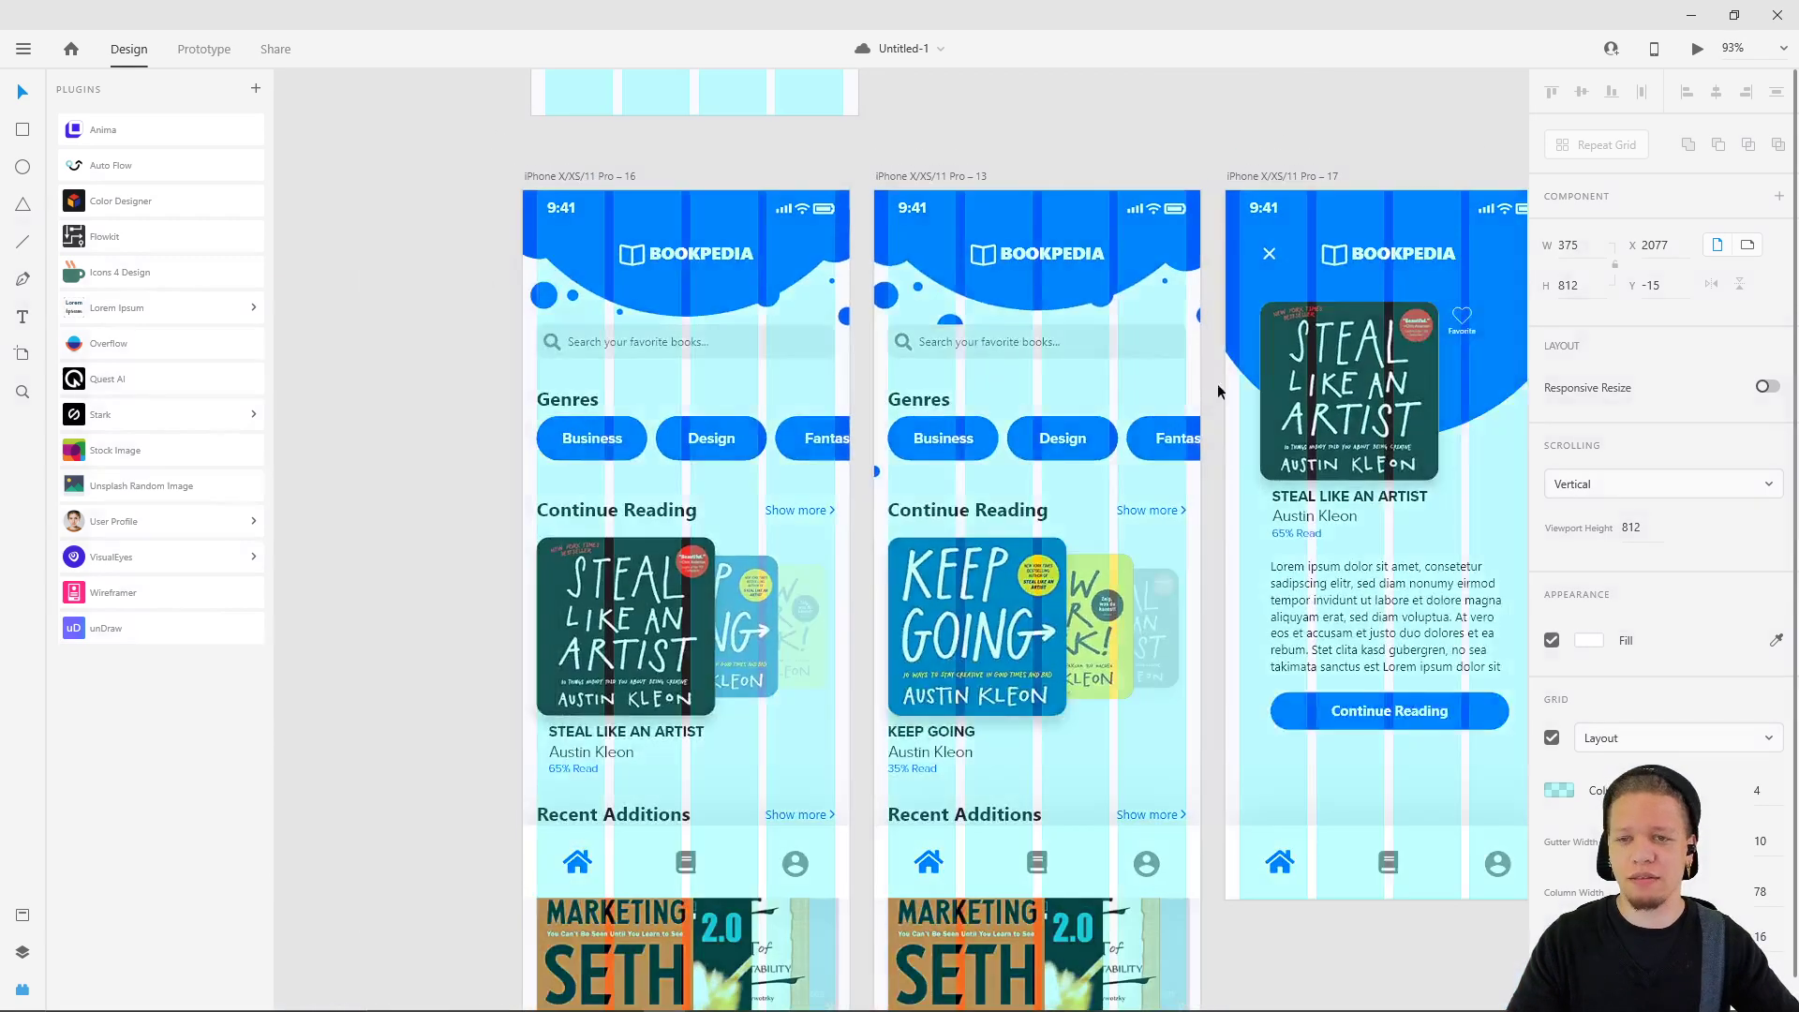
scroll(1217, 384, "right", 4)
left_click_drag(1216, 324, 1035, 475)
left_click(1047, 216)
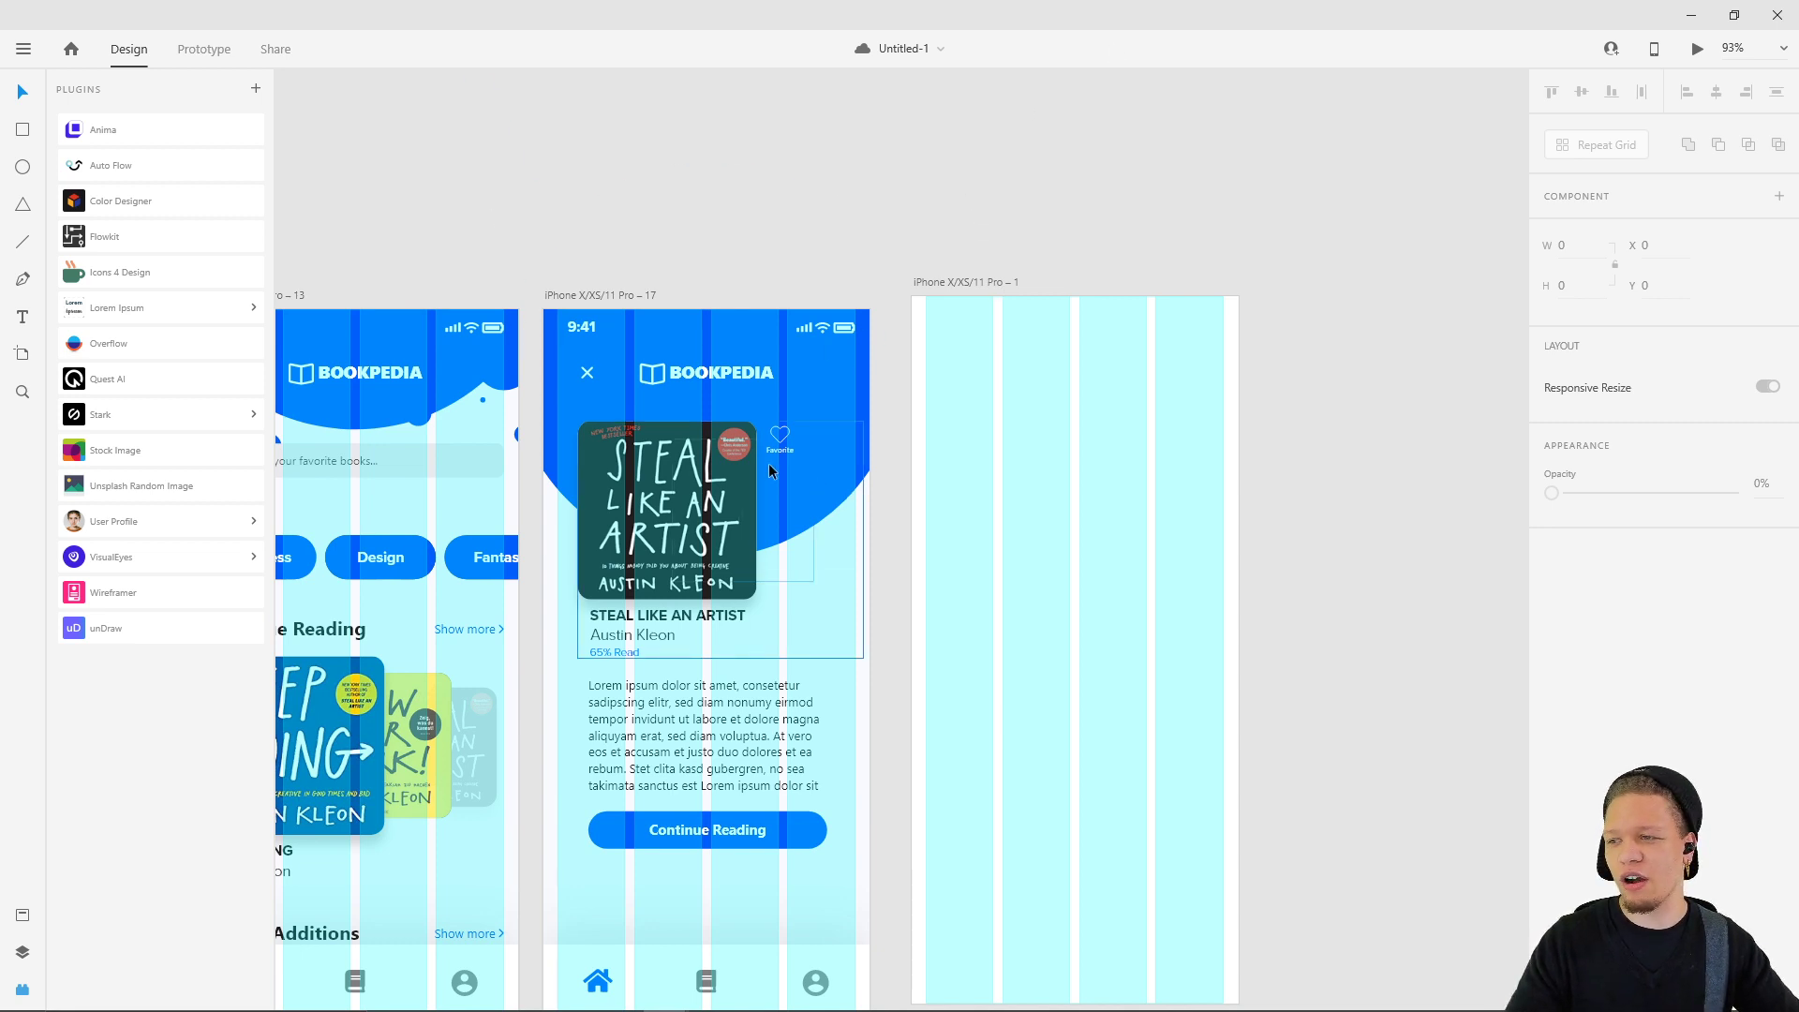
- Turn off the layout grids on the blank artboard and the Bookpedia screens
scroll(773, 466, "left", 6)
scroll(773, 467, "down", 1)
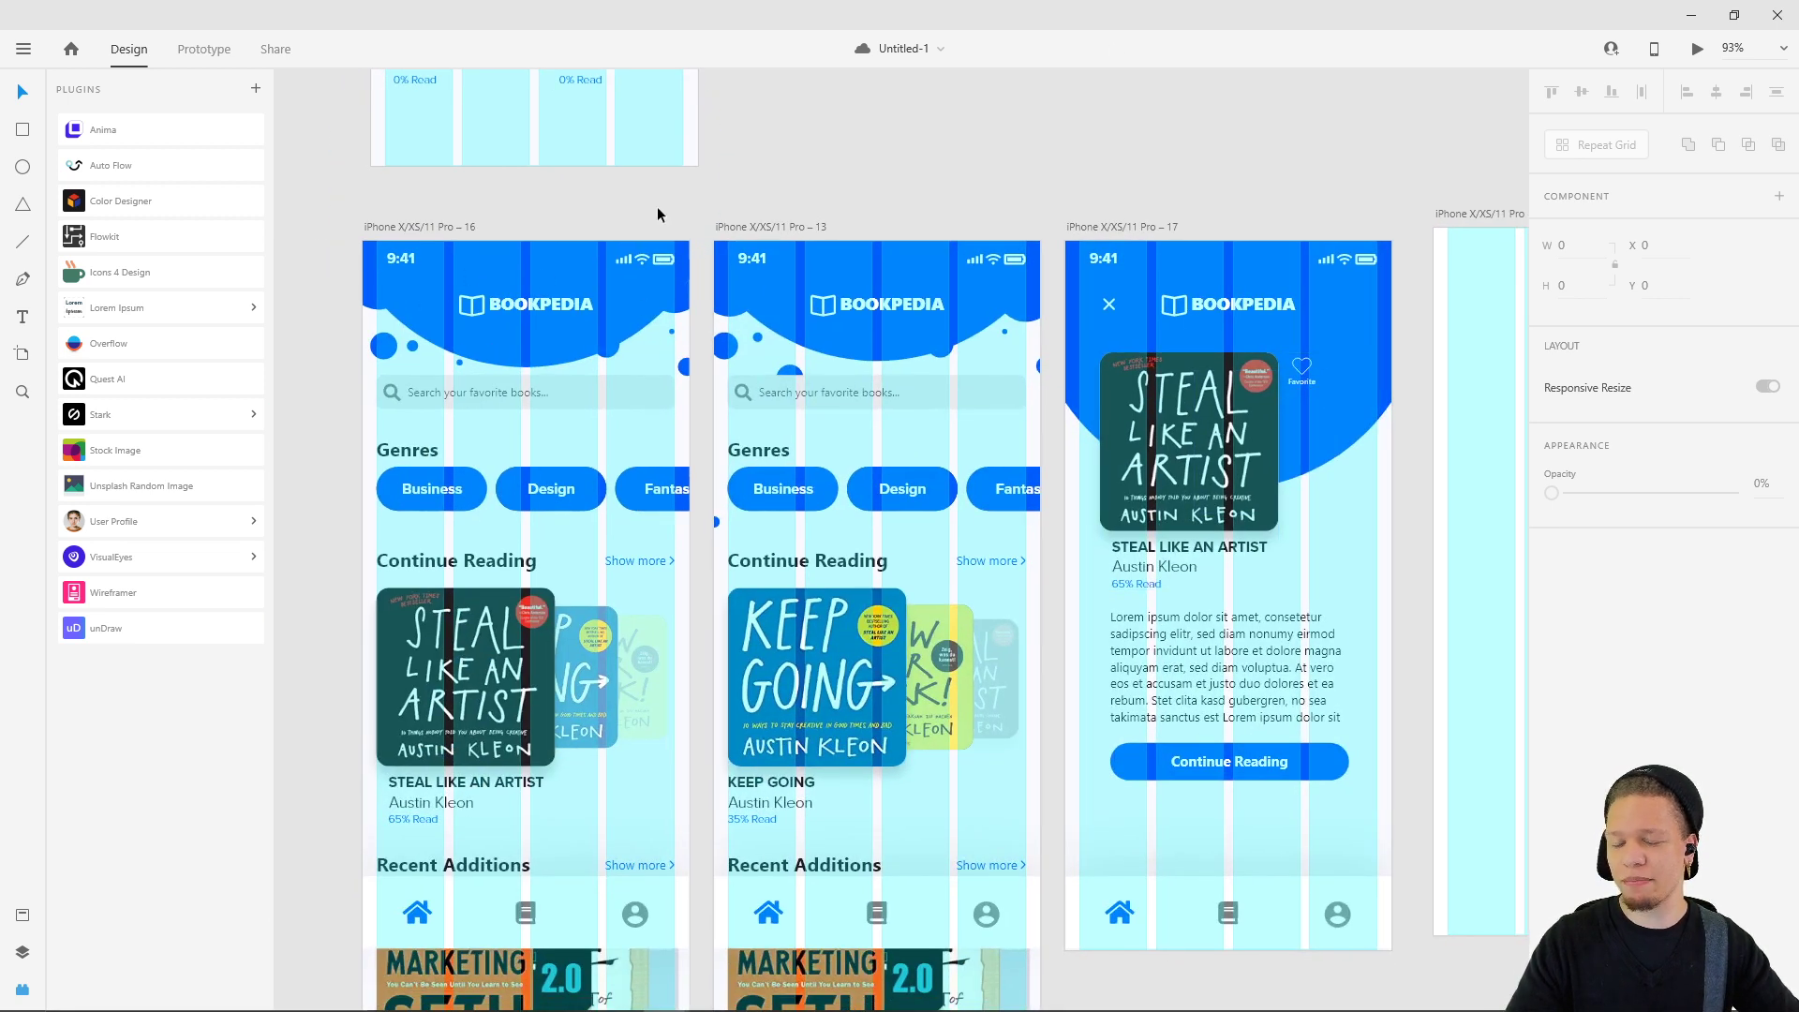
scroll(1202, 164, "down", 3)
scroll(1225, 144, "right", 3)
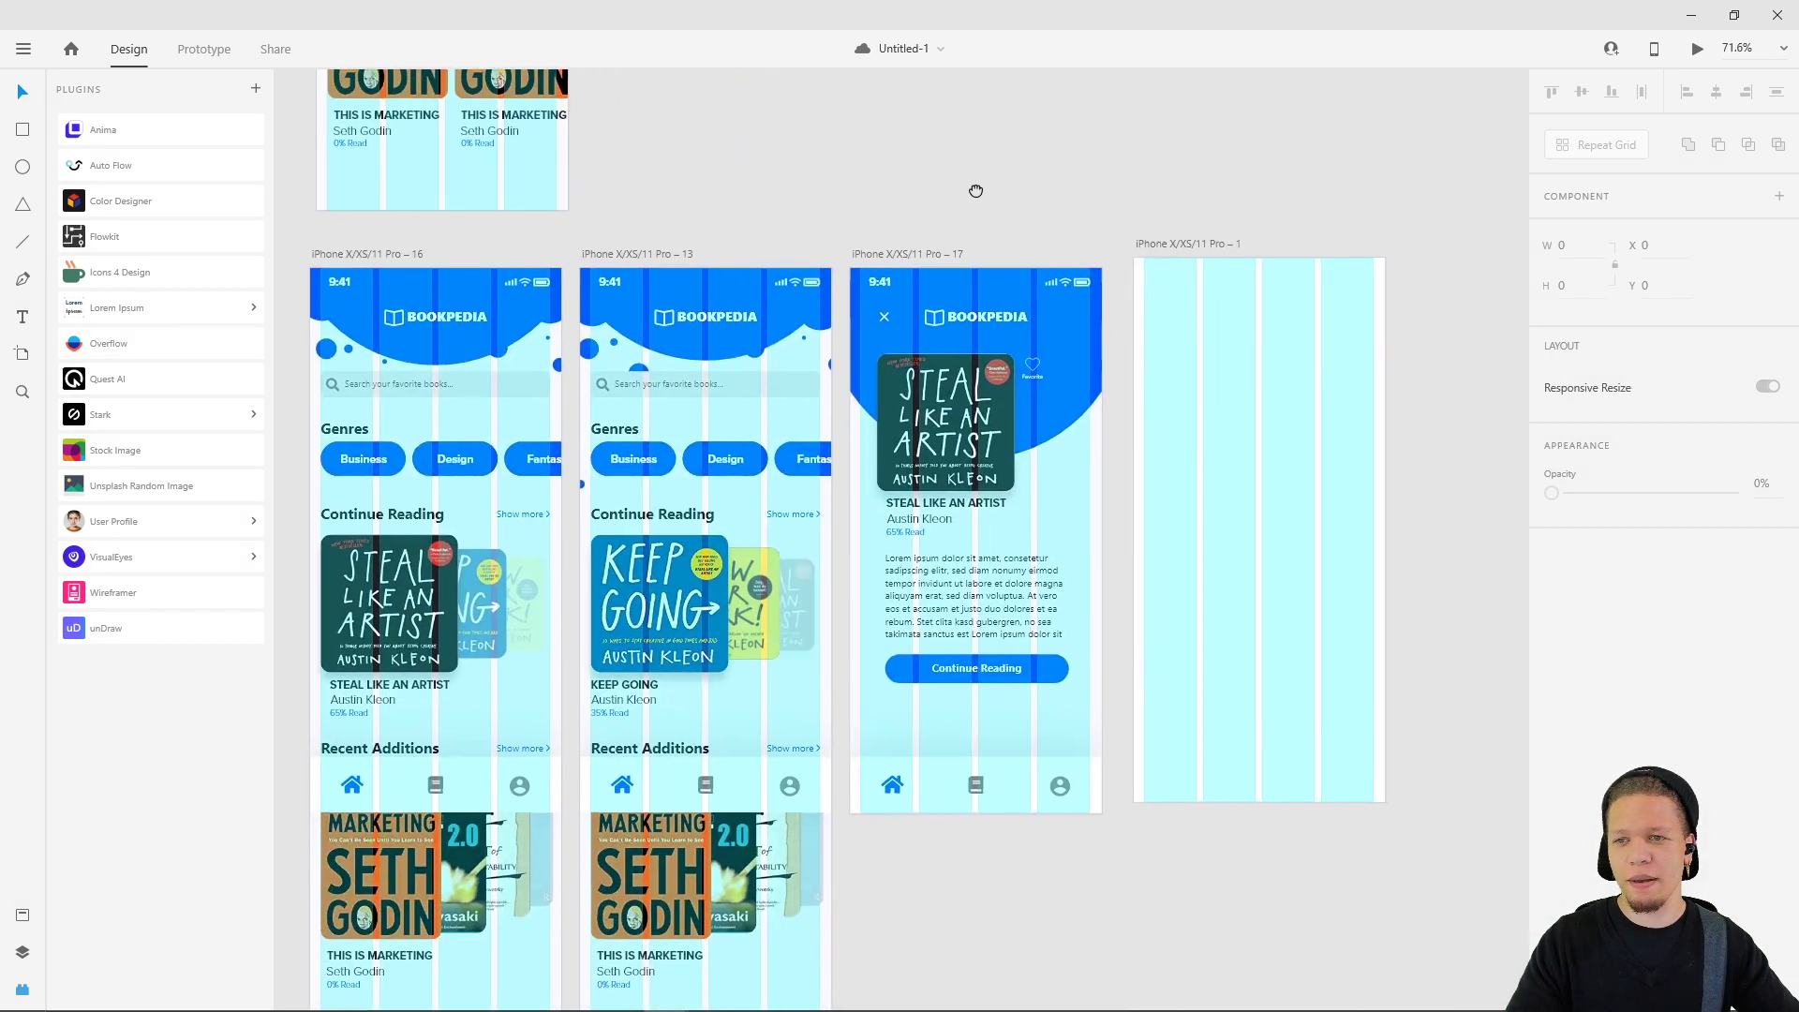
left_click(1179, 248)
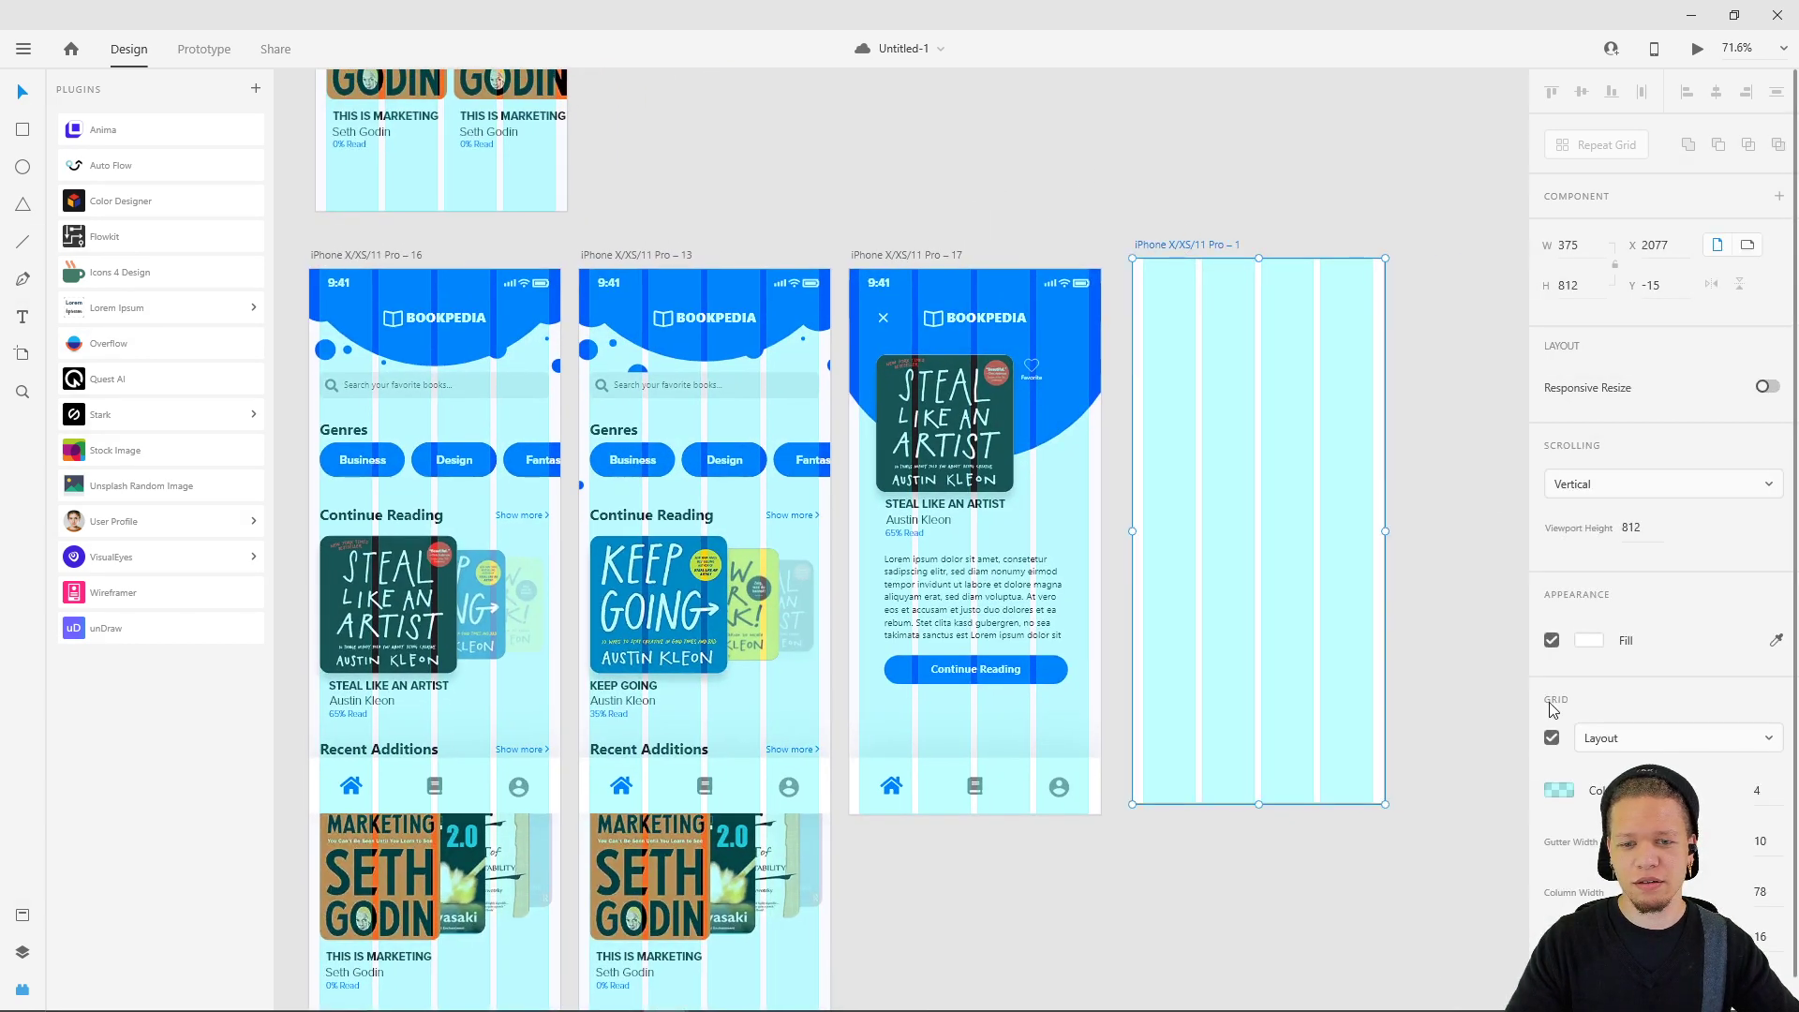
left_click(1551, 738)
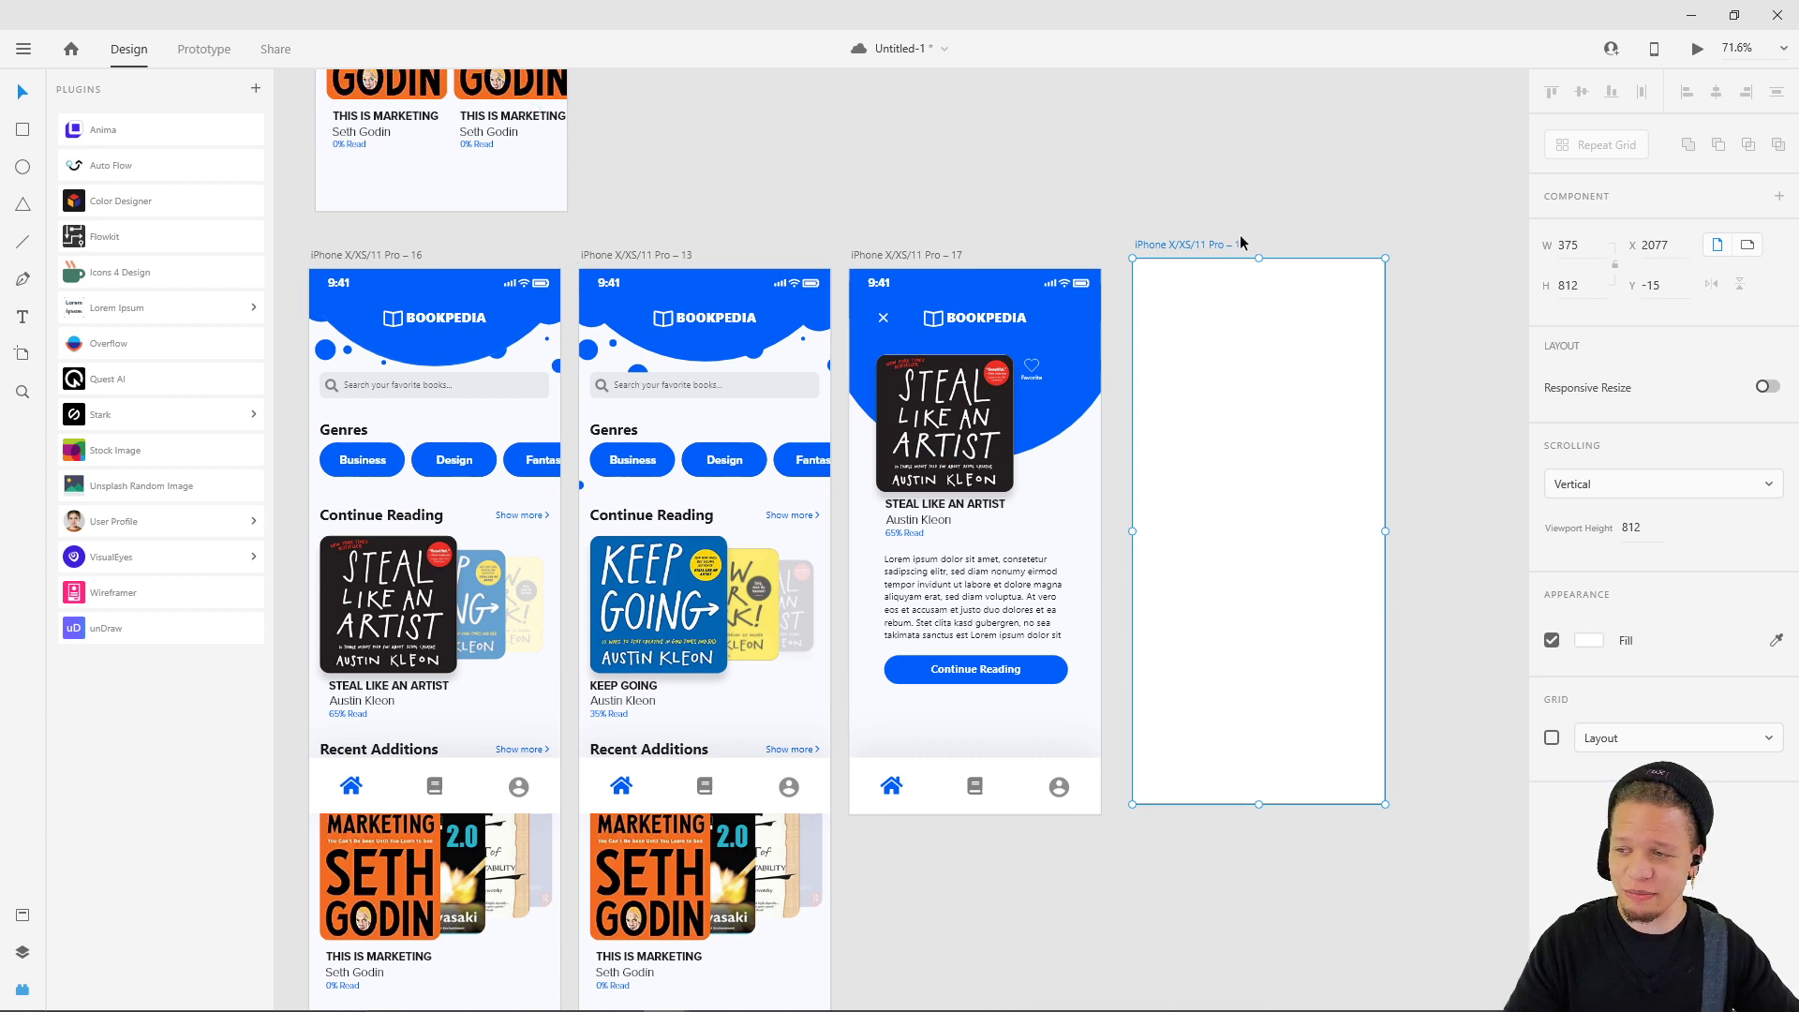
- Draw a borderless circle about 394 × 394 over the blank artboard's upper edge, placed at about X -9 and Y -269
key("e")
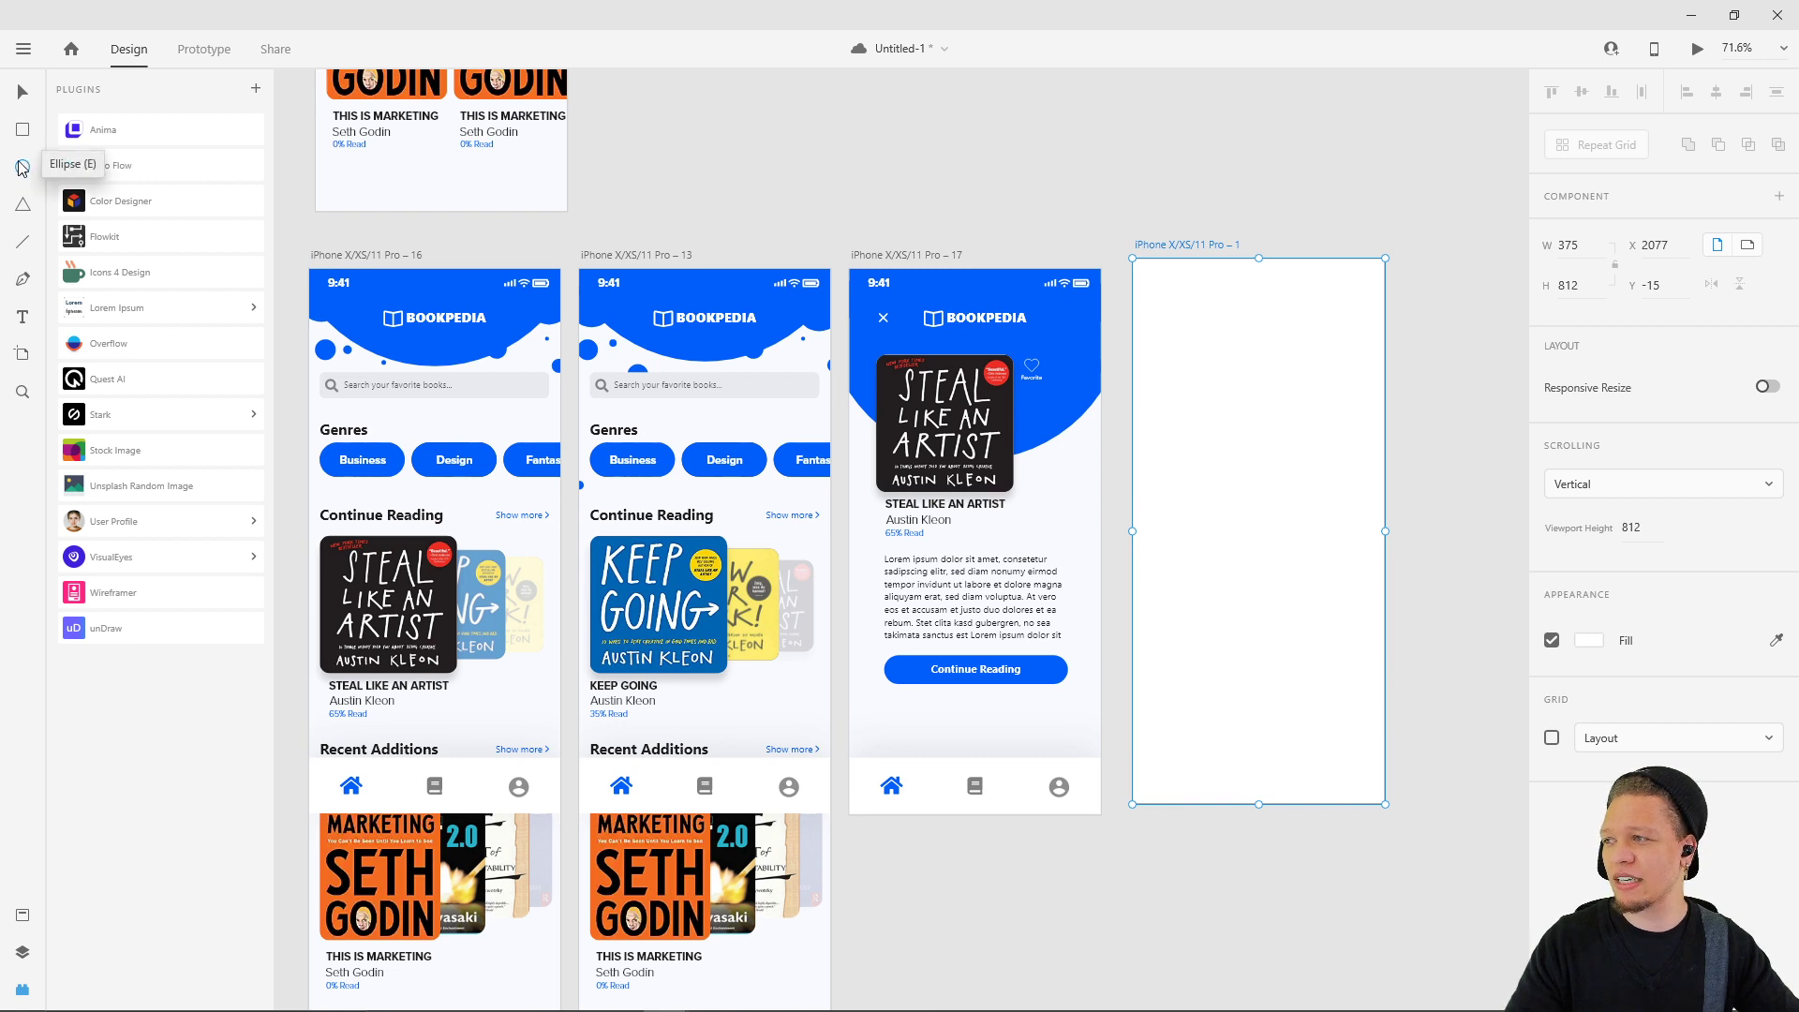
left_click_drag(926, 94, 1137, 180)
key("ctrl+z")
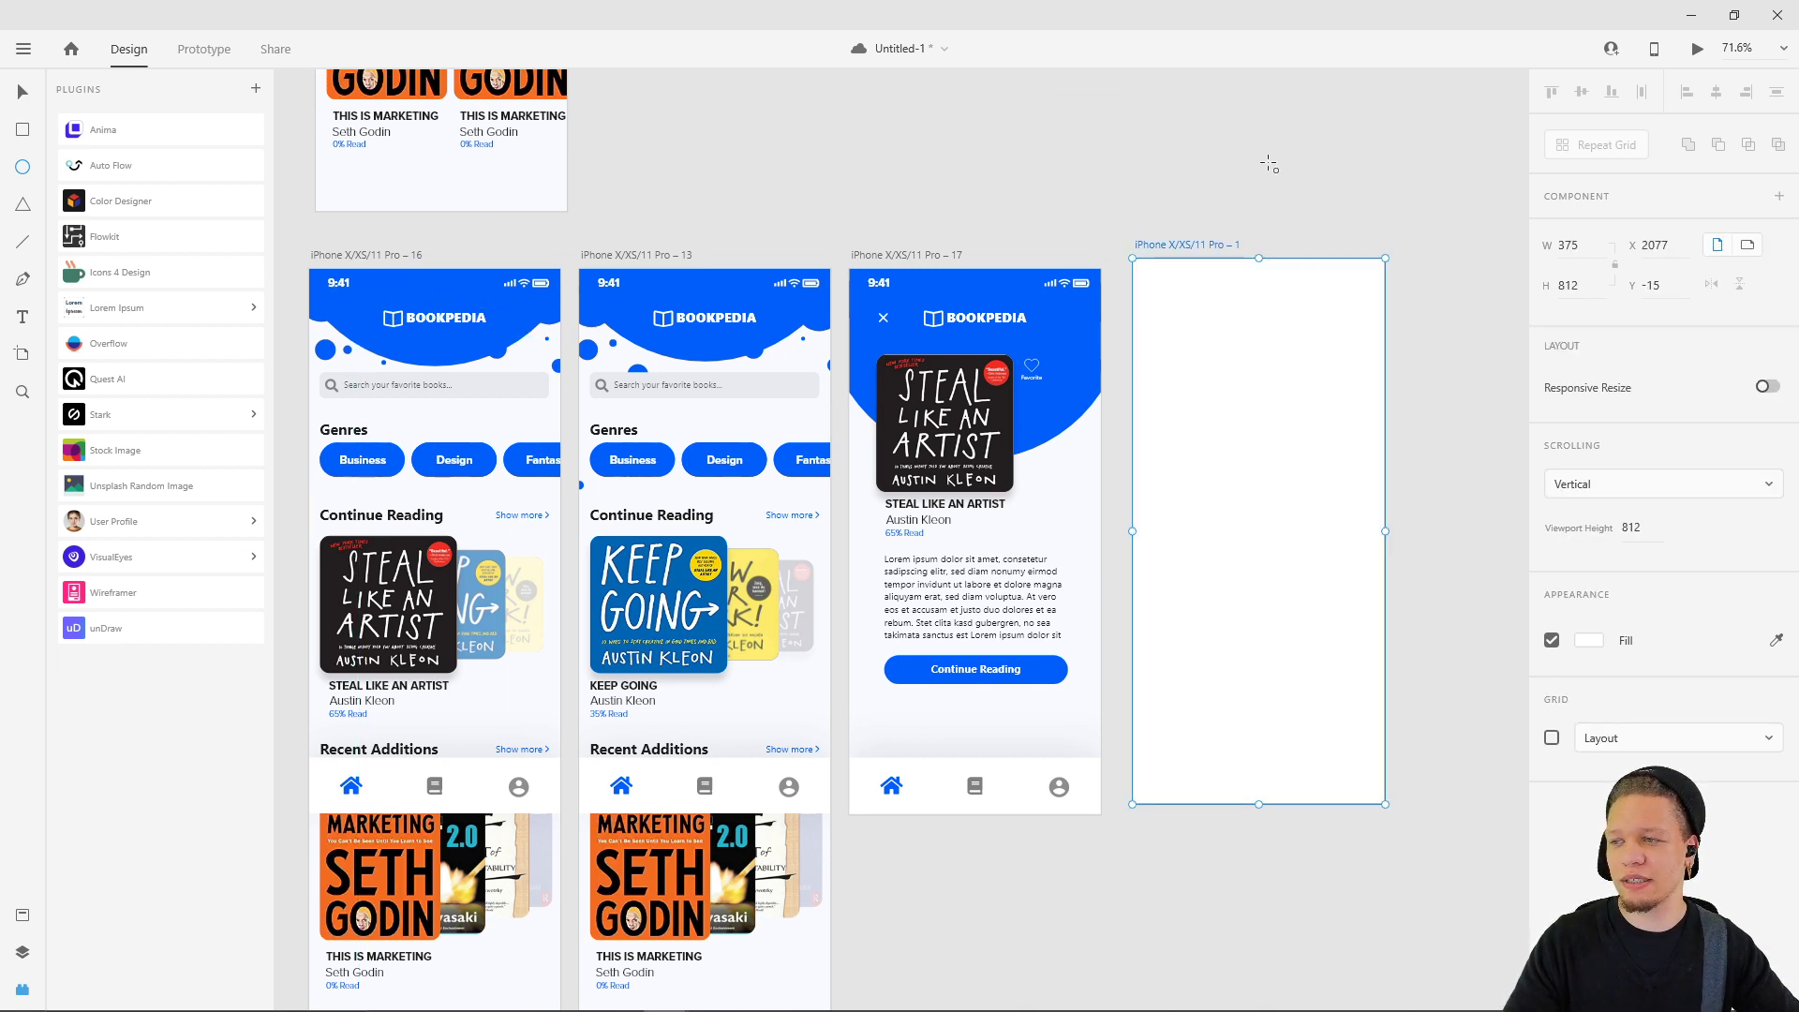
left_click_drag(1116, 193, 1498, 454)
key("v")
left_click_drag(1244, 356, 1258, 259)
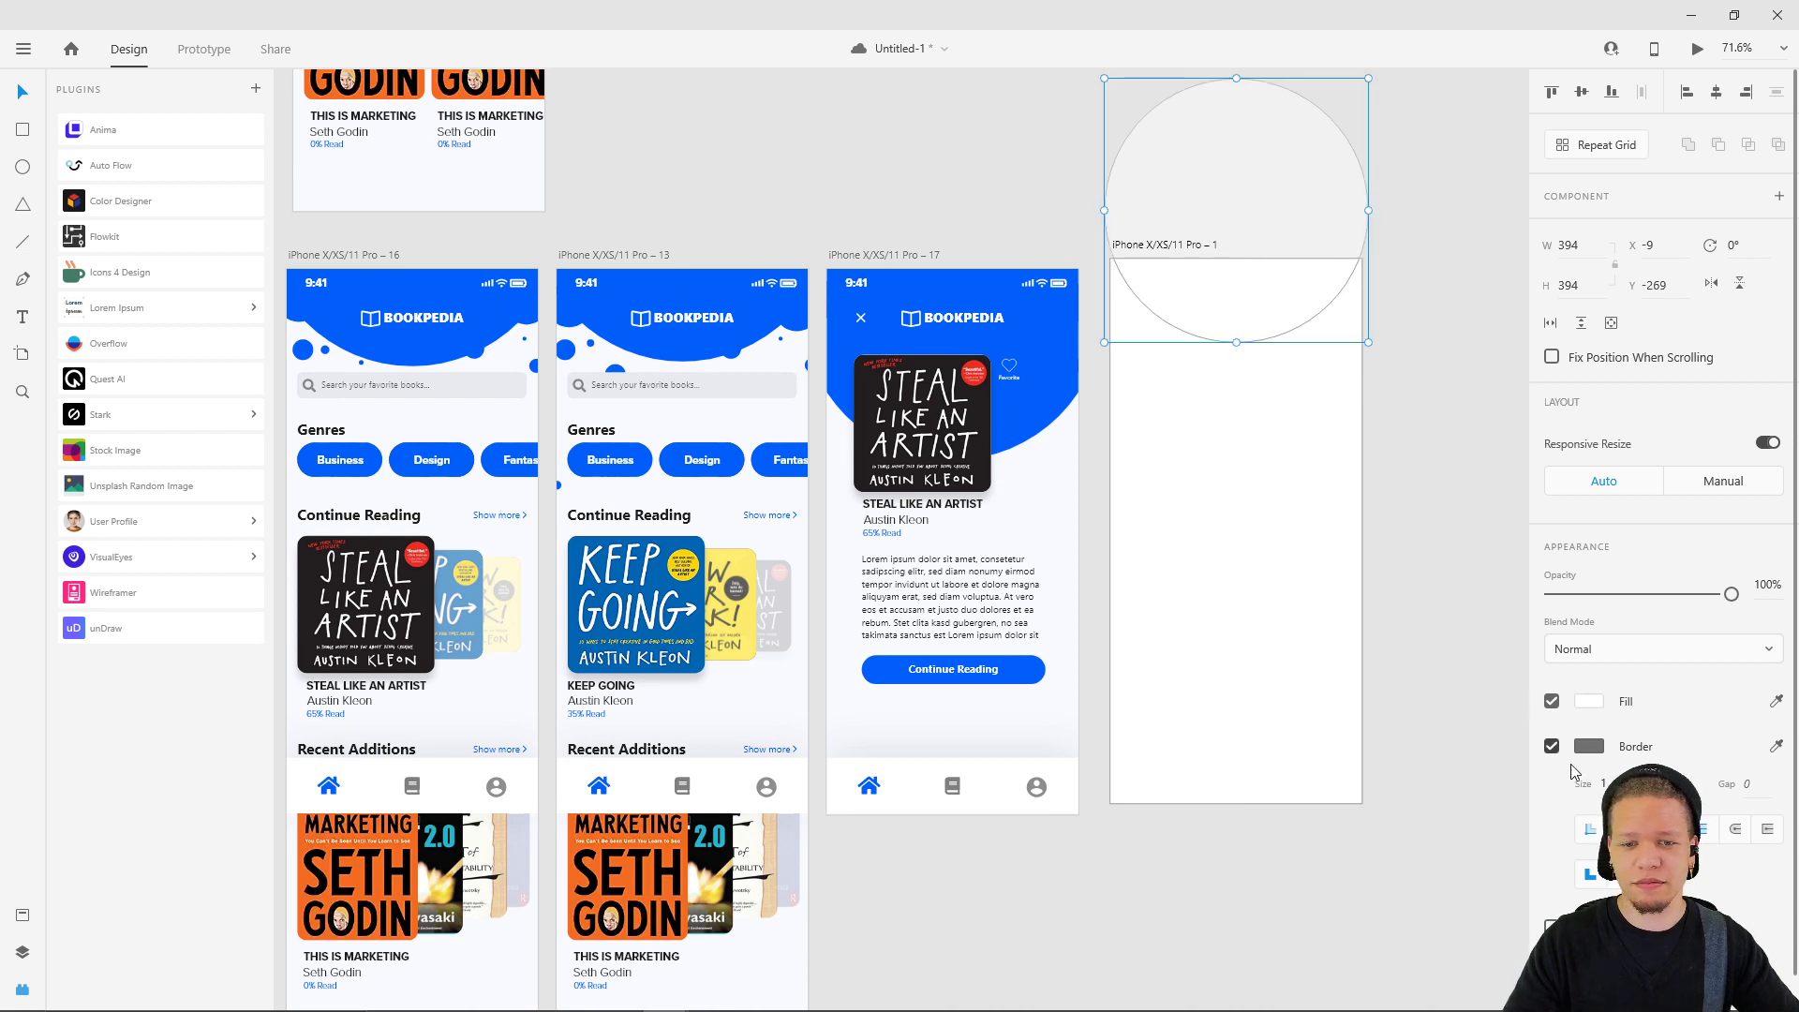
left_click(1550, 746)
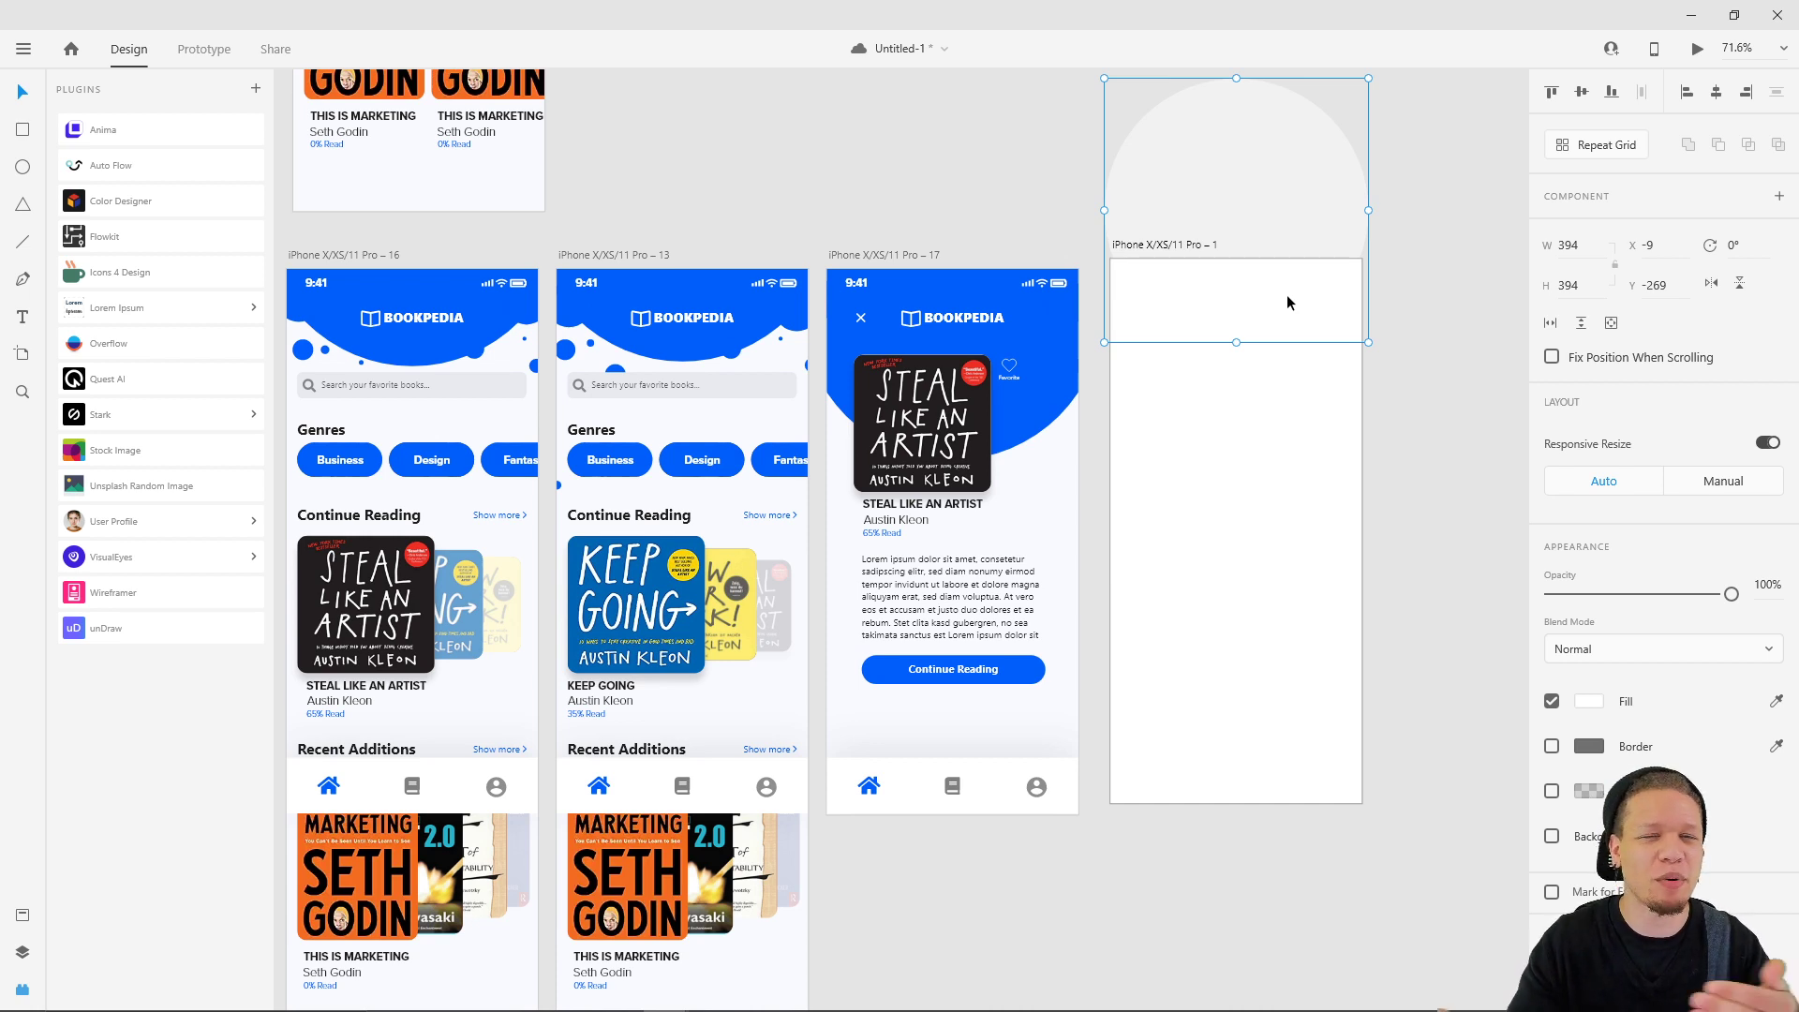
- Save the document and fill the circle with the blue sampled from artboard 17's header
key("ctrl+s")
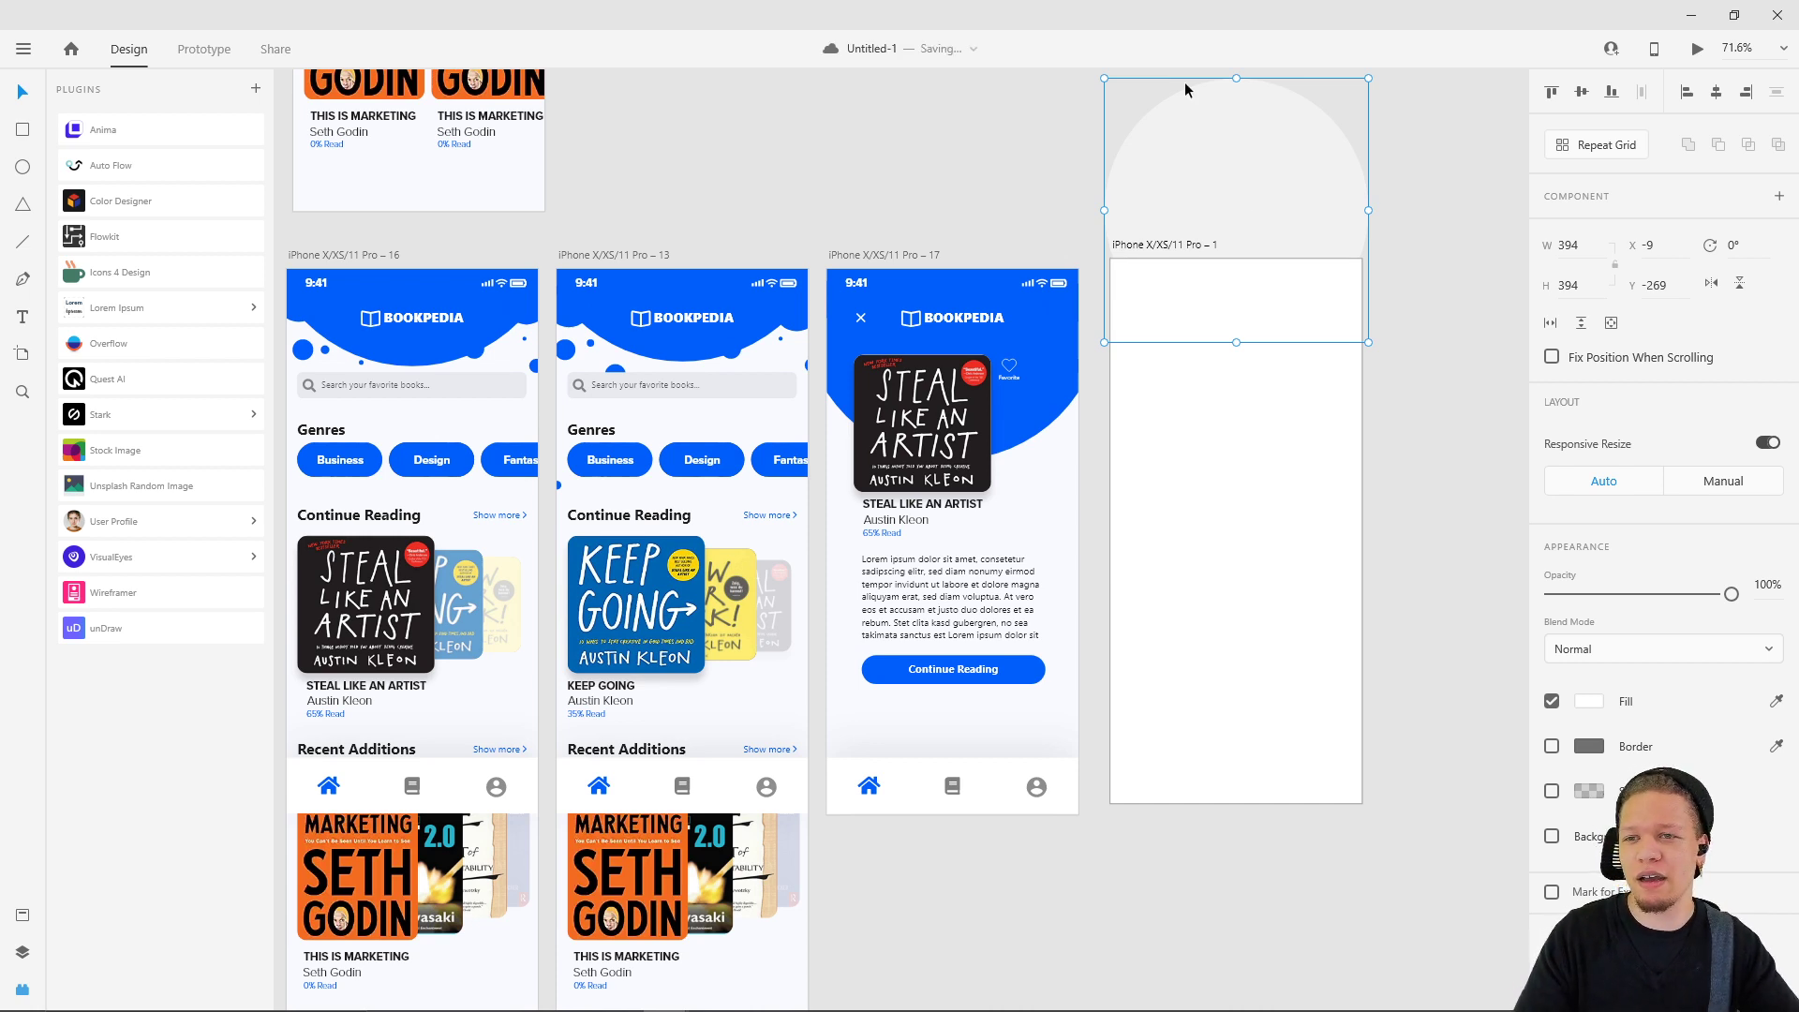
left_click(1231, 229)
left_click(1248, 300)
left_click(1776, 701)
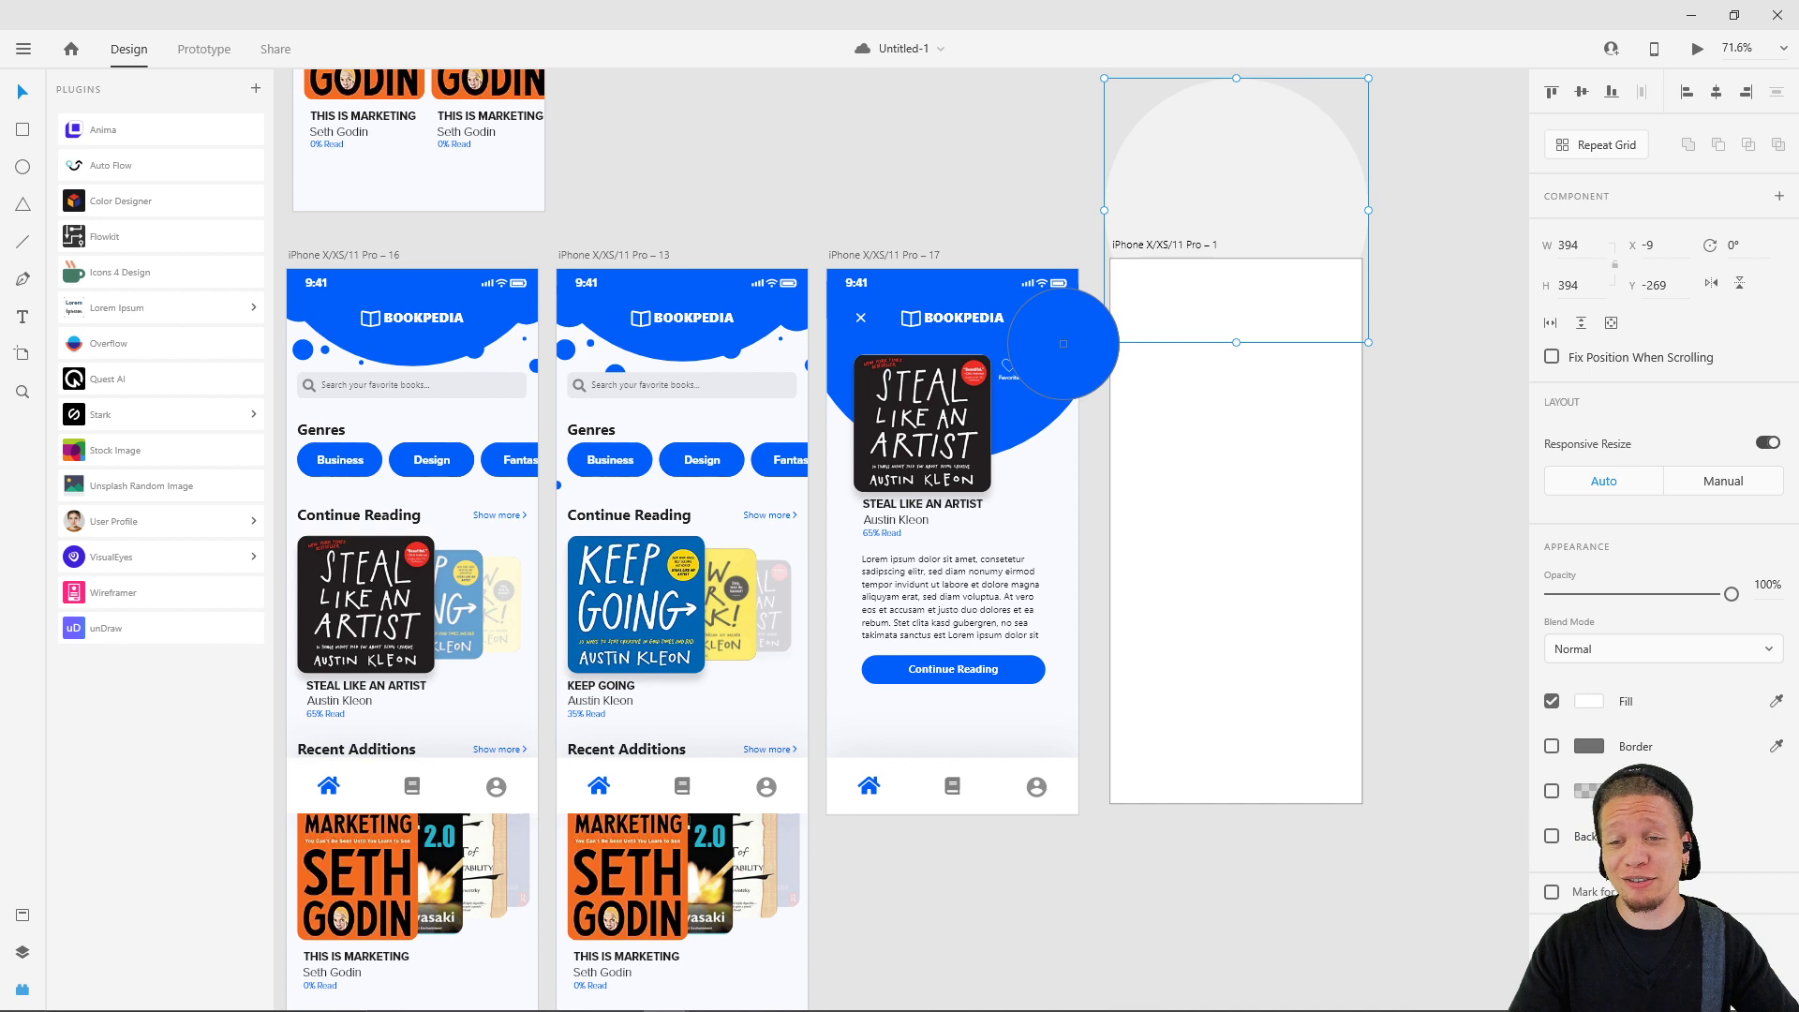
left_click(1065, 350)
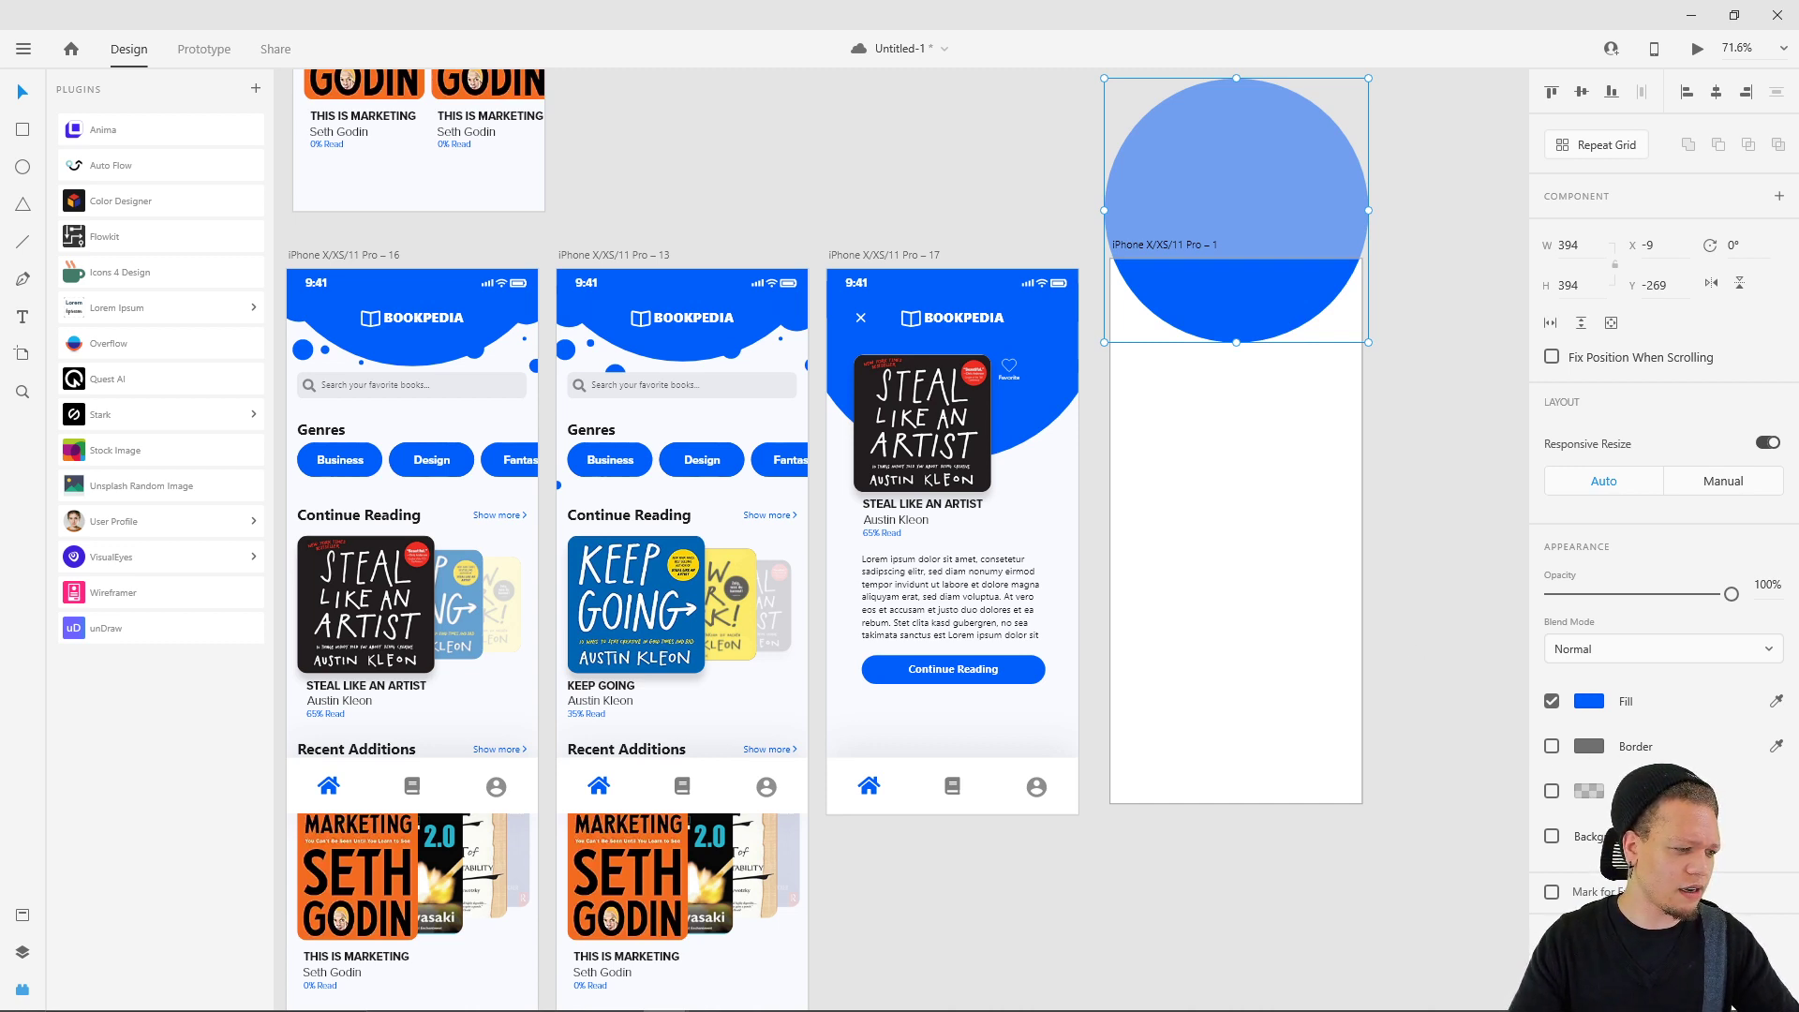
- Move the blue circle slightly lower on the artboard and clear the selection
left_click(1214, 471)
left_click(1216, 221)
left_click_drag(1229, 275, 1240, 284)
left_click(1283, 459)
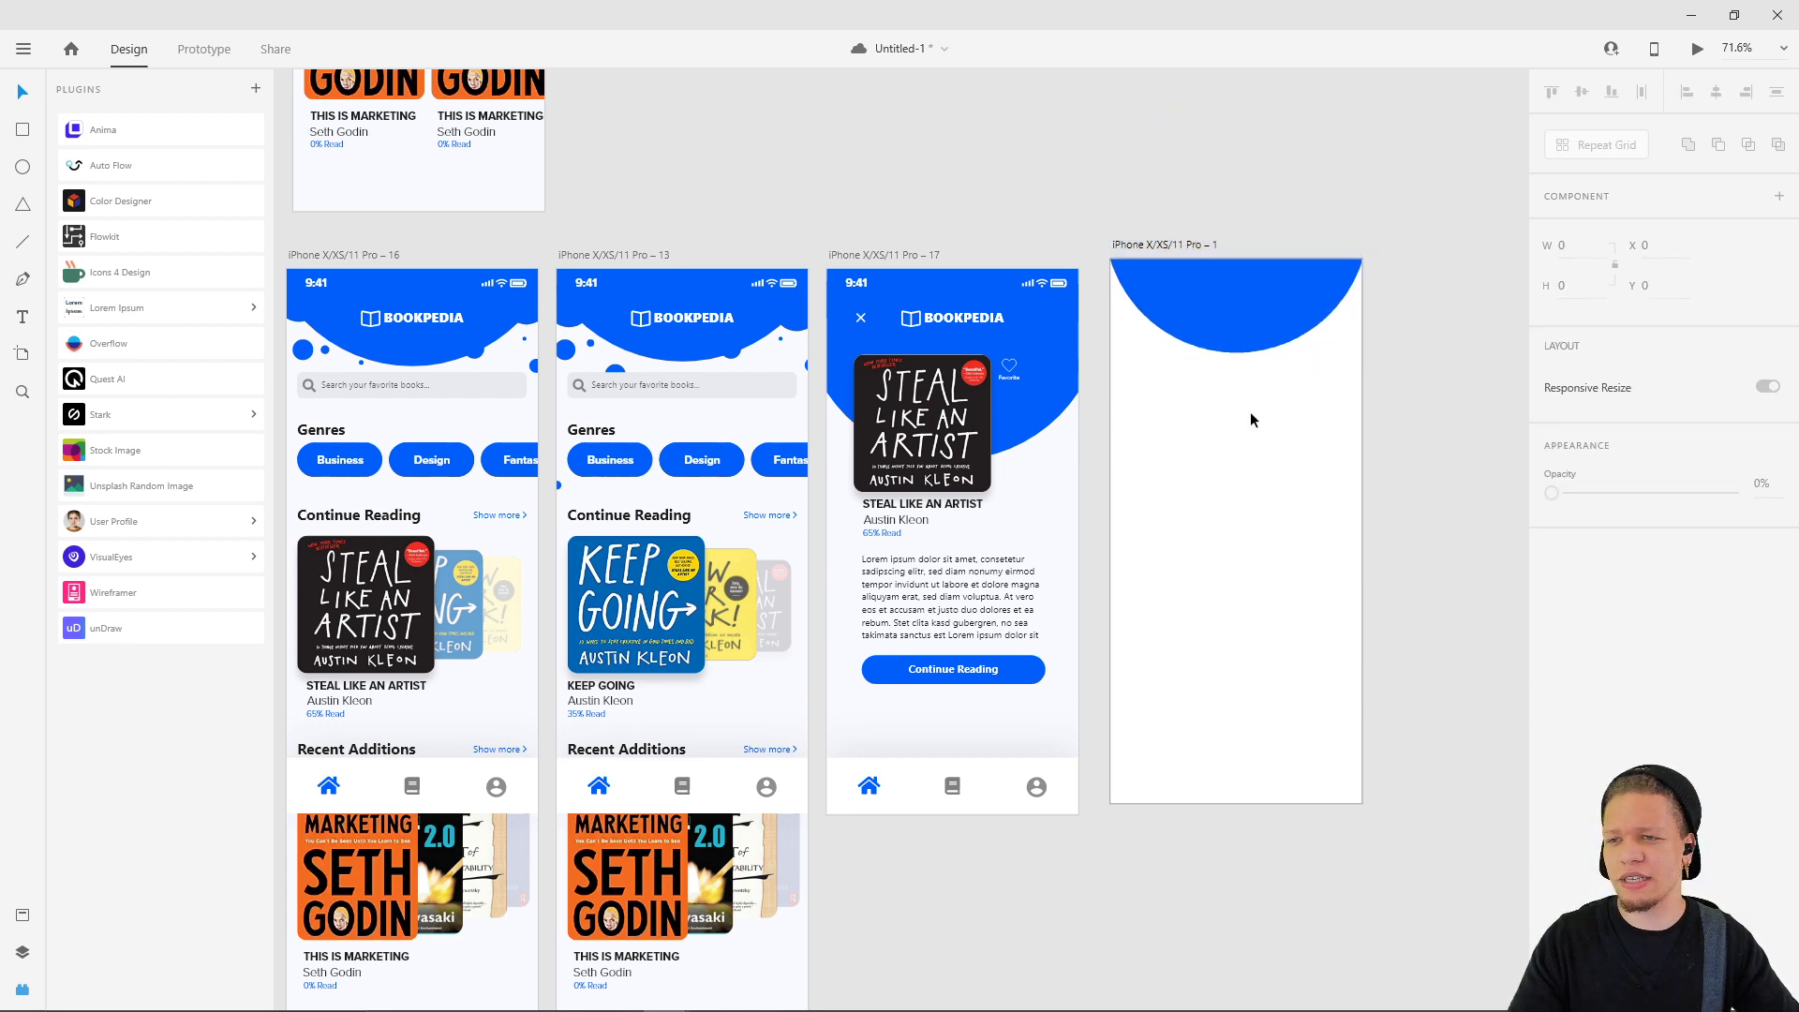
- Check which font the BOOKPEDIA title on artboard 16 uses and clear the selection
scroll(849, 201, "left", 3)
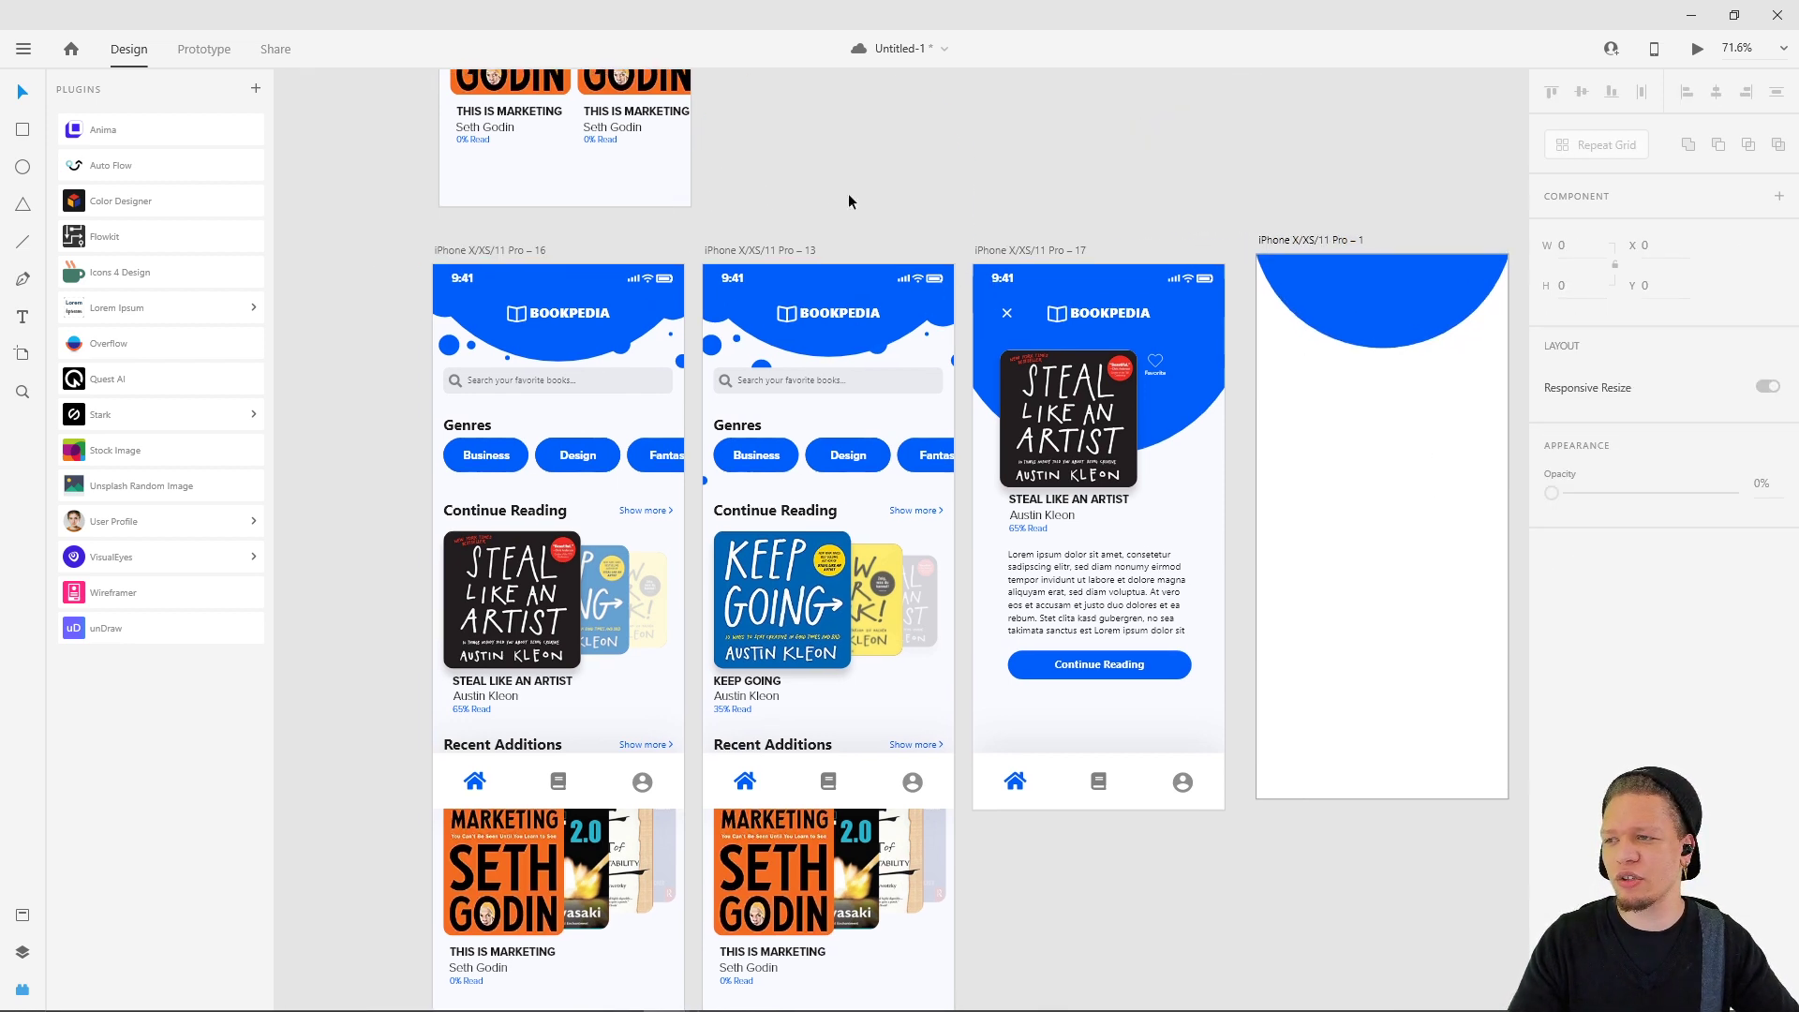
left_click(554, 316)
left_click_drag(554, 319, 540, 309)
key("ctrl+z")
key("Escape")
double_click(578, 317)
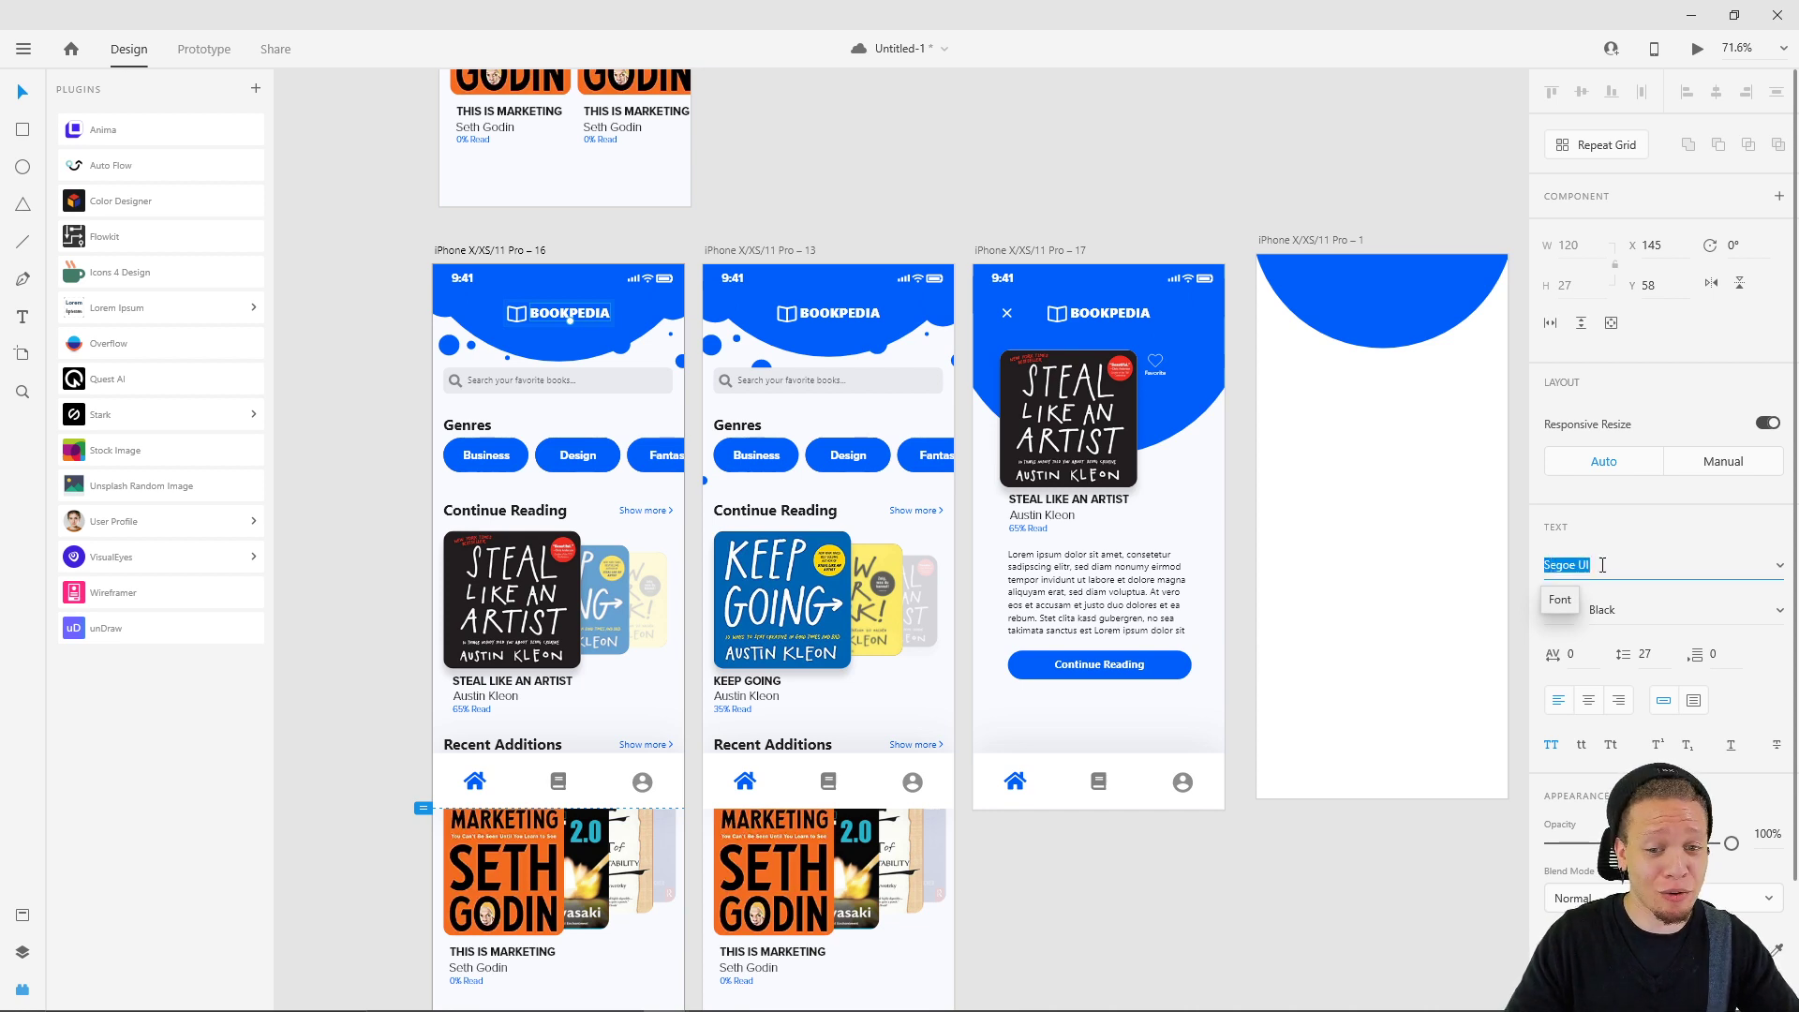
left_click(1192, 167)
- Add the text "BOOKPEDIA" on the blue circle of the new artboard, at about X 126 and Y 39
key("t")
left_click(1341, 292)
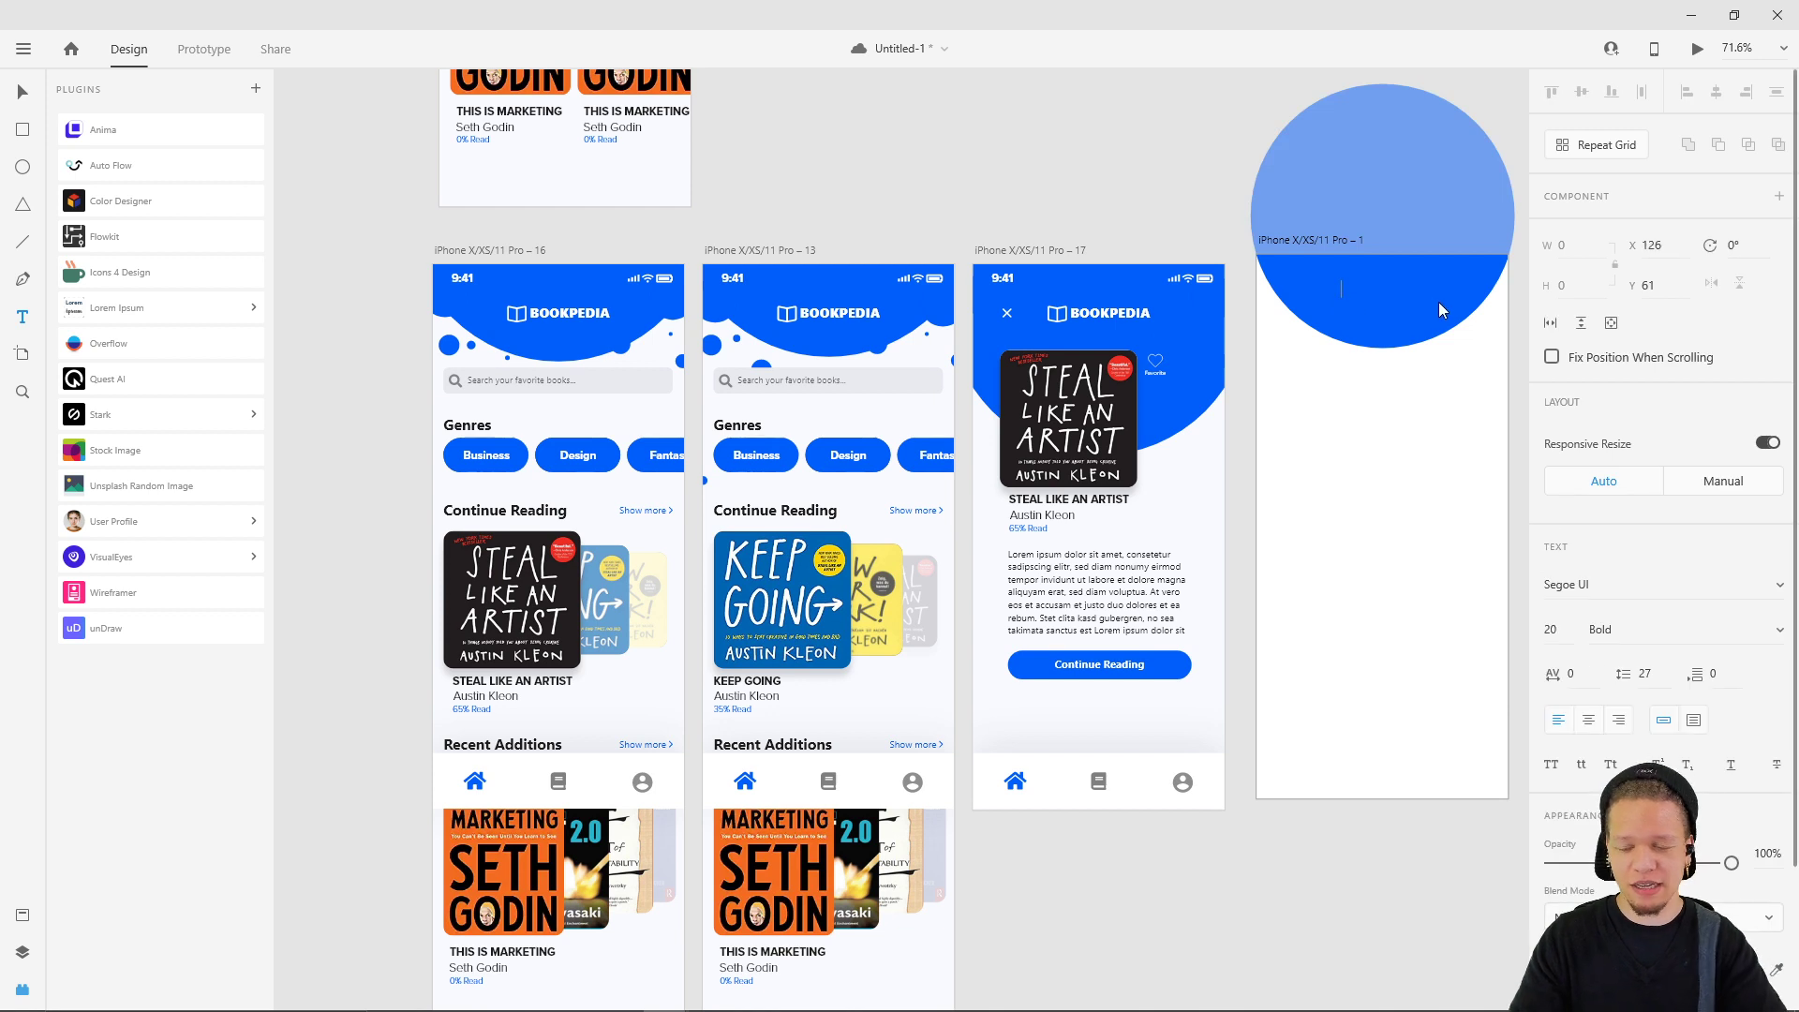
type("Book")
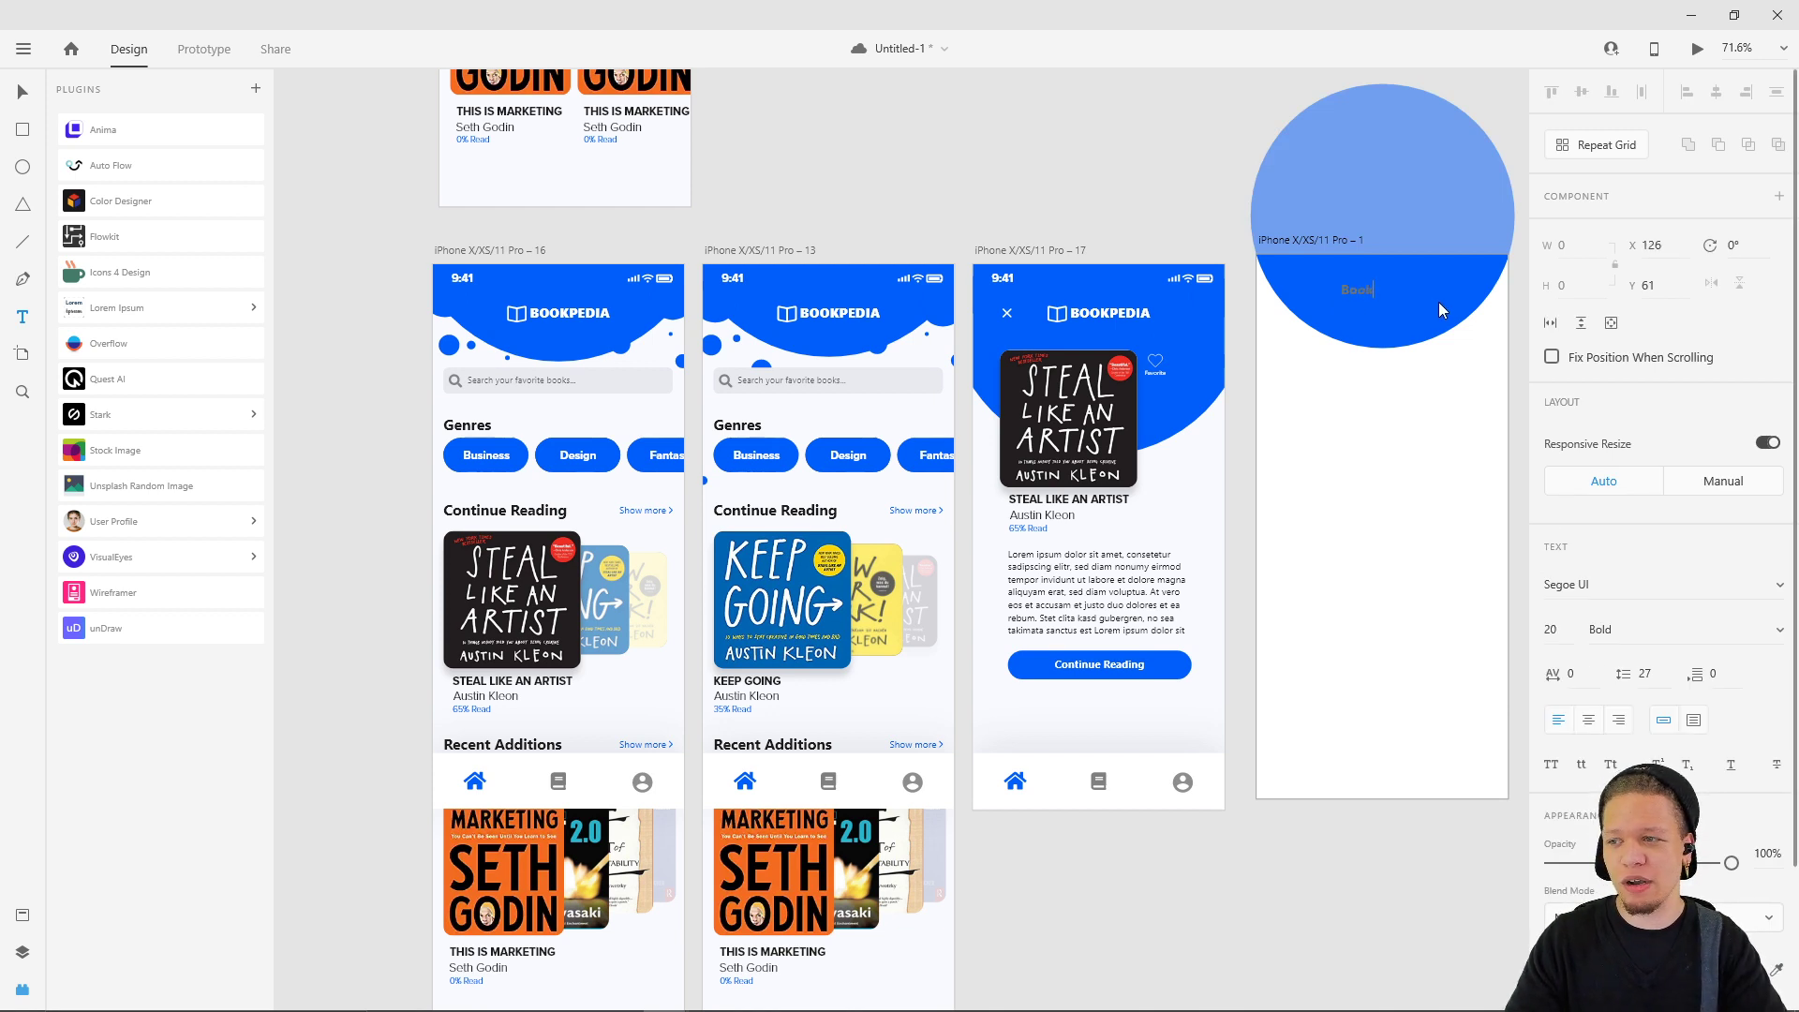
key("BackSpace")
key("BackSpace")
key("BackSpace")
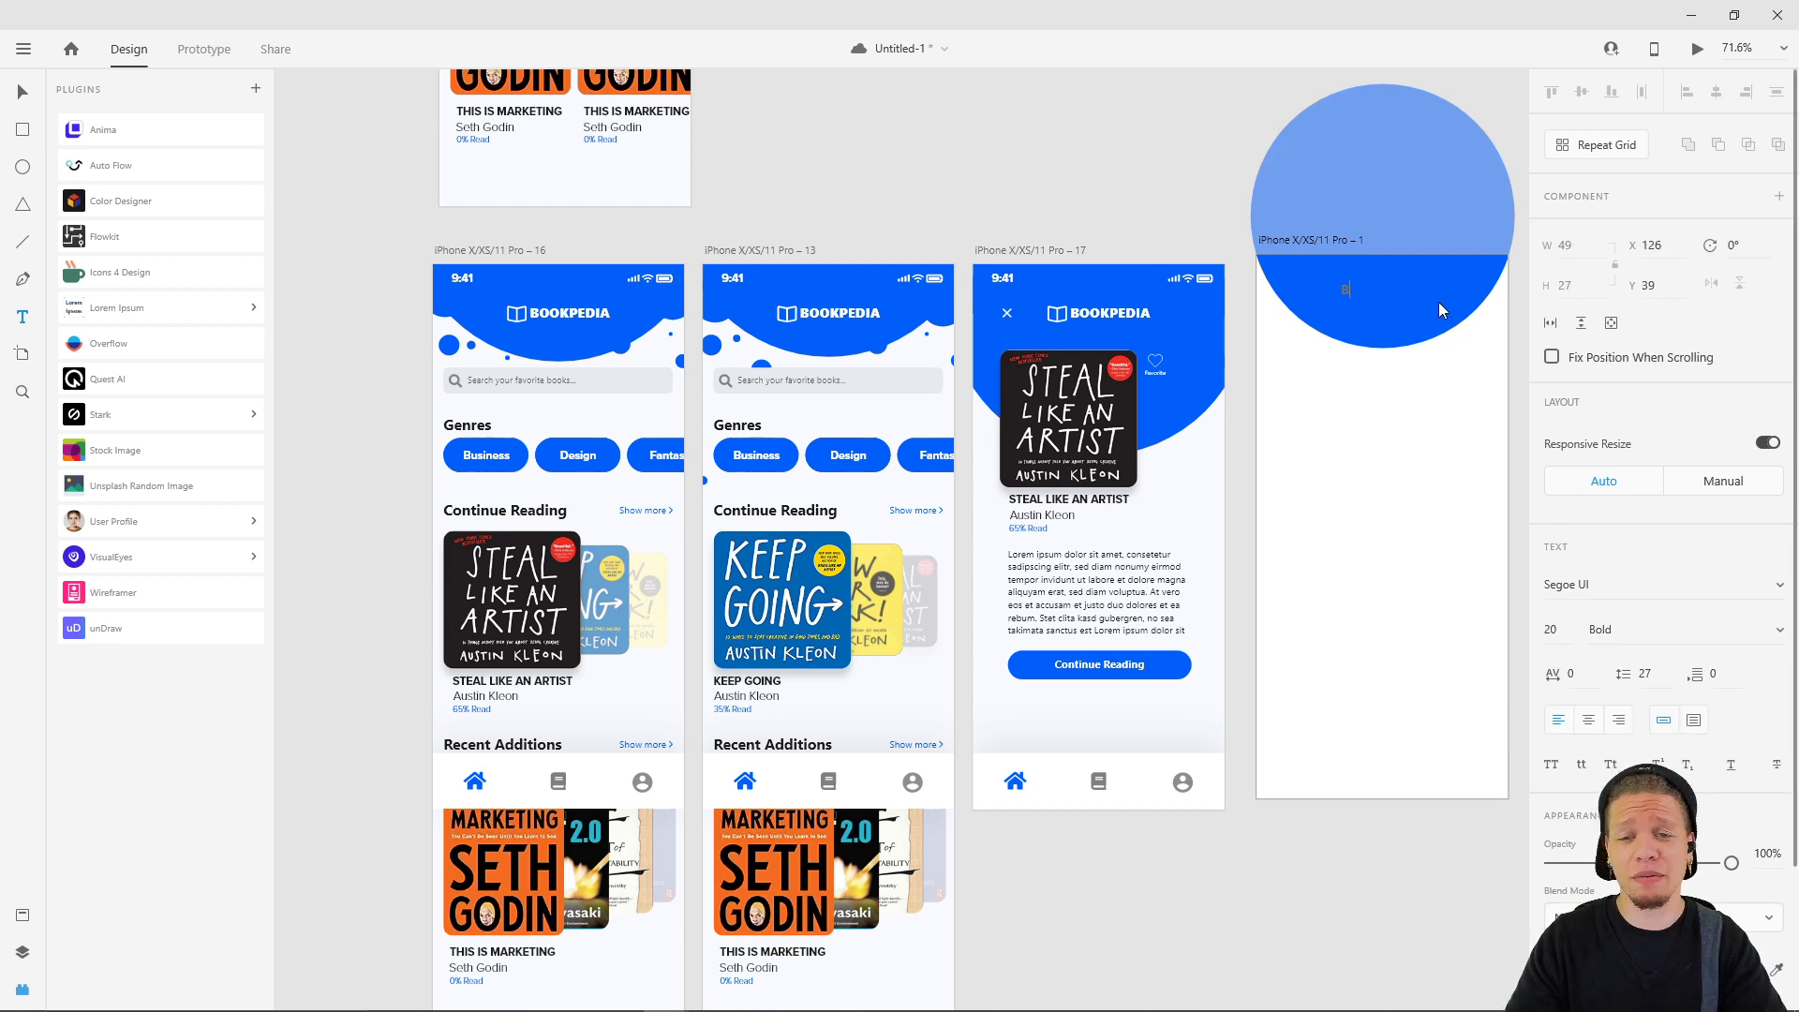
type("OOKPEDIA")
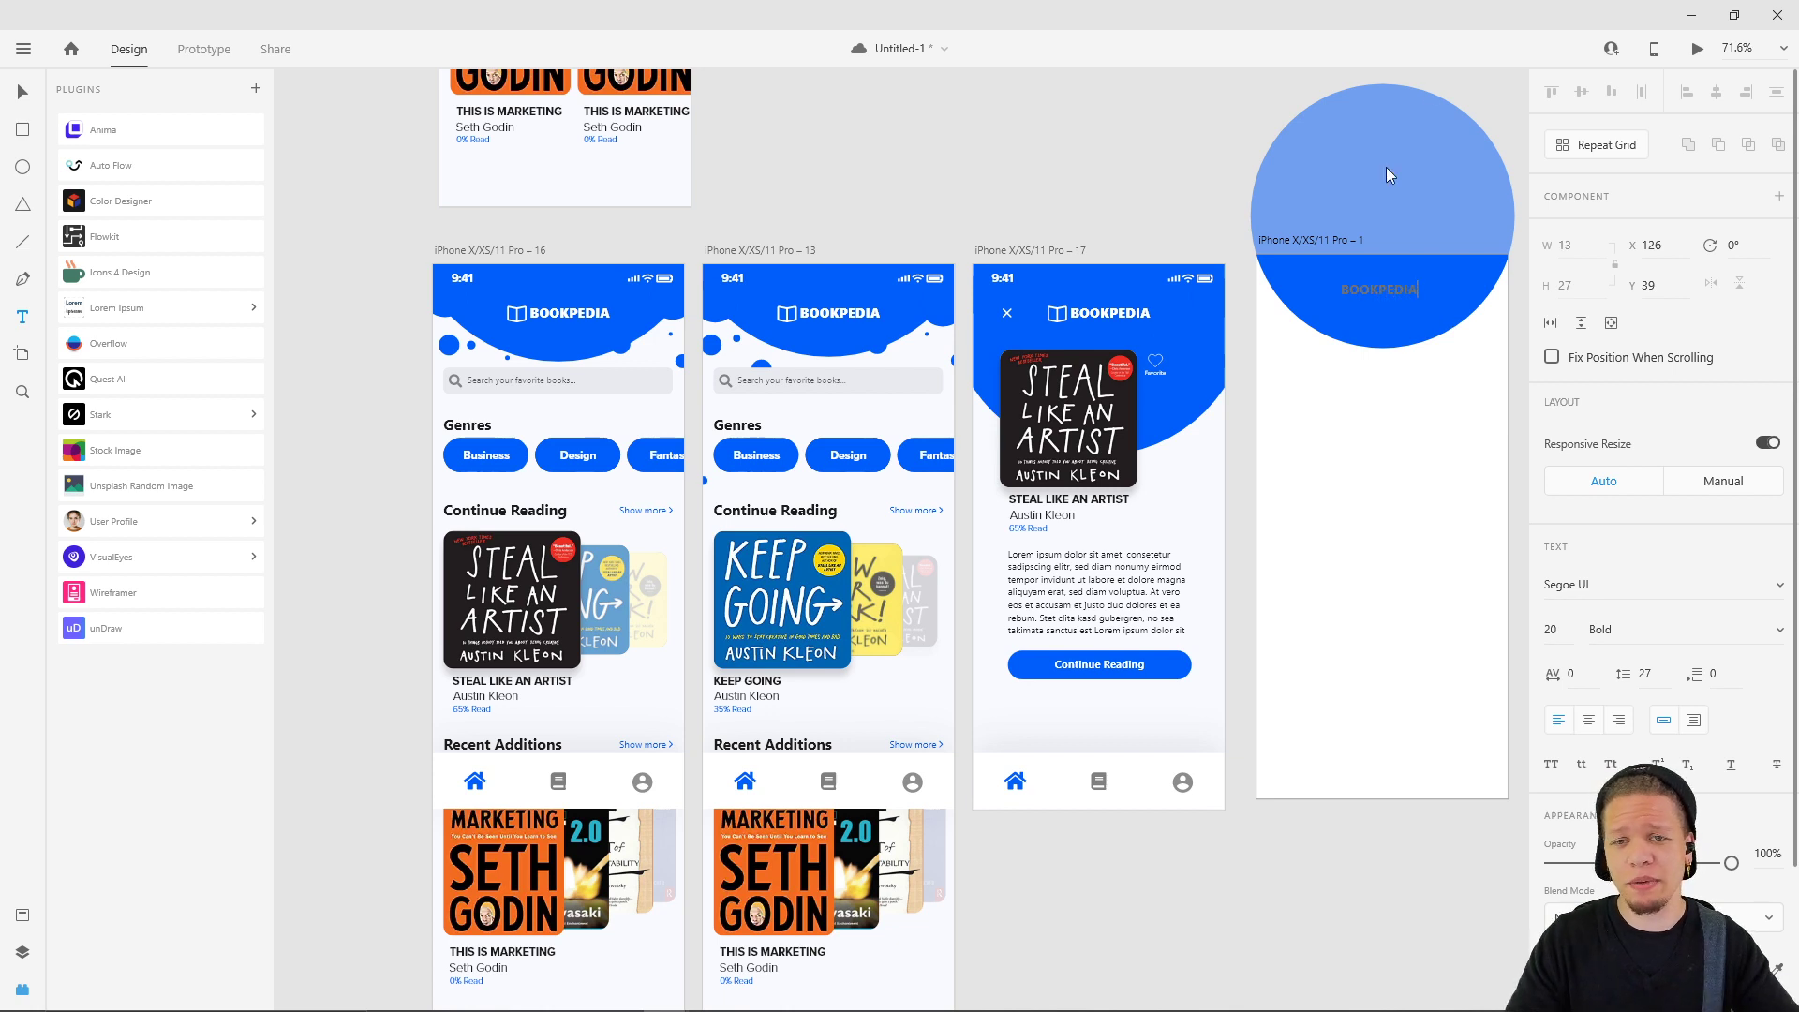
key("Escape")
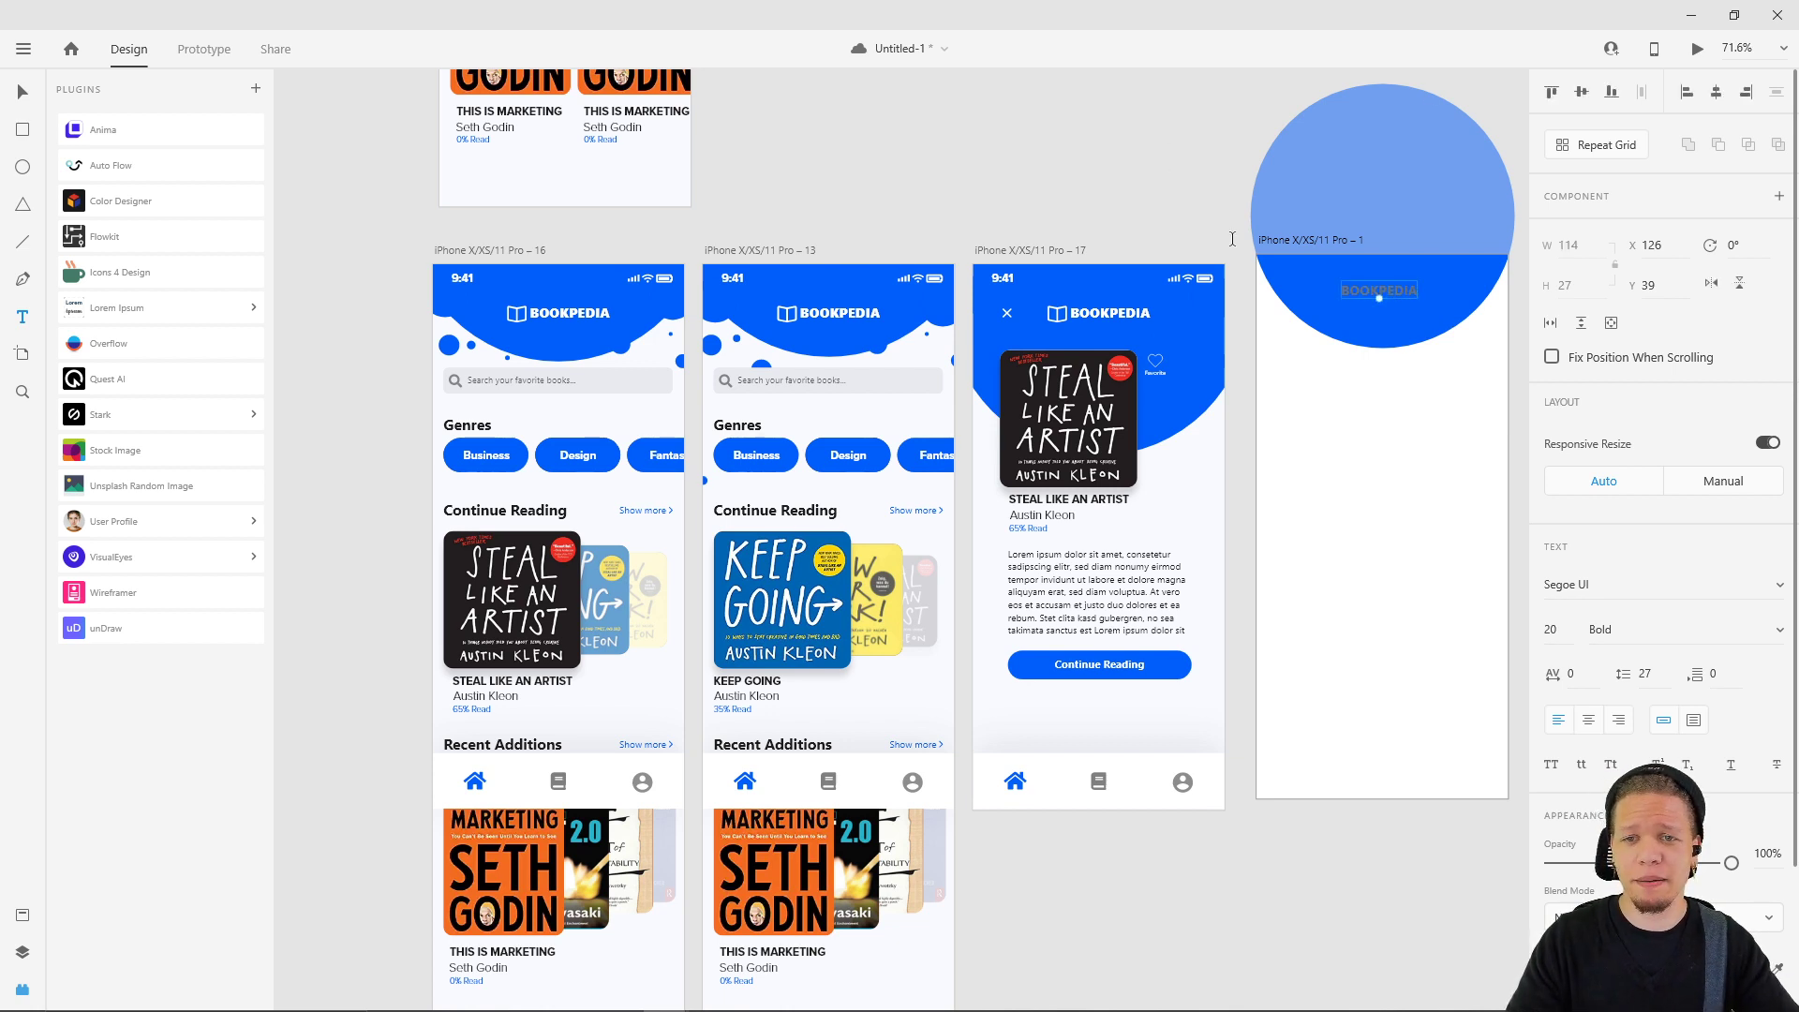
- Colour the BOOKPEDIA text white and shift it horizontally to X 169
left_click(1579, 969)
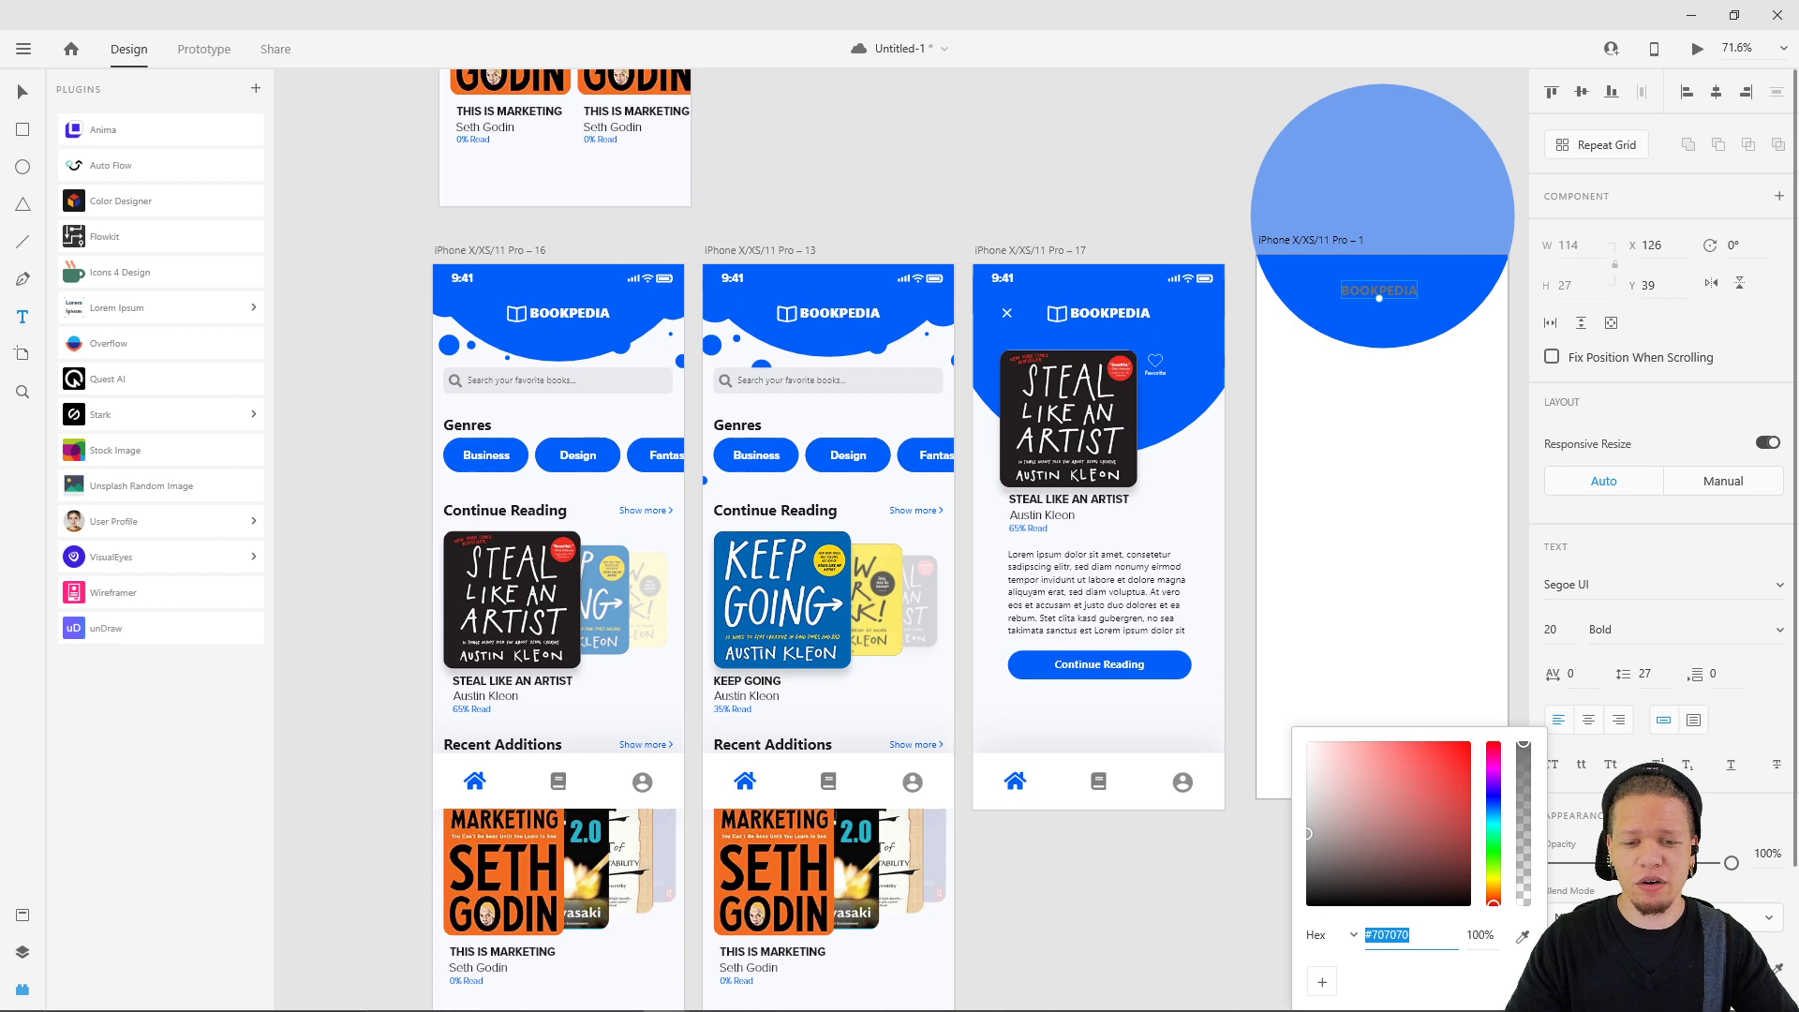
mouse_move(1335, 859)
left_mouse_down()
mouse_move(1338, 881)
mouse_move(1308, 742)
left_mouse_up()
type("v")
key("ctrl+z")
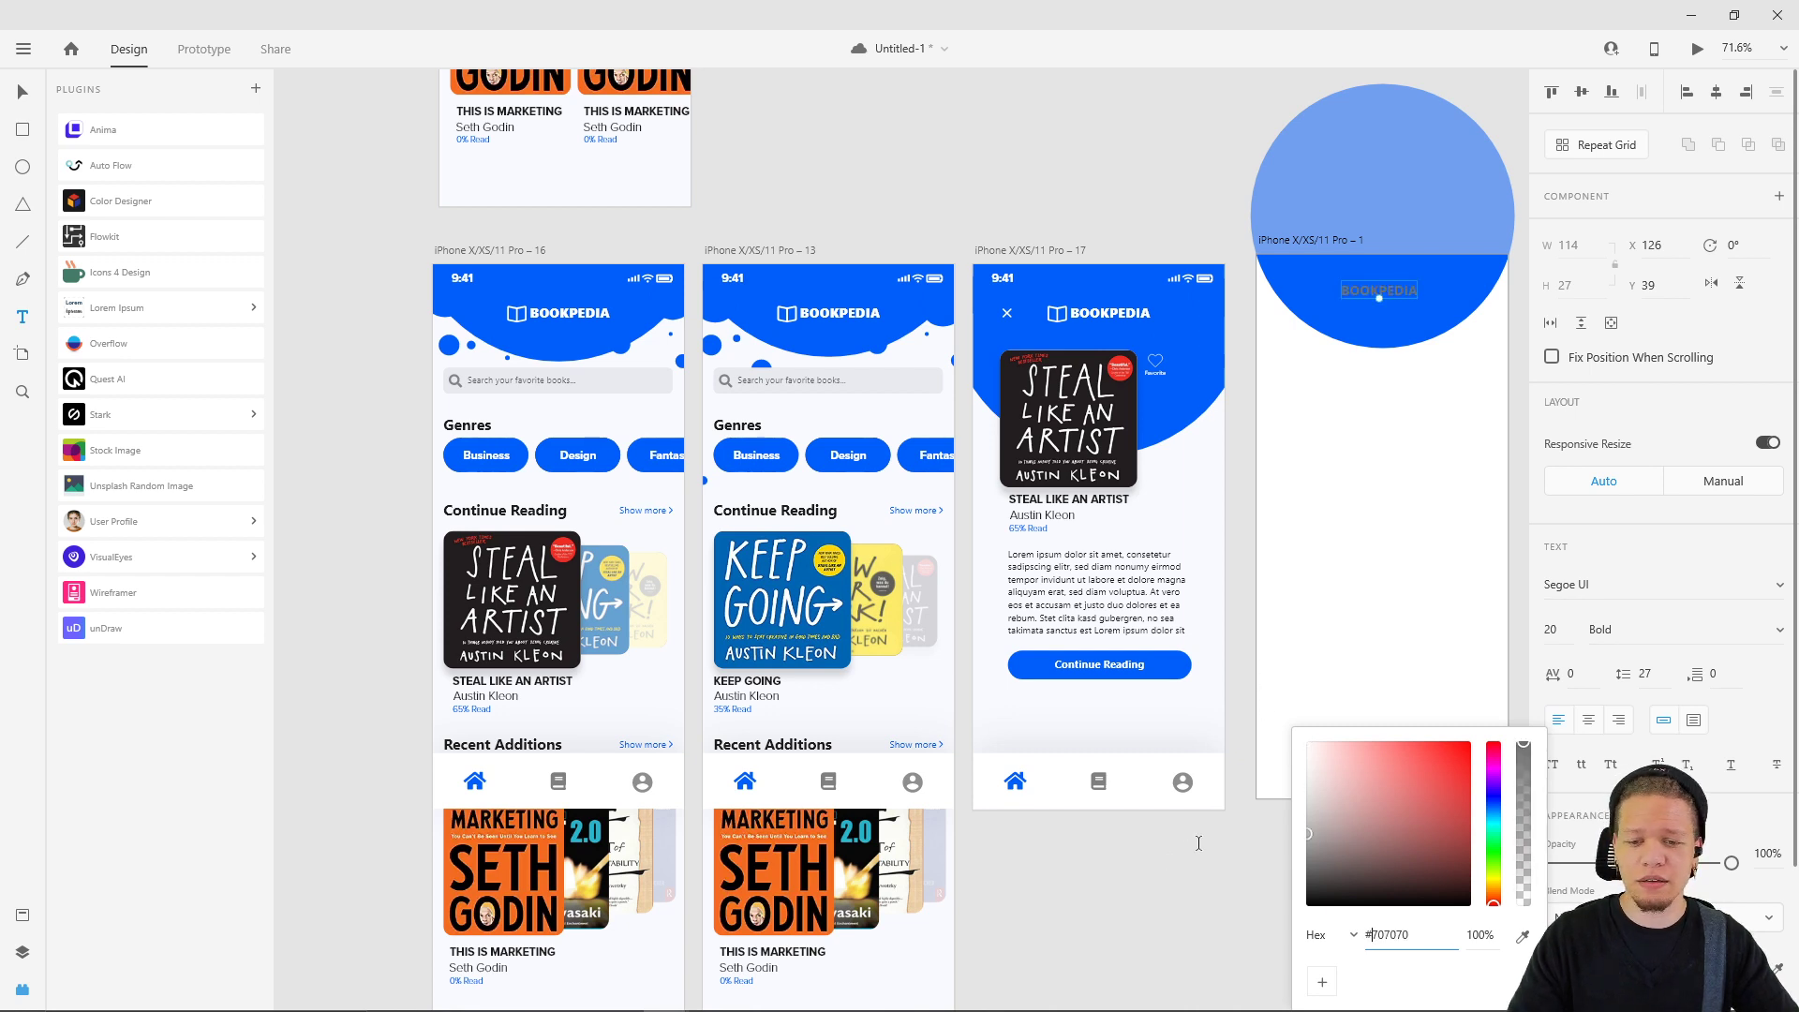
left_click(22, 91)
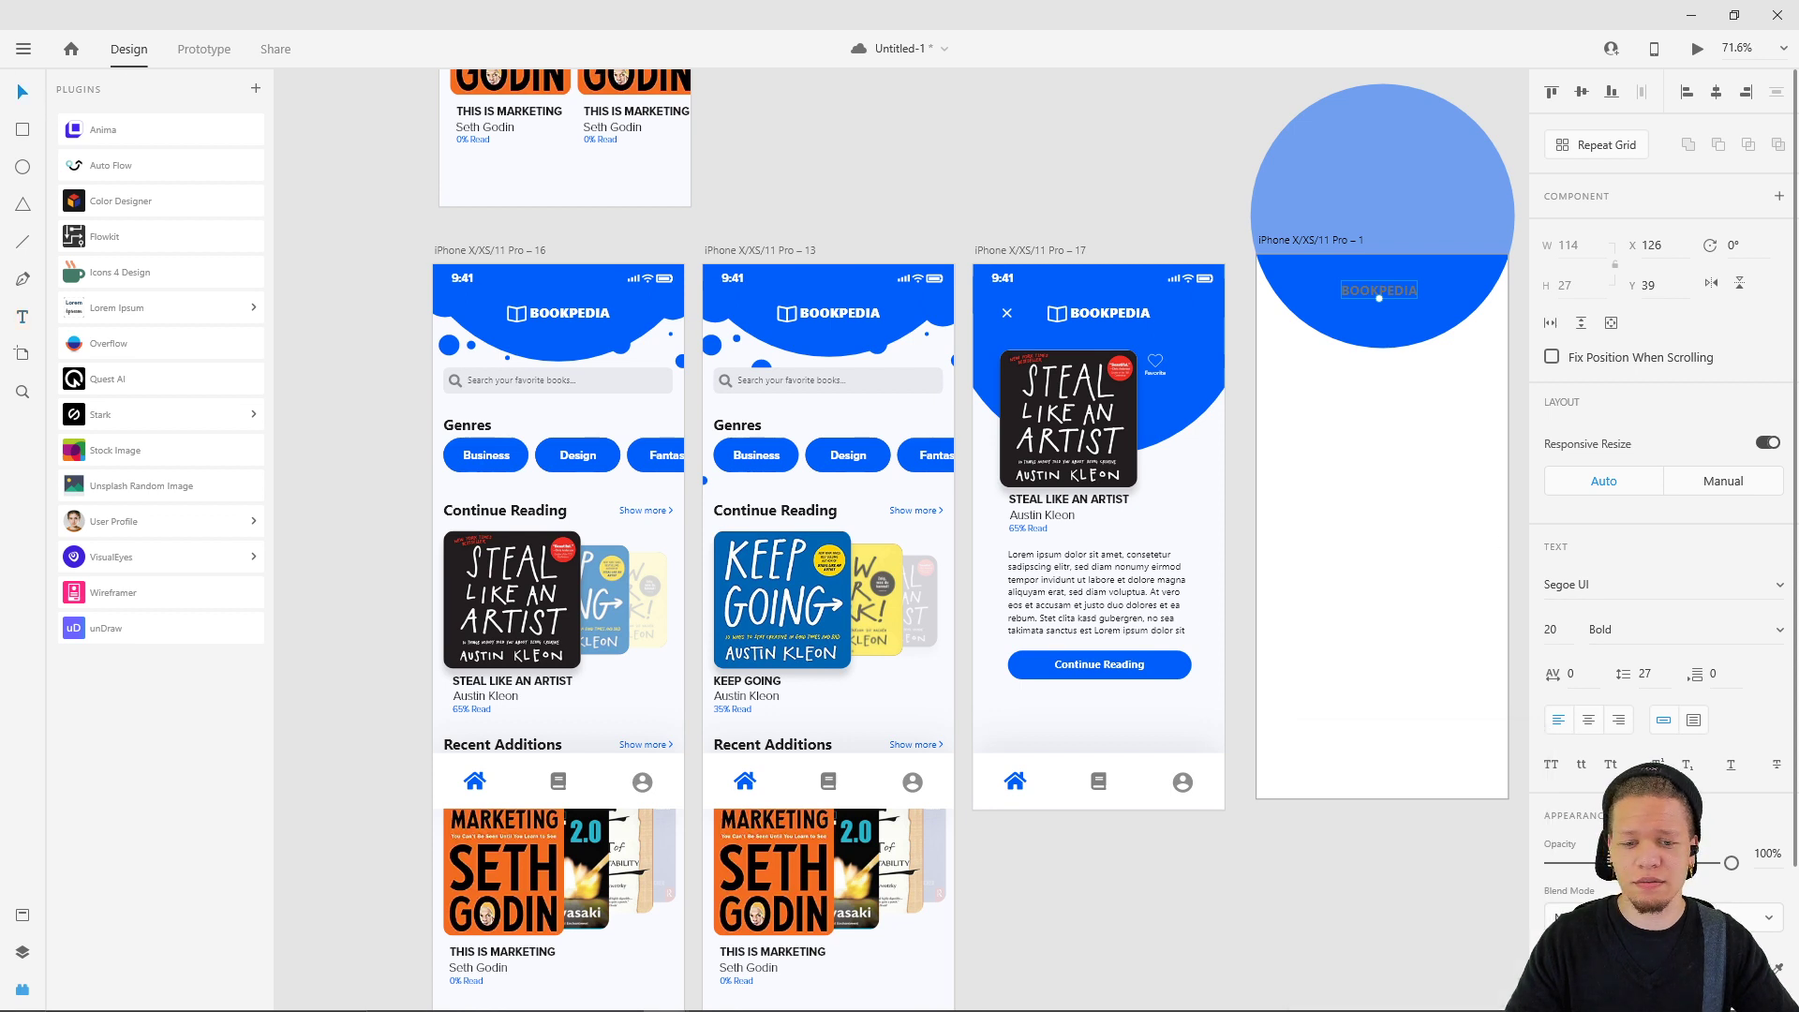
key("ctrl+shift+z")
left_click(1239, 675)
left_click_drag(1387, 295, 1415, 296)
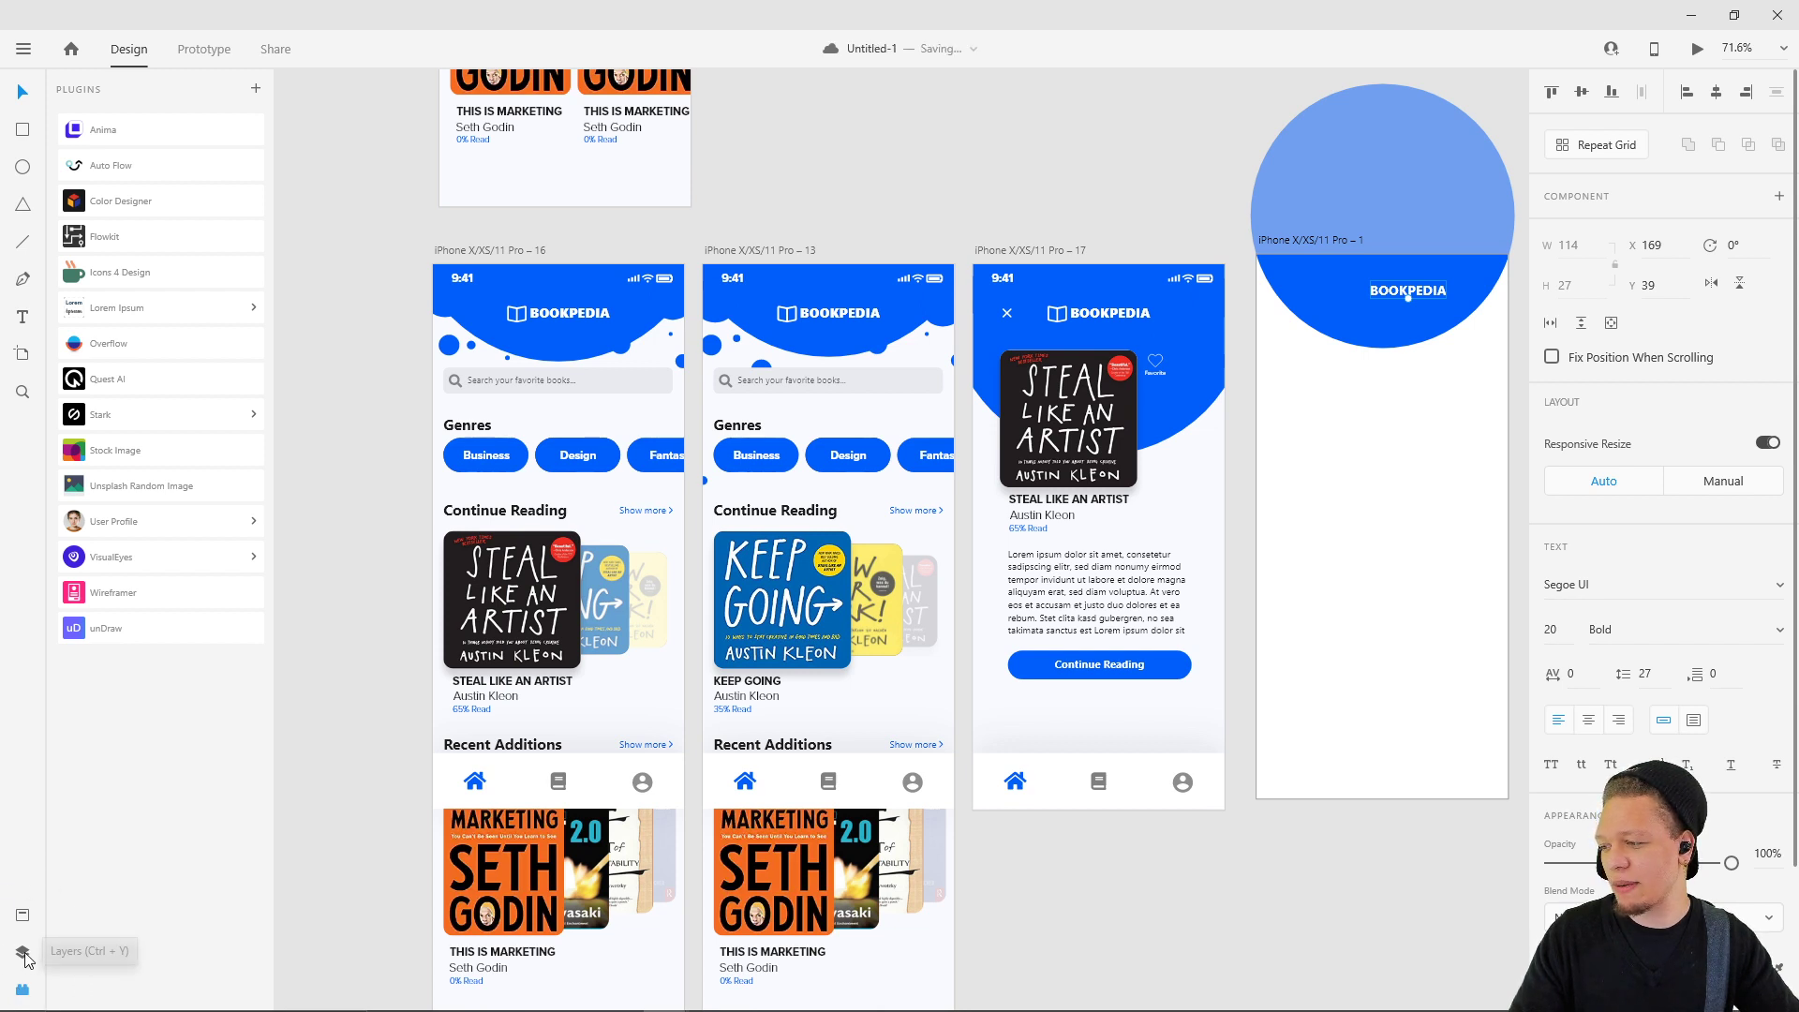
- View the document's assets and the new artboard's layers, and return to the list of installed plugins
left_click(23, 917)
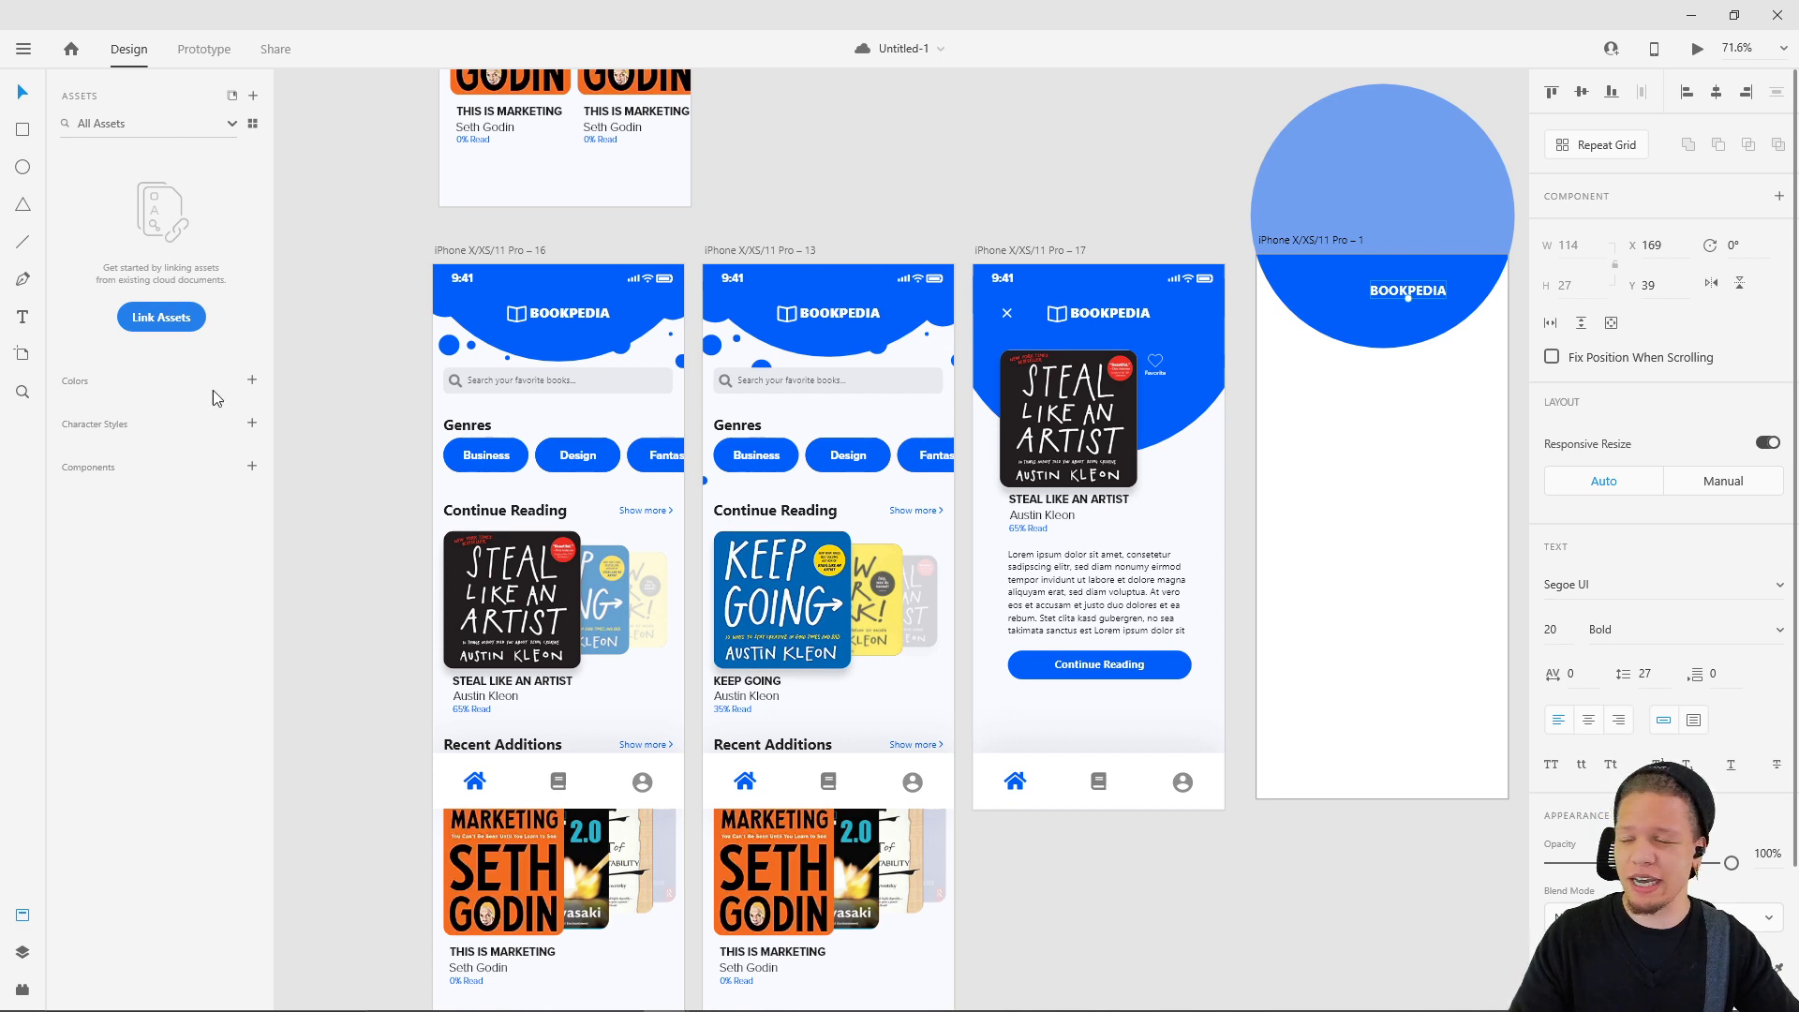
left_click(32, 948)
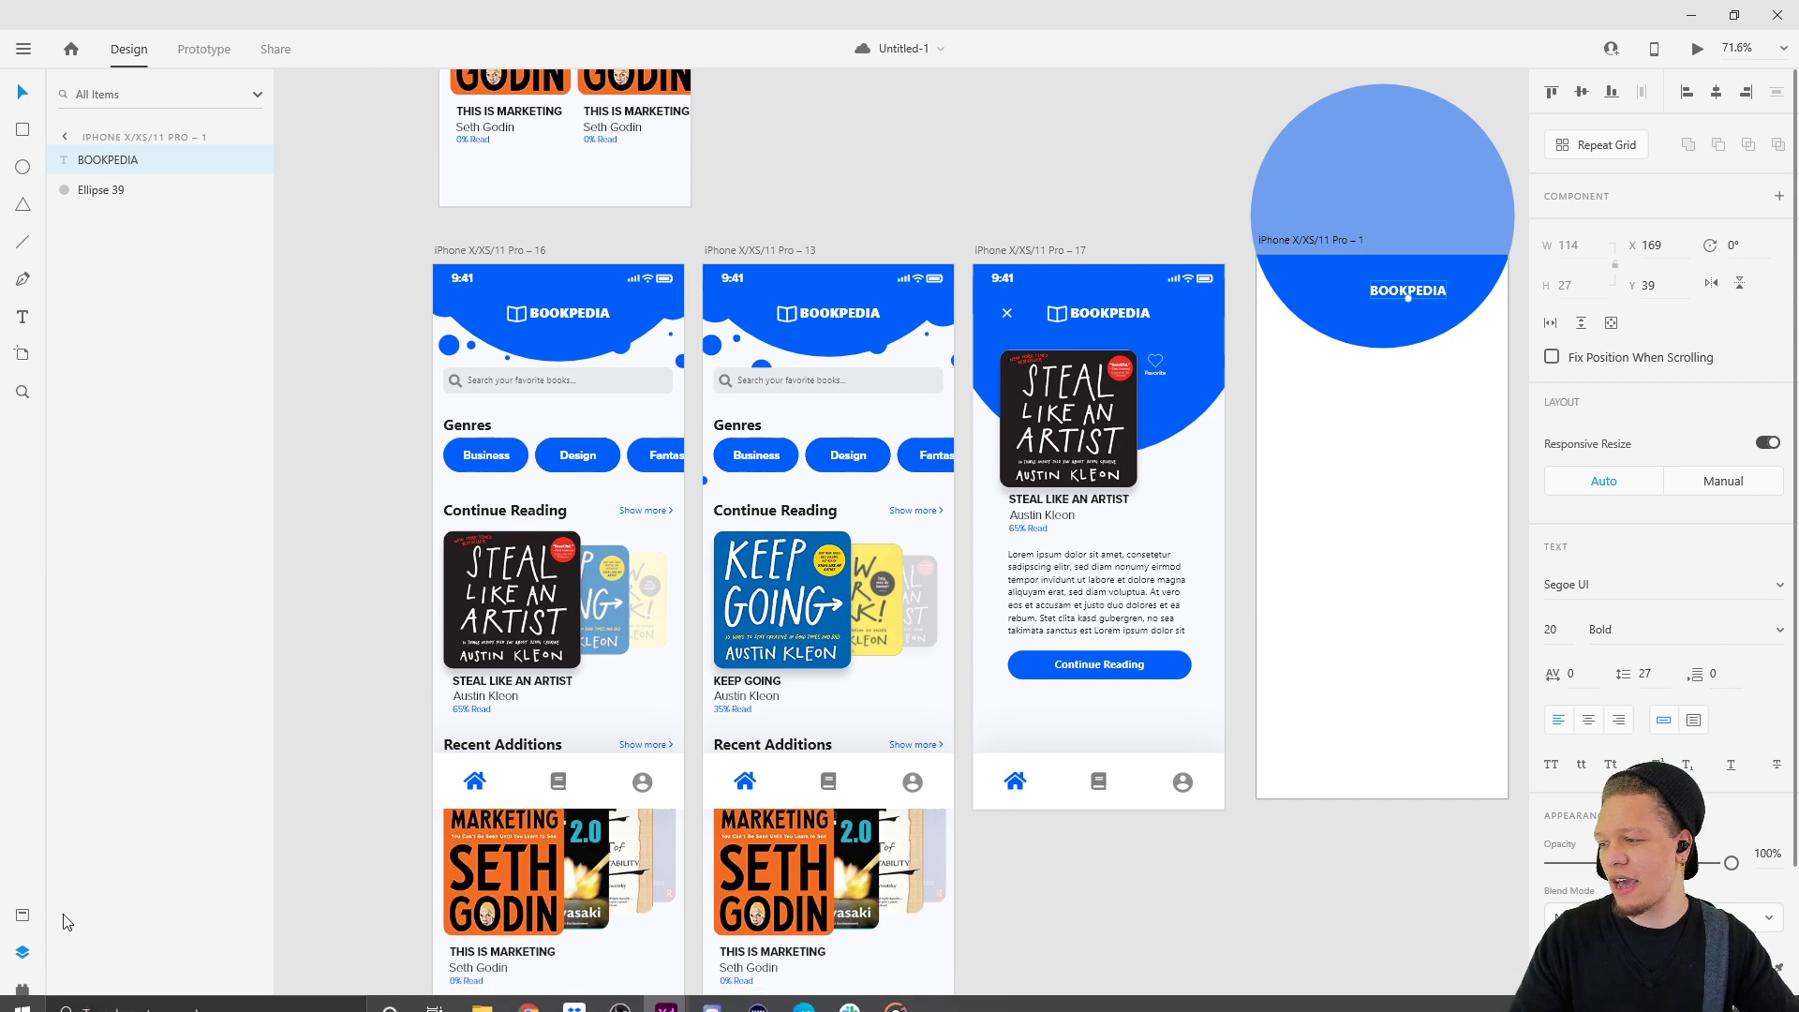
left_click(24, 989)
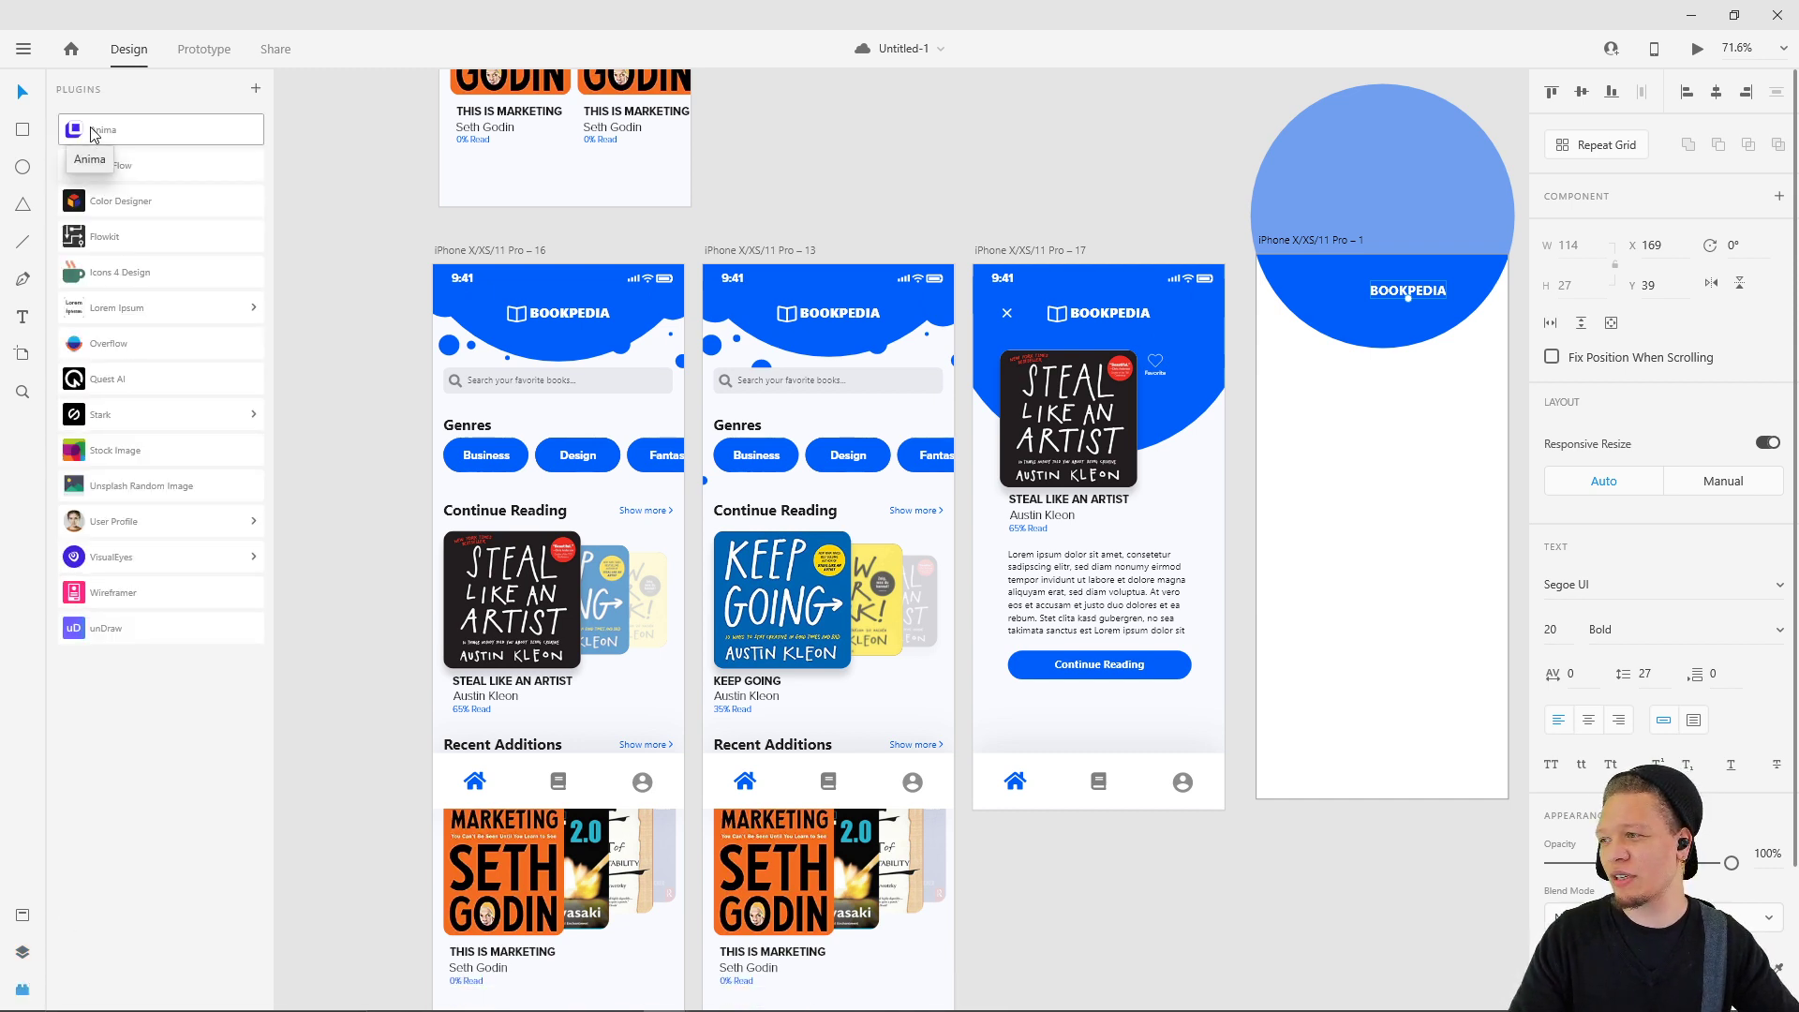
- Search the Icons 4 Design plugin for "BOOK" and insert the Ionic md-book icon into the new artboard
left_click(125, 281)
left_click(107, 194)
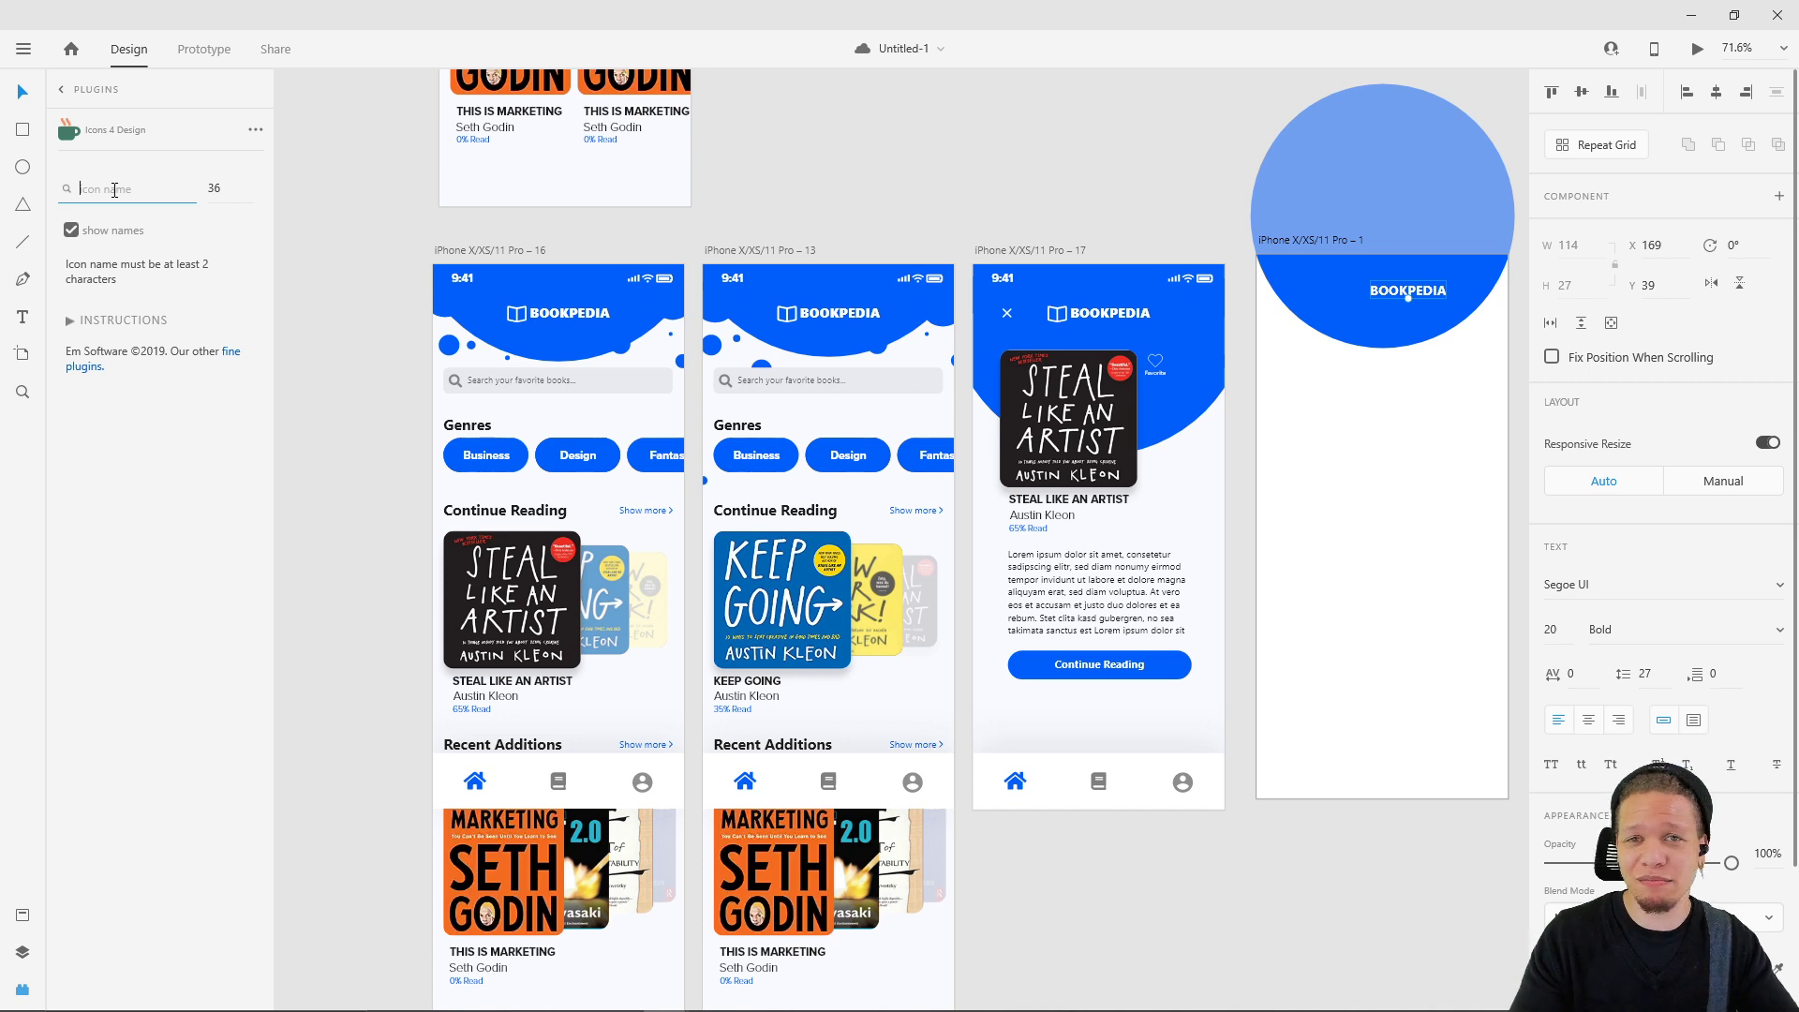
type("BOOK")
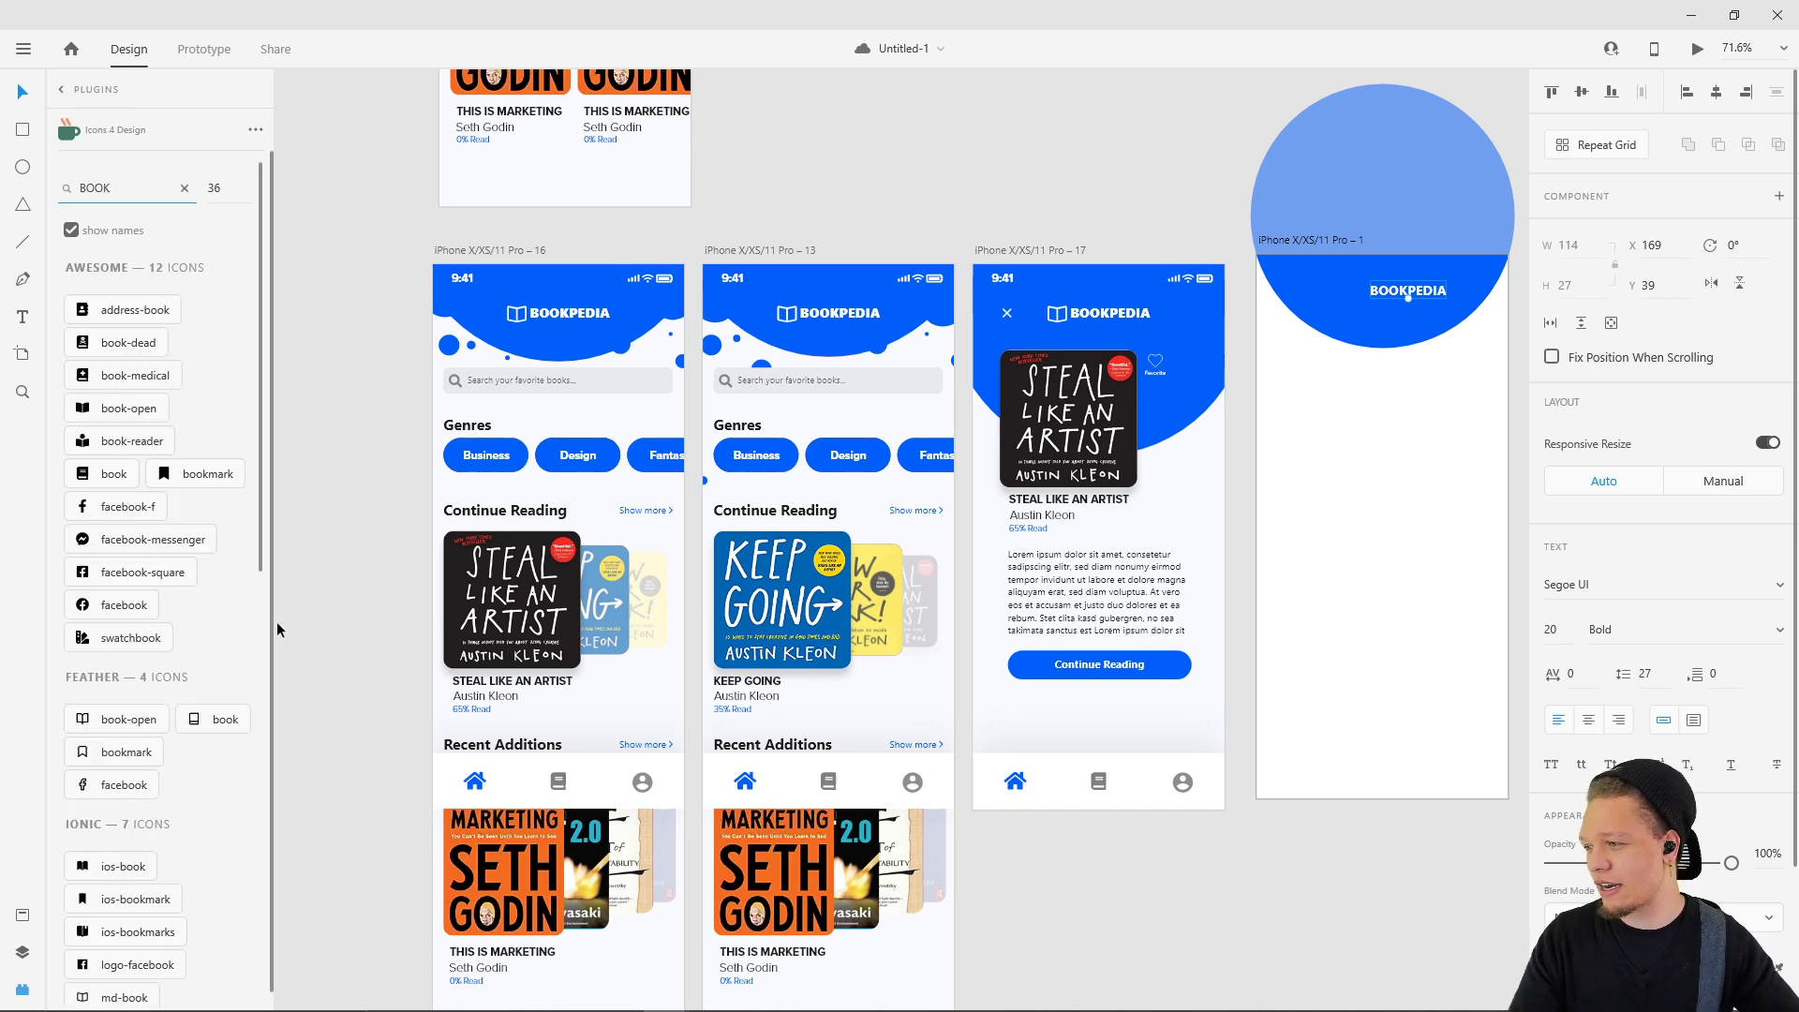
scroll(121, 653, "down", 2)
scroll(121, 654, "down", 5)
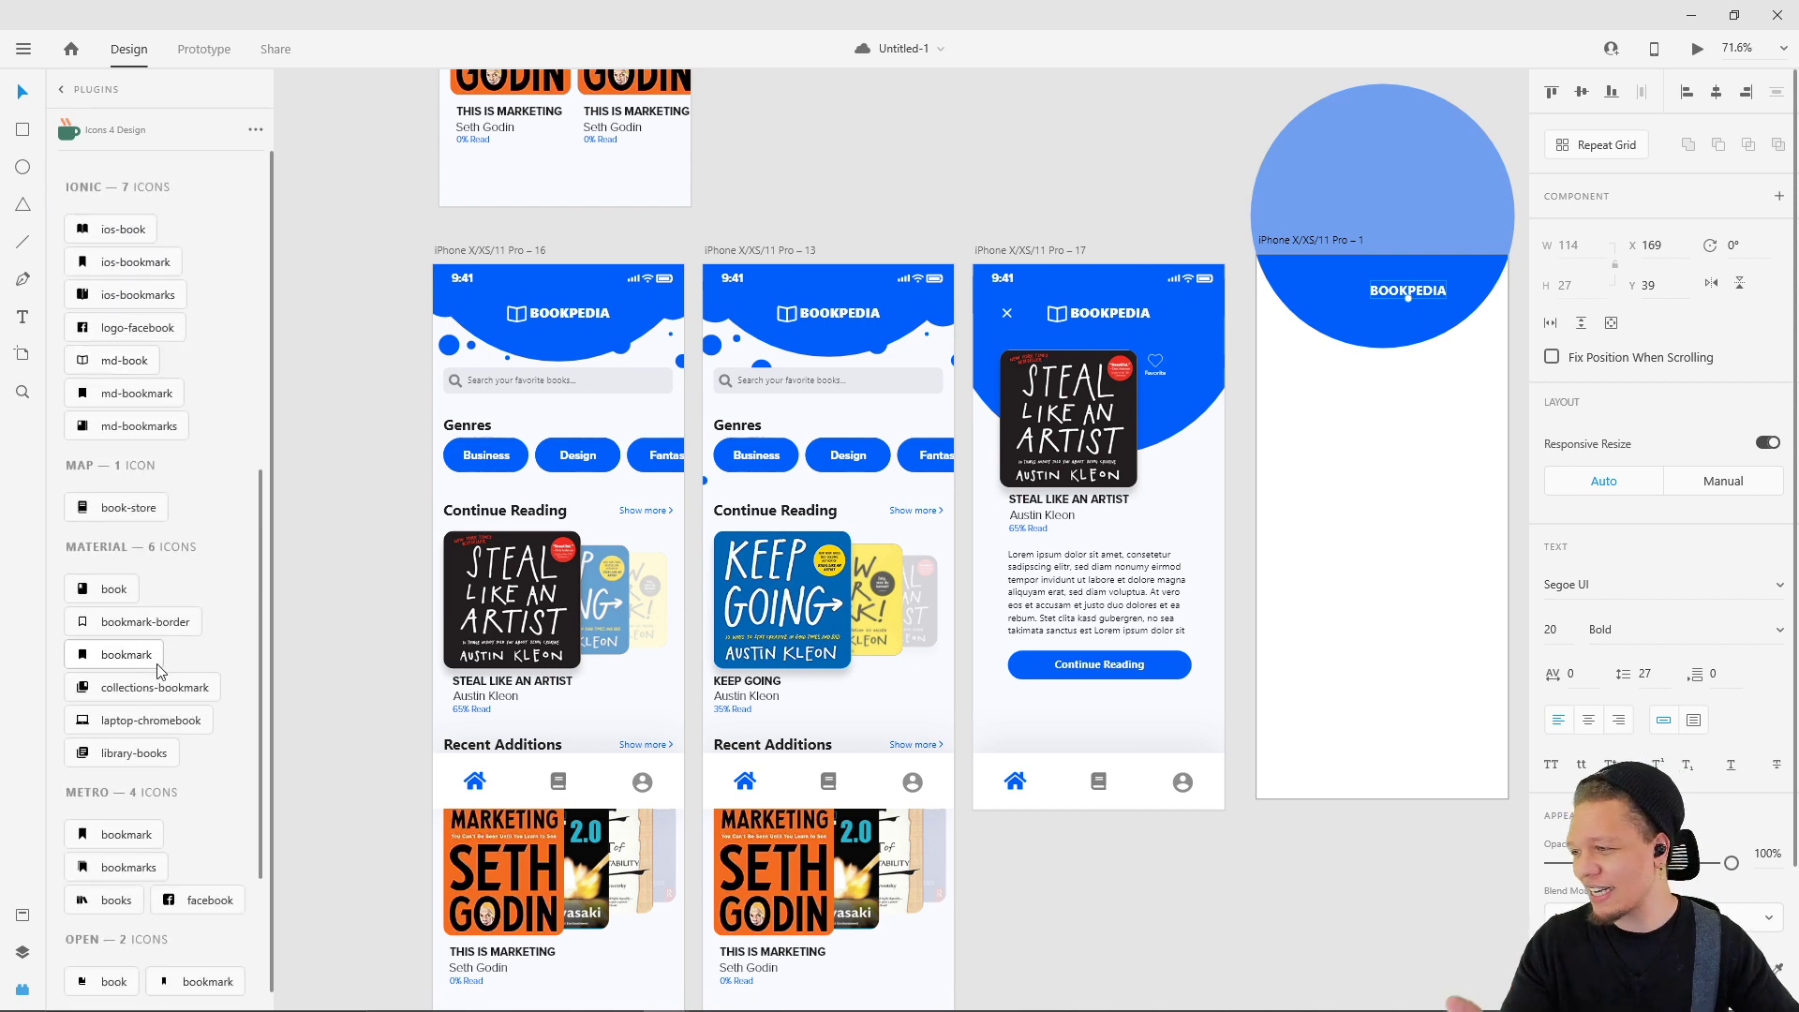
scroll(160, 665, "down", 1)
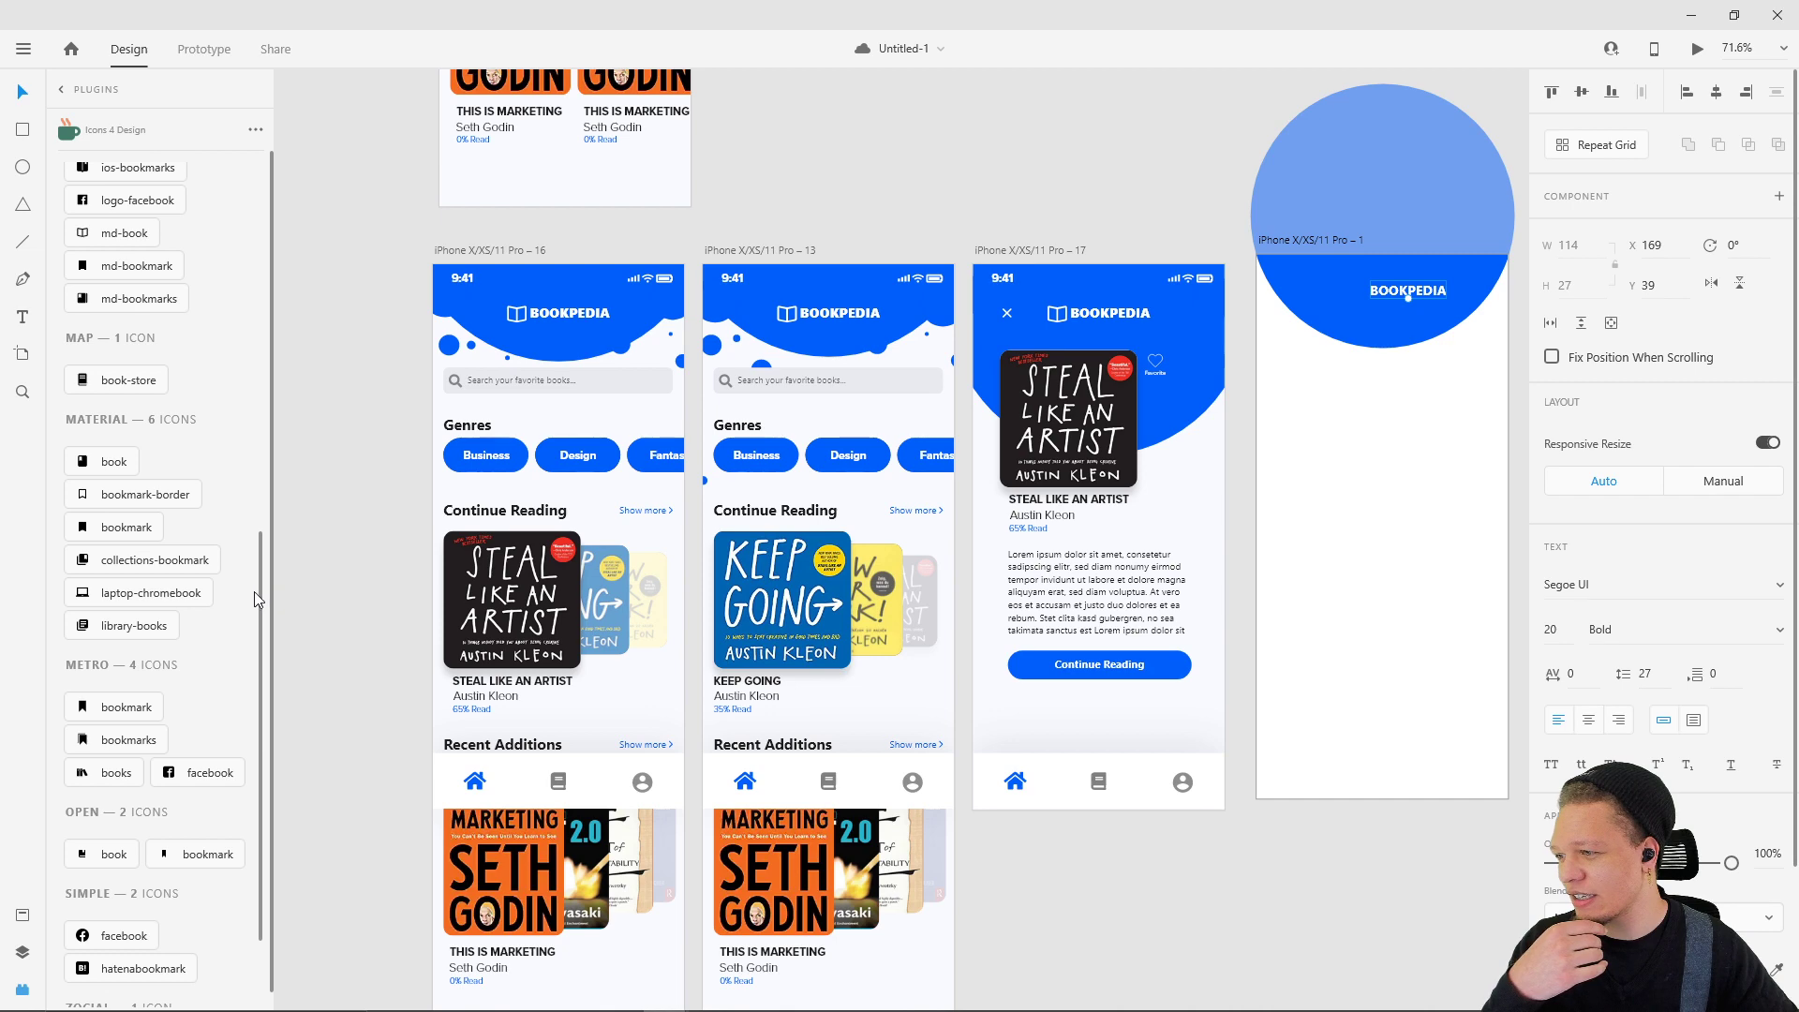
scroll(221, 571, "up", 9)
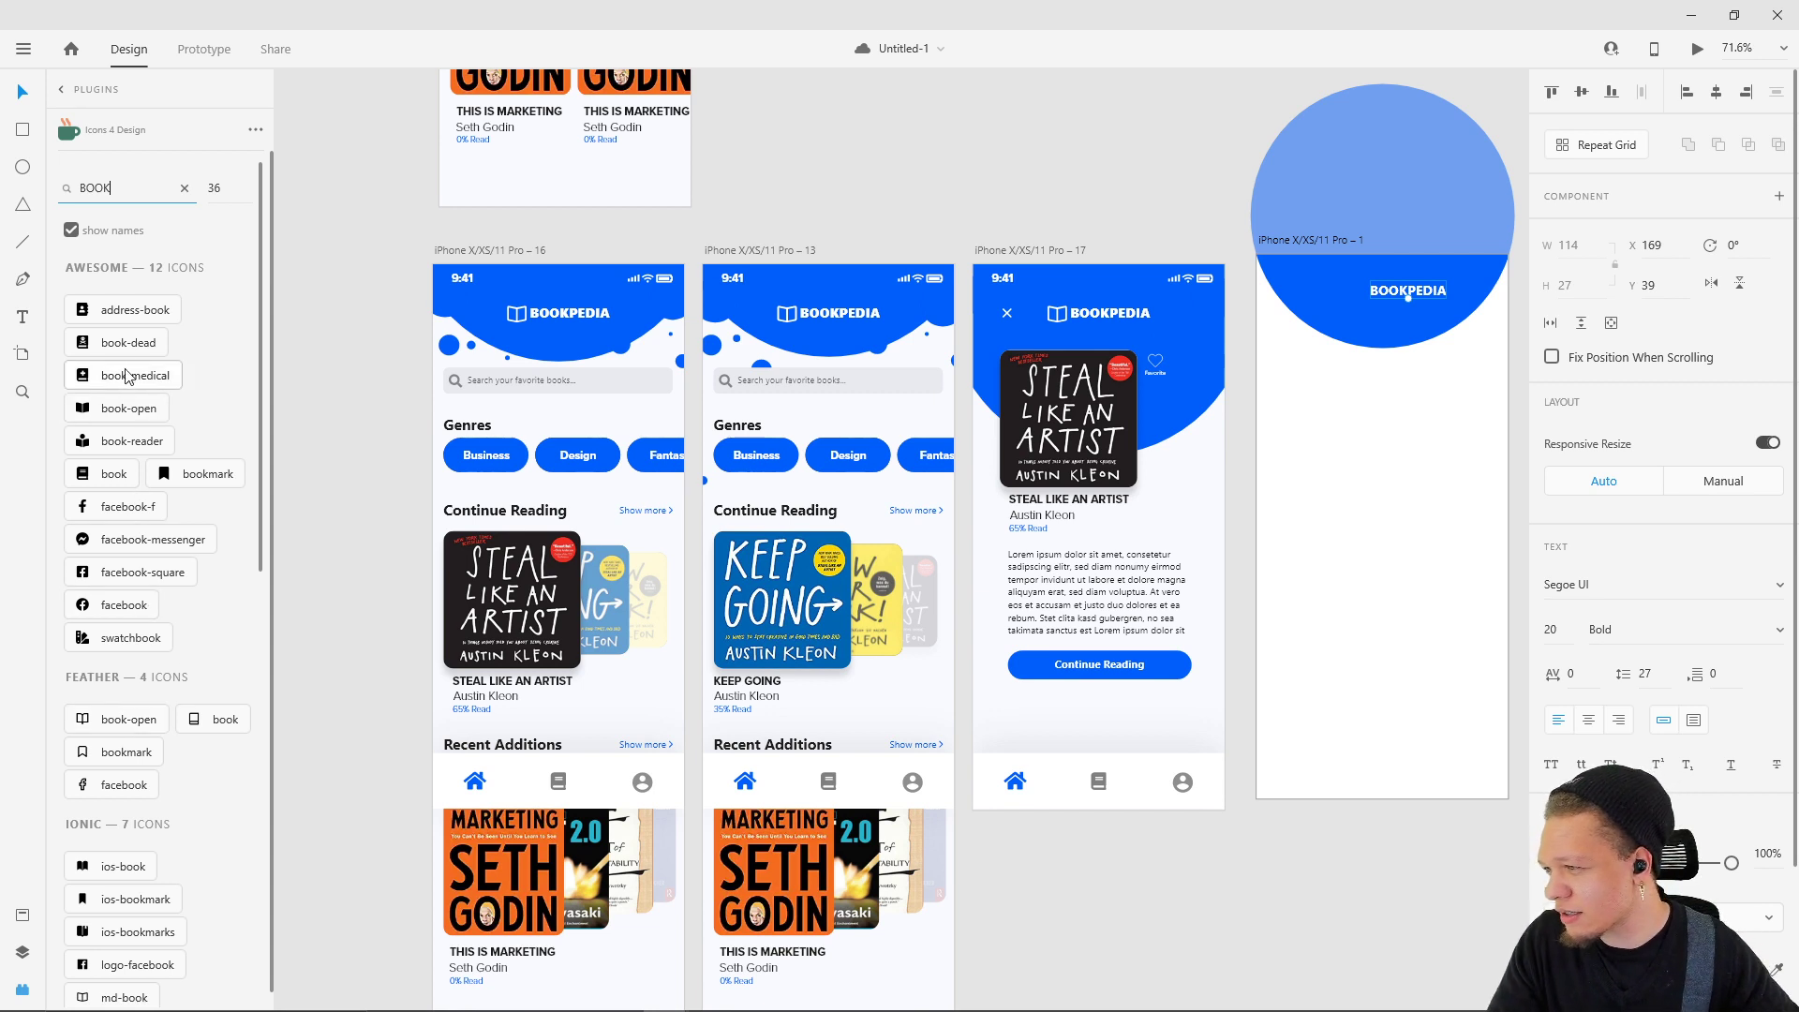
scroll(221, 333, "down", 4)
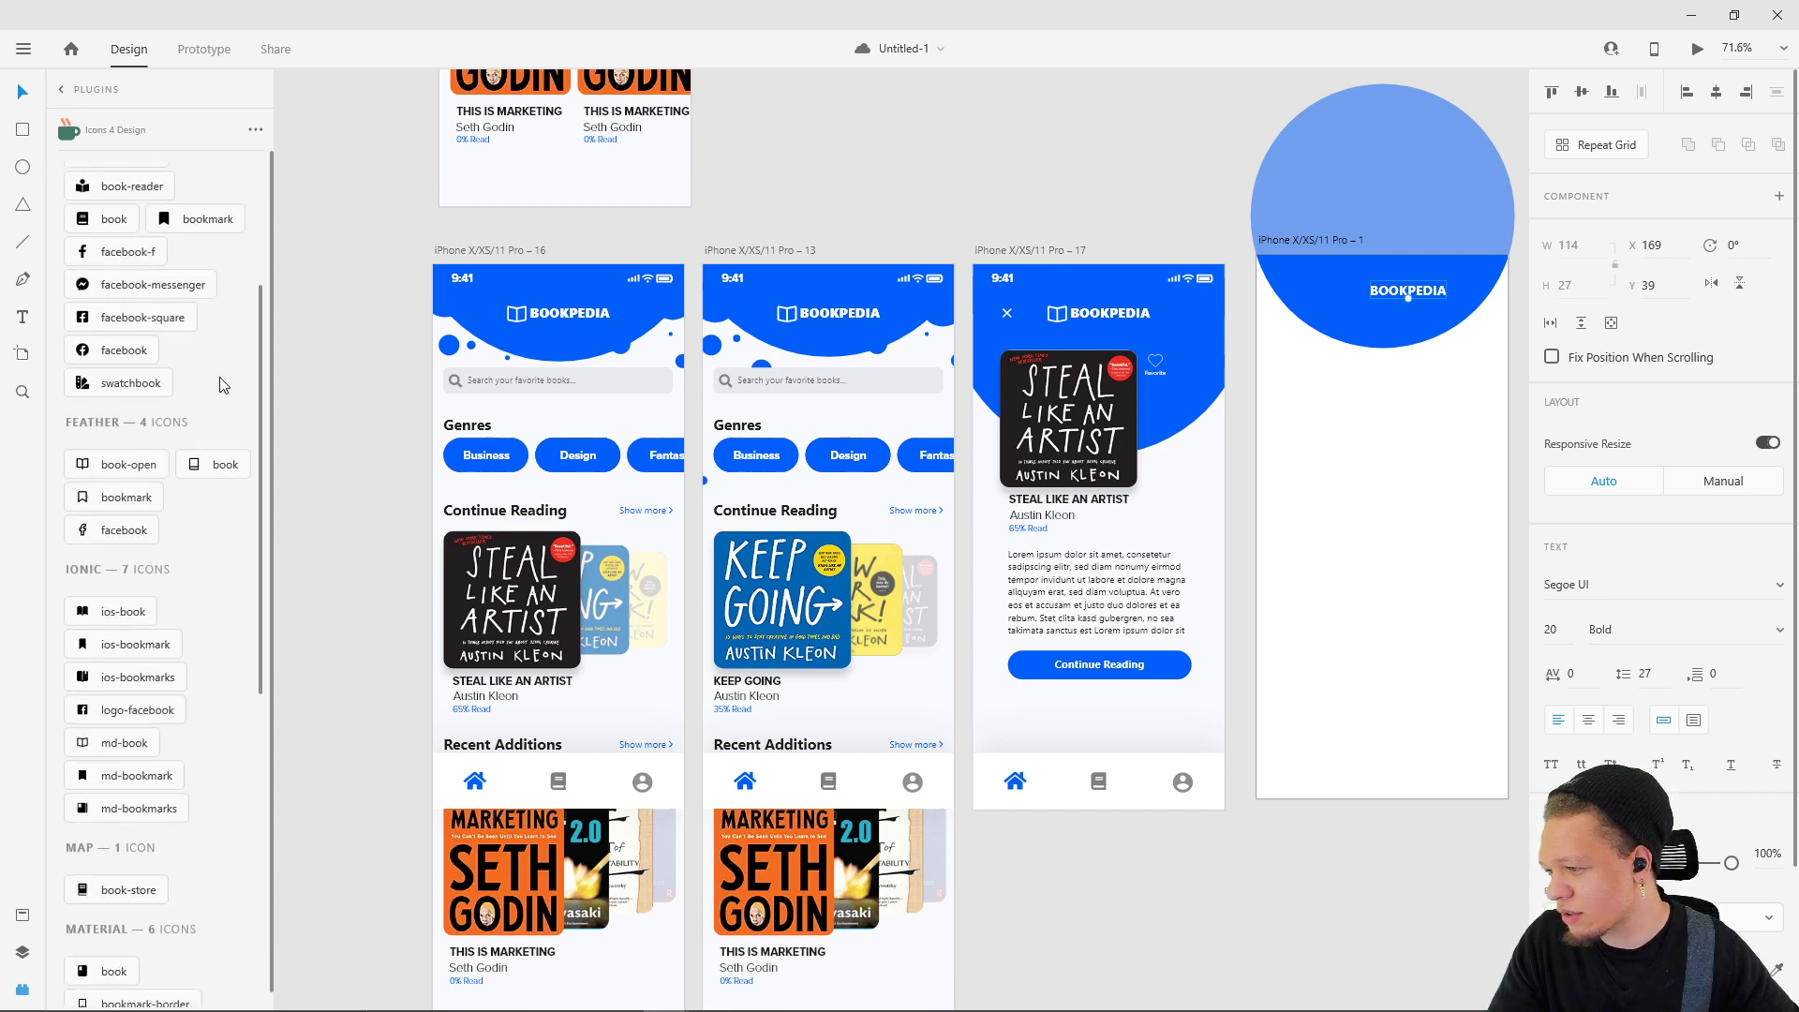
left_click(1287, 245)
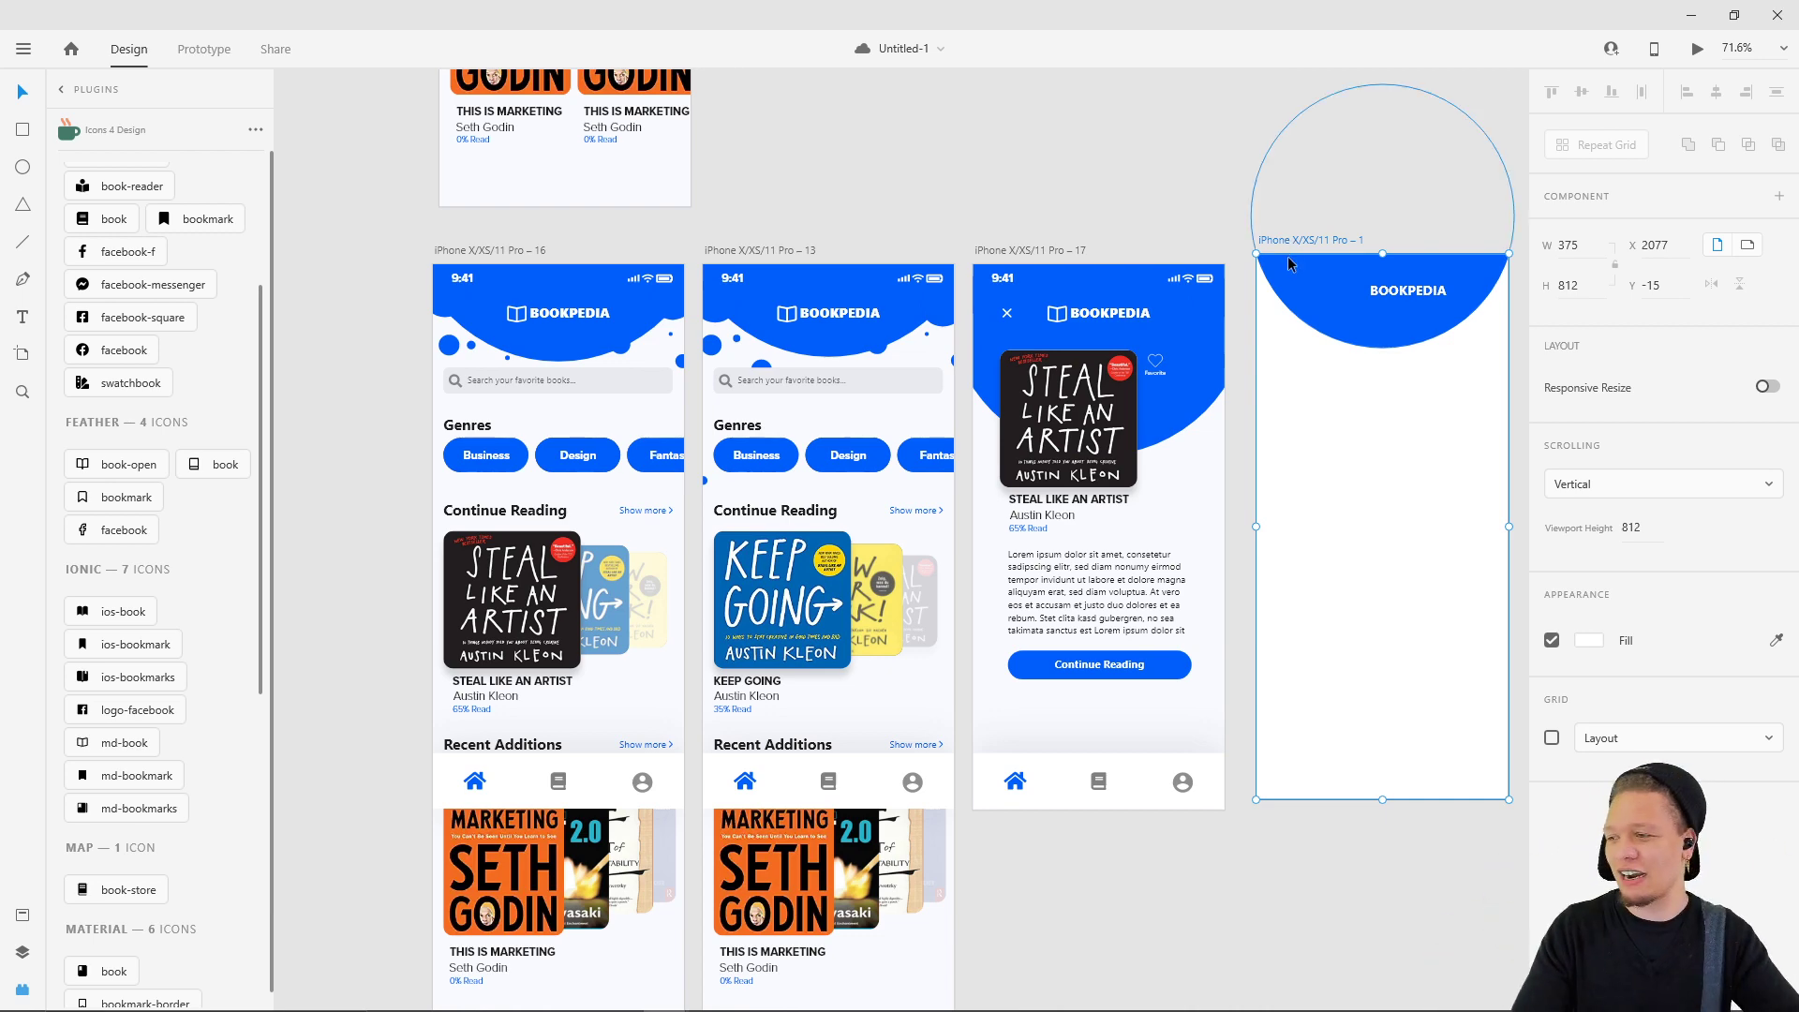
left_click(124, 742)
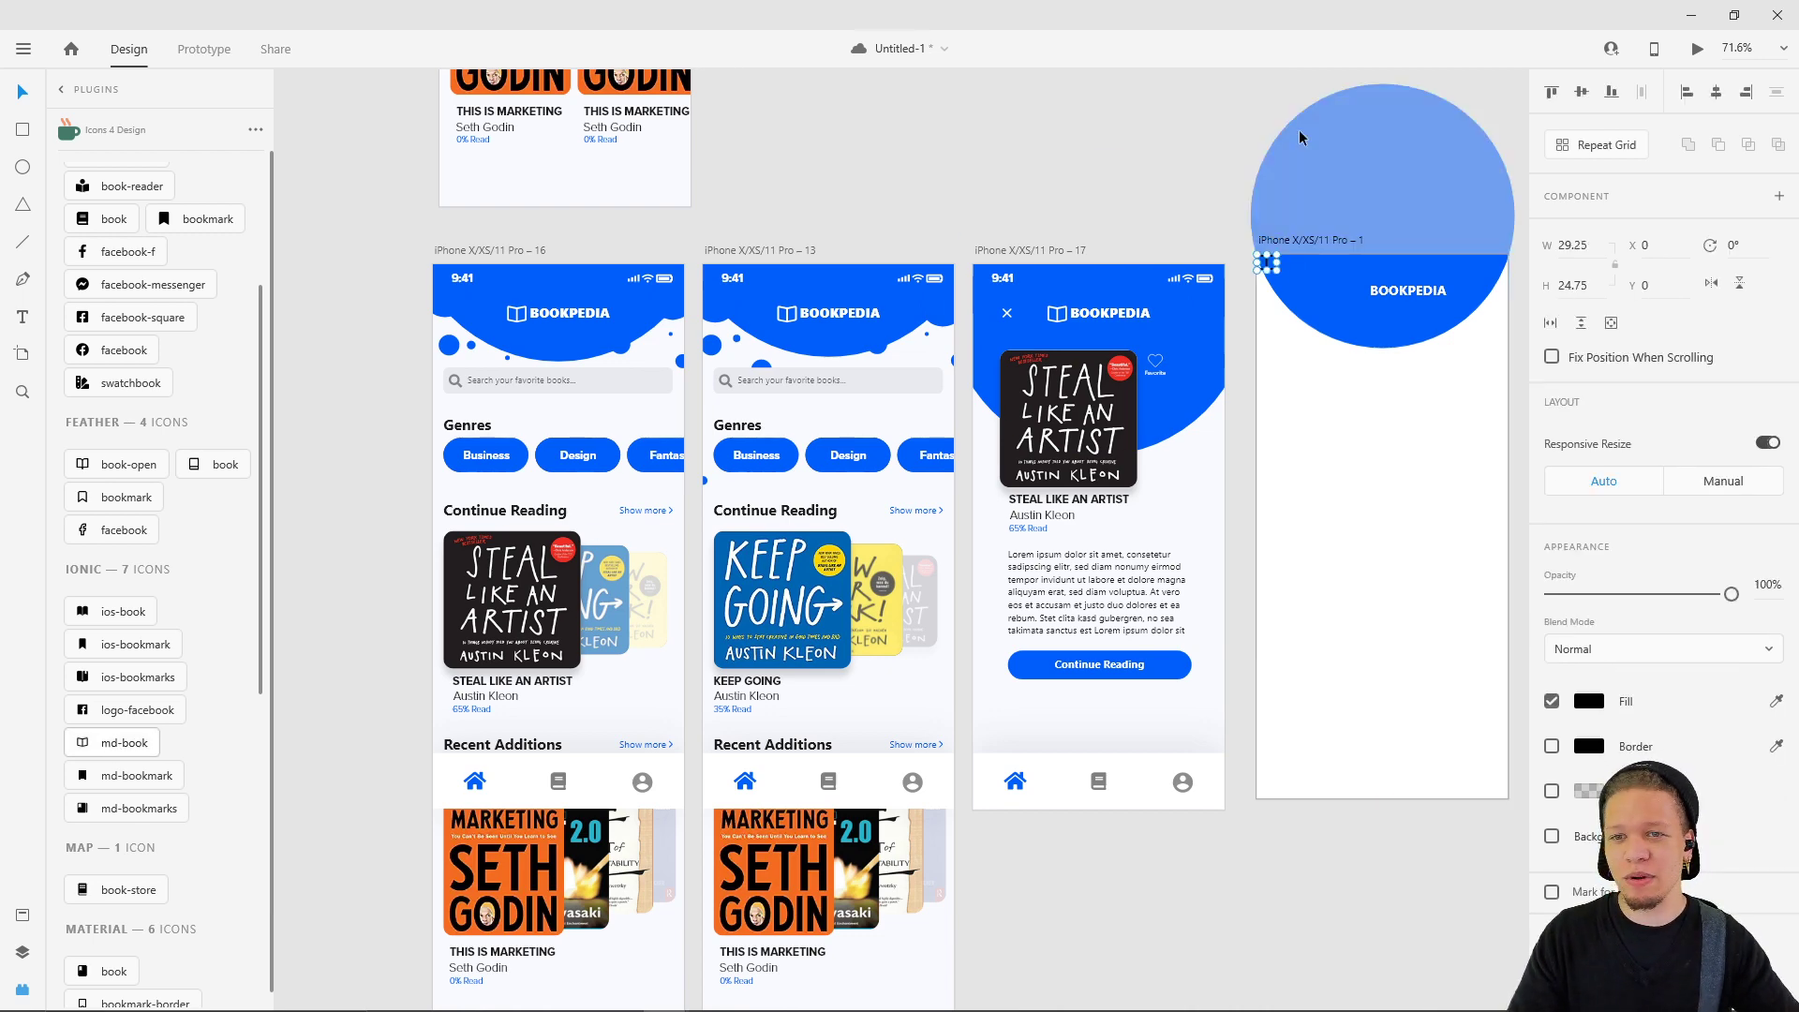
- Place the book icon just before the BOOKPEDIA text in the blue header, at X 134 and Y 41
scroll(1269, 265, "up", 5)
left_click_drag(1195, 237, 1408, 305)
left_click_drag(1462, 390, 1152, 414)
left_click_drag(1090, 315, 1137, 338)
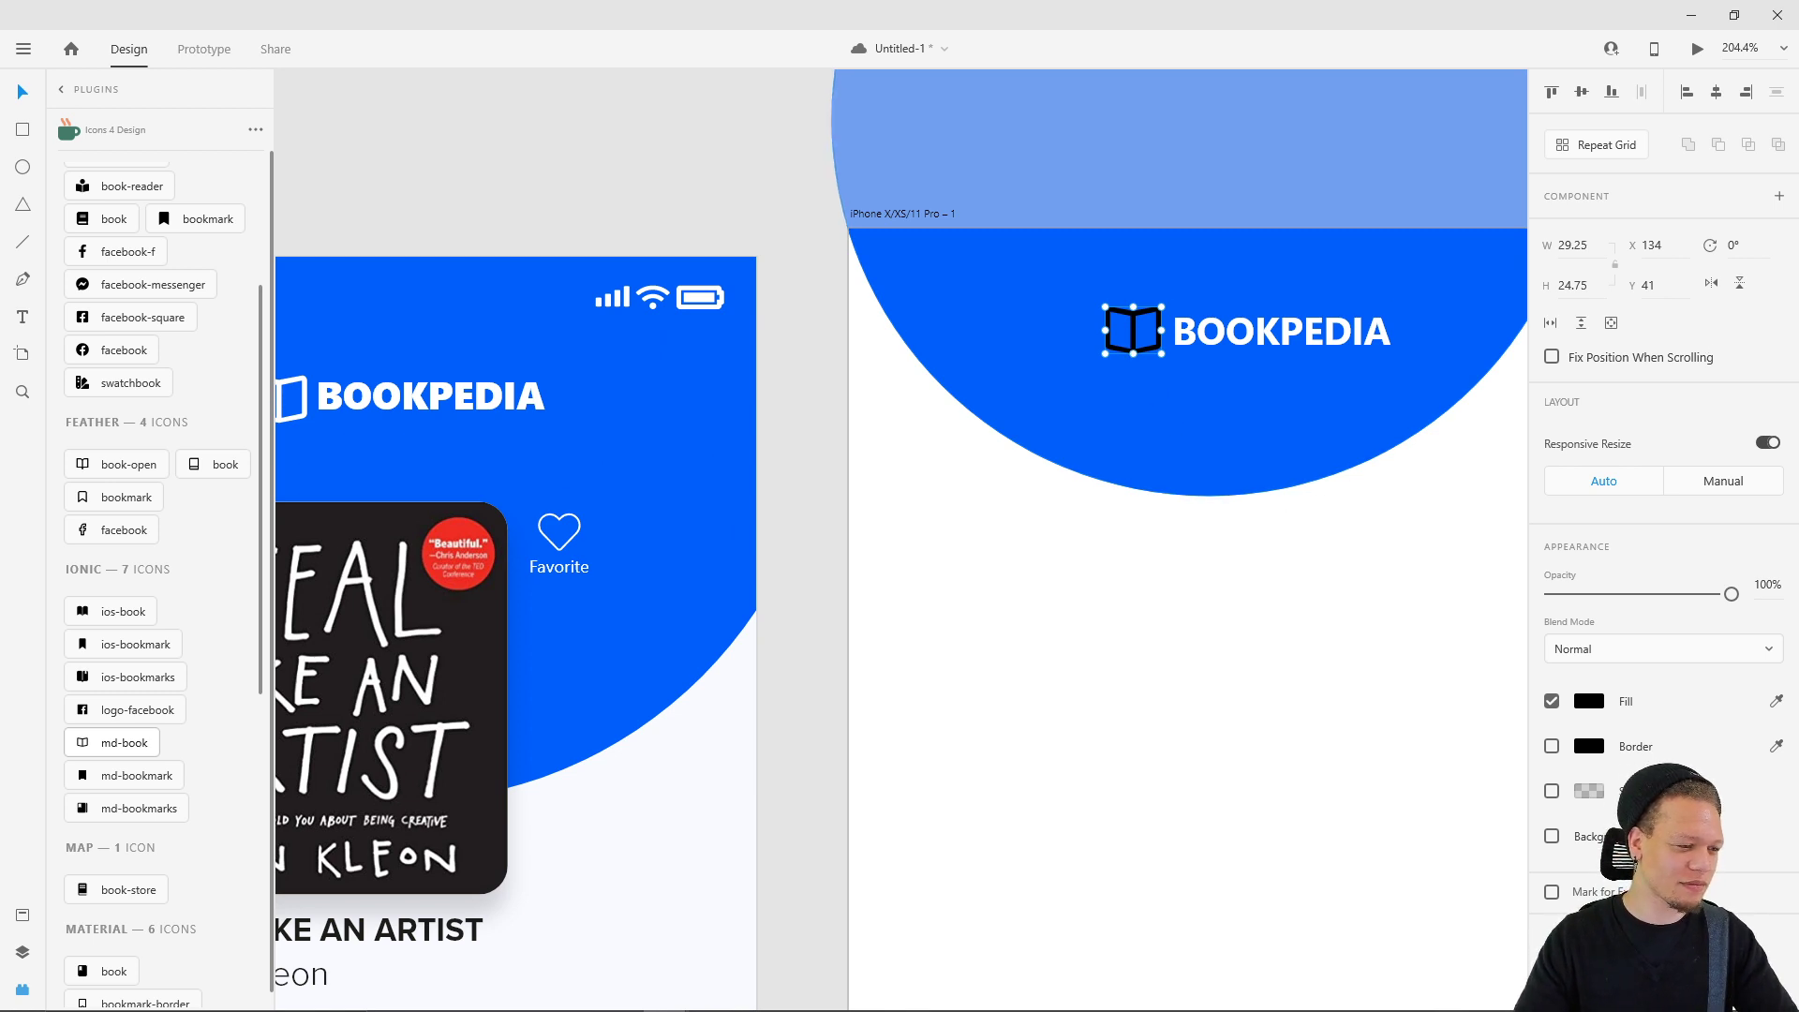
- Save the document, switch to the Coolors site in the browser and open its palette generator
key("ctrl+s")
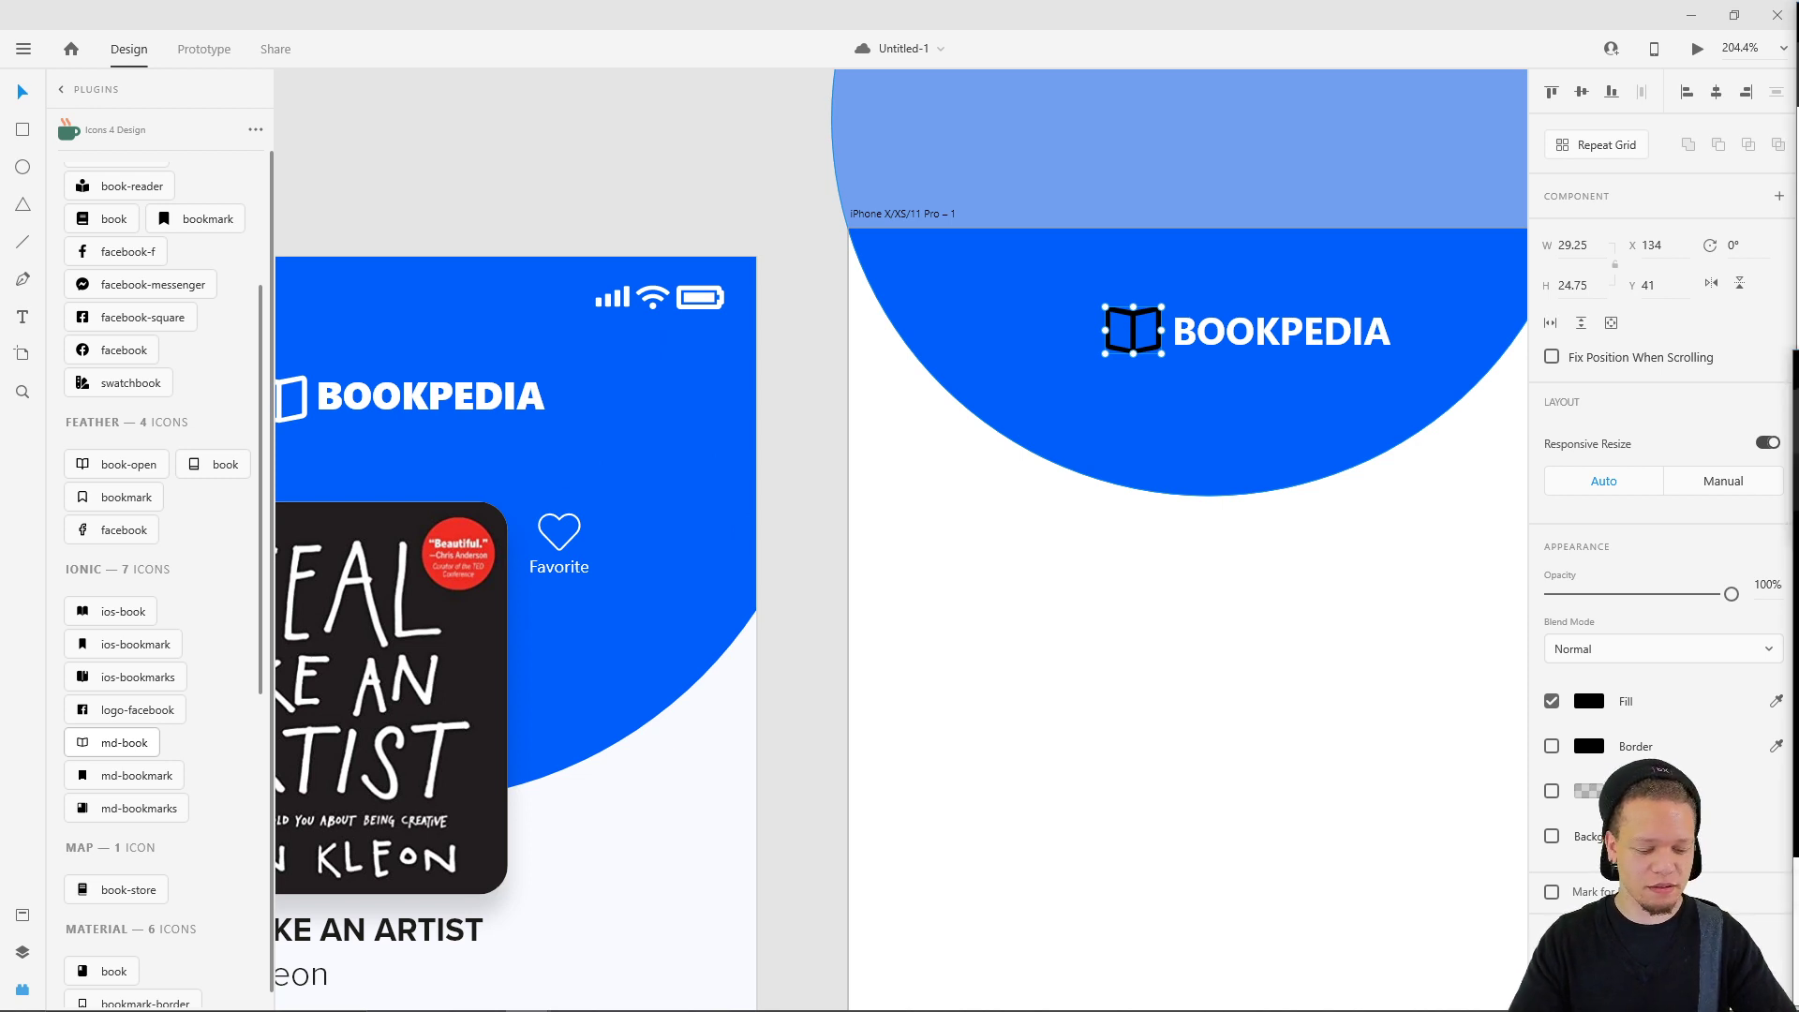
key("alt+Tab")
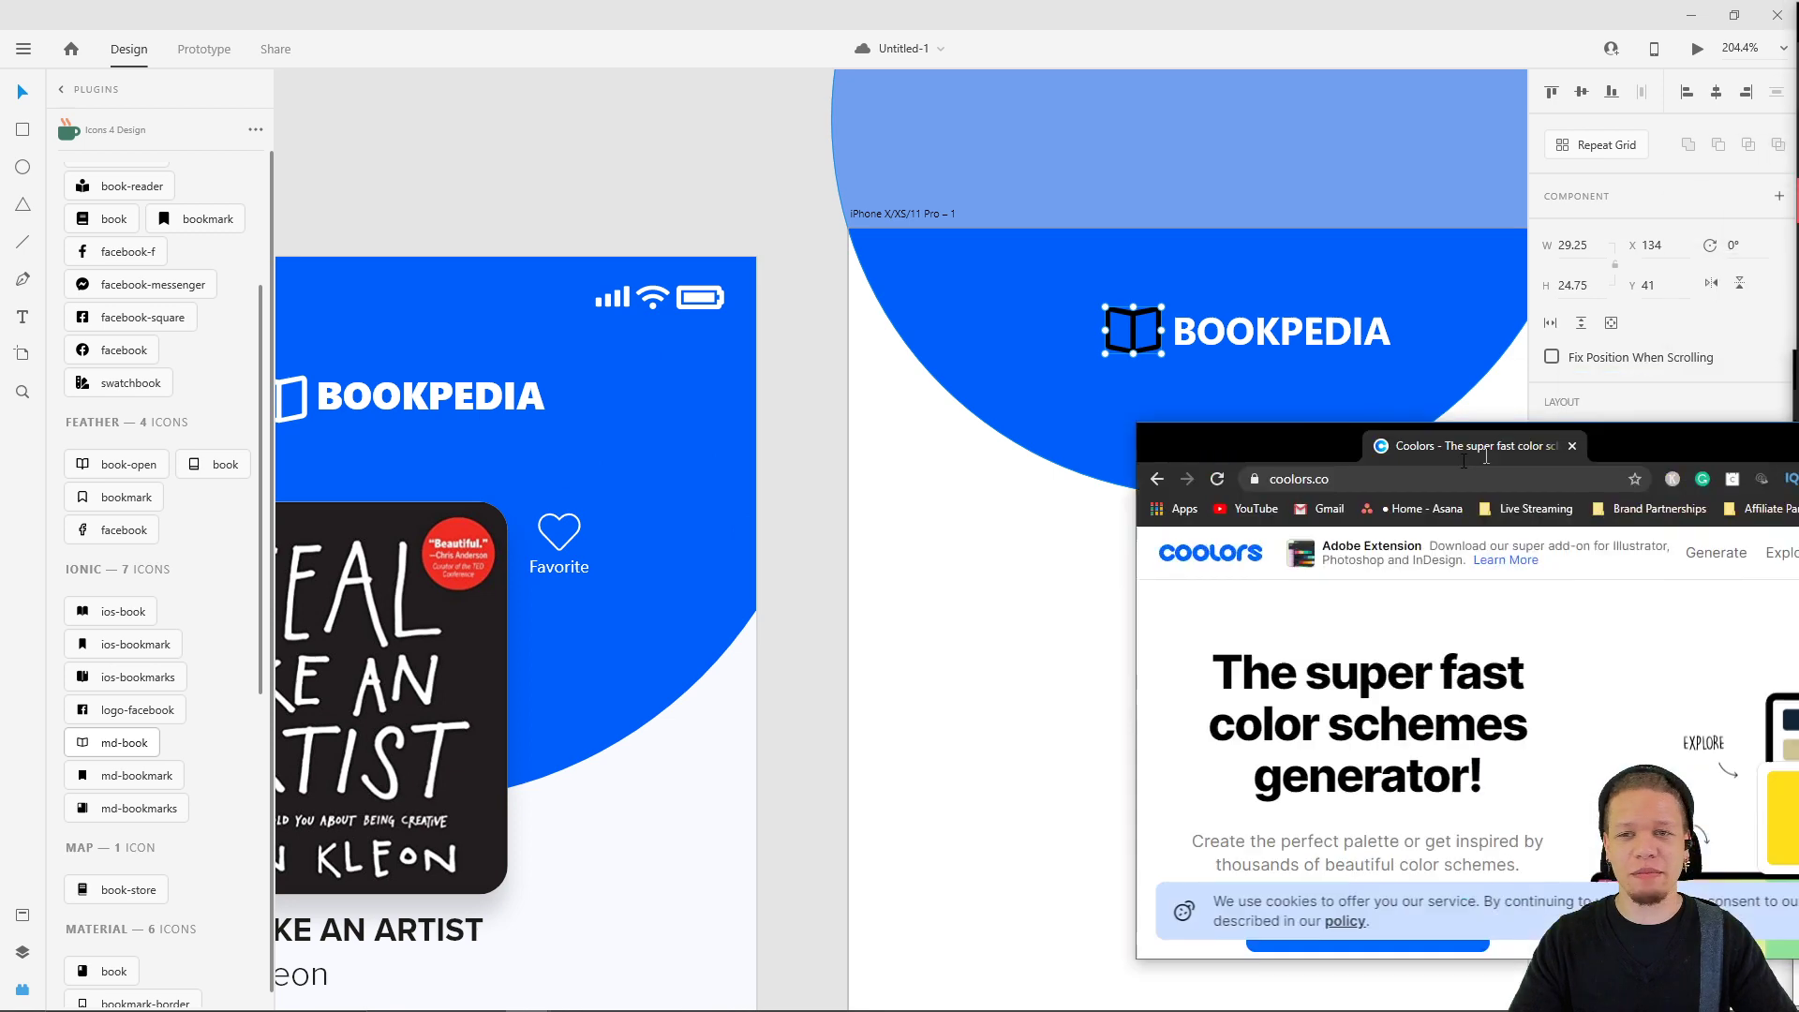
double_click(935, 195)
left_click(473, 582)
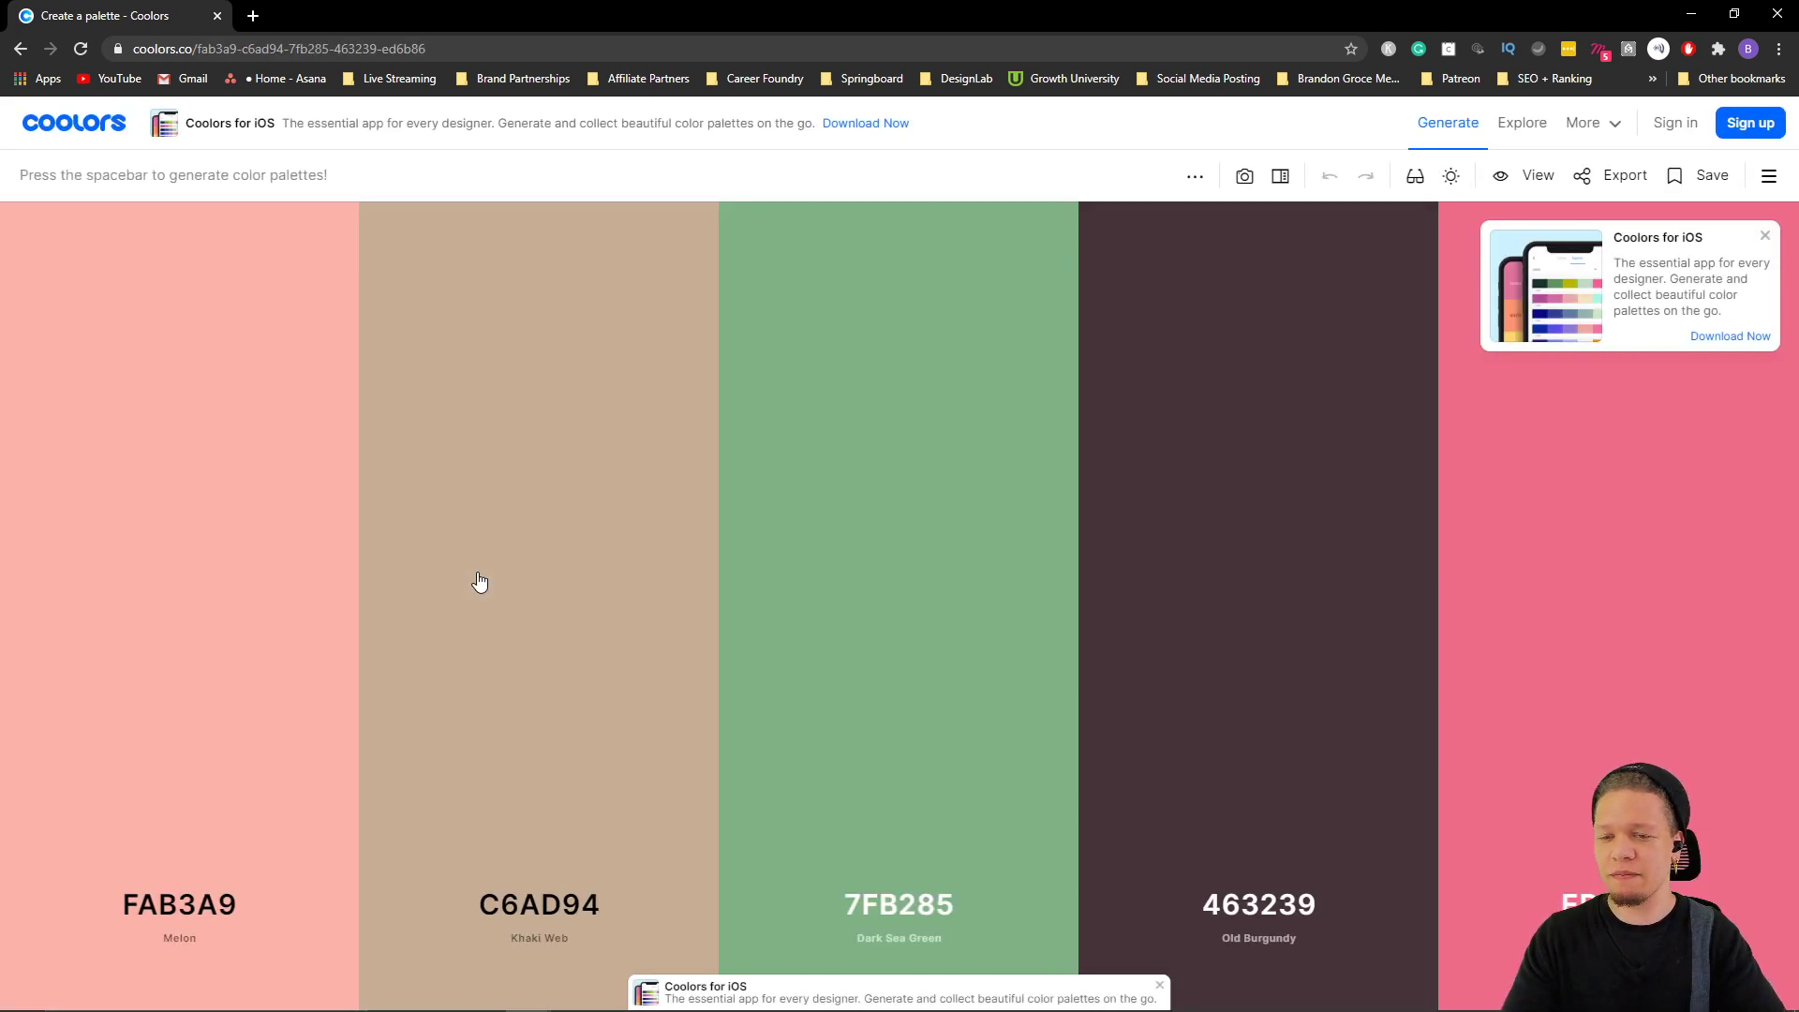
- Generate several random five-colour palettes in Coolors
key("space")
key("space")
key("space")
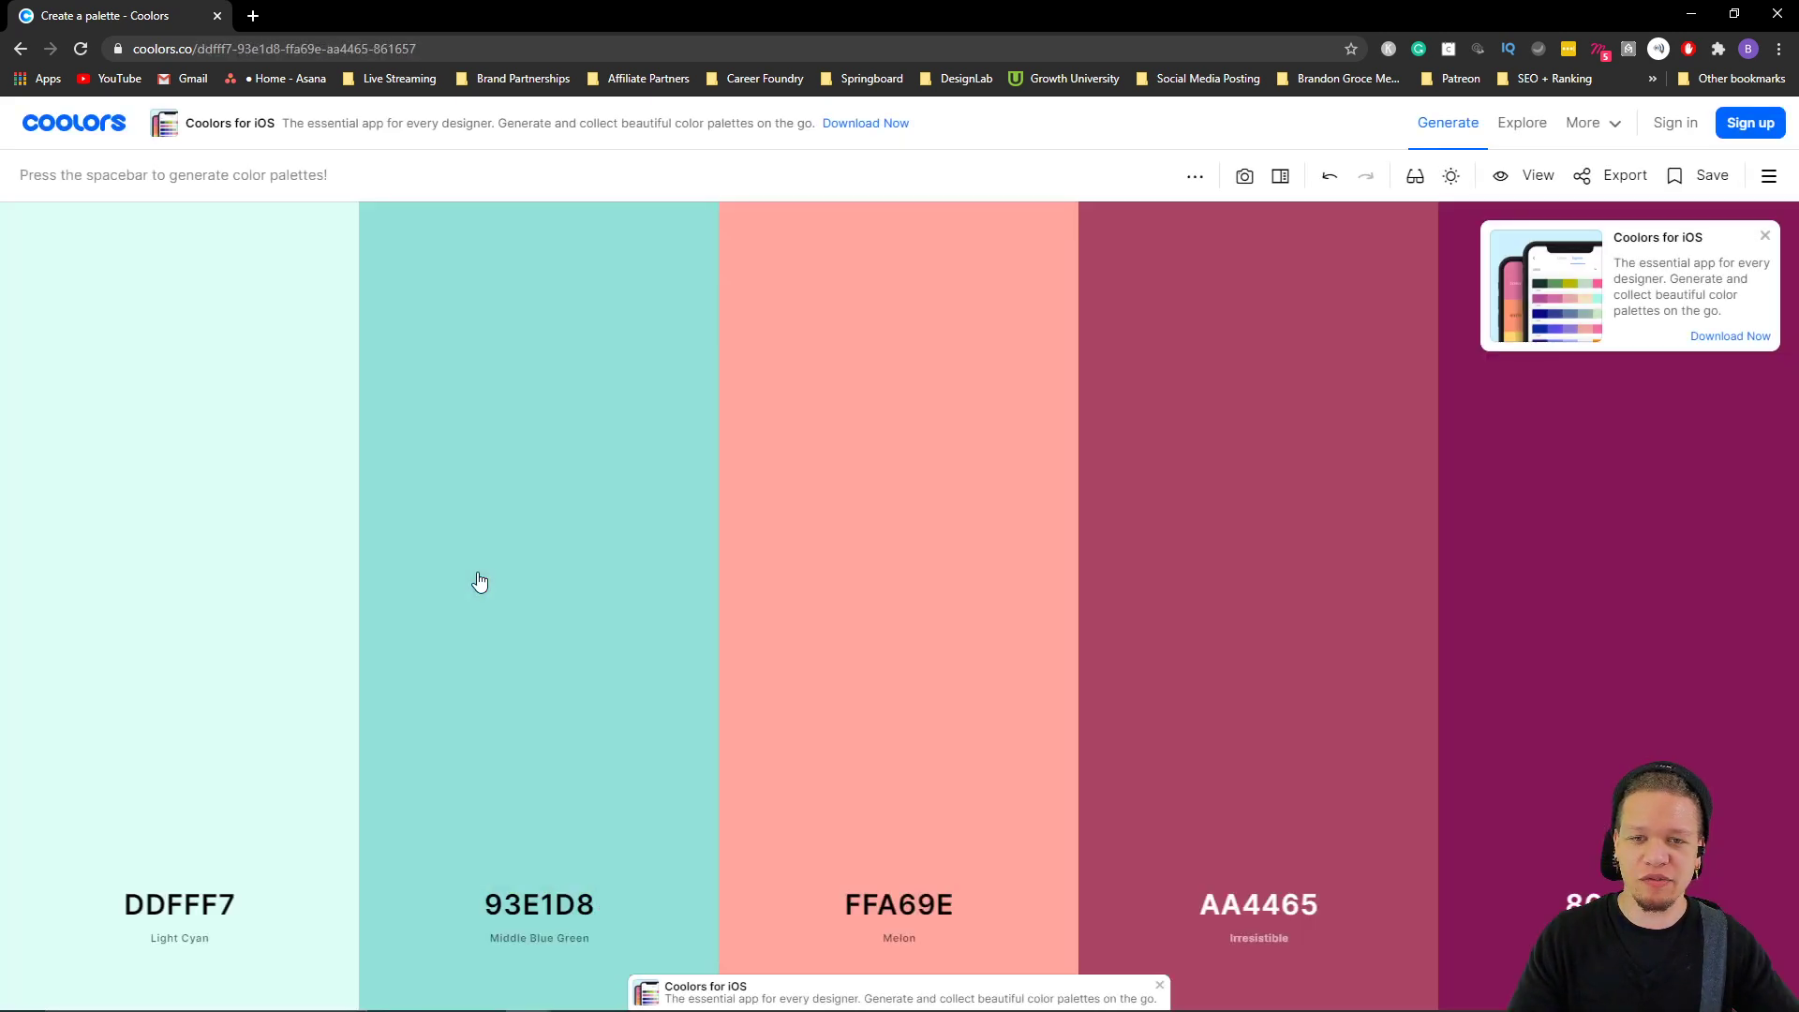
key("space")
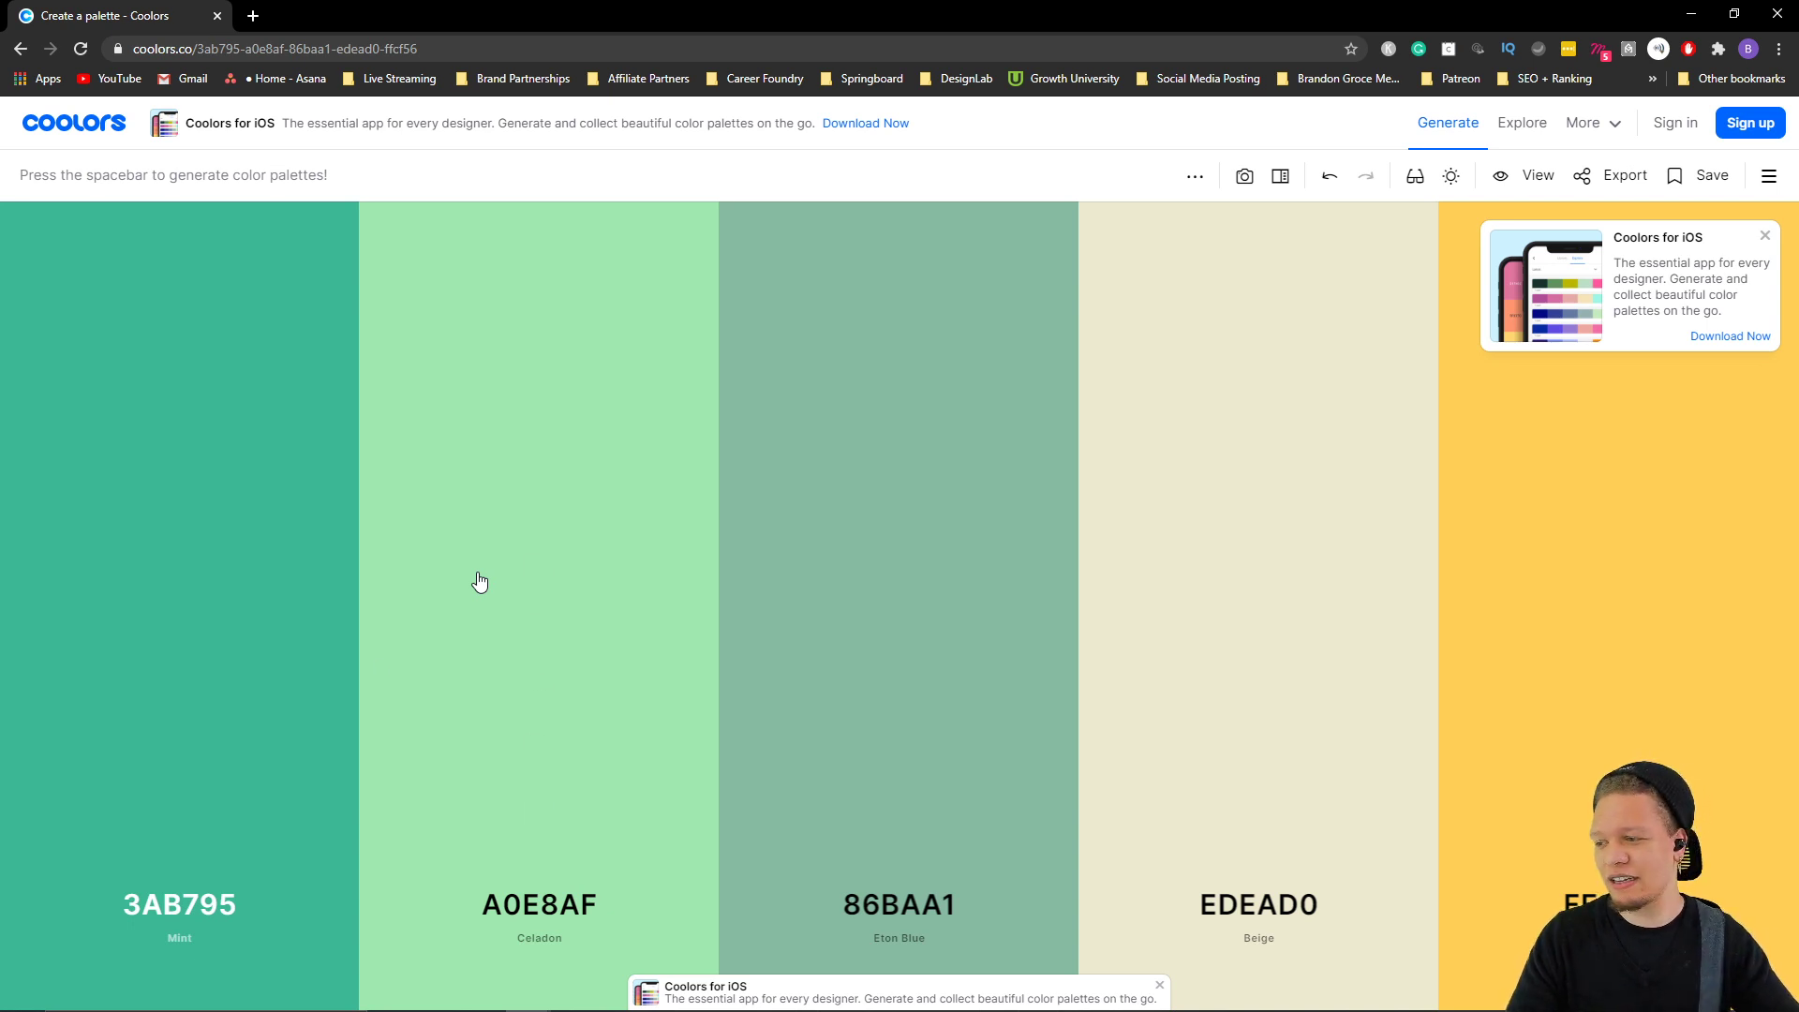
- Lock the 3AB795 and 2E3532 swatches while generating new palettes around them, and close the browser
left_click(179, 802)
key("space")
key("space")
key("space")
left_click(540, 801)
key("space")
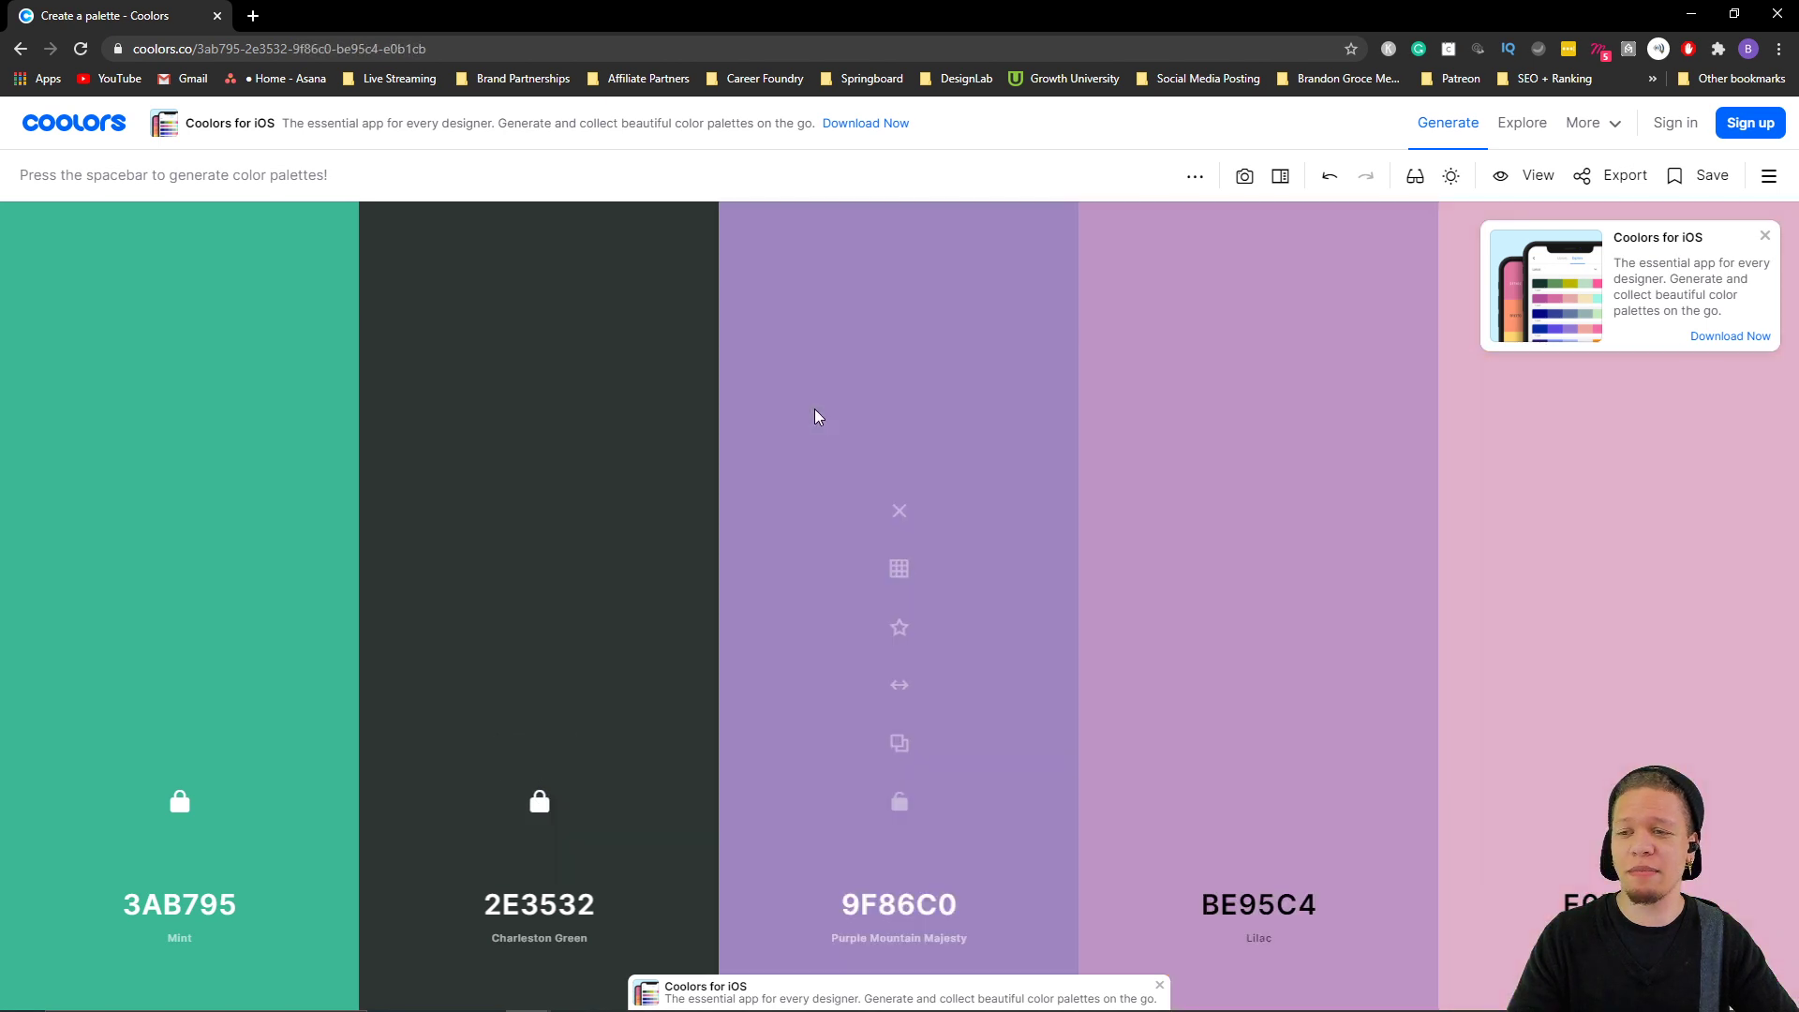
key("space")
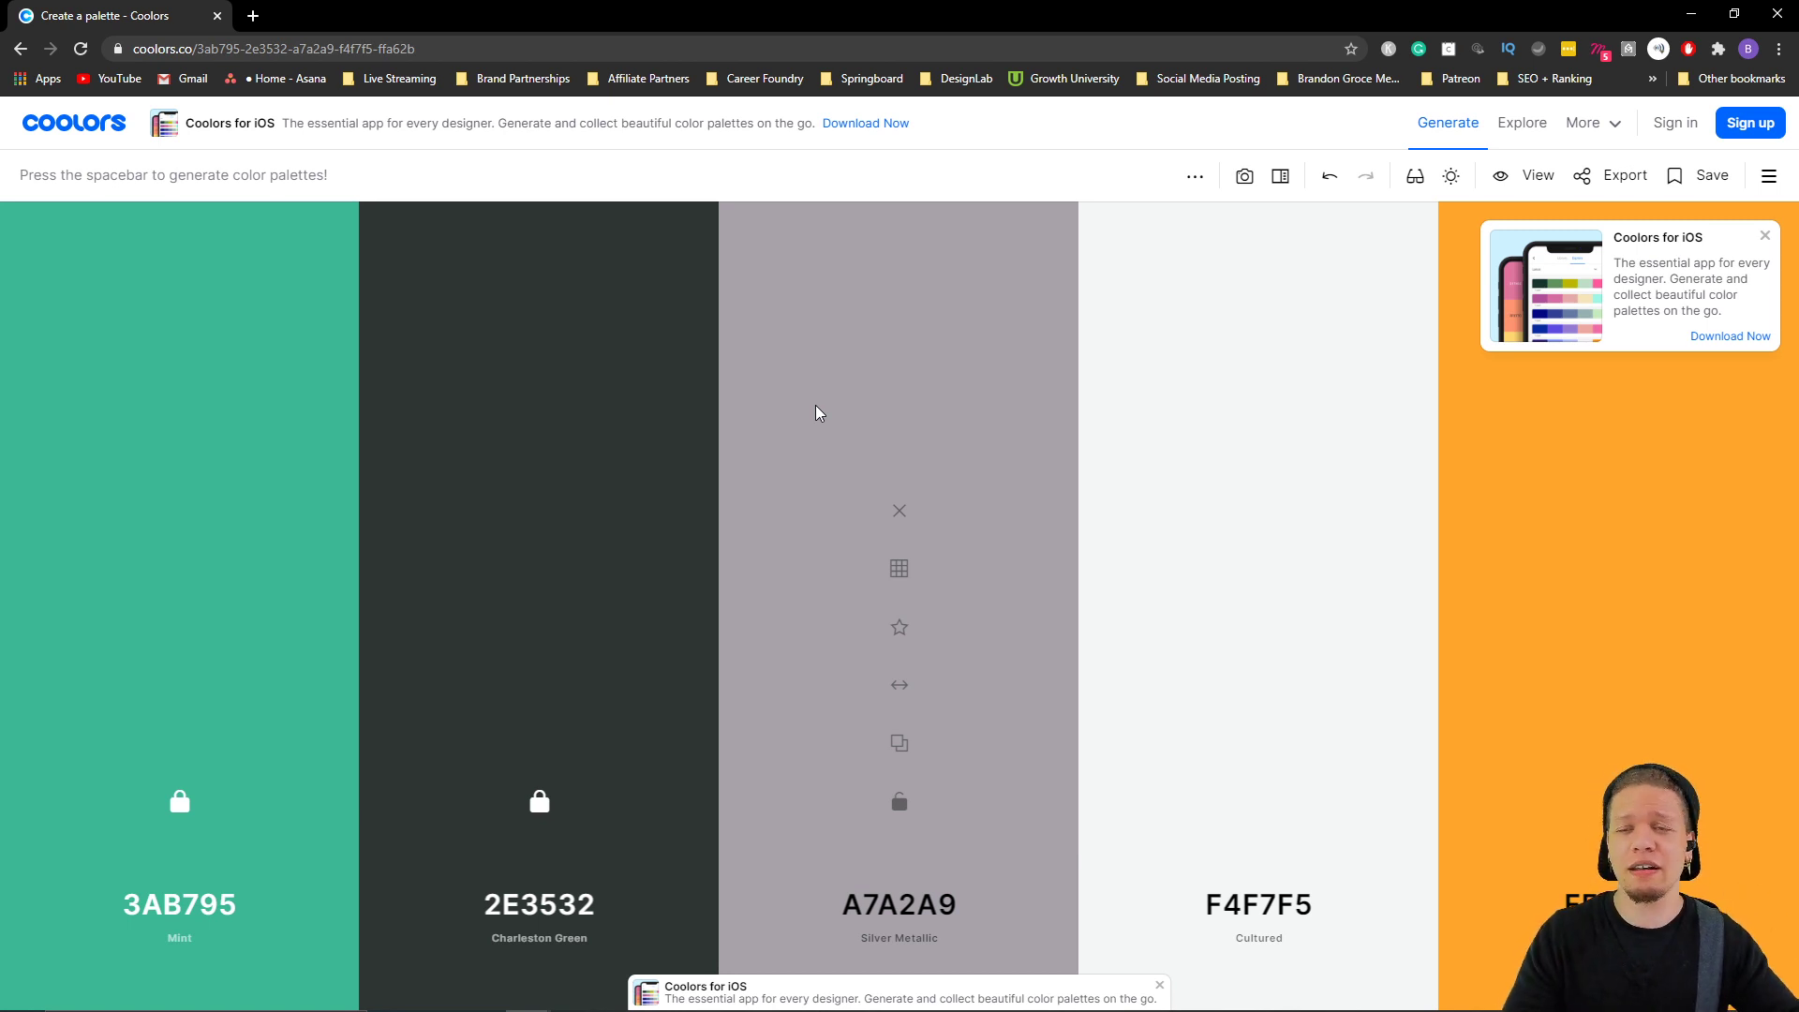
left_click(1780, 10)
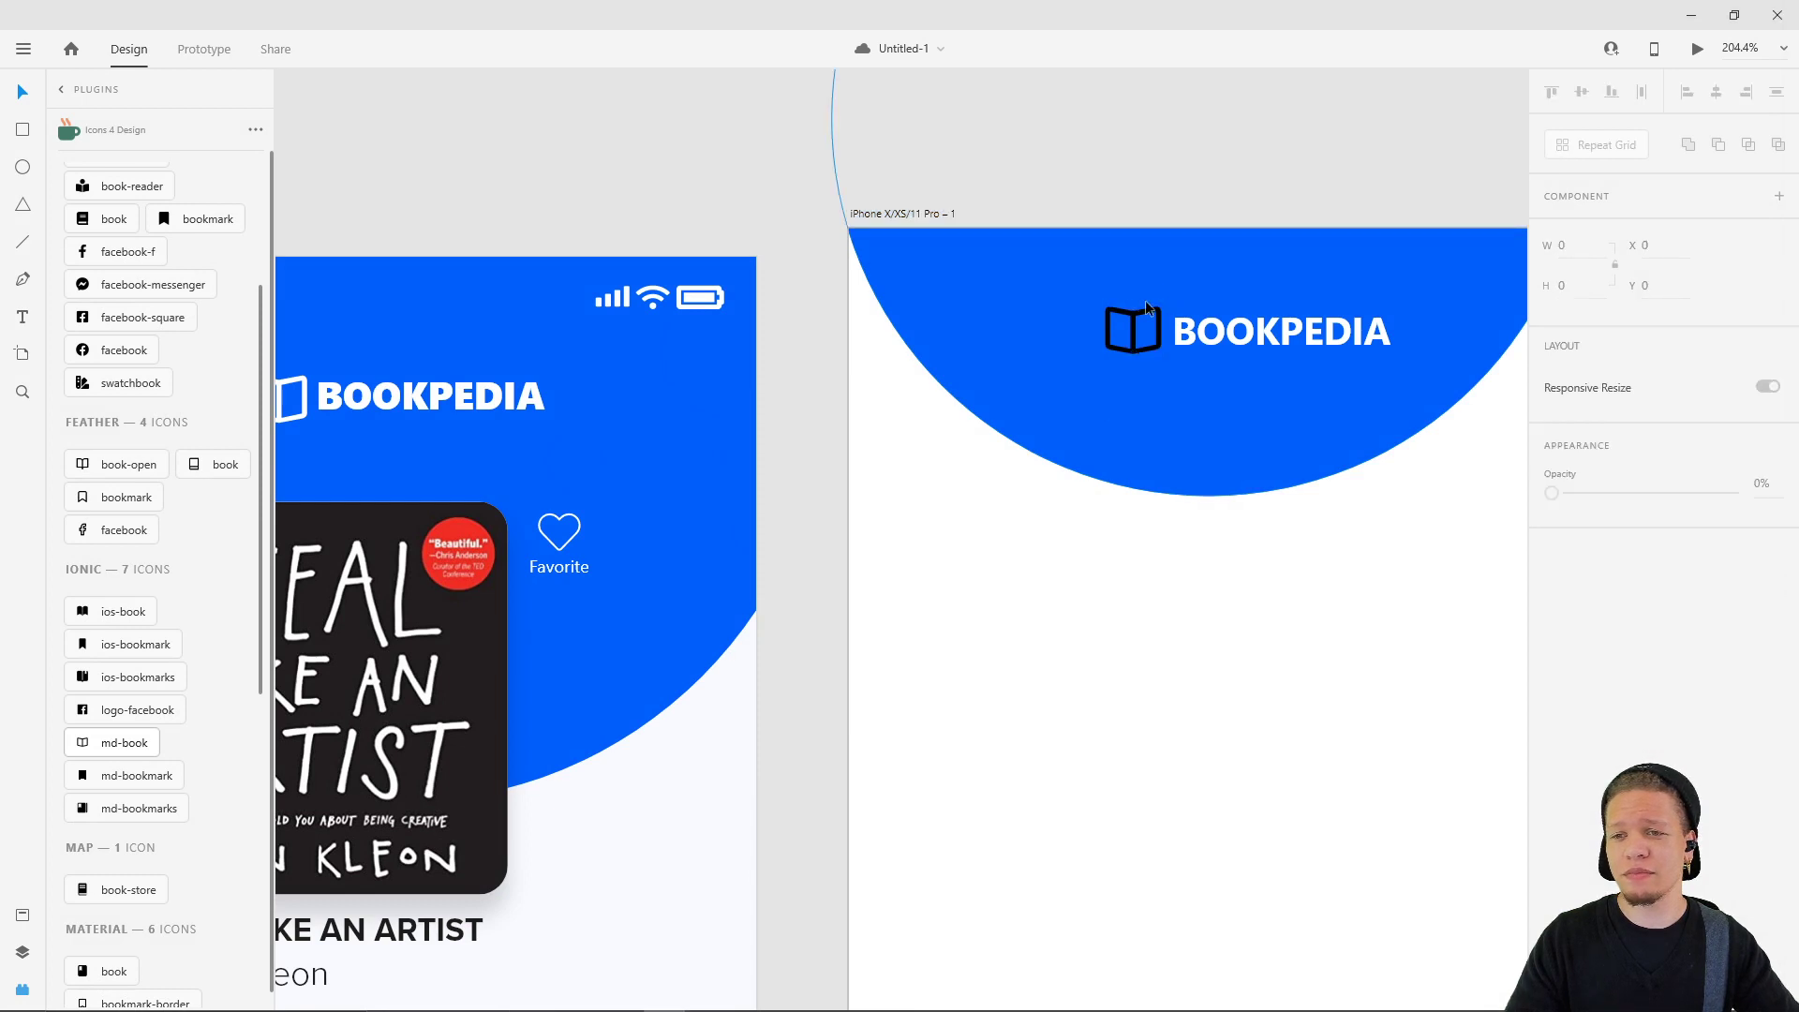
- Change the fill of the book icon in the new artboard's header to white (#FFFFFF)
left_click(1132, 330)
scroll(1293, 634, "right", 5)
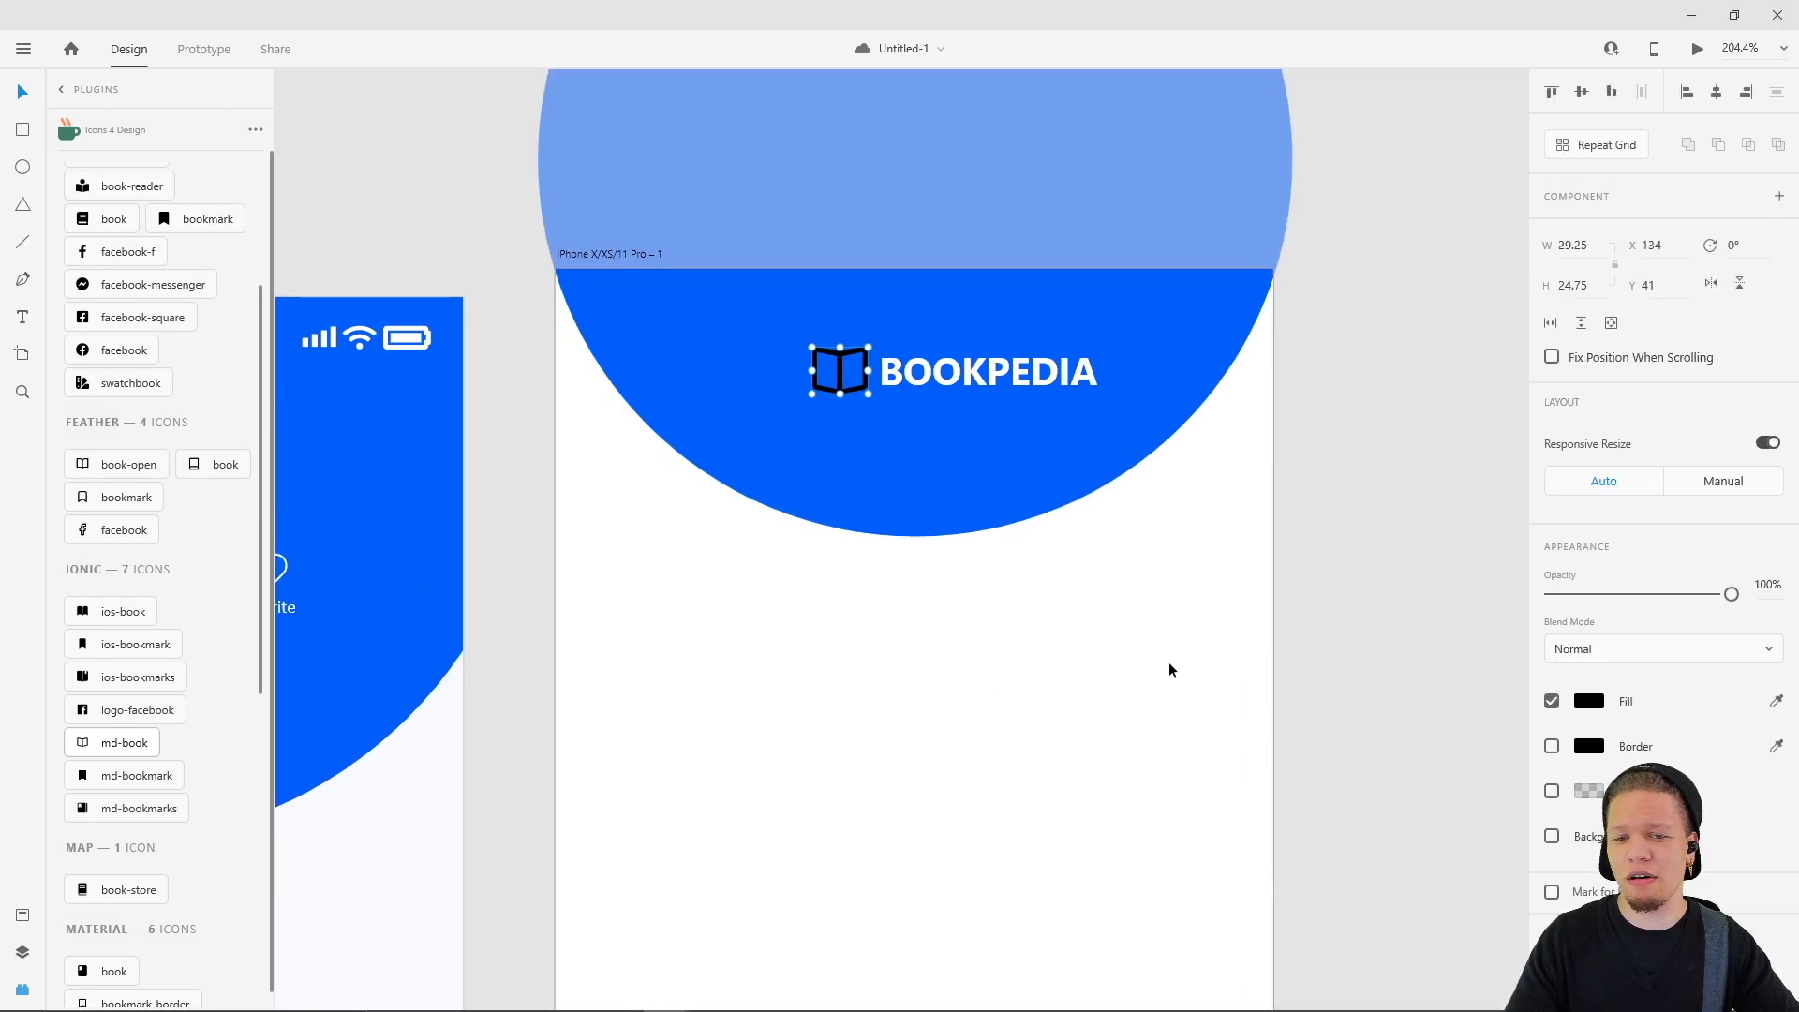
left_click(1590, 701)
mouse_move(1406, 663)
left_mouse_down()
mouse_move(1312, 592)
mouse_move(1329, 575)
mouse_move(1269, 559)
left_mouse_up()
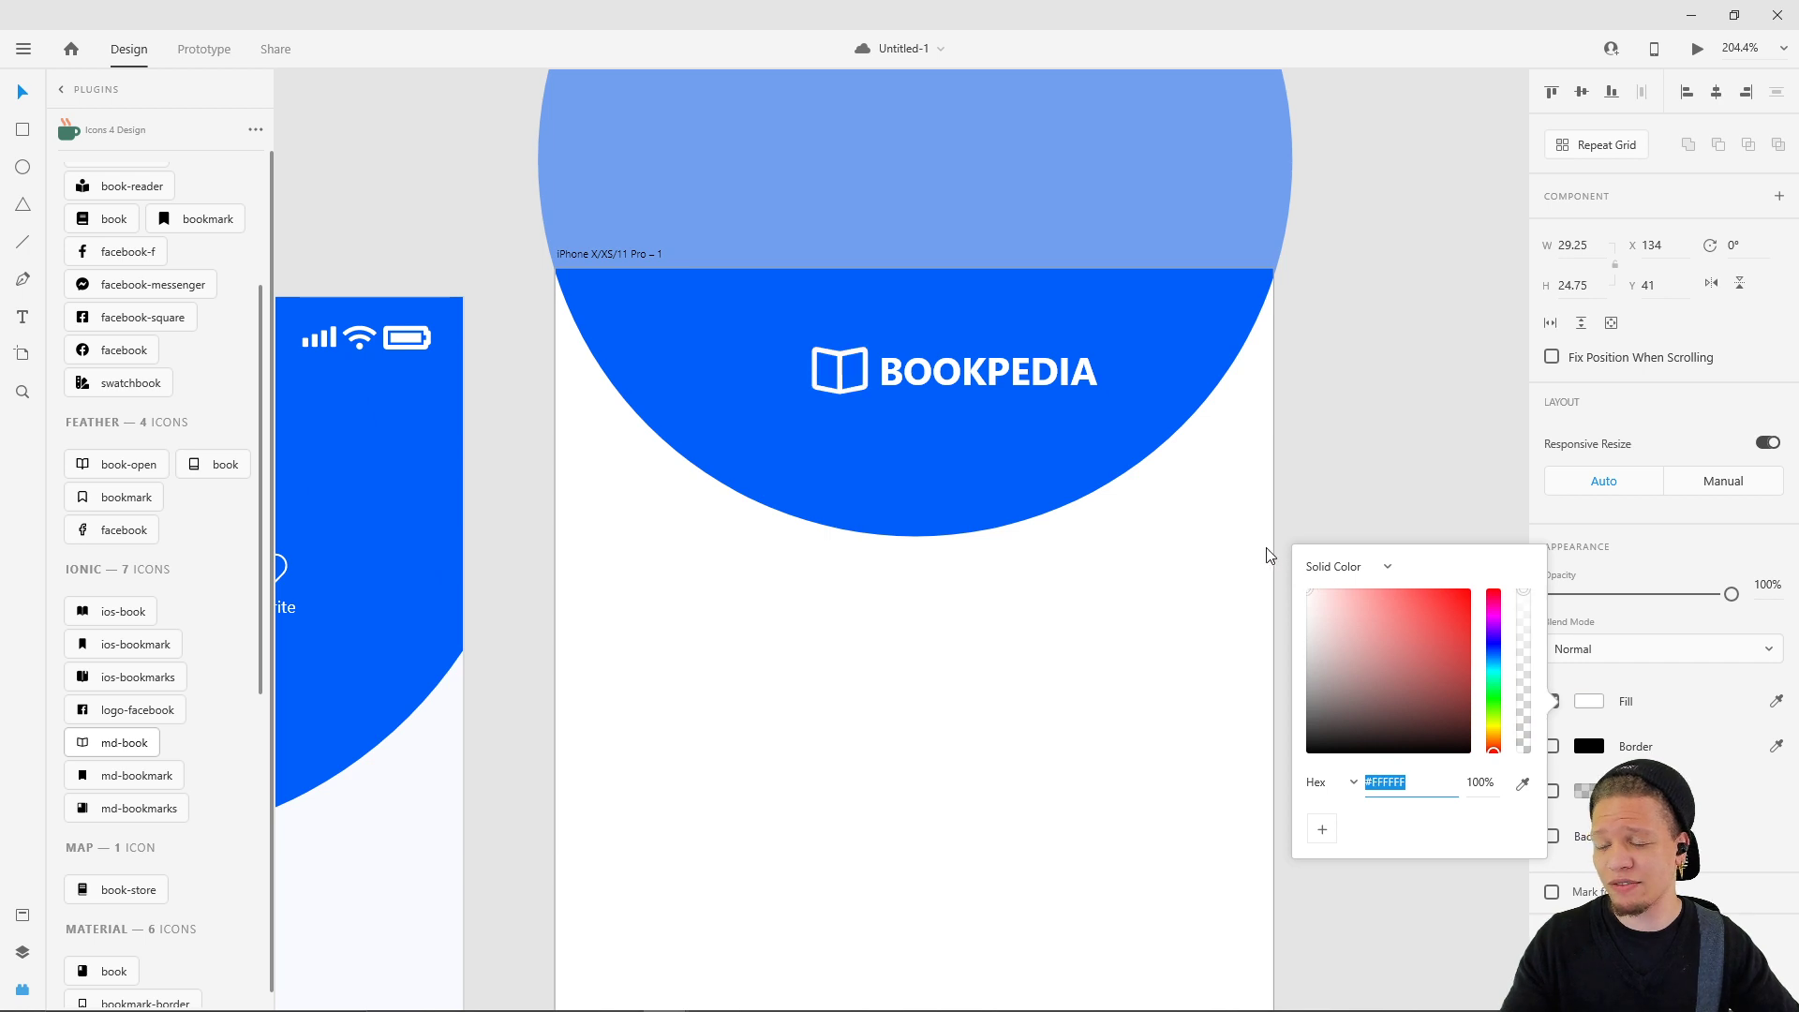
left_click(1374, 288)
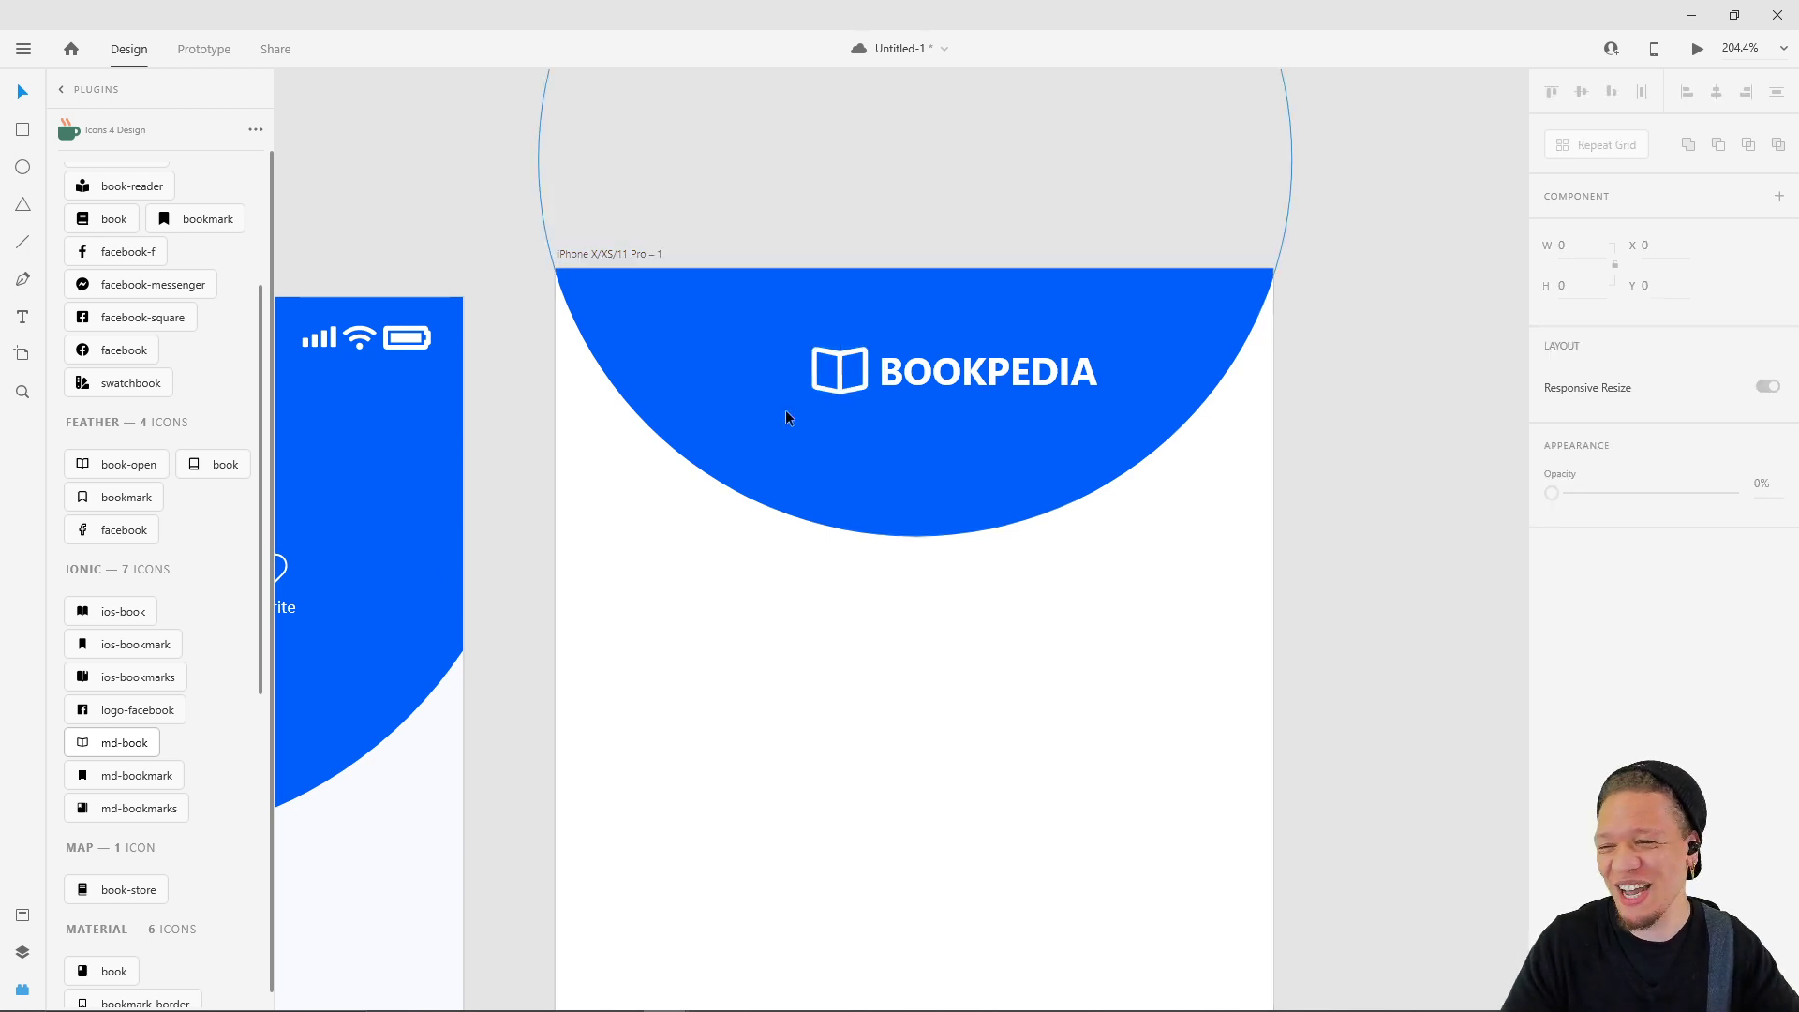
left_click(837, 378)
left_click(838, 378)
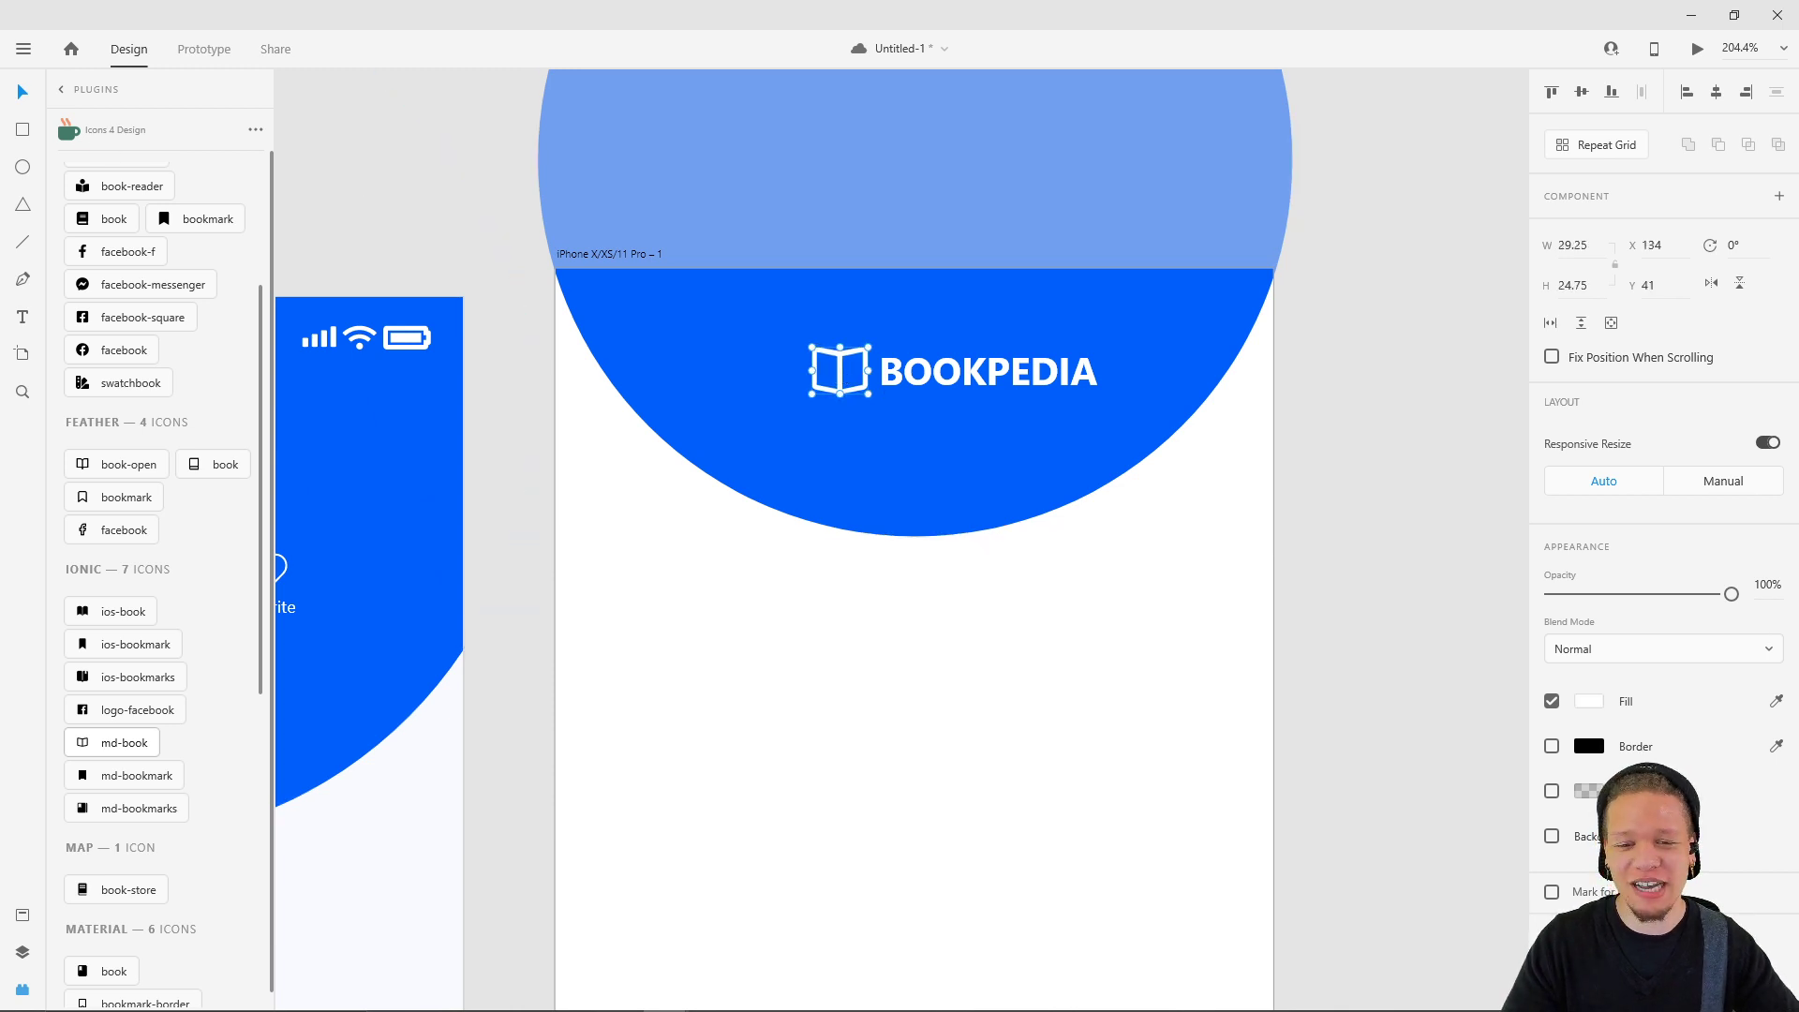
left_click(1589, 700)
left_click_drag(1456, 694, 1309, 591)
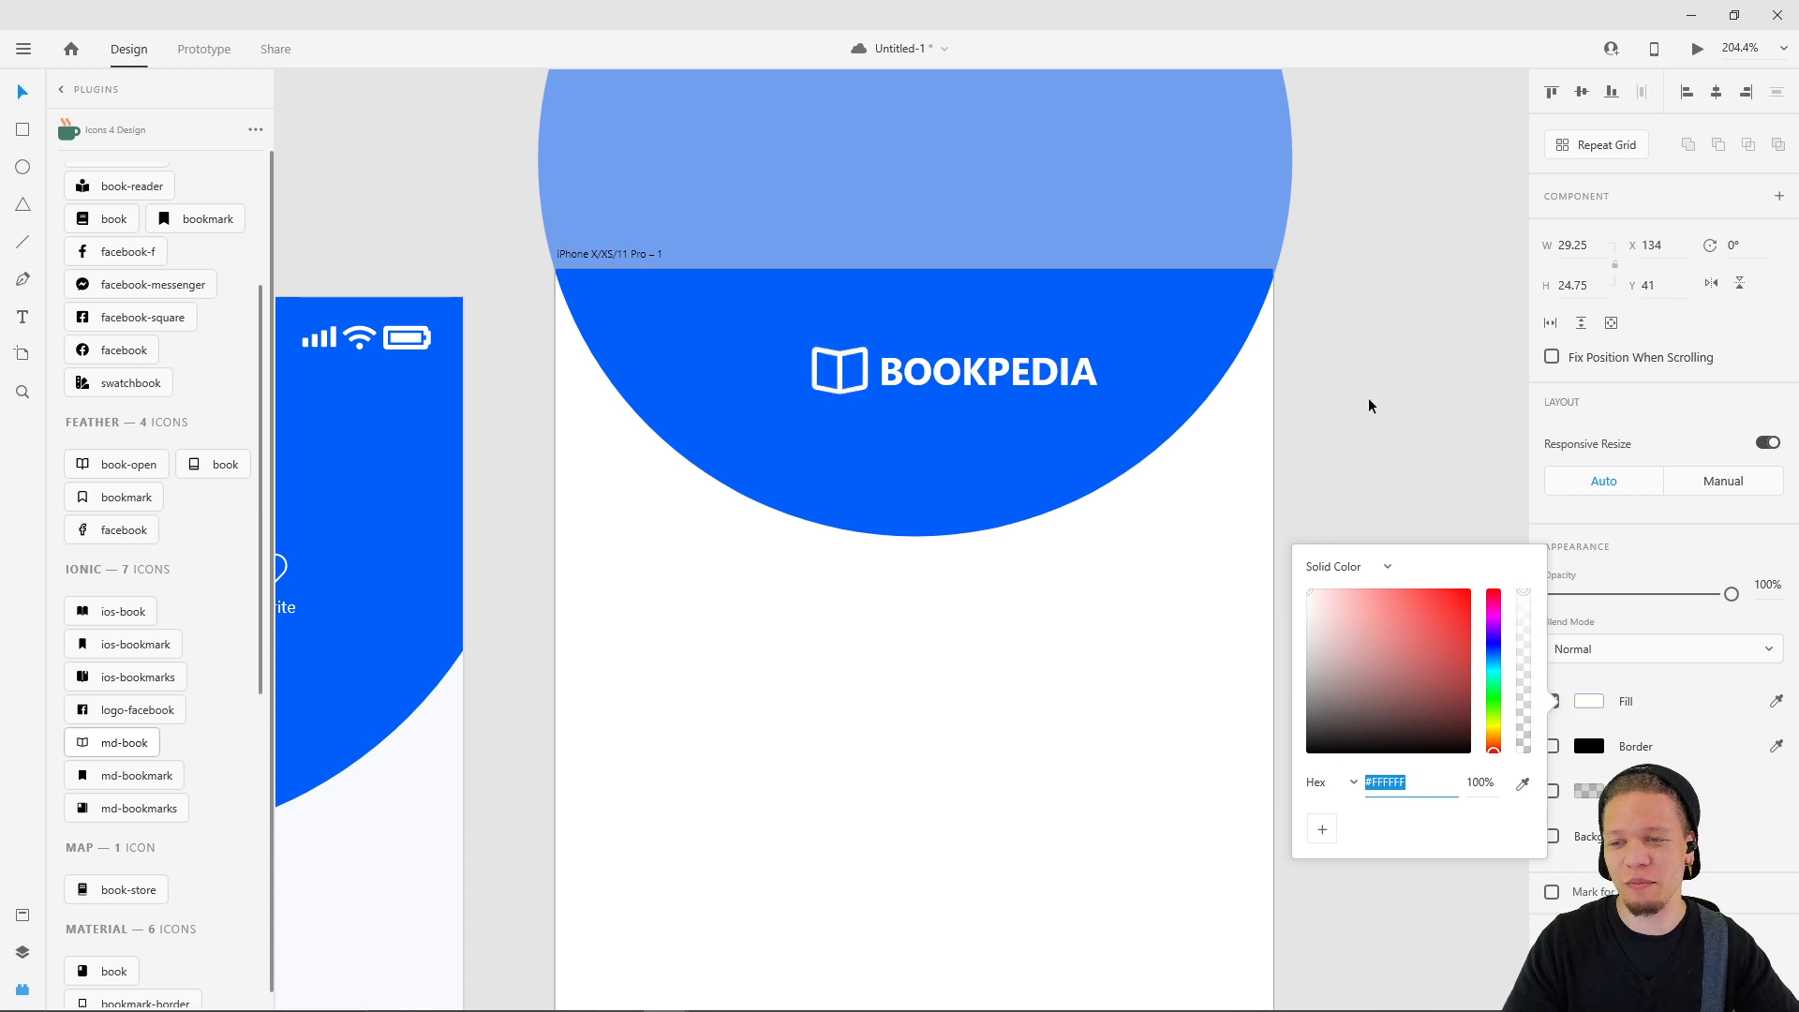
left_click(1357, 419)
- Group the book icon with the BOOKPEDIA text in the new artboard's header
left_click(860, 356)
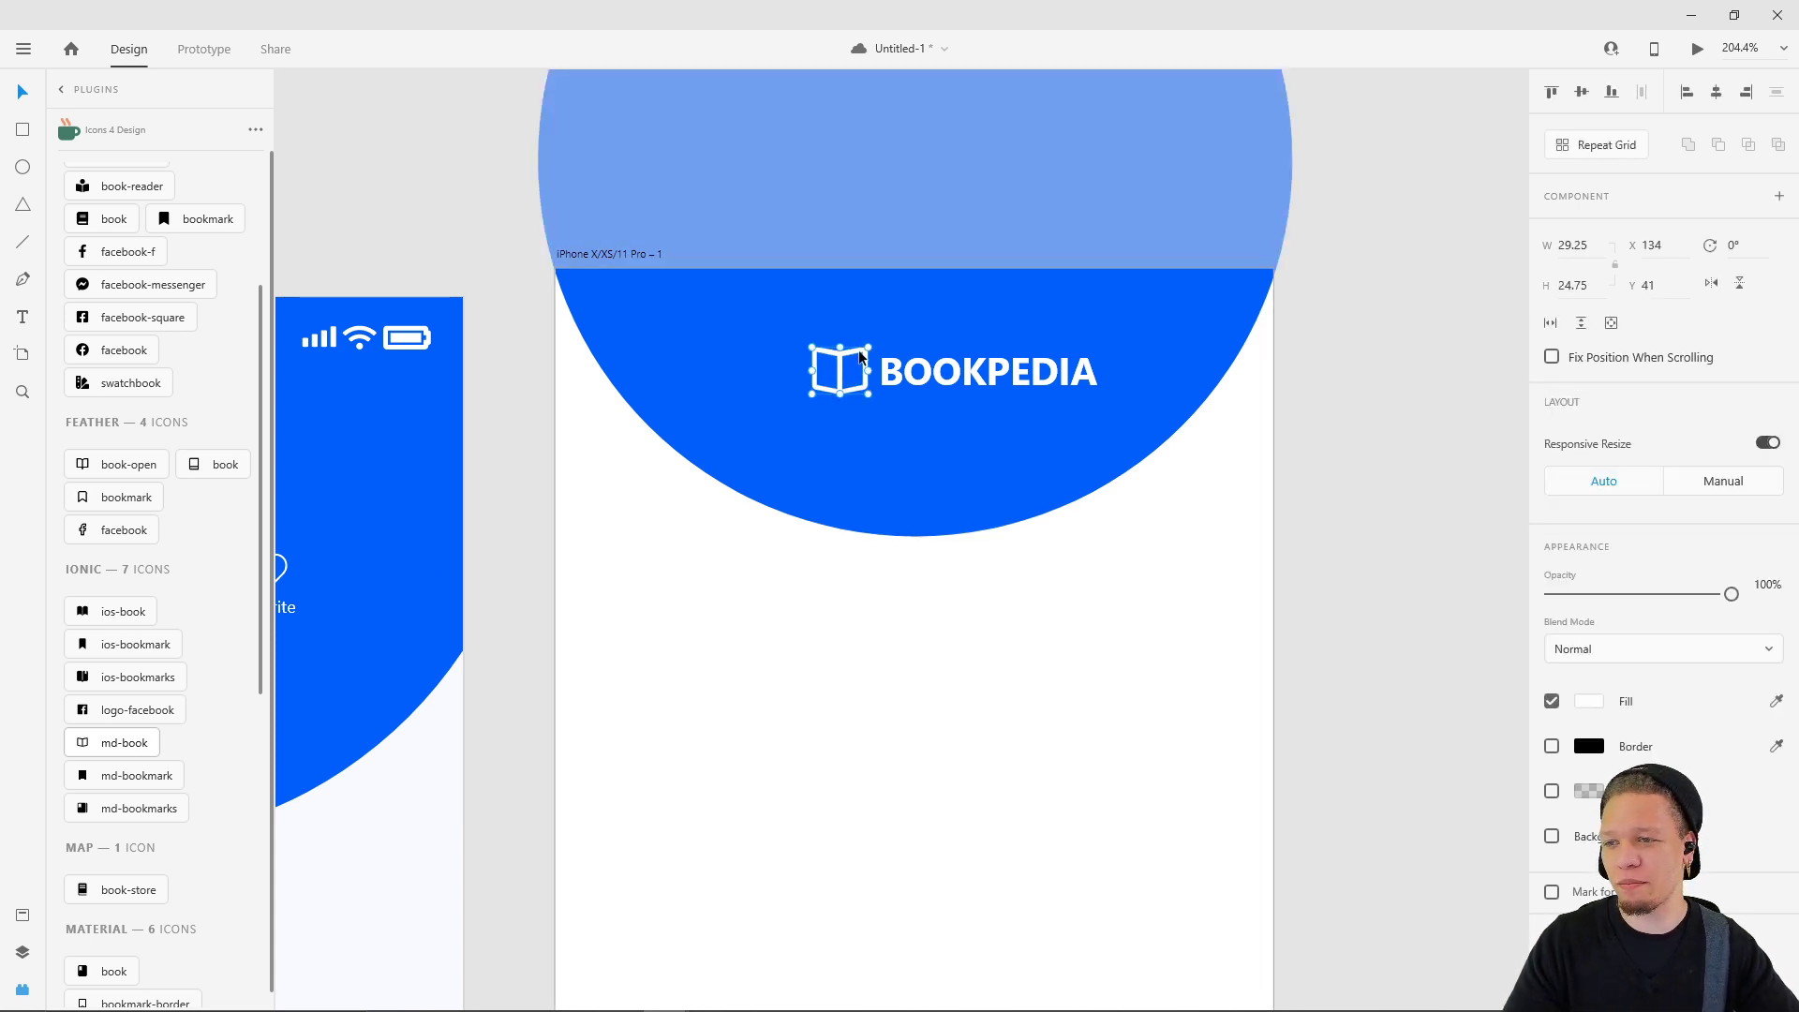
left_click(942, 374, "shift")
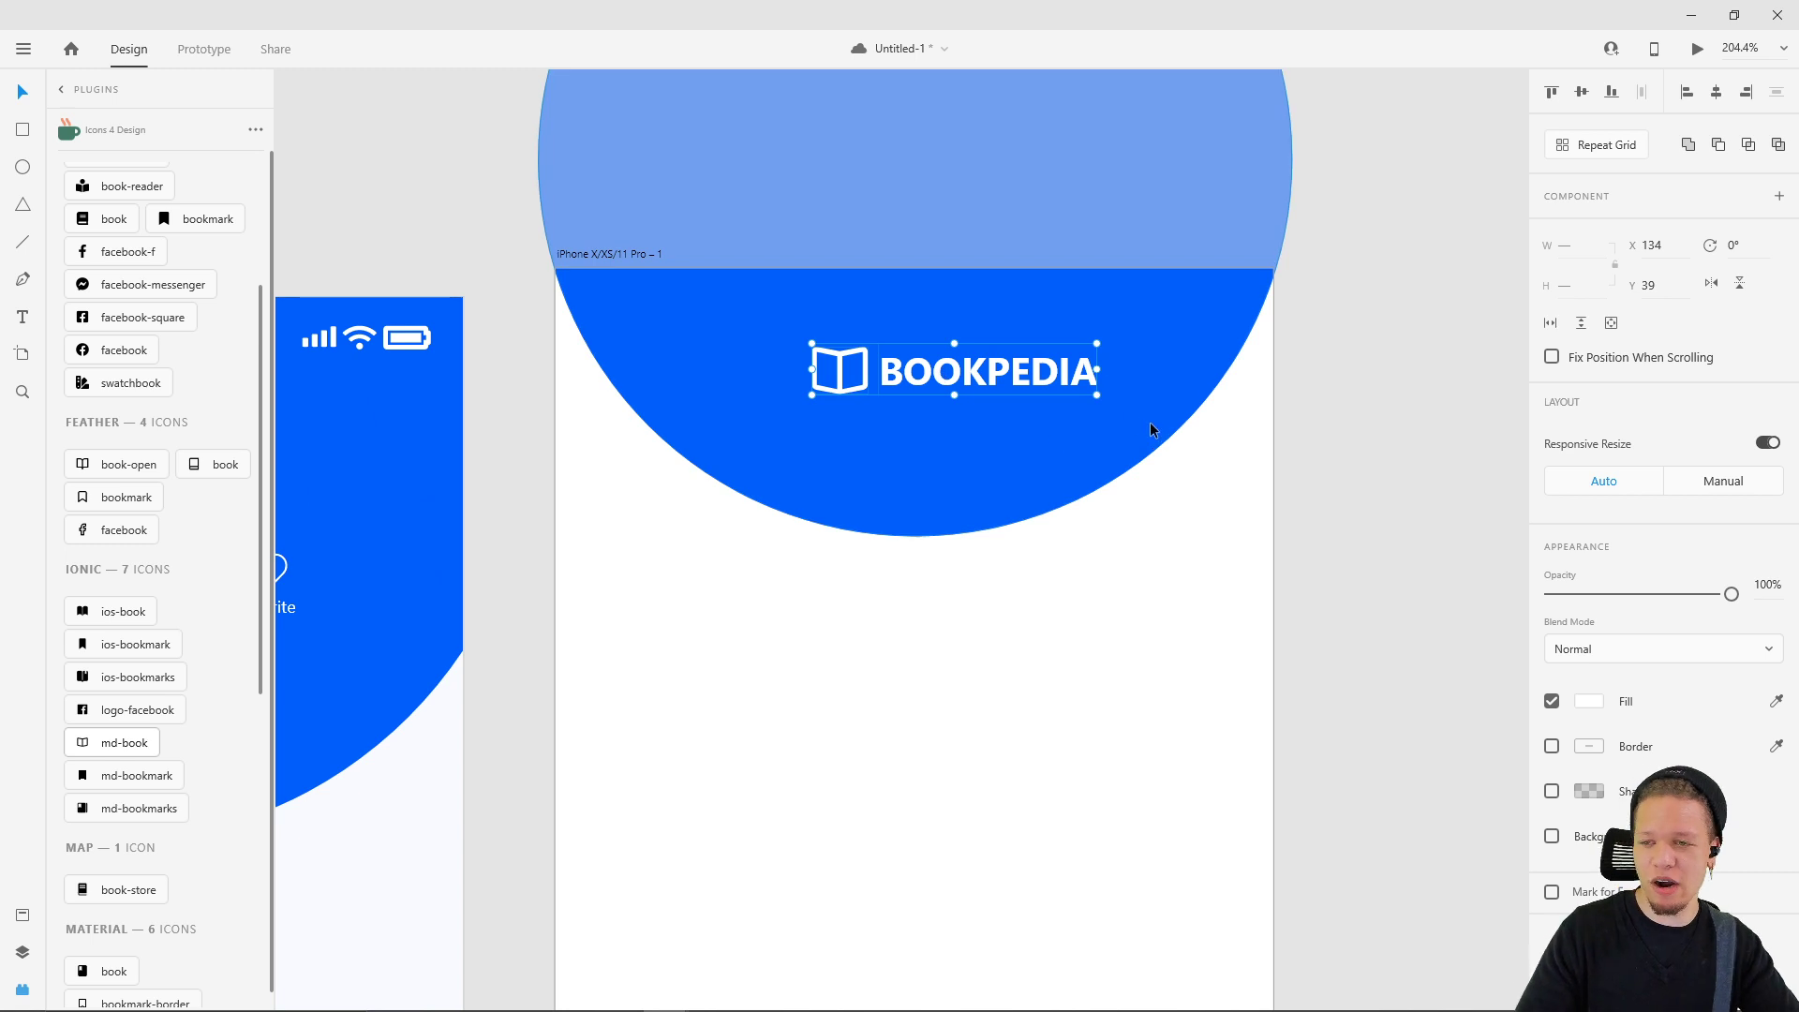
left_click_drag(712, 515, 848, 514)
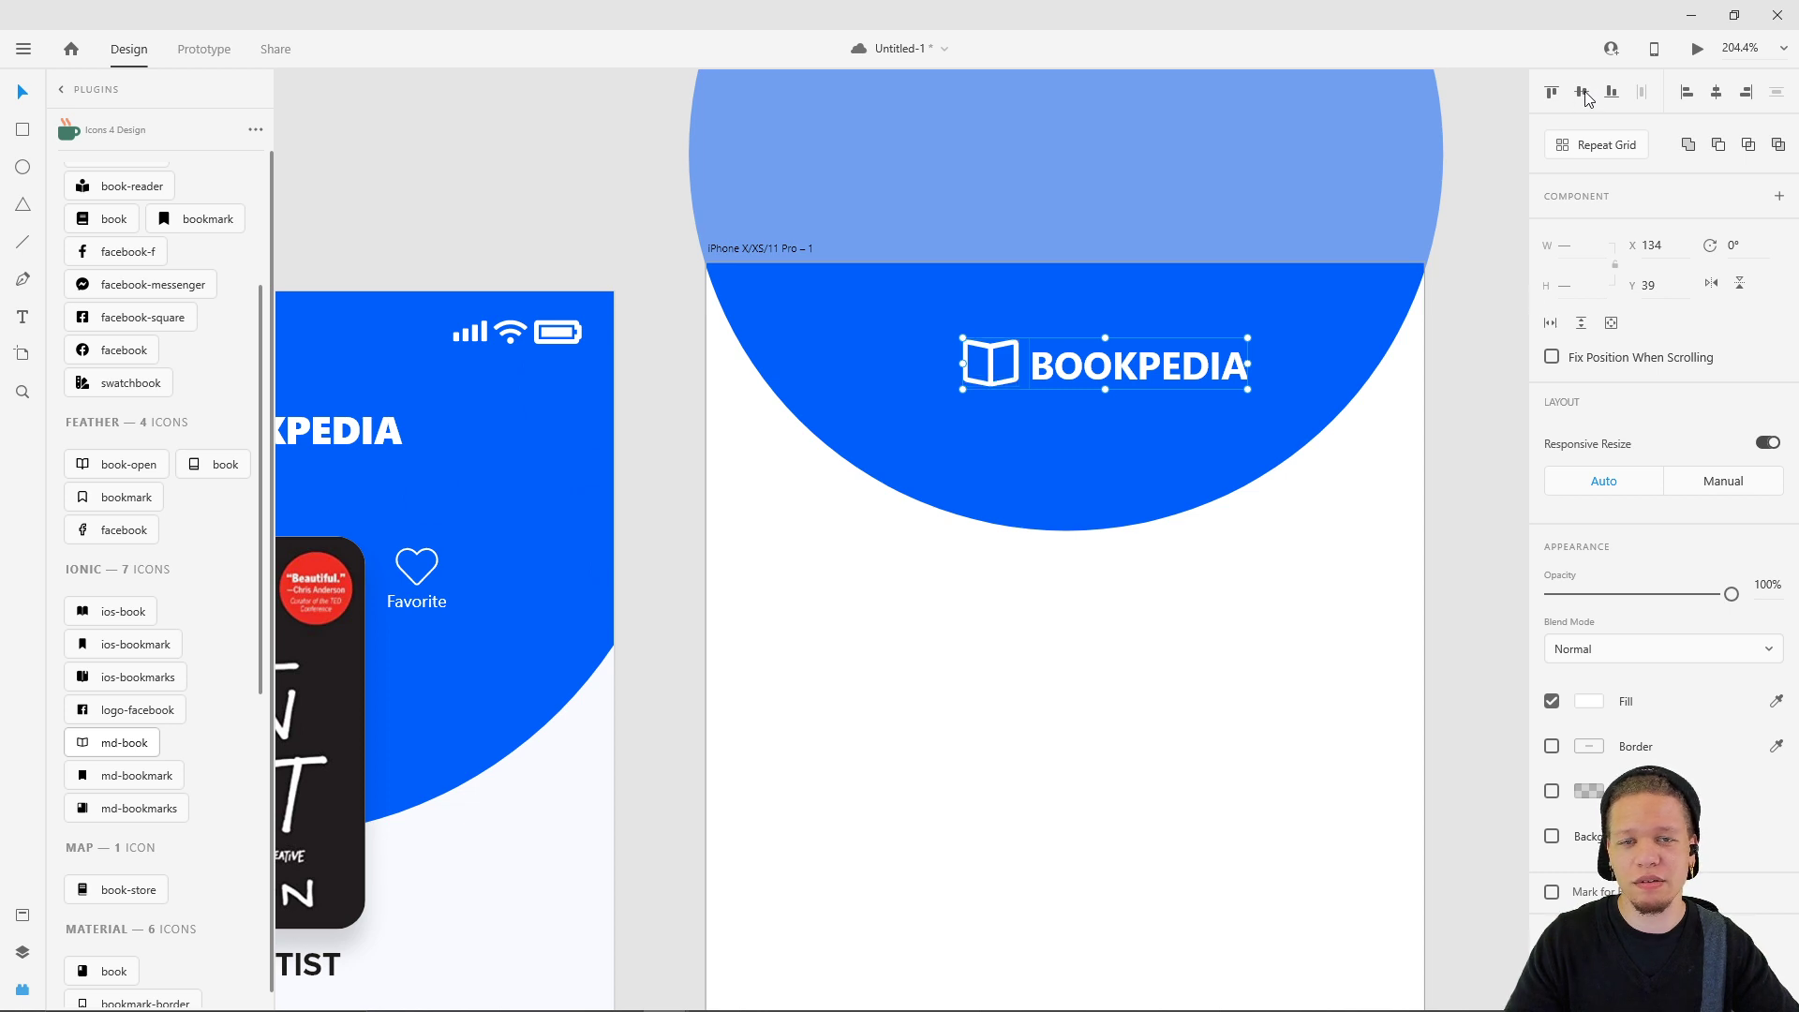
key("ctrl+g")
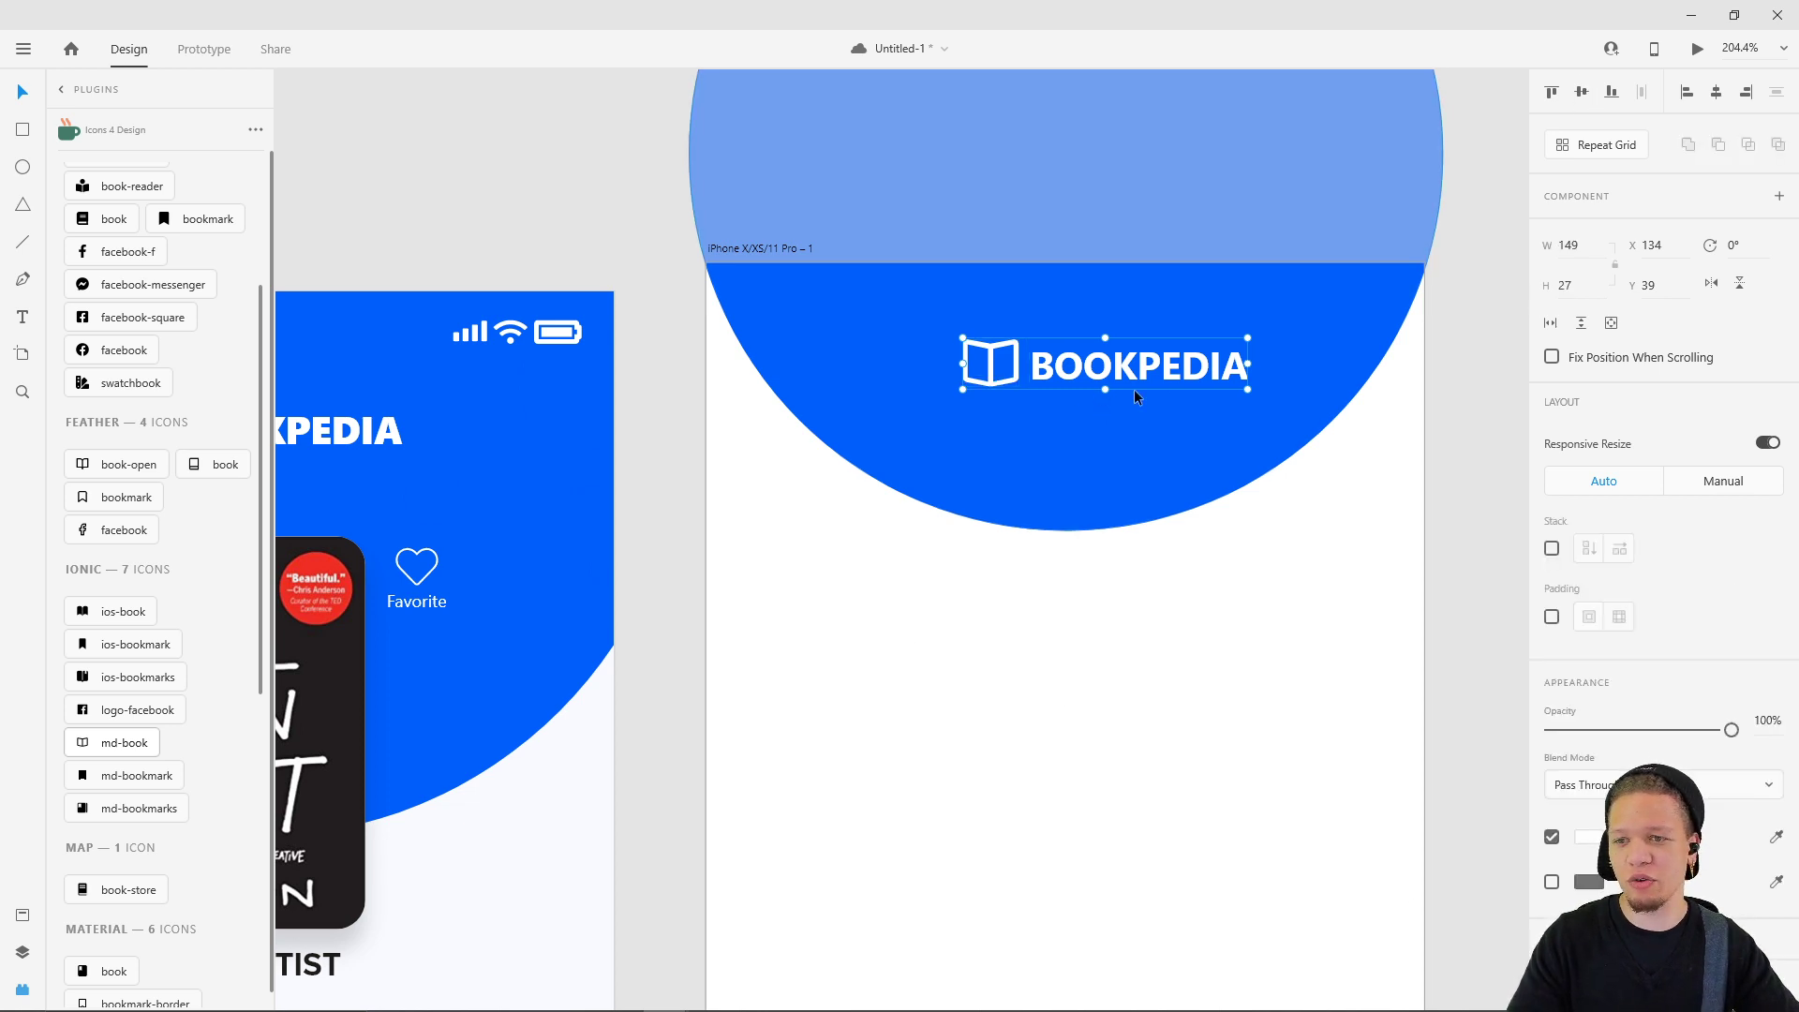
- Move the logo group to the horizontal middle of the blue header, at X 113 and Y 52
mouse_move(1150, 369)
left_mouse_down()
mouse_move(1118, 363)
mouse_move(1127, 393)
left_mouse_up()
left_click(1177, 679)
scroll(1177, 679, "down", 5)
left_click_drag(1117, 795, 1207, 656)
scroll(1203, 441, "up", 6)
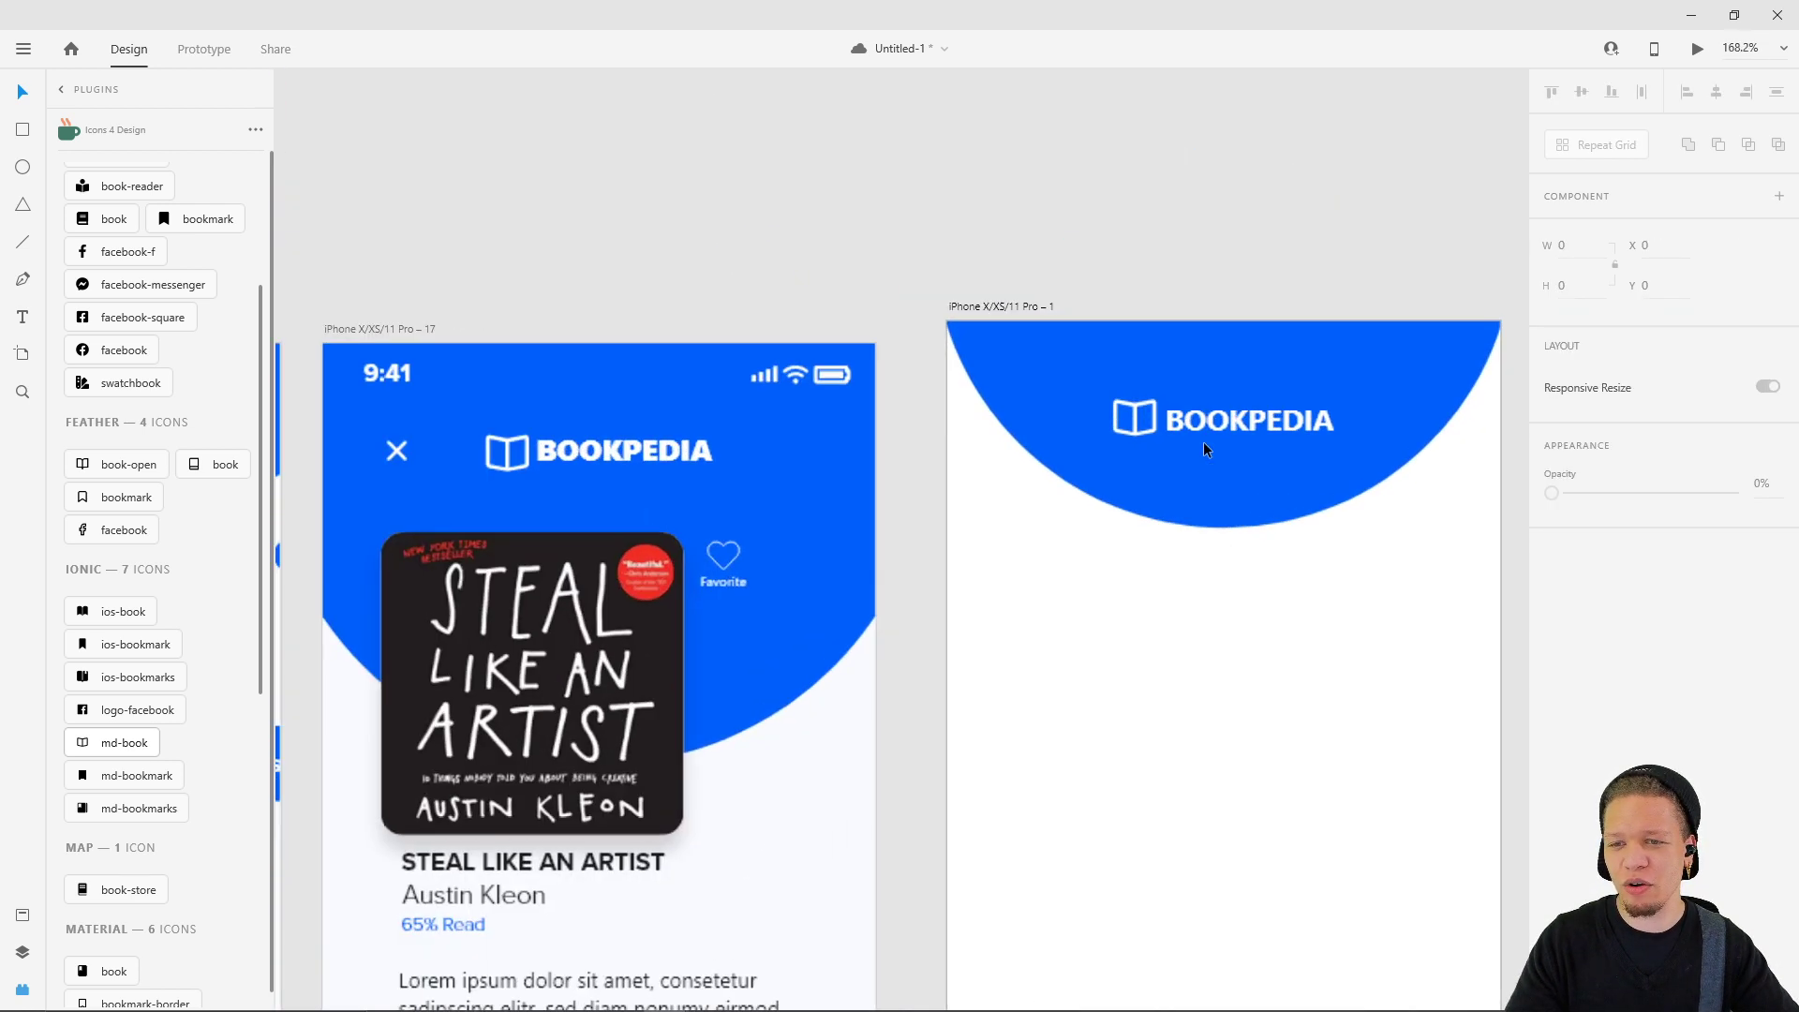
- Nudge the book icon inside the logo group down to Y 56 to line up with the BOOKPEDIA text
double_click(1098, 384)
key("Down")
key("Down")
key("Down")
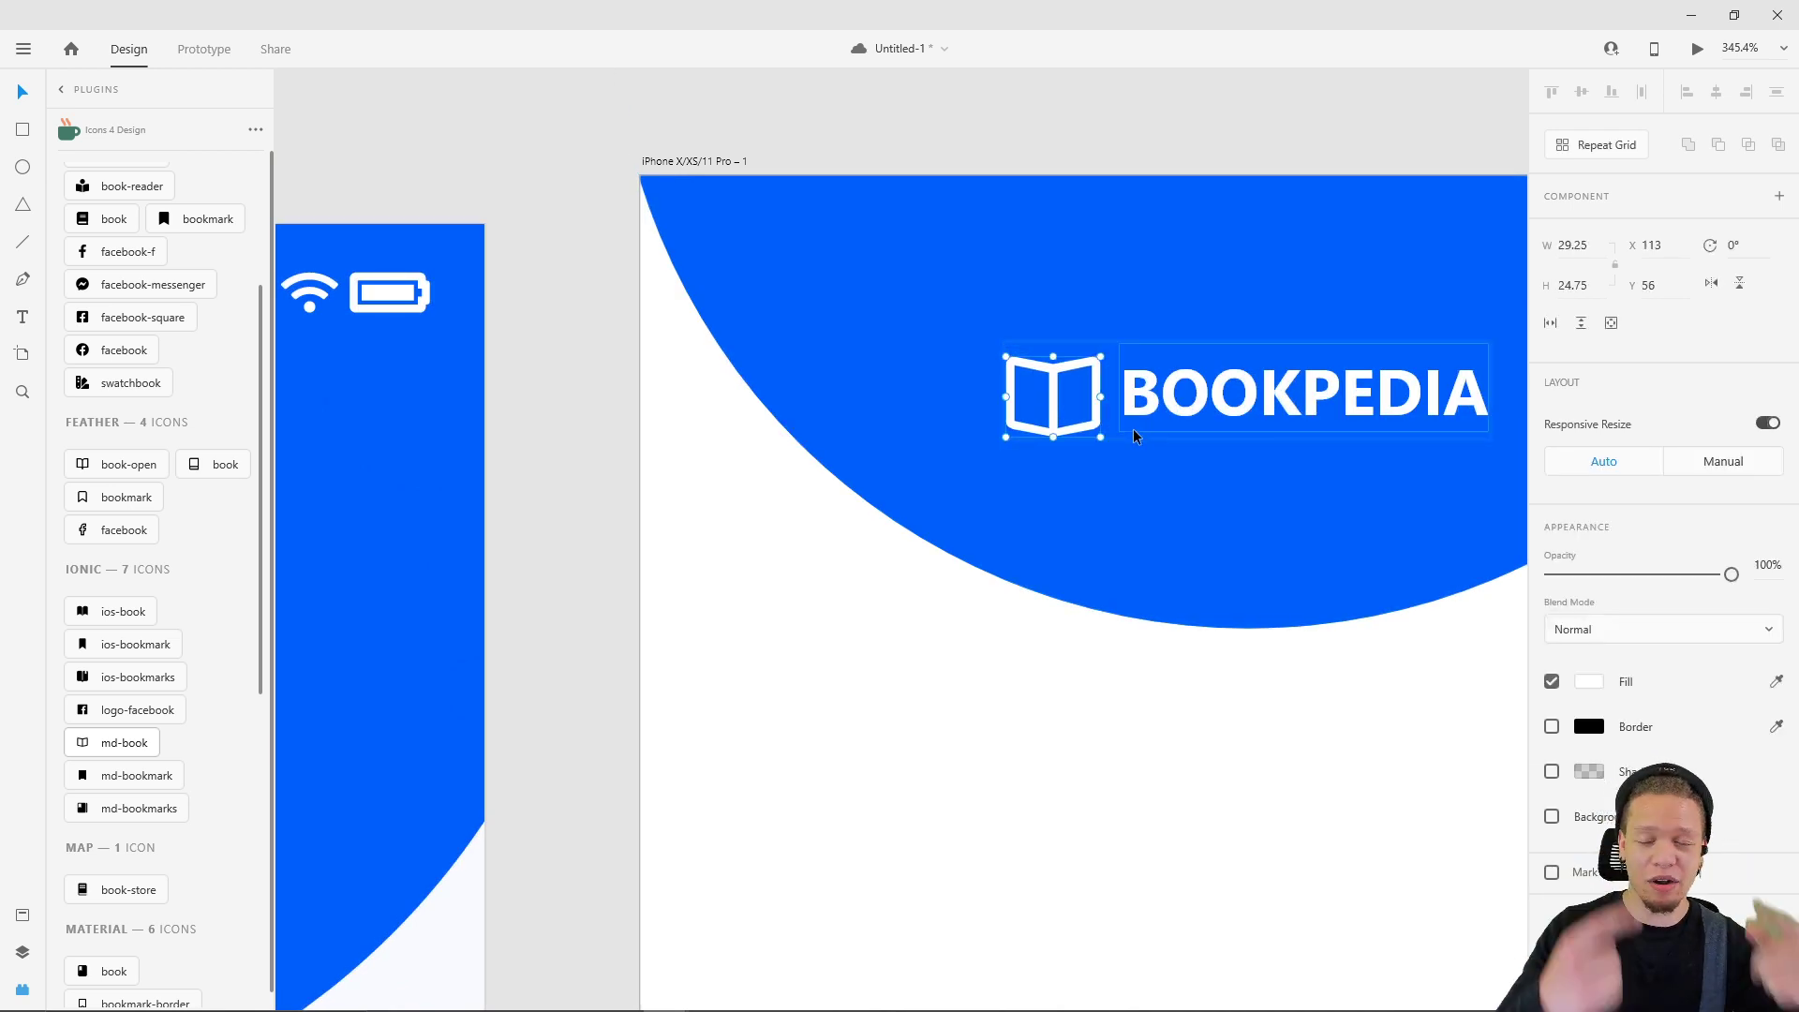
left_click(1263, 806)
scroll(1200, 652, "right", 1)
double_click(1036, 404)
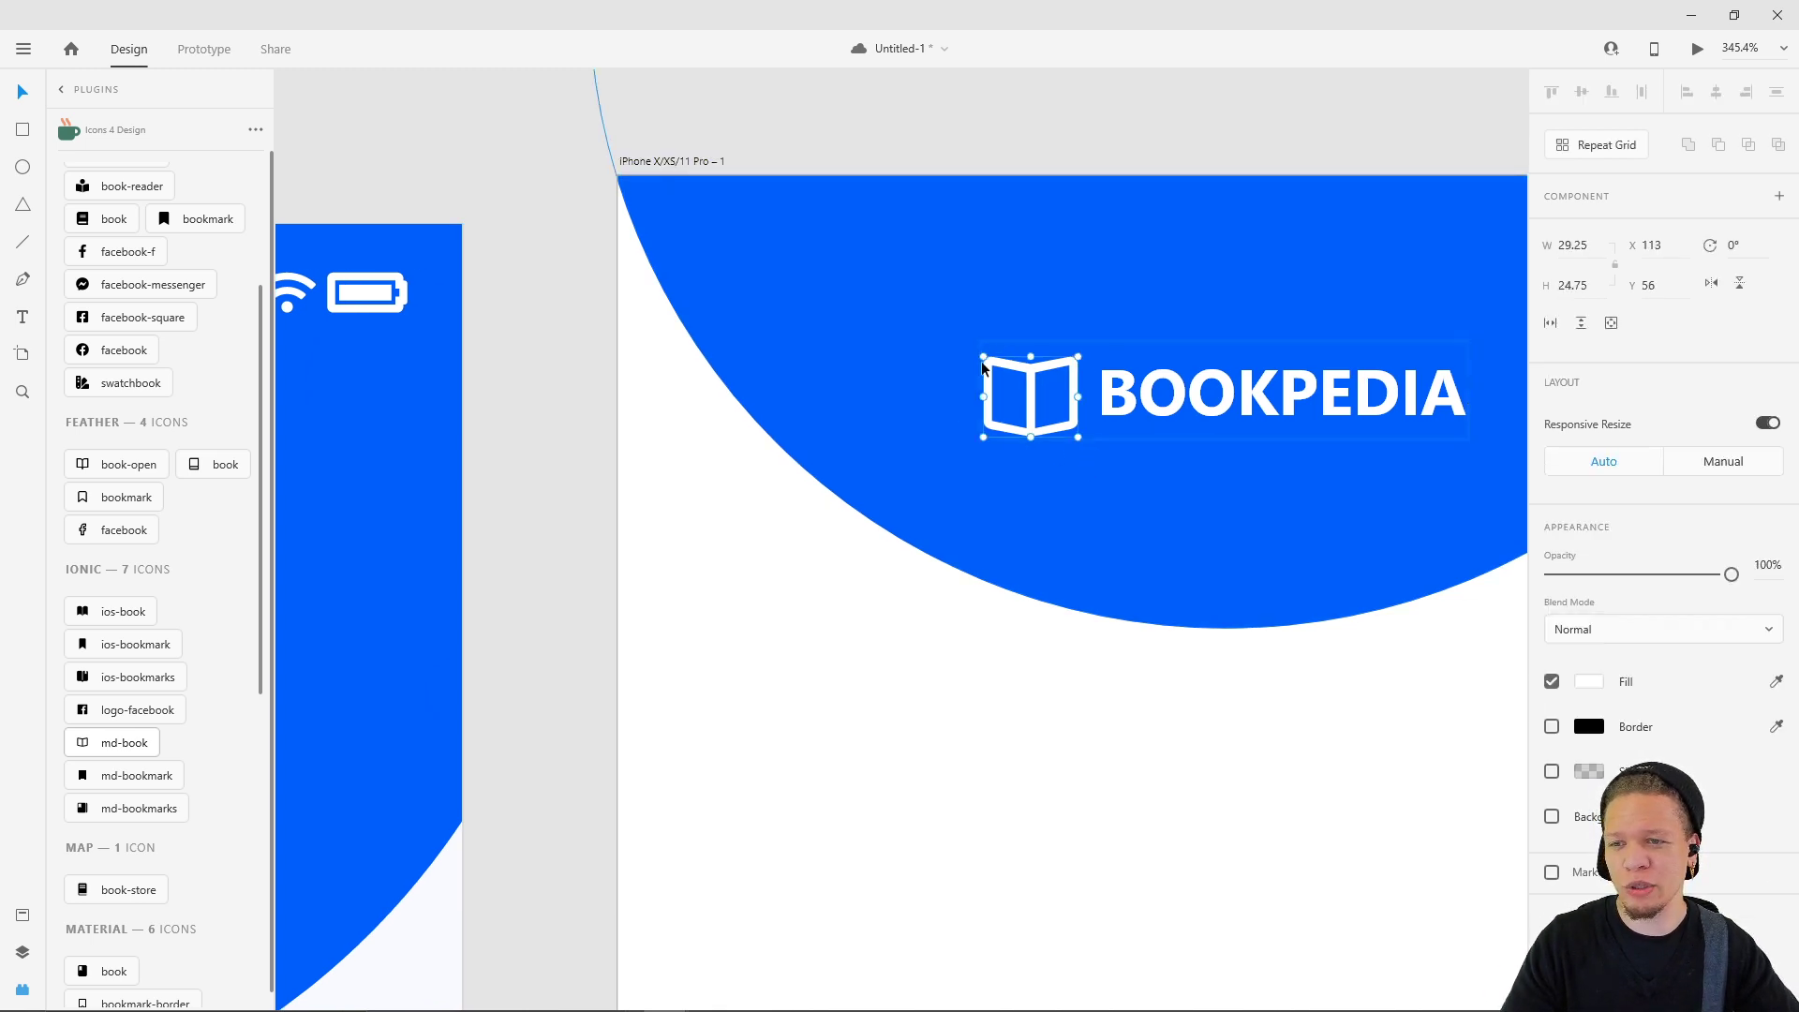
left_click(1302, 838)
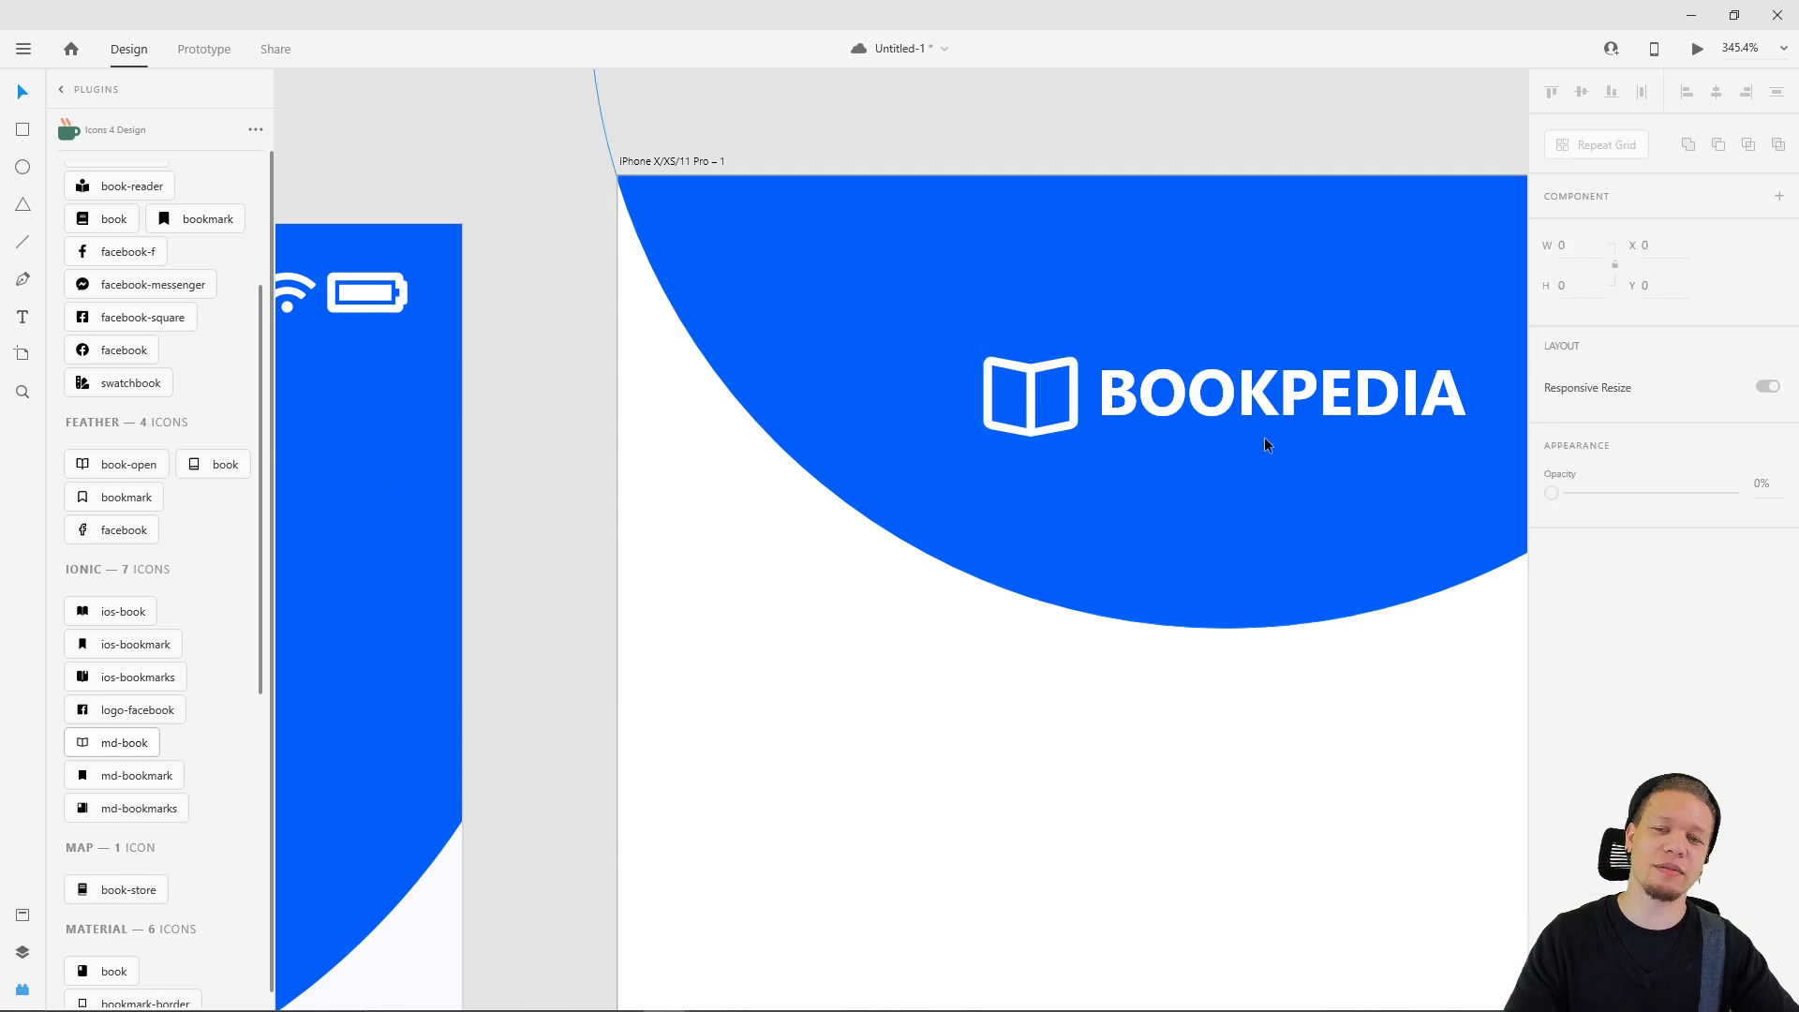
- Align the logo group to the horizontal centre of the artboard and compare it with the reference screen
left_click(1269, 371)
left_click_drag(1297, 624, 978, 684)
scroll(1035, 652, "down", 5)
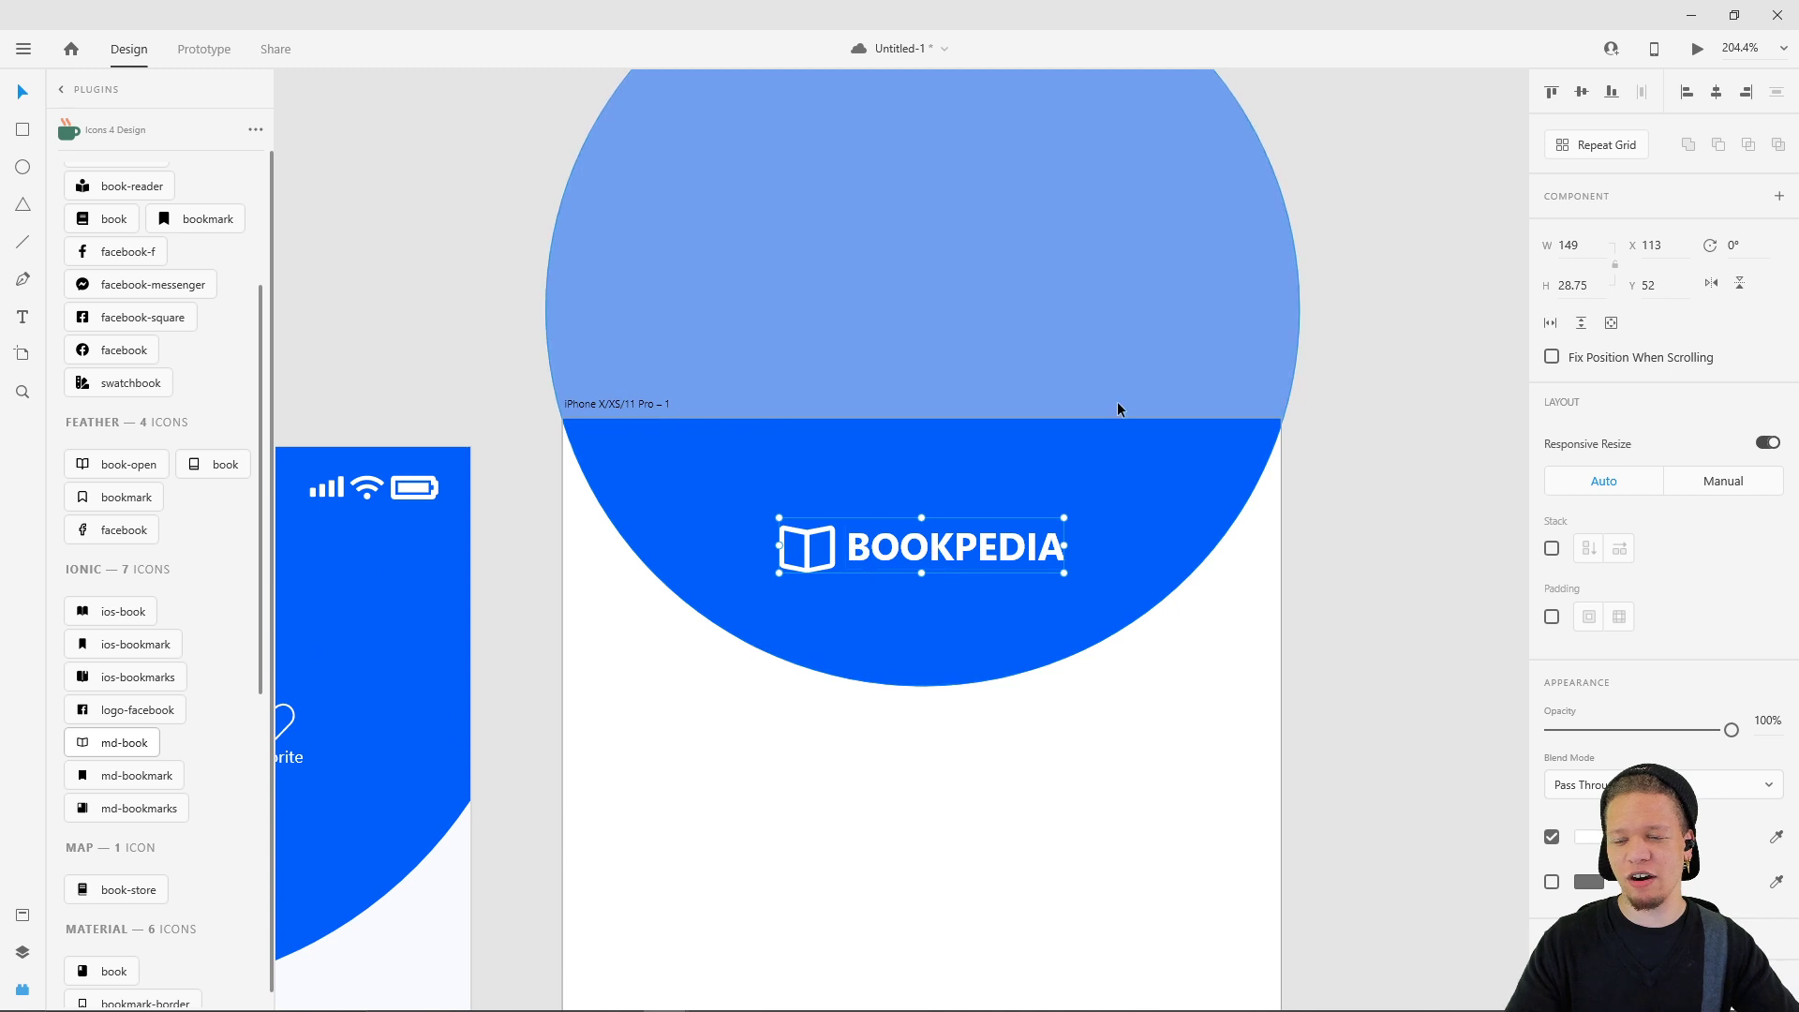
left_click(1718, 100)
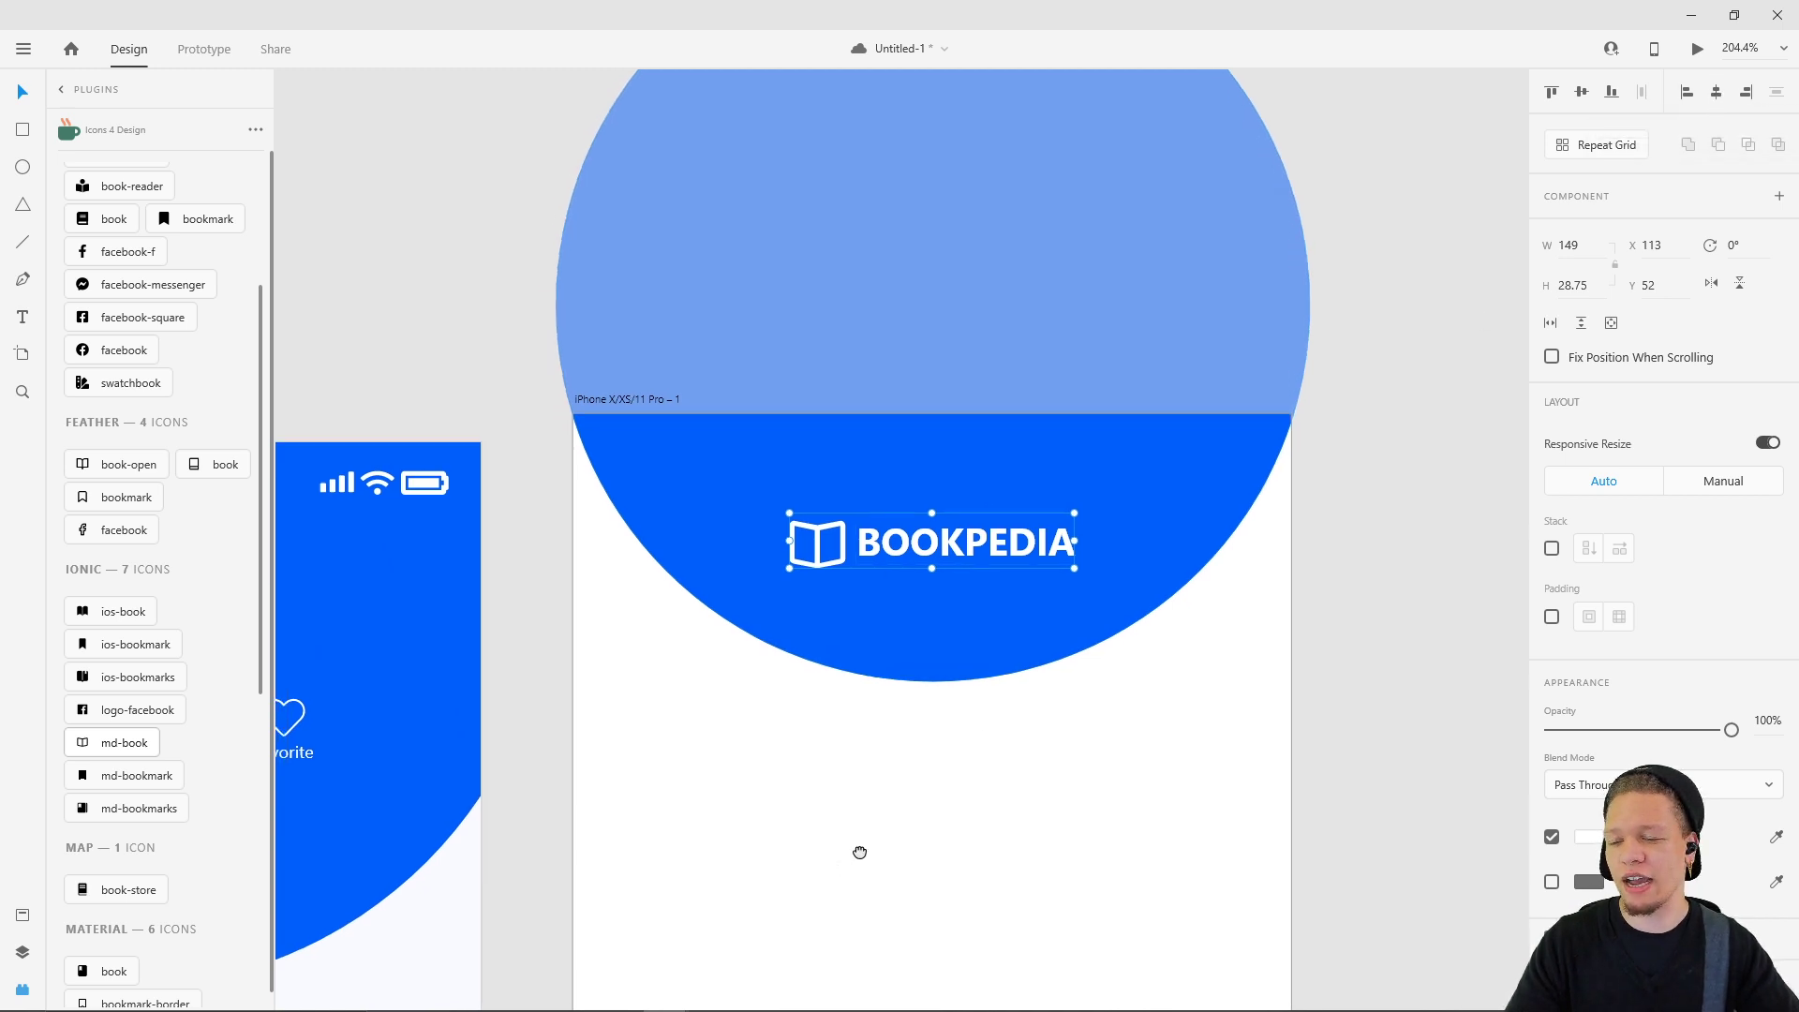
scroll(952, 757, "down", 2)
scroll(975, 773, "down", 3)
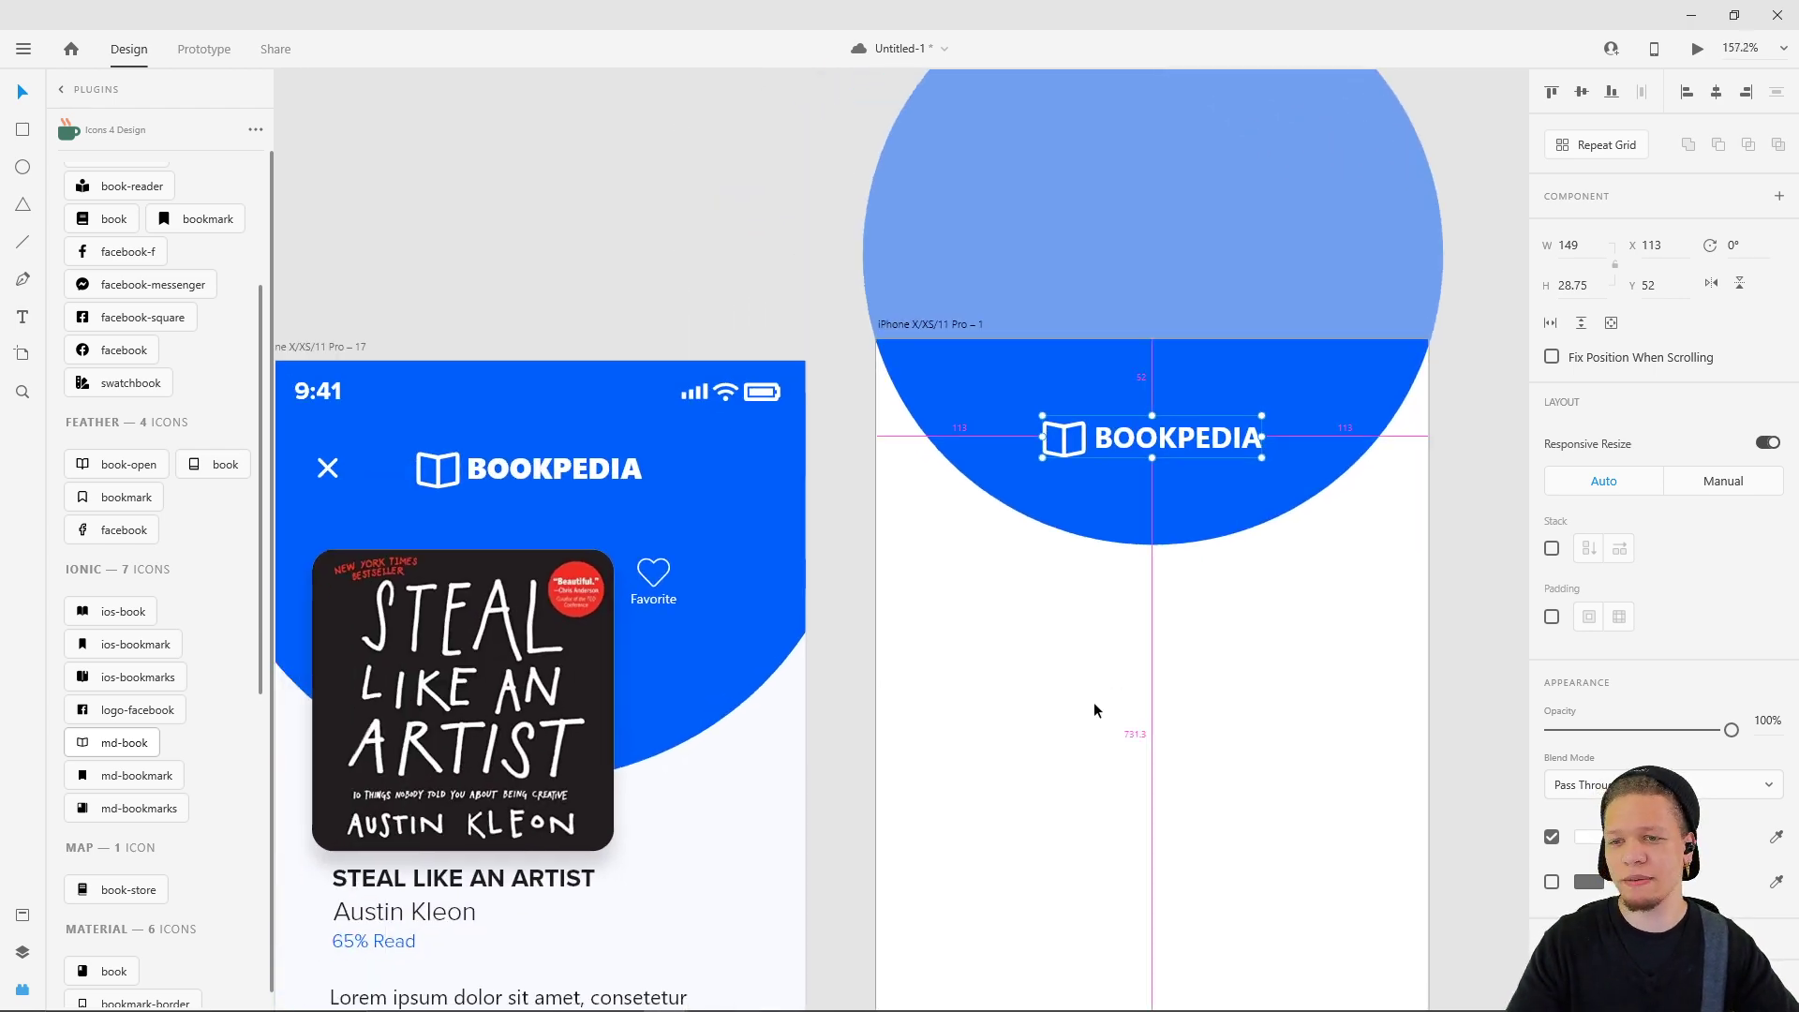
scroll(1078, 704, "up", 1)
left_click_drag(1073, 714, 1449, 466)
scroll(1064, 575, "right", 5)
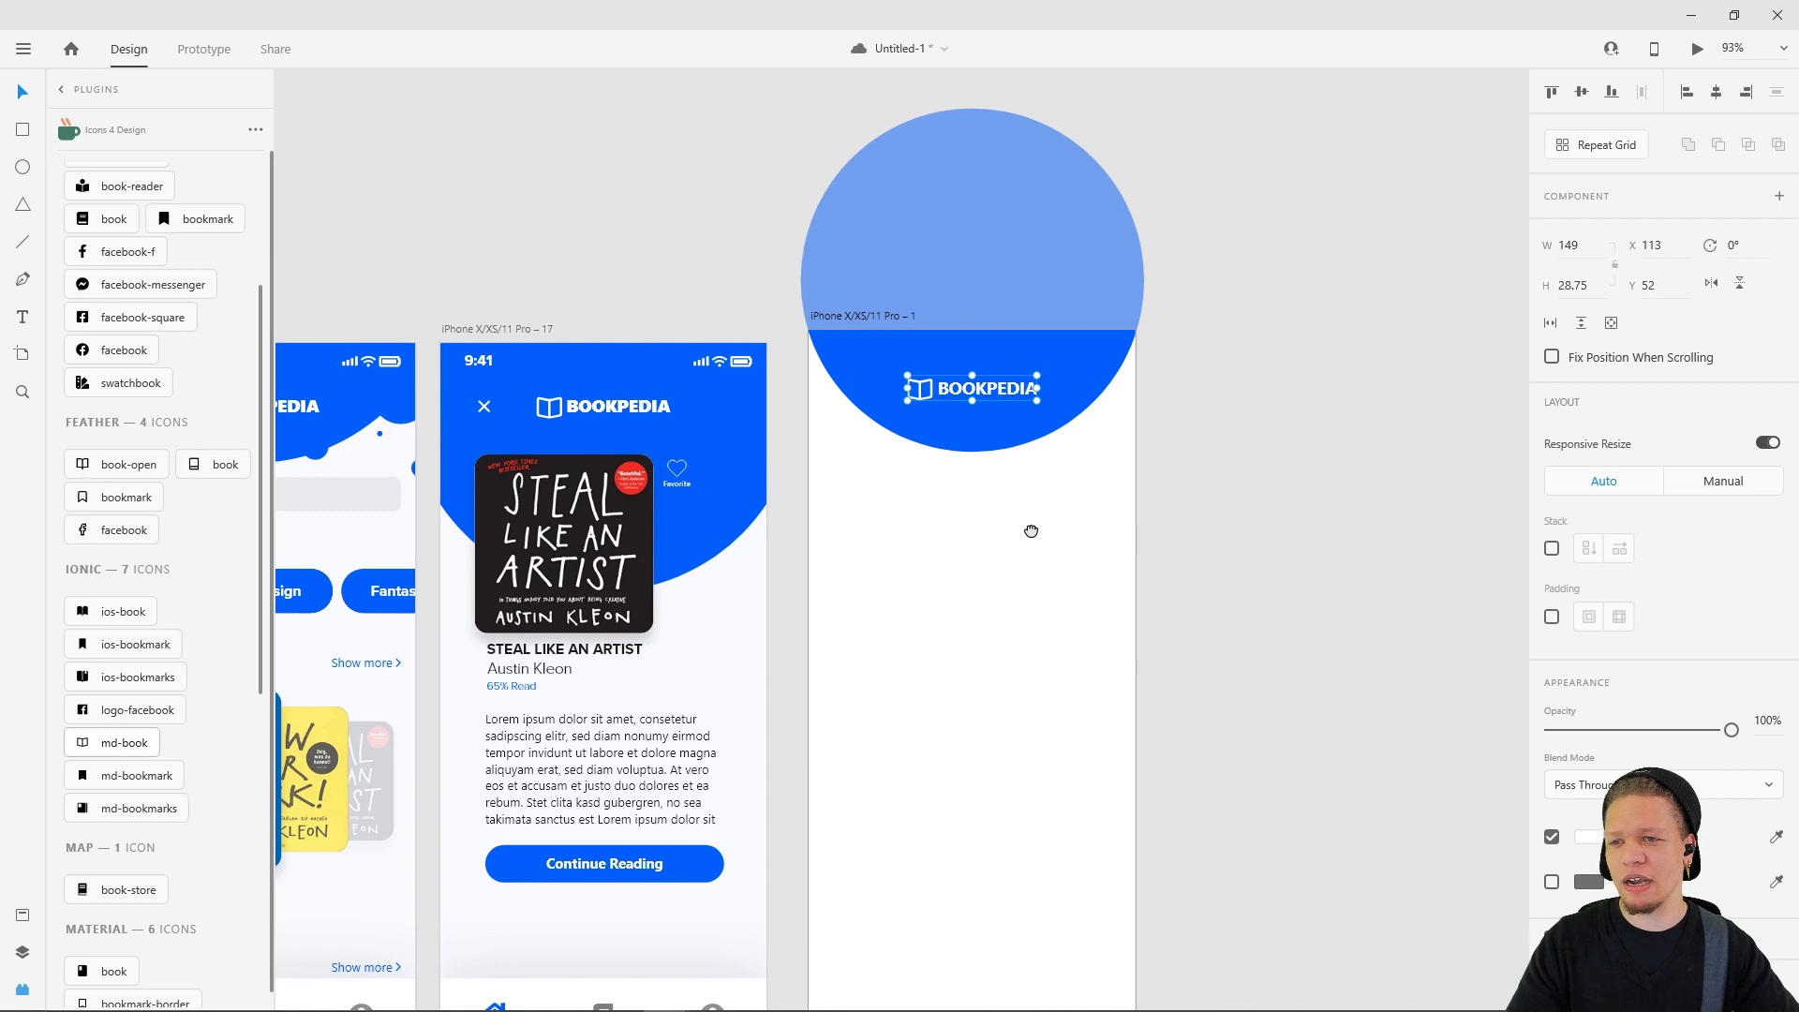
scroll(998, 427, "up", 3)
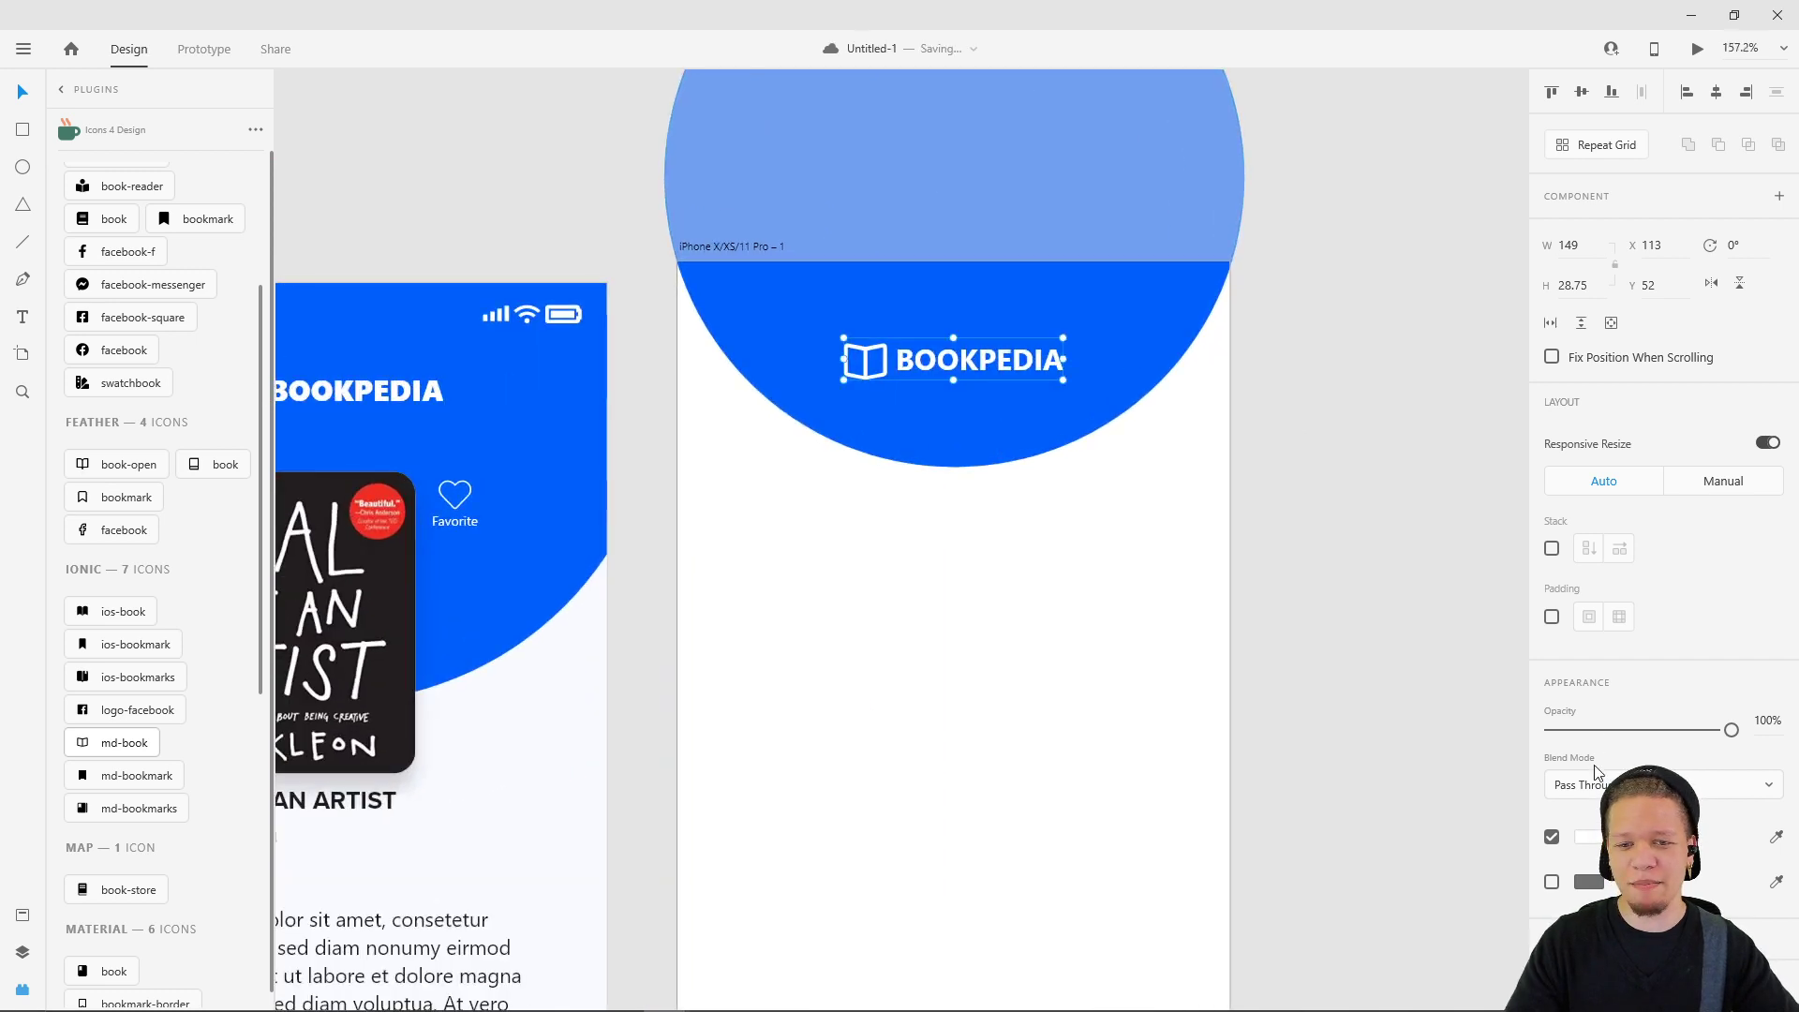
- Try moving the BOOKPEDIA text separately from the icon inside the logo group, to X 170 and Y 39
double_click(1010, 363)
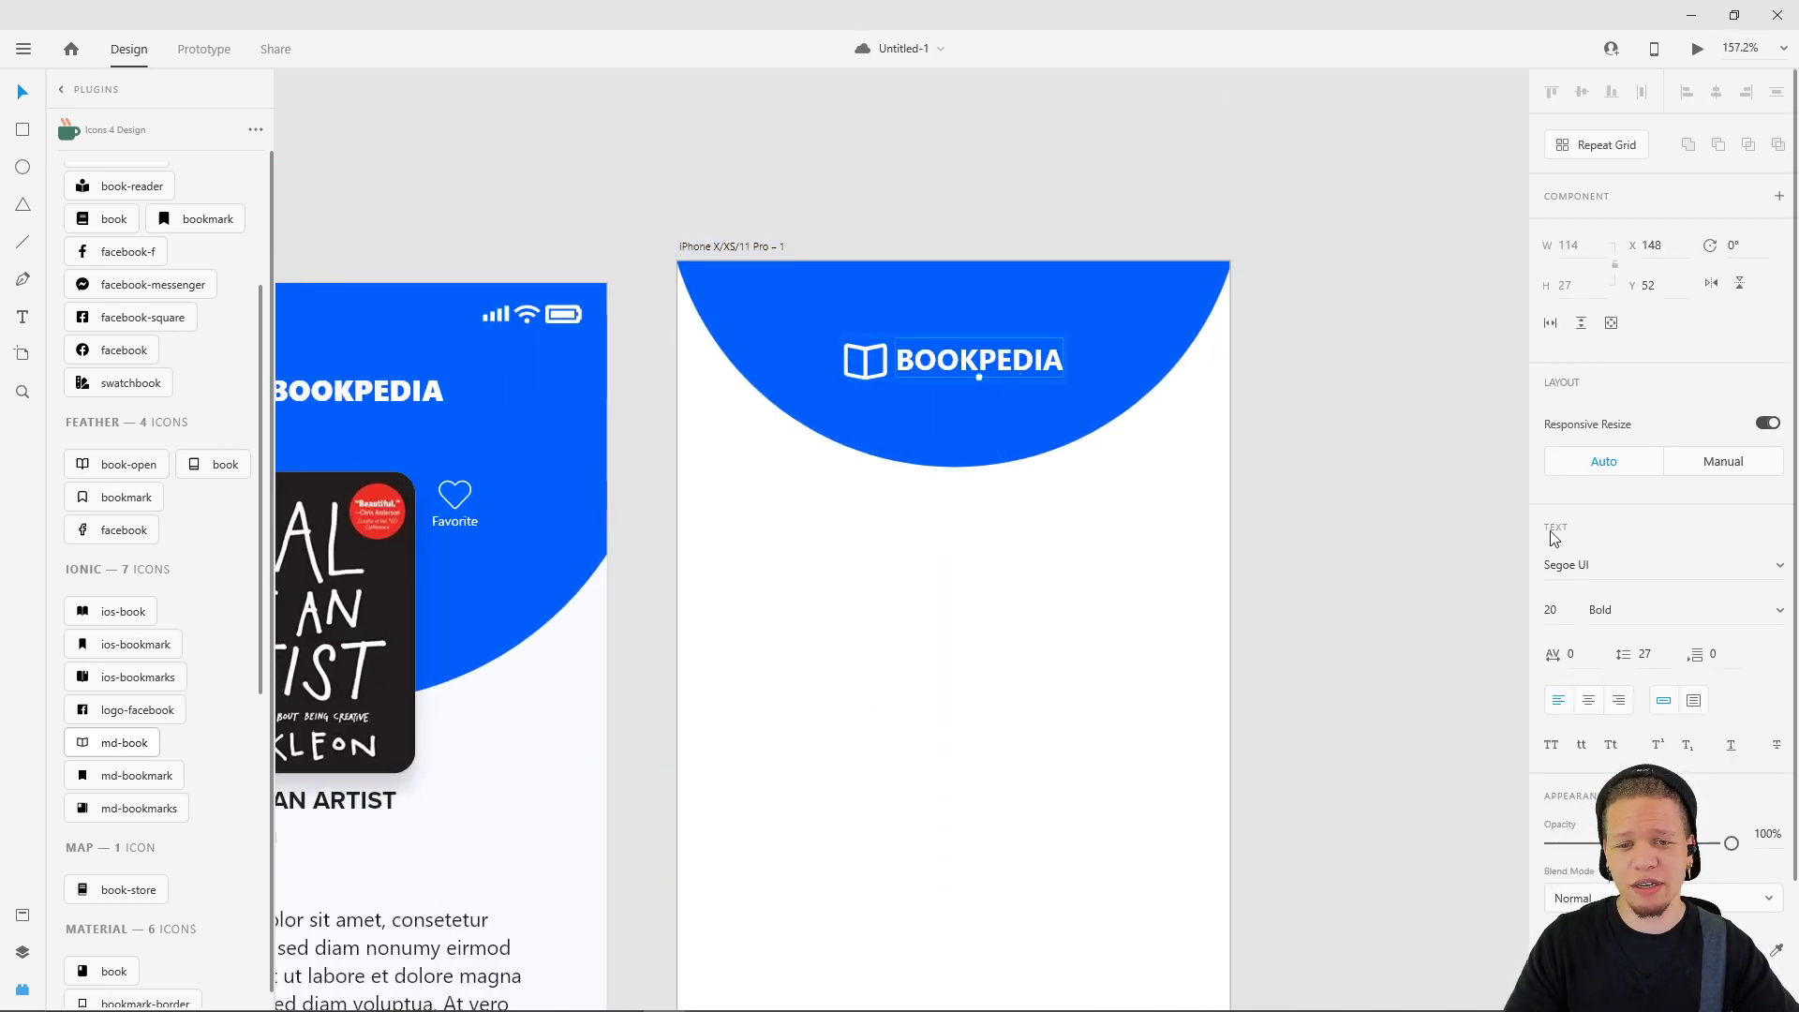
left_click(1161, 478)
left_click(919, 366)
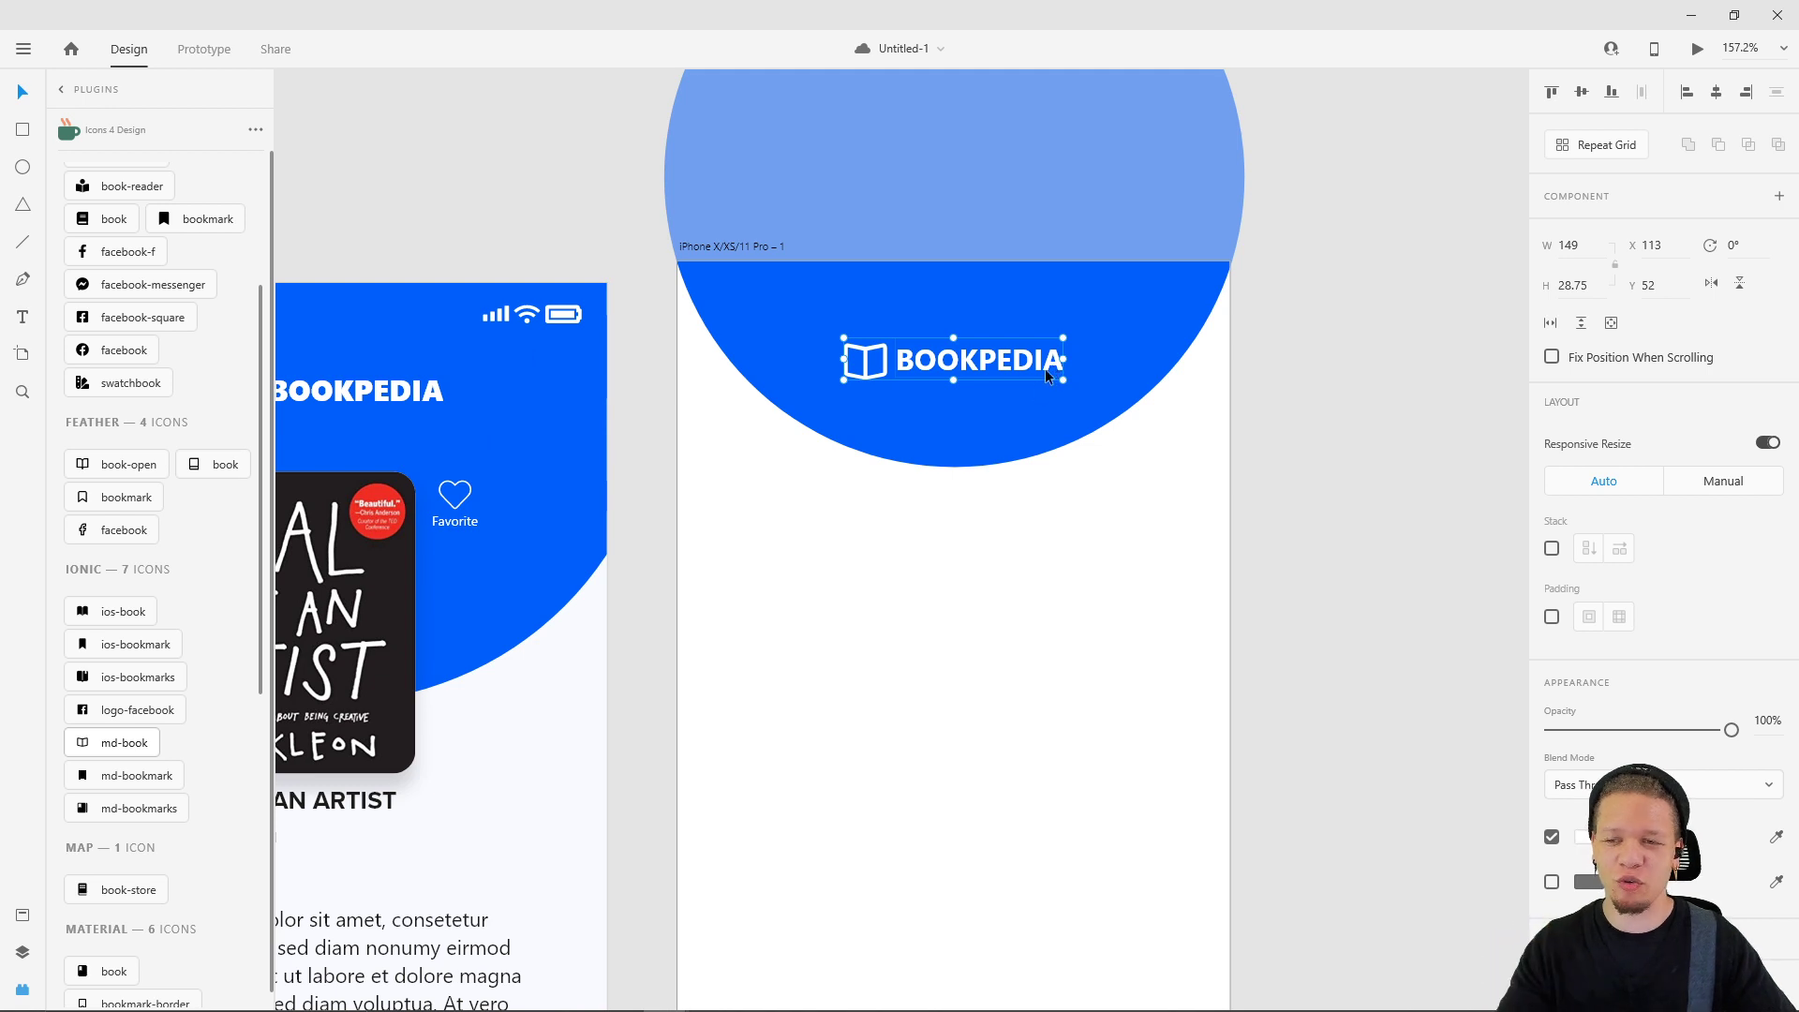
left_click(1049, 489)
double_click(954, 358)
left_click_drag(954, 358, 983, 357)
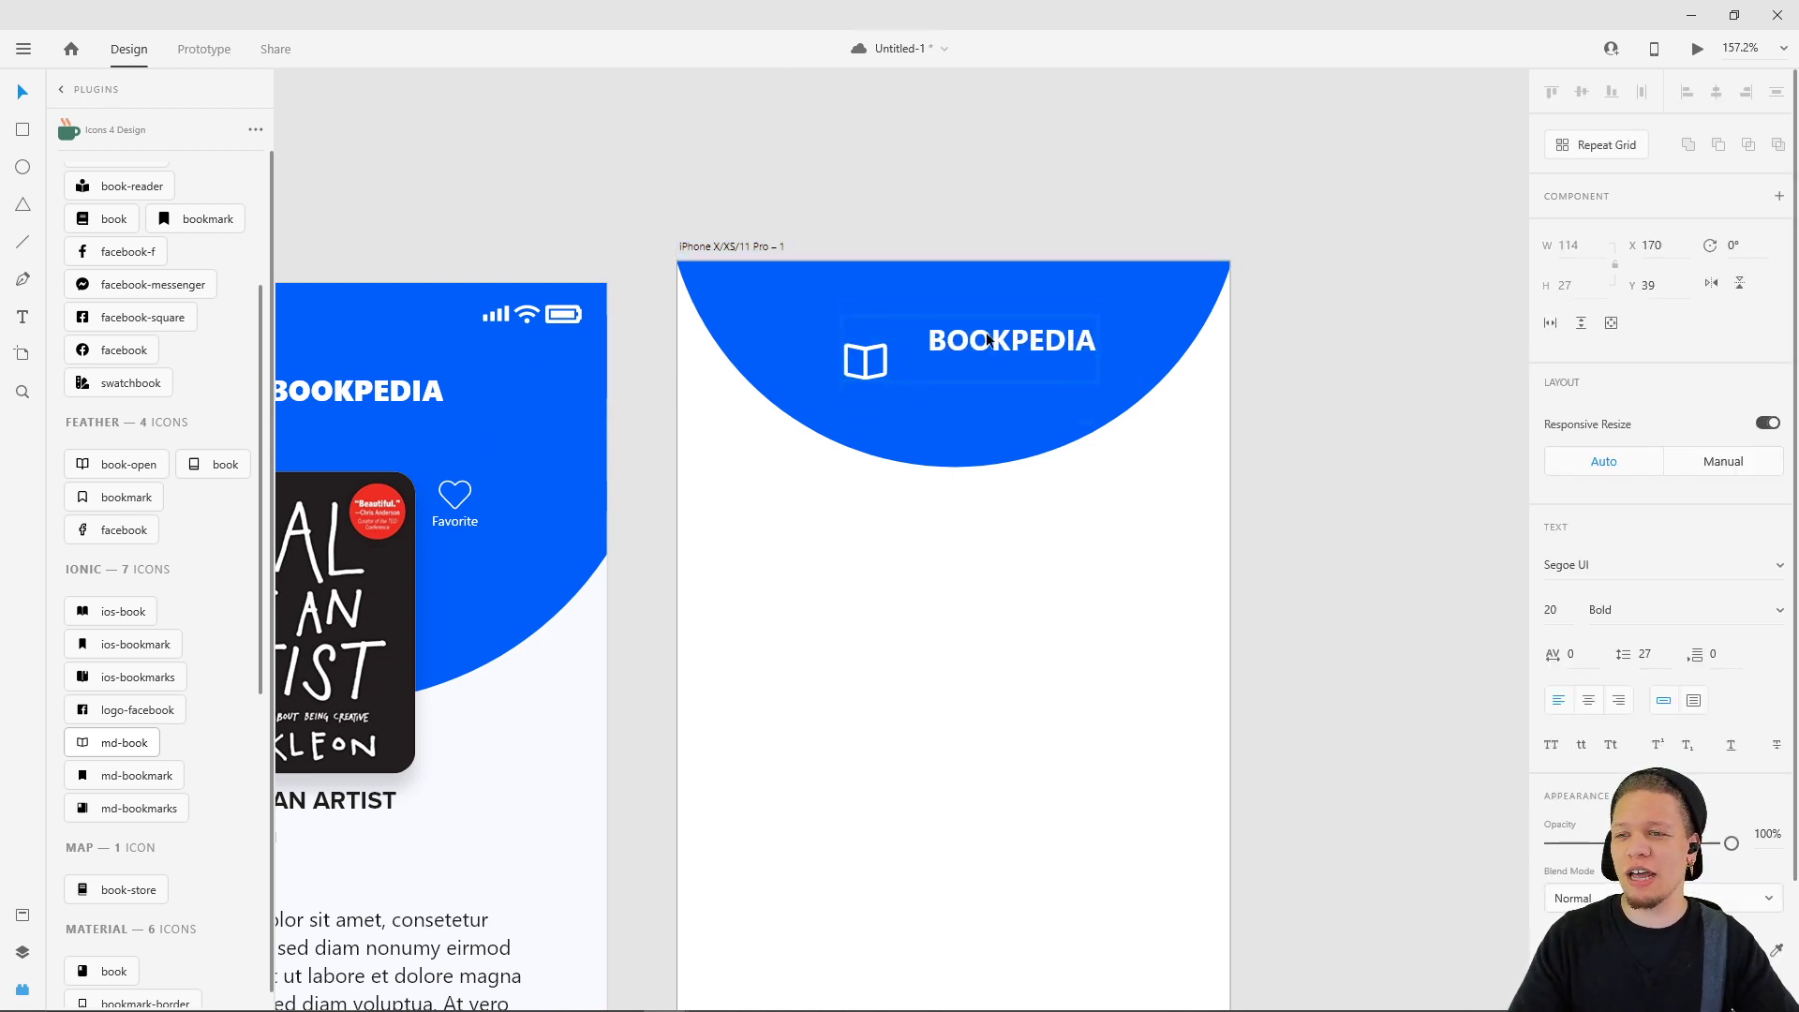
- Move the whole logo group, icon and text together, to X 124 and Y 31
left_click(1117, 523)
left_click(870, 367)
left_click_drag(849, 375, 941, 334)
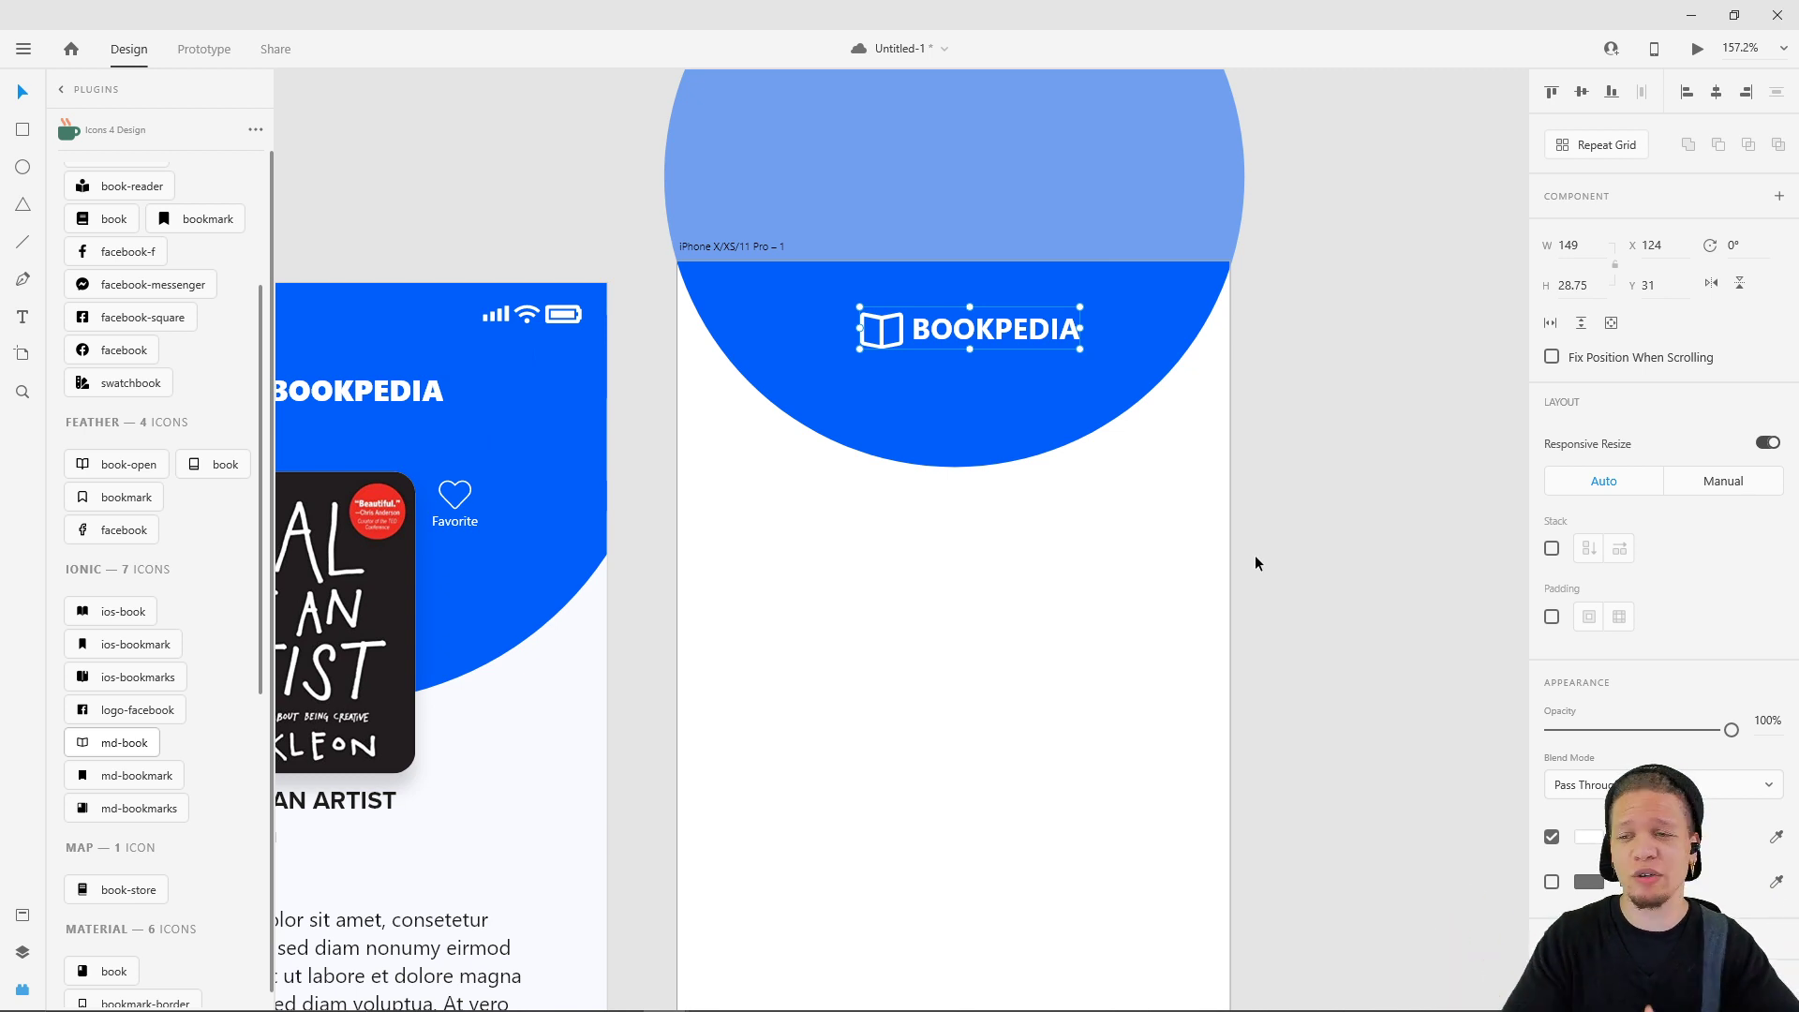
key("Escape")
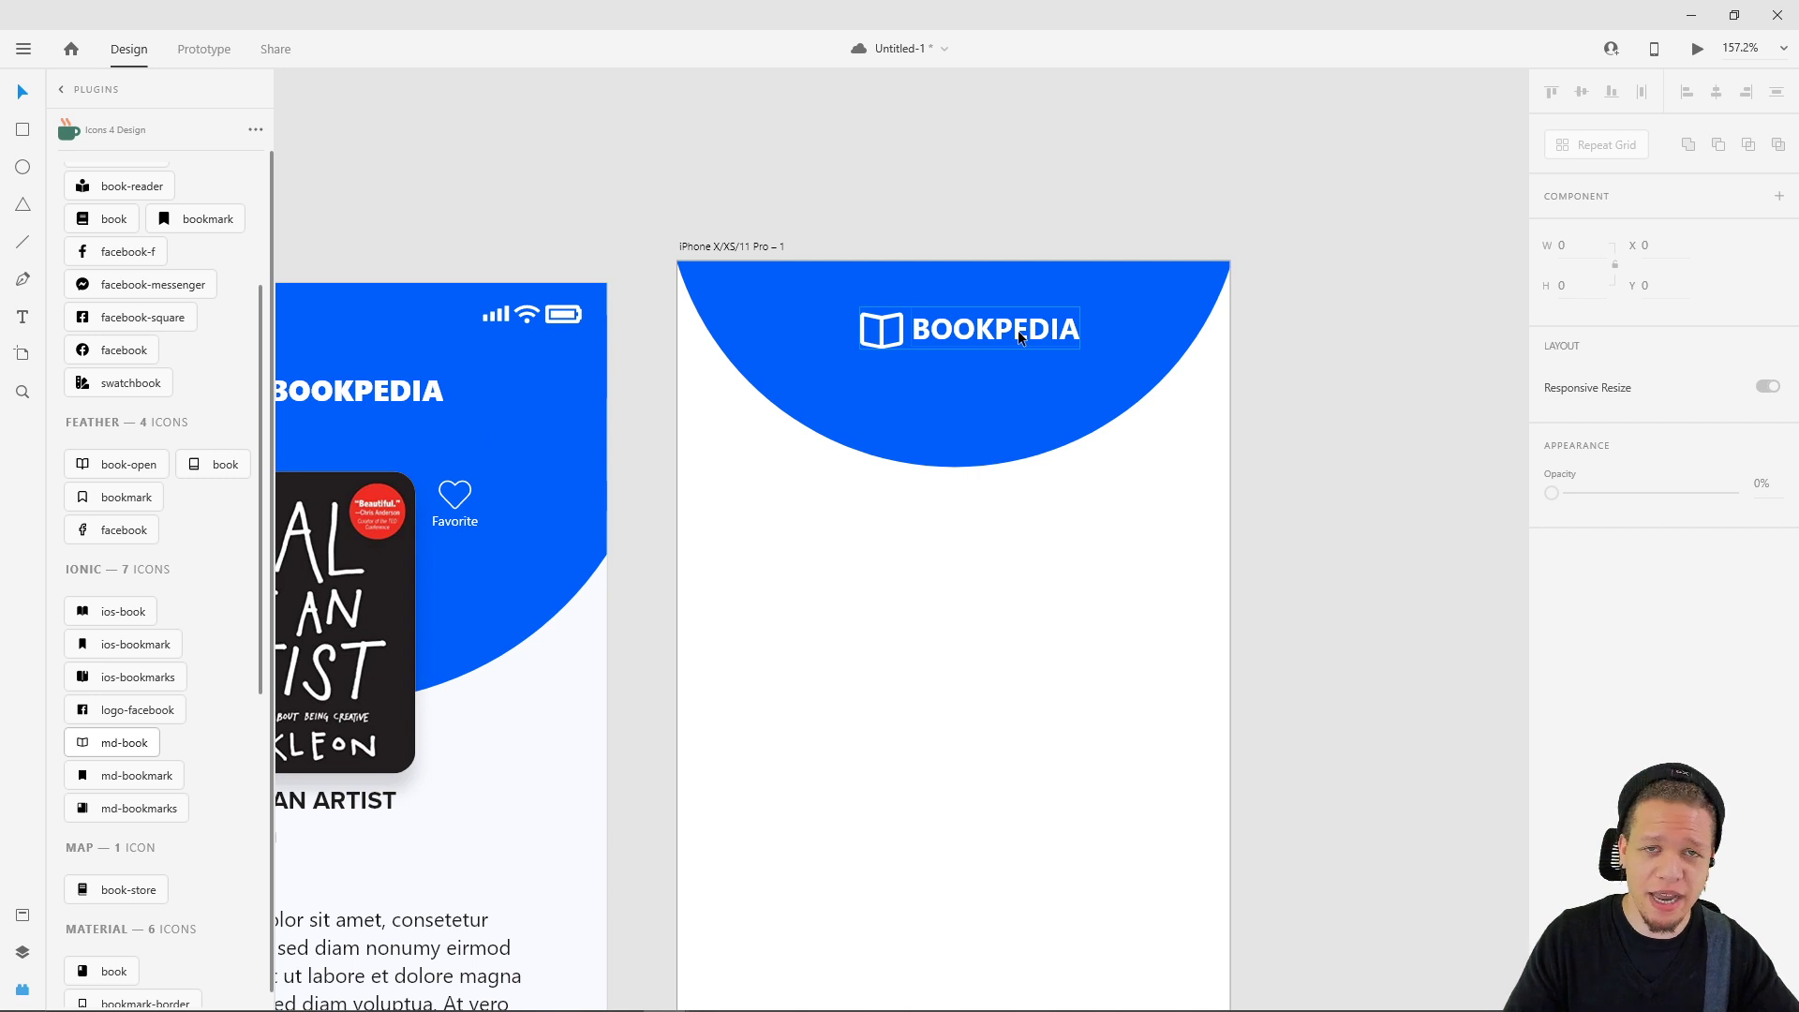
- Enter the logo group to select its icon and text individually, and try shifting the BOOKPEDIA text
left_click(883, 332)
double_click(881, 333)
left_click(935, 324)
mouse_move(935, 324)
left_mouse_down()
mouse_move(1026, 235)
mouse_move(963, 312)
left_mouse_up()
left_click(1128, 586)
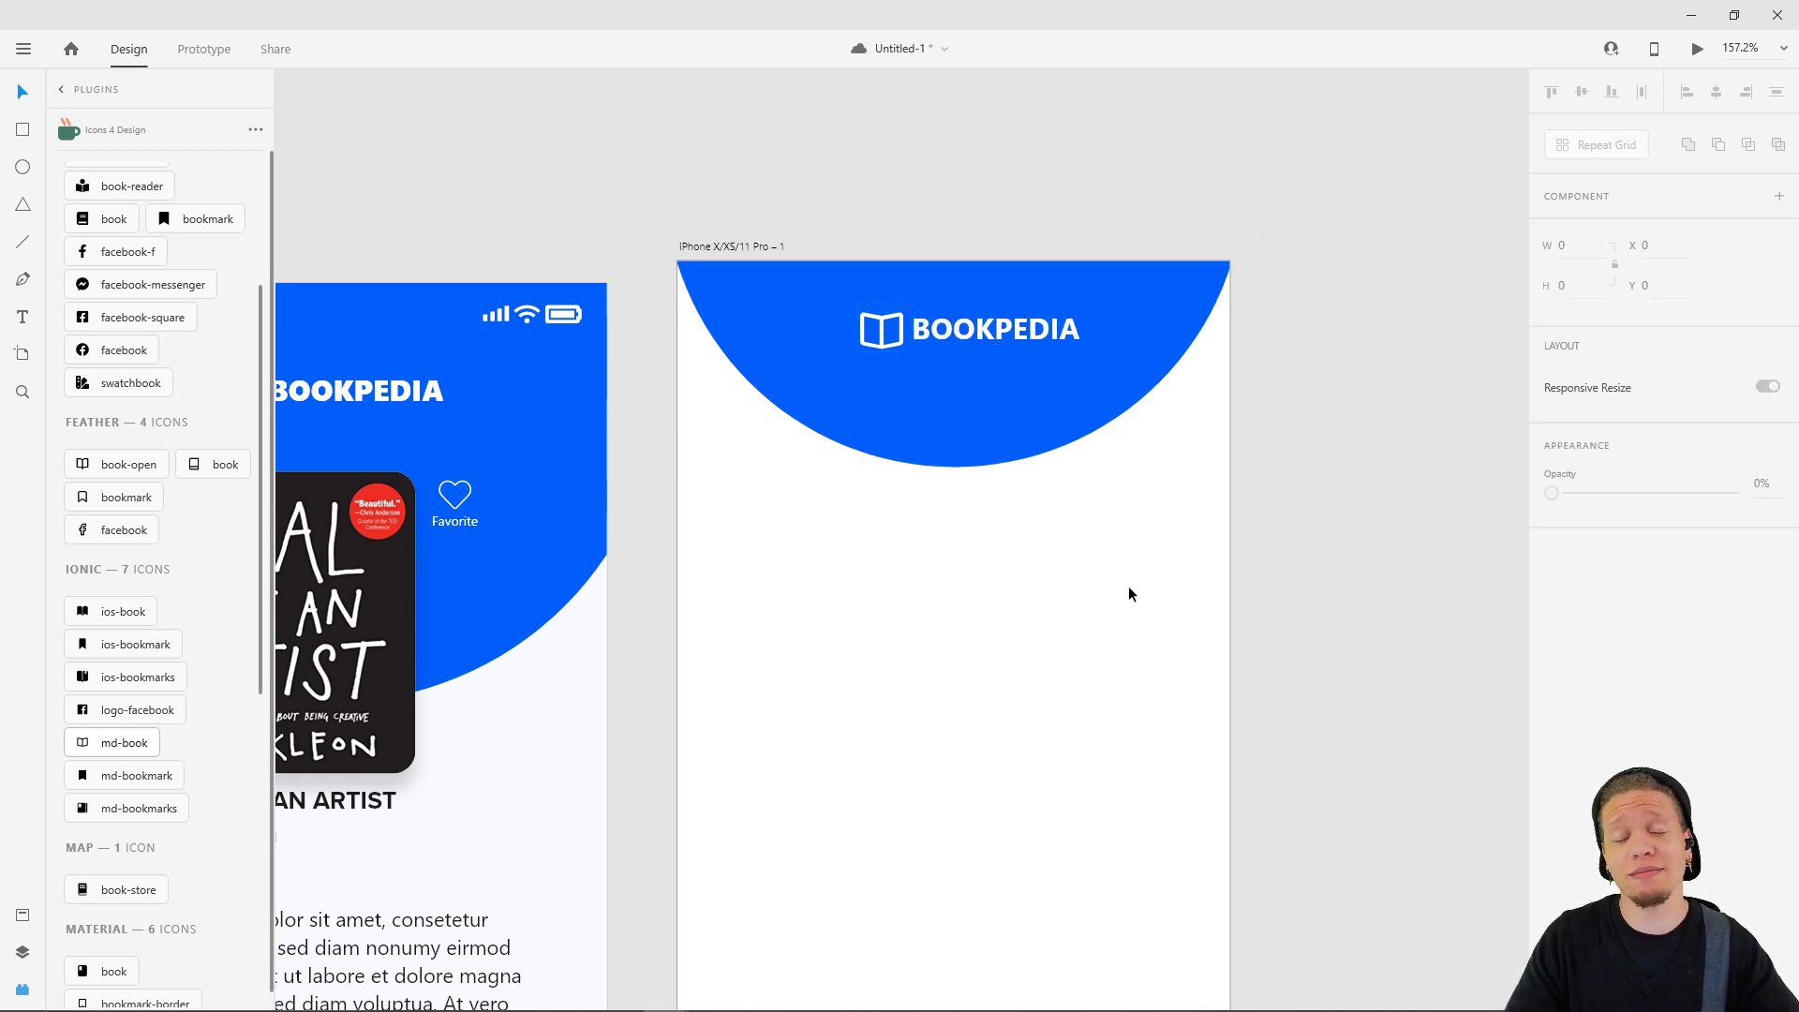
- Compare selecting the whole logo group with selecting only the BOOKPEDIA text inside it
left_click(942, 329)
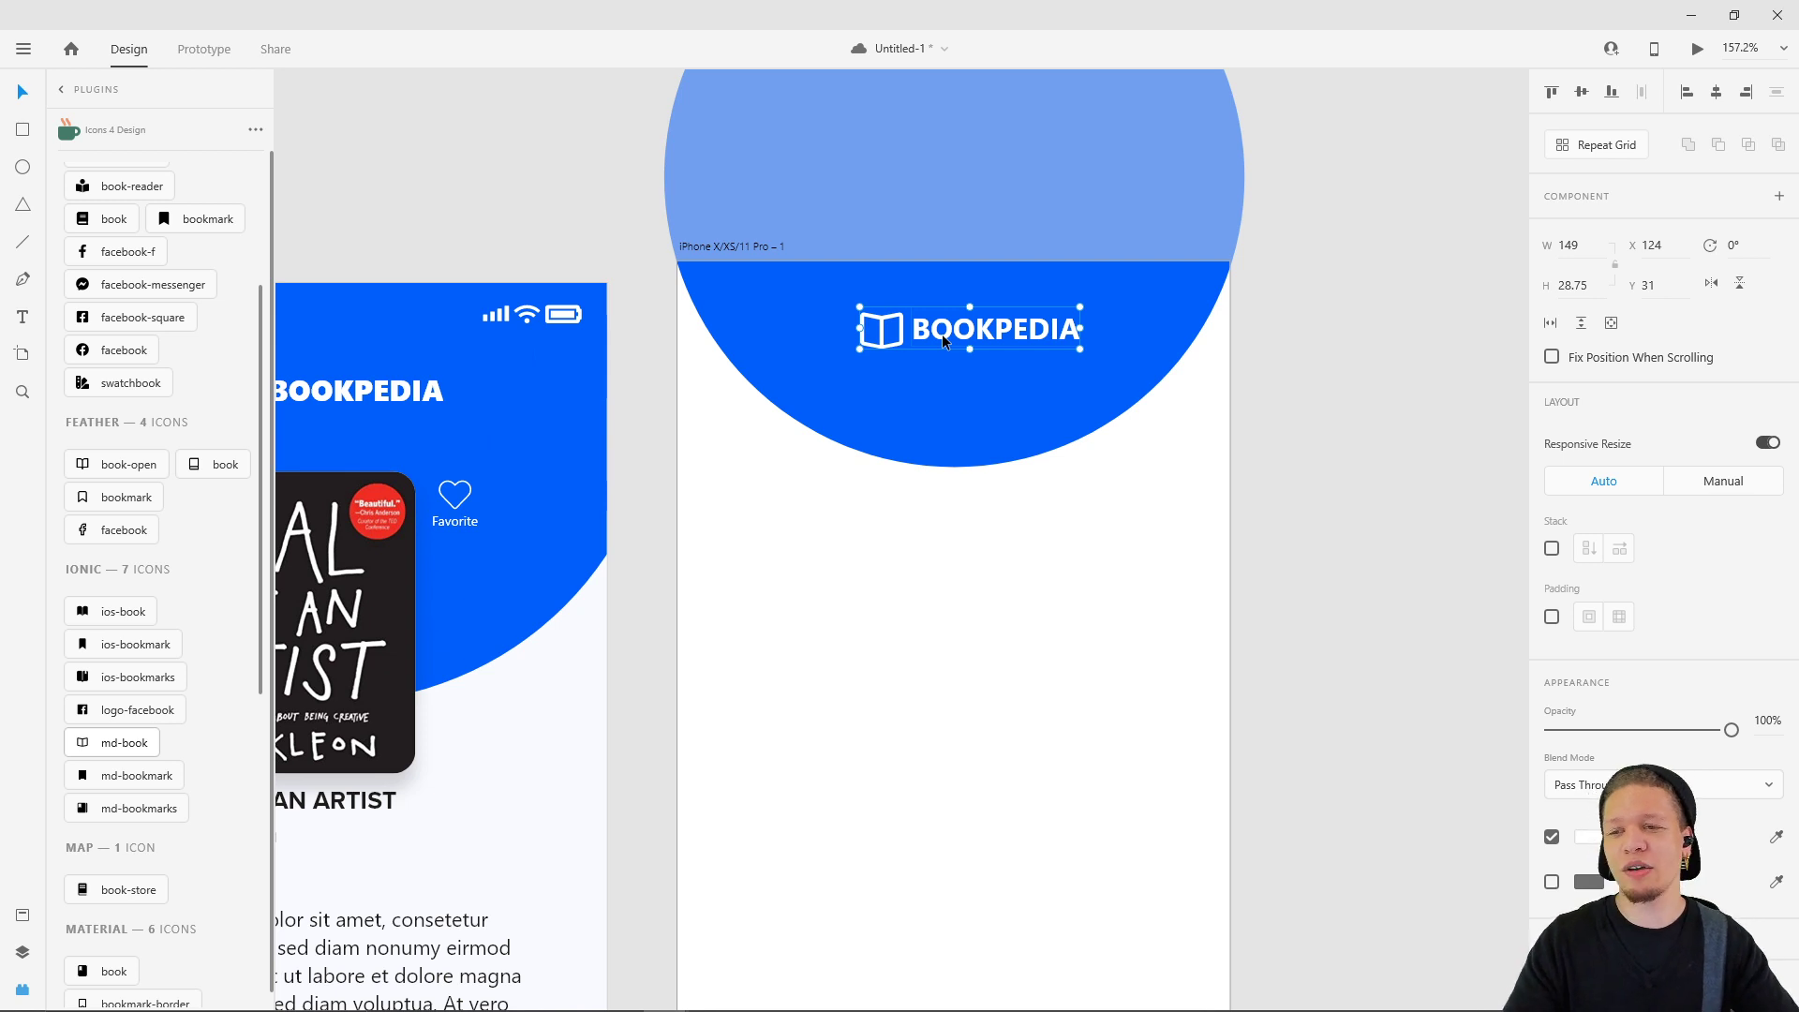
double_click(999, 334)
left_click(1105, 509)
left_click(898, 339)
double_click(959, 359)
key("Escape")
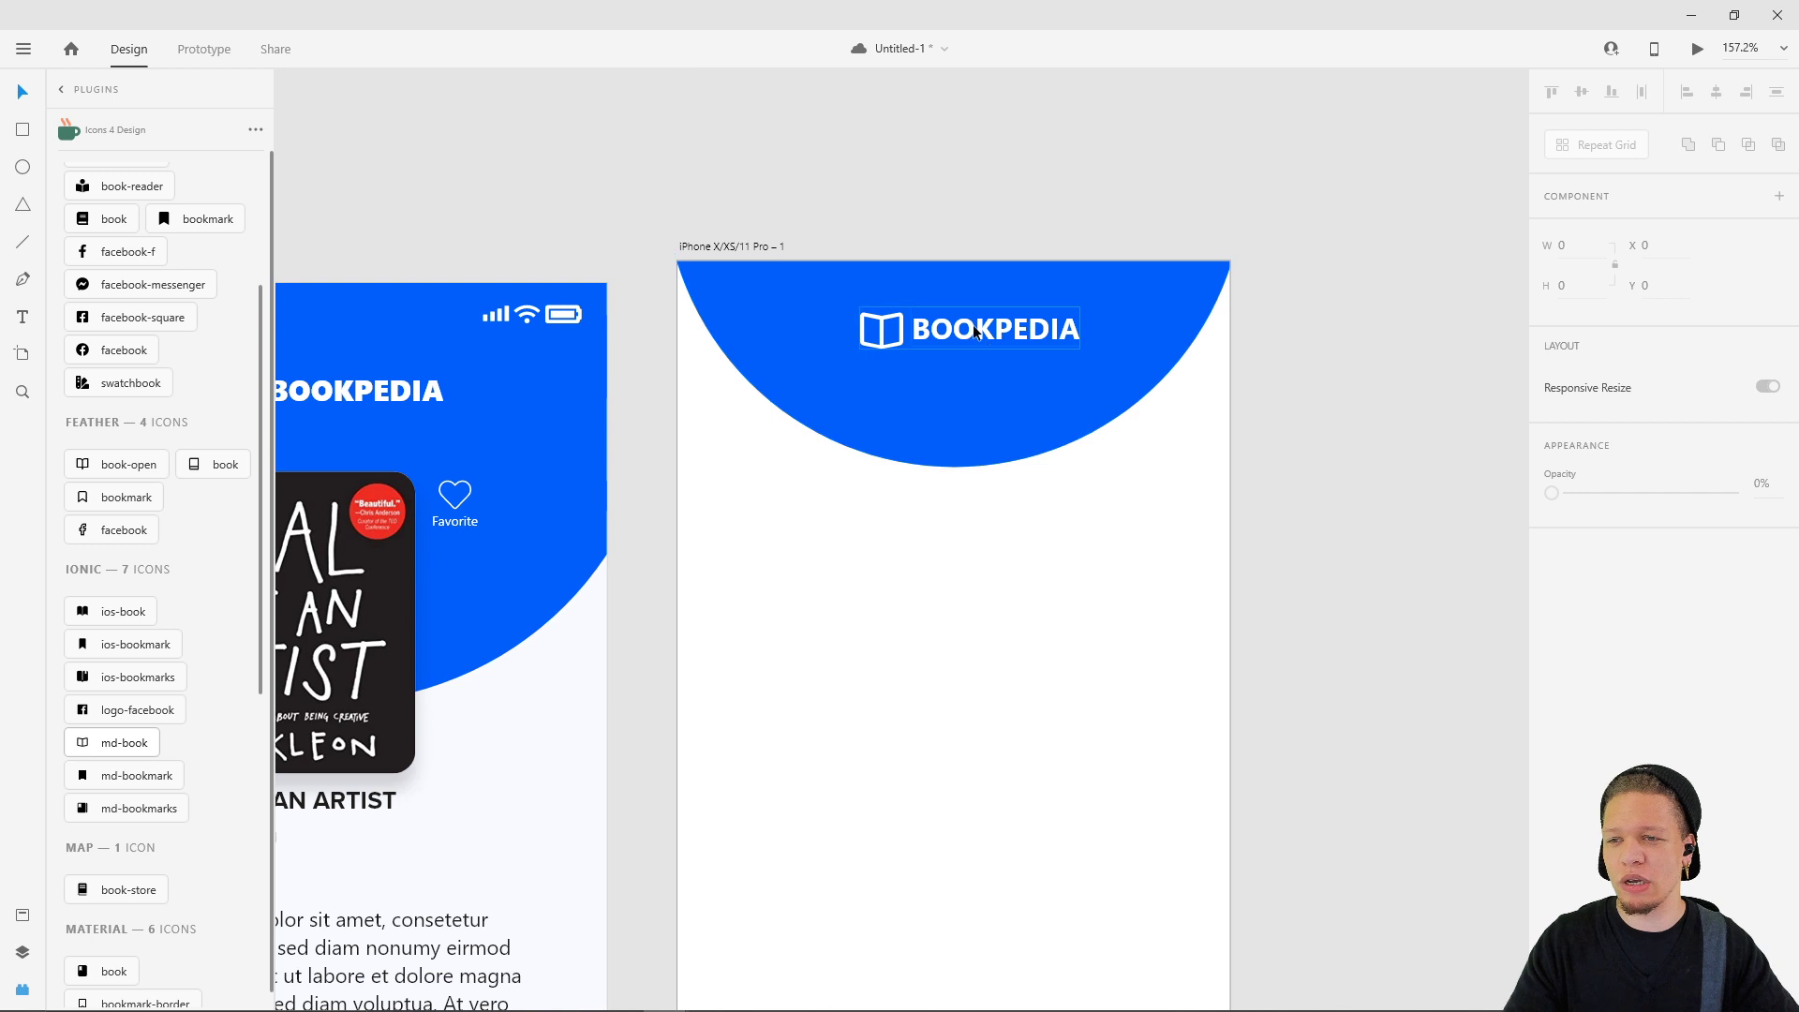
left_click(965, 329)
left_click_drag(954, 327, 1001, 333)
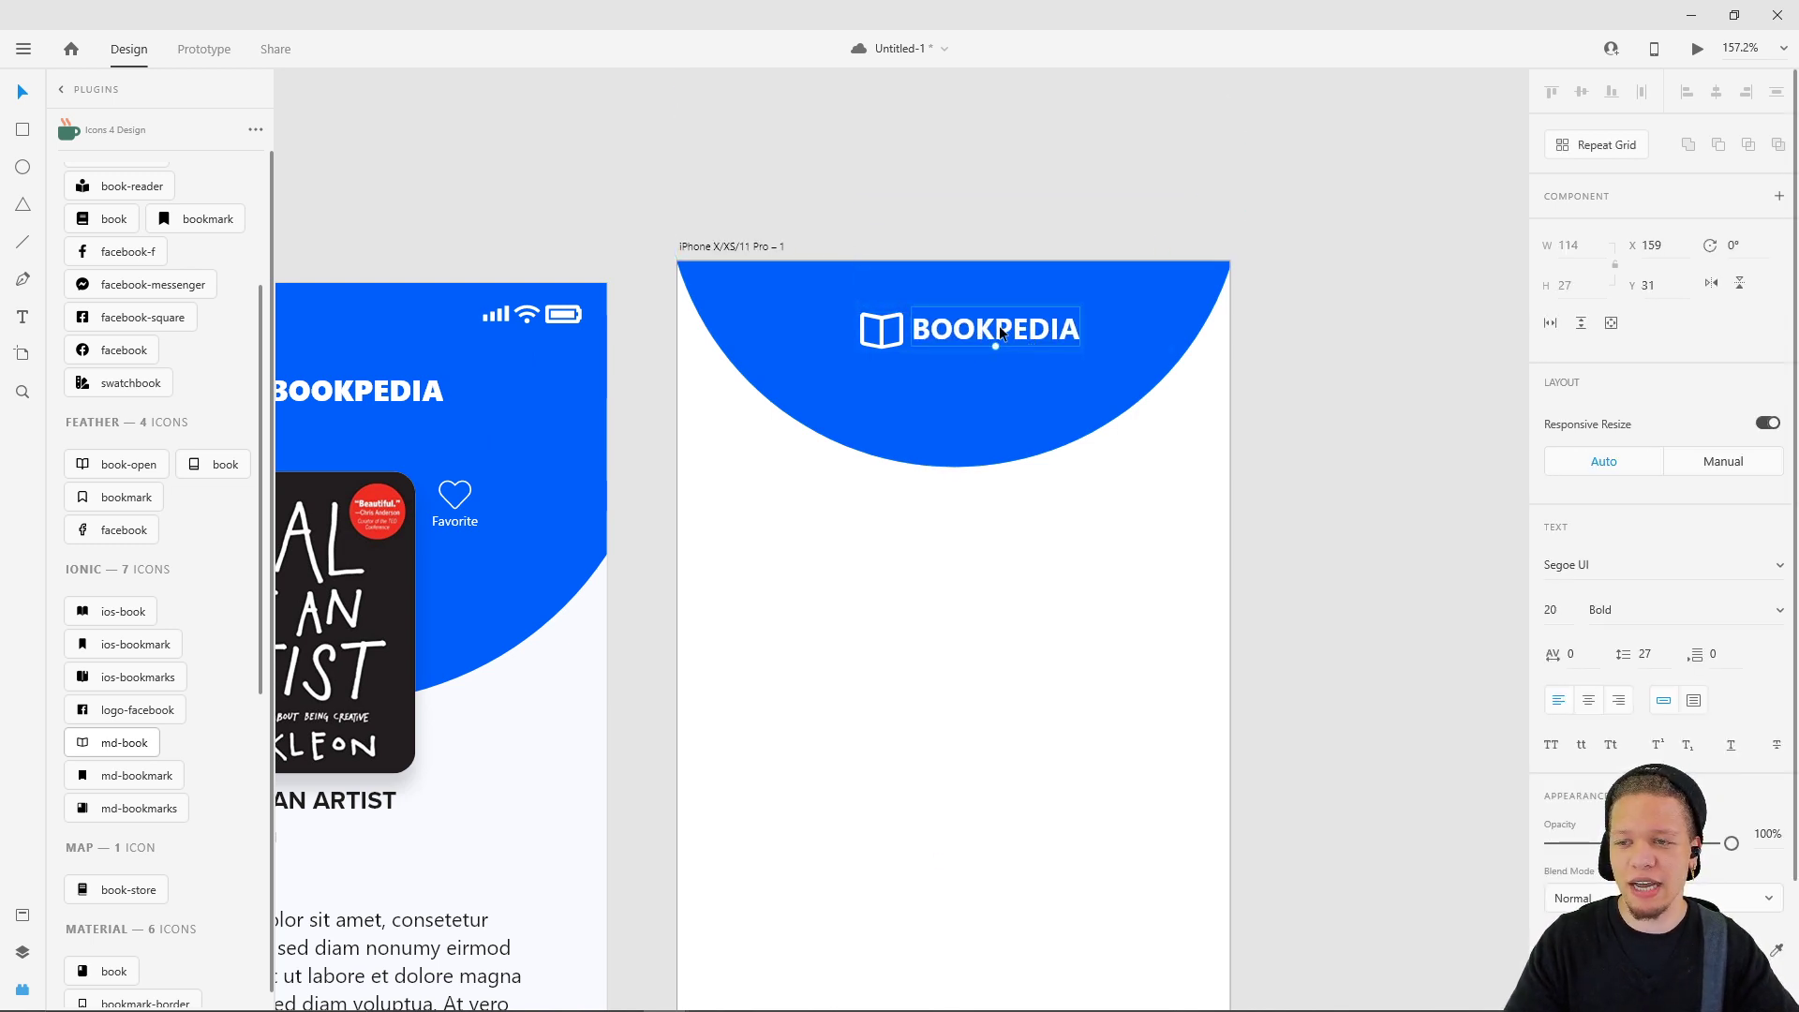
- Set the BOOKPEDIA text weight to Black and centre the whole logo group horizontally on the artboard
scroll(1659, 634, "down", 3)
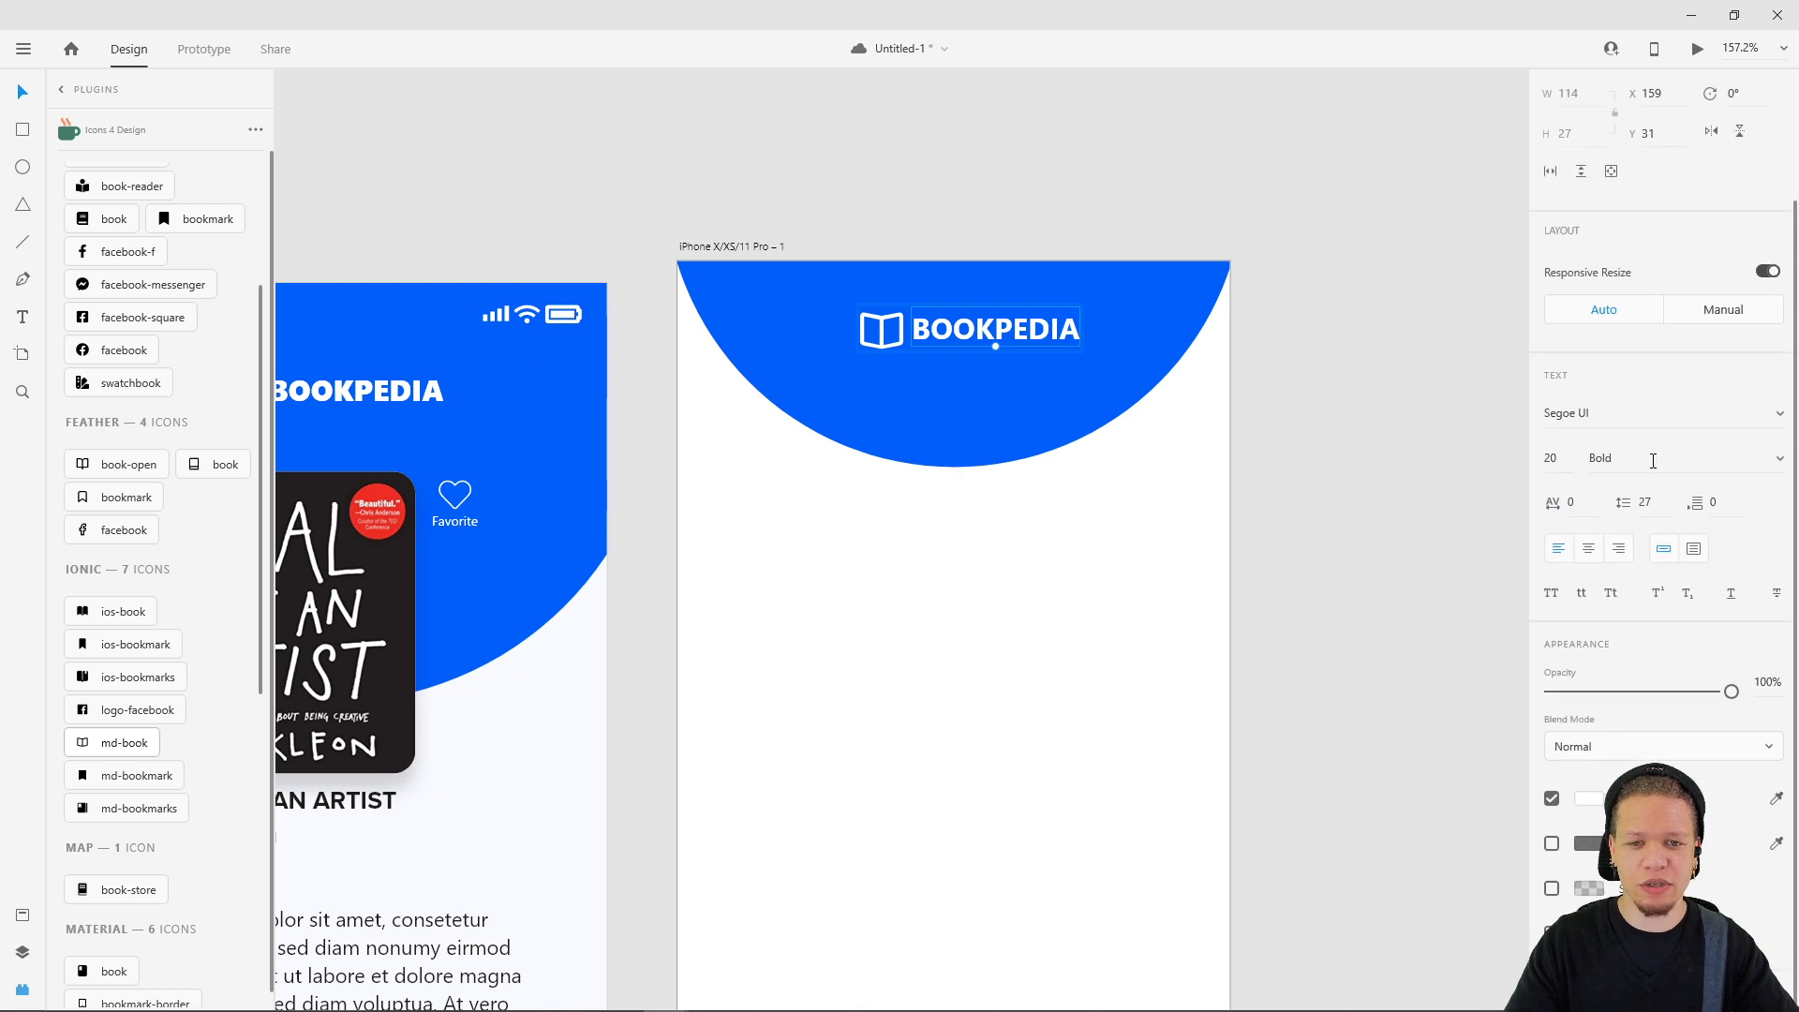
left_click(1779, 462)
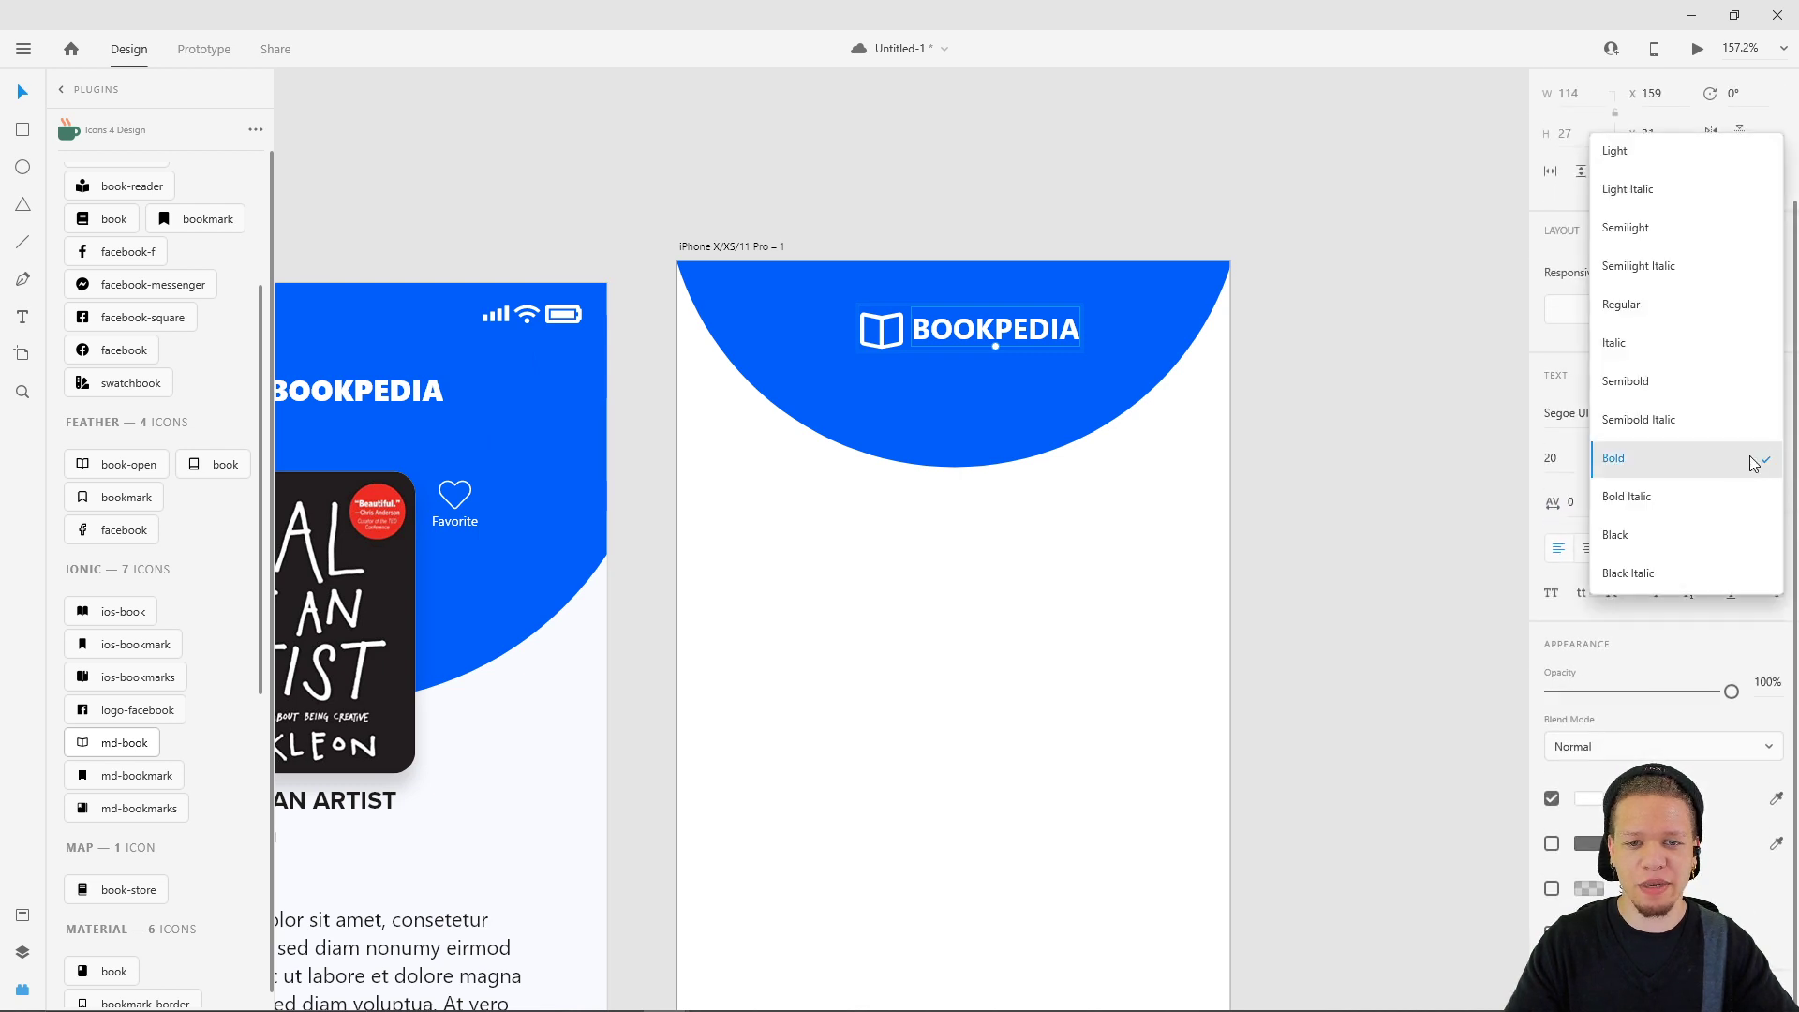
left_click(1676, 545)
left_click(924, 358)
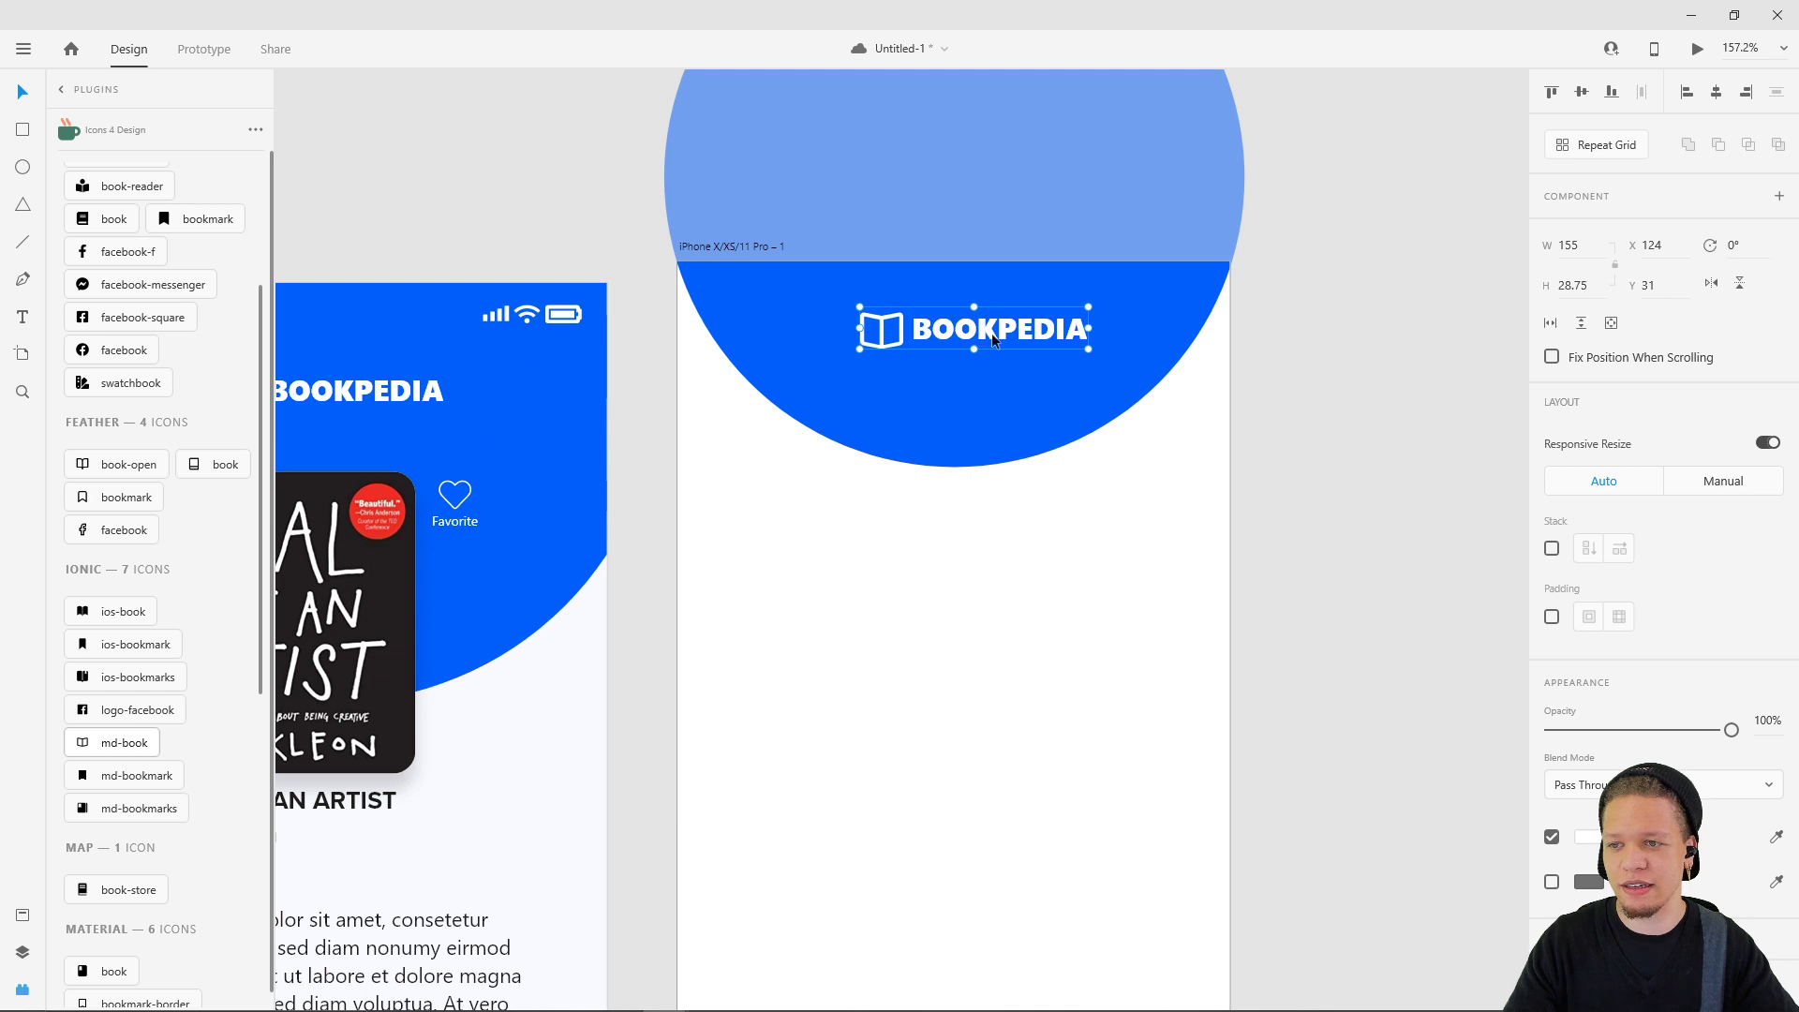
left_click(1716, 92)
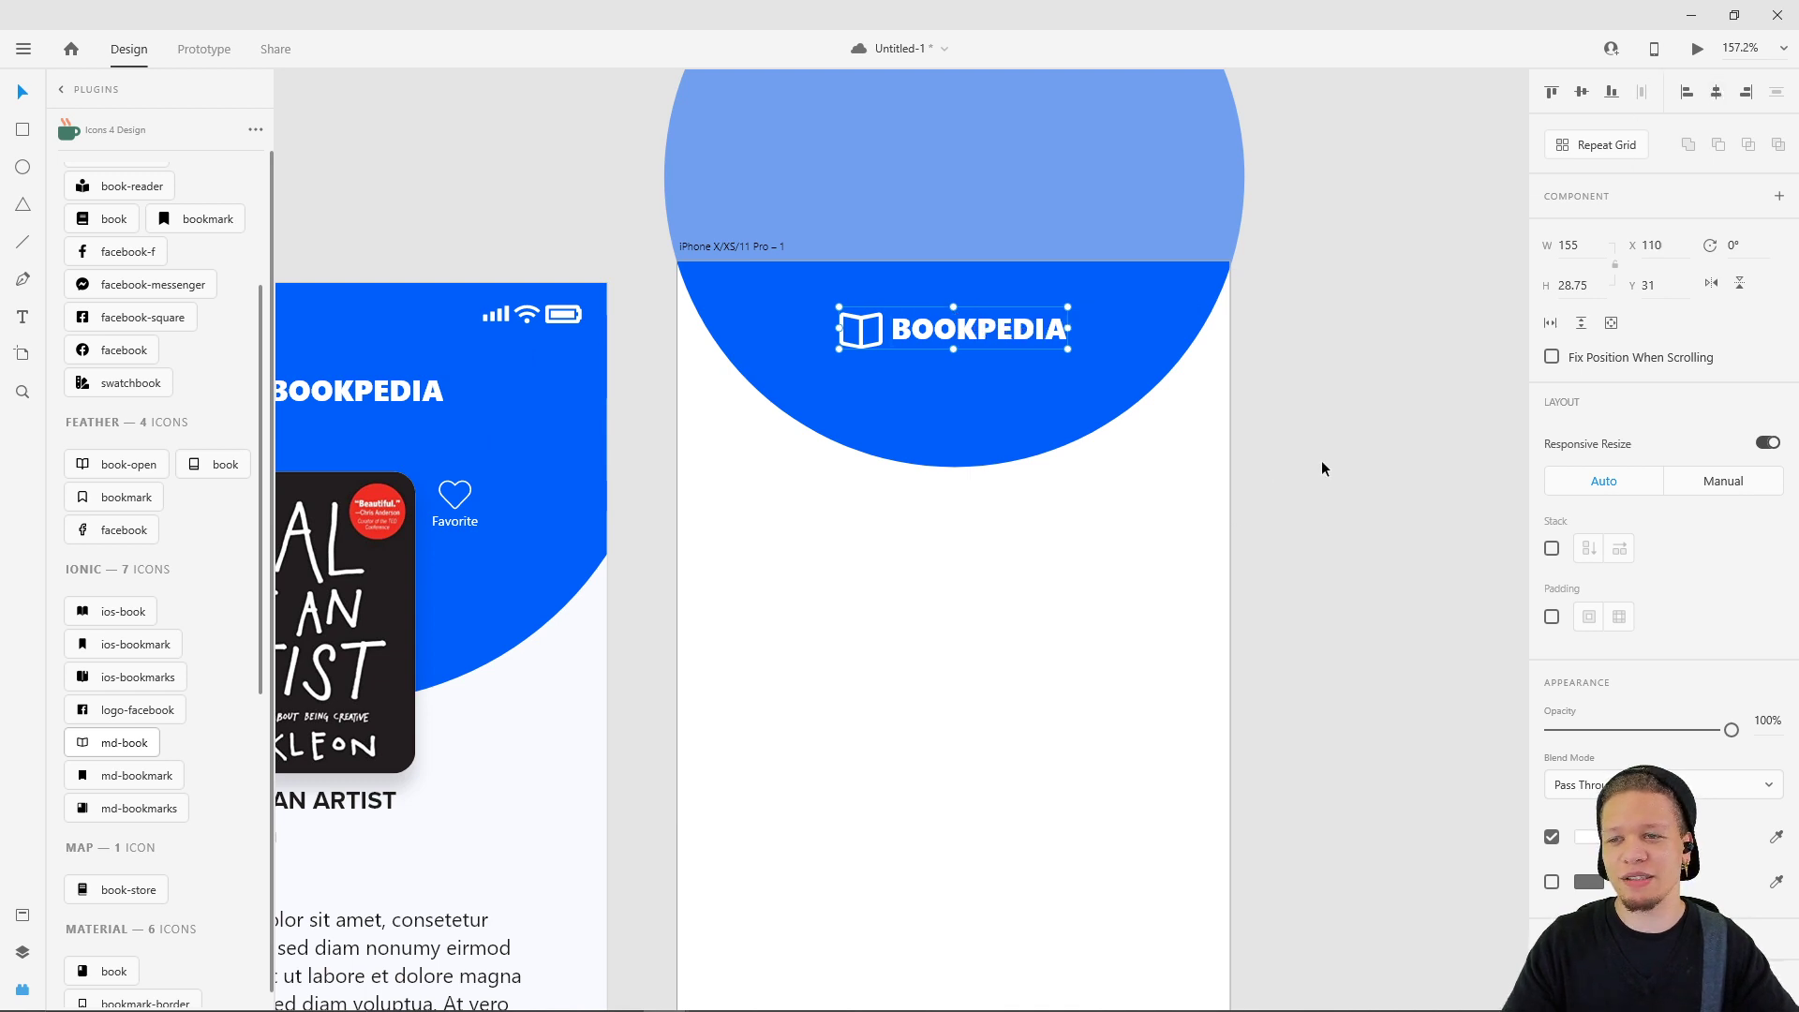
left_click(1132, 593)
- Move the logo group down to Y 51 in the blue header of the new artboard
scroll(831, 647, "down", 5)
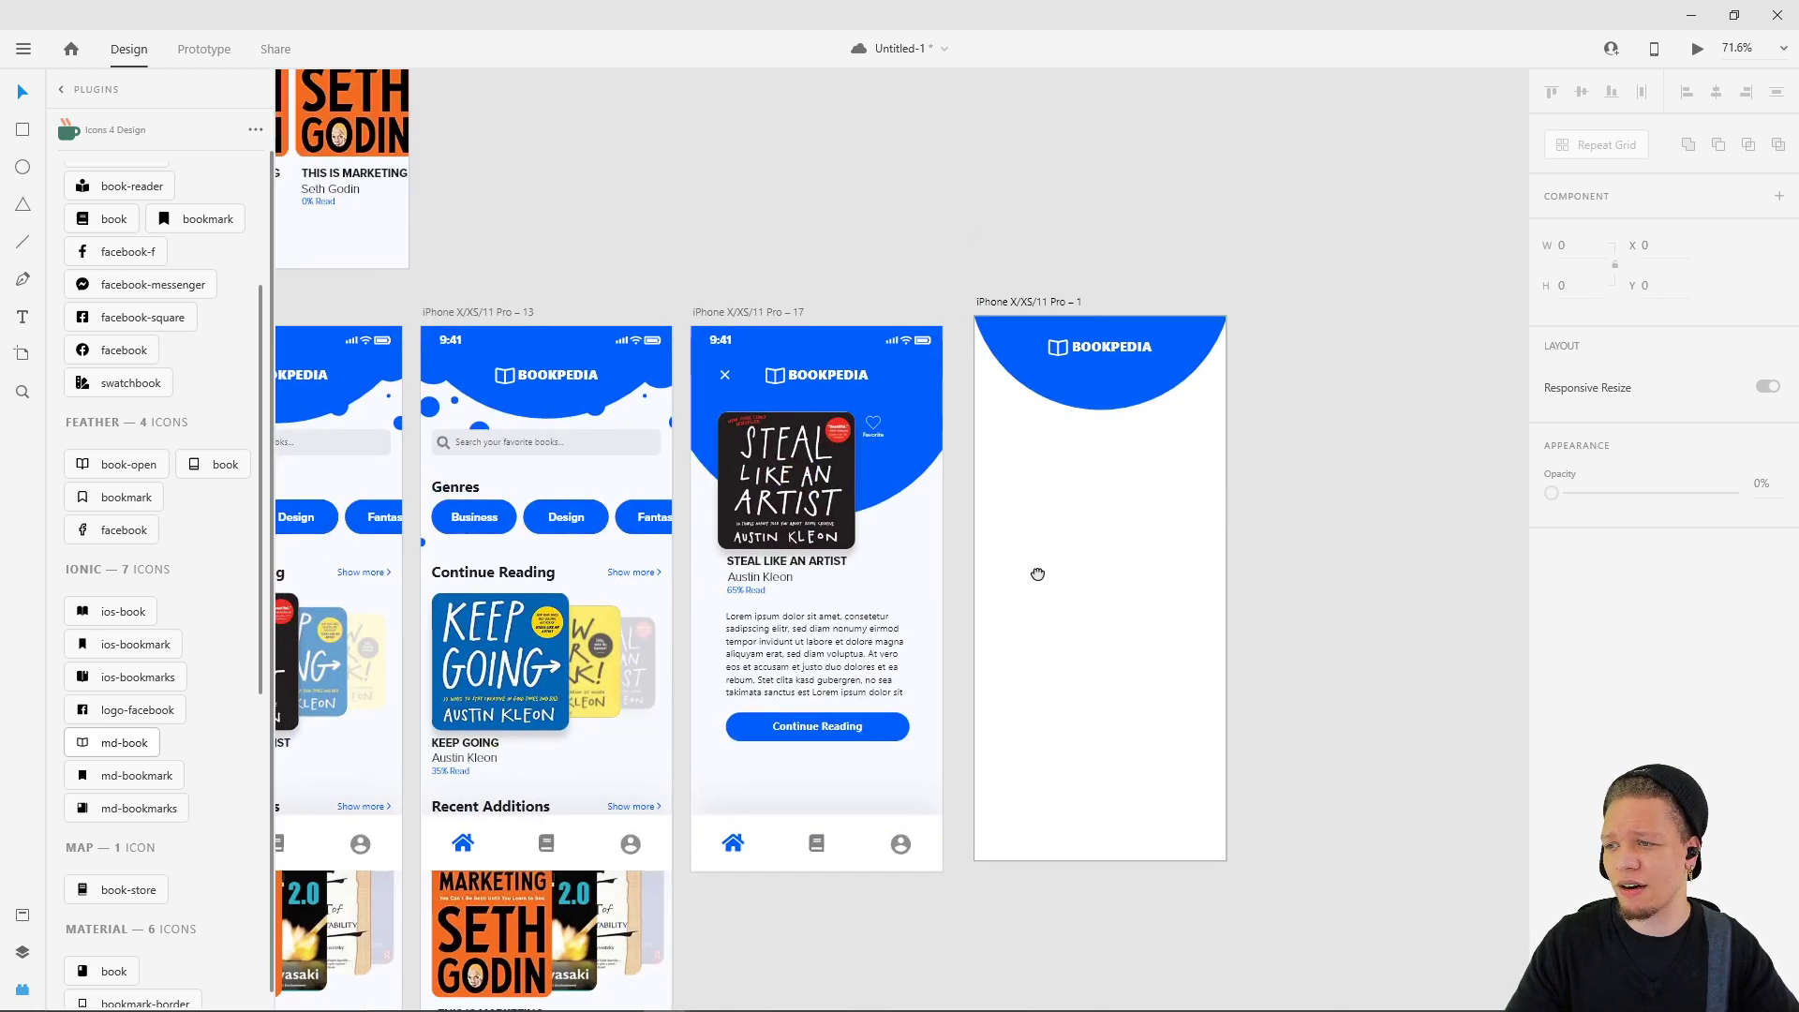
left_click_drag(1020, 593, 1110, 497)
left_click(1190, 272)
left_click(1113, 593)
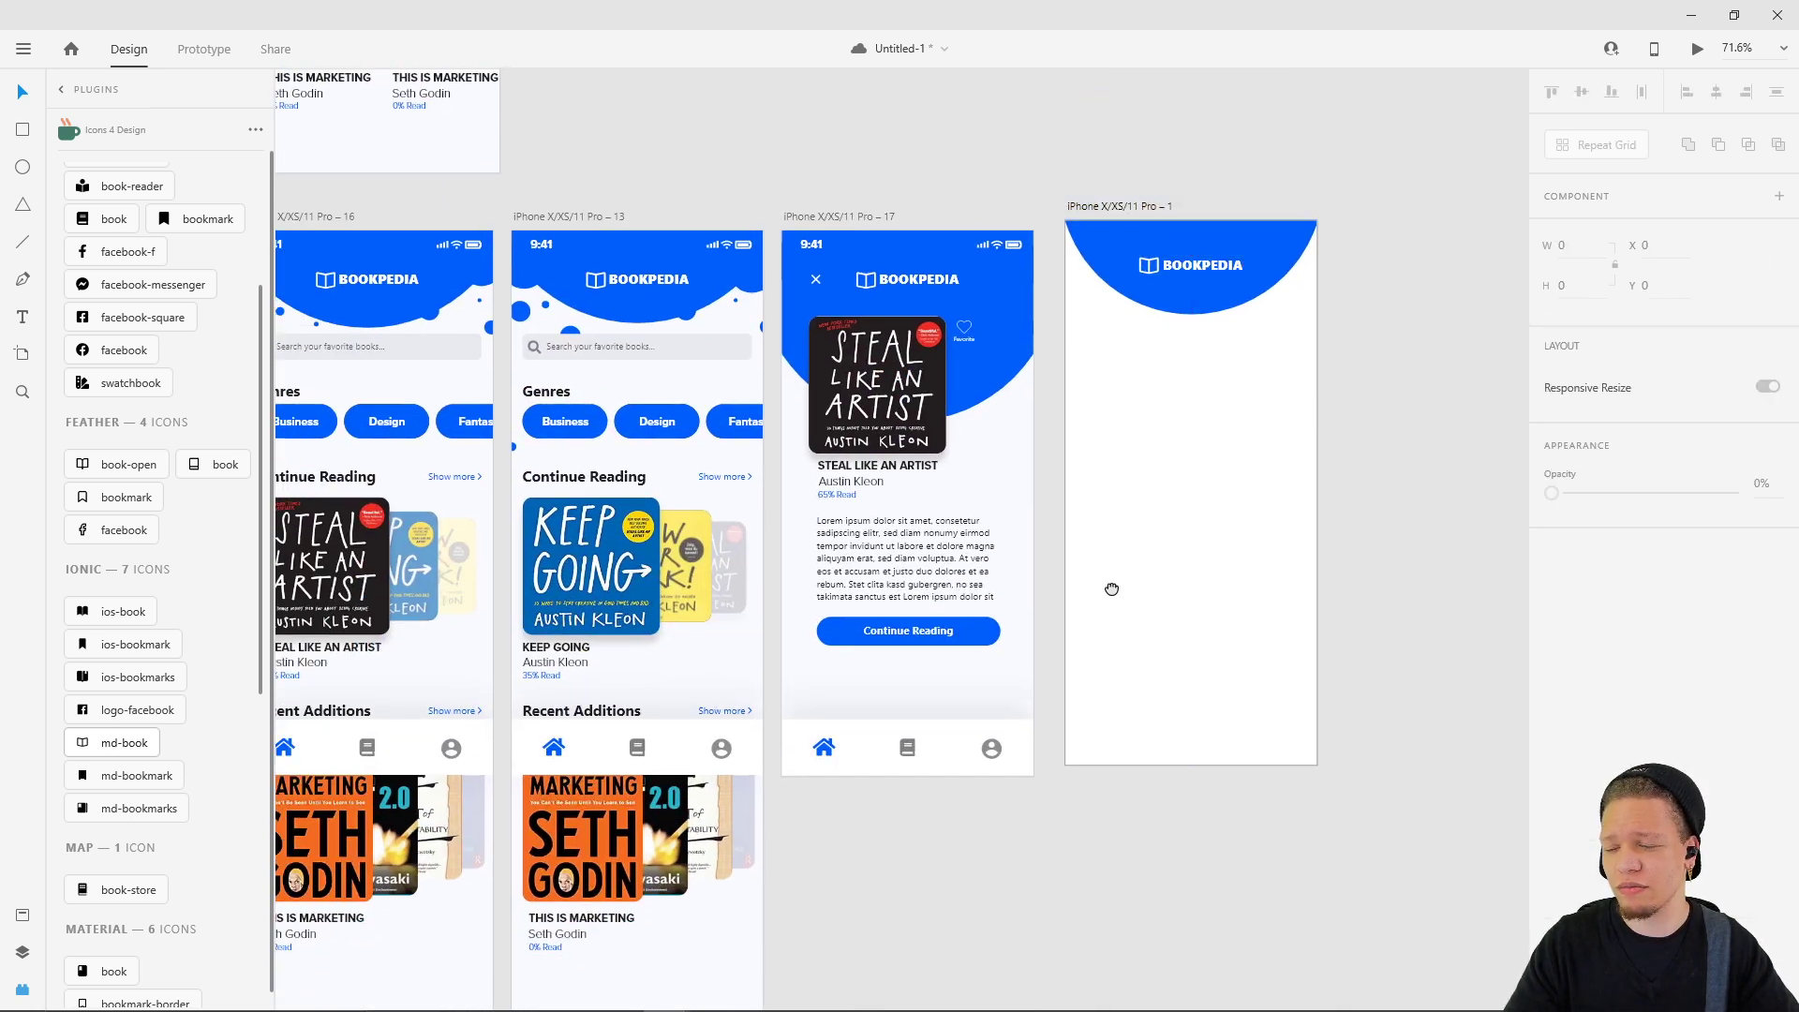
- Examine the header circles, Genres heading and genre button row of the finished home screen and compare them with the new artboard
scroll(1113, 594, "left", 3)
scroll(1162, 616, "down", 2)
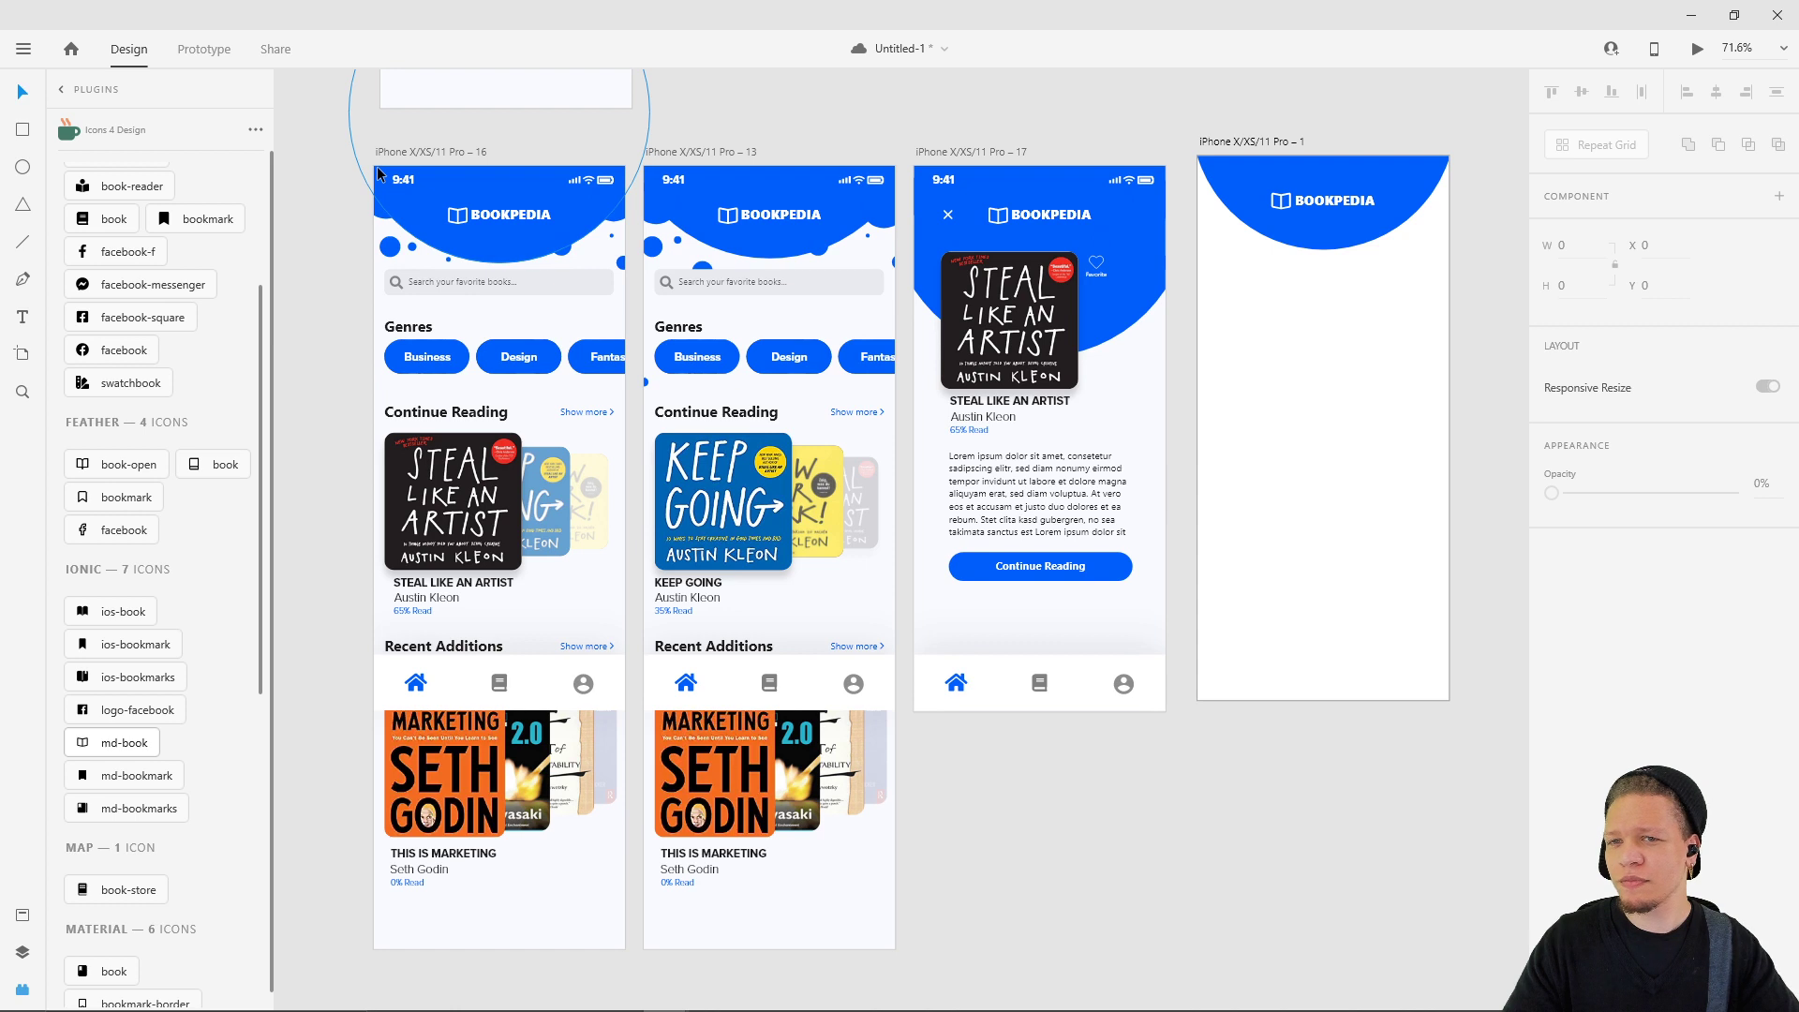
left_click(412, 215)
left_click(631, 203)
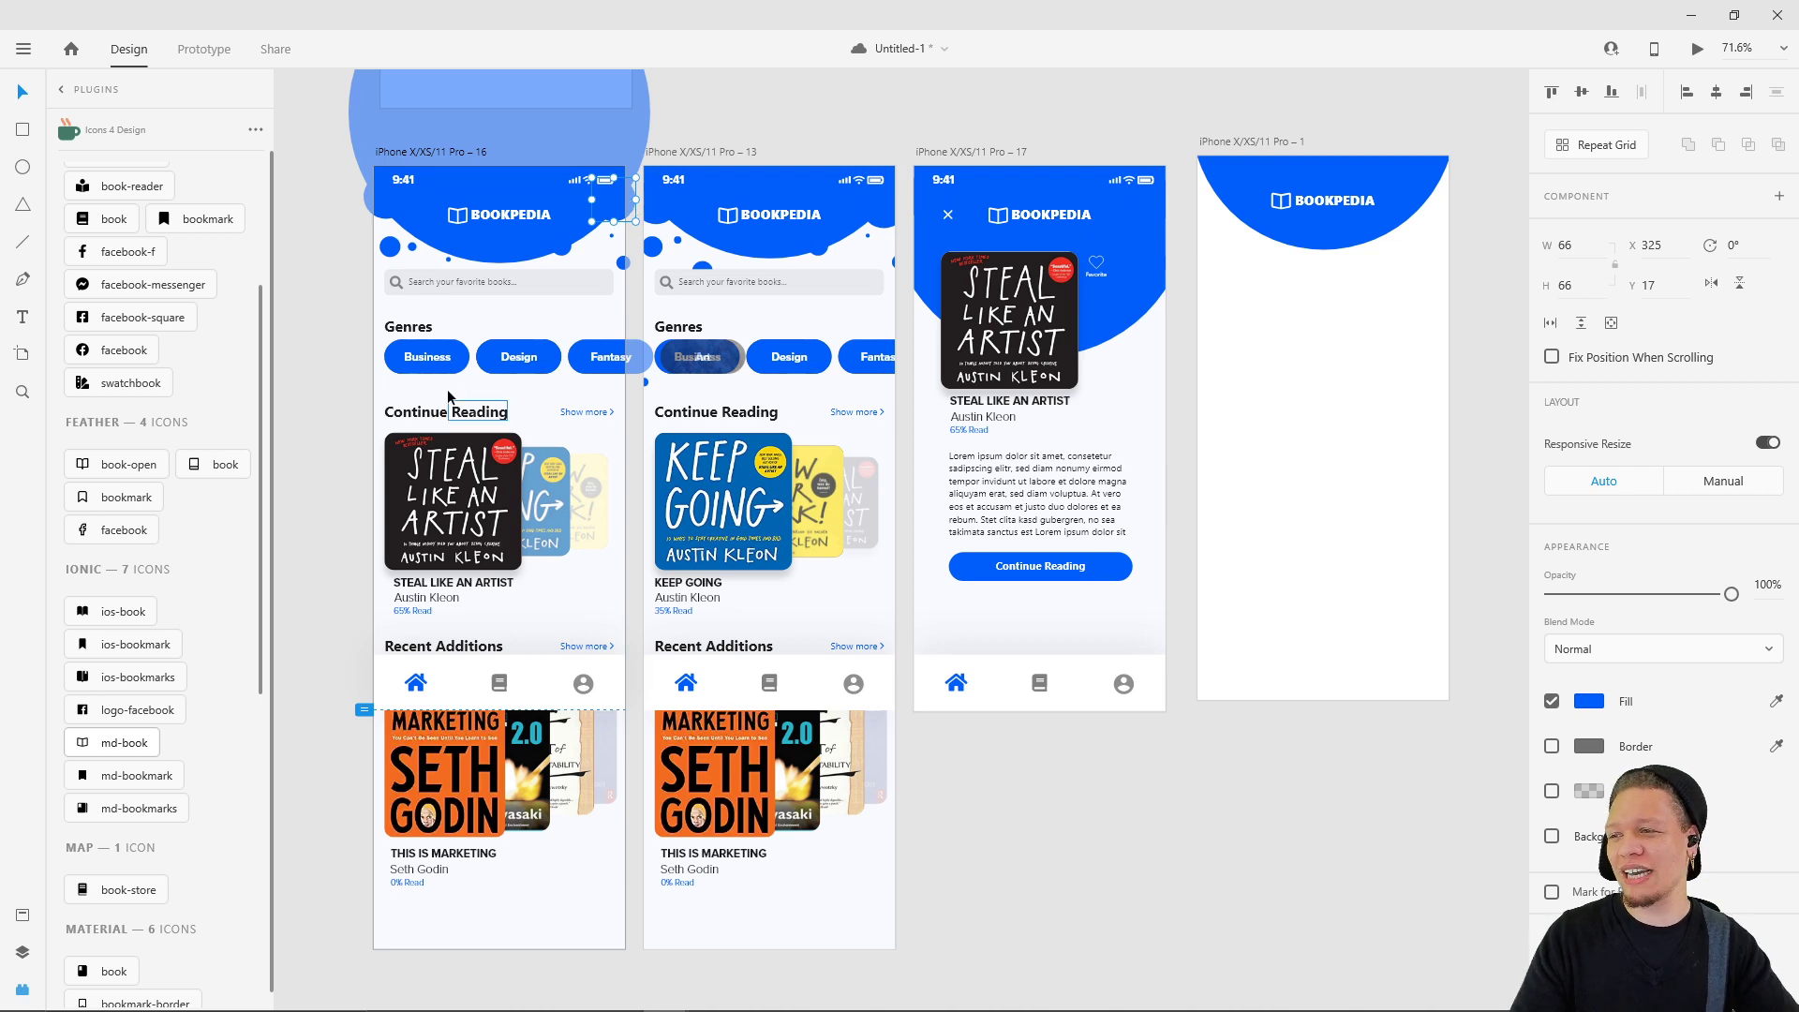
left_click(410, 328)
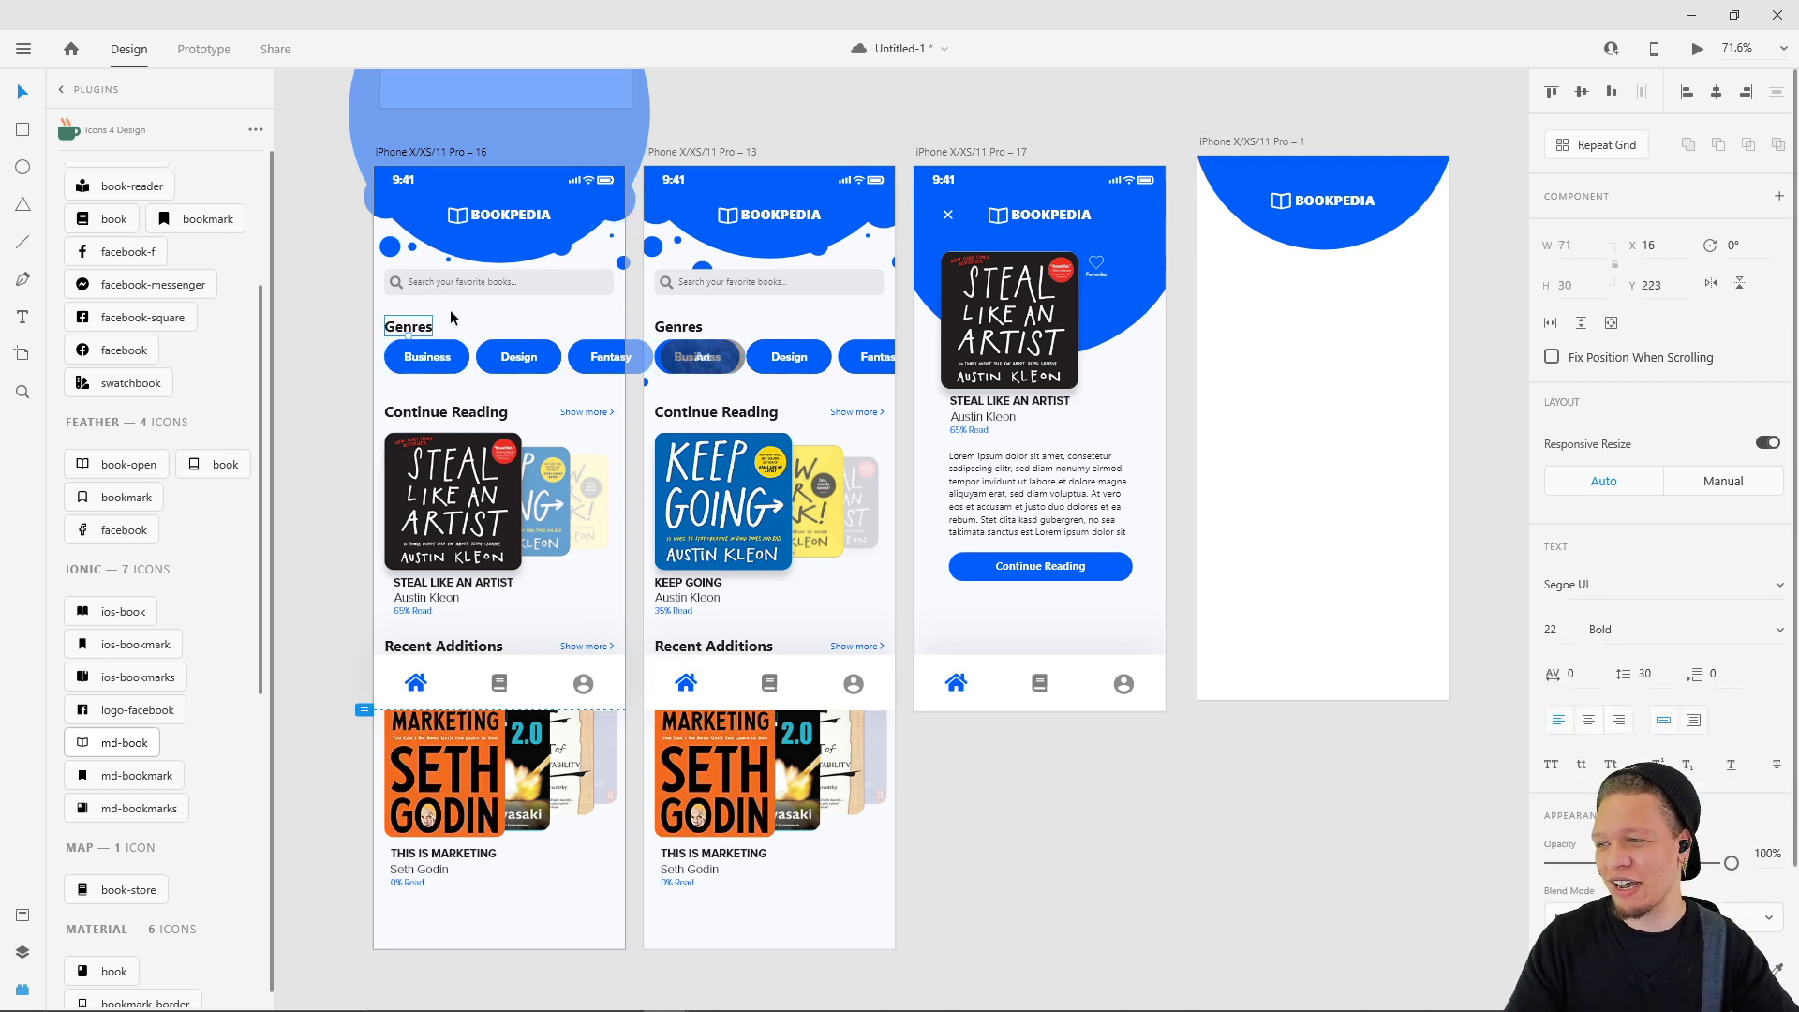
left_click(1347, 386)
left_click(1334, 202)
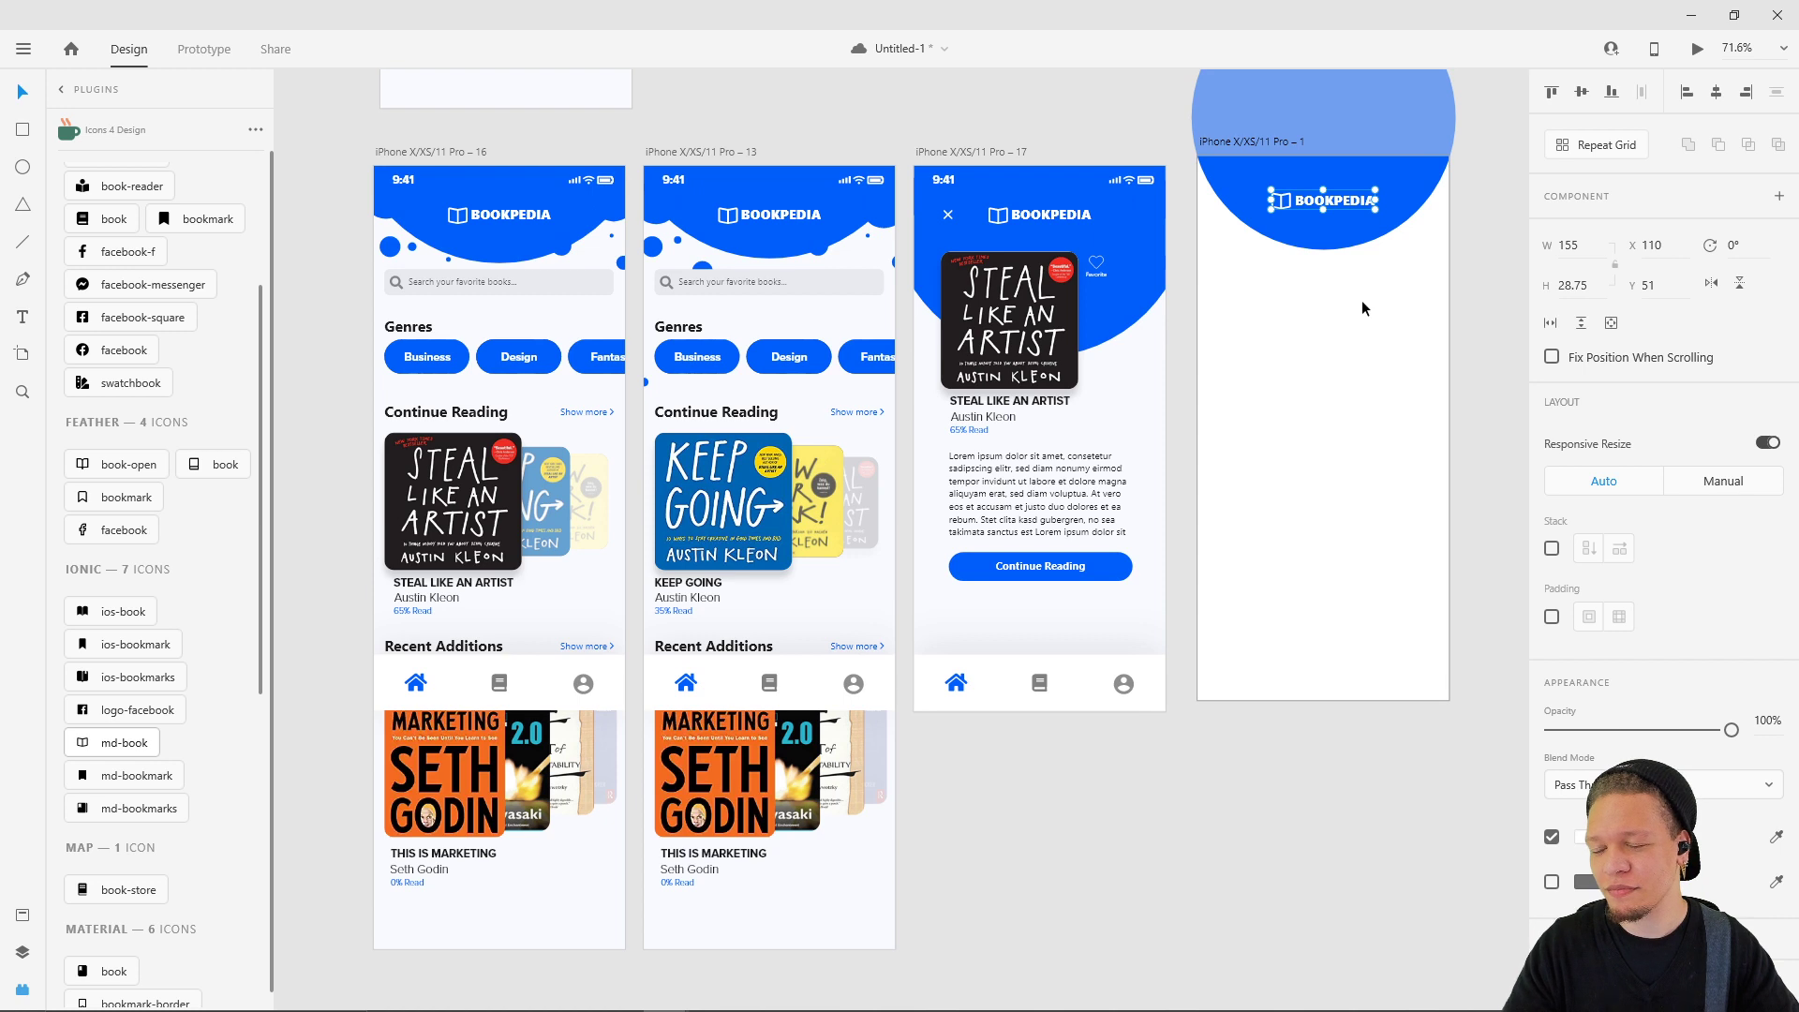
left_click(421, 368)
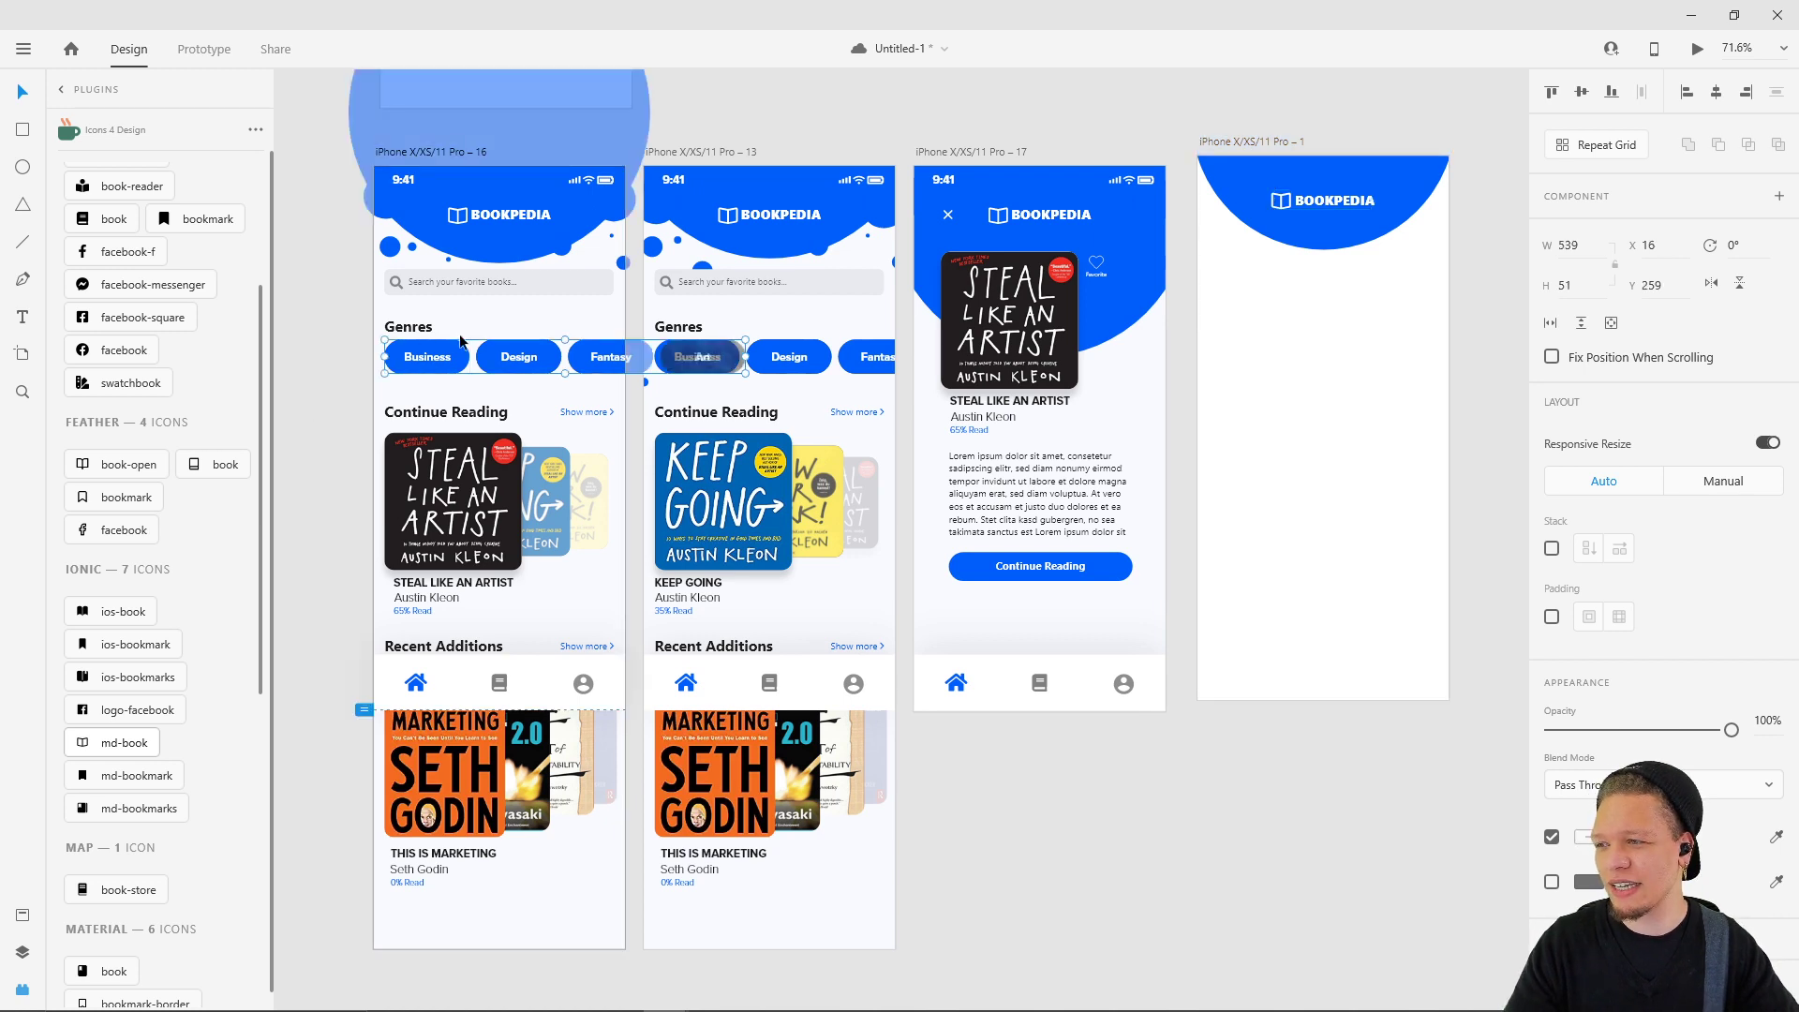
left_click(1333, 303)
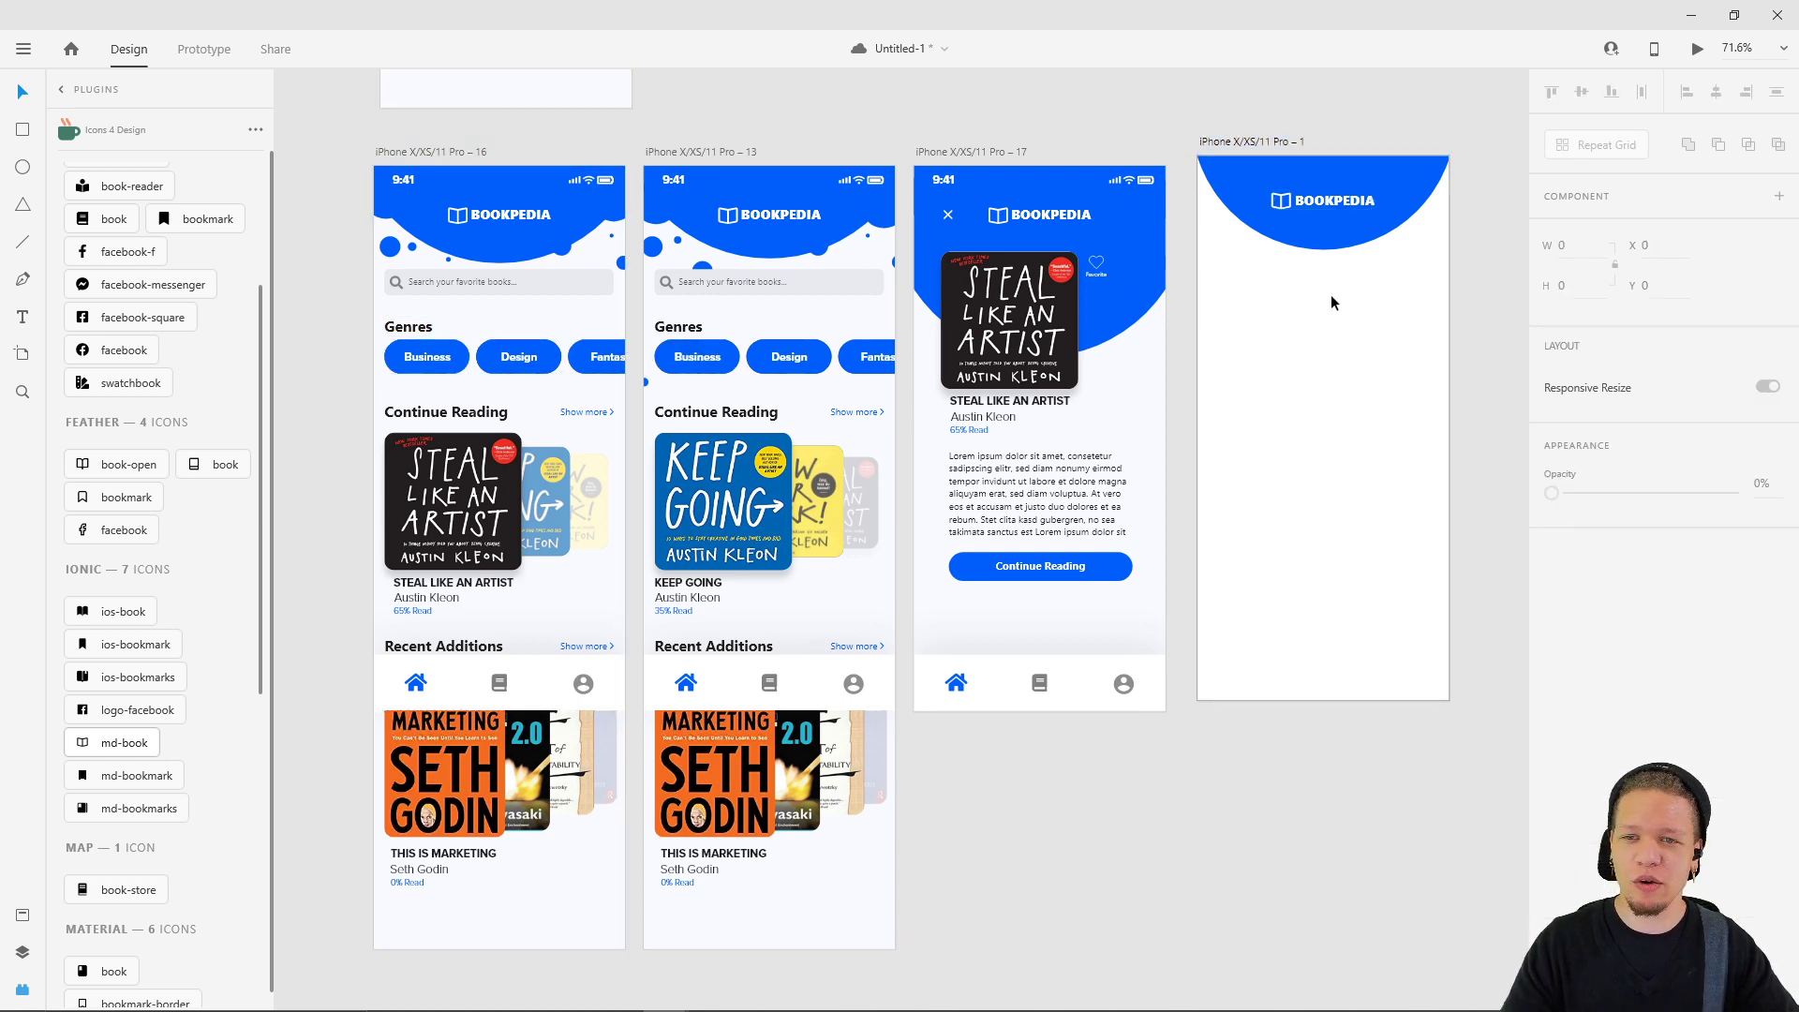
- Save the document and bring the finished reference screens into view beside the new artboard
scroll(1311, 396, "right", 3)
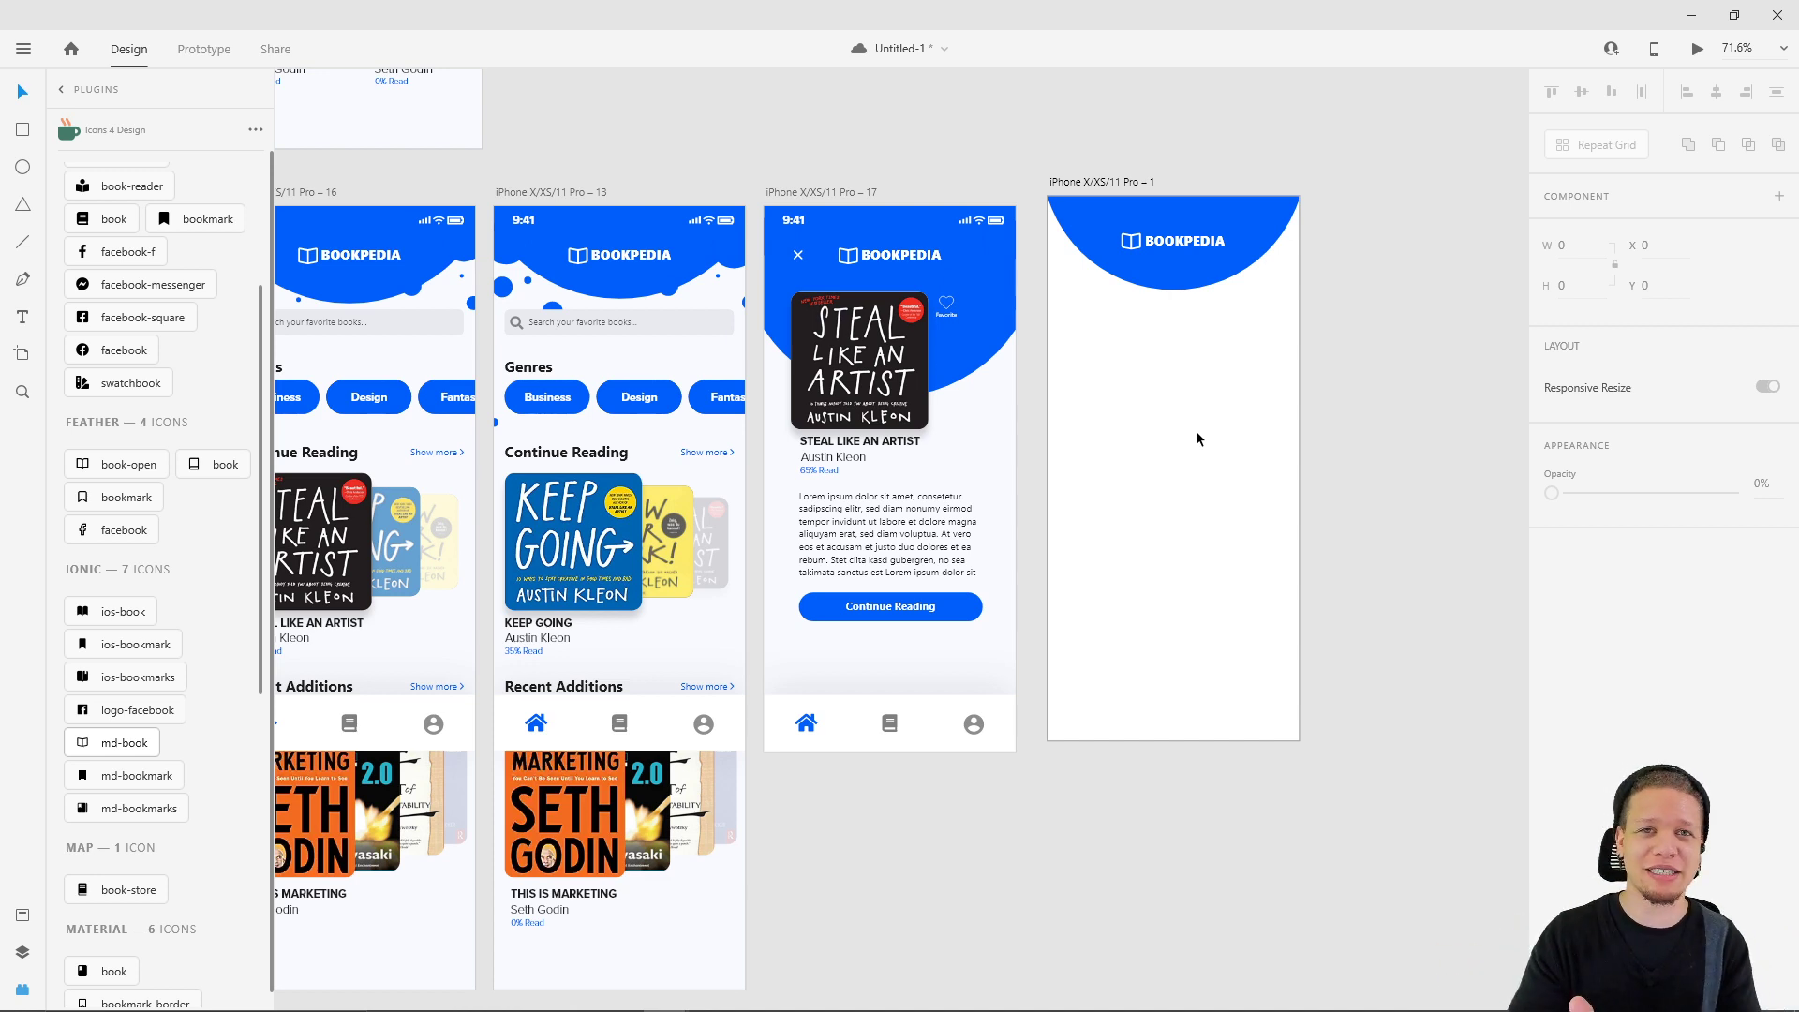
key("ctrl+s")
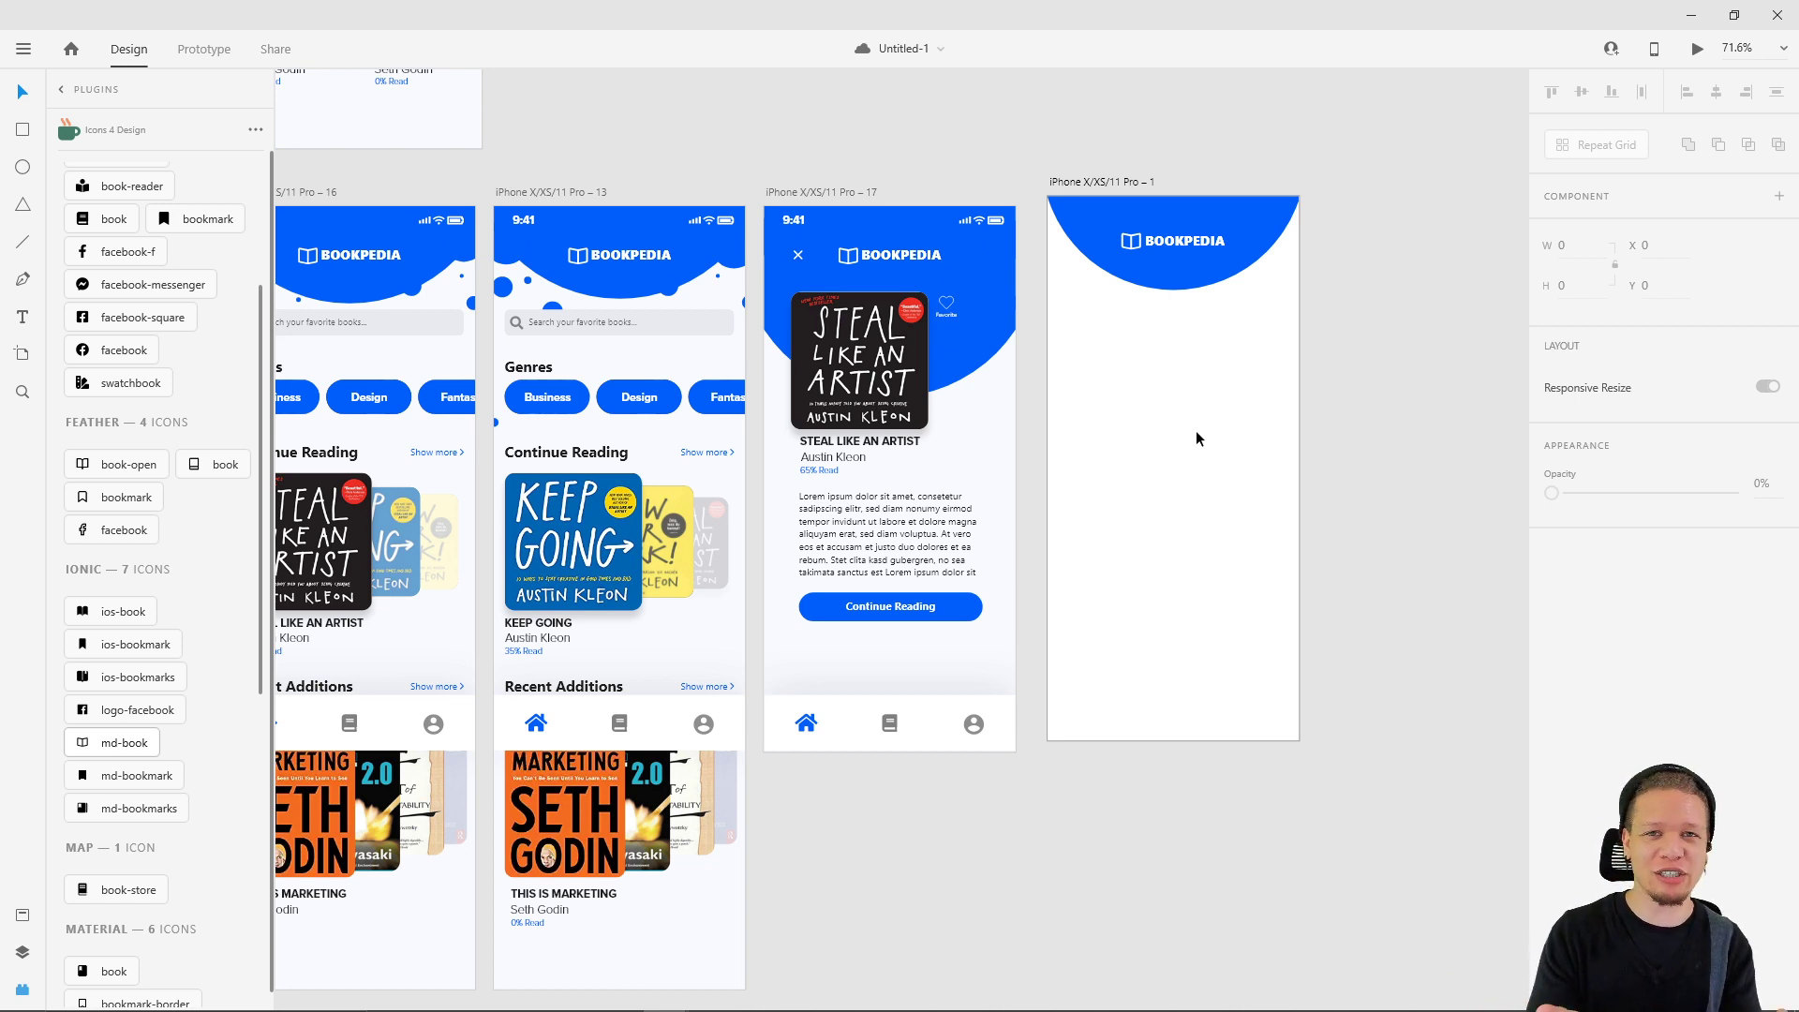
left_click_drag(812, 128, 992, 100)
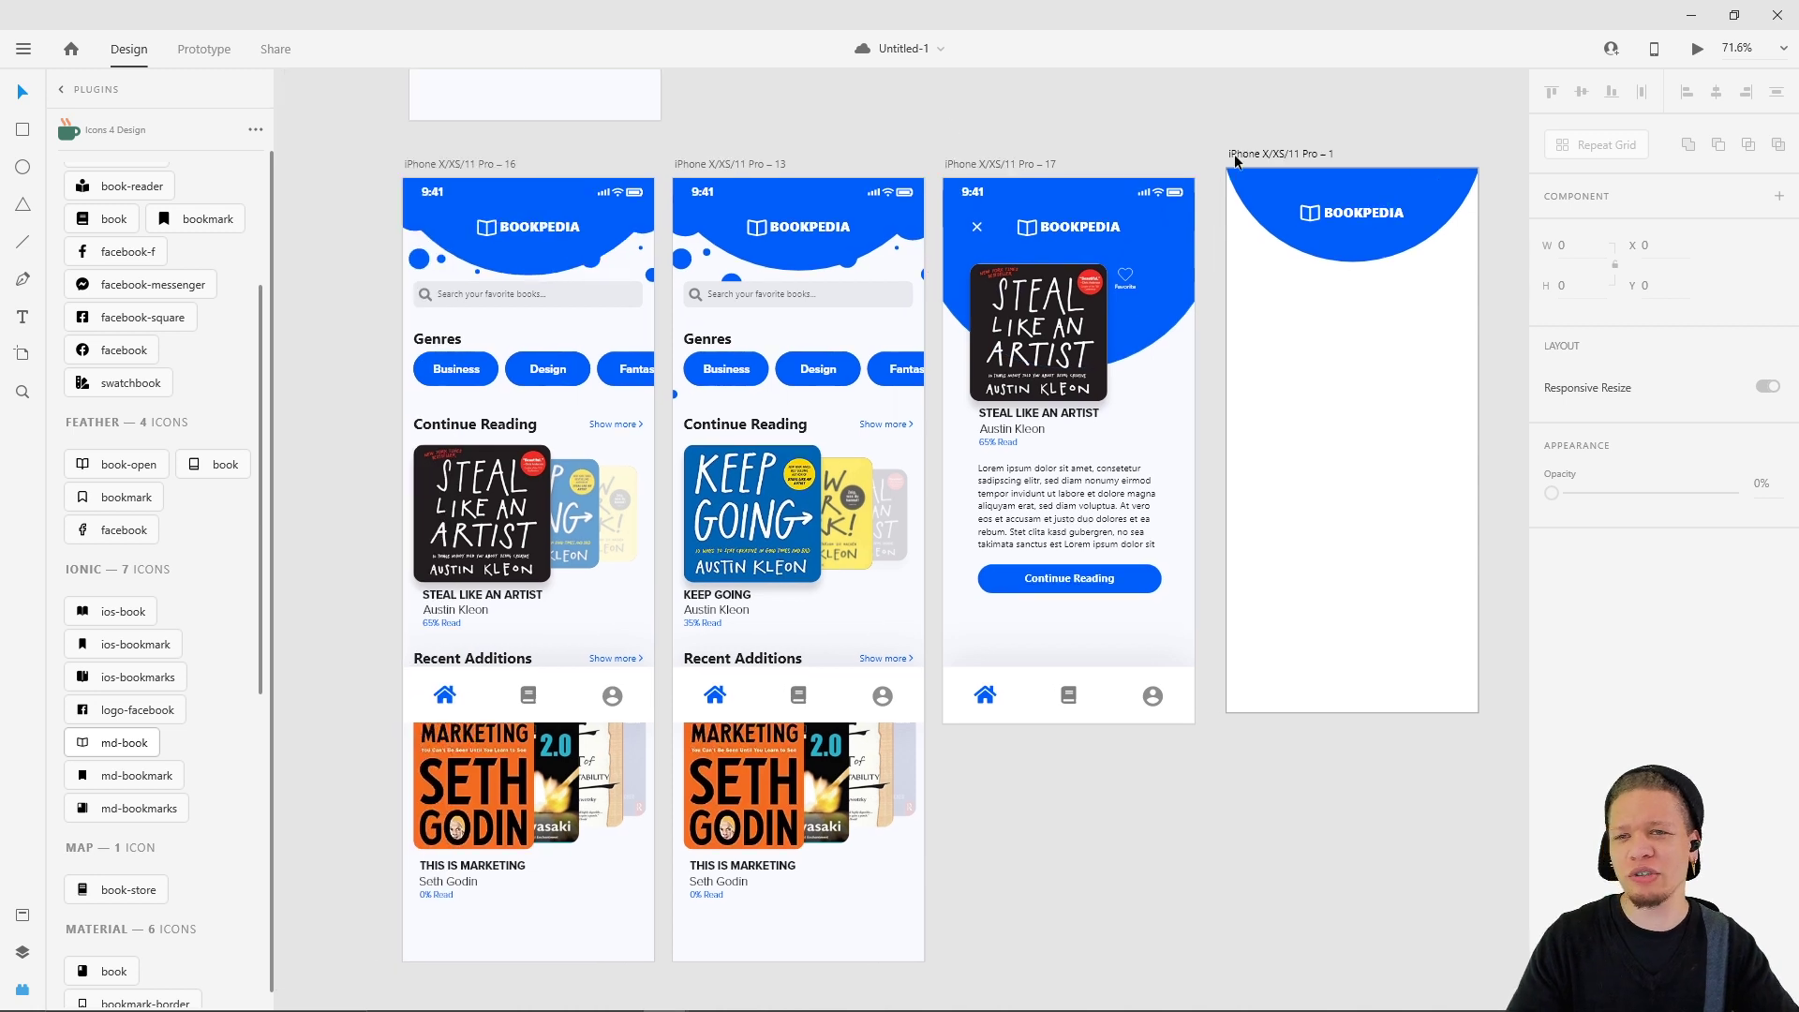
- Check the font, size and weight of the Business label in the finished screen's first genre button
left_click(443, 370)
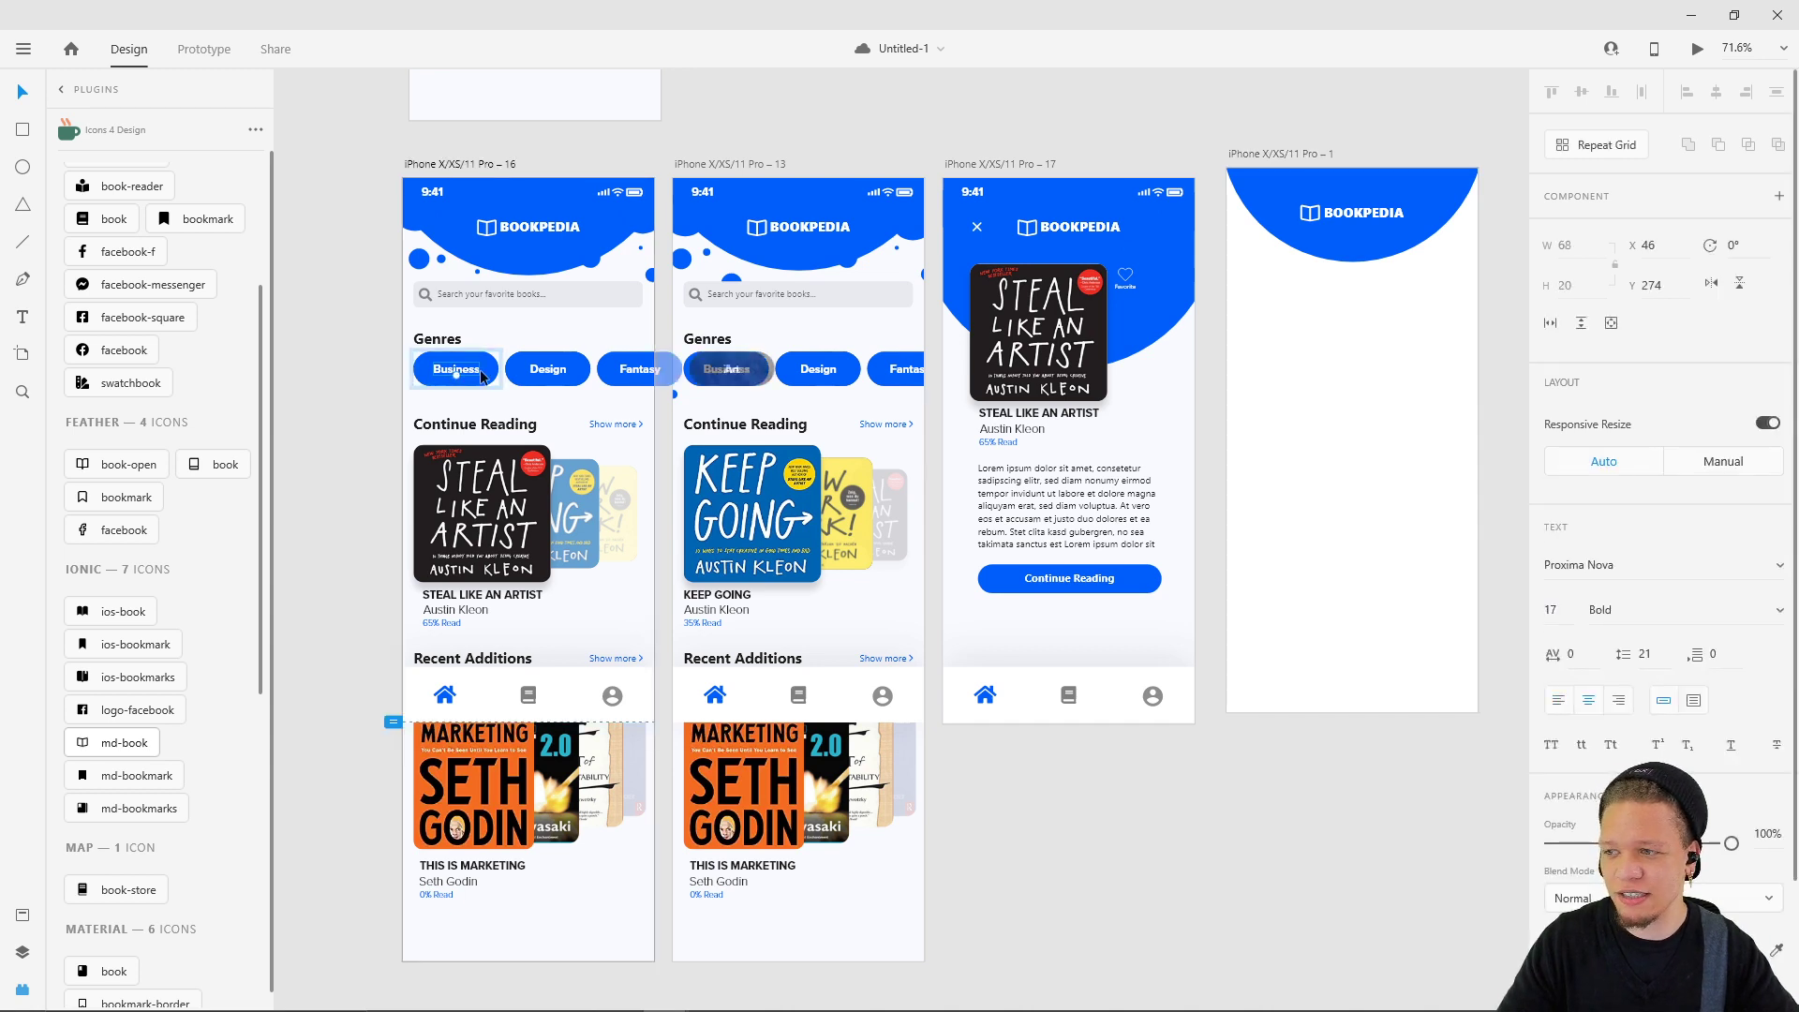
left_click(1554, 609)
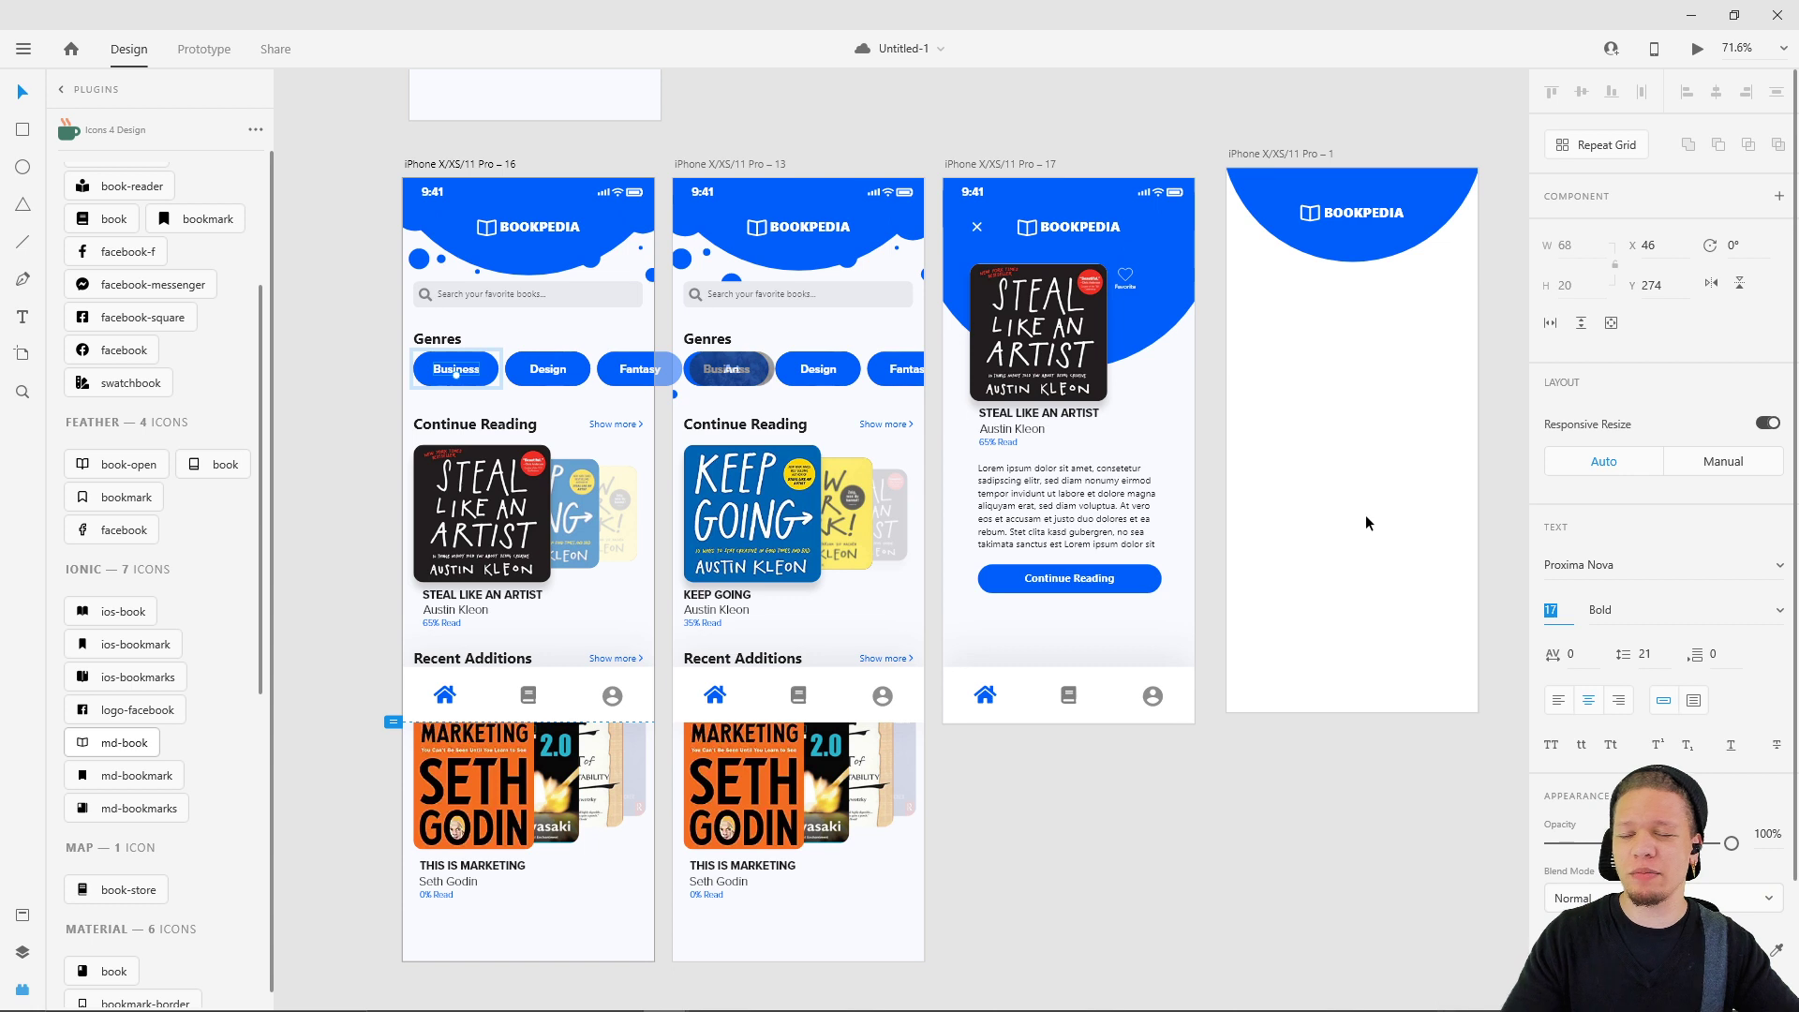
left_click(1355, 398)
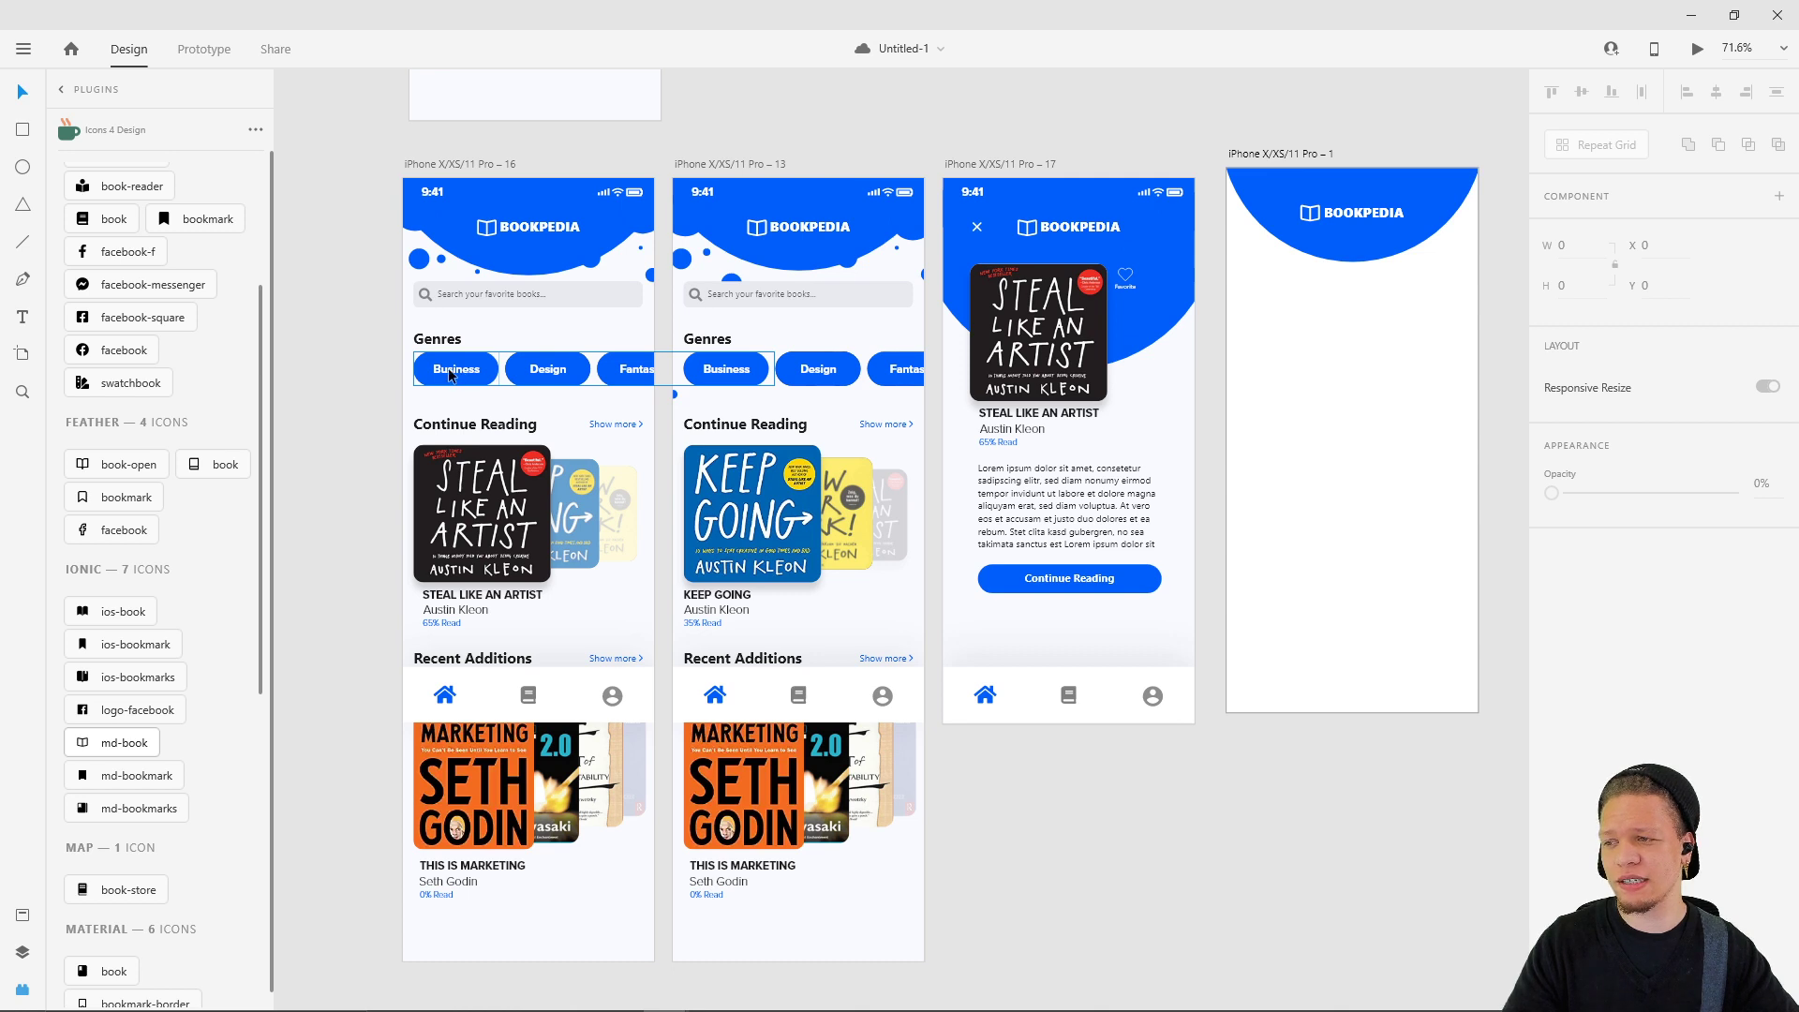
key("r")
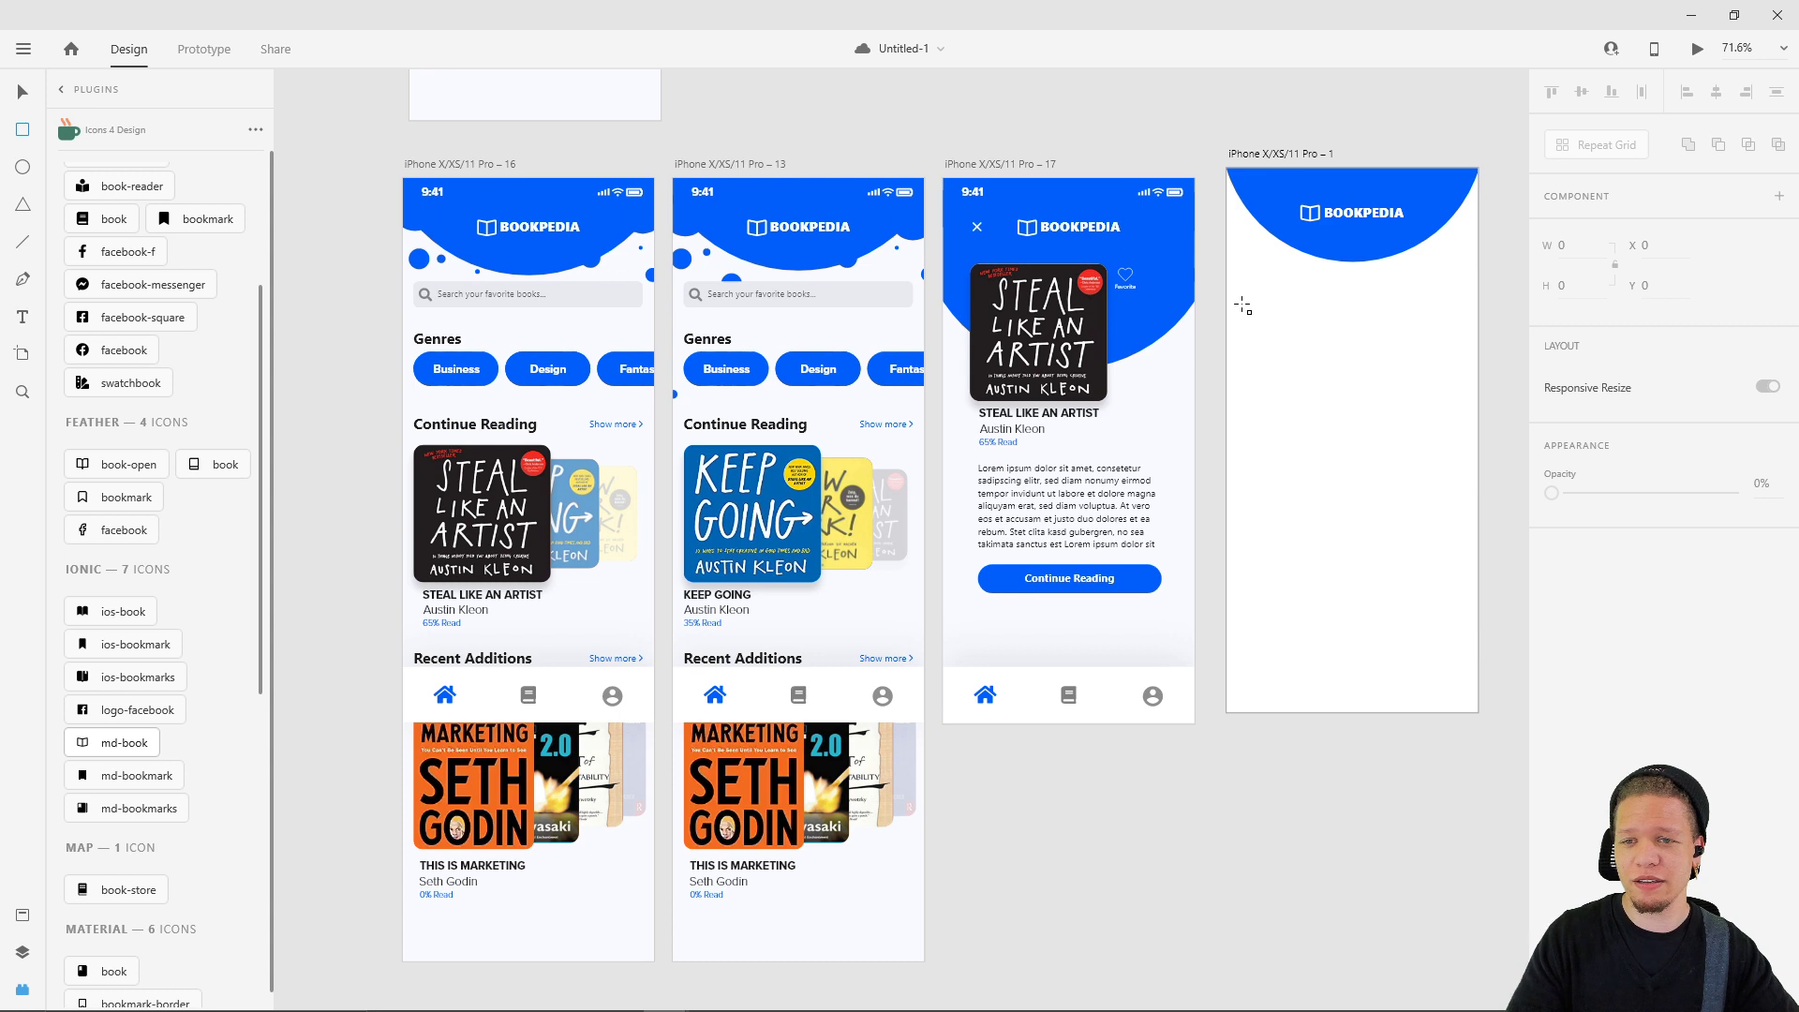
left_click_drag(1242, 307, 1287, 324)
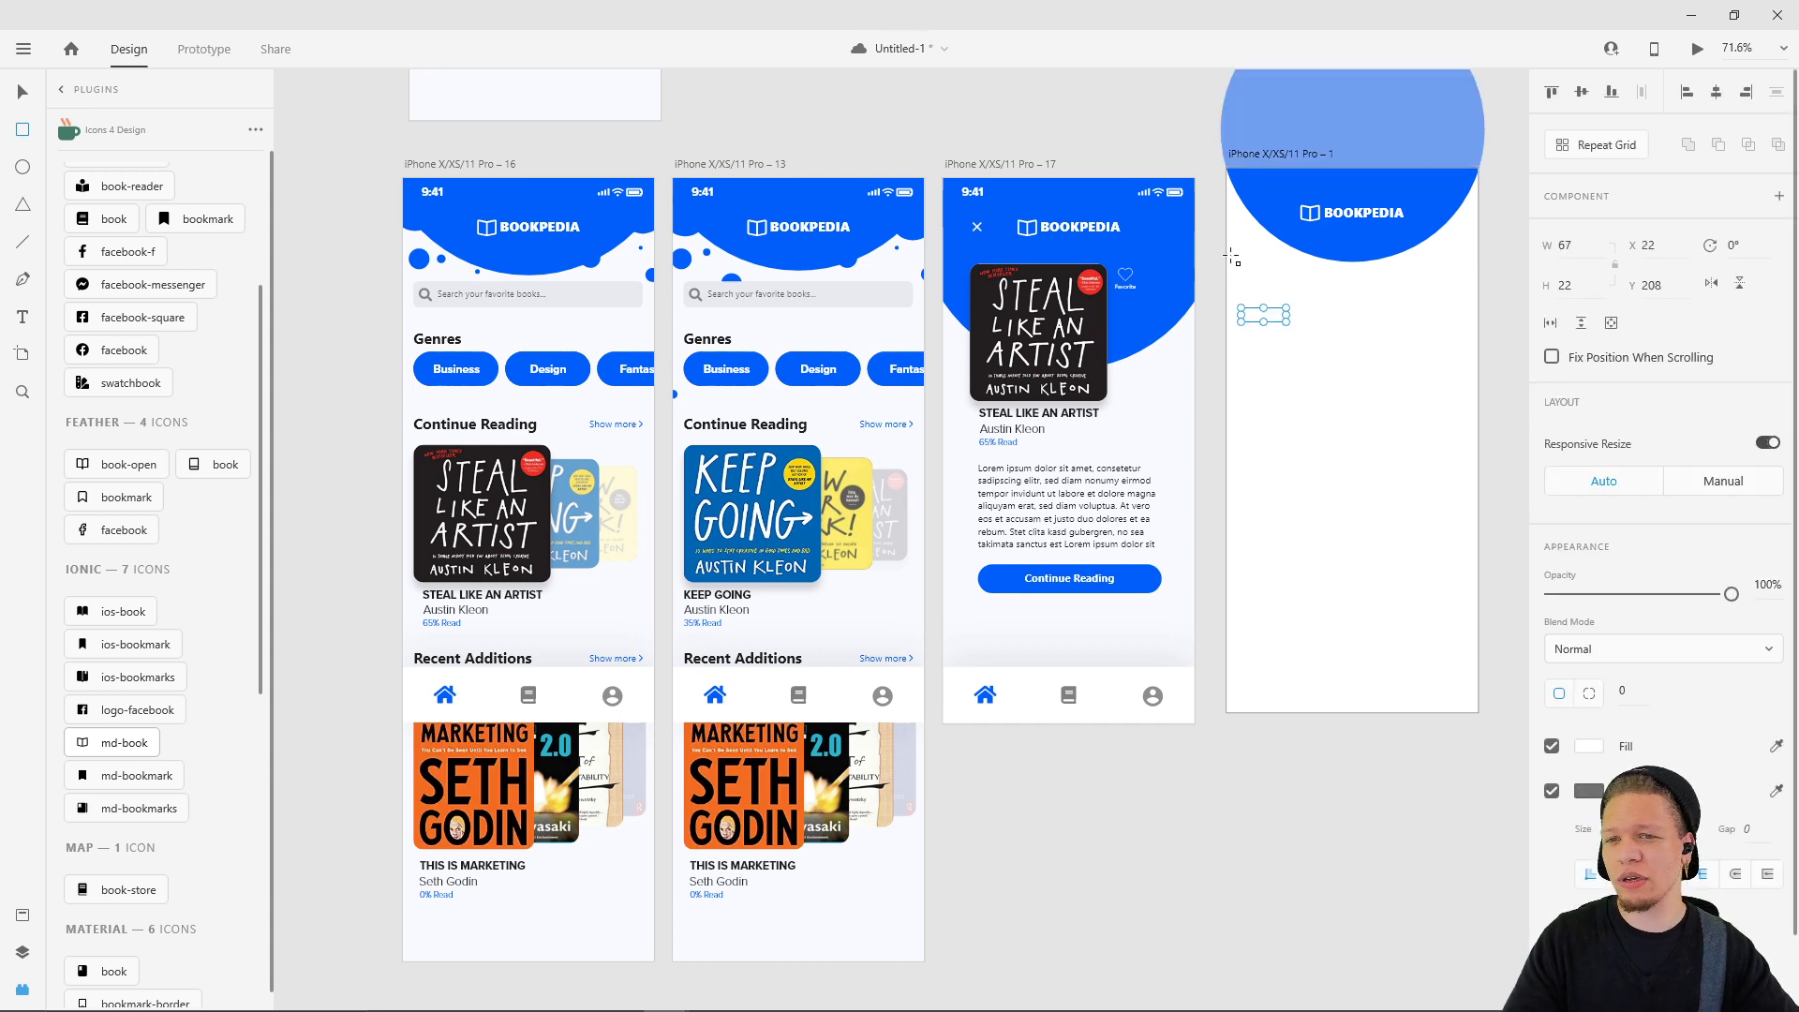
key("Delete")
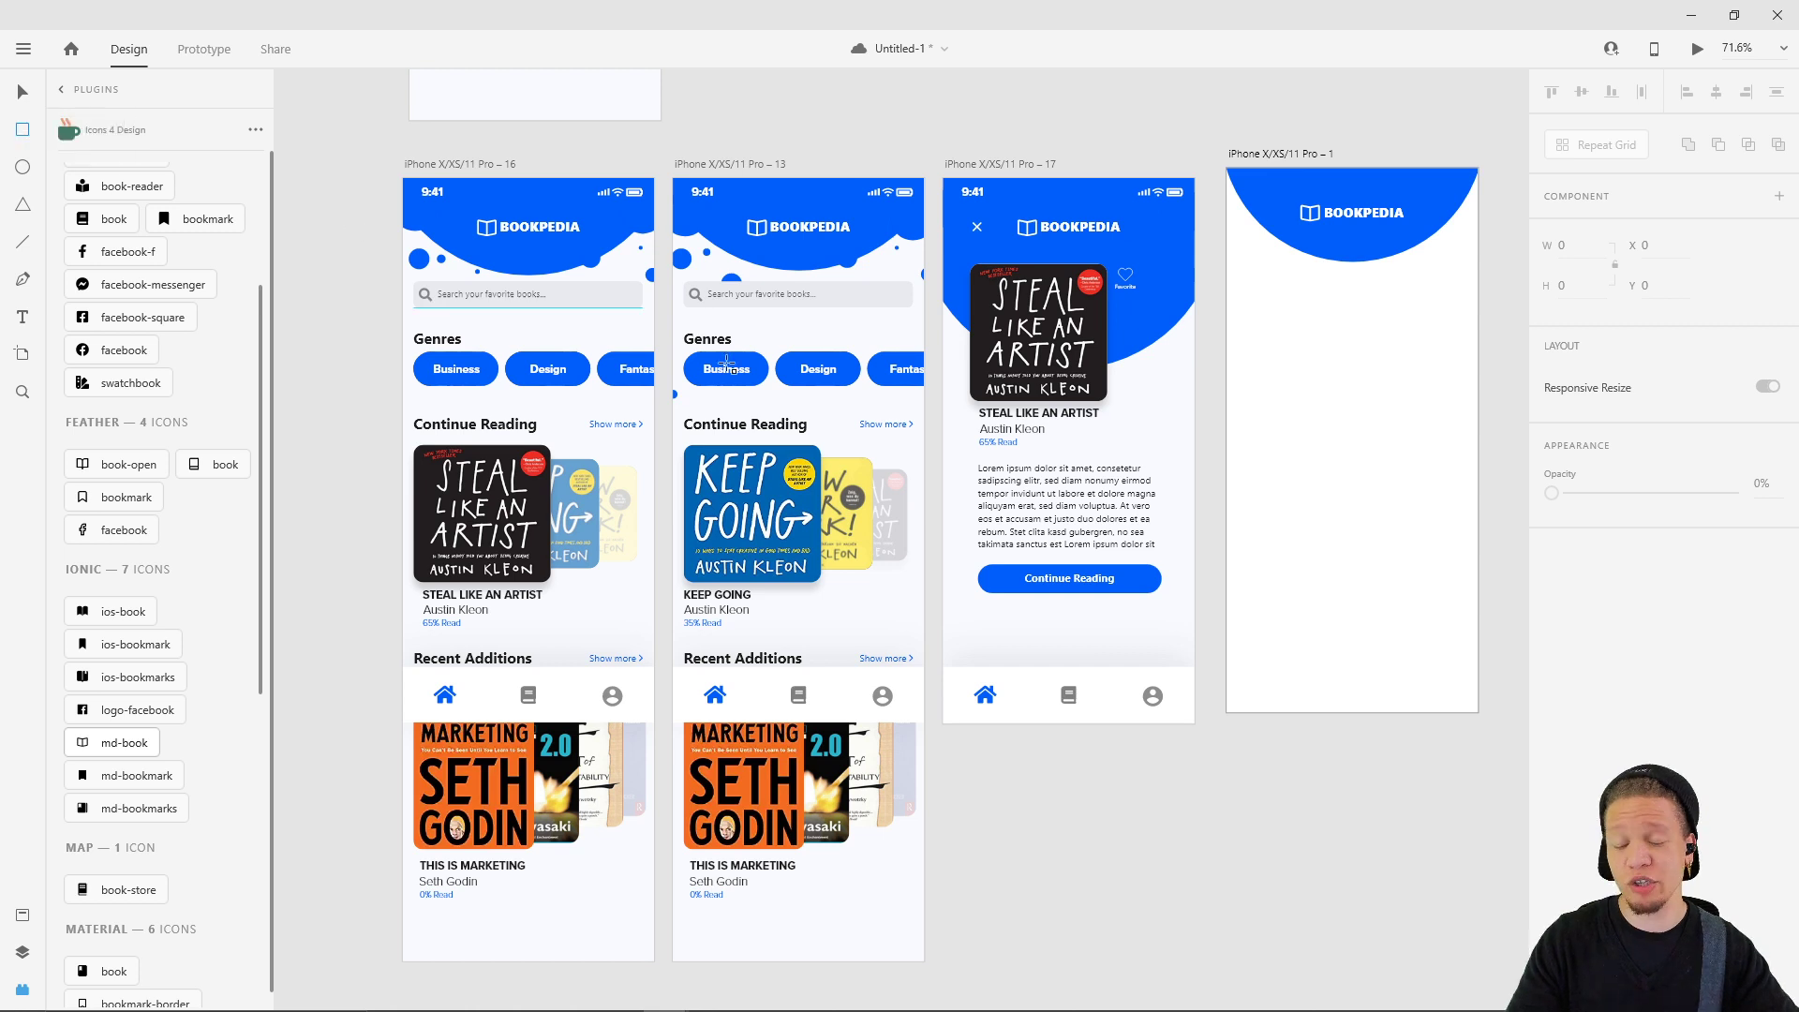
- Draw a rectangle below the header at about X 24, Y 188, and set its width to 127 to match the Business button
left_click_drag(1243, 295, 1333, 320)
key("v")
left_click(491, 381)
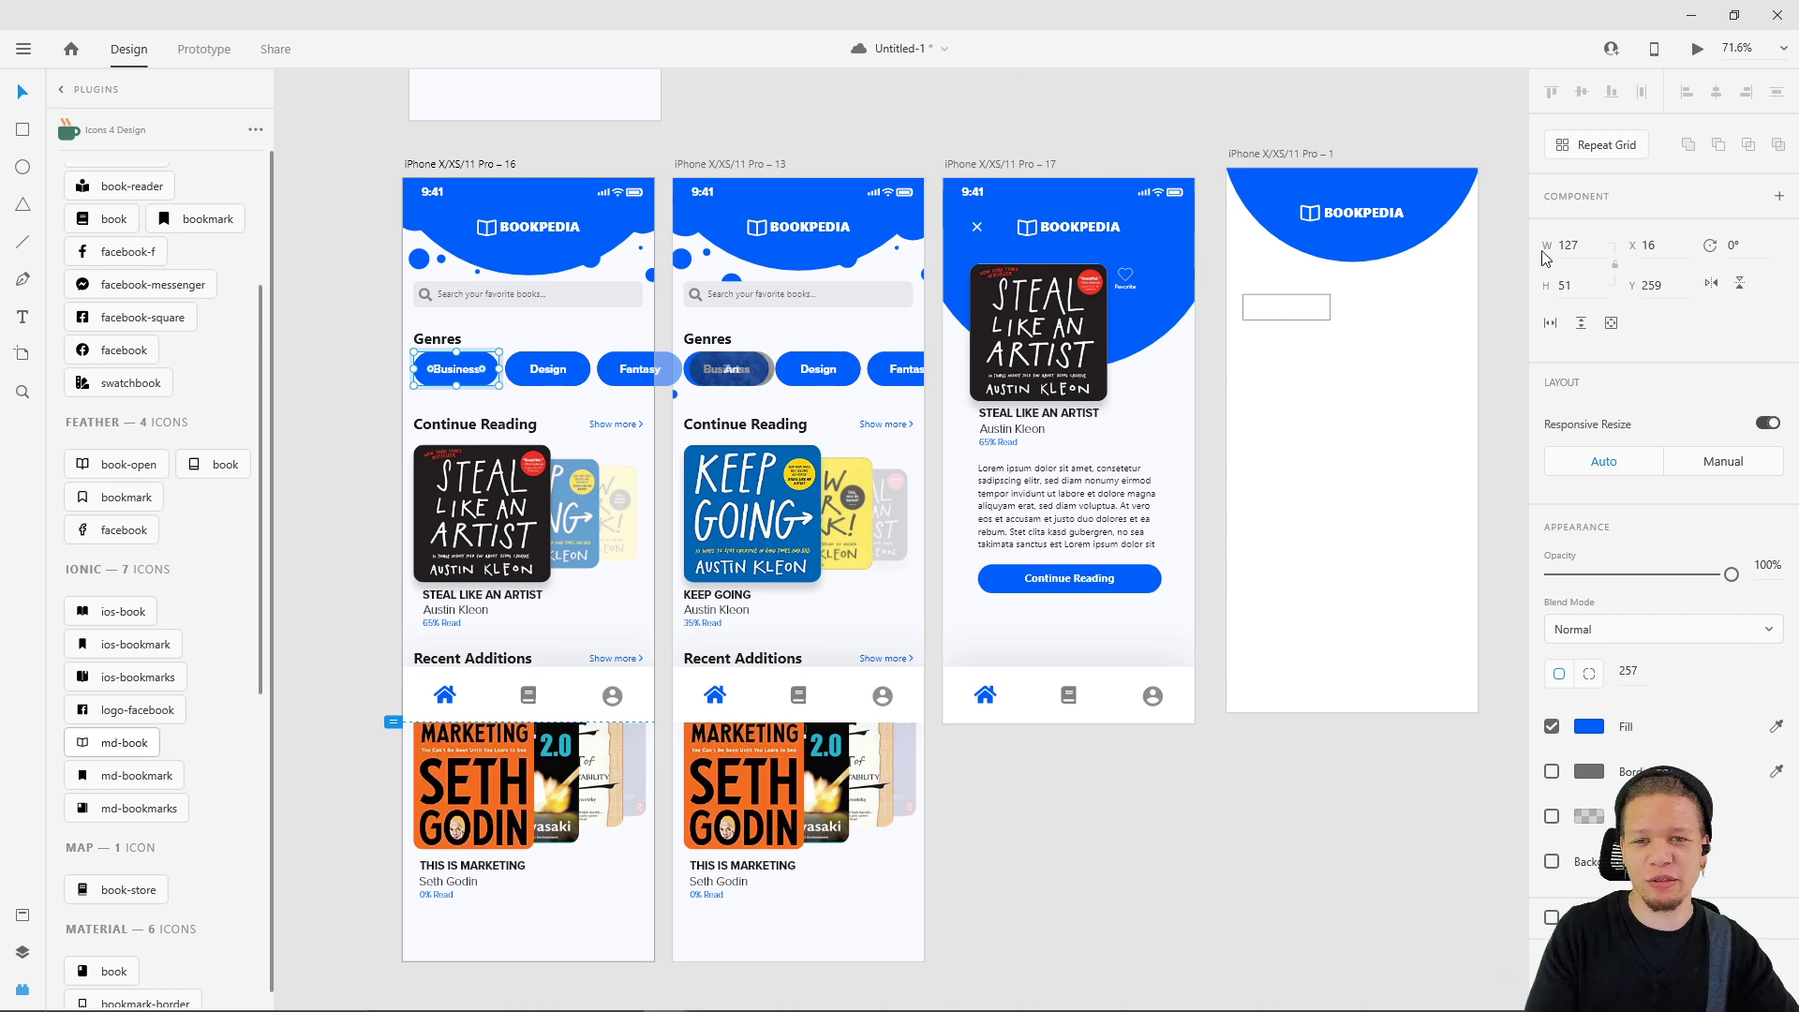
left_click(1580, 245)
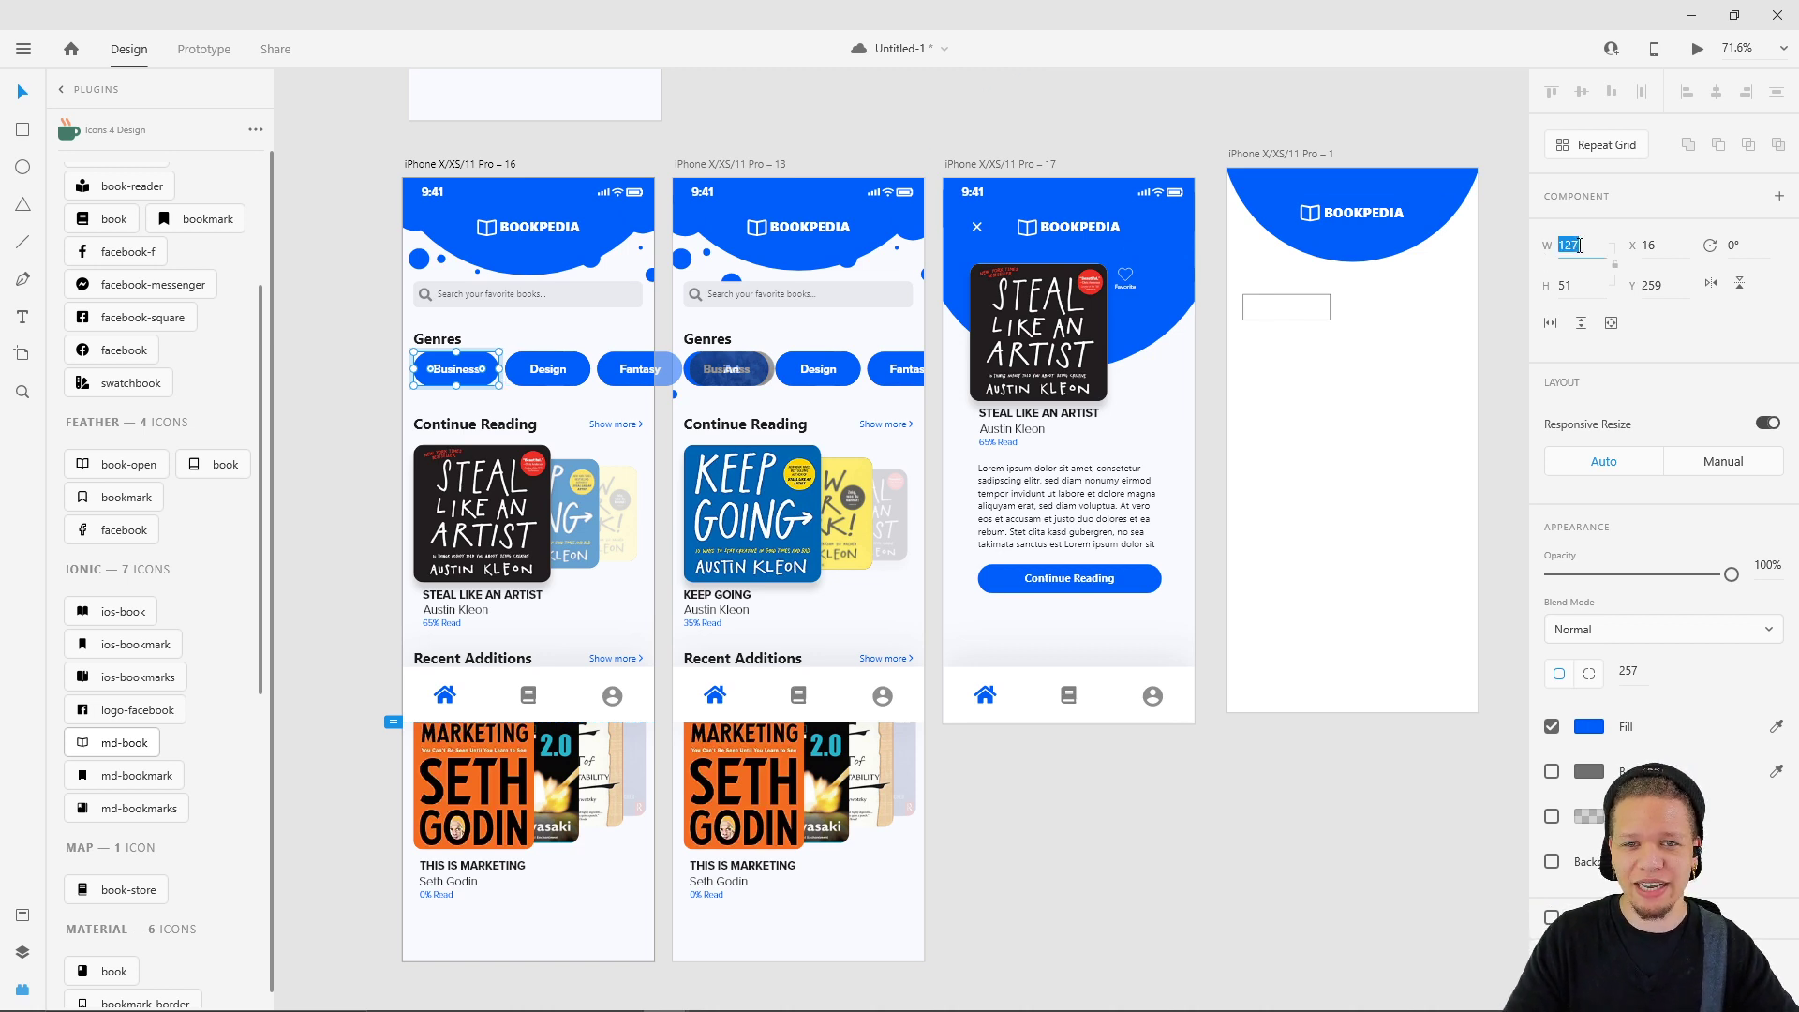
left_click(1295, 319)
left_click(1567, 246)
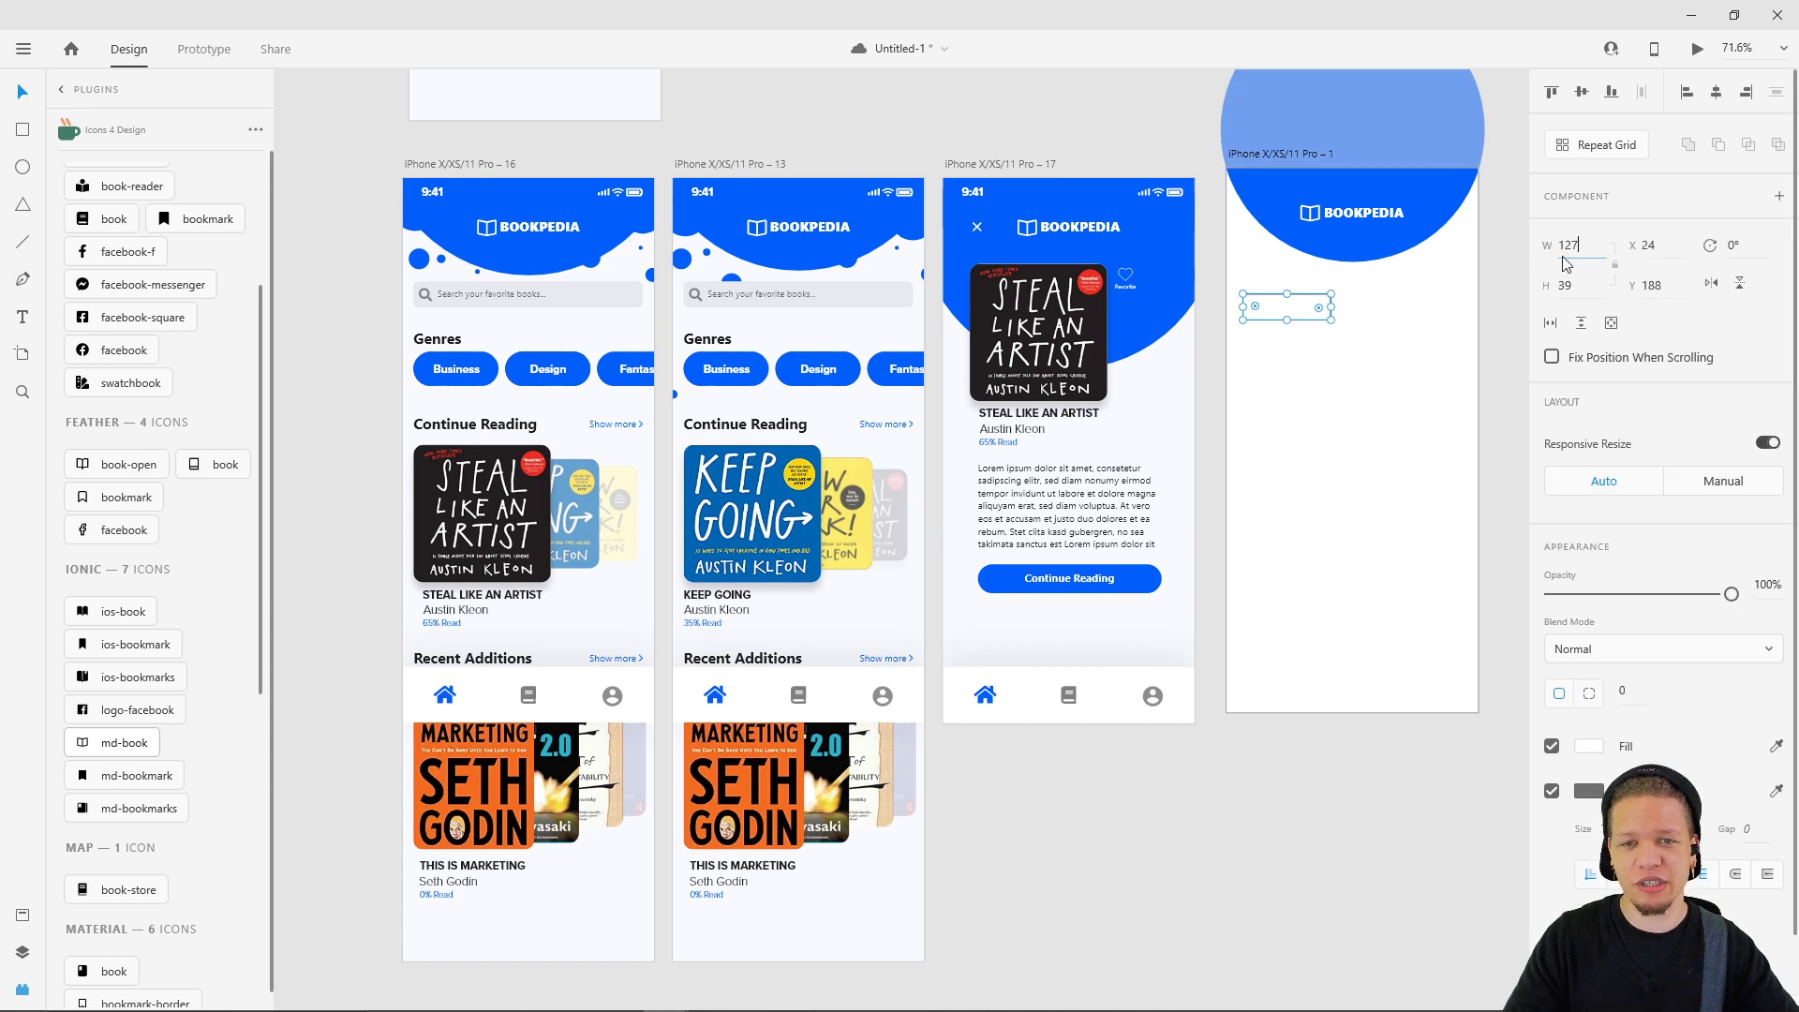
key("Return")
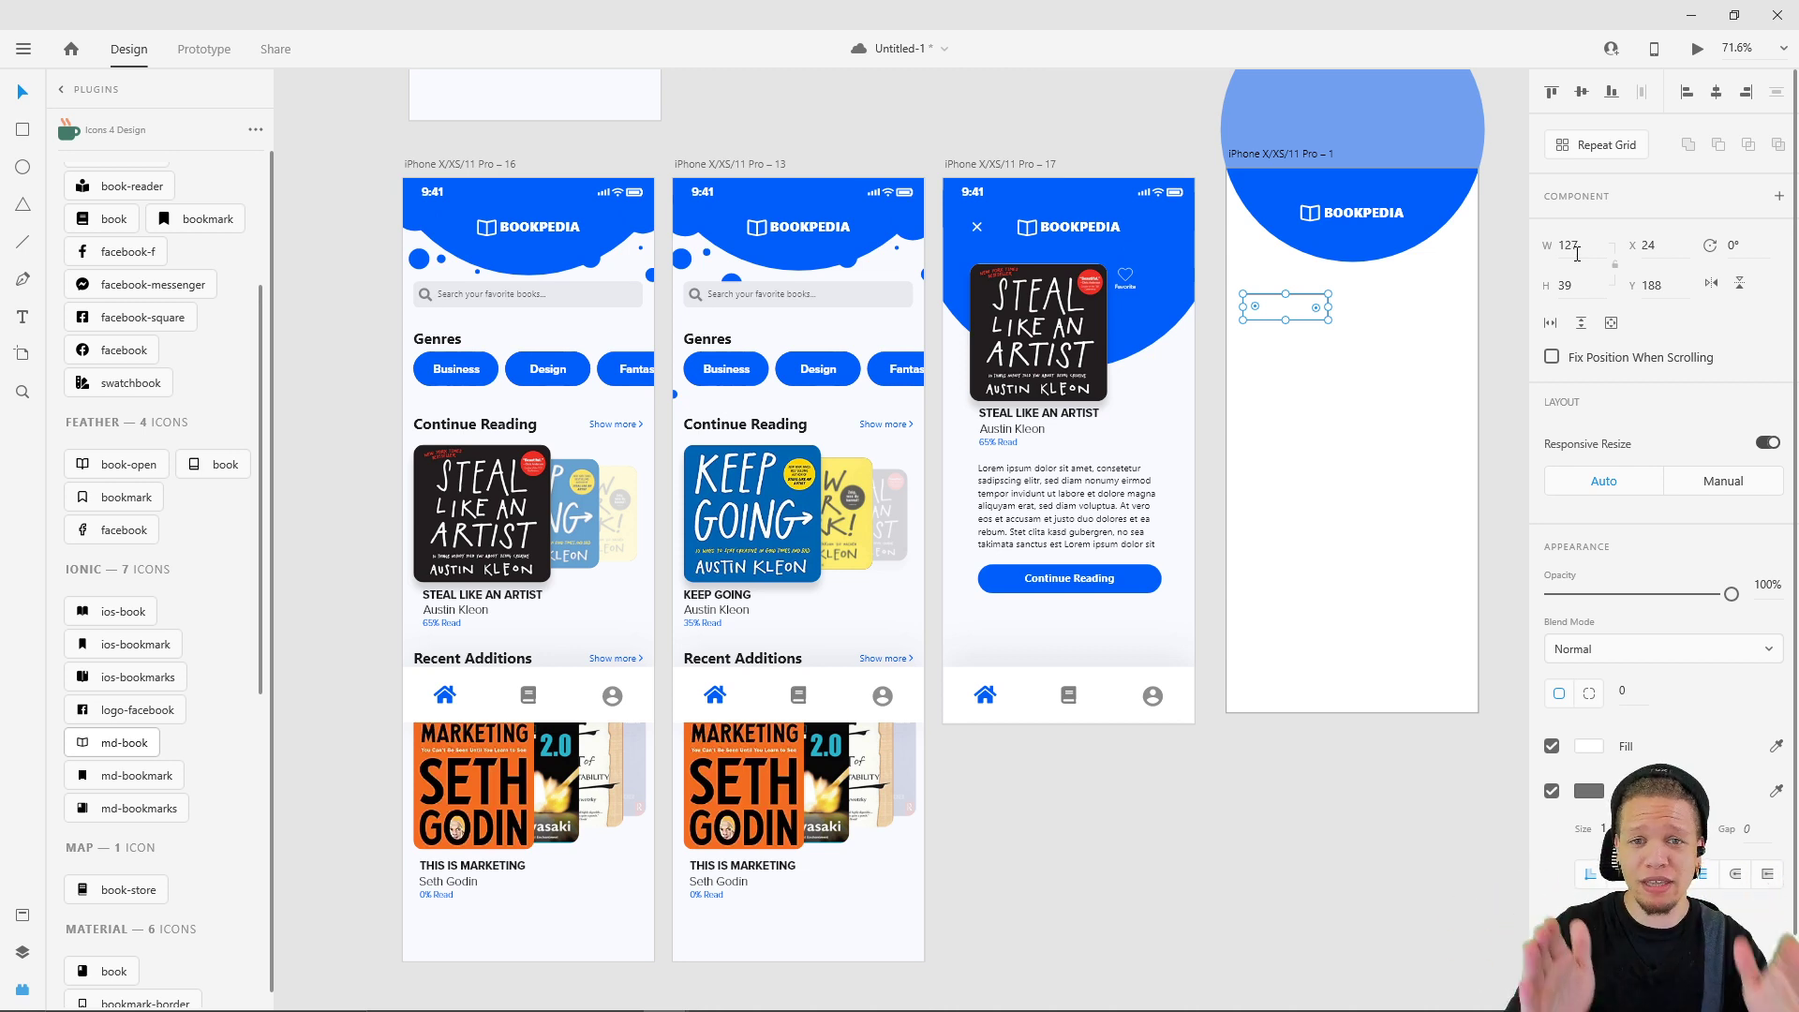
- Set the new rectangle's height to 51 to match the Business button, and save the document
left_click(491, 370)
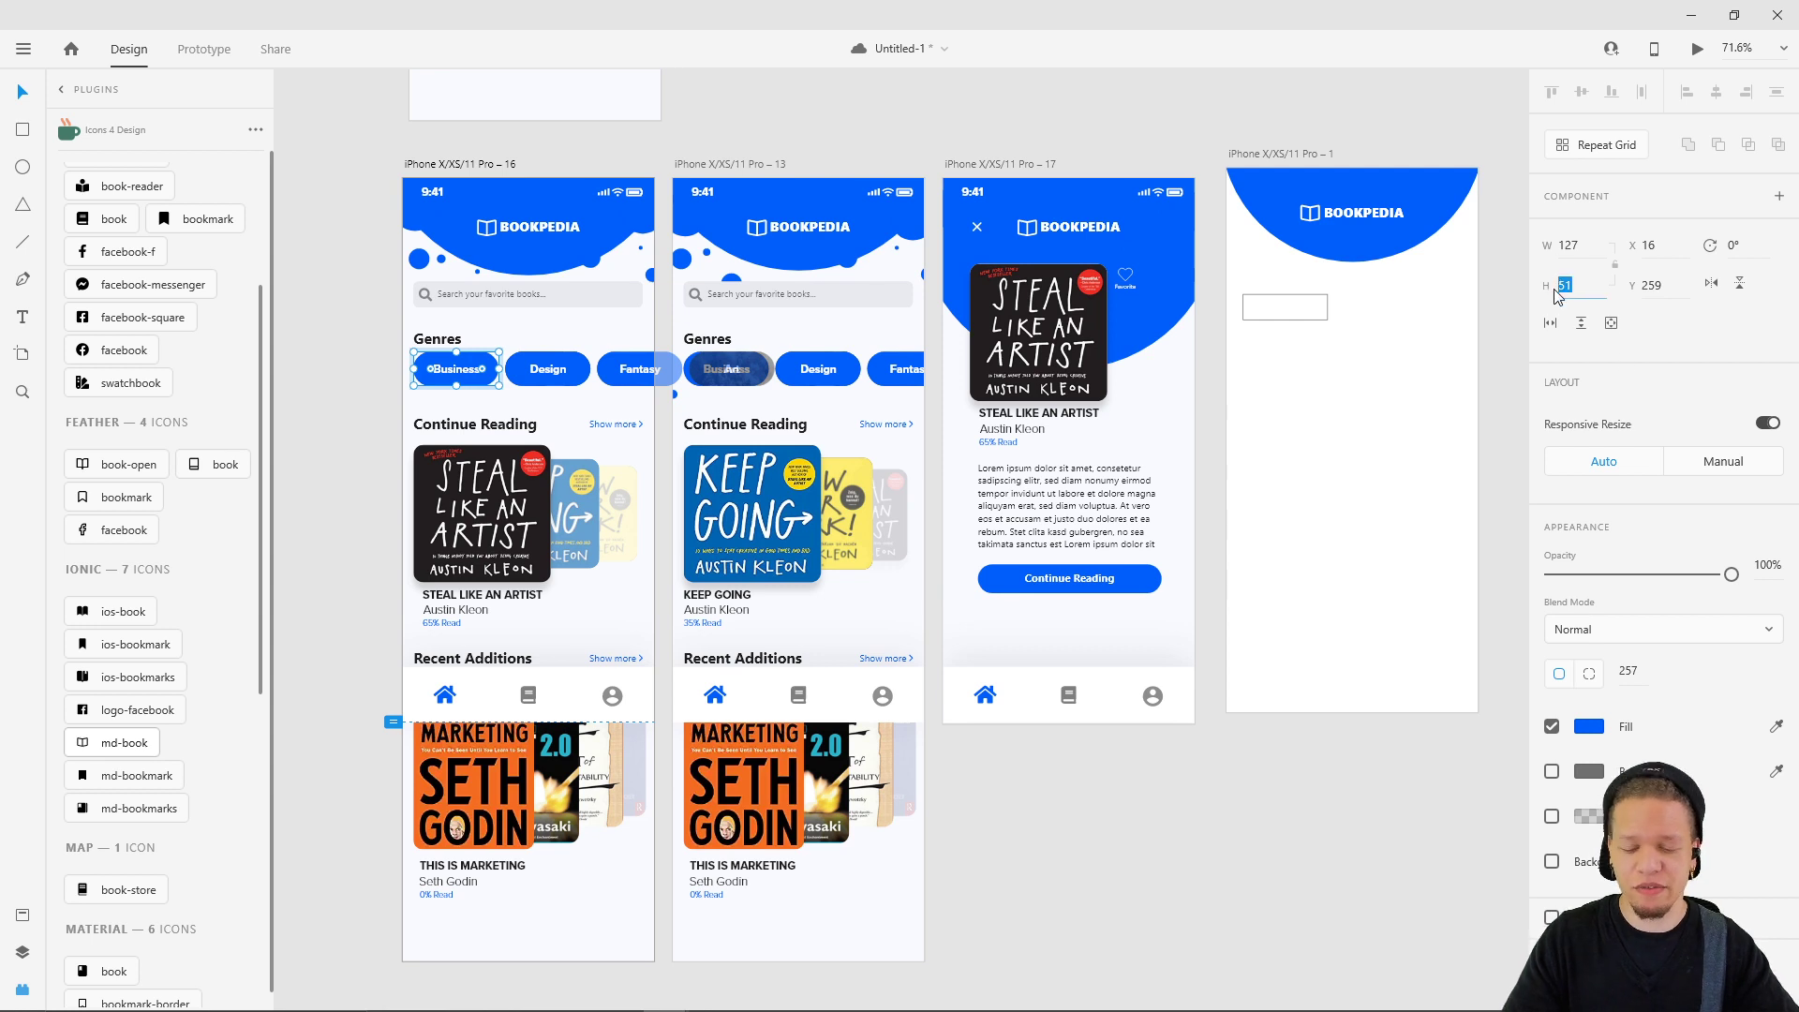
left_click(1316, 317)
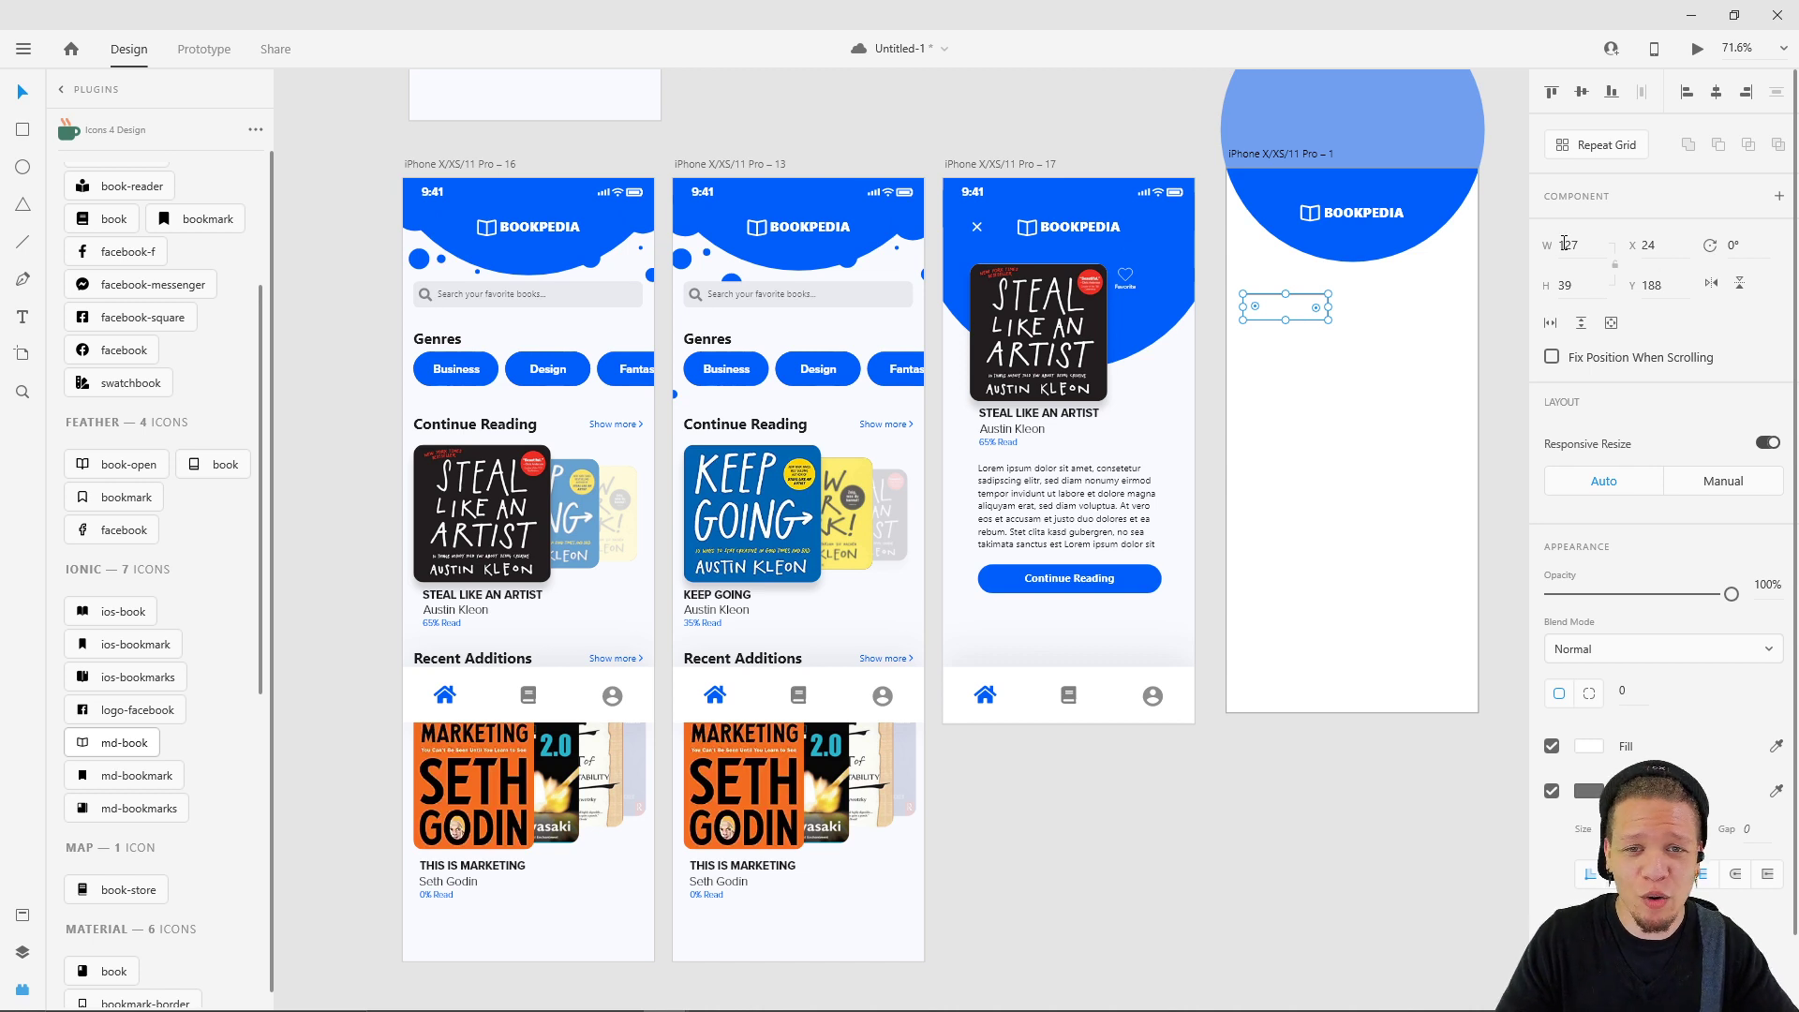
left_click(1583, 280)
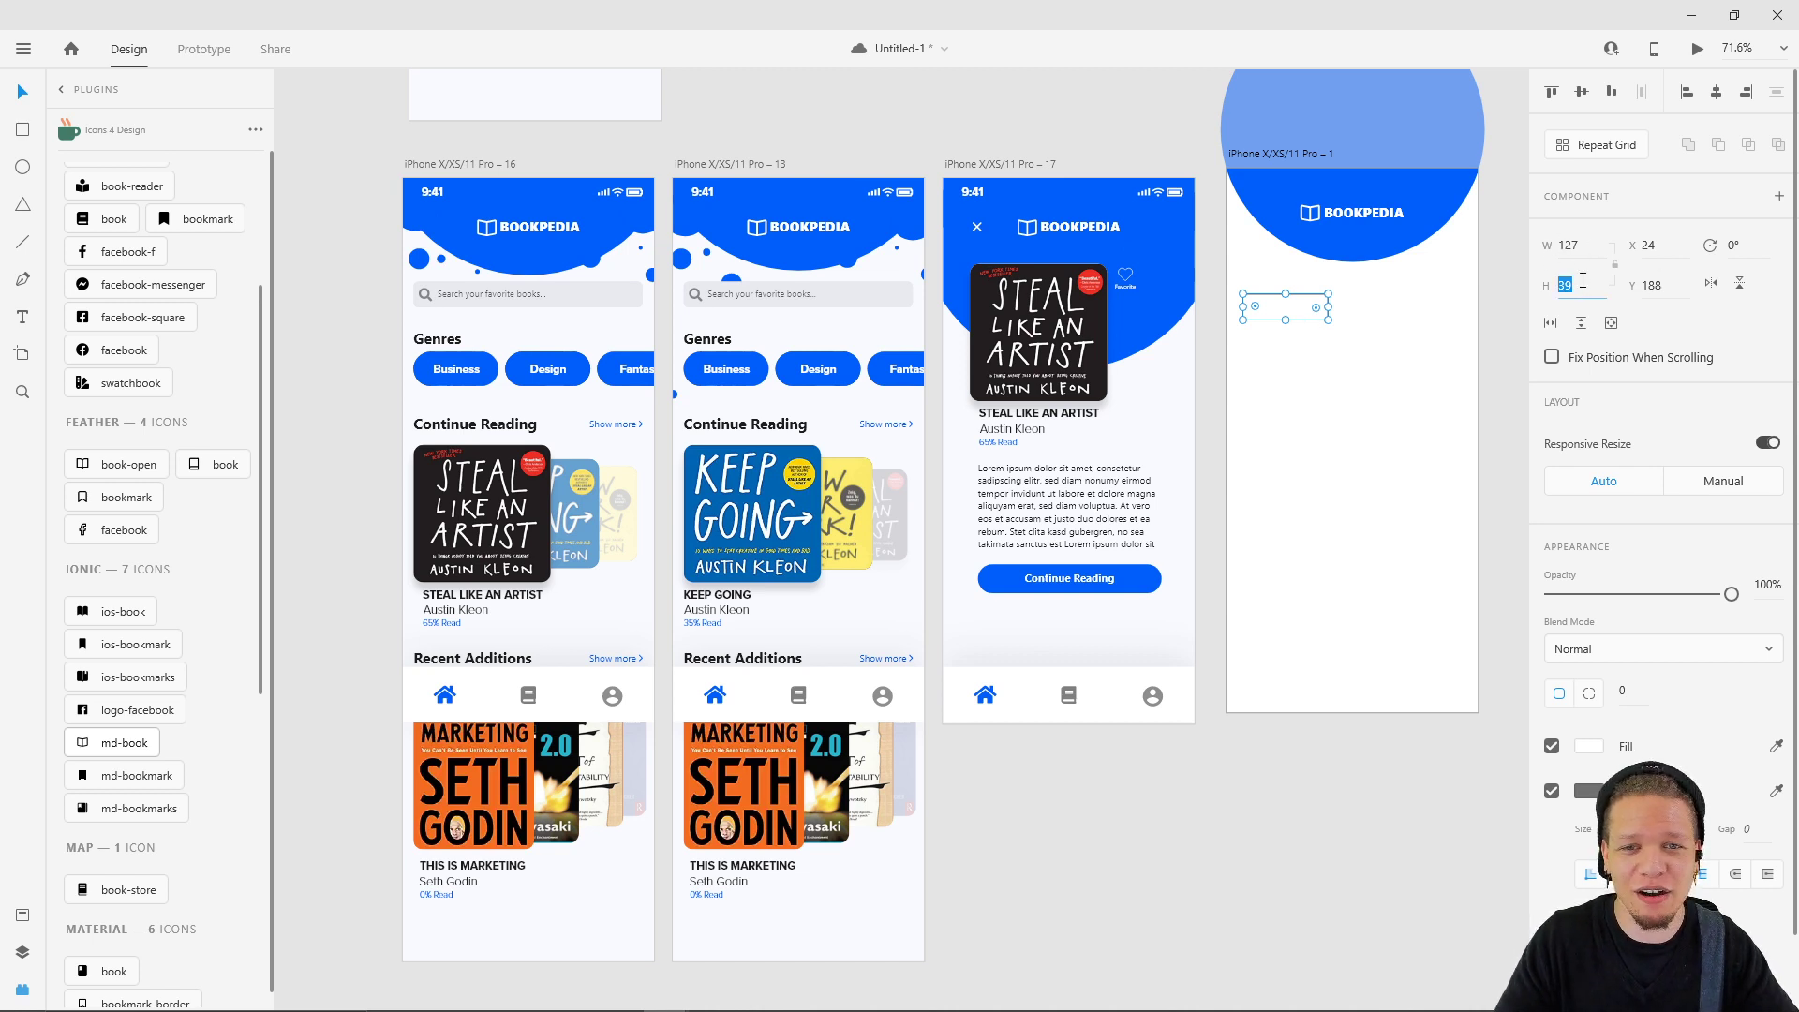
type("51")
key("Return")
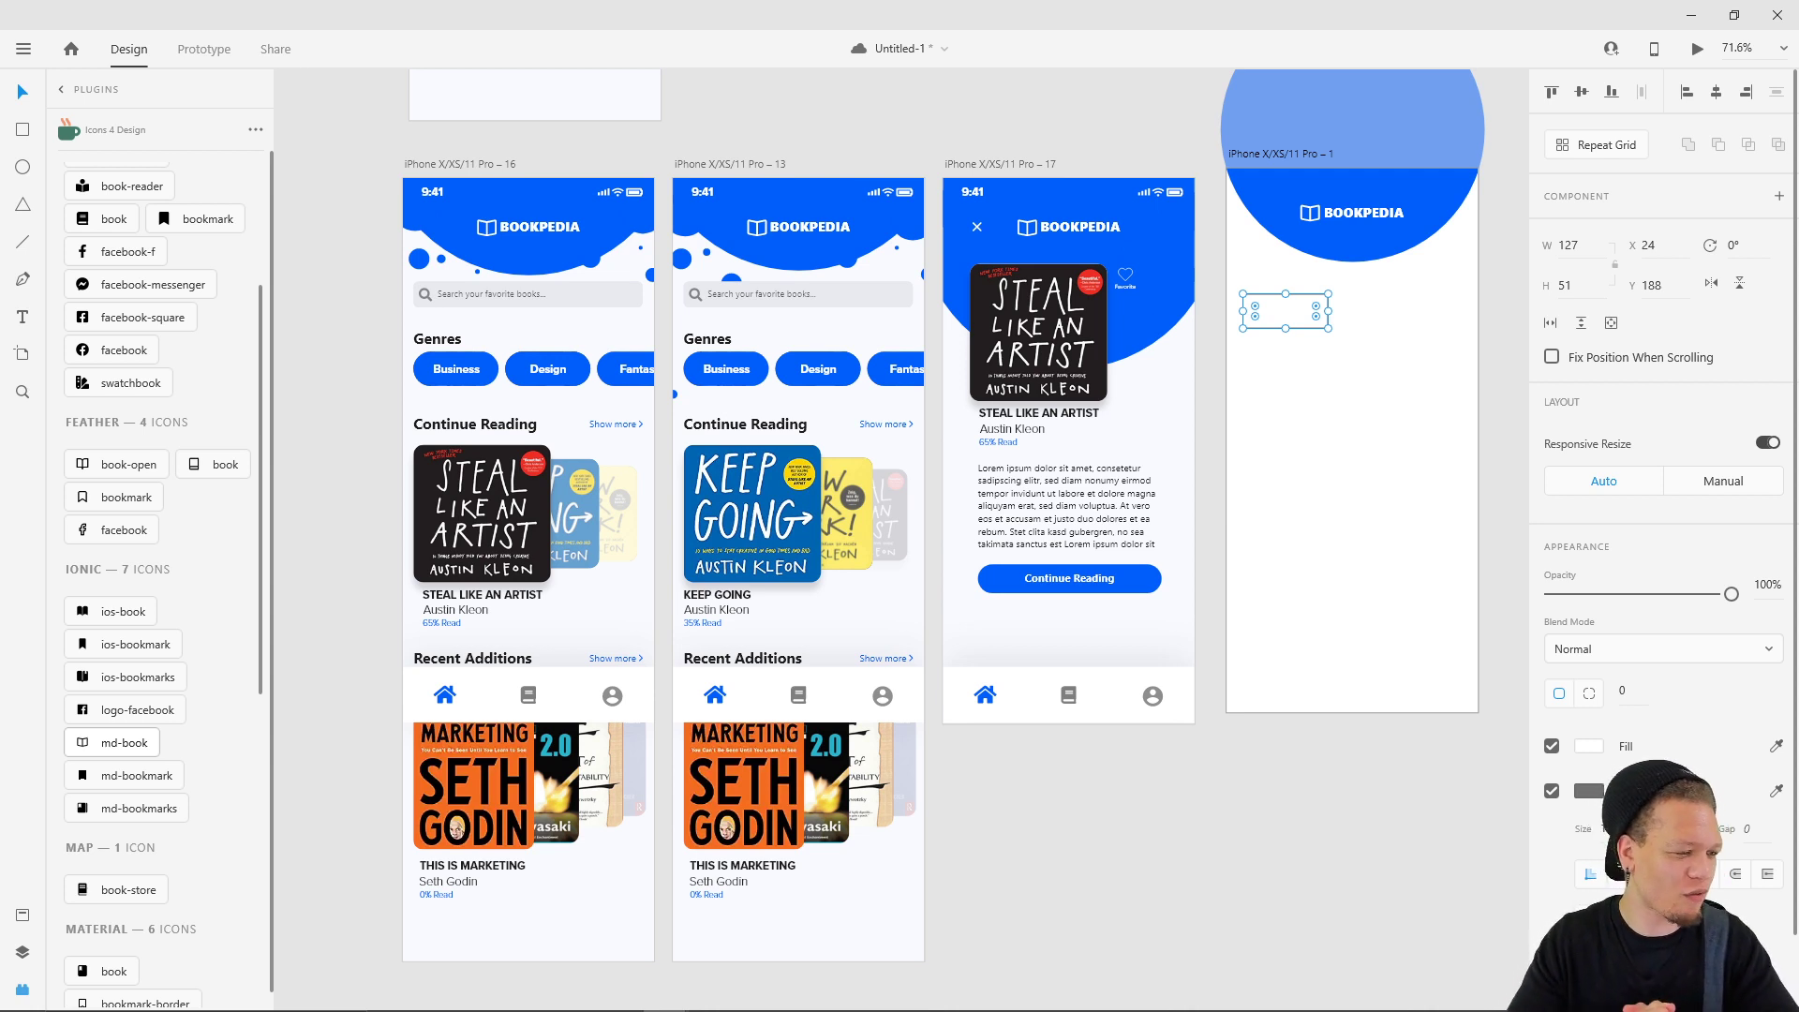
key("ctrl+s")
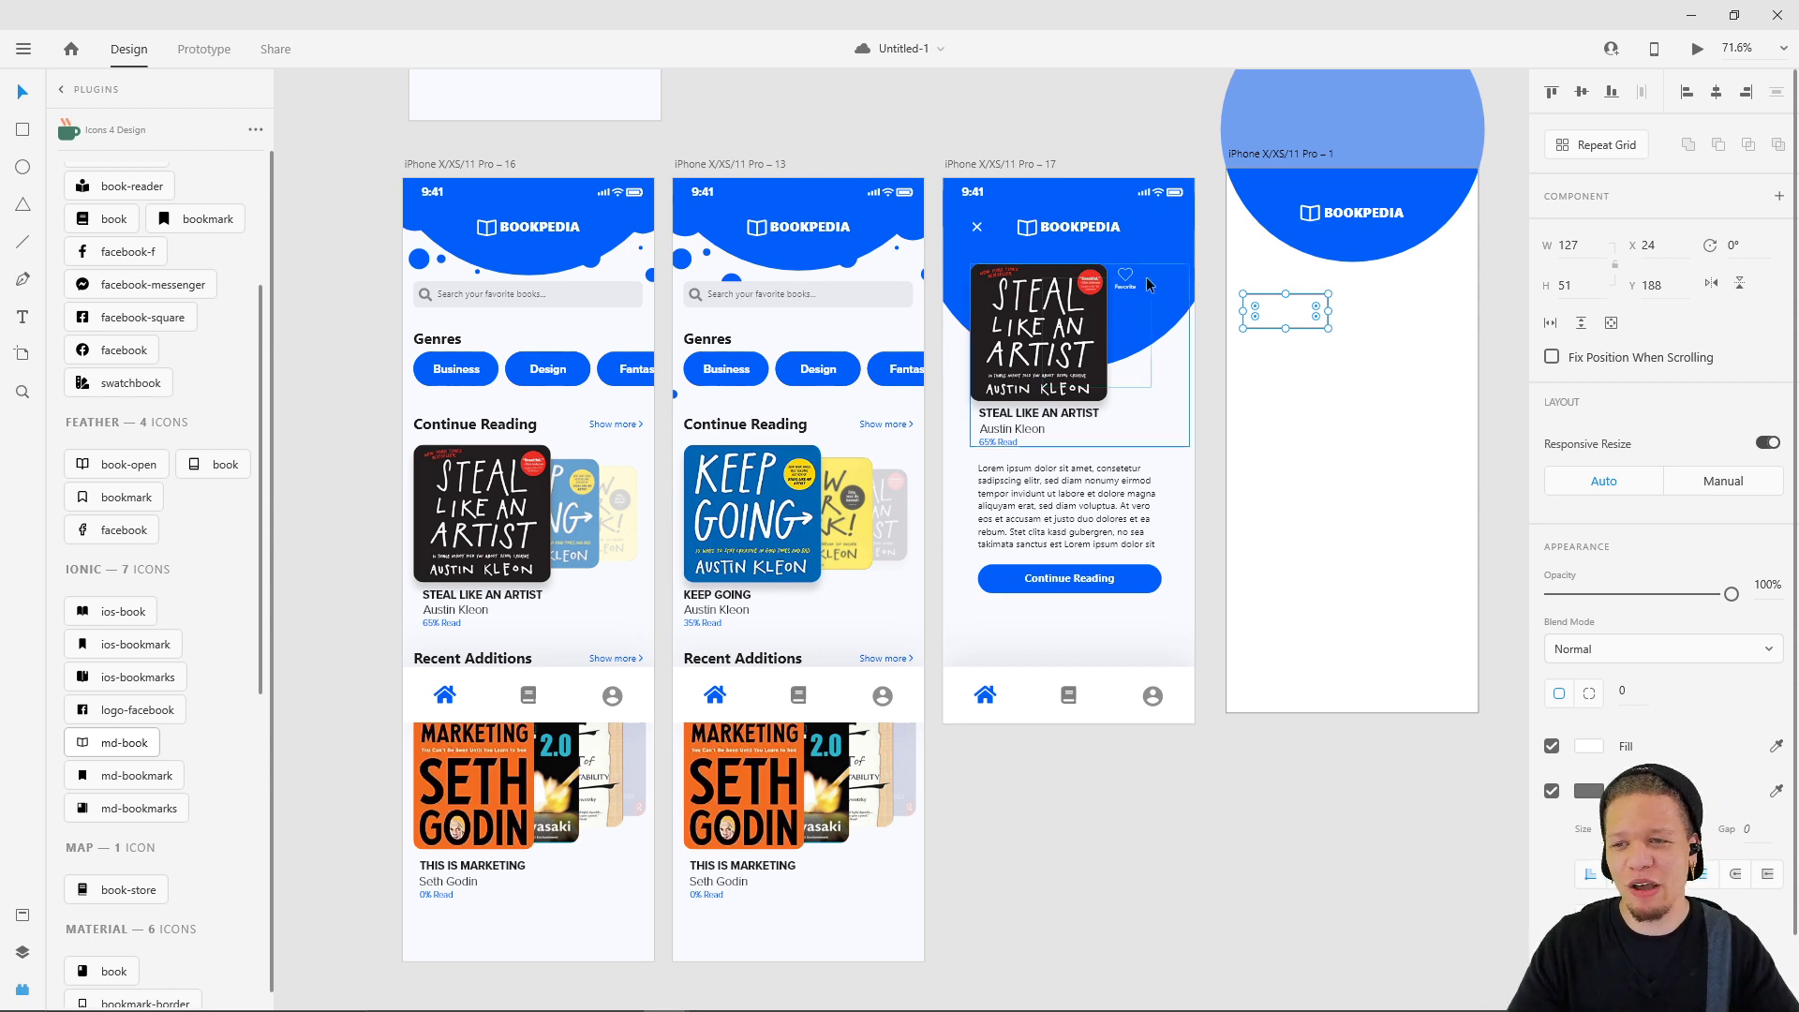
- Try rounding the corners of the rectangle below the header, and reset its corner radius to 0
key("Escape")
left_click_drag(1292, 356, 1106, 364)
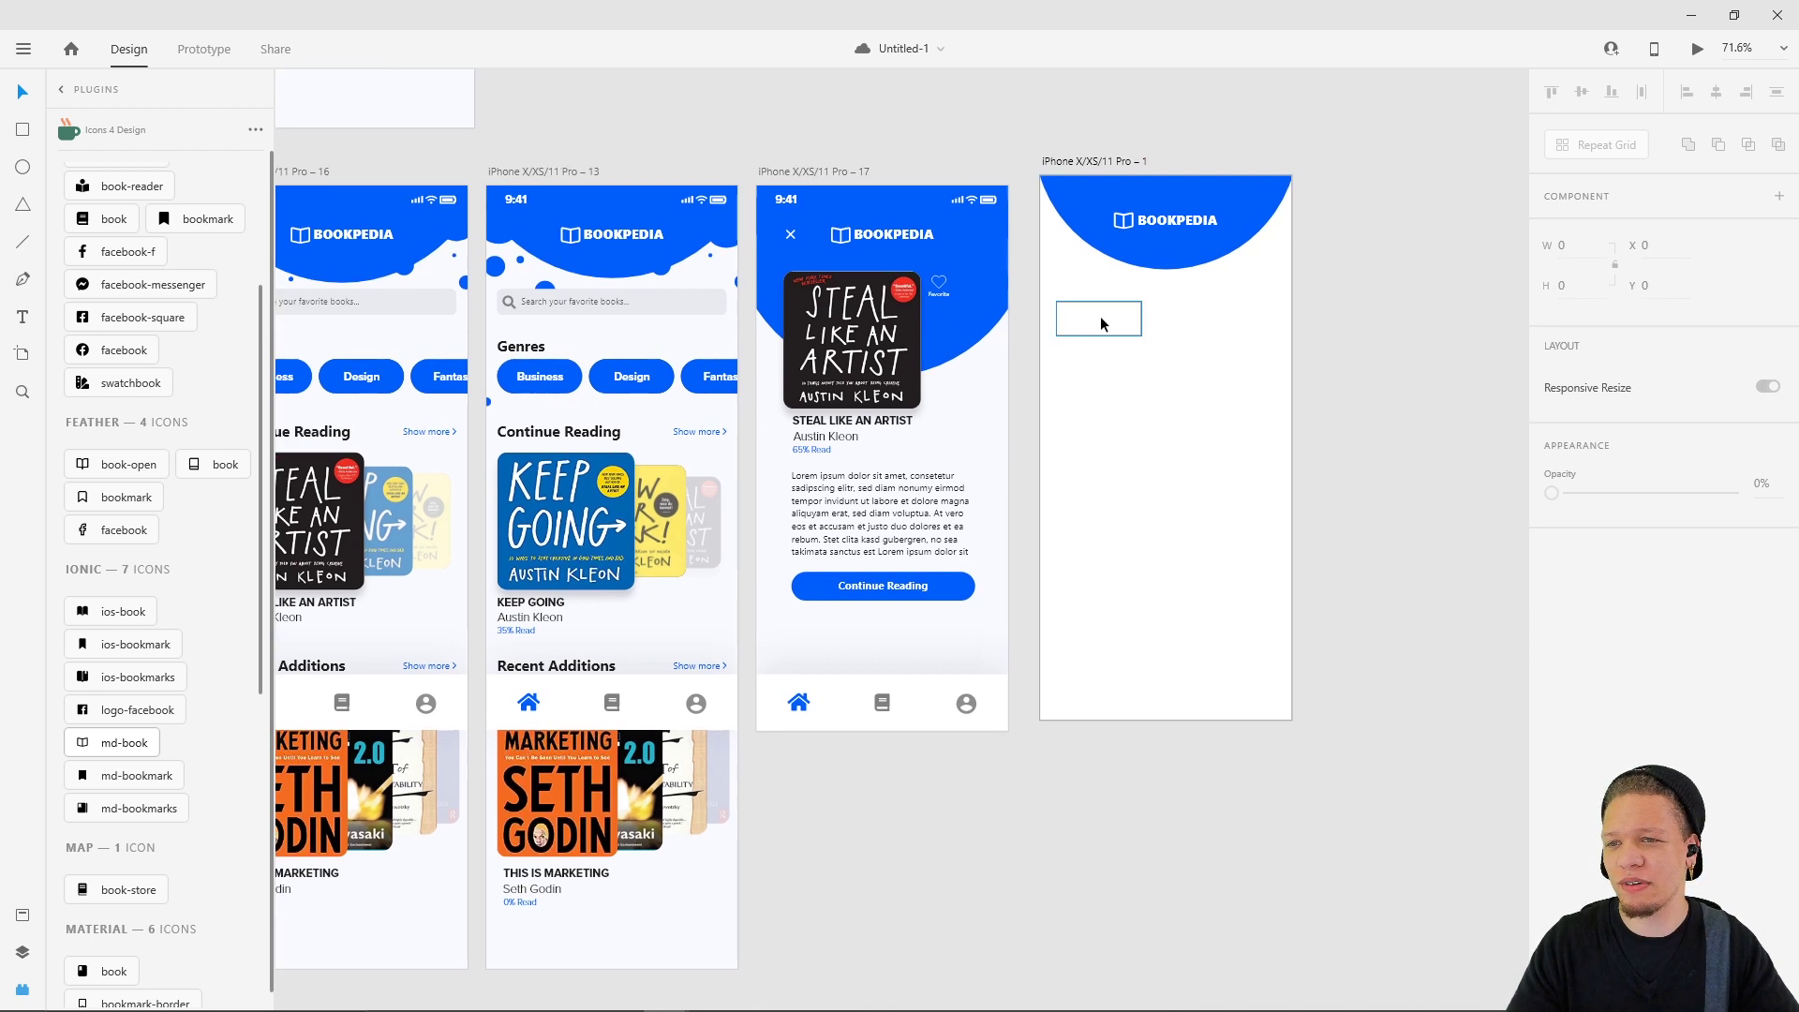
left_click(1063, 314)
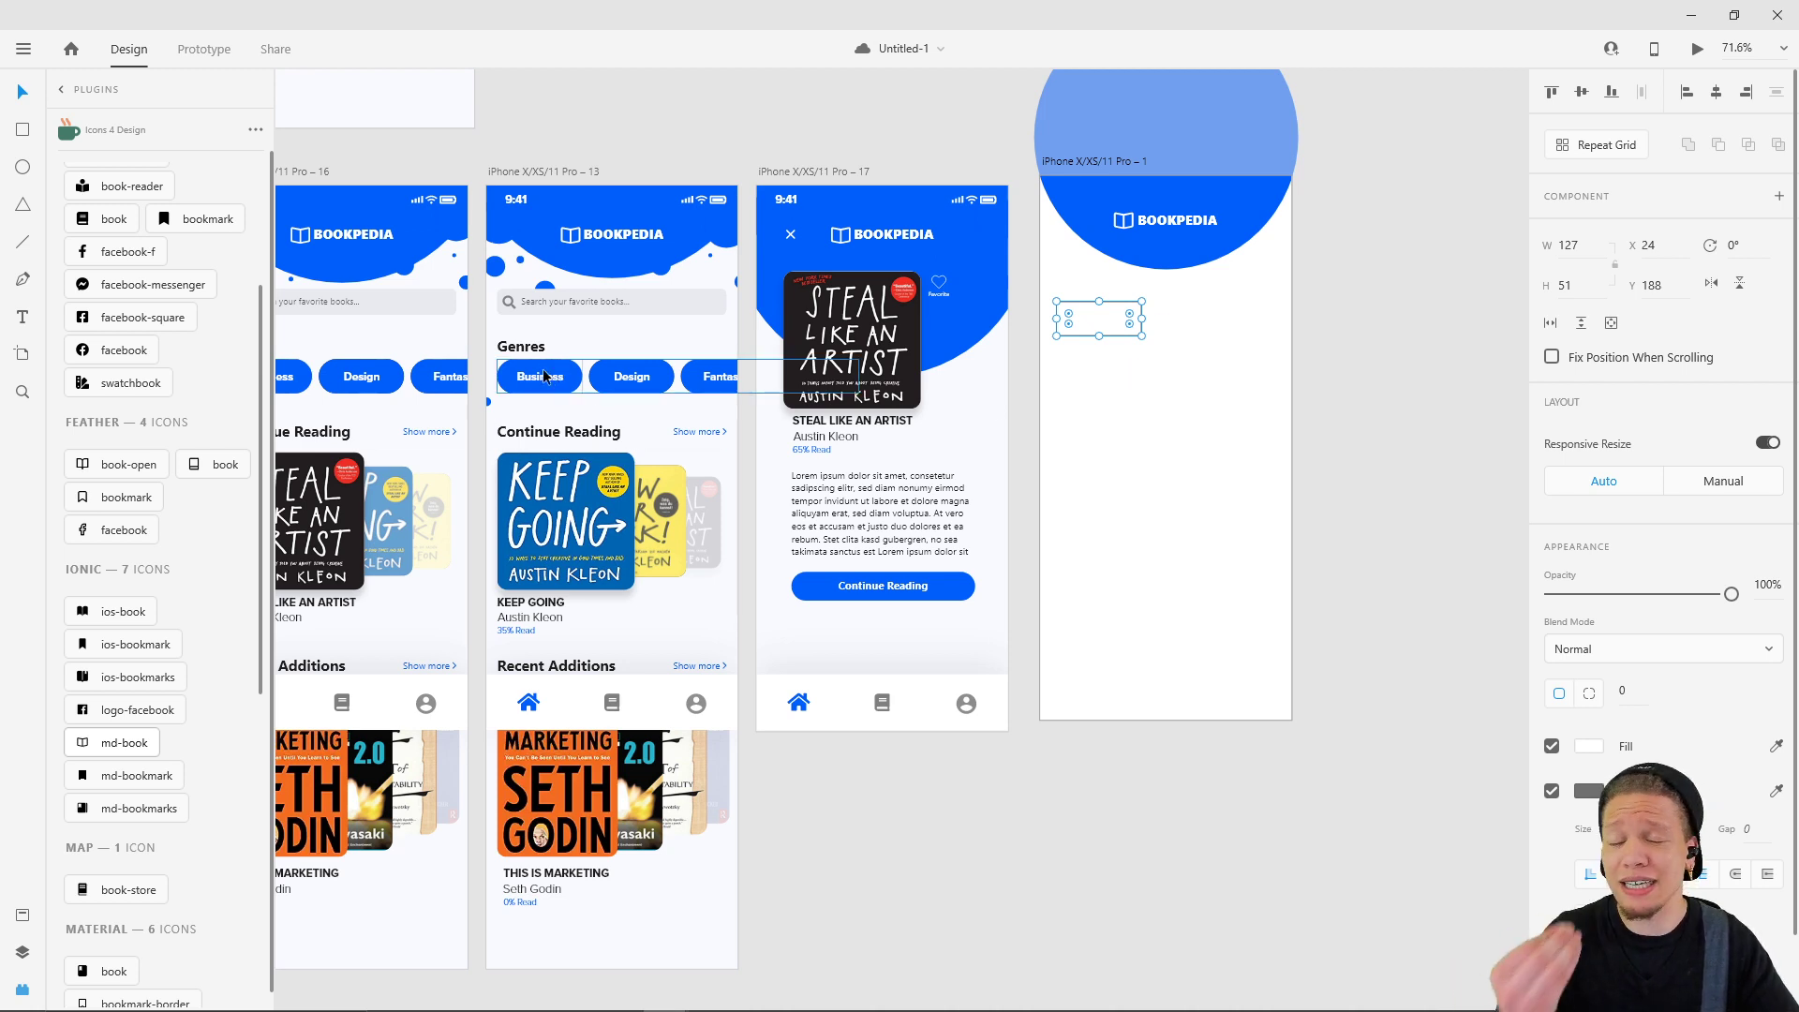
left_click(1104, 399)
left_click(1089, 314)
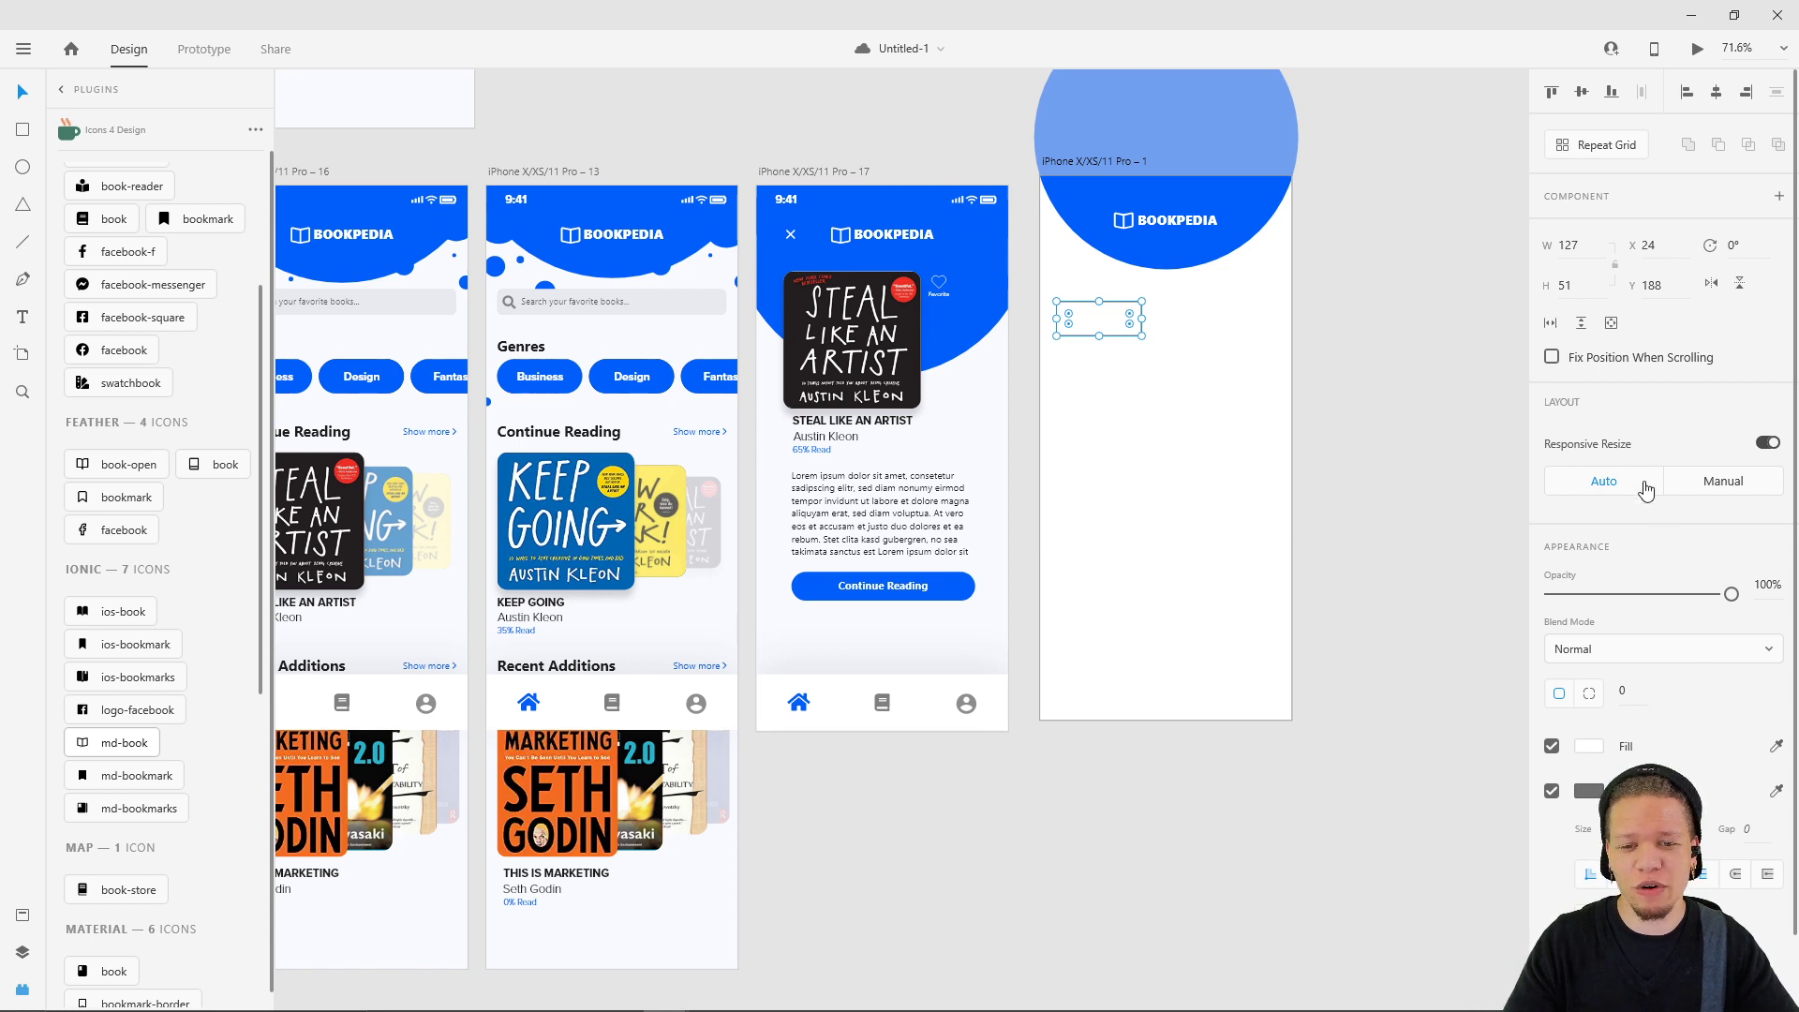
scroll(1658, 656, "down", 1)
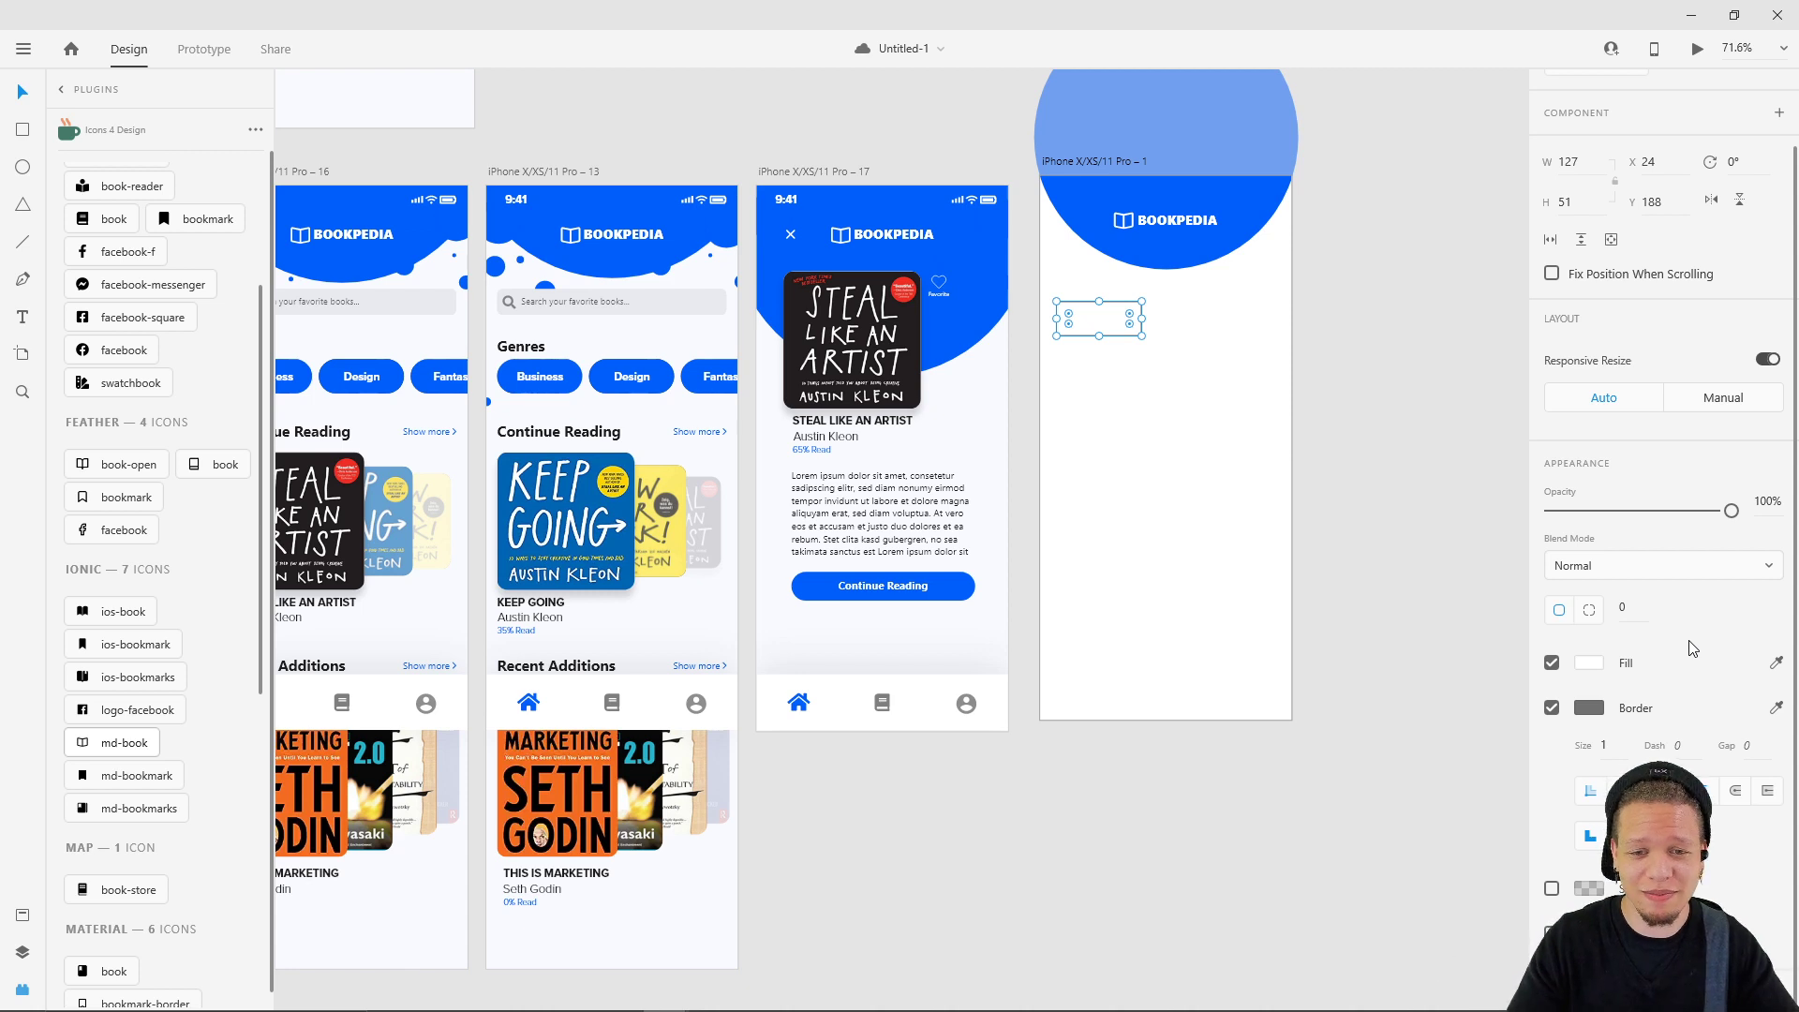
left_click(1636, 609)
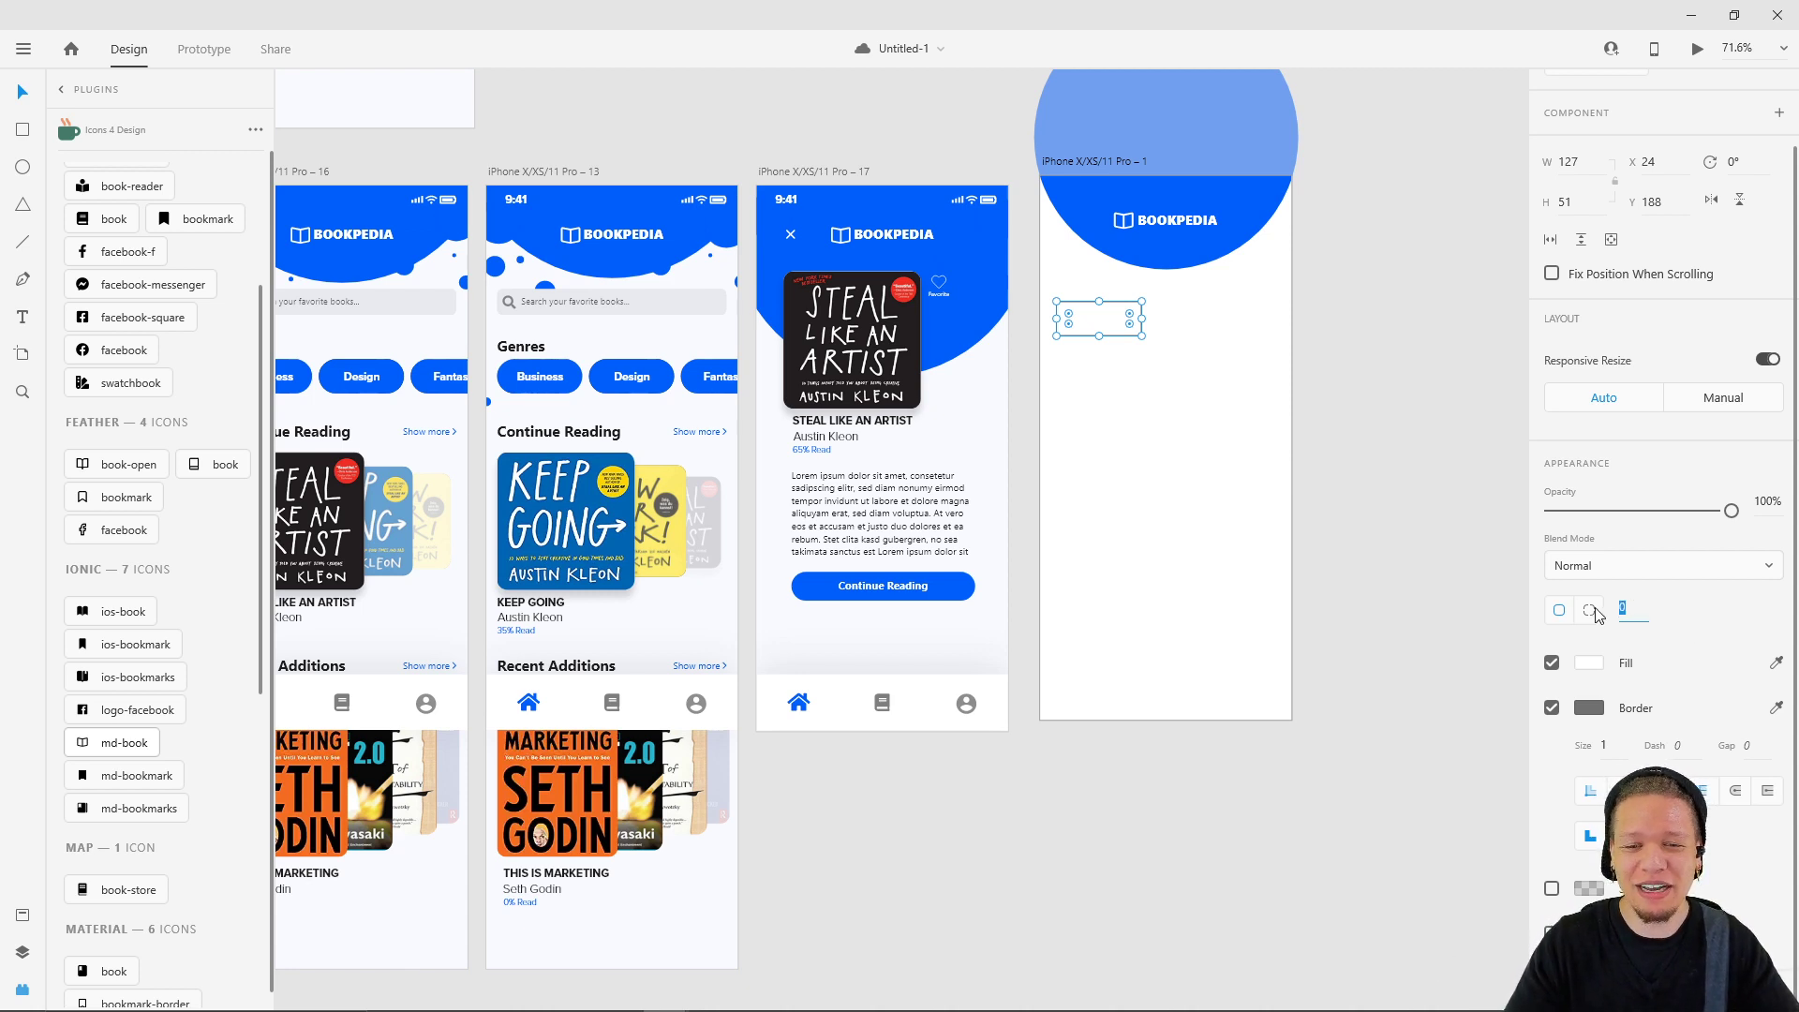
left_click(1705, 617)
left_click(1631, 609)
type("15")
key("Return")
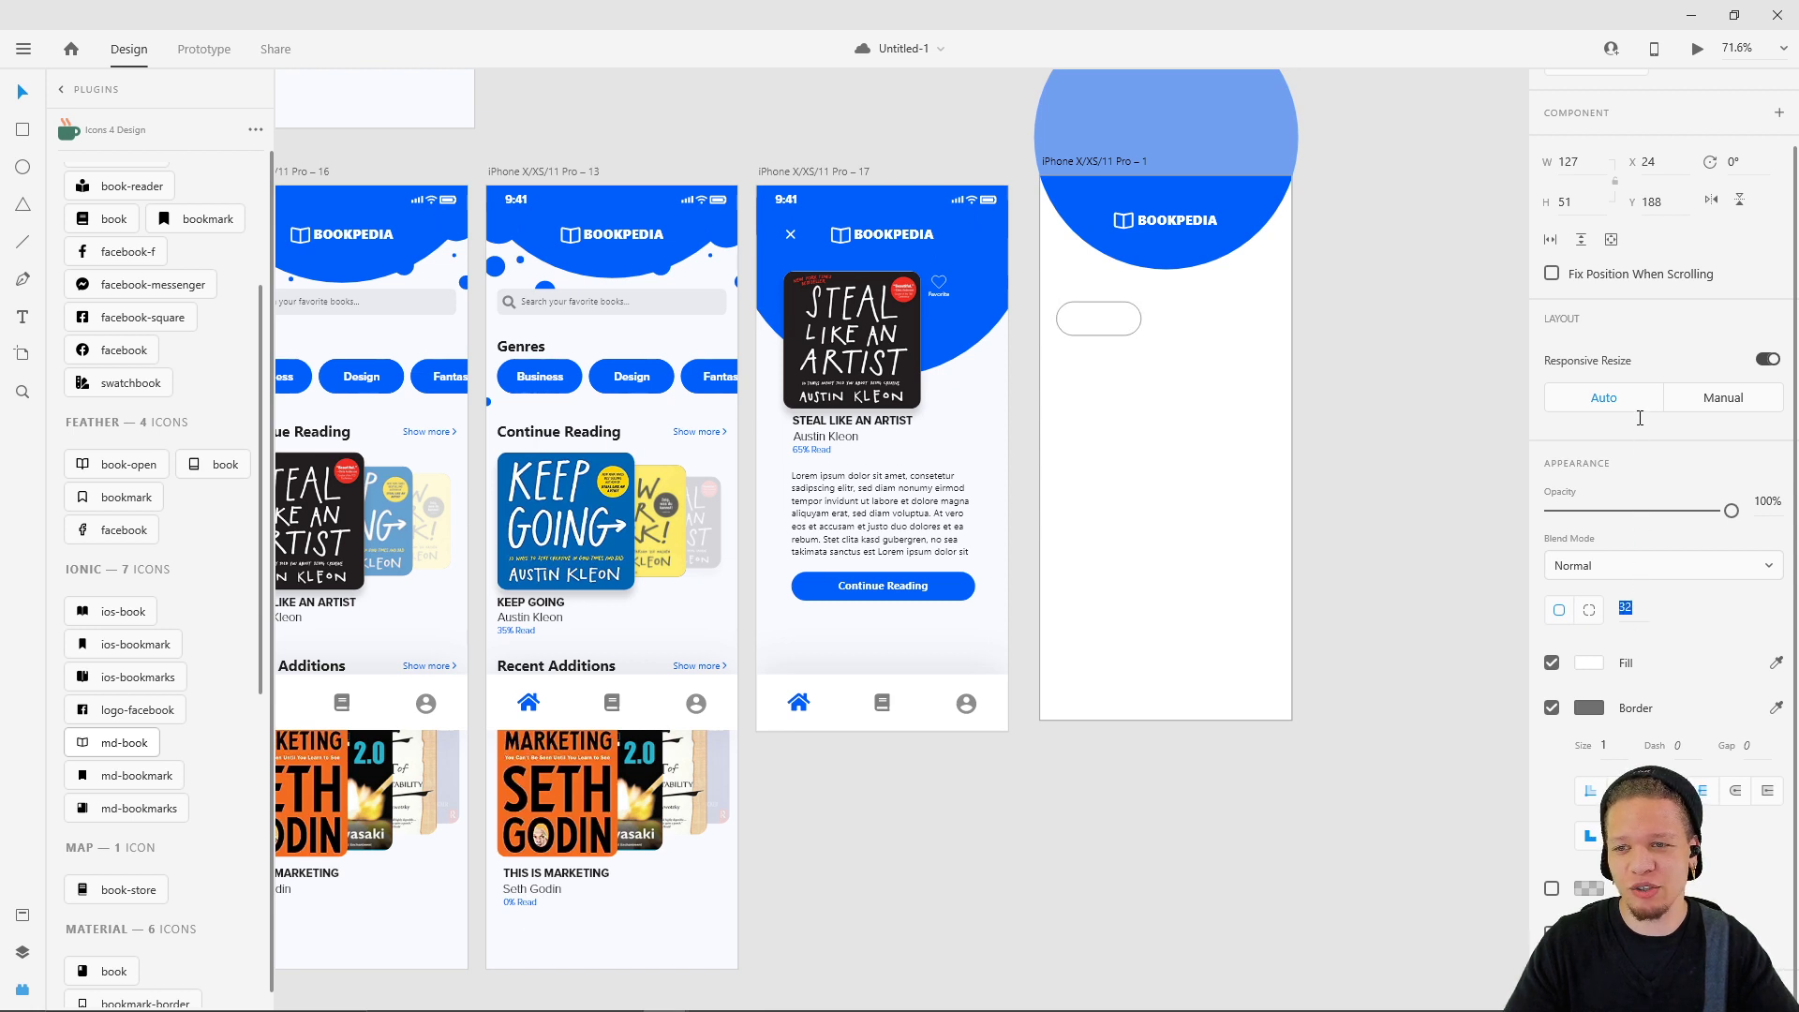
type("0")
key("Return")
left_click(1097, 339)
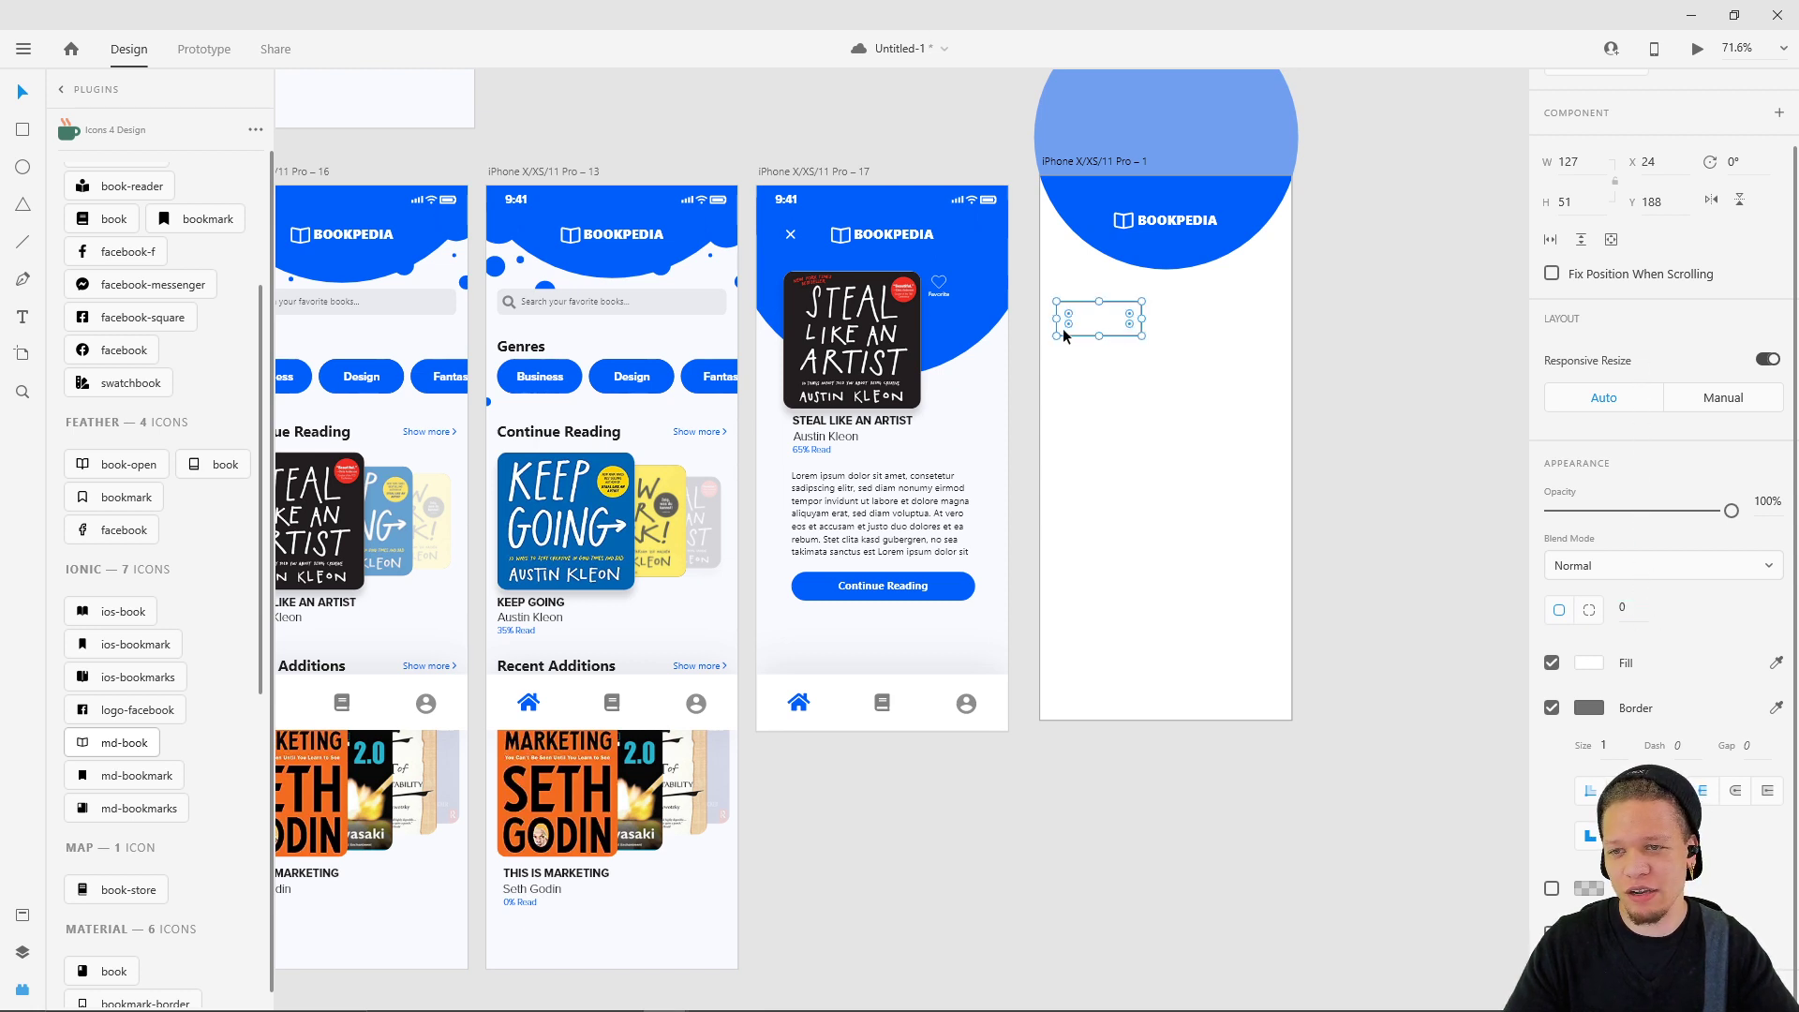
- Set the rectangle's corner radius to 37 so it becomes a pill shape, and inspect its rounded ends up close
left_click(1145, 356)
left_click(1098, 337)
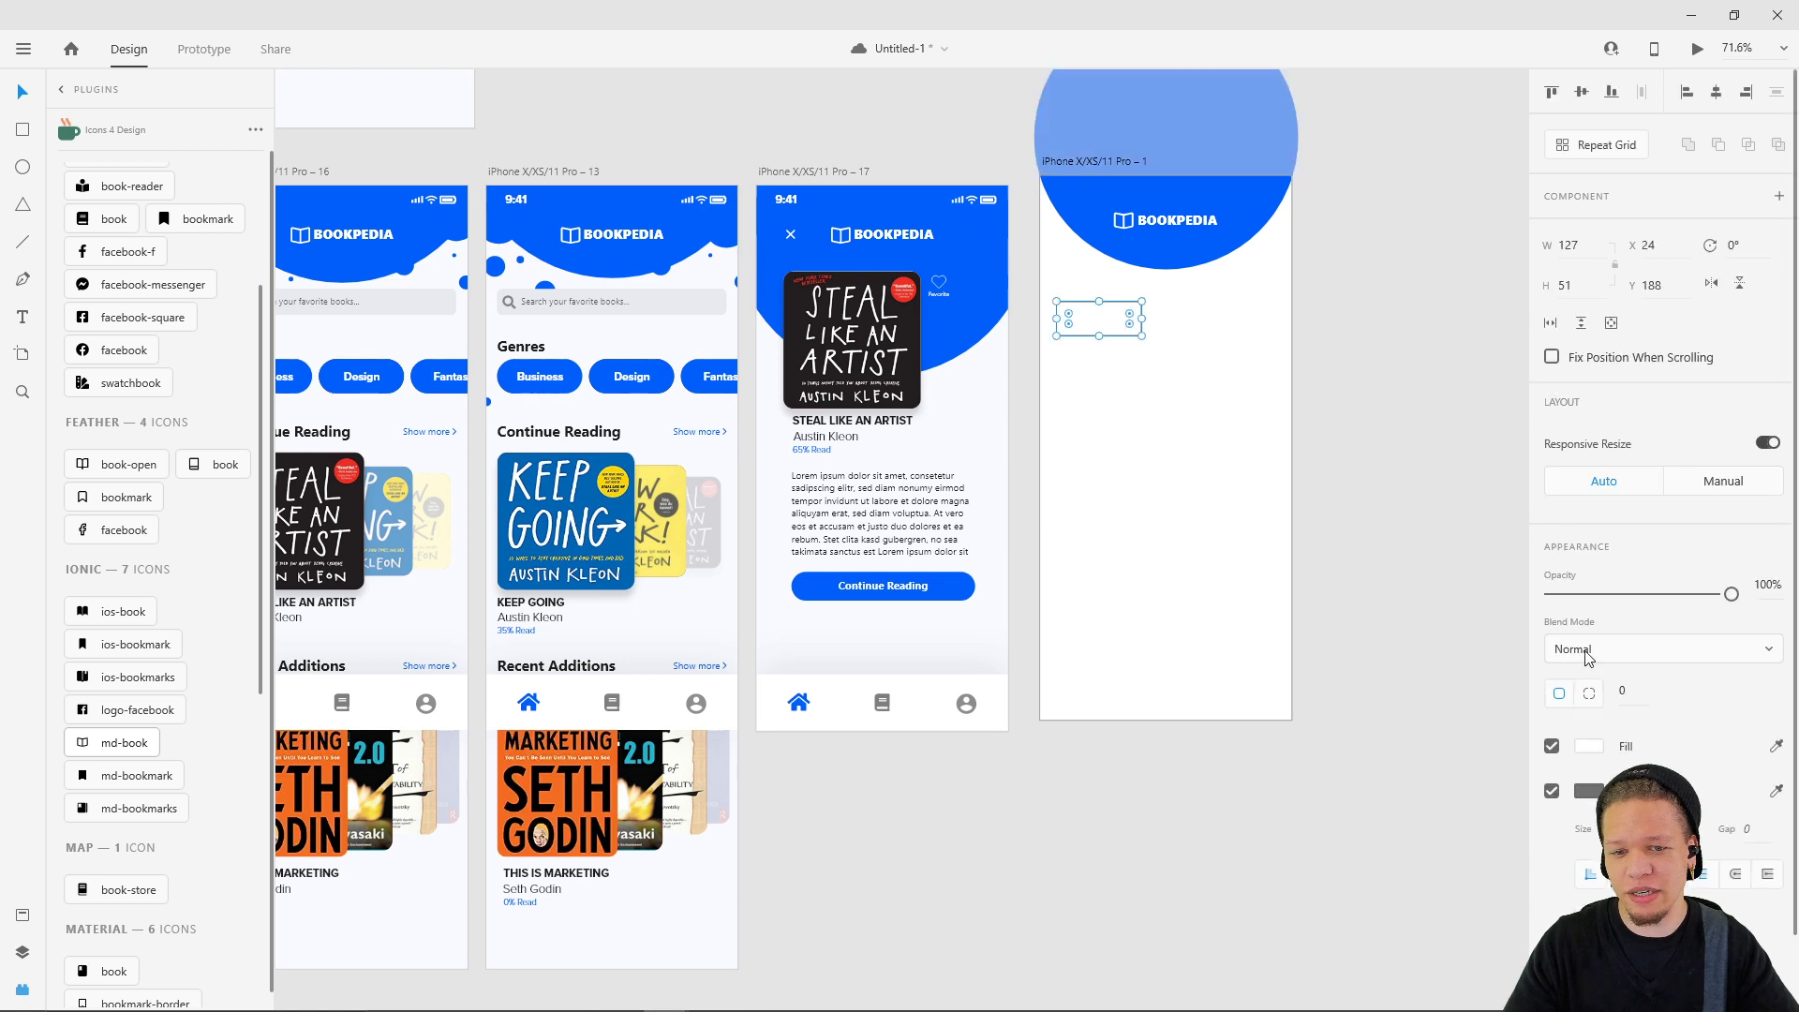
left_click(1634, 691)
type("17")
key("Return")
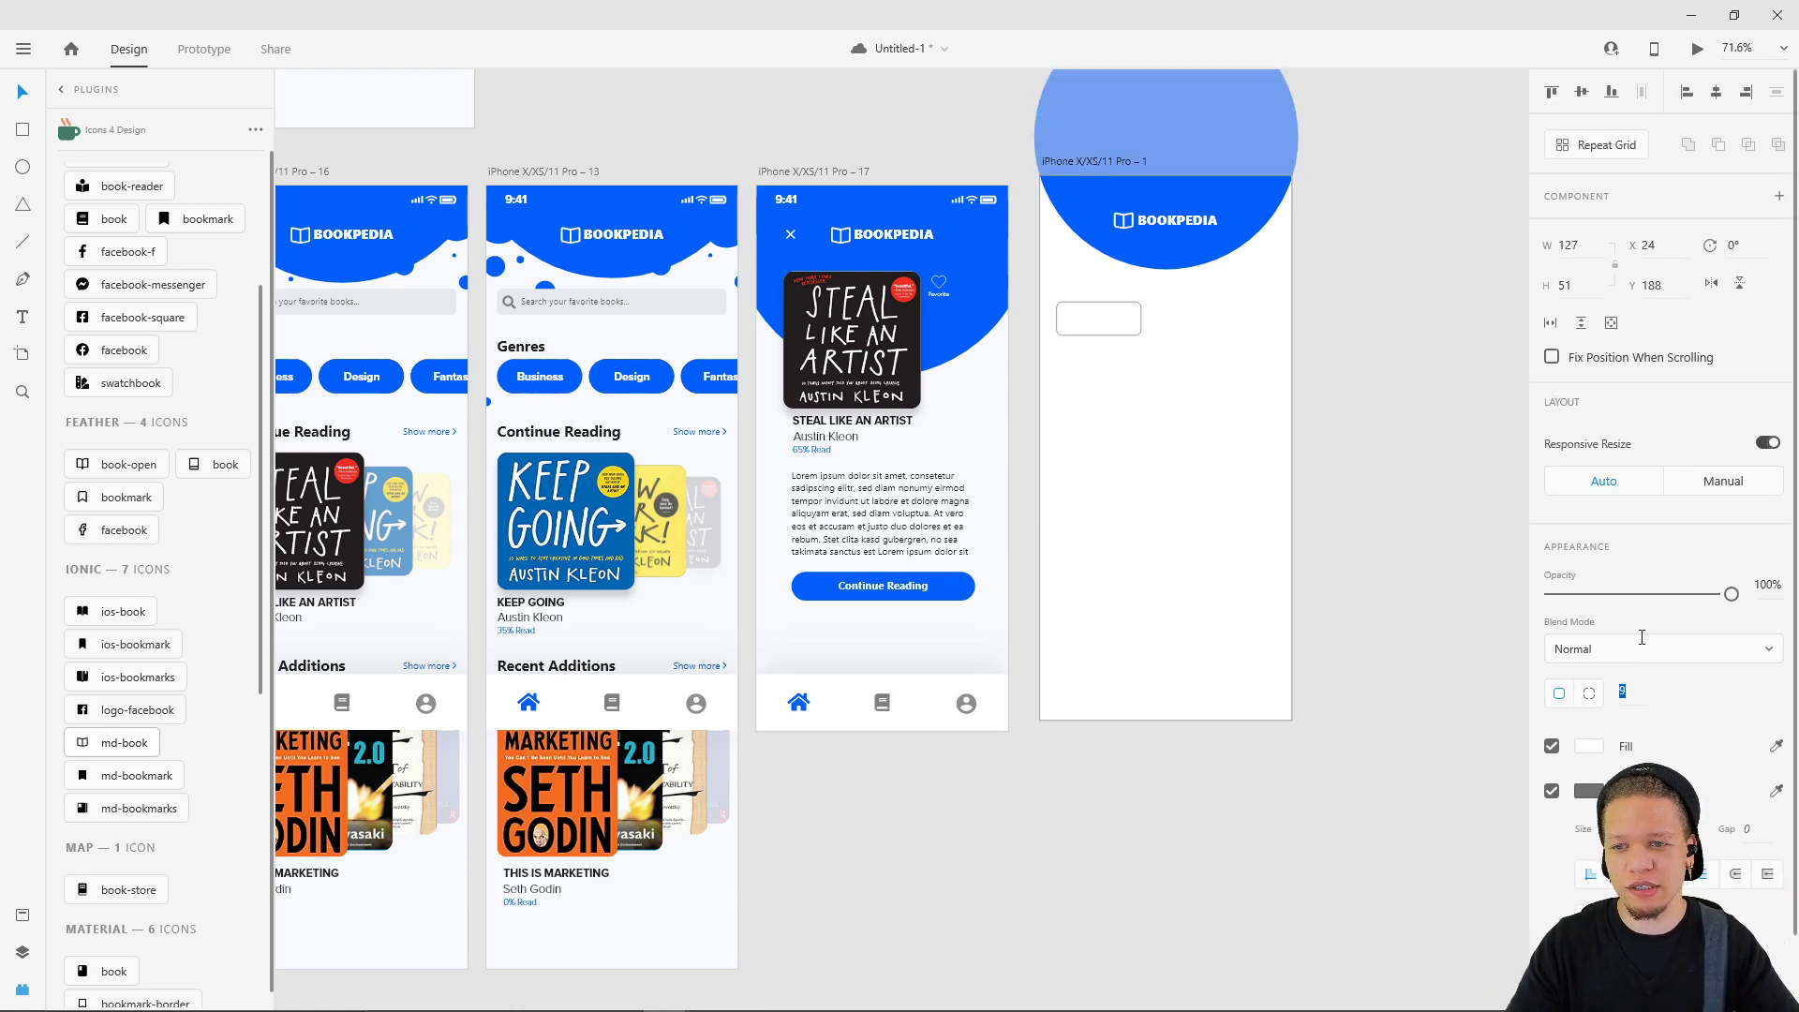
type("37")
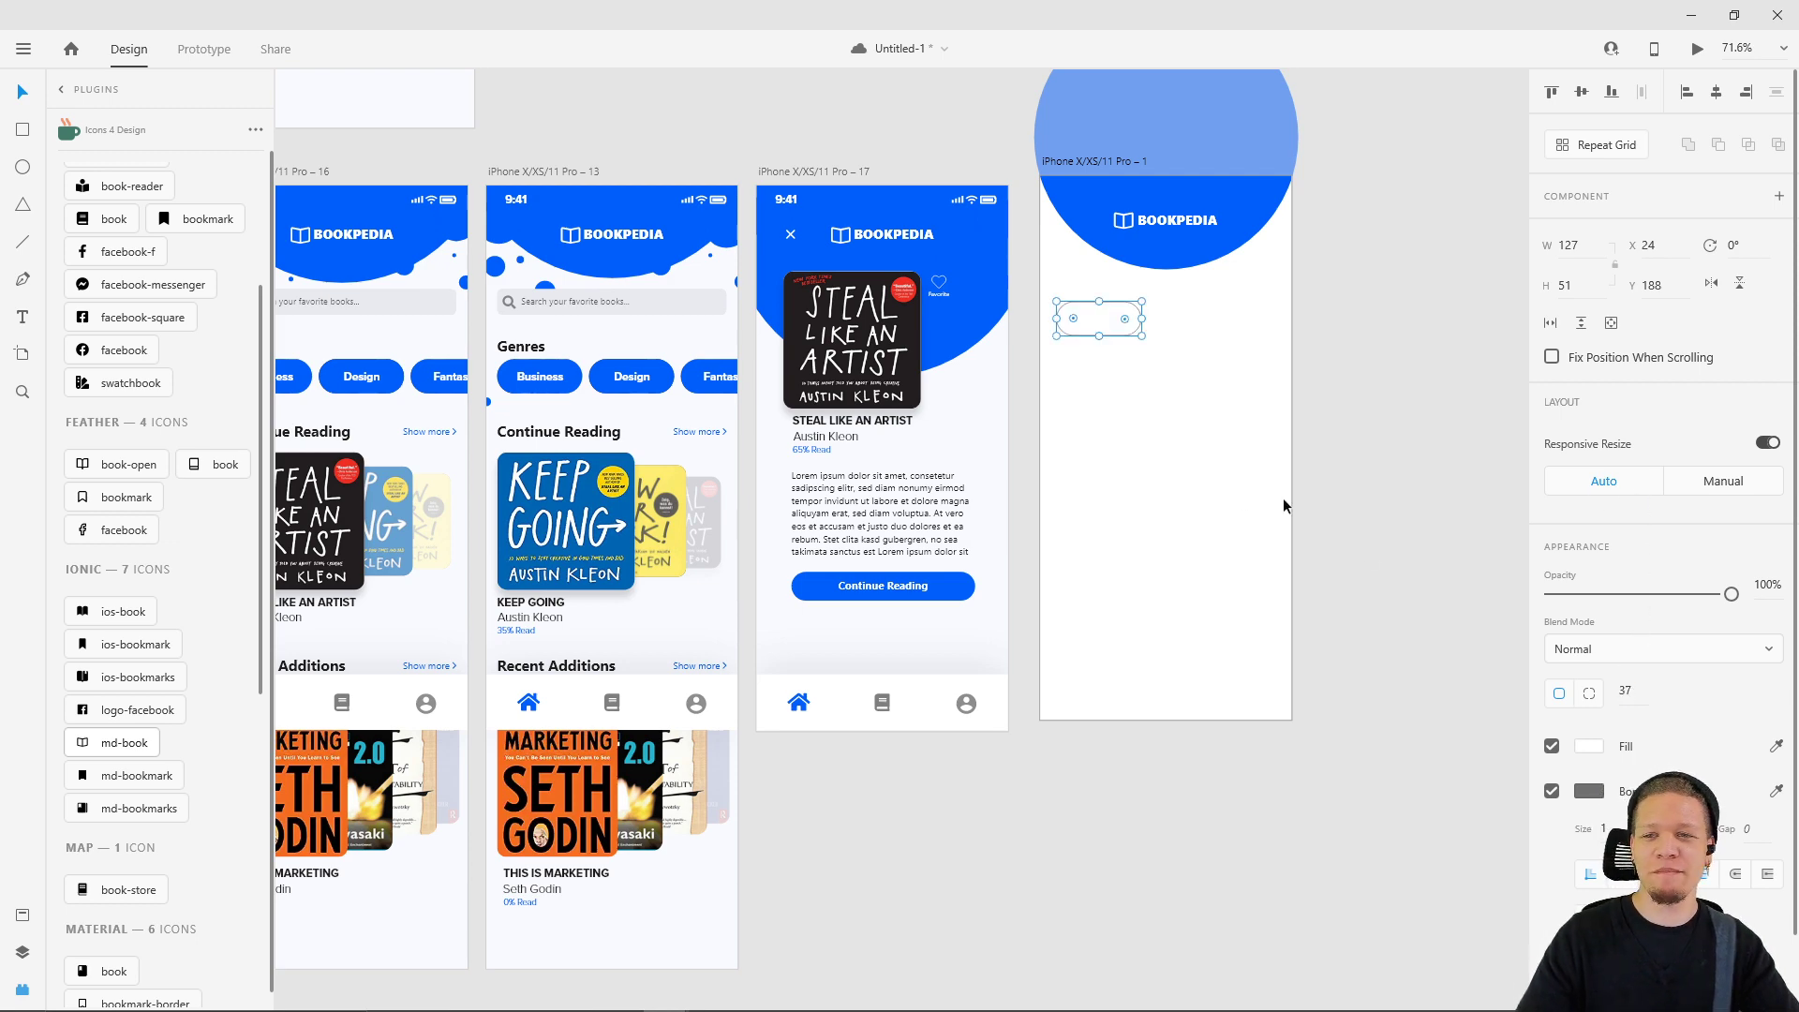
left_click(1217, 363)
scroll(1138, 320, "up", 5)
scroll(1138, 320, "up", 2)
scroll(1009, 329, "up", 1)
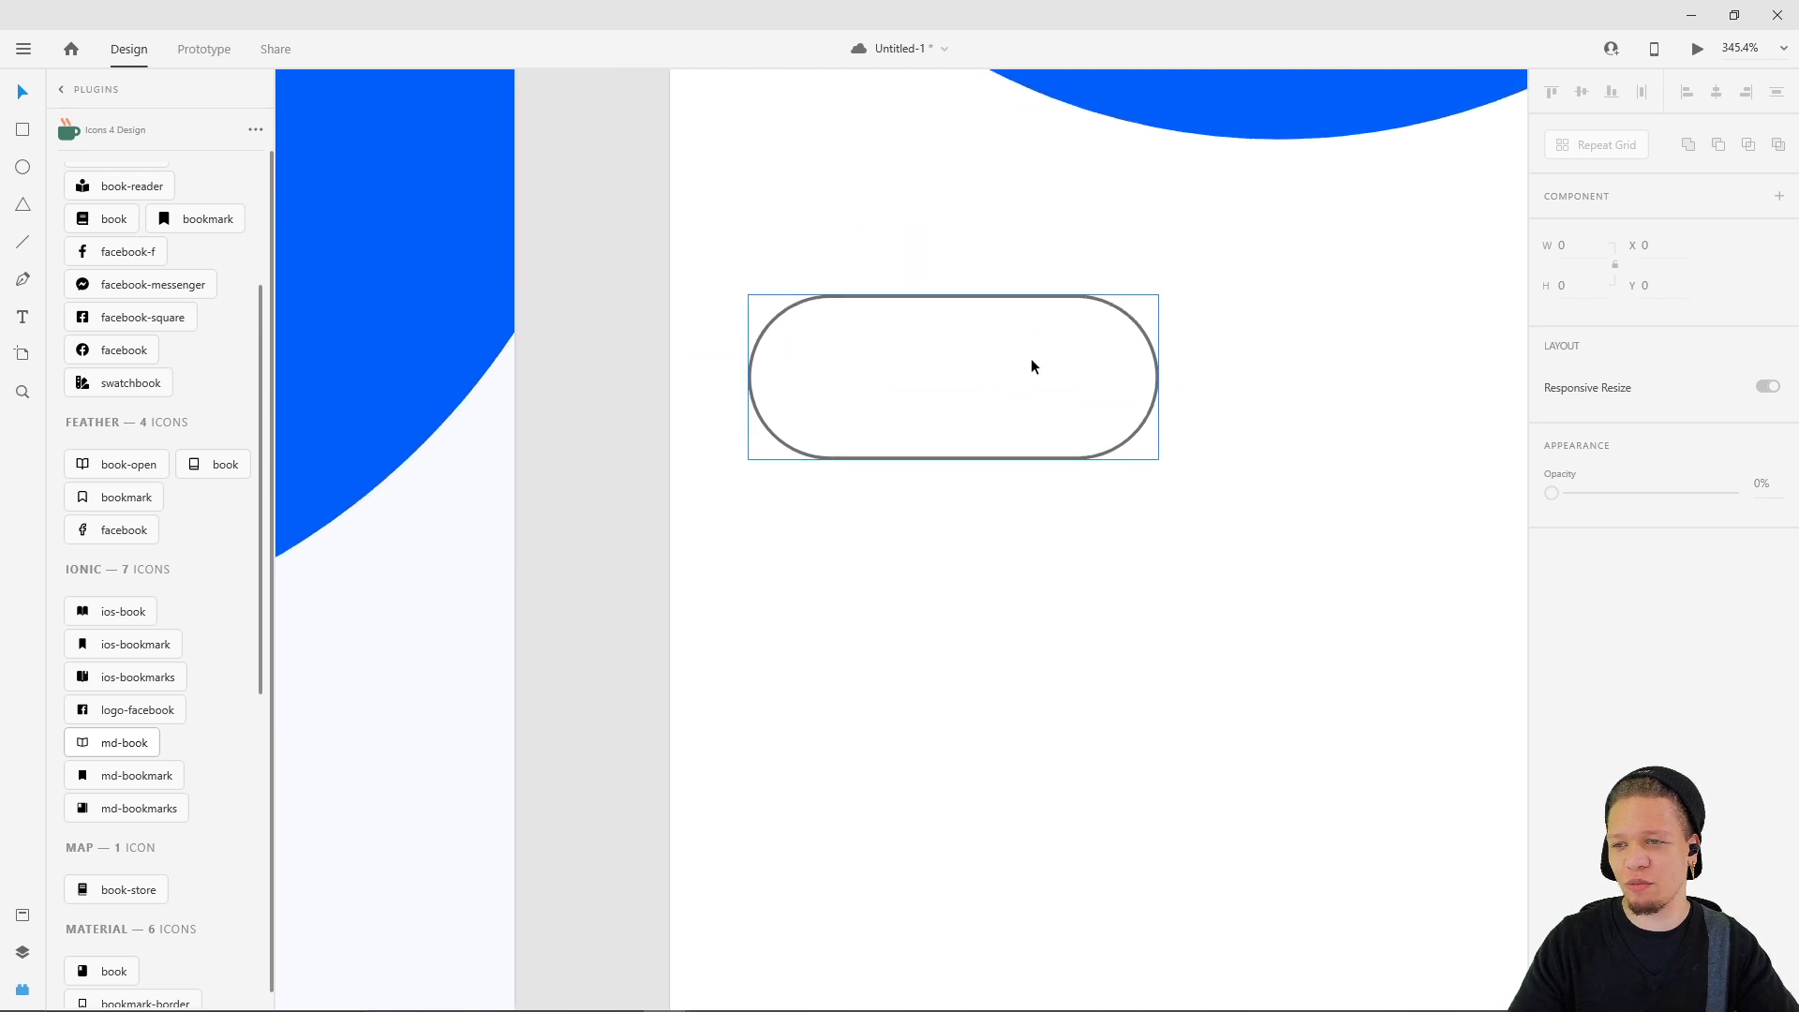
scroll(1367, 386, "down", 2)
- Fill the pill-shaped rectangle with the blue sampled from the header circle, and save that blue as a colour swatch
left_click(1244, 362)
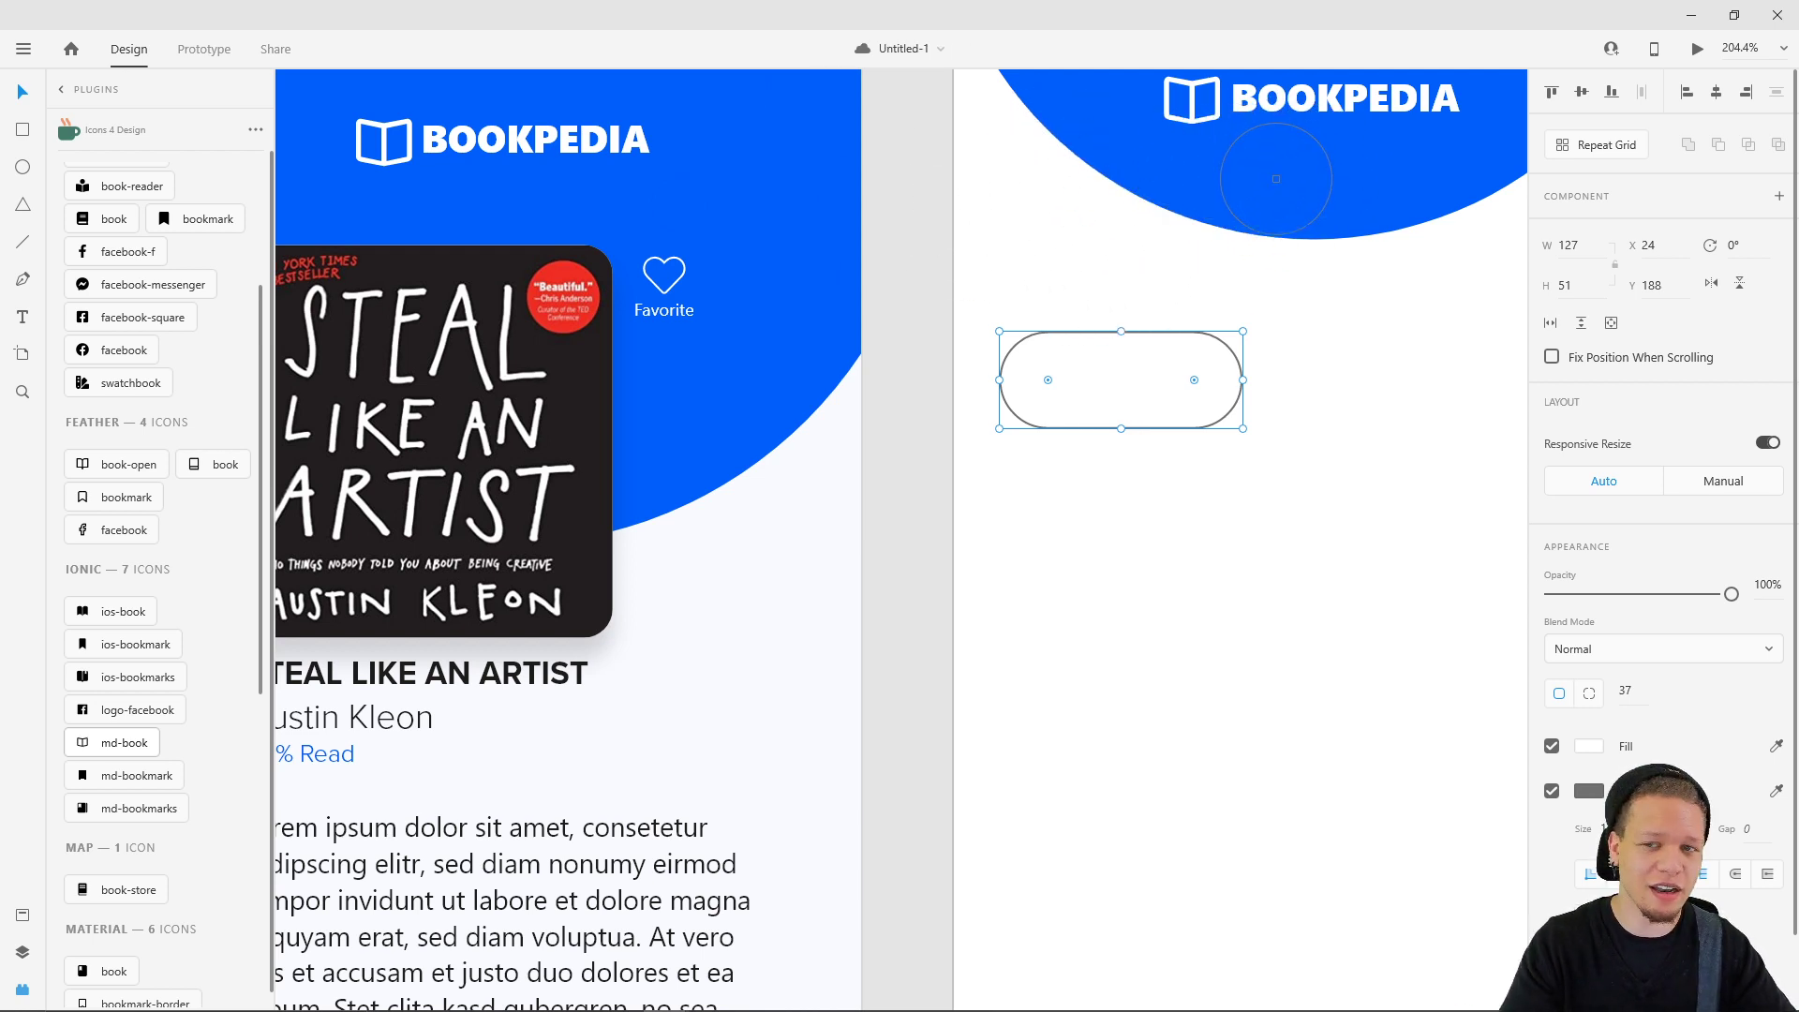
left_click(1276, 178)
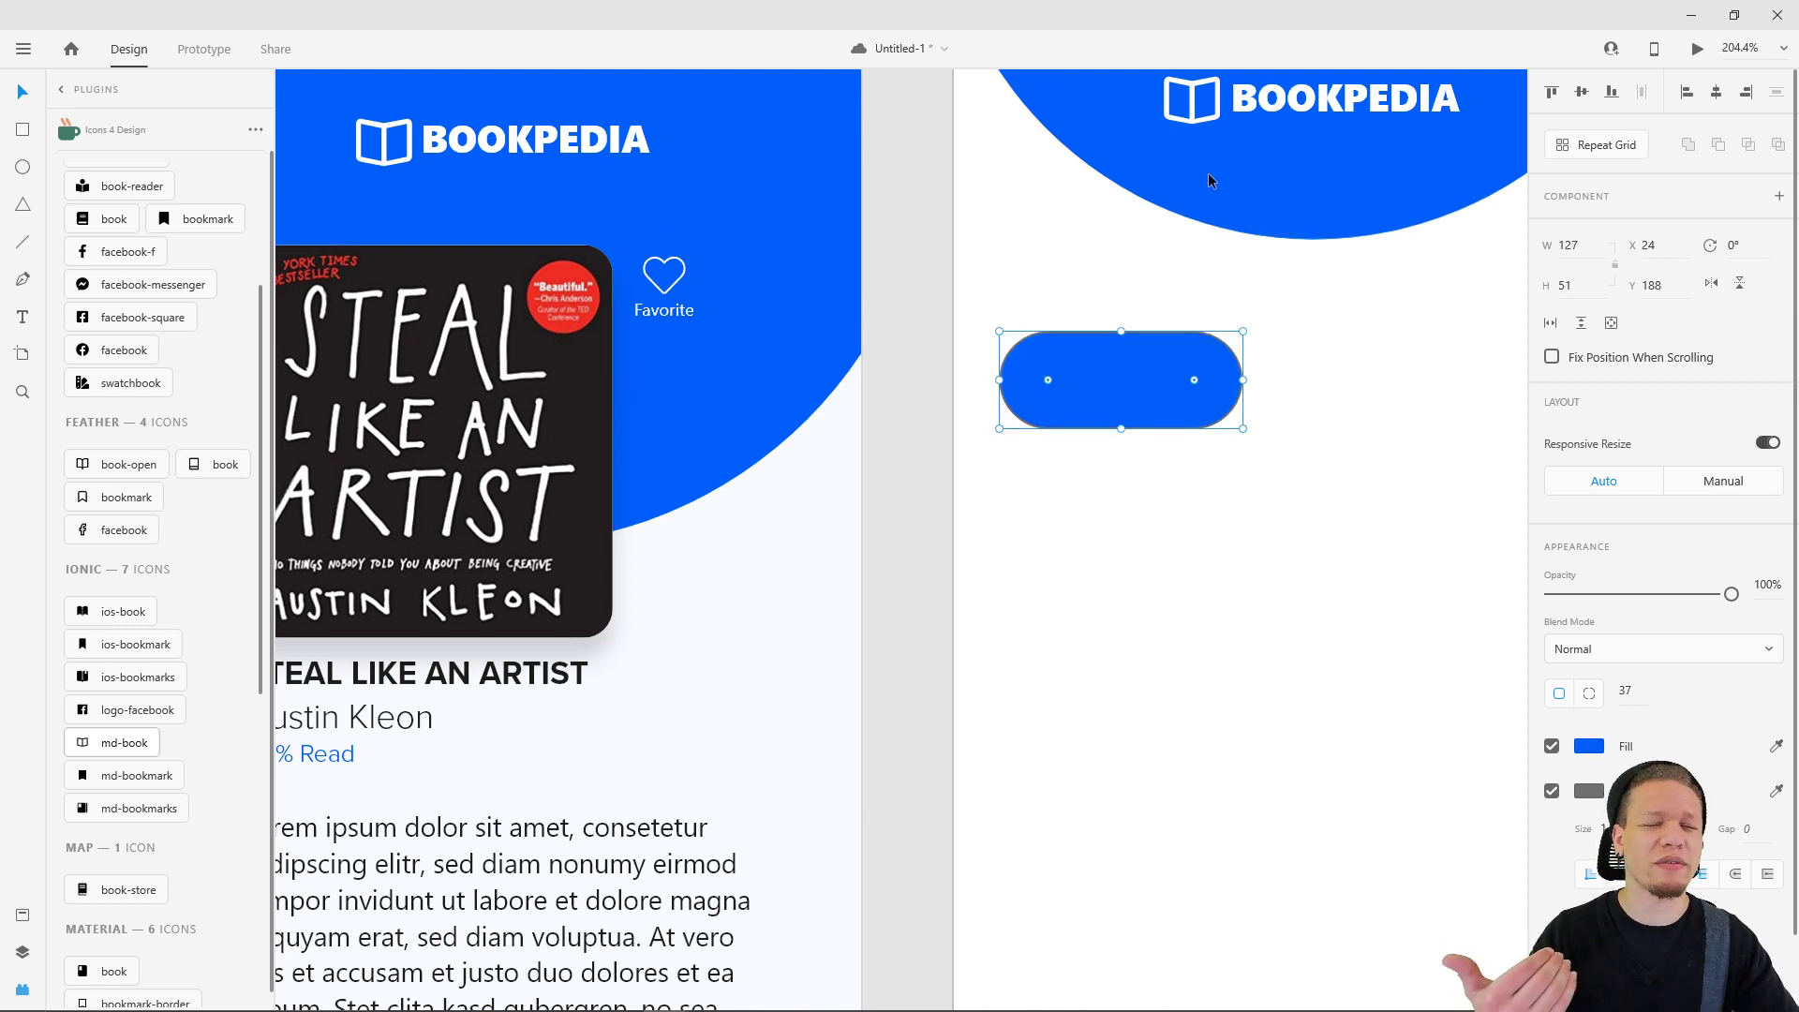
left_click(1589, 747)
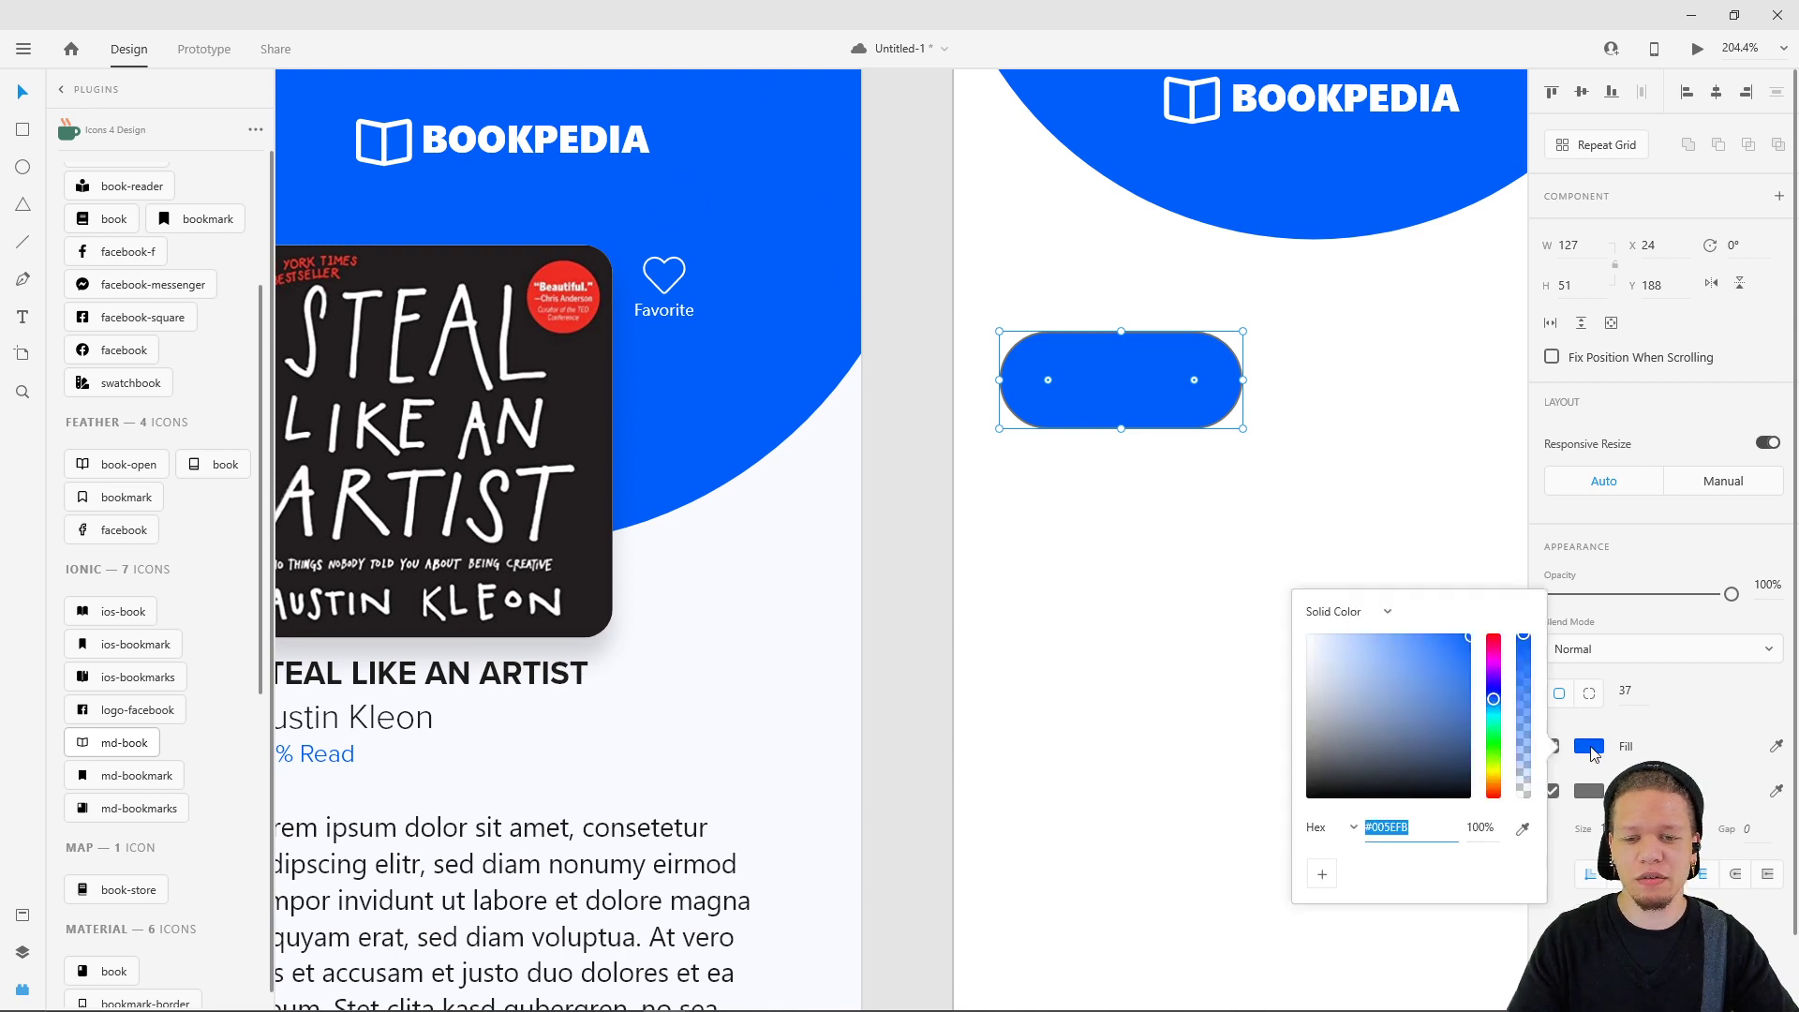
left_click(1322, 875)
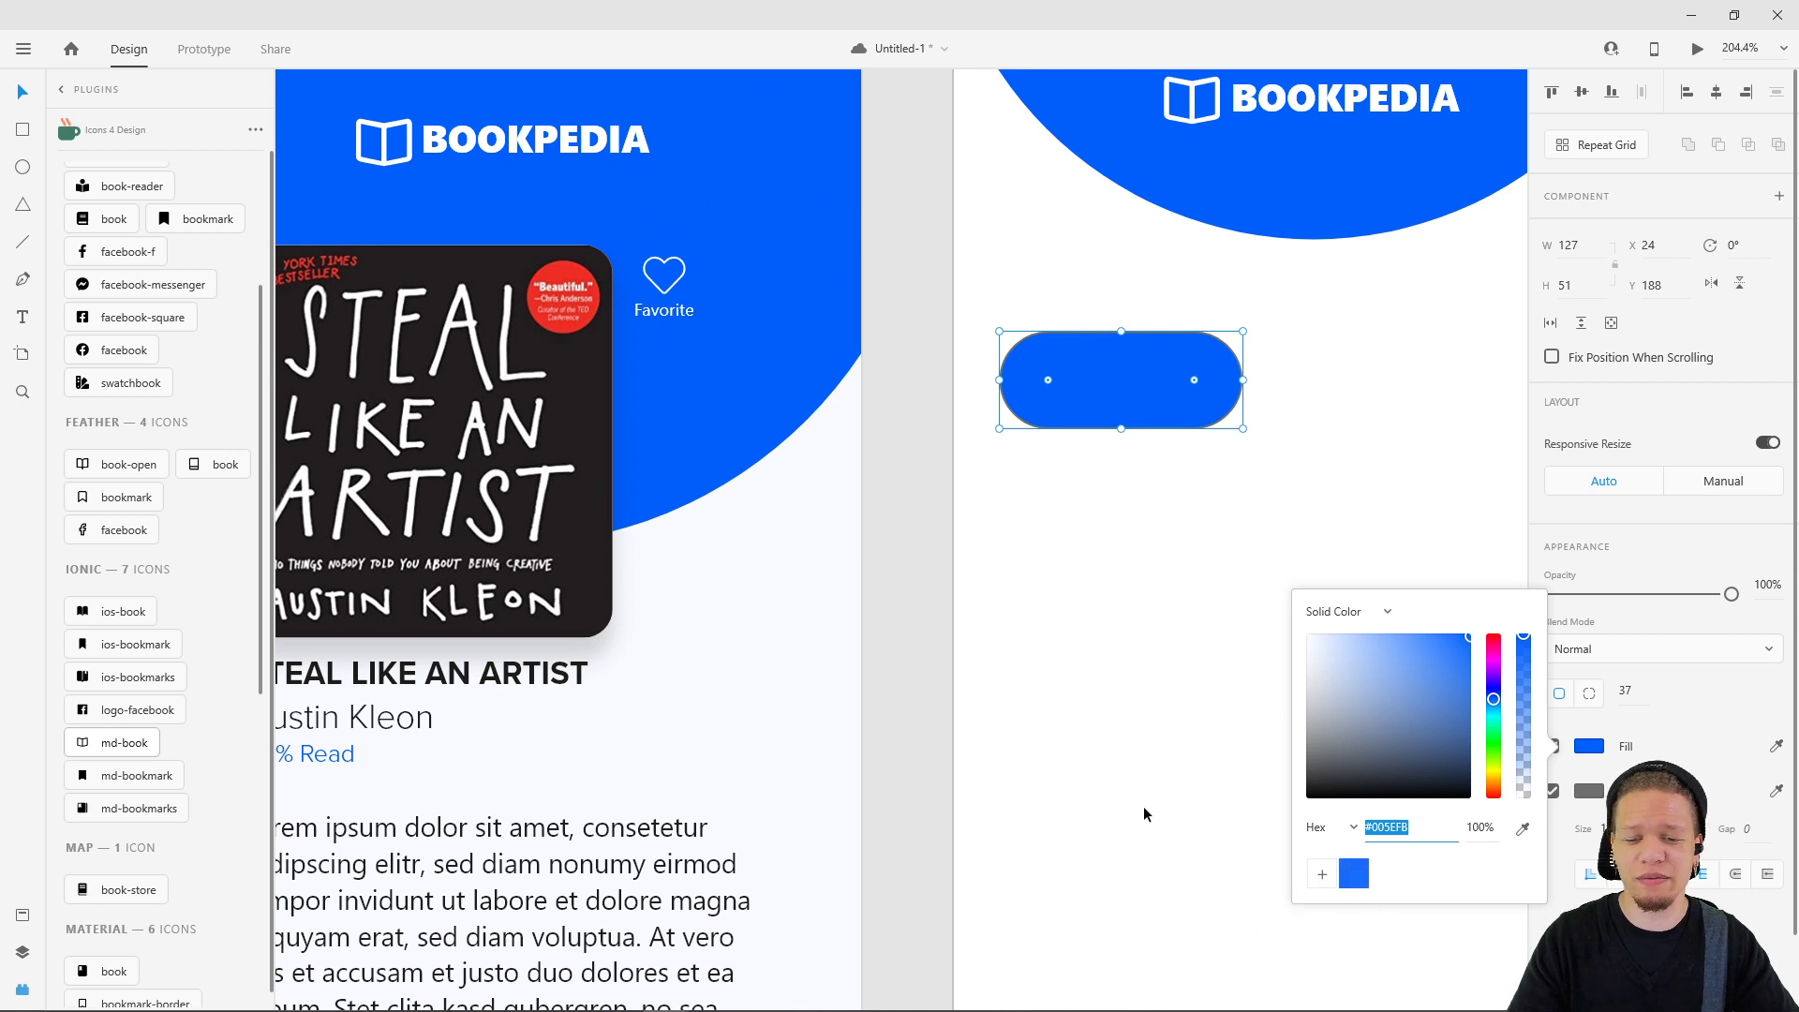
left_click(1138, 731)
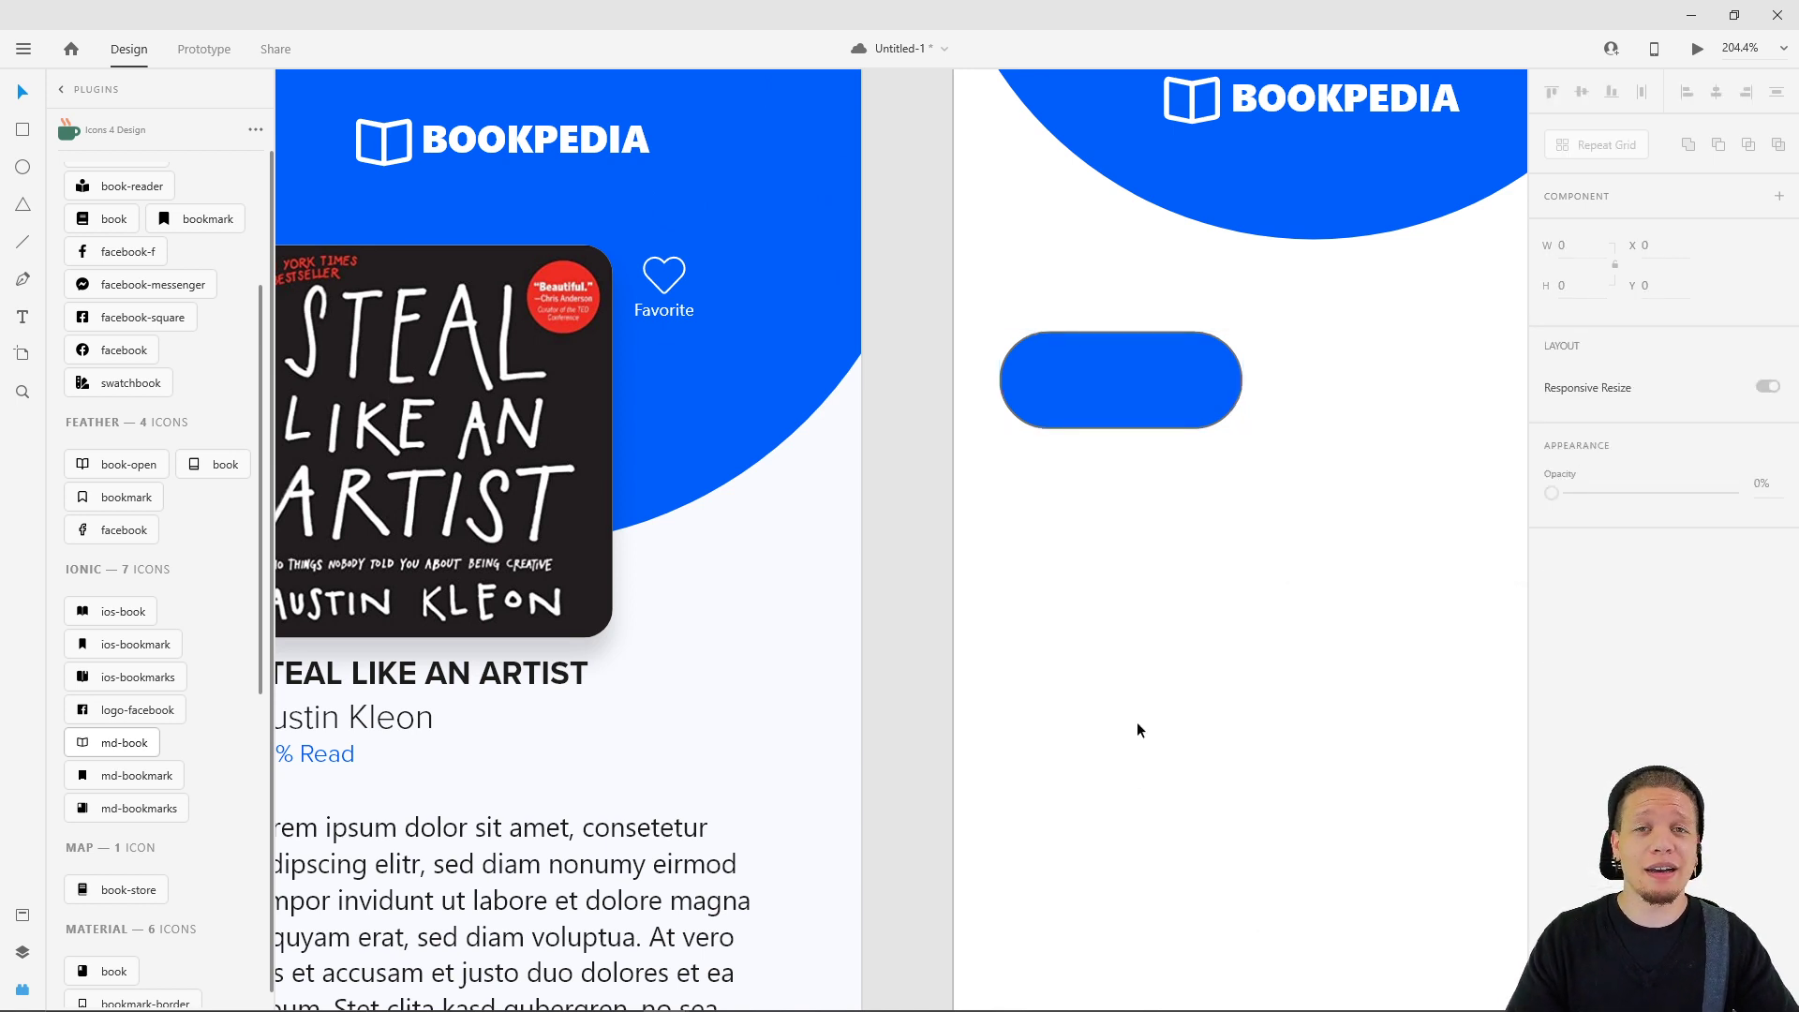
- Remove the border from the blue pill-shaped button
left_click_drag(1146, 607, 1061, 616)
left_click(1048, 404)
left_click(1553, 792)
left_click_drag(1213, 577, 1179, 575)
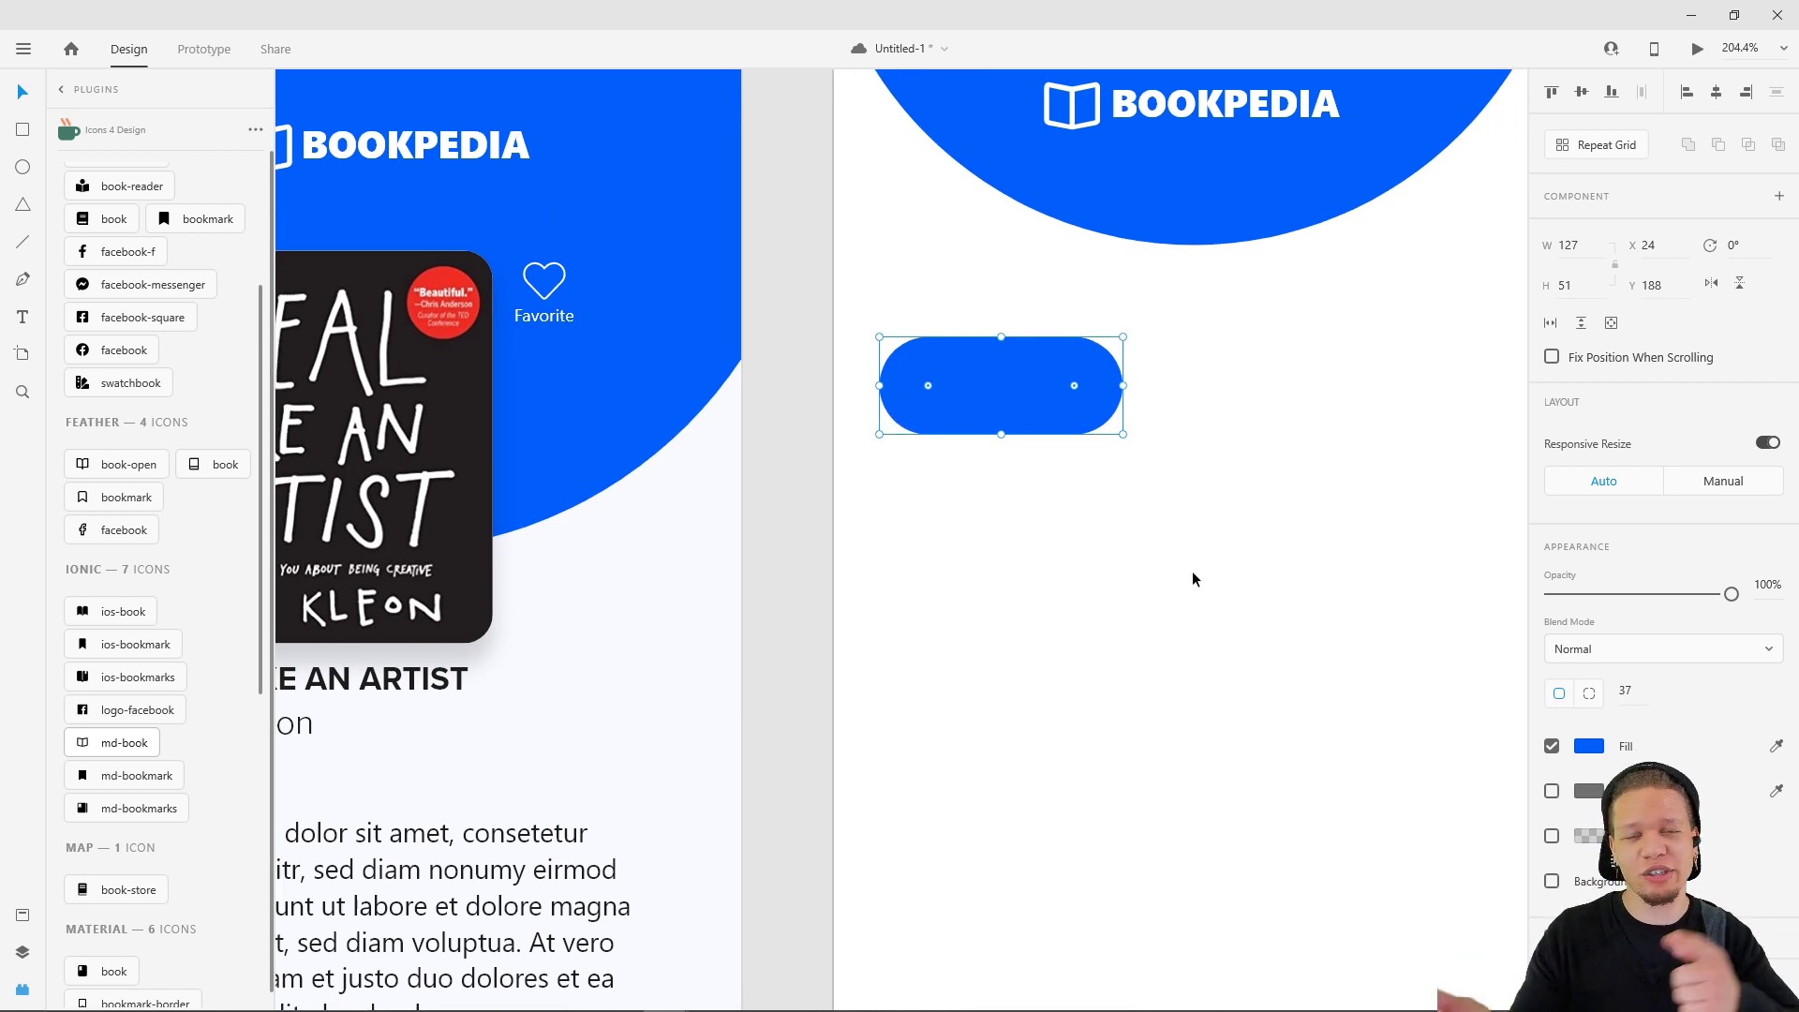
scroll(1222, 530, "down", 3)
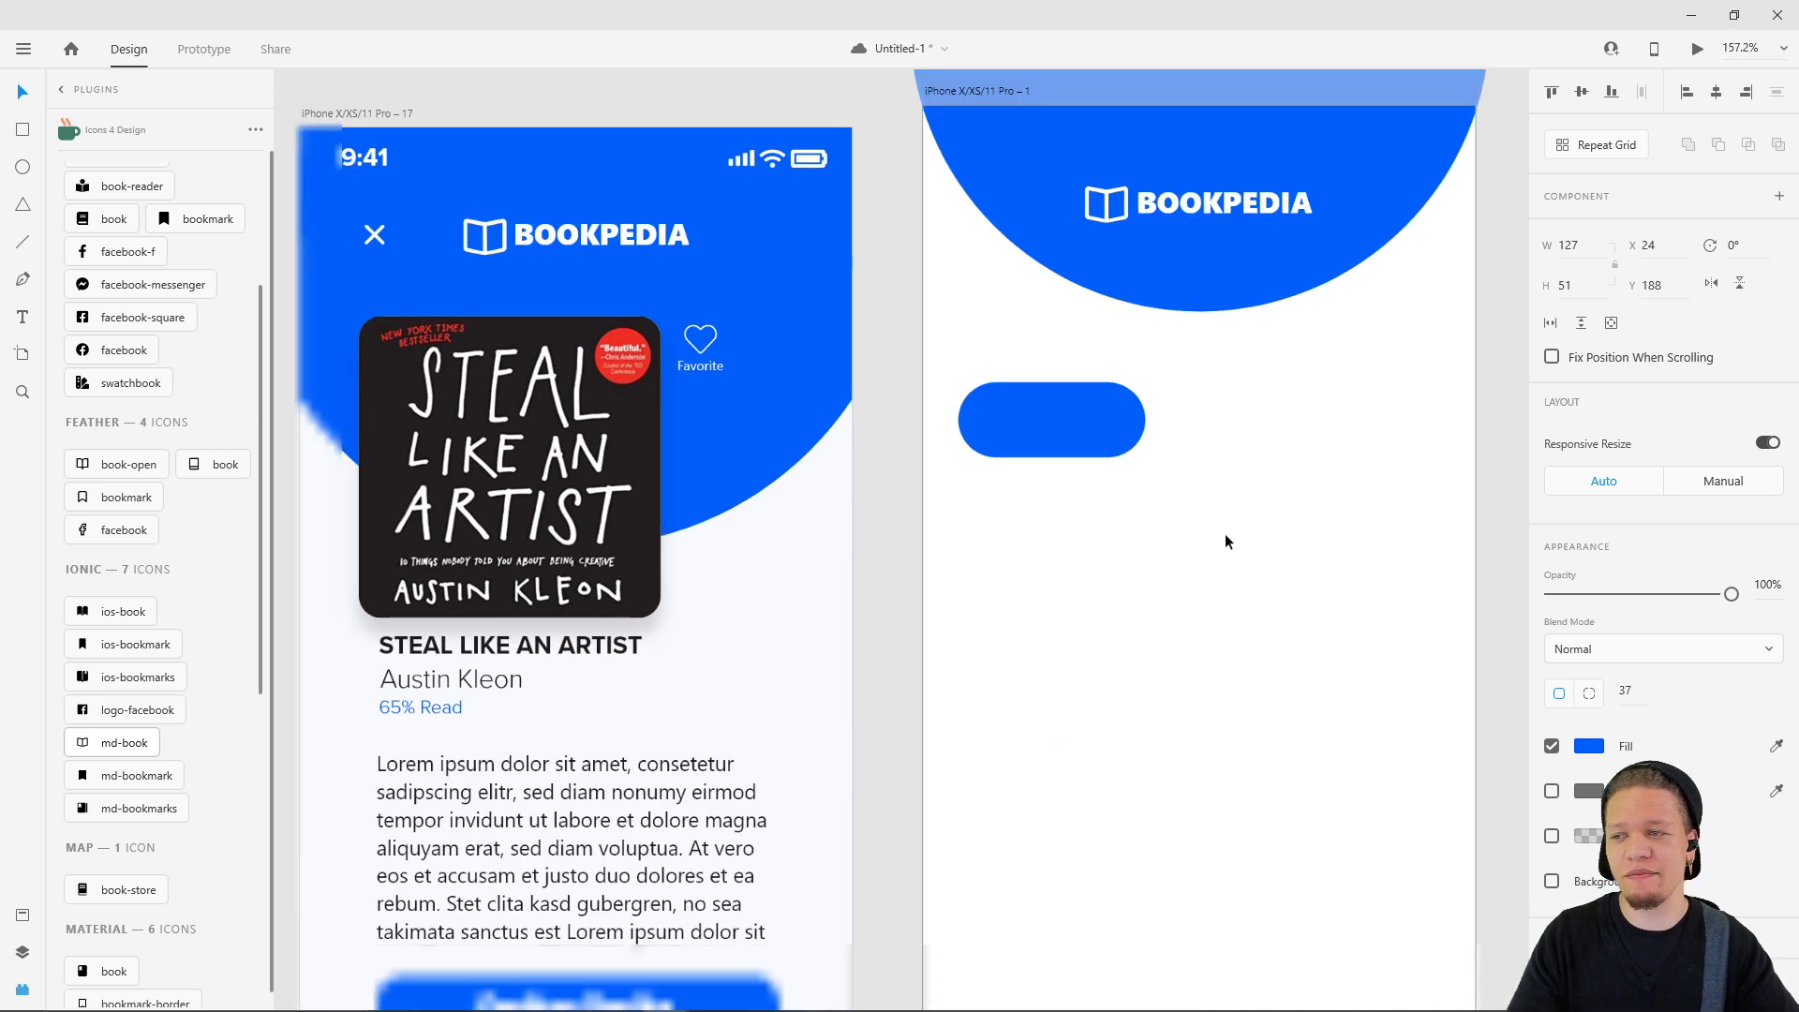
left_click_drag(1273, 619, 1190, 630)
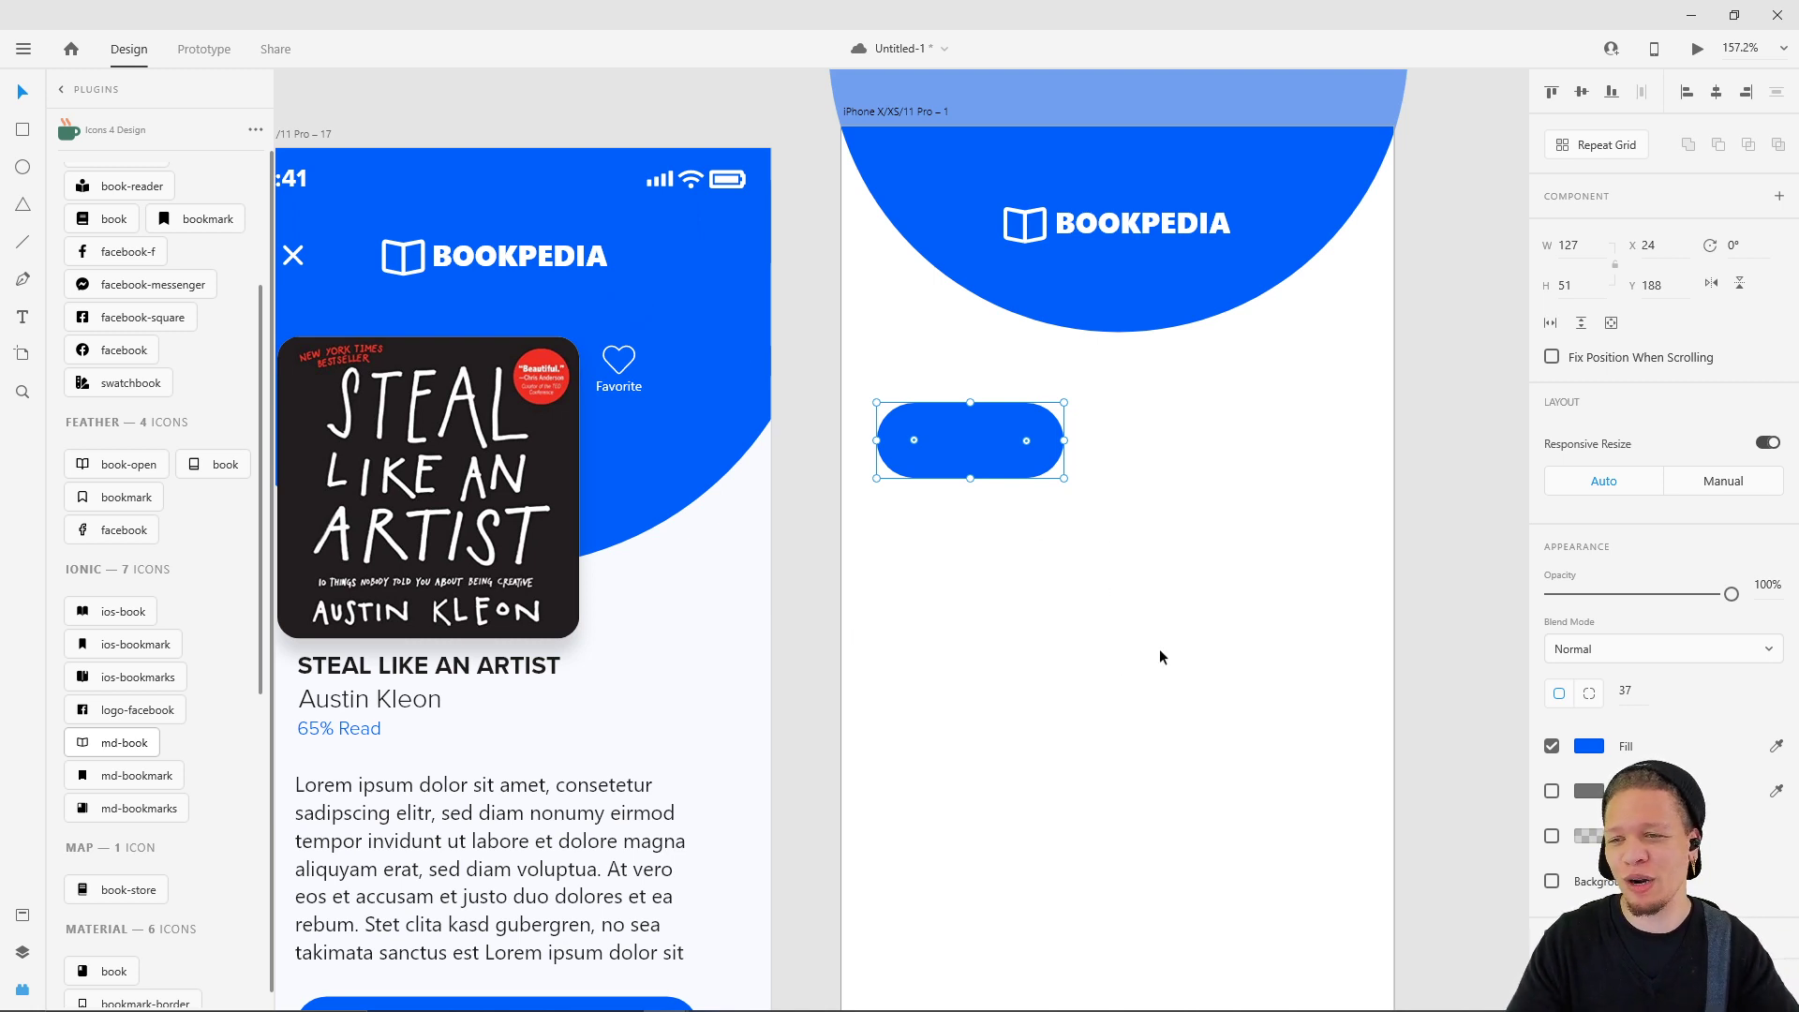
left_click(1060, 656)
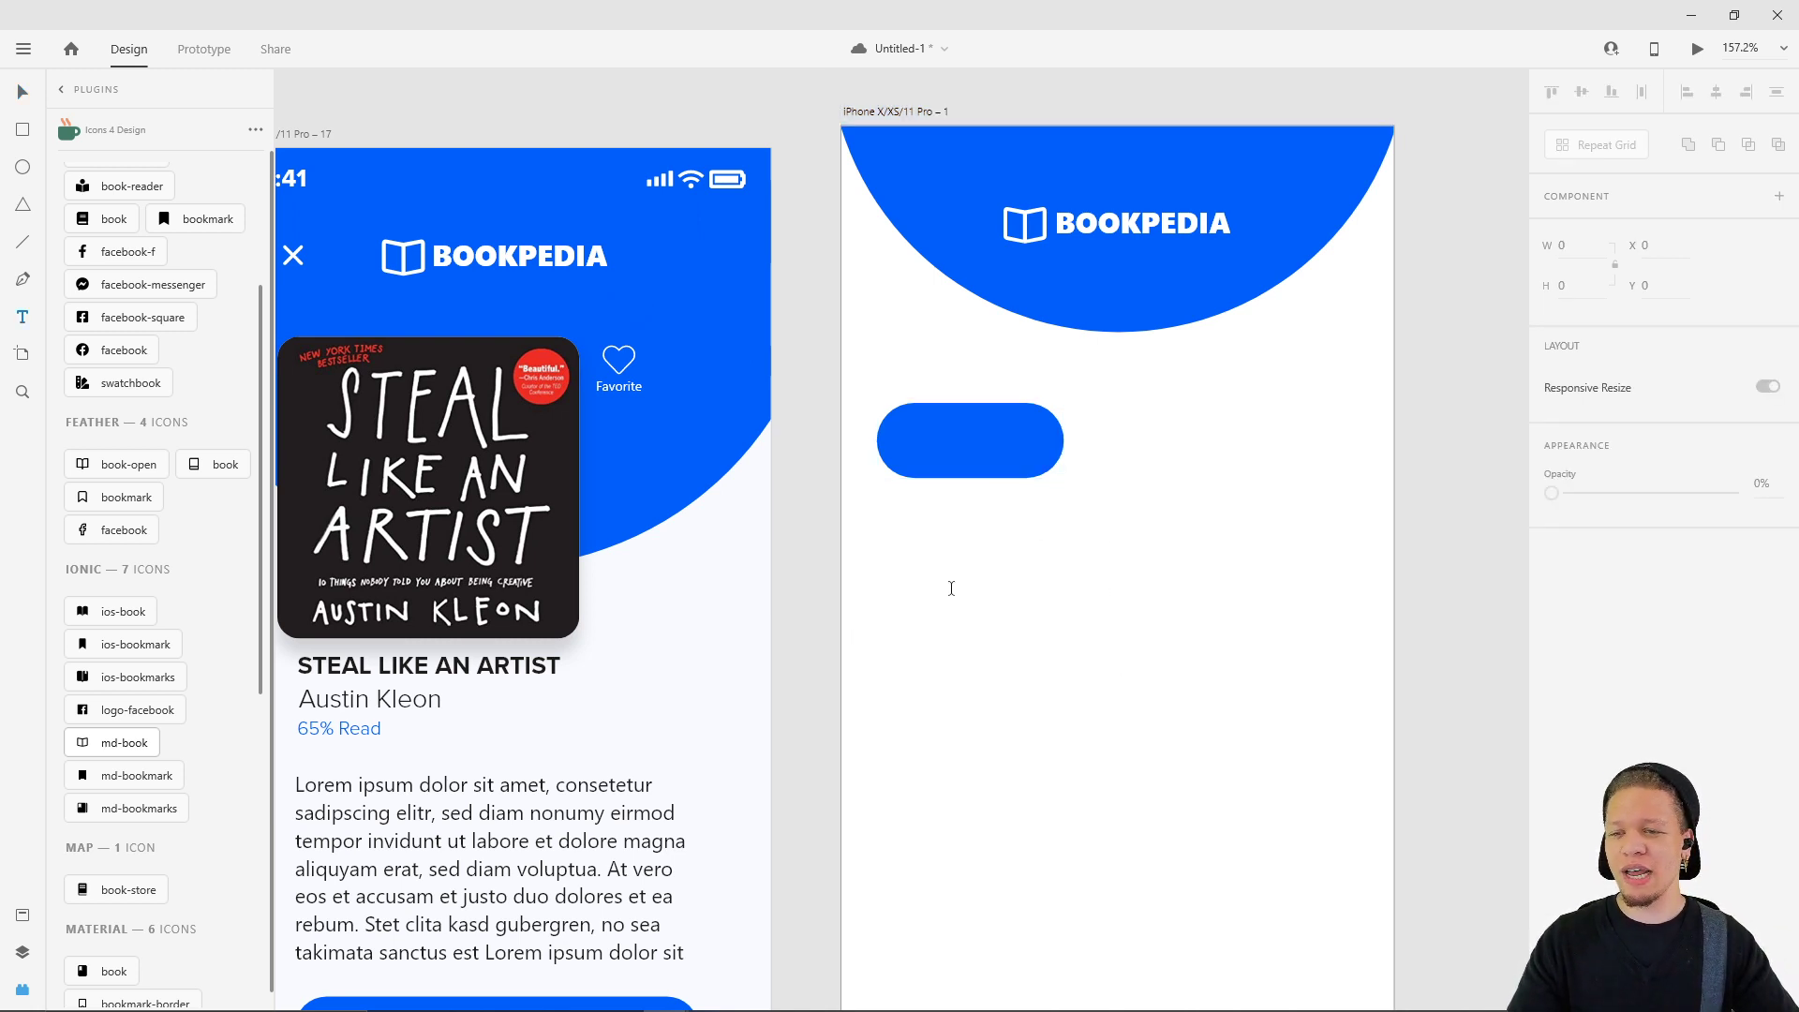
left_click(951, 588)
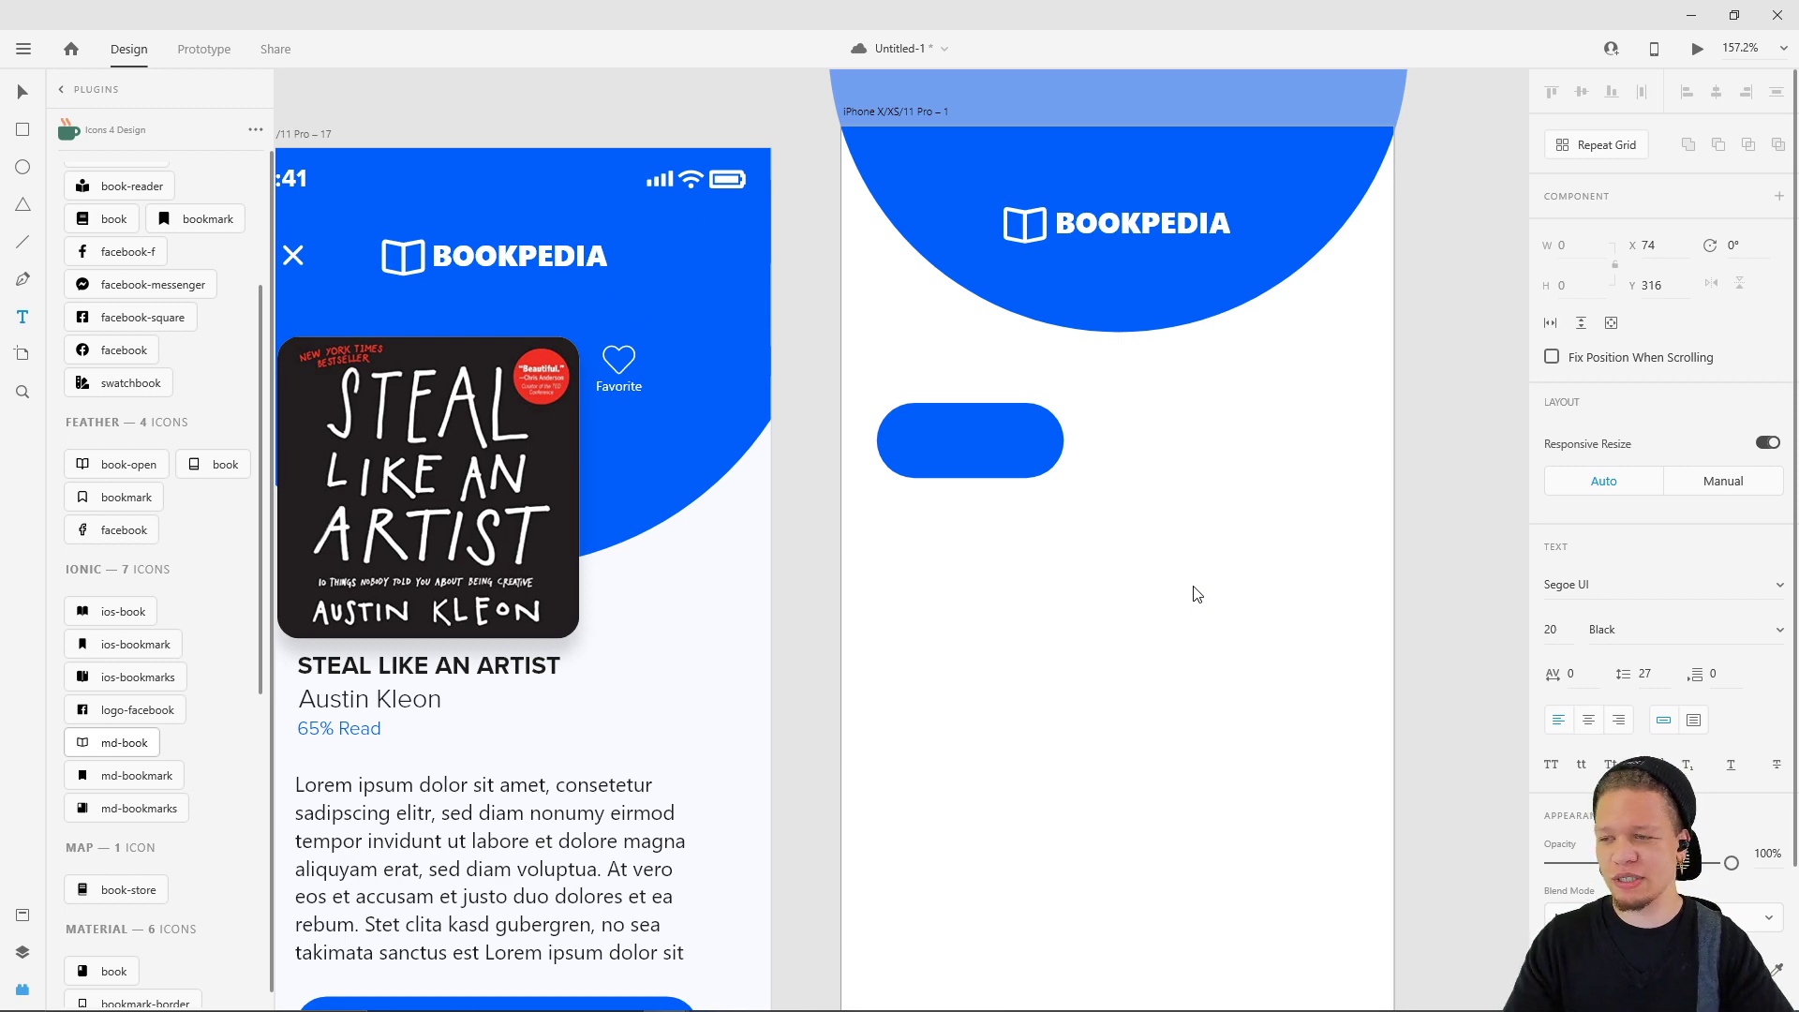
key("Escape")
scroll(1148, 550, "down", 5)
scroll(1149, 550, "down", 2)
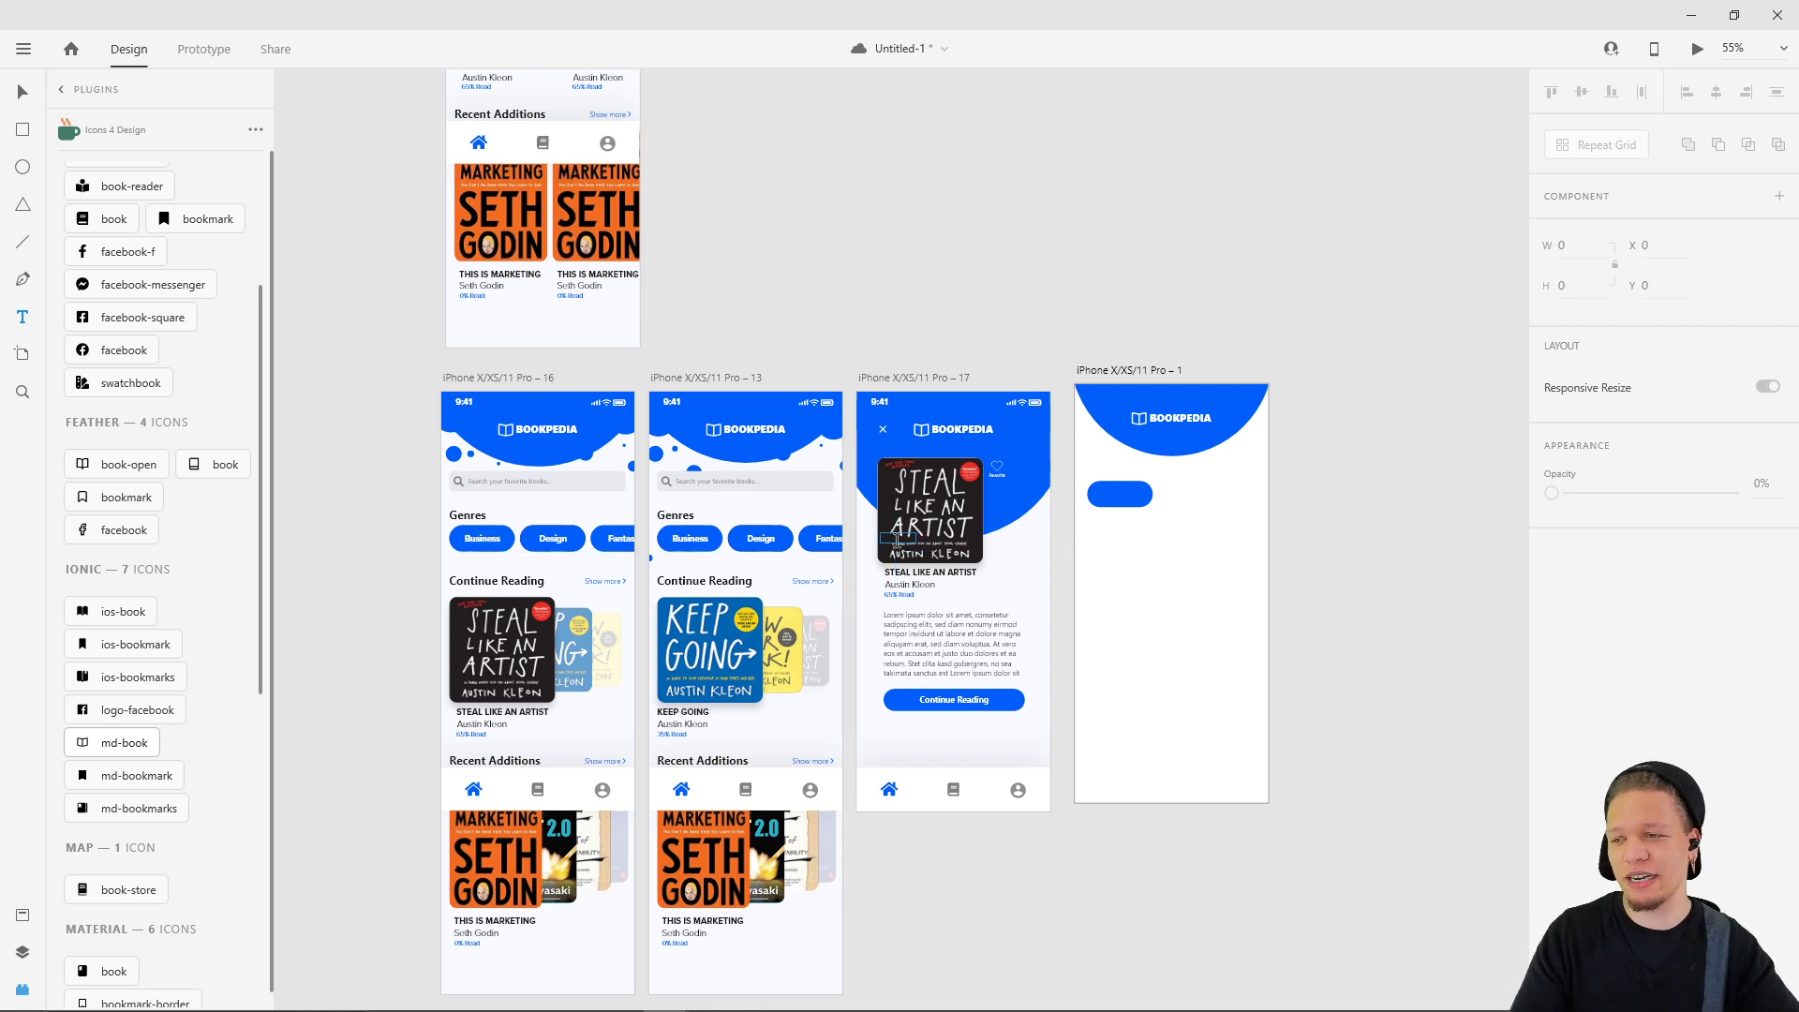
- Add a text label reading Business just below the blue button
left_click(1118, 530)
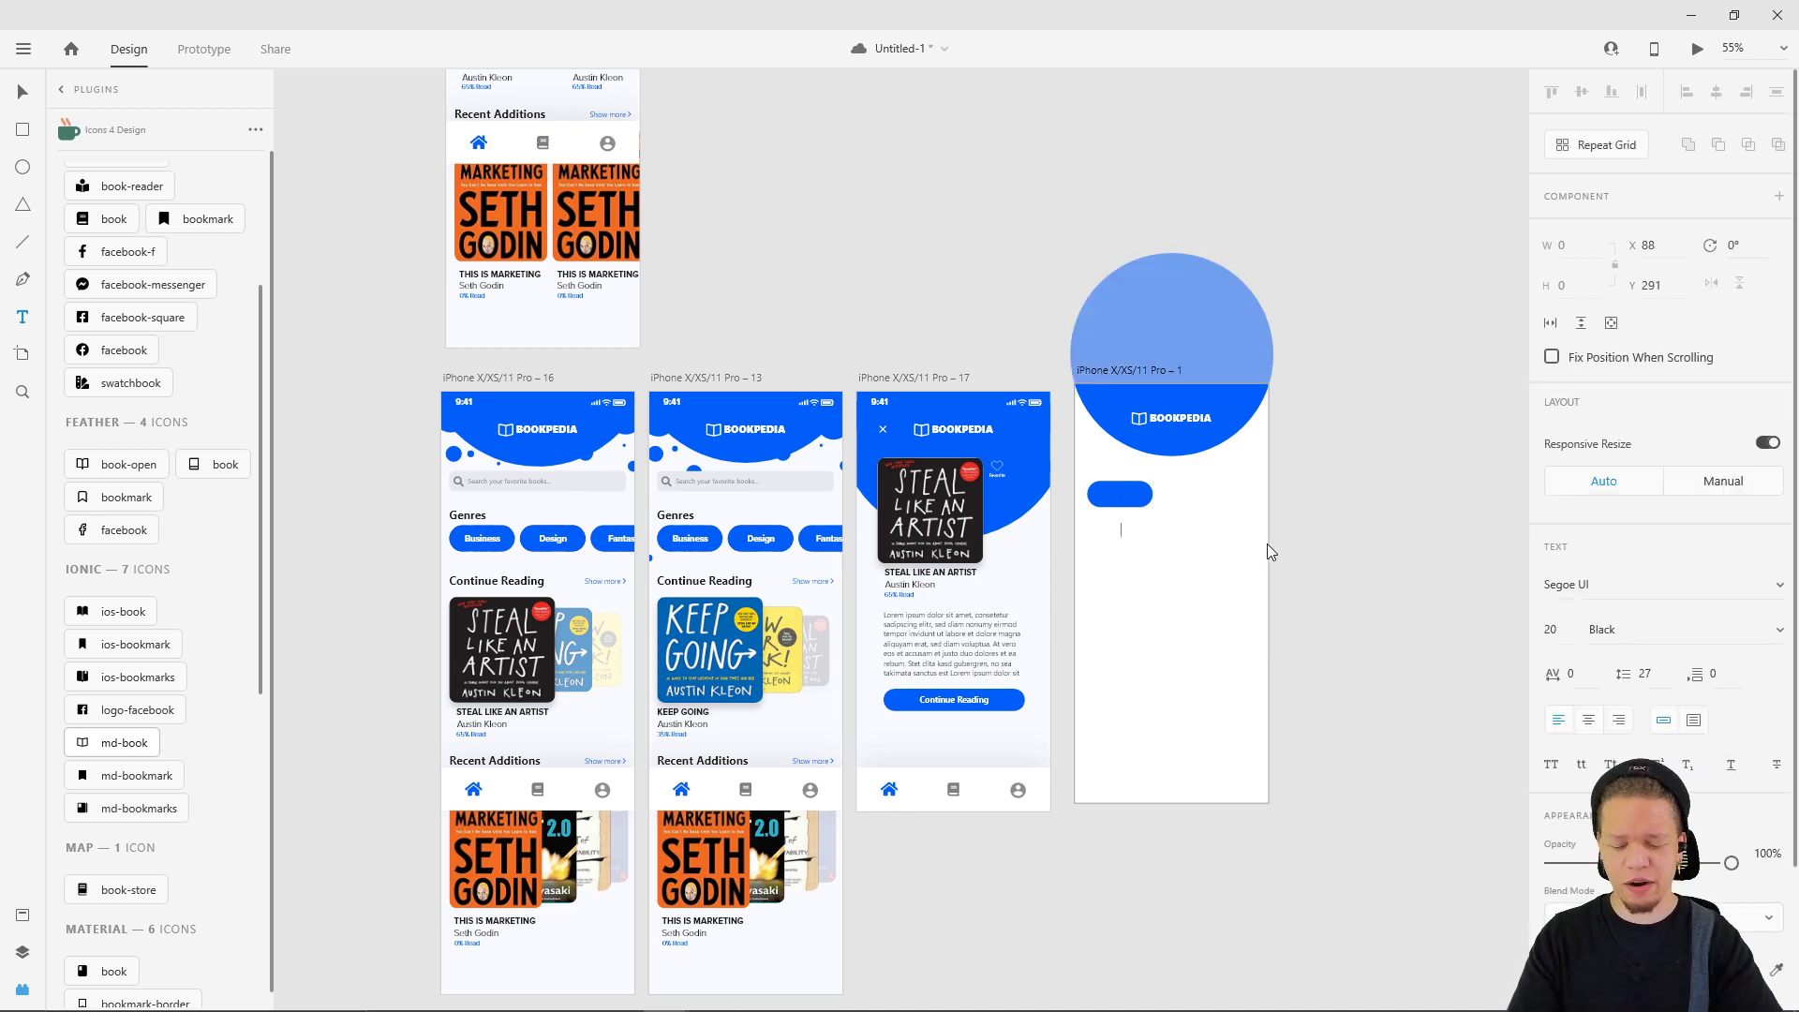
type("Bu")
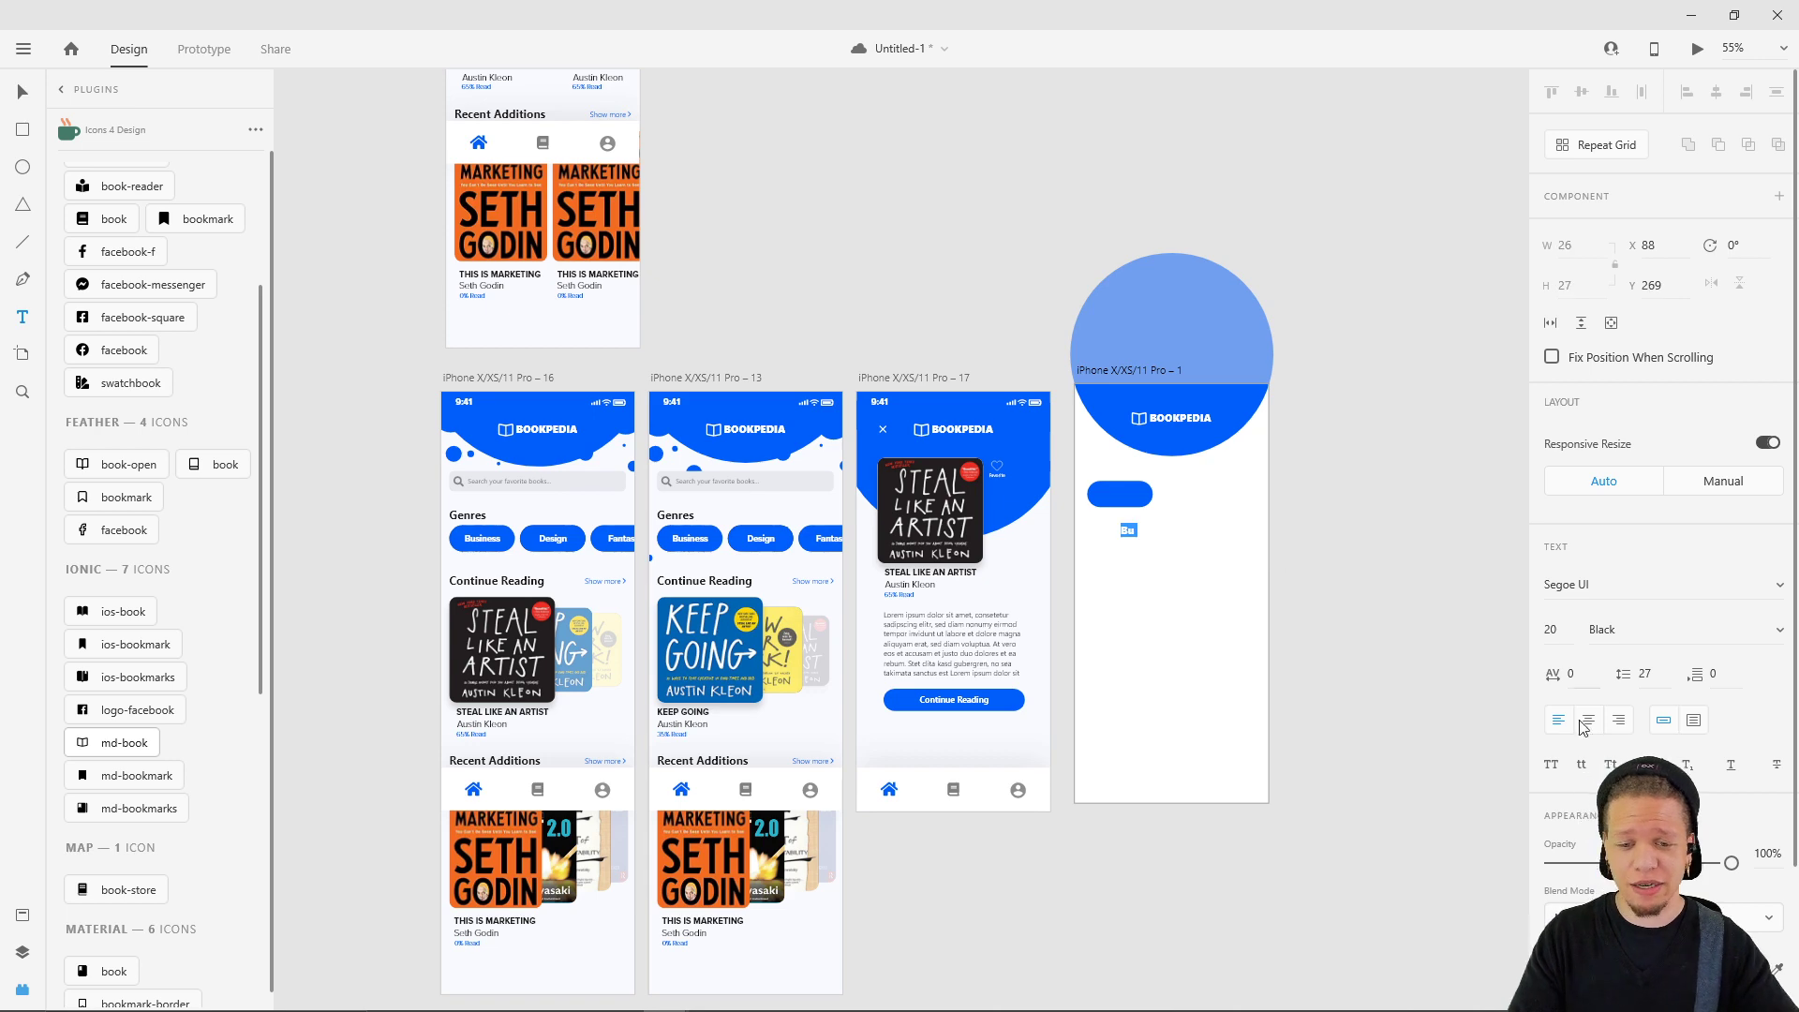
left_click(1557, 974)
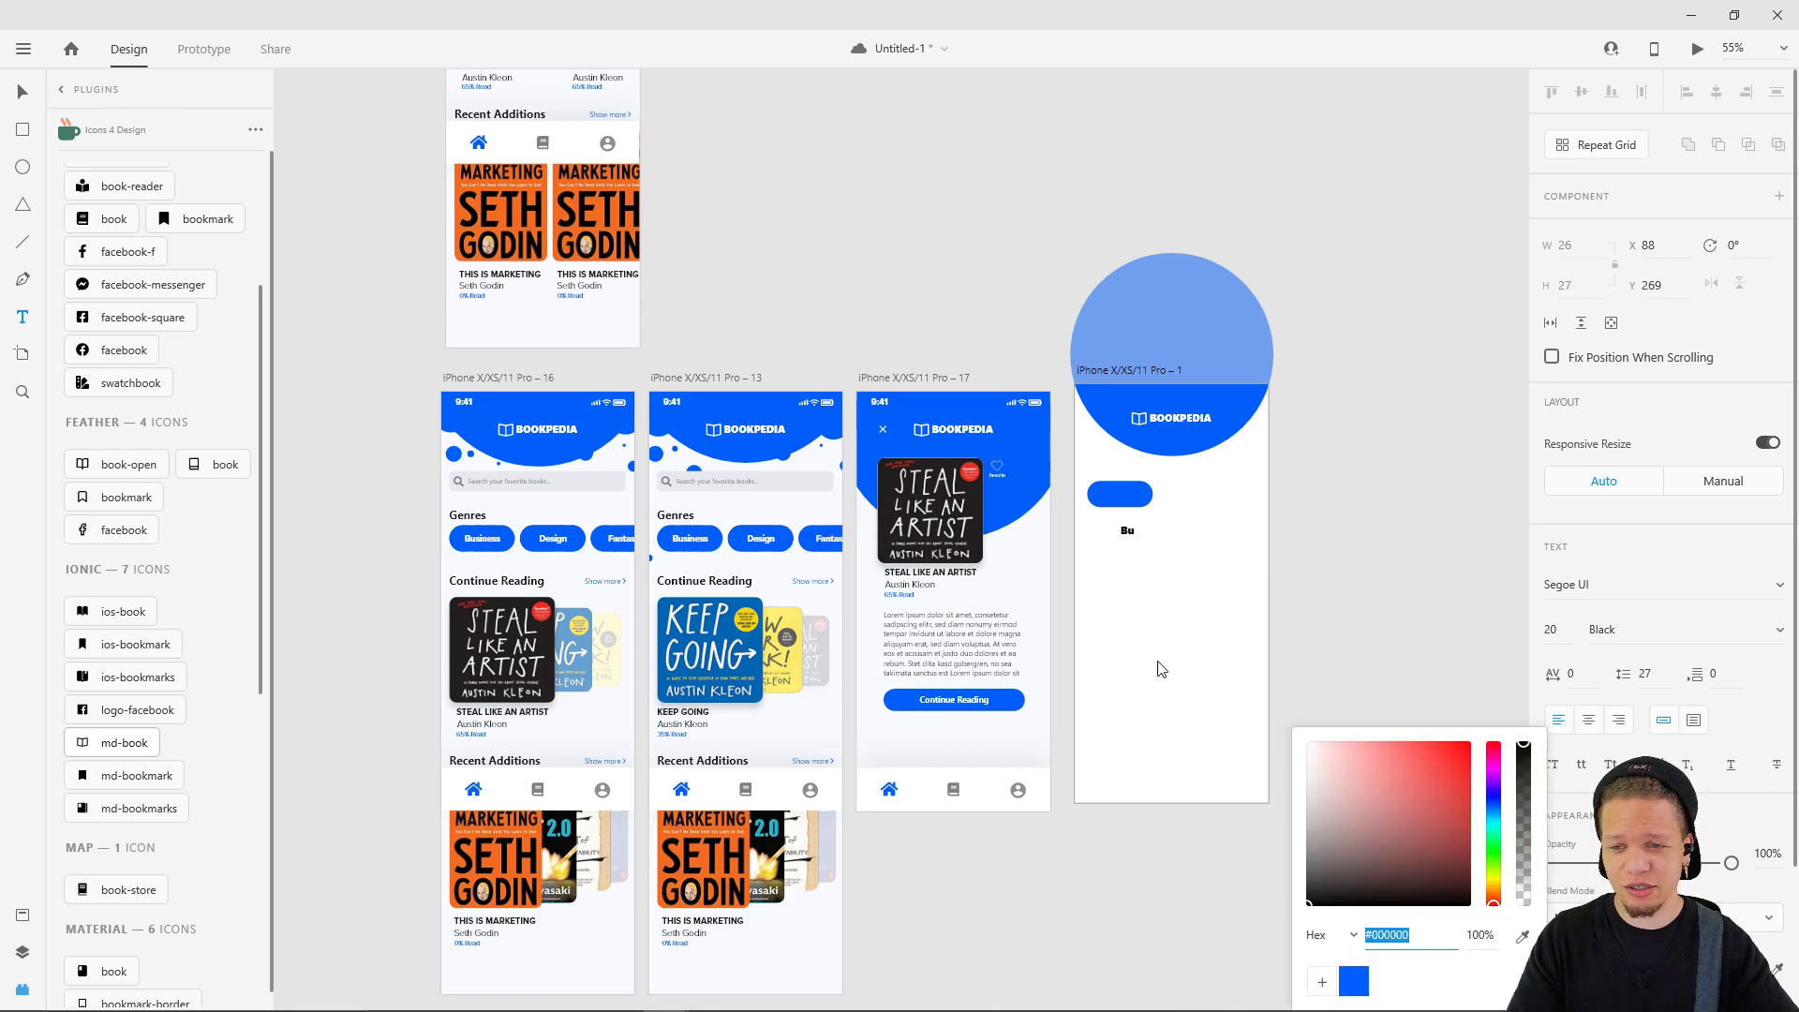
left_click(1188, 594)
scroll(1124, 522, "up", 5)
double_click(1123, 523)
type("Business")
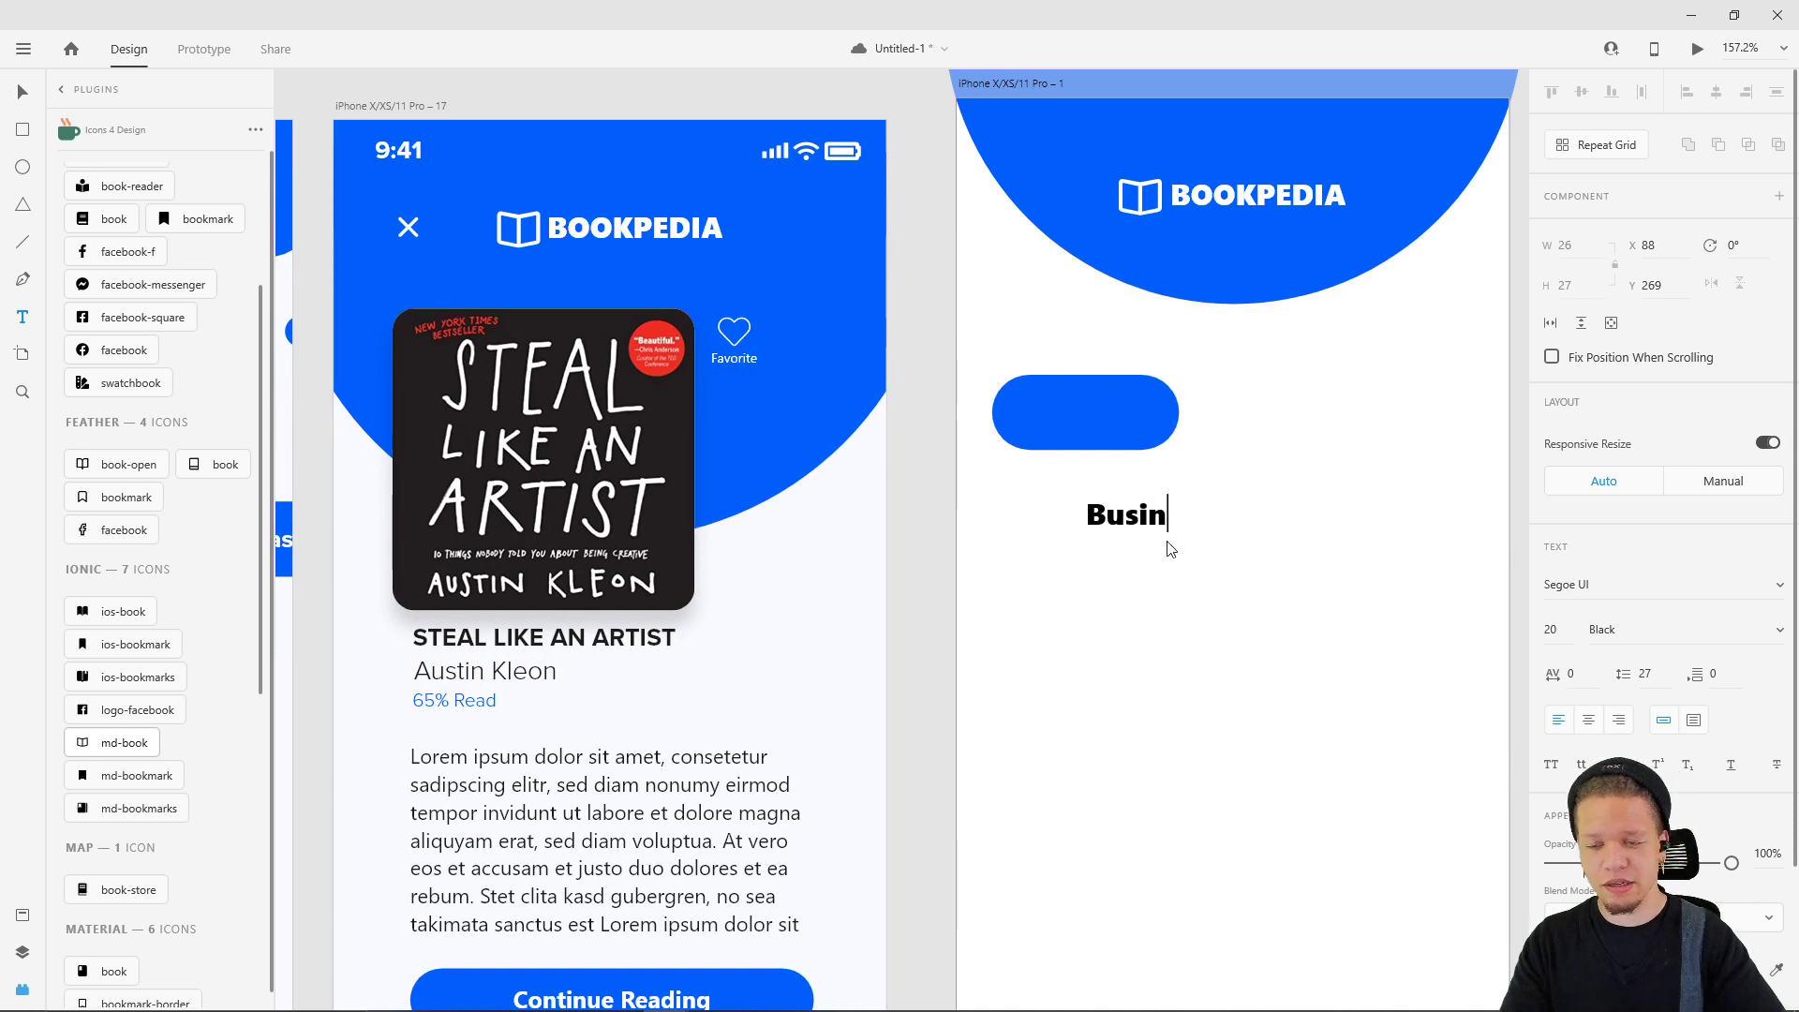
key("Escape")
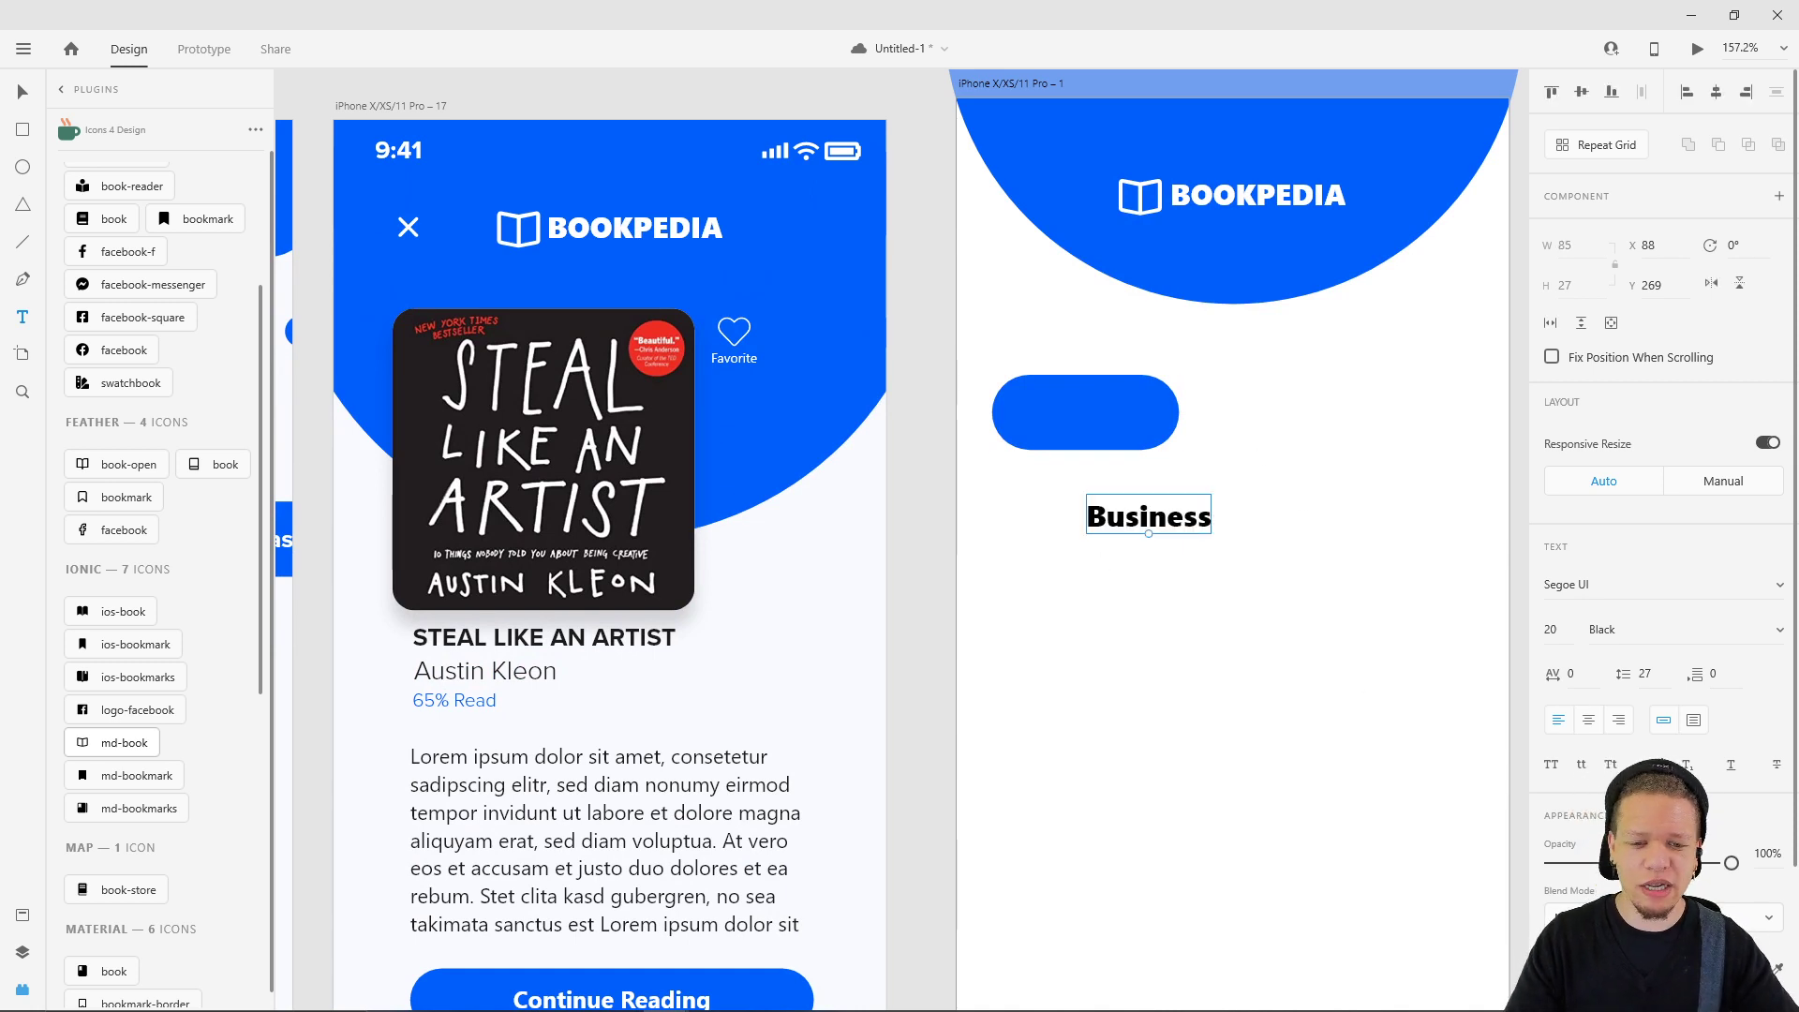
- Change the Business label's font weight to Bold
scroll(1663, 562, "down", 2)
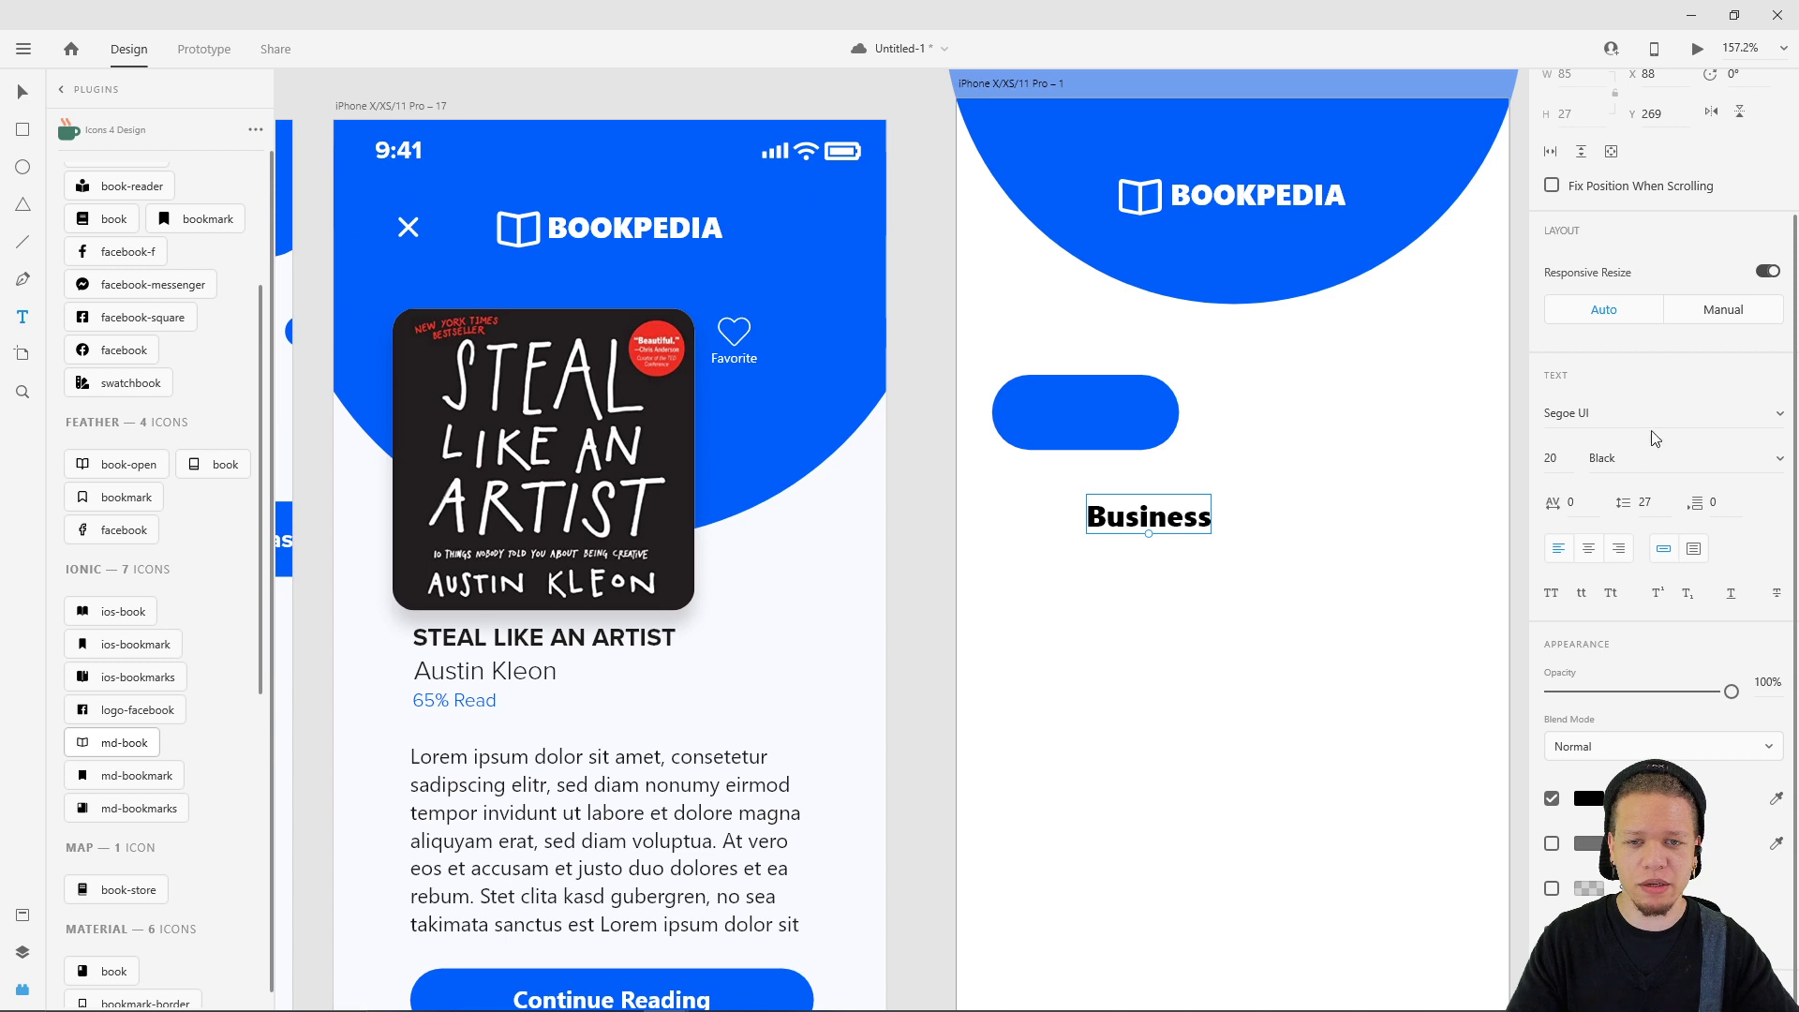
left_click(1779, 459)
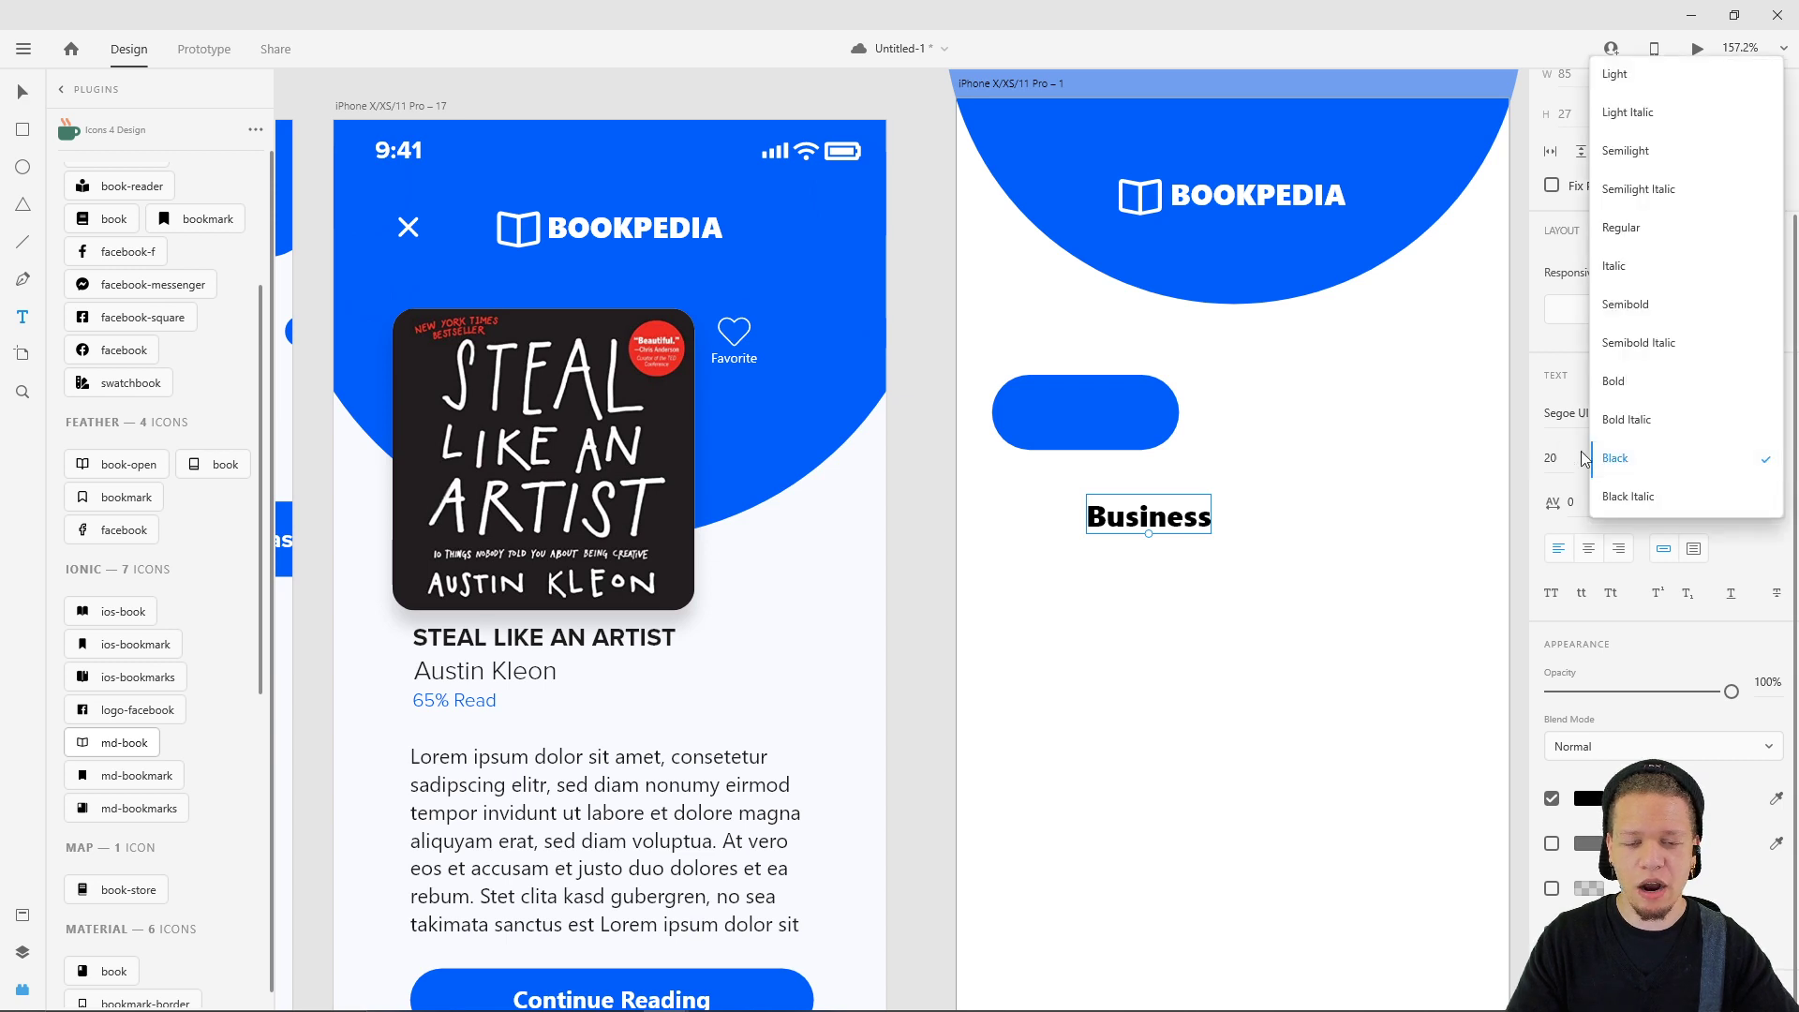
key("Escape")
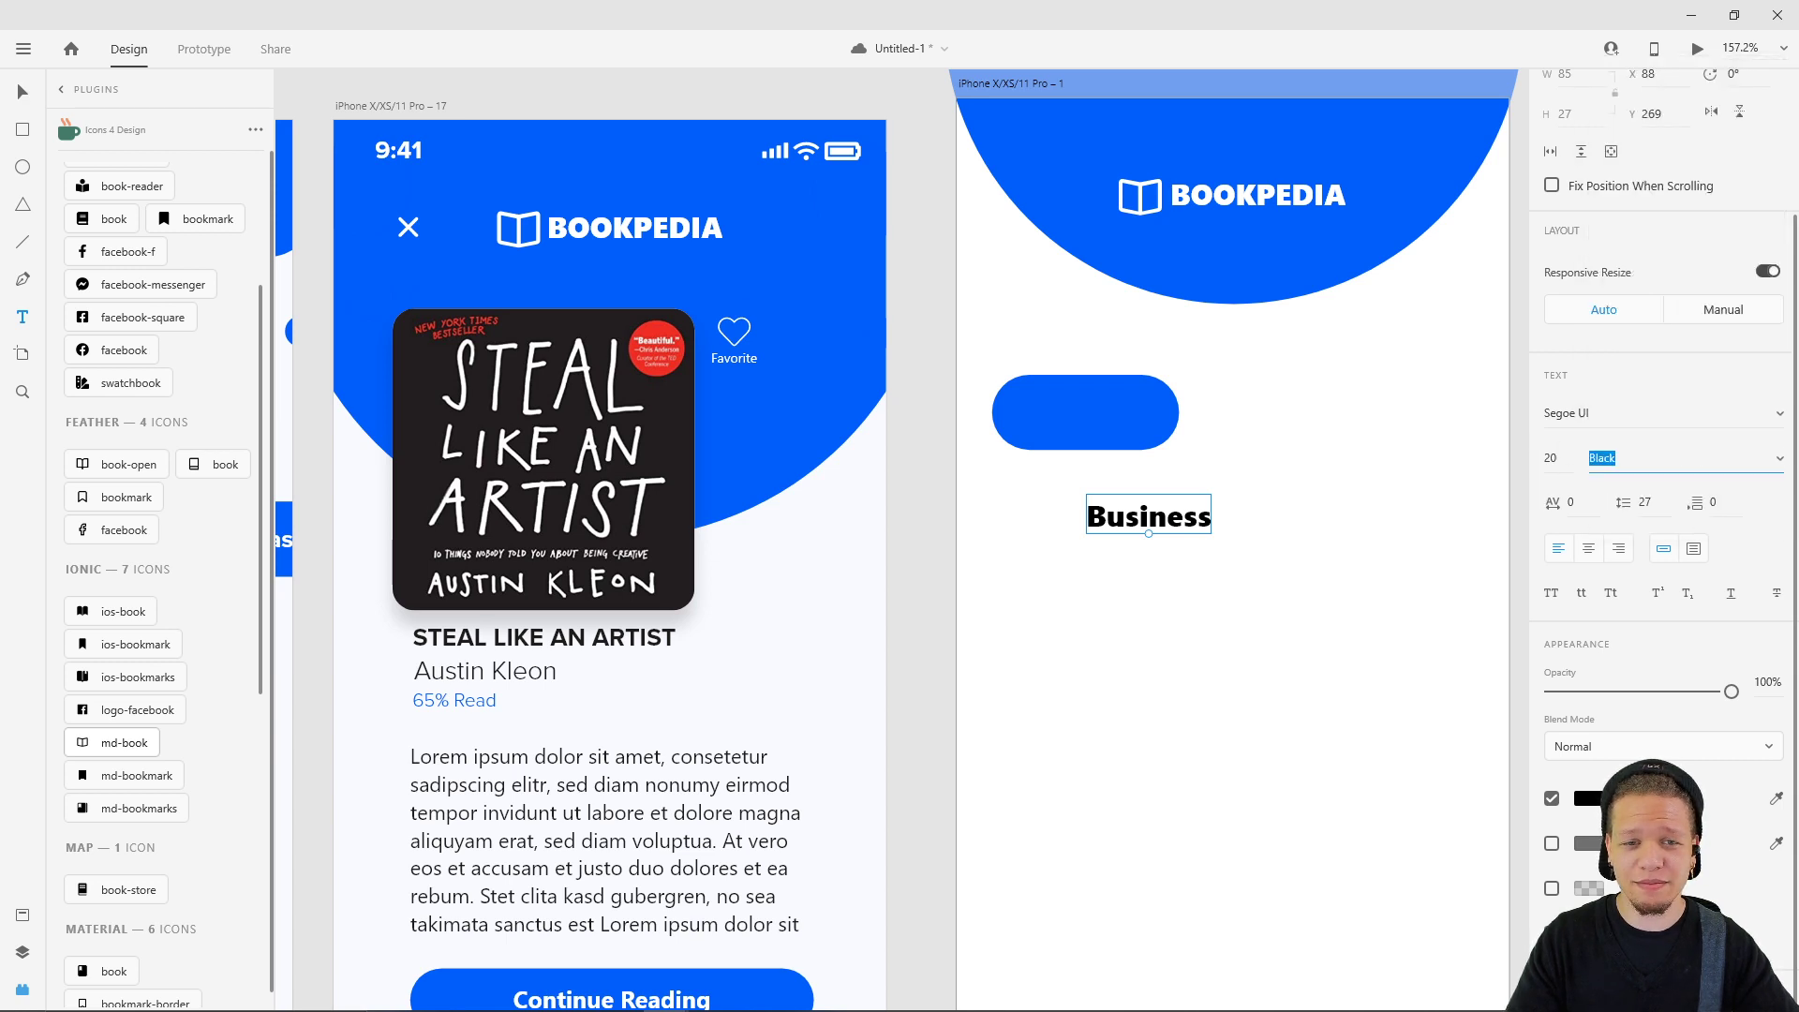
left_click(1780, 459)
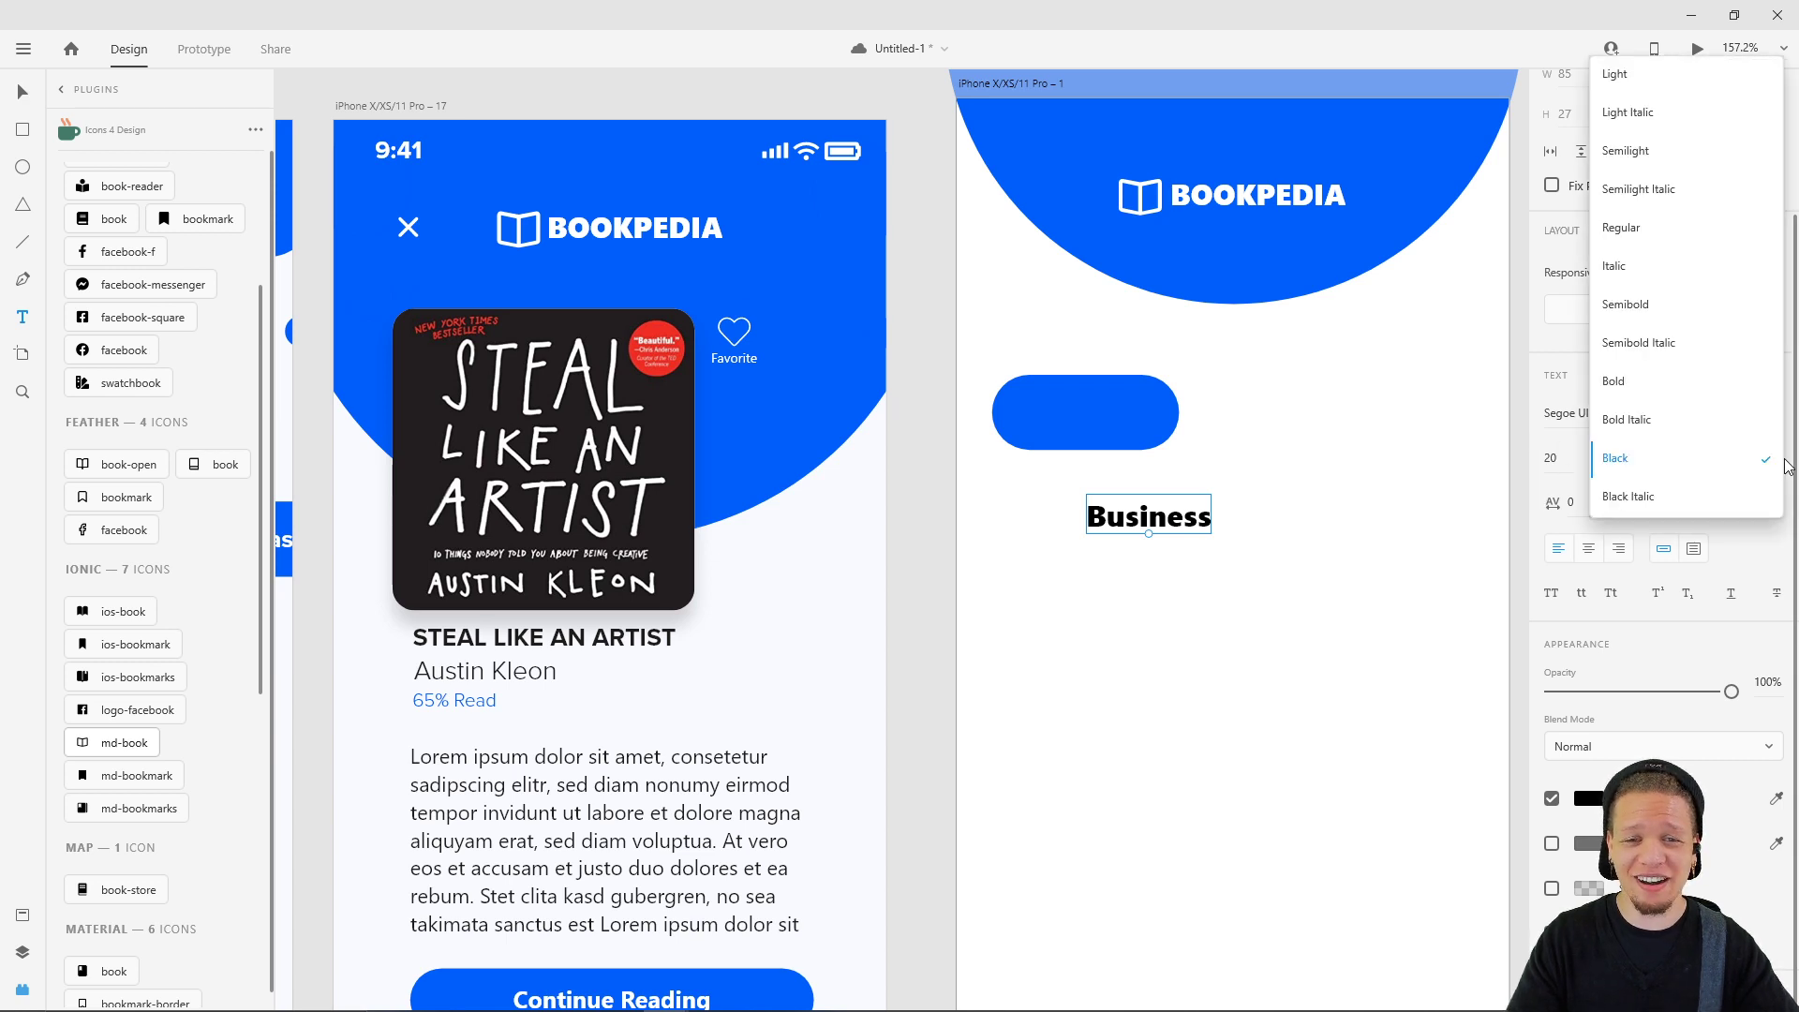
left_click(1662, 386)
- Centre the Business label on the blue button and set its text colour to white
left_click_drag(1172, 527, 1115, 429)
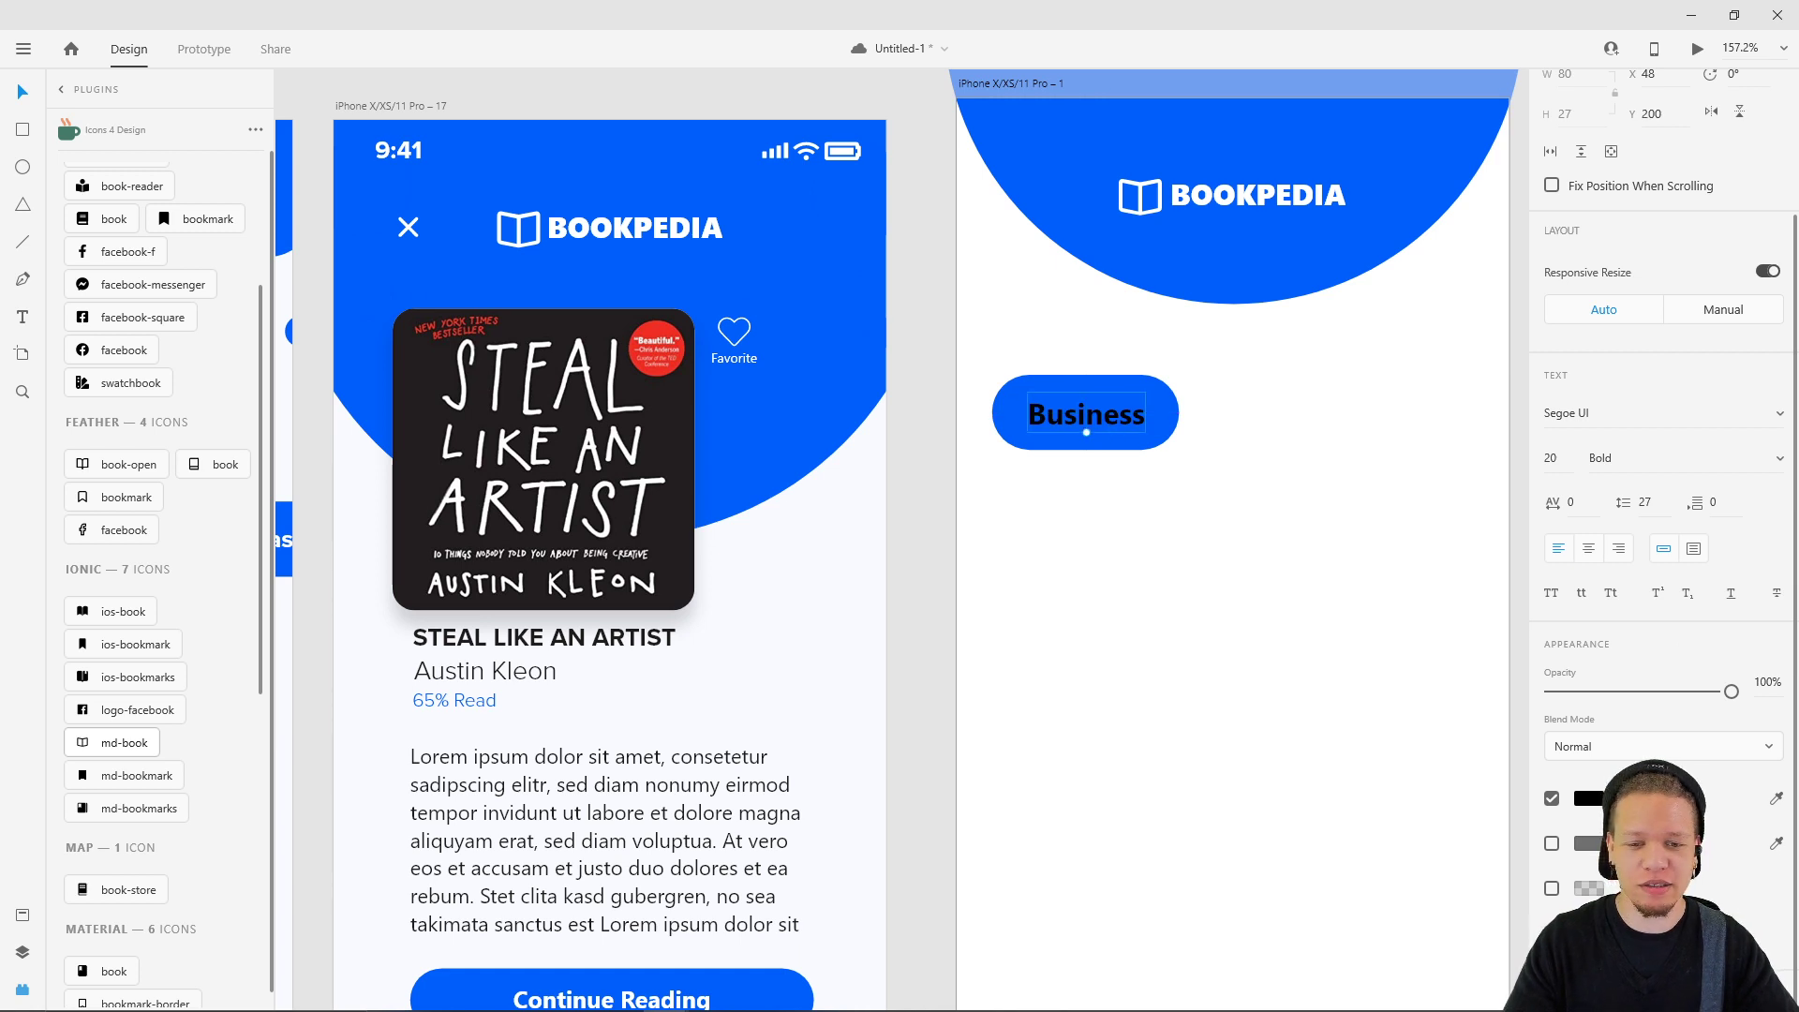
left_click(1590, 799)
left_click_drag(1359, 712, 1233, 610)
left_click(1302, 548)
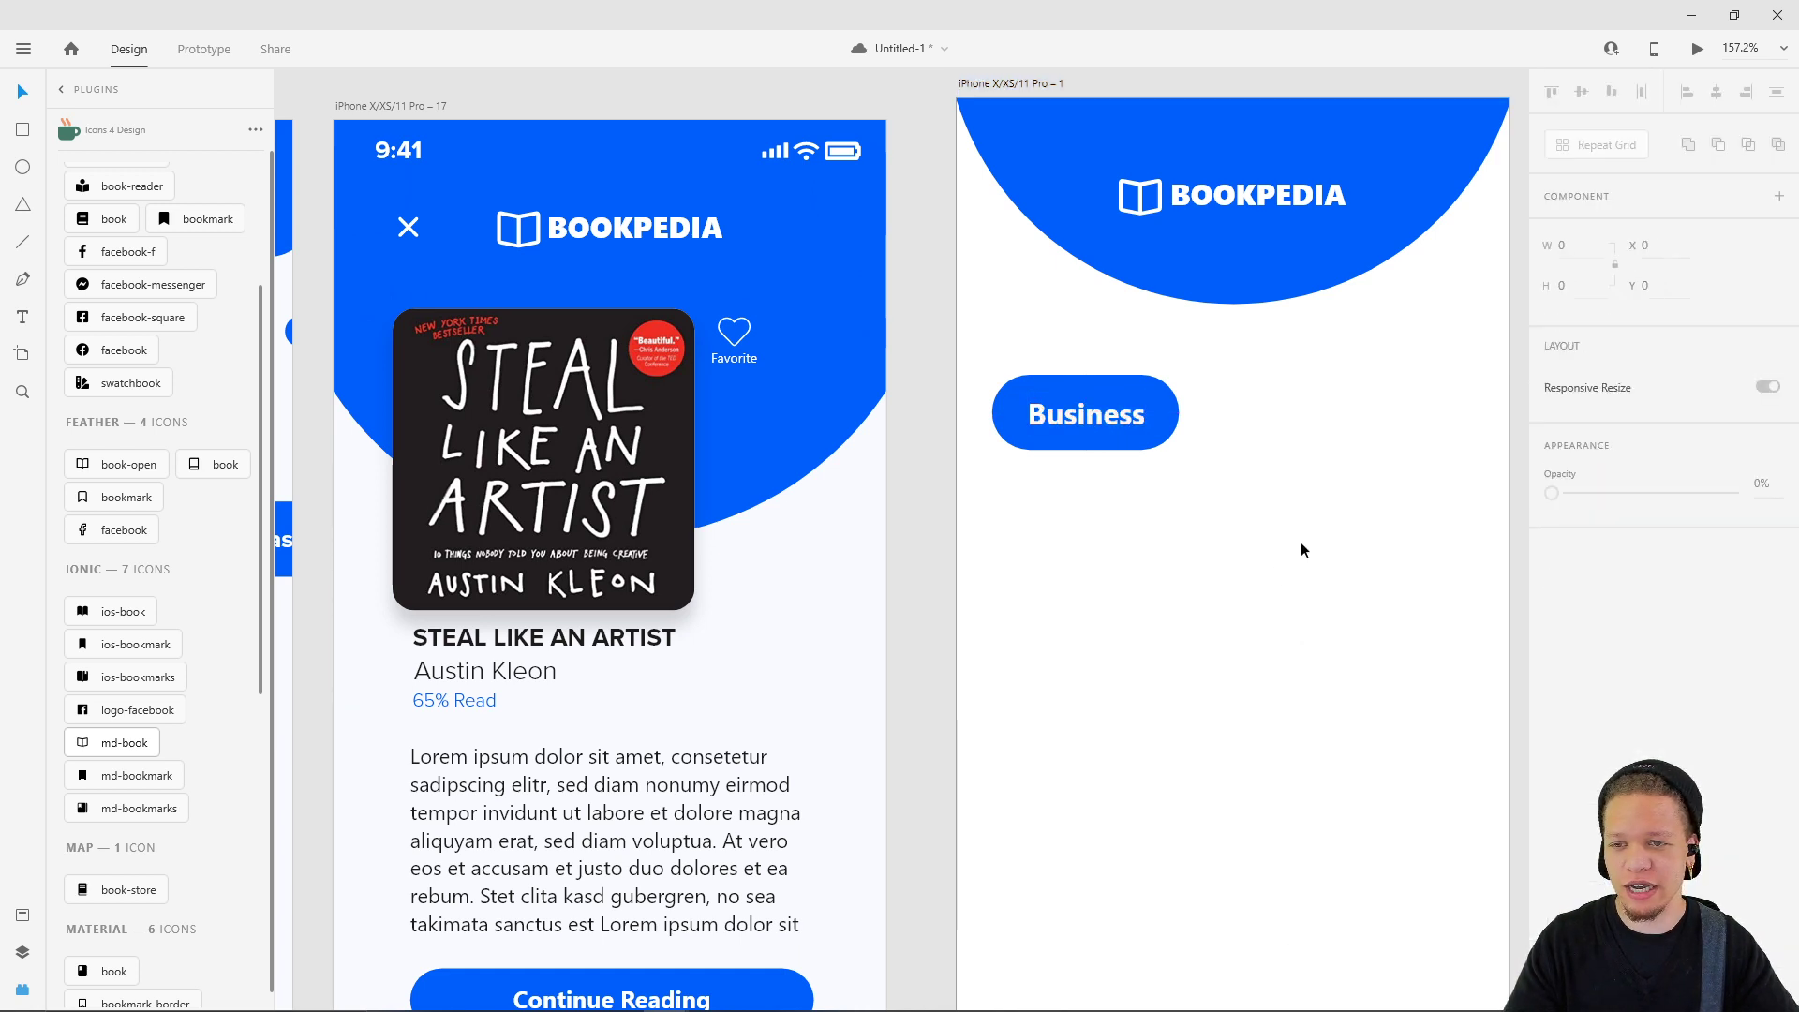
- Set the Business label's font size to 17, keeping its opacity at 100%
scroll(1146, 545, "down", 3)
mouse_move(1145, 545)
left_mouse_down()
mouse_move(1331, 544)
mouse_move(1115, 561)
left_mouse_up()
scroll(1128, 537, "up", 2)
scroll(1128, 537, "down", 2)
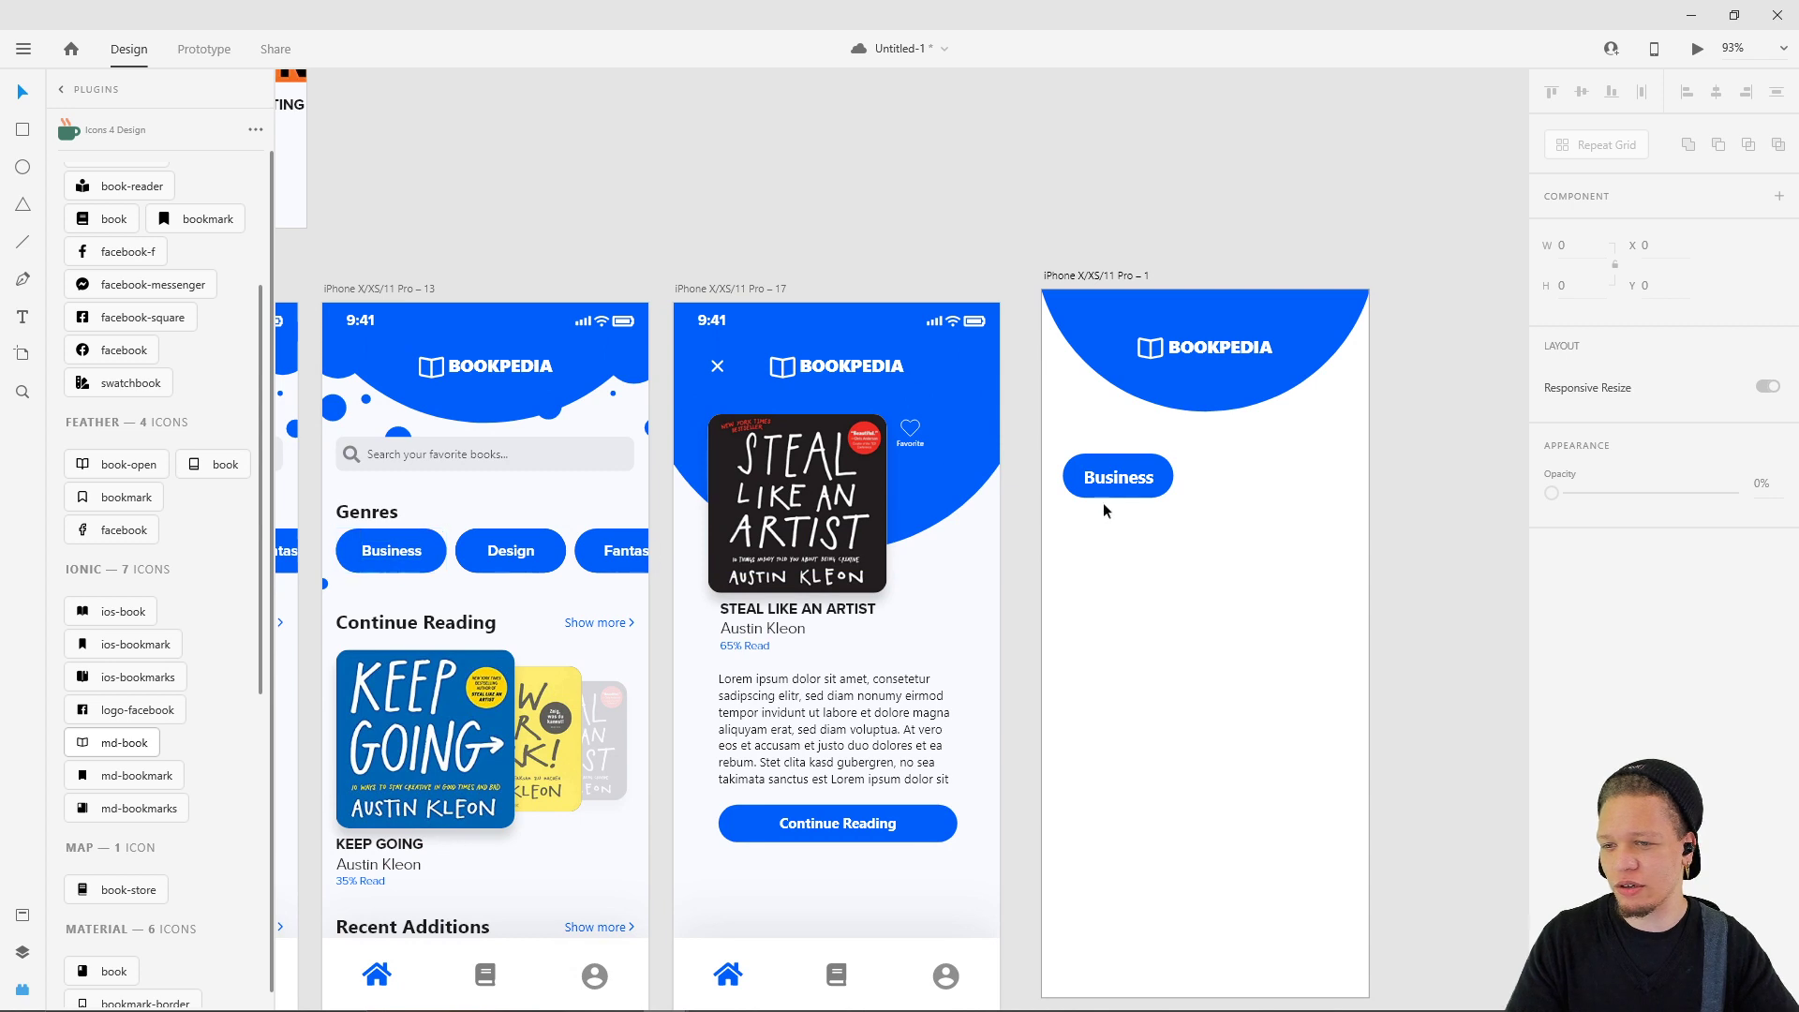
double_click(1137, 481)
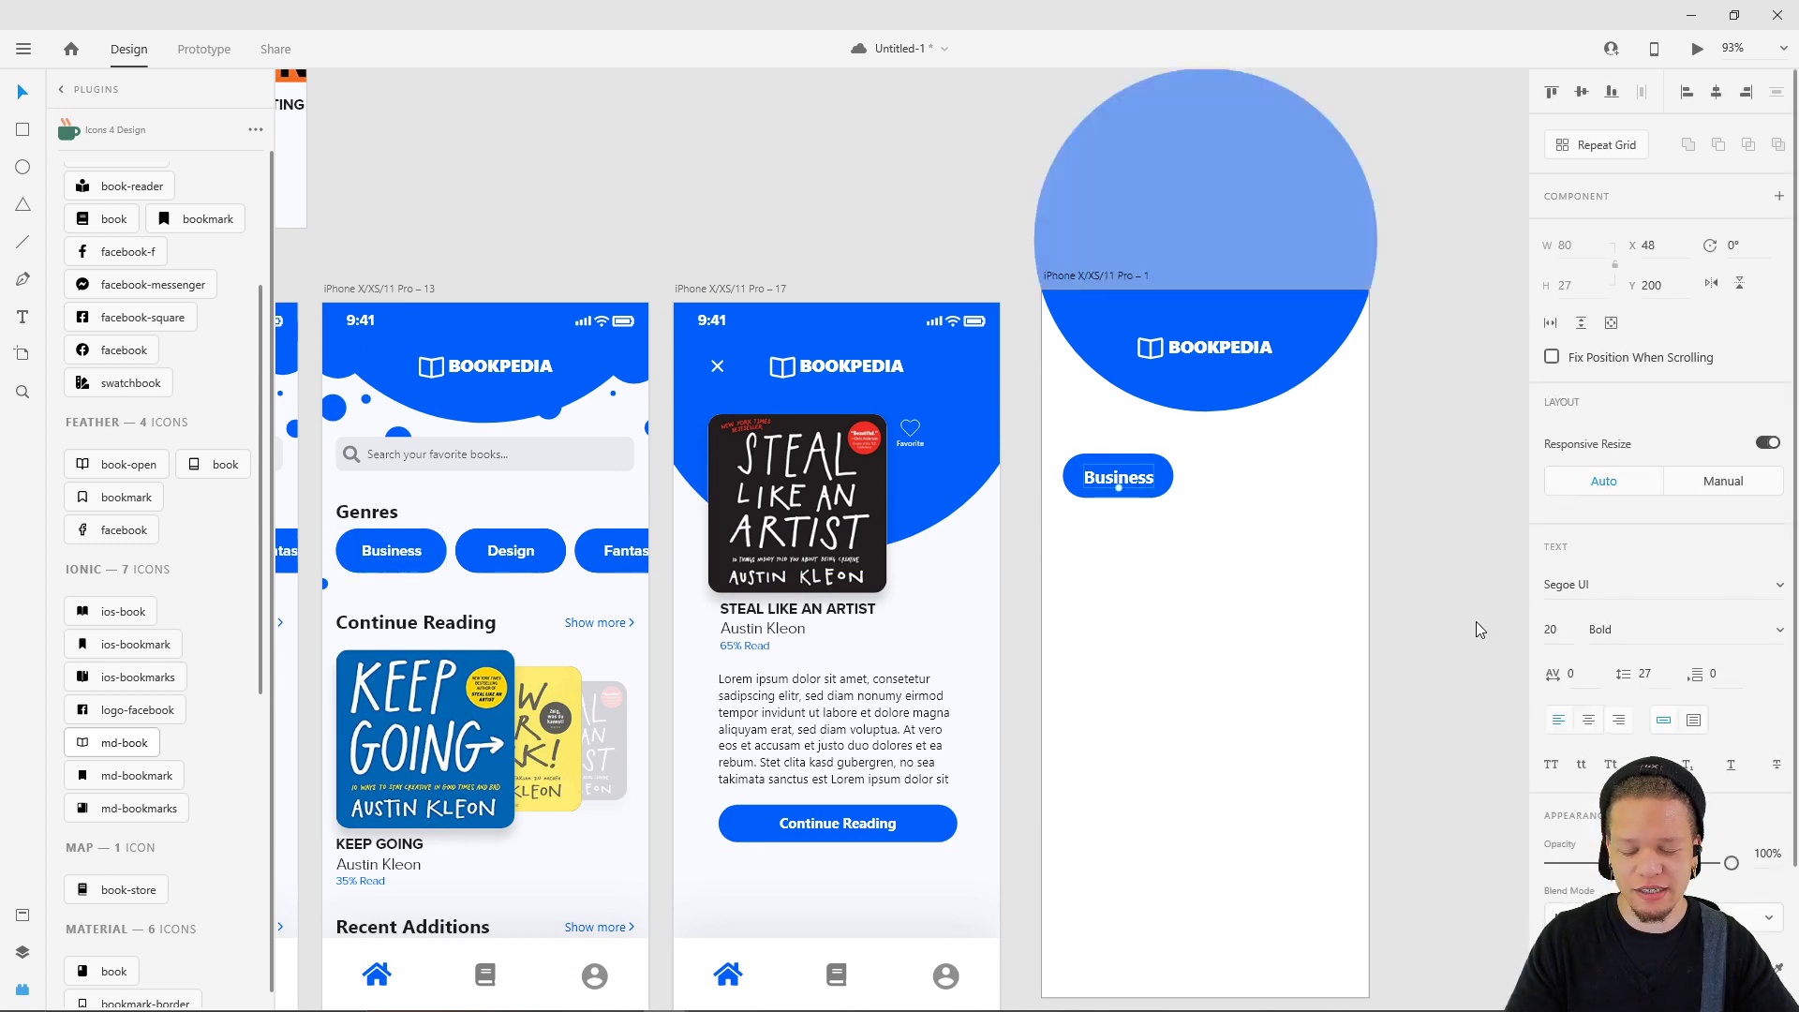
key("1")
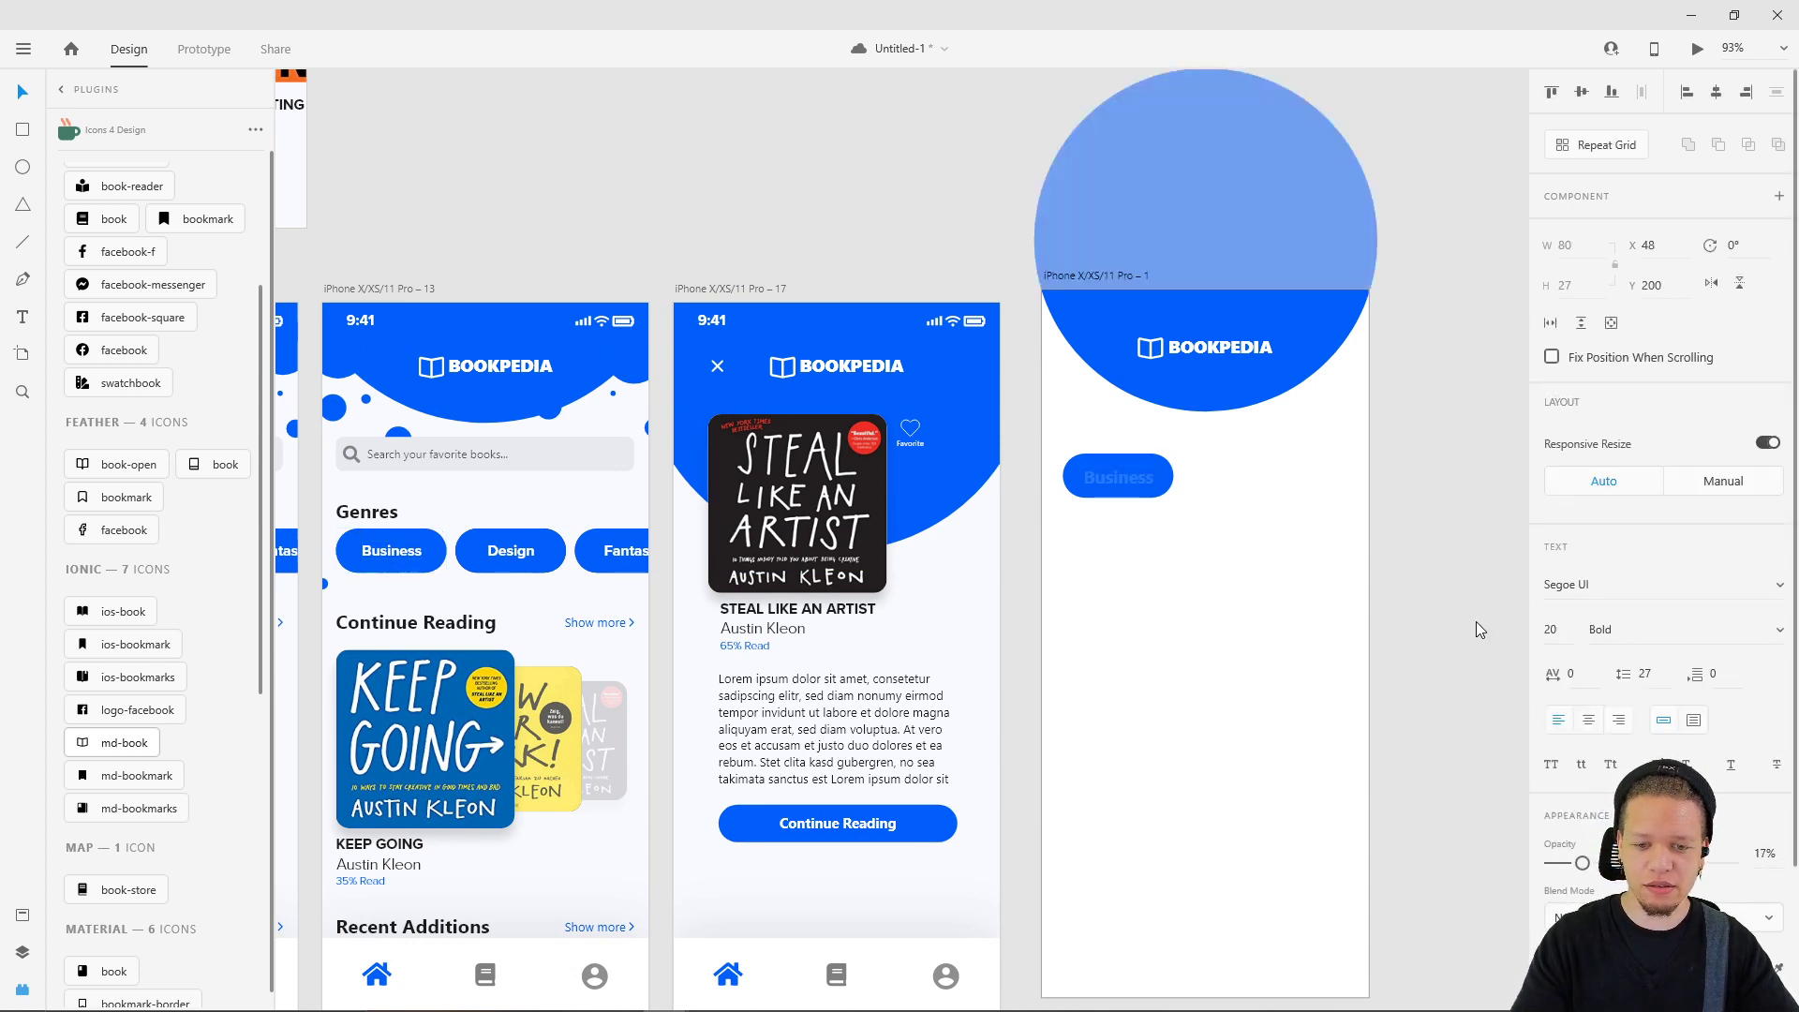
left_click_drag(1575, 876, 1731, 863)
left_click(1551, 630)
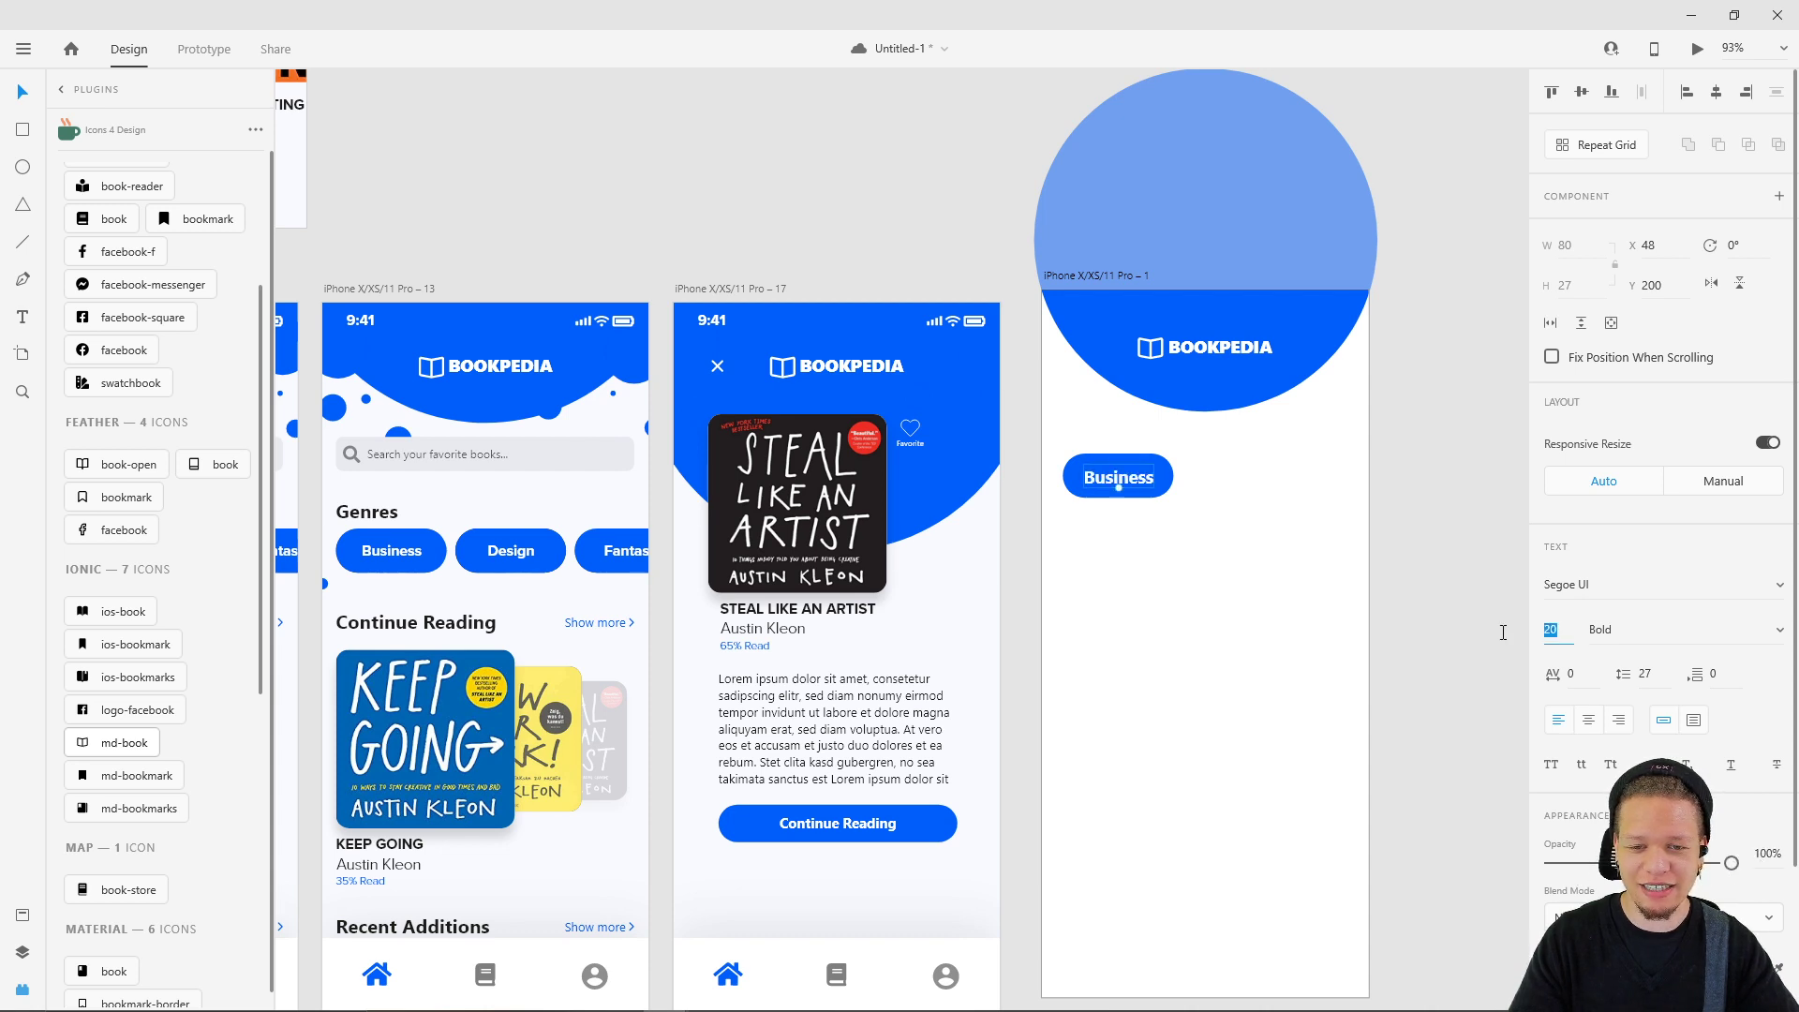
type("17")
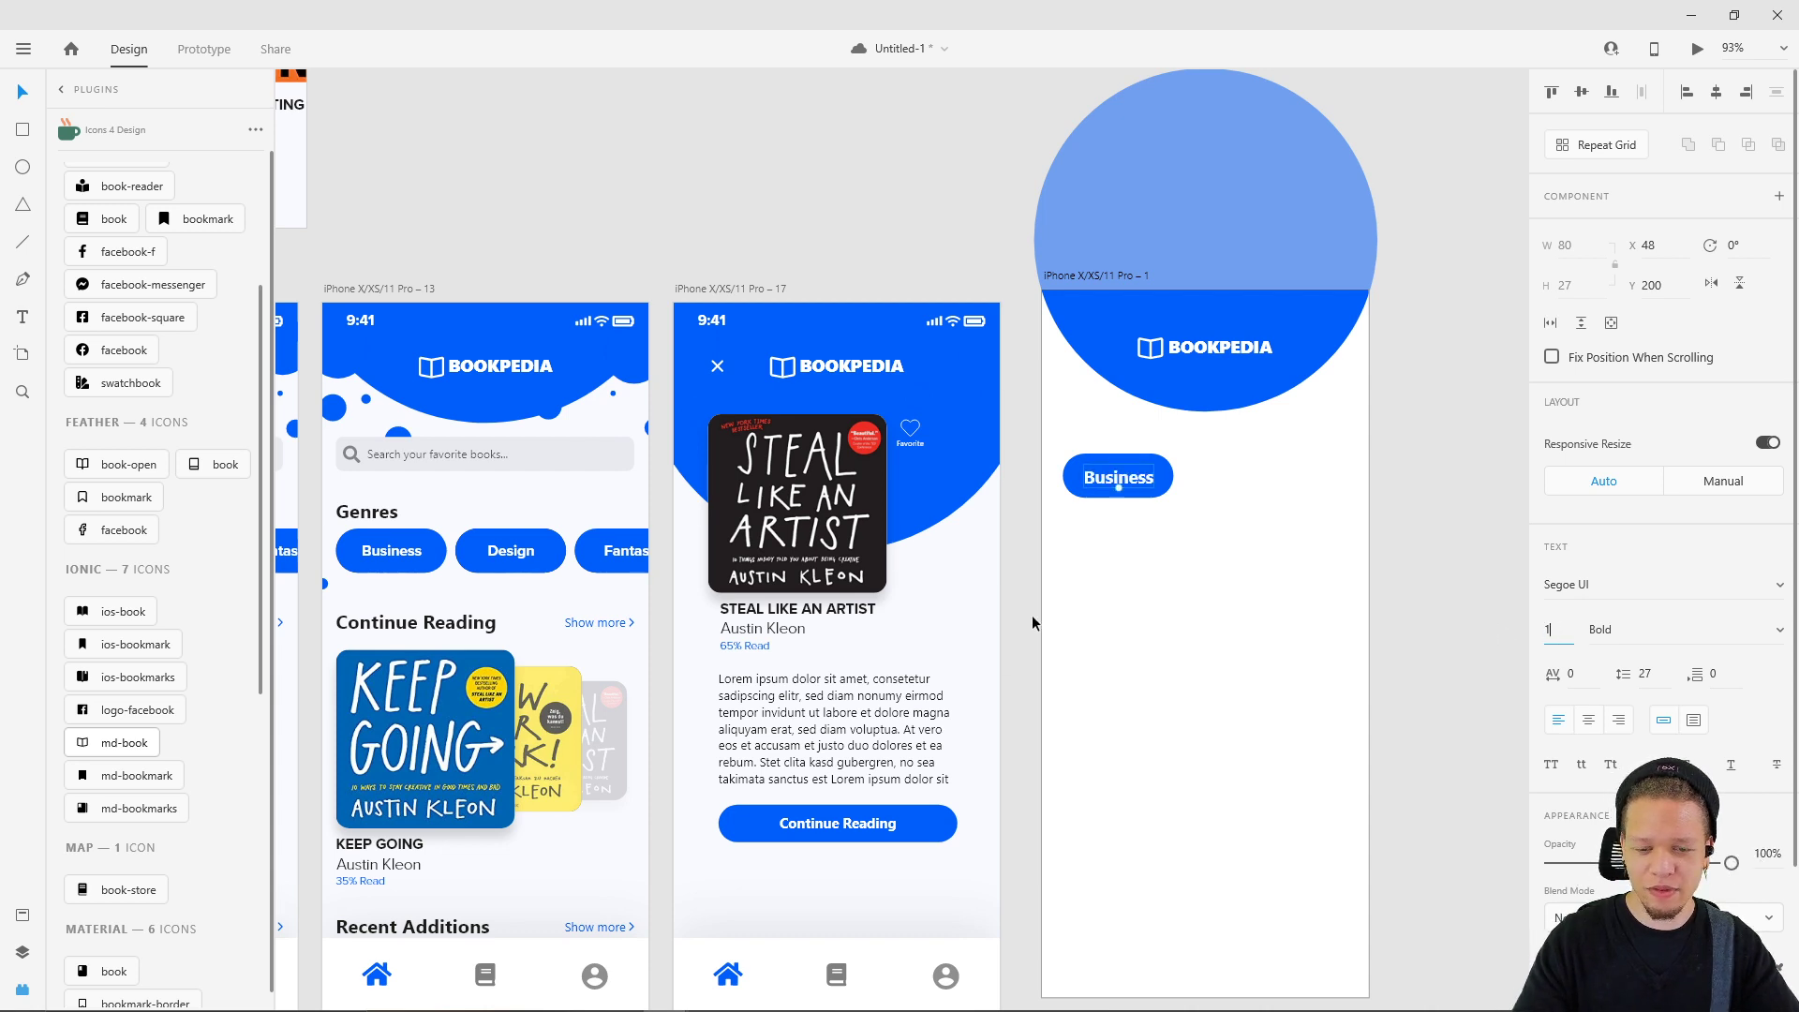
key("Return")
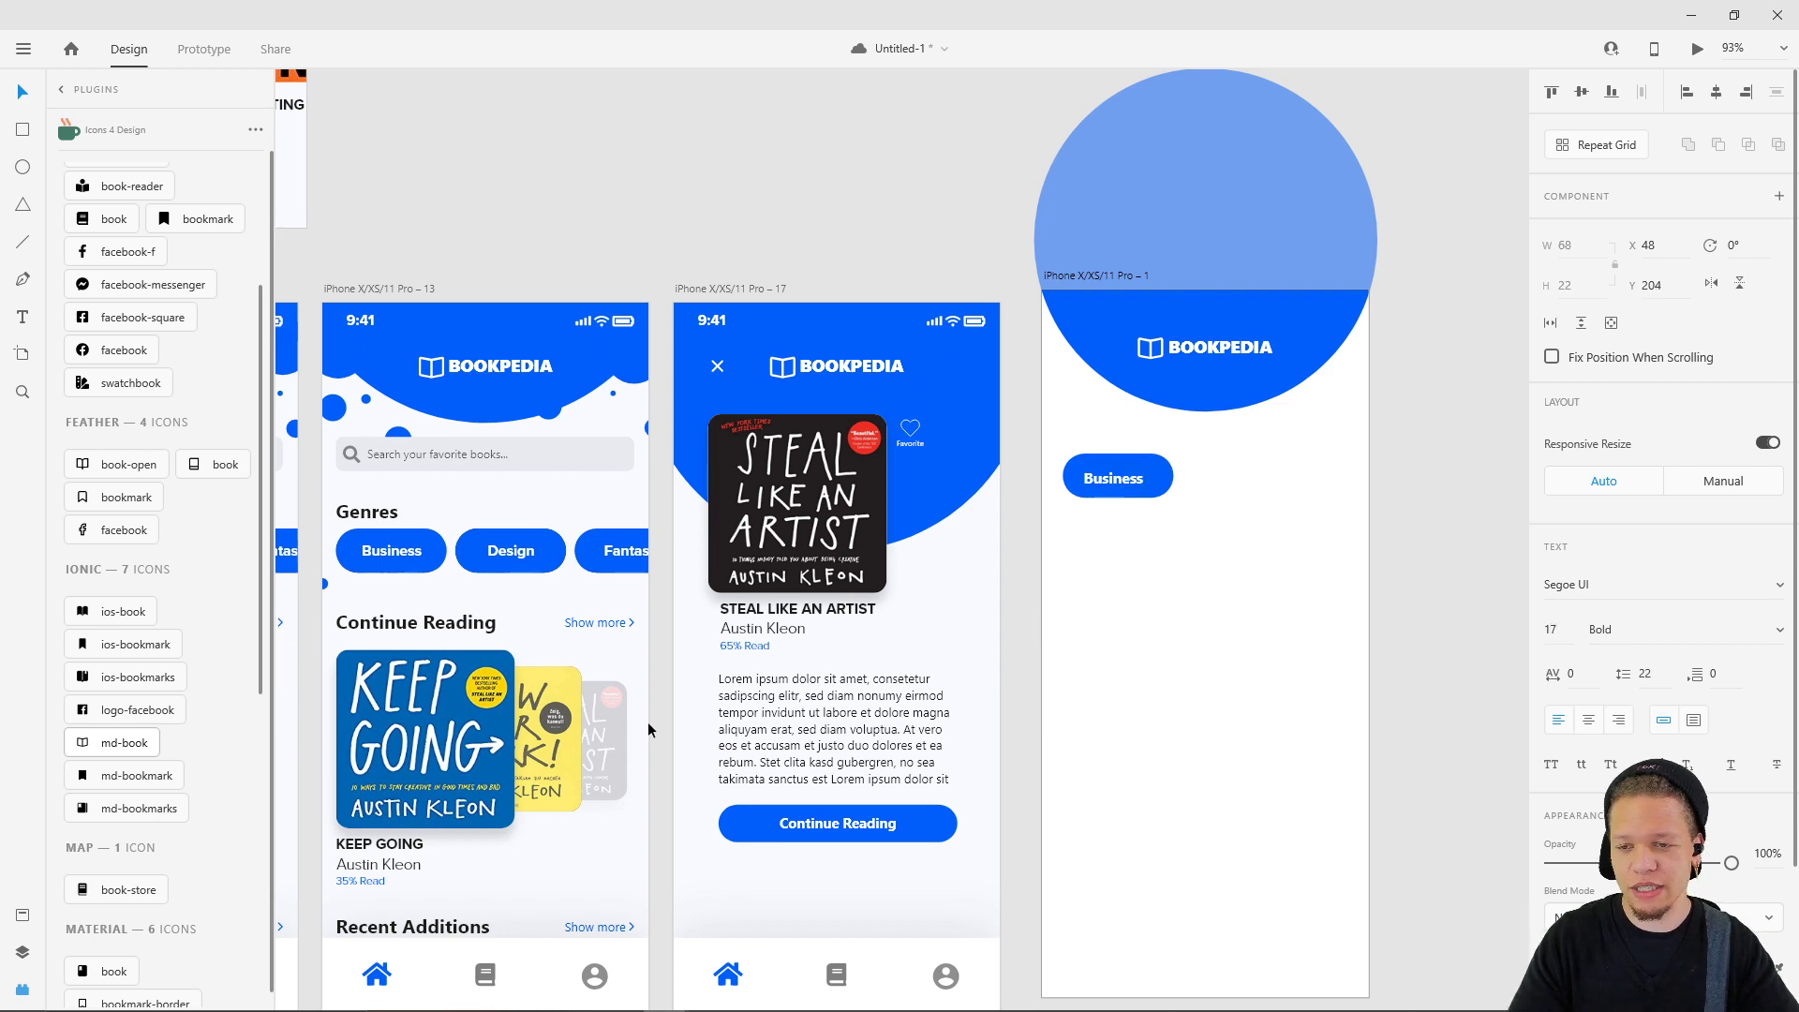
- Re-centre the Business label on the blue button at X 54, Y 203
left_click(1325, 591)
scroll(1119, 481, "up", 3)
left_click(1121, 478)
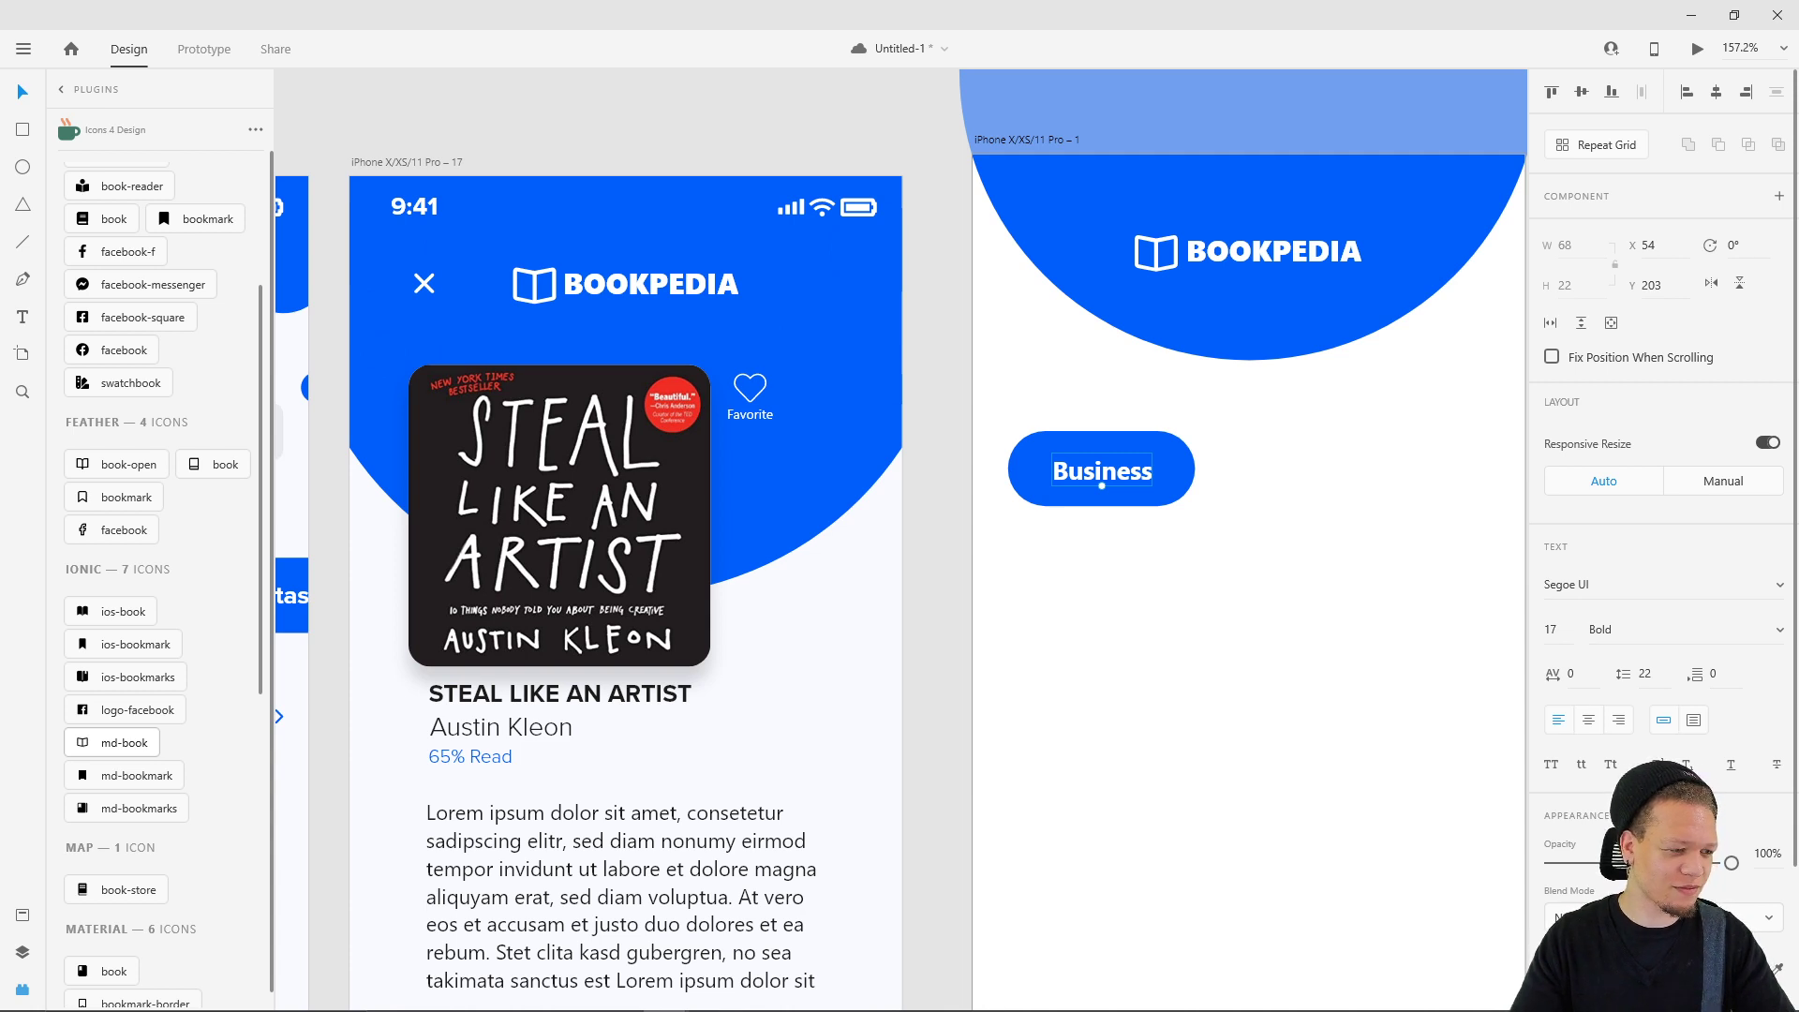
left_click(1237, 608)
- Select the Business label together with its blue button and move both slightly down and to the right
left_click(1122, 474)
left_click(1157, 444, "shift")
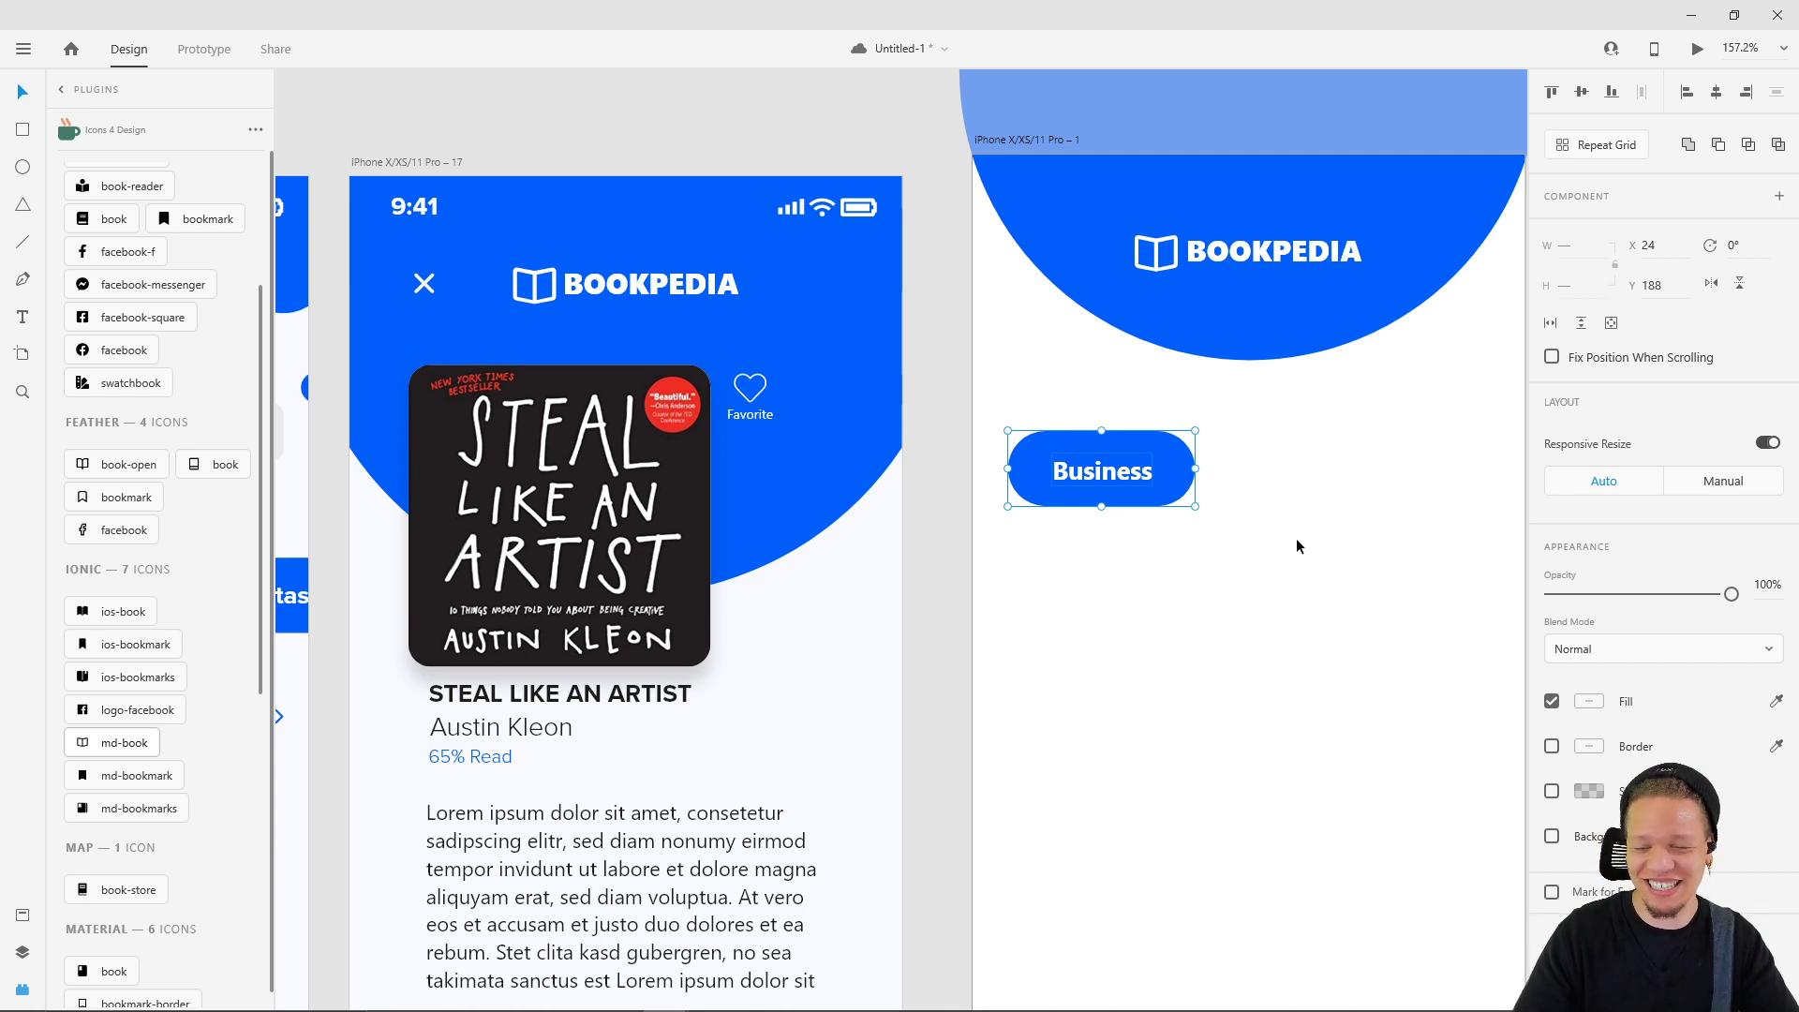
left_click_drag(1188, 468, 1235, 485)
left_click(1098, 511)
double_click(1171, 487)
left_click(1333, 474)
left_click(1158, 492)
double_click(1177, 479)
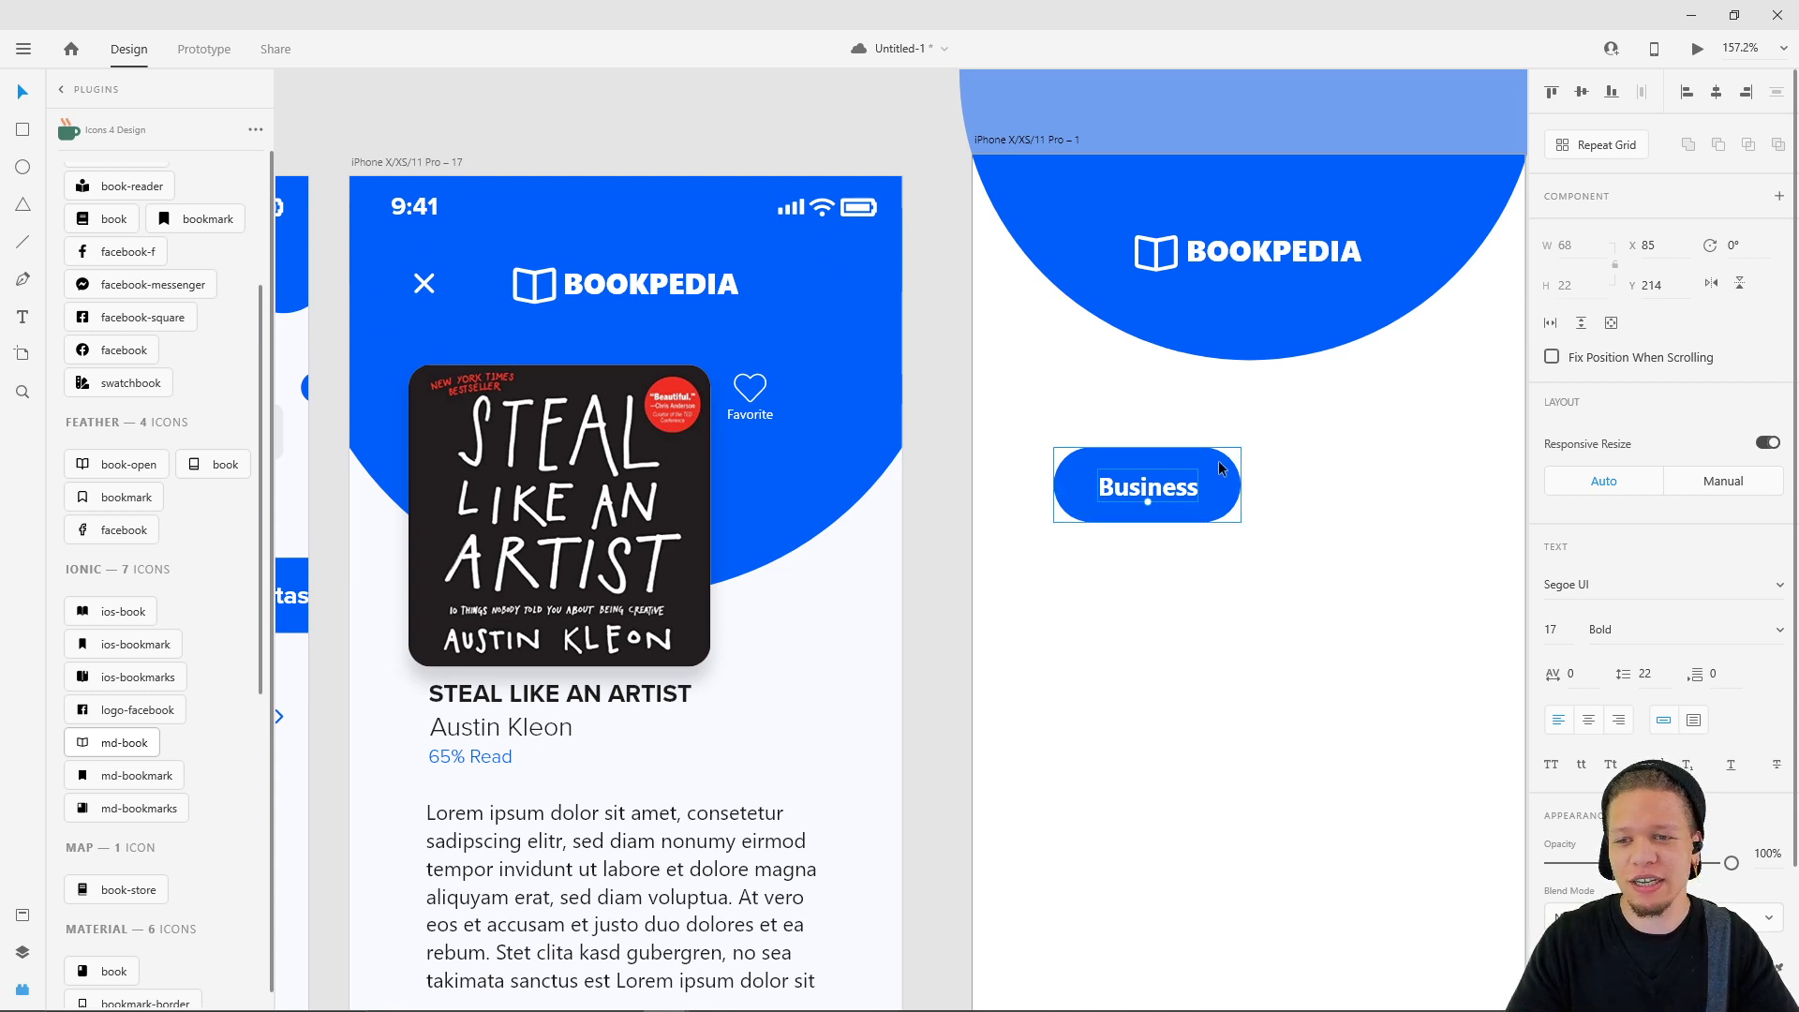
key("Escape")
- Group the Business label with its blue button, place the group at X 81, Y 189 and enable padding on it
mouse_move(1151, 516)
left_mouse_down()
mouse_move(1175, 454)
mouse_move(1193, 541)
mouse_move(1124, 563)
mouse_move(1346, 486)
mouse_move(1012, 542)
mouse_move(1167, 526)
left_mouse_up()
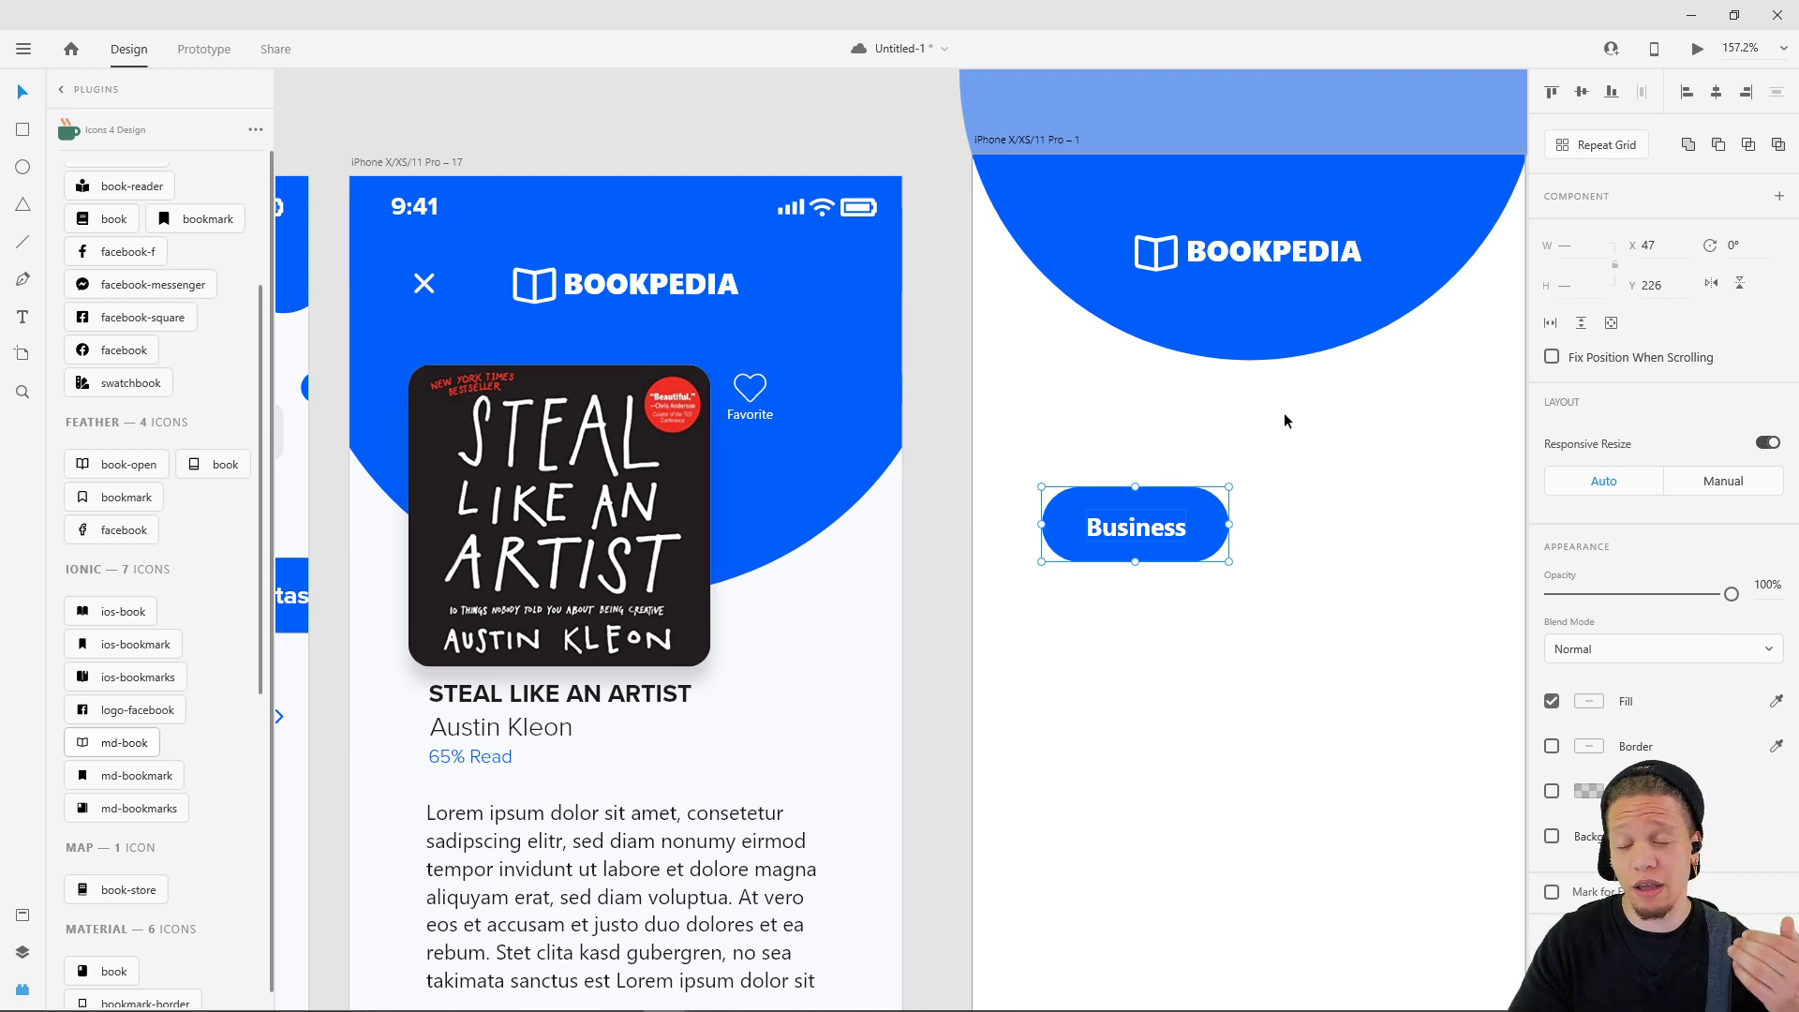
left_click(1297, 487)
left_click_drag(1150, 519, 1202, 463)
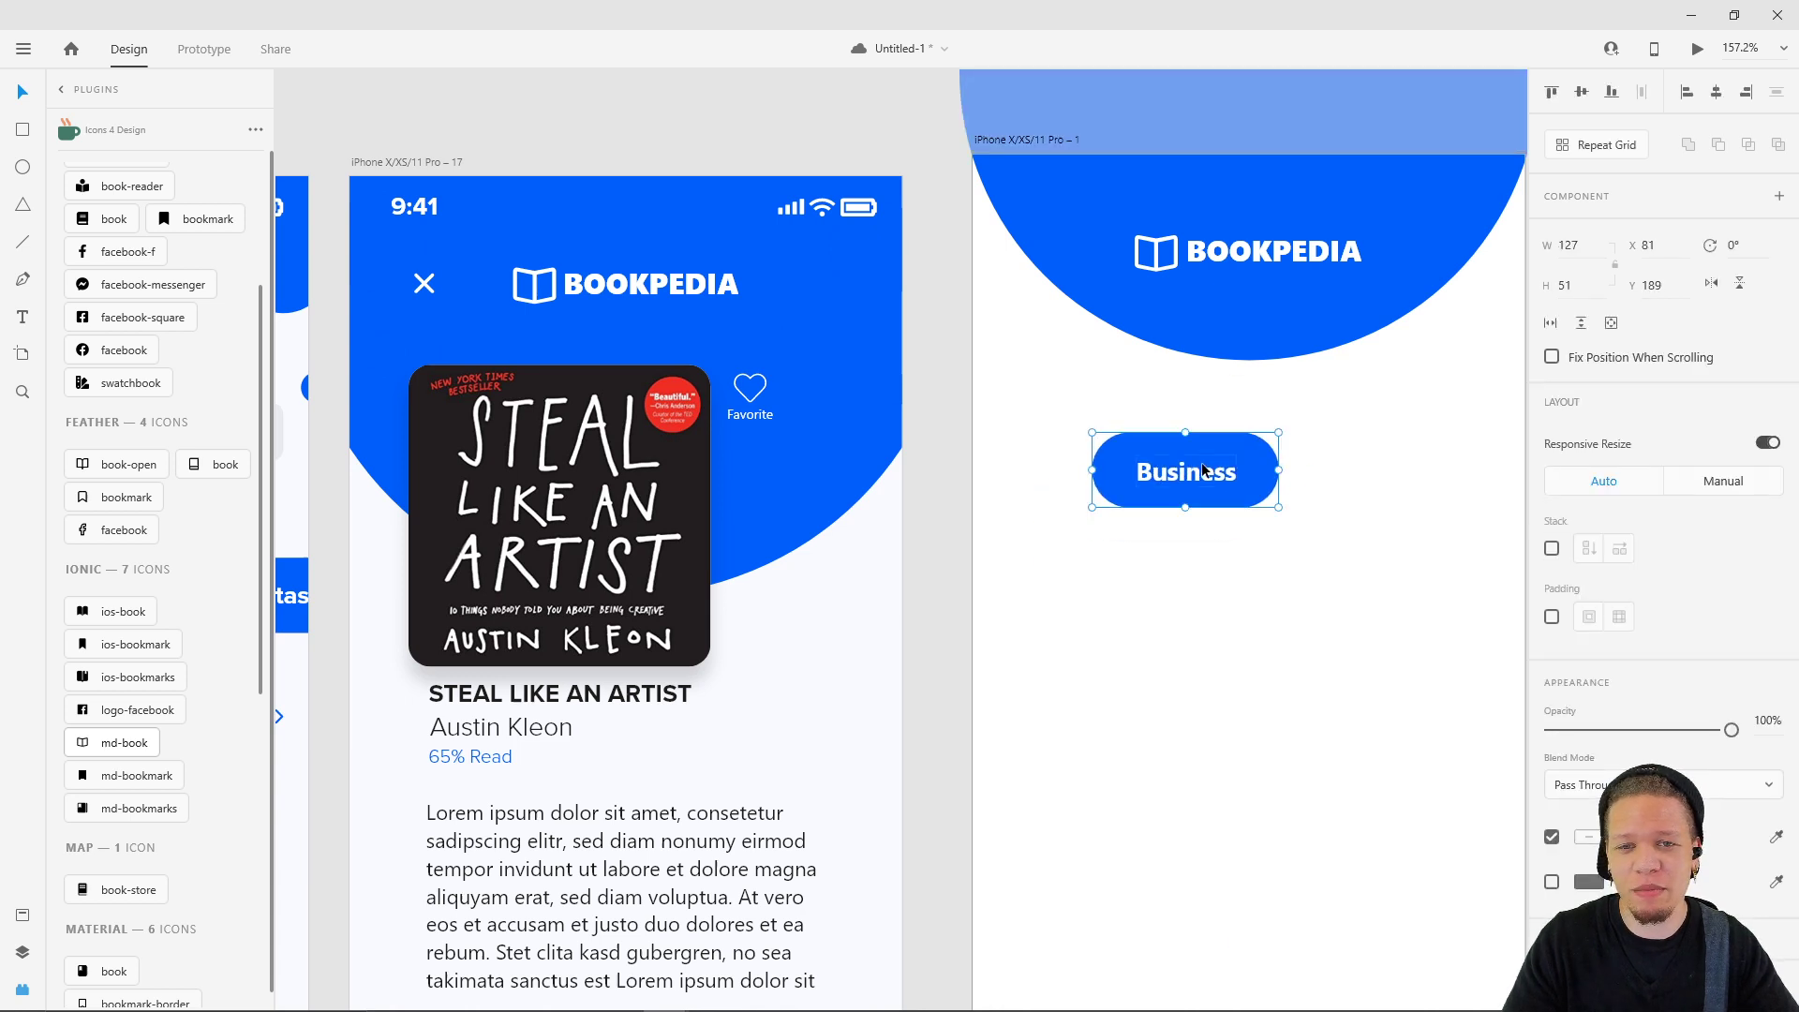
left_click(1552, 617)
left_click(1361, 471)
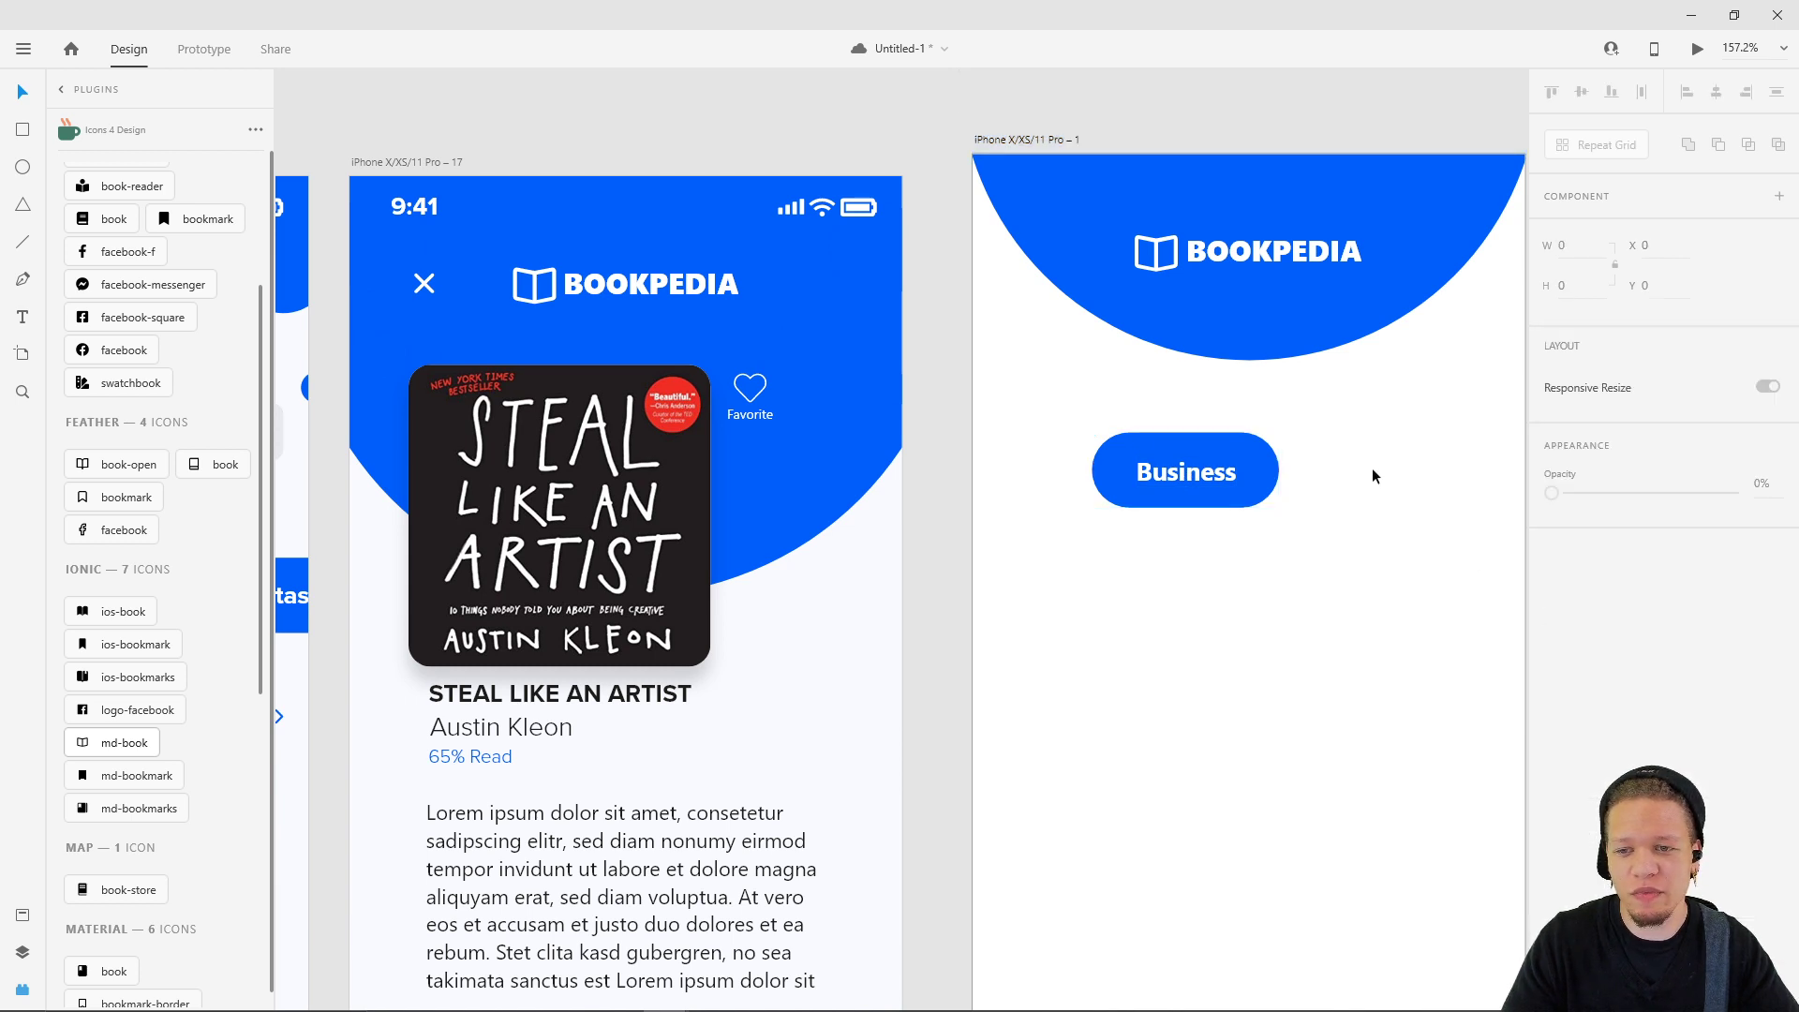
- Duplicate the Business button to its right and replace the copy's label with asdfasdf
left_click_drag(1391, 475, 1160, 545)
left_click_drag(948, 542, 1160, 559)
left_click(1167, 544)
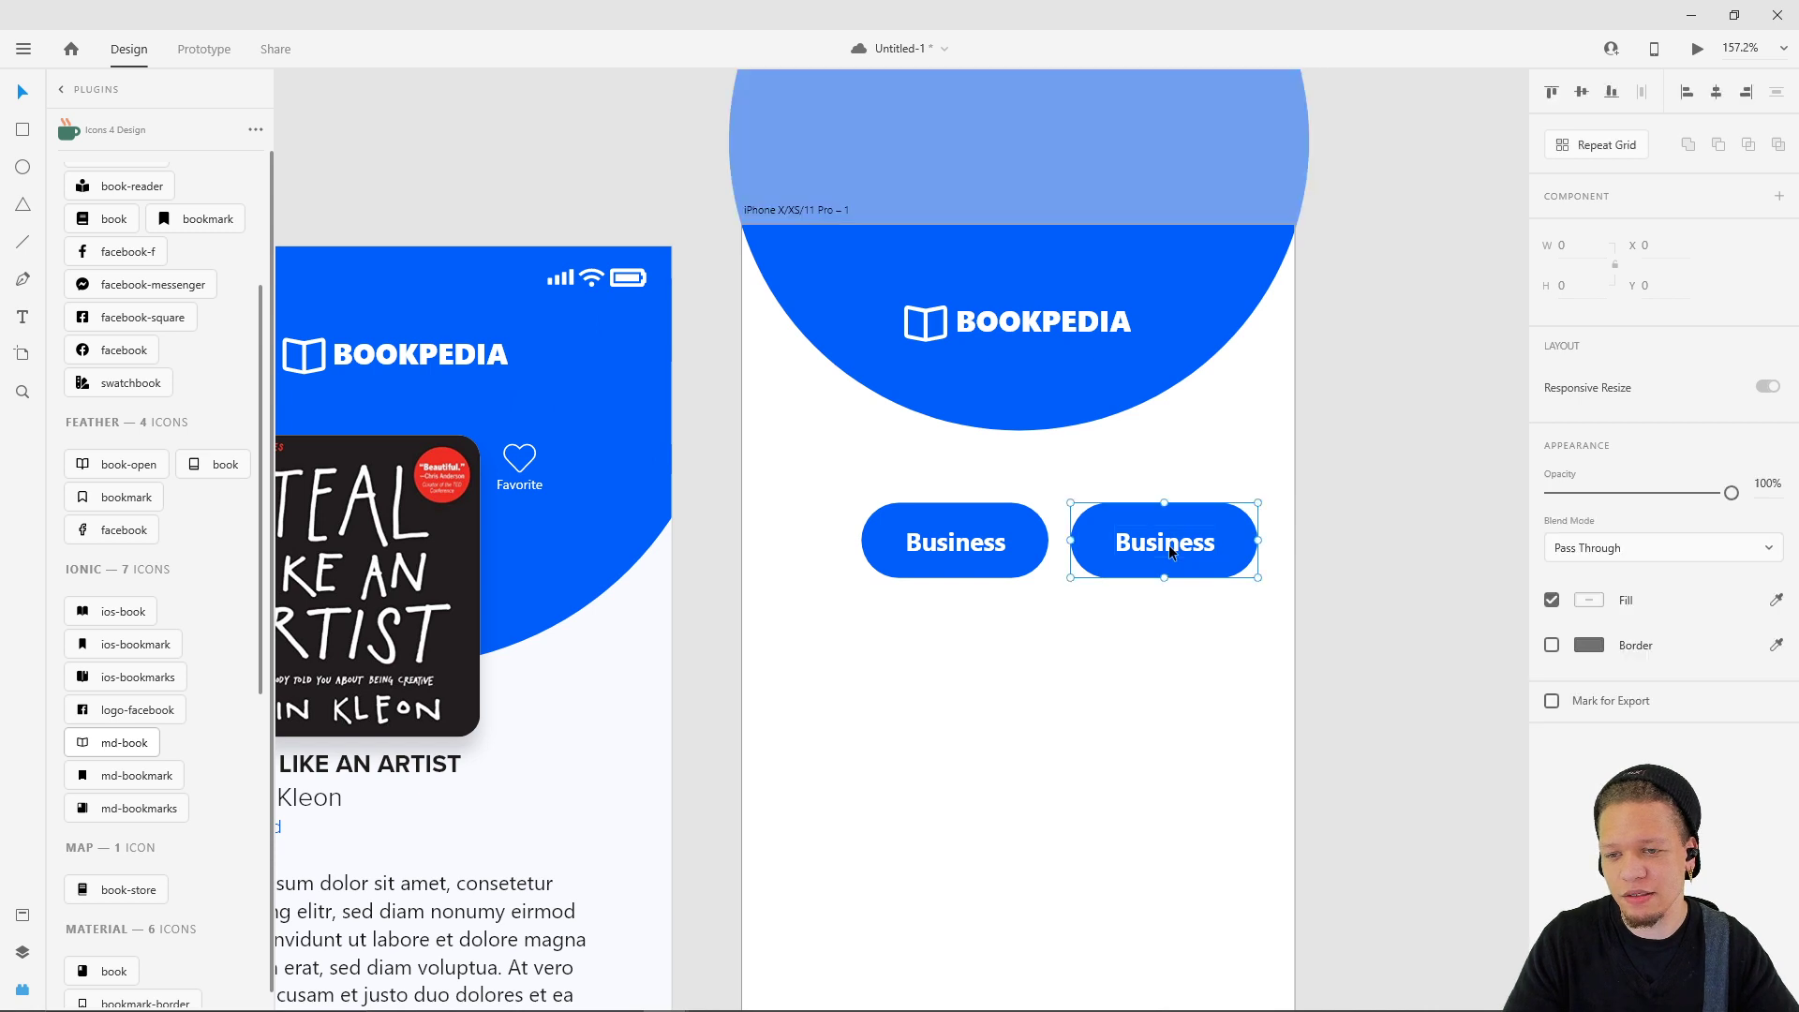
double_click(1168, 544)
double_click(1168, 544)
type("asdfasdf")
key("Escape")
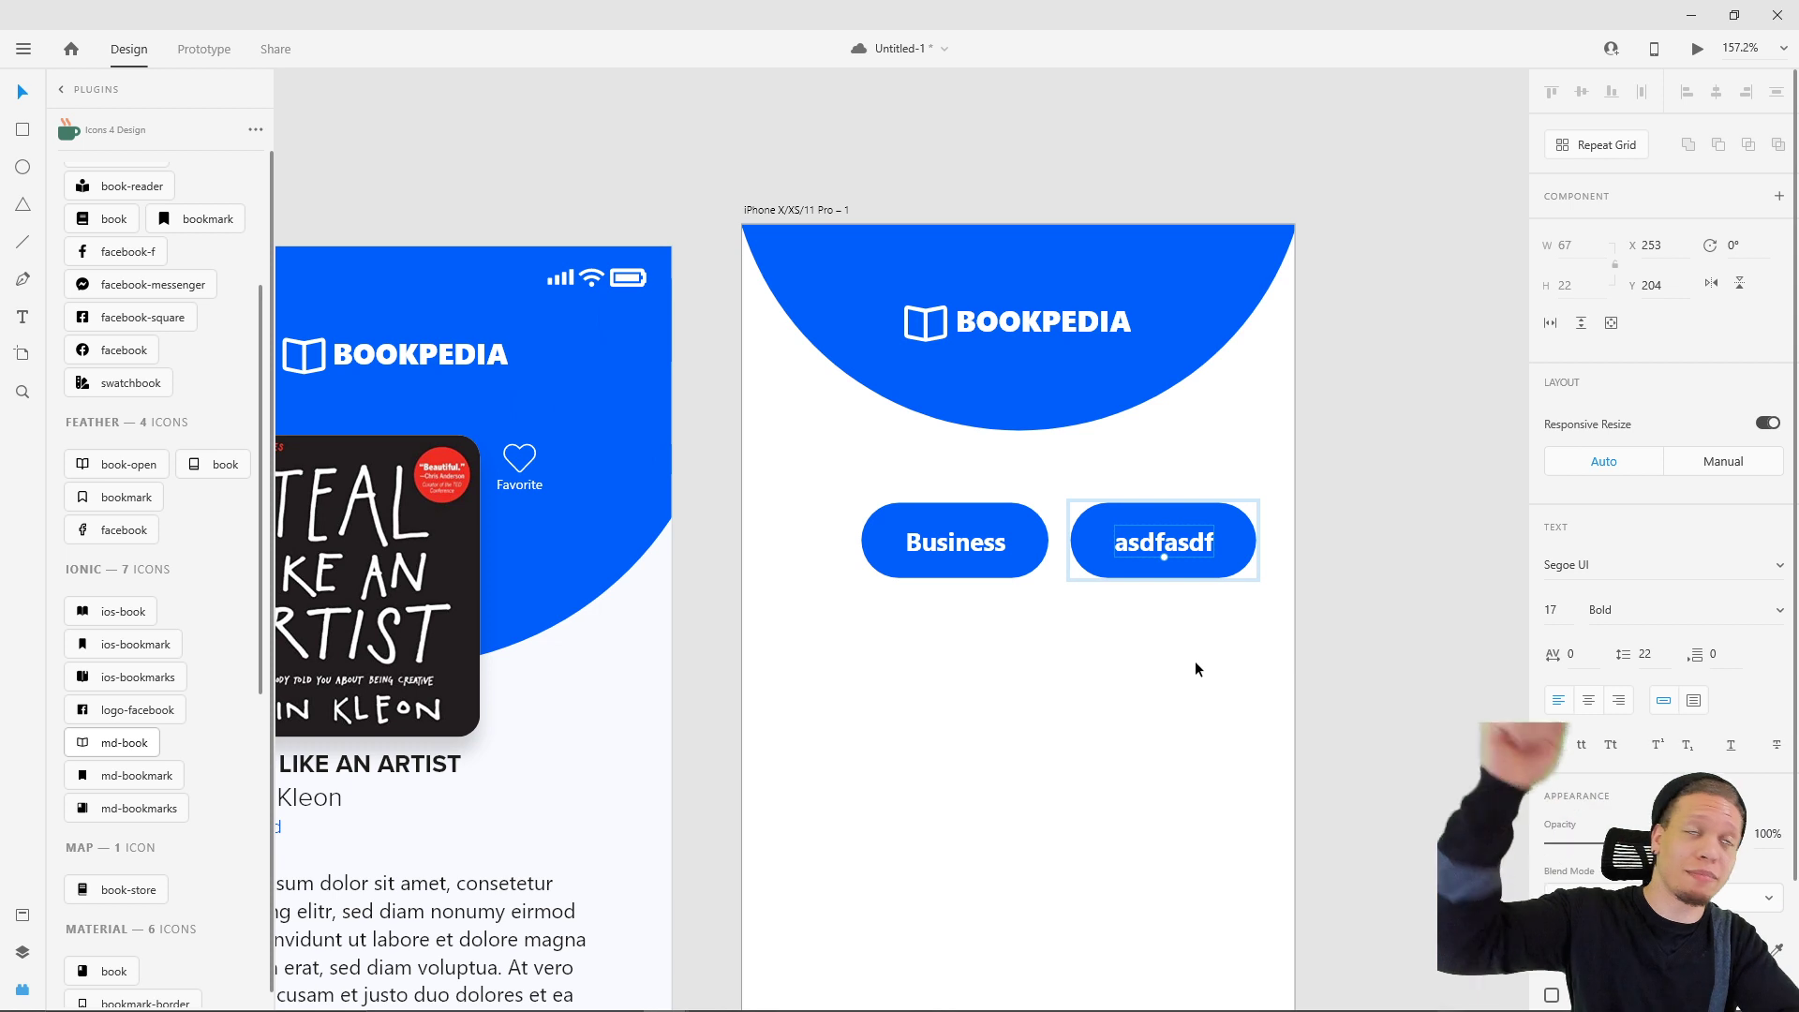
- Delete the duplicated button with the asdfasdf label
left_click(1229, 435)
left_click(1230, 542)
key("Delete")
- Move the Business button to X 19, Y 197 and repeat it horizontally into four buttons with Repeat Grid
left_click(958, 537)
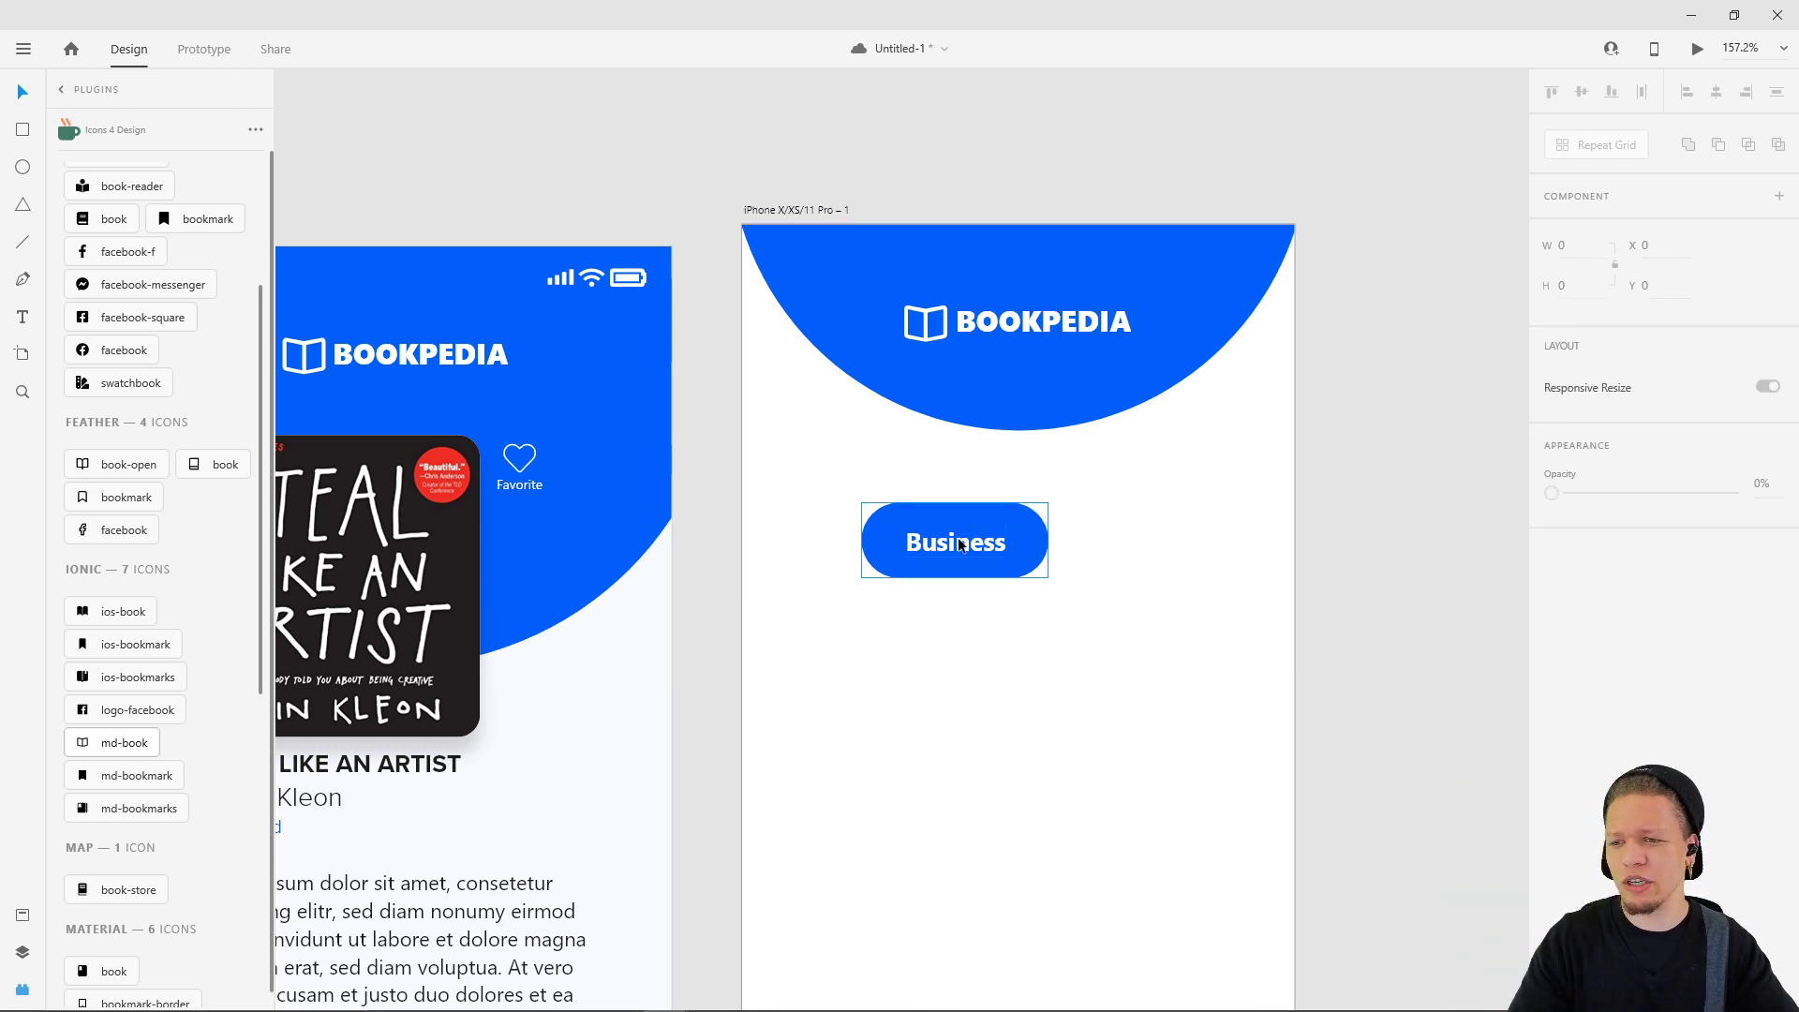
left_click_drag(979, 559, 885, 571)
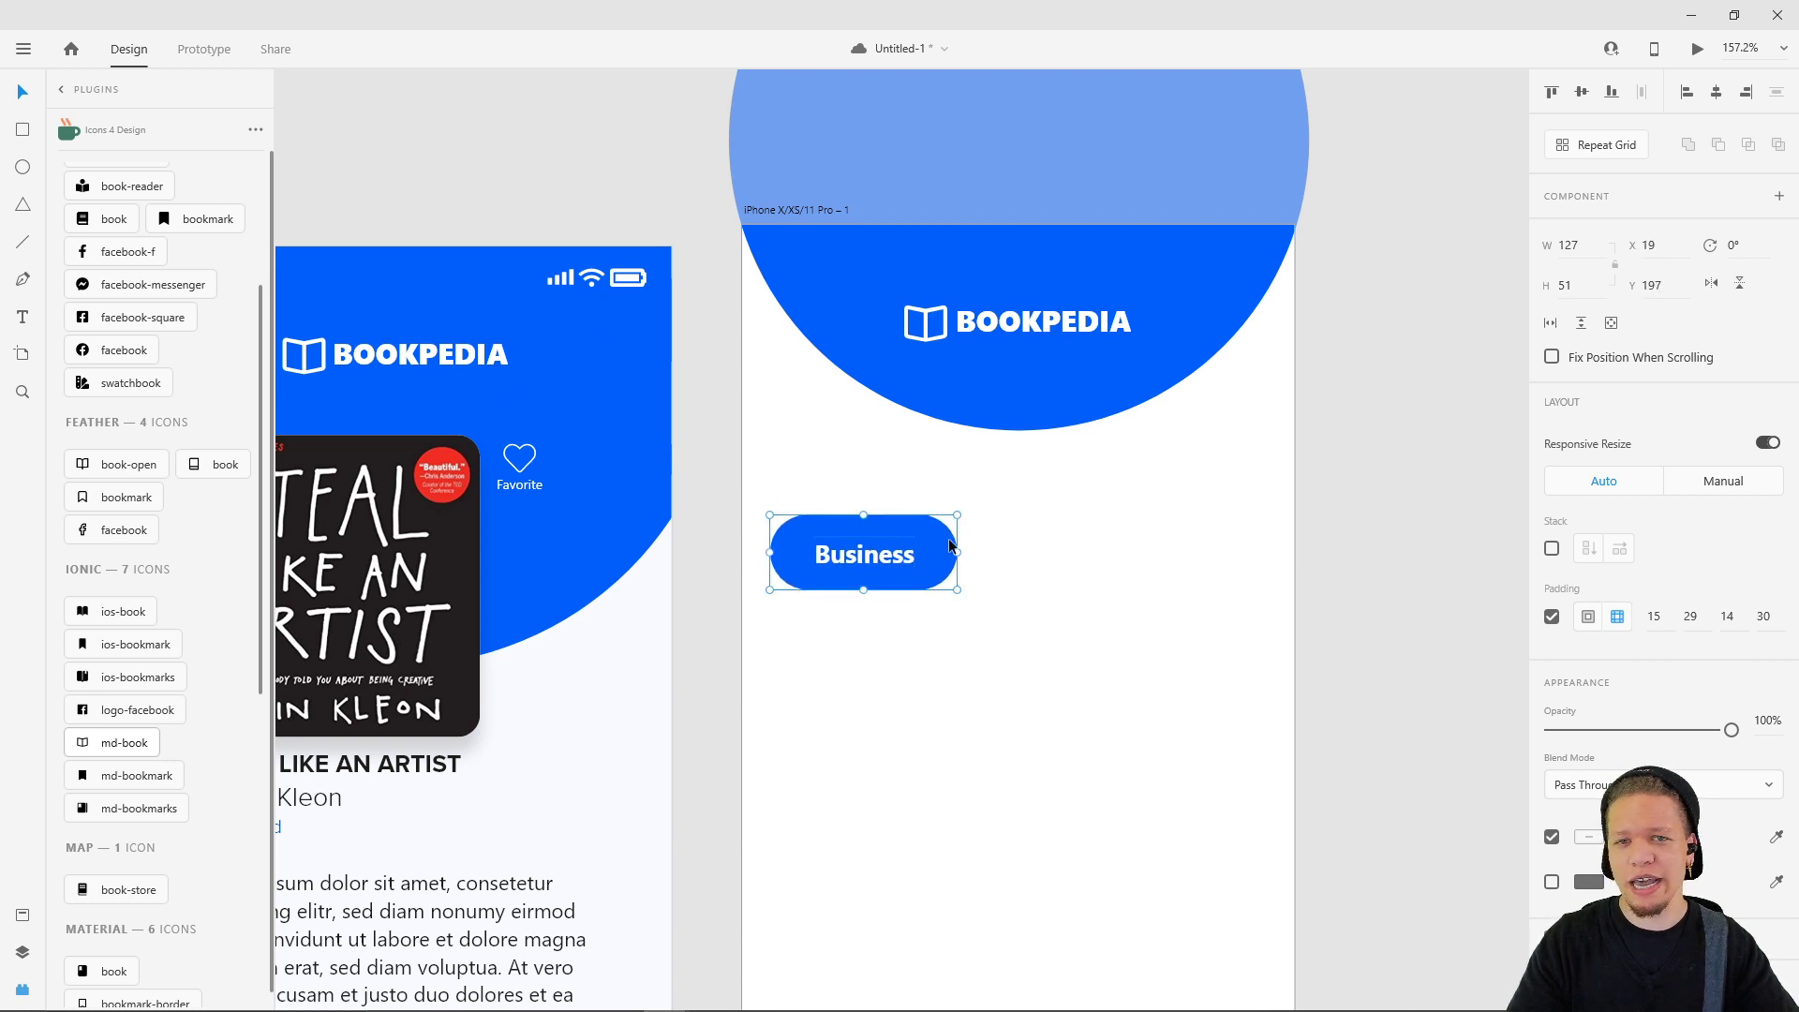
left_click(1607, 147)
left_click_drag(958, 550, 1338, 556)
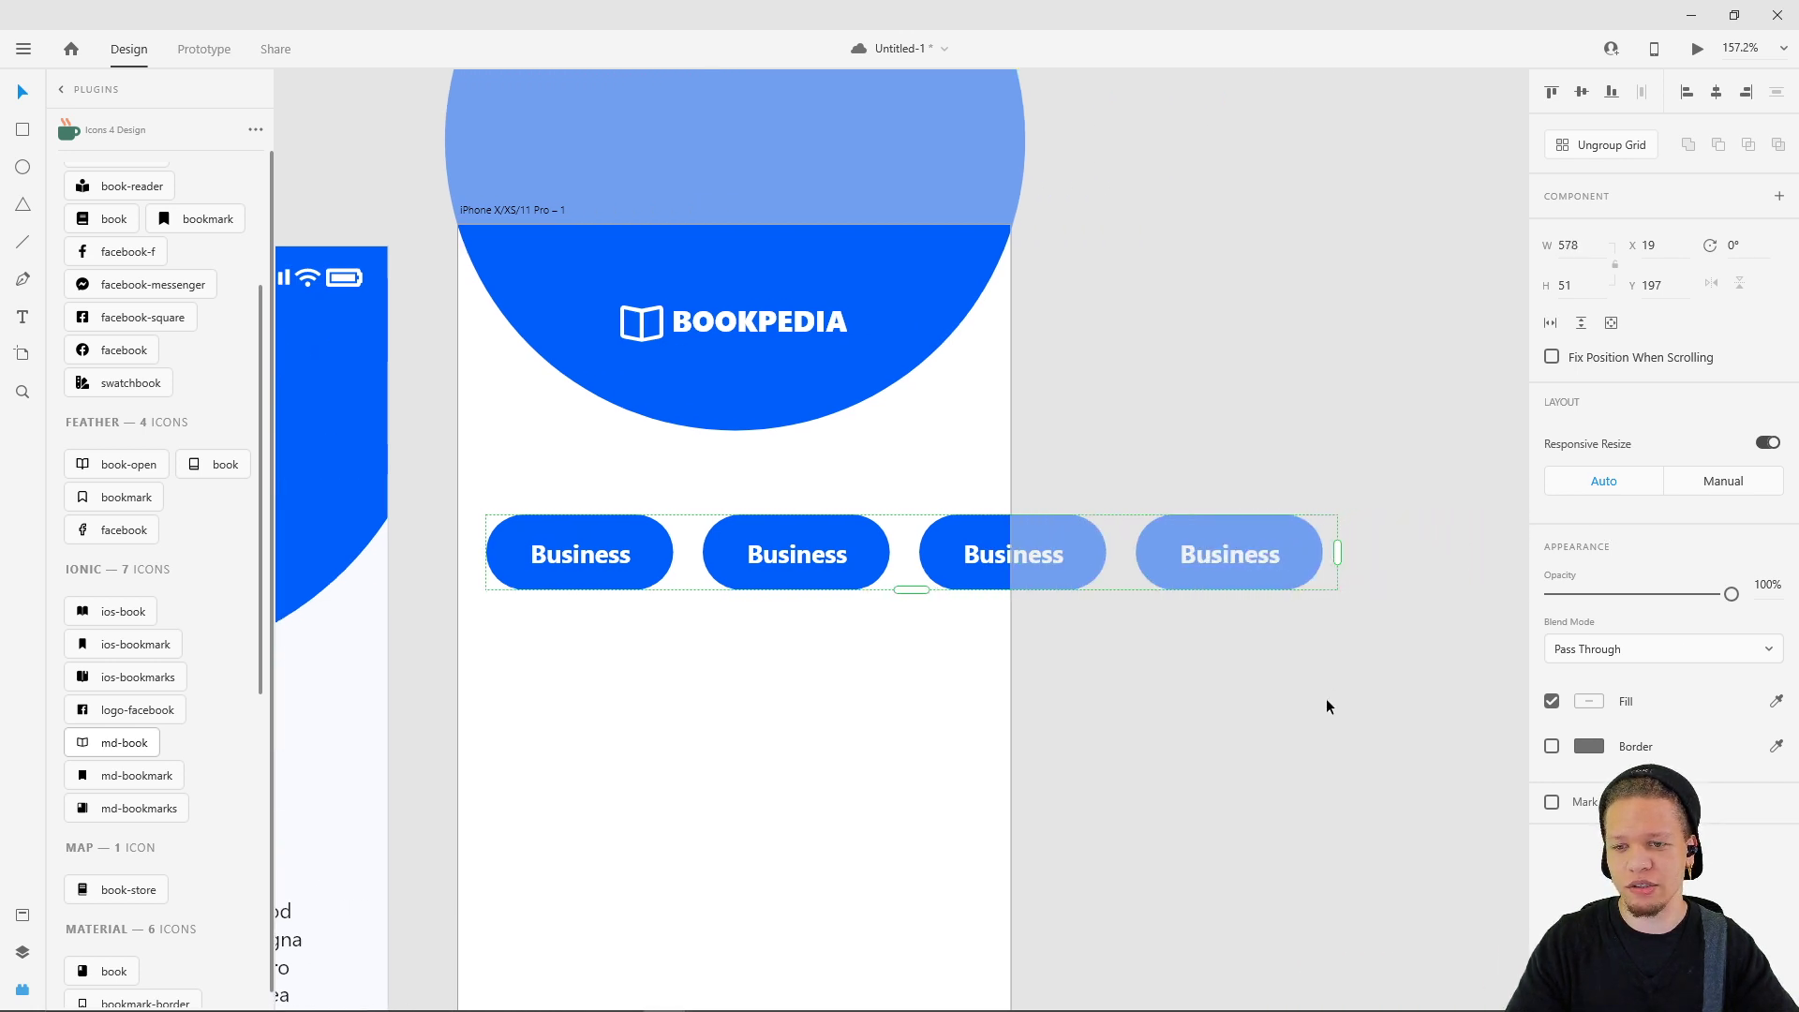
left_click(876, 703)
scroll(875, 703, "down", 3)
left_click_drag(712, 677, 812, 663)
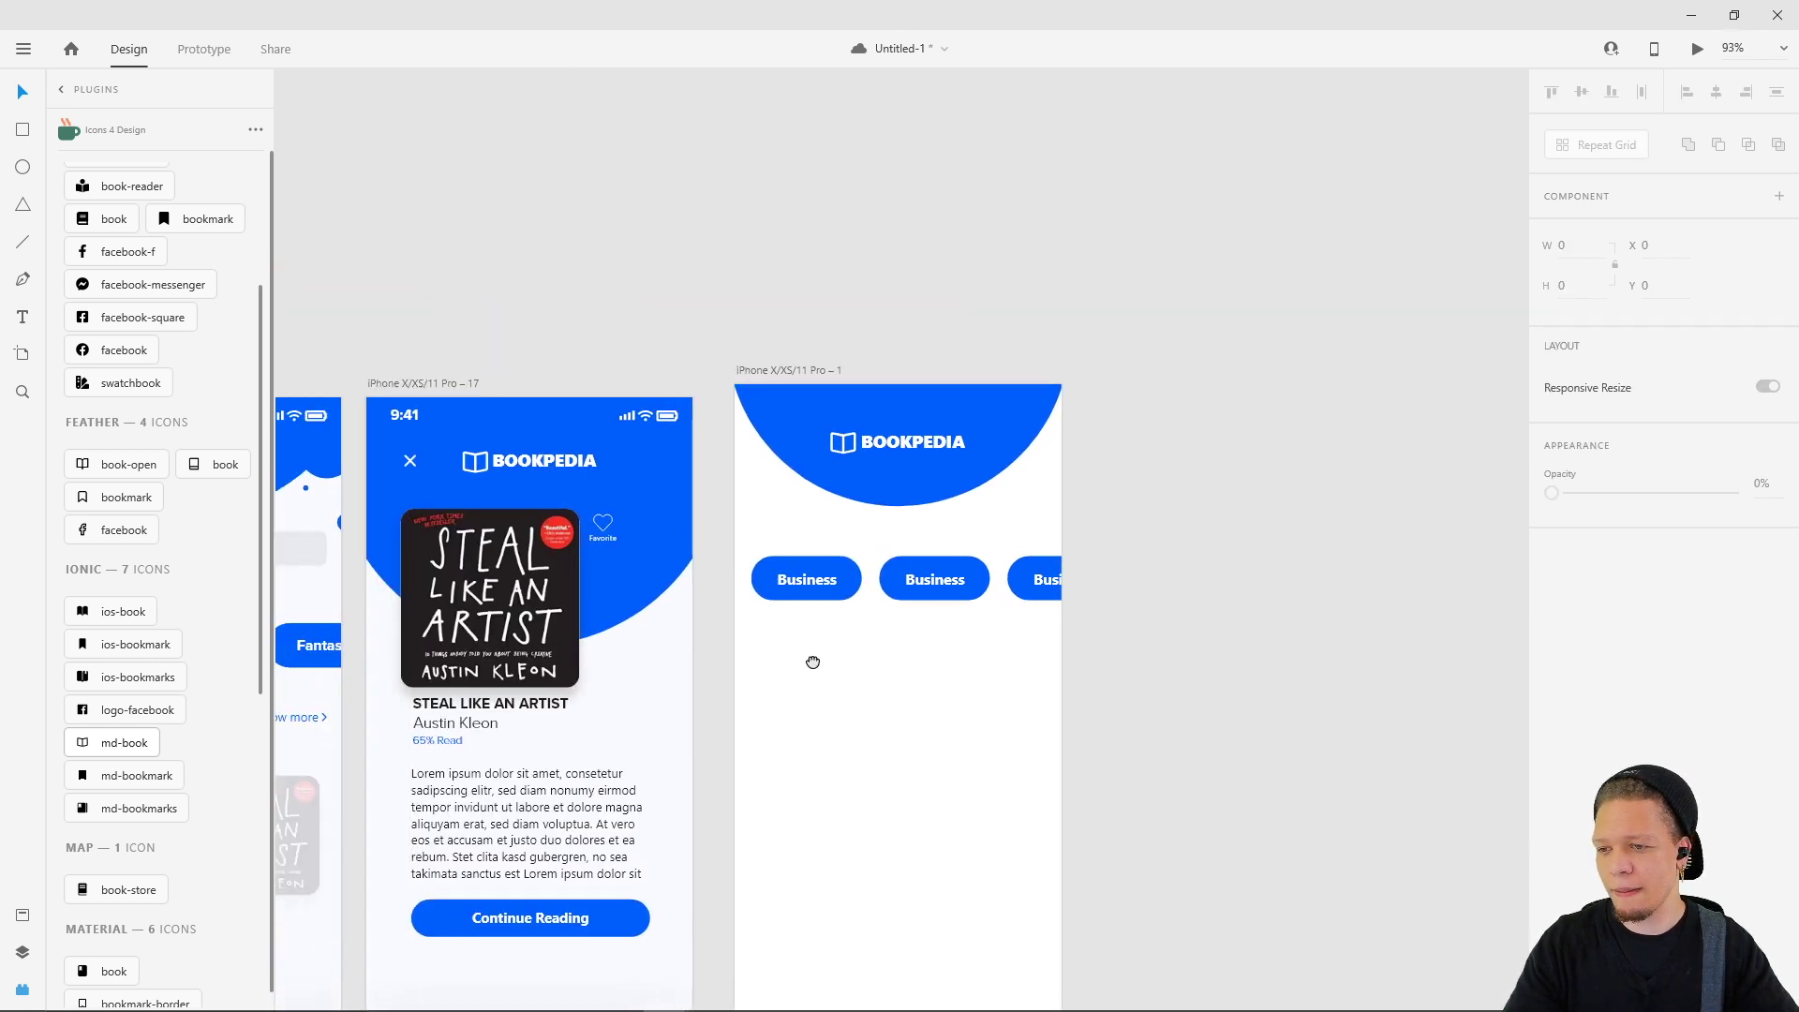
left_click(862, 572)
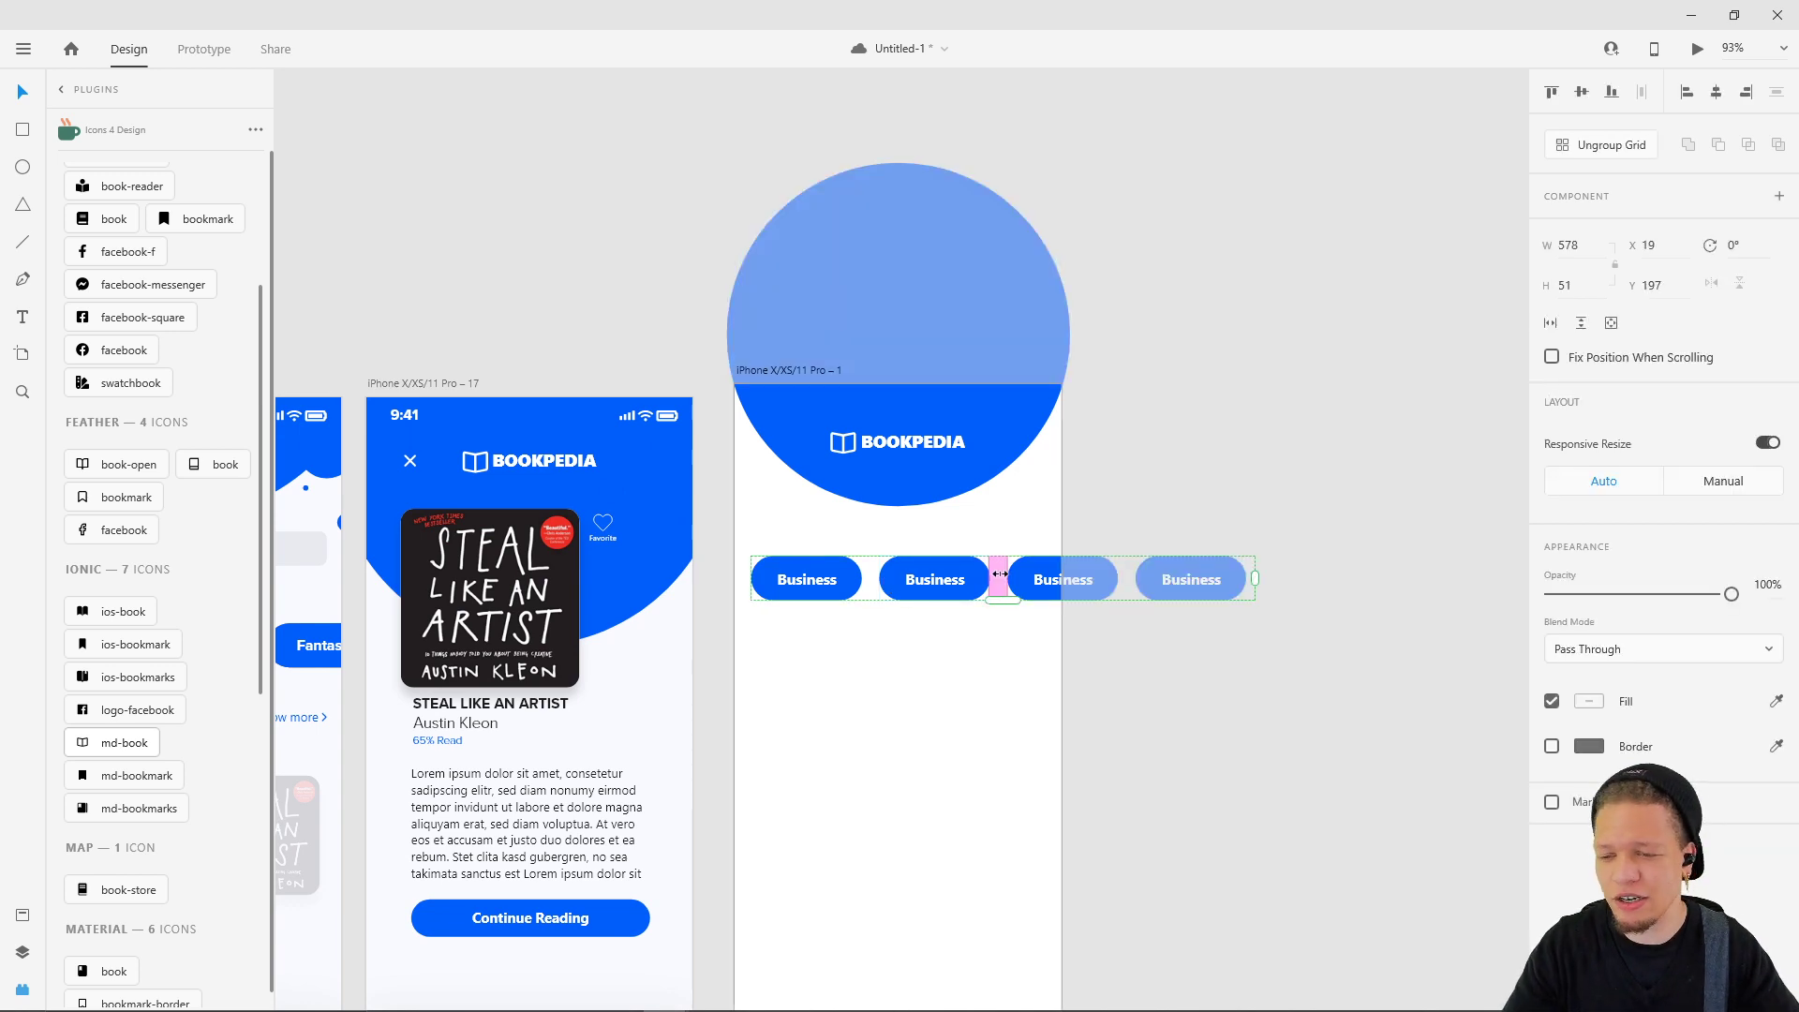
scroll(834, 611, "up", 4)
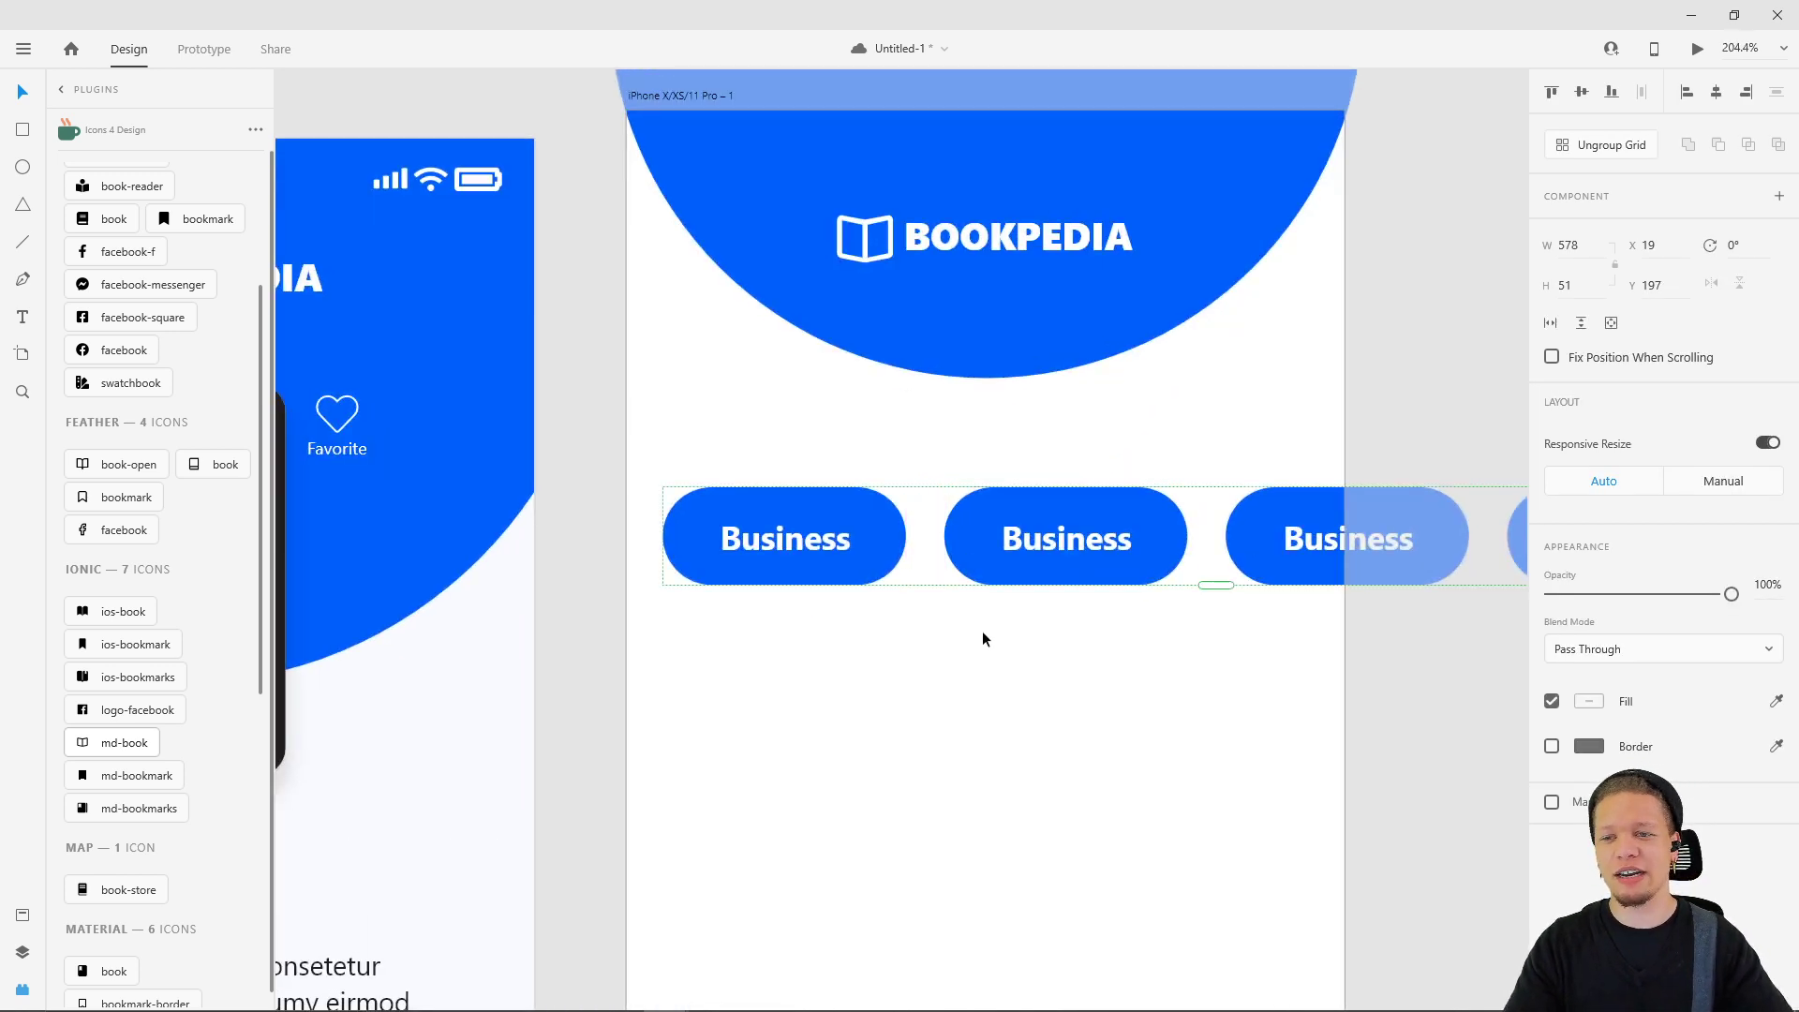
- Take the Business button back out of the Repeat Grid and reposition it at X 23, Y 196
key("ctrl+z")
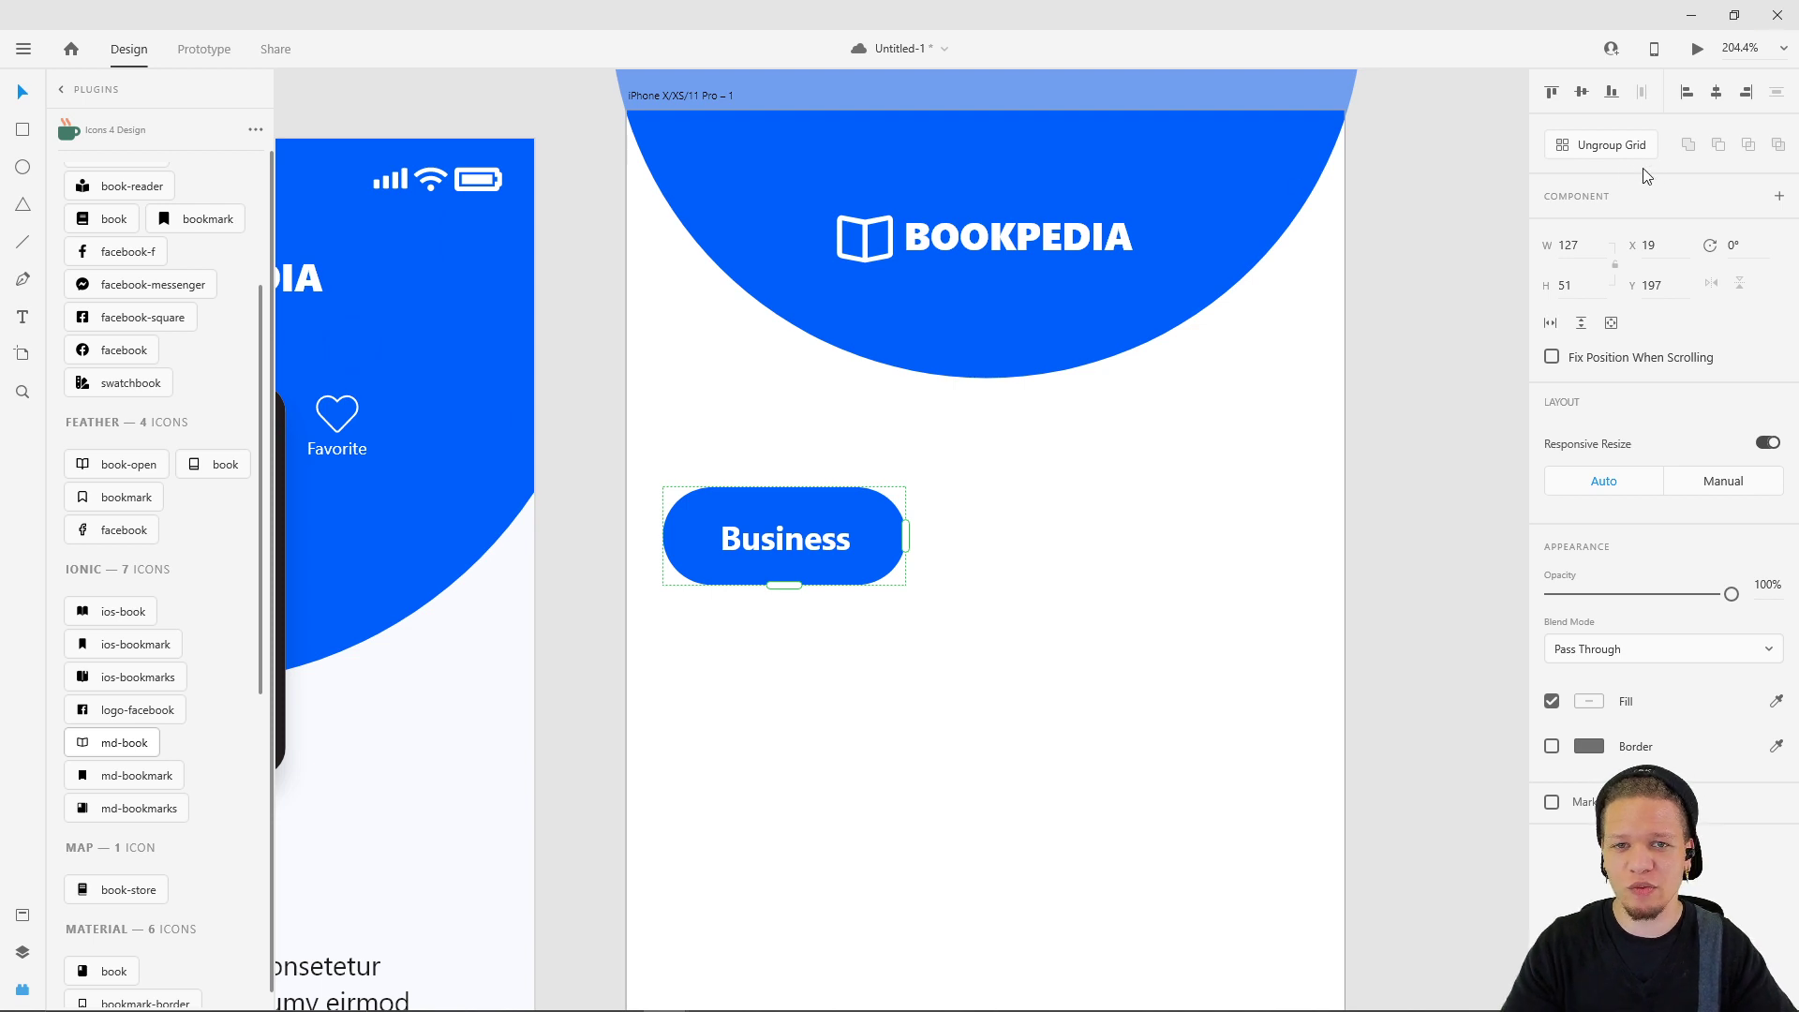
left_click(1593, 146)
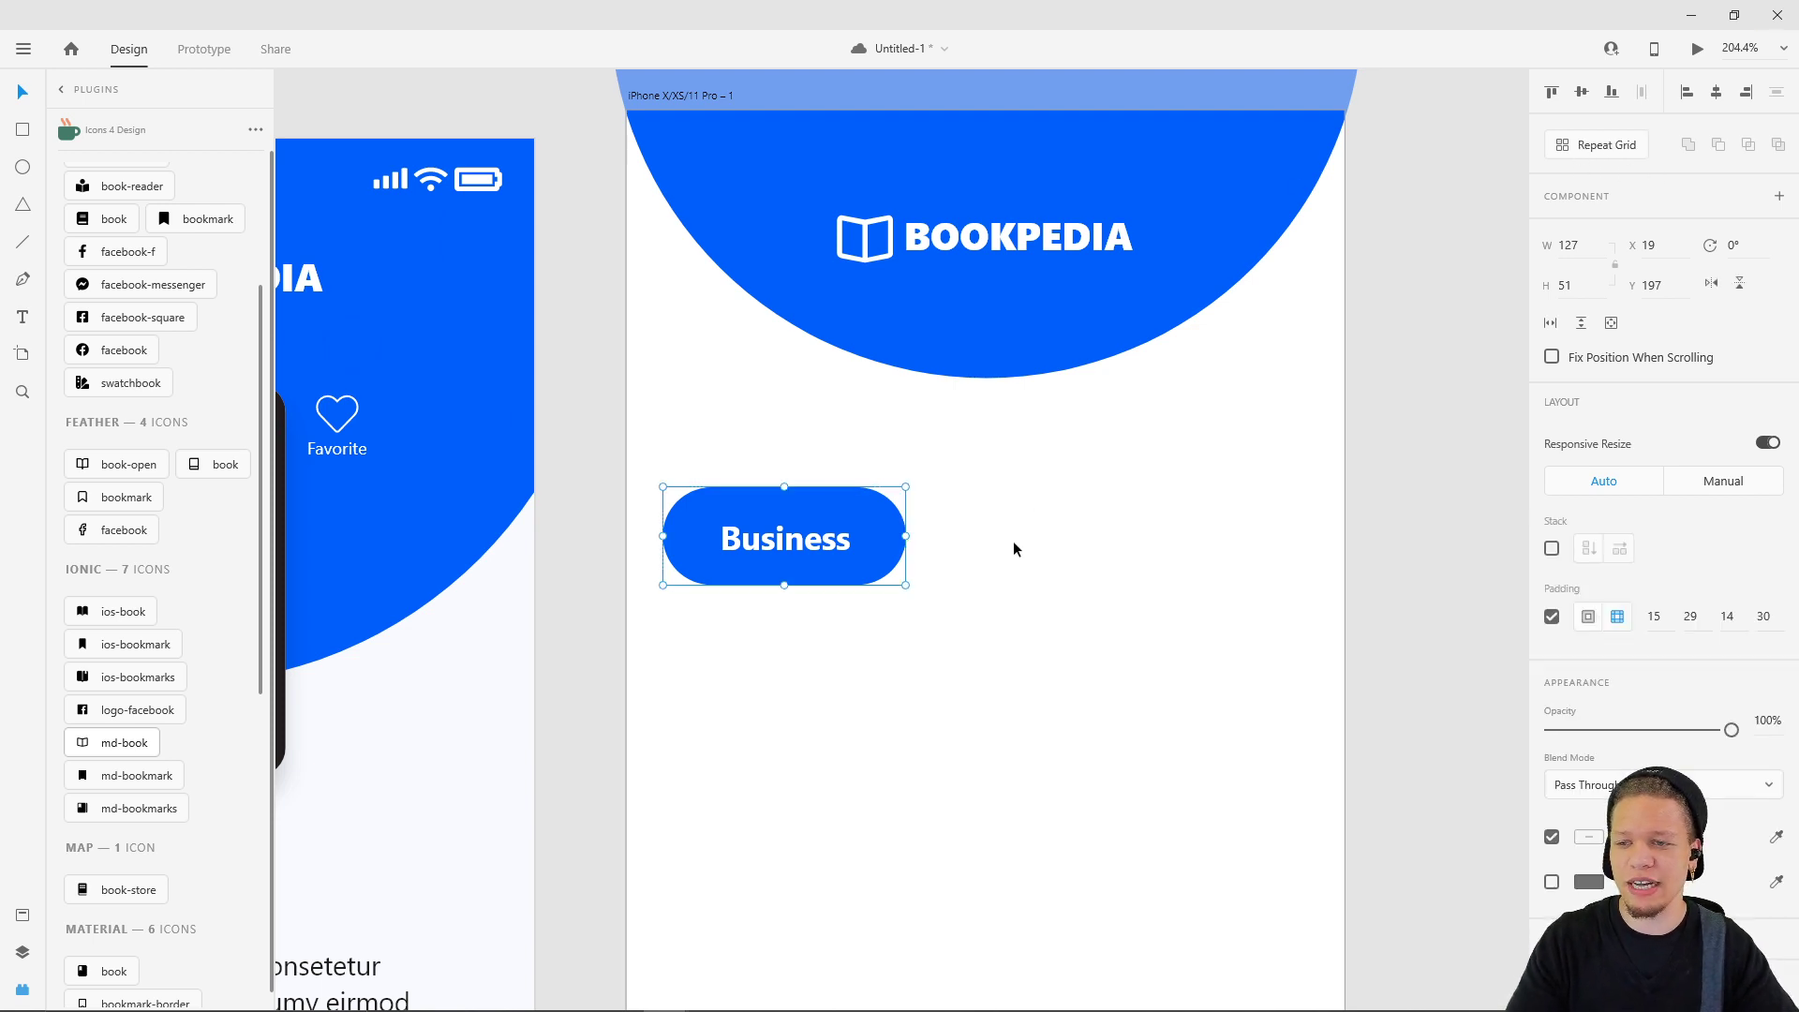
left_click_drag(727, 575, 735, 574)
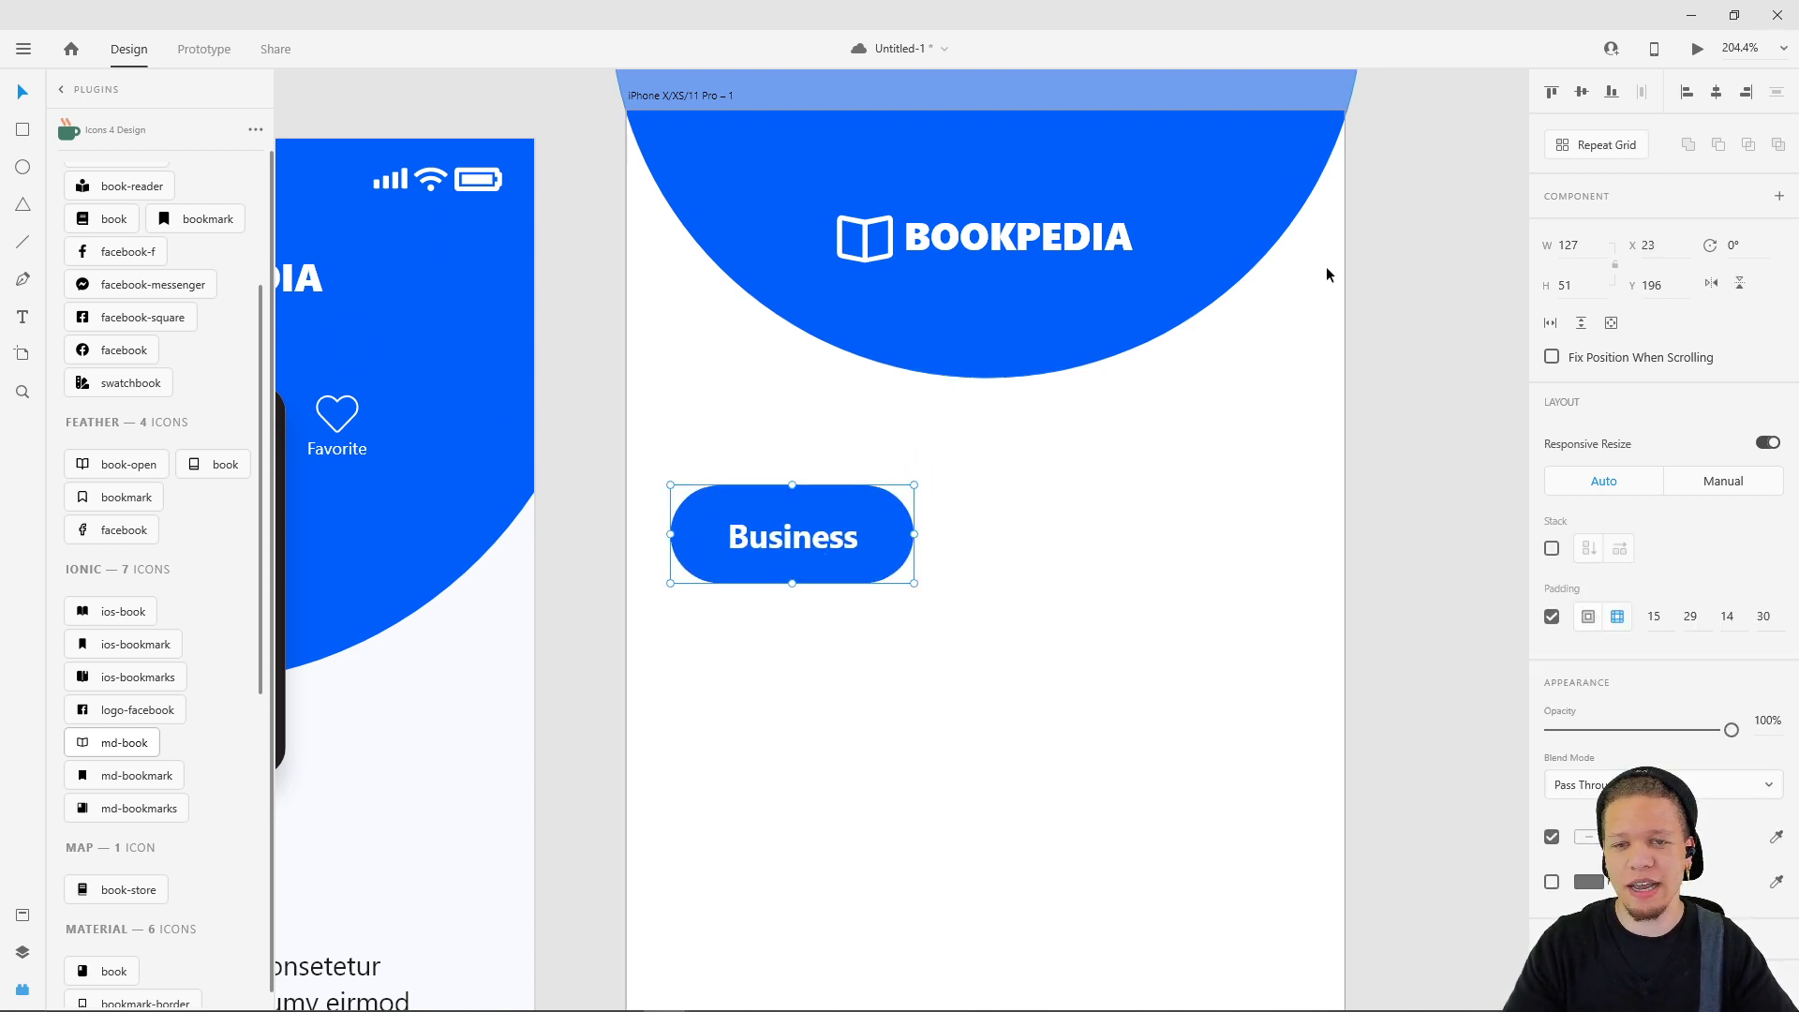
- Turn the Business button into a horizontal Repeat Grid of four buttons, 578 wide, running past the artboard's edge
left_click(1606, 150)
left_click_drag(915, 533, 1251, 521)
mouse_move(961, 581)
left_mouse_down()
mouse_move(956, 925)
mouse_move(958, 583)
left_mouse_up()
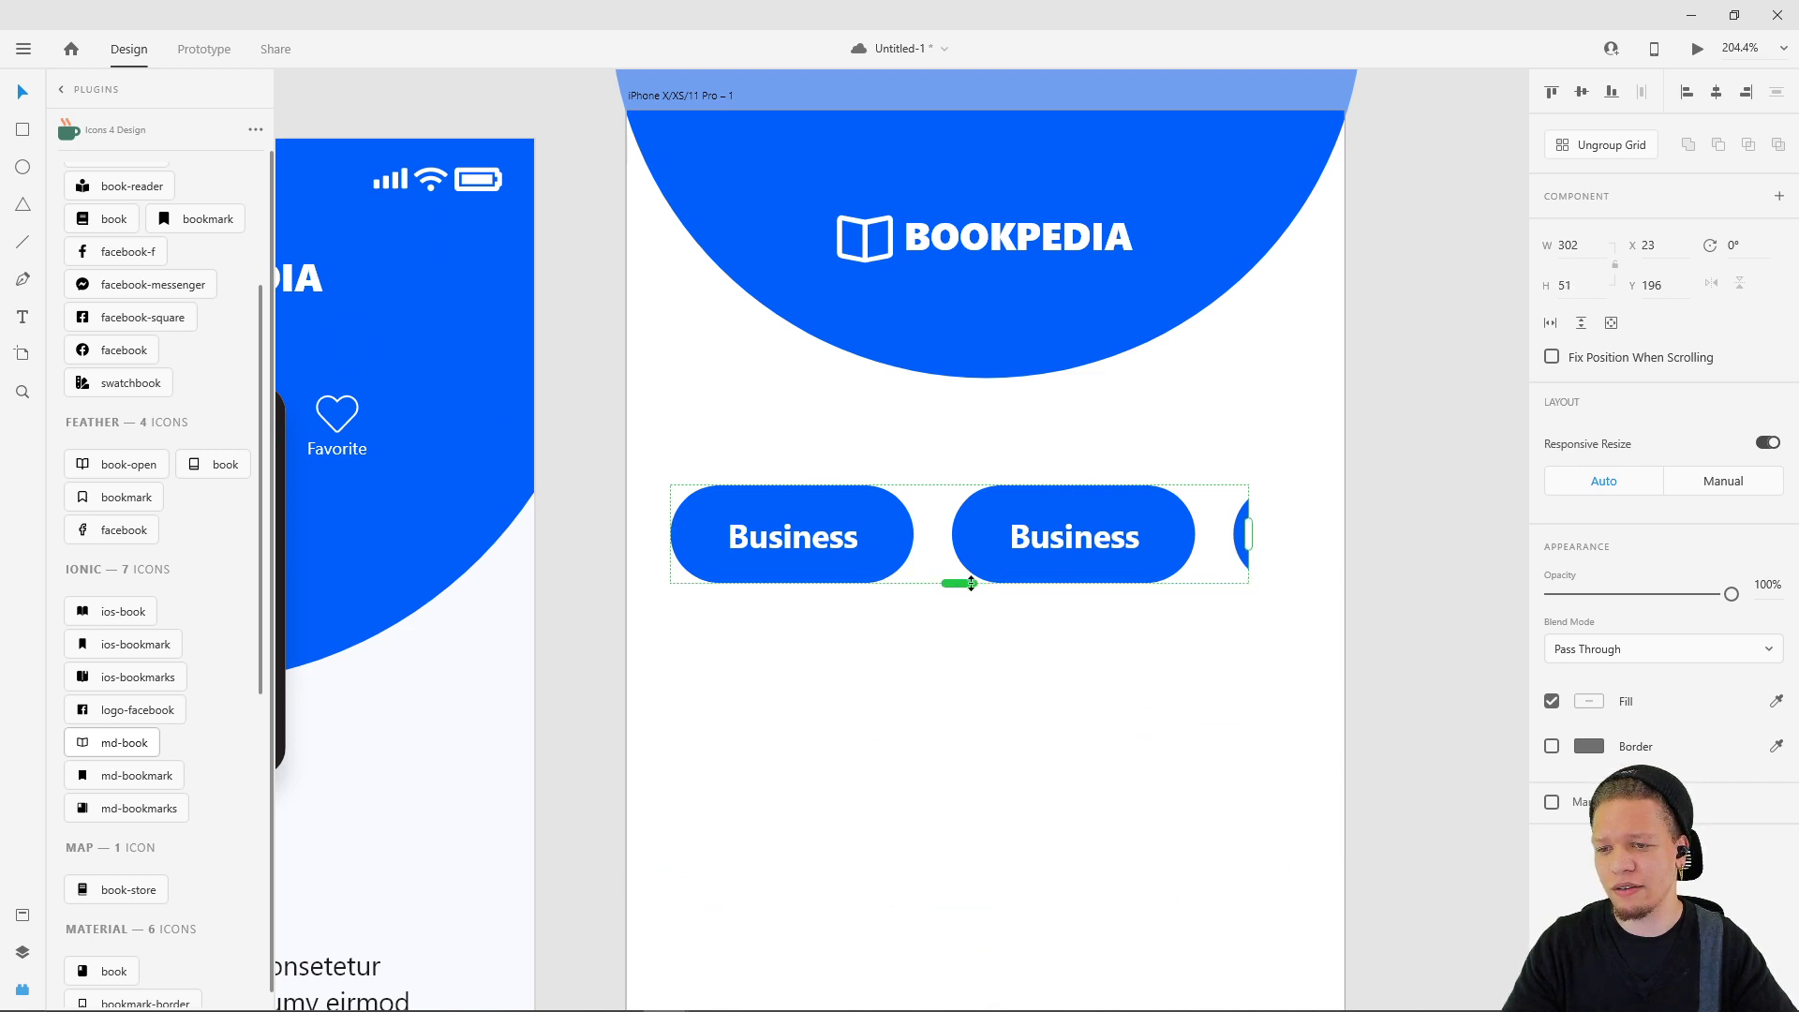
left_click_drag(1251, 541, 1323, 536)
left_click(1291, 342)
left_click(746, 536)
- Examine the spacing between the Genres buttons on the finished iPhone X/XS/11 Pro – 16 artboard
scroll(998, 627, "down", 5)
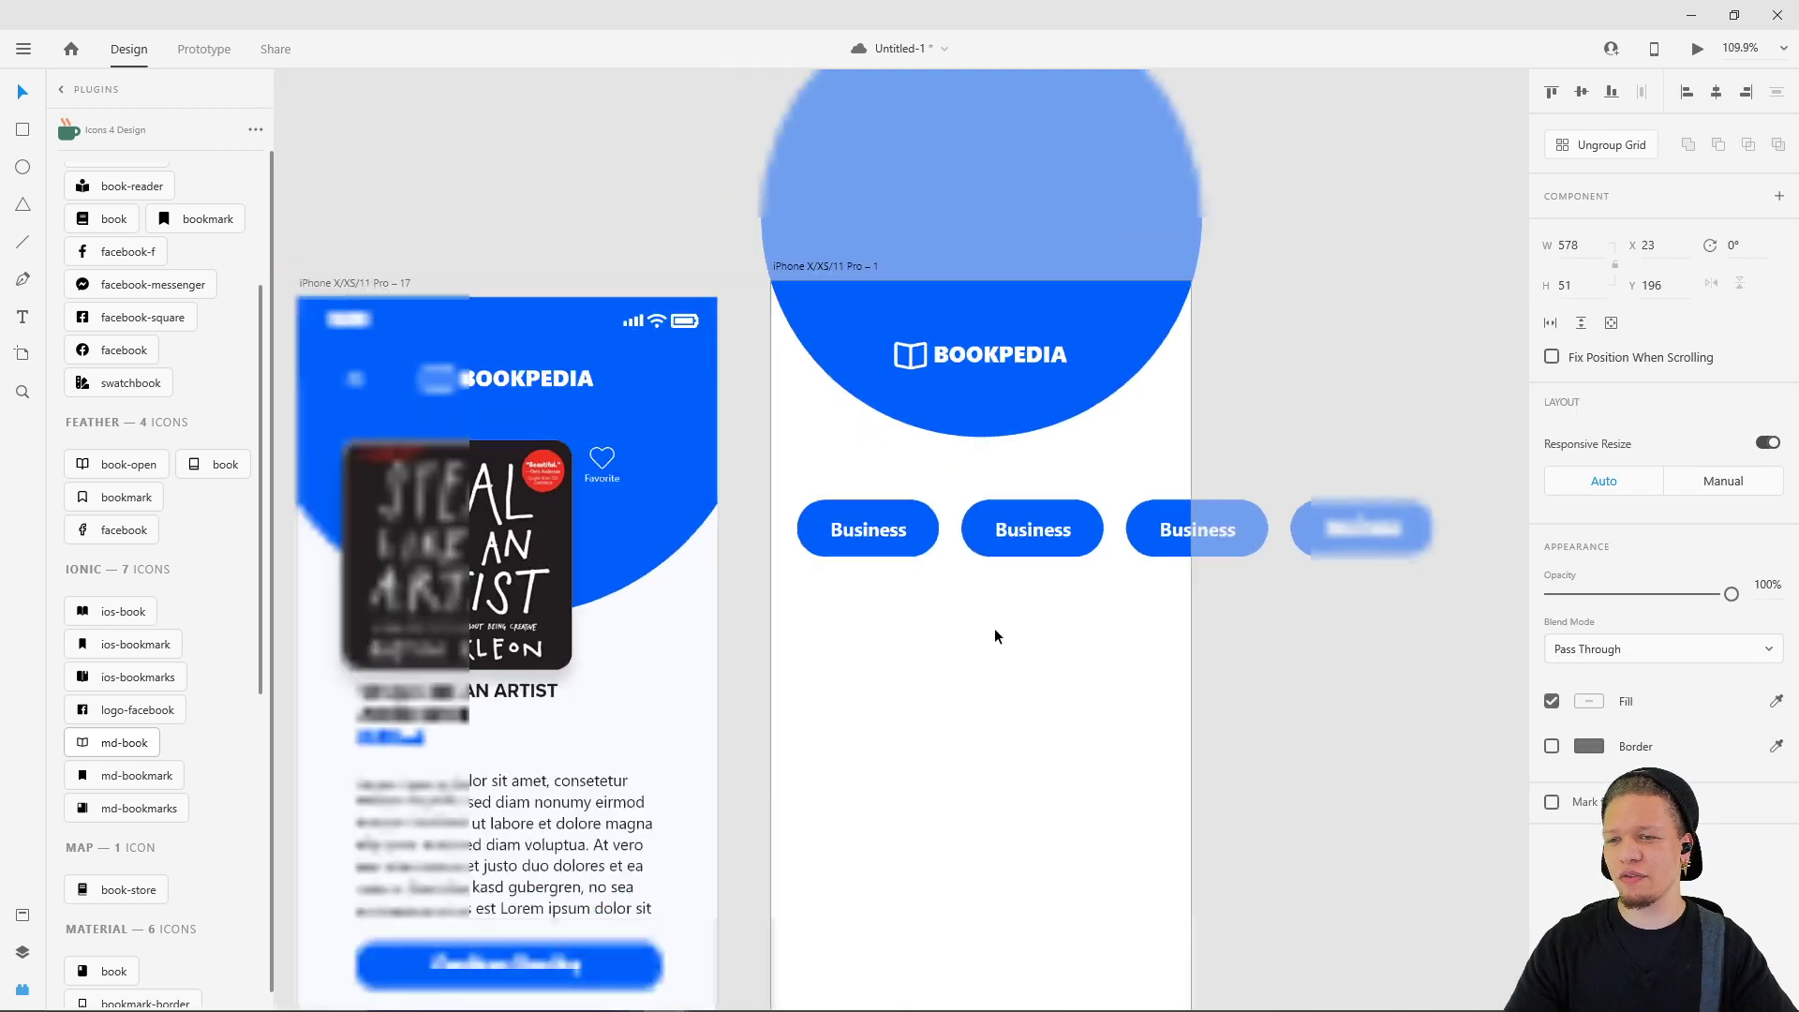
scroll(384, 652, "left", 5)
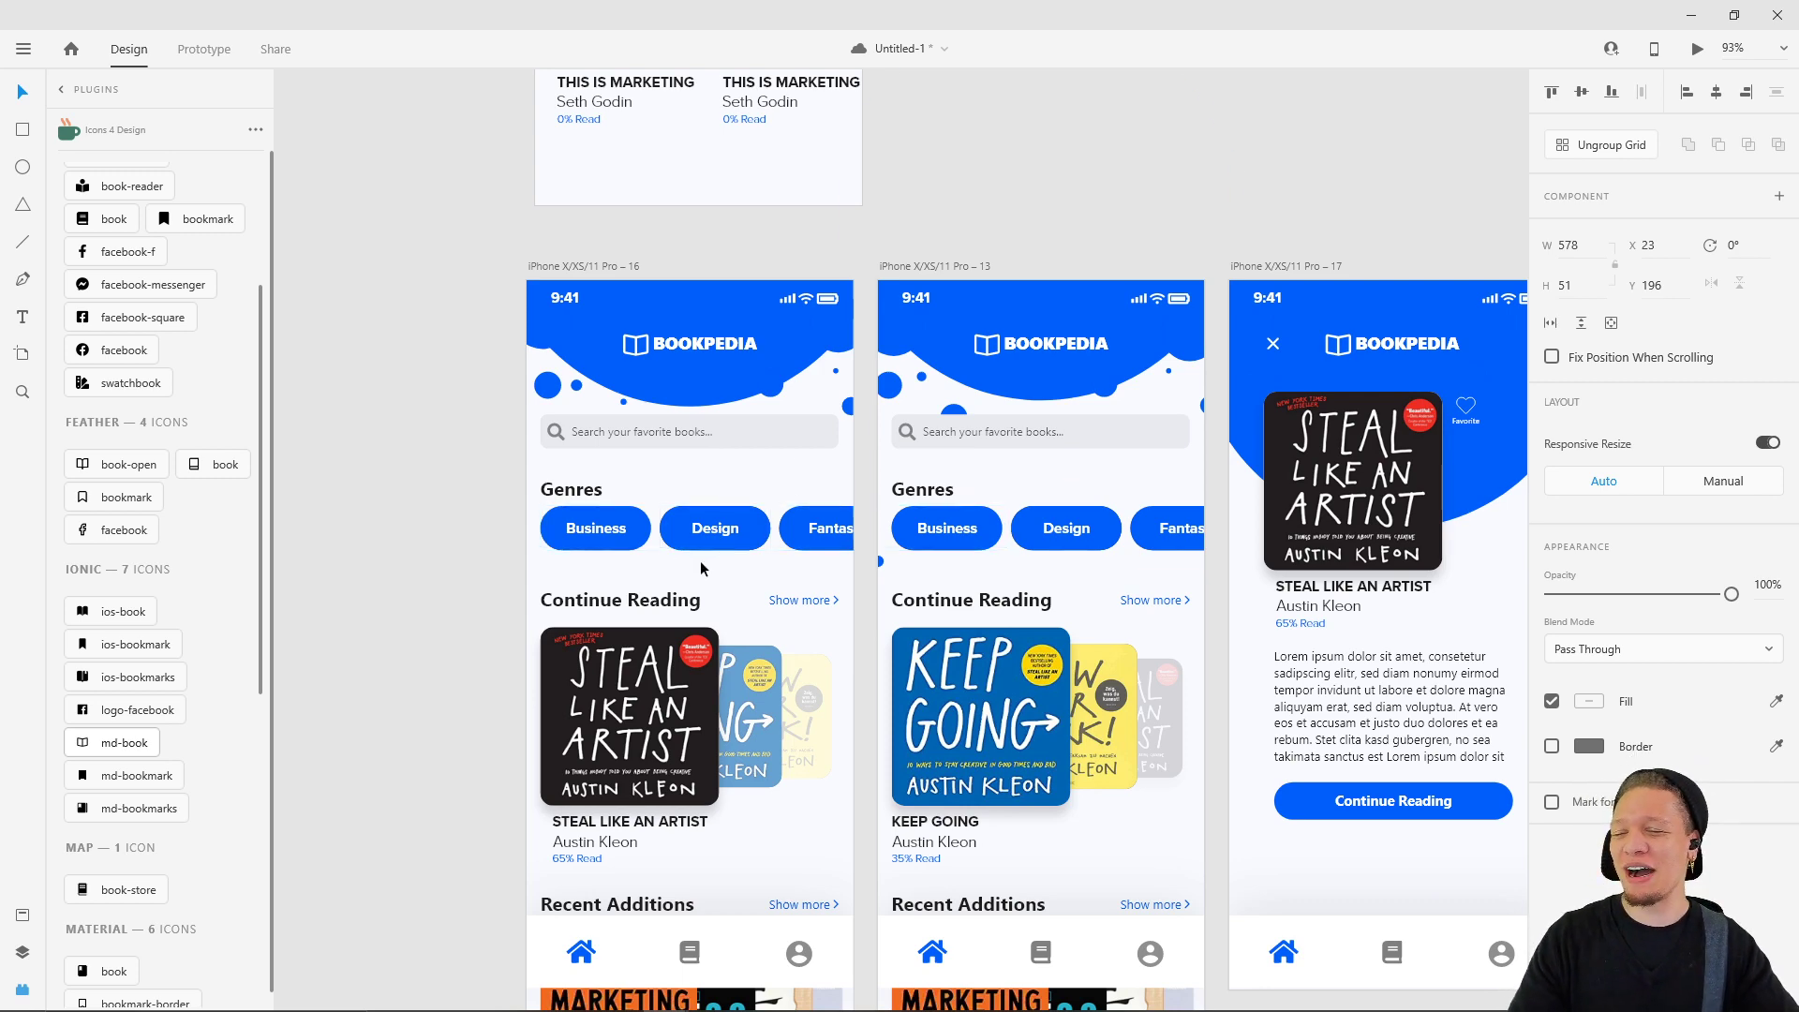
scroll(700, 560, "up", 5)
left_click(622, 504)
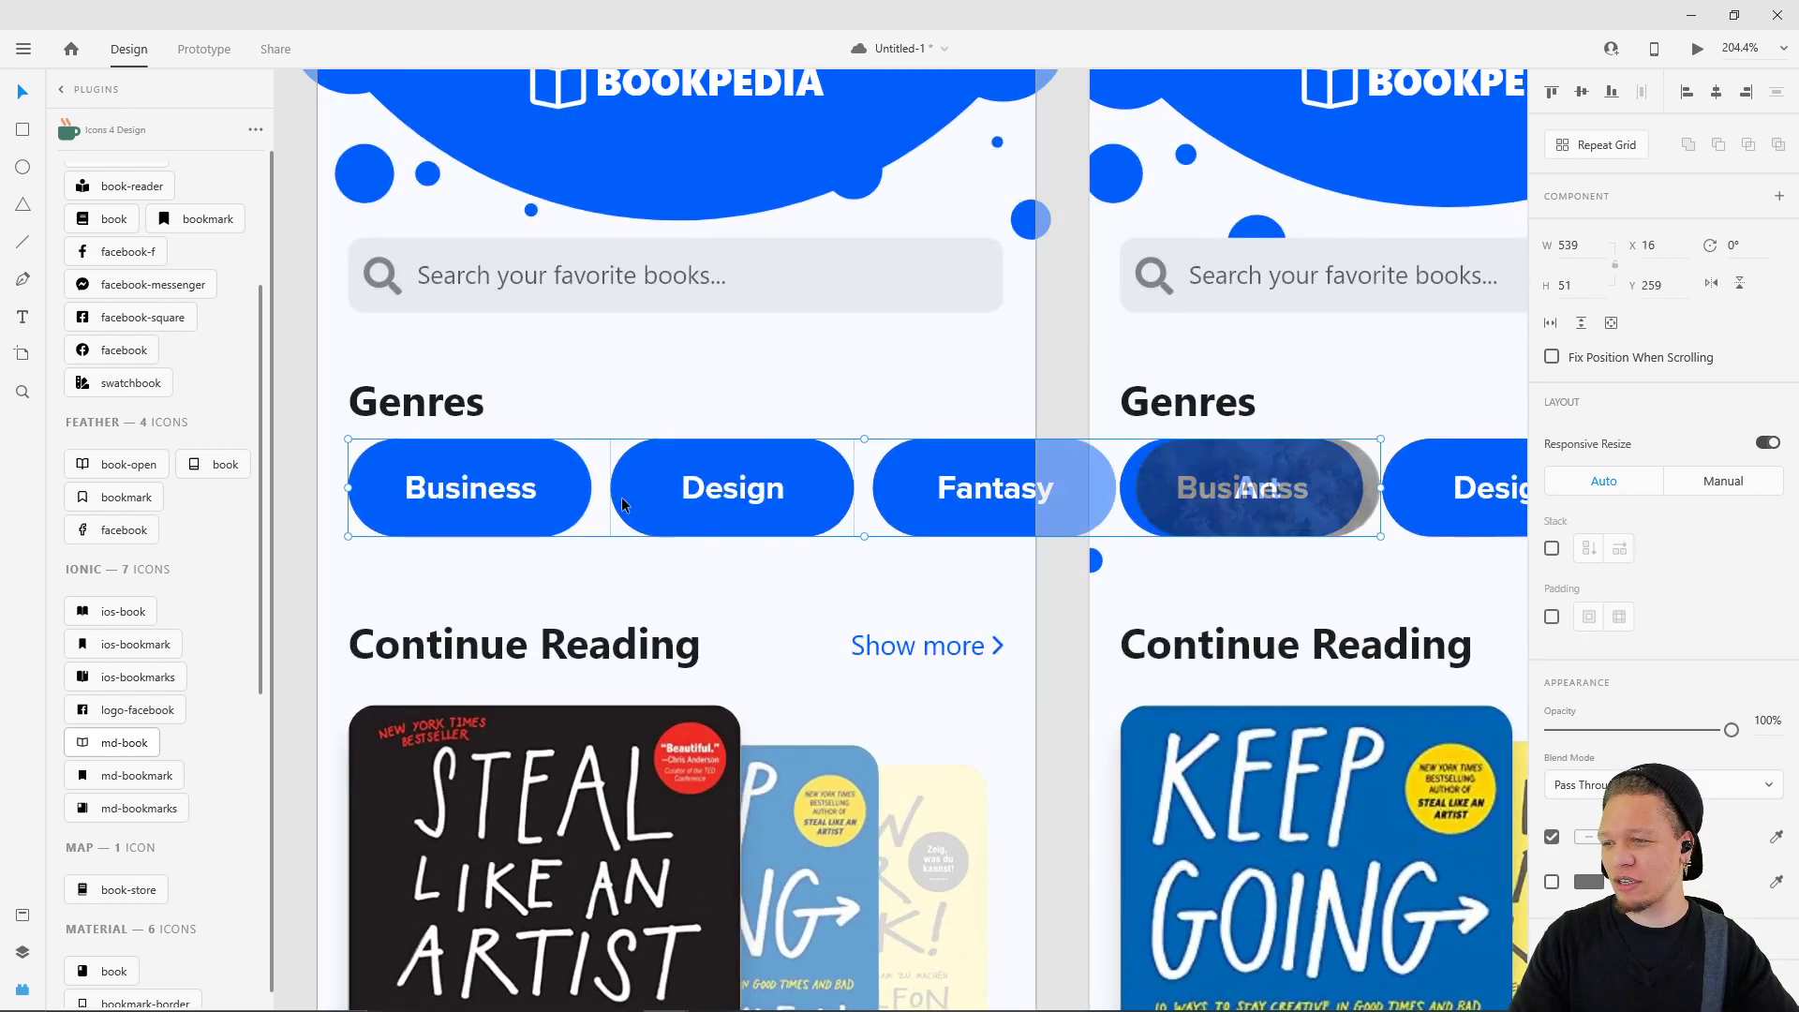
double_click(622, 505)
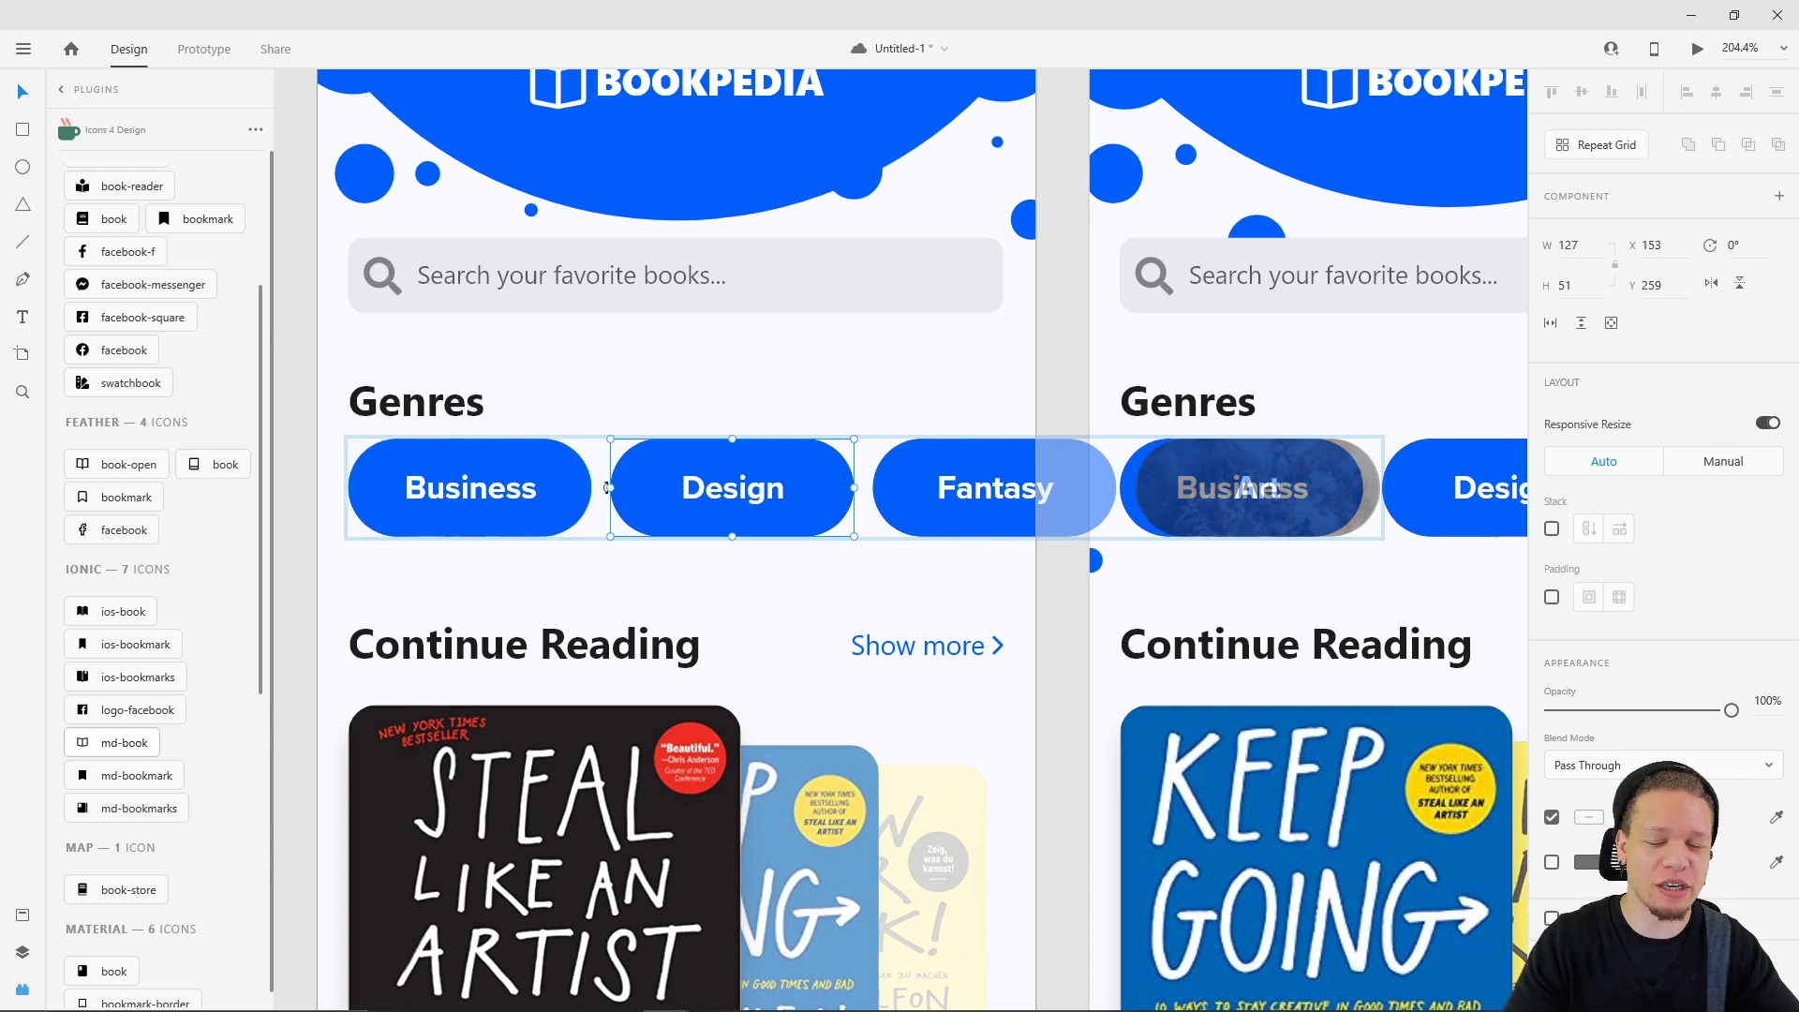
scroll(607, 487, "down", 5)
scroll(857, 437, "right", 8)
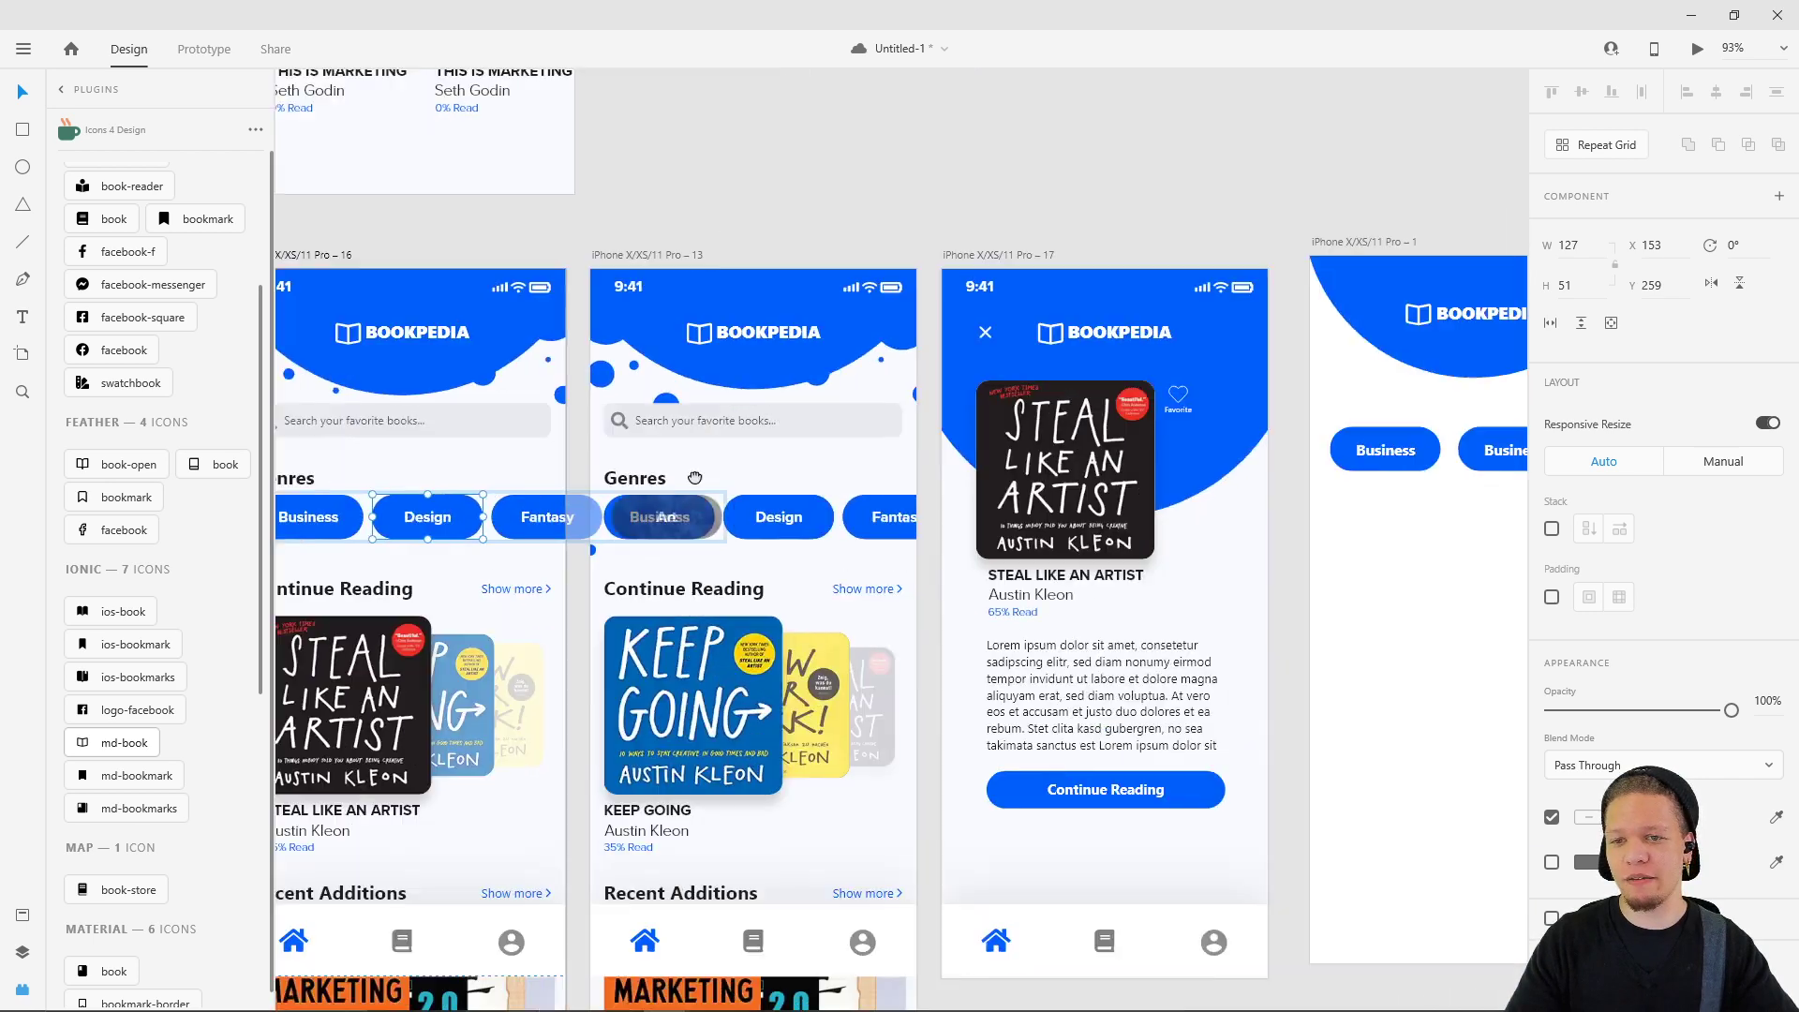
- Tighten the gaps in the Business button grid to match the reference Genres row, making the grid 548 wide
scroll(952, 415, "up", 5)
left_click(958, 425)
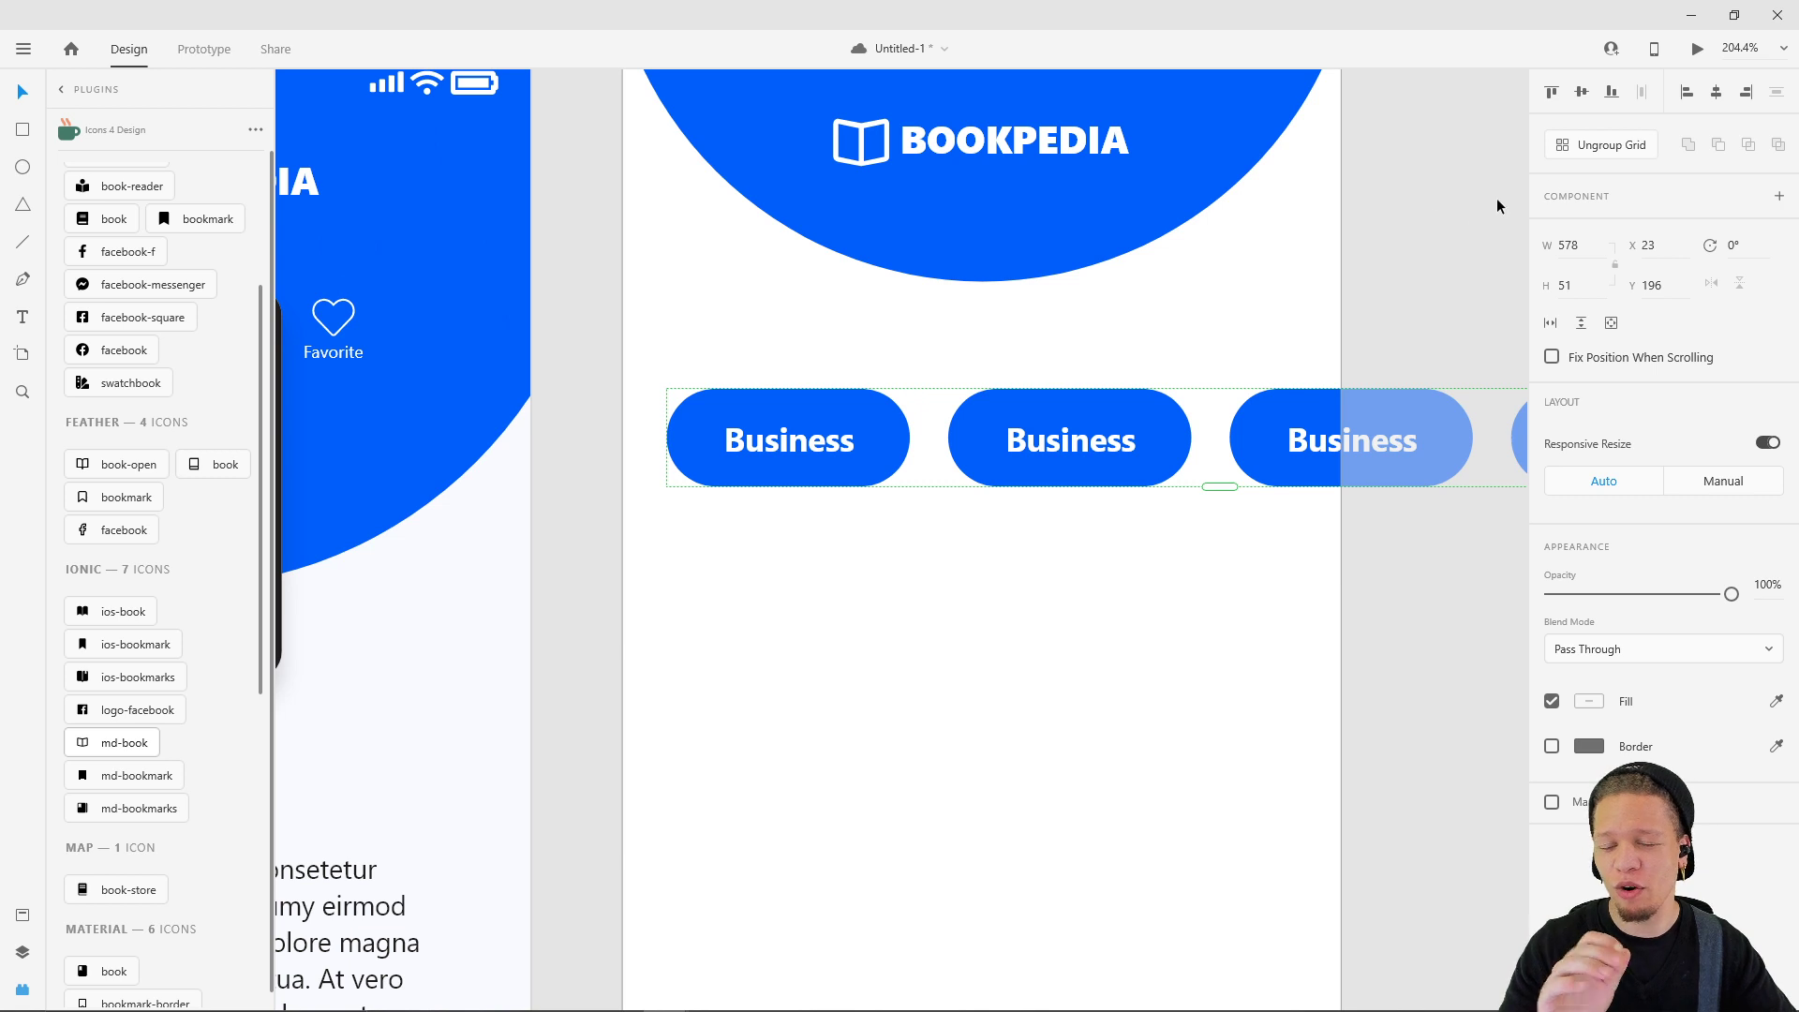
mouse_move(935, 427)
left_mouse_down()
mouse_move(915, 429)
mouse_move(1283, 446)
mouse_move(600, 431)
mouse_move(922, 417)
left_mouse_up()
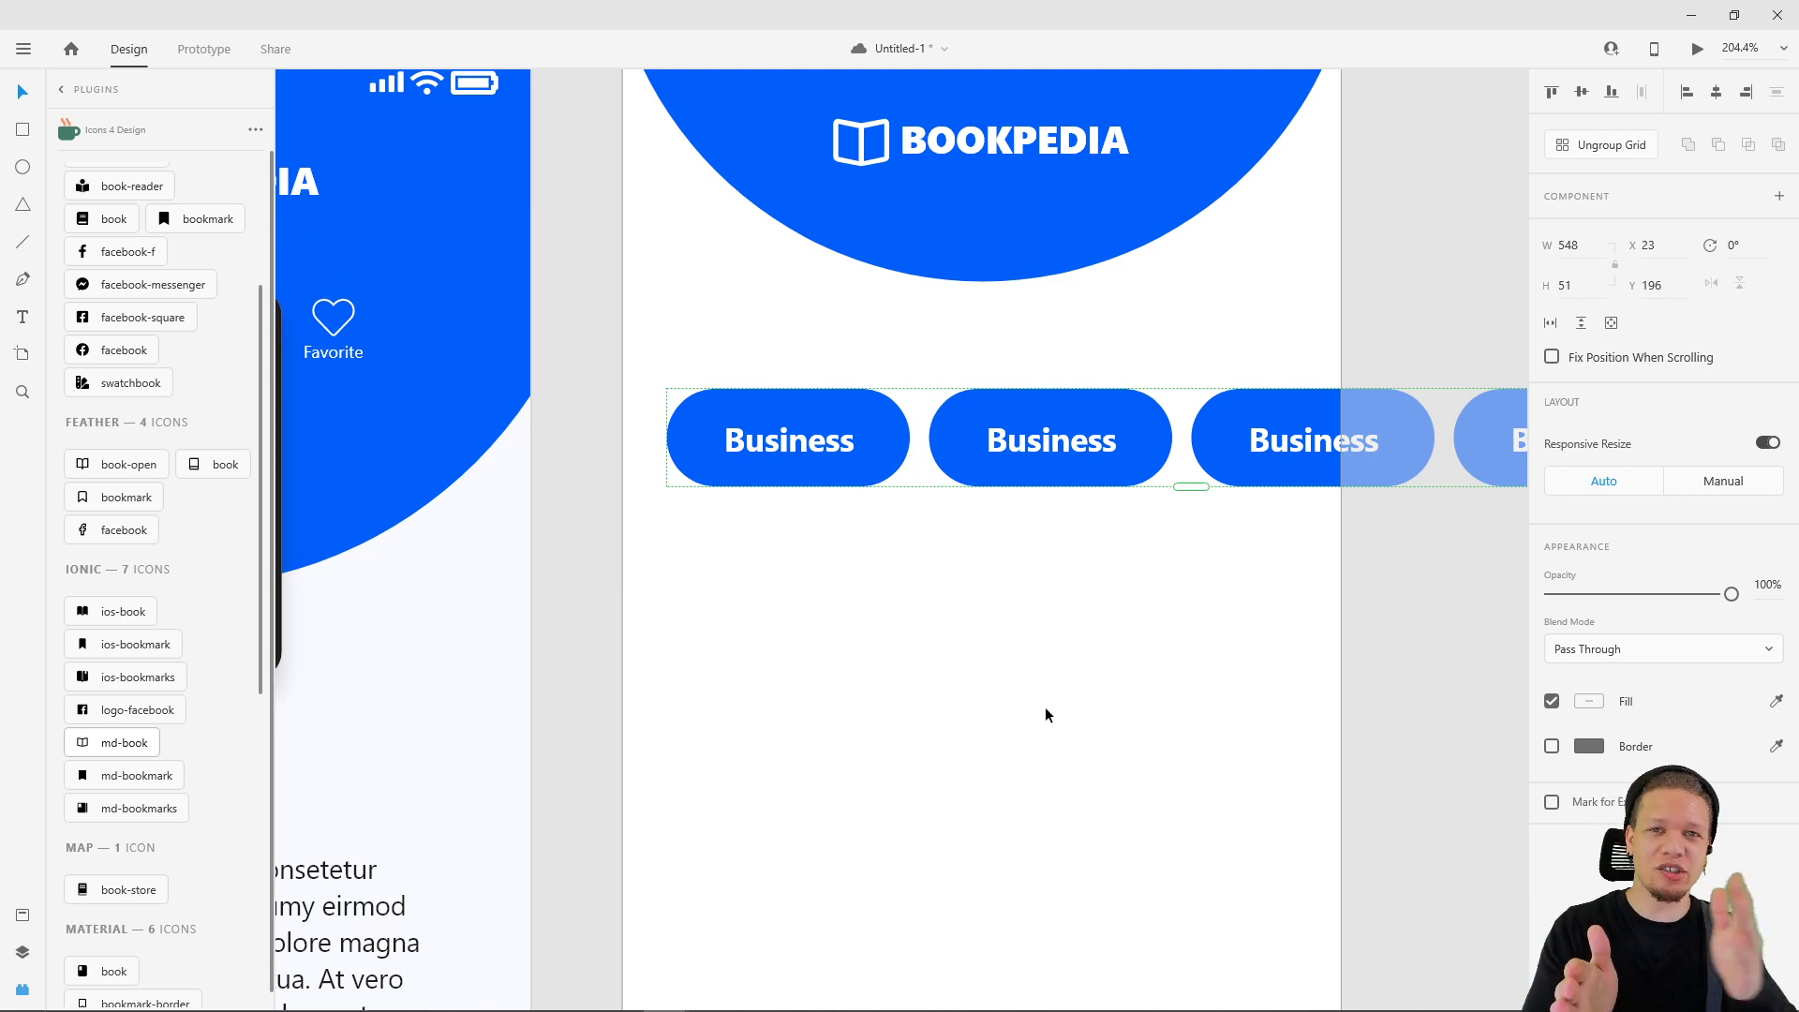
left_click(1047, 714)
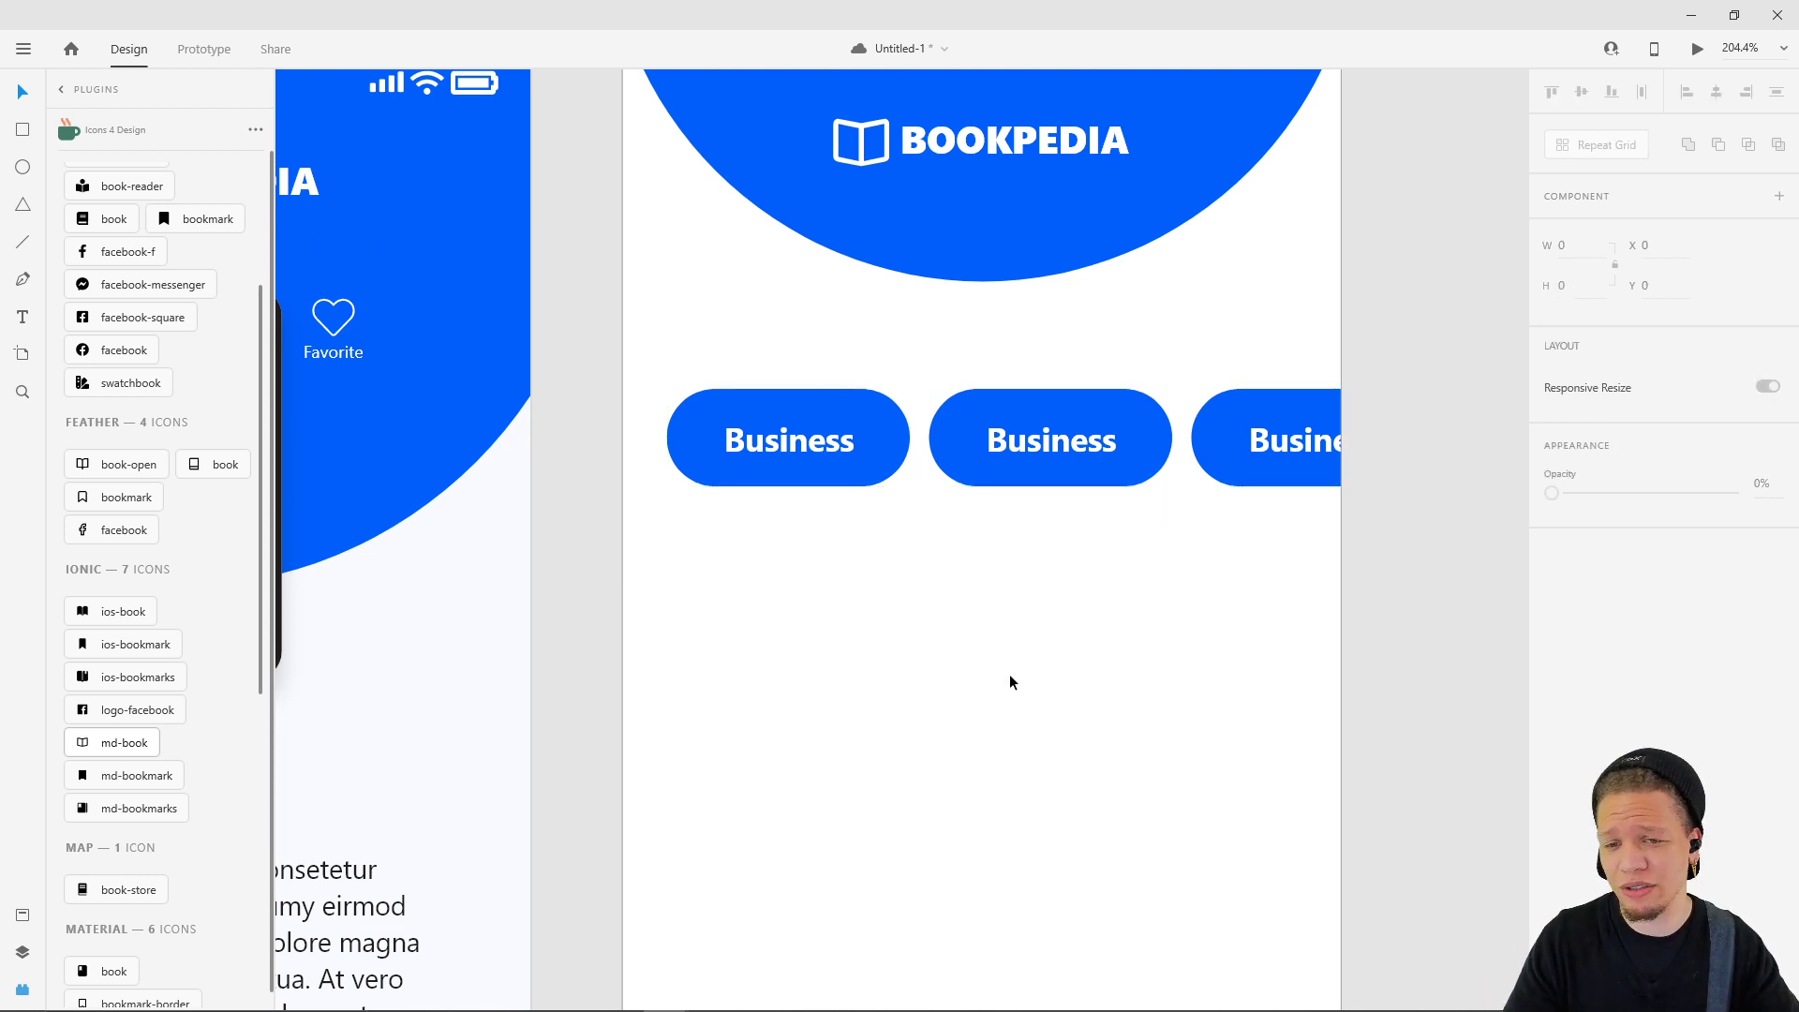
- Move the row of Business buttons to X 26, Y 193 on the artboard
scroll(1012, 673, "down", 5)
left_click(1050, 563)
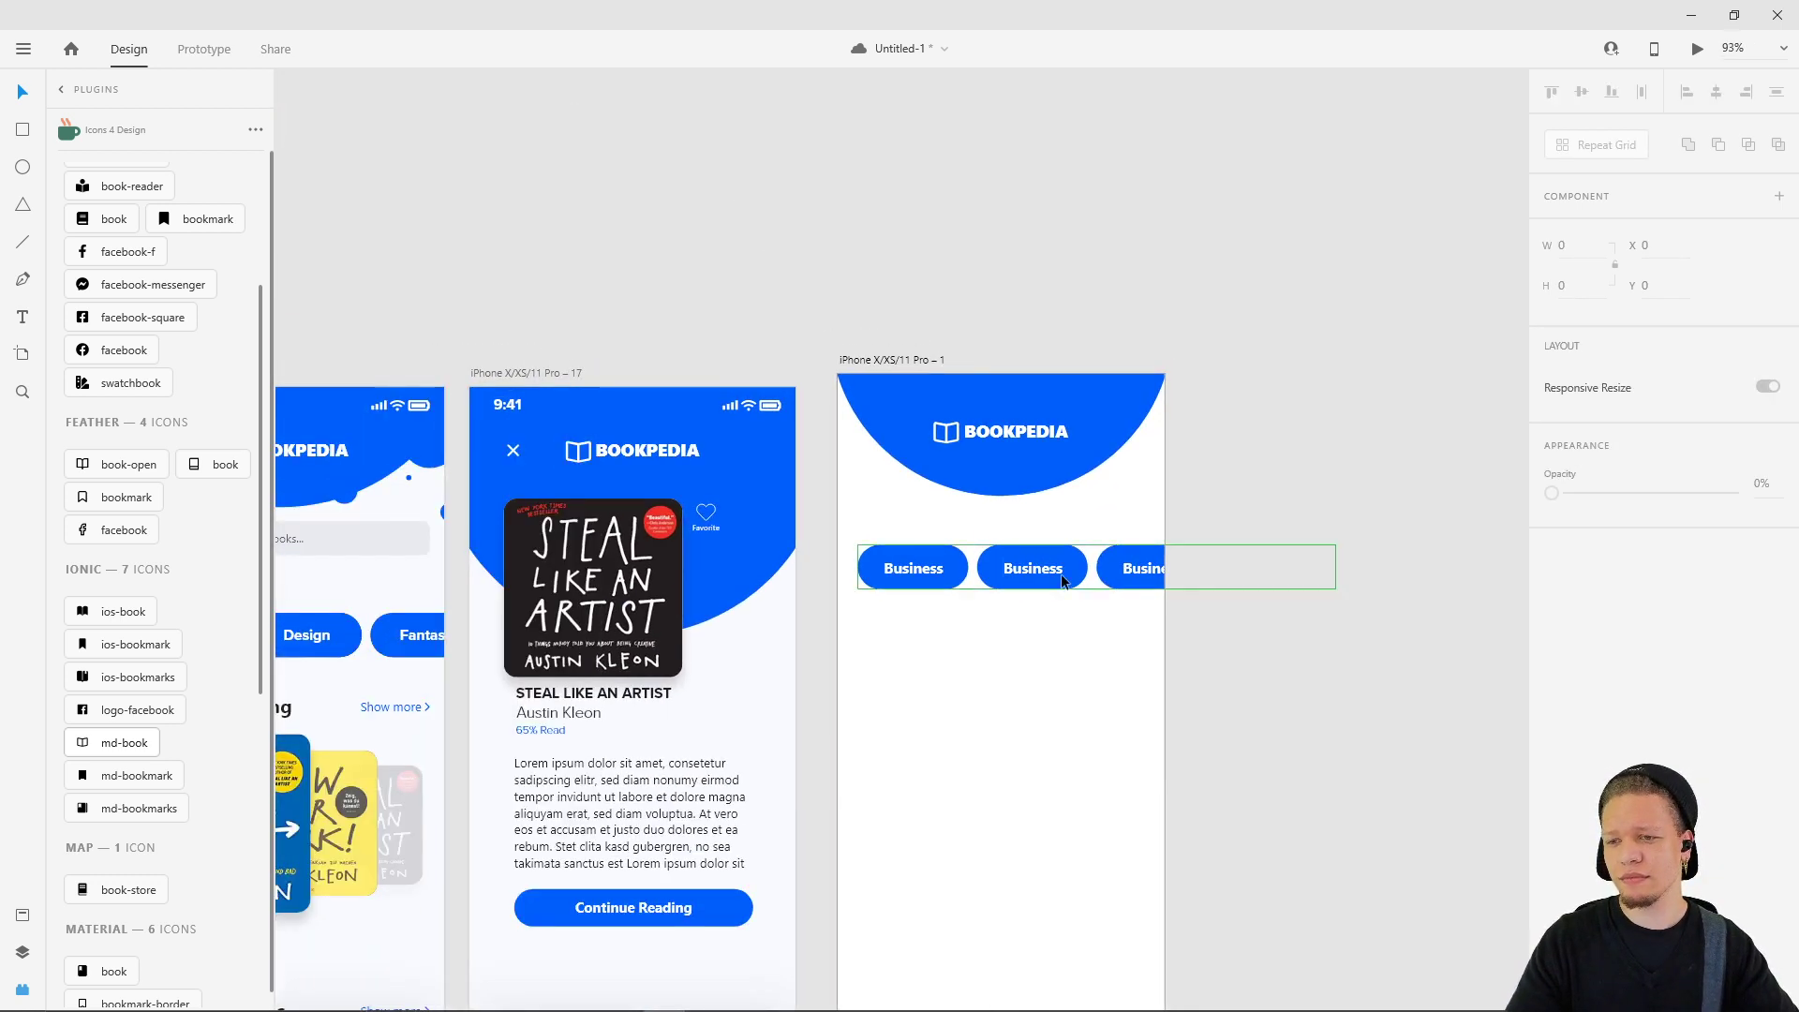
left_click_drag(1051, 567, 1069, 580)
left_click_drag(965, 696, 1205, 615)
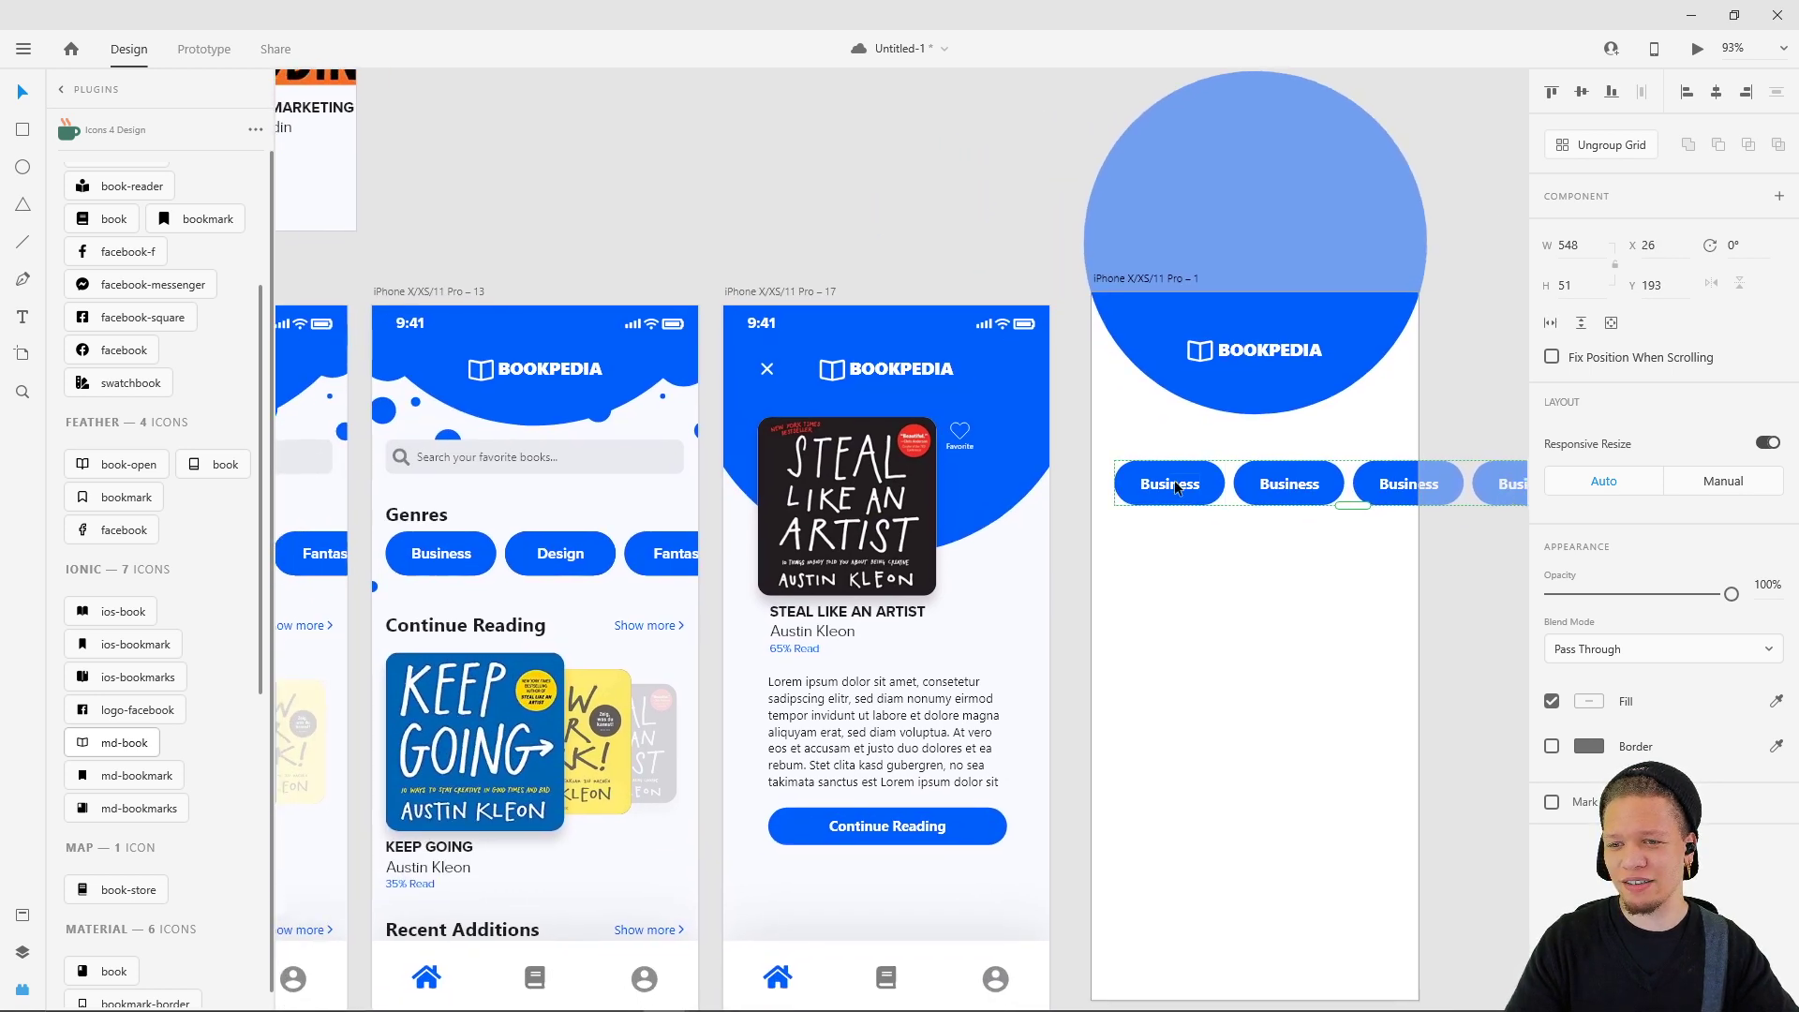
- Relabel the second button in the Business button grid as Design
double_click(1286, 487)
double_click(1286, 487)
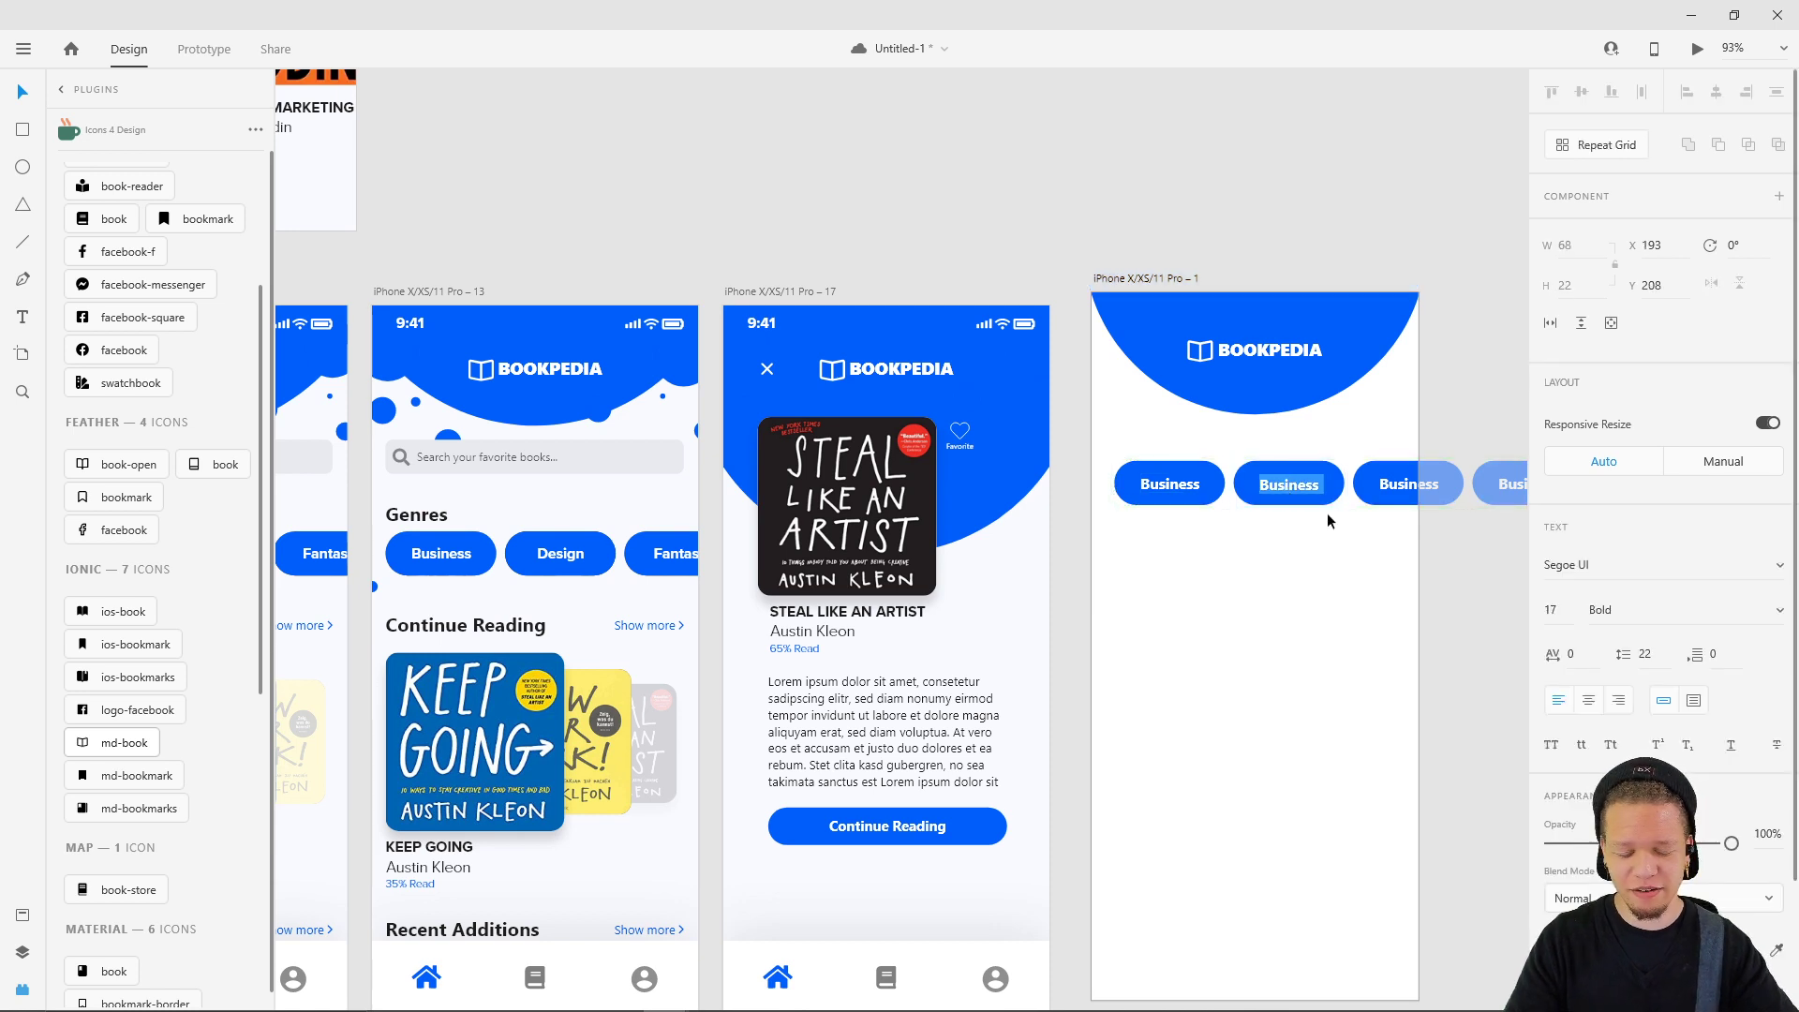
type("Design")
key("Escape")
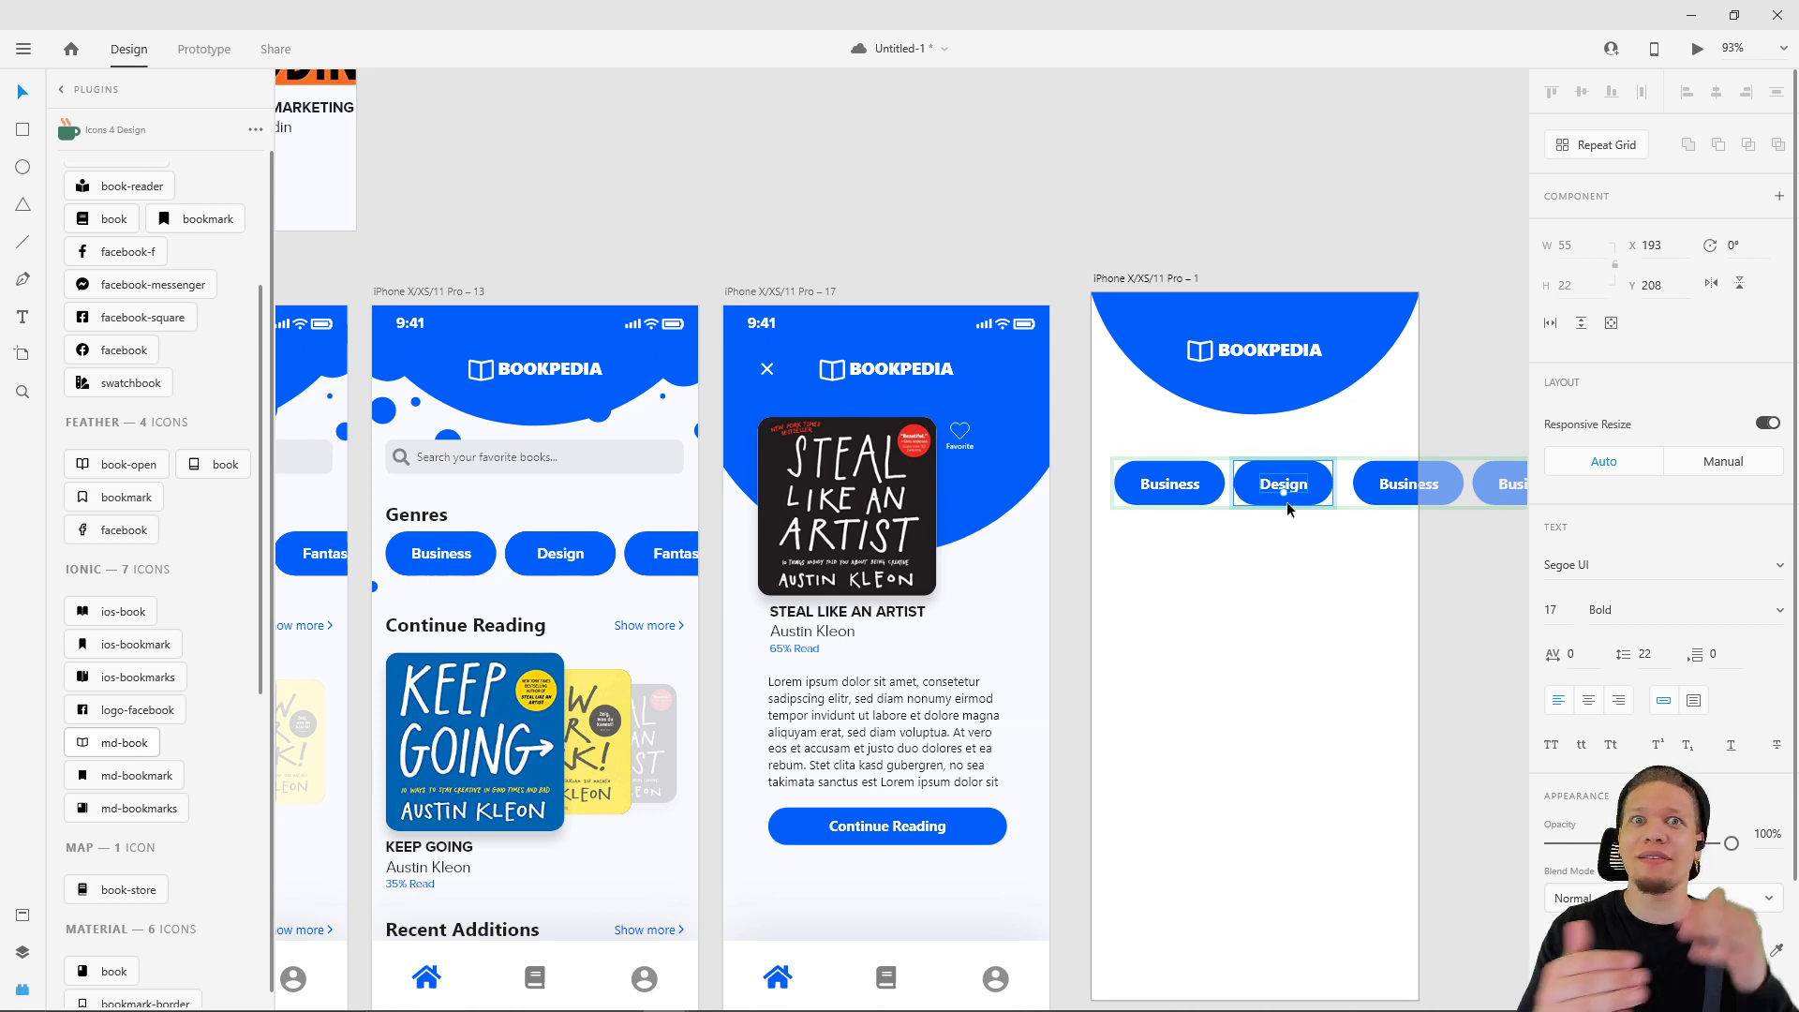
- Relabel the third button in the repeat grid as Fantasy
scroll(1302, 607, "right", 4)
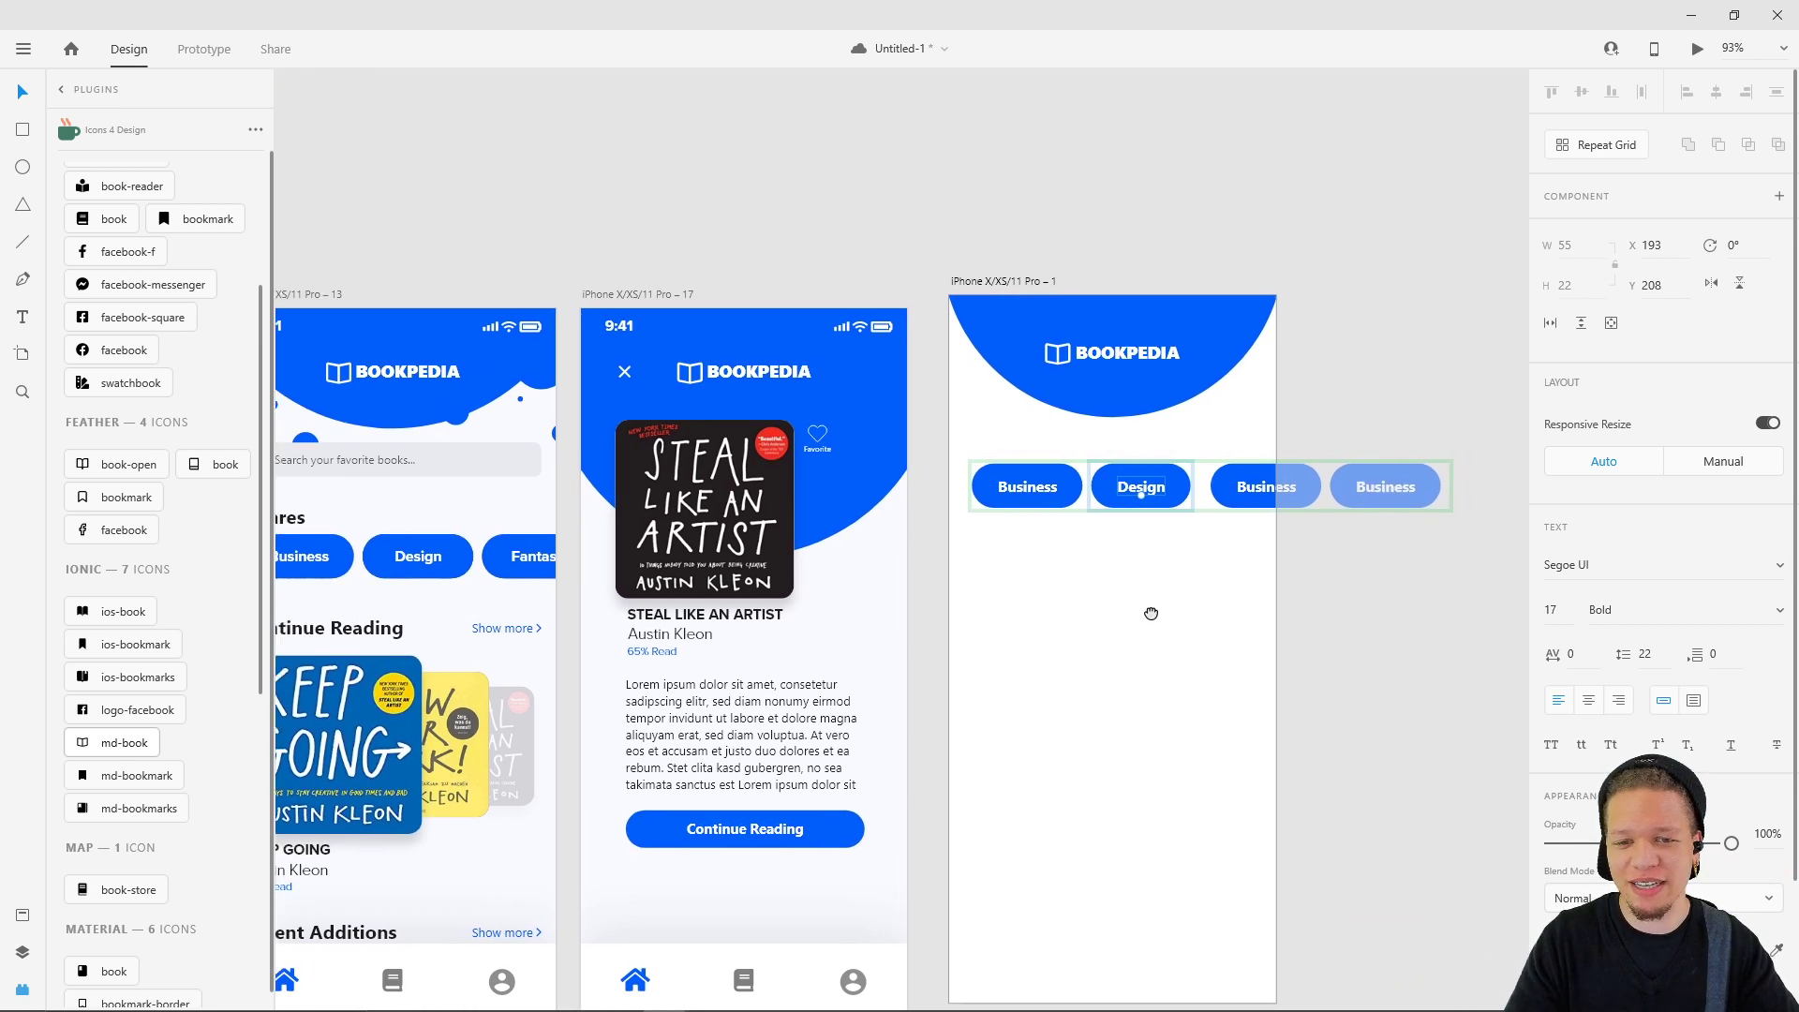
left_click(1096, 601)
left_click(1195, 502)
double_click(1196, 501)
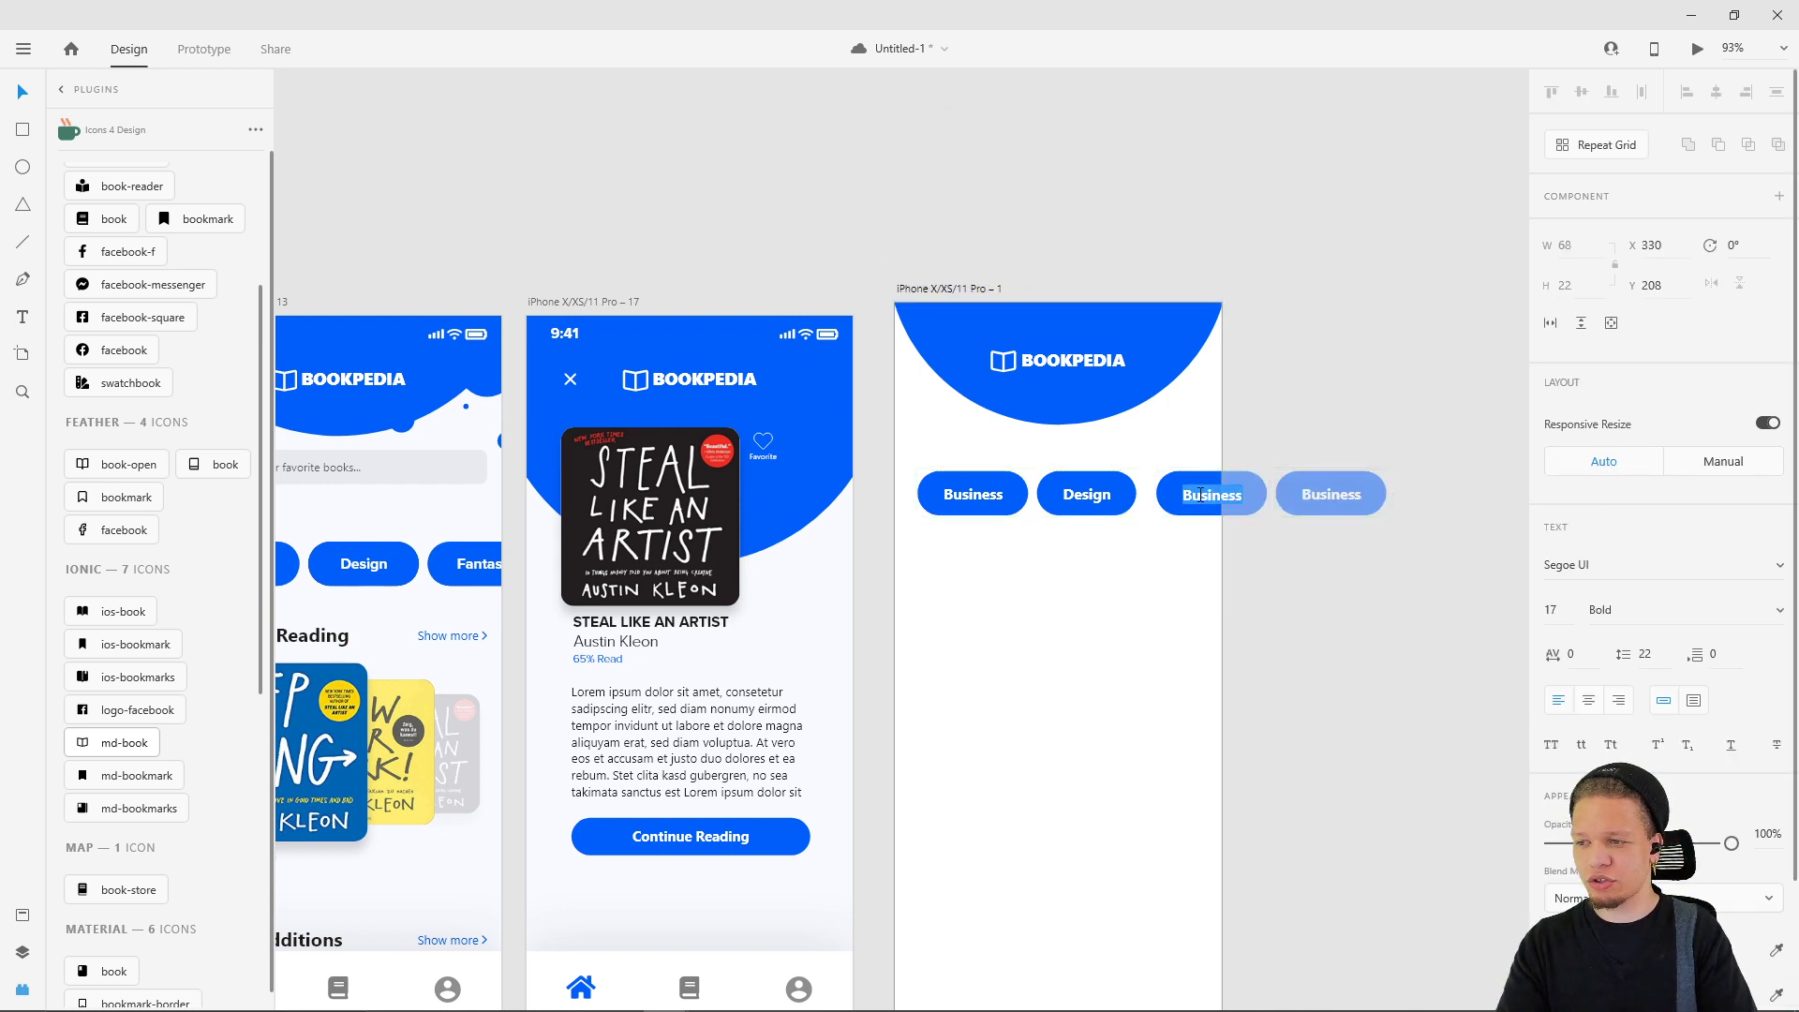
type("Fa")
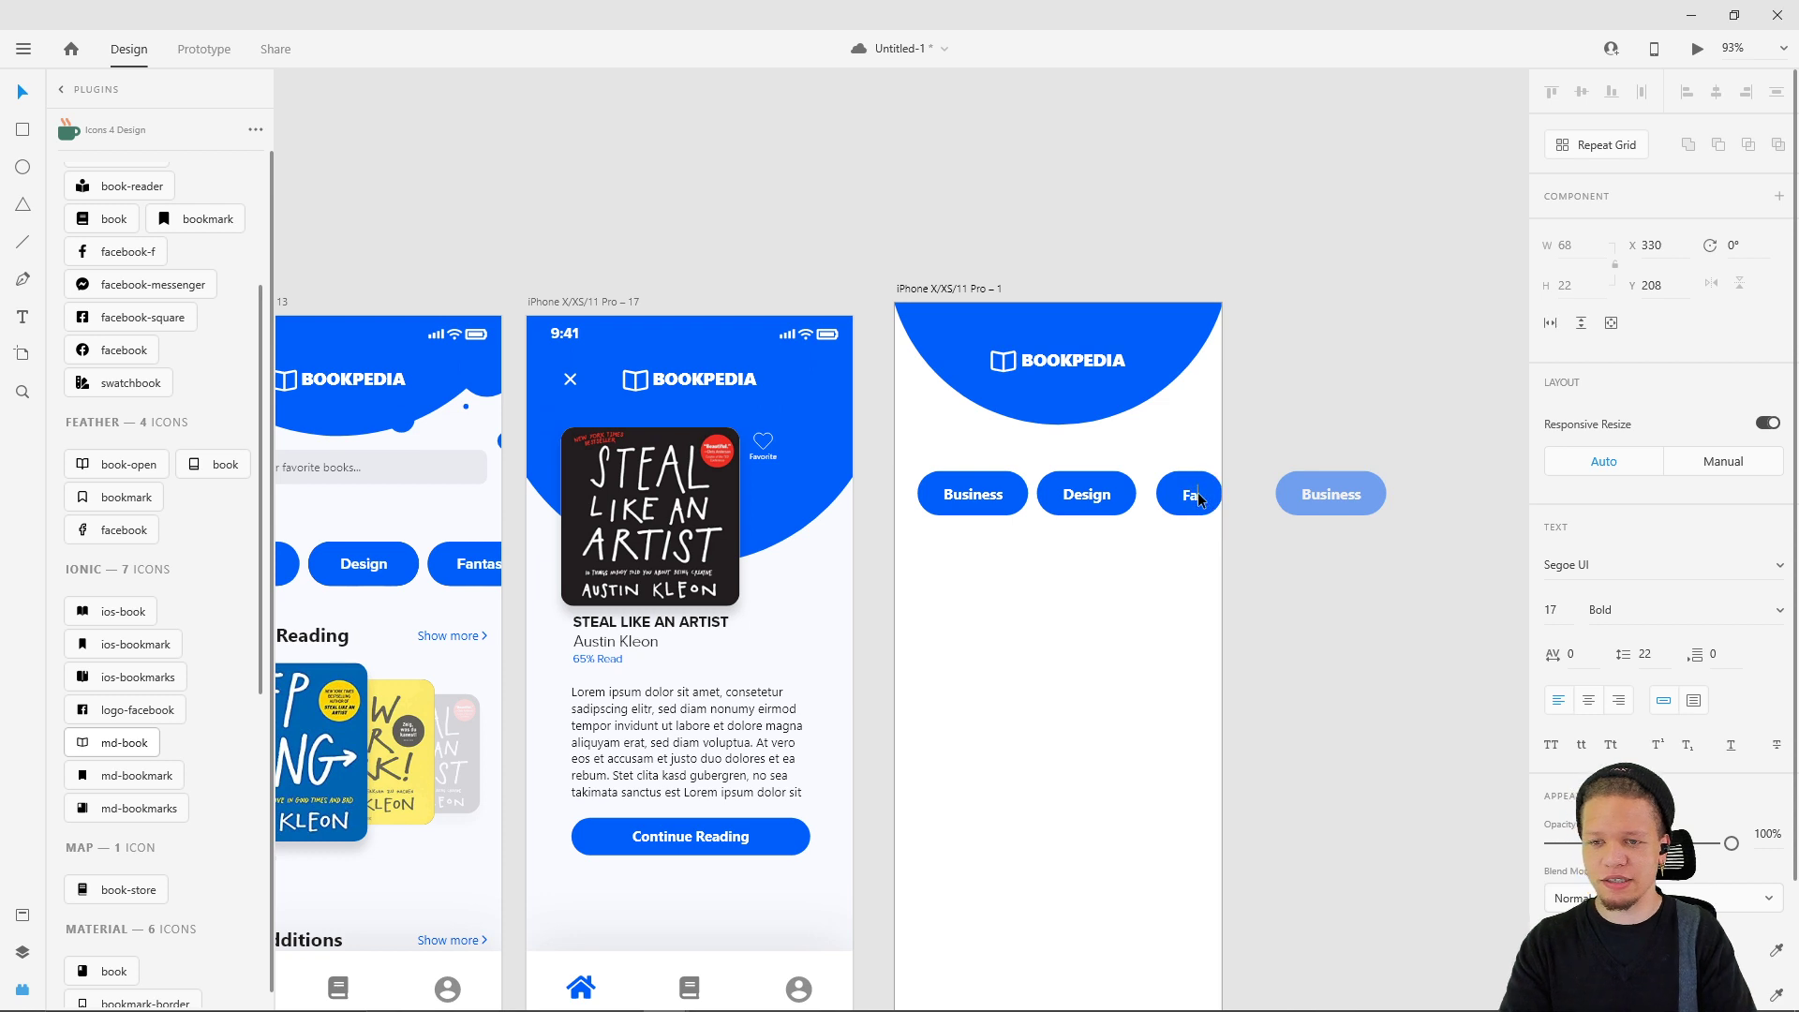
type("ntasy")
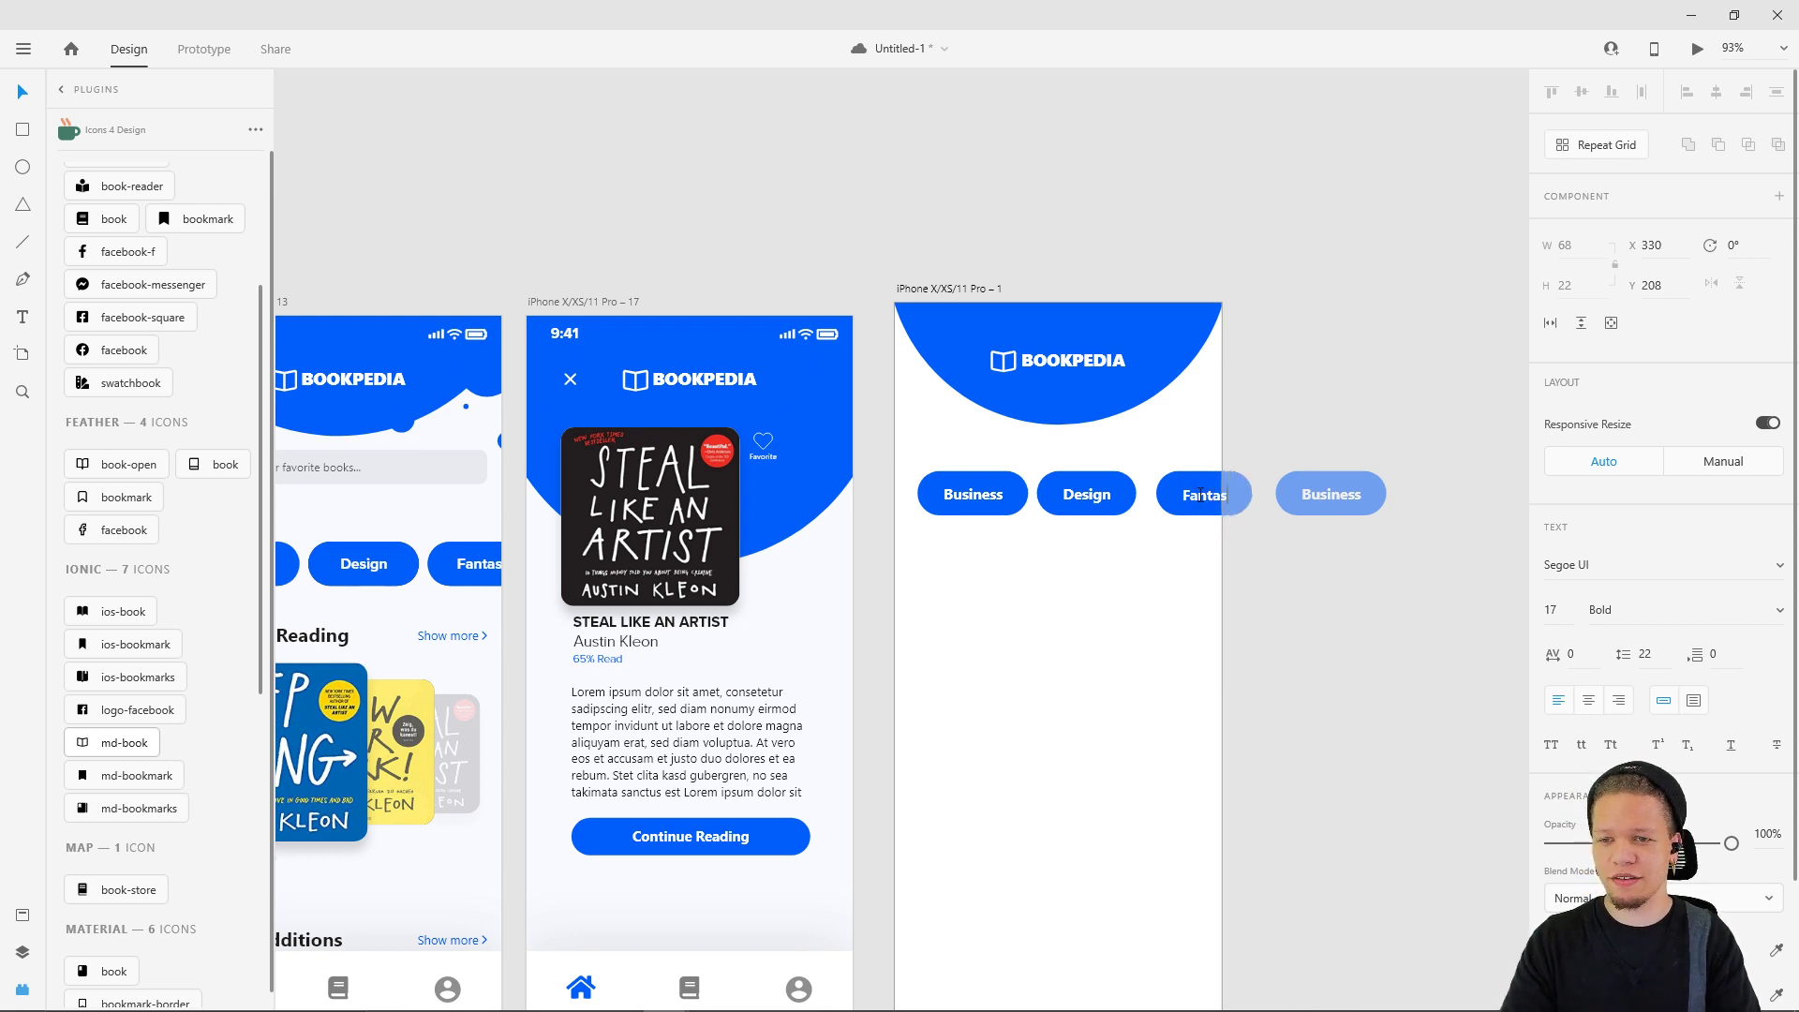
- Relabel the fourth button in the repeat grid as Random, correcting its final letter, and deselect it
double_click(1338, 494)
type("Random")
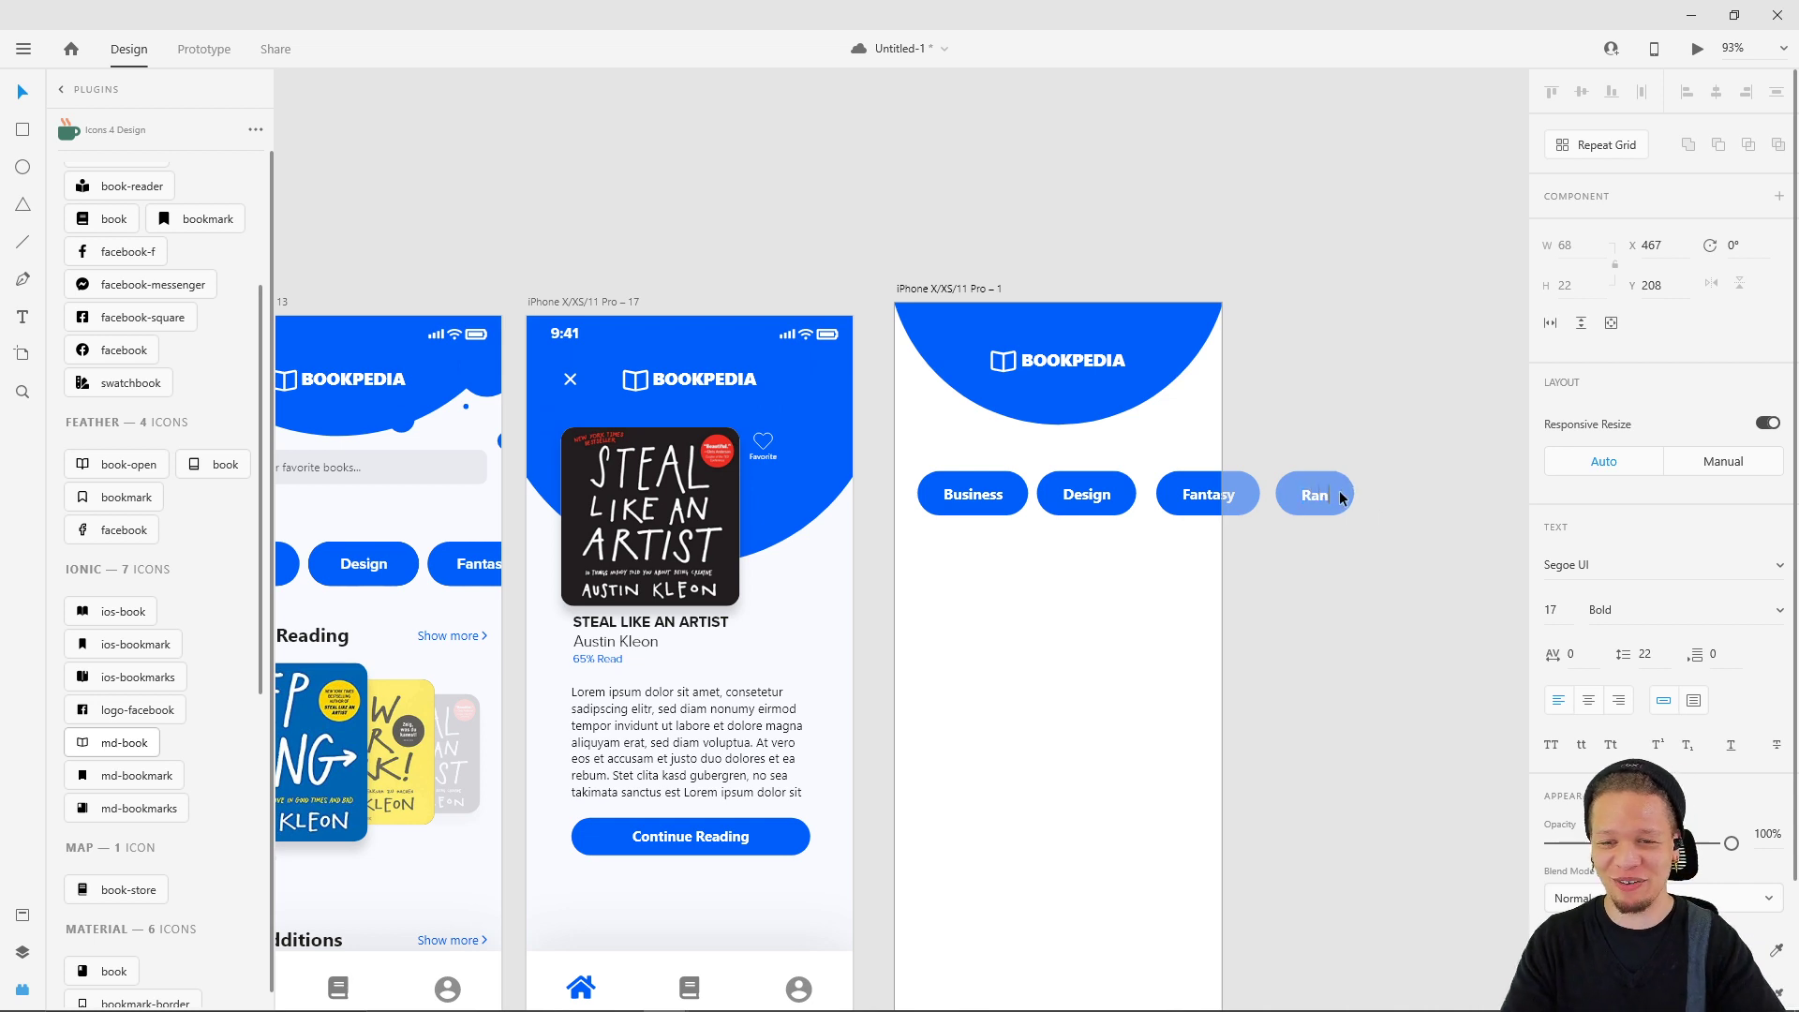
key("Escape")
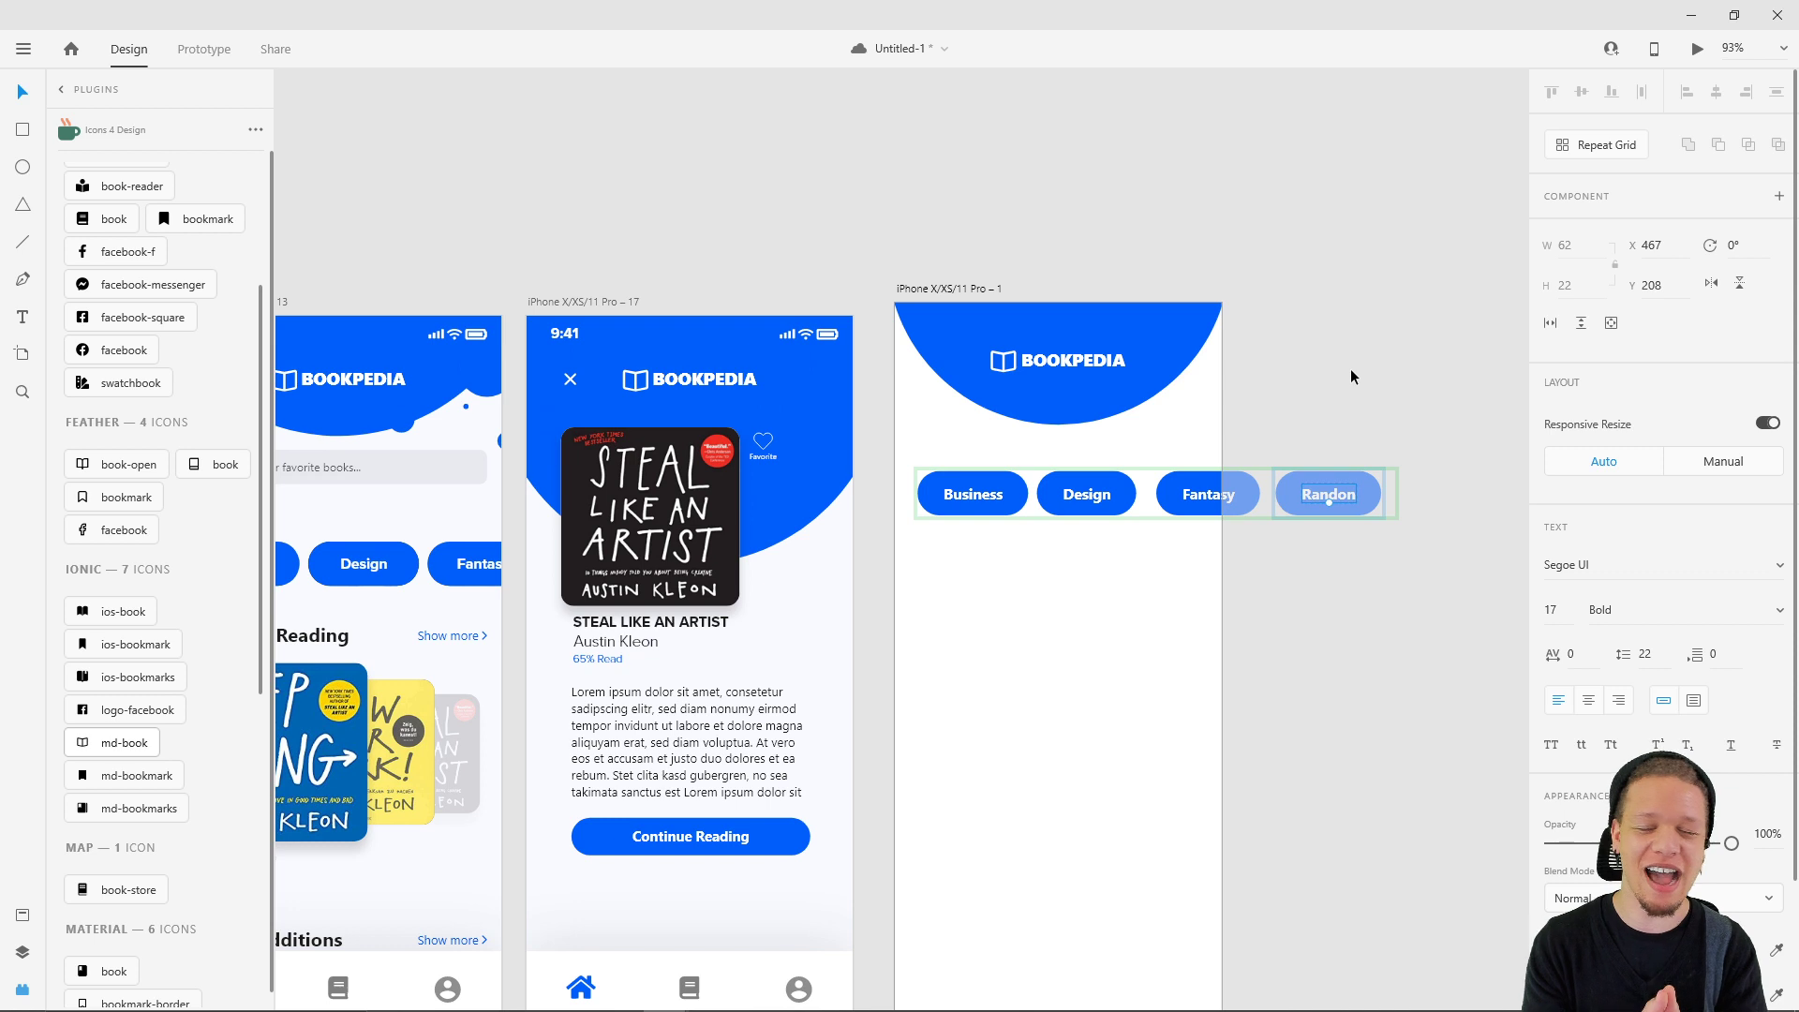
double_click(1344, 489)
left_click(1346, 492)
left_click_drag(1346, 492, 1362, 492)
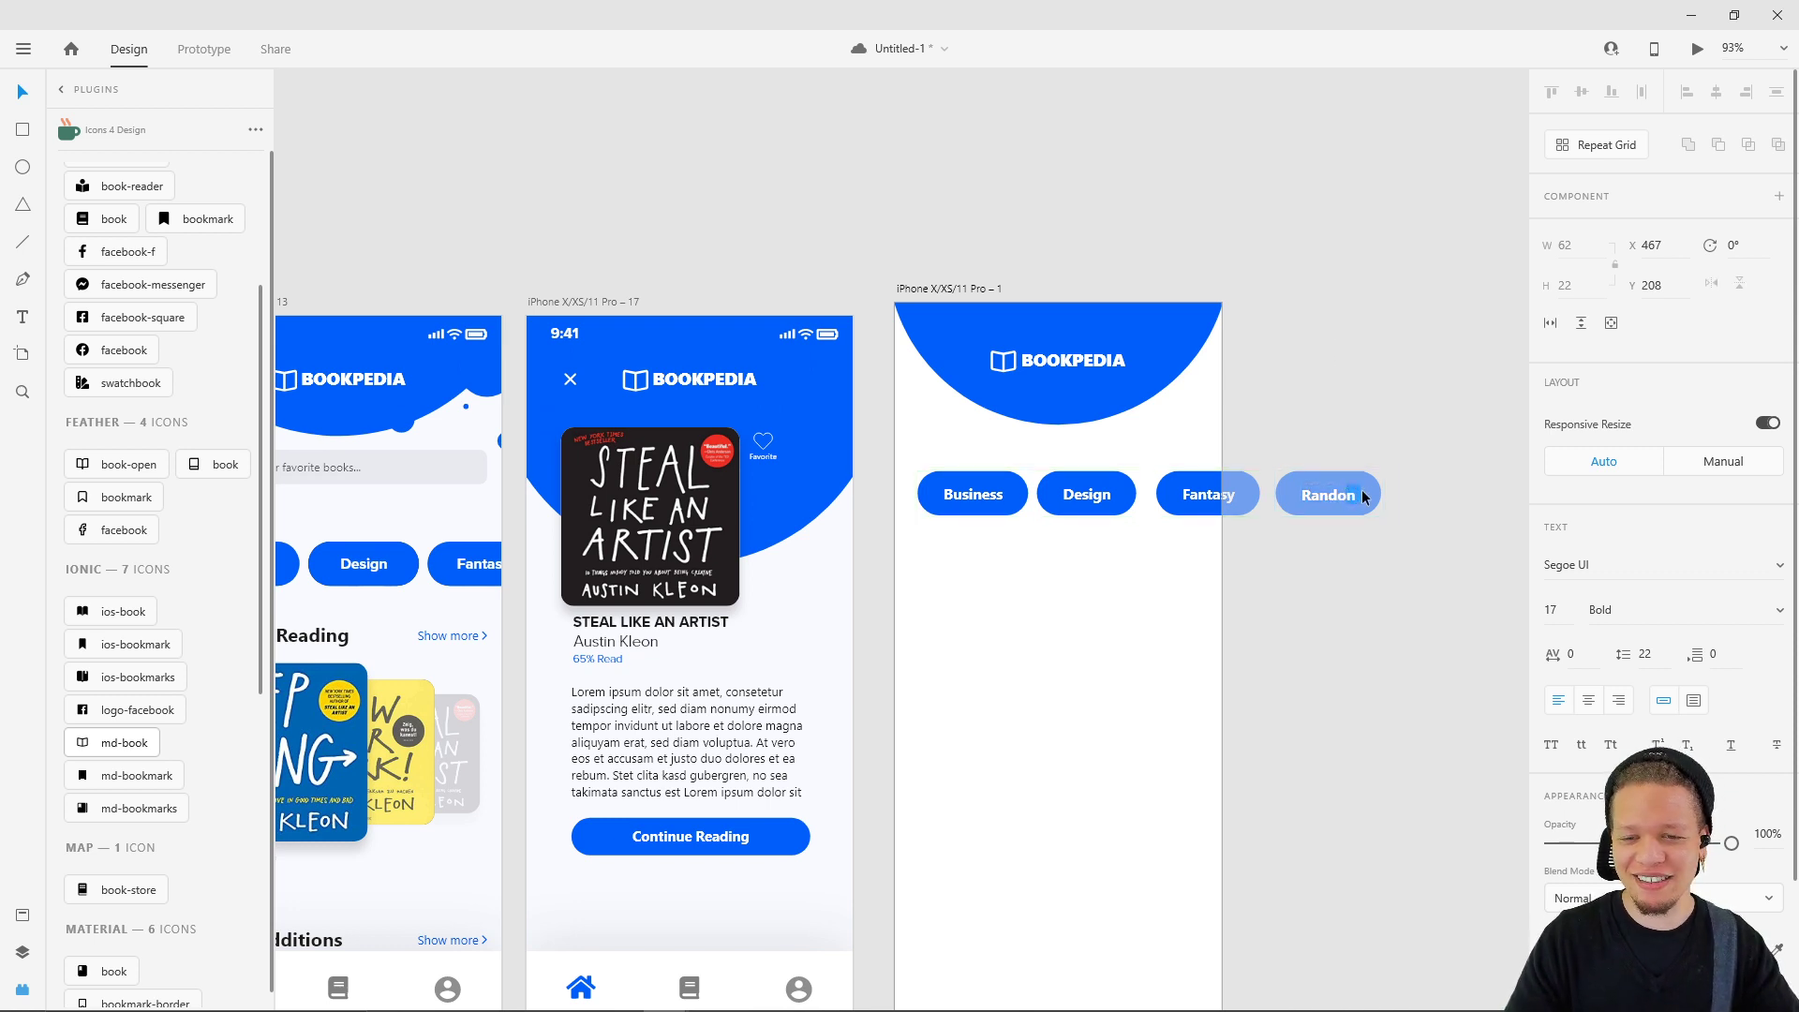
type("m")
key("Escape")
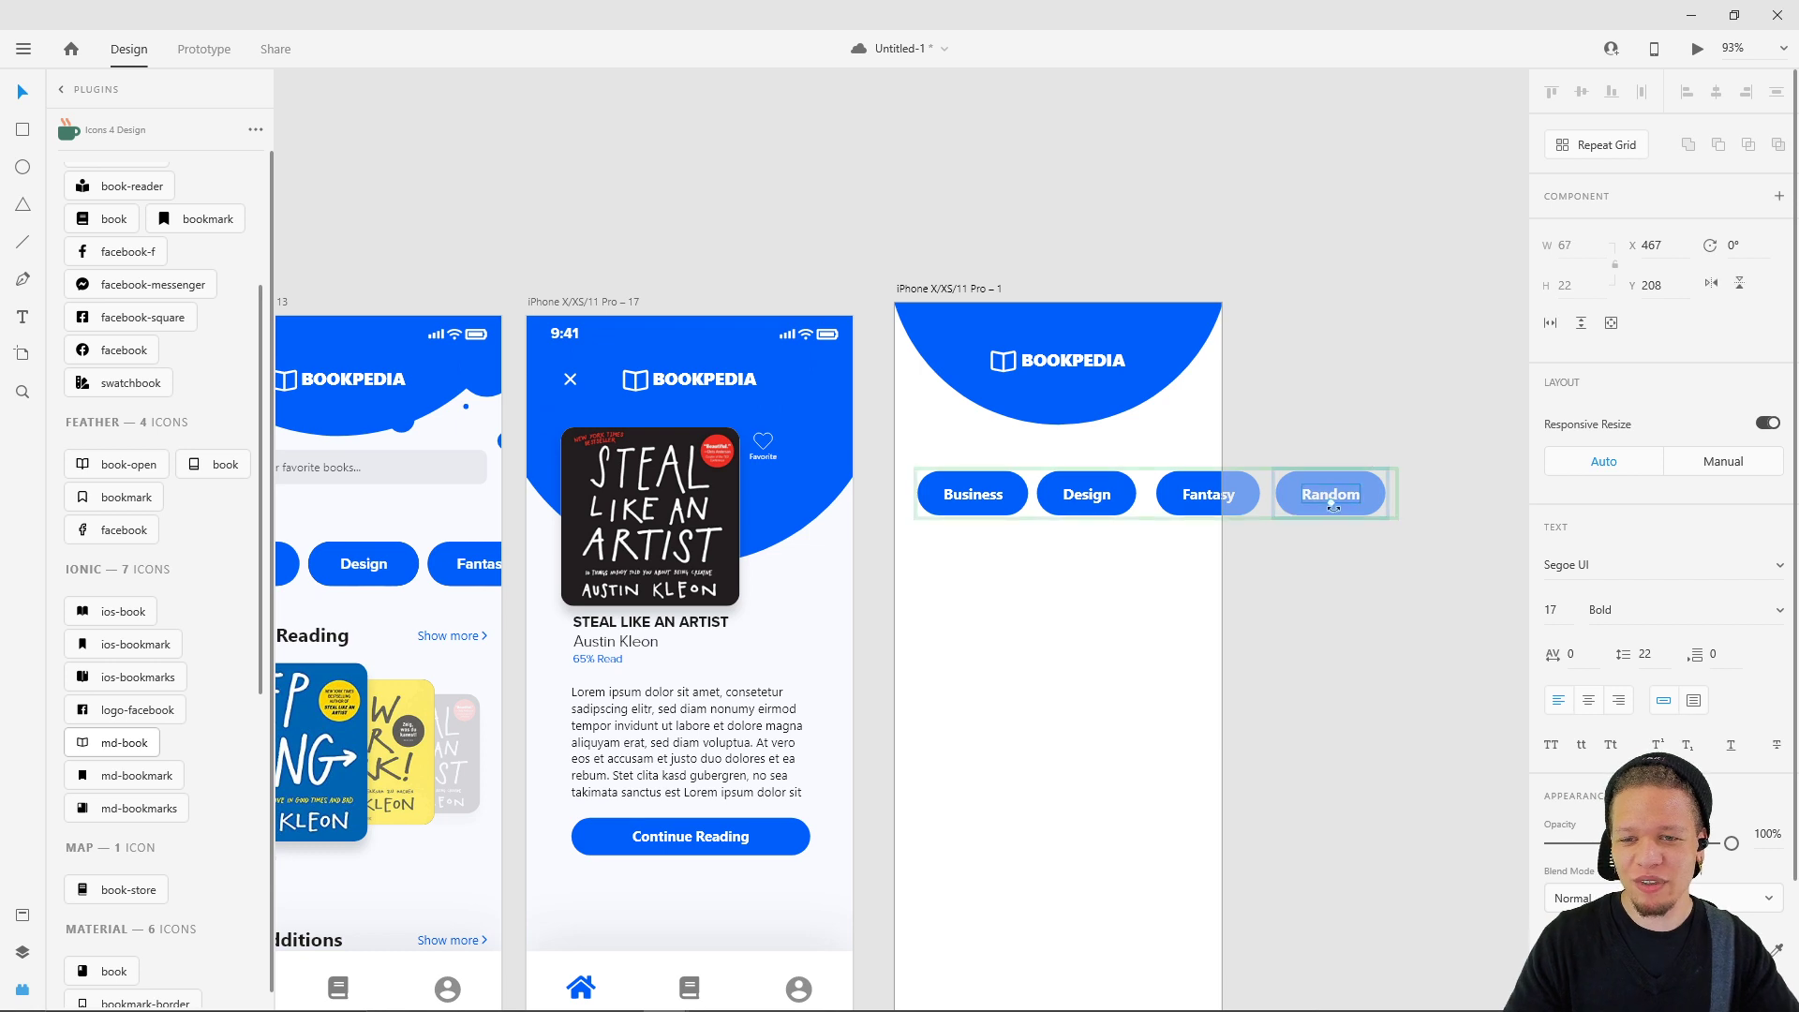
key("Escape")
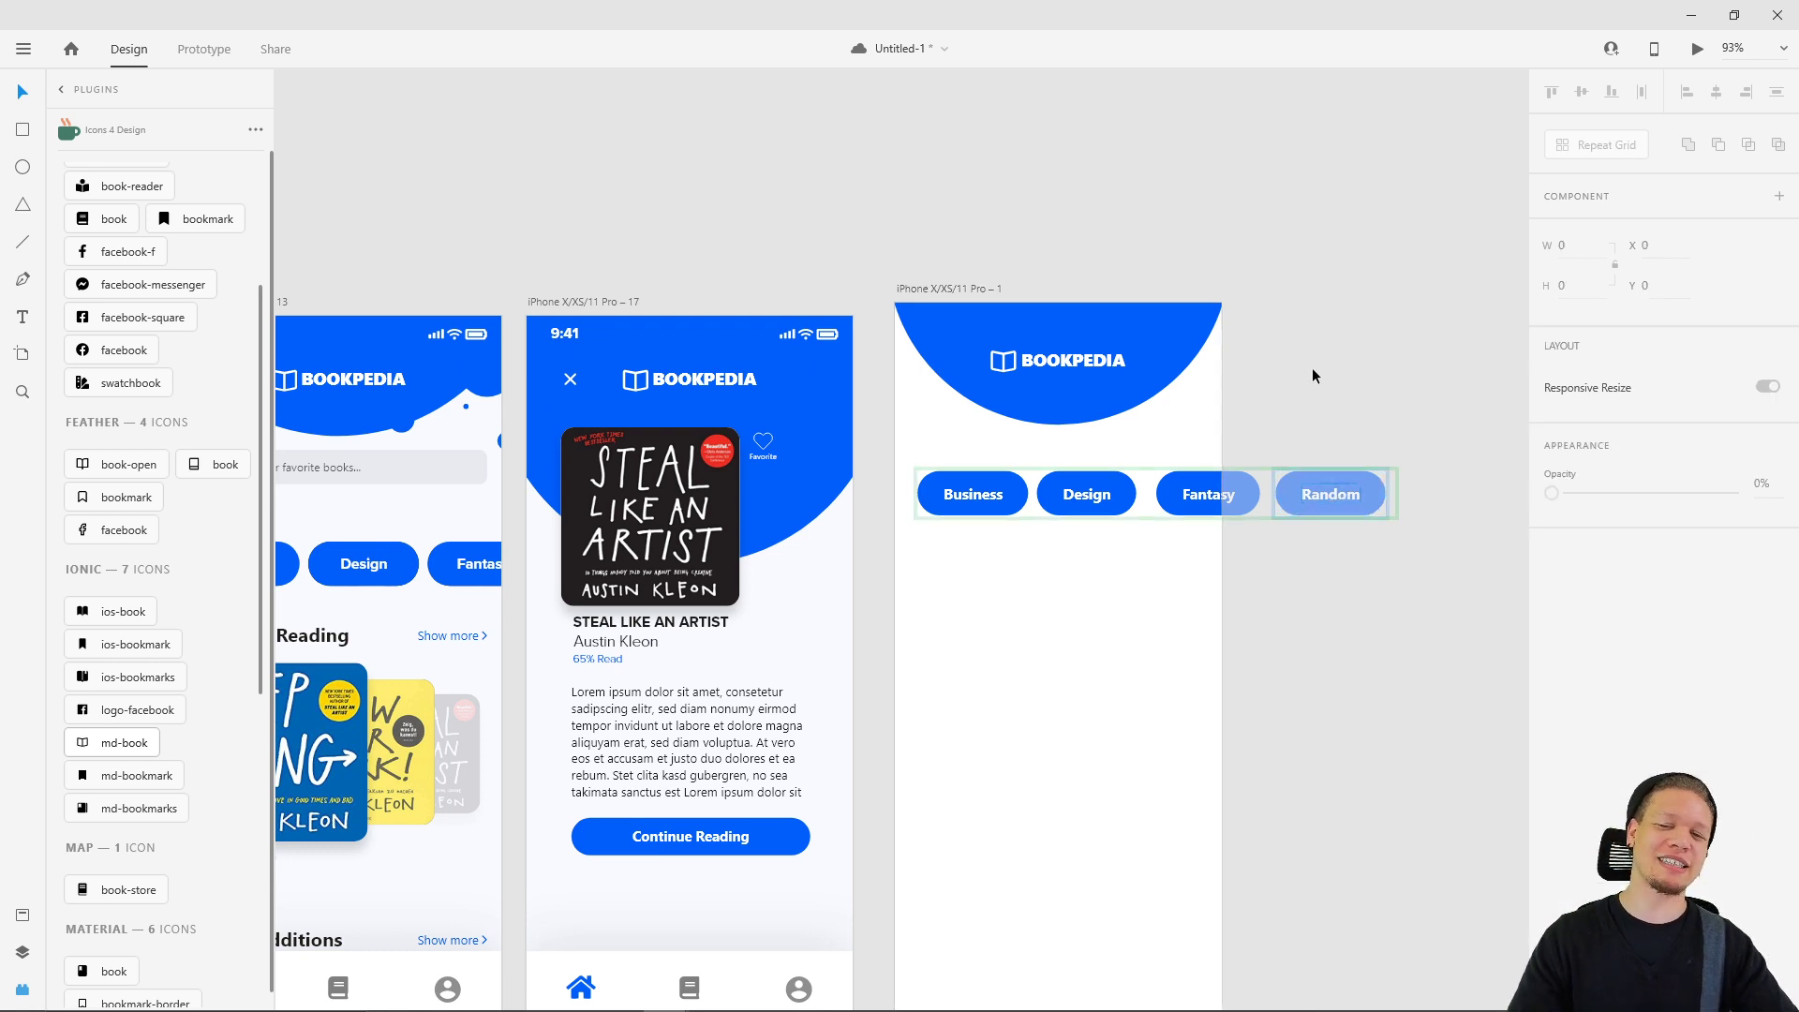
- Examine the gaps between the relabelled genre buttons in the repeat grid, especially between Design and Fantasy
left_click(1178, 515)
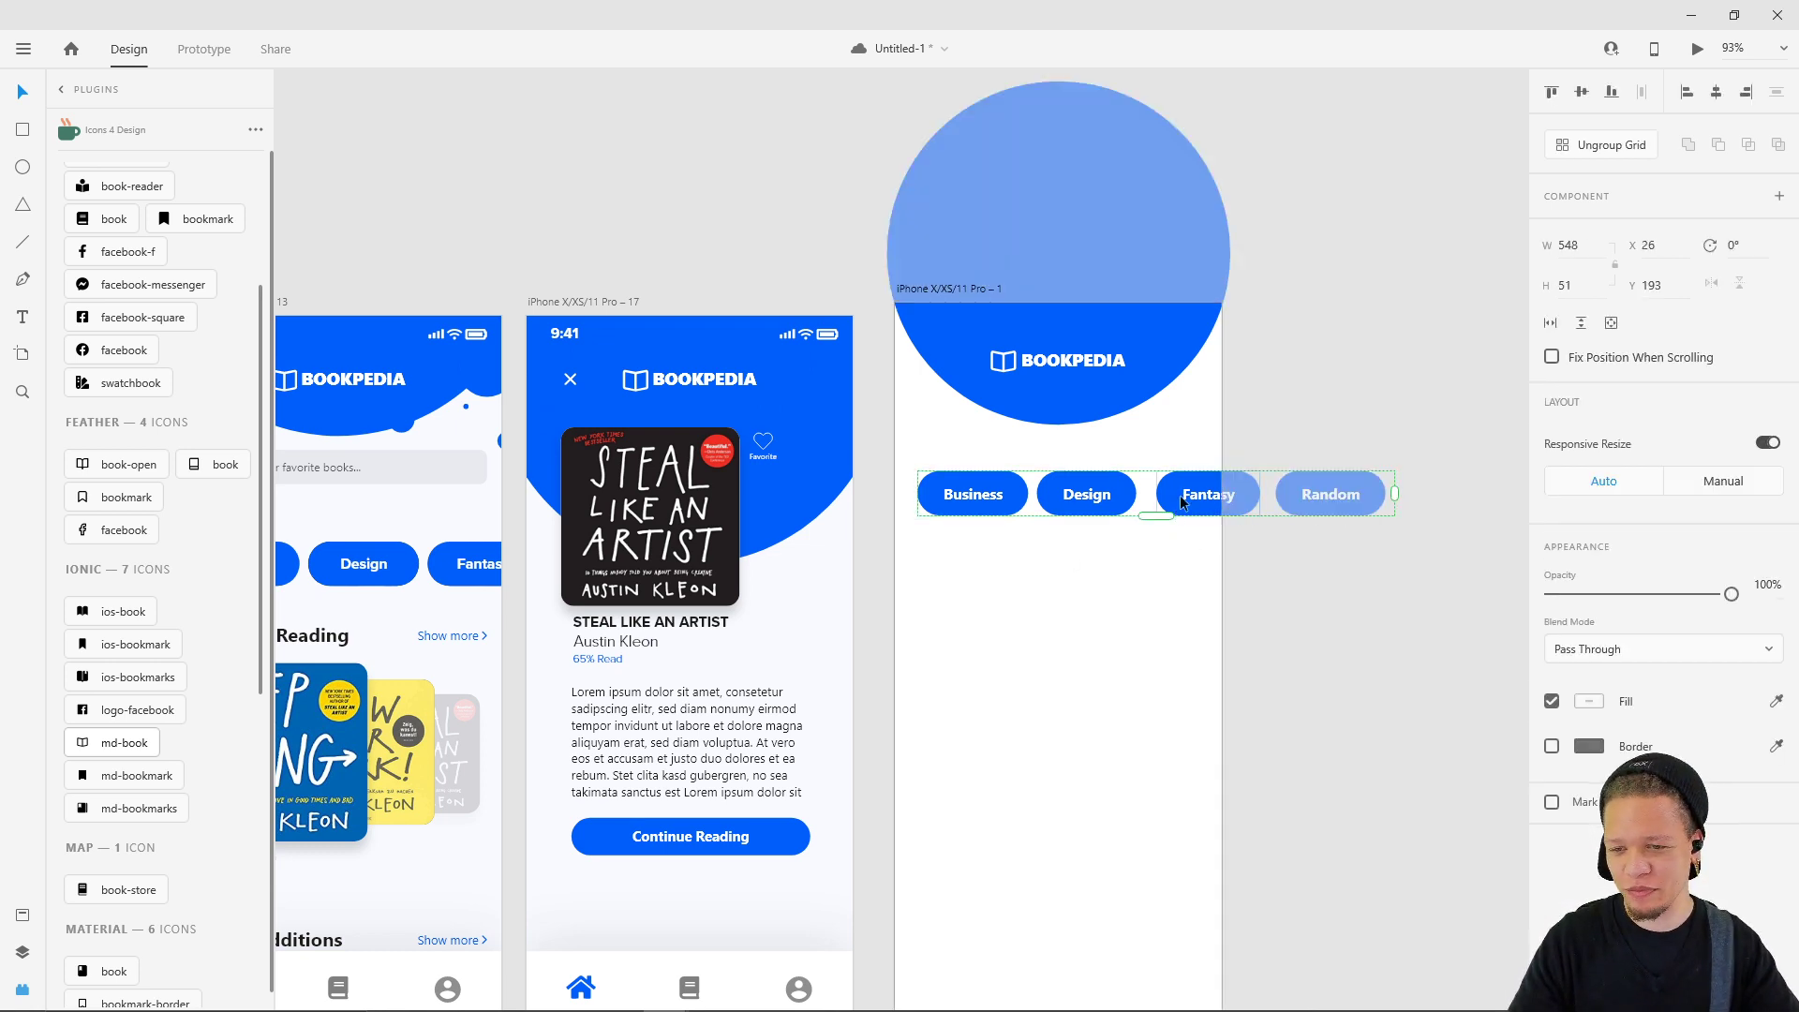
left_click(1120, 592)
left_click(1109, 495)
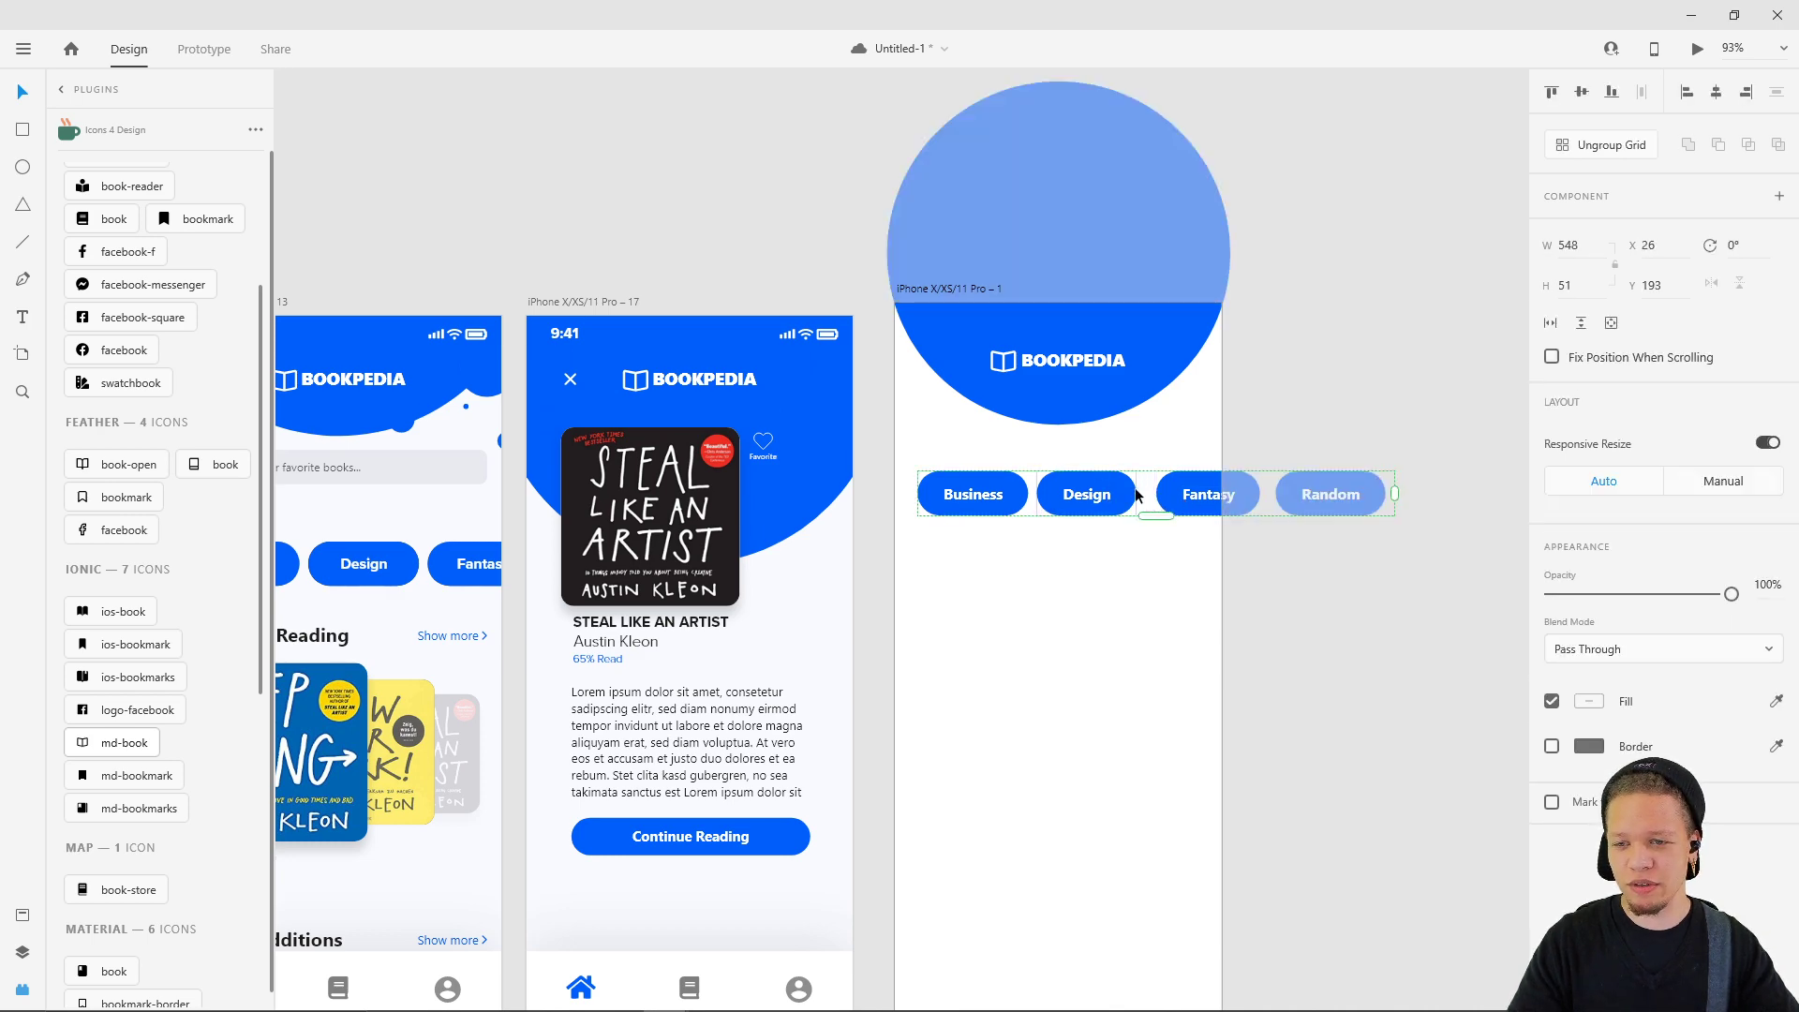
scroll(1141, 503, "up", 3)
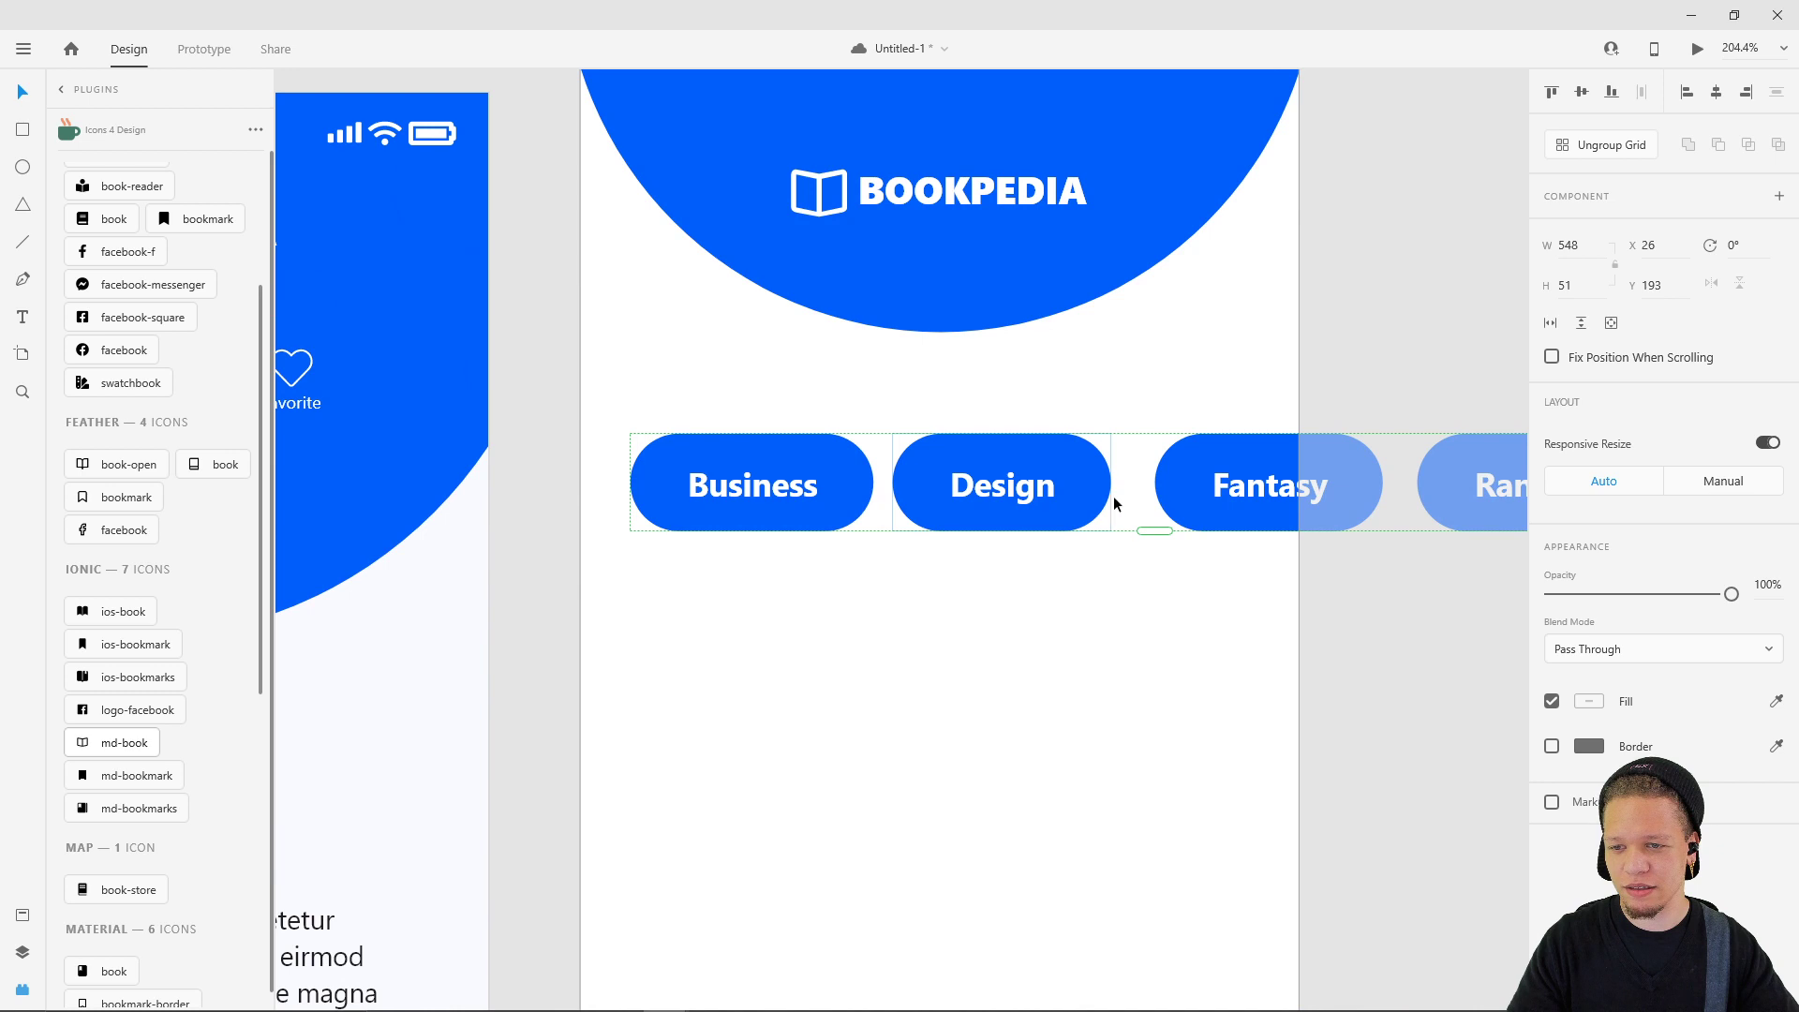
left_click(1143, 478)
left_click(1149, 486)
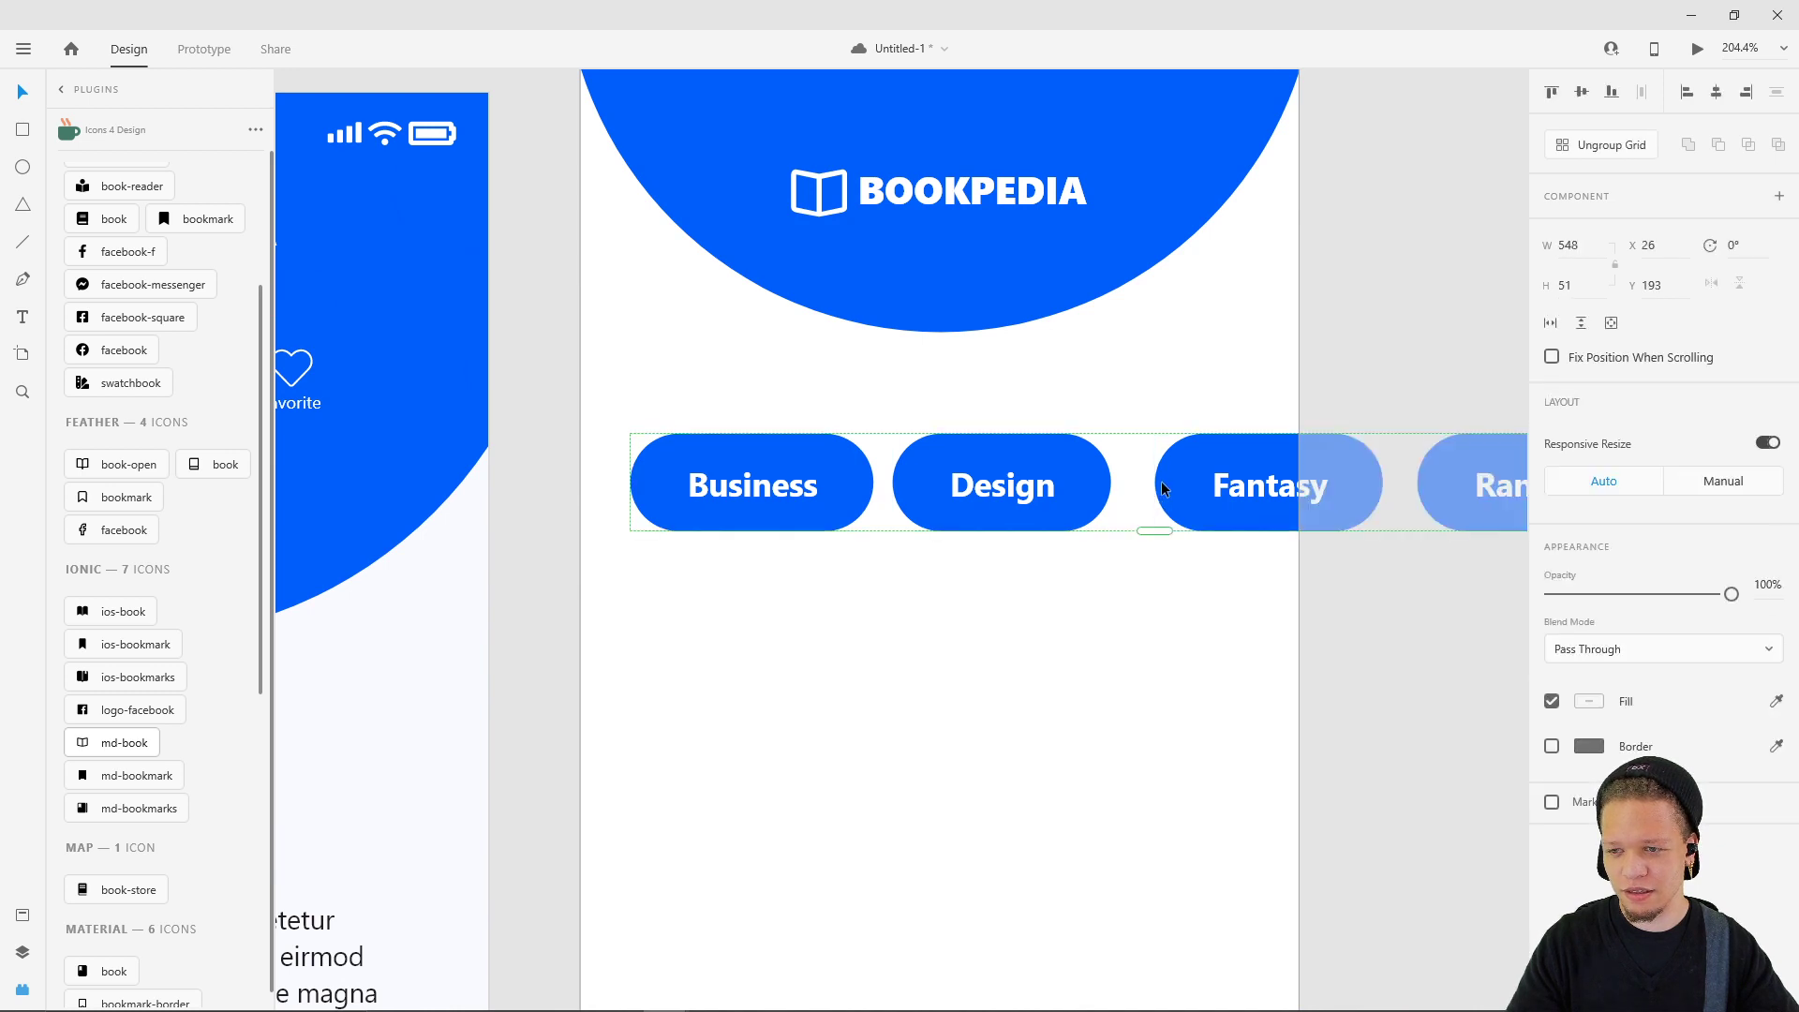
left_click(1158, 483)
left_click(1148, 447)
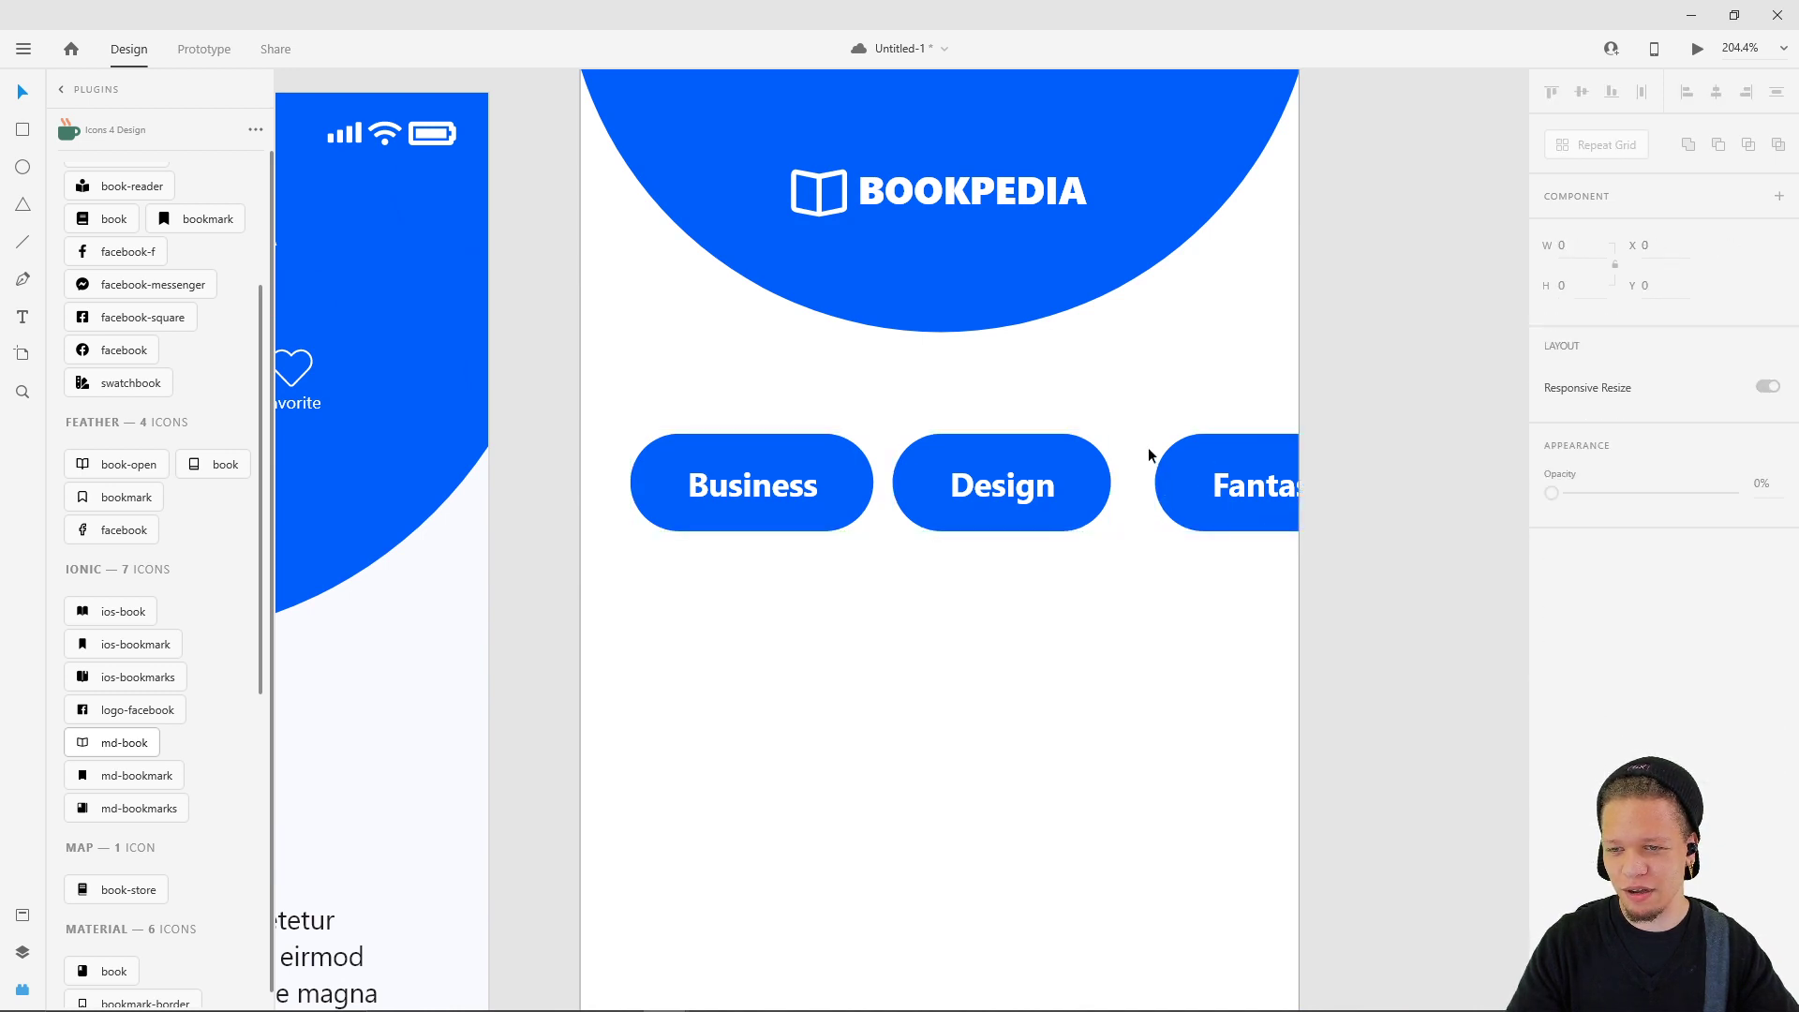
left_click(1158, 486)
left_click_drag(1129, 459, 1142, 455)
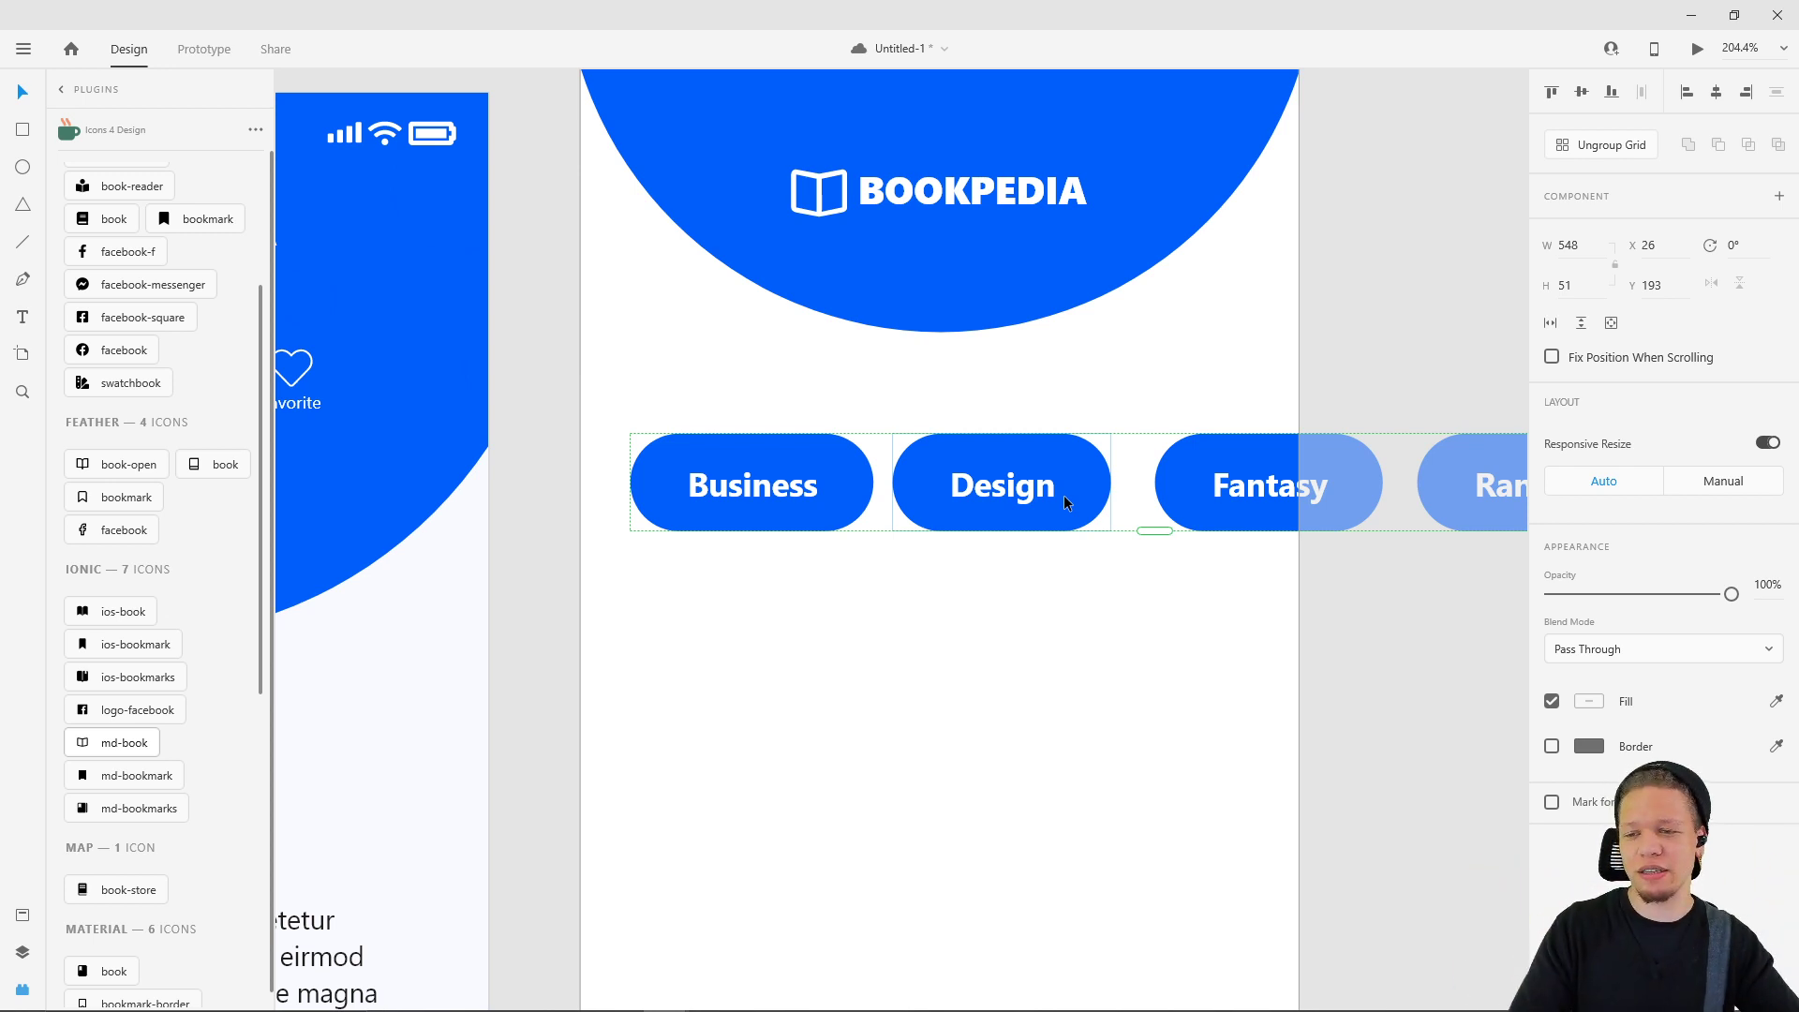
- Undo the Design, Fantasy and Random relabelling in the repeat grid
key("ctrl+z")
key("ctrl+z")
key("ctrl+z")
key("ctrl+z")
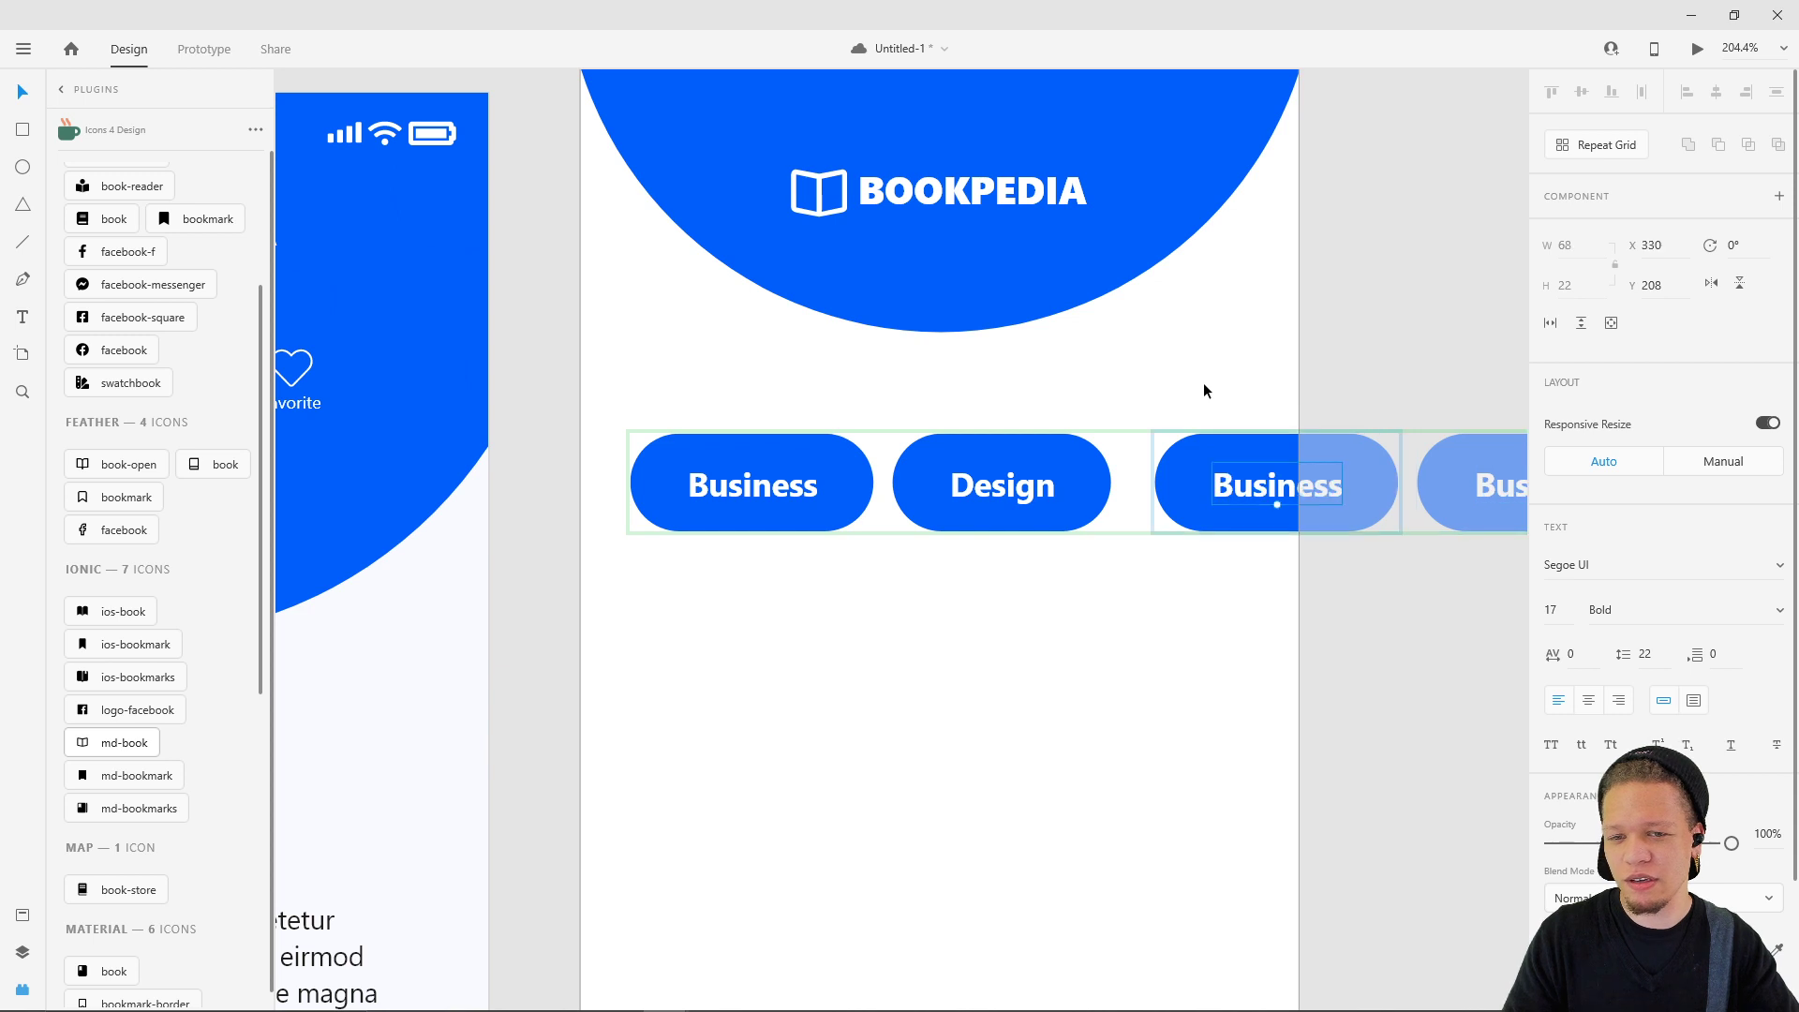
key("Escape")
key("Escape")
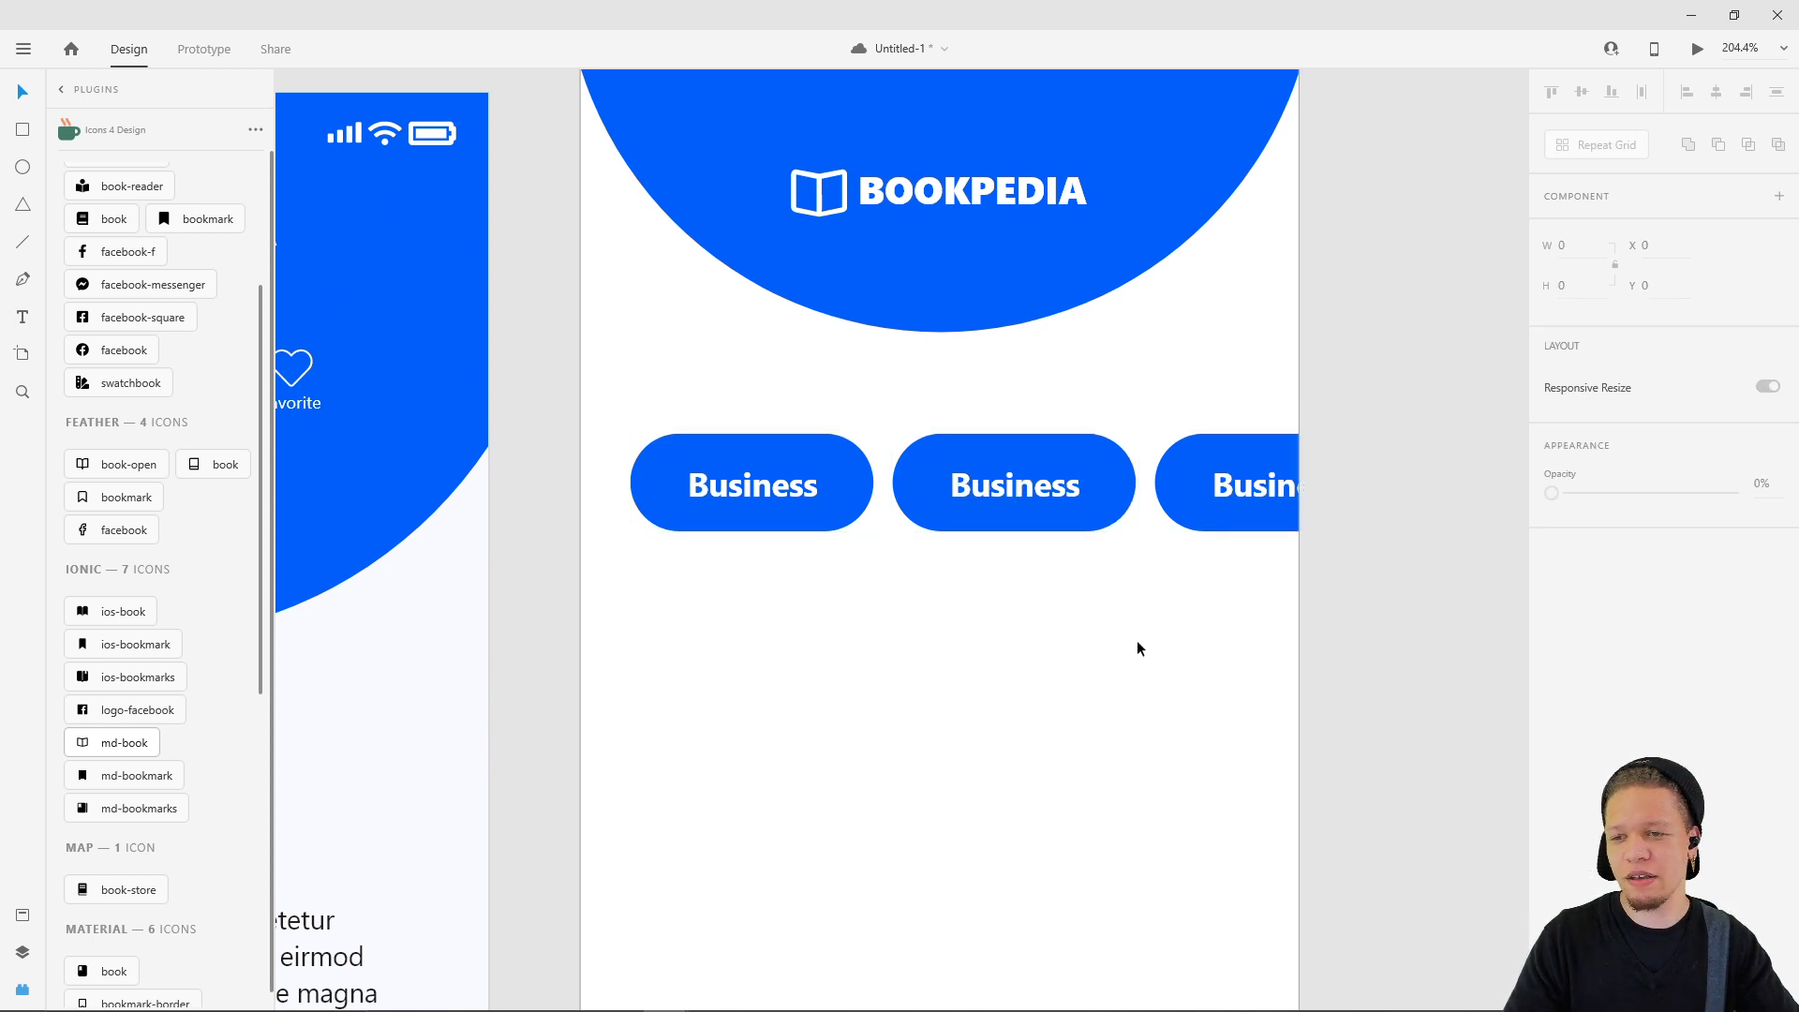
- Ungroup the repeat grid of Business buttons into four separate buttons
scroll(1143, 644, "down", 2)
scroll(1191, 662, "right", 3)
left_click(693, 541)
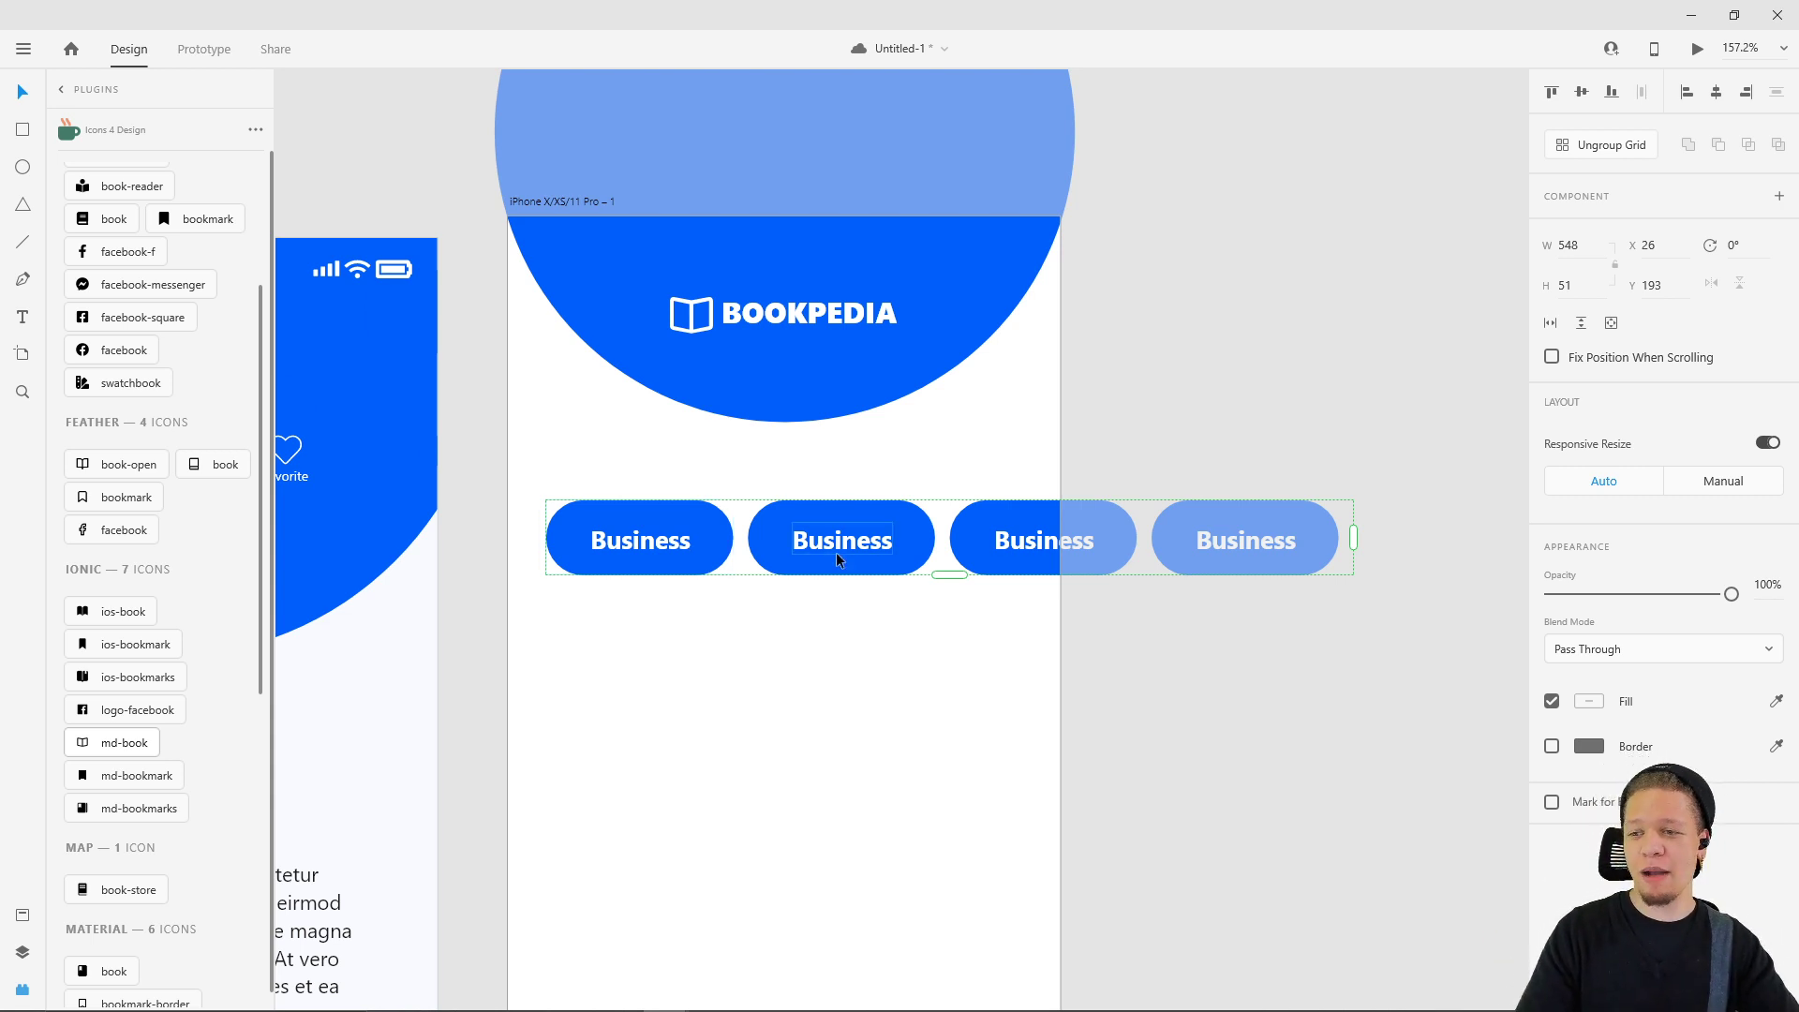
key("ctrl+shift+g")
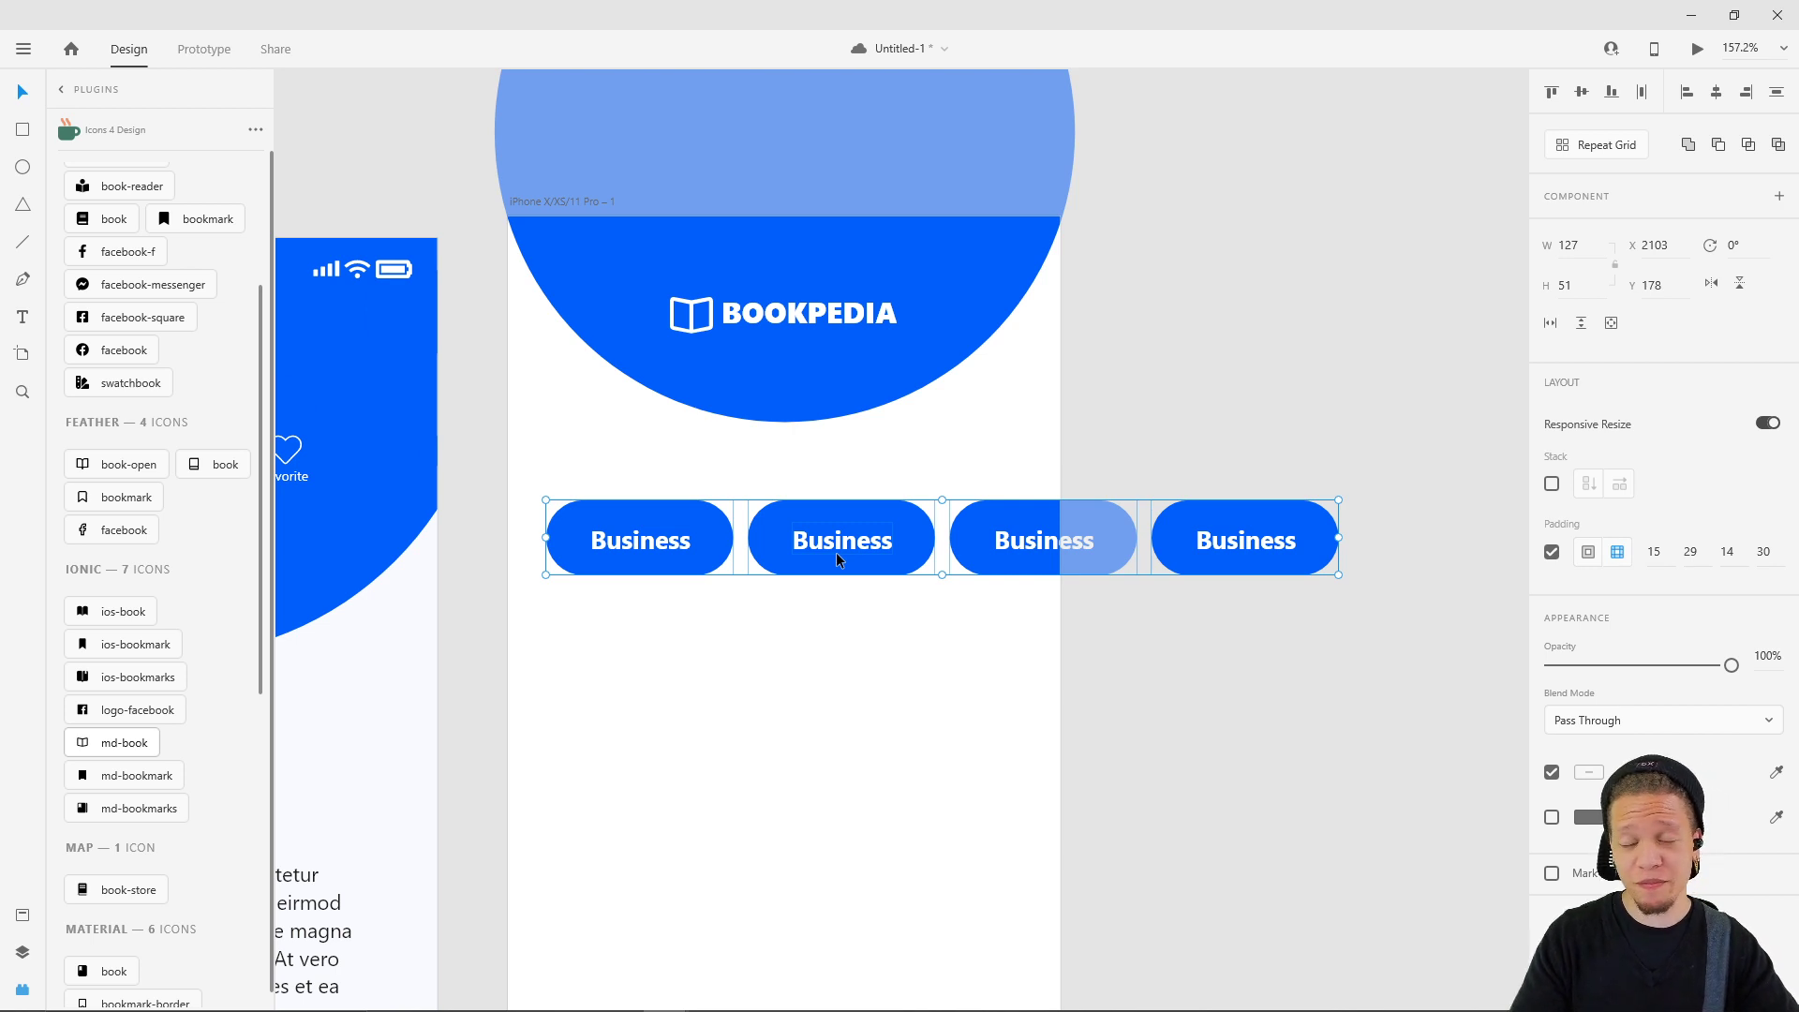
- Relabel the second ungrouped Business button as Design
left_click(868, 639)
left_click(834, 543)
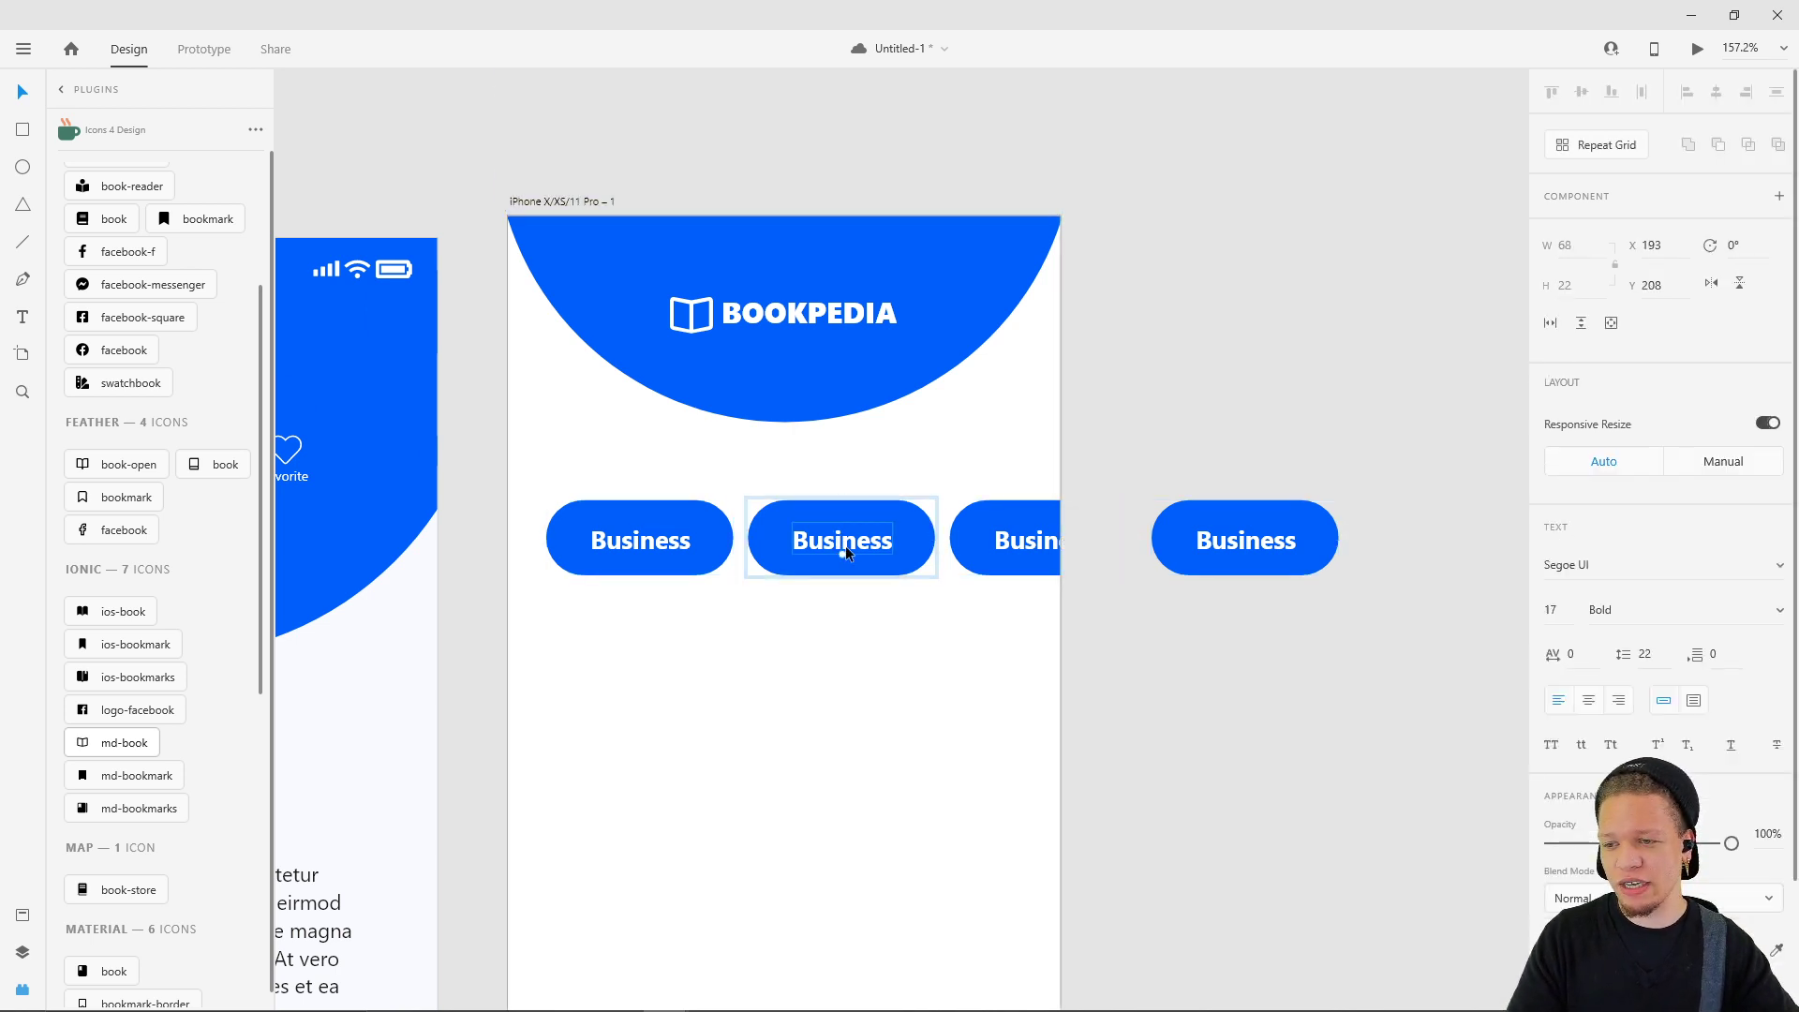
double_click(852, 542)
type("De")
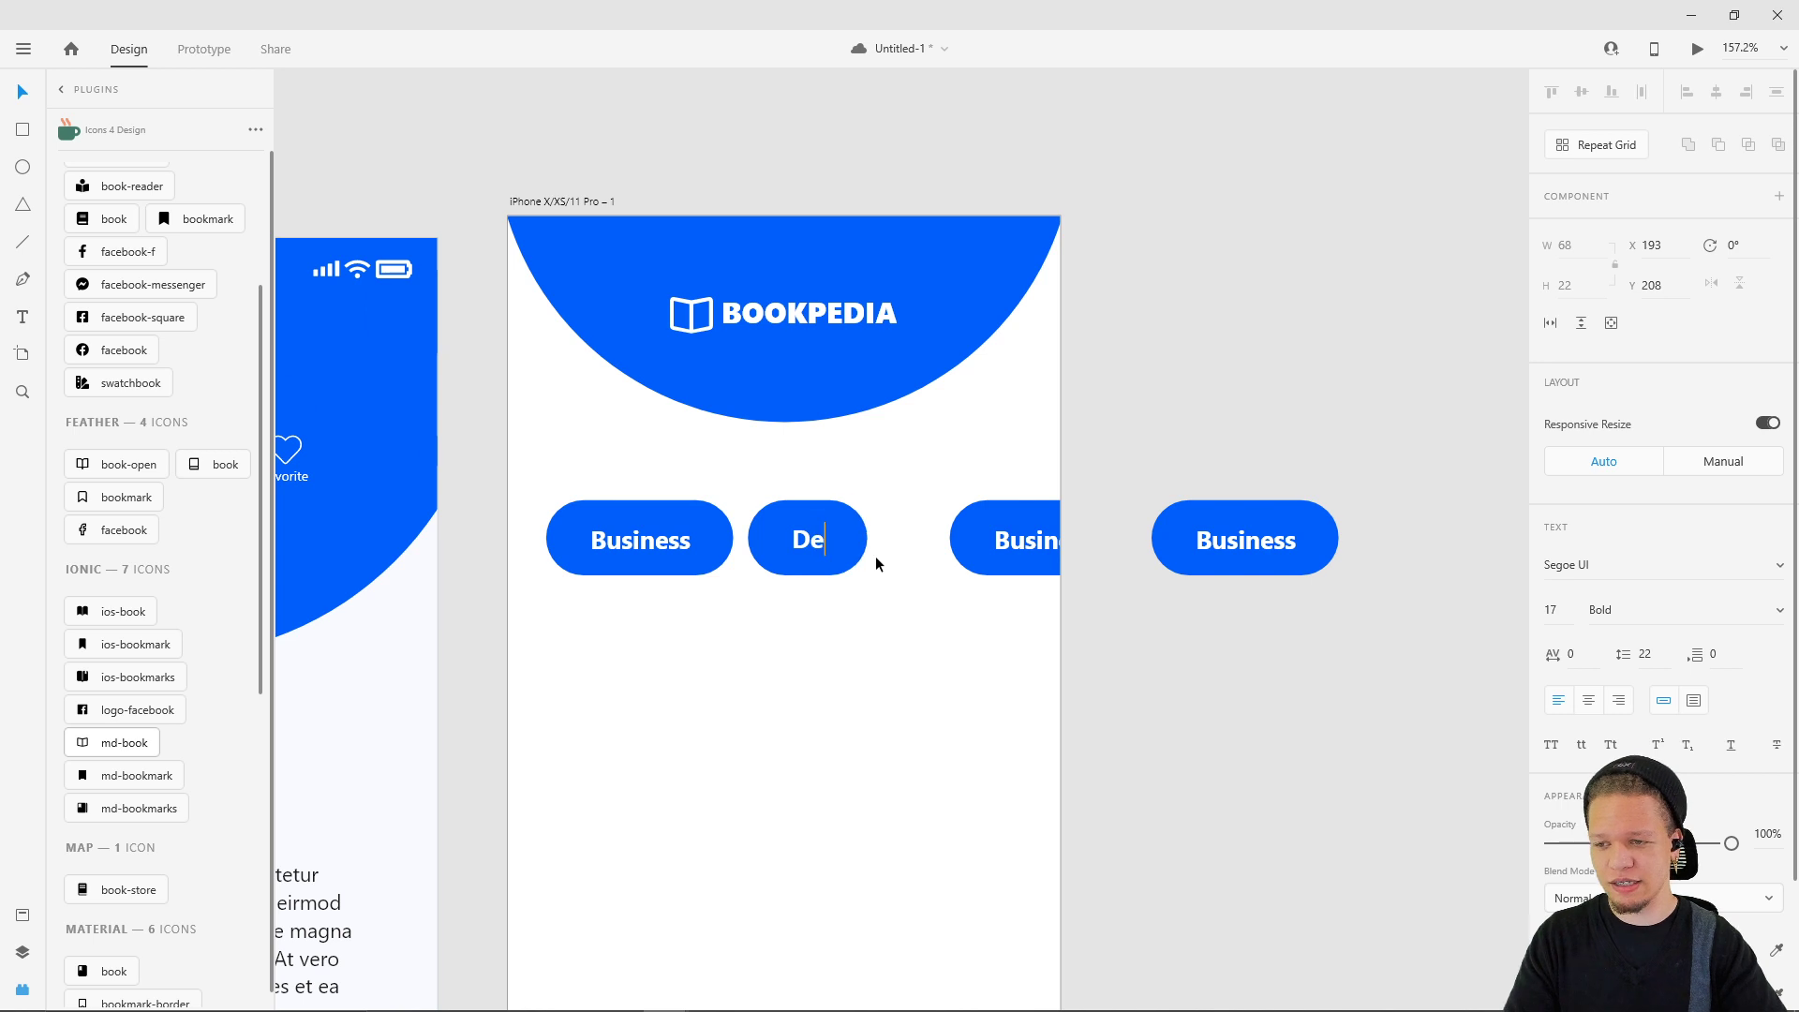
type("sign")
key("Escape")
- Relabel the third ungrouped button as Fantasy and the fourth as Random
double_click(1043, 542)
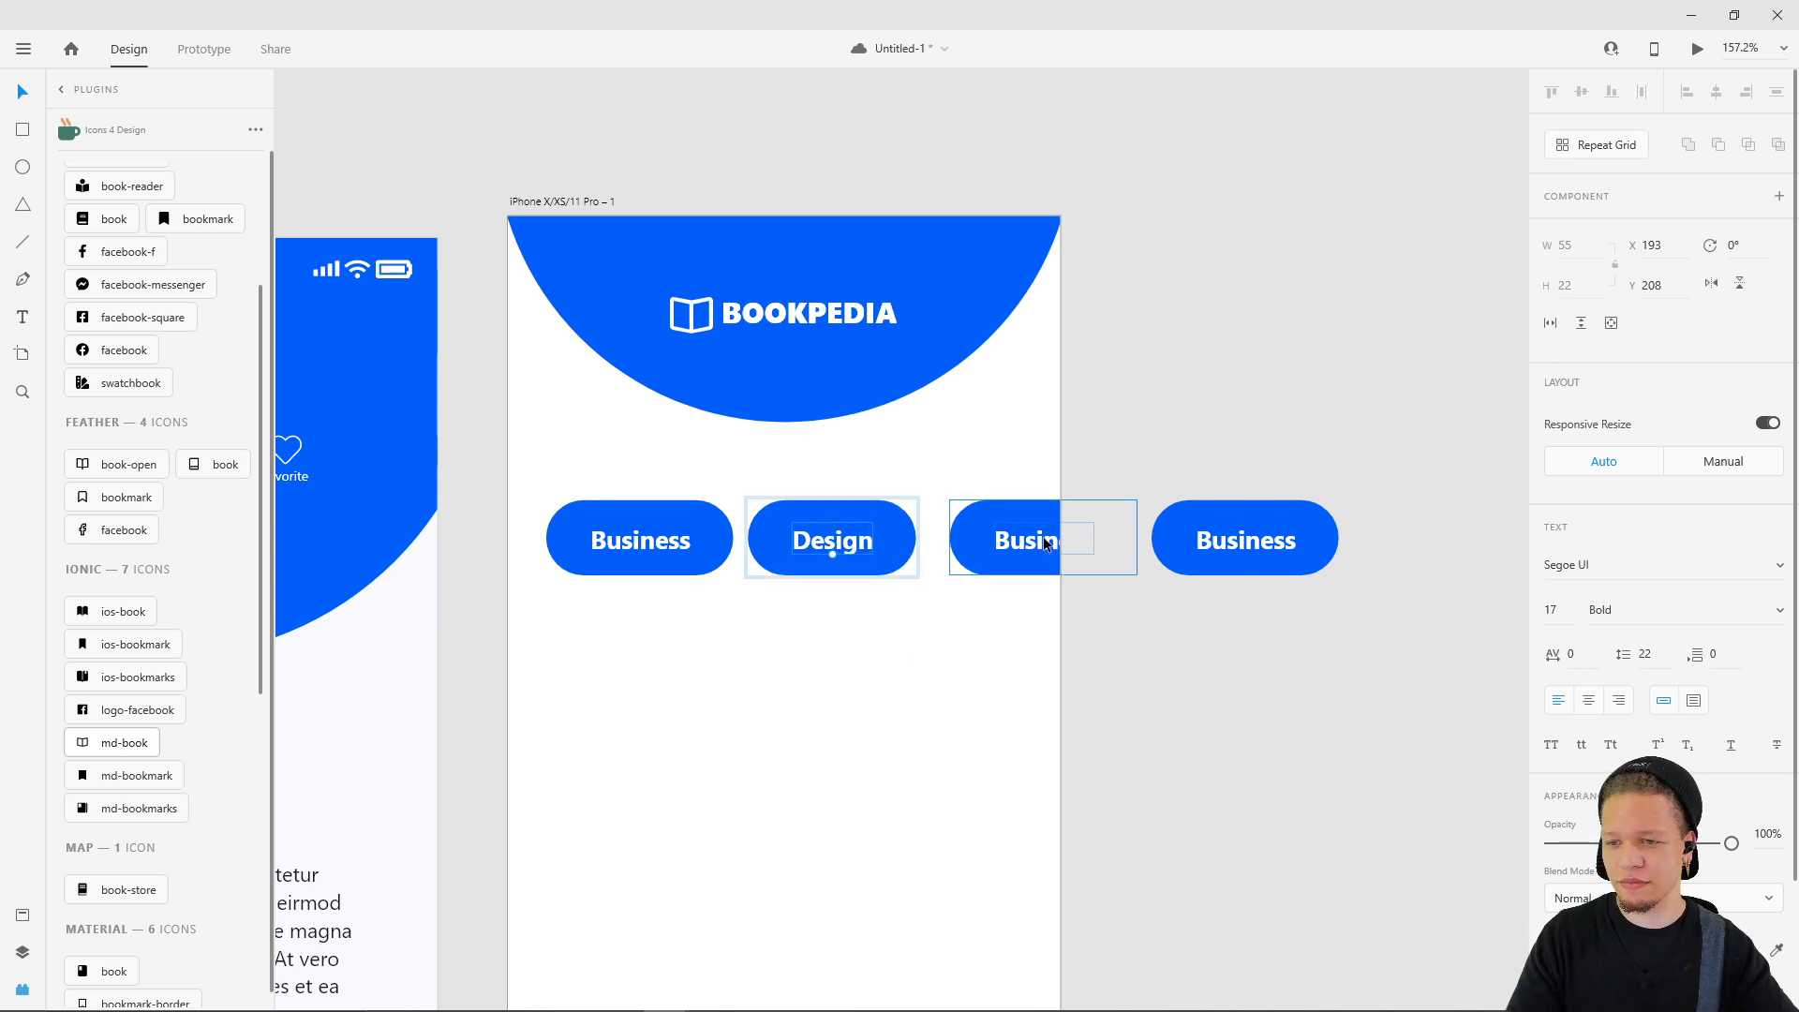
type("Fa")
type("ntasy")
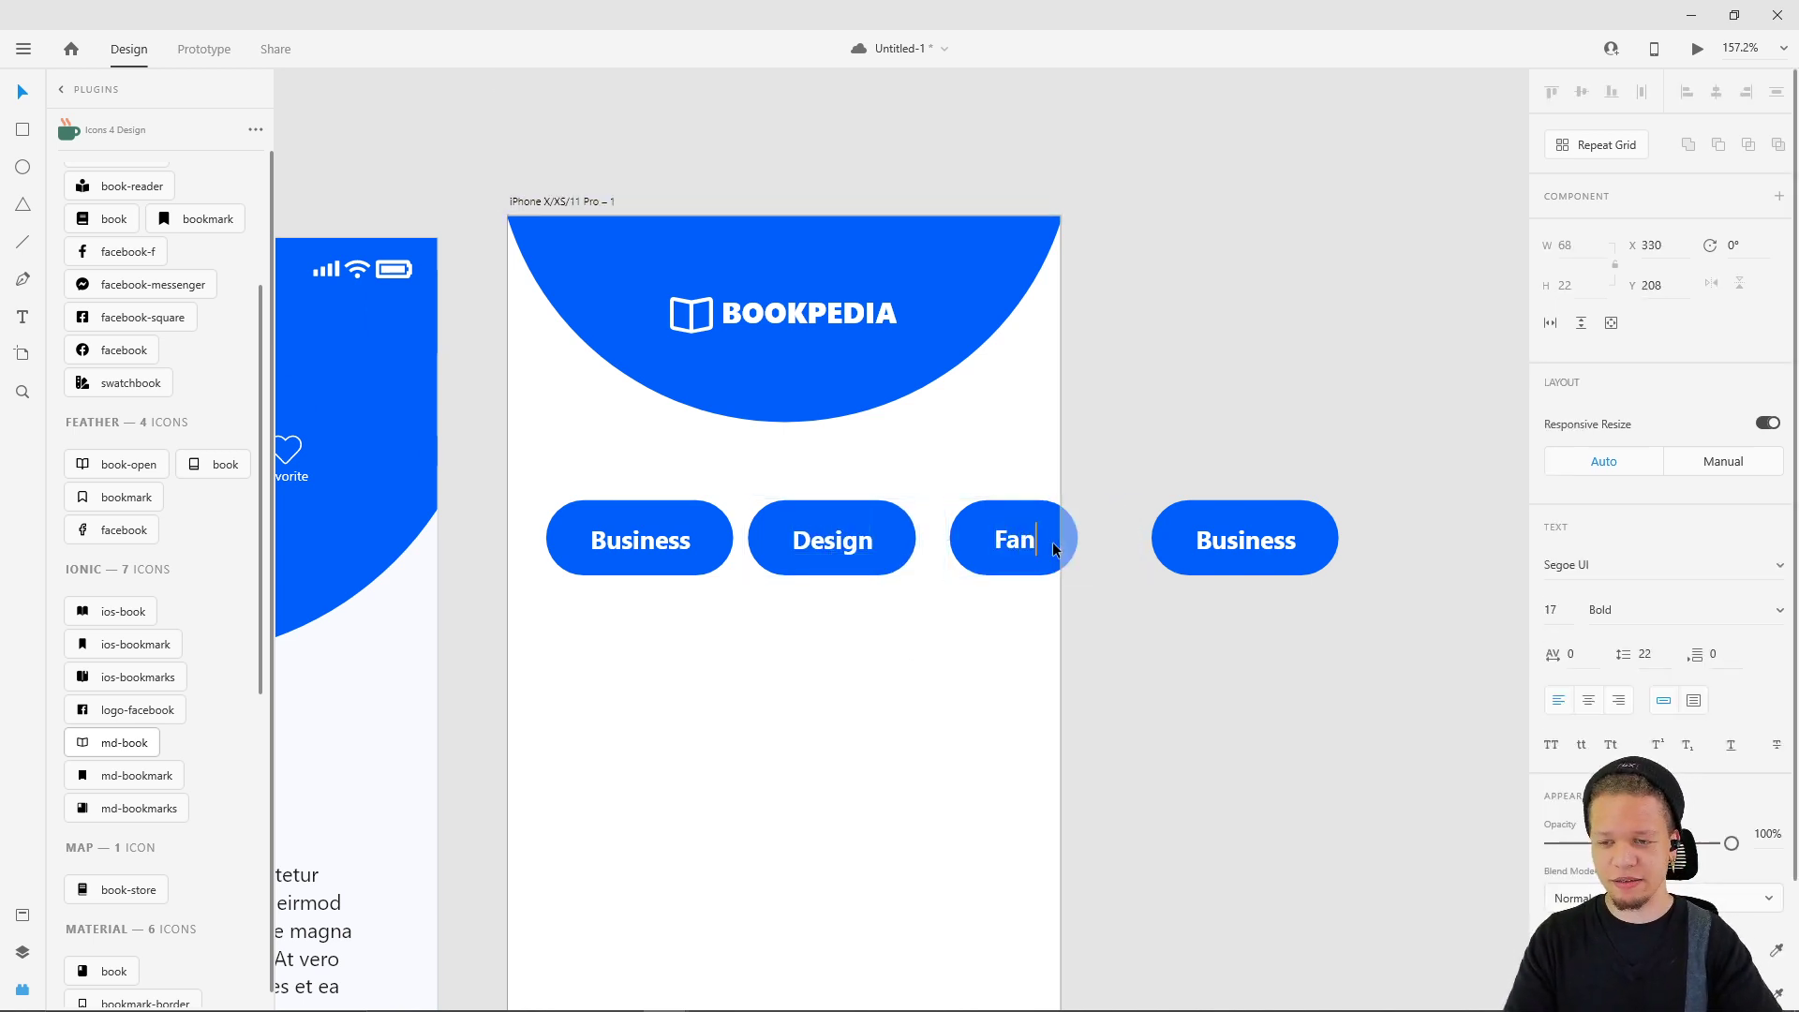
left_click(1239, 547)
double_click(1238, 547)
type("Random")
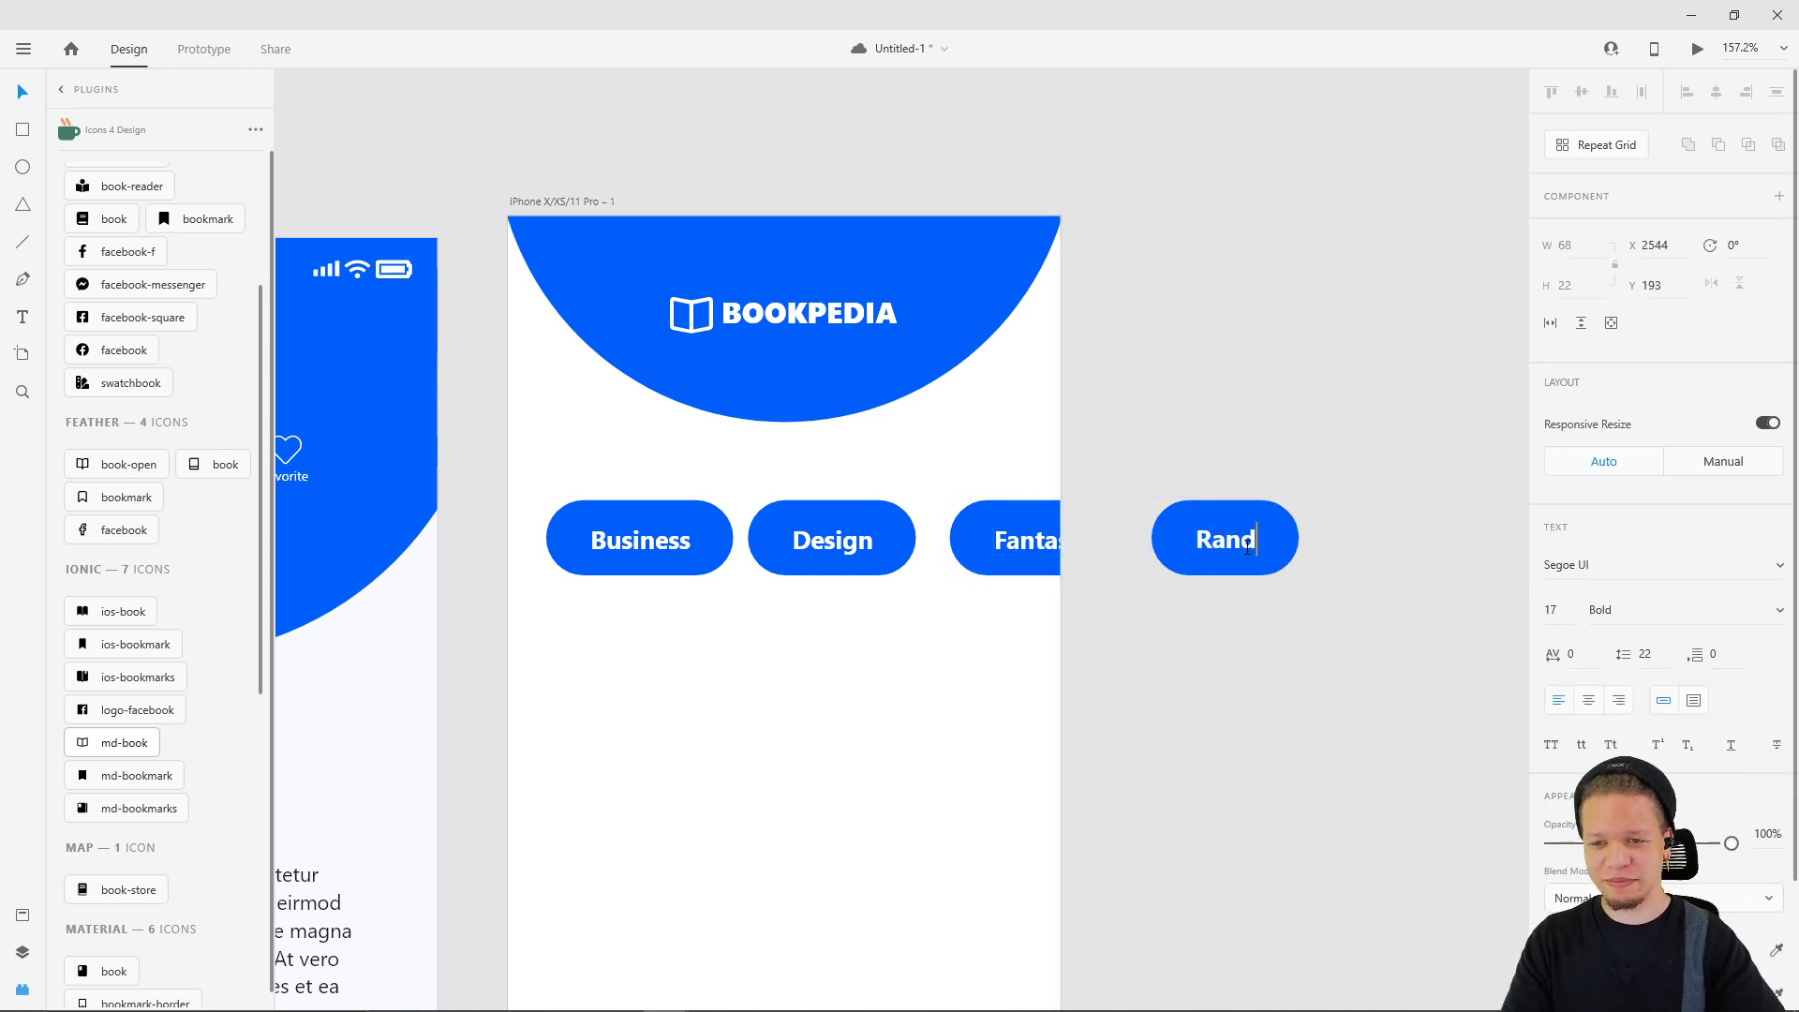
key("Escape")
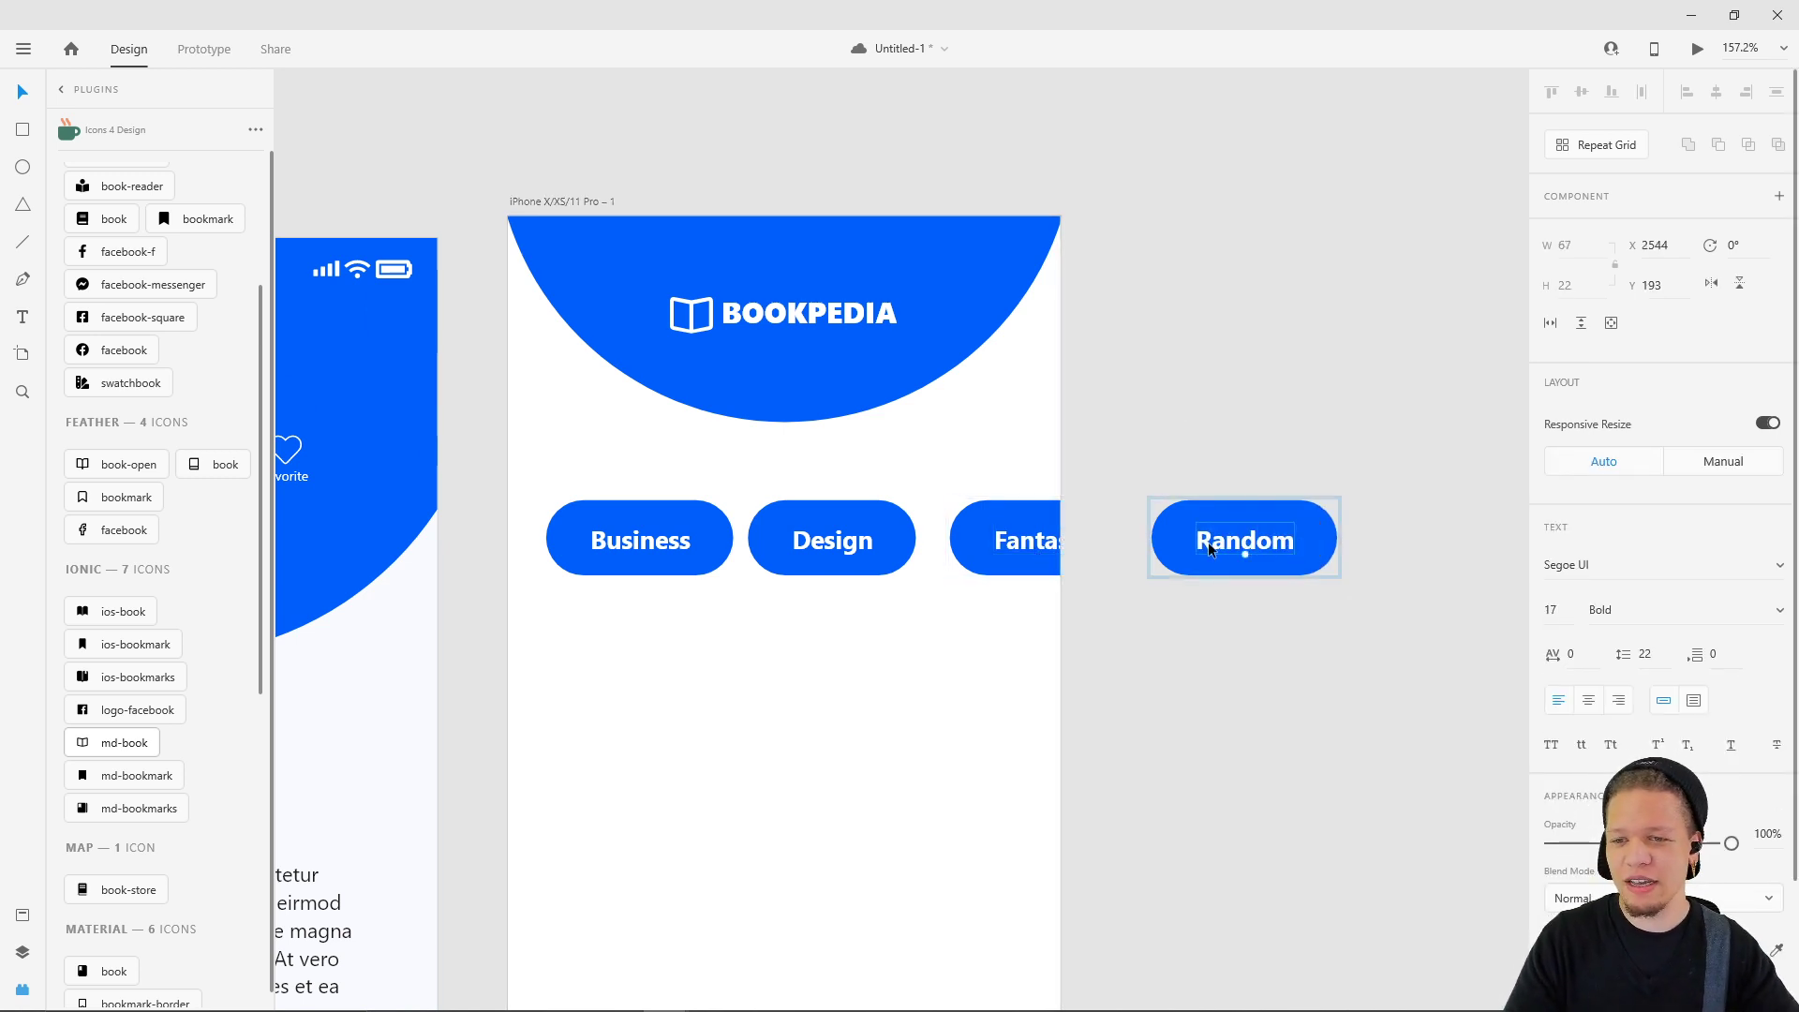
- Move the Fantasy and Random buttons closer to their neighbours to match the gap between Business and Design
left_click(1027, 553, "shift")
left_click(888, 544)
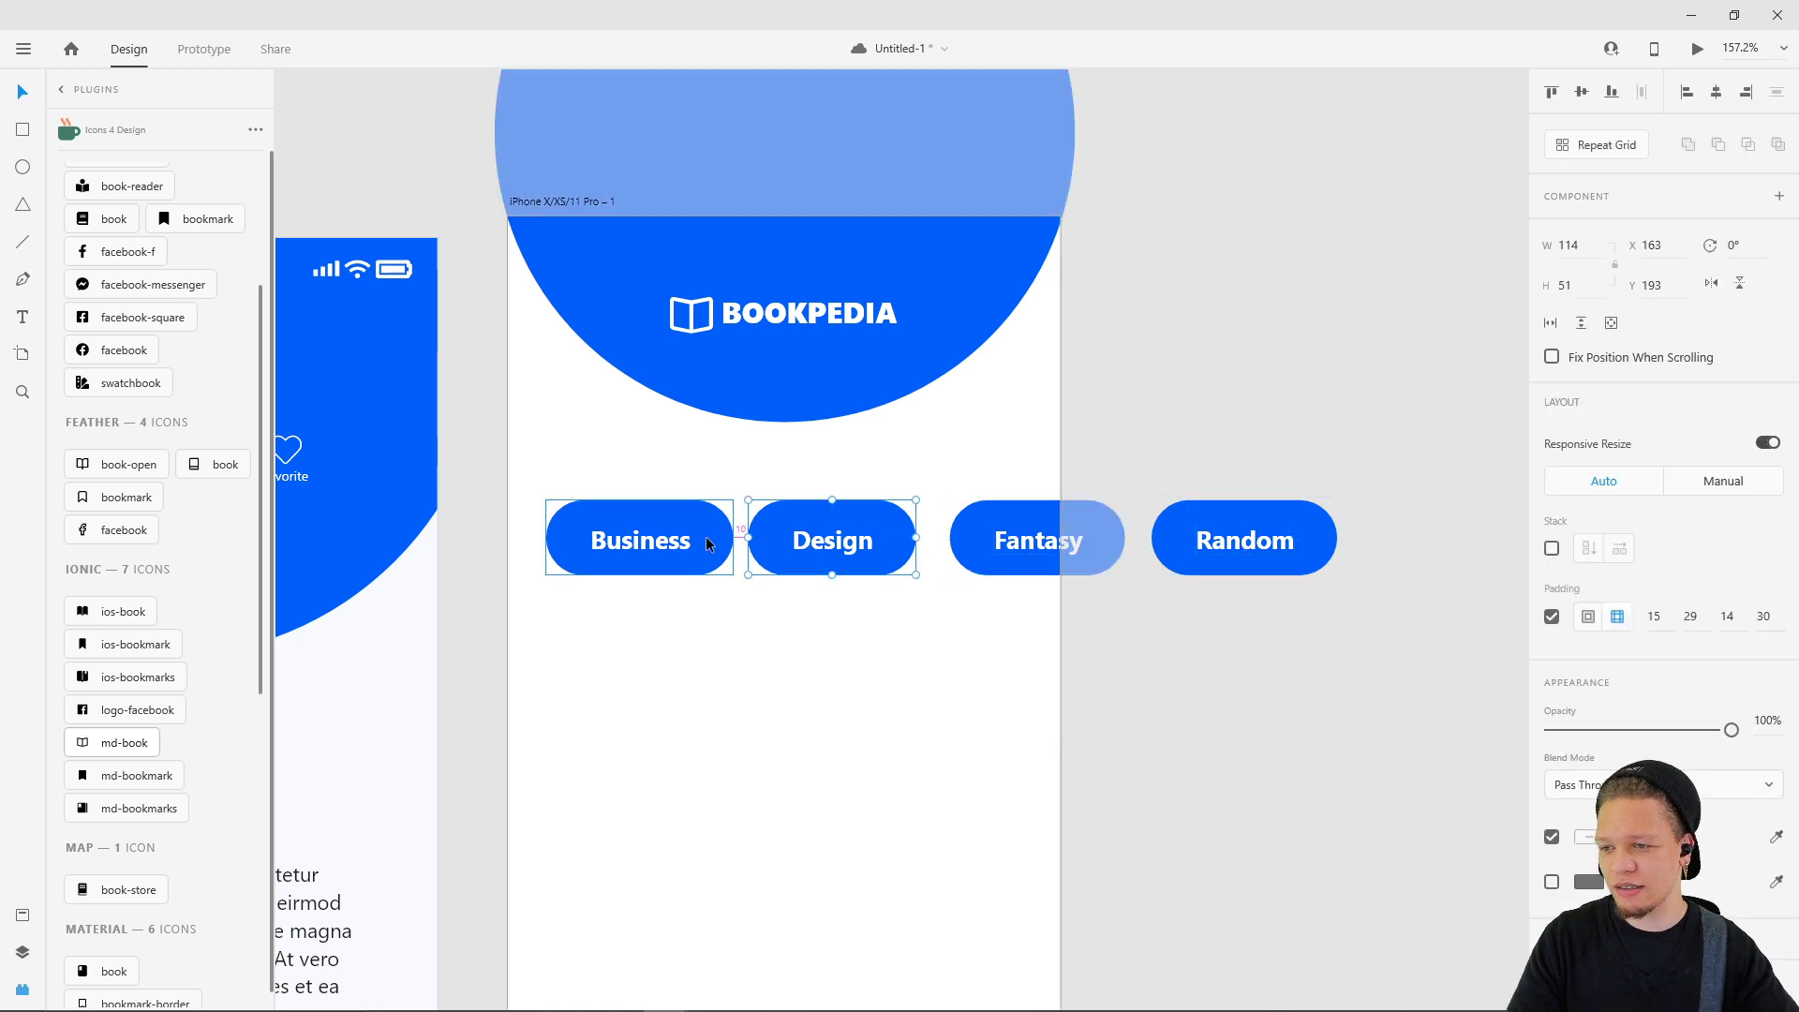
left_click_drag(994, 542, 974, 542)
left_click_drag(1198, 559, 1171, 544)
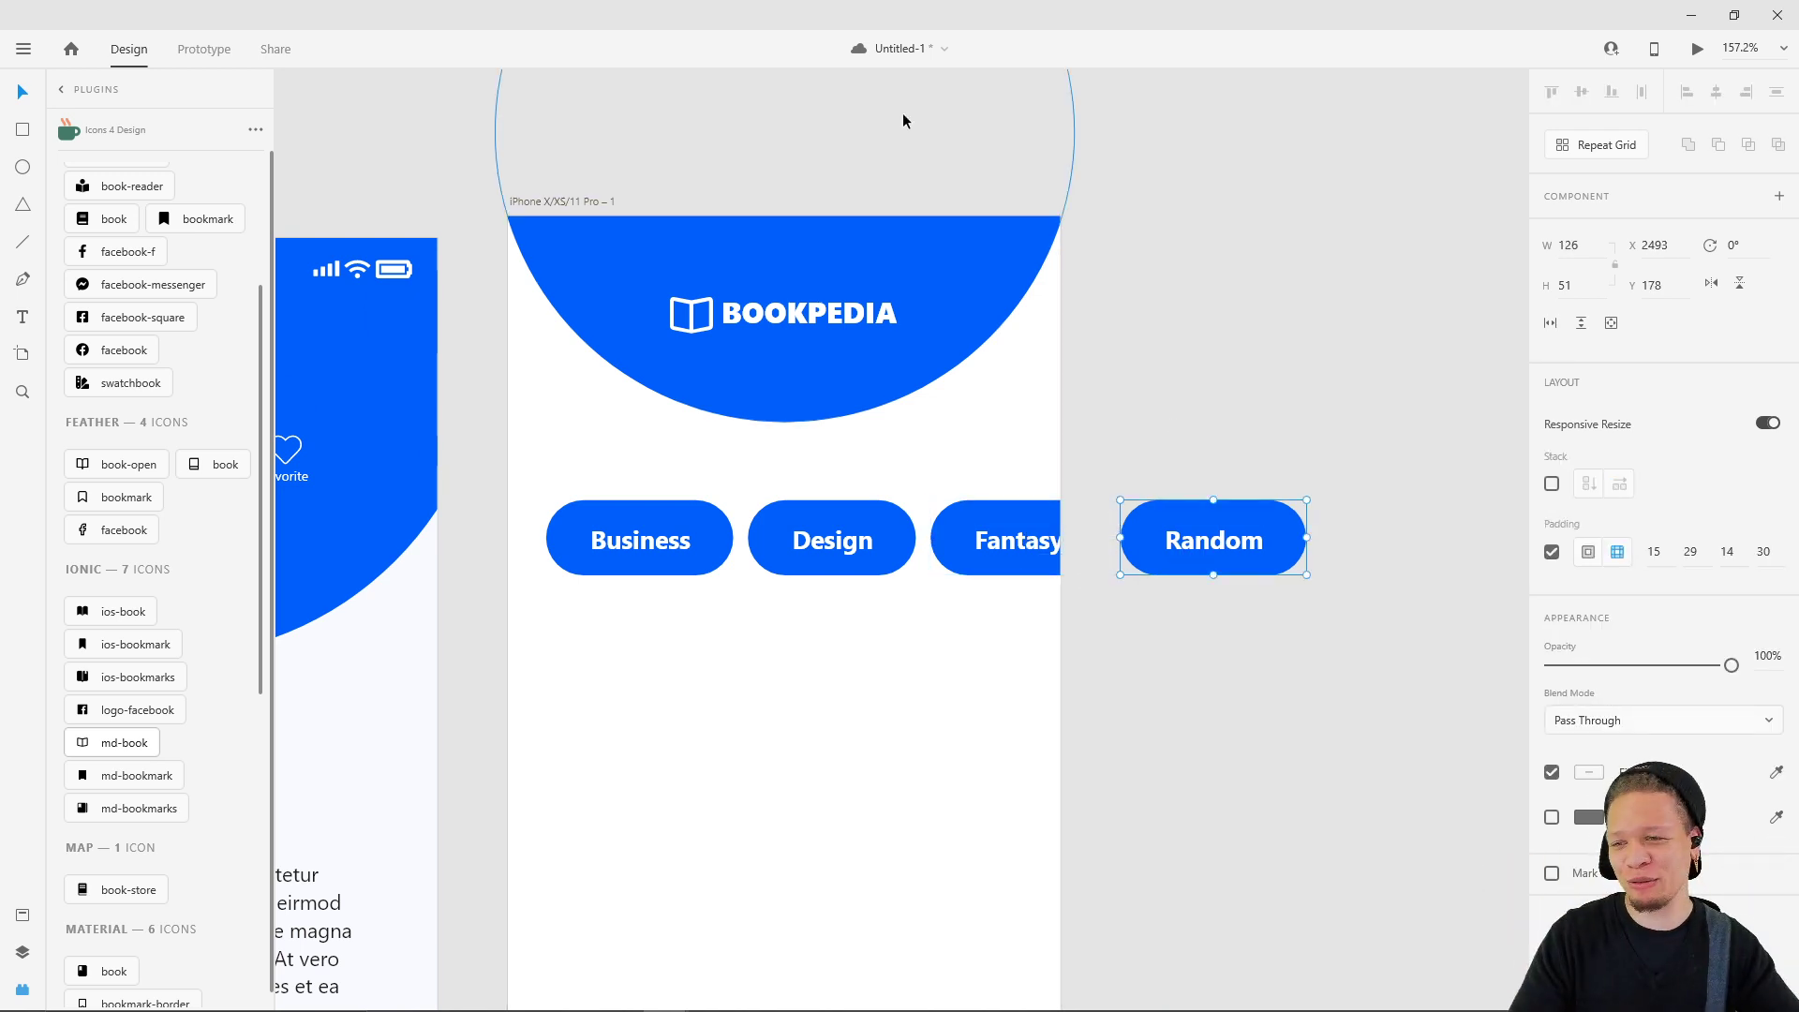
- Try moving the Business button on its own out of the row, and undo the move
left_click(1224, 433)
left_click_drag(538, 474, 1345, 605)
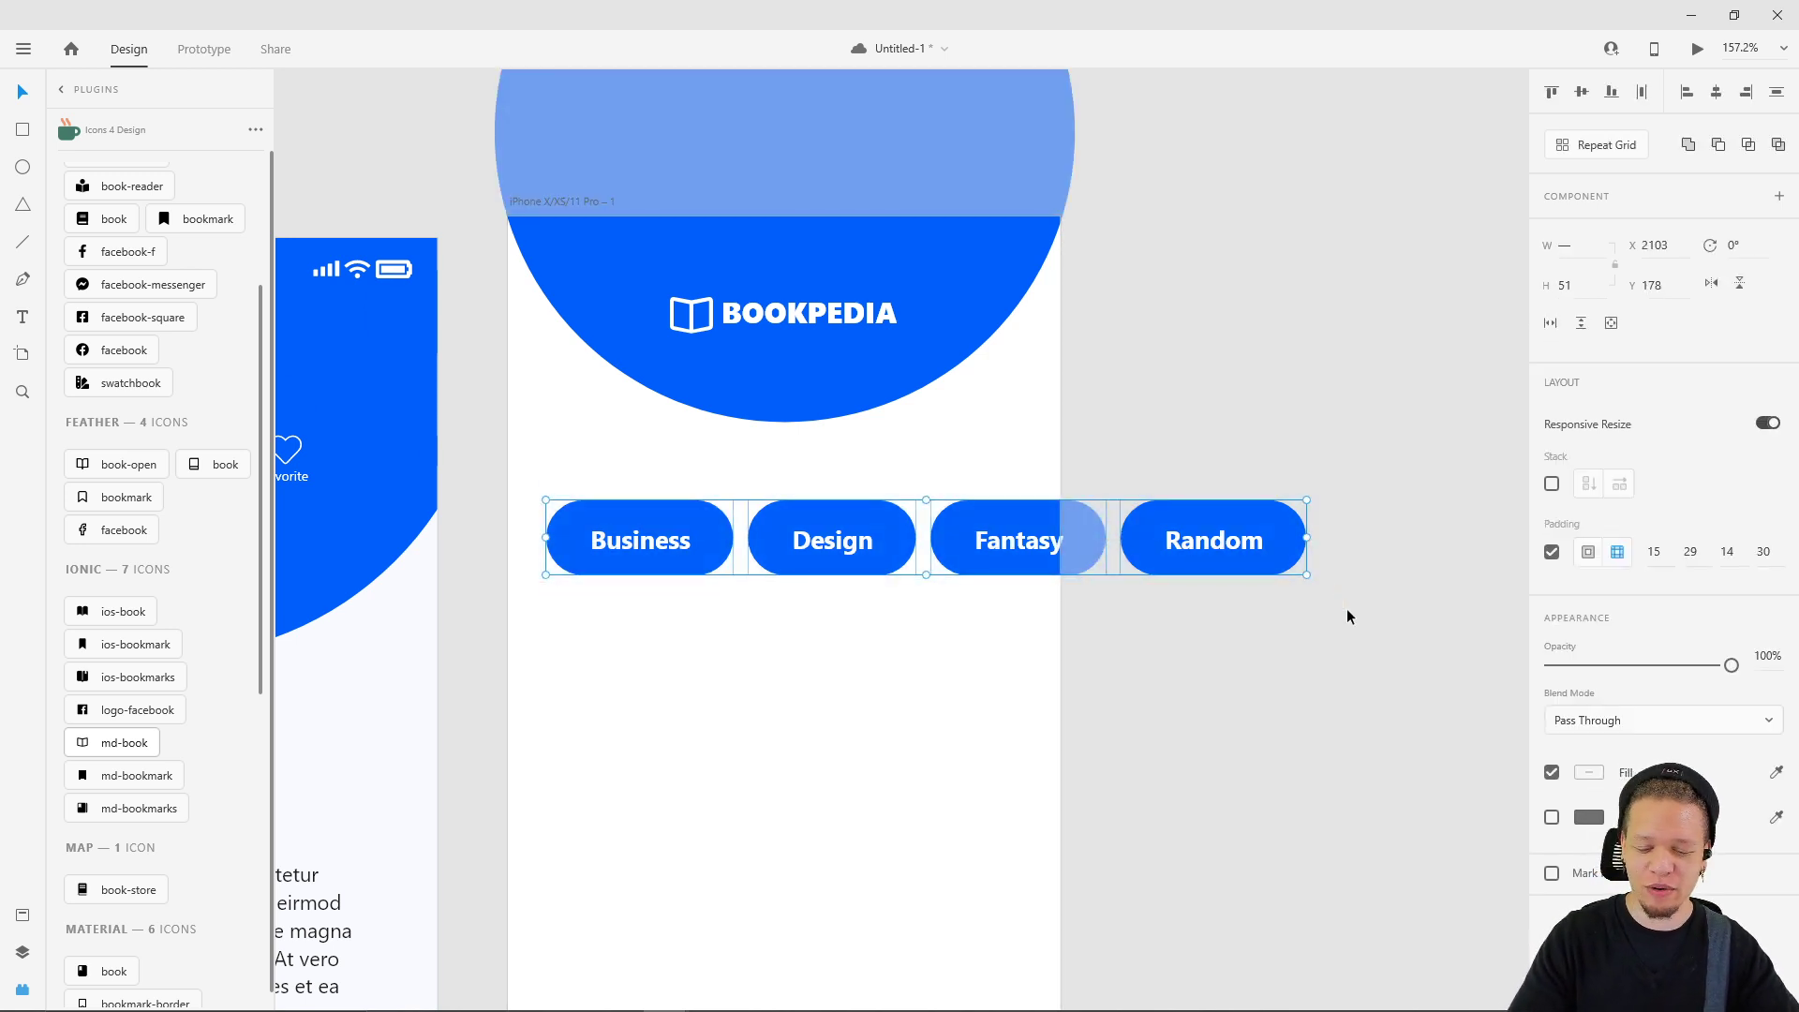
left_click(1080, 674)
left_click_drag(621, 548, 655, 525)
key("ctrl+z")
- Group the four genre buttons and turn on Stack for the group
left_click_drag(548, 446, 1272, 614)
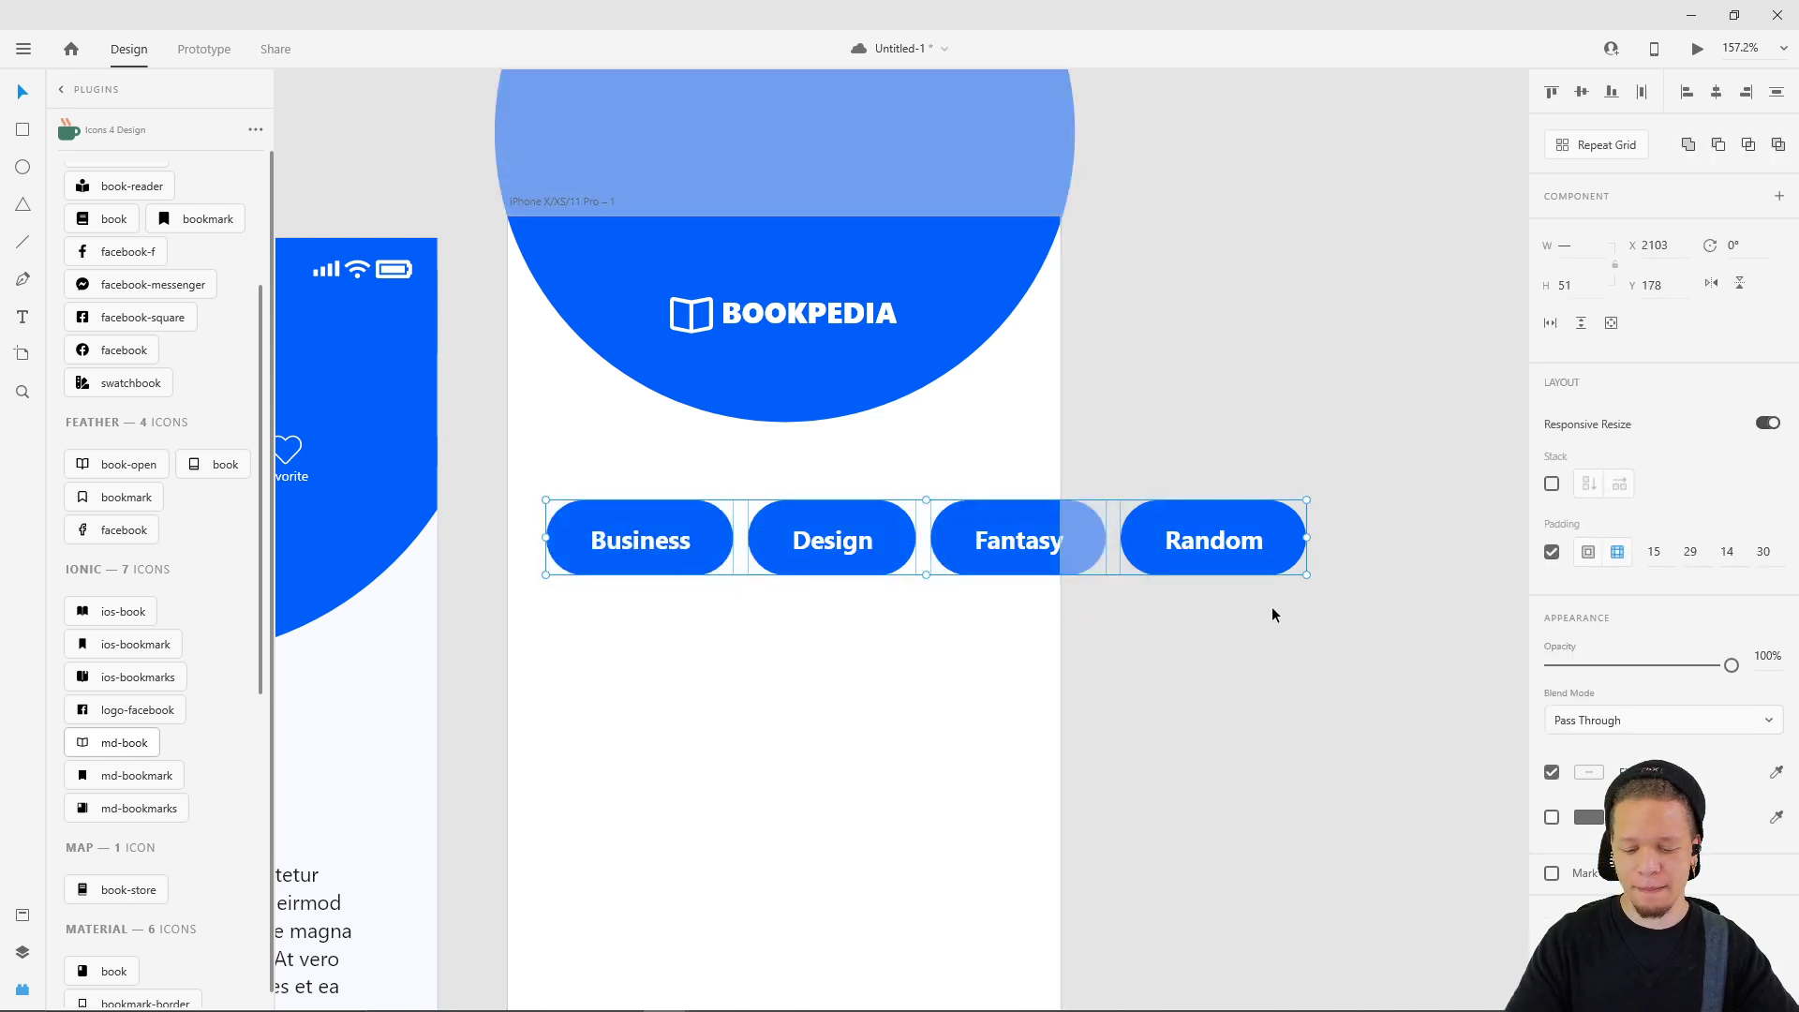
key("ctrl+g")
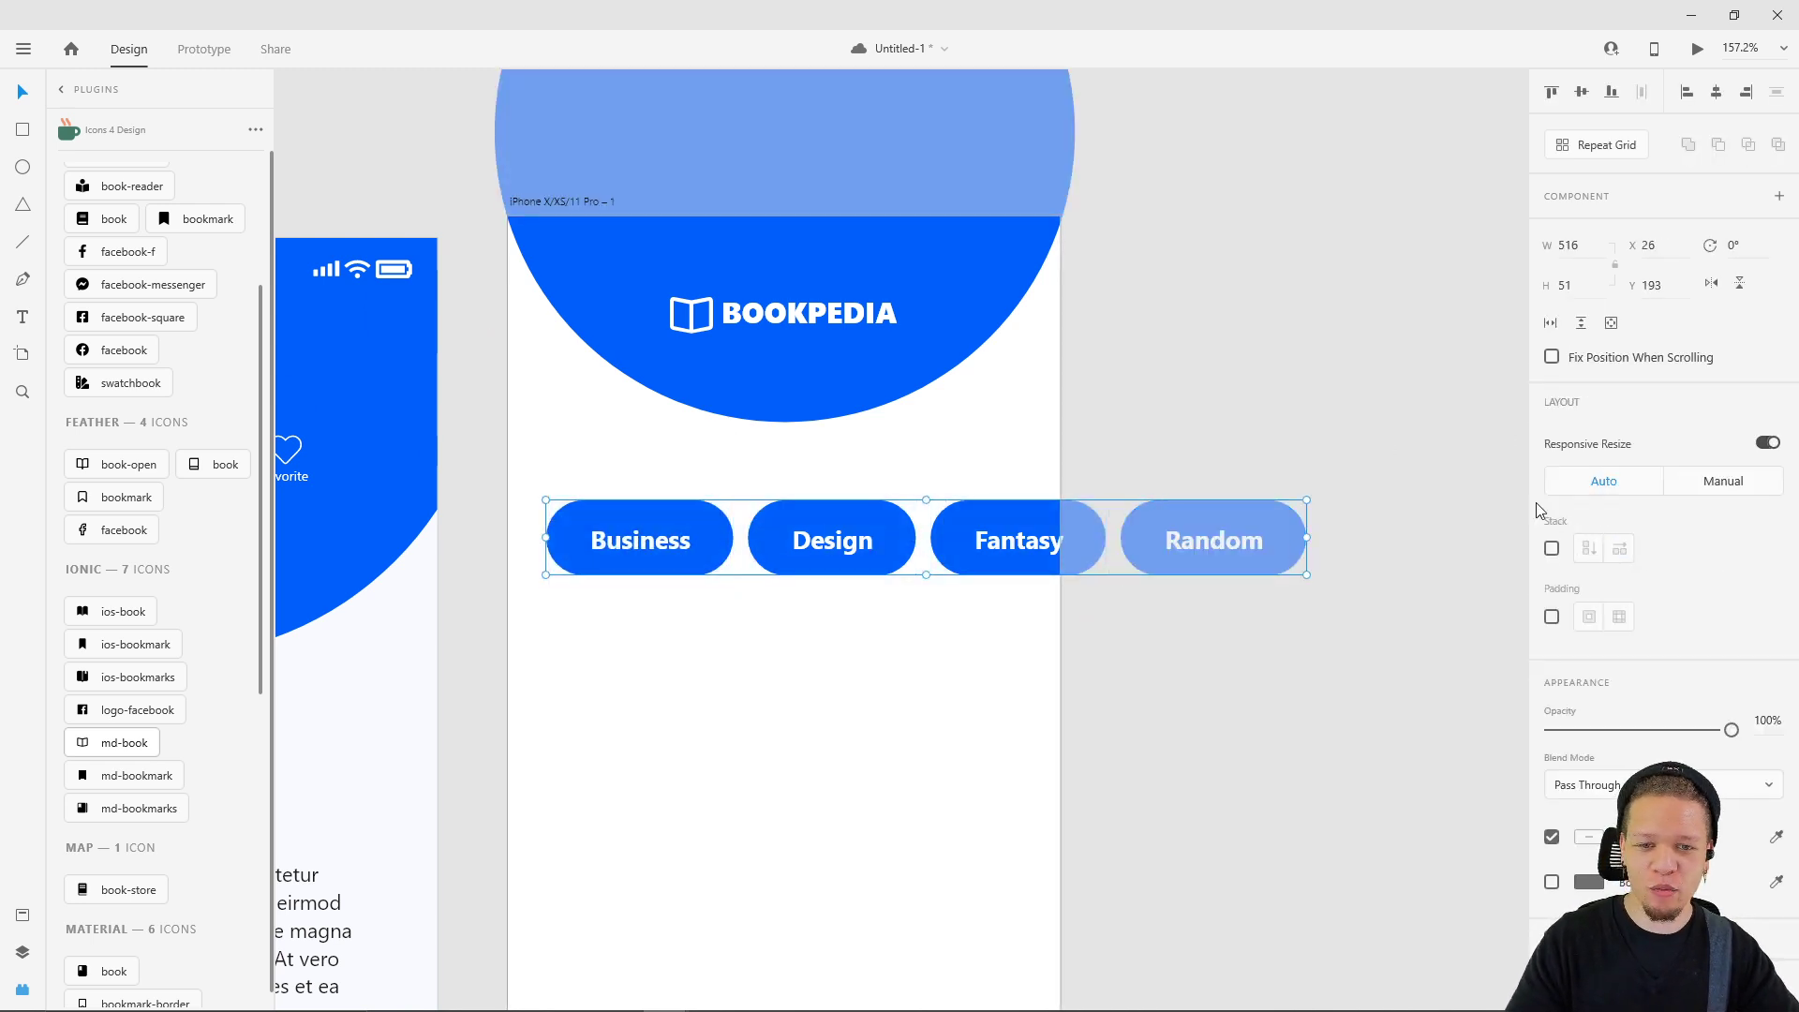
left_click(1552, 549)
- Reorder the buttons within the stack, placing Random ahead of Fantasy and moving Fantasy to the start of the row
double_click(1220, 547)
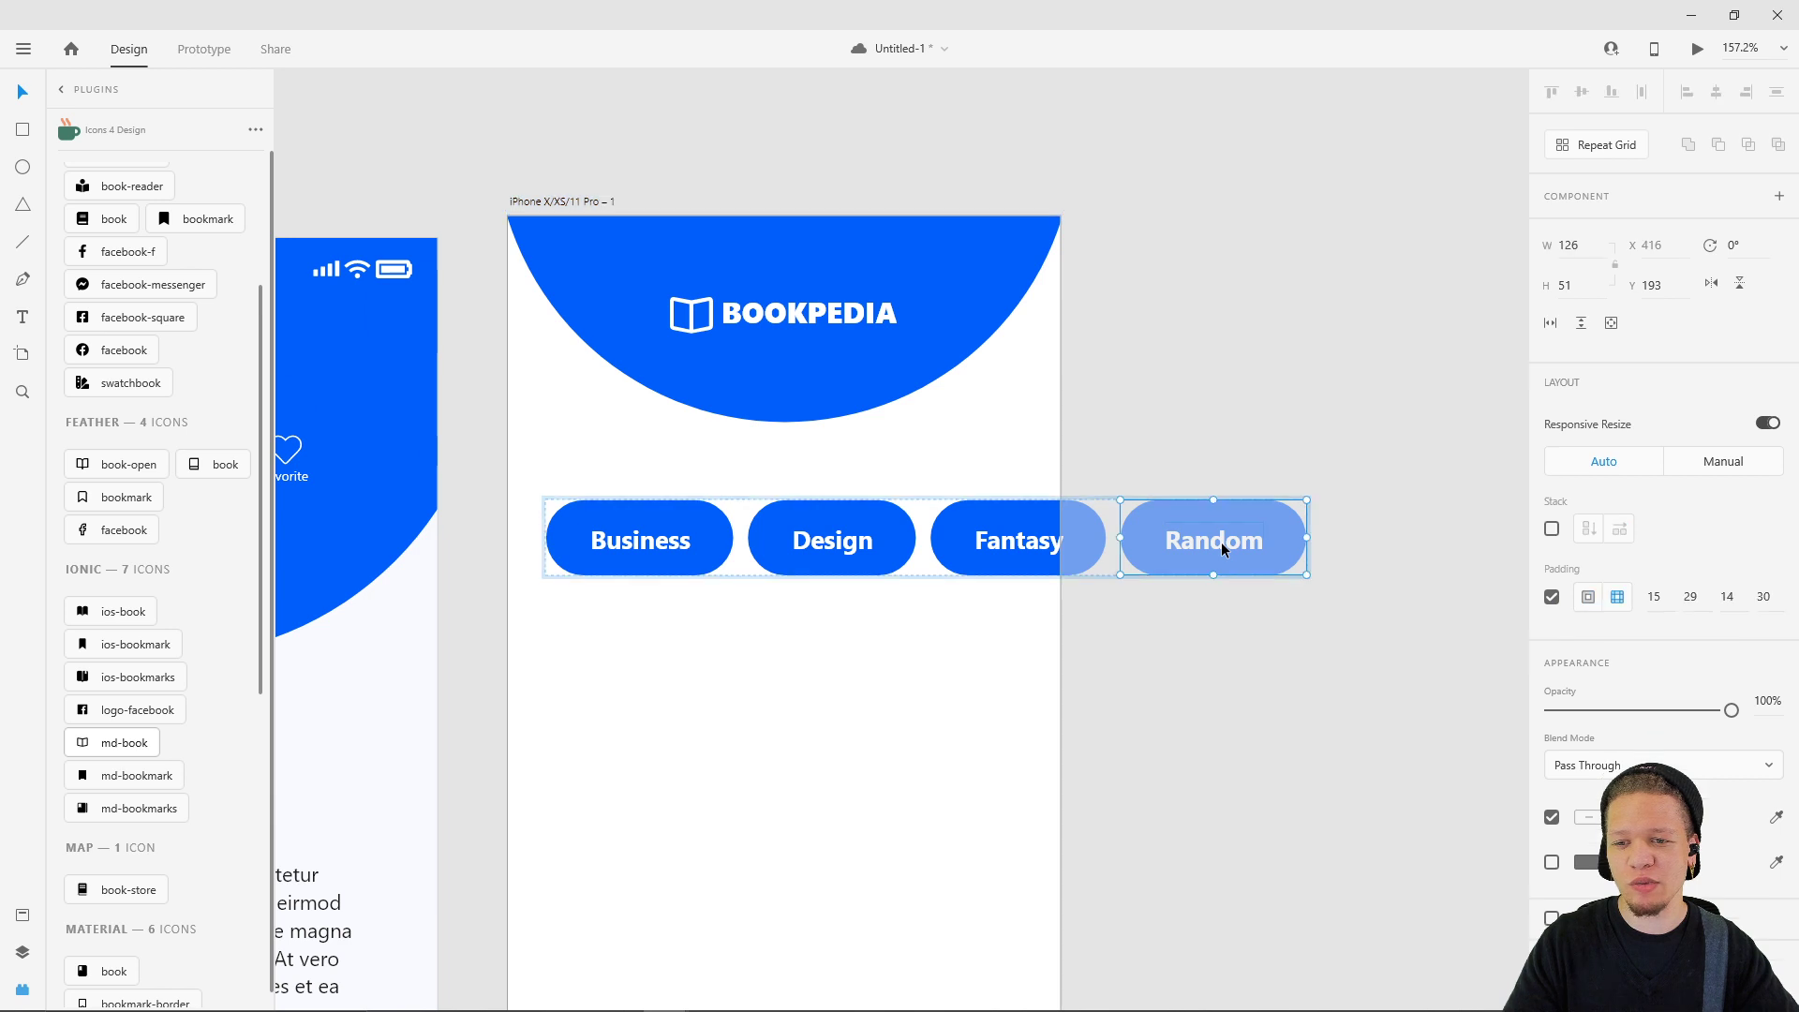
left_click_drag(1220, 549, 1010, 542)
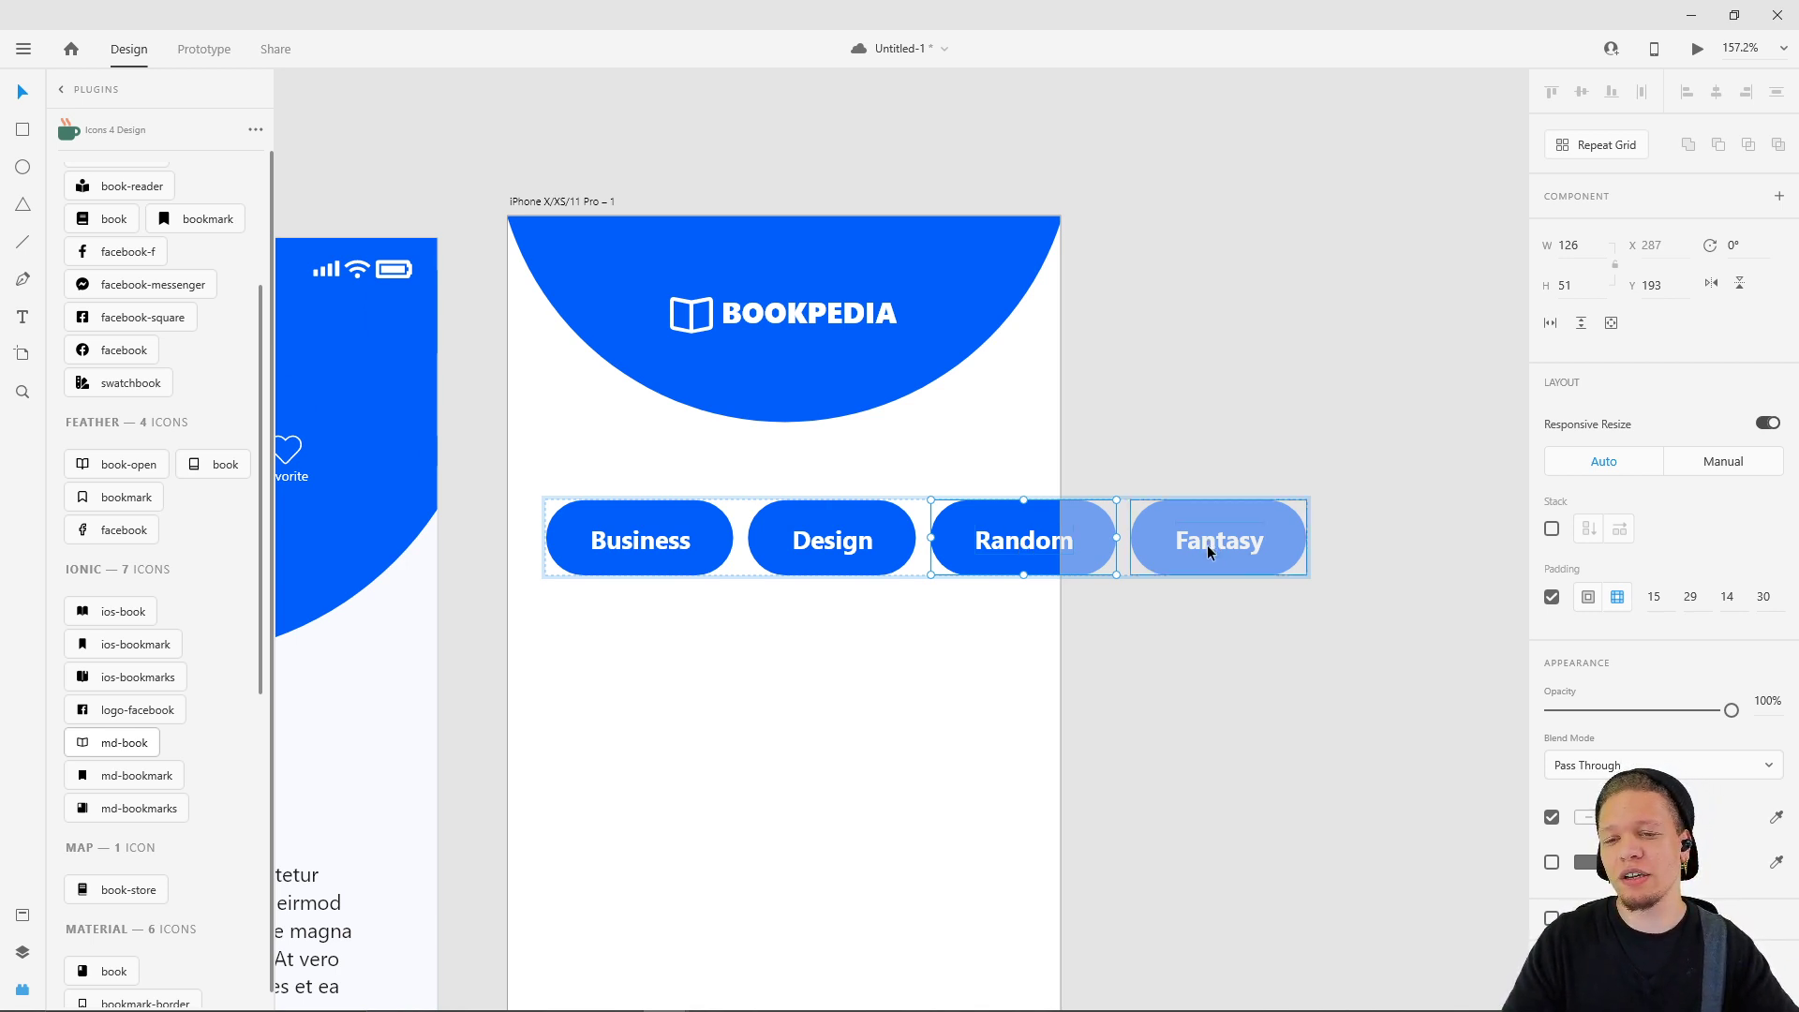
left_click_drag(1207, 547, 632, 543)
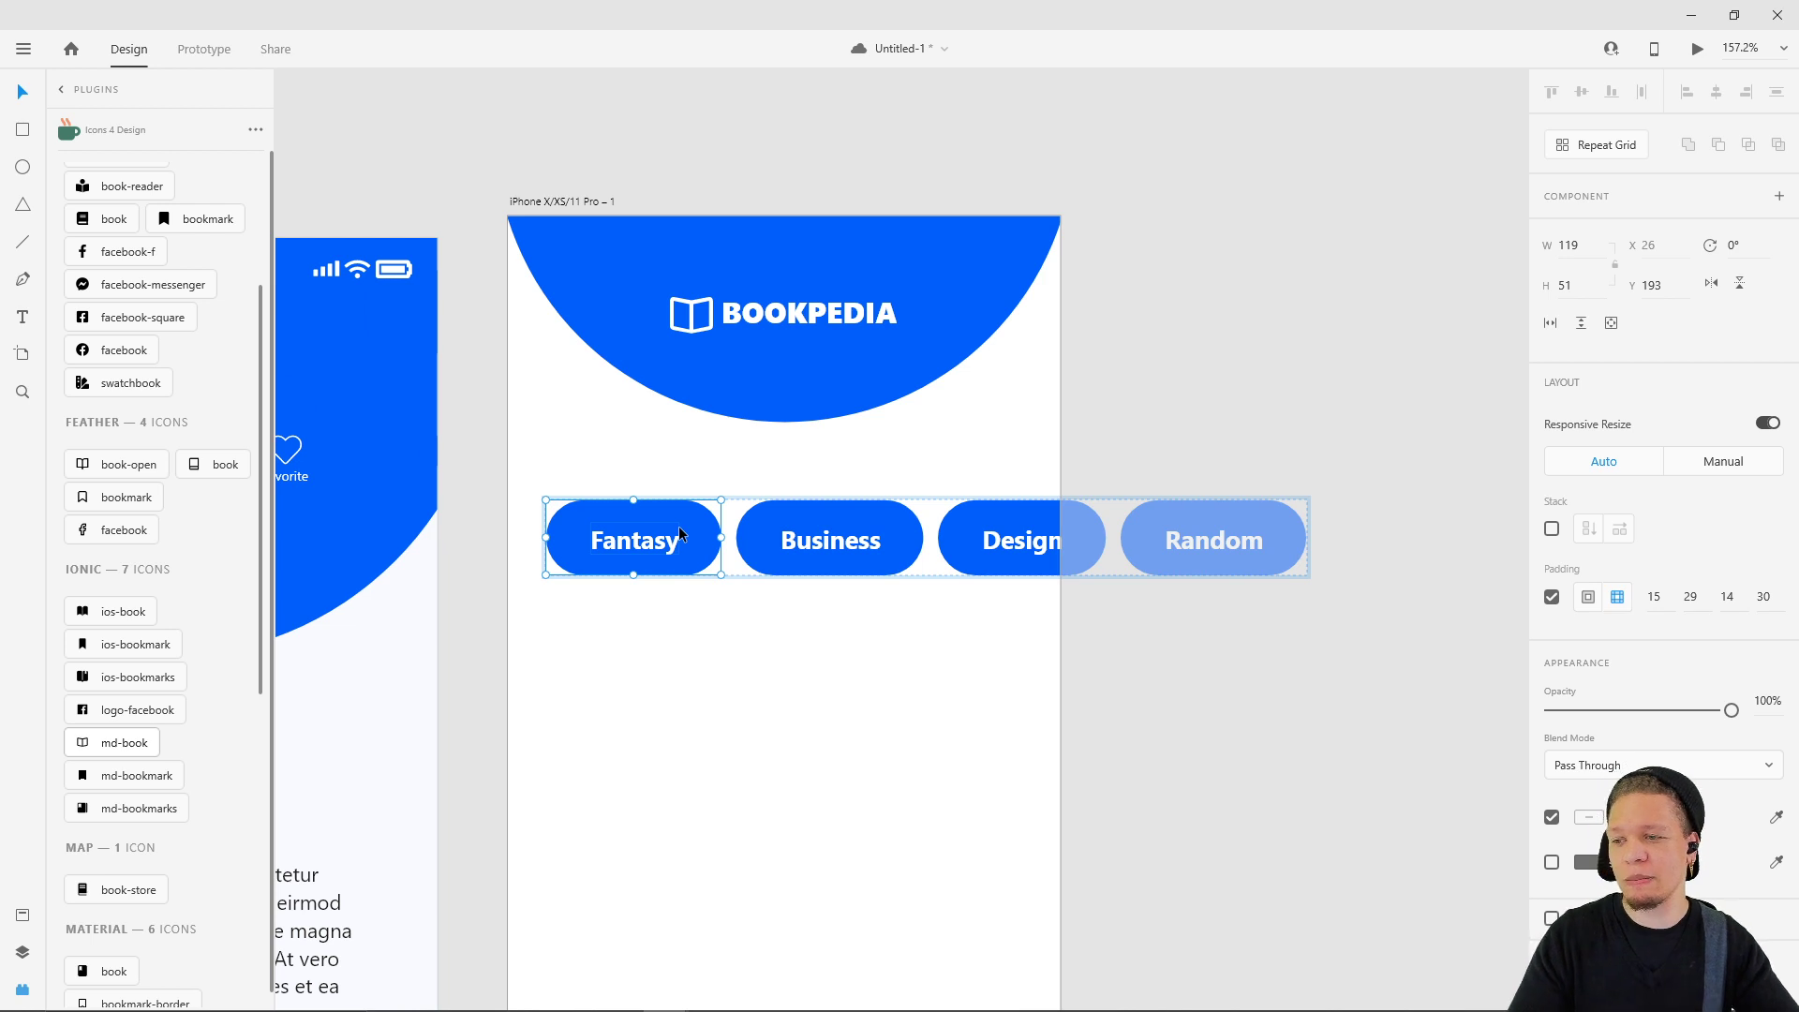
- Reorder the genre stack so it reads Business, Design, Fantasy, Random
left_click_drag(826, 558, 634, 553)
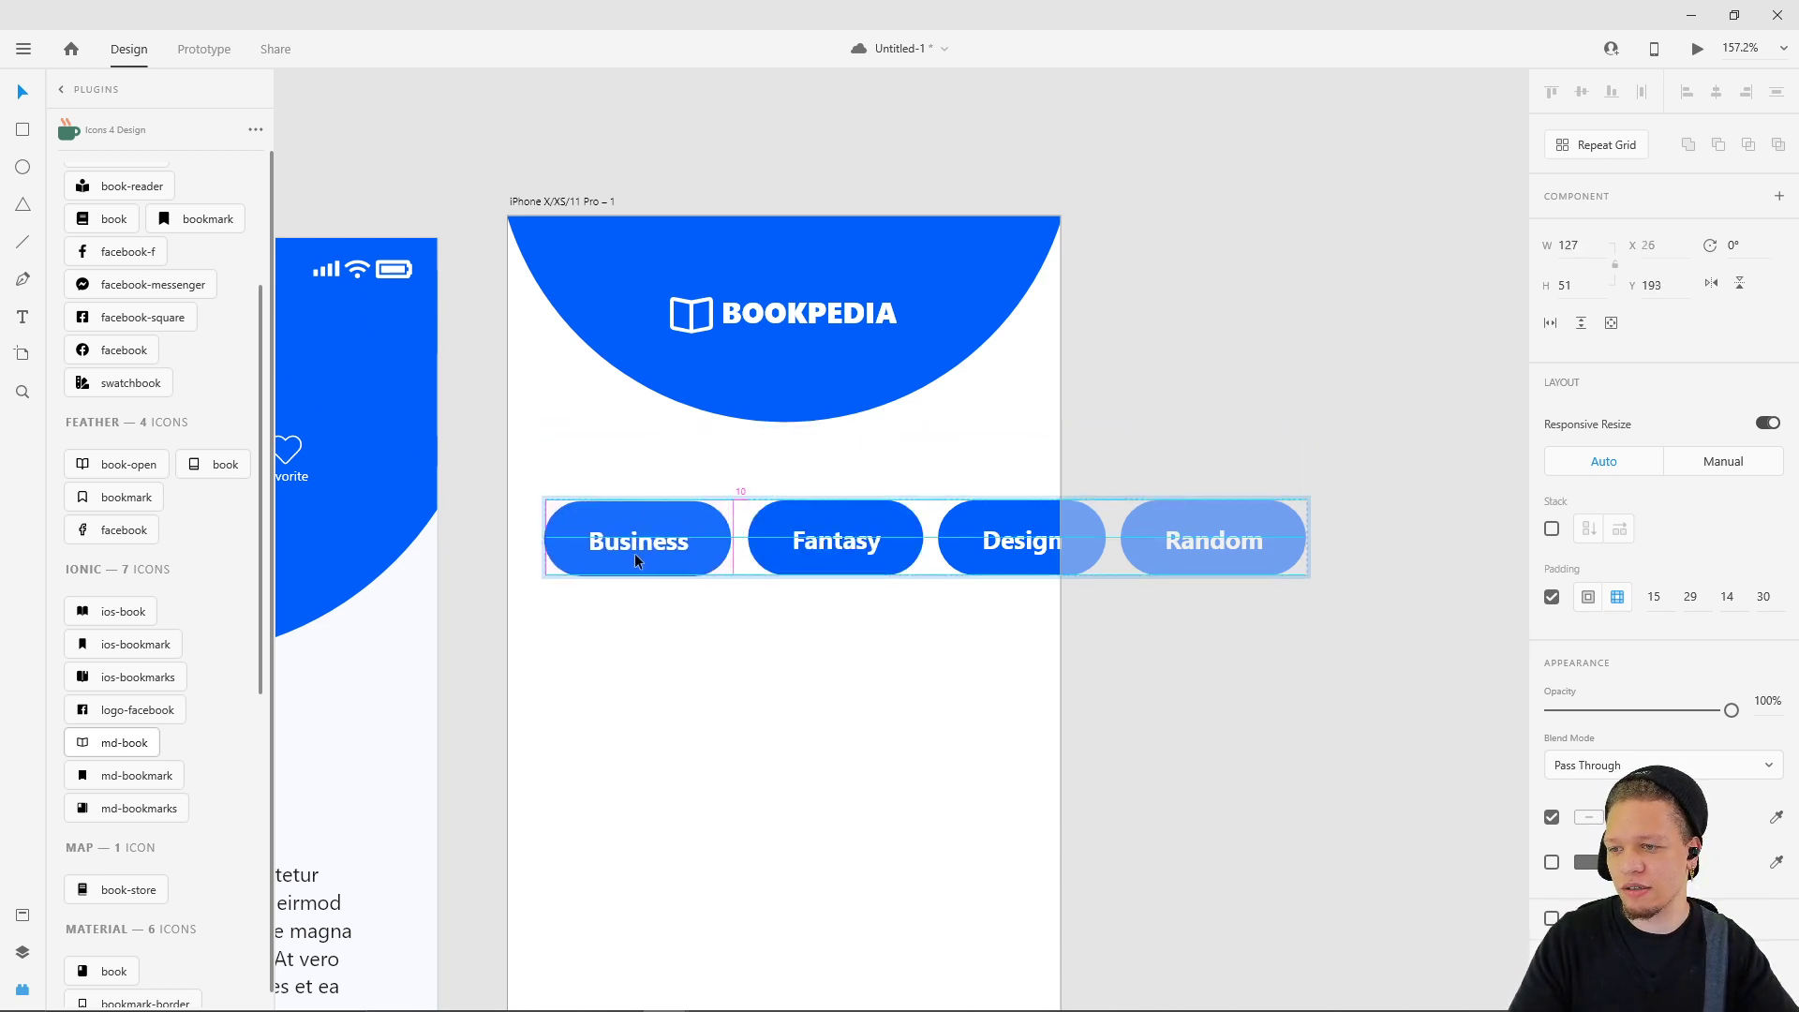
left_click_drag(834, 539, 1013, 536)
left_click(1011, 736)
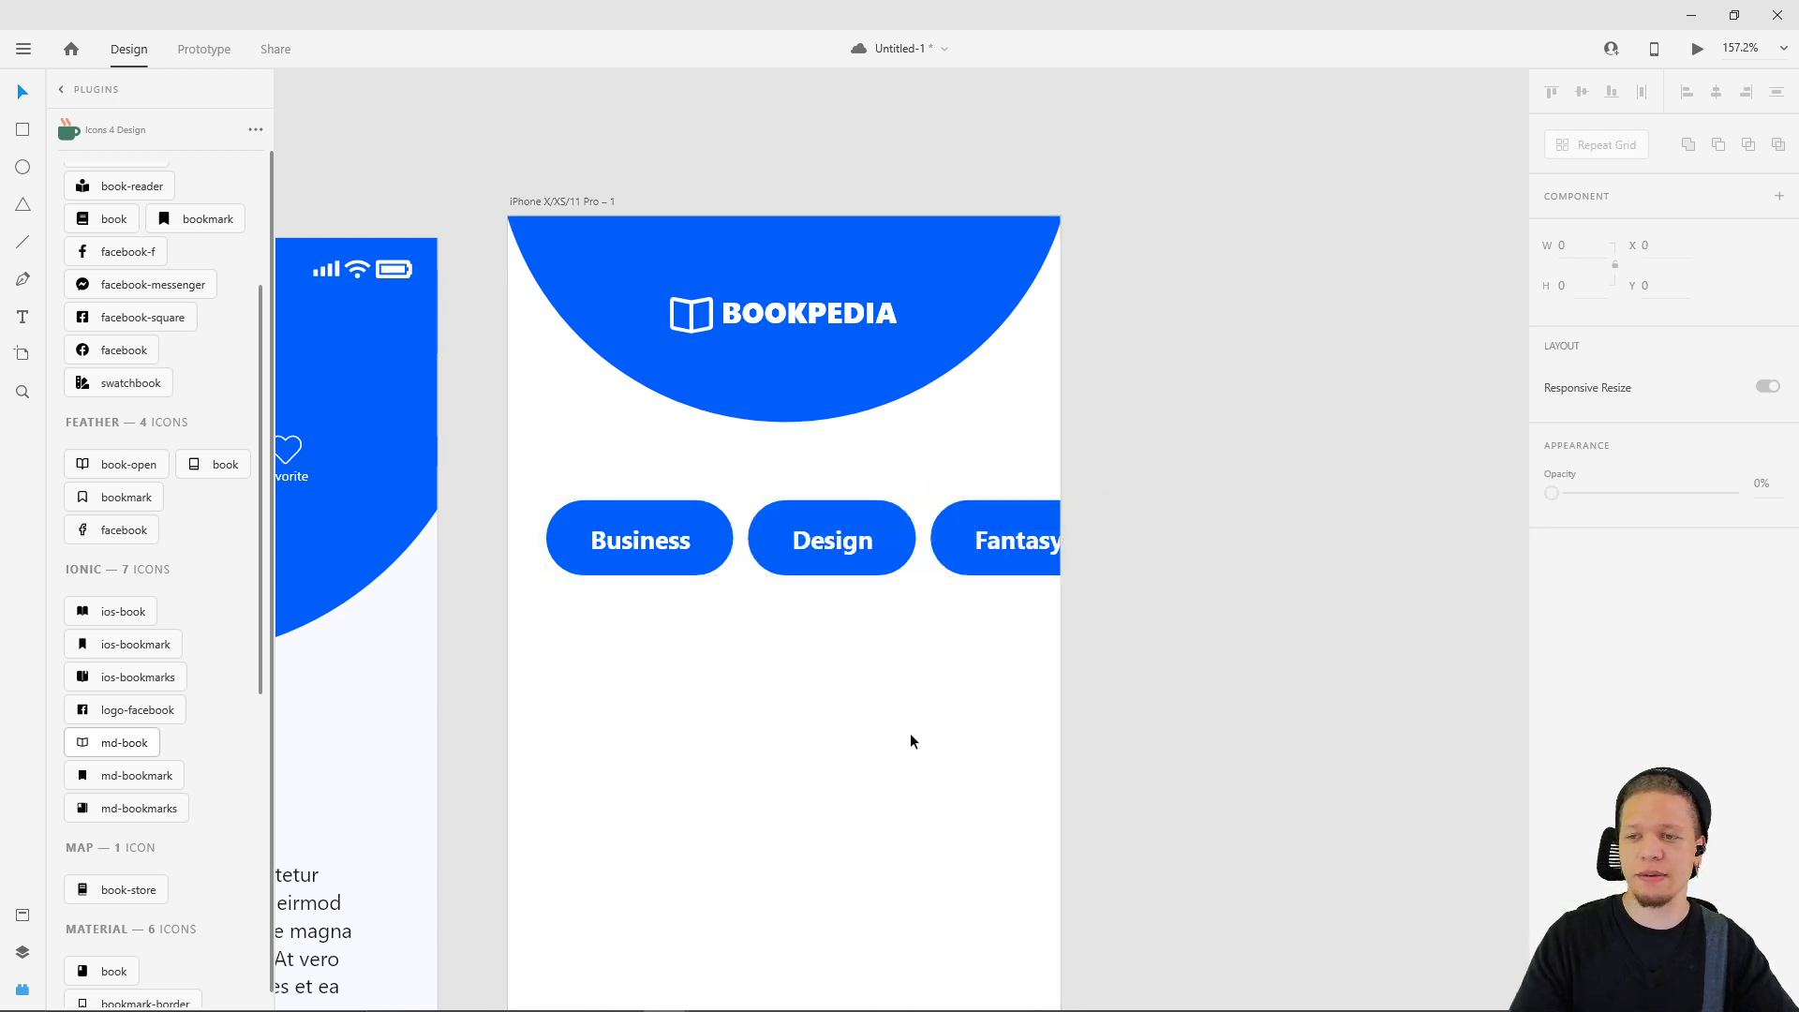
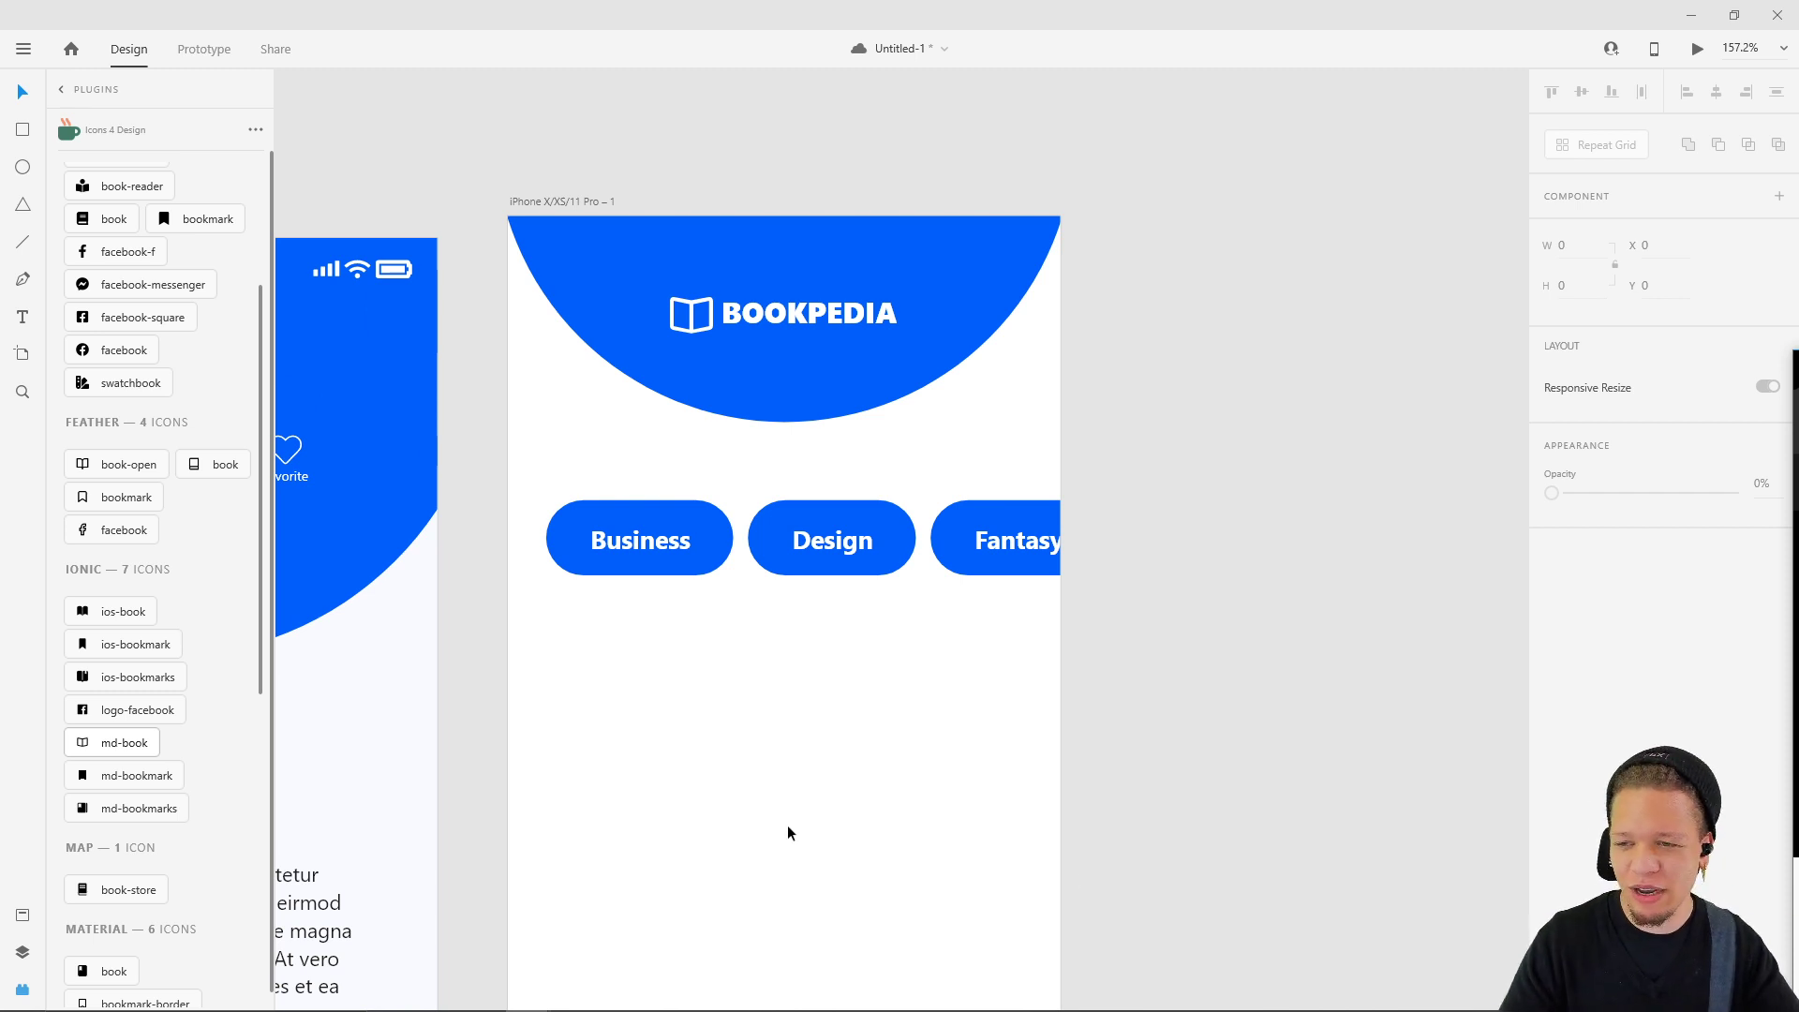
- Copy the Business button, place the copy below the genre row and extend it into a four-button Repeat Grid with gaps of 3
left_click(846, 531)
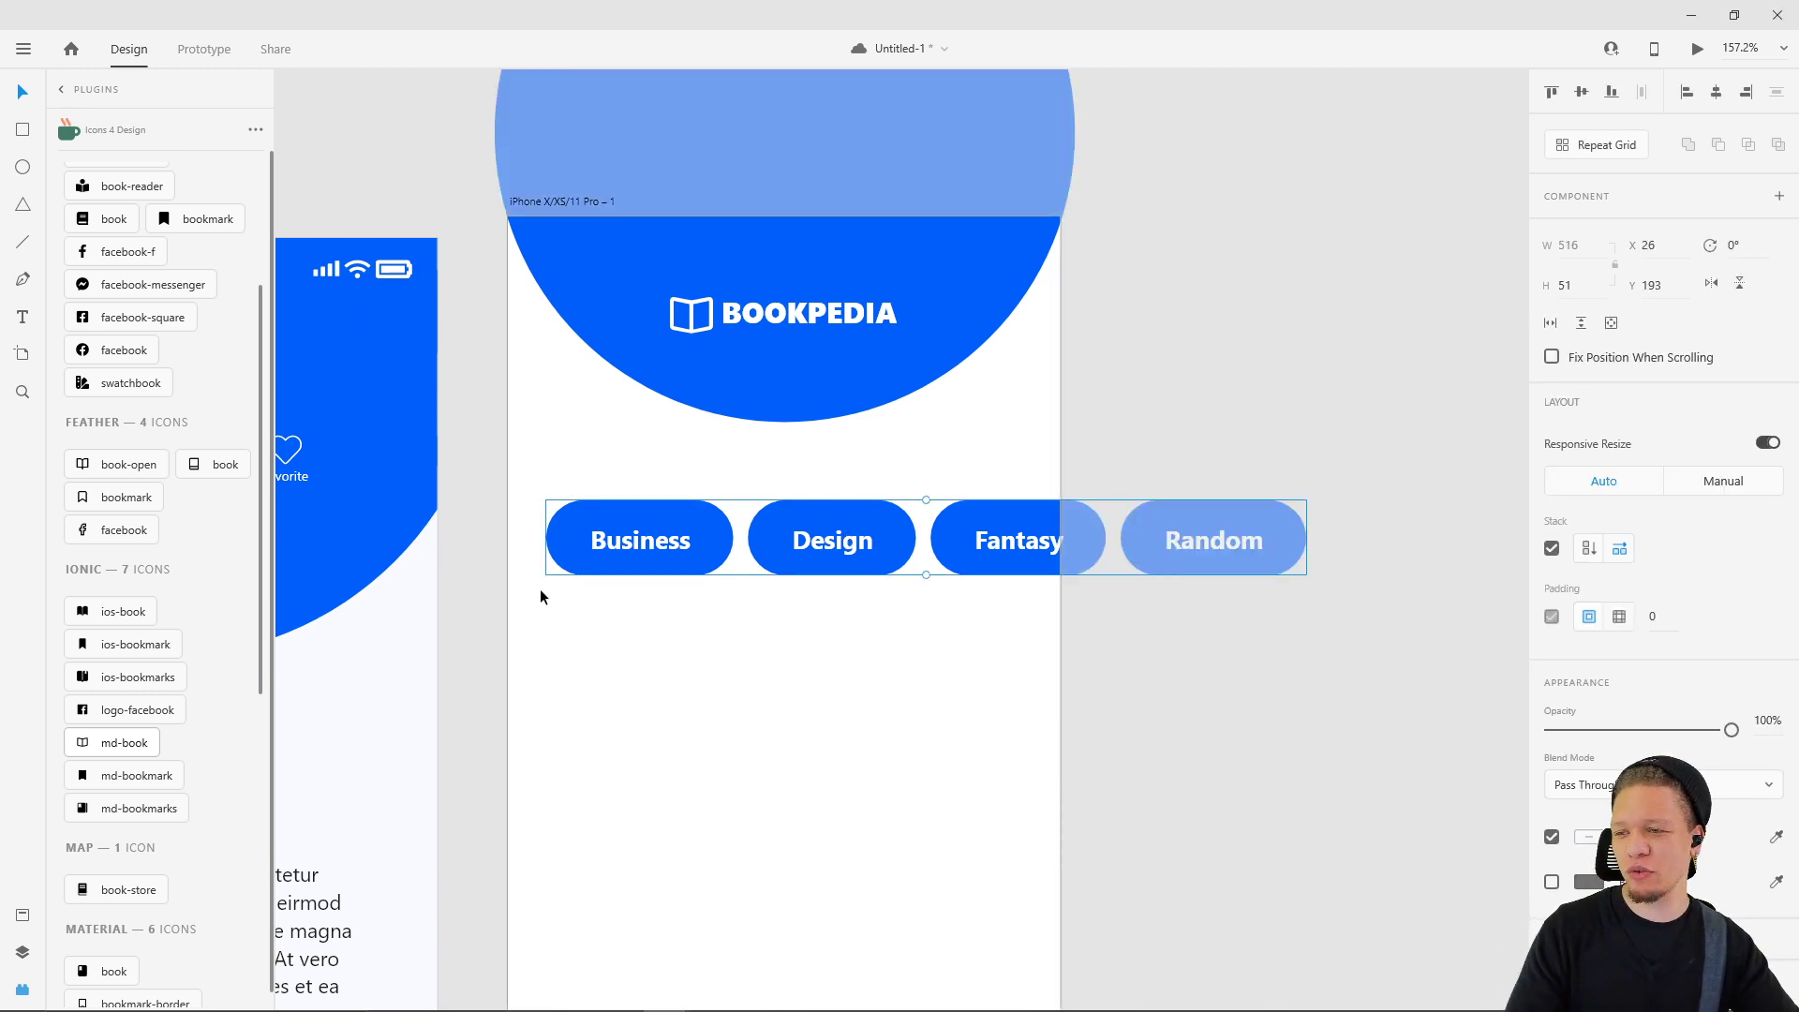
double_click(627, 550)
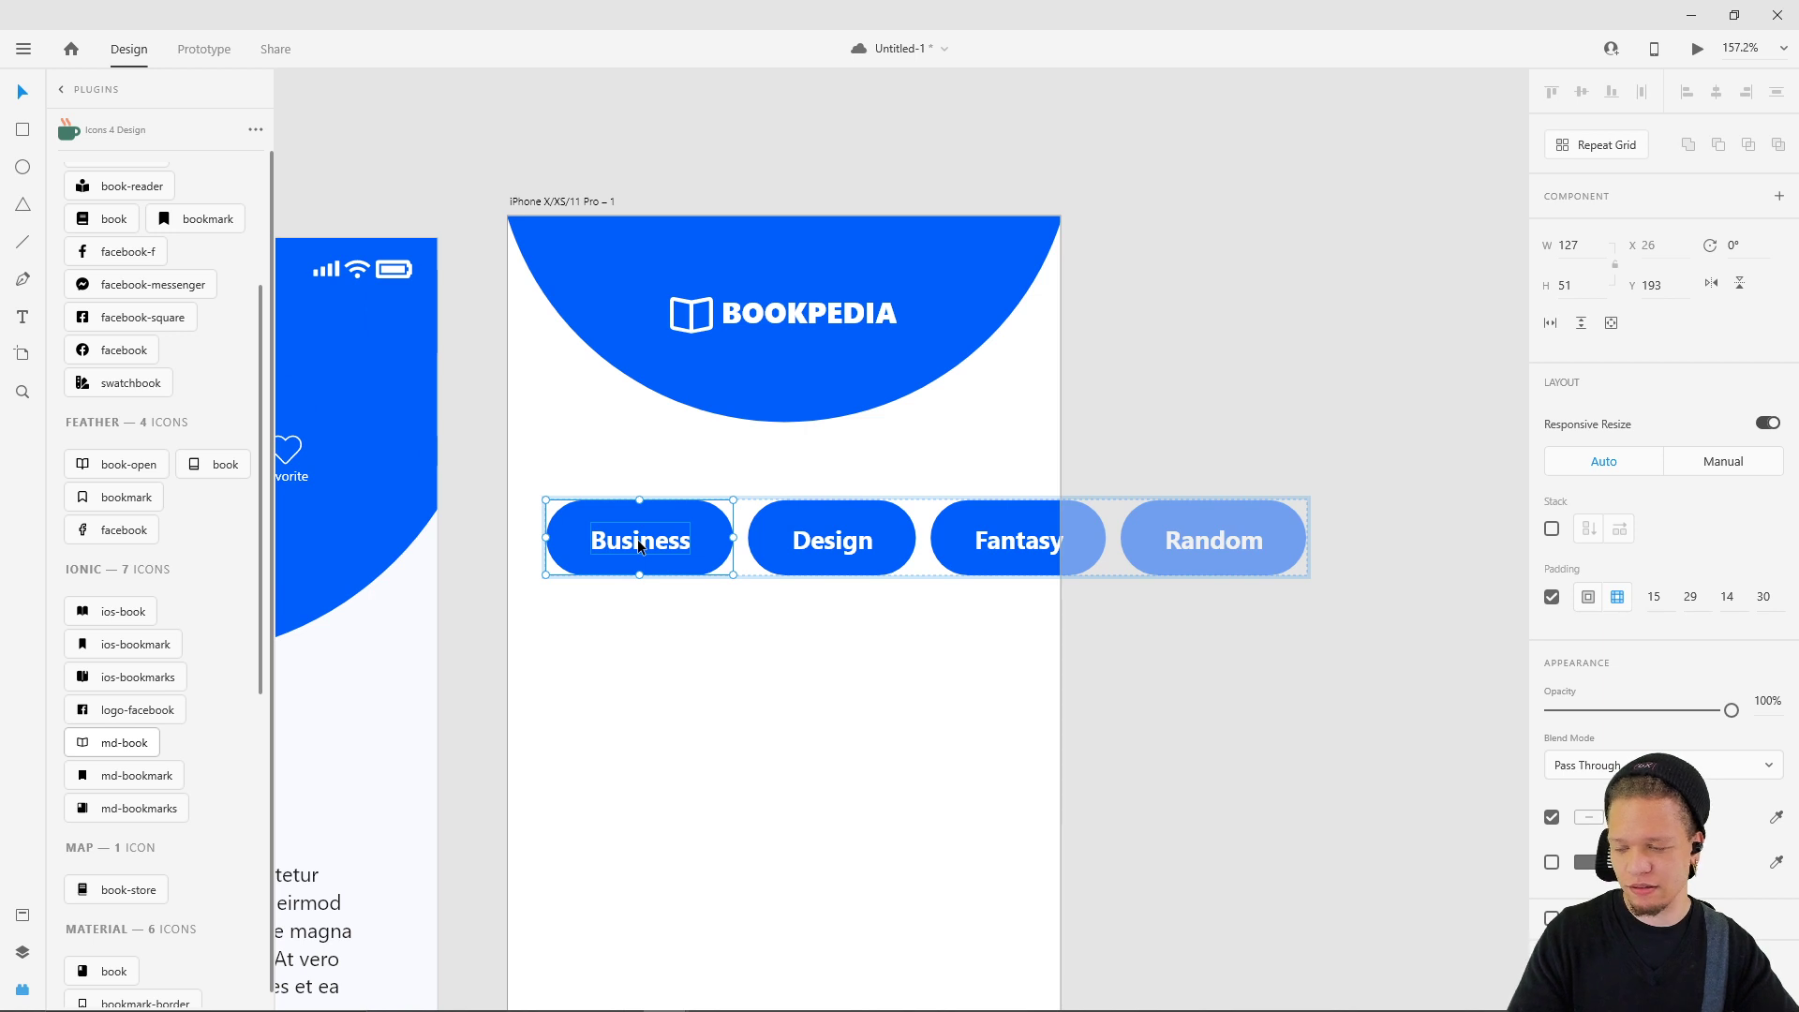
double_click(640, 545)
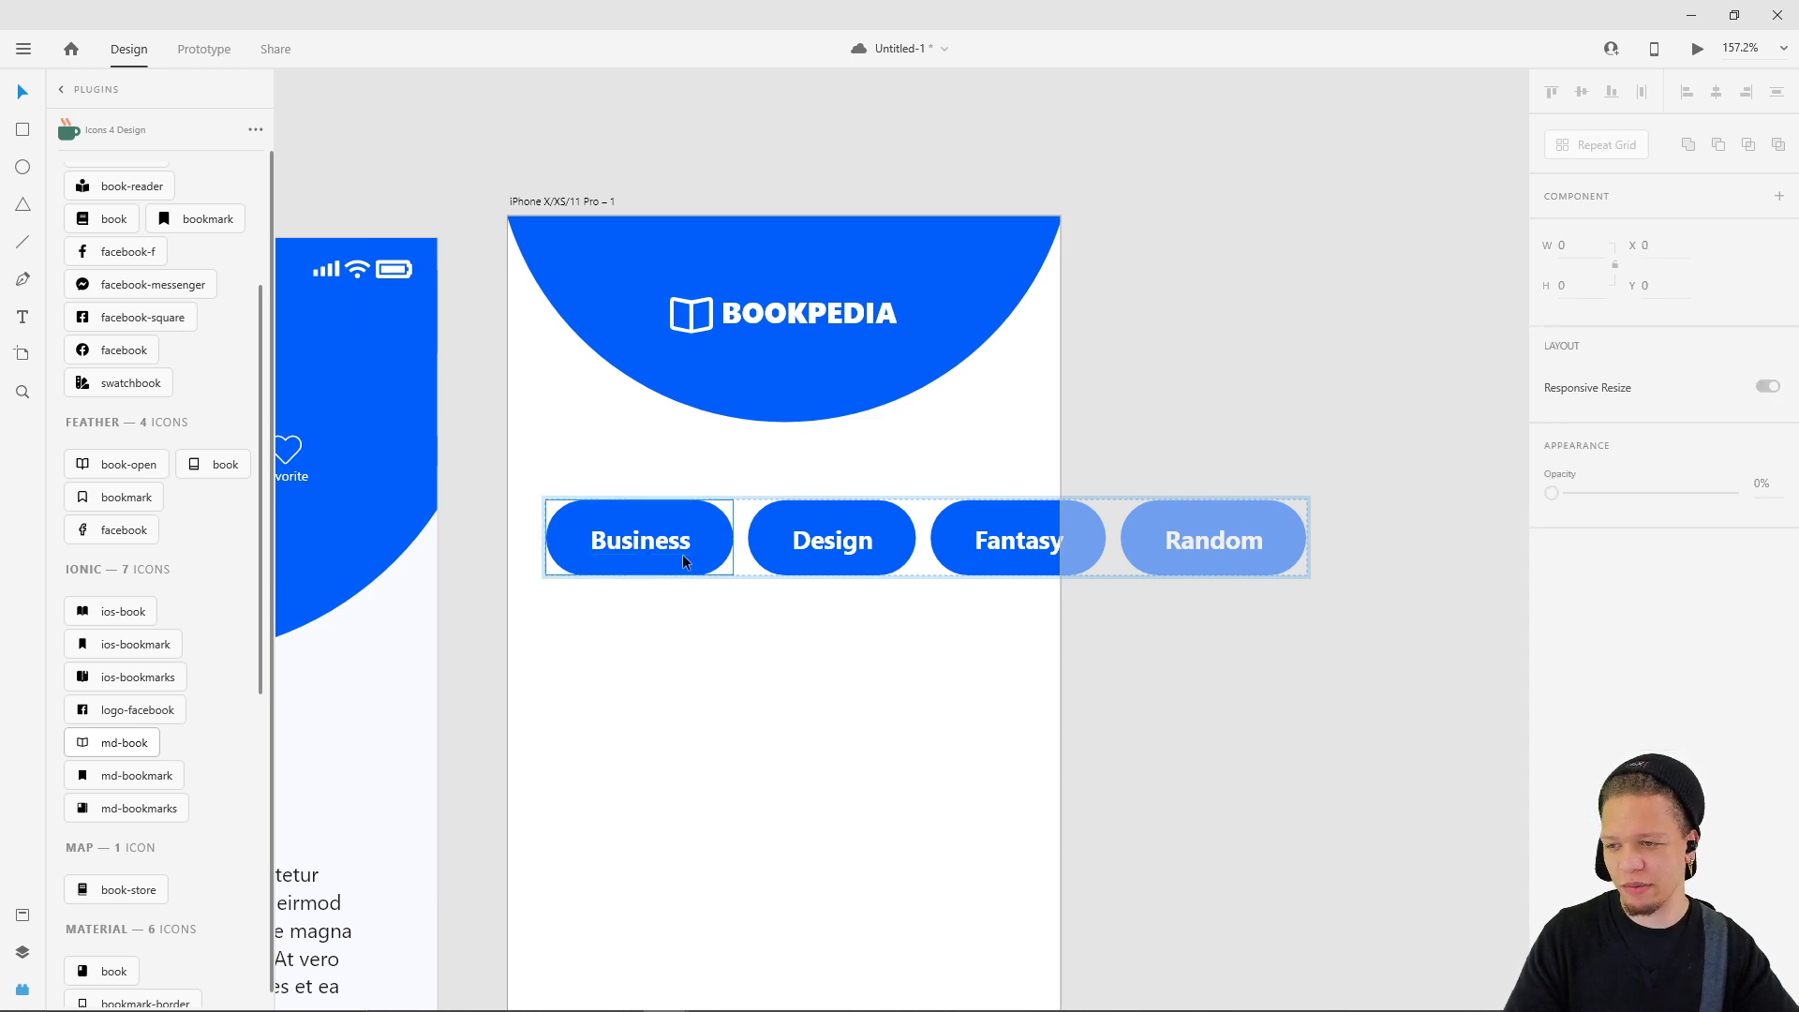
left_click(720, 610)
double_click(695, 559)
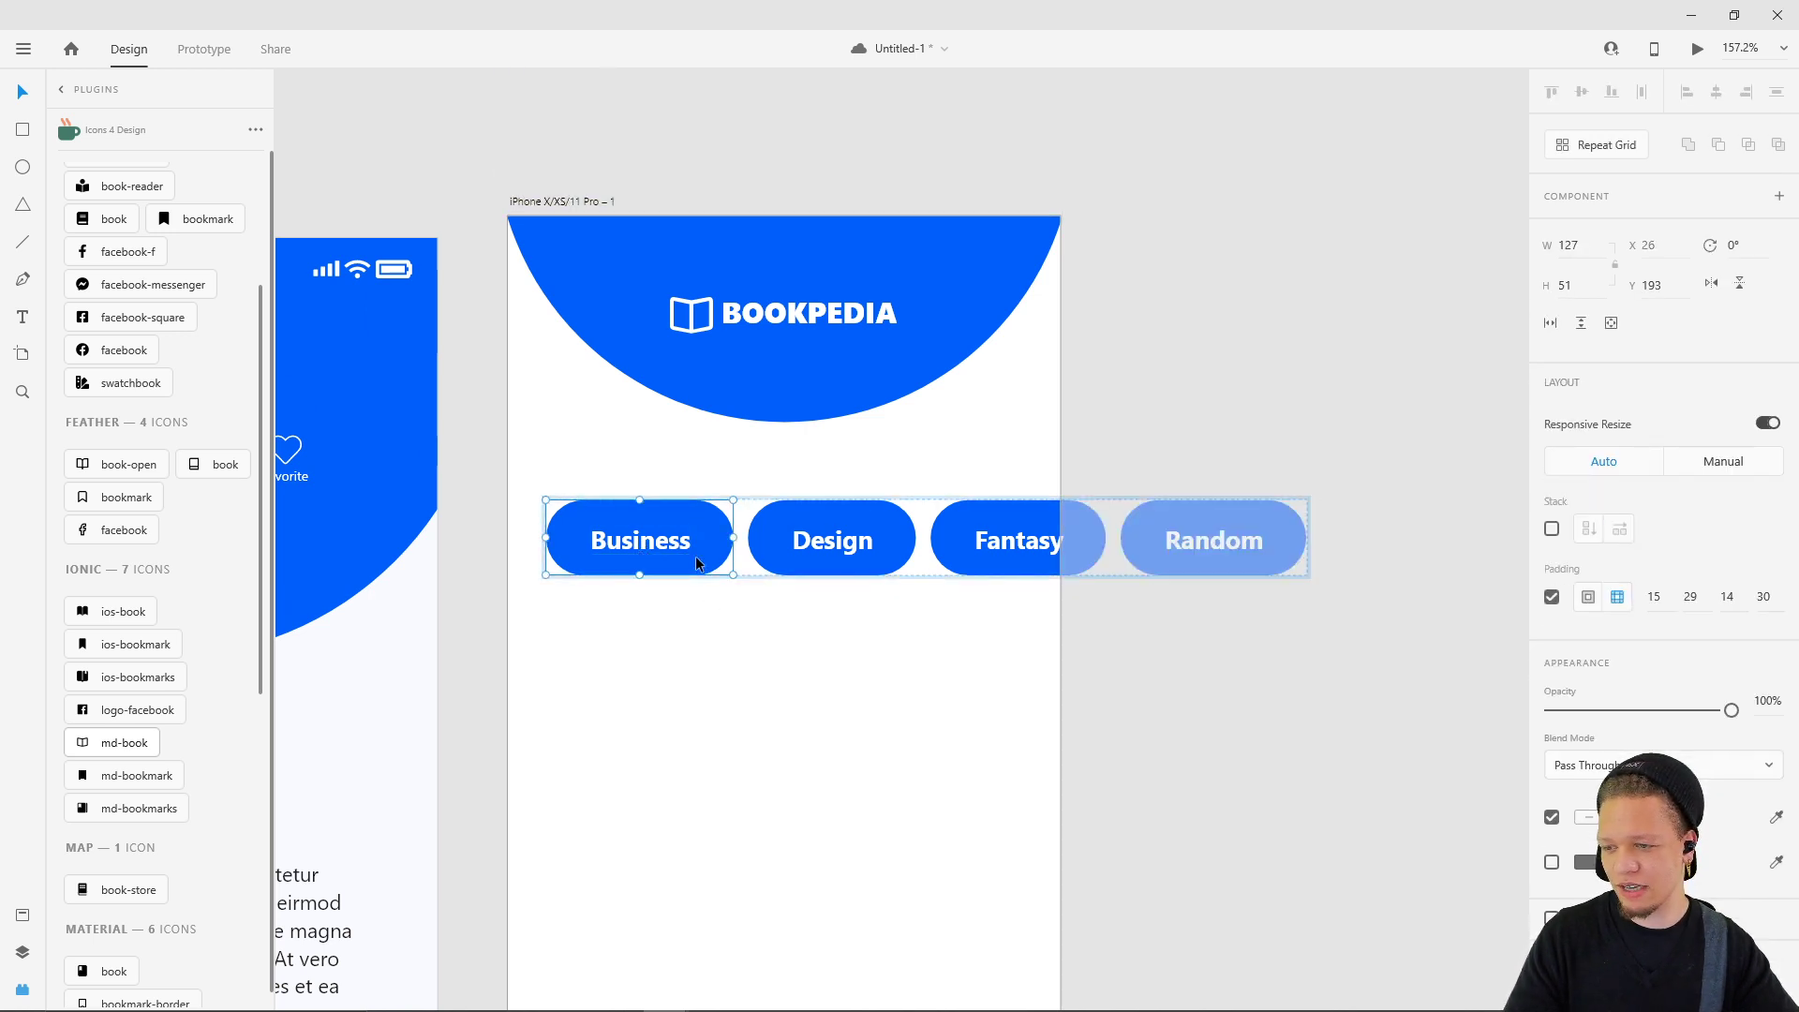
left_click(811, 717)
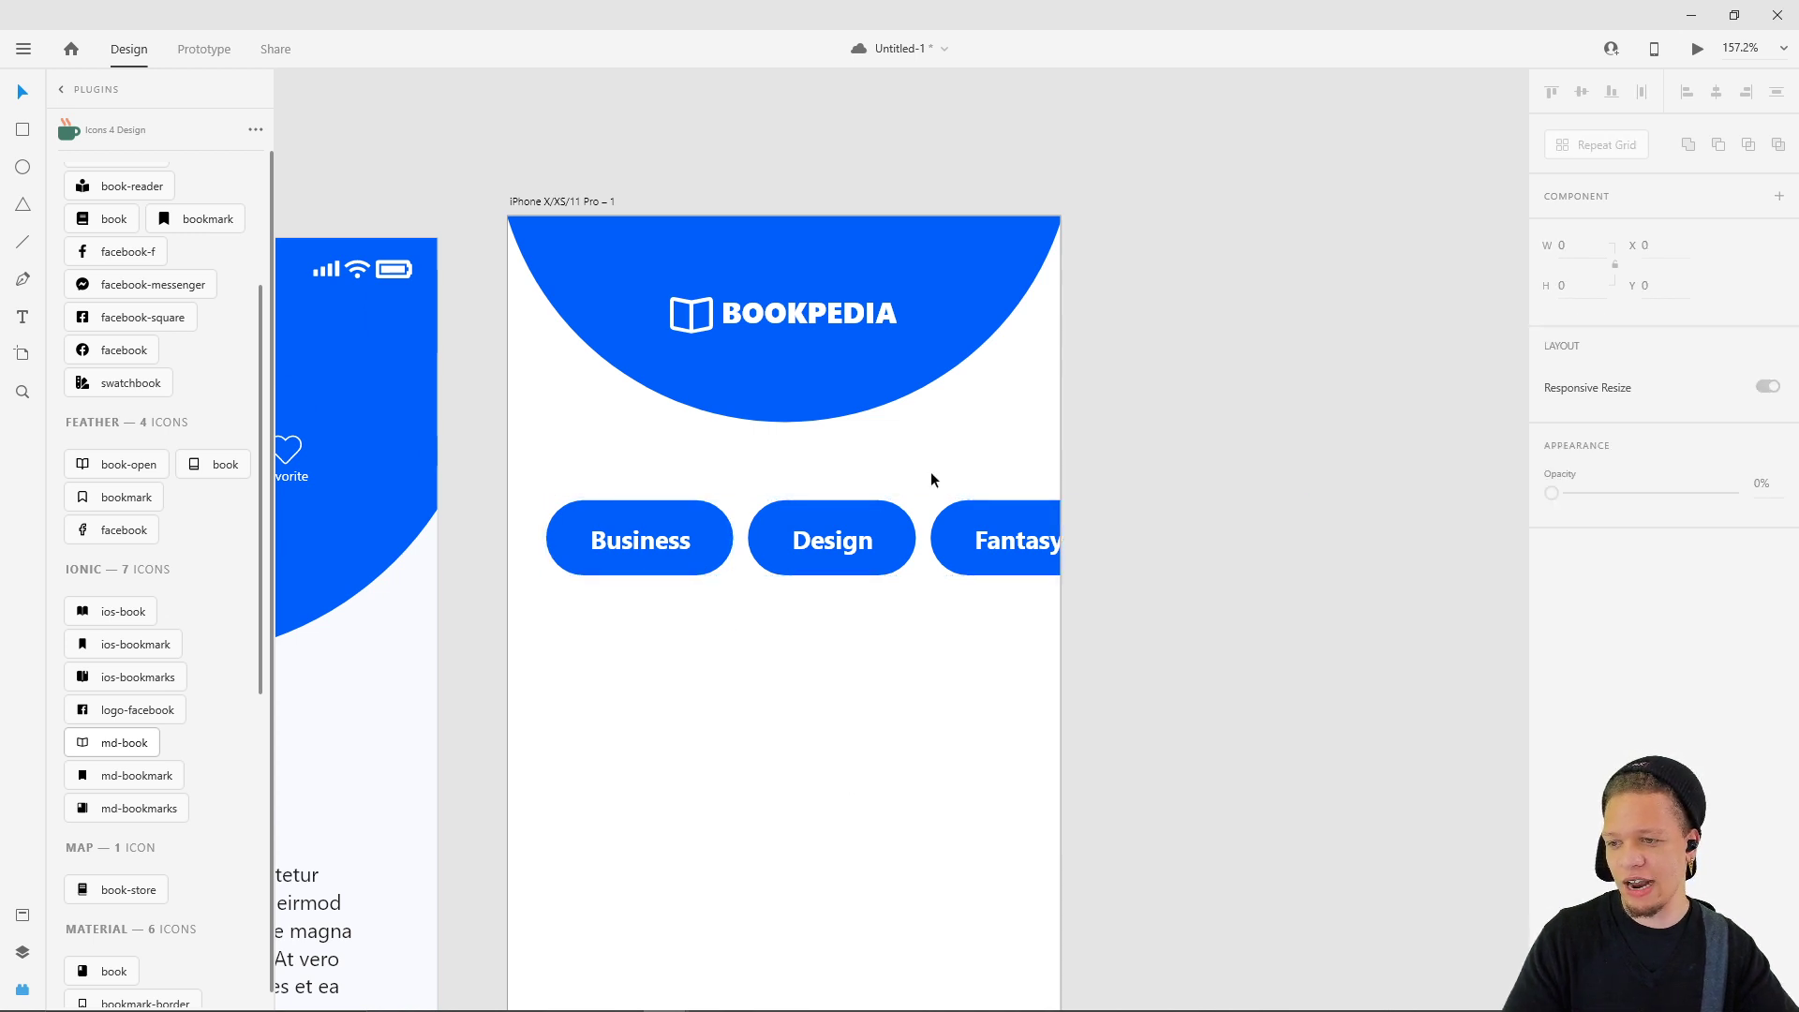
key("ctrl+v")
left_click_drag(662, 543, 1460, 753)
left_click(1626, 150)
left_click_drag(818, 764, 797, 764)
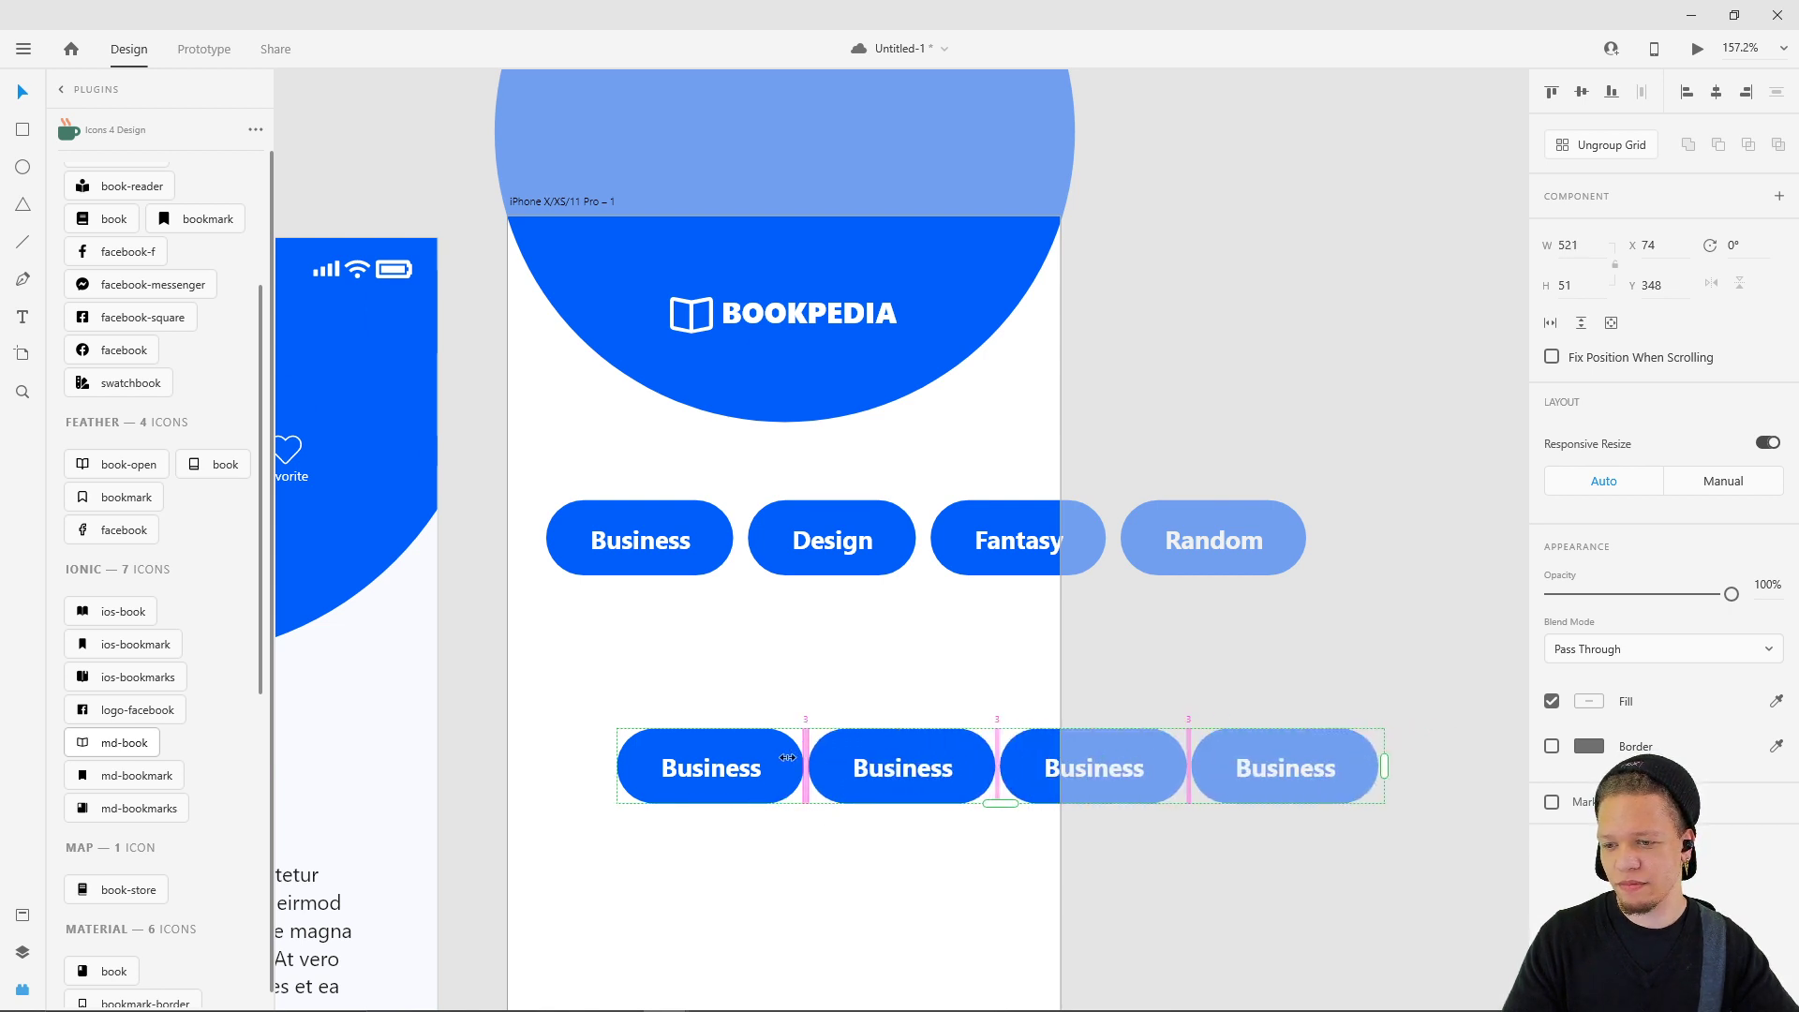
- Try a darker blue fill, #104CAF, on the first button of the Repeat Grid, and undo it
left_click(774, 833)
left_click(711, 768)
double_click(711, 769)
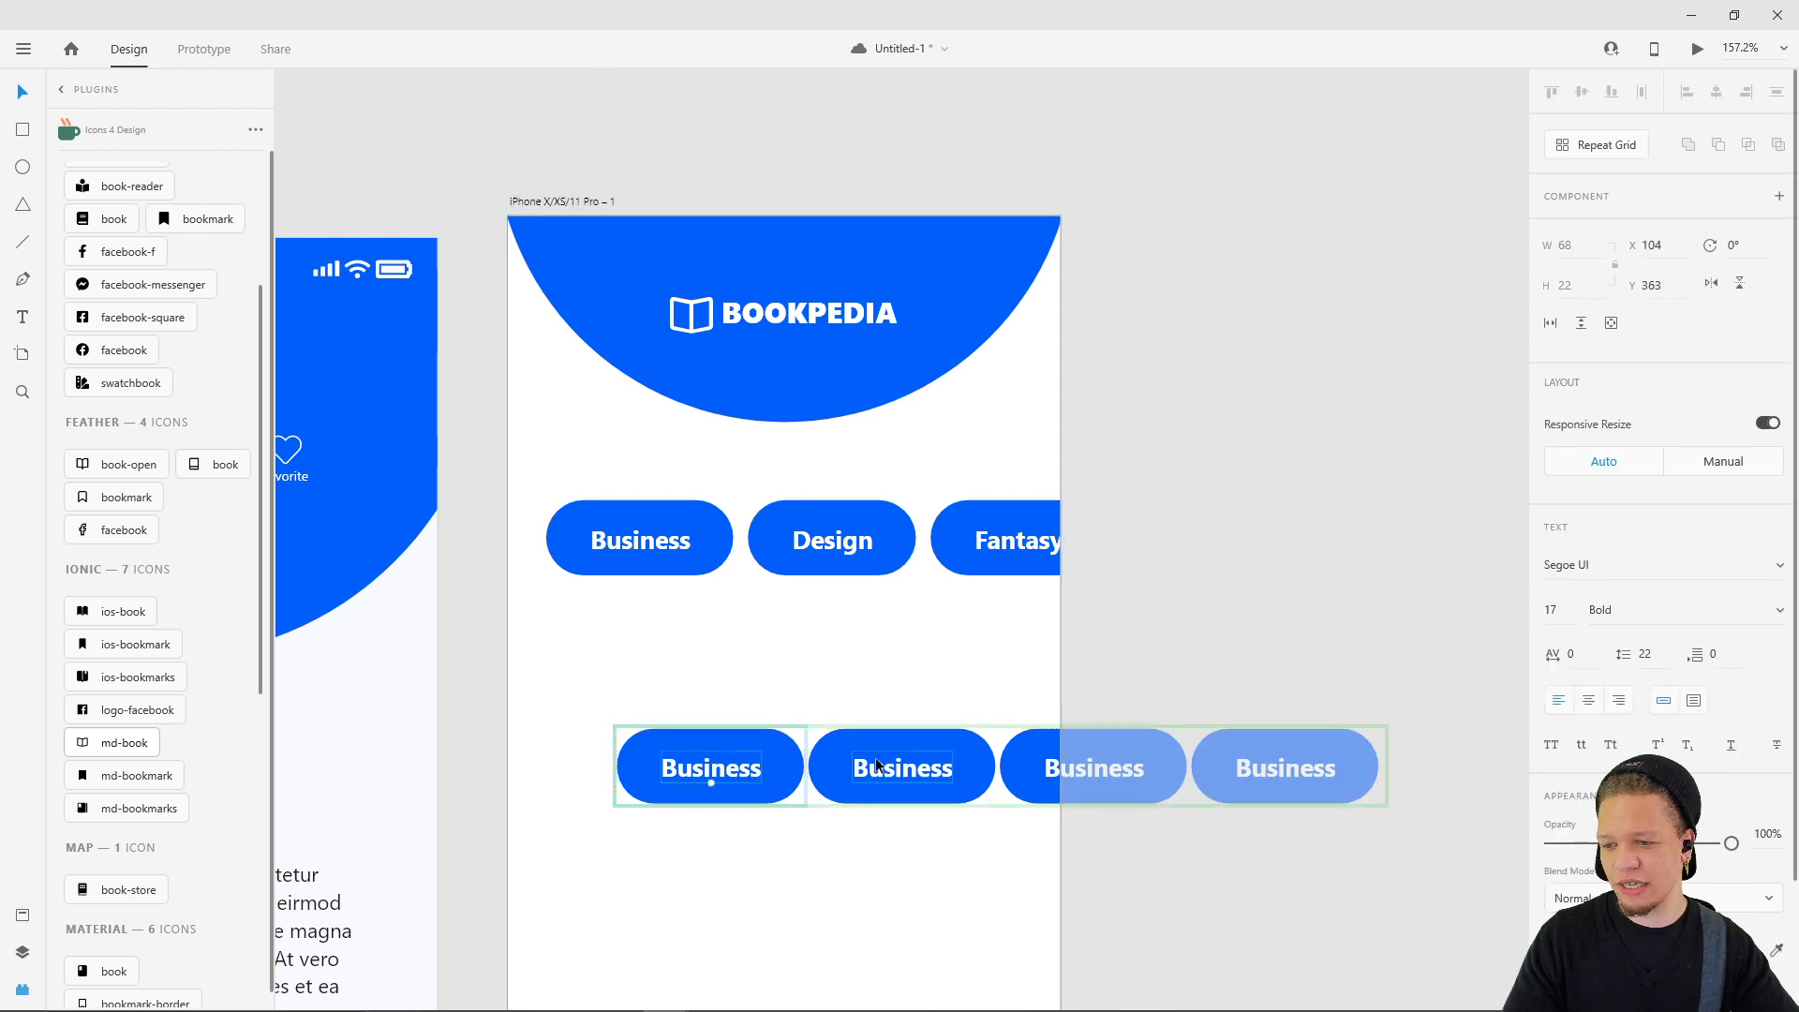
left_click(781, 747)
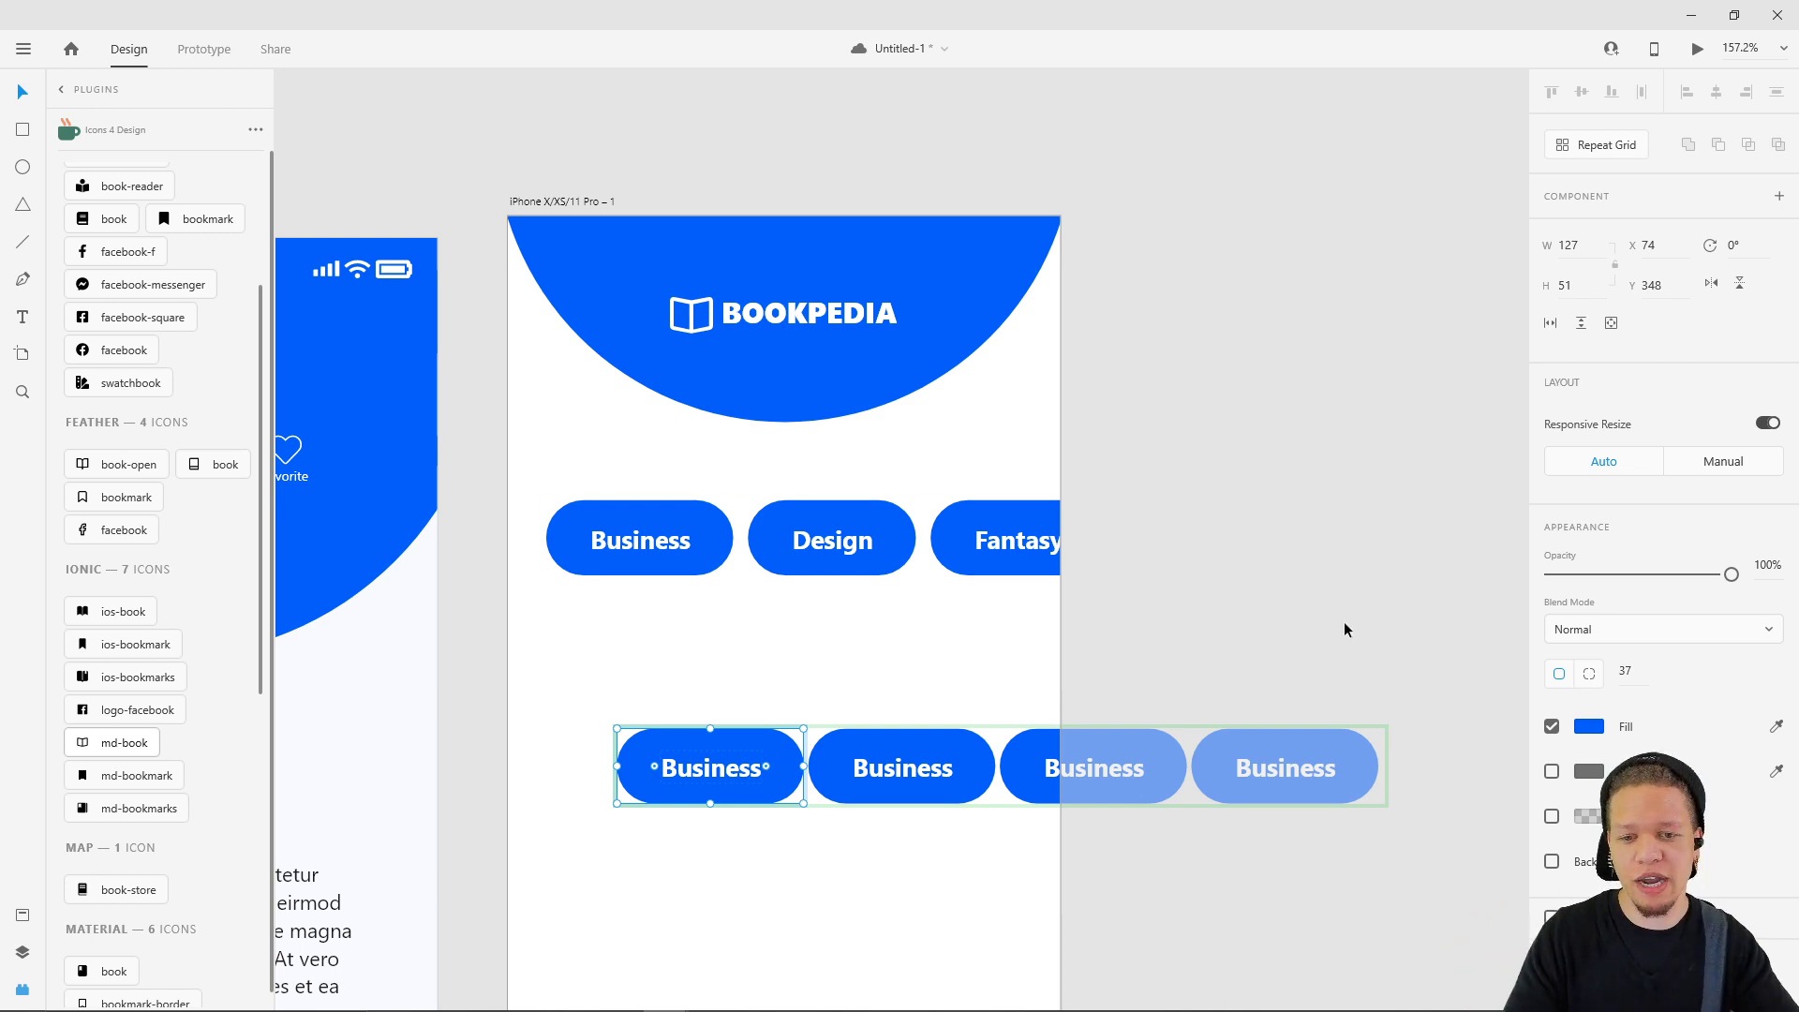
left_click(1589, 727)
mouse_move(1447, 683)
left_mouse_down()
mouse_move(1374, 666)
mouse_move(1401, 603)
mouse_move(1434, 735)
mouse_move(1455, 665)
left_mouse_up()
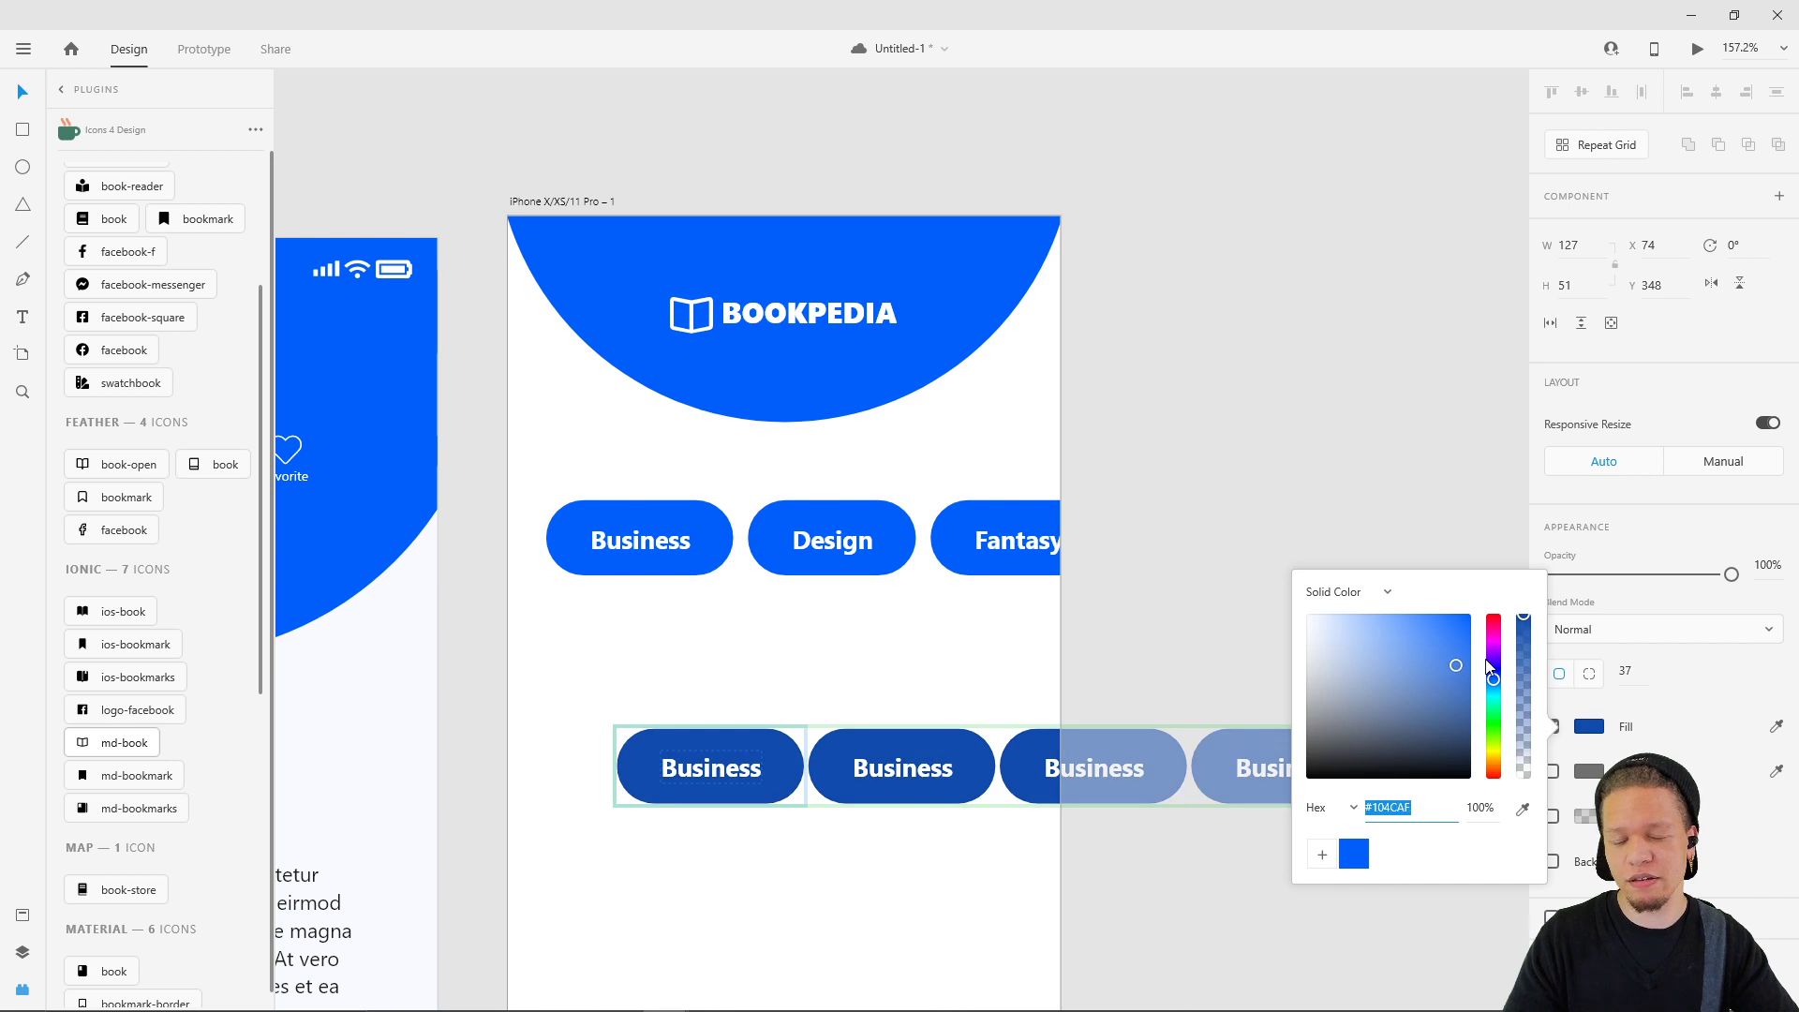
left_click(1426, 496)
key("ctrl+z")
left_click(1338, 540)
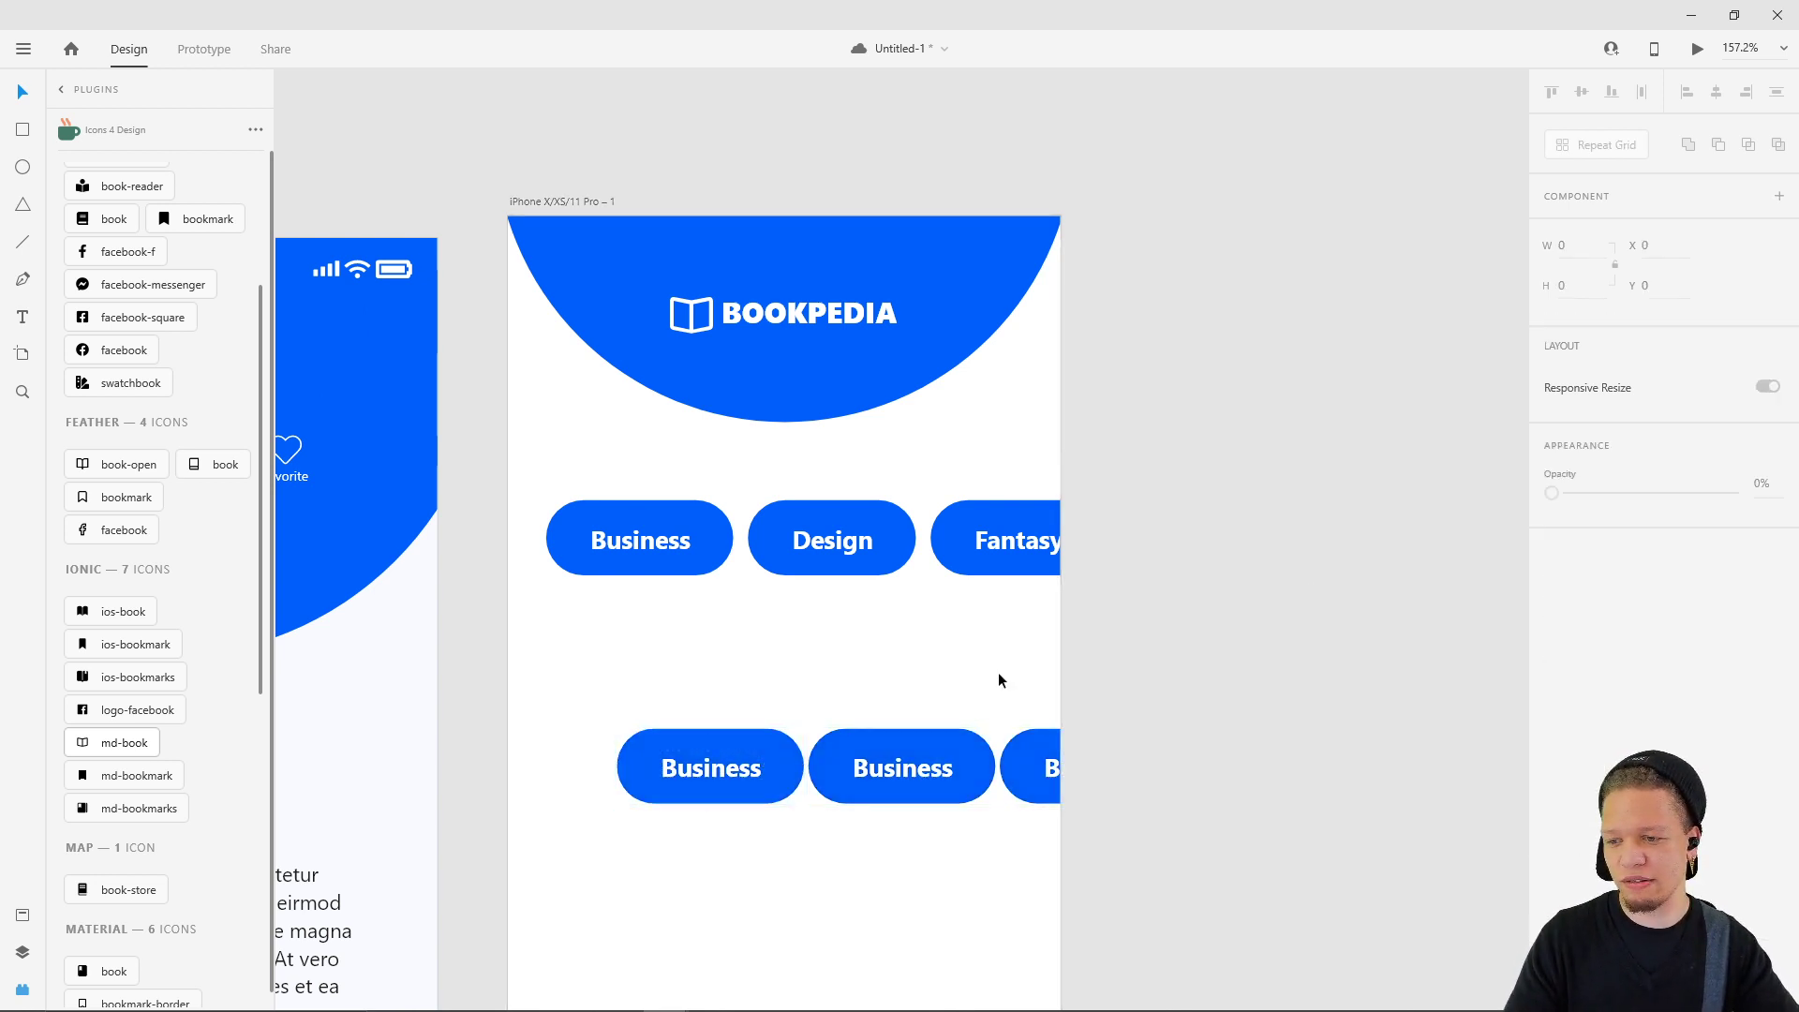
- Try a lighter blue fill, #548CE9, on the second button of the Repeat Grid, and undo it
double_click(871, 761)
left_click(1588, 726)
left_click_drag(1405, 654, 1413, 627)
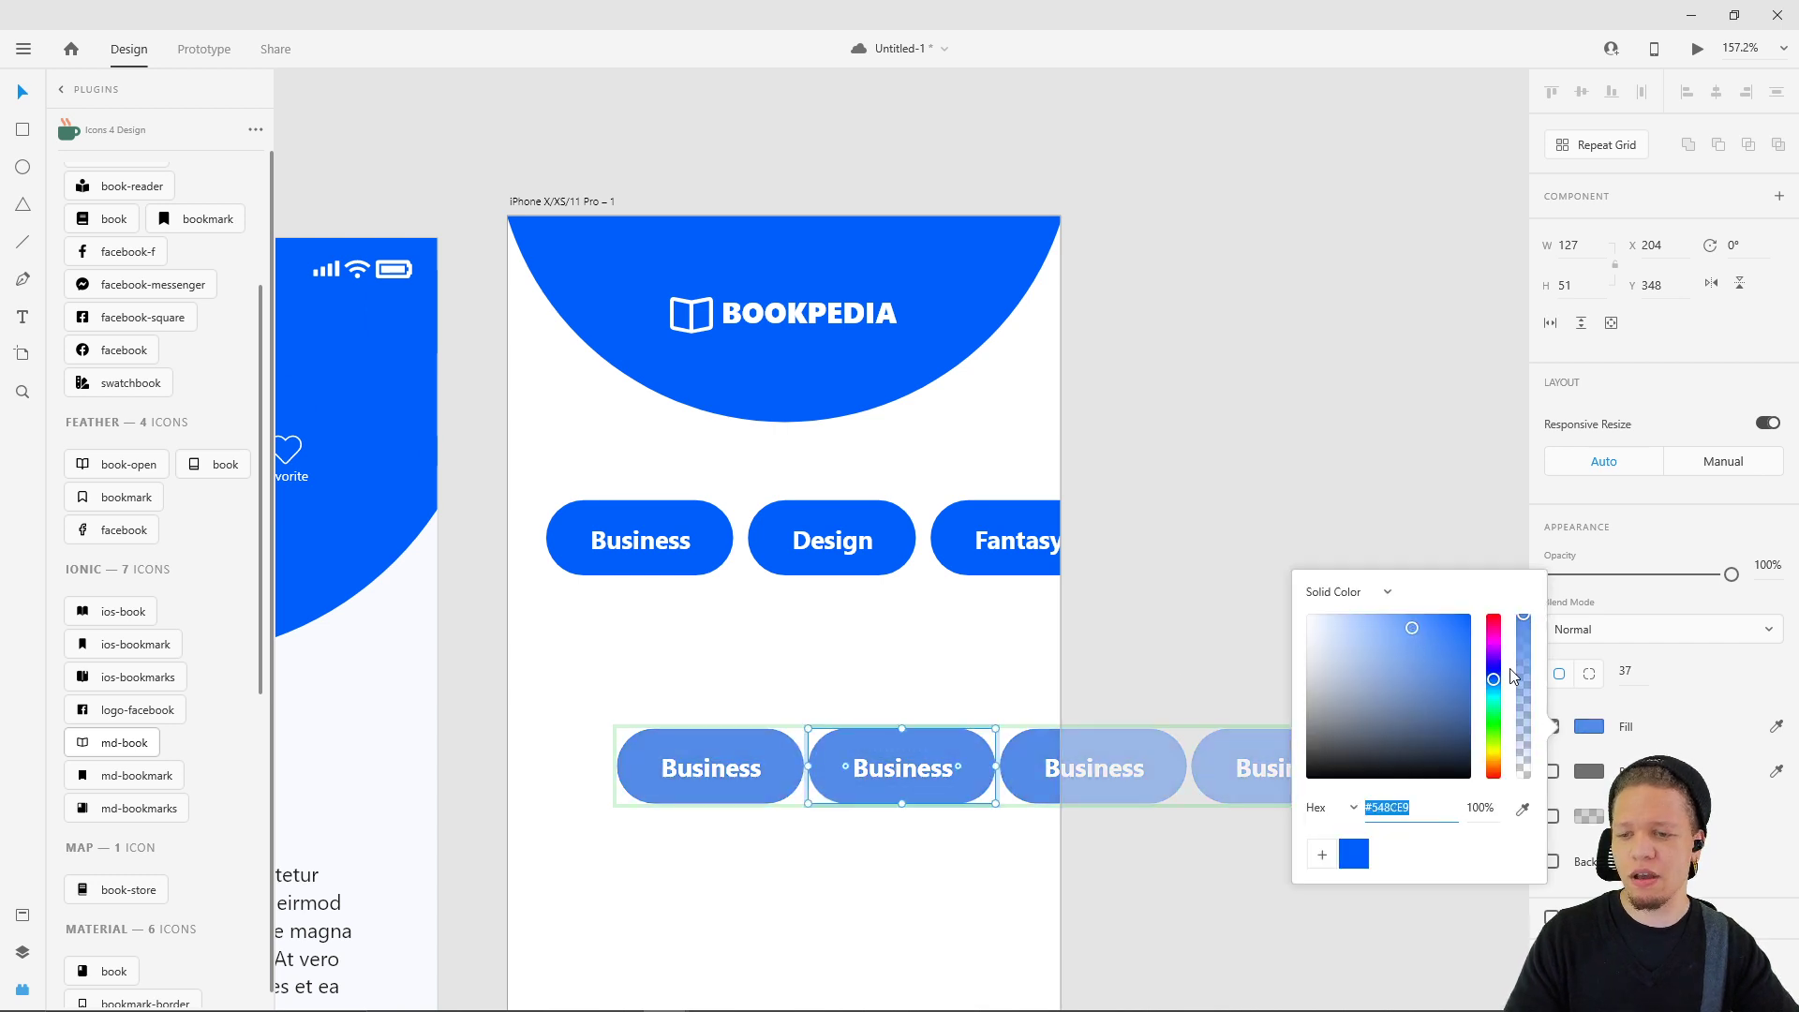
key("ctrl+z")
left_click(1190, 706)
- Make the first Repeat Grid button's background a component and try a dark navy fill on it
left_click(772, 740)
double_click(772, 740)
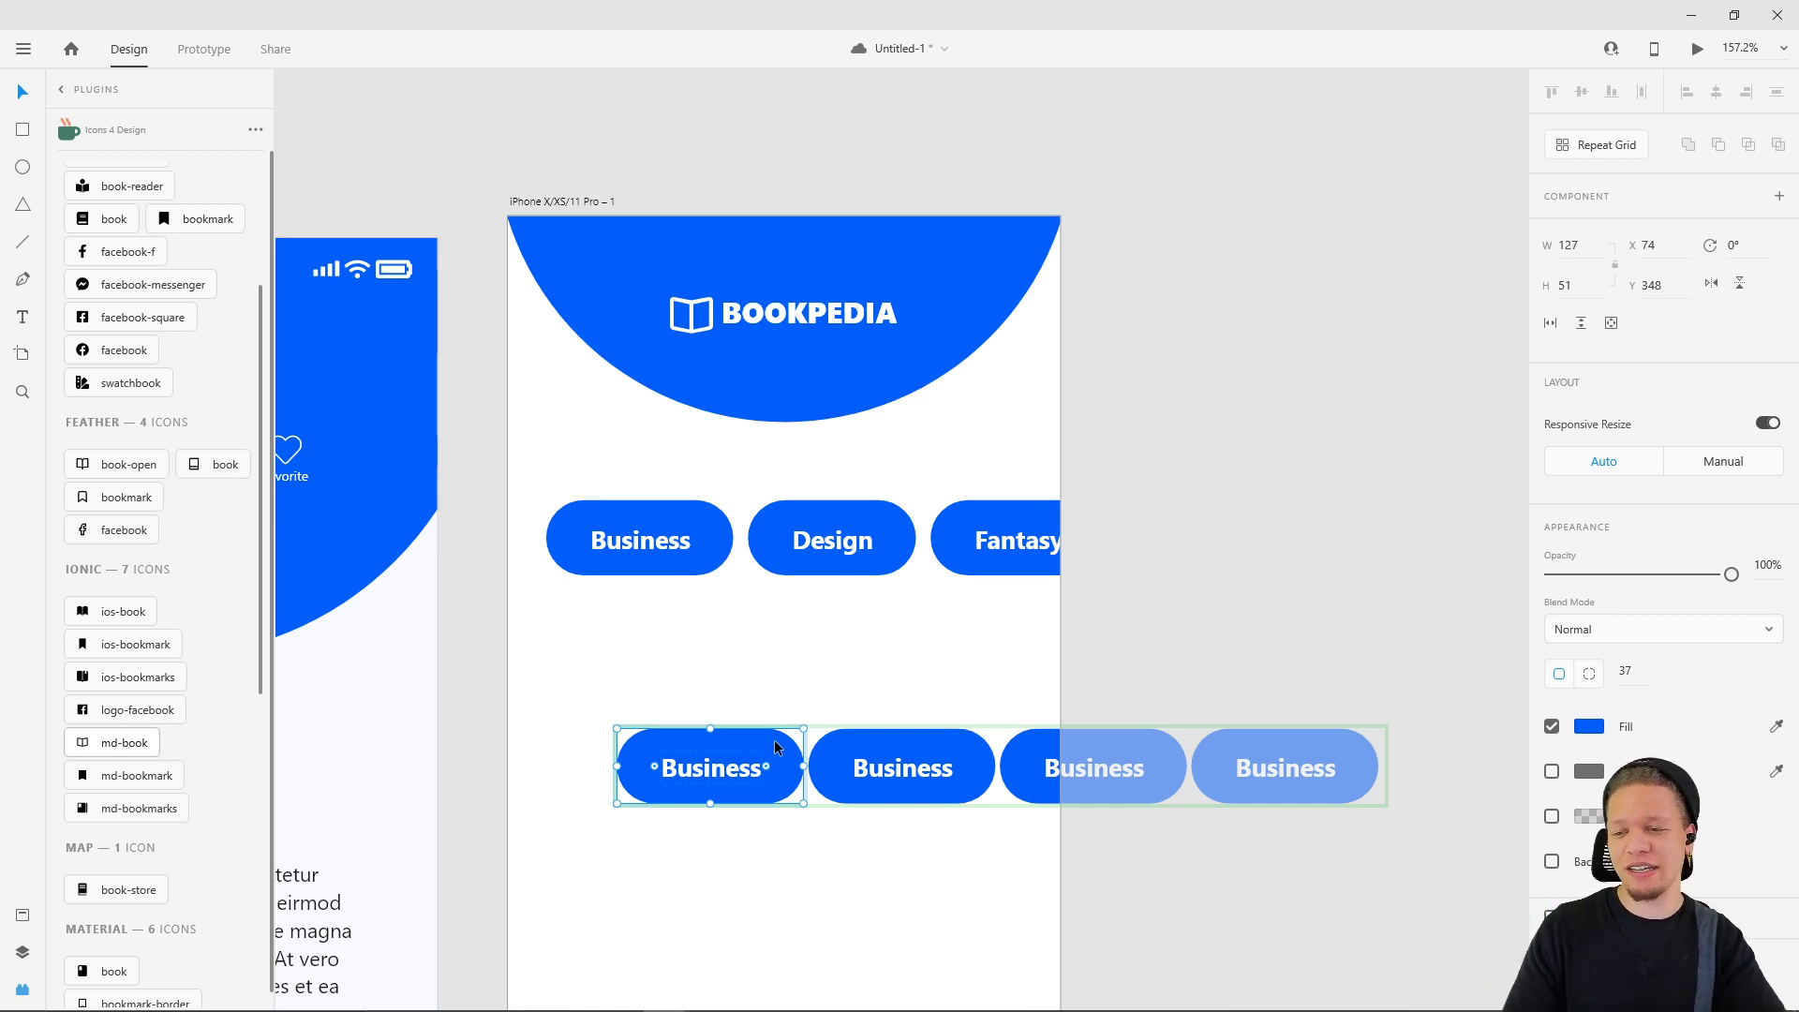
left_click(803, 770)
left_click(803, 770)
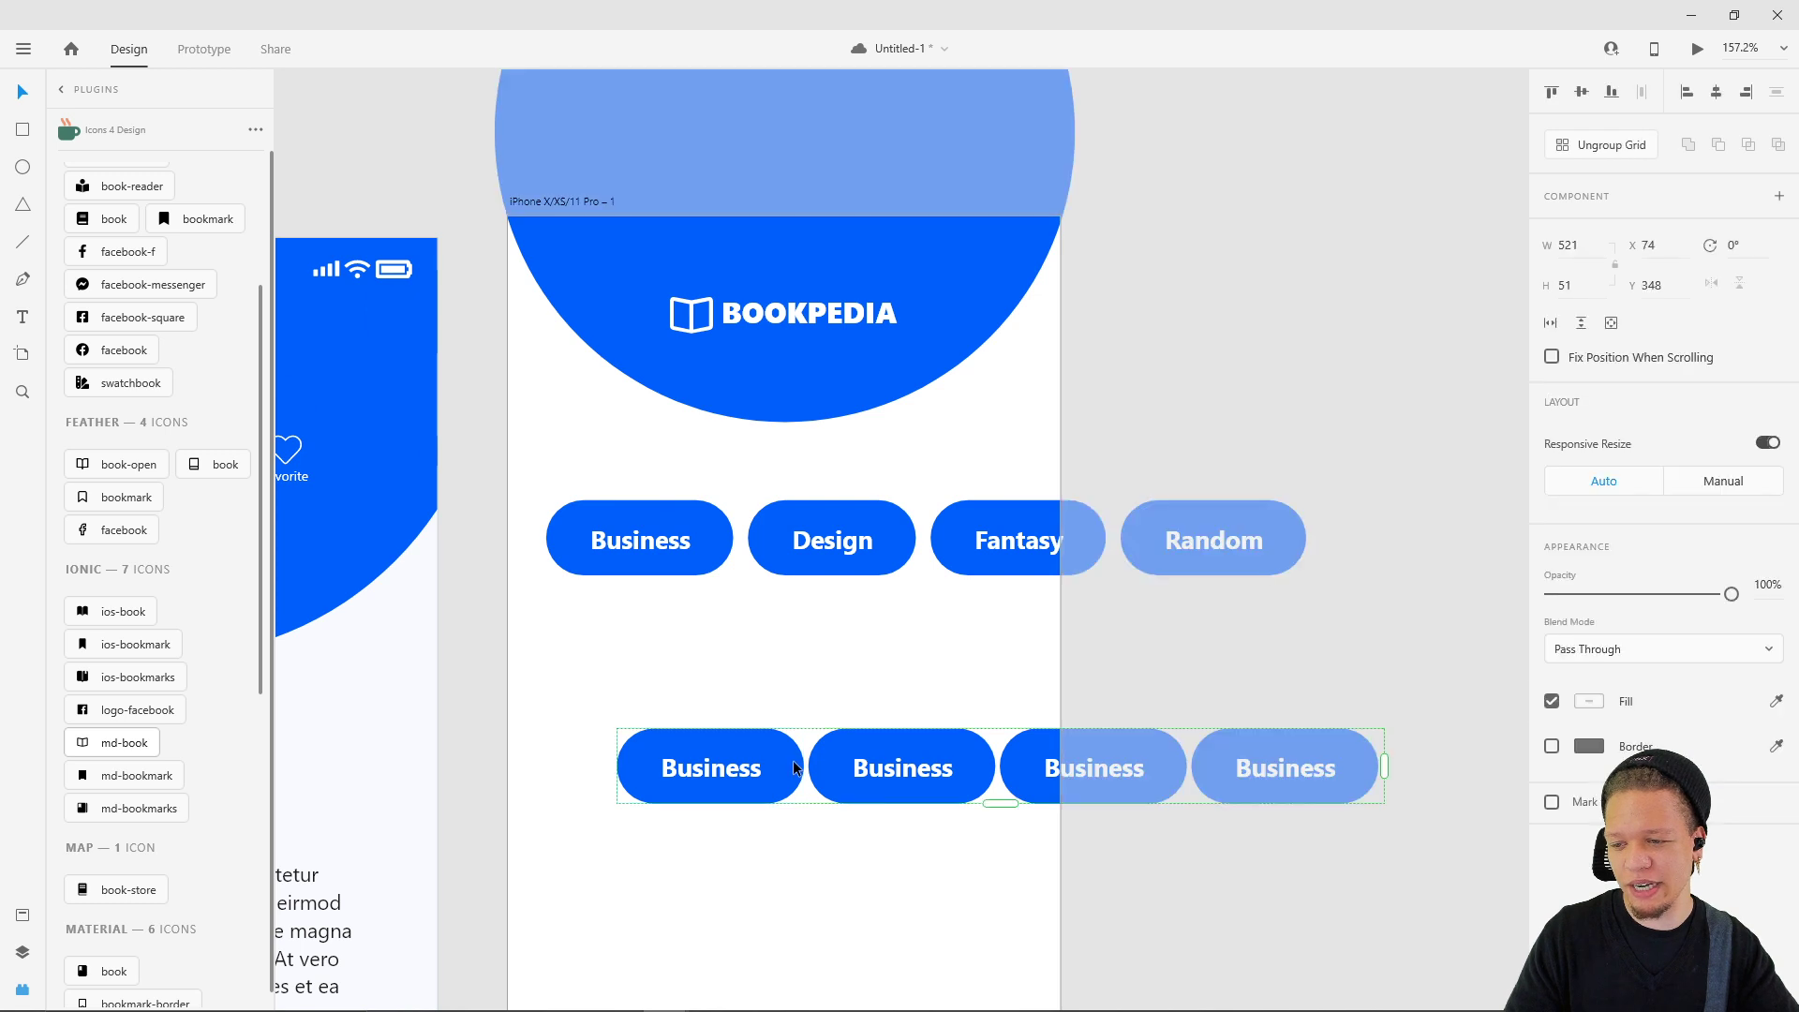
double_click(744, 751)
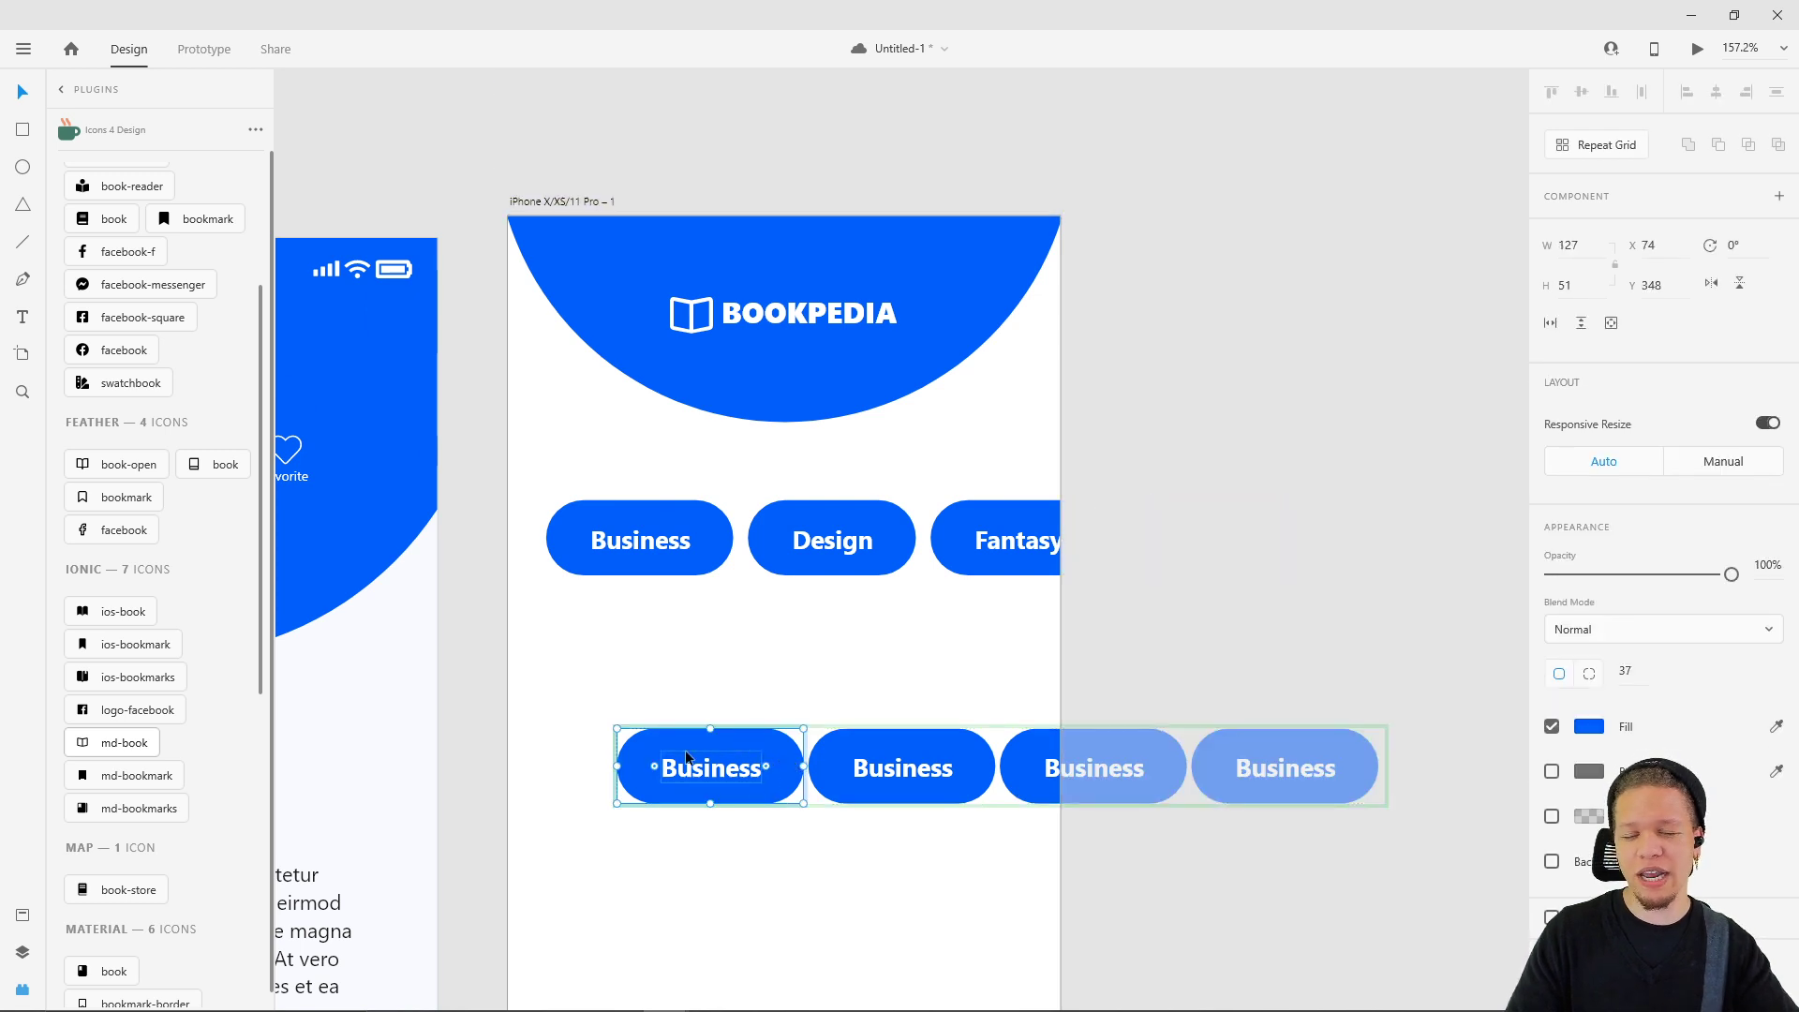
left_click(1776, 201)
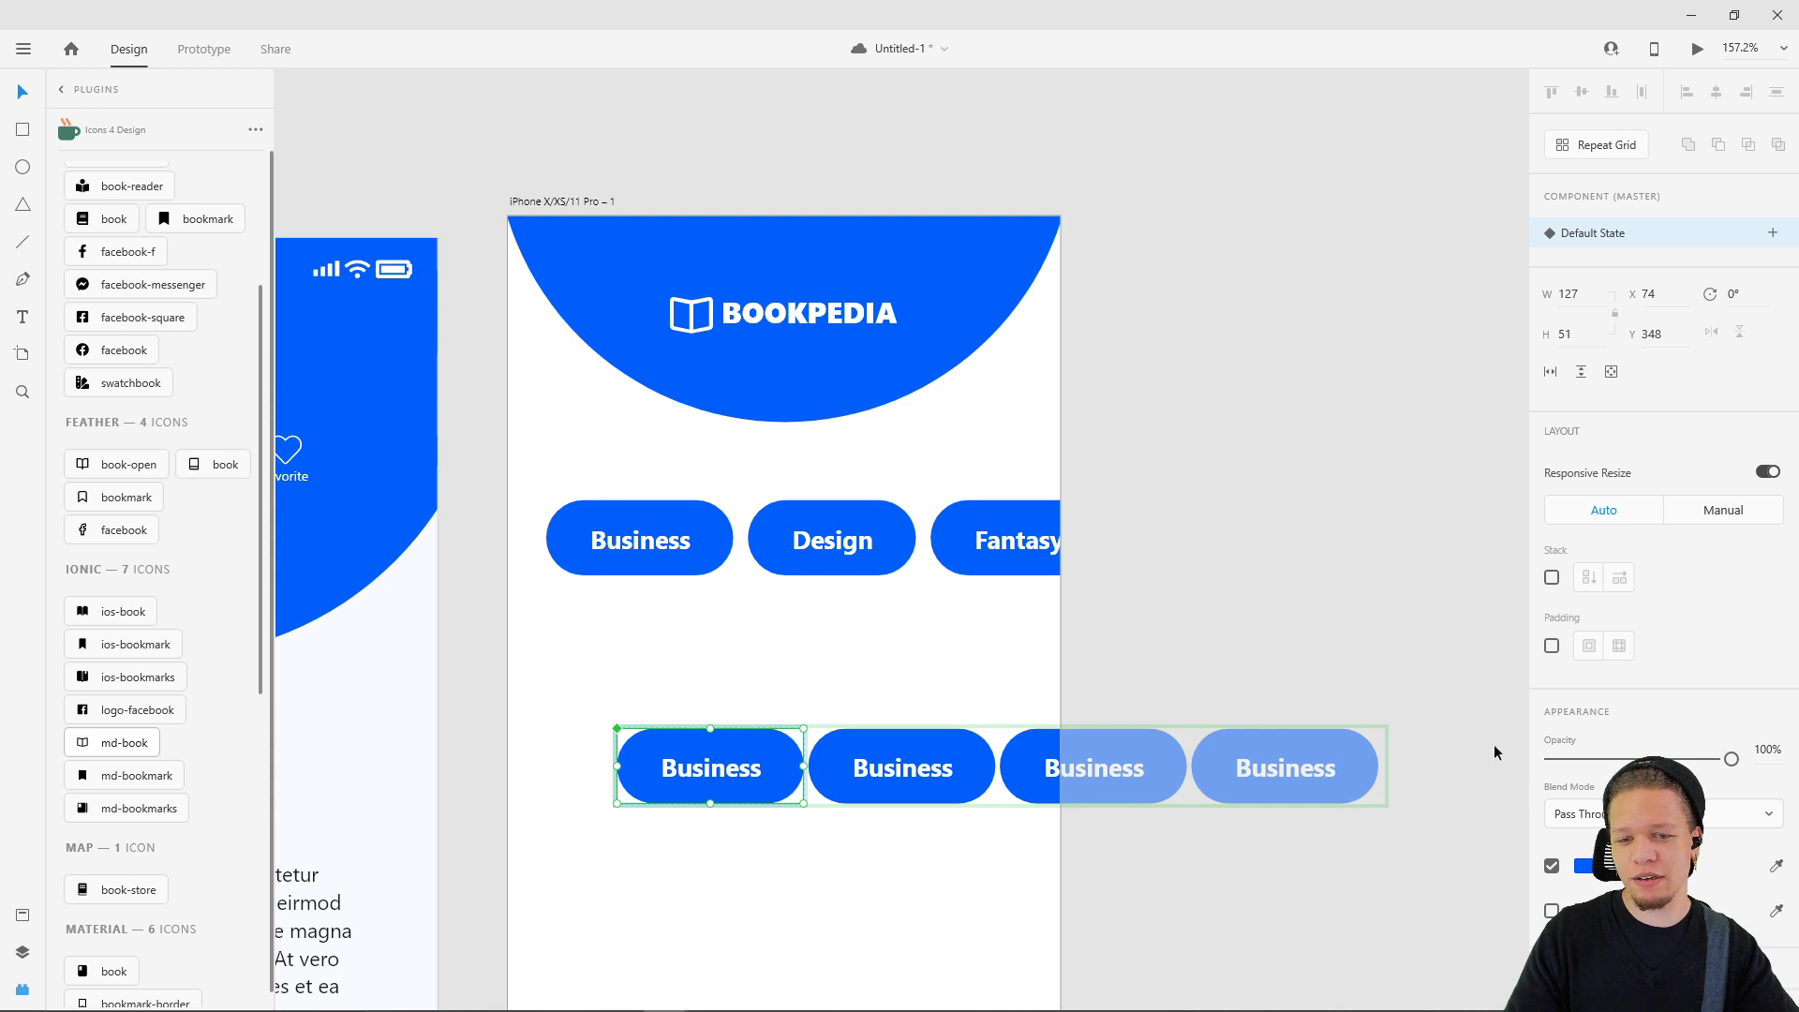
left_click(1586, 866)
left_click_drag(1395, 806, 1494, 795)
left_click(1252, 666)
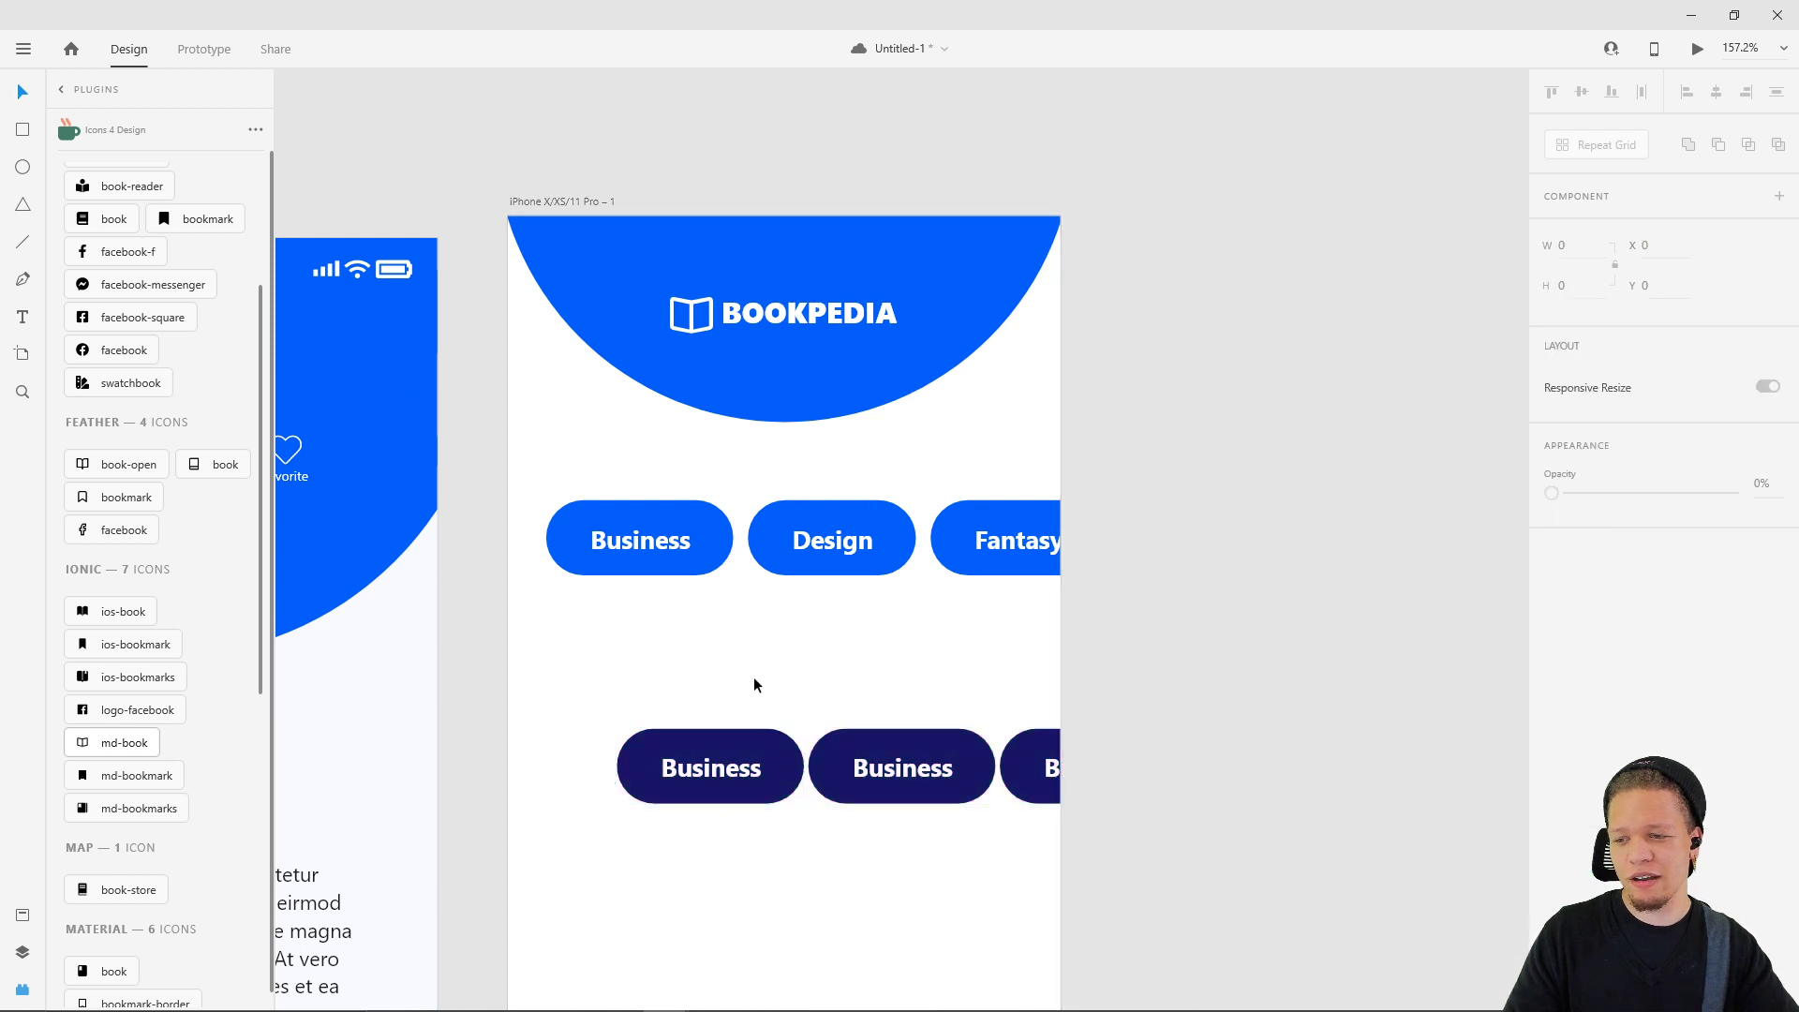
- Undo the navy fill and delete the Repeat Grid of Business buttons
left_click(900, 770)
left_click(900, 771)
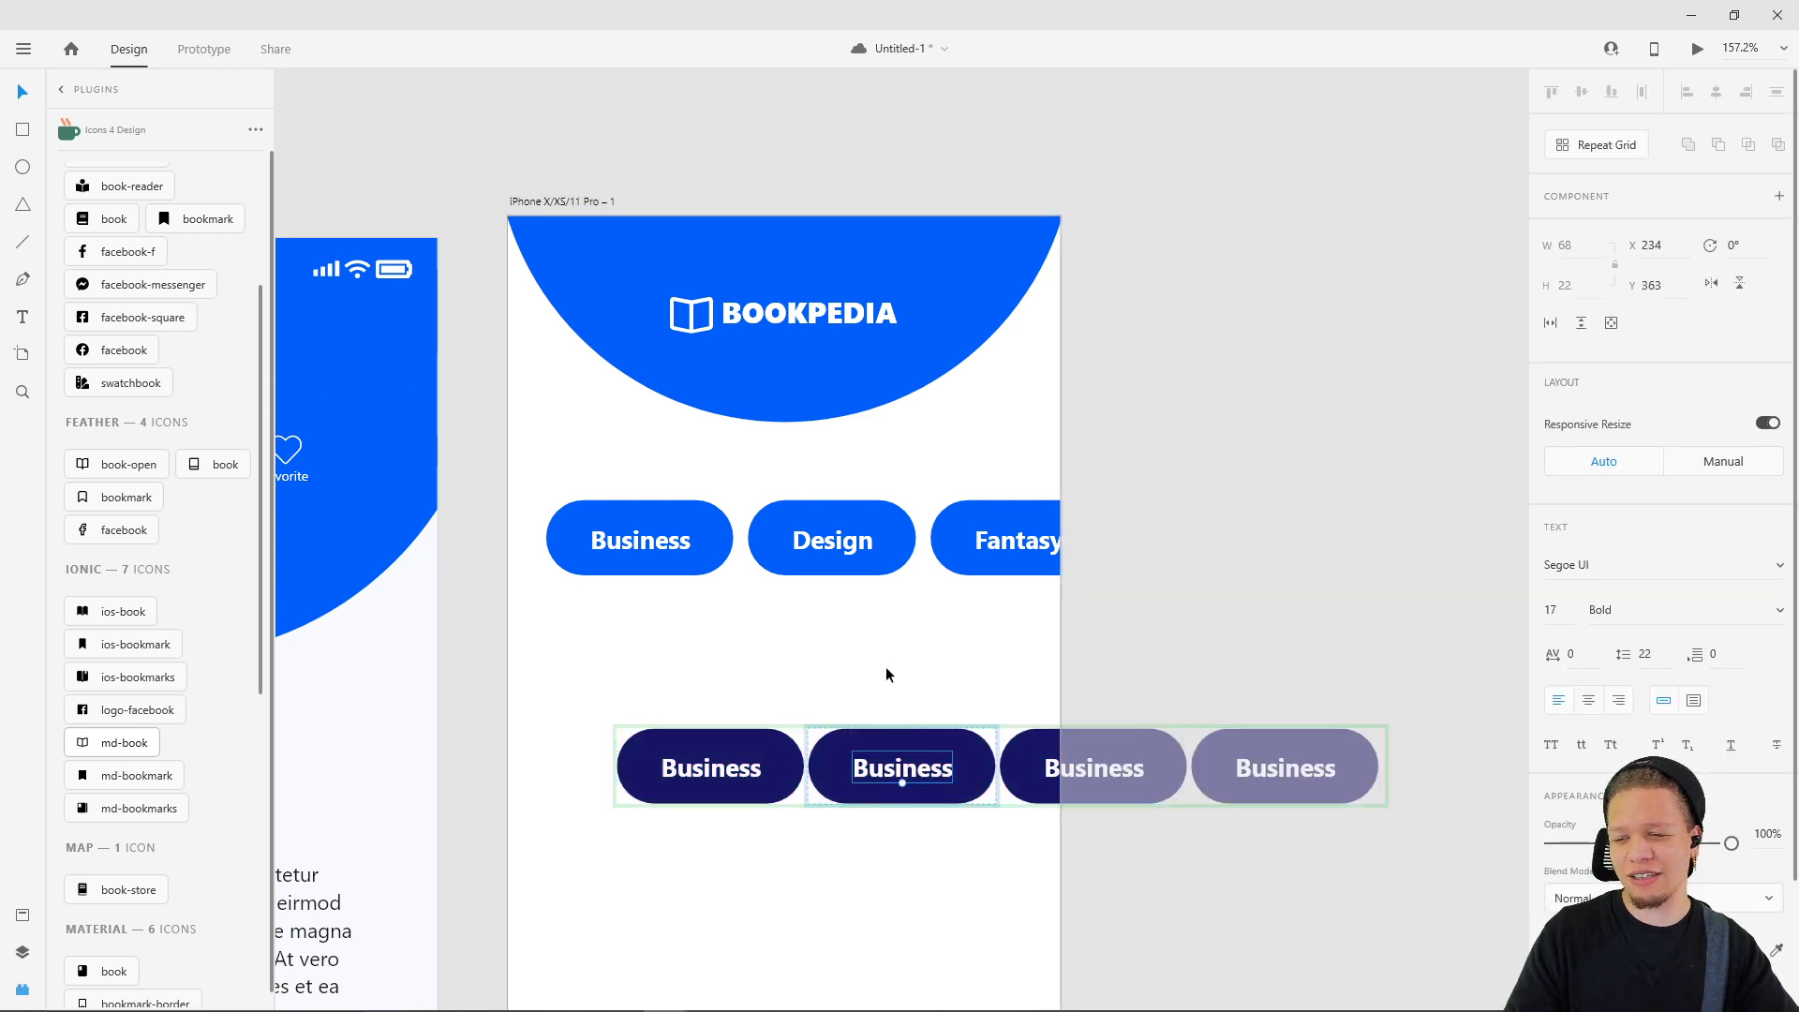
left_click(892, 665)
left_click(898, 766)
key("ctrl+z")
key("ctrl+z")
key("ctrl+z")
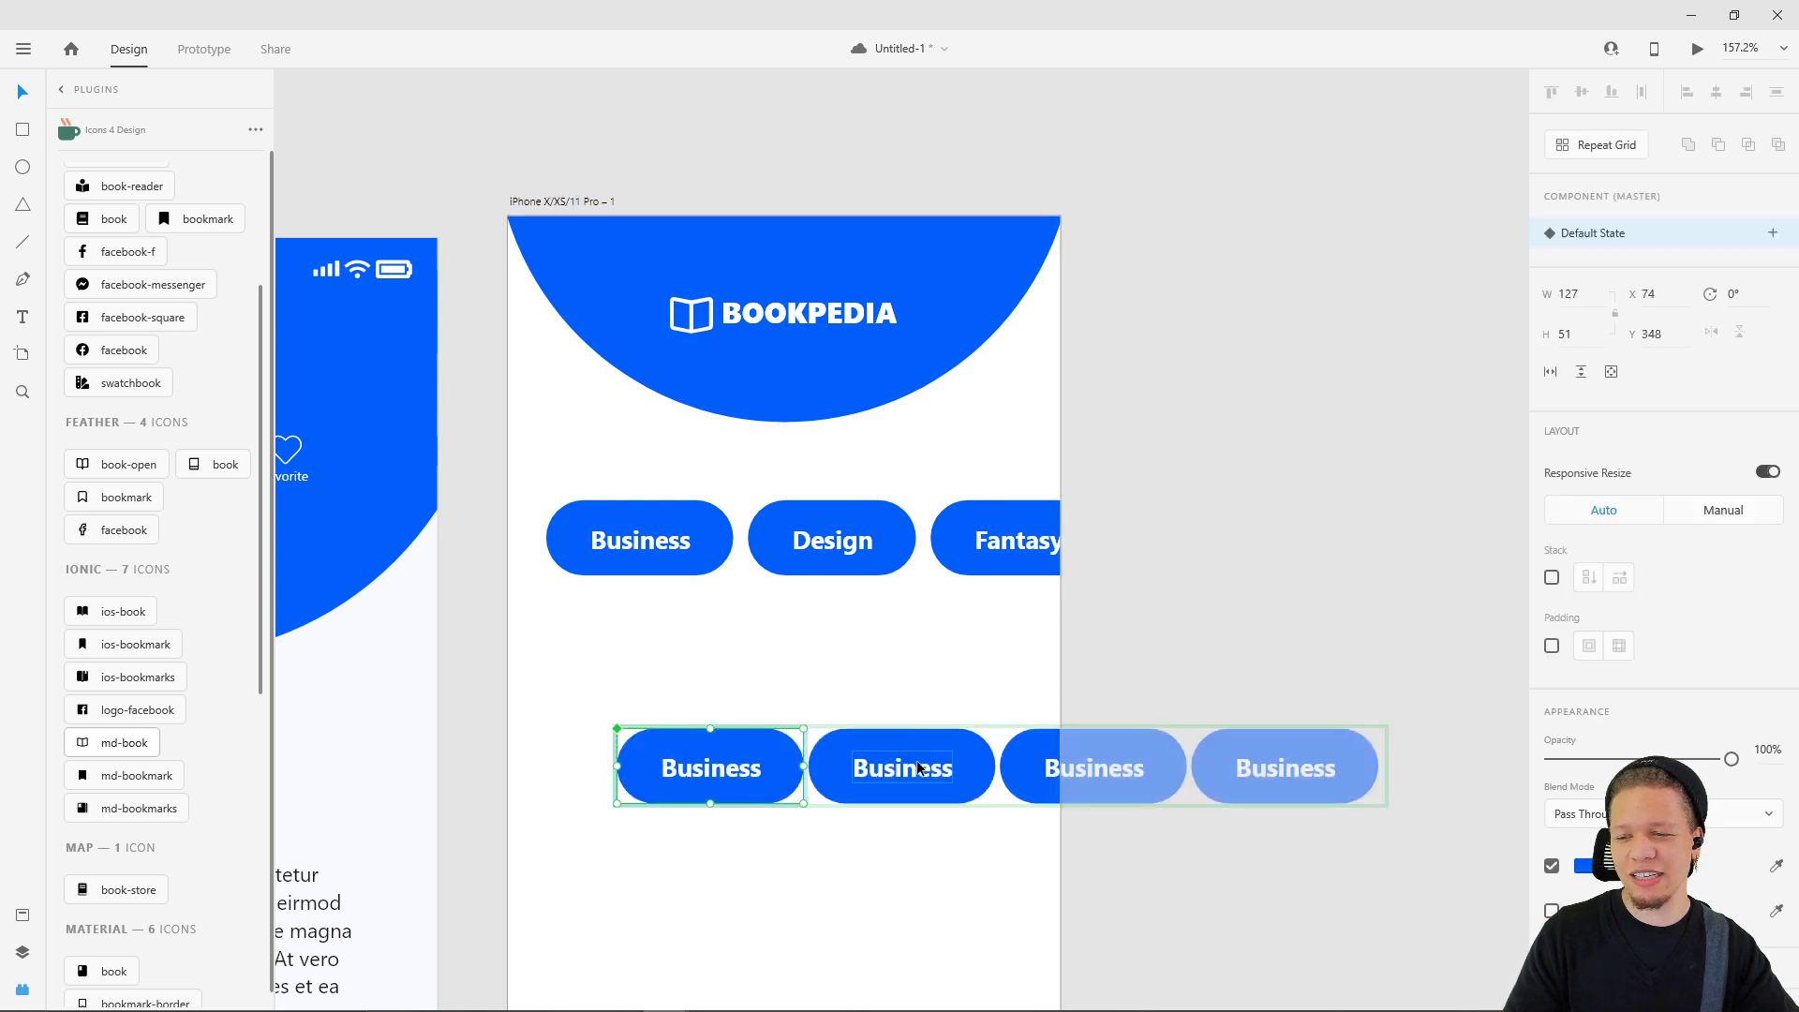
left_click(928, 669)
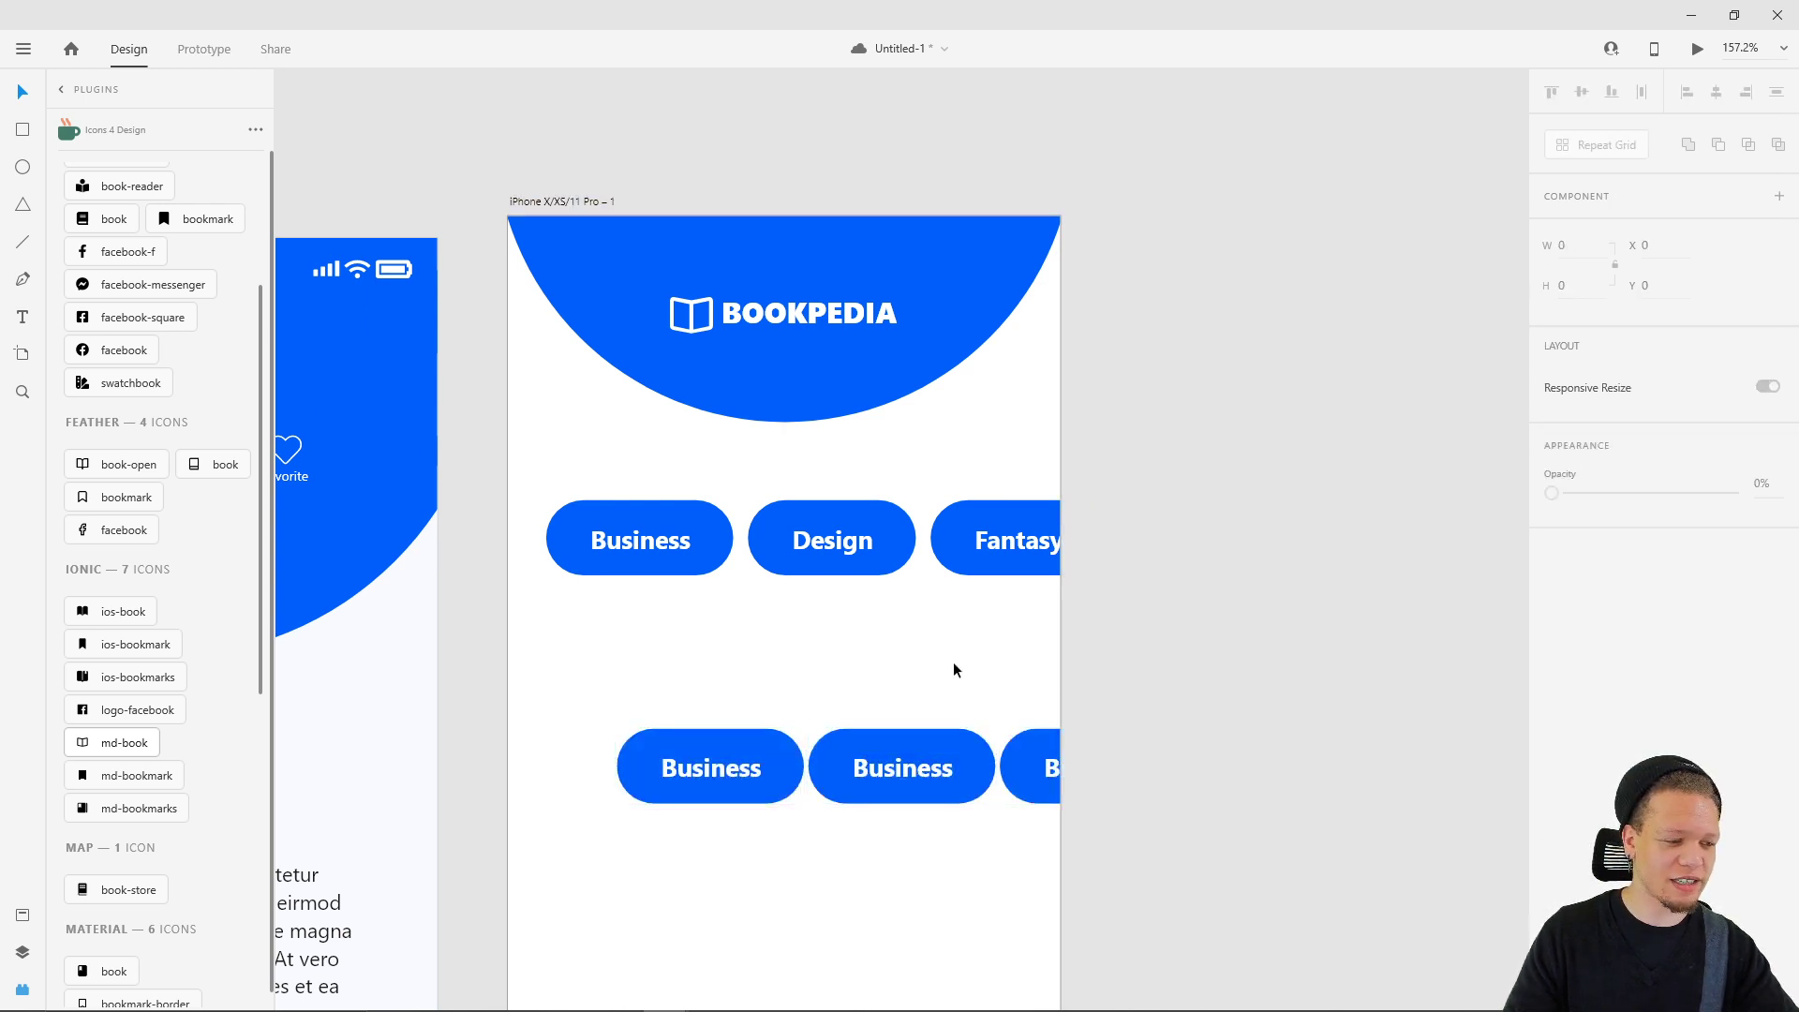
left_click(862, 763)
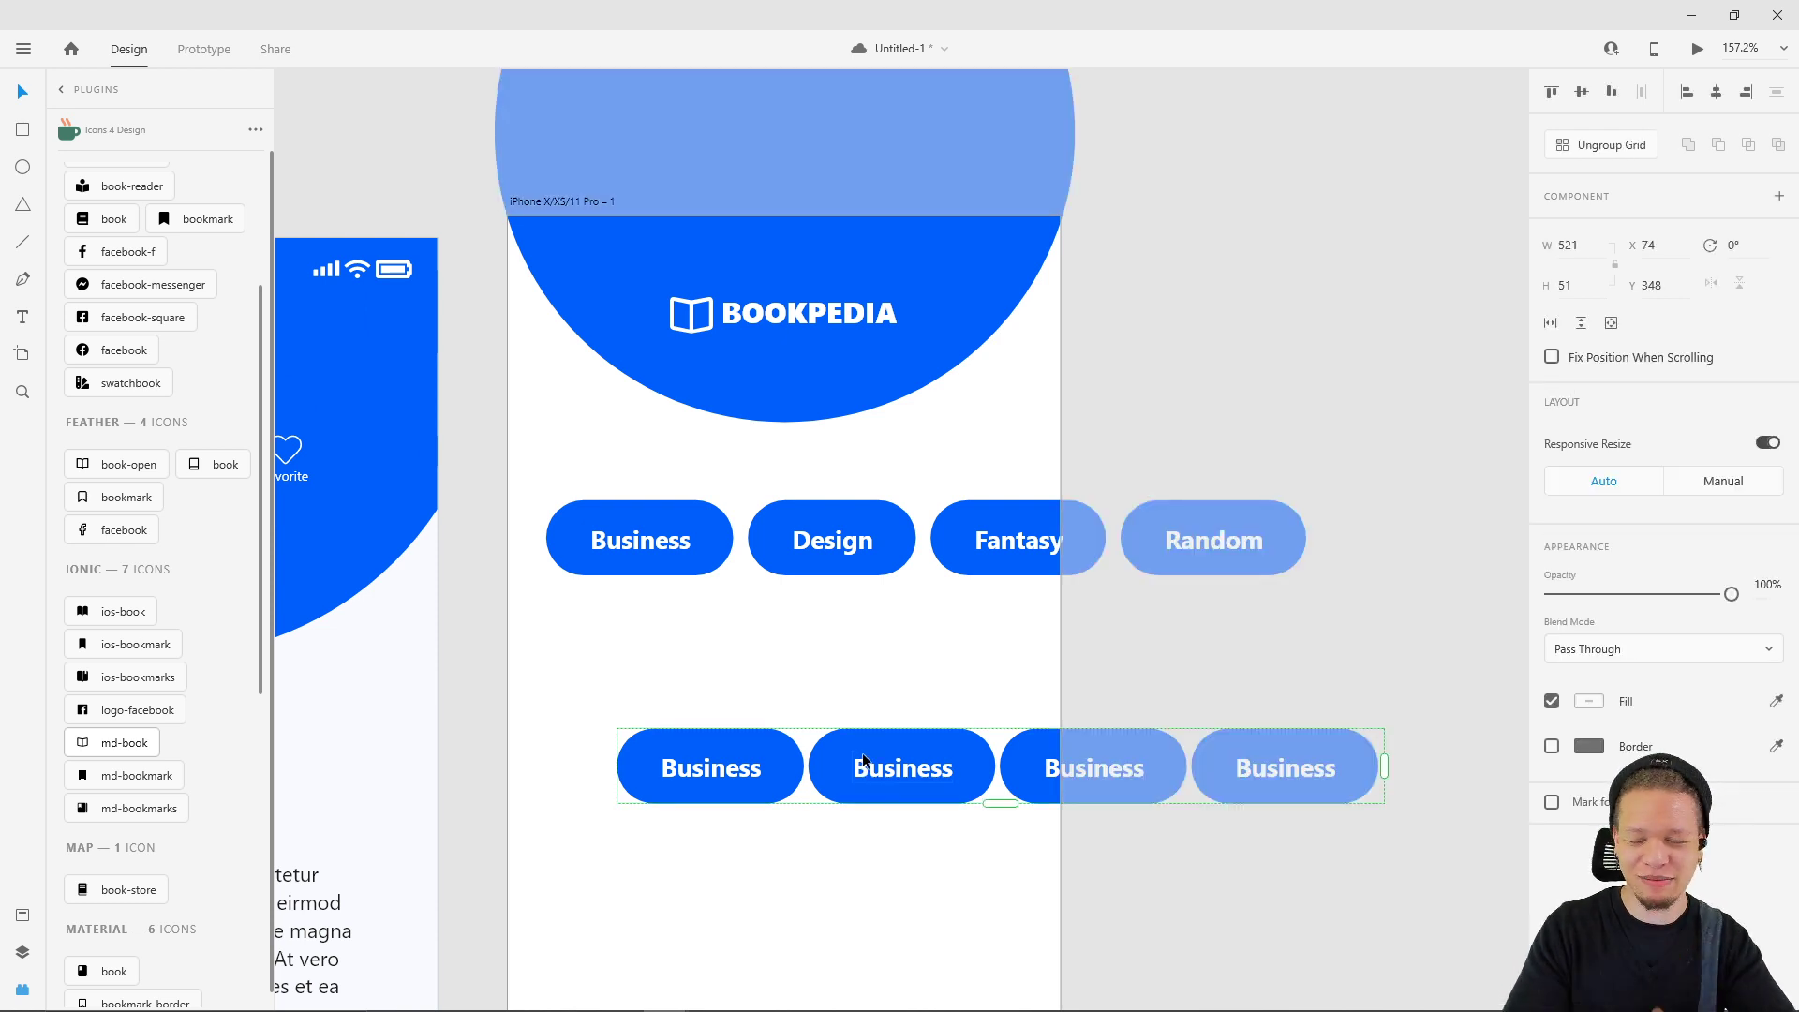
key("Delete")
- Save the document and move the genre button stack to X 16 below the header
left_click(805, 561)
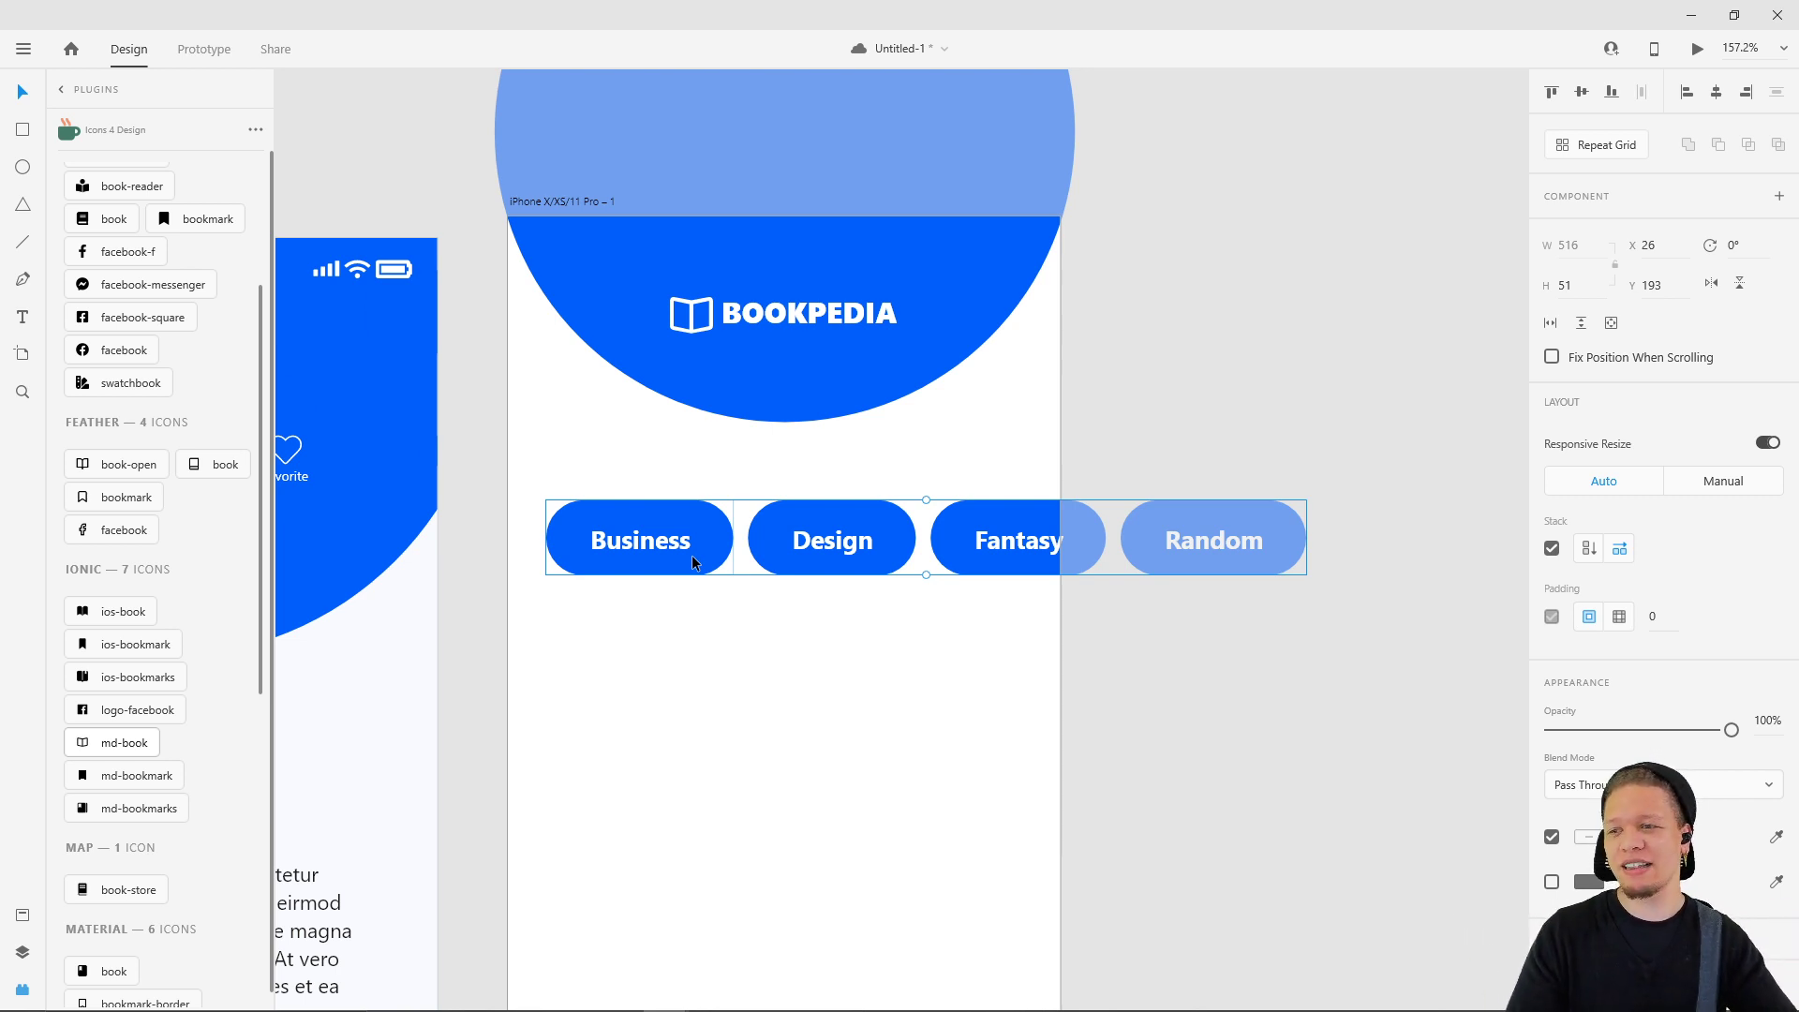
key("ctrl+s")
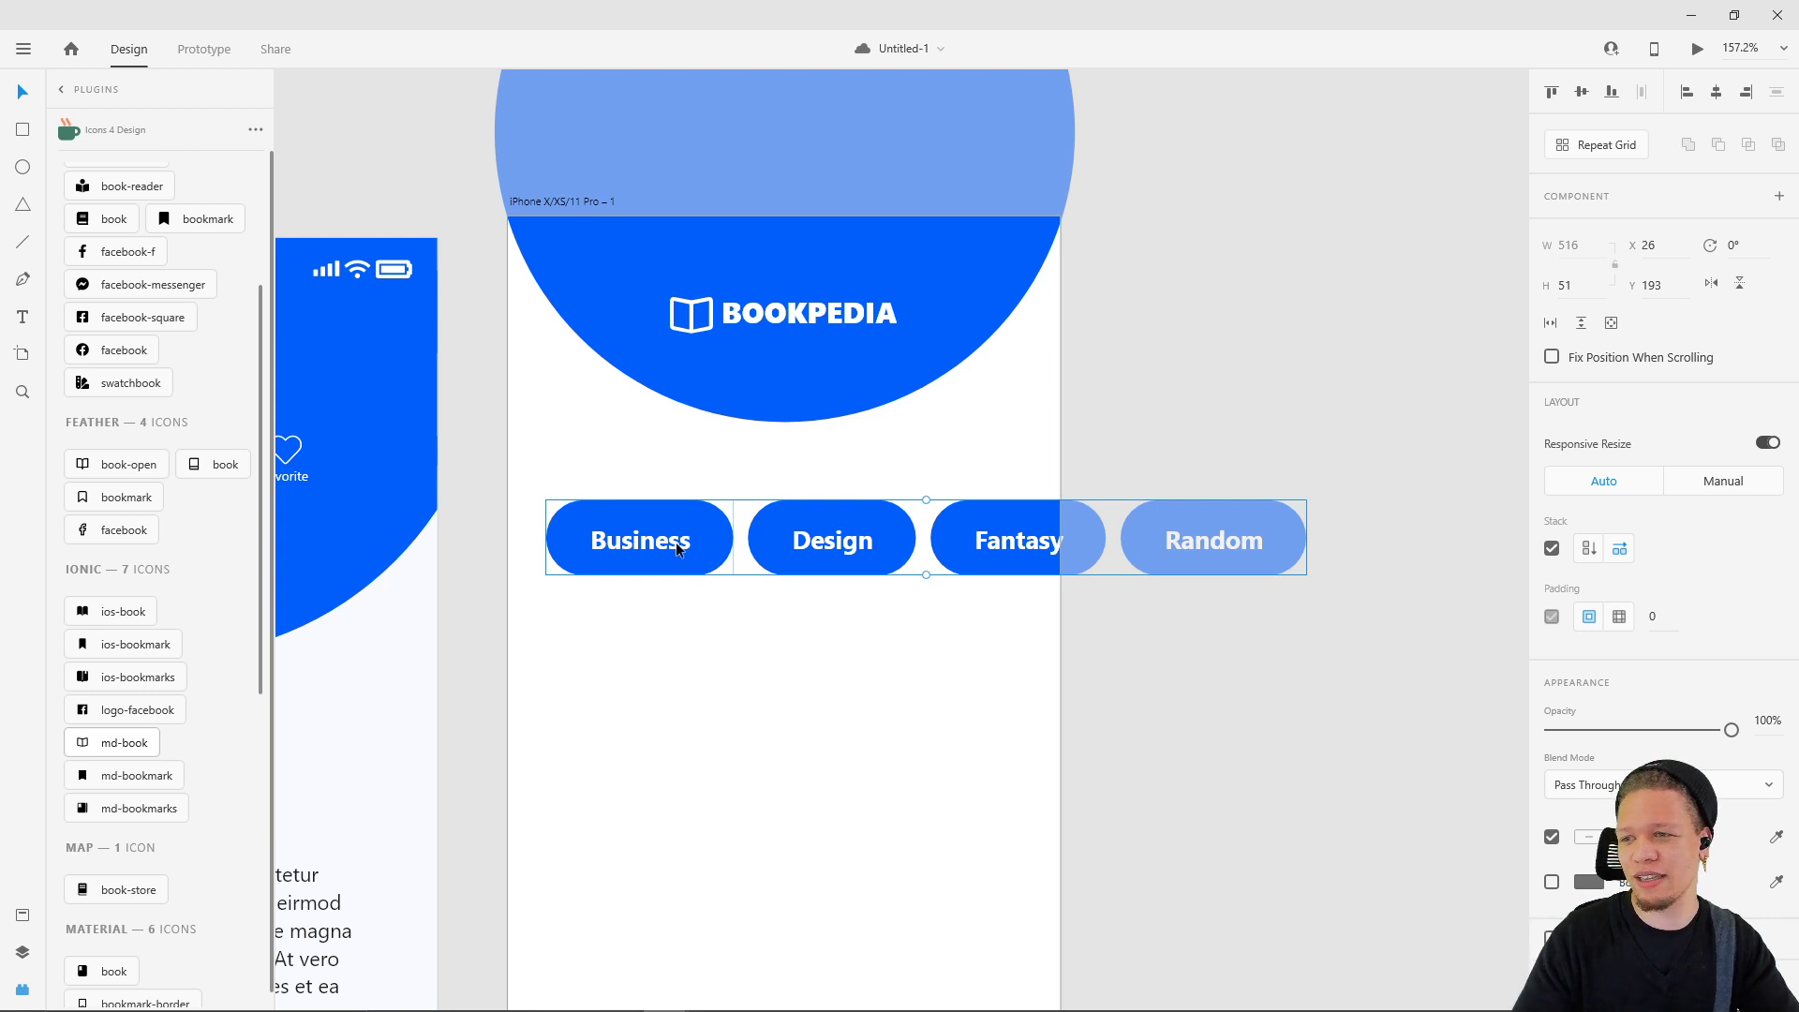
left_click_drag(675, 537, 667, 510)
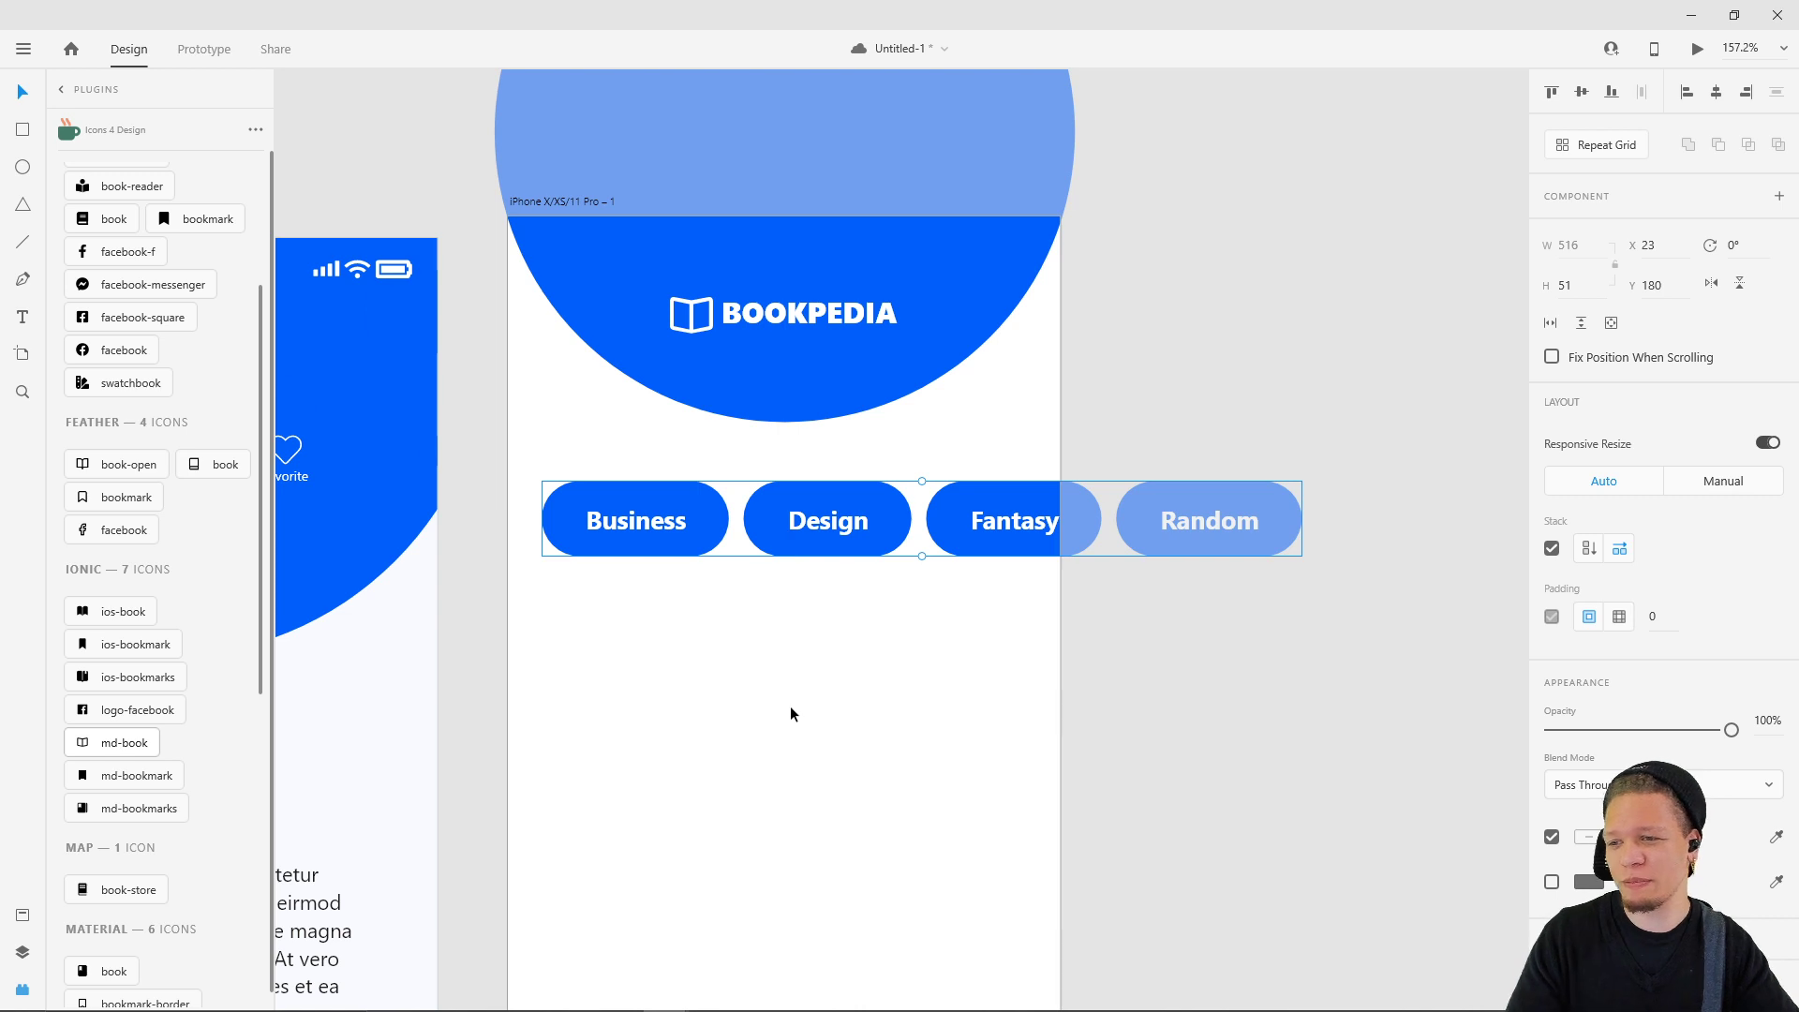
left_click_drag(864, 691, 918, 671)
scroll(917, 671, "down", 6)
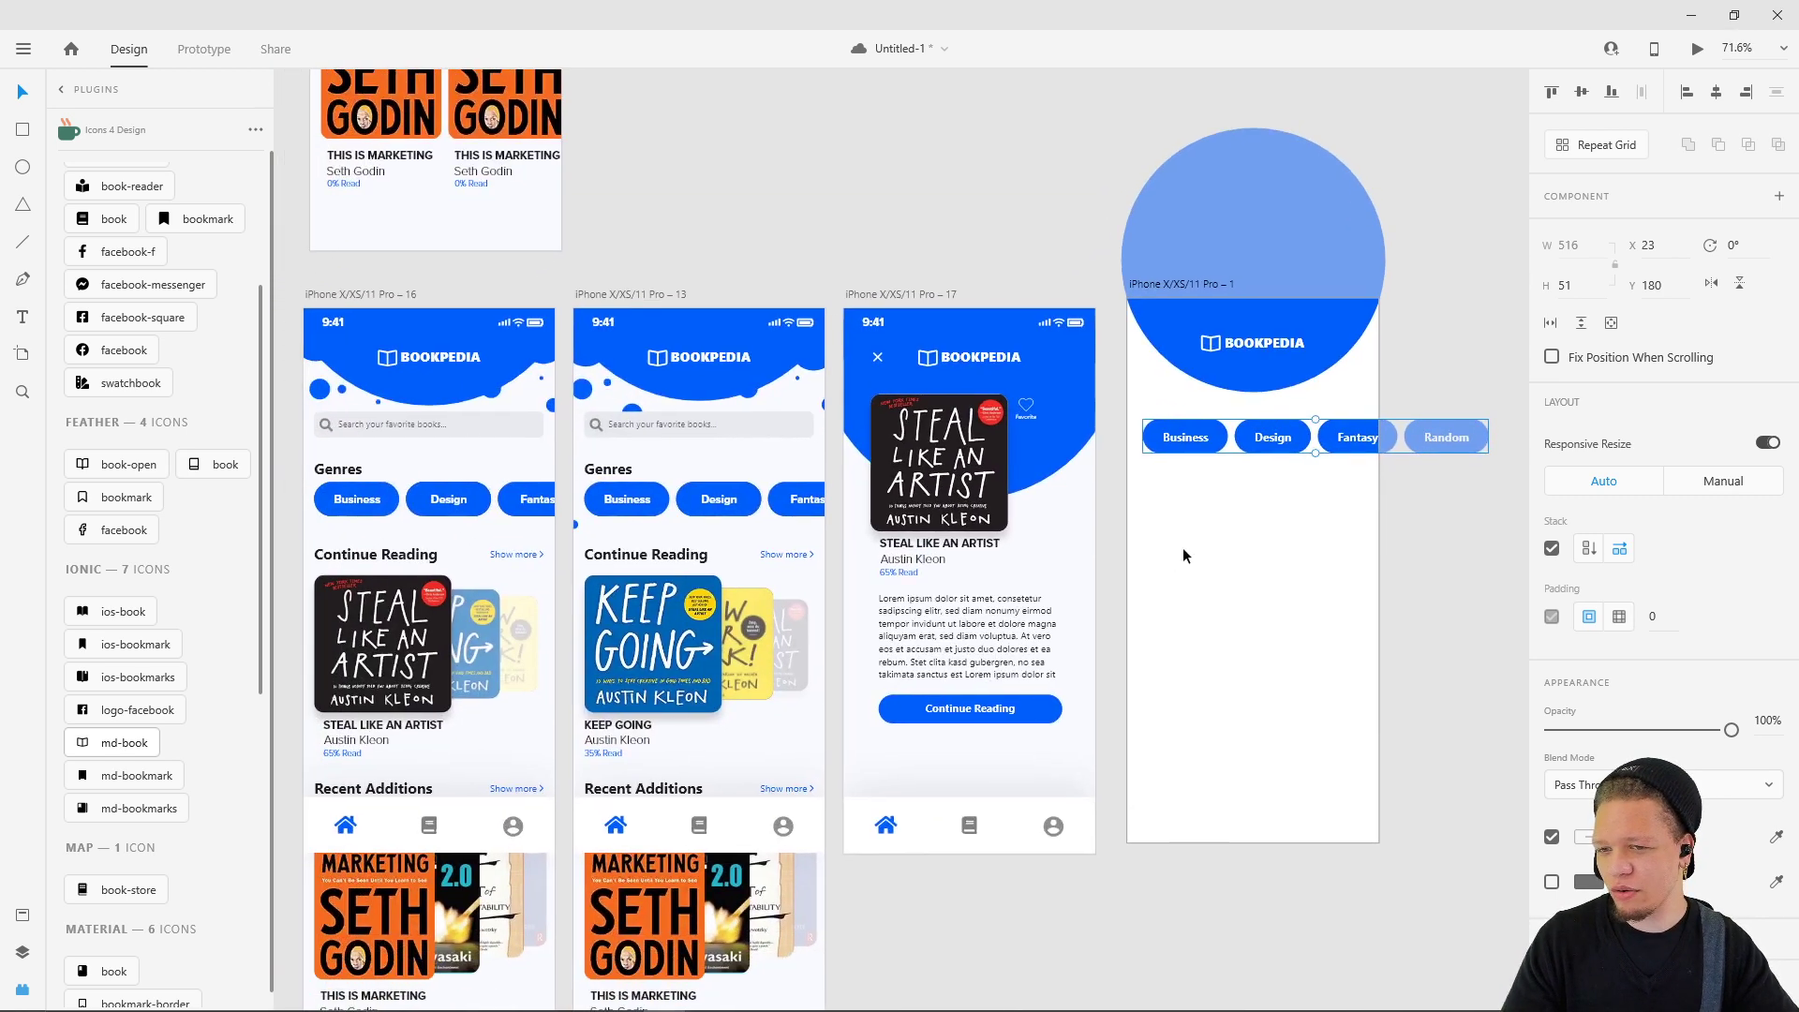
left_click_drag(1199, 437, 1197, 458)
key("Escape")
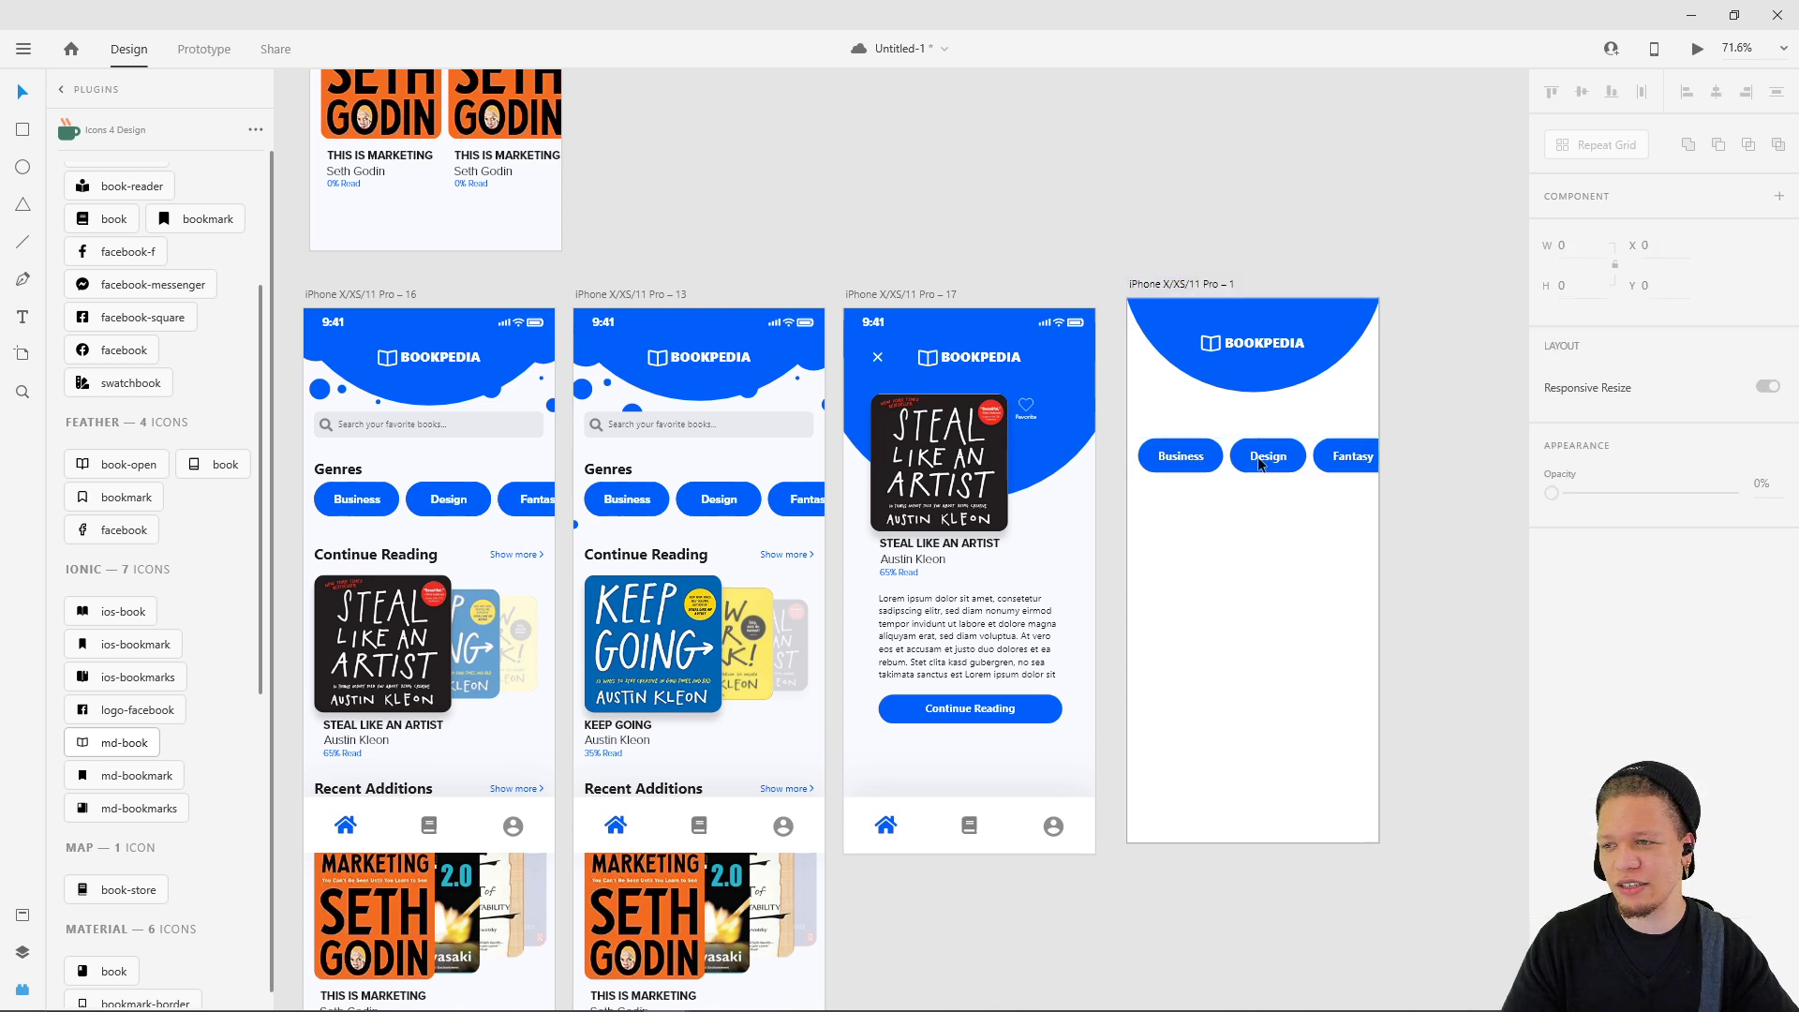
- Move the blue header circle further down behind the logo and lower the genre button stack to Y 252
left_click(1251, 388)
left_click_drag(1251, 392, 1180, 484)
left_click(1181, 456)
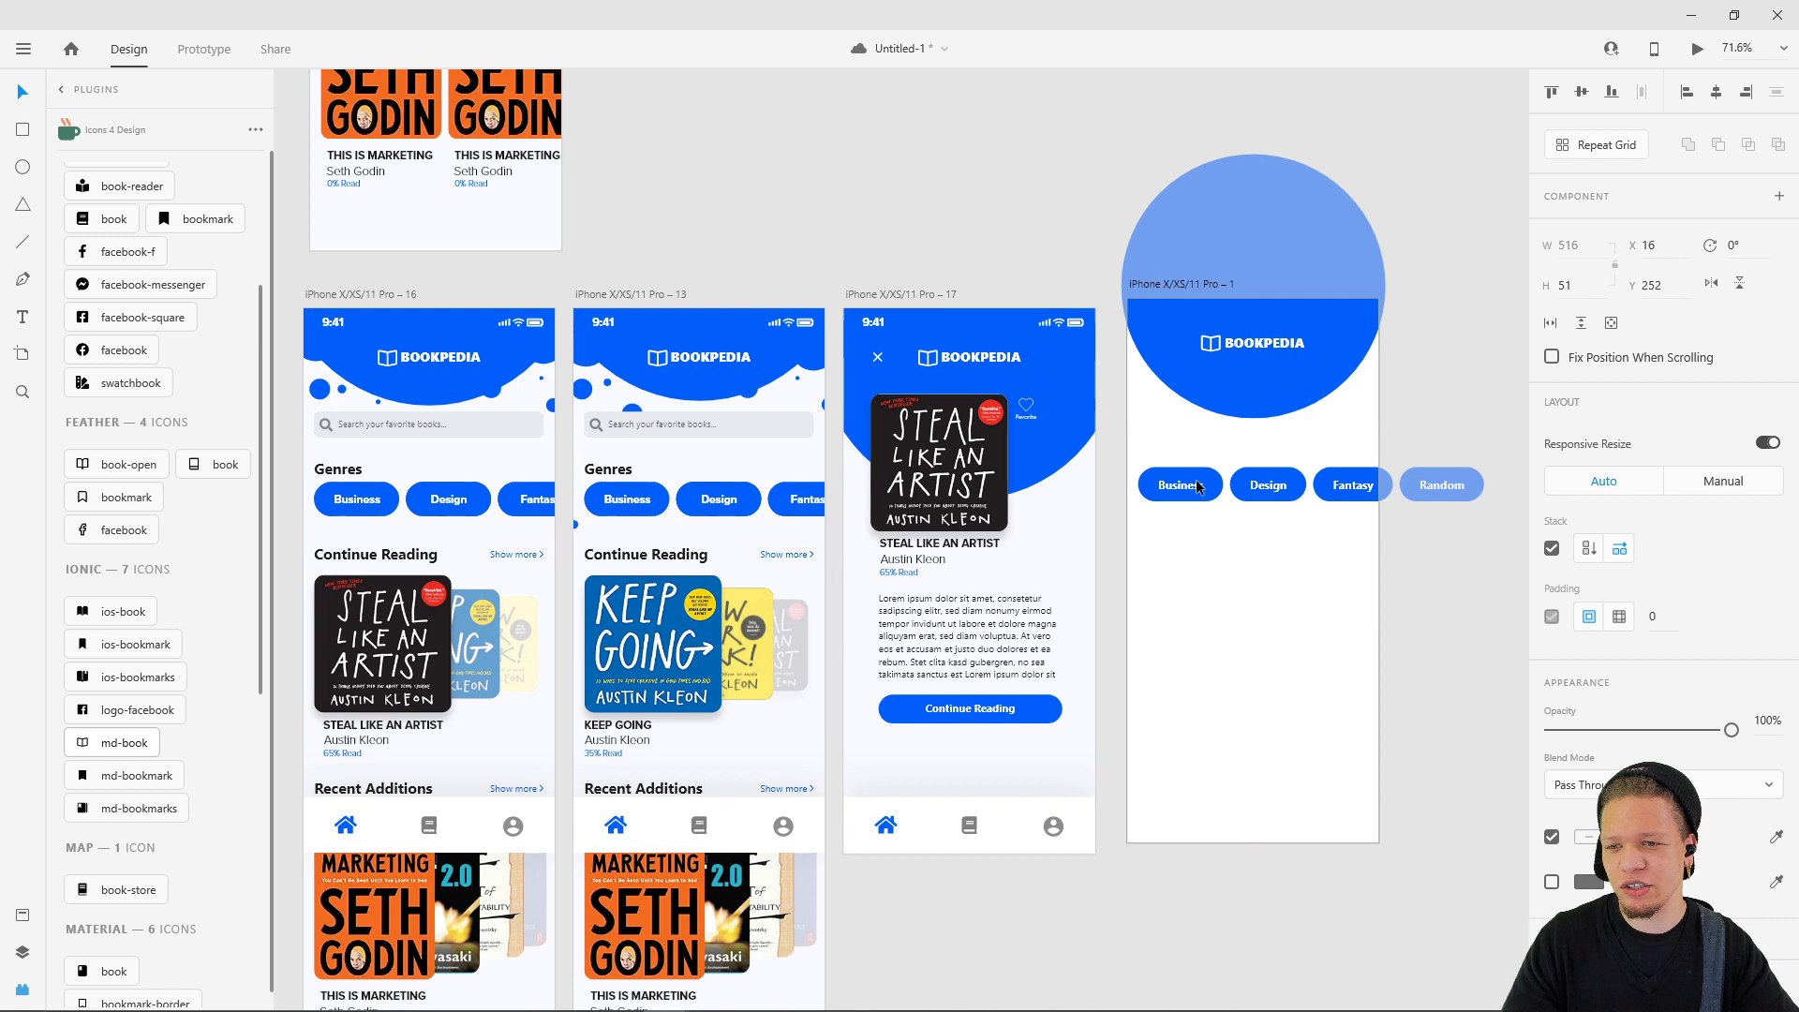
- Check the font settings of the reference screen's Genres heading and add a black "Genres" text above the genre button stack
left_click(614, 472)
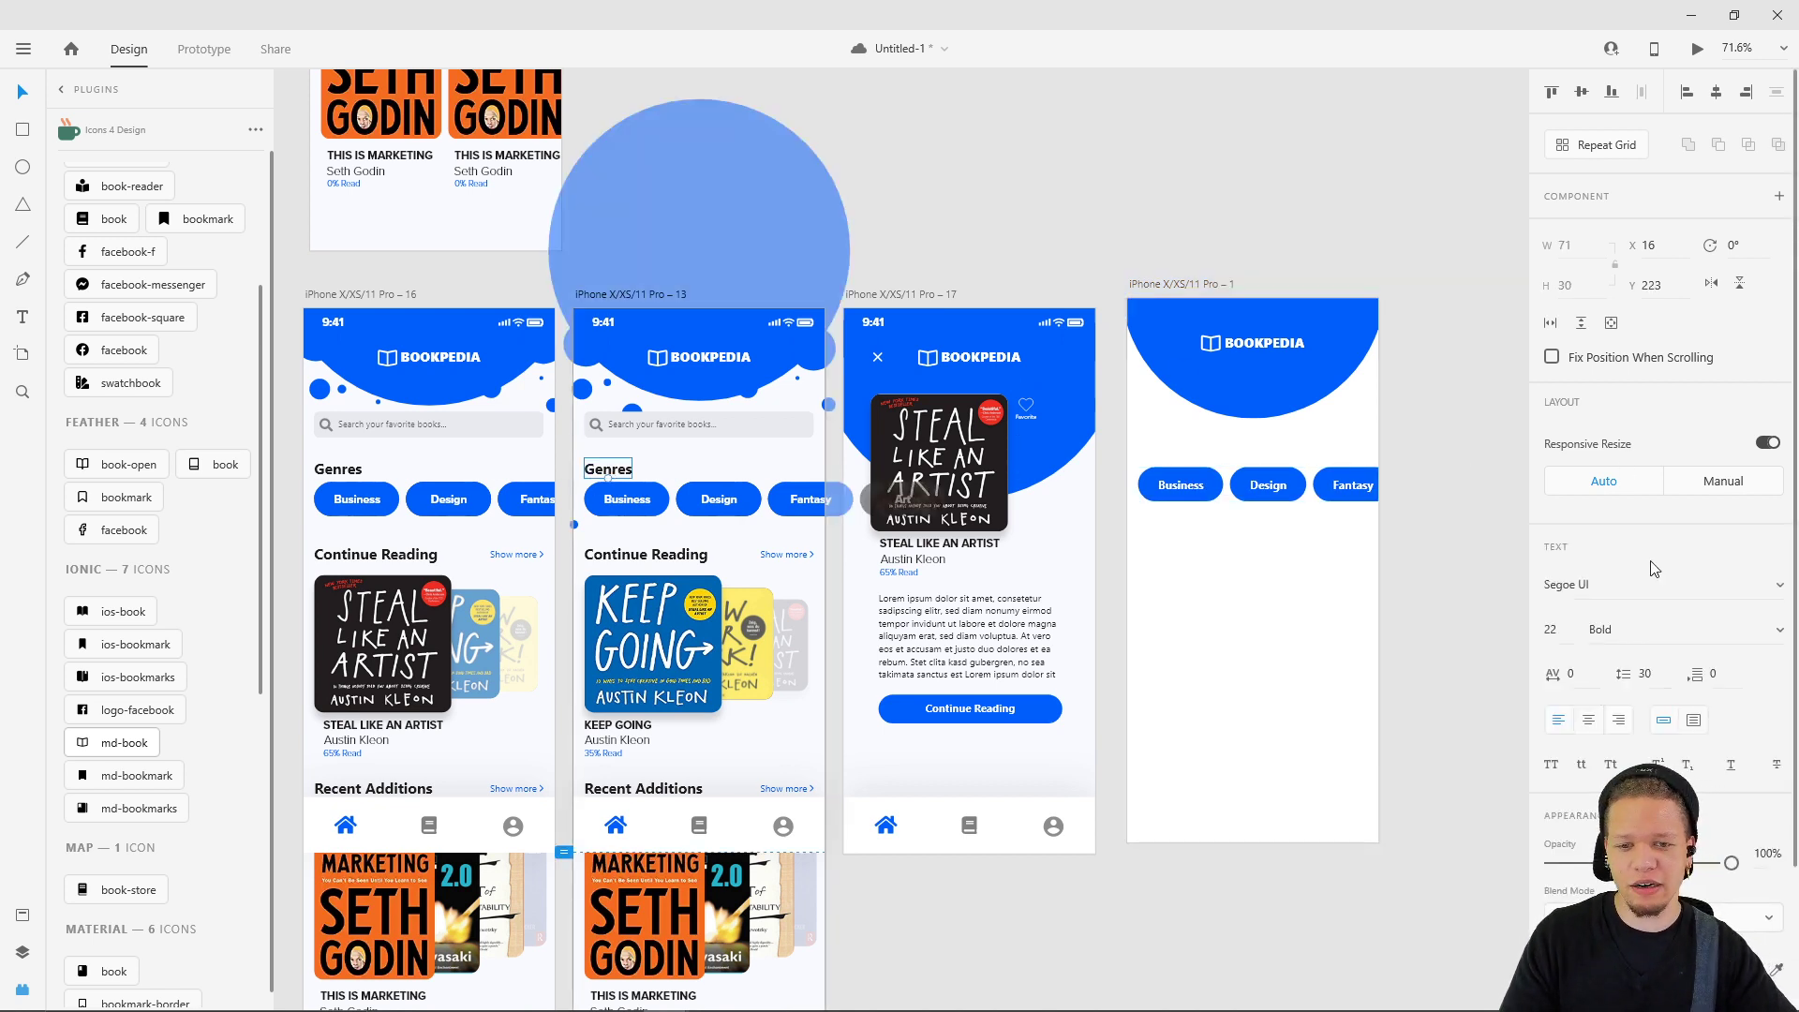
left_click(1551, 629)
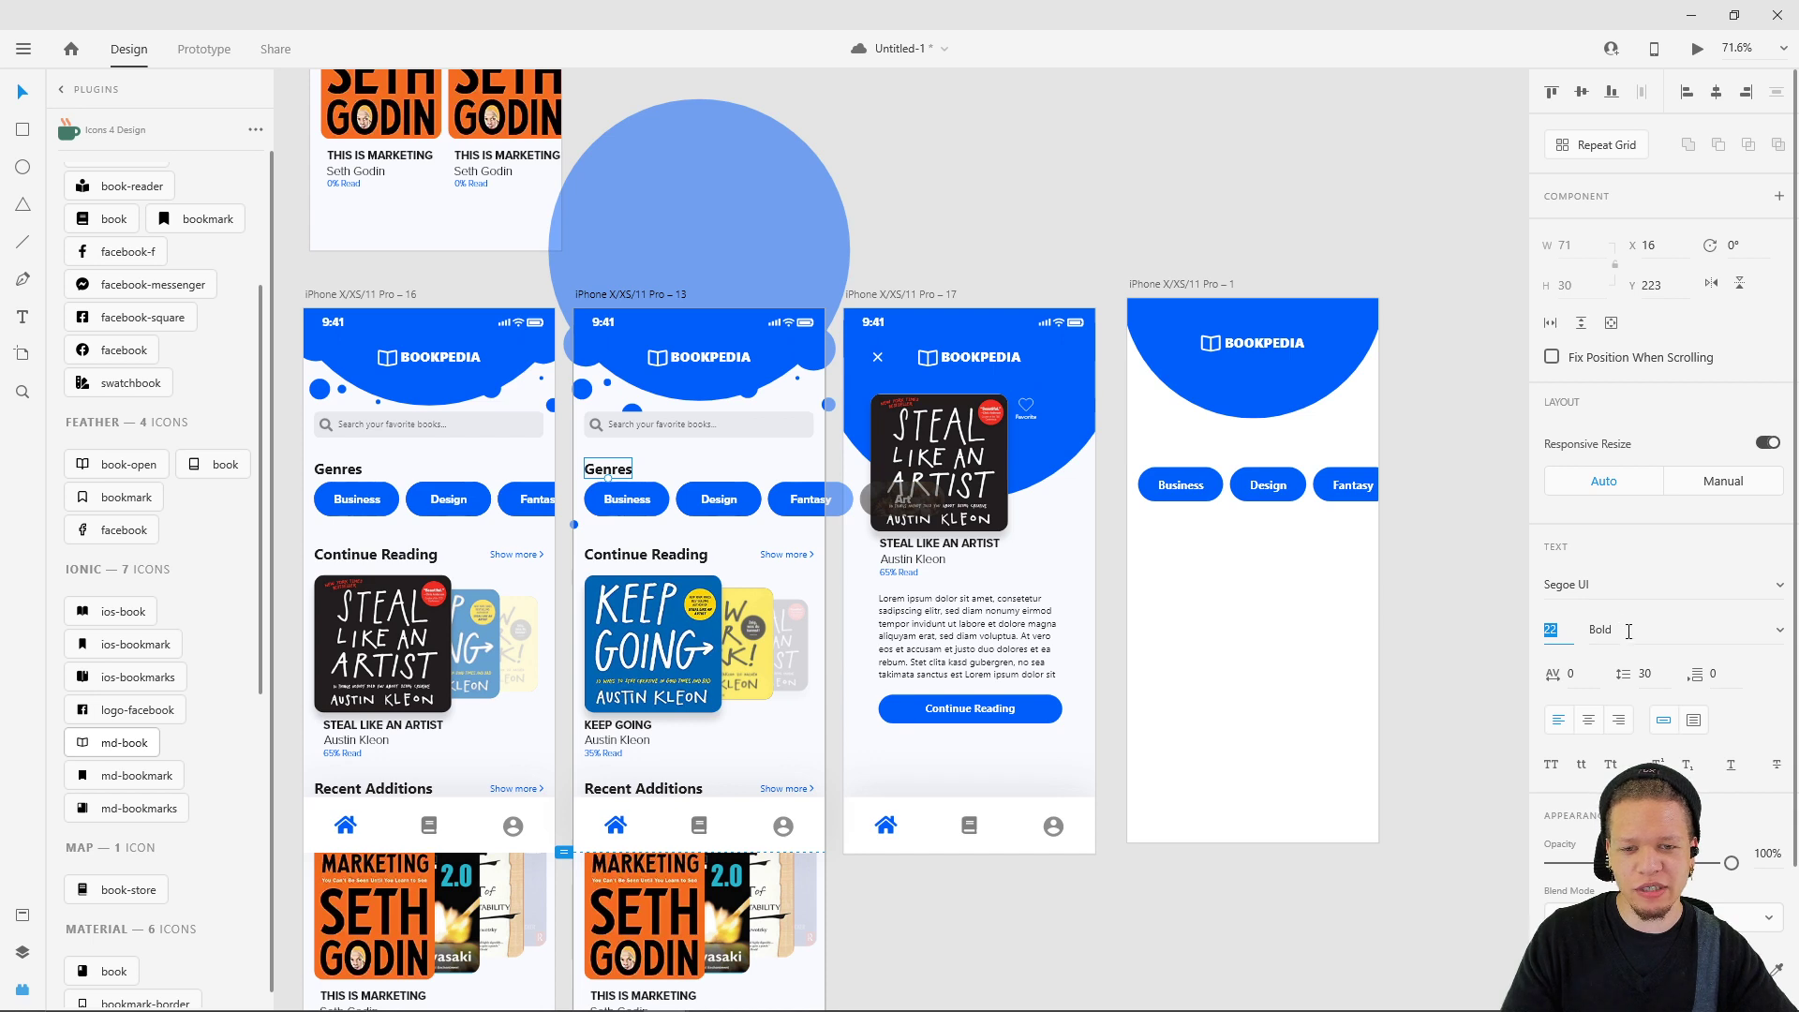
left_click(1300, 603)
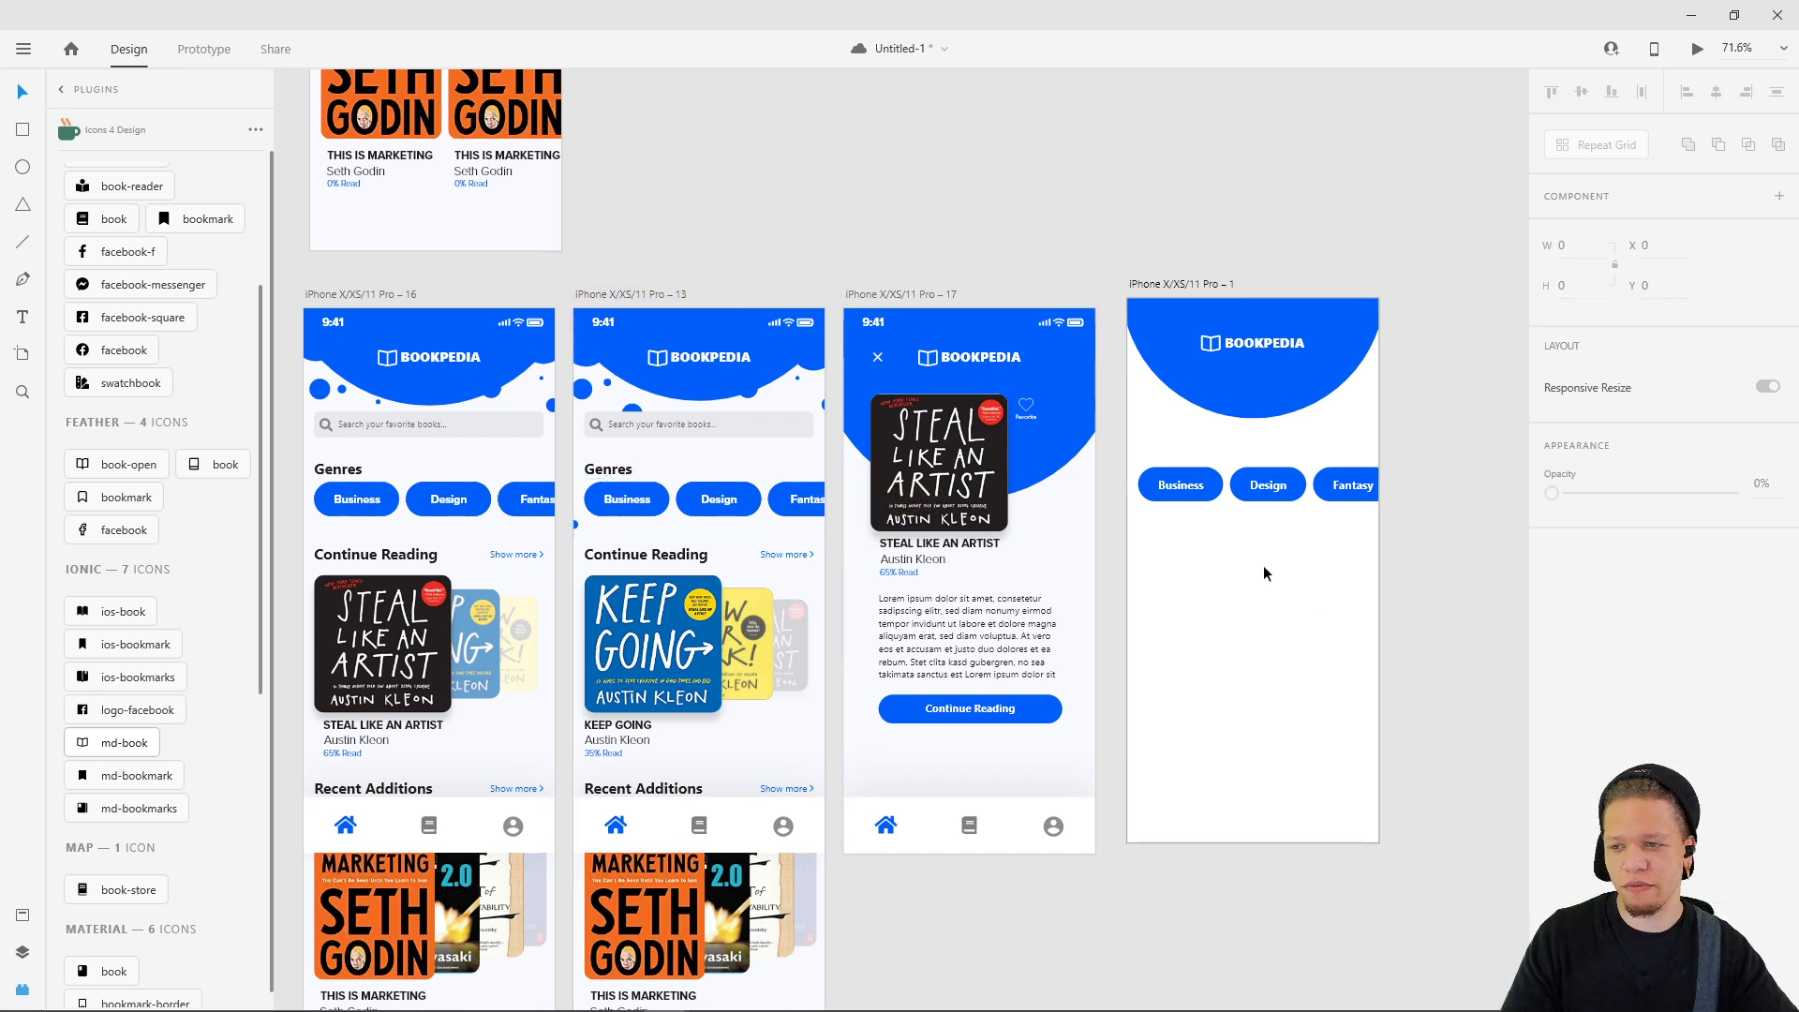
left_click(1147, 449)
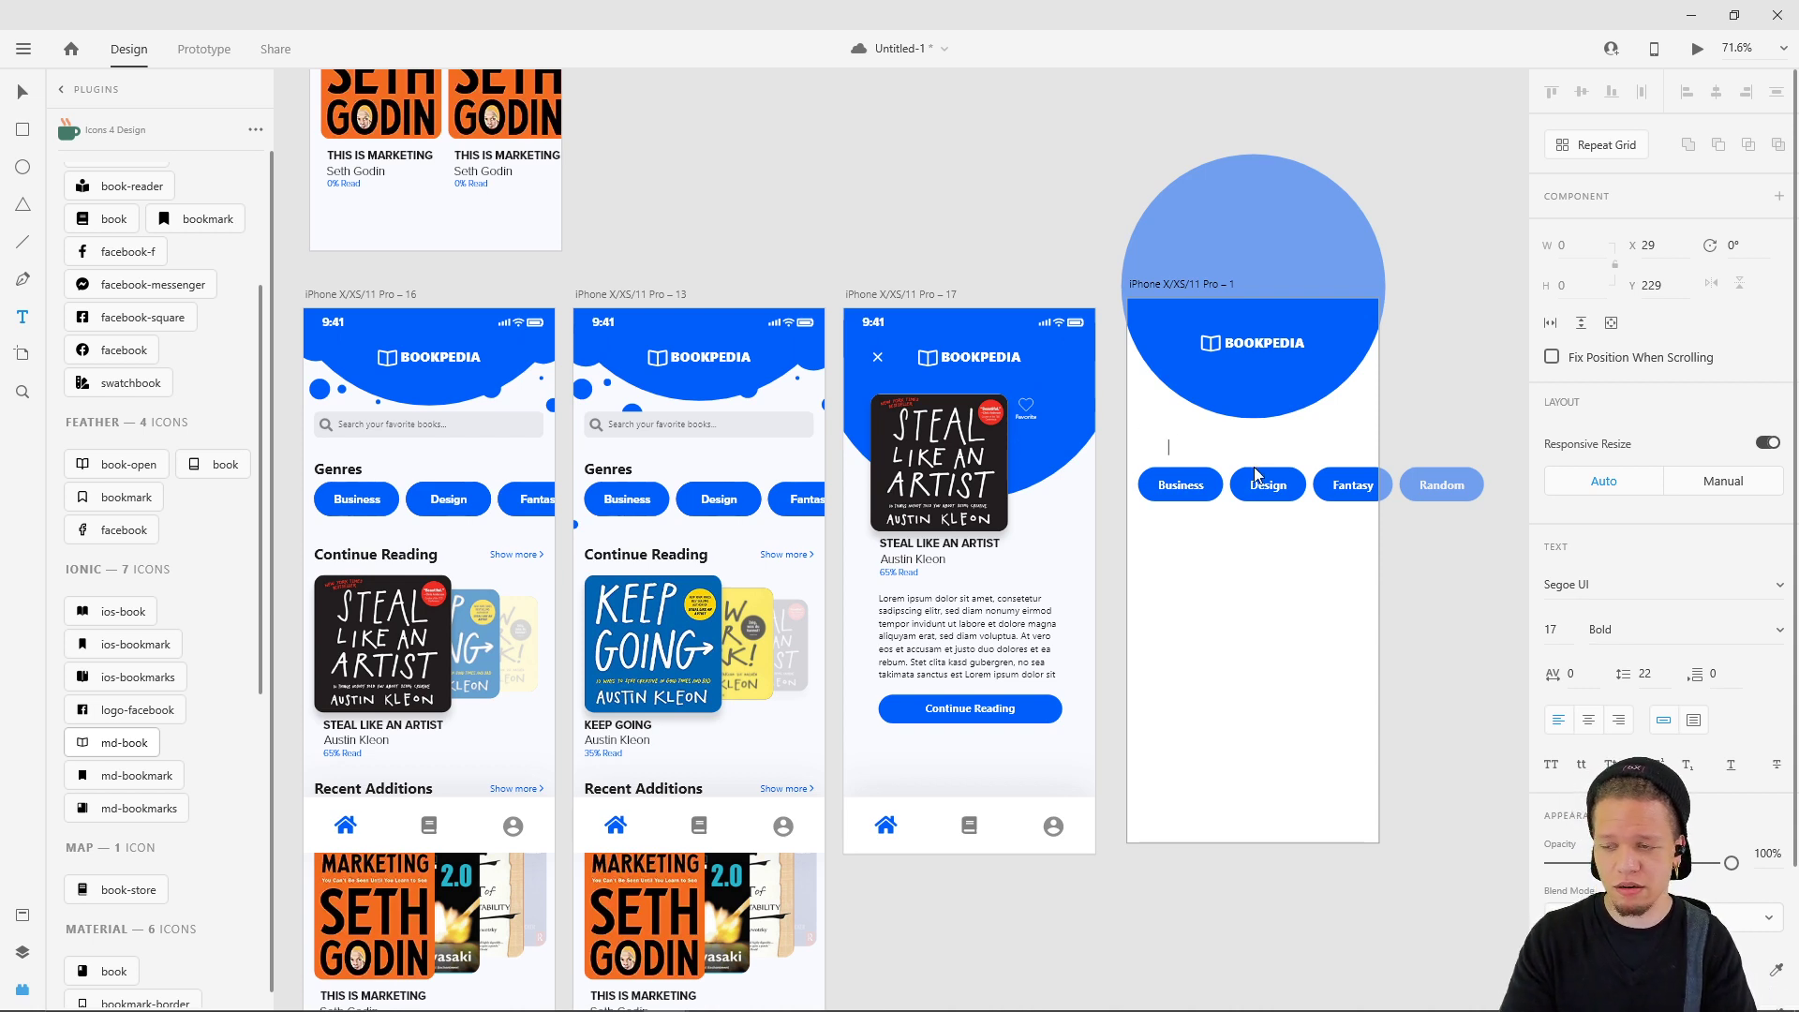
key("ctrl+a")
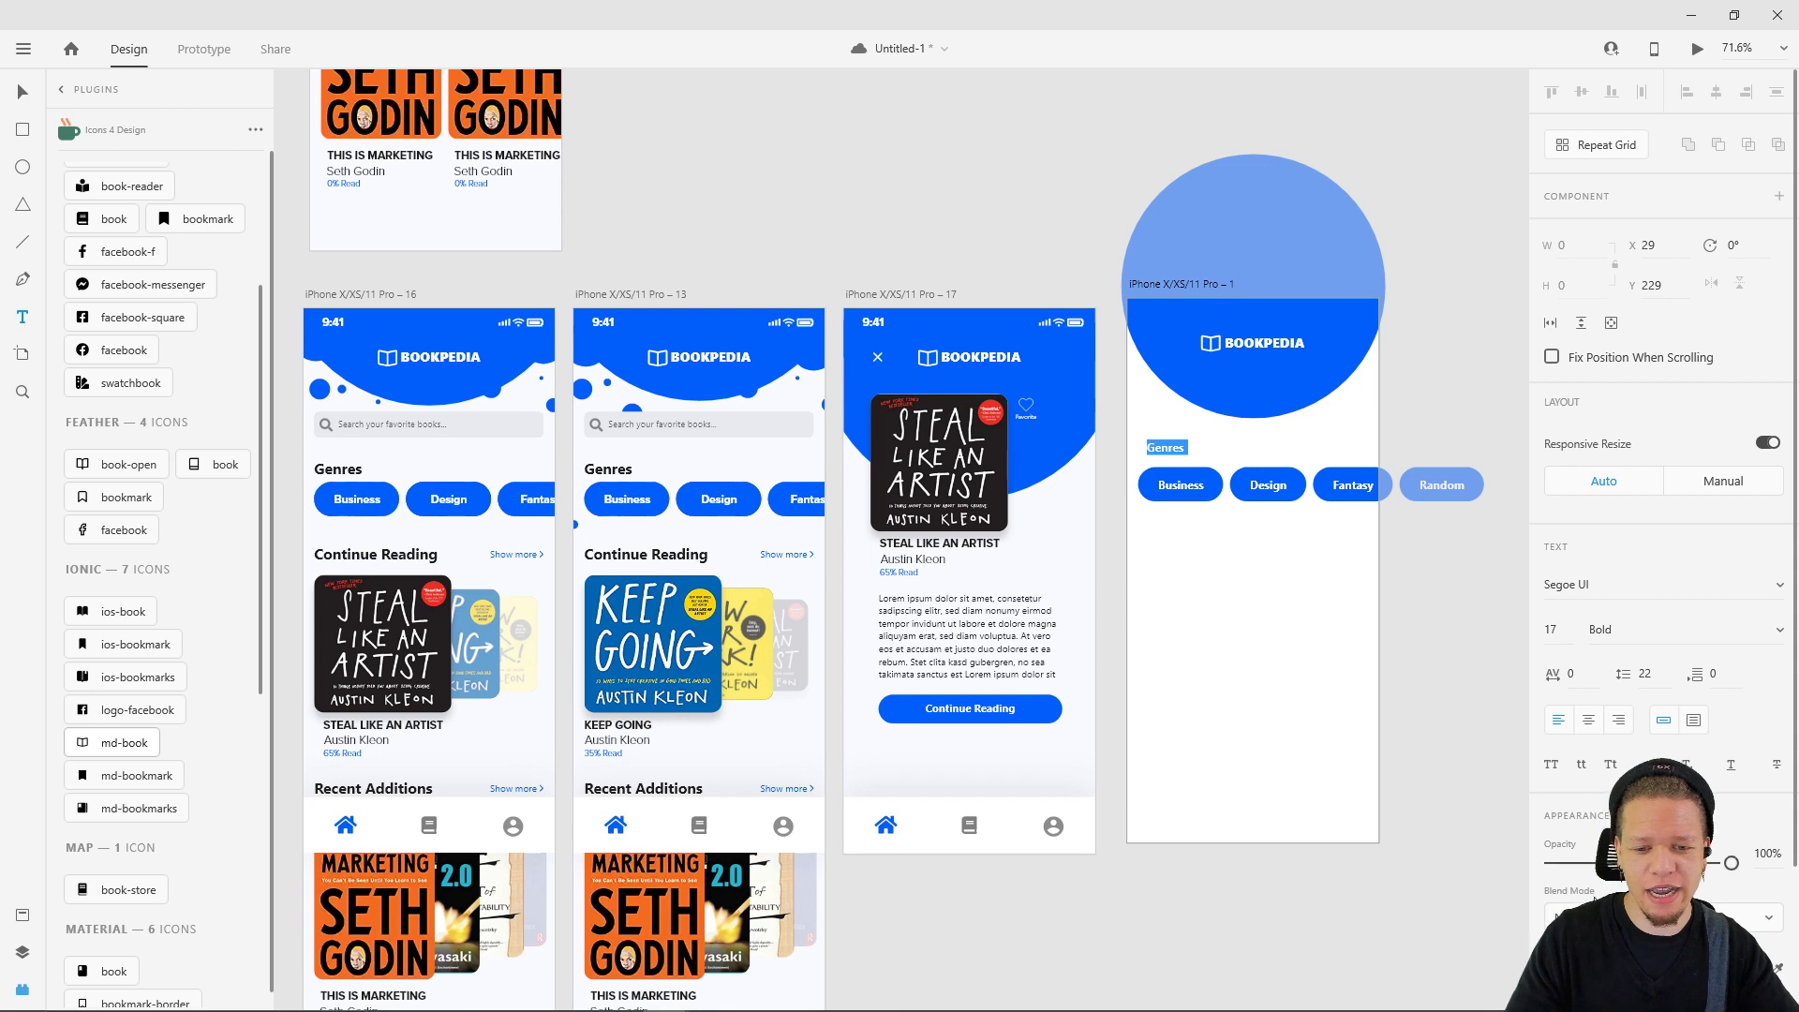
left_click(1582, 970)
left_click_drag(1406, 865, 1268, 890)
key("Escape")
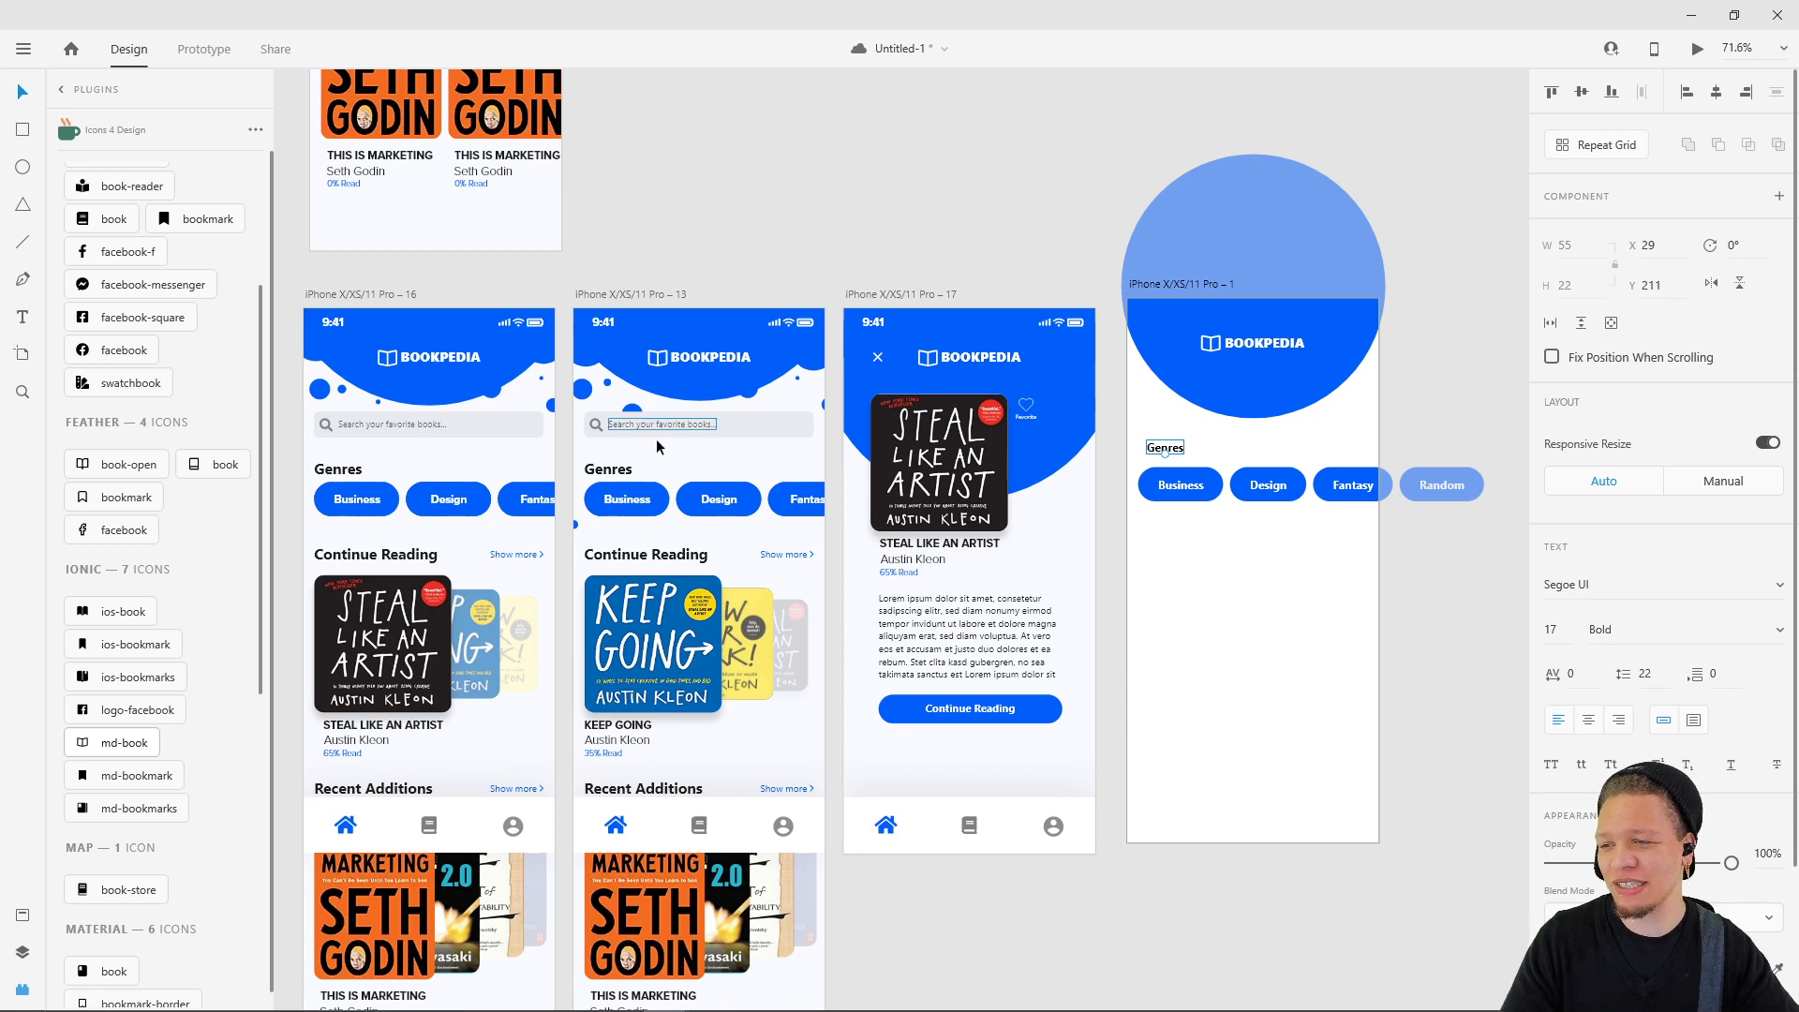
- Save the reference Genres heading's #1D1D1B text color as a color swatch
left_click(621, 474)
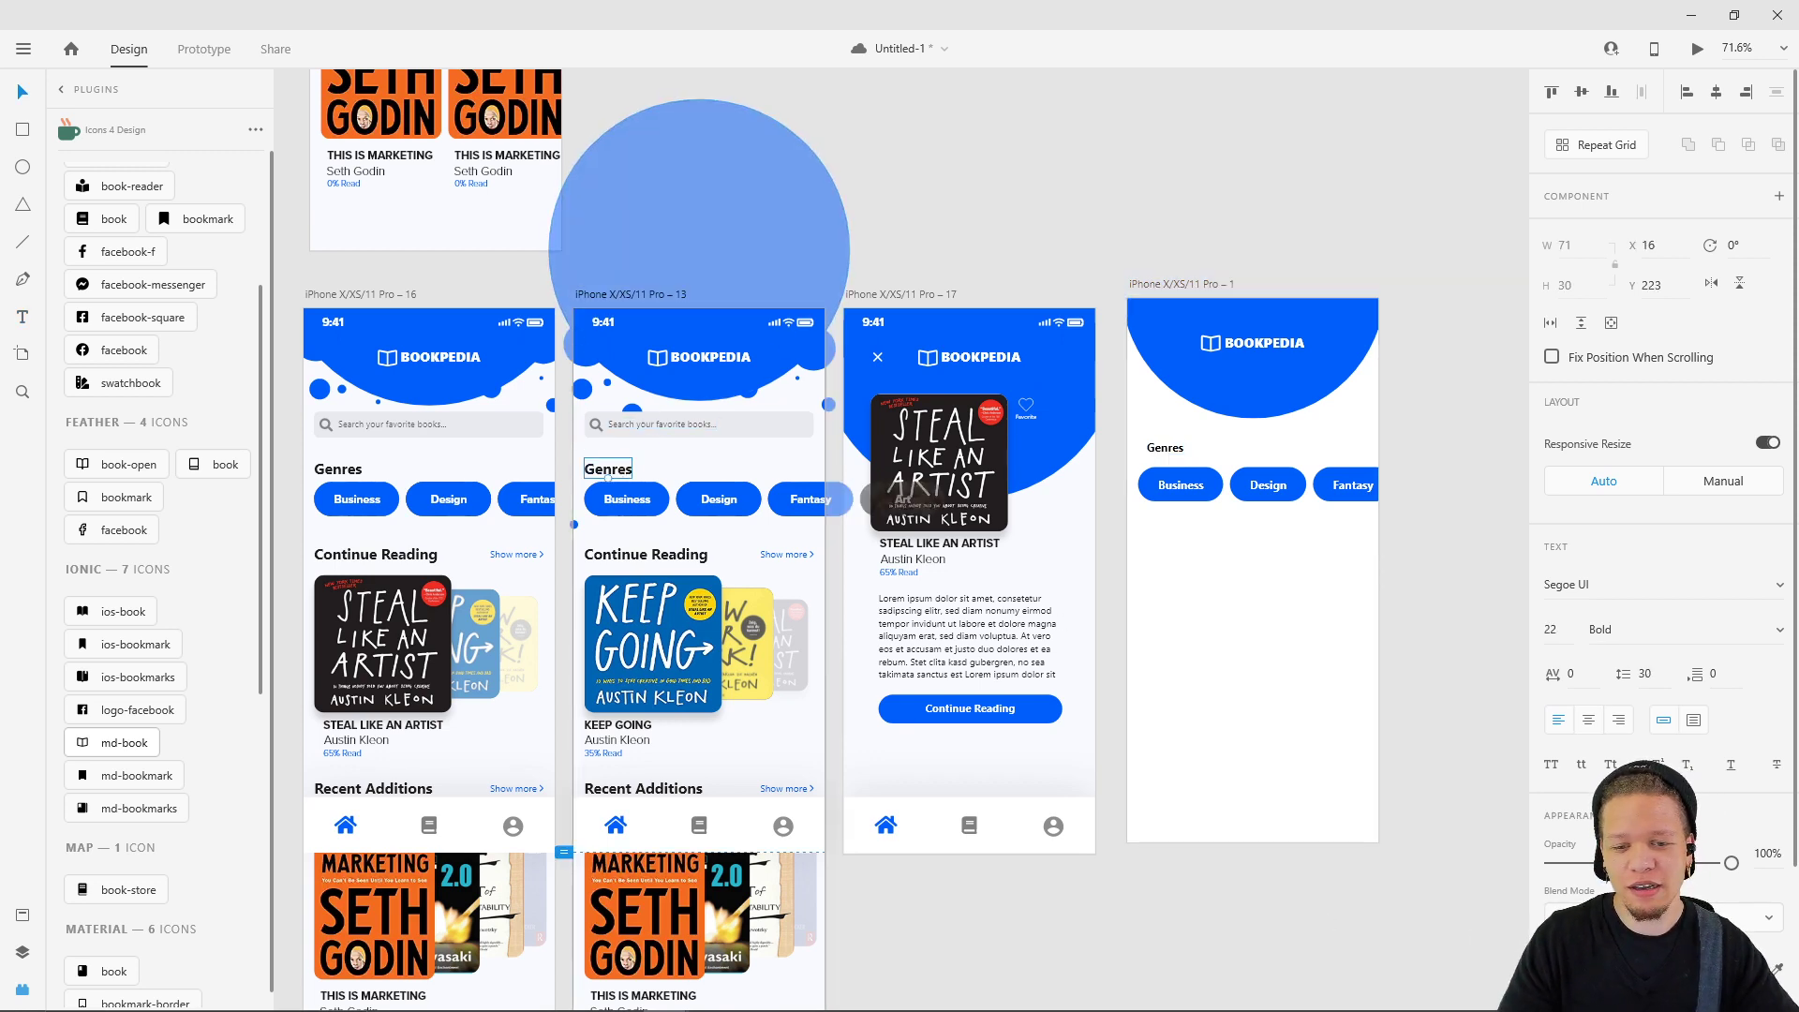
left_click(1574, 979)
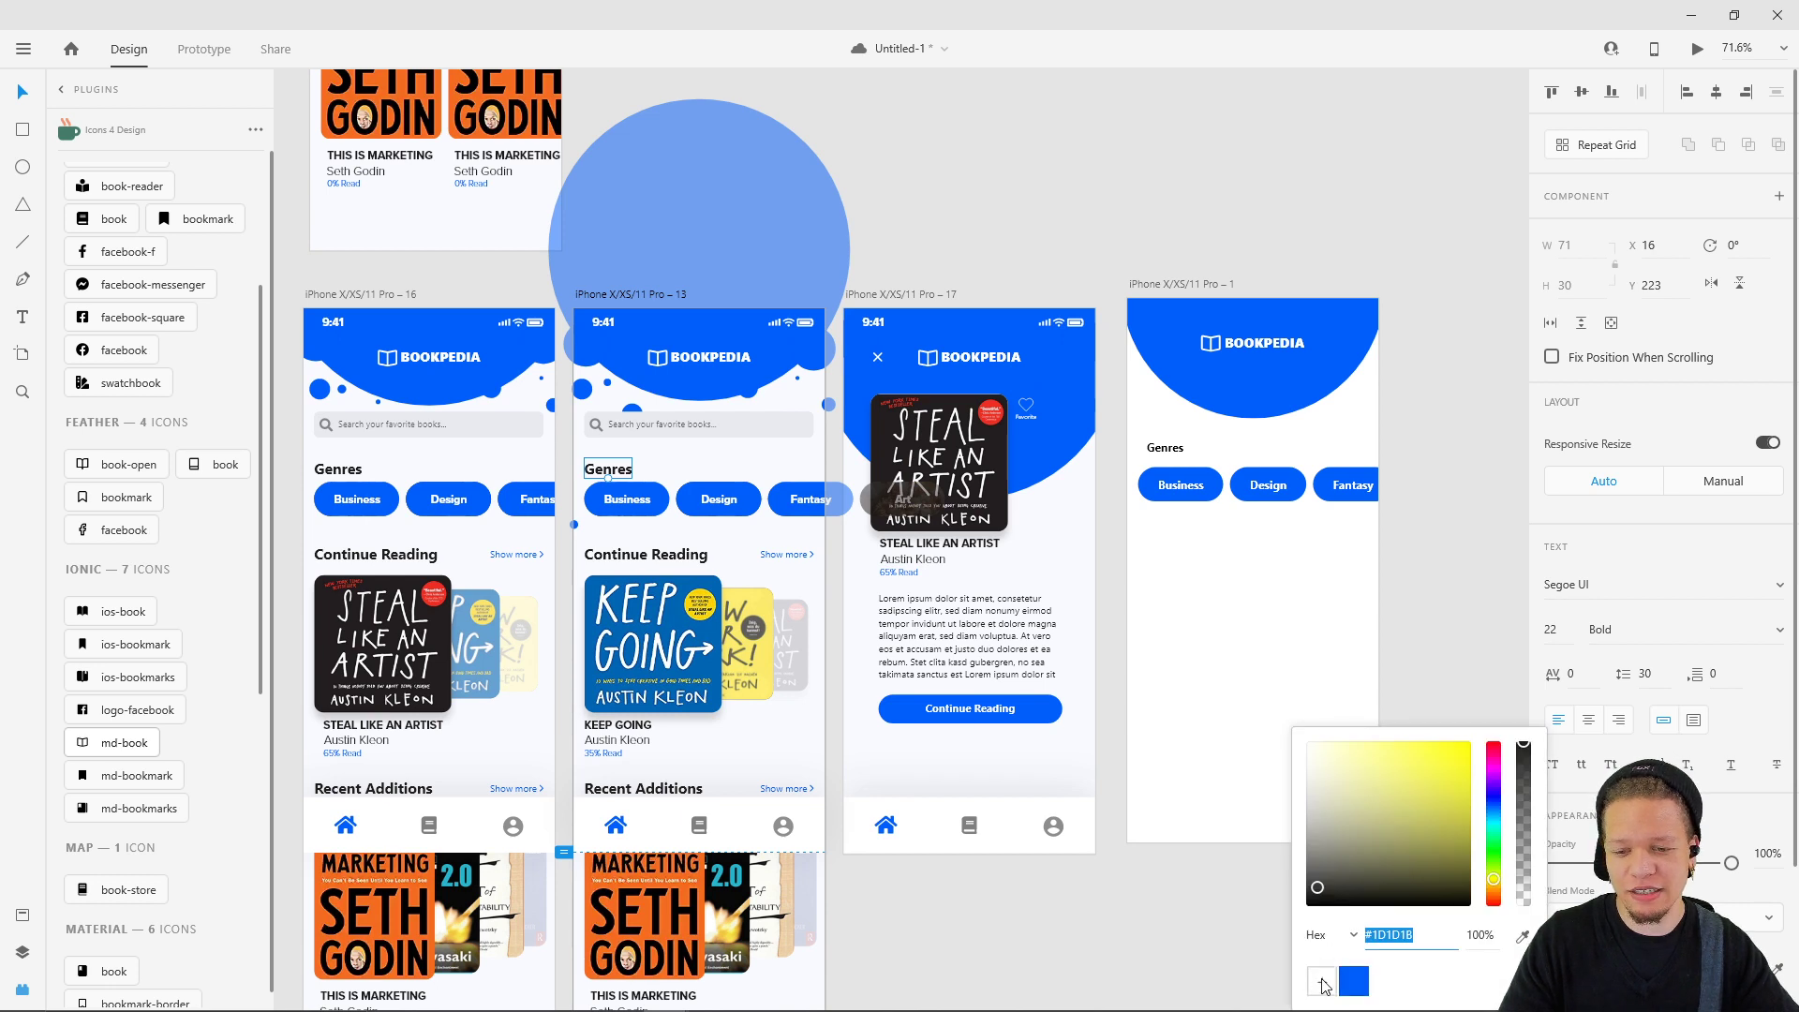
left_click(1322, 982)
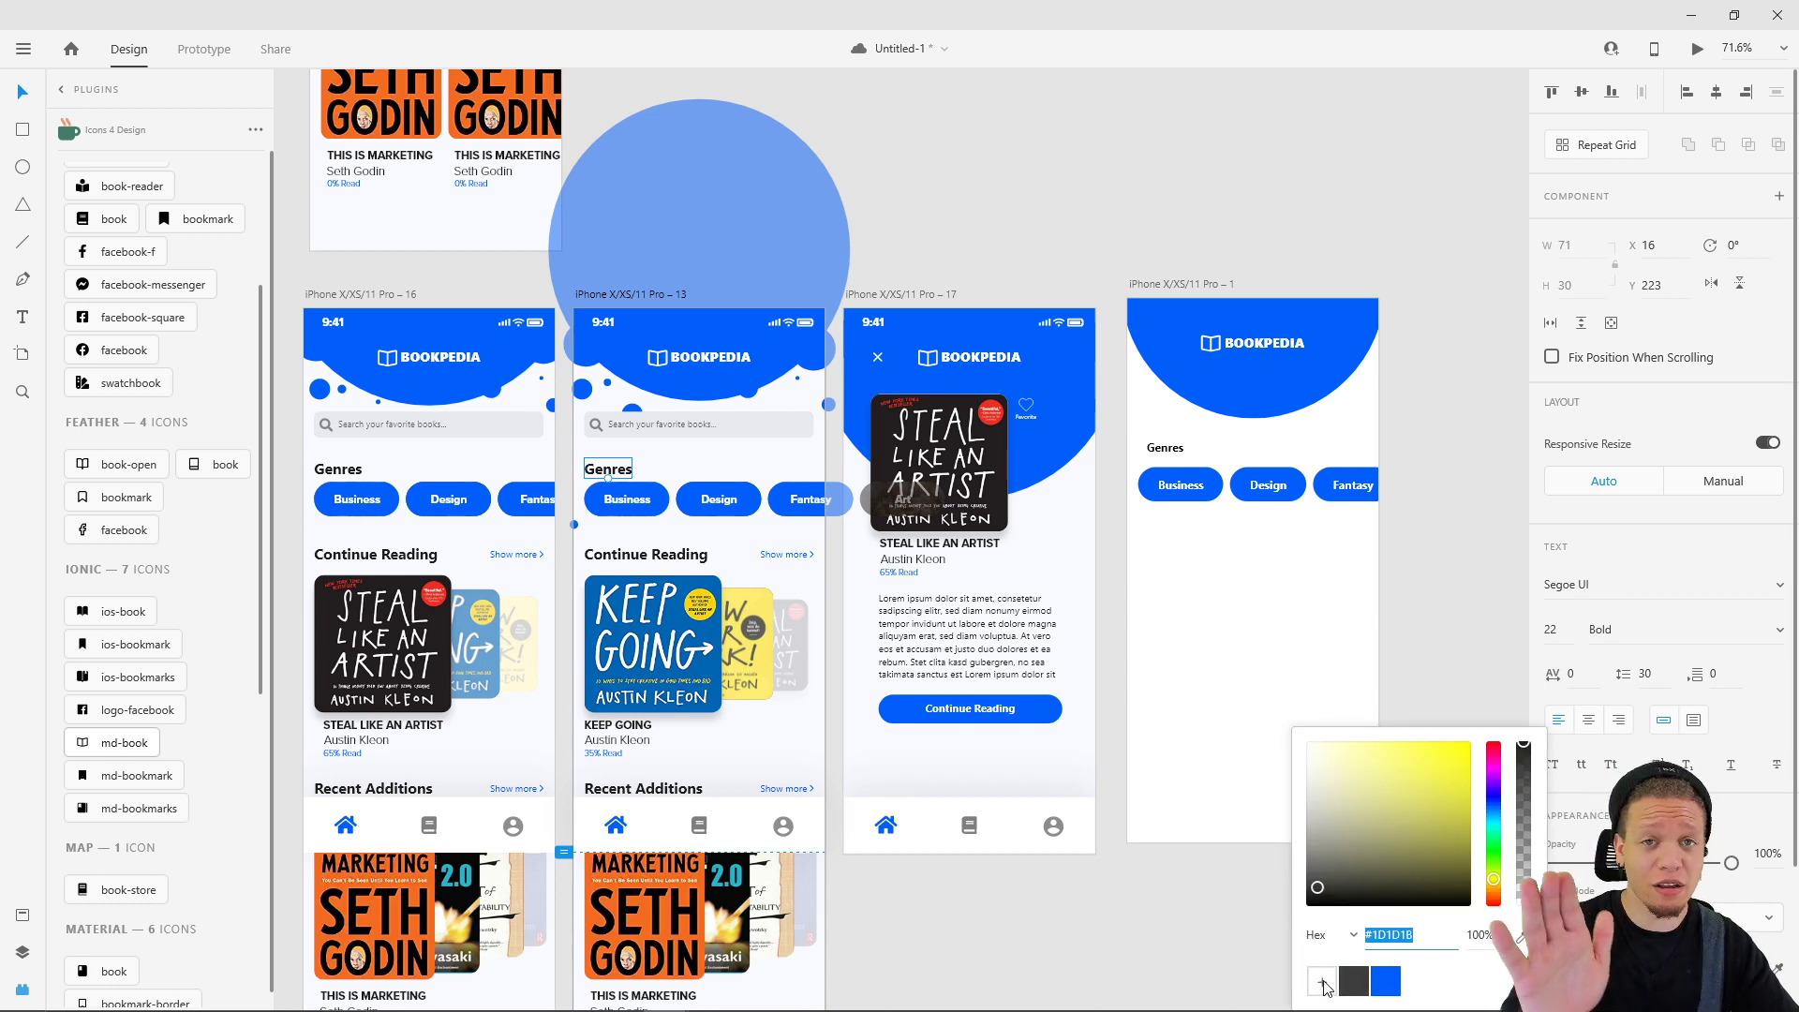
left_click(1470, 475)
- Apply the saved #1D1D1B swatch as the fill of the Genres heading on the new artboard
left_click(1165, 447)
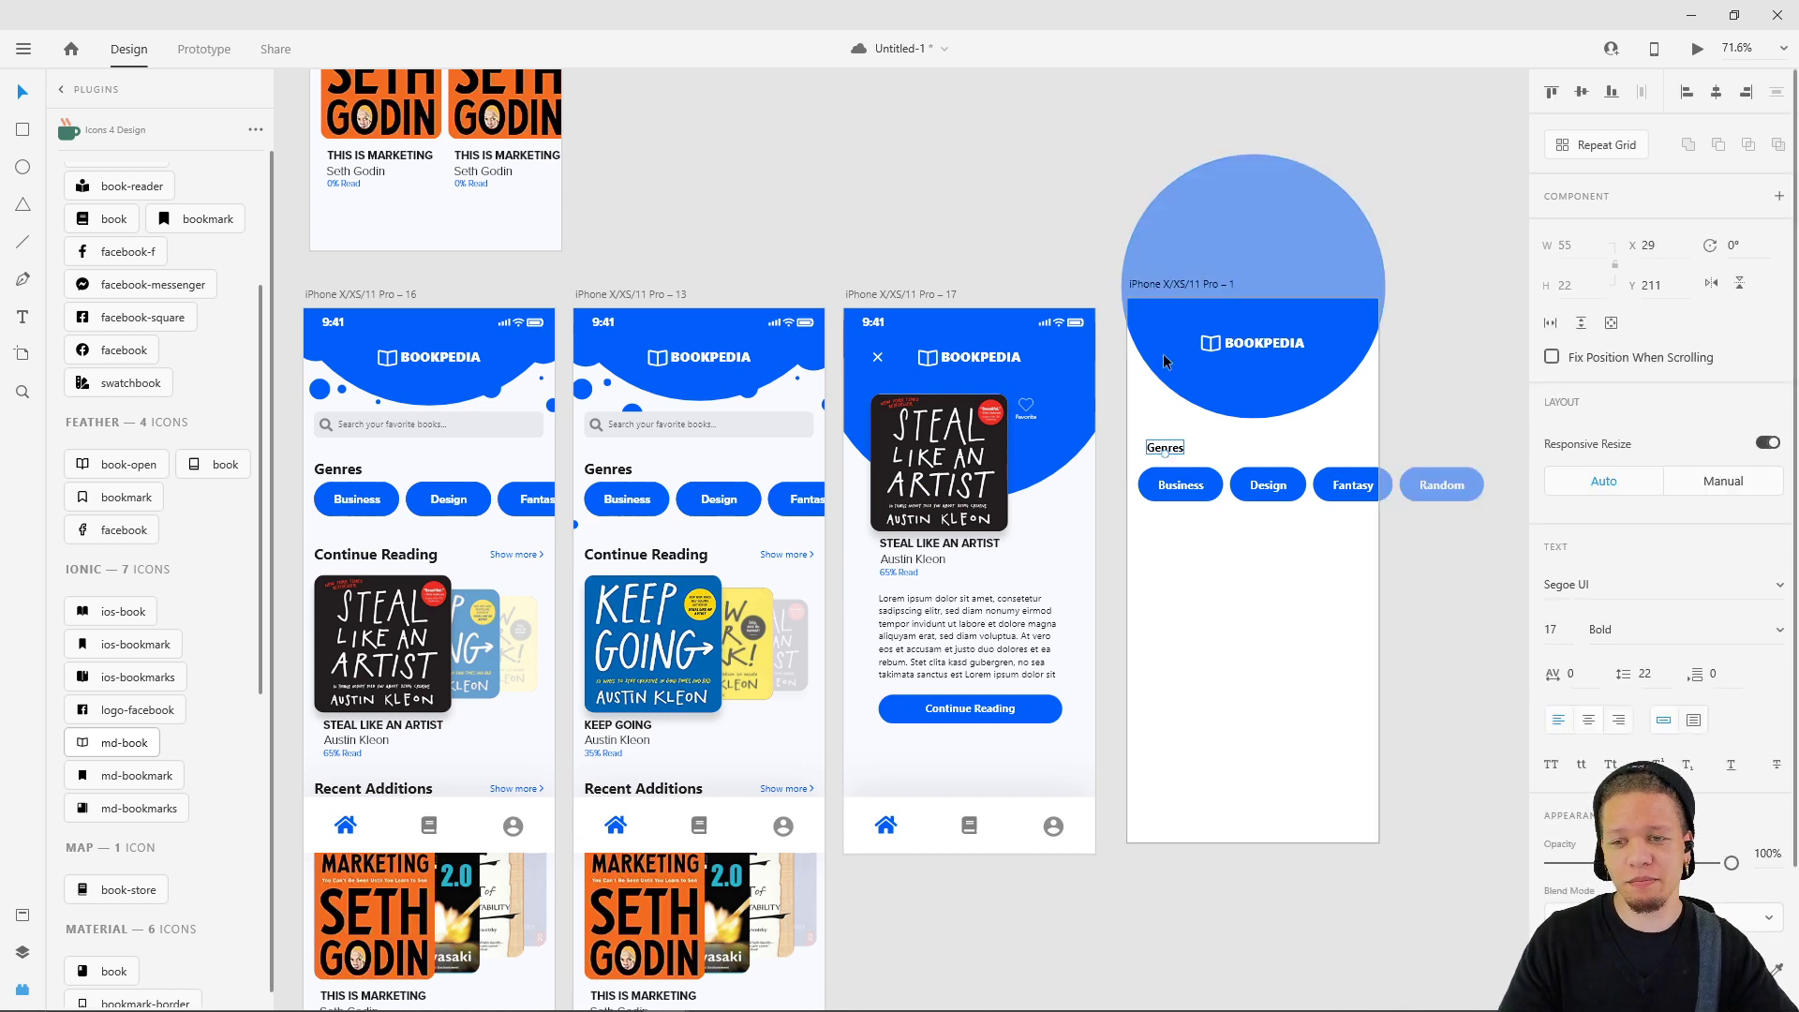
left_click(1582, 970)
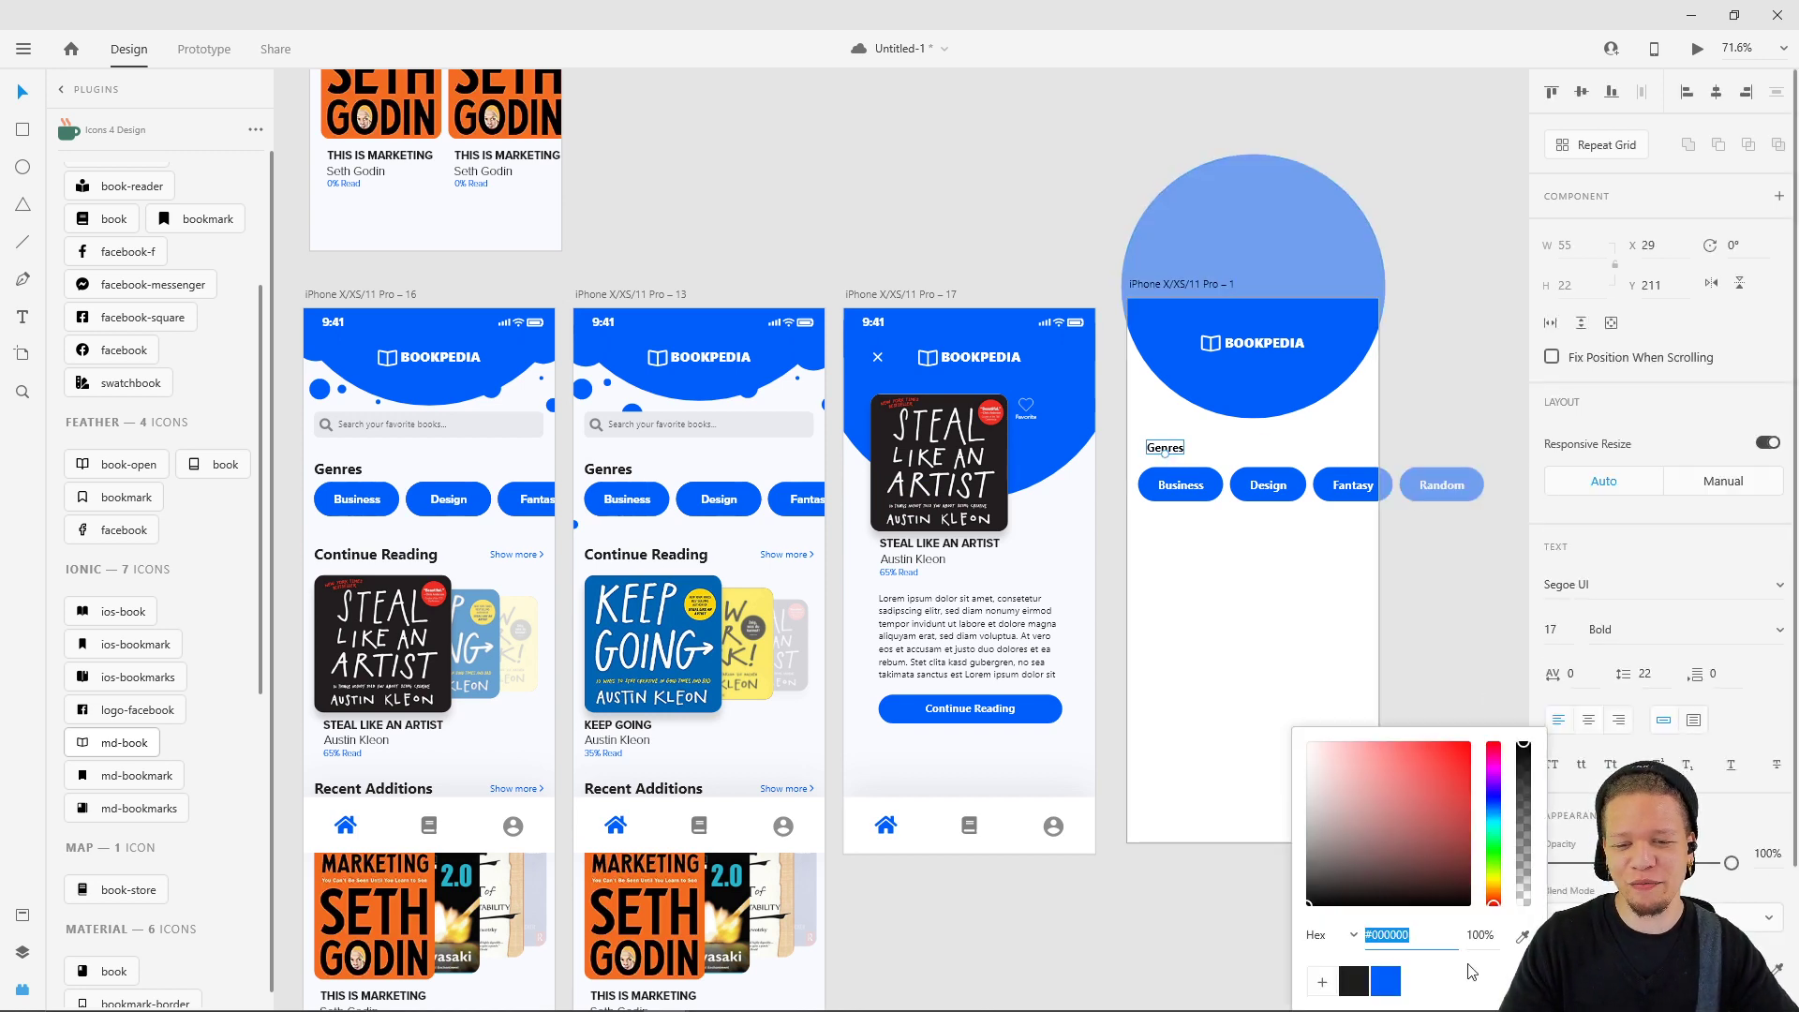
left_click(1361, 980)
left_click(1250, 586)
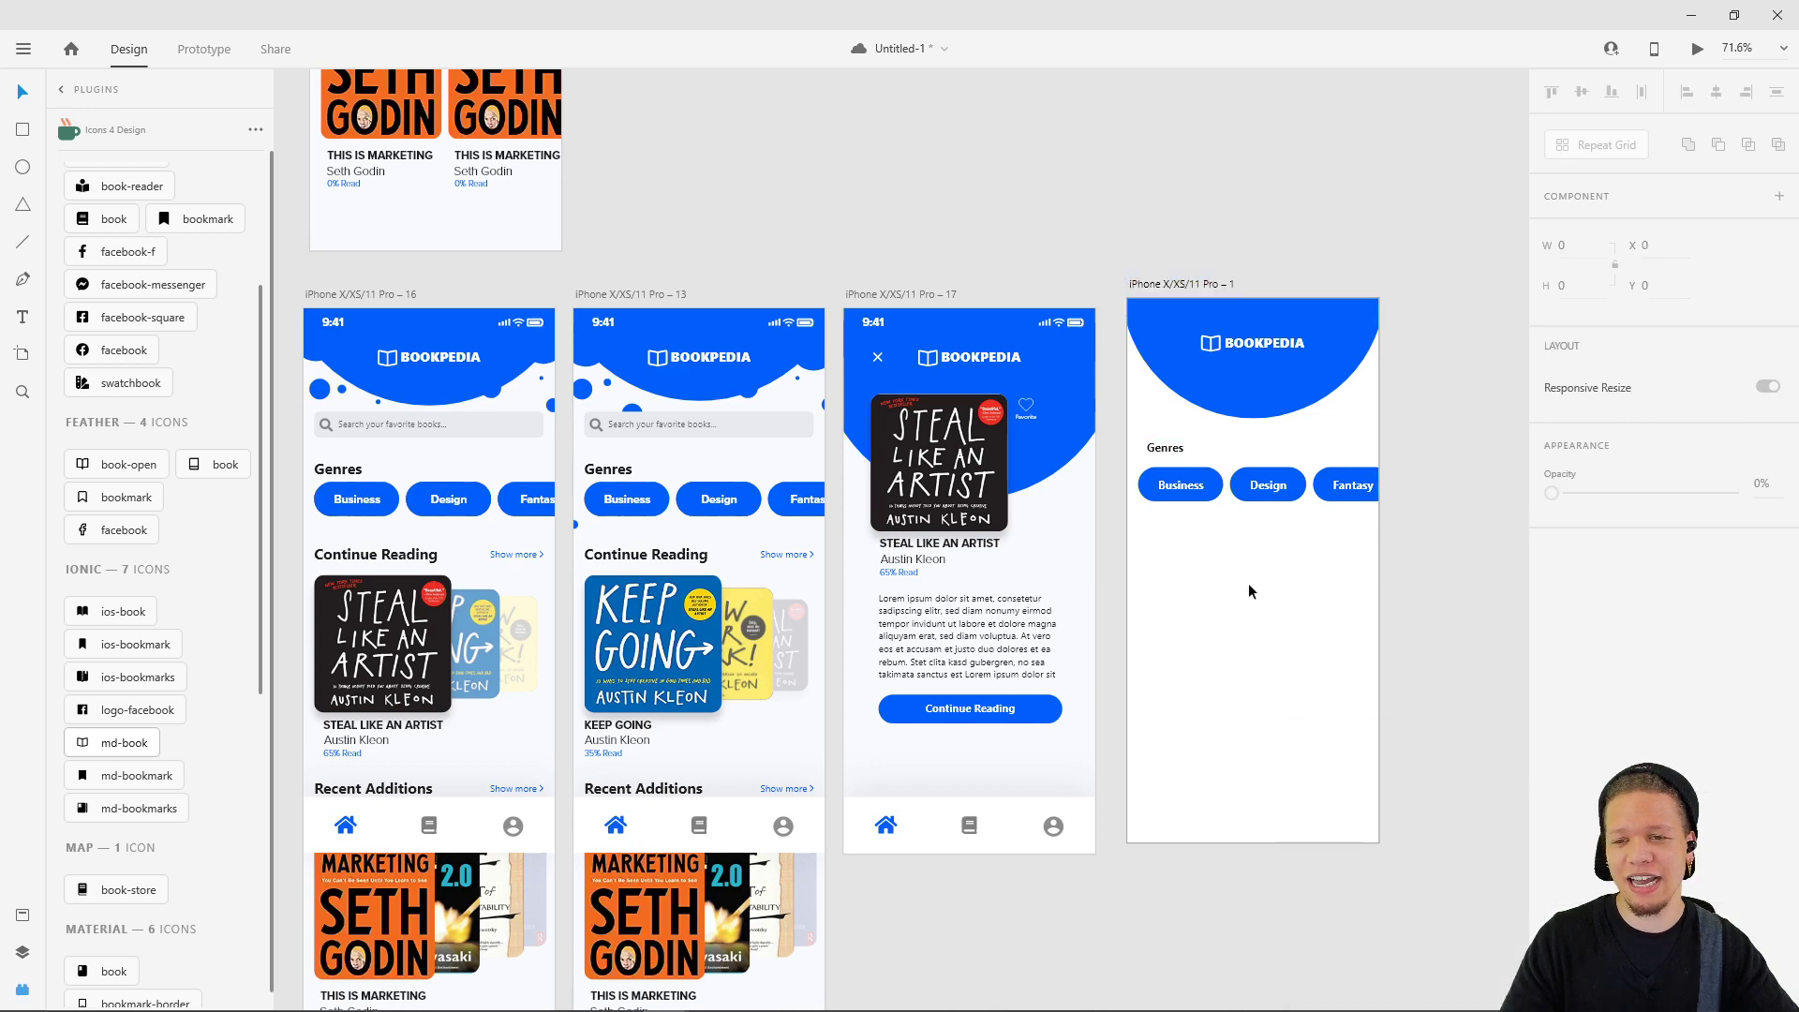
- Check the reference Genres heading's font size and set the new Genres heading to size 22
scroll(1184, 441, "up", 5)
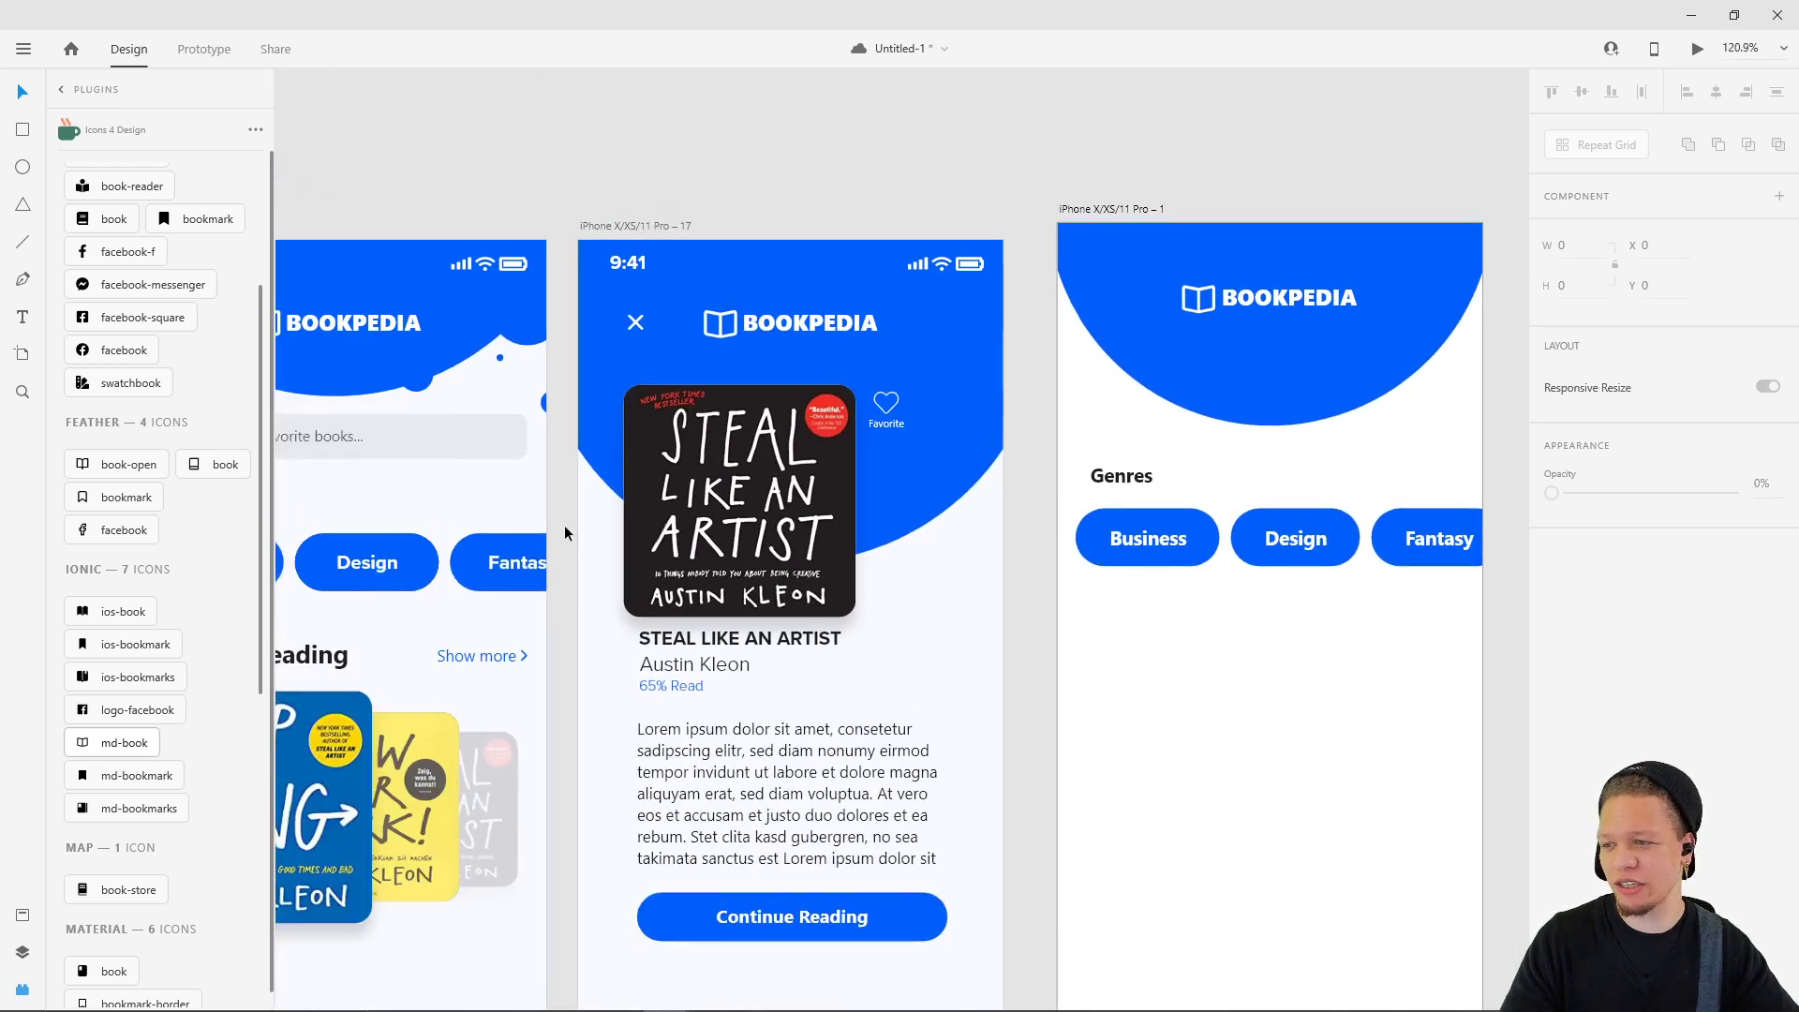
scroll(565, 524, "down", 1)
scroll(565, 525, "down", 2)
scroll(565, 525, "left", 2)
left_click(506, 479)
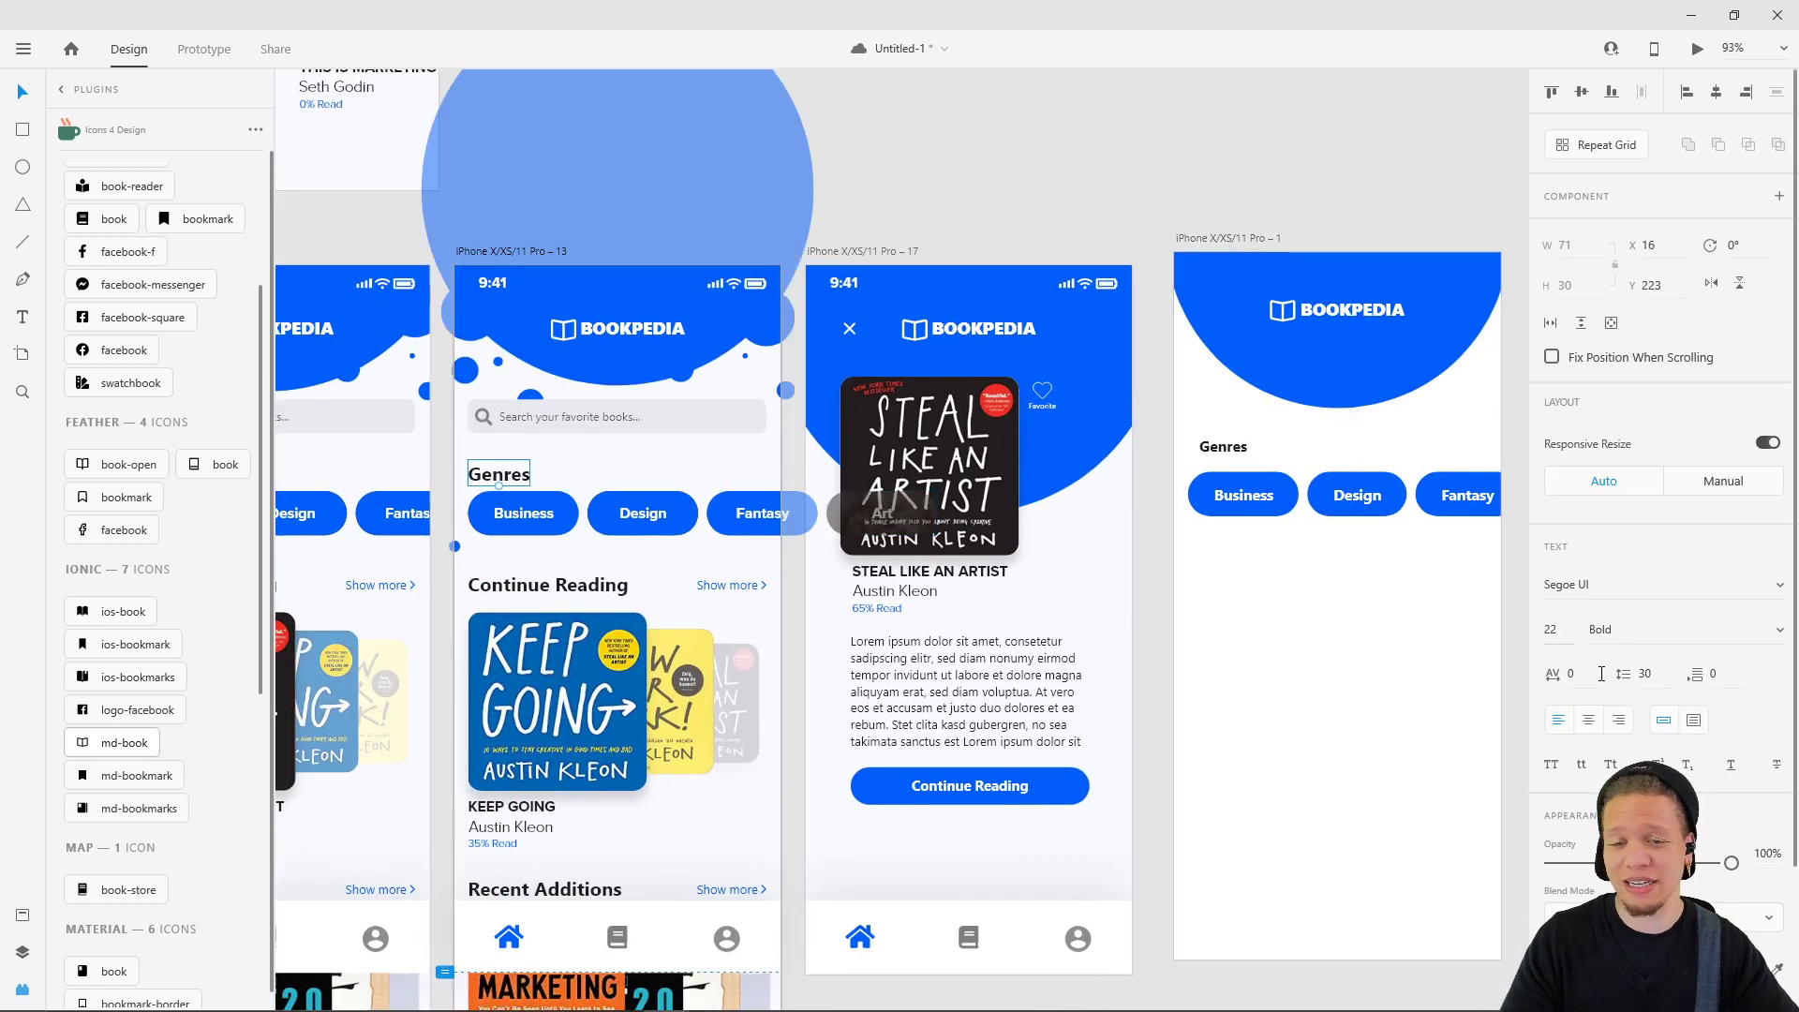
left_click(1566, 629)
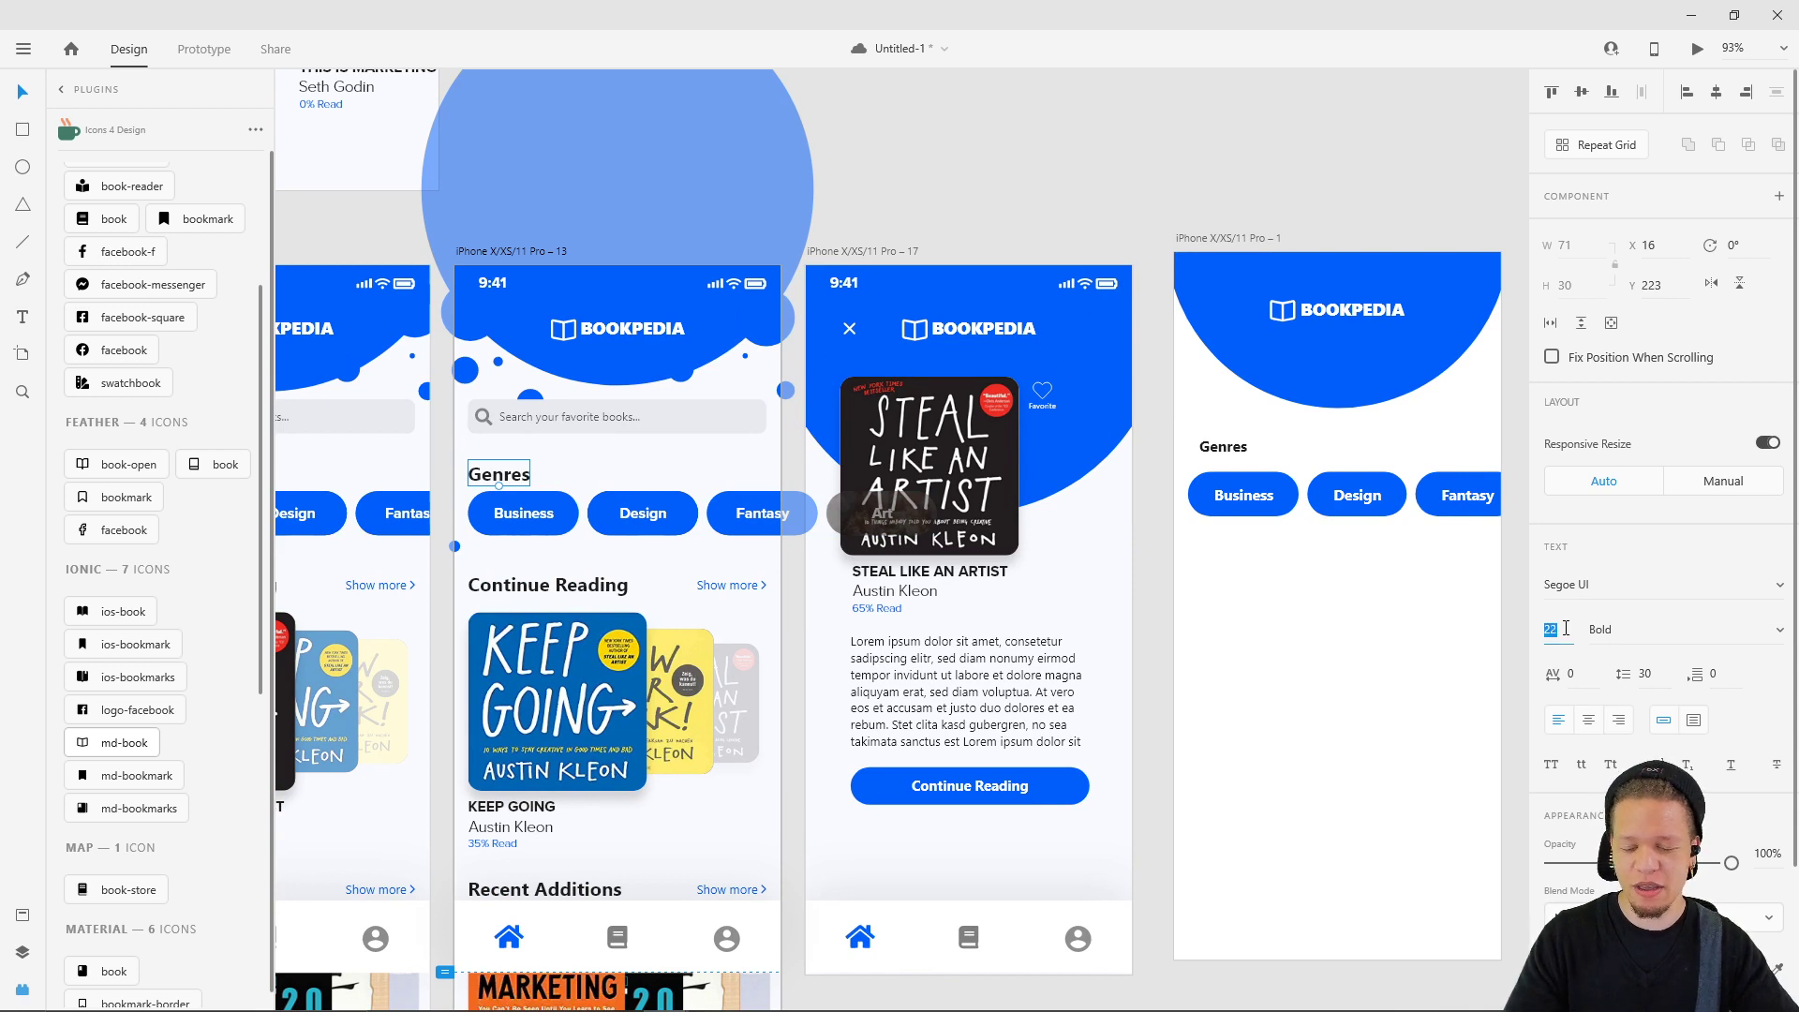
left_click(1318, 574)
left_click(1222, 447)
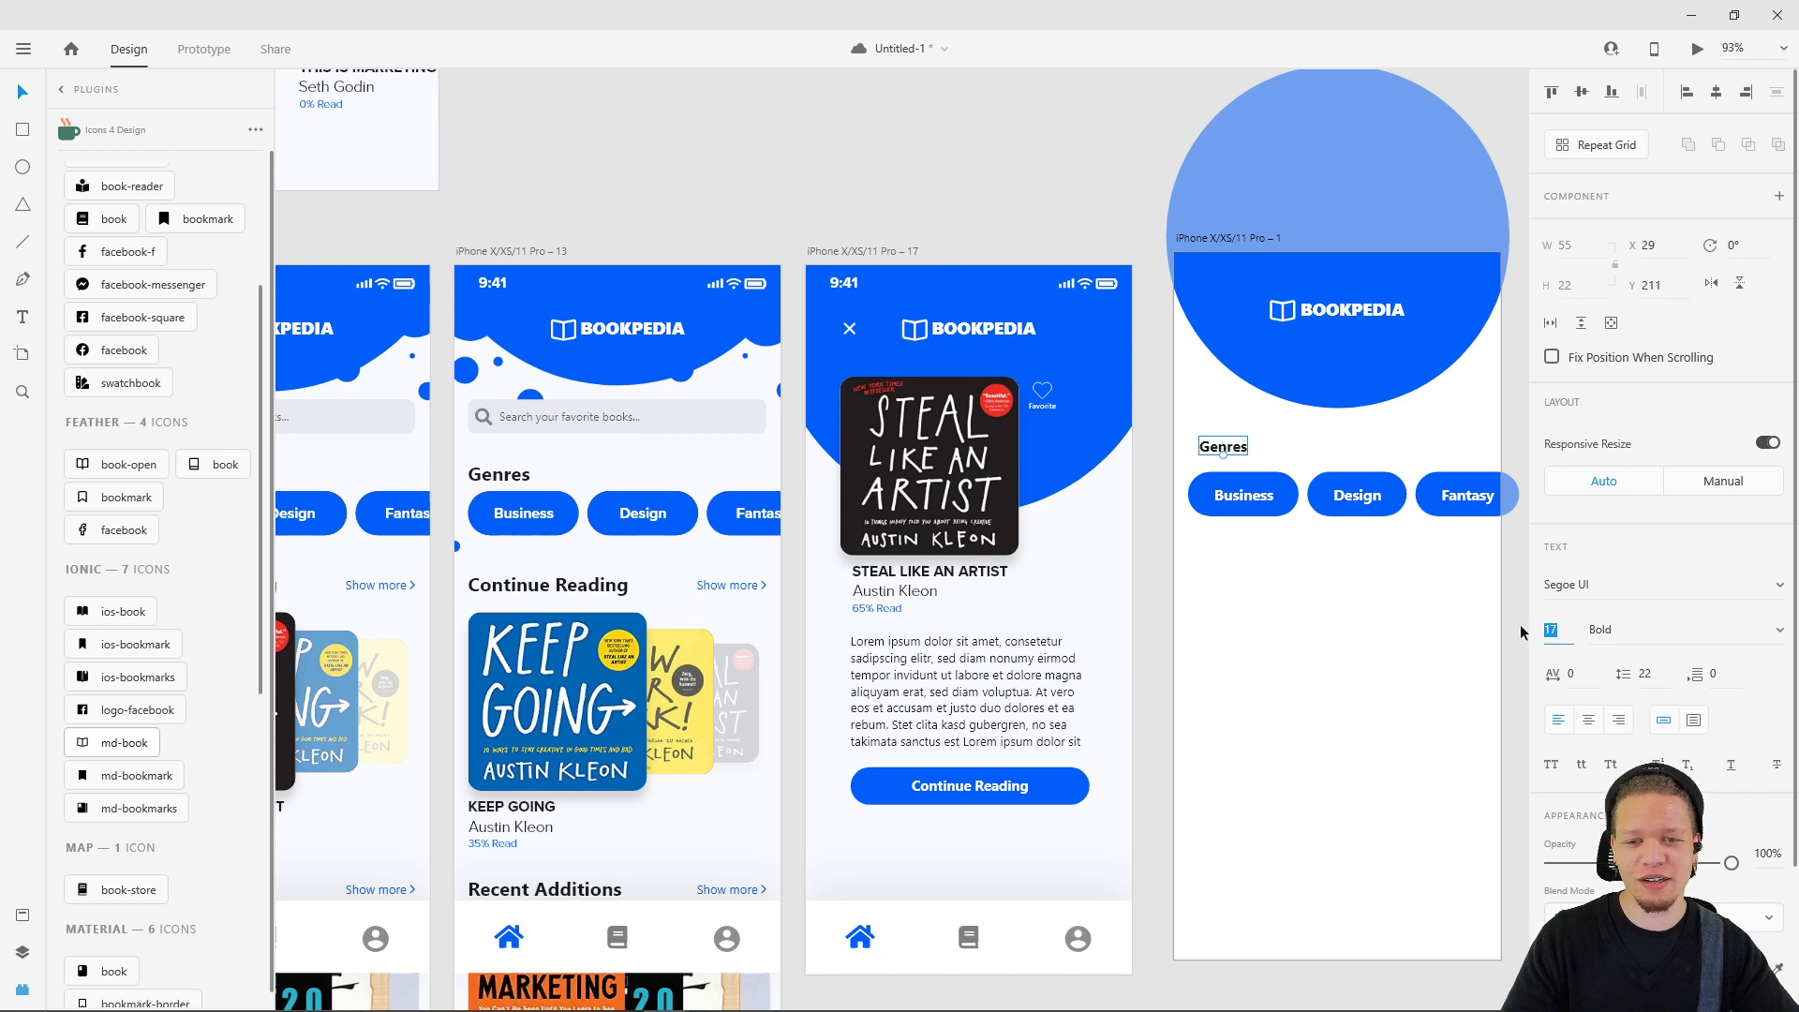
type("22")
key("Return")
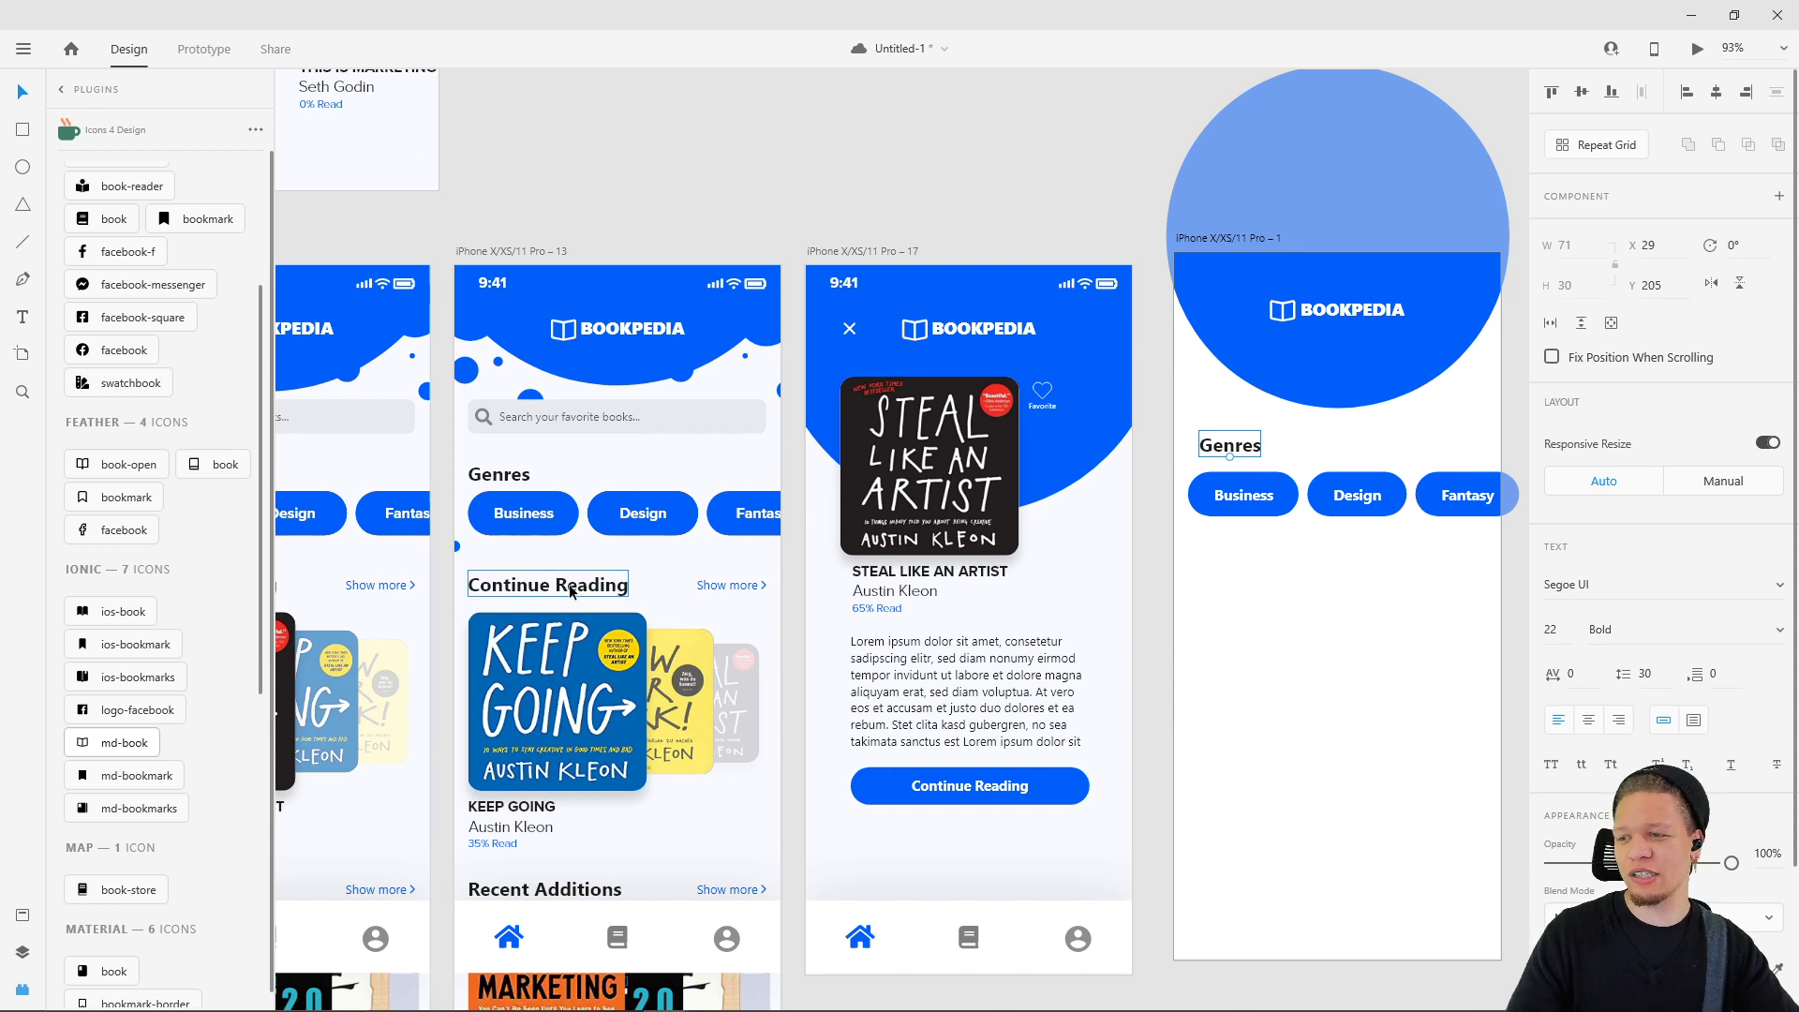
- Check the other reference section headings' text settings and add the new Genres heading's formatting as a character style
left_click(544, 889)
left_click(550, 590)
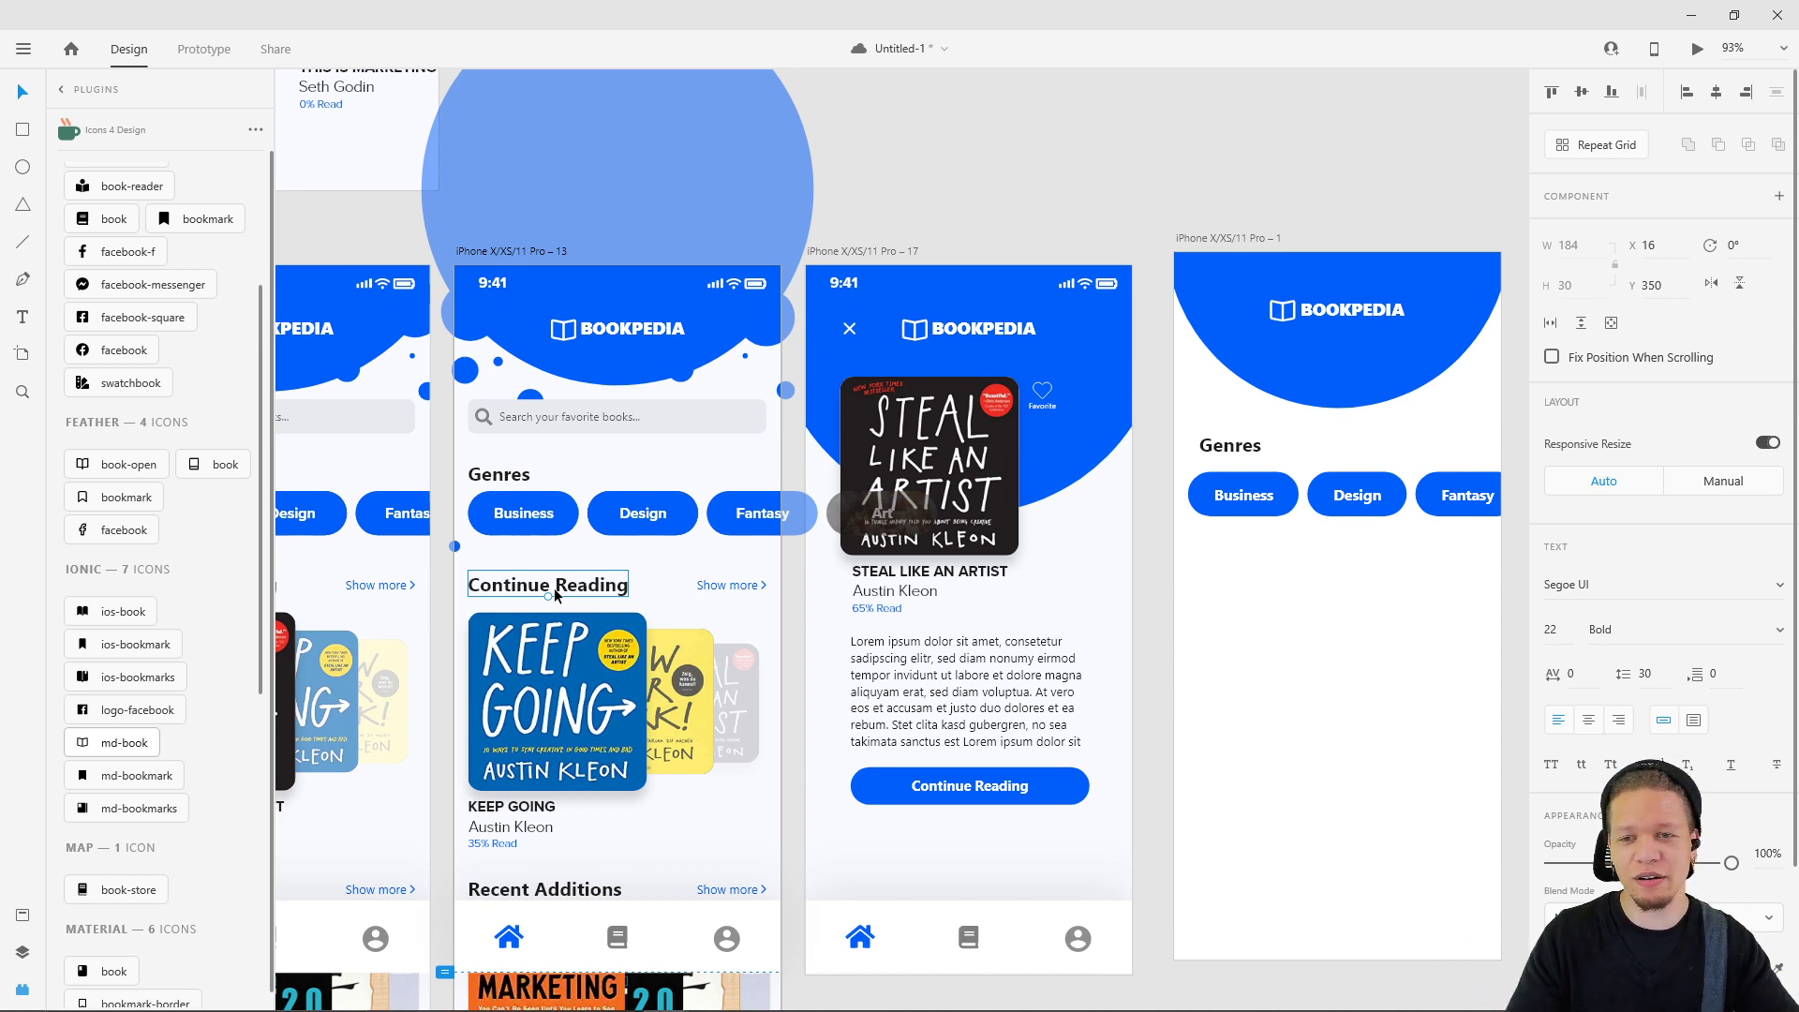
left_click(1323, 581)
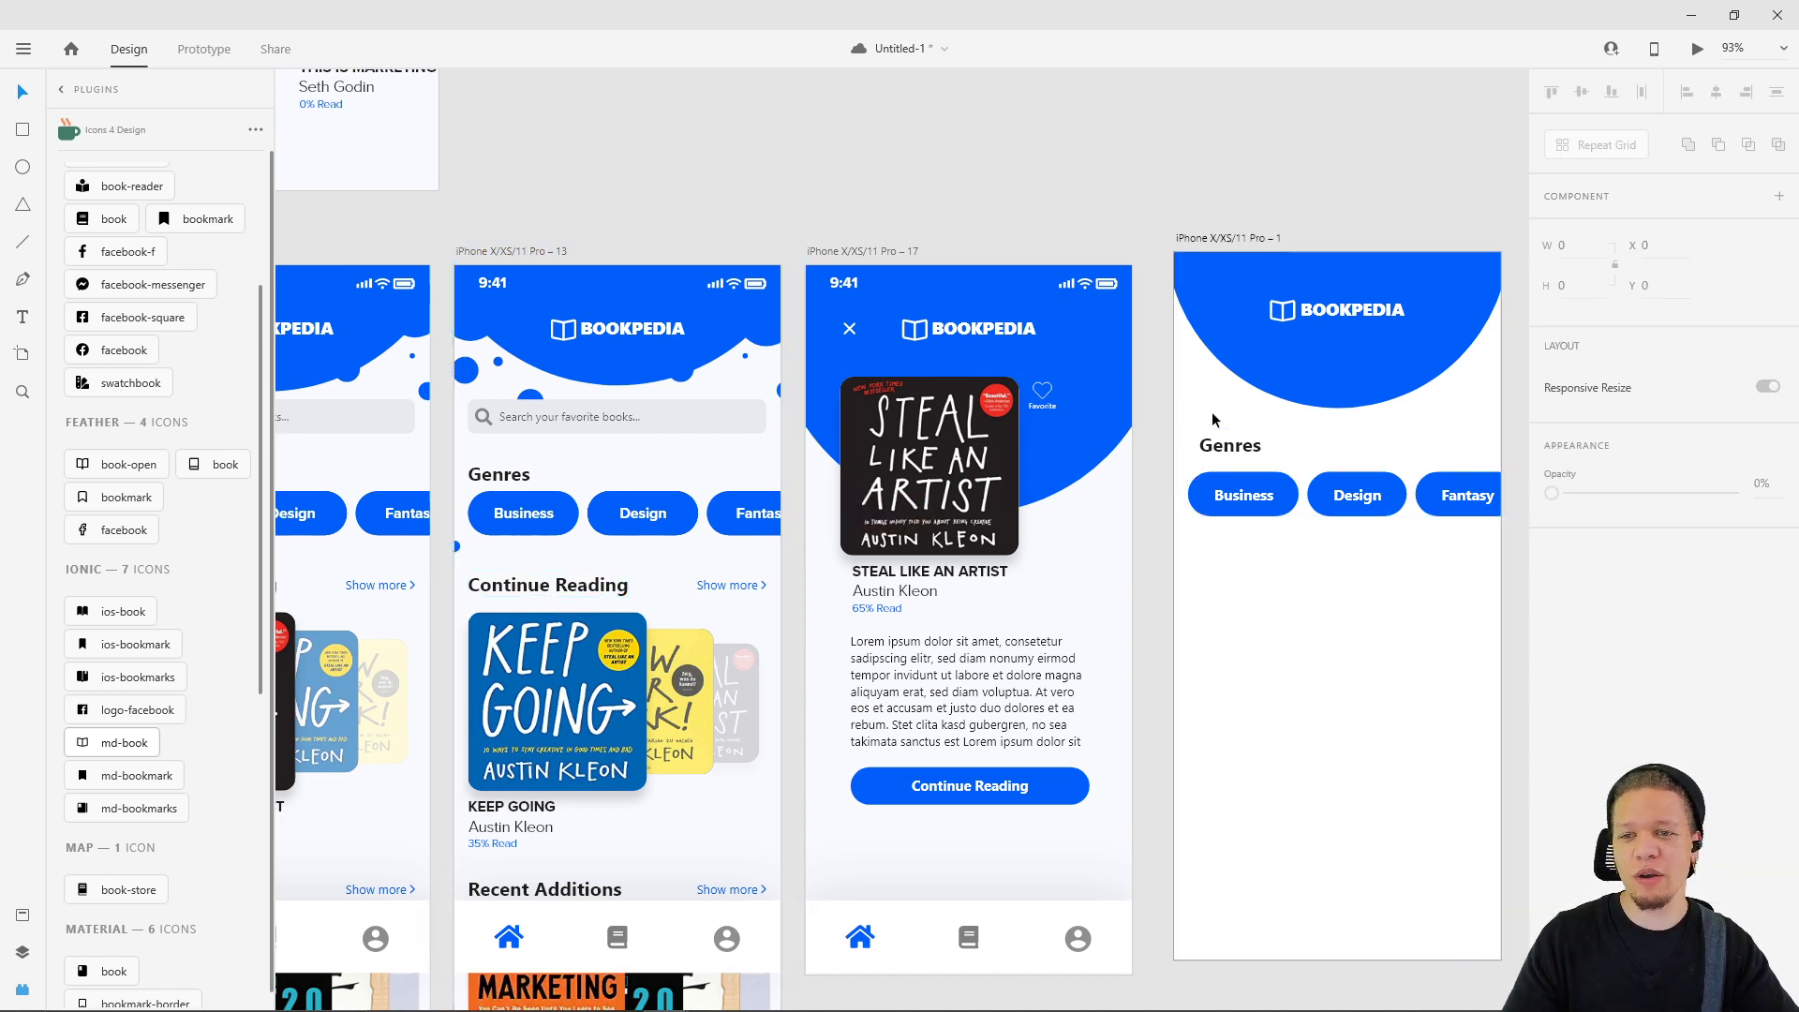
left_click(1224, 449)
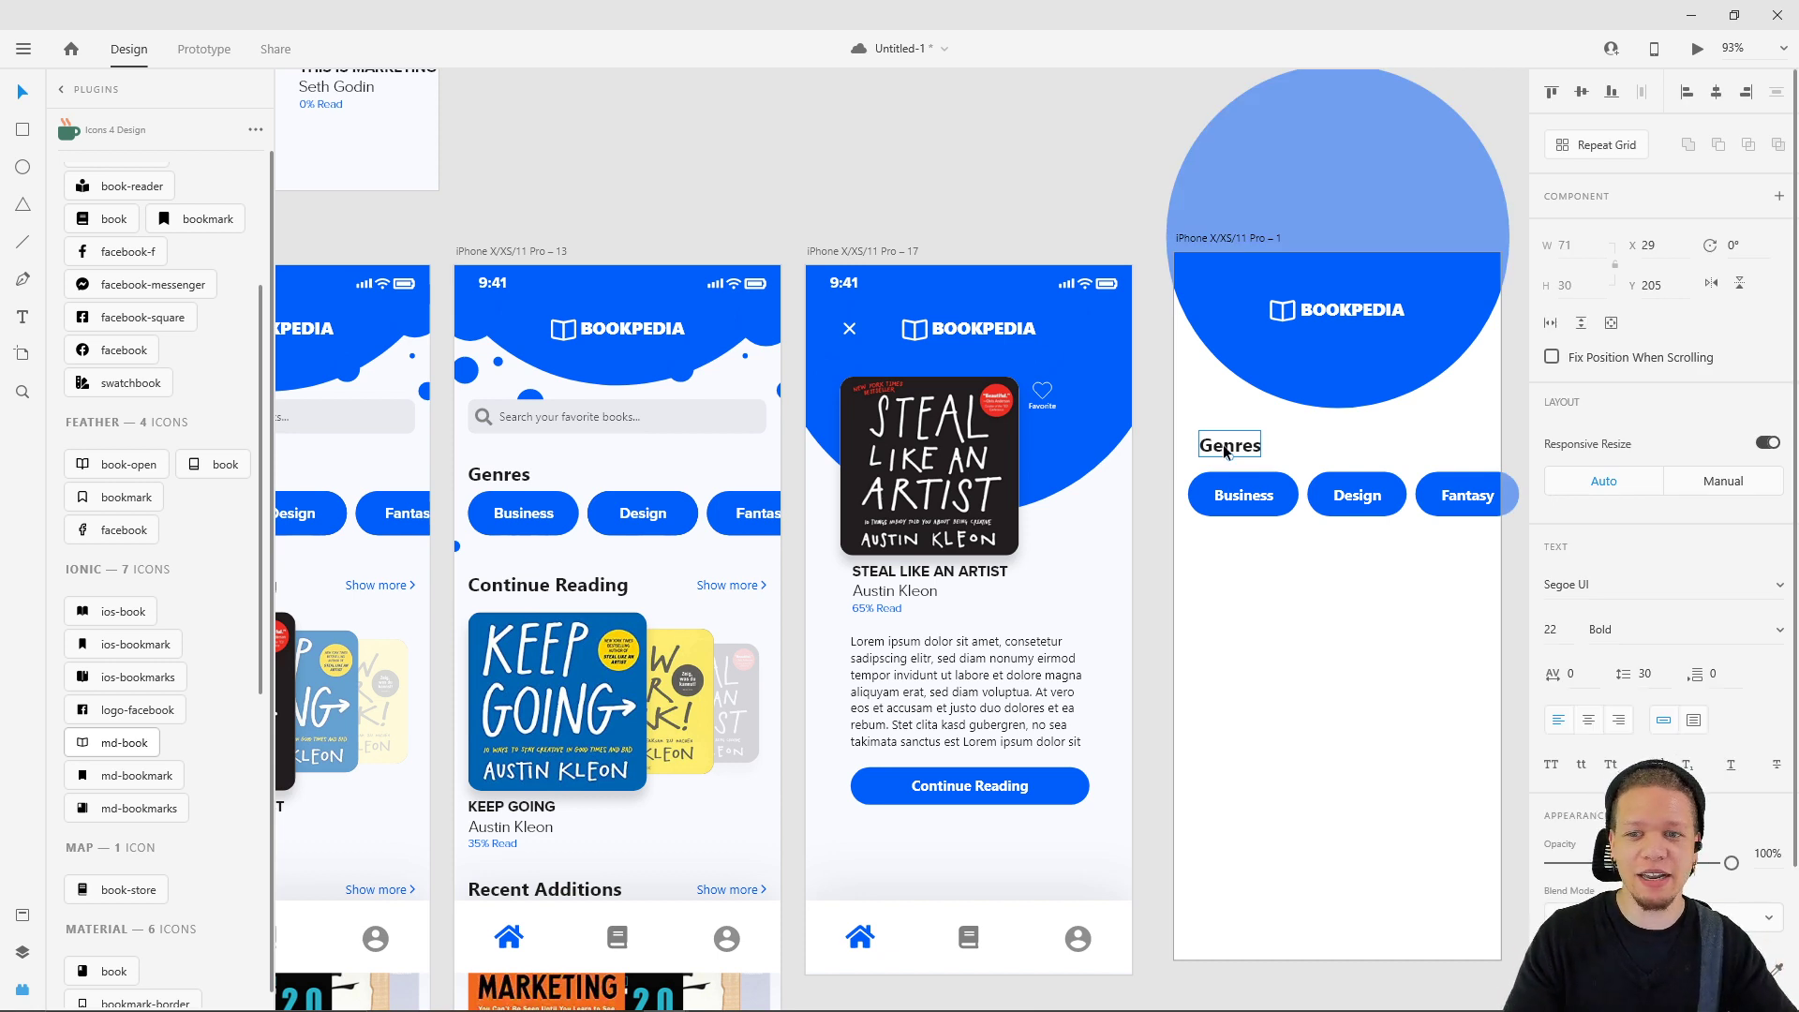
right_click(1226, 452)
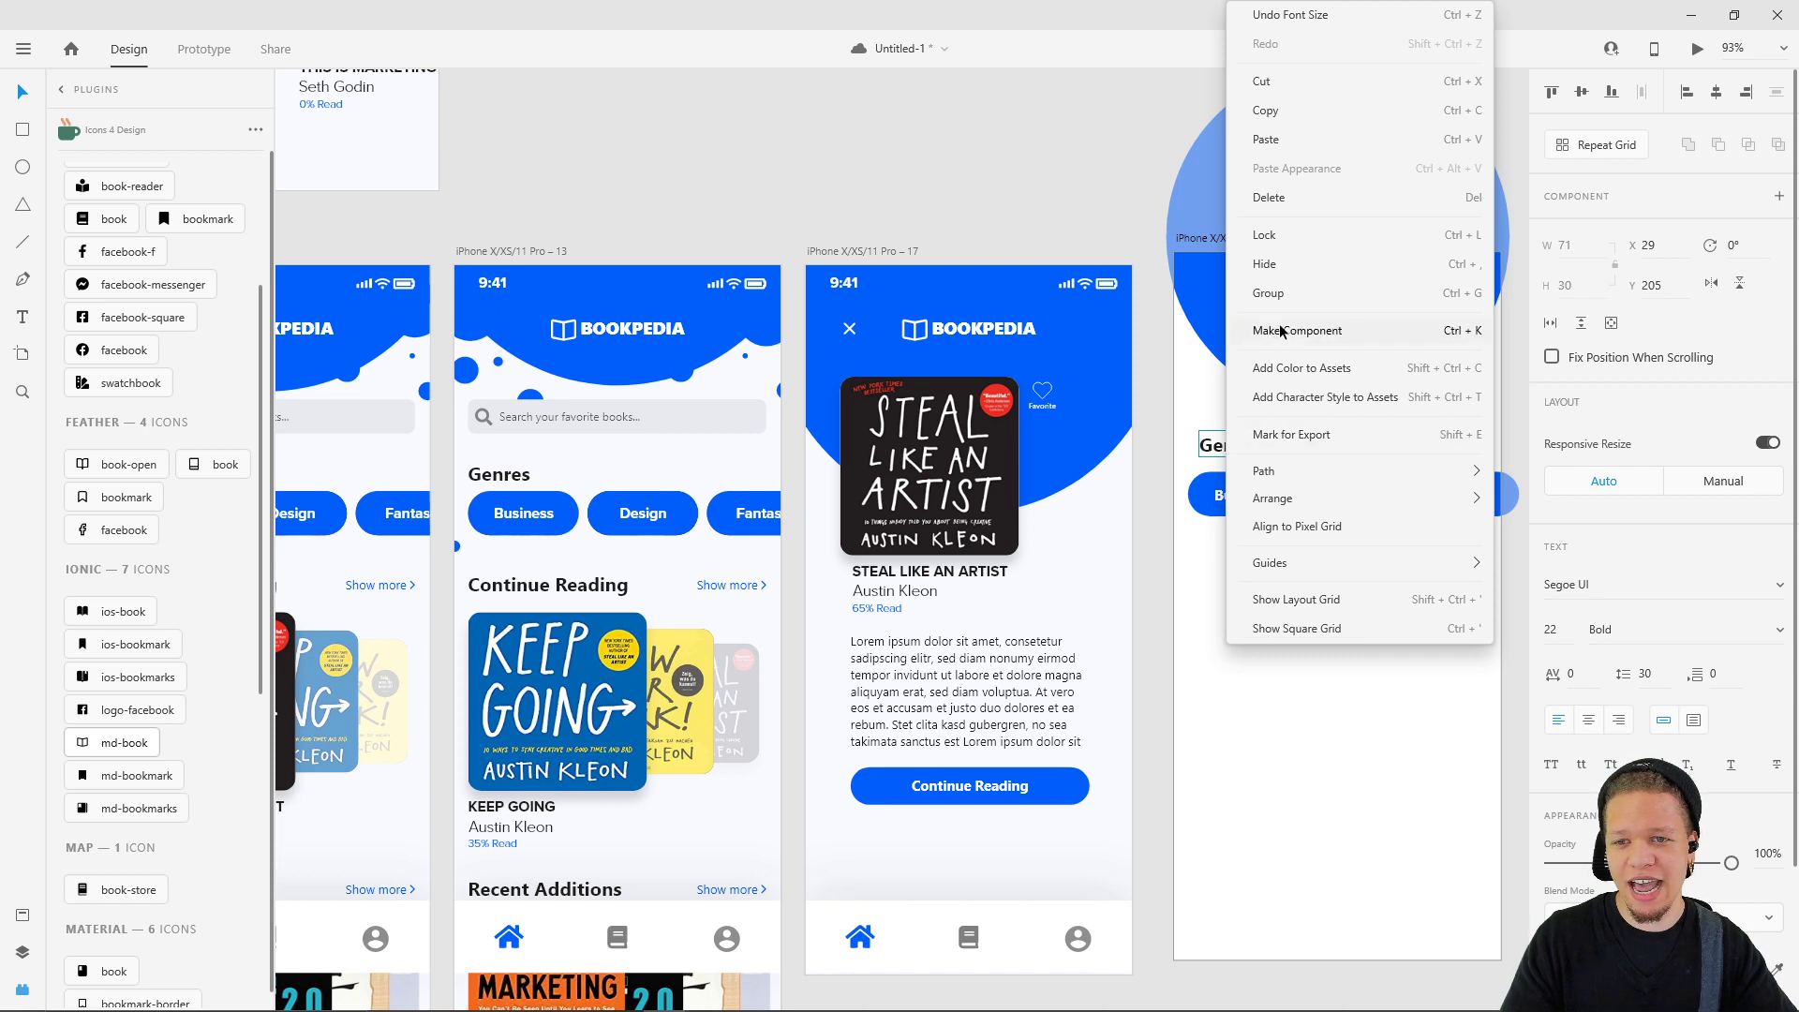
left_click(1302, 397)
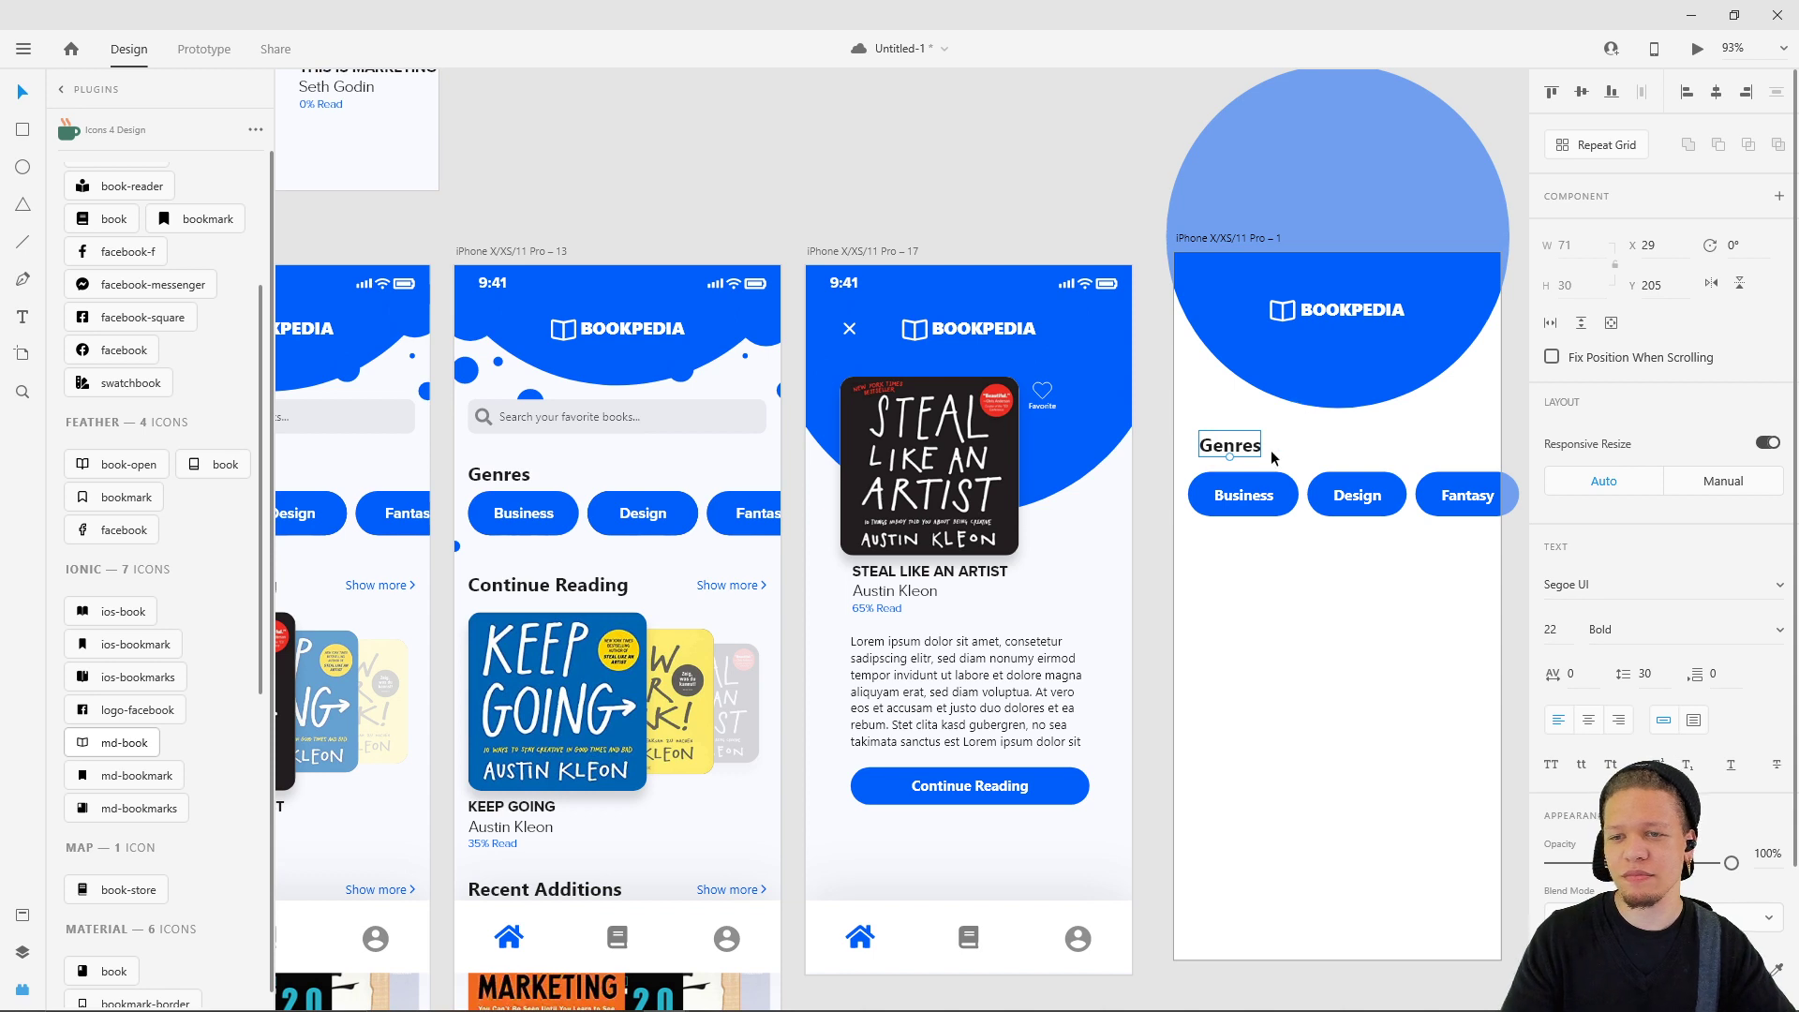
- Show the document assets to view the saved Segoe UI 22pt character style
left_click(24, 918)
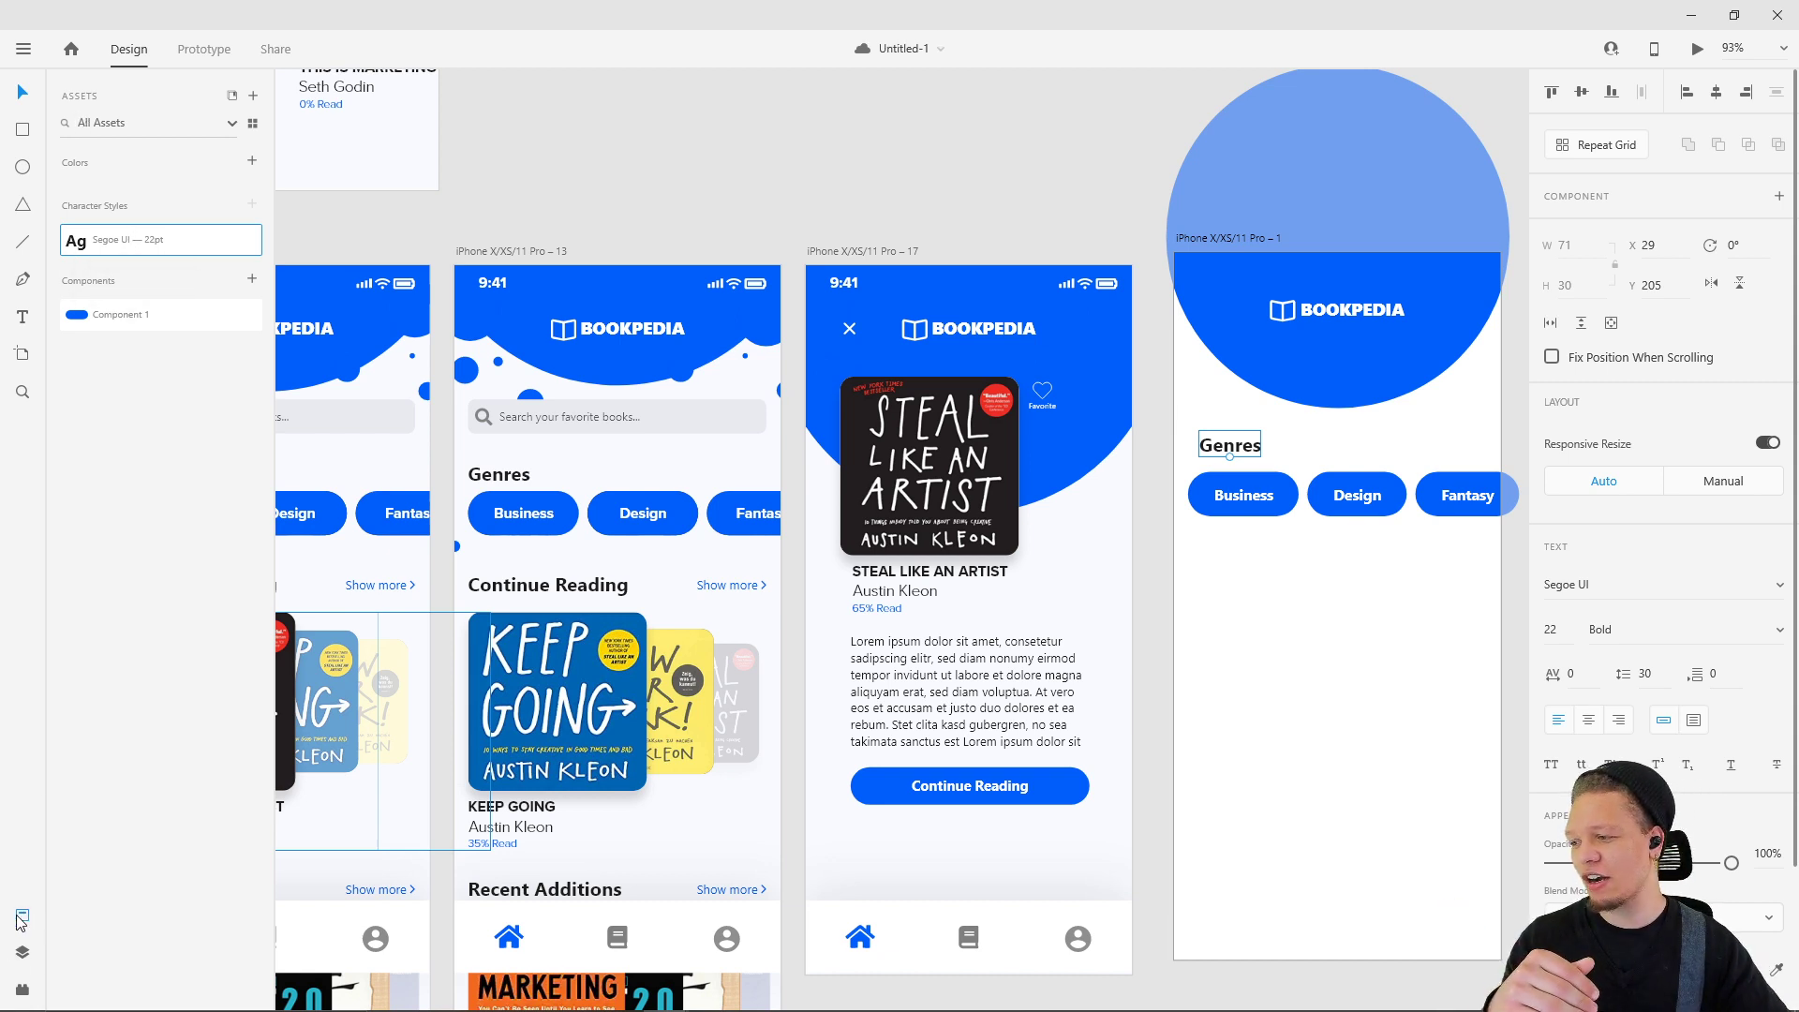
left_click(22, 954)
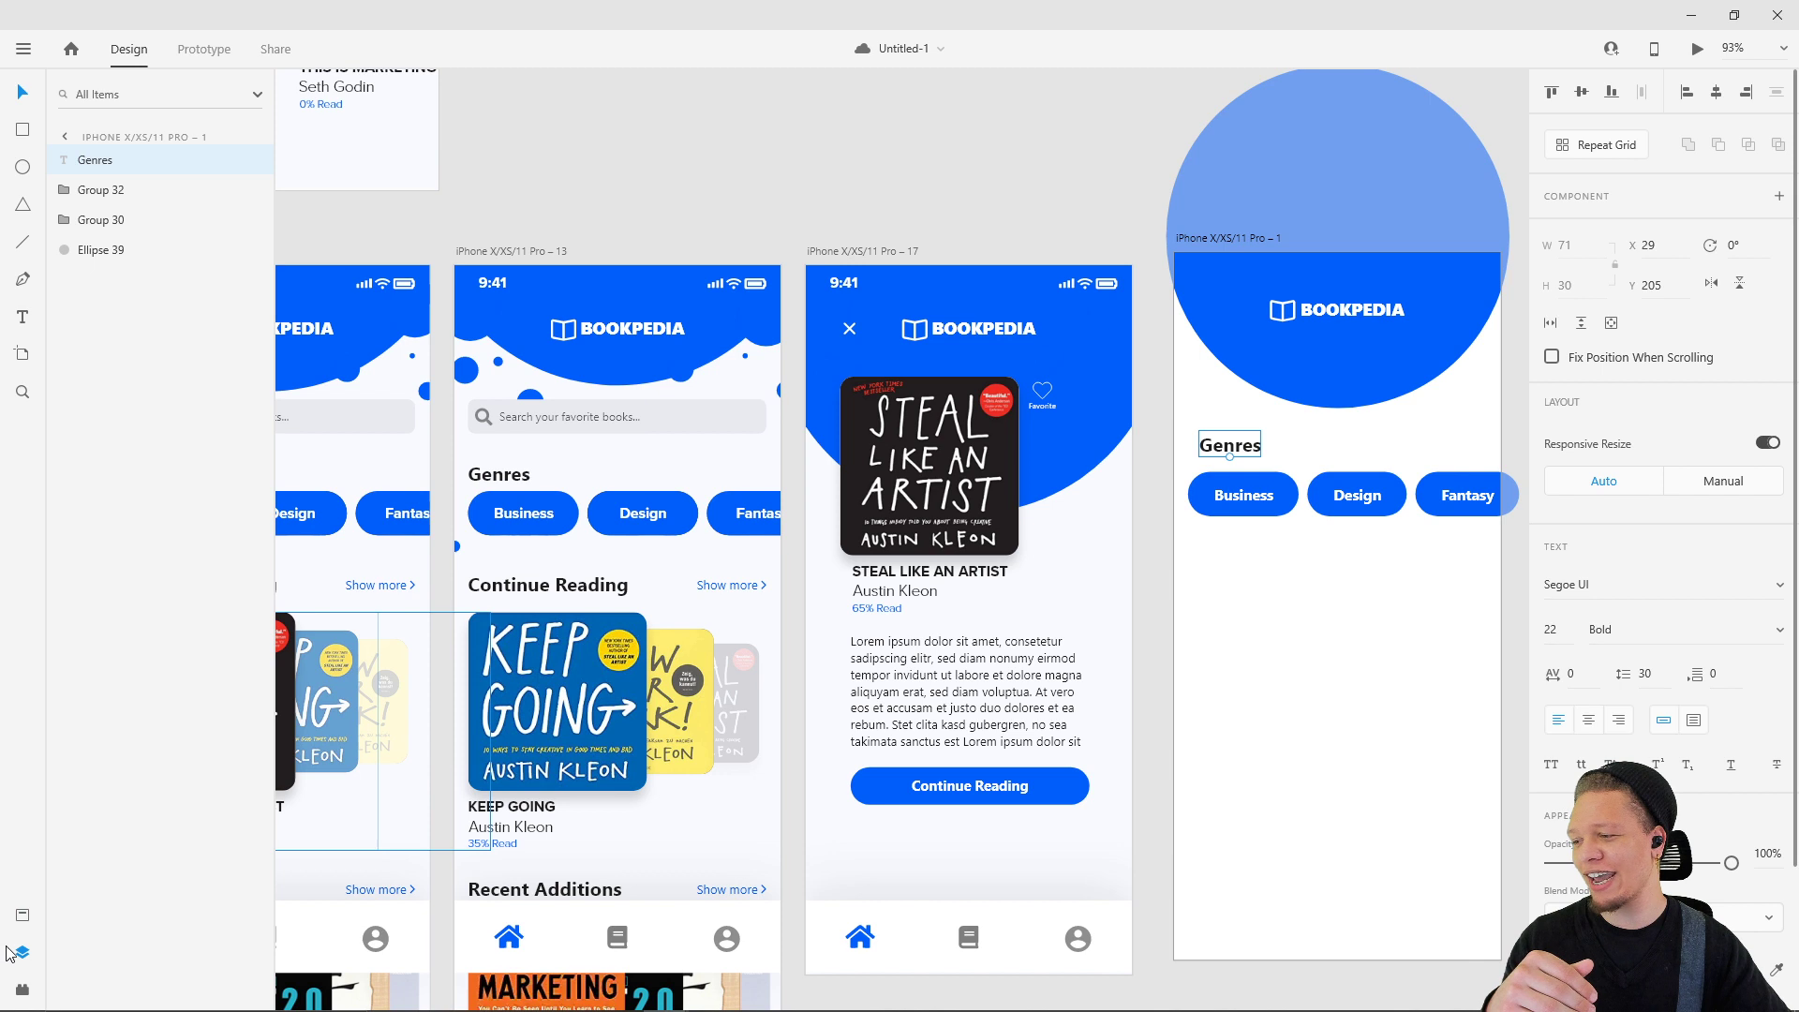
left_click(22, 991)
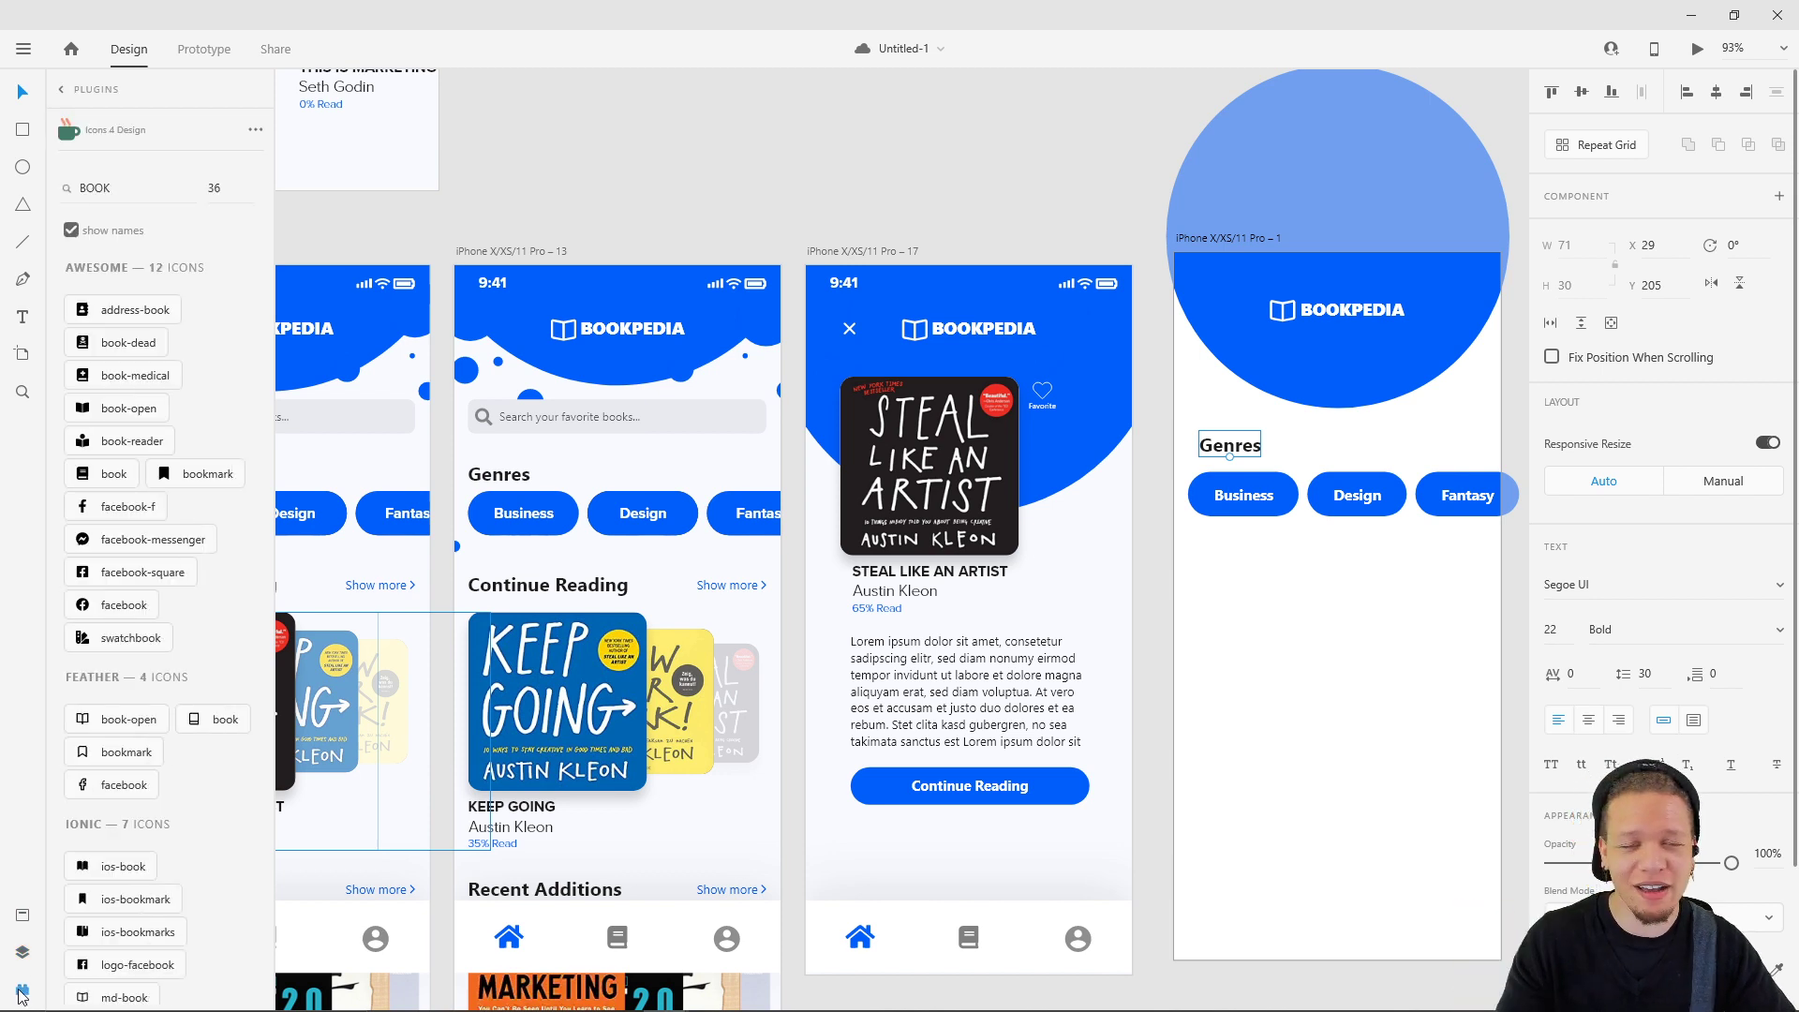
left_click(22, 915)
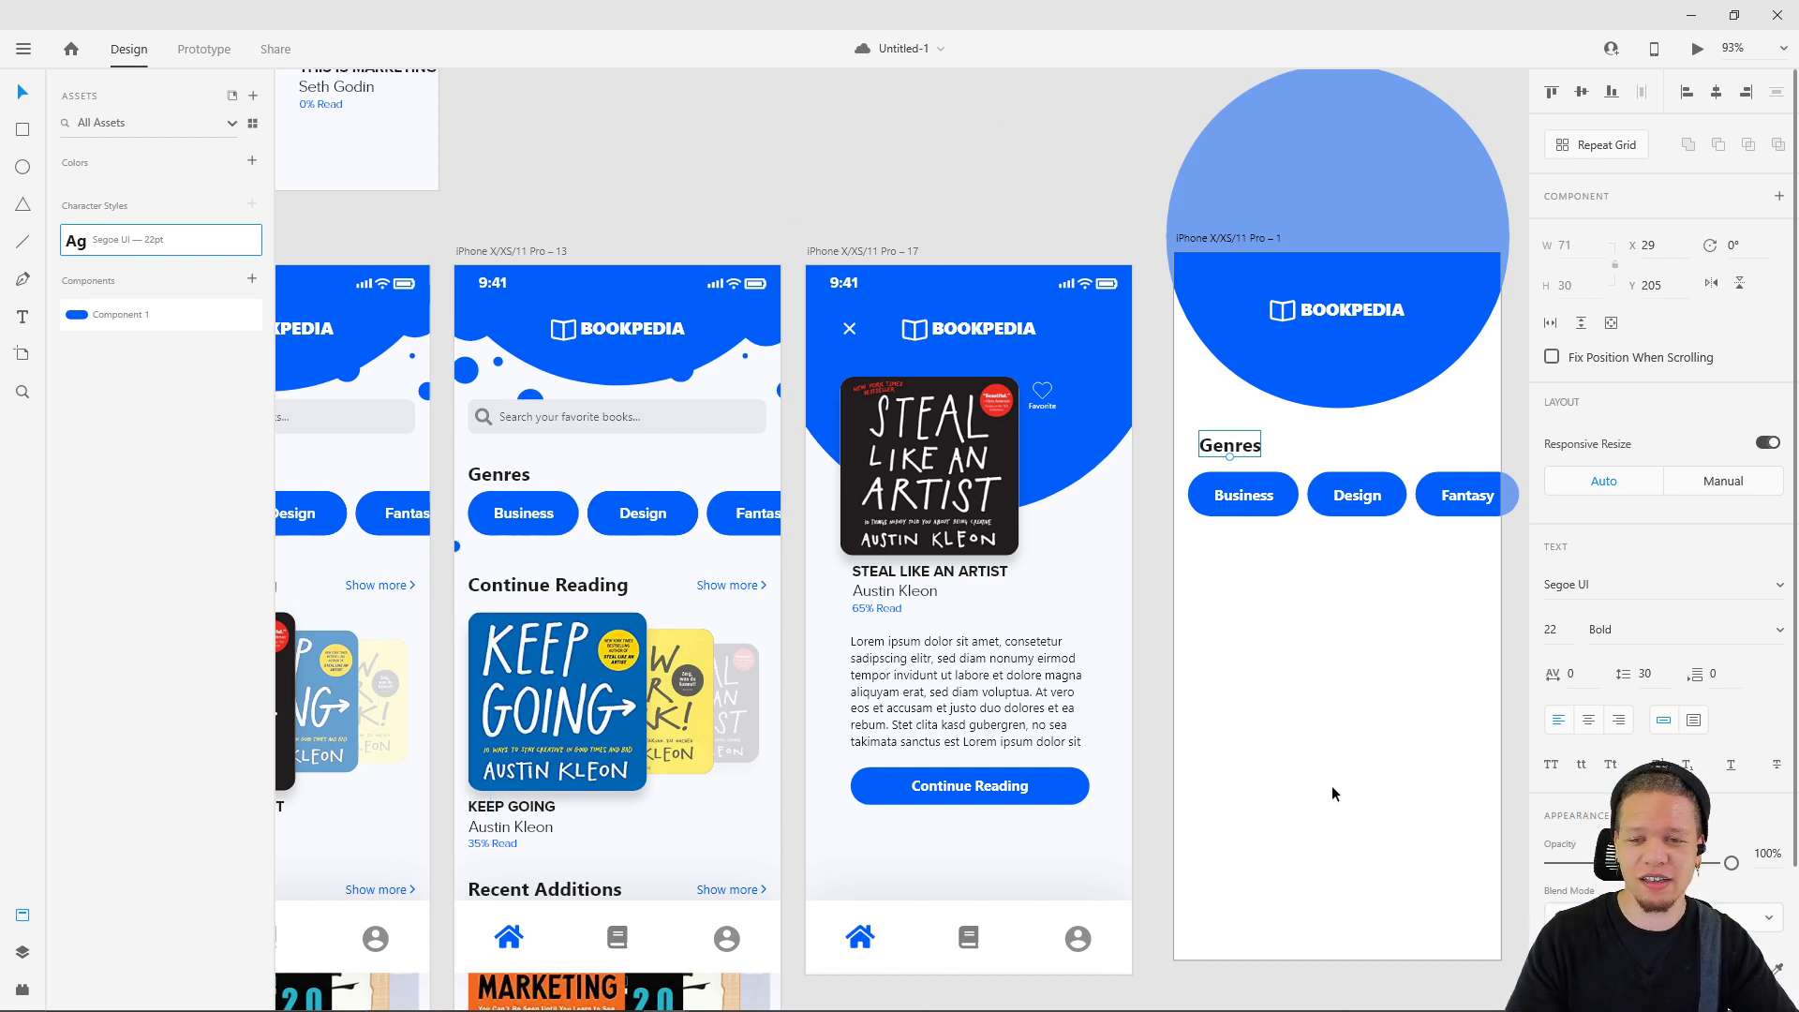
- Add the sample text "asdfasdfsdfs" in the empty area below the genre buttons and change its font to Segoe UI Historic
left_click(1253, 678)
type("asdfasdfsdfs")
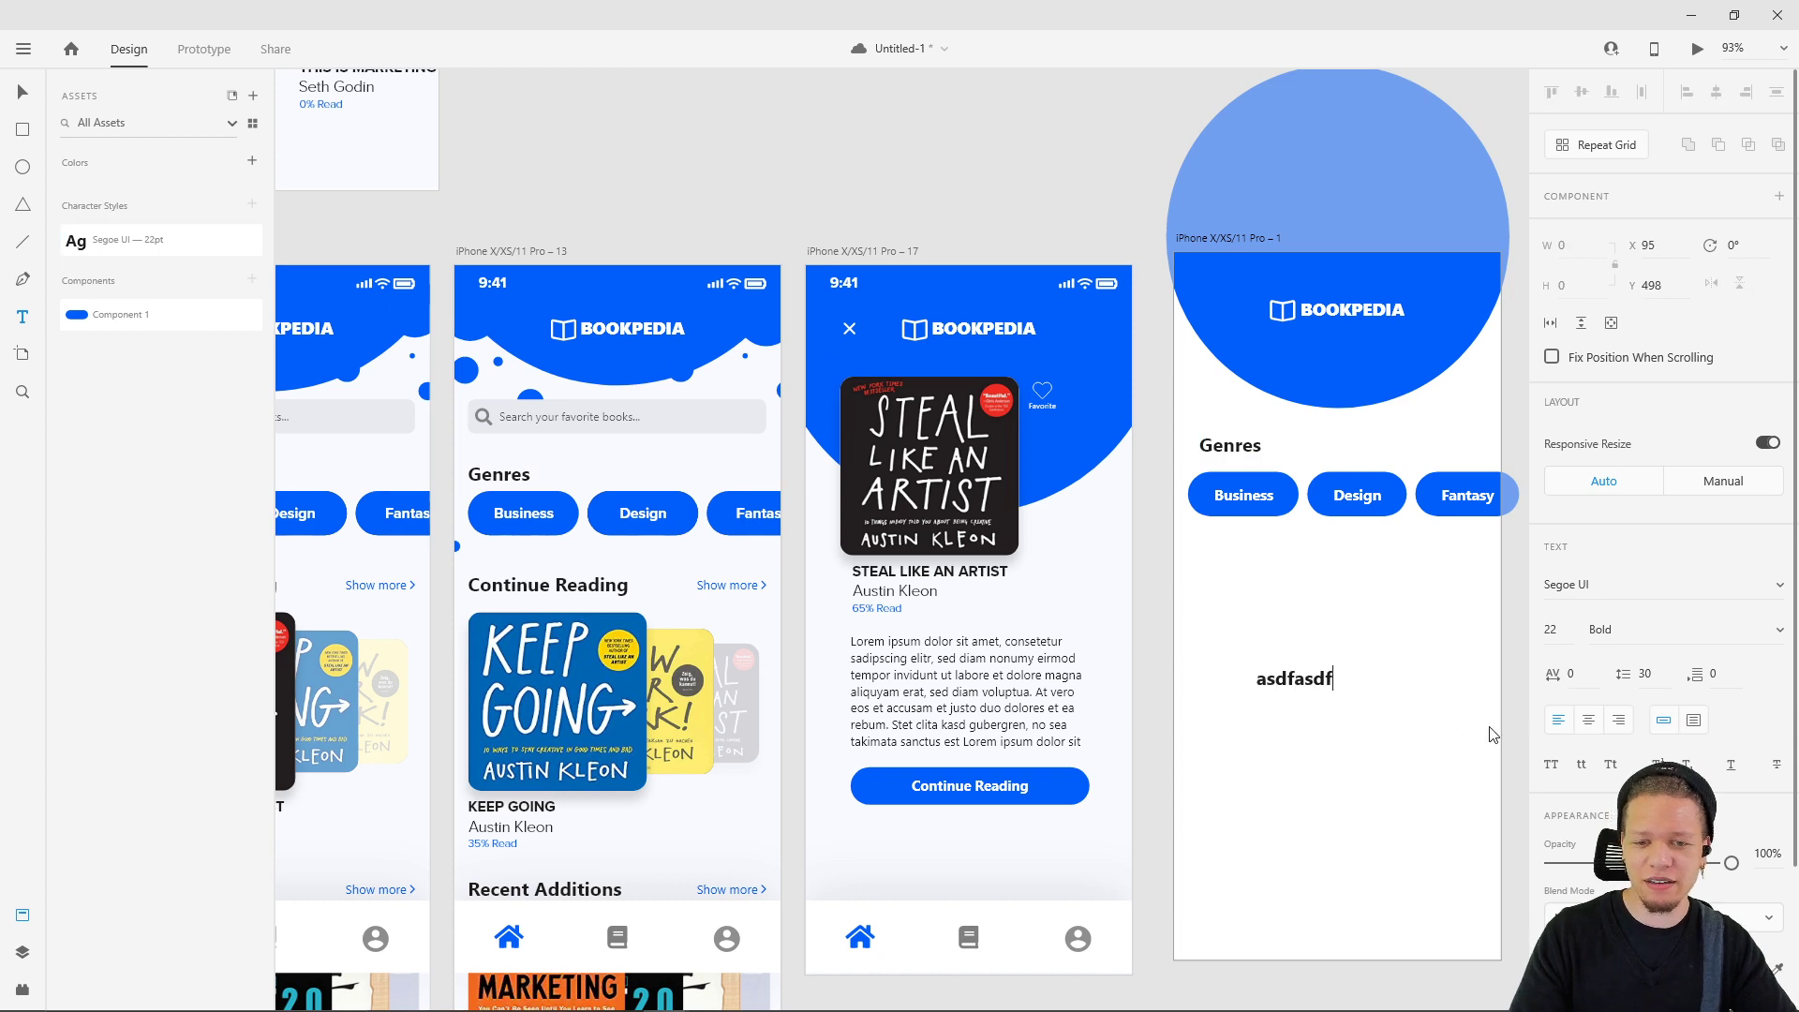
left_click(1662, 627)
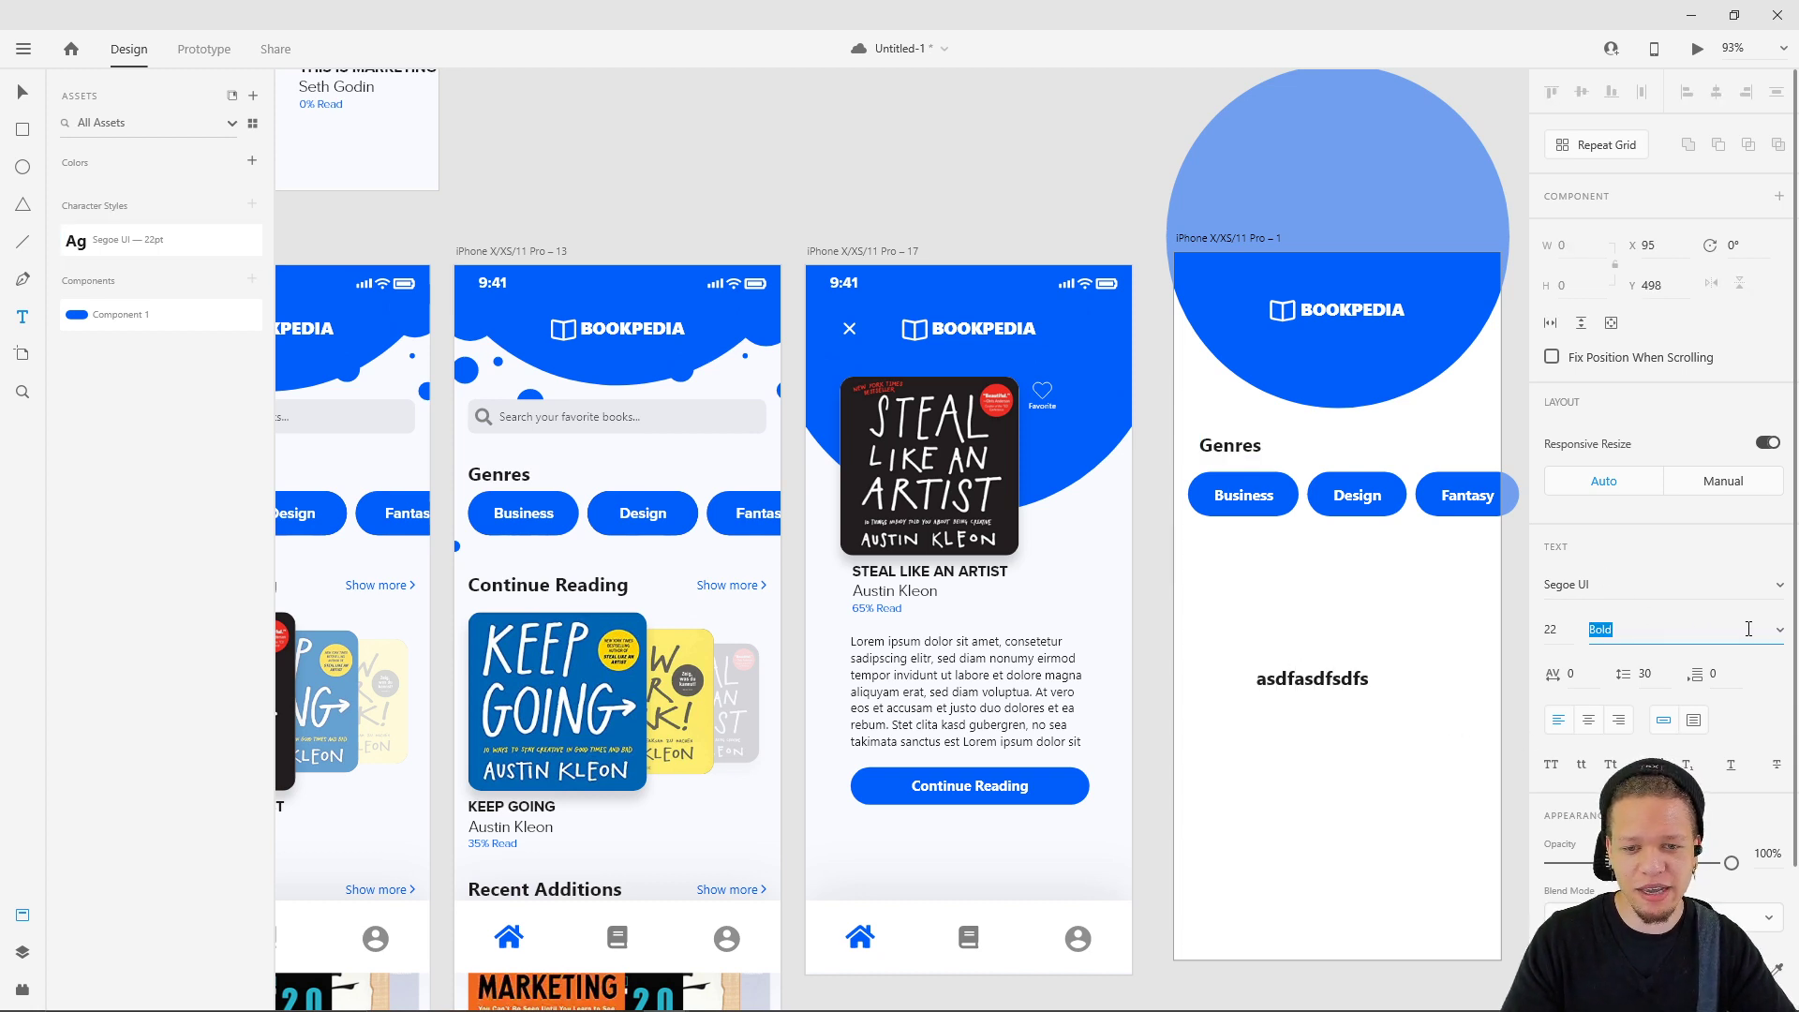
left_click(1780, 585)
left_click(1686, 442)
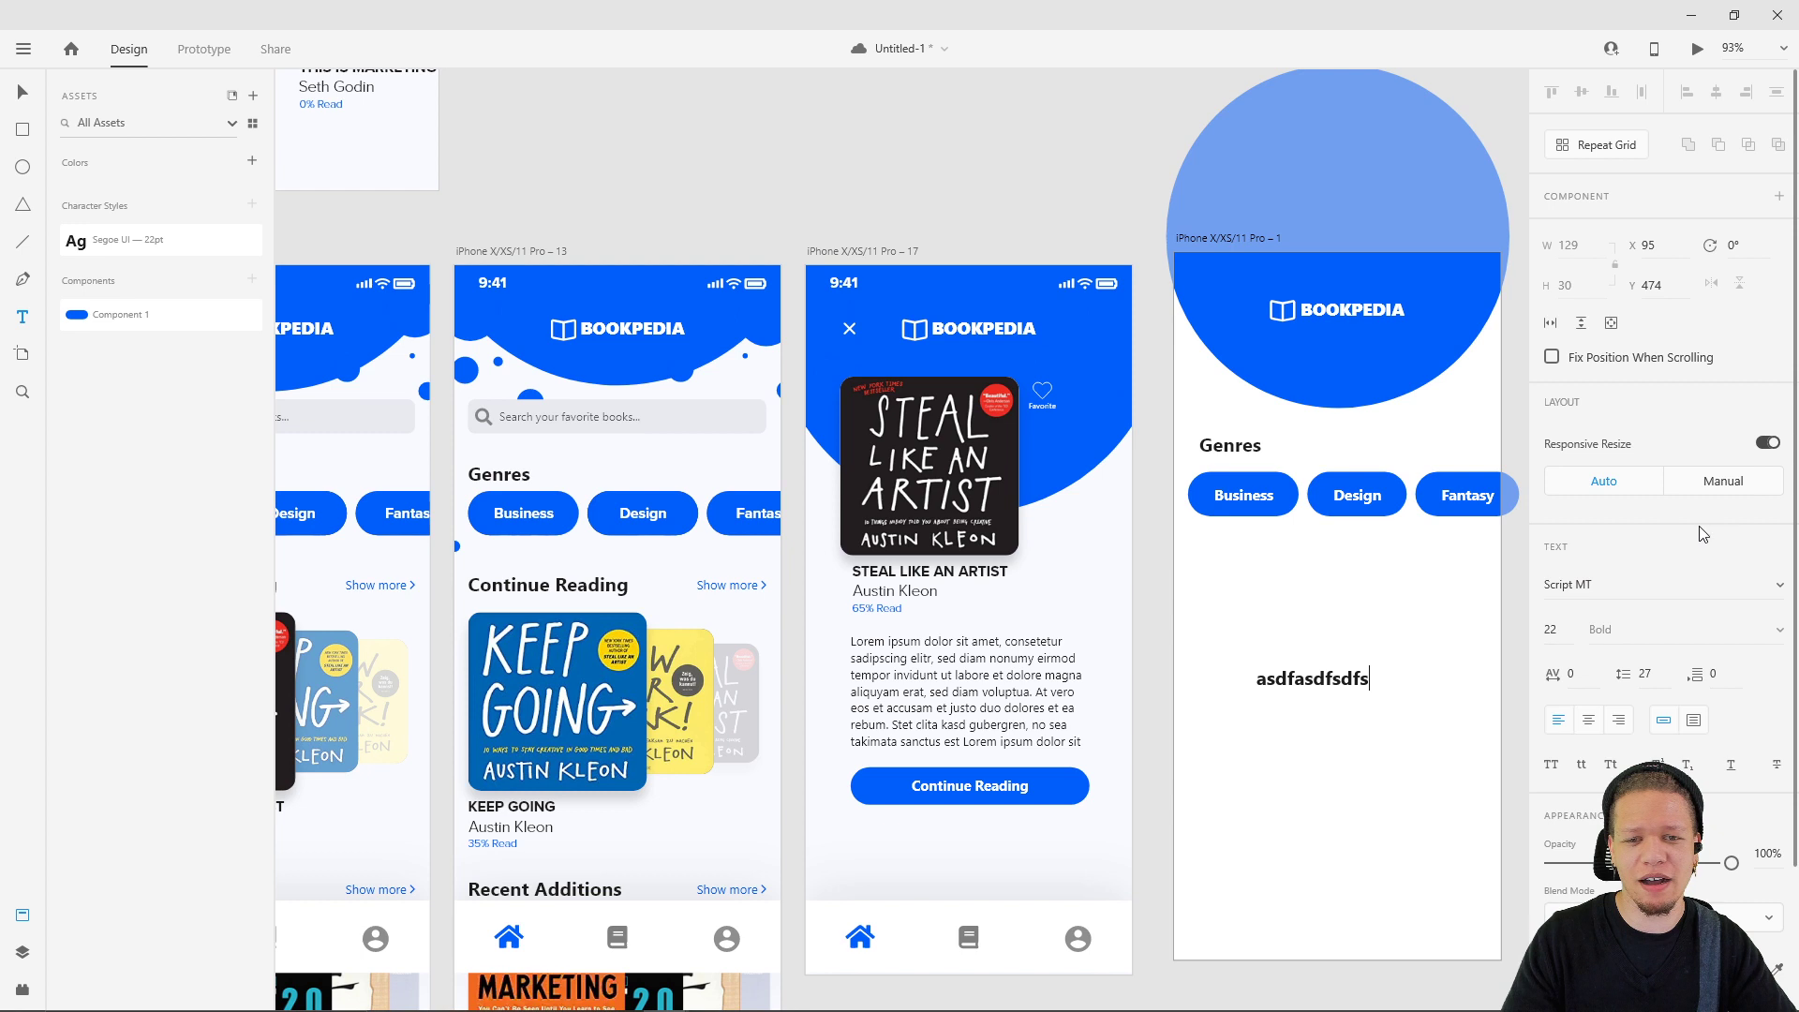
double_click(1310, 678)
left_click(1779, 584)
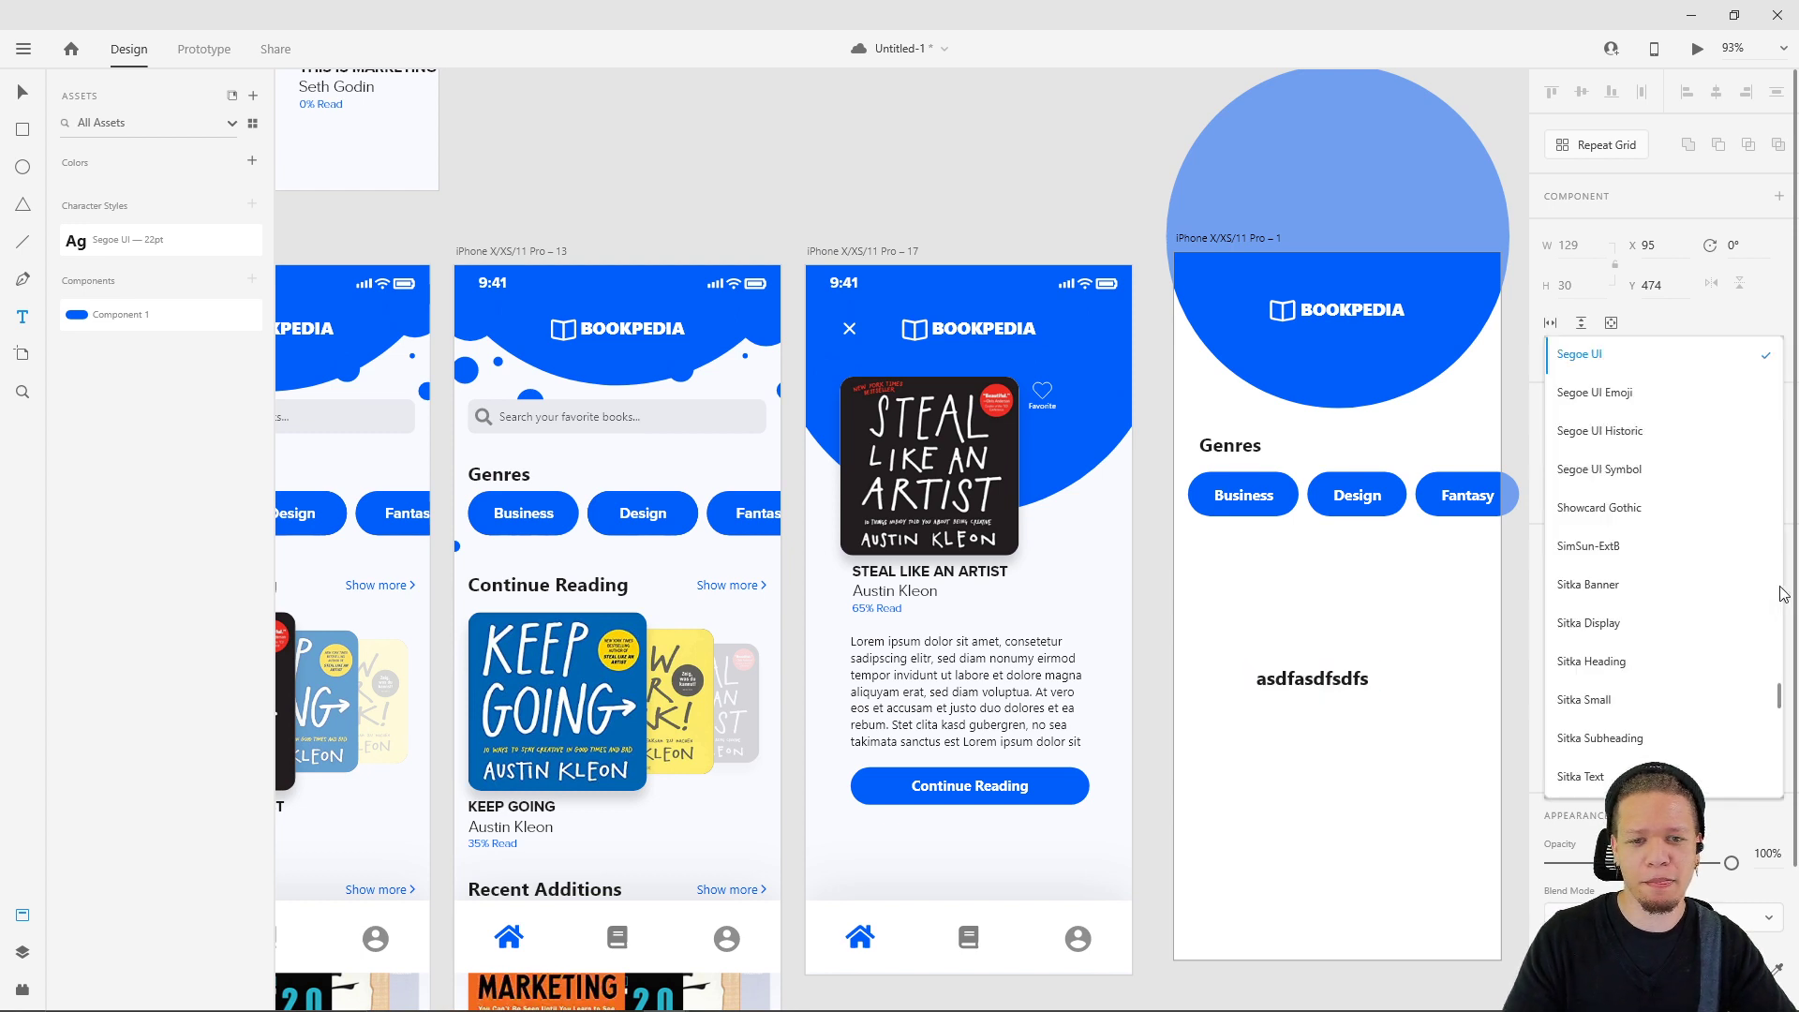
left_click(1627, 433)
- Make two copies of the sample text at different spots below the genre buttons
key("Escape")
key("Escape")
left_click_drag(1341, 683, 1442, 738)
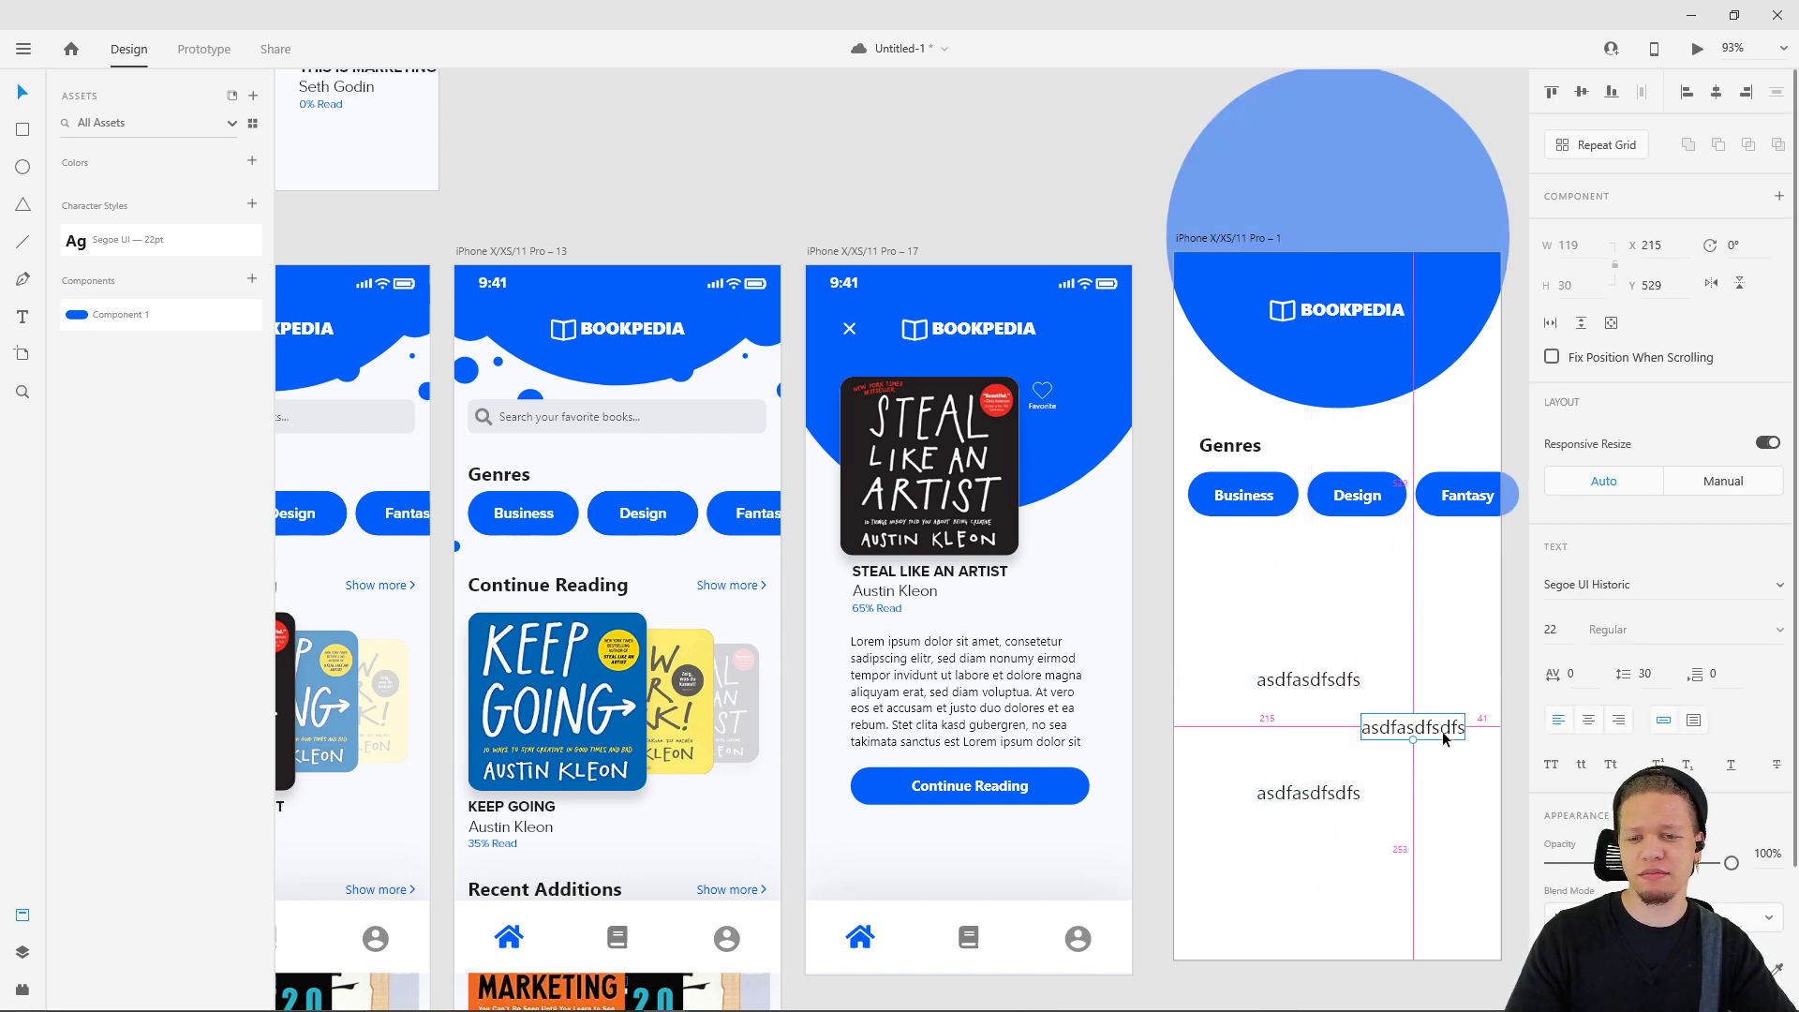
key("Escape")
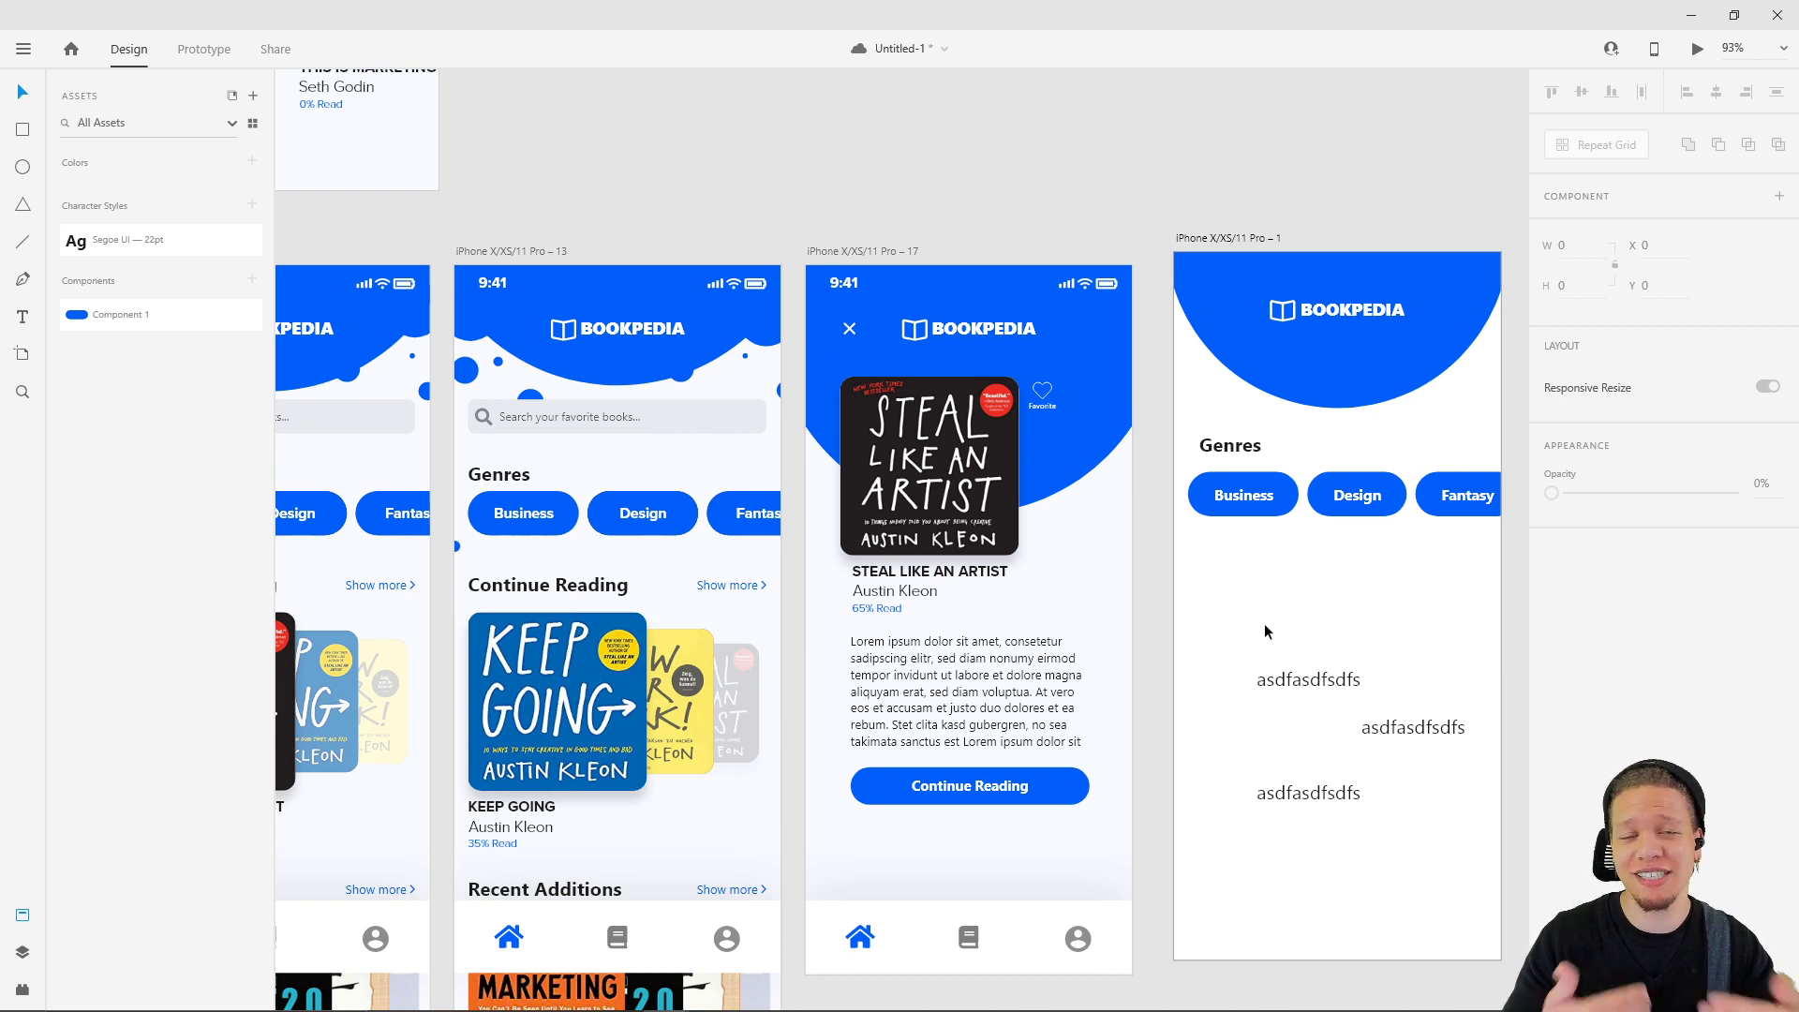
- Apply the saved Segoe UI 22pt character style to all three sample texts, and delete them
left_click_drag(1221, 601, 1453, 846)
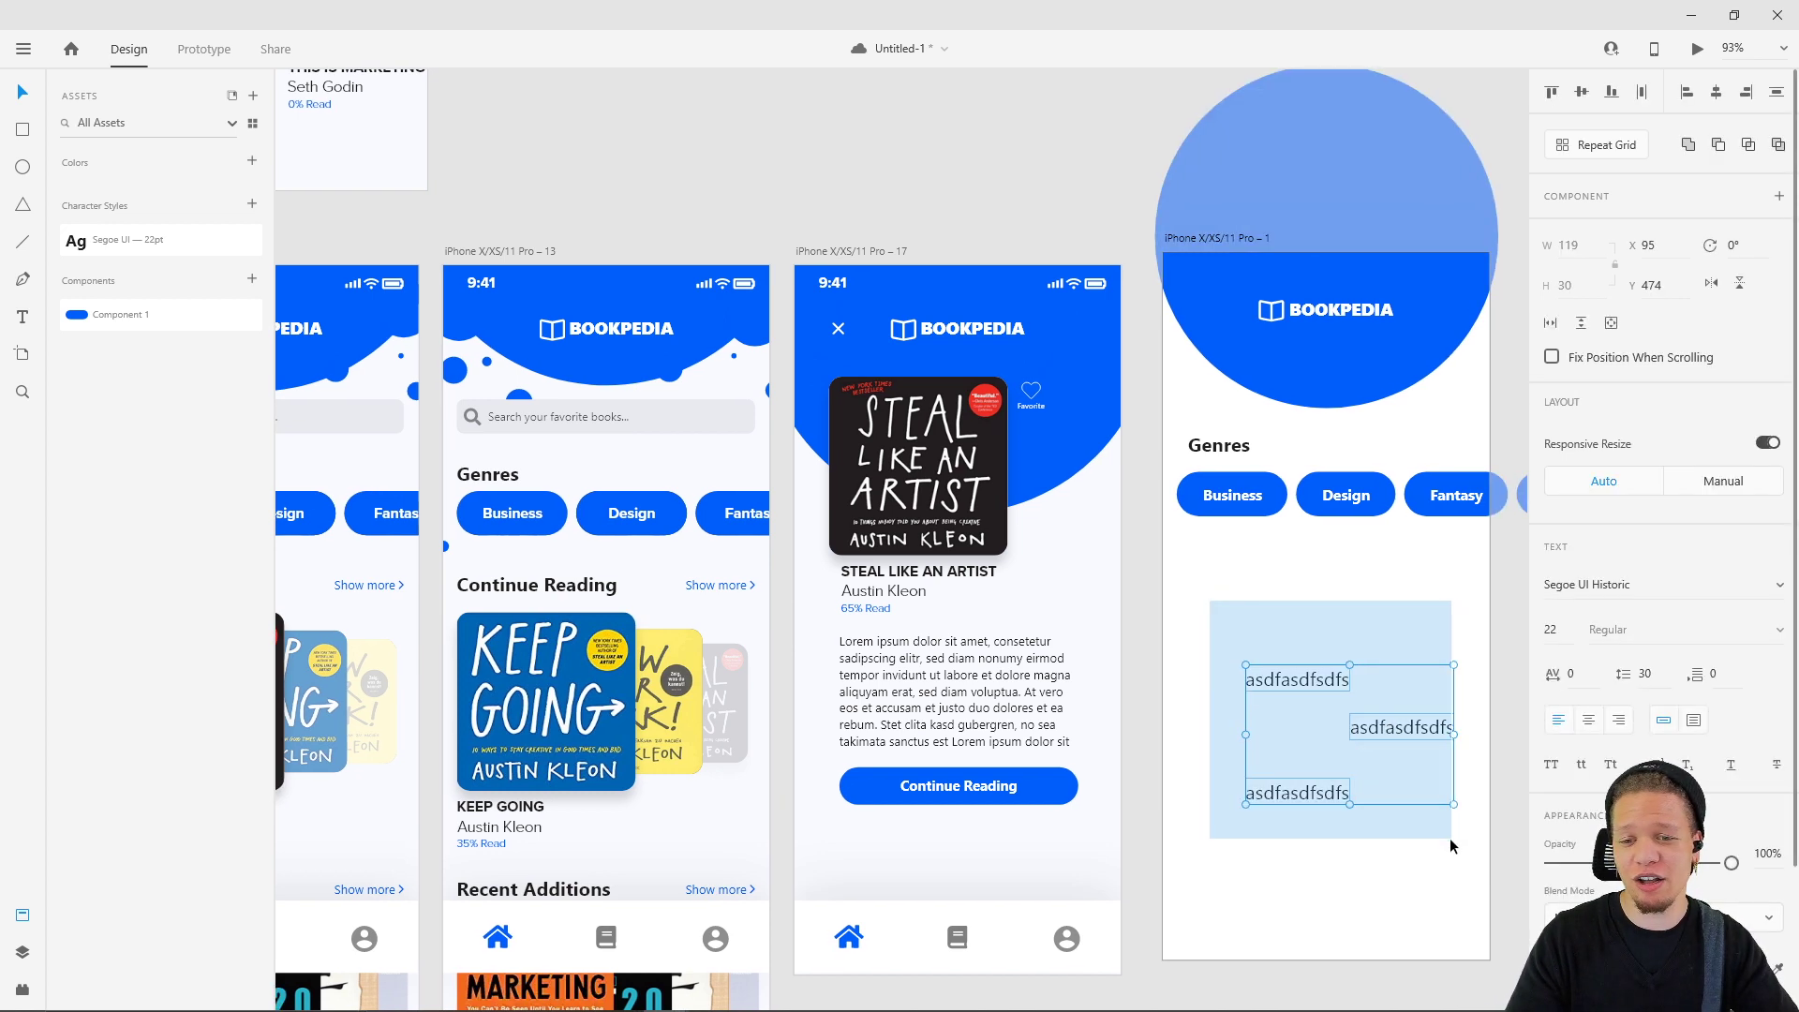
left_click(98, 246)
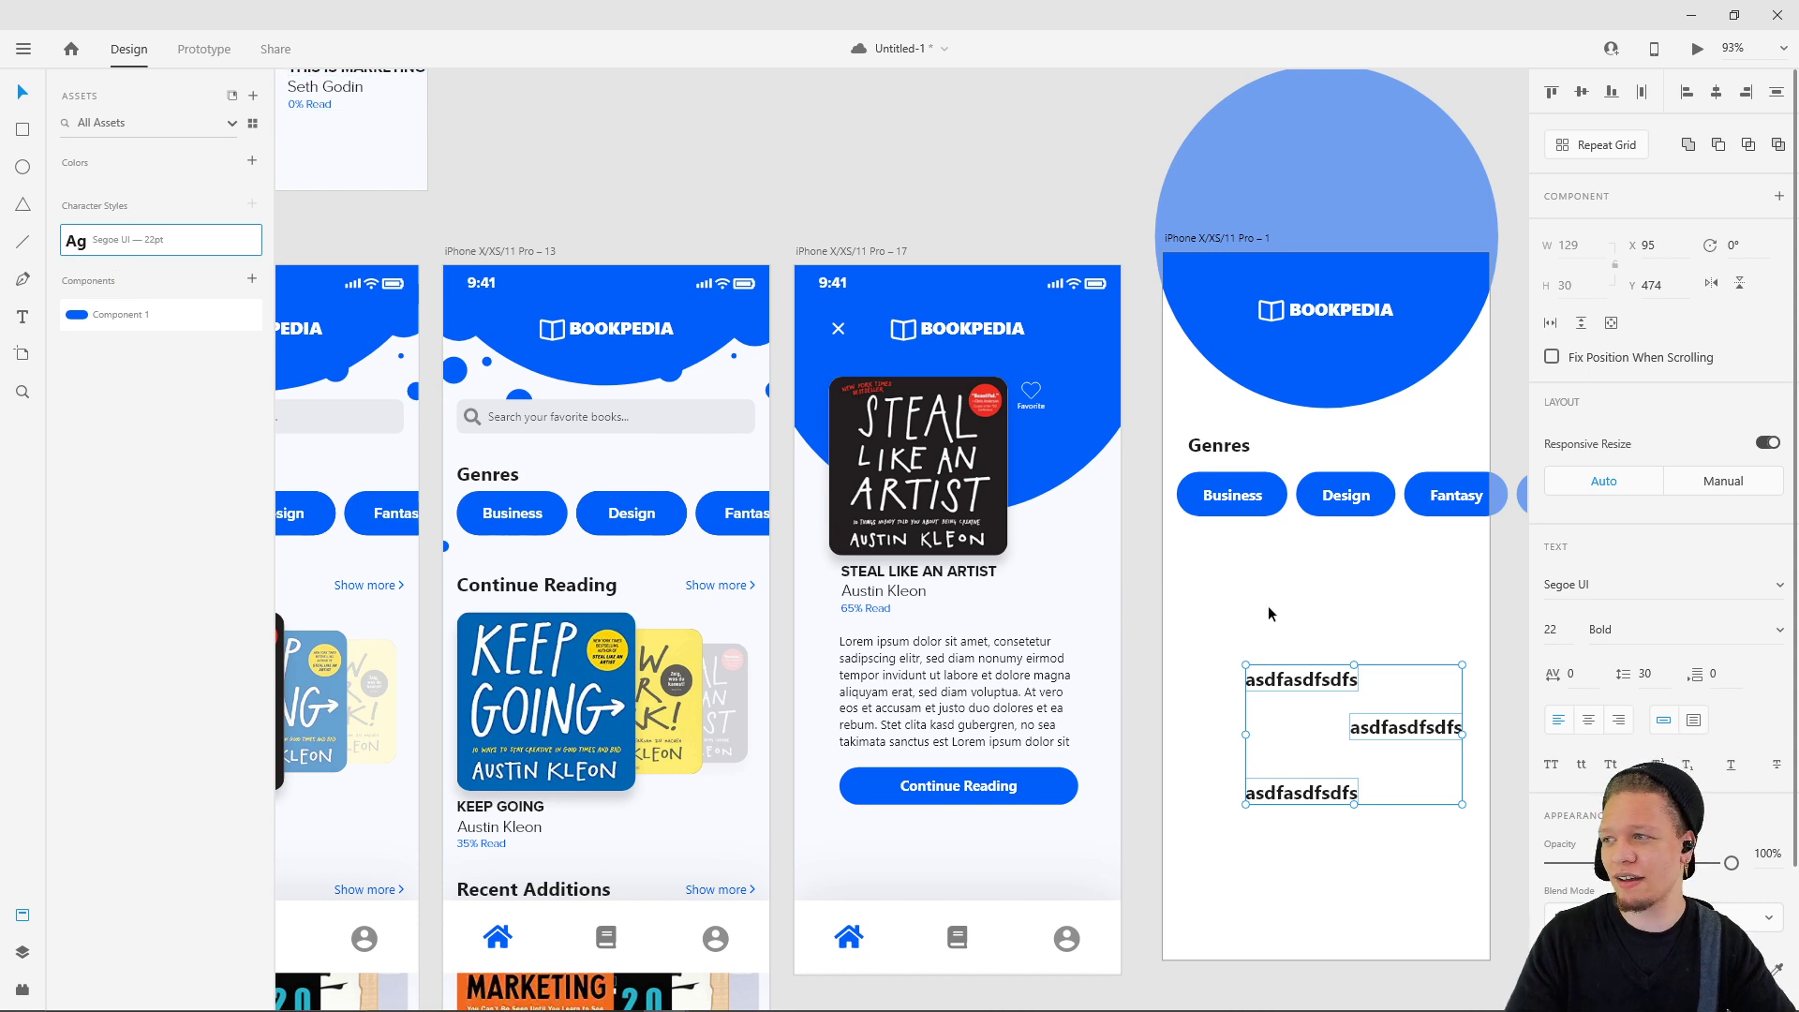
left_click_drag(1258, 621, 1430, 868)
key("Delete")
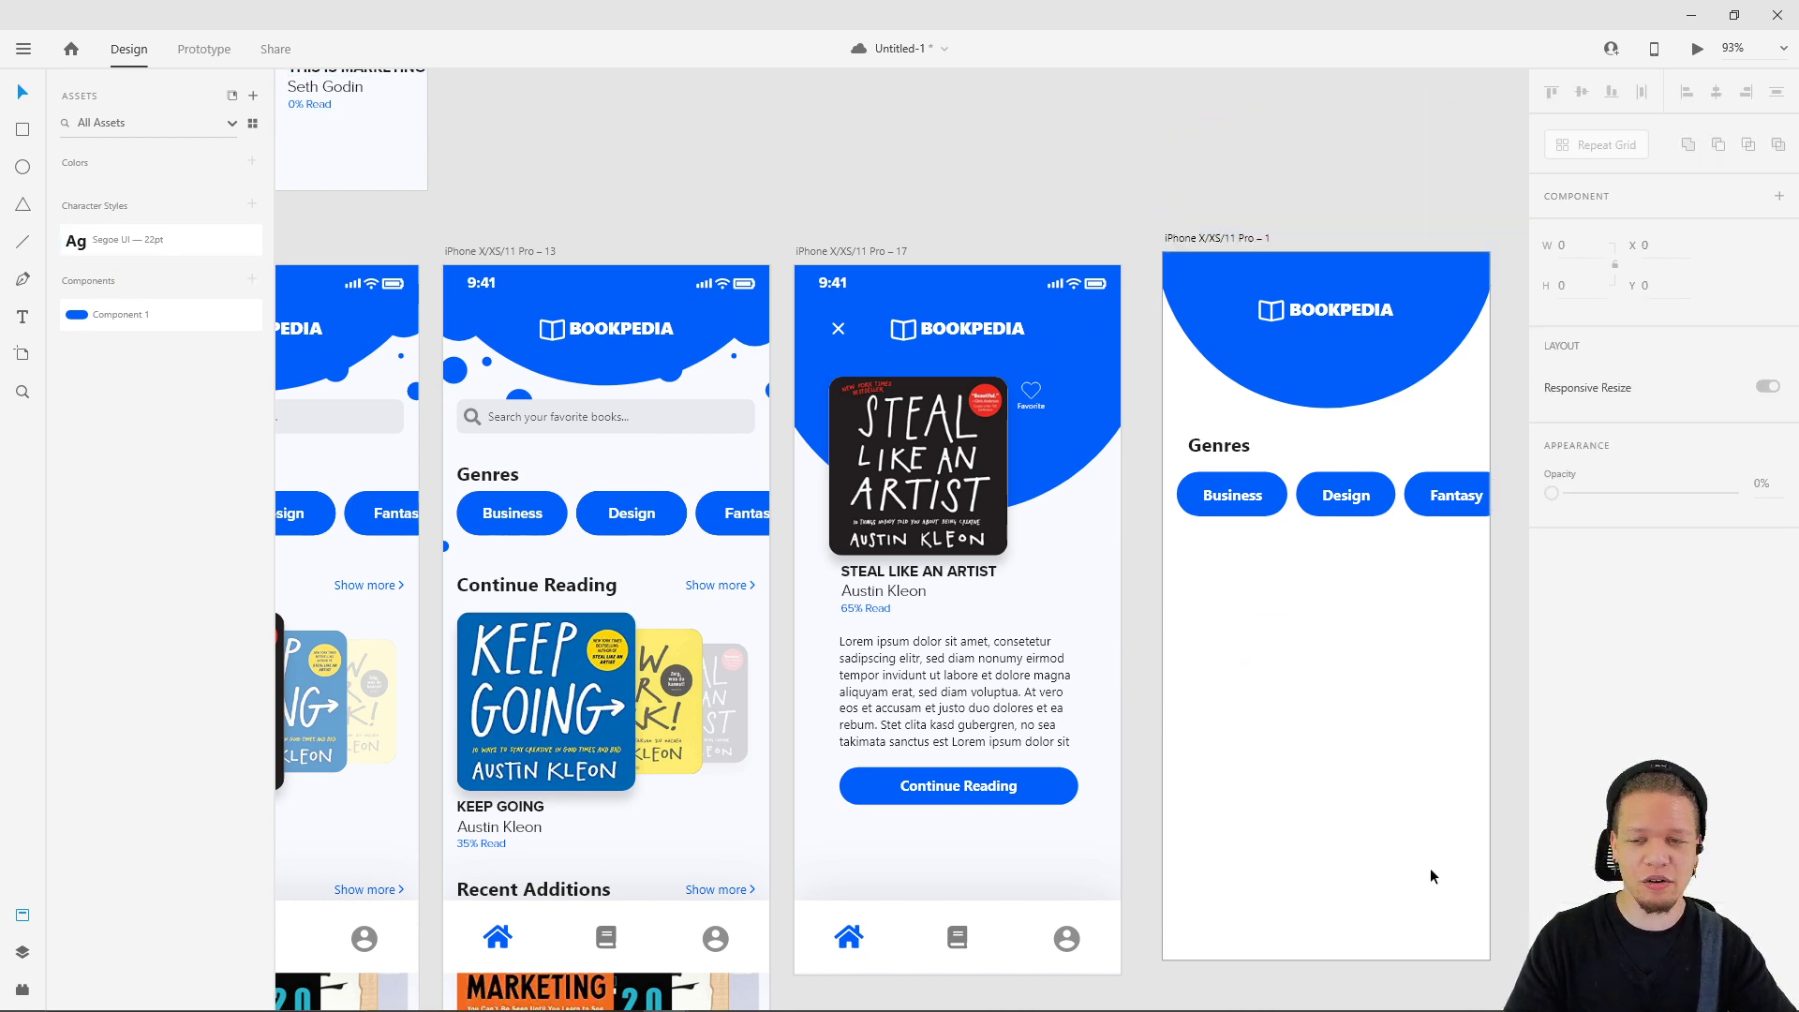
- Move the new Genres heading closer to the genre buttons, to X 23 and Y 216
left_click(1210, 446)
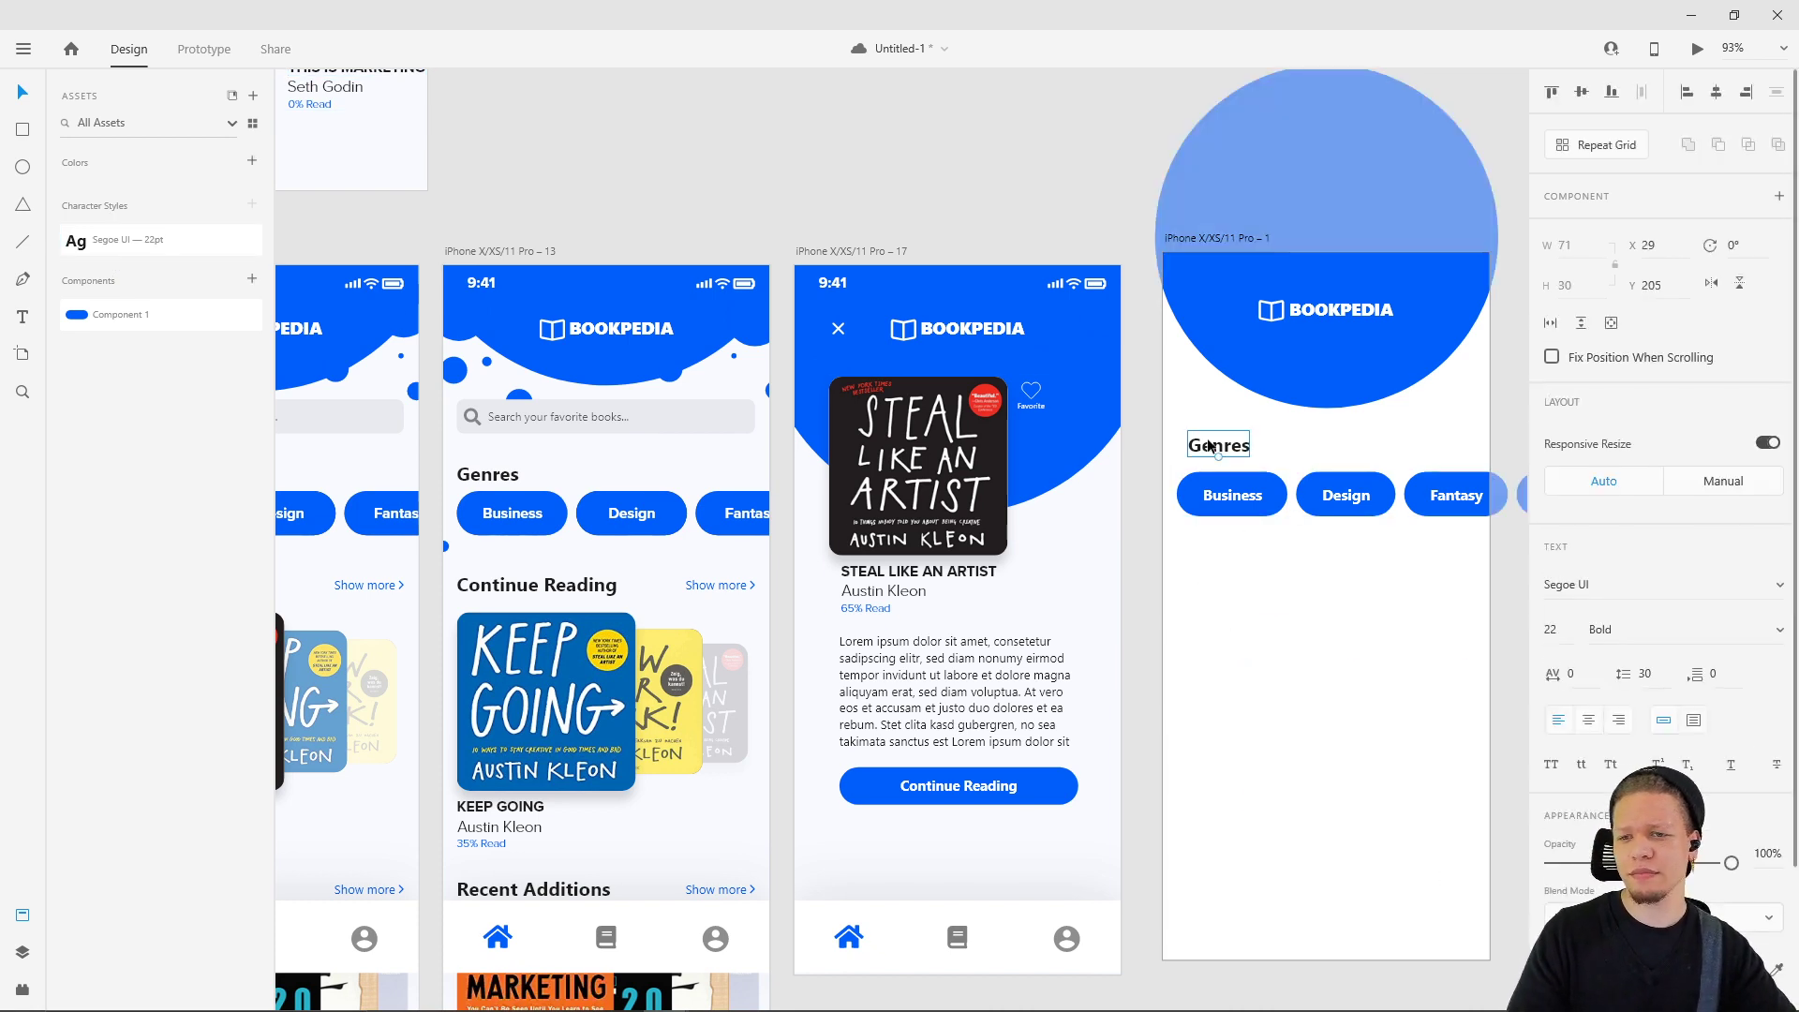
left_click(487, 474)
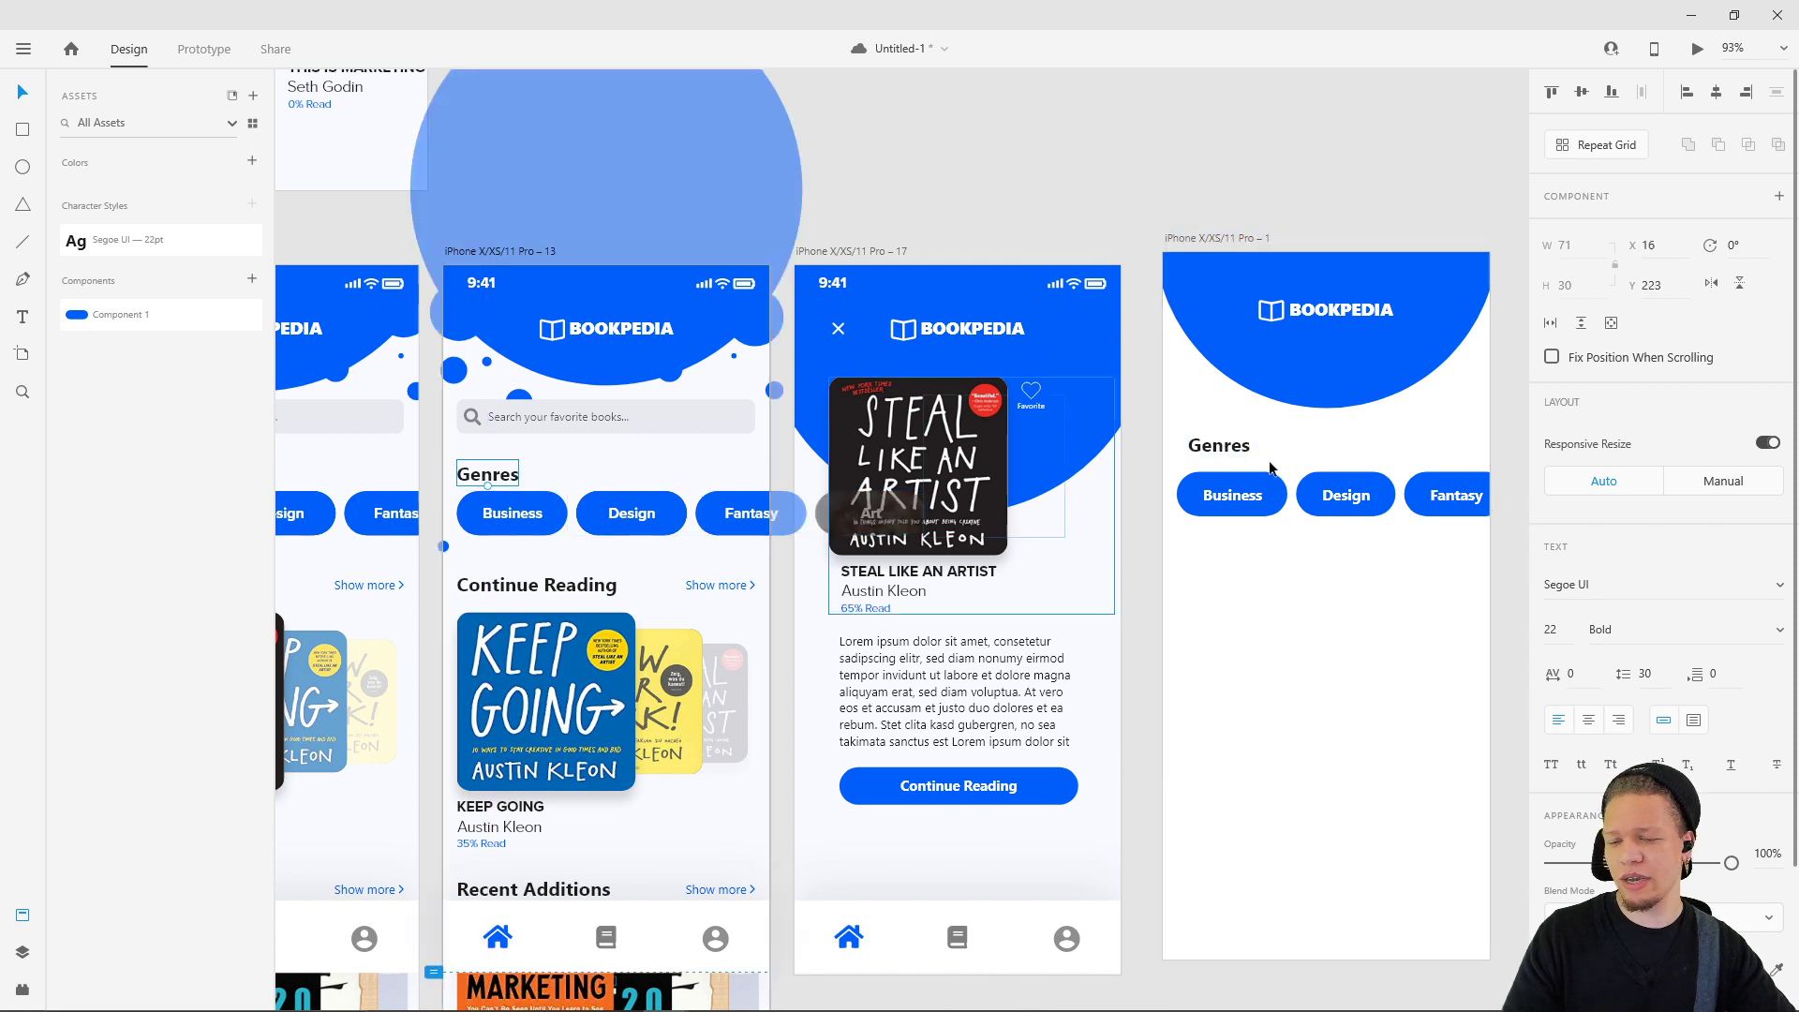
left_click(1212, 452)
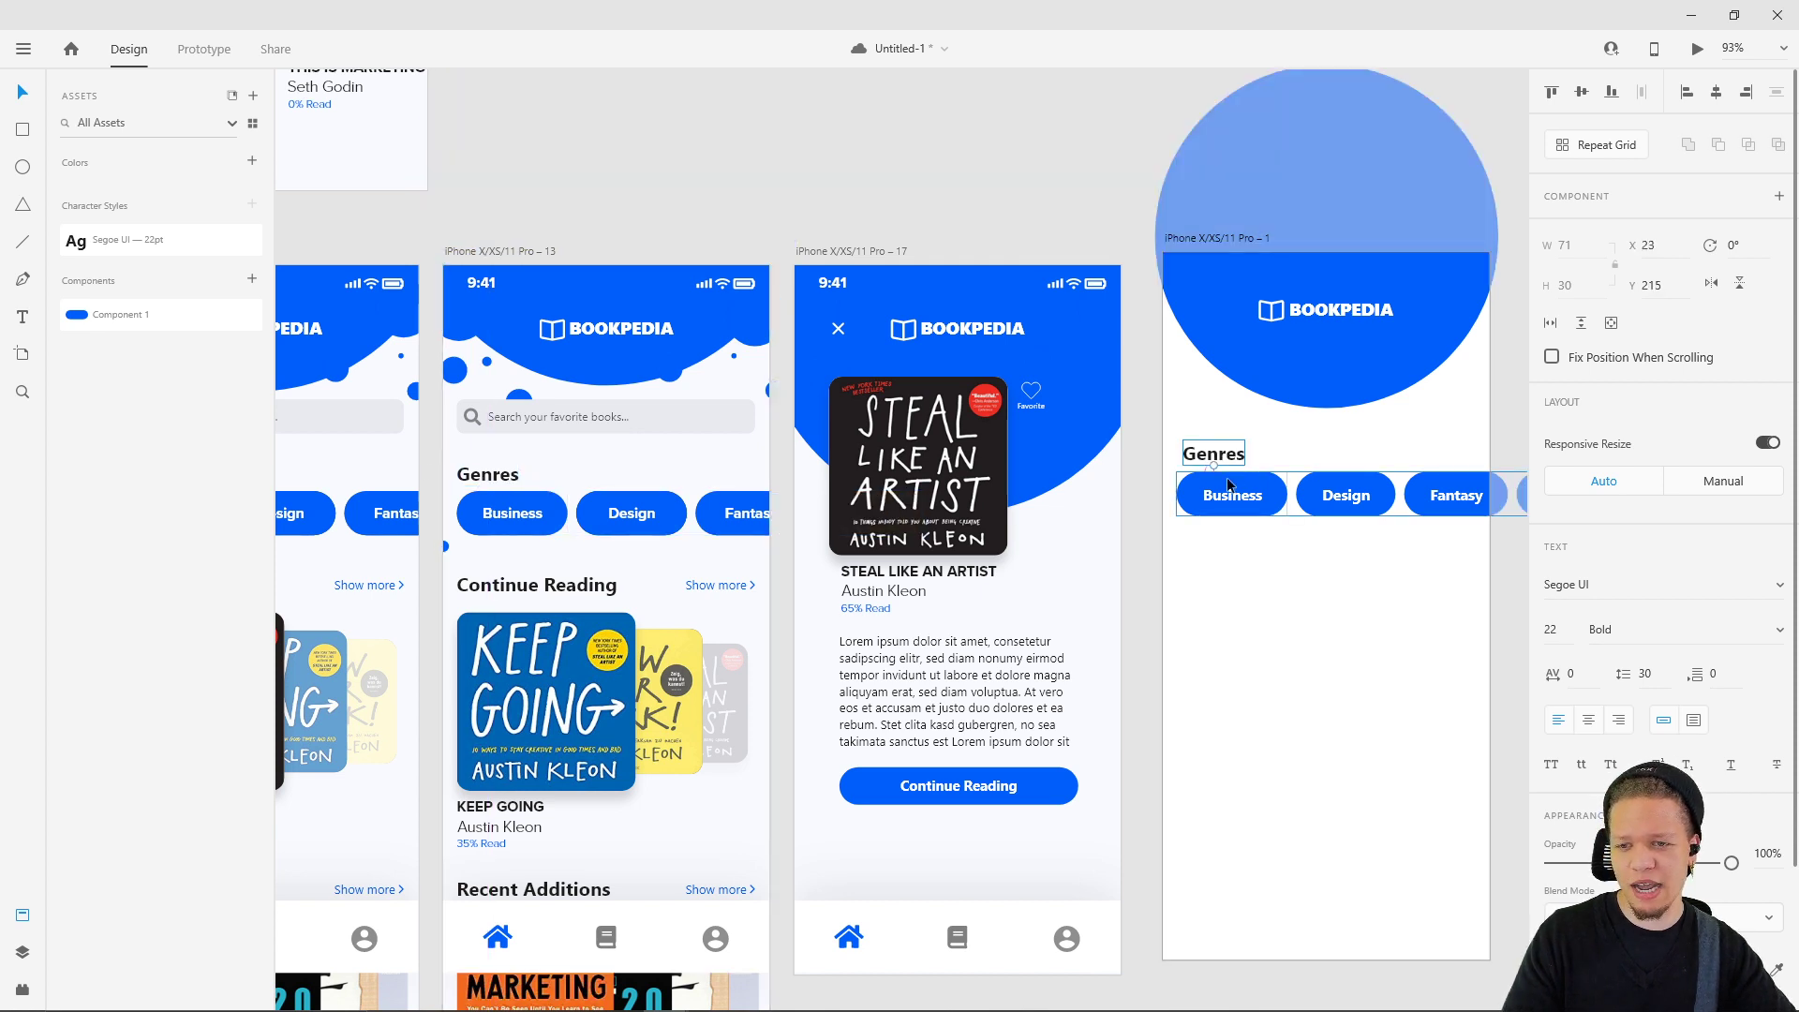
key("Down")
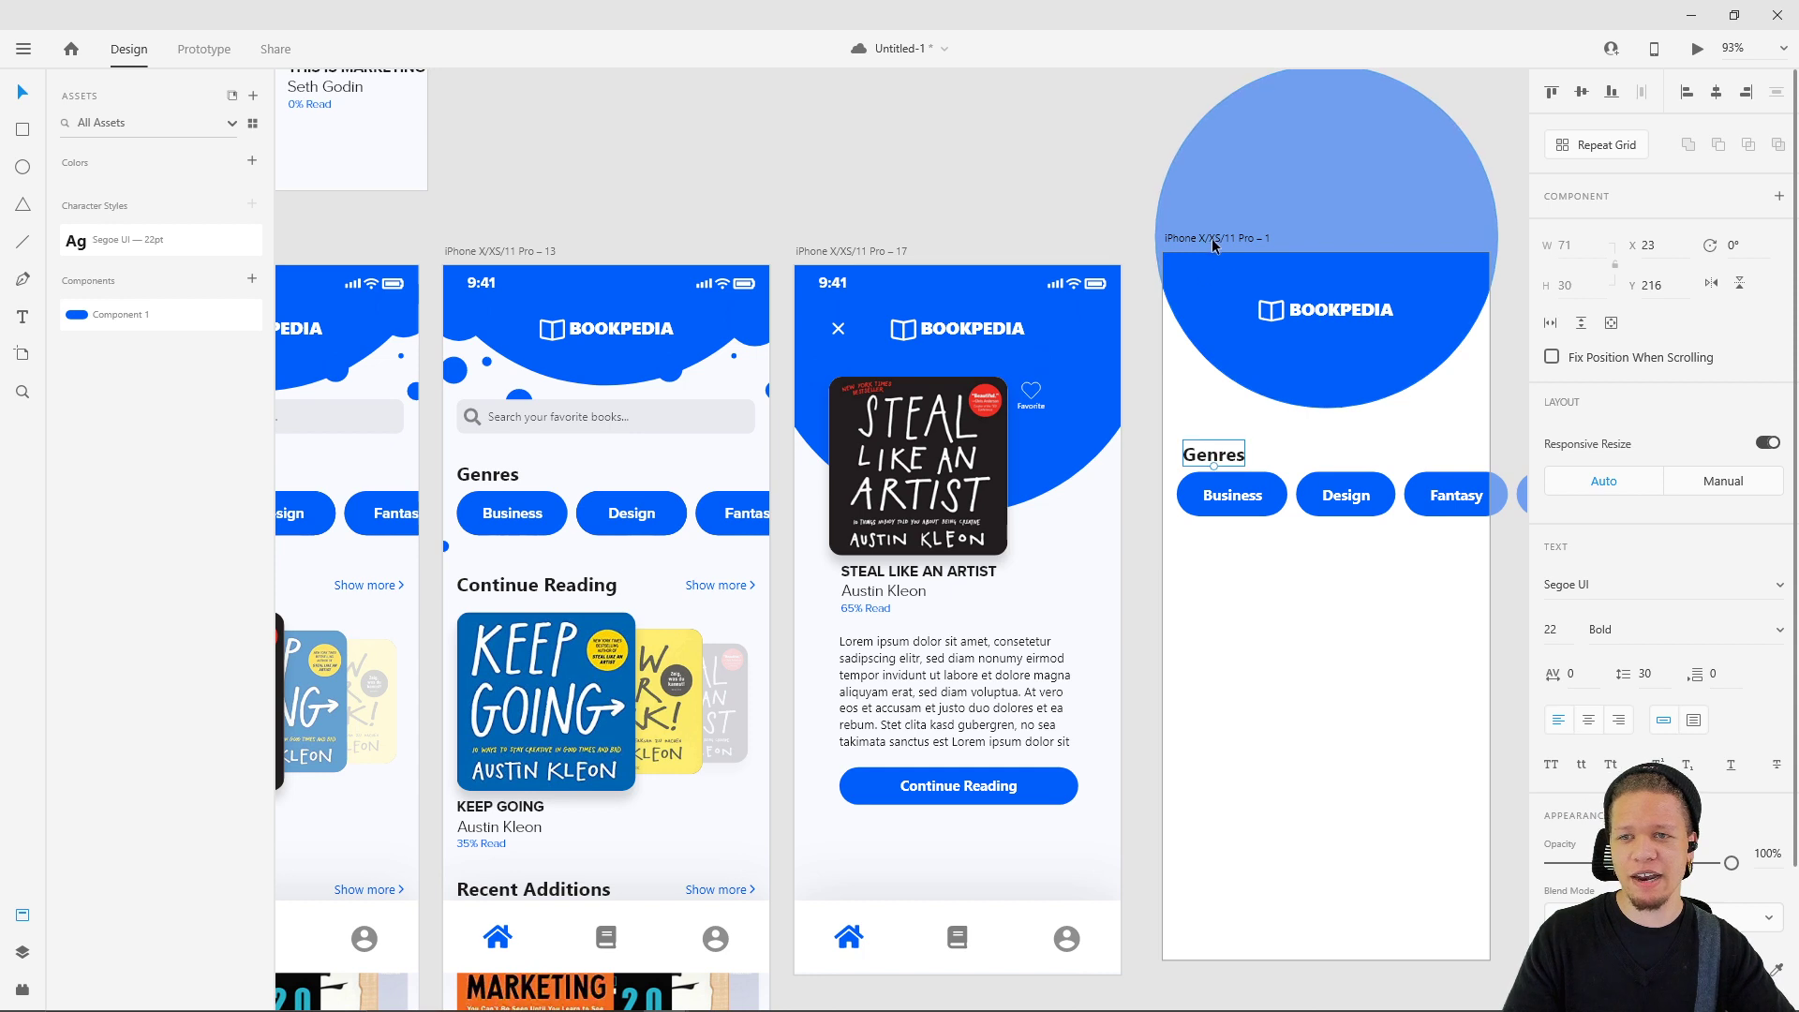
- Turn on the layout grid for the new iPhone artboard
left_click(1214, 237)
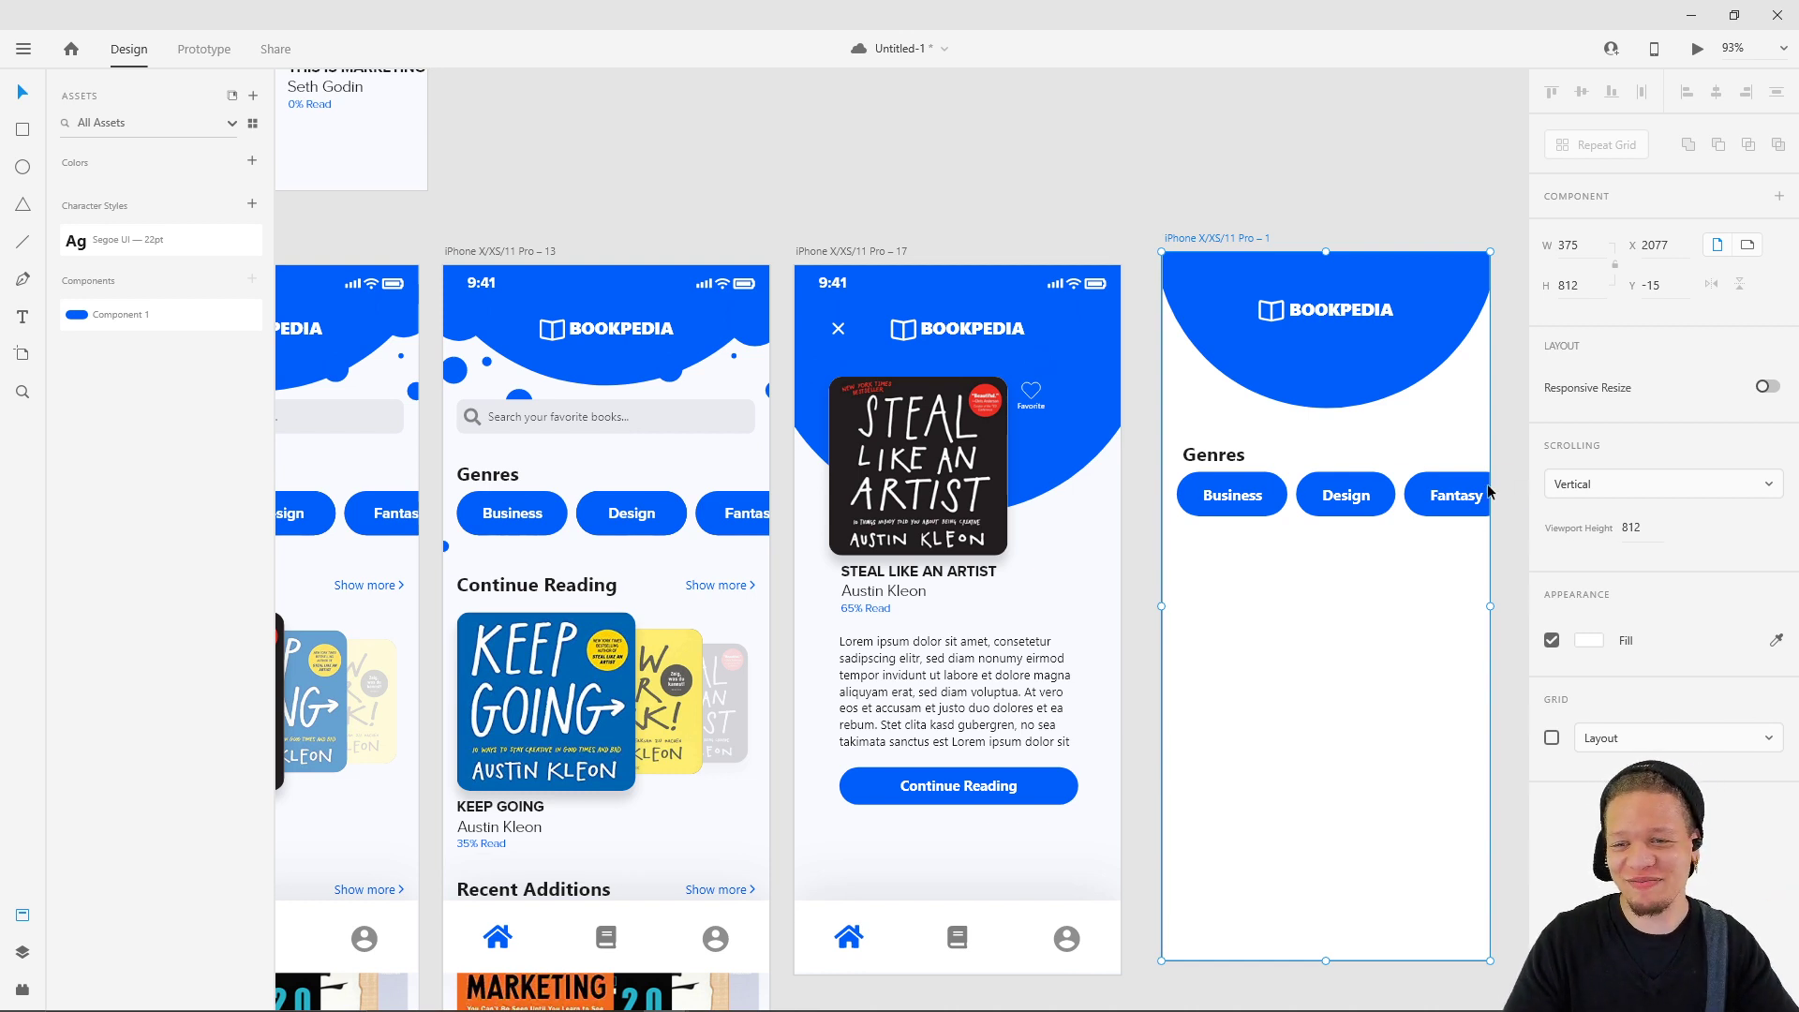
left_click(1551, 738)
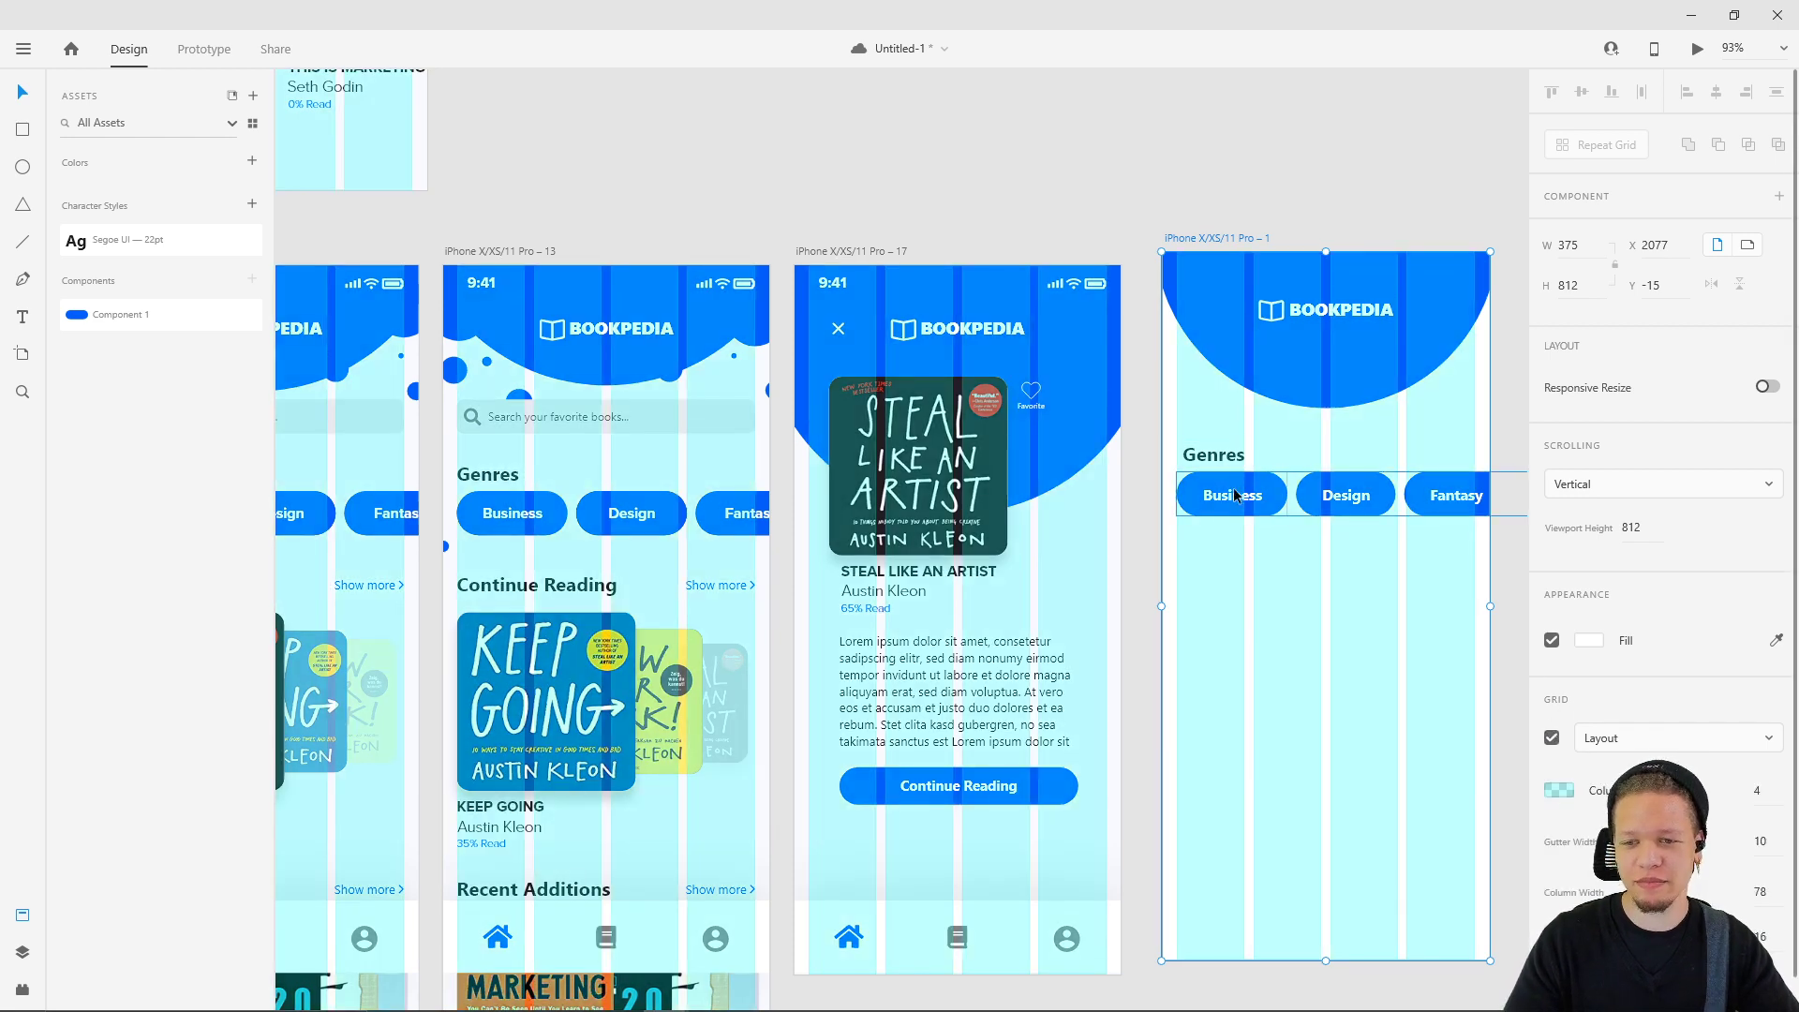
- Nudge the new artboard's Genres heading to X 19 and Y 217
scroll(1298, 498, "up", 8)
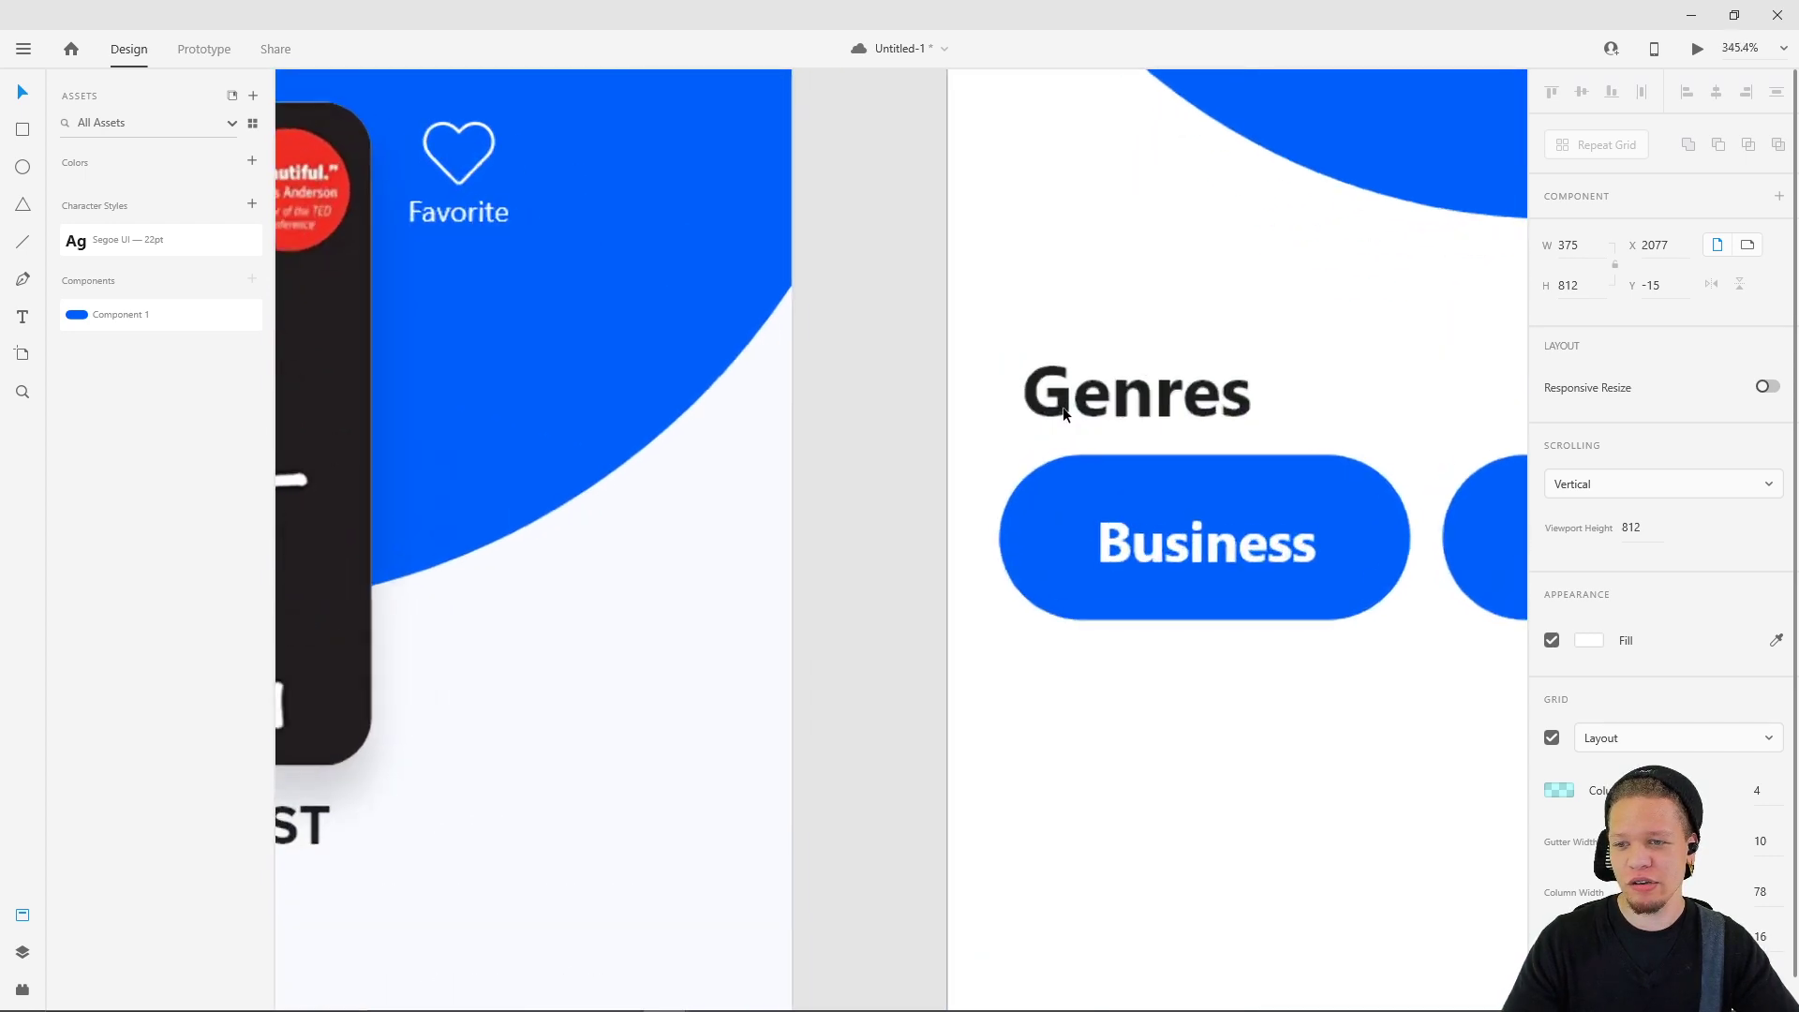
left_click(1062, 407)
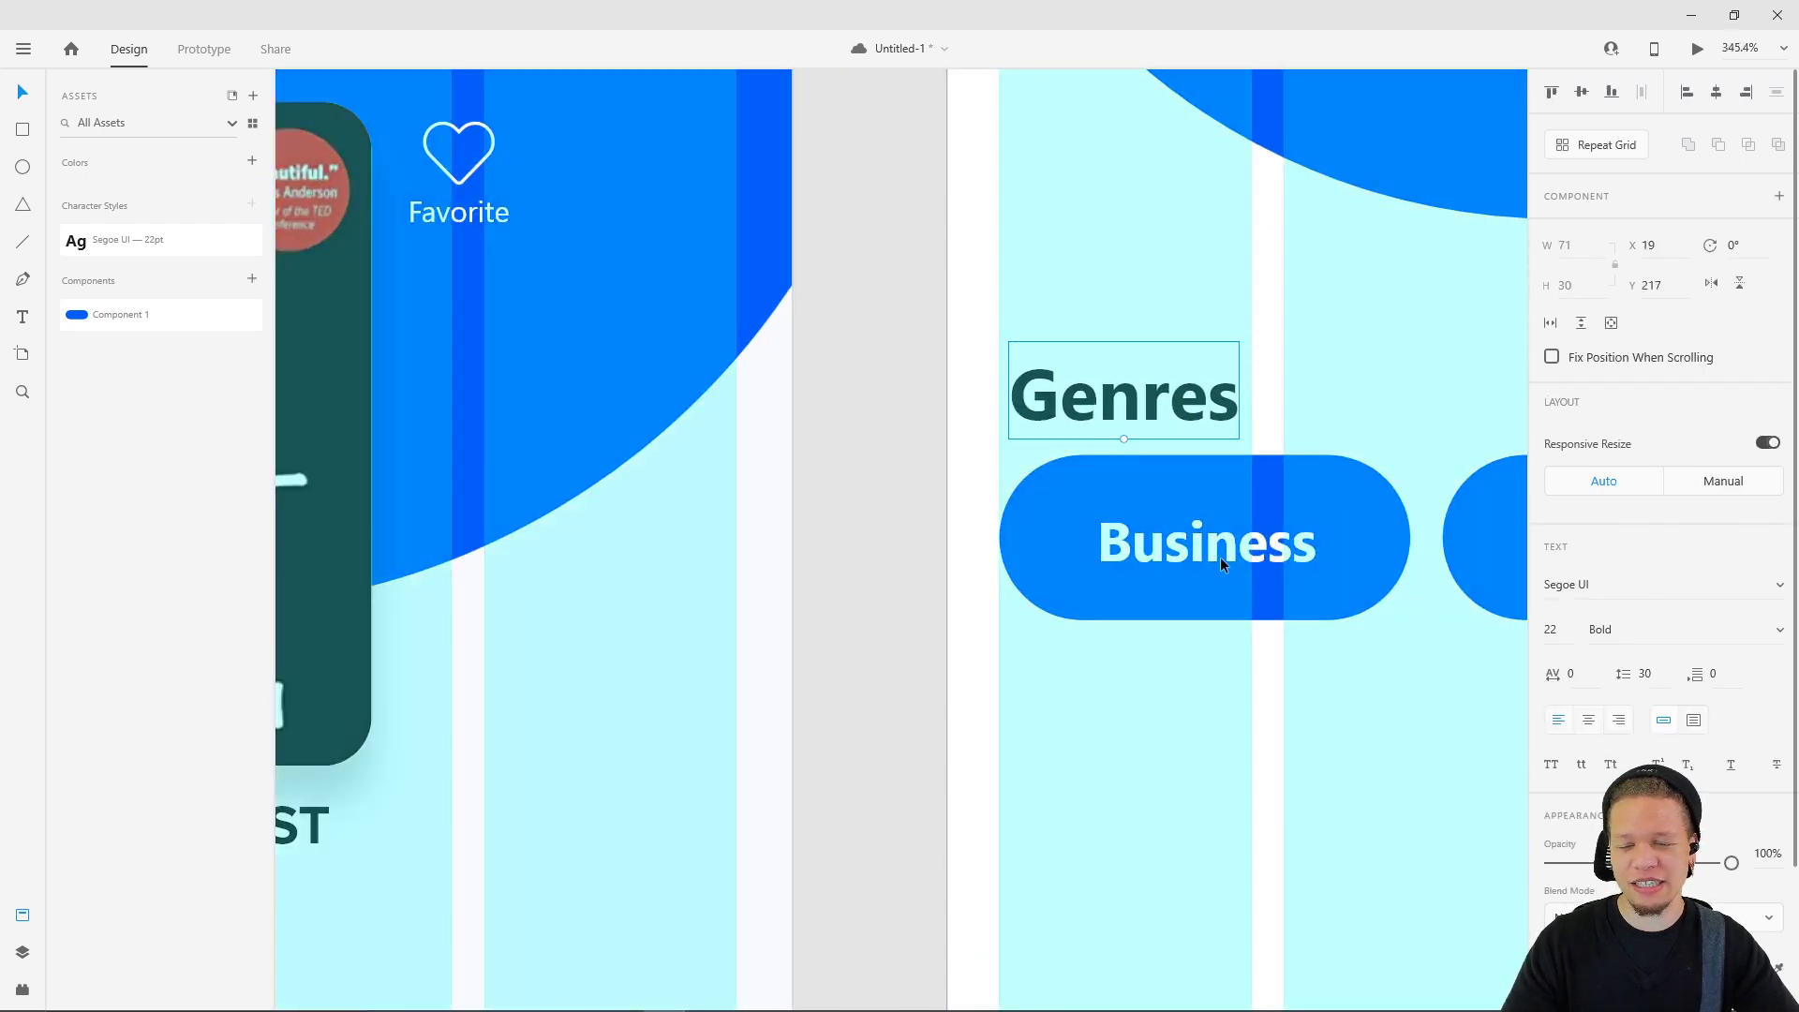
- Hide the layout grid of the new iPhone artboard and show it again
scroll(1077, 225, "down", 6)
left_click(1033, 237)
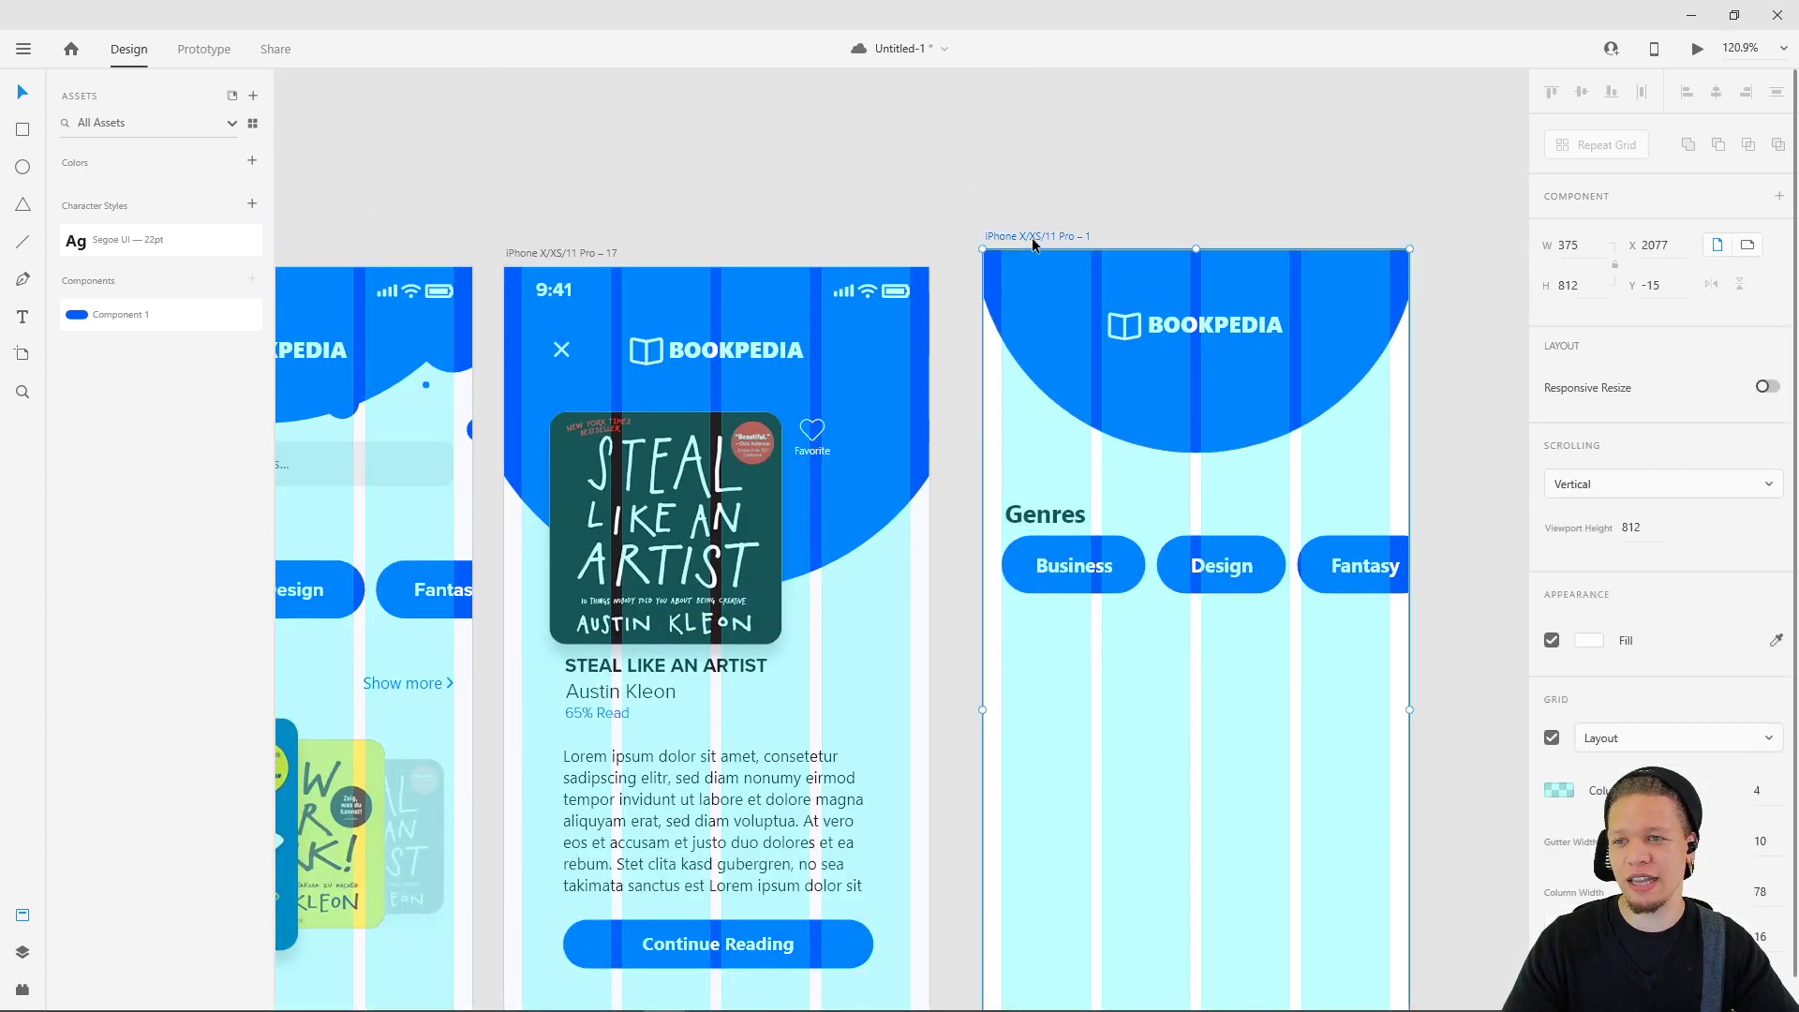
left_click(1550, 740)
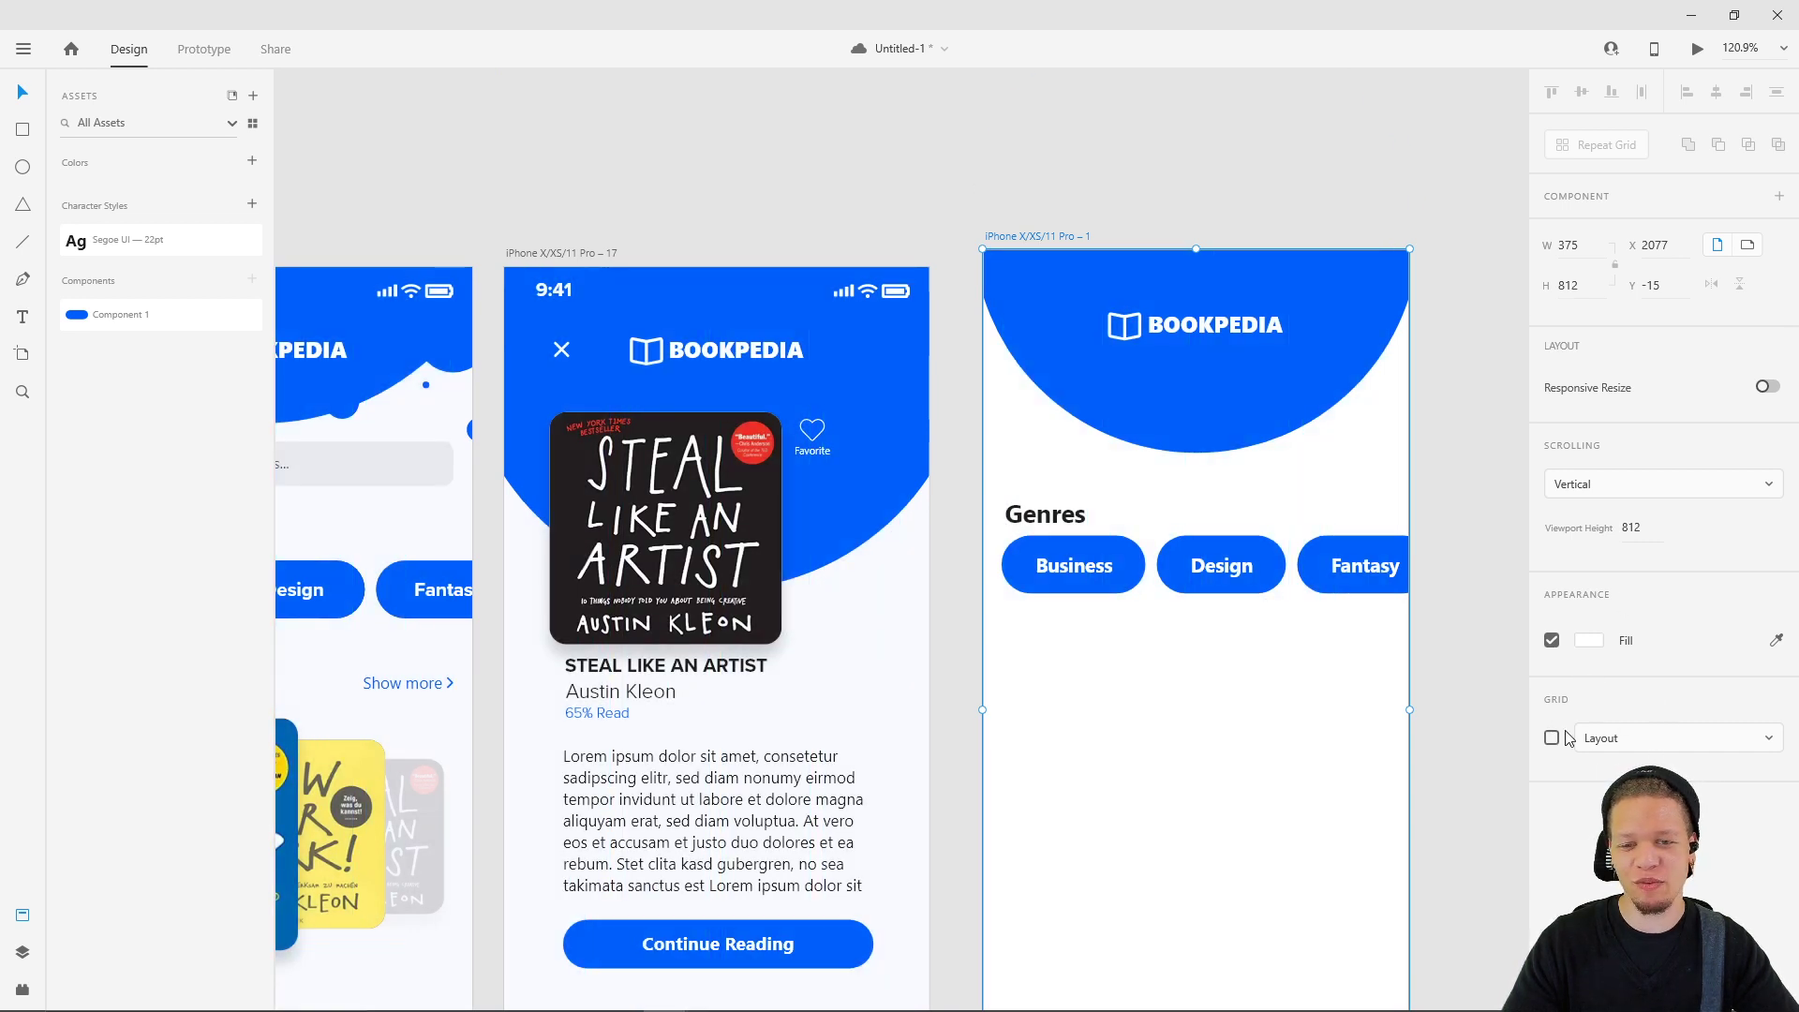
left_click(1552, 739)
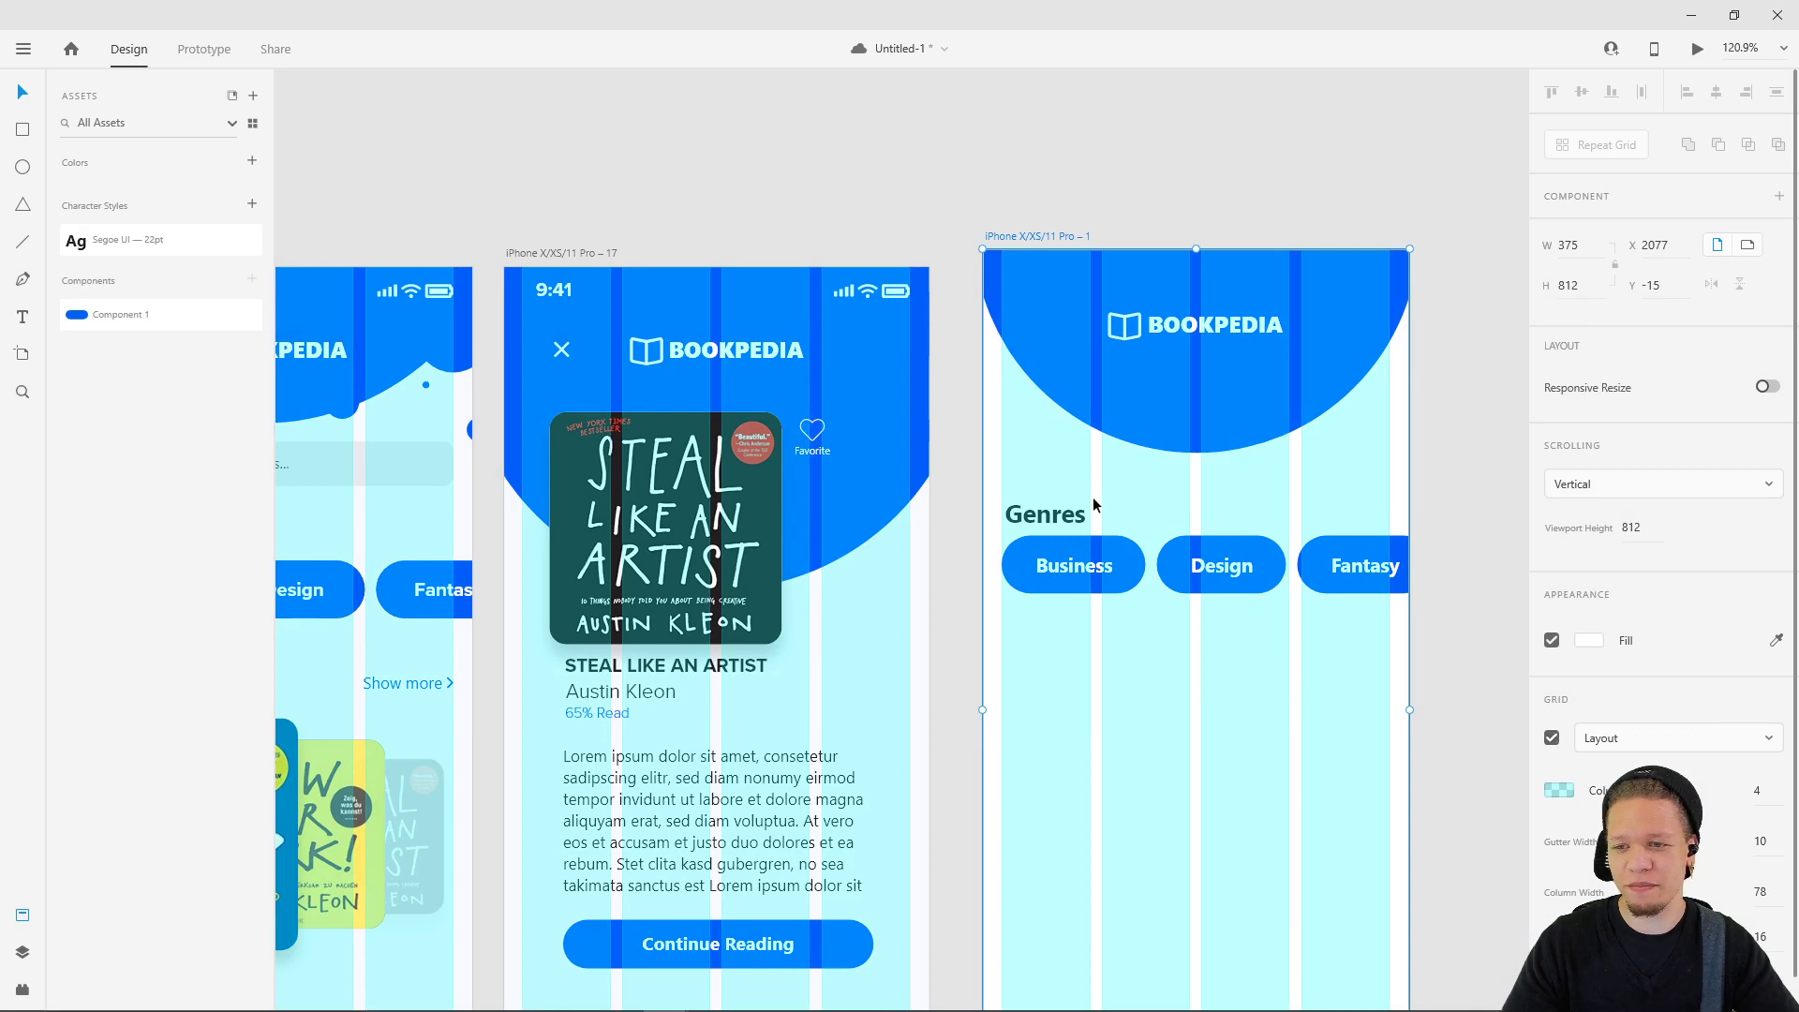
- Align the left edge of the new Genres heading with the left edge of the genre buttons
scroll(1102, 507, "up", 6)
left_click(1143, 470)
left_click(1151, 602, "shift")
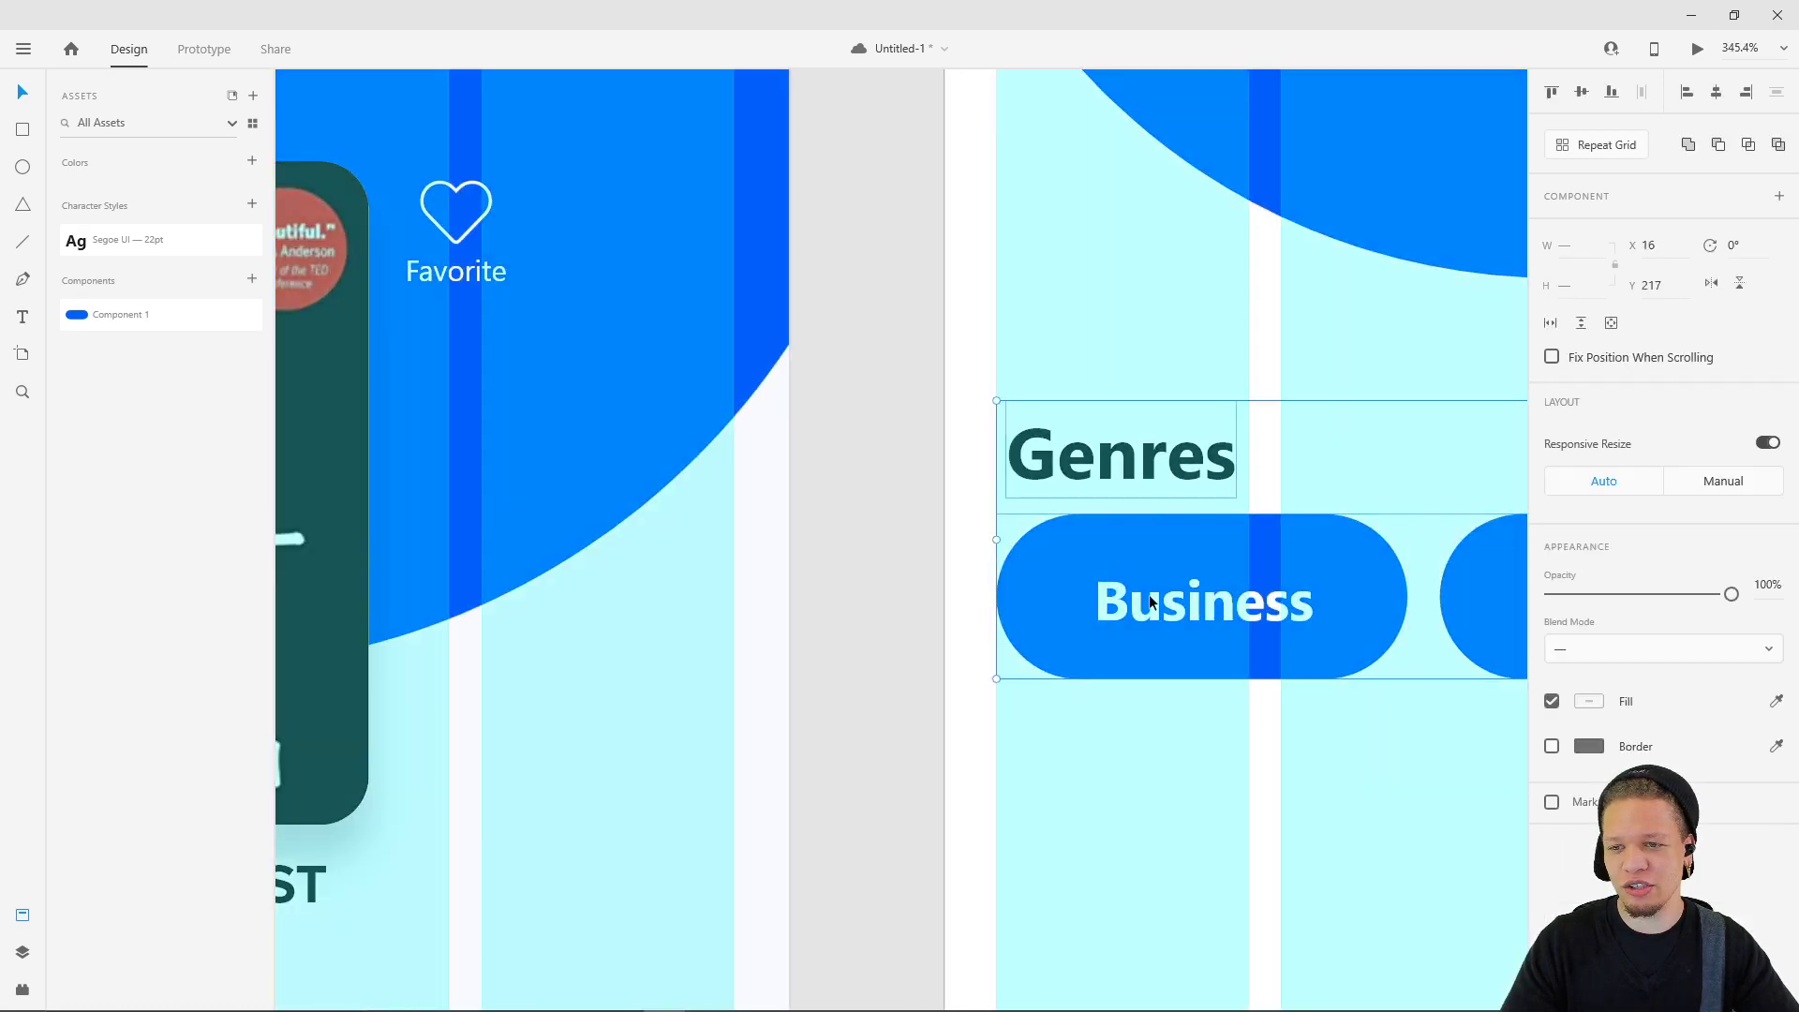
left_click(1687, 93)
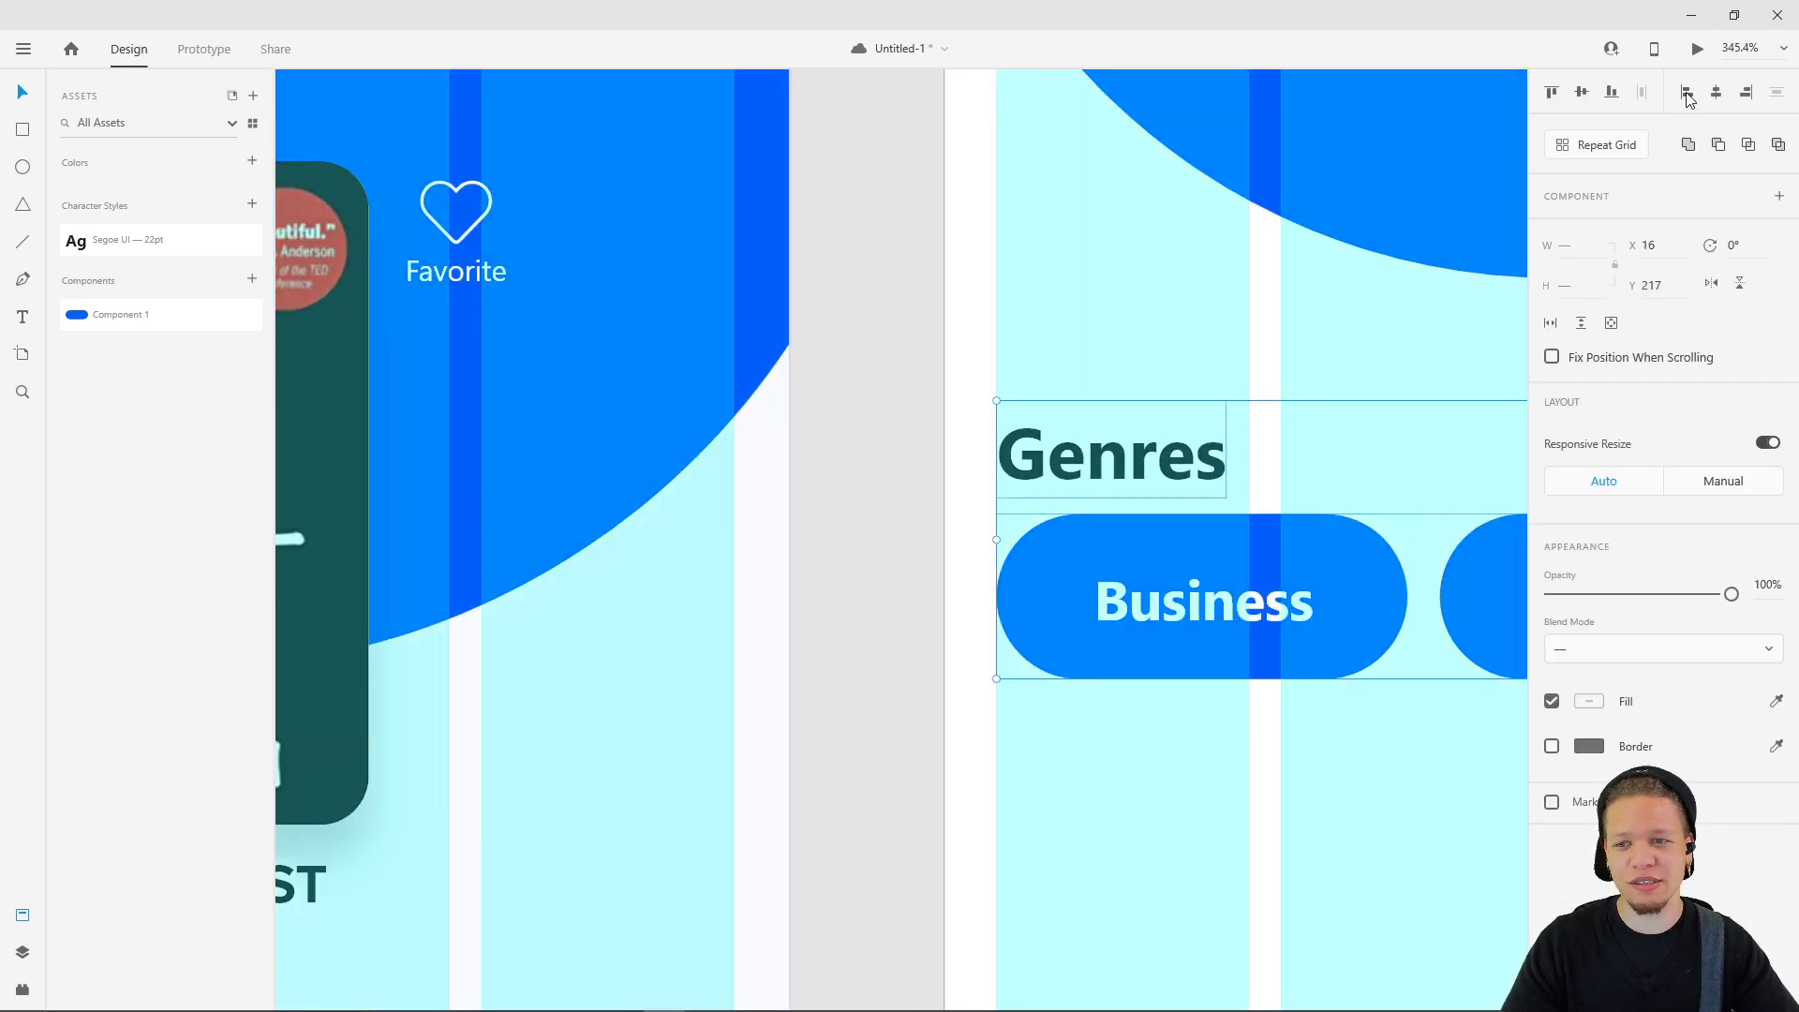
- Compare the new screen with and without the layout grids, and deselect the heading and genre buttons
key("ctrl+shift+apostrophe")
scroll(1016, 545, "down", 6)
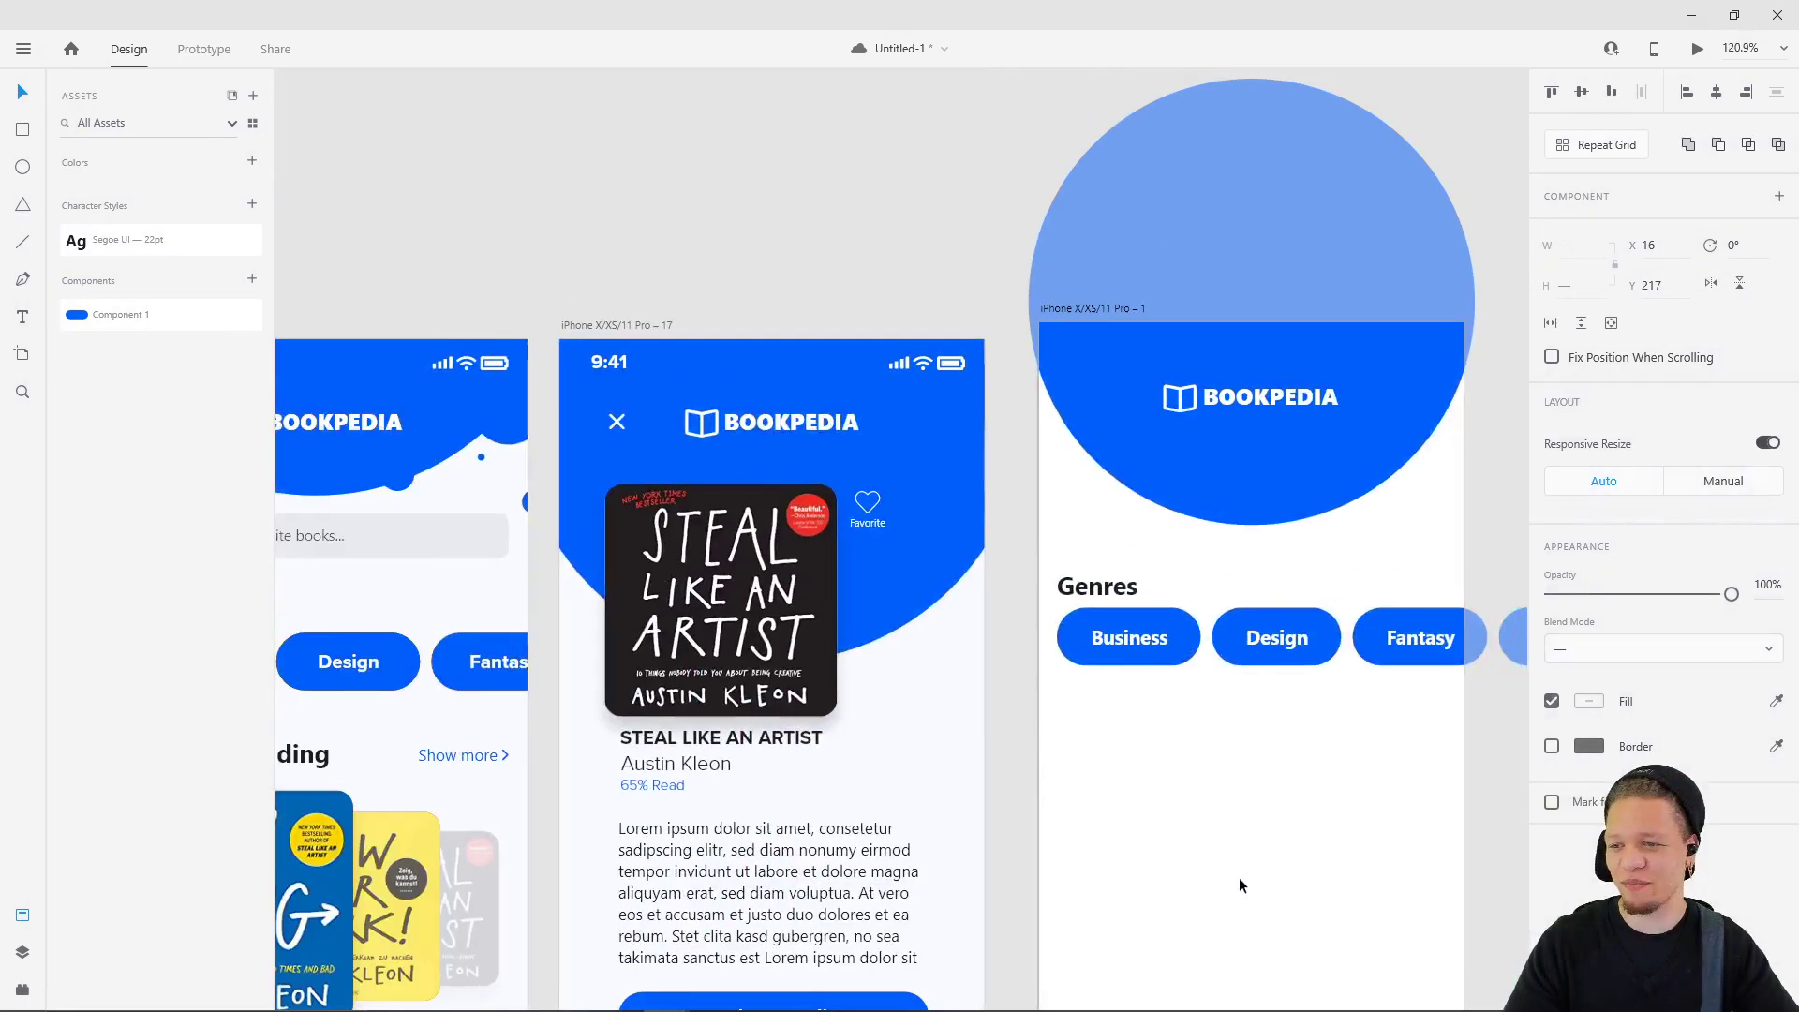
key("ctrl+shift+apostrophe")
left_click_drag(1239, 877, 1462, 671)
scroll(1372, 729, "down", 5)
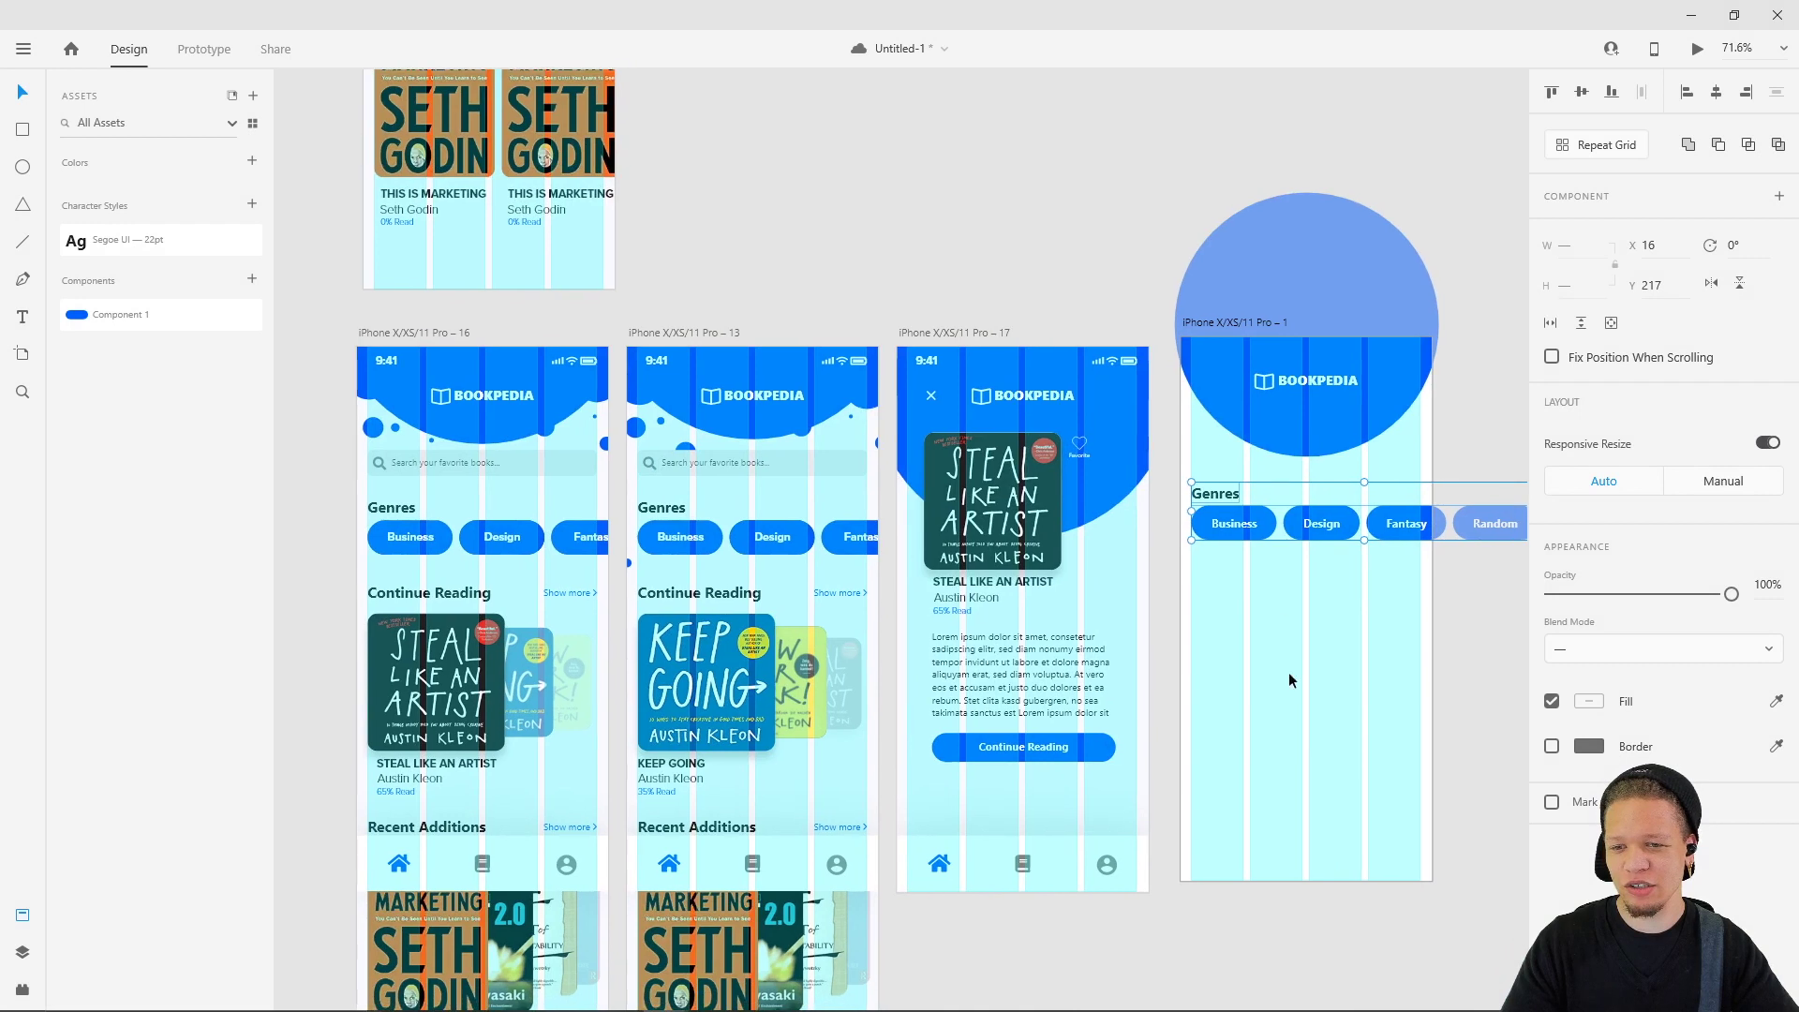
left_click(1458, 637)
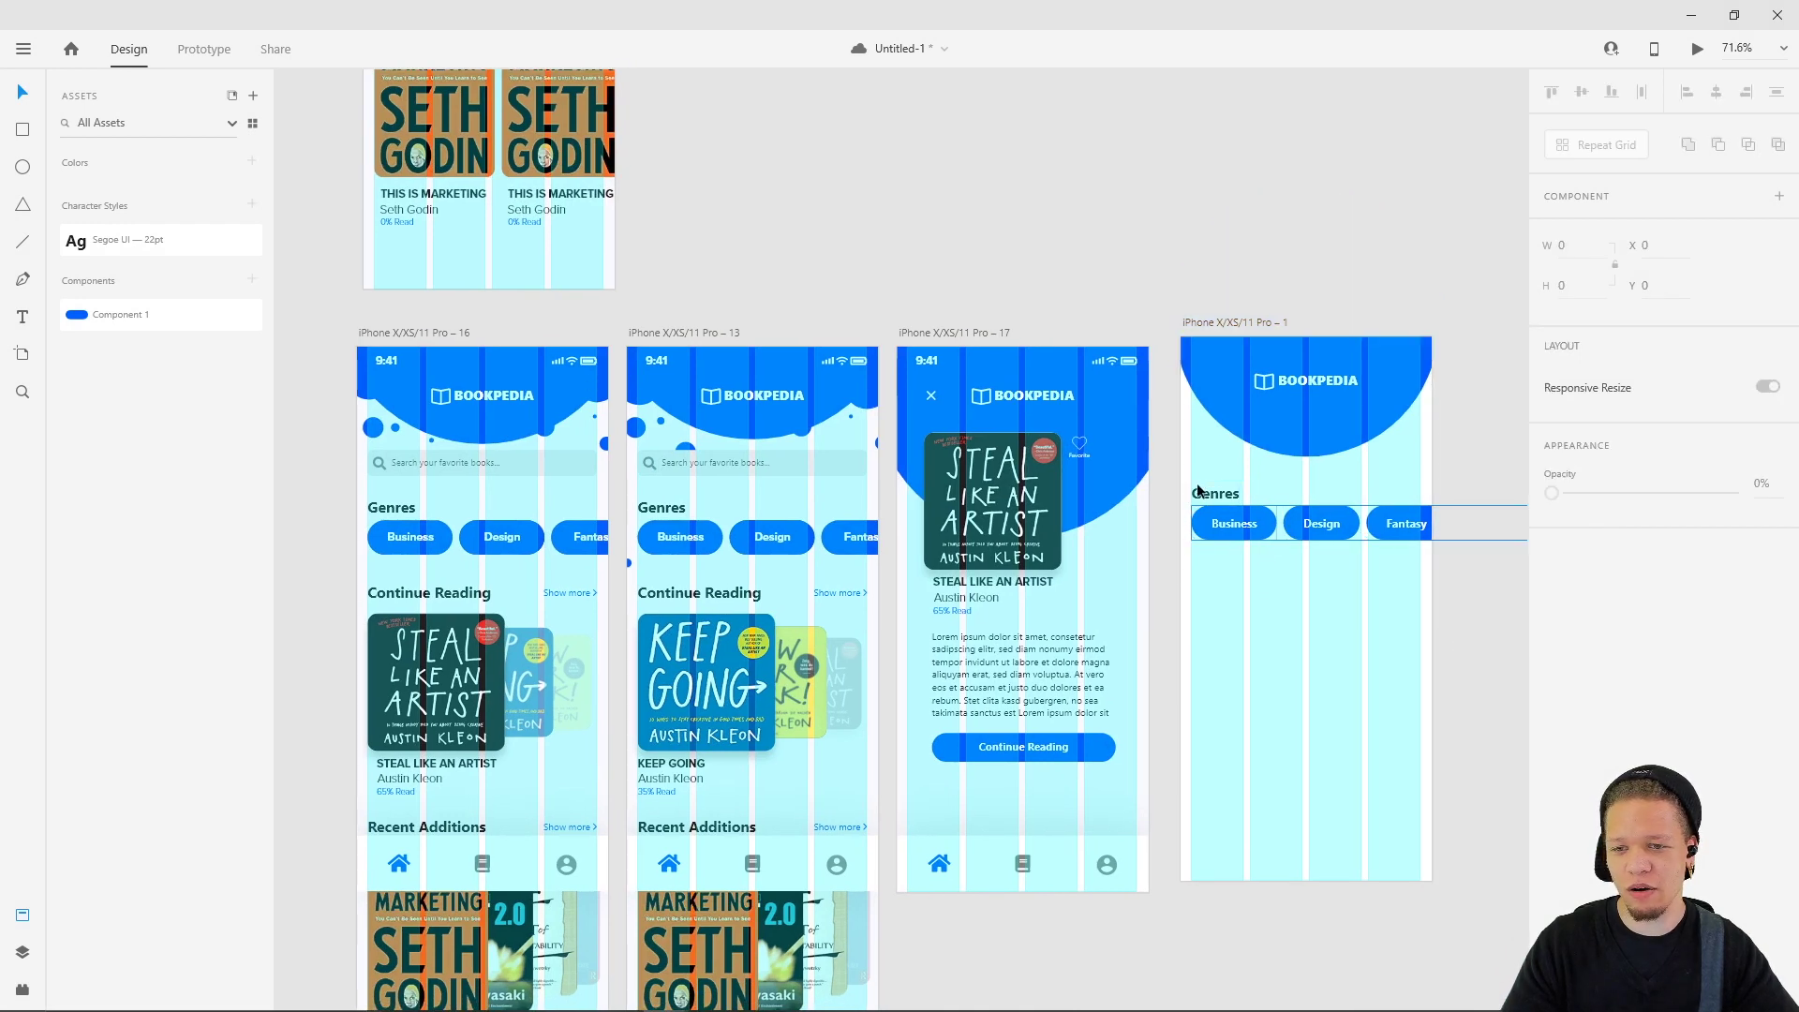
left_click(1405, 530)
left_click_drag(1391, 536, 1331, 556)
key("Escape")
scroll(1331, 557, "up", 5)
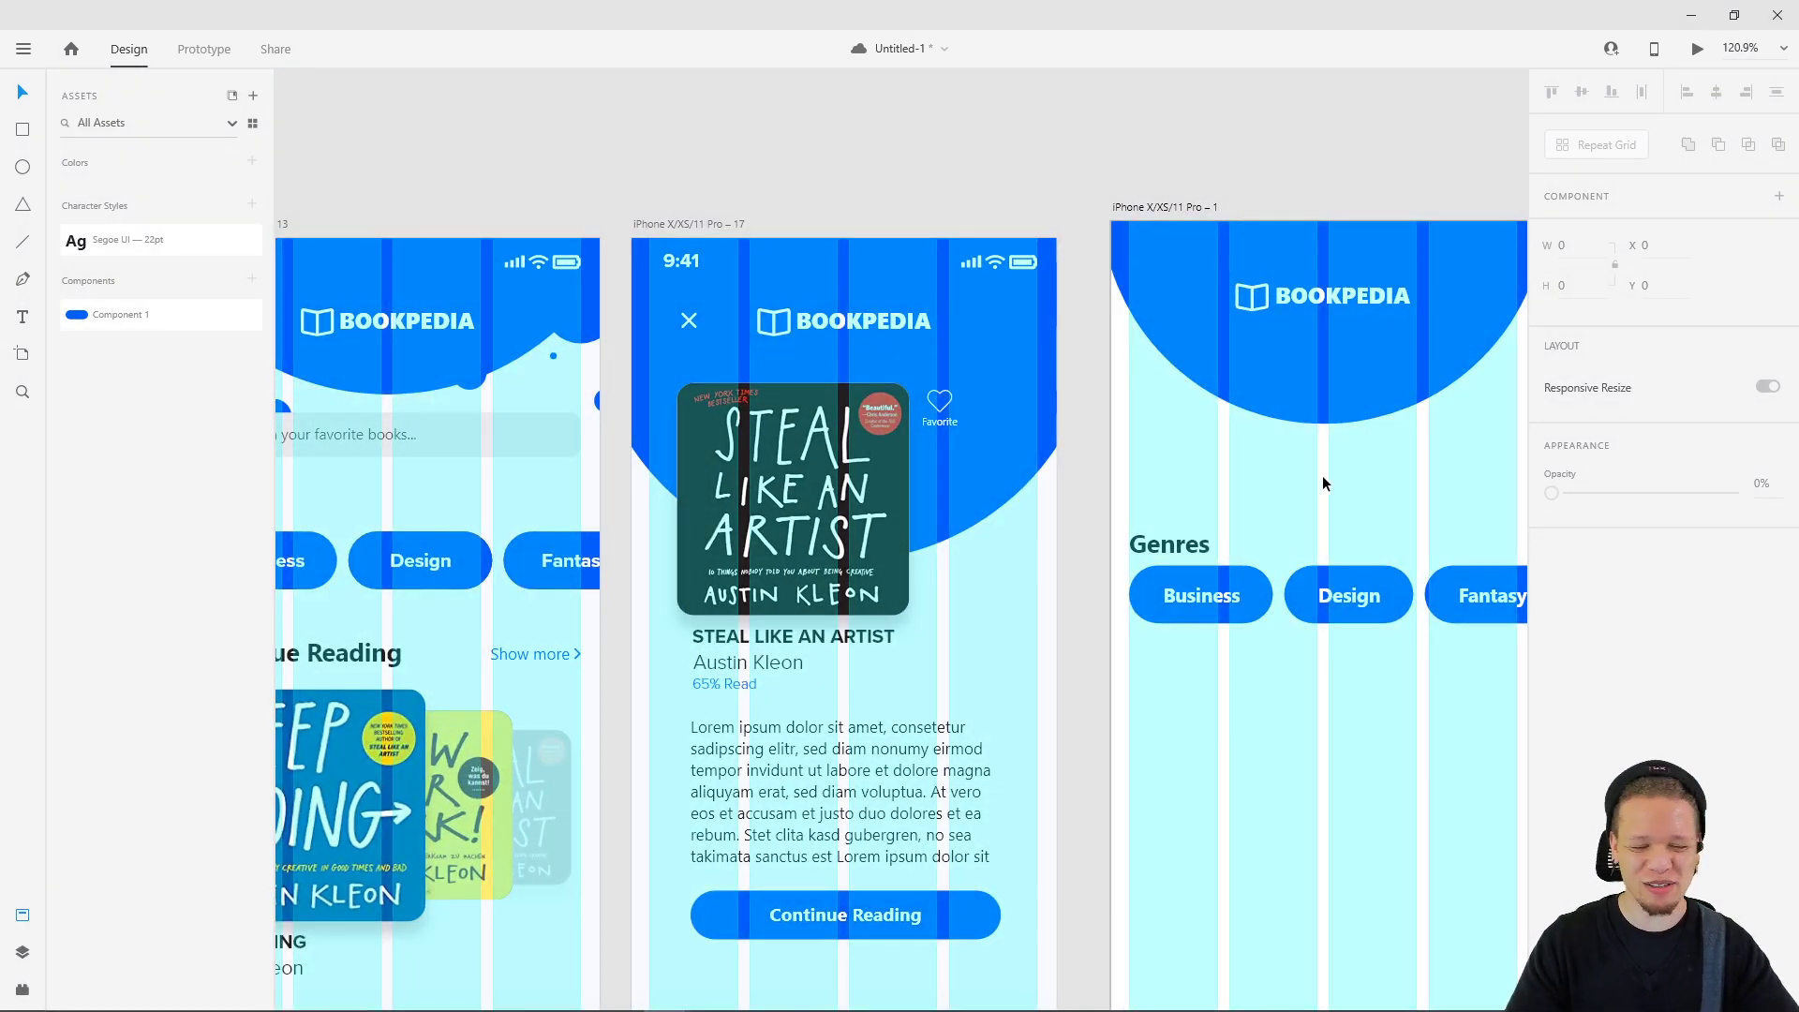
scroll(1285, 504, "left", 2)
scroll(1286, 504, "down", 1)
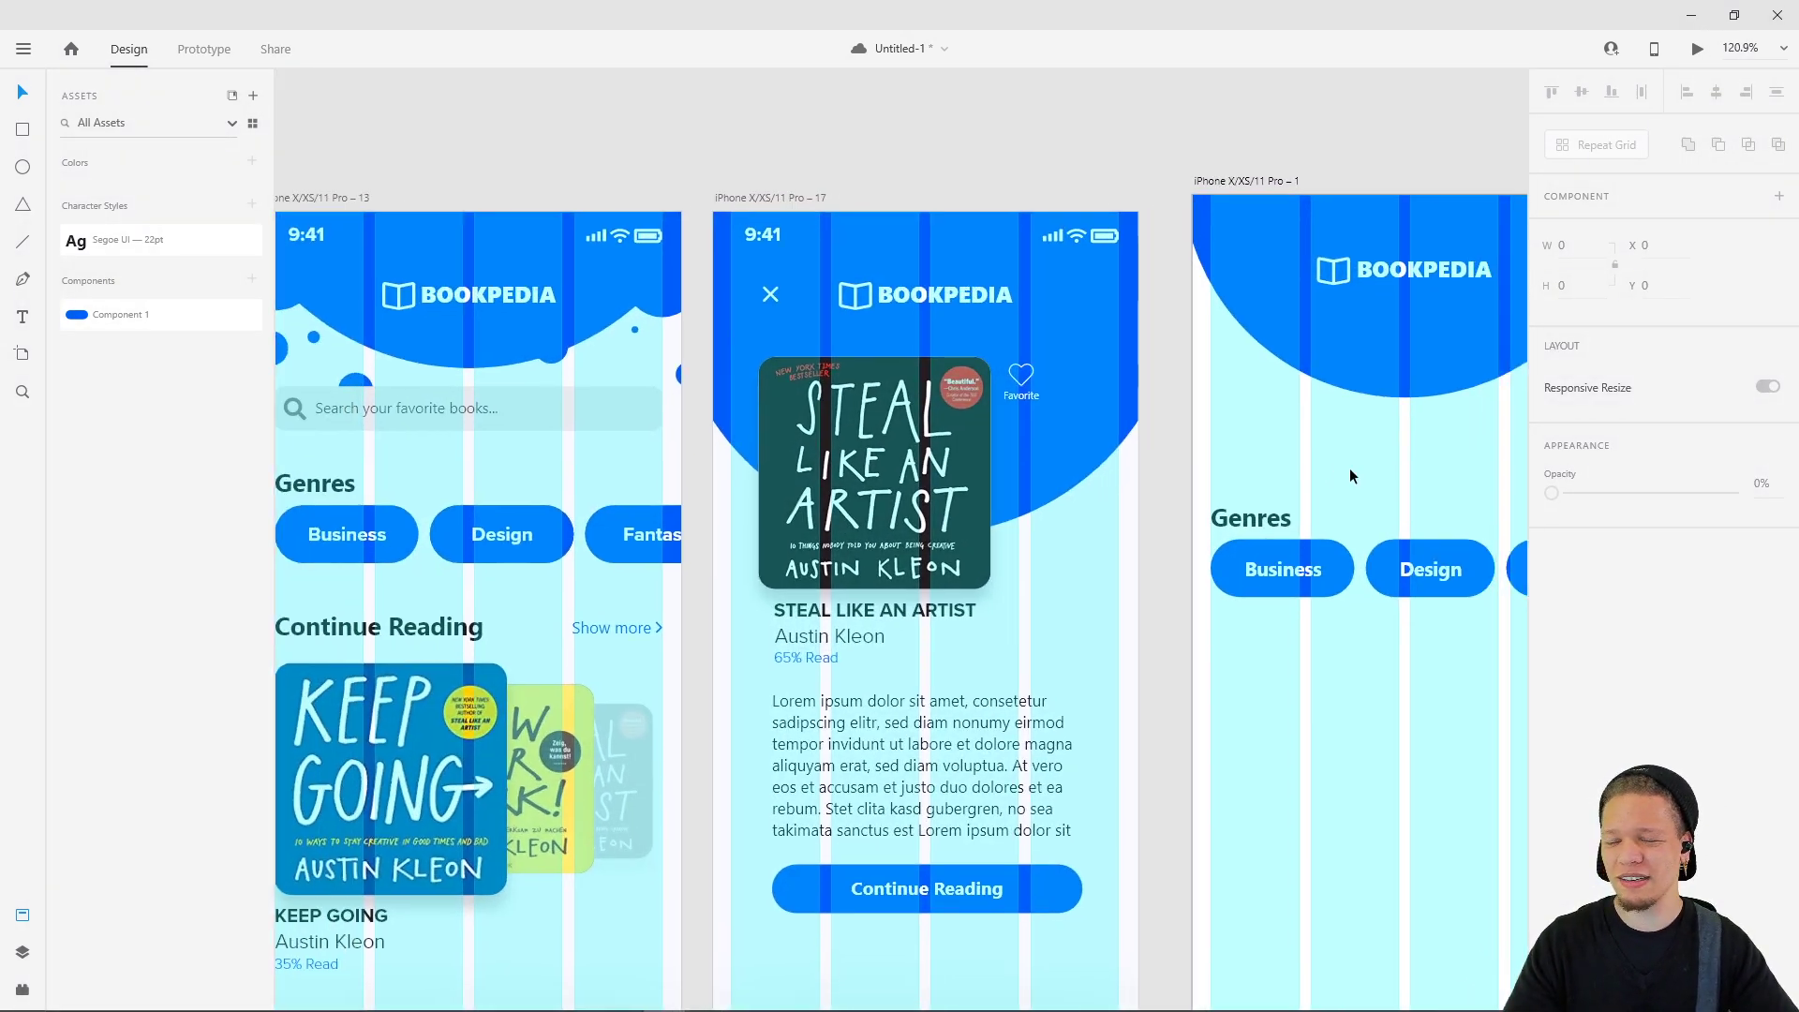
- Draw a search bar rectangle, about 342 by 37, above the new Genres heading at about X 16 and Y 194
key("r")
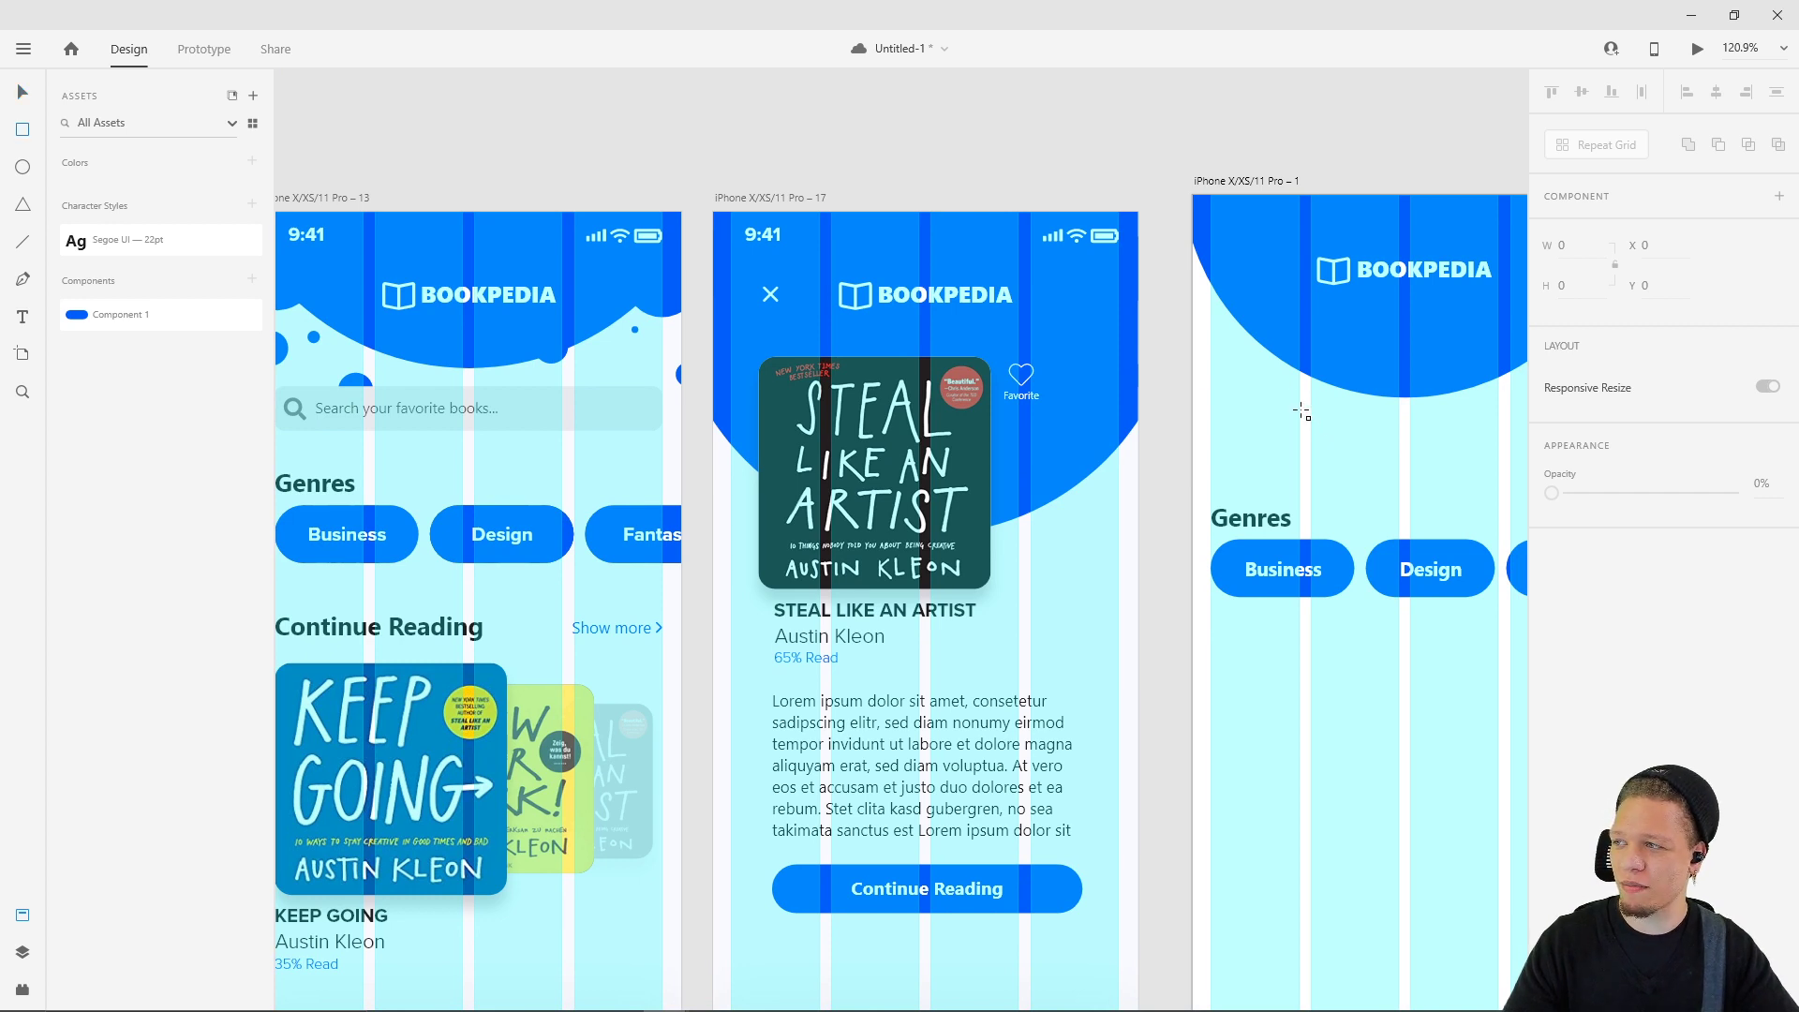
left_click_drag(1212, 418, 1333, 456)
key("Escape")
left_click(1286, 440)
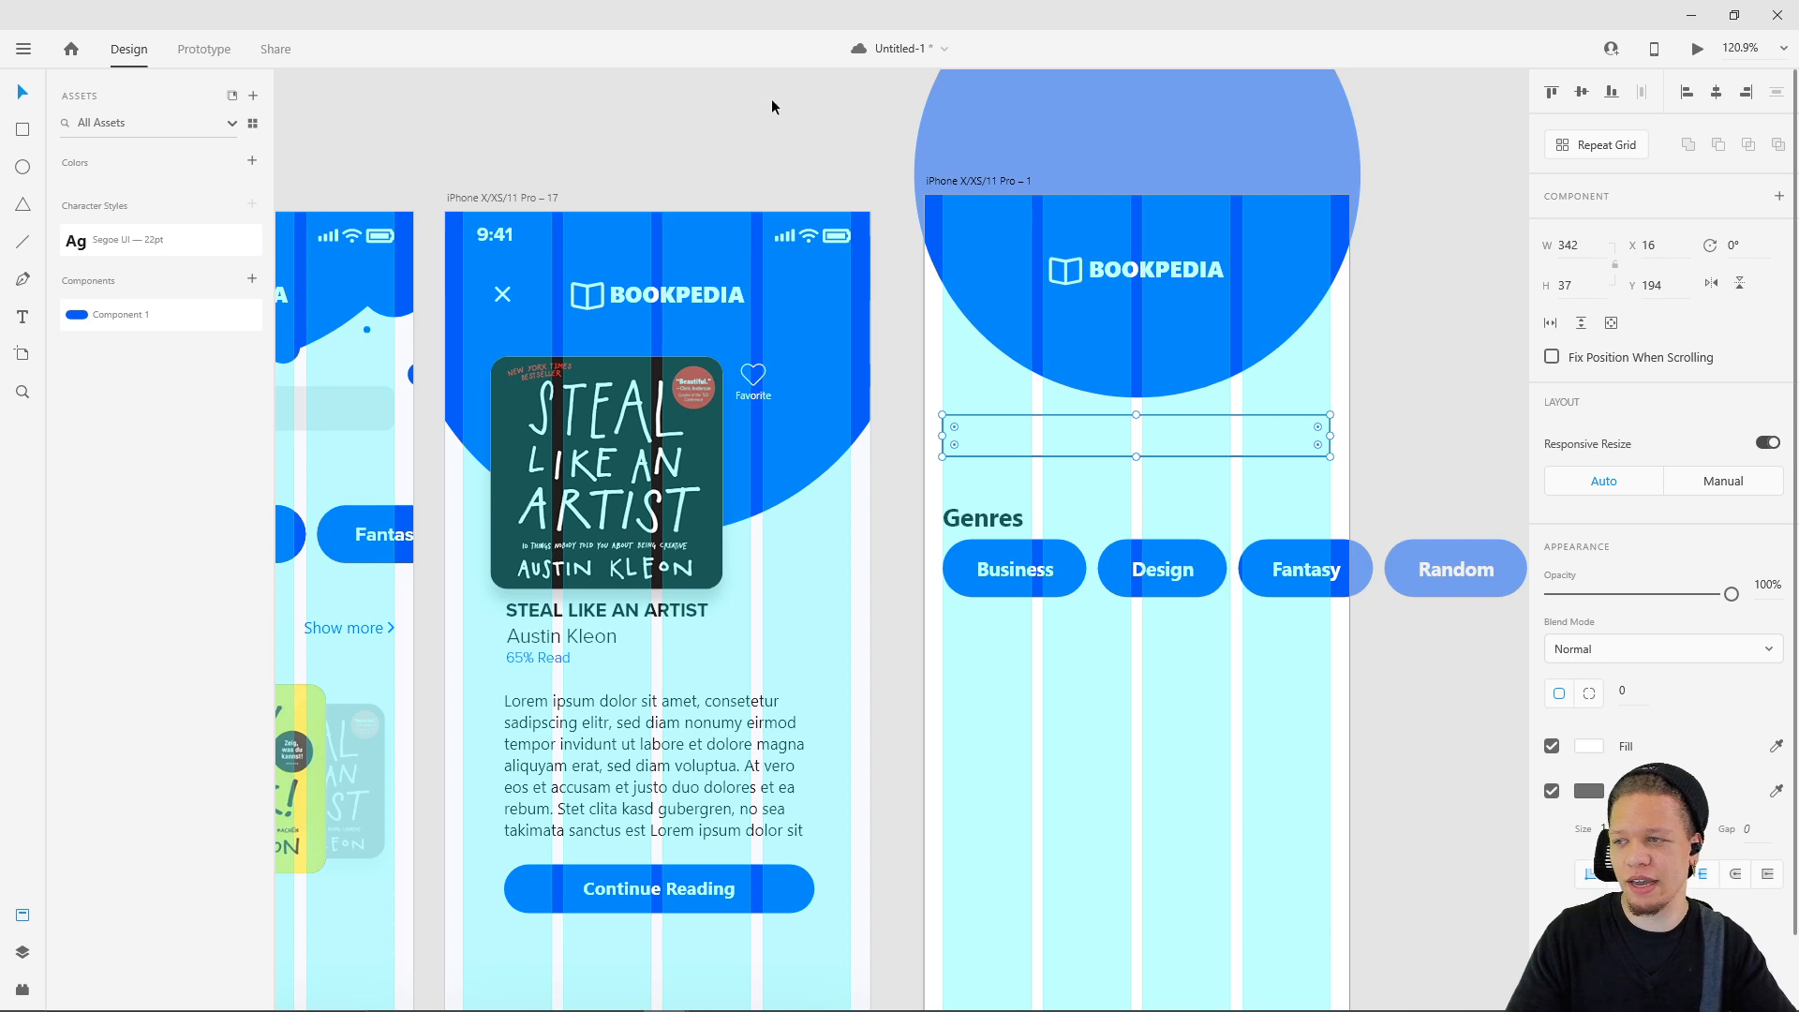
- Select the finished home screen artboard "iPhone X/XS/11 Pro – 13" and turn off the layout grid
scroll(772, 99, "left", 10)
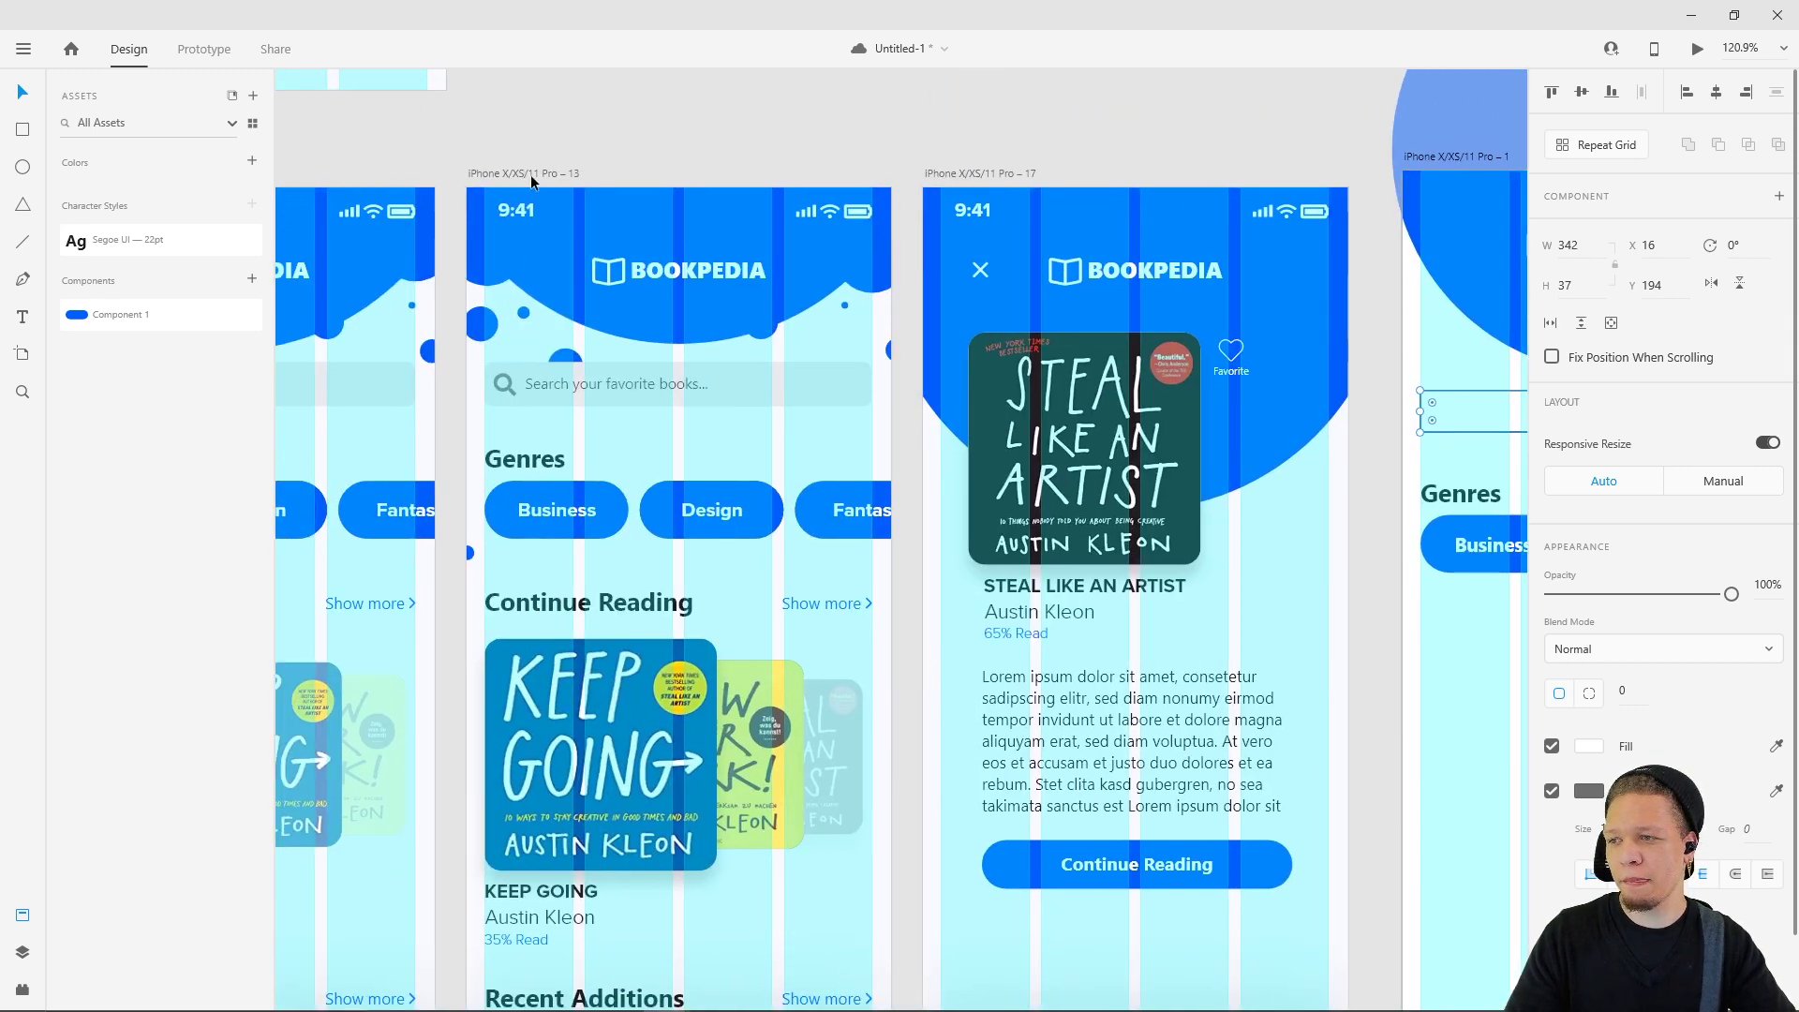
left_click(531, 174)
left_click(1551, 740)
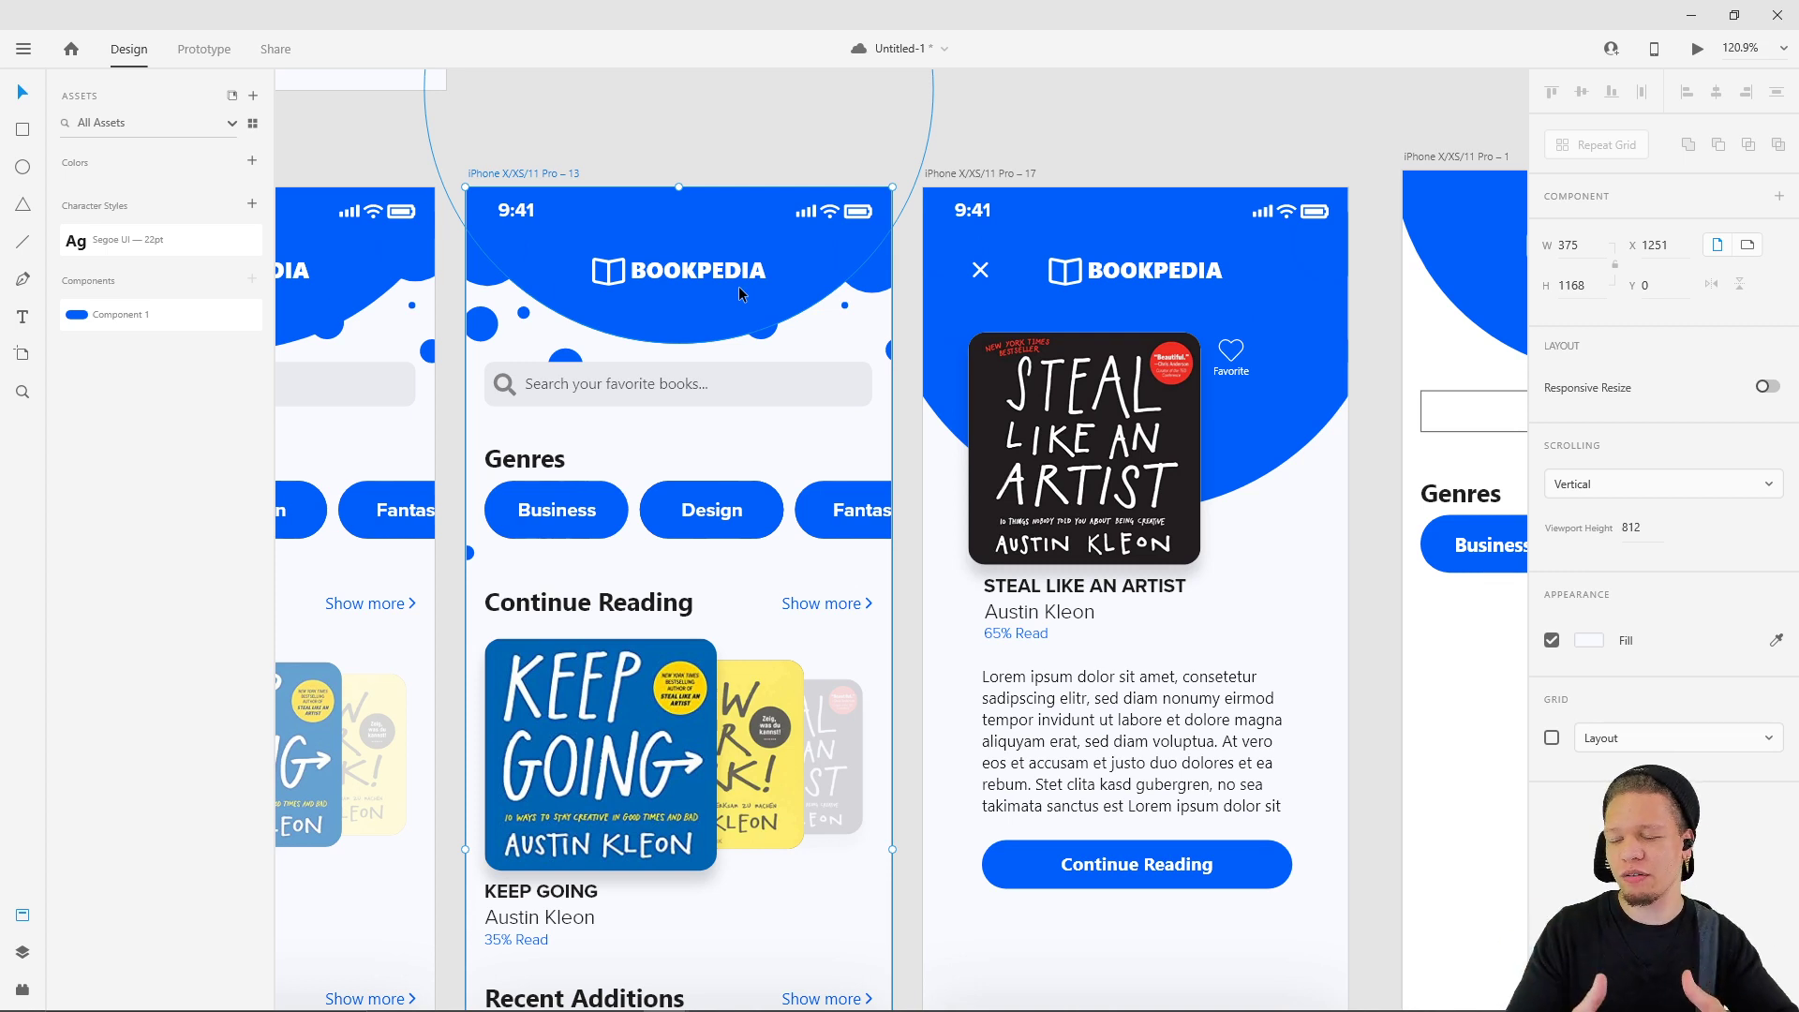
- Examine the finished search bar's size and corner radius, and the font settings of its placeholder text
left_click(774, 380)
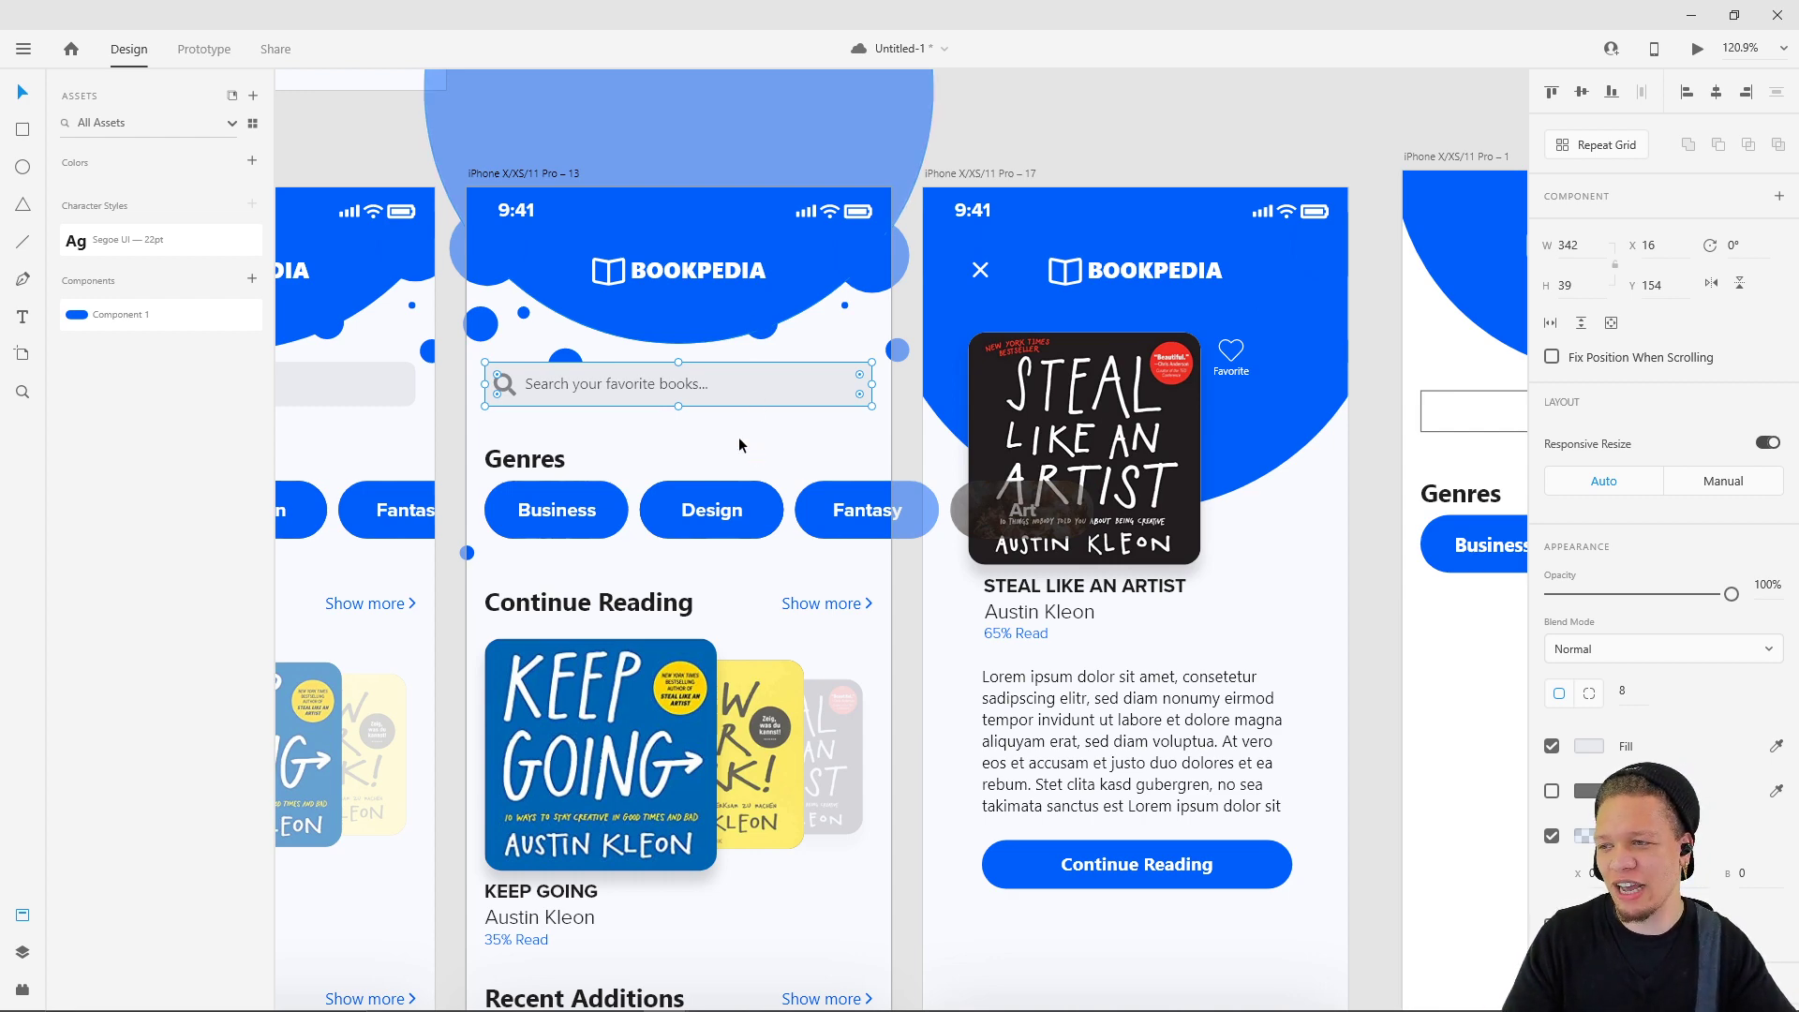
scroll(740, 438, "up", 5, "ctrl")
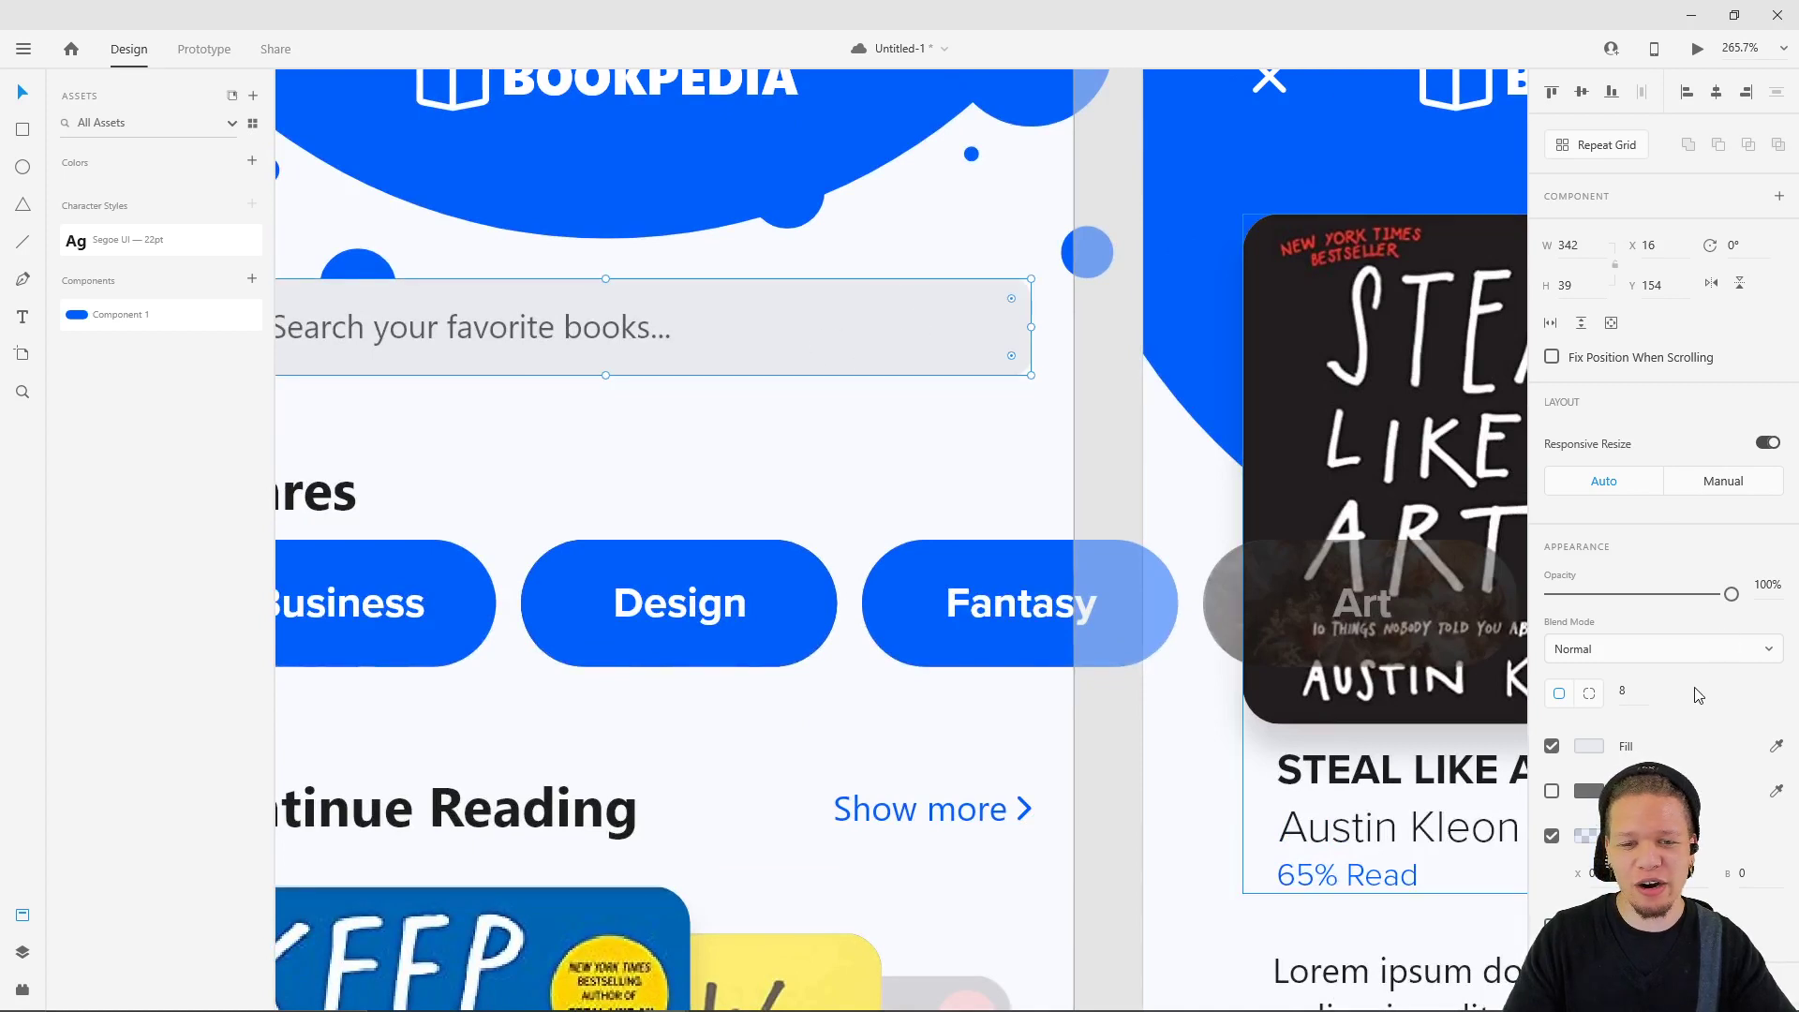
mouse_move(1639, 687)
left_mouse_down()
mouse_move(1575, 691)
mouse_move(1649, 687)
left_mouse_up()
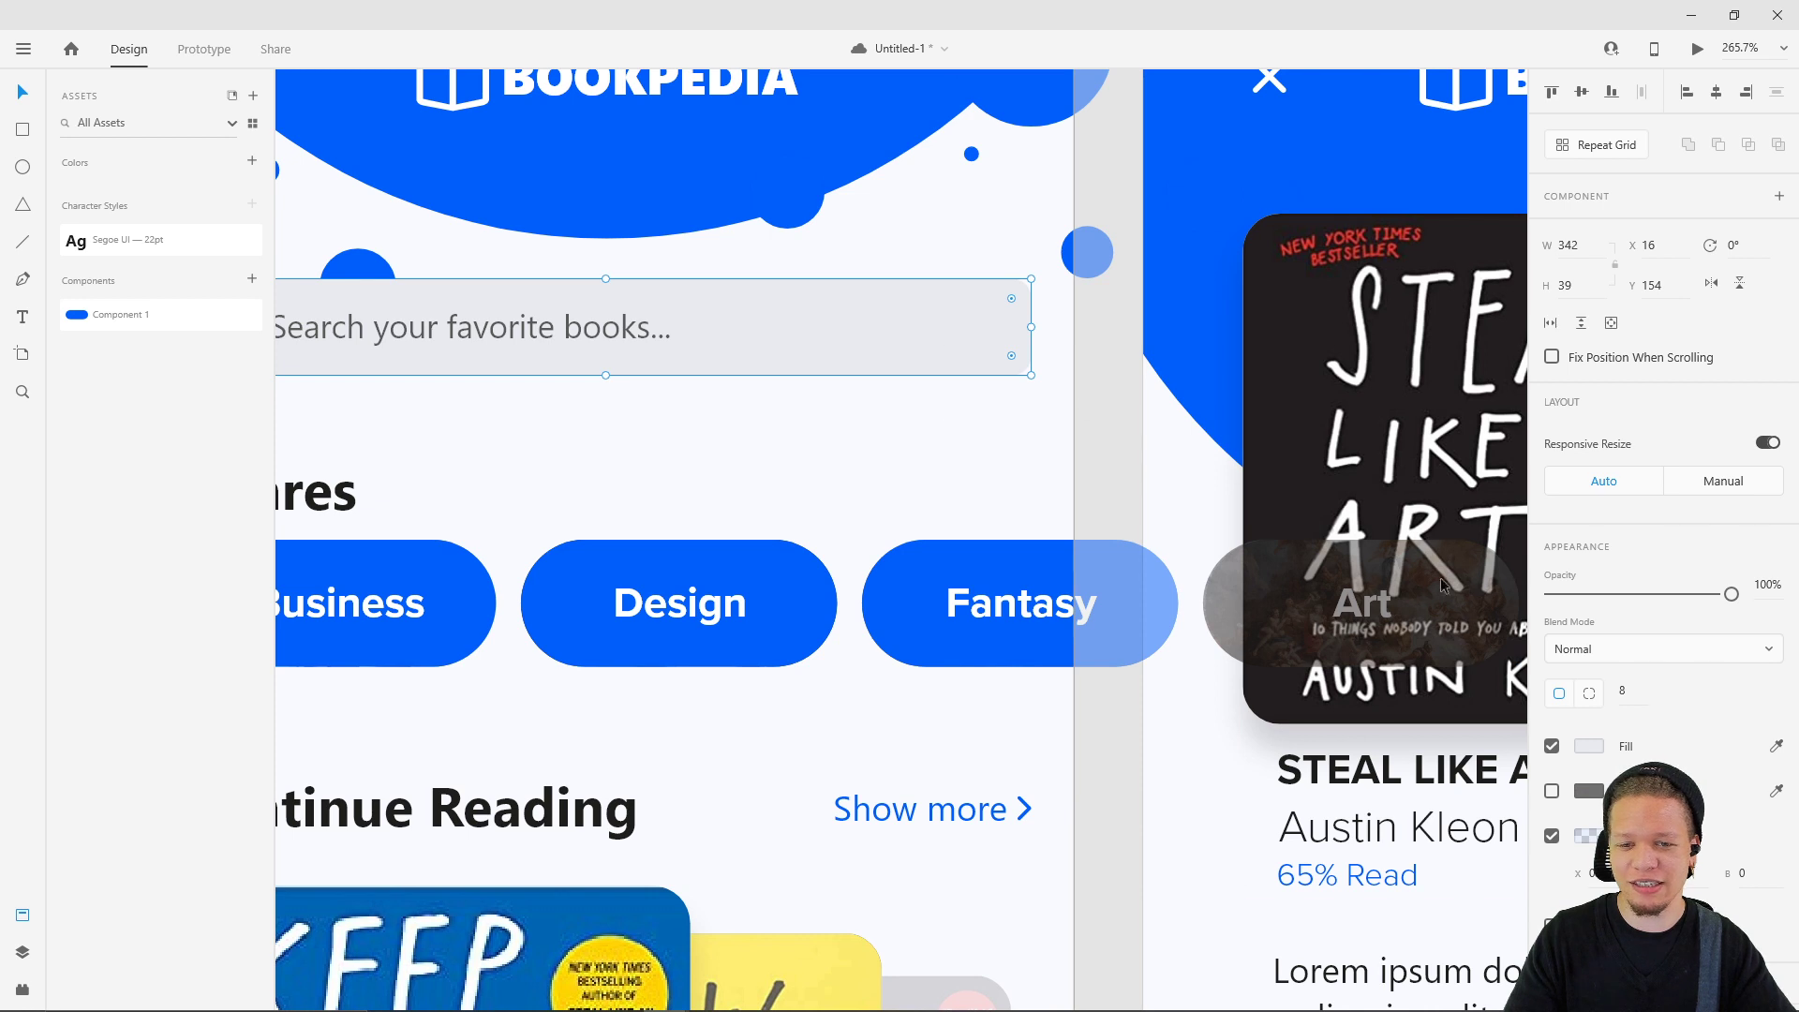
left_click_drag(713, 431, 1008, 407)
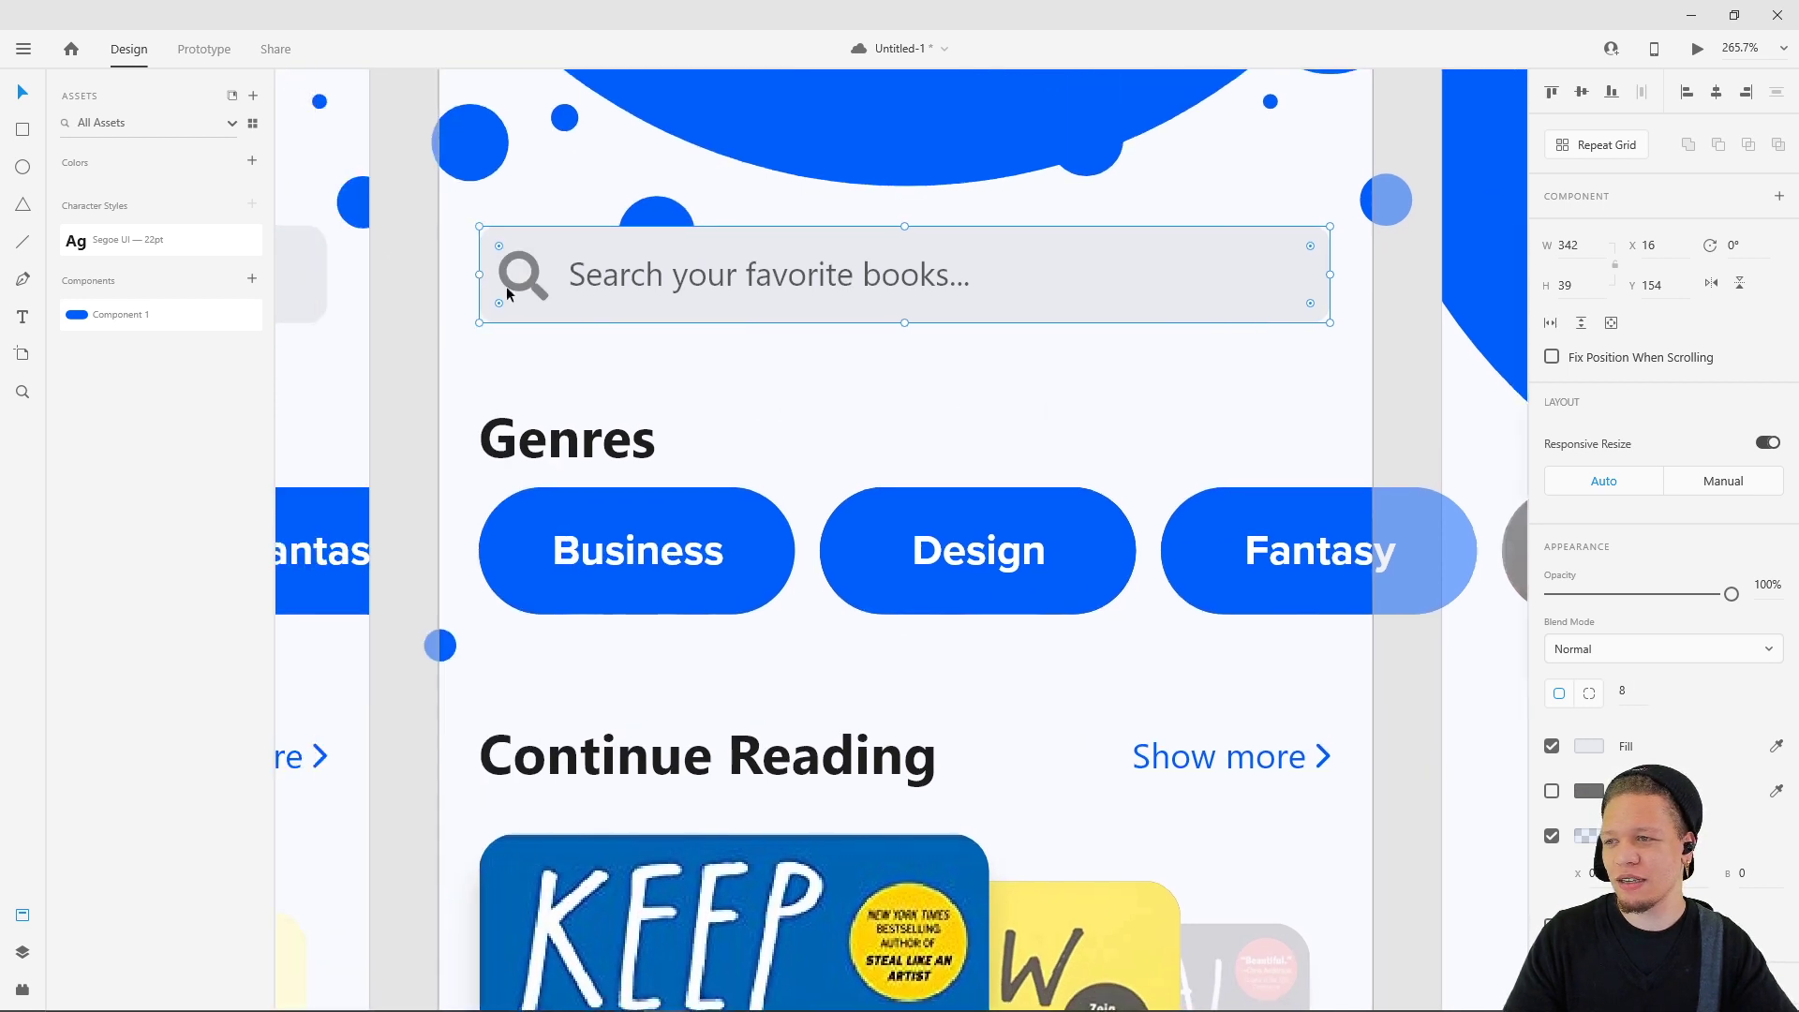
double_click(604, 280)
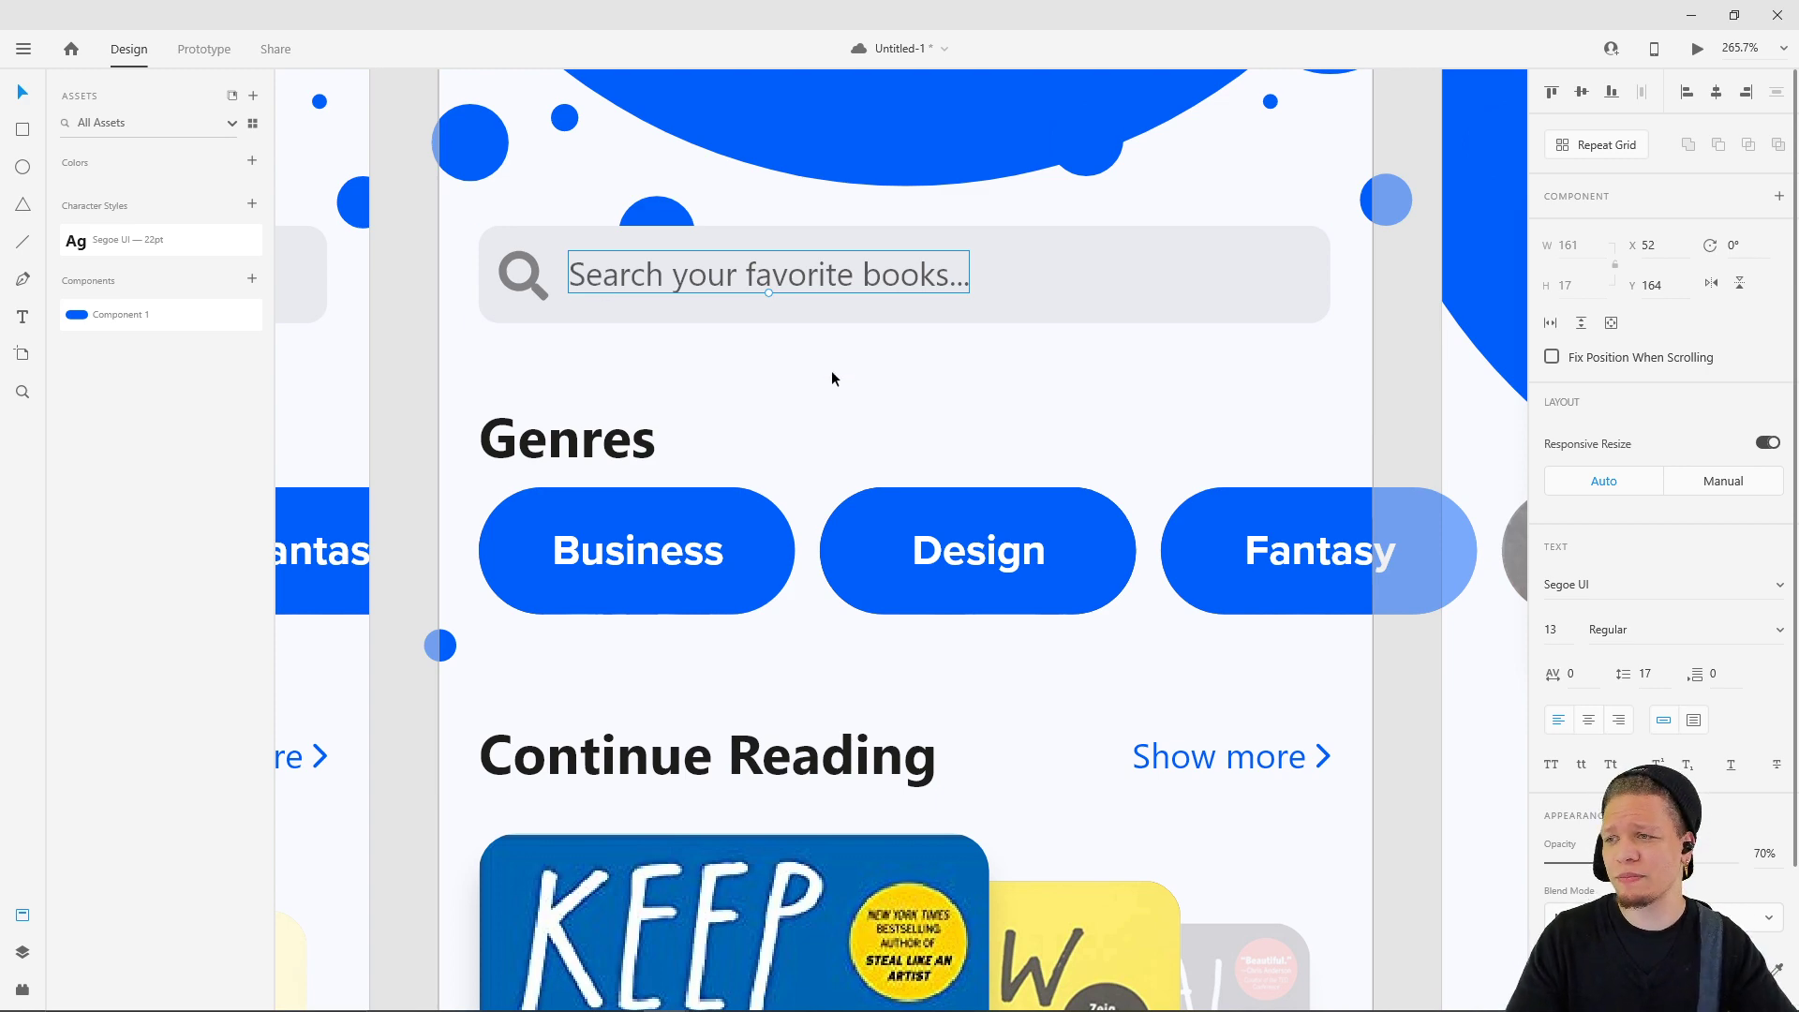
- Save the finished search bar's fill colour #E9EAEF as a reusable colour swatch
scroll(947, 405, "down", 10)
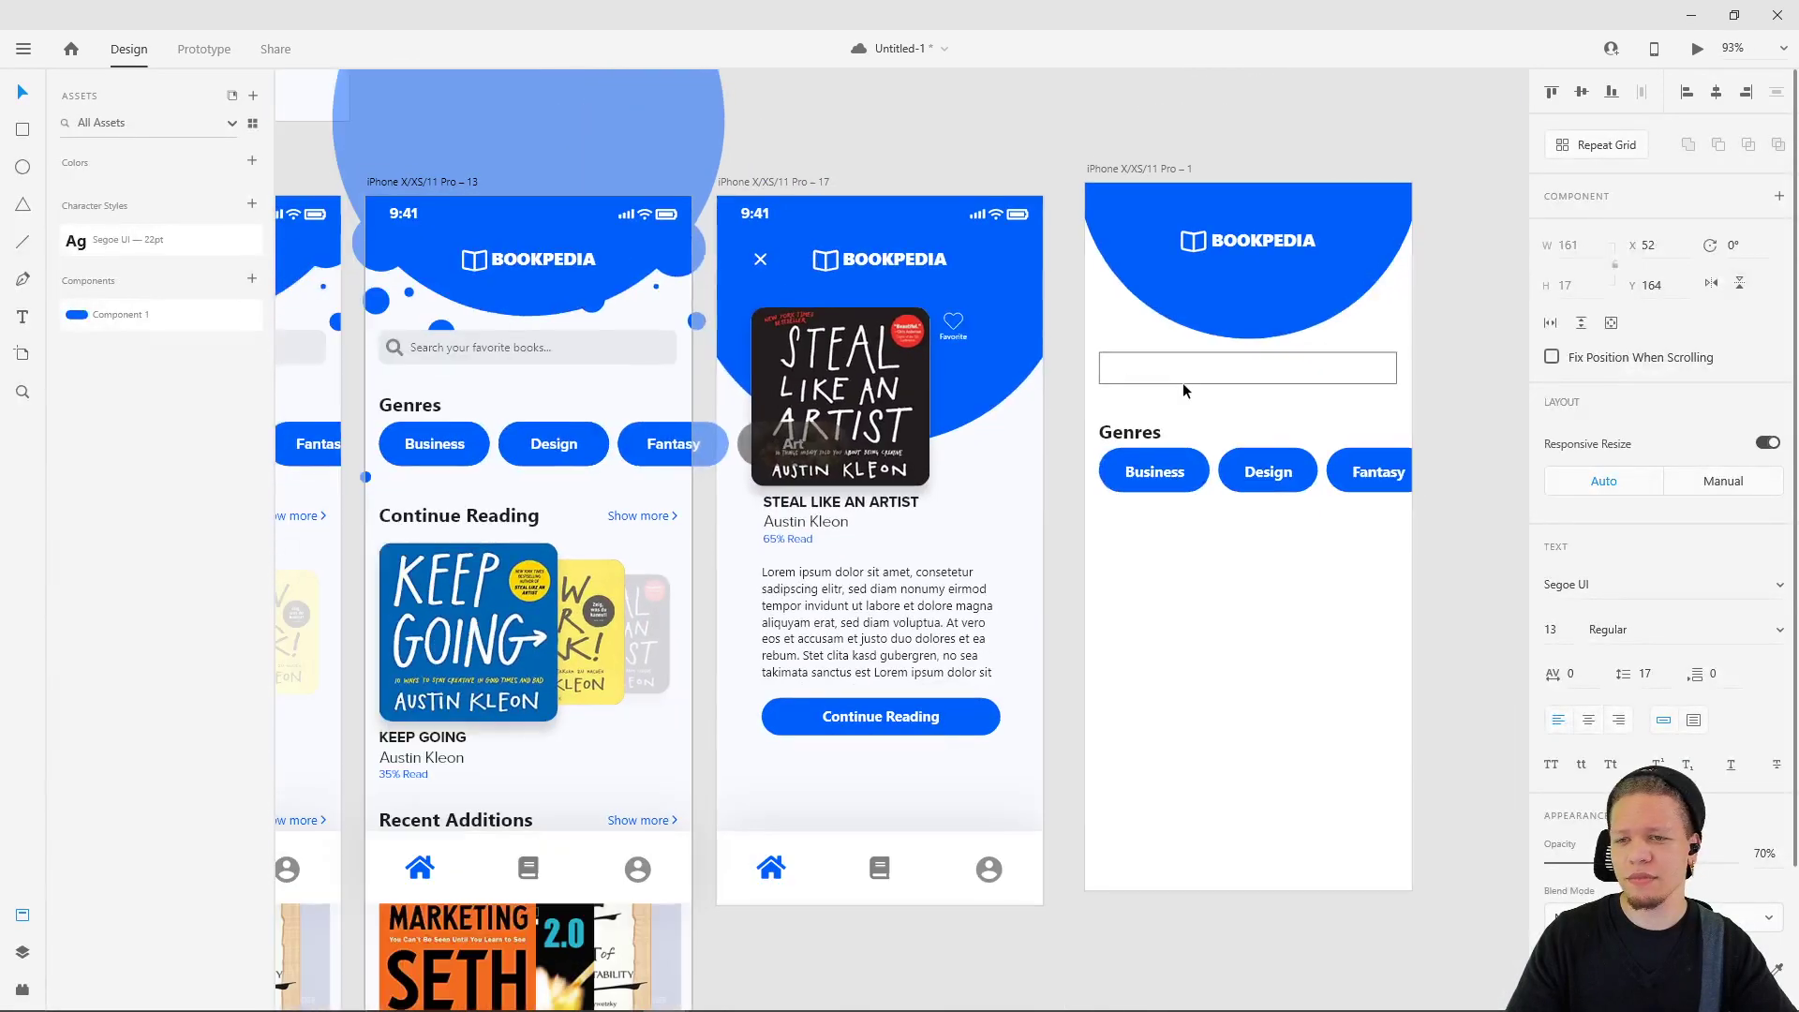
left_click(1161, 386)
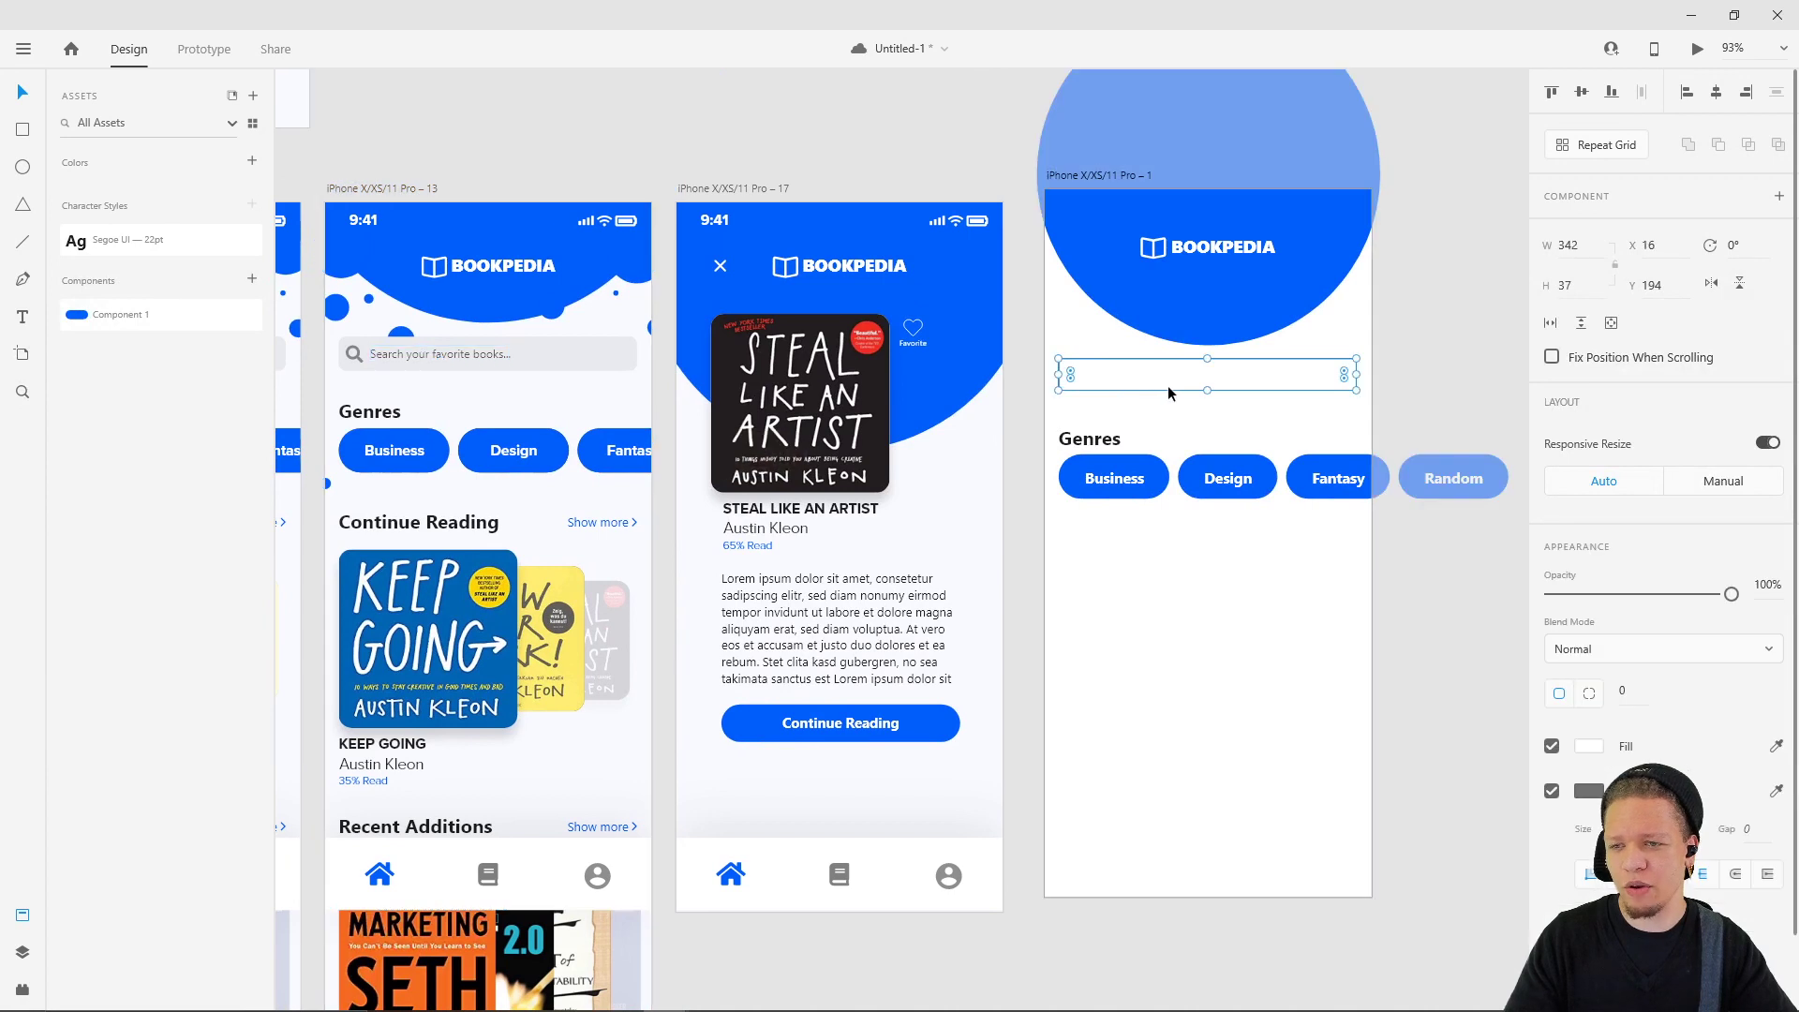
left_click(553, 352)
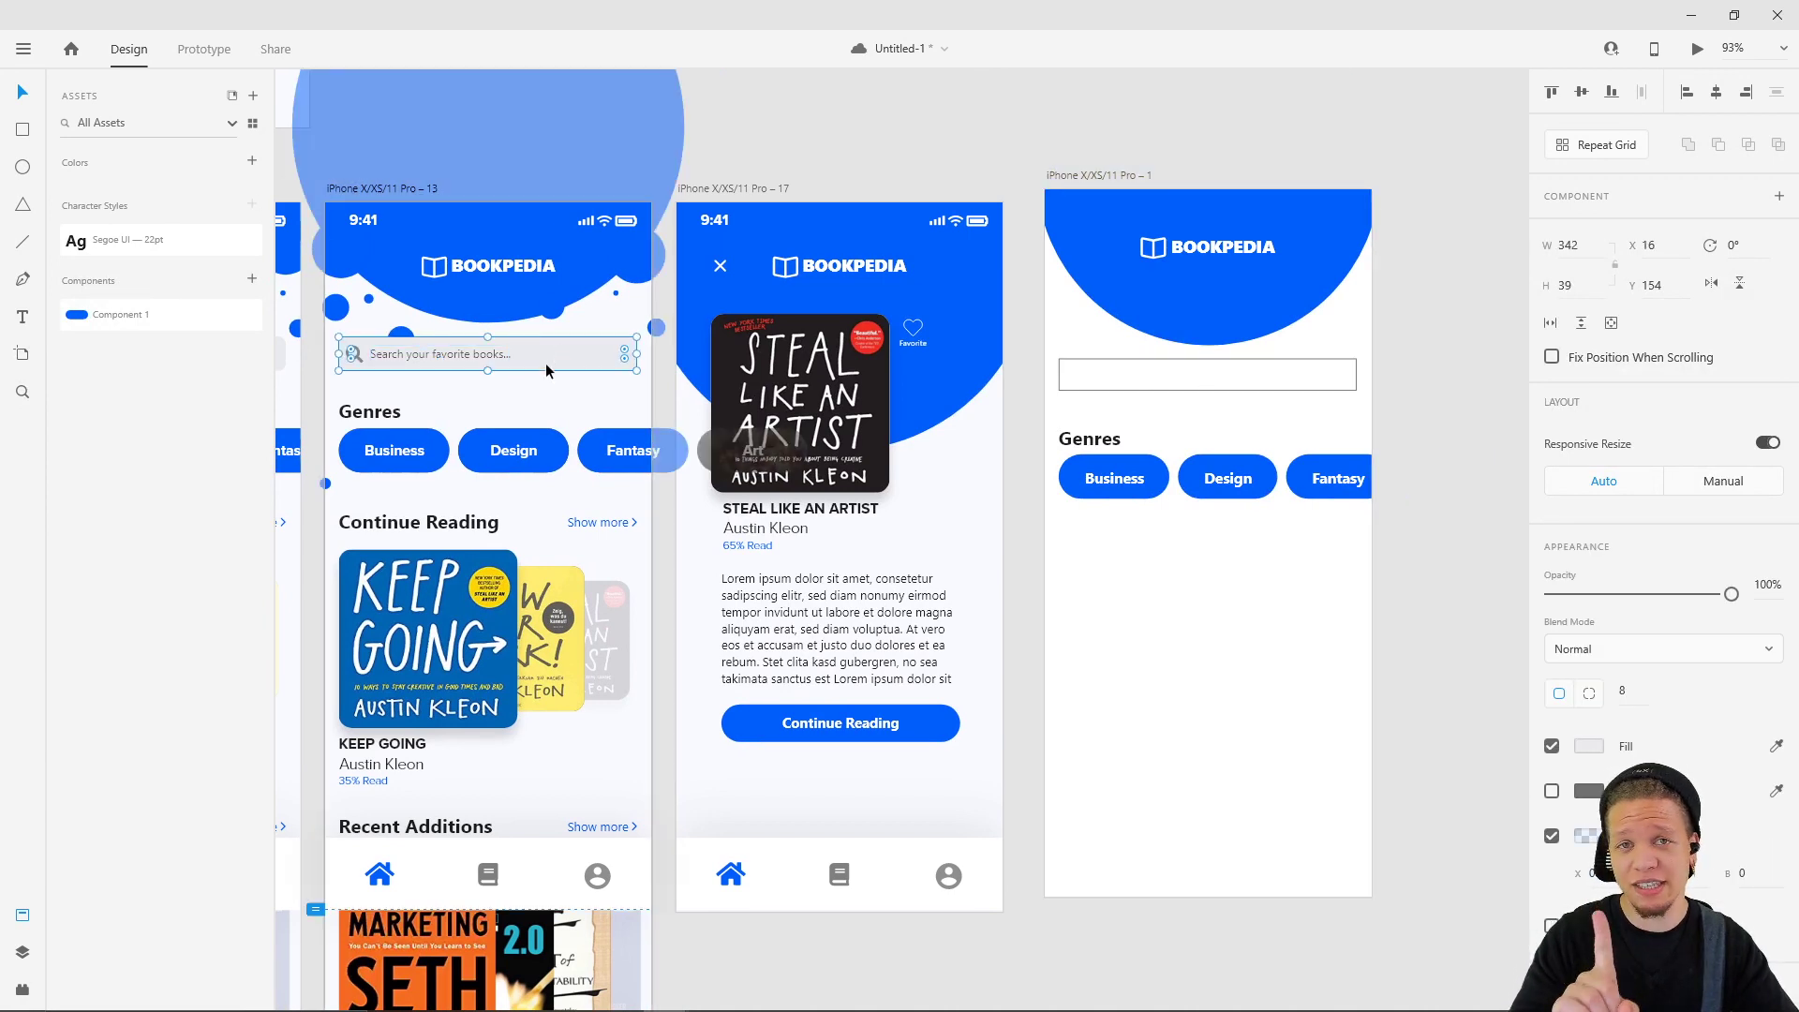
left_click(1586, 747)
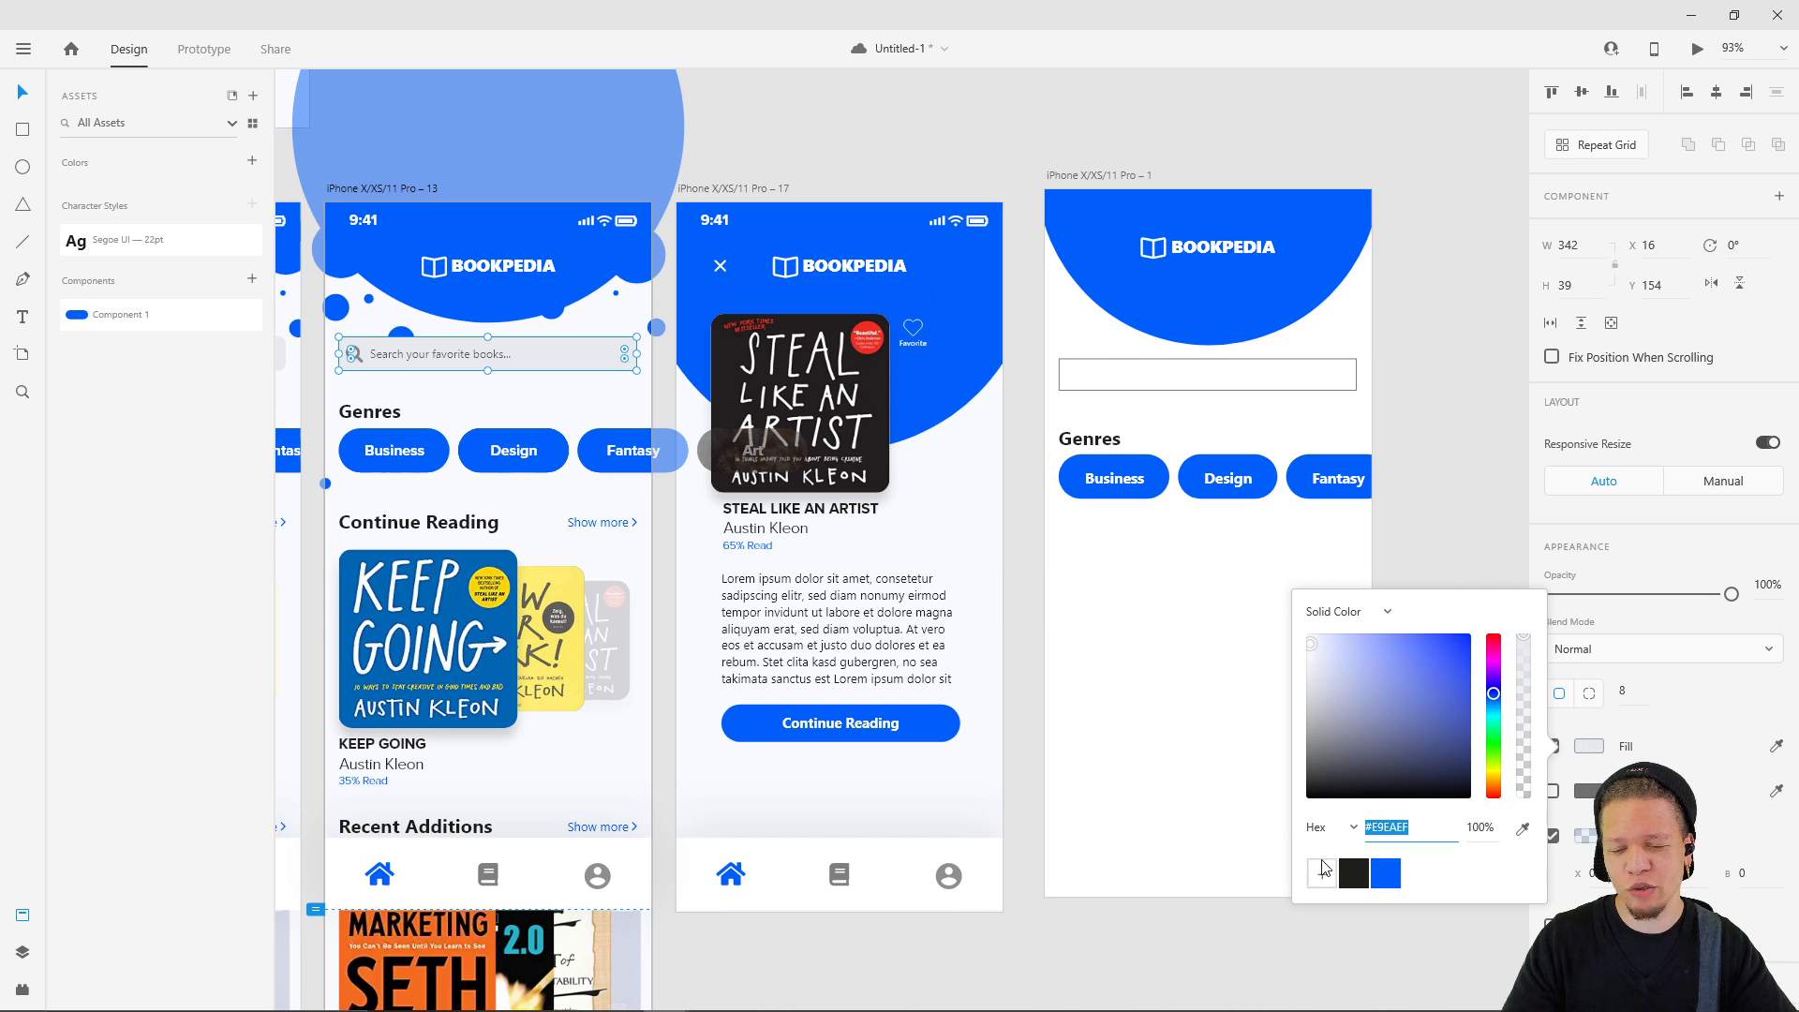
left_click(1323, 872)
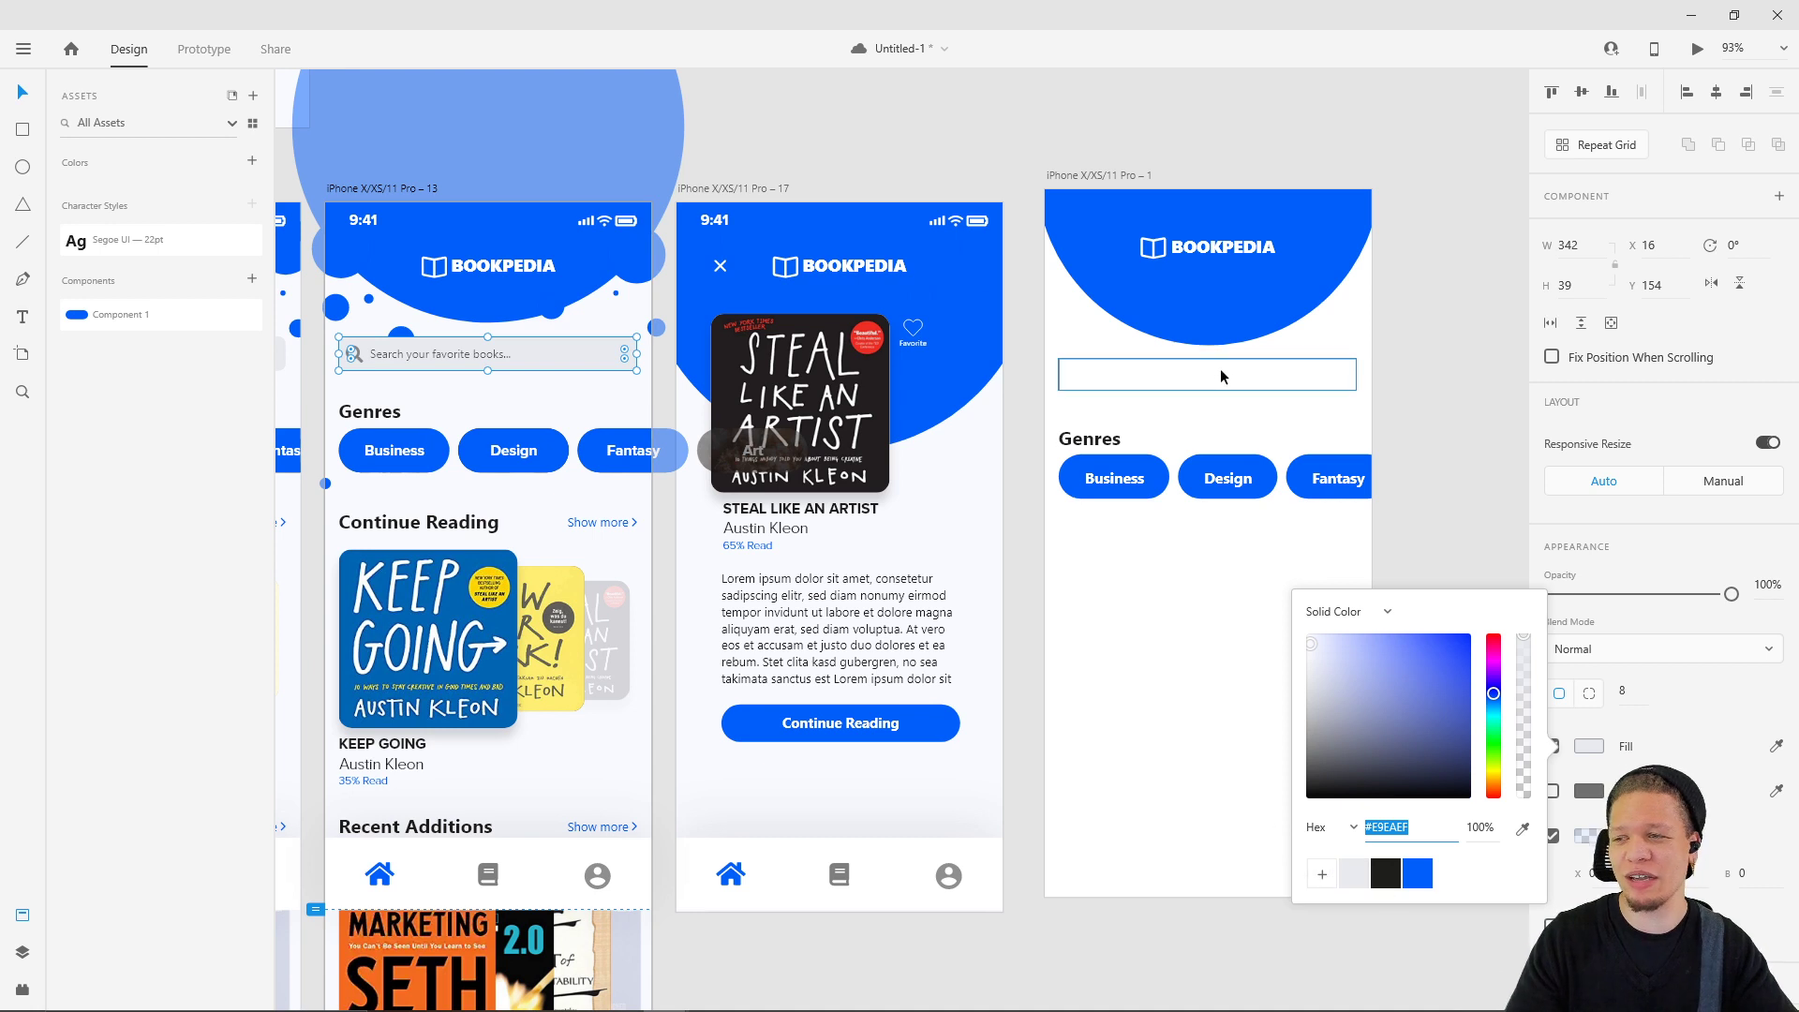
- Round the corners of the new search bar rectangle with a radius of 8
left_click(1453, 369)
left_click(1324, 382)
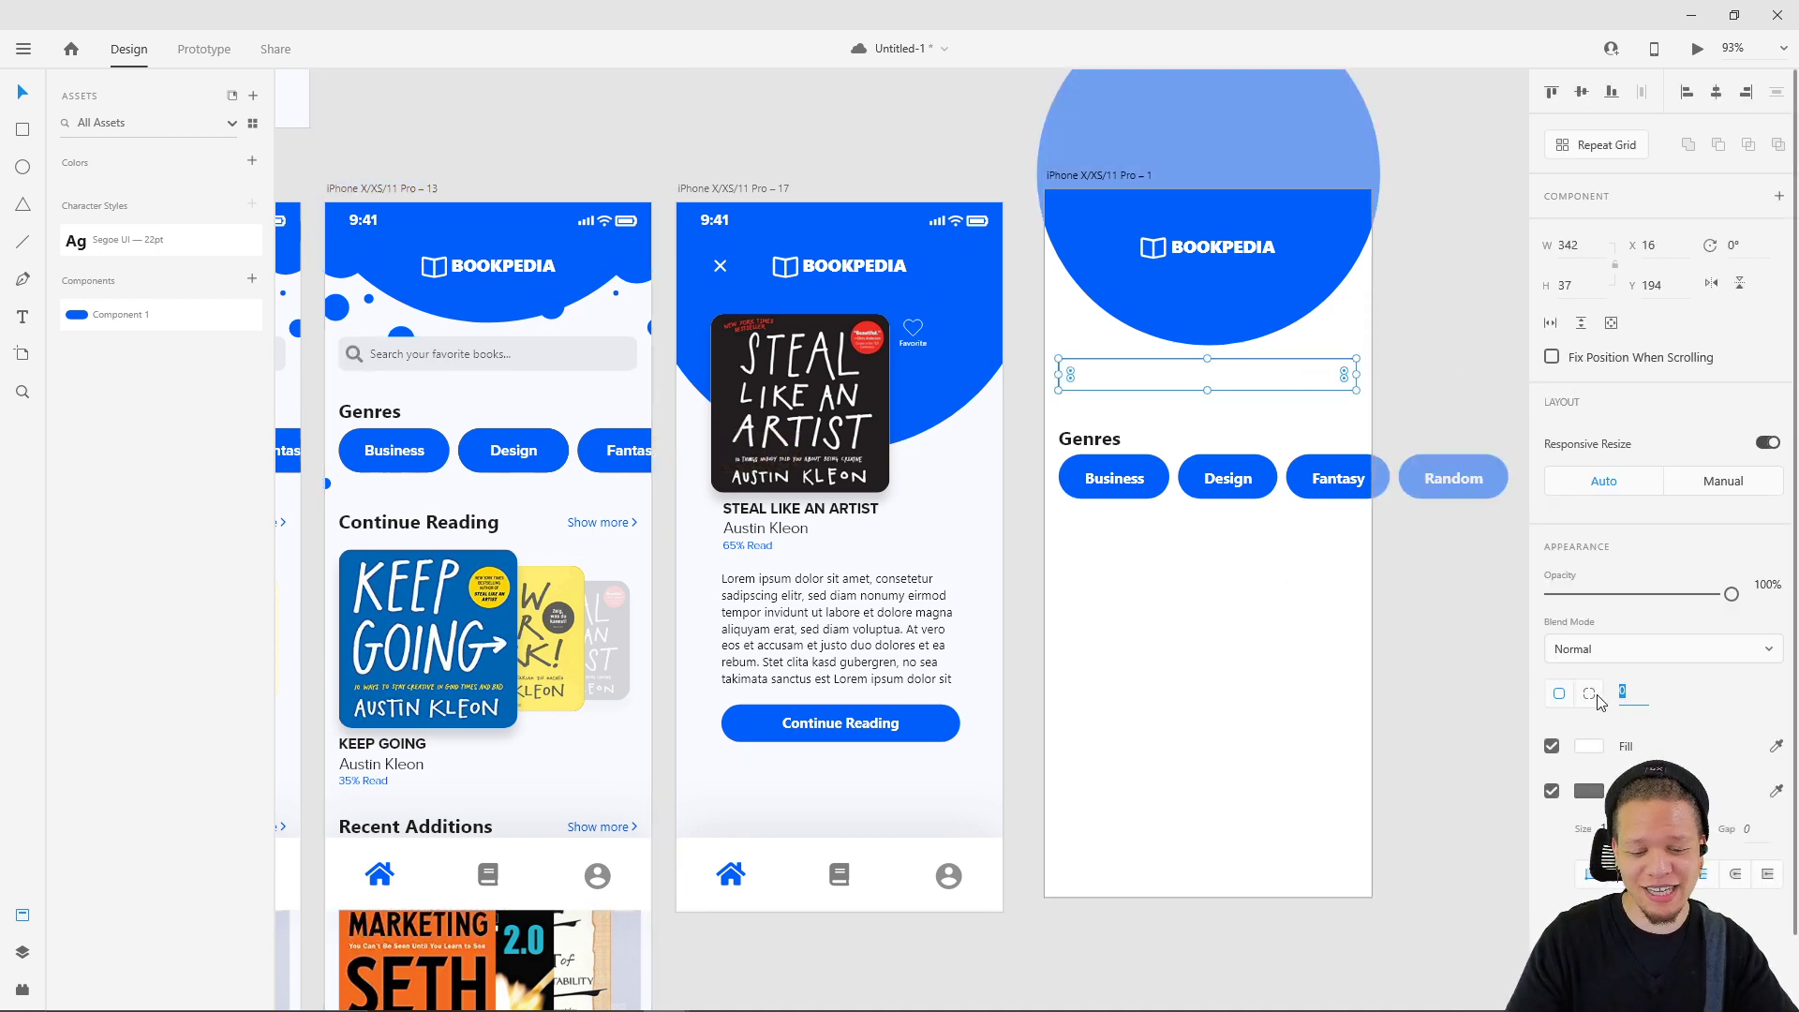
key("Return")
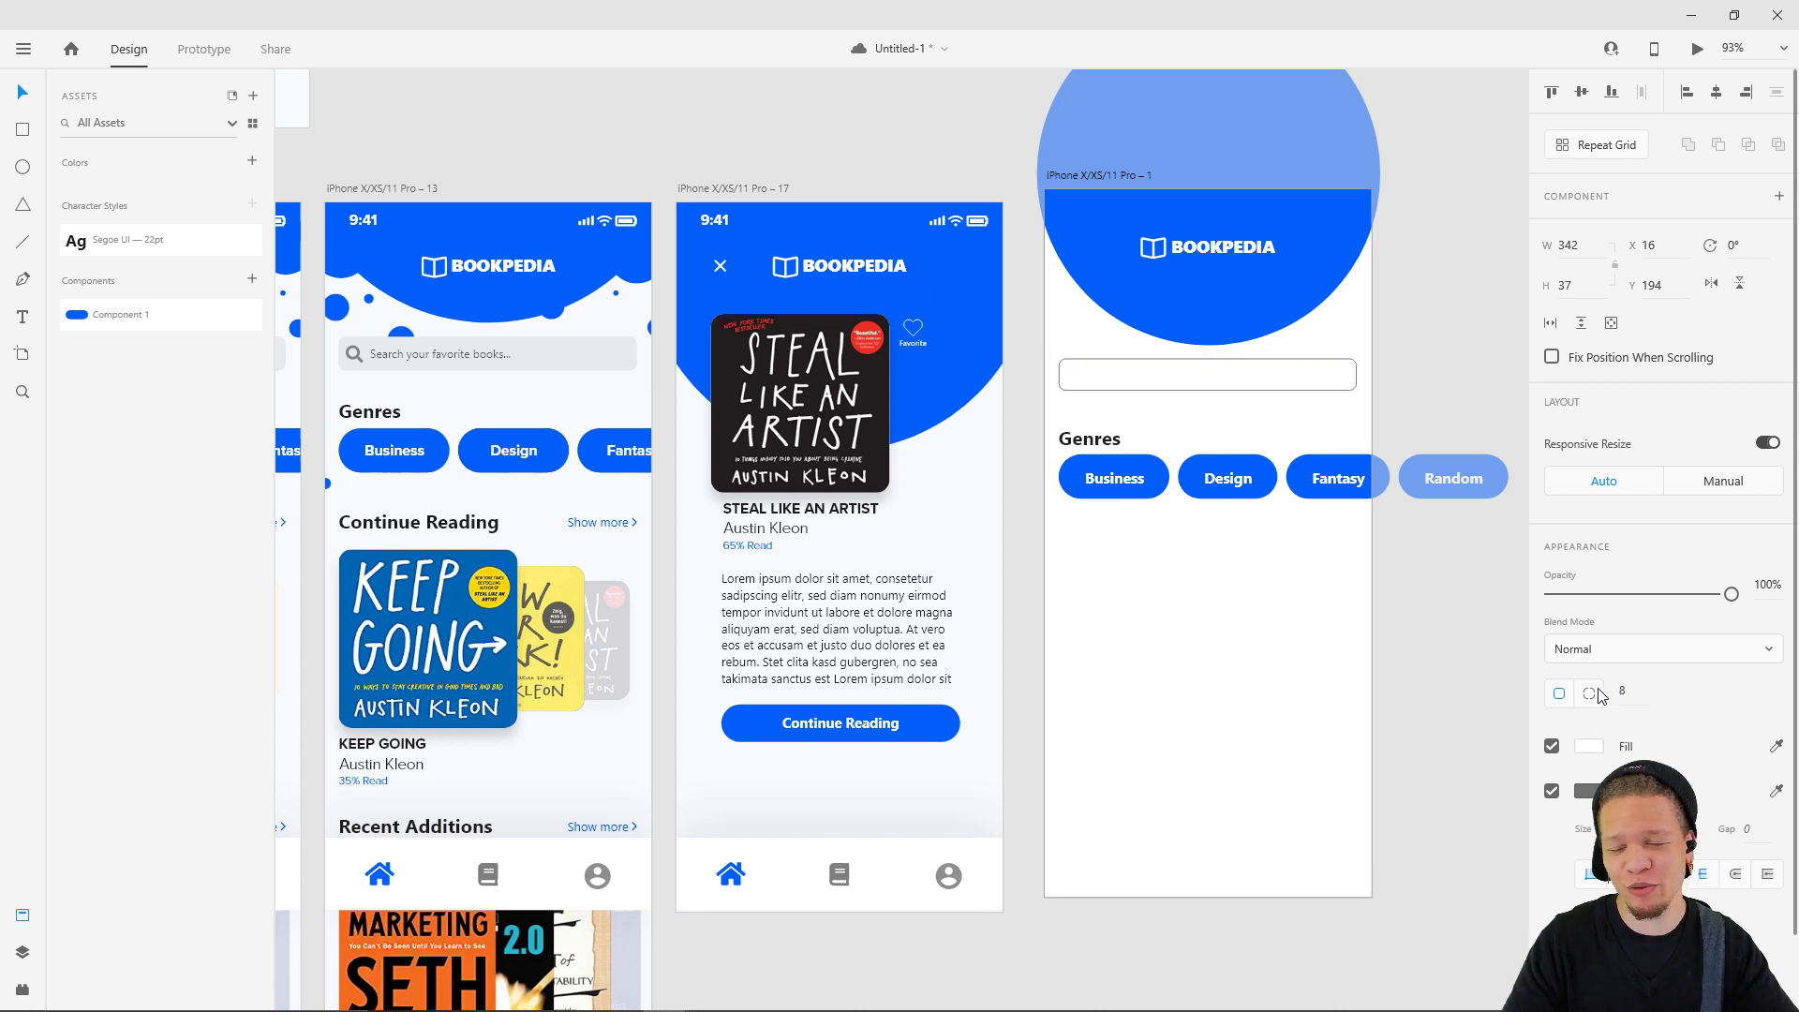
- Fill the new search bar with the saved #E9EAEF swatch and remove its border
left_click(1588, 747)
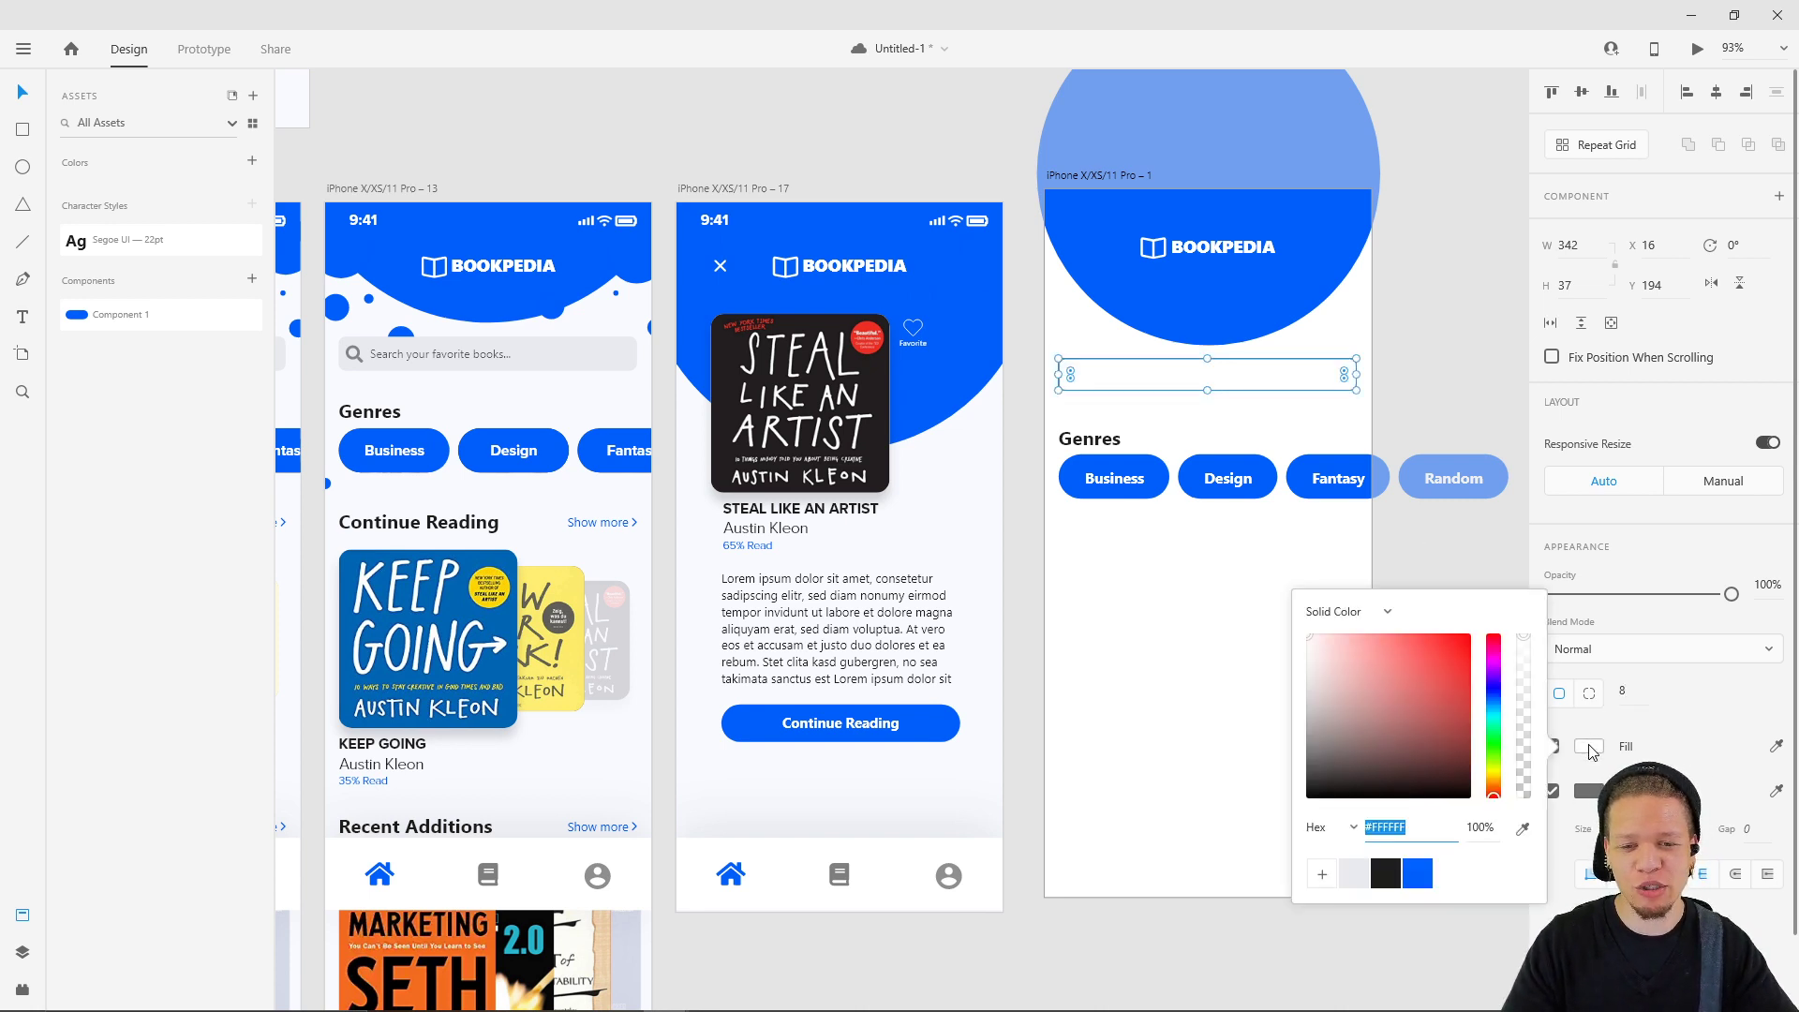
left_click(1353, 873)
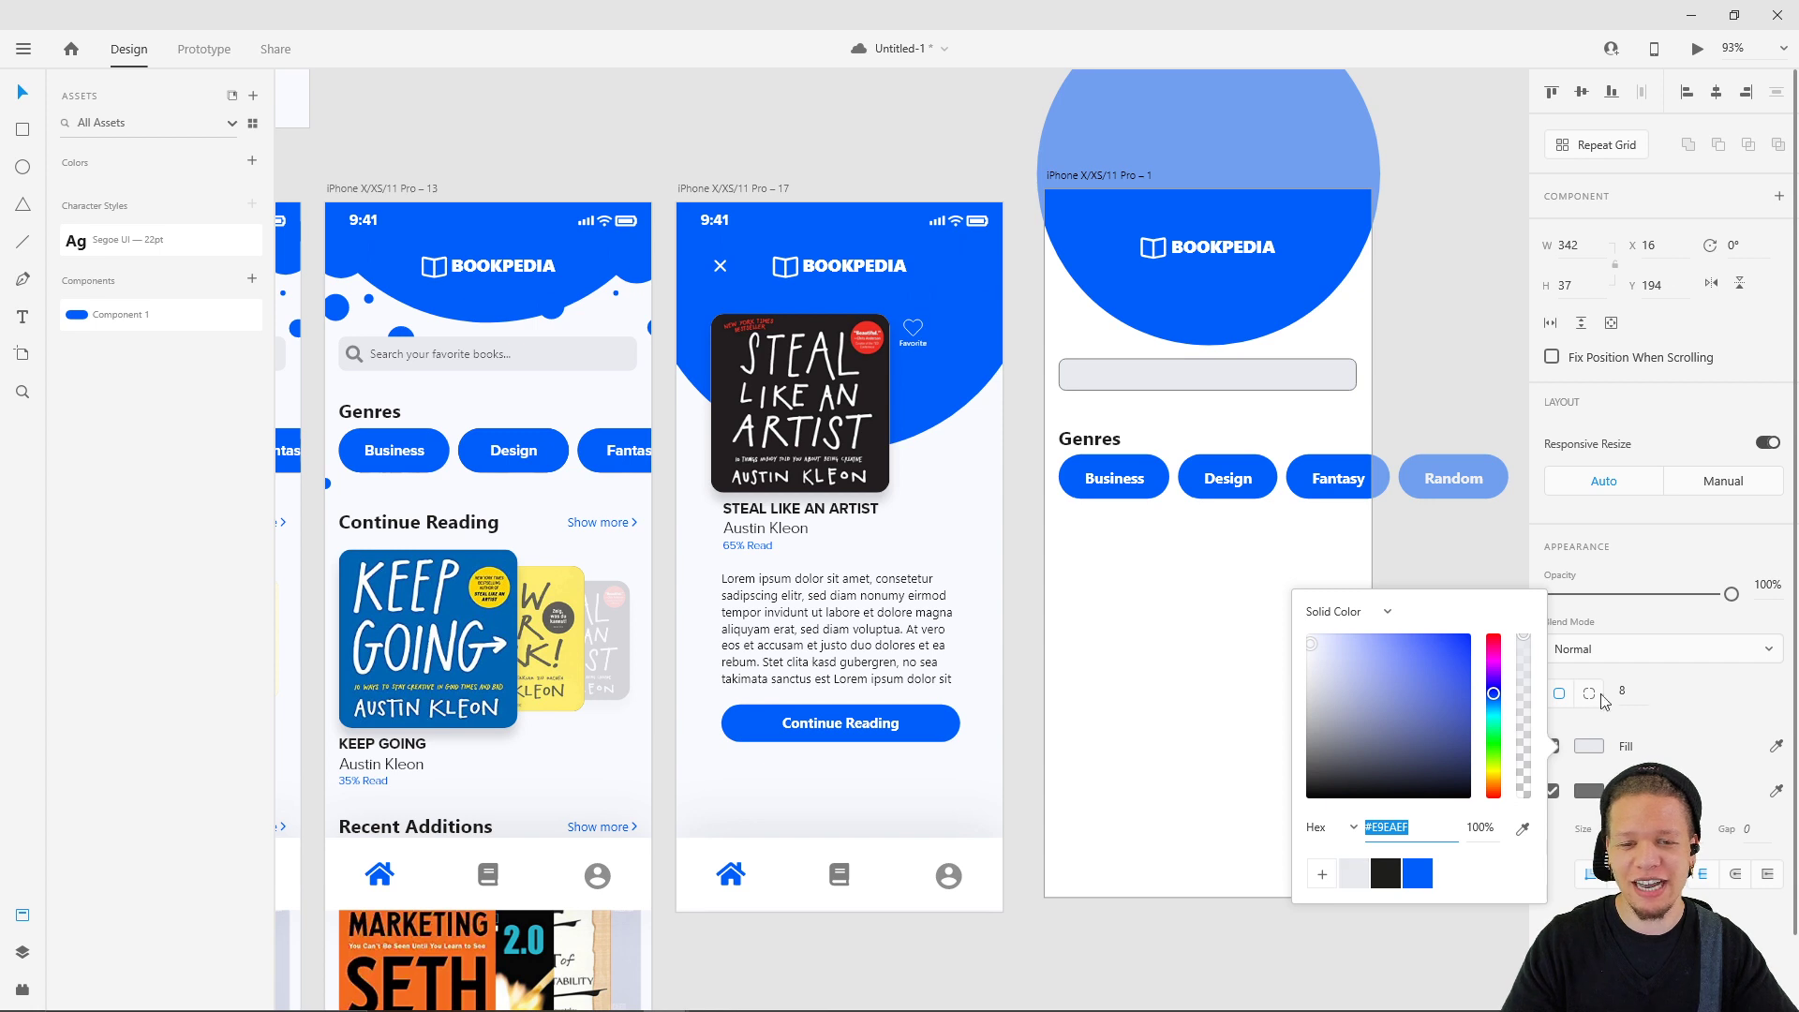
left_click(1696, 728)
left_click(1552, 793)
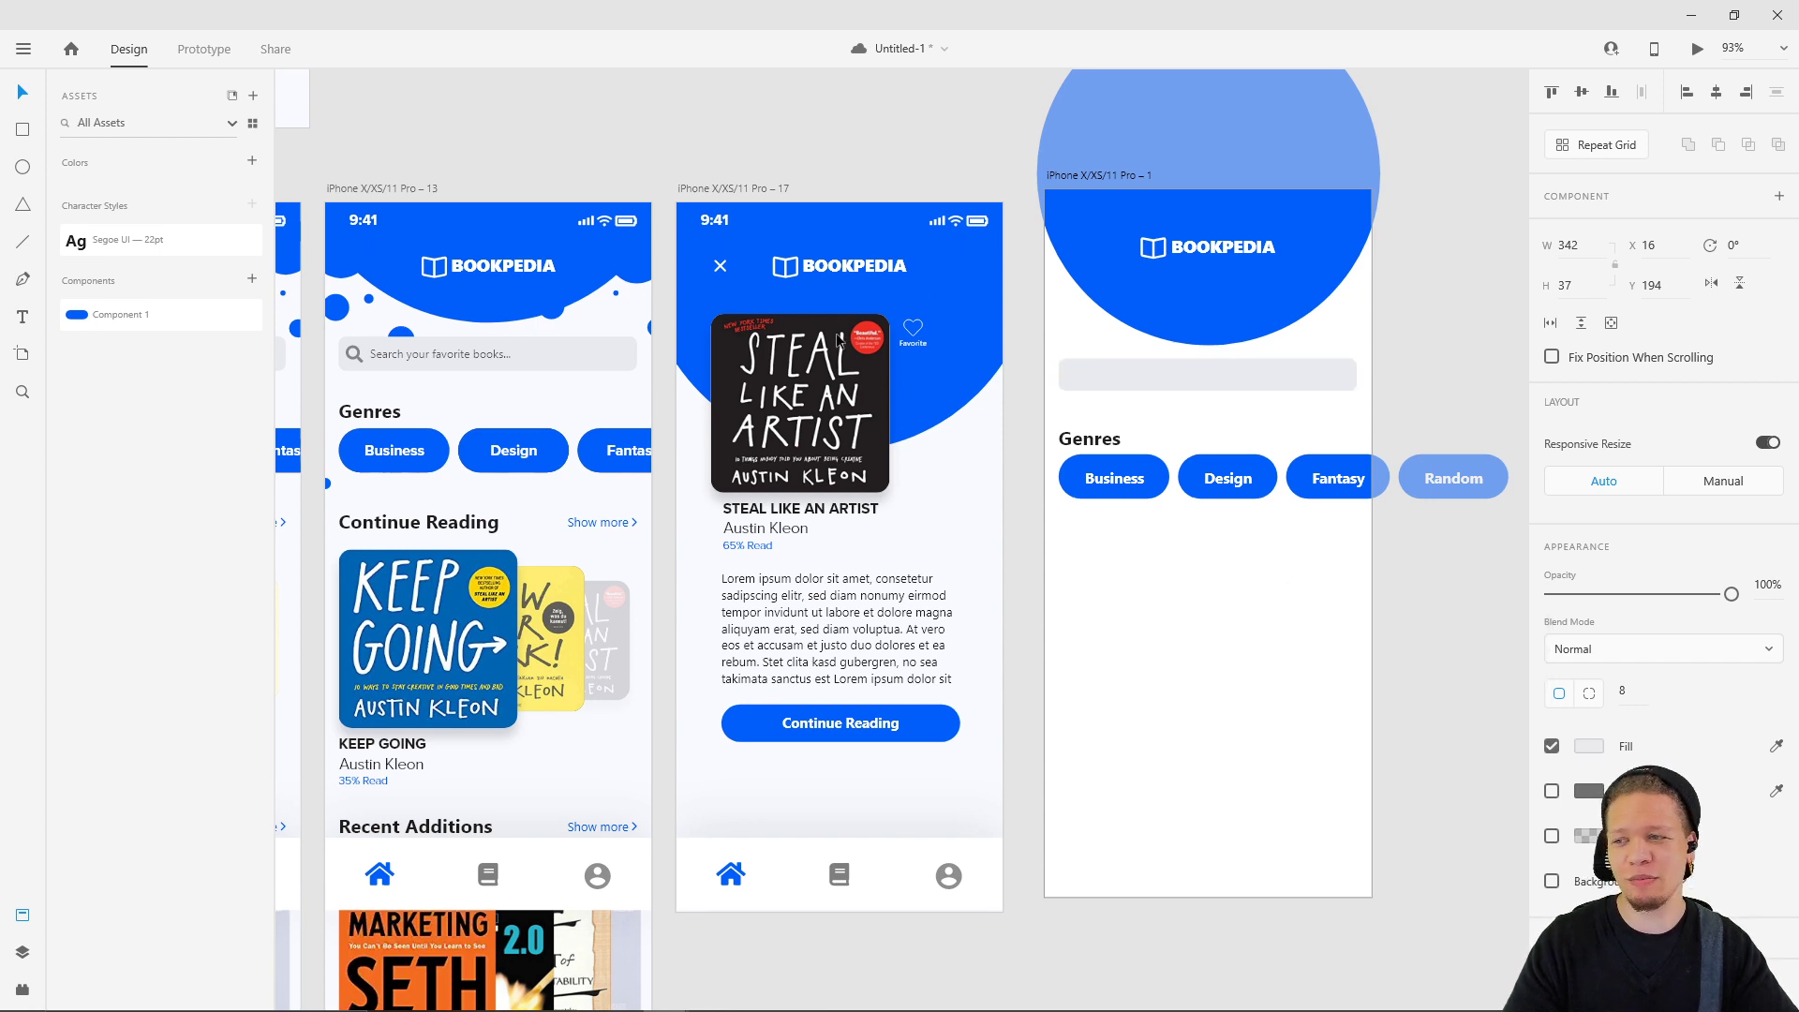
left_click(1069, 416)
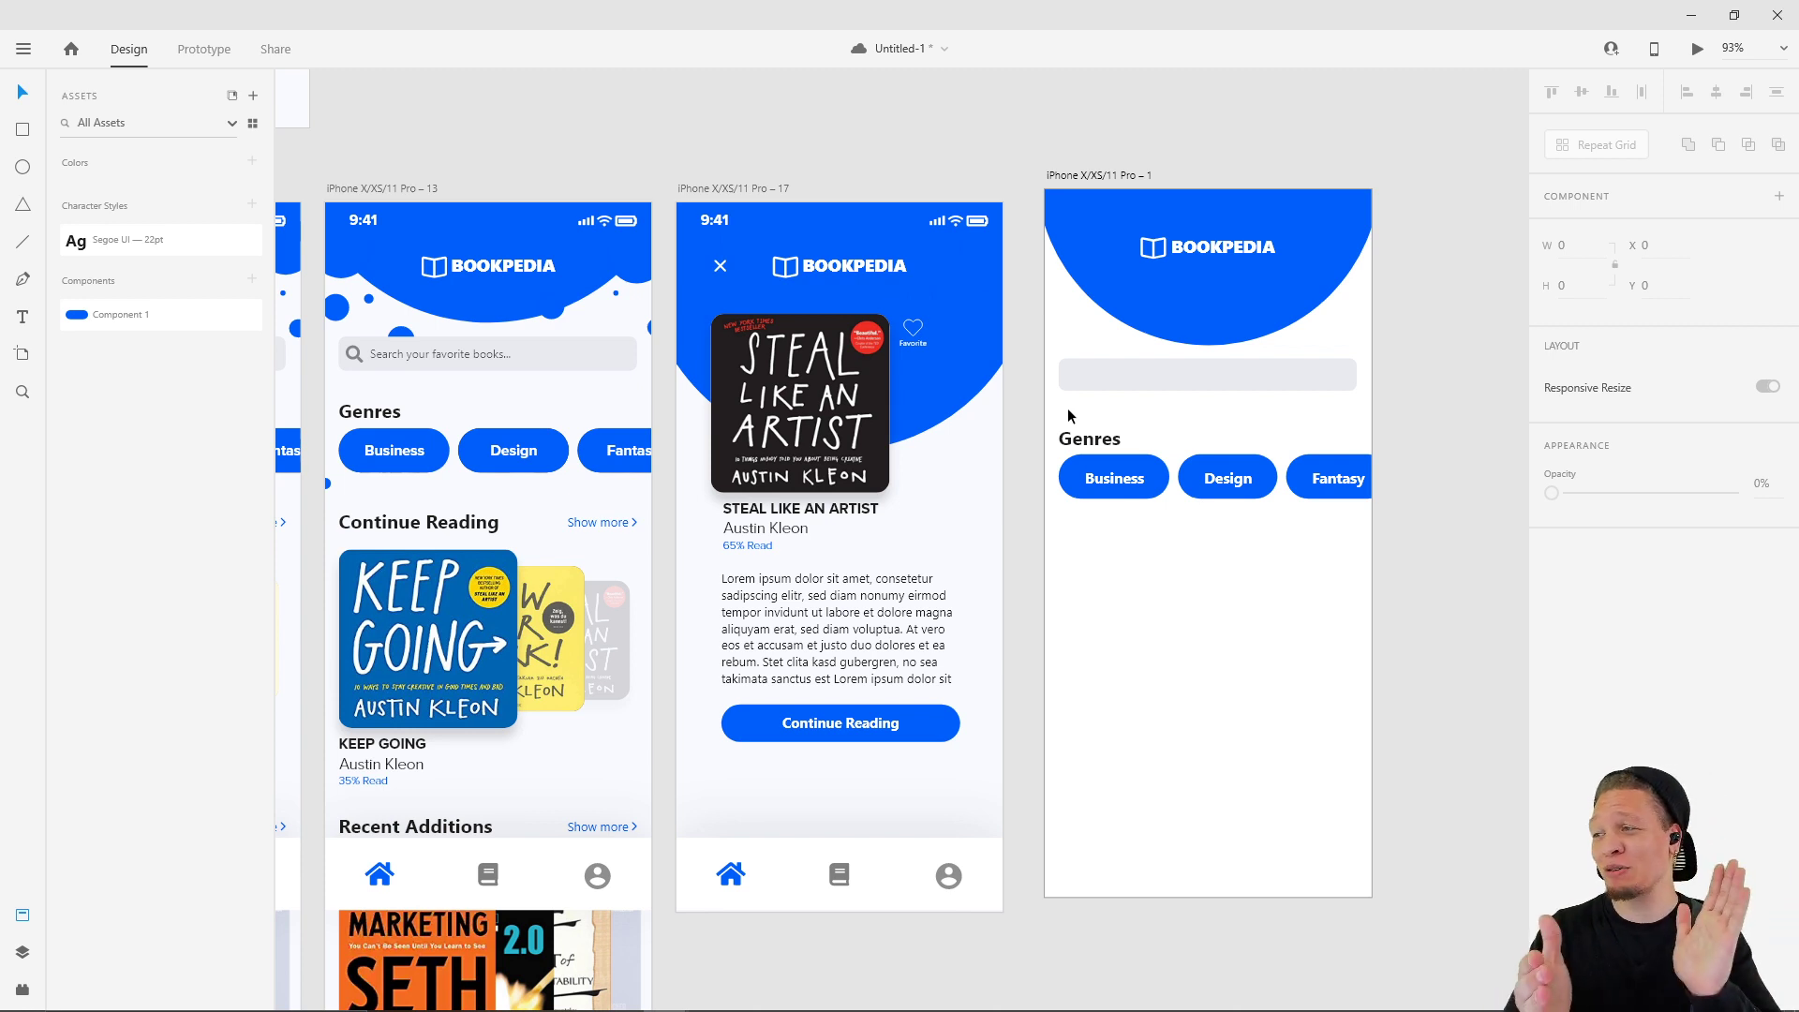
- Search the Icons 4 Design plugin for "search" icons
left_click(23, 952)
left_click(22, 991)
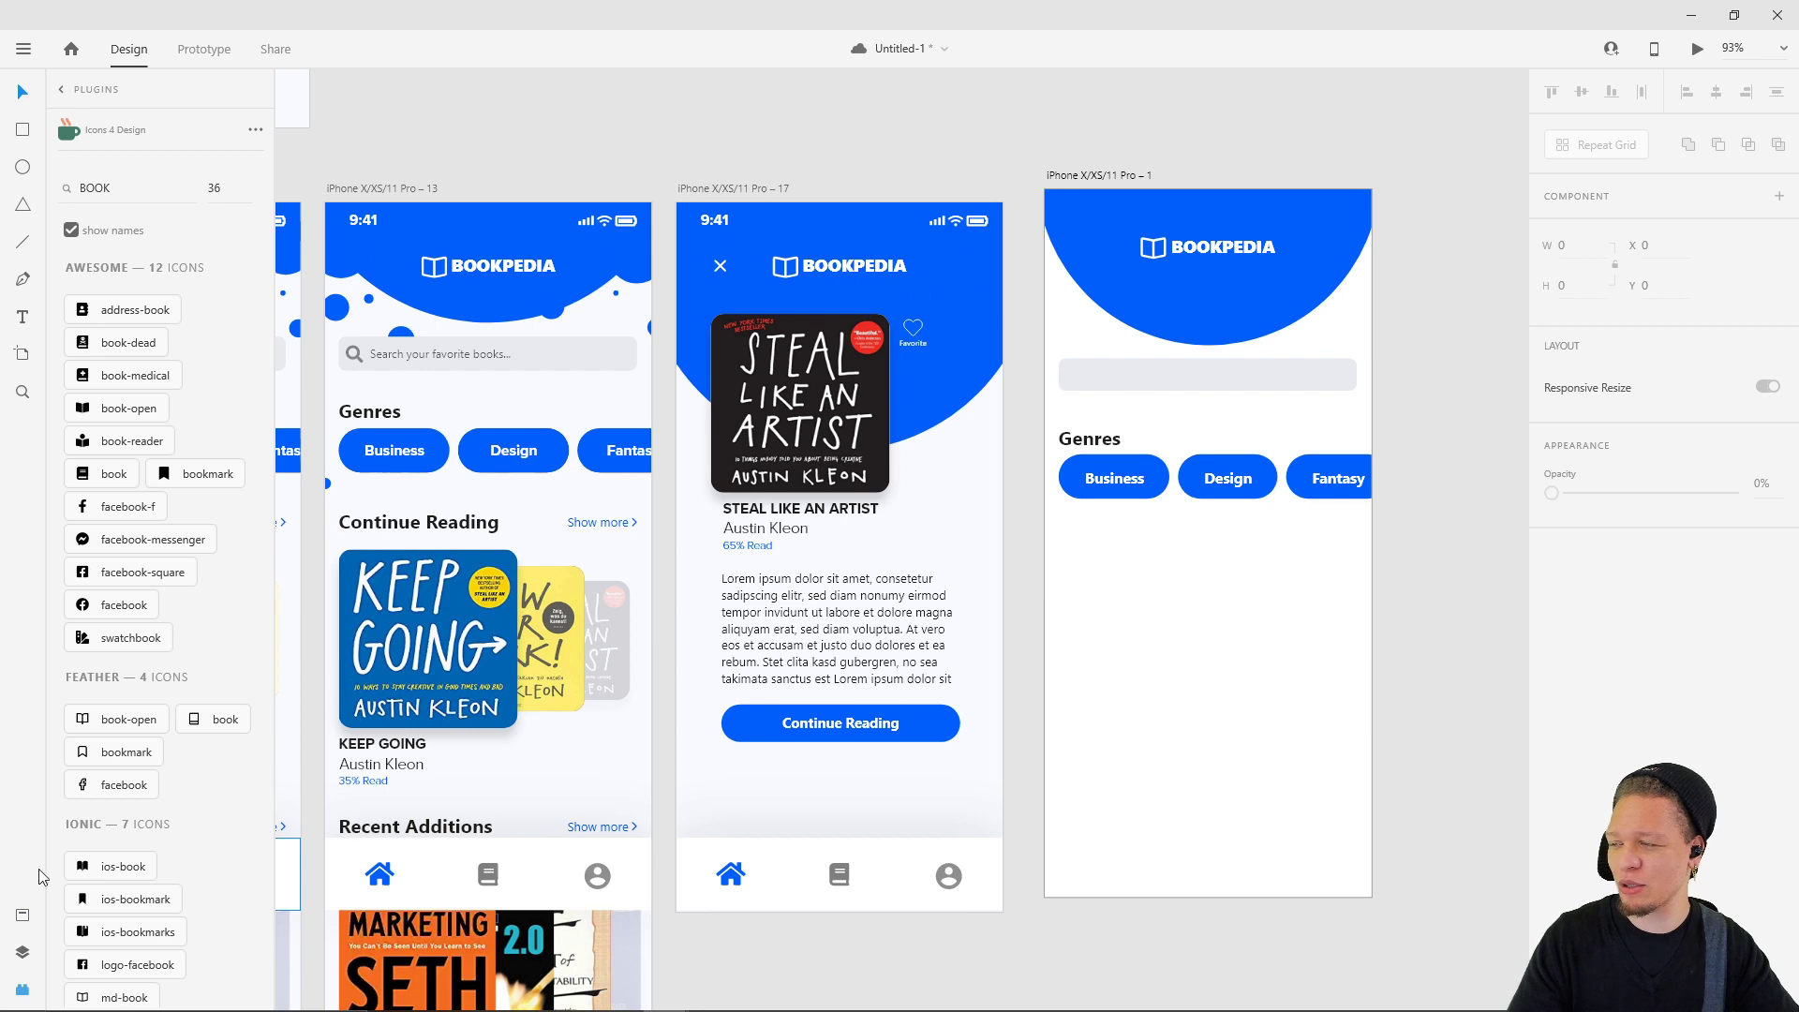
left_click(61, 90)
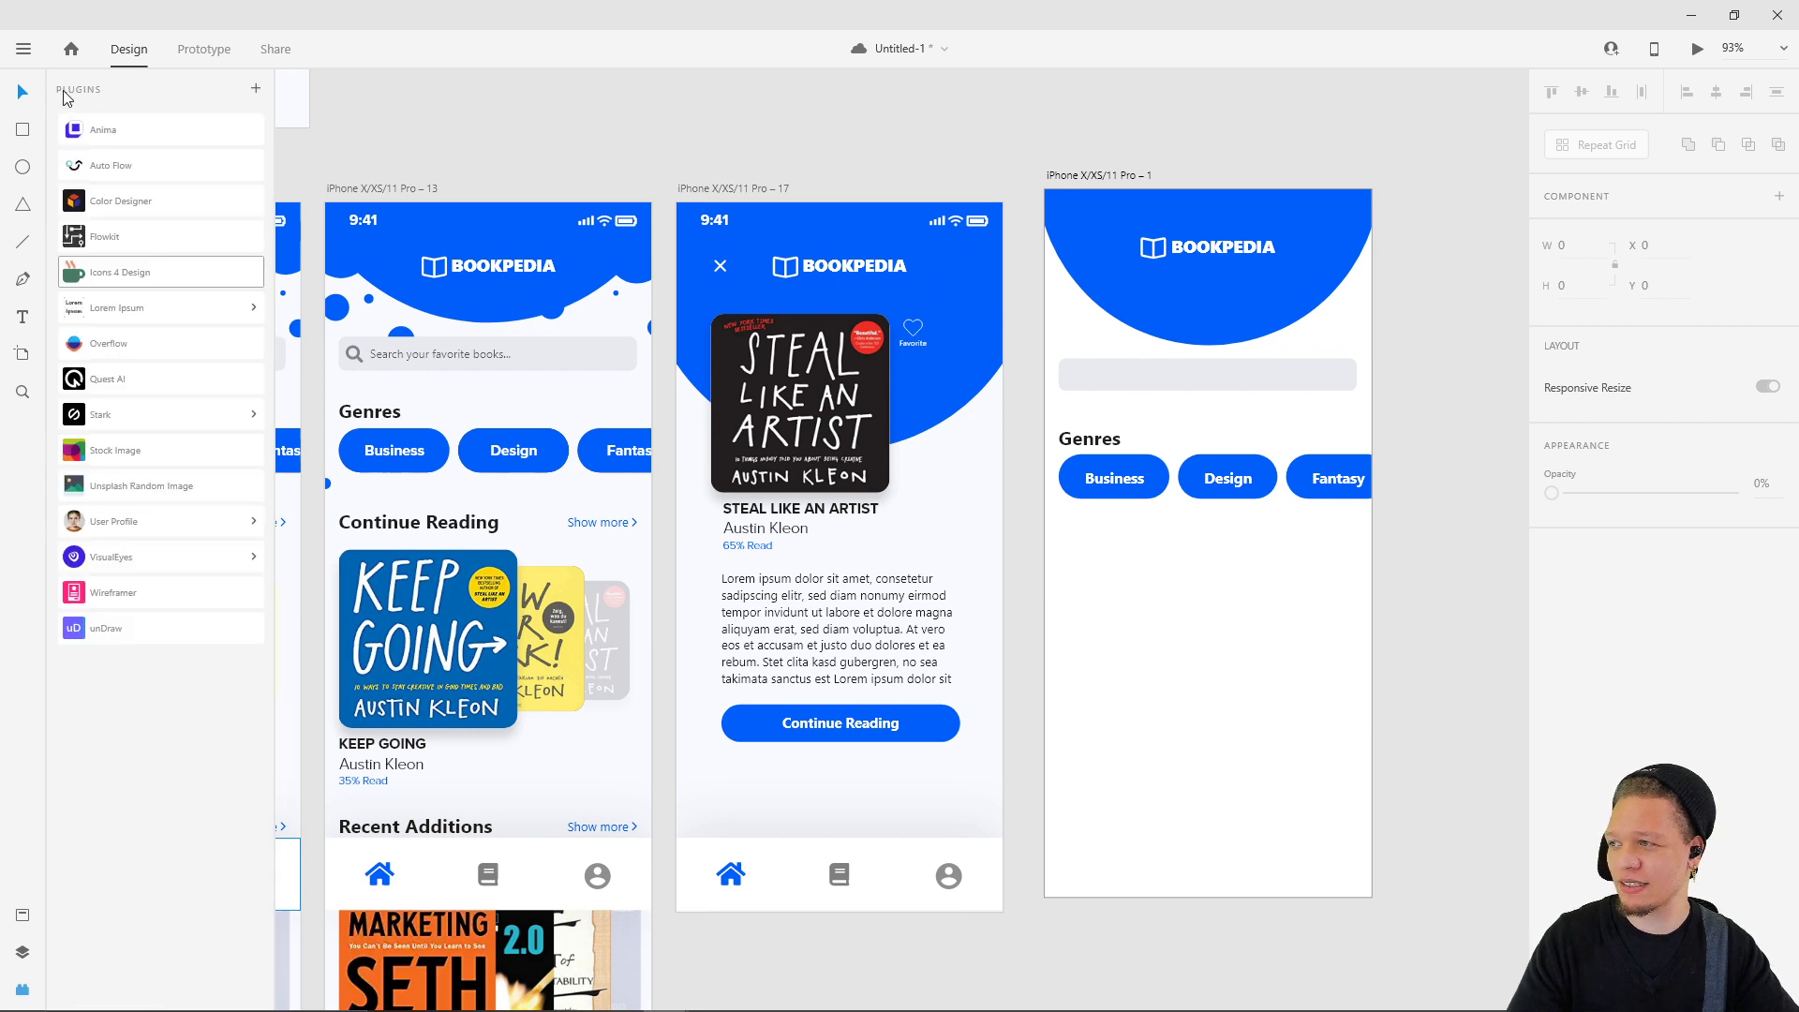
left_click(103, 285)
double_click(131, 189)
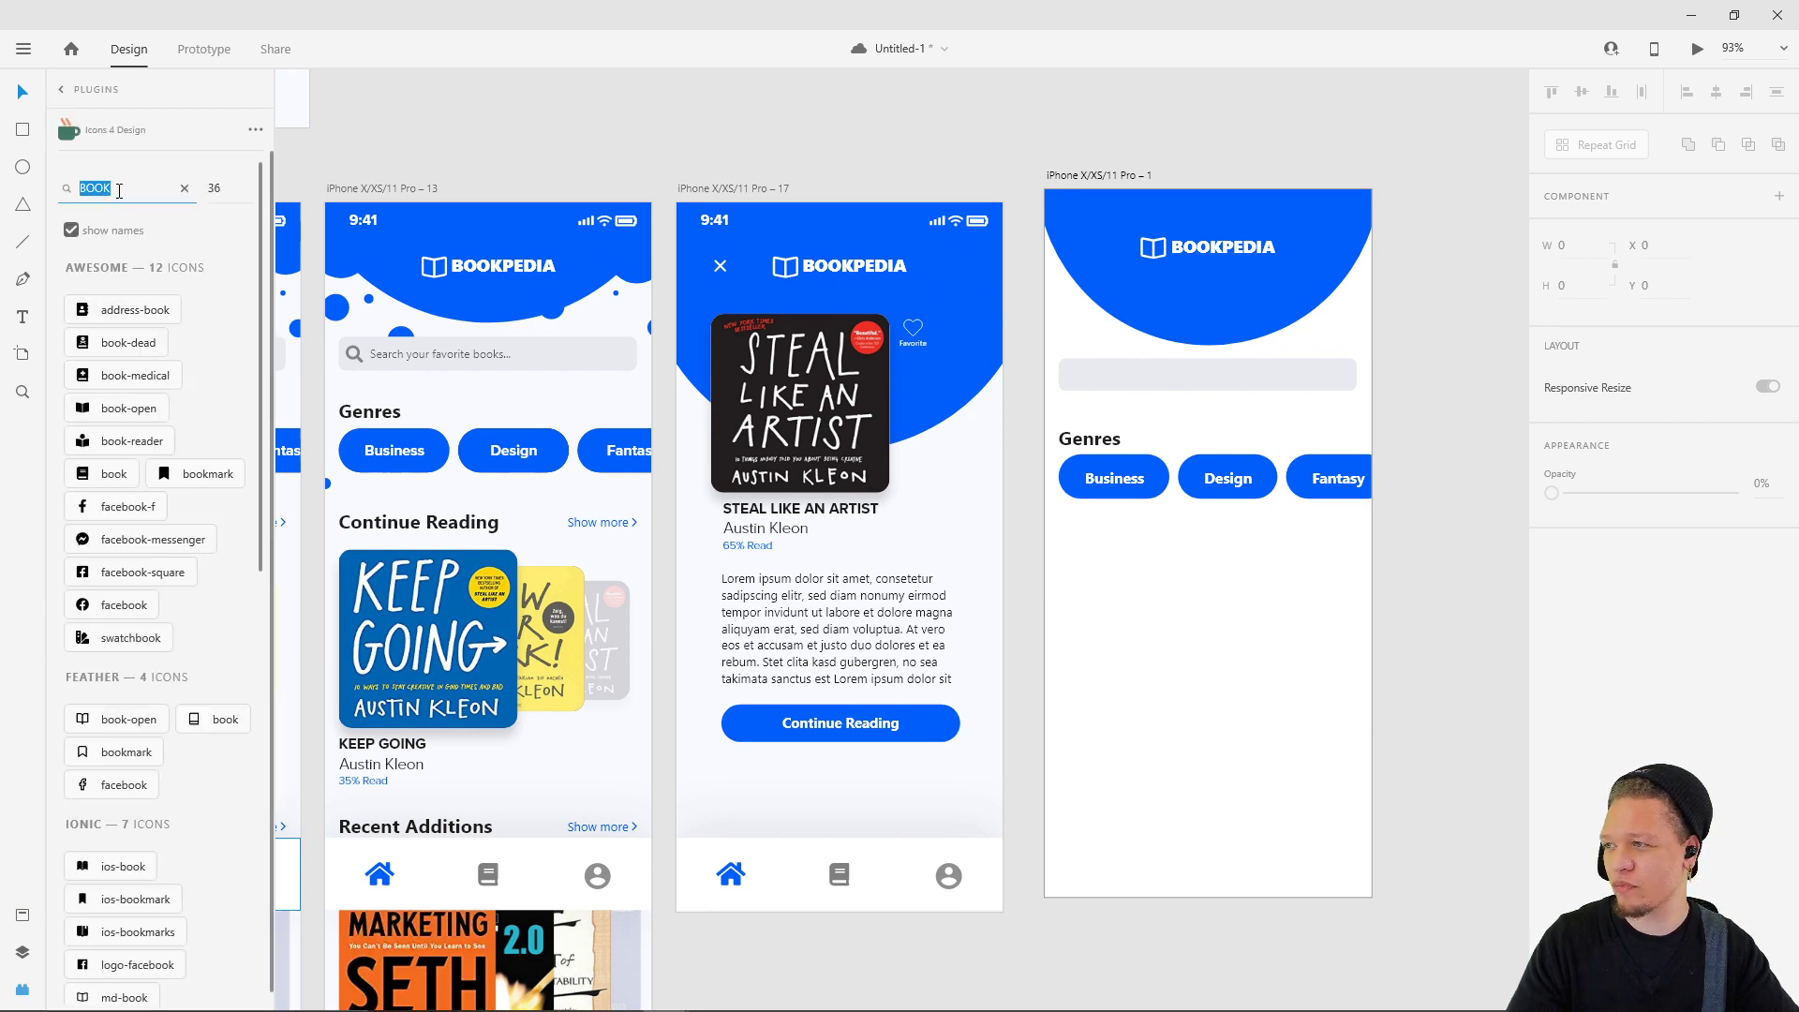
type("sear")
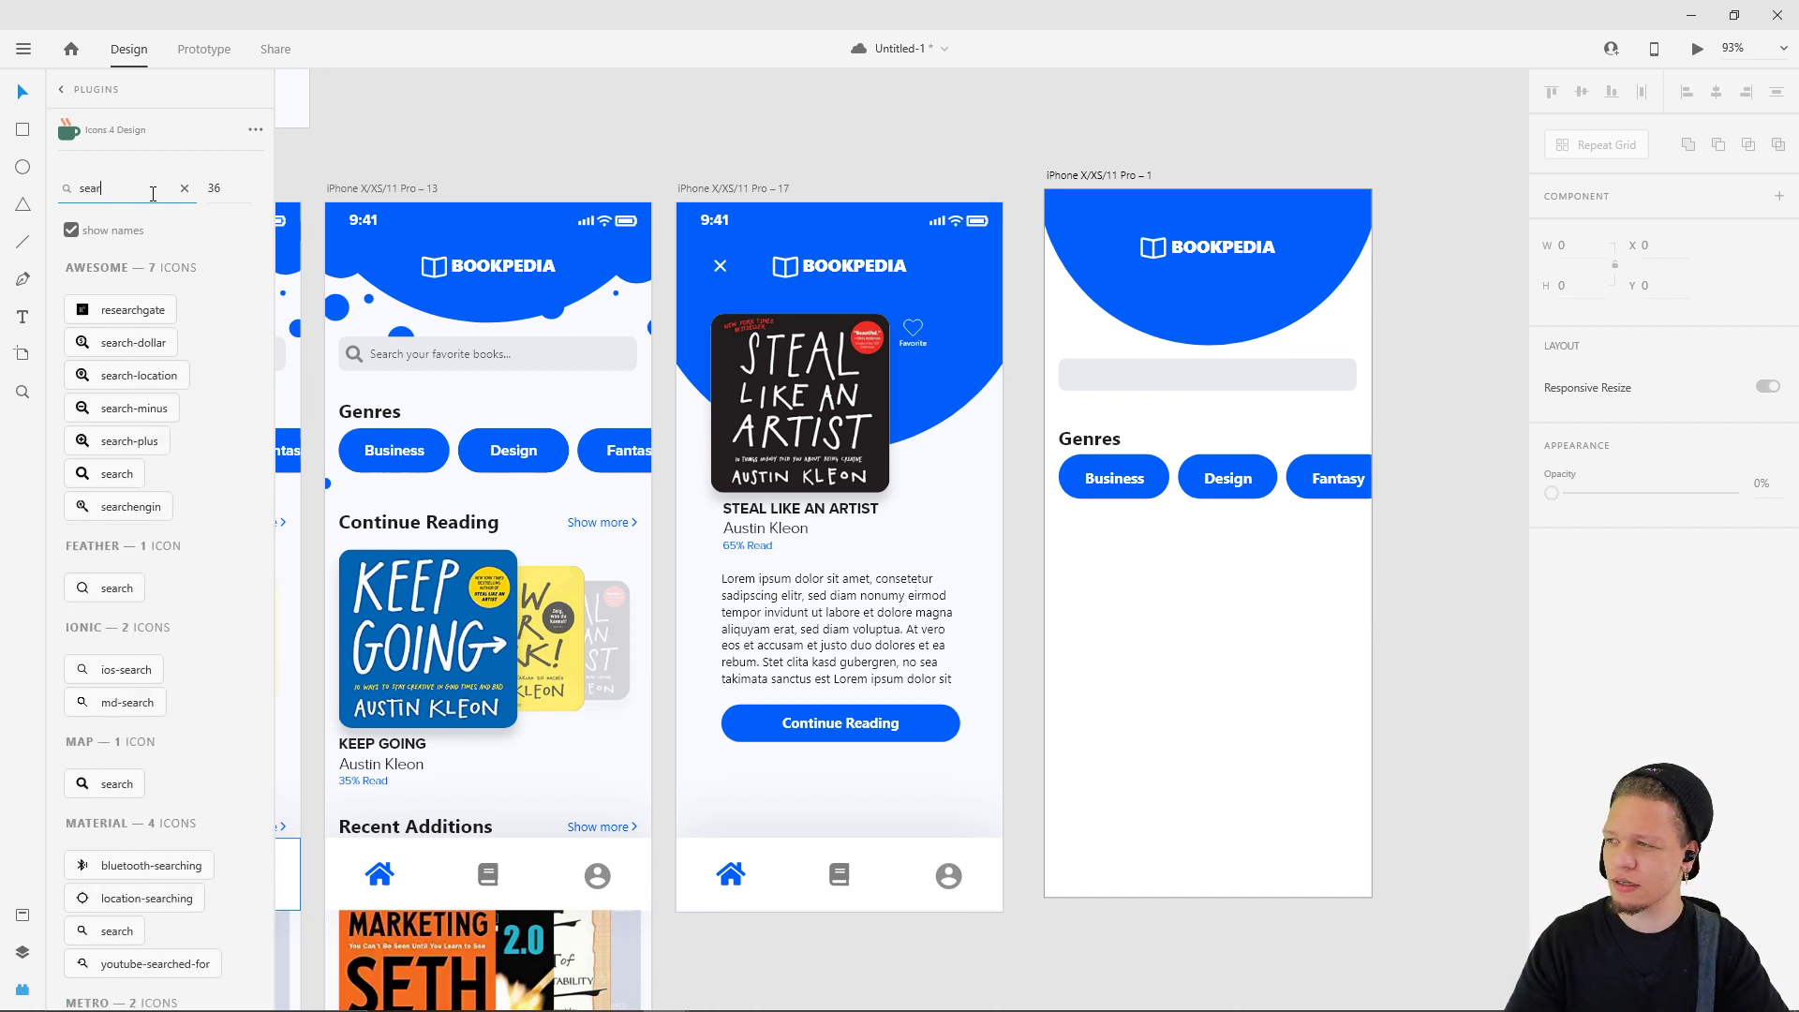
type("ch")
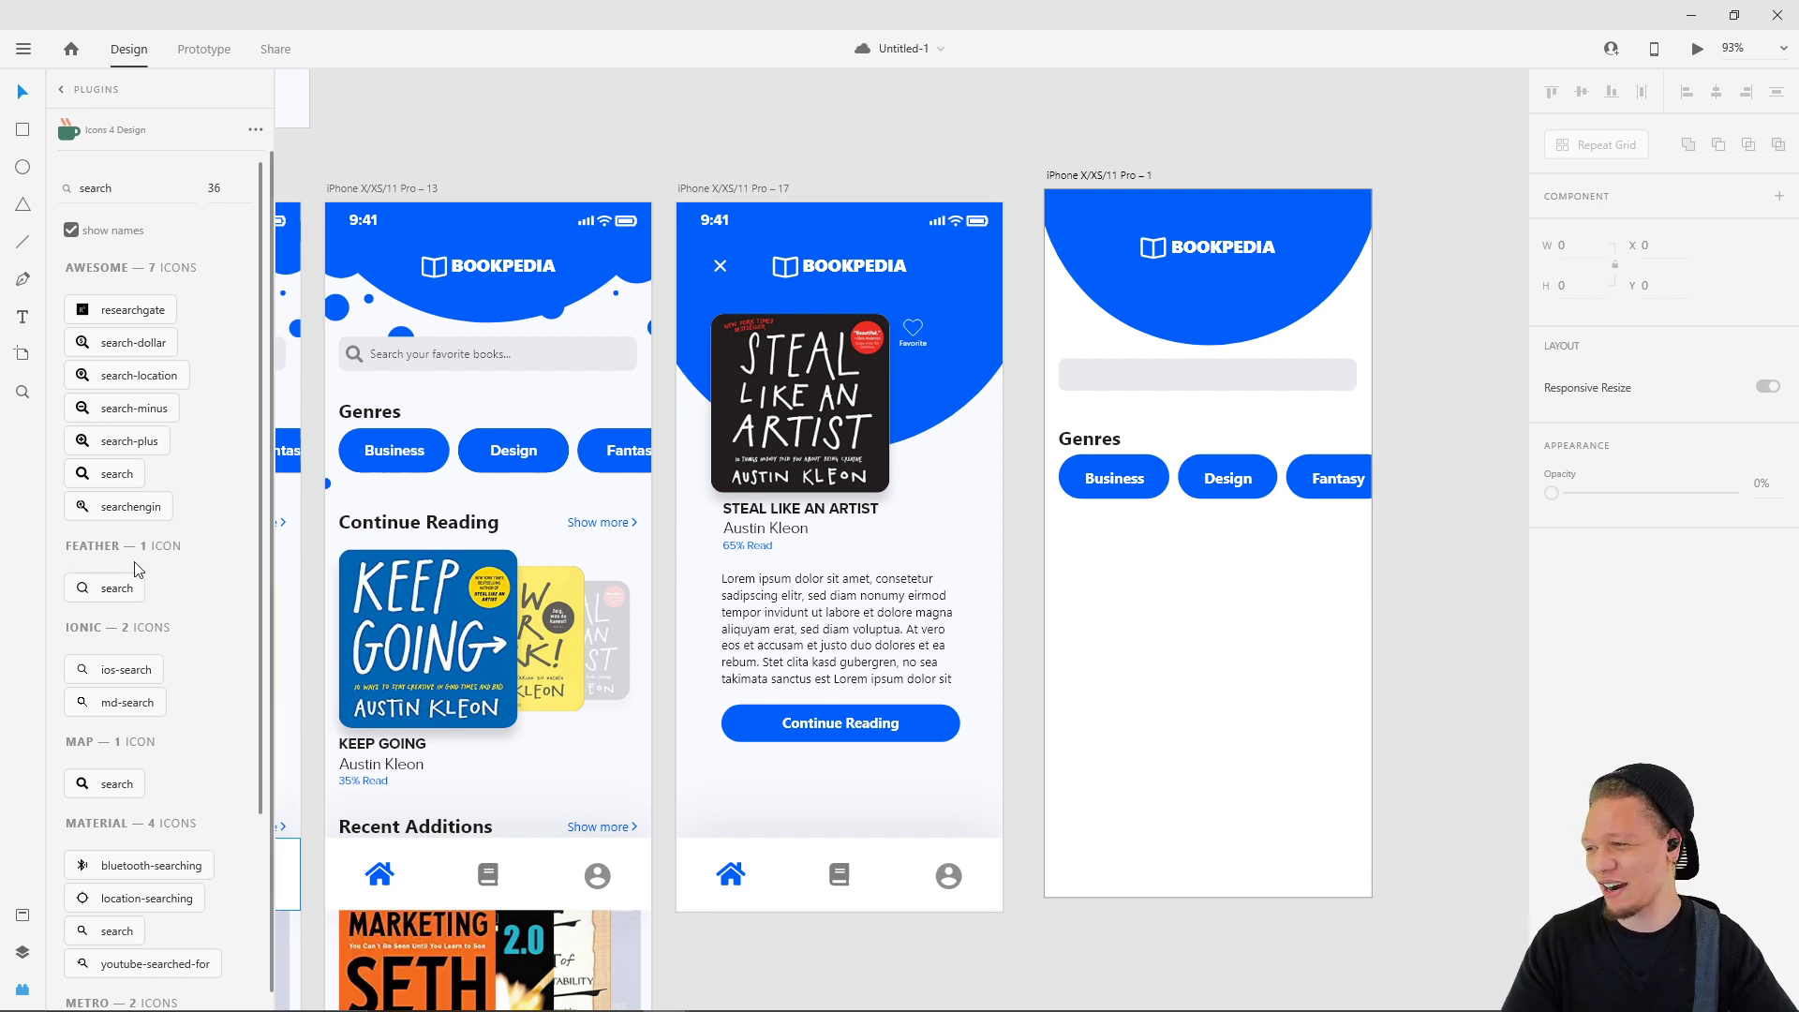
- Insert the Feather search icon on the new artboard and place it at the start of the search bar
left_click(1100, 175)
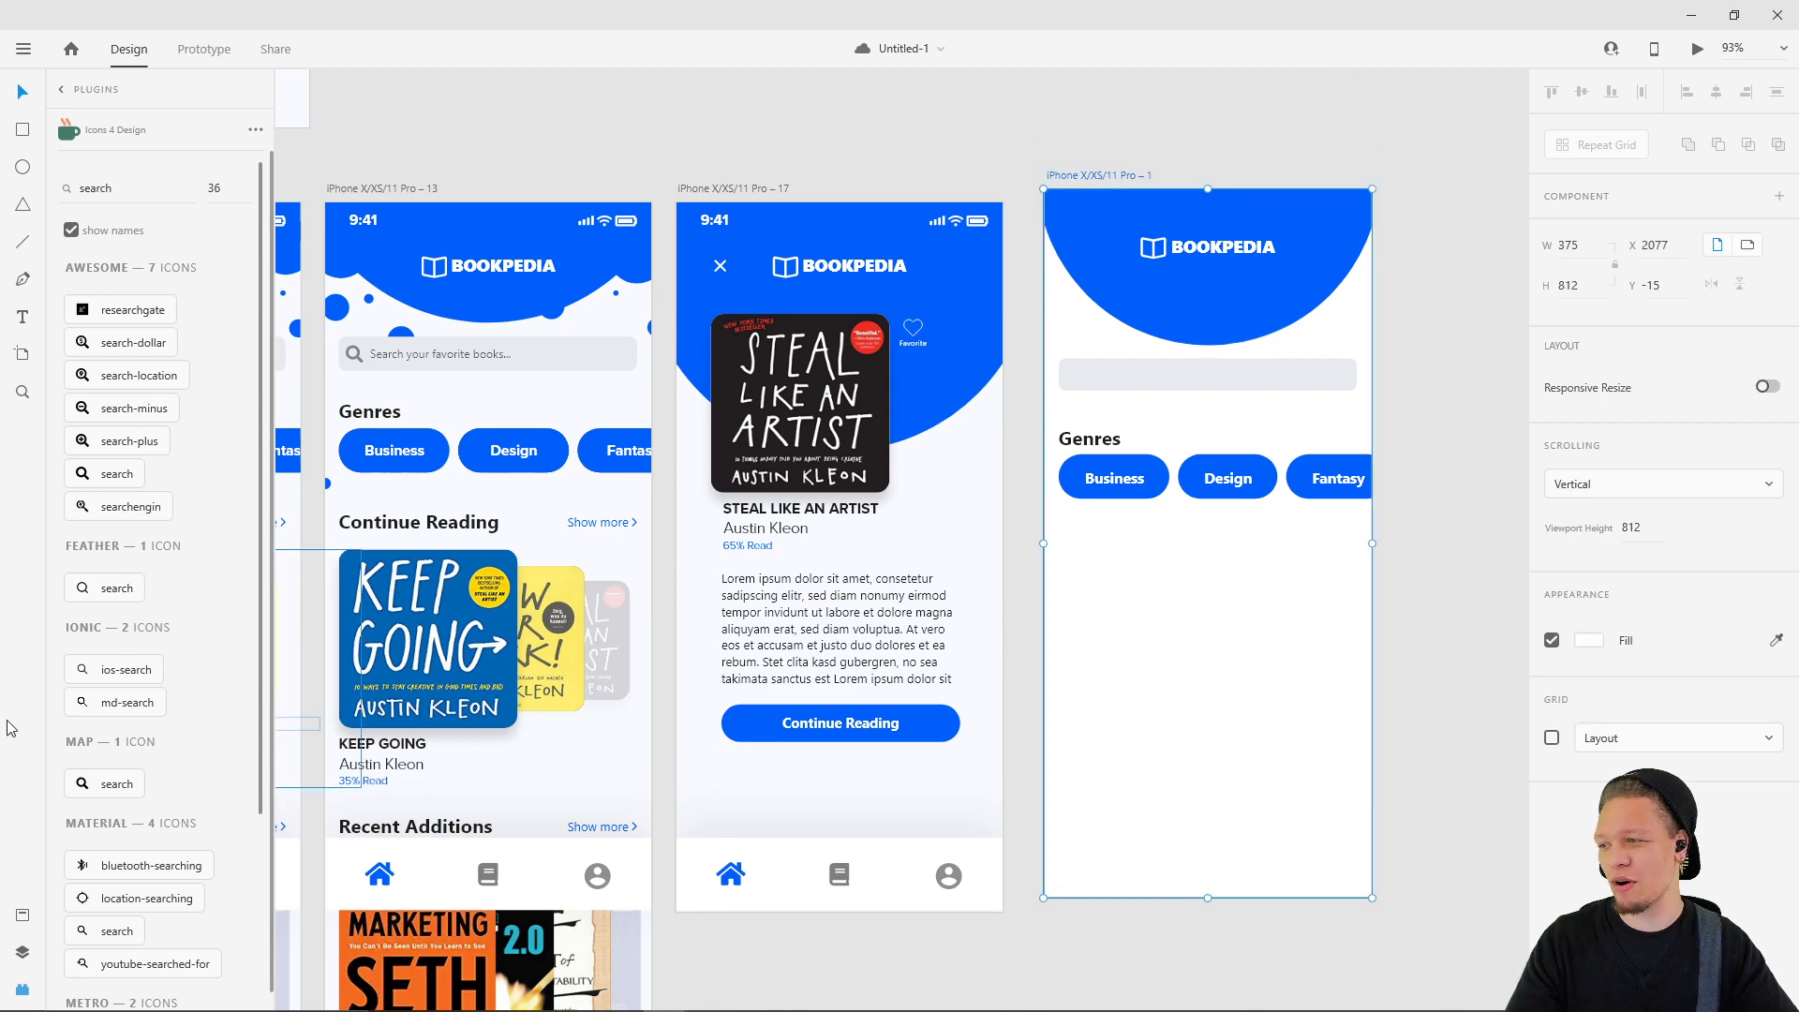
left_click(102, 597)
scroll(1068, 206, "up", 4)
left_click_drag(1054, 185, 1107, 575)
left_click(1161, 647)
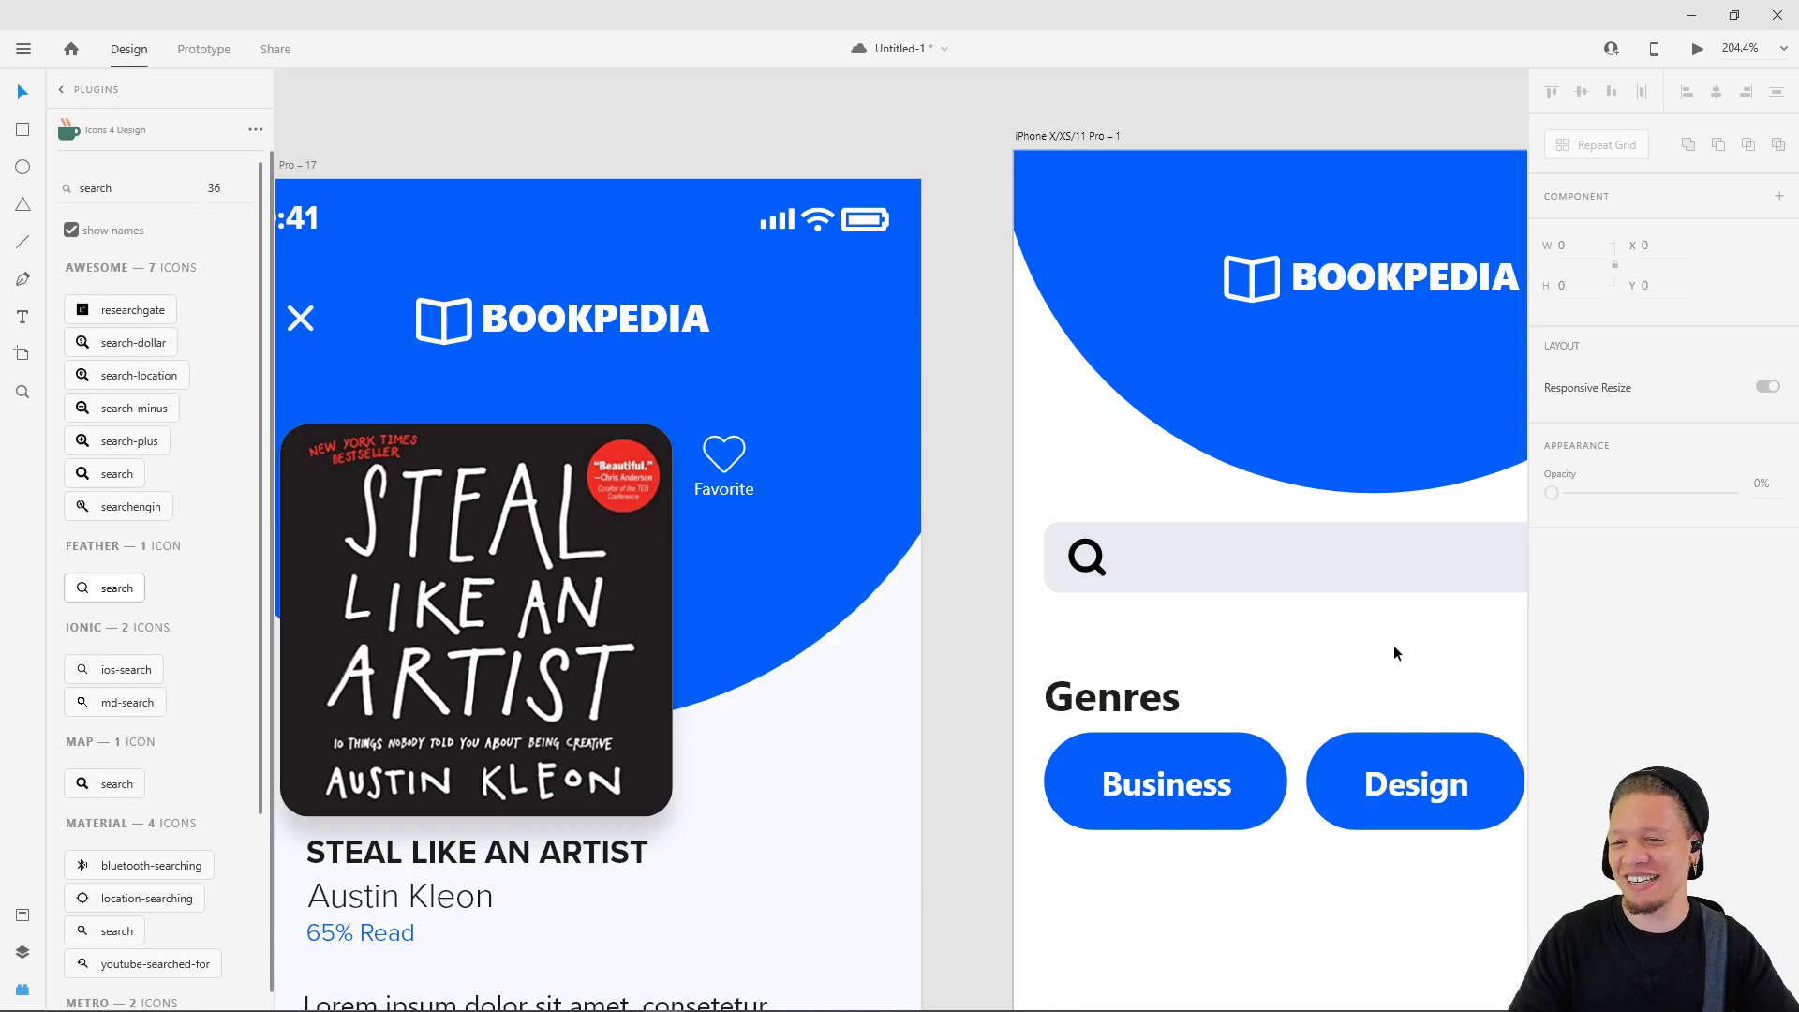
scroll(1392, 645, "down", 4)
scroll(866, 552, "up", 3)
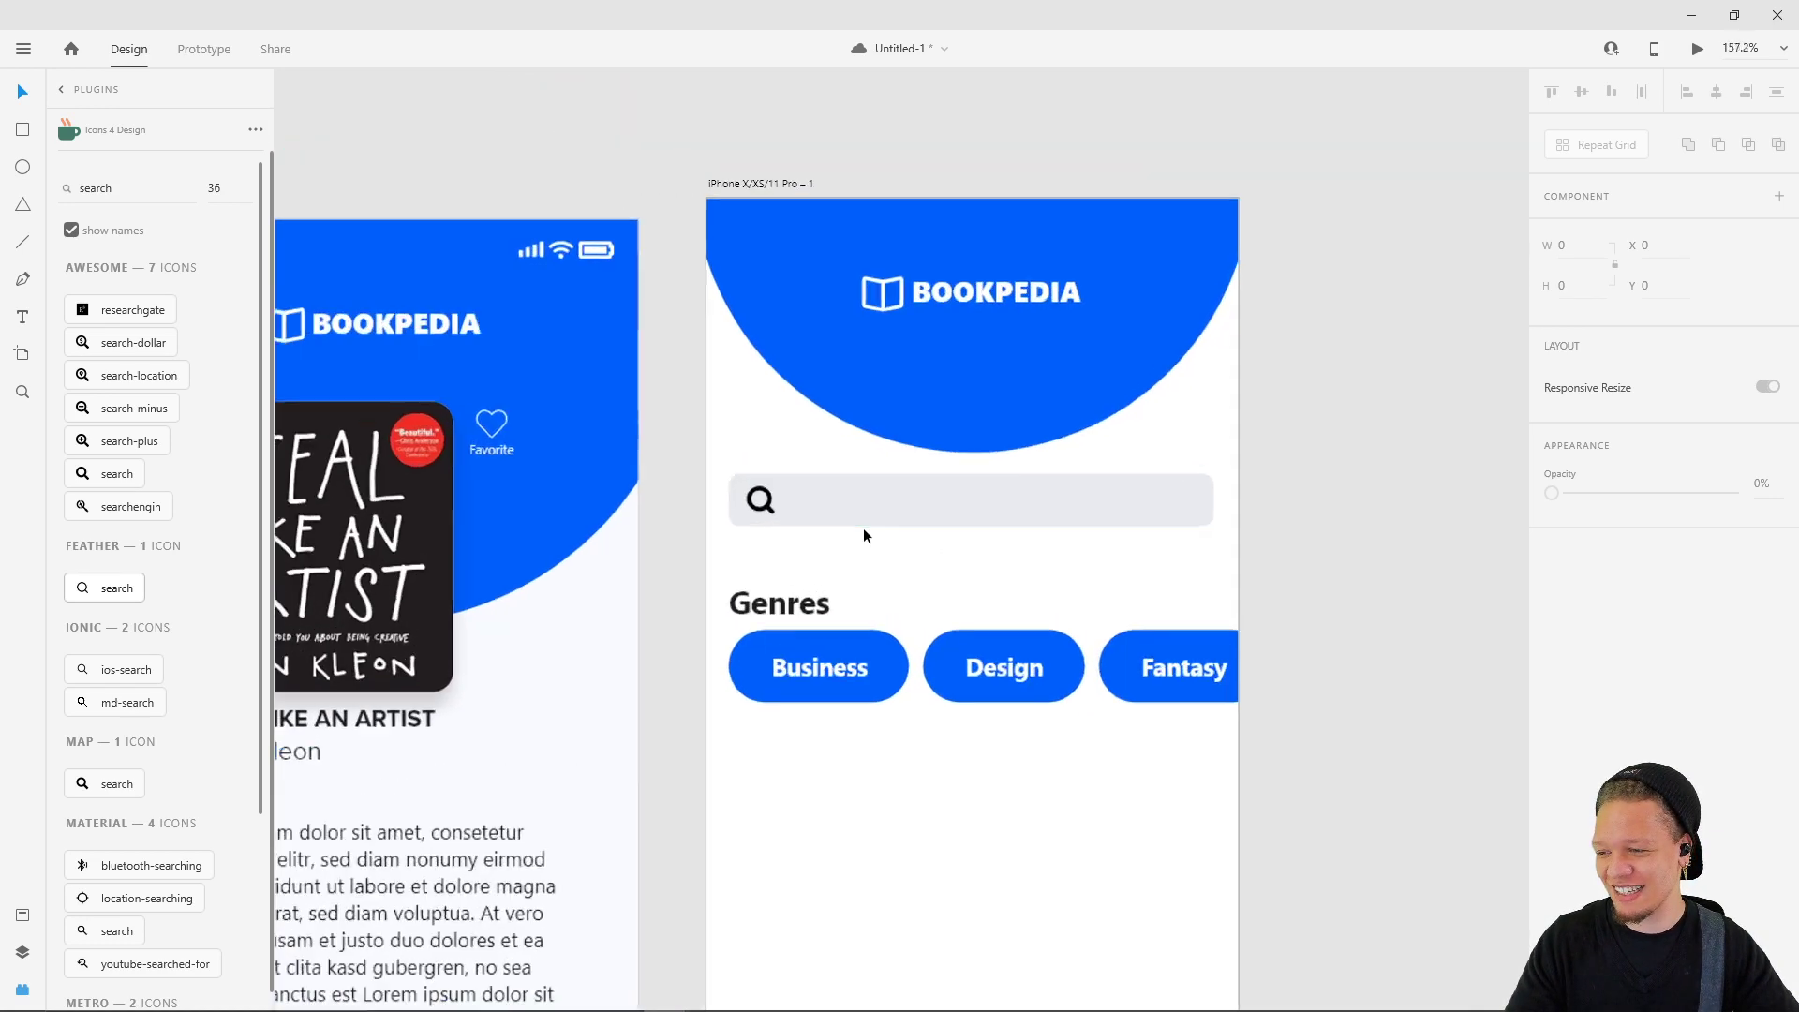
key("t")
left_click(800, 506)
key("Escape")
scroll(778, 576, "down", 3)
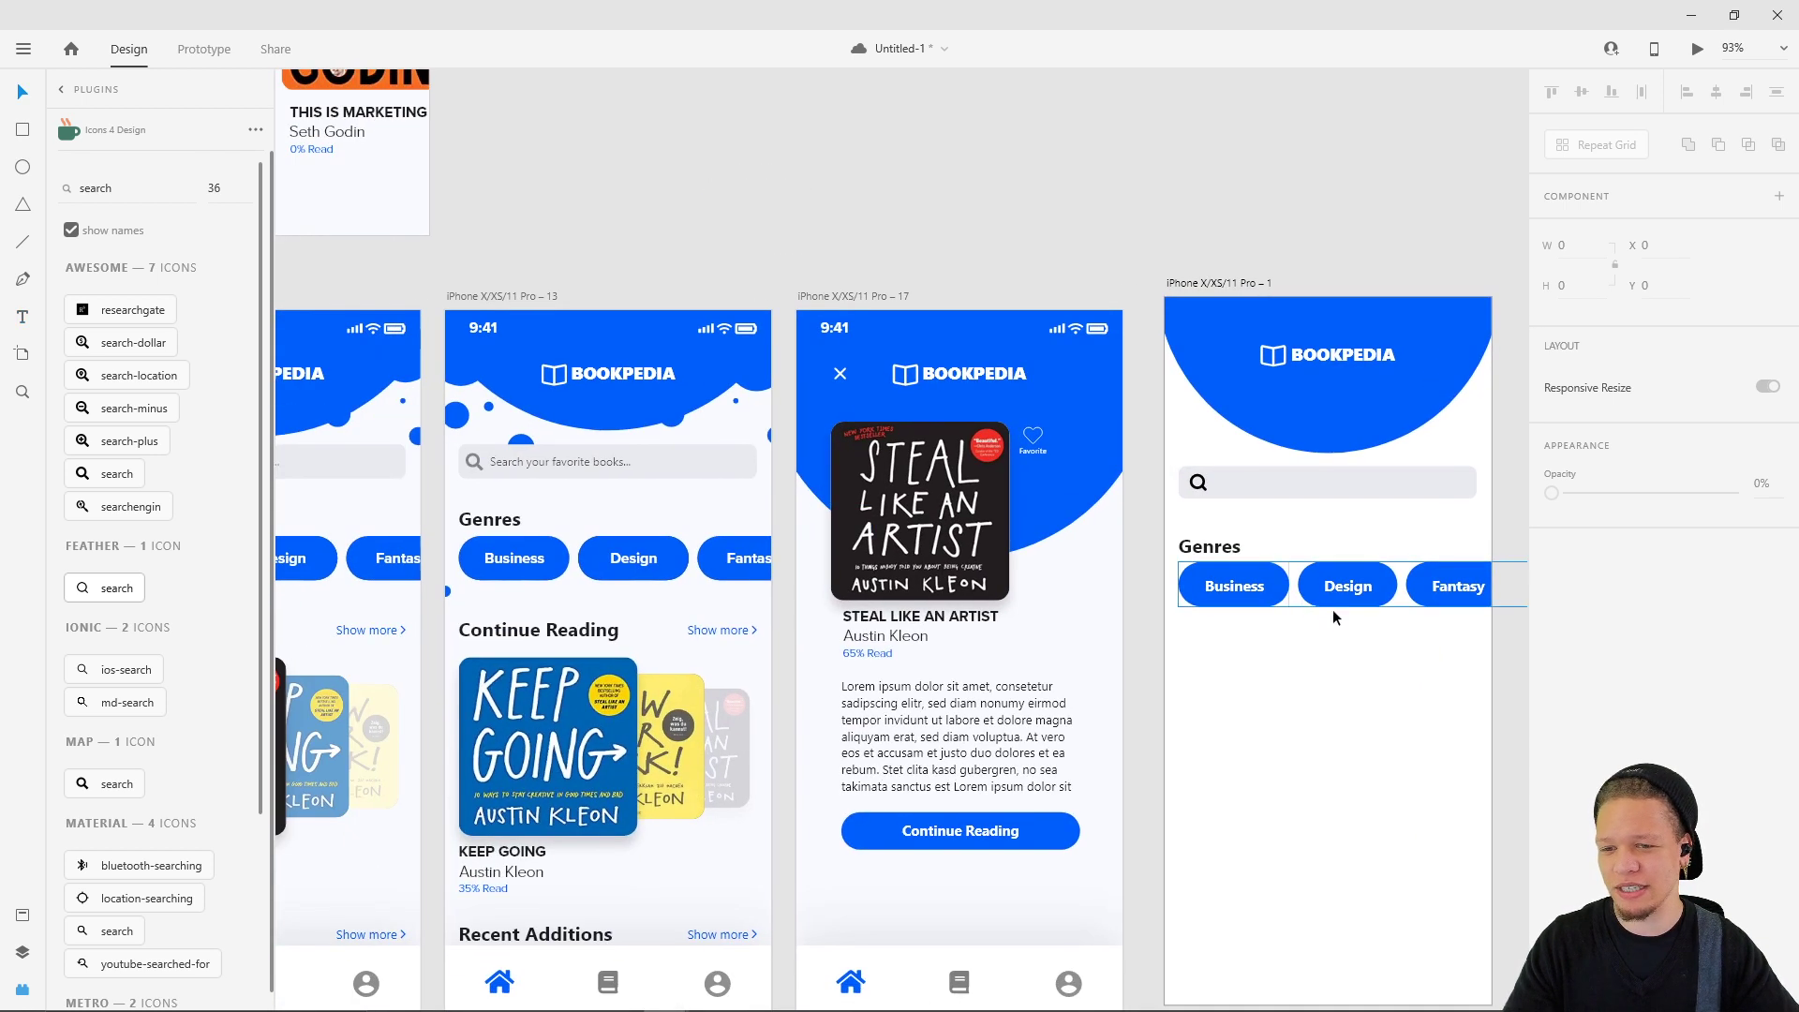
left_click(1304, 602)
double_click(1346, 587)
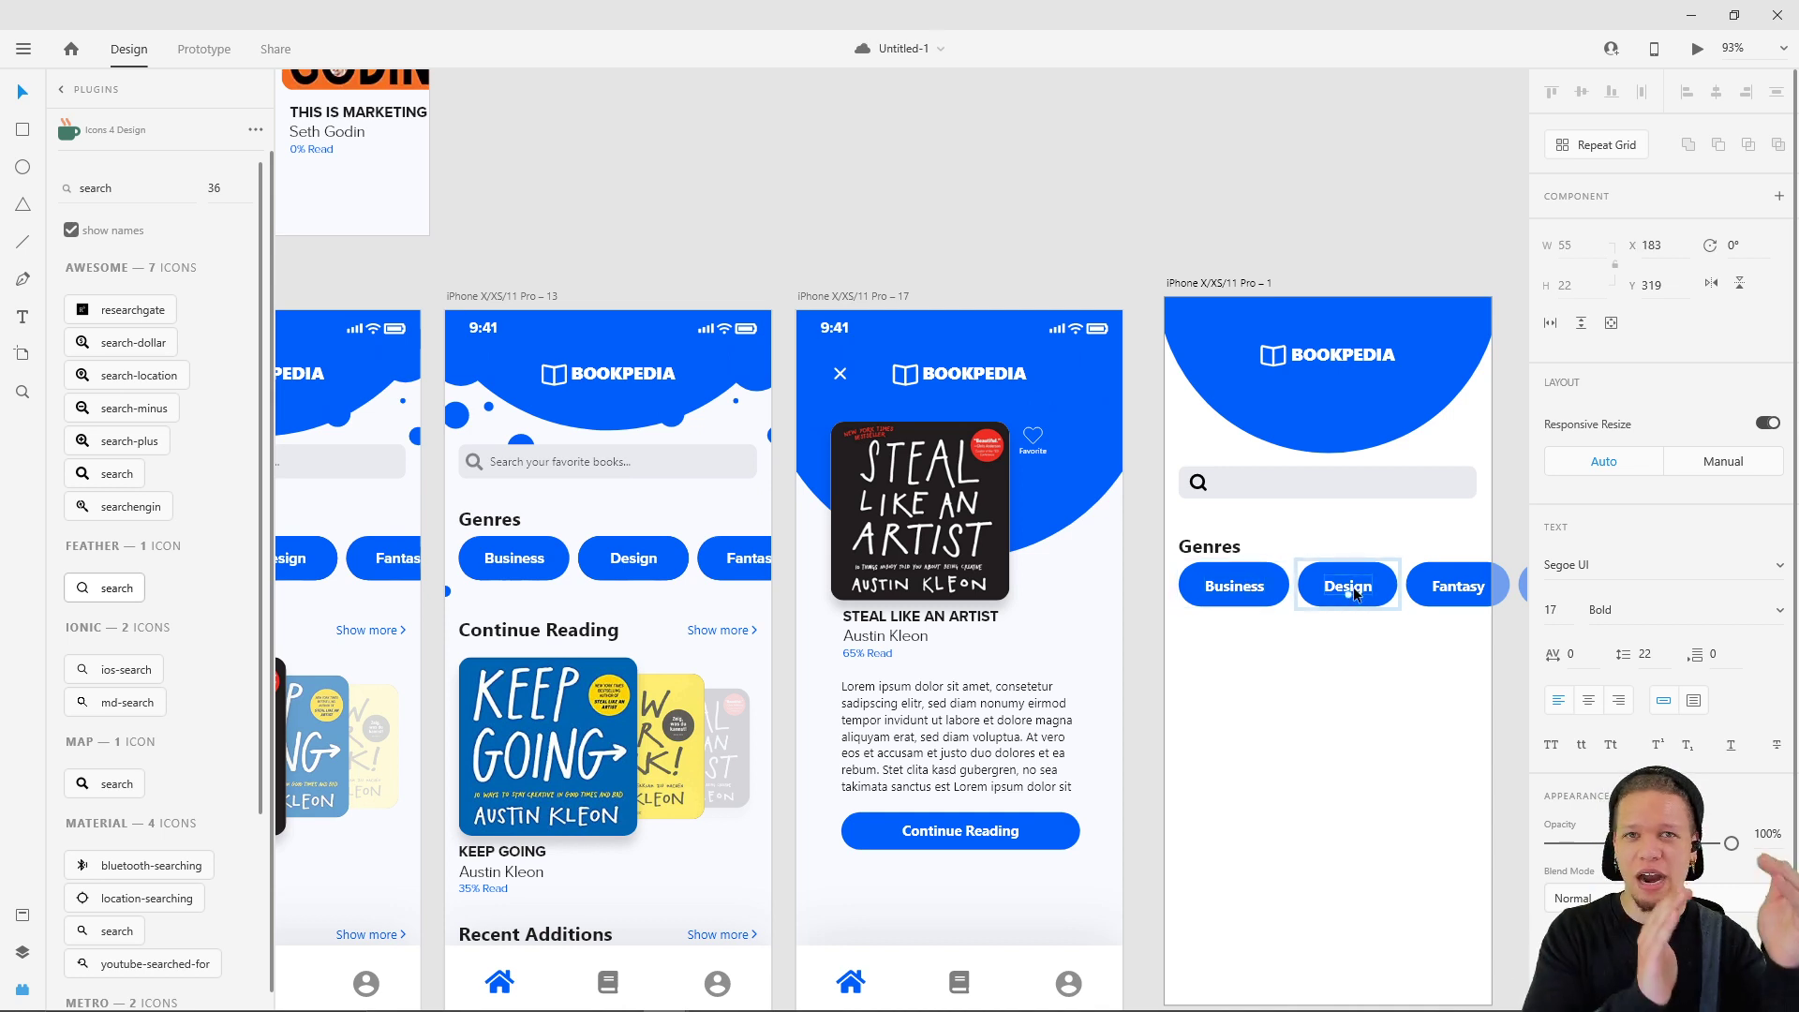
- Save the finished search bar's placeholder text formatting, Segoe UI 13 pt, as a reusable character style
double_click(521, 462)
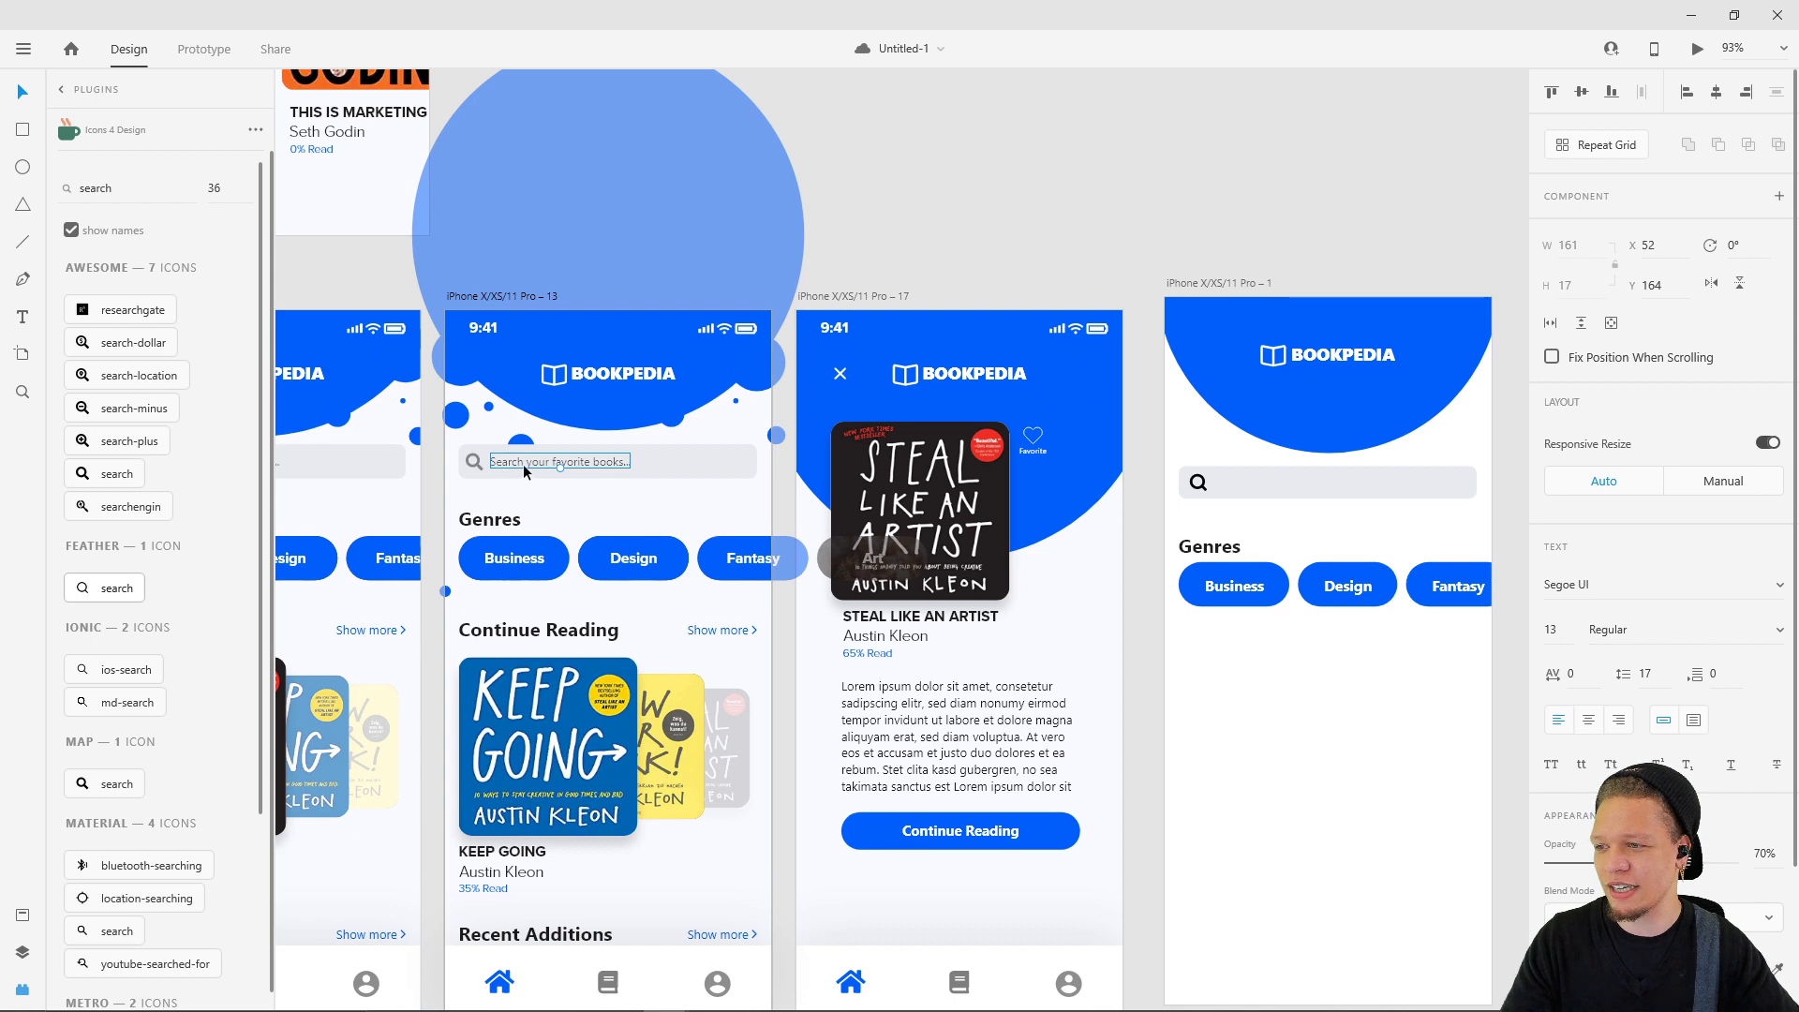
right_click(526, 468)
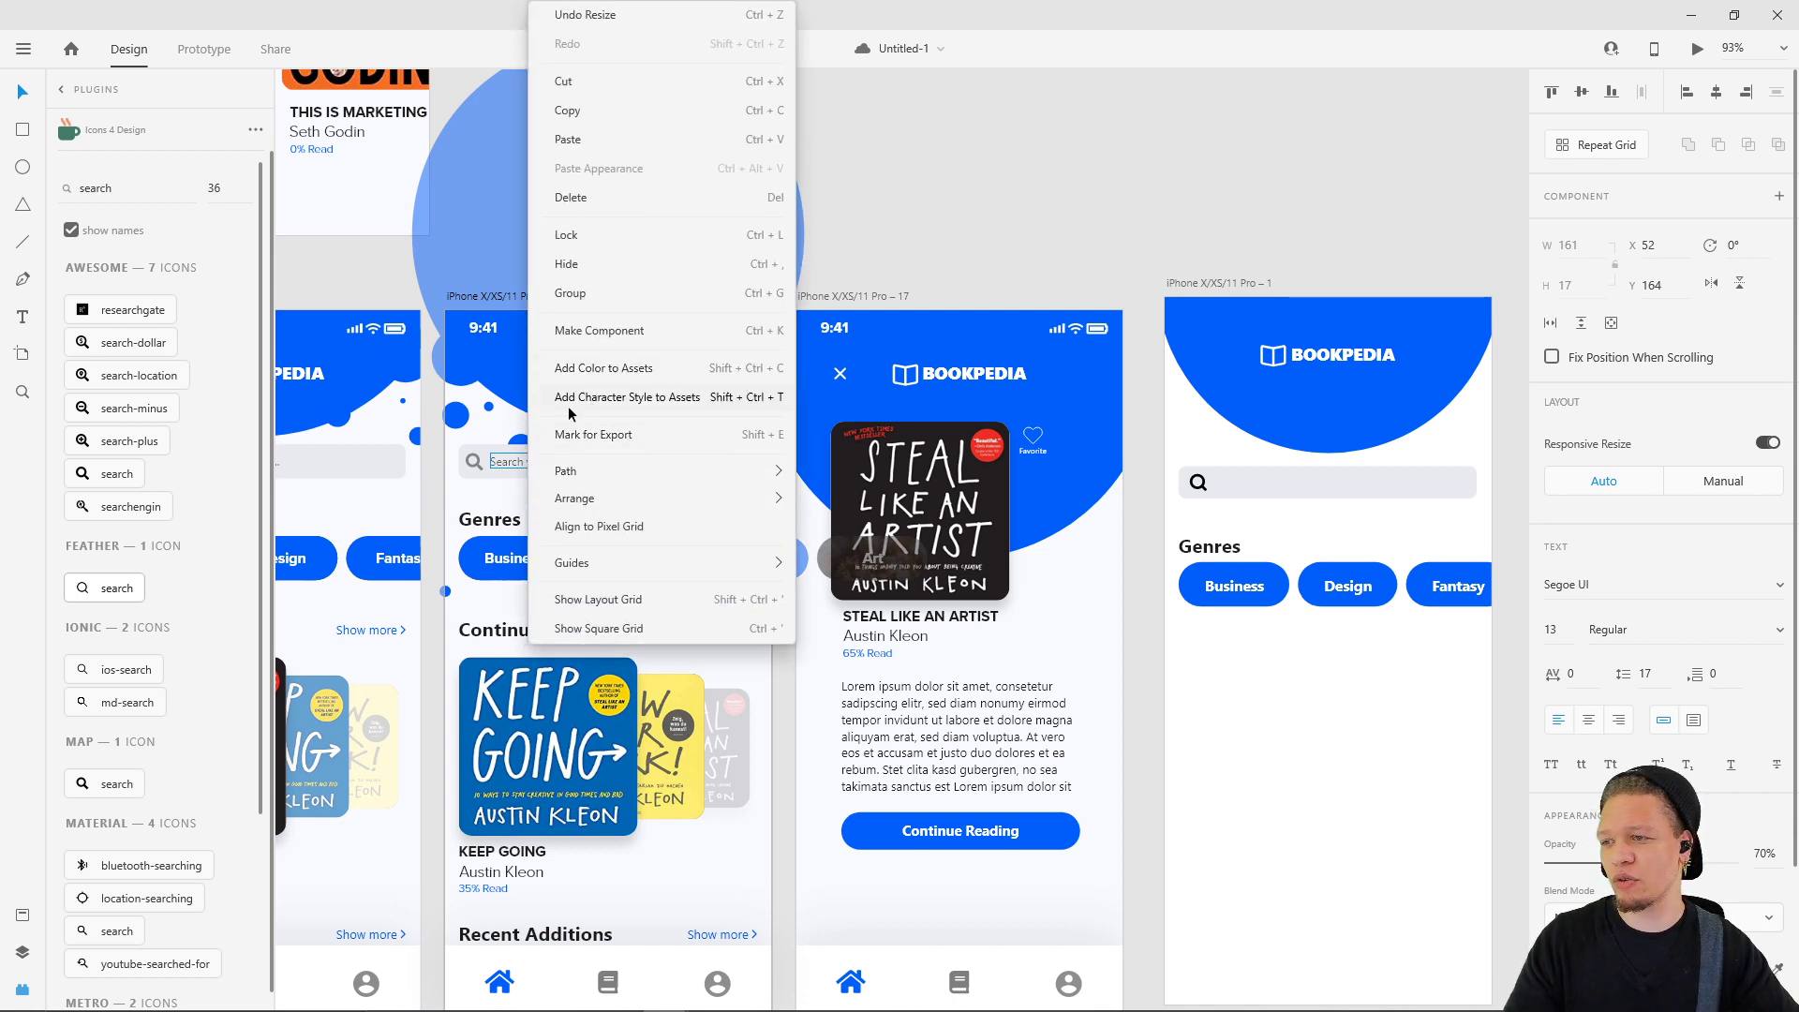
left_click(681, 405)
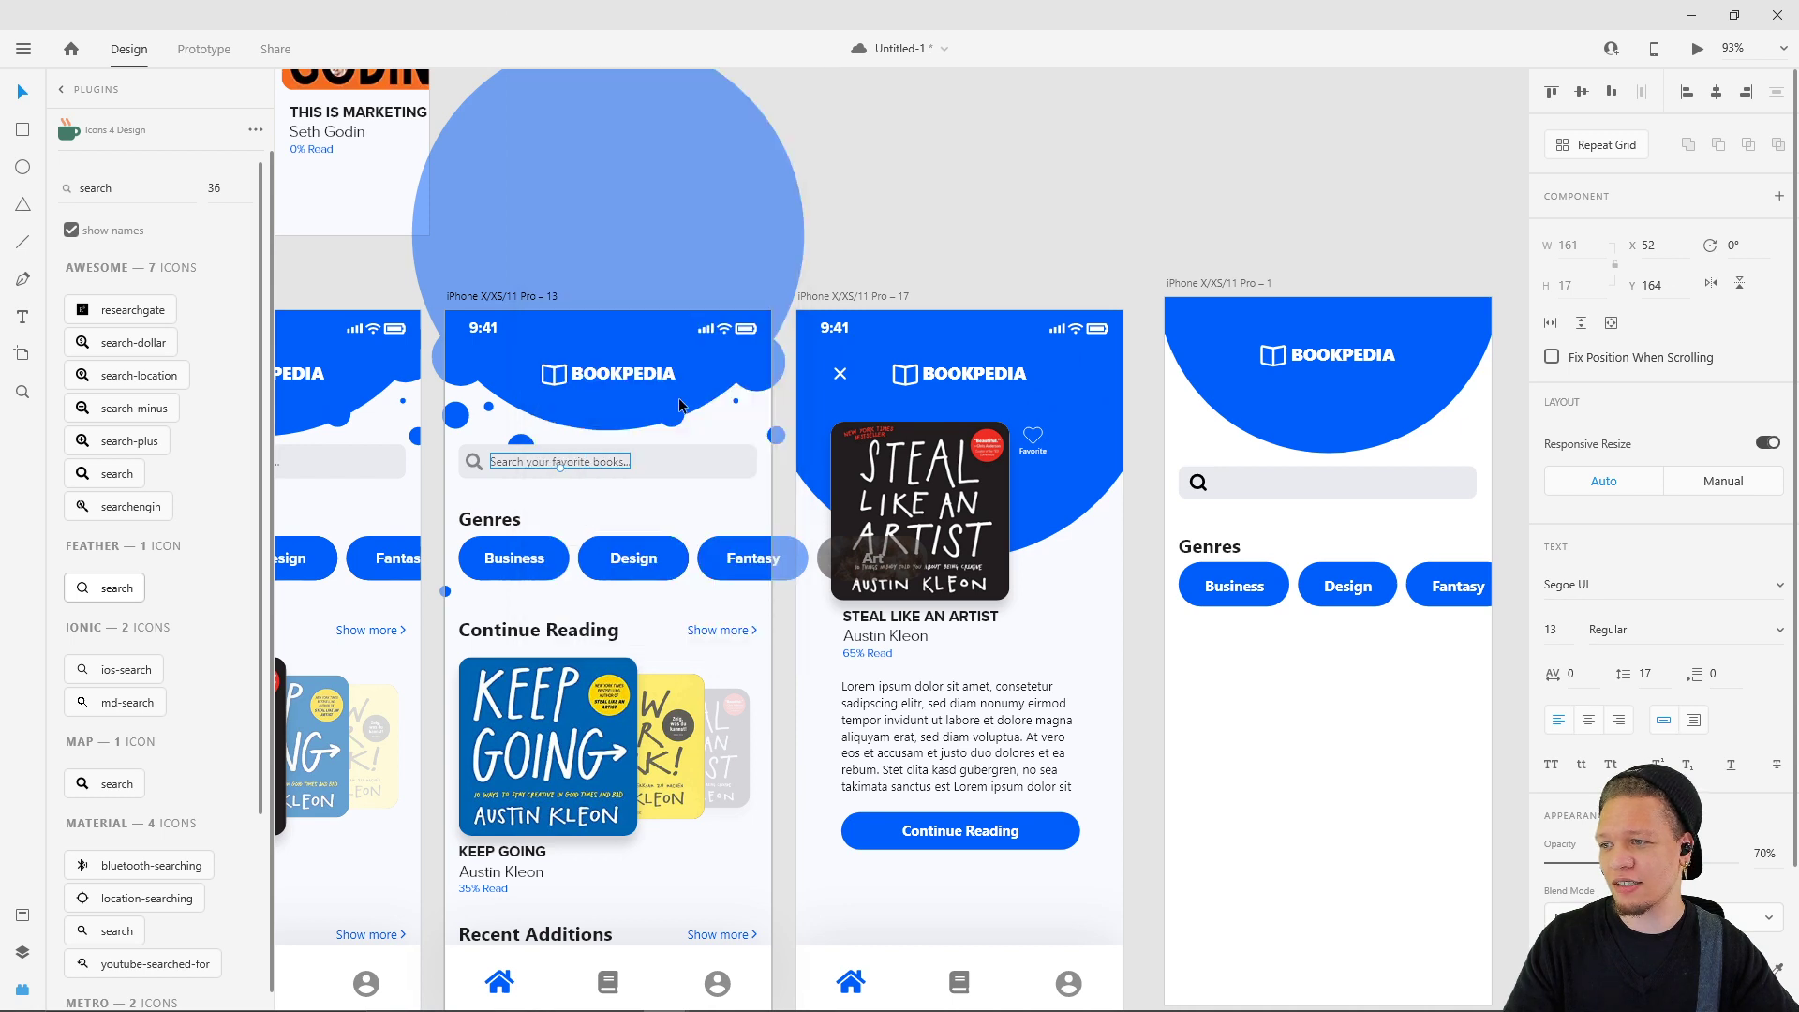
left_click(22, 914)
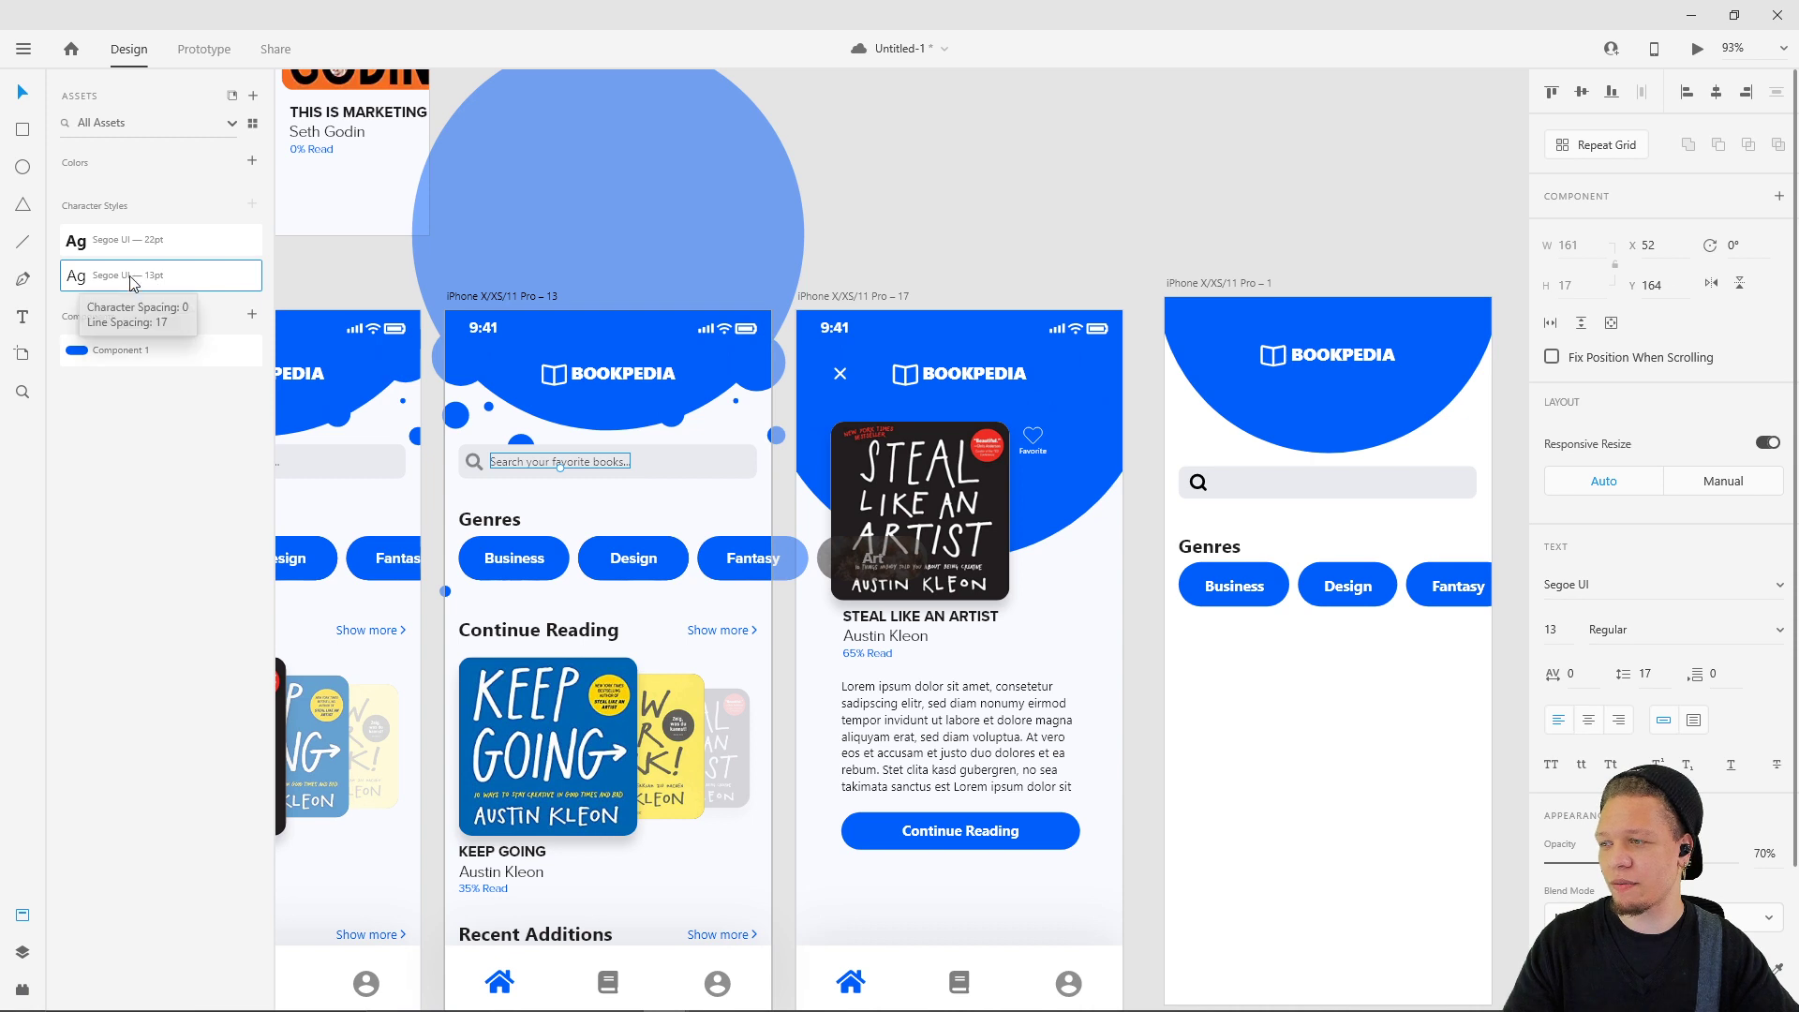
- Add the placeholder text "Search your favorite books..." beside the icon in the new search bar
left_click(1355, 758)
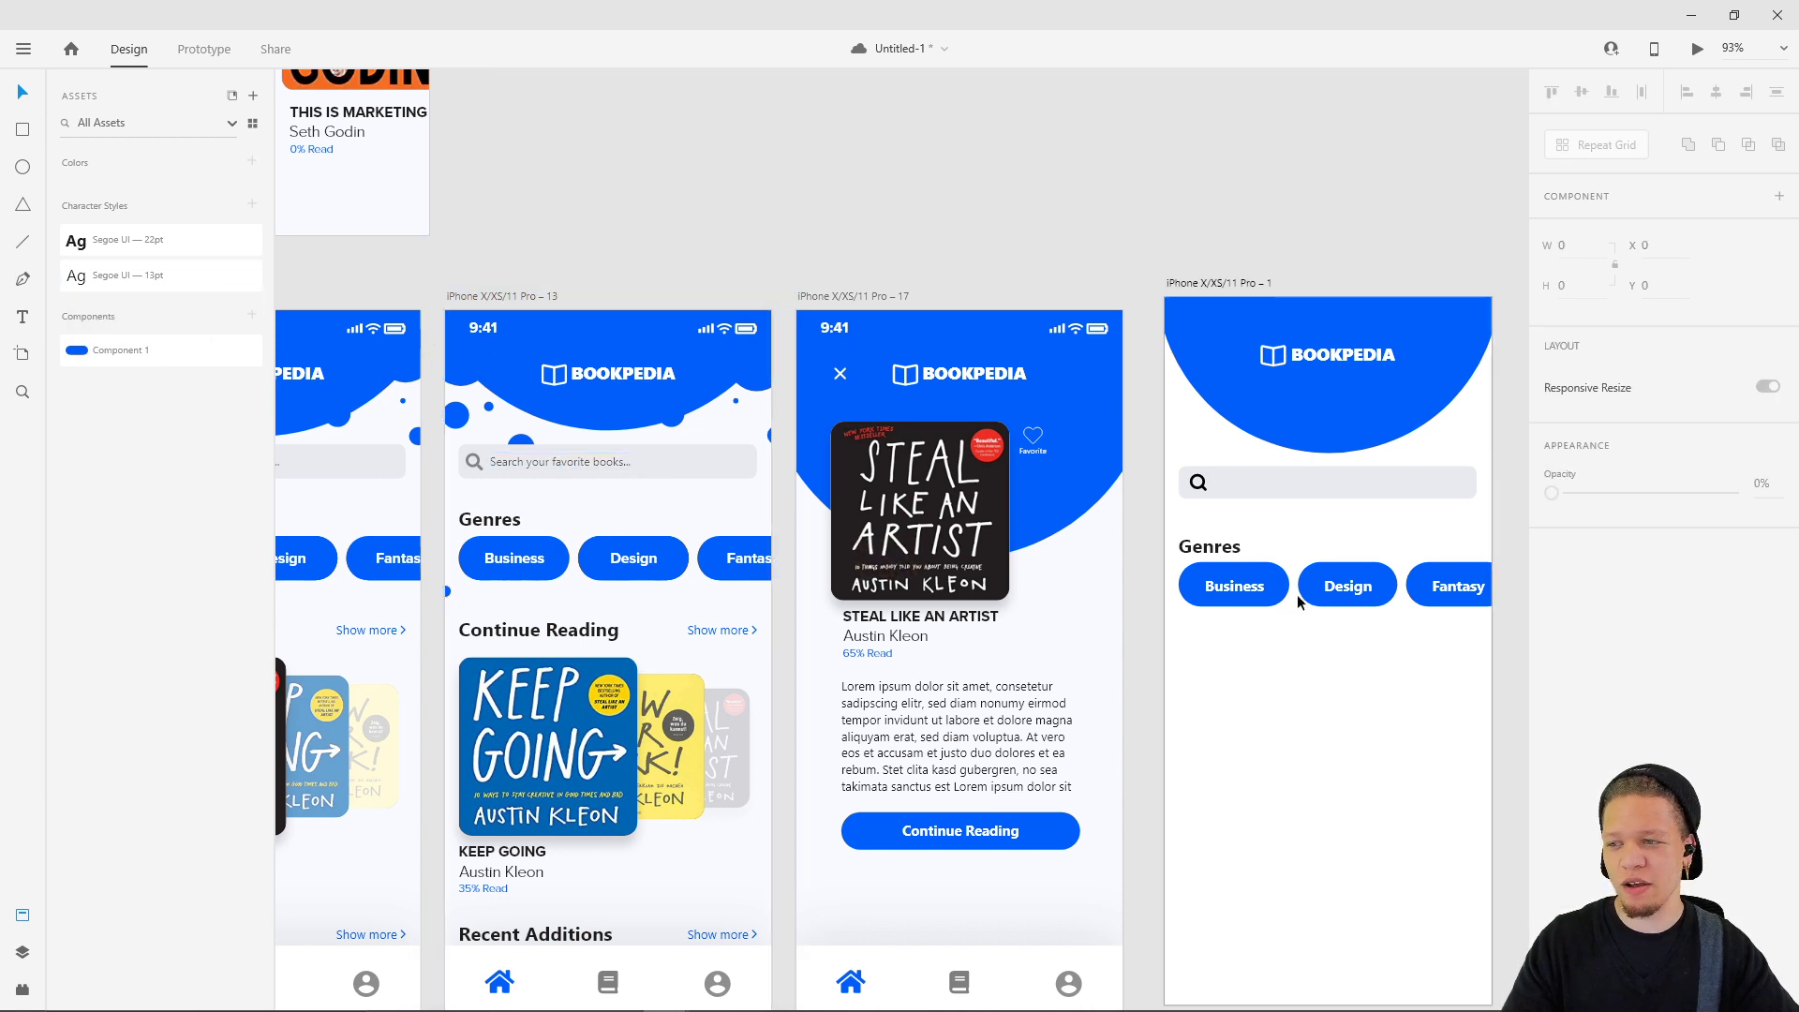
double_click(1223, 481)
type("Search your")
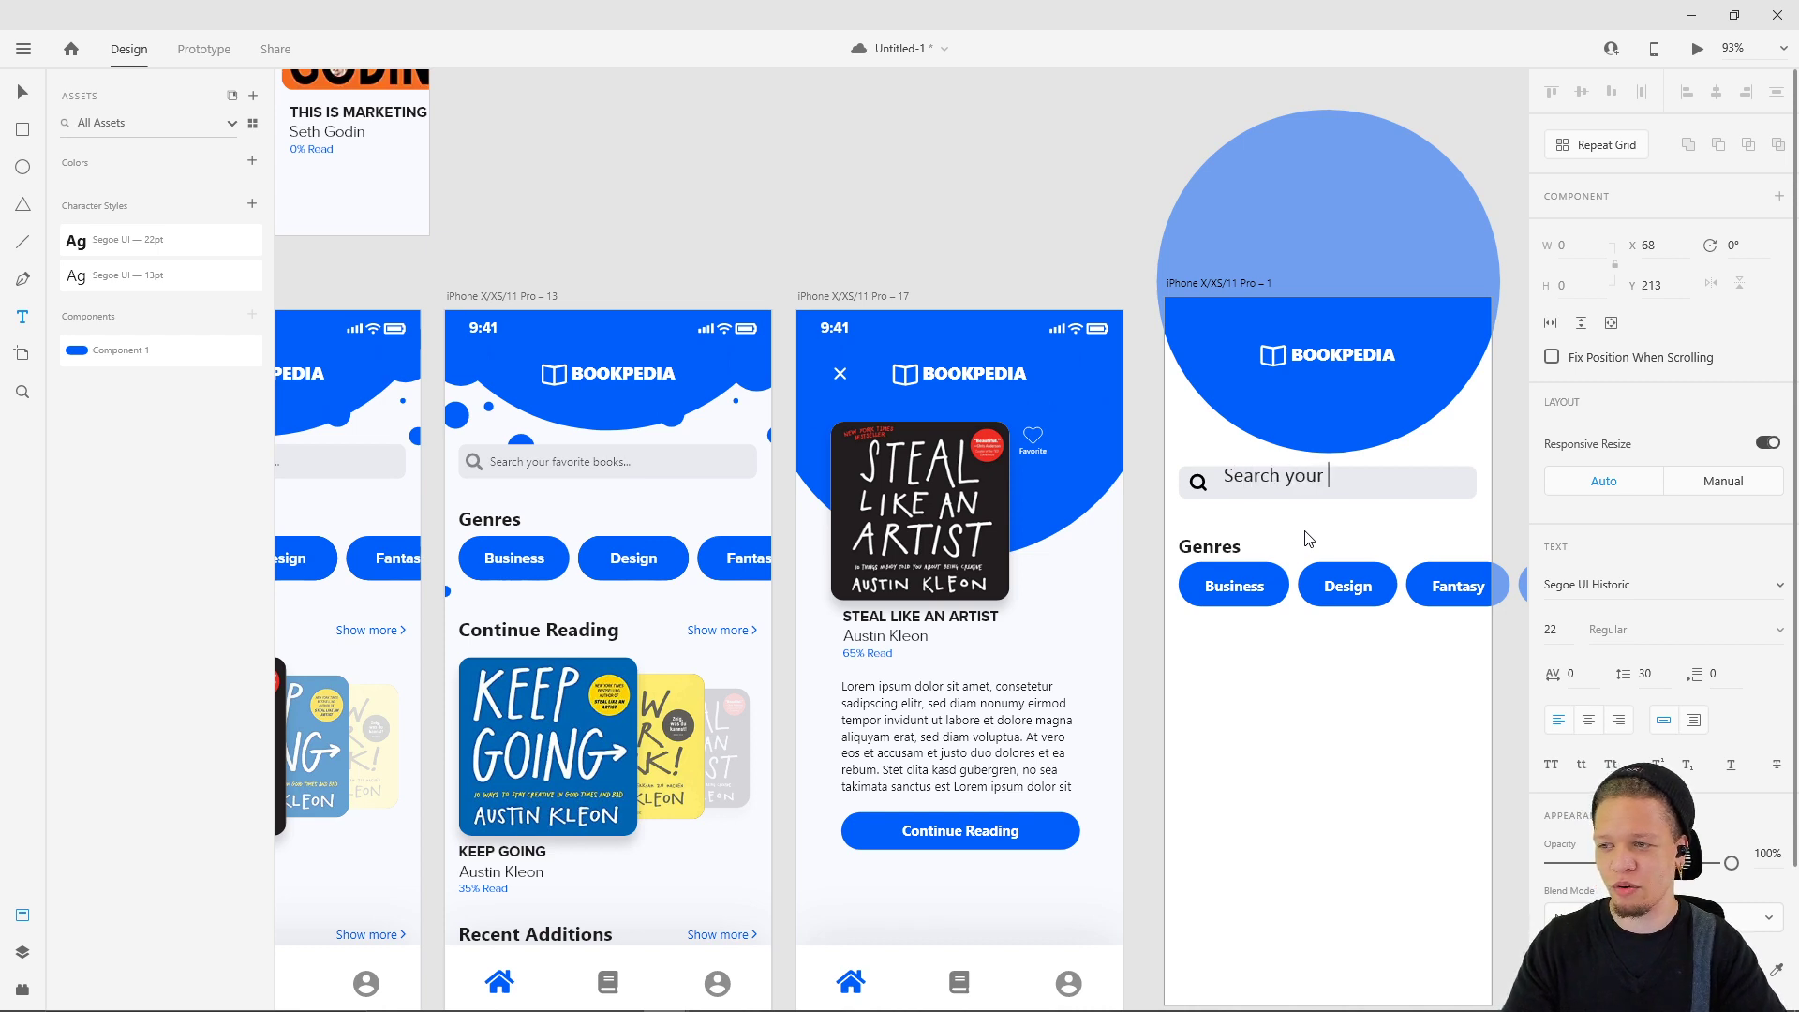
type(" favorite books..")
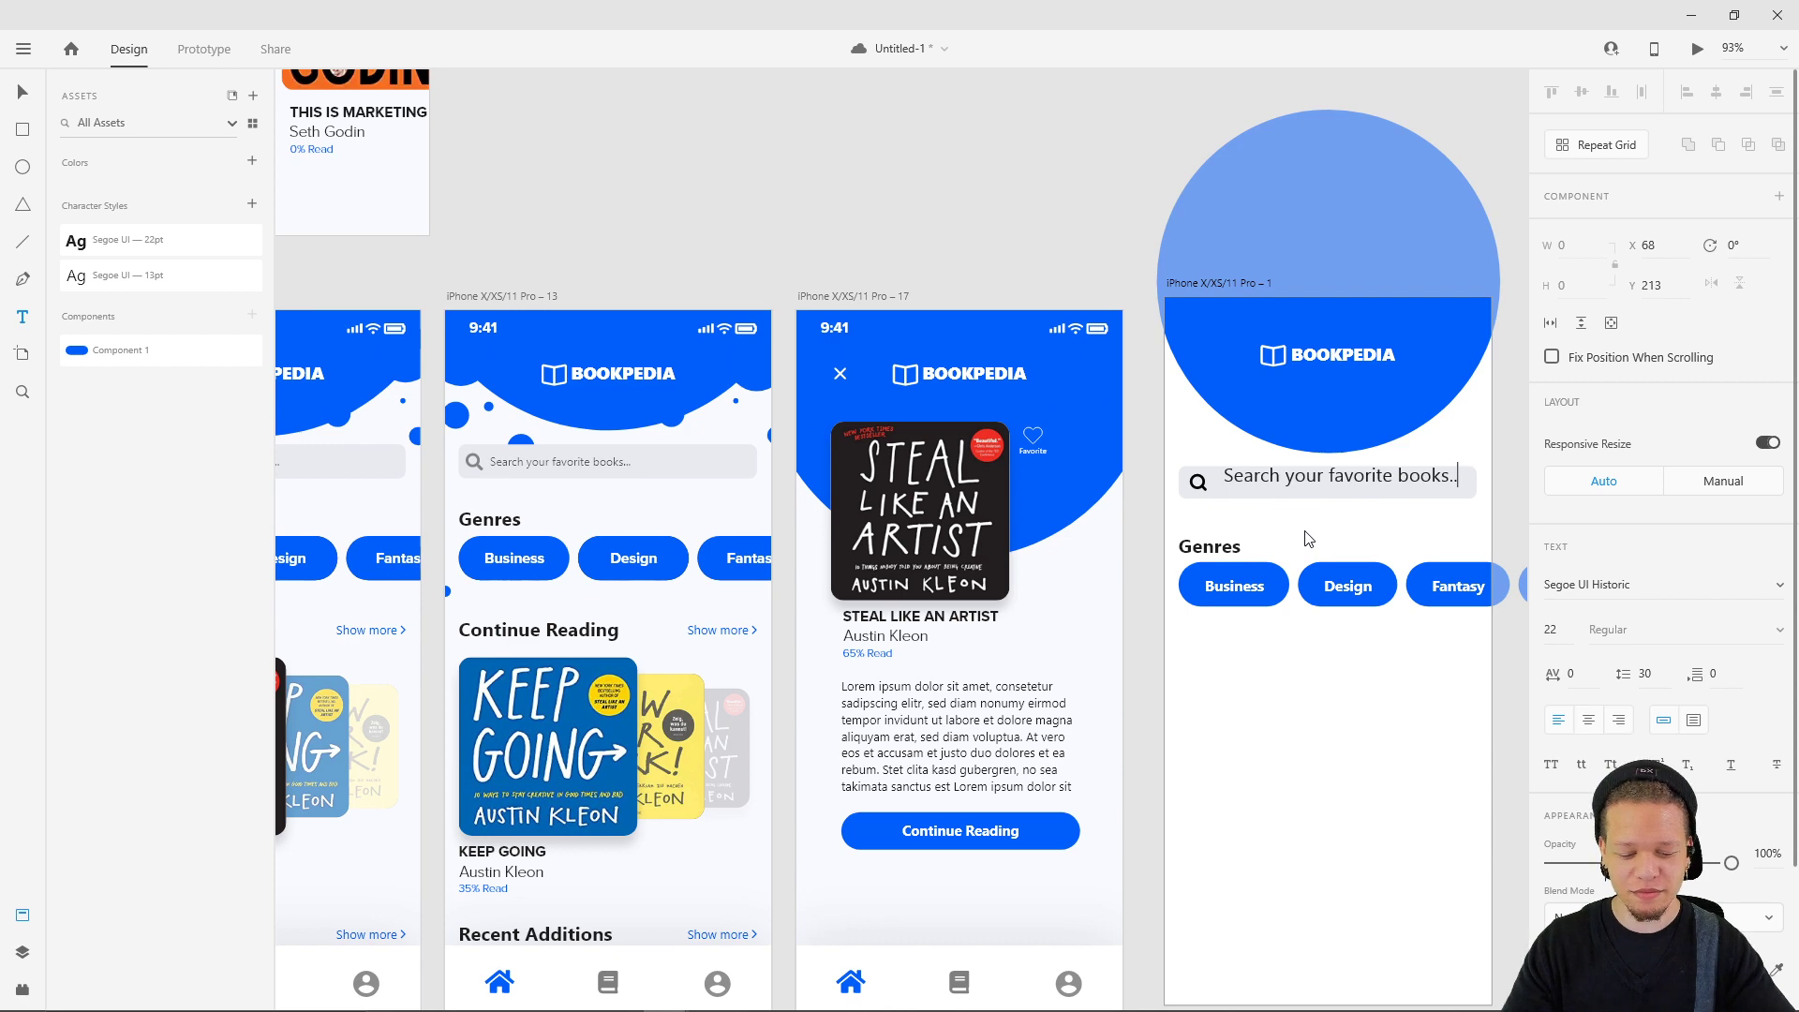
type(".")
key("Escape")
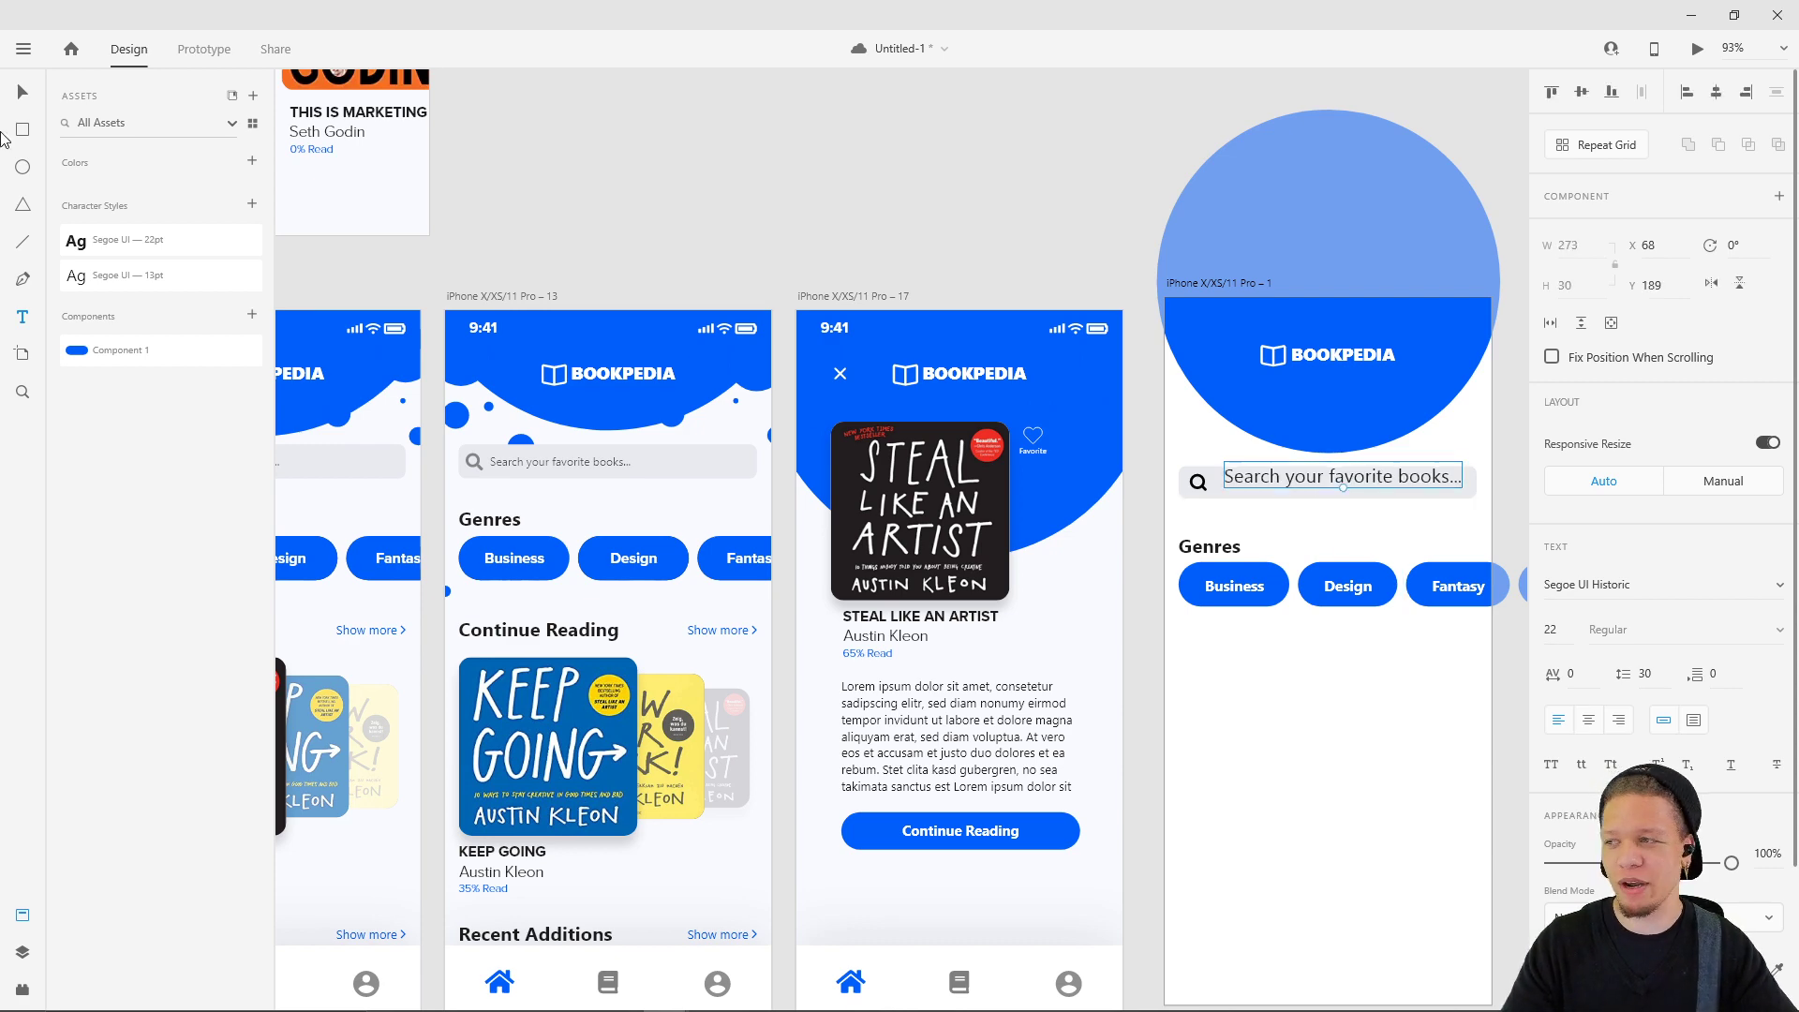
- Apply the saved Segoe UI 13 pt character style to the new placeholder text
left_click(22, 915)
left_click(23, 915)
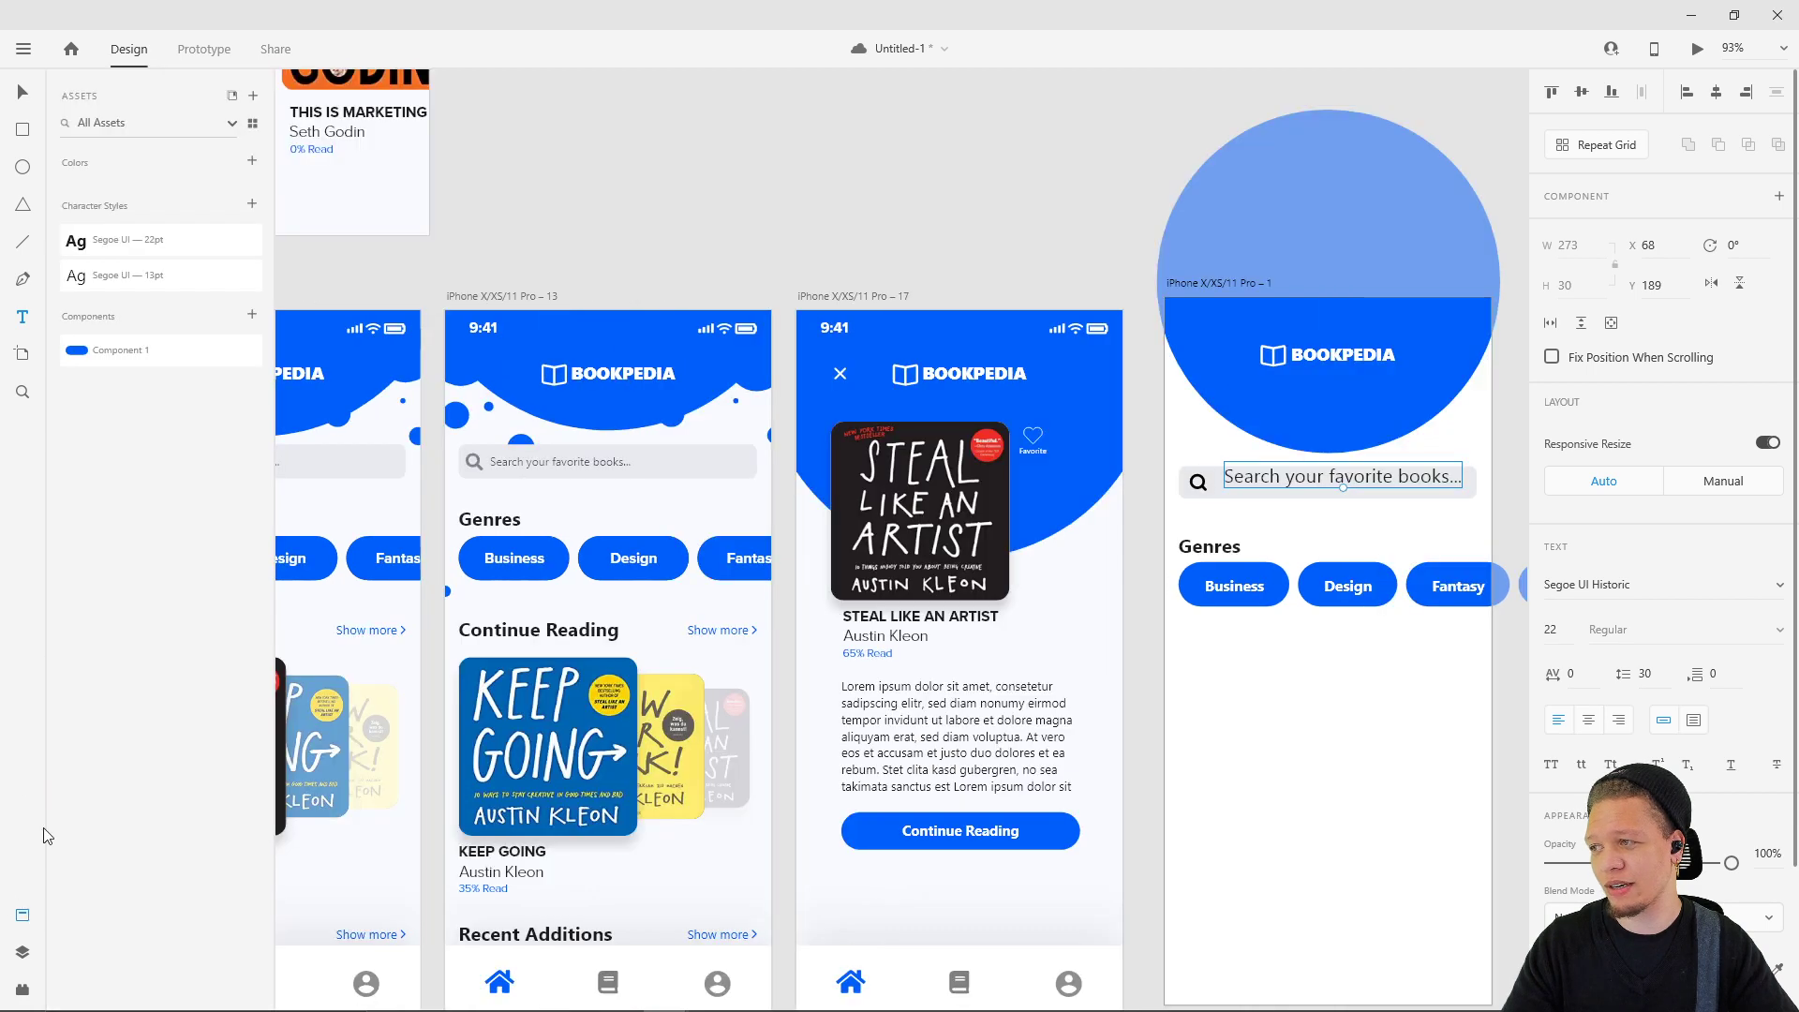
left_click(114, 273)
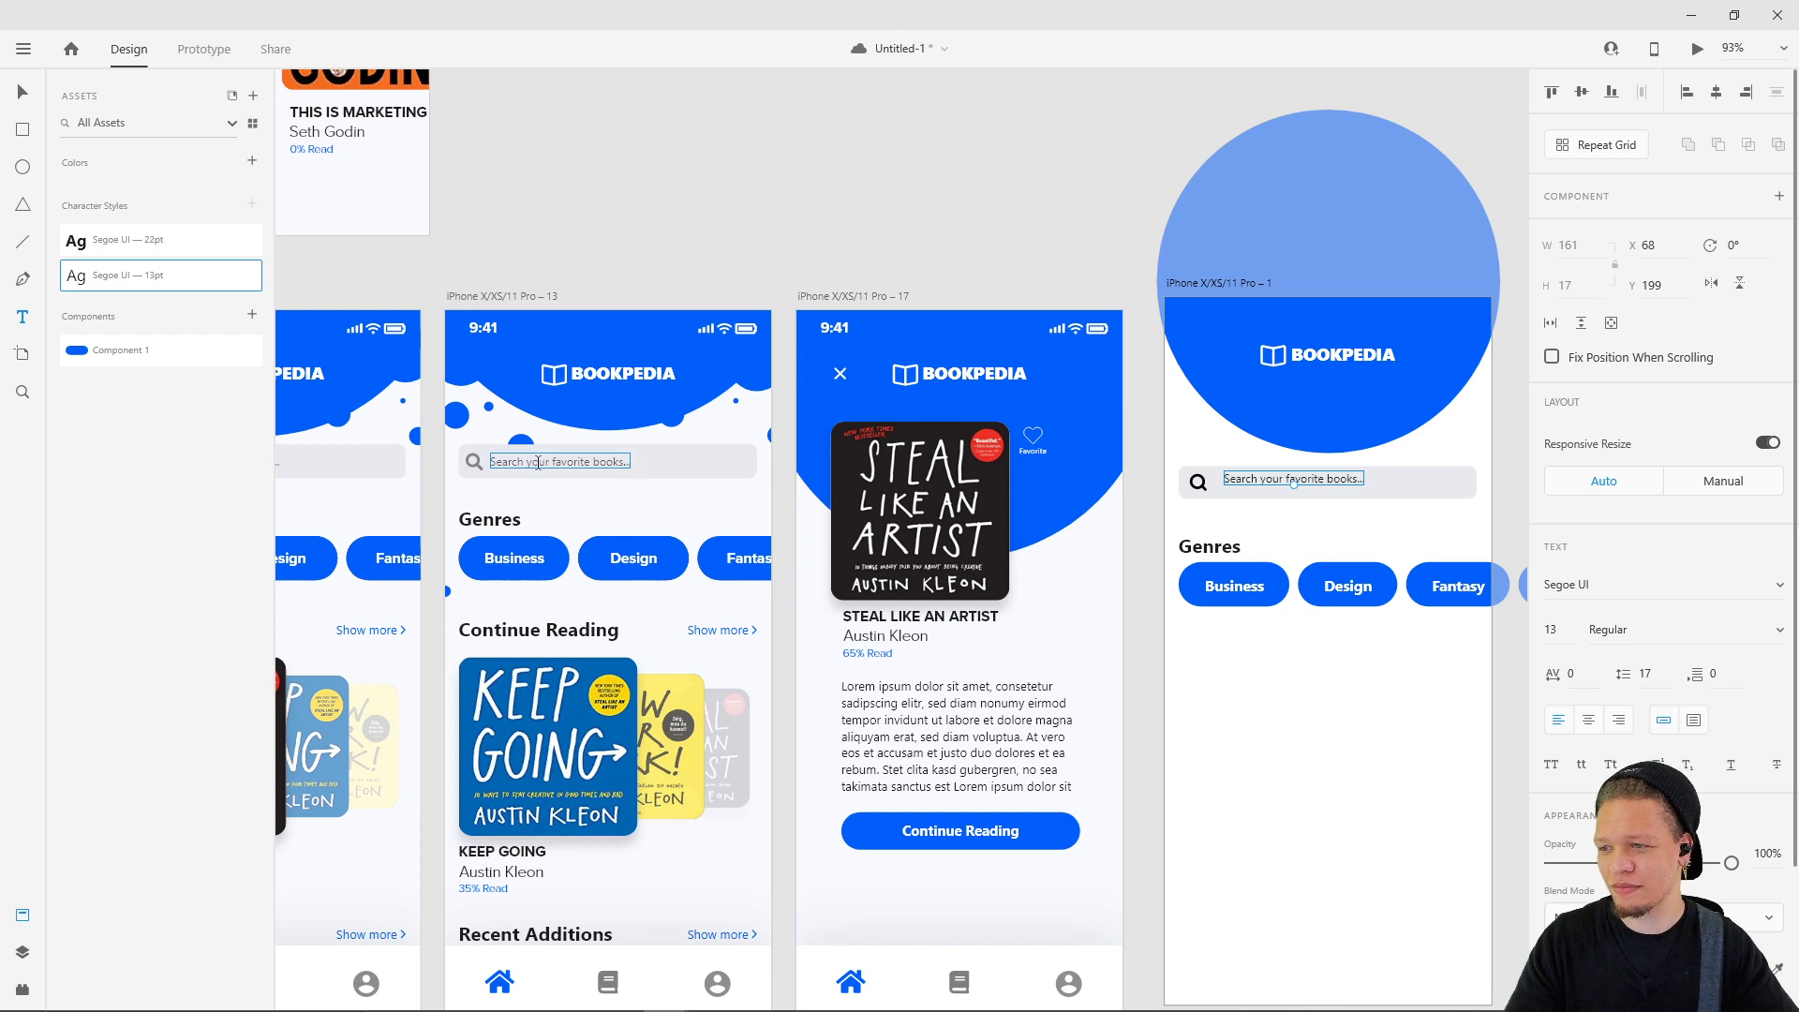
- Match the new placeholder text's opacity to the finished one at 70% and centre the text vertically in the search bar
left_click(575, 471)
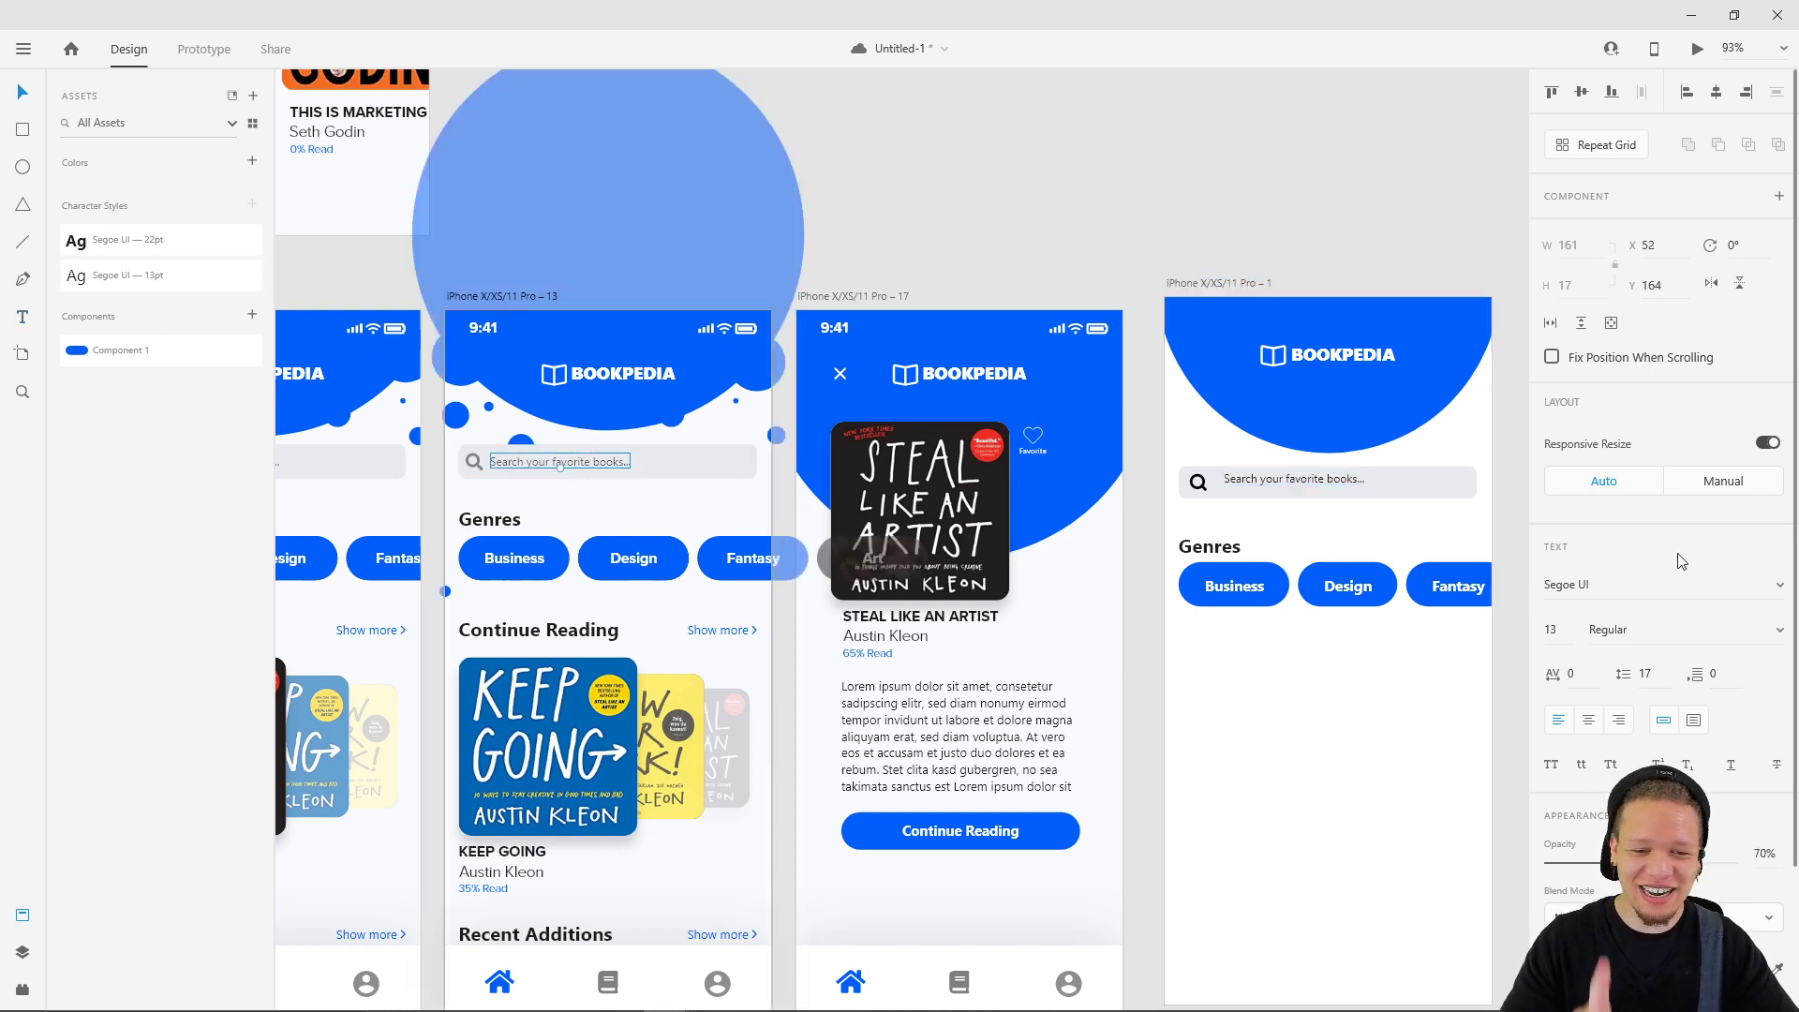
left_click(1341, 479)
scroll(1312, 485, "up", 5)
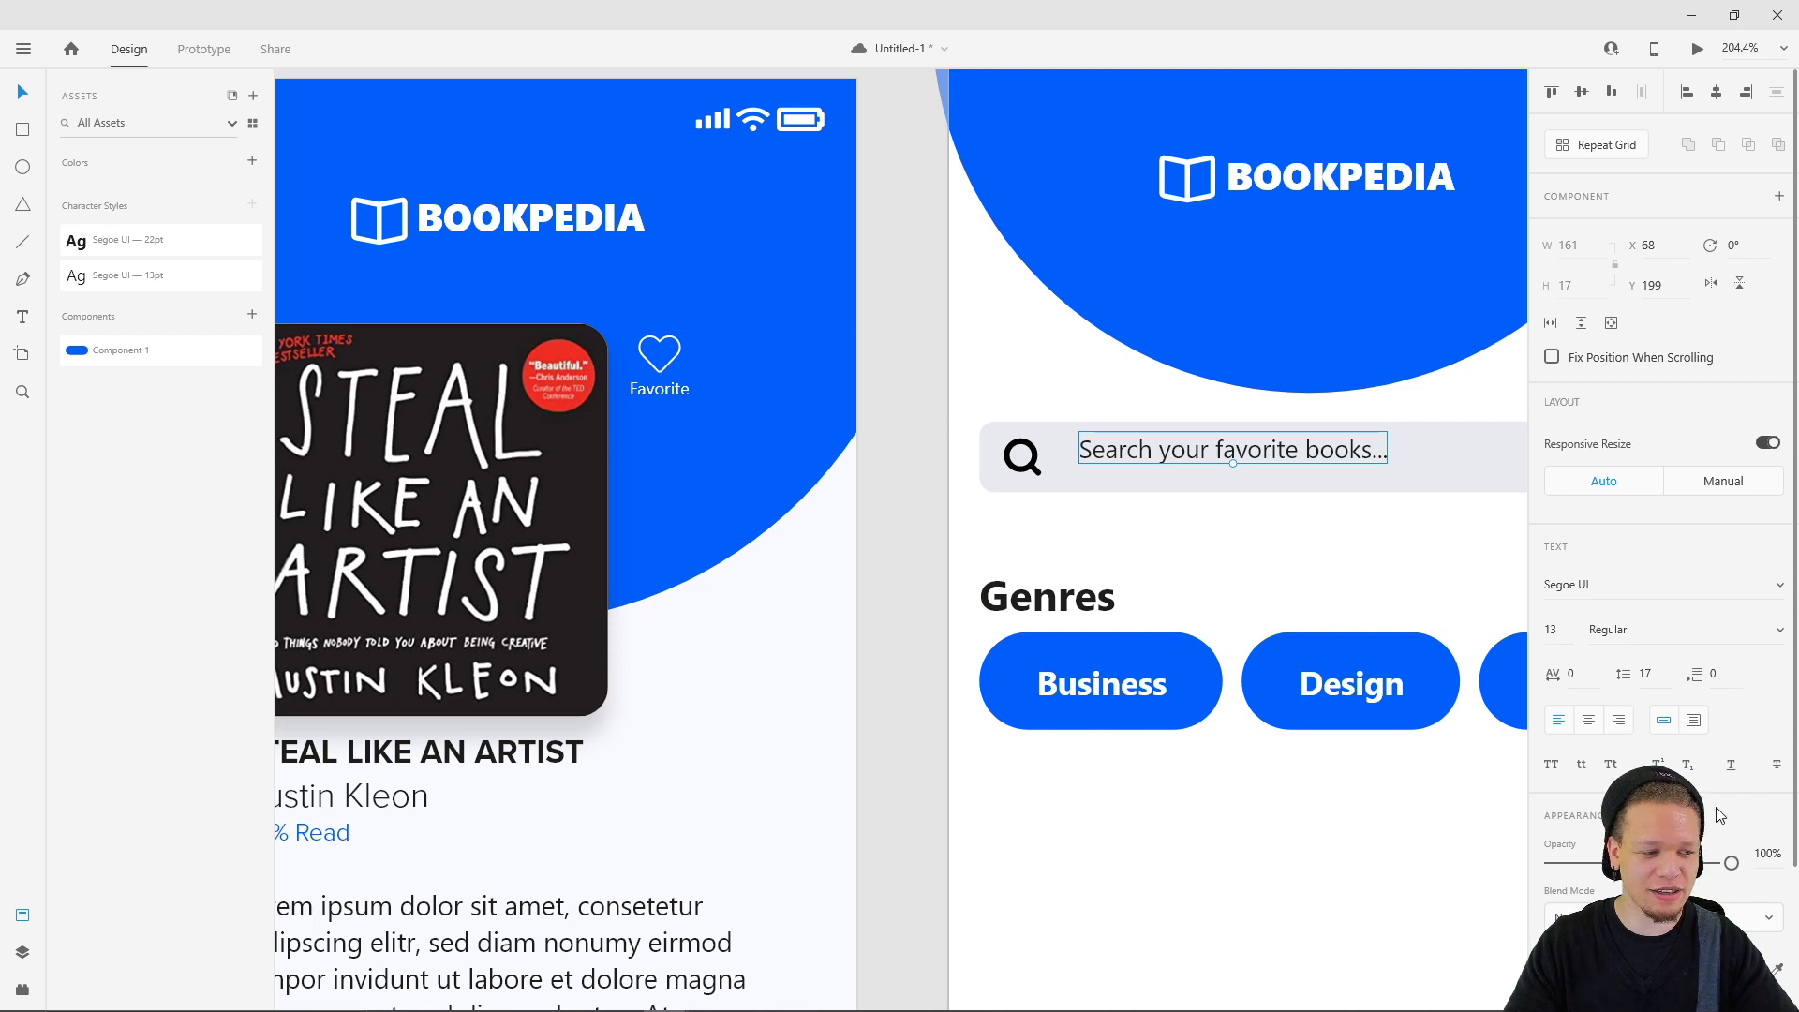
left_click_drag(1733, 866, 1715, 871)
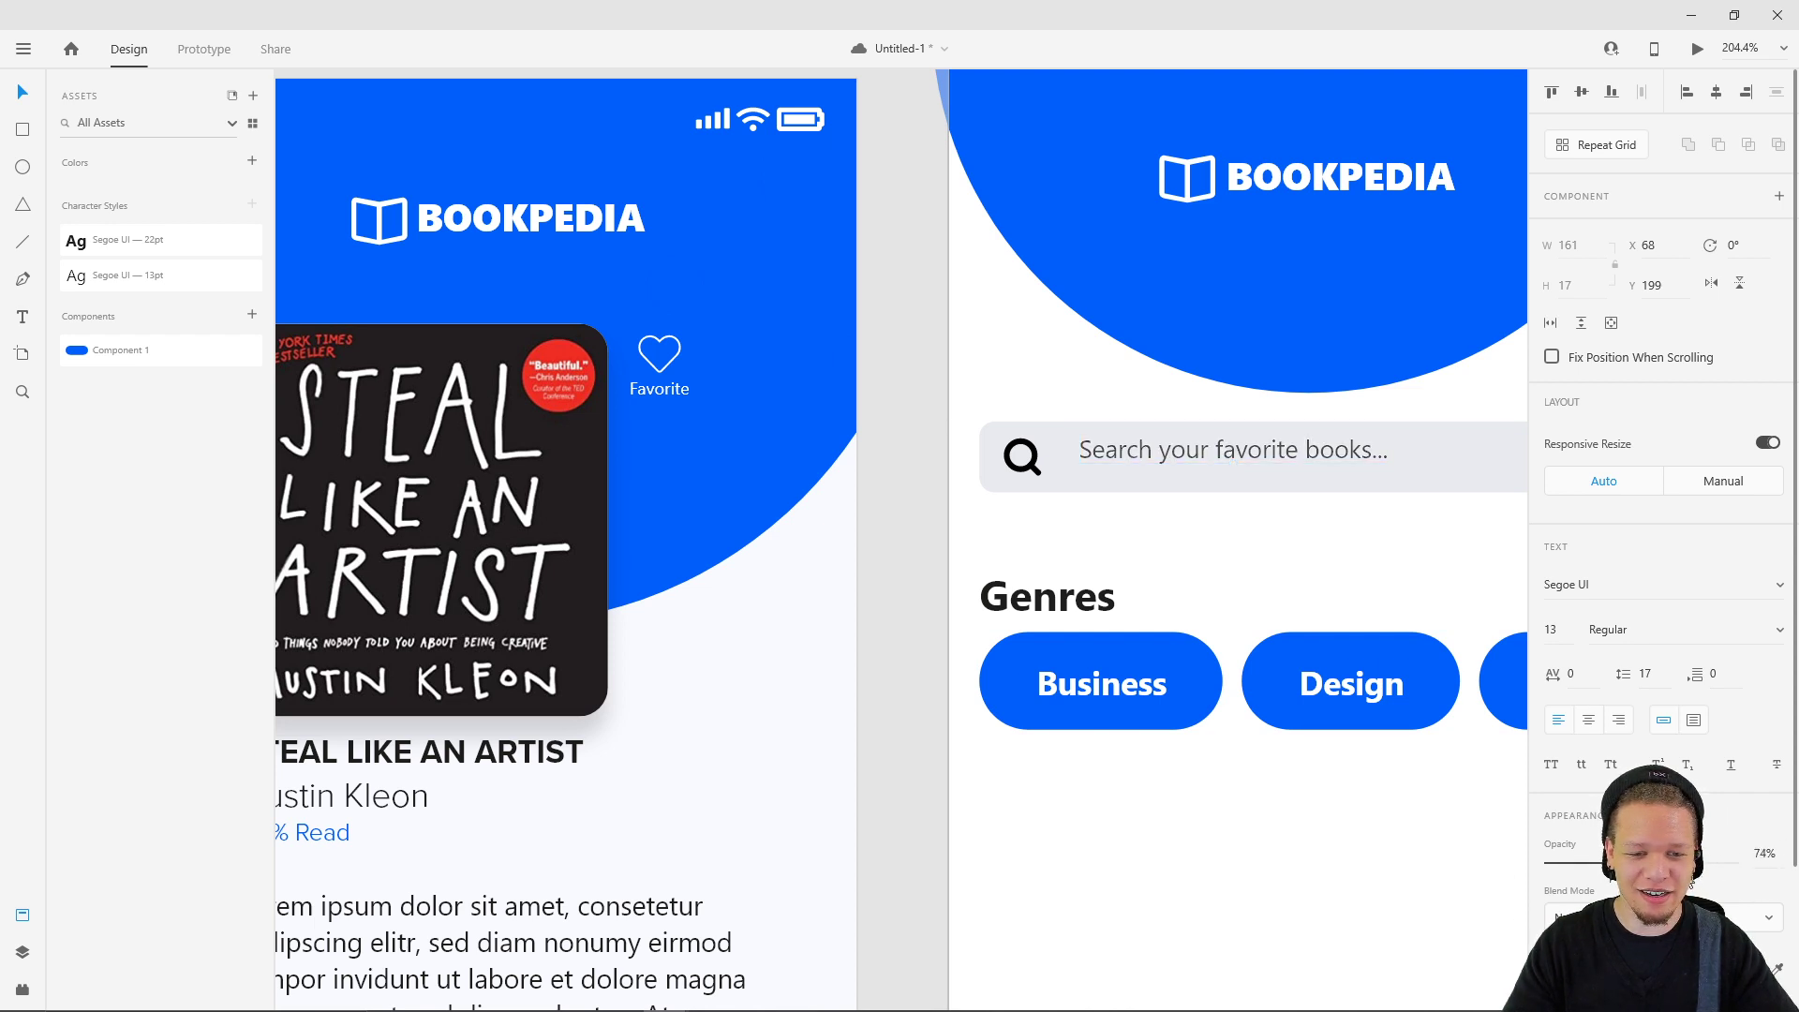
left_click(1305, 549)
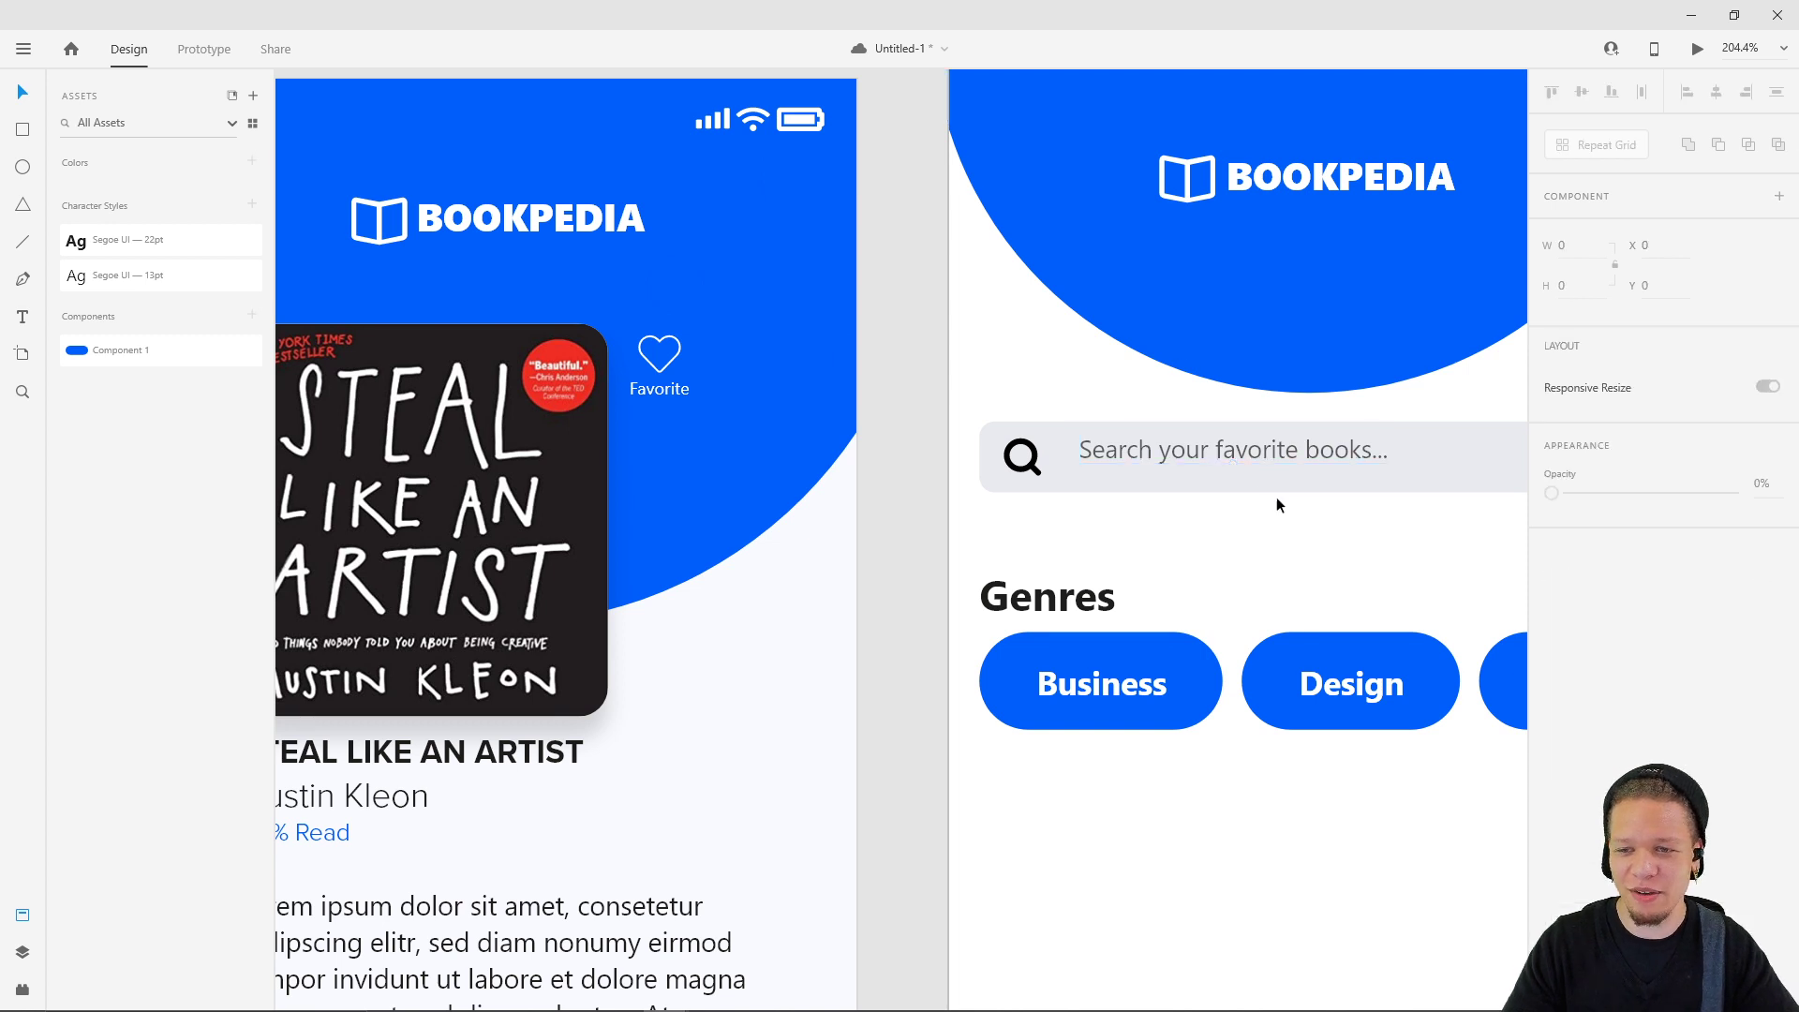
left_click_drag(1261, 456, 1259, 465)
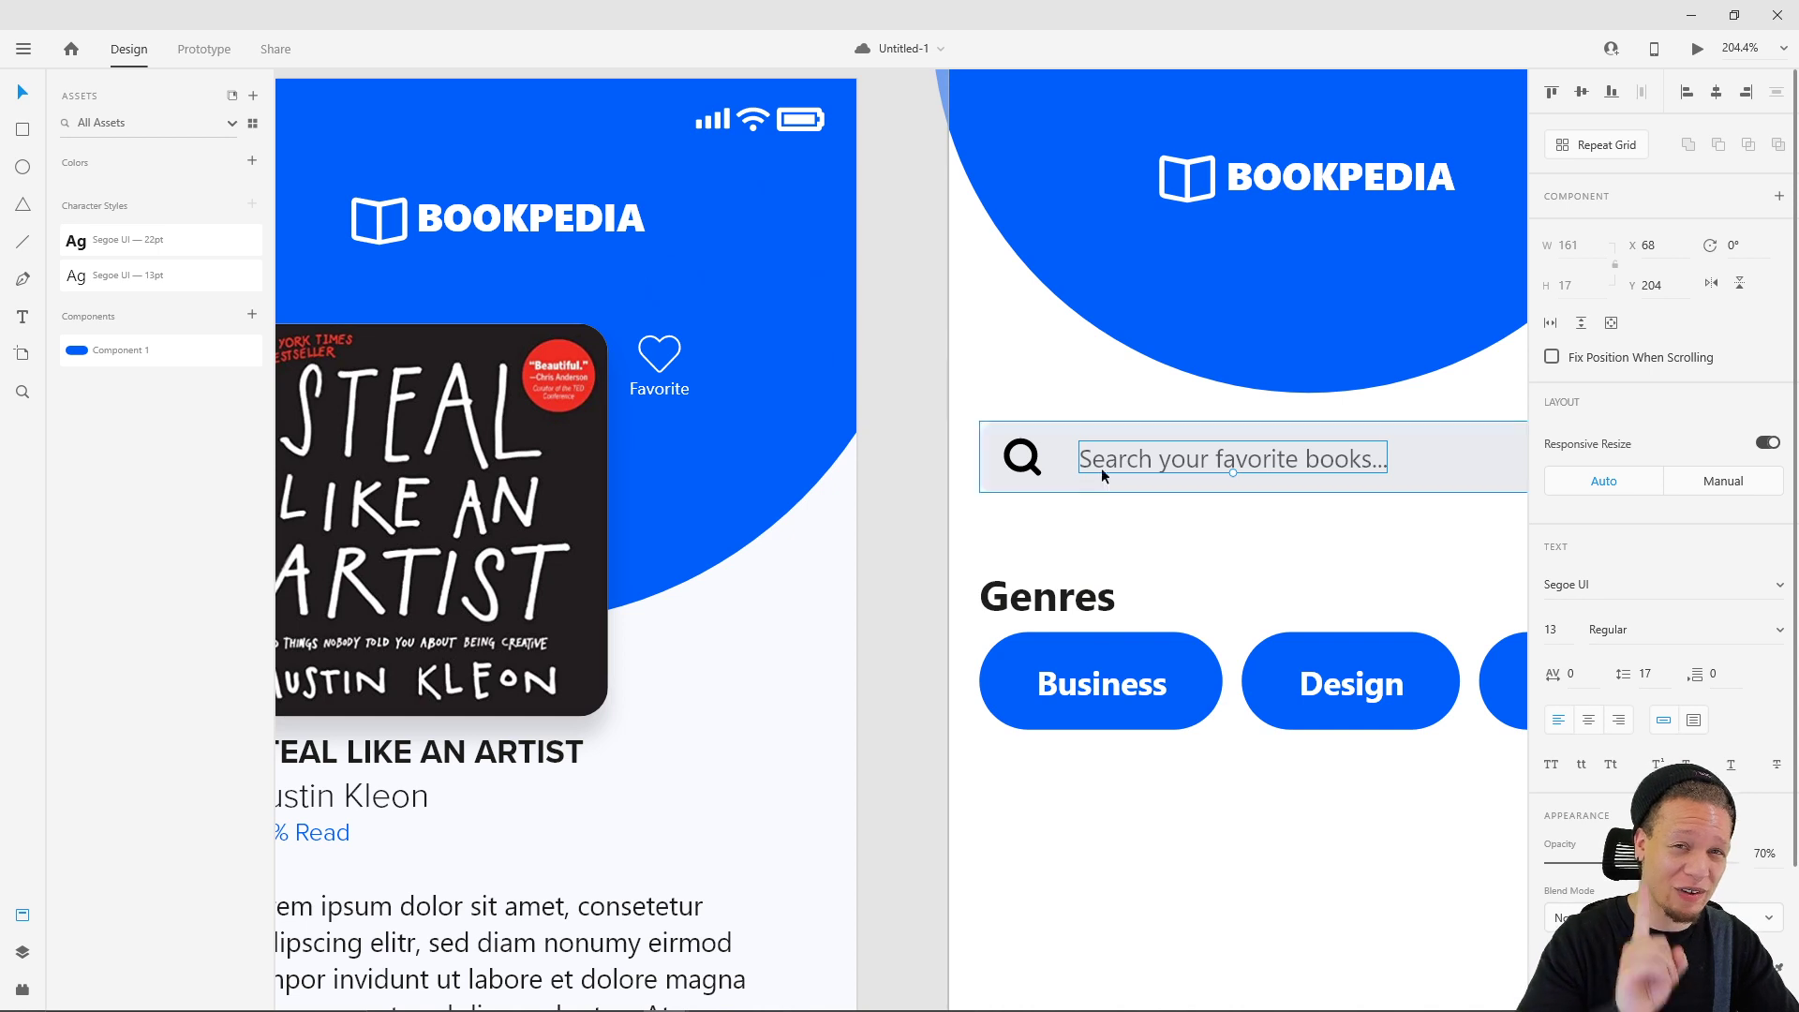
- Set the search icon's opacity to 70% and move the icon and placeholder text slightly closer together
left_click(1032, 469)
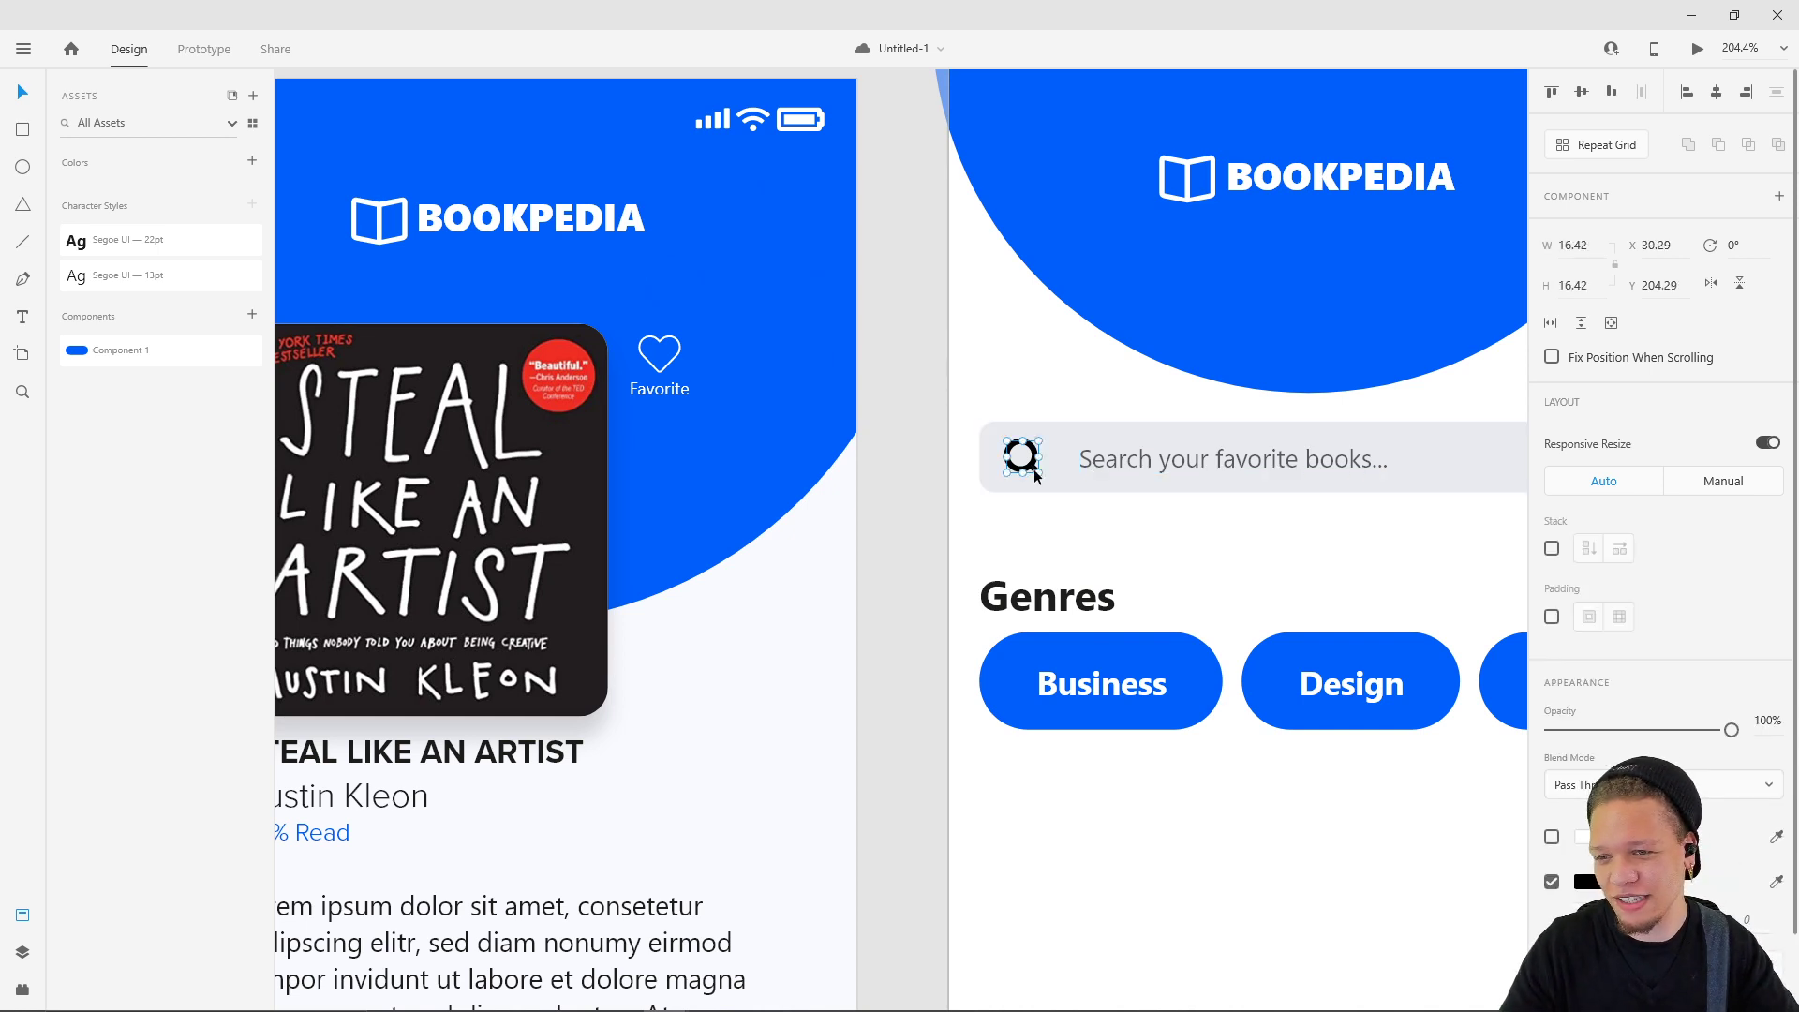
key("7")
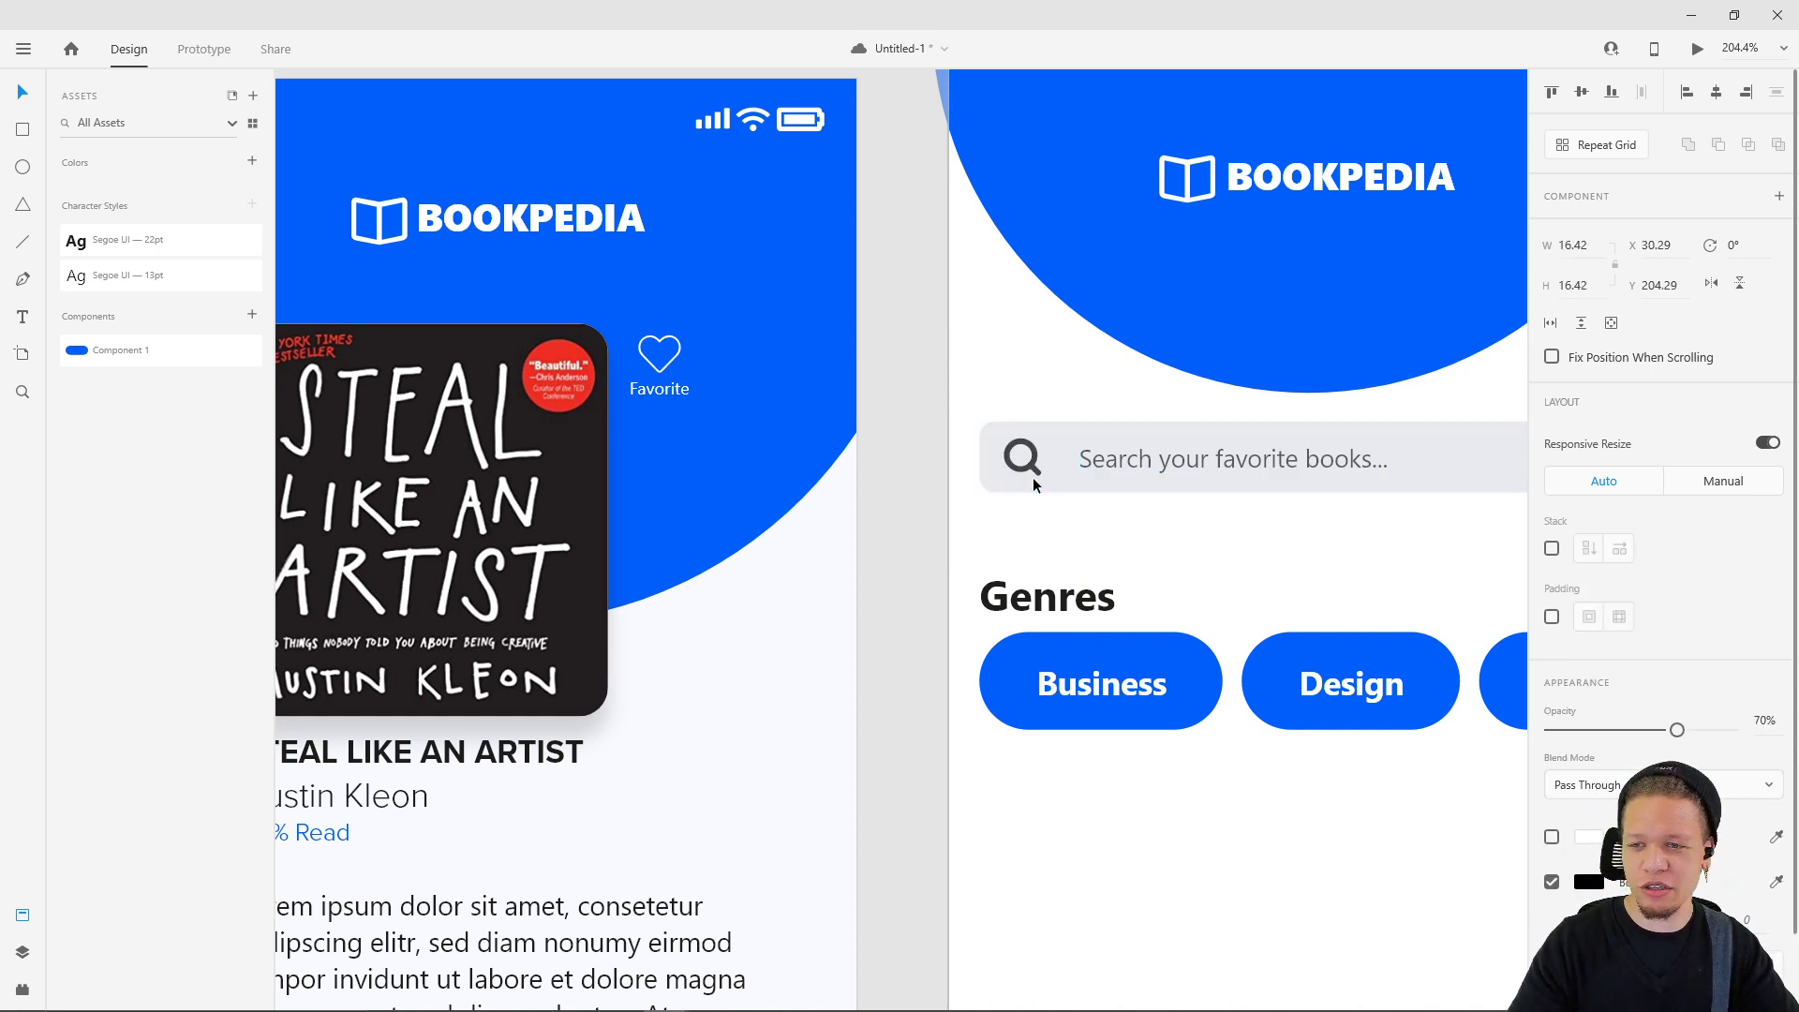
left_click_drag(1033, 465, 1044, 469)
left_click_drag(1151, 460, 1137, 459)
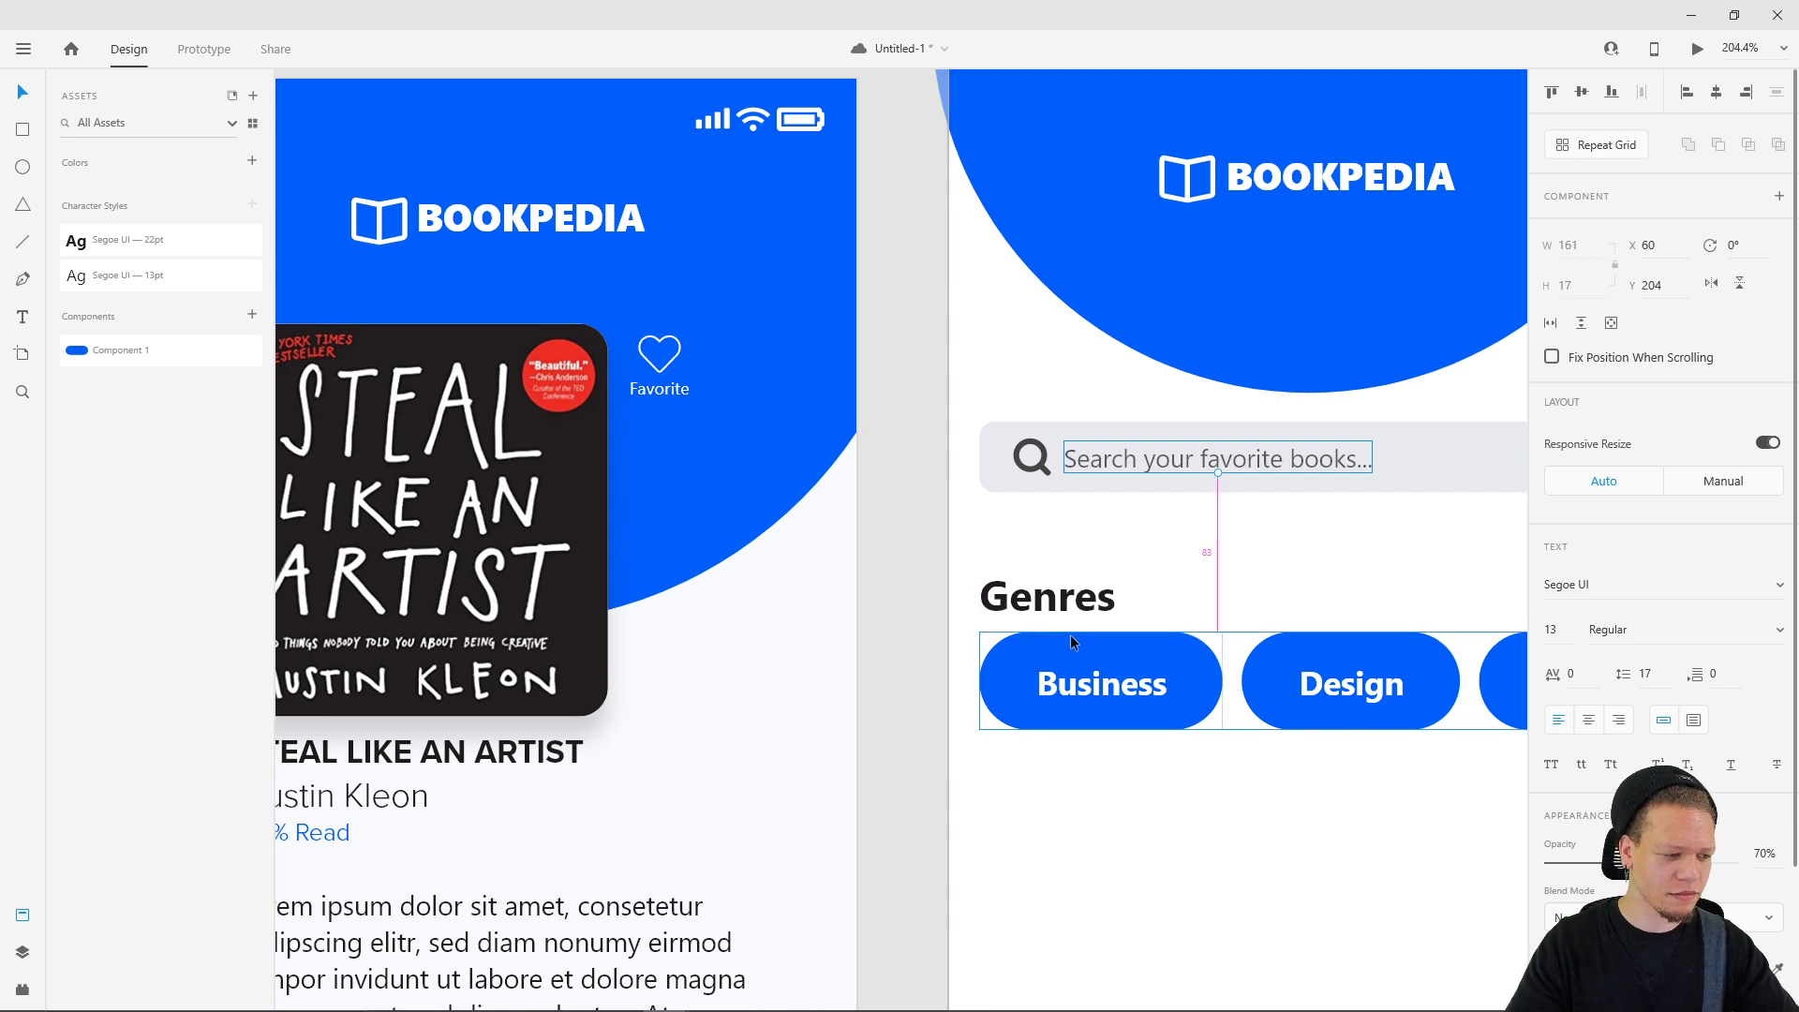
scroll(1076, 631, "down", 3)
scroll(965, 630, "down", 3)
scroll(965, 630, "left", 3)
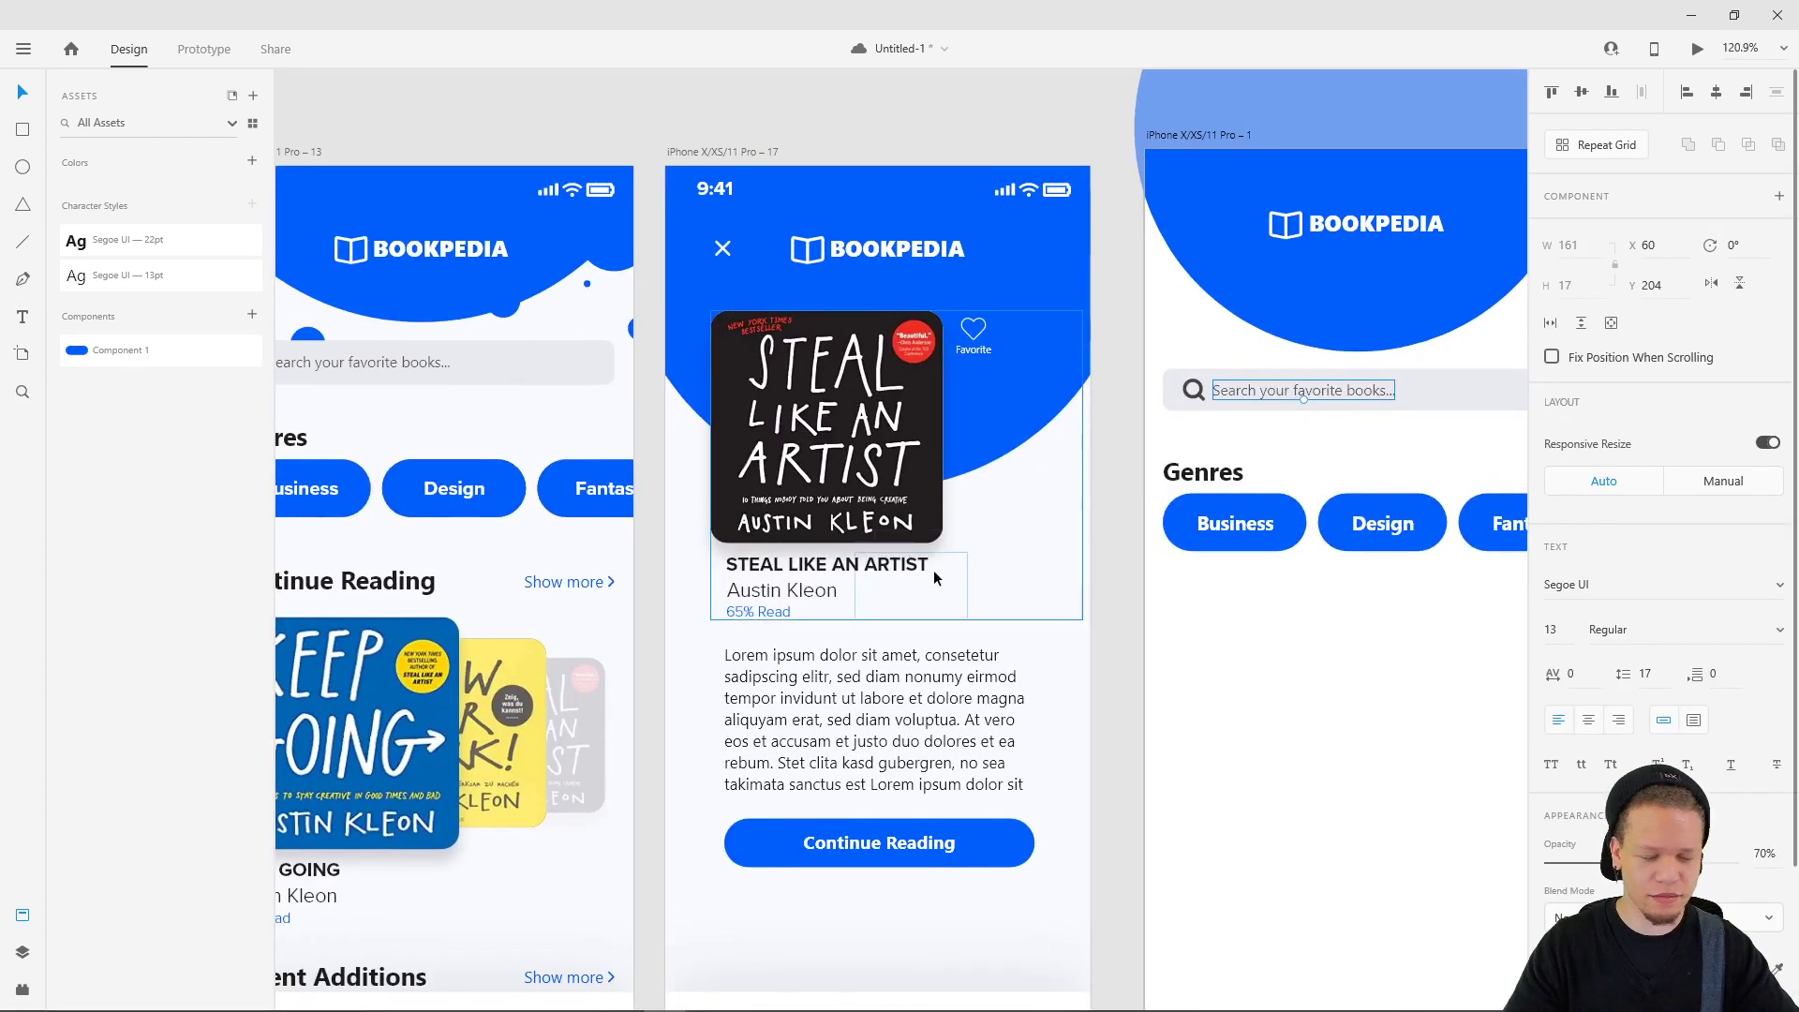
- Show the layout grid on the artboards
scroll(740, 621, "left", 5)
scroll(740, 621, "down", 2)
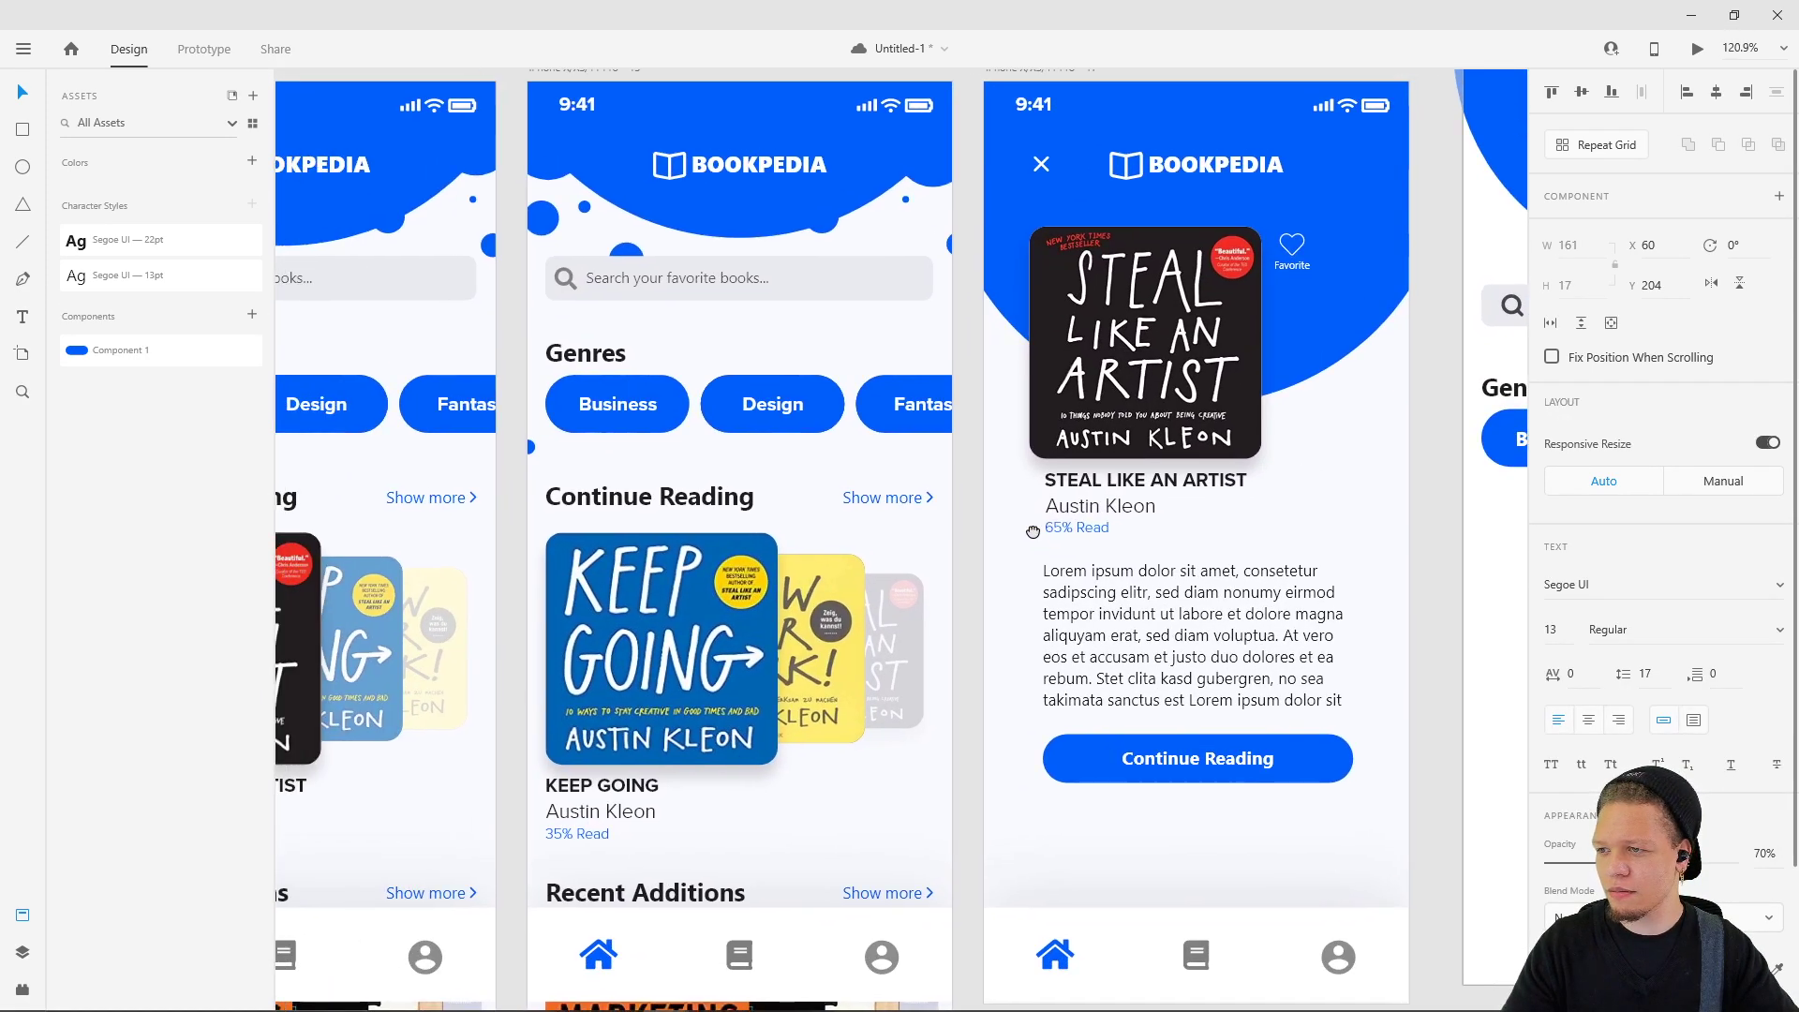
scroll(860, 557, "right", 10)
scroll(860, 557, "up", 1)
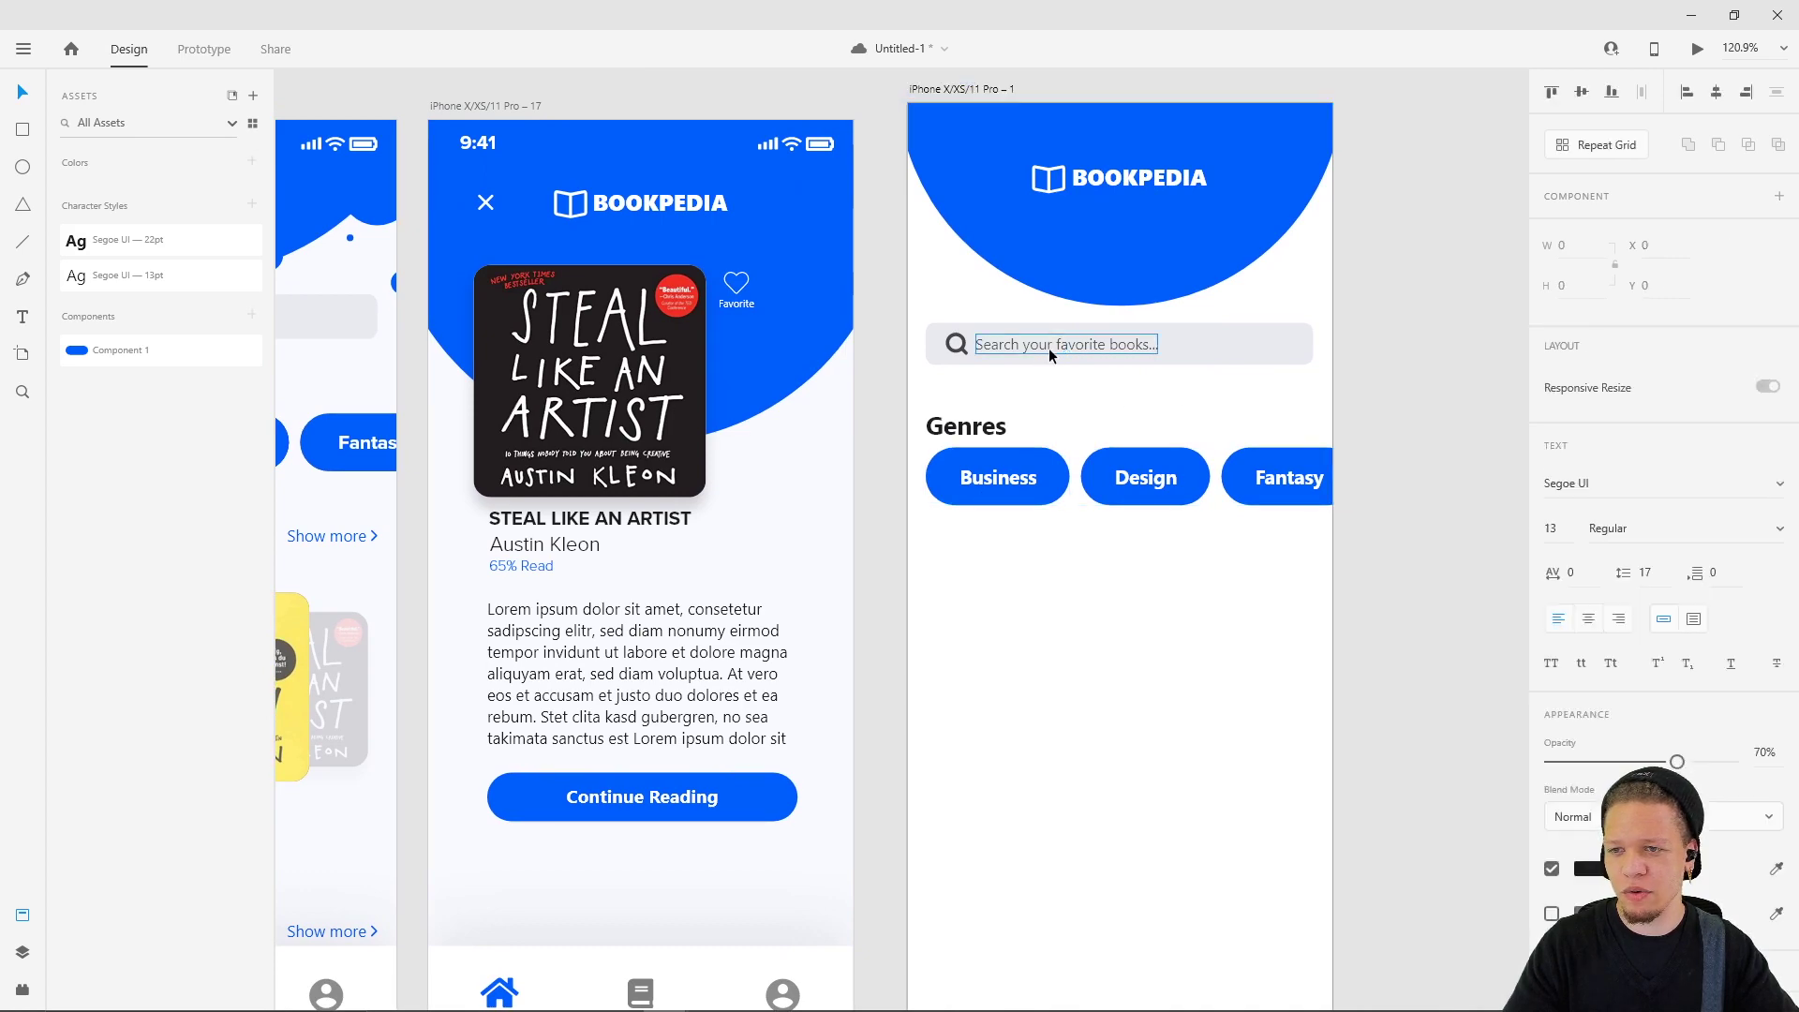
left_click(957, 344, "shift")
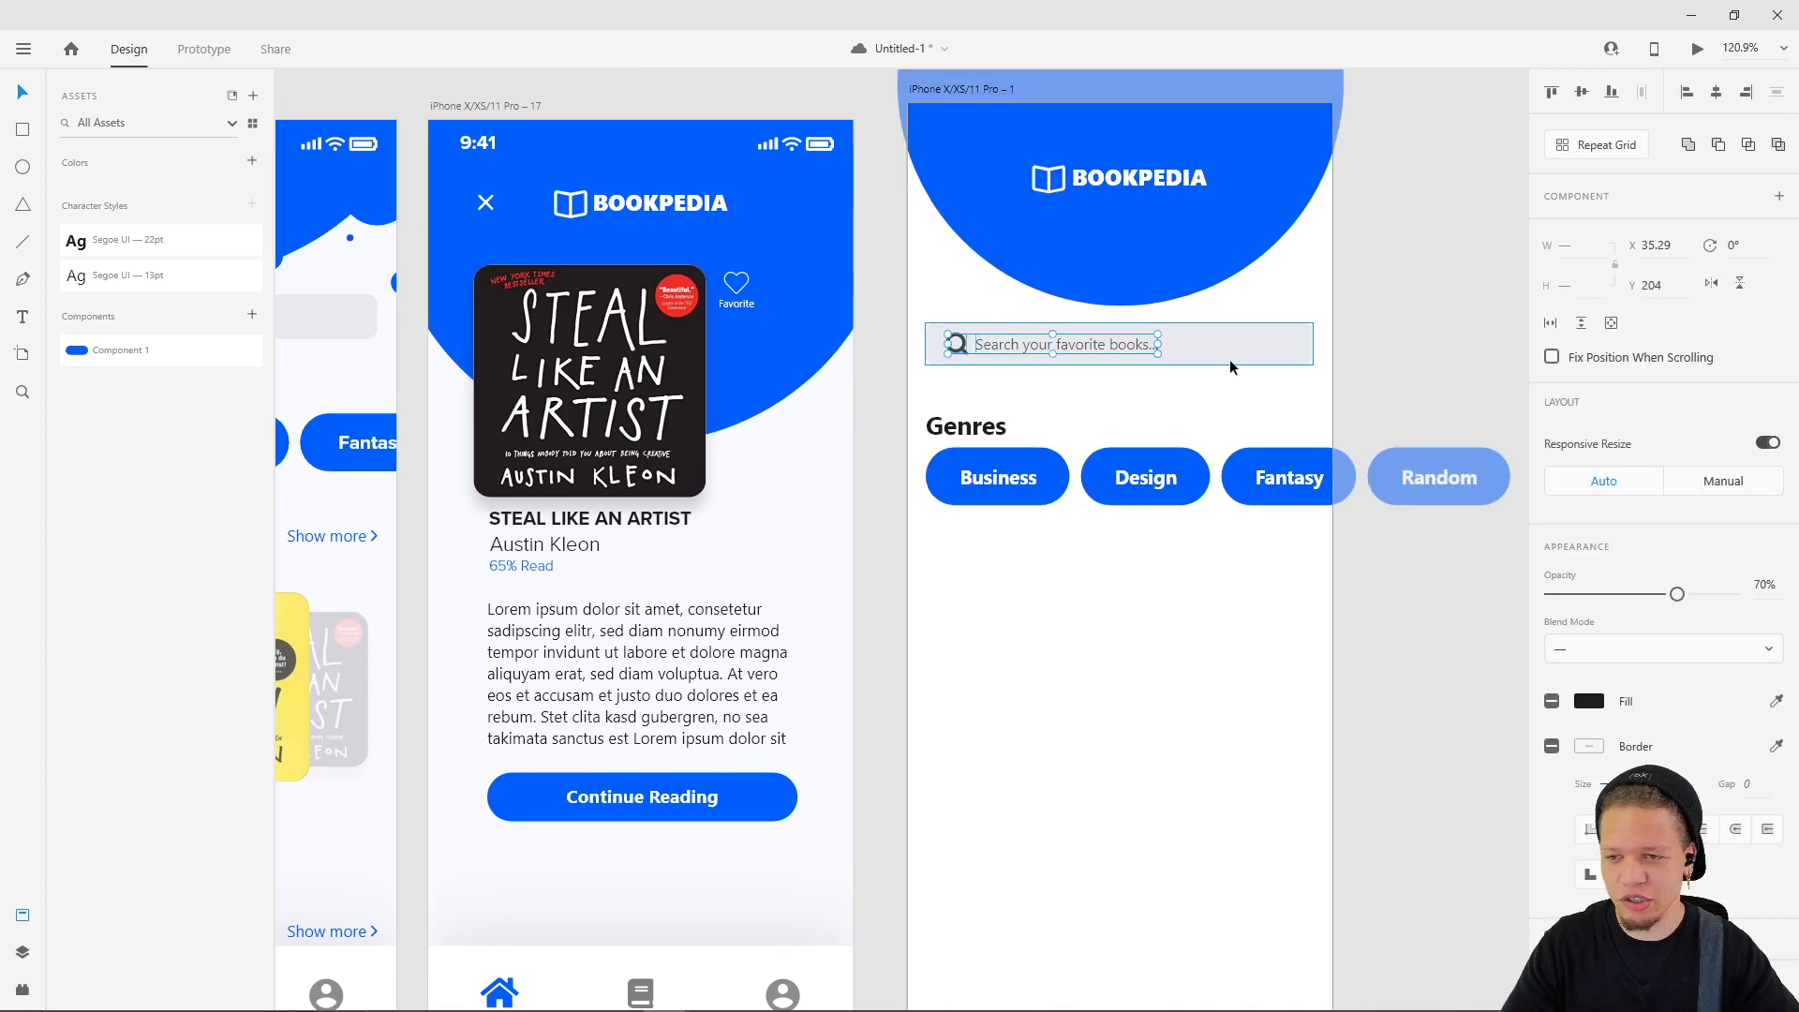
key("ctrl+apostrophe")
key("ctrl+apostrophe")
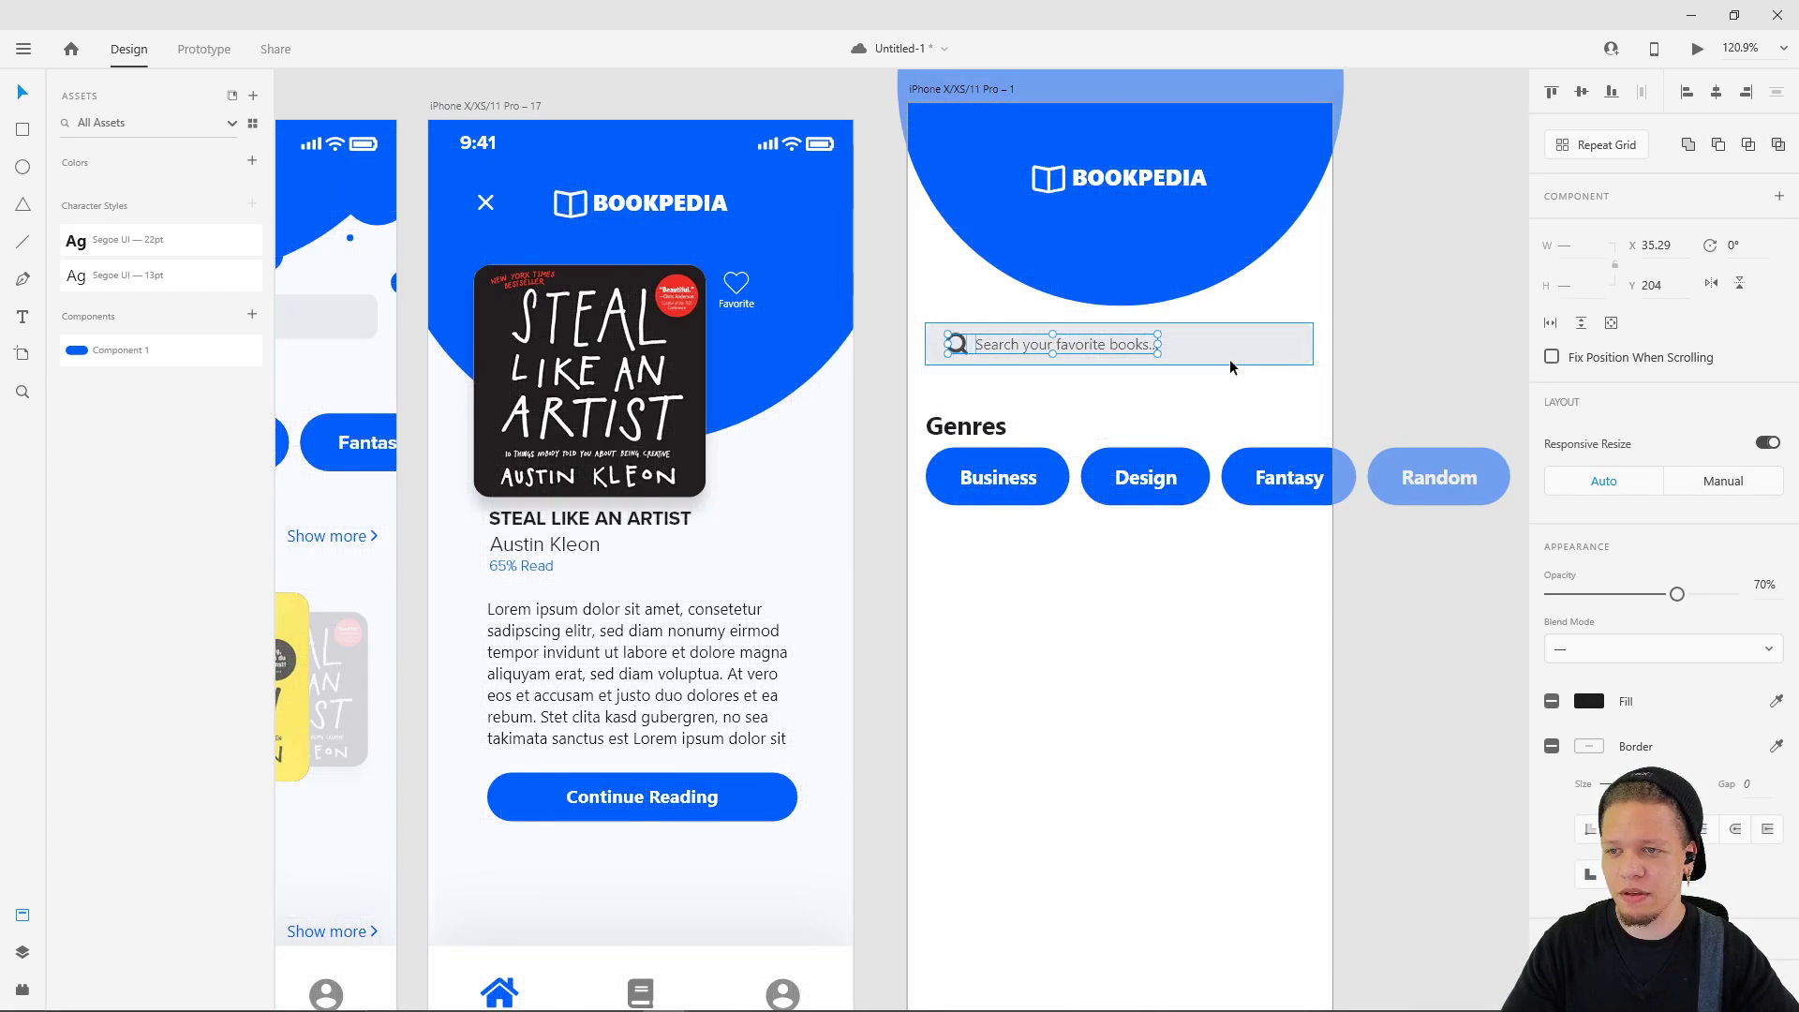
key("ctrl+shift+apostrophe")
scroll(836, 358, "up", 5)
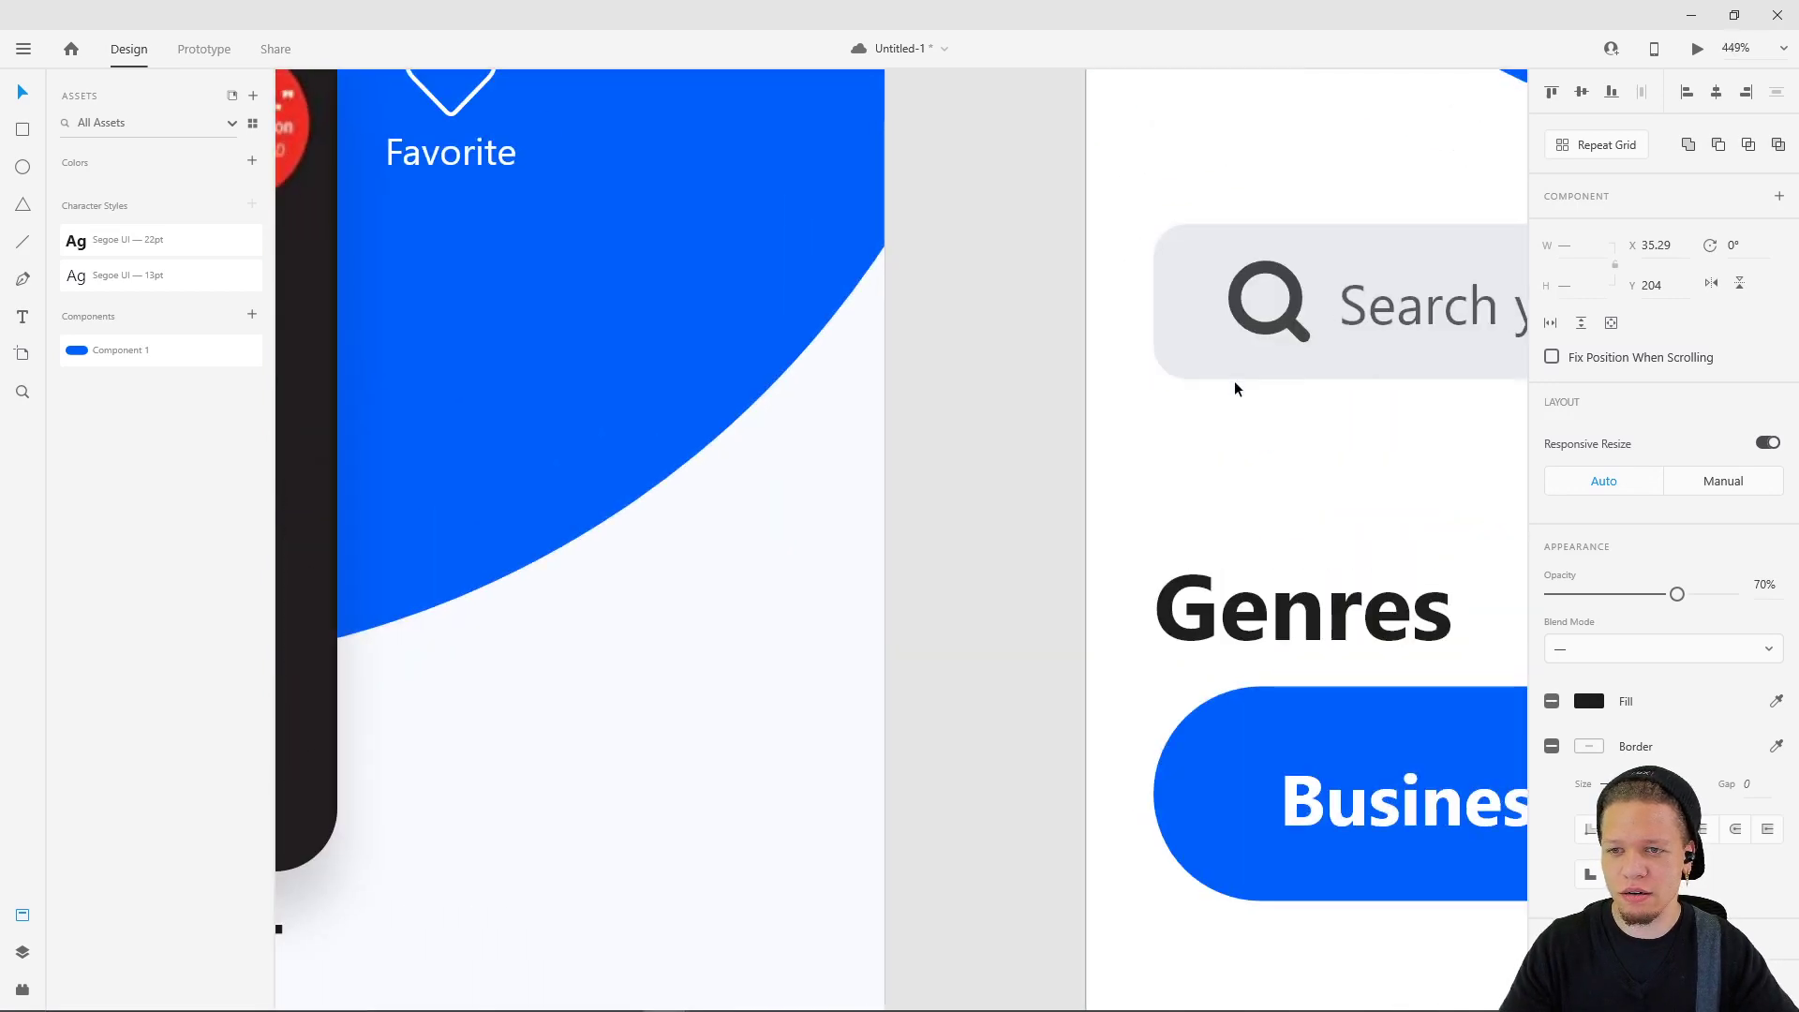
scroll(1168, 465, "down", 5)
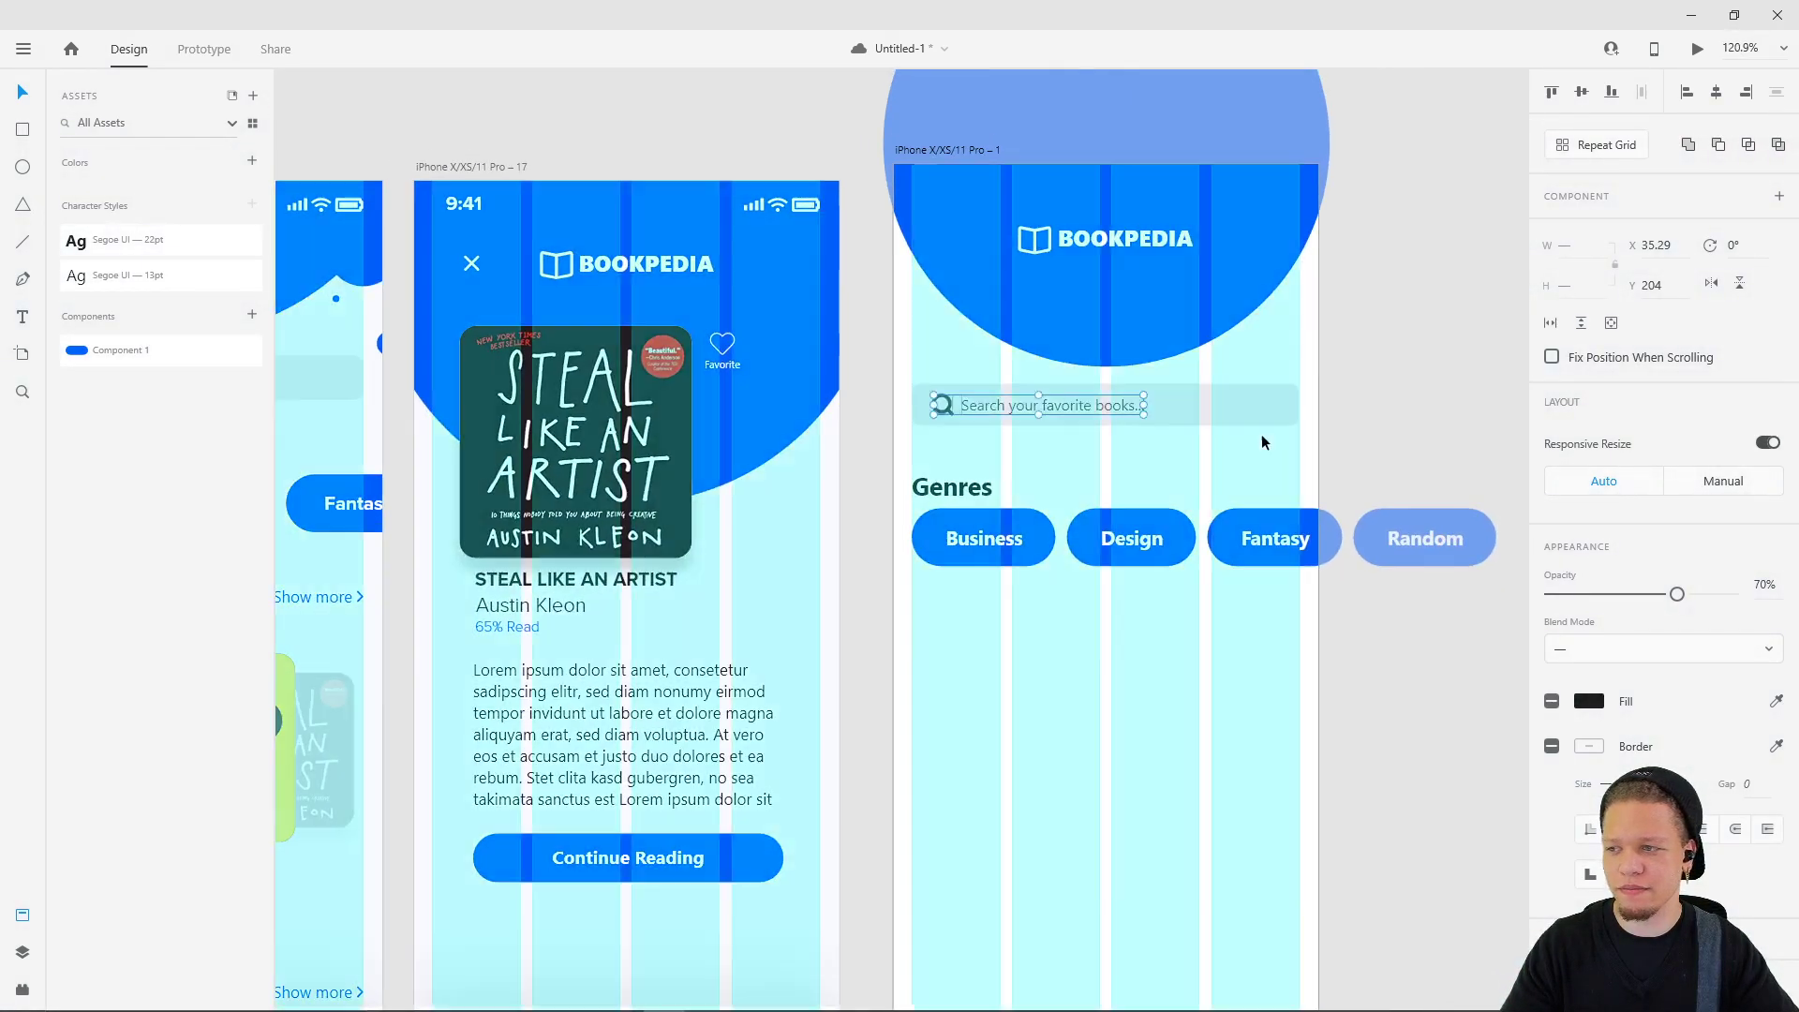
- Move the Genres heading and its category buttons up together to Y 261 on artboard iPhone X/XS/11 Pro – 1
scroll(1104, 496, "down", 3)
left_click(975, 537)
left_click(1019, 491)
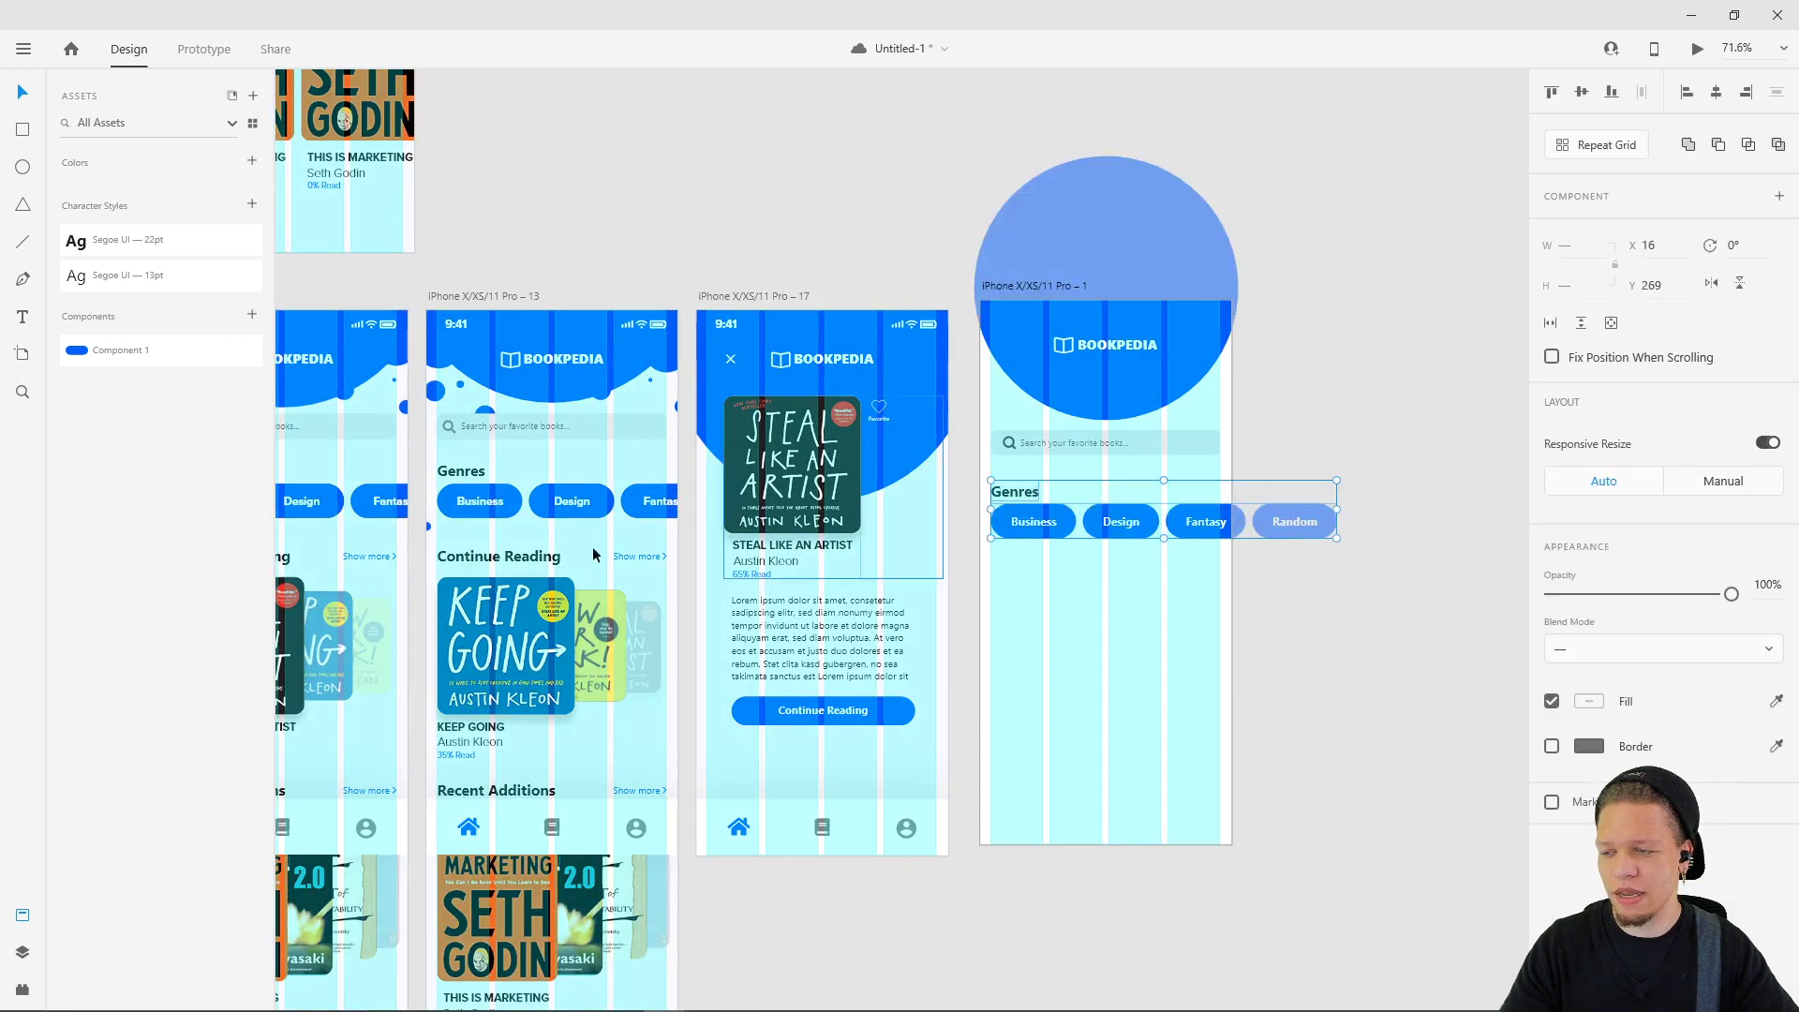
left_click(463, 473)
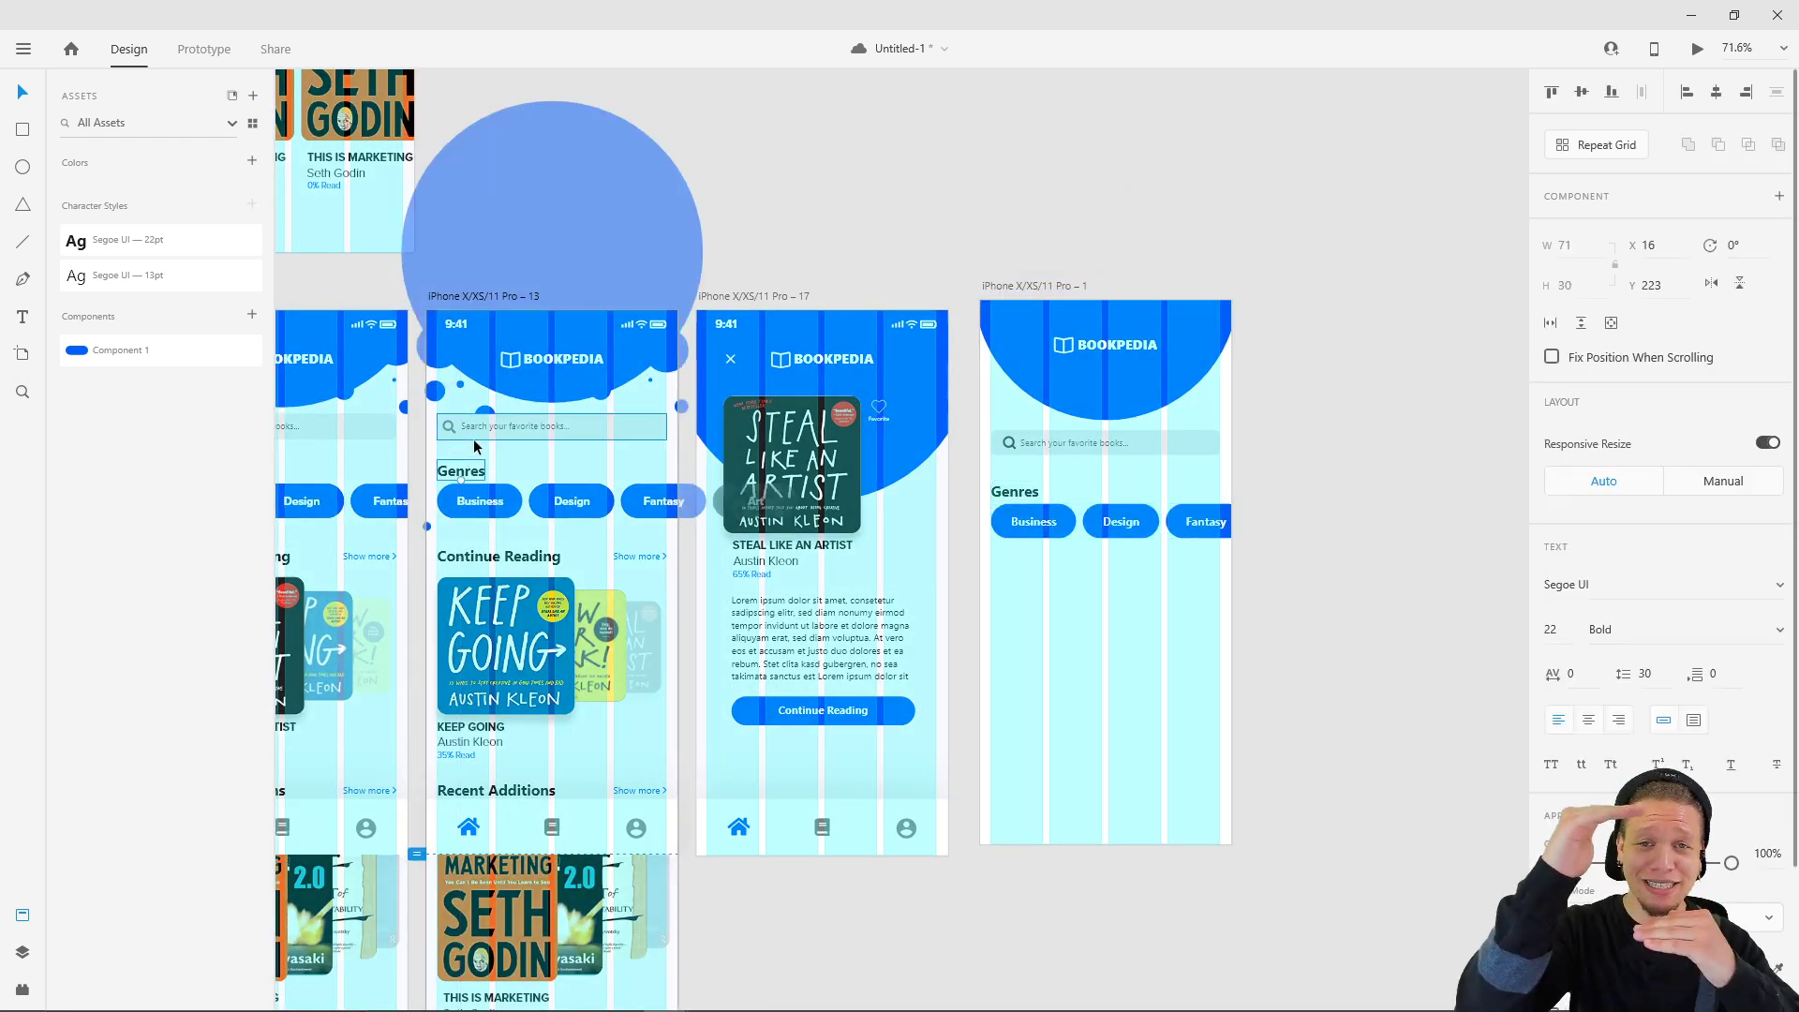
left_click_drag(978, 506, 1249, 566)
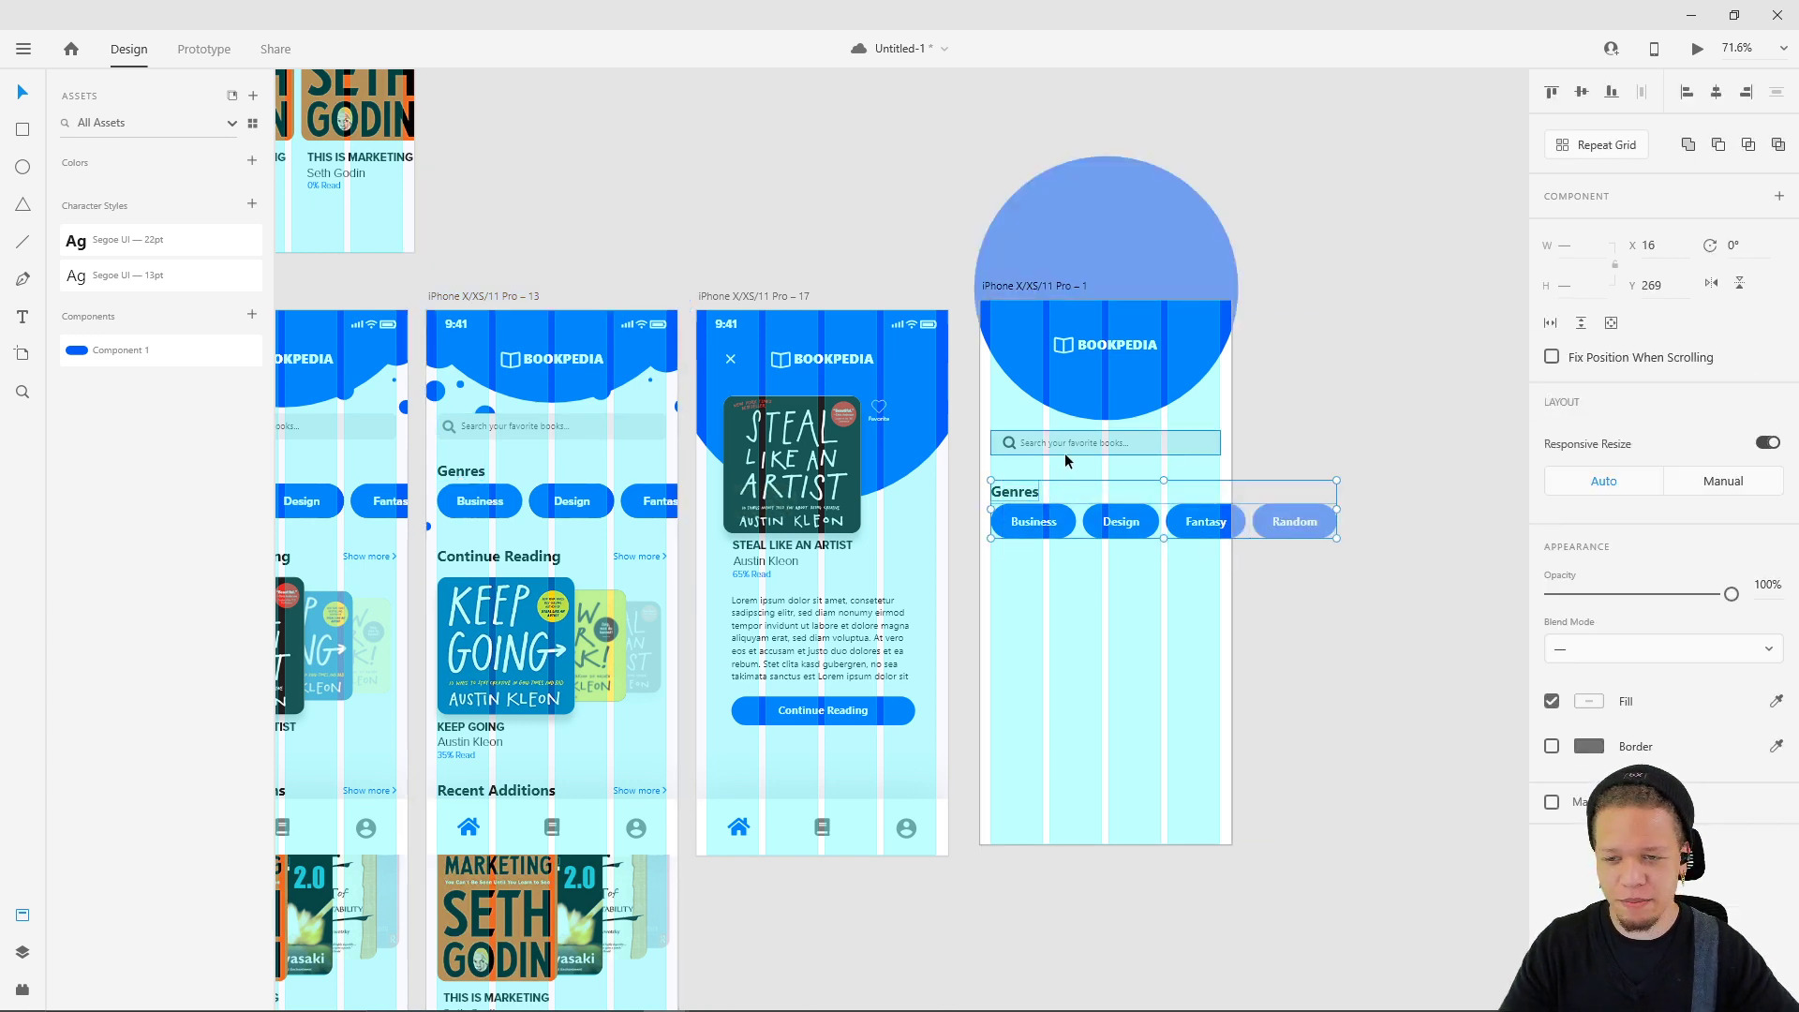
key("Up")
key("Up")
key("Up")
key("Up")
key("Up")
key("Up")
key("Up")
key("Up")
key("Up")
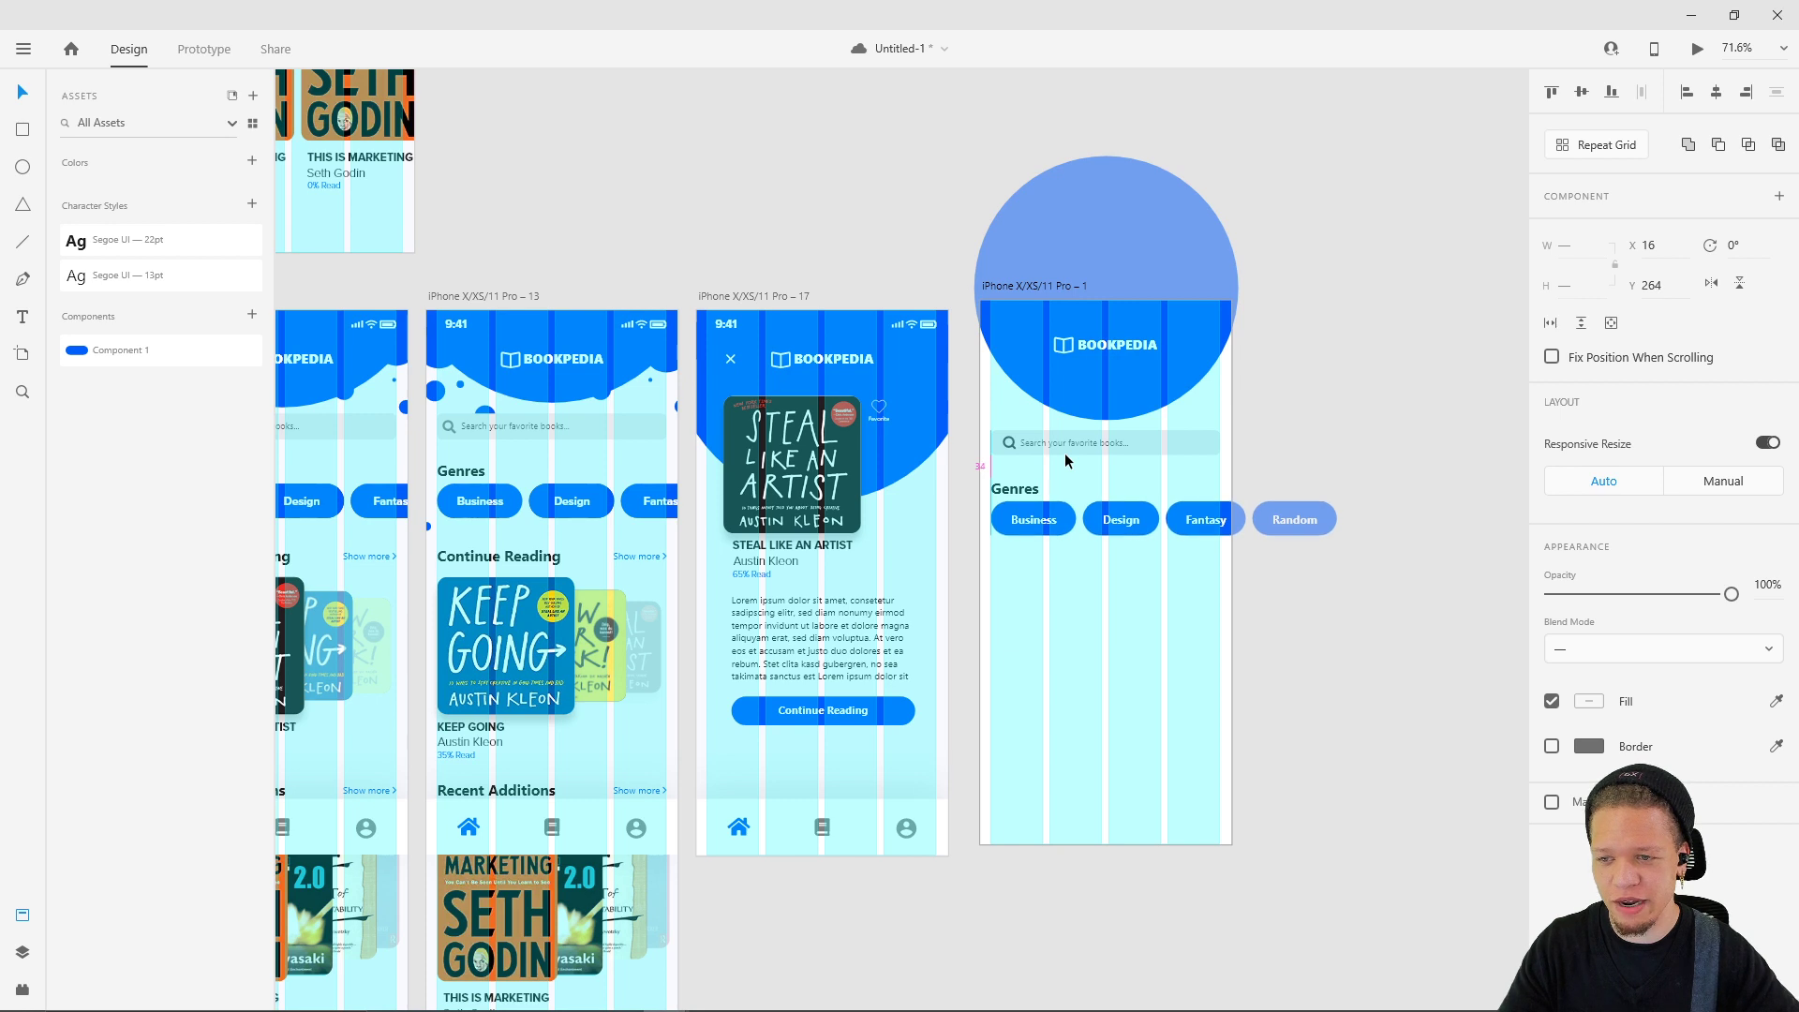
key("Down")
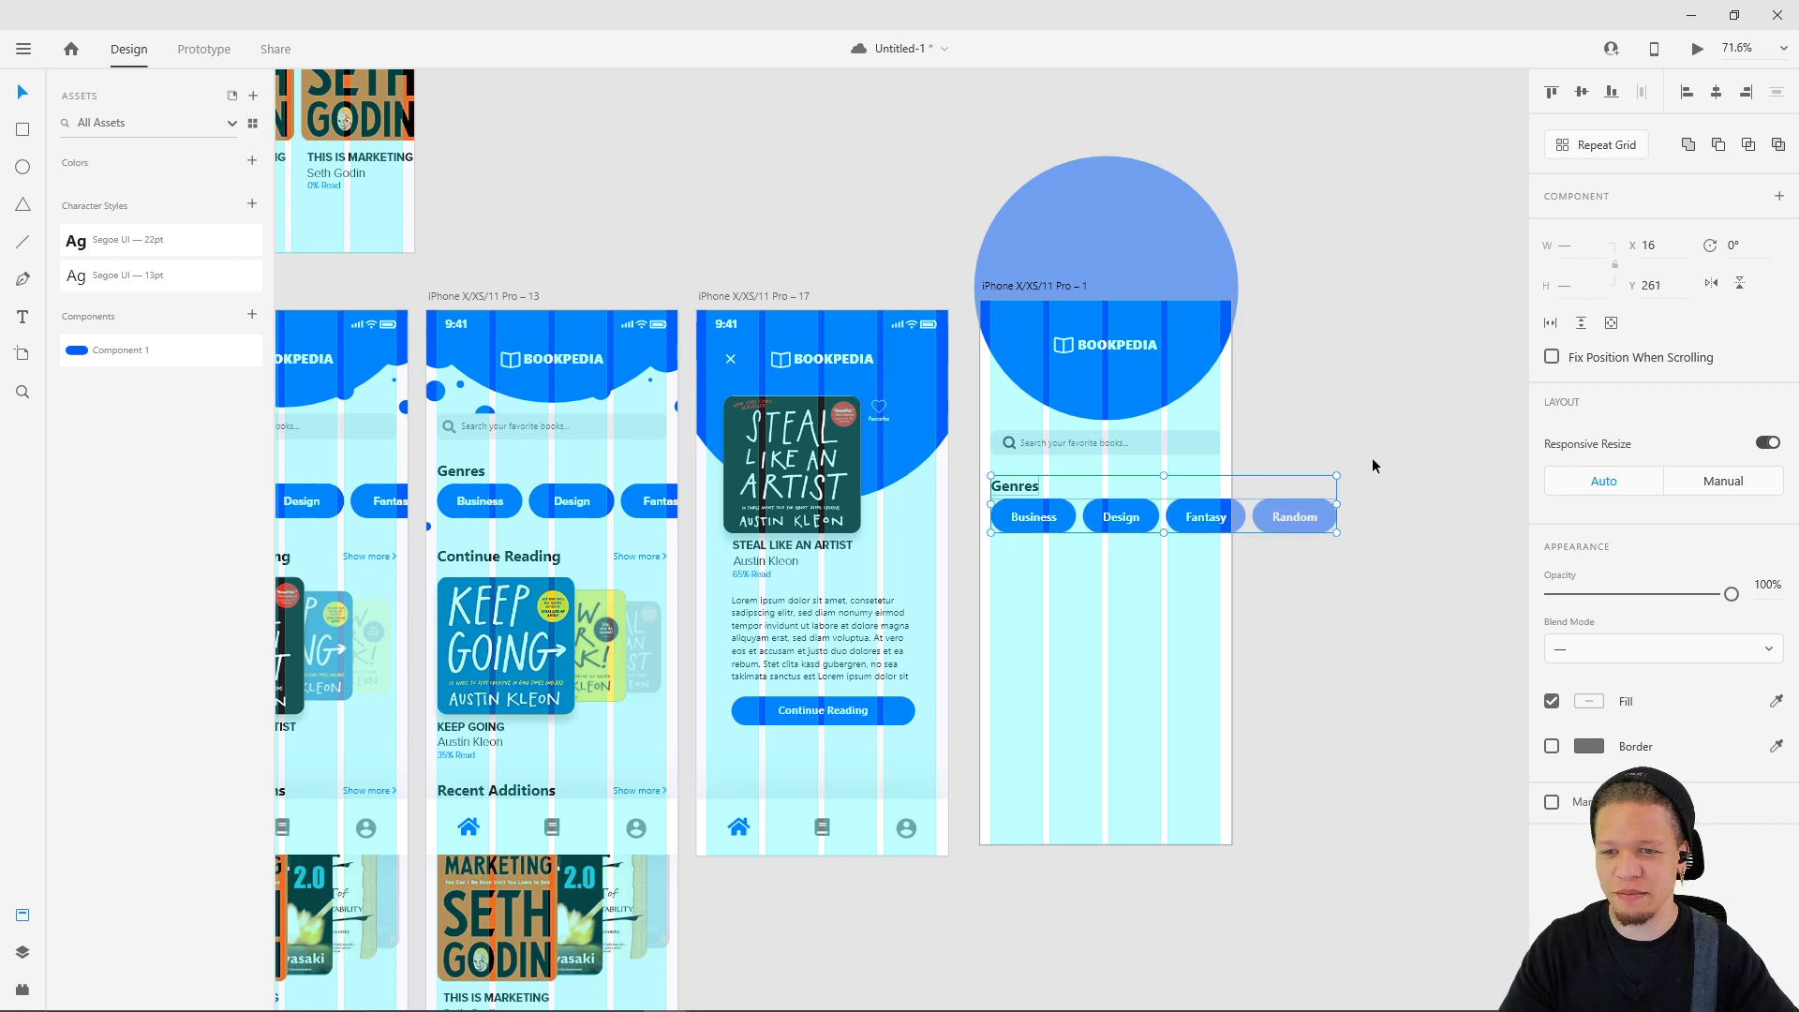
left_click(1372, 457)
left_click(1010, 656)
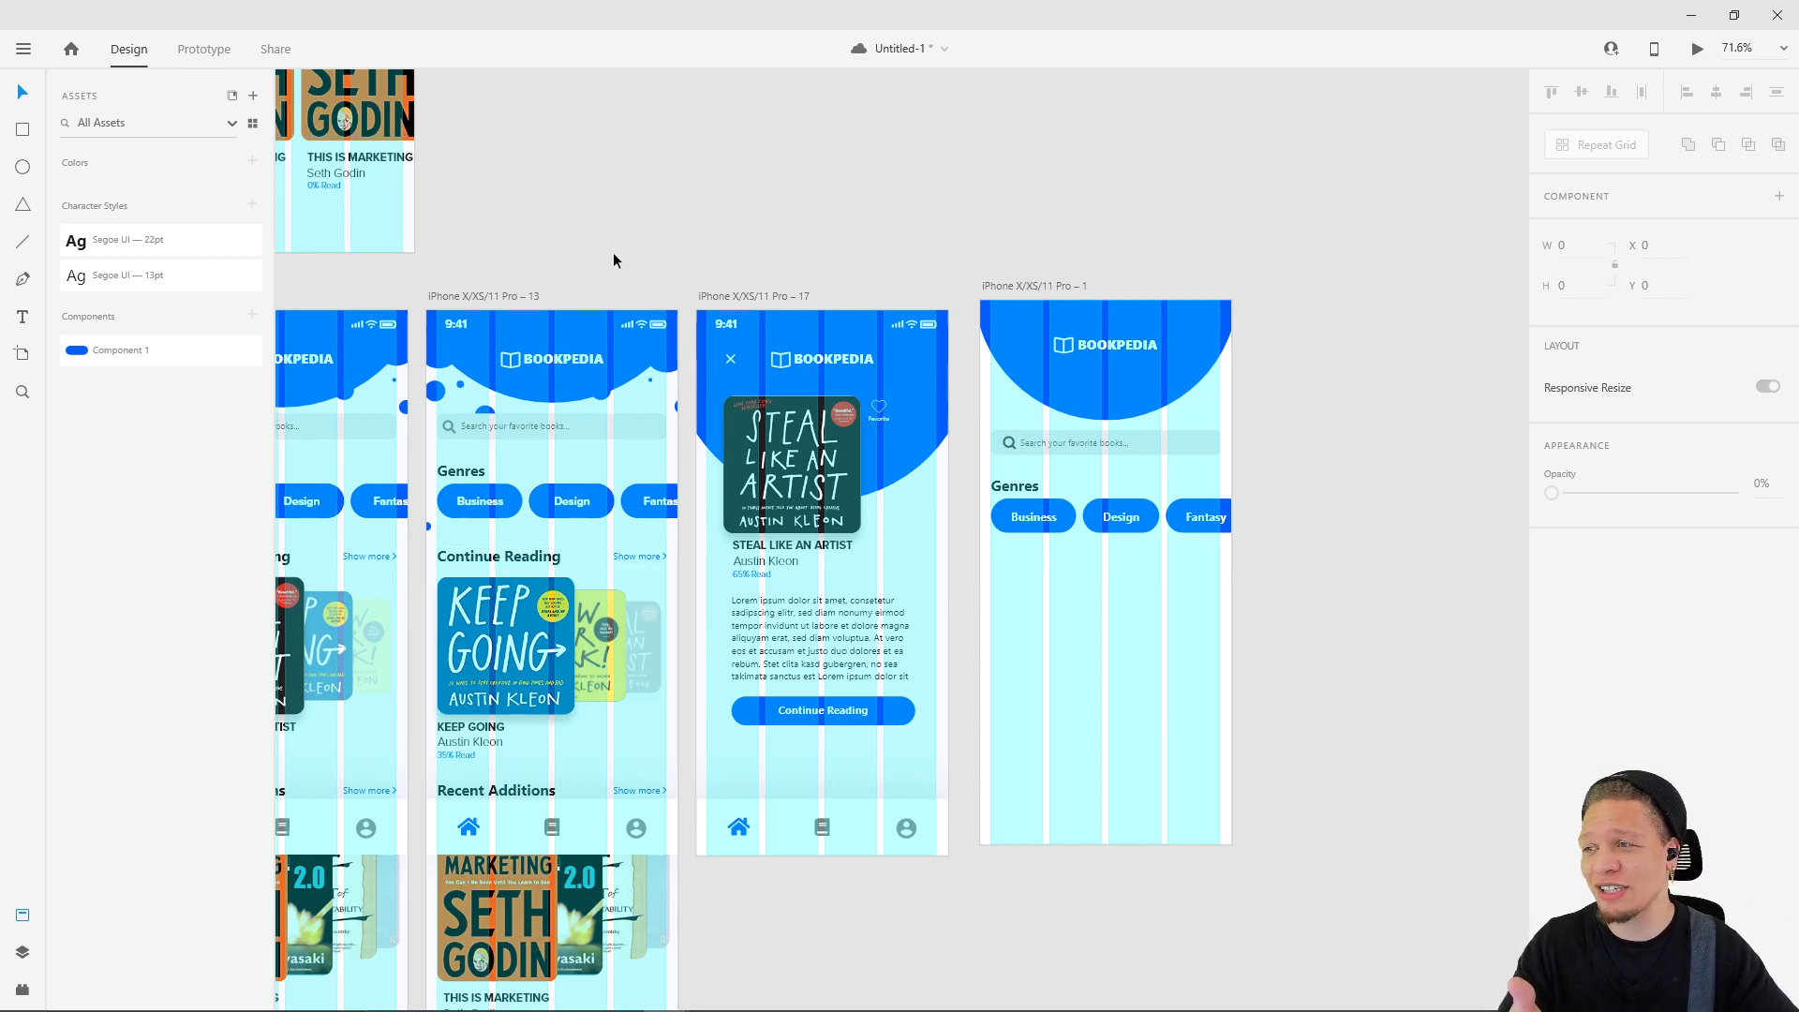
scroll(615, 256, "up", 6)
scroll(615, 257, "left", 6)
left_click_drag(742, 269, 1290, 495)
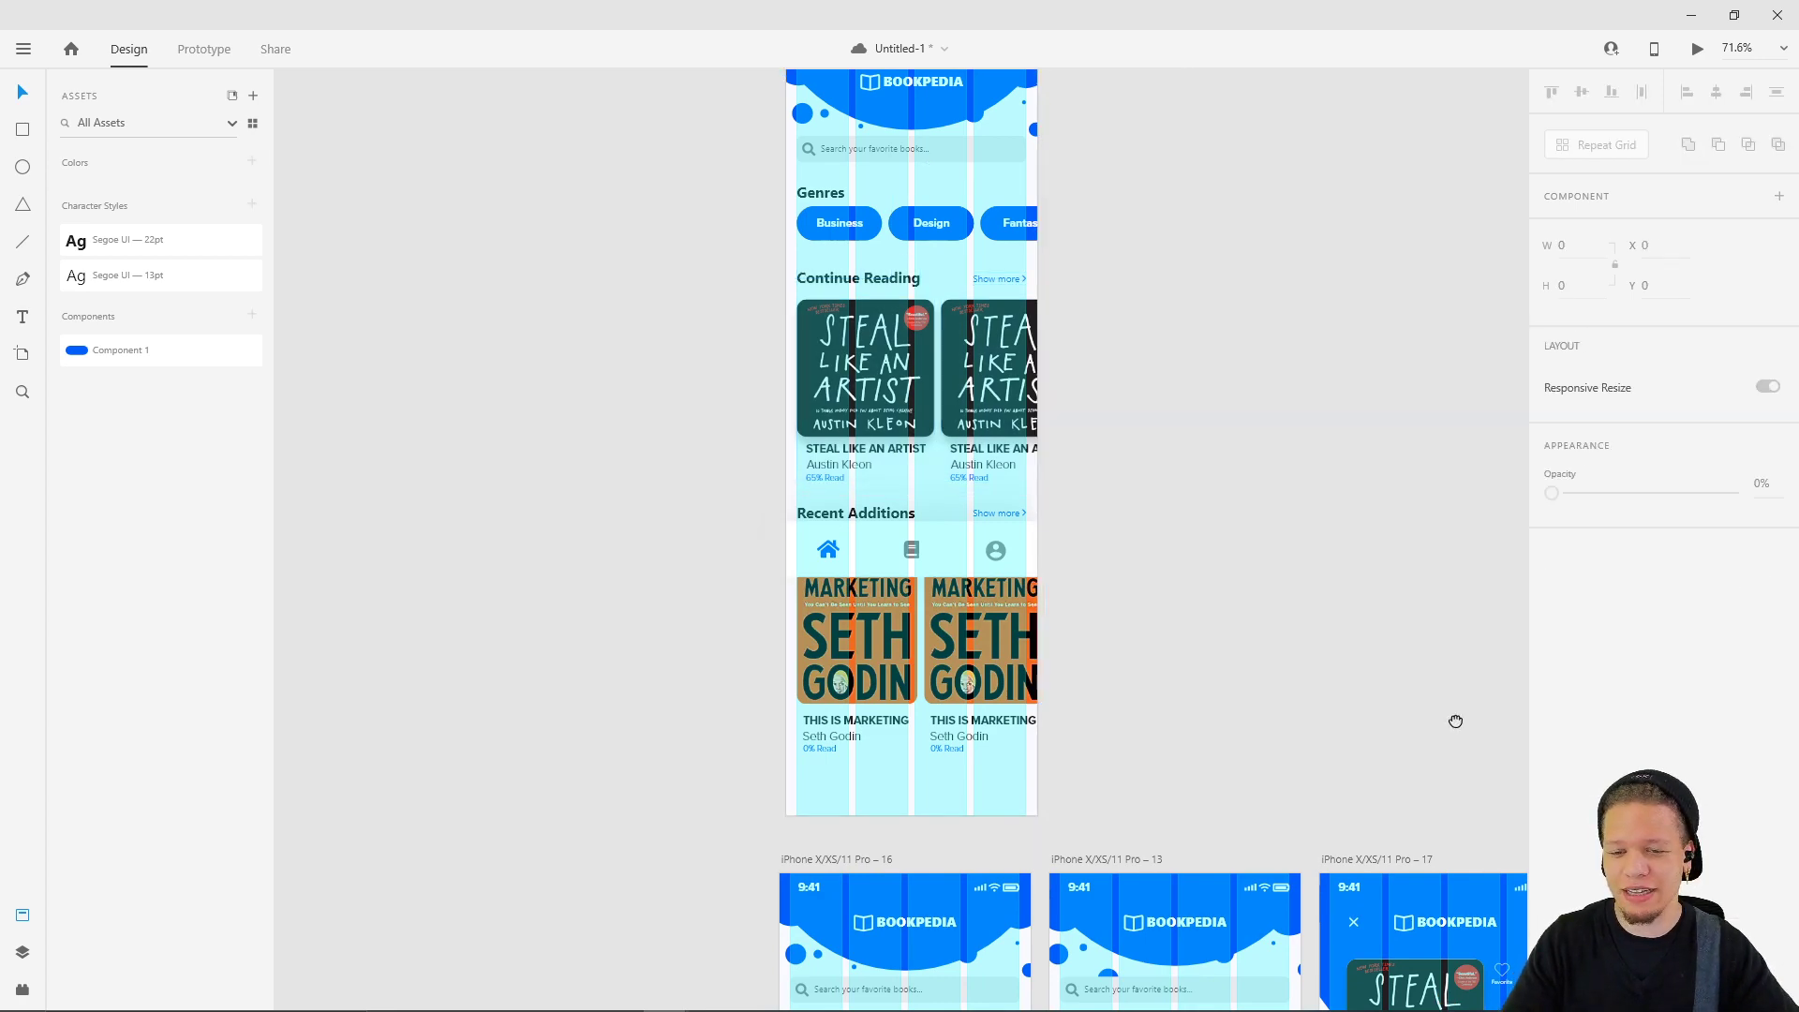
left_click_drag(1453, 722, 965, 482)
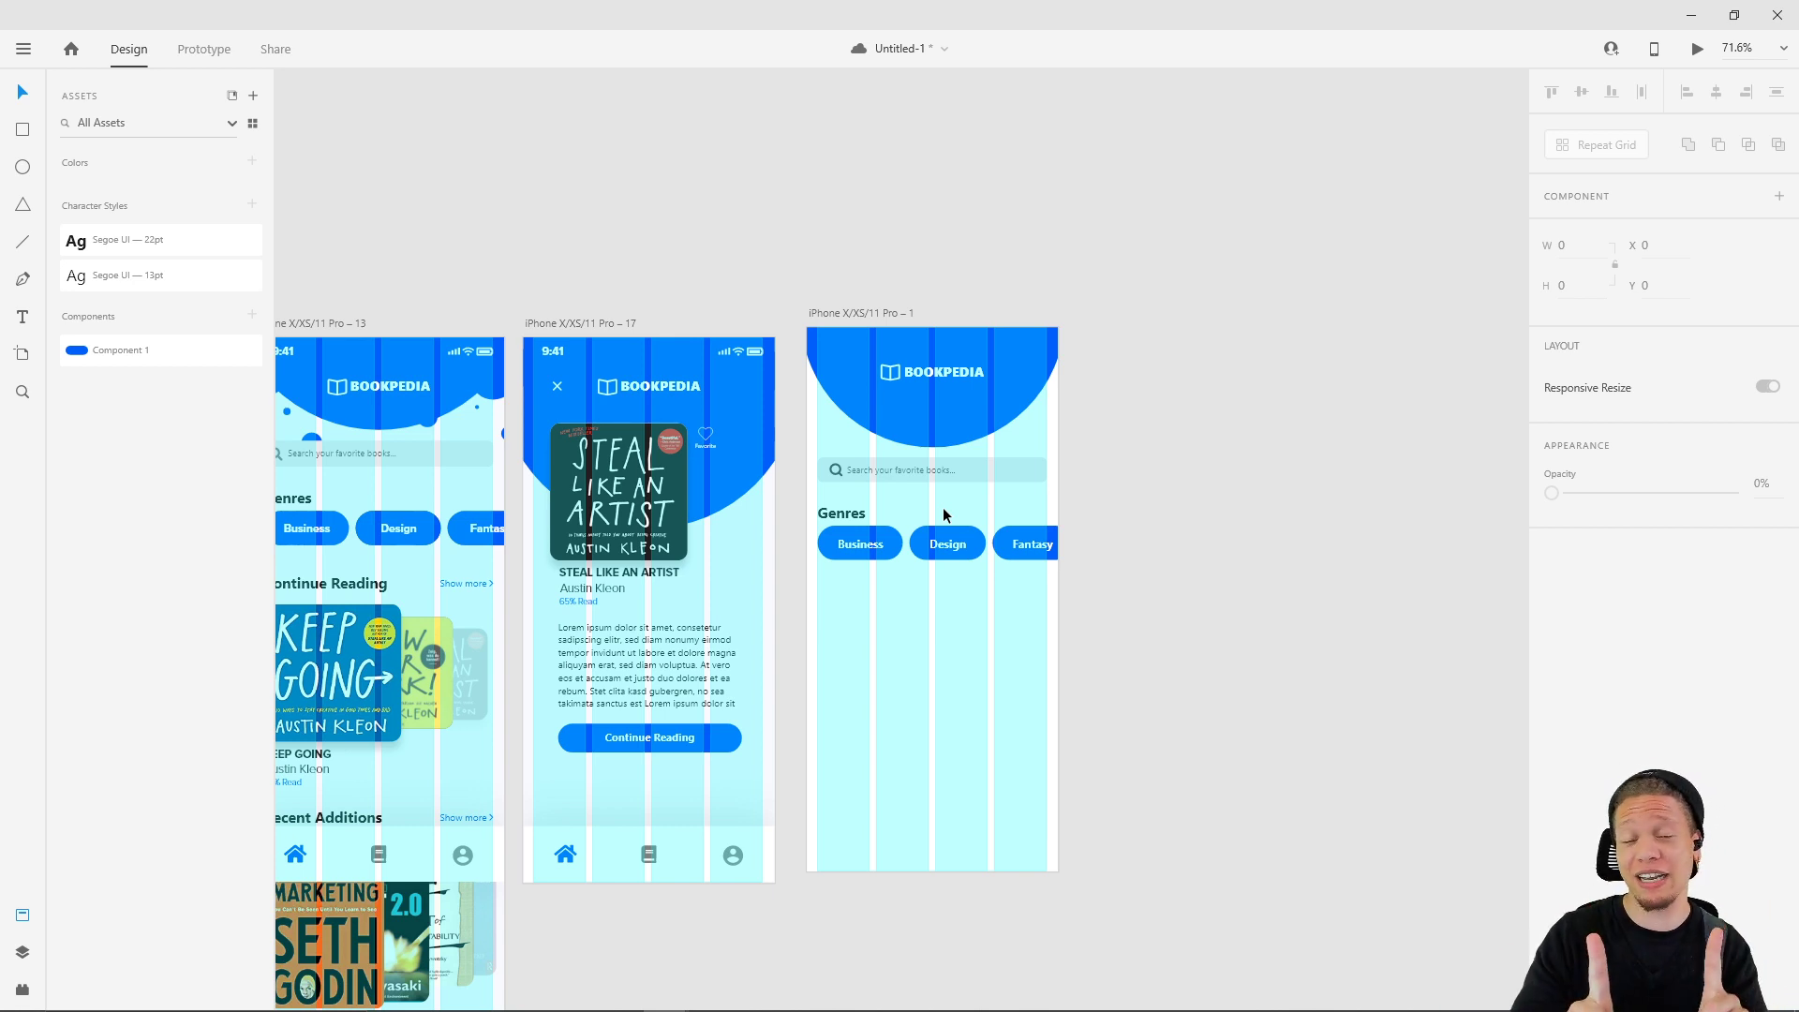
left_click(862, 314)
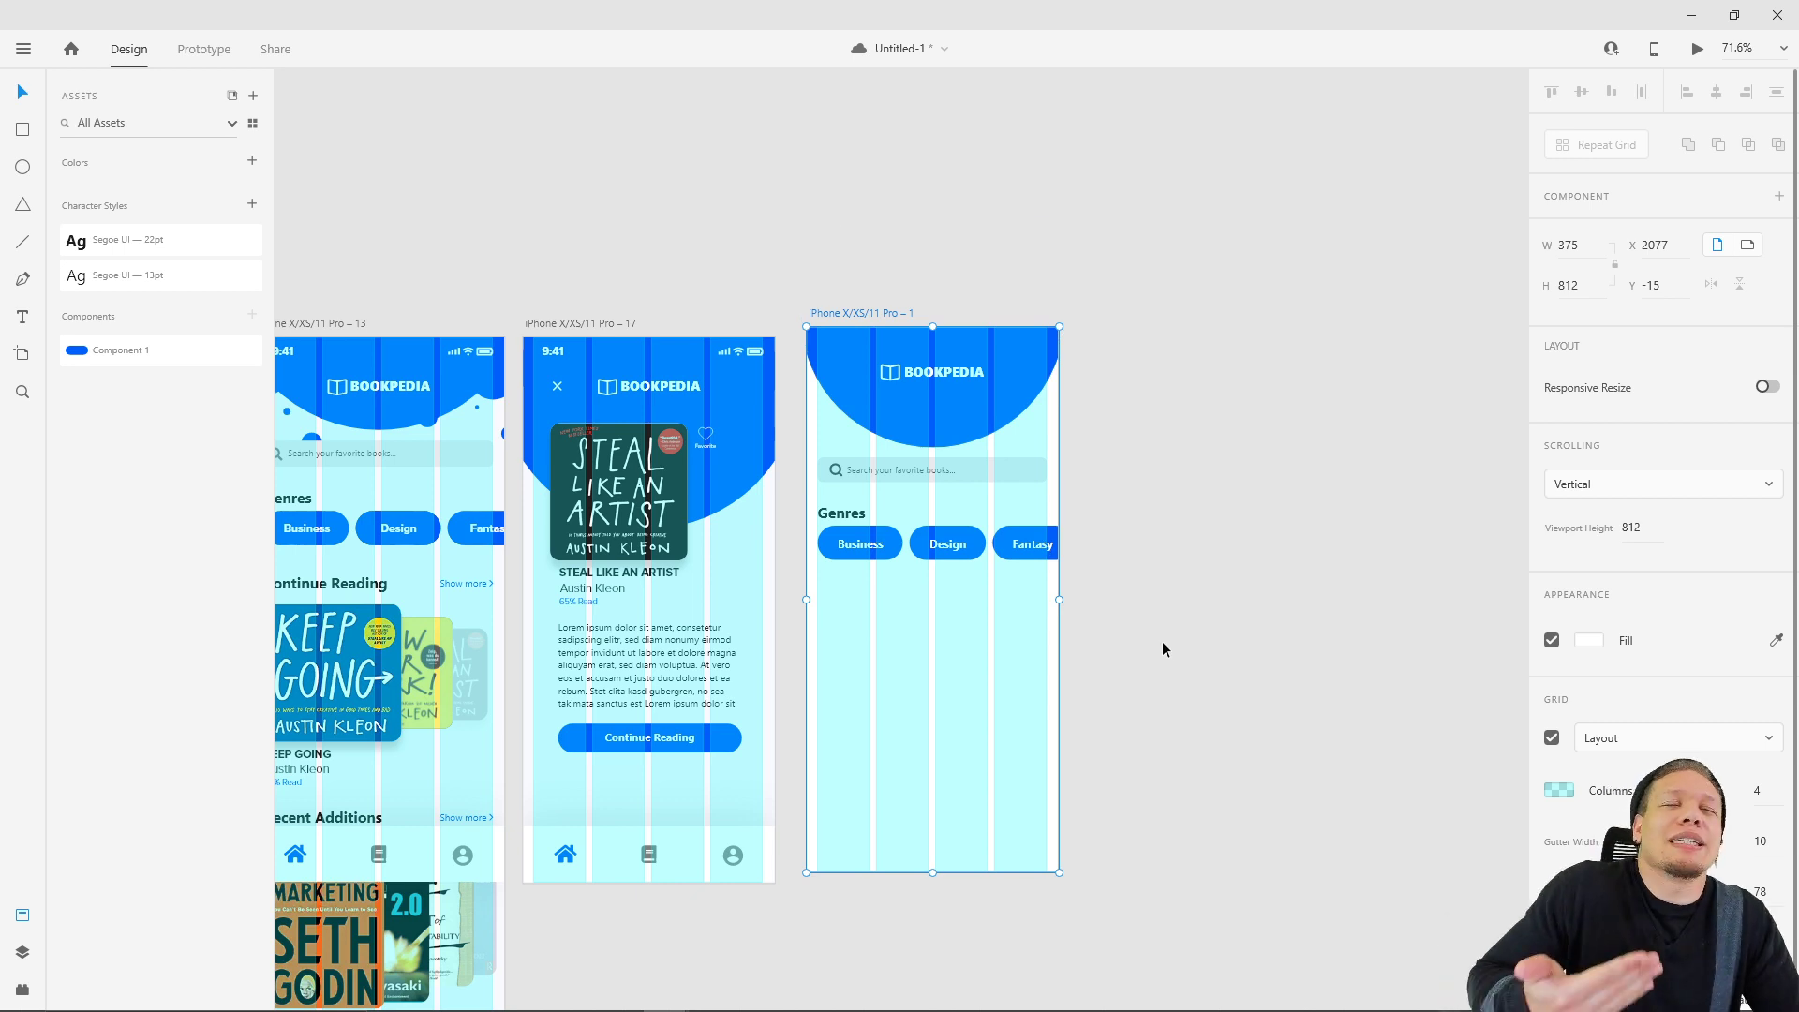
left_click(1119, 588)
left_click_drag(993, 693, 1132, 641)
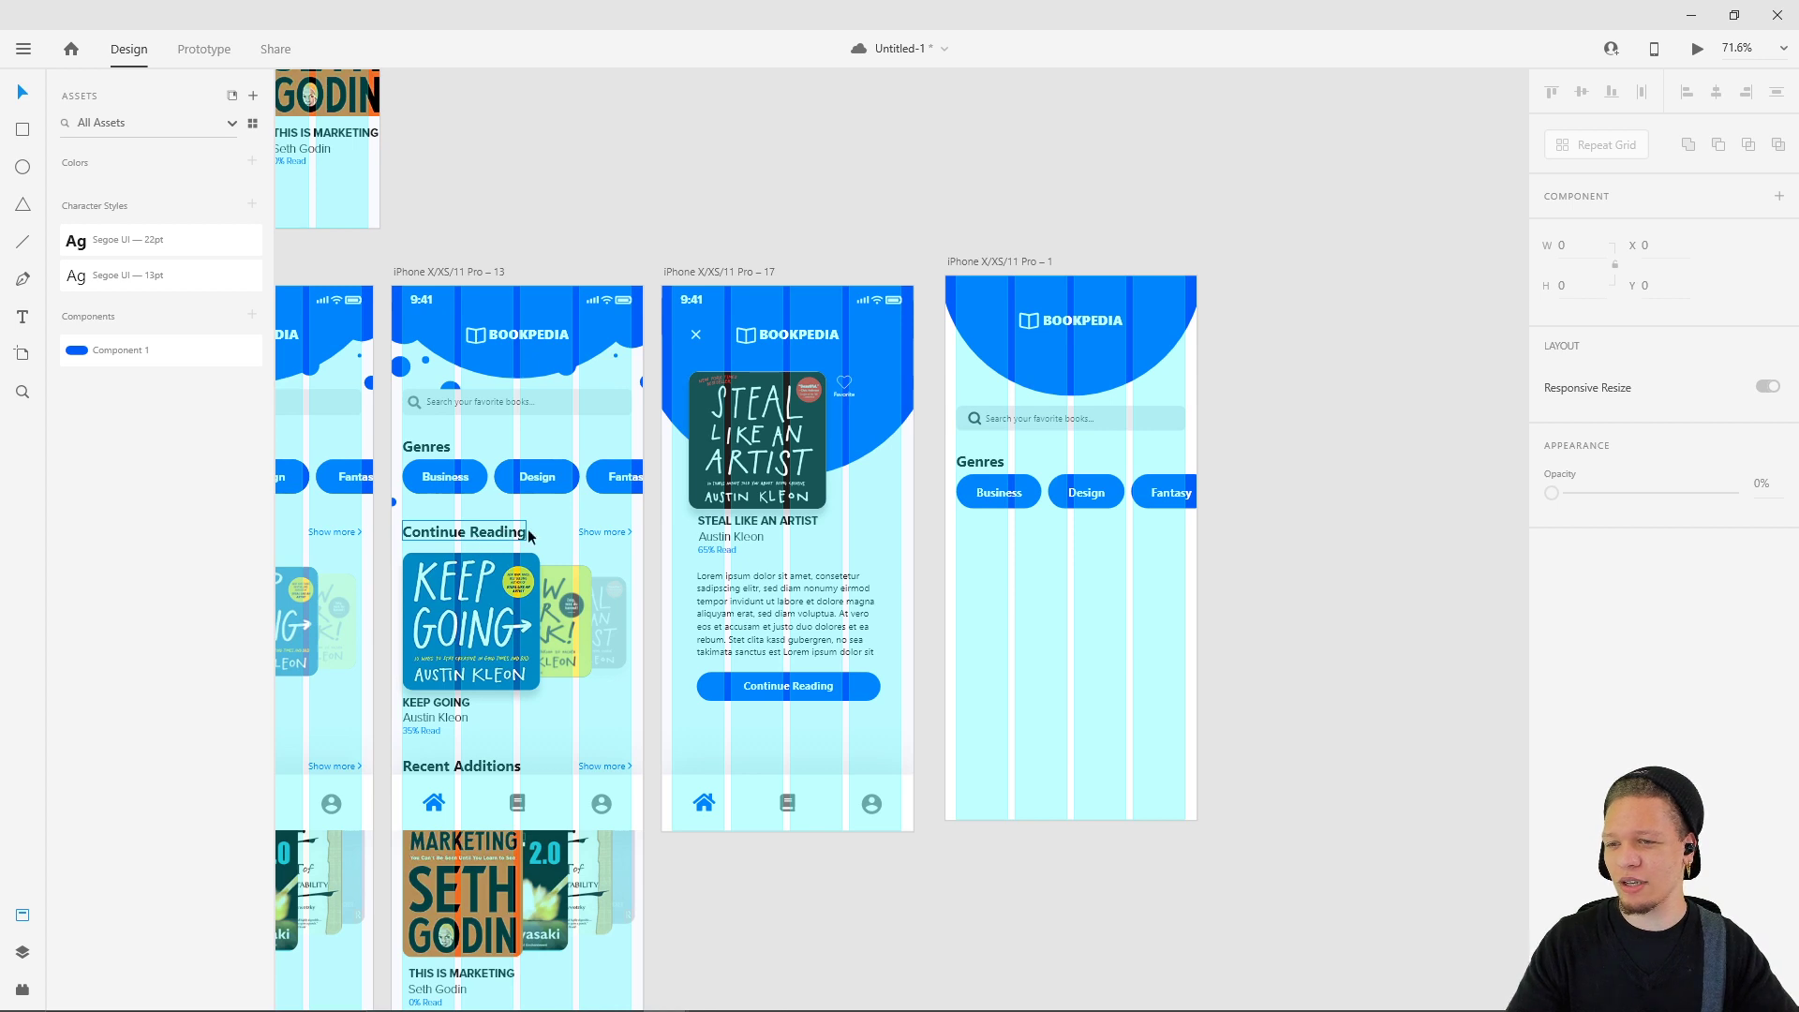
- Duplicate the Genres heading straight down to just below the category buttons, at about Y 387
left_click(991, 466)
key("alt")
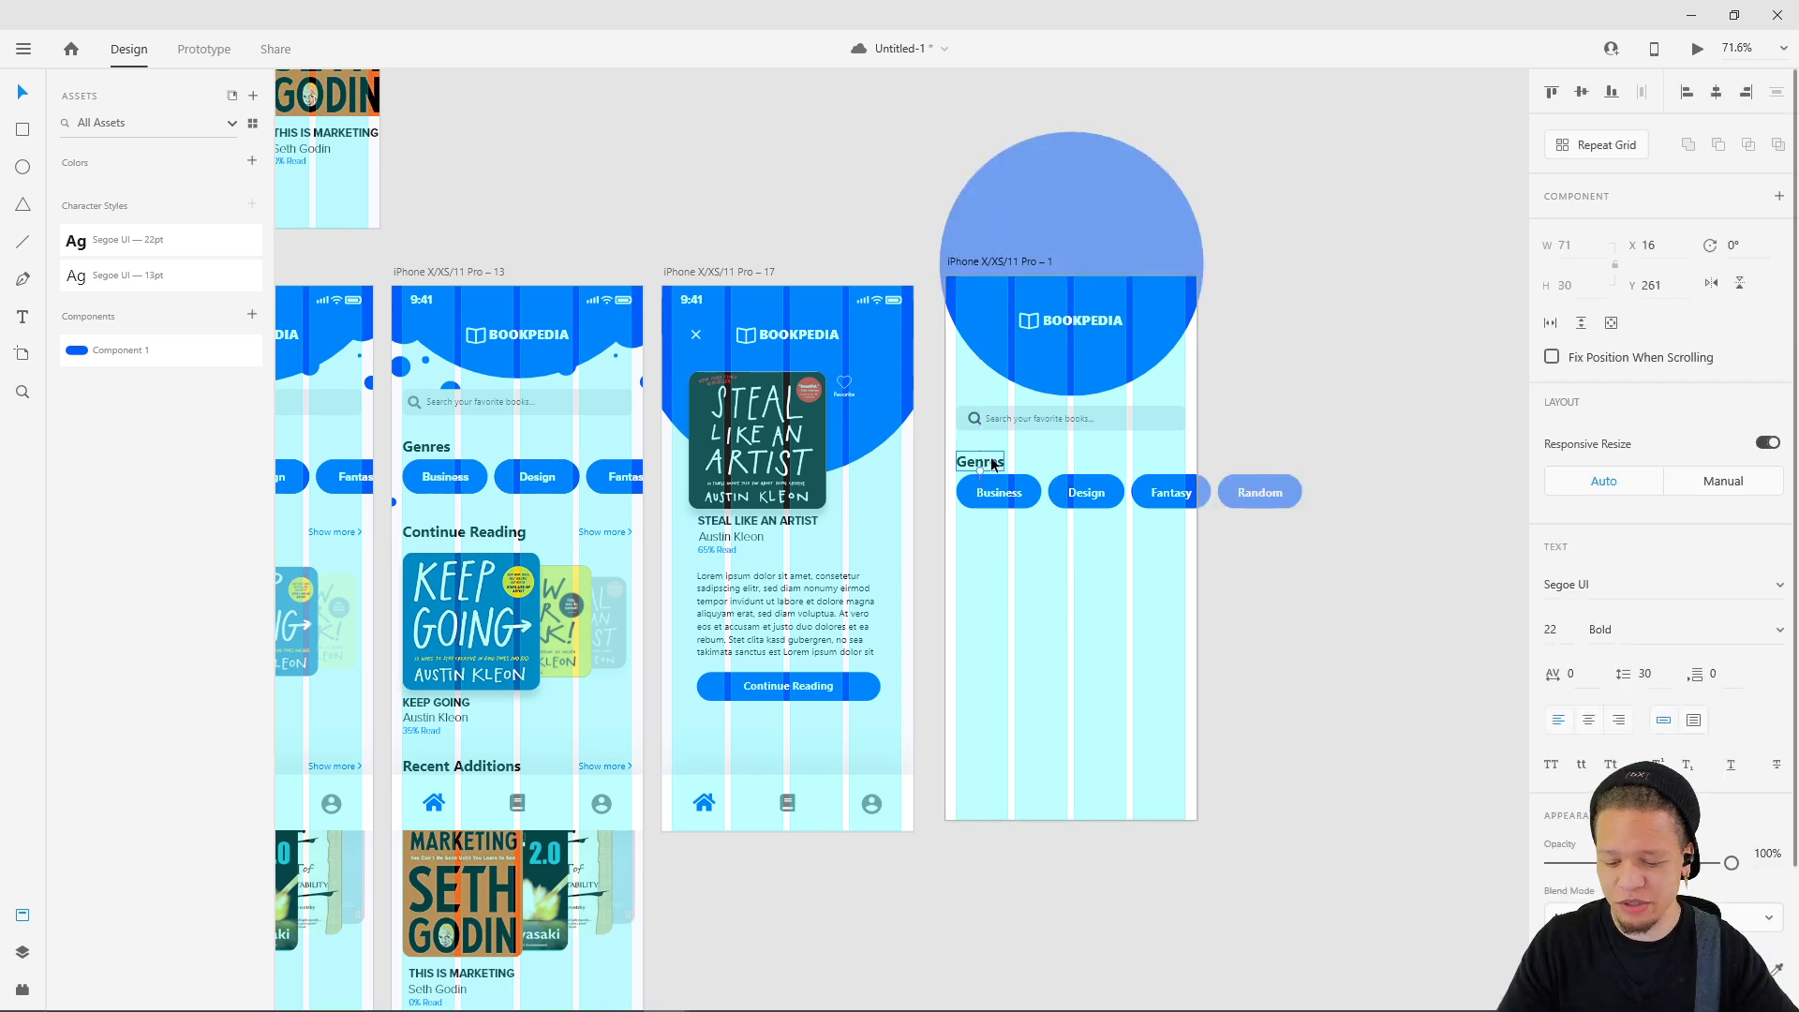
left_click_drag(993, 463, 994, 561)
left_click(1110, 628)
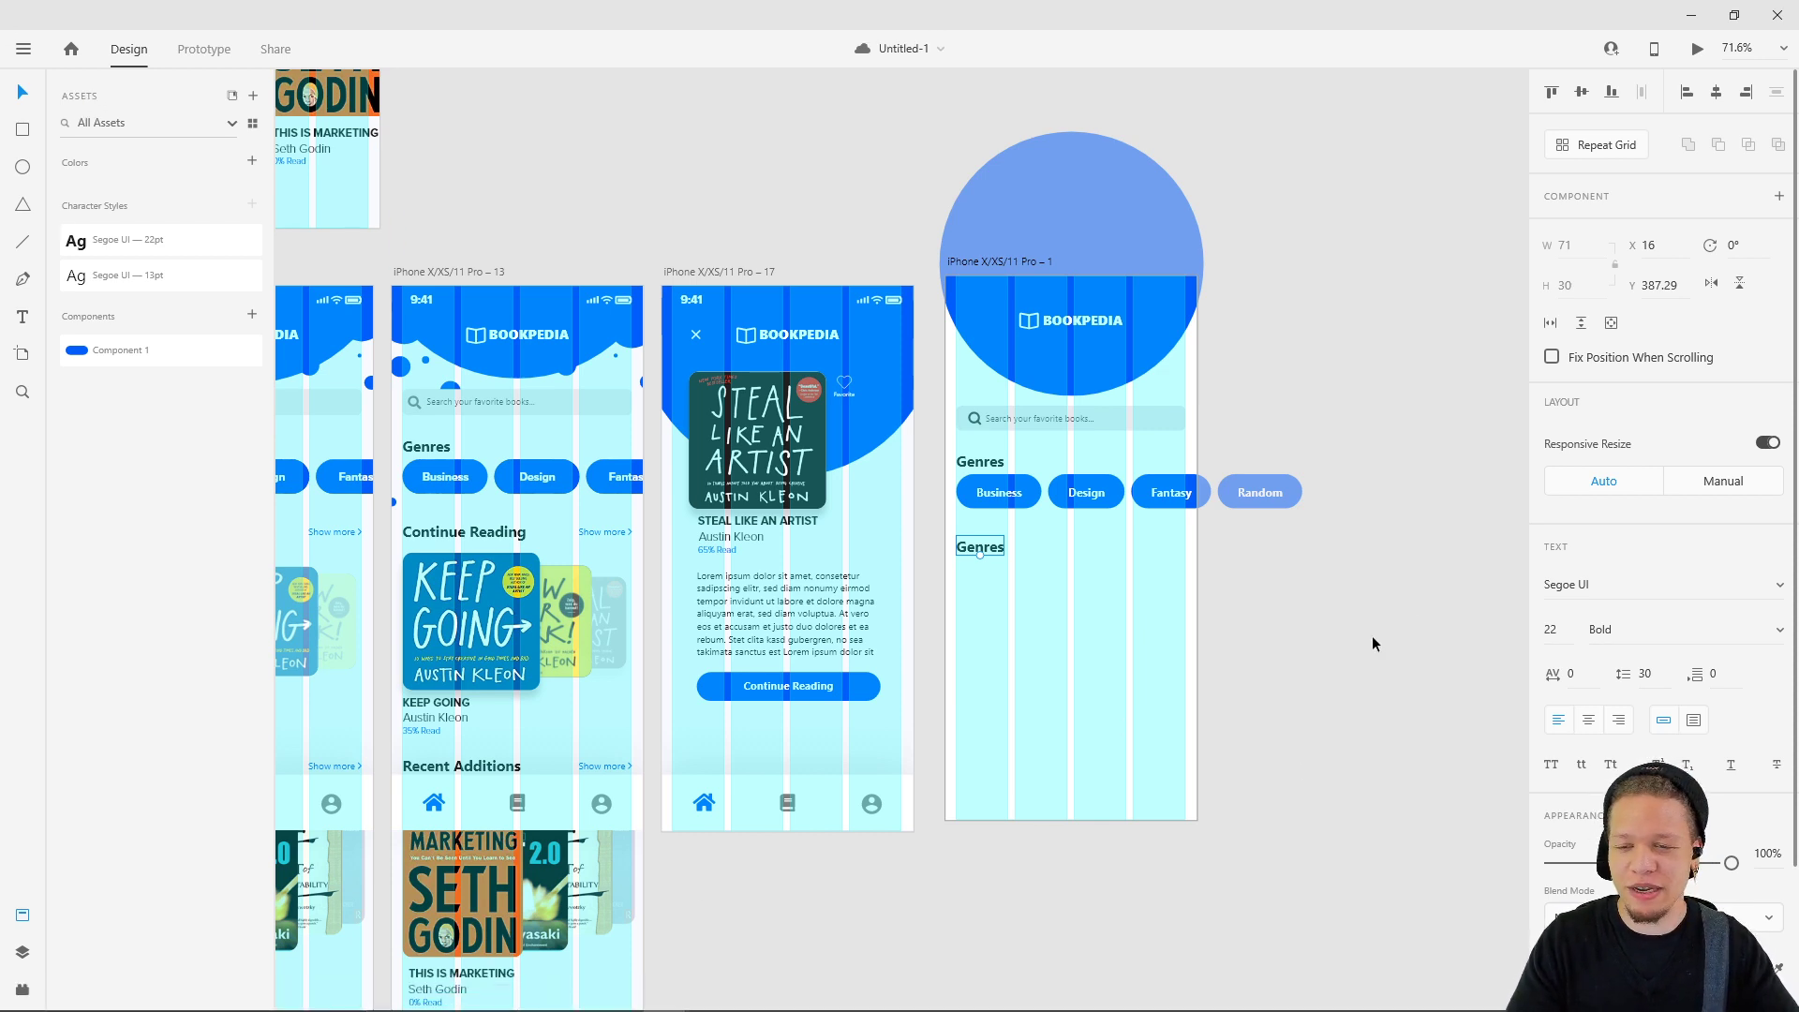
left_click(1223, 541)
- Change the text of the duplicated Genres heading to "Continue Reading"
scroll(1260, 573, "right", 2)
scroll(1261, 573, "down", 1)
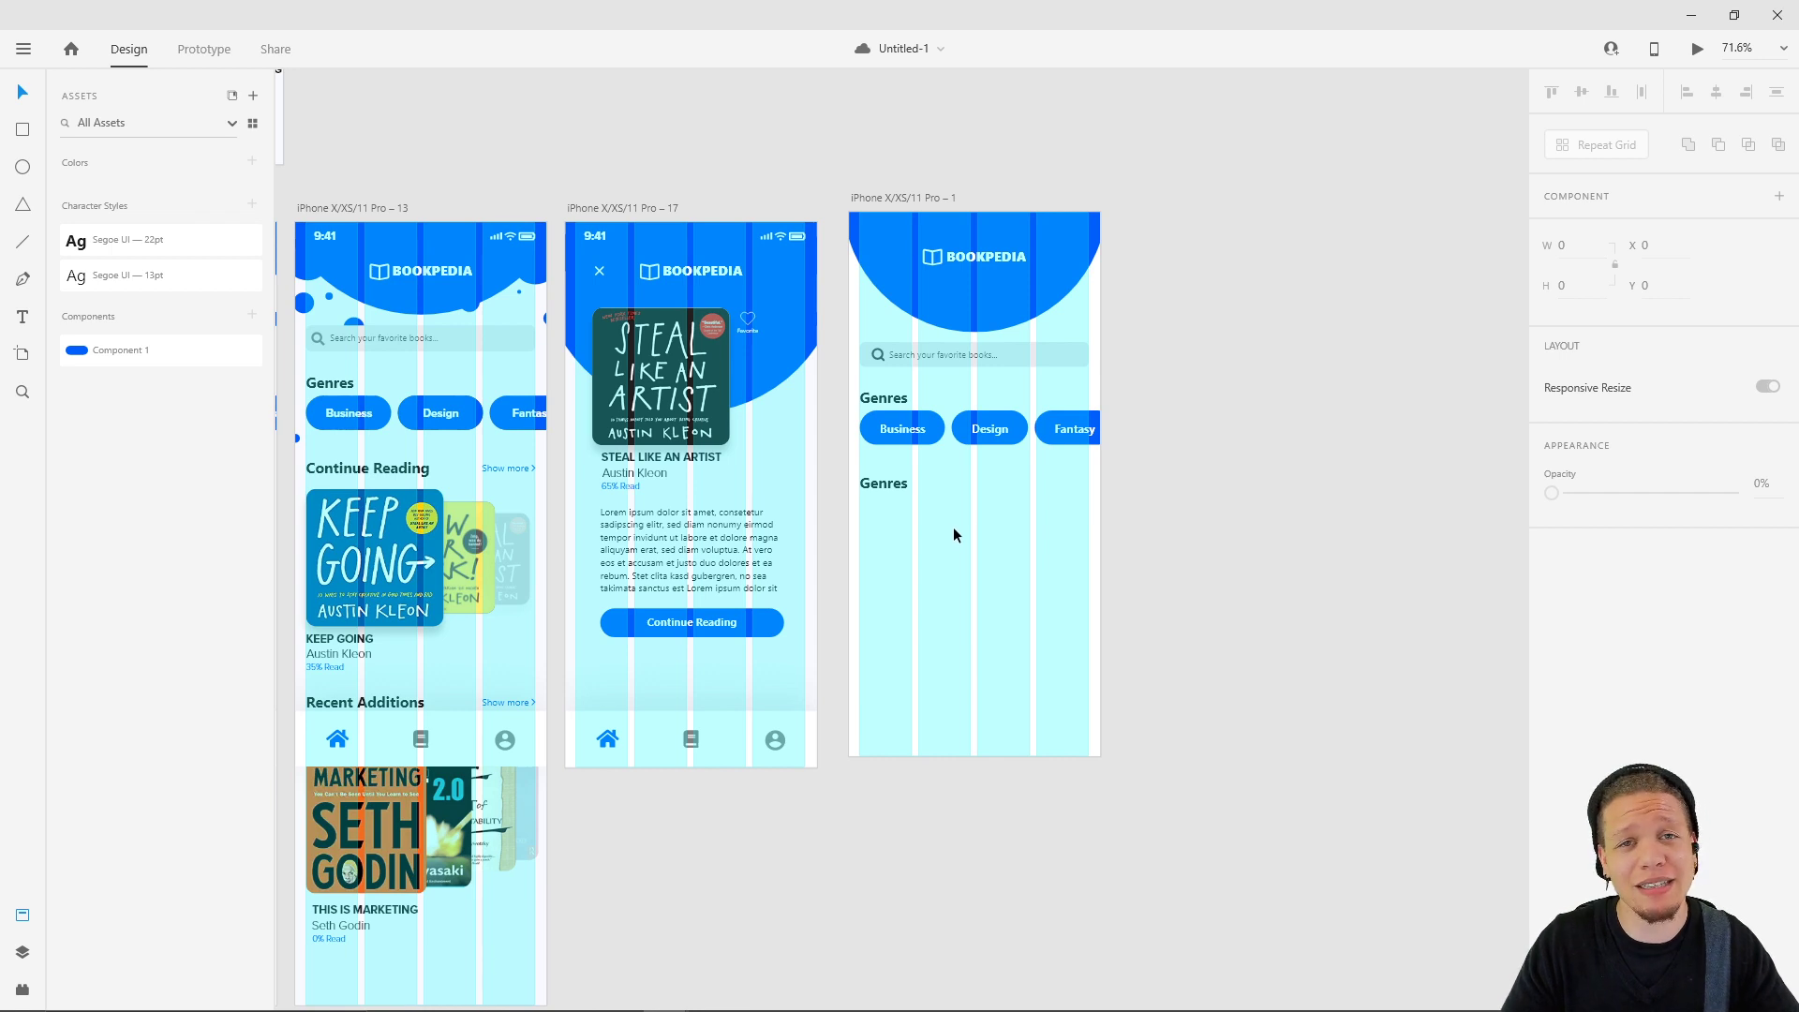
scroll(1044, 609, "left", 2)
scroll(1043, 609, "down", 1)
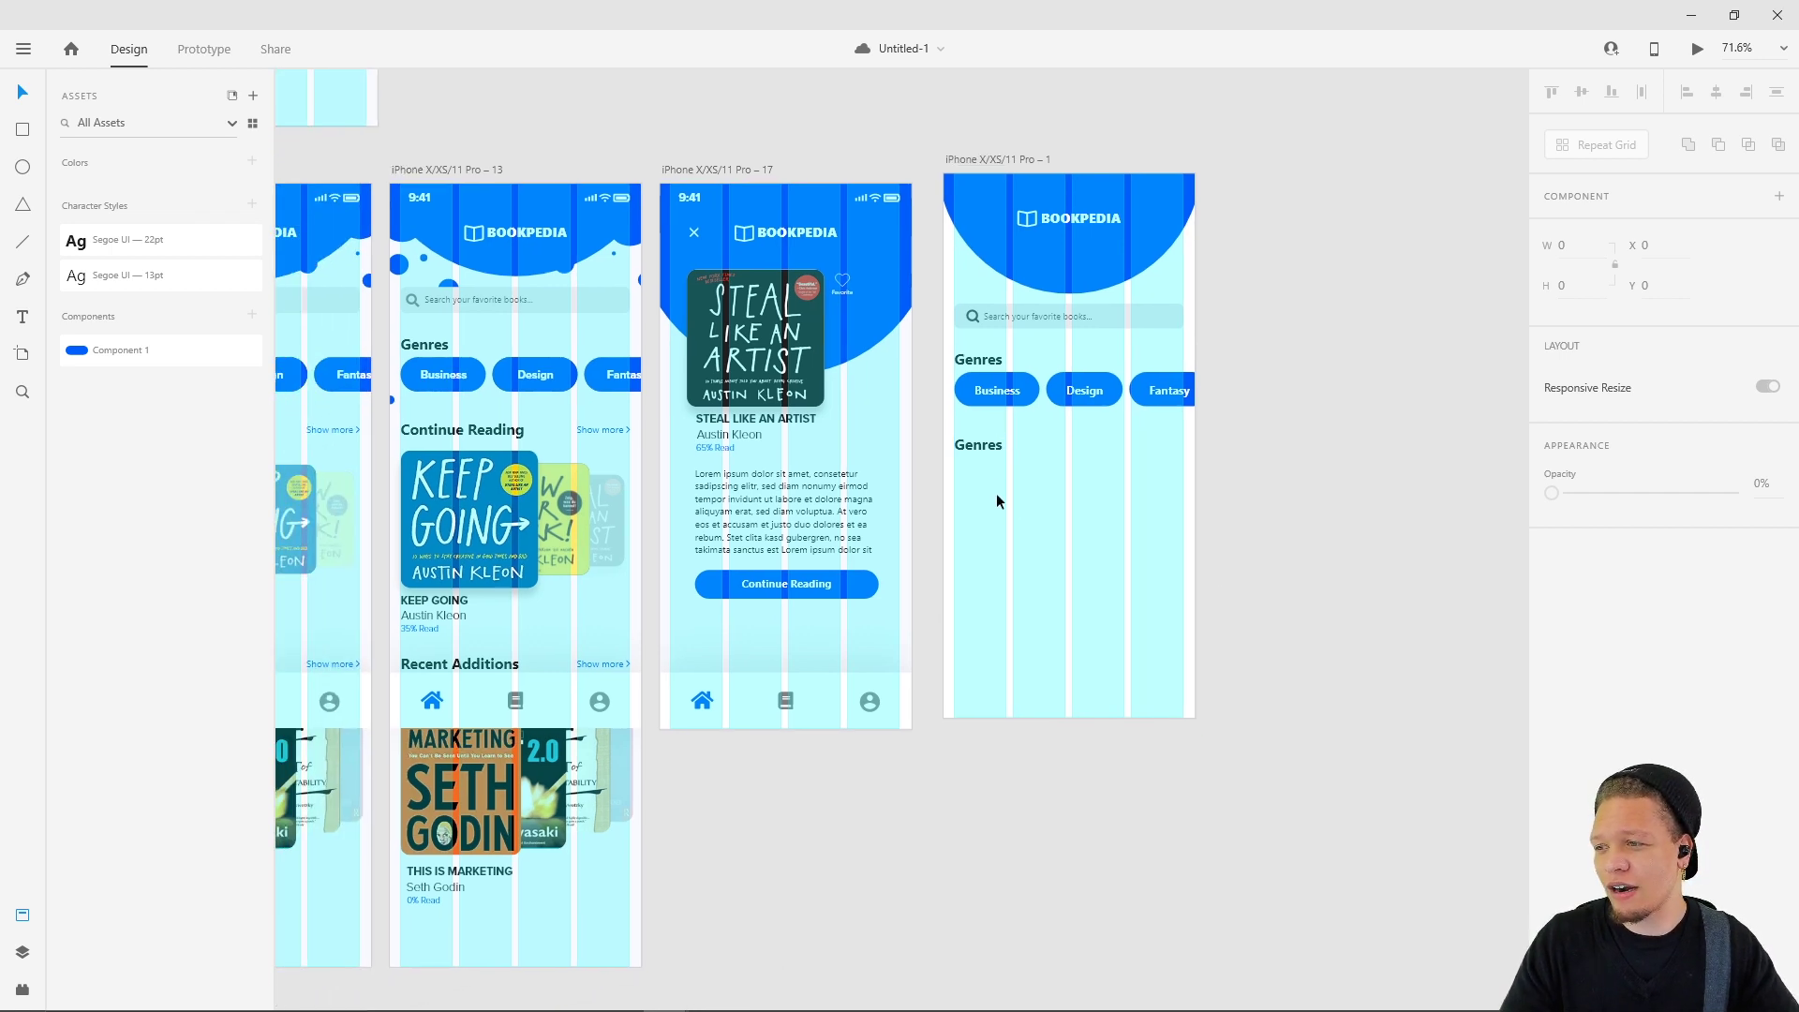
left_click(984, 448)
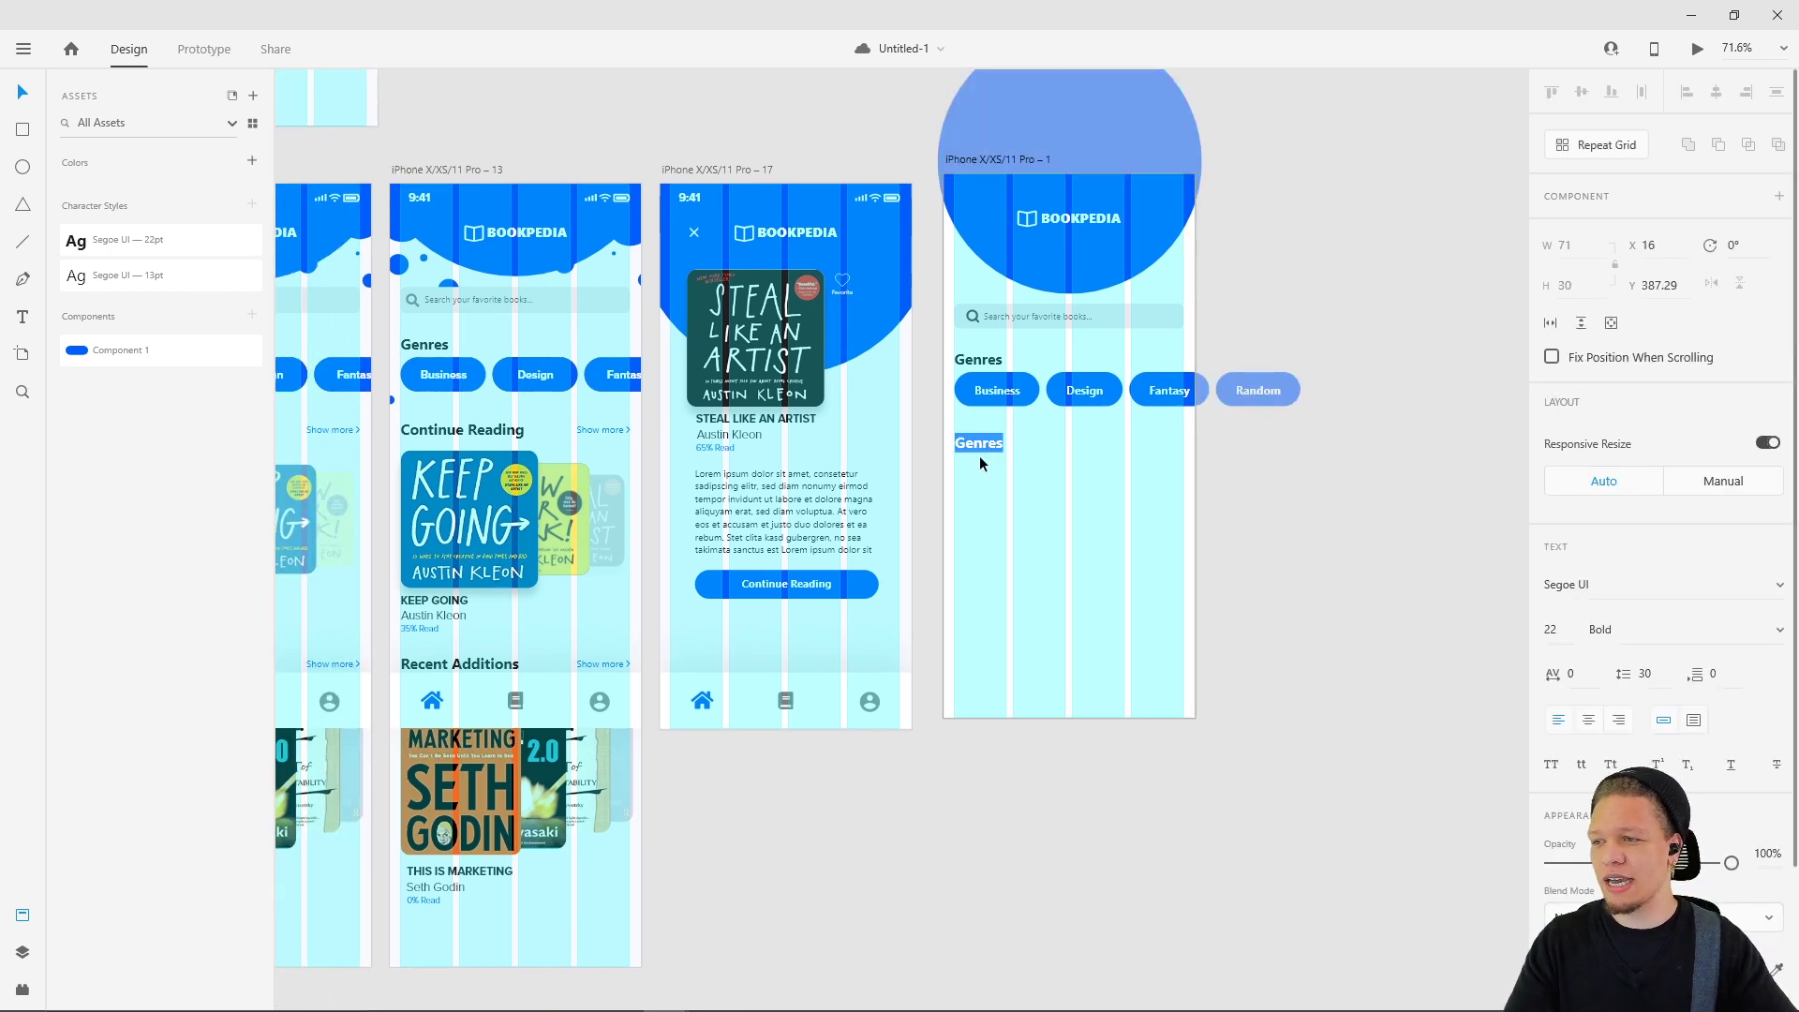
type("Reading")
key("Escape")
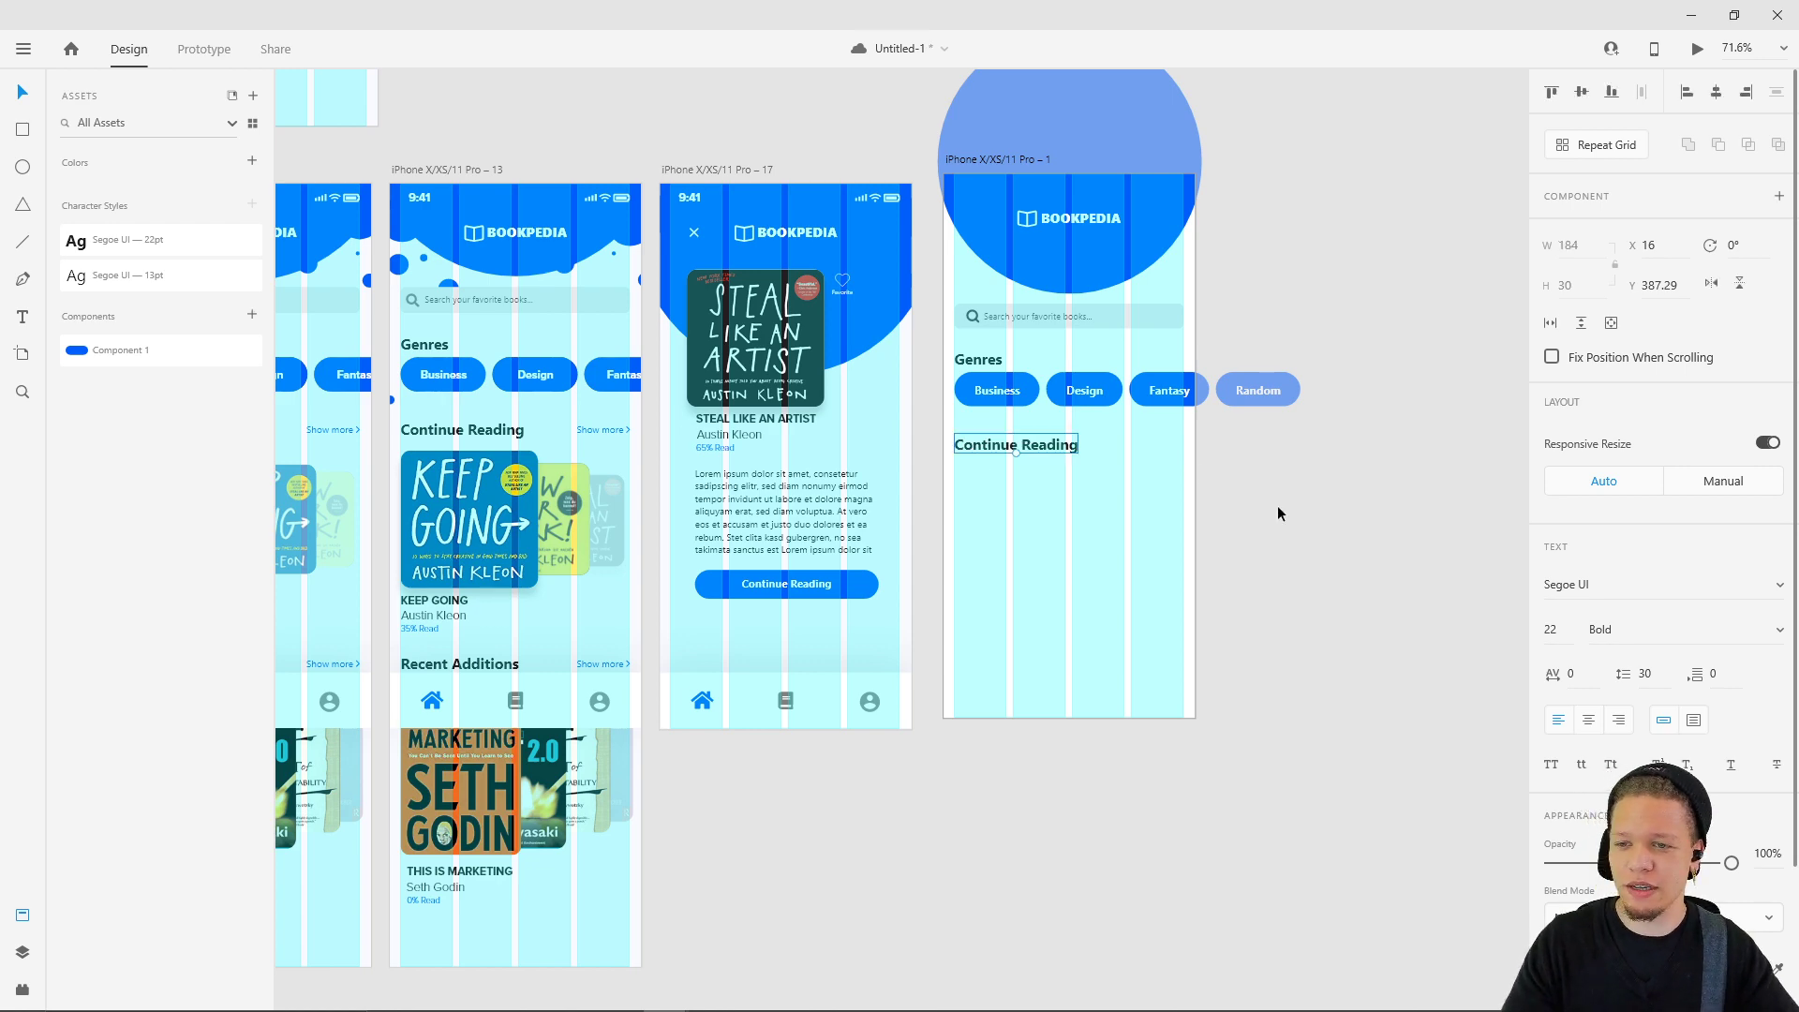
- Add the 14 pt character style of the Show more text on artboard iPhone X/XS/11 Pro – 13 to the assets
scroll(603, 429, "up", 5)
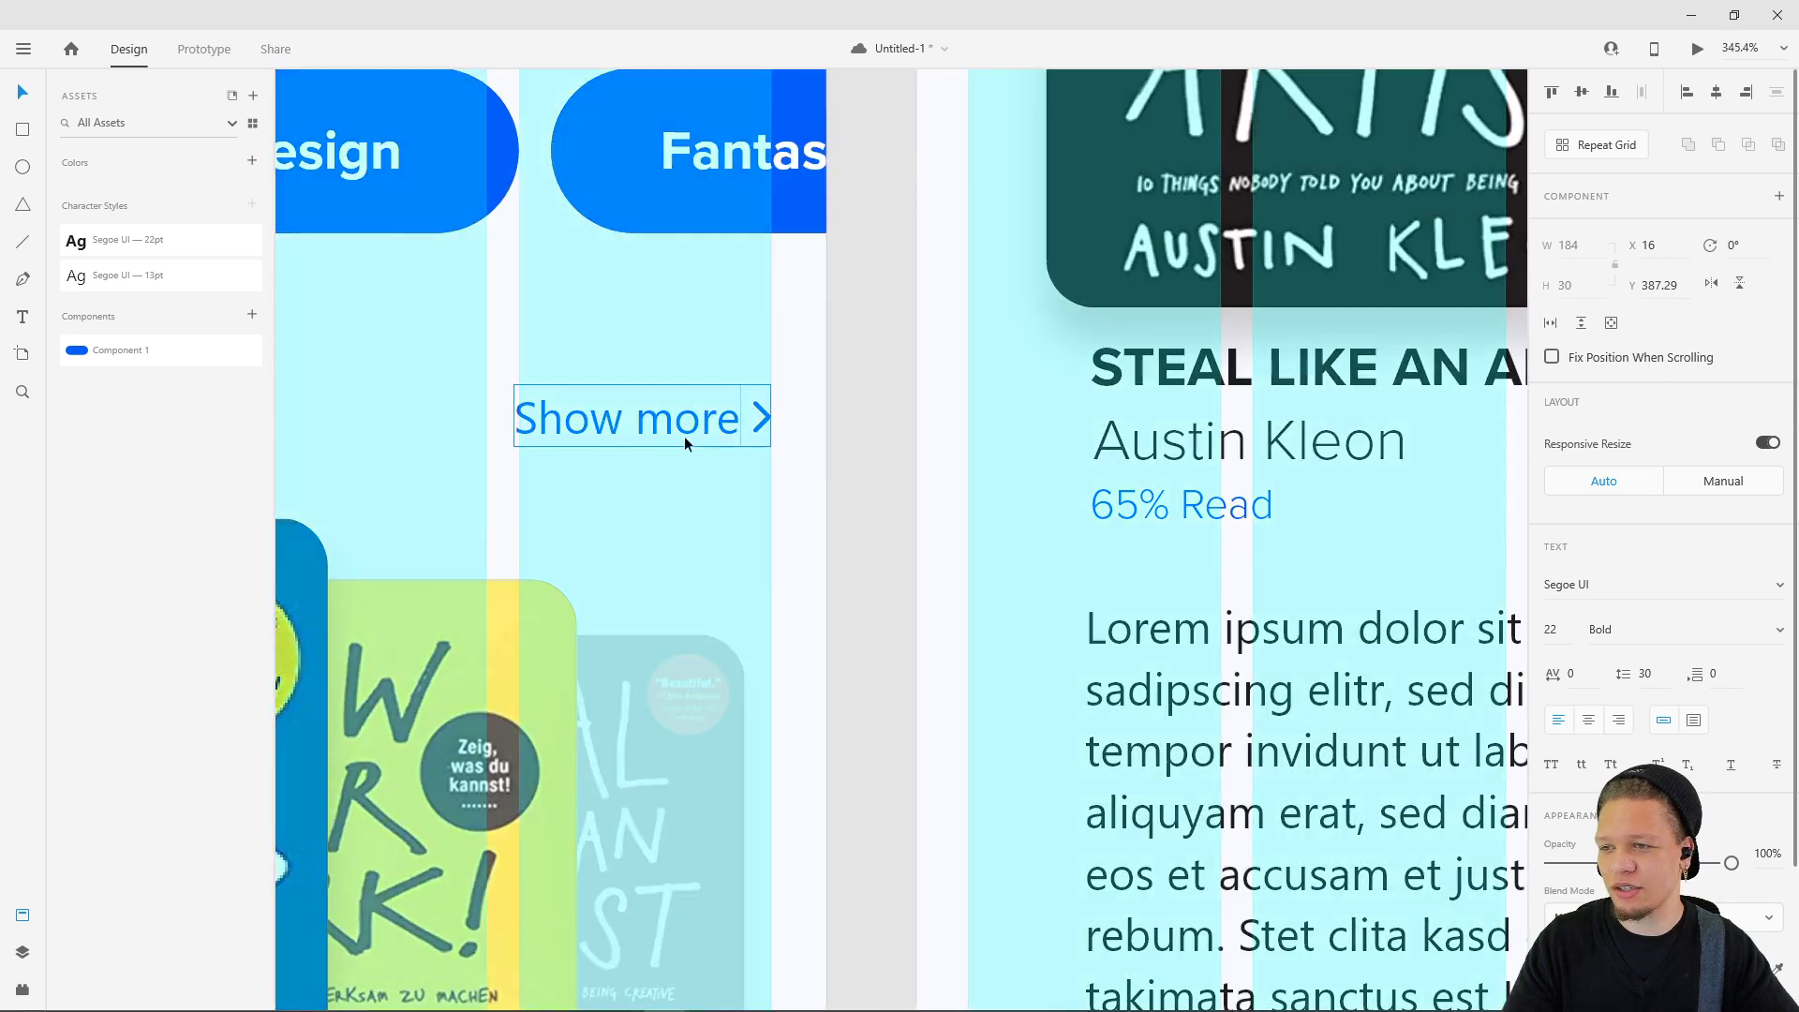
double_click(663, 425)
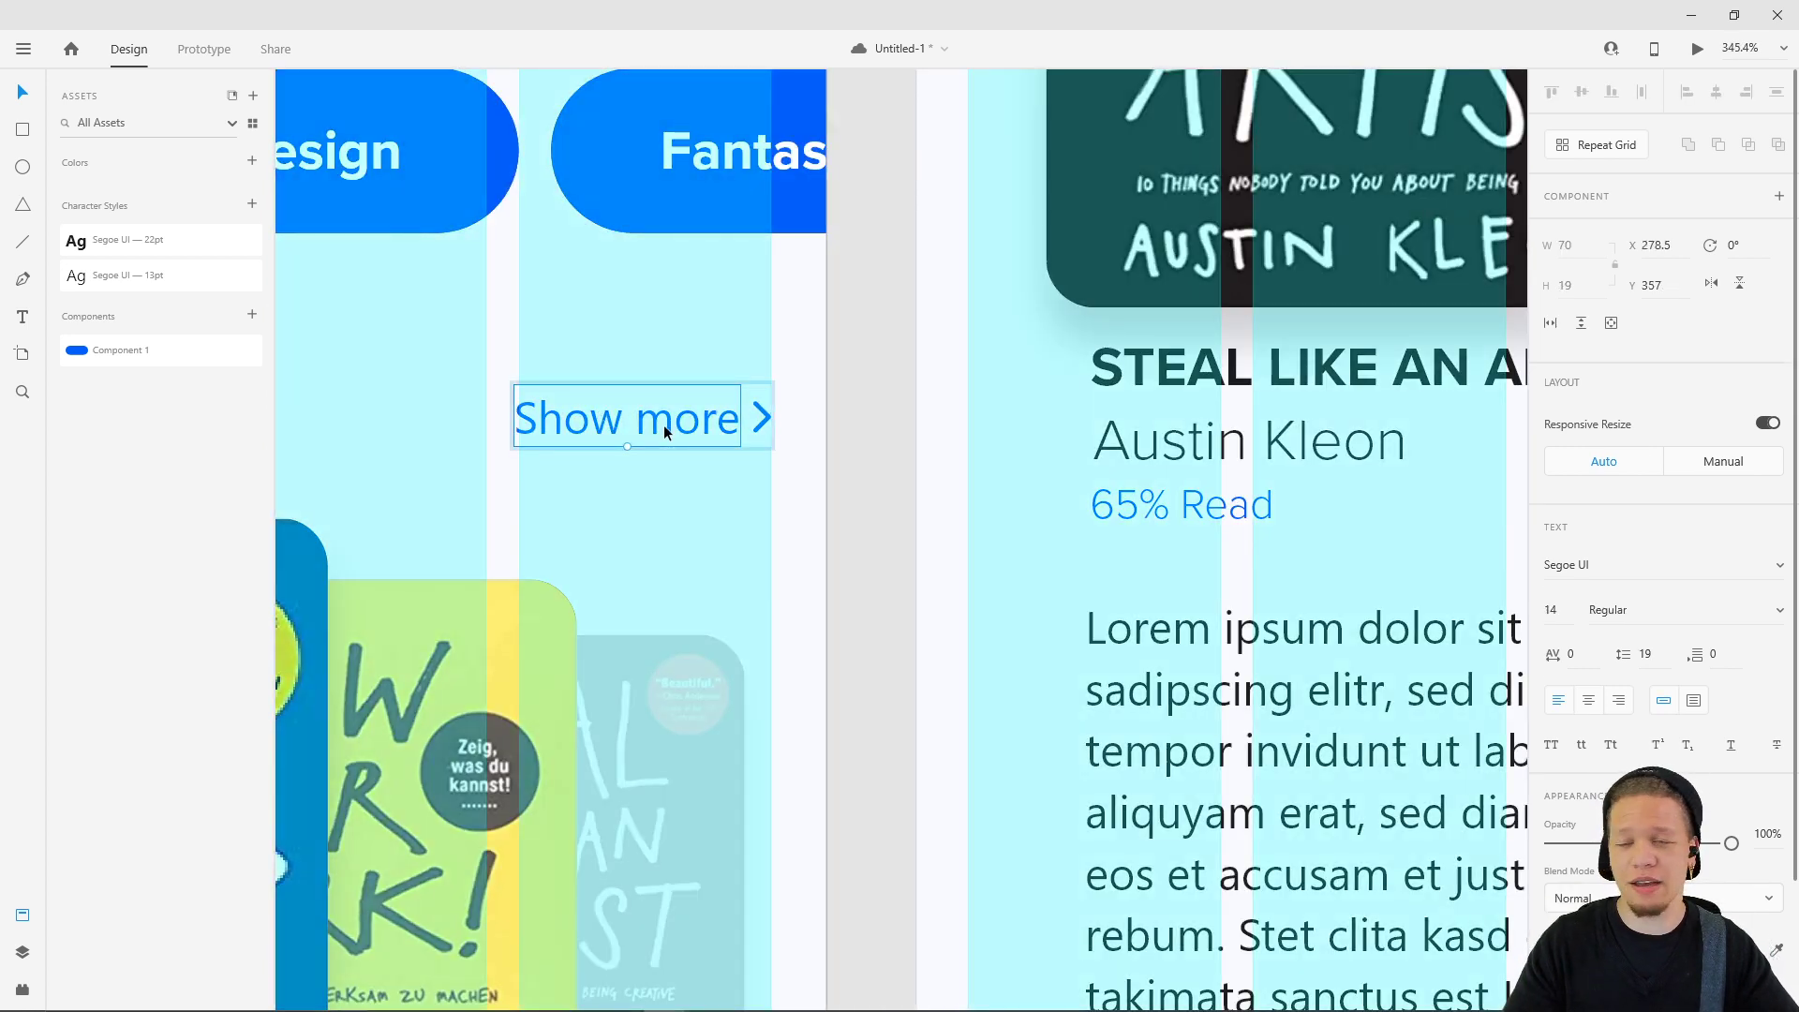
left_click(705, 401)
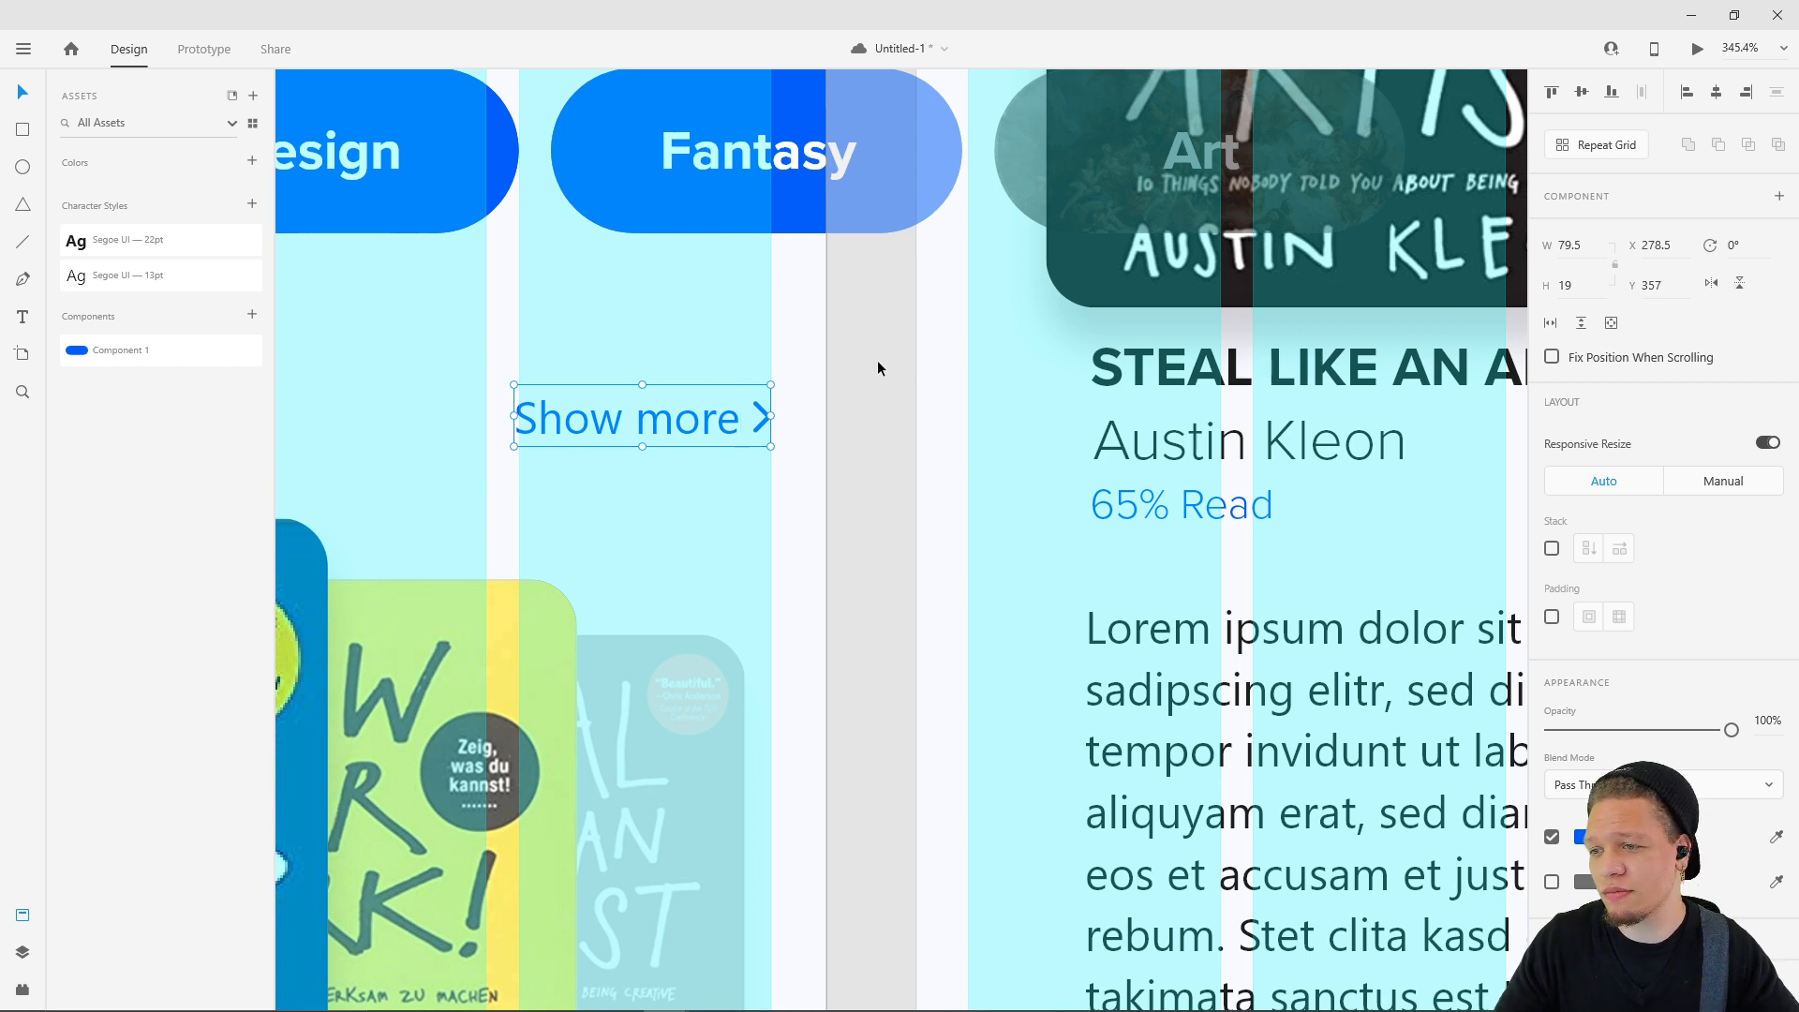
double_click(644, 422)
key("Escape")
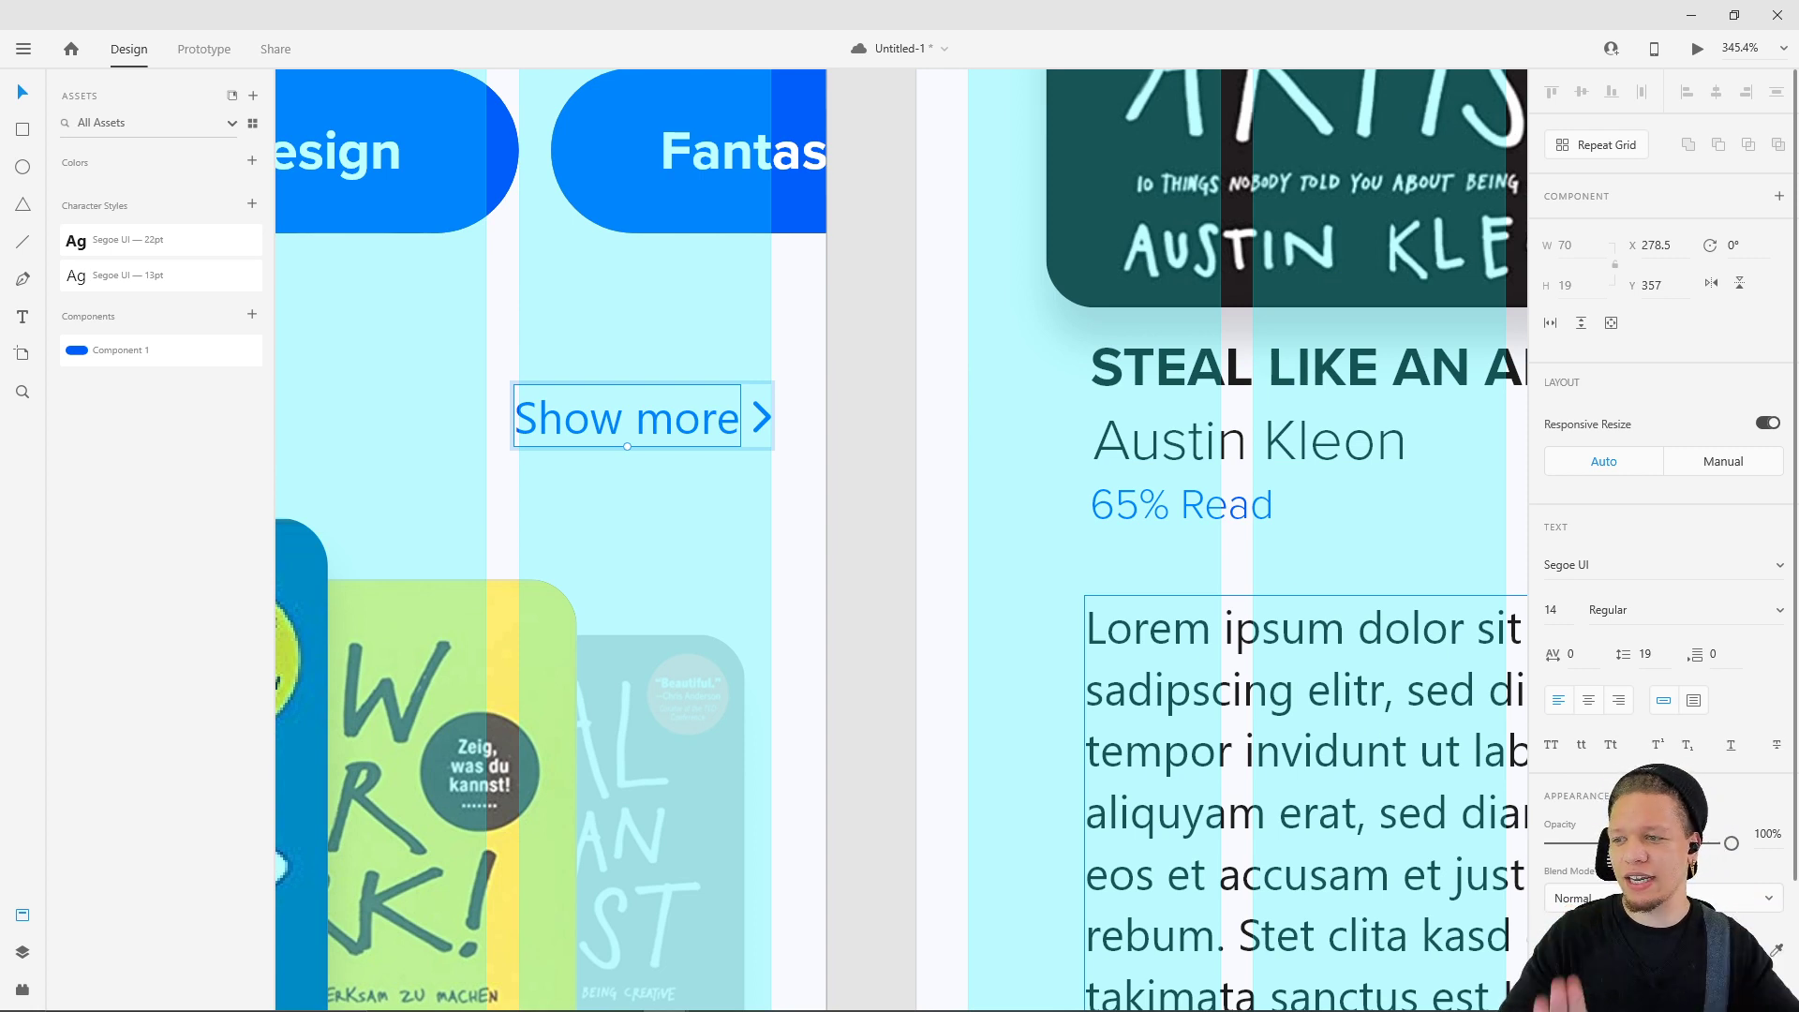
right_click(639, 424)
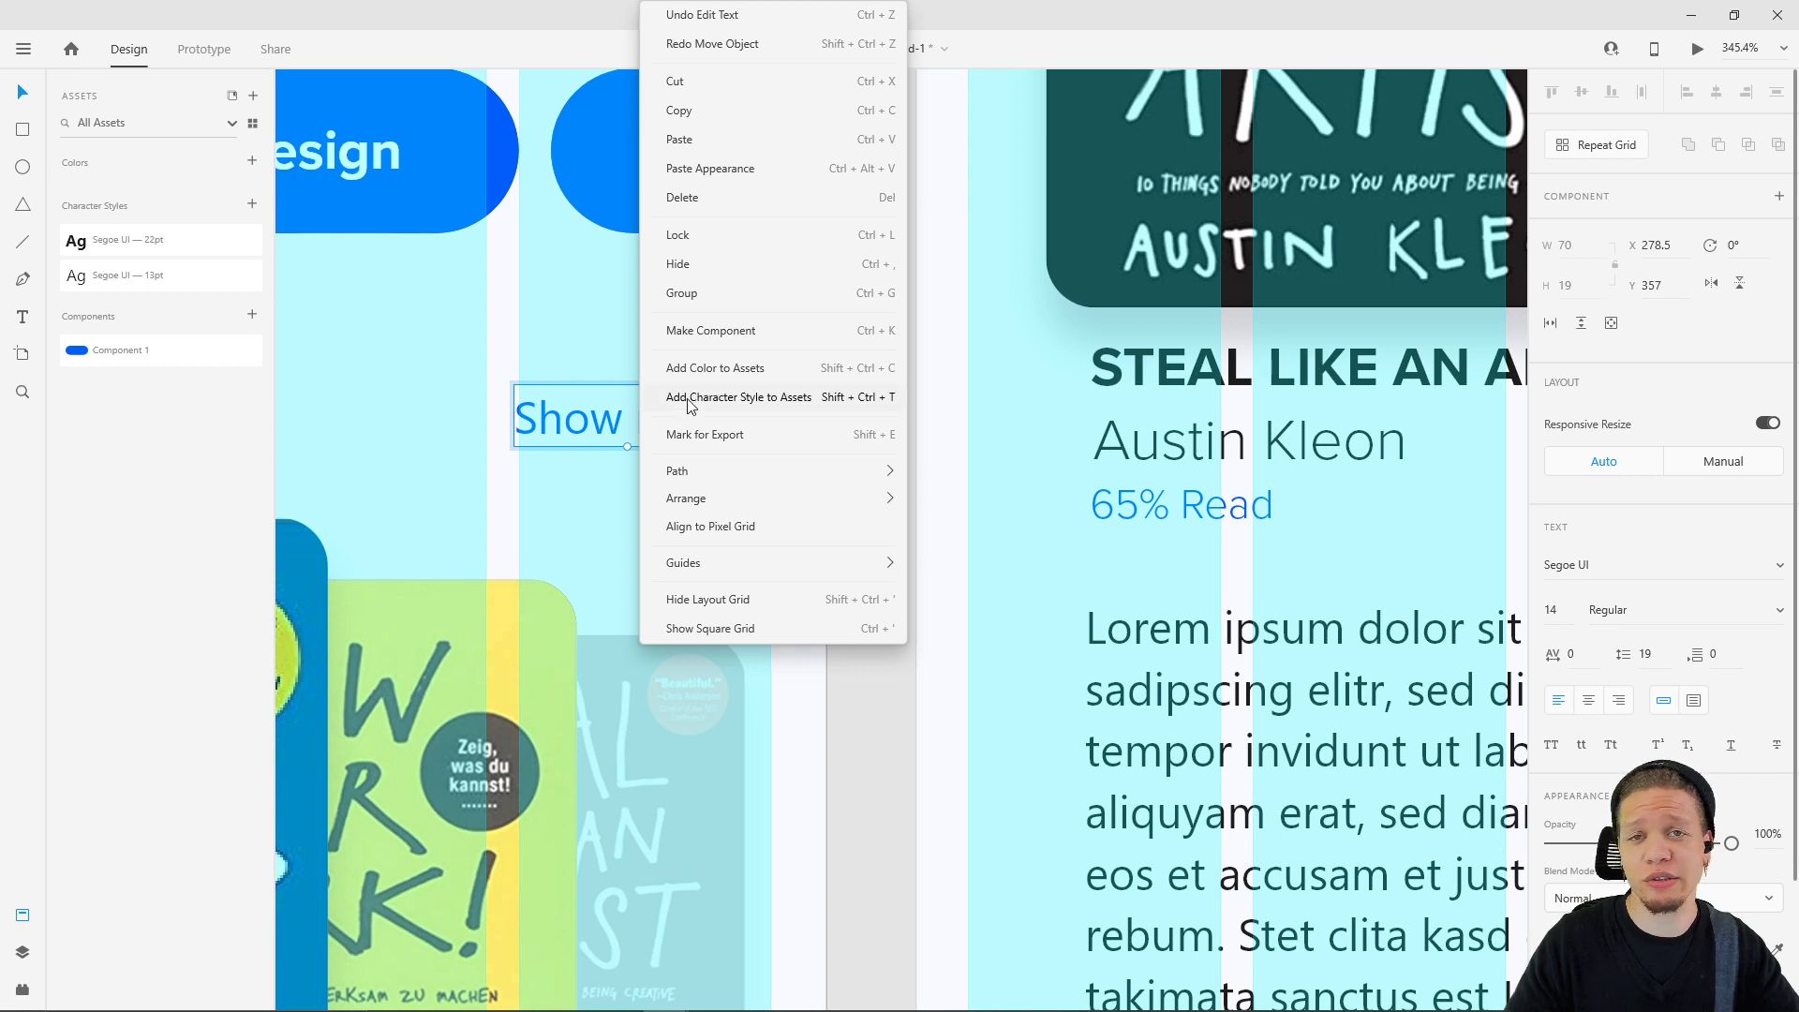
left_click(532, 465)
right_click(592, 394)
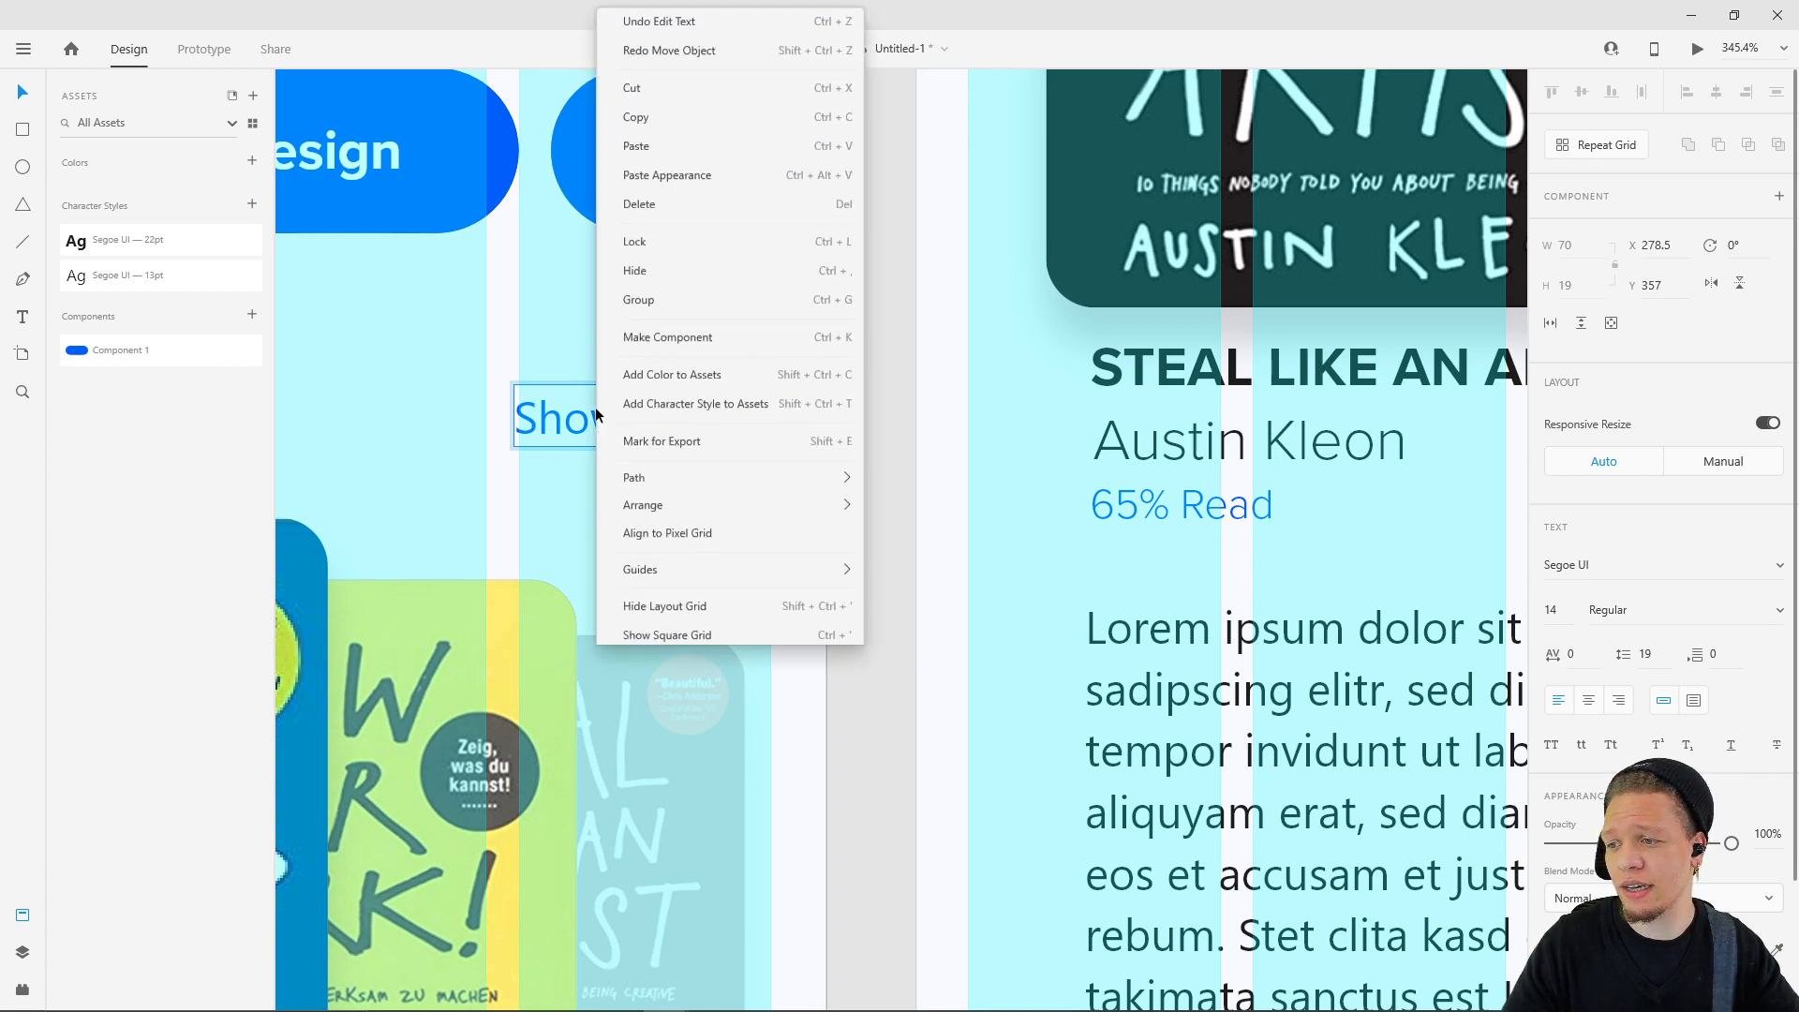
left_click(627, 399)
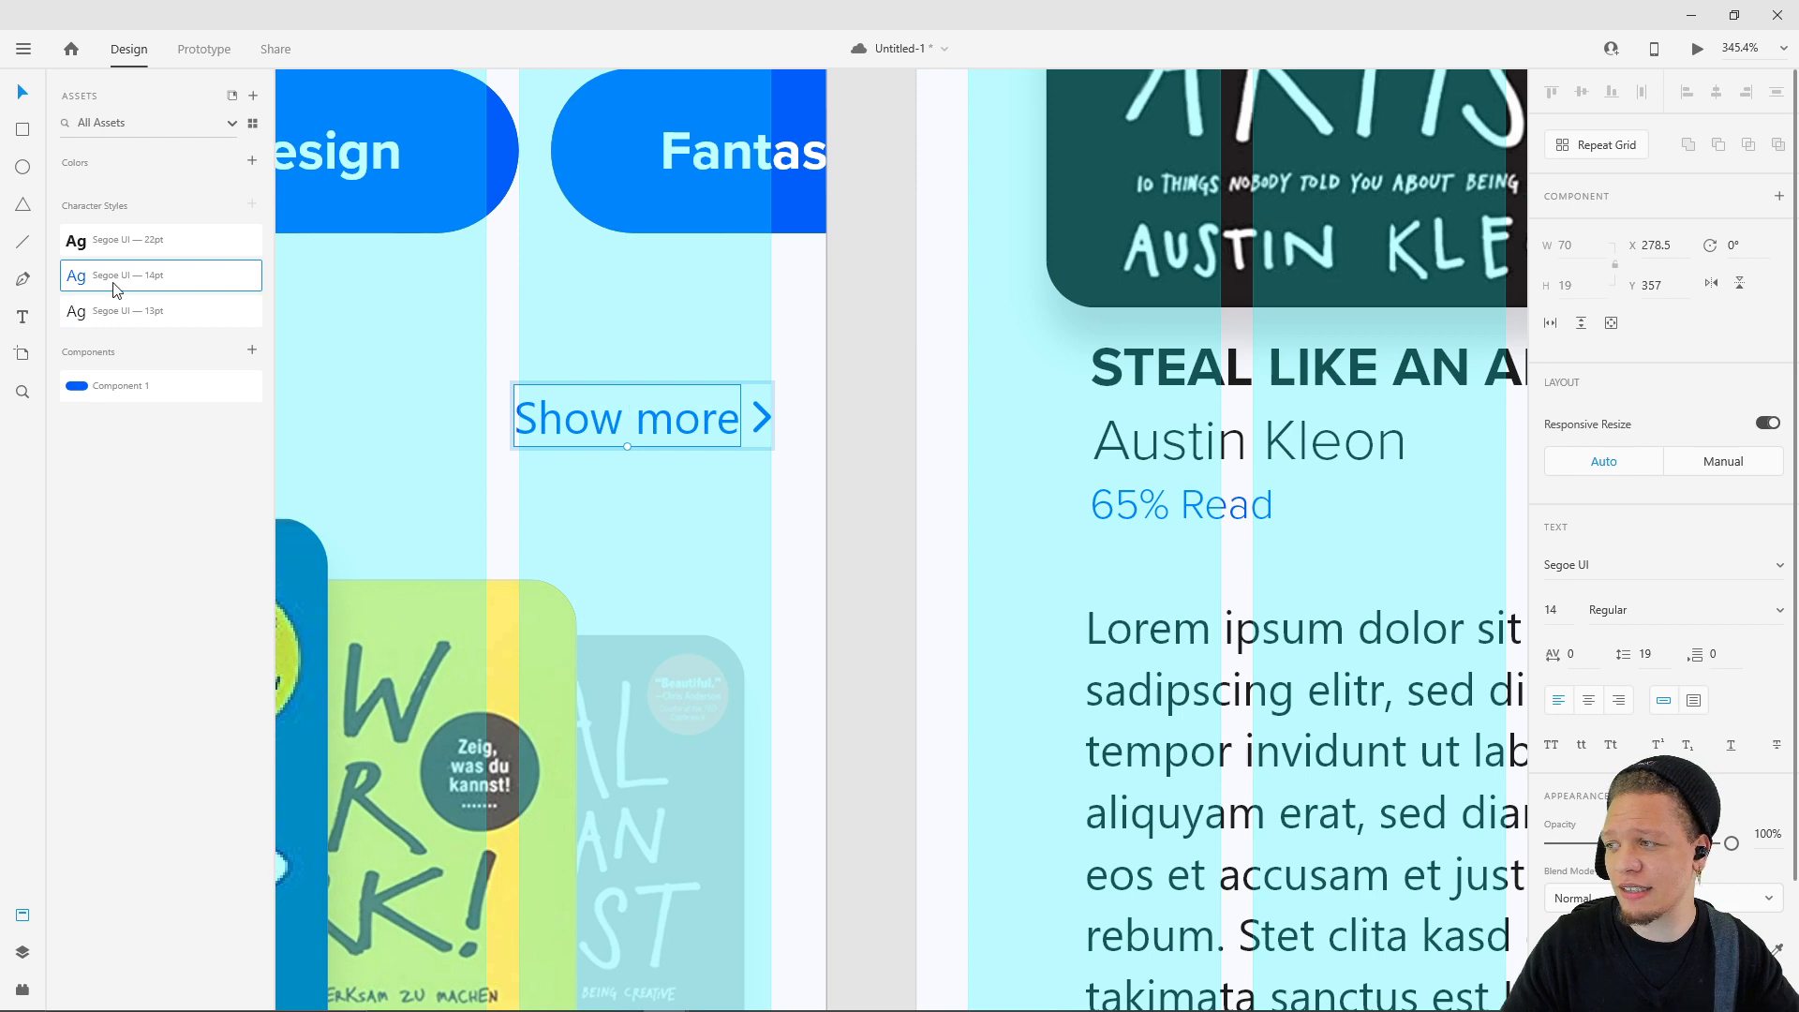
scroll(875, 474, "down", 2)
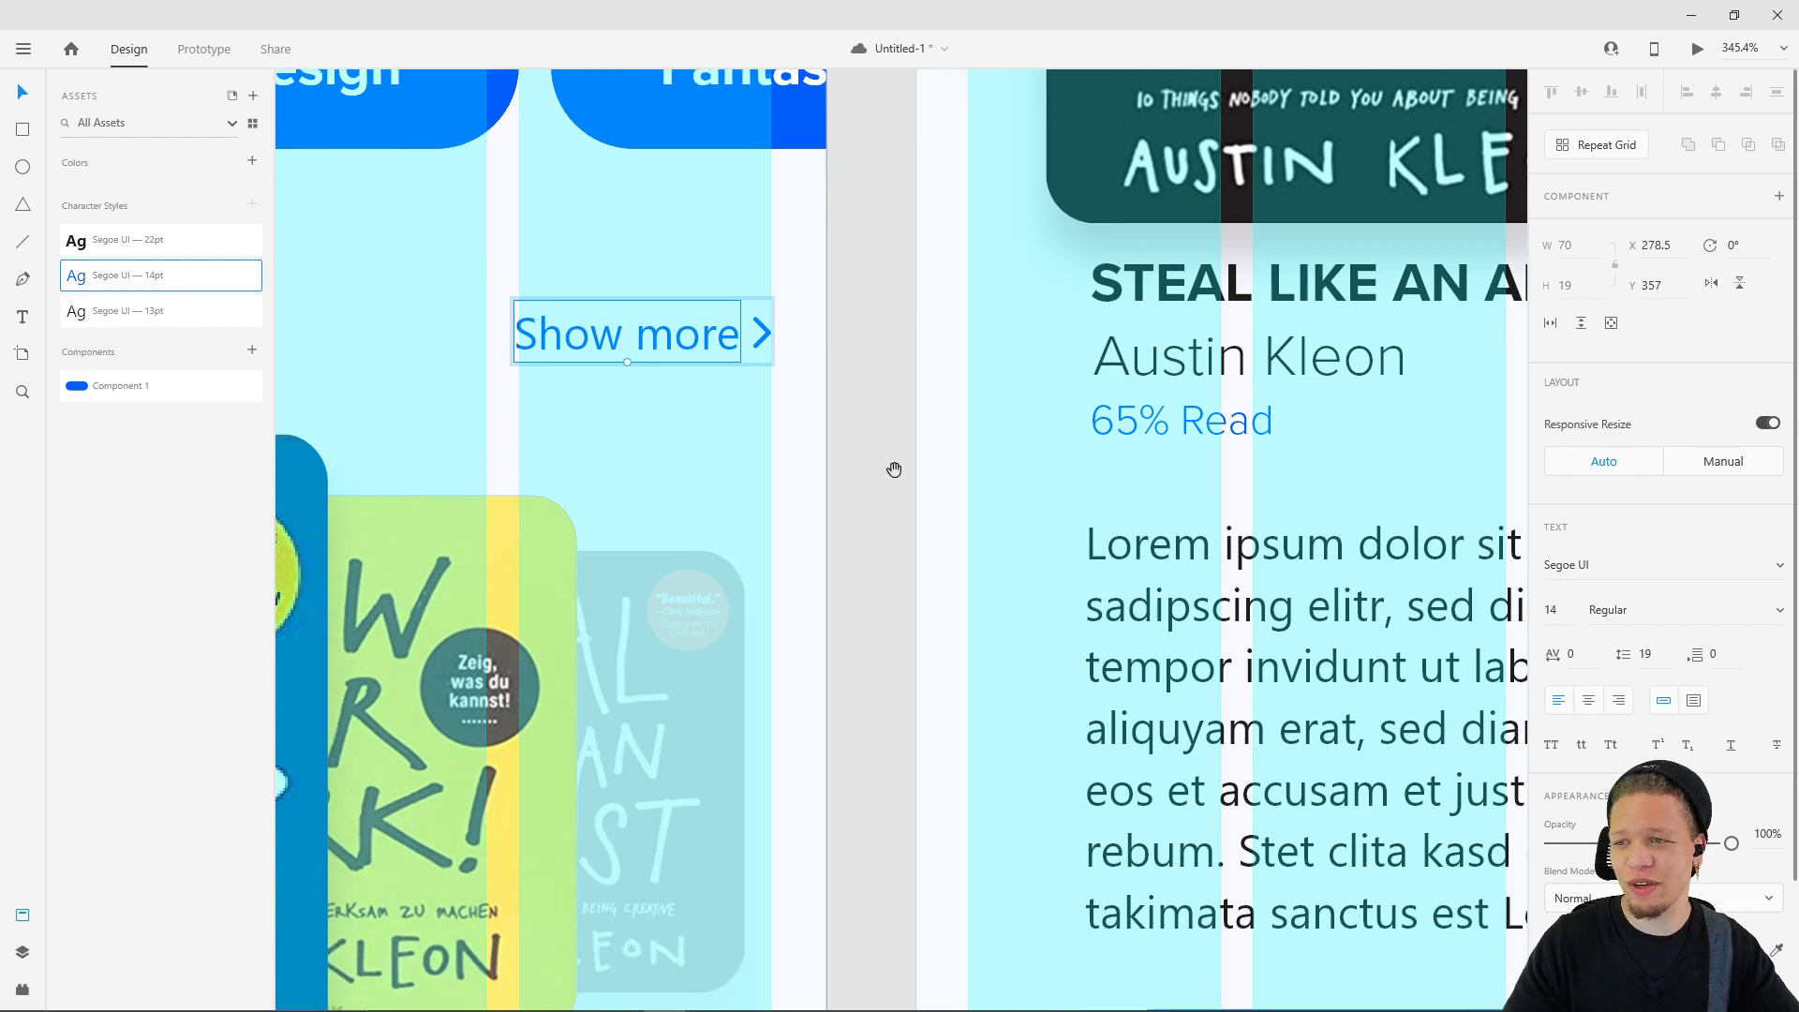
left_click(870, 380)
- Duplicate the Continue Reading heading on artboard iPhone X/XS/11 Pro – 1 to below the original, at about X 141, Y 448
scroll(875, 380, "down", 4)
scroll(876, 386, "down", 2)
key("ctrl+shift+apostrophe")
scroll(817, 491, "right", 6)
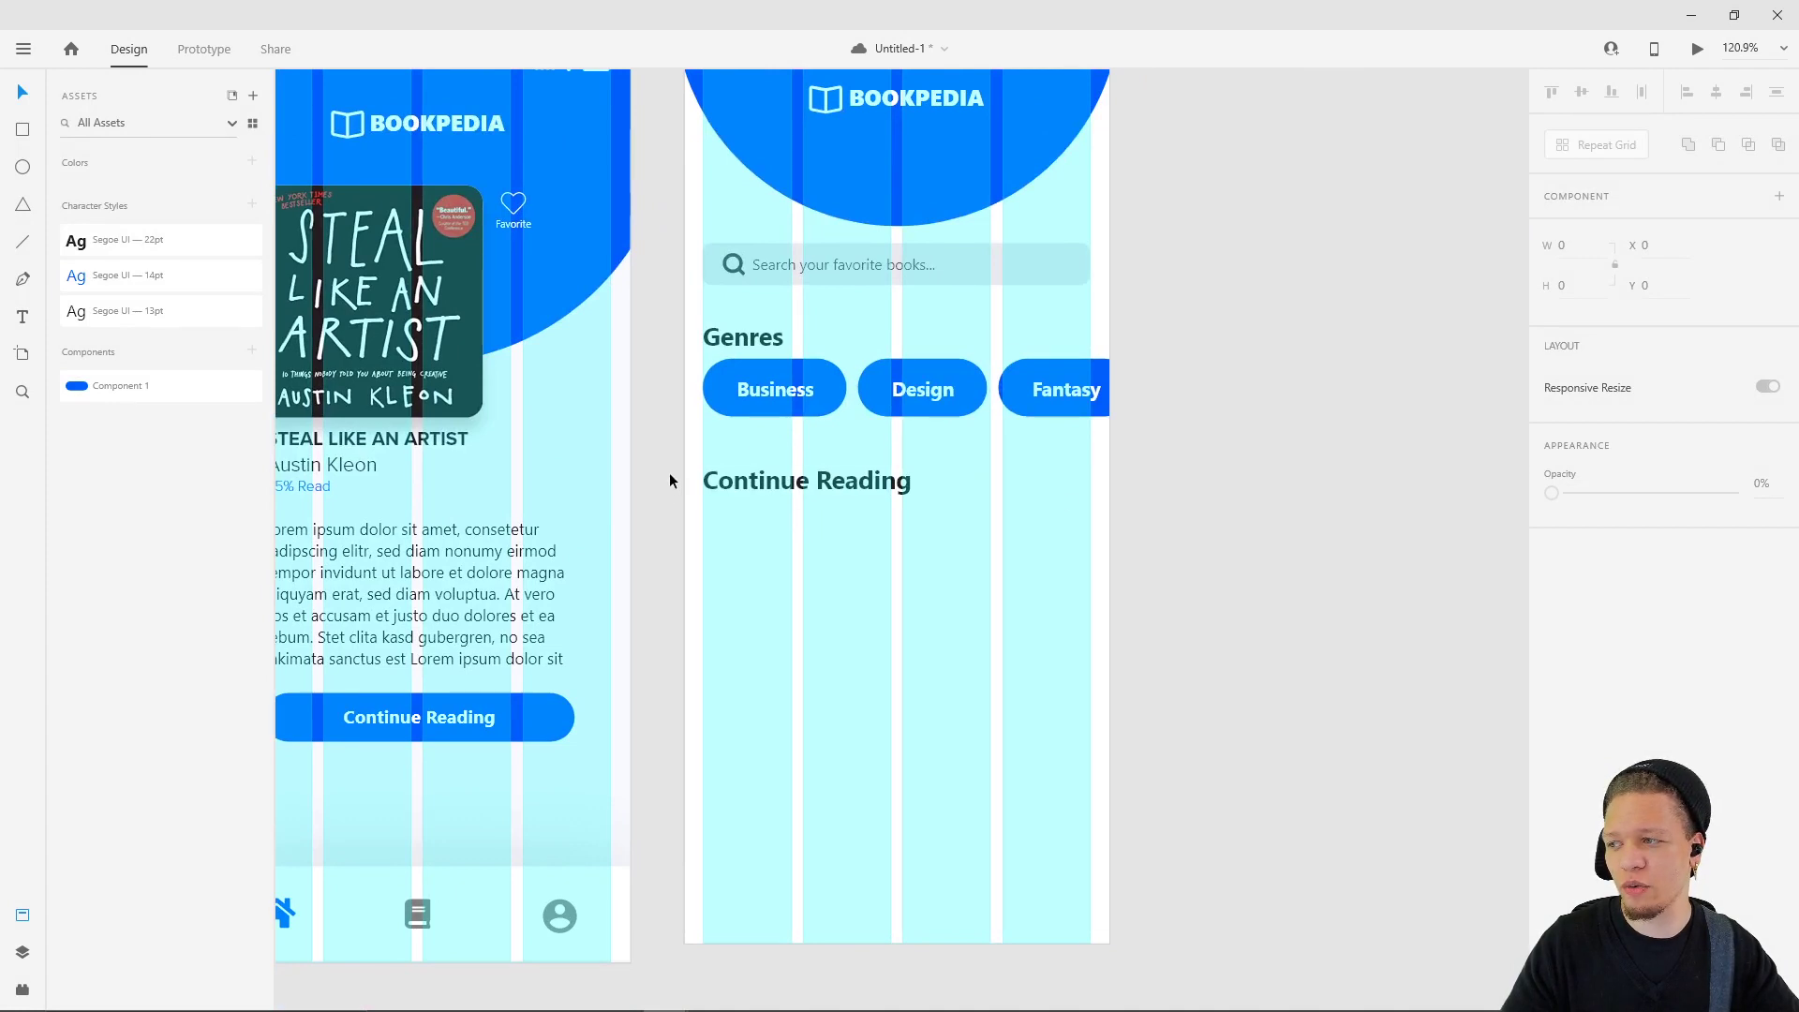
left_click(902, 474)
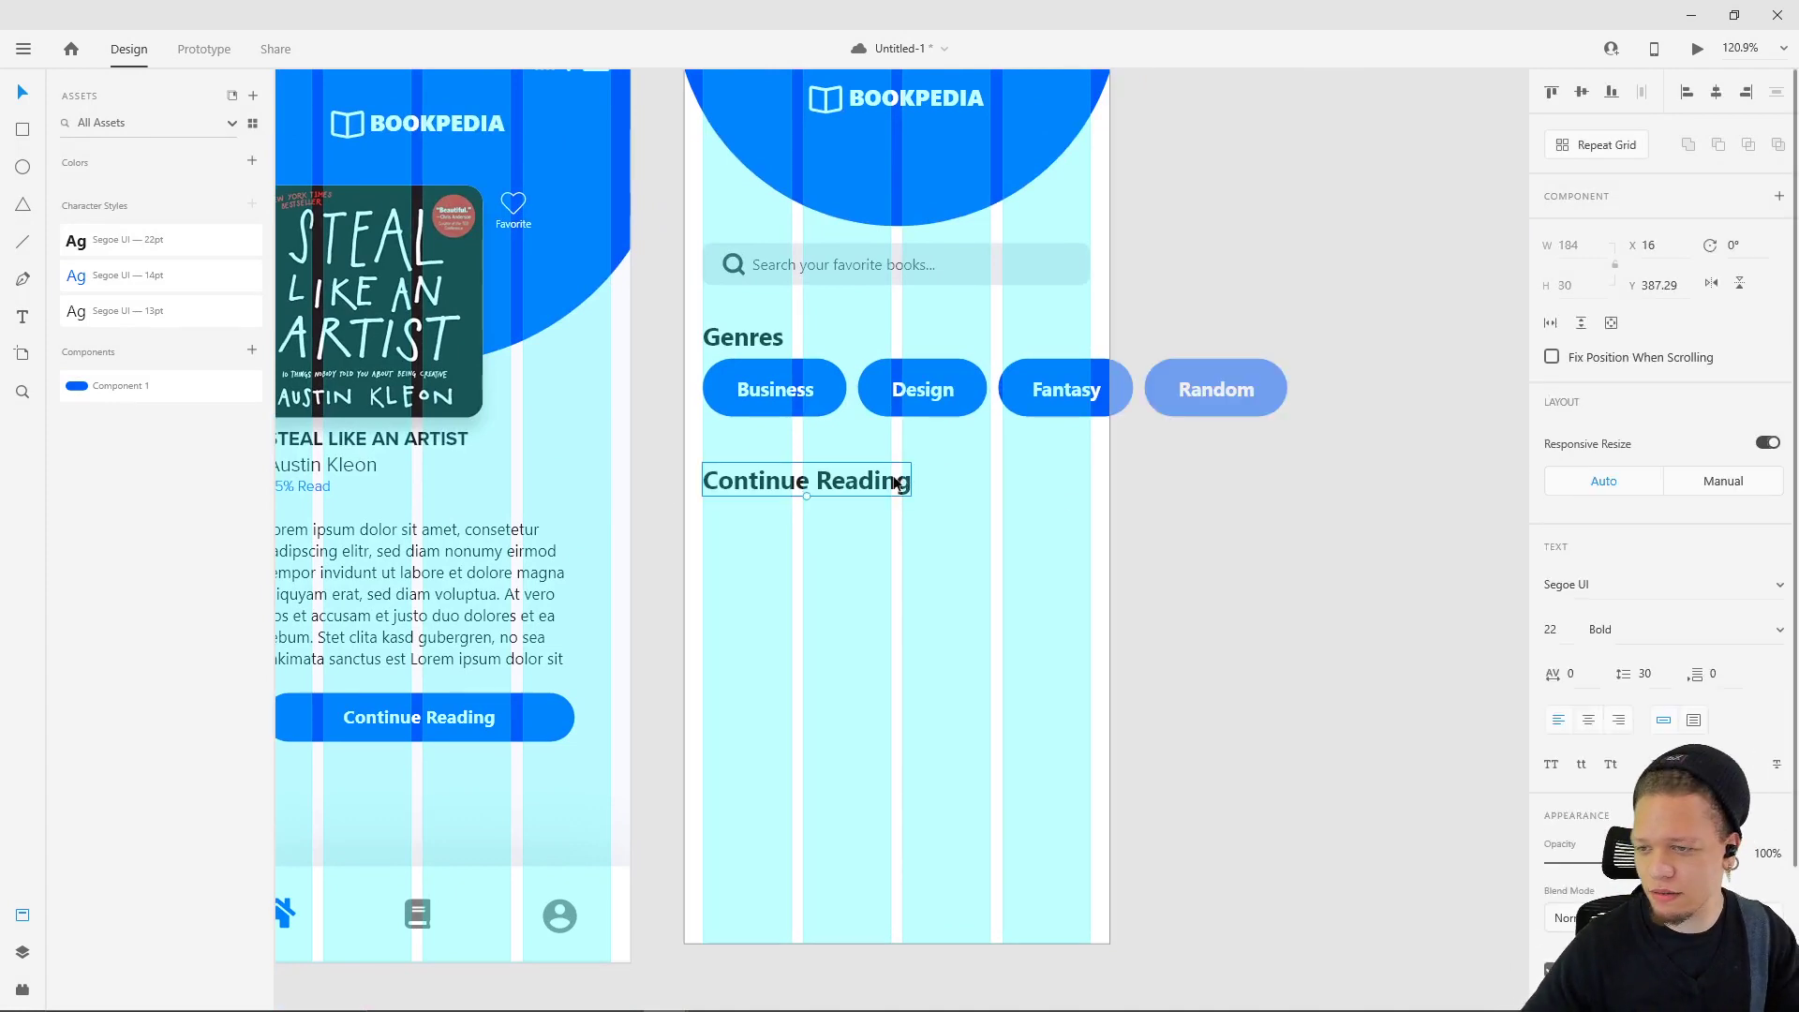
left_click_drag(888, 487, 987, 557)
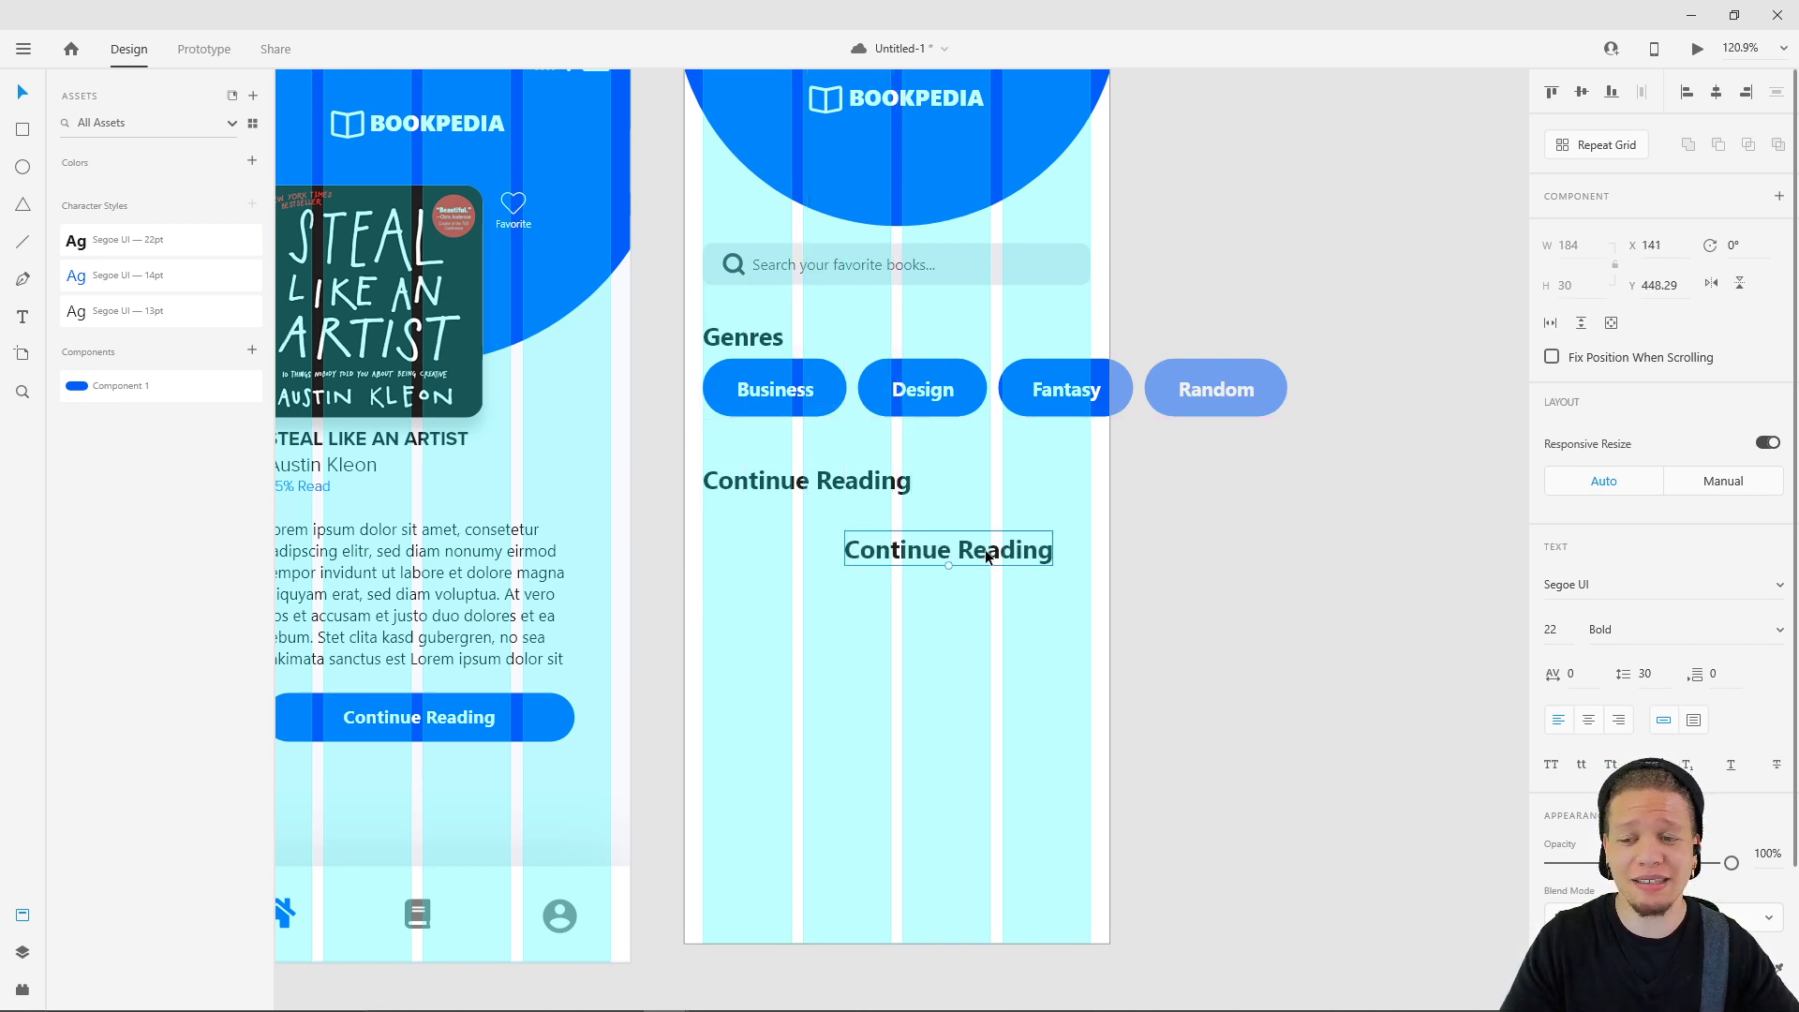
- Change the text of the duplicated Continue Reading heading to "Show all"
double_click(987, 556)
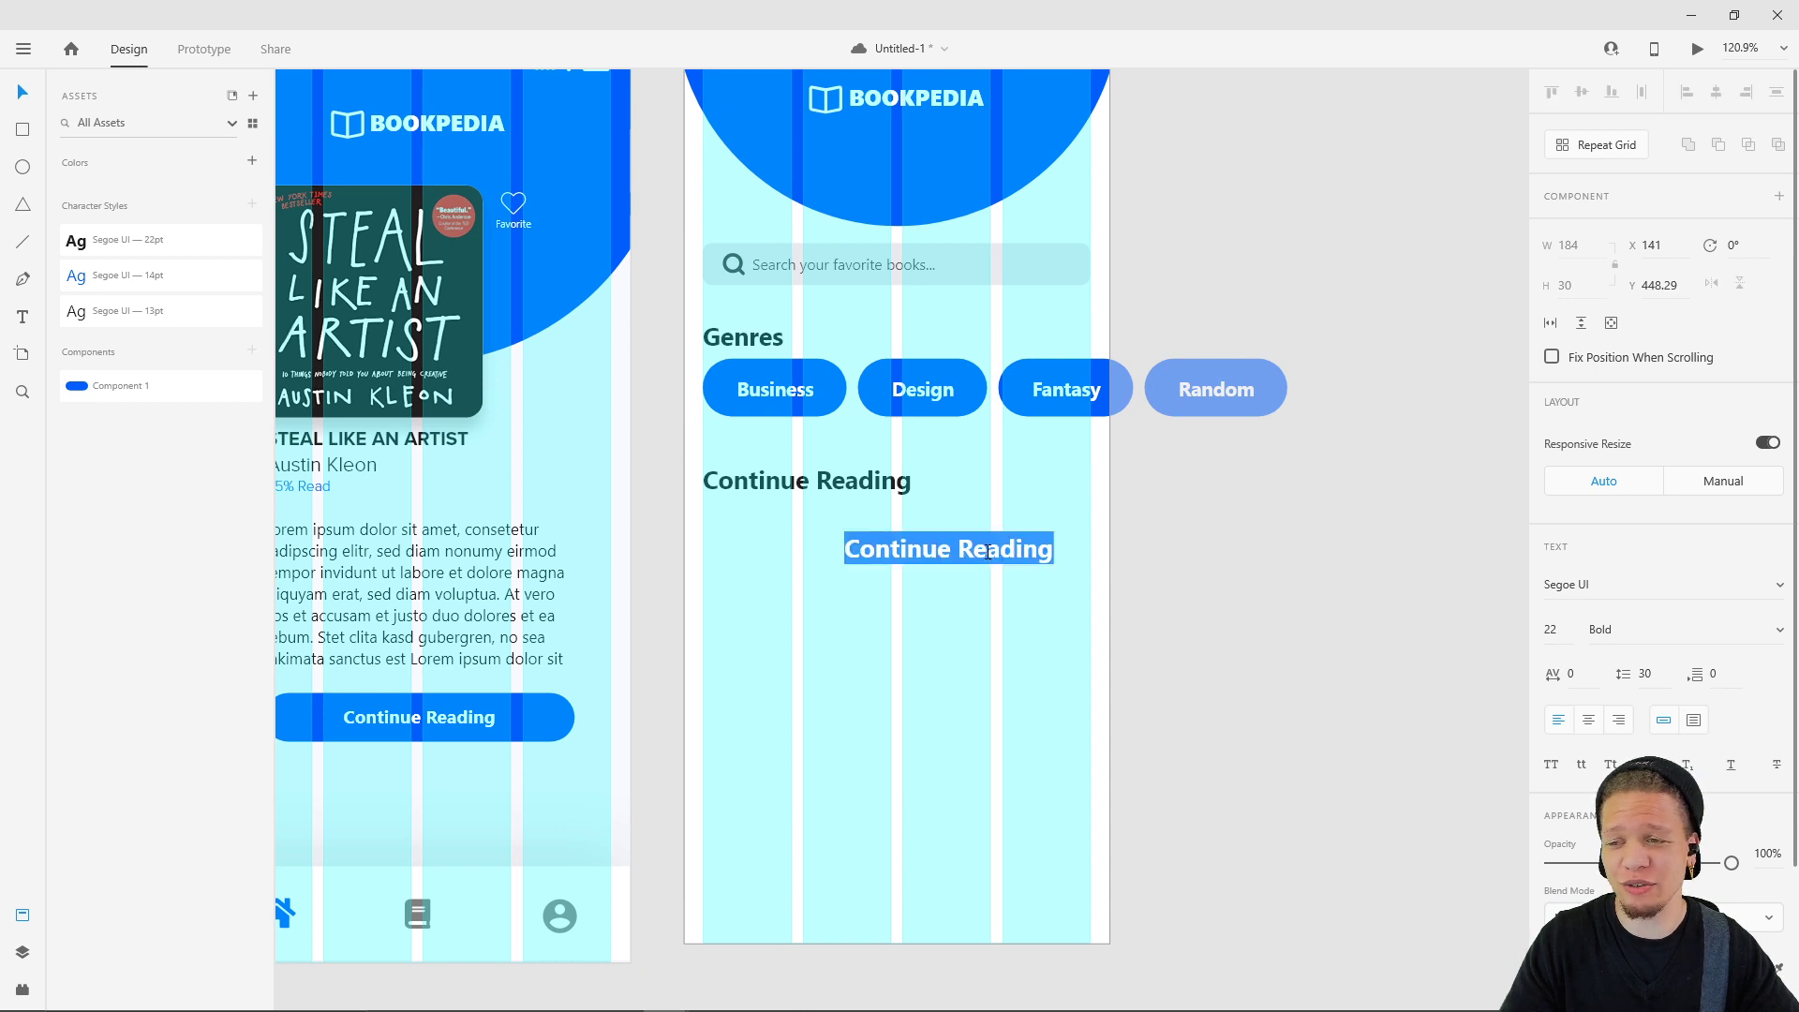
type("S")
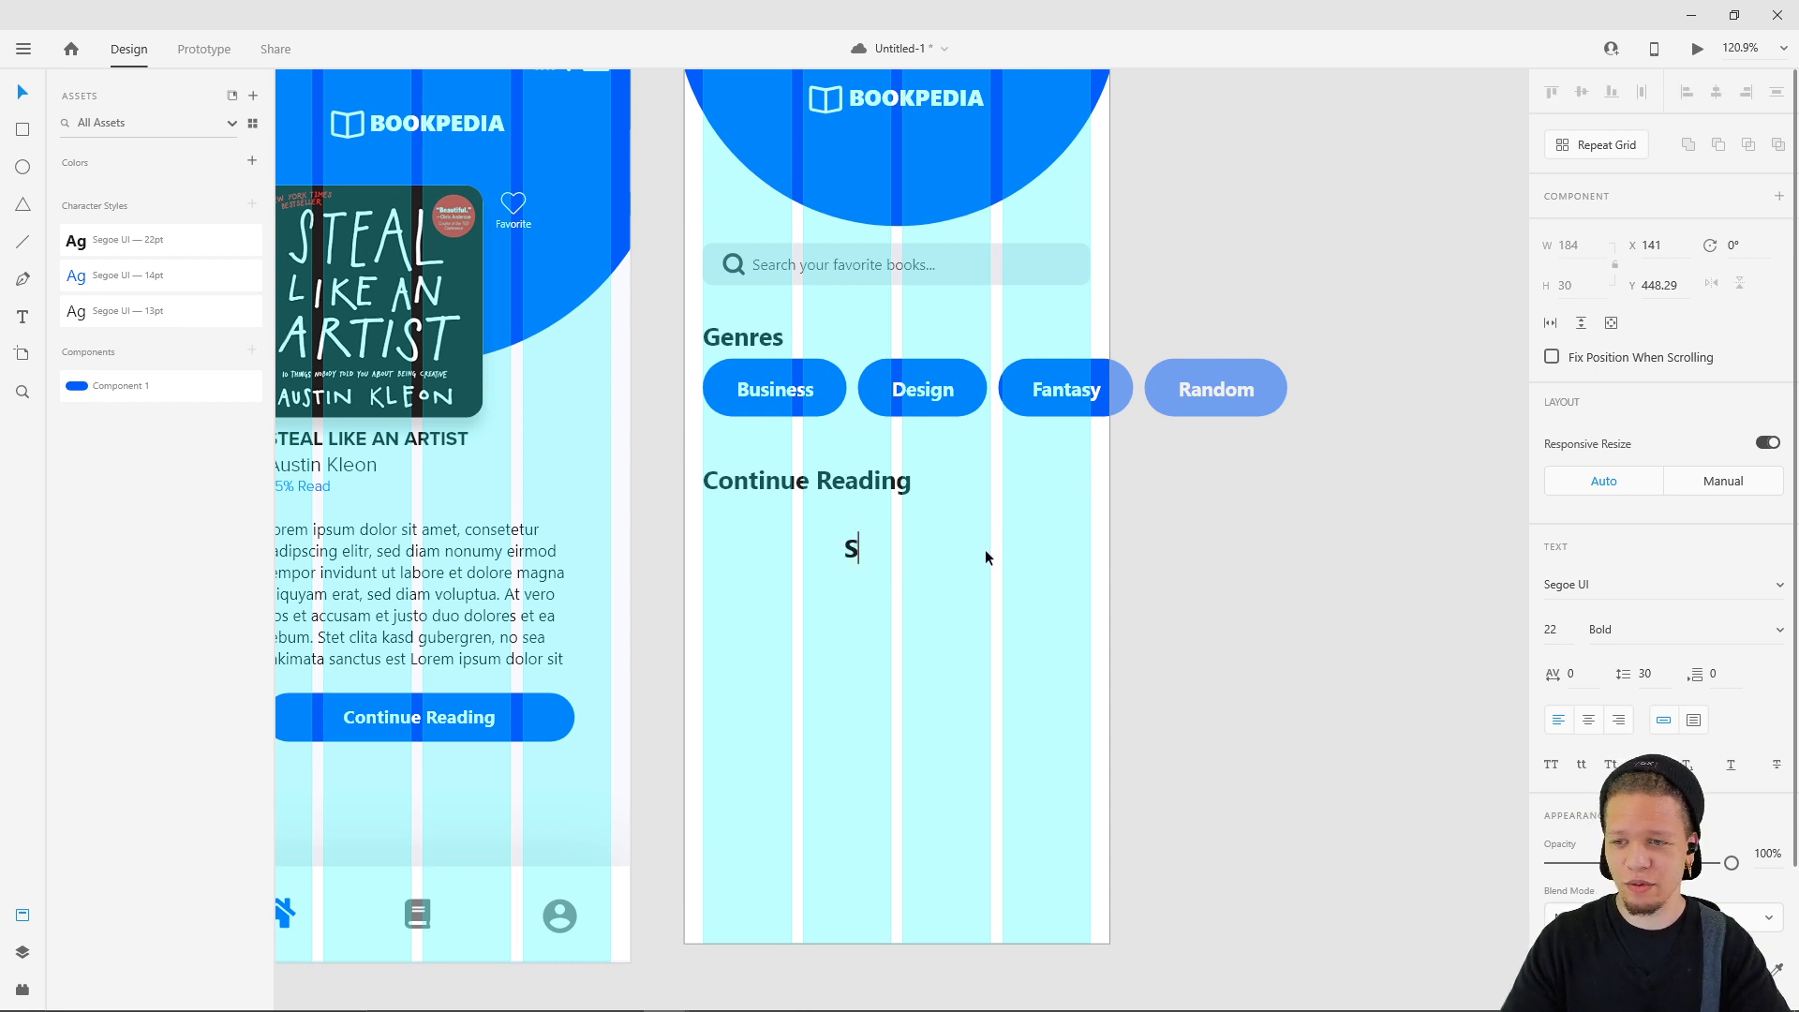
type("how al")
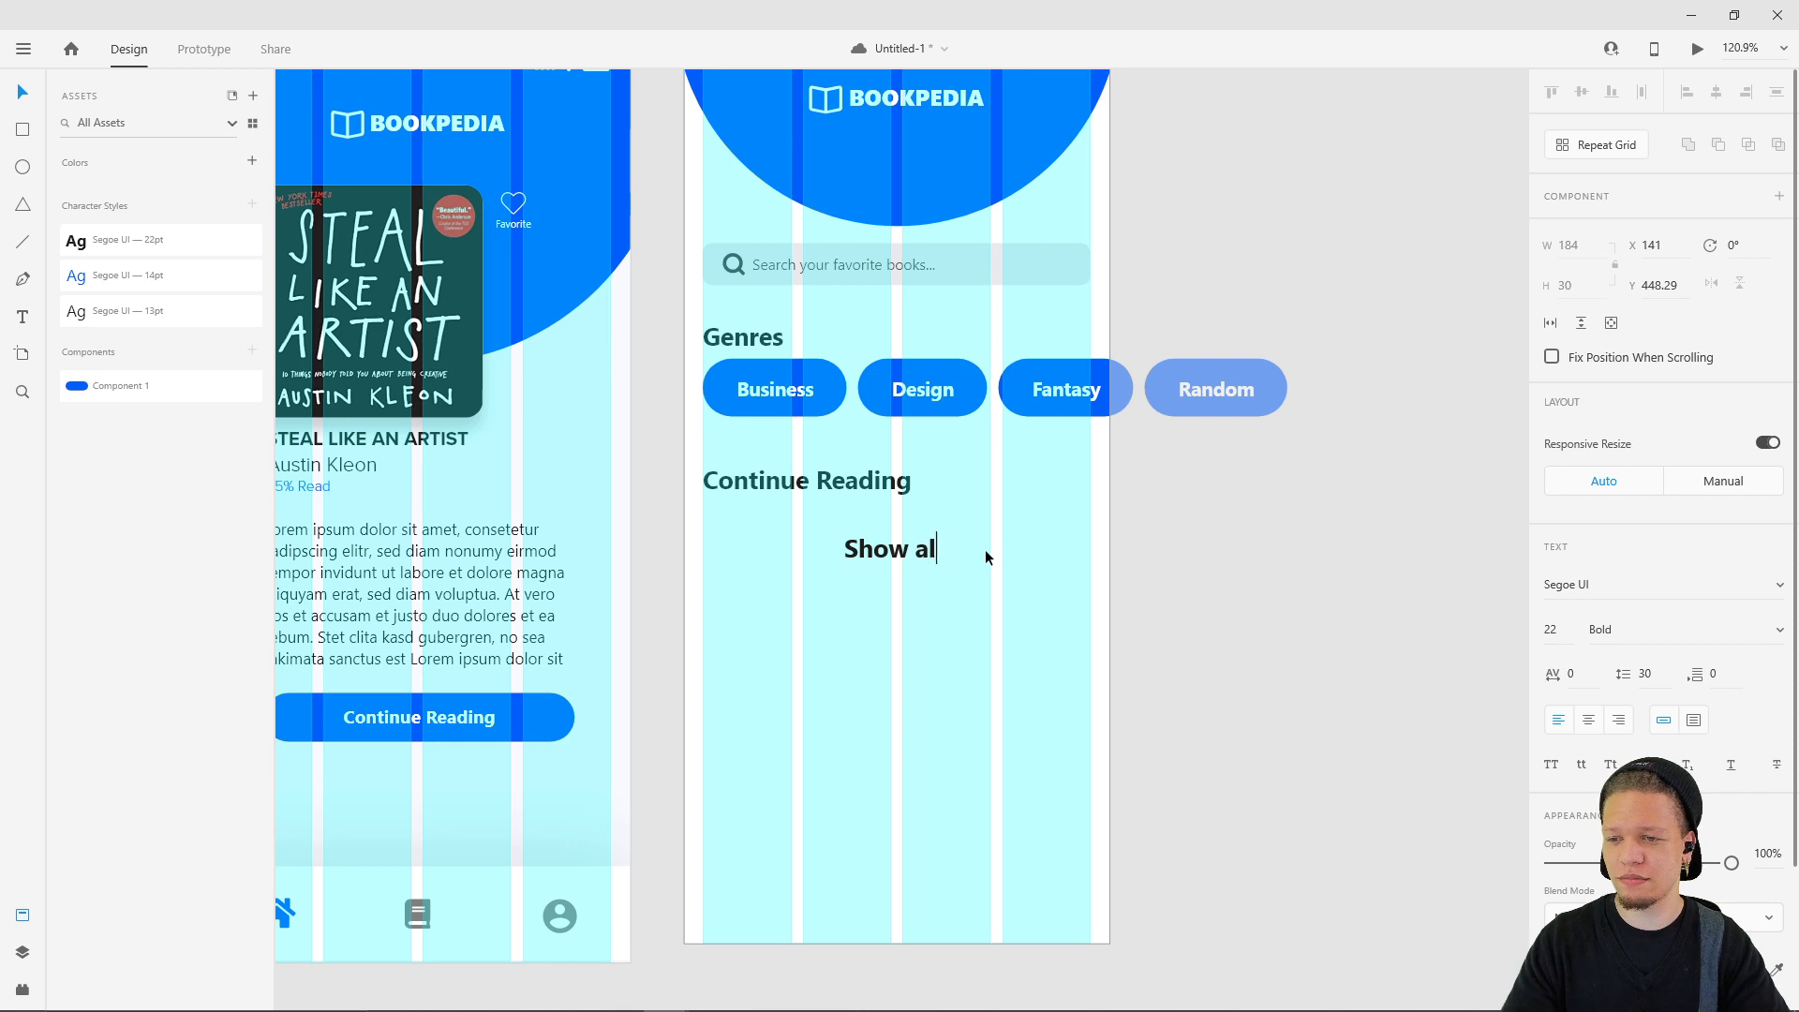
key("BackSpace")
key("BackSpace")
type("all")
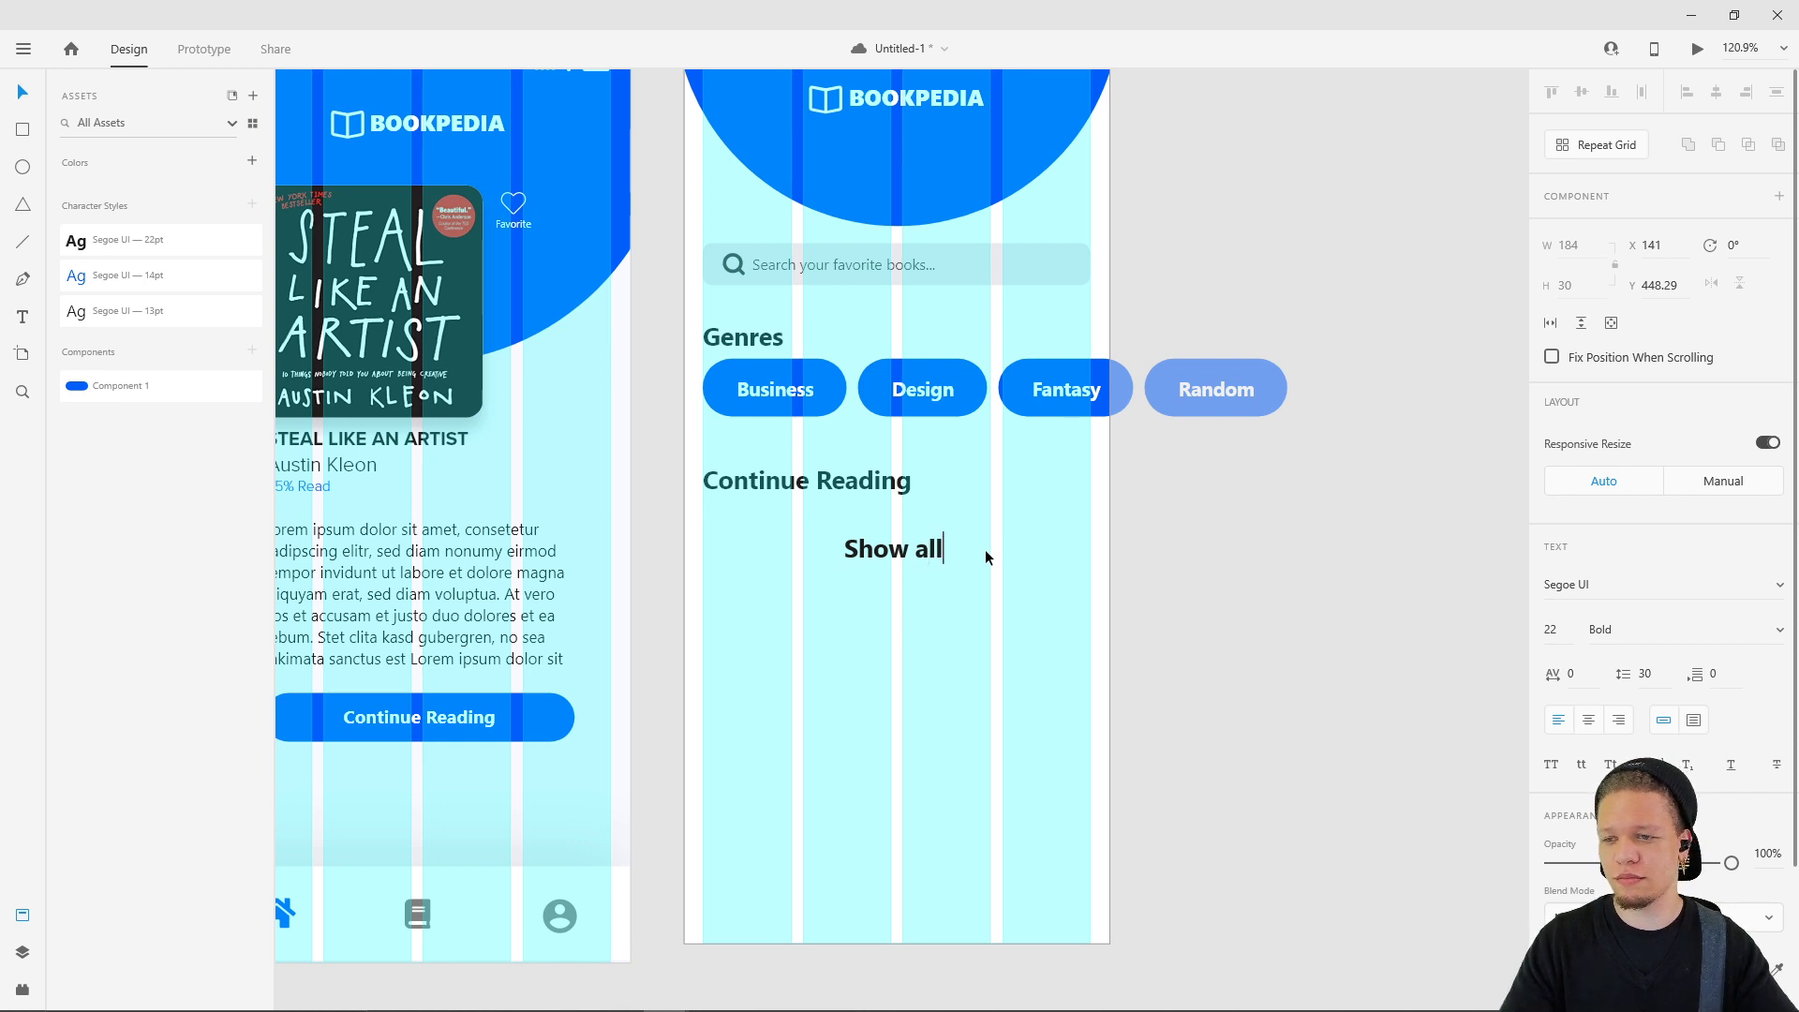
key("Escape")
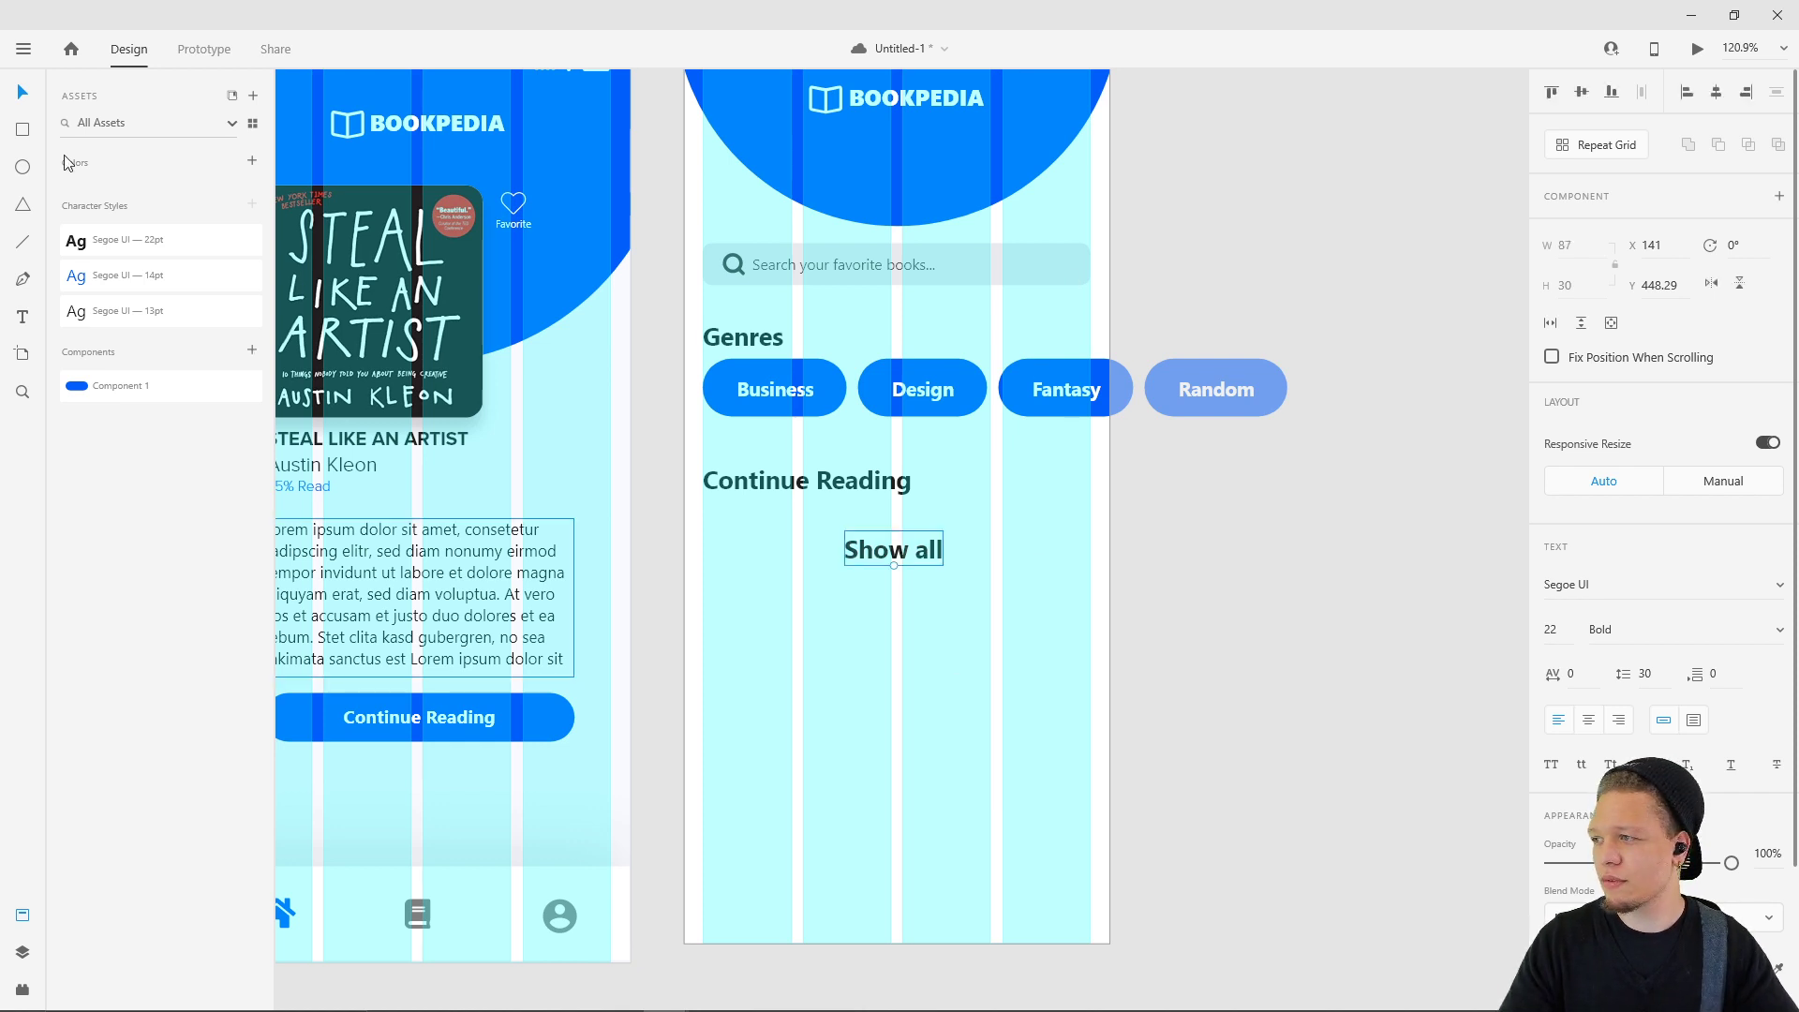
- Apply the Segoe UI 14pt character style to the Show all text and align it beside the Continue Reading heading
left_click(140, 280)
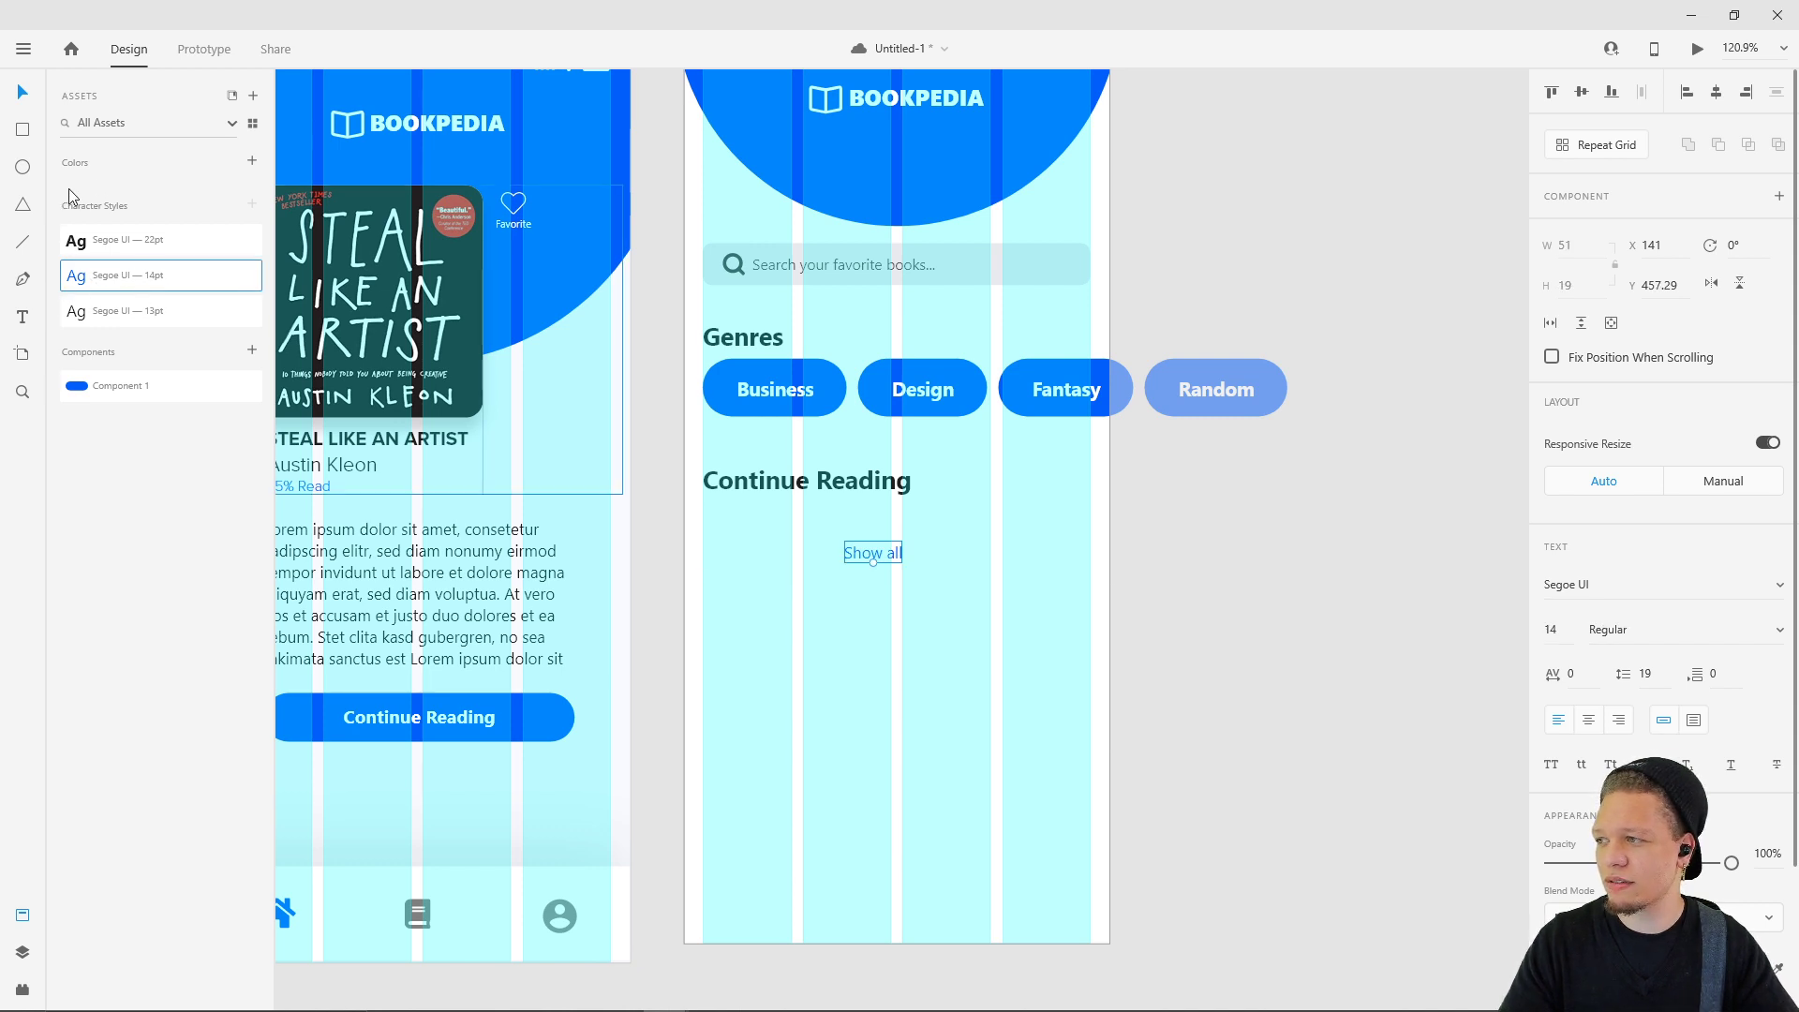
left_click_drag(864, 555, 1020, 489)
left_click(1026, 581)
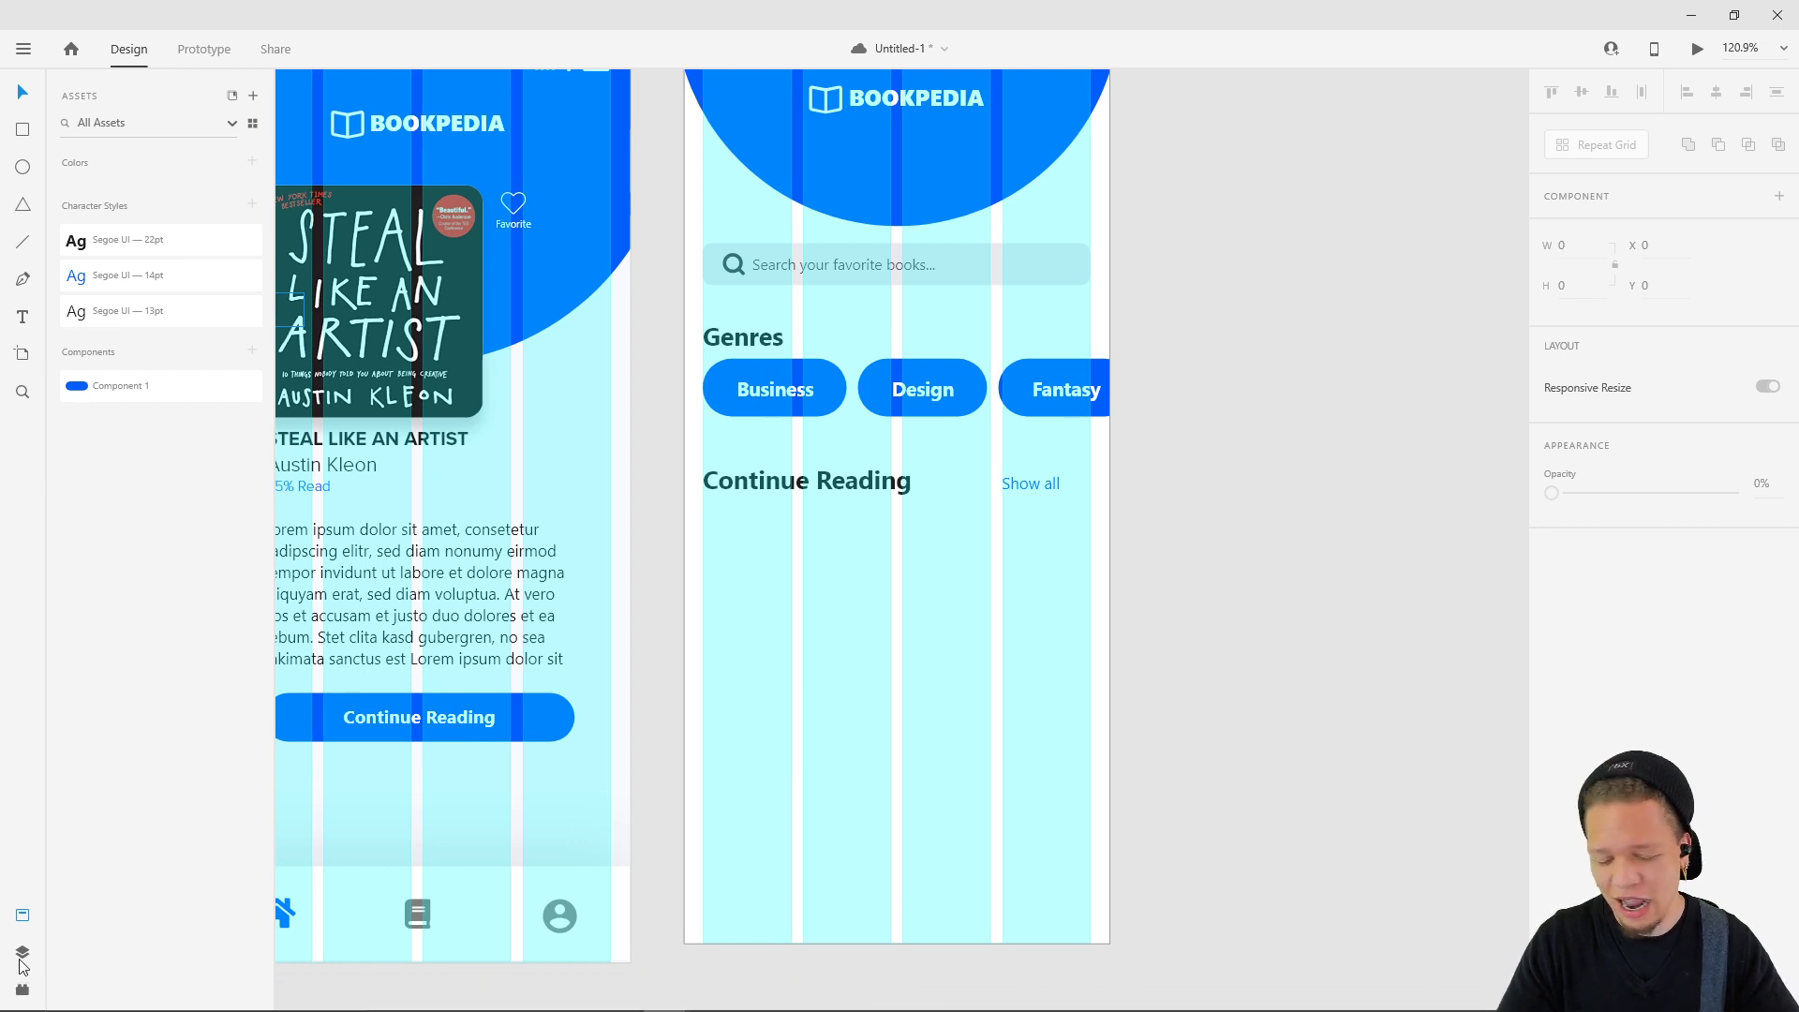
- Search the Icons 4 Design plugin for "arrow"
left_click(22, 990)
left_click(105, 189)
double_click(105, 188)
type("aroow")
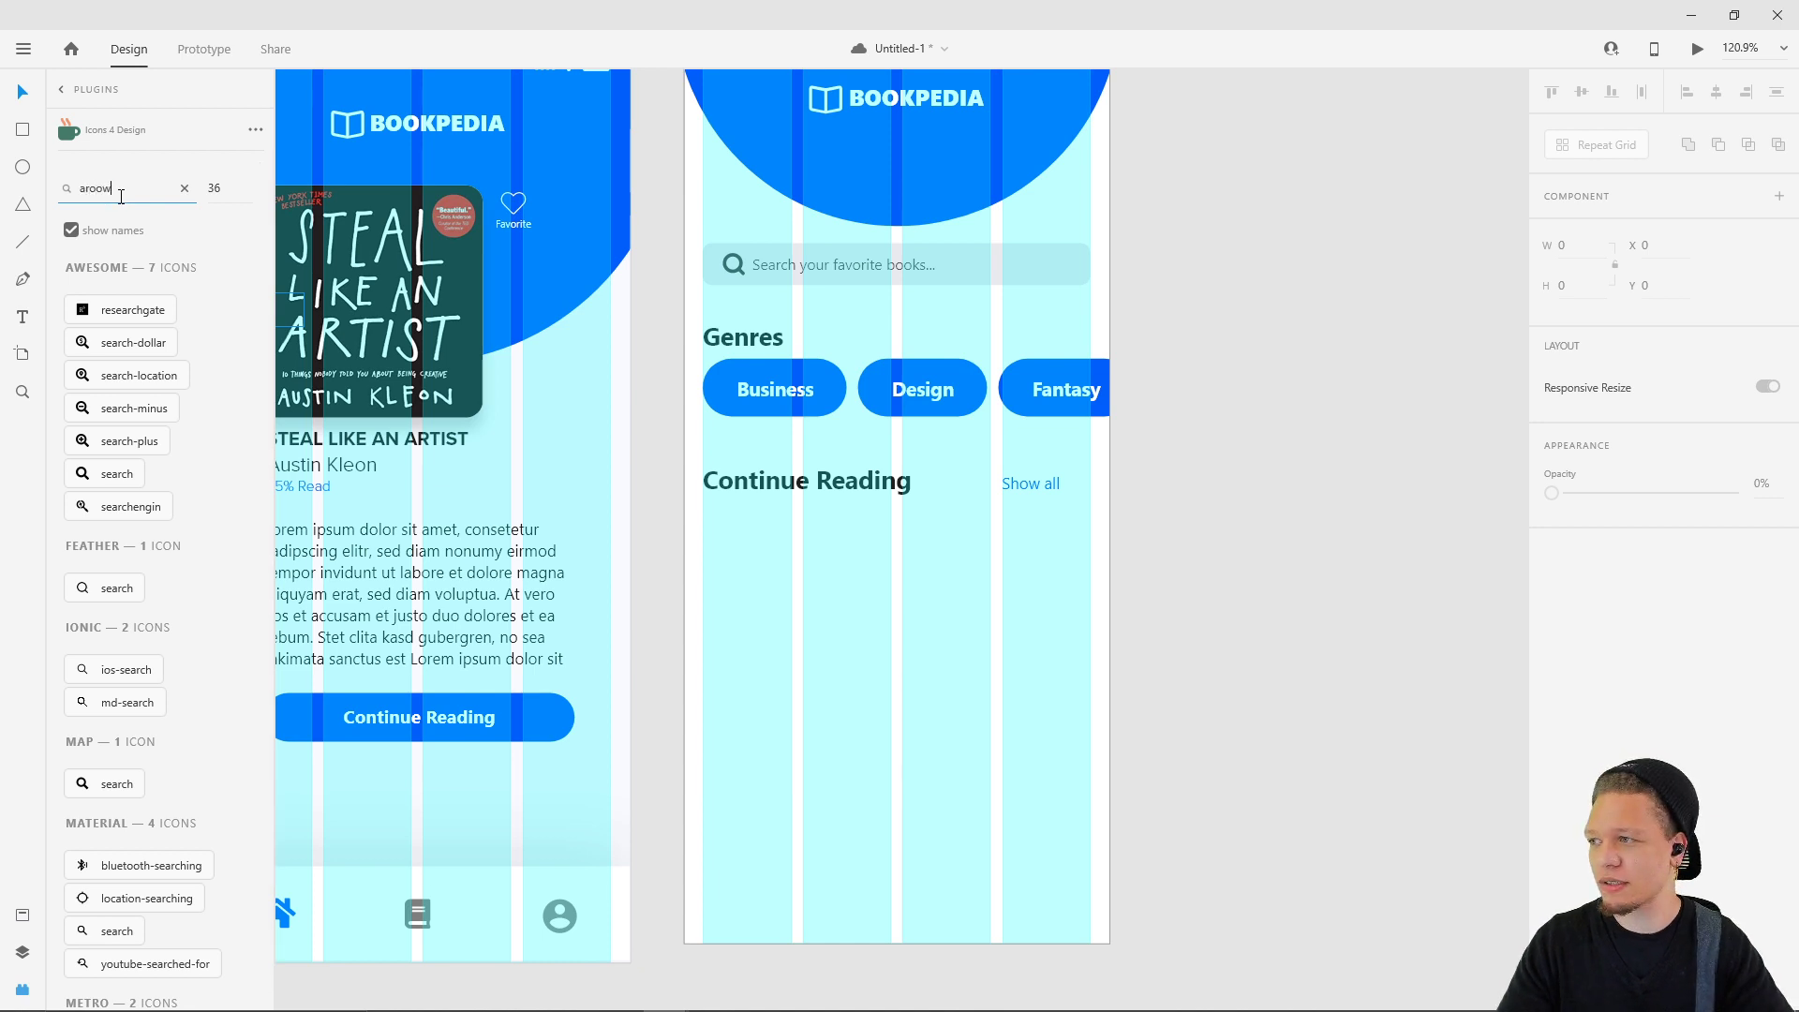
key("Return")
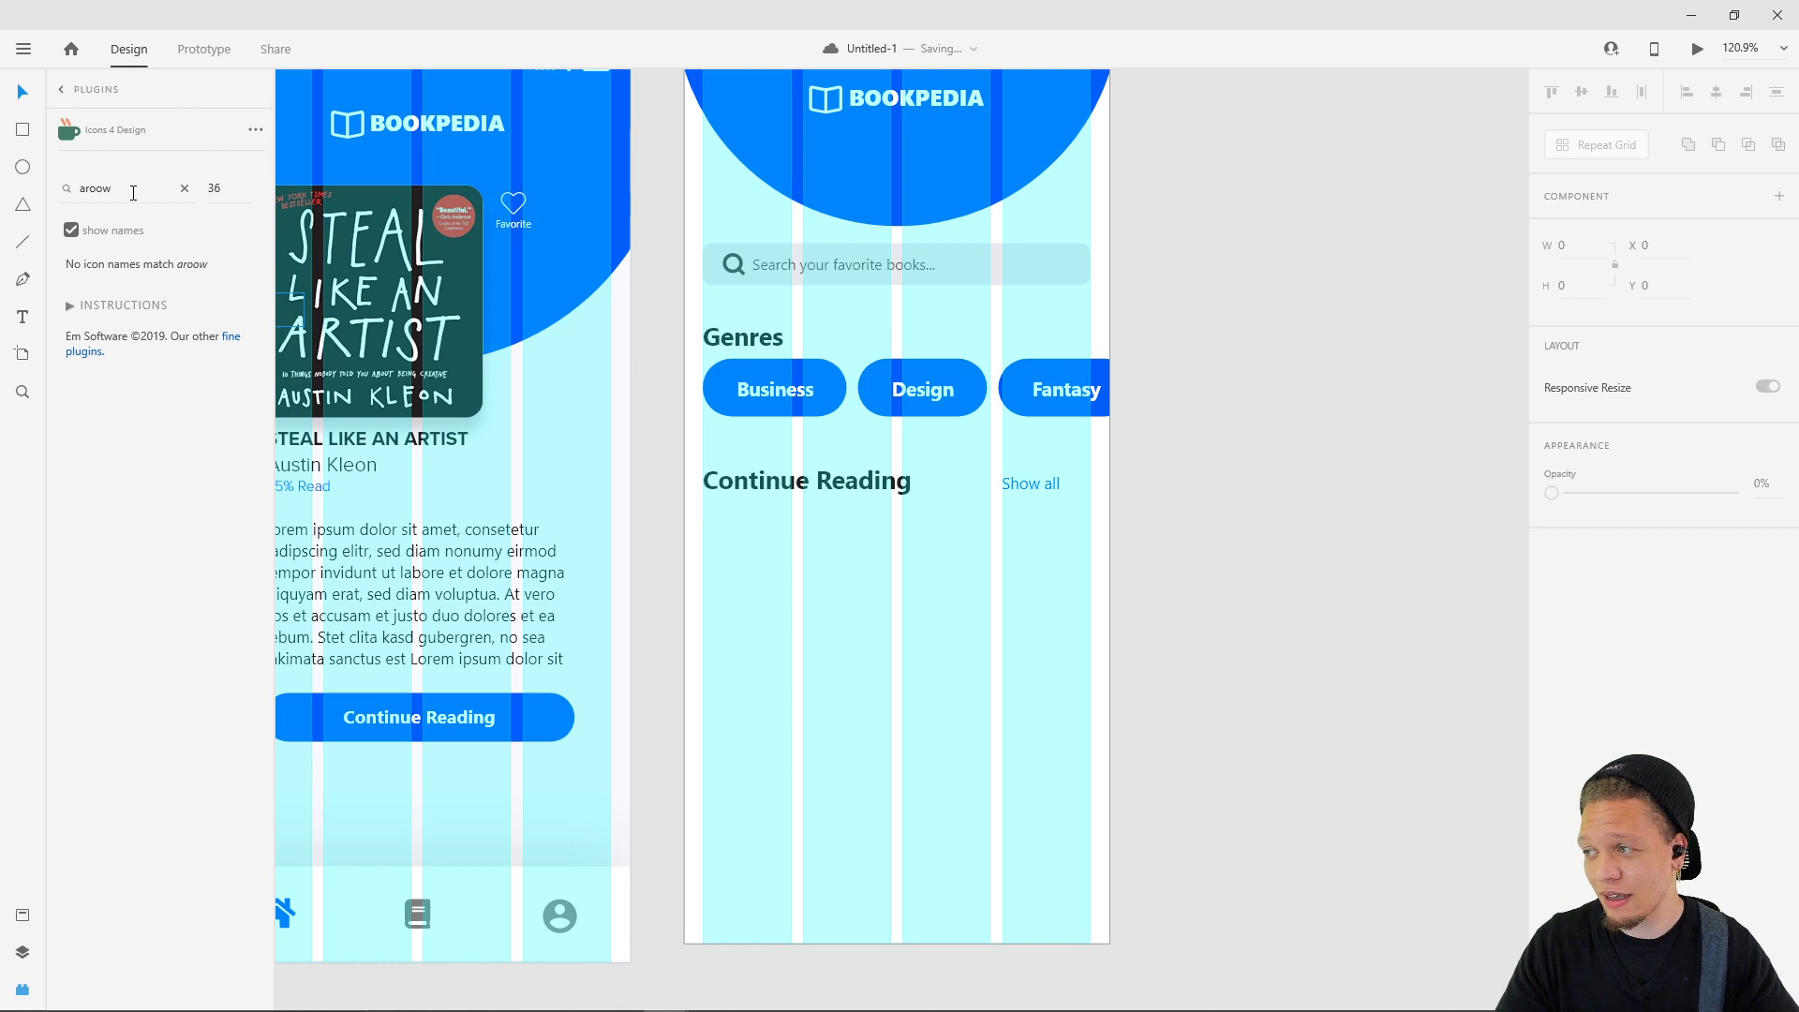
double_click(113, 188)
type("ar")
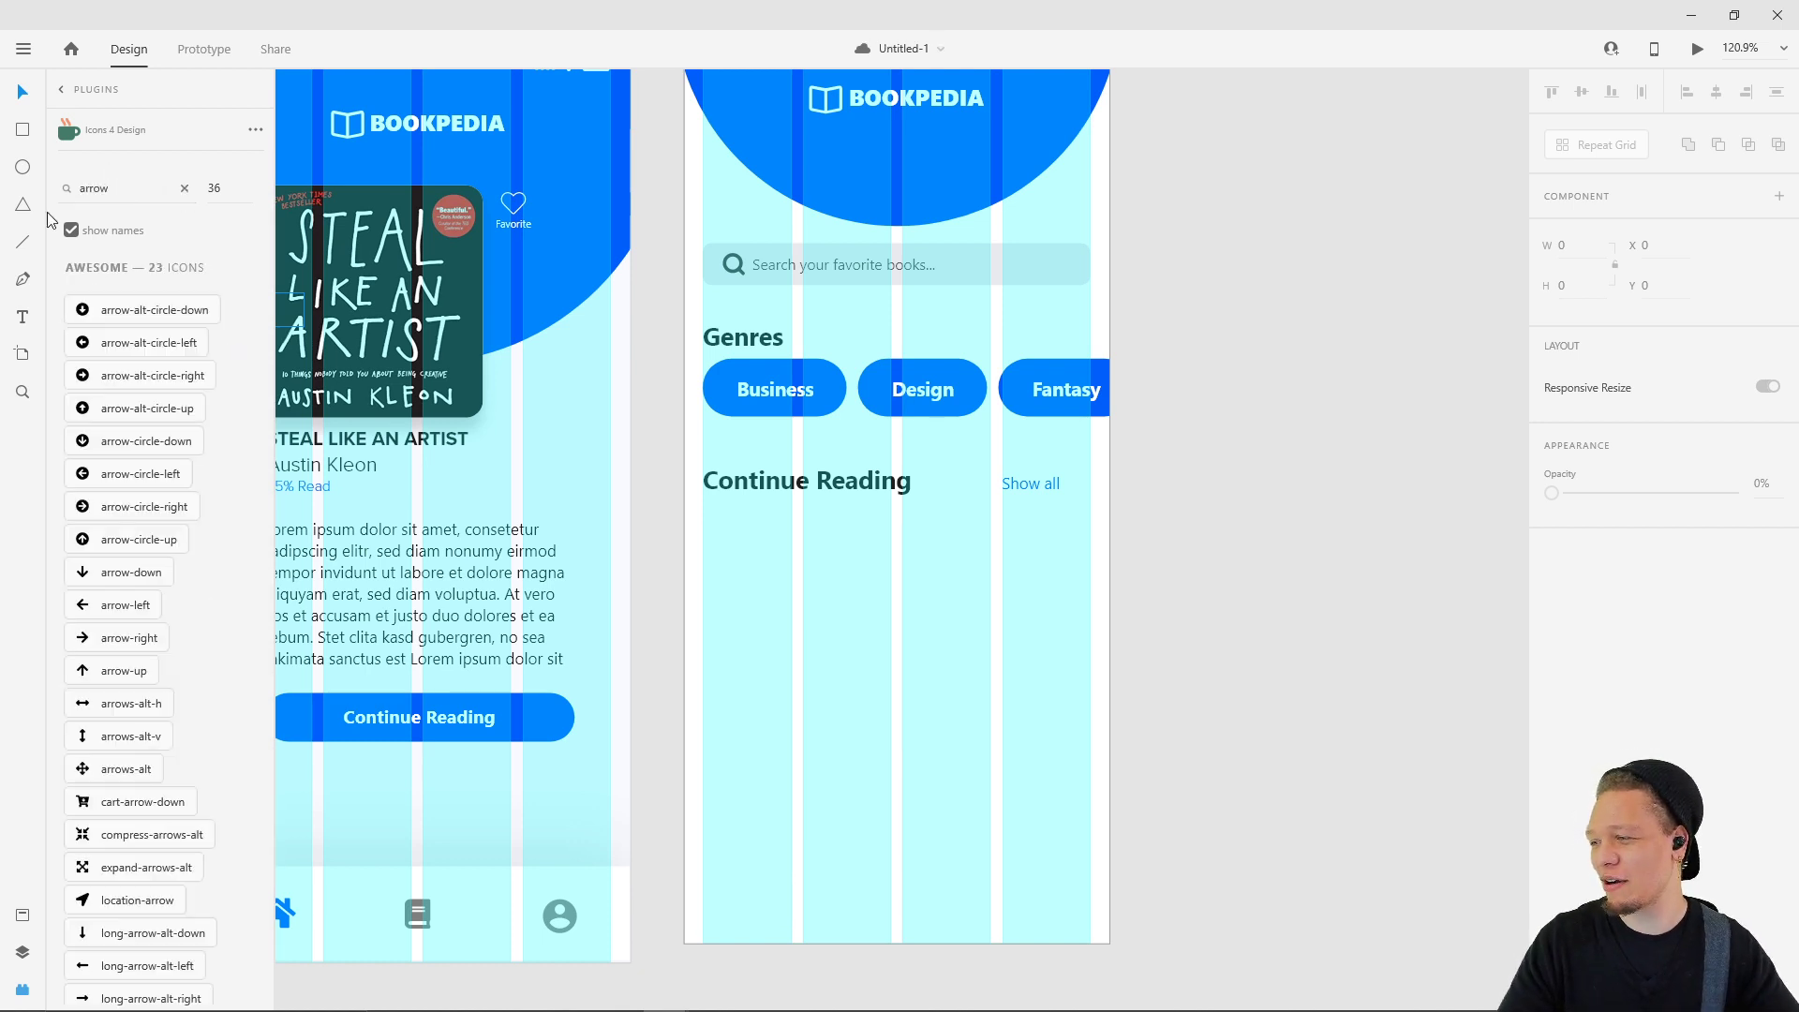
- Insert the ios-arrow-forward icon on artboard iPhone X/XS/11 Pro – 1
scroll(150, 618, "down", 6)
scroll(145, 603, "down", 9)
scroll(145, 607, "down", 7)
scroll(145, 610, "down", 9)
scroll(146, 610, "down", 4)
scroll(145, 609, "up", 13)
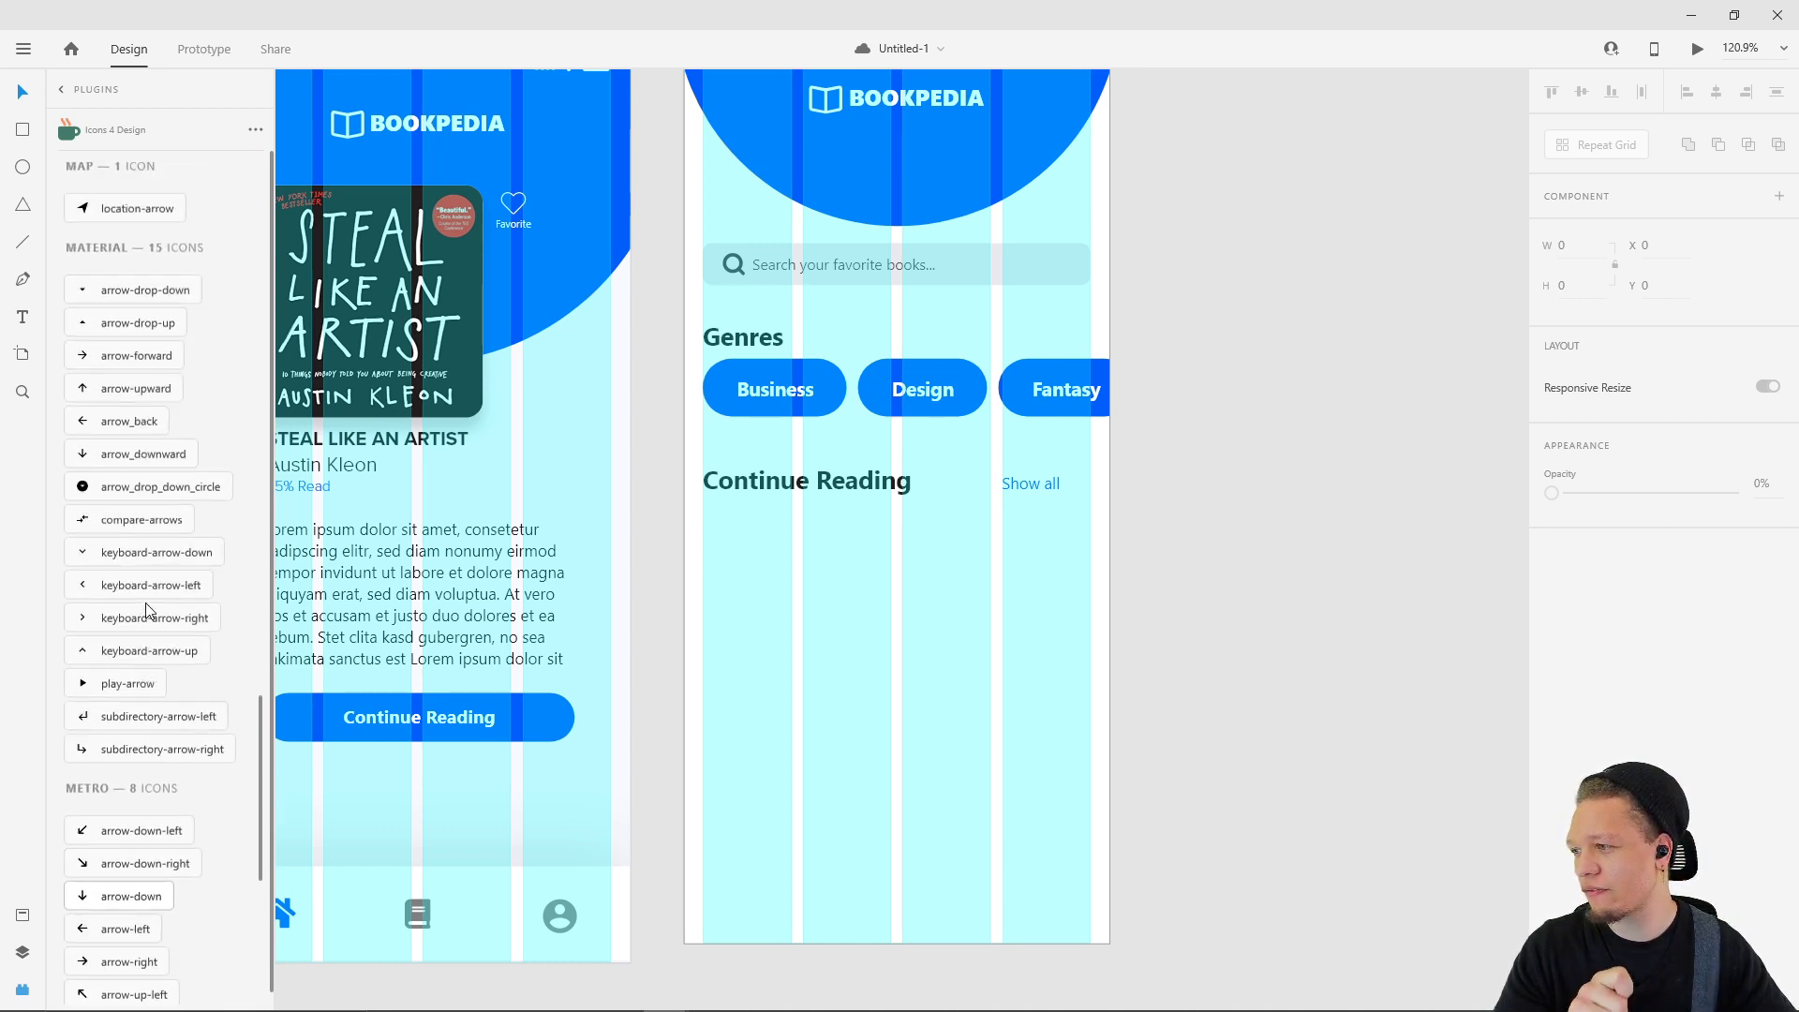
scroll(145, 609, "up", 5)
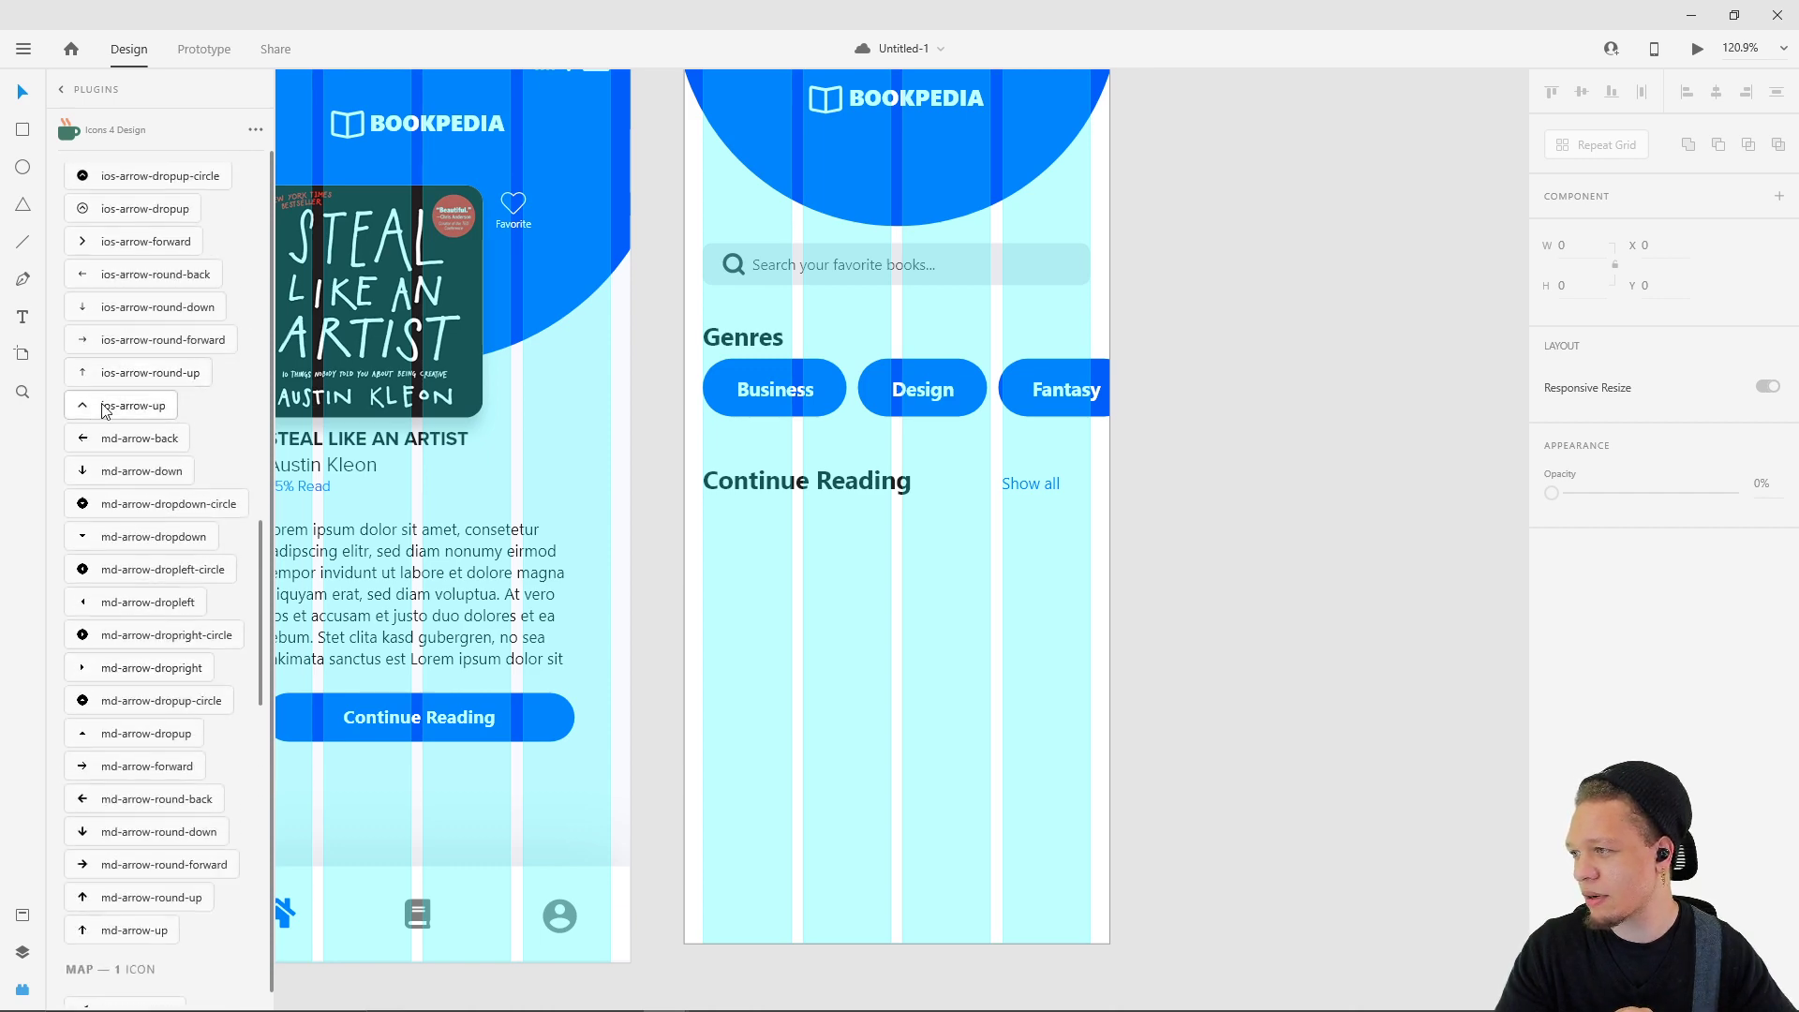
left_click(122, 249)
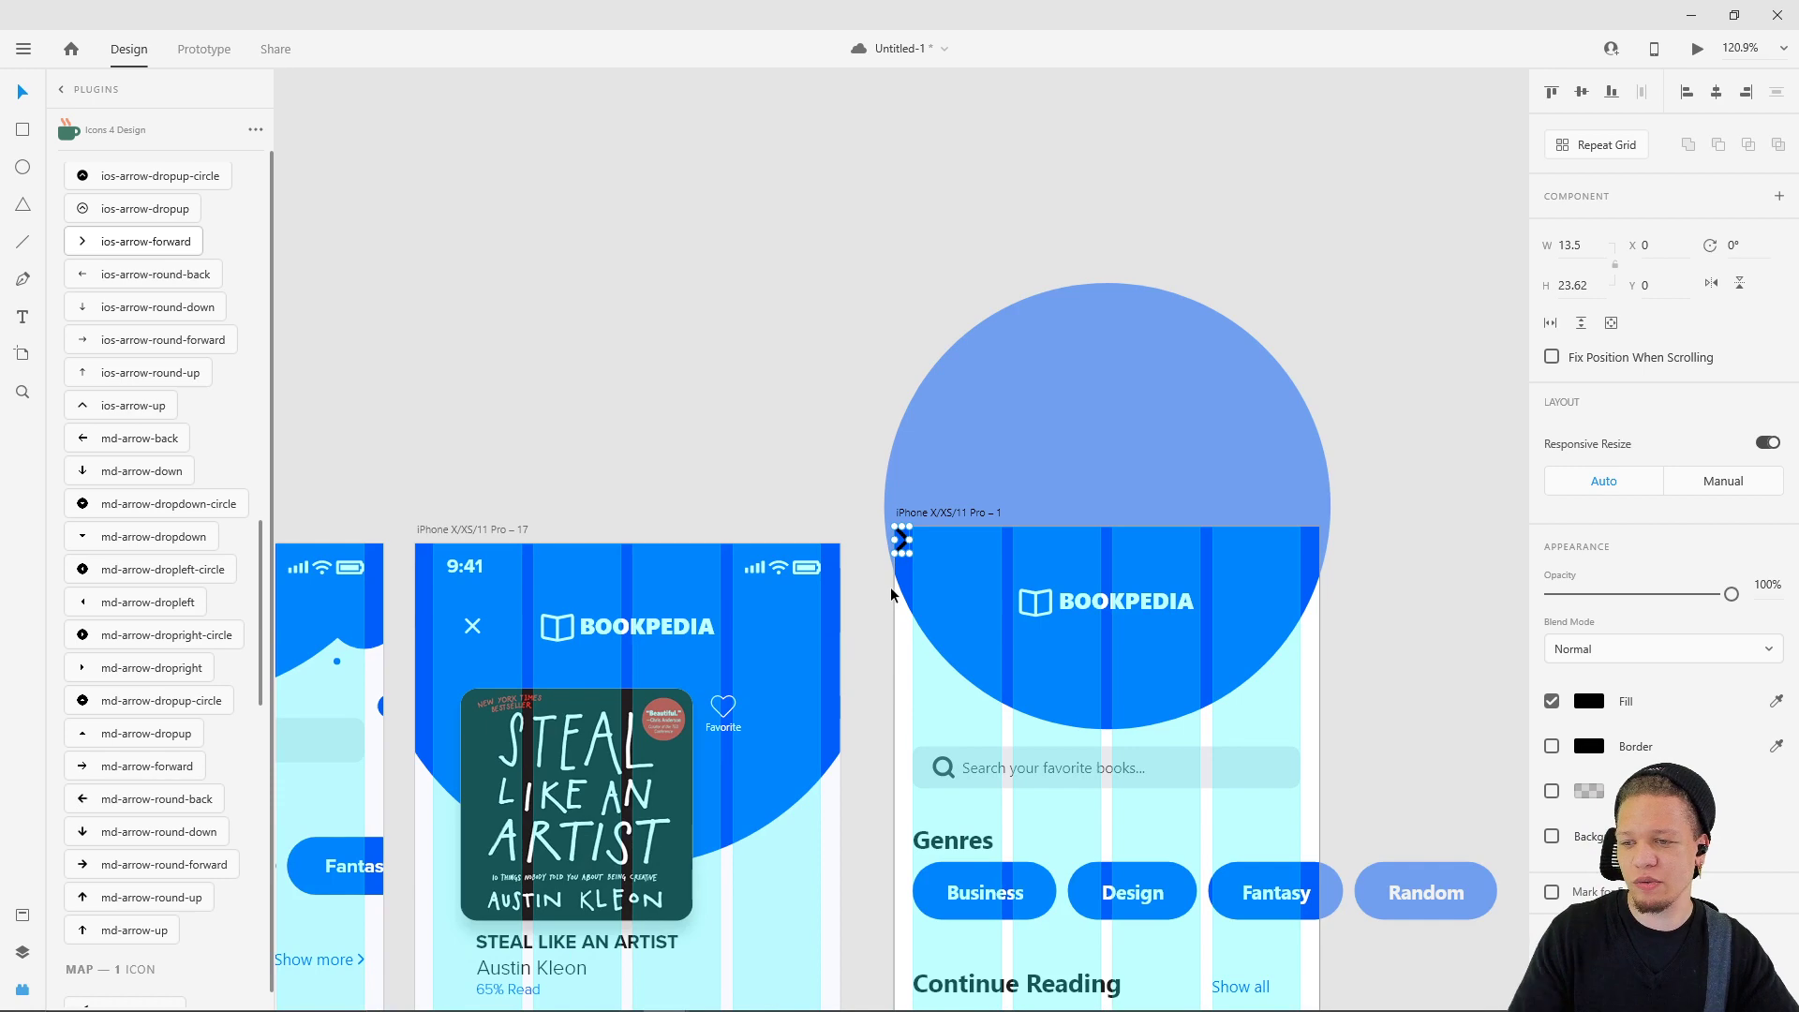
- Move the forward arrow icon to just after the Show all text, at about X 340.5, Y 394
scroll(1029, 640, "up", 3)
scroll(1028, 640, "up", 3)
left_click_drag(819, 497, 1297, 844)
scroll(1188, 637, "down", 2)
left_click_drag(1188, 637, 859, 153)
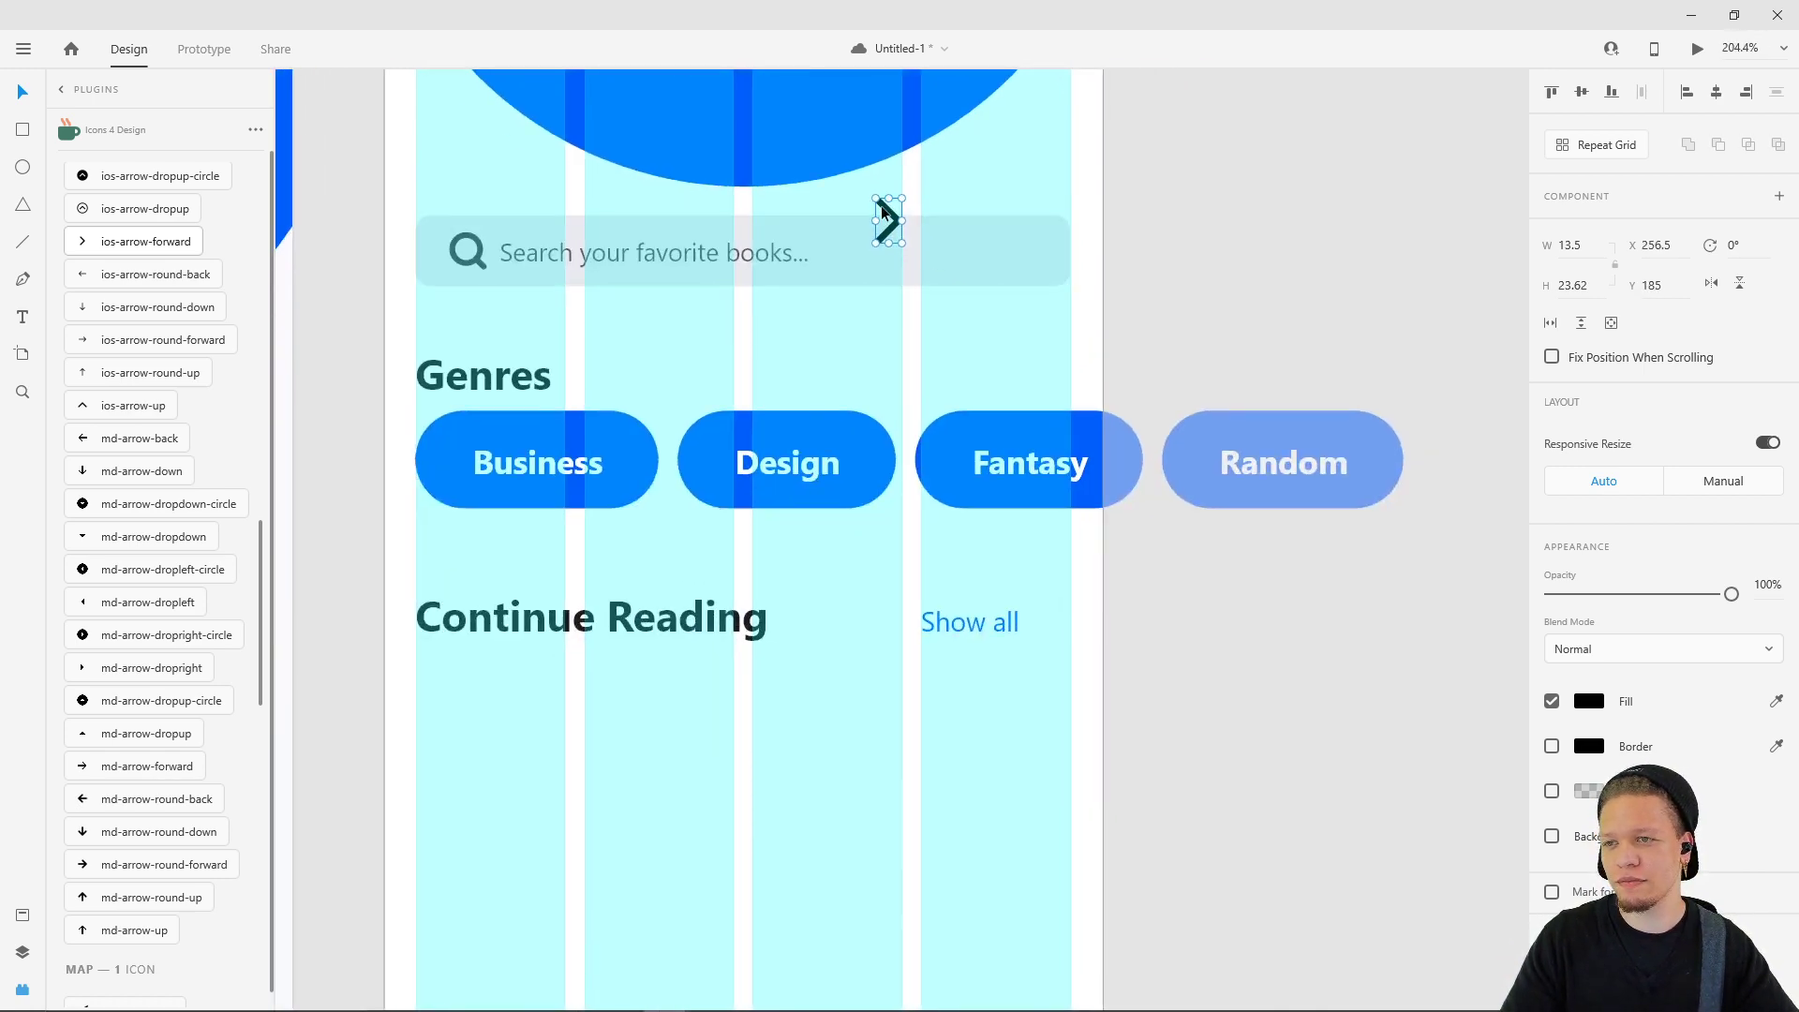
left_click_drag(888, 223, 1031, 624)
scroll(1040, 626, "up", 10)
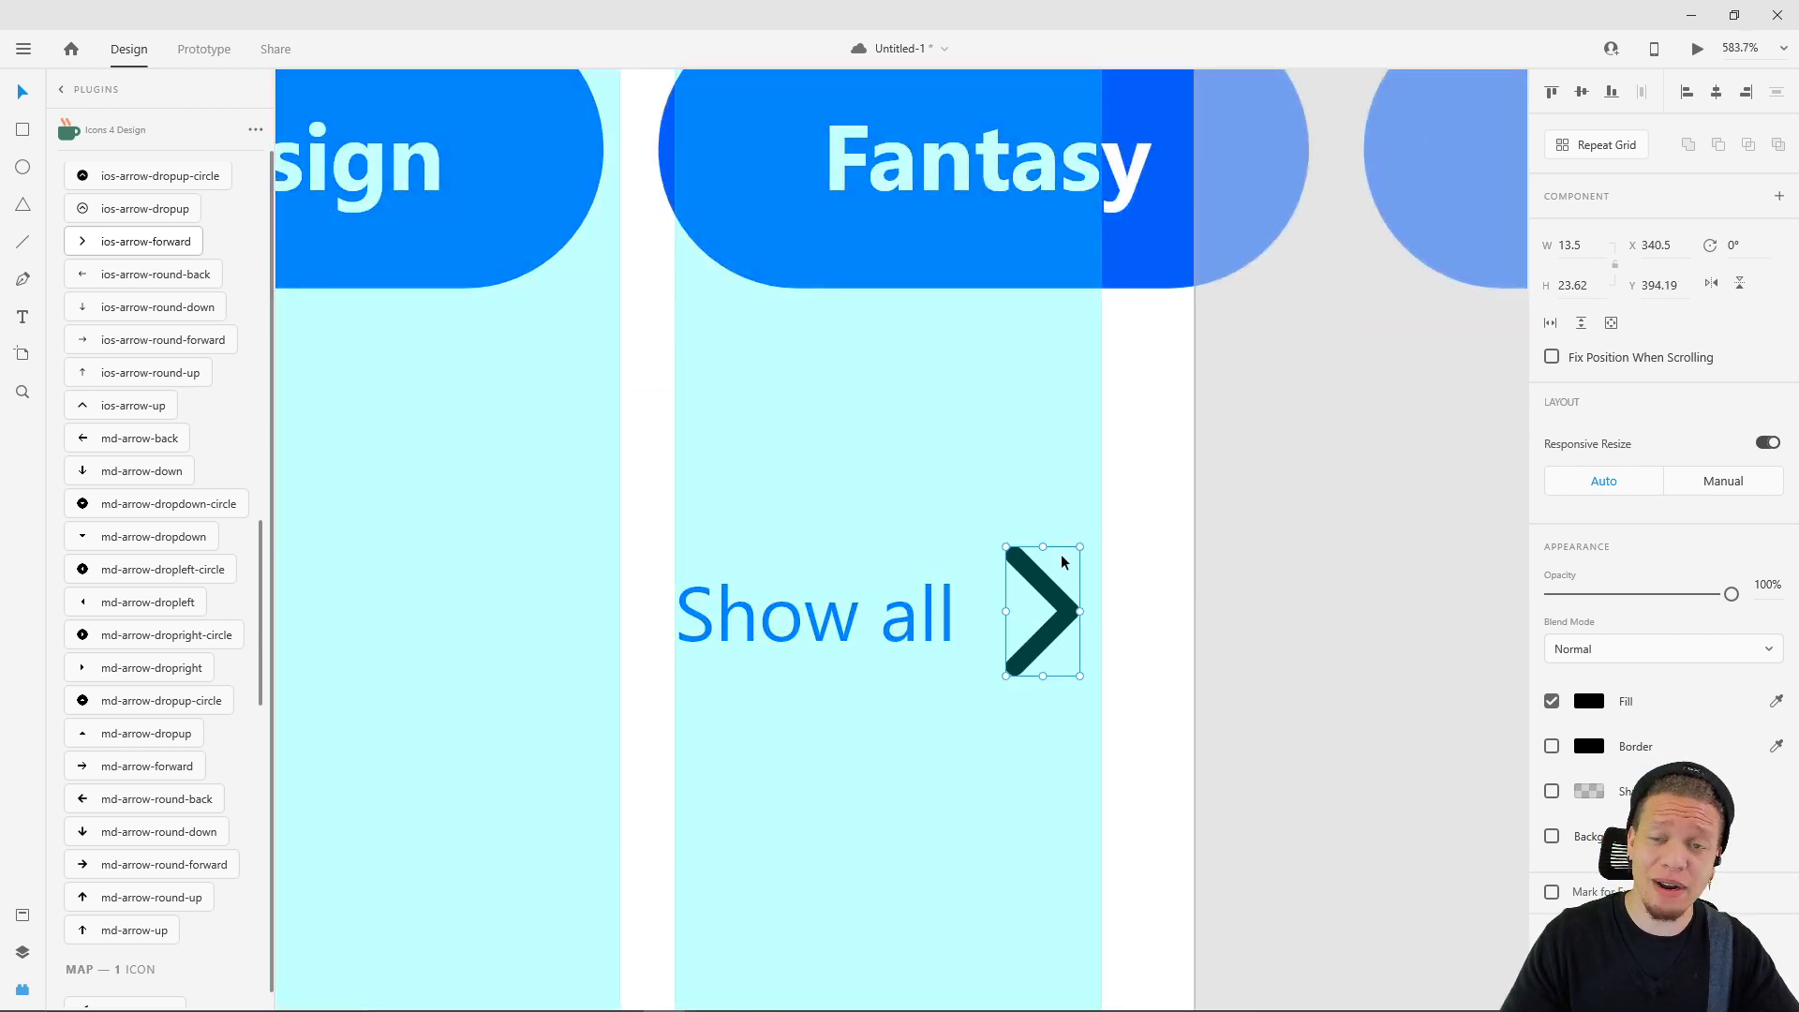
- Shrink the arrow icon to about 7.5 × 13 and place it closer to the Show all text, at about X 336.5, Y 399.5
left_click_drag(1081, 541, 1253, 397)
key("ctrl+z")
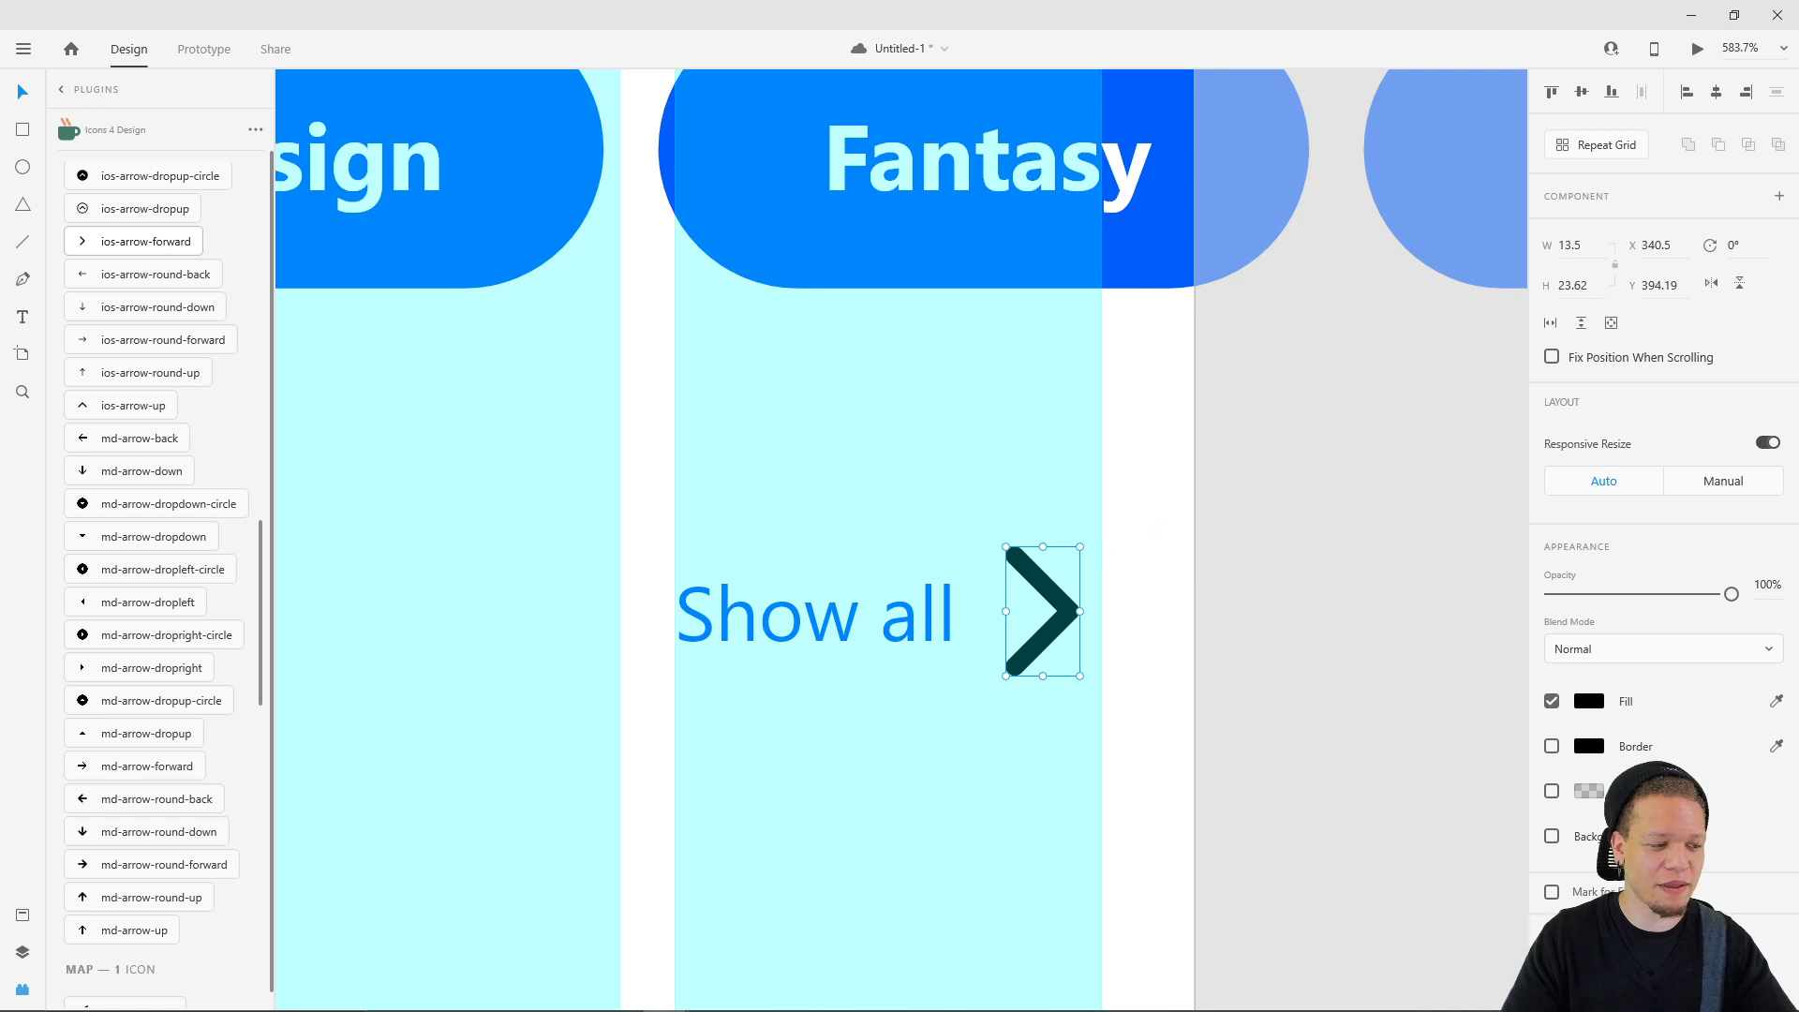
left_click_drag(1079, 546, 1019, 626)
left_click_drag(1020, 625, 1020, 625)
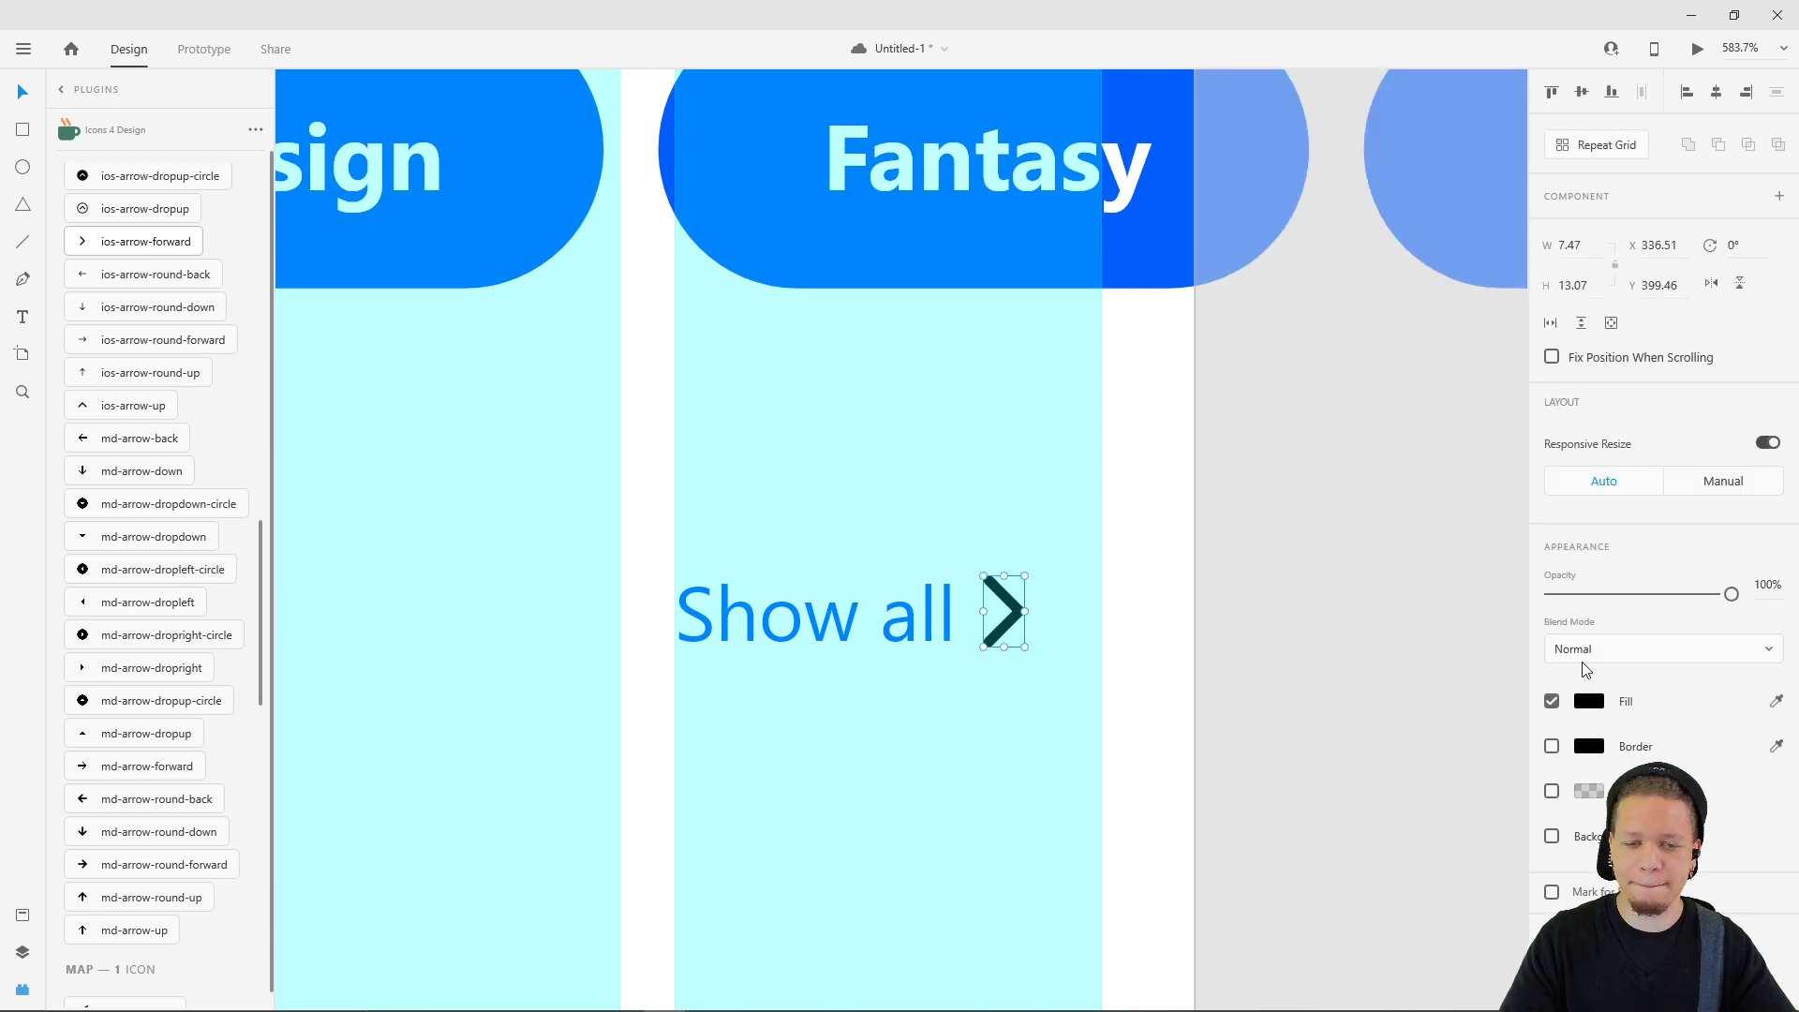
- Set the arrow icon's fill to the saved blue swatch
left_click(1593, 703)
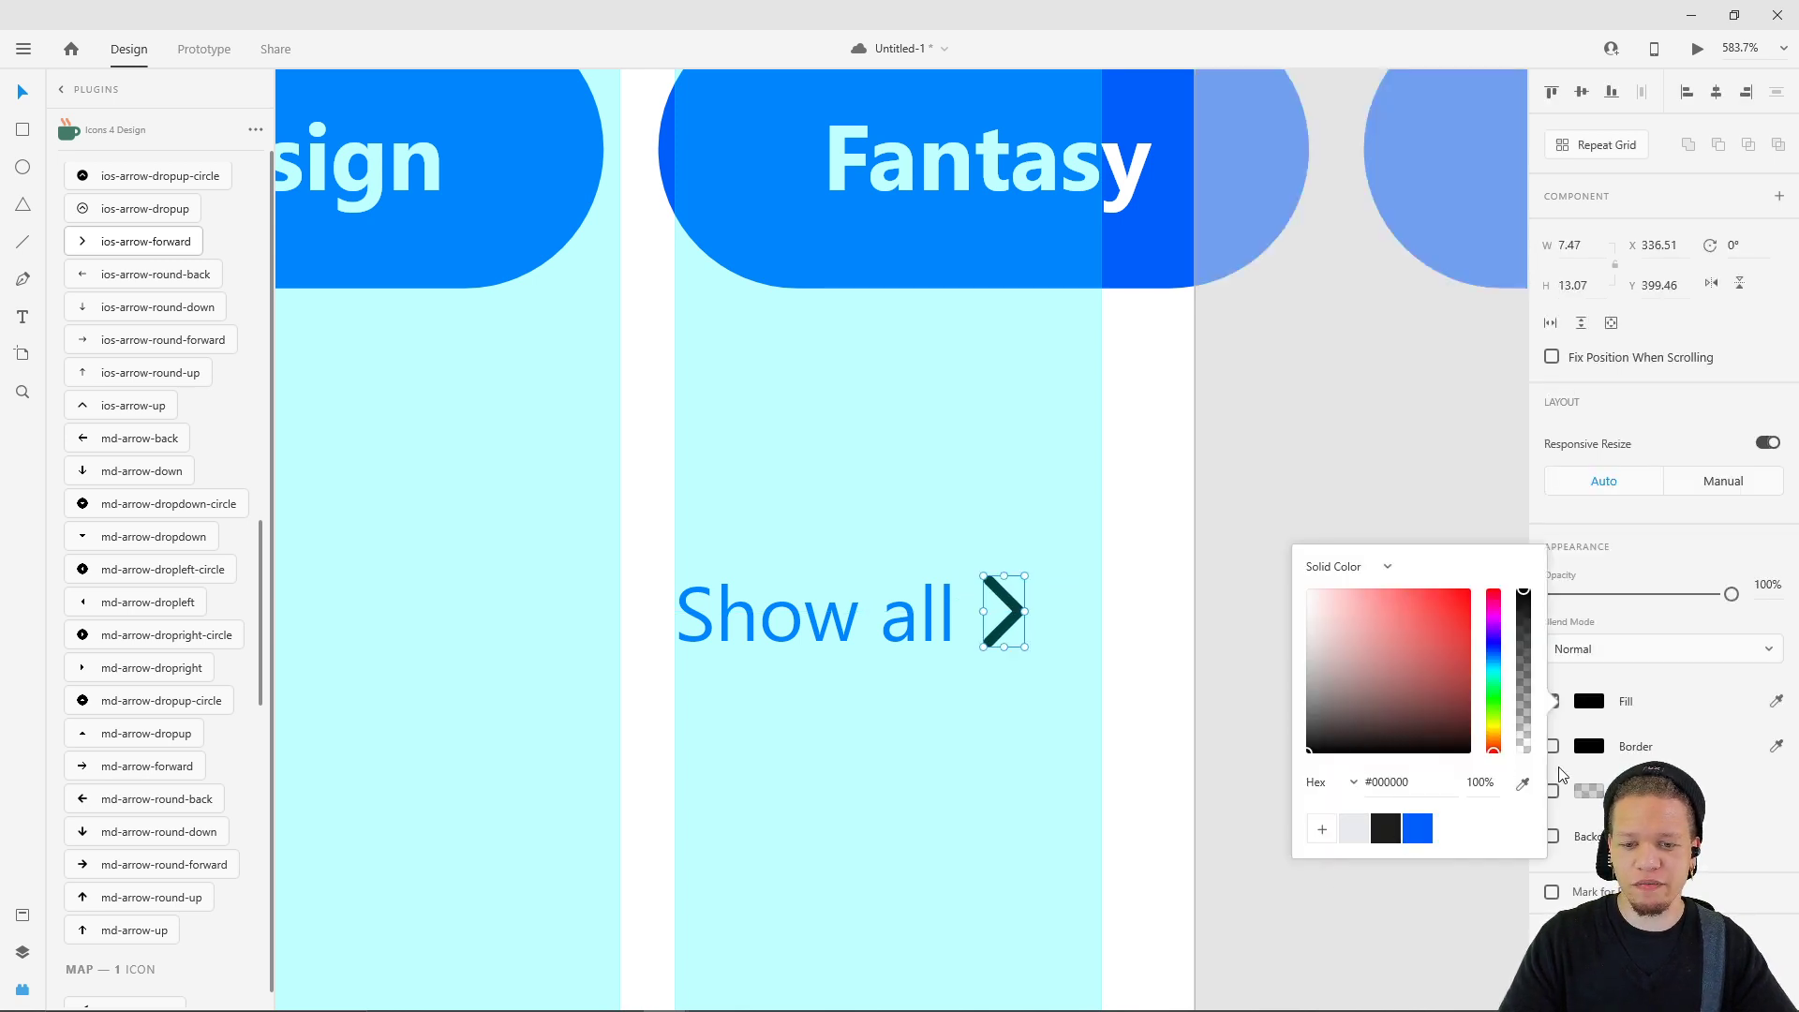
left_click(1416, 828)
left_click(1124, 703)
scroll(1125, 703, "down", 3)
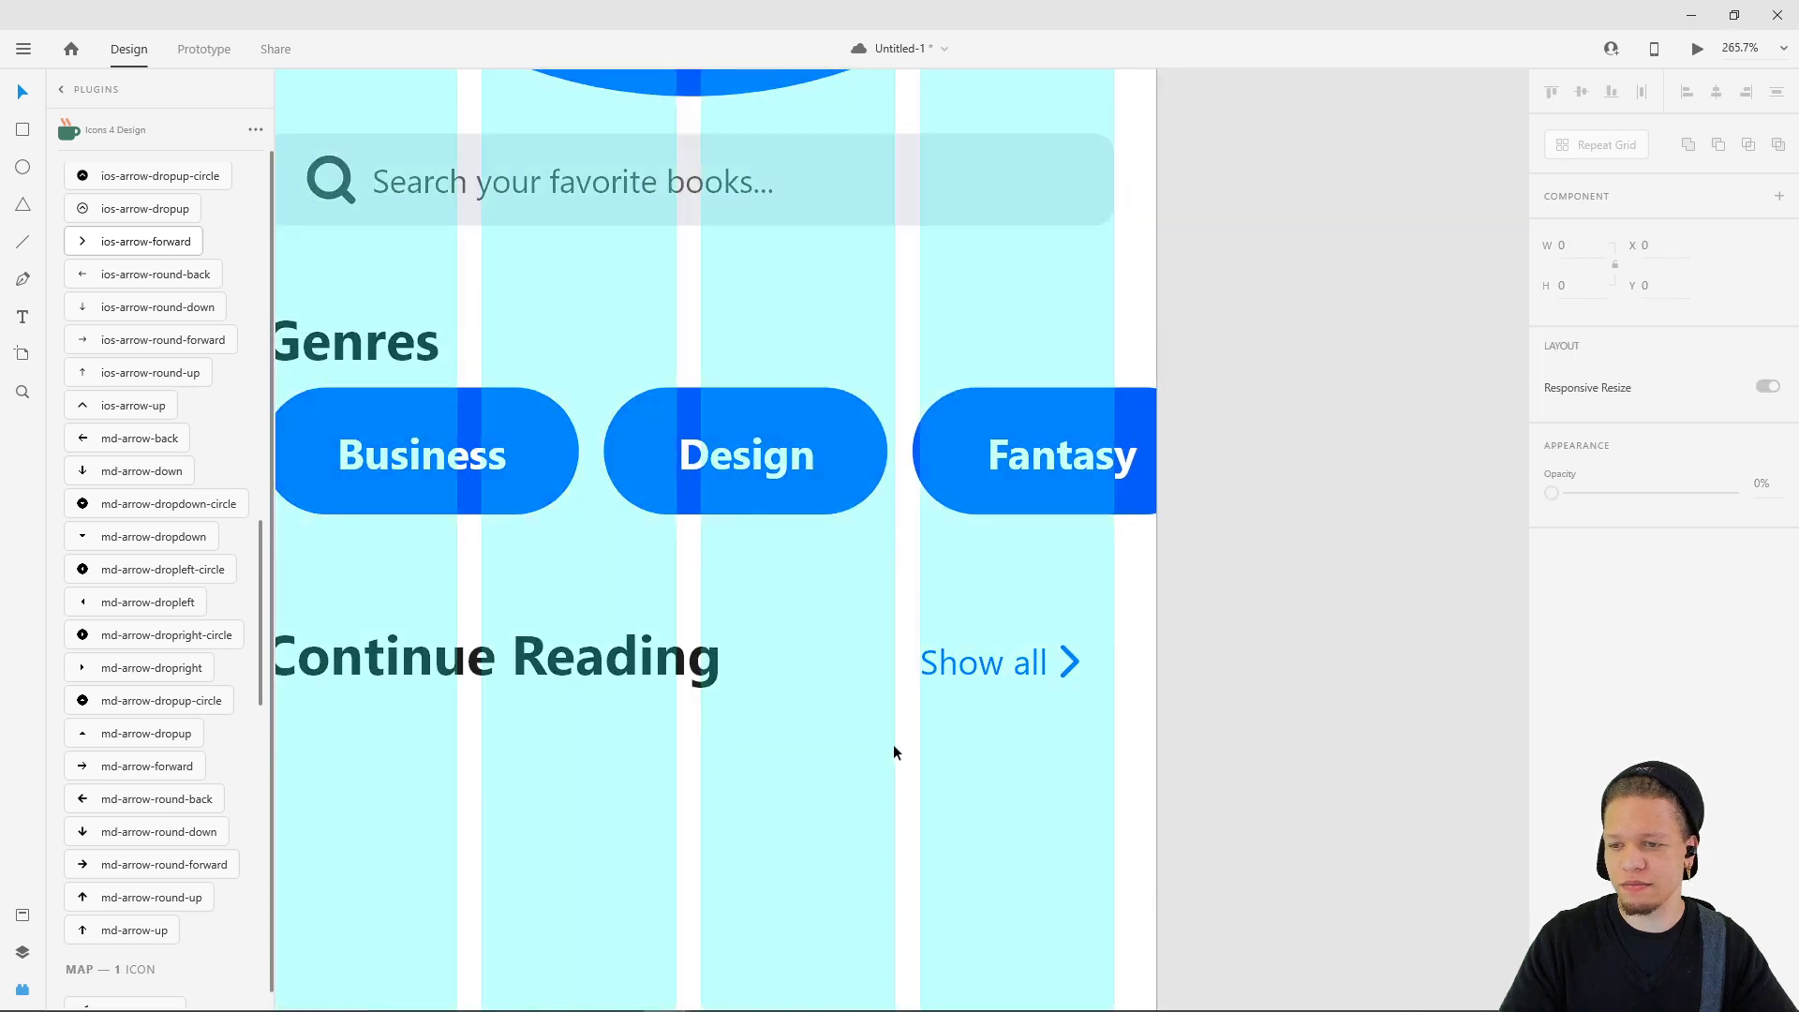
scroll(1133, 633, "down", 2)
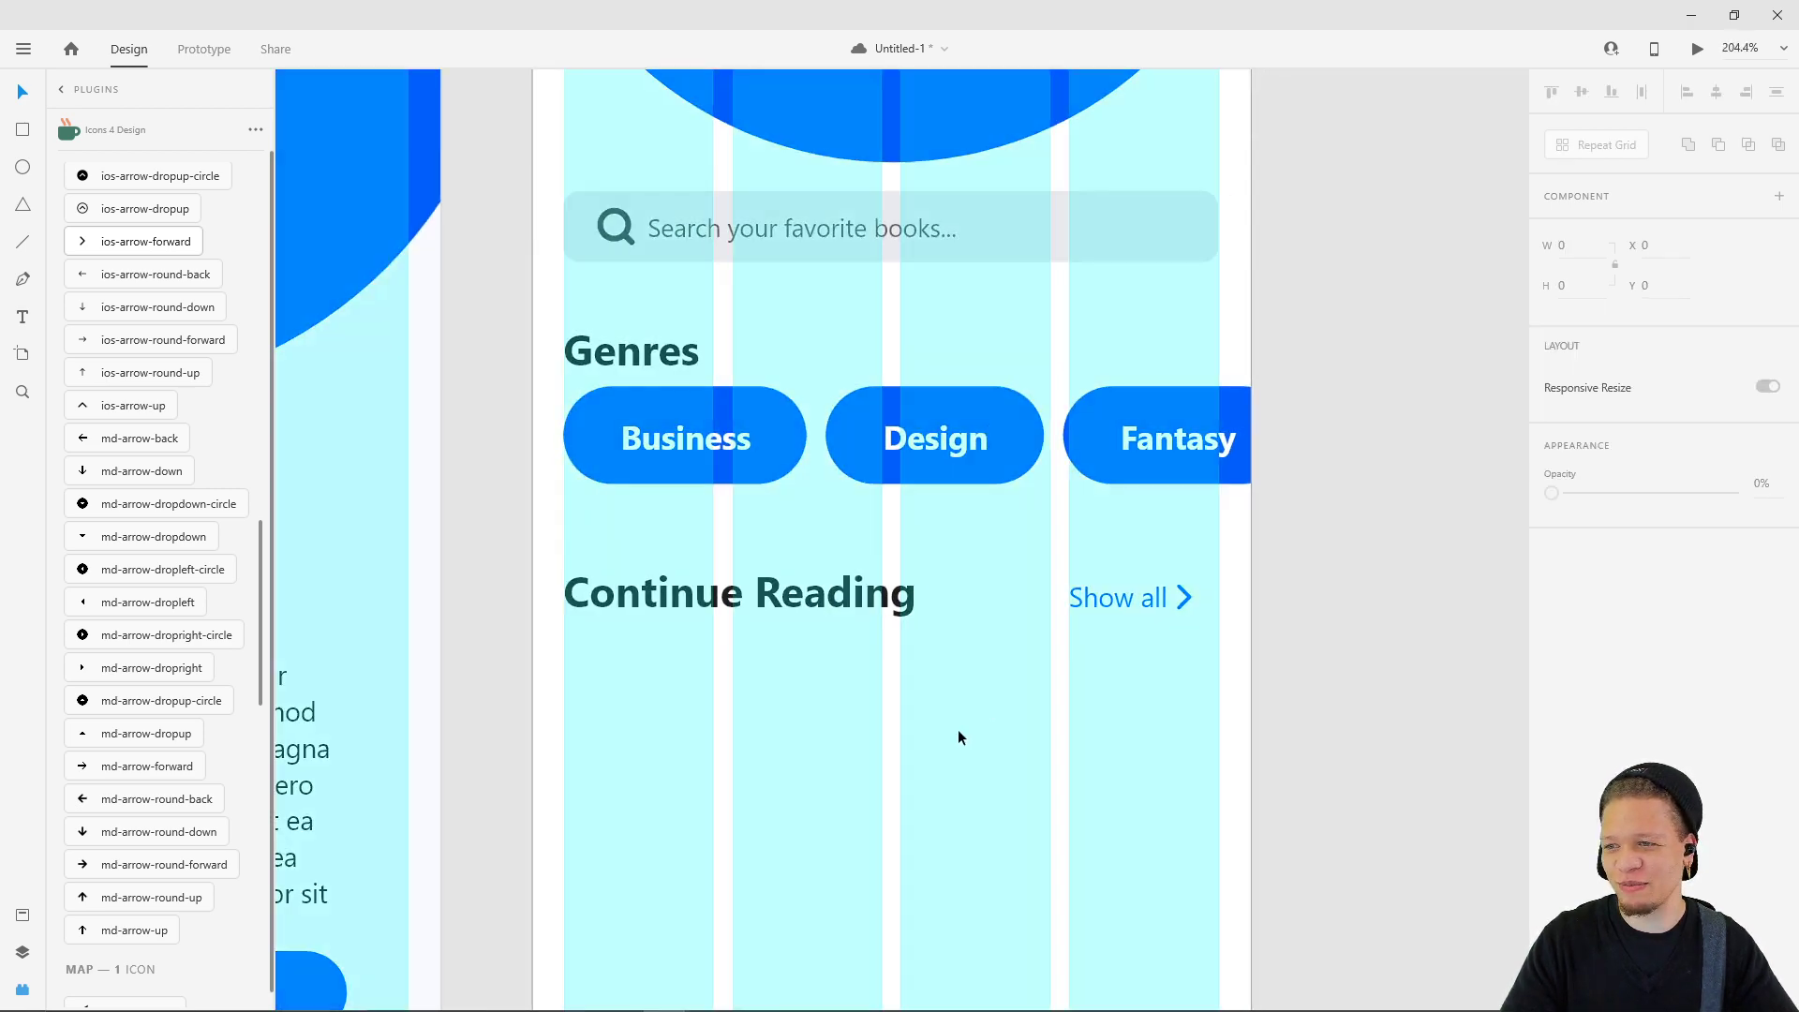
- Hide the layout grid of artboard iPhone X/XS/11 Pro – 18
scroll(1040, 637, "down", 3)
scroll(1087, 553, "down", 5)
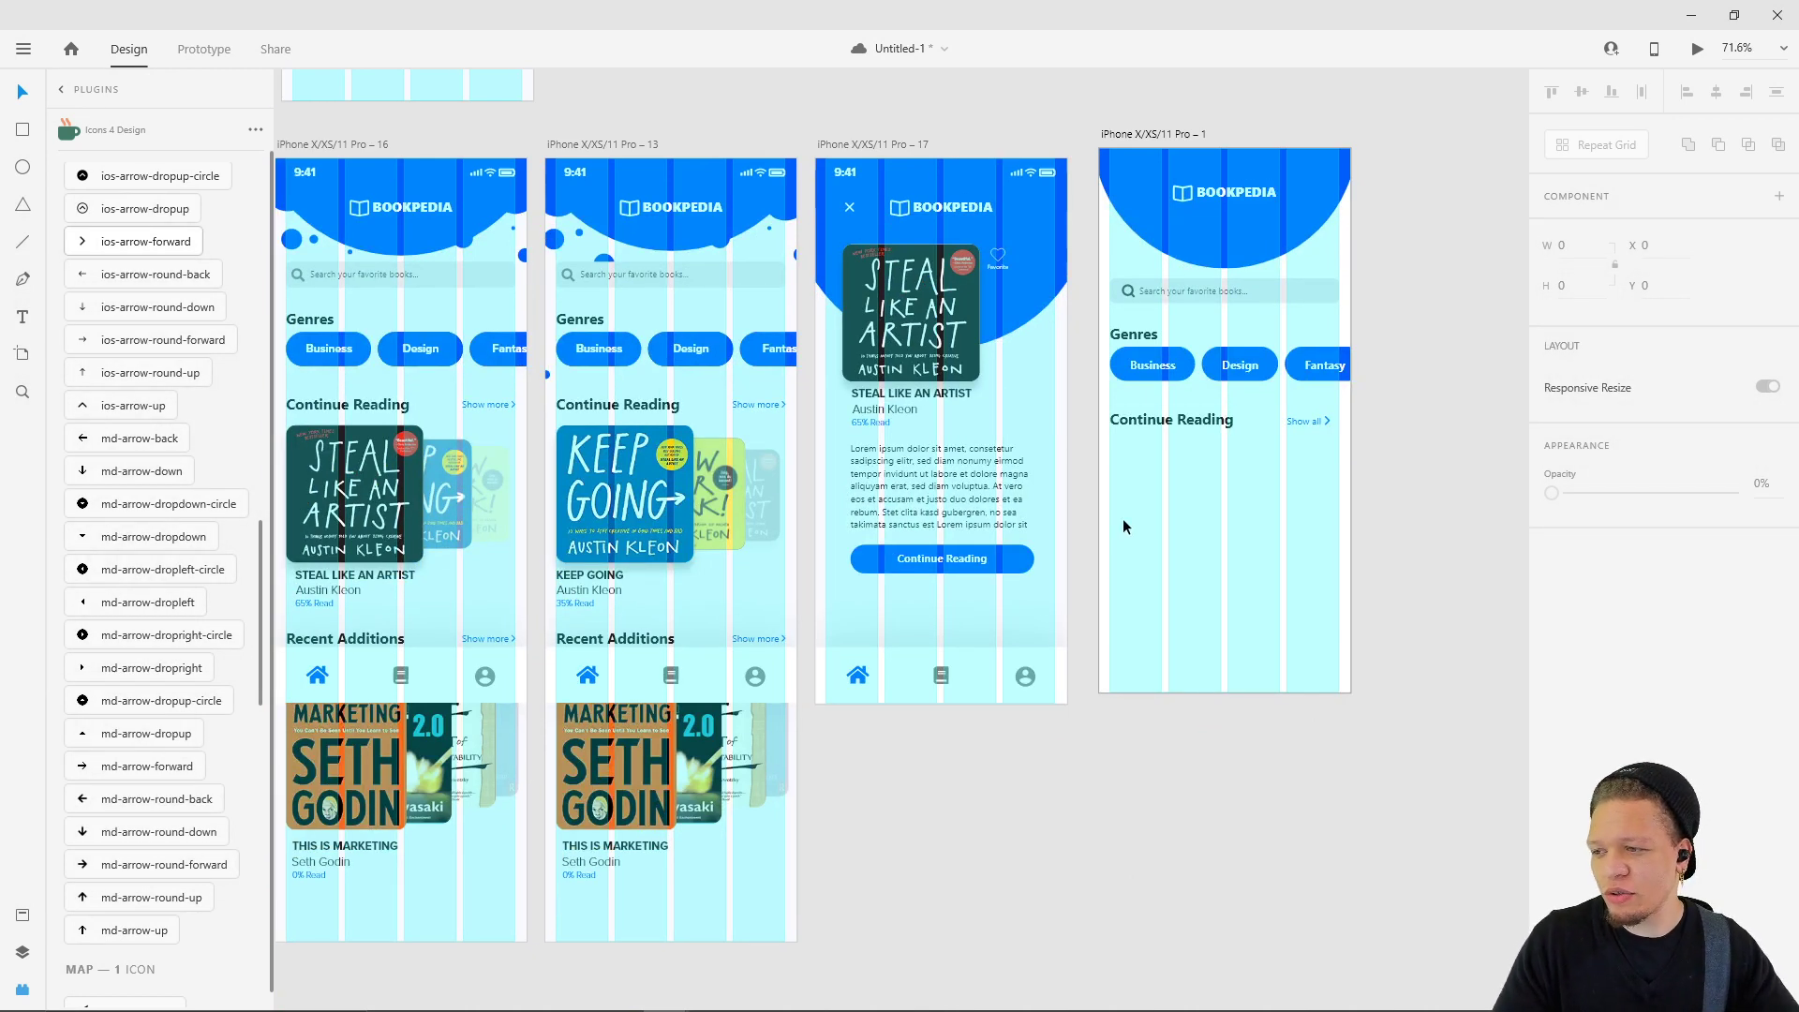
left_click_drag(578, 532, 980, 645)
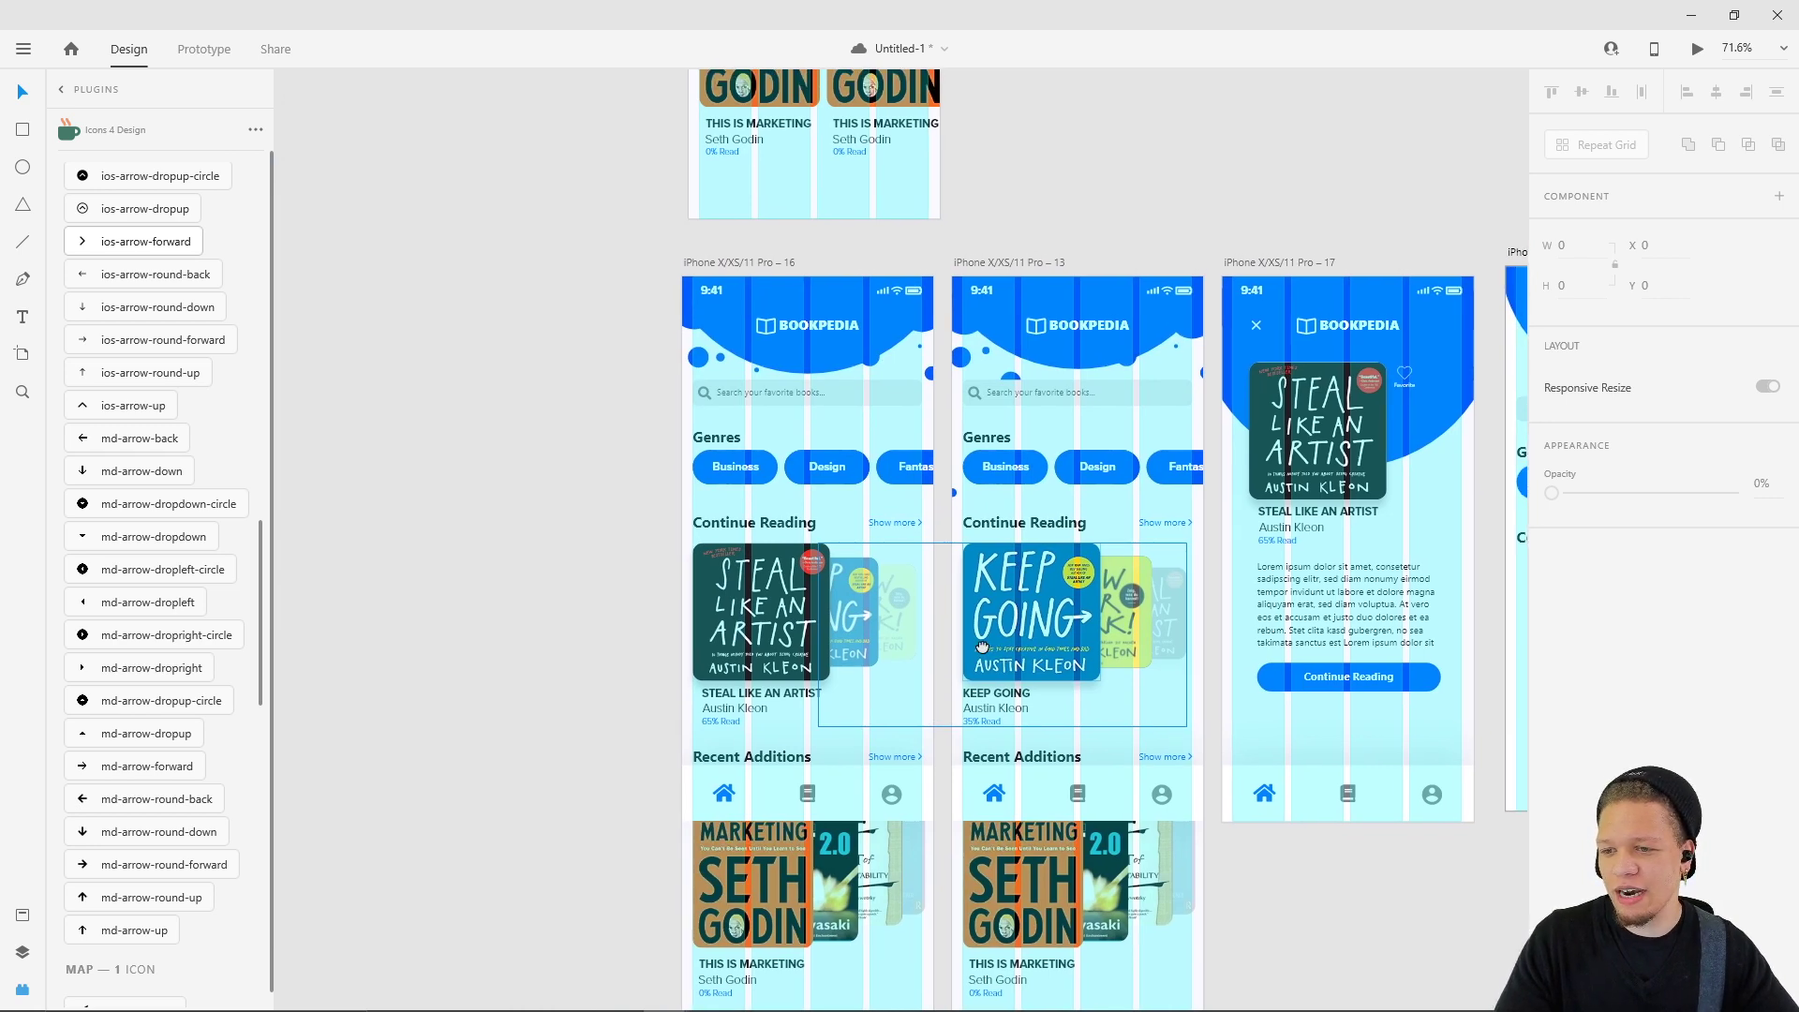
scroll(984, 342, "up", 5)
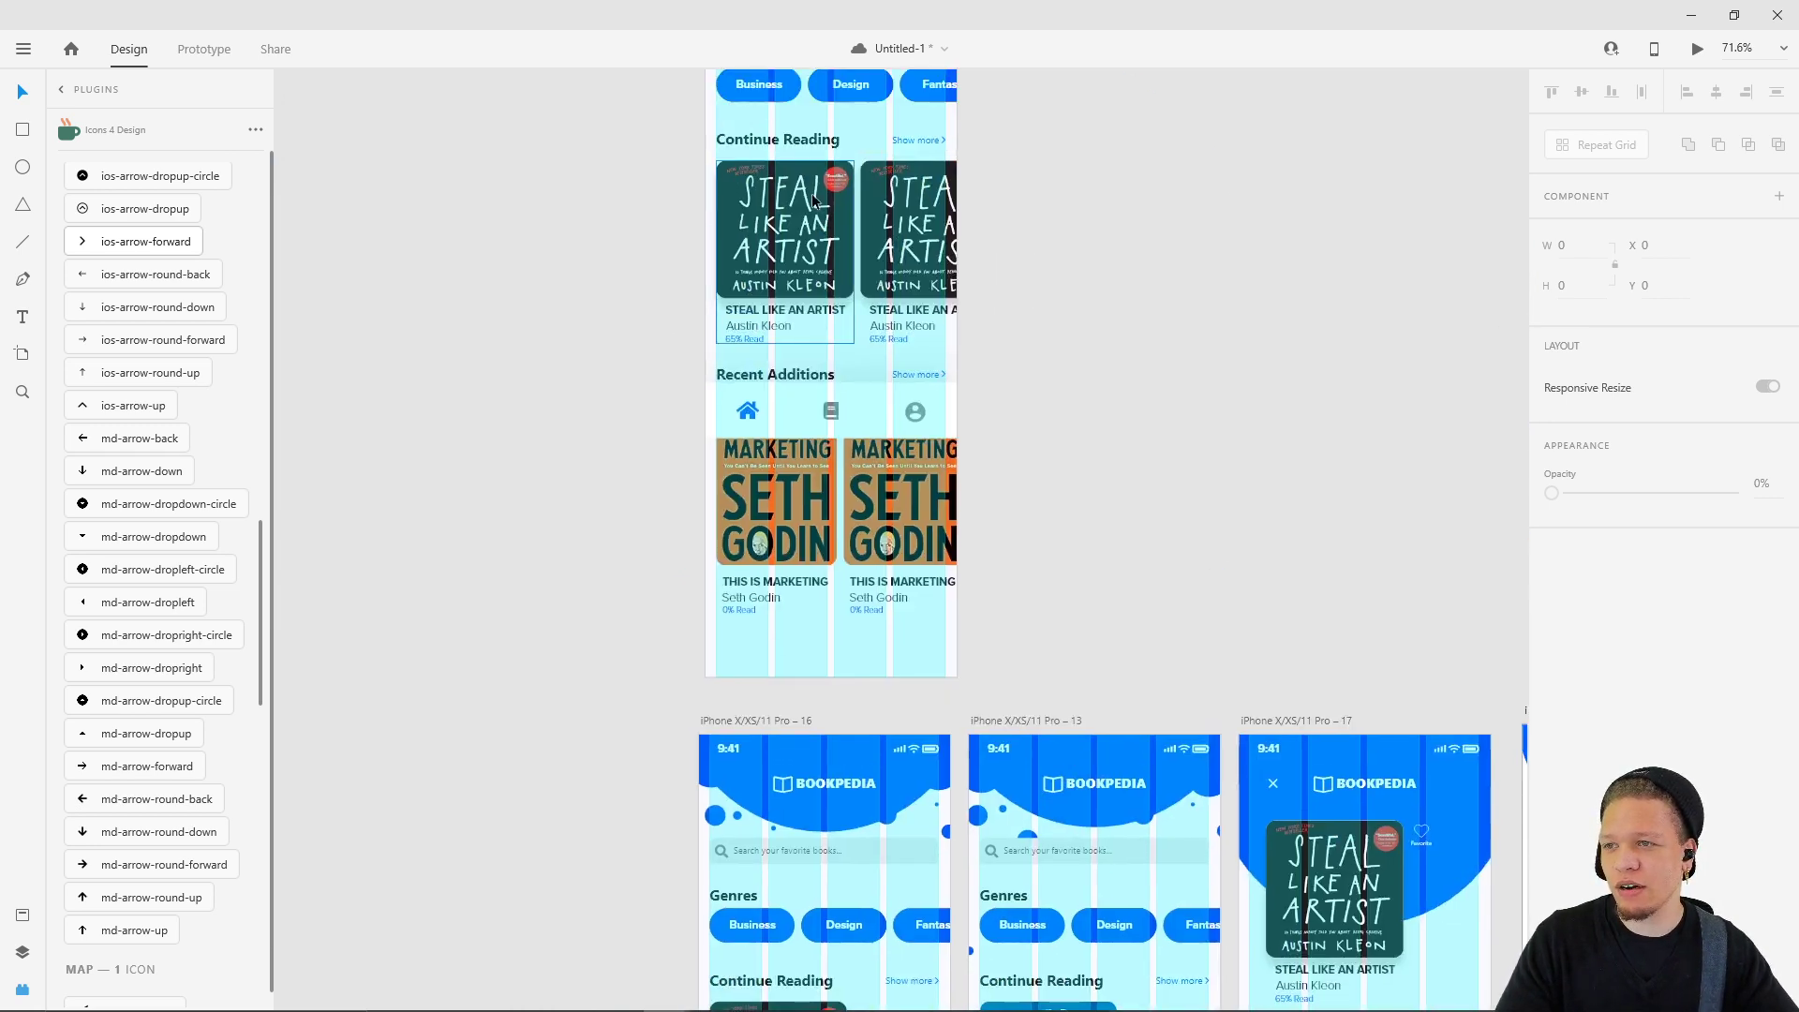
scroll(1153, 386, "up", 3)
left_click(857, 83)
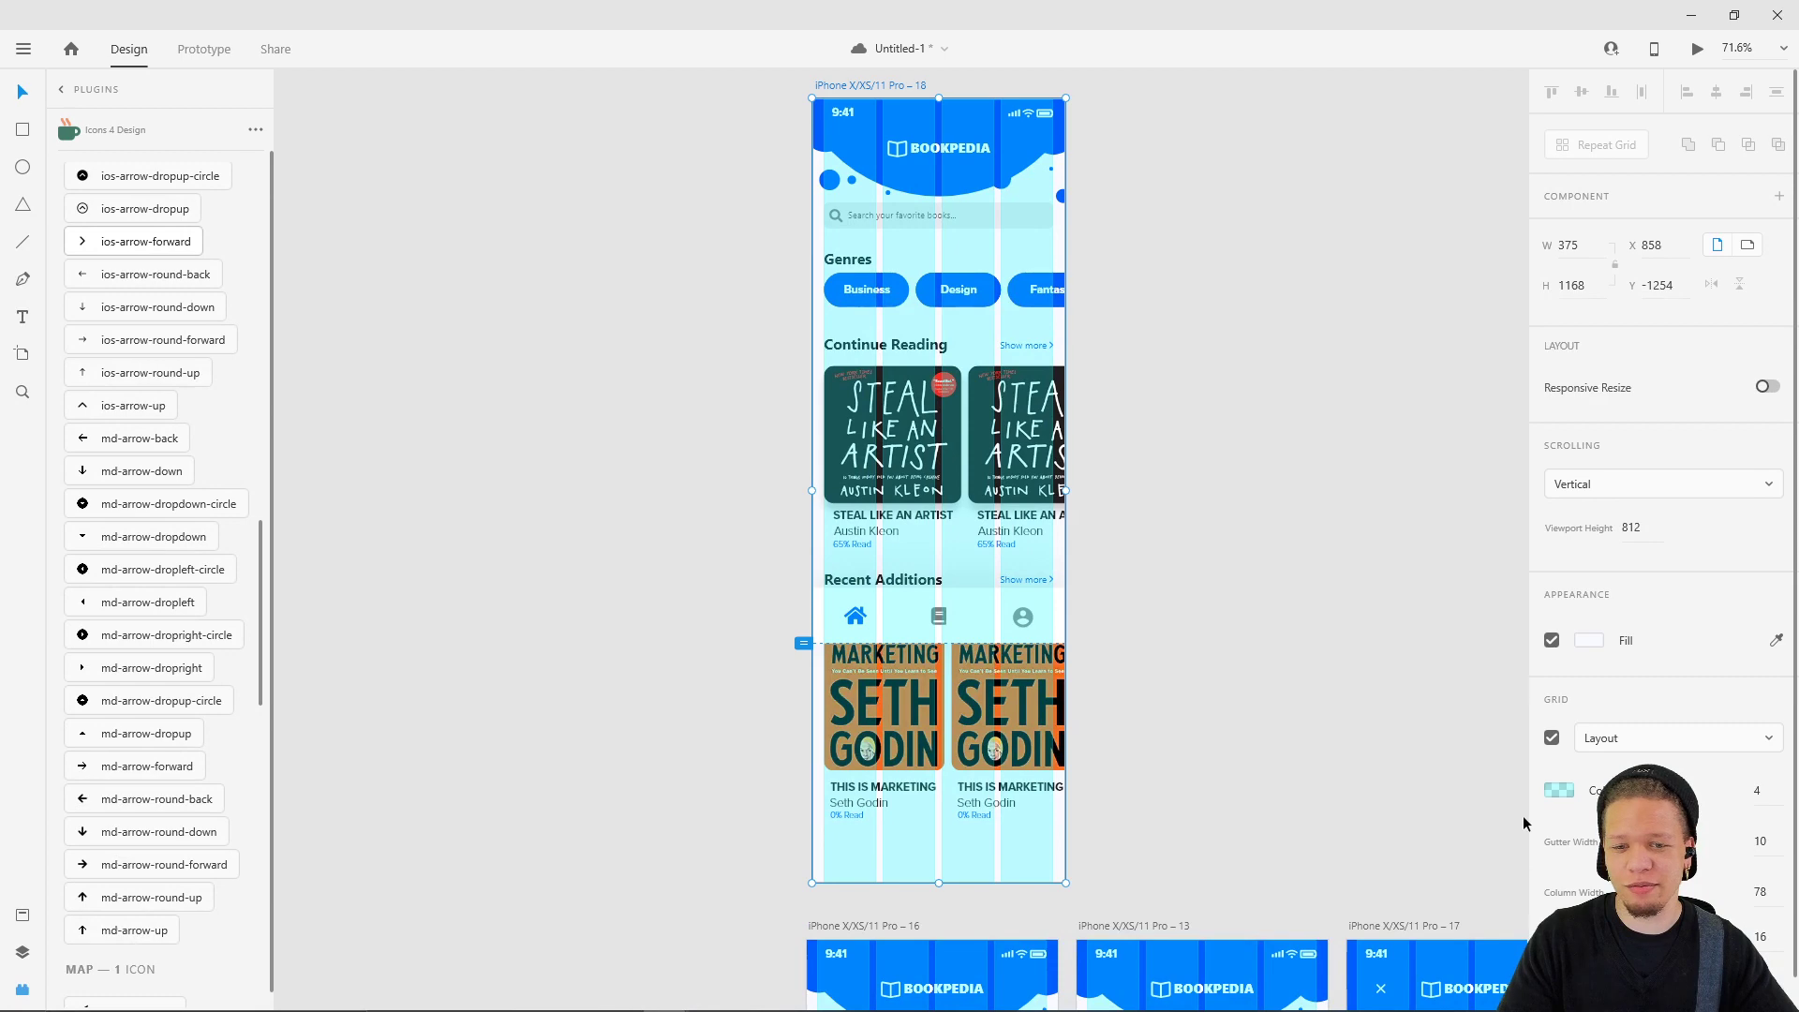
left_click(1552, 739)
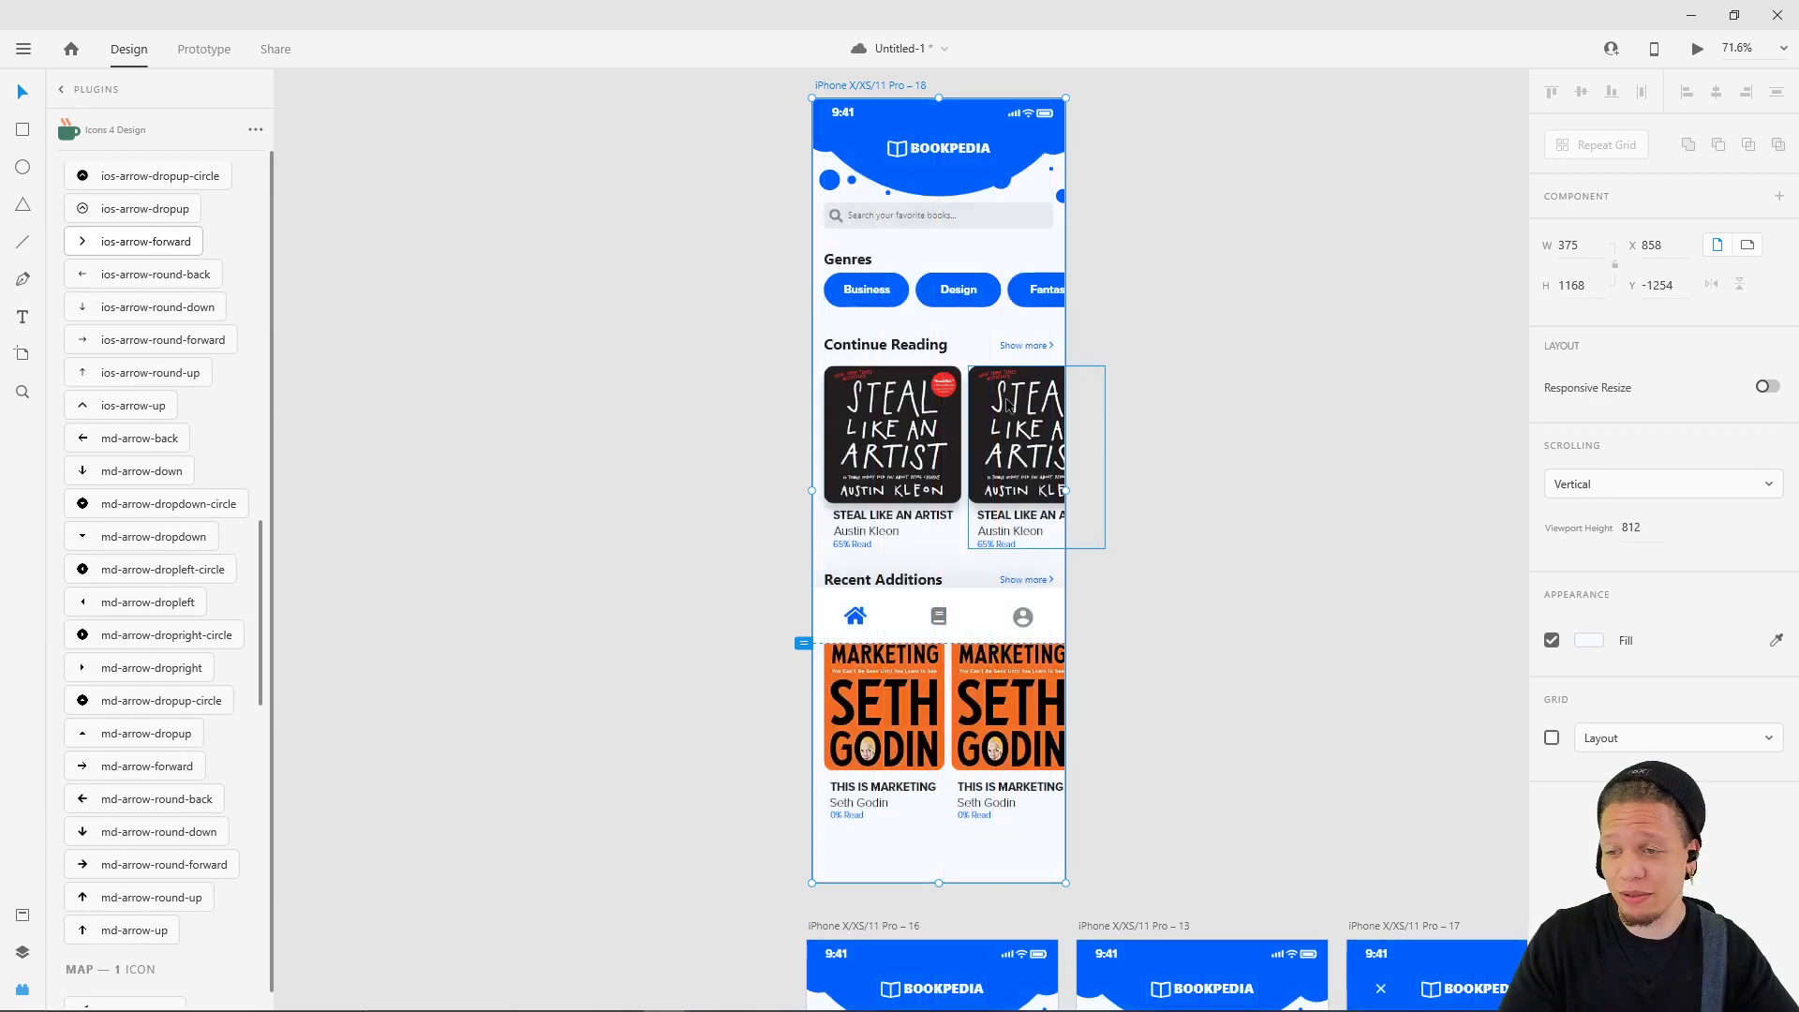
- Examine the row of book cards under Continue Reading on artboard iPhone X/XS/11 Pro – 18
scroll(829, 369, "up", 5)
scroll(990, 457, "right", 2)
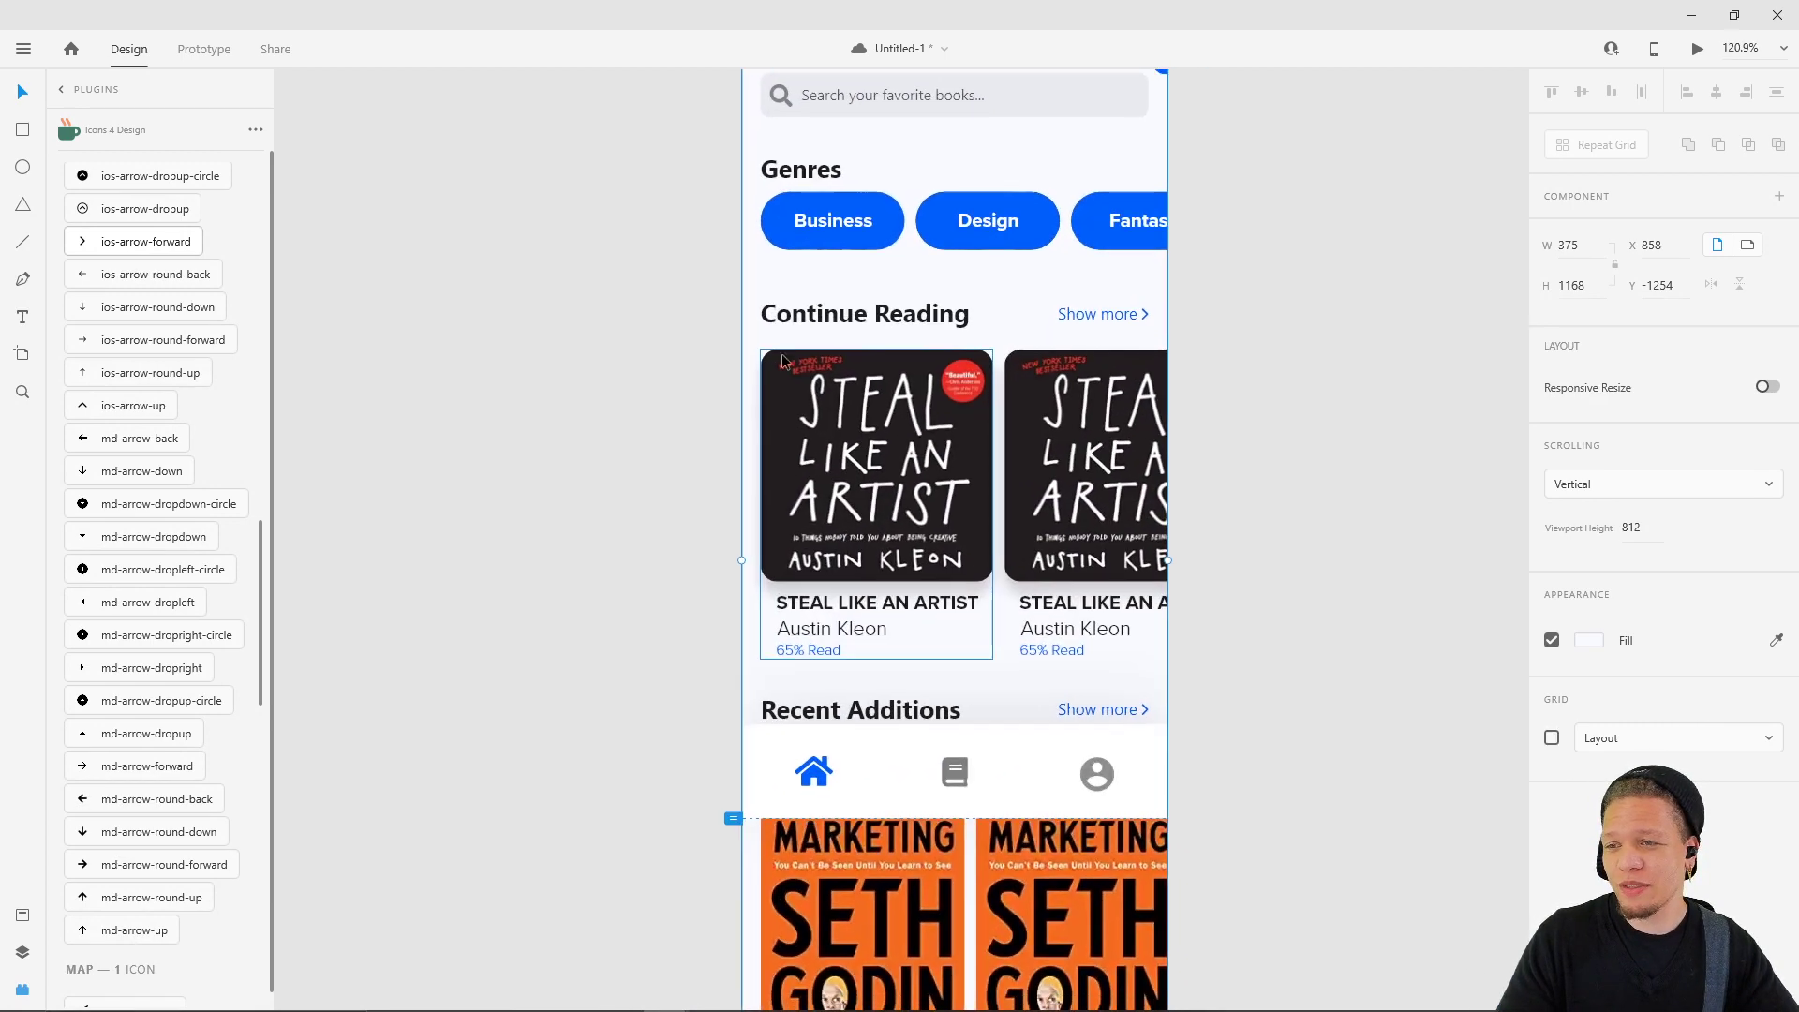
left_click_drag(686, 345, 1328, 660)
left_click(1349, 671)
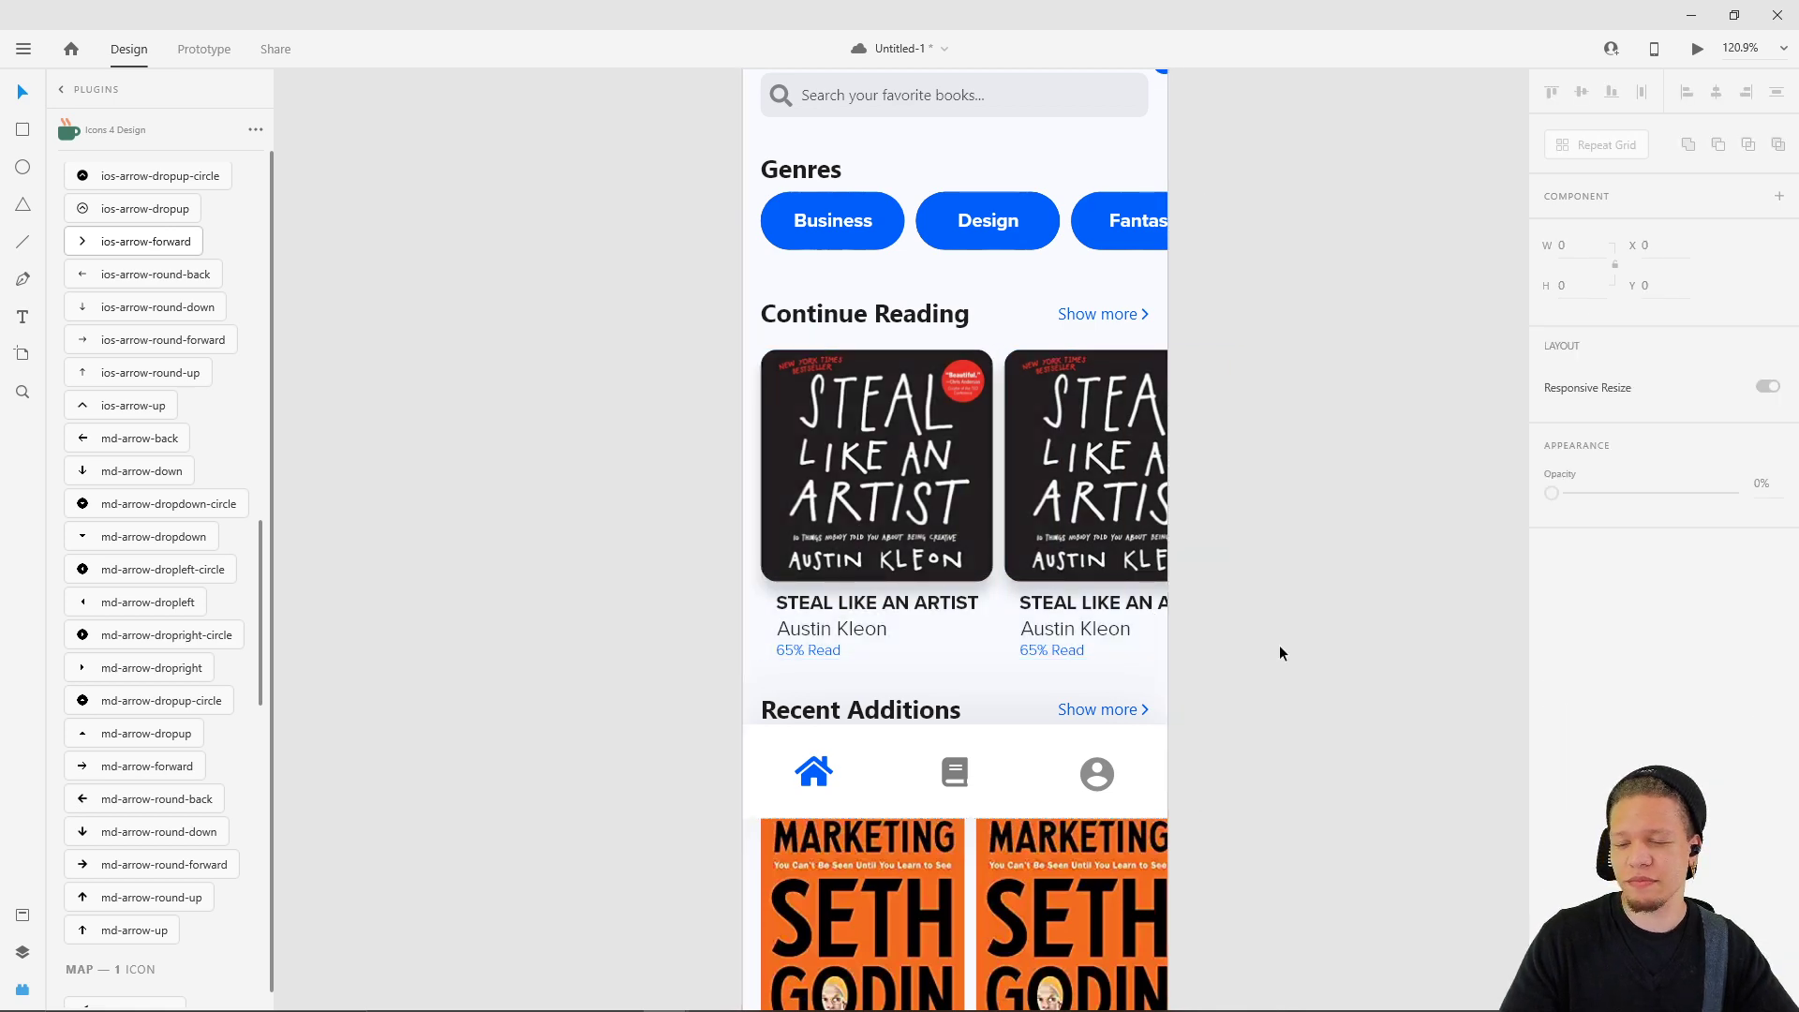
scroll(1281, 650, "down", 5)
scroll(1218, 656, "down", 5)
scroll(1218, 656, "right", 4)
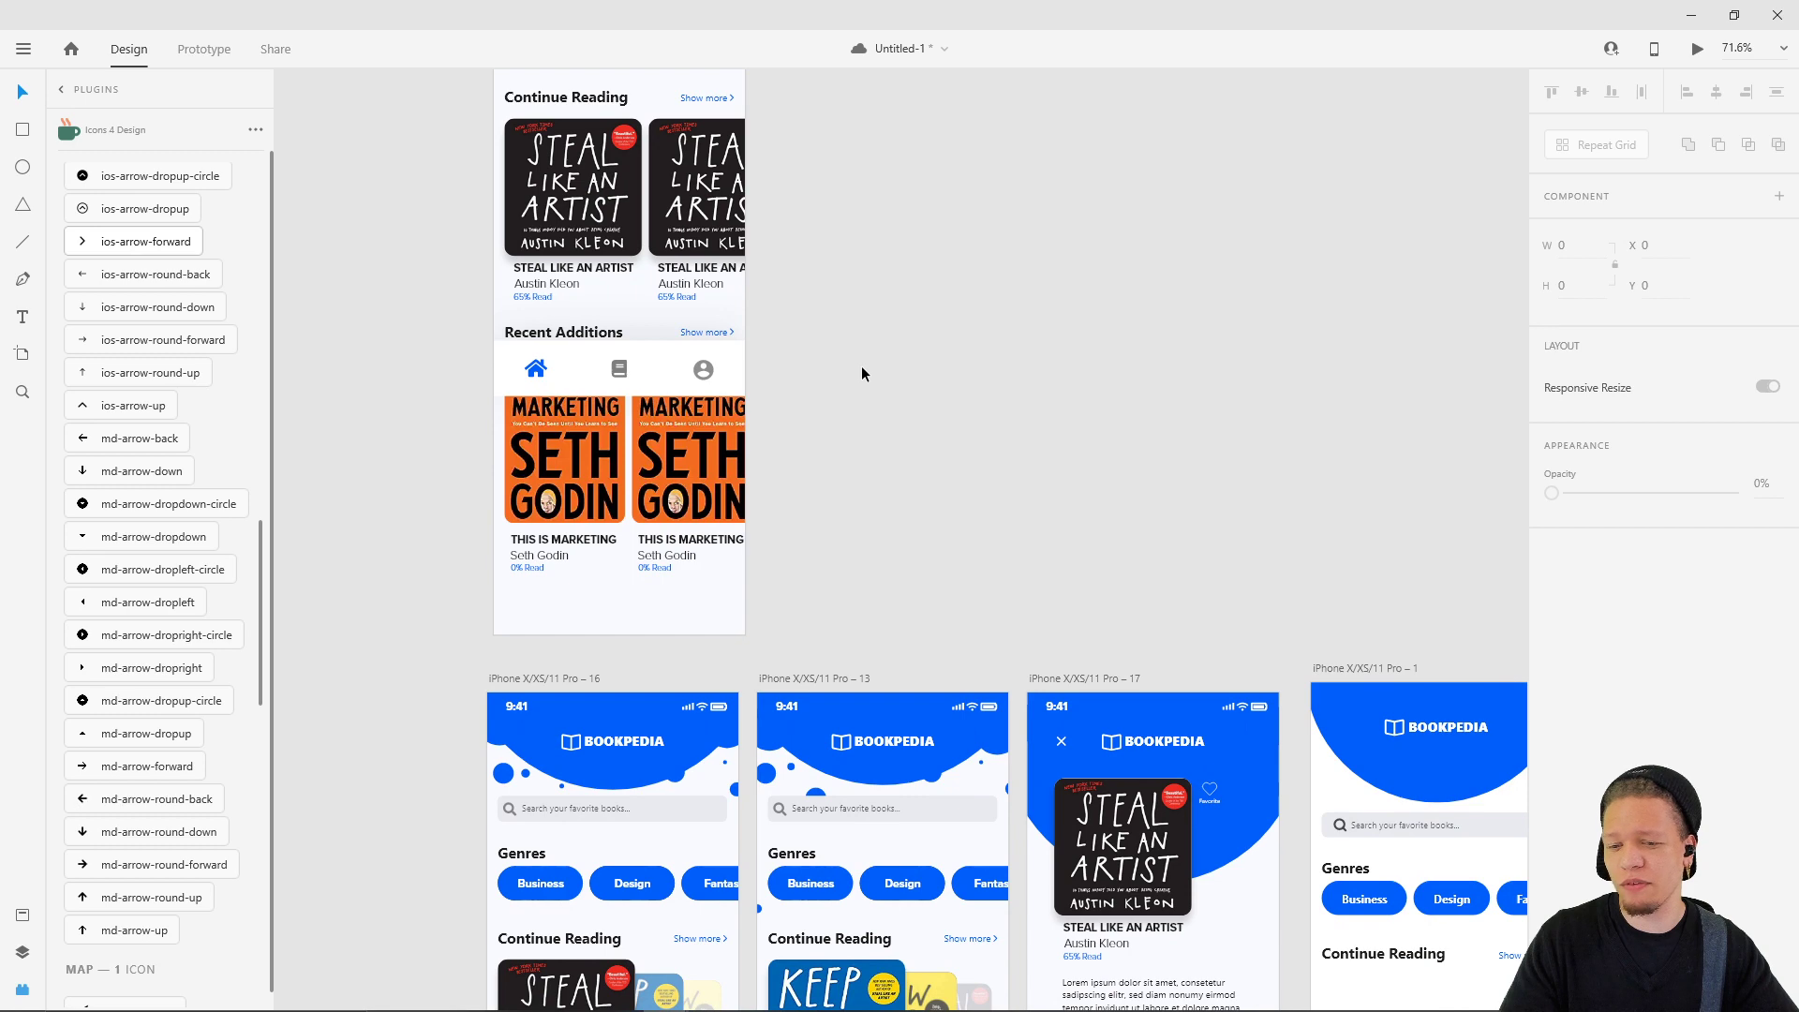
- Add the character style of the first STEAL LIKE AN ARTIST card title to the assets and show it in the asset list
scroll(1082, 496, "up", 3)
scroll(1083, 496, "up", 5)
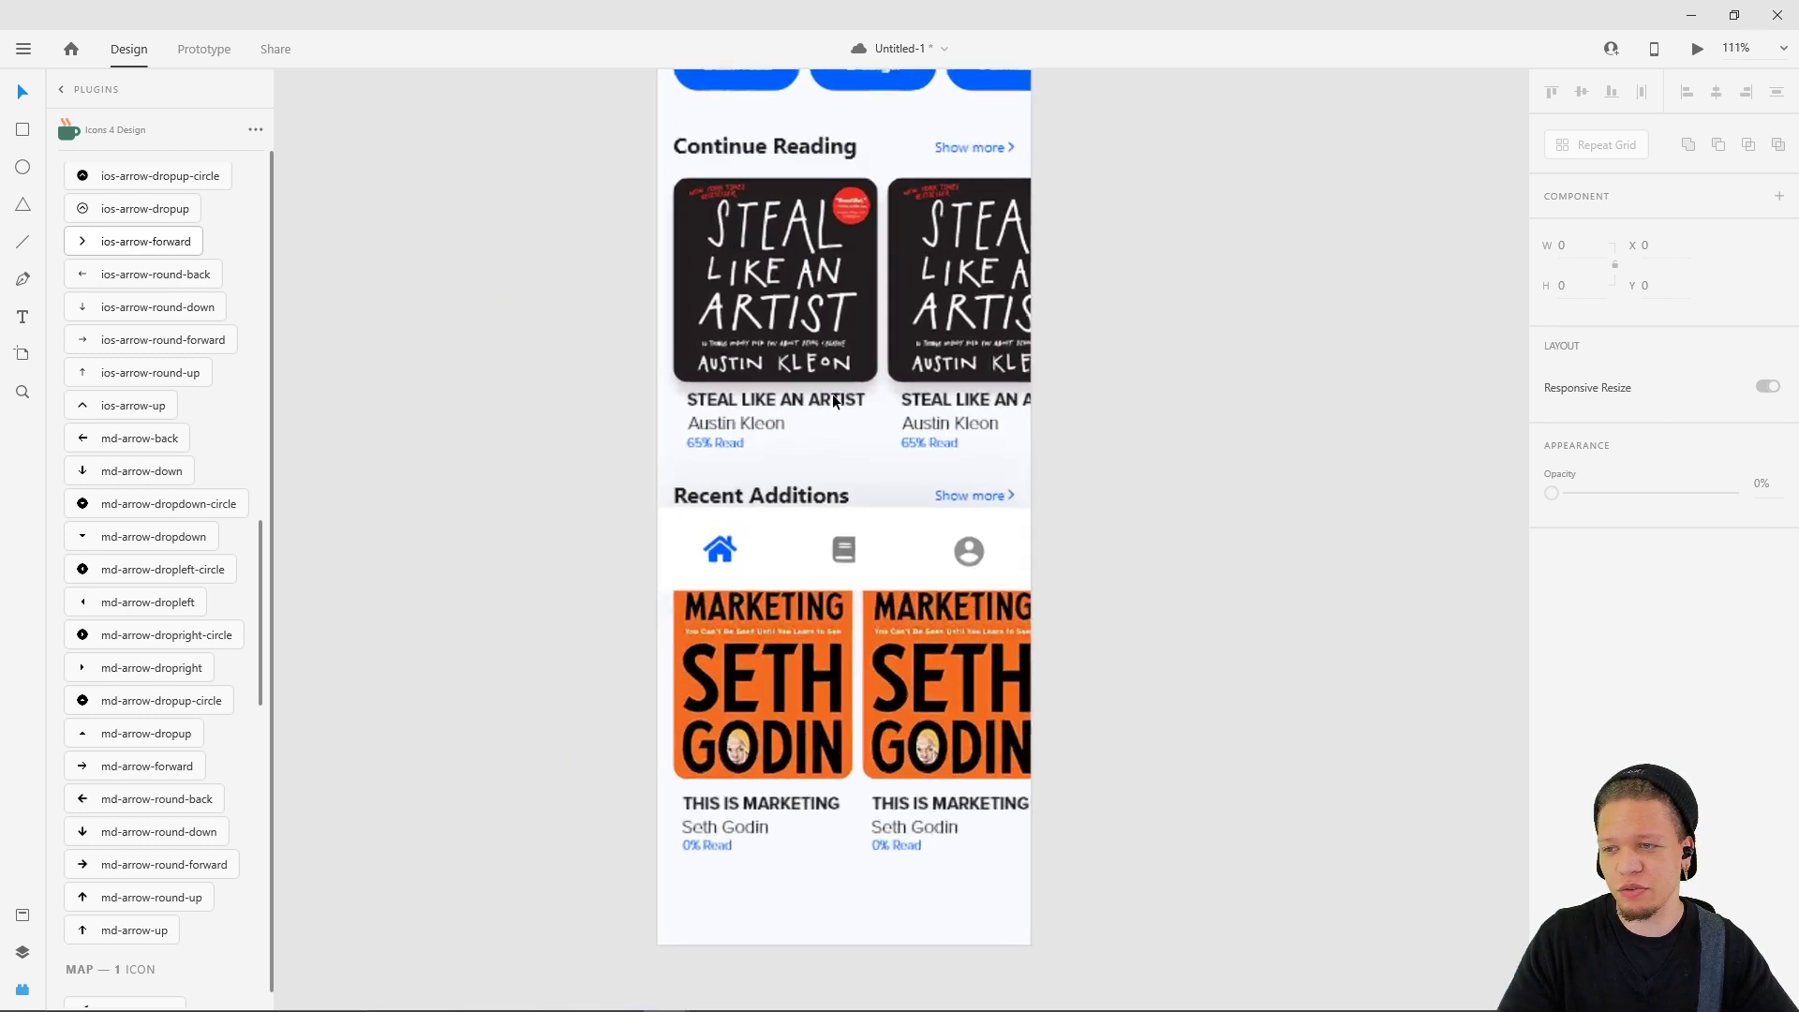
double_click(788, 413)
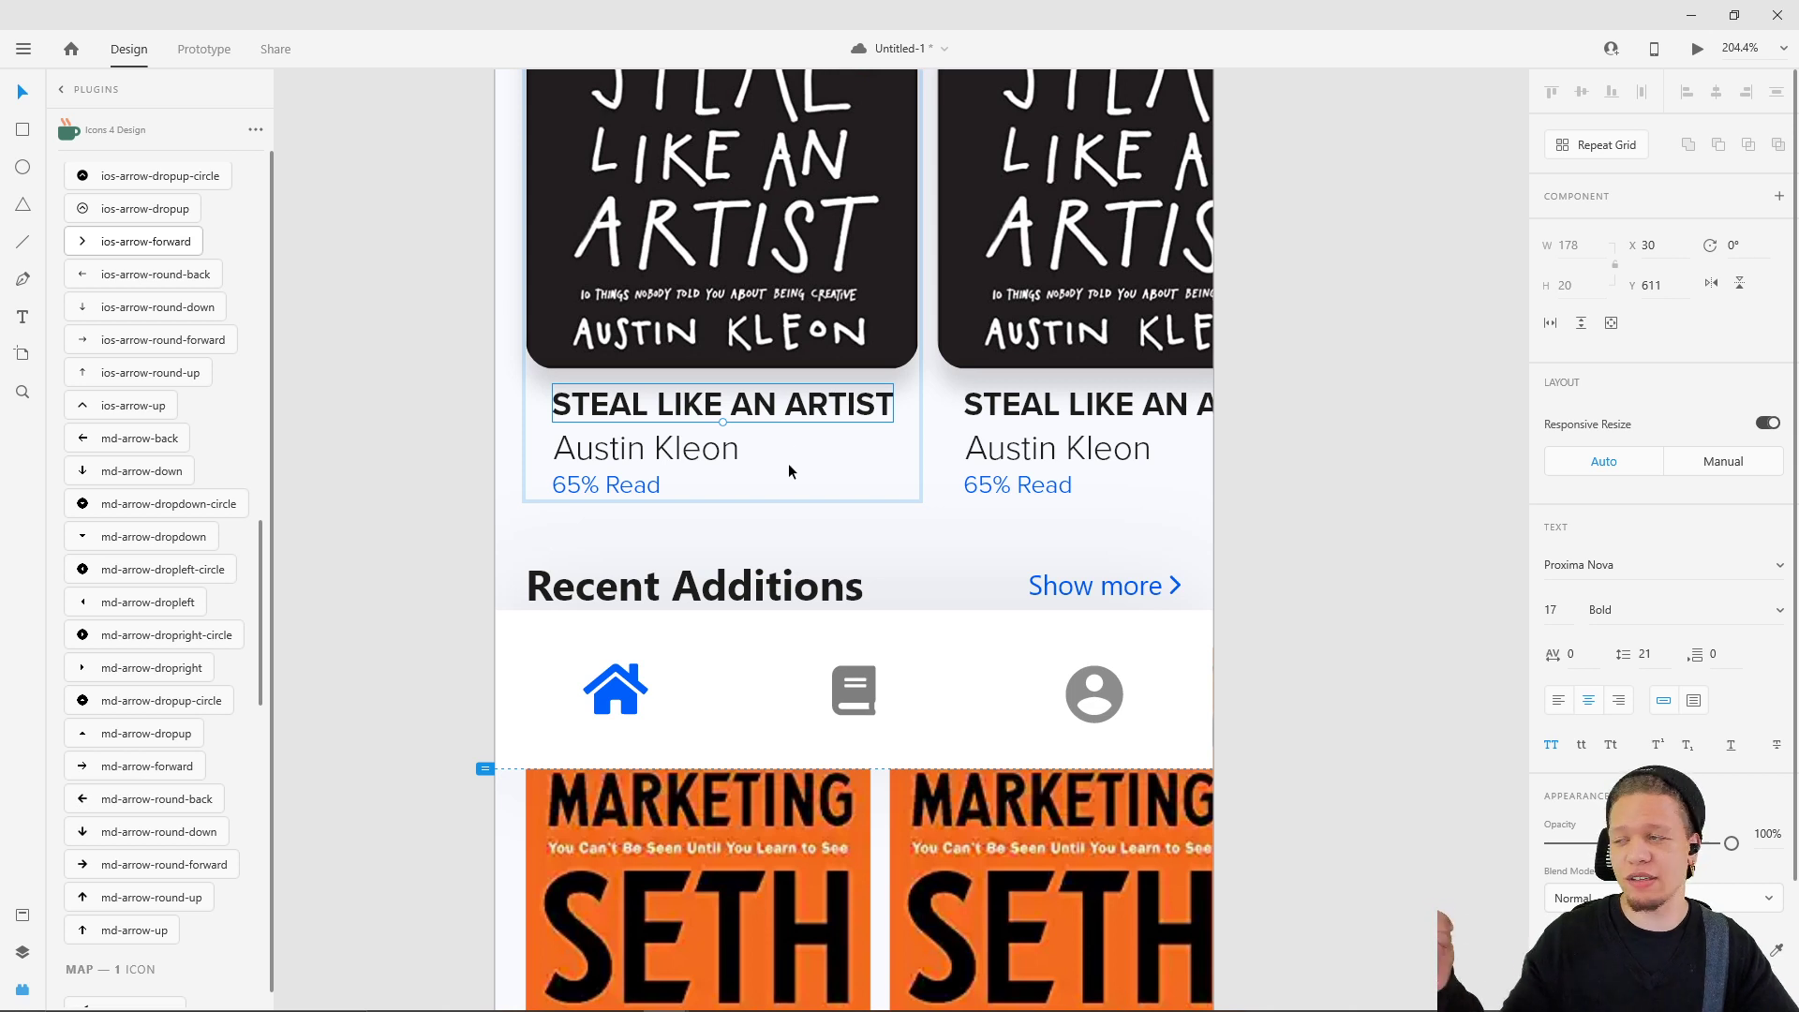
right_click(752, 406)
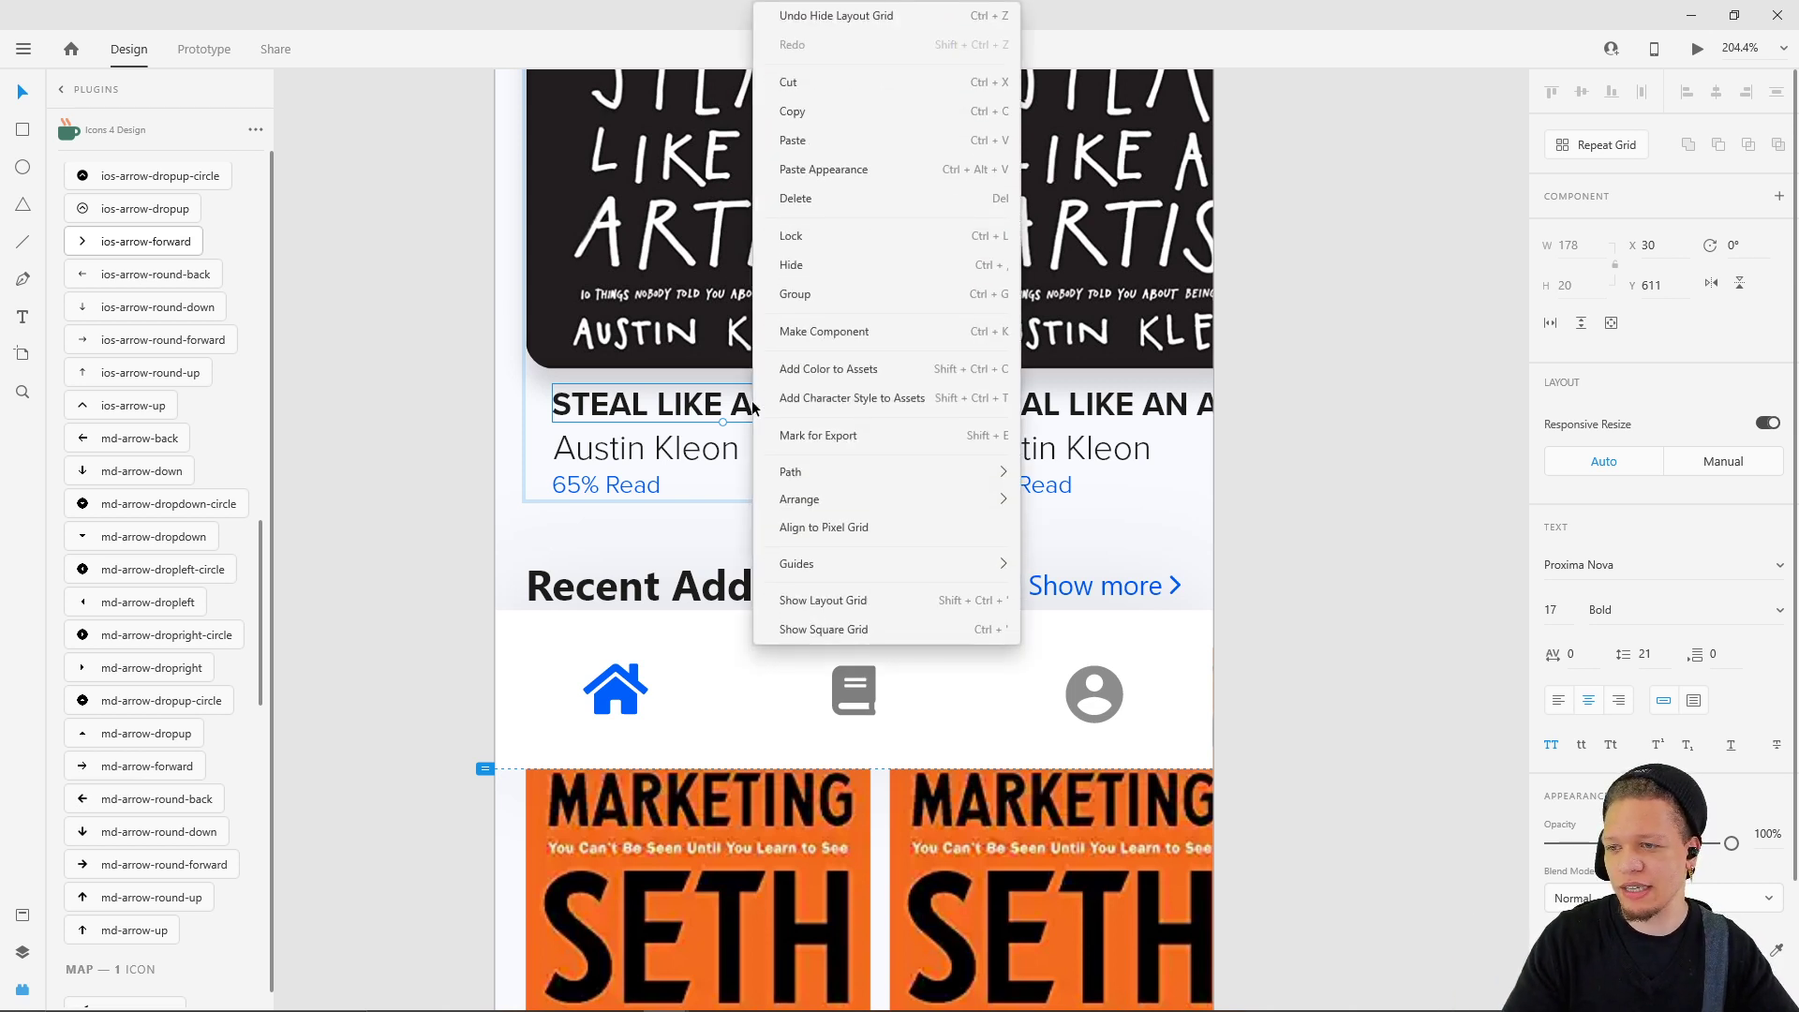
mouse_move(856, 573)
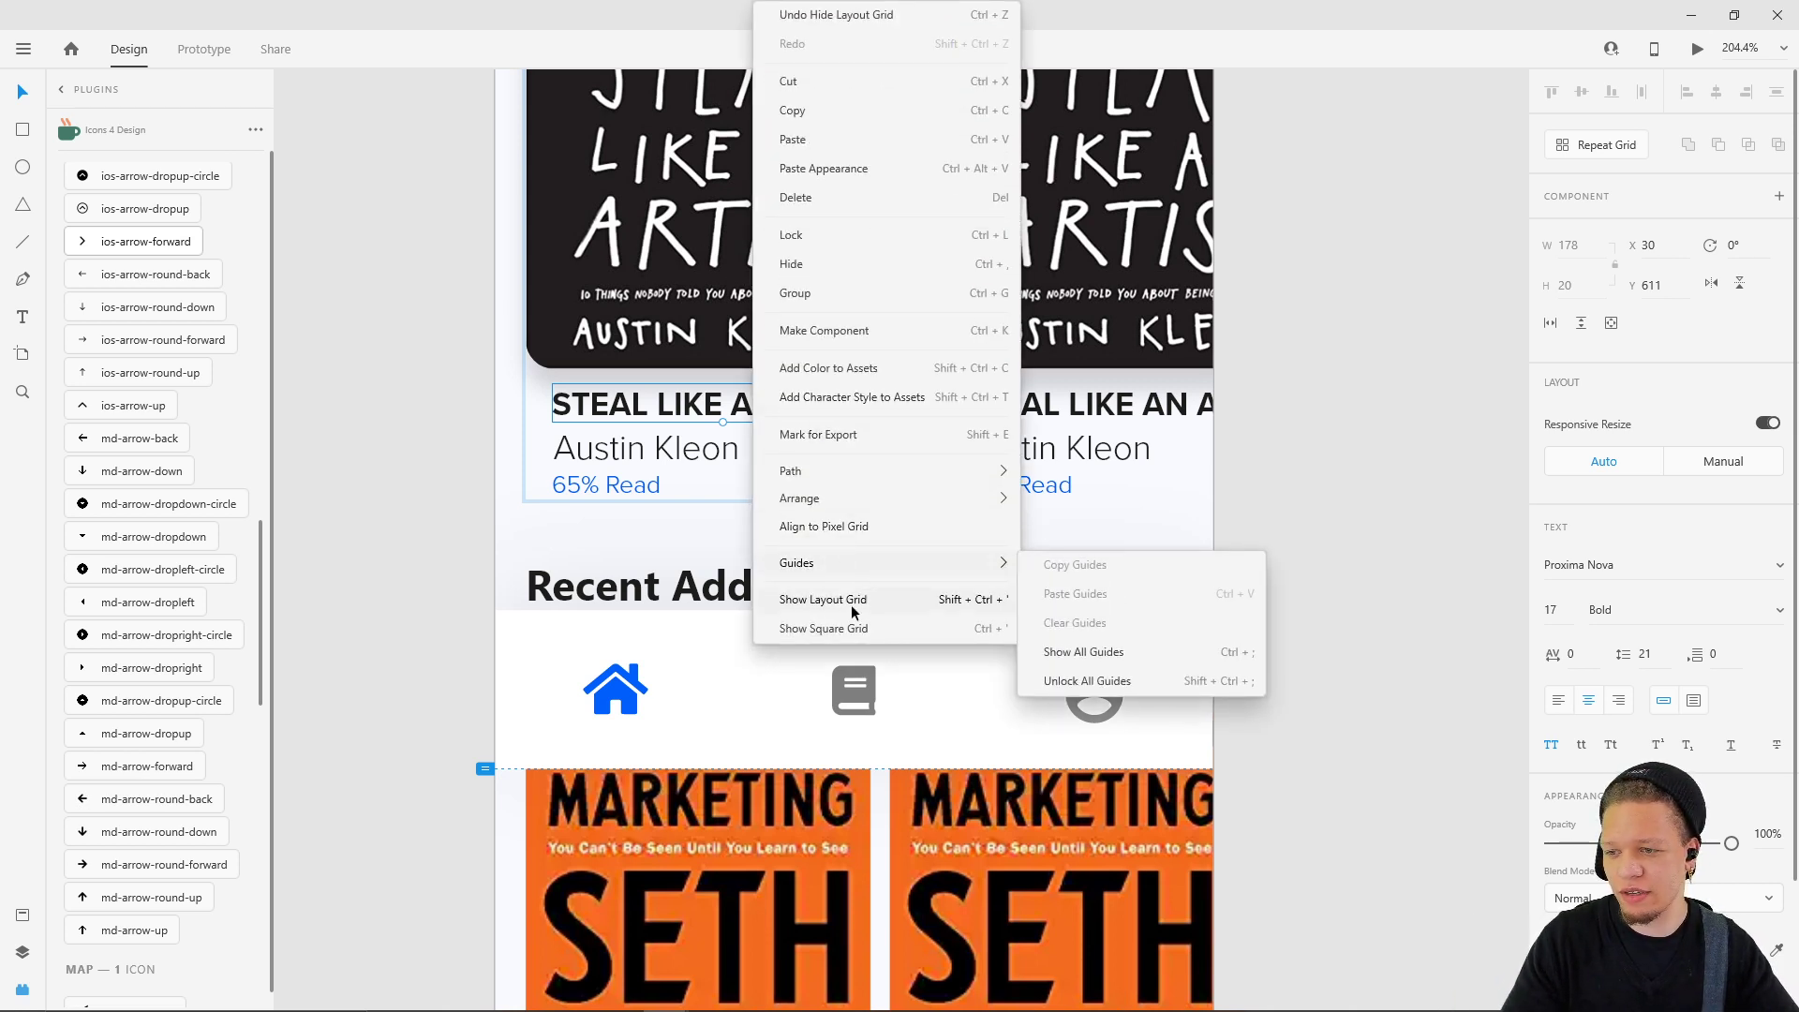
left_click(822, 397)
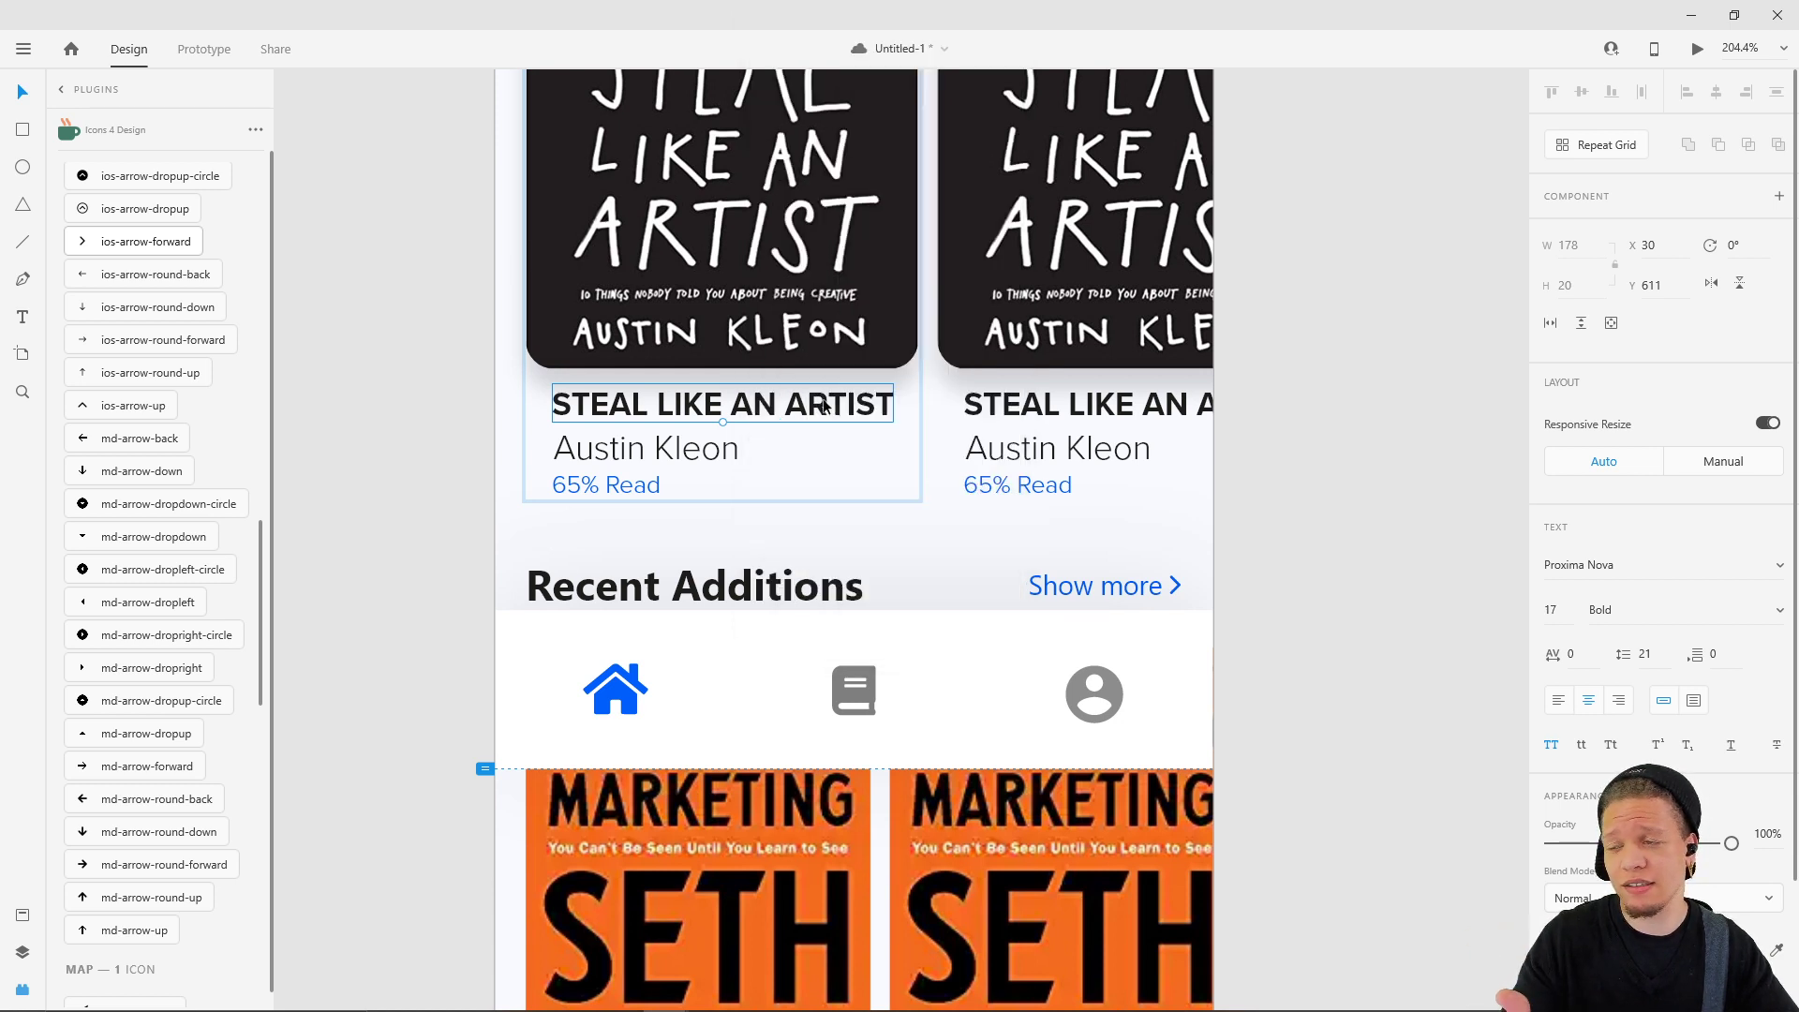
left_click(23, 916)
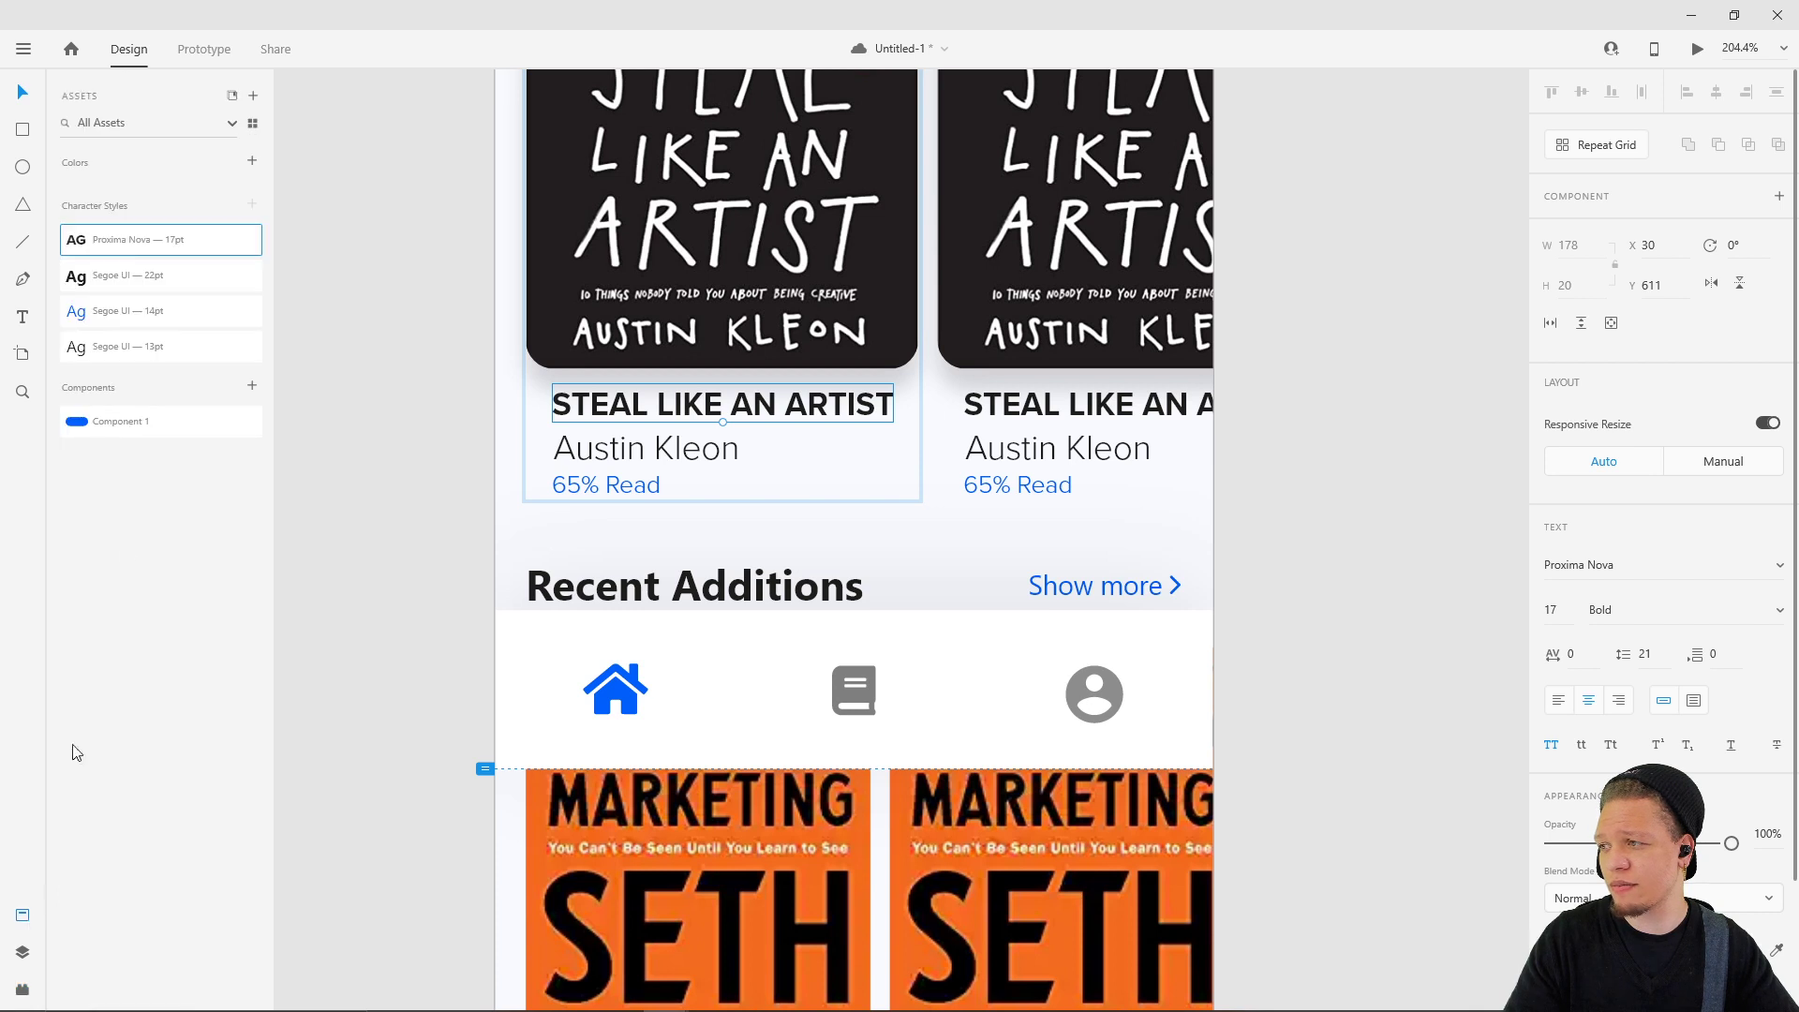
double_click(122, 240)
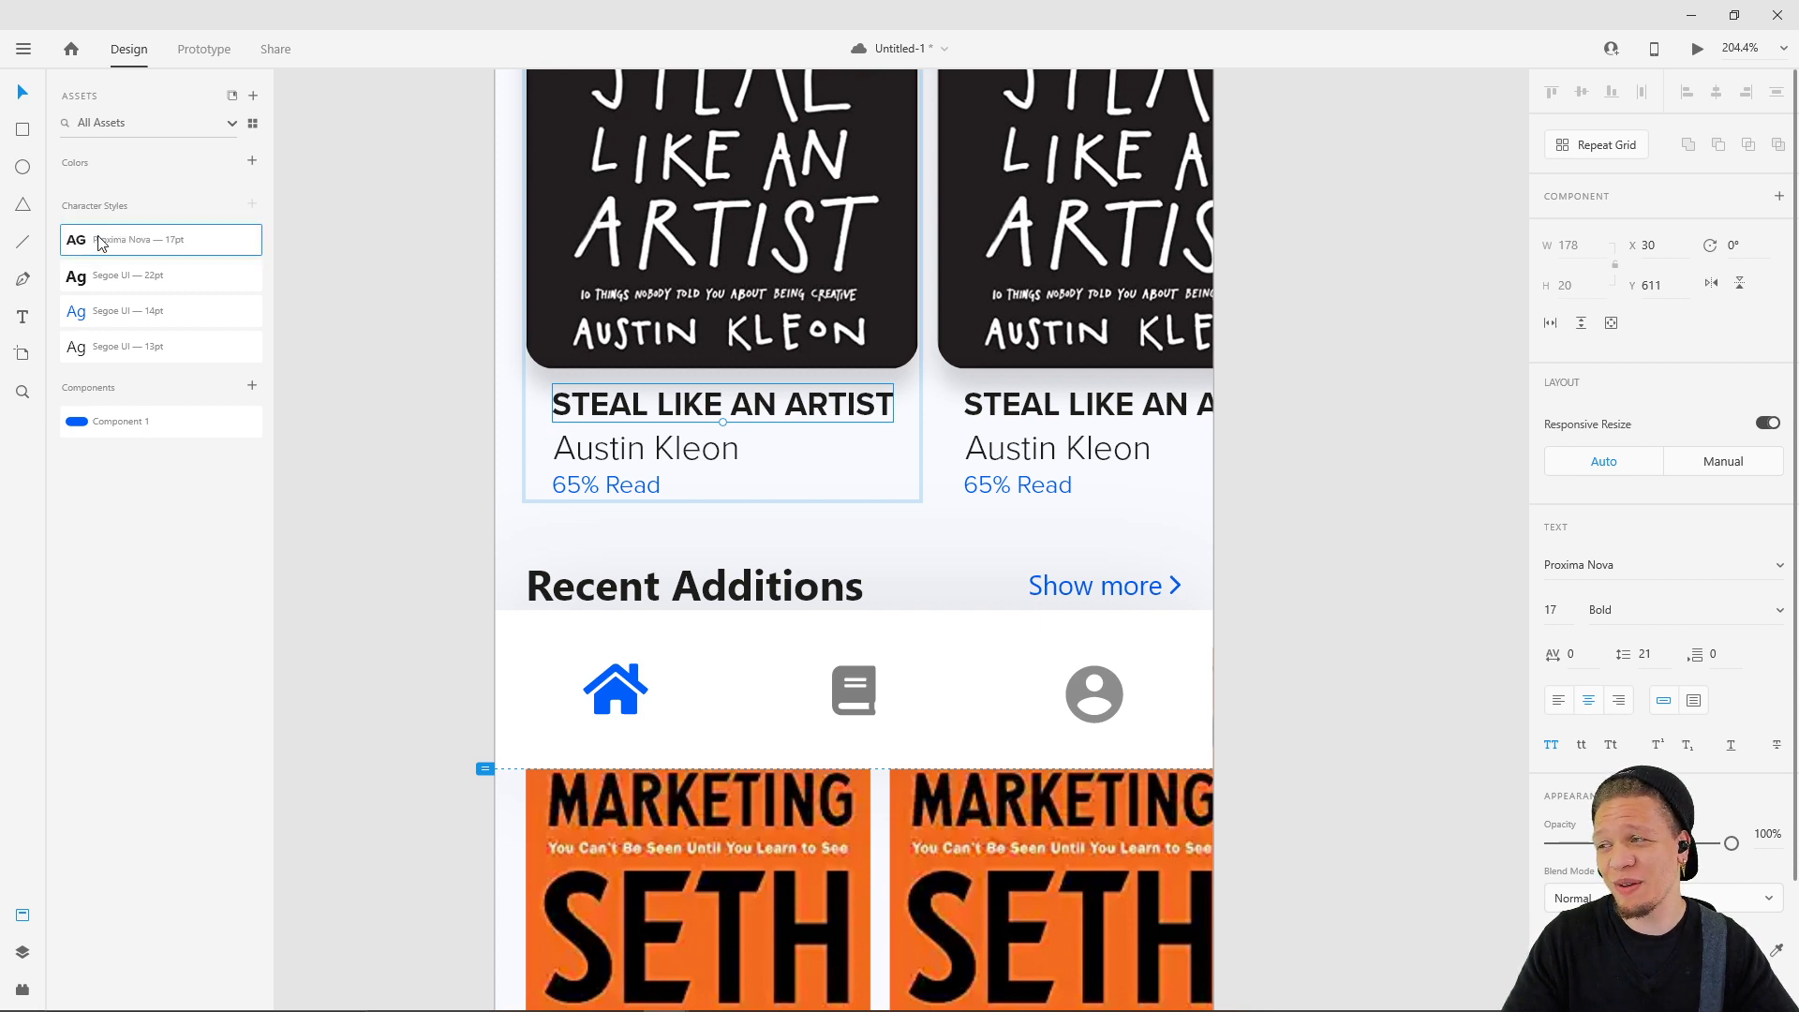
- Draw a square about 184 by 184 under the Continue Reading heading on artboard iPhone X/XS/11 Pro – 1, aligned with the heading
left_click(317, 279)
scroll(350, 295, "down", 5)
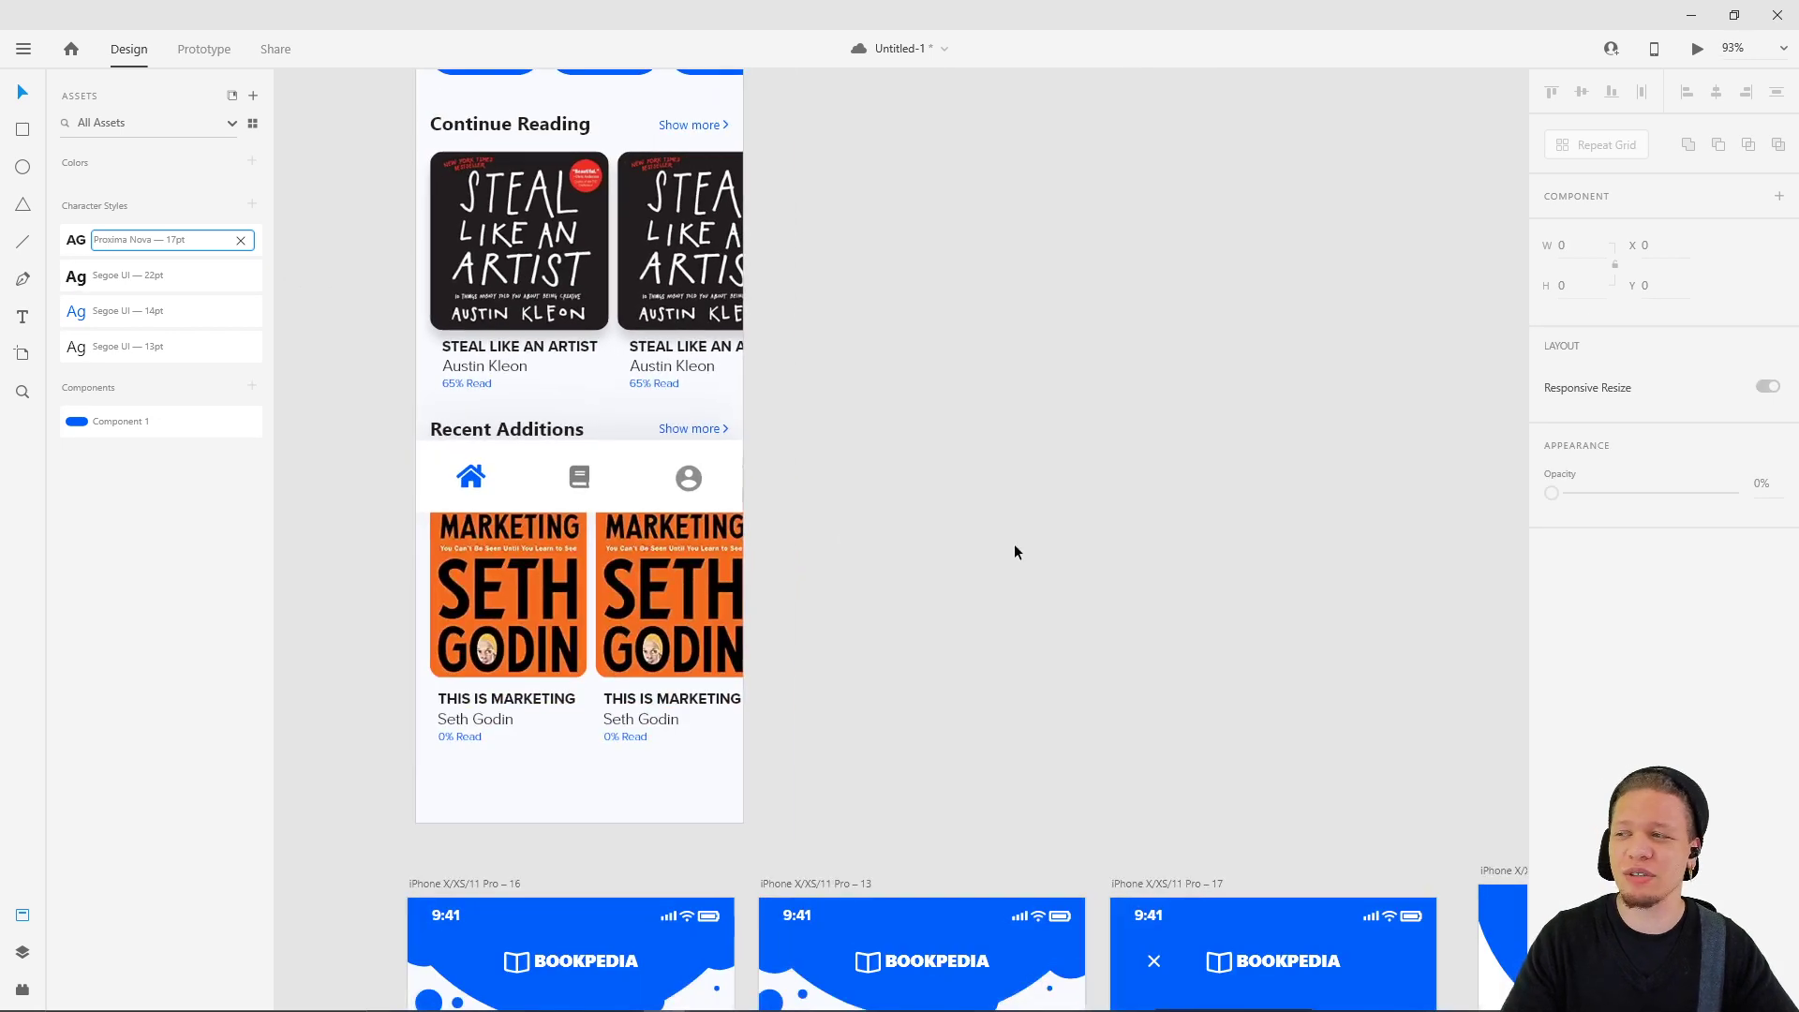
scroll(1014, 552, "down", 6)
scroll(1014, 552, "right", 6)
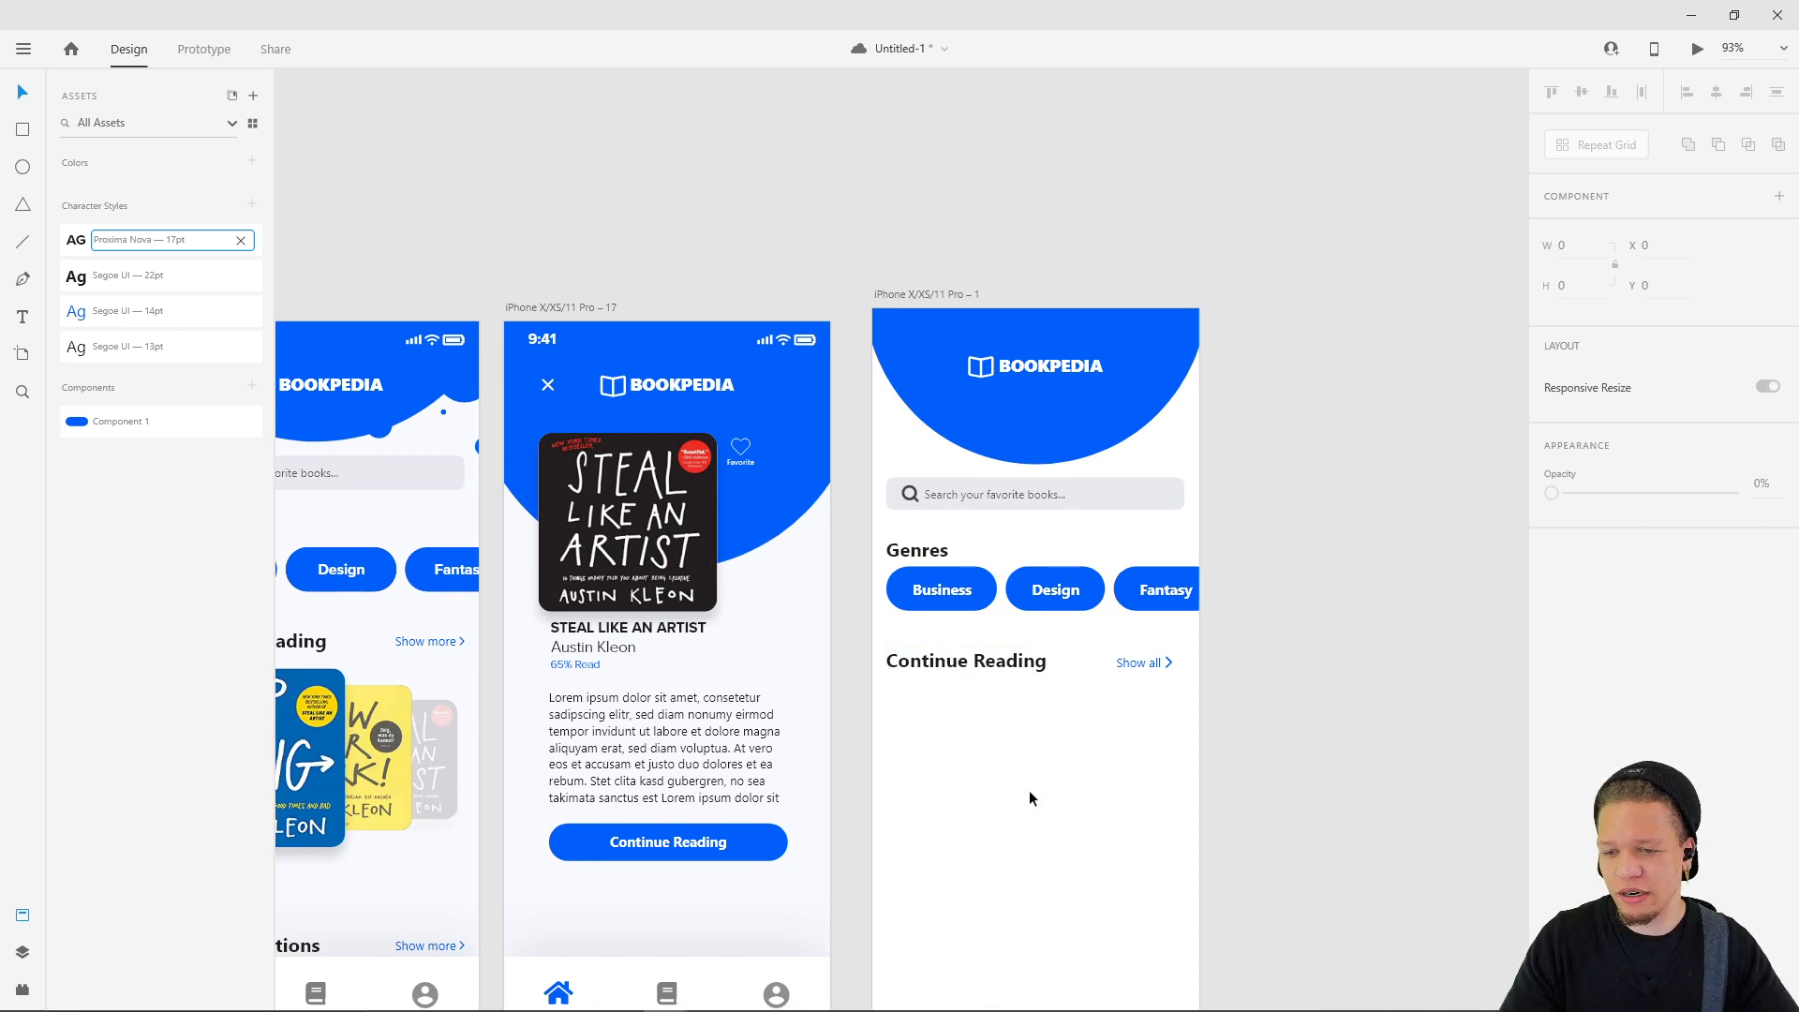
scroll(1031, 798, "down", 1)
key("r")
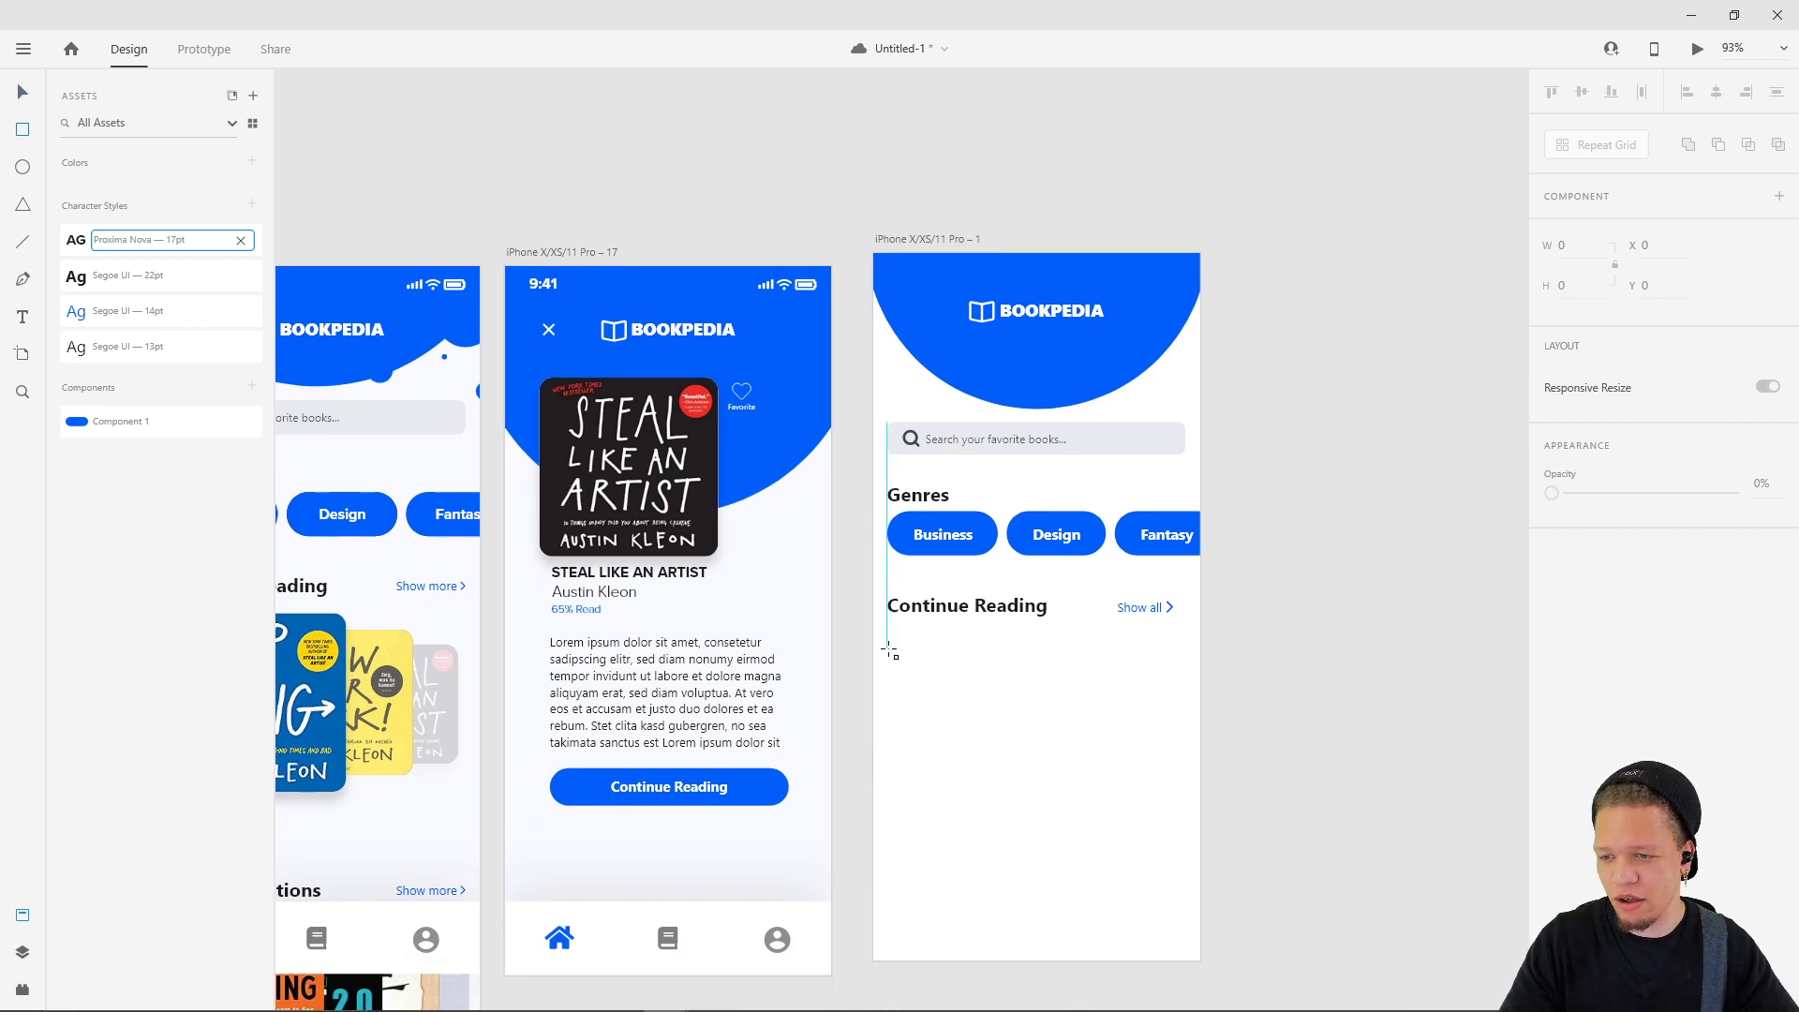
mouse_move(889, 644)
left_mouse_down()
mouse_move(1047, 799)
mouse_move(1102, 905)
mouse_move(1016, 804)
mouse_move(1064, 827)
mouse_move(1051, 819)
left_mouse_up()
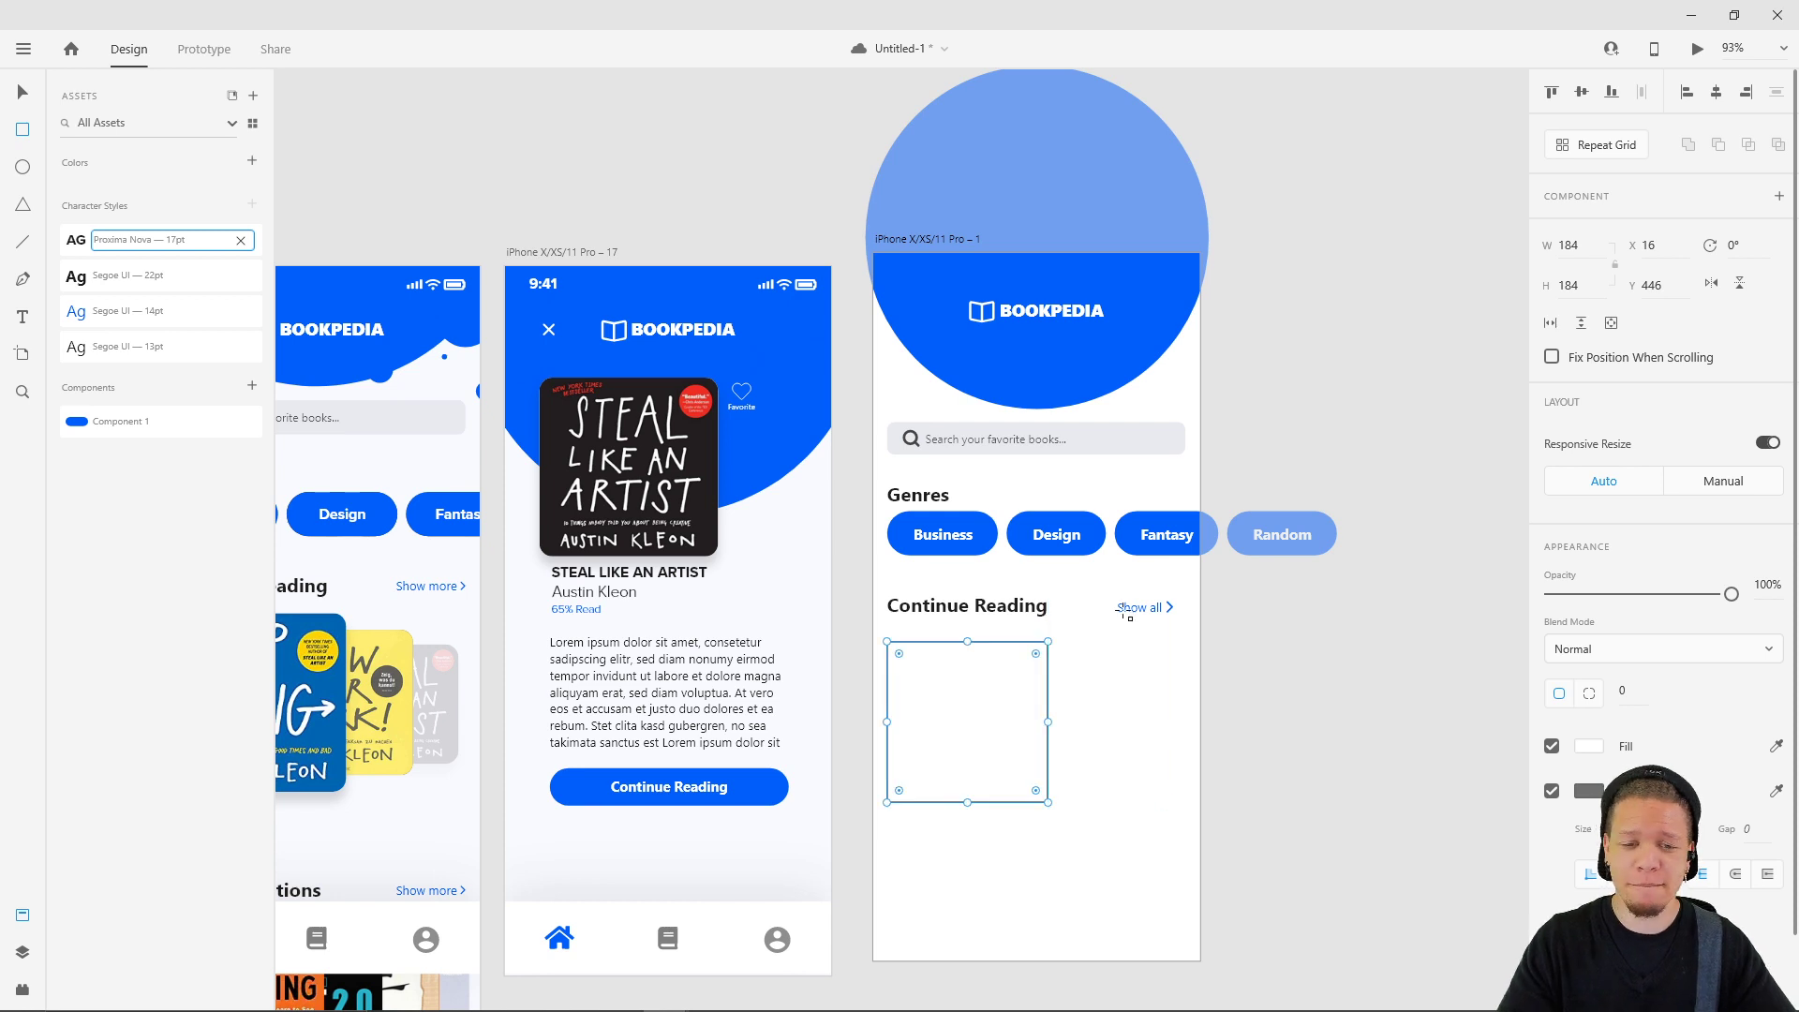
key("v")
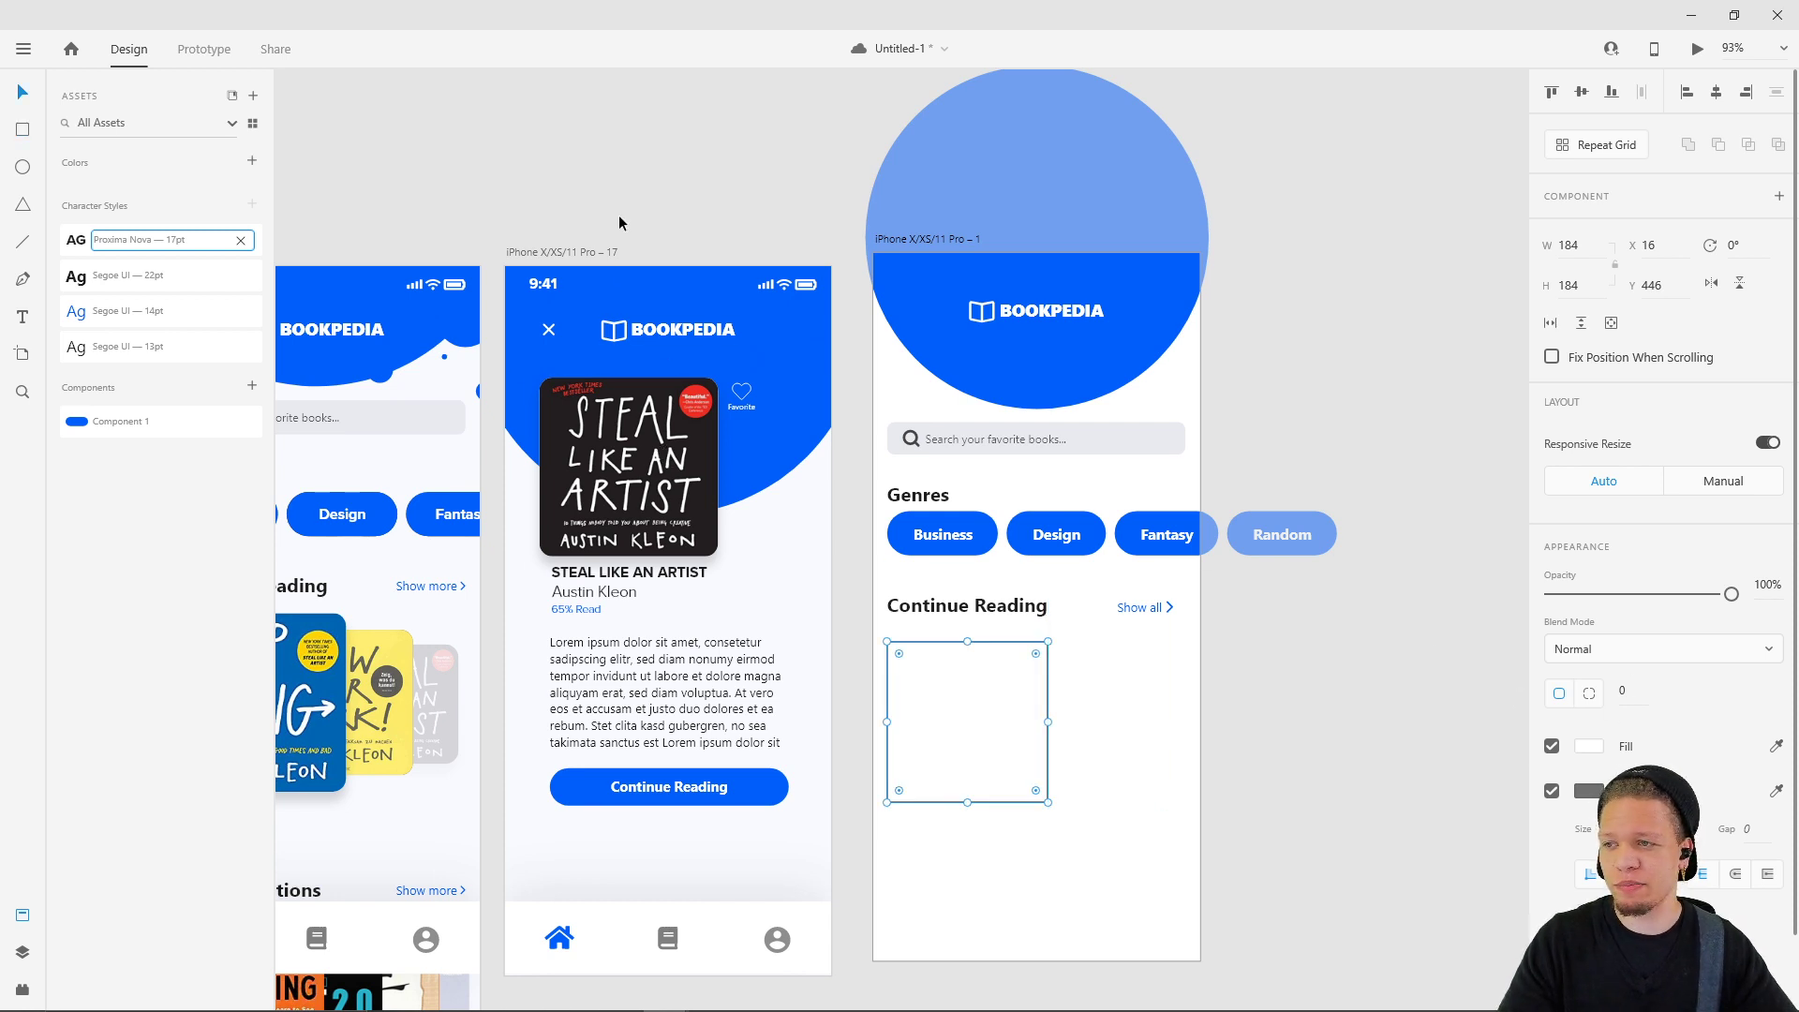
- Check the corner radius of the Steal Like an Artist cover and round the new square's corners to 15
left_click(654, 454)
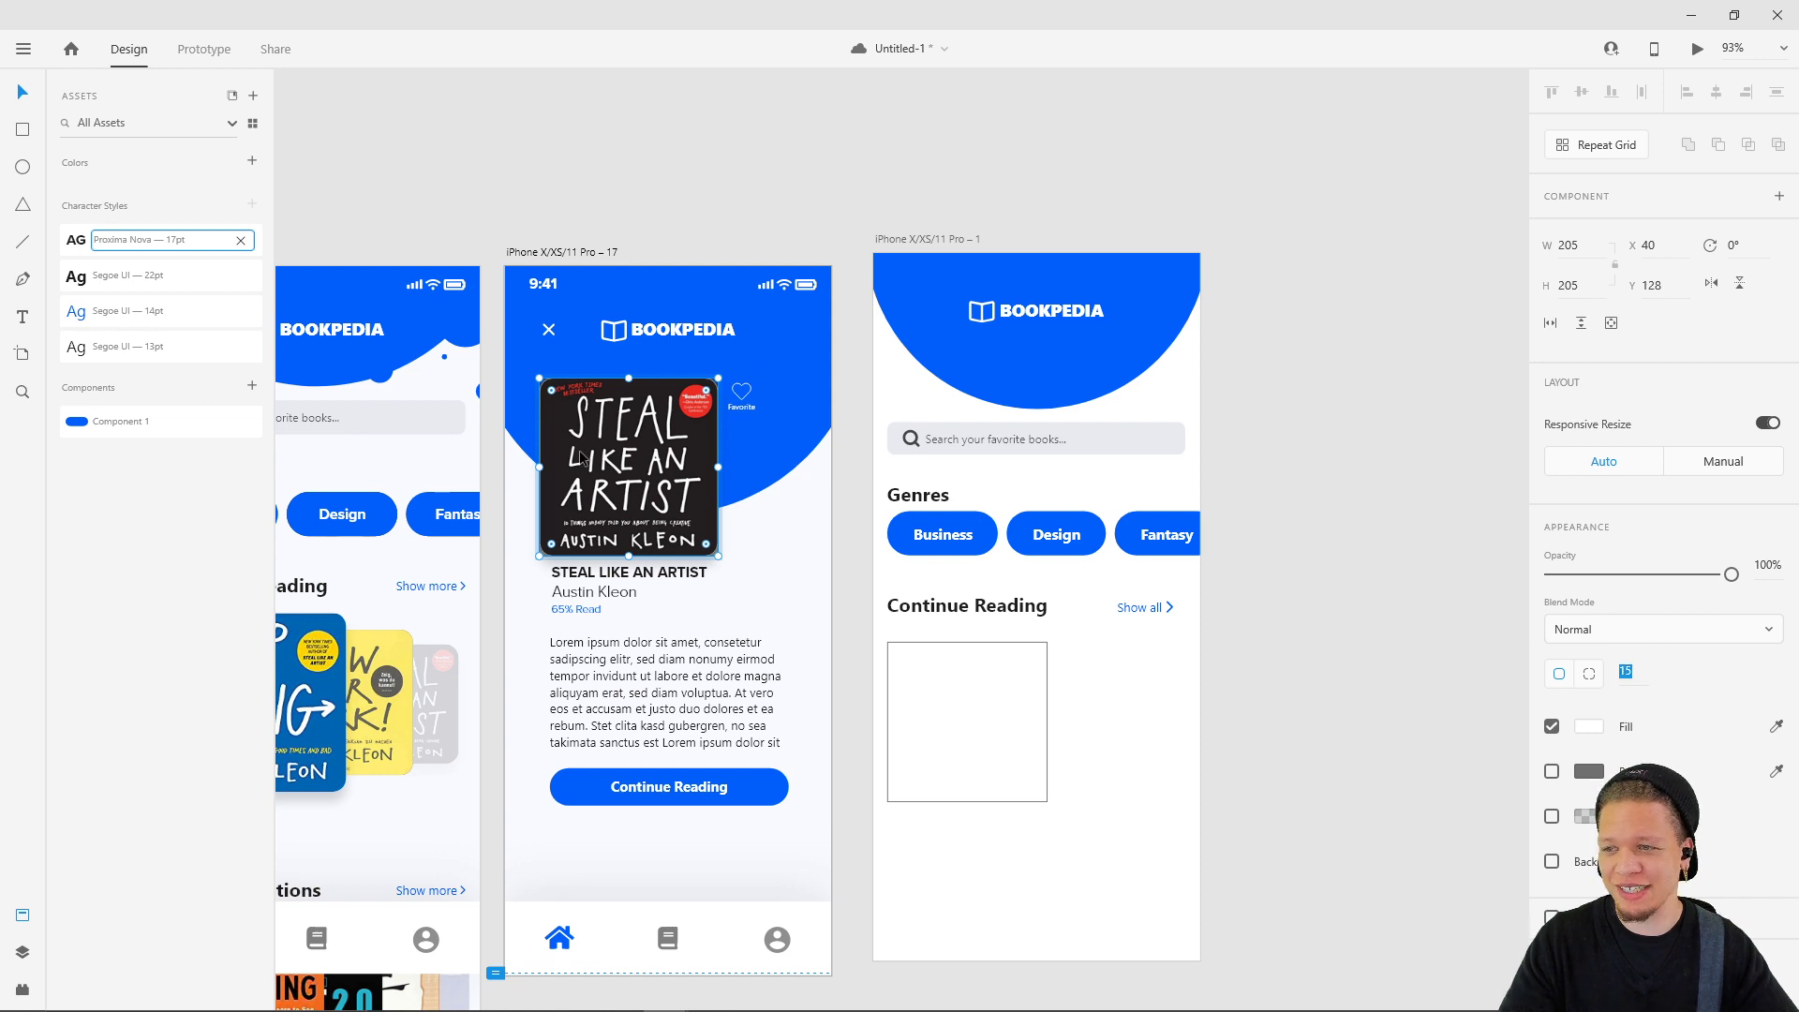
left_click(1060, 694)
left_click(1047, 695)
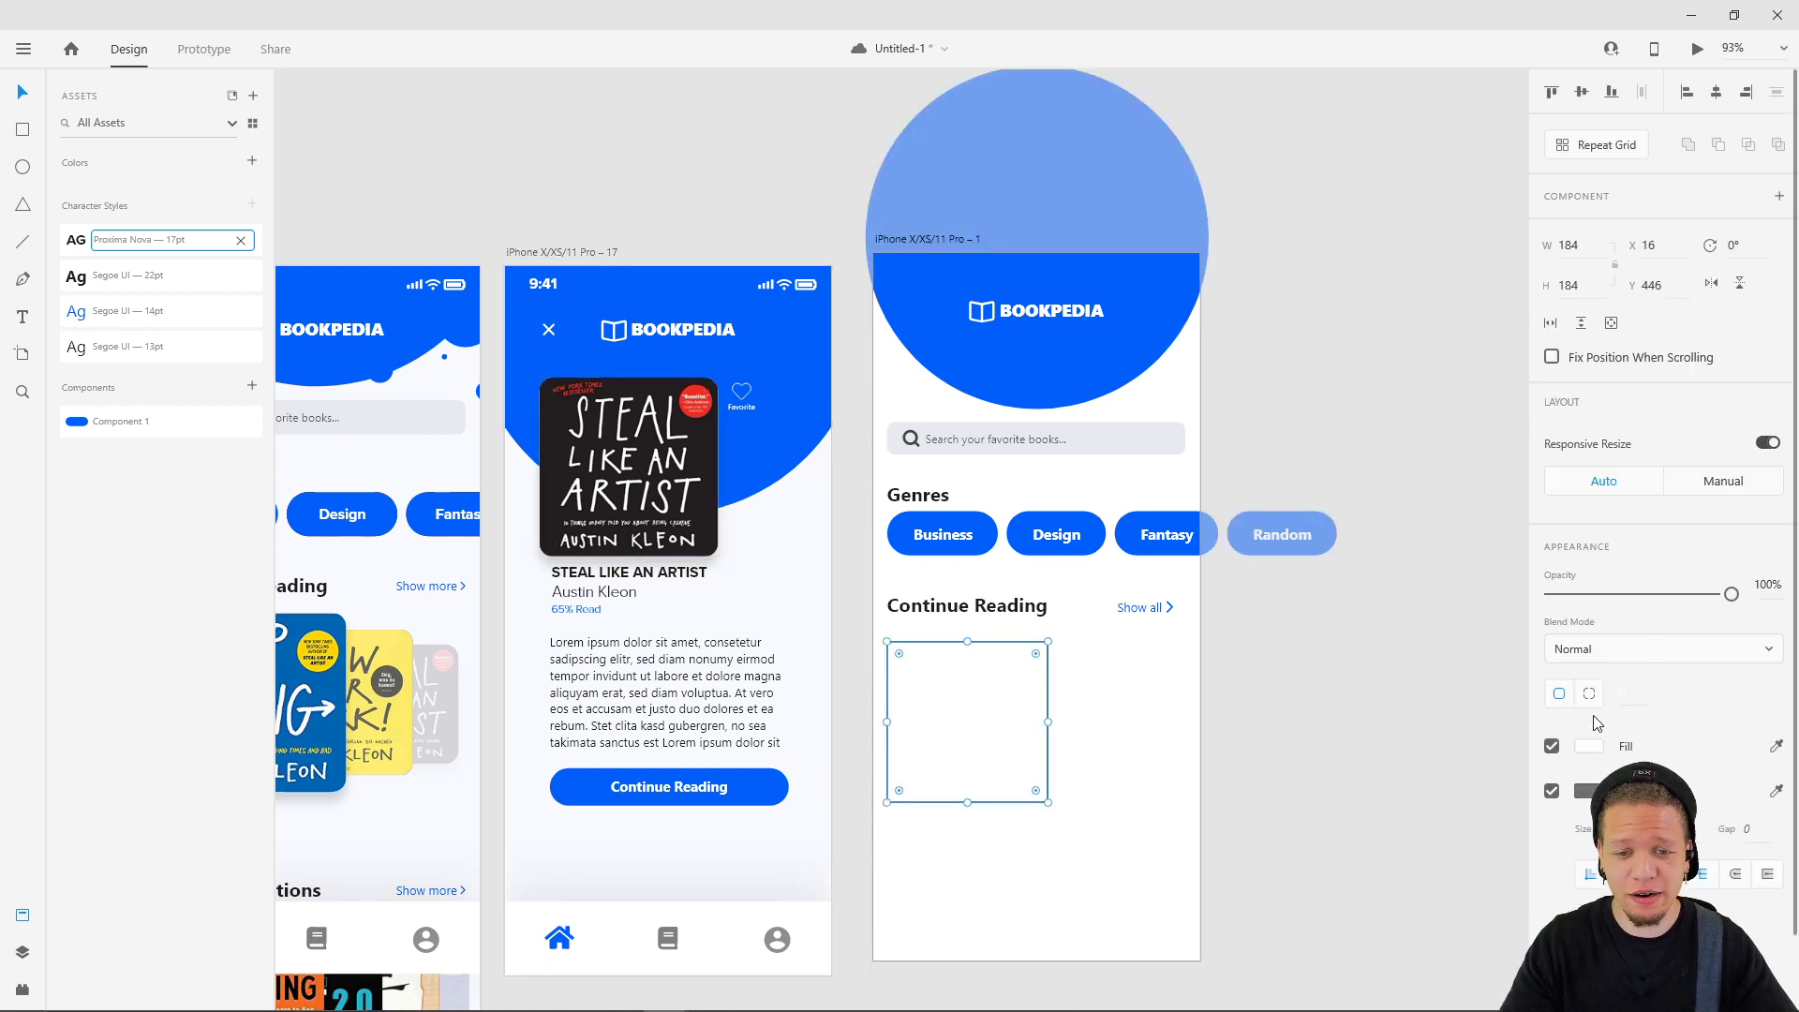
left_click(1647, 692)
type("15")
key("Return")
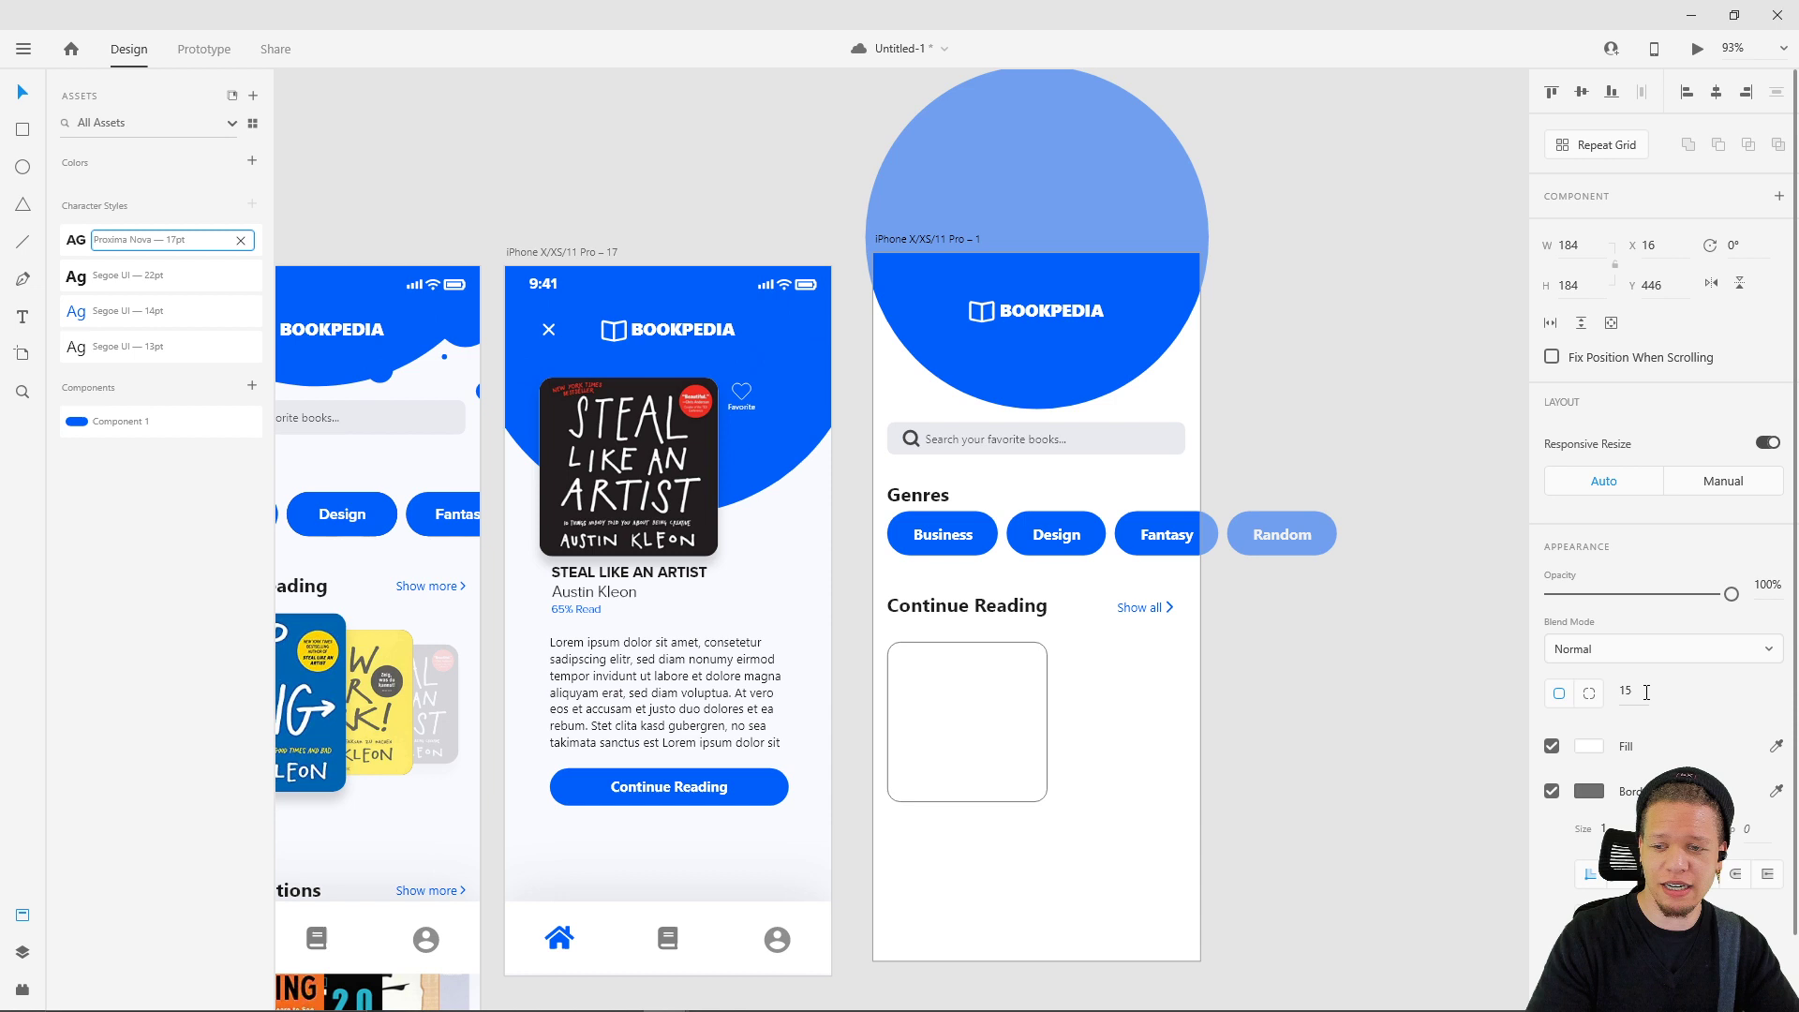
left_click(1078, 745)
left_click(1019, 742)
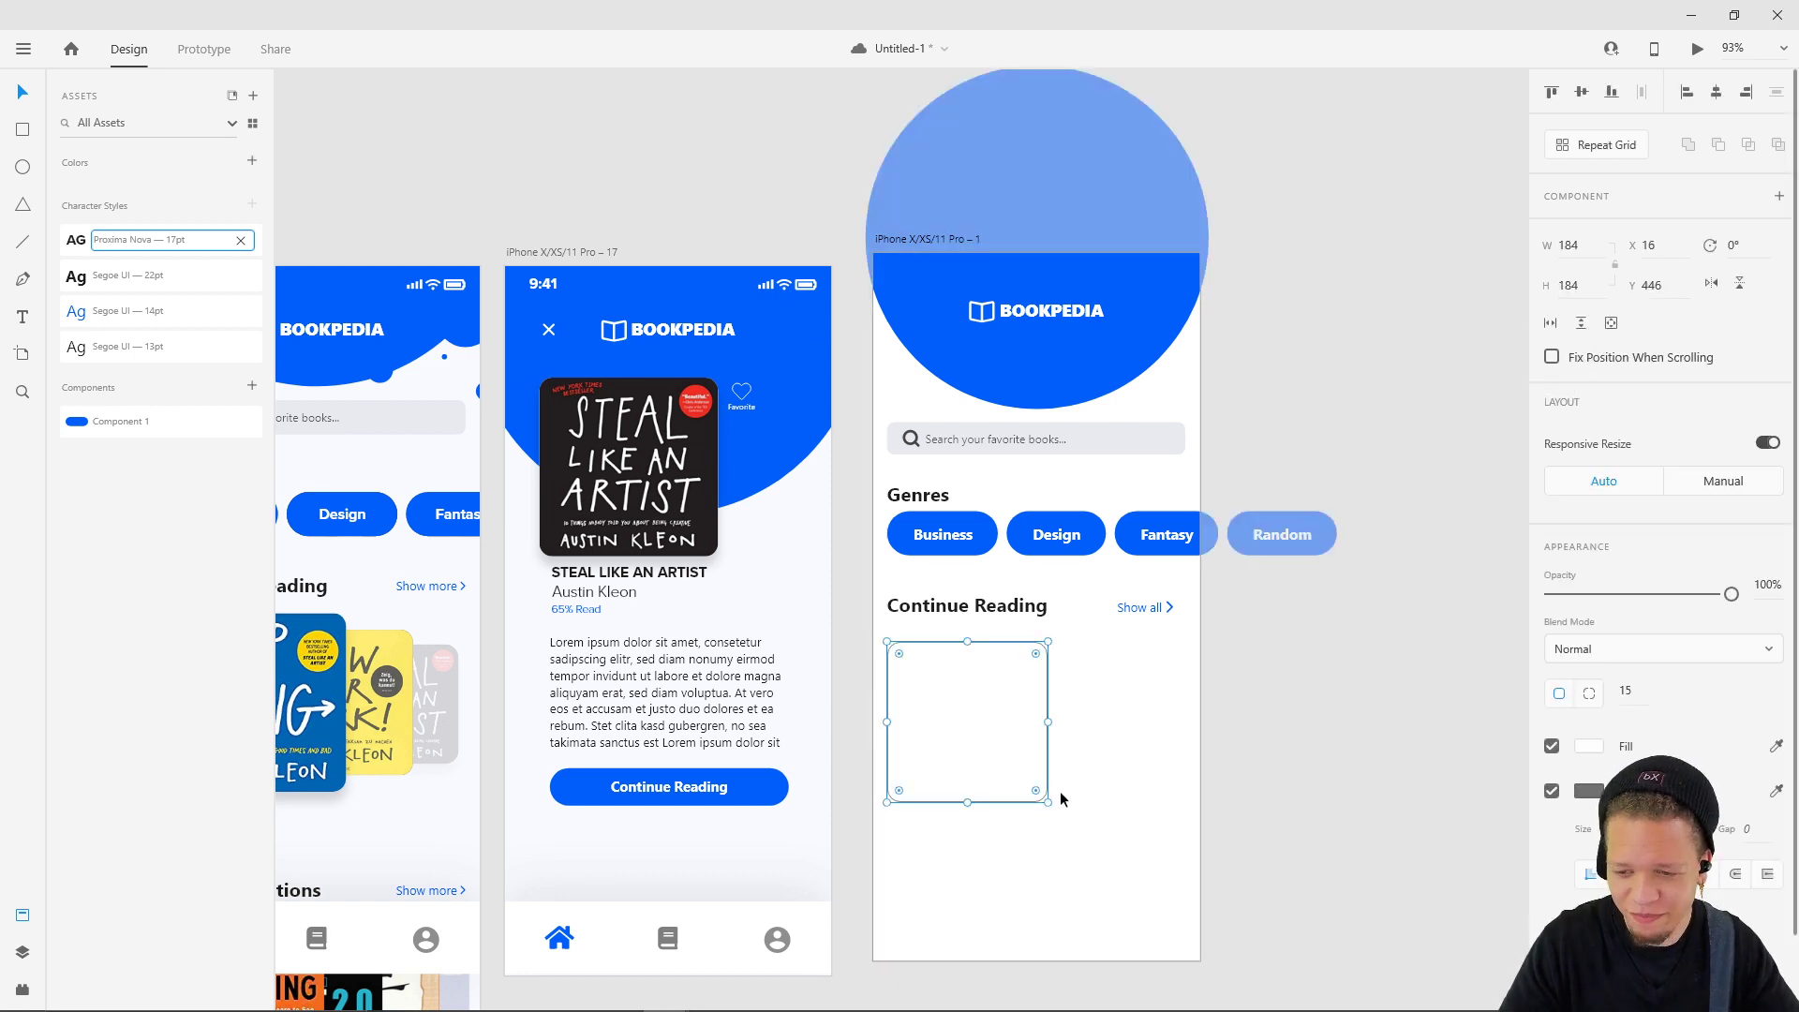
- Turn the rounded square into a Repeat Grid and extend it horizontally to three cards, ending past the artboard edge
key("alt")
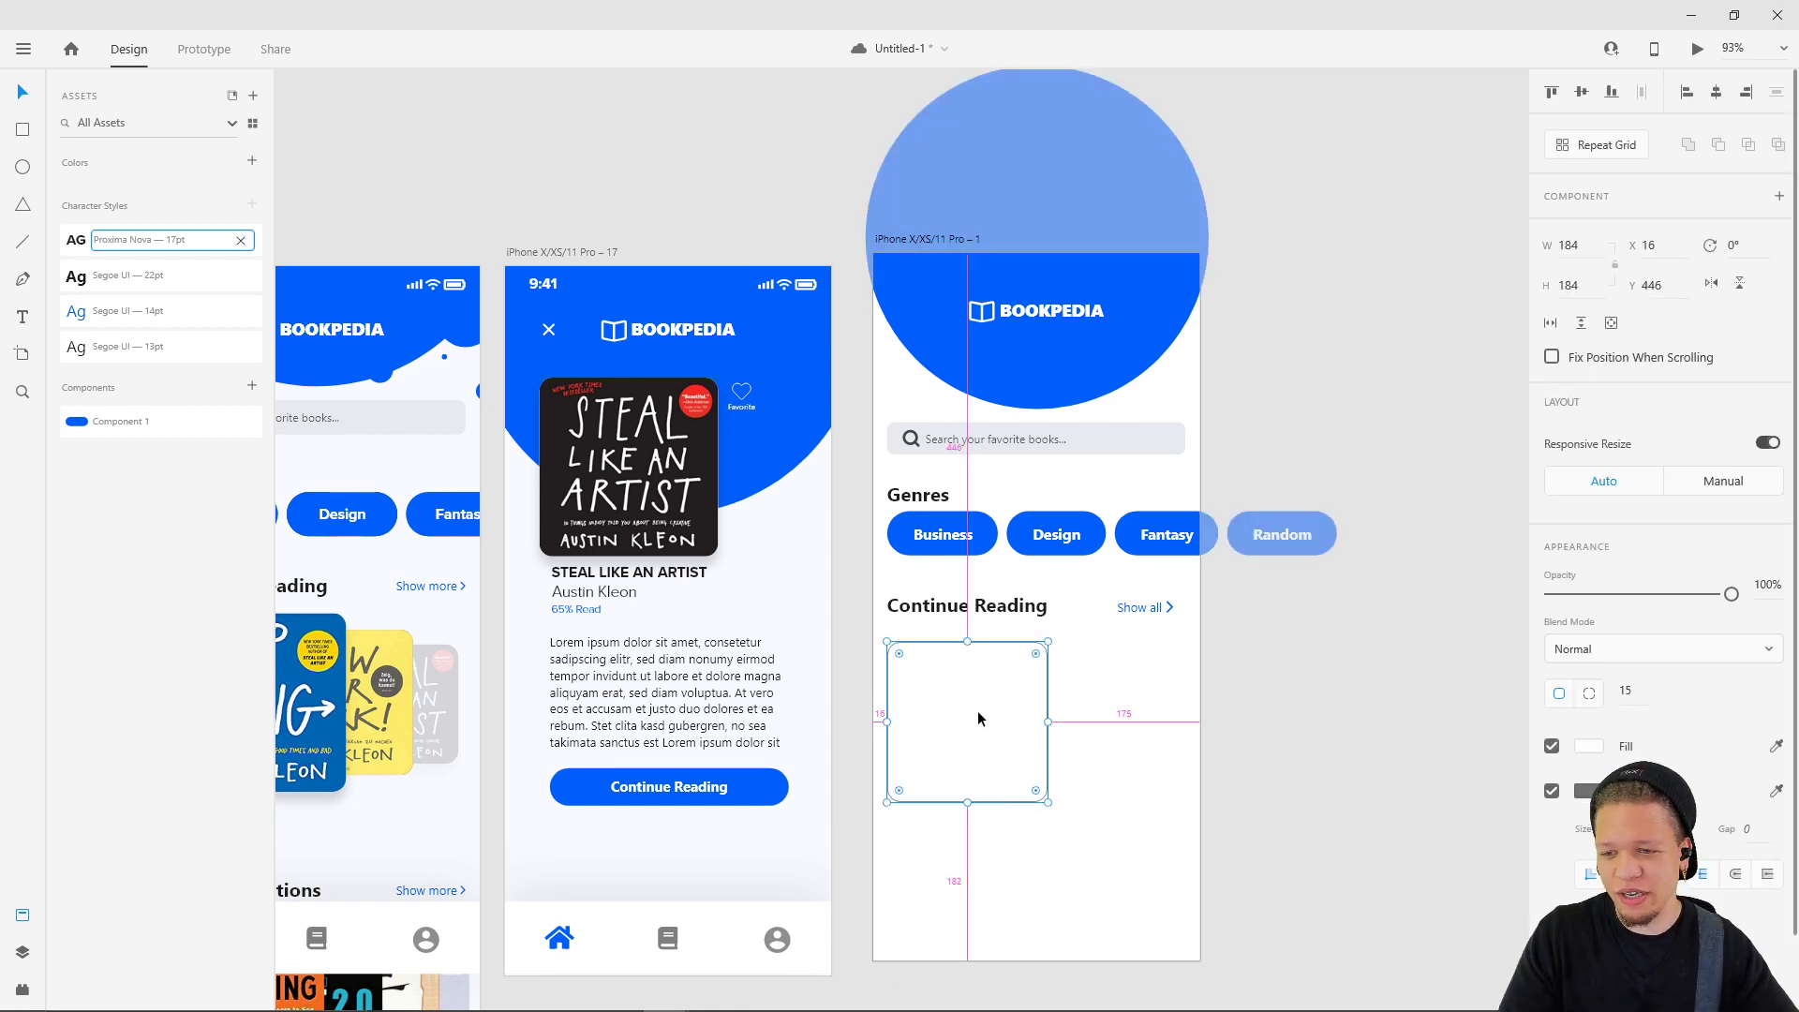
left_click(1578, 145)
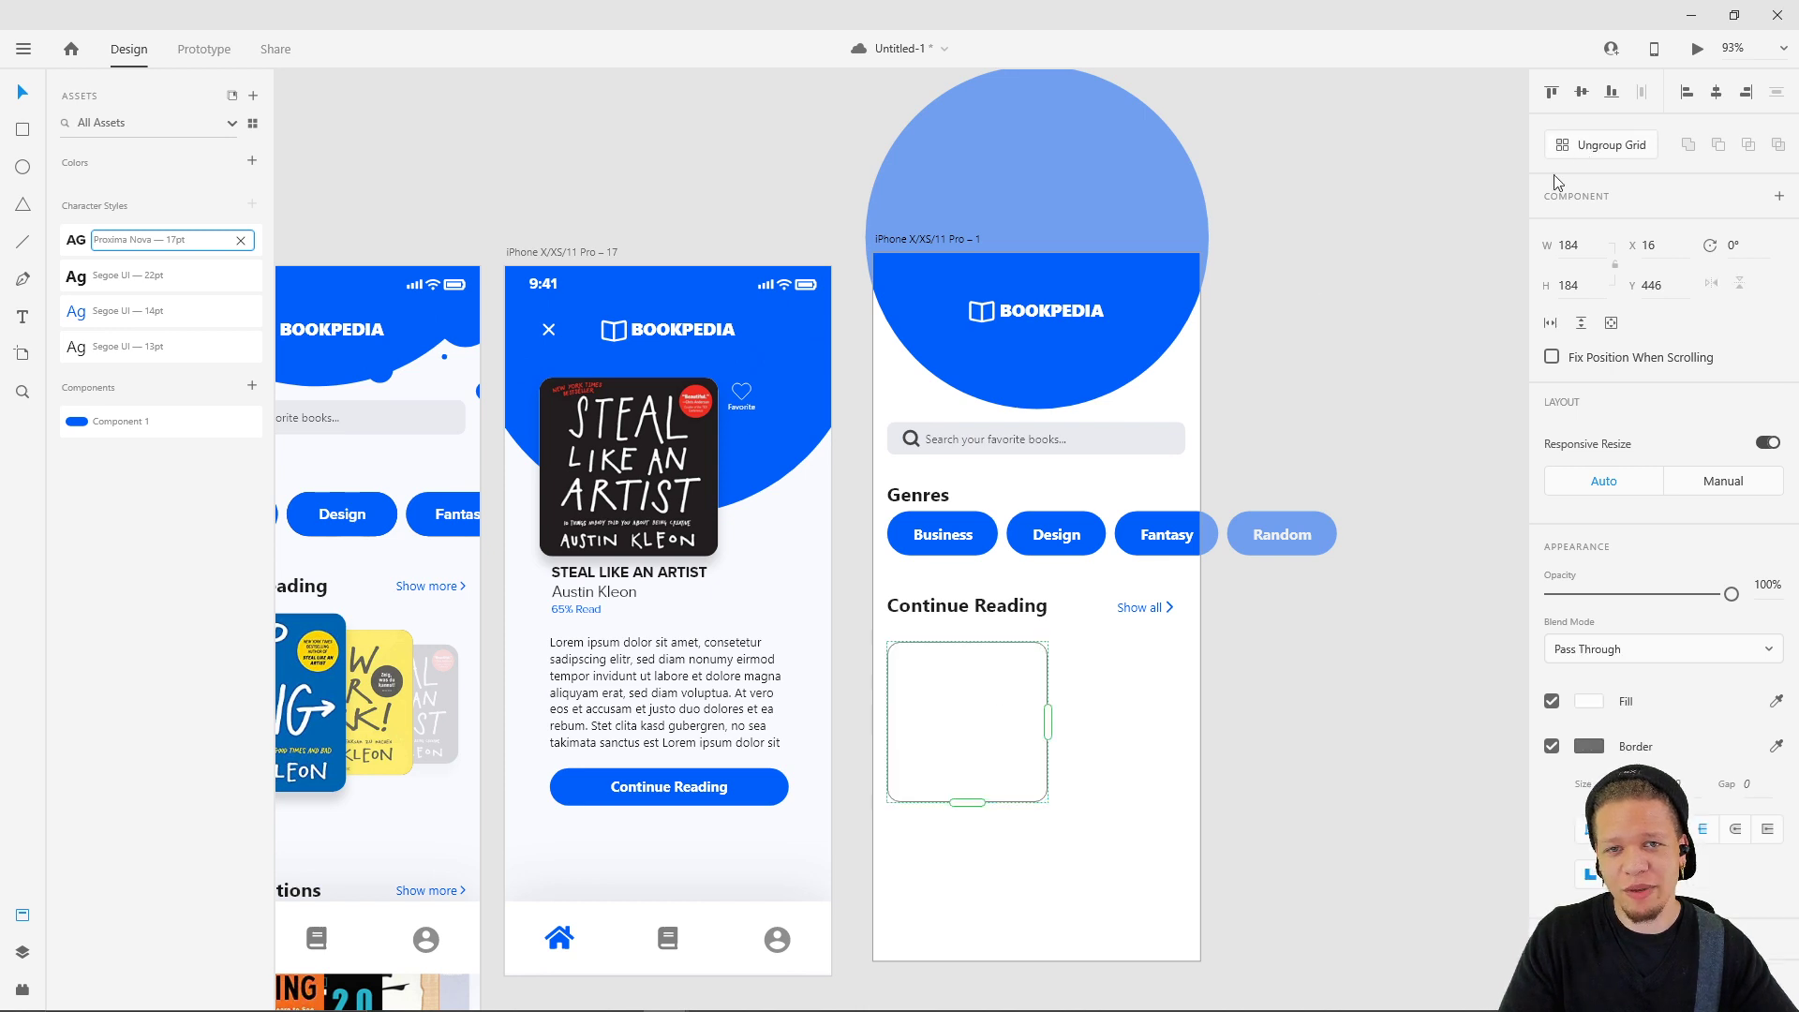
left_click_drag(1046, 722, 1410, 723)
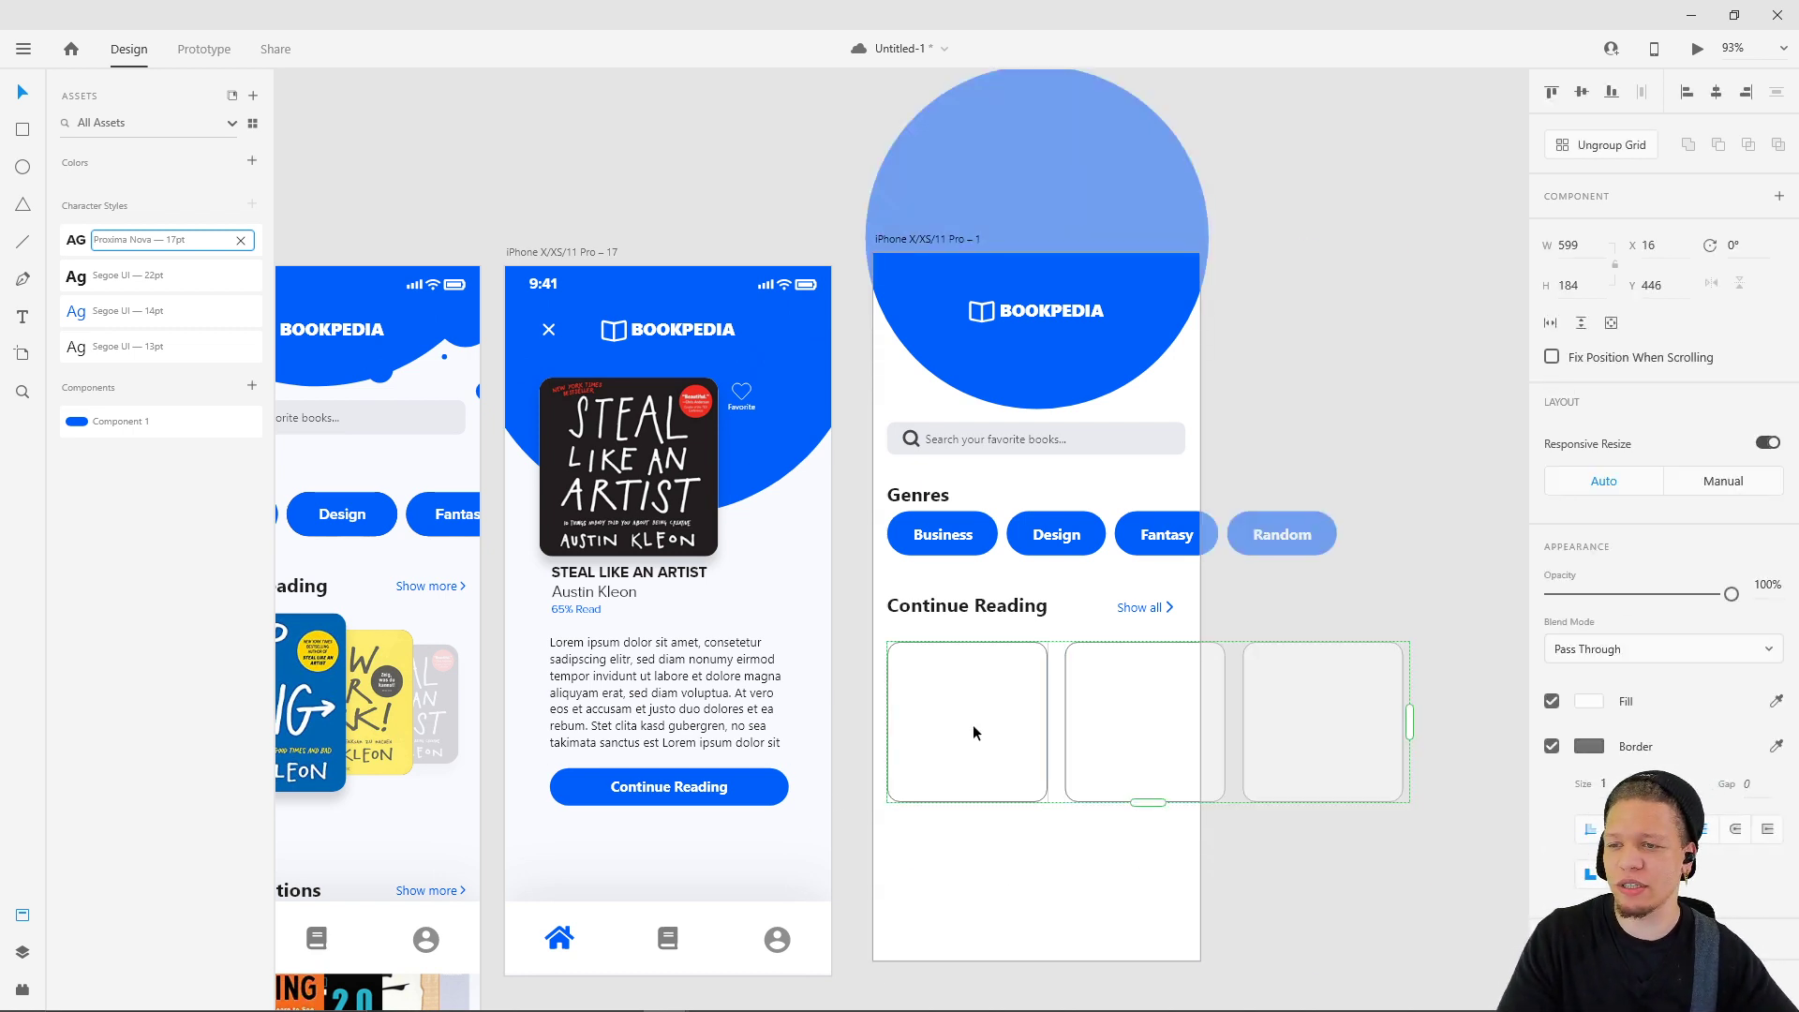
- Open the Ebook App Assets folder window, move it clear of the empty book cards and return to Adobe XD
mouse_move(900, 1009)
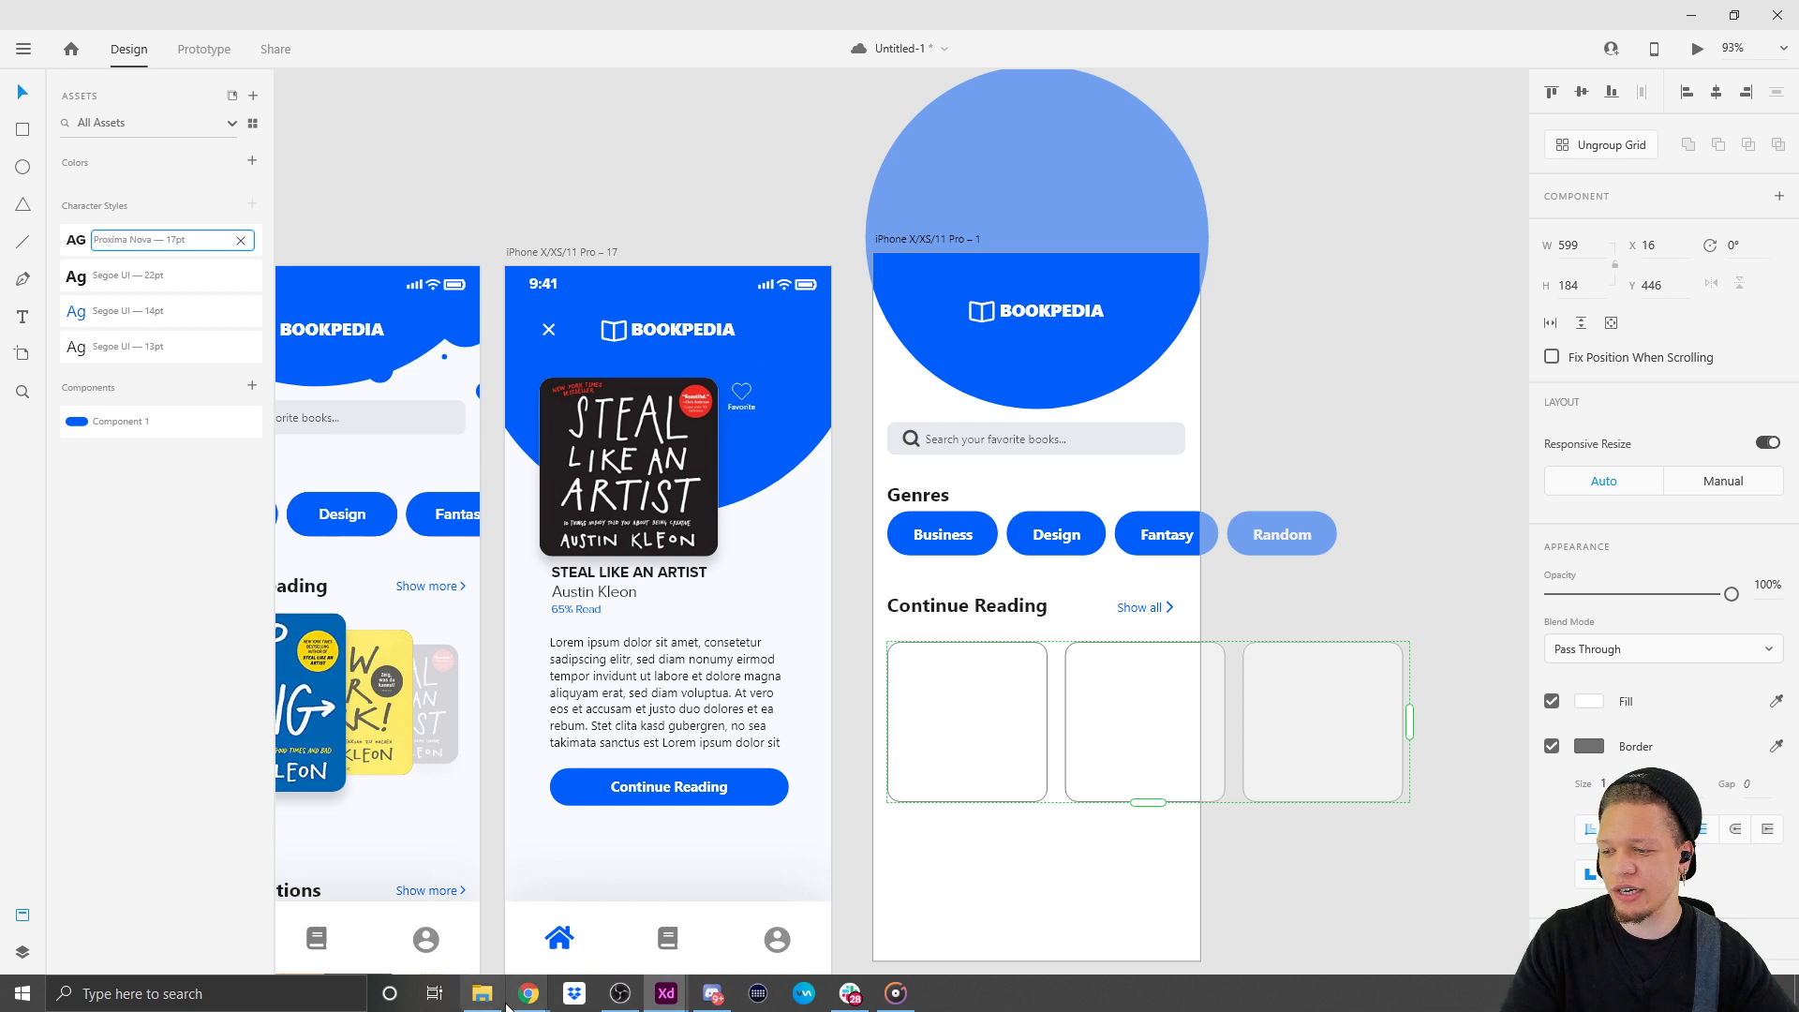
mouse_move(497, 1001)
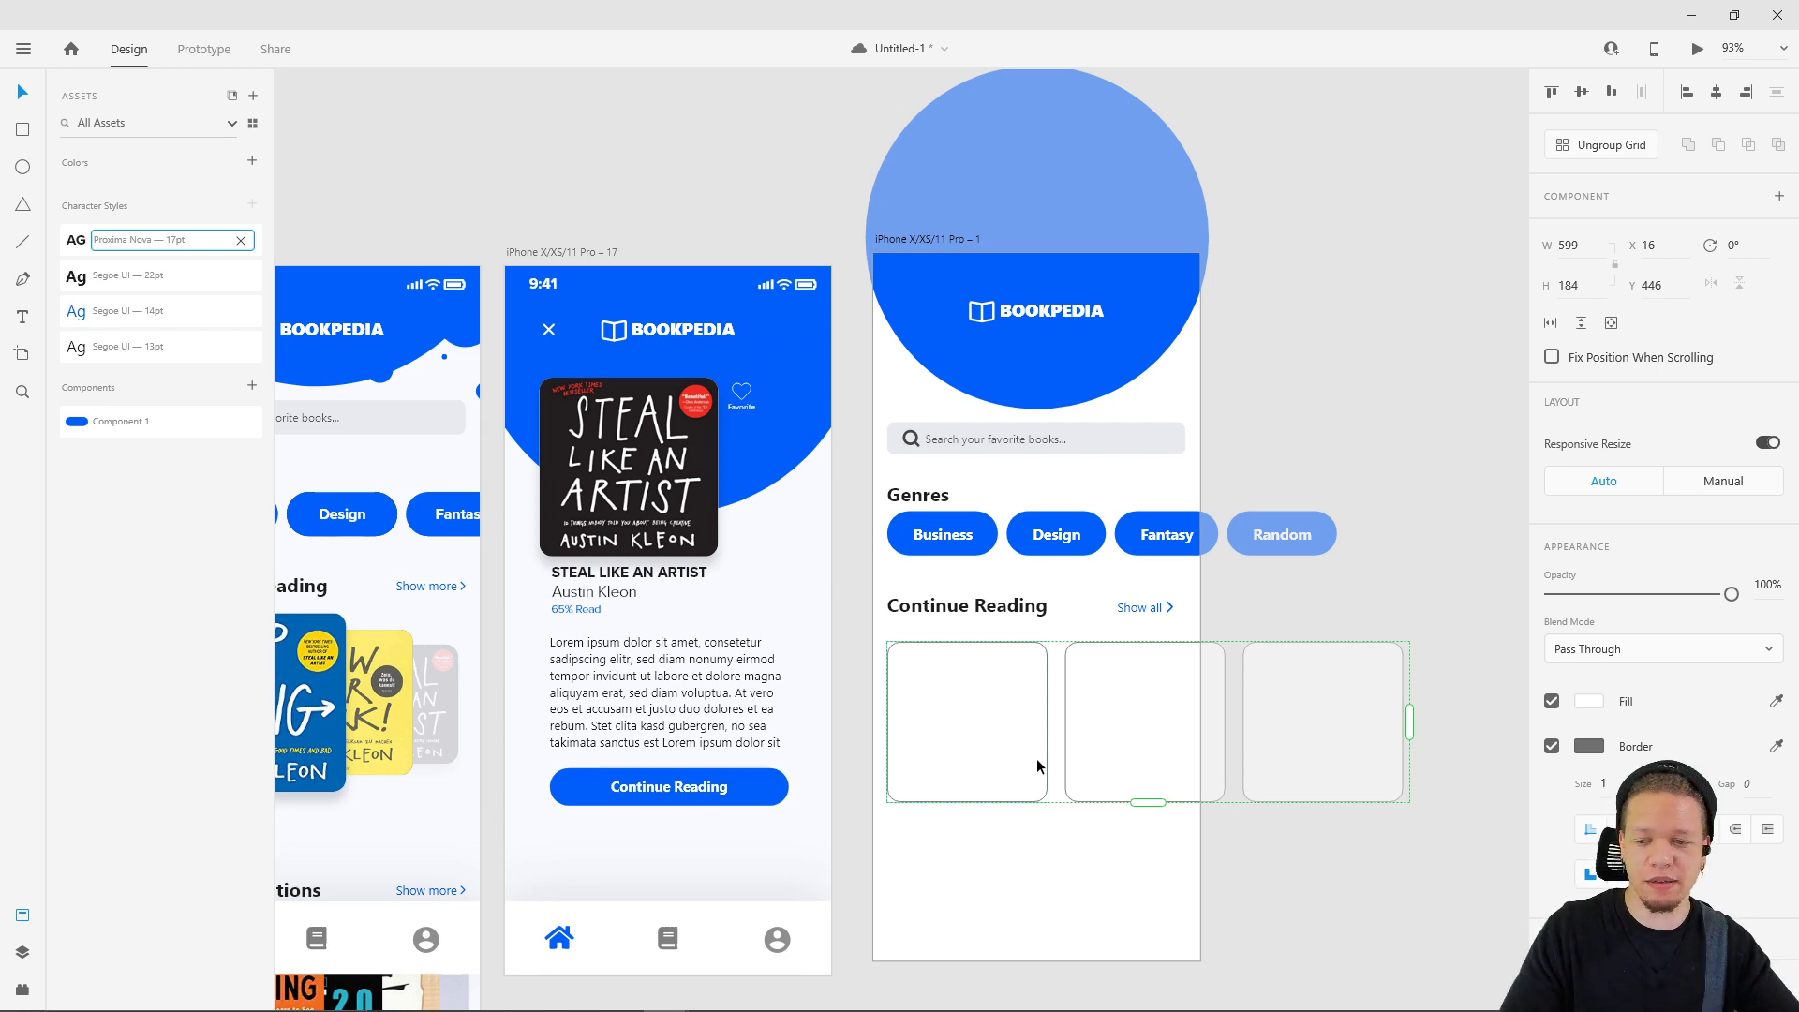
key("alt+Tab")
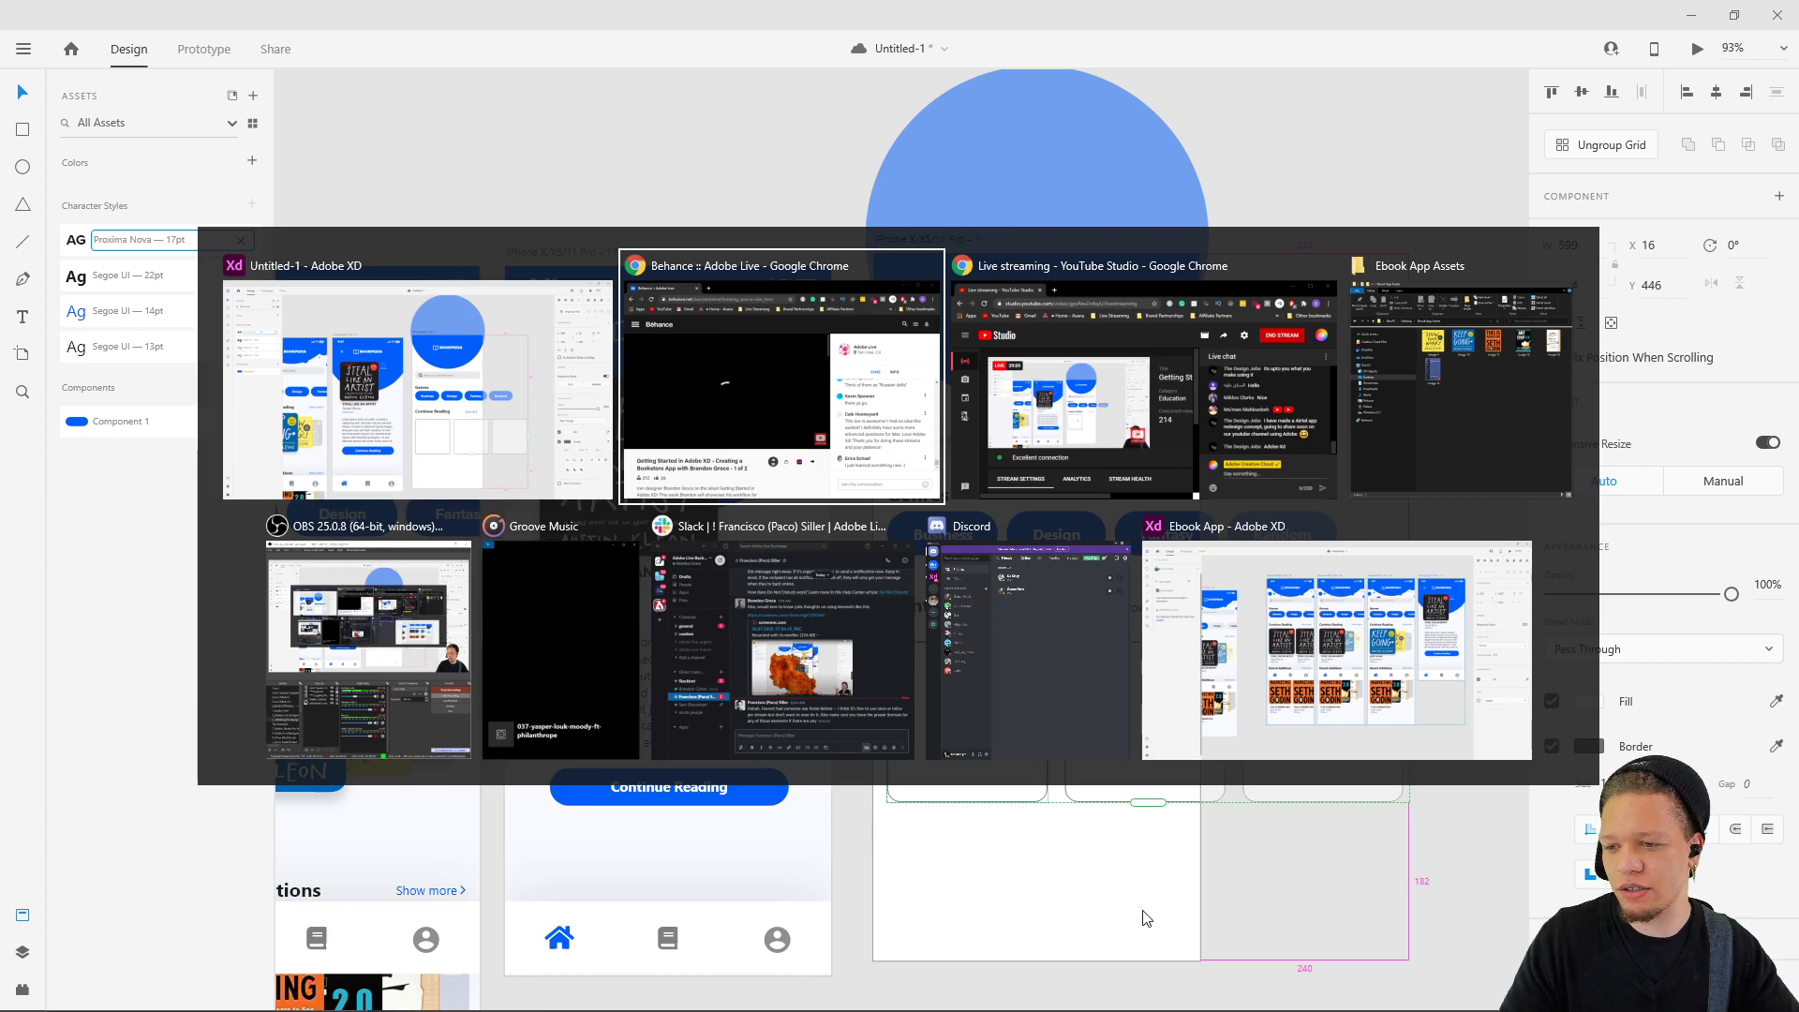
key("Escape")
left_click(481, 994)
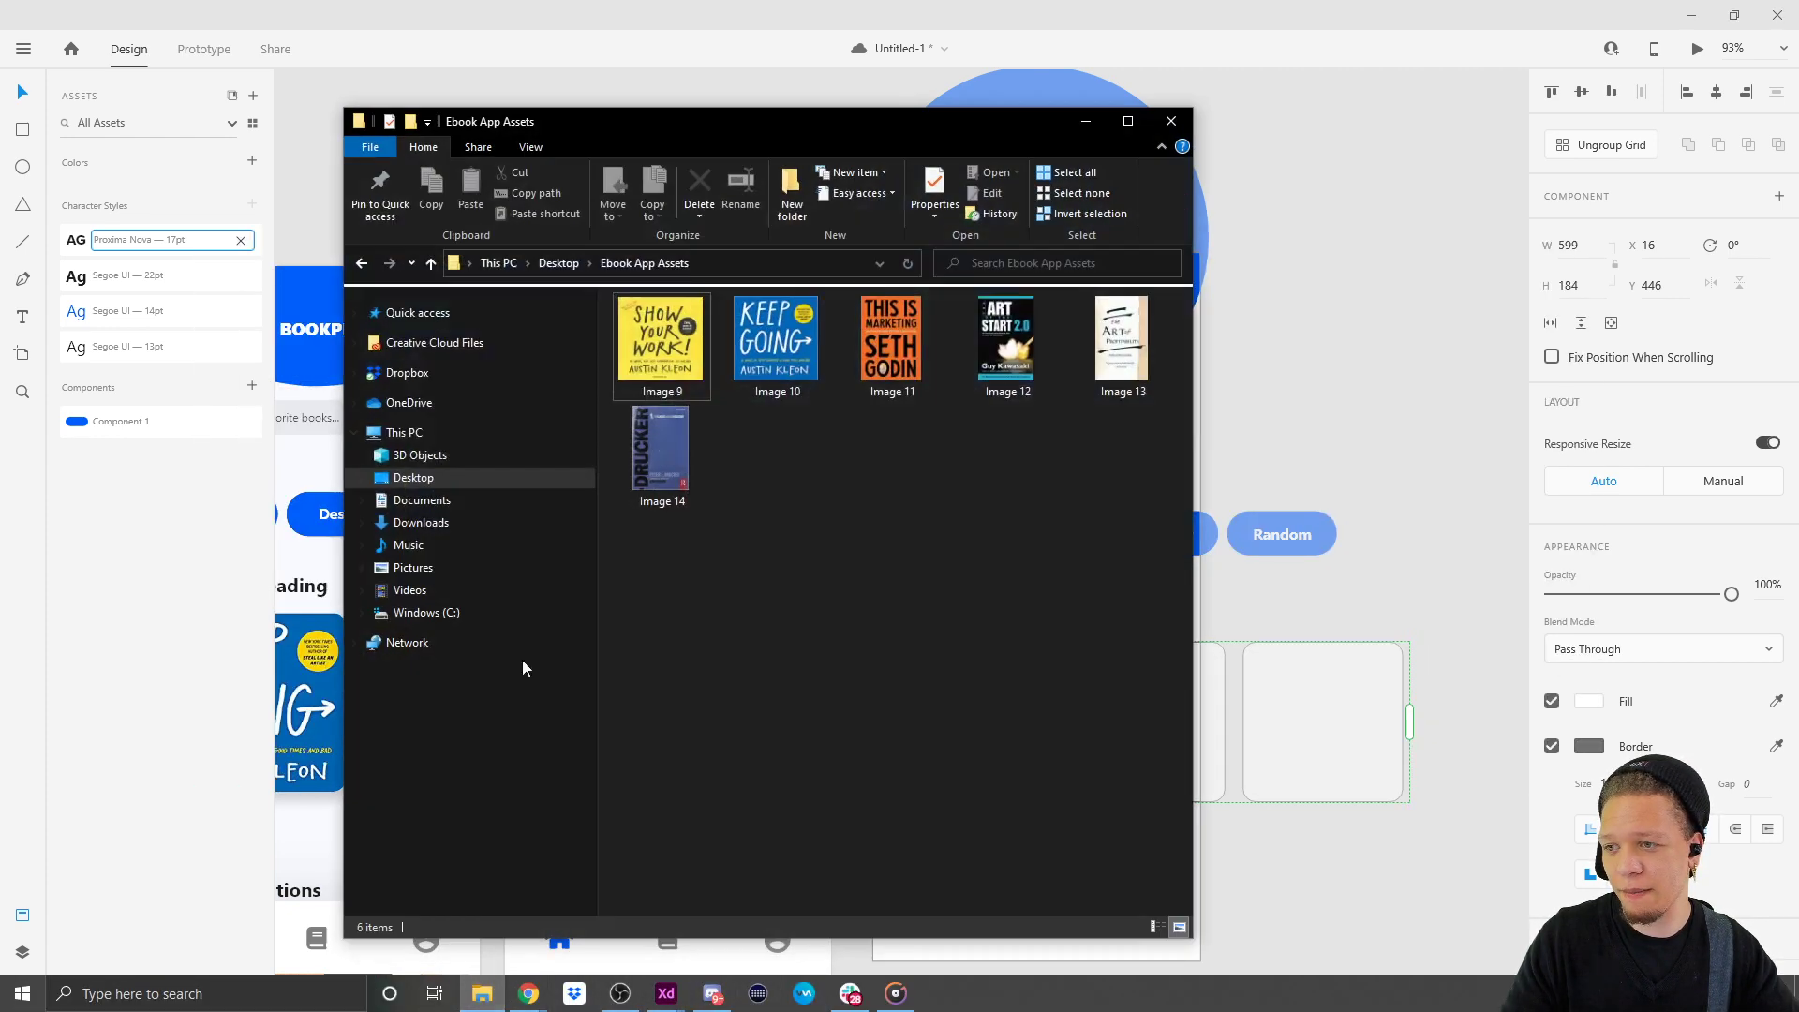
left_click_drag(839, 133, 534, 121)
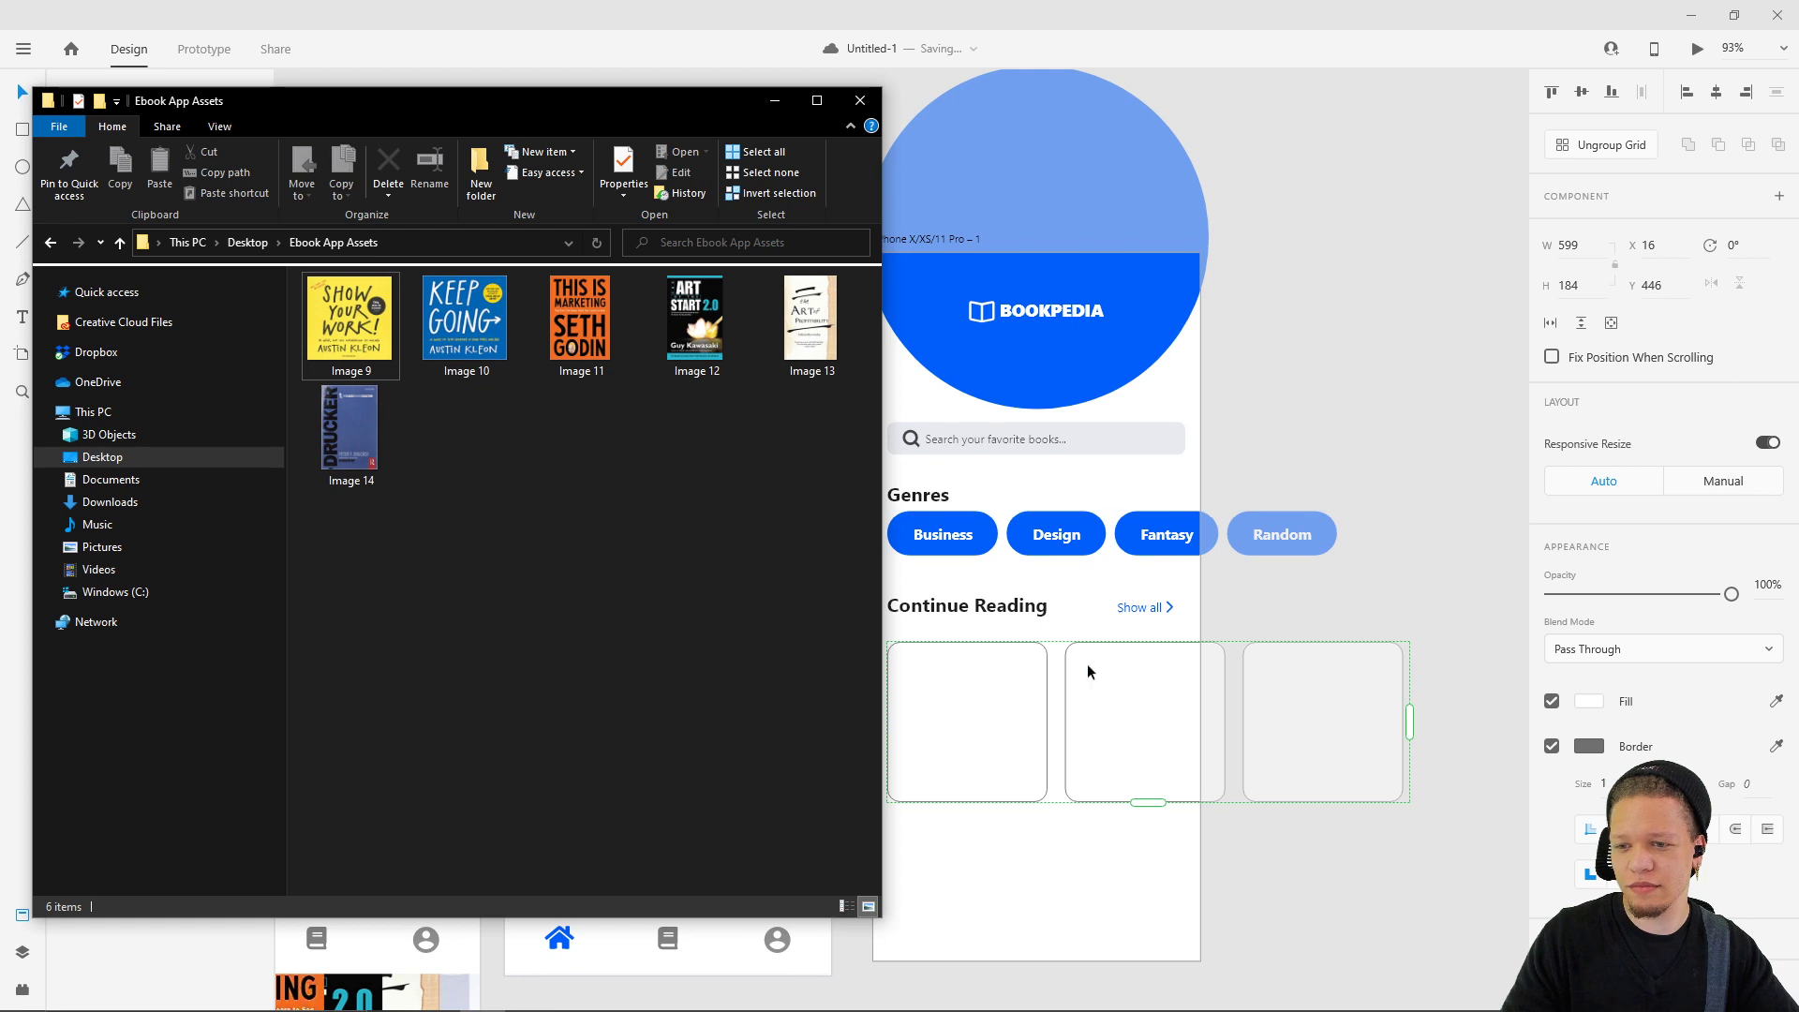
left_click(354, 328)
left_click(1302, 183)
left_click(1302, 183)
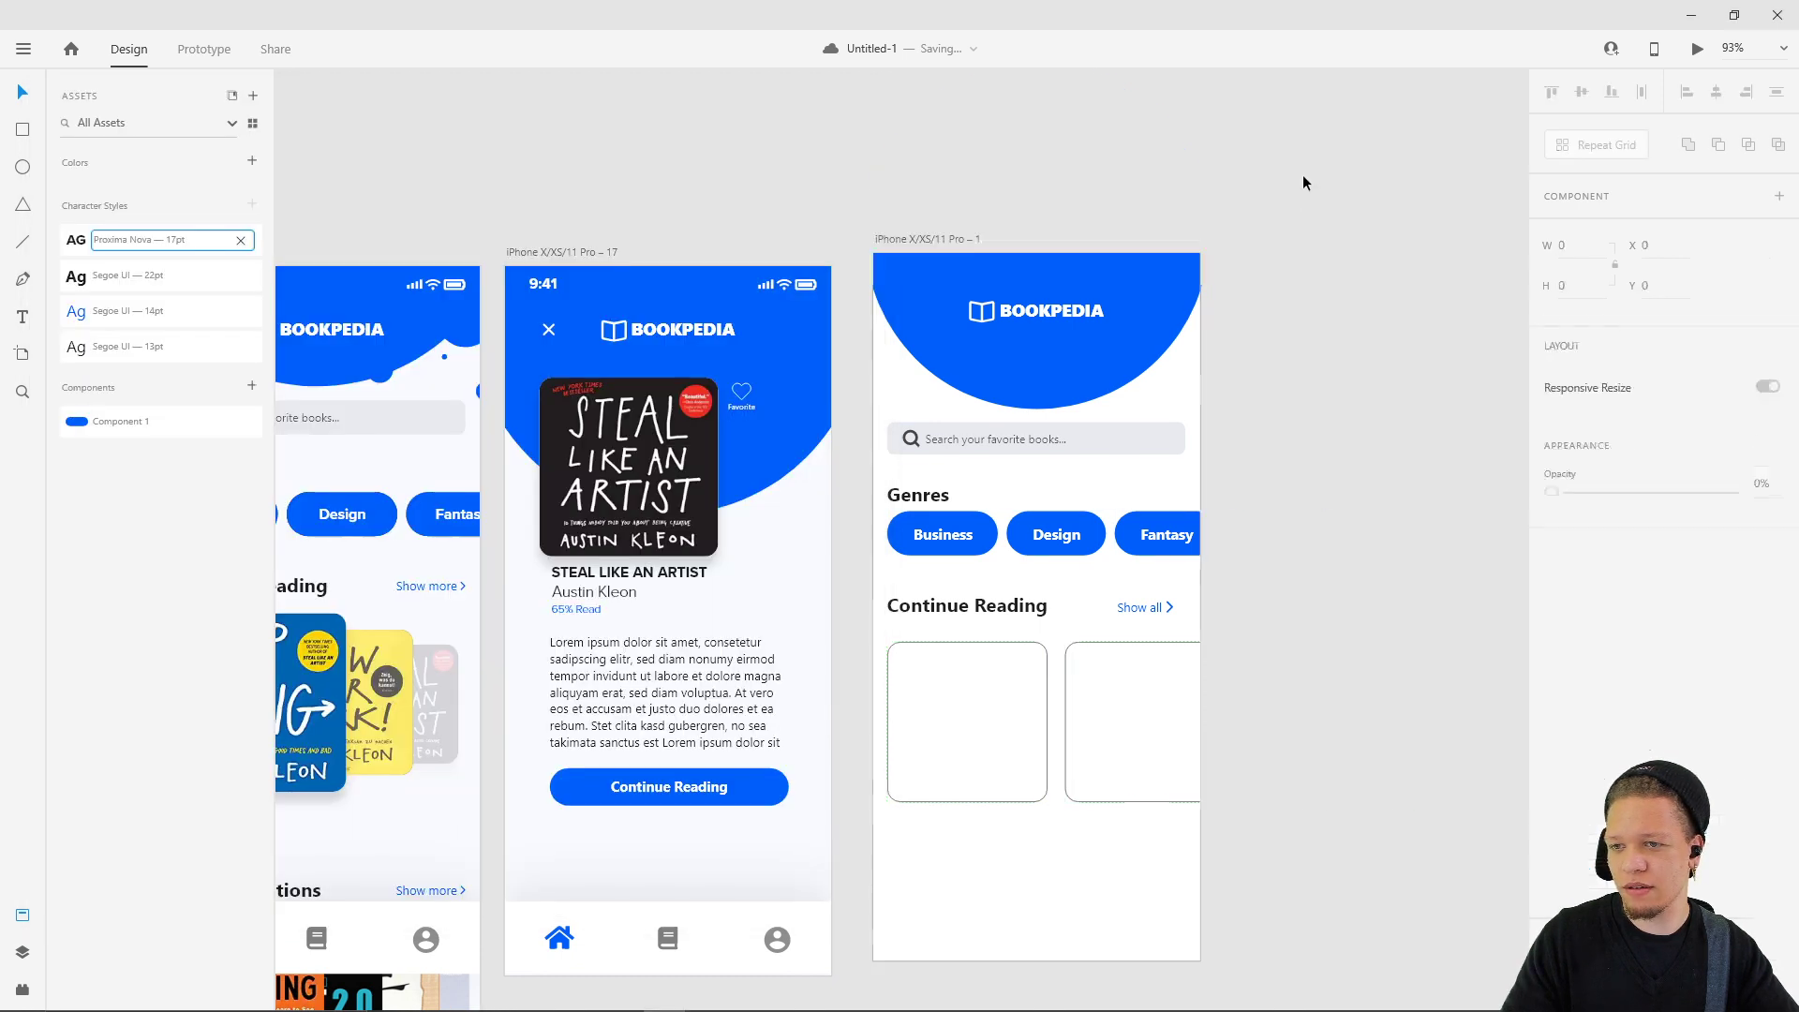
- Export the Steal Like an Artist cover from artboard iPhone X/XS/11 Pro – 17 as a PNG for Design into Ebook App Assets
left_click(635, 465)
left_click_drag(633, 464, 675, 253)
key("ctrl+z")
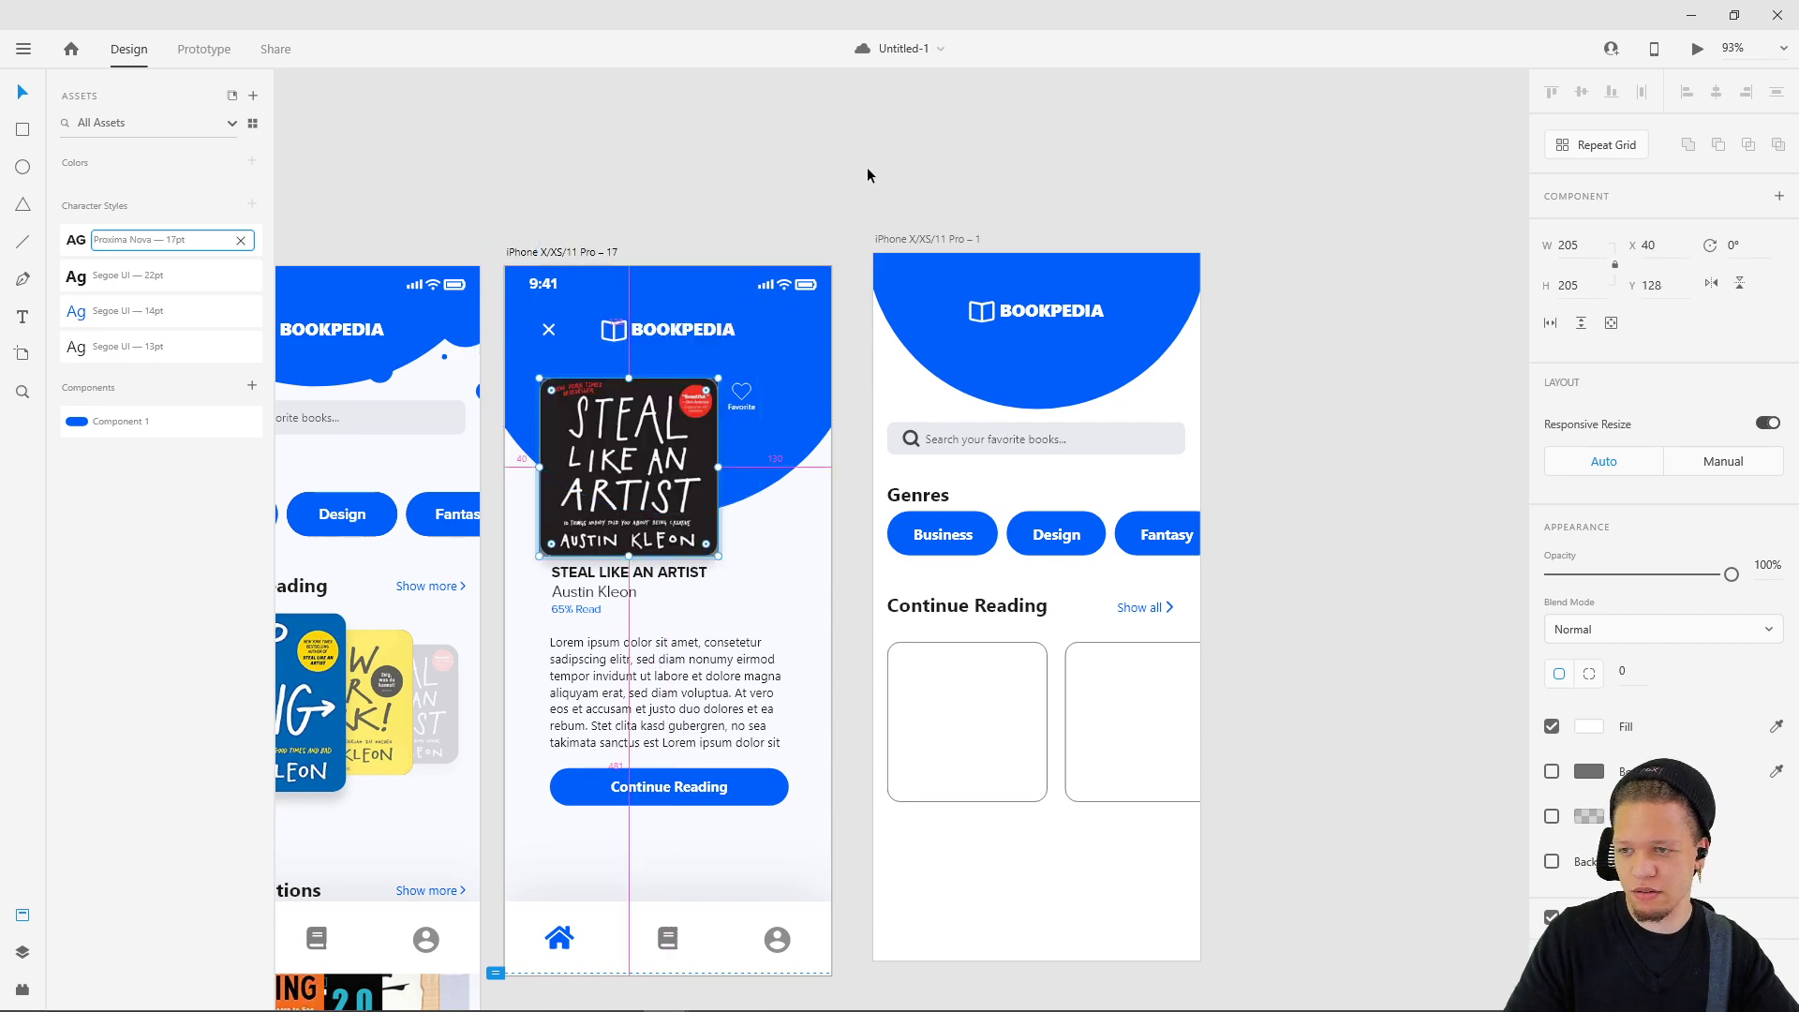
key("ctrl+e")
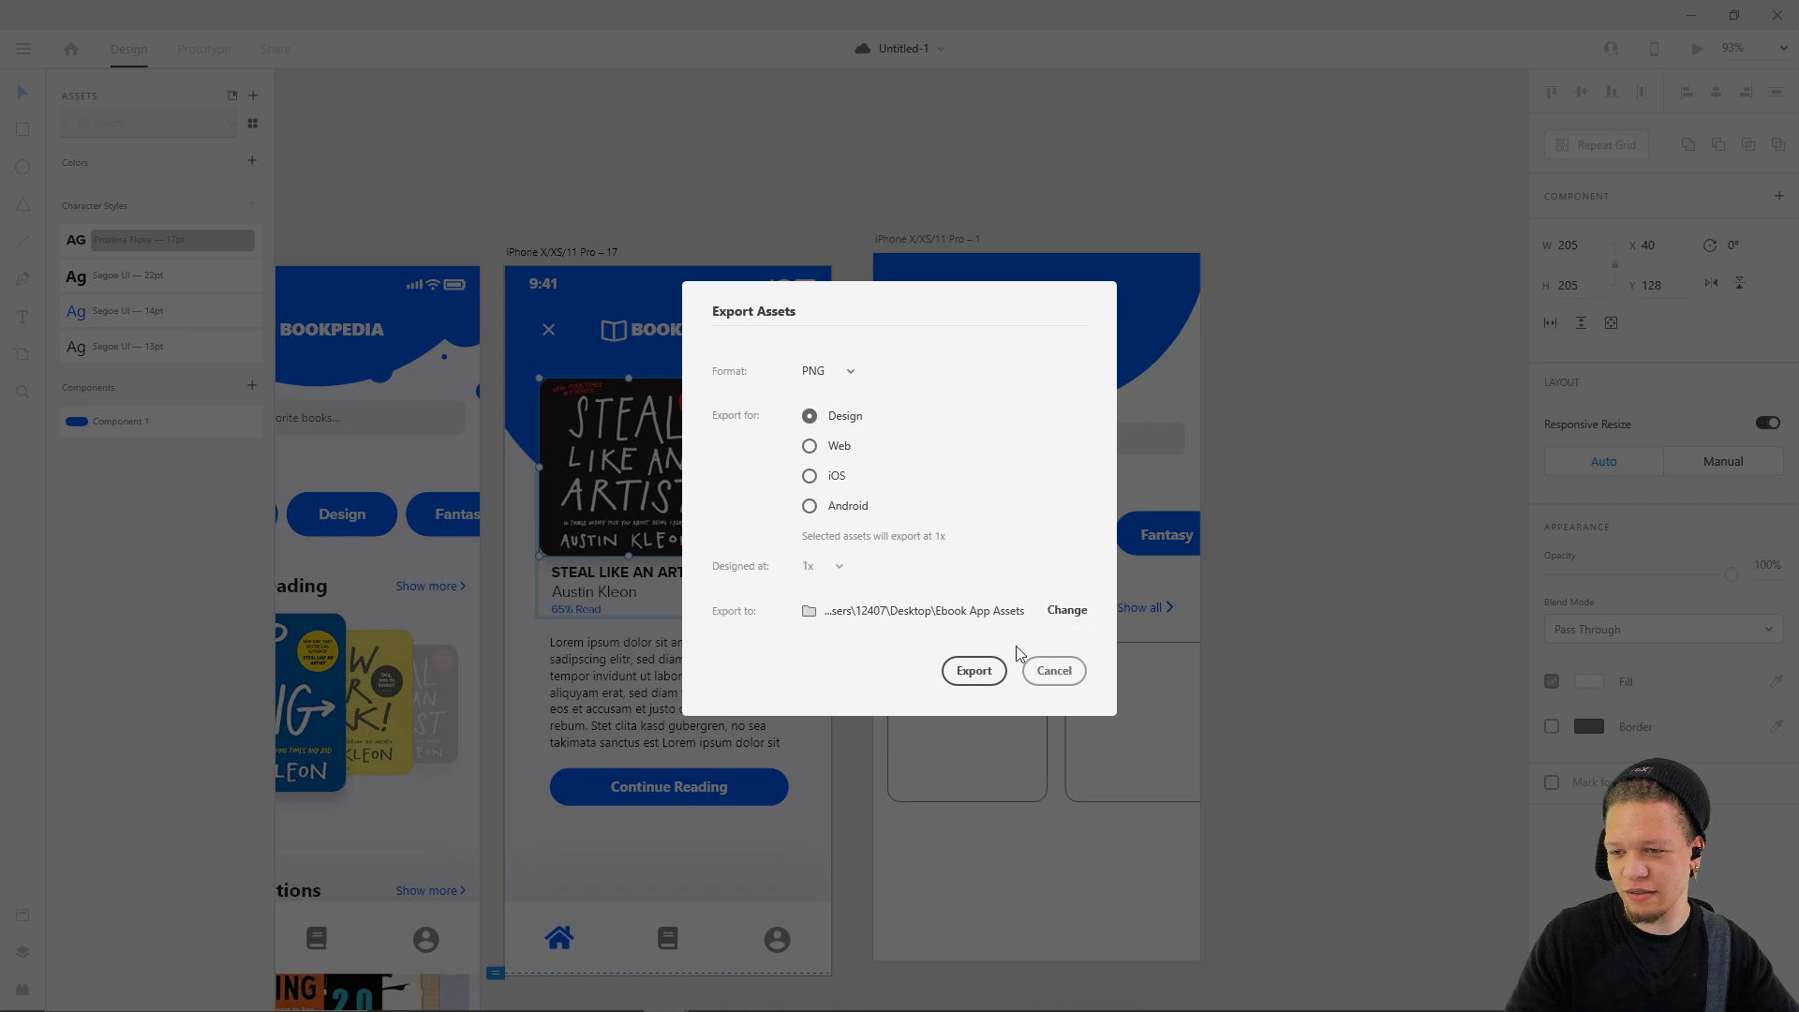
left_click(984, 671)
- Fill the Repeat Grid cards with the cover images Group 5, Image 9 and Image 10 from the Ebook App Assets folder
key("alt+Tab")
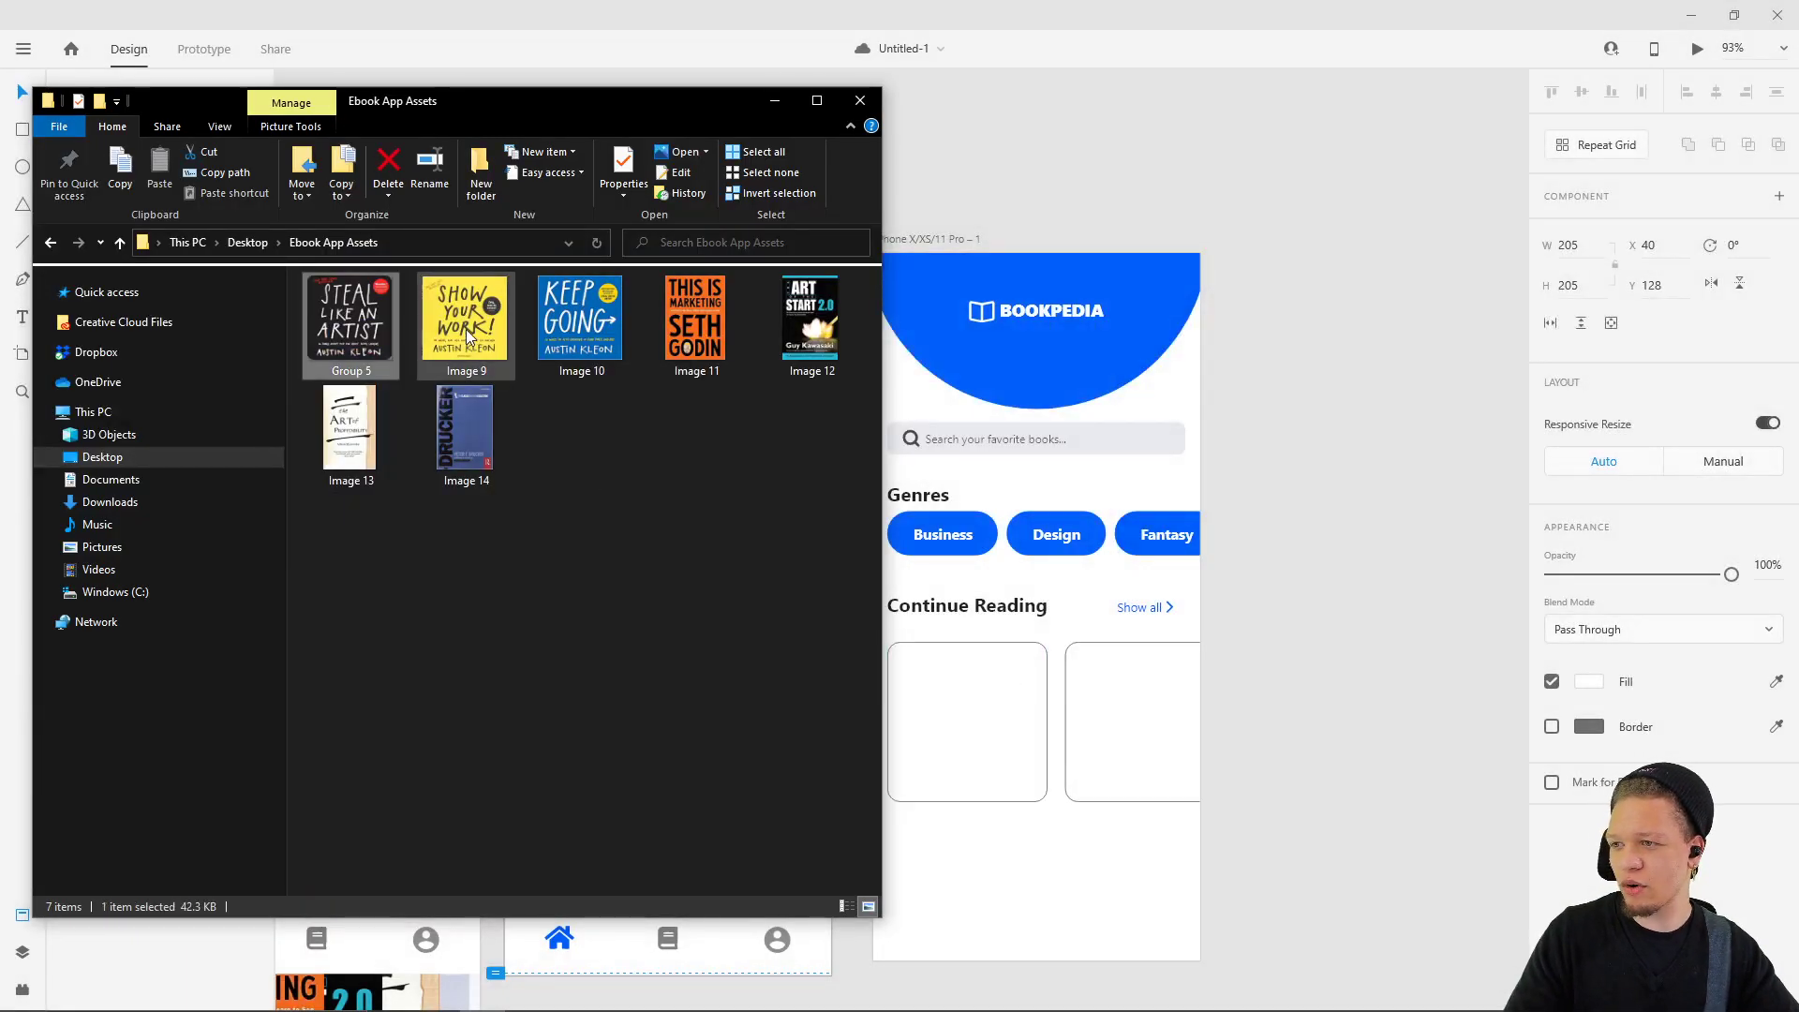
left_click(464, 323, "ctrl")
left_click(581, 323, "ctrl")
left_click_drag(482, 319, 744, 720)
left_click(1037, 862)
left_click(1008, 772)
key("alt+Tab")
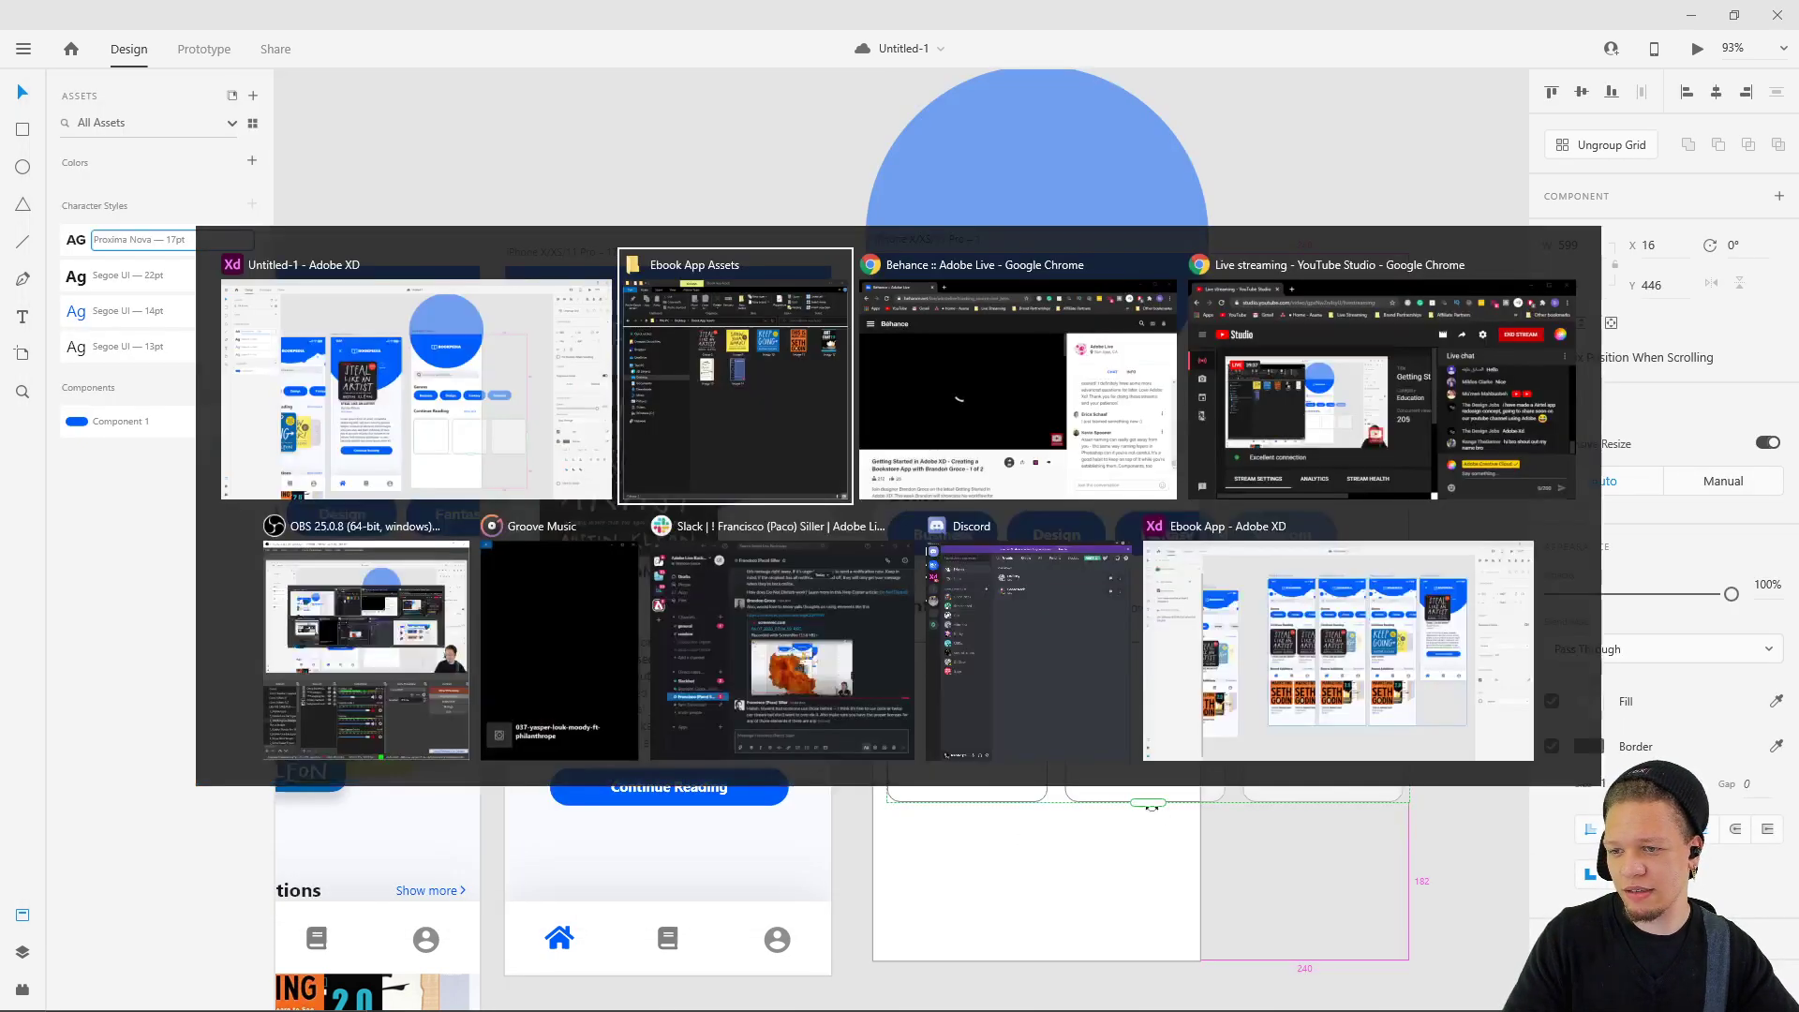
left_click(347, 300)
left_click(581, 319, "shift")
left_click_drag(581, 318, 1009, 705)
left_click(1138, 875)
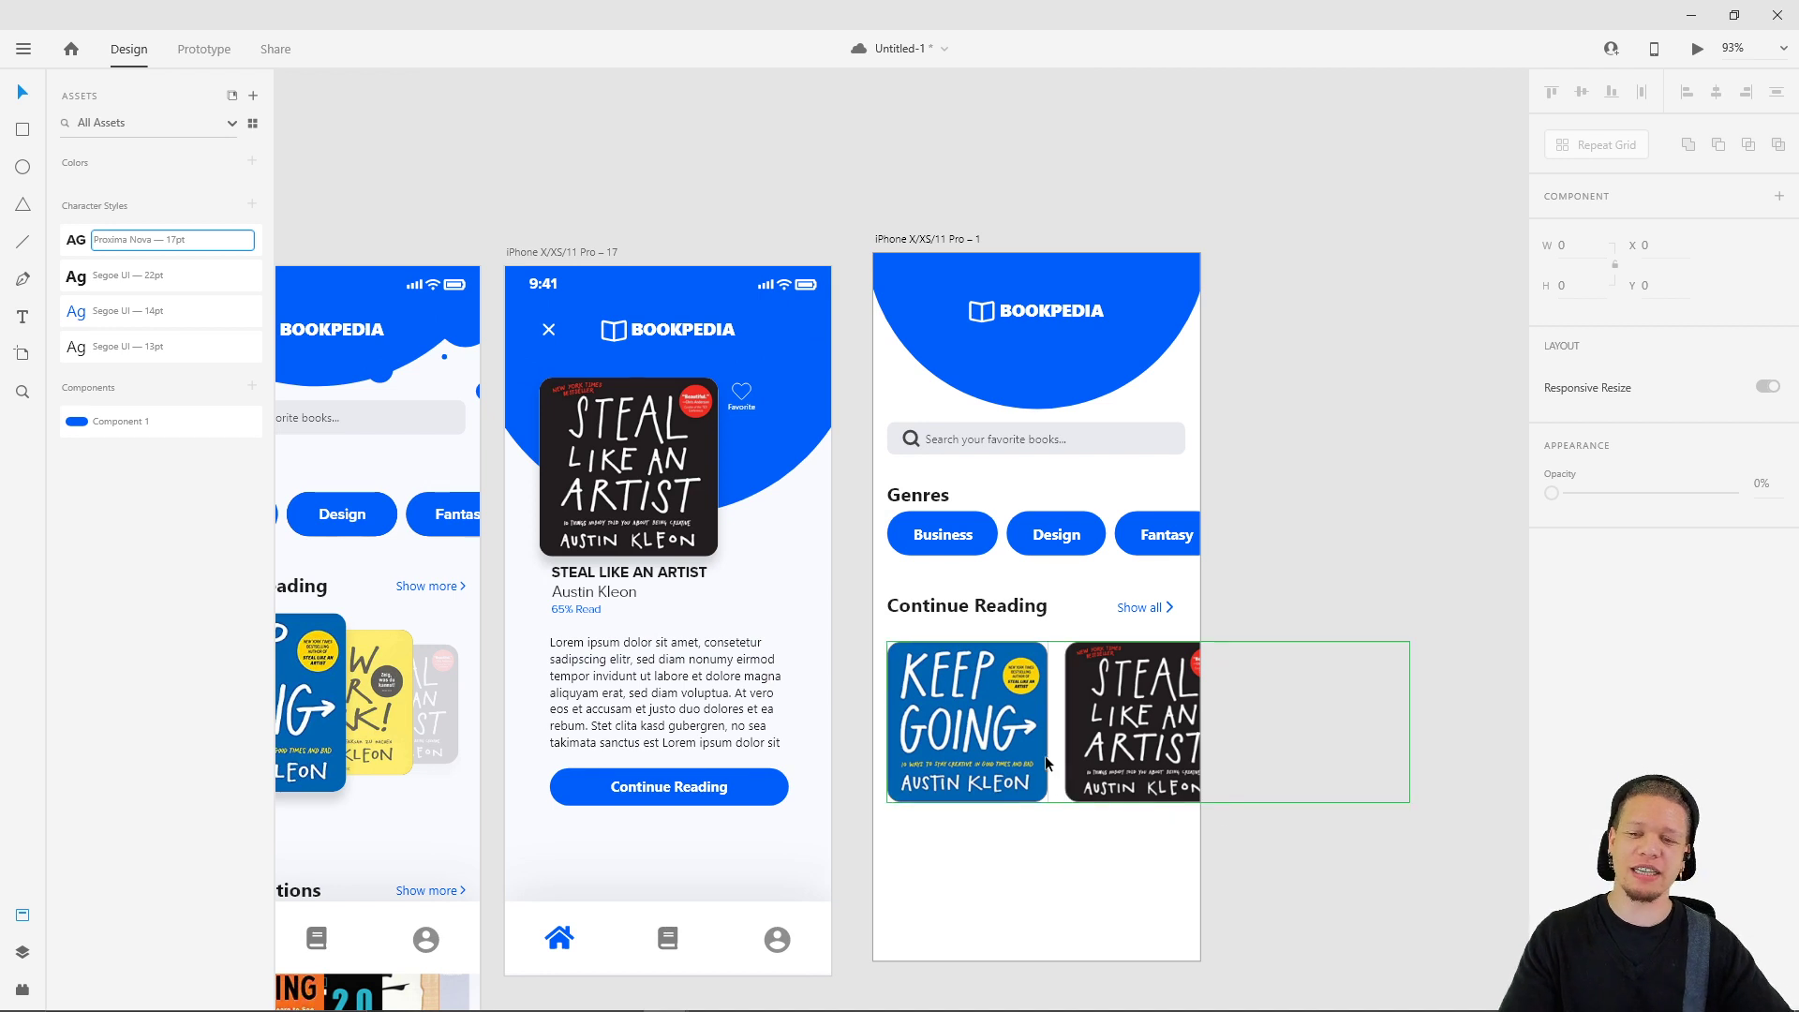
- Save the document and keep the Repeat Grid of book covers selected
left_click(1112, 774)
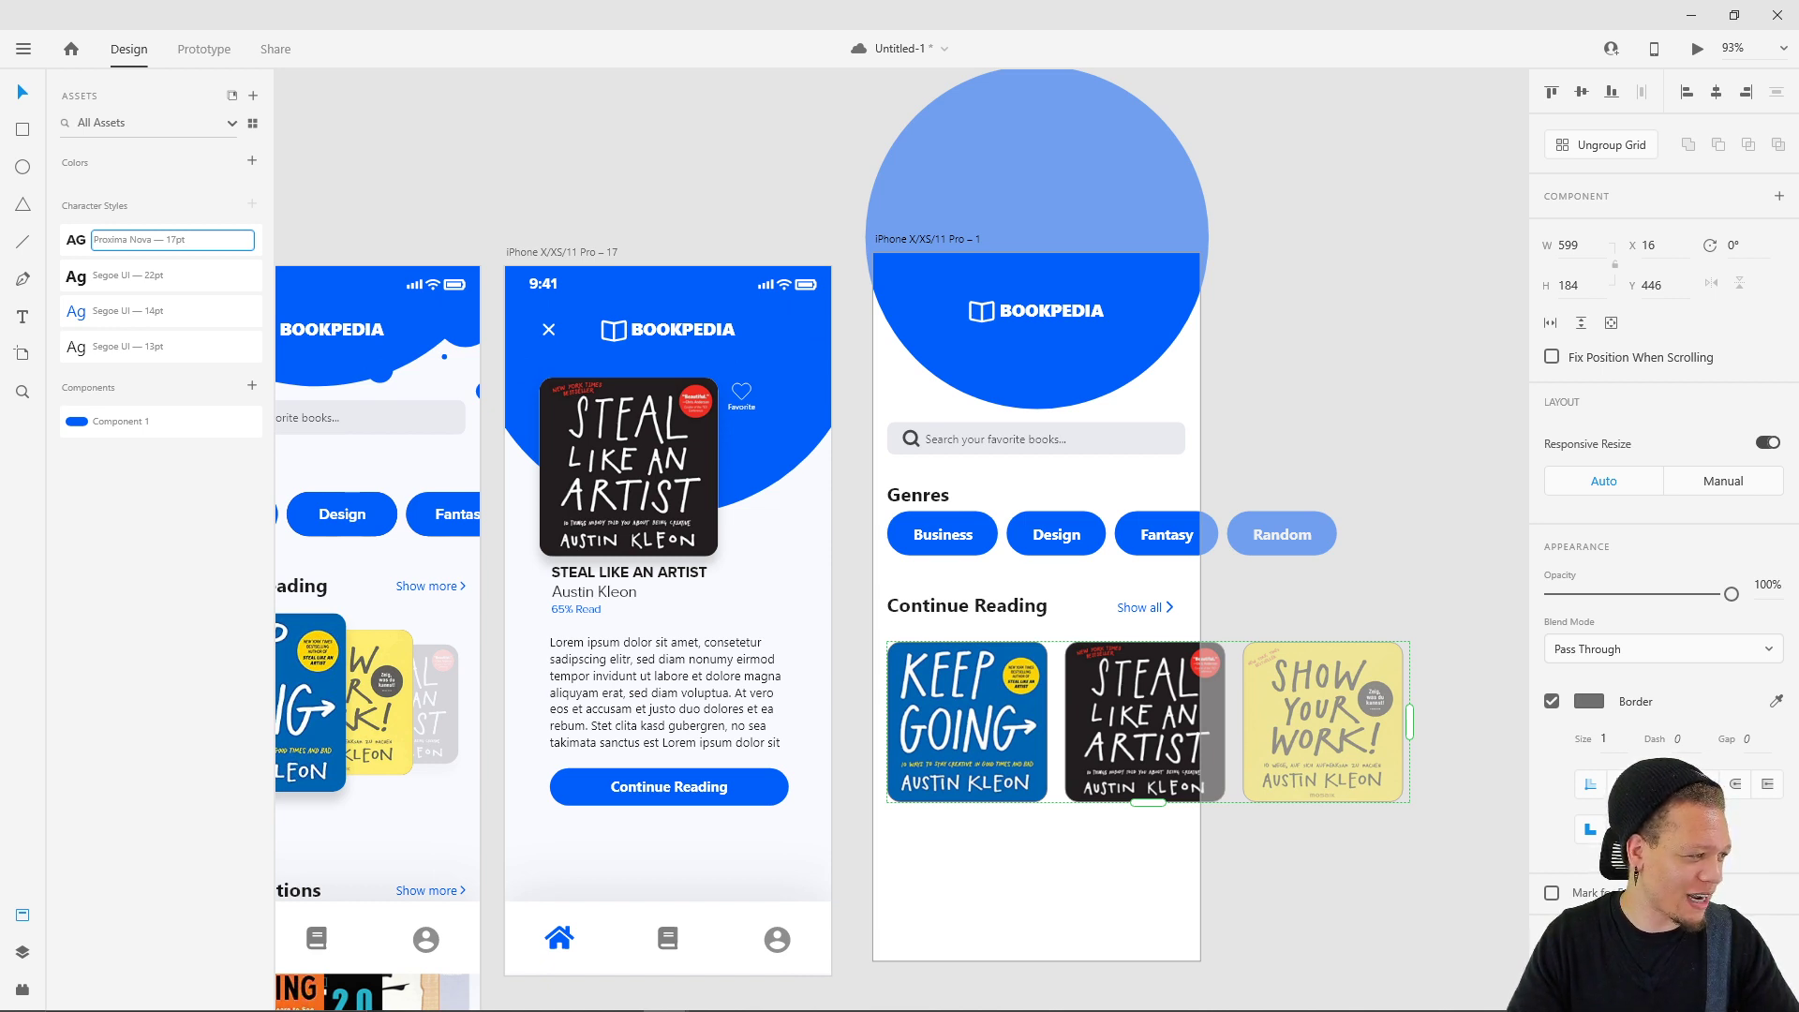
key("ctrl+s")
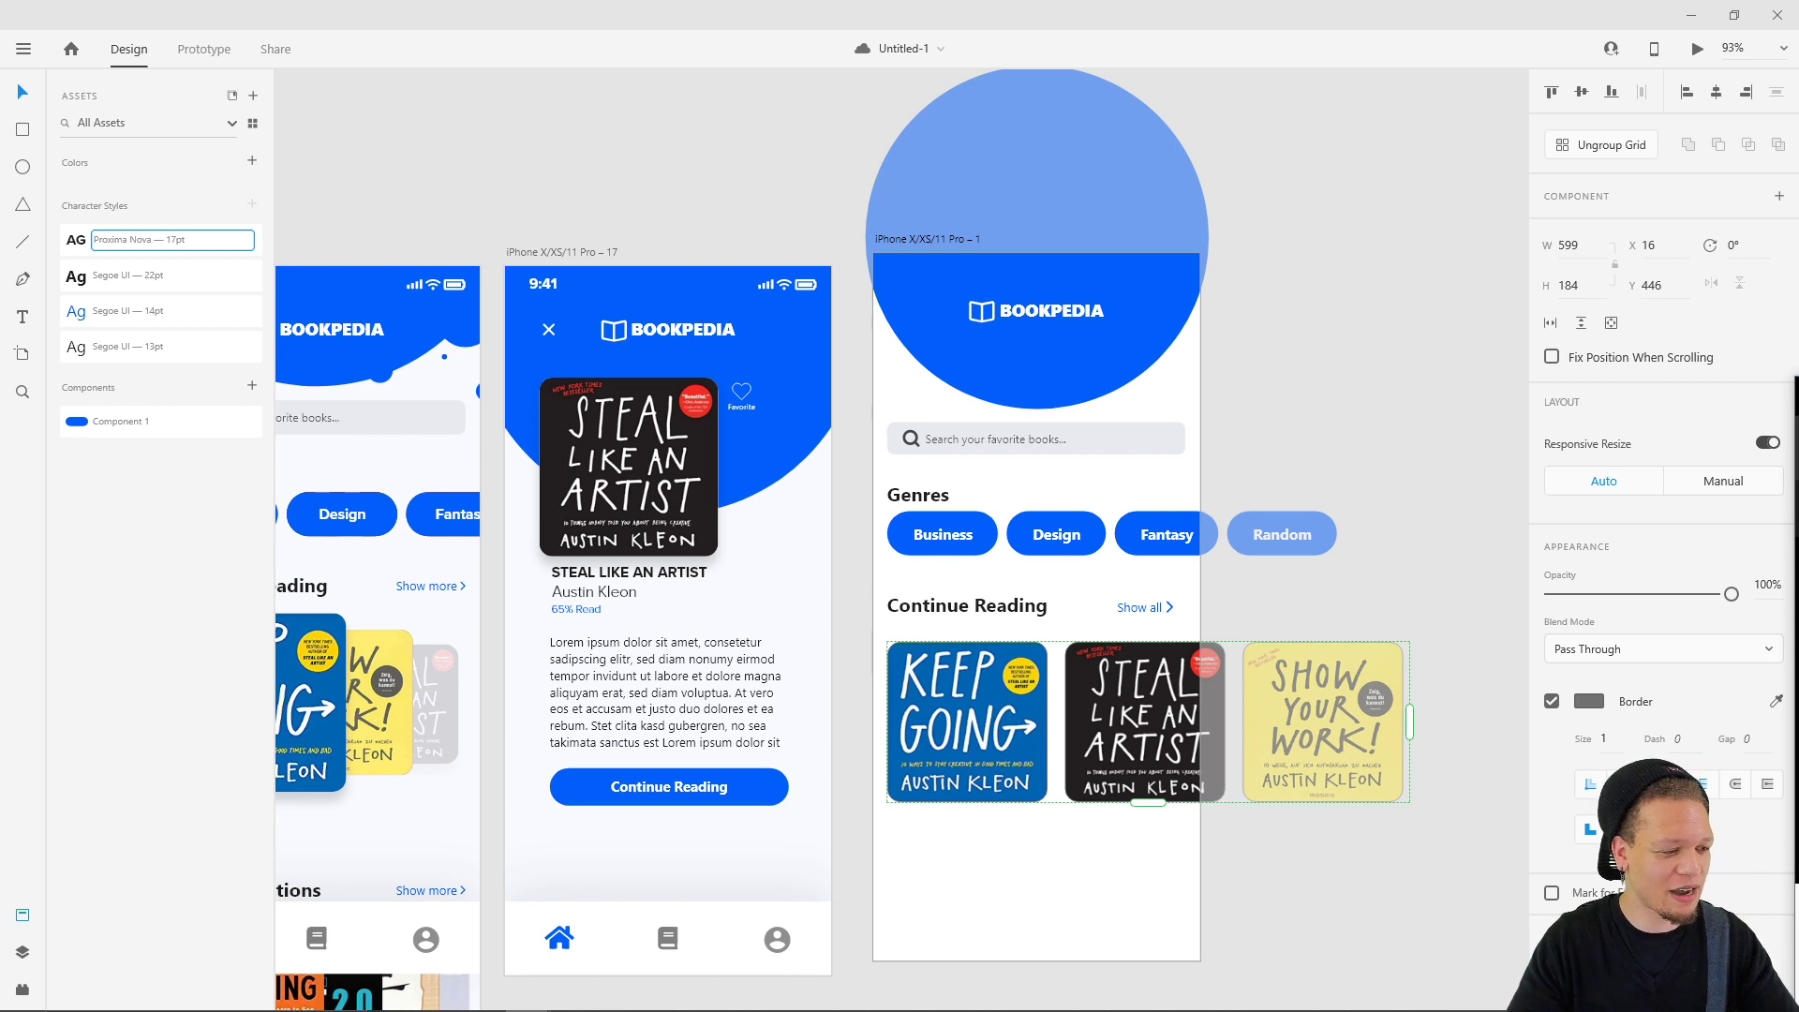
left_click(1197, 847)
left_click(1131, 754)
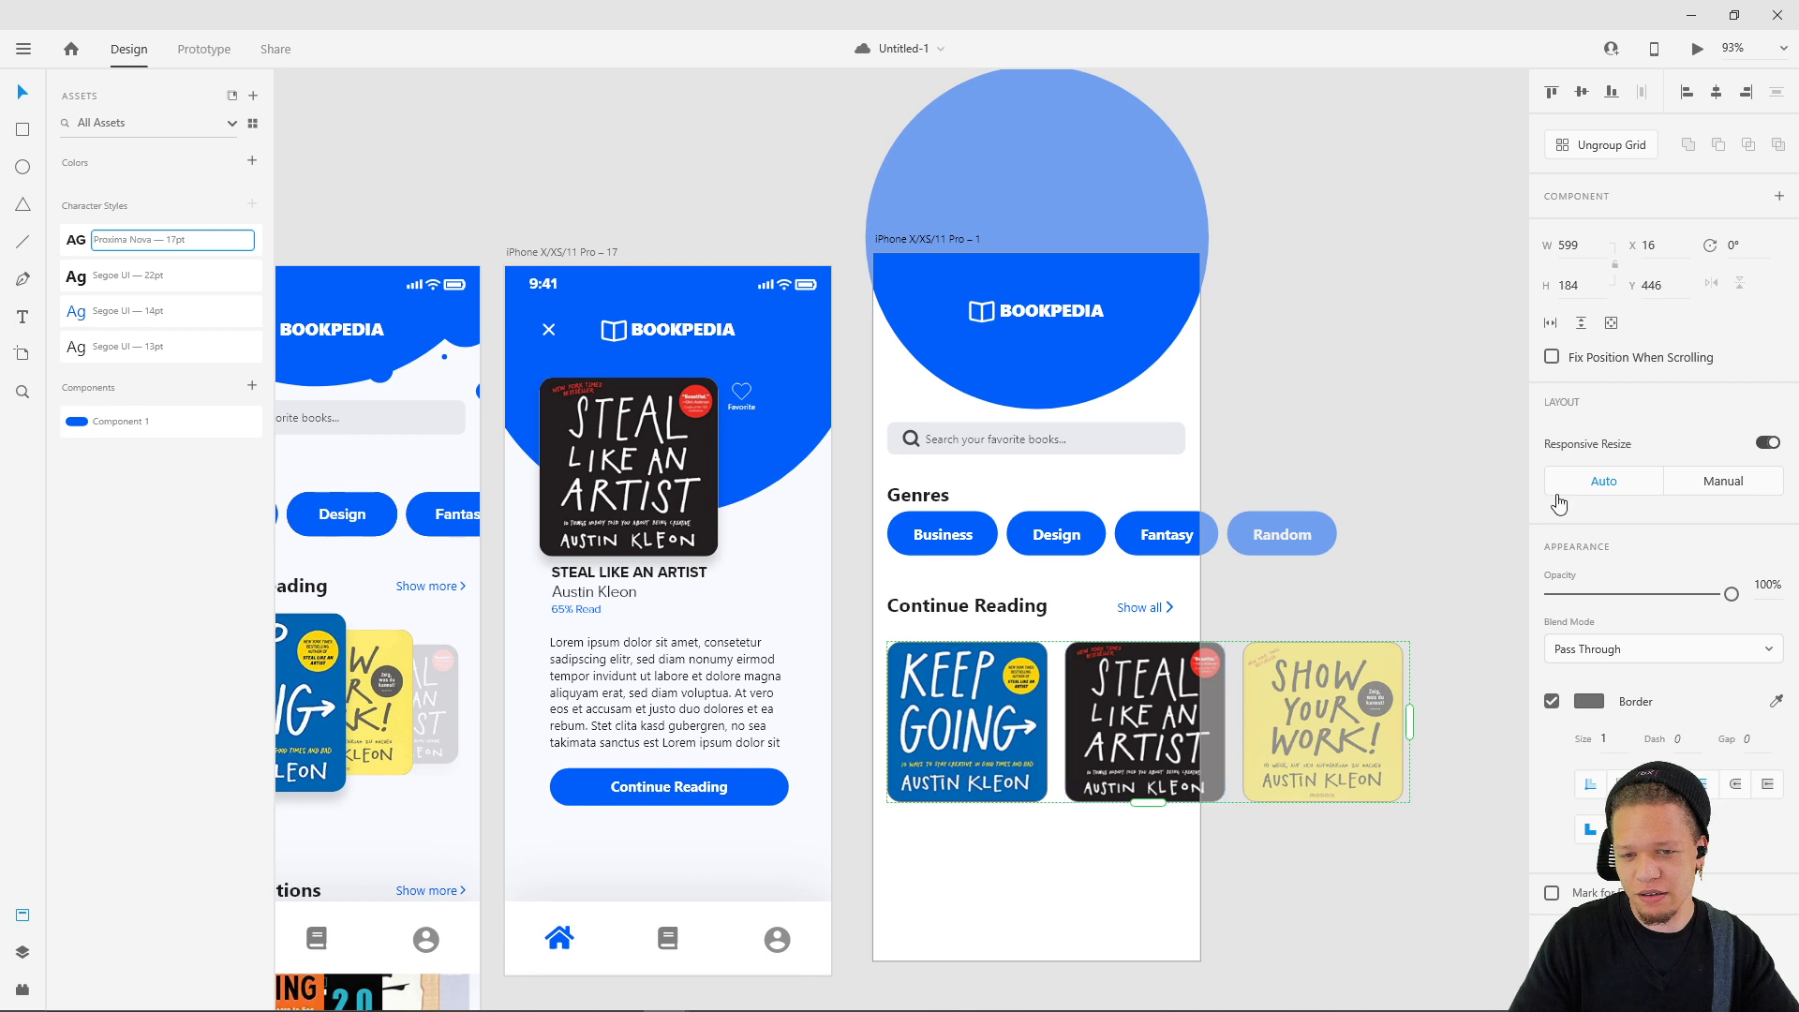
- Try grouping the Repeat Grid of covers with a horizontal stack, and undo the grouping, stacking and move
key("ctrl+shift+g")
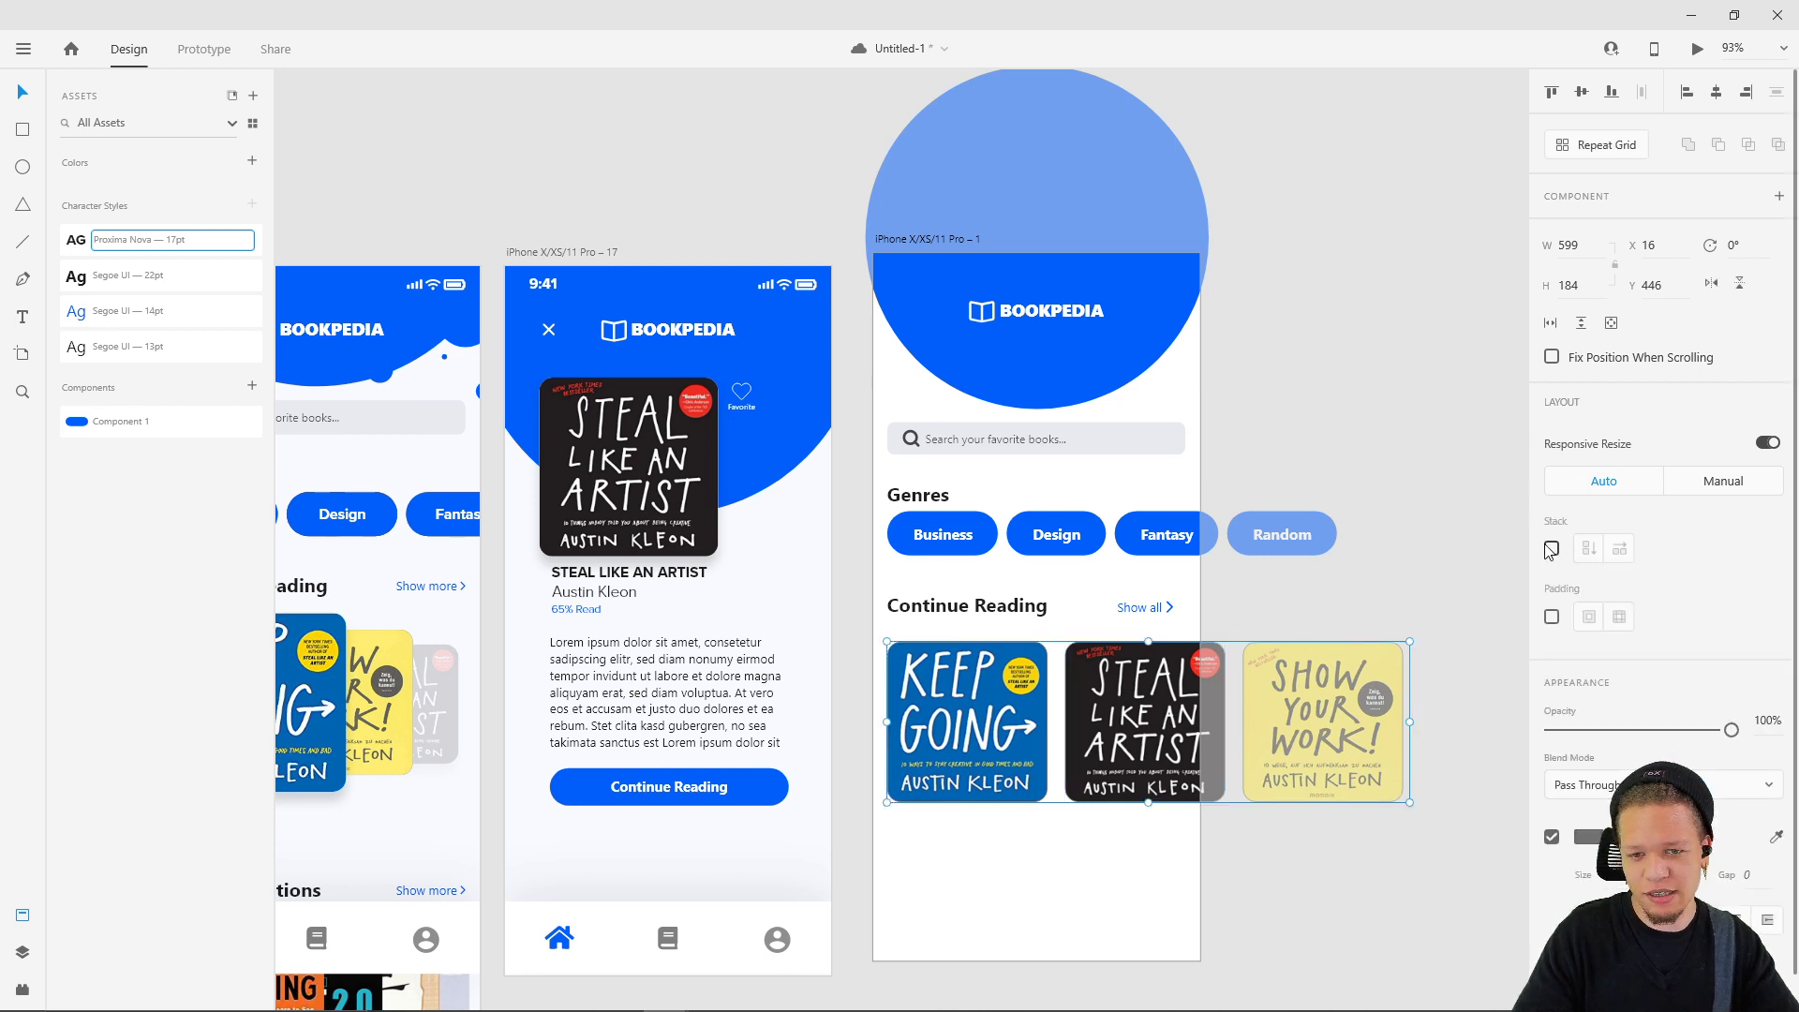
key("ctrl+z")
key("ctrl+z")
key("ctrl+z")
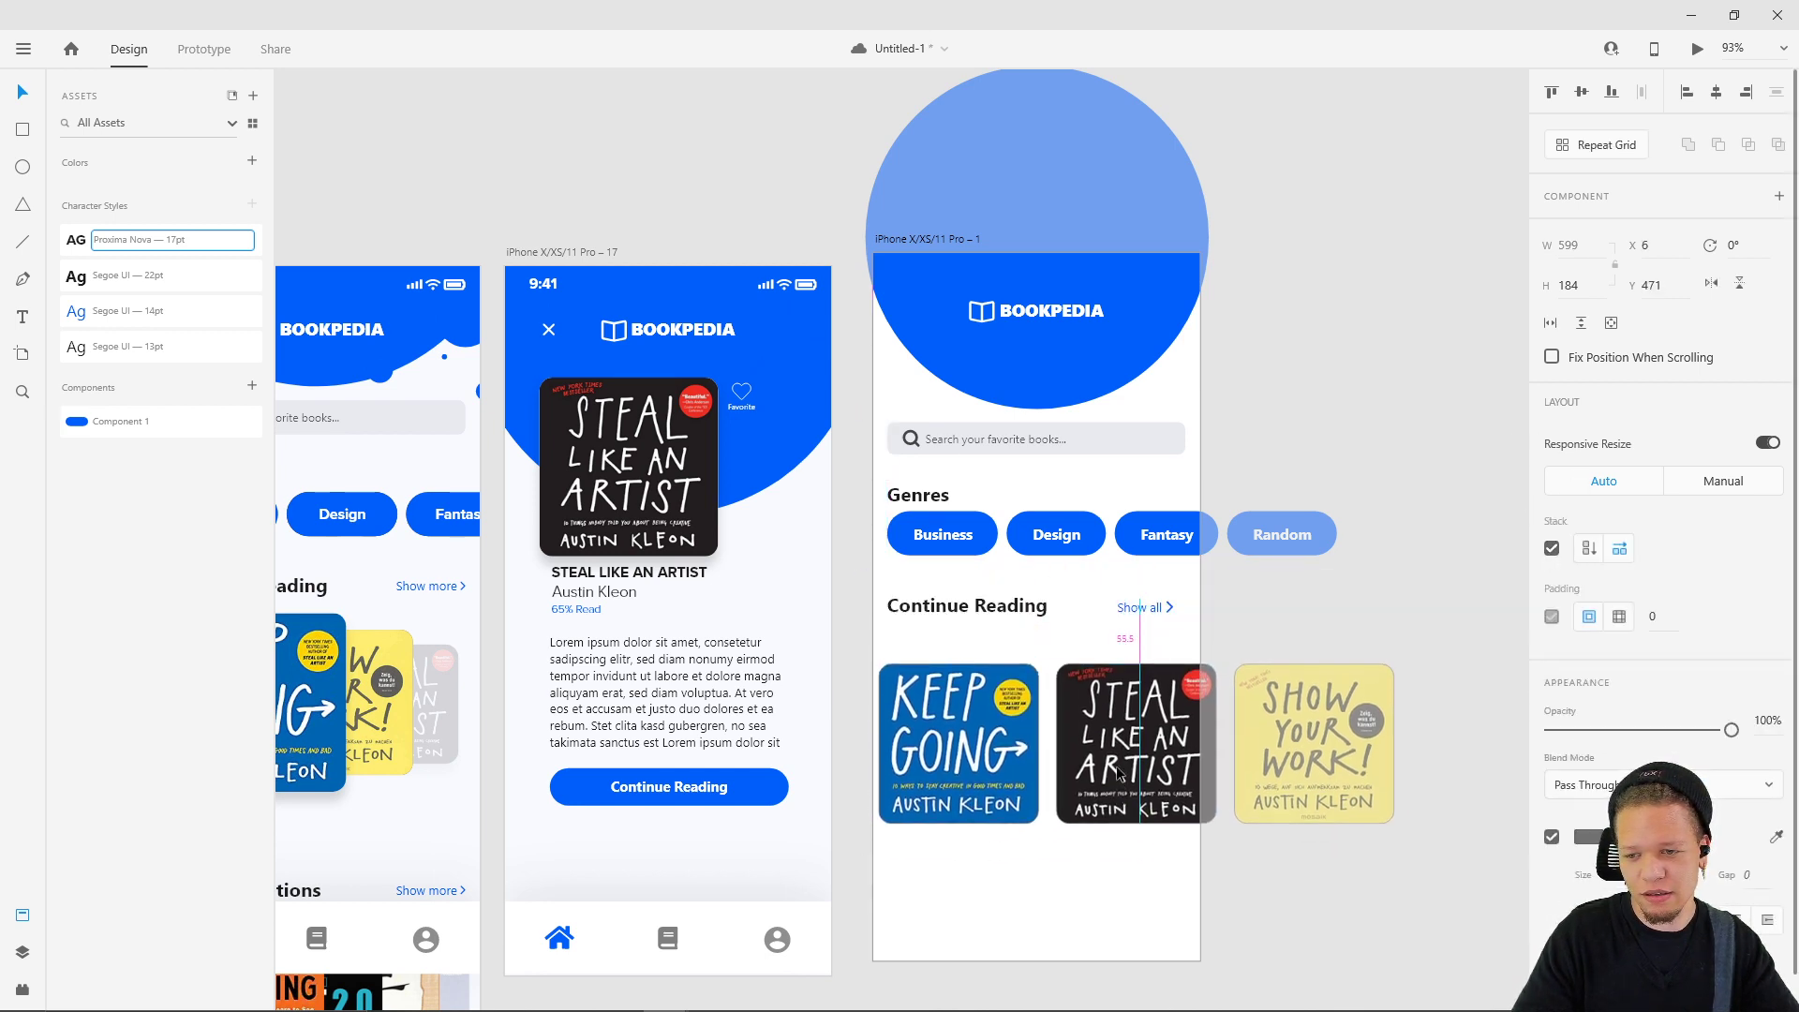
key("ctrl+z")
key("ctrl+z")
key("ctrl+z")
key("ctrl+z")
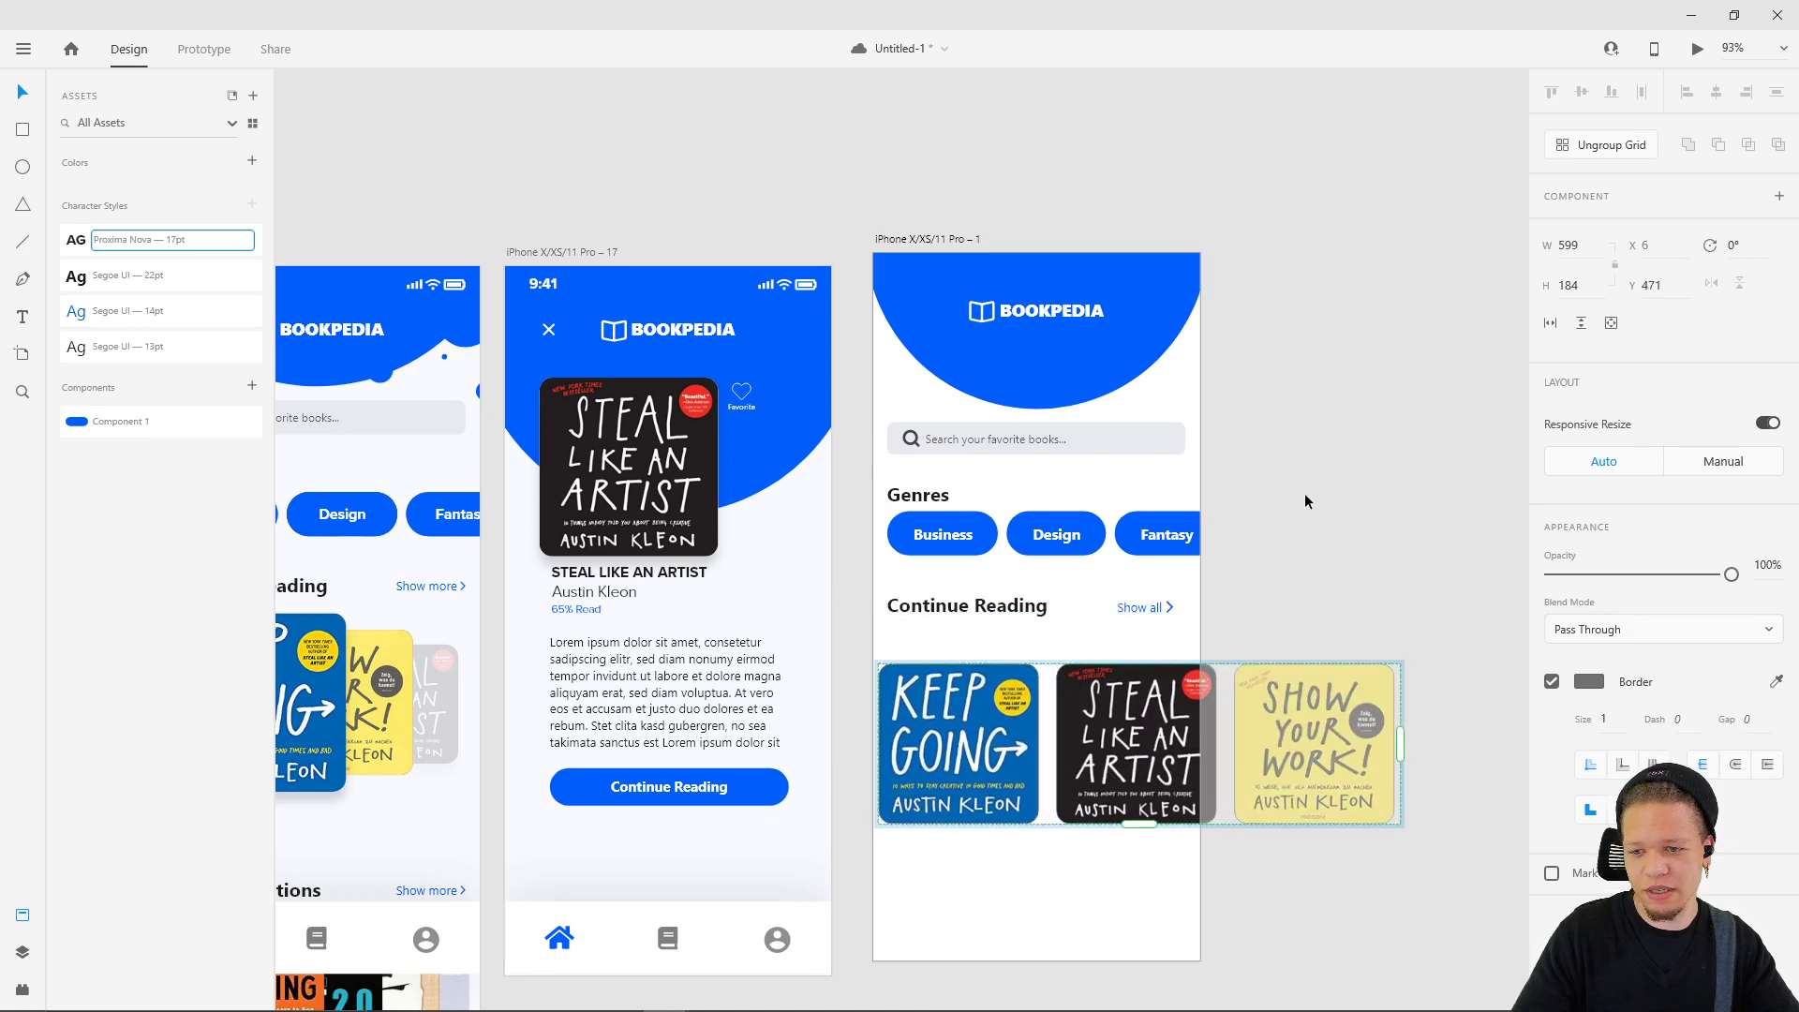
key("ctrl+z")
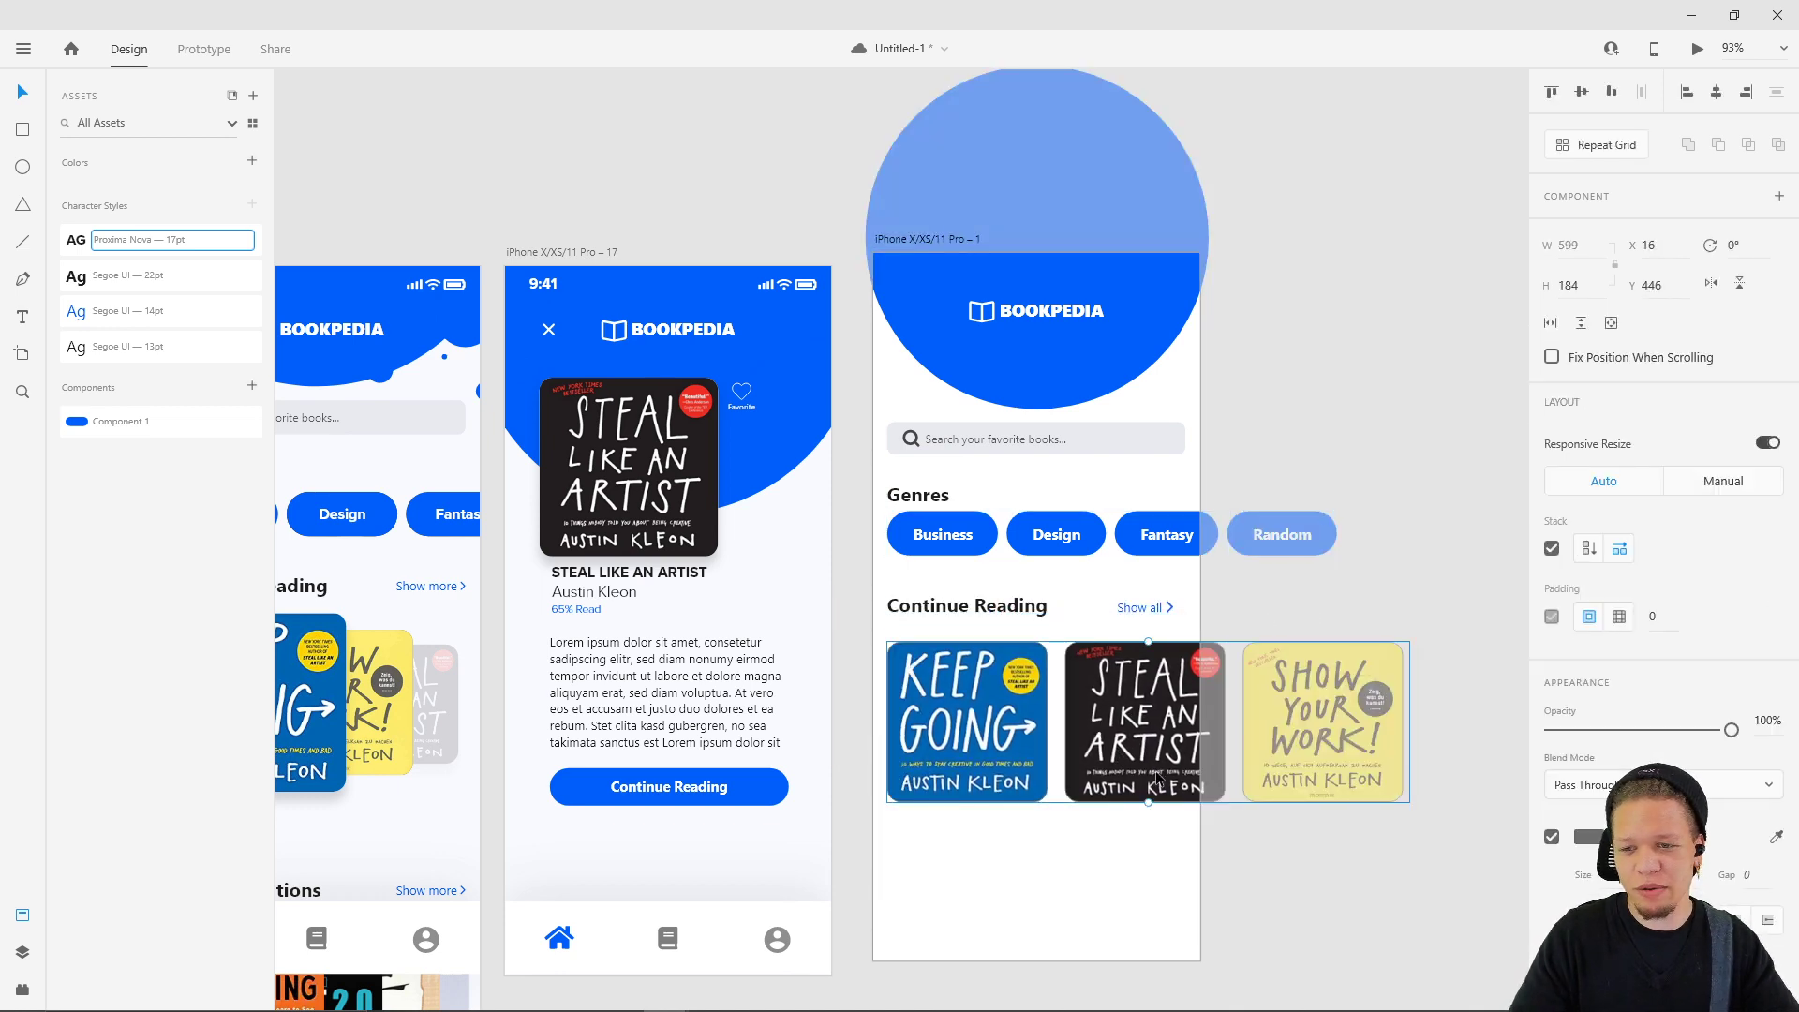
key("ctrl+z")
key("ctrl+z")
key("ctrl+z")
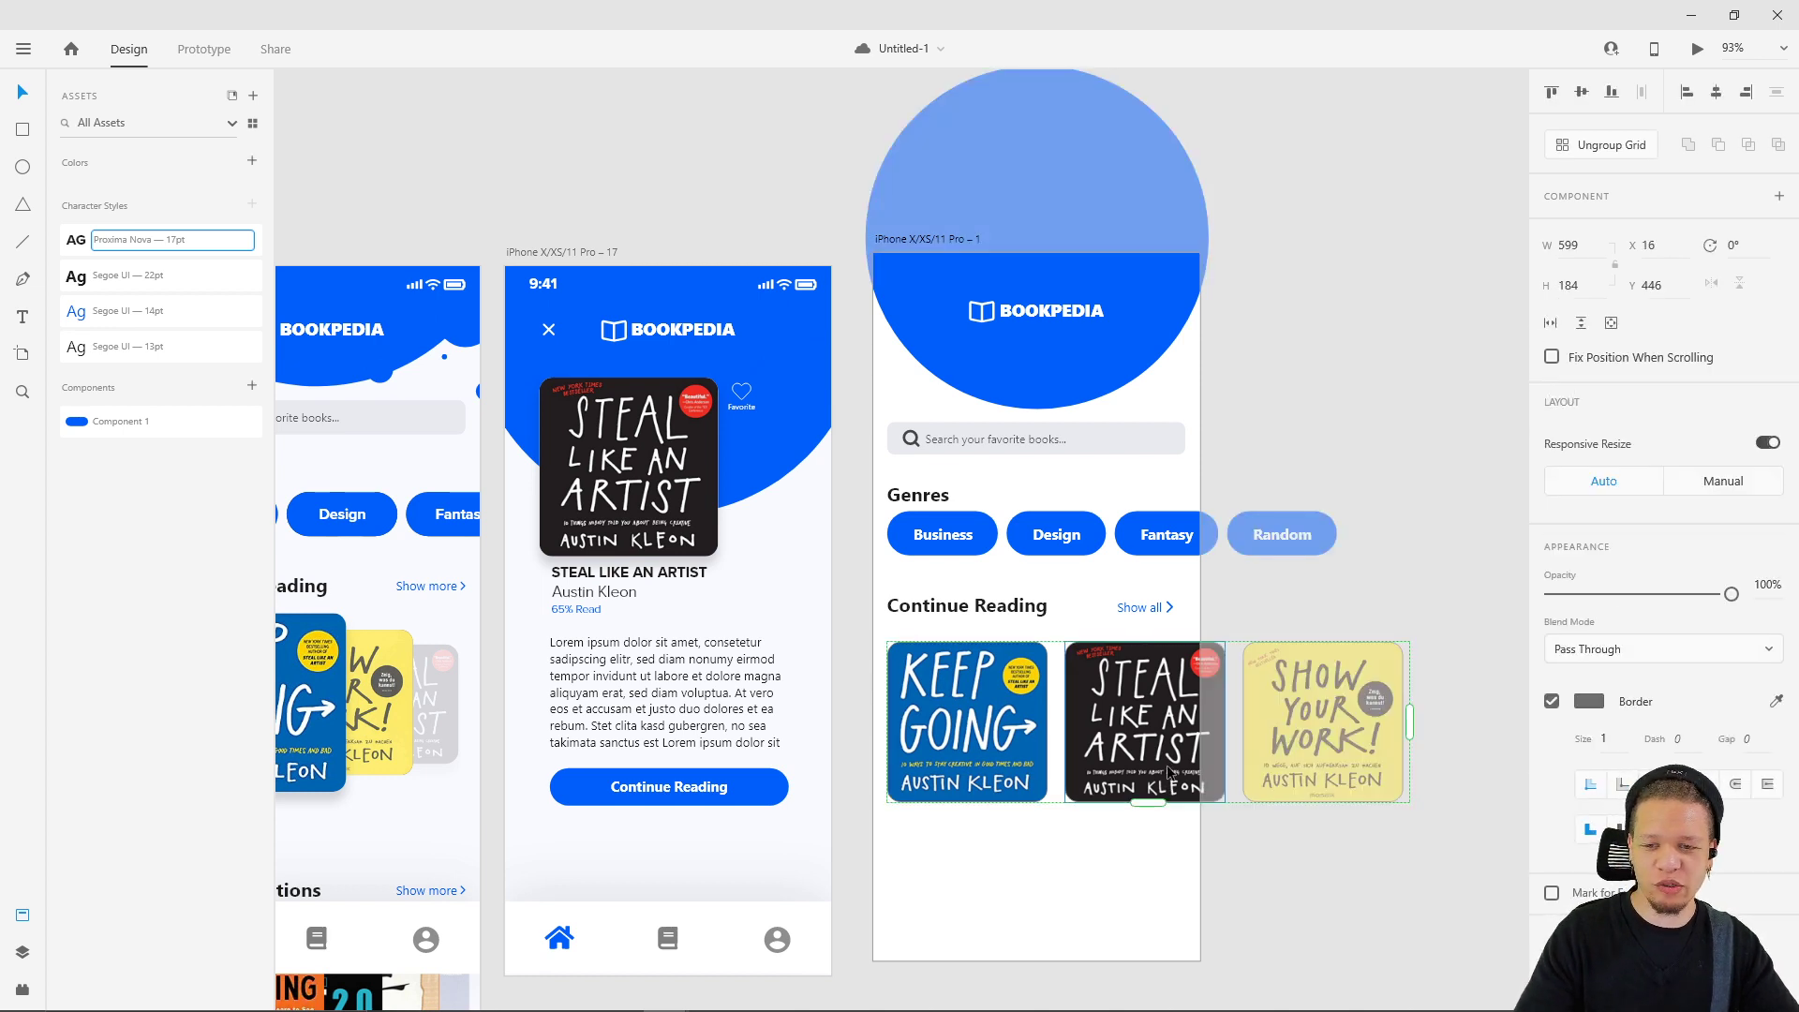
- Ungroup the Repeat Grid under Continue Reading into three separate book covers
key("ctrl+z")
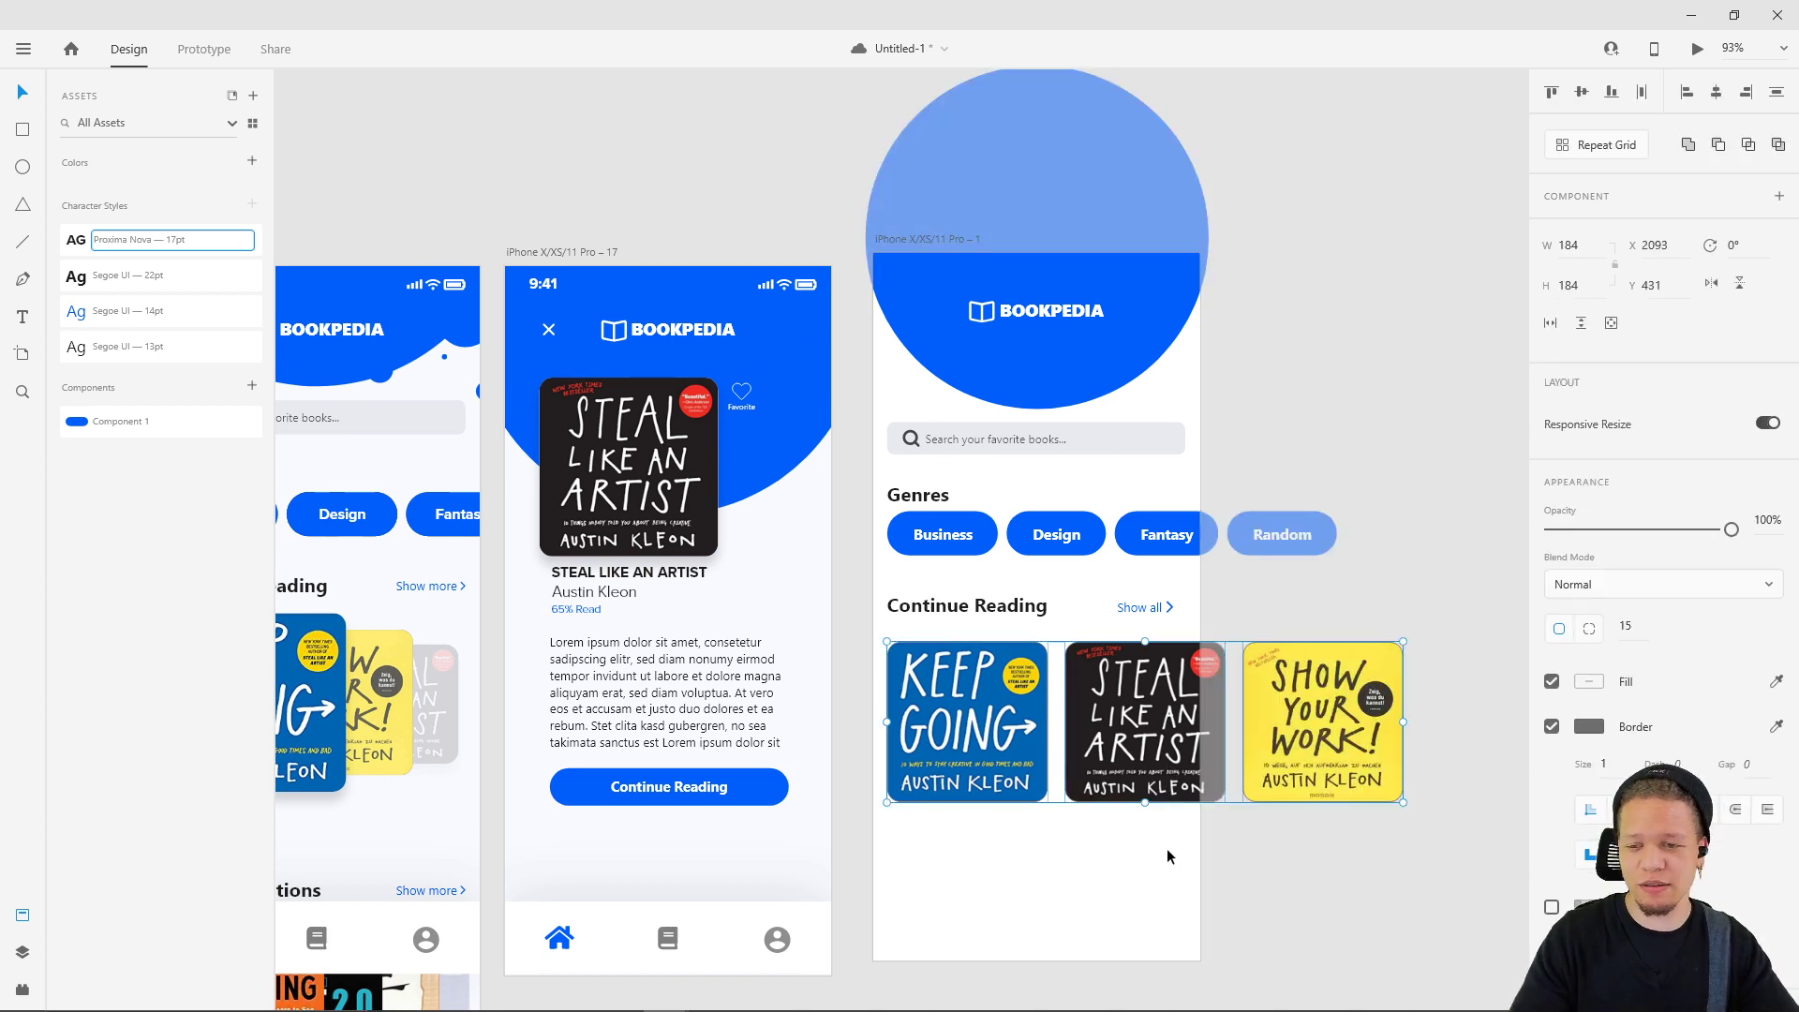
key("ctrl+z")
key("ctrl+shift+z")
left_click(1213, 891)
left_click(1042, 749)
left_click(1221, 891)
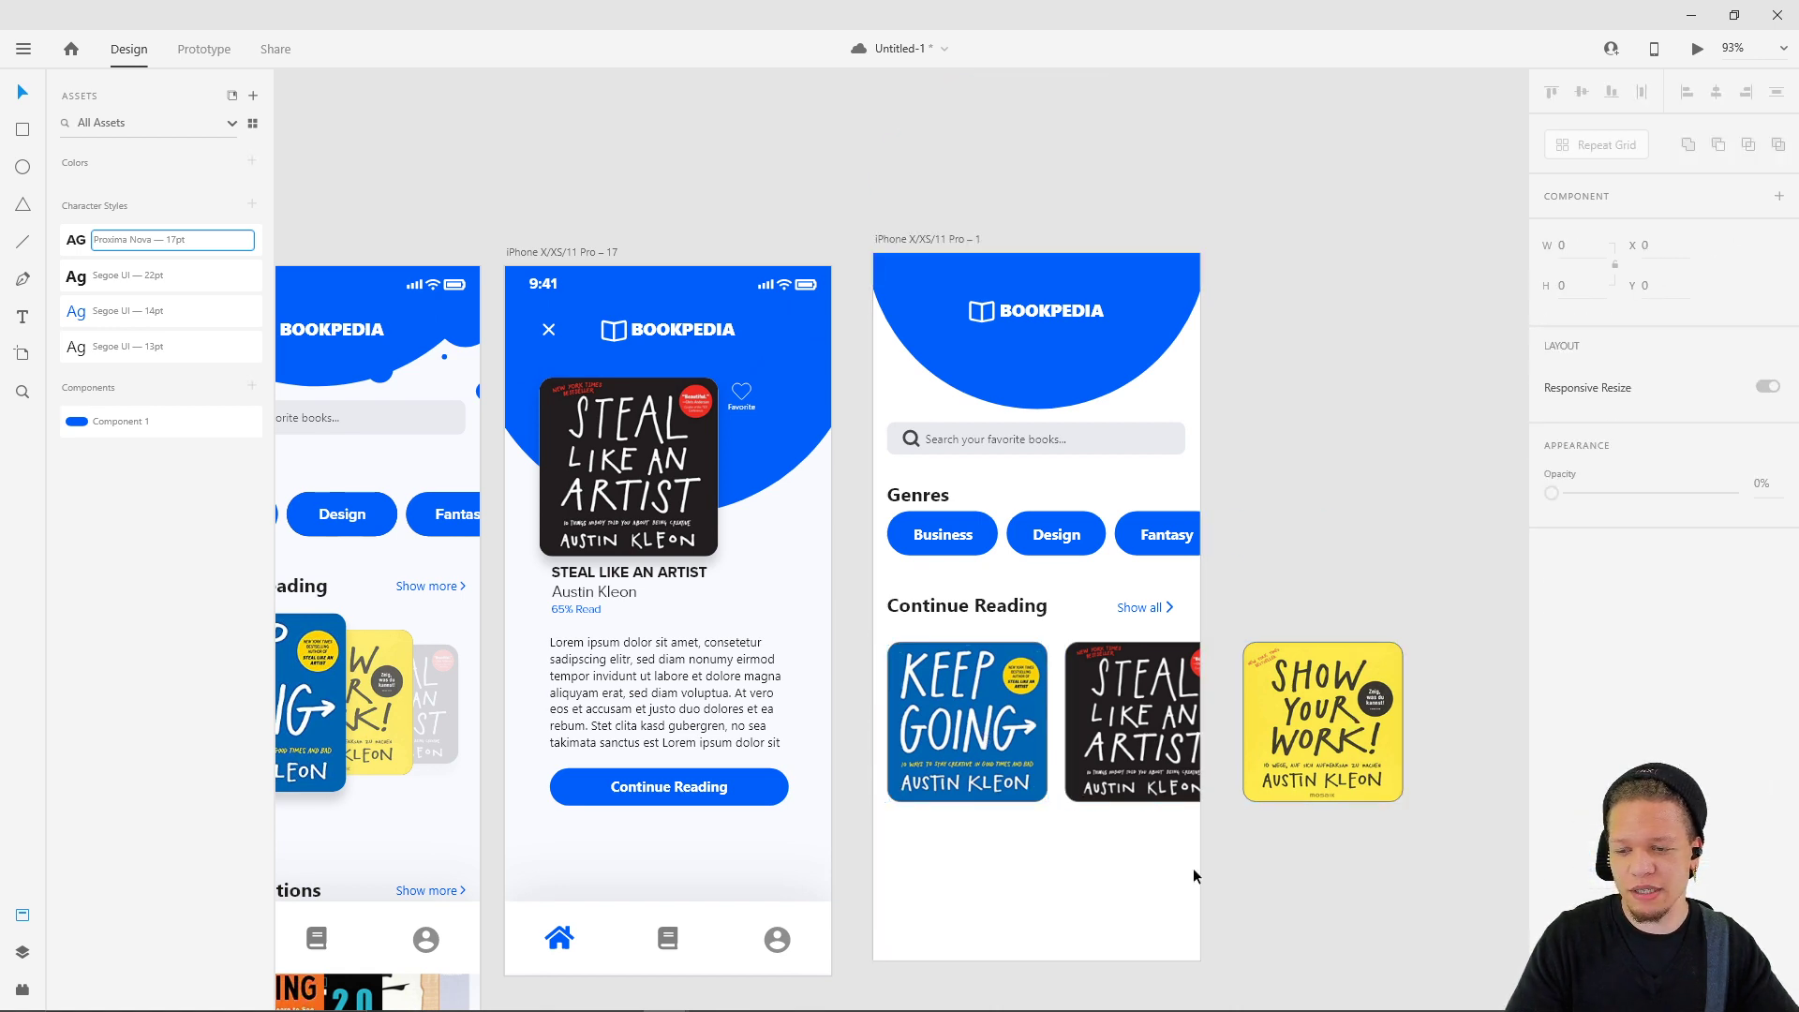
- Group the Keep Going, Steal Like an Artist and Show Your Work covers together
left_click(1048, 798)
left_click(1144, 721, "shift")
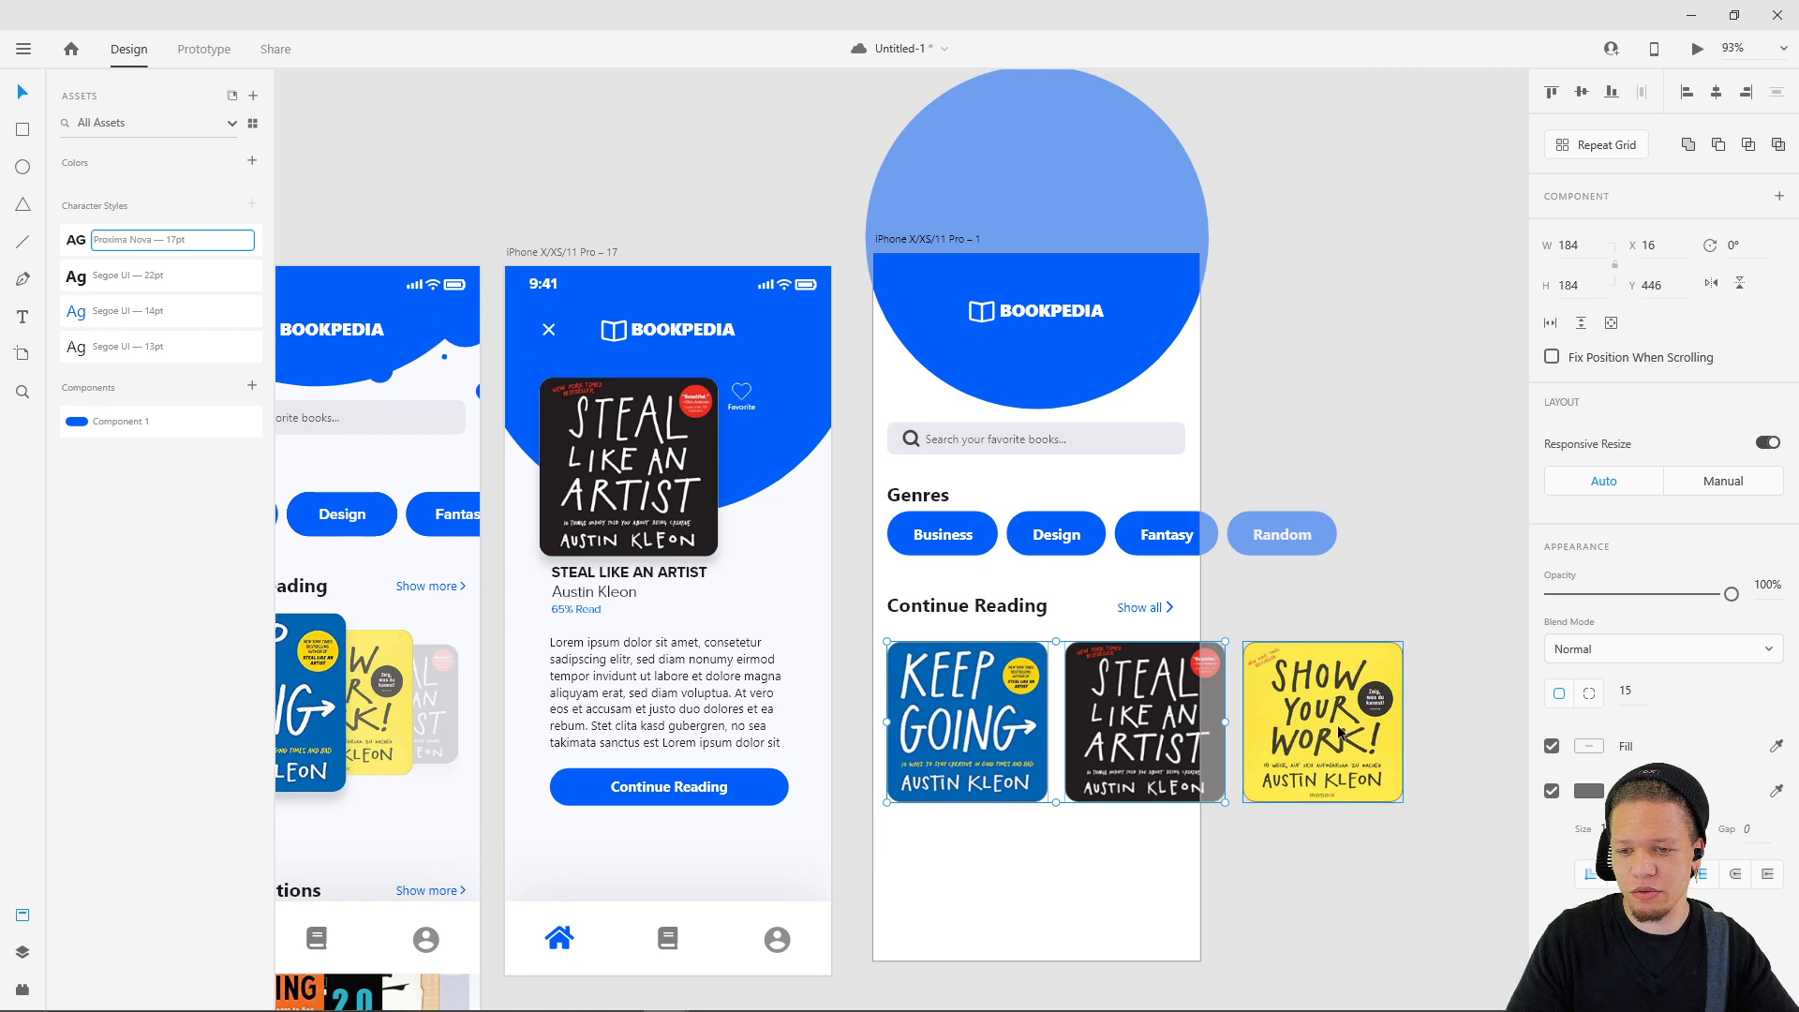
left_click(1340, 734, "shift")
key("ctrl+g")
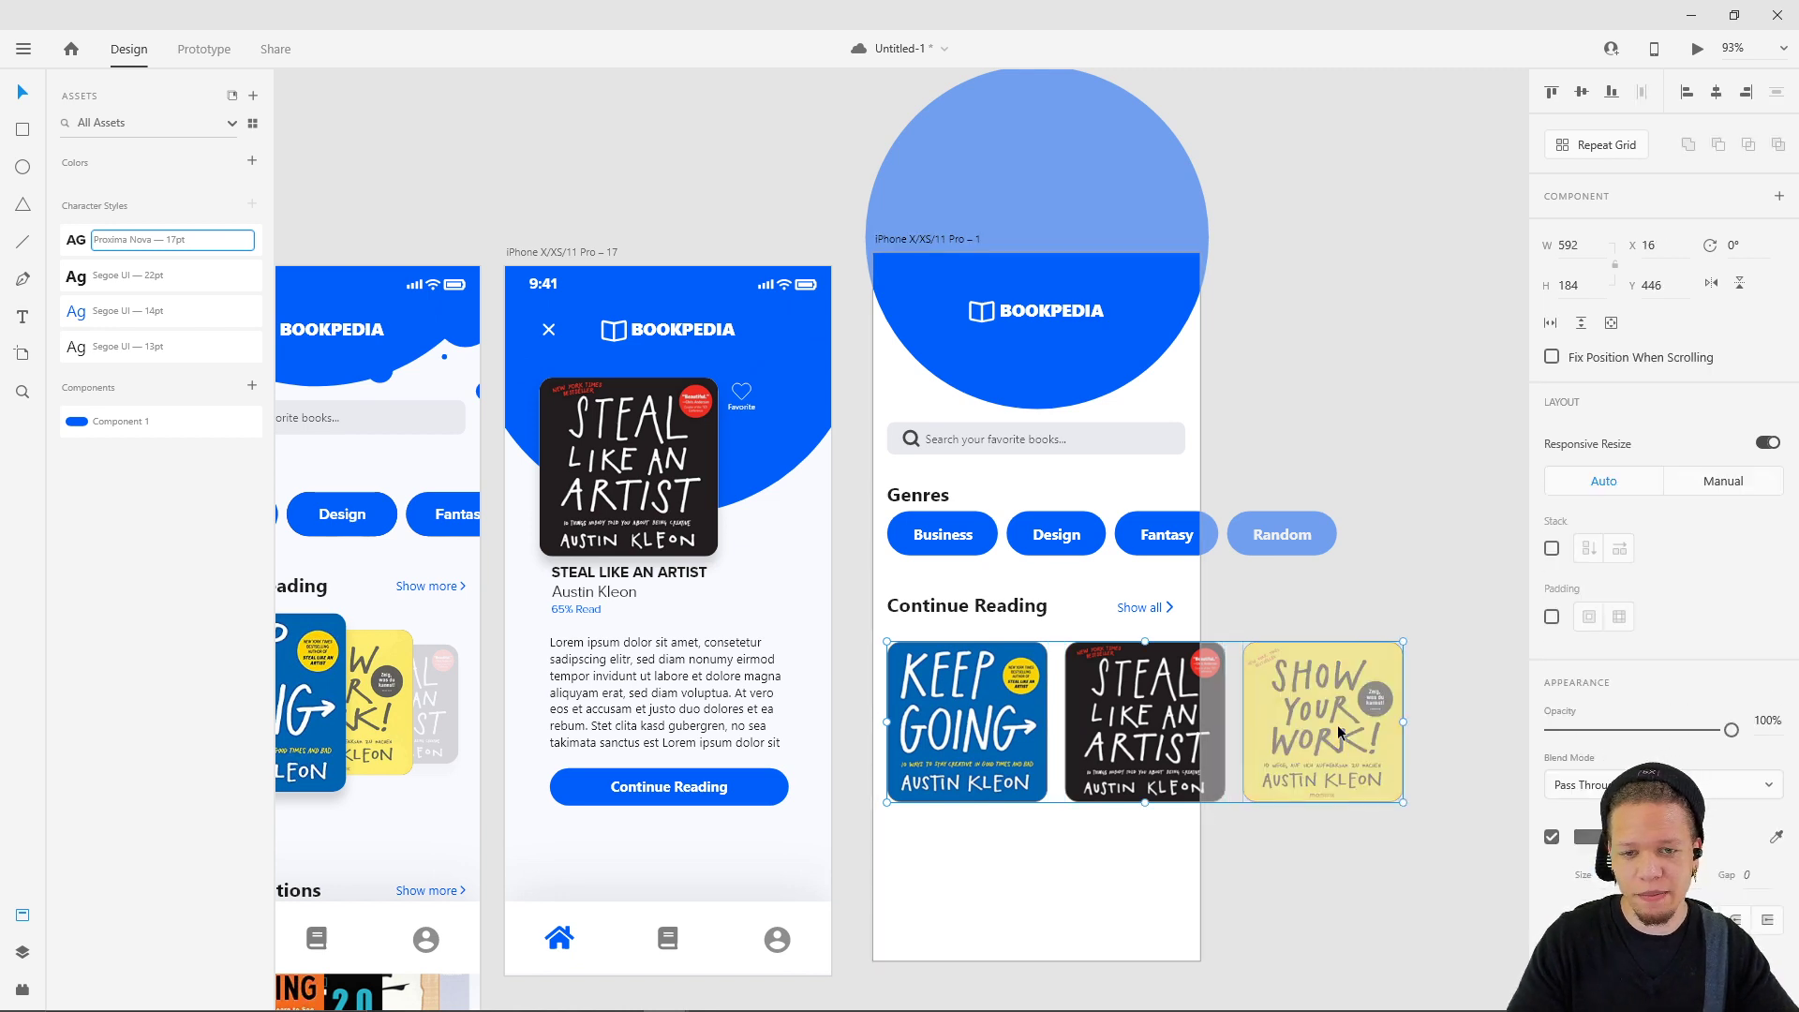
- Stack the cover group horizontally and reorder it as Steal Like an Artist, Show Your Work, Keep Going
left_click(1552, 549)
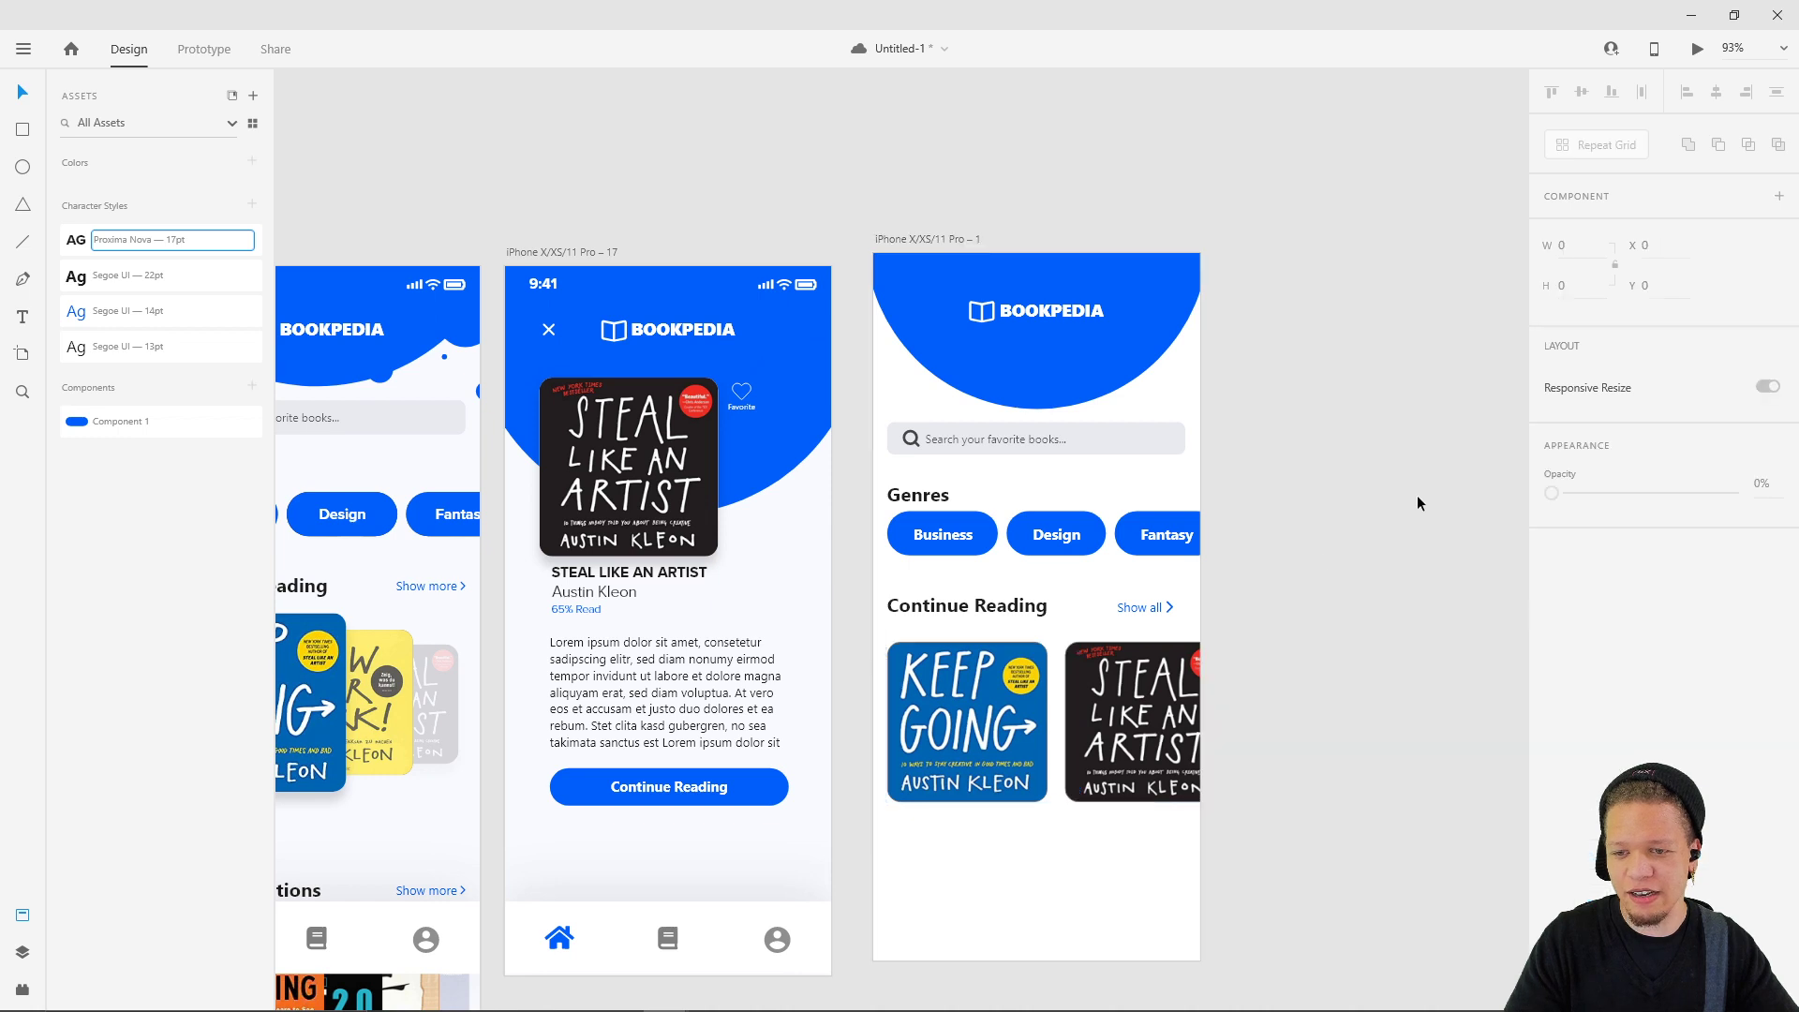
double_click(1158, 690)
left_click_drag(1158, 691, 965, 729)
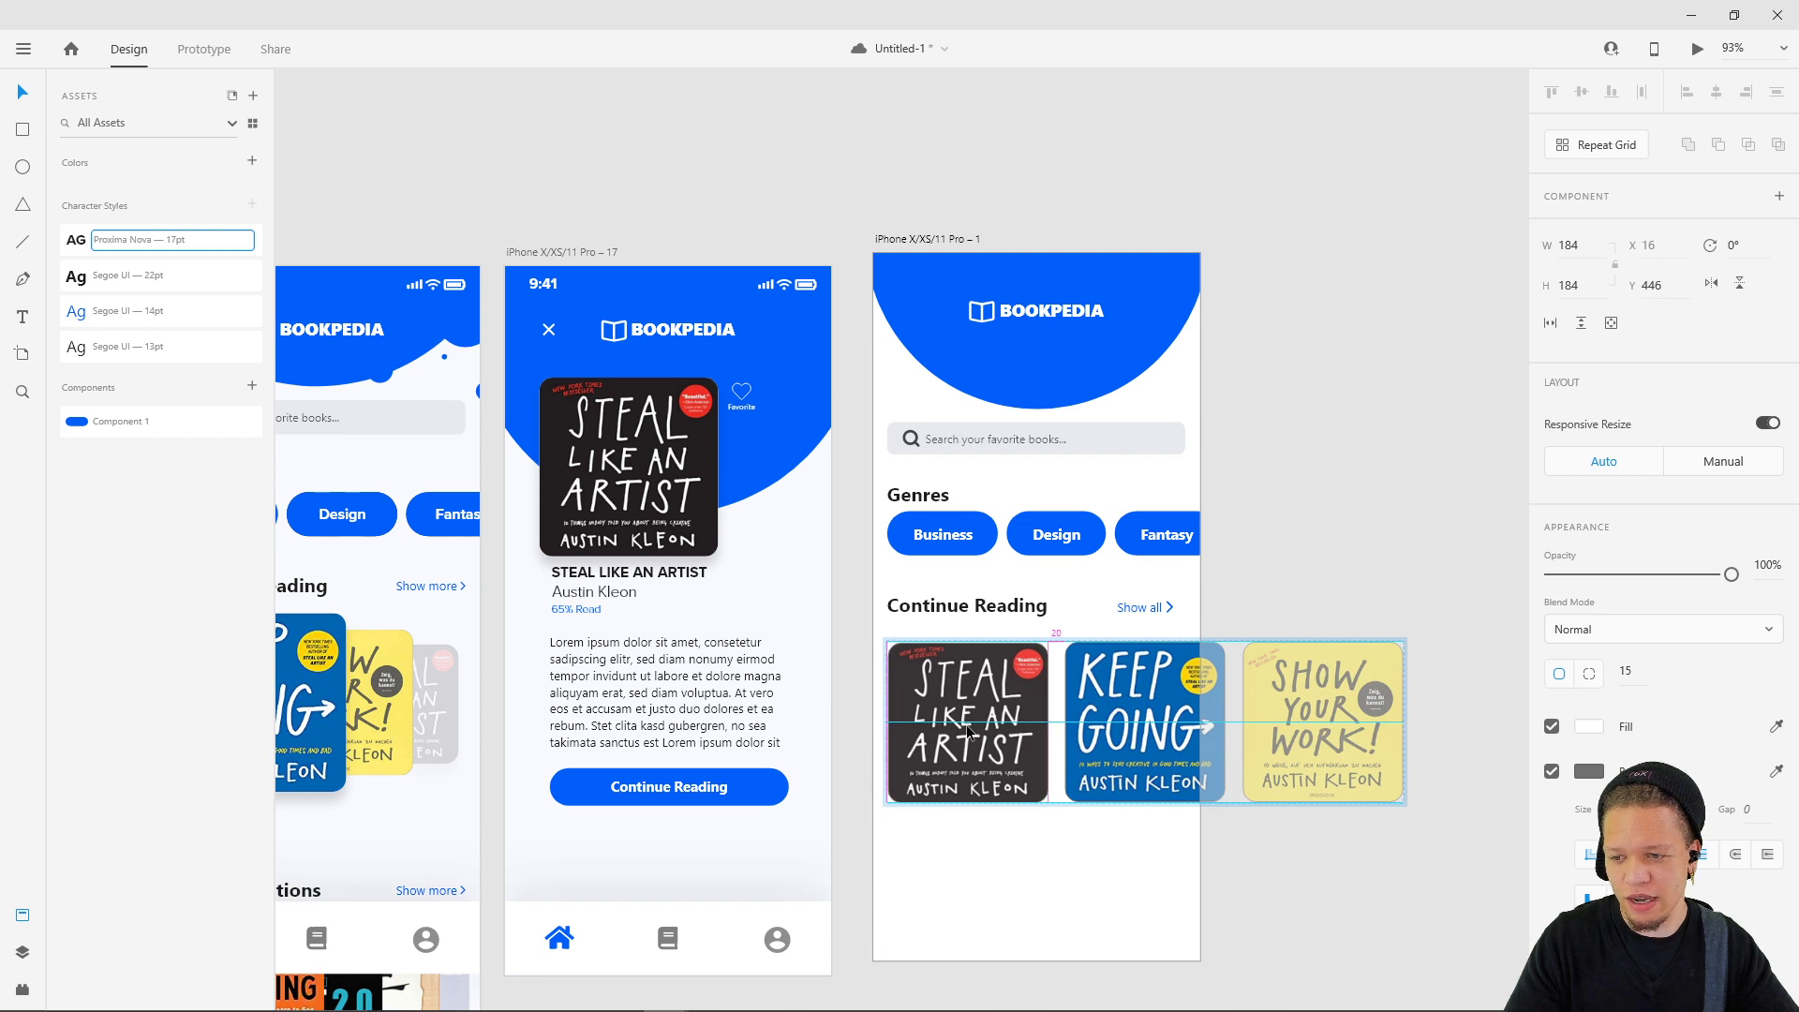
key("Escape")
double_click(1312, 708)
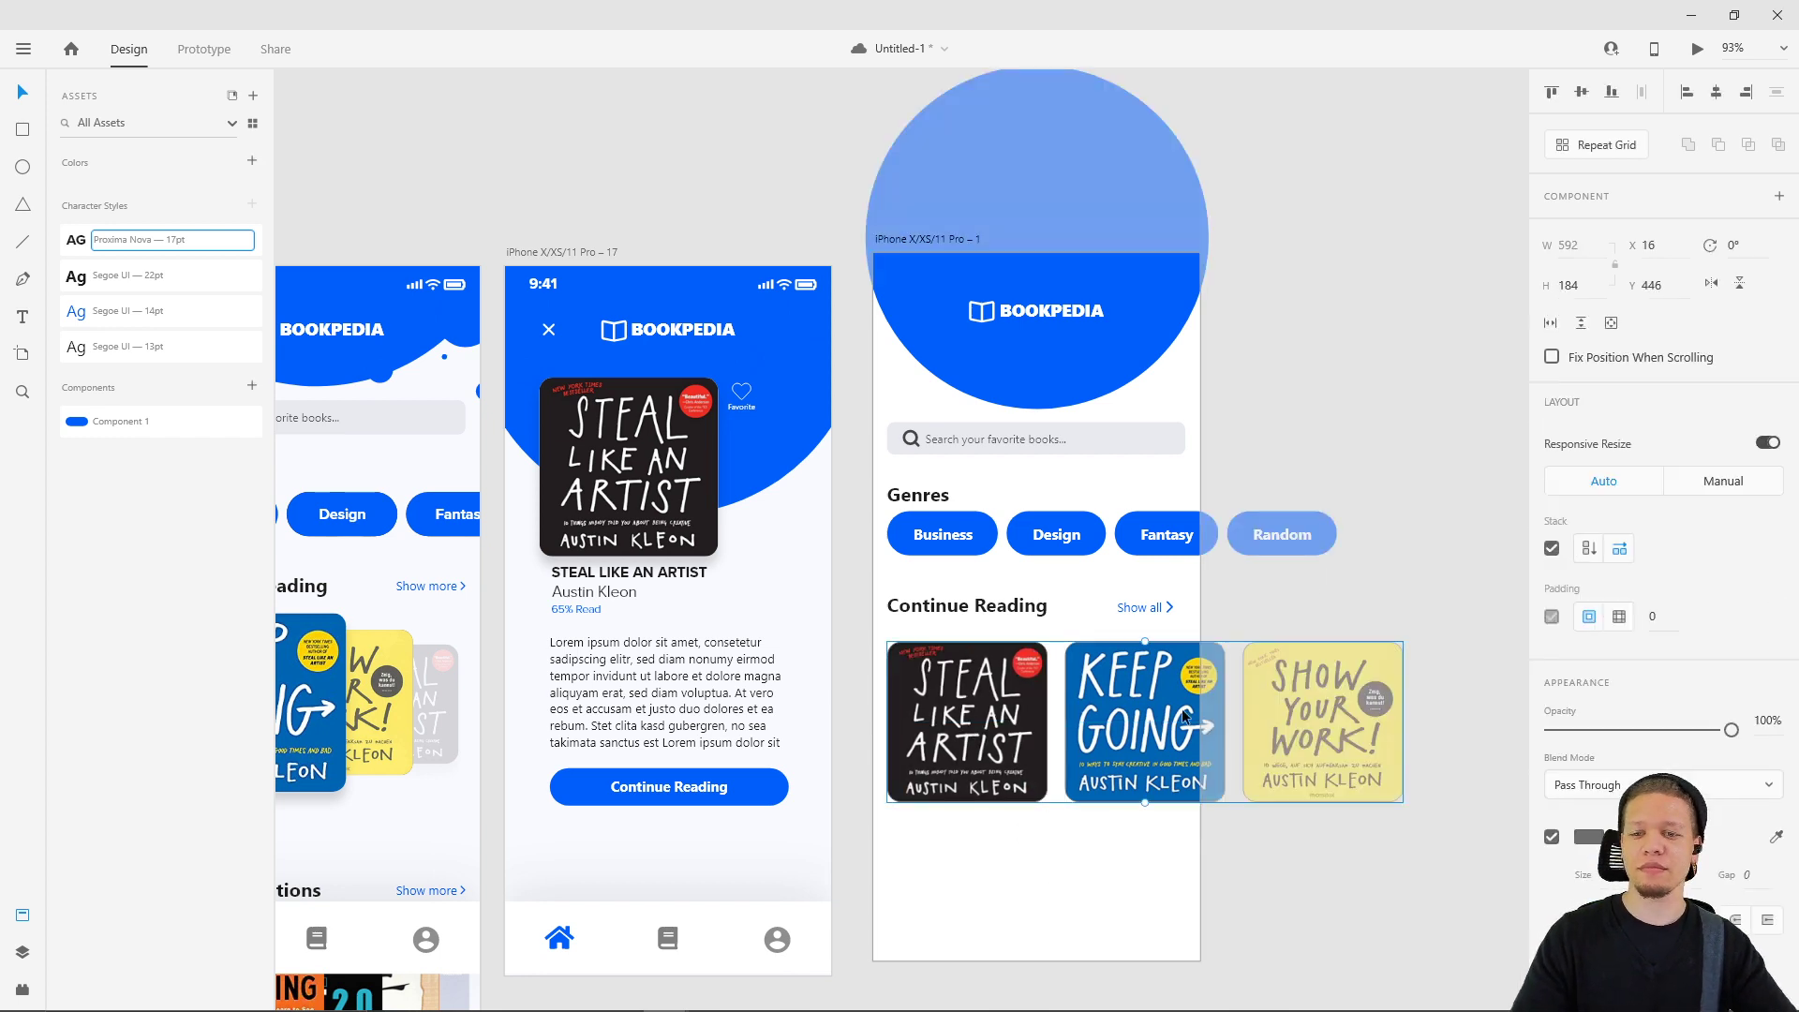
left_click_drag(1312, 708, 1145, 746)
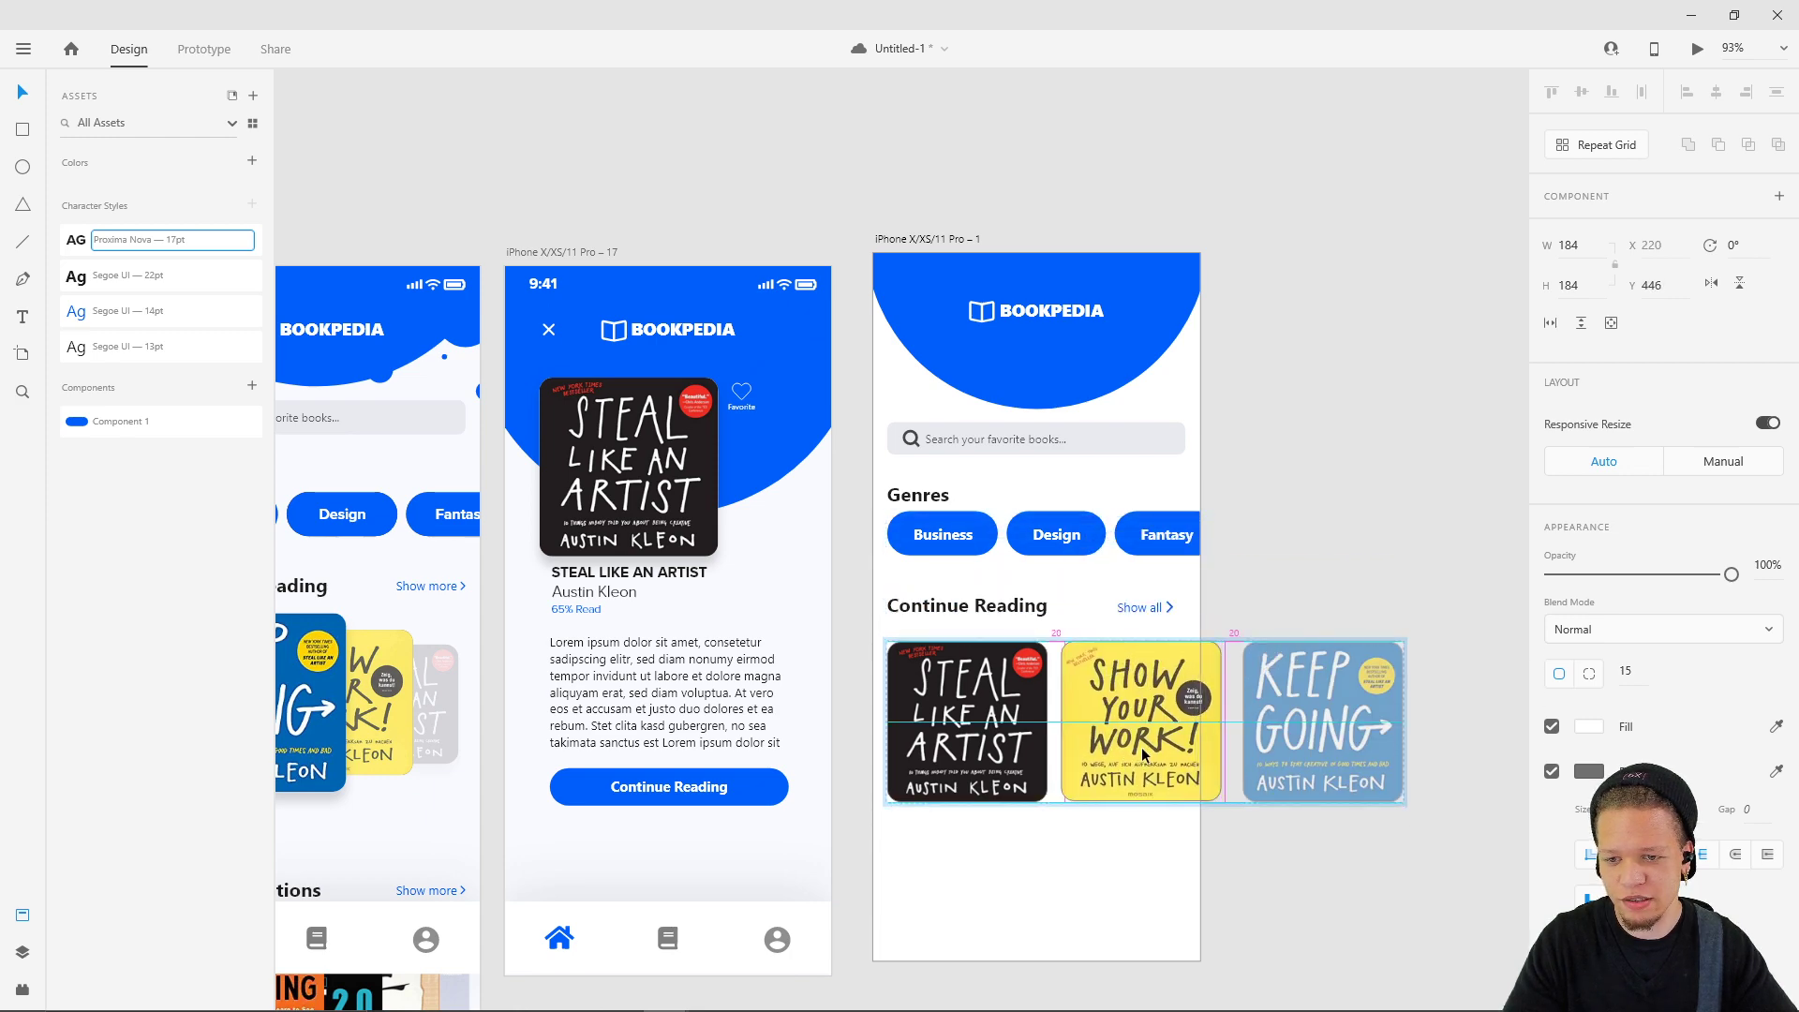
left_click(1162, 864)
scroll(1195, 830, "down", 3)
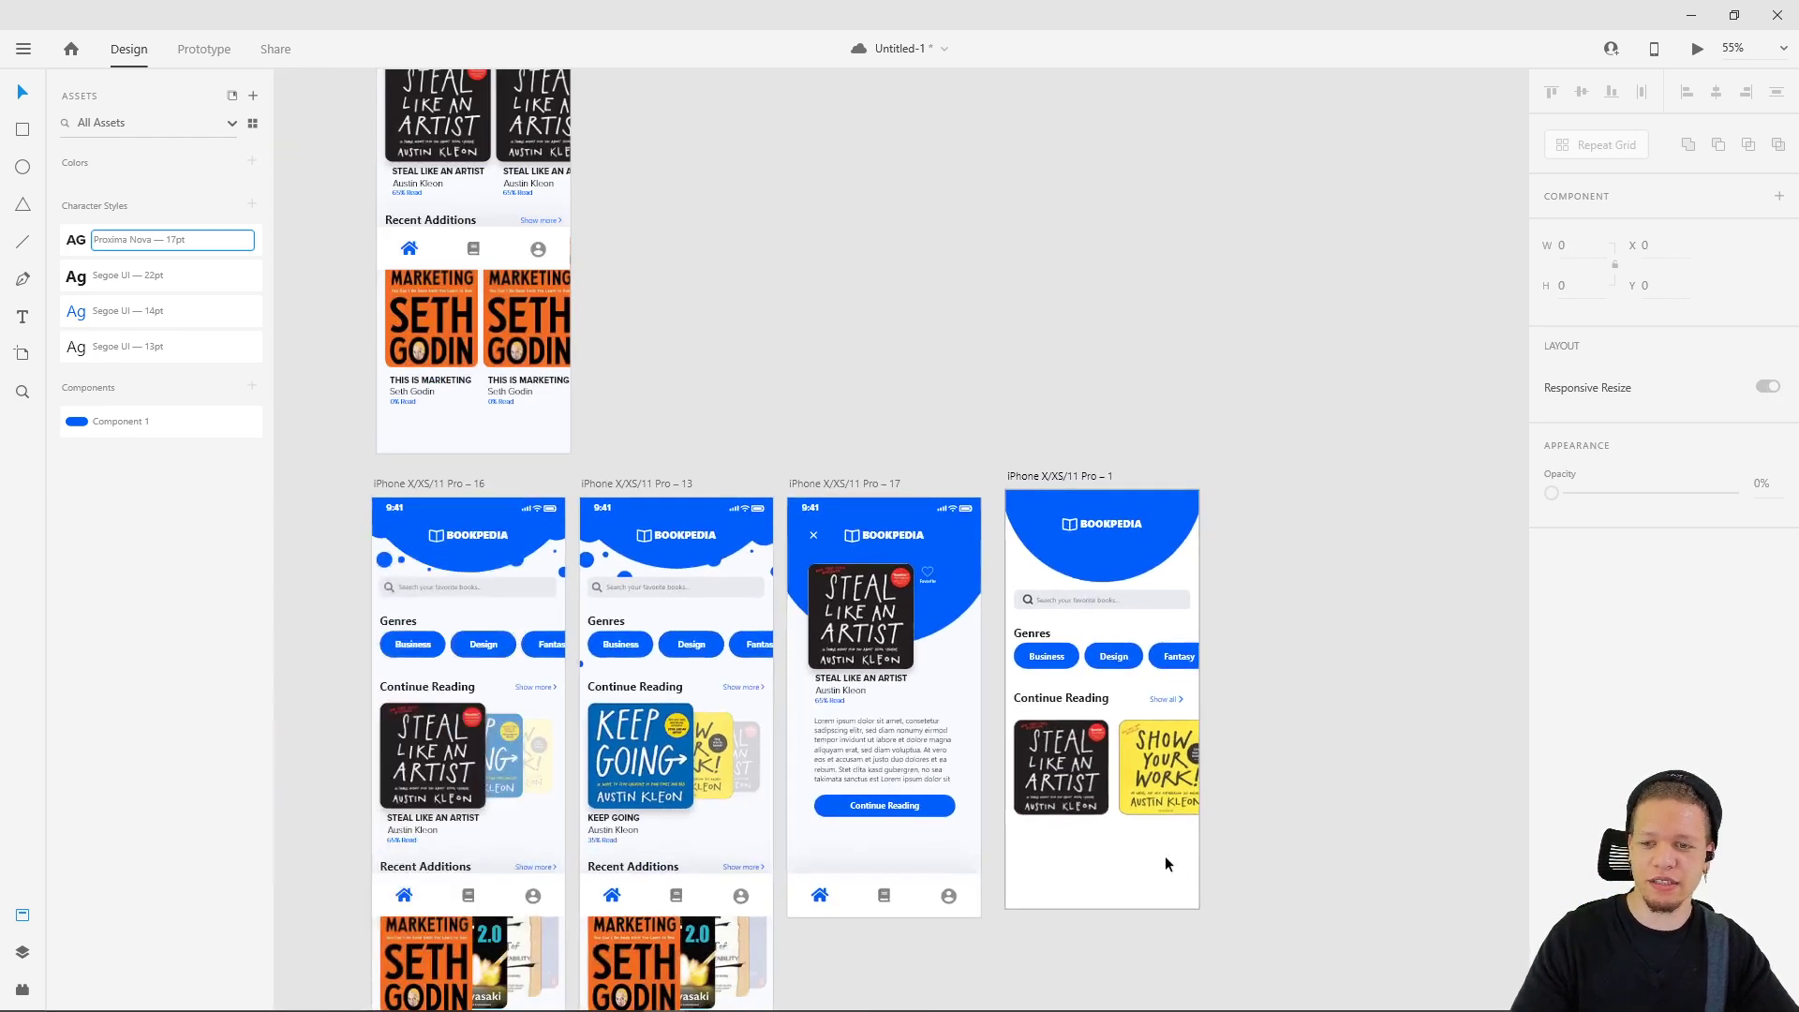
scroll(1168, 852, "up", 6)
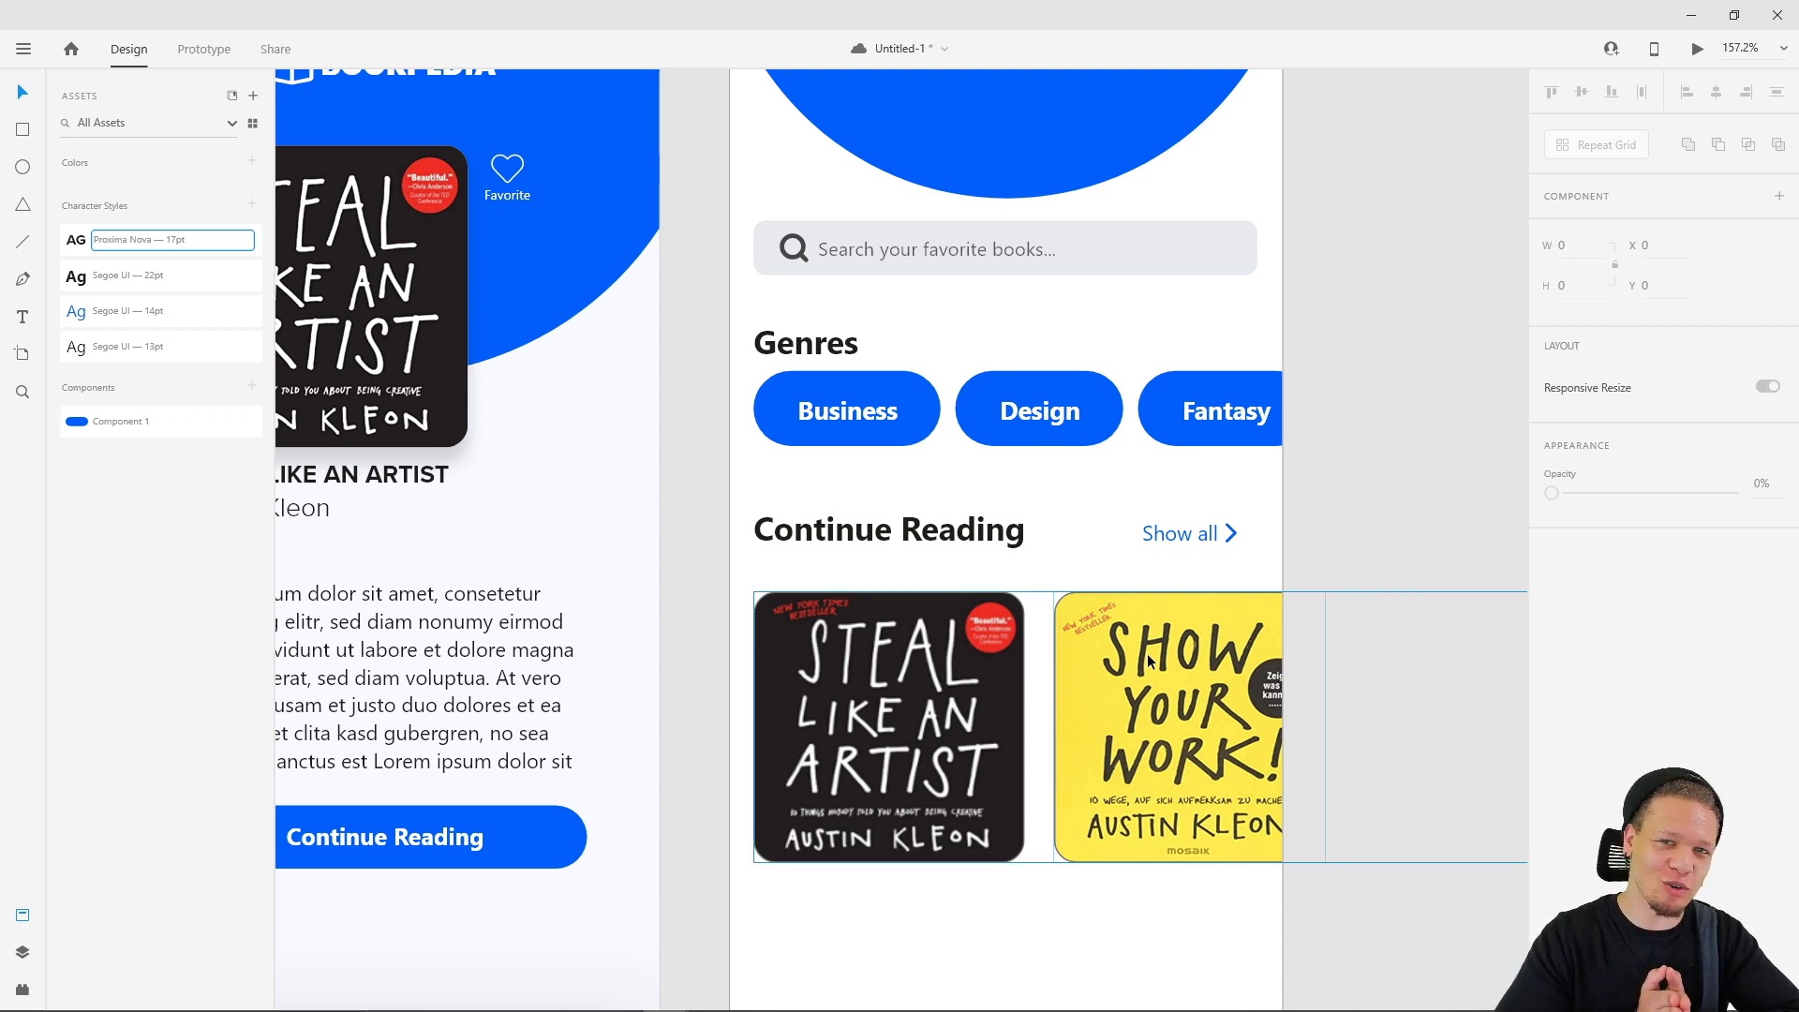
double_click(1184, 867)
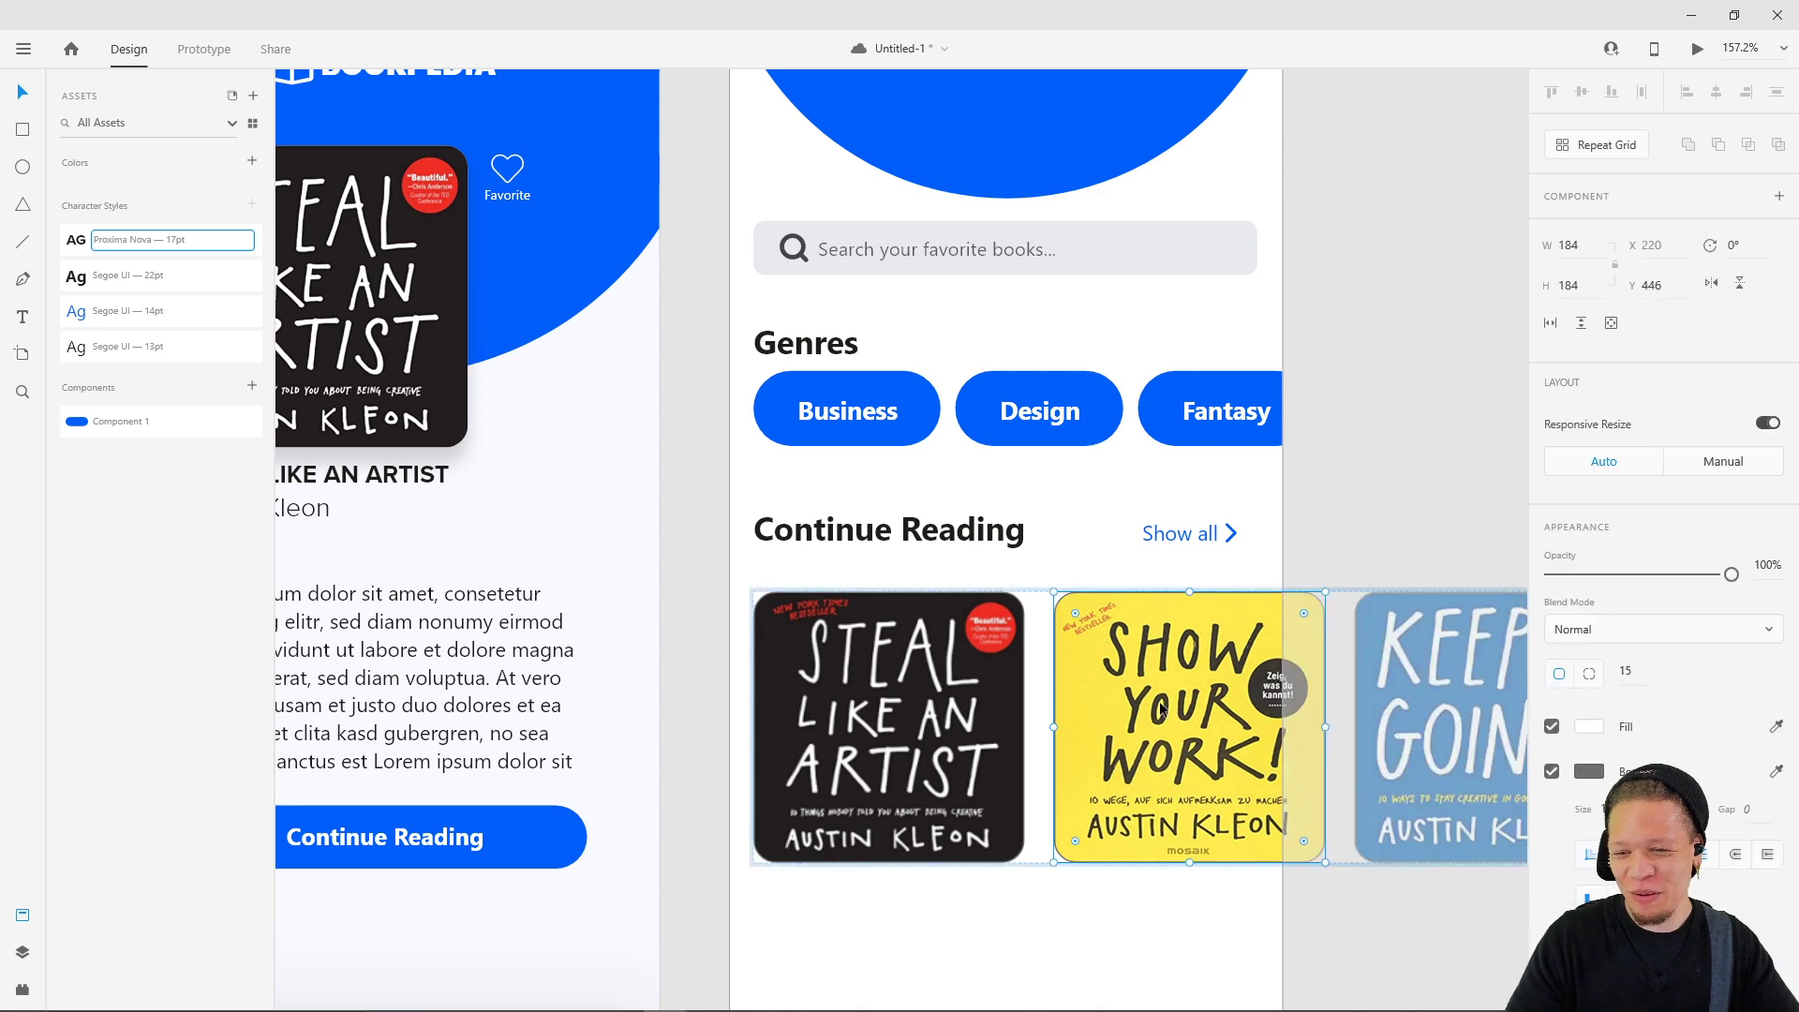
left_click(1216, 963)
double_click(889, 726)
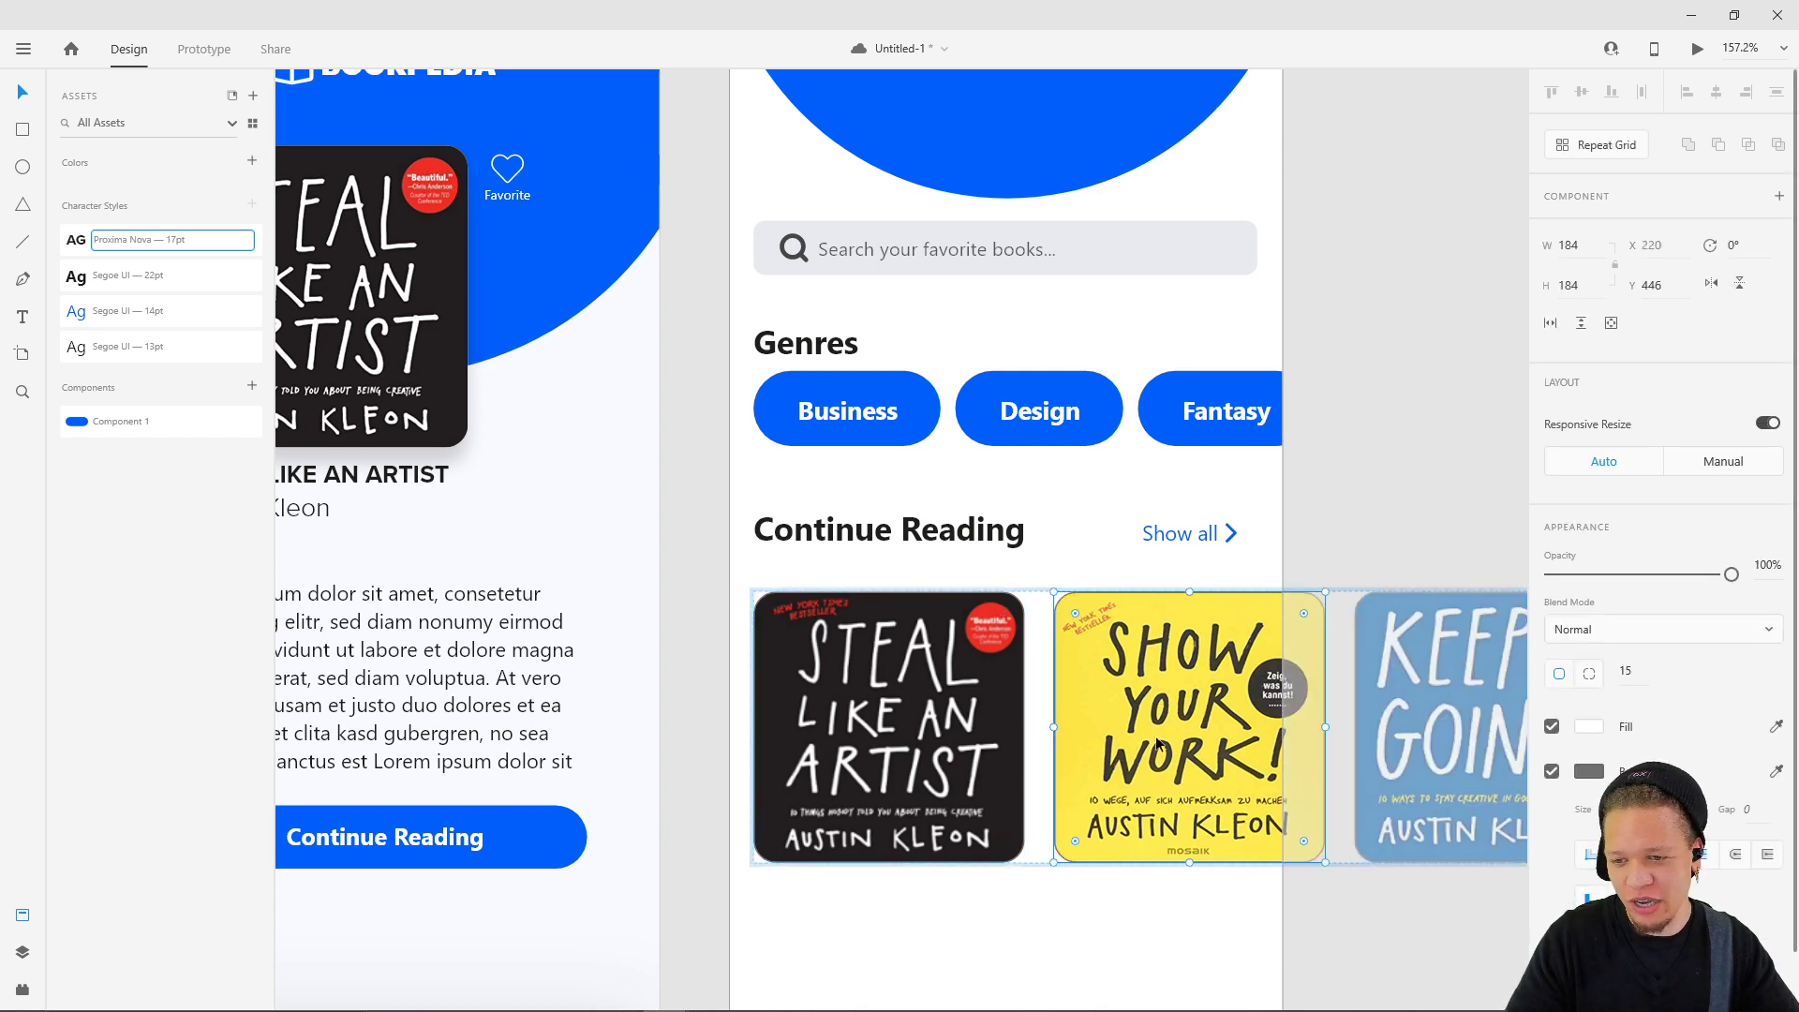
key("Escape")
left_click(1381, 665)
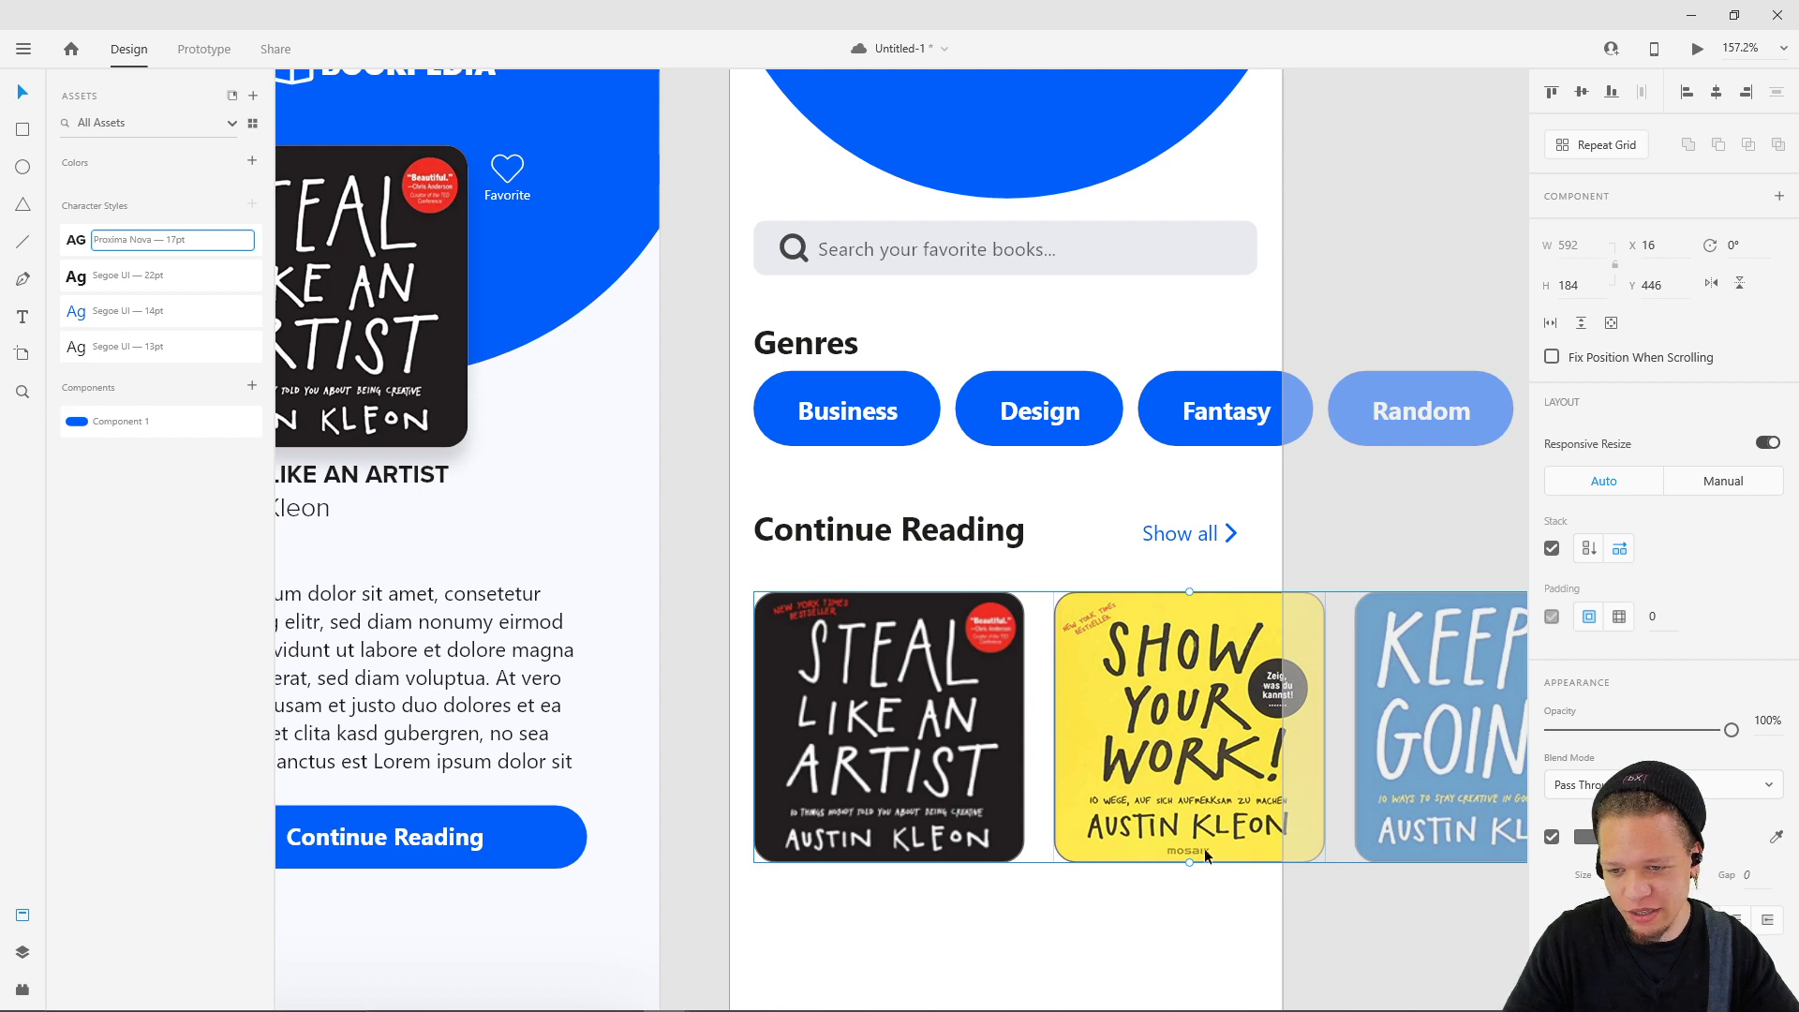
left_click(1256, 907)
- Remove the border from the whole group of book covers under Continue Reading
scroll(1237, 895, "right", 2)
scroll(1236, 895, "down", 1)
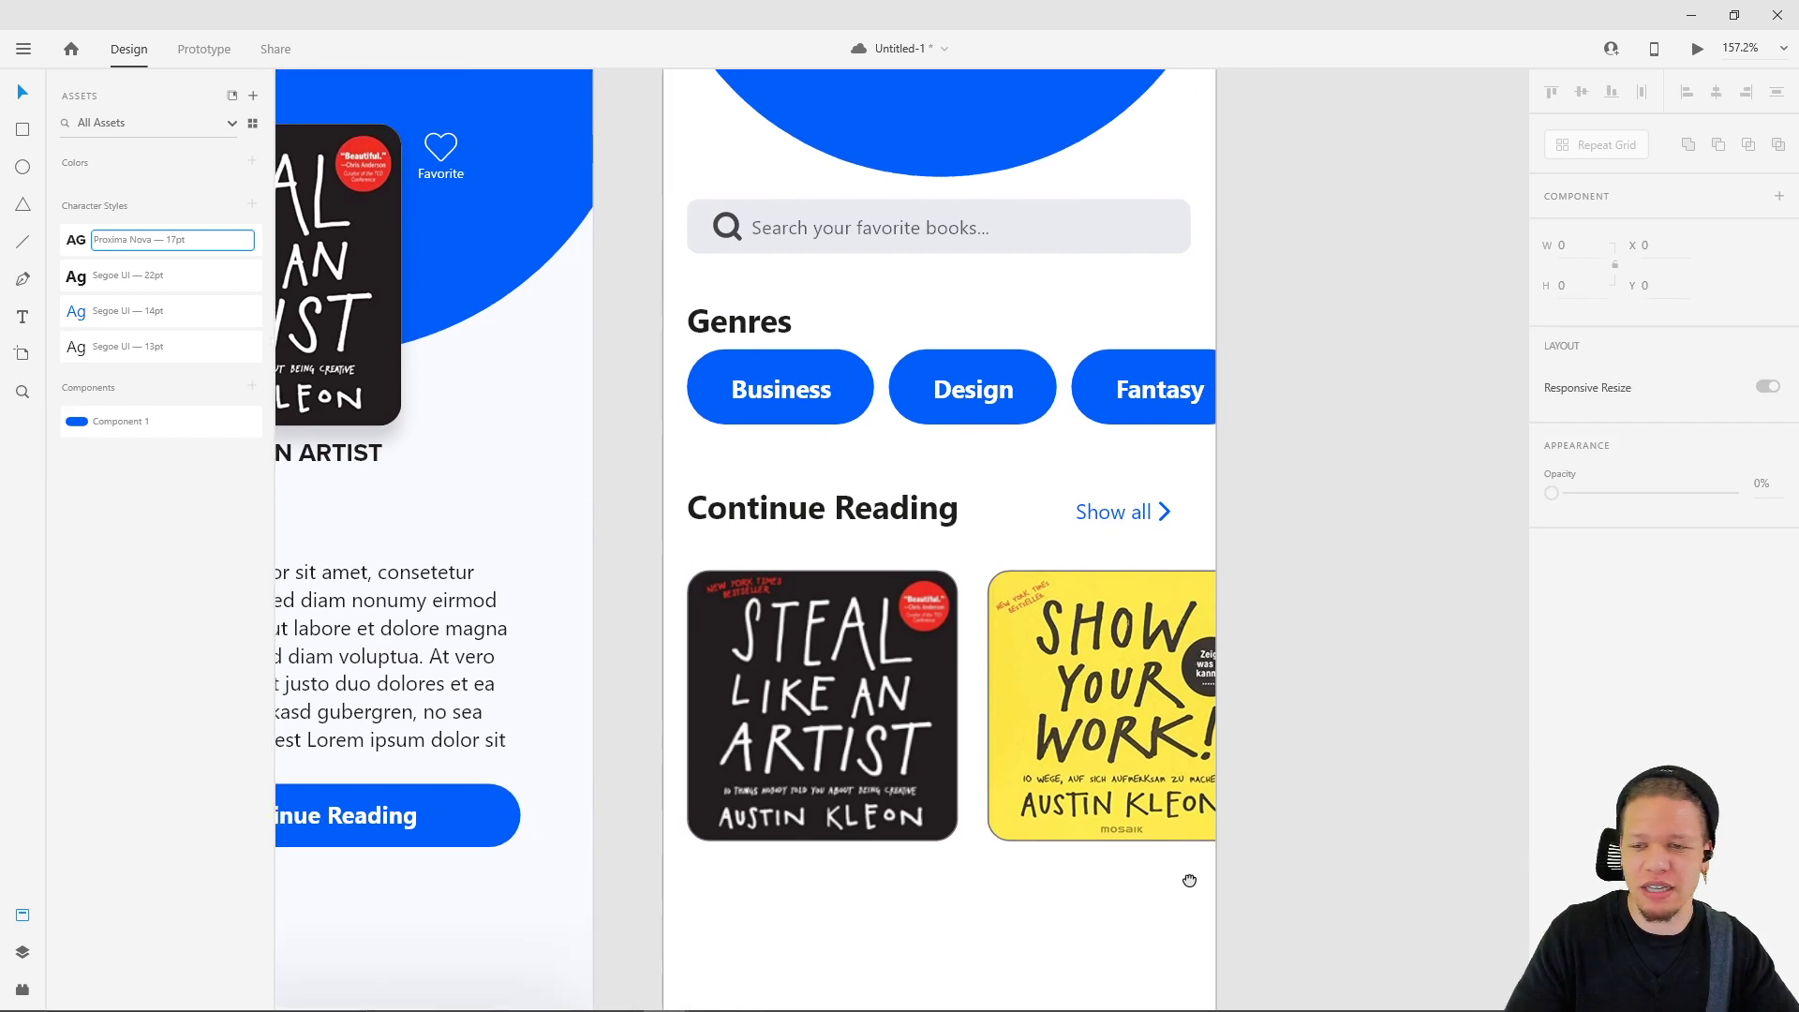
left_click(1033, 682)
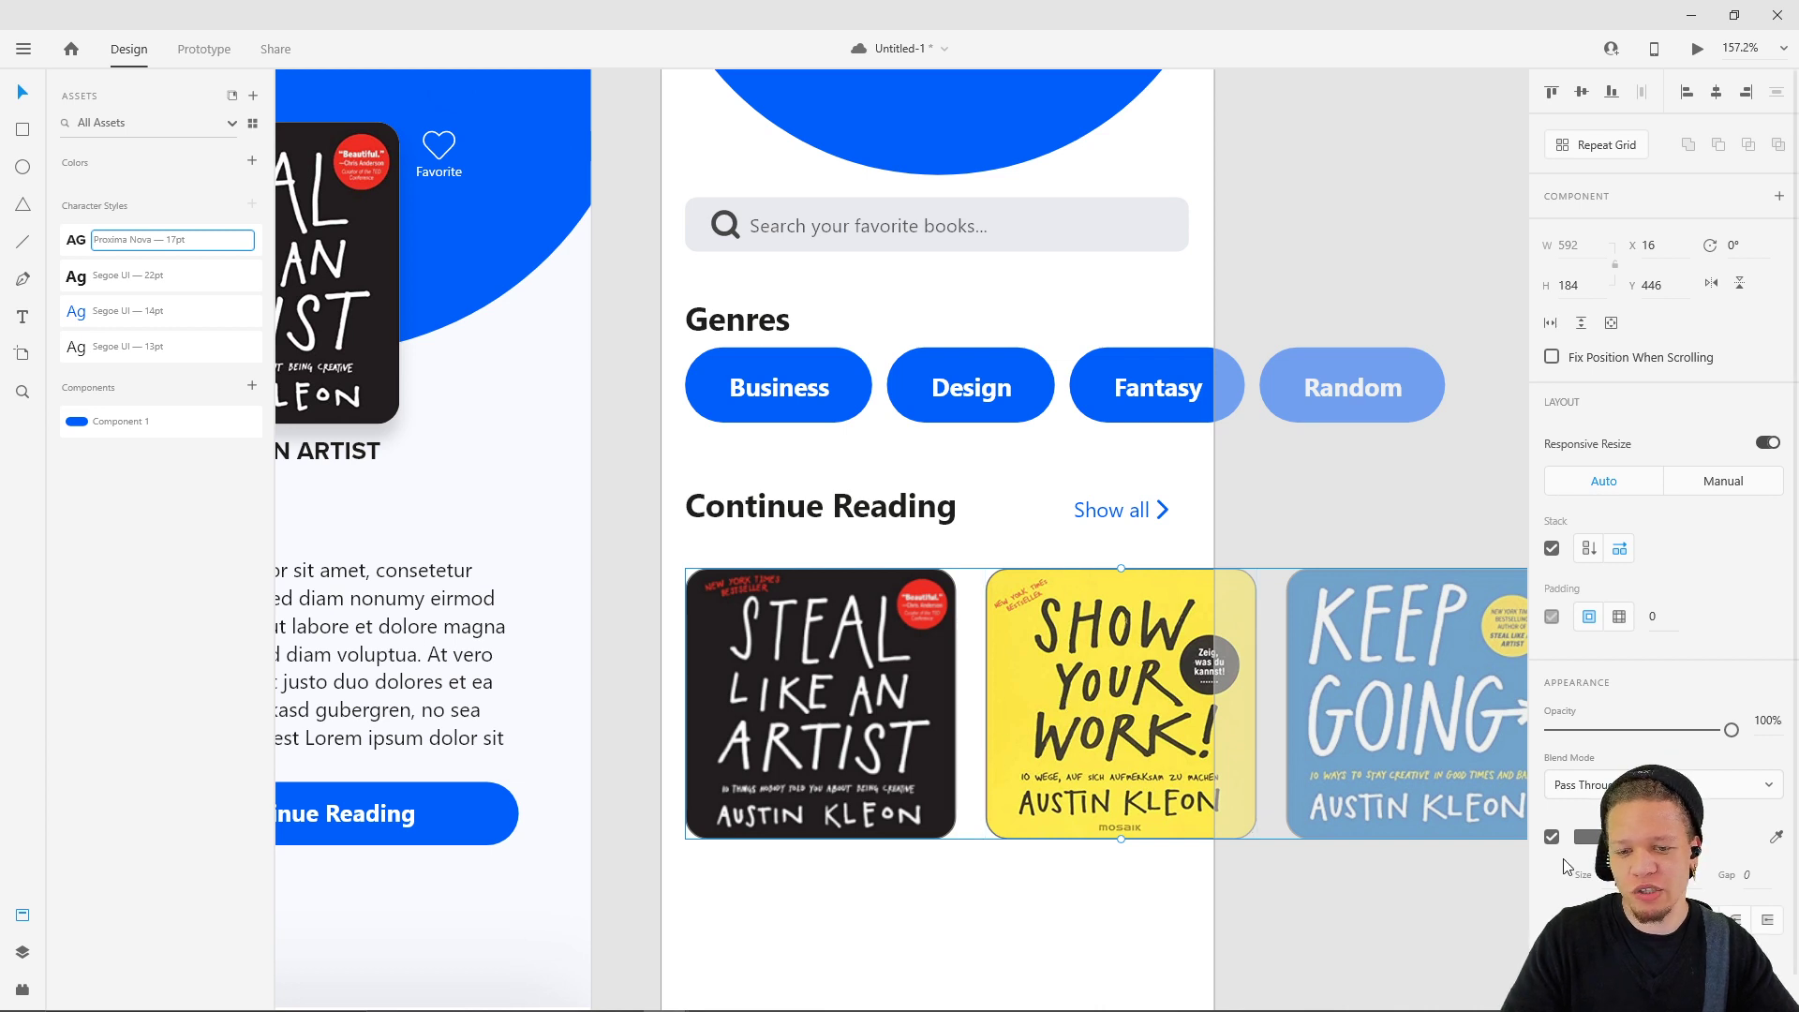
left_click(1552, 837)
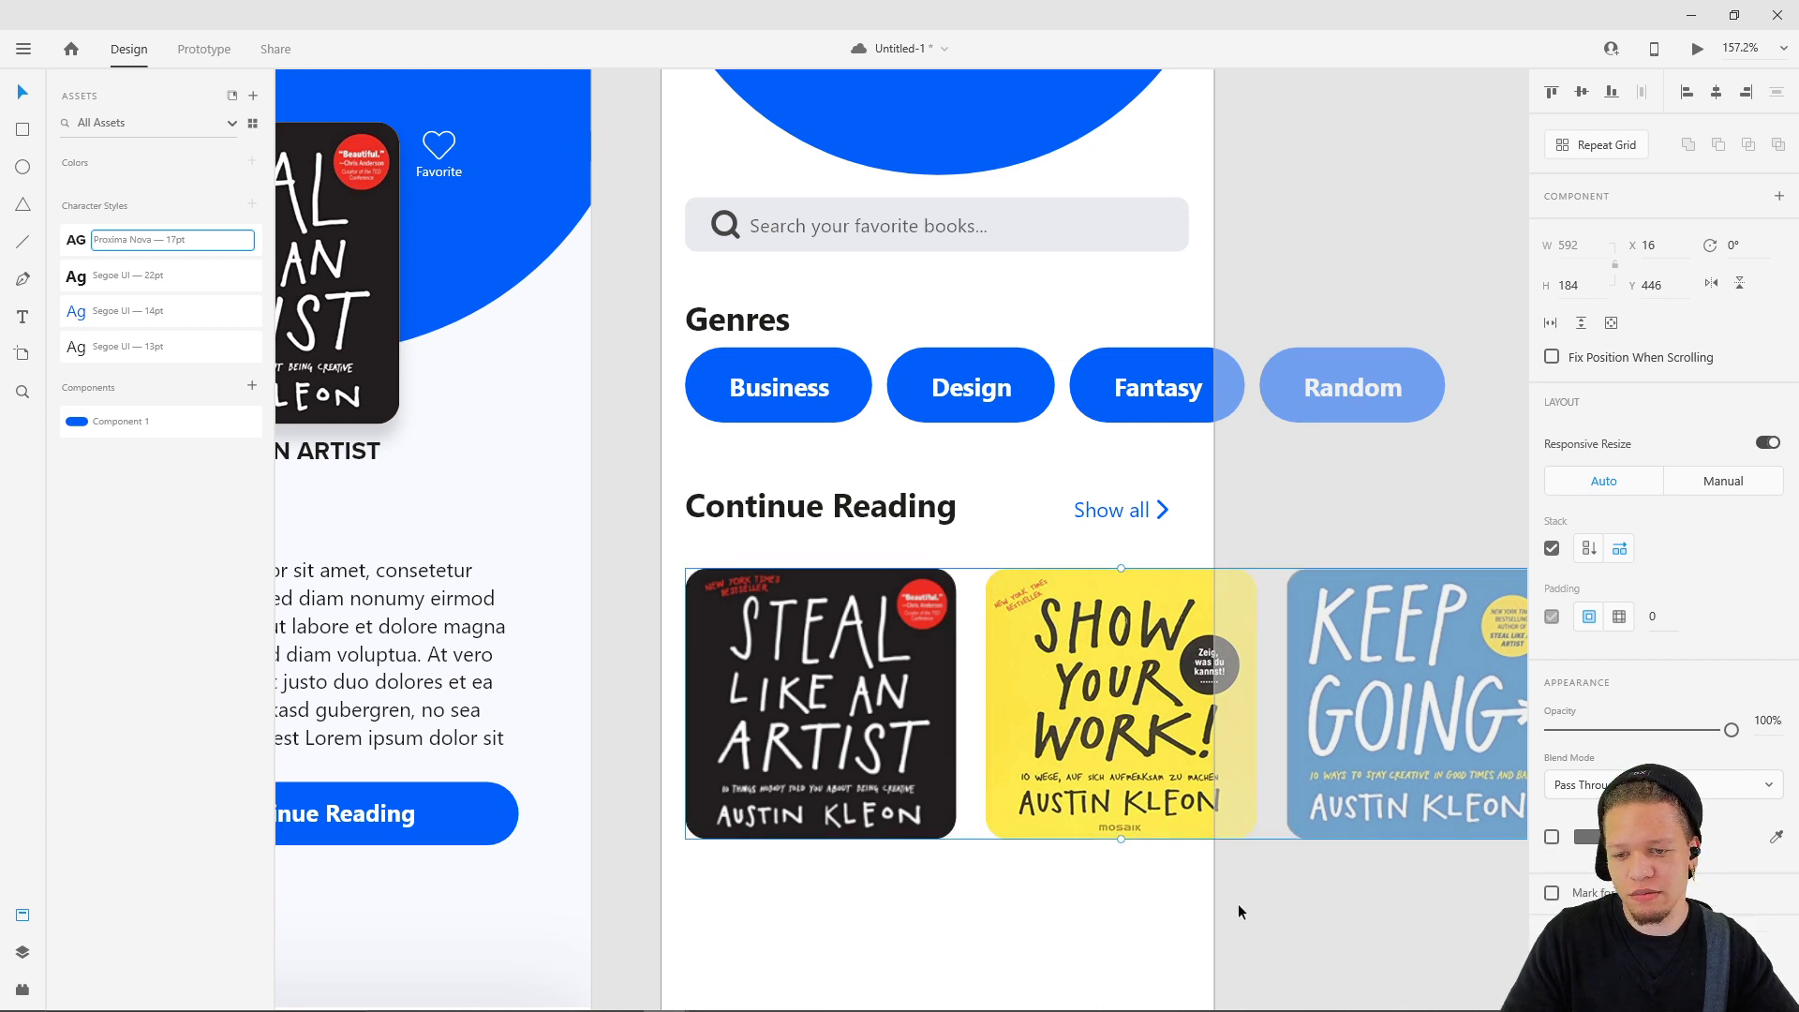
left_click(1552, 837)
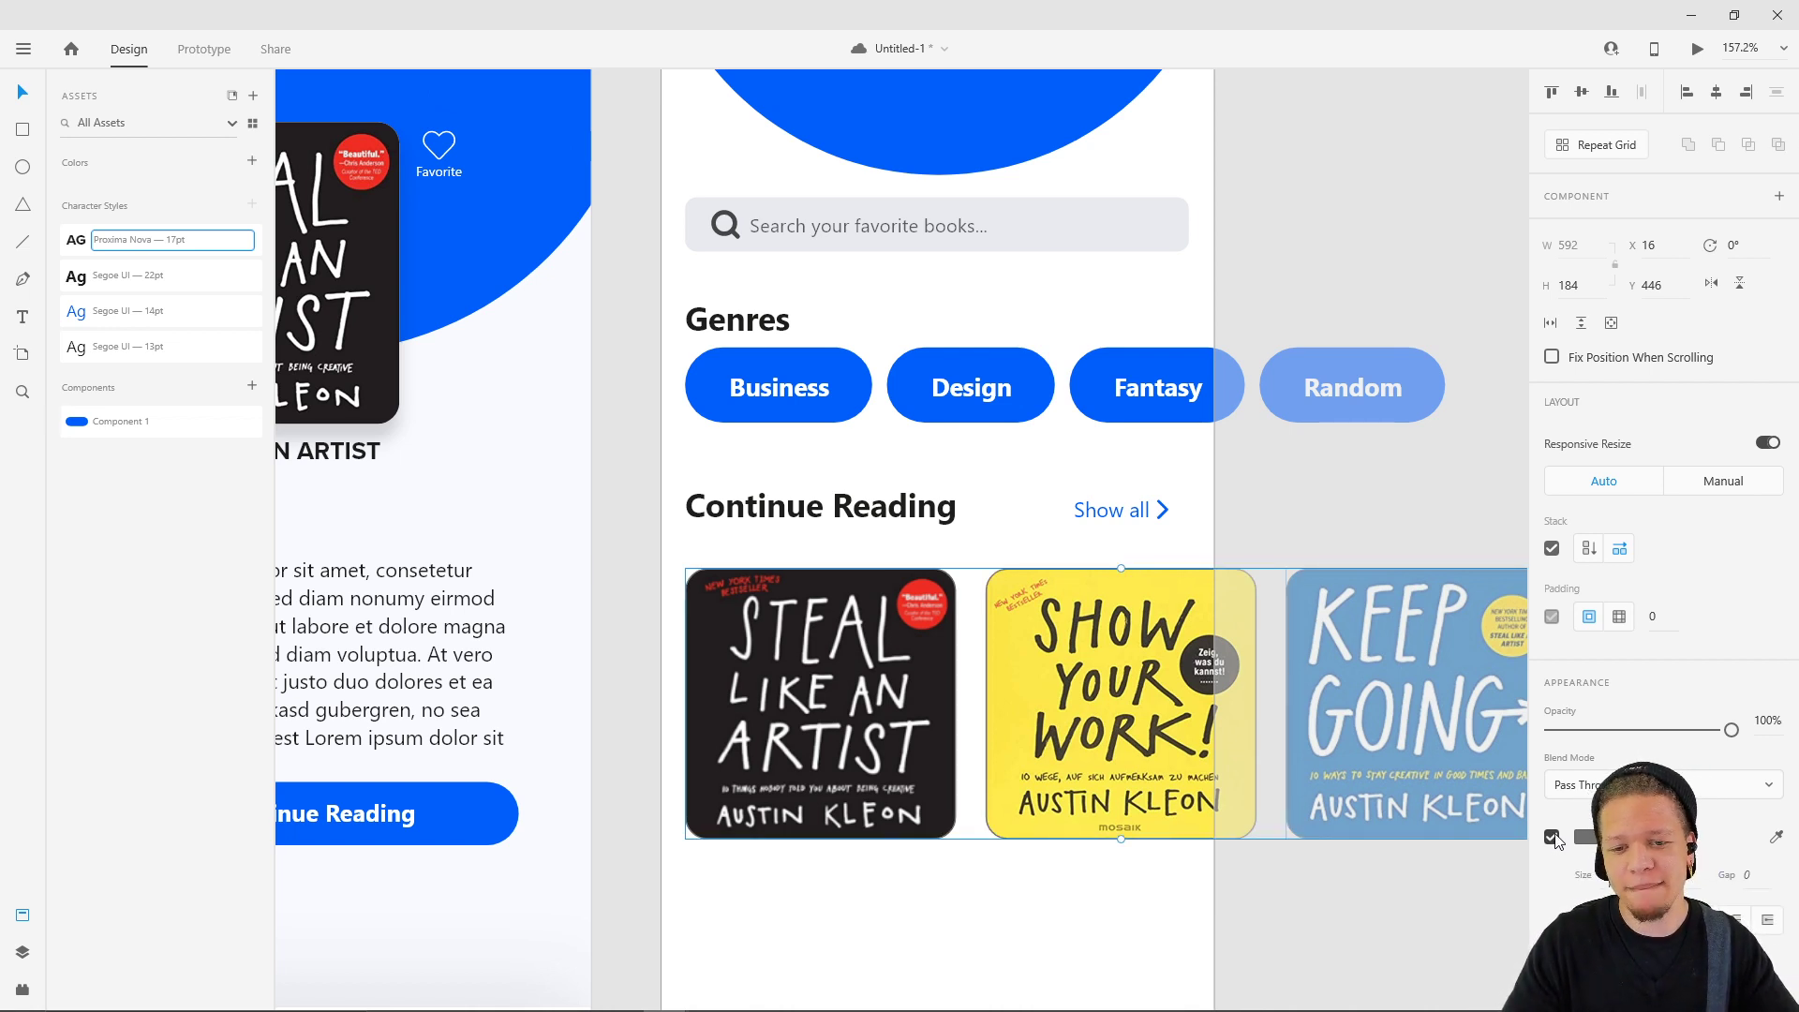
left_click(1552, 836)
left_click(1366, 949)
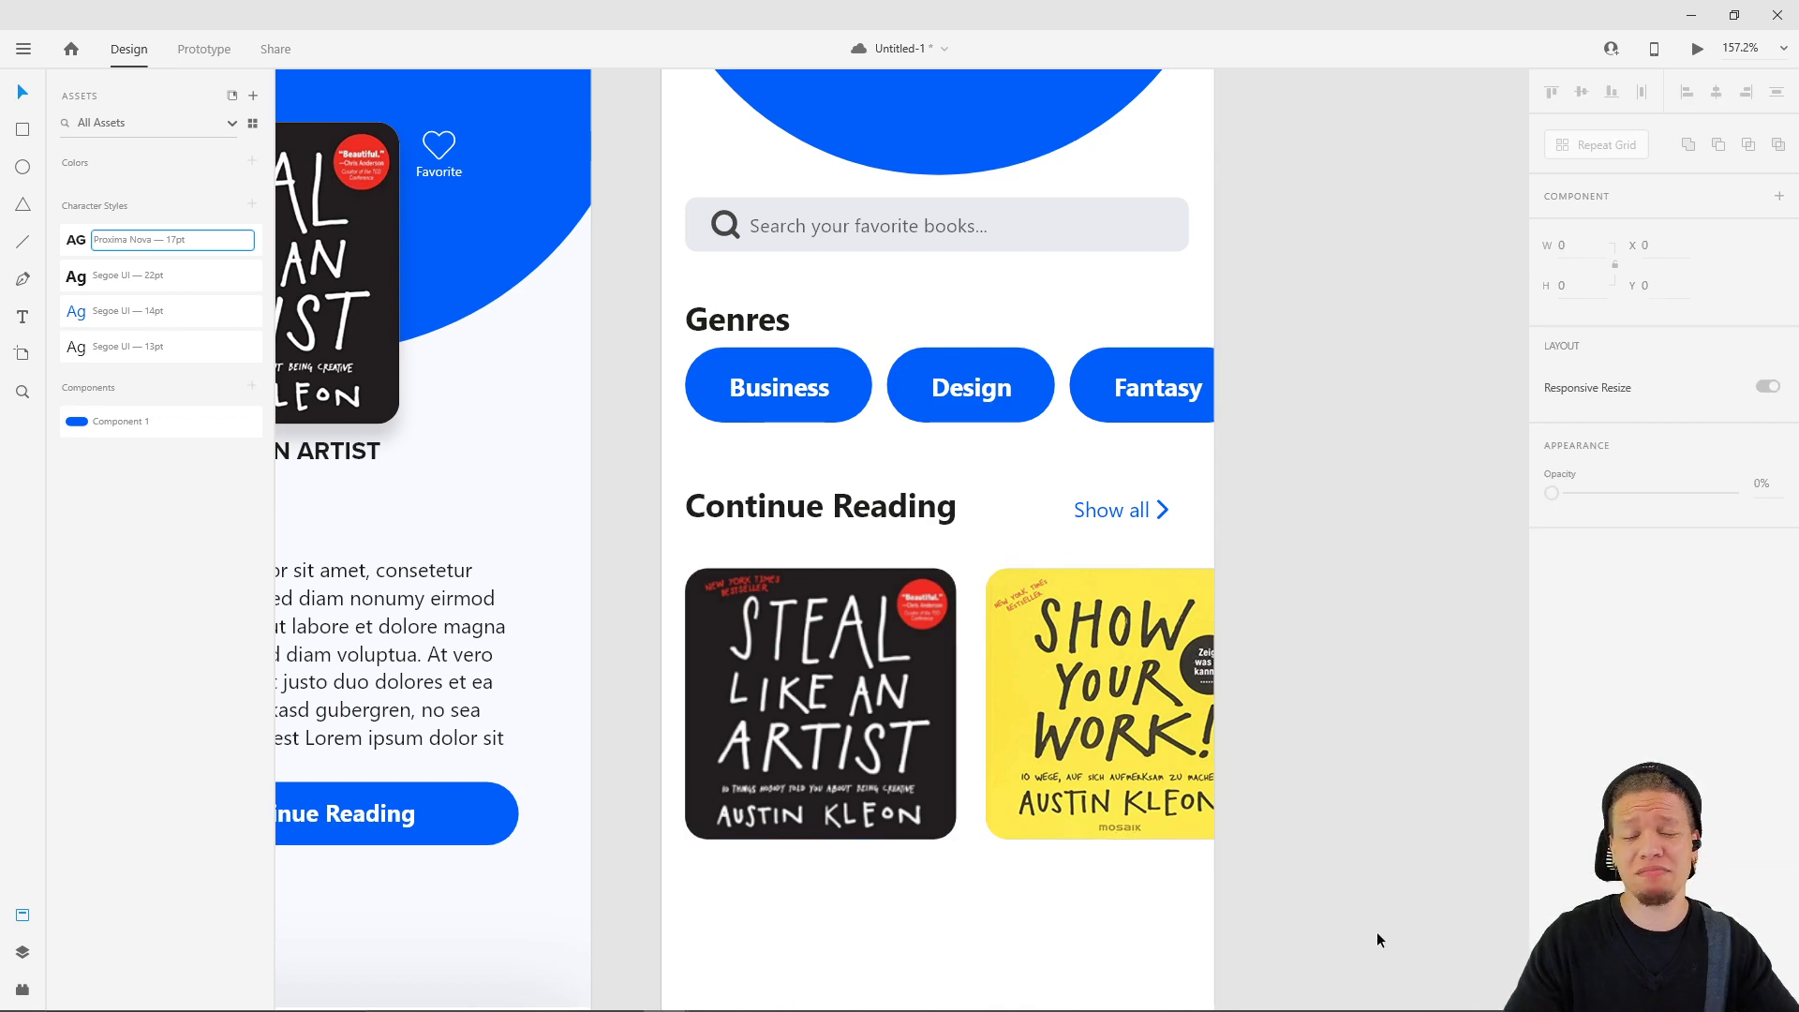
left_click(1078, 797)
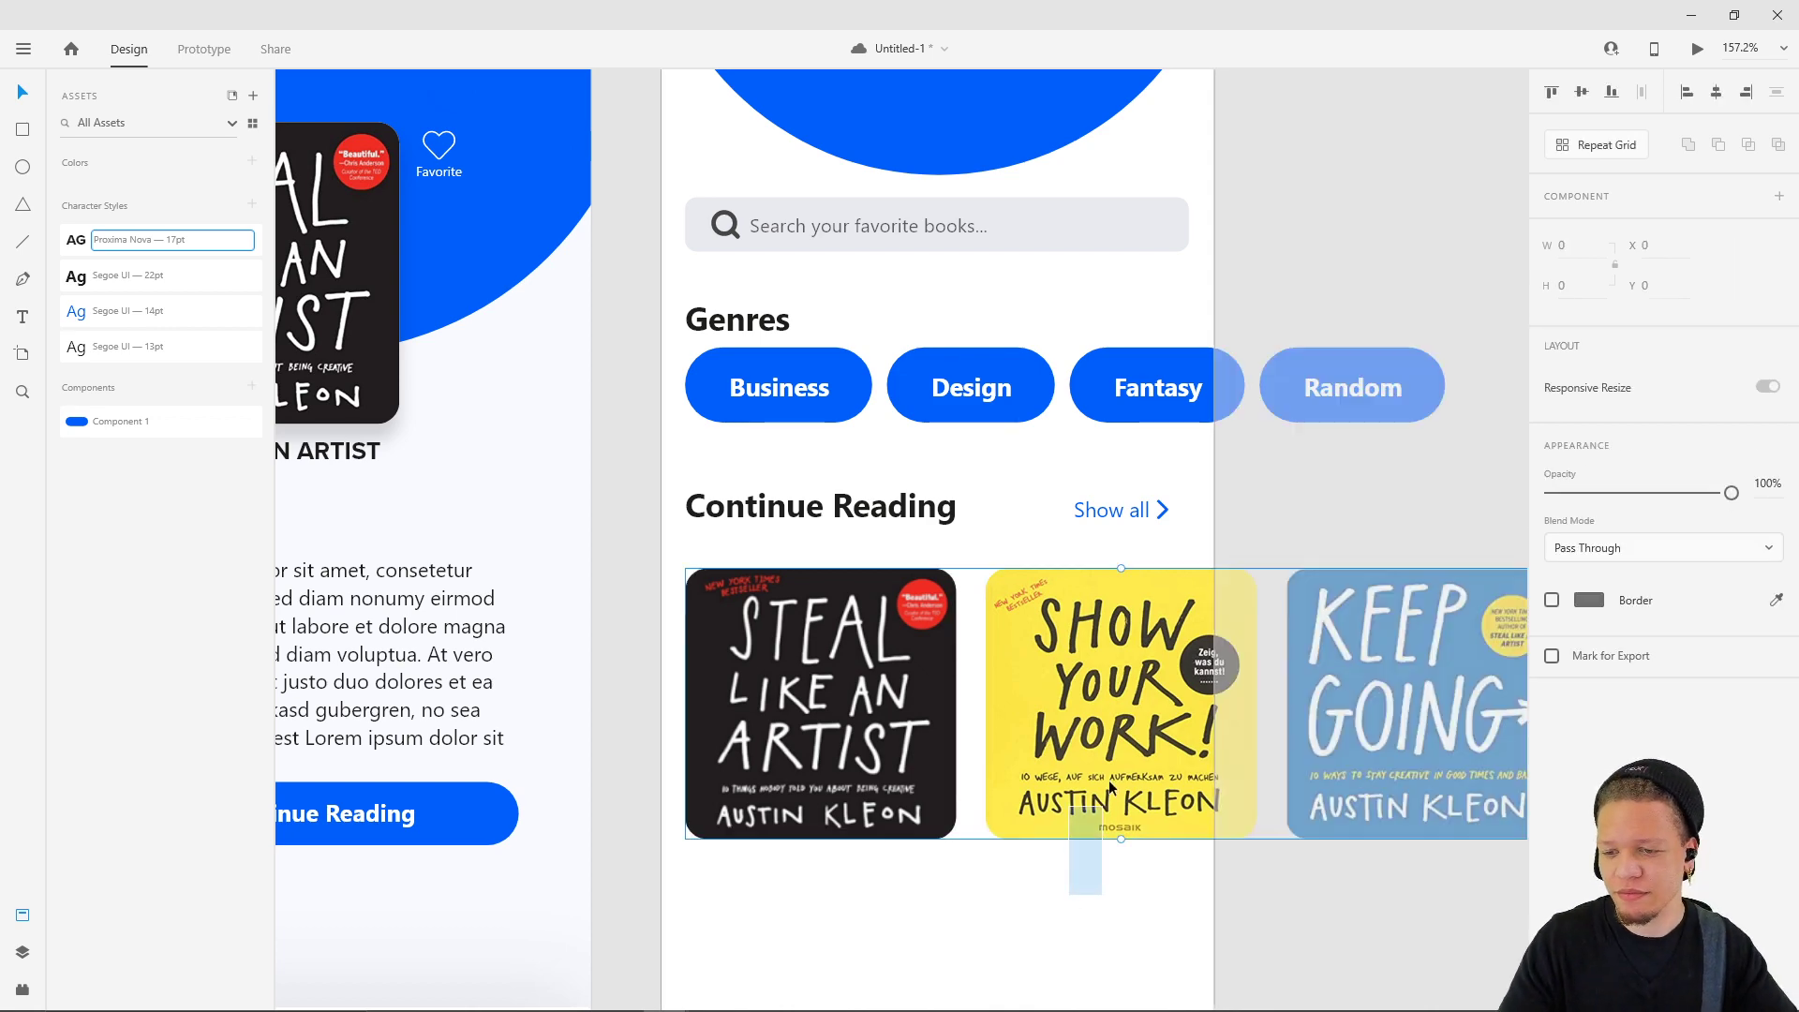
left_click(1072, 887)
scroll(1073, 899, "down", 5)
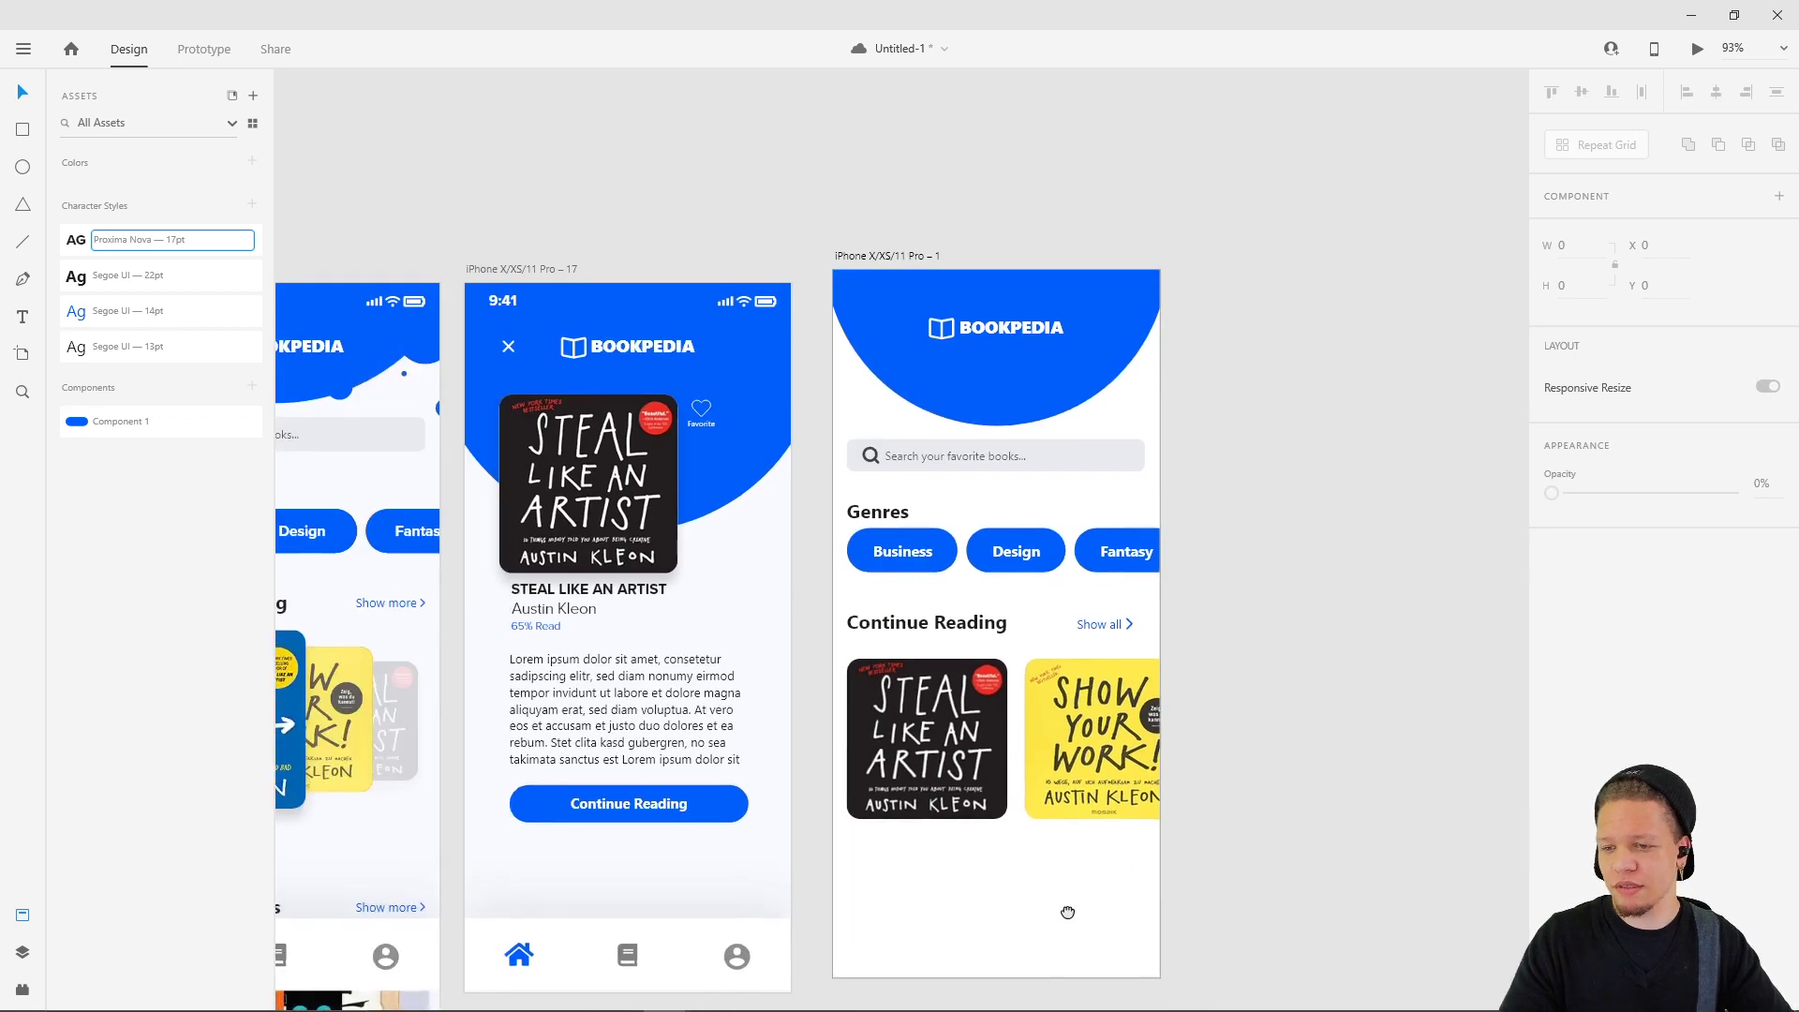
scroll(1068, 900, "down", 3)
scroll(1068, 900, "left", 3)
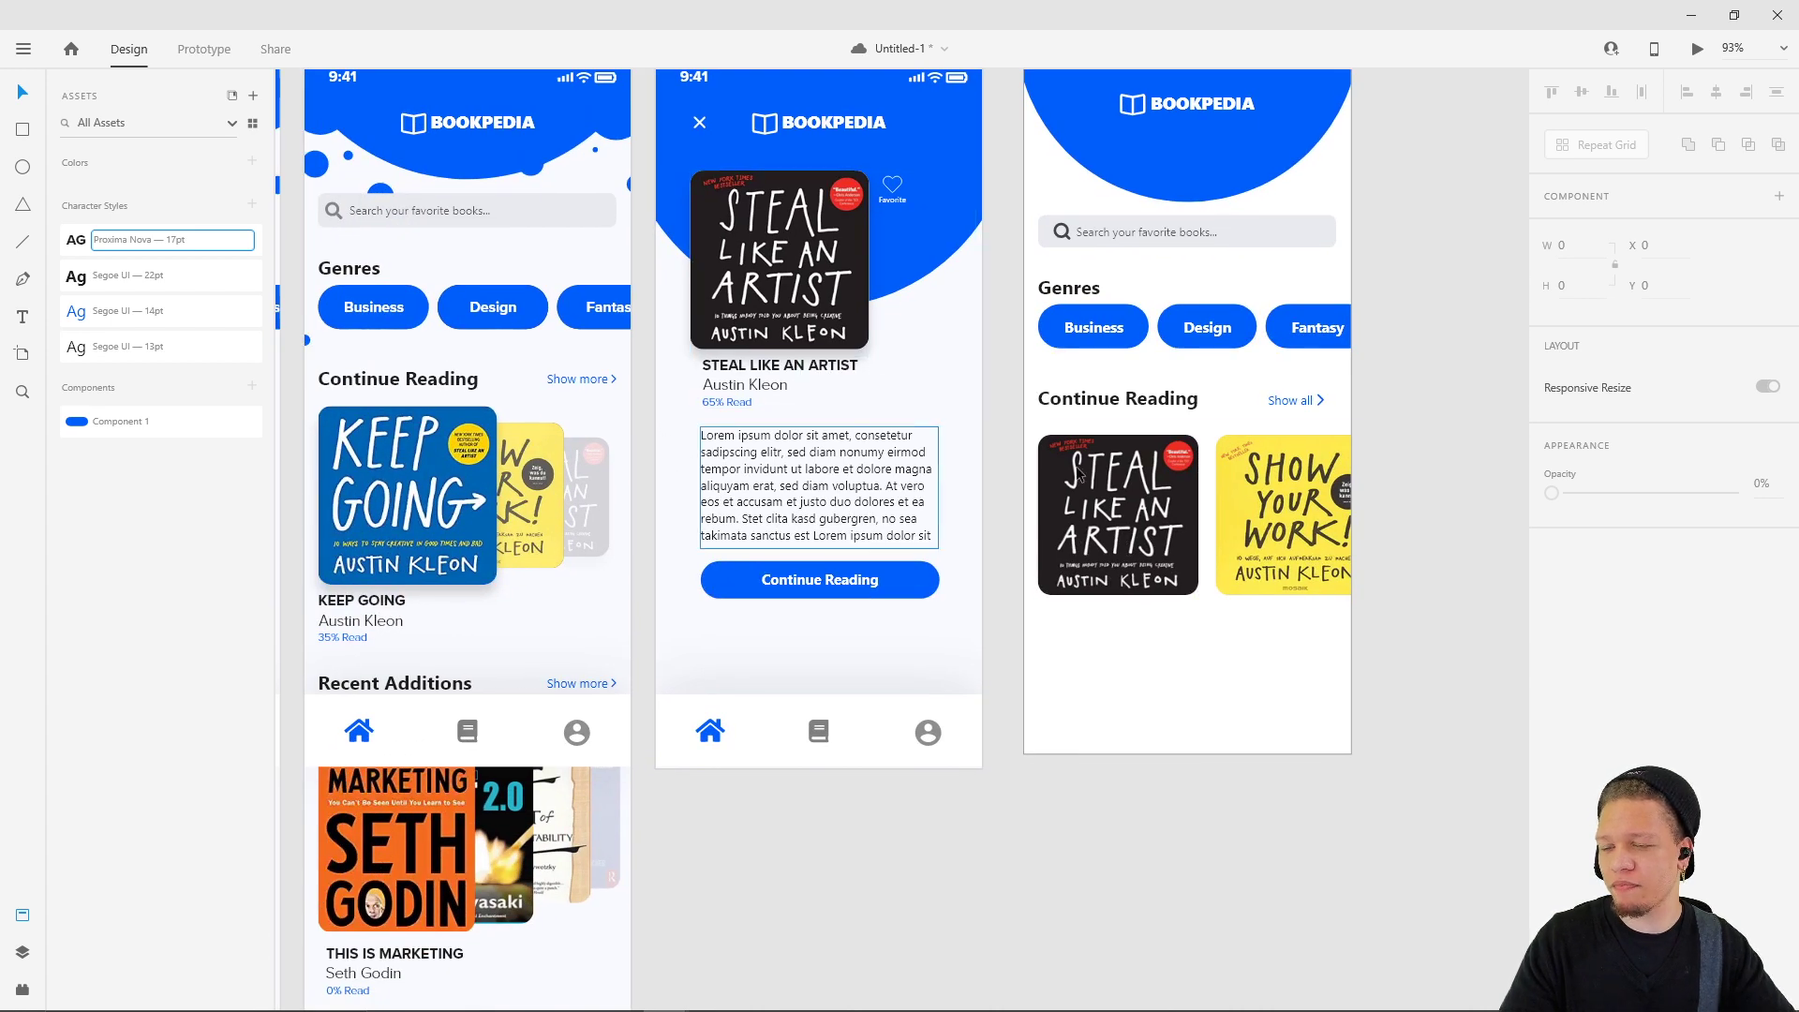
left_click(1219, 572)
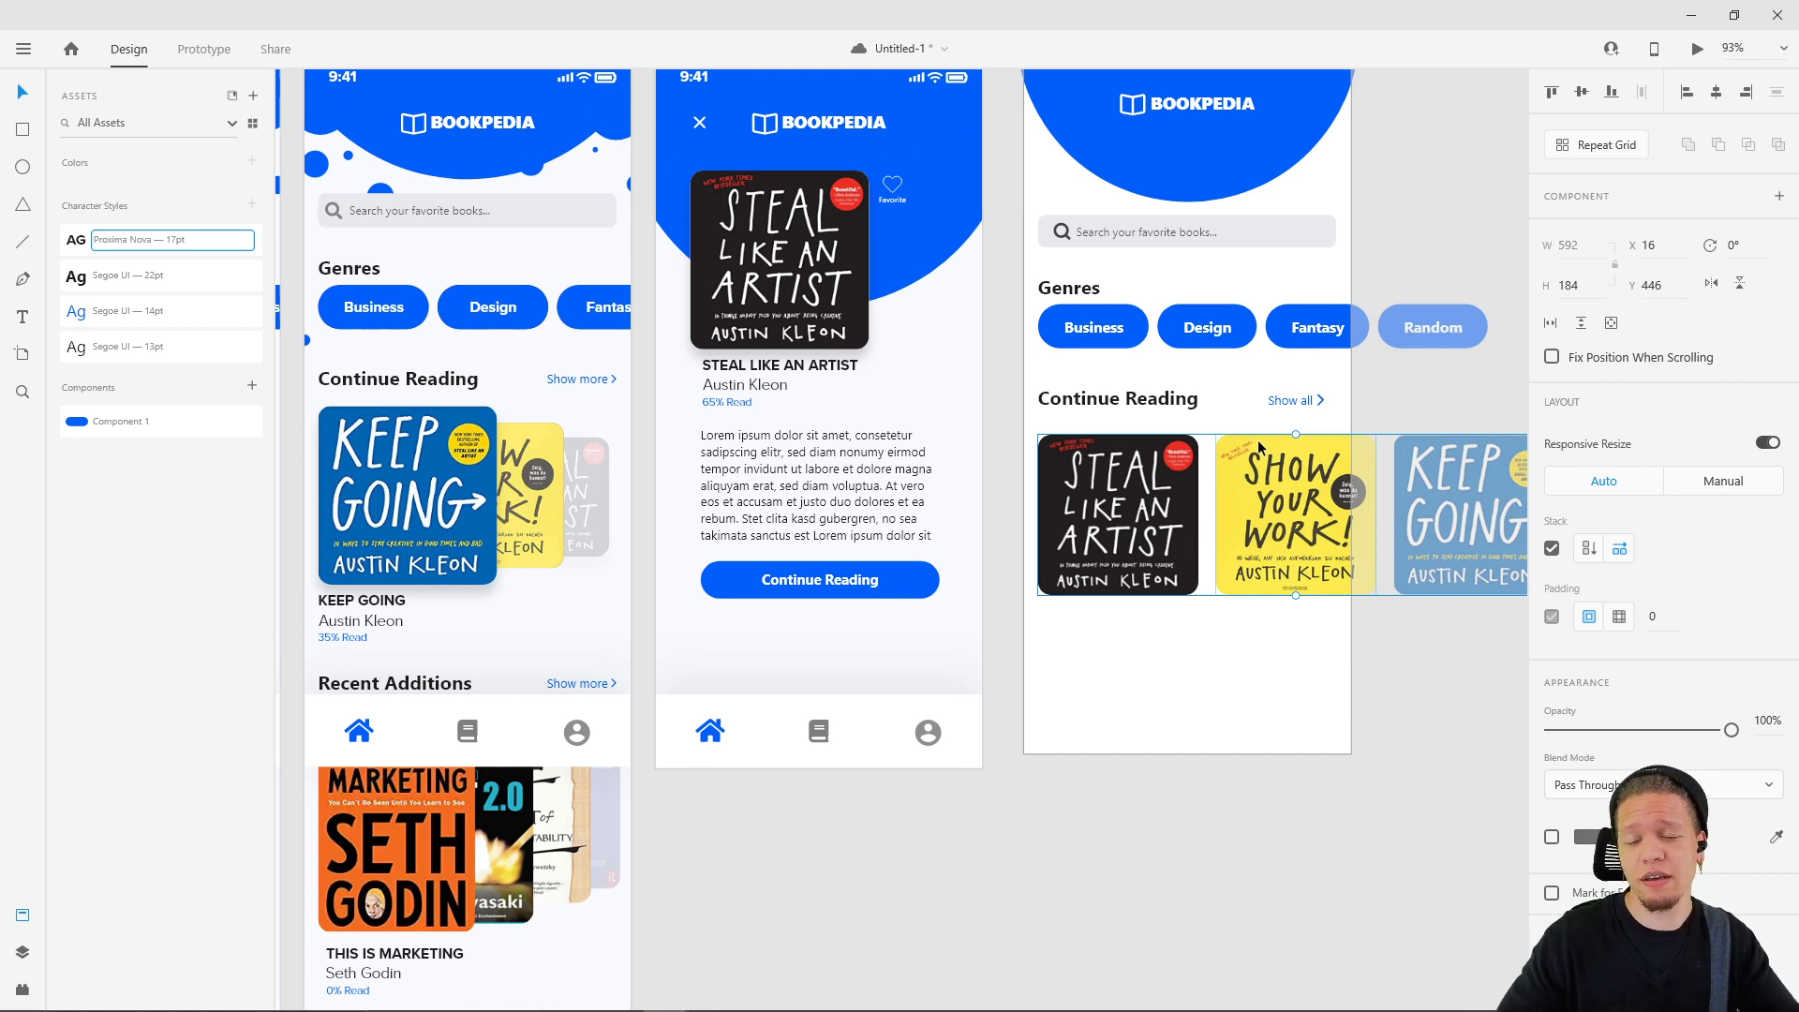
left_click(1228, 682)
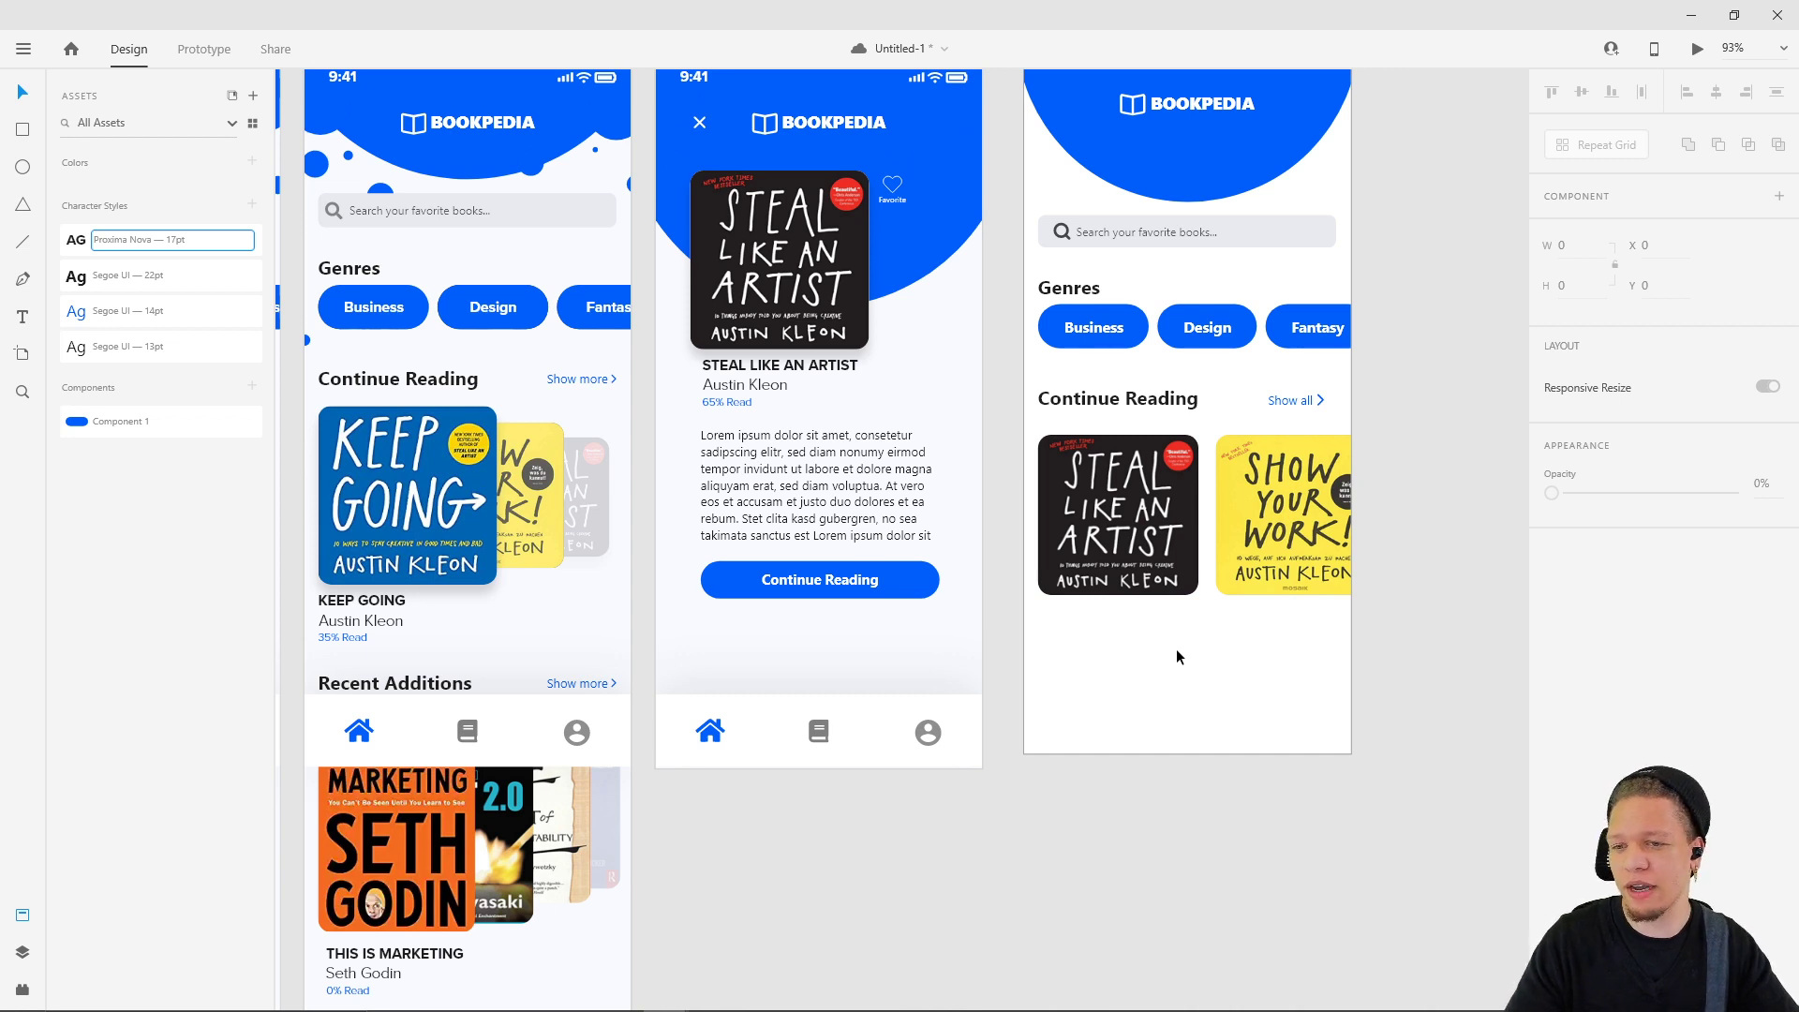
left_click(1257, 506)
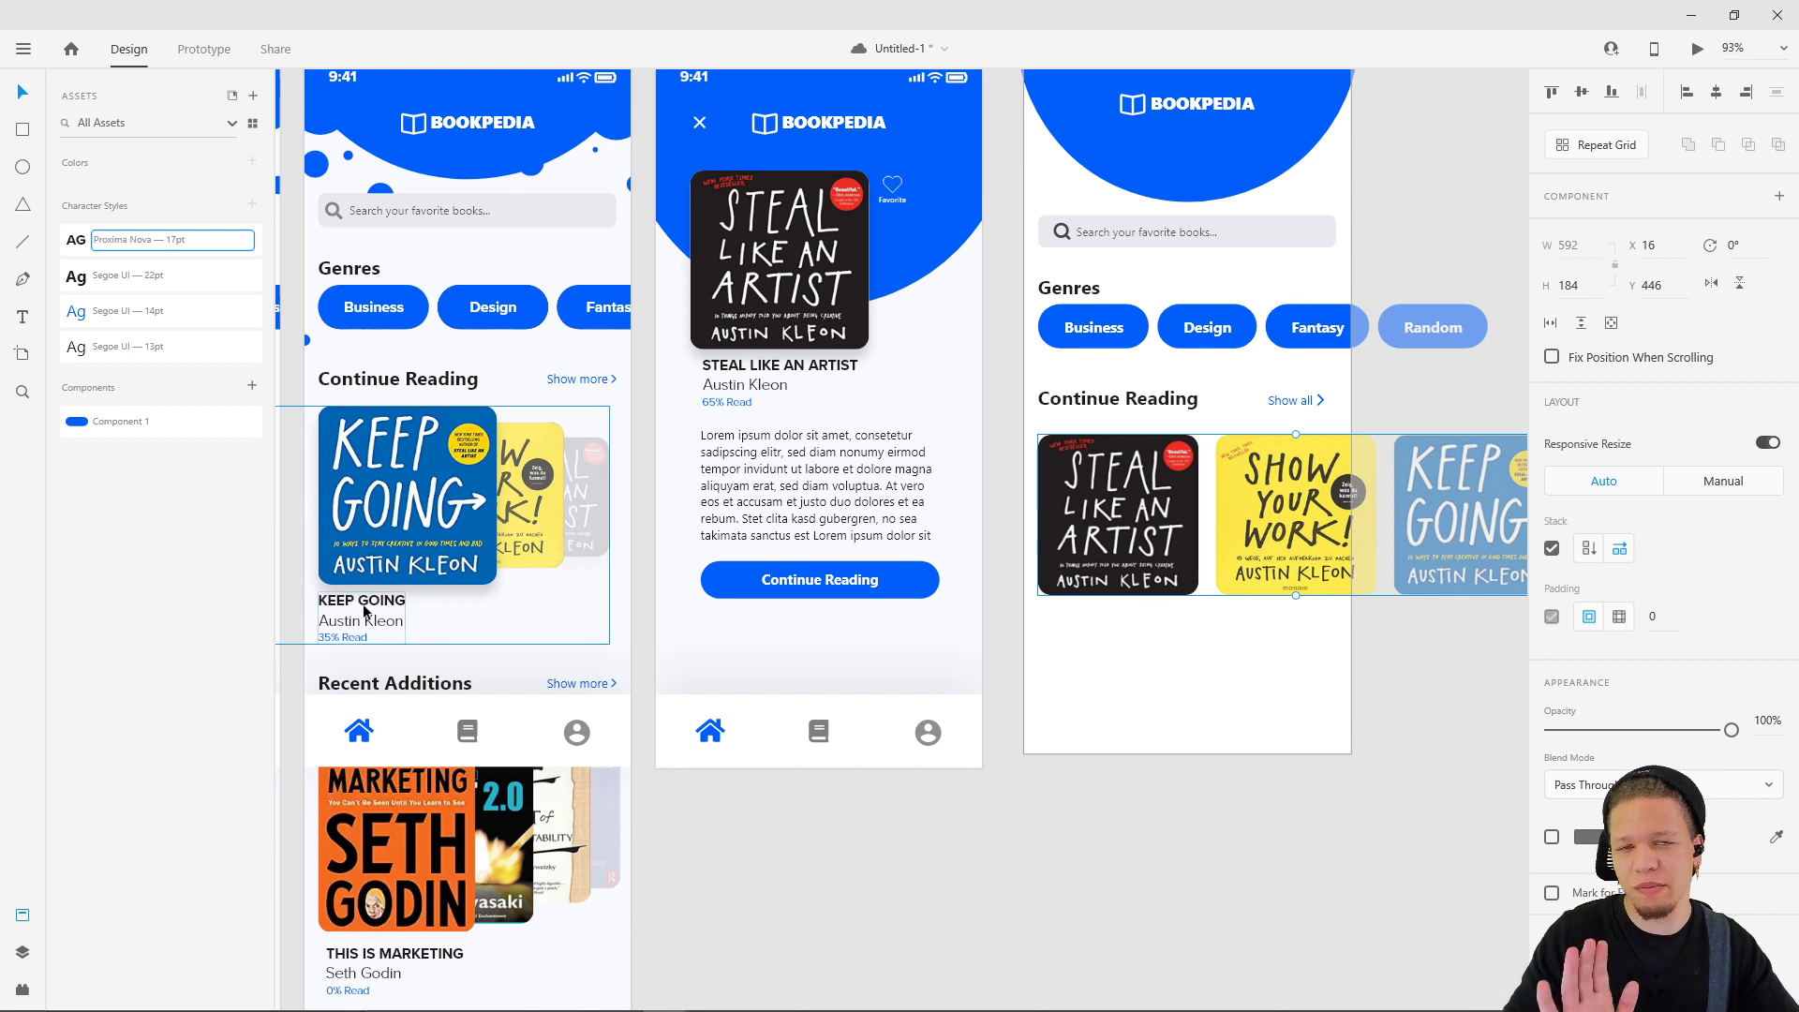
- Add the text "Steal Like An Artist" as a title just below the first book cover
key("t")
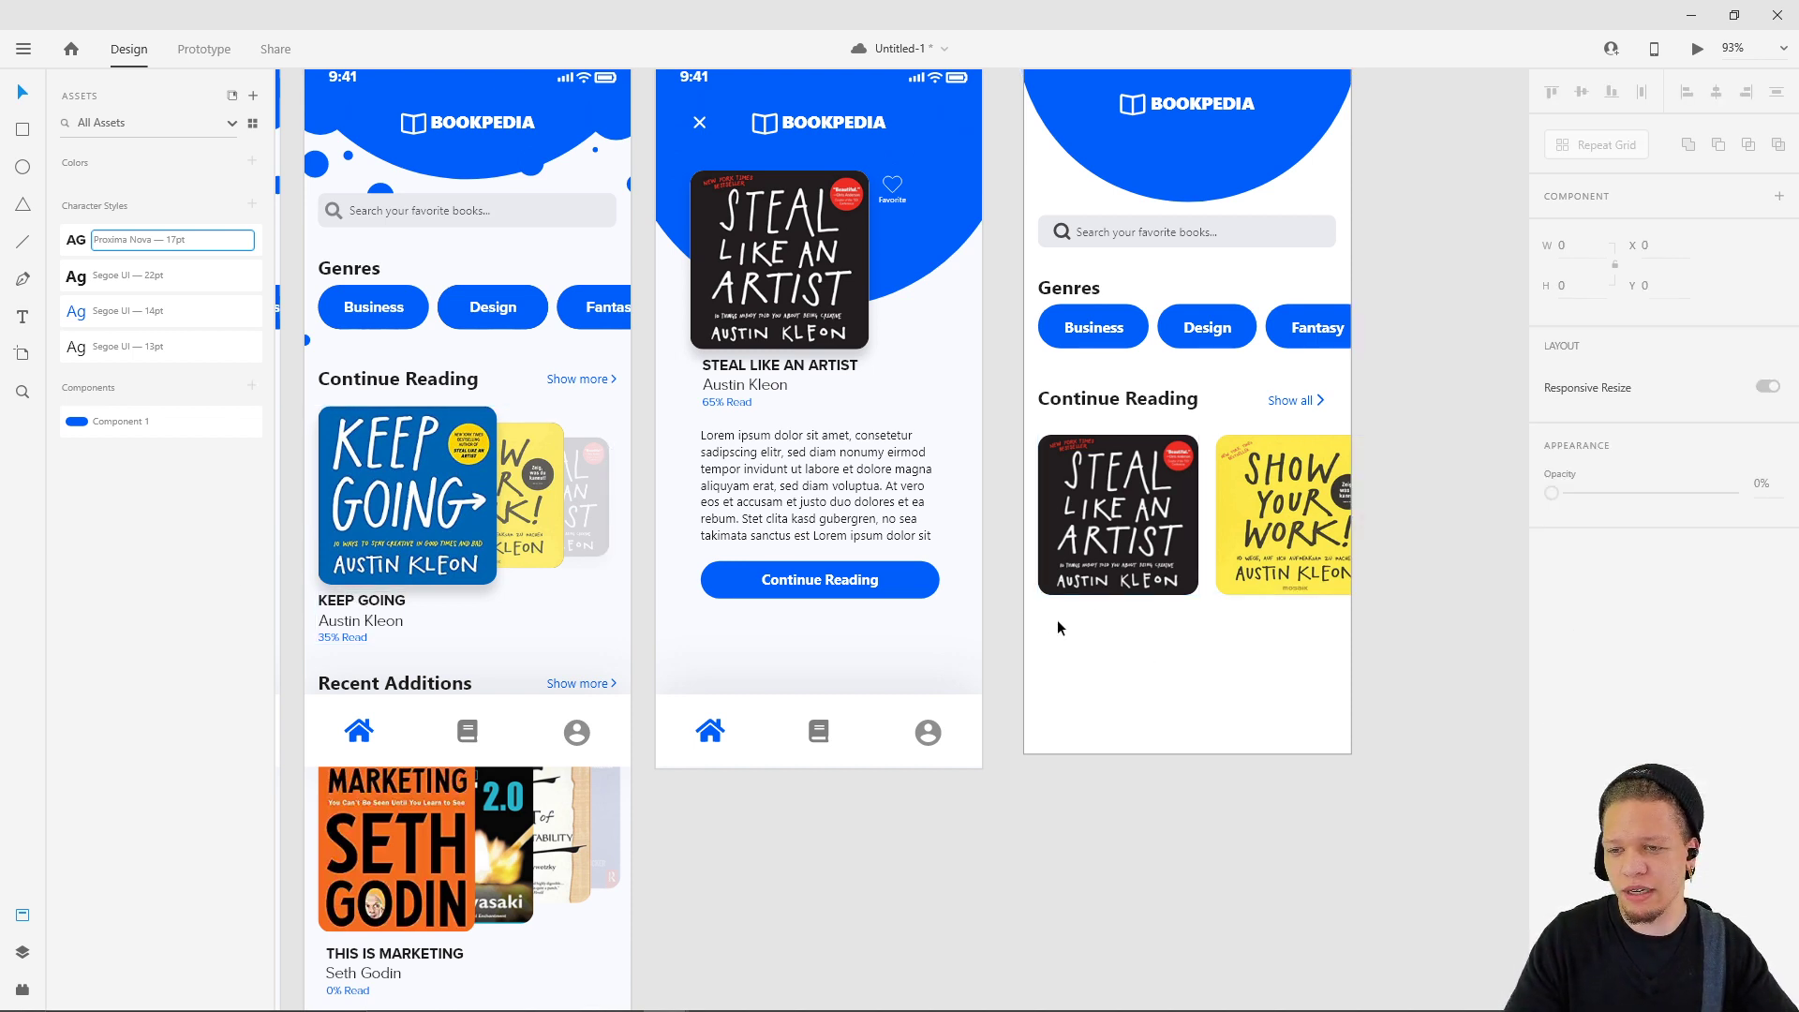
left_click(1048, 610)
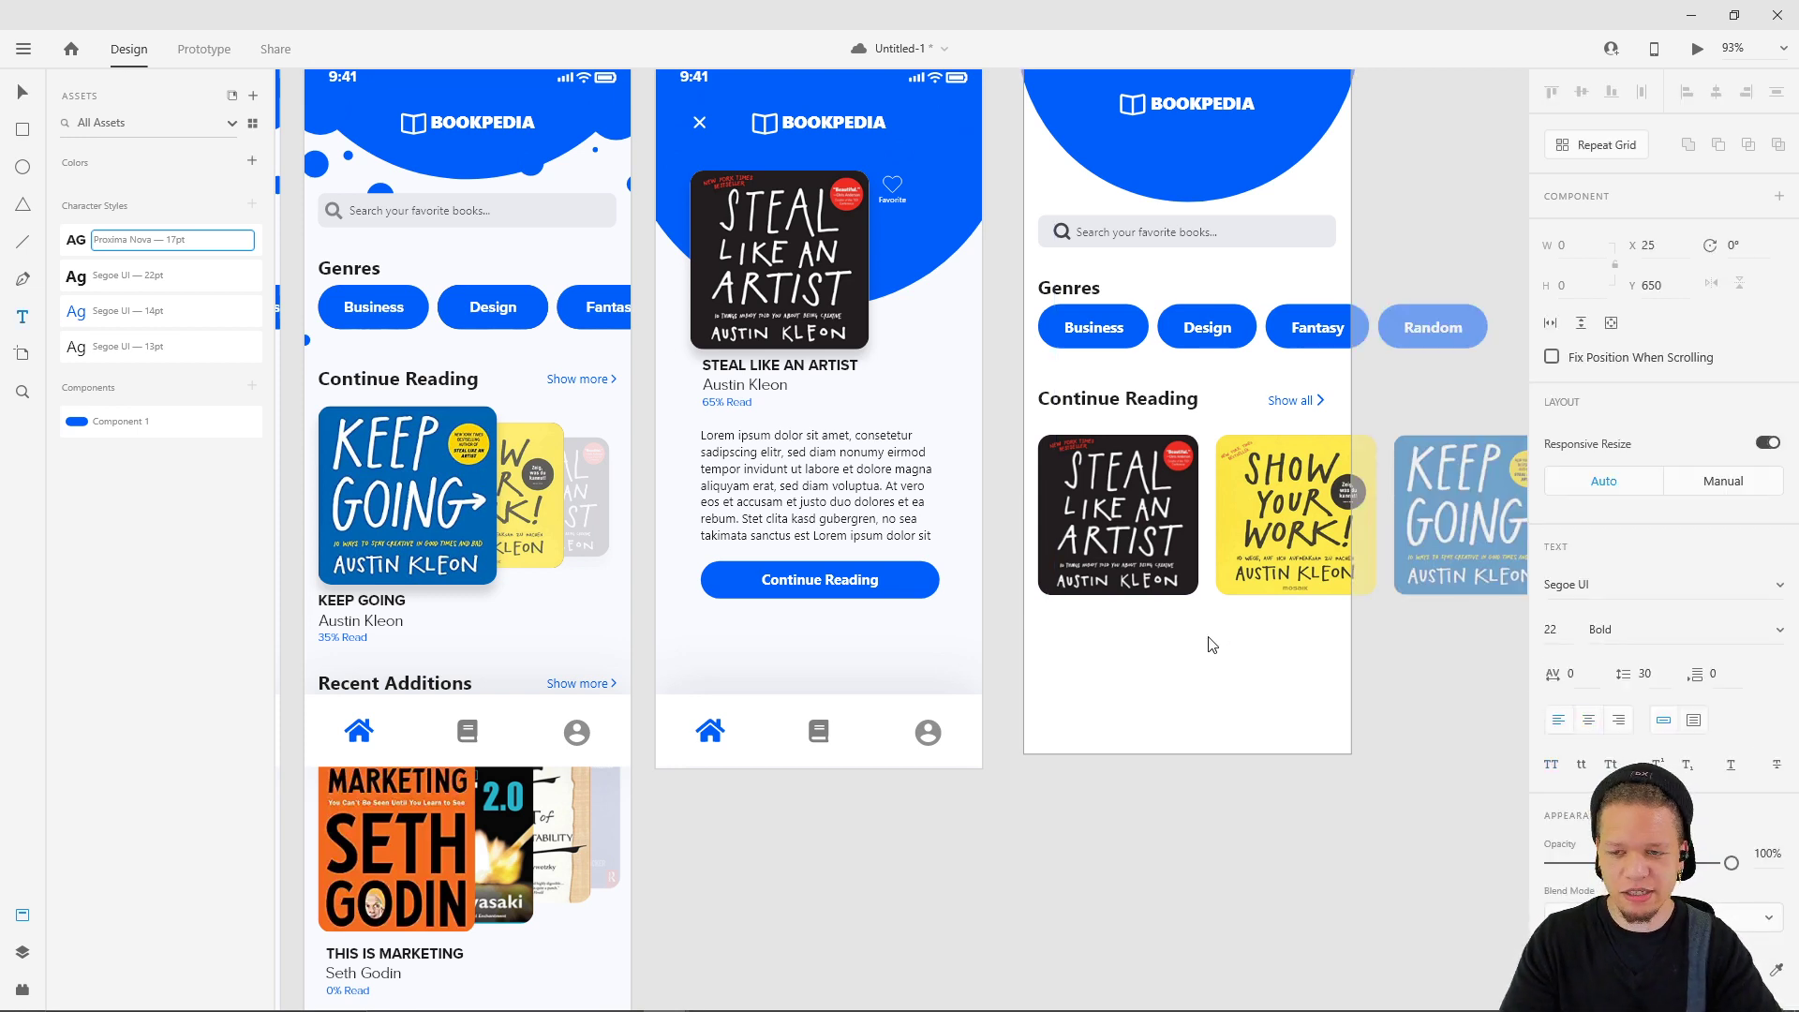
type("Steal Like An Artist")
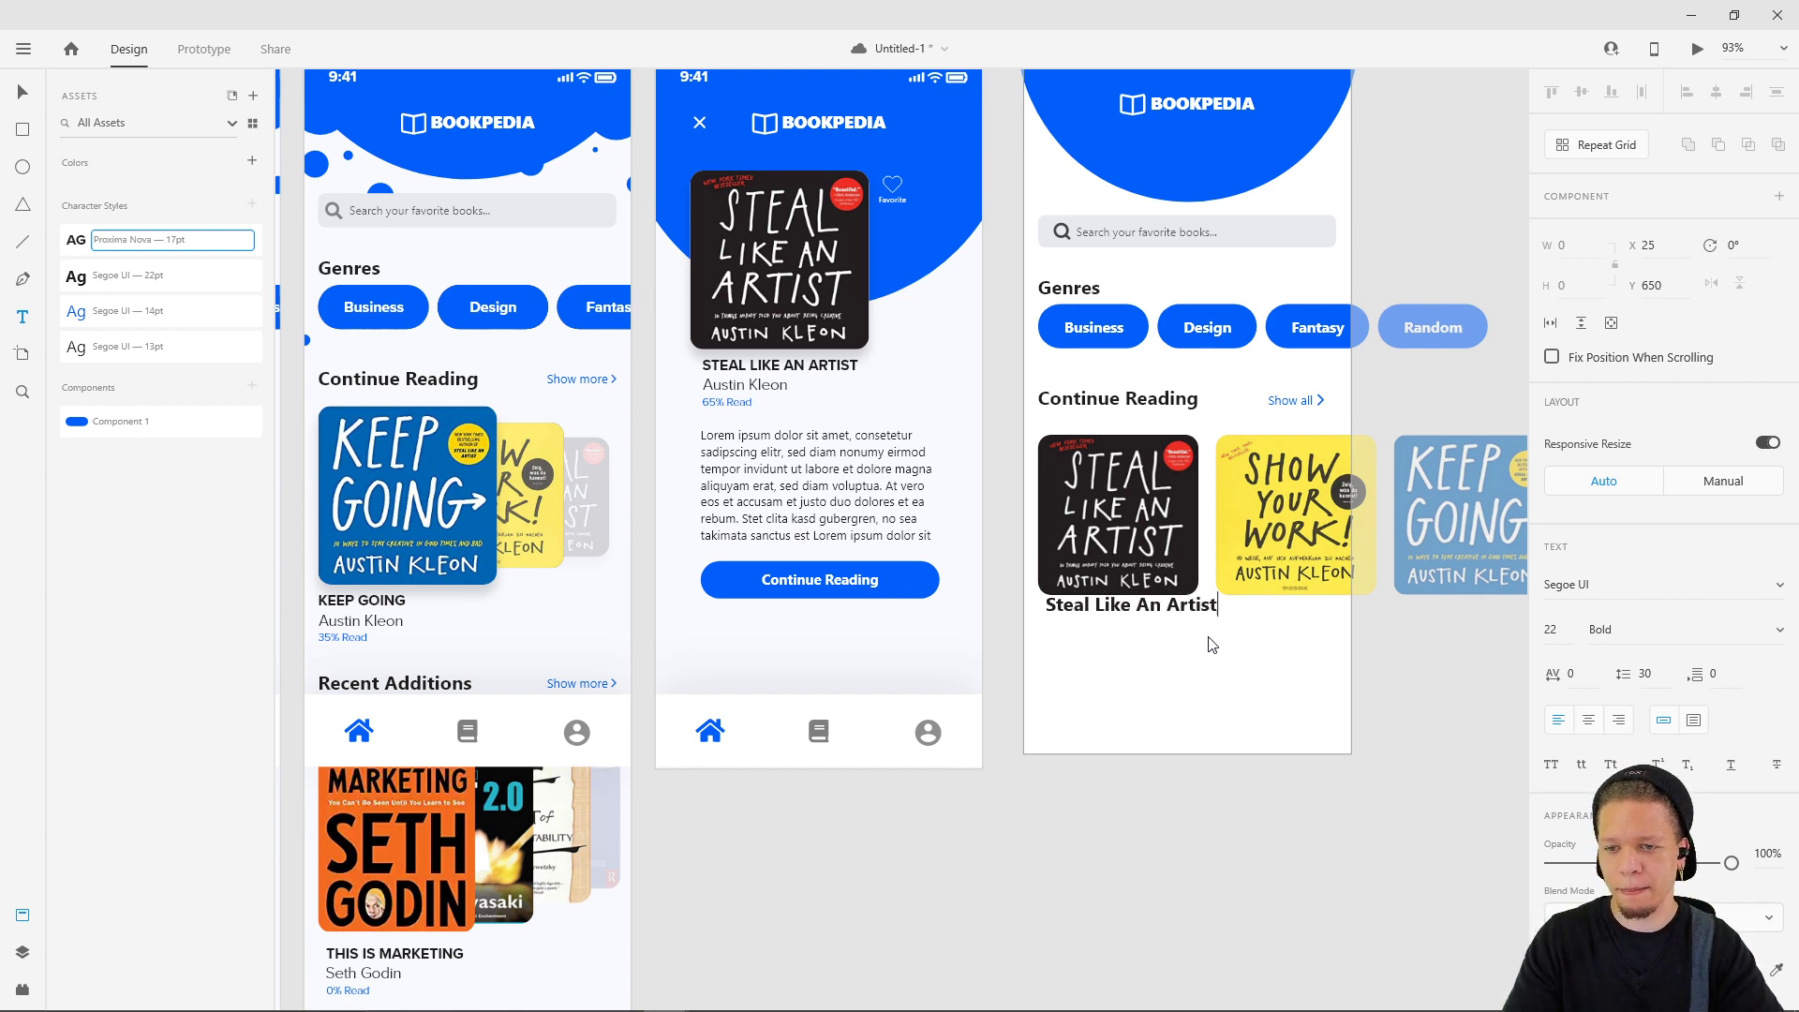
key("Escape")
- Check the font size of the title under the first Continue Reading cover on the iPhone X/XS/11 Pro – 18 artboard
scroll(1197, 656, "down", 3, "ctrl")
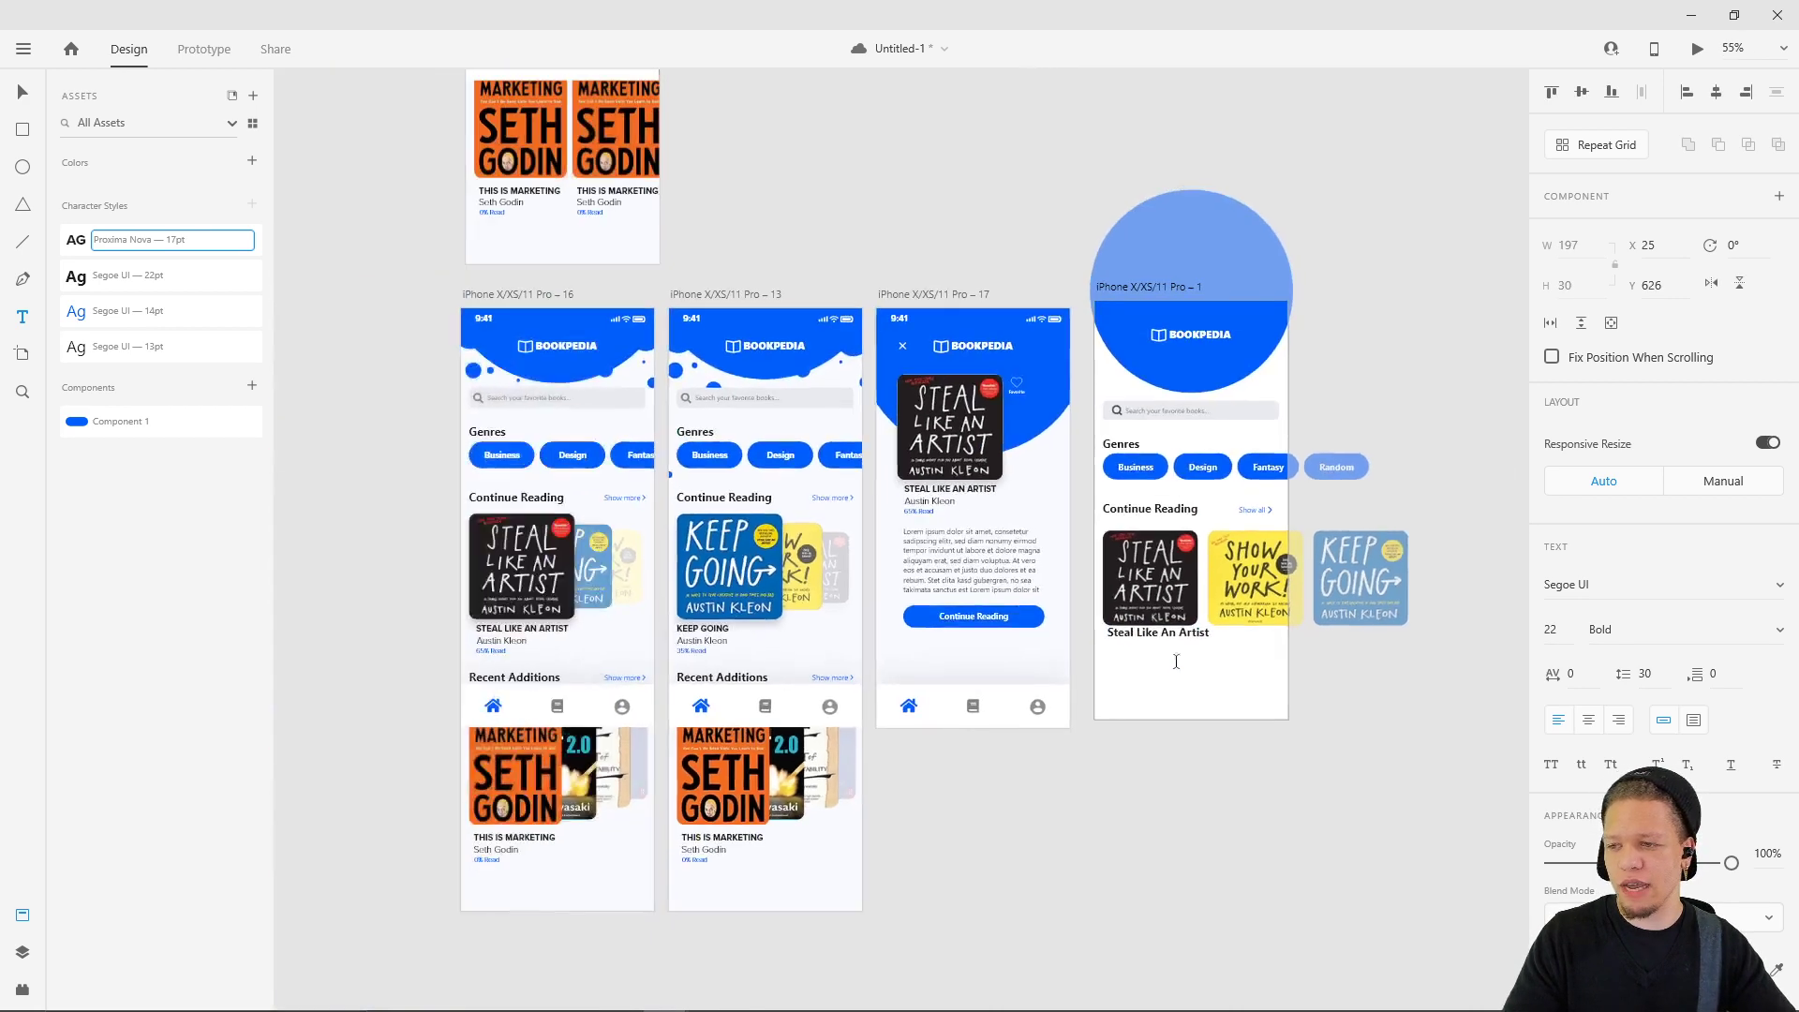
left_click(915, 160)
scroll(1156, 397, "up", 5)
scroll(1157, 397, "left", 3)
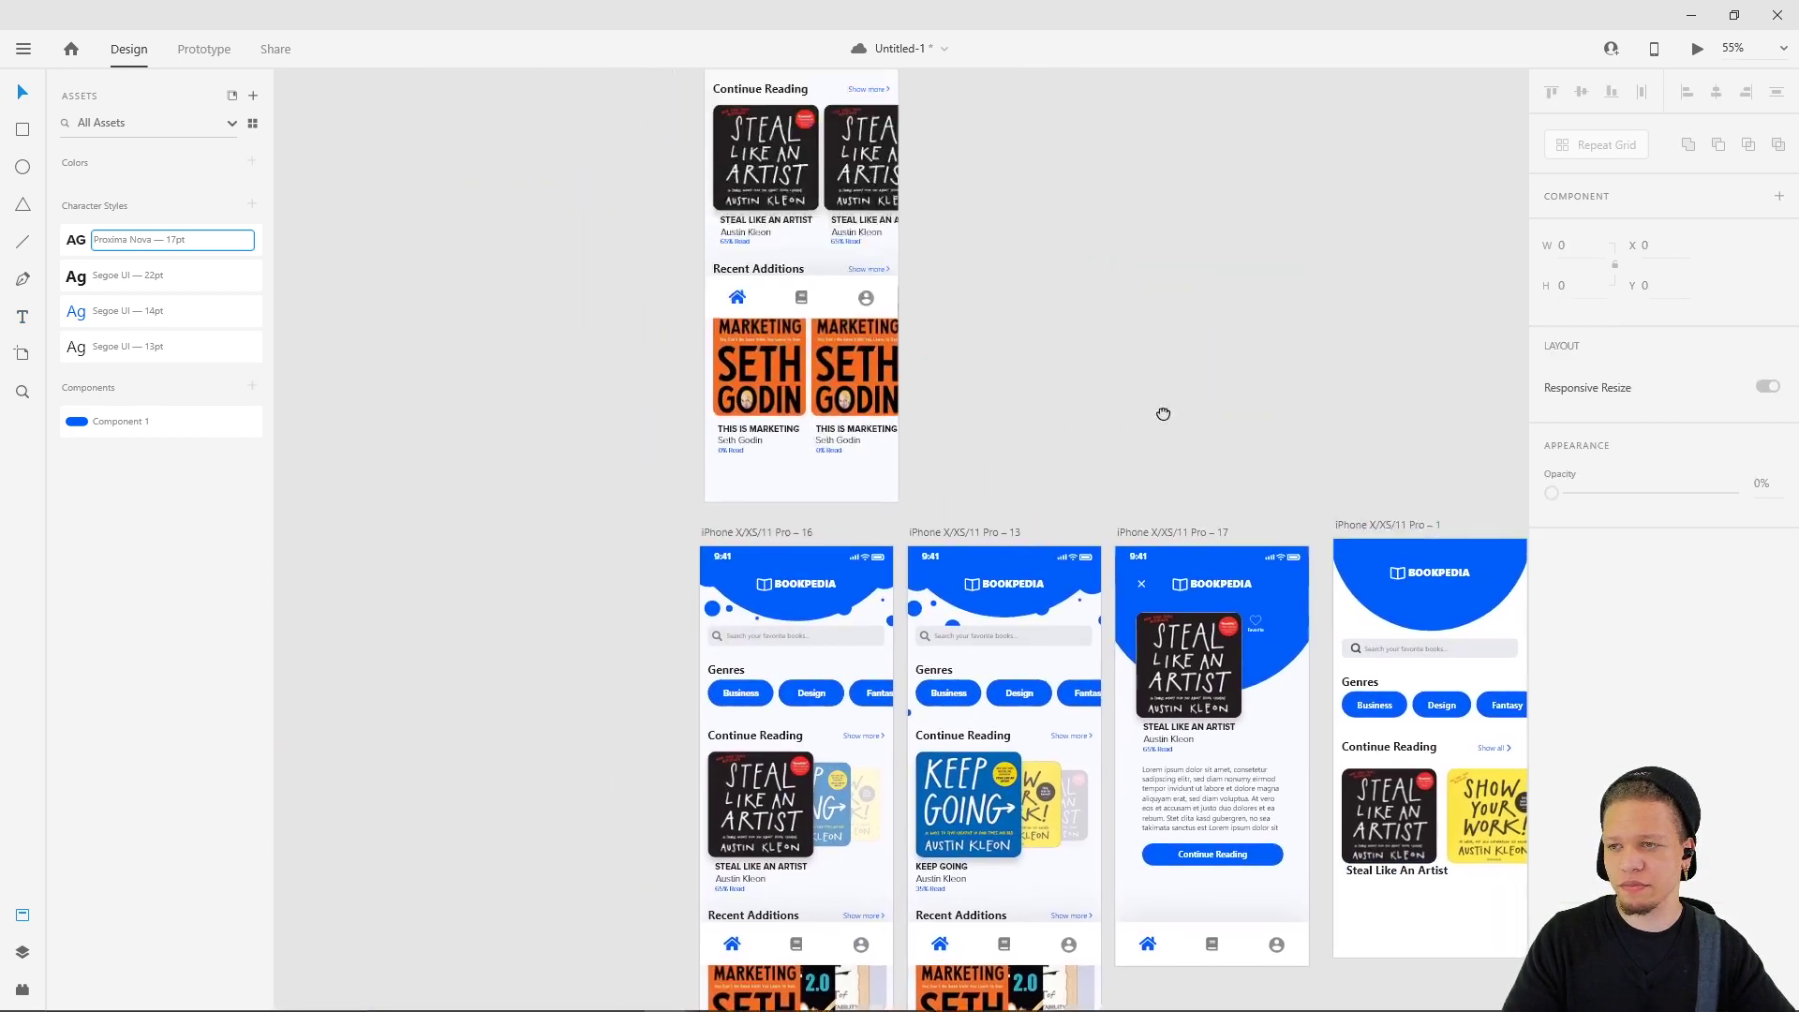
double_click(809, 415)
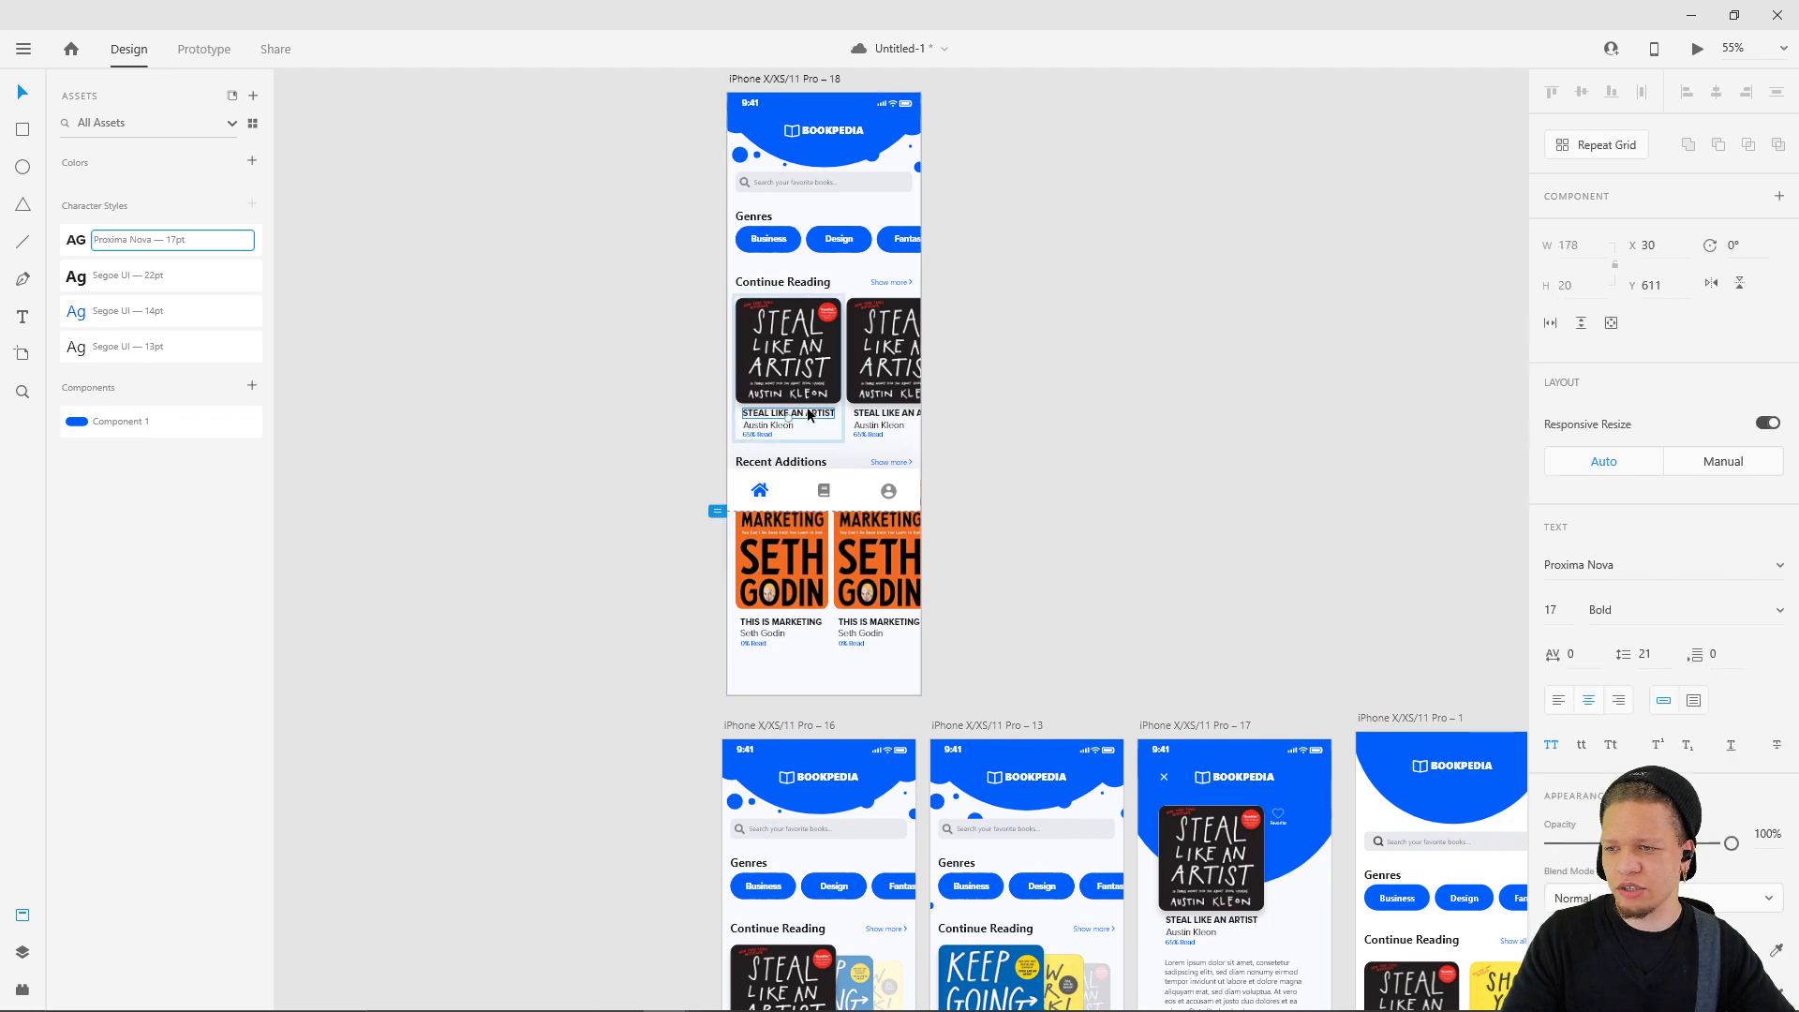
left_click(1542, 617)
left_click(1252, 543)
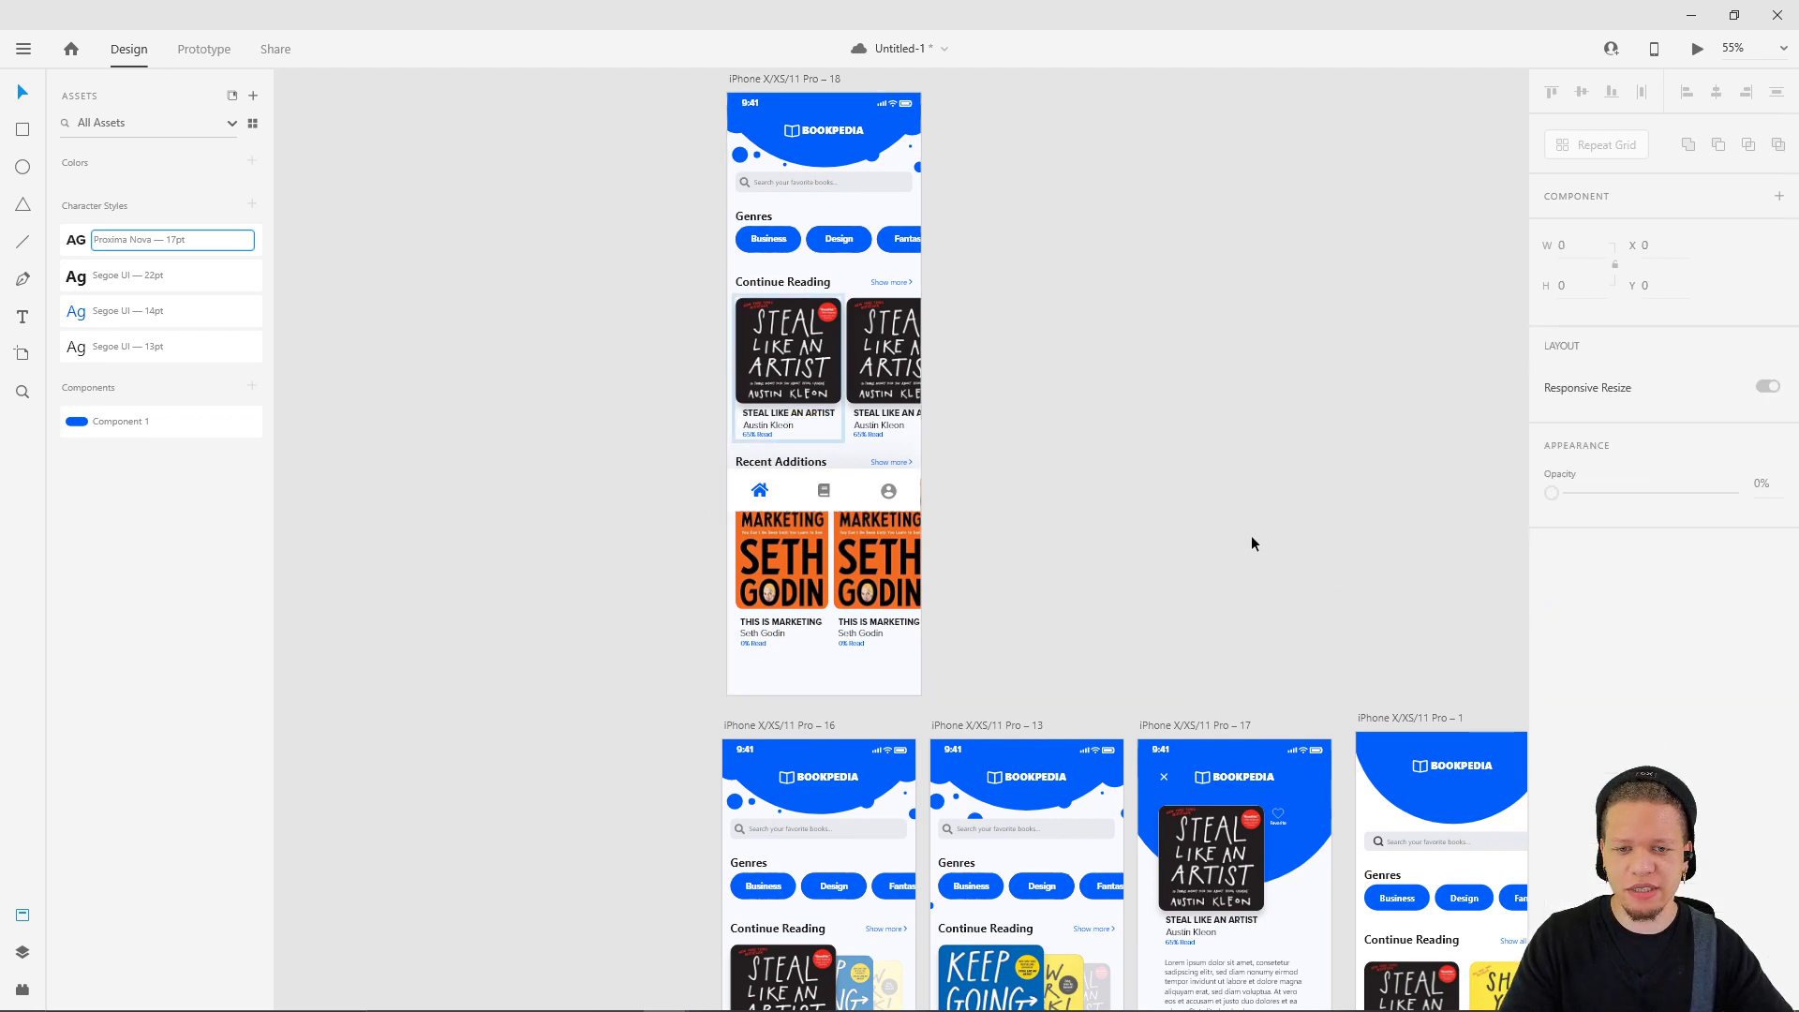
- Set the new Steal Like An Artist title's font size to 17 and move it beneath the cover to X 32, Y 638
scroll(833, 728, "down", 5)
scroll(834, 728, "right", 4)
scroll(800, 506, "up", 5)
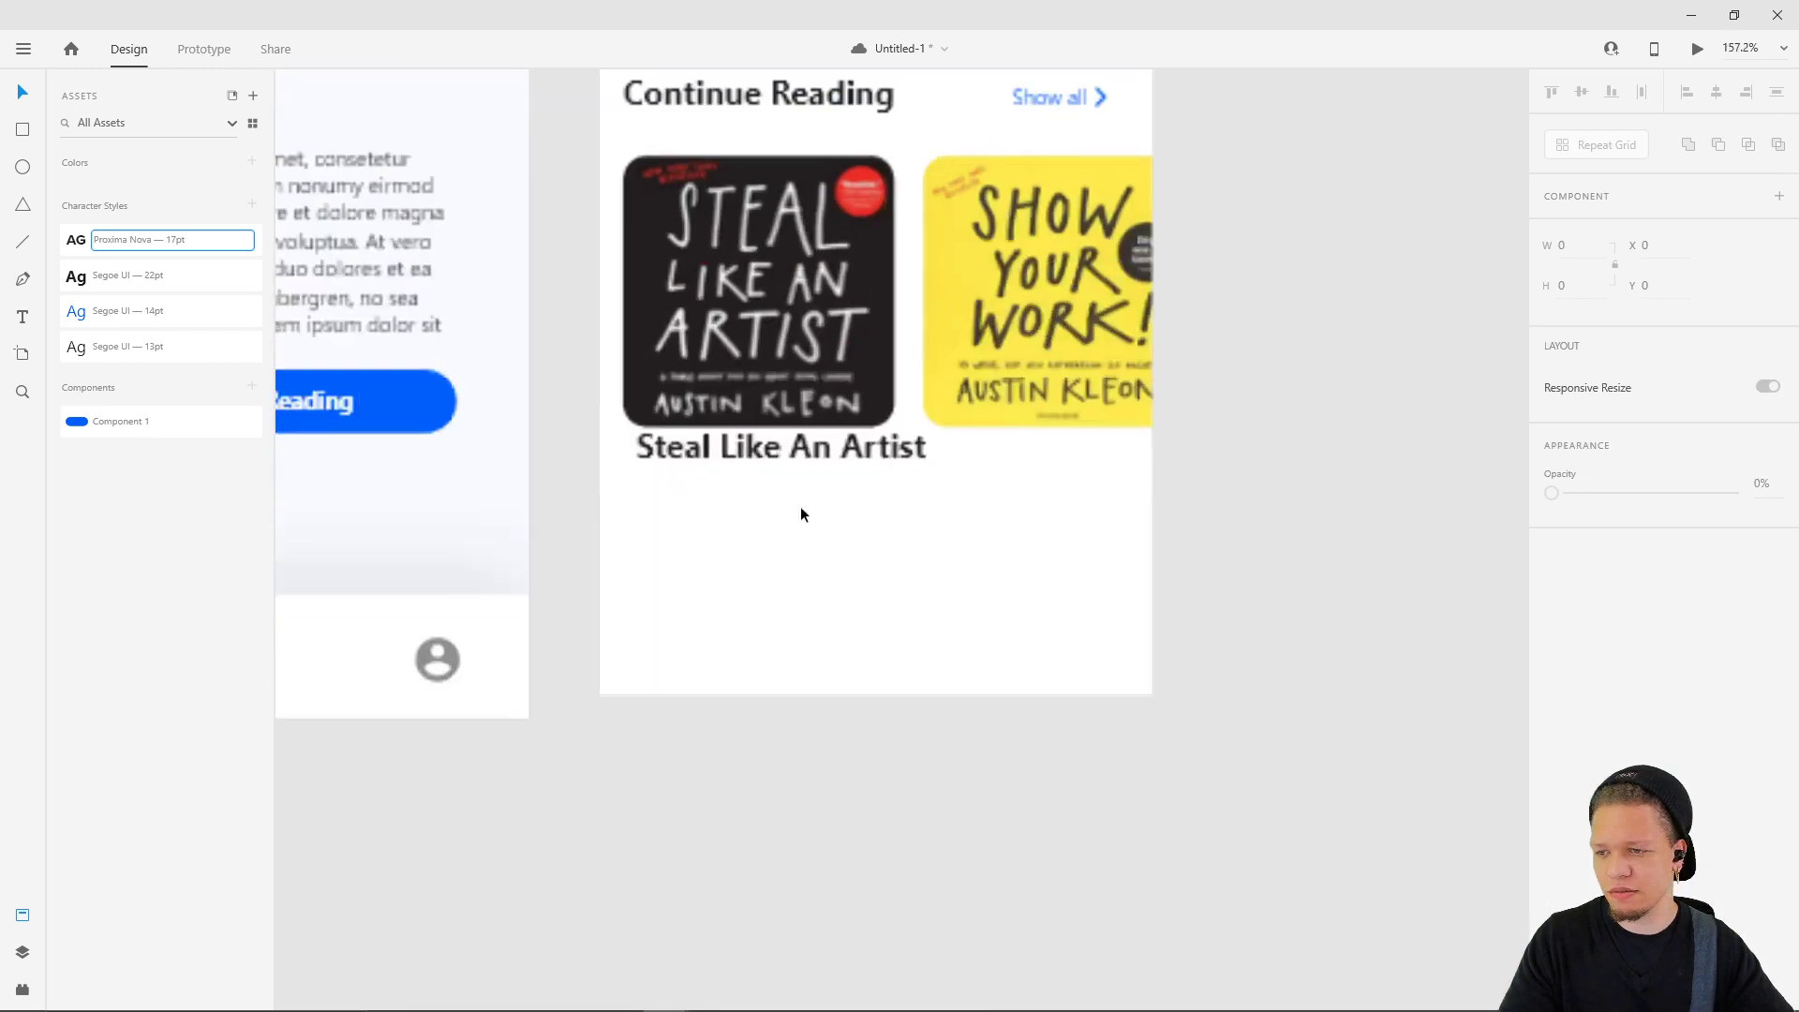
left_click(813, 449)
left_click(1556, 631)
type("17")
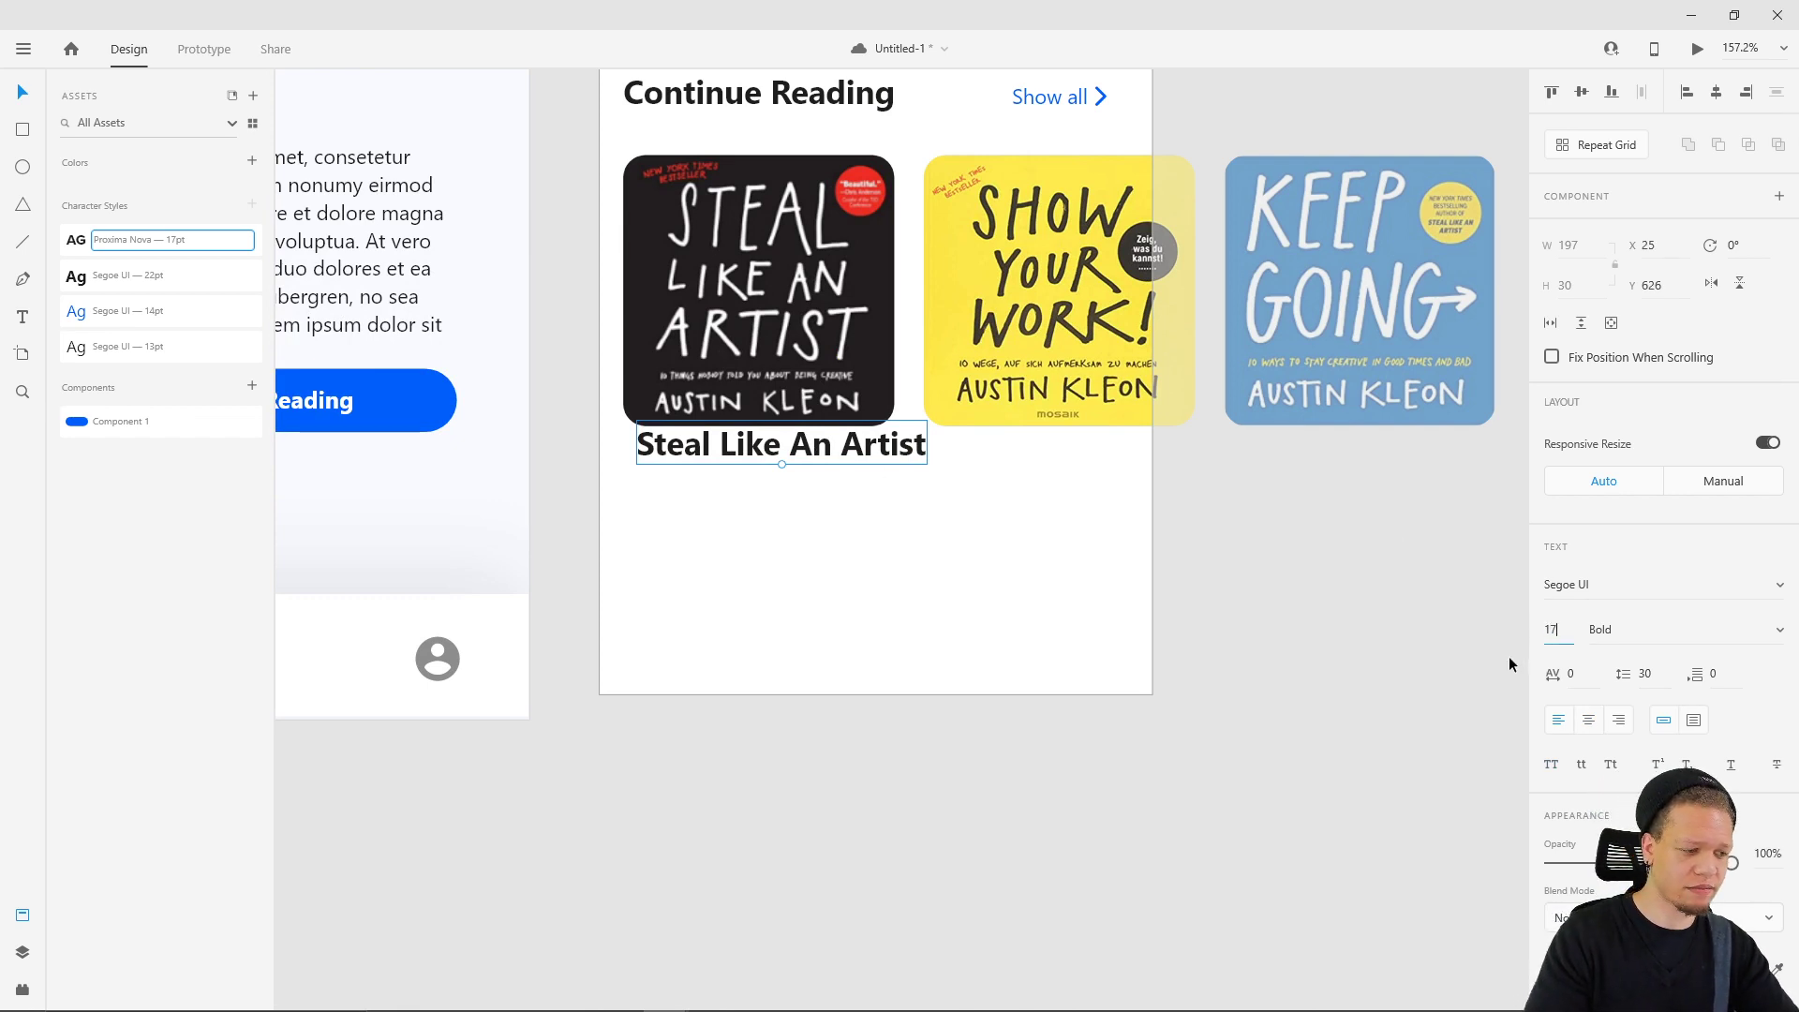
key("Return")
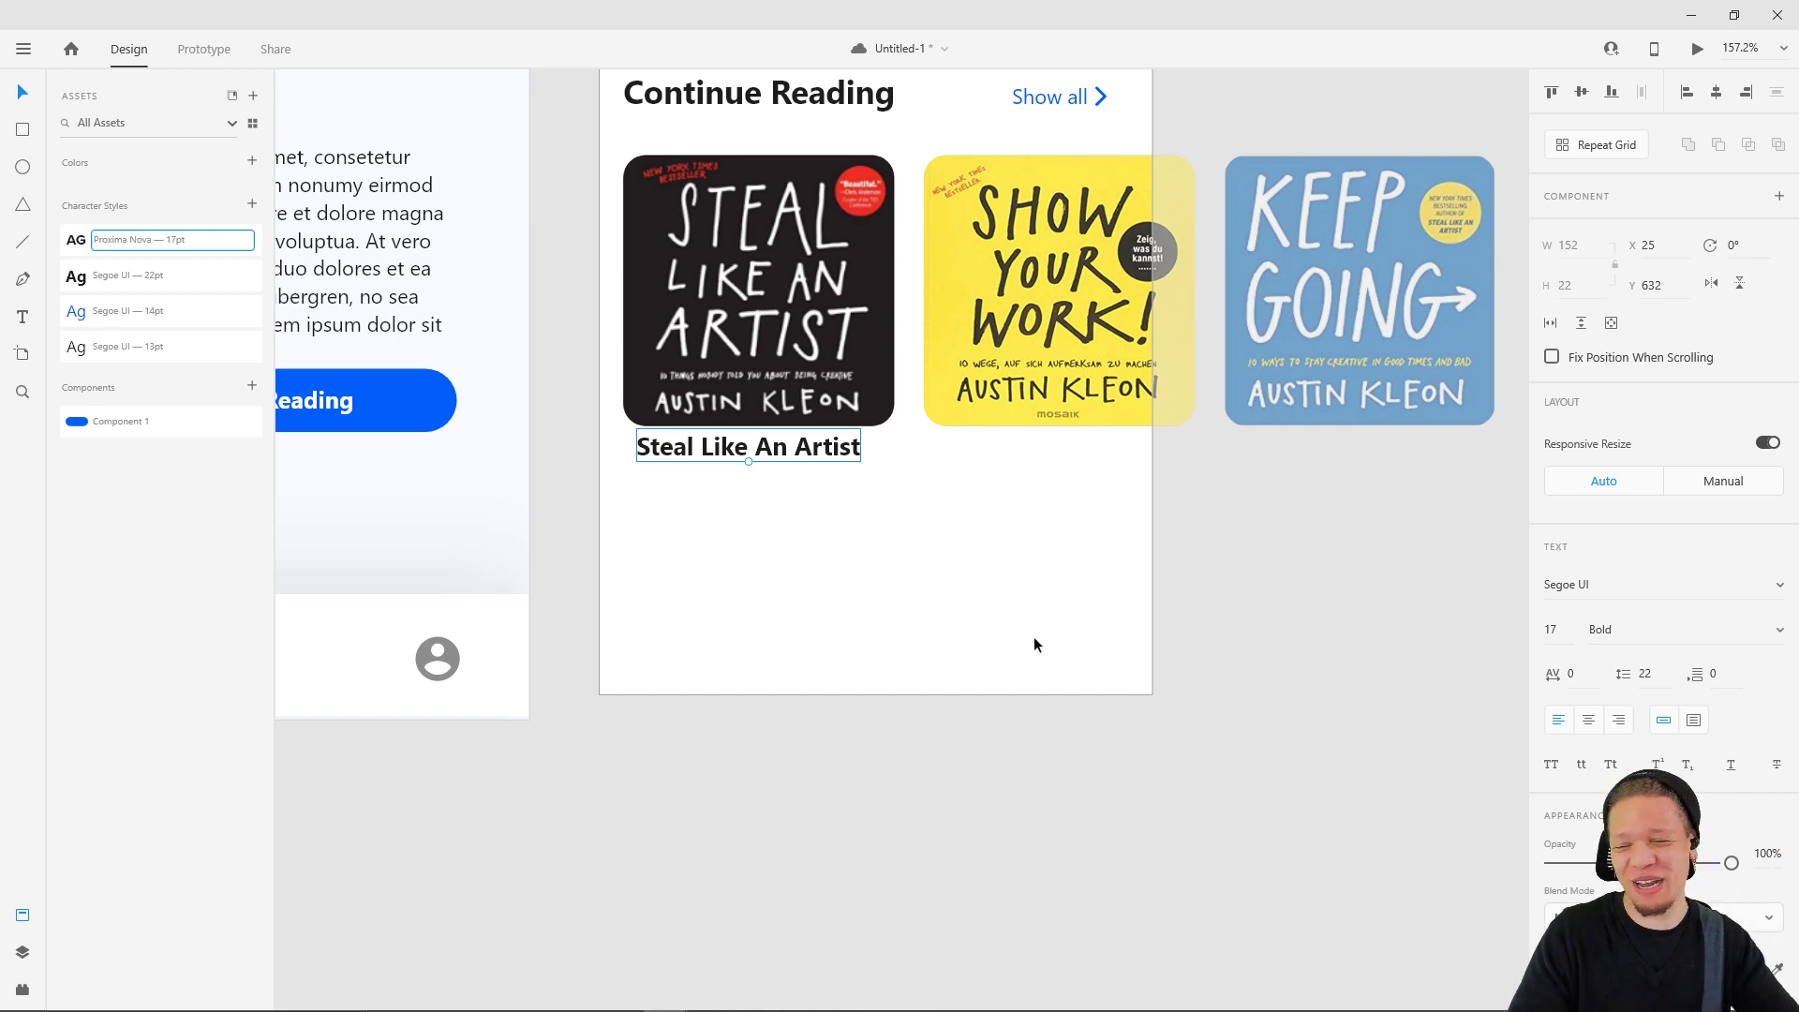
left_click_drag(802, 450, 808, 454)
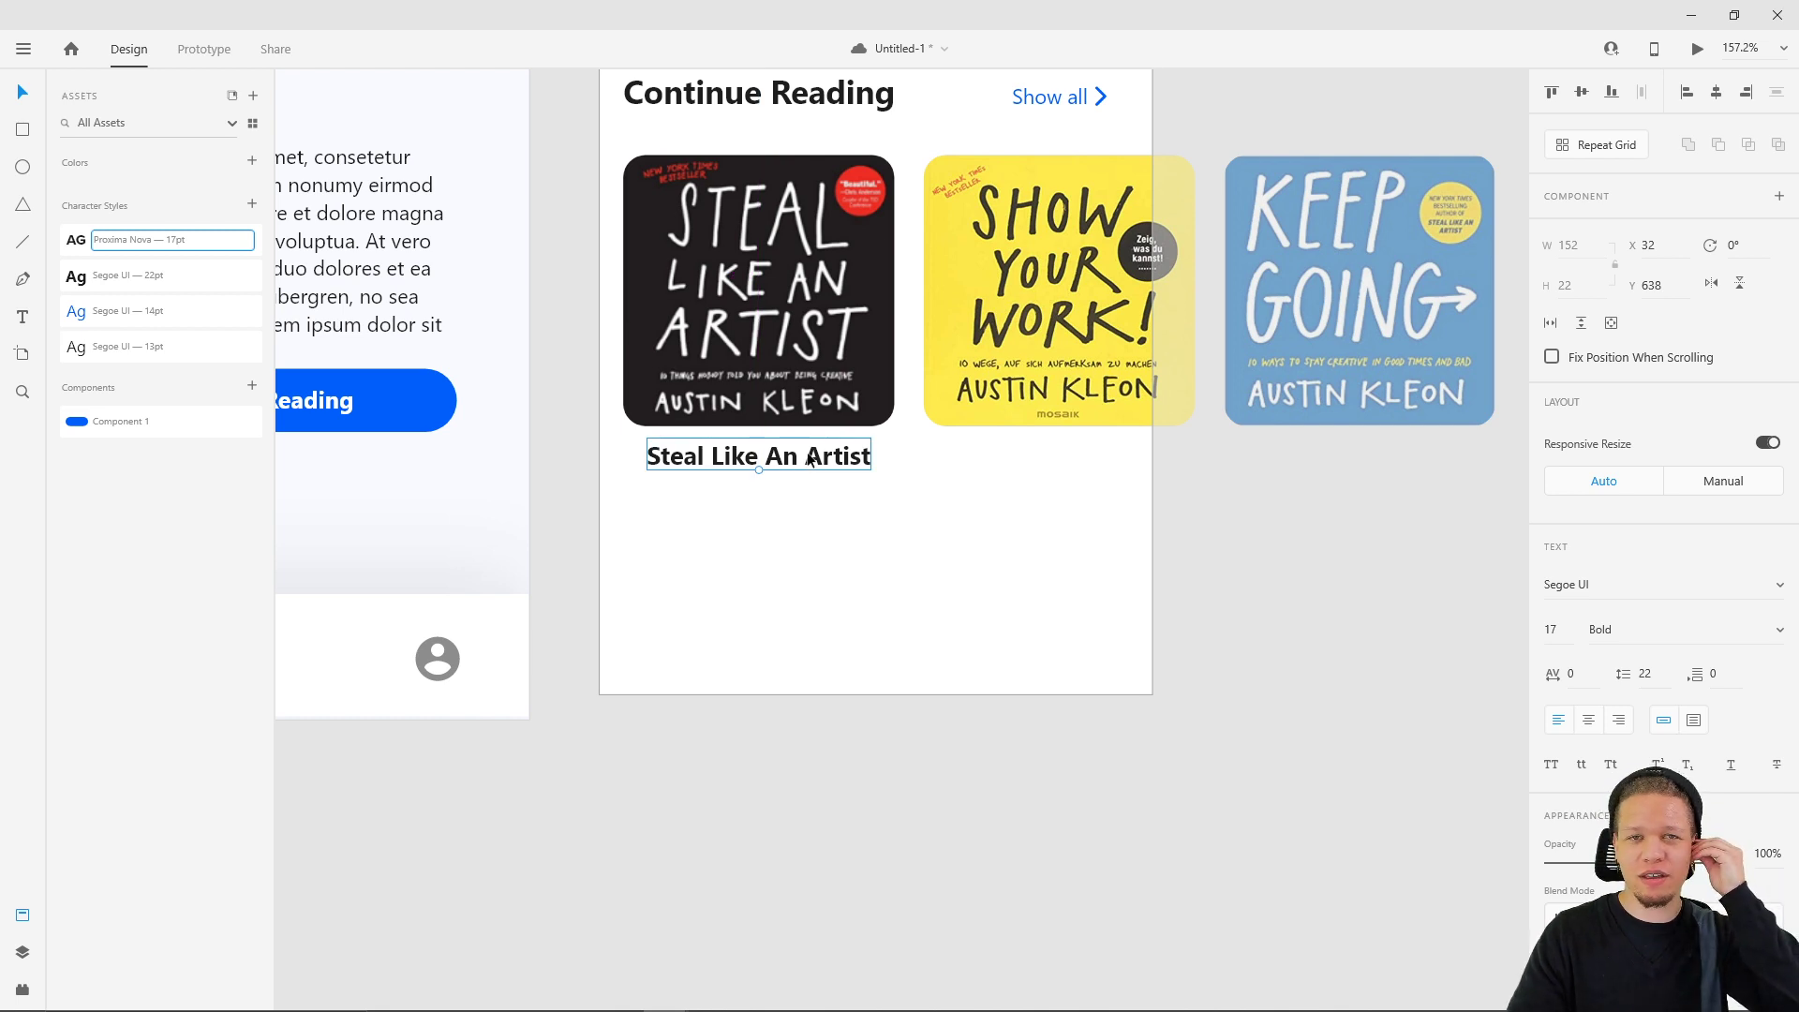
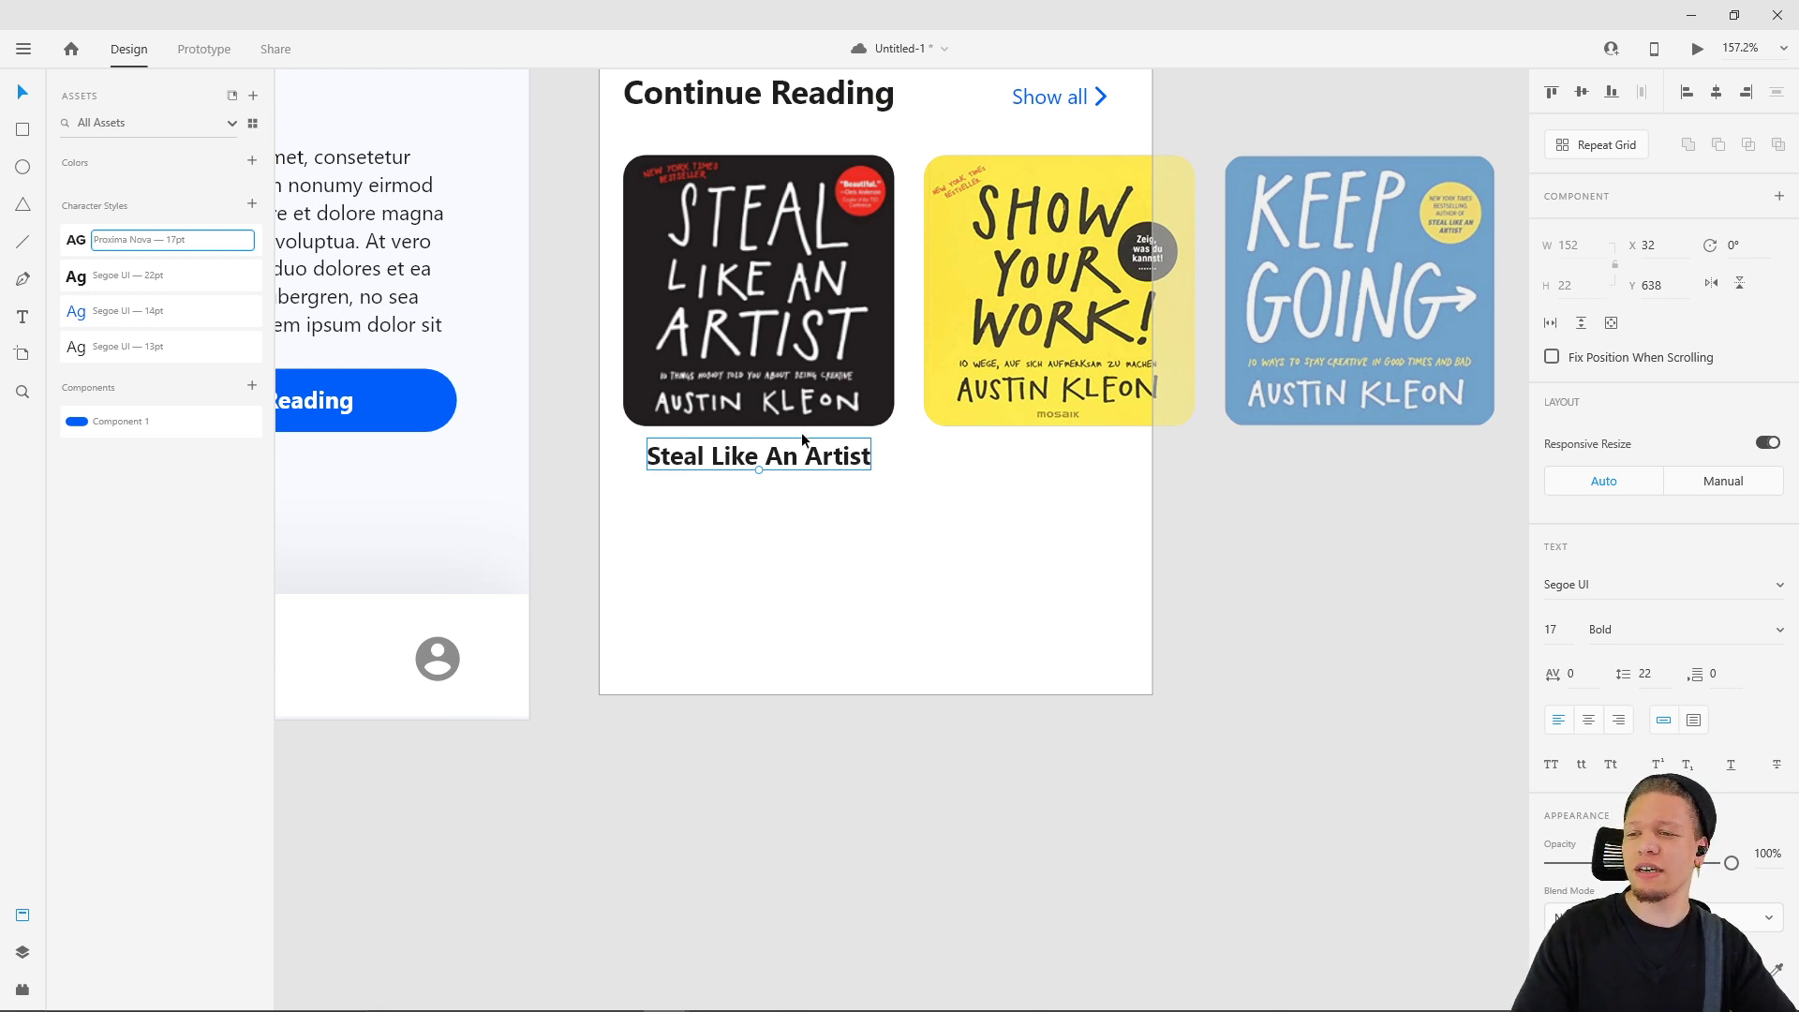
- Save the document and duplicate the Steal Like An Artist title directly below the original
key("ctrl+s")
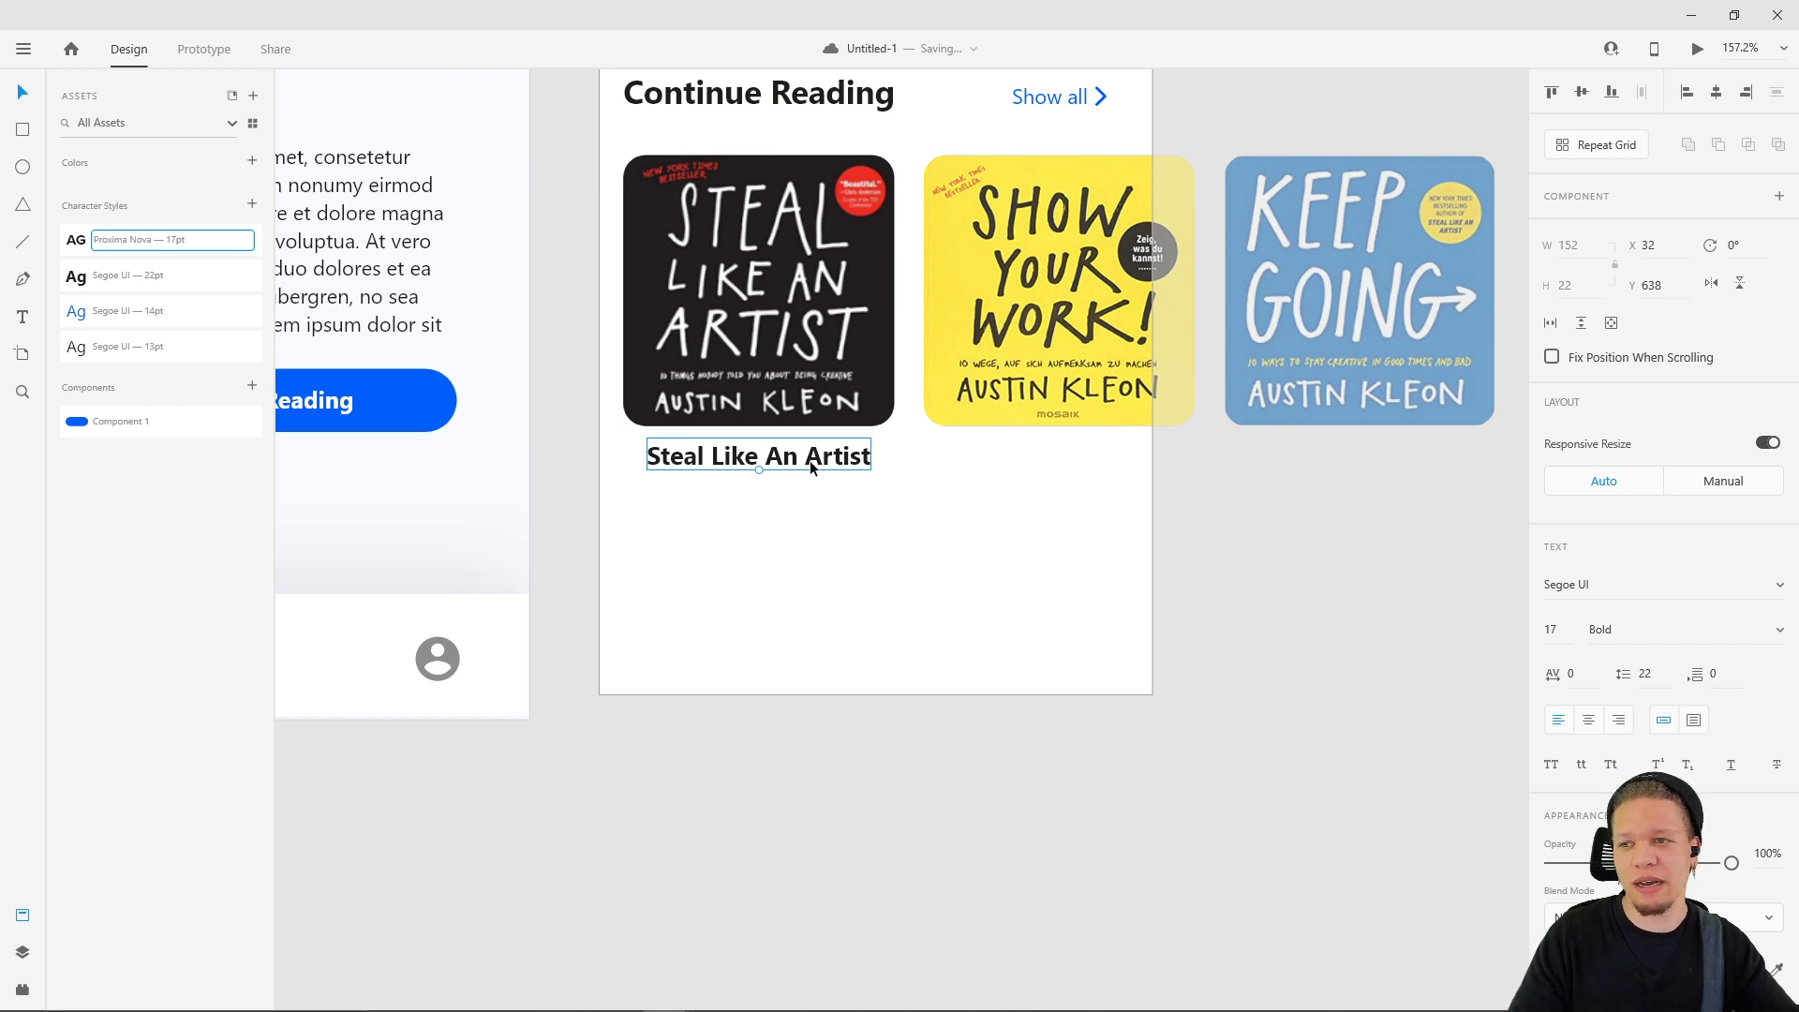
left_click_drag(811, 462, 811, 491)
left_click(827, 551)
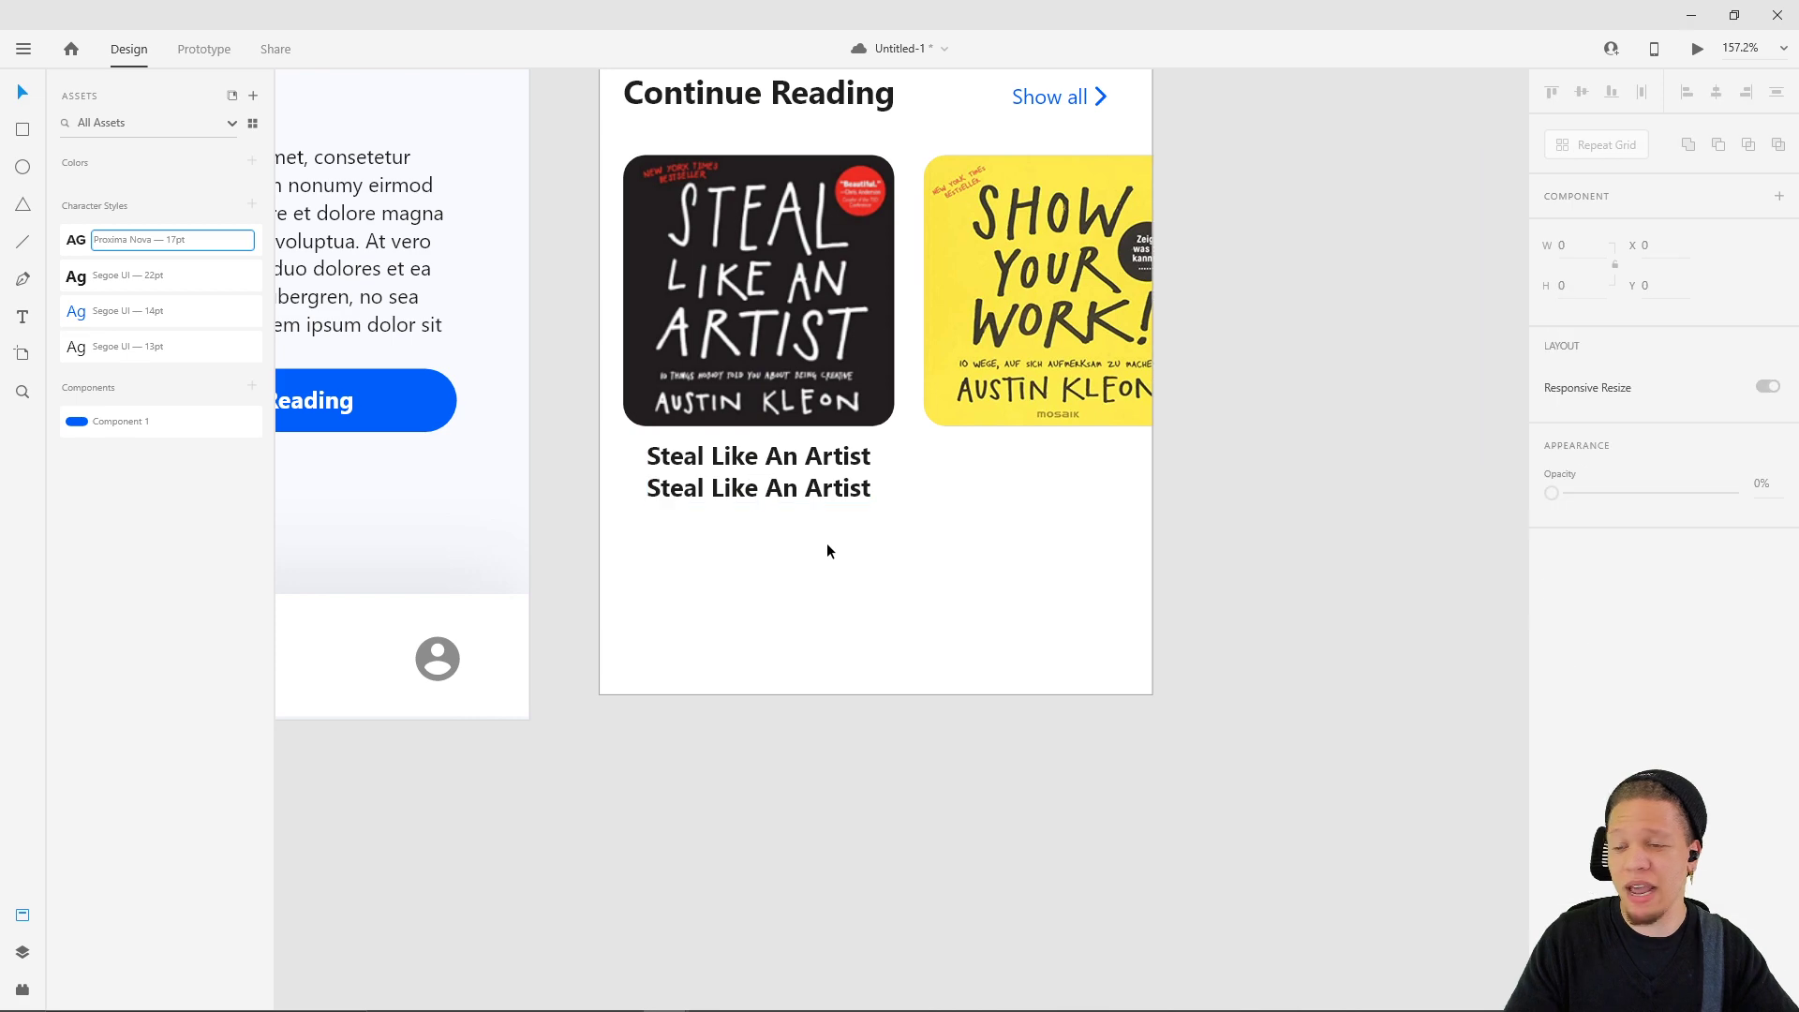
left_click_drag(787, 554, 1059, 589)
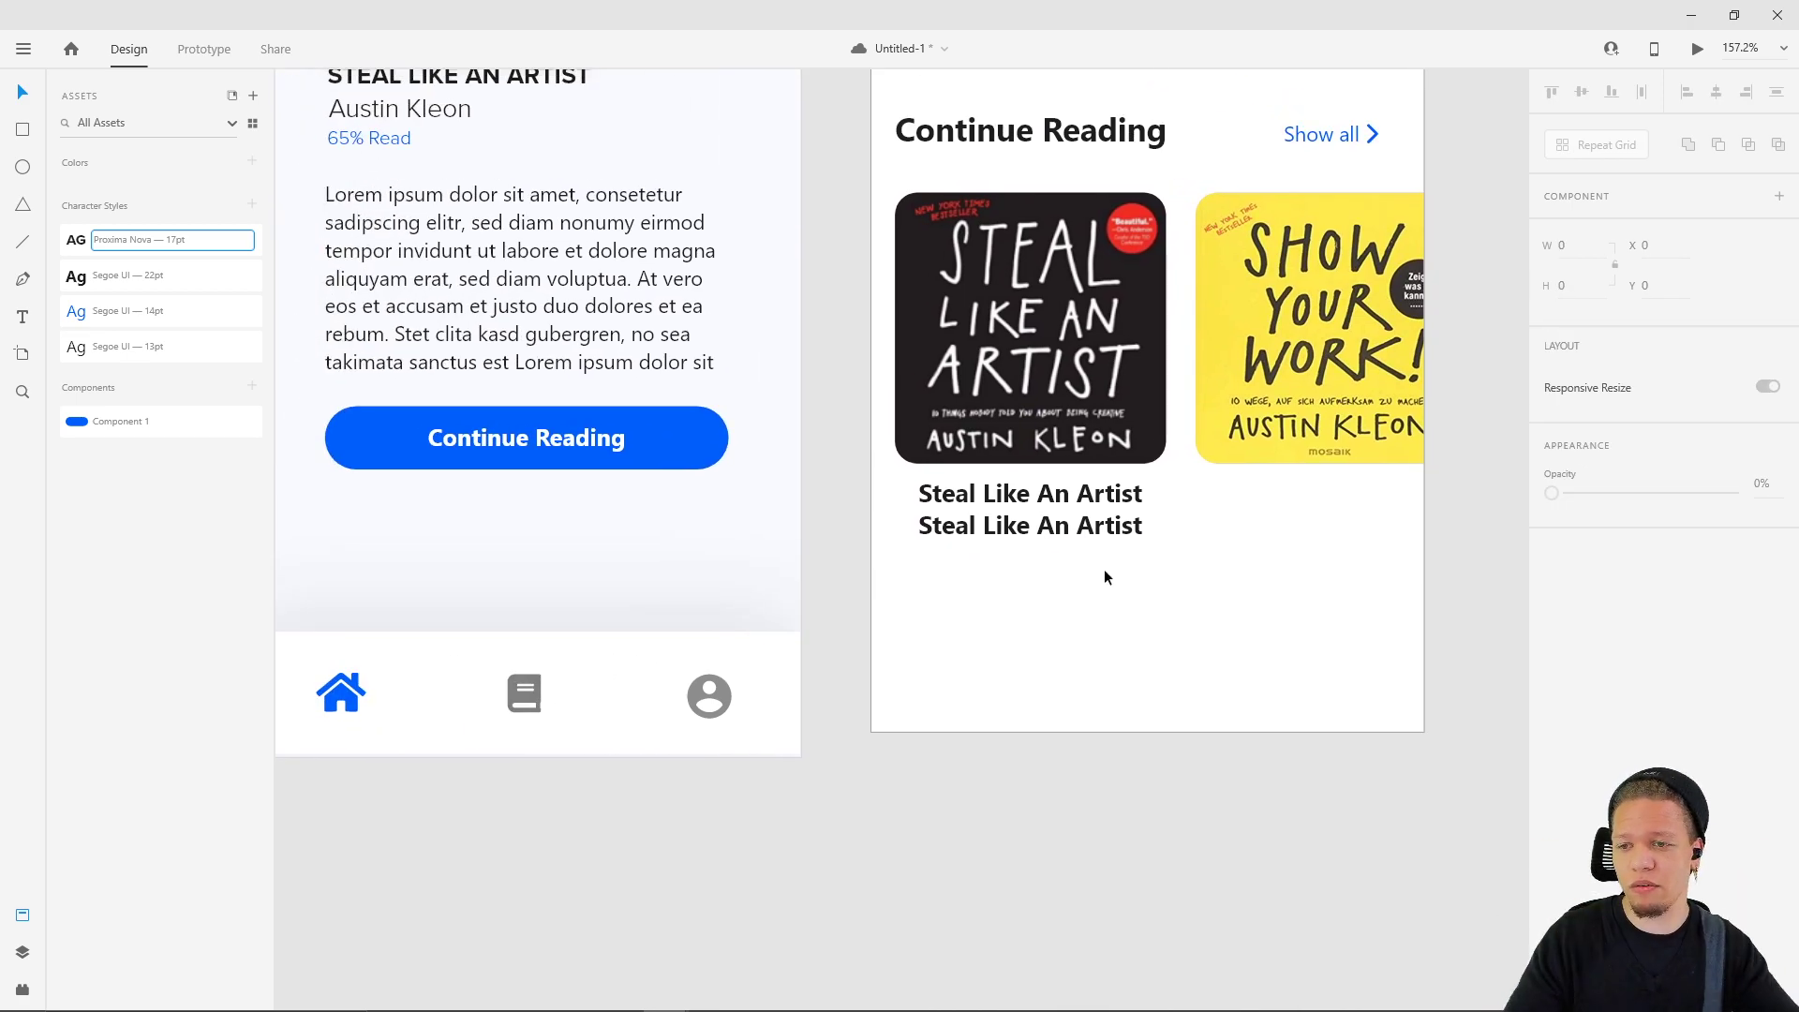
- Check the font, weight and size of the title and author lines under the Keep Going cover
scroll(971, 538, "down", 3)
left_click_drag(1043, 602, 1127, 596)
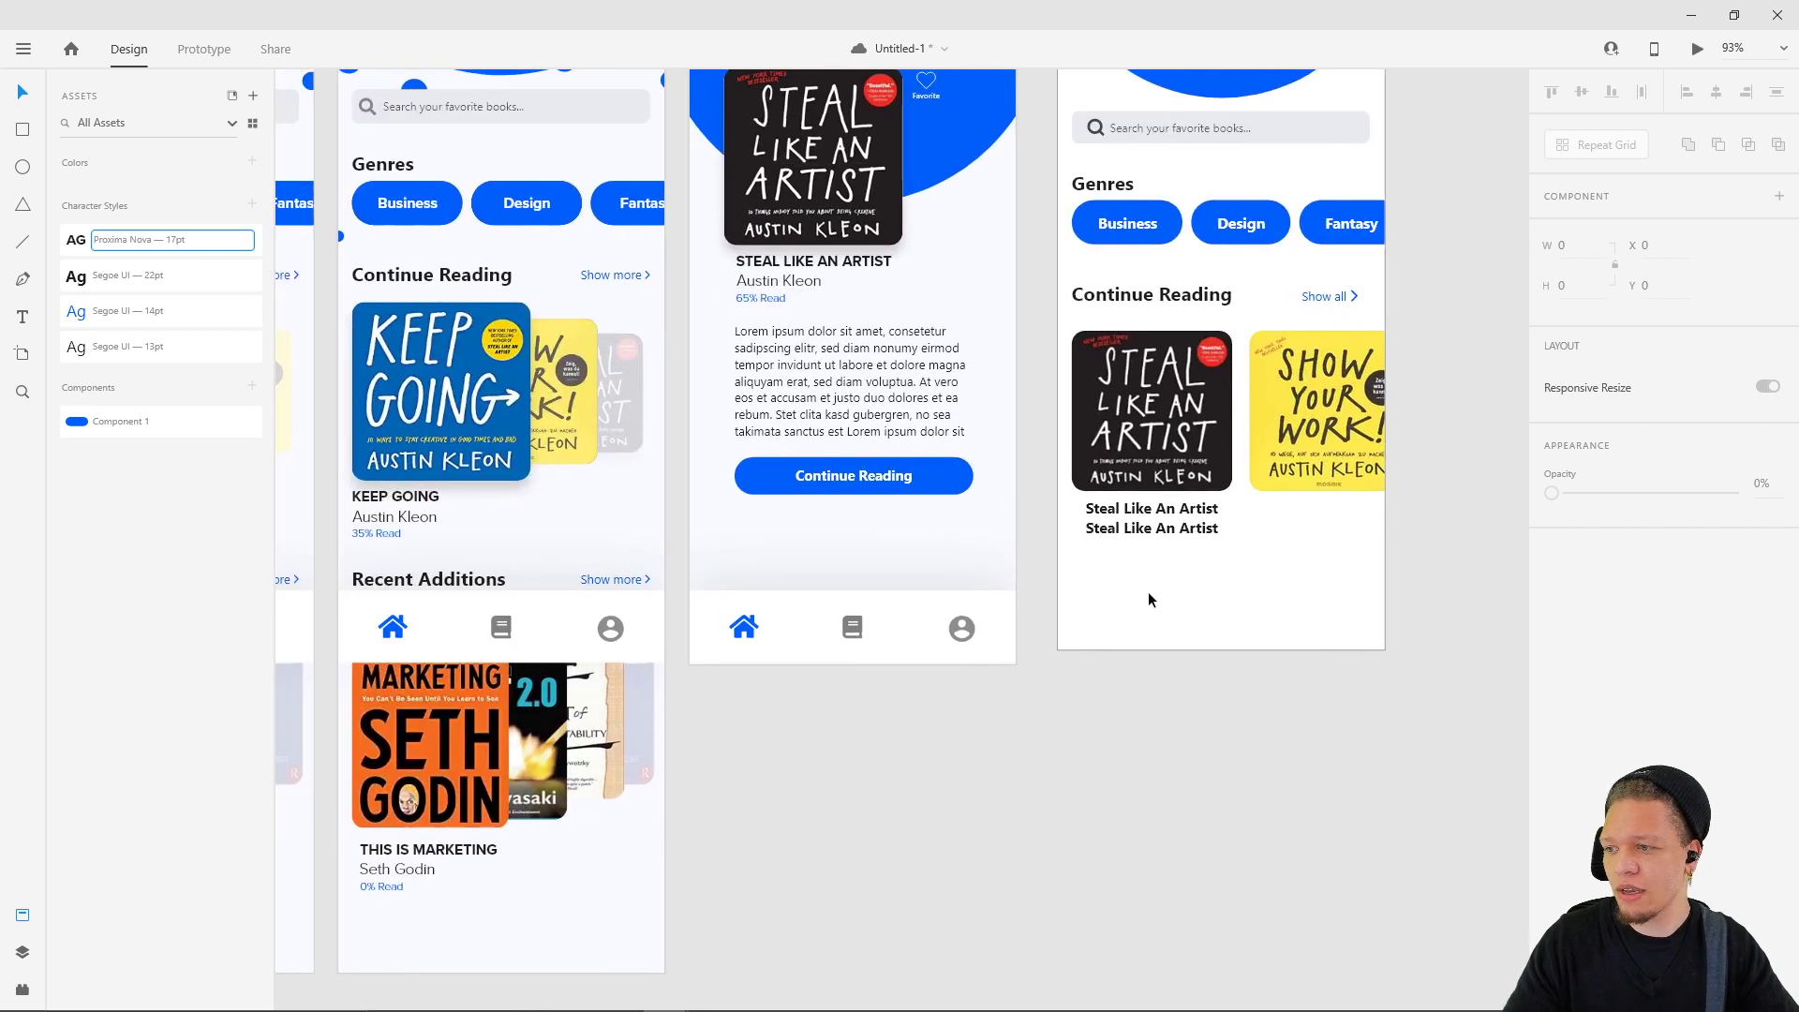
double_click(1152, 527)
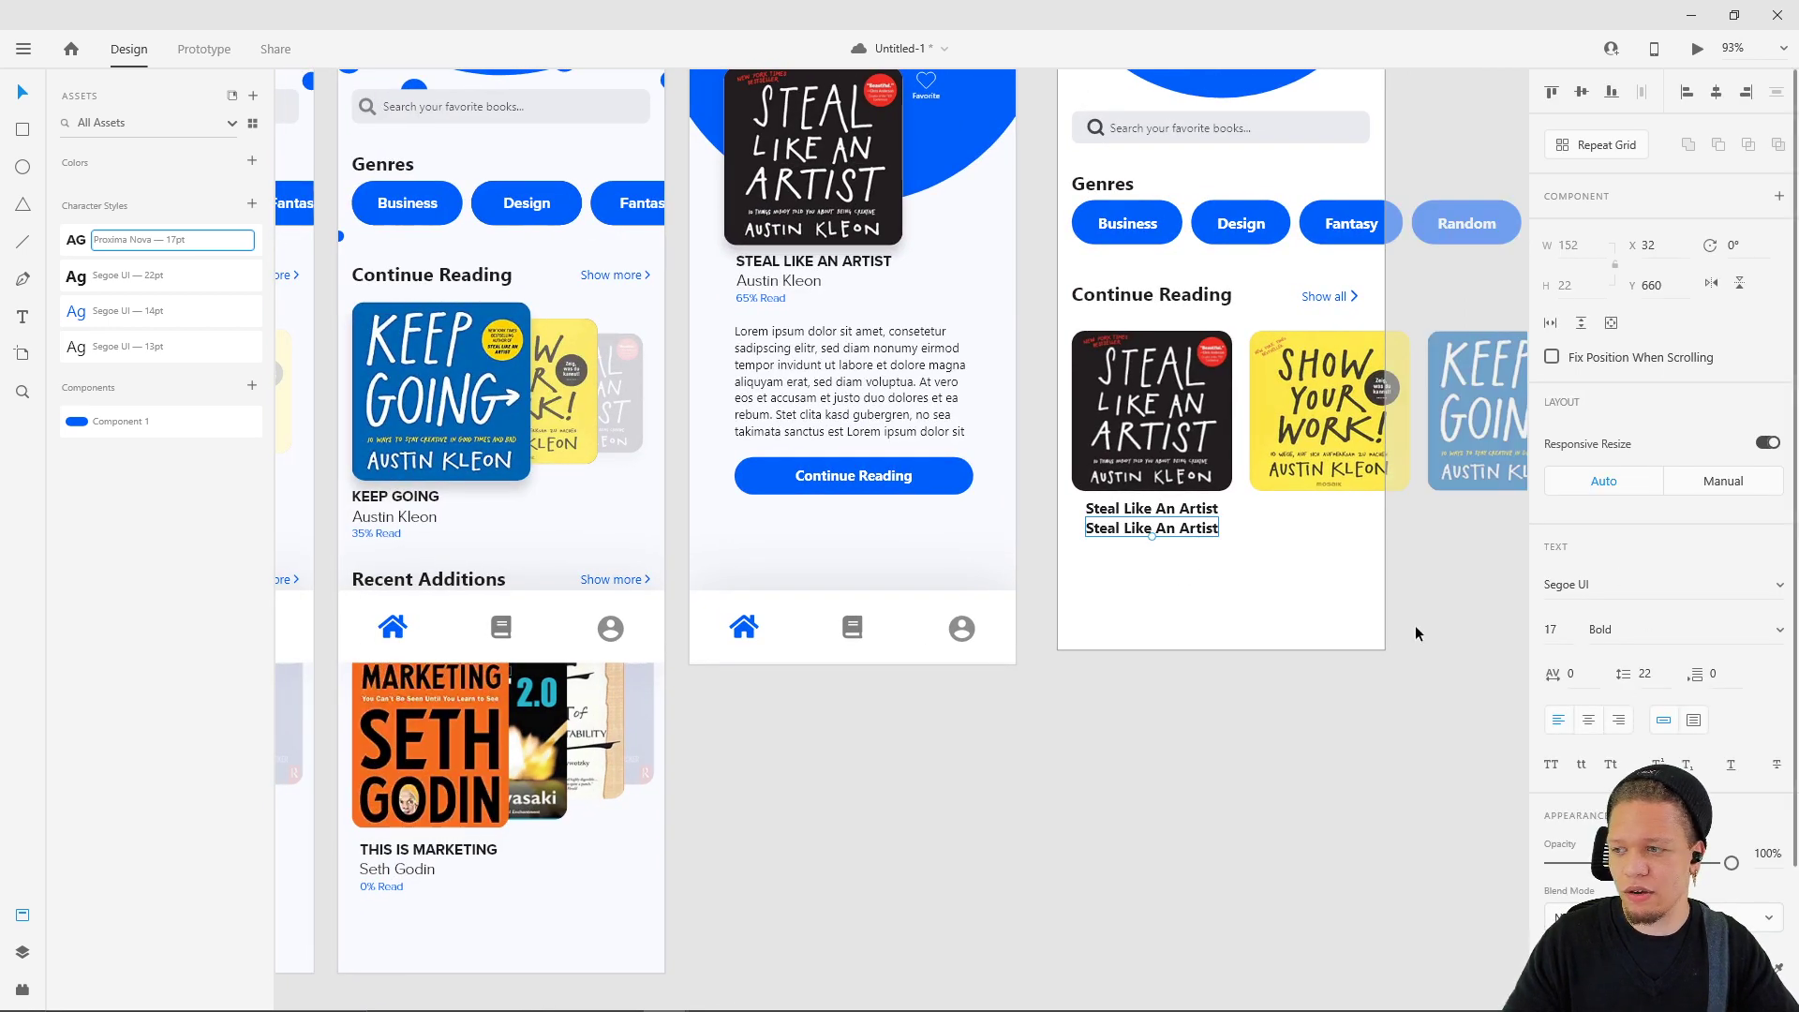
double_click(423, 518)
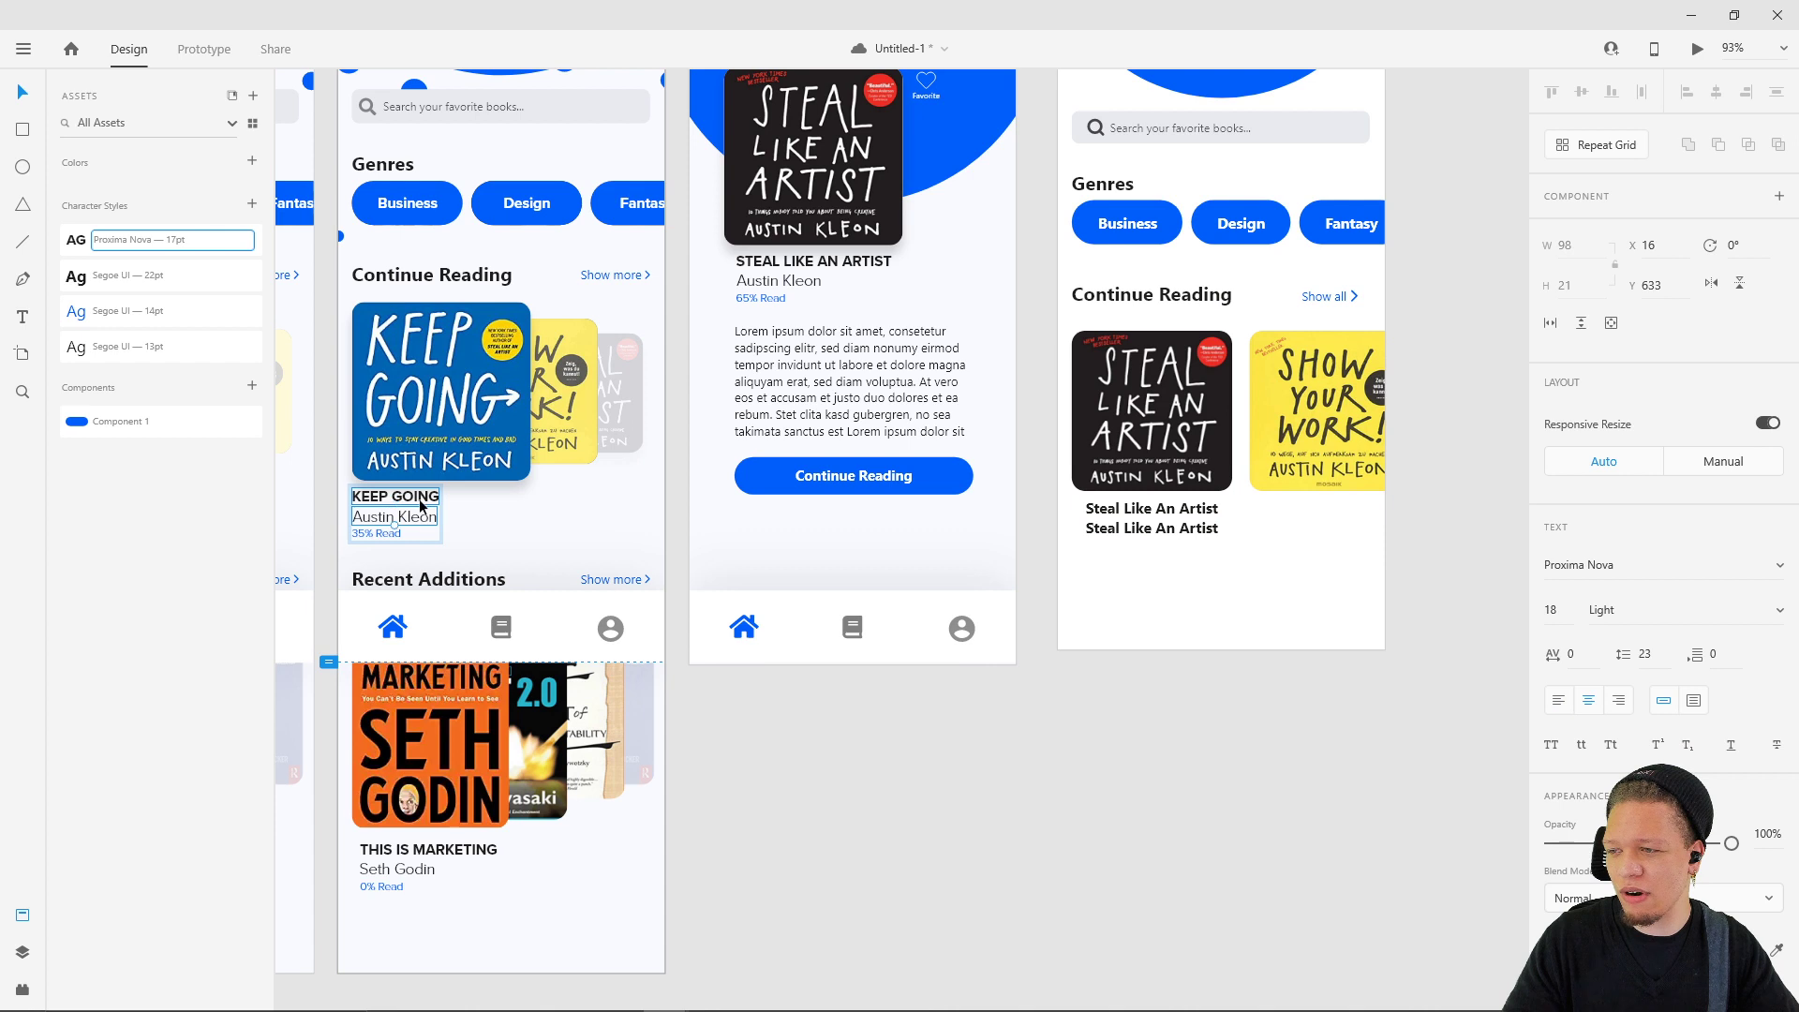
left_click(424, 506)
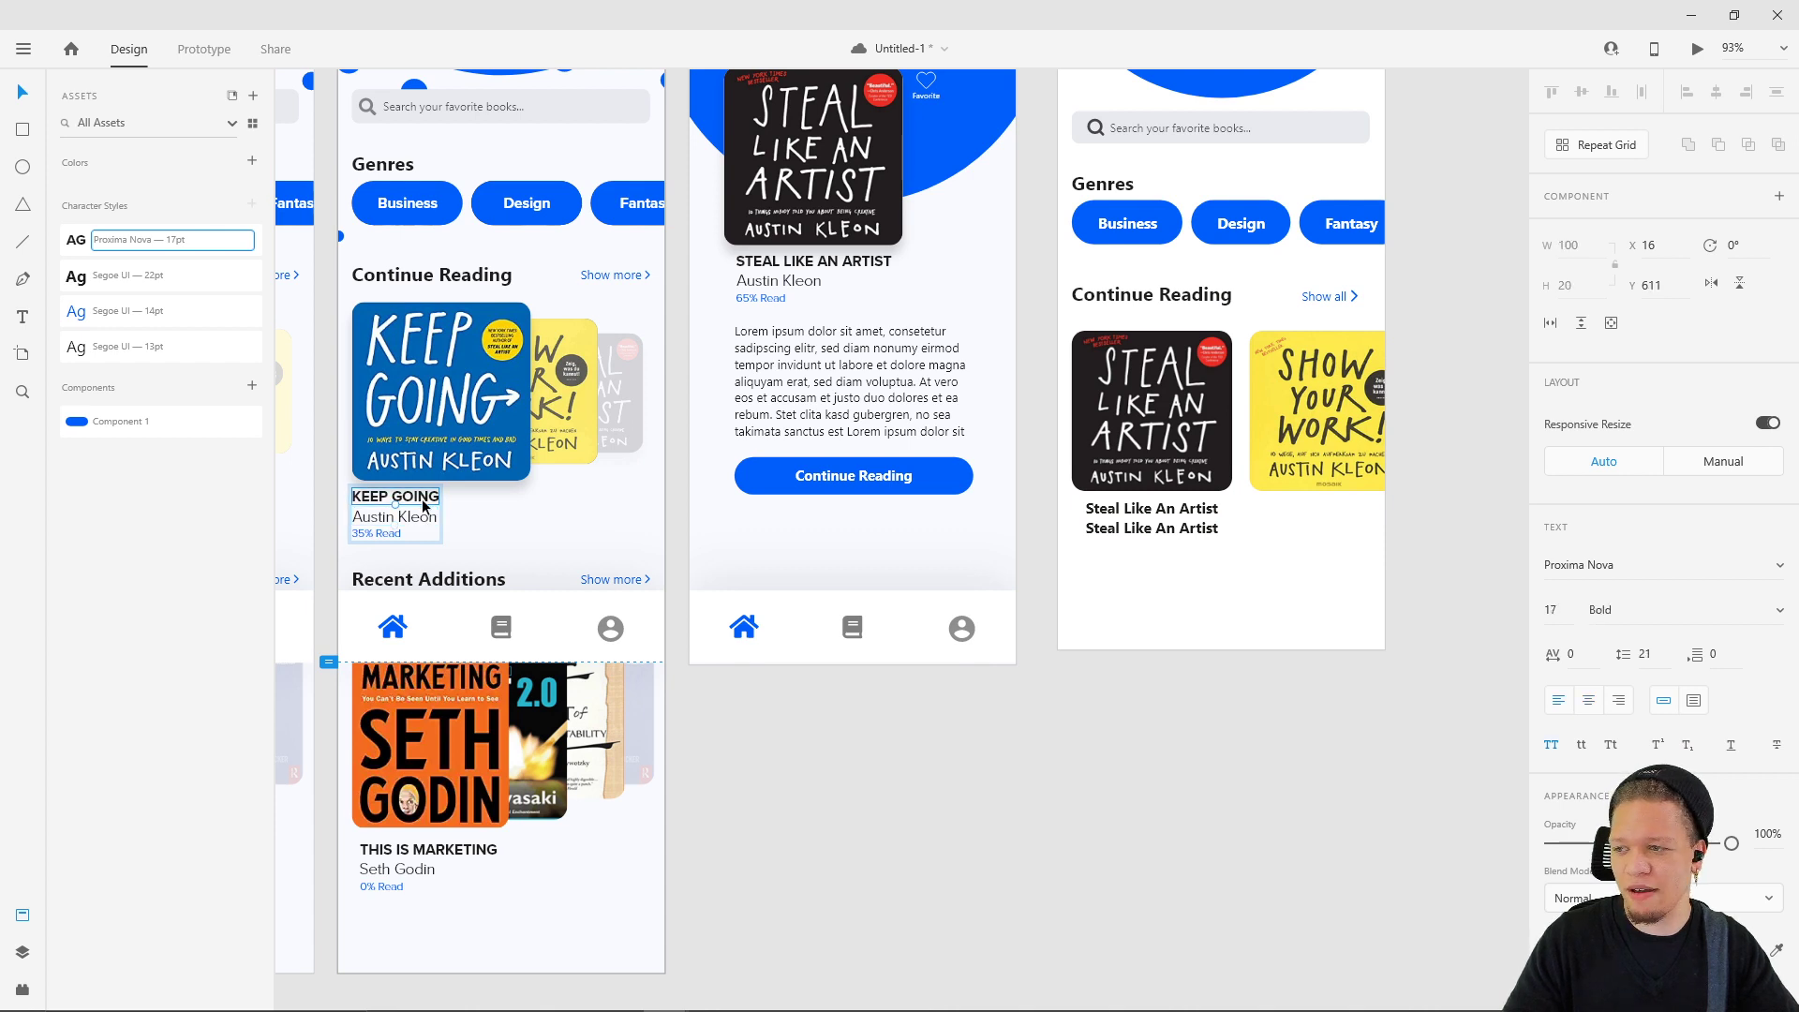
left_click(409, 516)
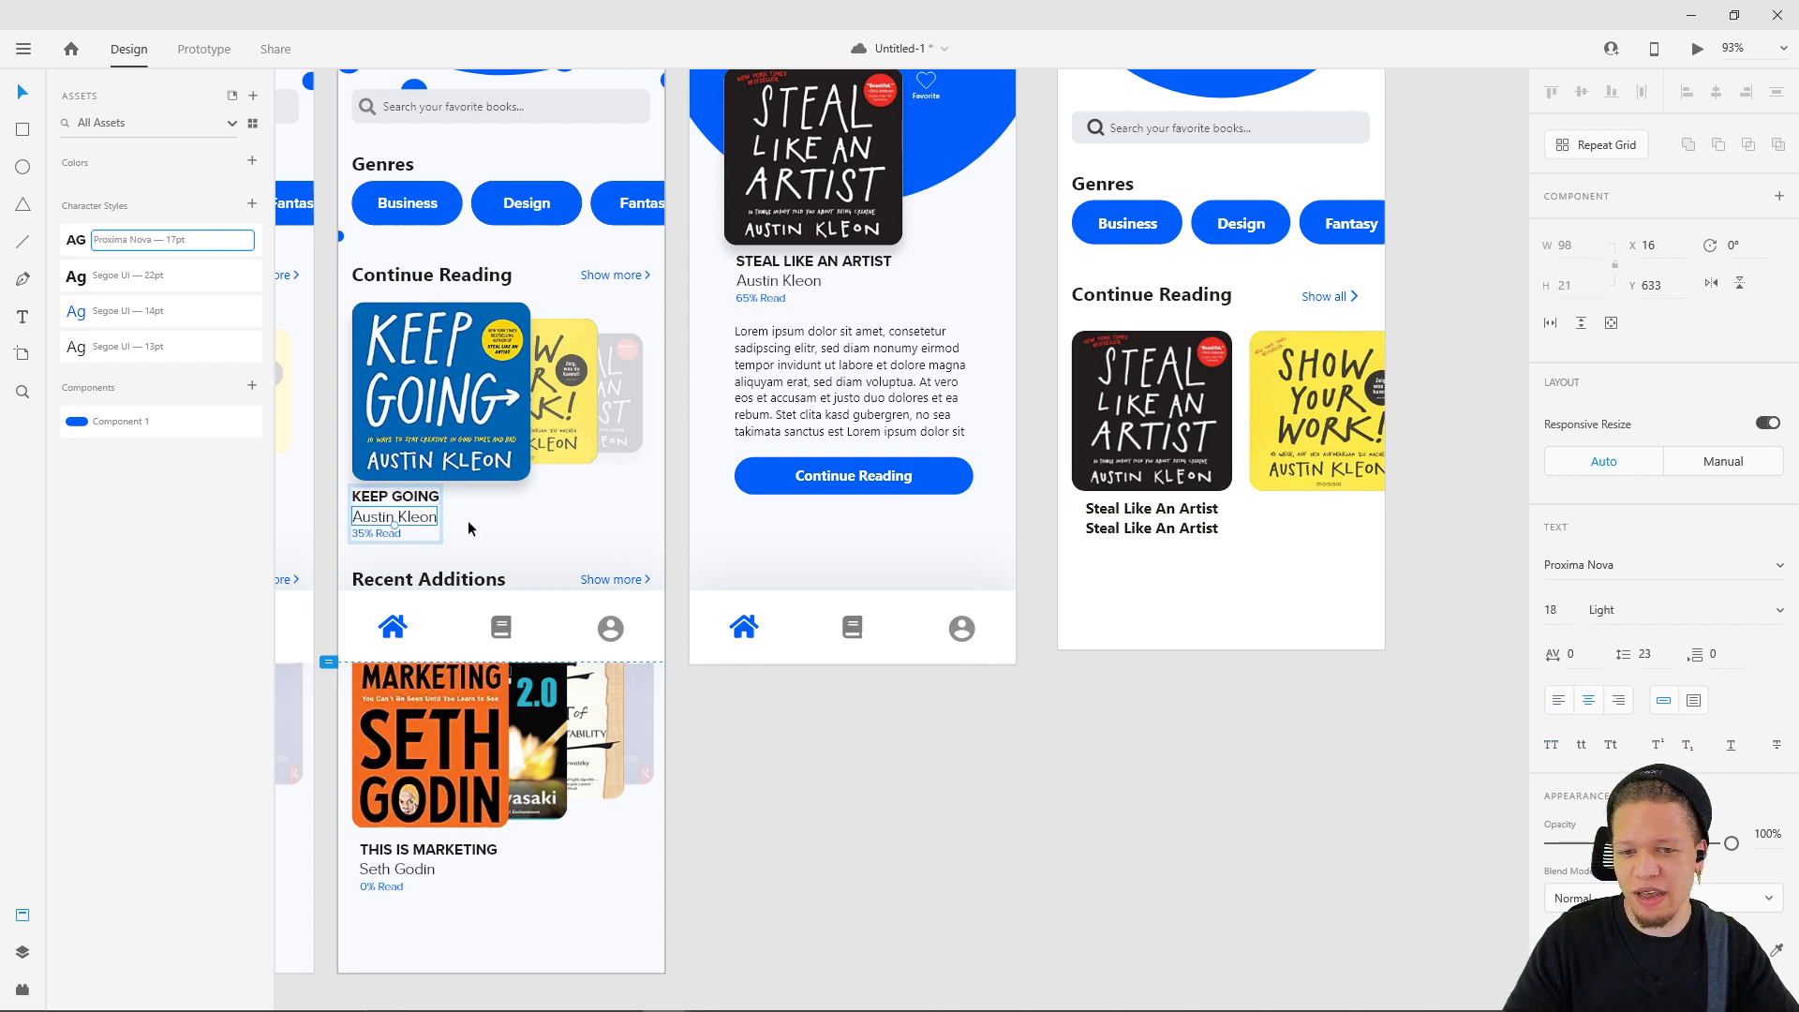
- Set the duplicated Steal Like An Artist line beneath the bold title to the Light font weight
double_click(1193, 529)
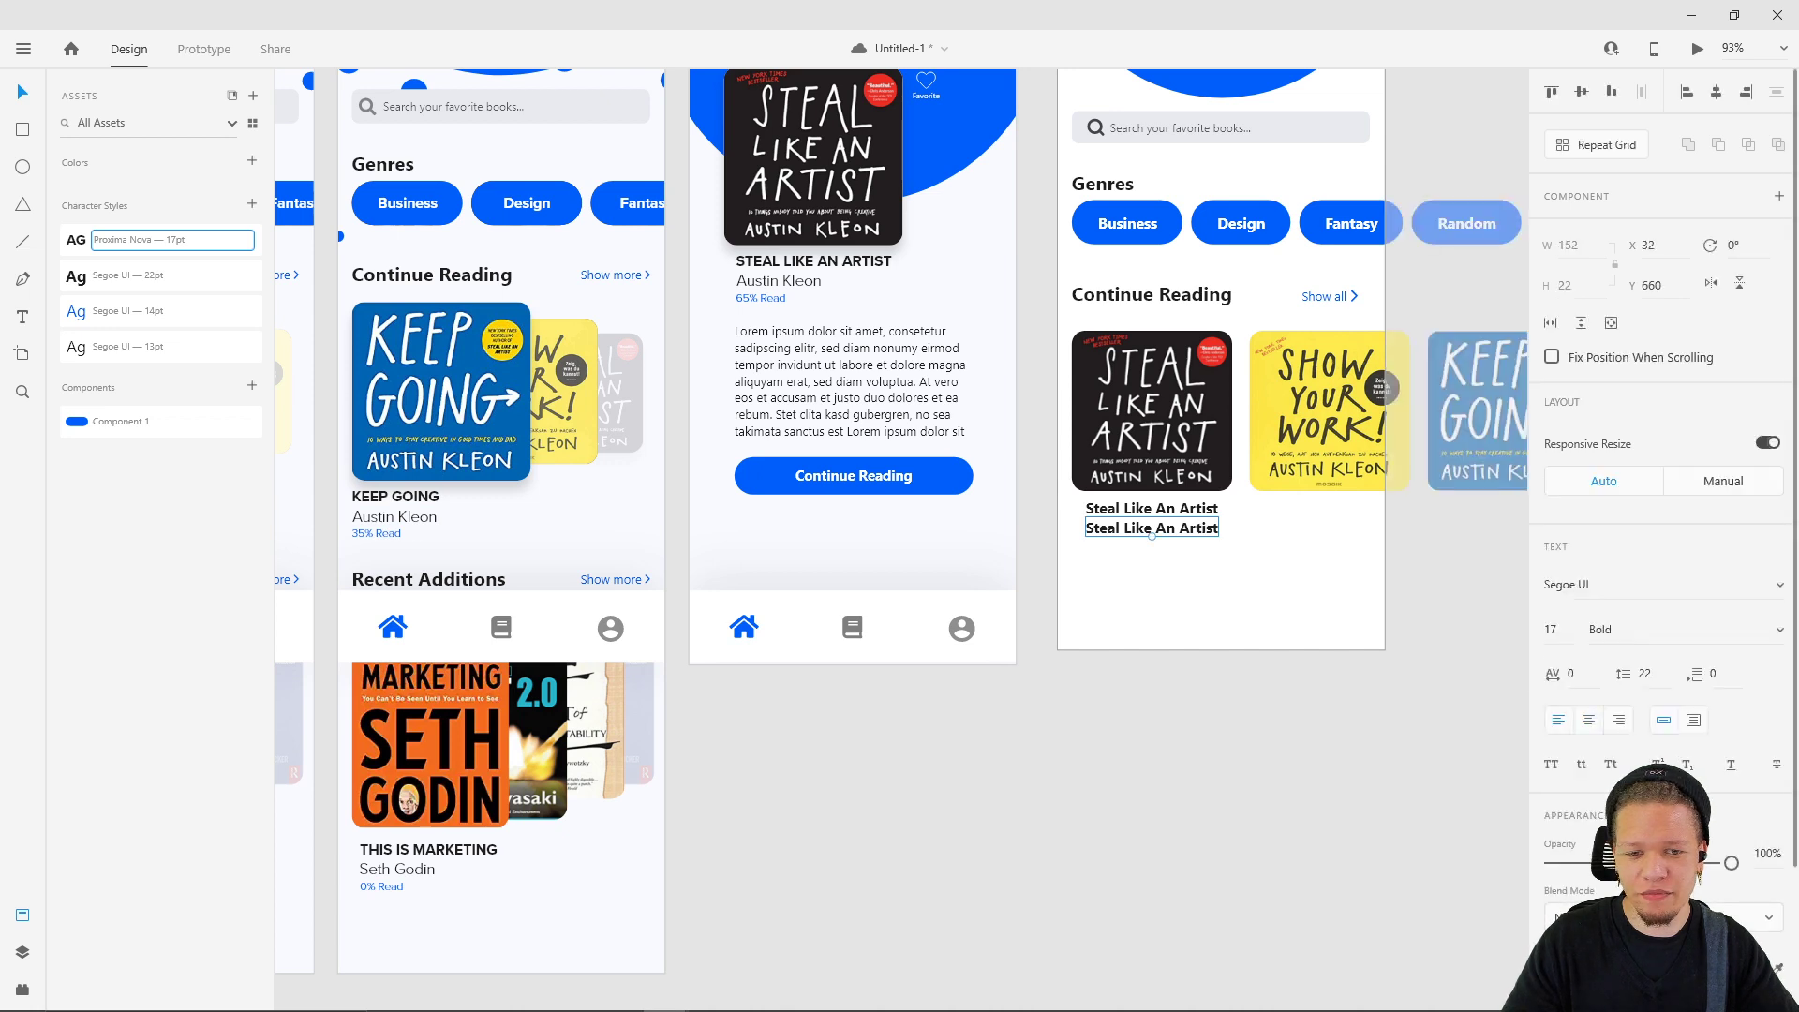
left_click(1783, 633)
left_click(1625, 318)
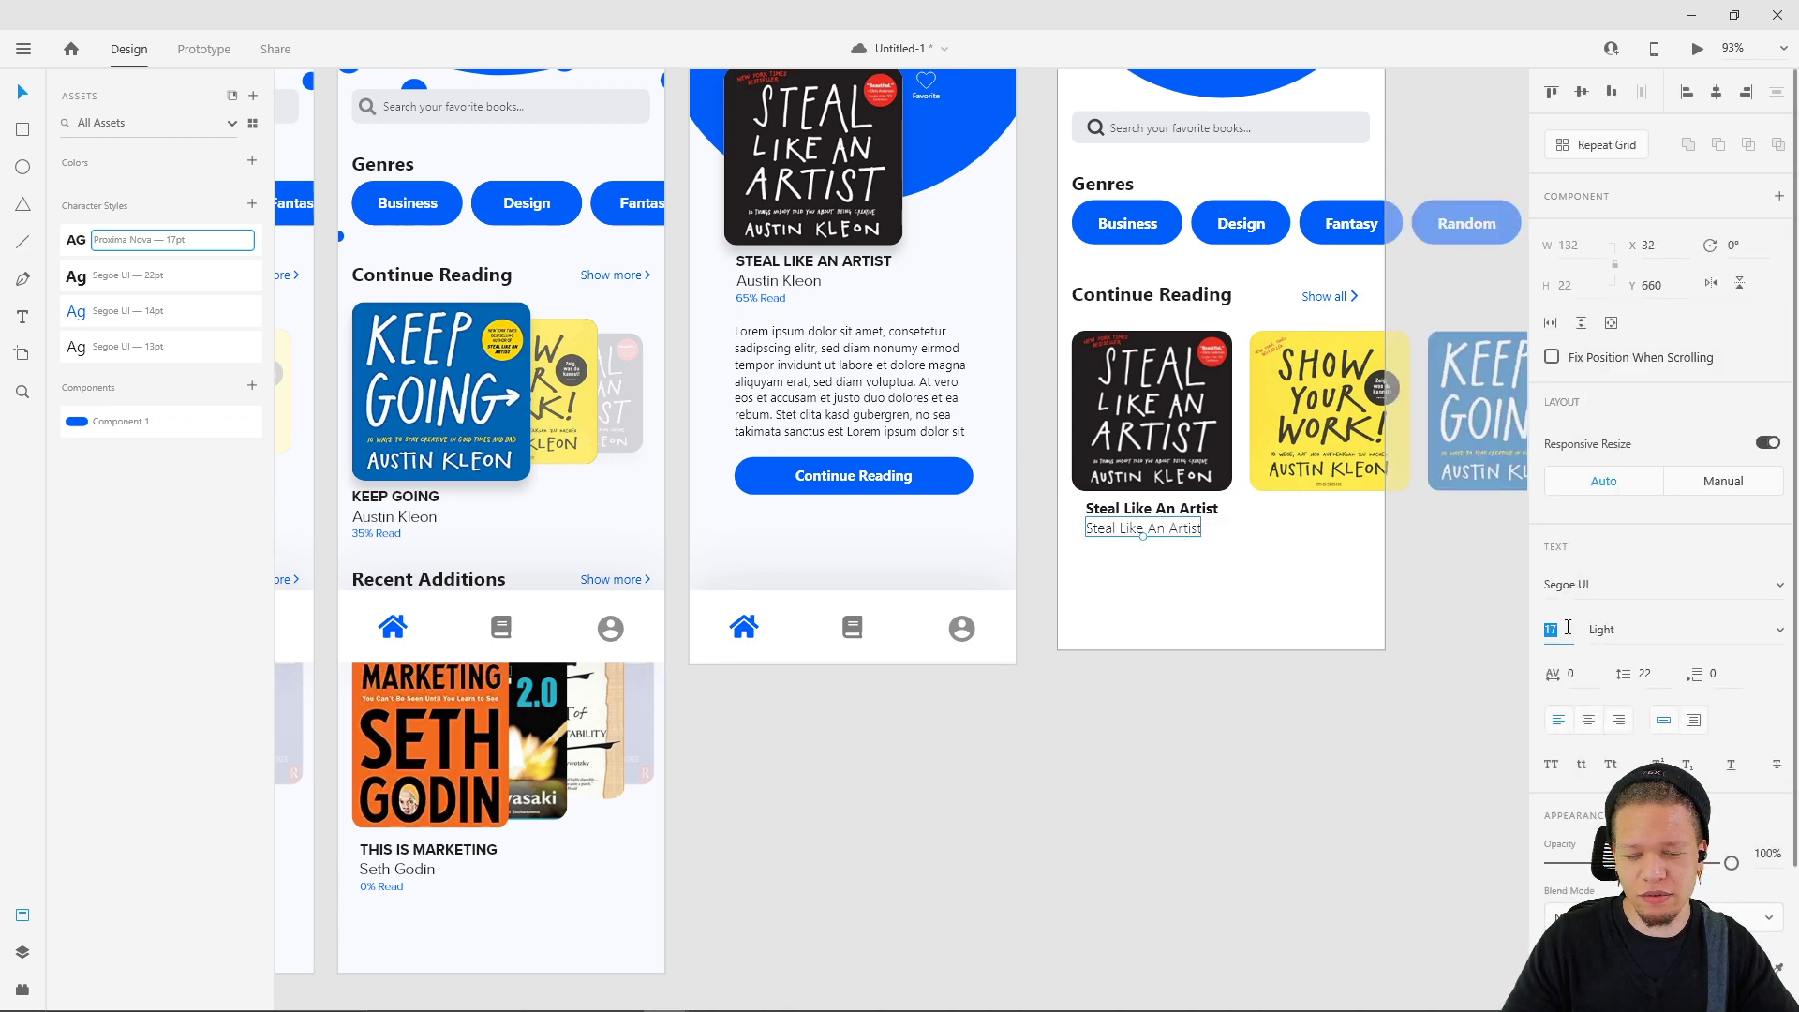
left_click(1129, 611)
- Check the font size and weight of the 35% Read label under the Keep Going cover
scroll(1138, 548, "up", 3)
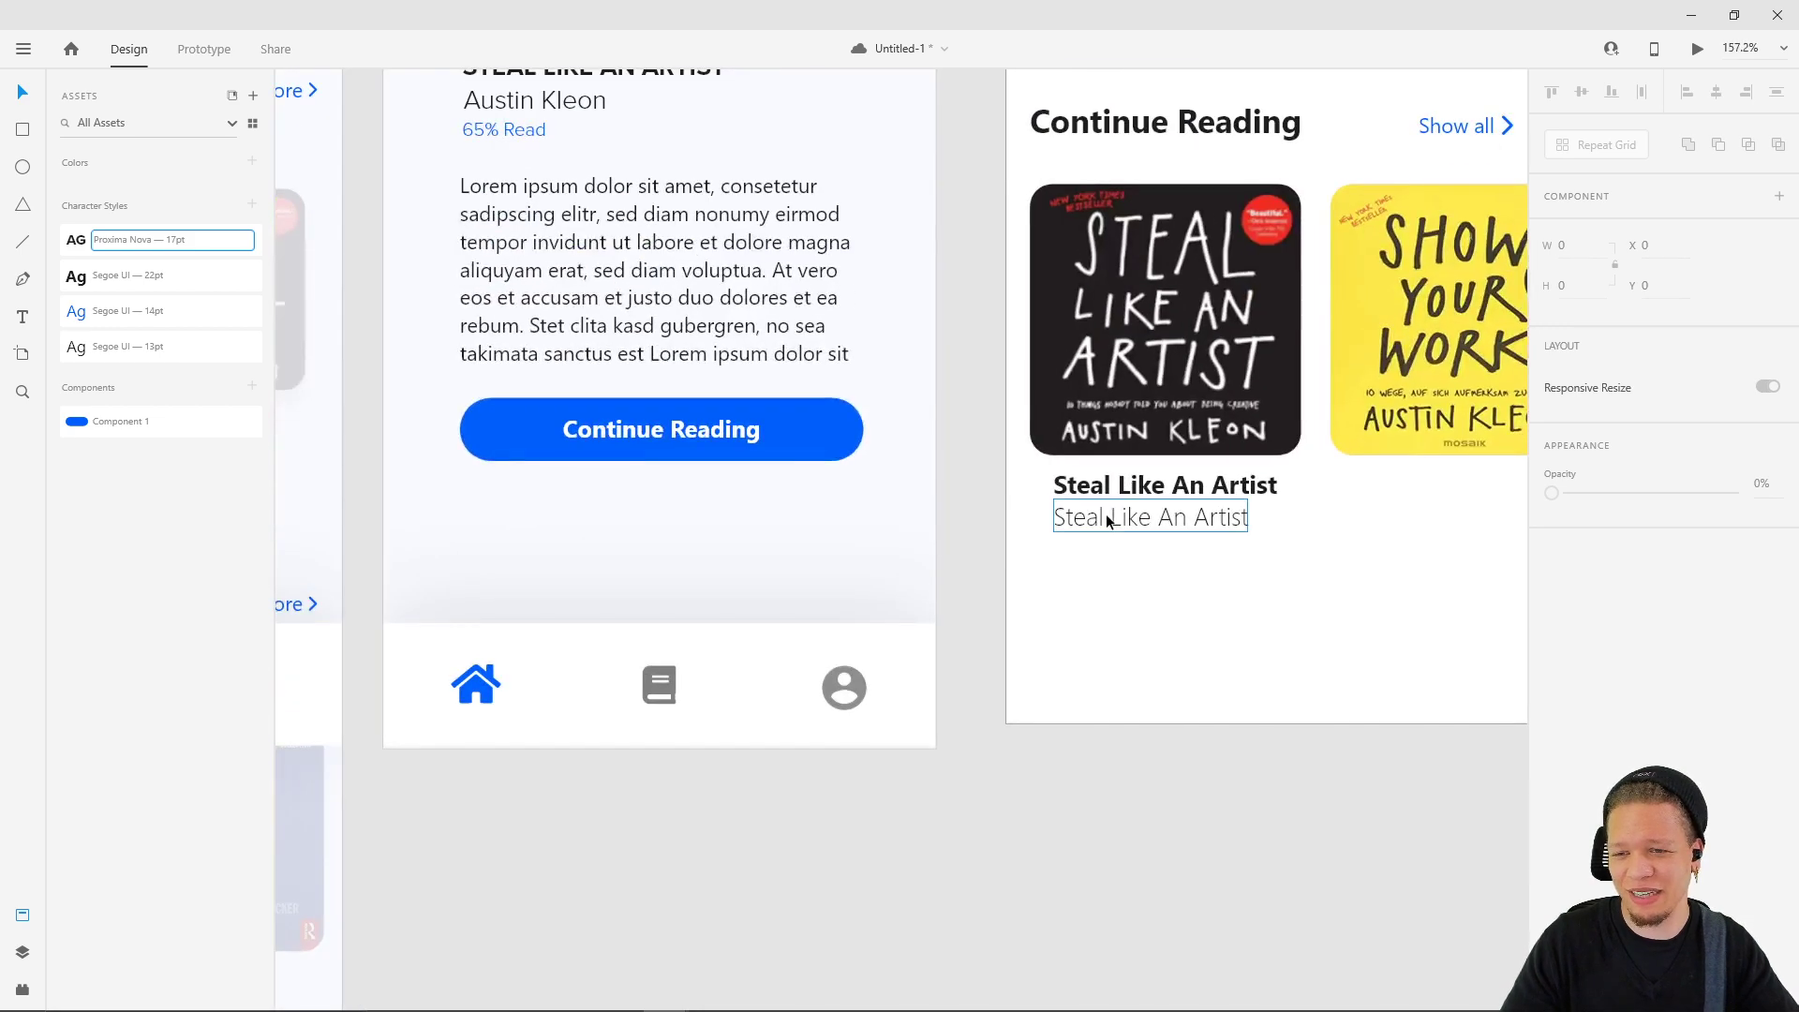
scroll(916, 610, "down", 1)
scroll(787, 555, "down", 5)
scroll(788, 554, "left", 2)
scroll(787, 555, "down", 1)
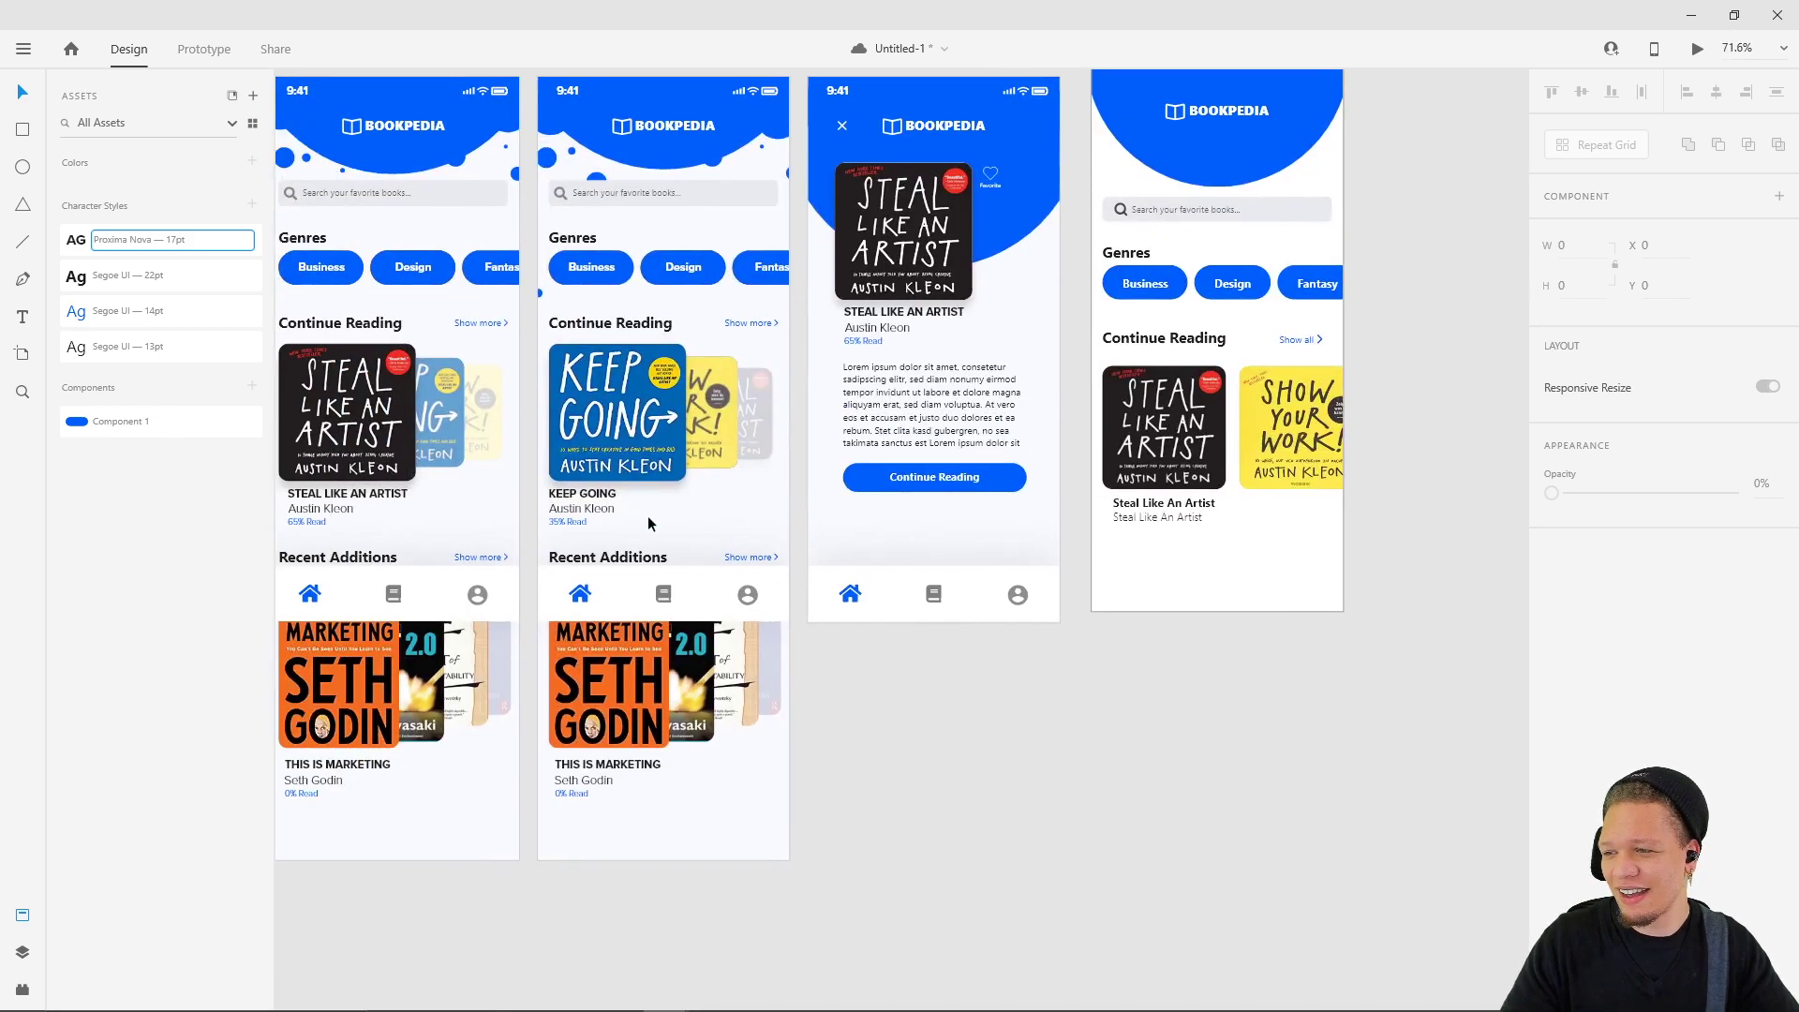
scroll(565, 530, "up", 5)
left_click(565, 530)
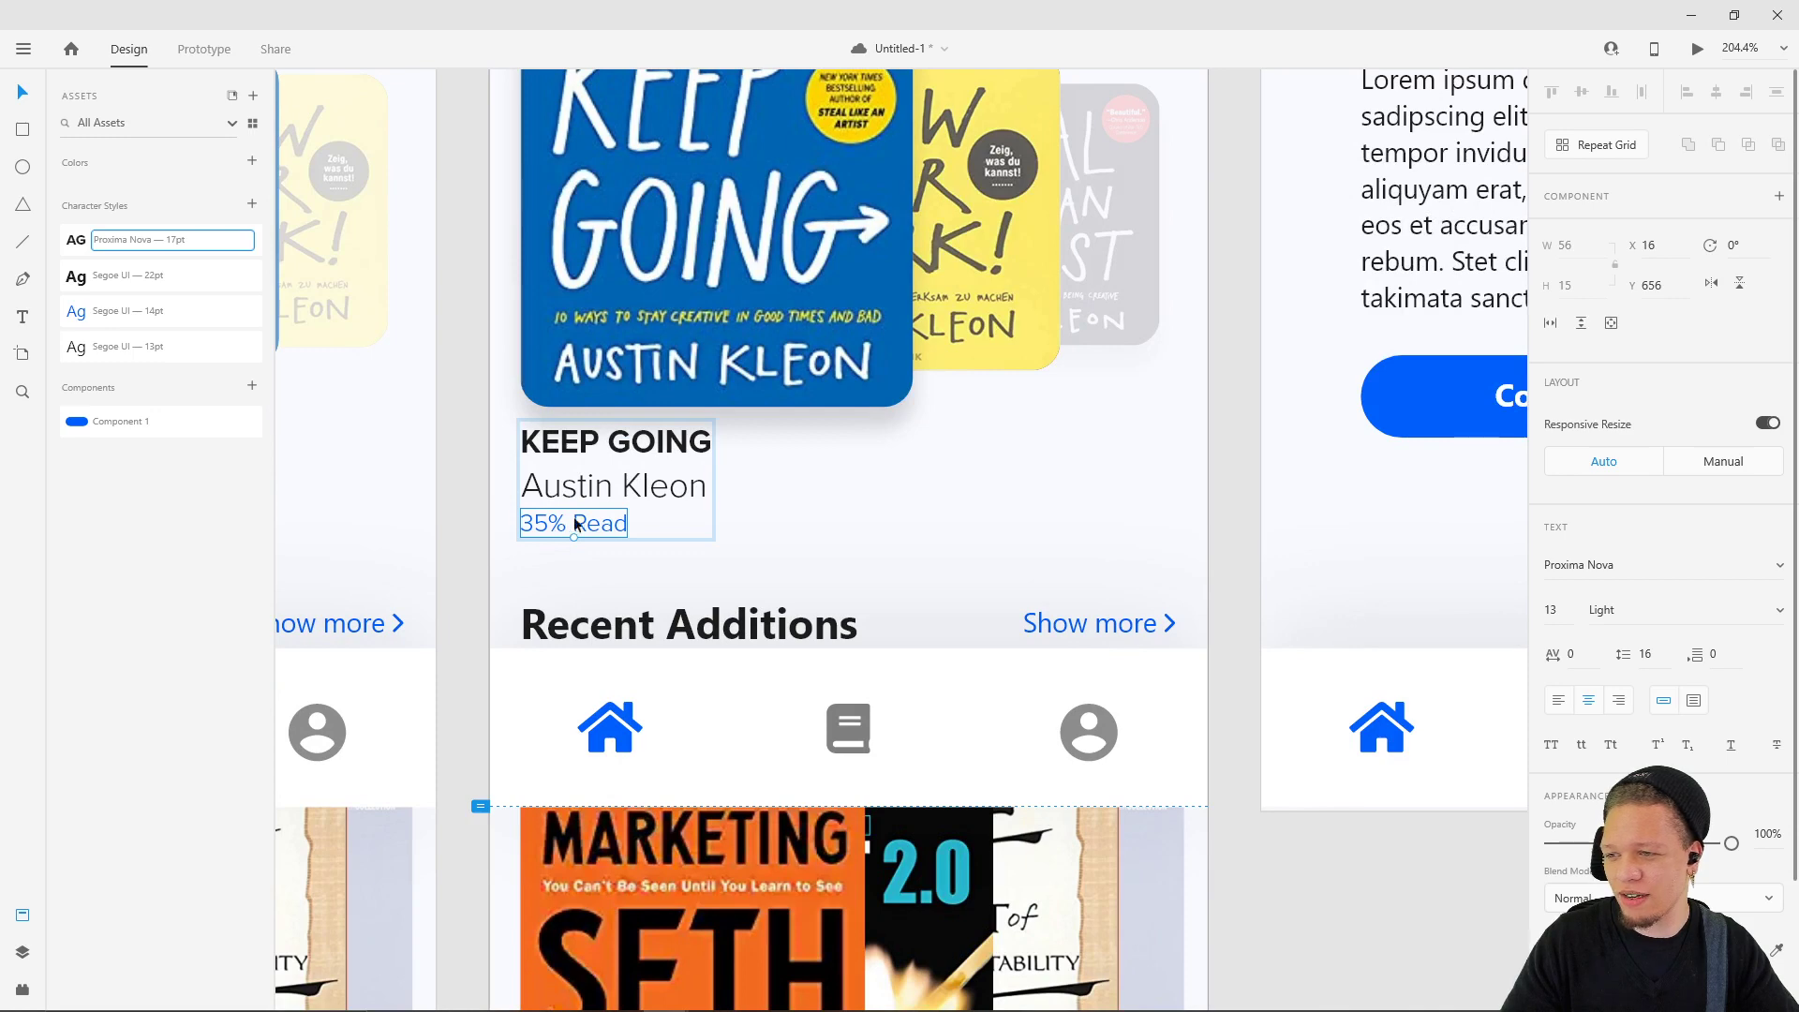
- Duplicate the Light Steal Like An Artist line directly below itself at X 32, Y 682, and show the artboard's layers
scroll(1221, 547, "right", 10)
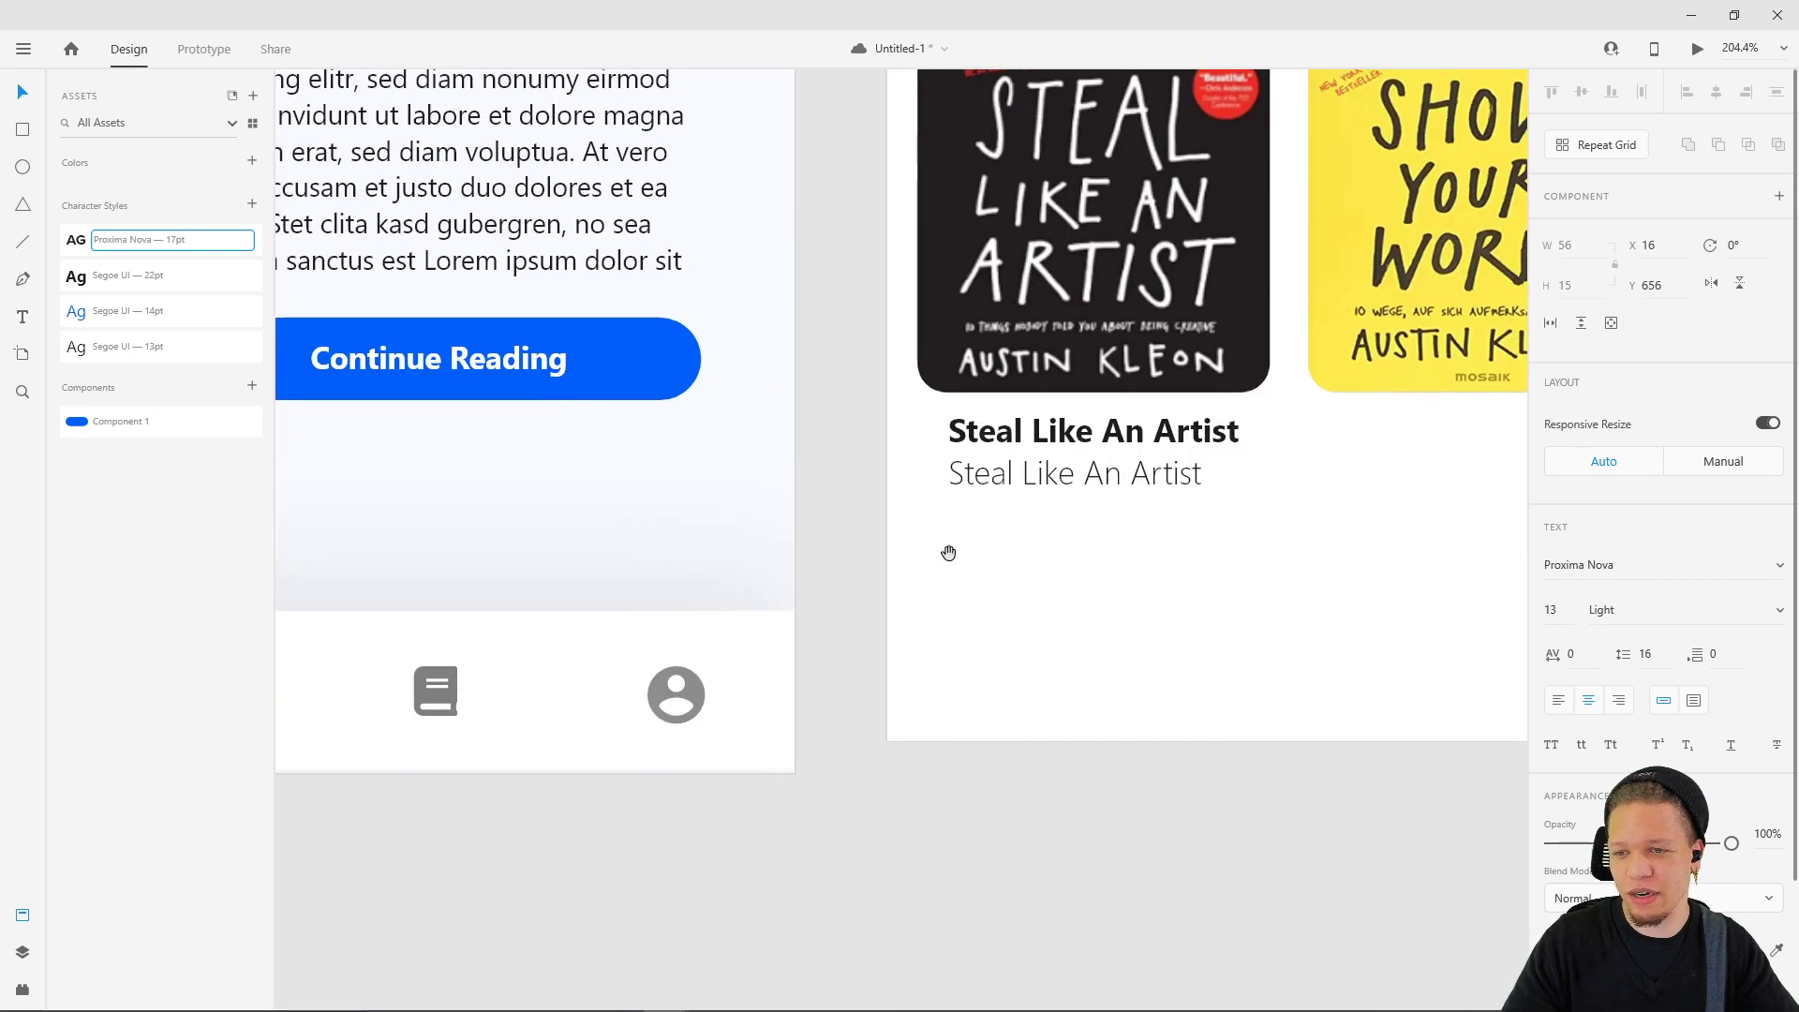
left_click_drag(1072, 481, 1089, 524)
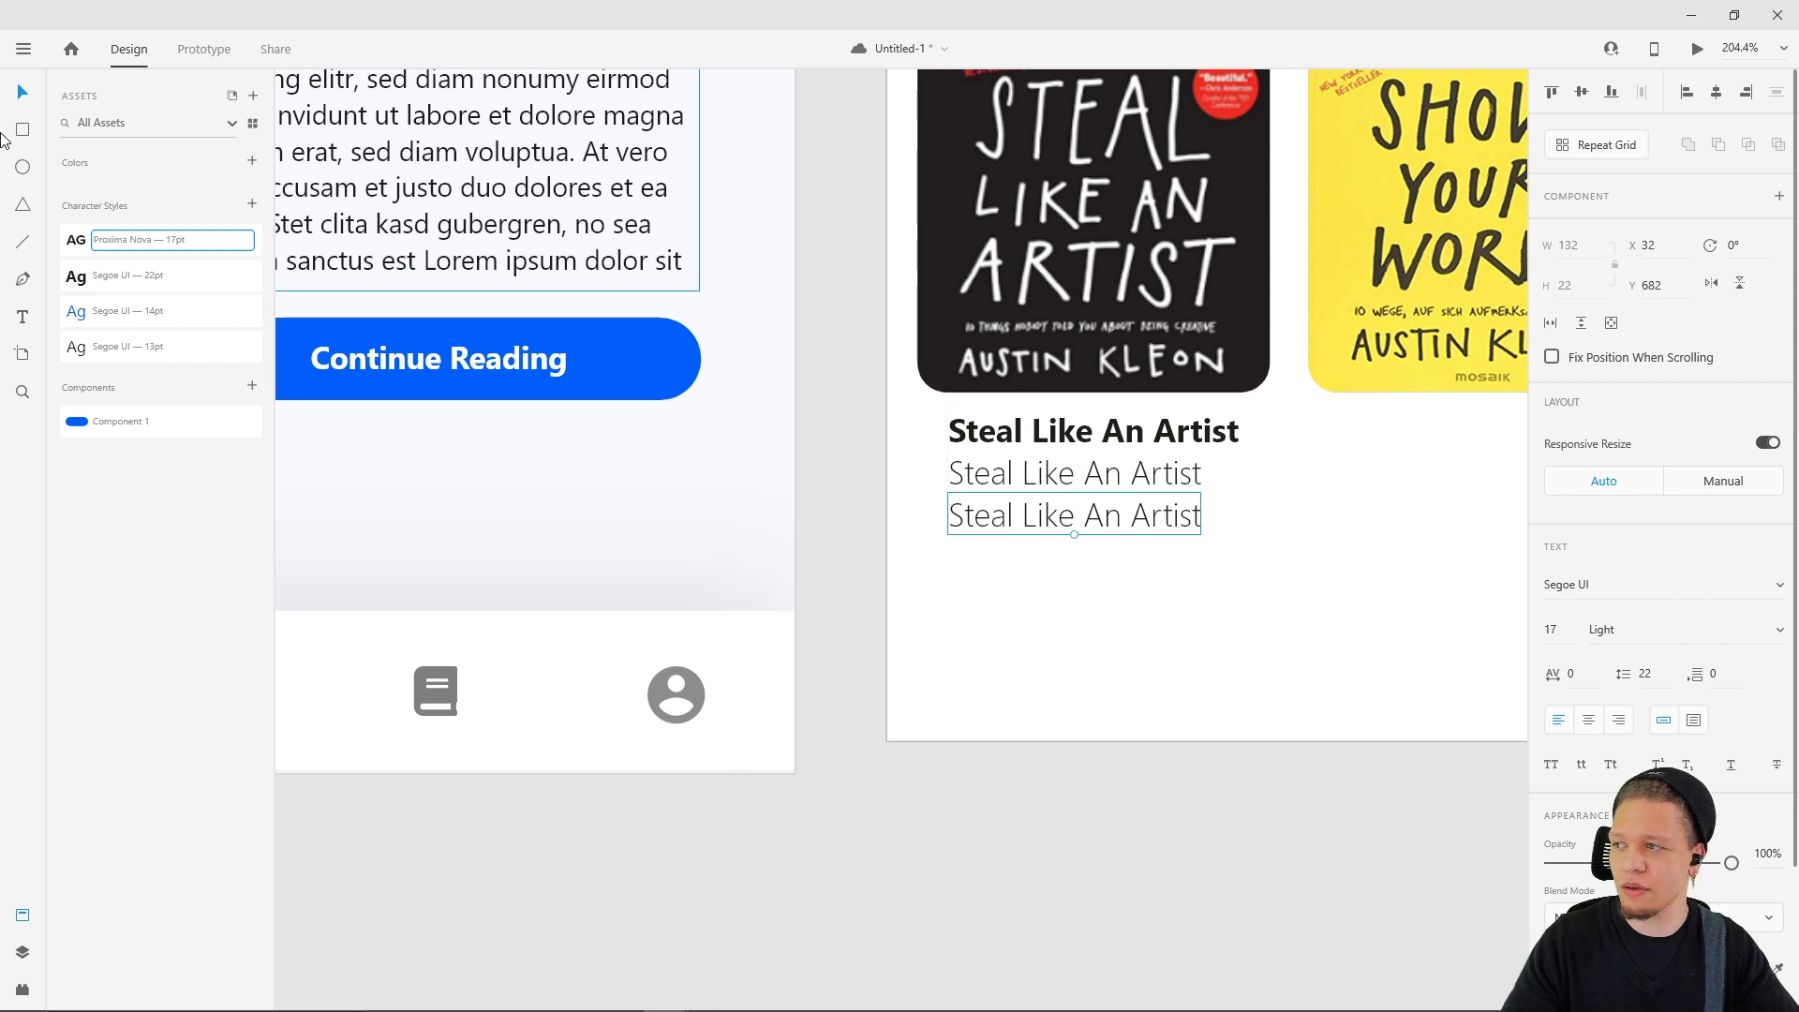
left_click(22, 989)
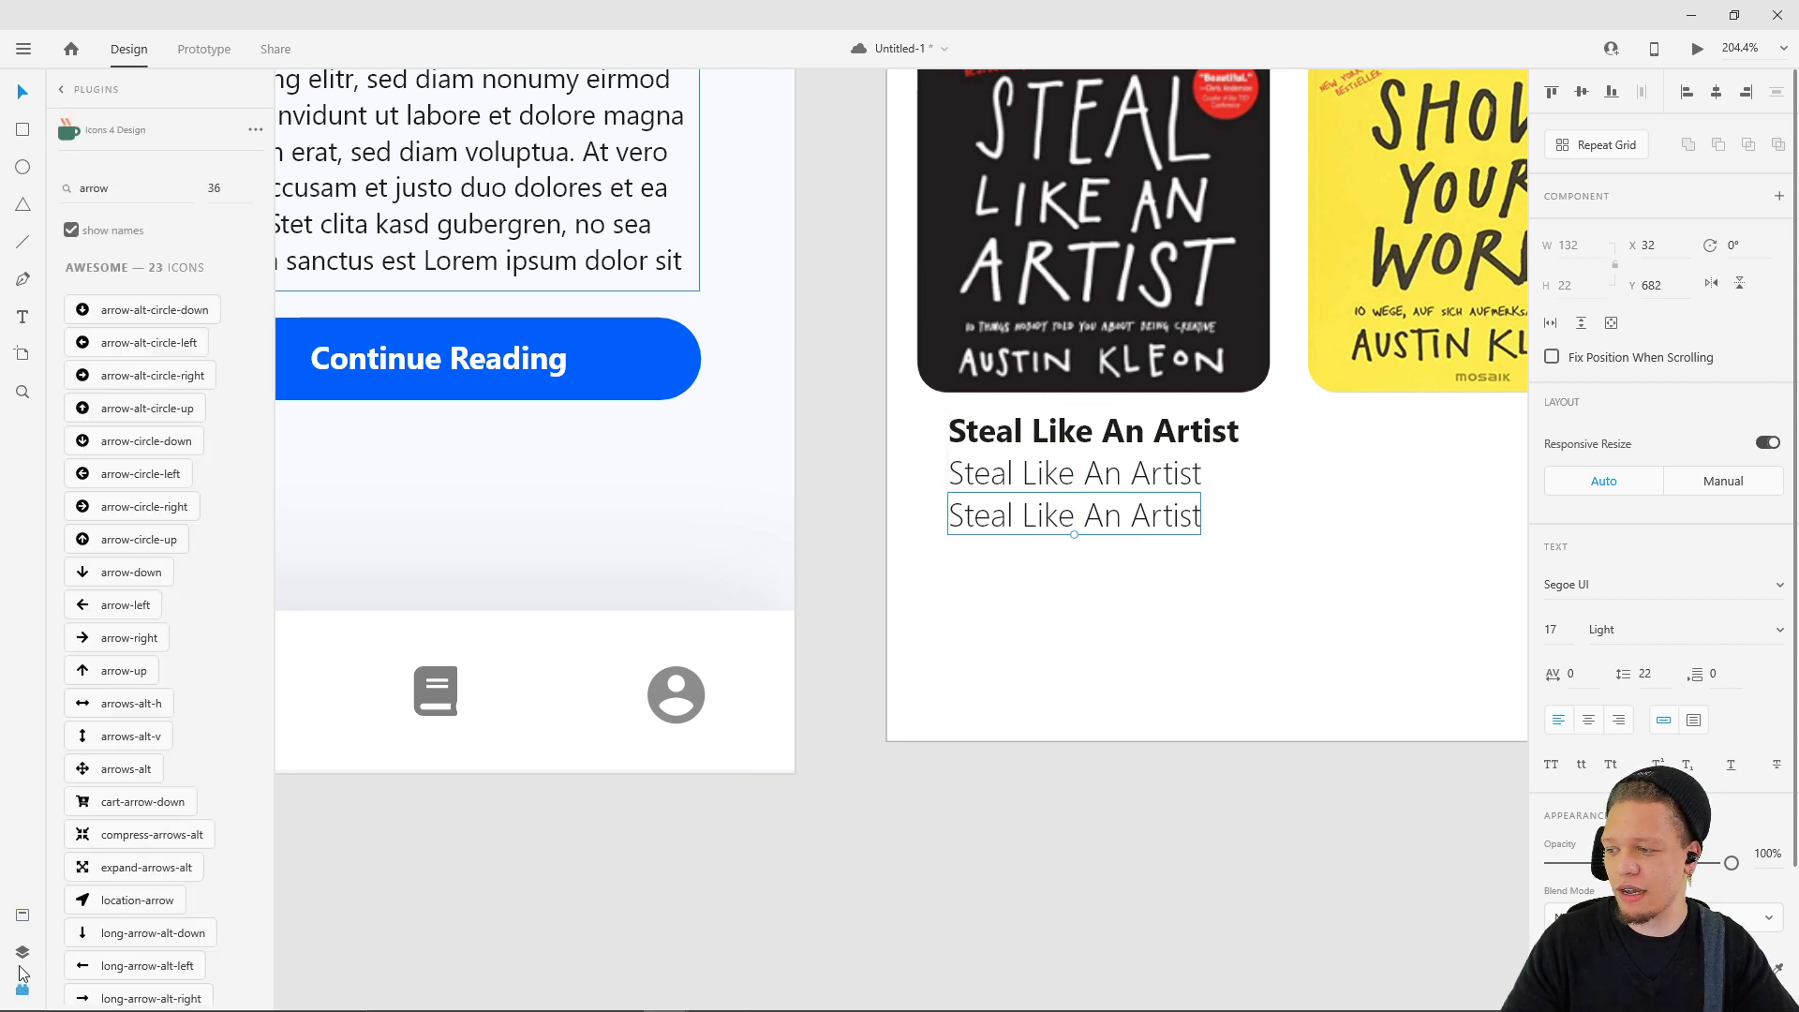
left_click(23, 952)
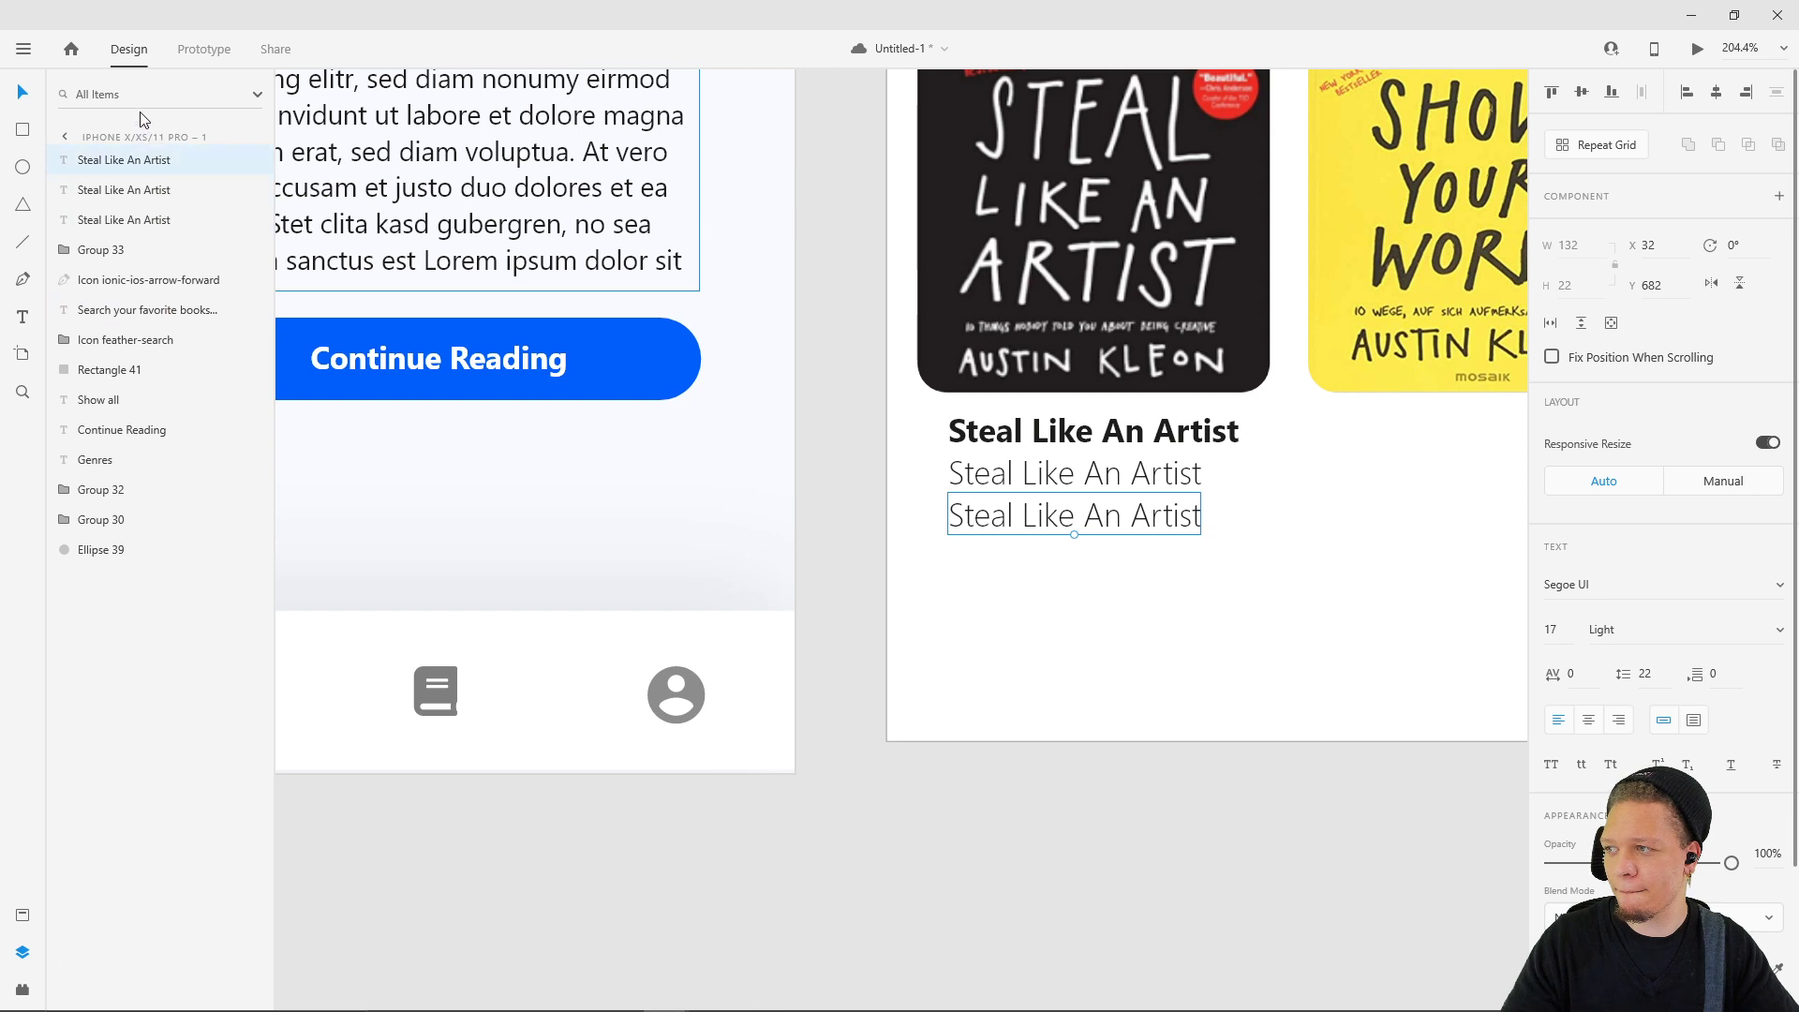
left_click(1190, 795)
- Colour the lowest Steal Like An Artist line blue, undoing the stray move
left_click(1120, 516)
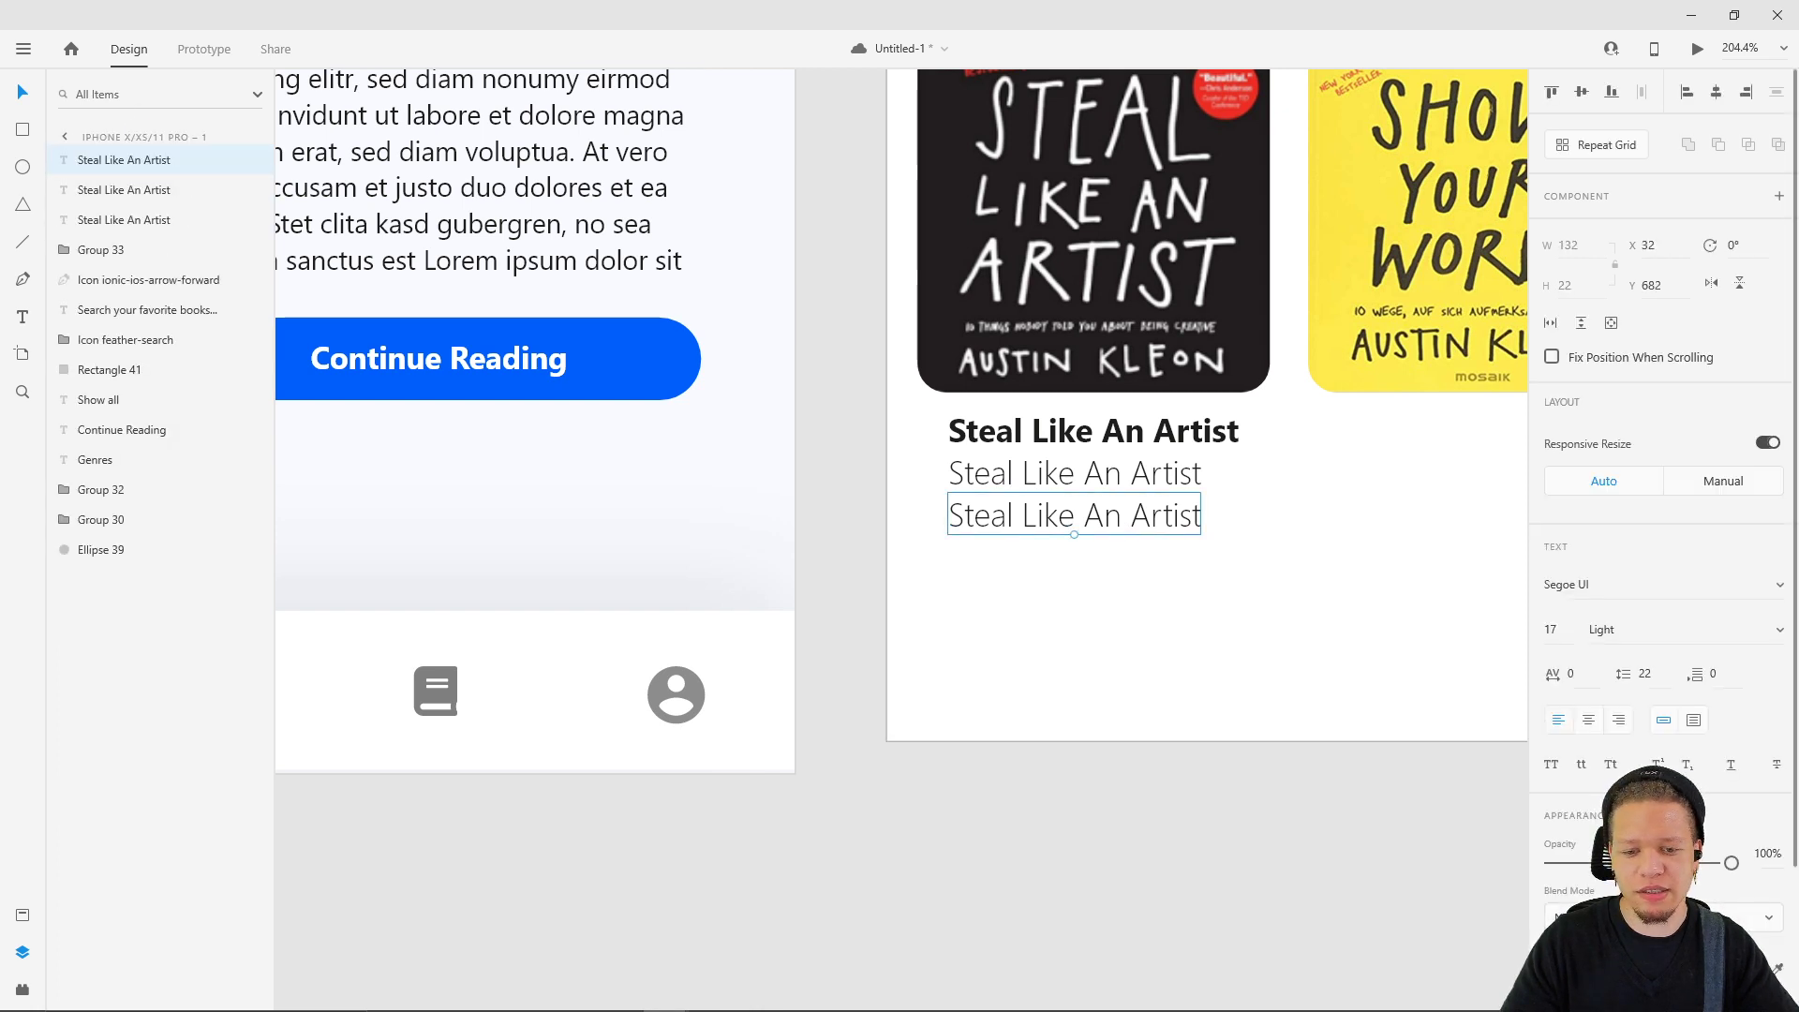
left_click(1563, 969)
left_click(1385, 975)
left_click(1154, 748)
left_click(1120, 517)
left_click_drag(1074, 533, 1095, 575)
key("ctrl+z")
- Set the blue line's font size to 12 and place it beneath the Light line at X 32, Y 685
left_click(1553, 630)
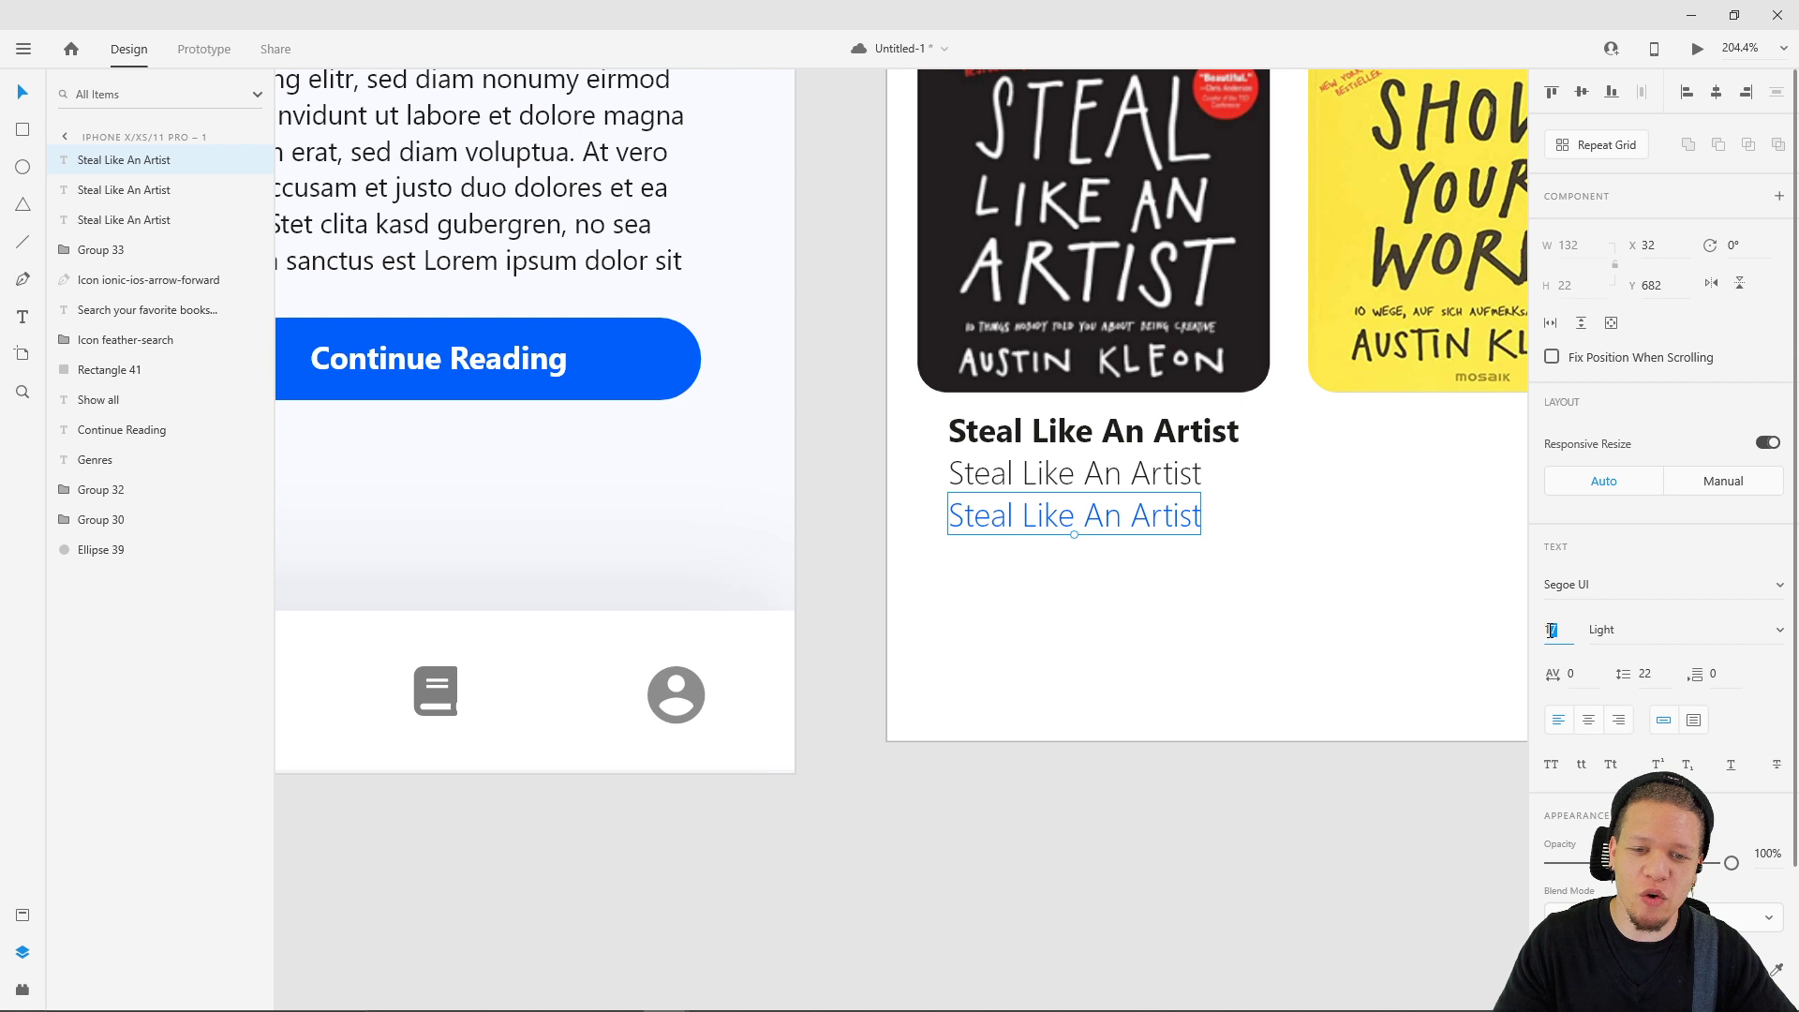
key("Down")
key("Down")
key("Down")
key("Down")
key("Up")
key("Up")
key("Up")
key("Up")
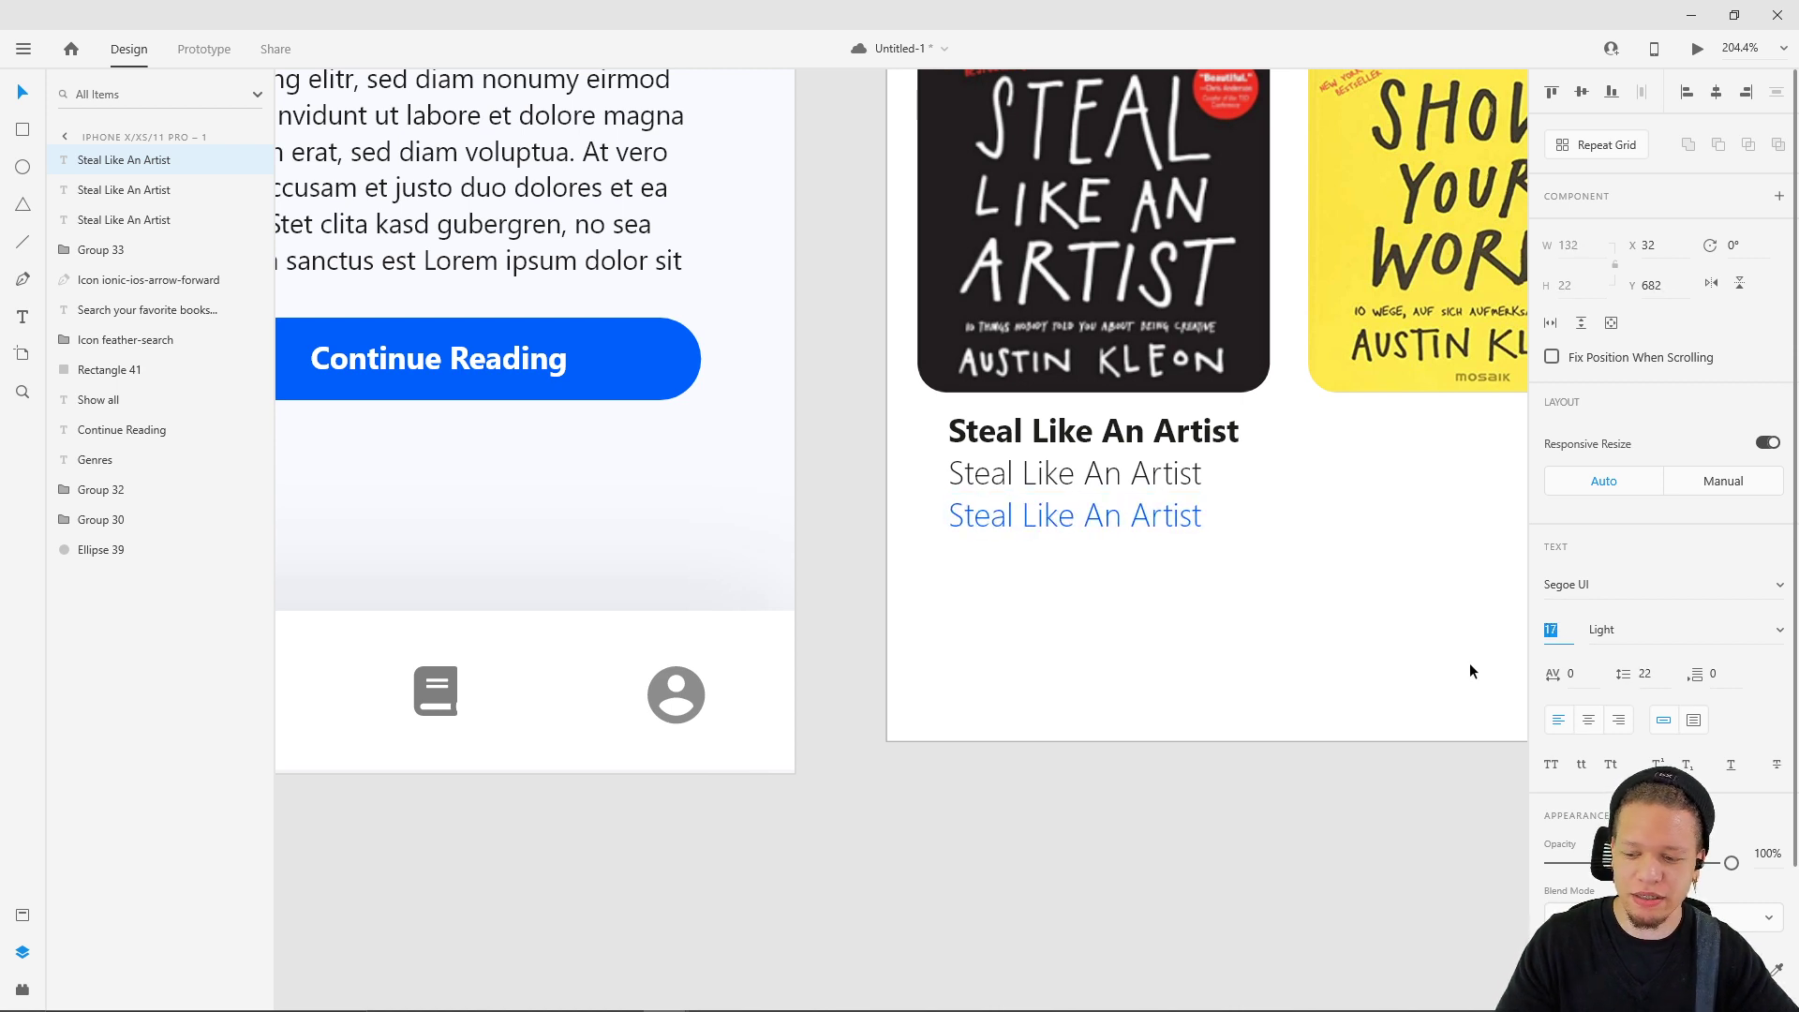
left_click(854, 770)
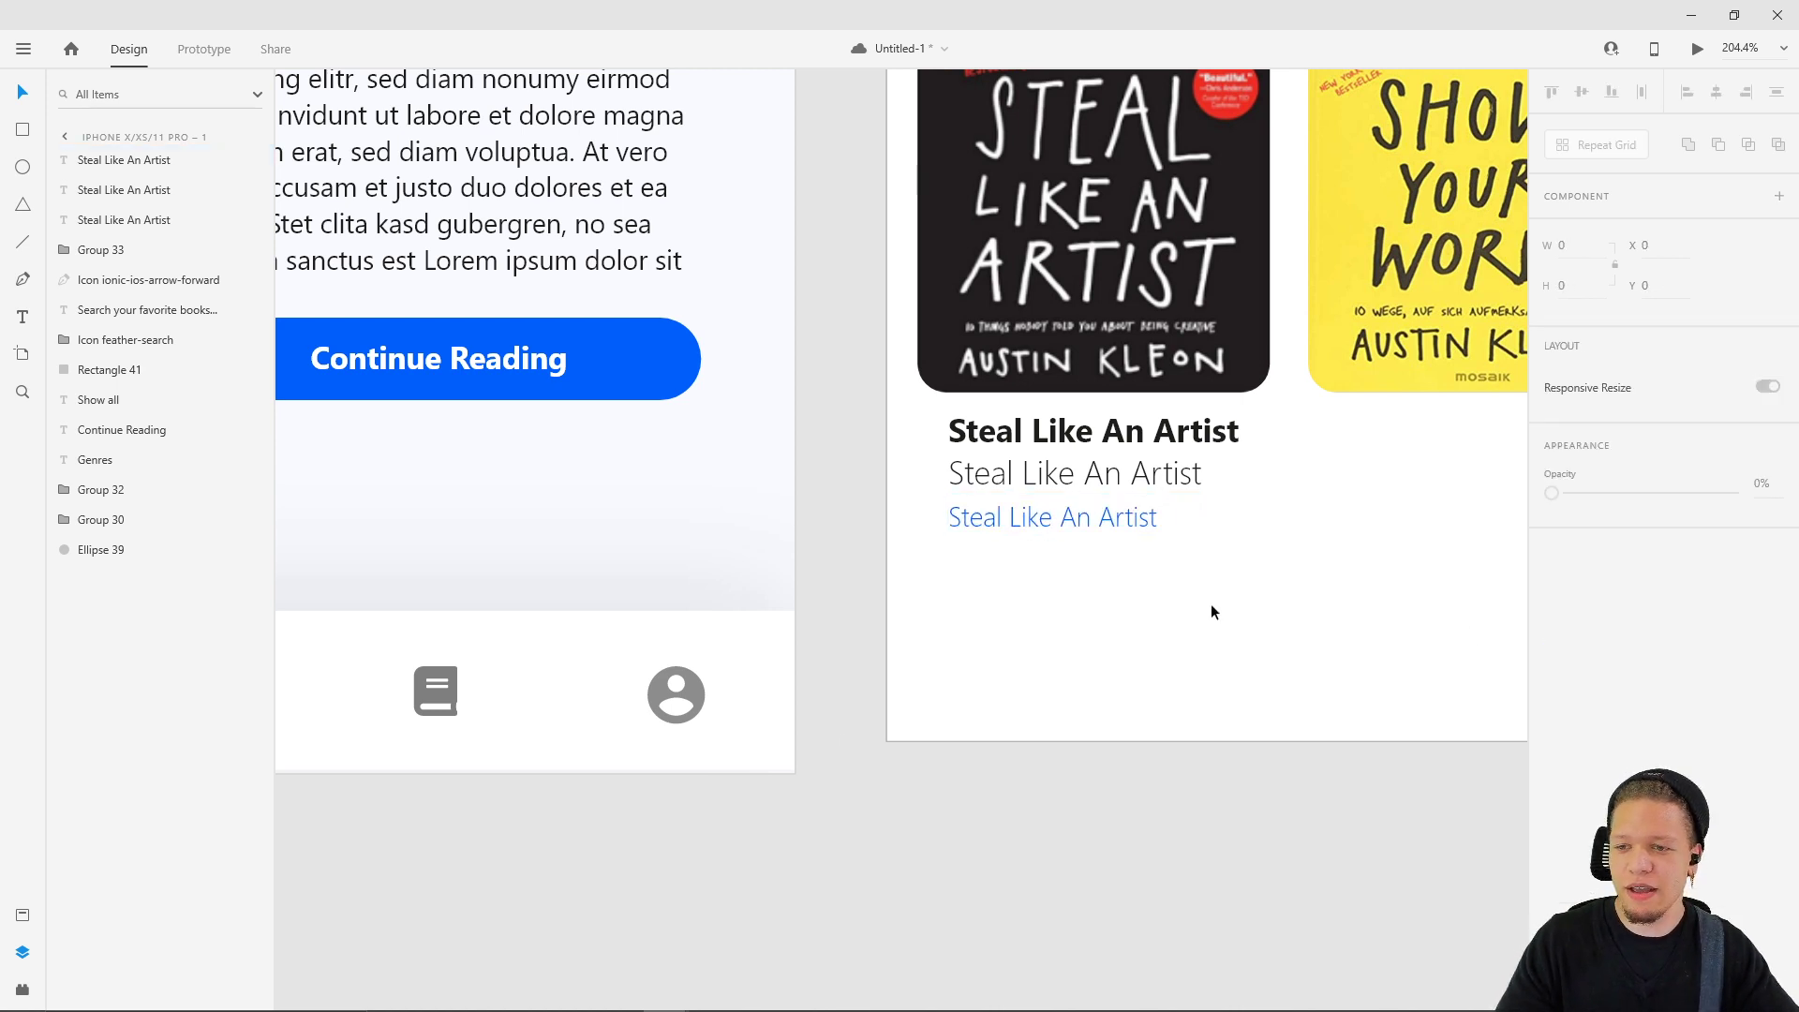
left_click(1049, 515)
left_click(1122, 549)
left_click(1078, 532)
mouse_move(1052, 535)
left_mouse_down()
mouse_move(1059, 599)
mouse_move(1063, 542)
left_mouse_up()
left_click_drag(1064, 541, 1094, 515)
left_click(1210, 544)
scroll(1209, 560, "down", 3)
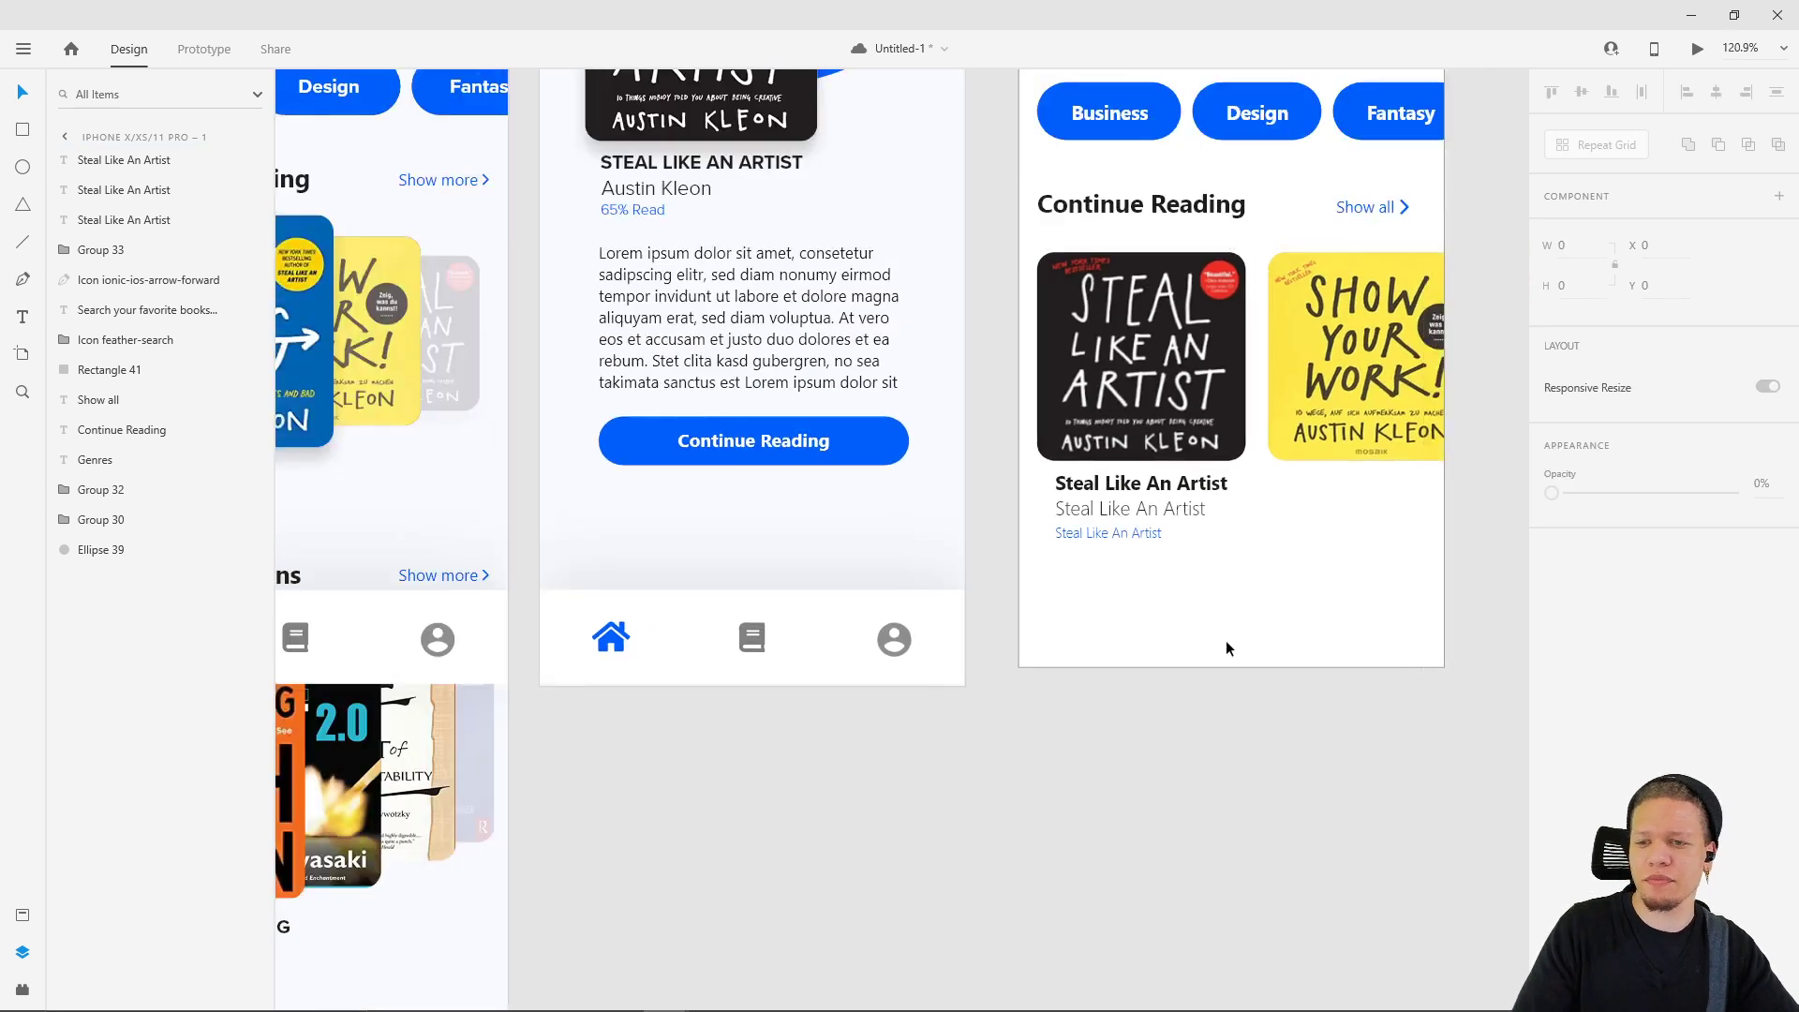
- Replace the text of the middle Light line under the first cover with "Austin Kleon"
double_click(1106, 514)
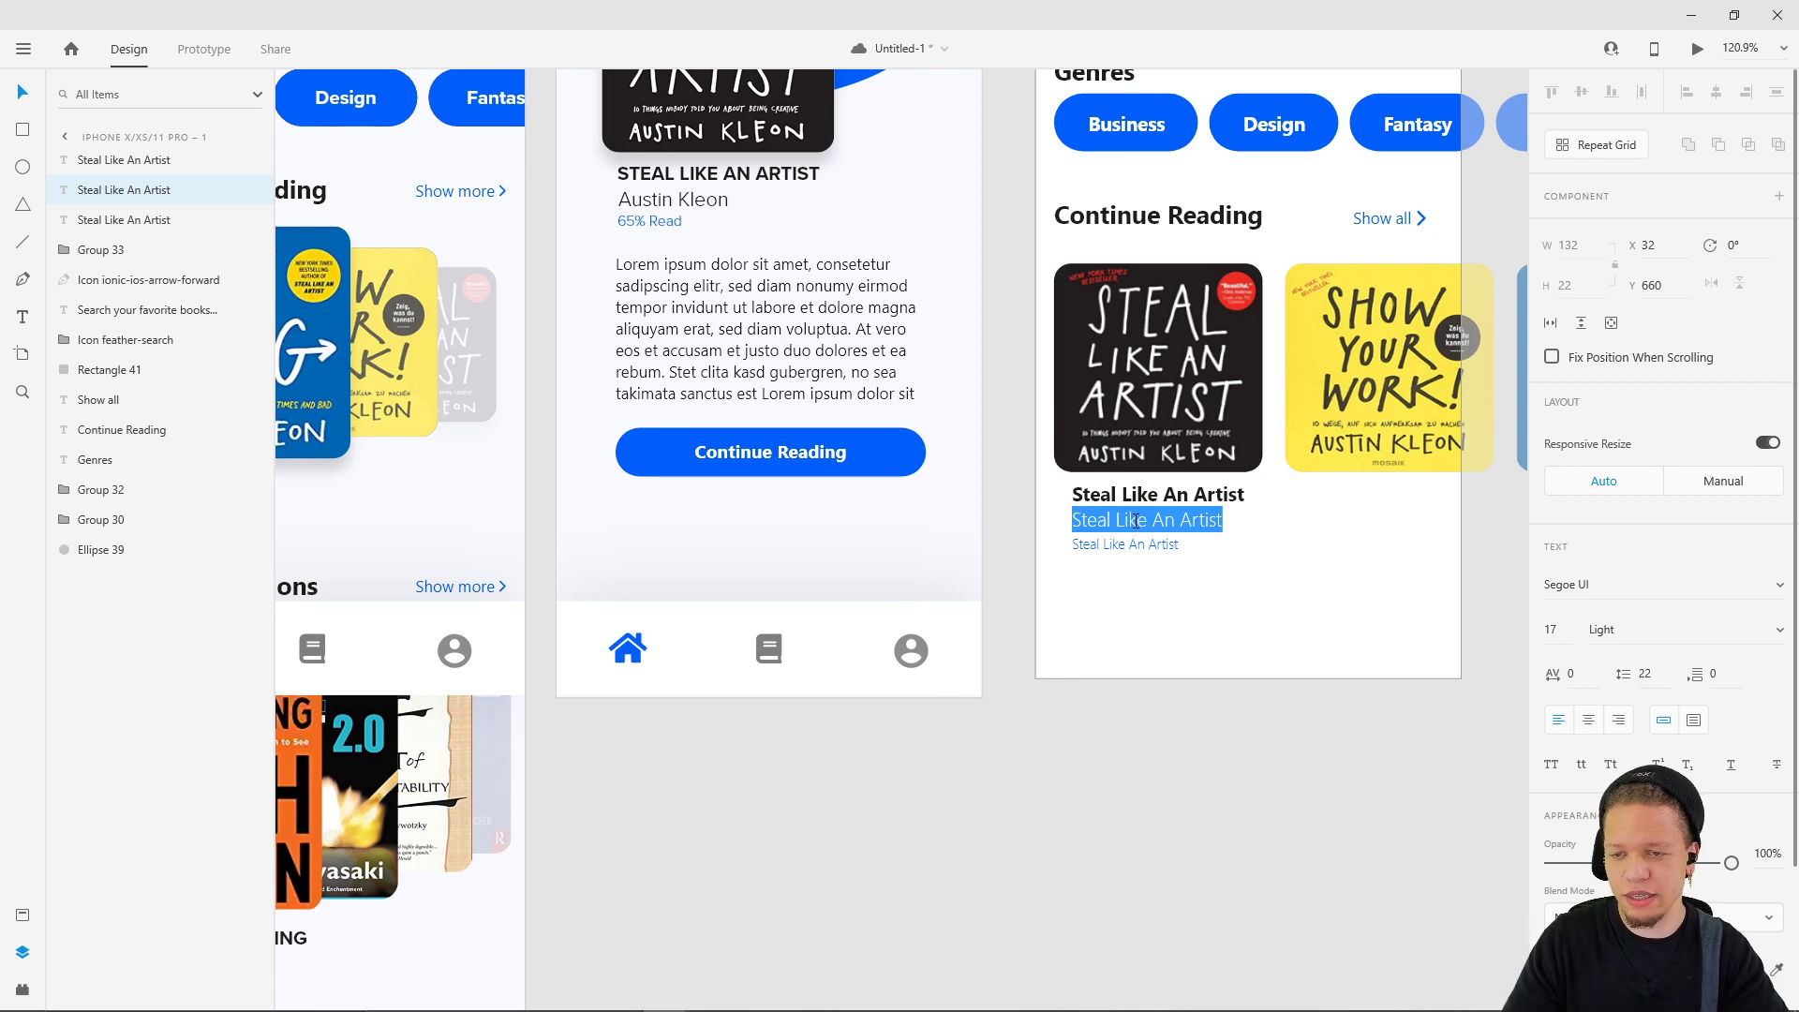
type("Austin Kleon")
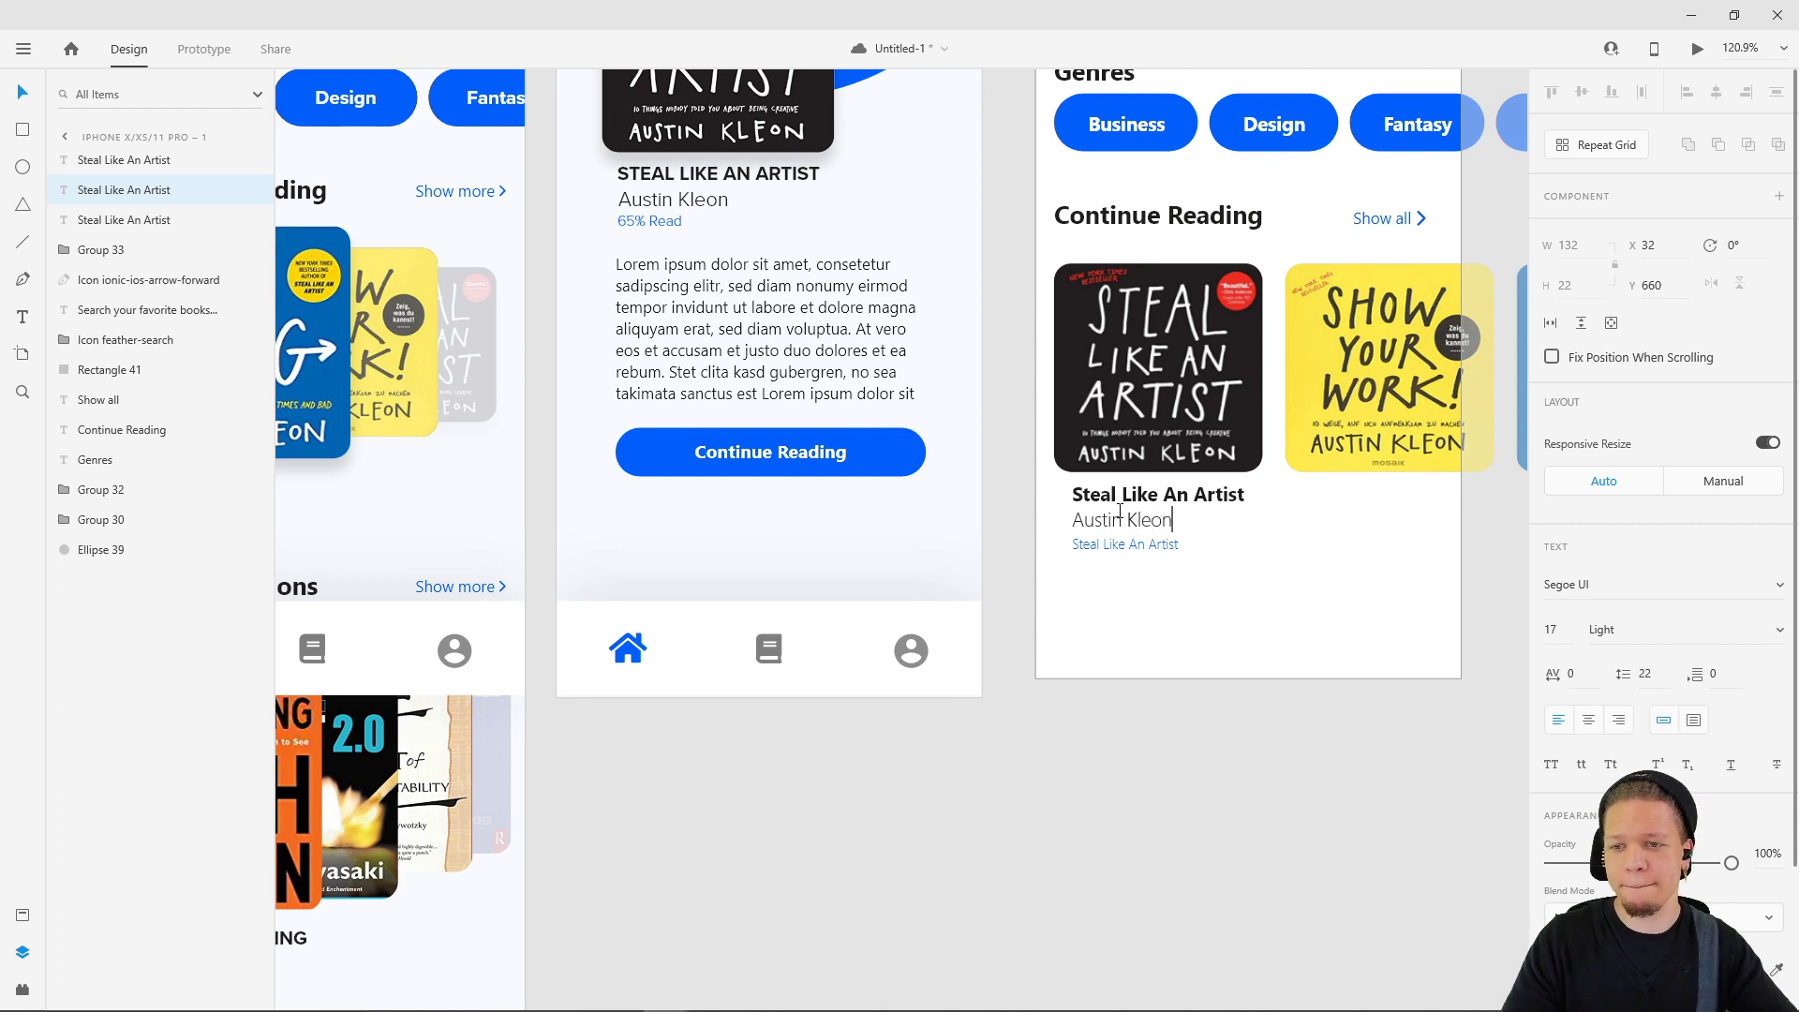
key("Escape")
- Replace the text of the small blue line under the author line with "Read 100%"
left_click(1139, 539)
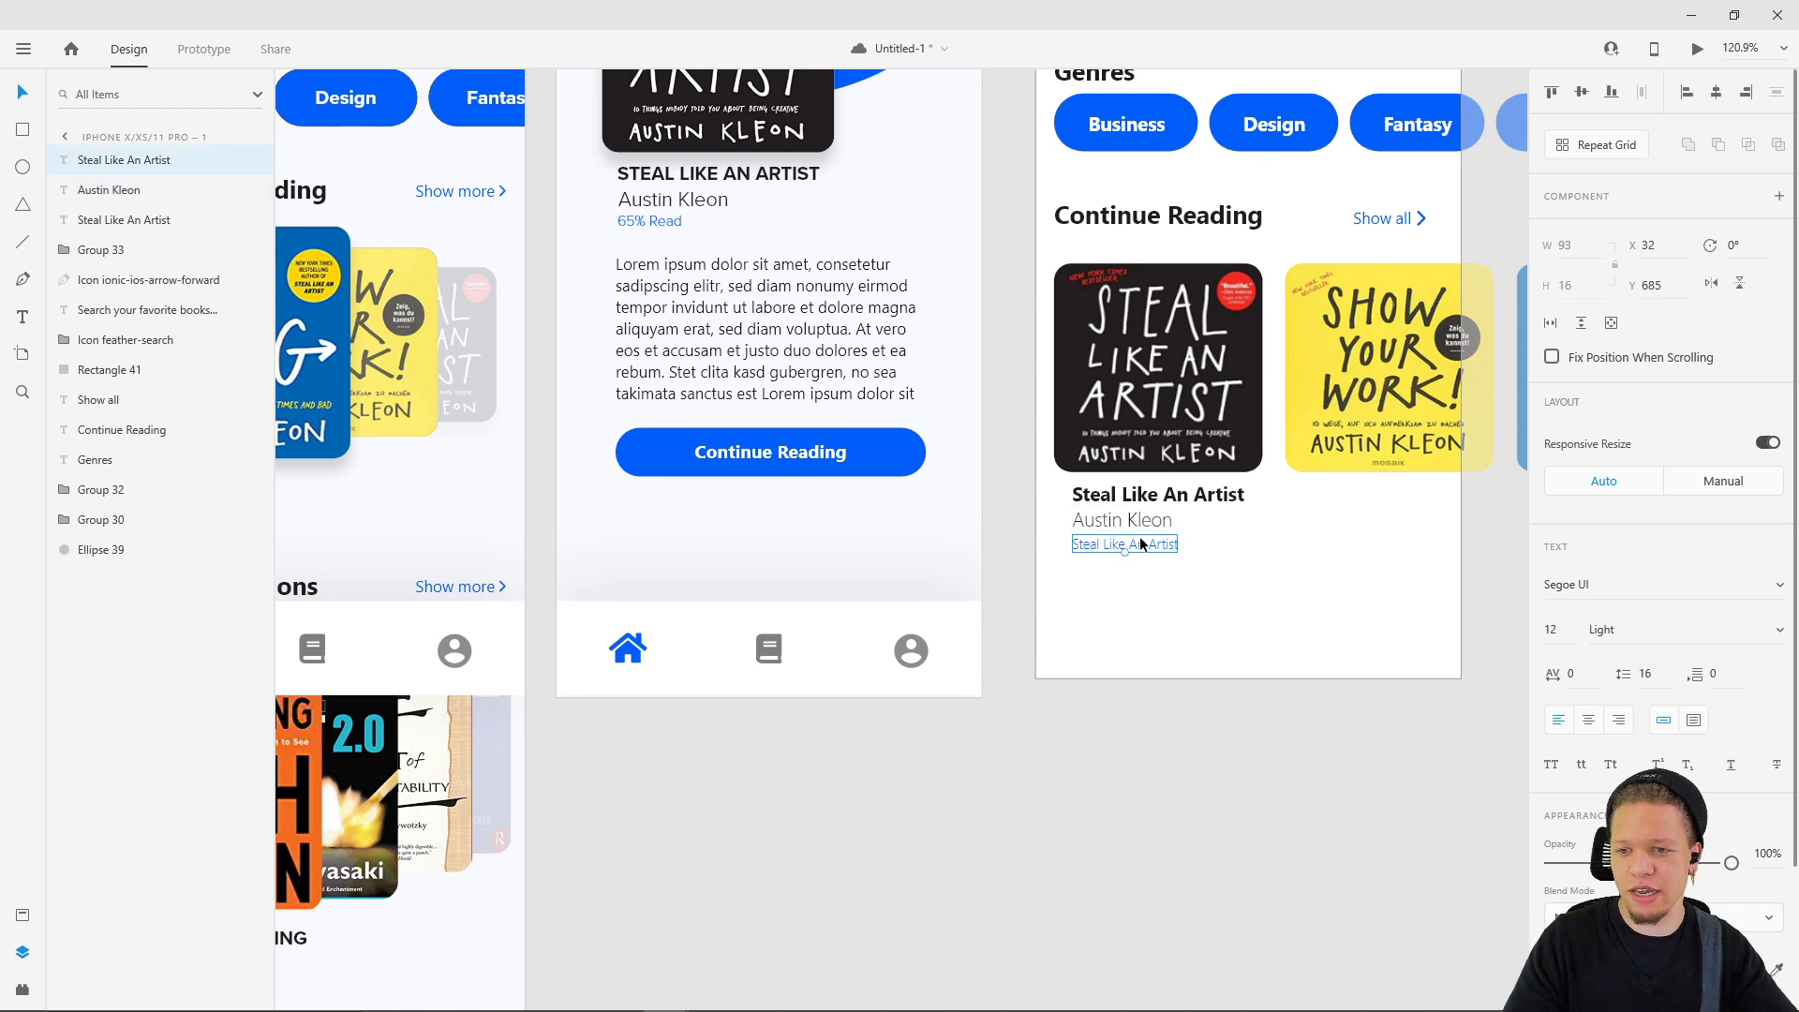
double_click(1140, 540)
type("100")
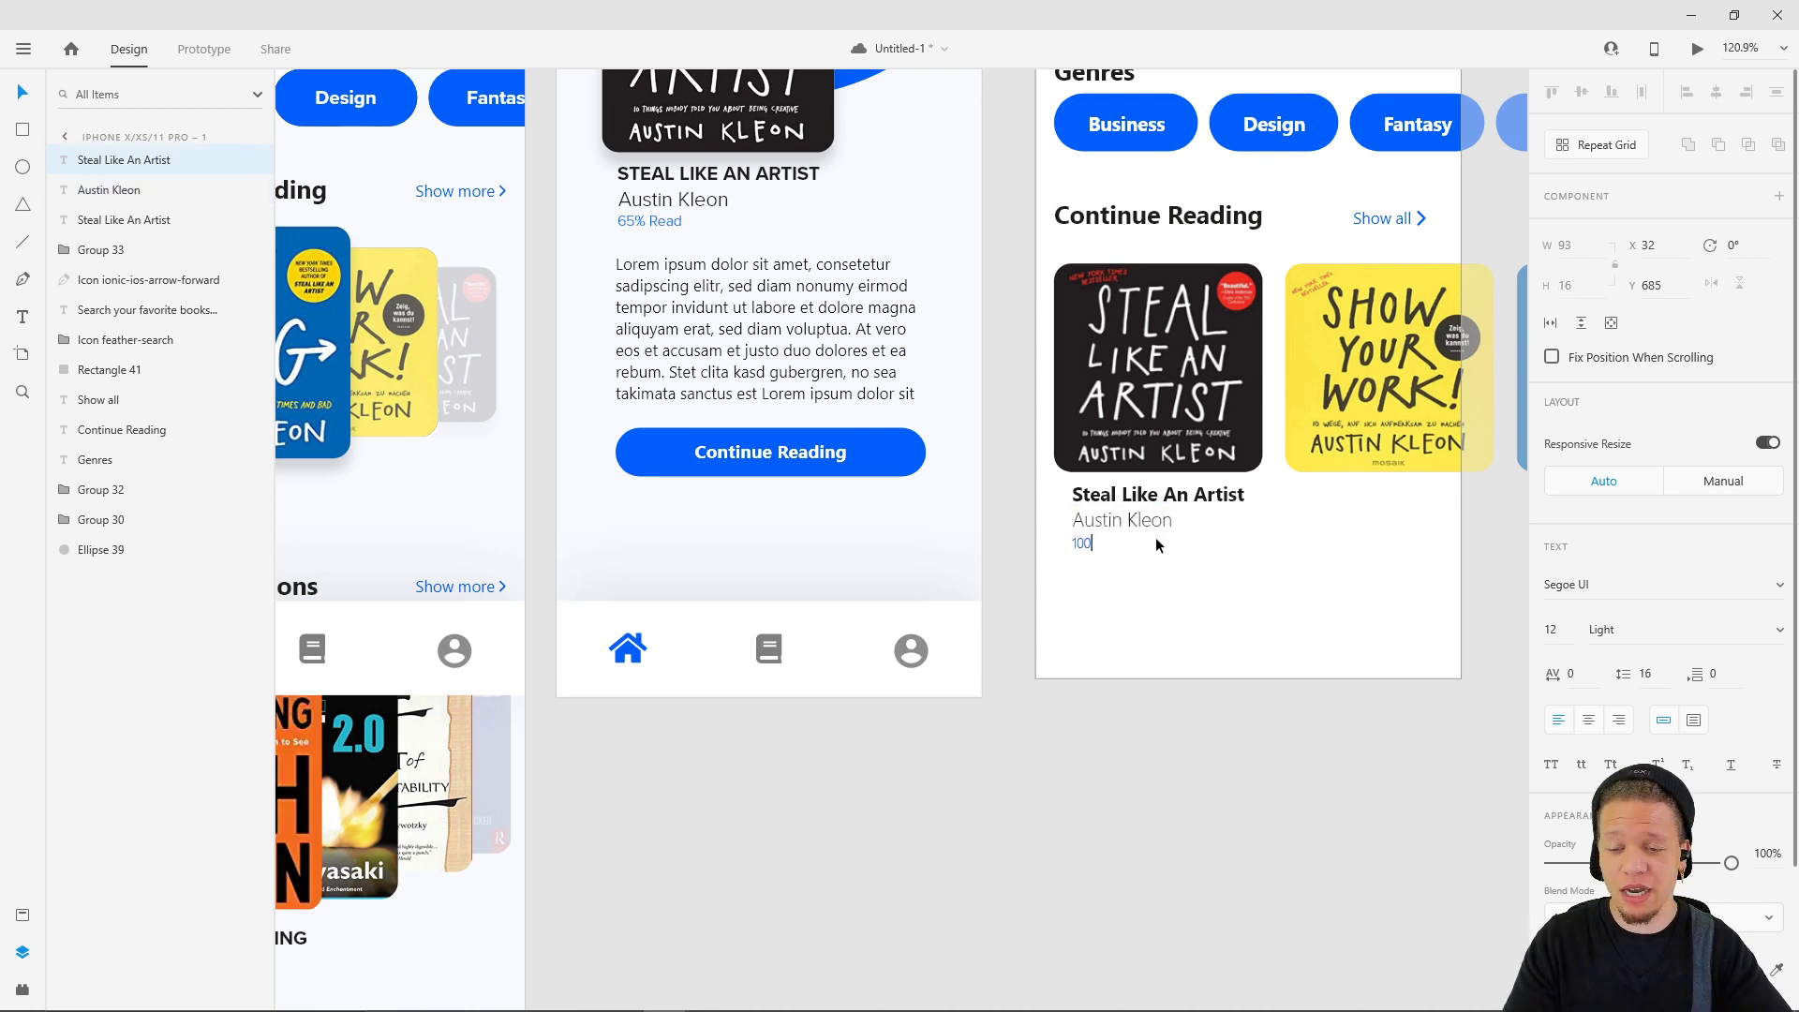
key("Escape")
double_click(1081, 544)
key("Left")
type("Read")
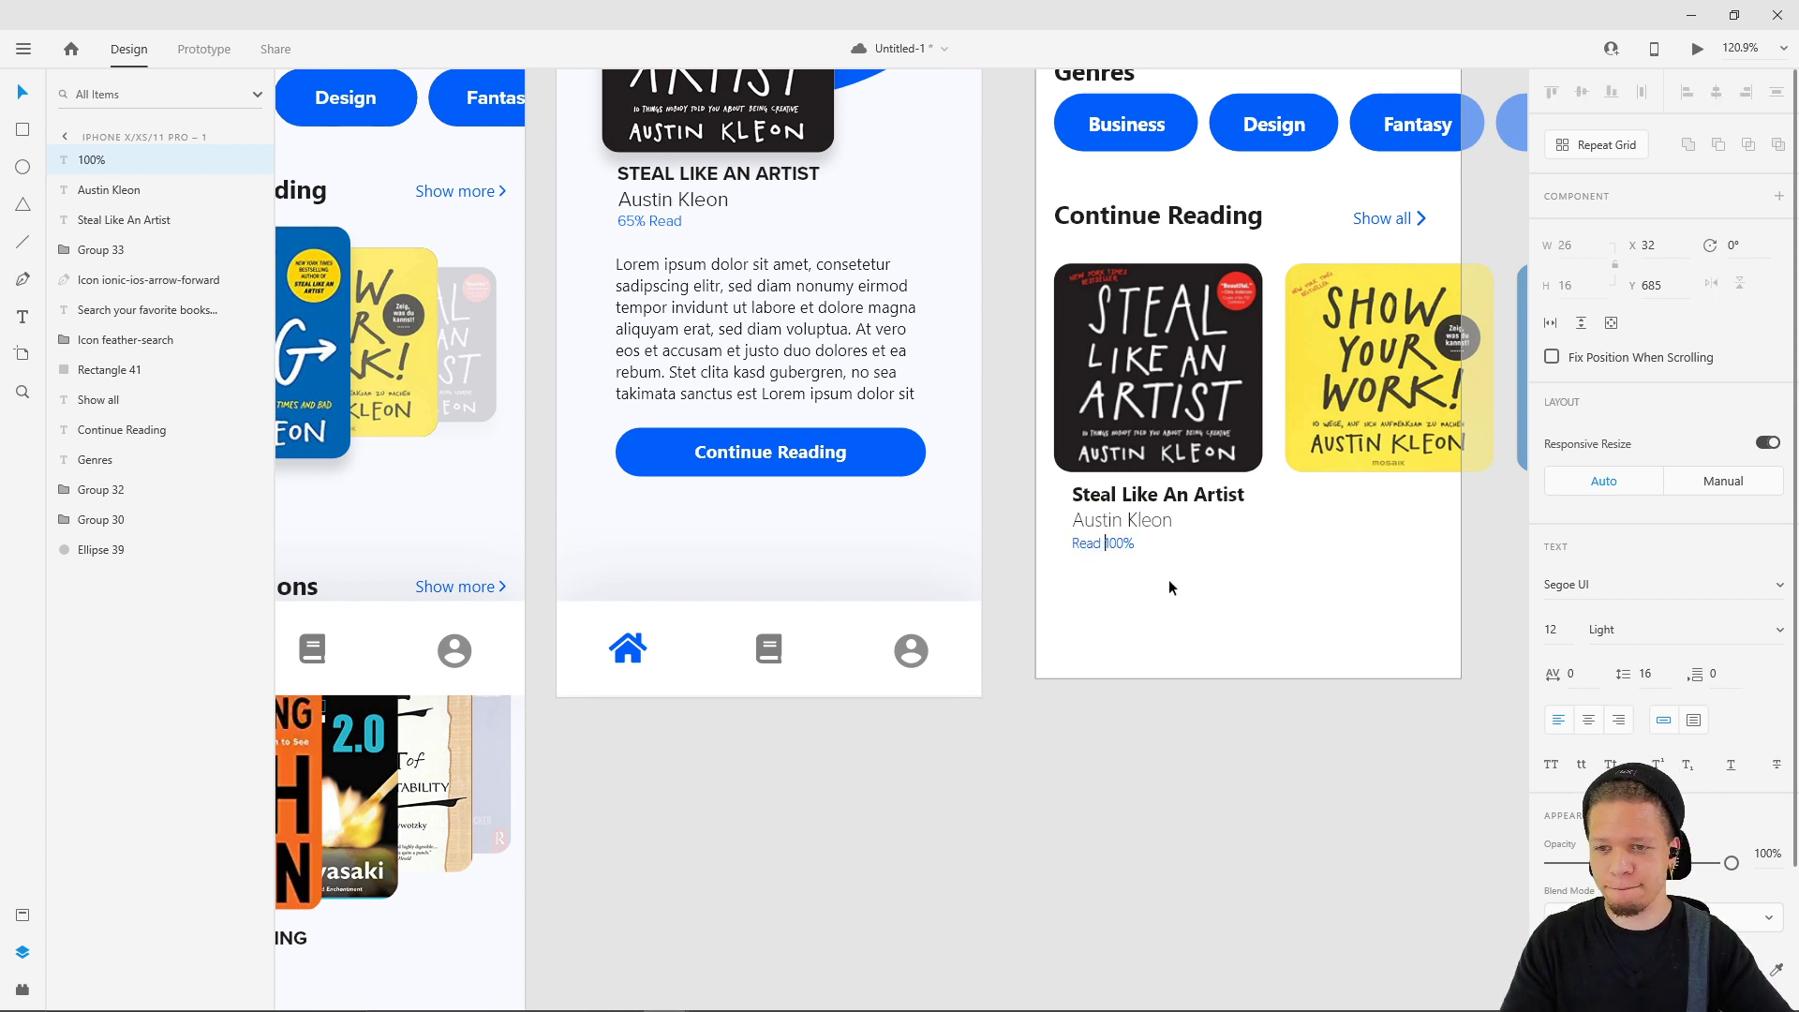
key("Escape")
- Reorder the blue progress label's wording to "100% Read"
scroll(793, 602, "up", 1)
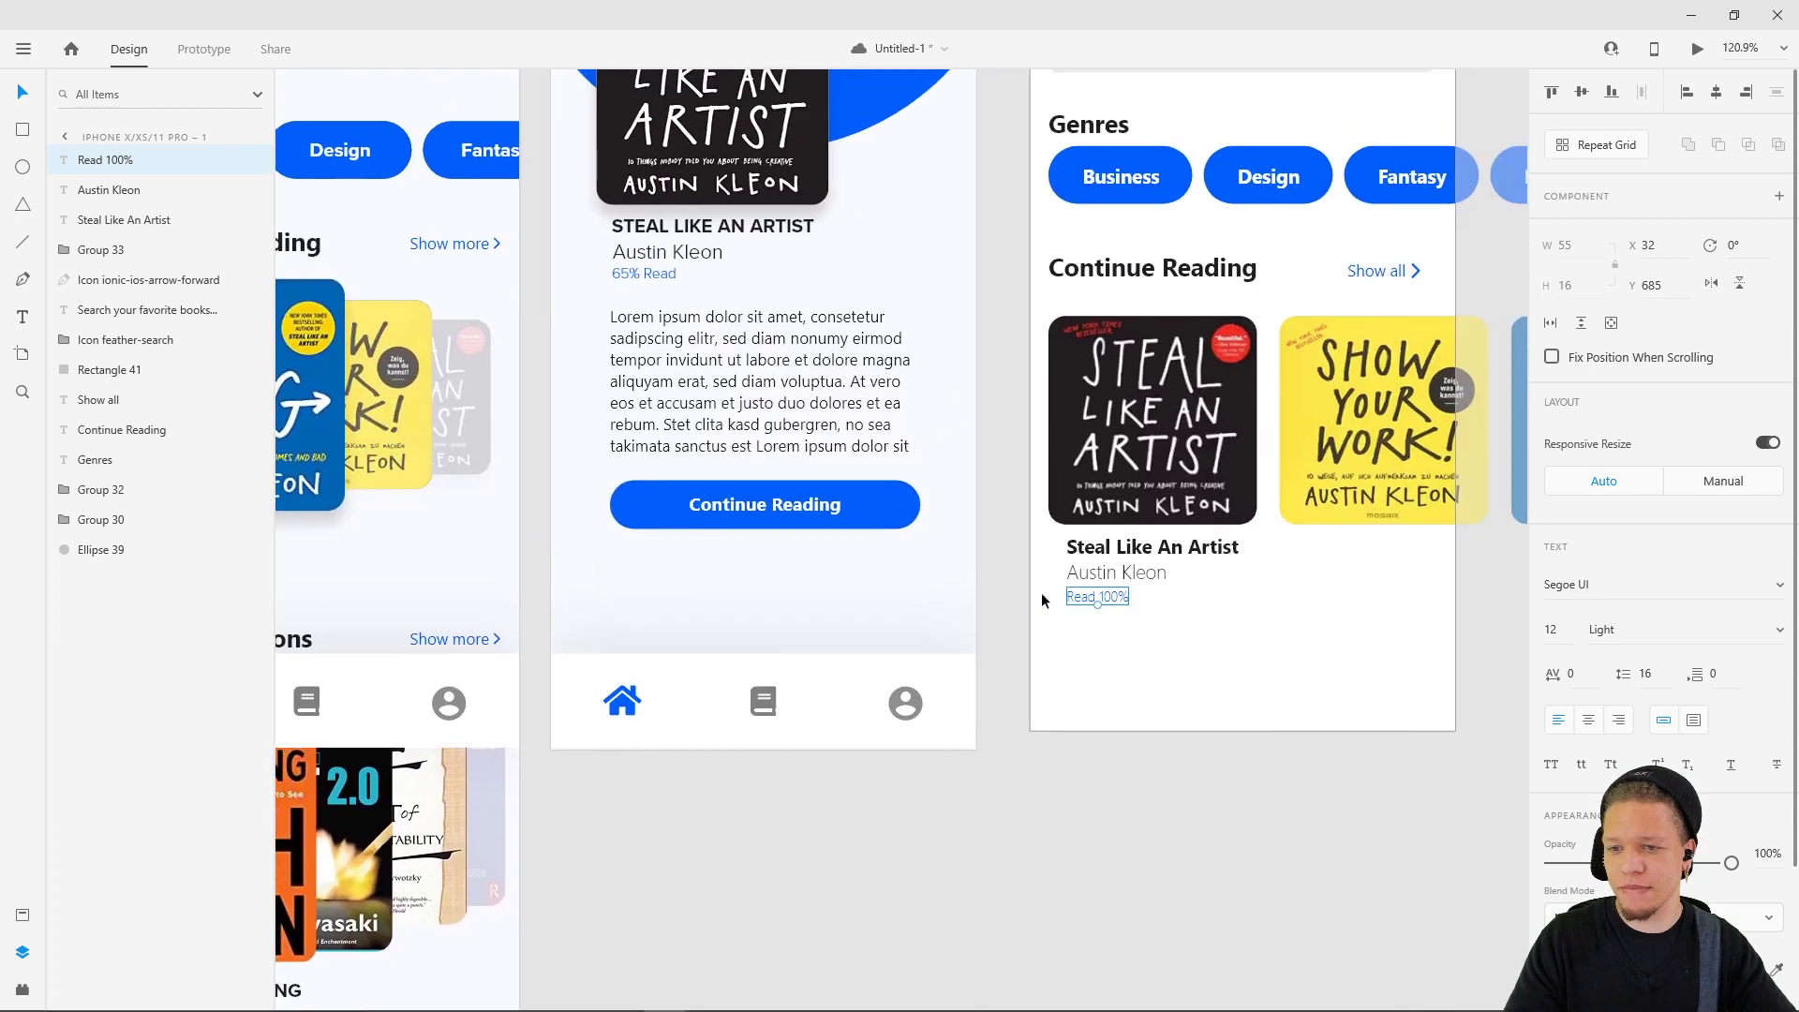
double_click(1097, 596)
left_click_drag(1100, 596, 988, 592)
key("BackSpace")
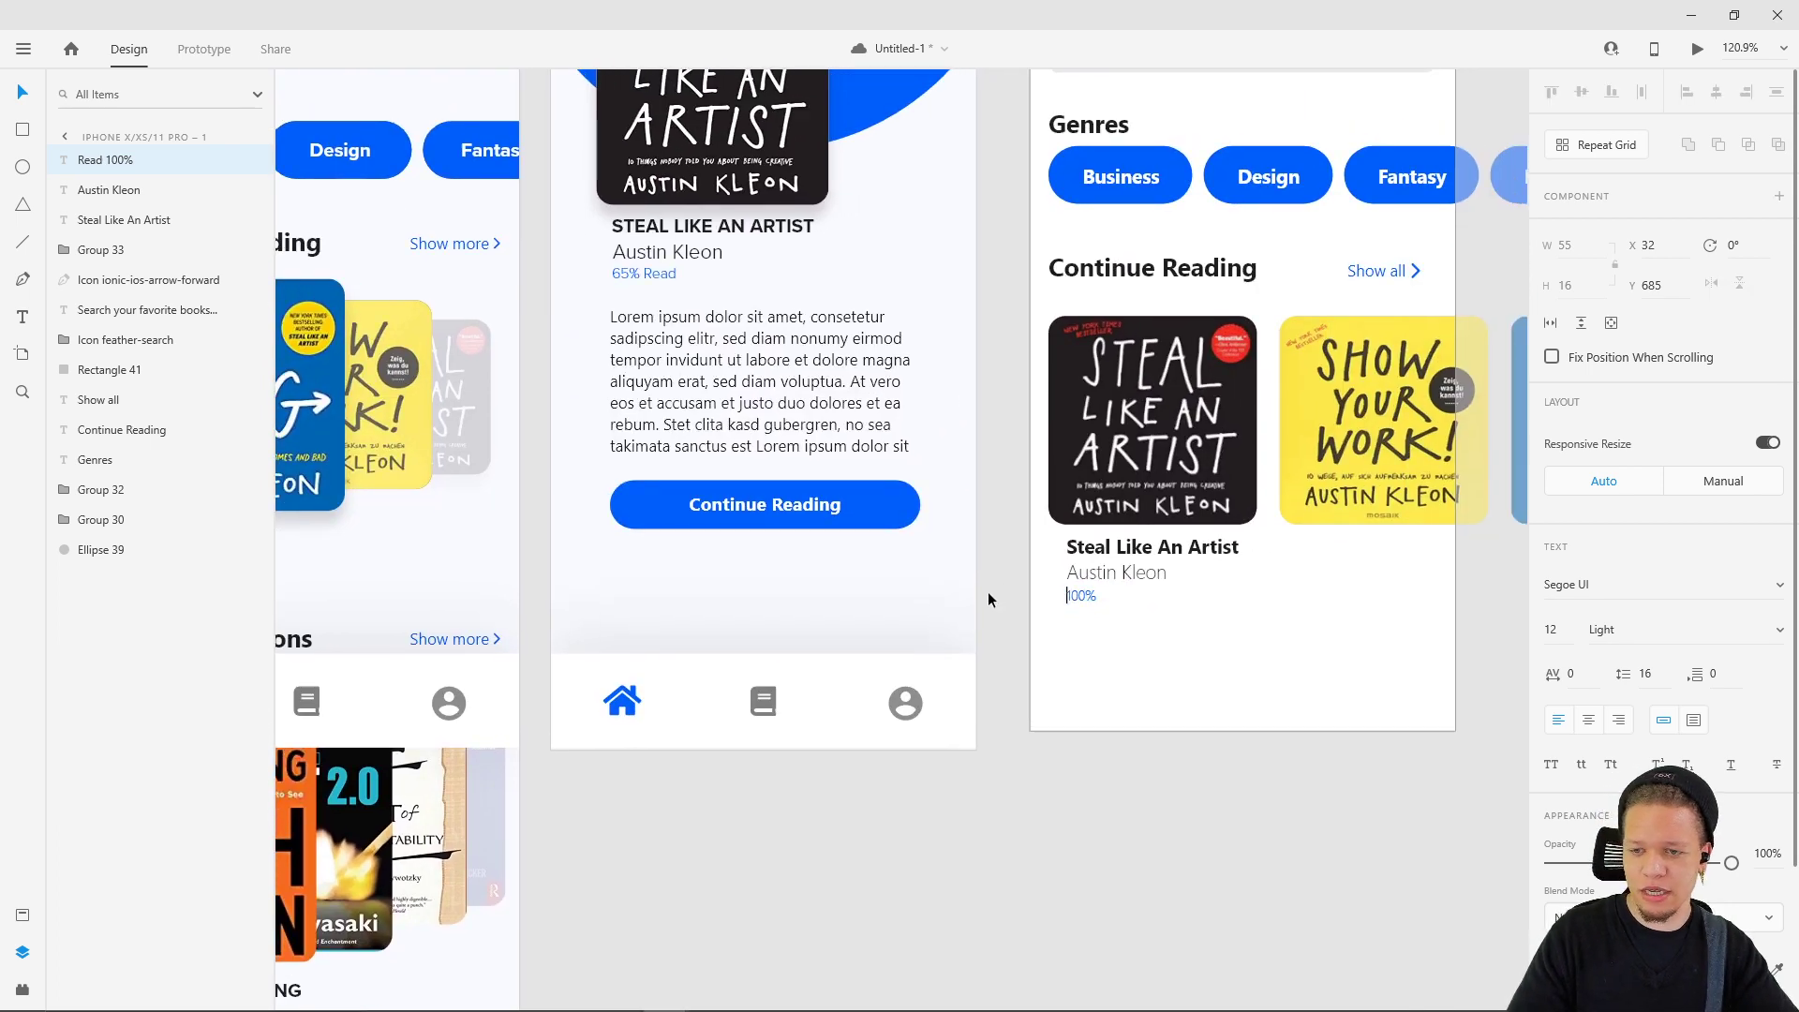
key("Right")
type("Read")
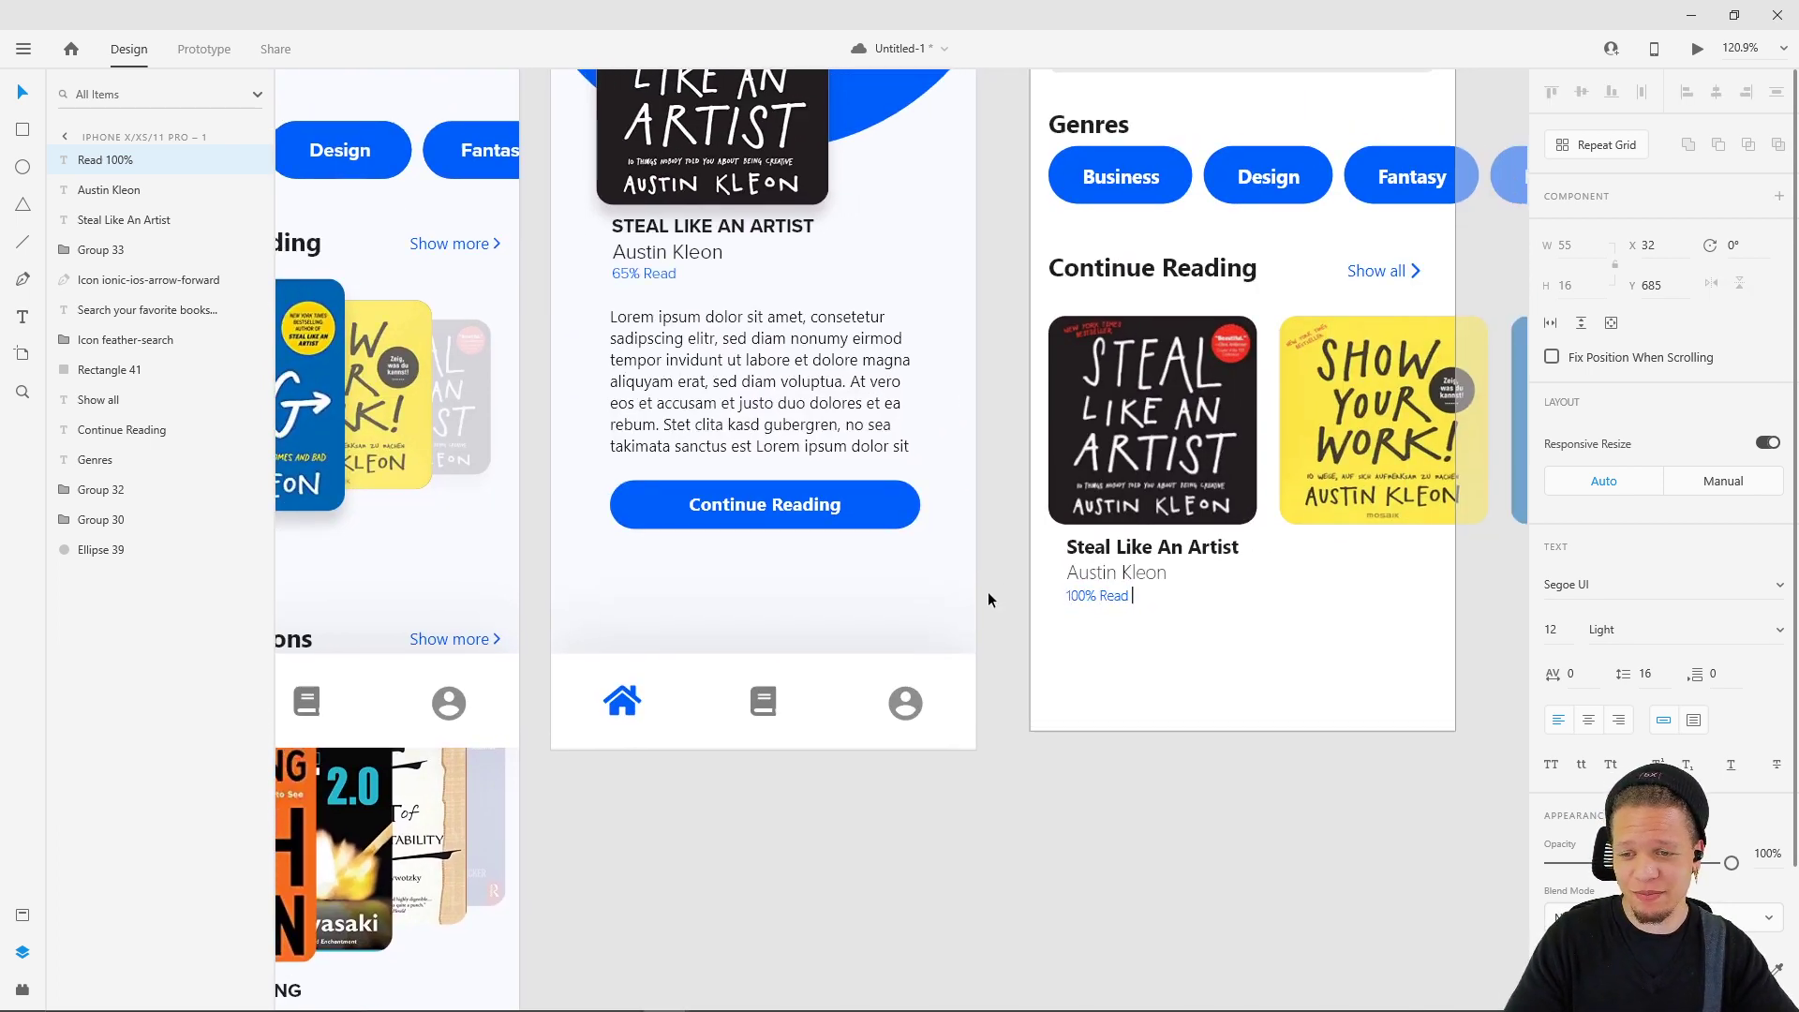
key("Escape")
scroll(1239, 660, "down", 2)
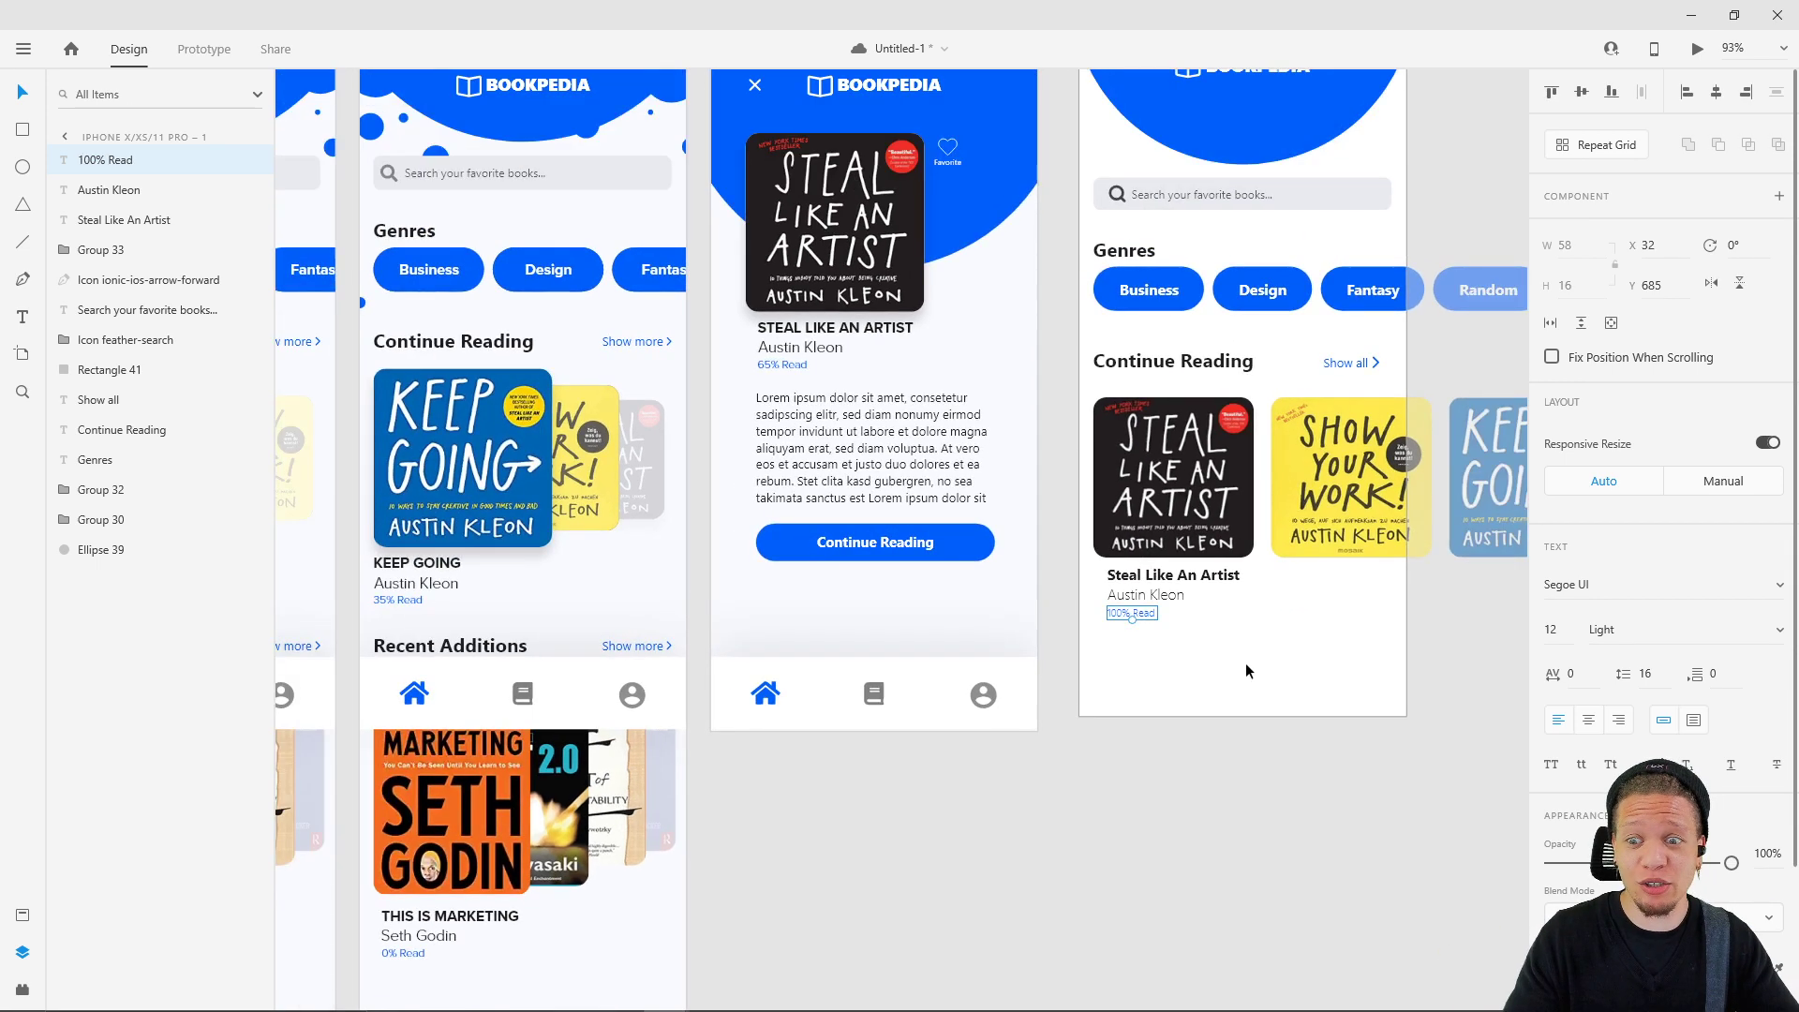
left_click(1147, 654)
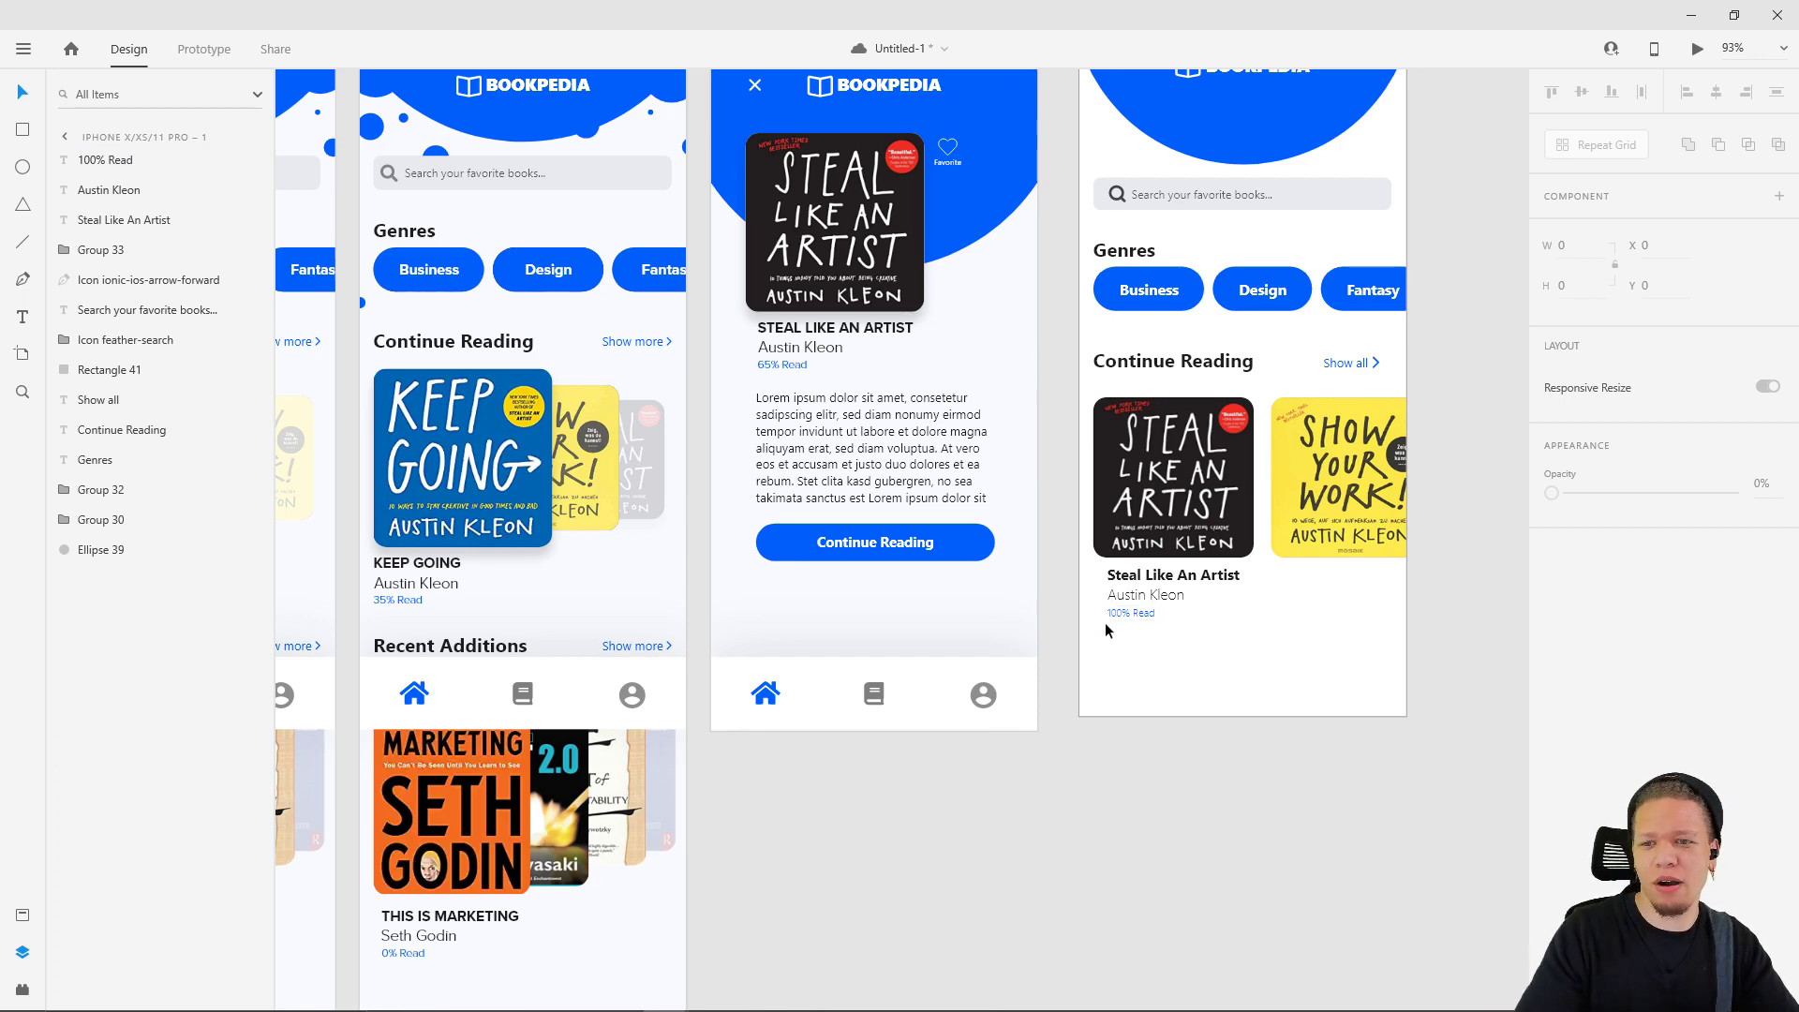
- Try duplicating the title, author and progress lines beneath the second cover and again outside the artboard
scroll(1133, 627, "up", 3)
left_click_drag(1169, 611, 1212, 541)
left_click(1400, 630)
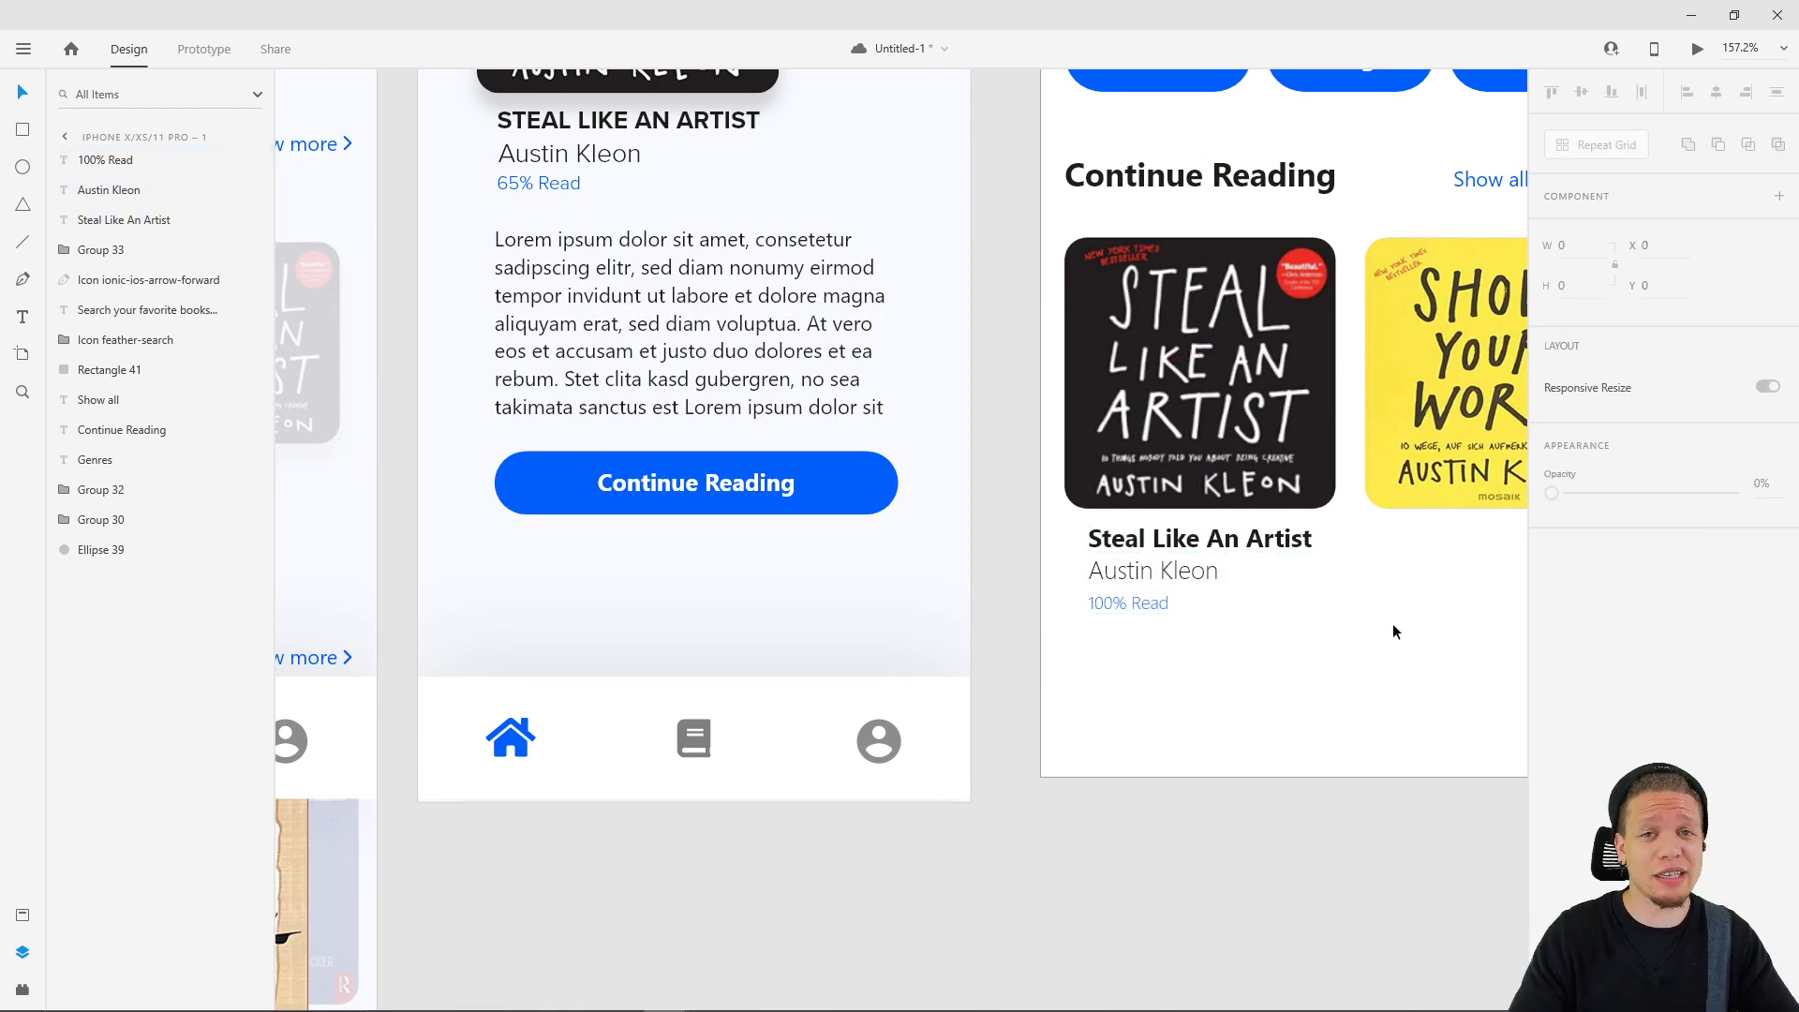
scroll(1127, 654, "down", 3)
left_click(1171, 491)
left_click_drag(935, 665, 1306, 600)
key("alt")
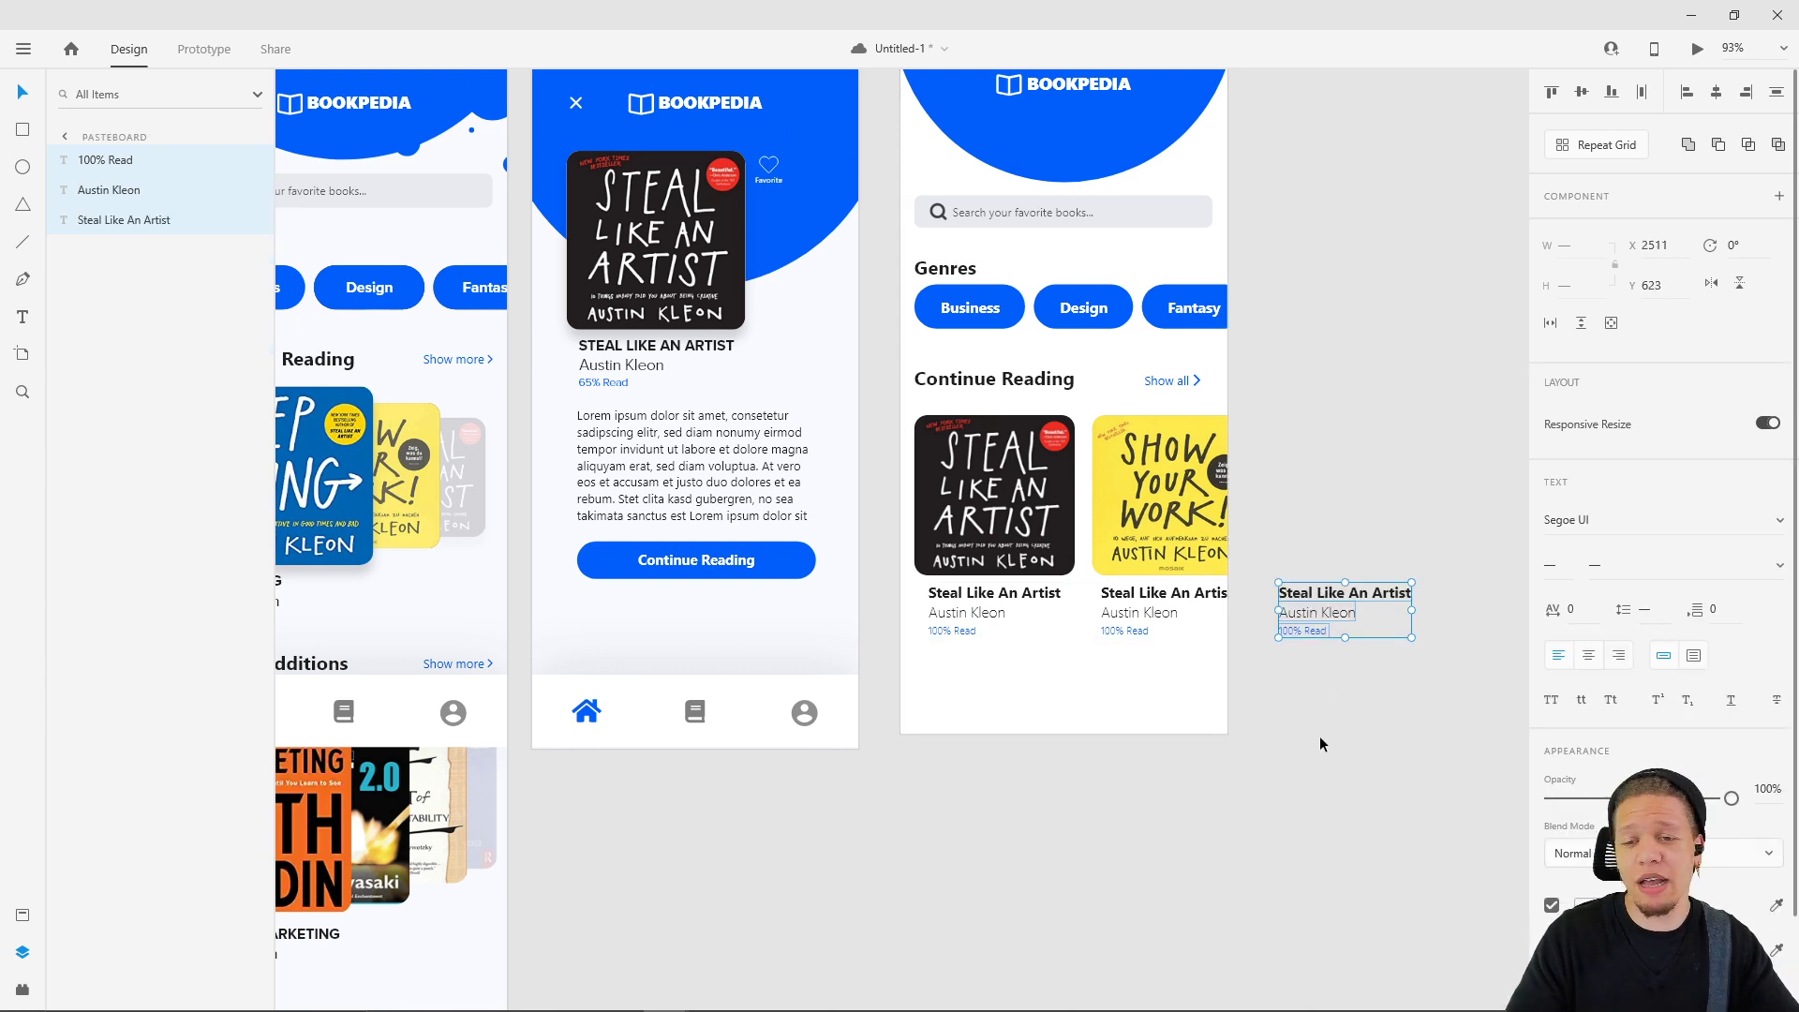
- Undo the last text copy and delete the duplicated lines beneath the Show Your Work cover
key("ctrl+z")
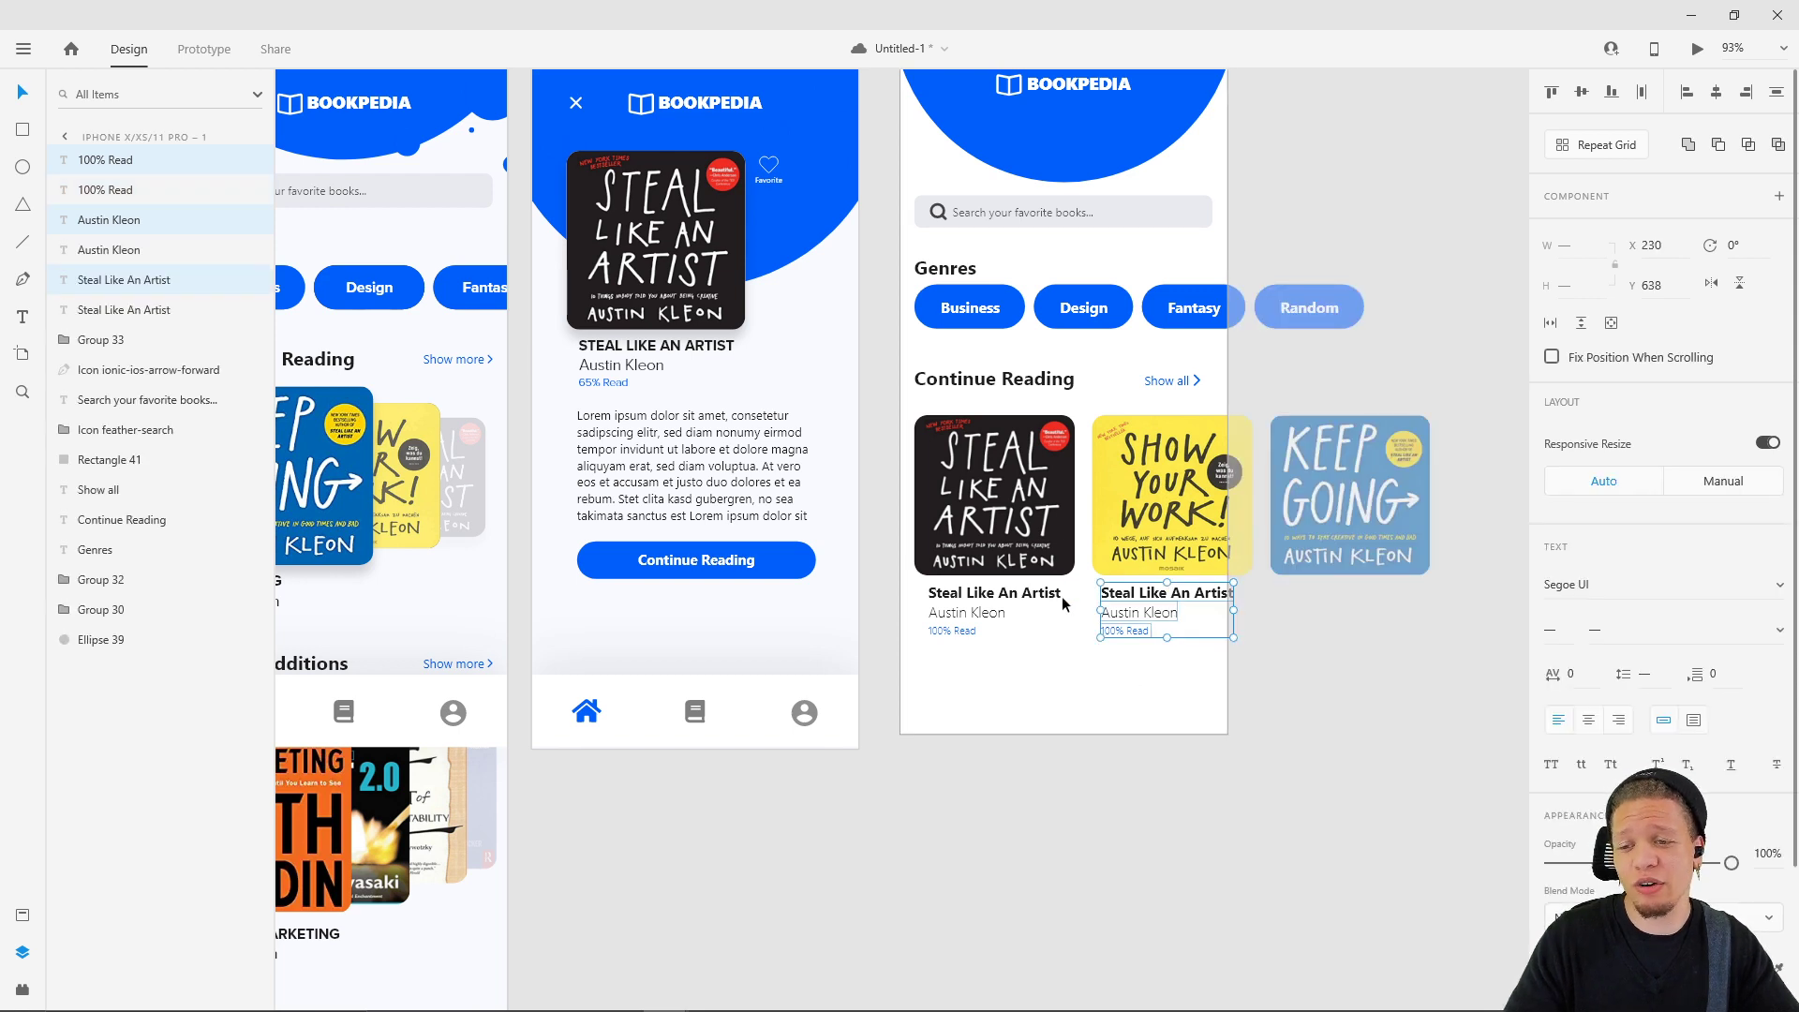
left_click(1007, 454)
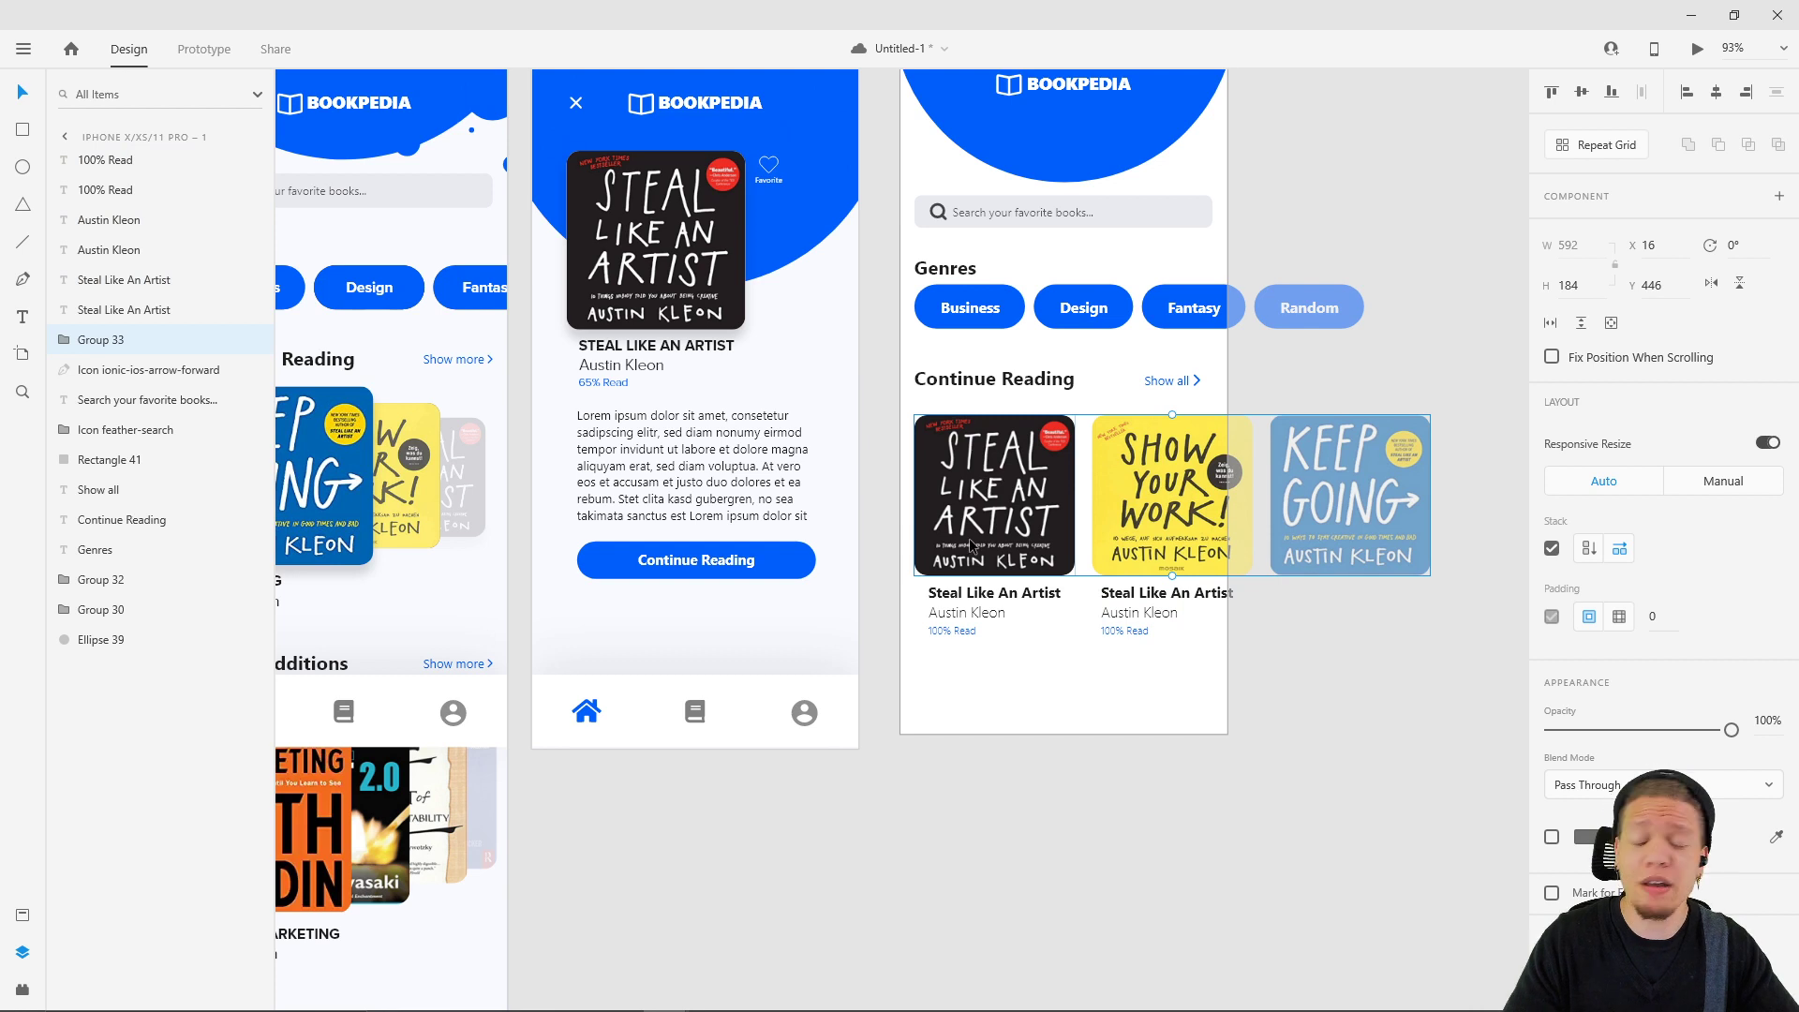
left_click(1149, 675)
double_click(1165, 610)
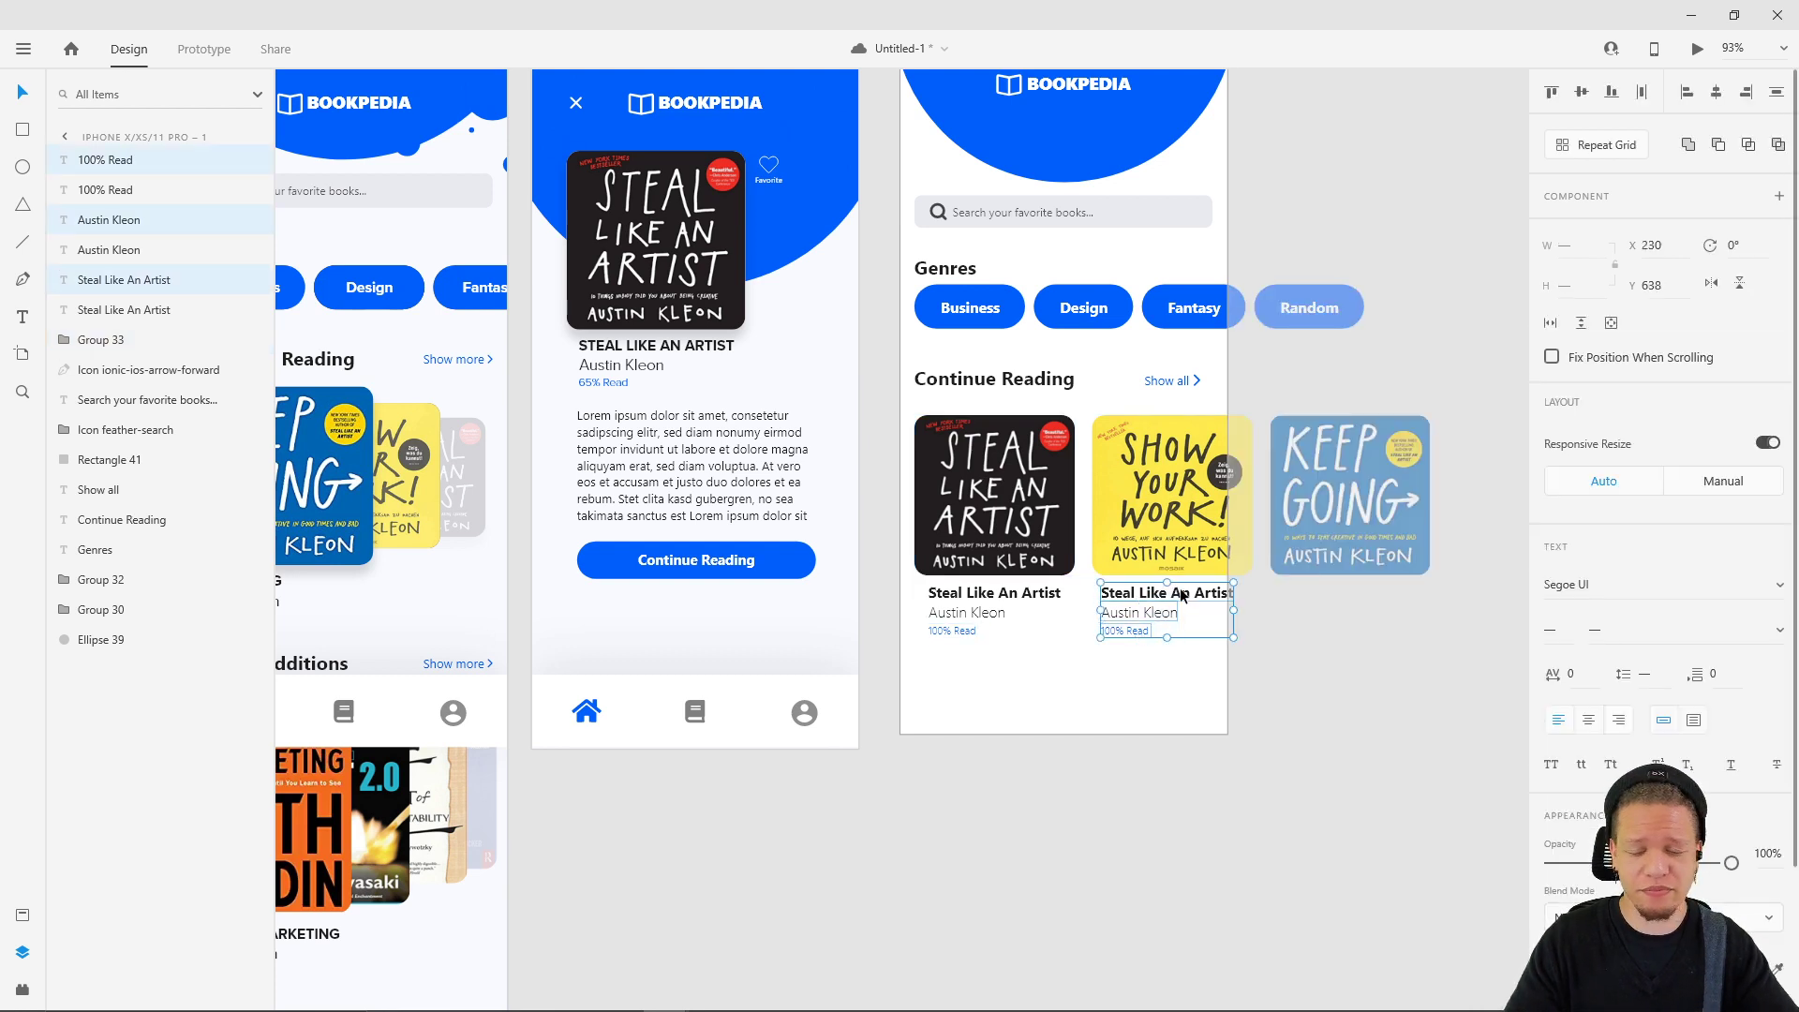
key("Delete")
- Convert the title, author and progress lines beneath the Steal Like An Artist cover into a repeat grid
double_click(984, 596)
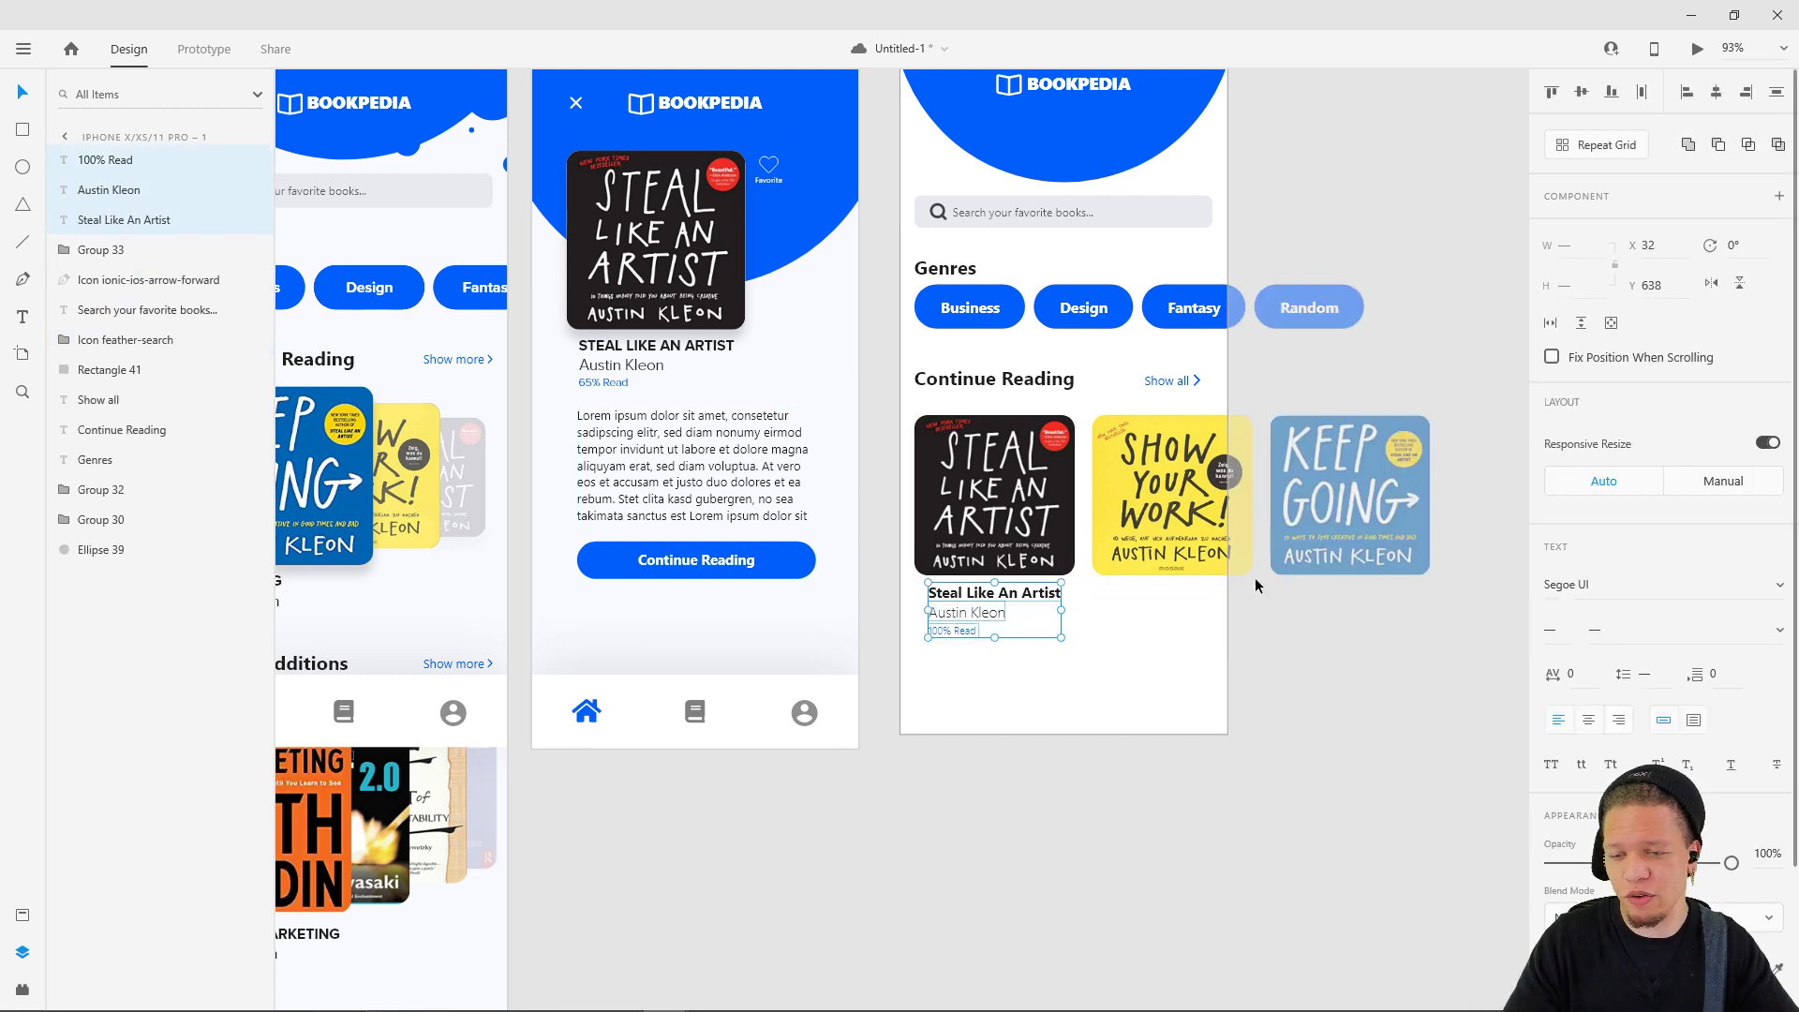
left_click(1629, 148)
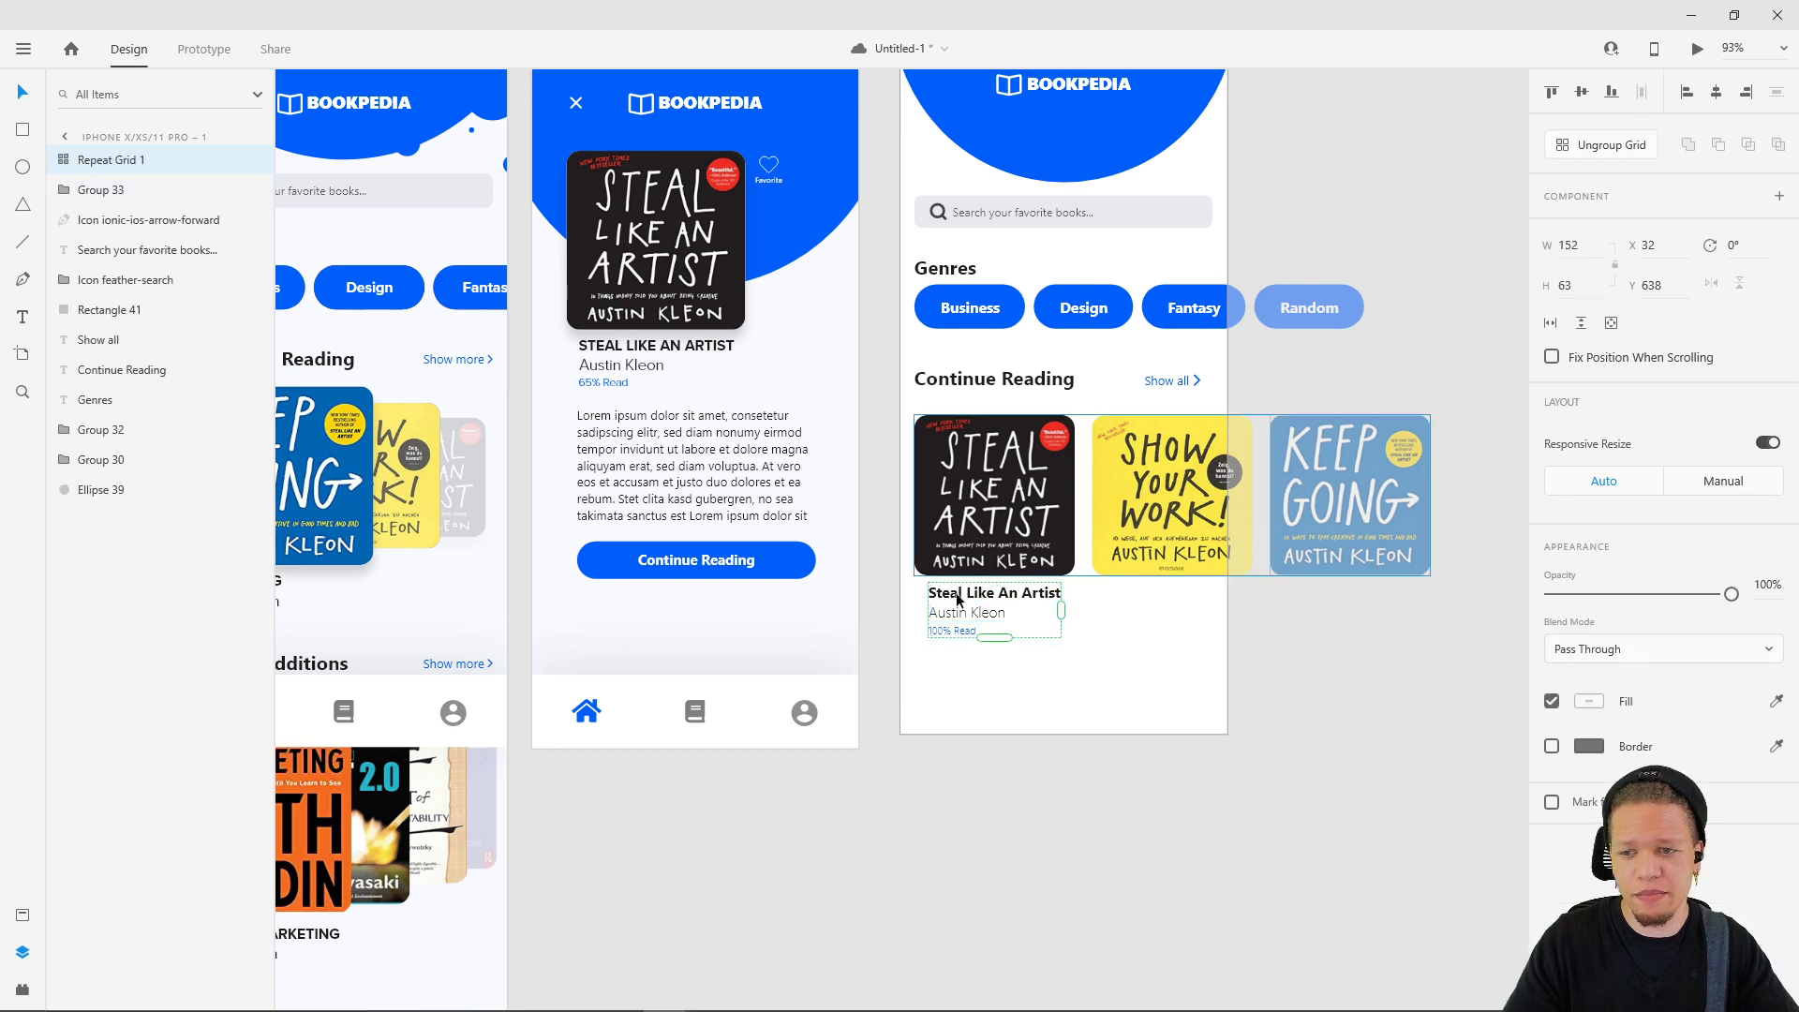
- Delete the Show Your Work and Keep Going covers from the Continue Reading row and ungroup the remaining cover
left_click(1003, 562)
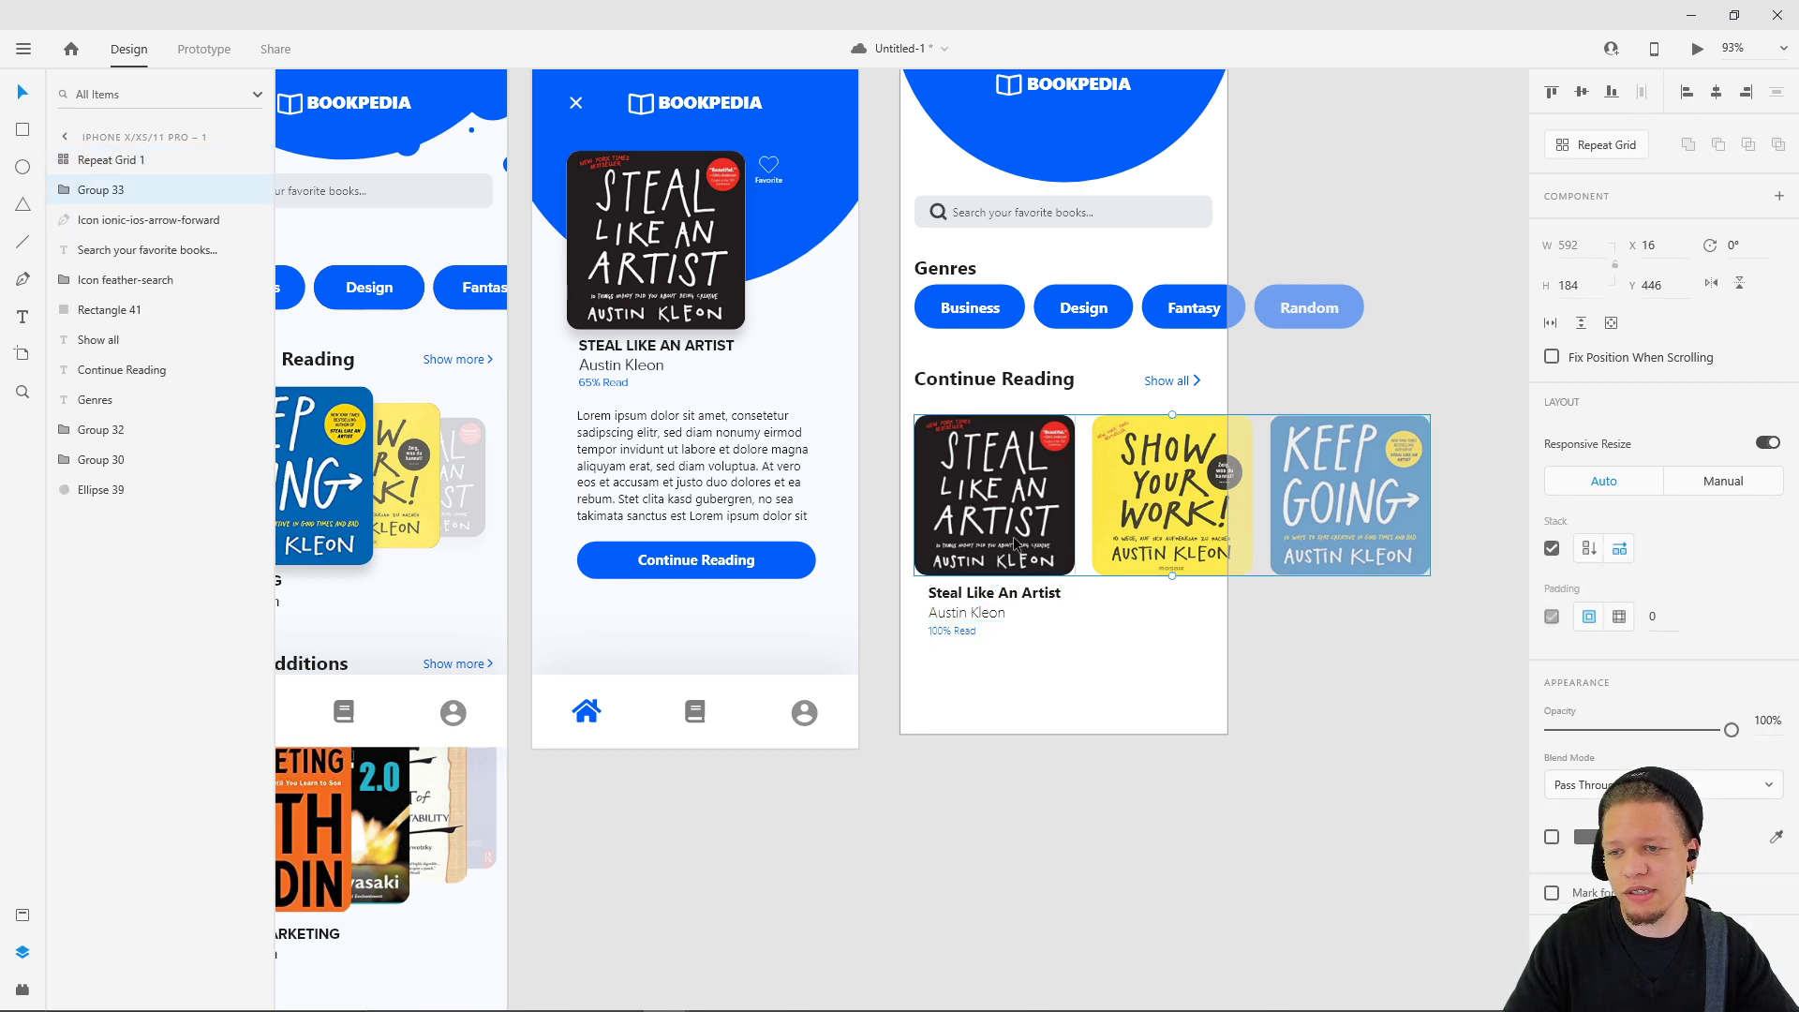
double_click(1134, 506)
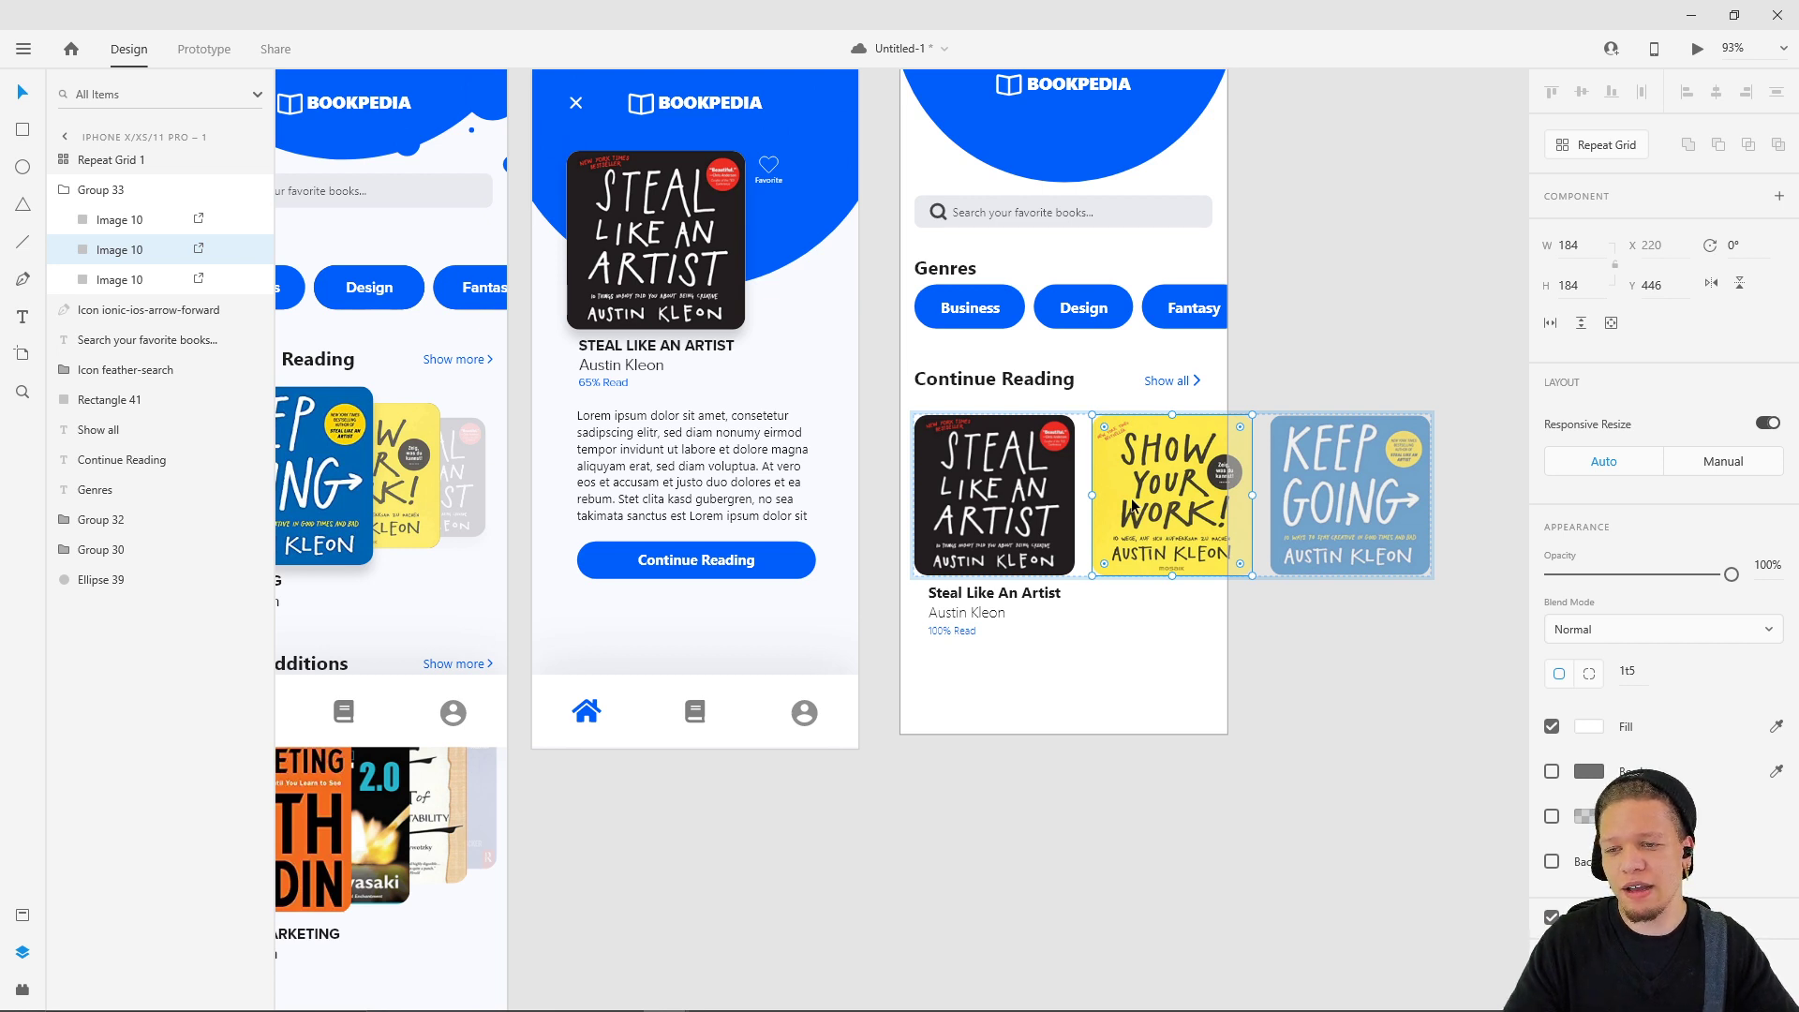
left_click(1329, 459, "shift")
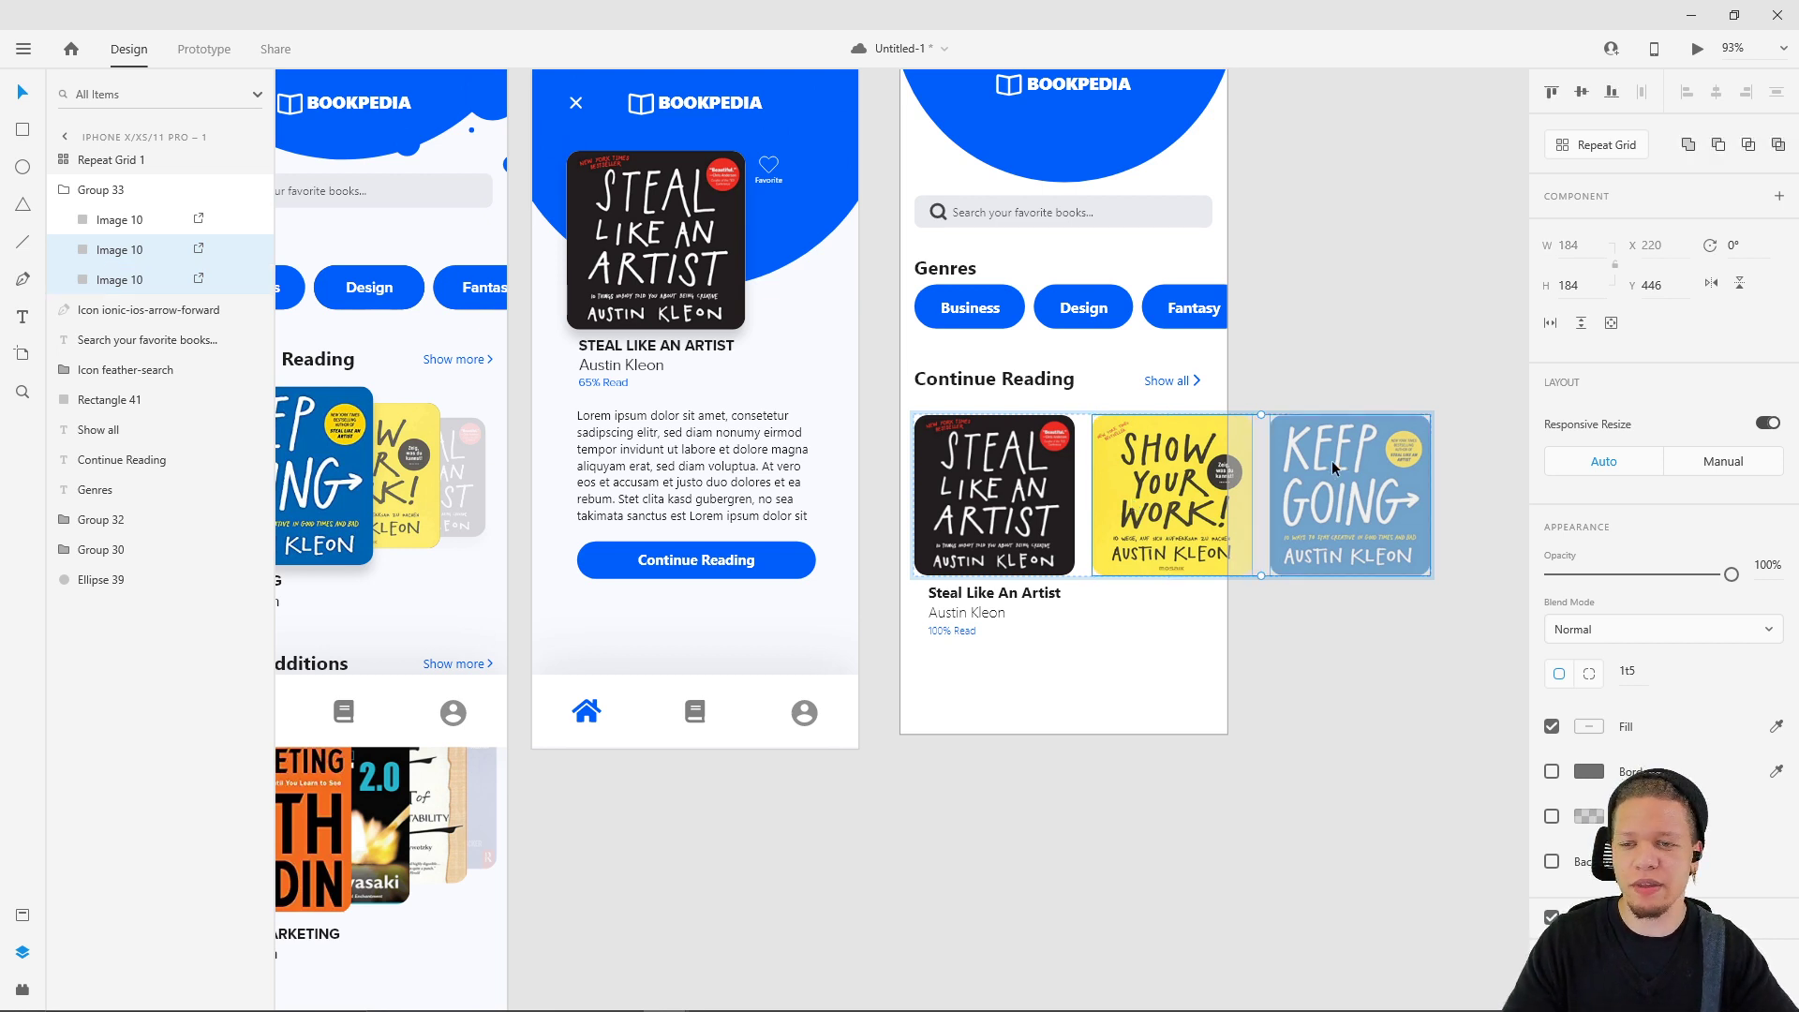
key("Delete")
left_click(1068, 506)
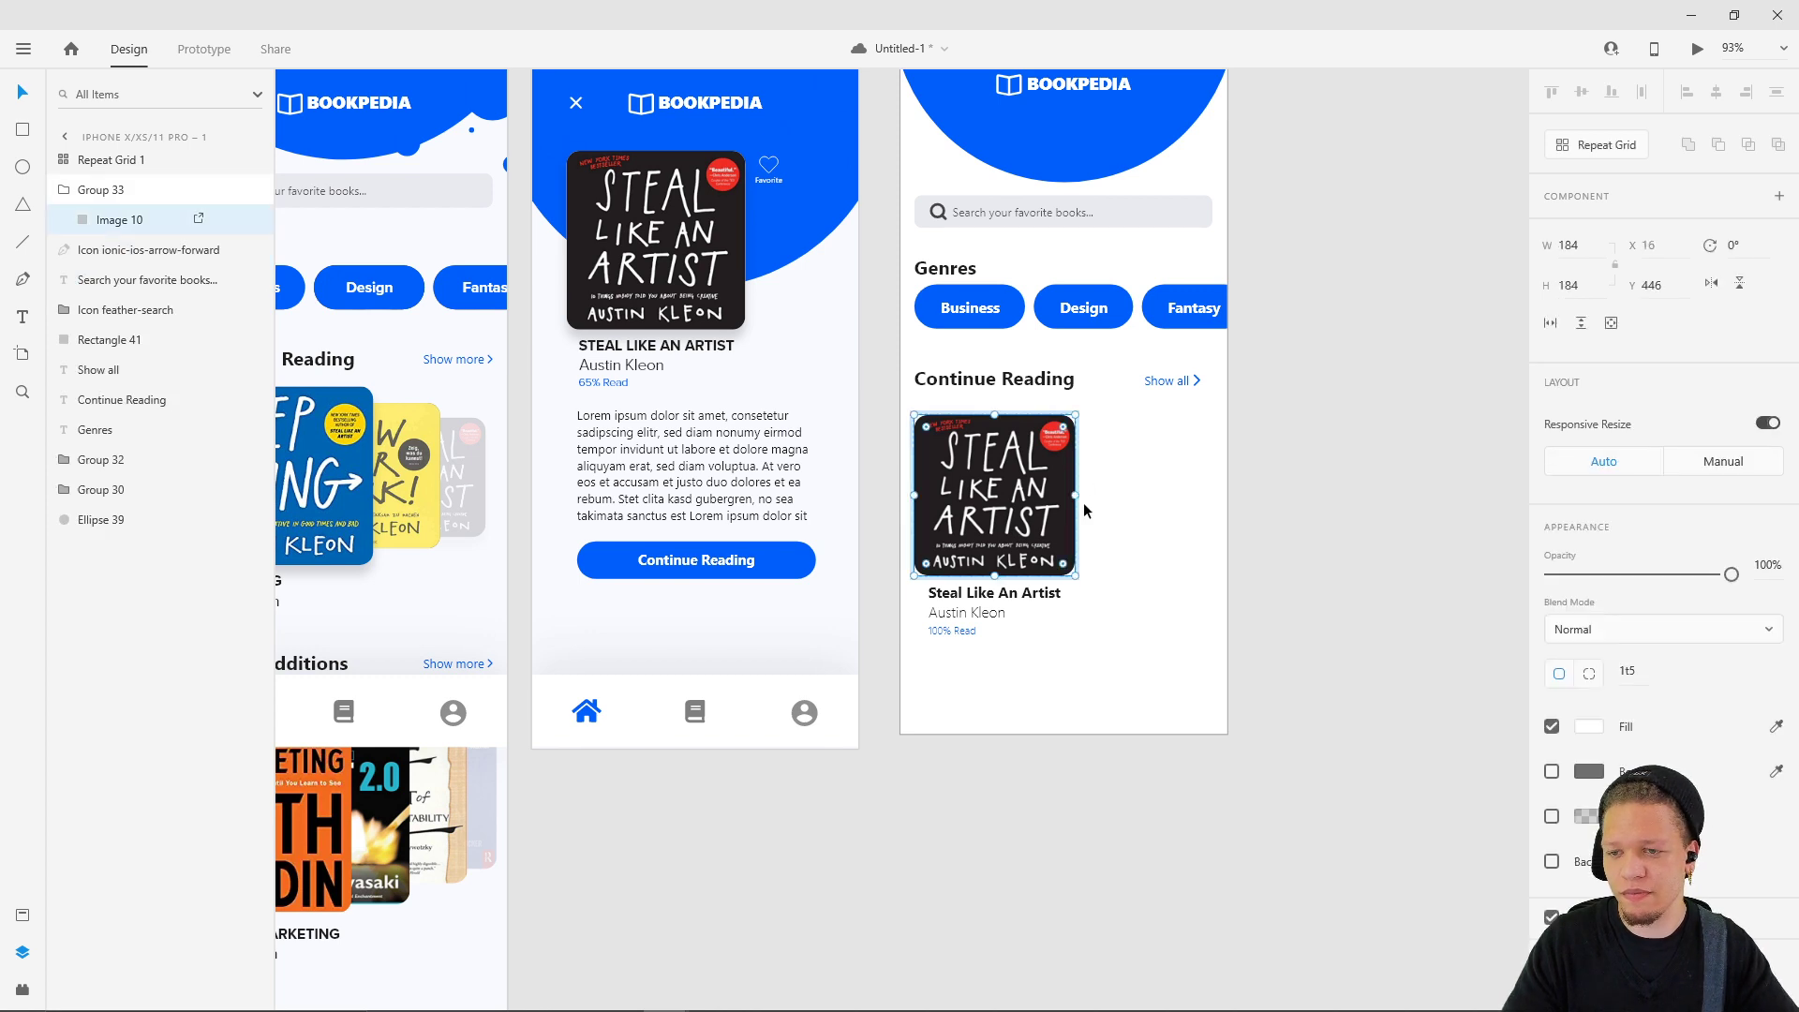
key("Escape")
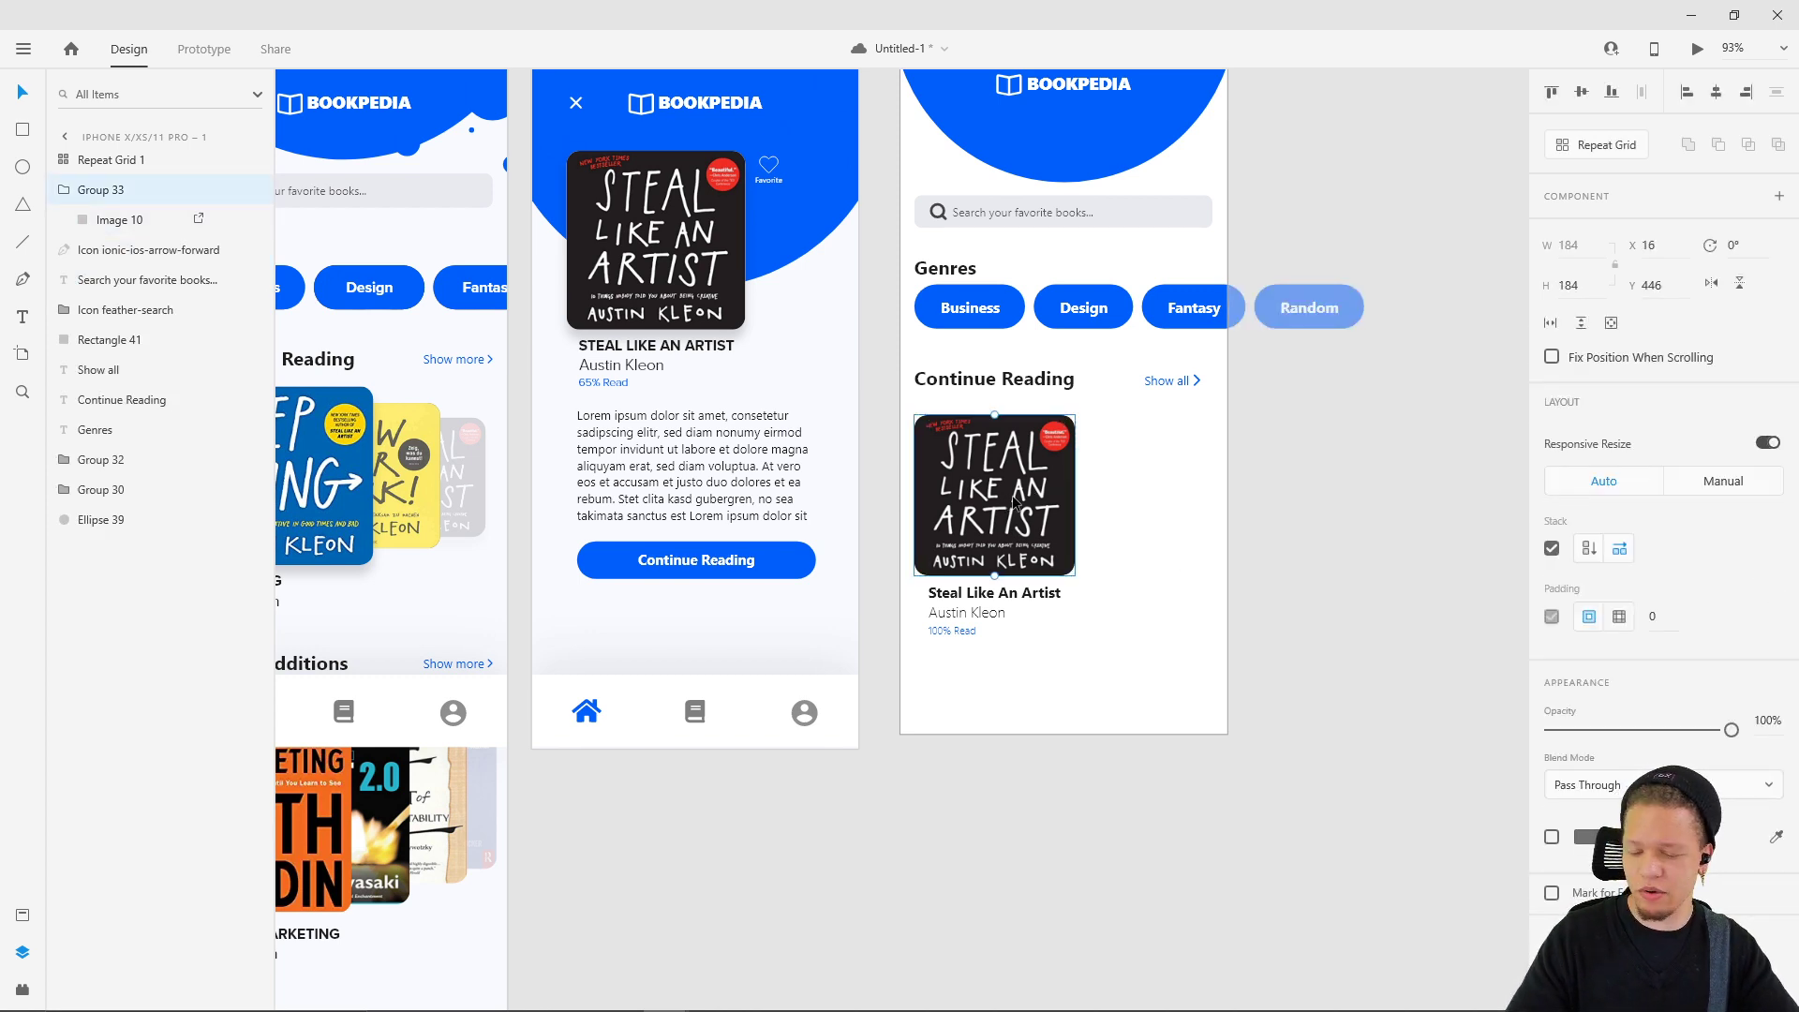
key("ctrl+shift+g")
- Align the text block with the left edge of its cover at X 16 and turn its repeat grid into a normal group
left_click_drag(1130, 443, 946, 679)
left_click(1210, 615)
left_click(997, 592)
left_click_drag(997, 592, 1235, 563)
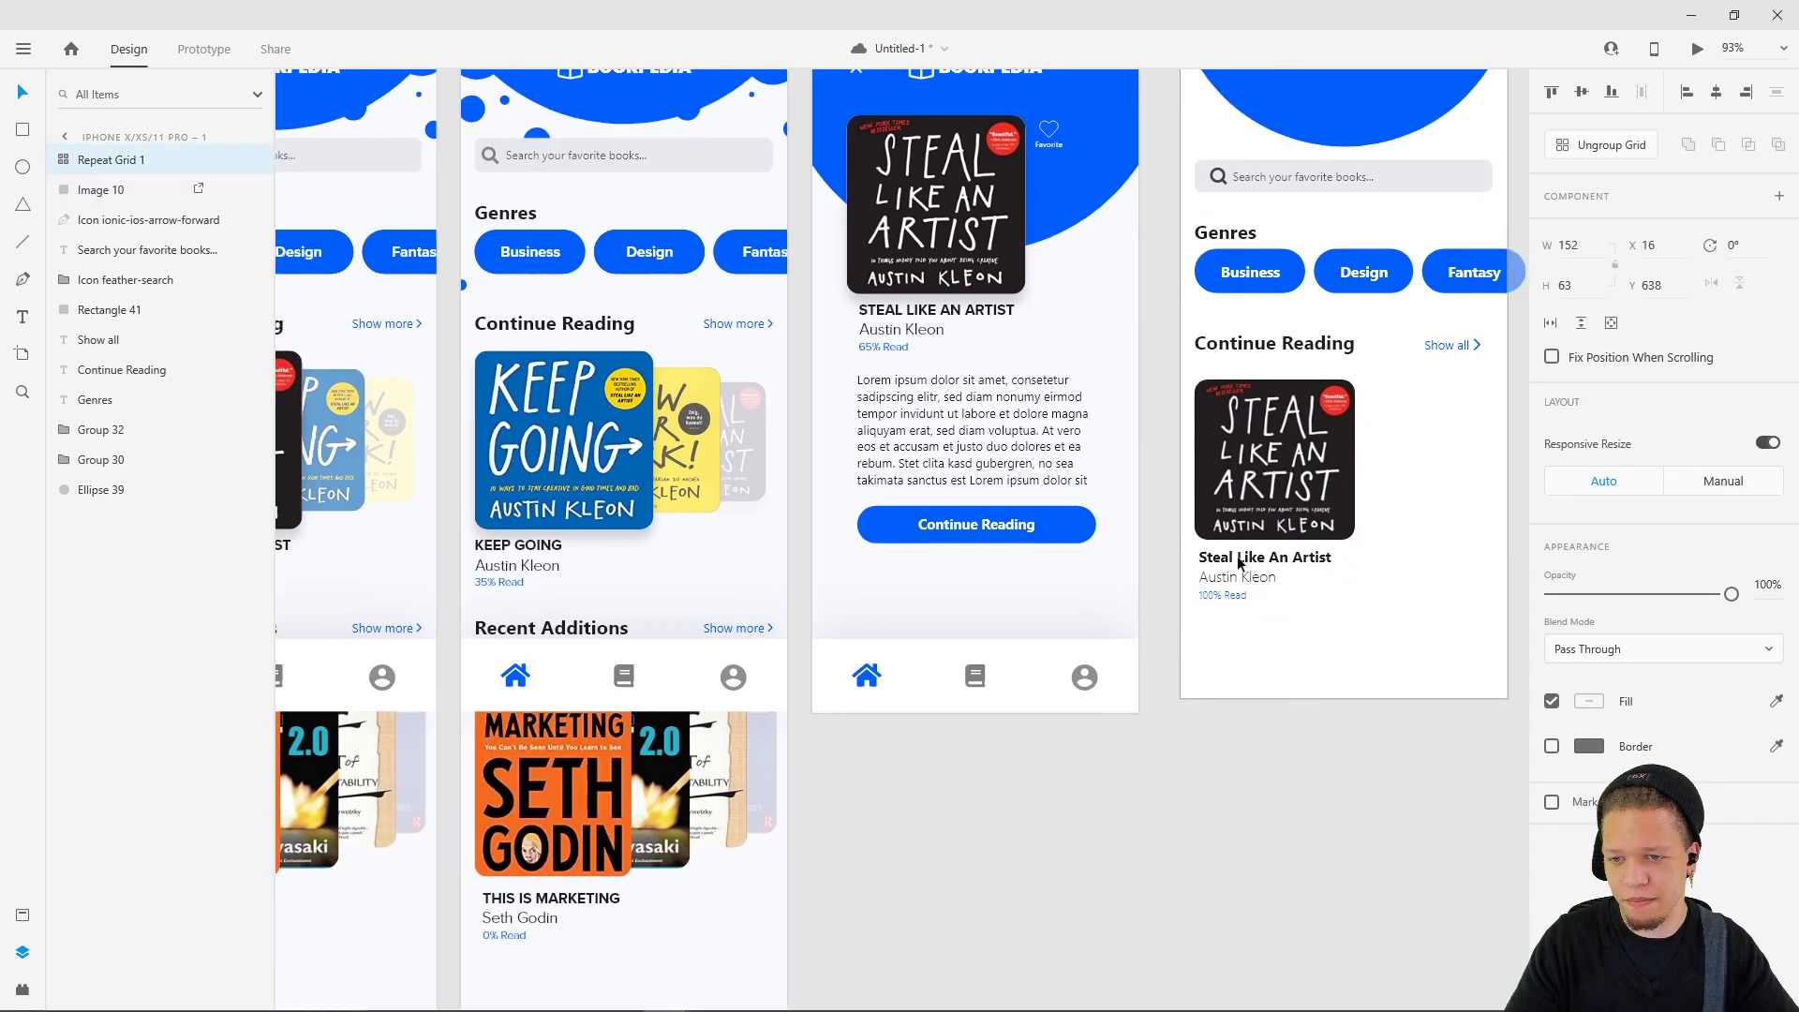
left_click(1566, 147)
left_click(1381, 592)
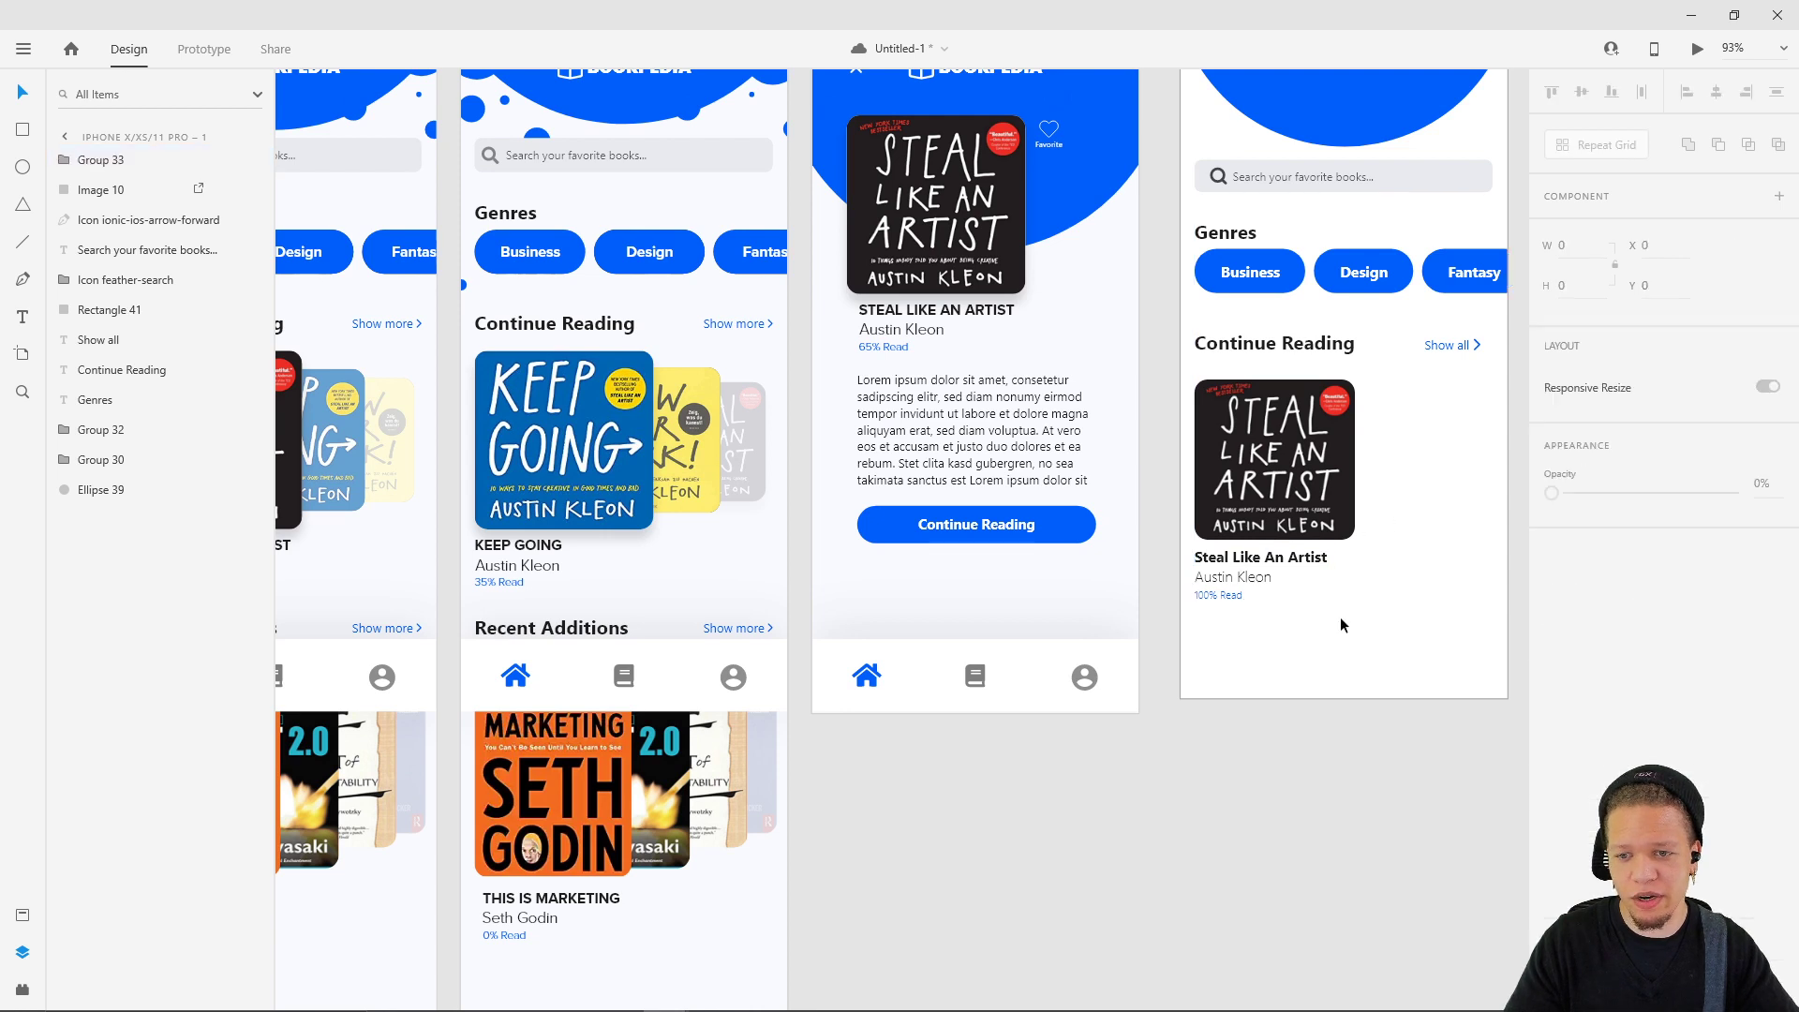
- Make a repeat grid from the cover and its text group and extend it horizontally to three books
left_click(1227, 591)
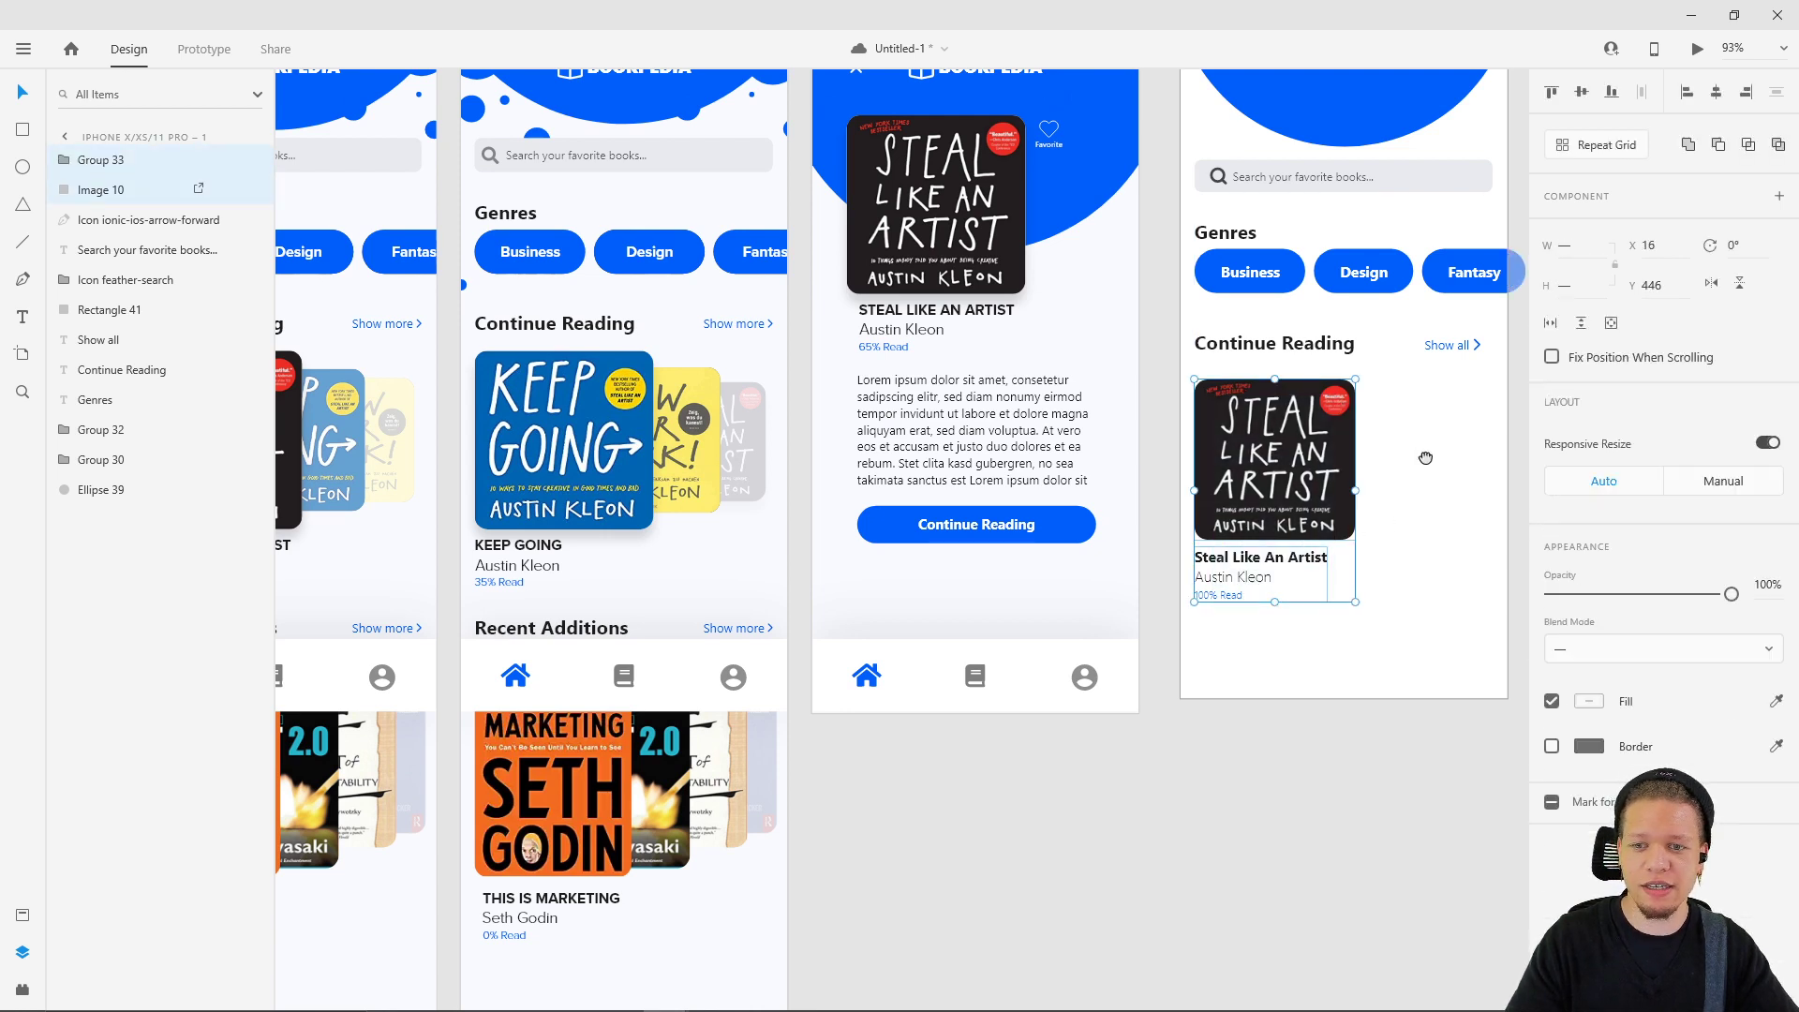
scroll(1426, 453, "right", 3)
scroll(1425, 453, "up", 1)
left_click(1598, 145)
scroll(1047, 469, "right", 3)
scroll(1047, 470, "up", 1)
left_click_drag(920, 560, 1281, 532)
left_click(1325, 524)
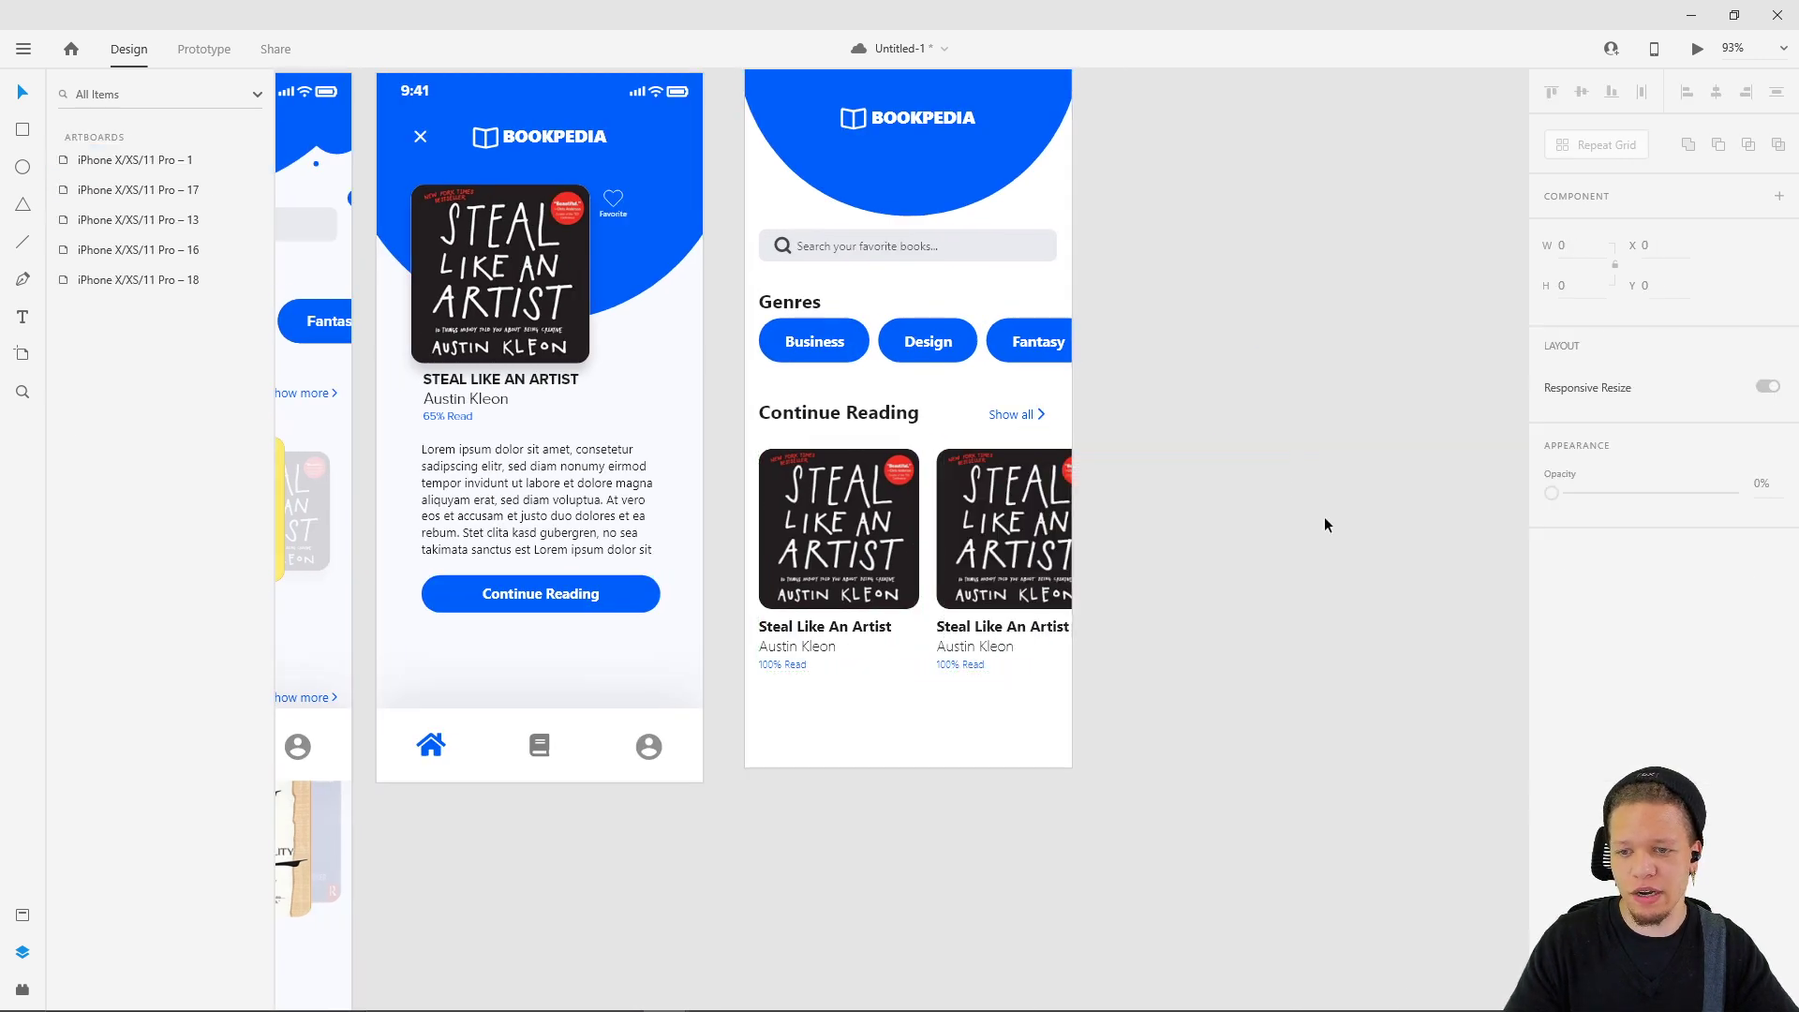
left_click(1020, 527)
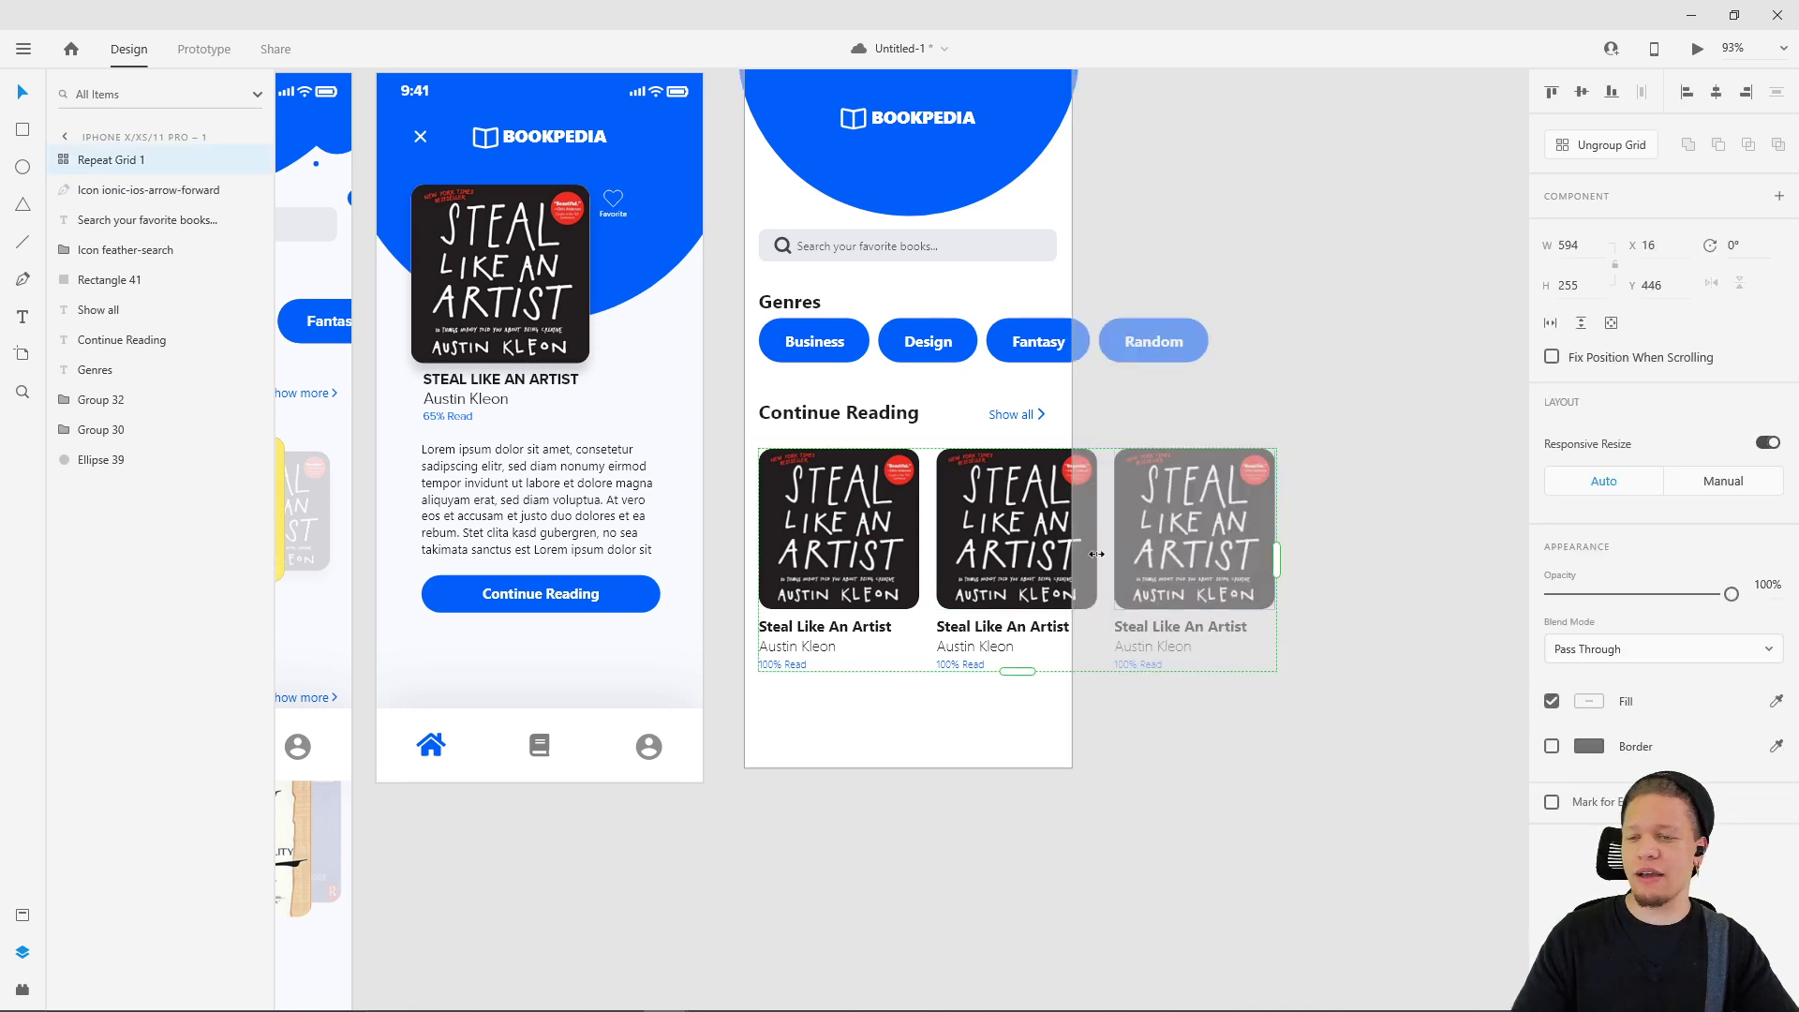
- Switch to the Ebook App Assets folder in File Explorer and replace the grid's second cover with Image 9
key("alt+Tab")
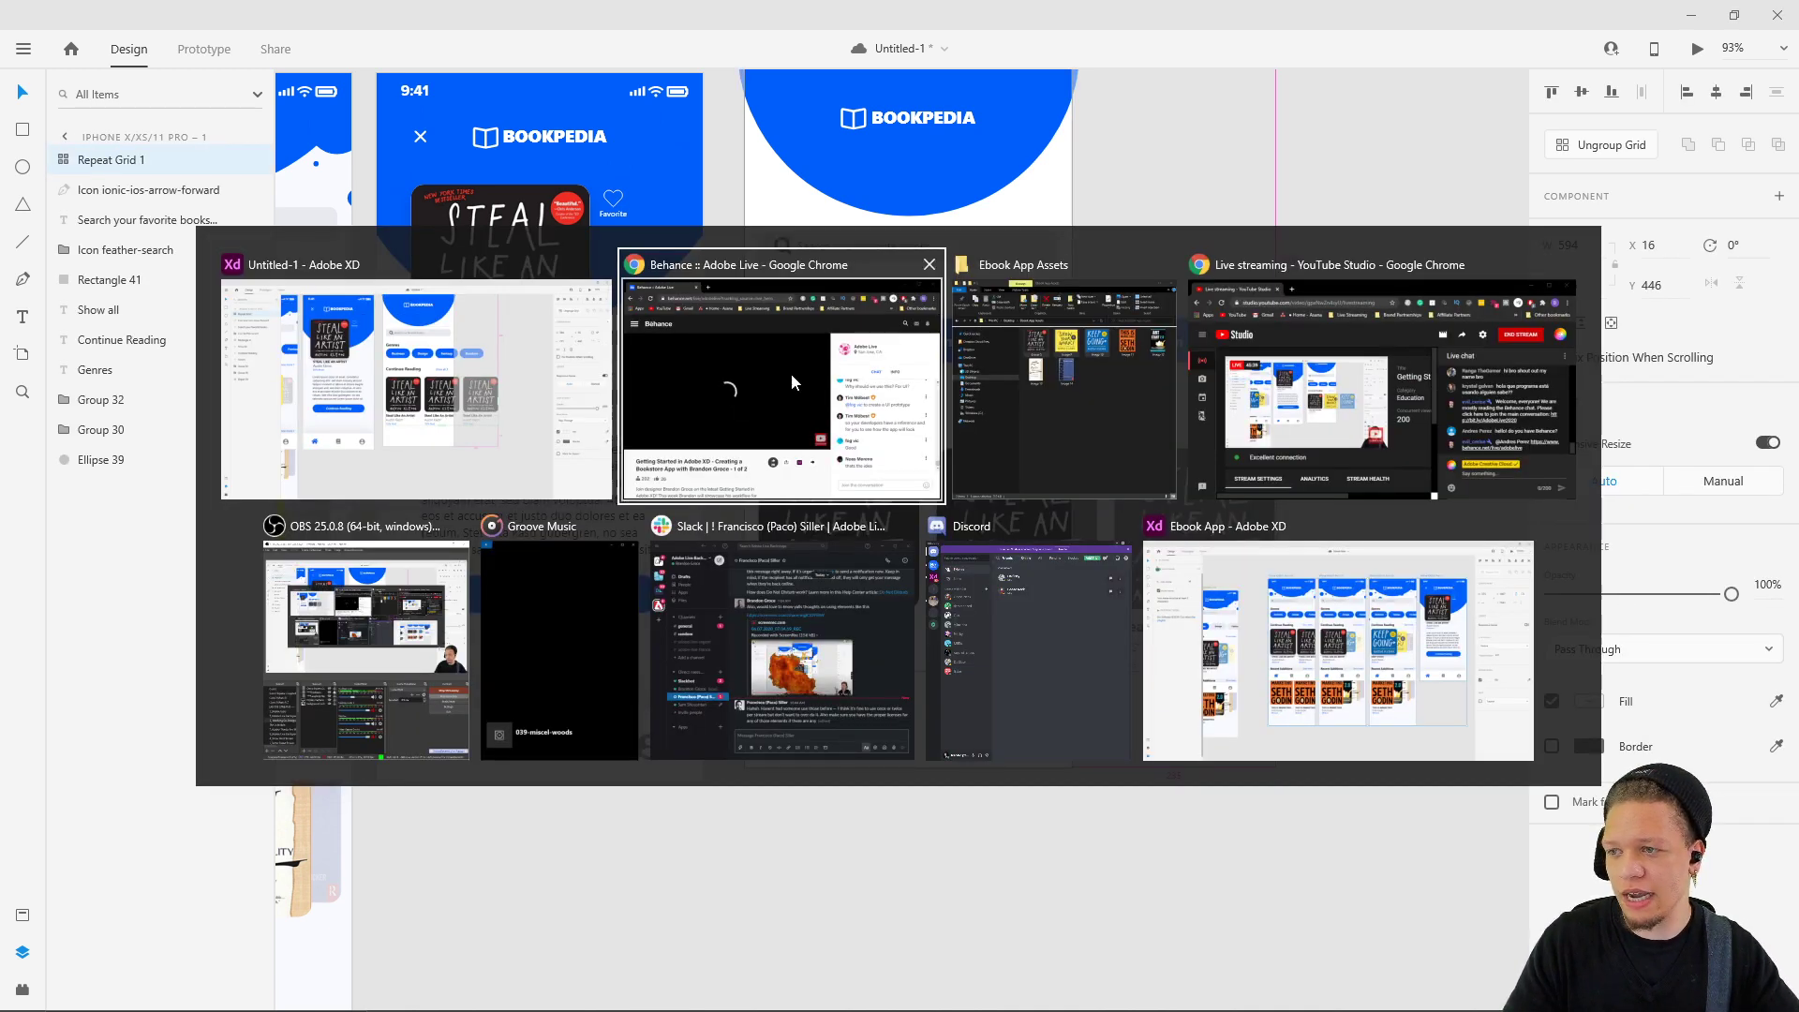
key("alt+Tab")
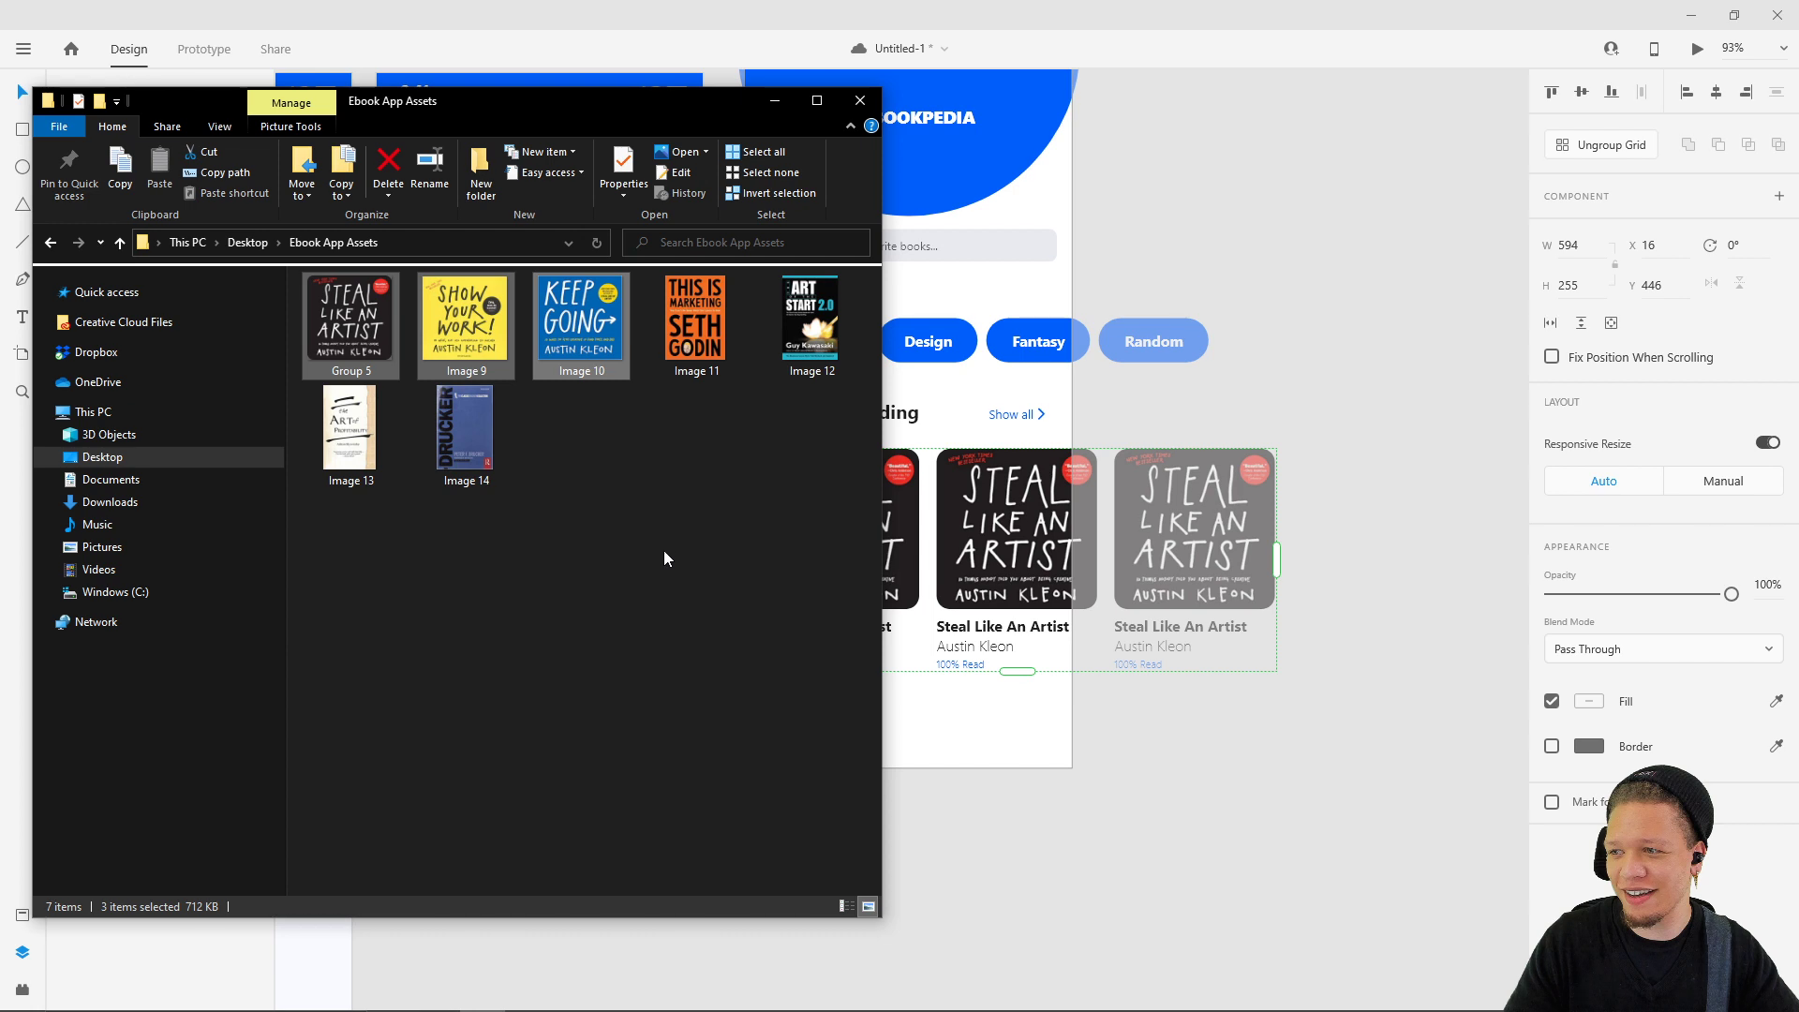
left_click(503, 296)
left_click_drag(503, 297, 999, 551)
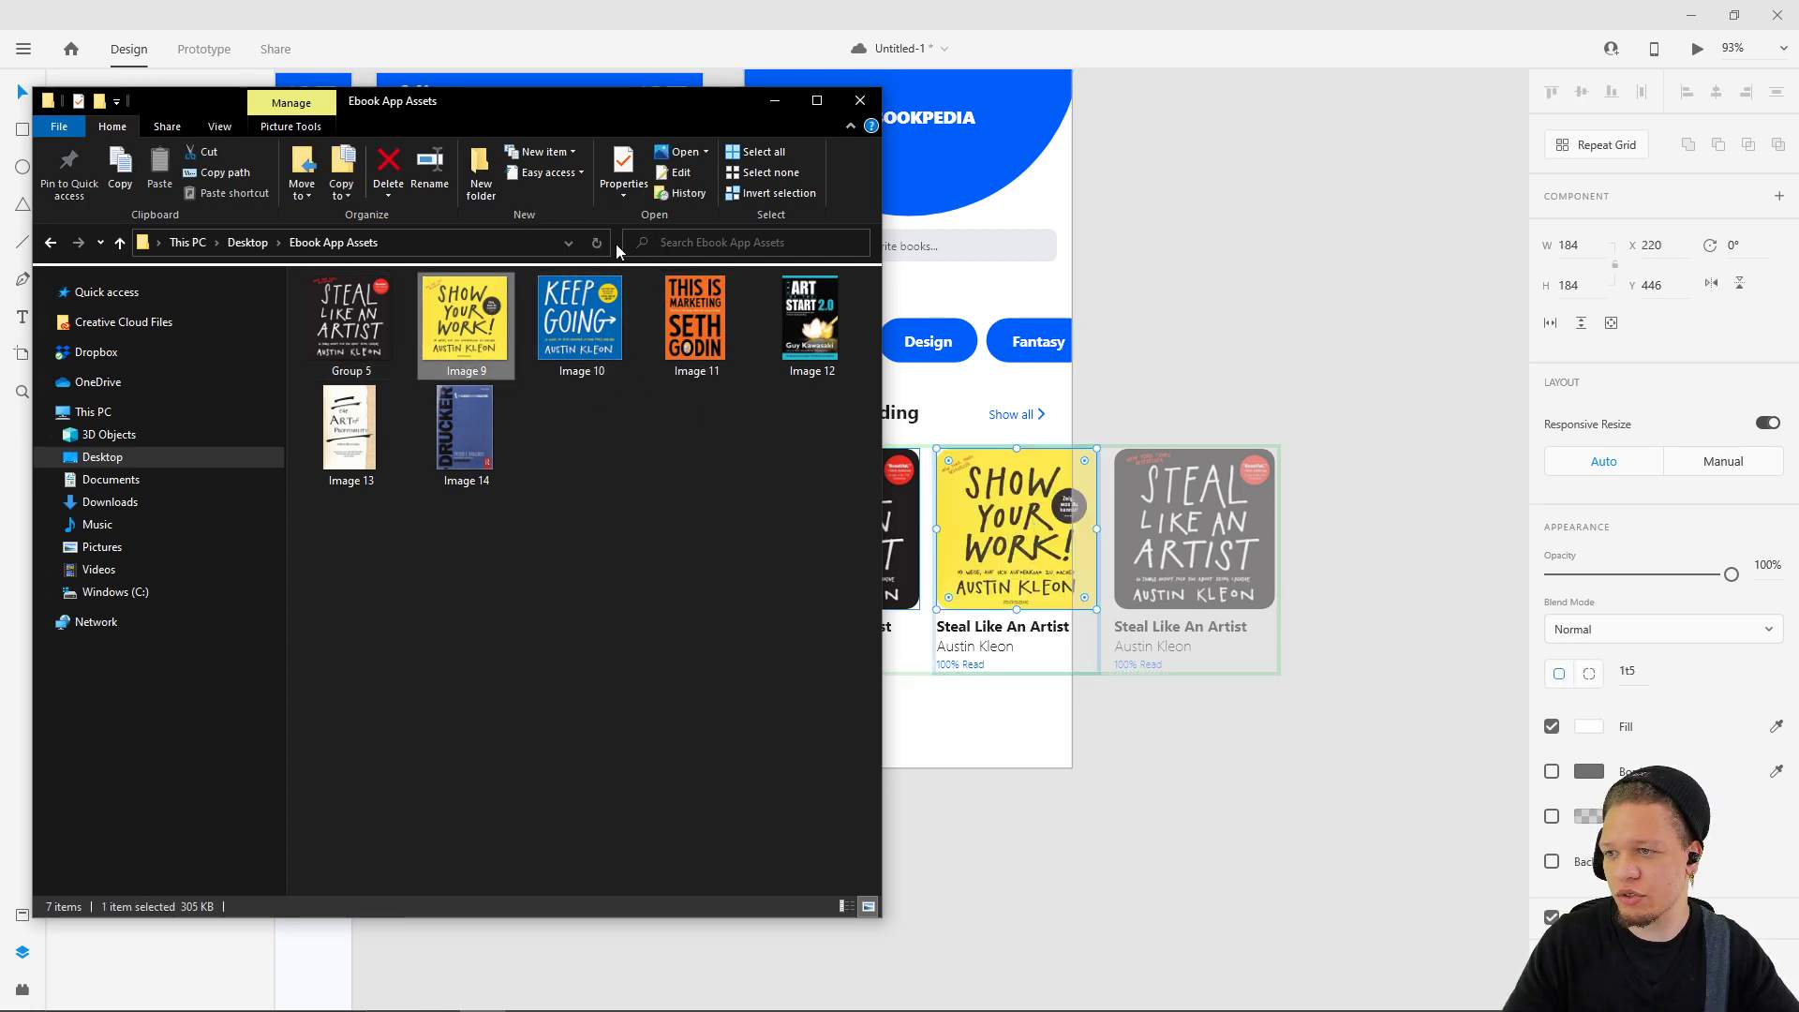
- Try to replace the grid's third cover with Image 10 from the assets folder, undoing each misplaced image
left_click_drag(581, 318, 1223, 599)
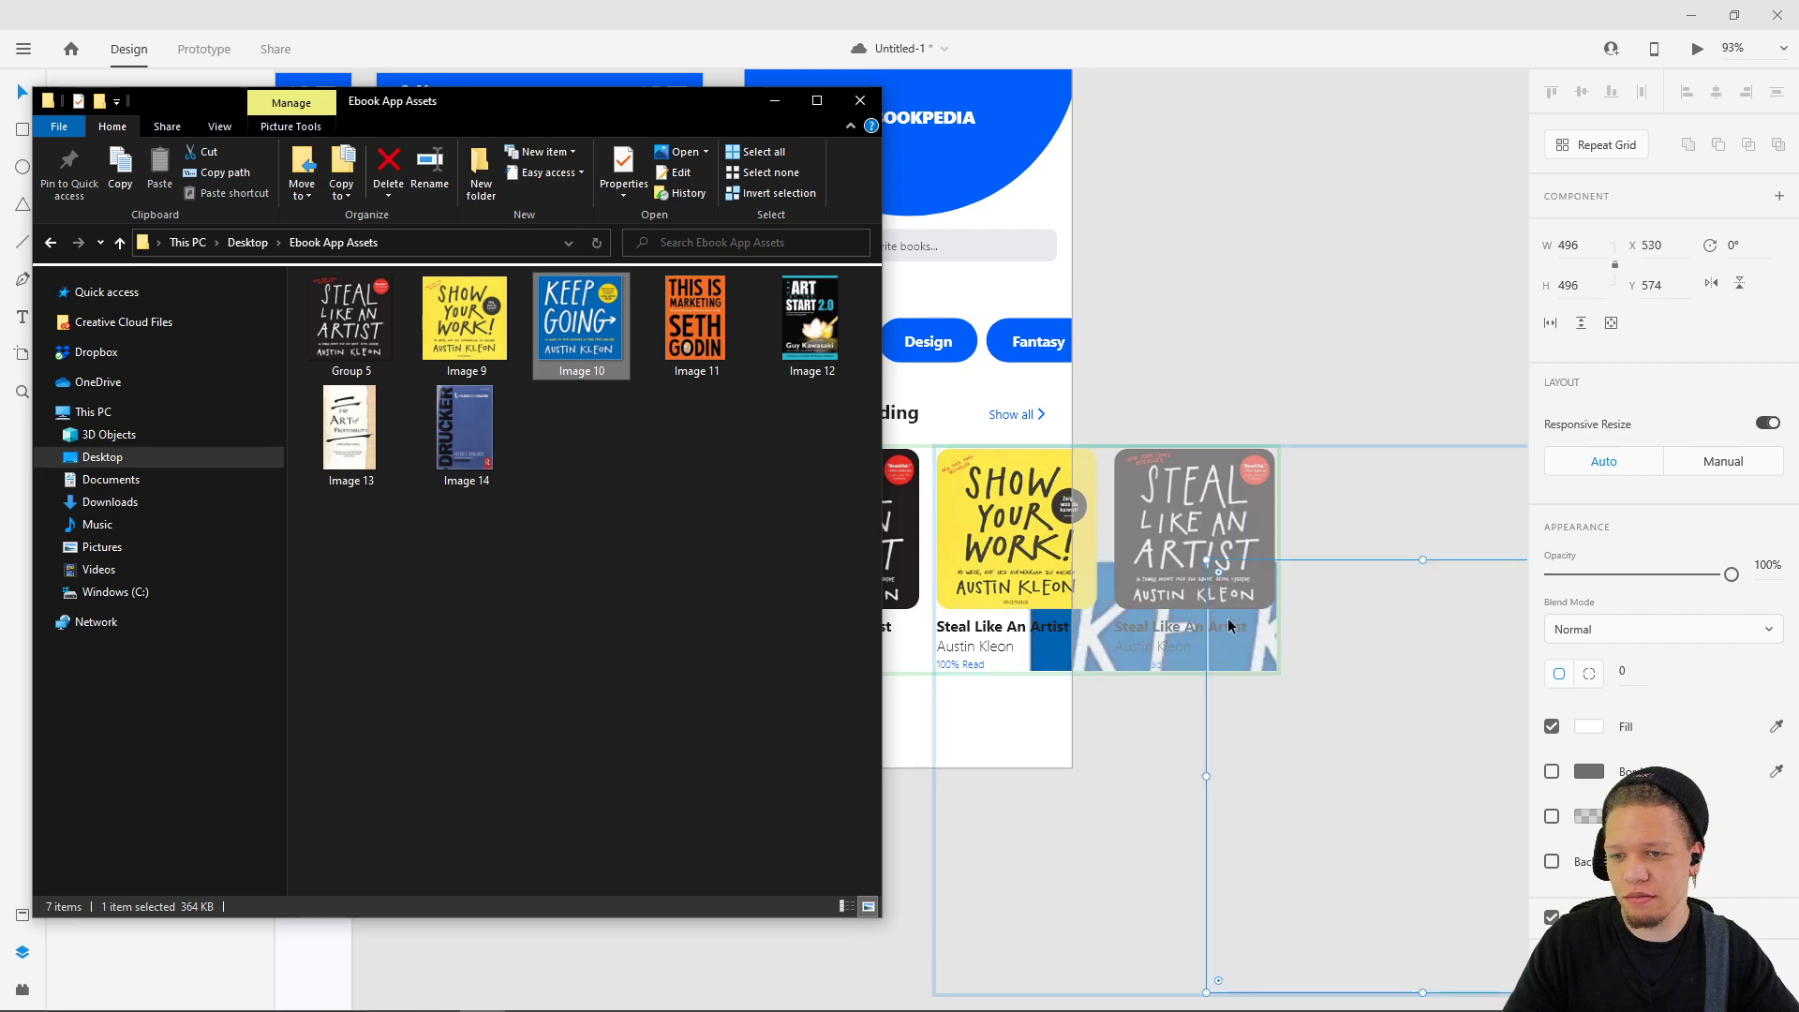
left_click(1280, 416)
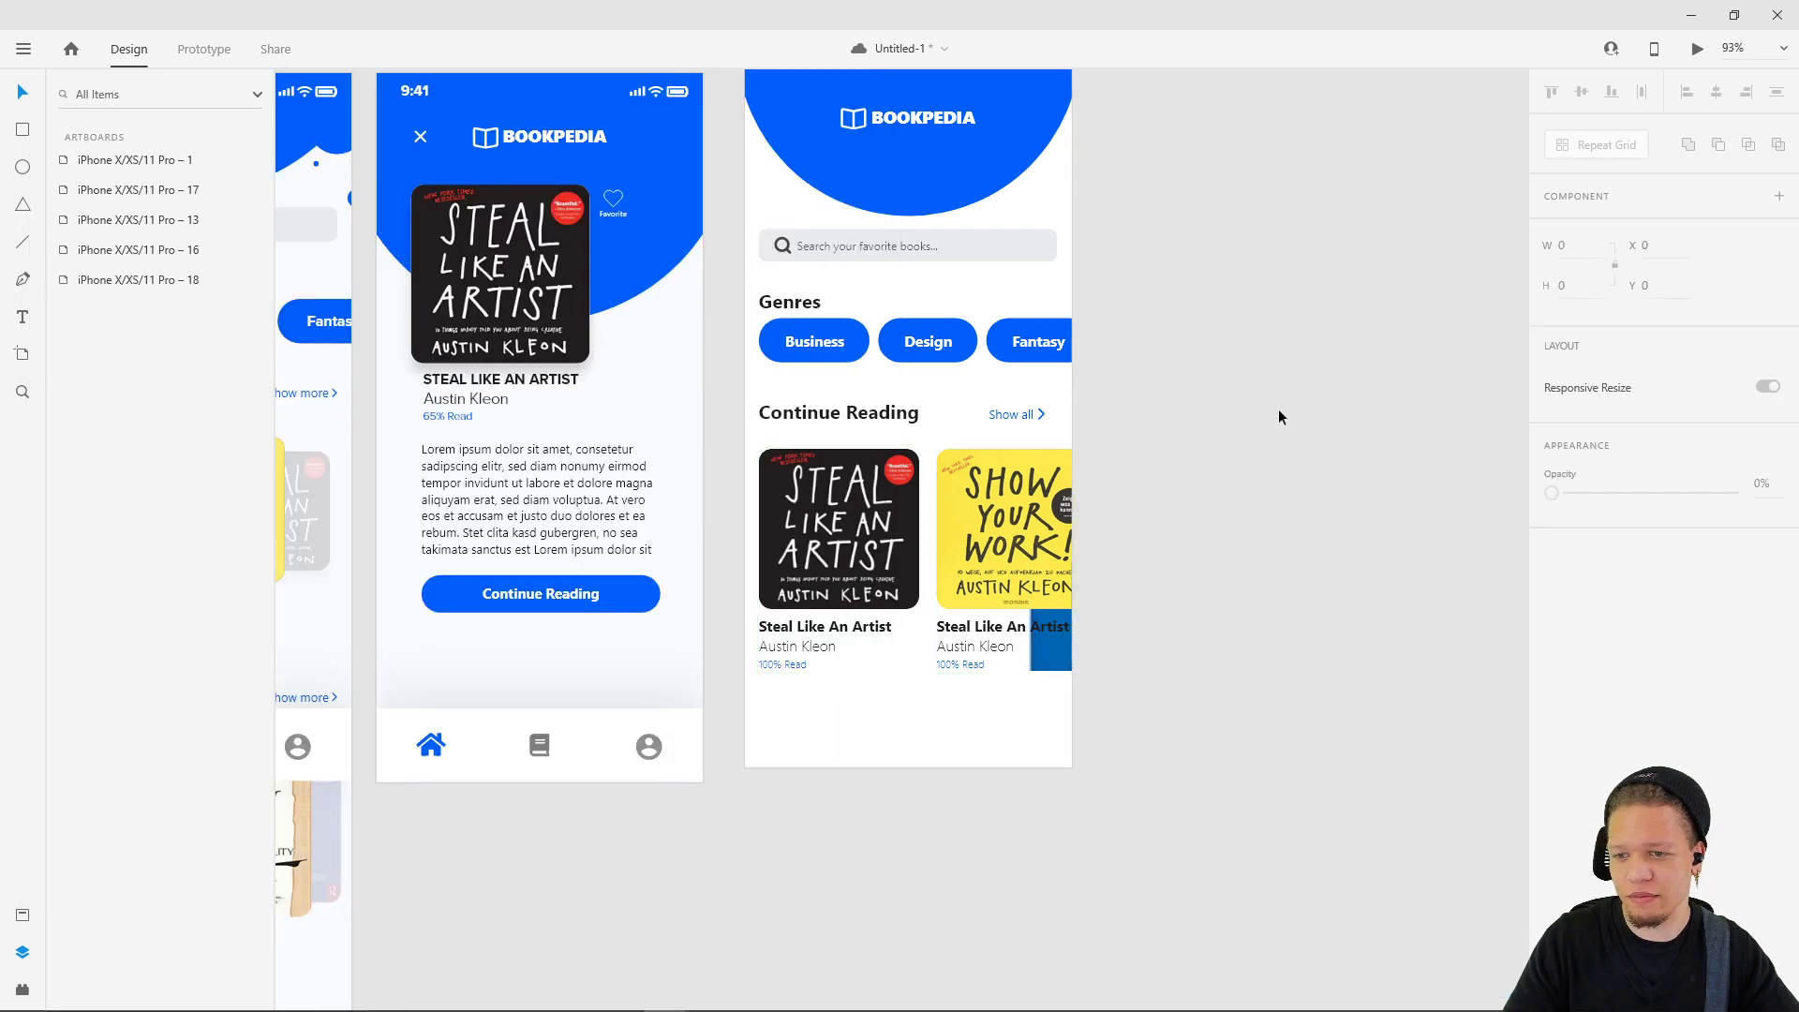
double_click(1207, 492)
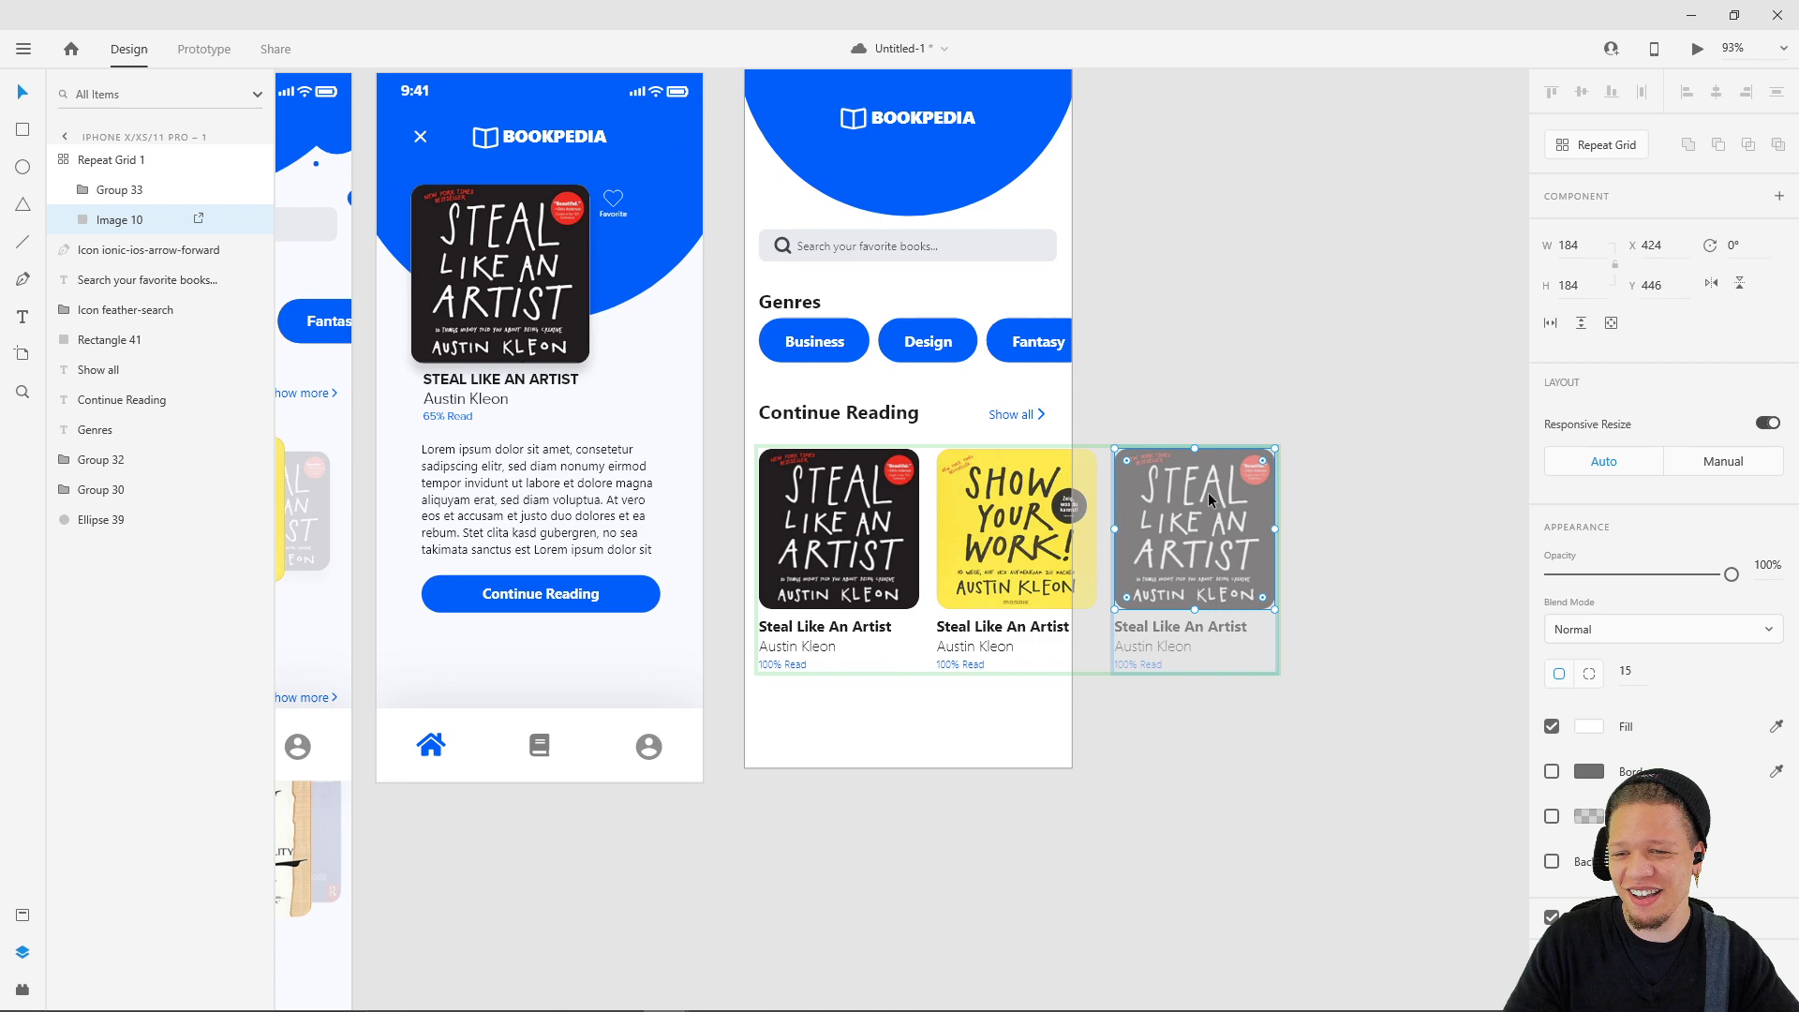
key("alt+Tab")
left_click_drag(581, 319, 1182, 511)
left_click(1253, 298)
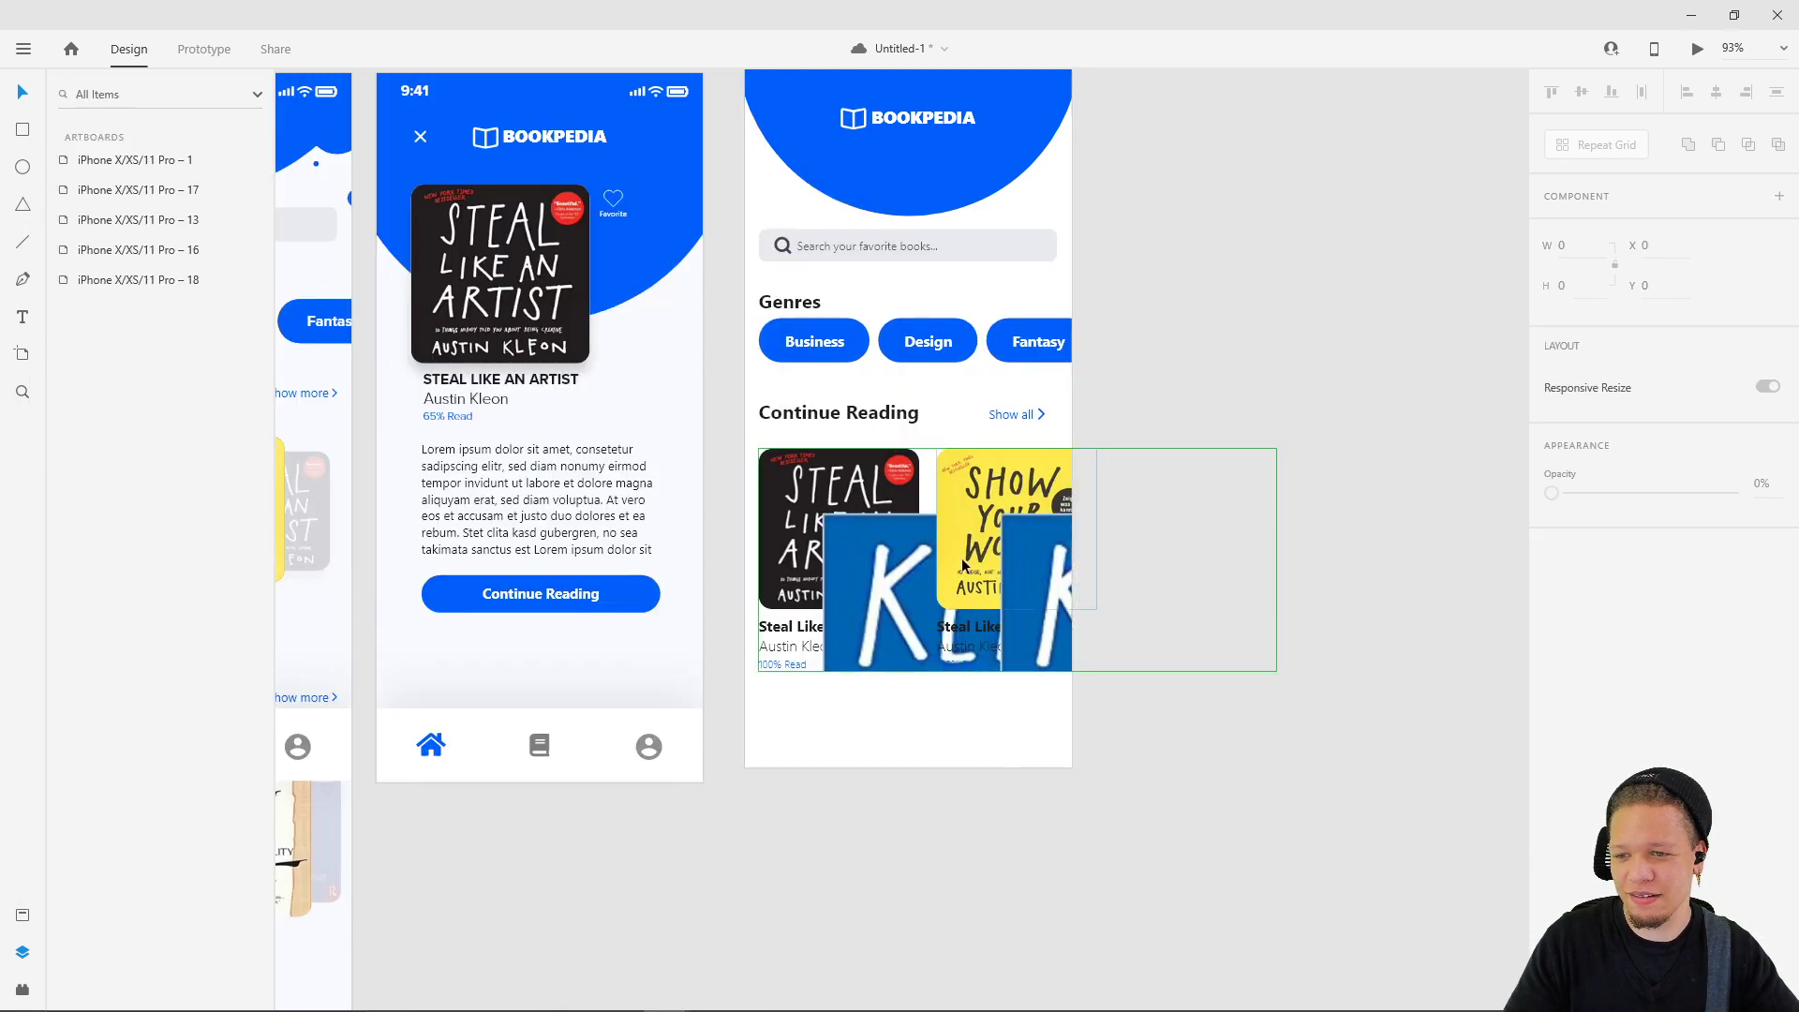
key("ctrl+z")
- Reselect the third cover in the repeat grid and check the Desktop folder in File Explorer for the cover images
scroll(1096, 259, "down", 3)
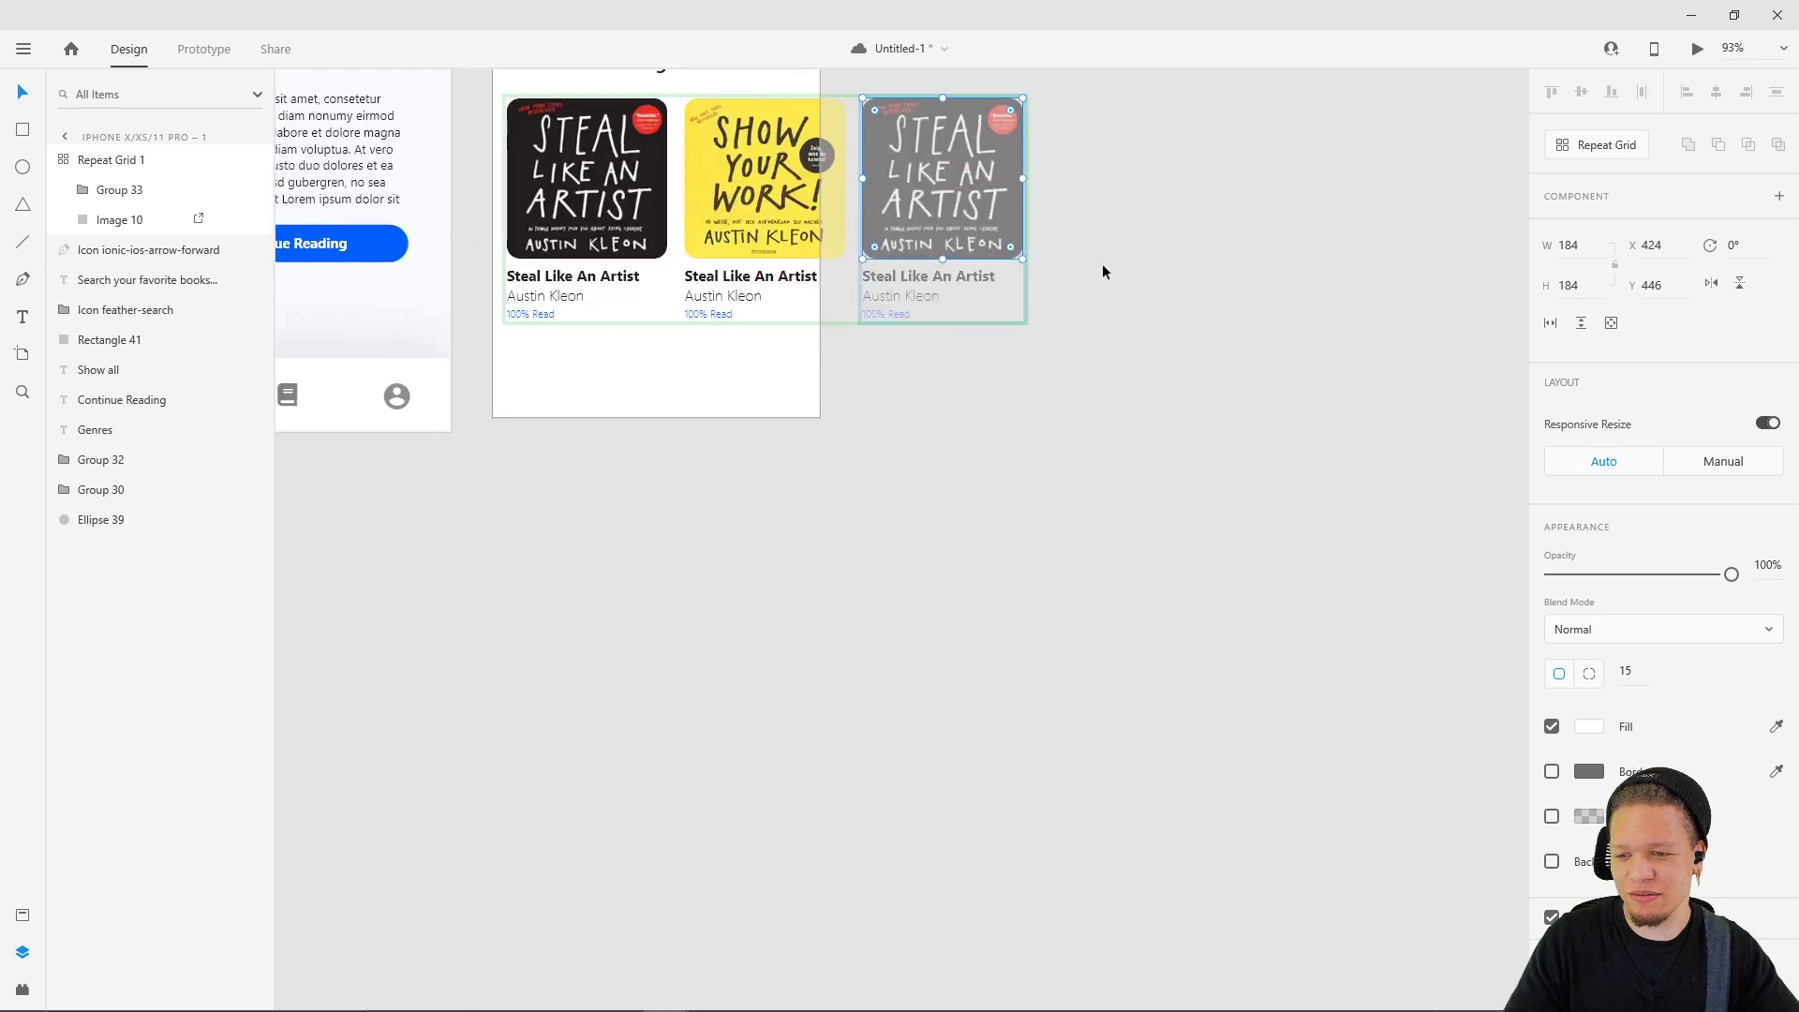
scroll(1096, 258, "down", 5, "ctrl")
scroll(1071, 236, "up", 4, "ctrl")
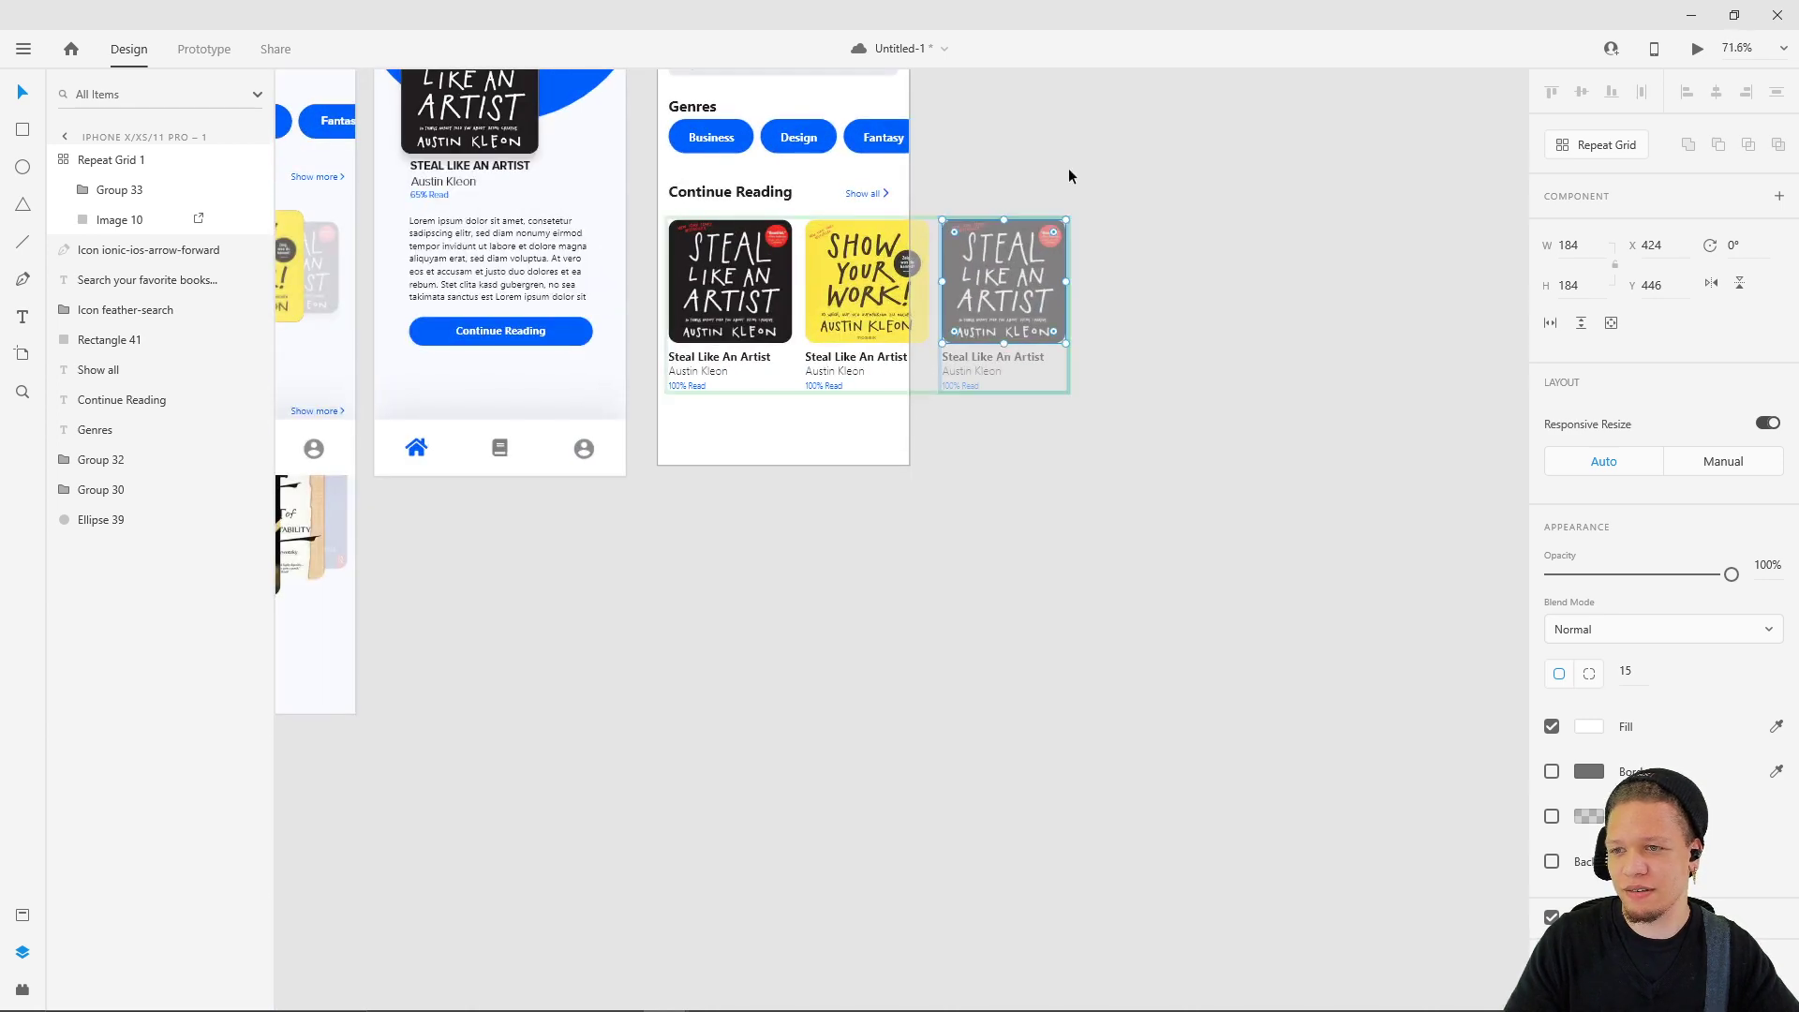
key("Escape")
left_click(1015, 289)
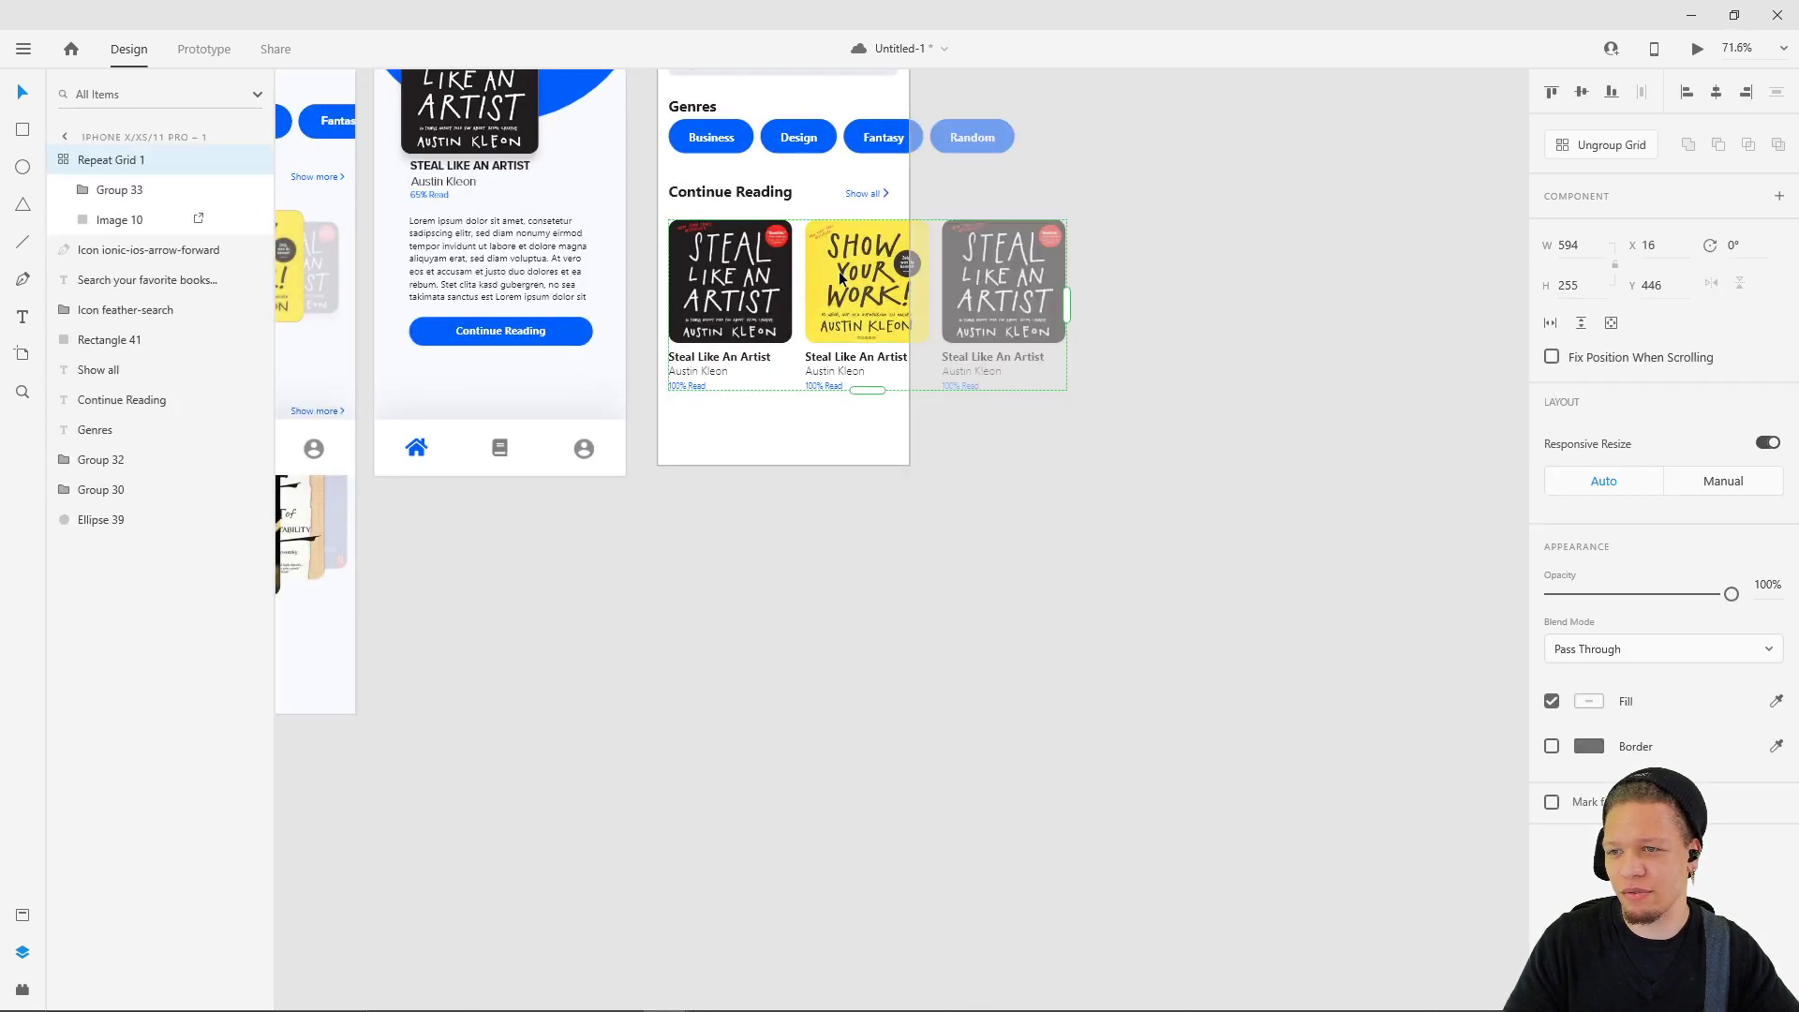
double_click(1010, 278)
key("alt+Tab")
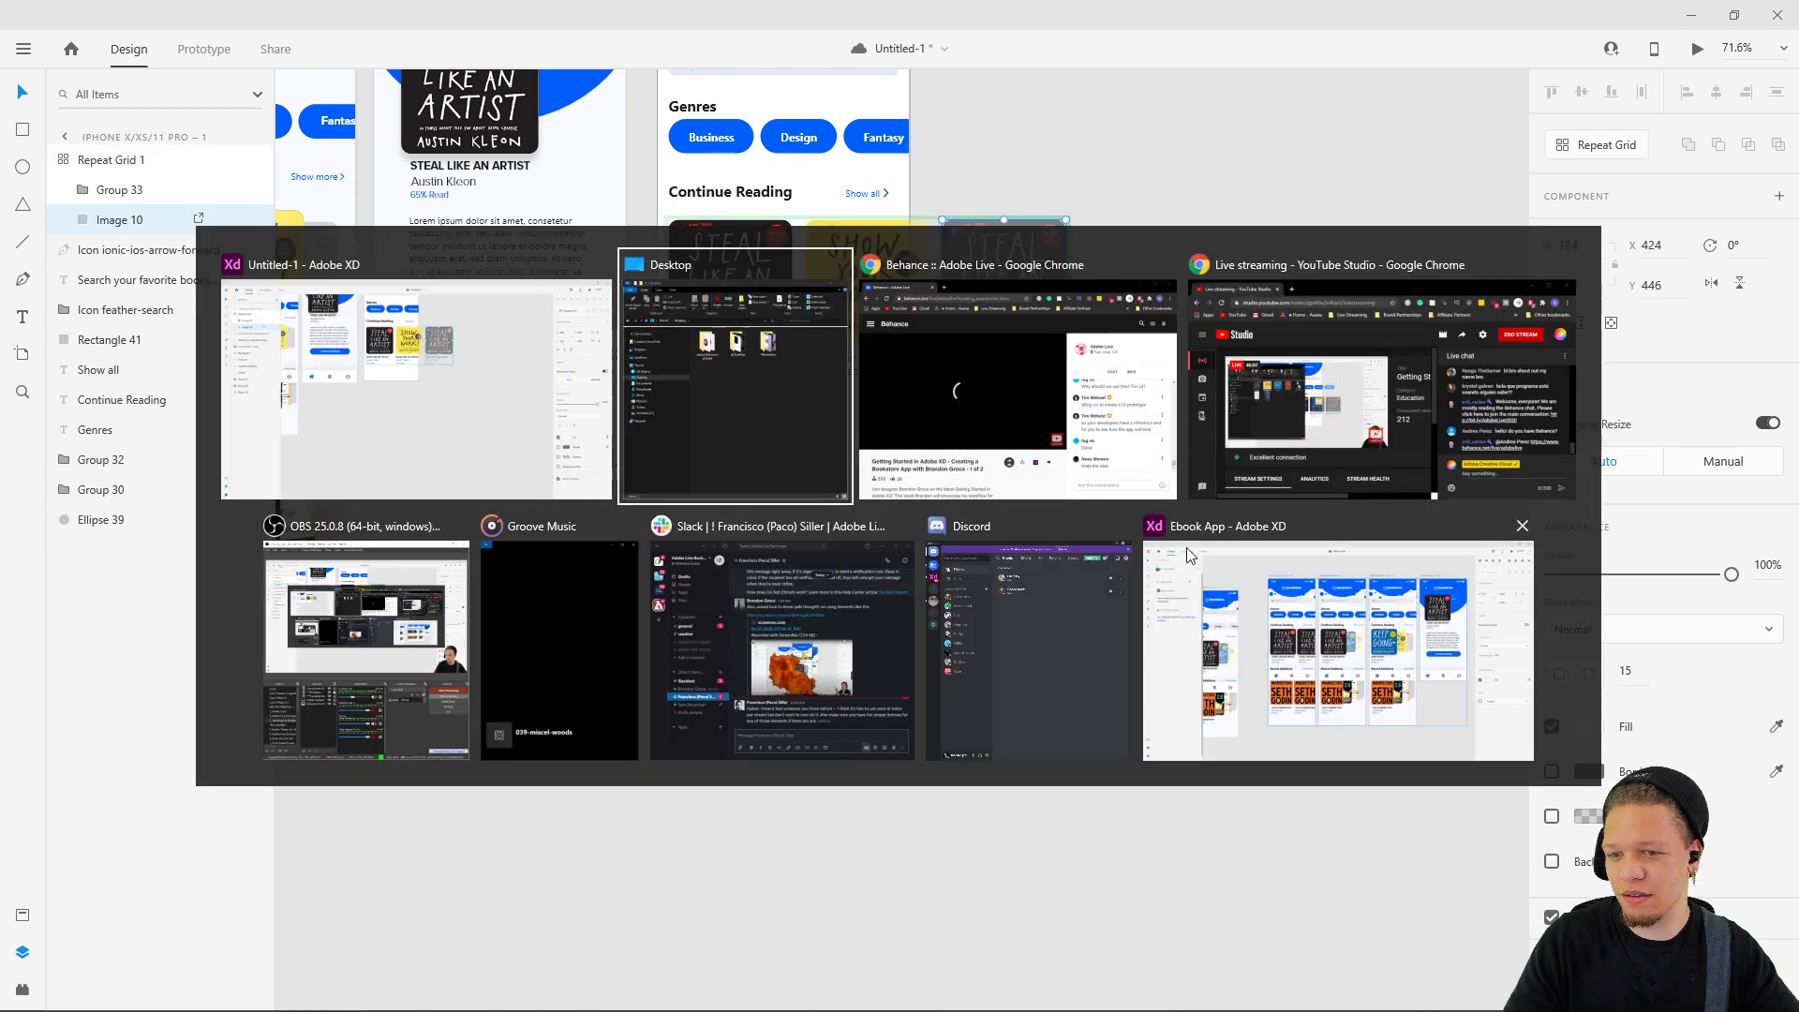
key("Escape")
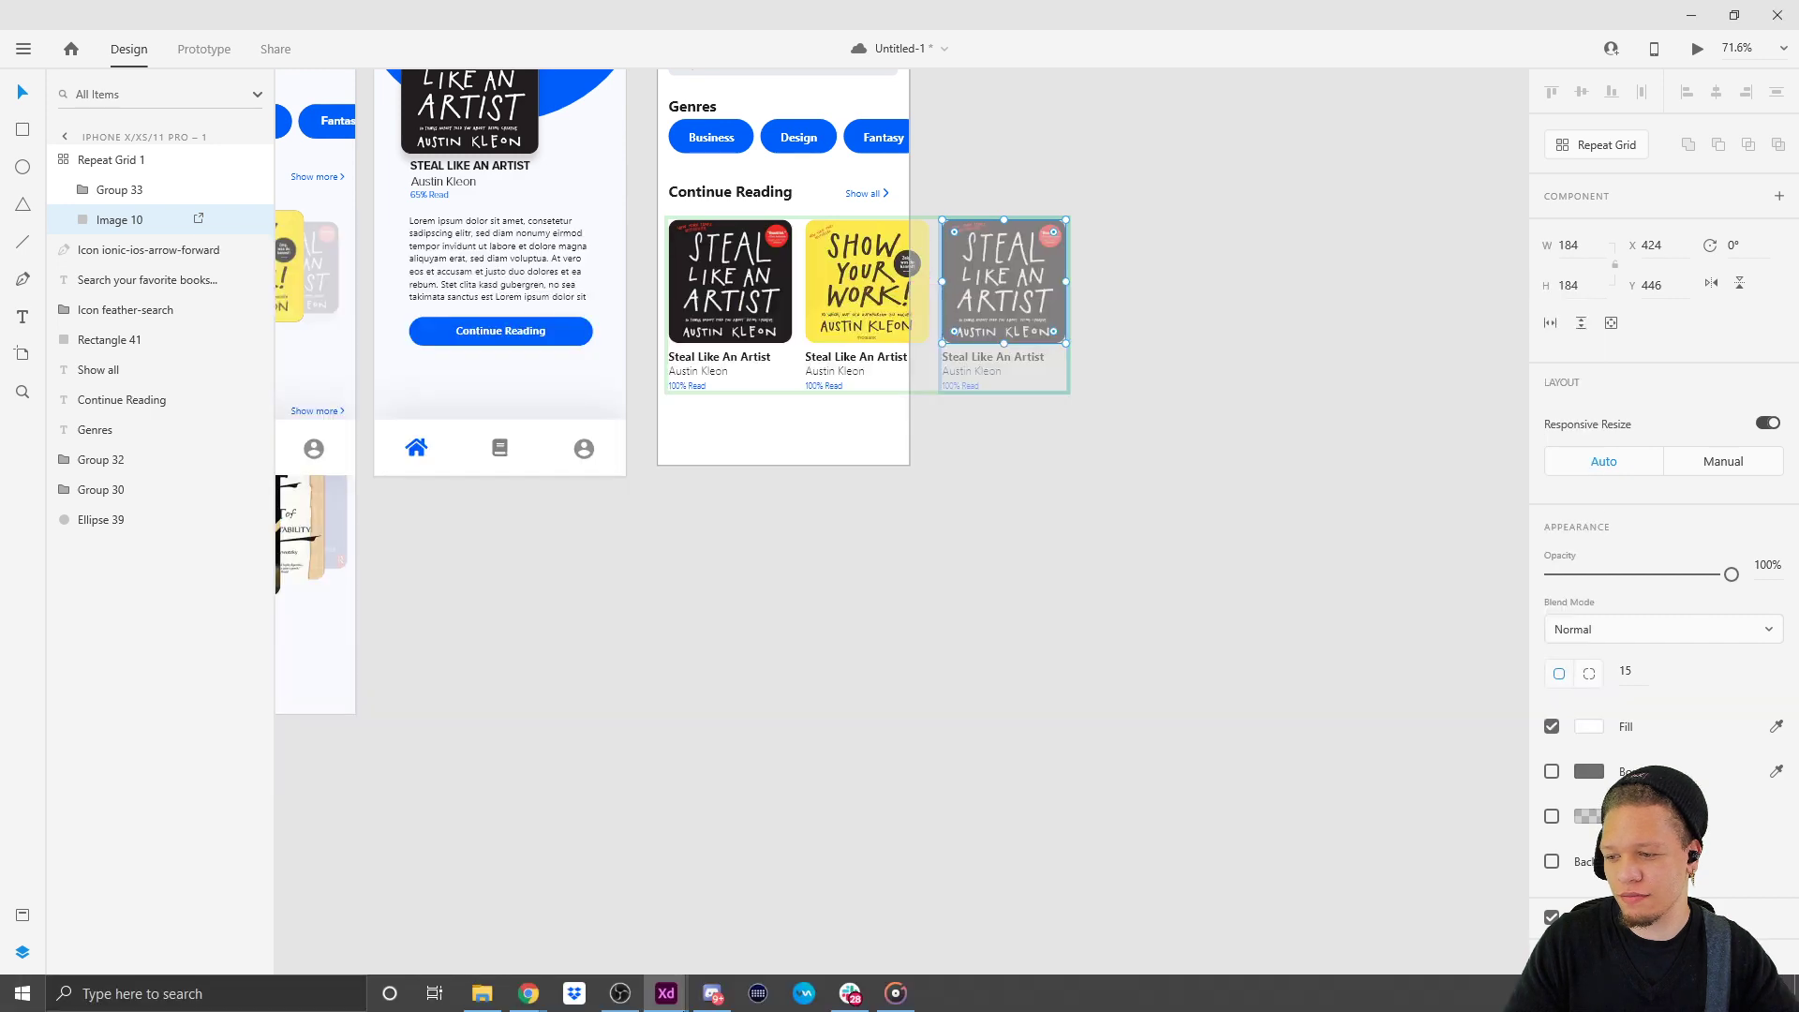
left_click(482, 993)
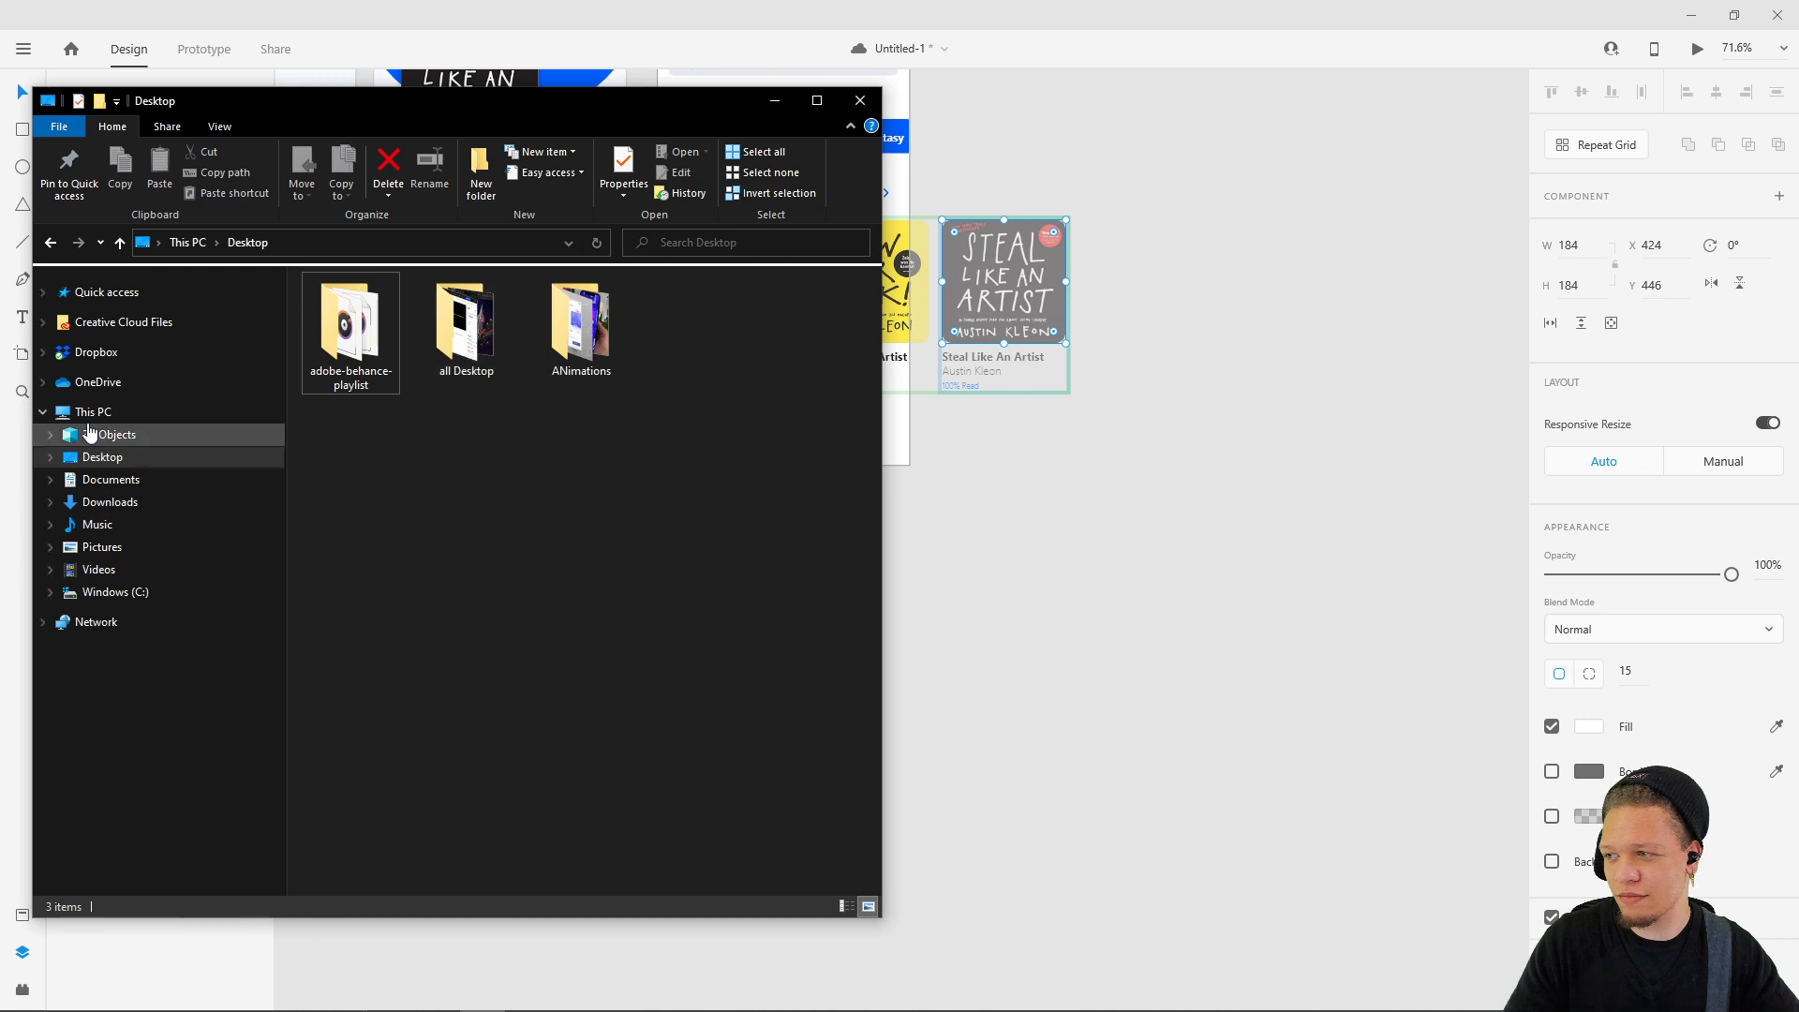
left_click(774, 101)
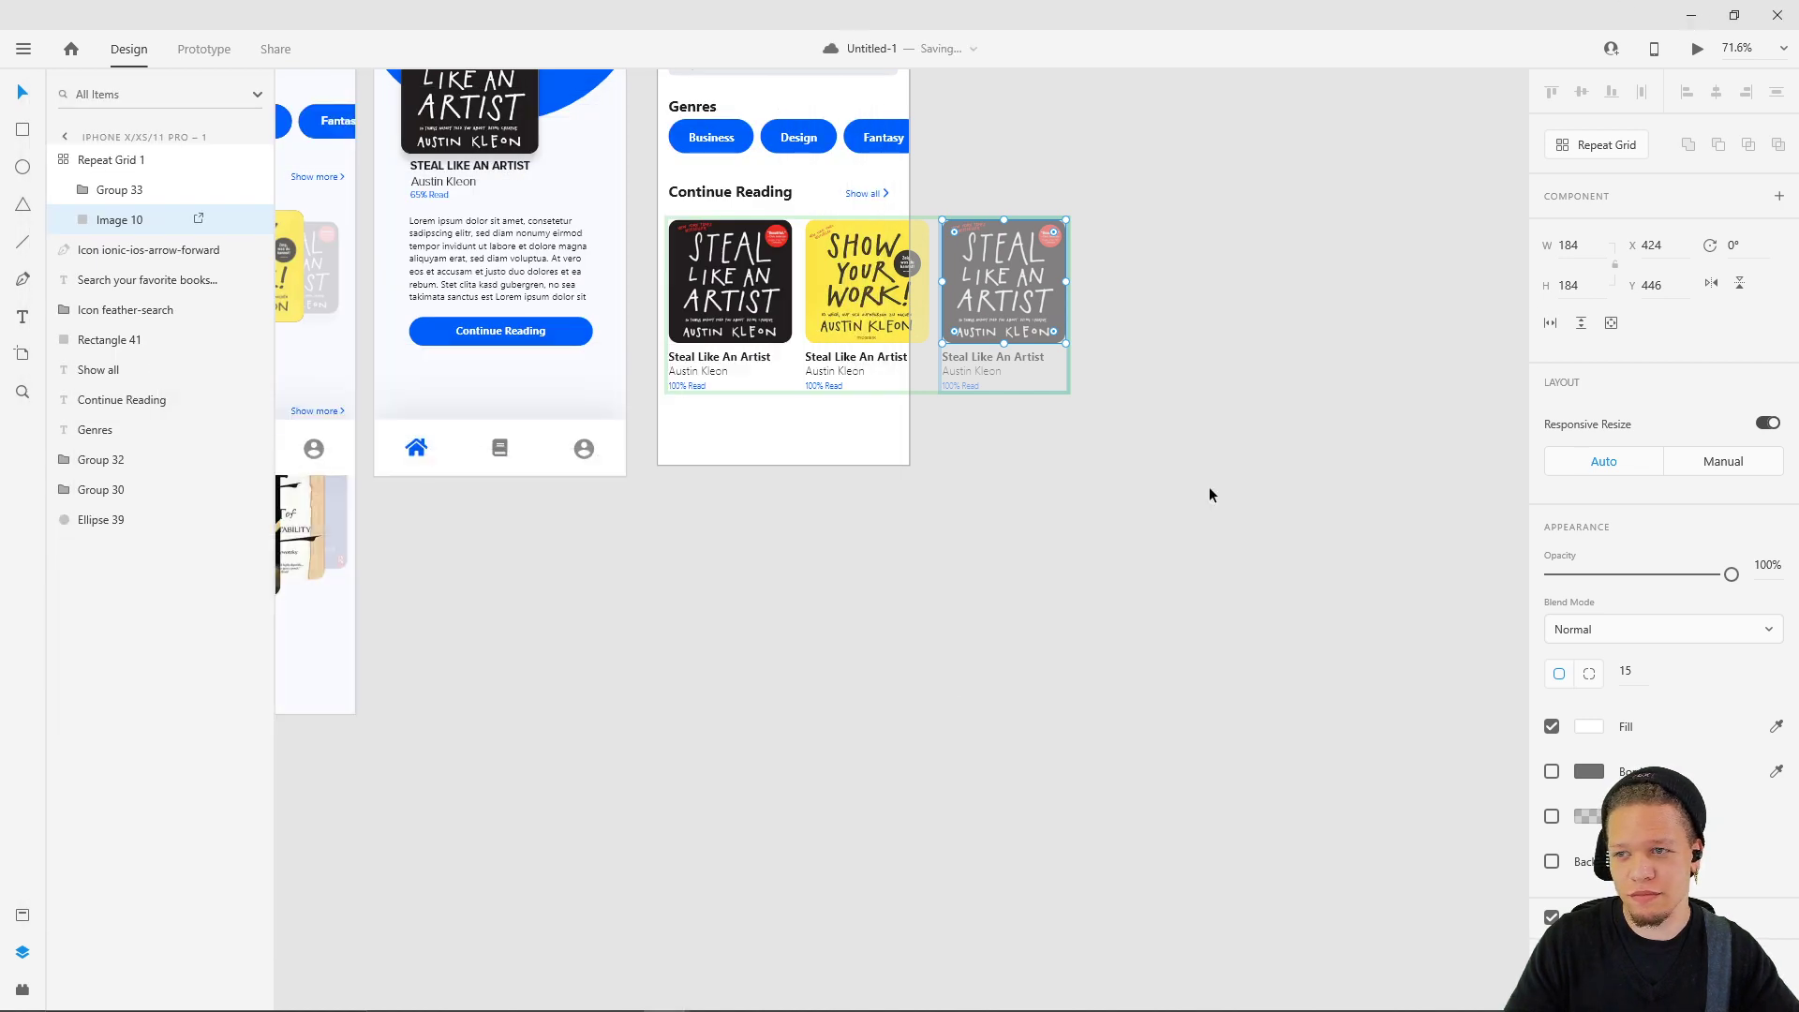
- Look through the all Desktop folder in File Explorer for the book cover assets and return to the design
scroll(941, 690, "down", 3)
scroll(984, 599, "up", 4)
scroll(1178, 337, "up", 6)
scroll(1178, 337, "left", 2)
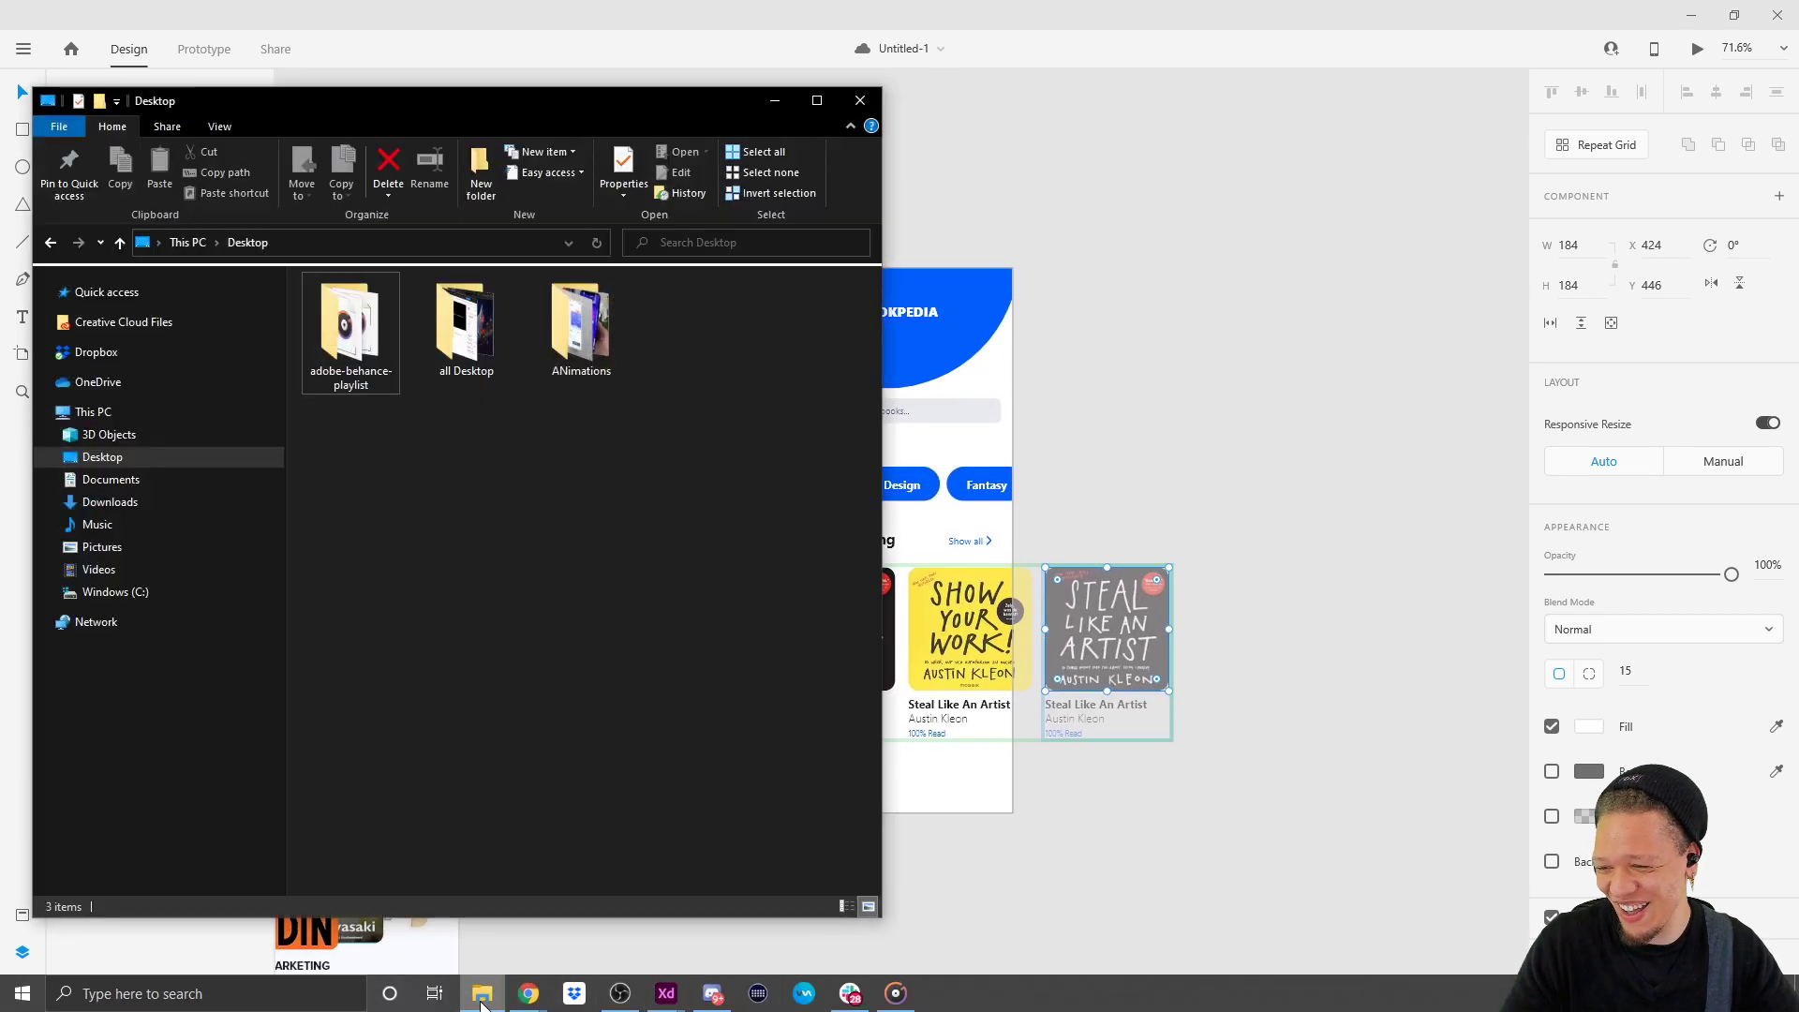
left_click(481, 993)
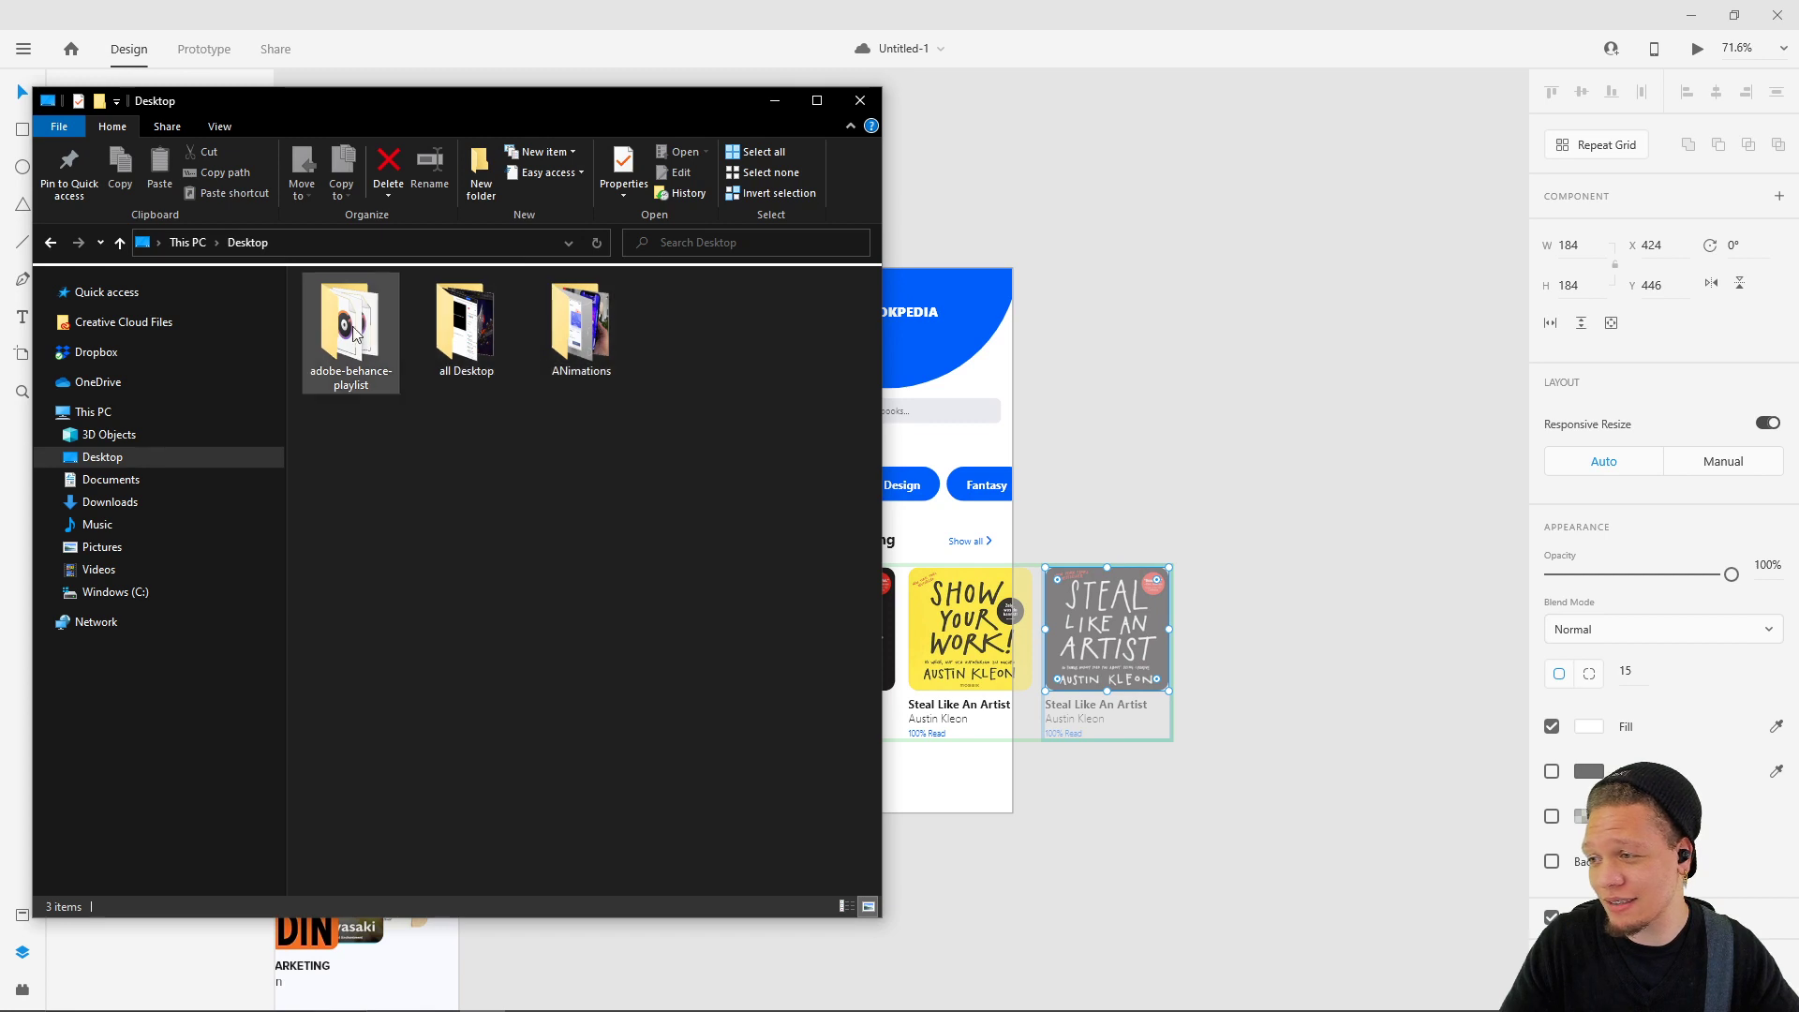
left_click(473, 328)
double_click(475, 329)
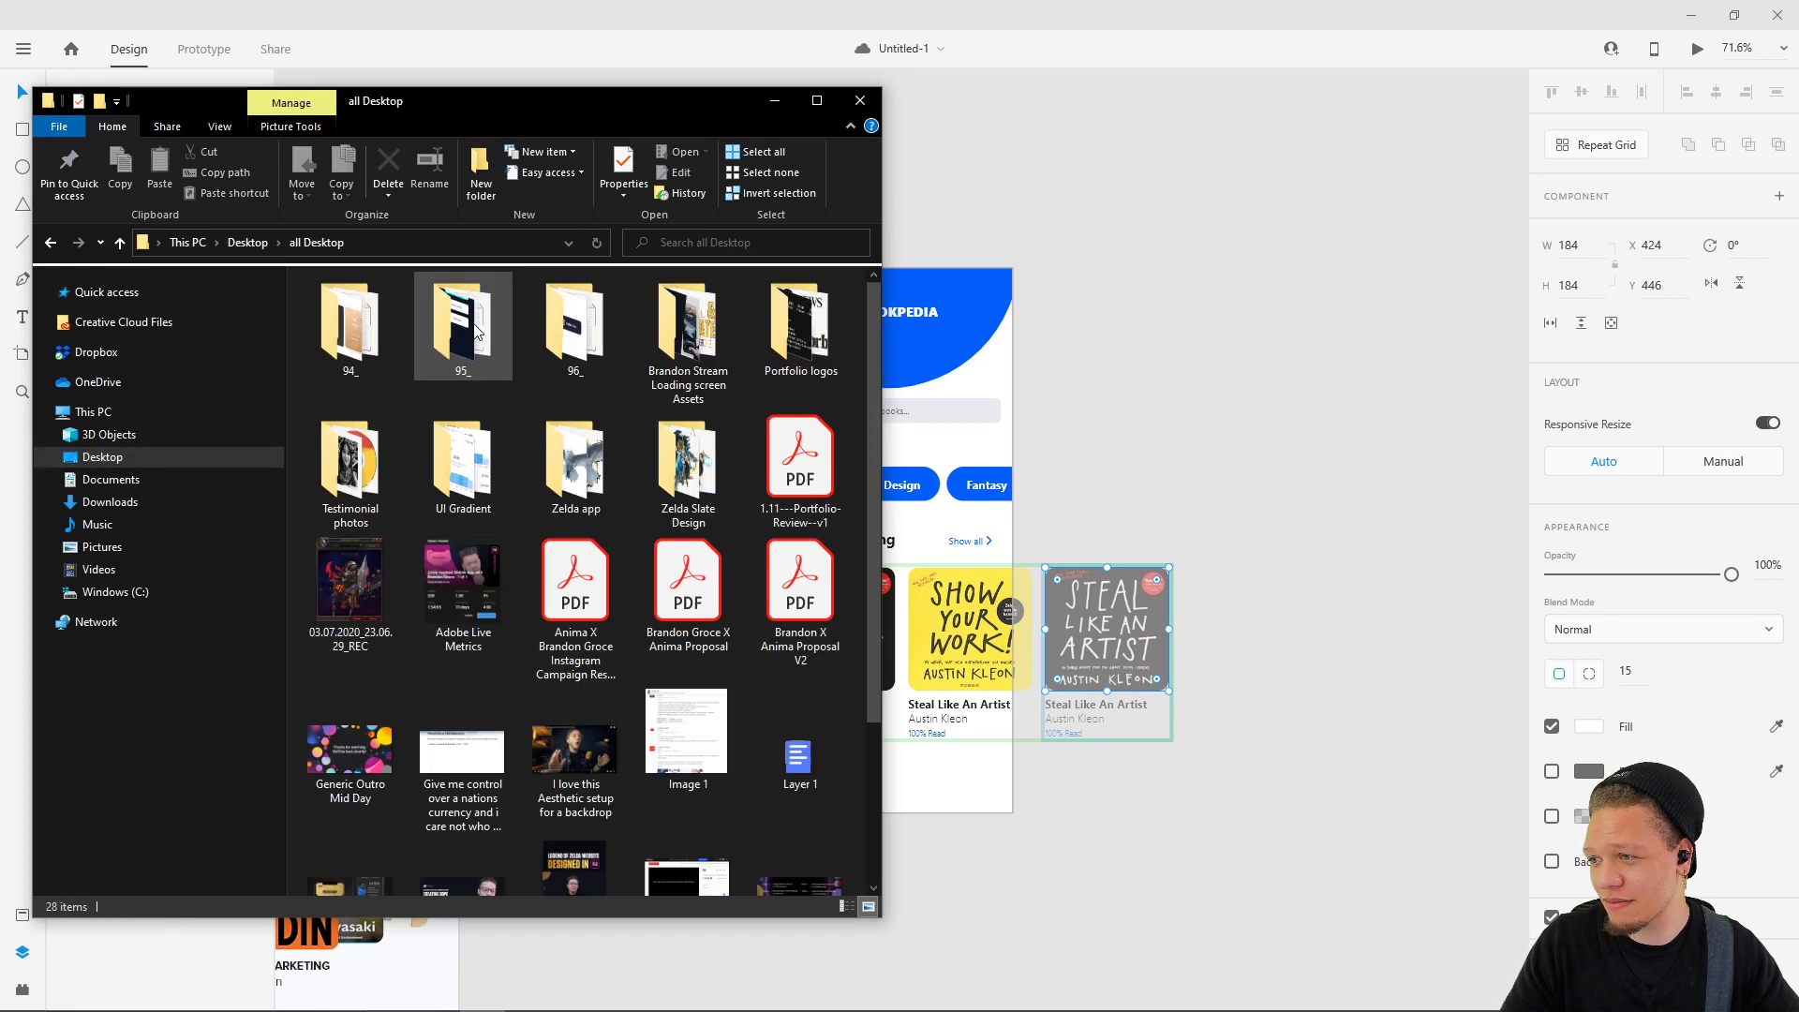
left_click(53, 244)
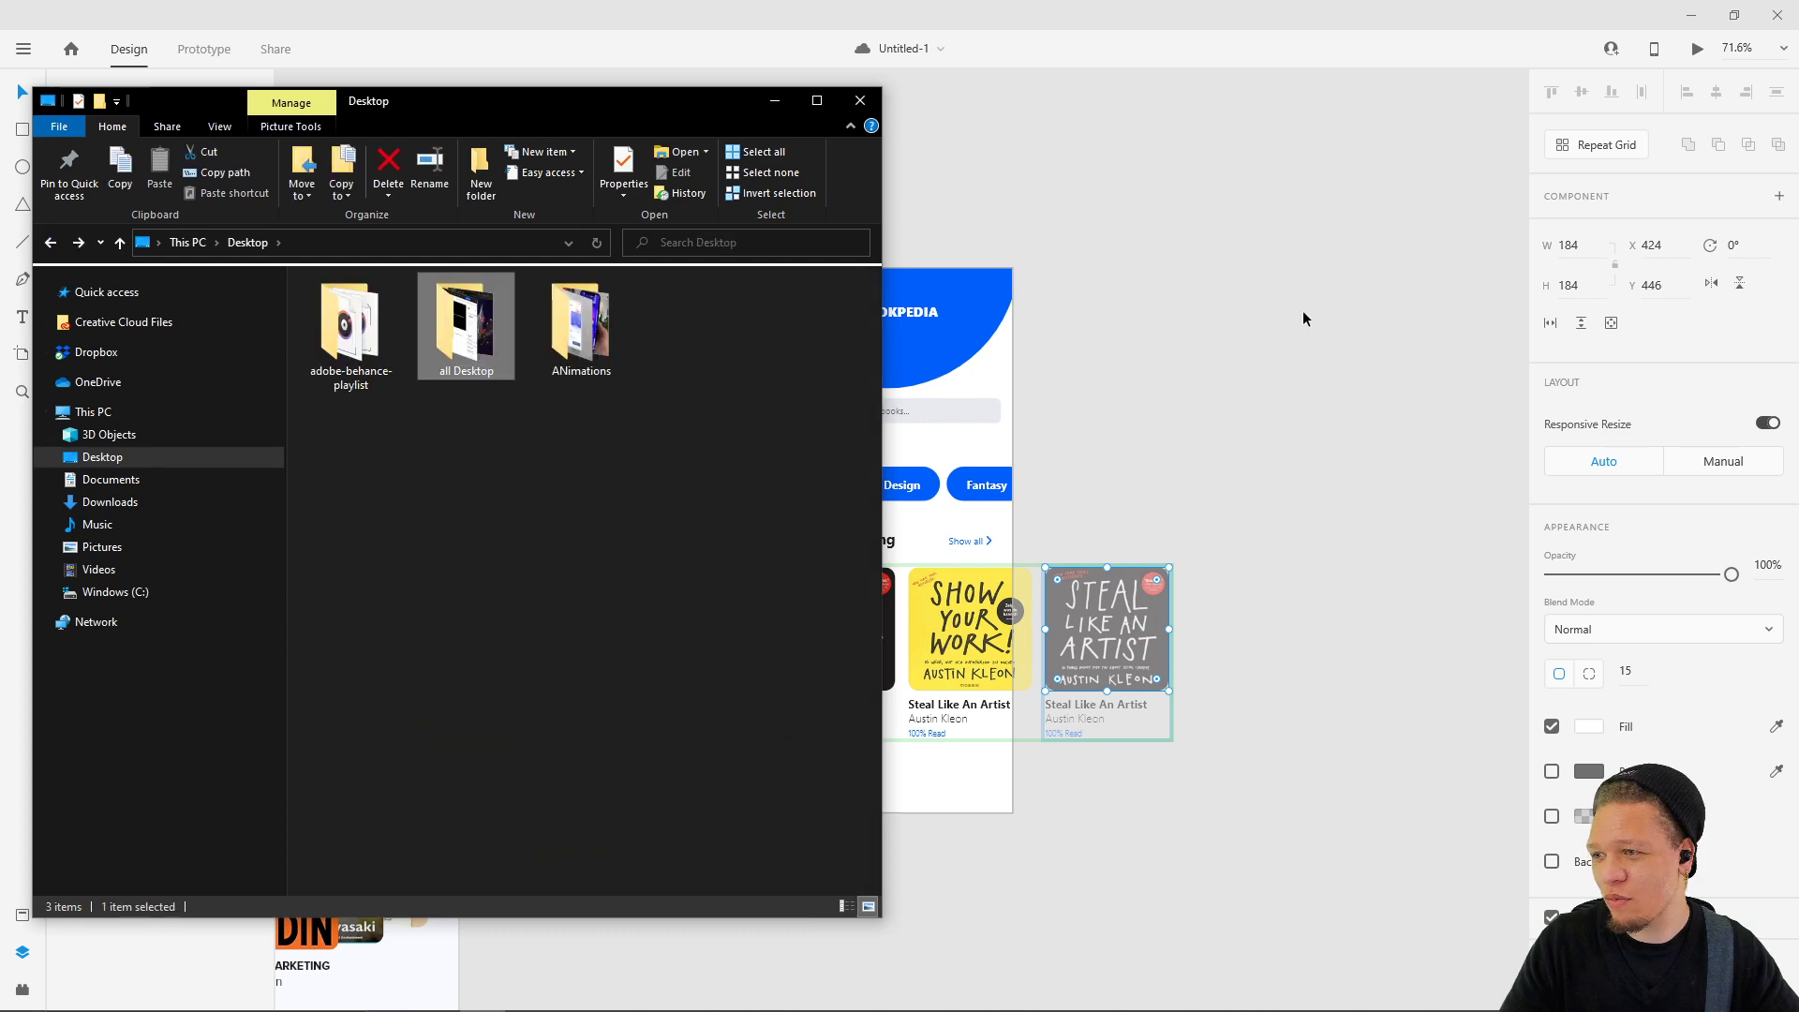
left_click(1149, 293)
scroll(1171, 253, "down", 5)
scroll(1185, 515, "up", 3)
scroll(973, 549, "up", 5)
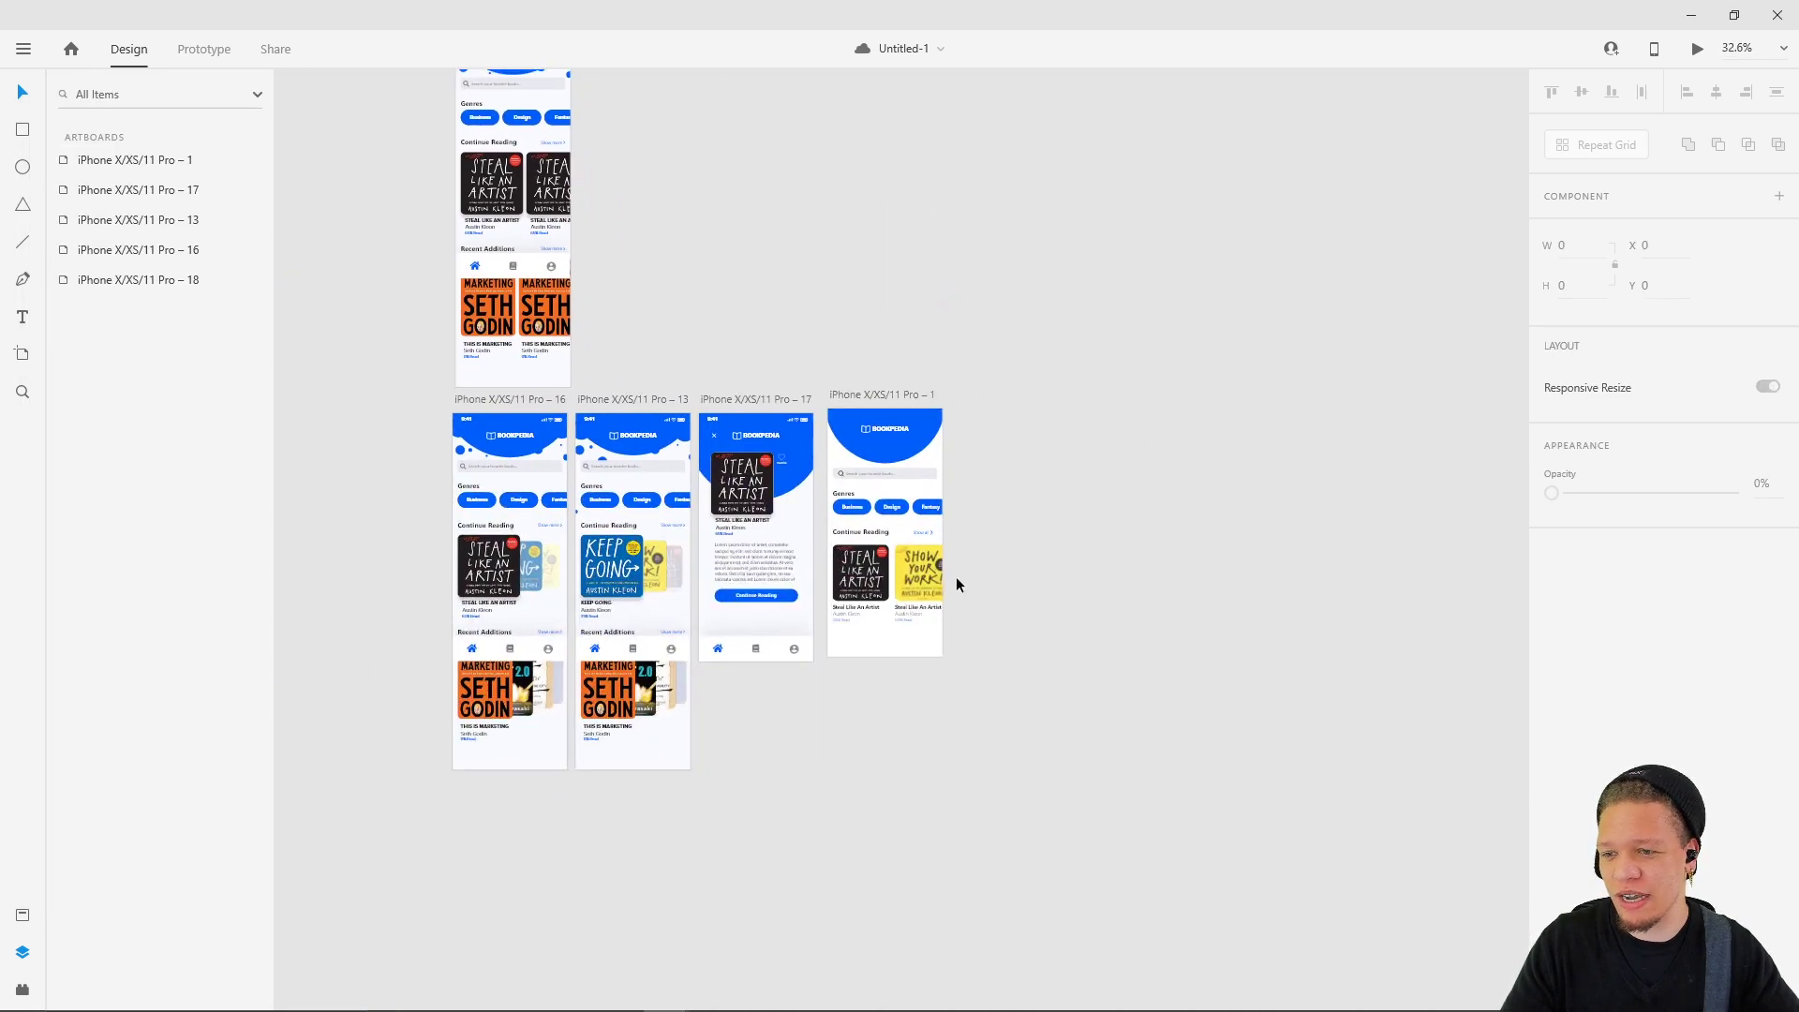
left_click(839, 536)
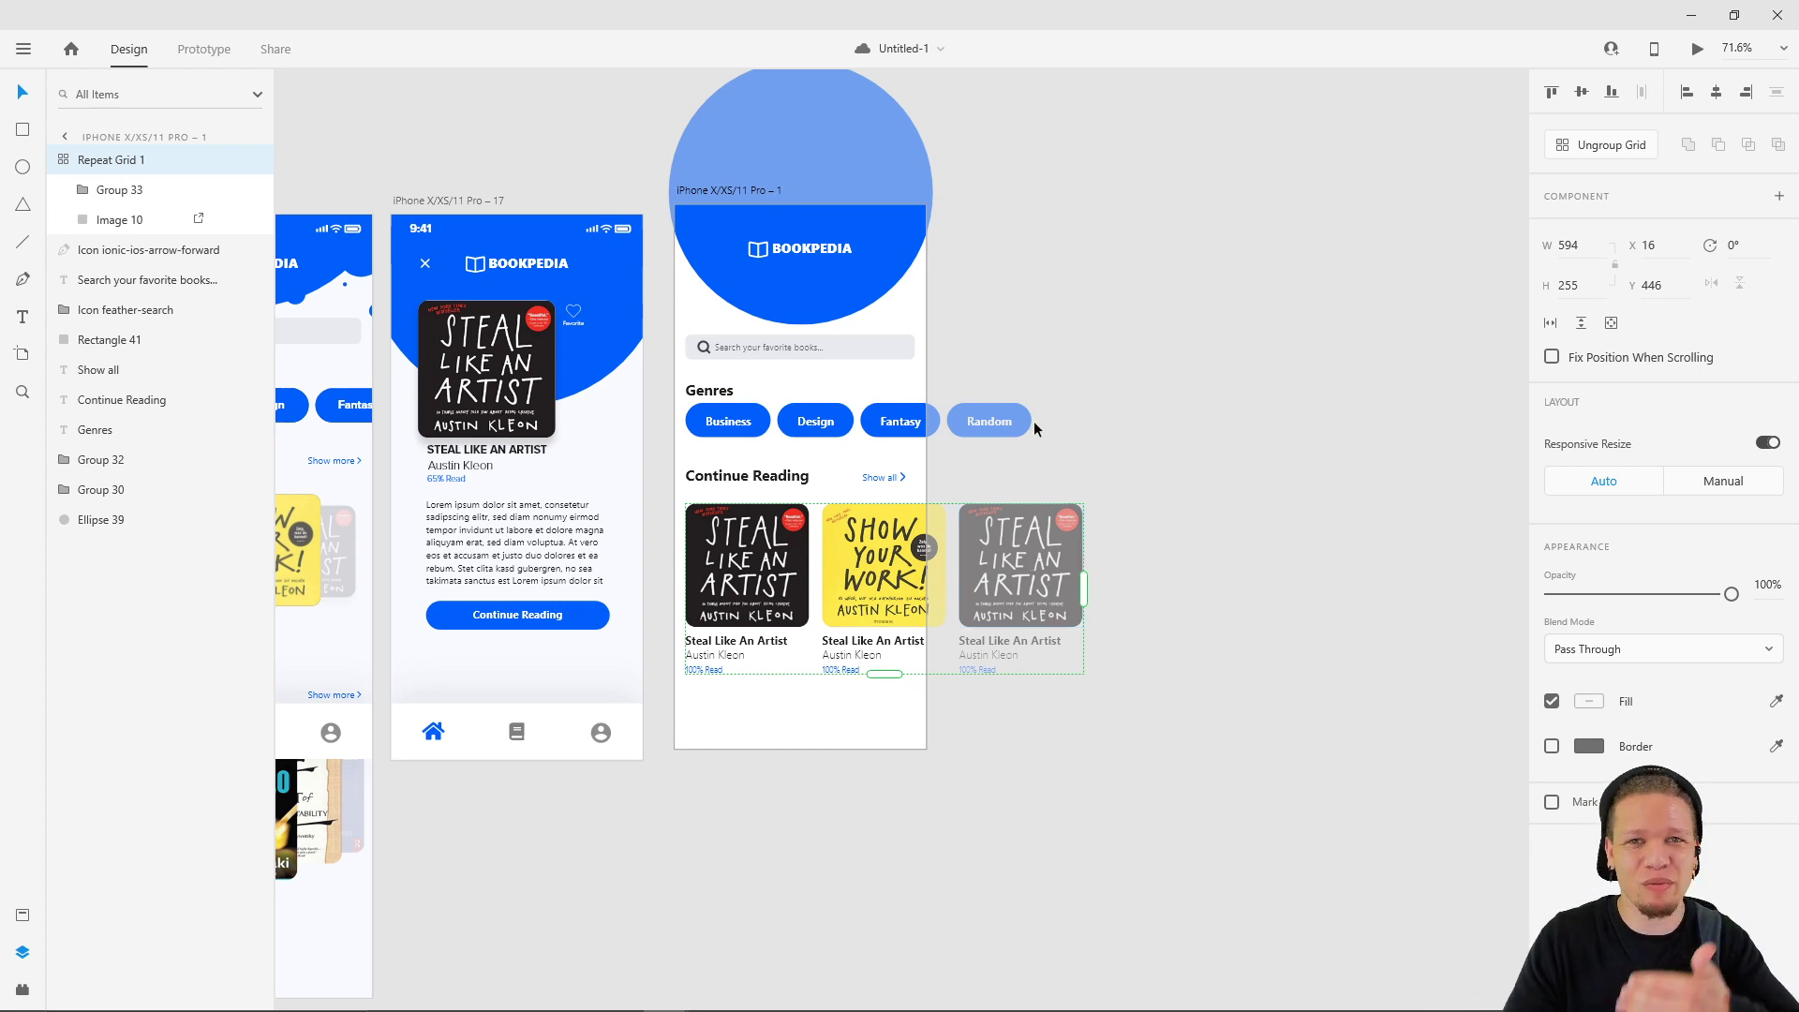
left_click(1184, 446)
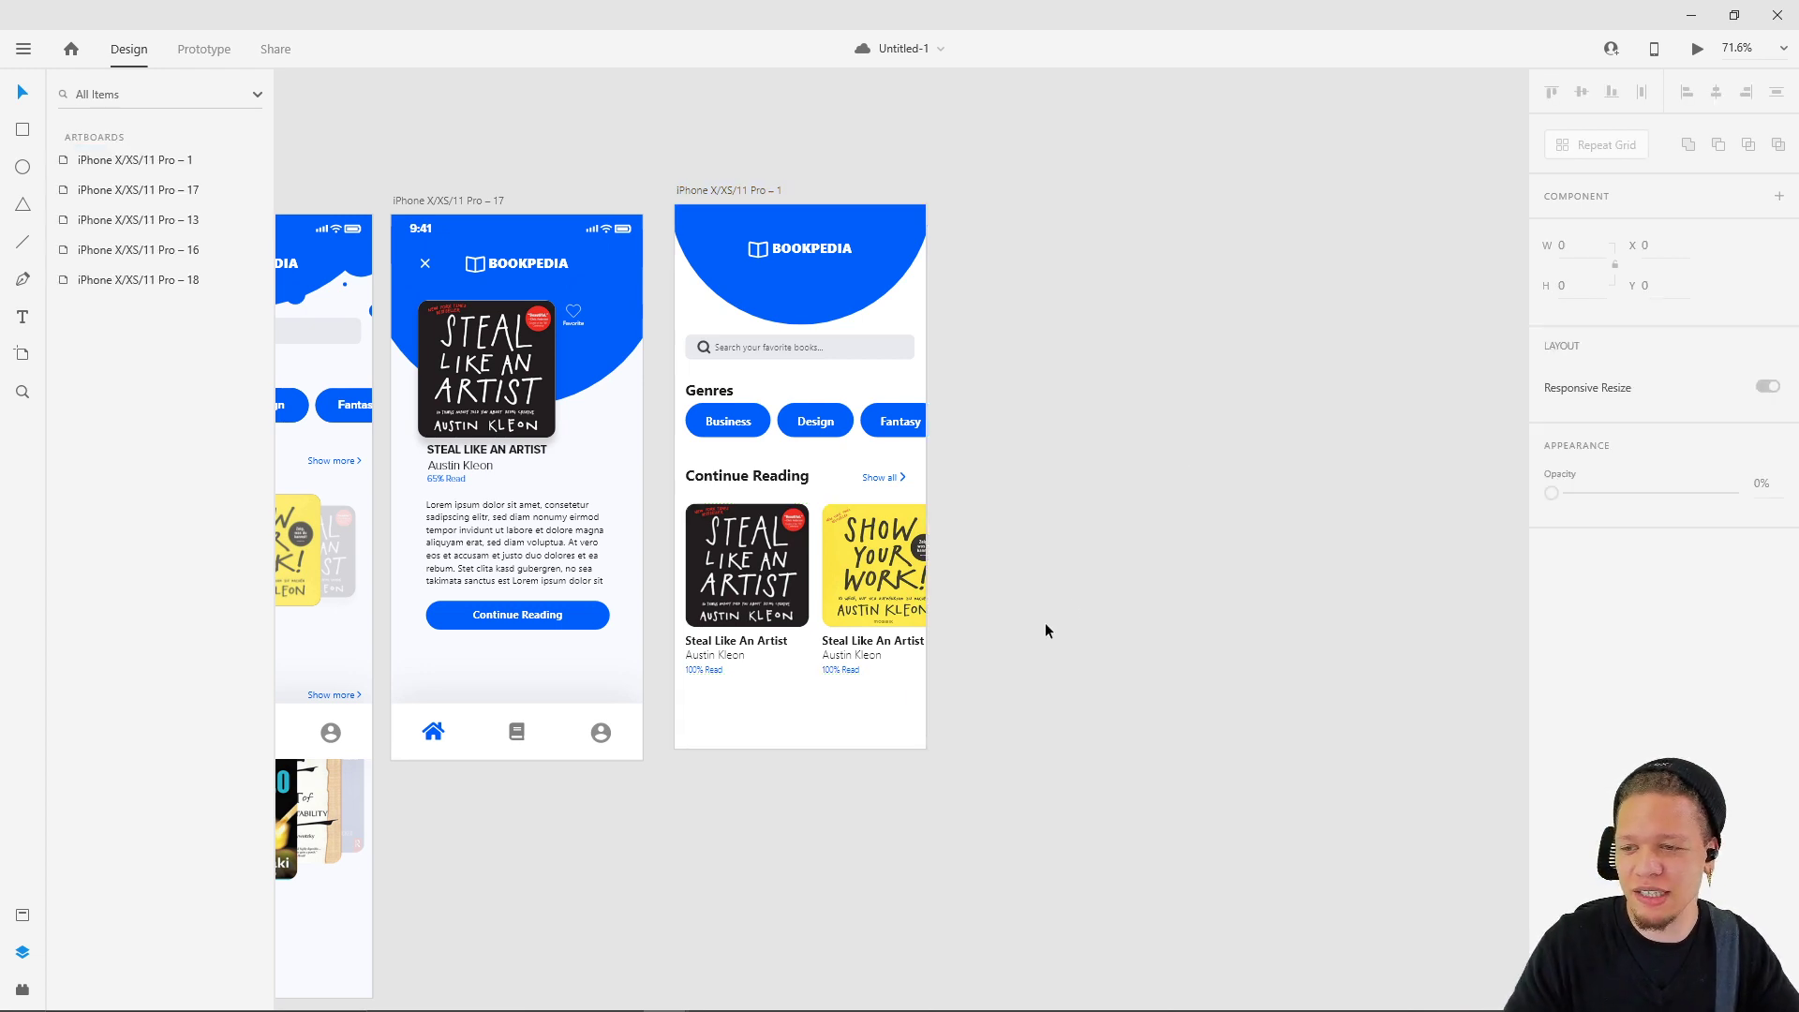
- Move the Continue Reading book grid up to Y 436, closer to its heading, using the reference screen's spacing as a guide
scroll(1072, 474, "down", 3)
left_click_drag(892, 464, 1133, 481)
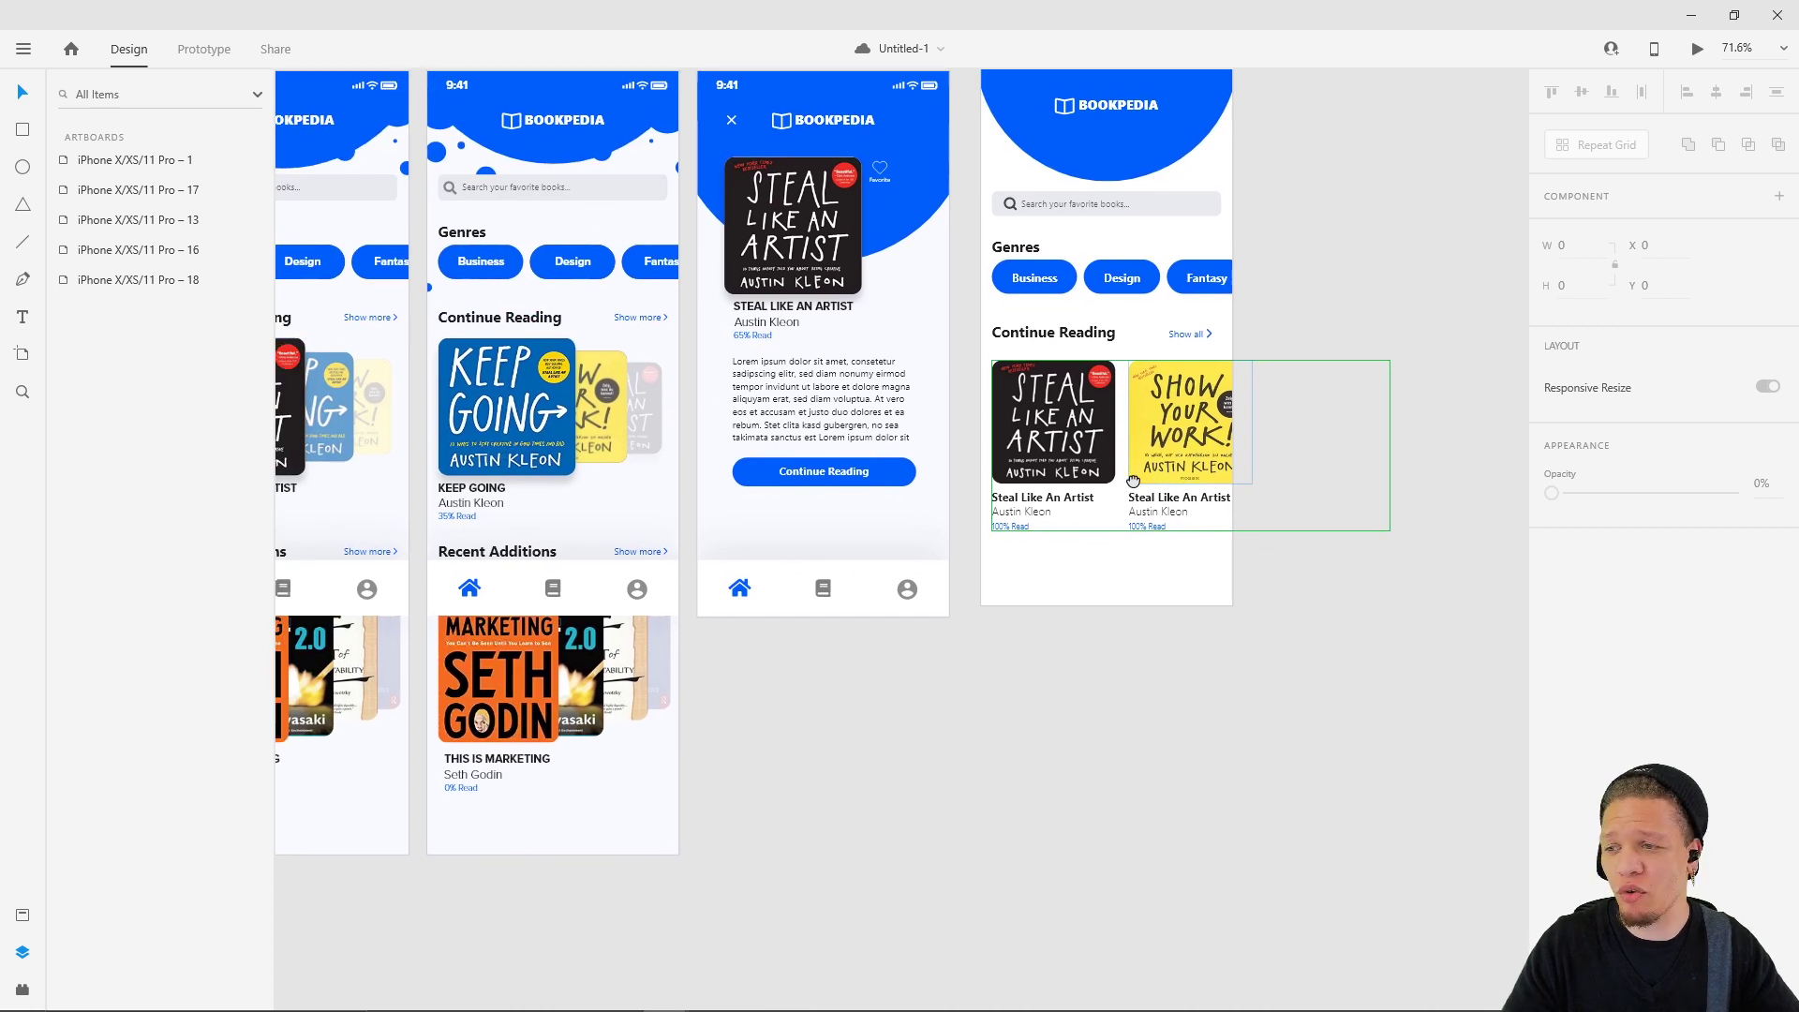
left_click(1133, 481)
left_click_drag(990, 313, 1235, 352)
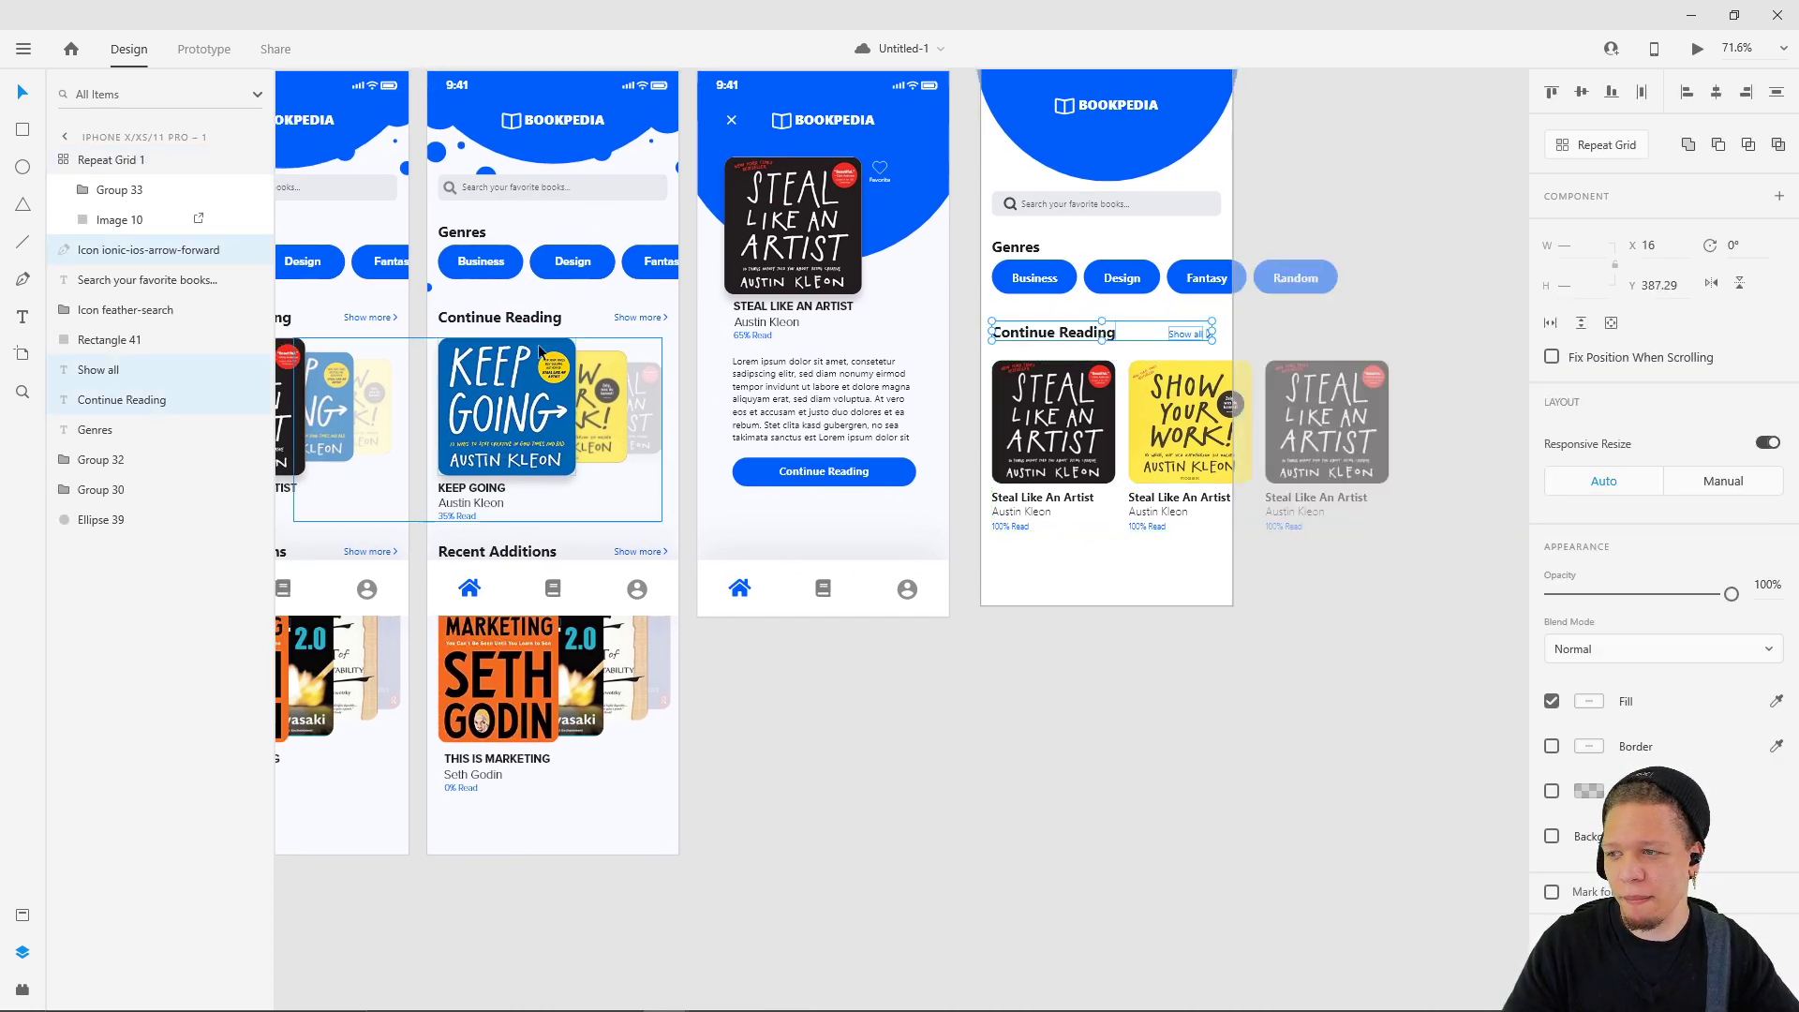
left_click_drag(461, 295, 645, 328)
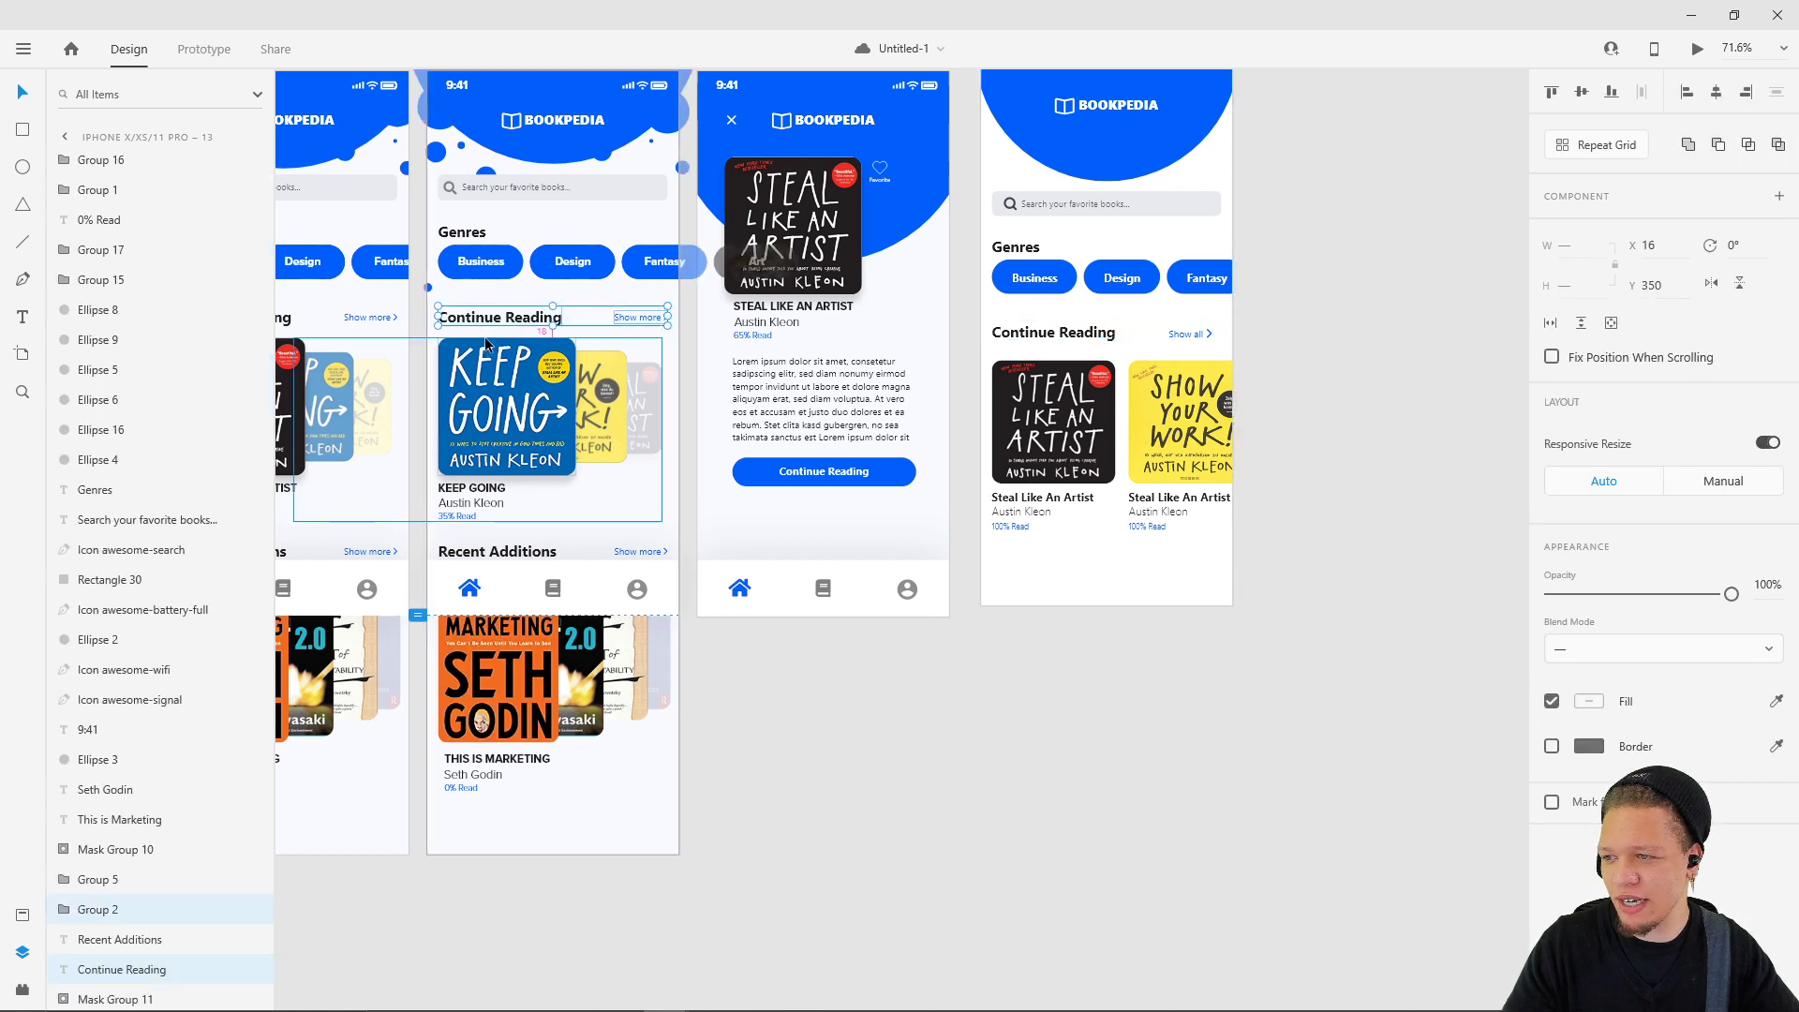
left_click_drag(1002, 311, 1216, 347)
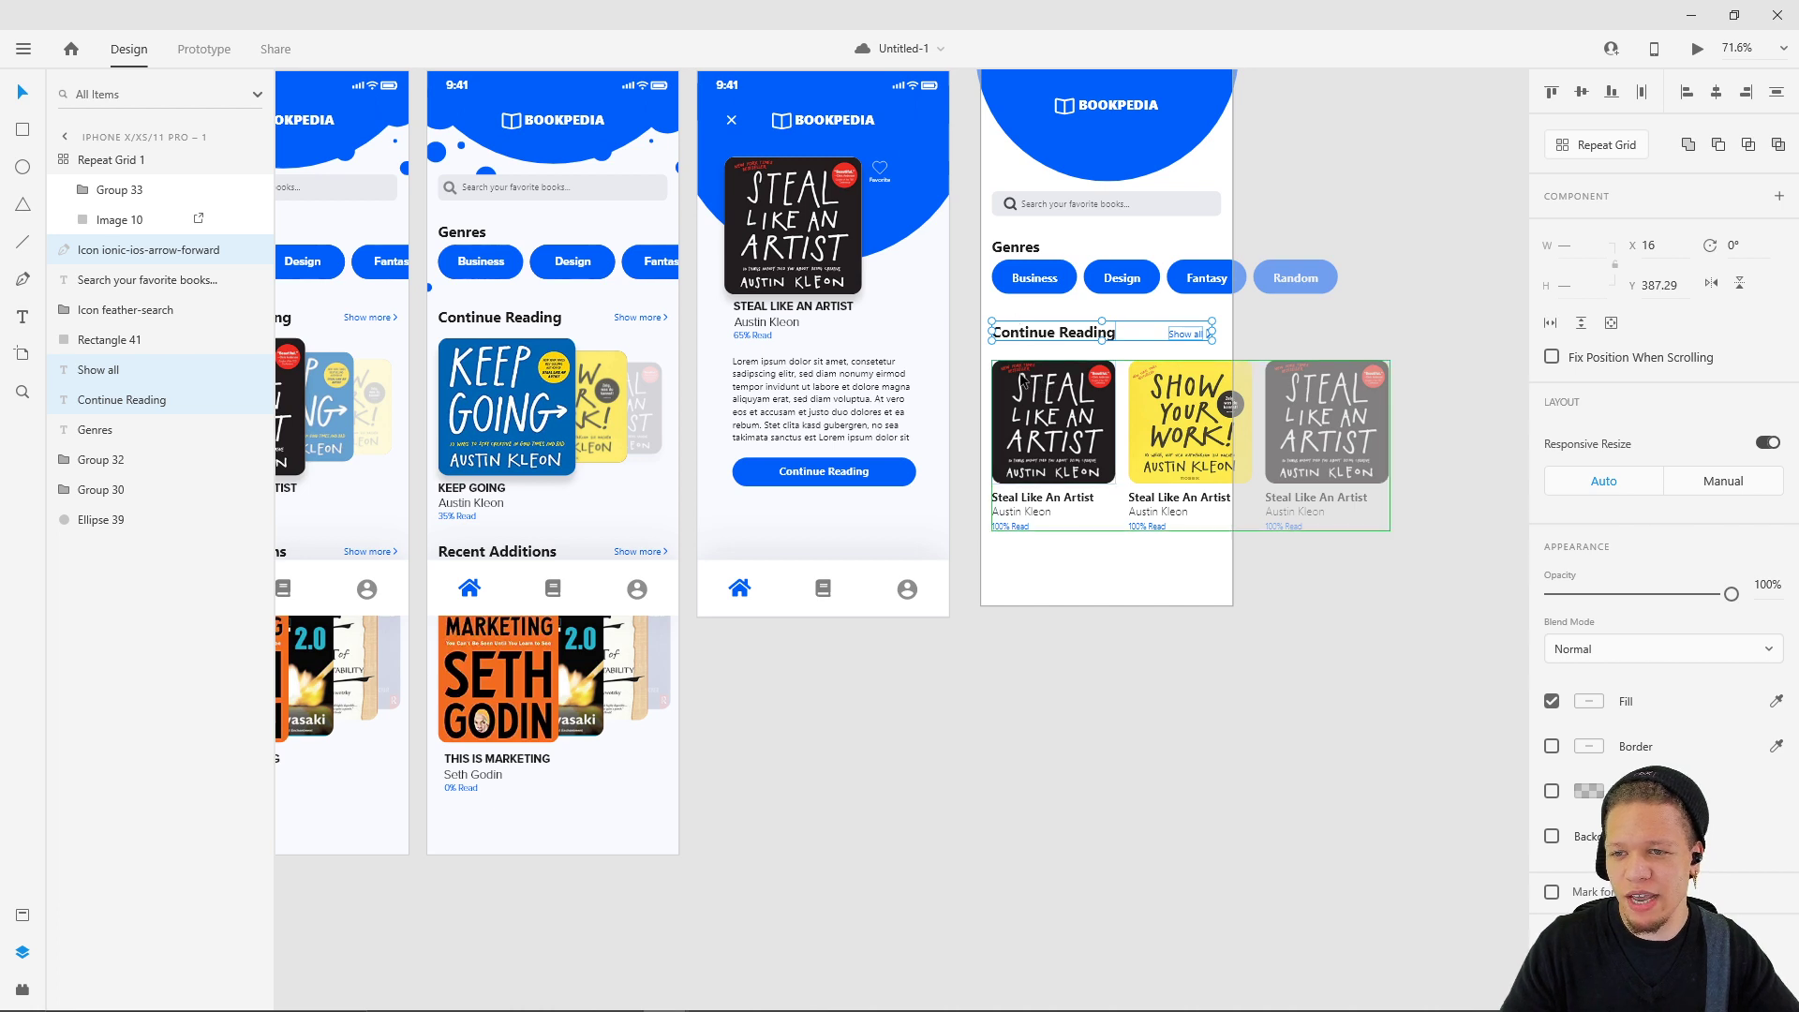
left_click(1074, 376)
left_click_drag(999, 311, 1248, 340)
left_click(1090, 389)
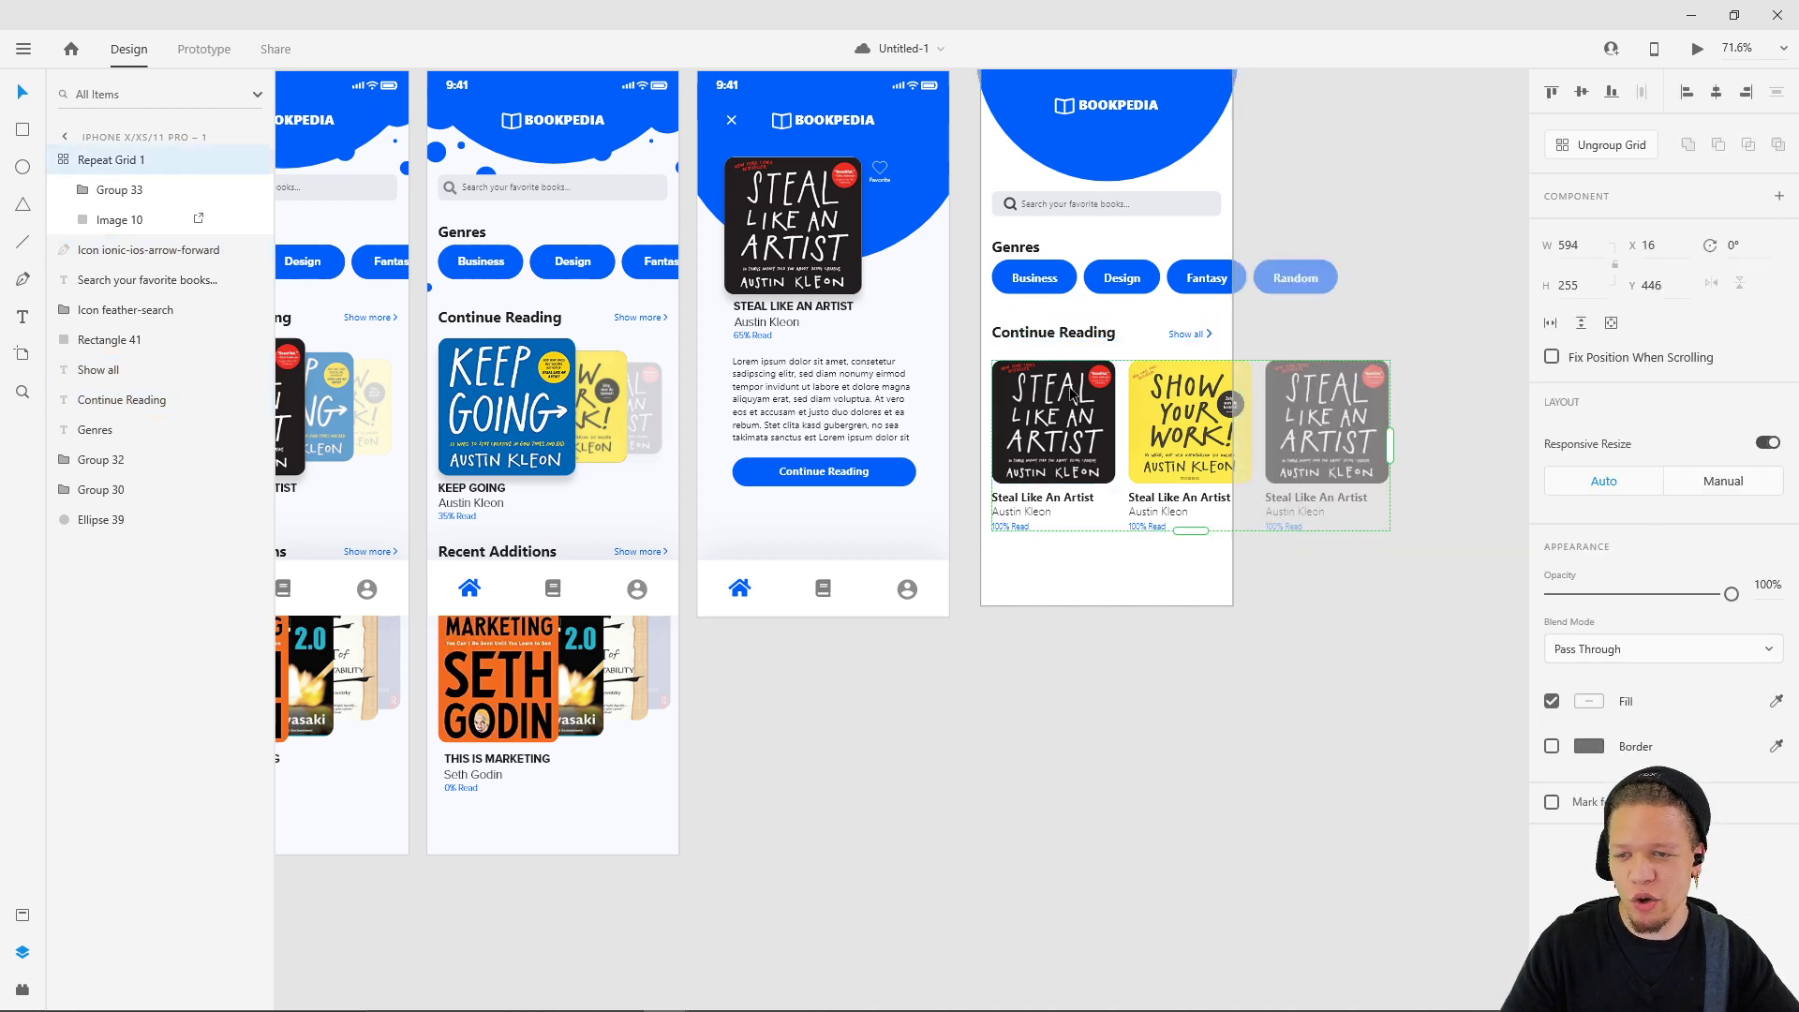
left_click_drag(1075, 390, 1075, 389)
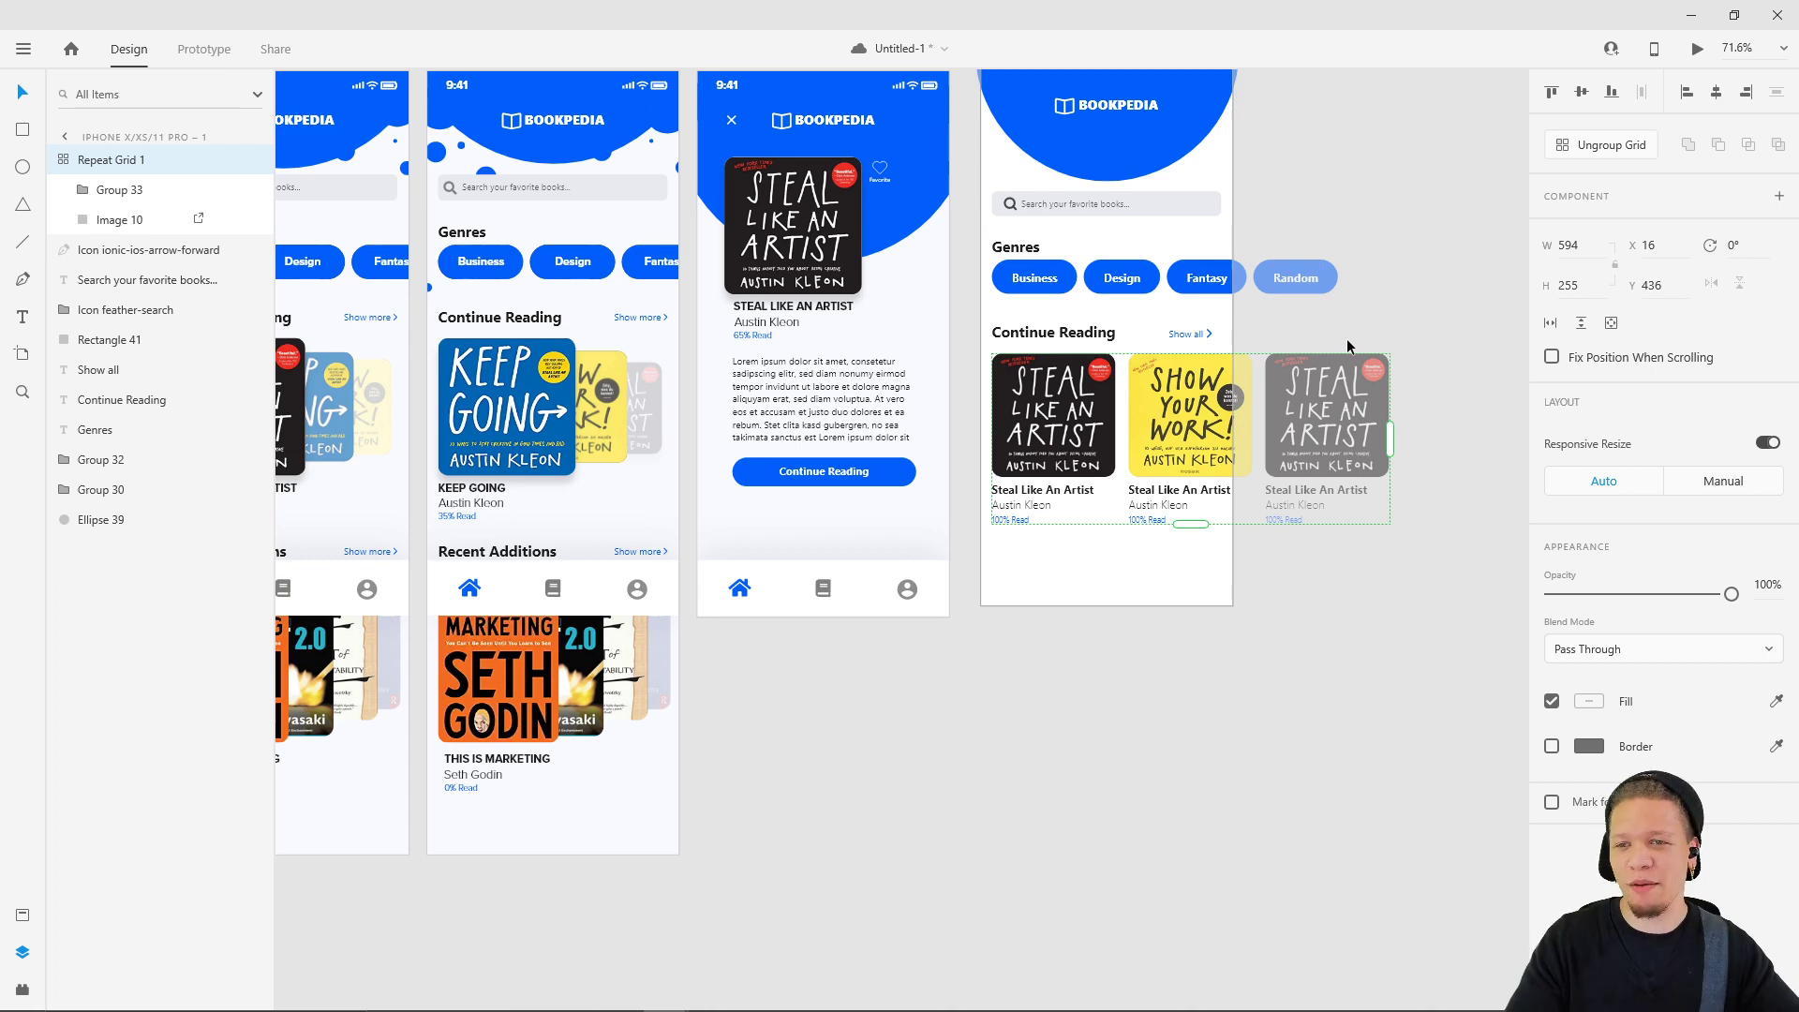
left_click(1473, 306)
- Show the four-column layout grid on the new home screen artboard
scroll(1285, 345, "up", 3)
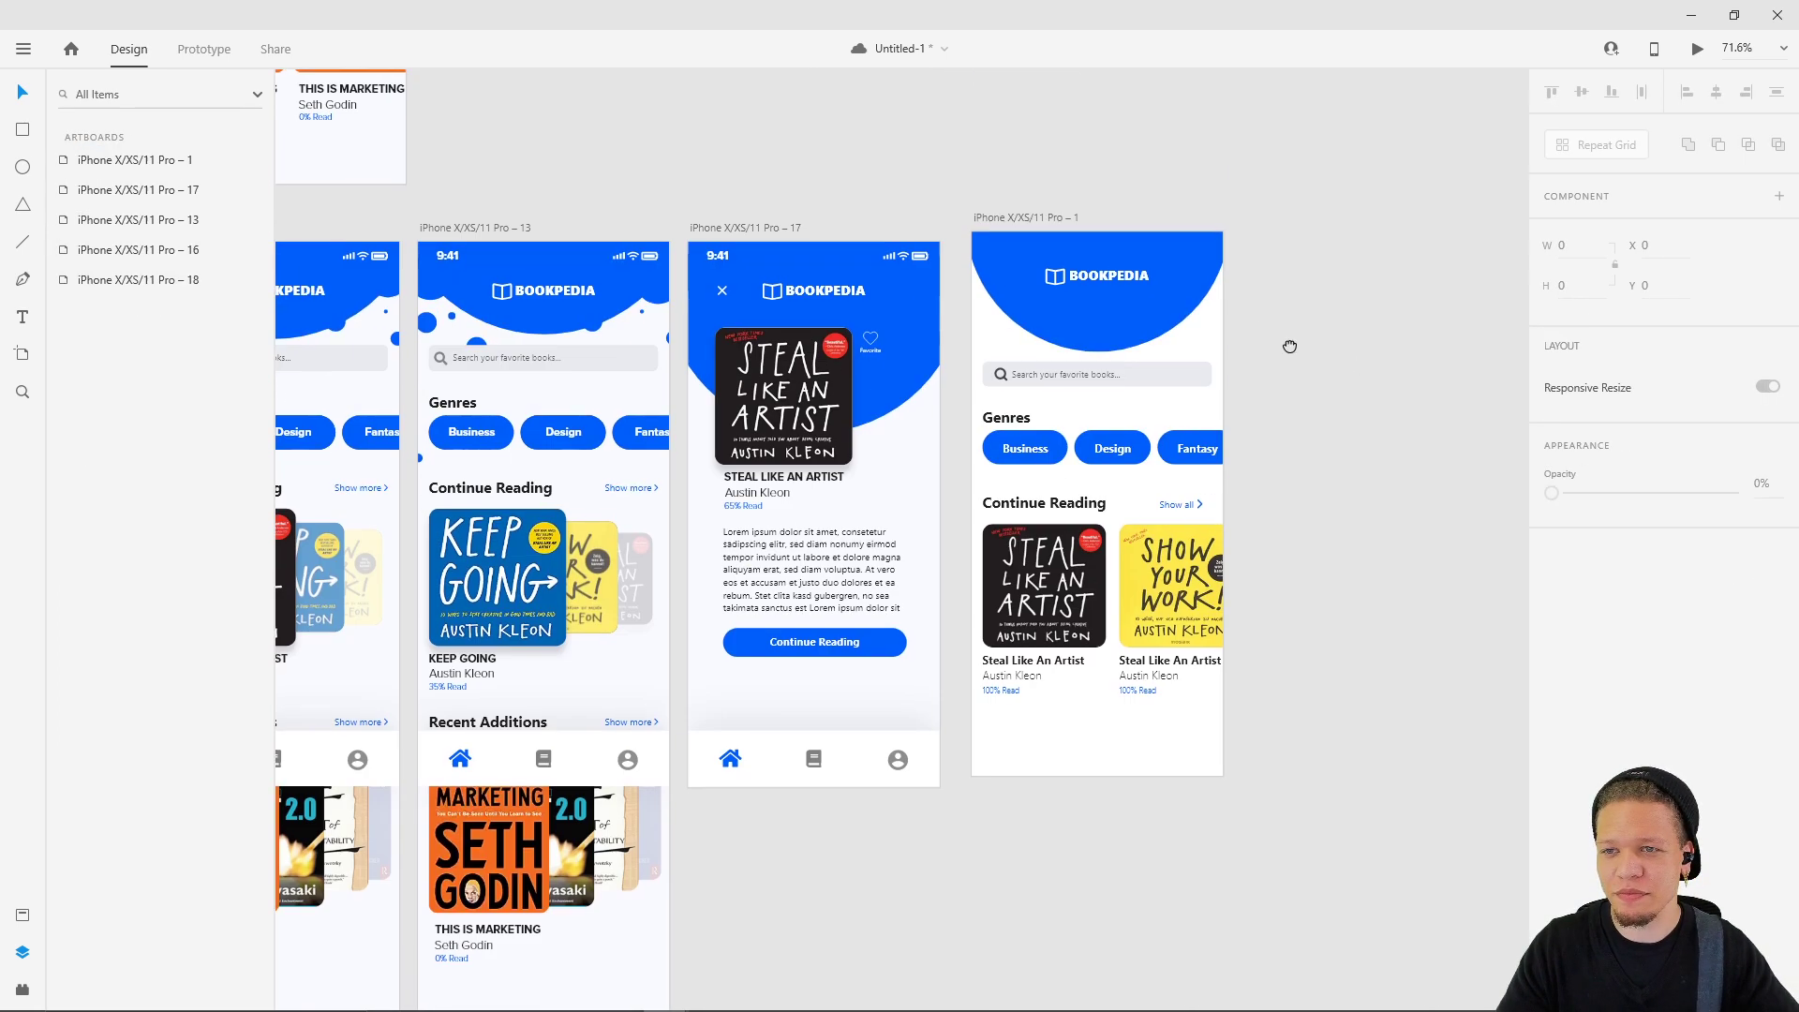
left_click(1011, 223)
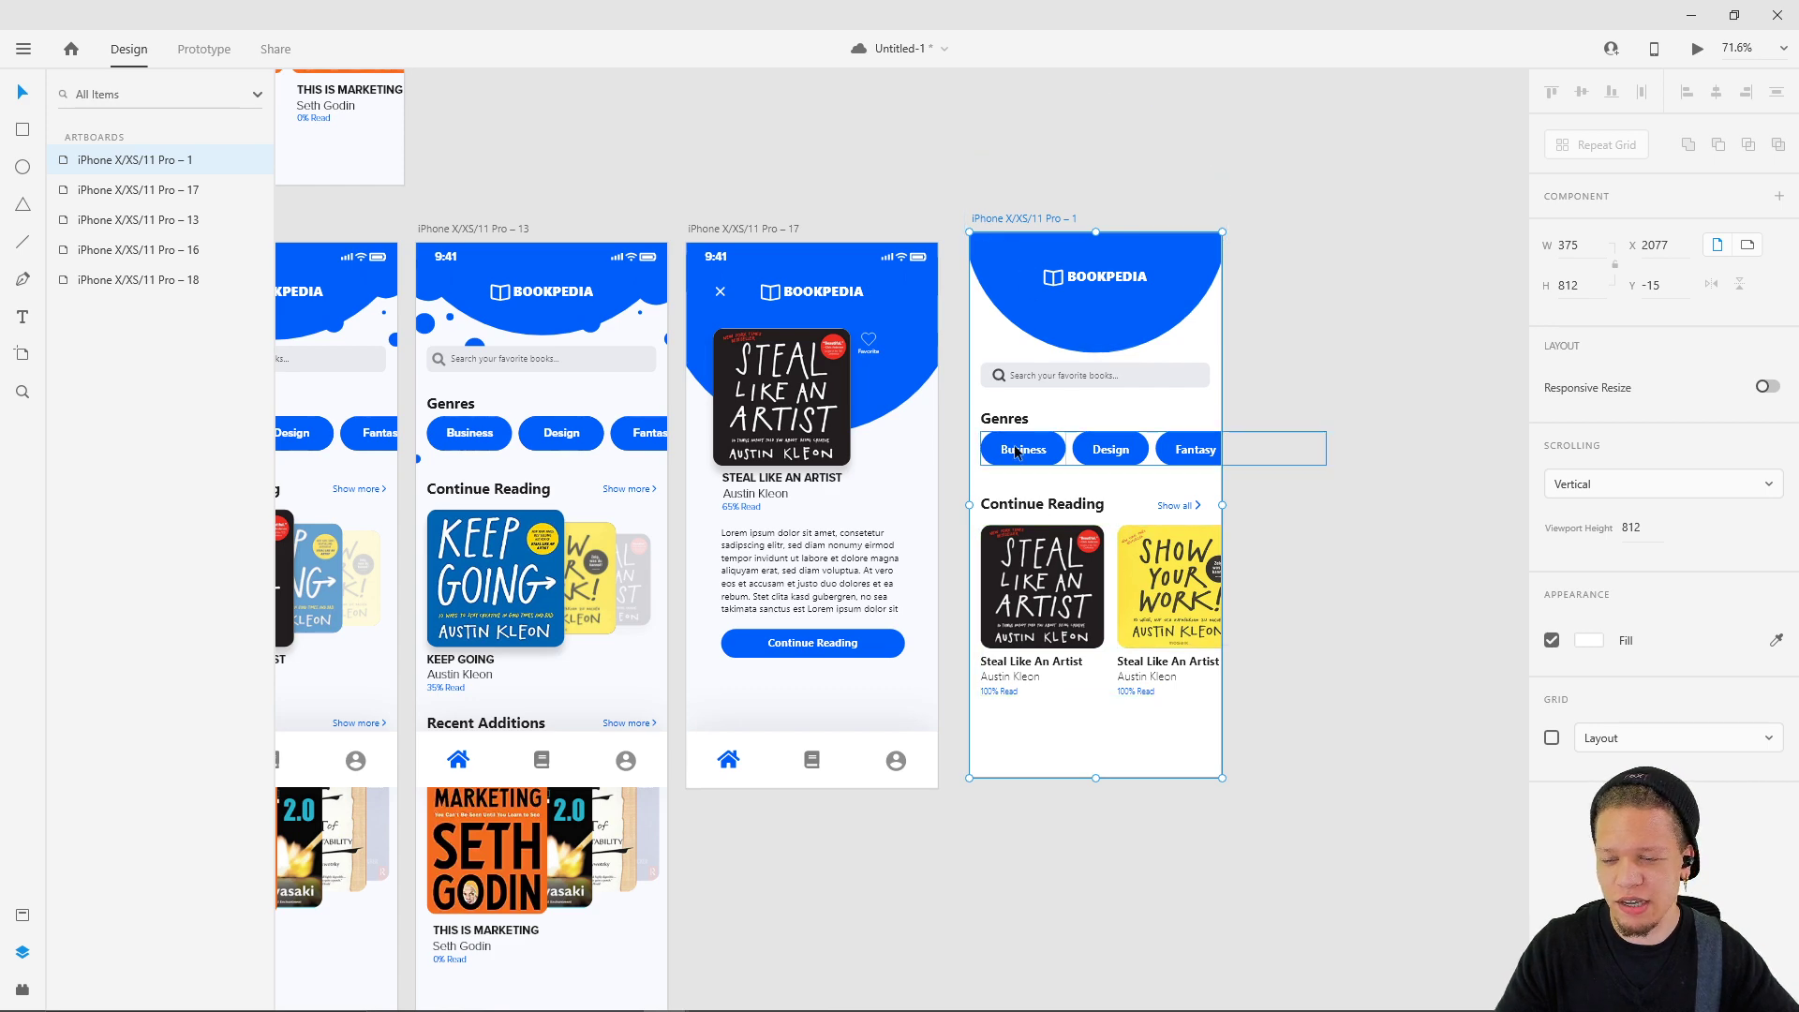
left_click(1552, 738)
- Group the Show all text with its arrow, aligned to the outer edge of the last layout column, and save the document
scroll(1190, 506, "up", 5)
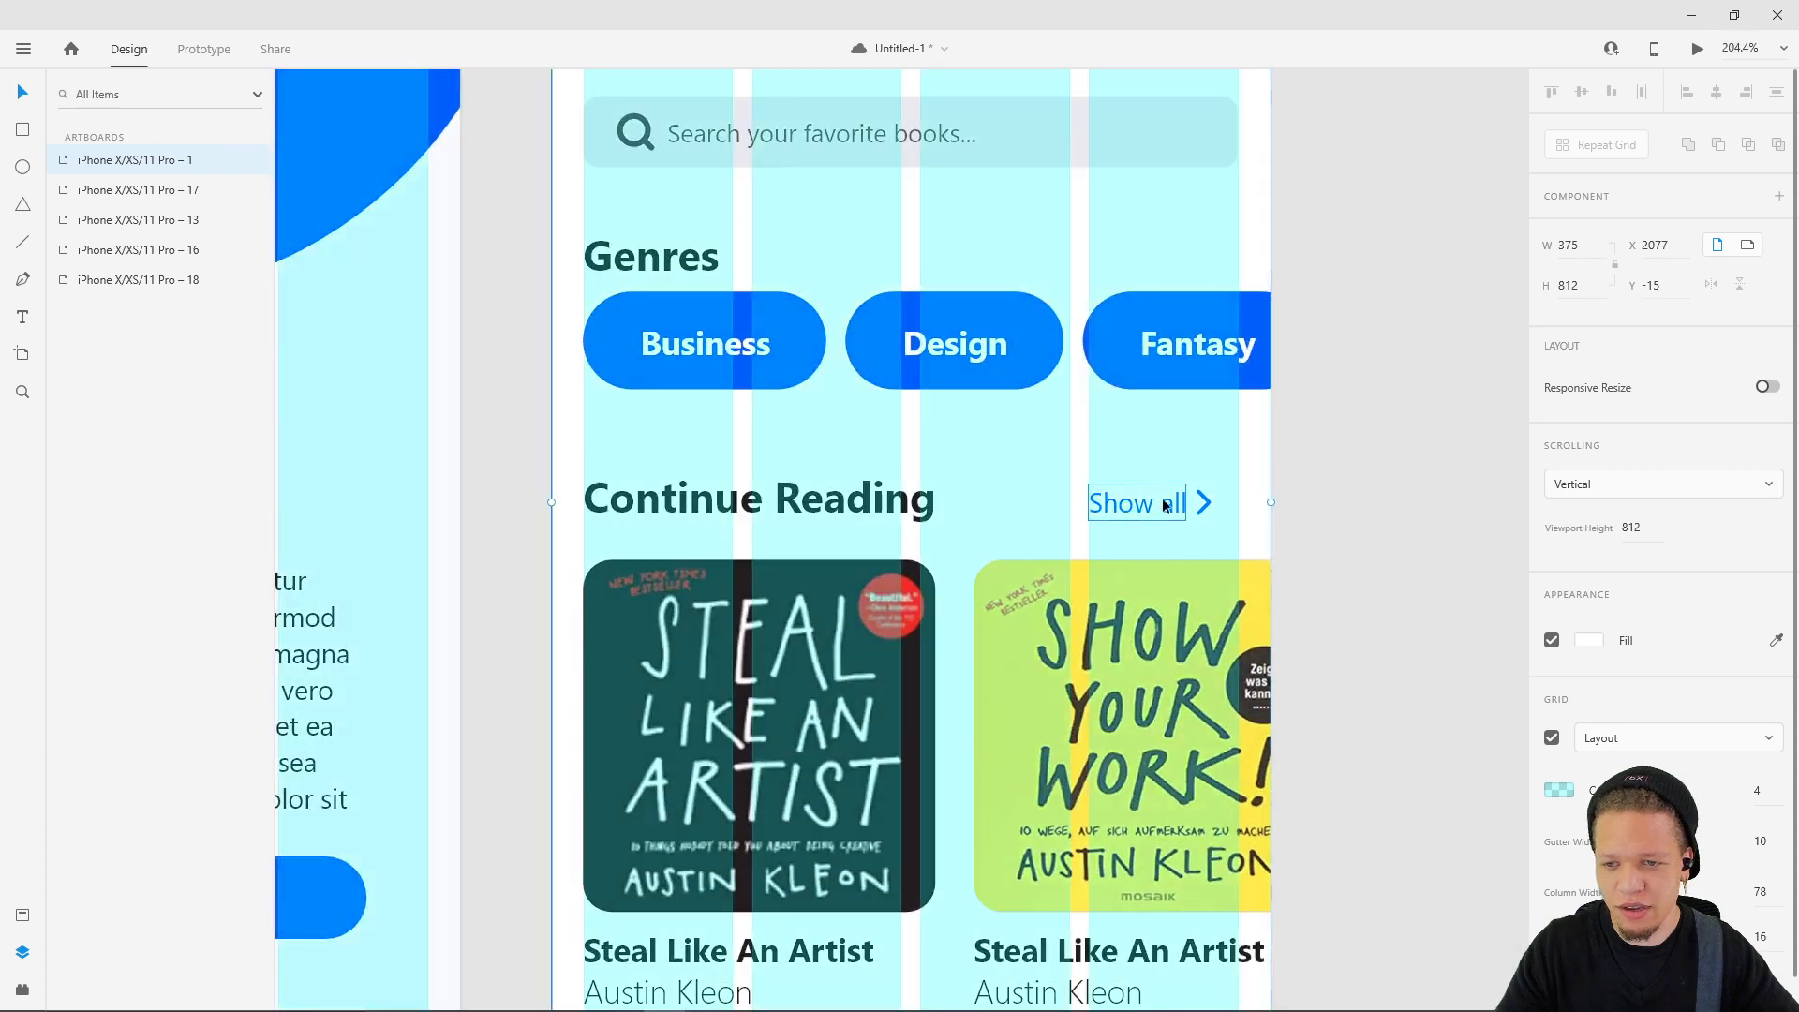
left_click(1147, 509)
left_click(1205, 505, "shift")
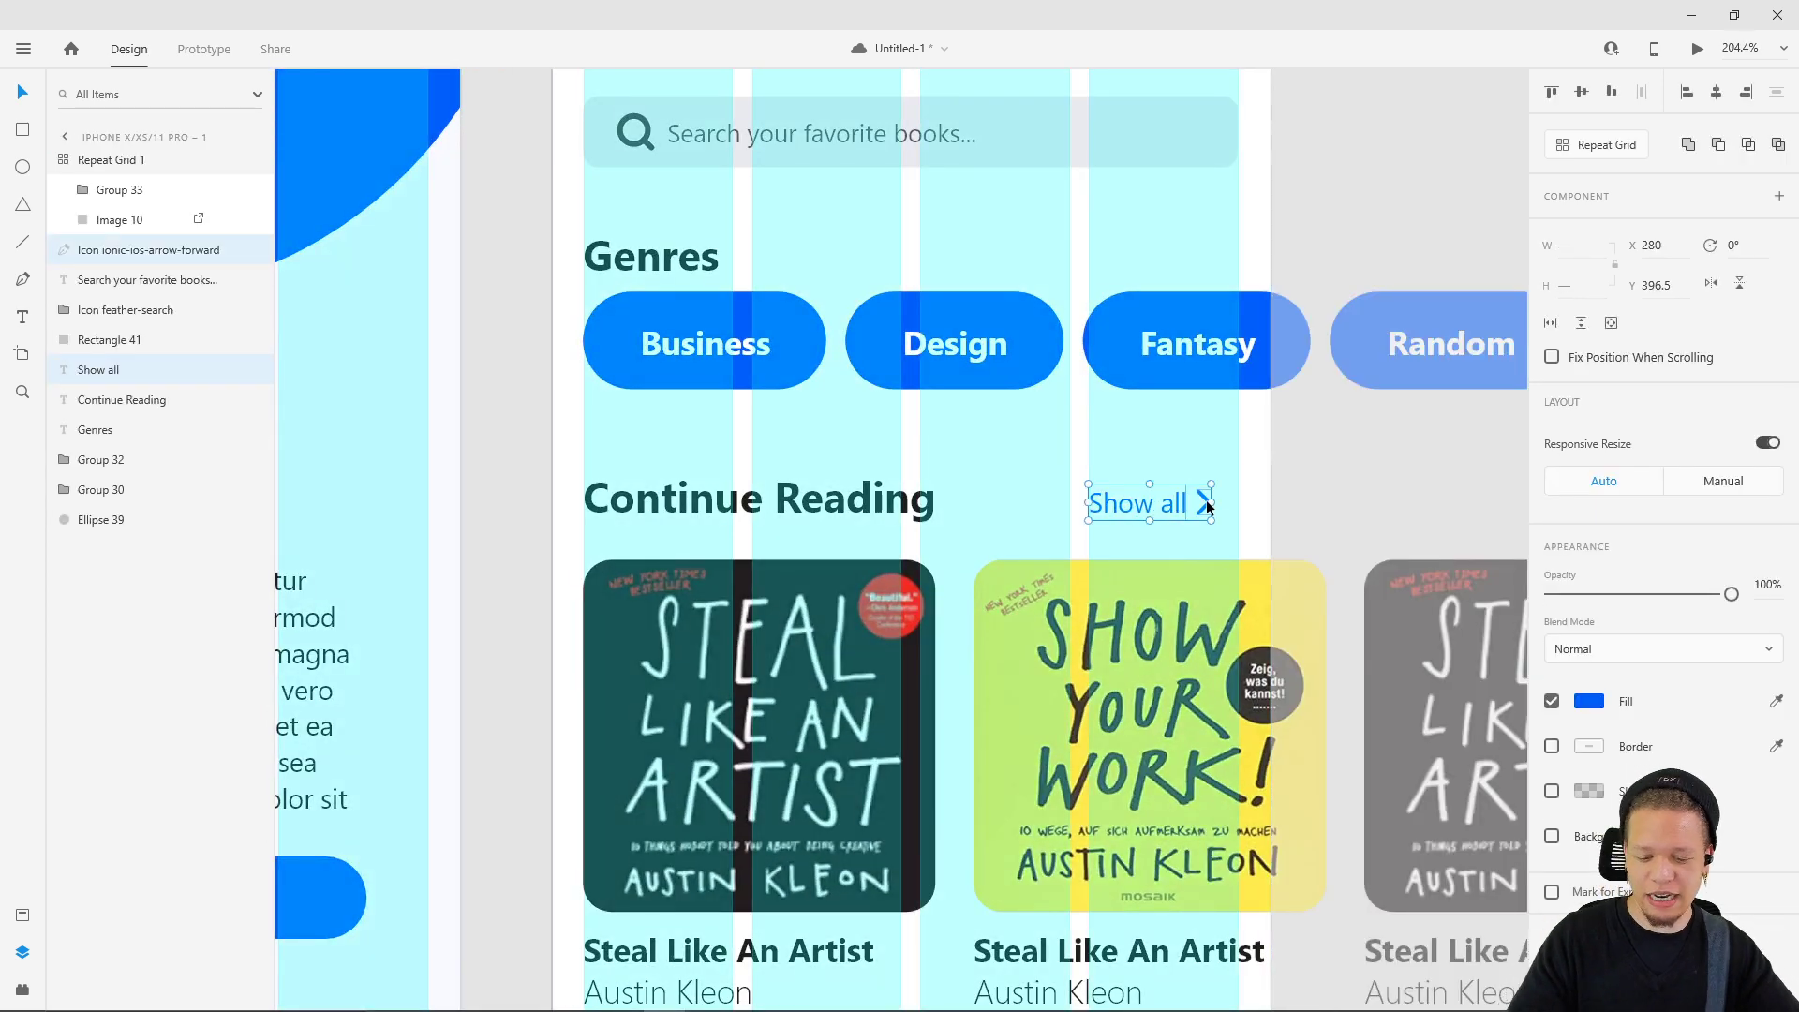
key("ctrl+g")
left_click_drag(1171, 500, 1198, 509)
left_click(1316, 466)
scroll(1303, 455, "down", 5)
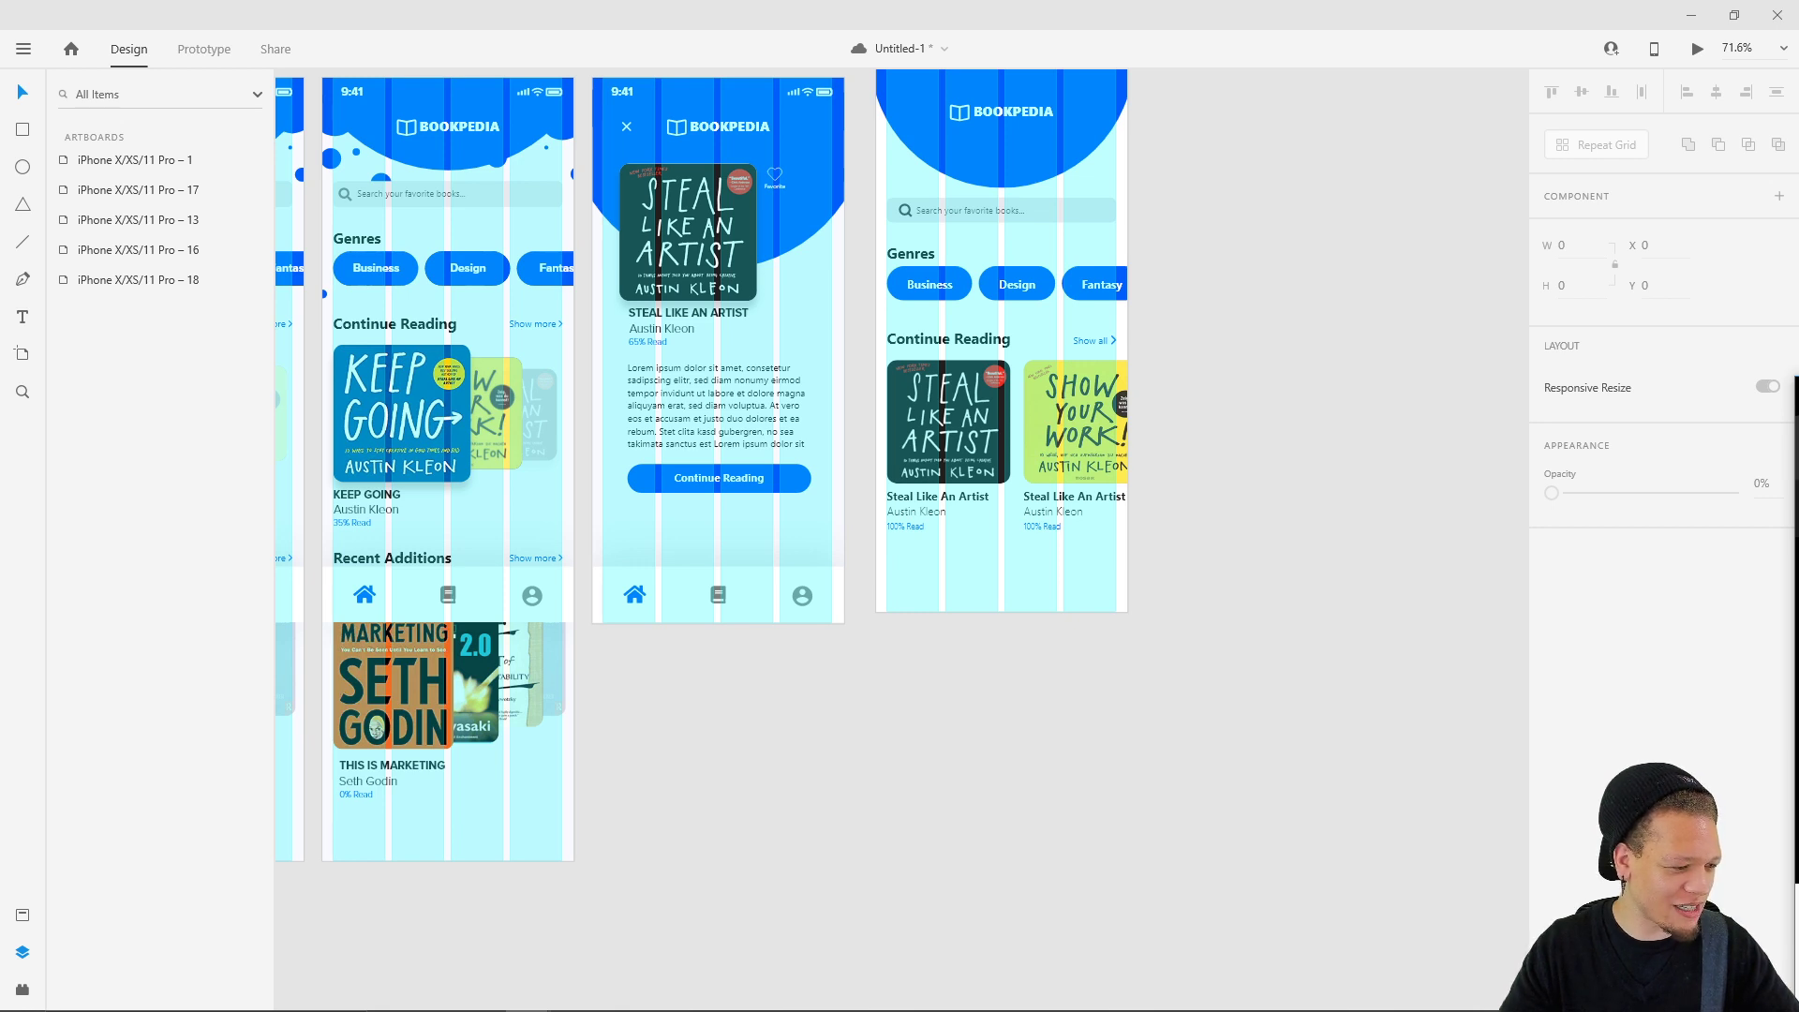
key("ctrl+s")
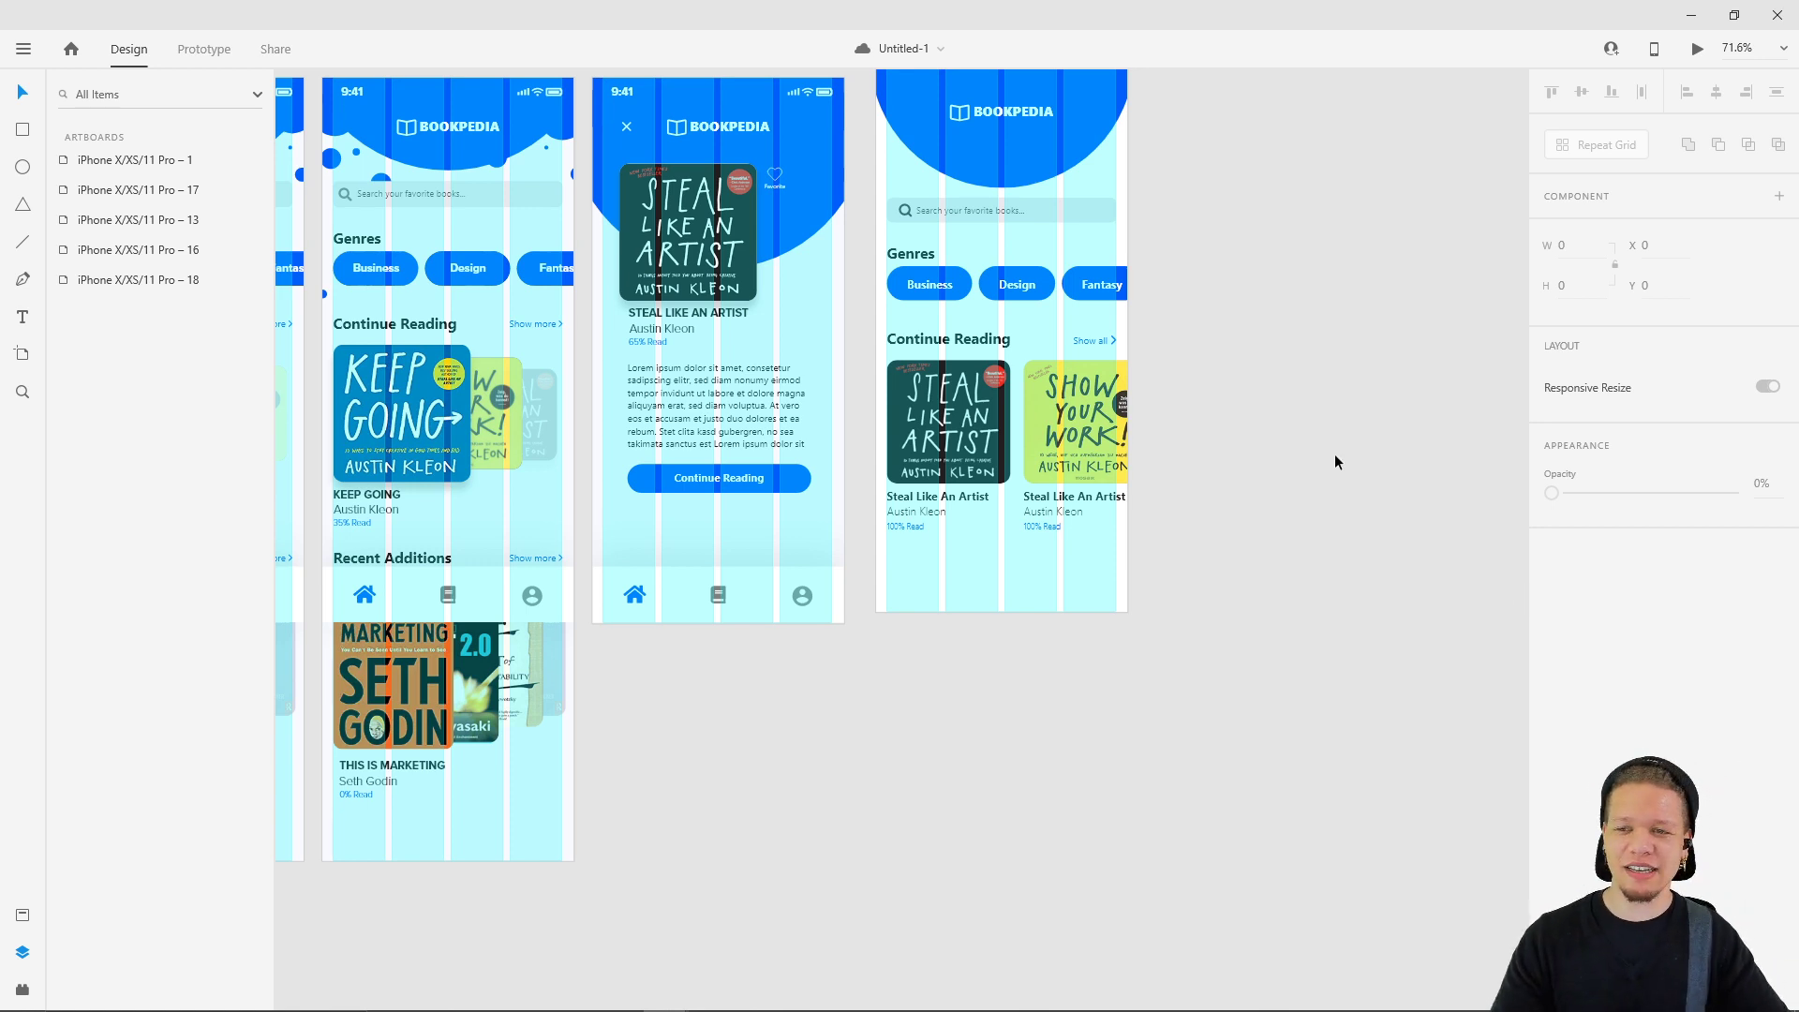
- Extend the new home screen artboard downward to a height of about 1091
left_click_drag(1188, 292, 1269, 472)
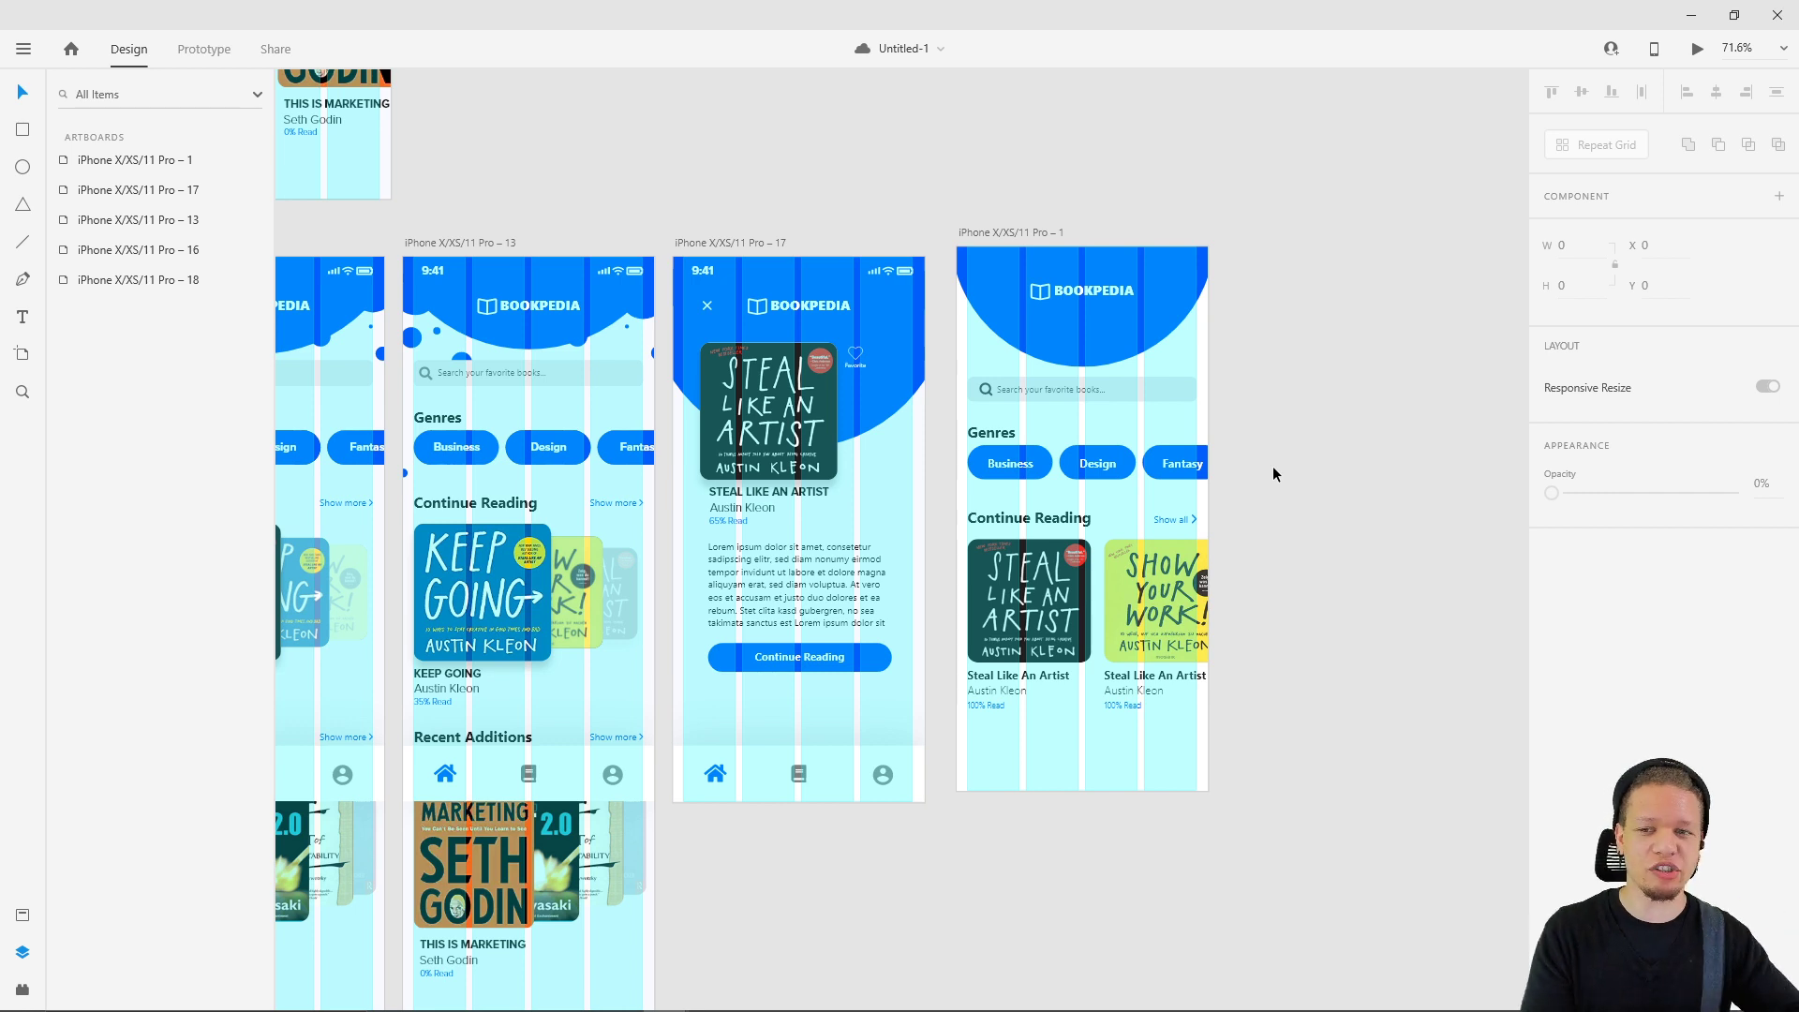
left_click_drag(1014, 198, 1390, 175)
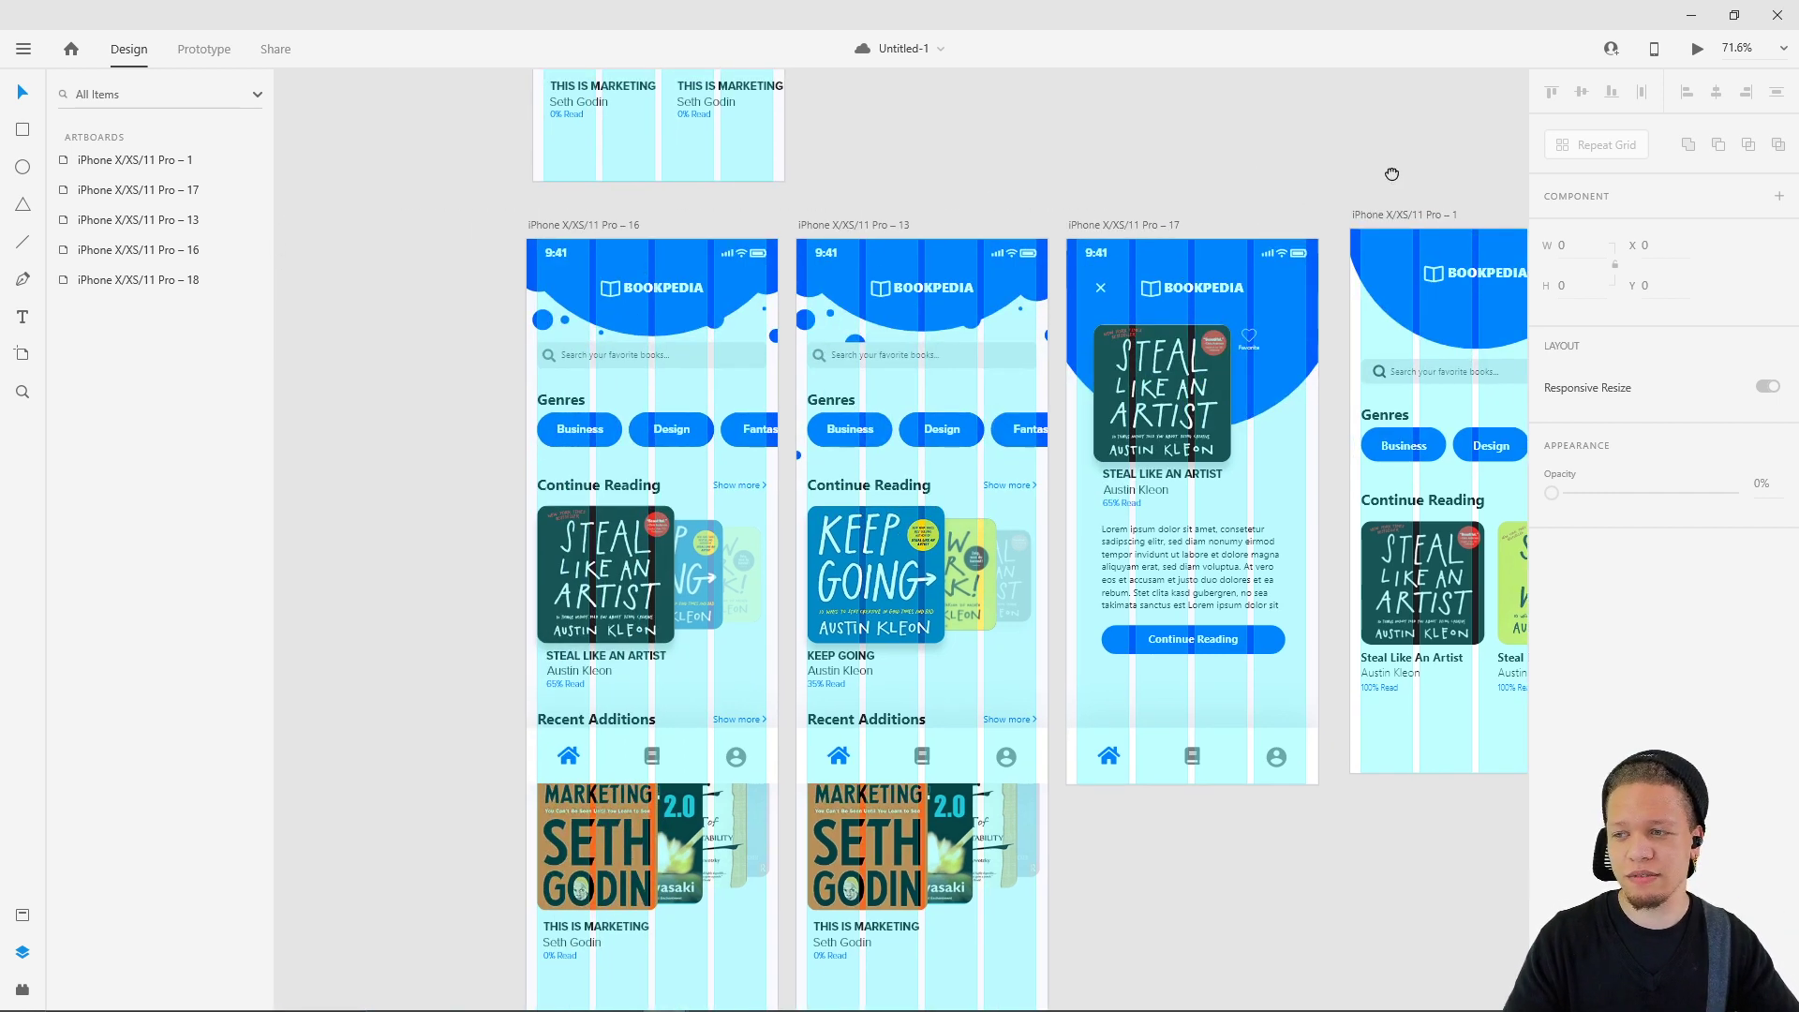
left_click(589, 223)
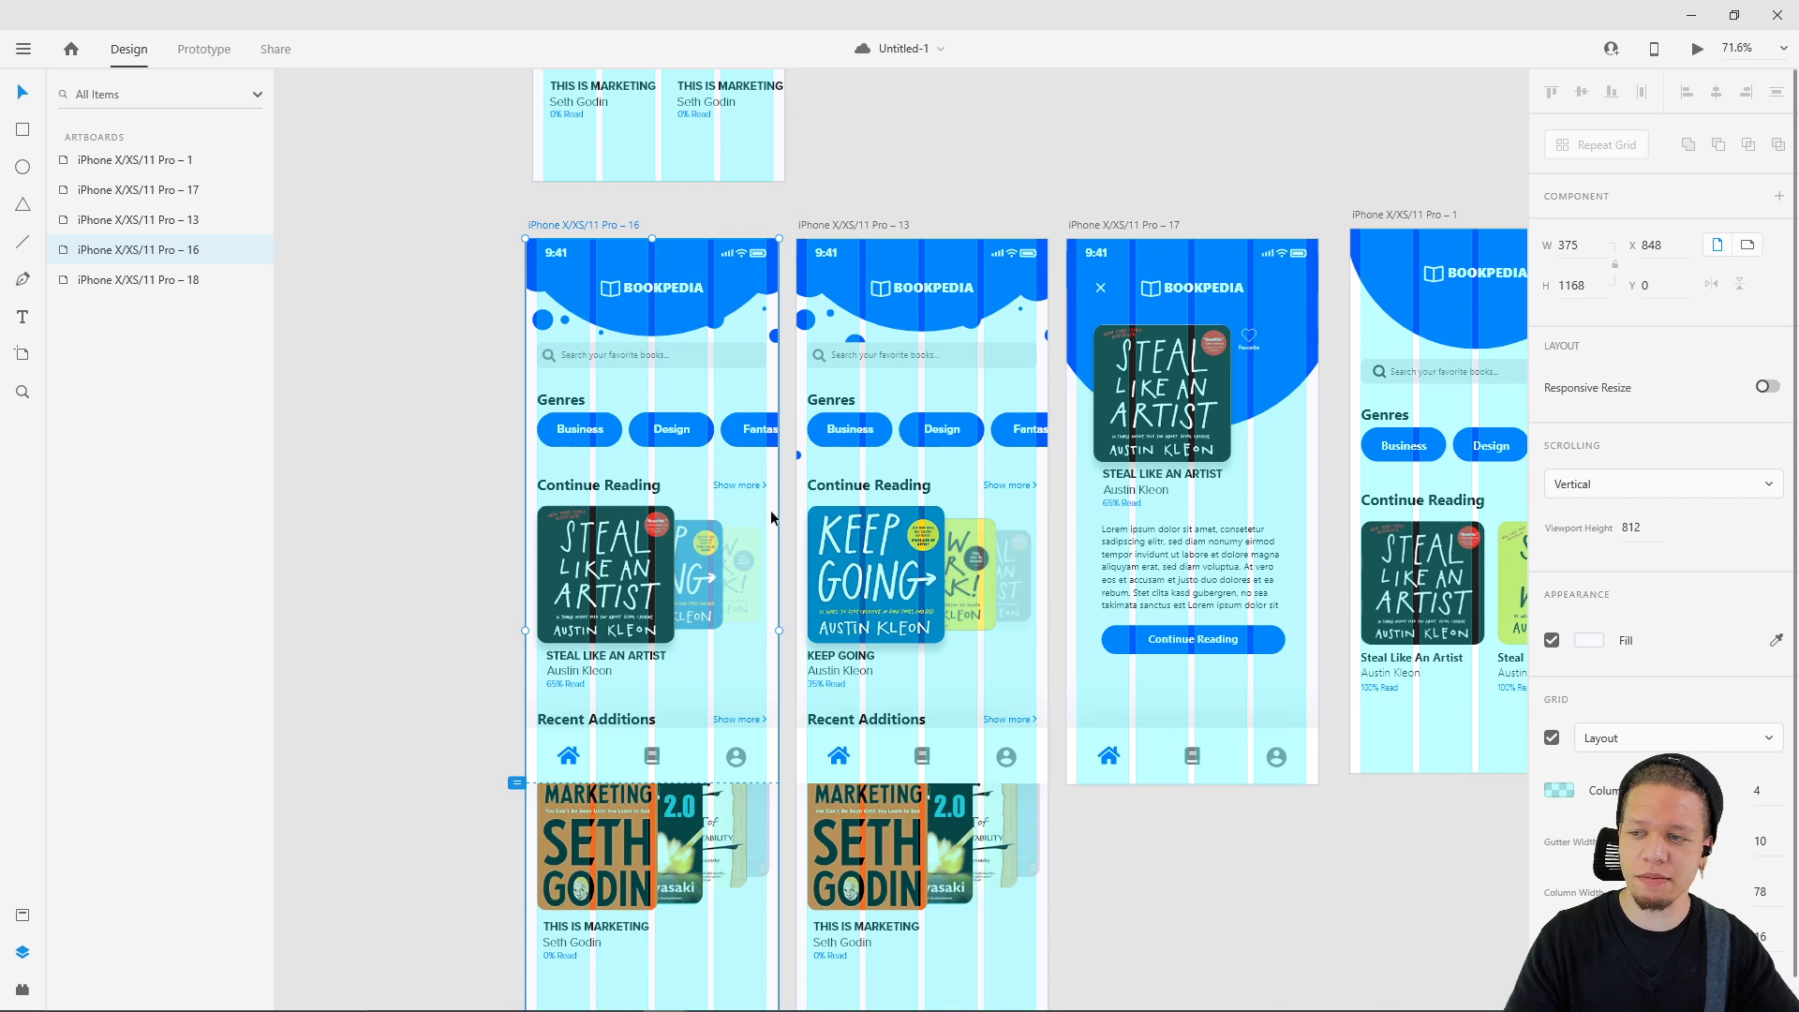
left_click_drag(1273, 158, 1142, 174)
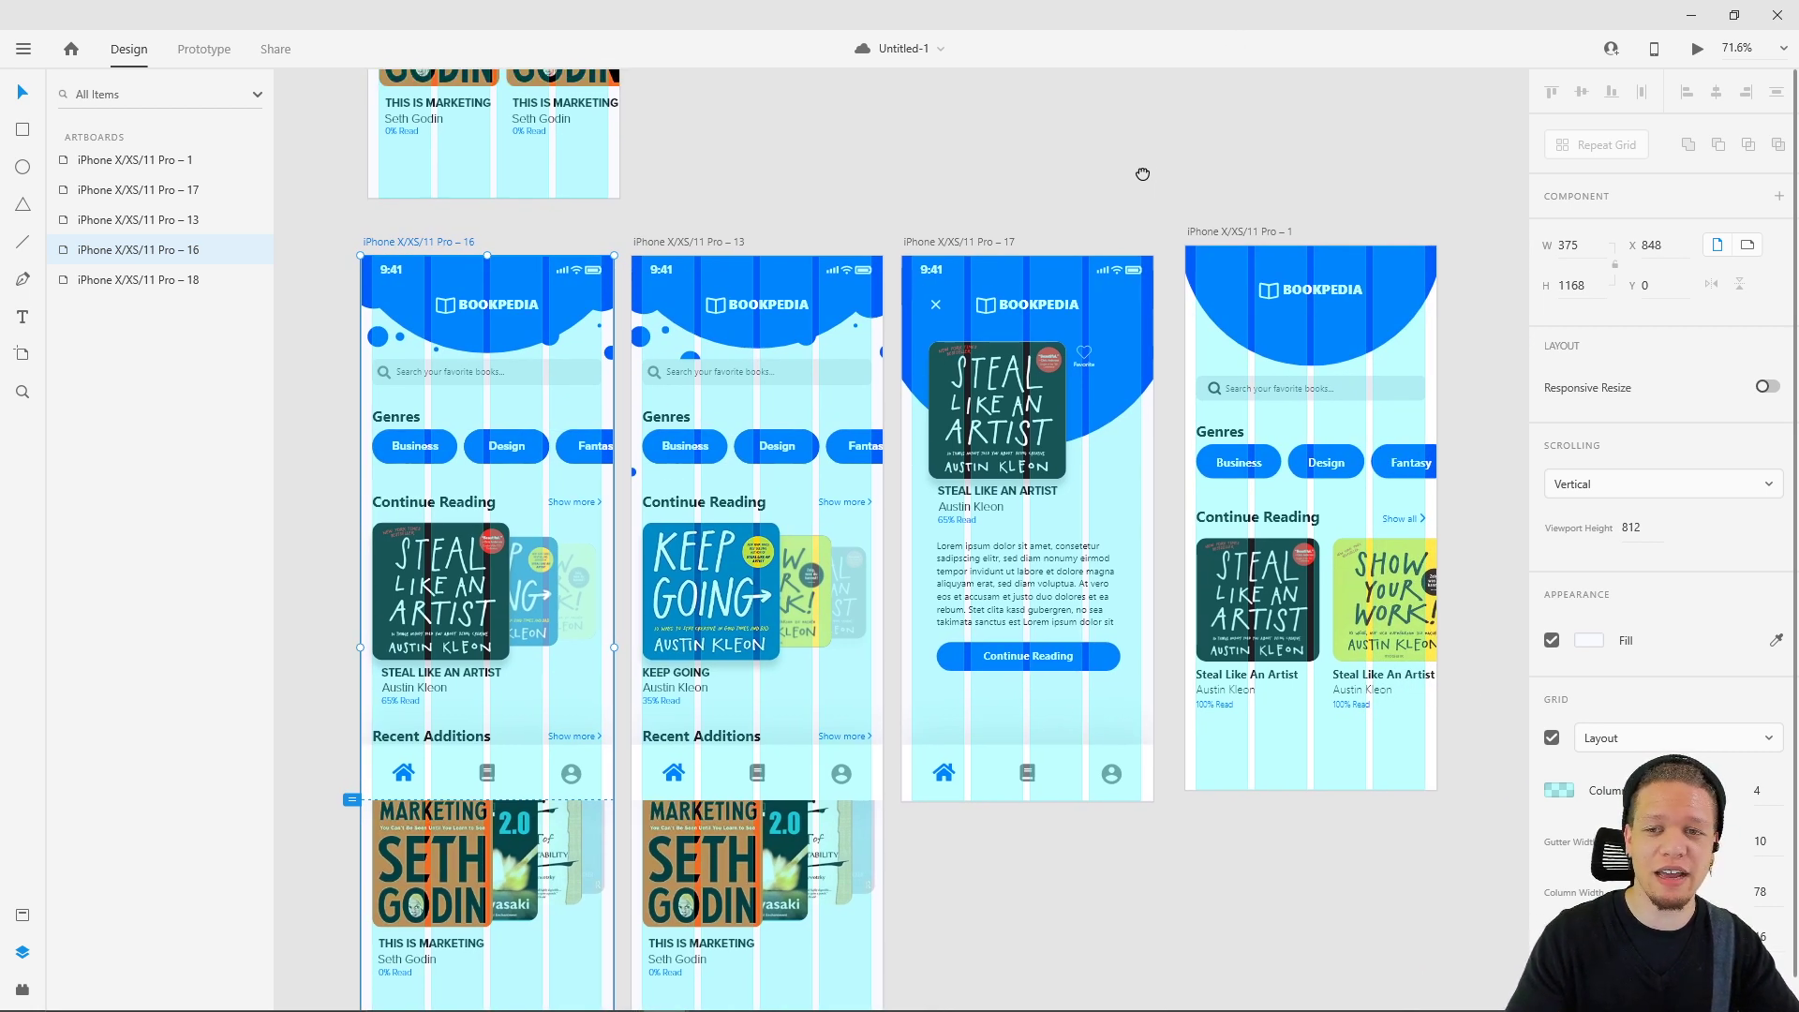
left_click_drag(1143, 174, 1089, 186)
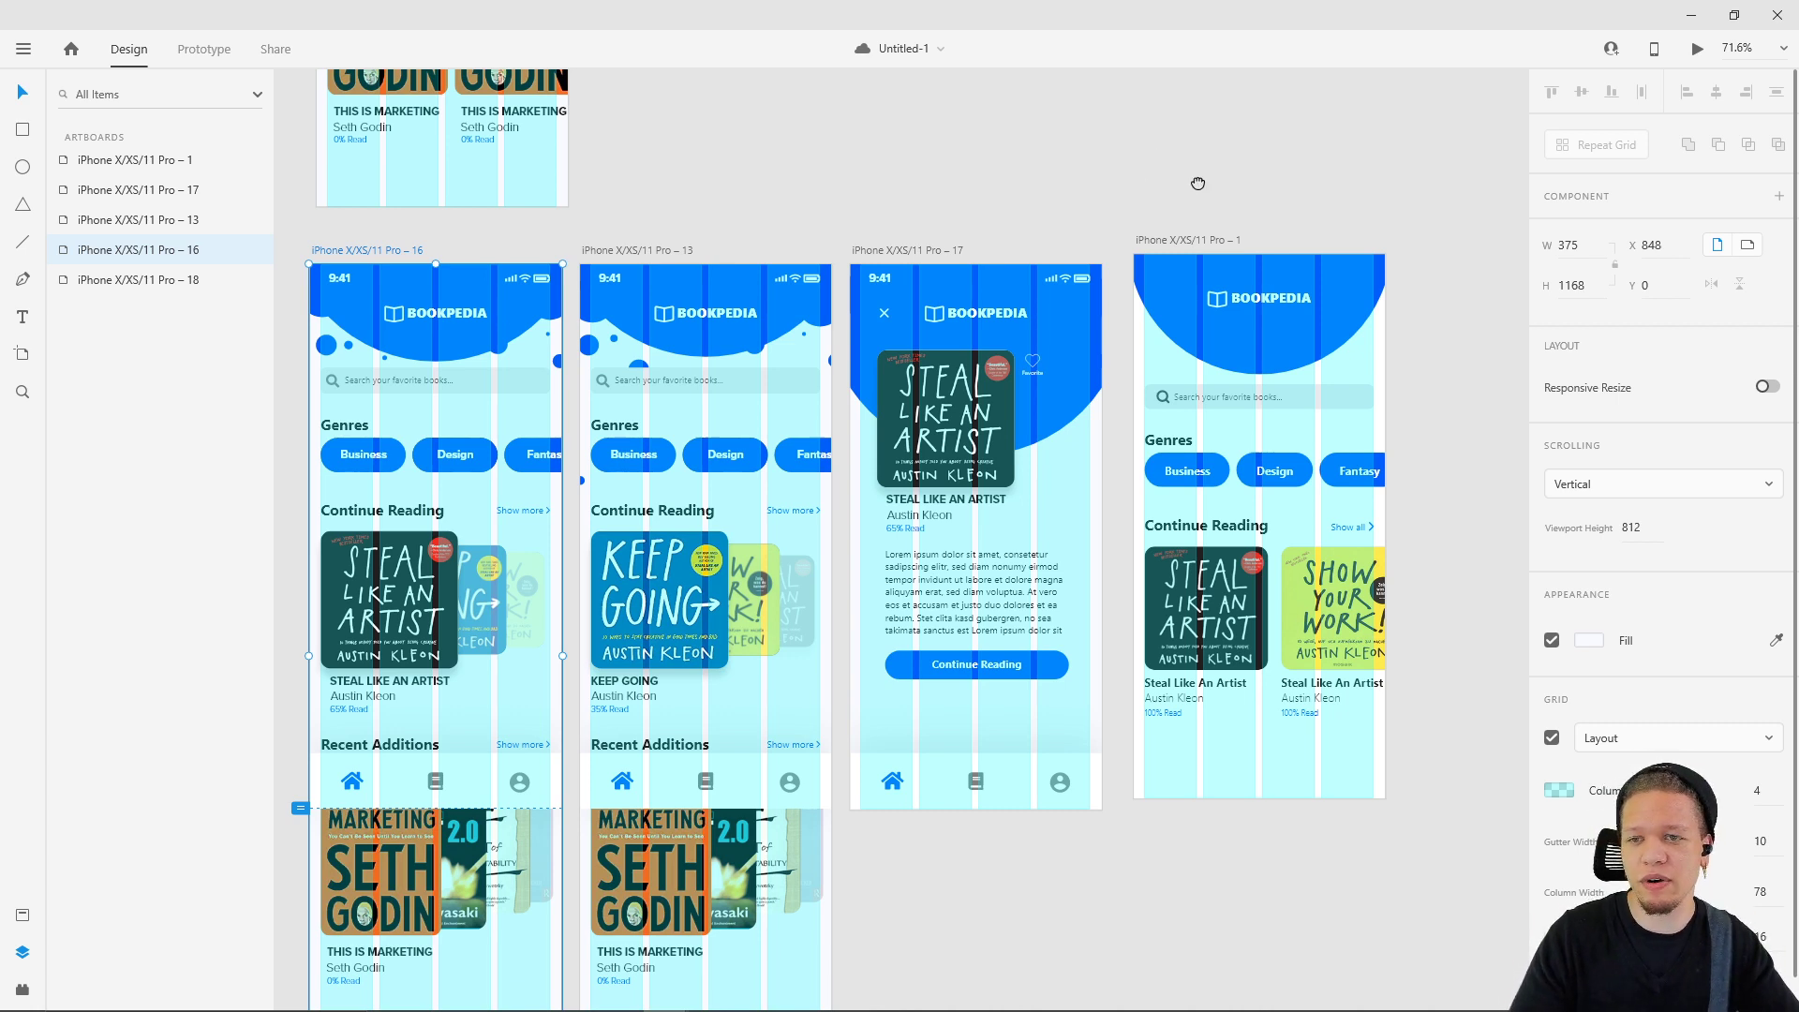
scroll(1196, 179, "right", 2)
left_click(1443, 351)
left_click(1121, 214)
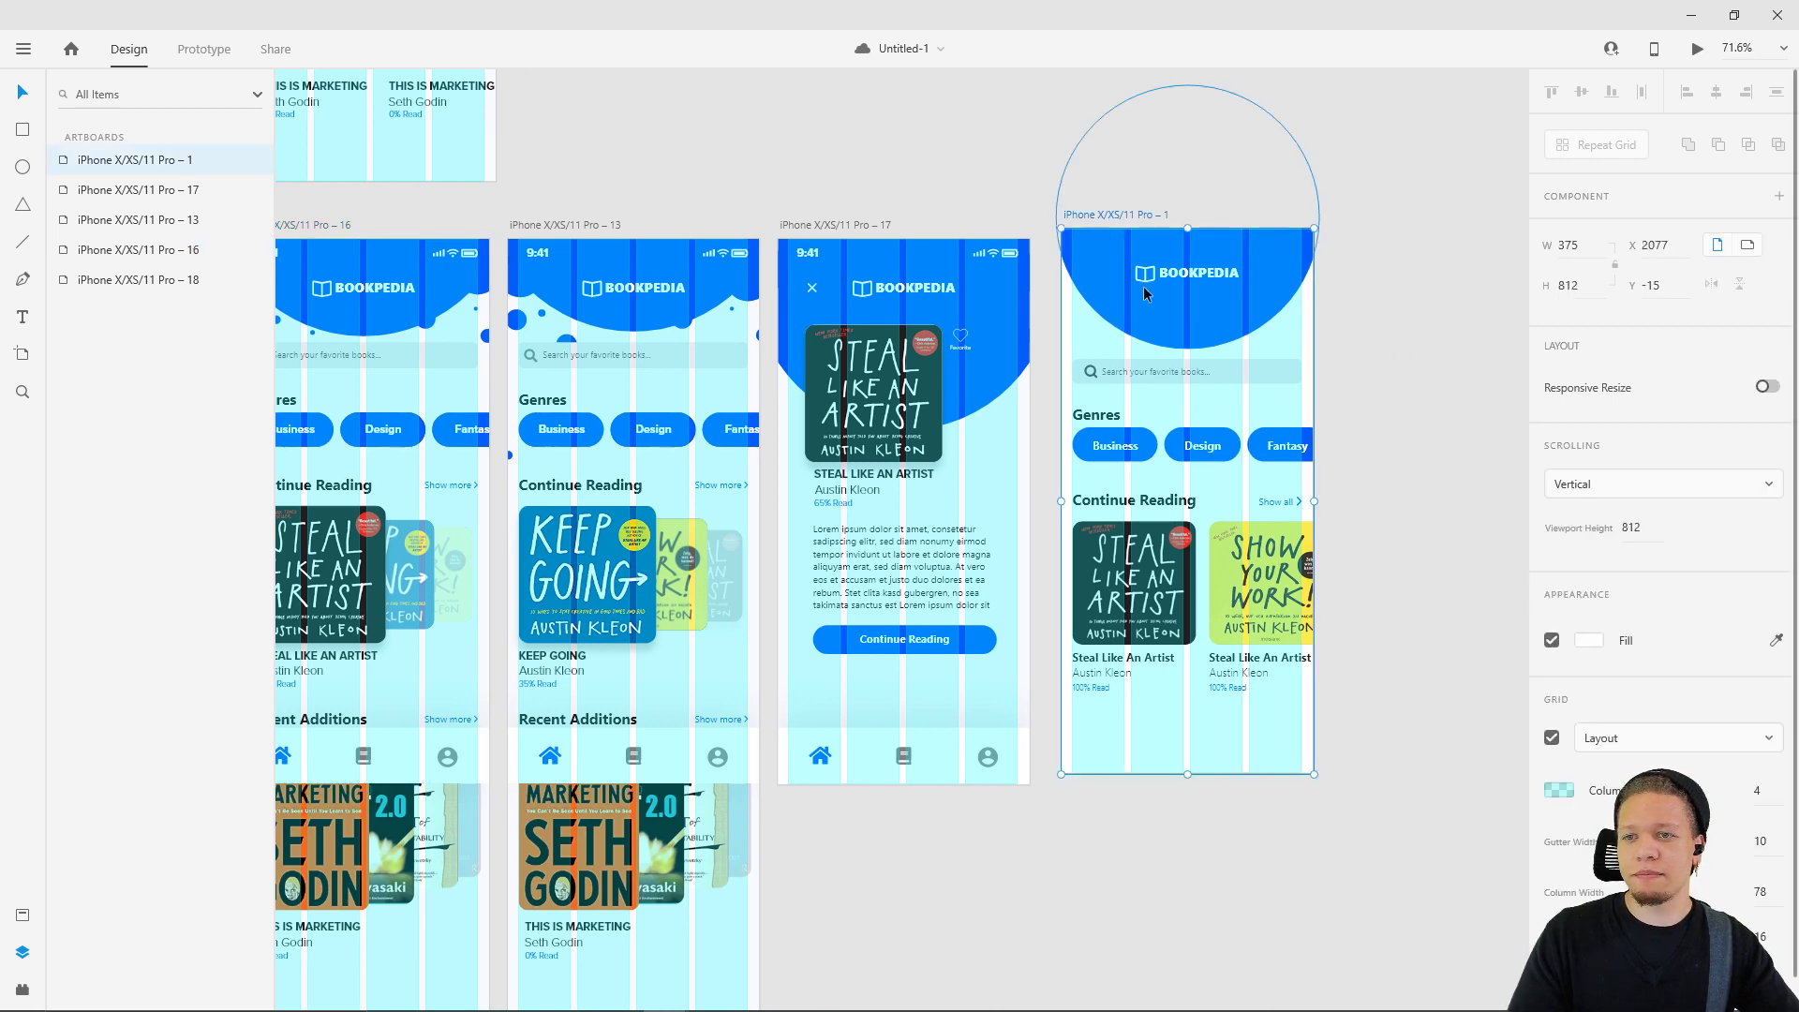
left_click_drag(1188, 774, 1201, 962)
left_click(1393, 743)
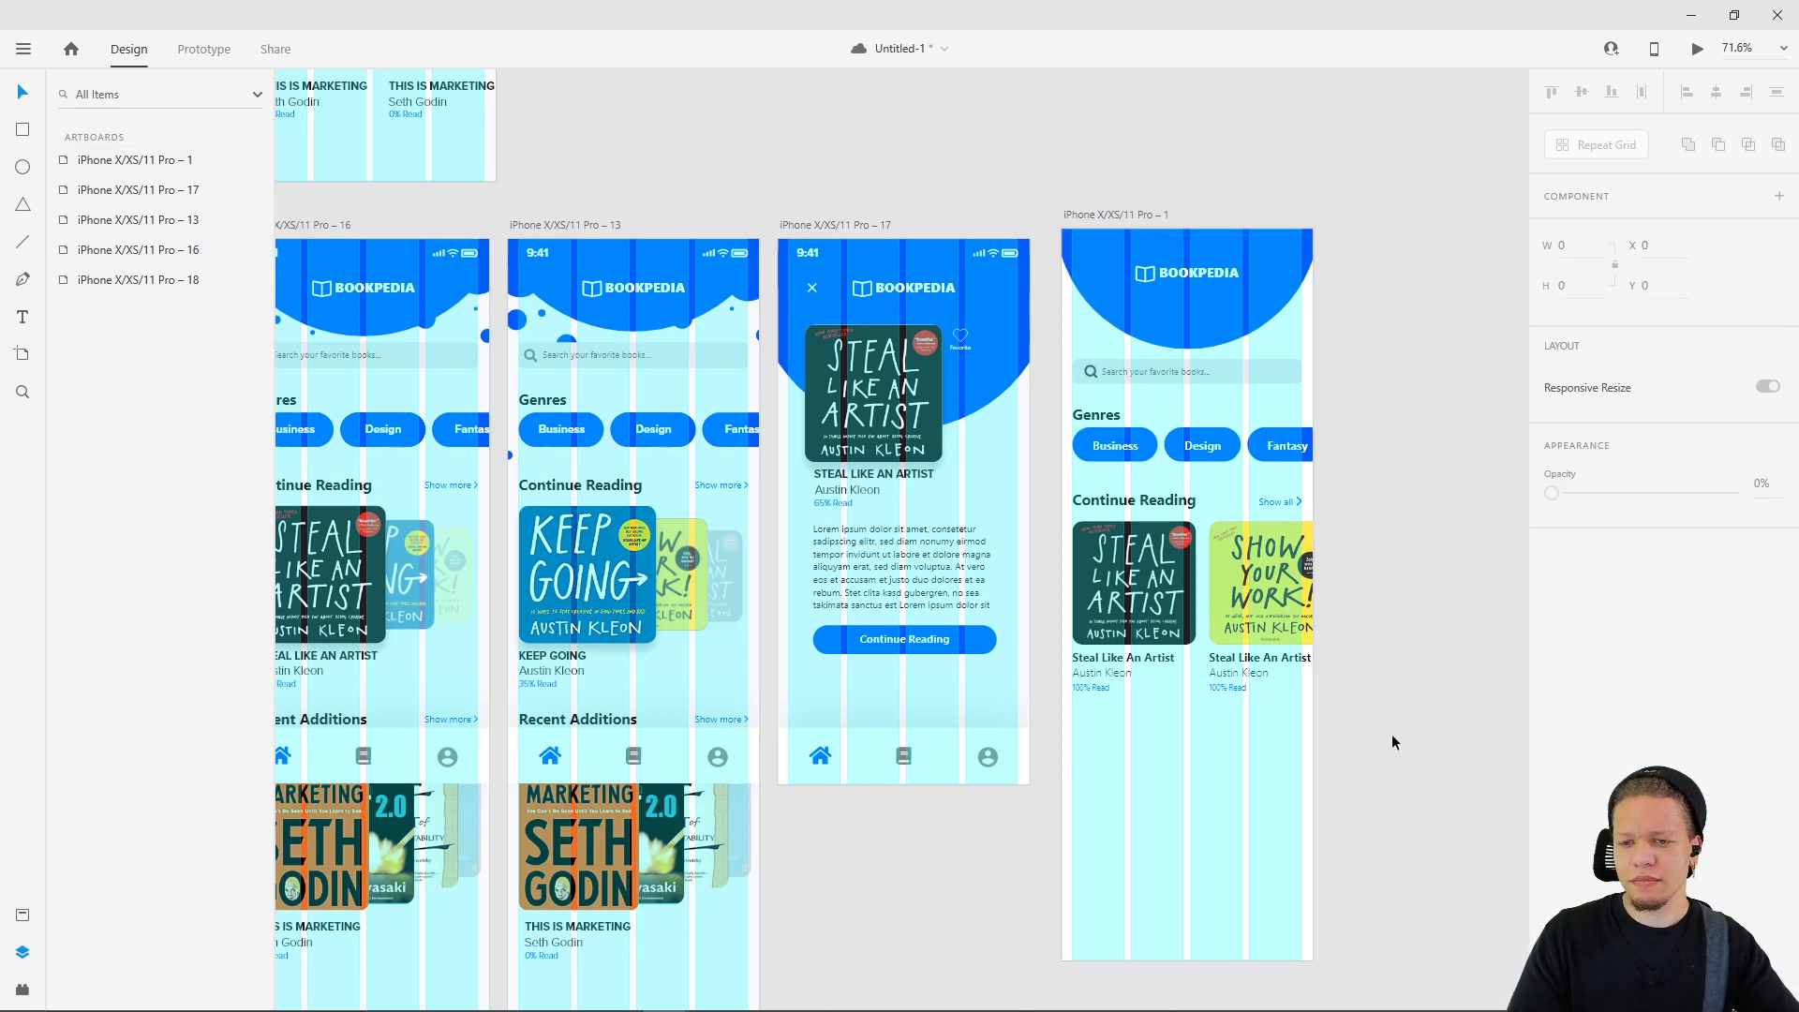
- Turn the Continue Reading heading, Show all link and book row together into one repeat grid
left_click_drag(1385, 723, 1233, 566)
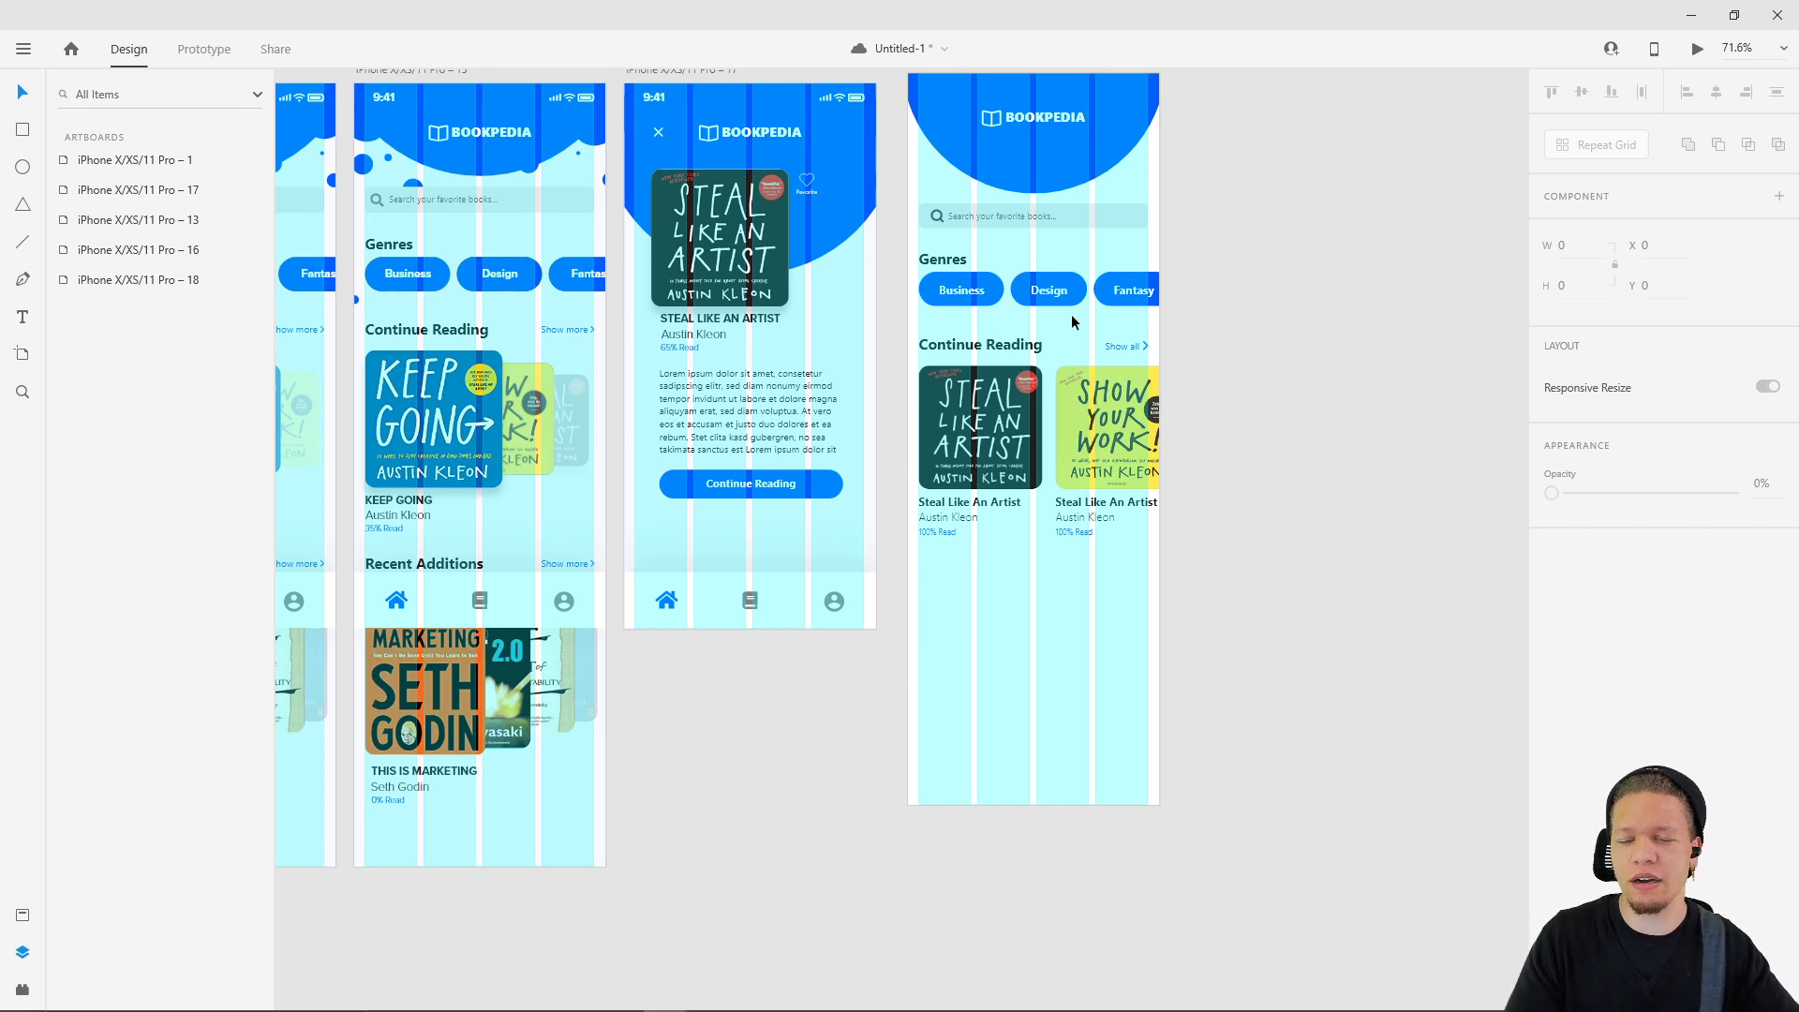
left_click_drag(989, 322, 1028, 310)
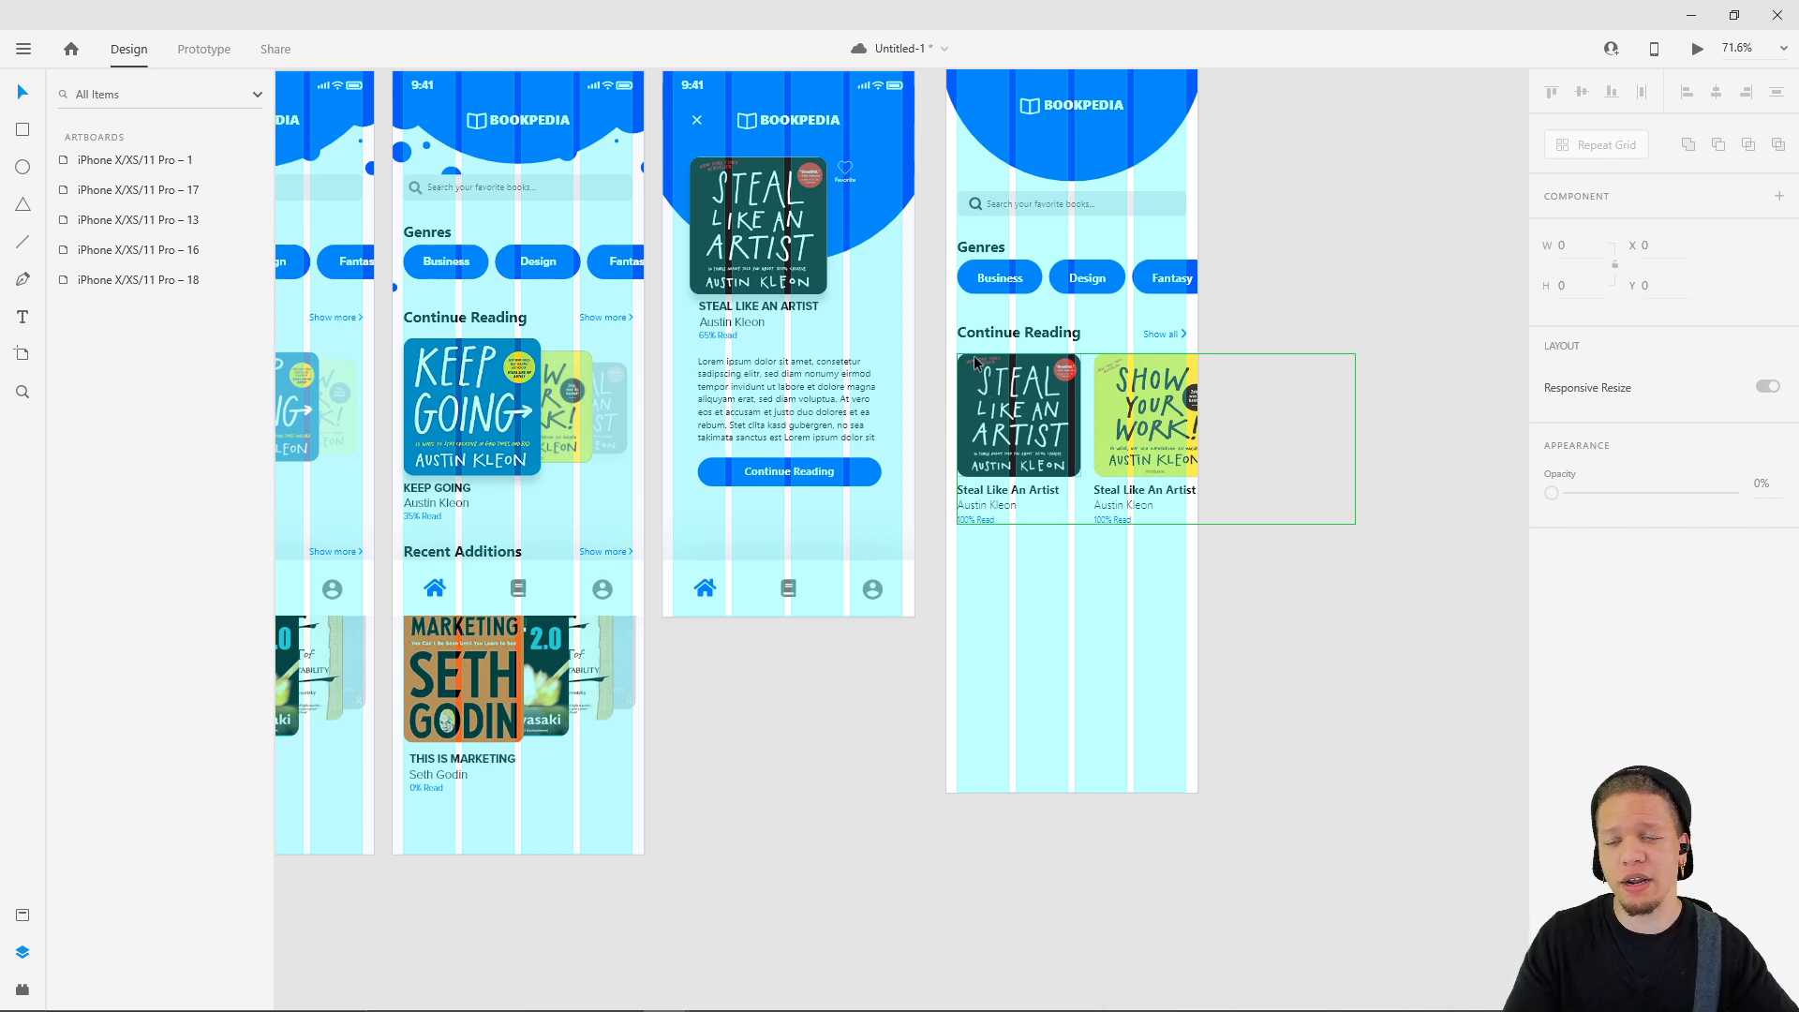
scroll(688, 361, "down", 3)
scroll(696, 447, "left", 5)
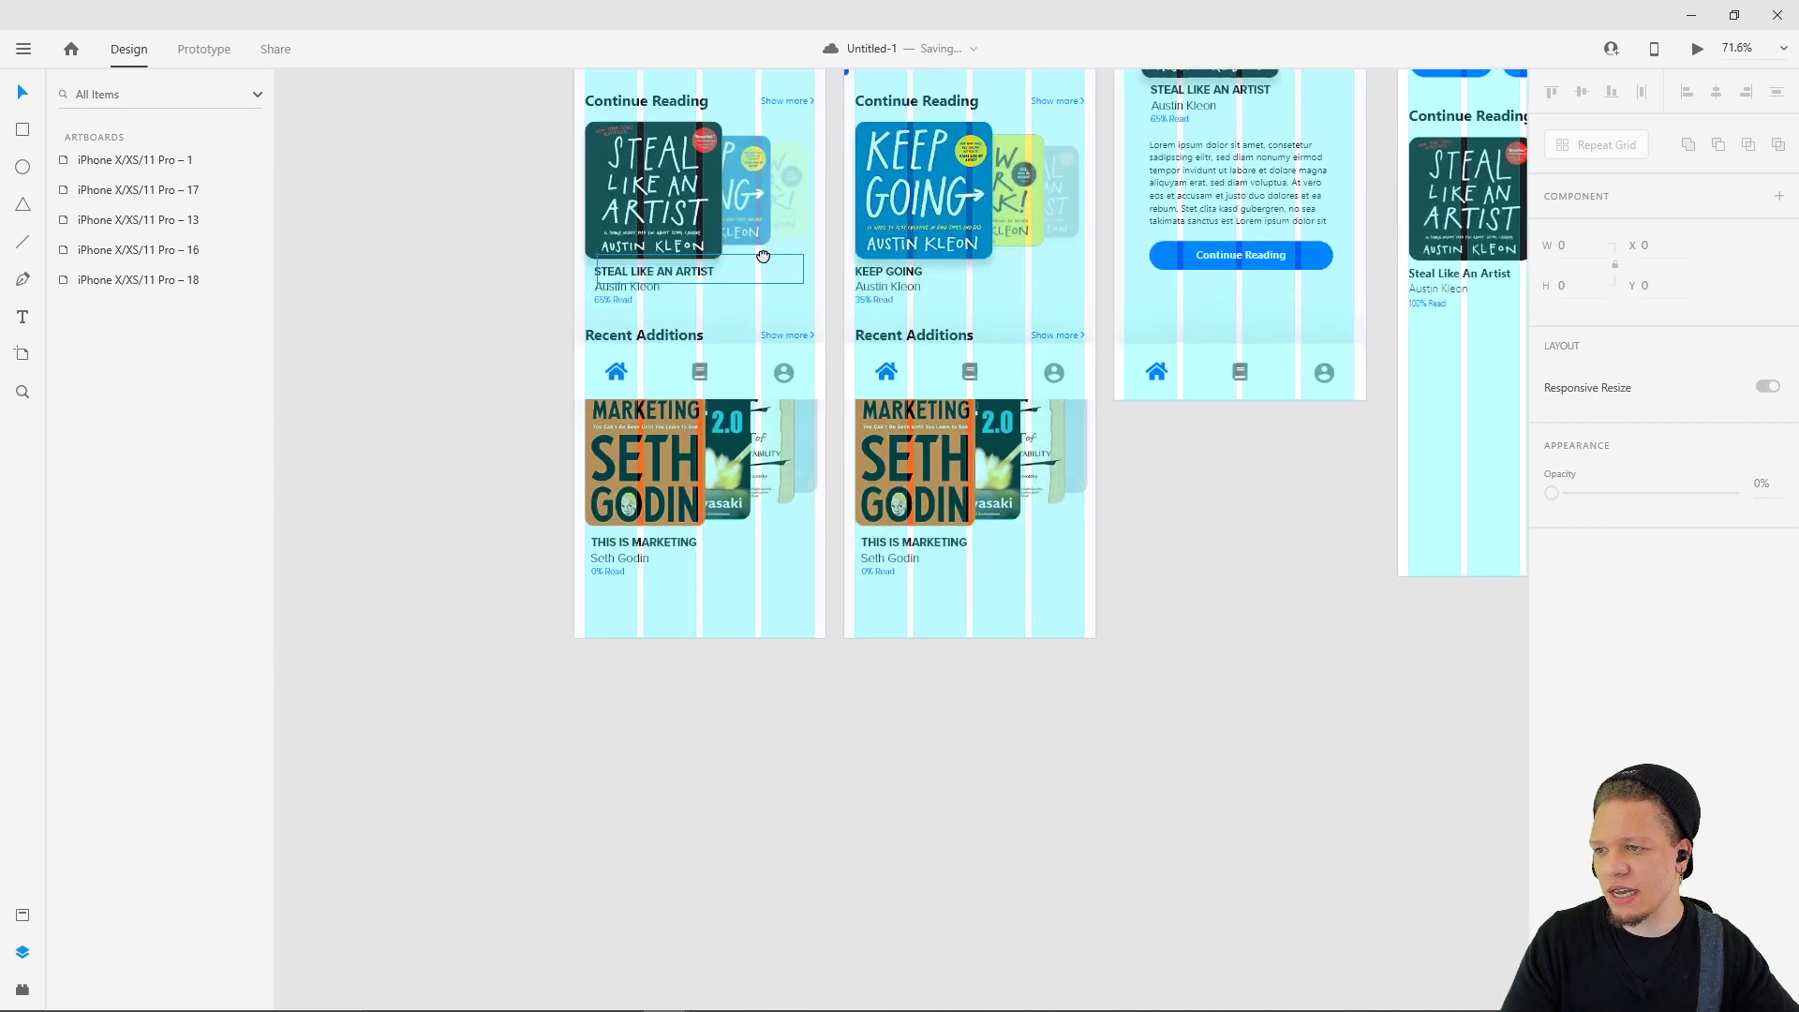
scroll(765, 253, "up", 2)
scroll(764, 253, "right", 5)
left_click_drag(992, 223, 1413, 466)
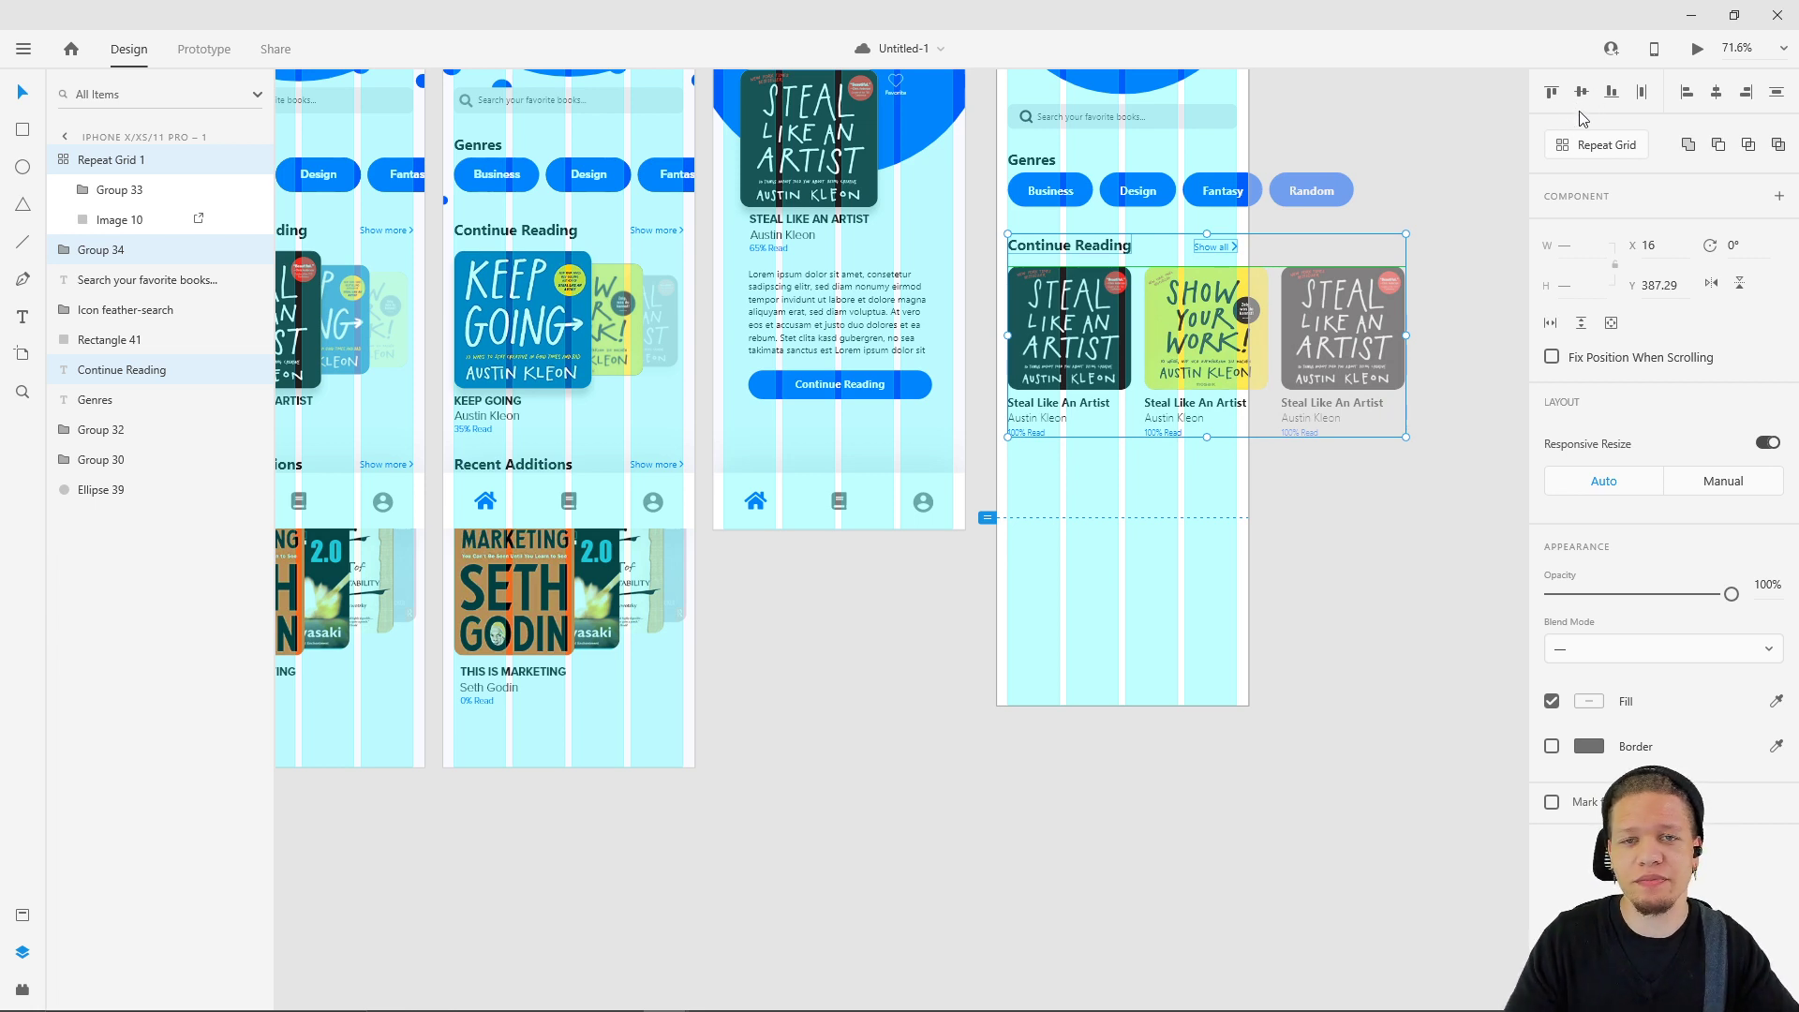
left_click(1607, 150)
- Extend the section's repeat grid downward to three stacked sections and adjust the vertical gap between them
left_click_drag(1210, 437, 1237, 885)
mouse_move(1161, 442)
left_click_drag(1161, 443, 1159, 450)
left_click(1466, 180)
scroll(1349, 193, "up", 5)
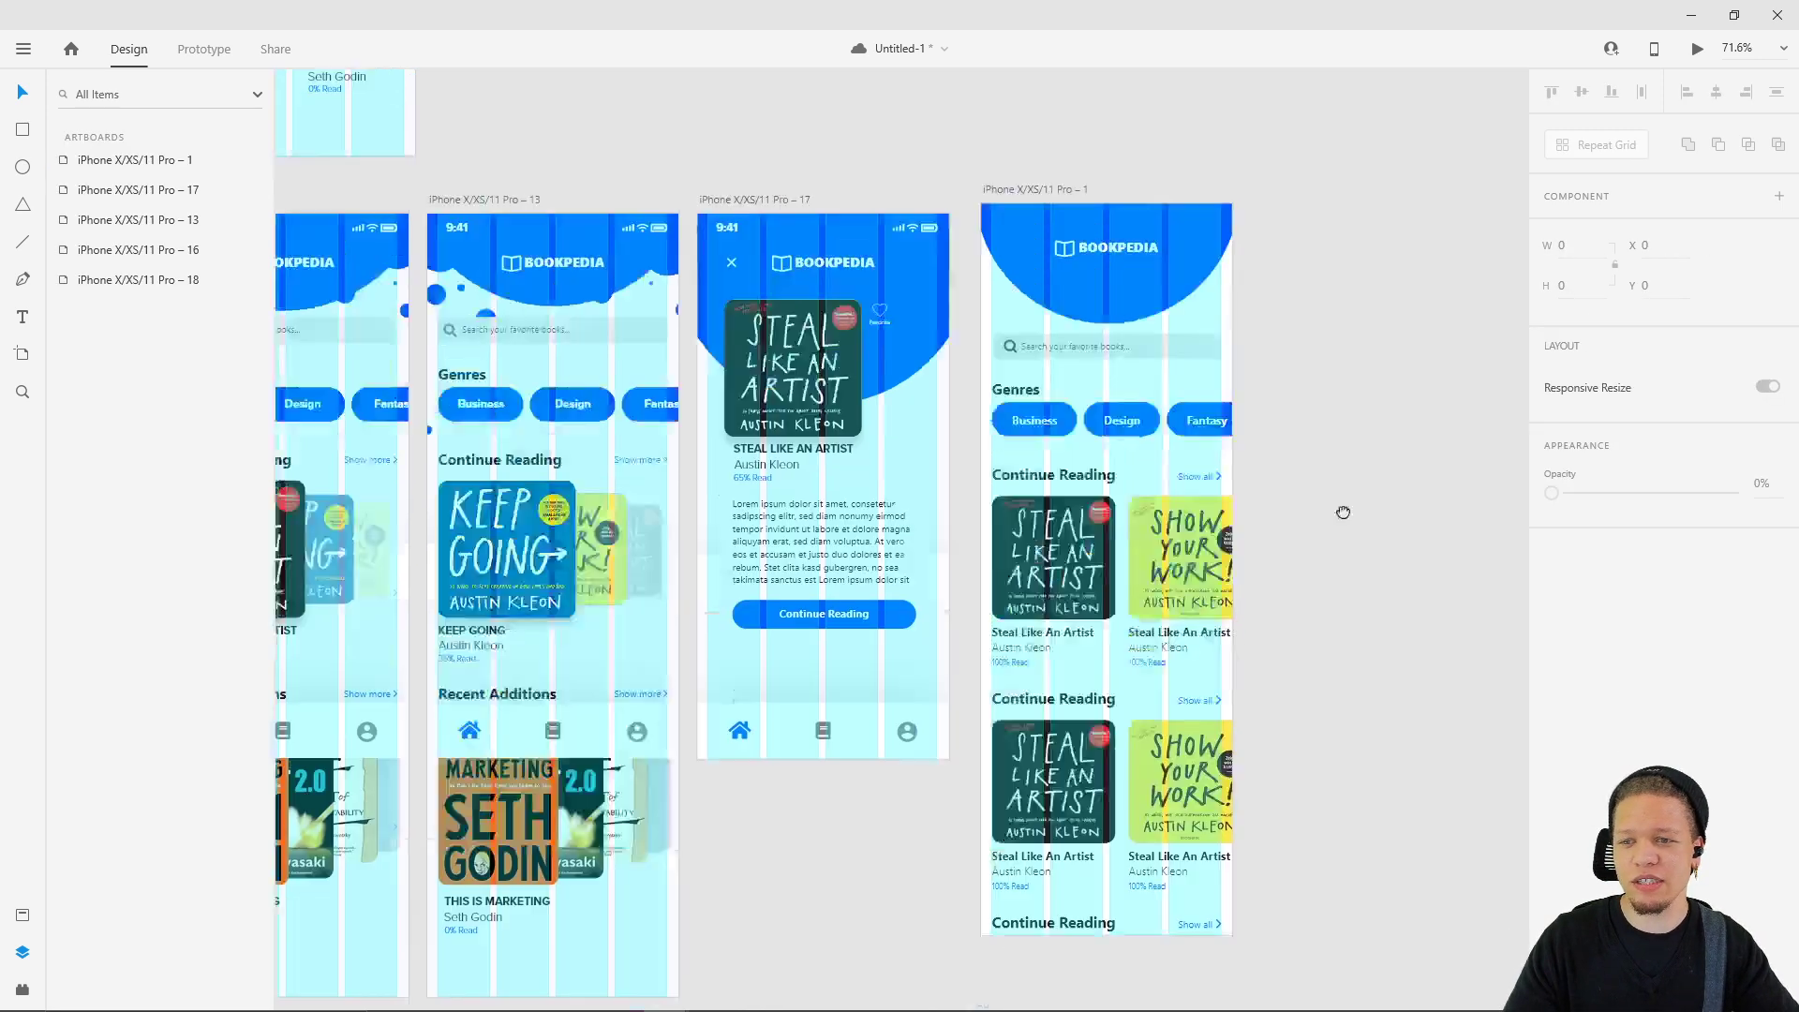
- Hide the home artboard's layout grid and extend the artboard's height to about 1457 so all three sections fit
left_click(1021, 357)
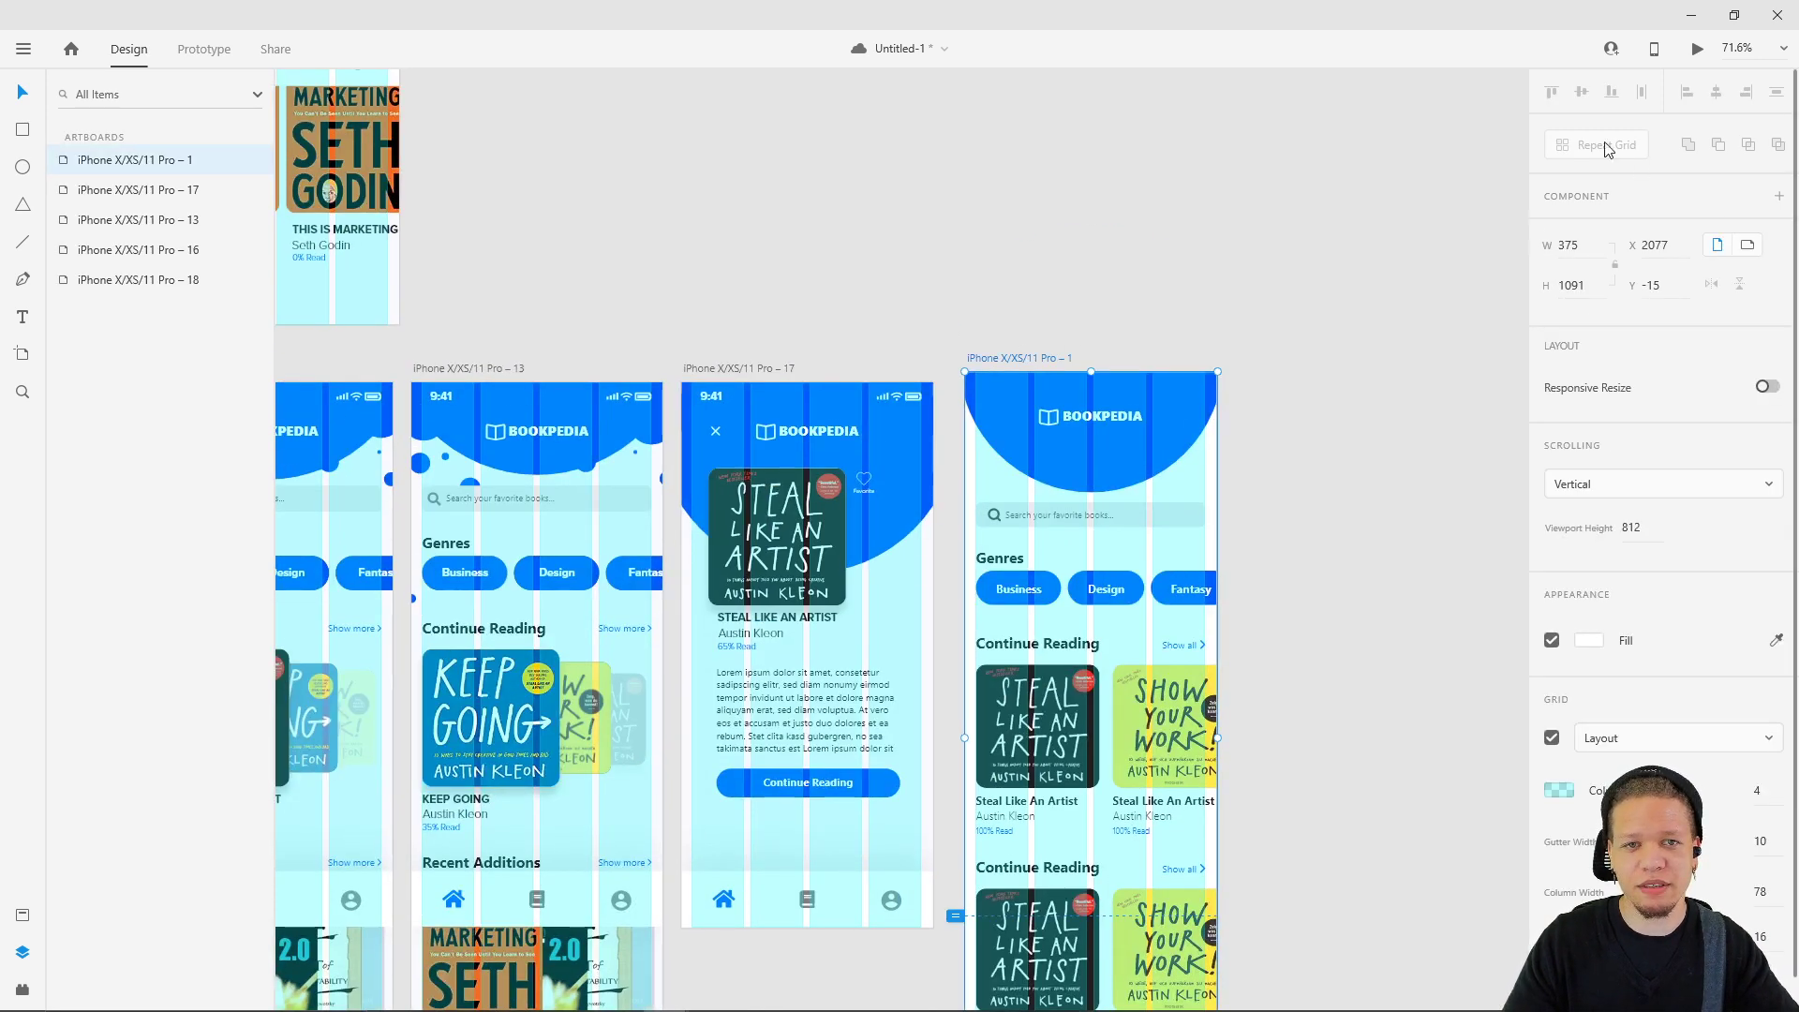
left_click(1552, 738)
scroll(1217, 395, "down", 3)
scroll(1289, 797, "down", 1)
left_click_drag(1063, 727, 1060, 812)
scroll(1257, 522, "up", 3)
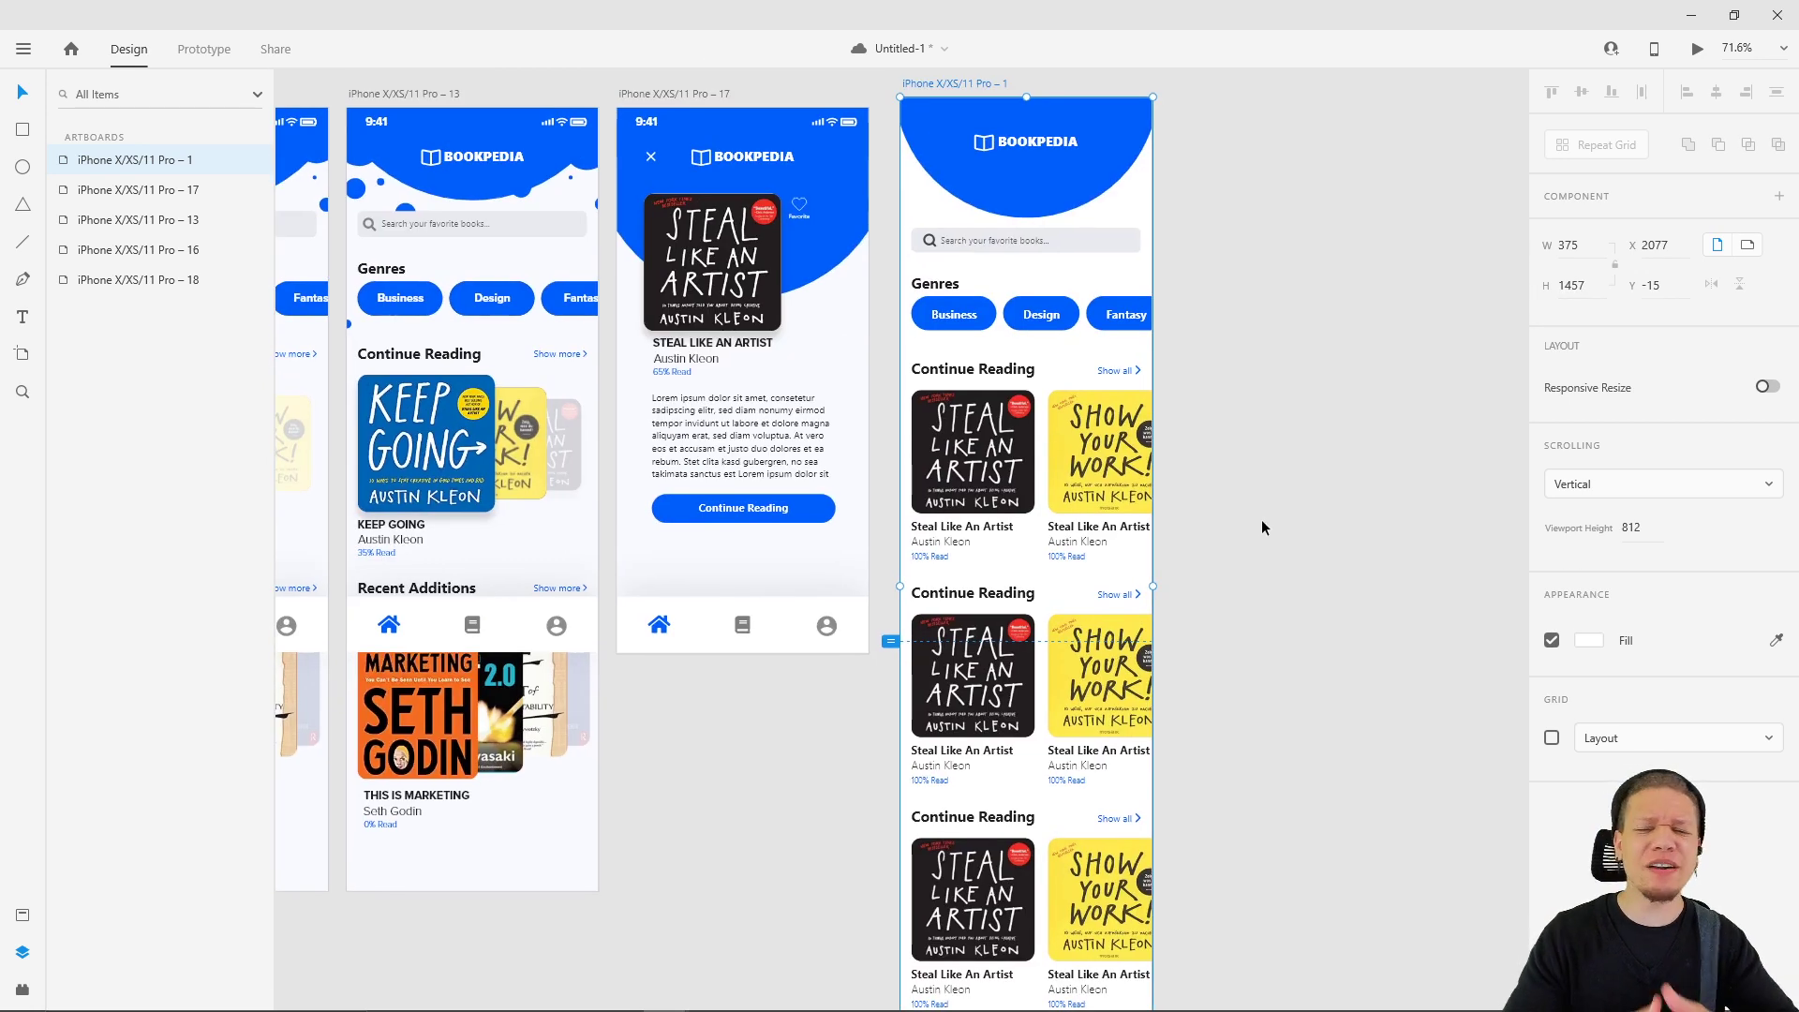
double_click(1098, 471)
left_click(1263, 448)
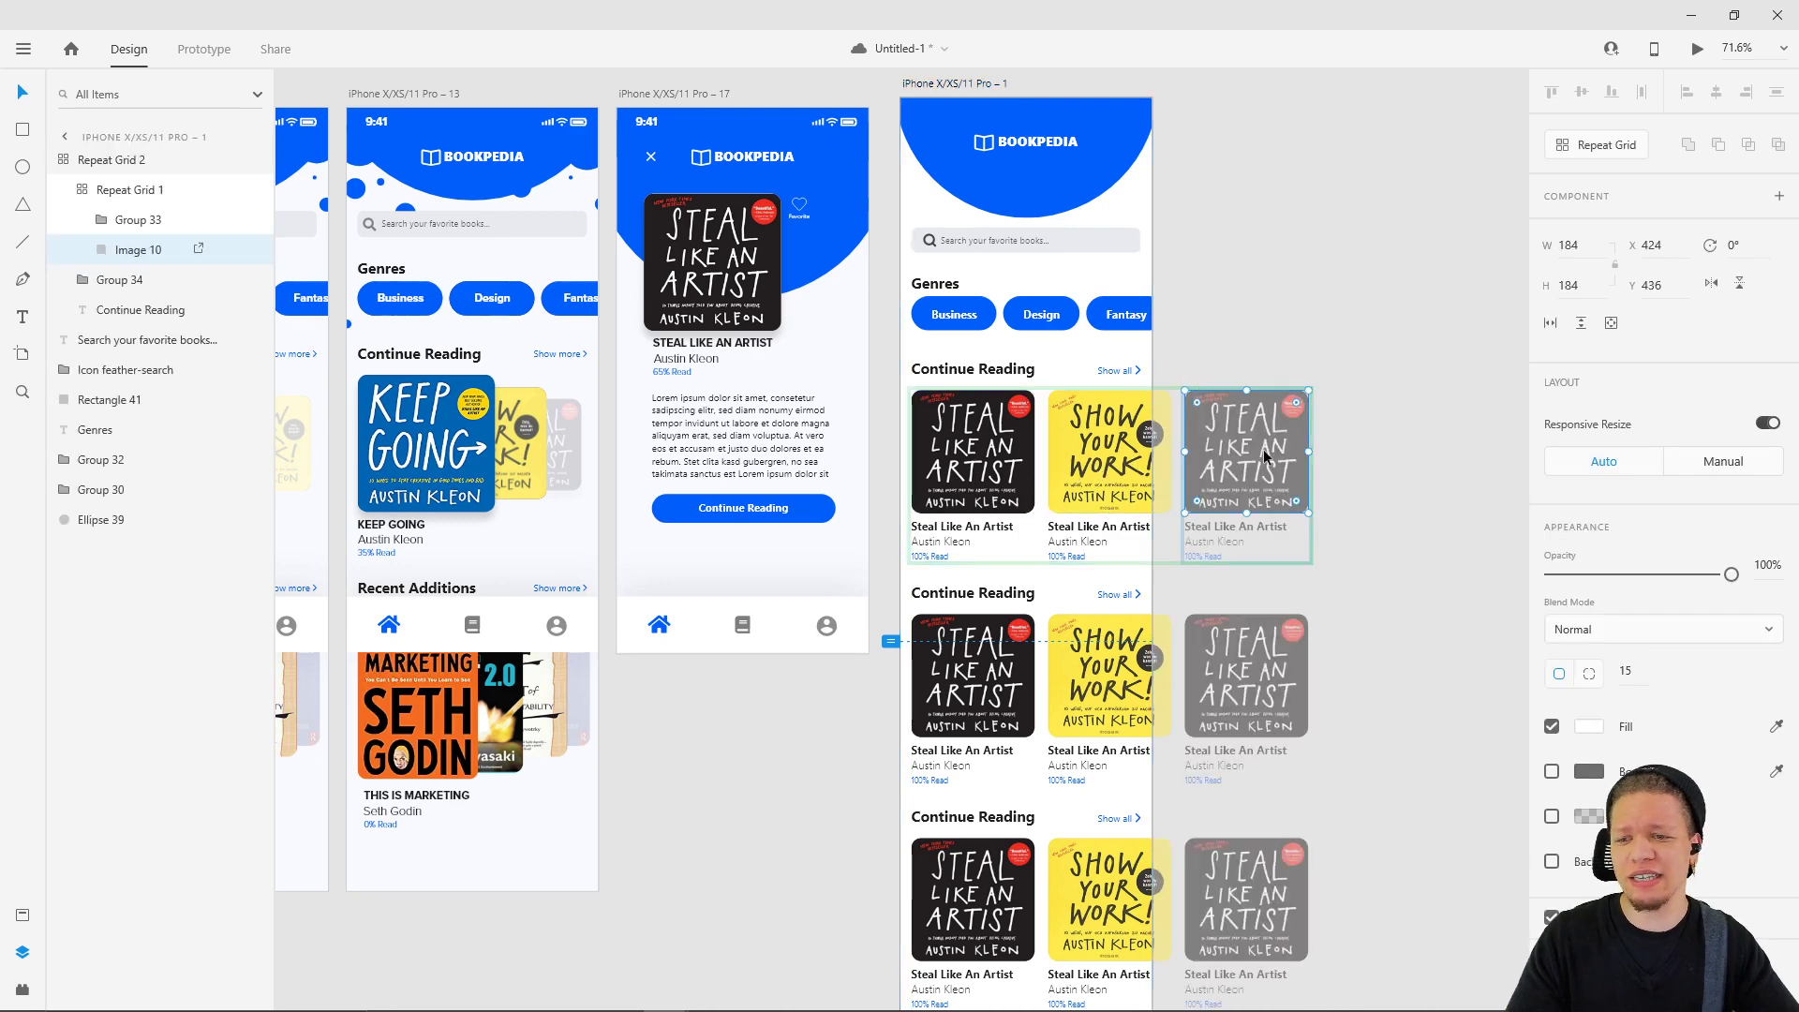
left_click(1361, 248)
mouse_move(1368, 275)
left_mouse_down()
mouse_move(1426, 160)
mouse_move(1370, 265)
left_mouse_up()
key("alt+Tab")
key("Escape")
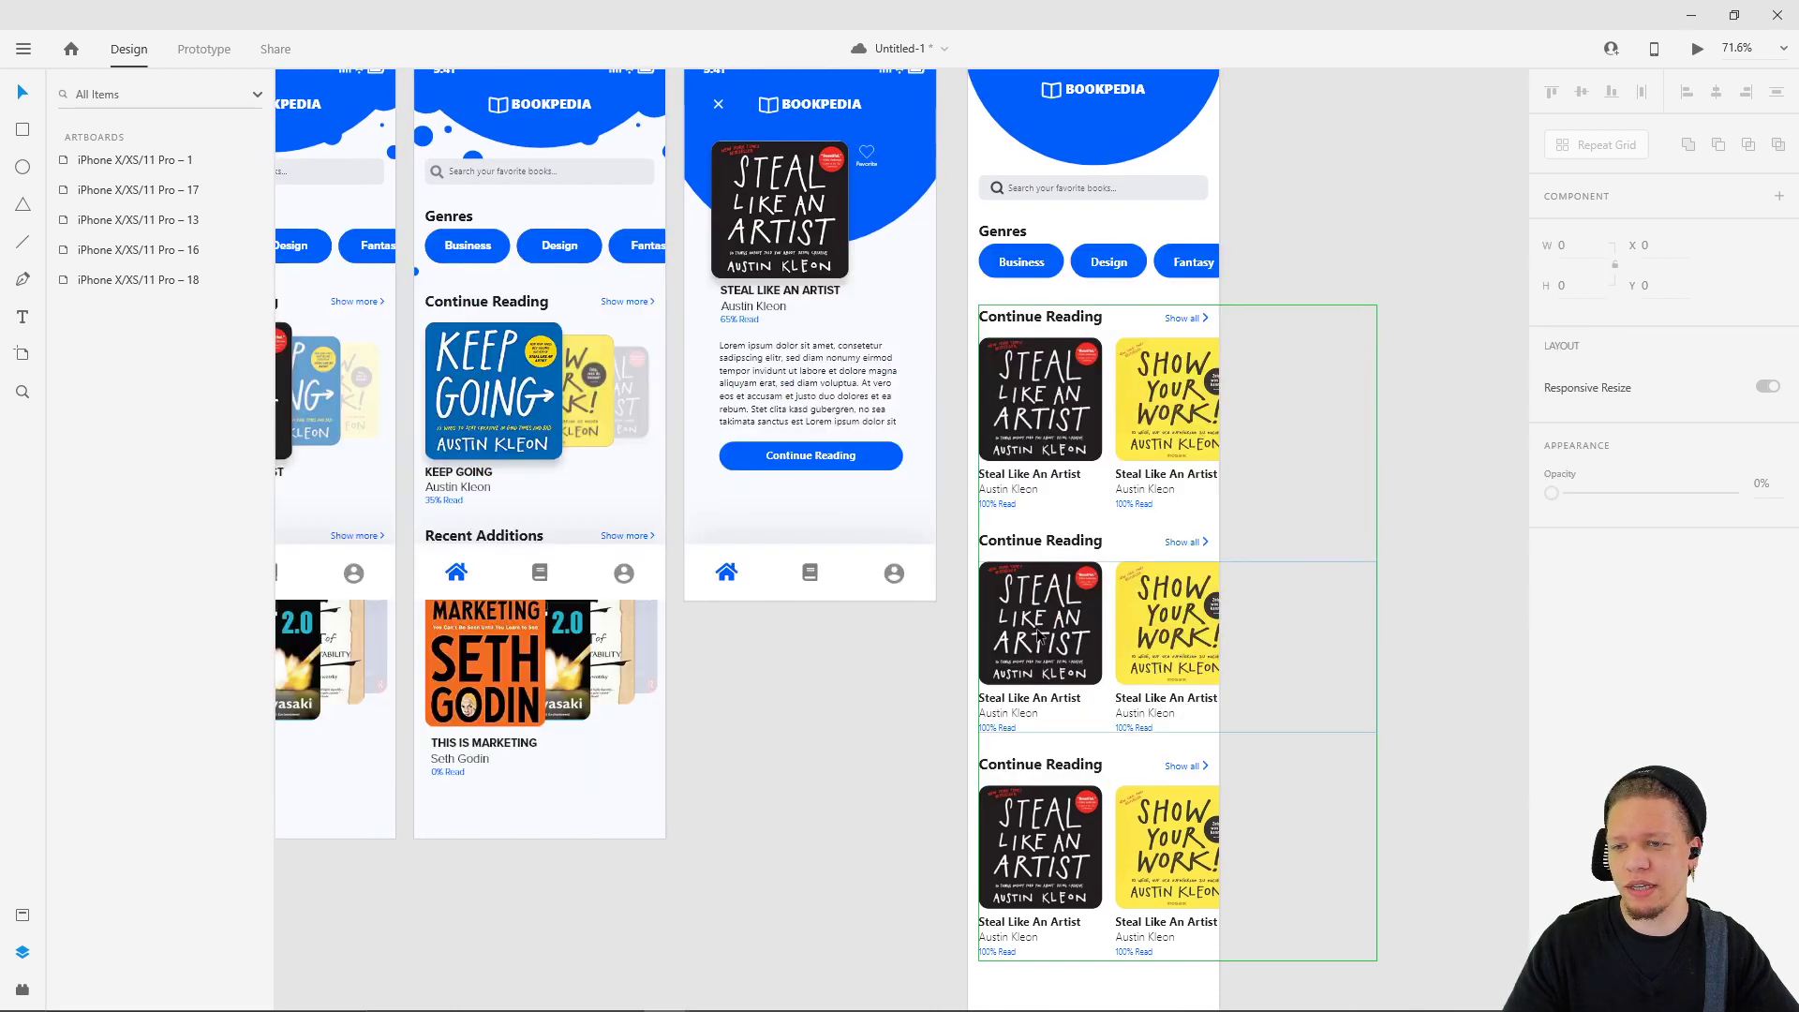
- Enter the stacked repeat grid and select the nested book grid of the second Continue Reading section
left_click(1014, 656)
left_click(1050, 634)
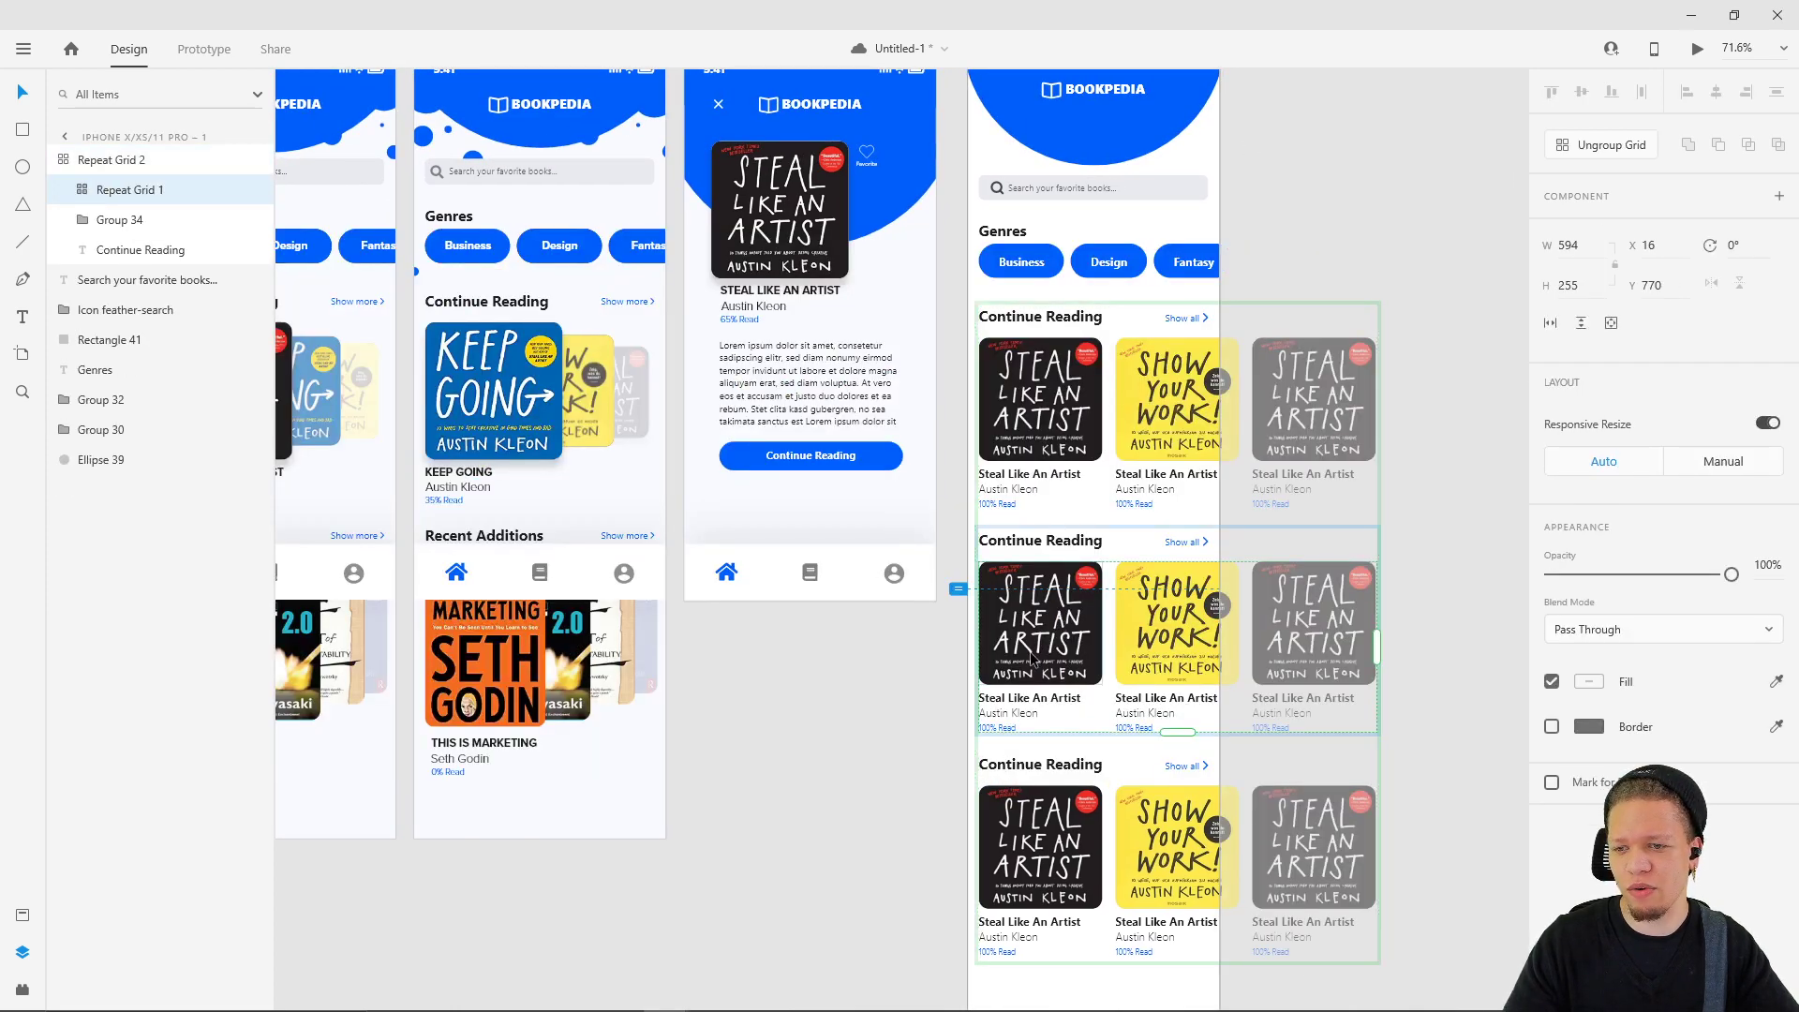
double_click(1031, 661)
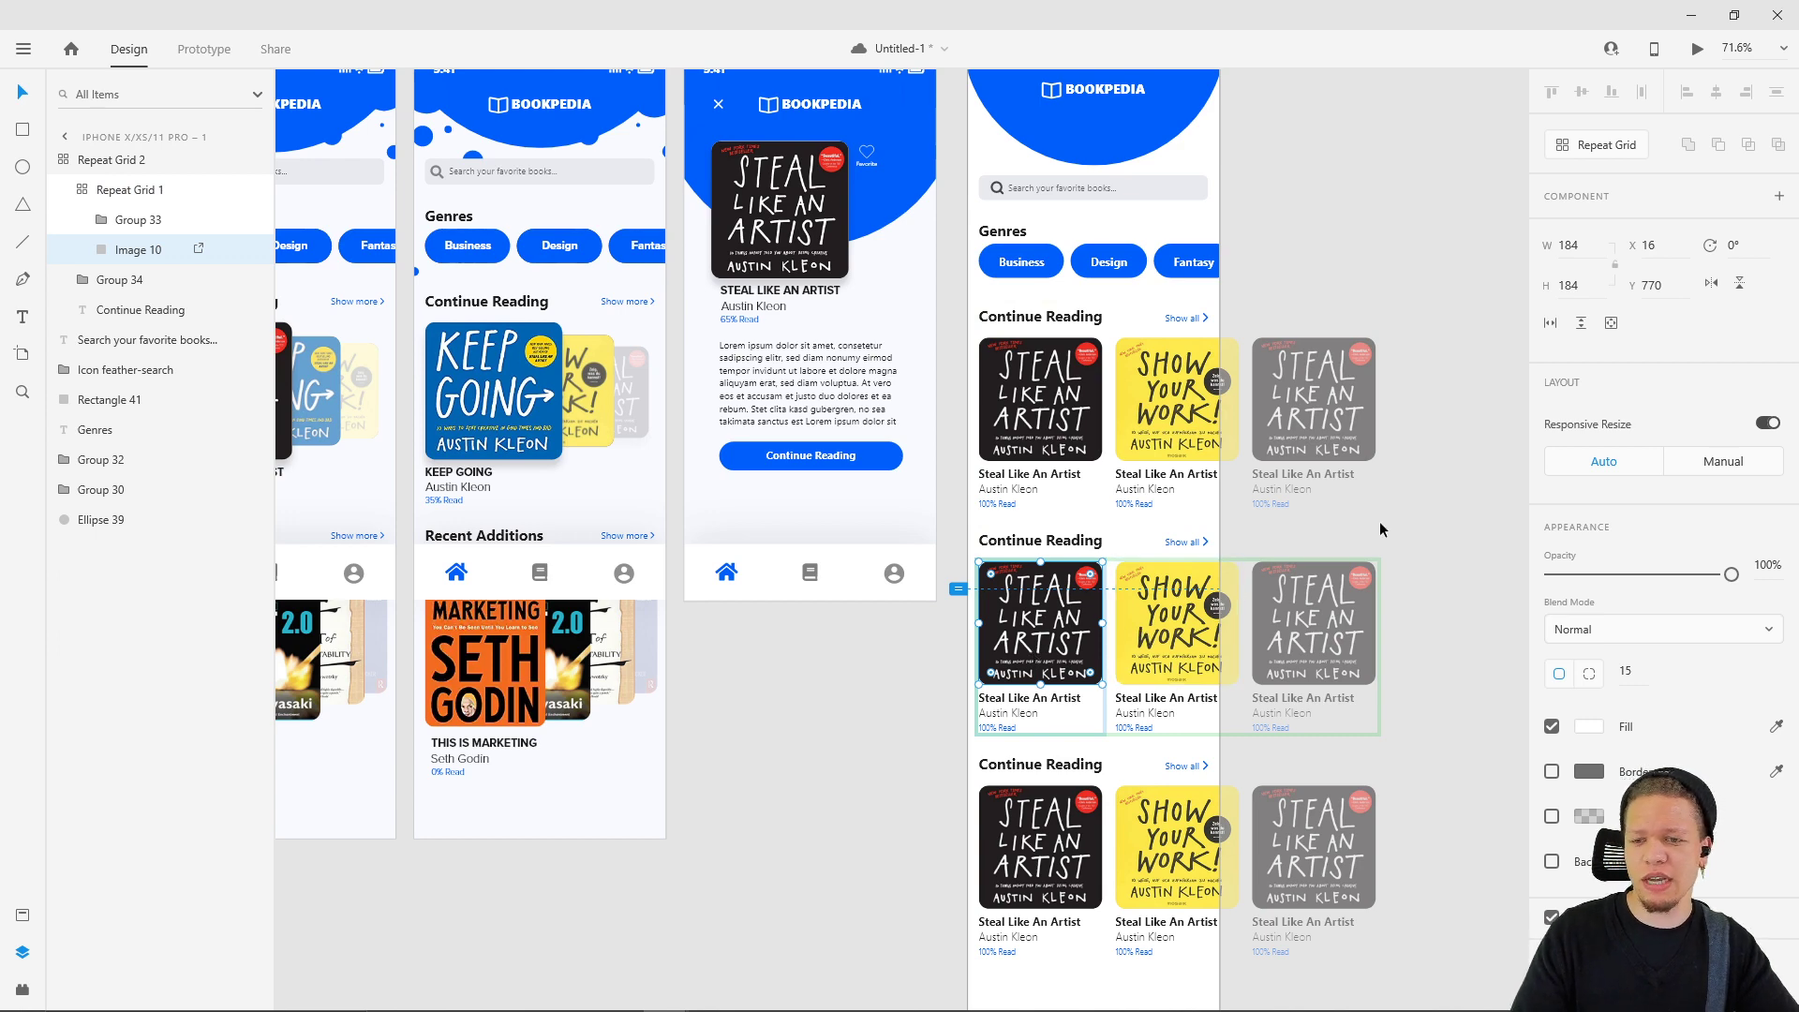
key("Escape")
left_click(1086, 659)
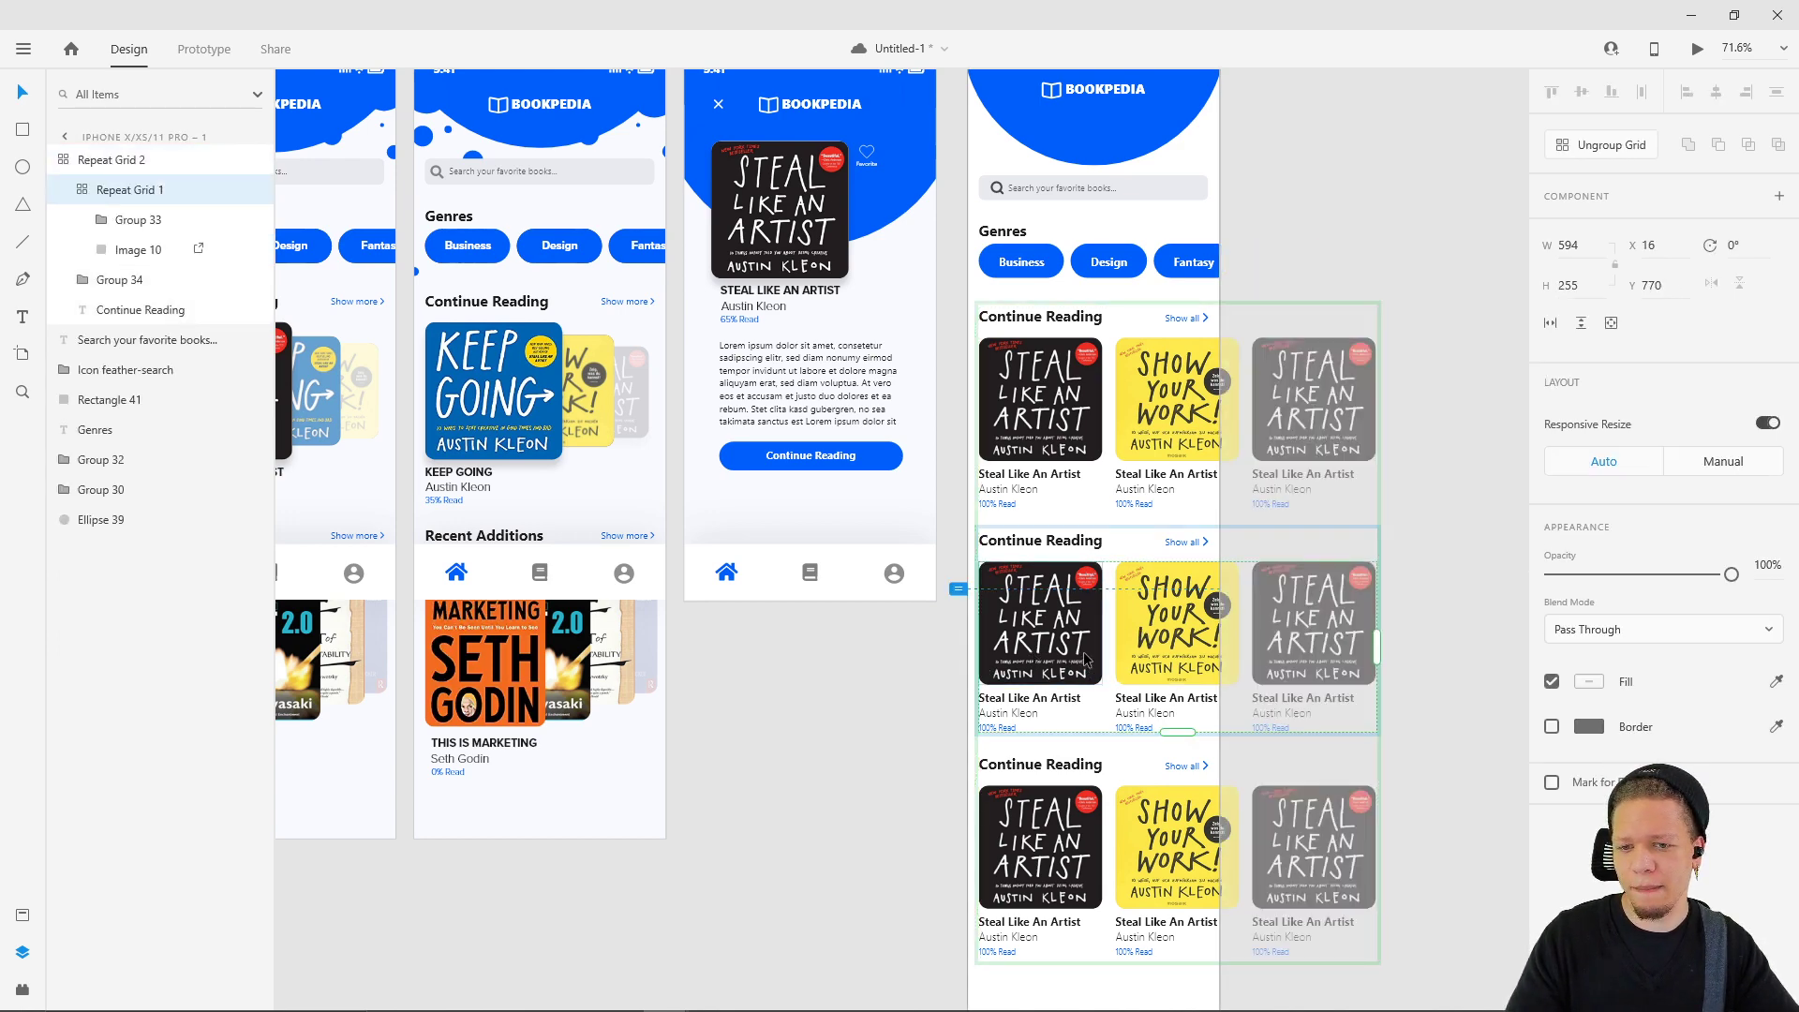
double_click(1084, 654)
left_click(1401, 534)
left_click(1021, 648)
left_click(1403, 547)
left_click(1078, 662)
key("Escape")
left_click(1055, 637)
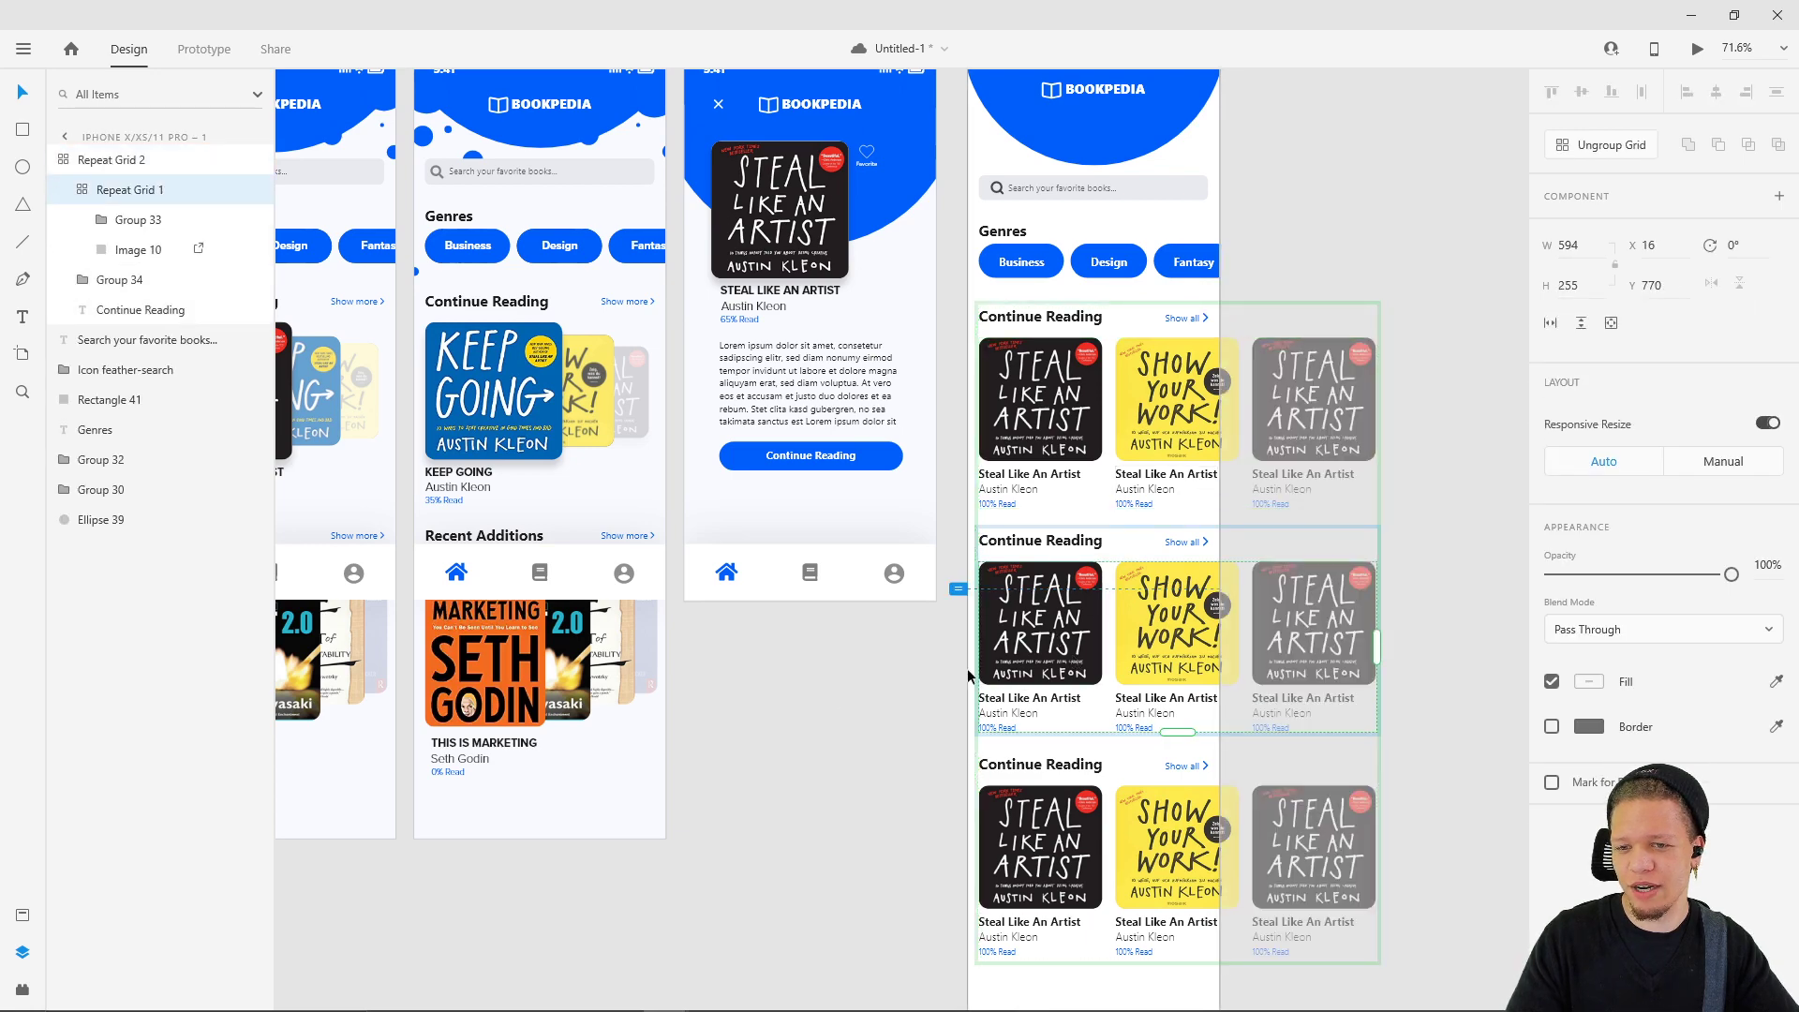
- Minimize the current design document to bring the Desktop folder in File Explorer into view
key("alt+Tab")
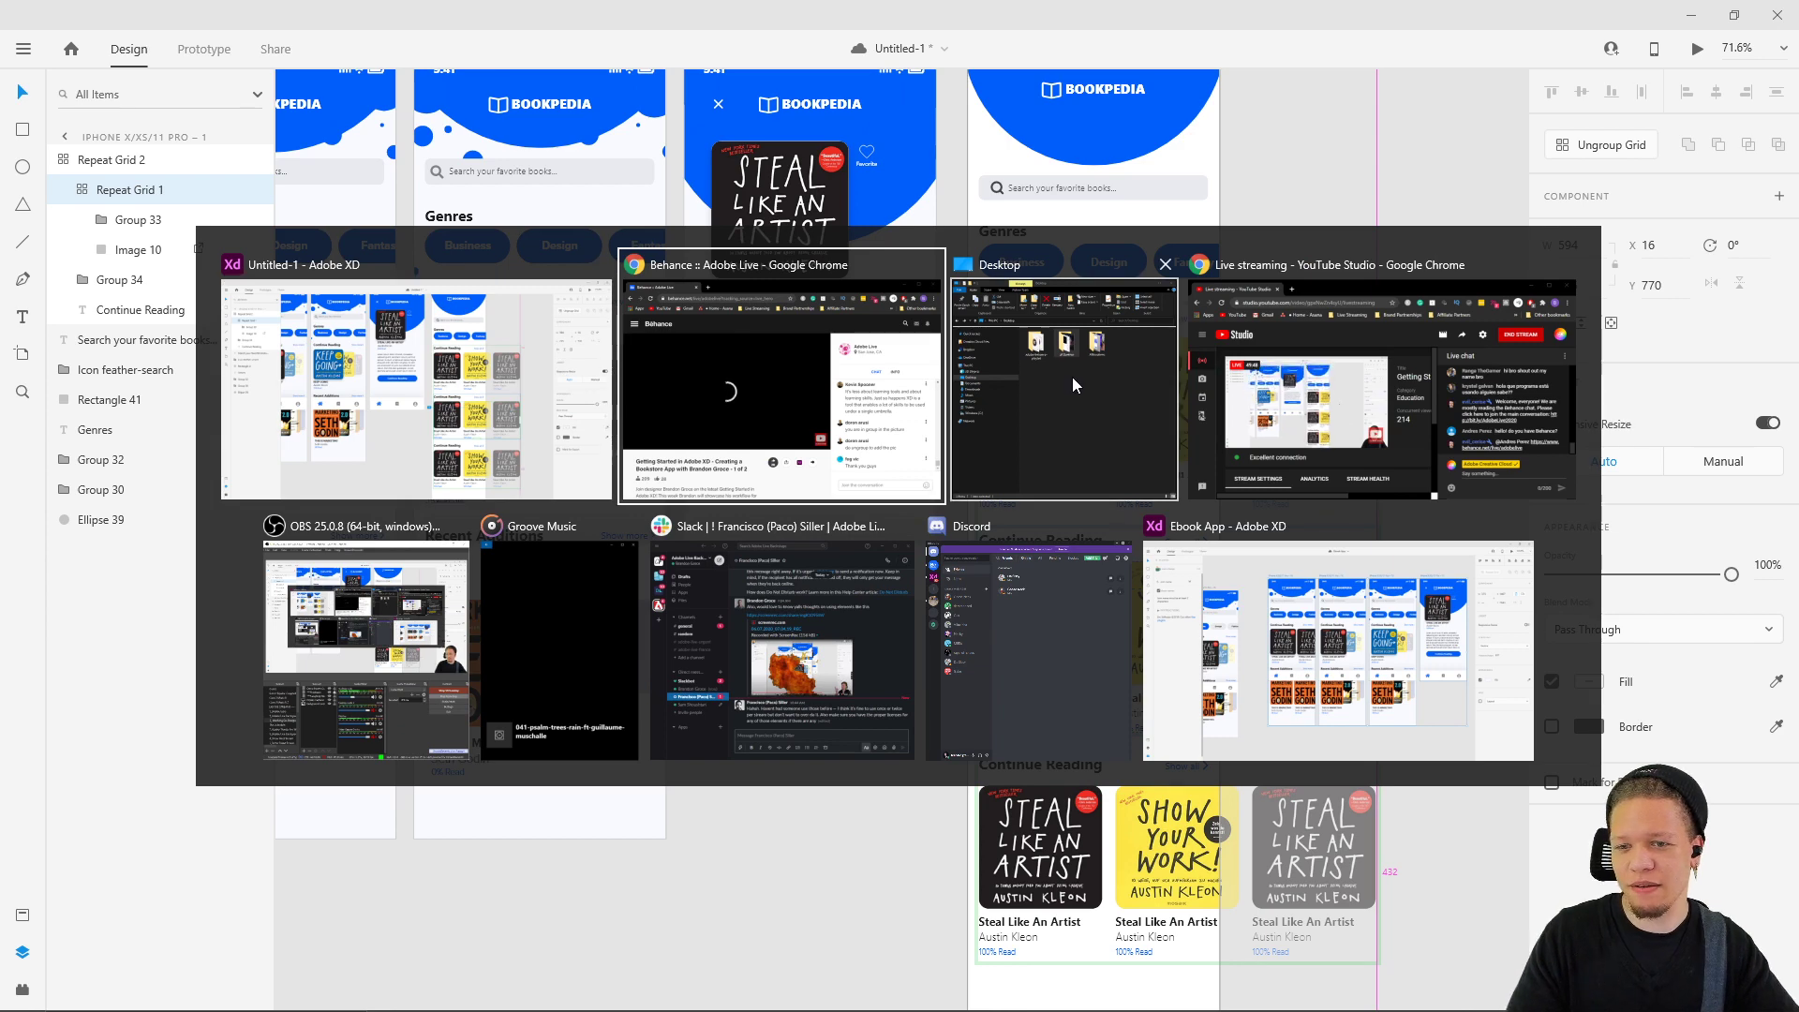
key("Escape")
scroll(1396, 127, "down", 4)
left_click_drag(1343, 185, 1365, 393)
left_click_drag(1079, 155, 1105, 206)
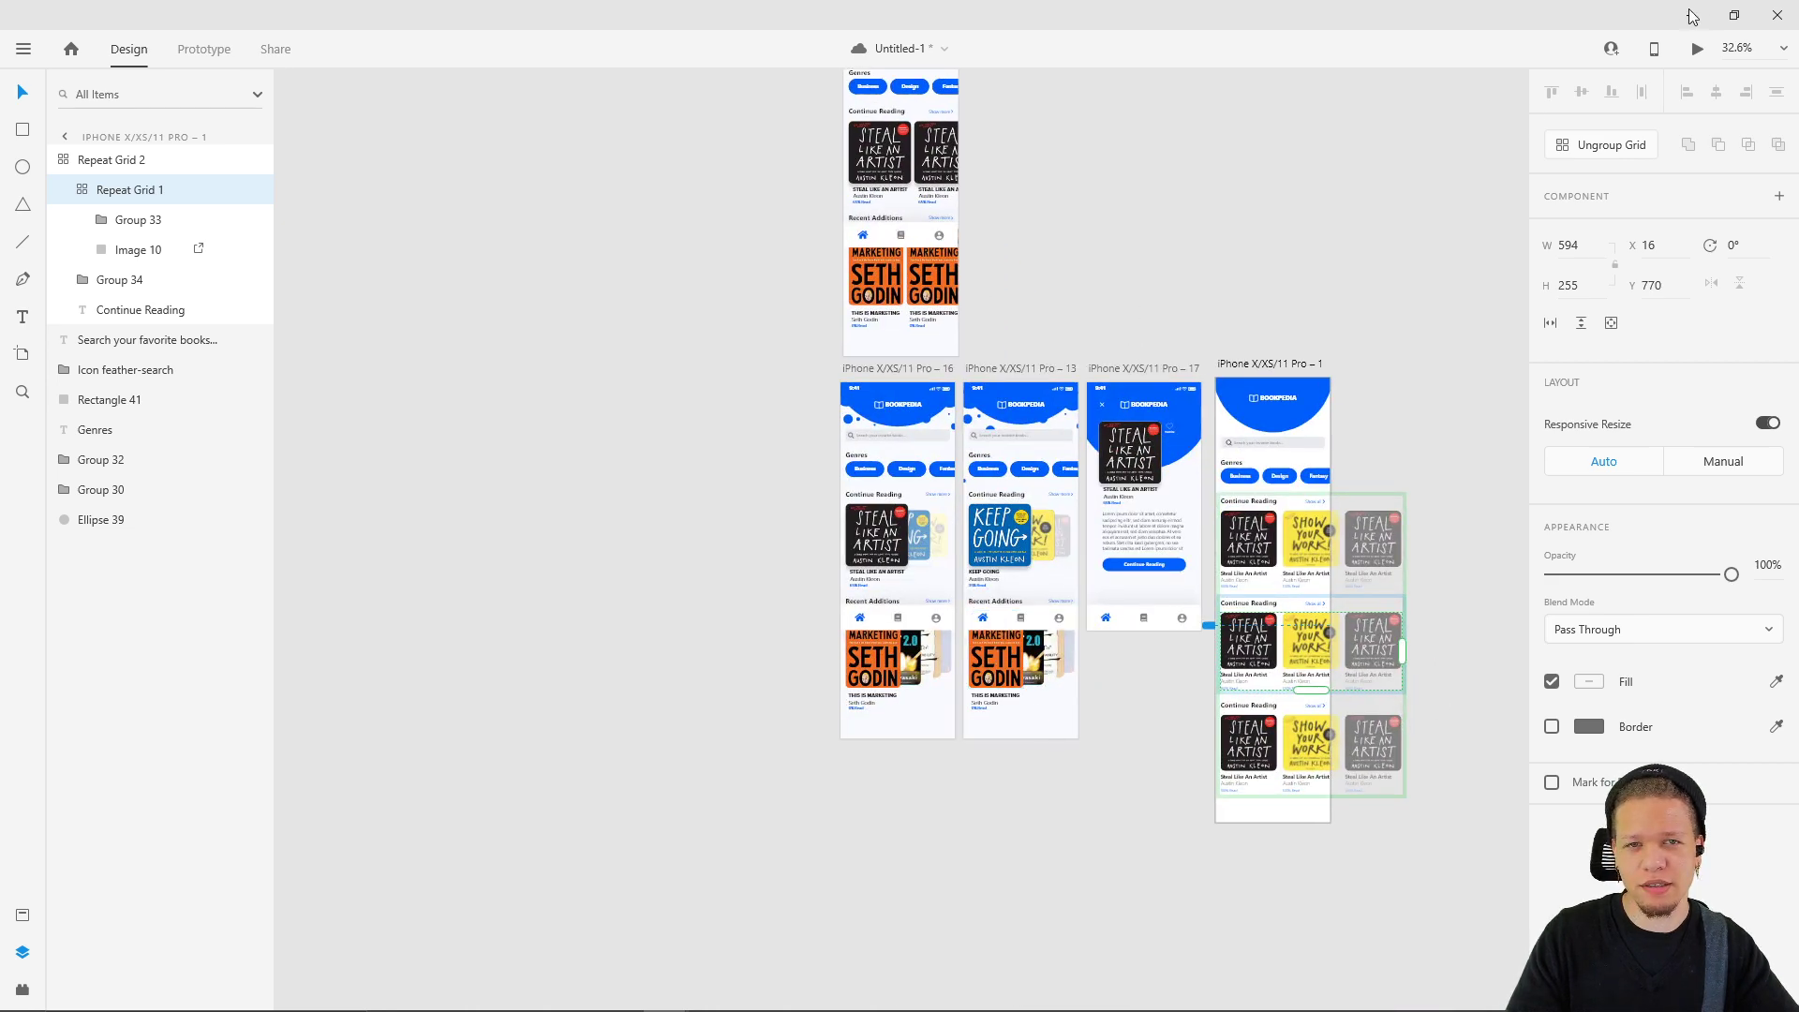
left_click(1691, 16)
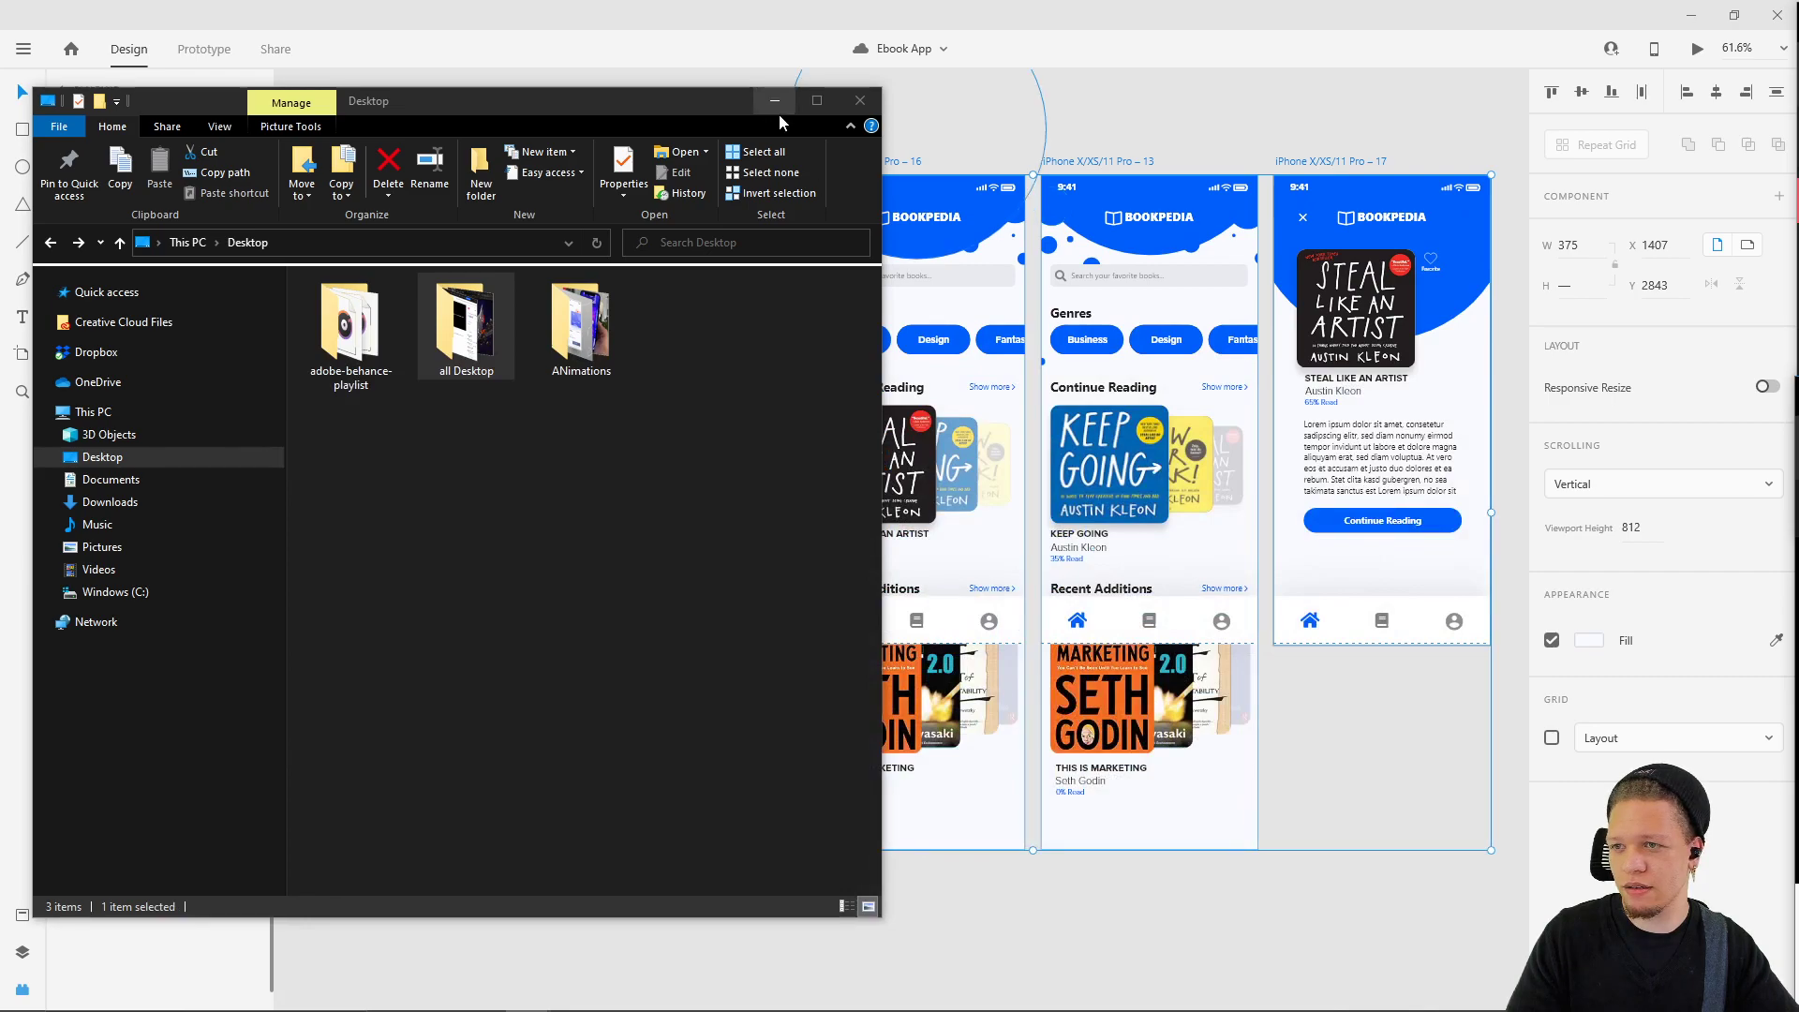
- Minimize File Explorer and the Ebook App document, and bring back the Untitled-1 document with nothing selected
left_click(778, 105)
left_click(1691, 16)
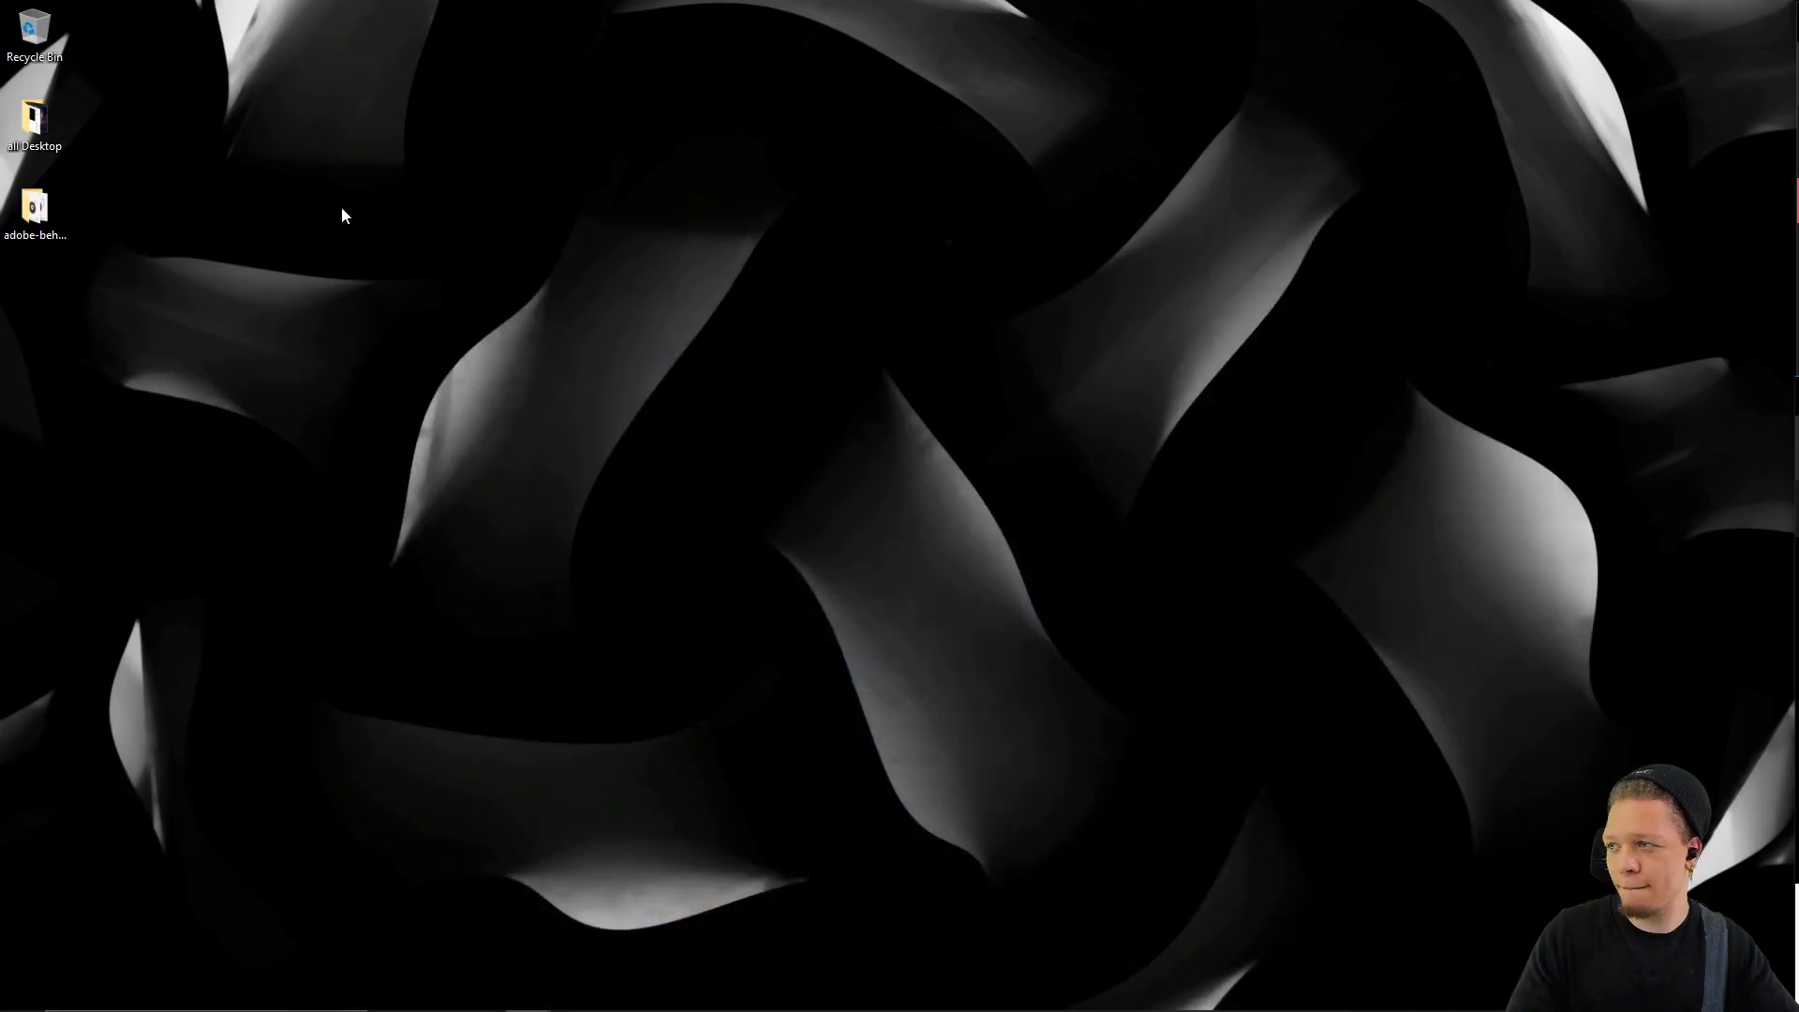
mouse_move(934, 1007)
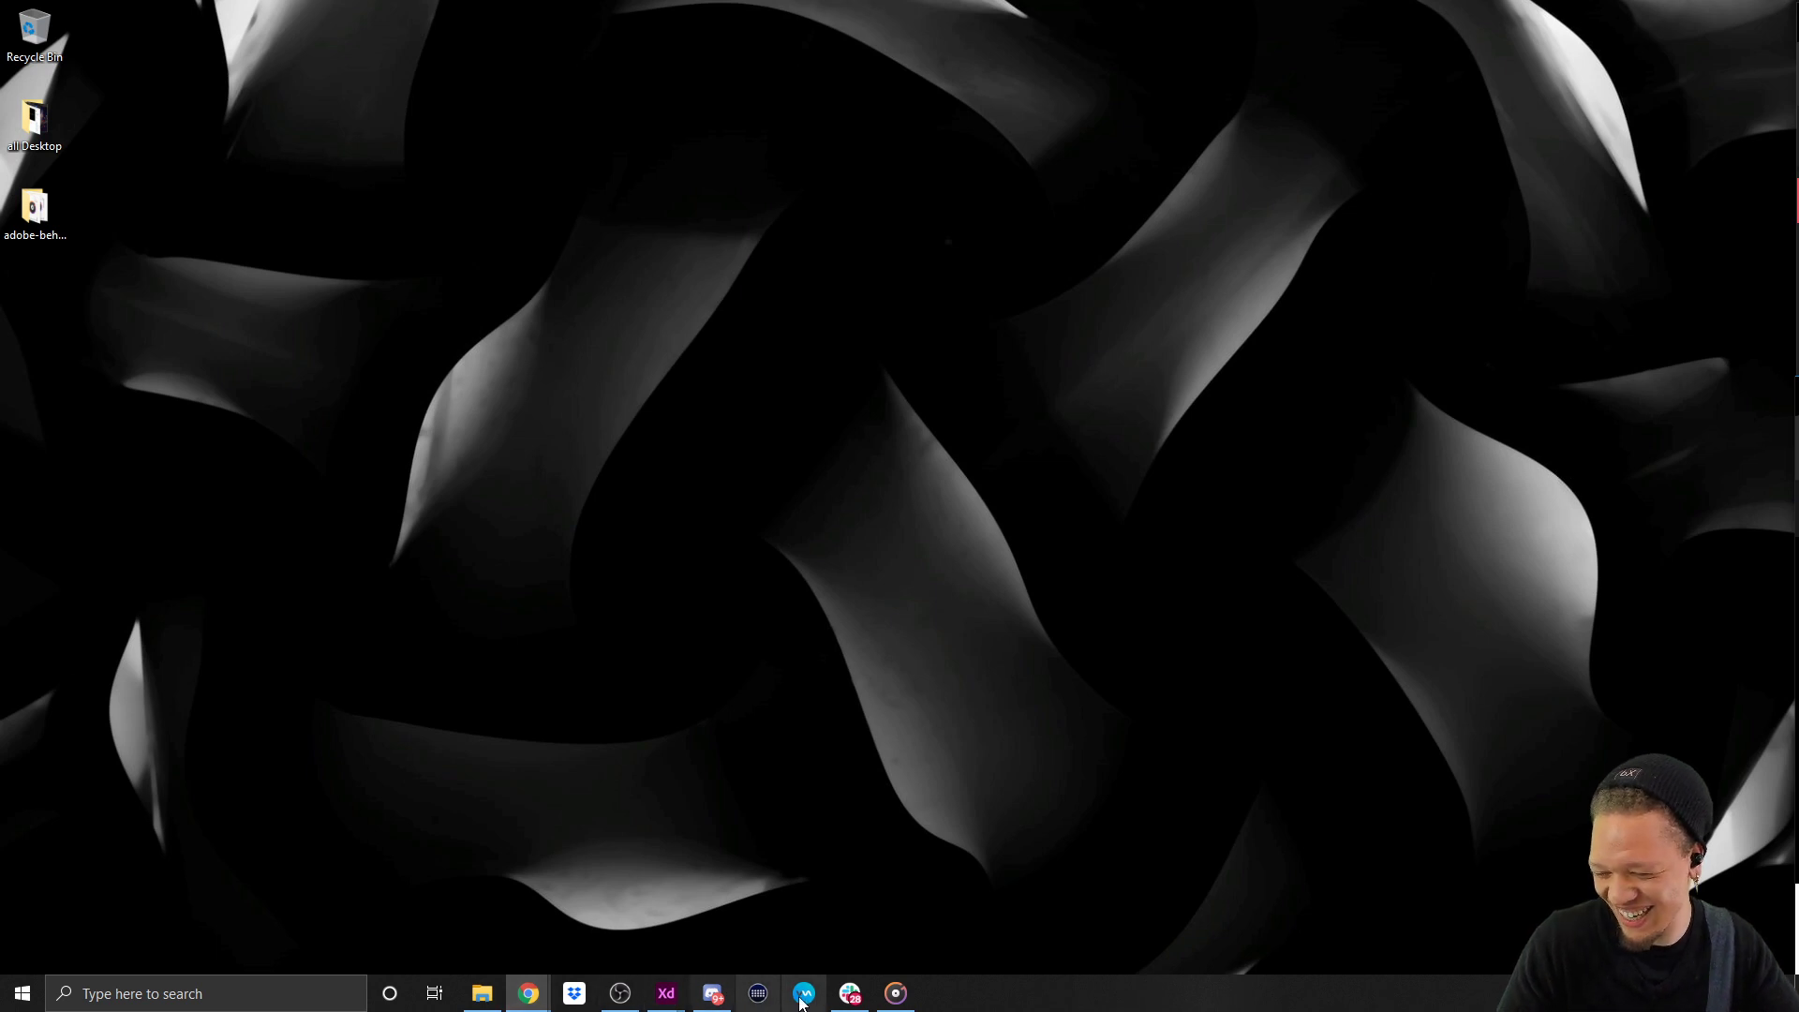
mouse_move(666, 994)
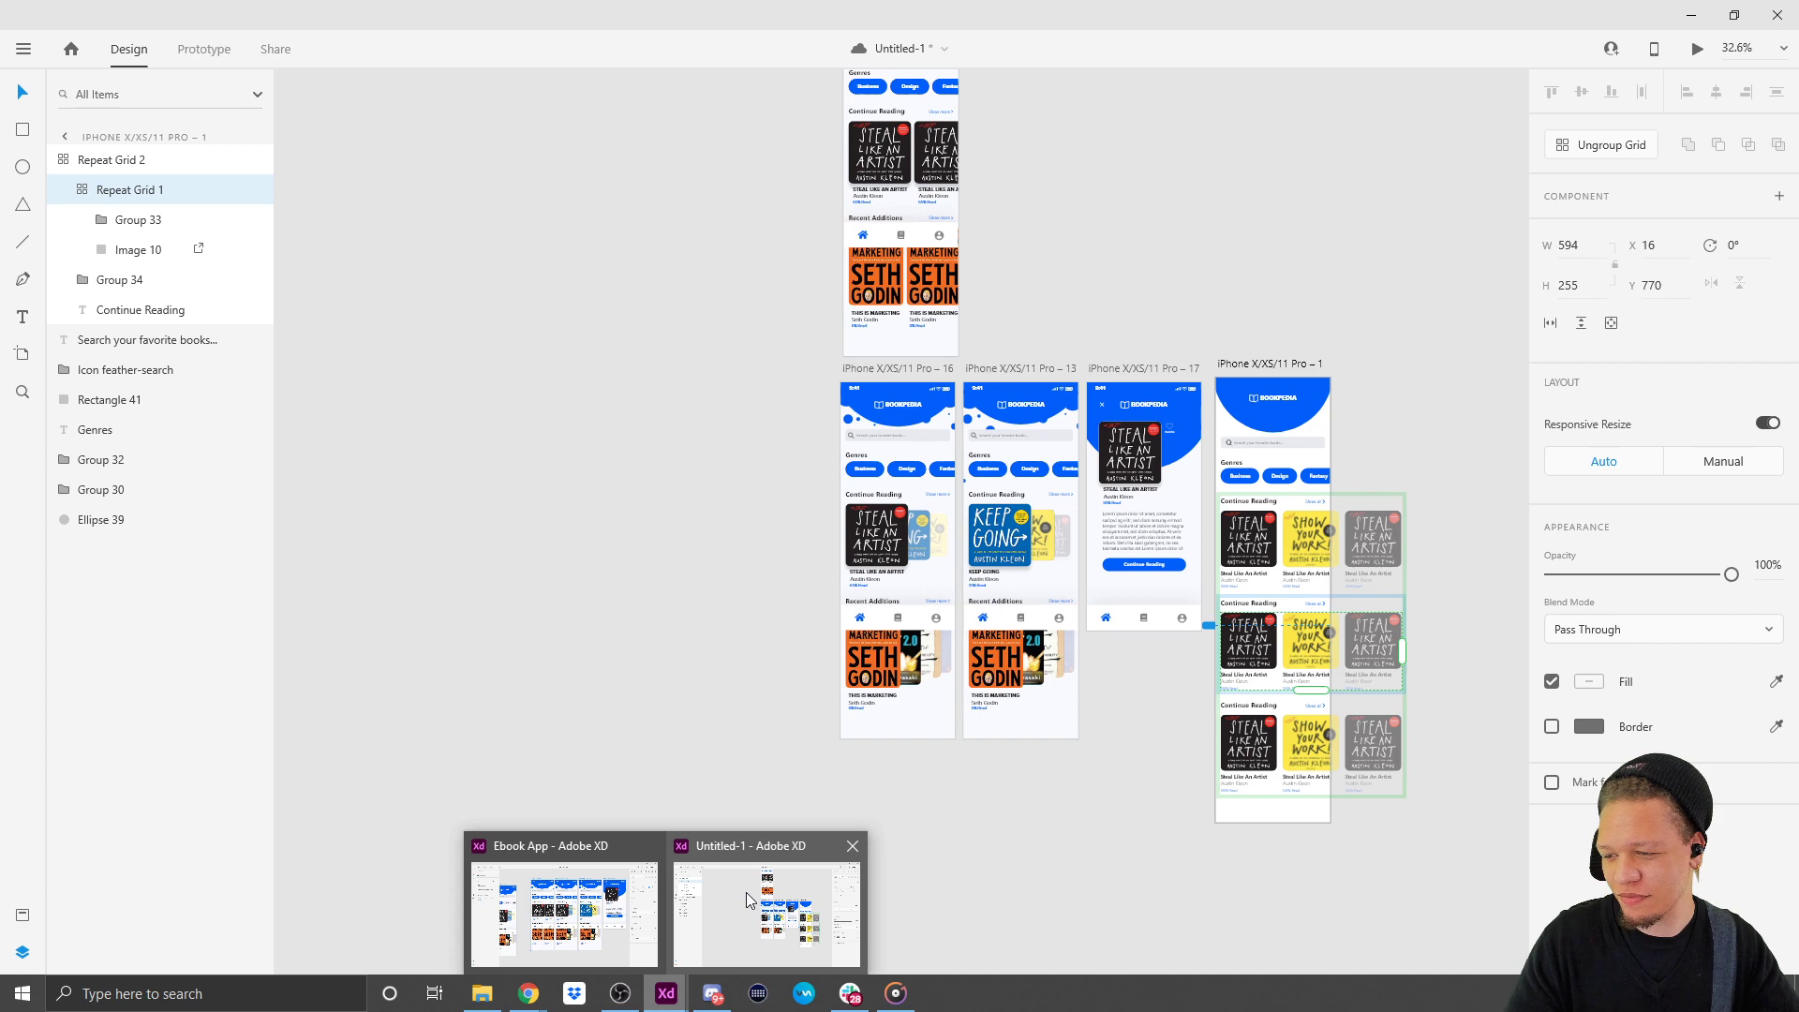
left_click(746, 892)
scroll(1246, 272, "down", 2)
scroll(1133, 347, "up", 4)
left_click(1158, 814)
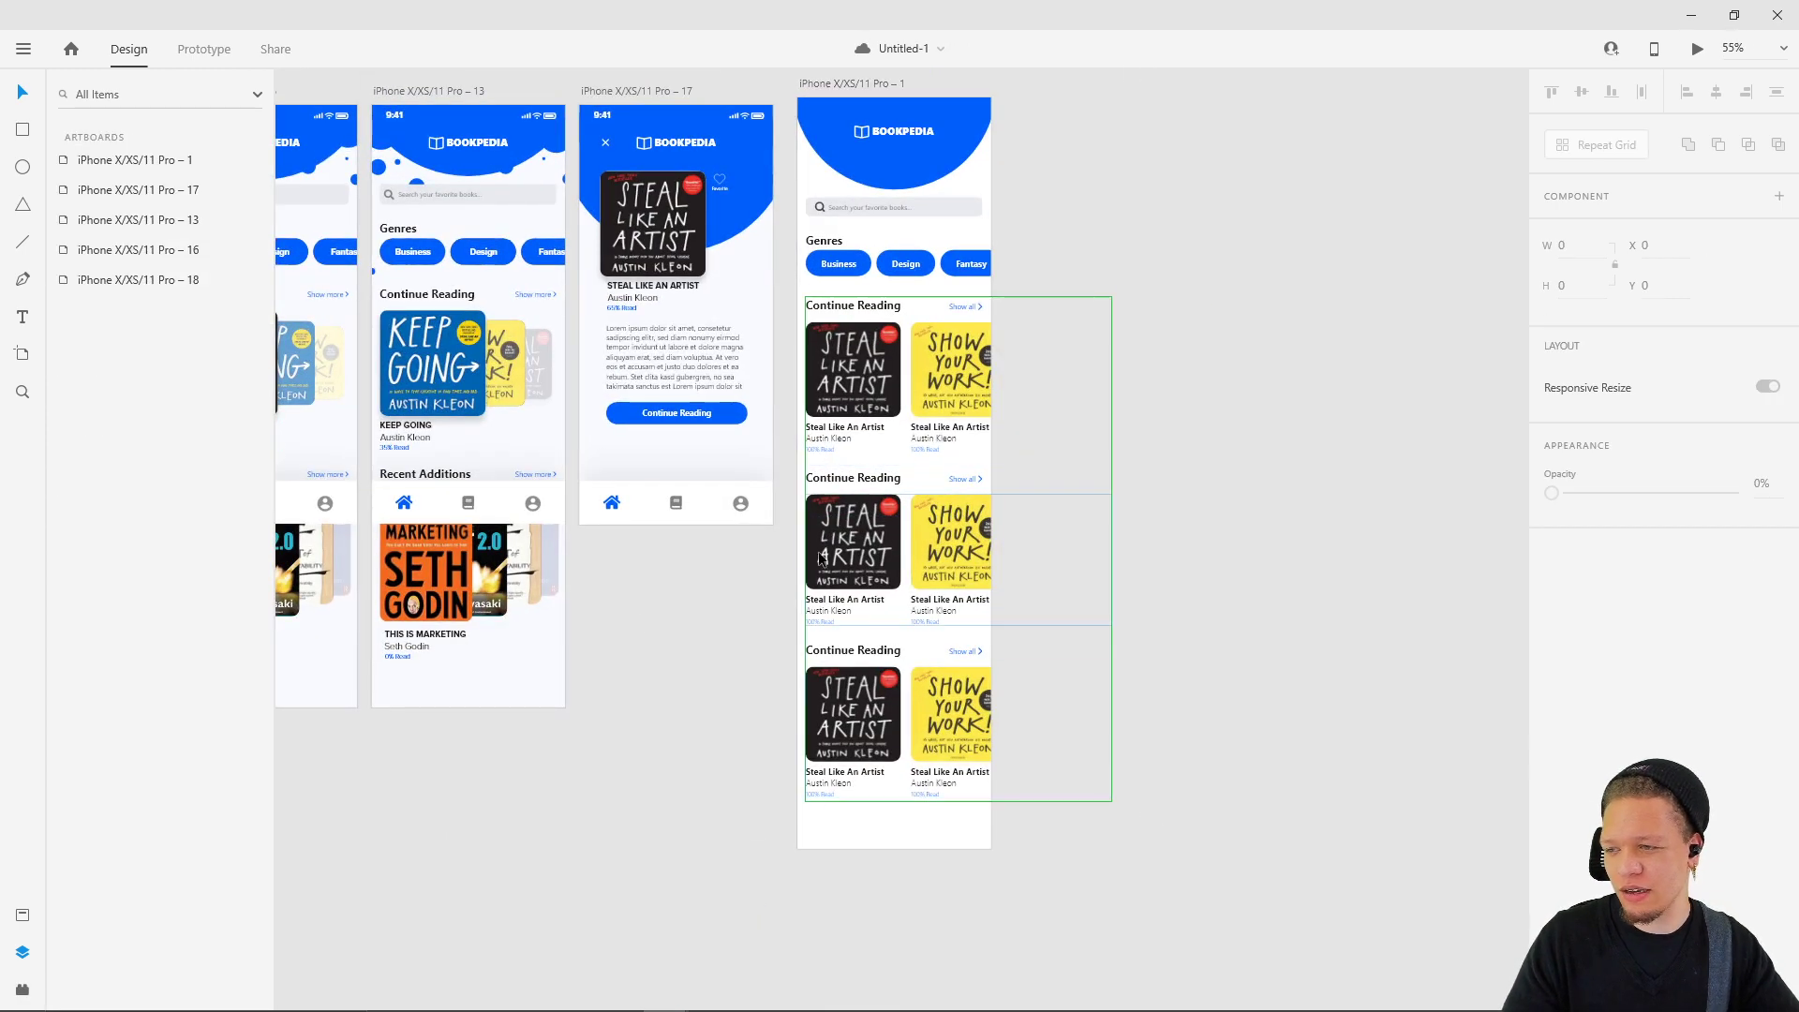
- Cut the This Is Marketing cover image out of its mask in artboard 16 and paste it onto the pasteboard
scroll(632, 605, "up", 2)
scroll(632, 605, "left", 5)
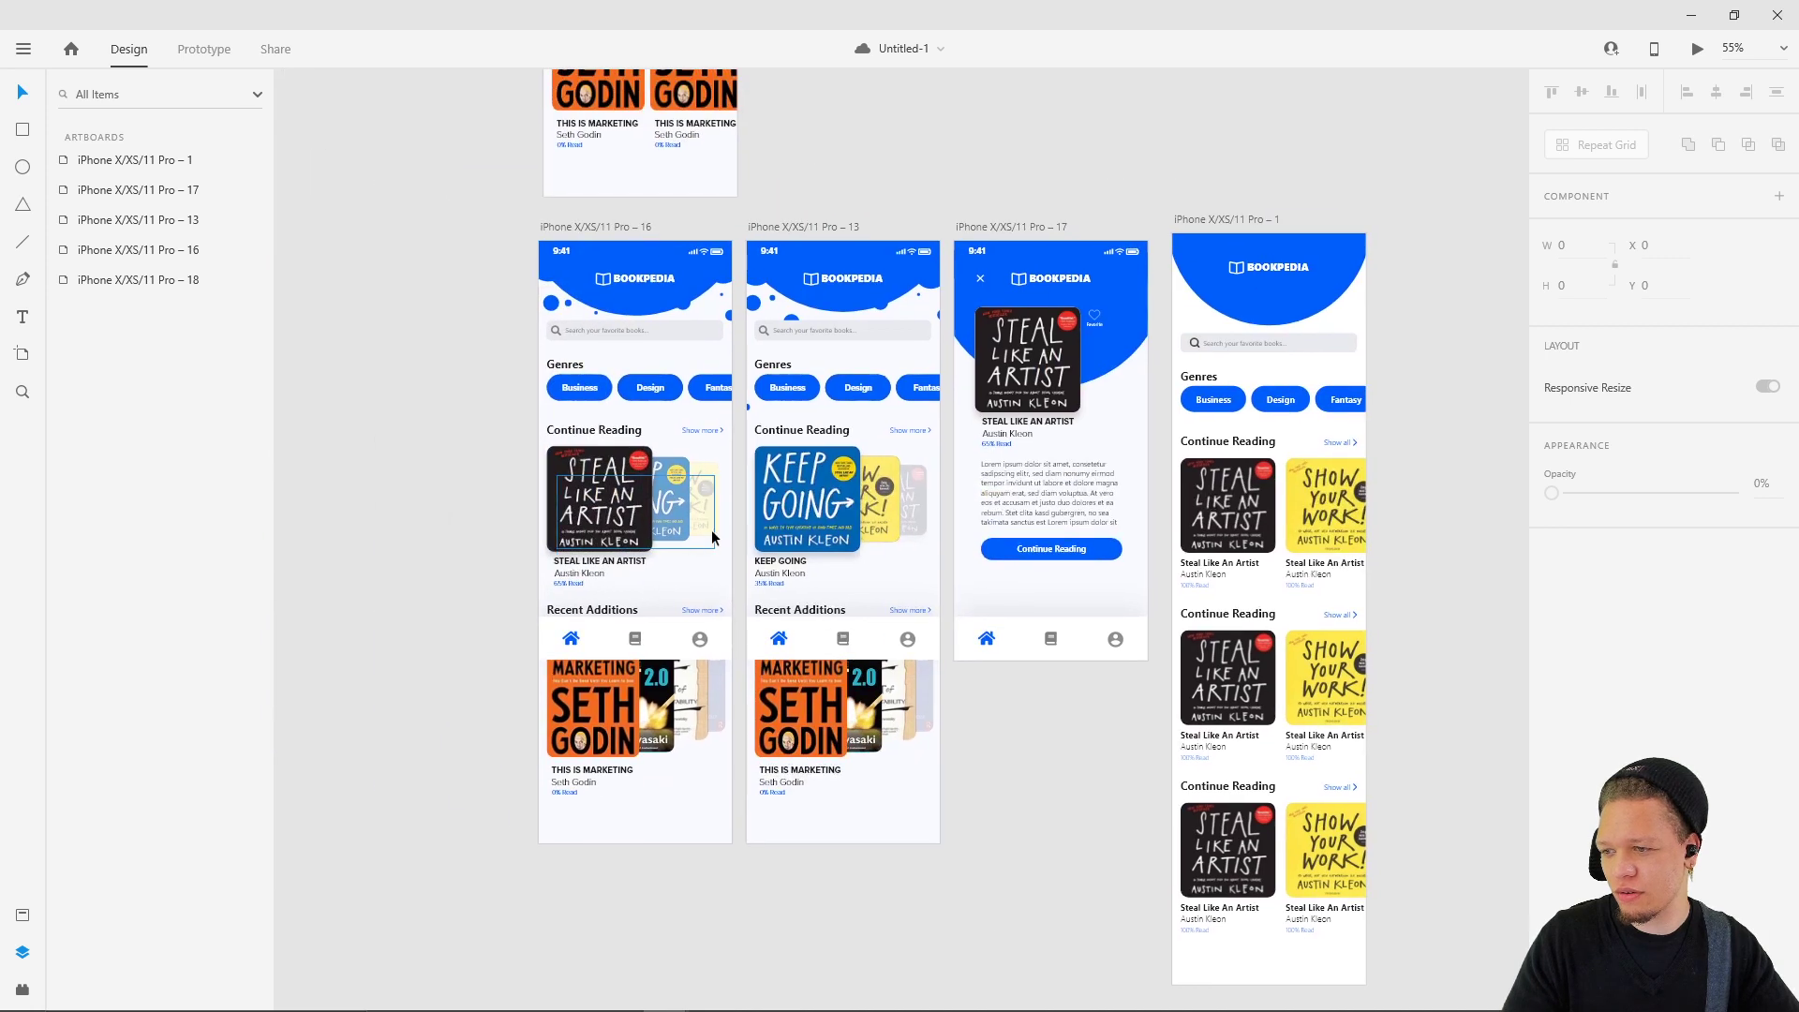
left_click(600, 710)
left_click(603, 708)
left_click_drag(603, 708, 364, 519)
key("Delete")
key("ctrl+z")
key("ctrl+x")
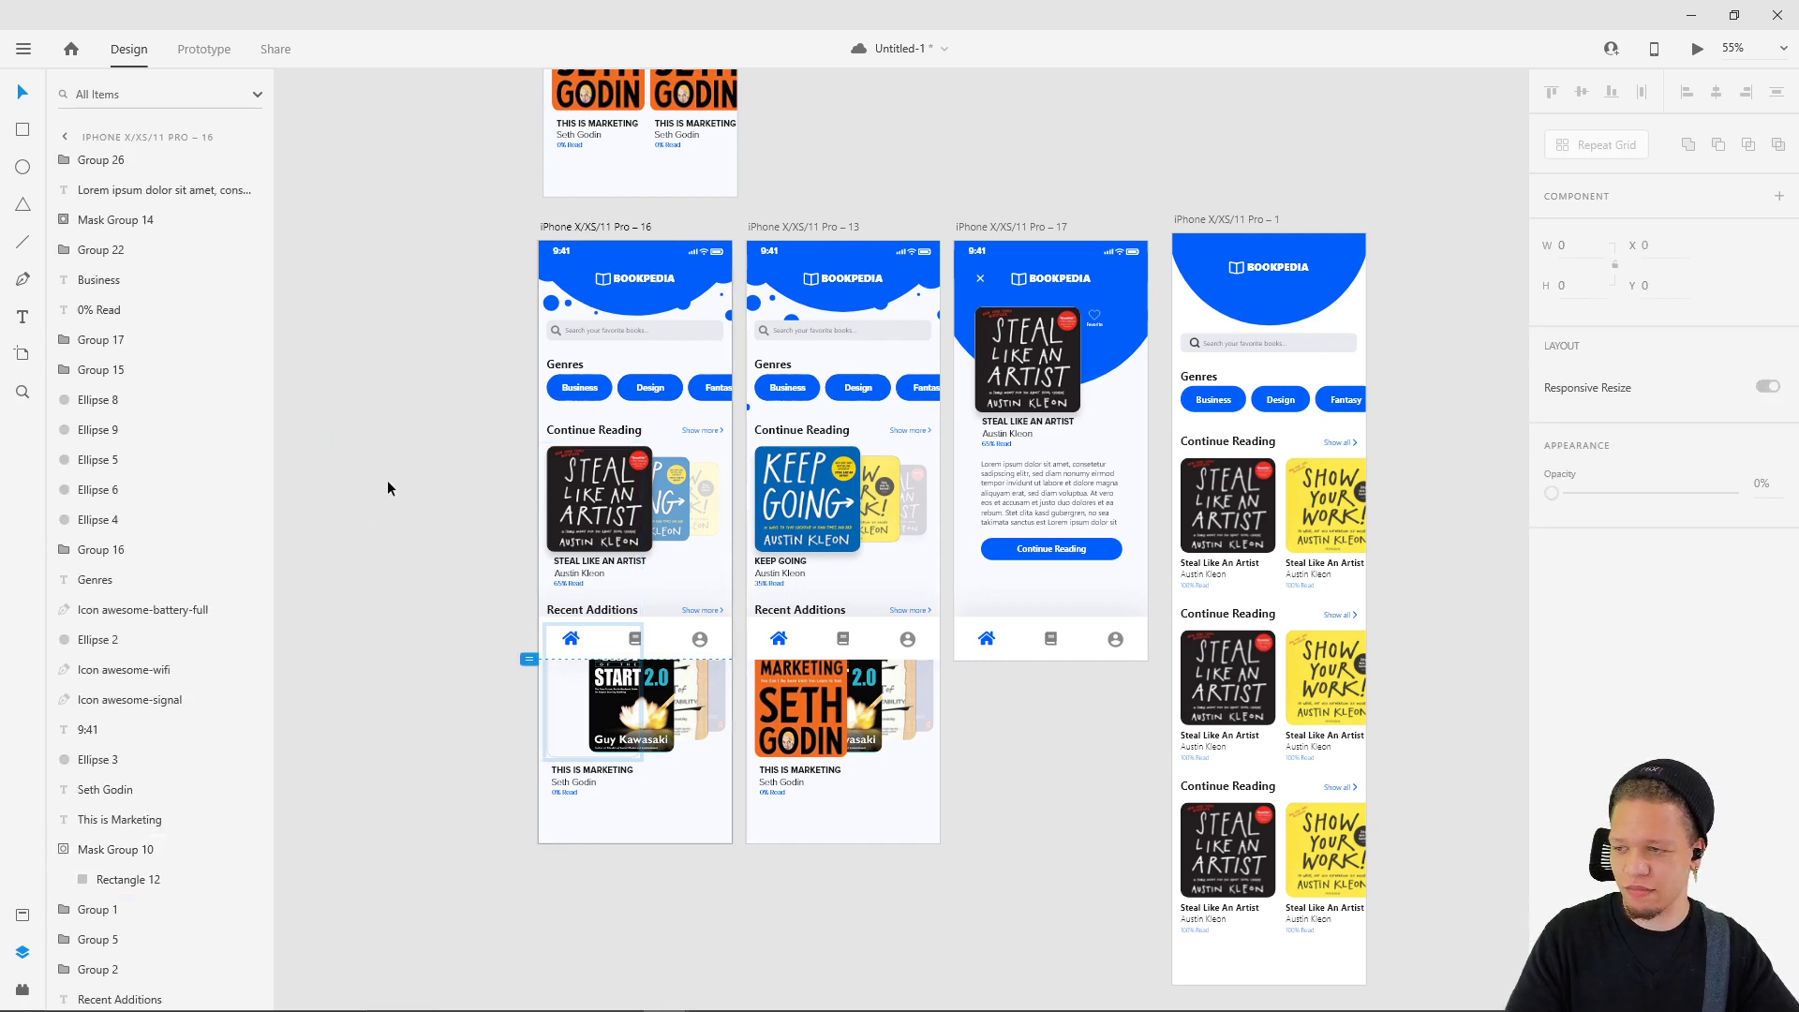
left_click(969, 107)
key("ctrl+v")
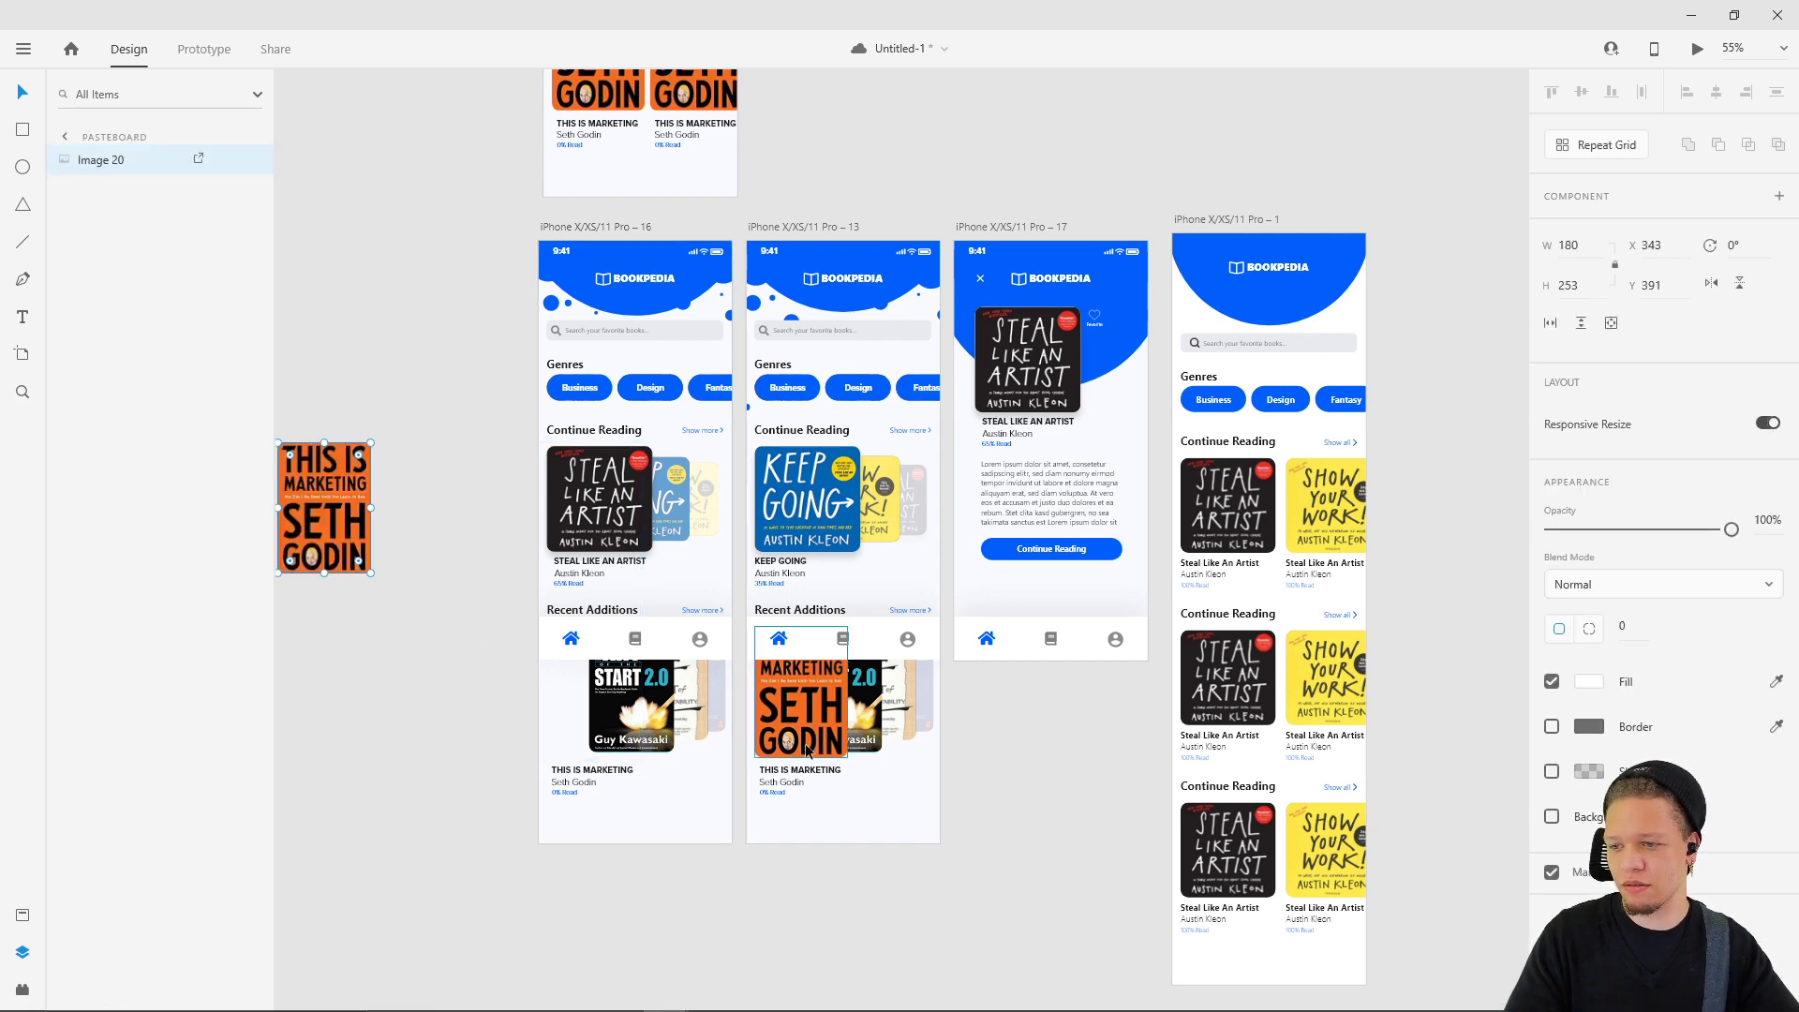
- Move the Art of the Start 2.0 cover from artboard 16 onto the pasteboard beside the This Is Marketing cover
left_click(628, 703)
left_click(407, 354)
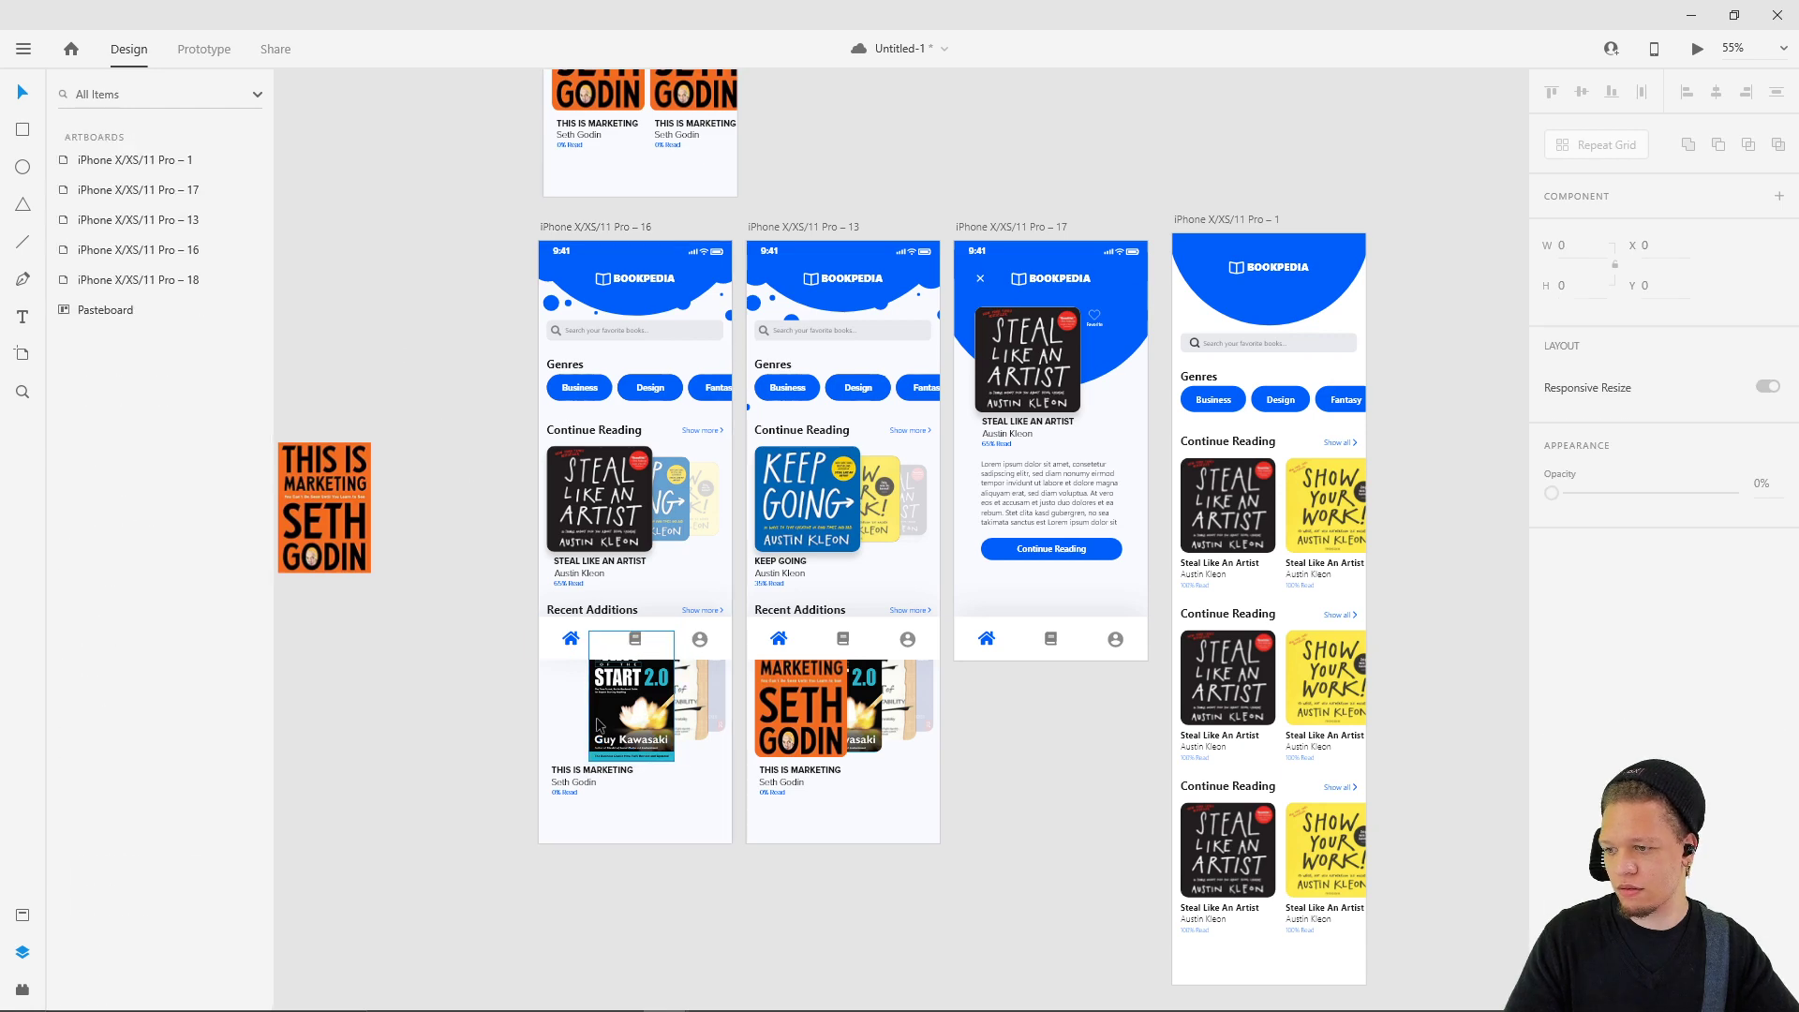
left_click(624, 706)
key("ctrl+v")
key("ctrl+z")
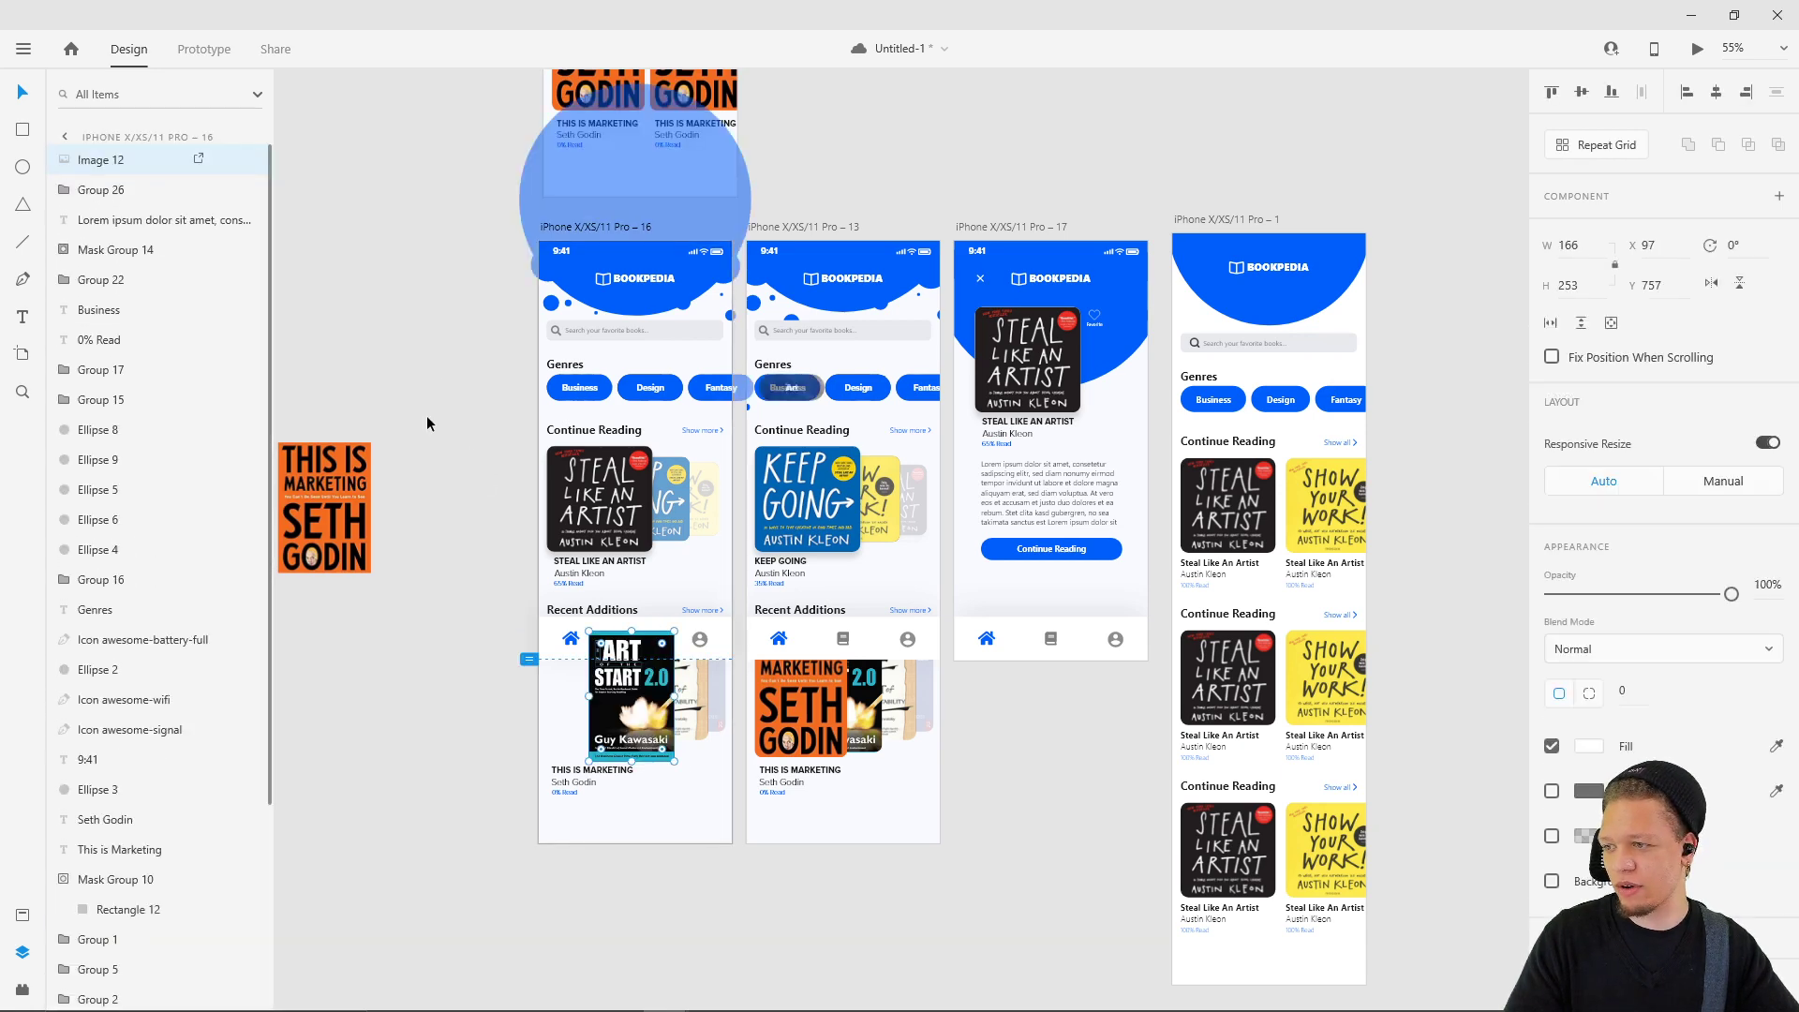
left_click_drag(636, 703, 436, 523)
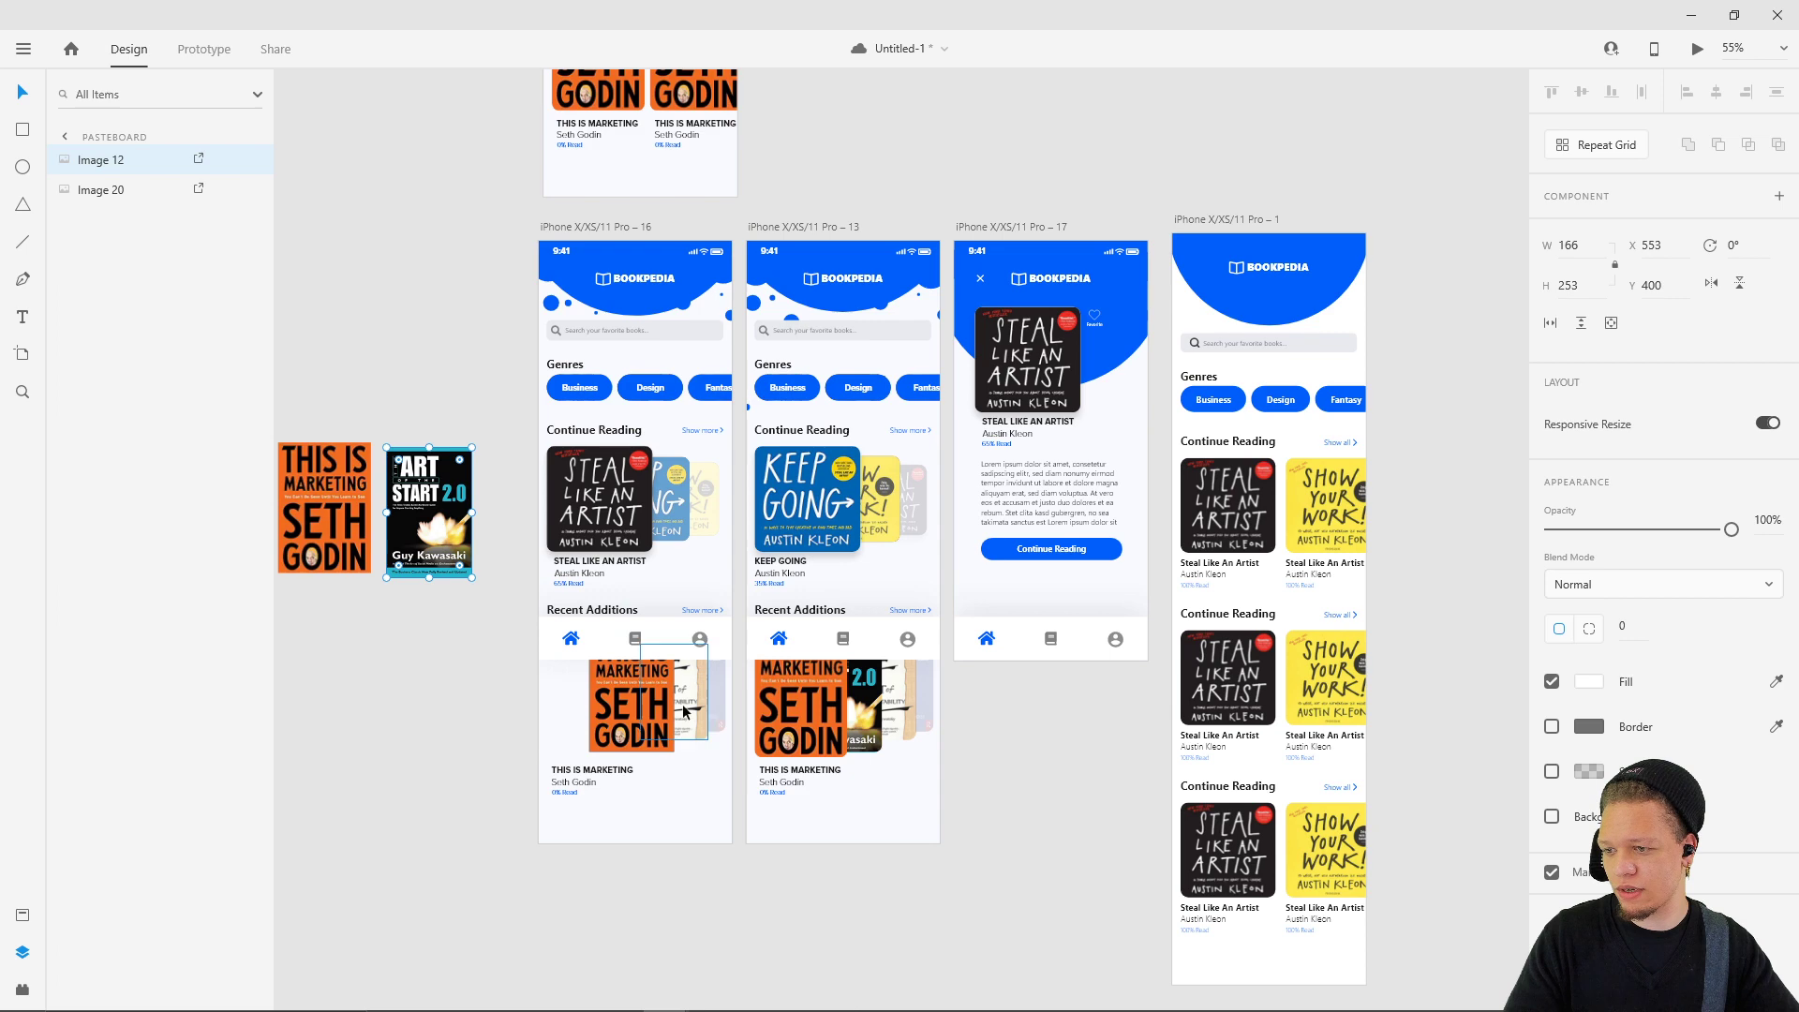
- Move the Art of Profitability cover image out of its mask group in artboard 16 onto the pasteboard
left_click(690, 710)
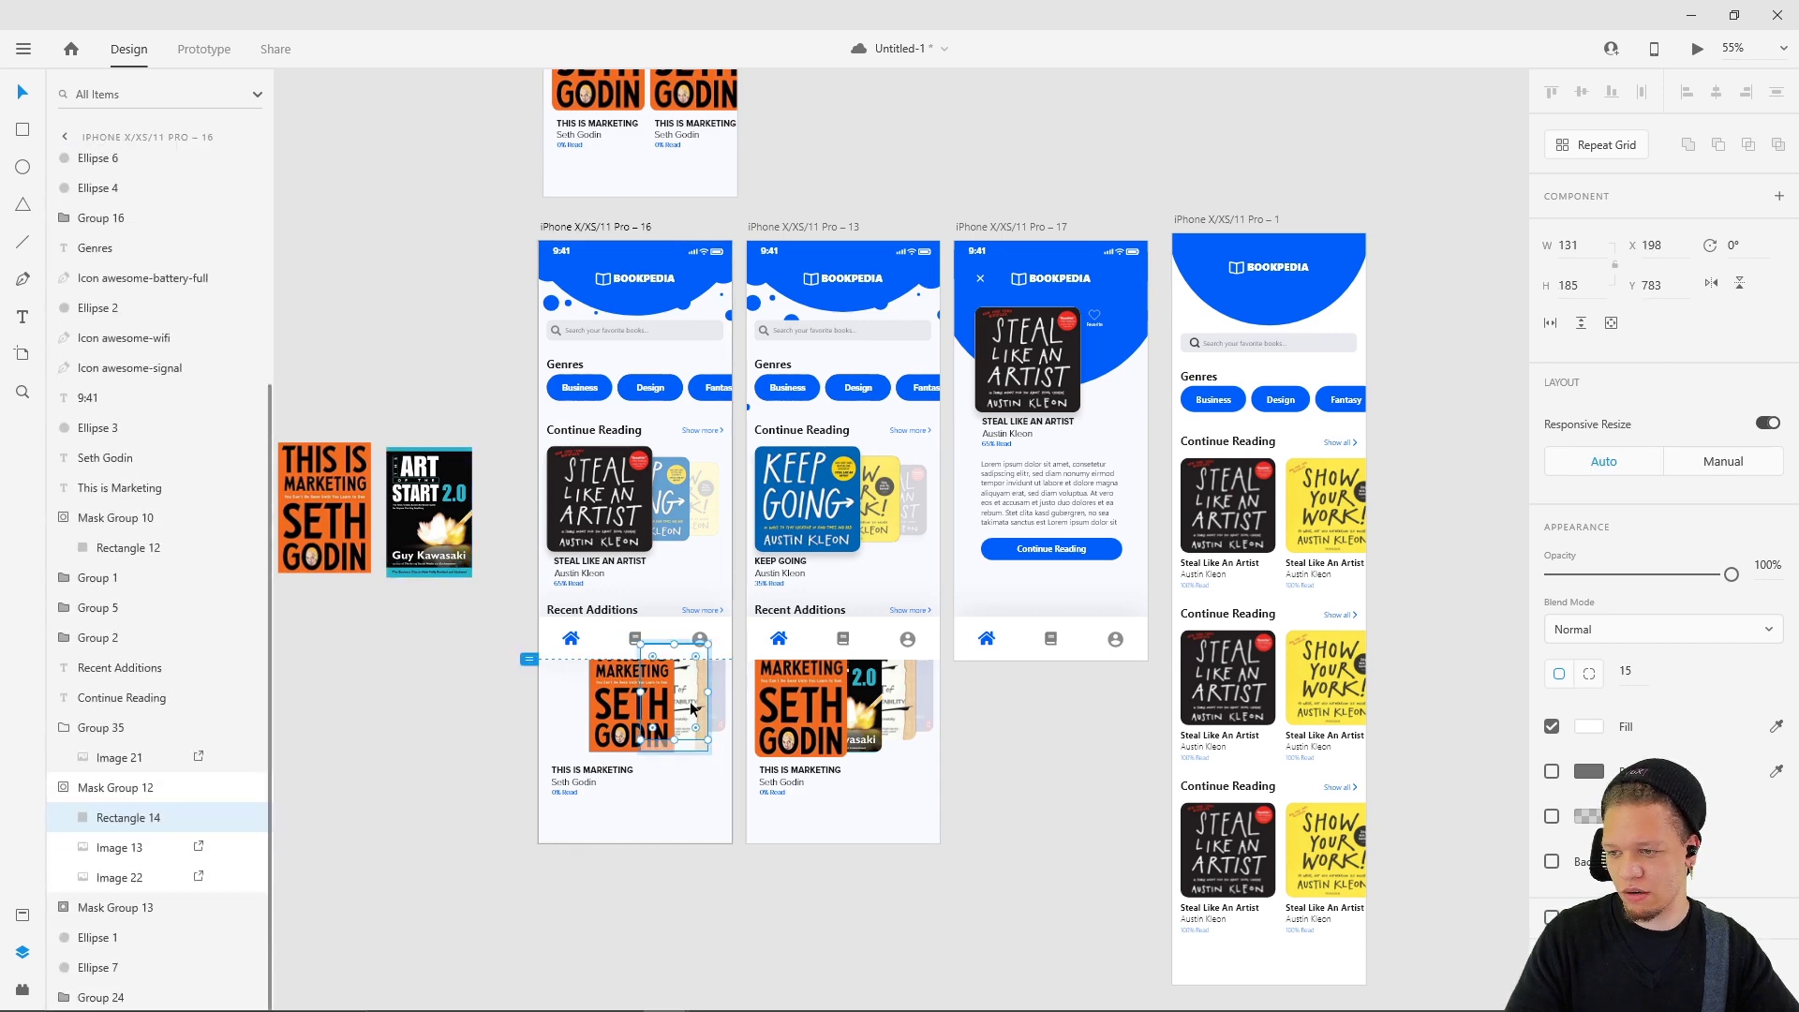
left_click(691, 709)
left_click_drag(692, 709, 356, 683)
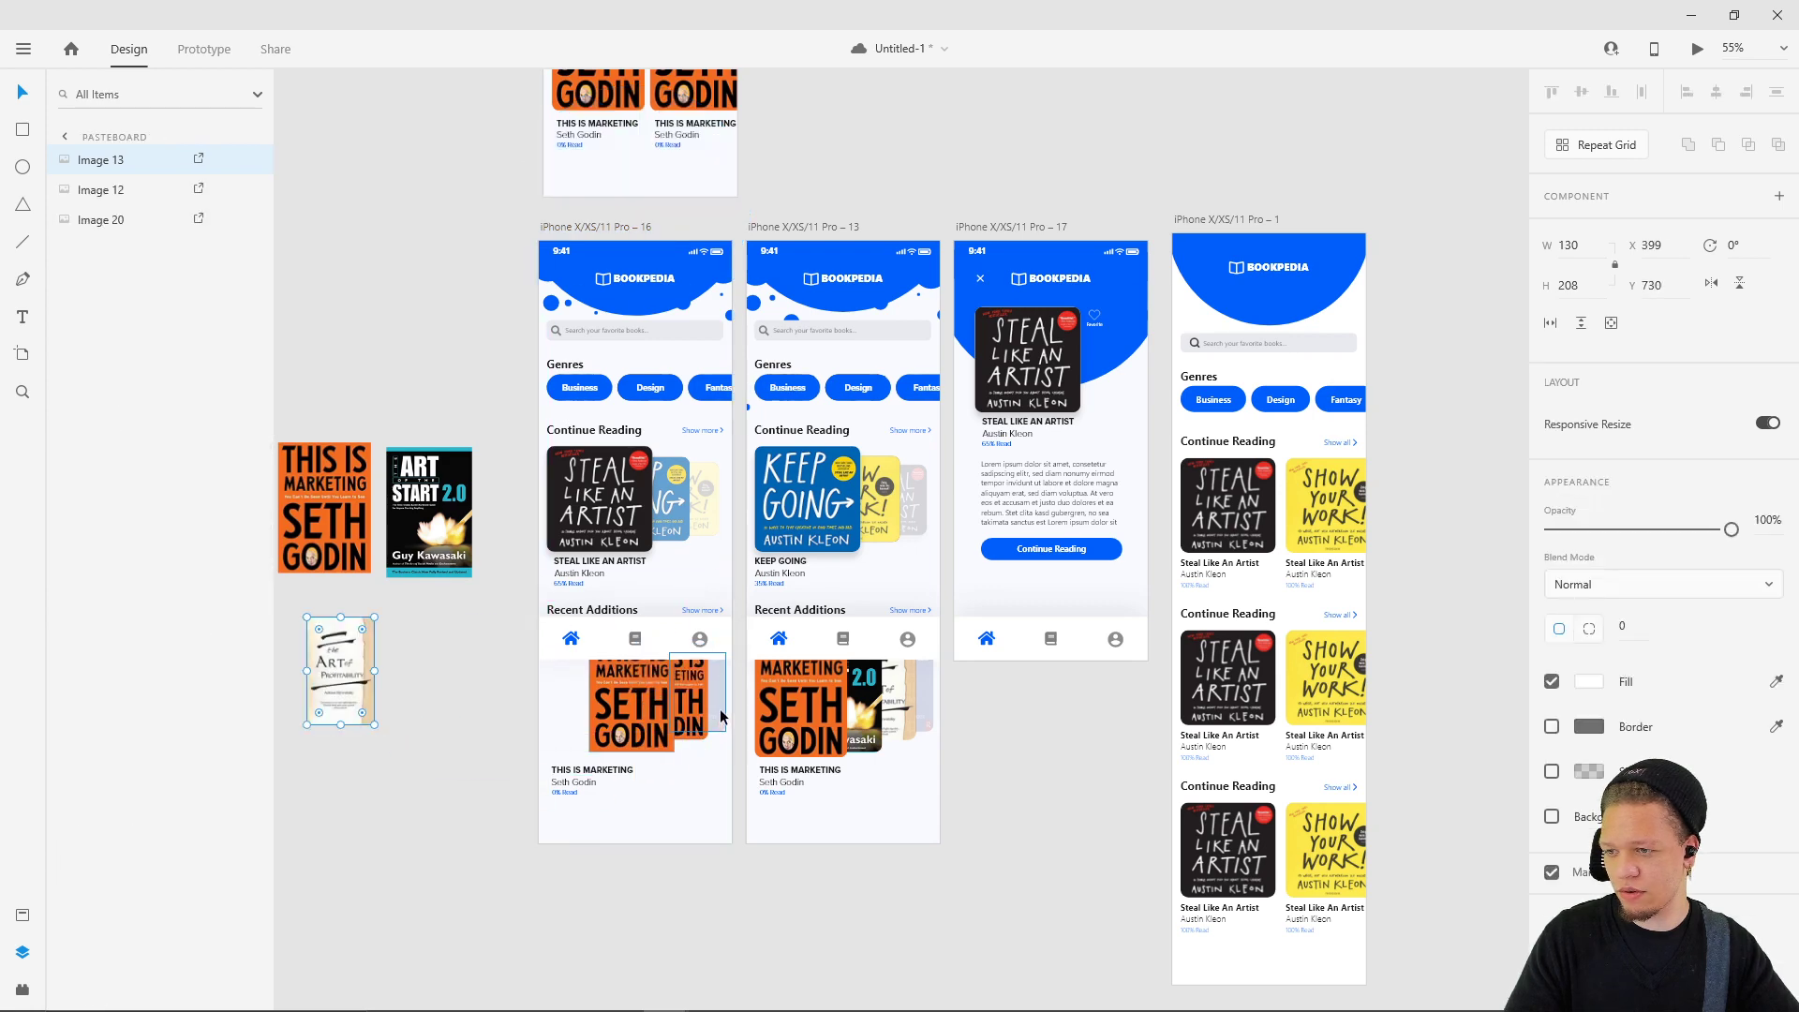
- Pull the mask rectangle and the blue Drucker cover out of the last Recent Additions mask group in artboard 13 onto the pasteboard
double_click(882, 714)
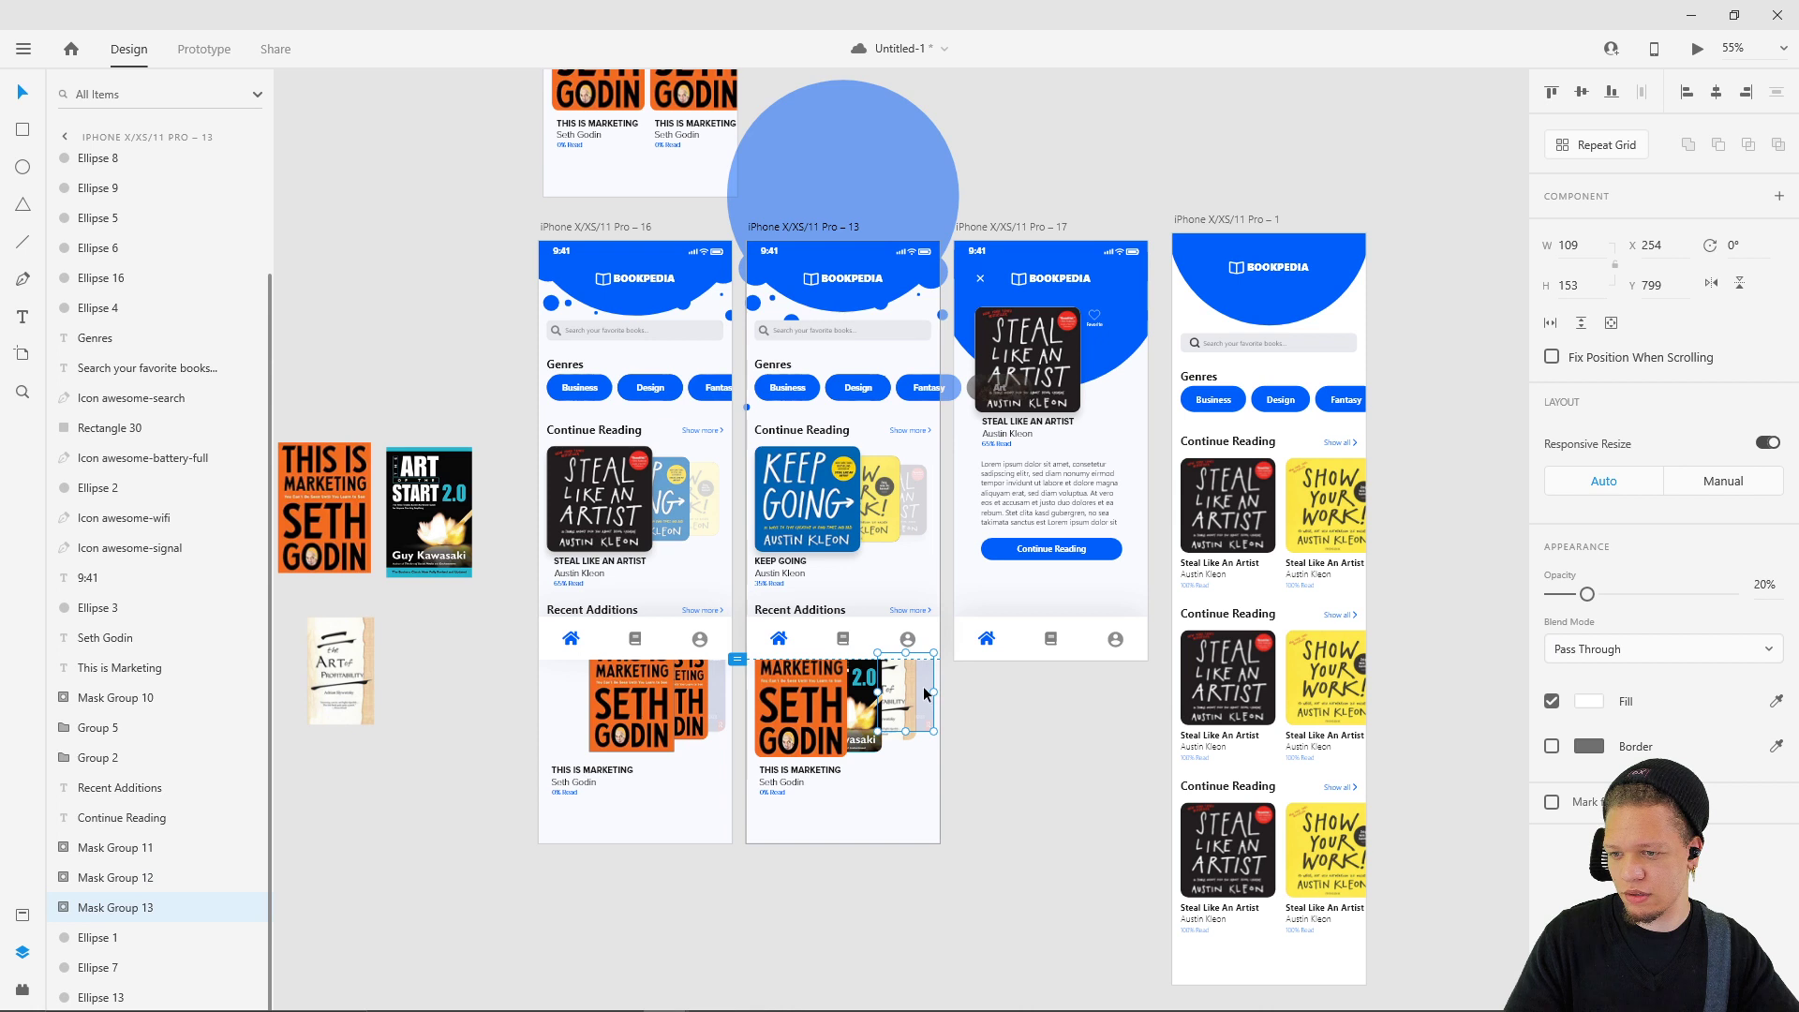
left_click(940, 802)
left_click_drag(940, 803, 467, 692)
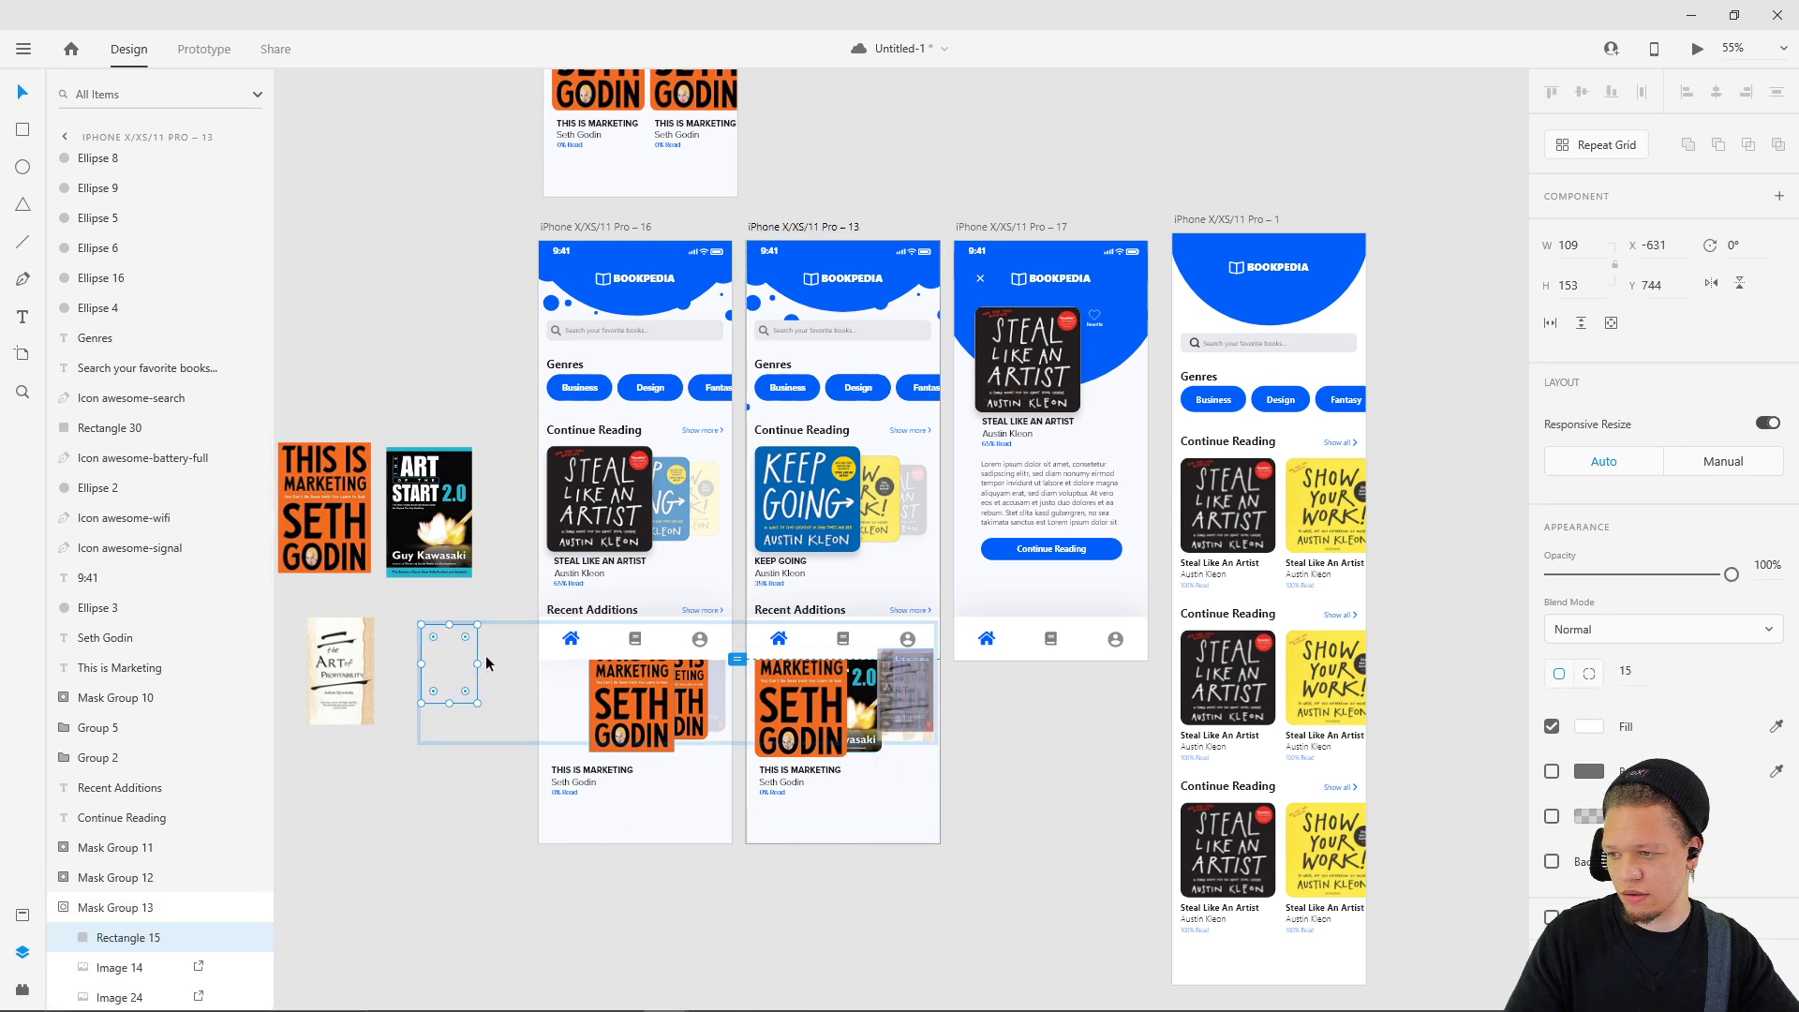
left_click(503, 669)
left_click(480, 663)
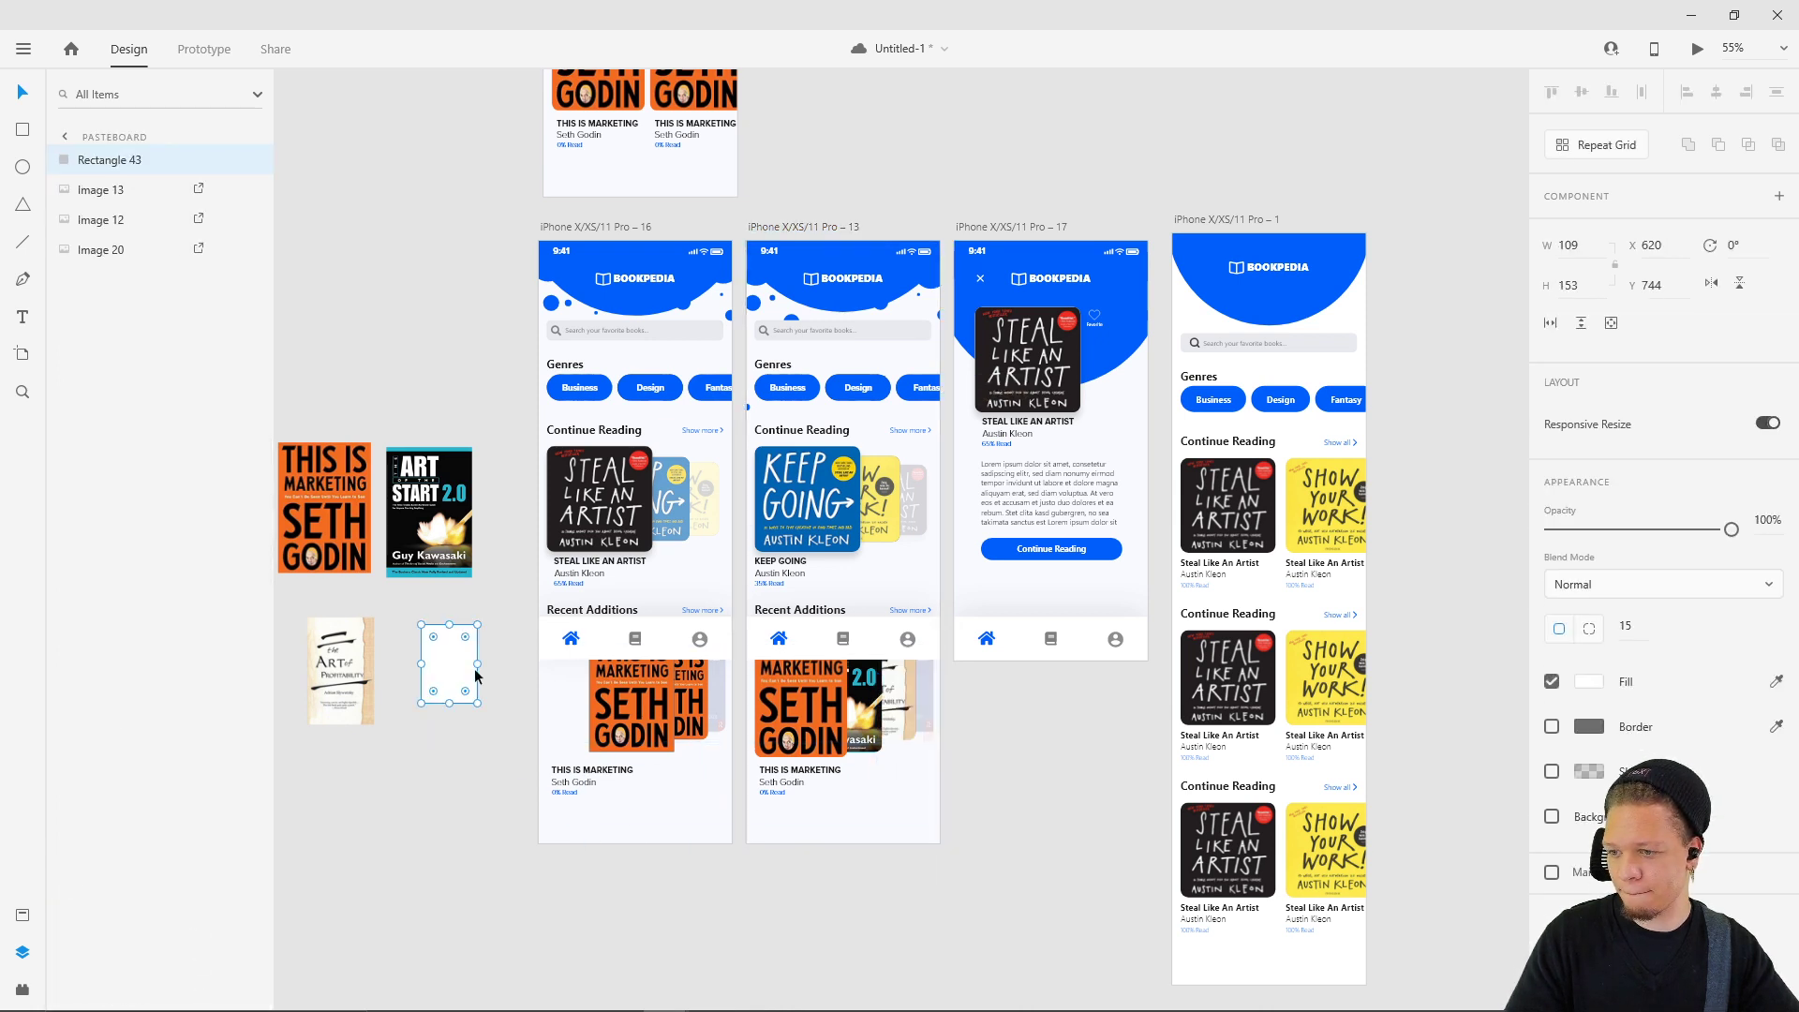
double_click(928, 708)
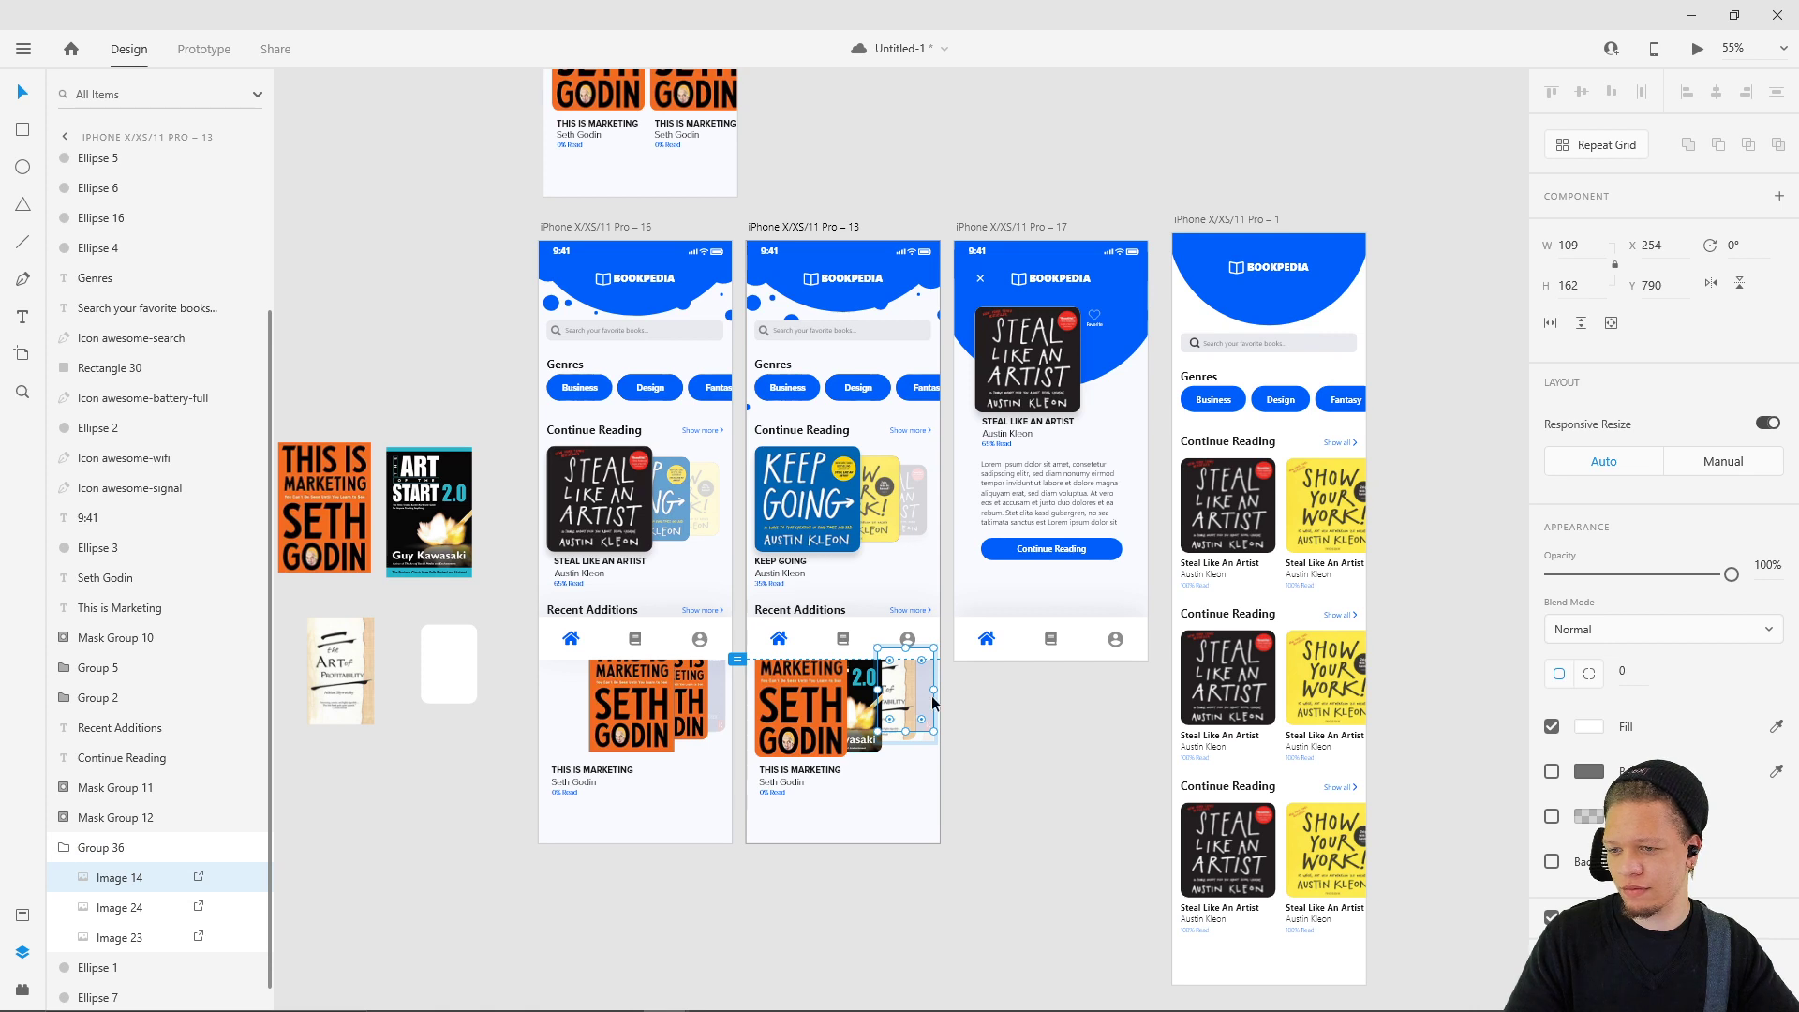
left_click_drag(930, 709, 457, 427)
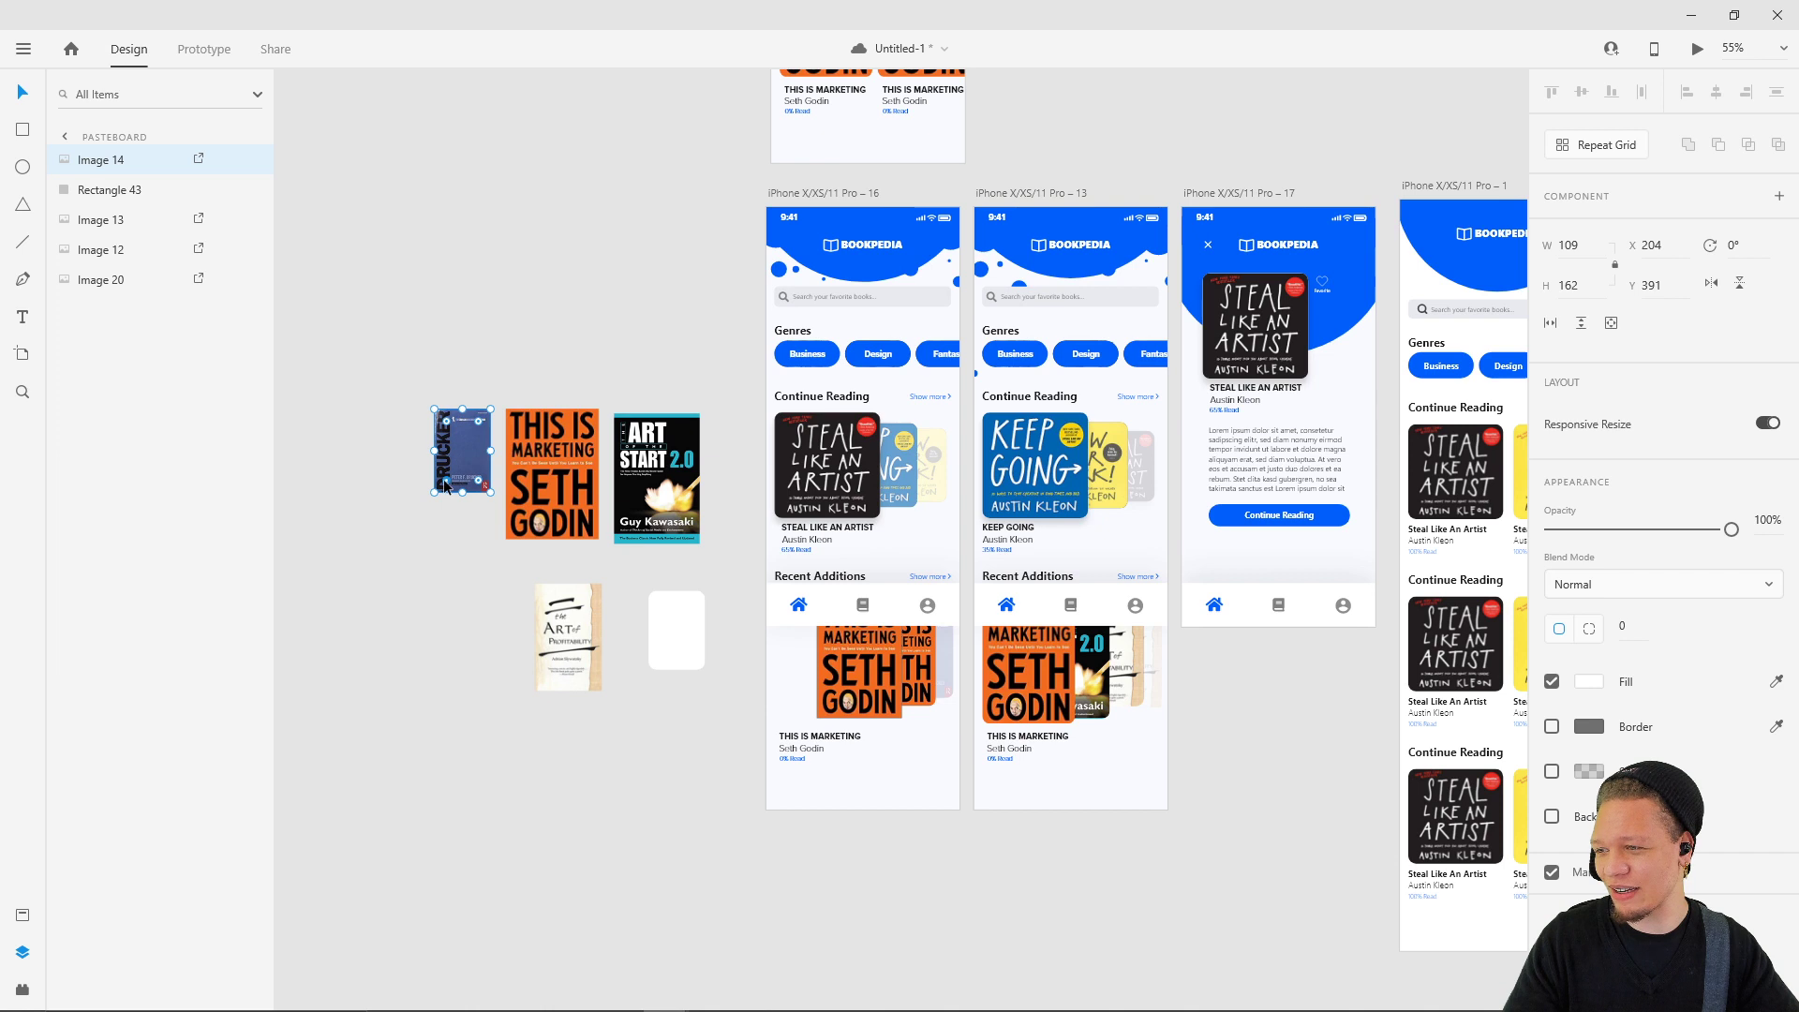
- Scale the Drucker, Art of Profitability and Art of the Start covers and line them up in a row with This Is Marketing
left_click_drag(433, 491, 401, 541)
left_click_drag(556, 648, 305, 539)
left_click(481, 645)
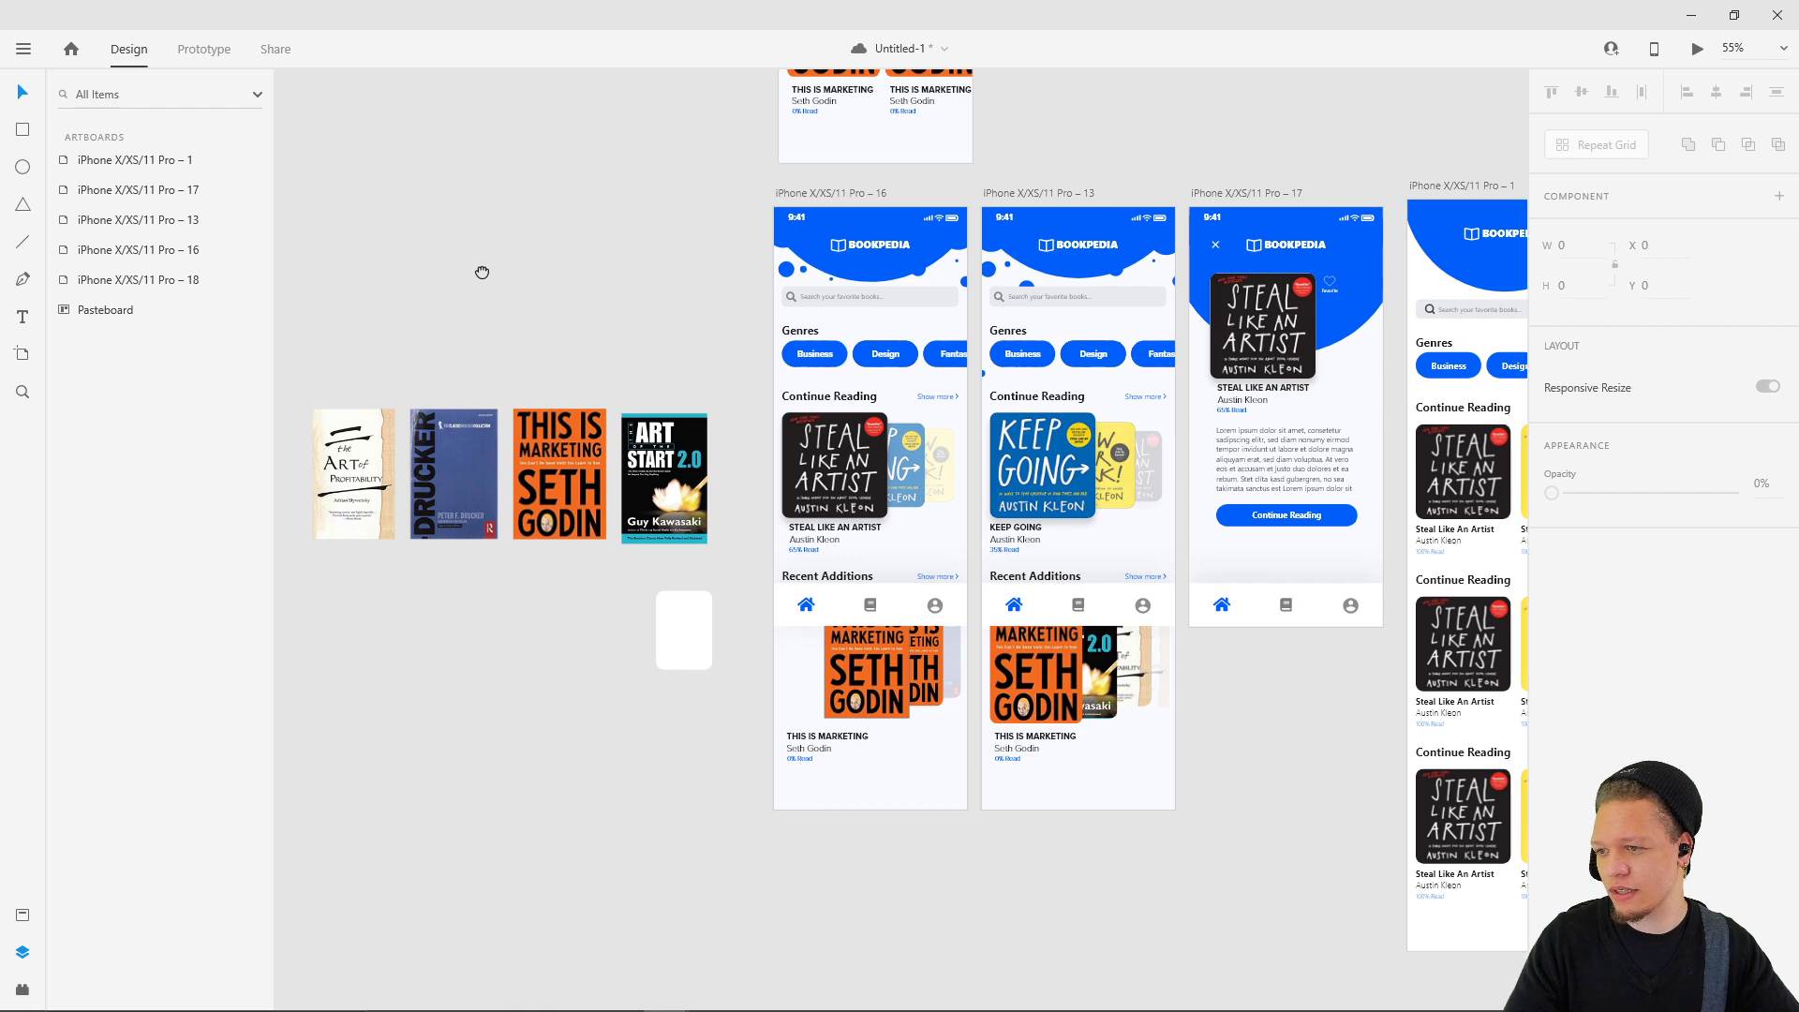
scroll(656, 374, "left", 3)
left_click(822, 435)
left_click_drag(831, 415, 834, 409)
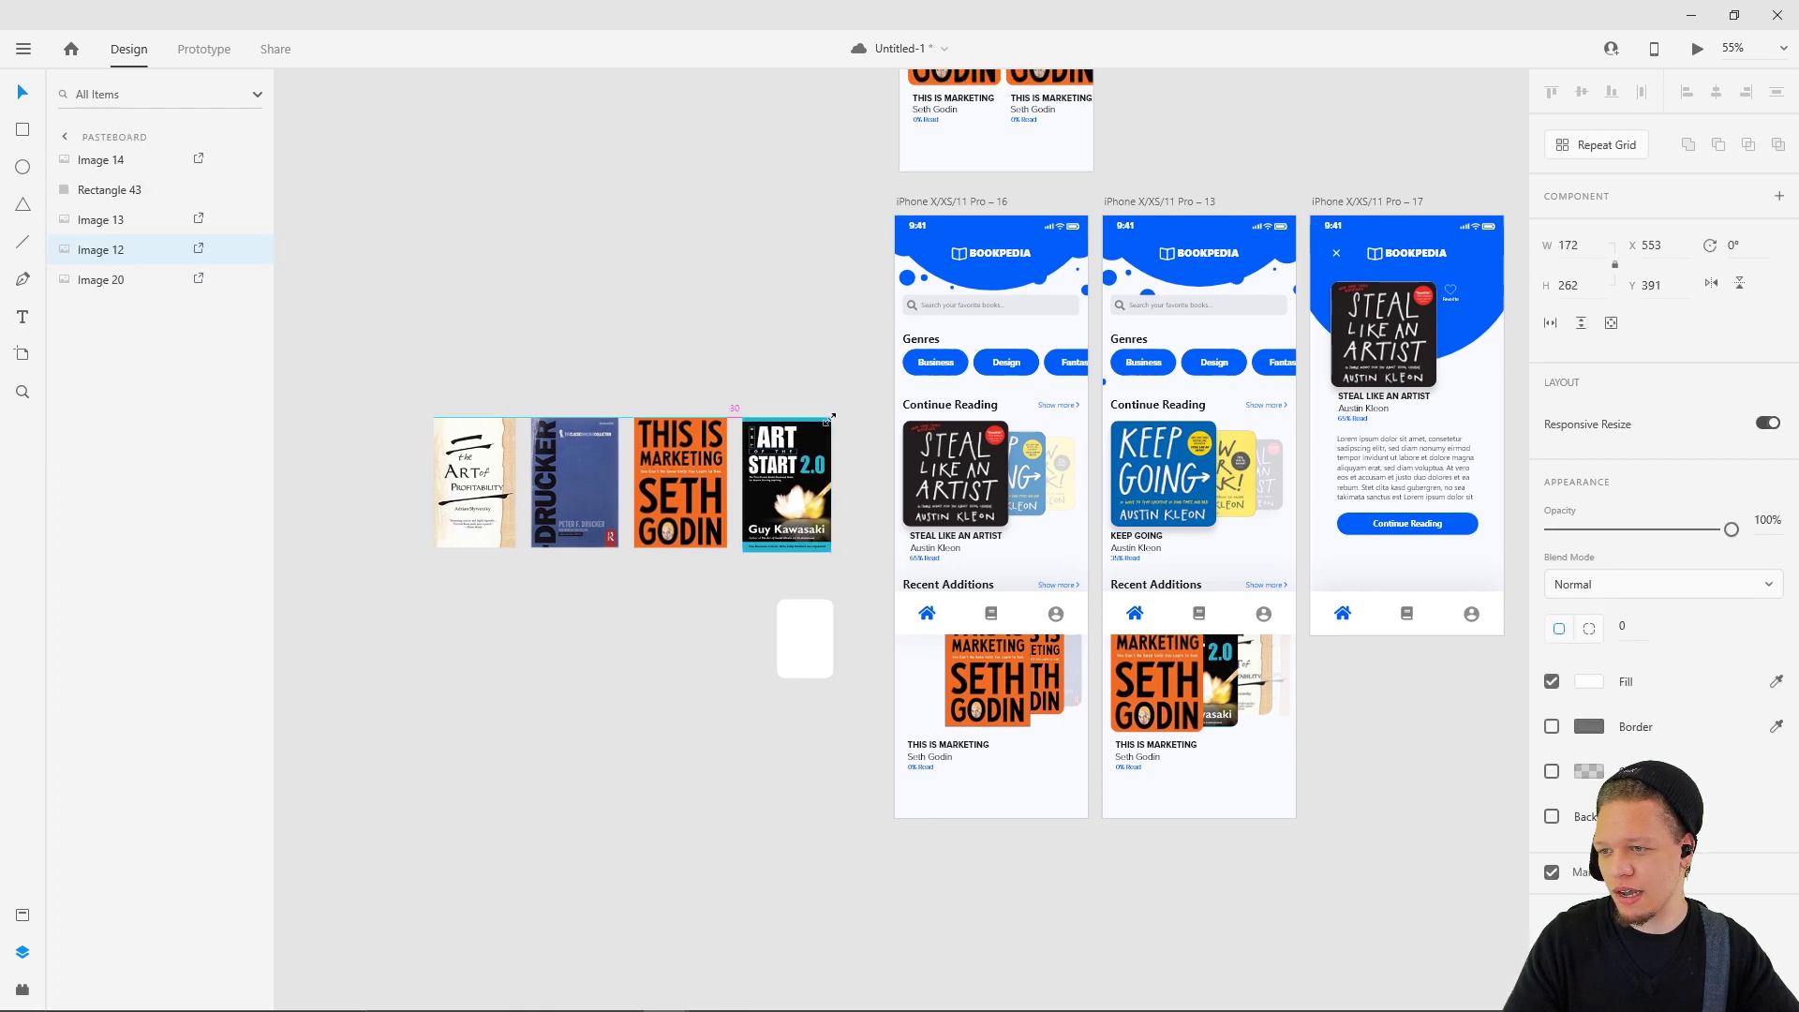
left_click_drag(807, 307, 415, 538)
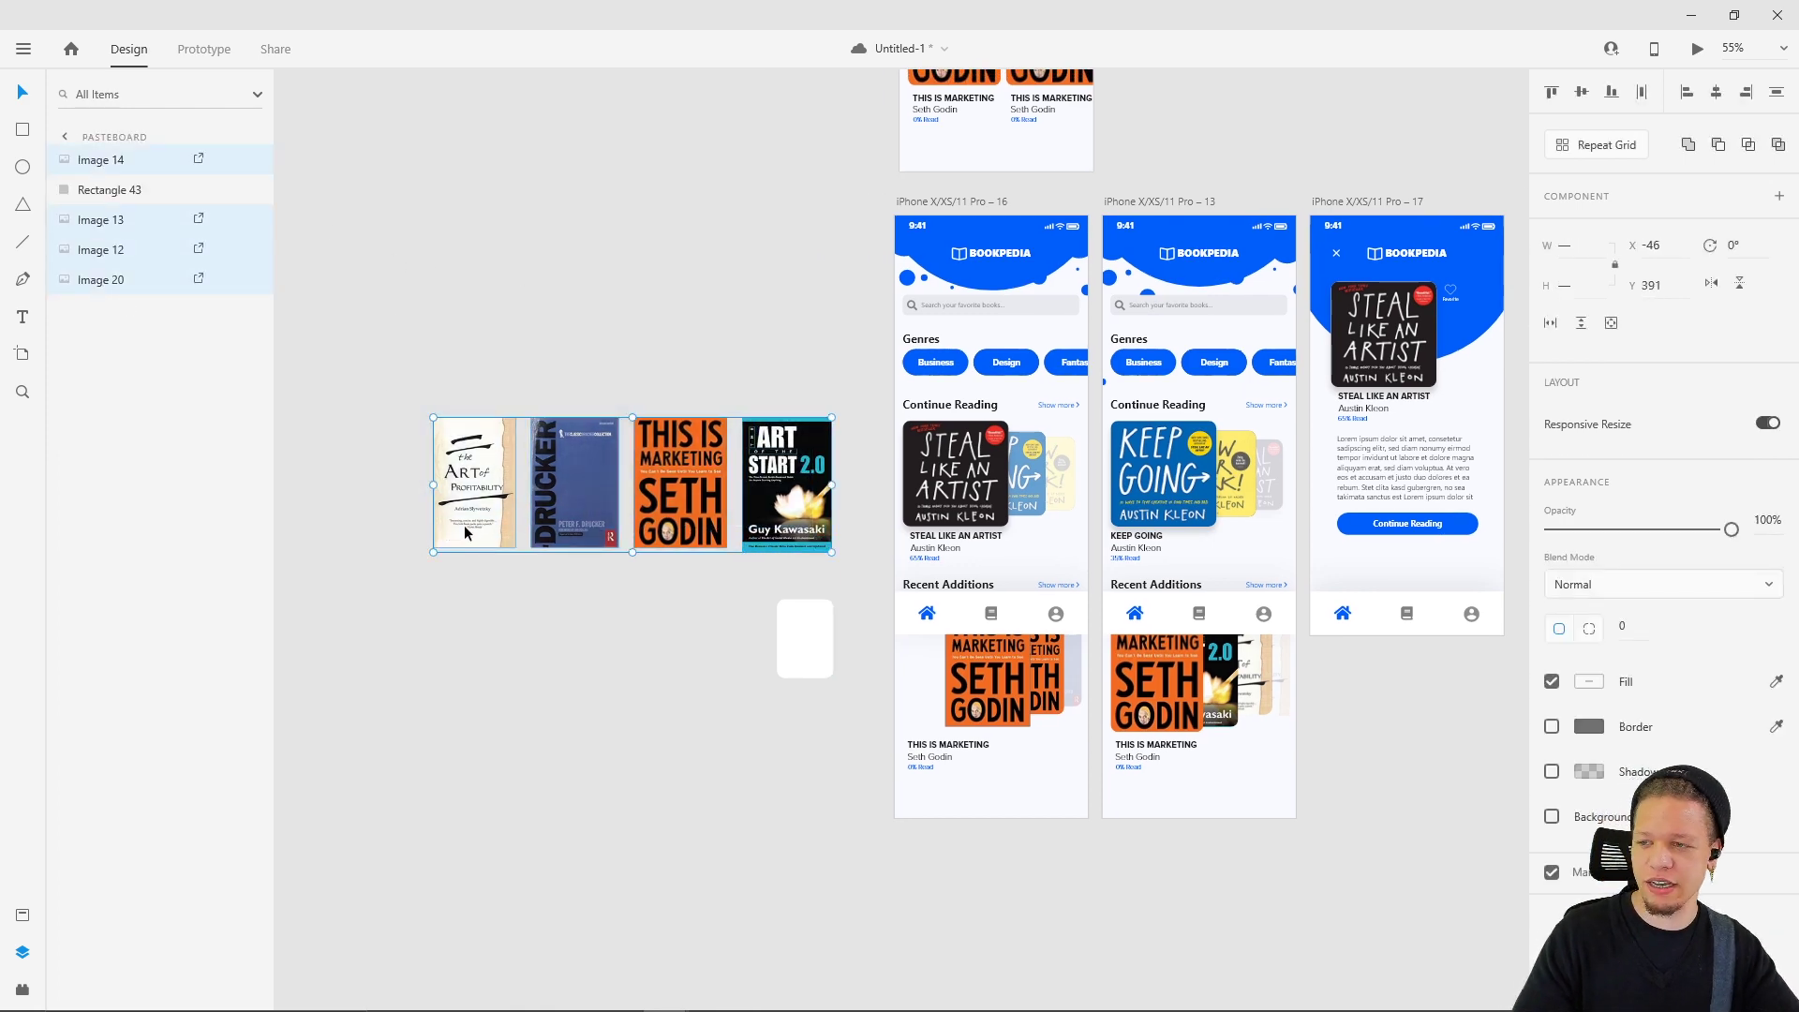
key("ctrl+e")
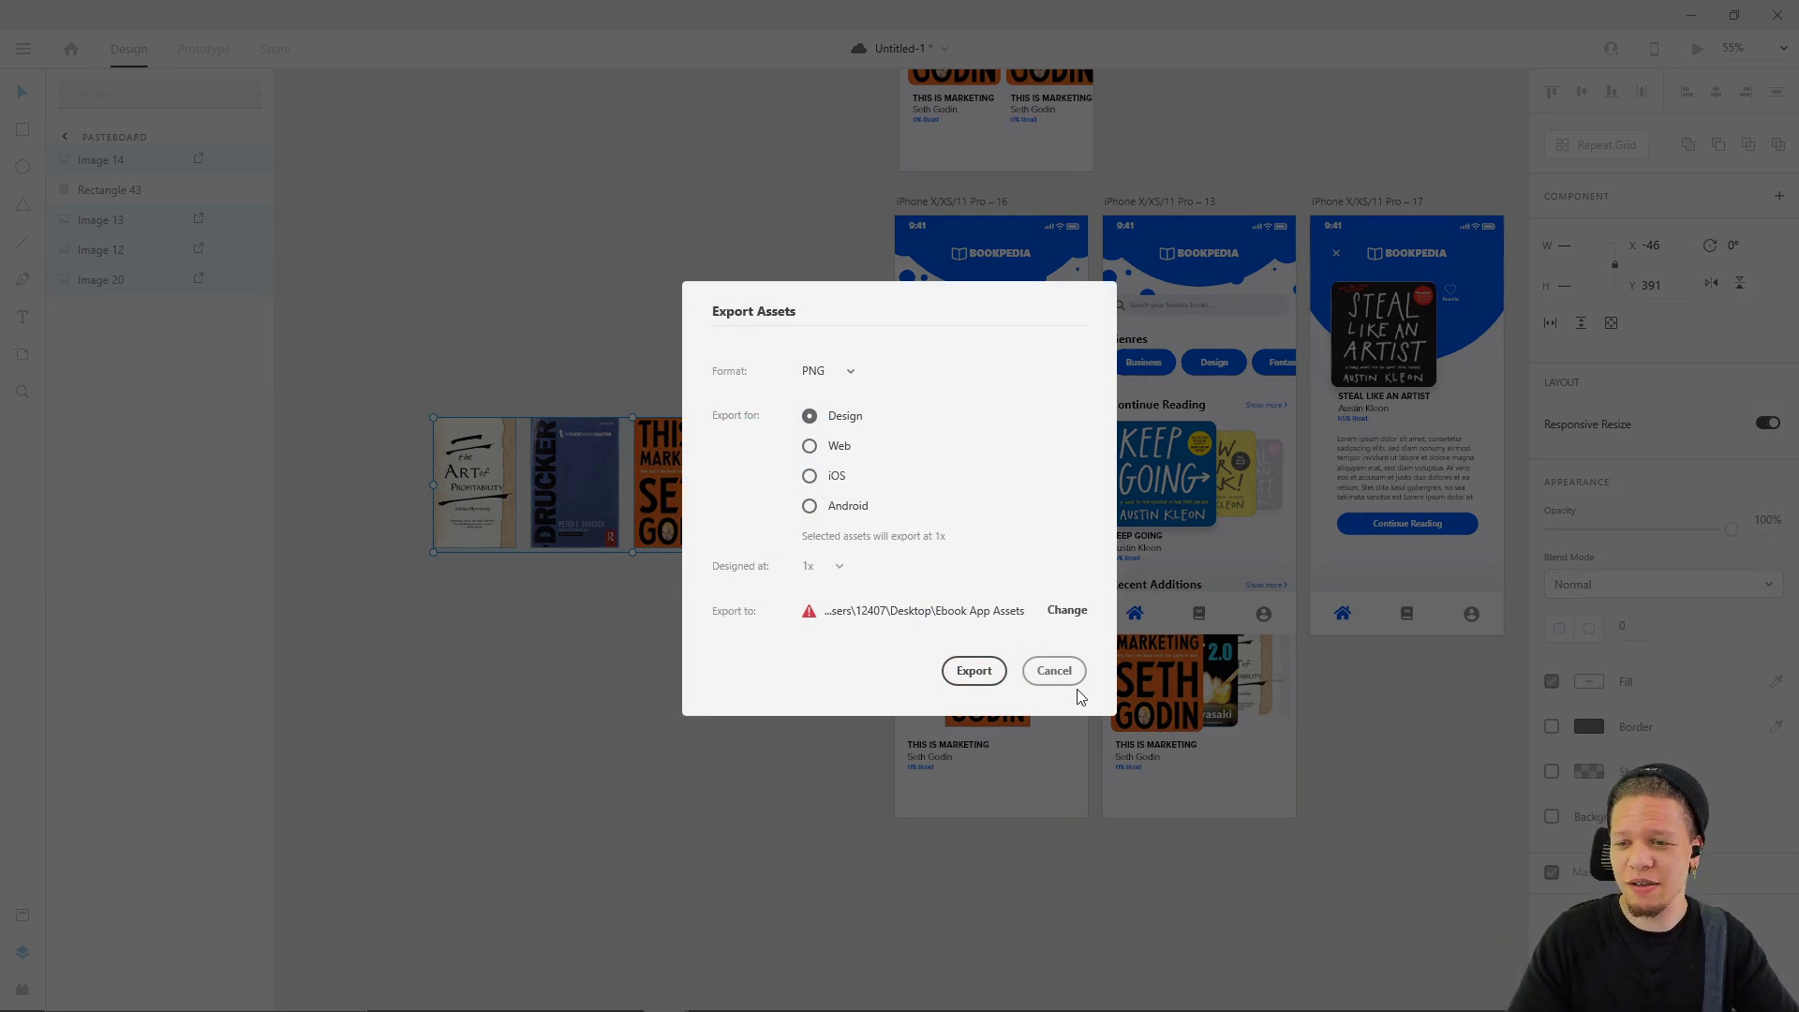
left_click(1054, 671)
- Even out the four pasteboard covers to the same height of 262 and select them all together
left_click(423, 365)
left_click_drag(423, 365, 812, 550)
left_click(646, 564)
left_click(634, 549)
left_click_drag(633, 548, 843, 357)
left_click(554, 542)
left_click(504, 523)
left_click(411, 356)
left_click_drag(411, 356, 855, 537)
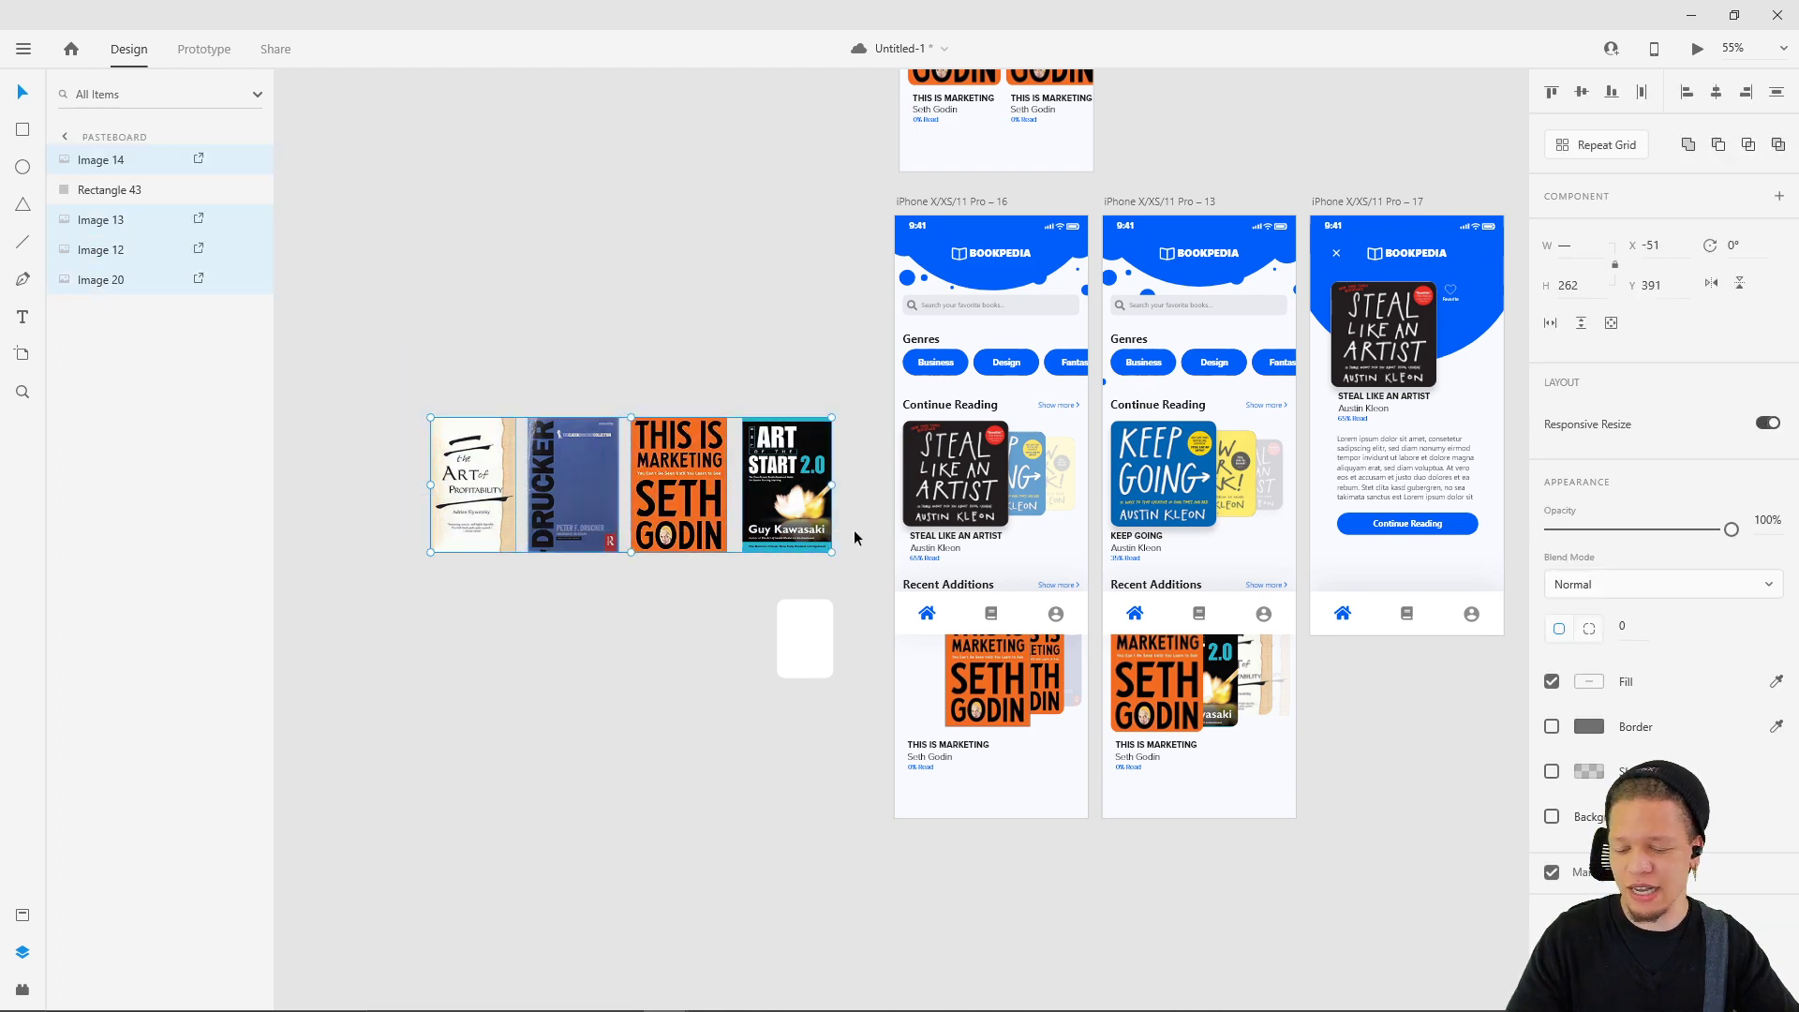
- Start a PNG export of the selected covers and create a new folder on the Desktop as the export destination
key("ctrl+e")
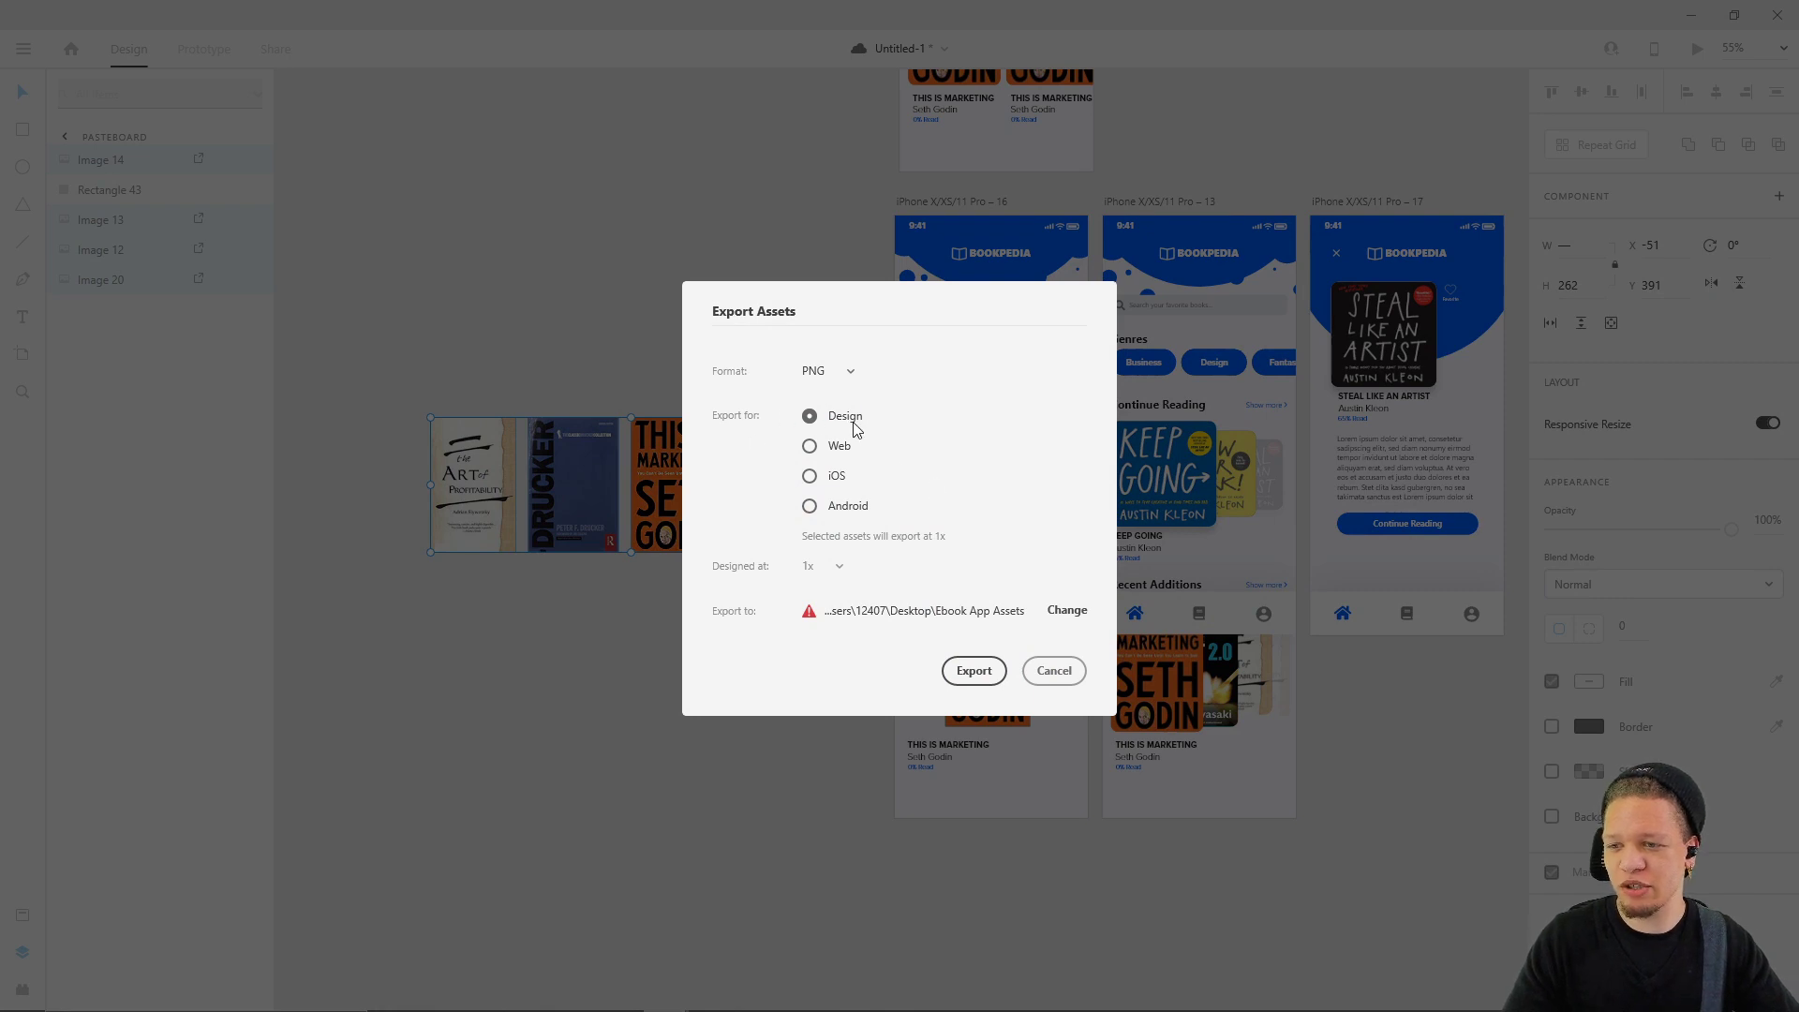
left_click(1068, 611)
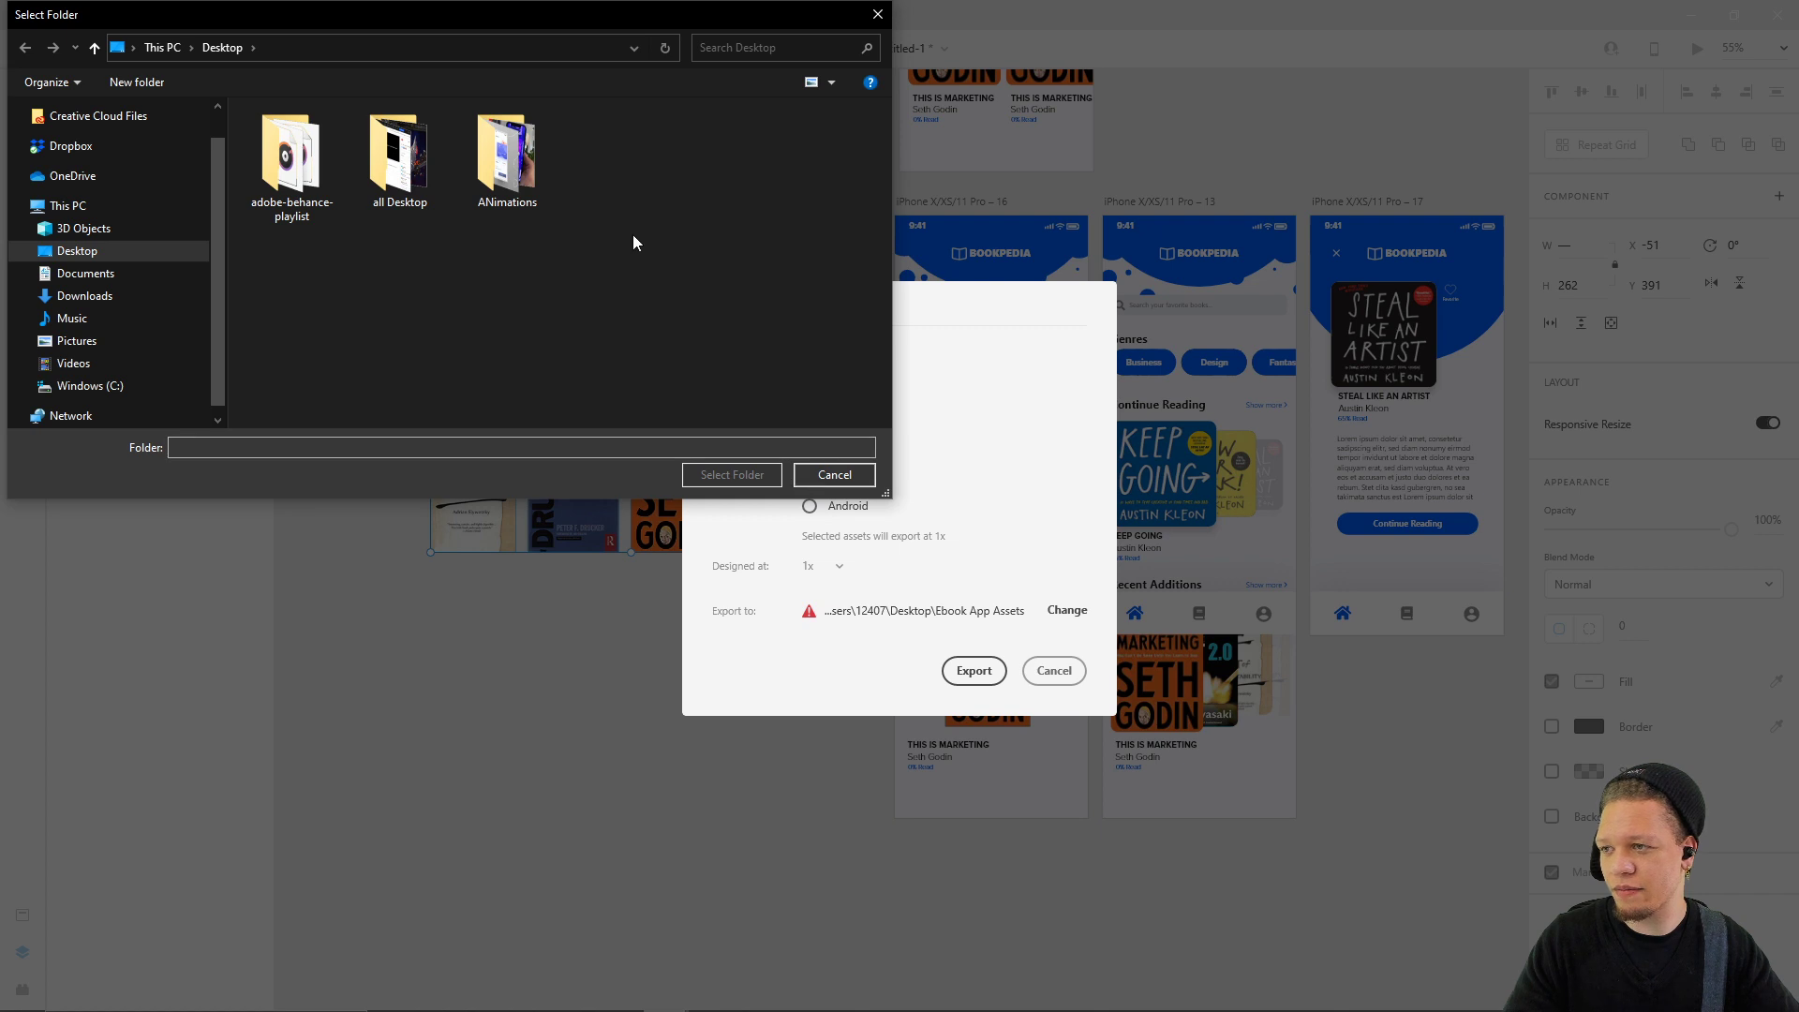
right_click(396, 330)
mouse_move(485, 577)
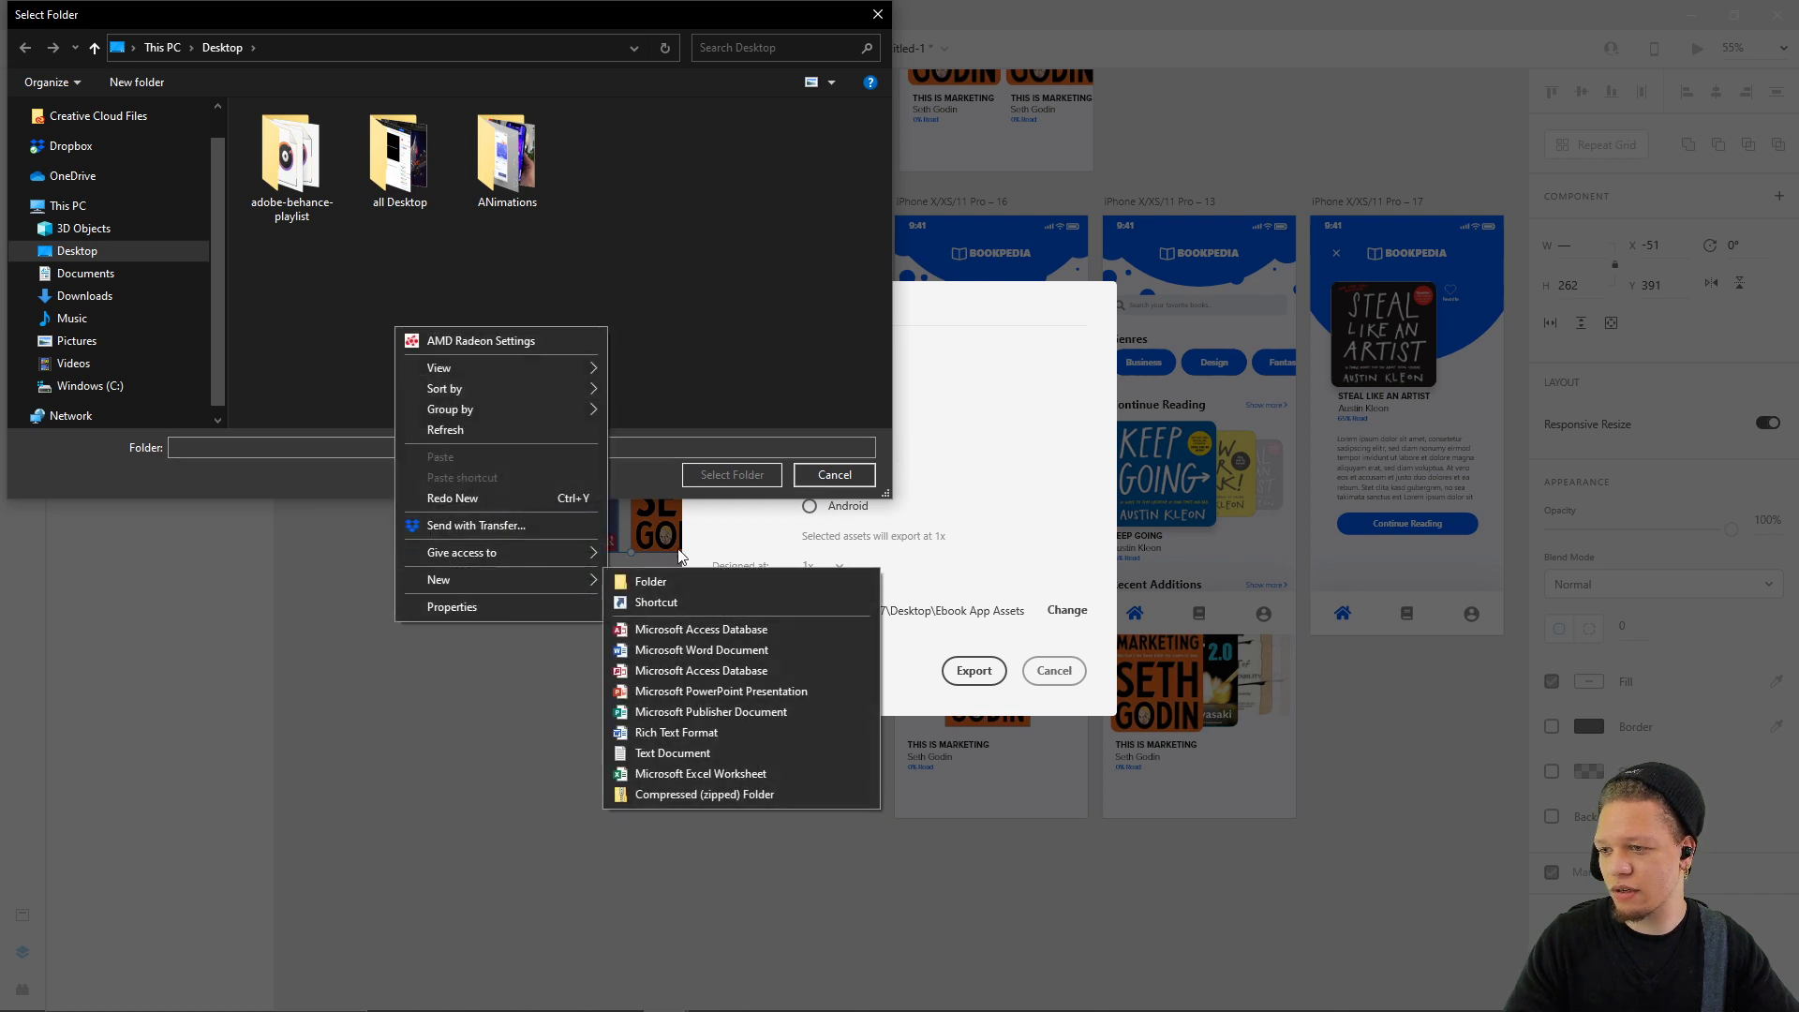
left_click(678, 581)
left_click(626, 246)
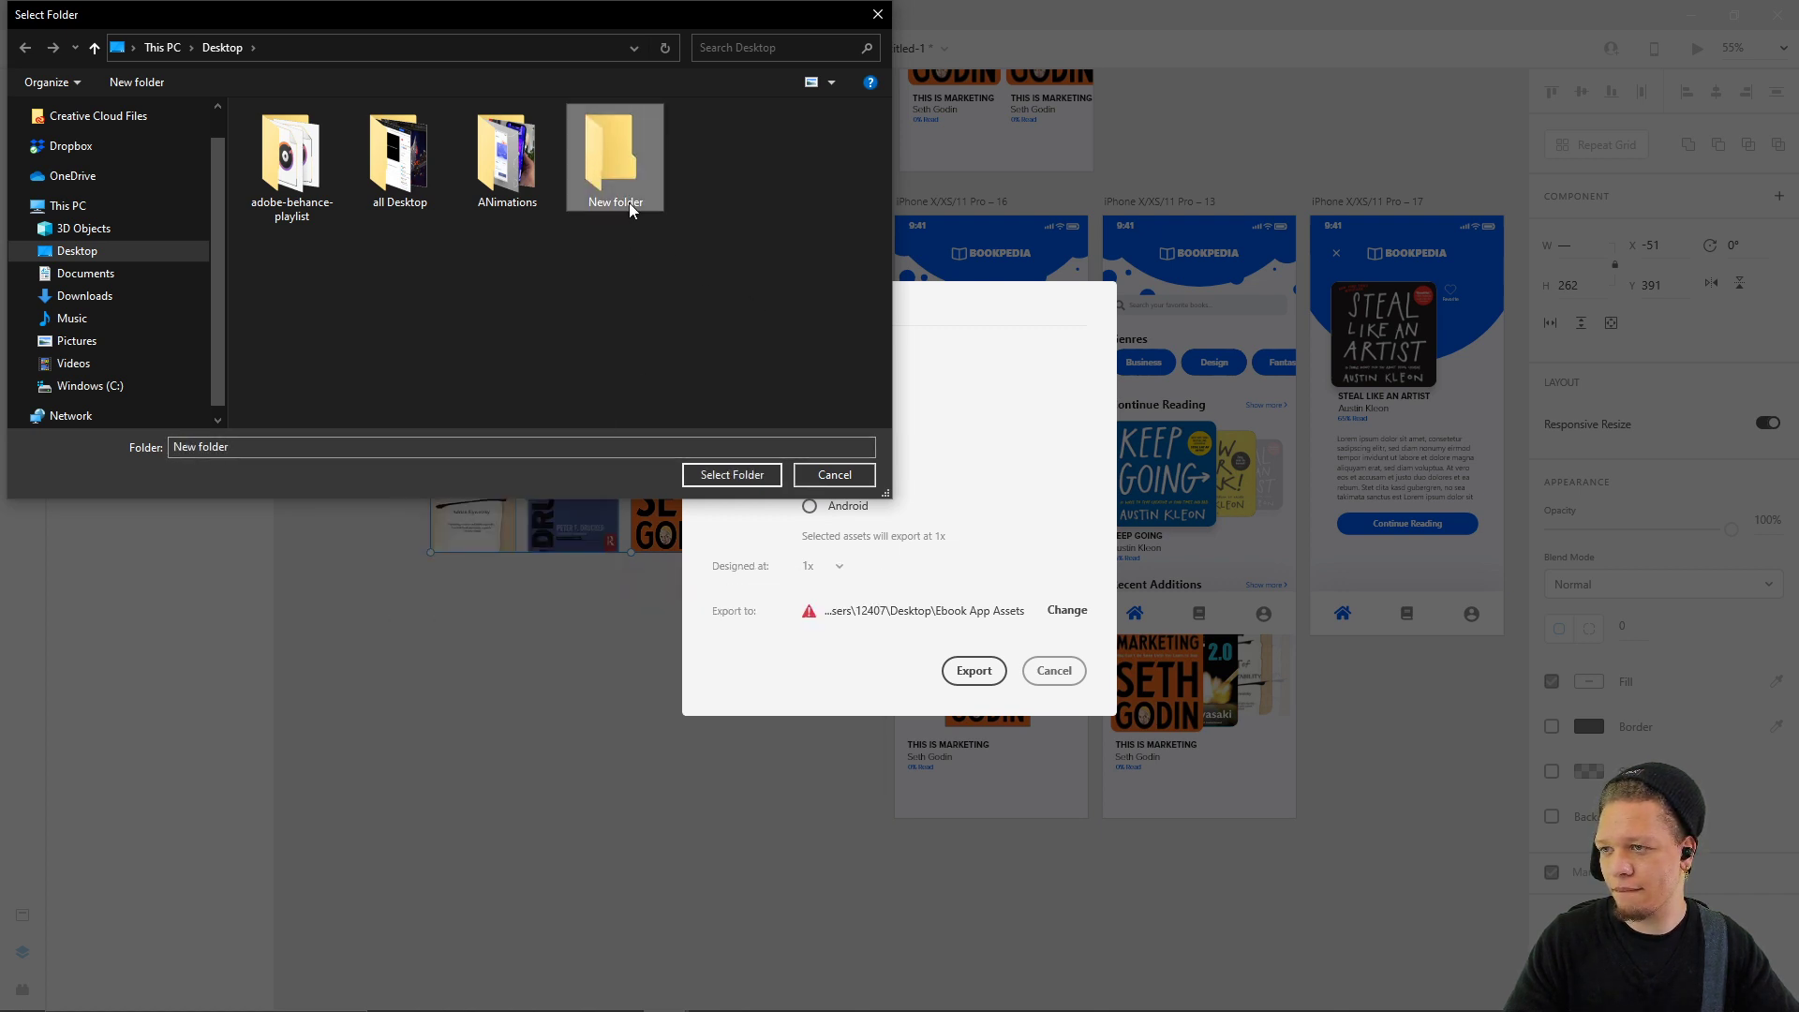
- Name the new Desktop folder Book assets and export the four covers into it
right_click(627, 203)
left_click(699, 680)
type("B")
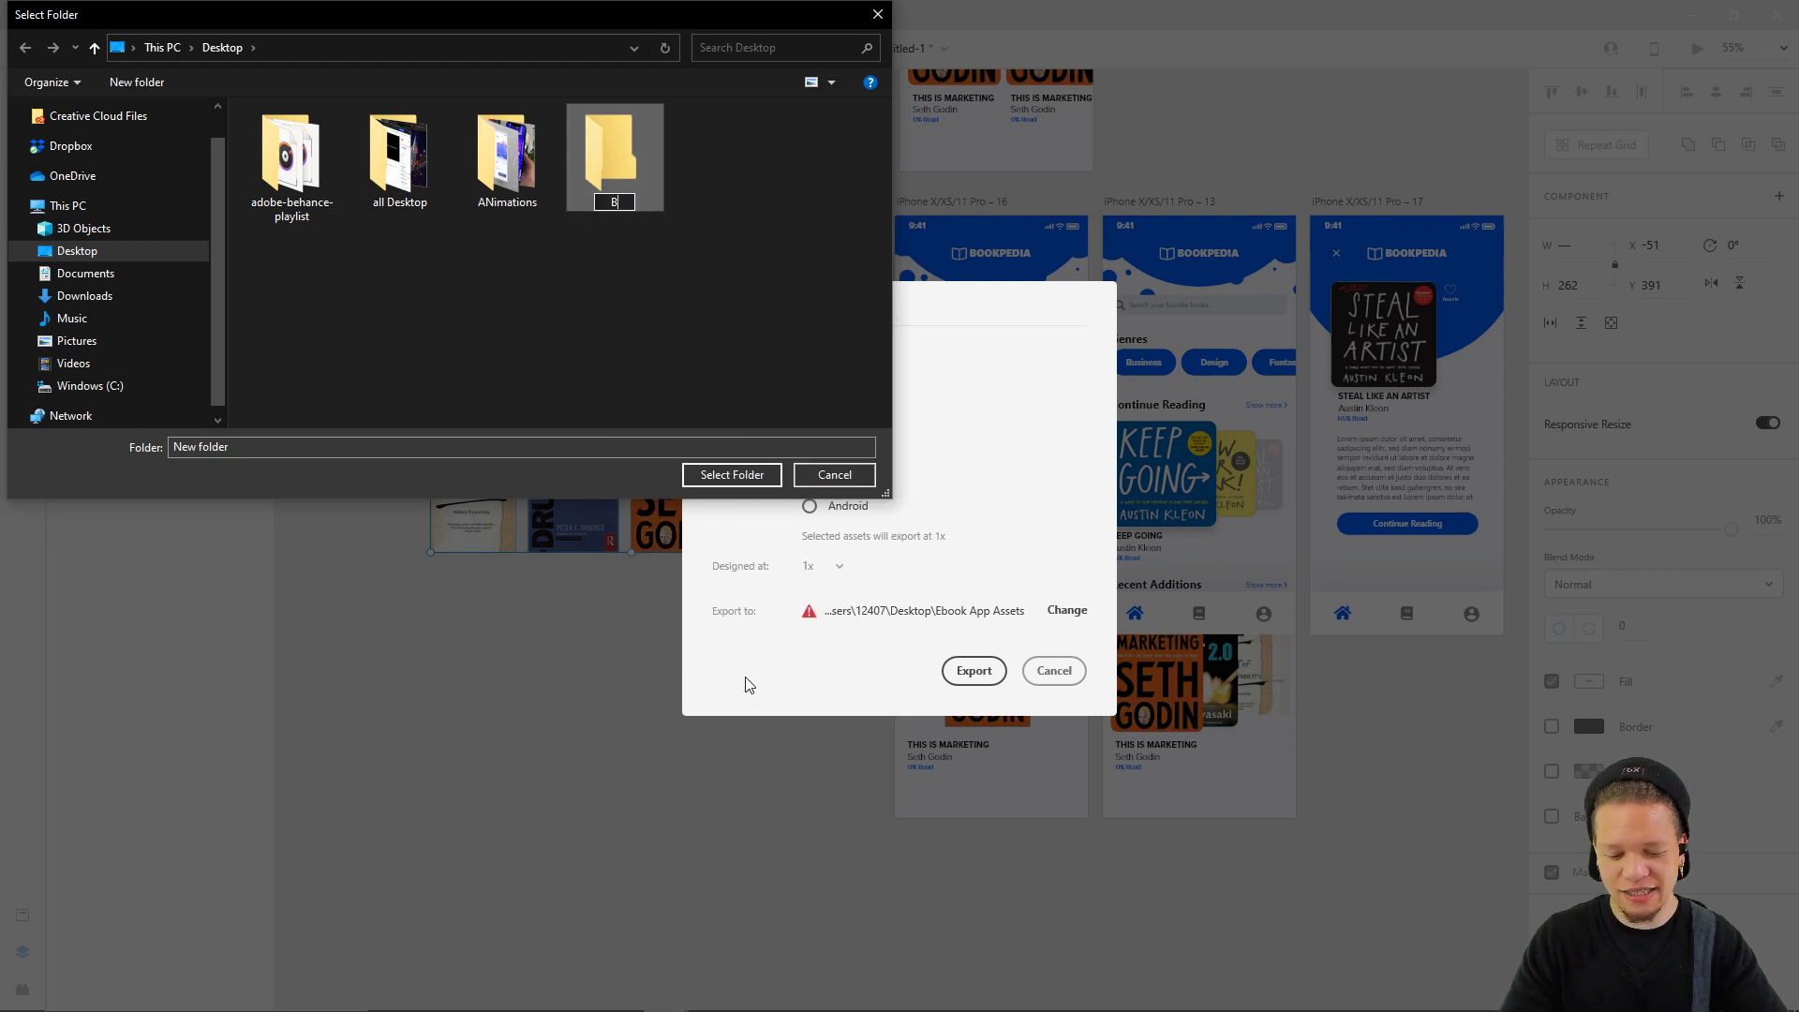
type("ook assets")
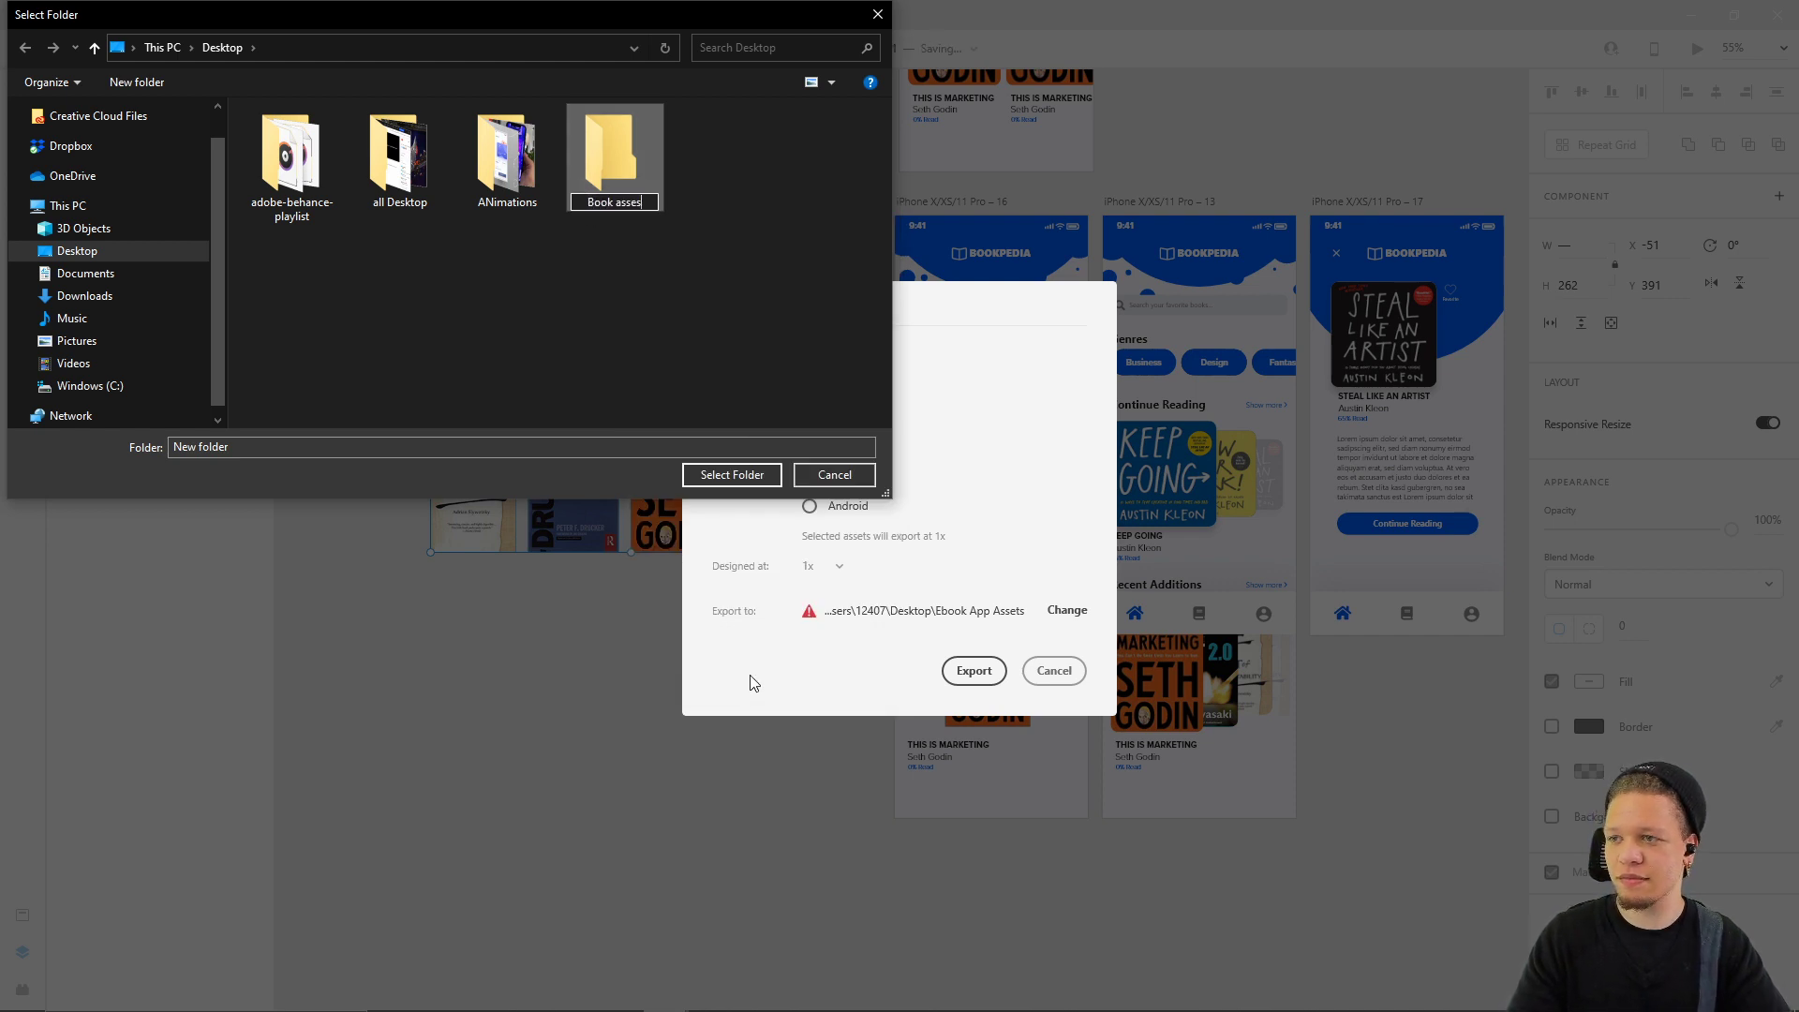
key("Return")
left_click(736, 475)
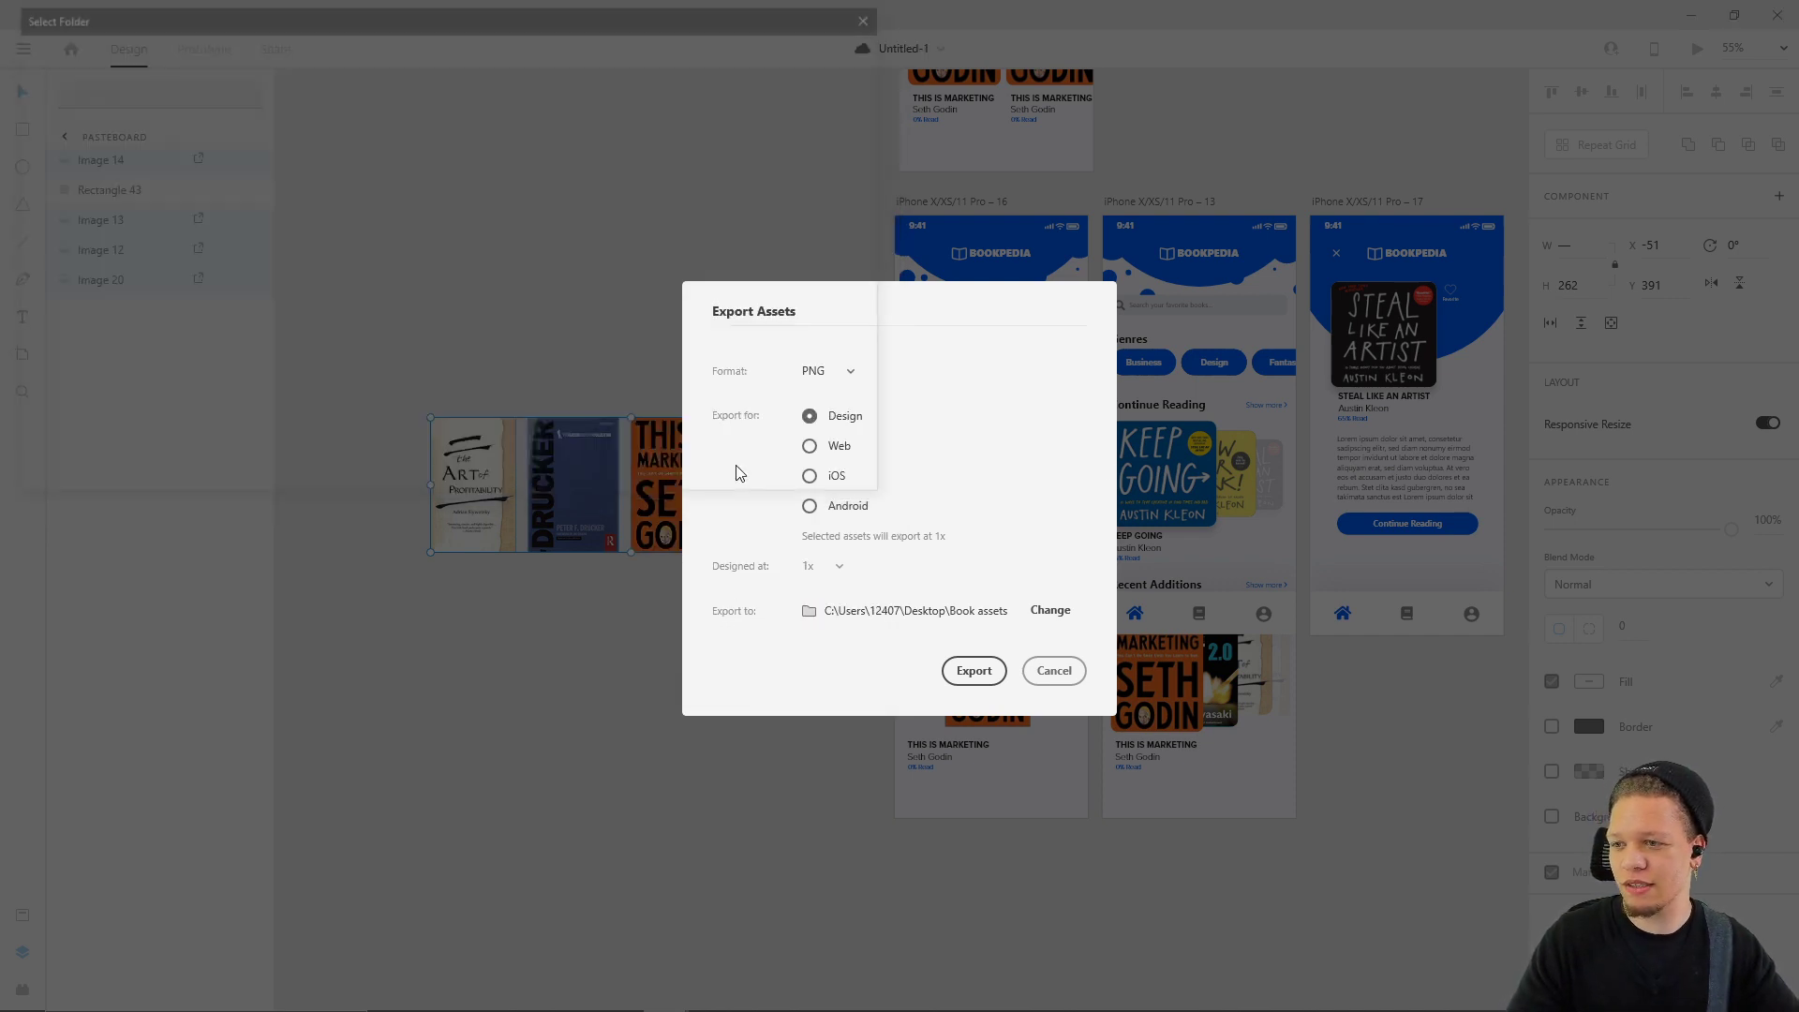
left_click(986, 671)
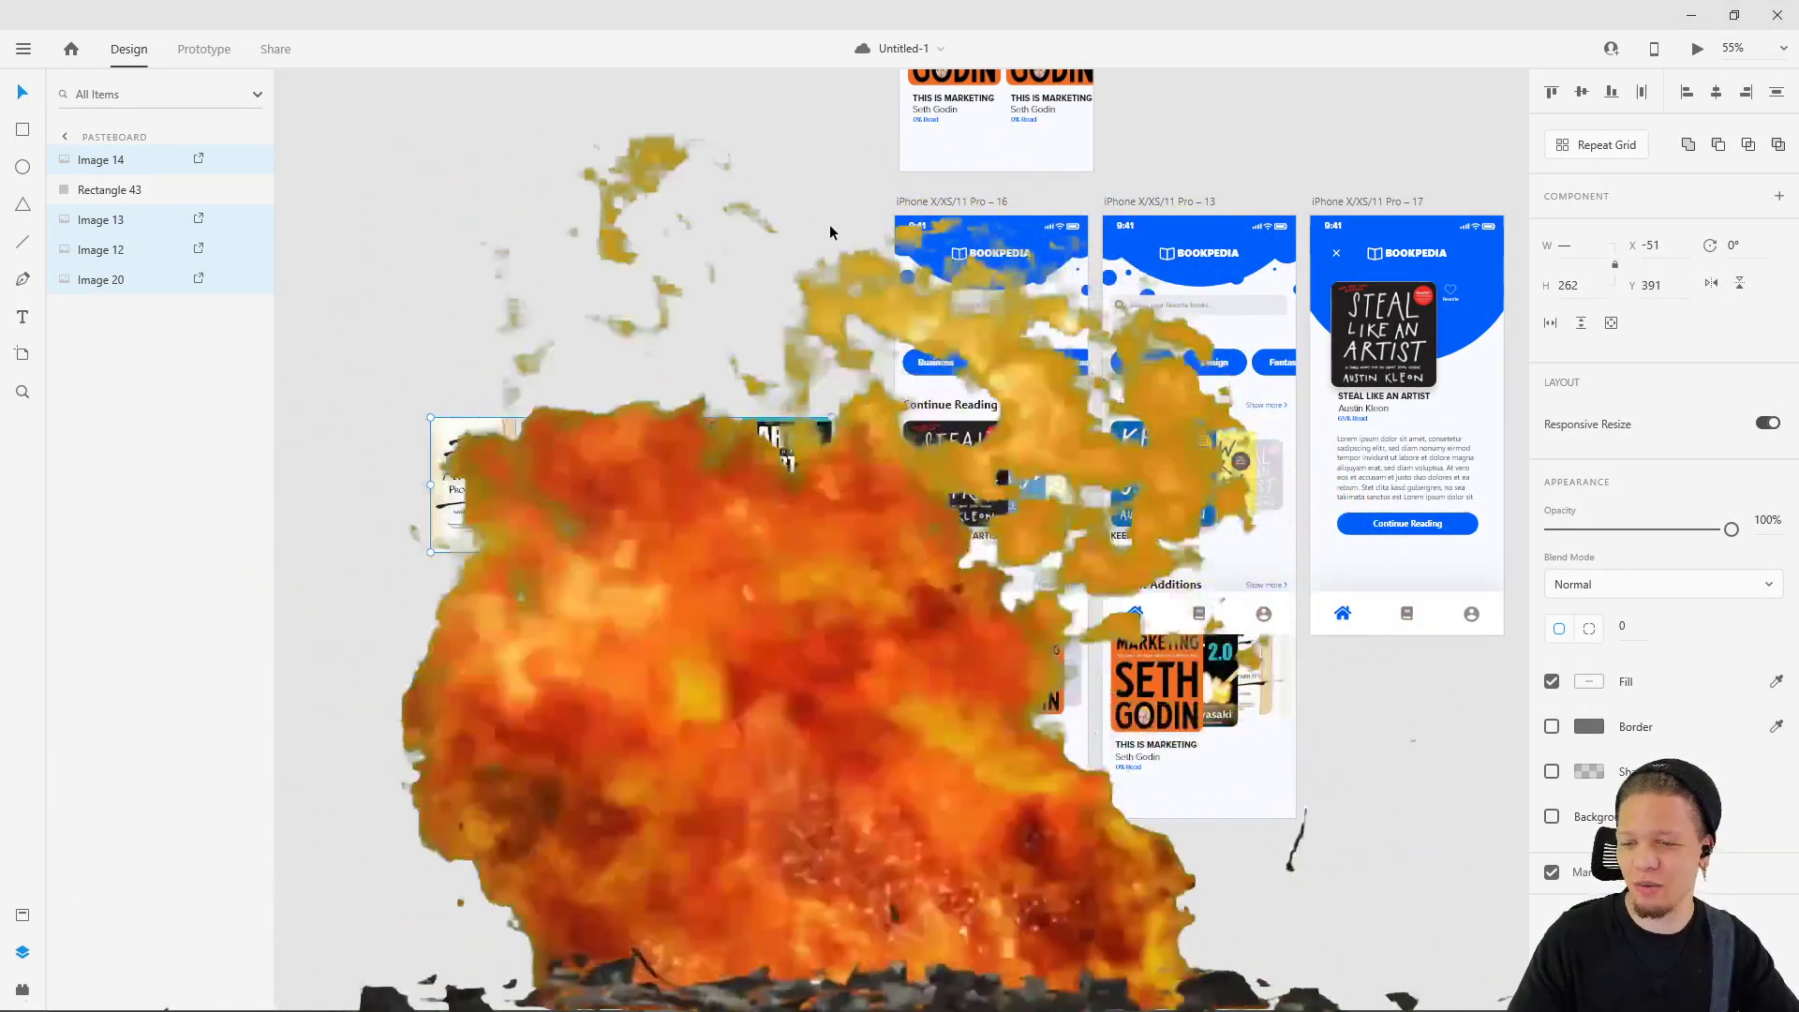
- Open the Book assets folder in File Explorer and select the nested book grid of the second Continue Reading section
left_click(773, 188)
left_click_drag(1276, 798, 812, 696)
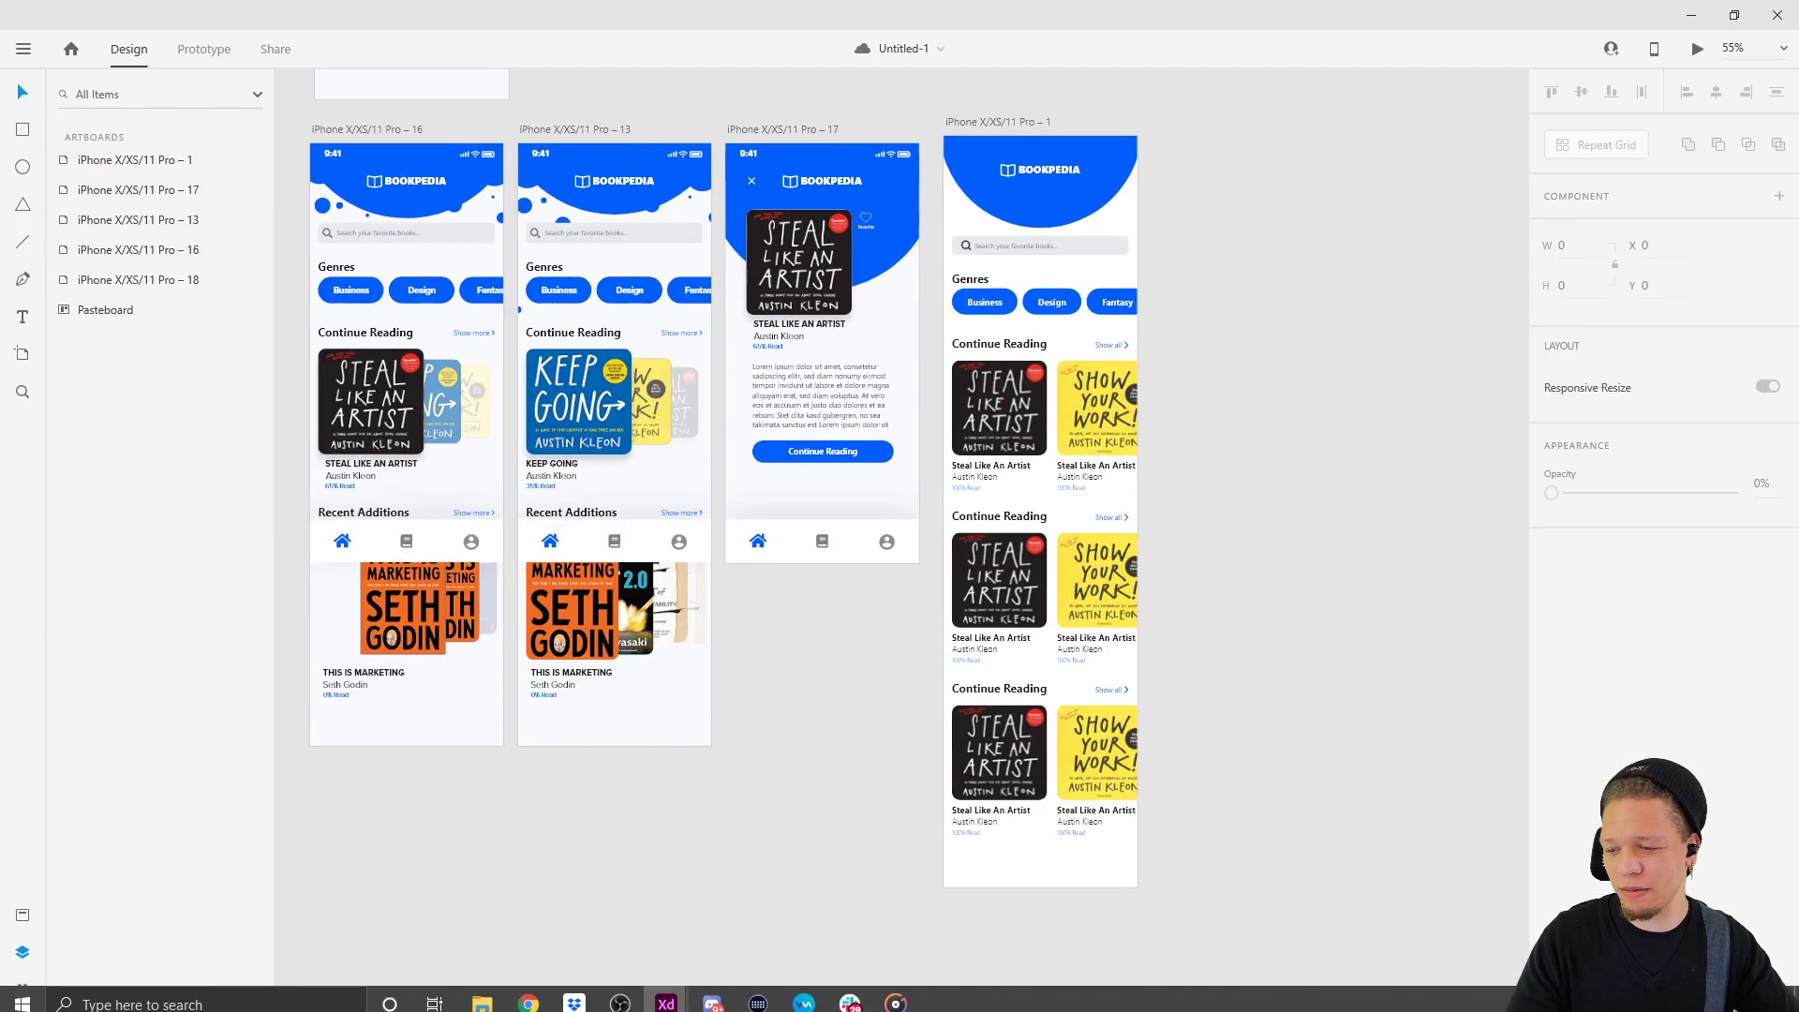
left_click(482, 993)
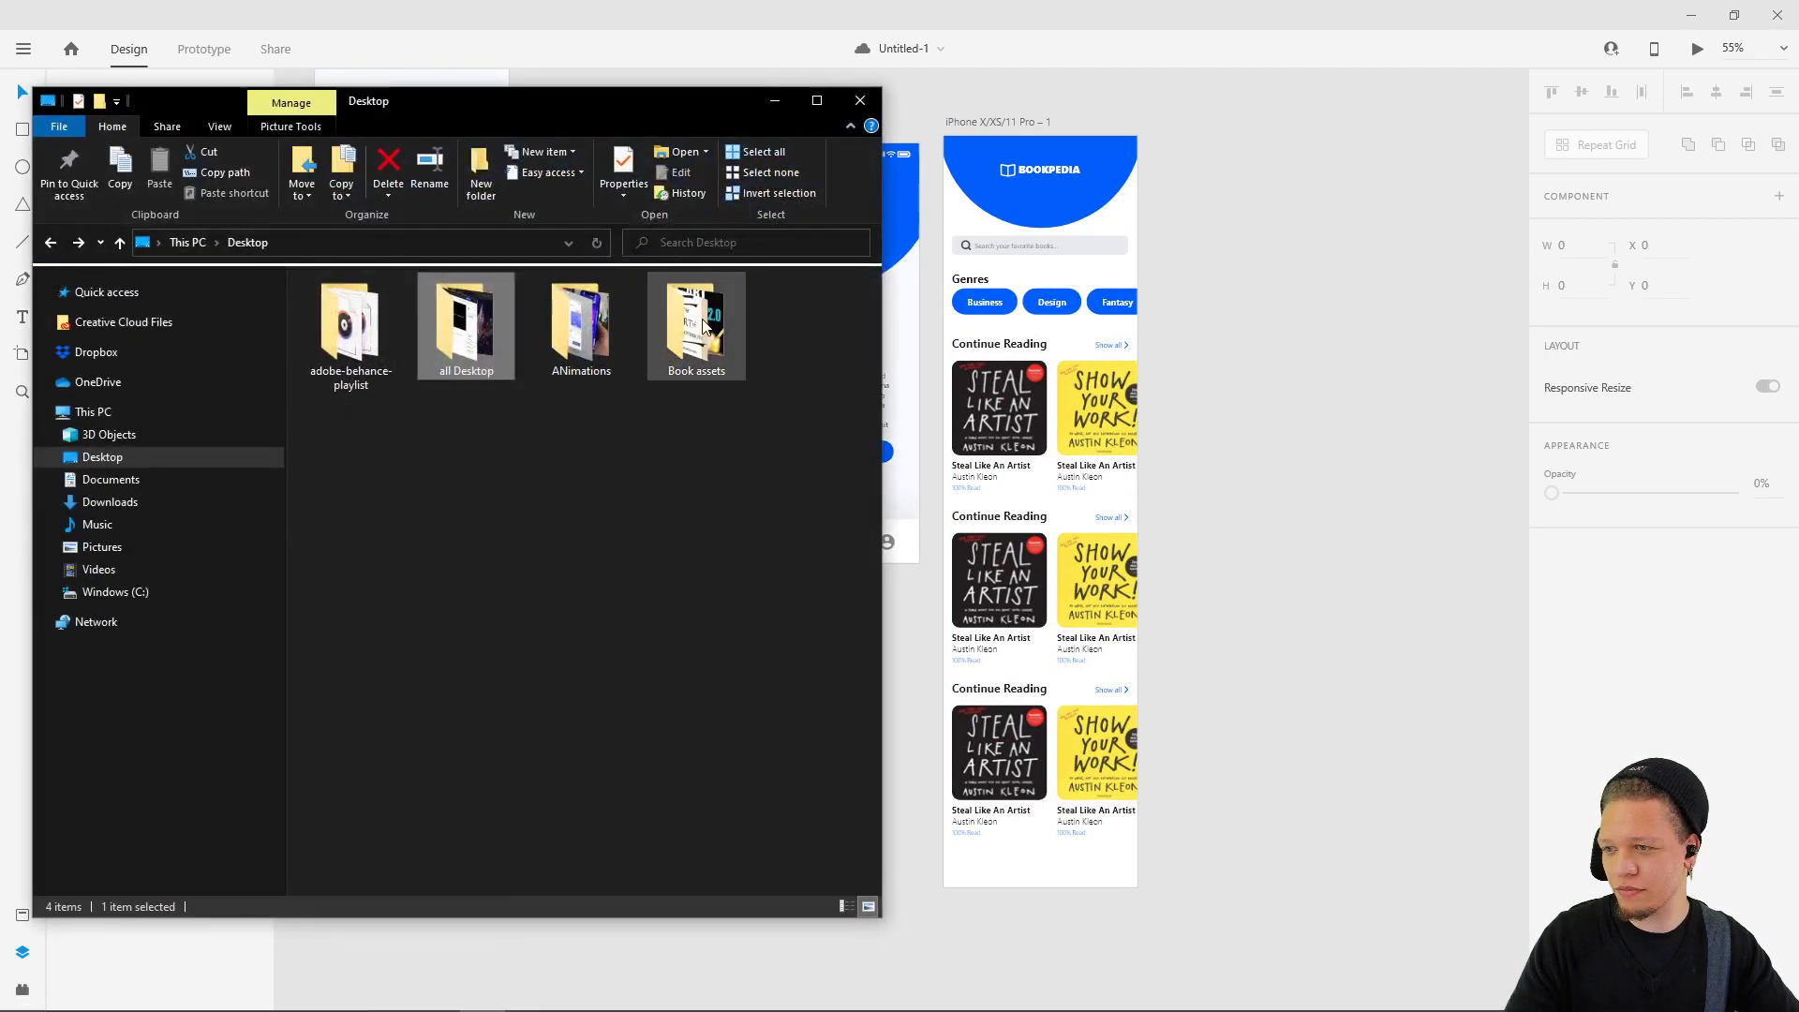
left_click(995, 565)
left_click(1346, 575)
left_click(1042, 603)
double_click(1040, 603)
key("alt+Tab")
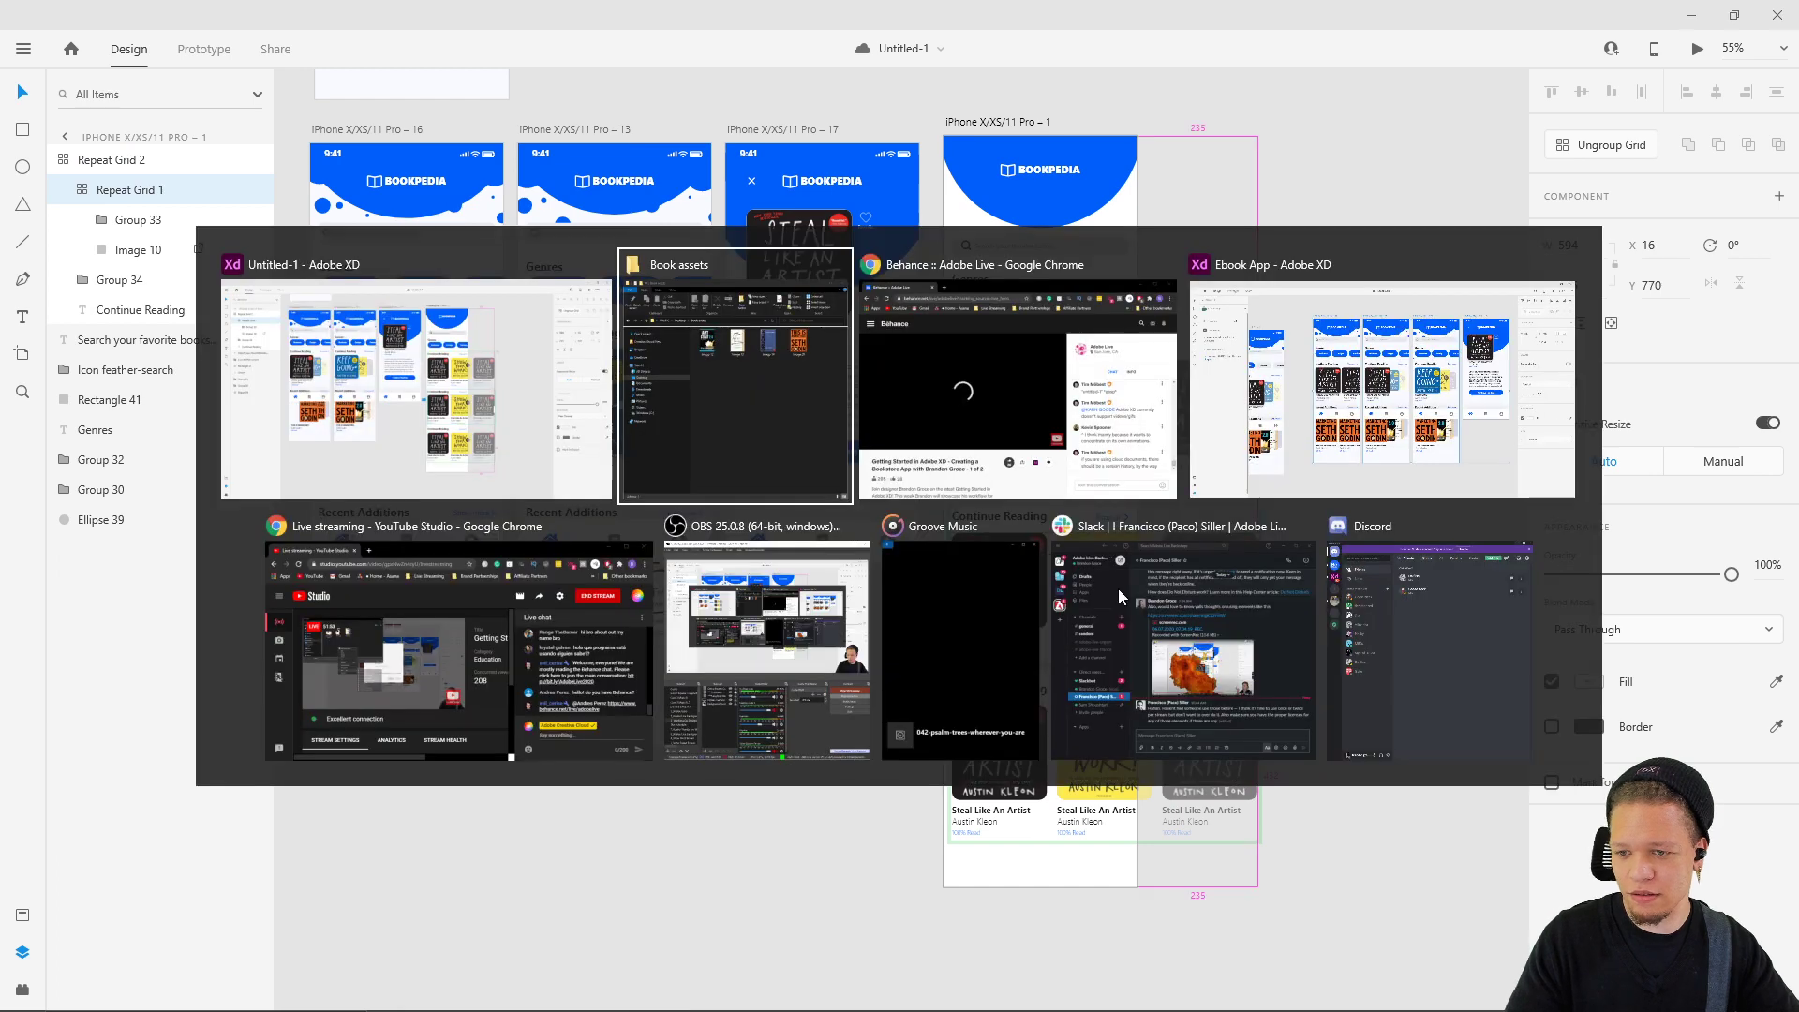
- Fill the second section's book covers with Image 12, Image 13 and Image 14 from the Book assets folder
left_click_drag(338, 436, 630, 279)
left_click_drag(998, 413, 1008, 577)
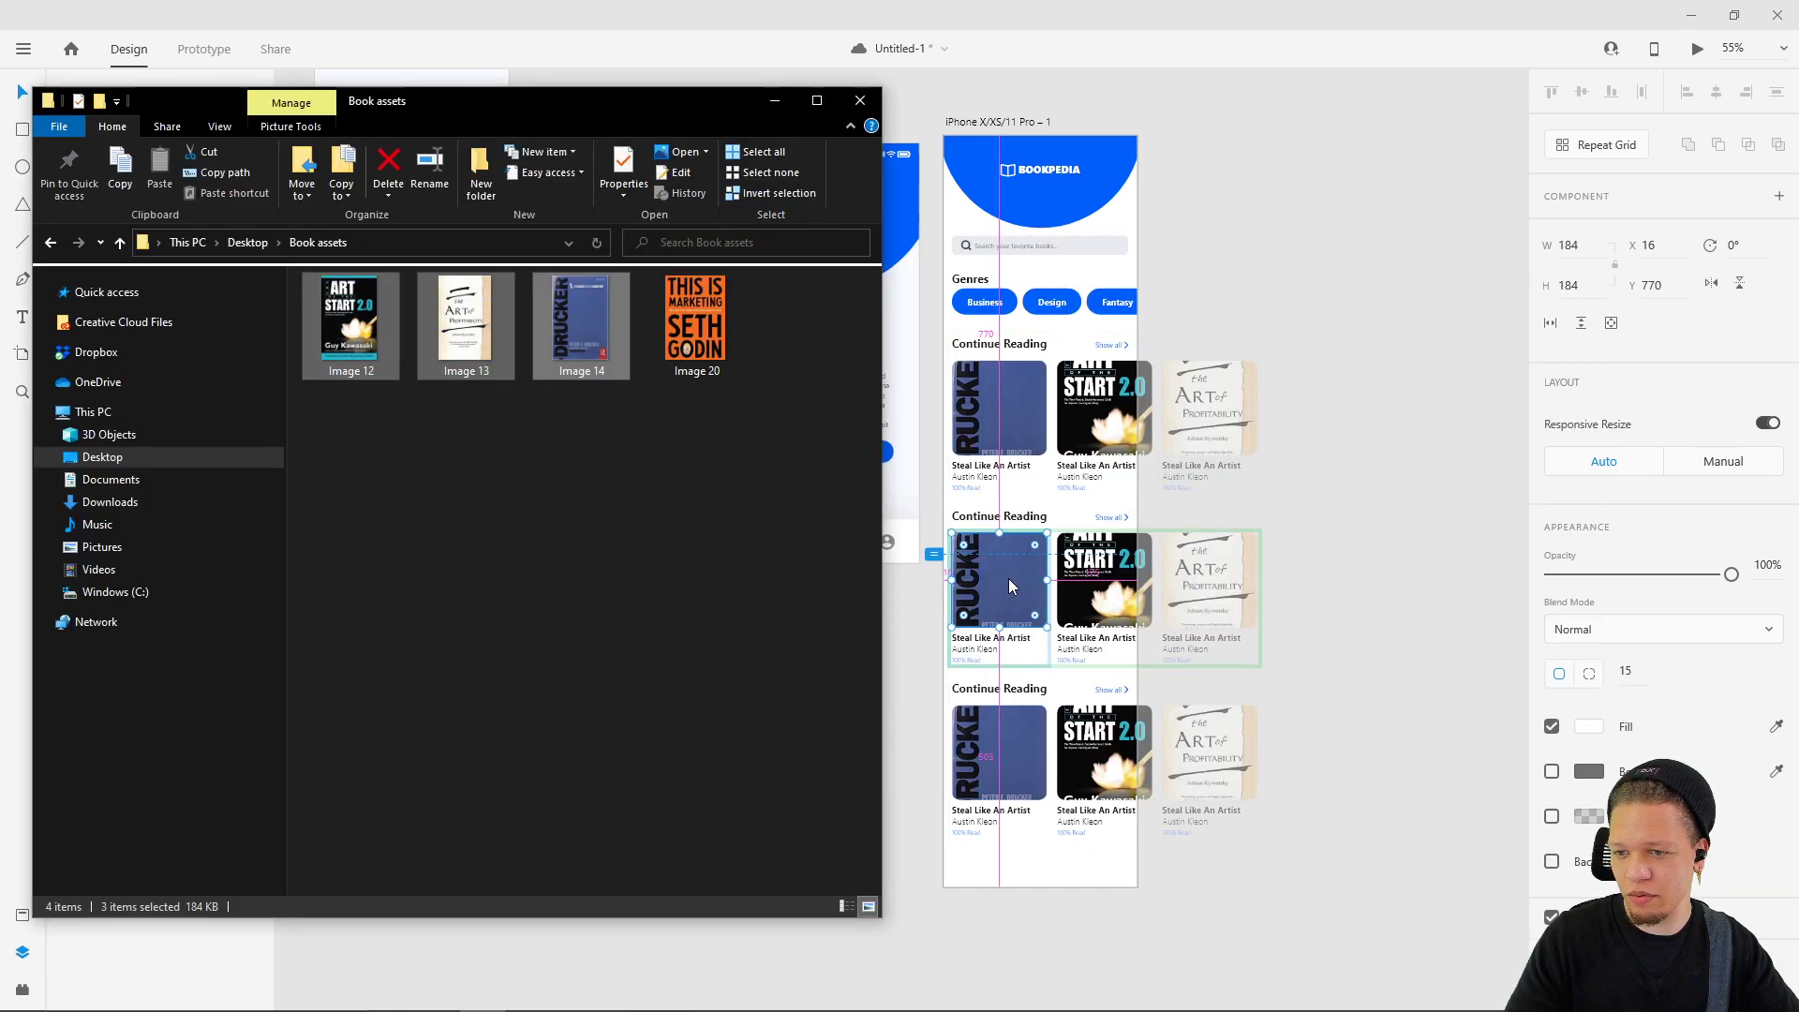
left_click(1379, 277)
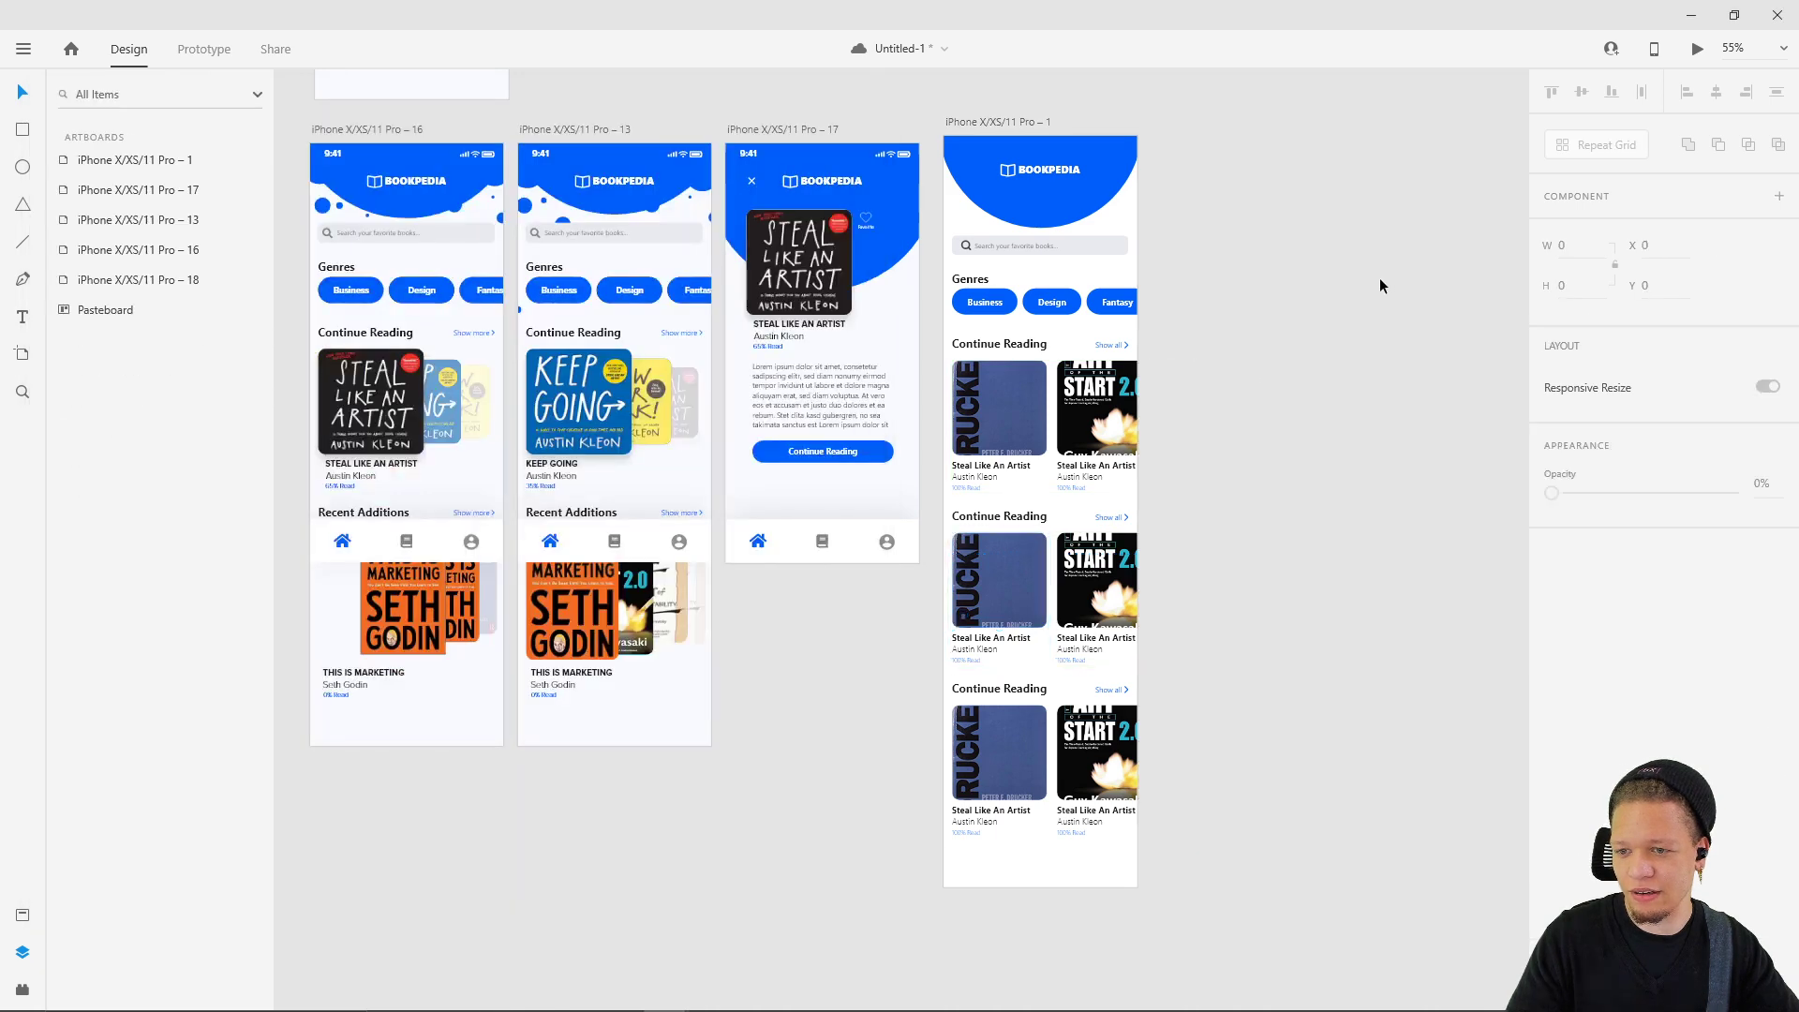
- Undo the last cover fill and ungroup the outer repeat grid that stacks the three Continue Reading sections
key("ctrl+z")
left_click(1001, 592)
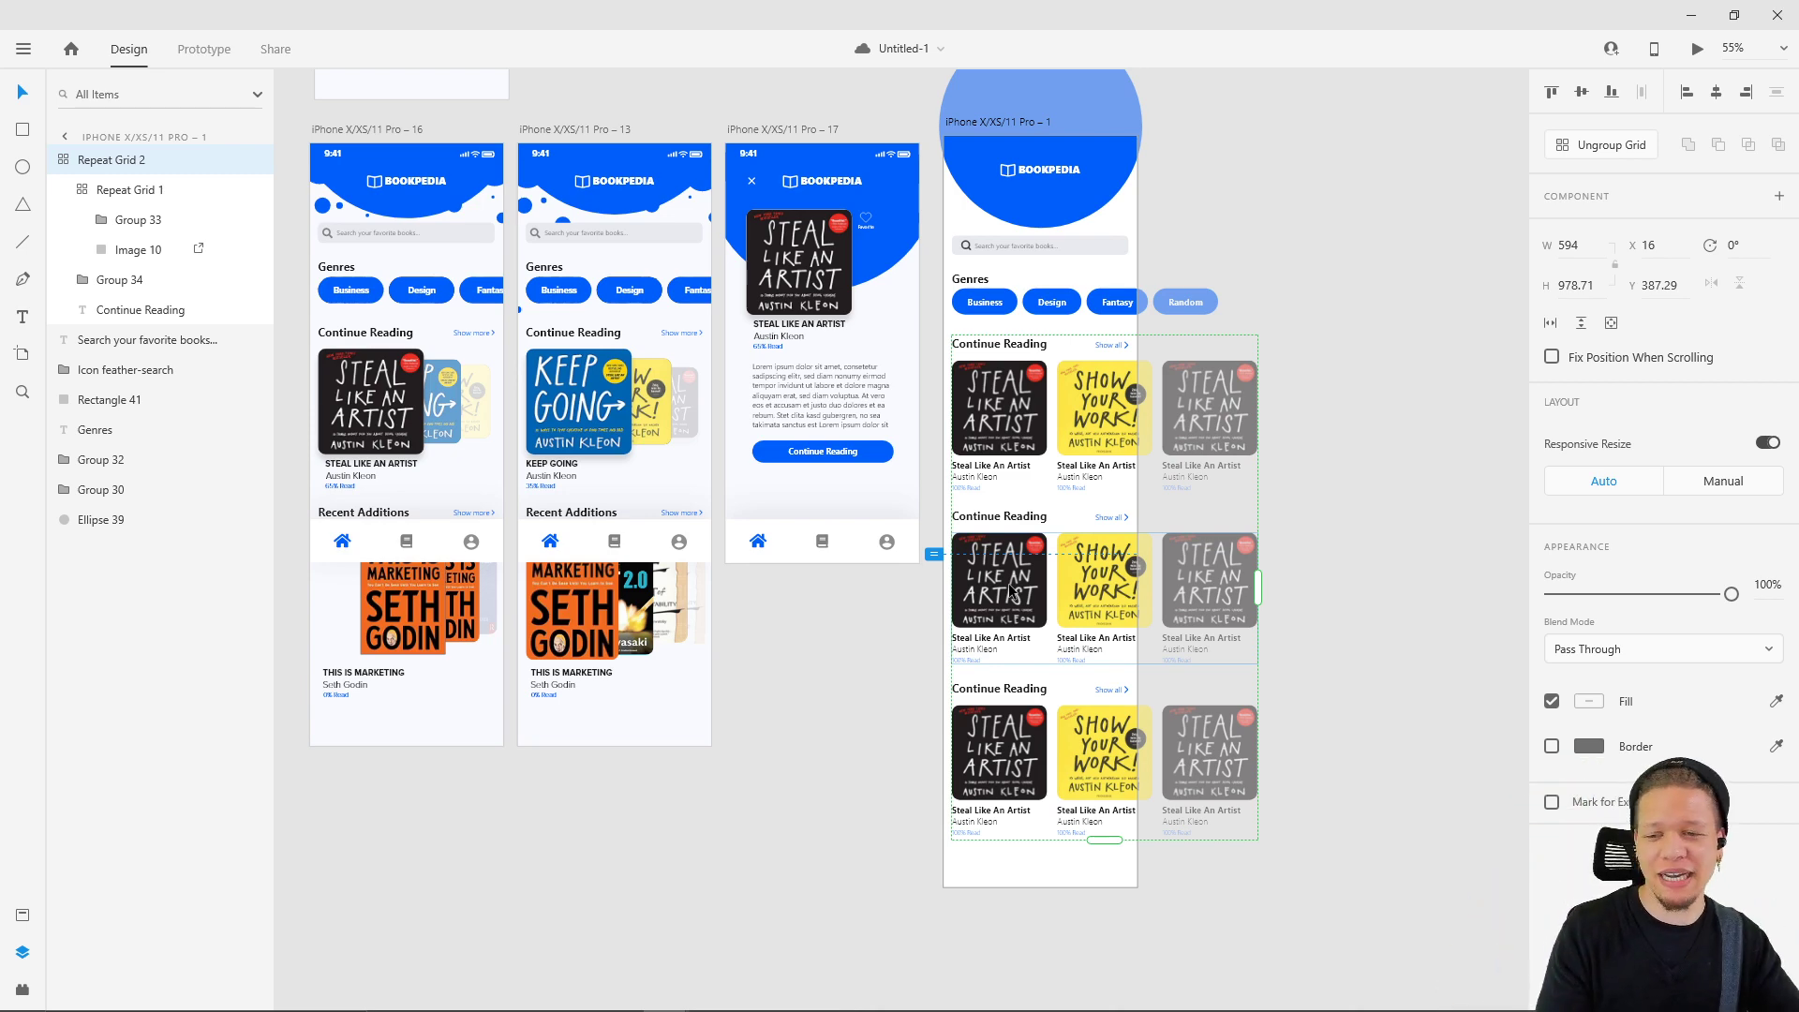
left_click(1229, 482)
left_click(1080, 517)
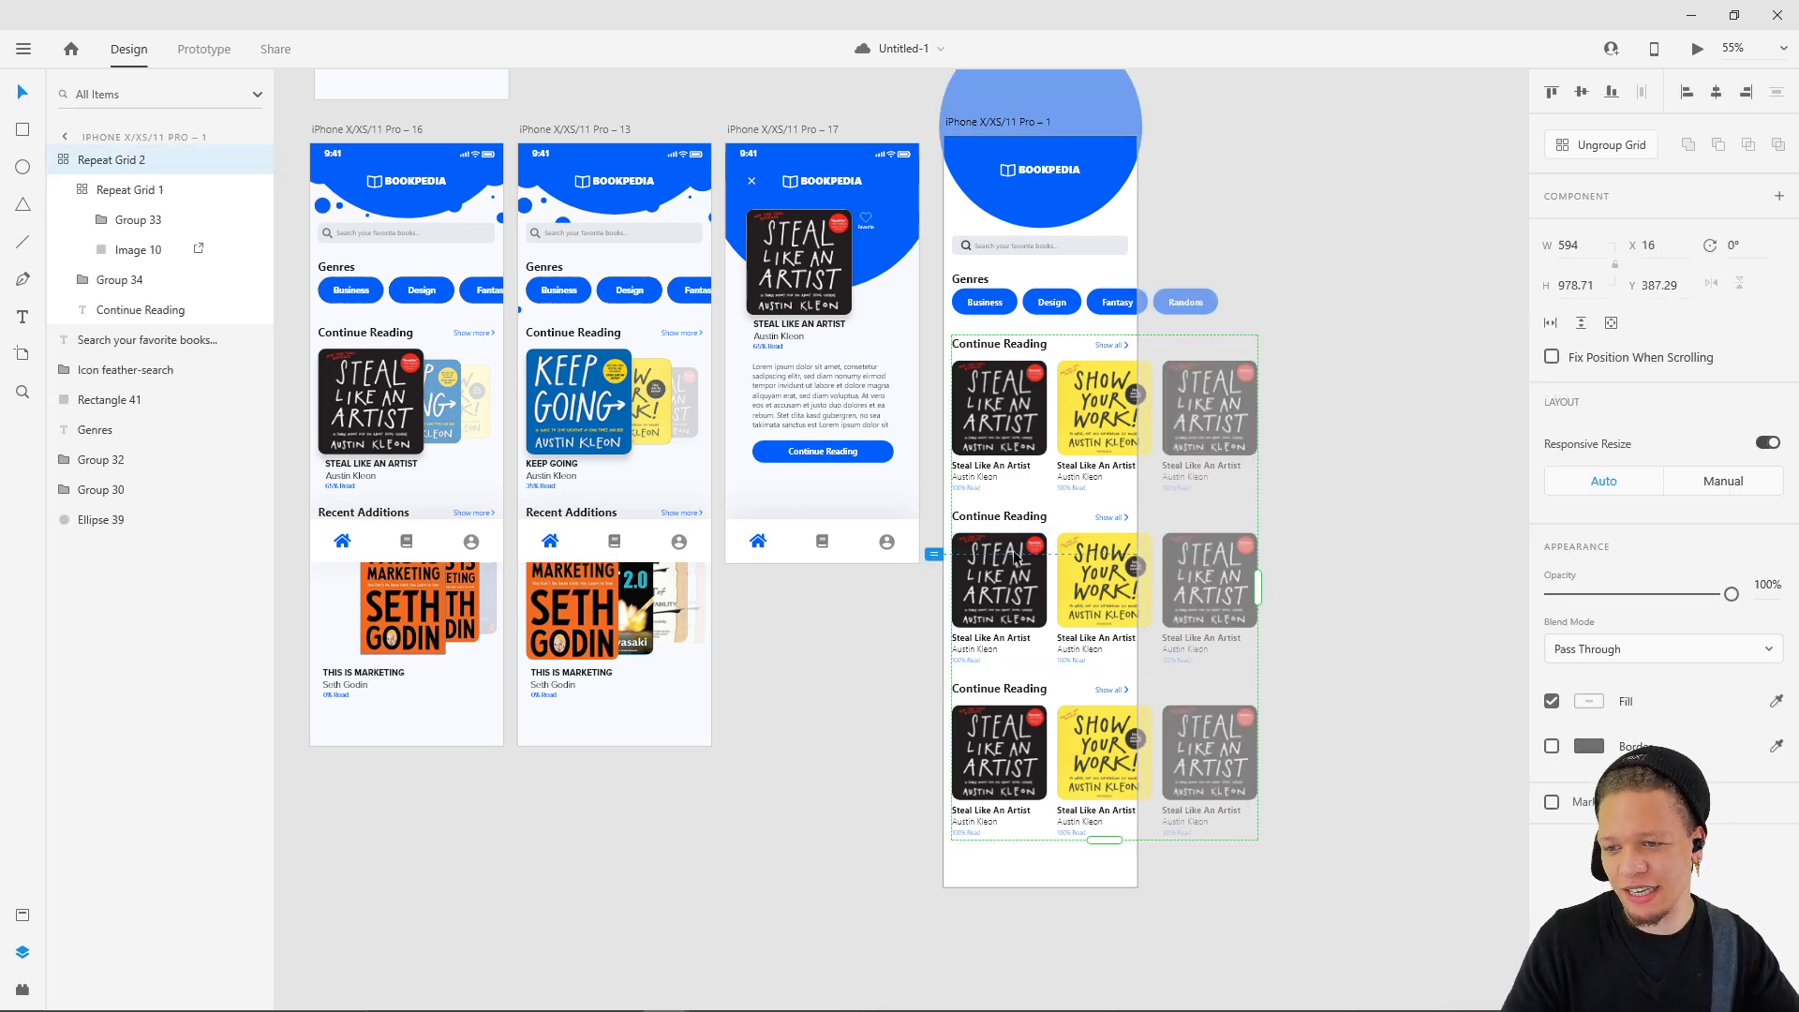
key("ctrl+shift+g")
- Fill the book covers of only the second Continue Reading section with Image 12, Image 13 and Image 14 from the exported assets folder
left_click(1269, 453)
left_click(1001, 619)
key("alt+Tab")
left_click(735, 367)
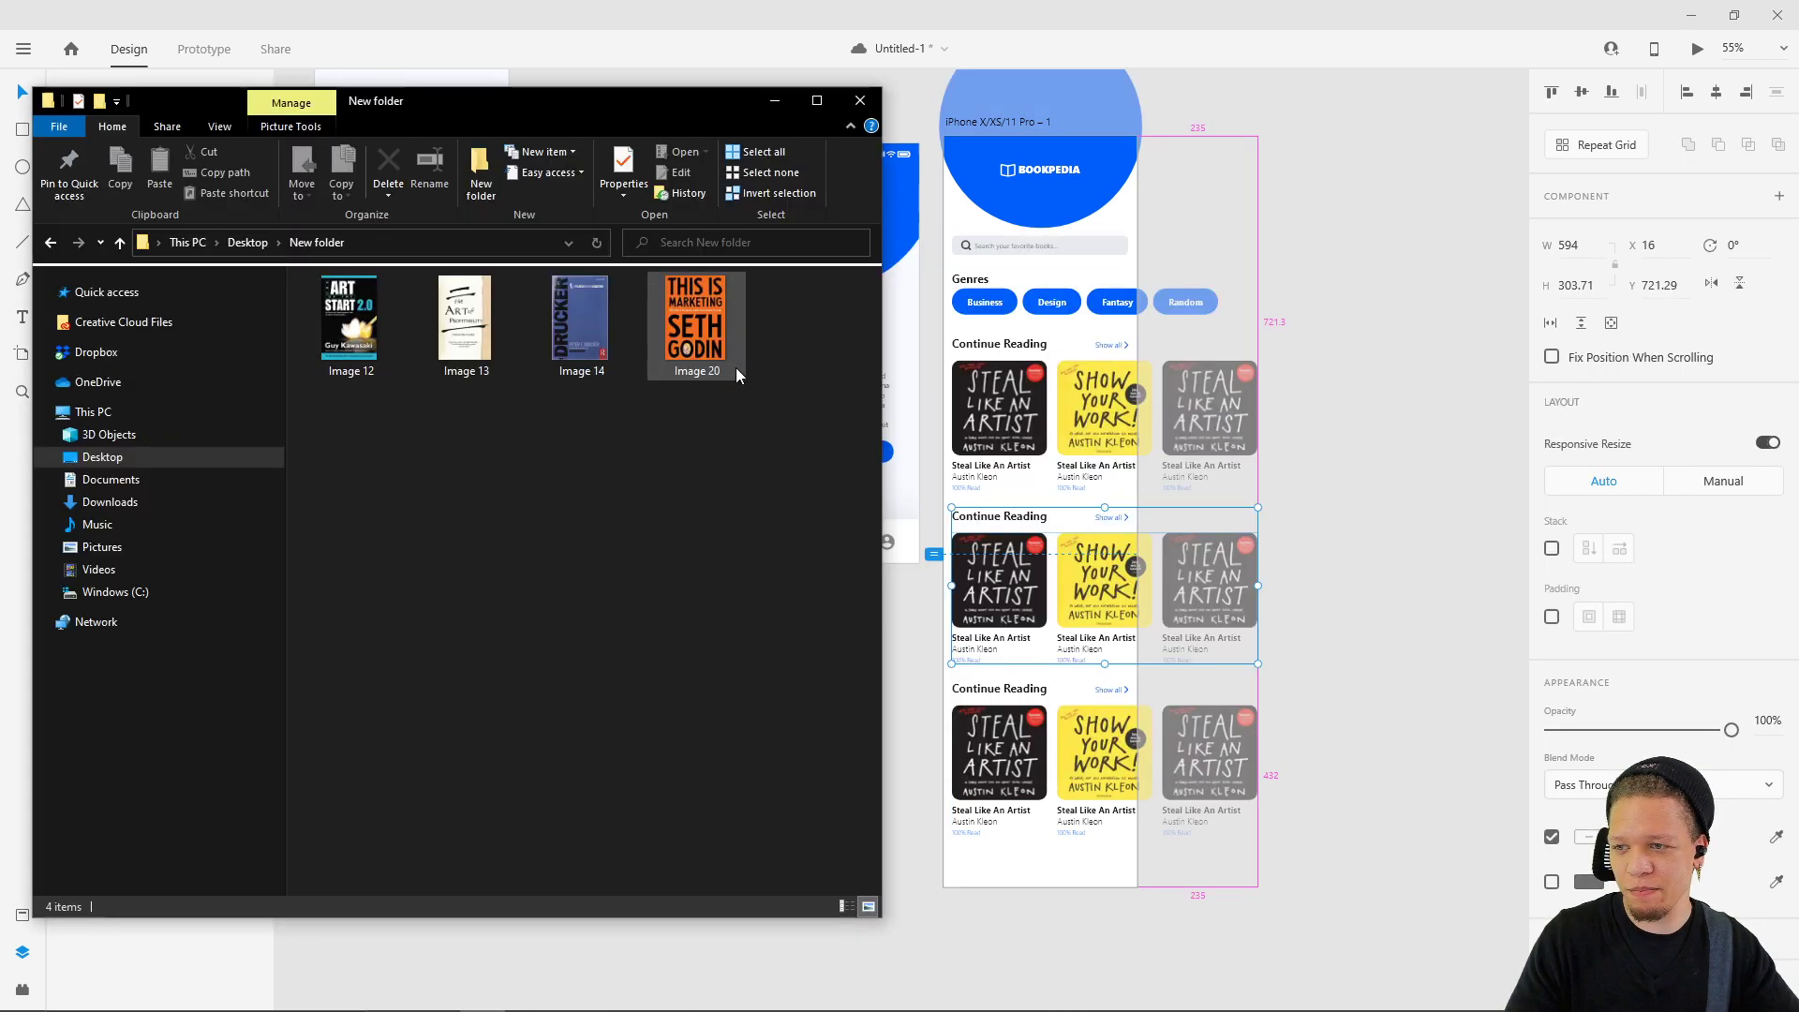
left_click_drag(372, 419, 986, 594)
left_click(1291, 419)
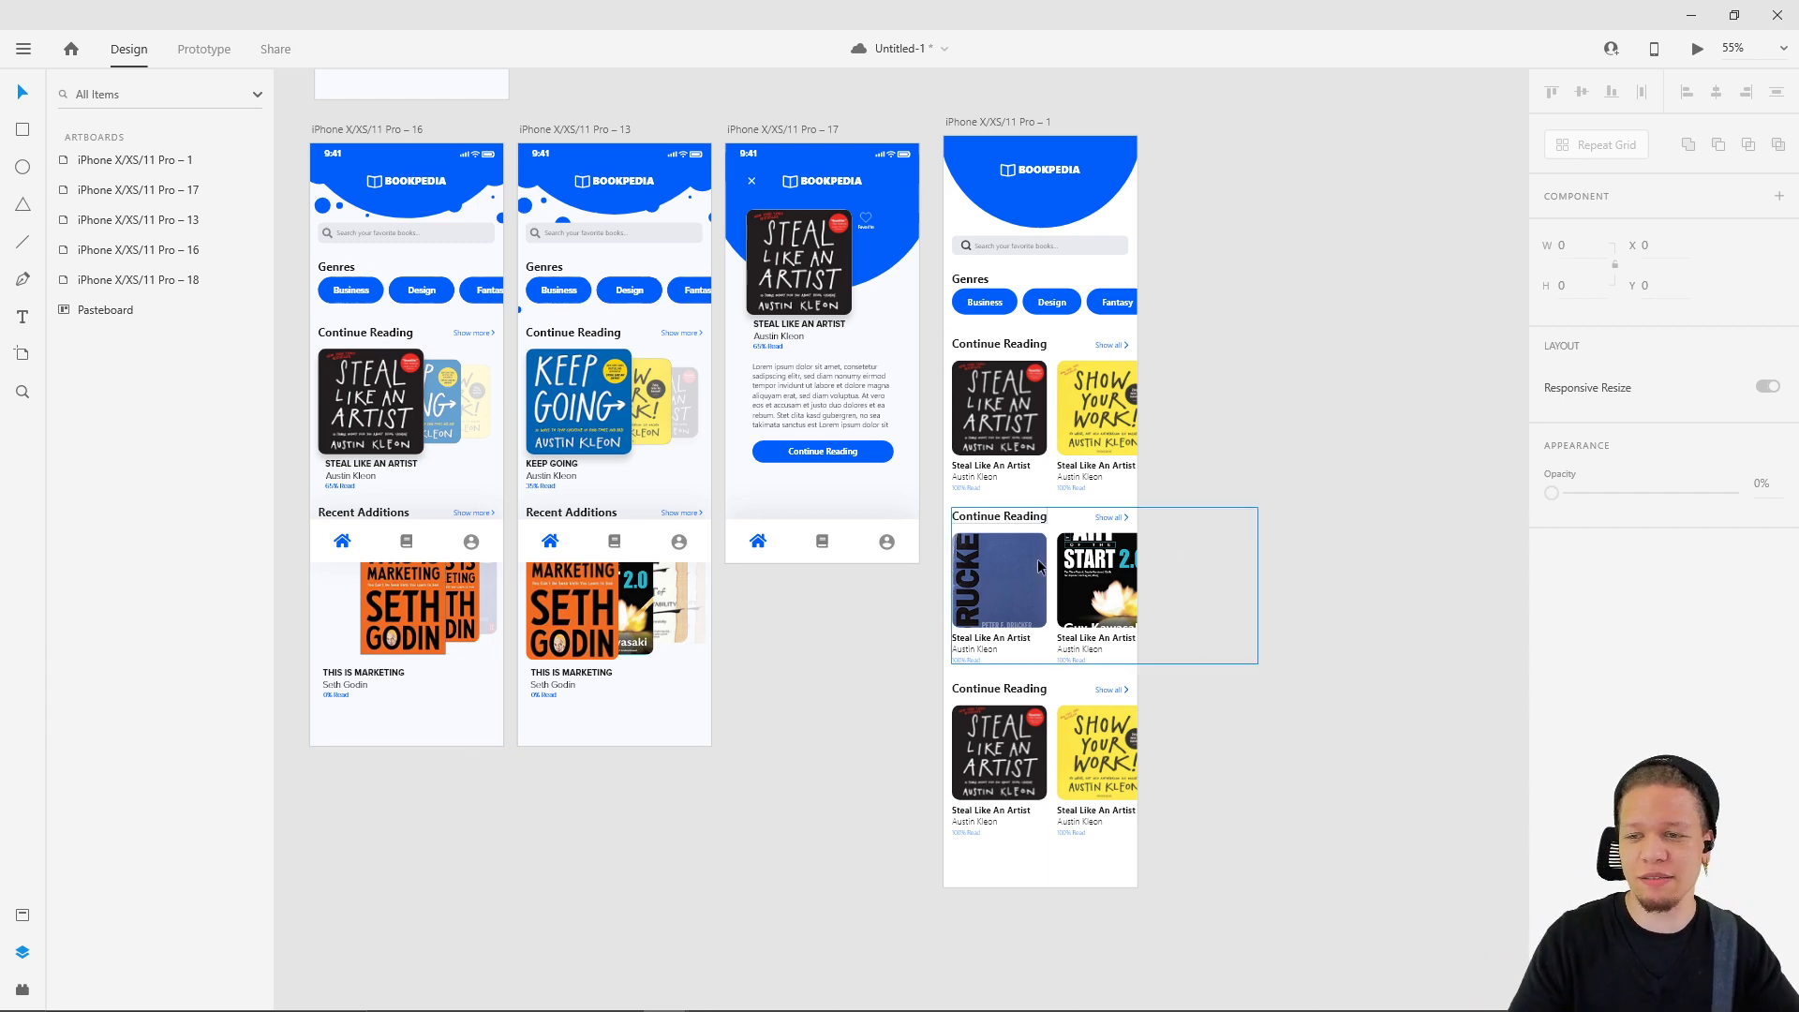
- Select the nested book grid of the second Continue Reading section and save the document
scroll(1011, 578, "up", 2)
double_click(1005, 578)
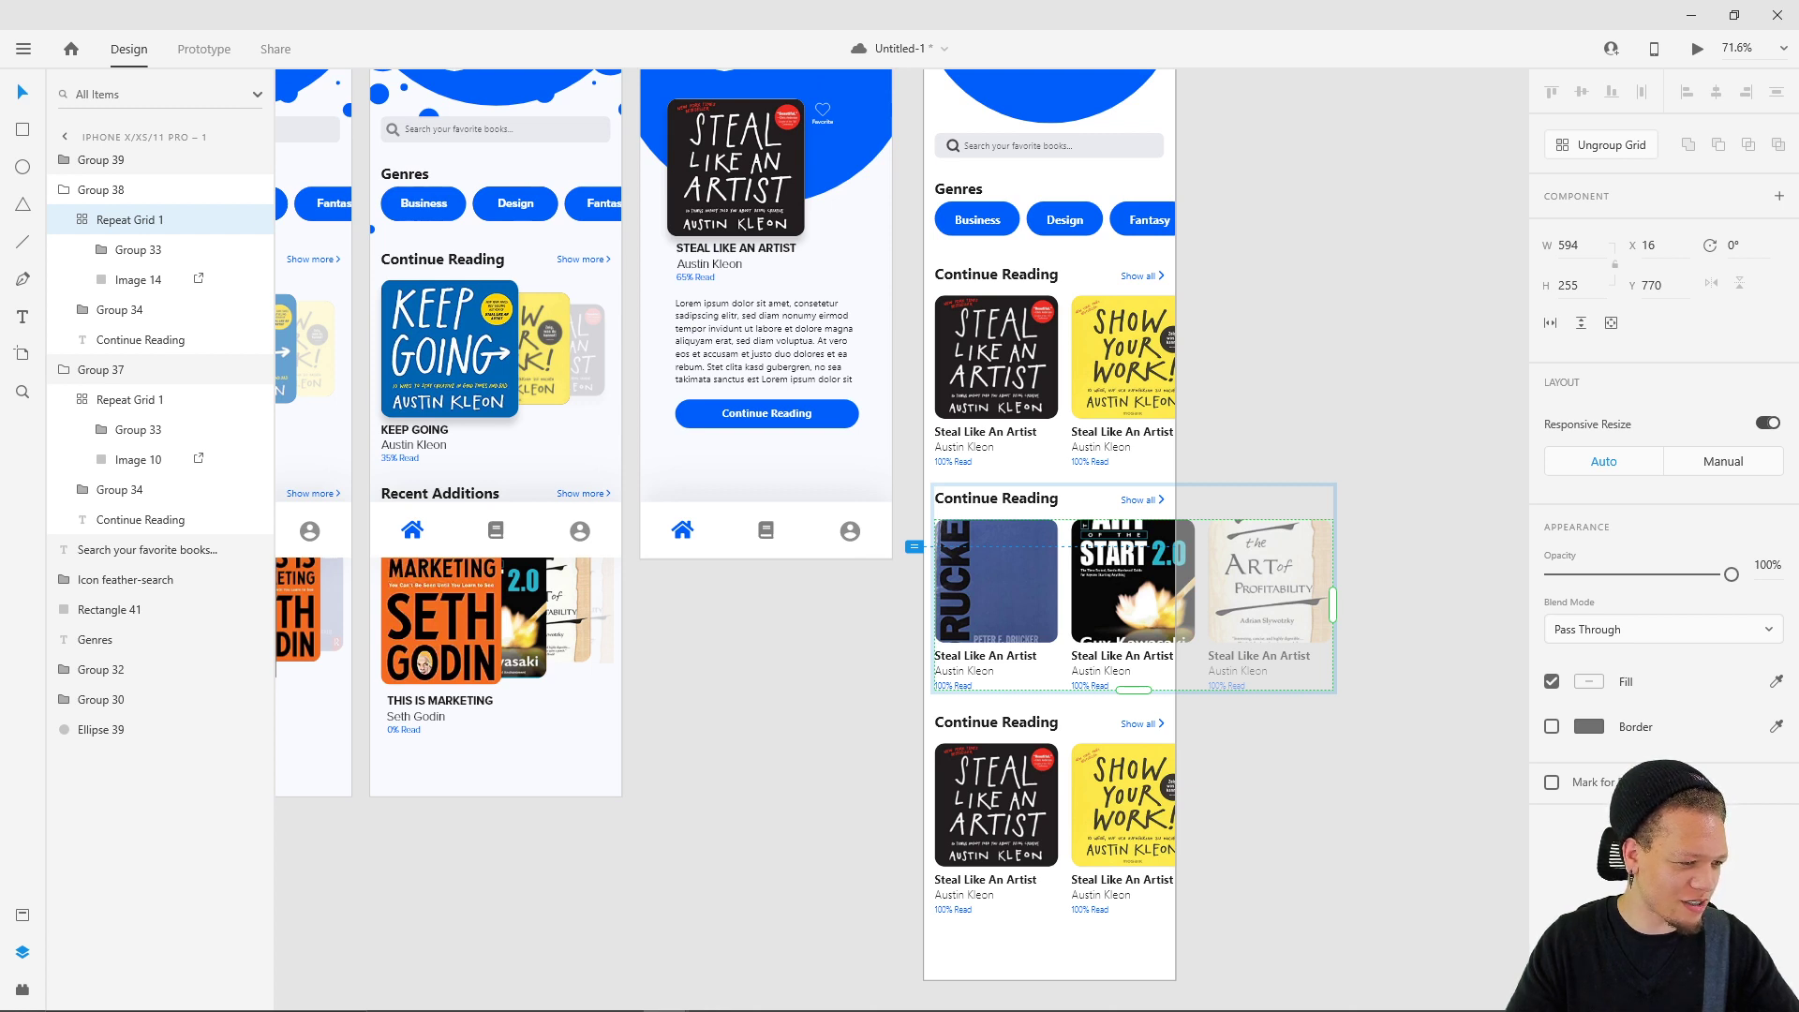
key("ctrl+s")
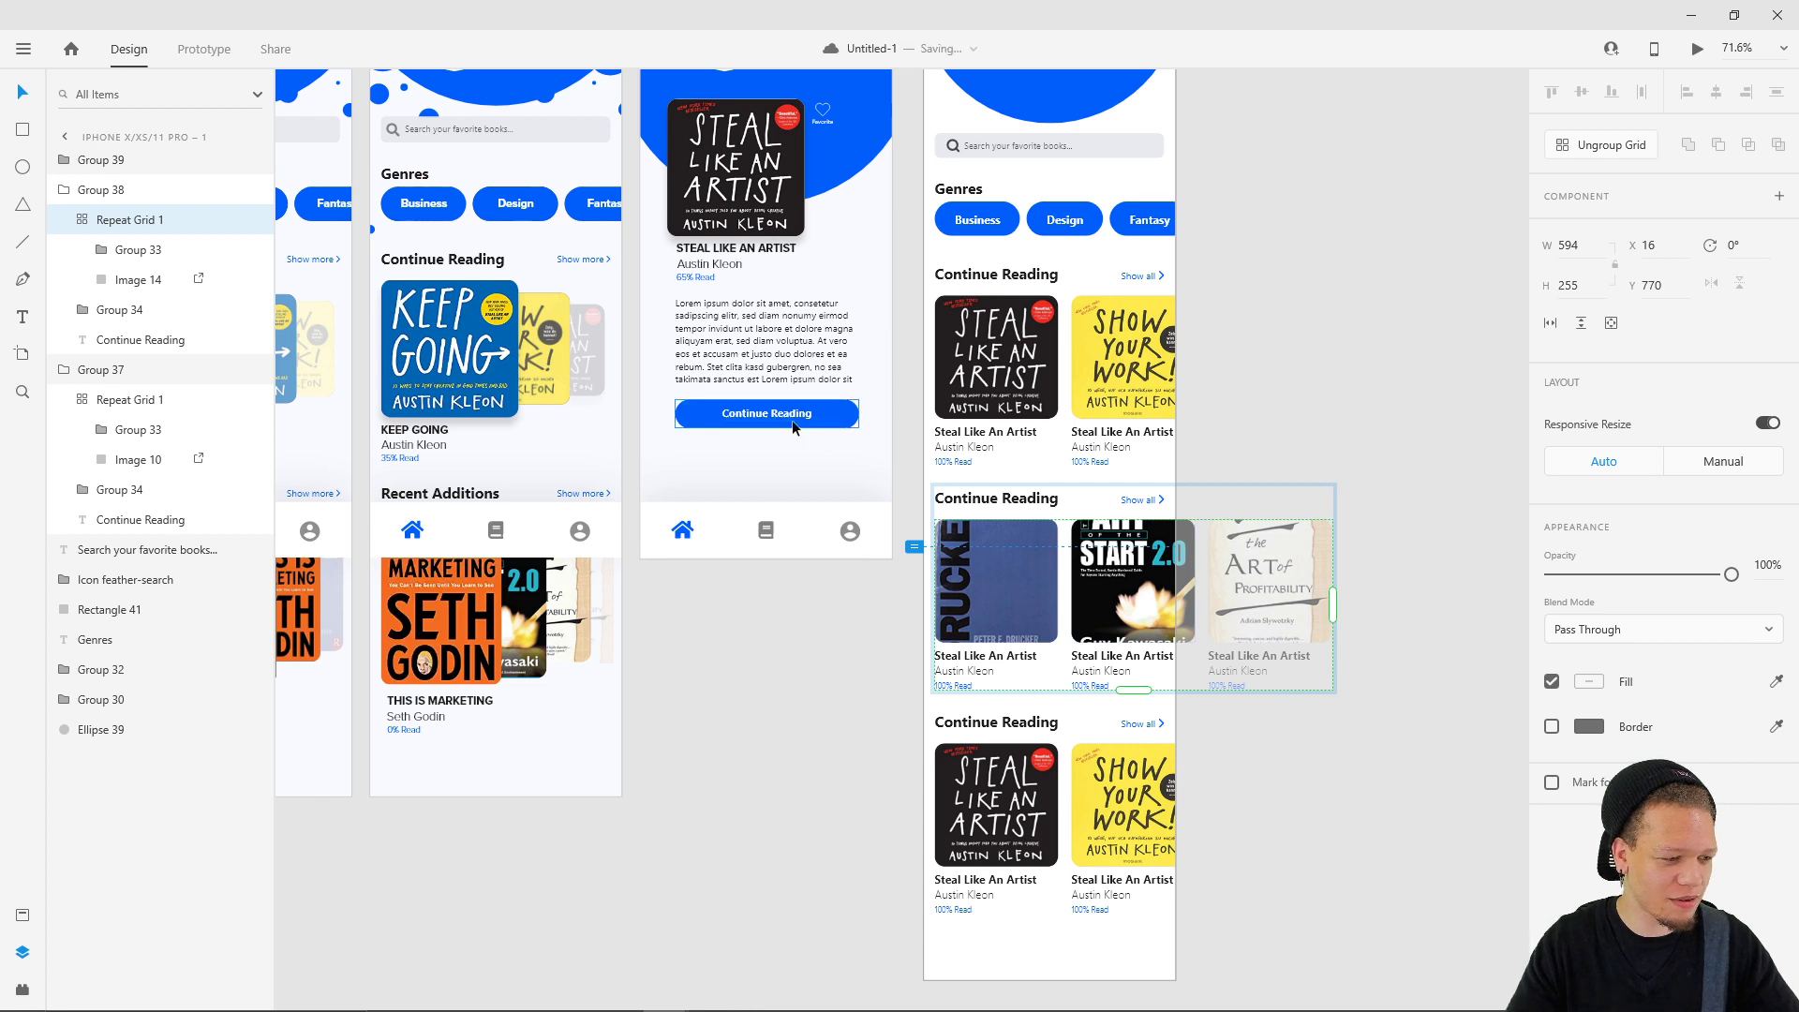
double_click(1034, 616)
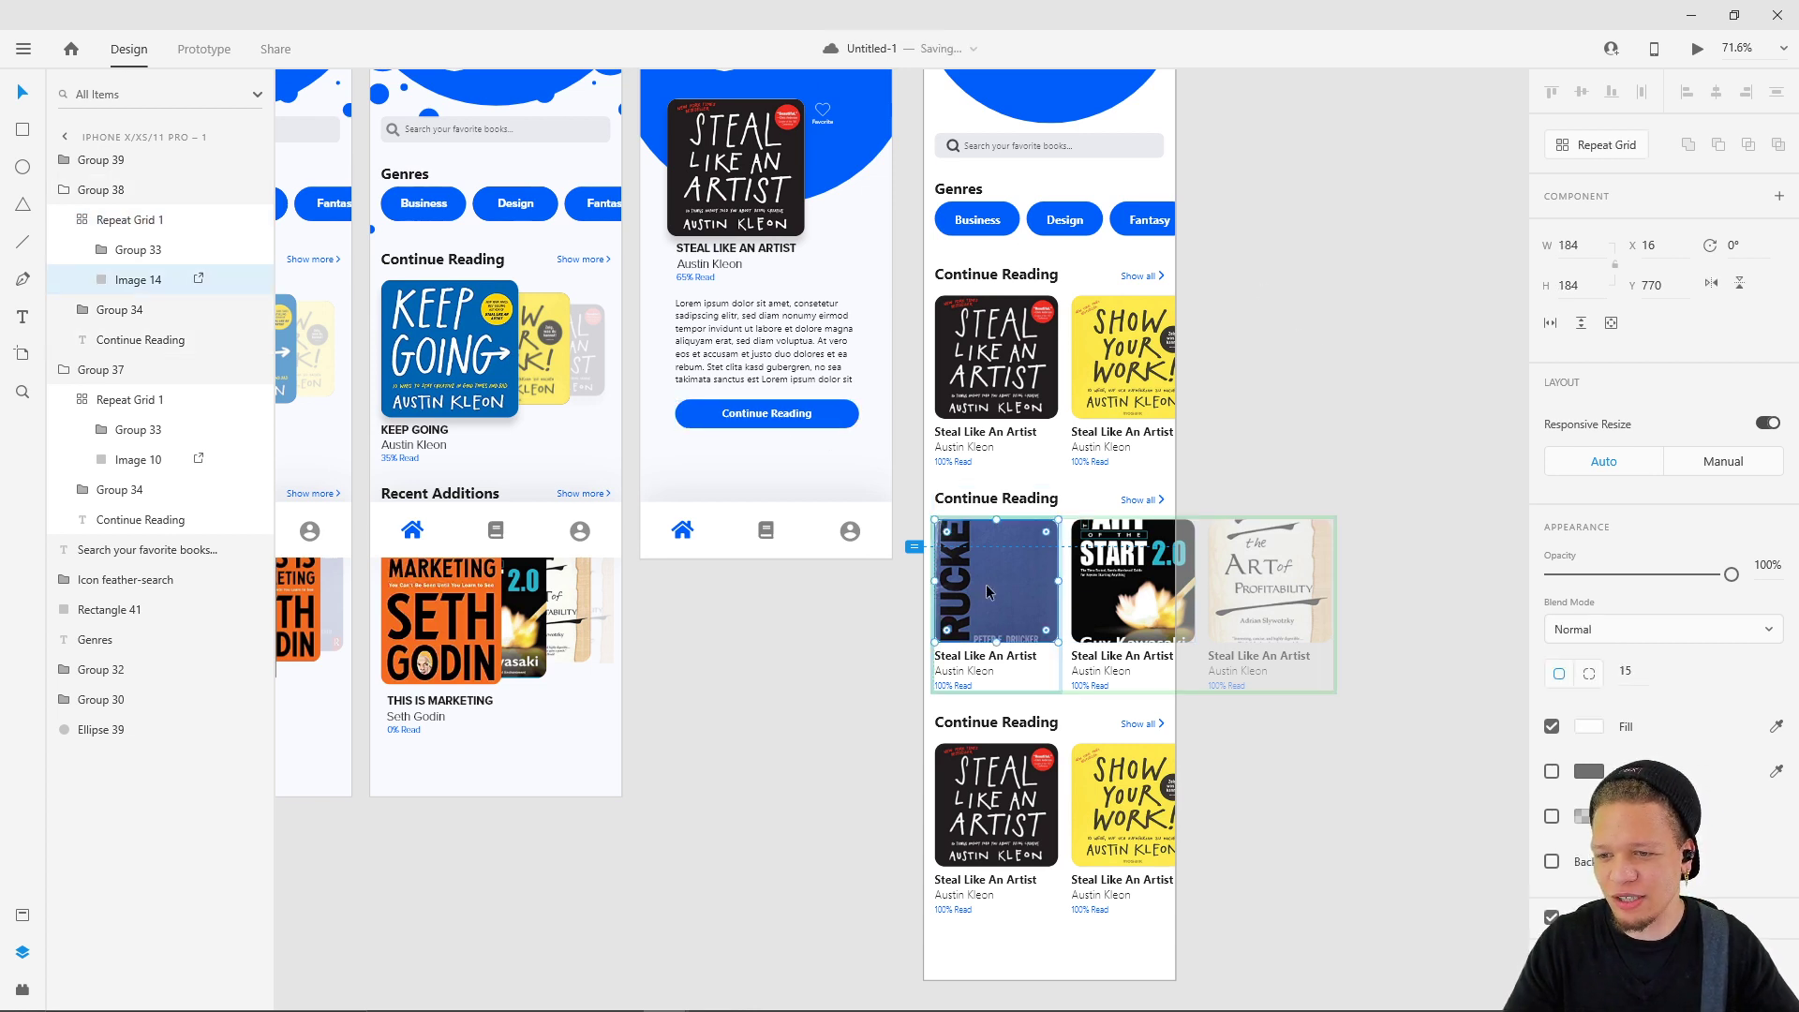
left_click(1316, 368)
double_click(981, 596)
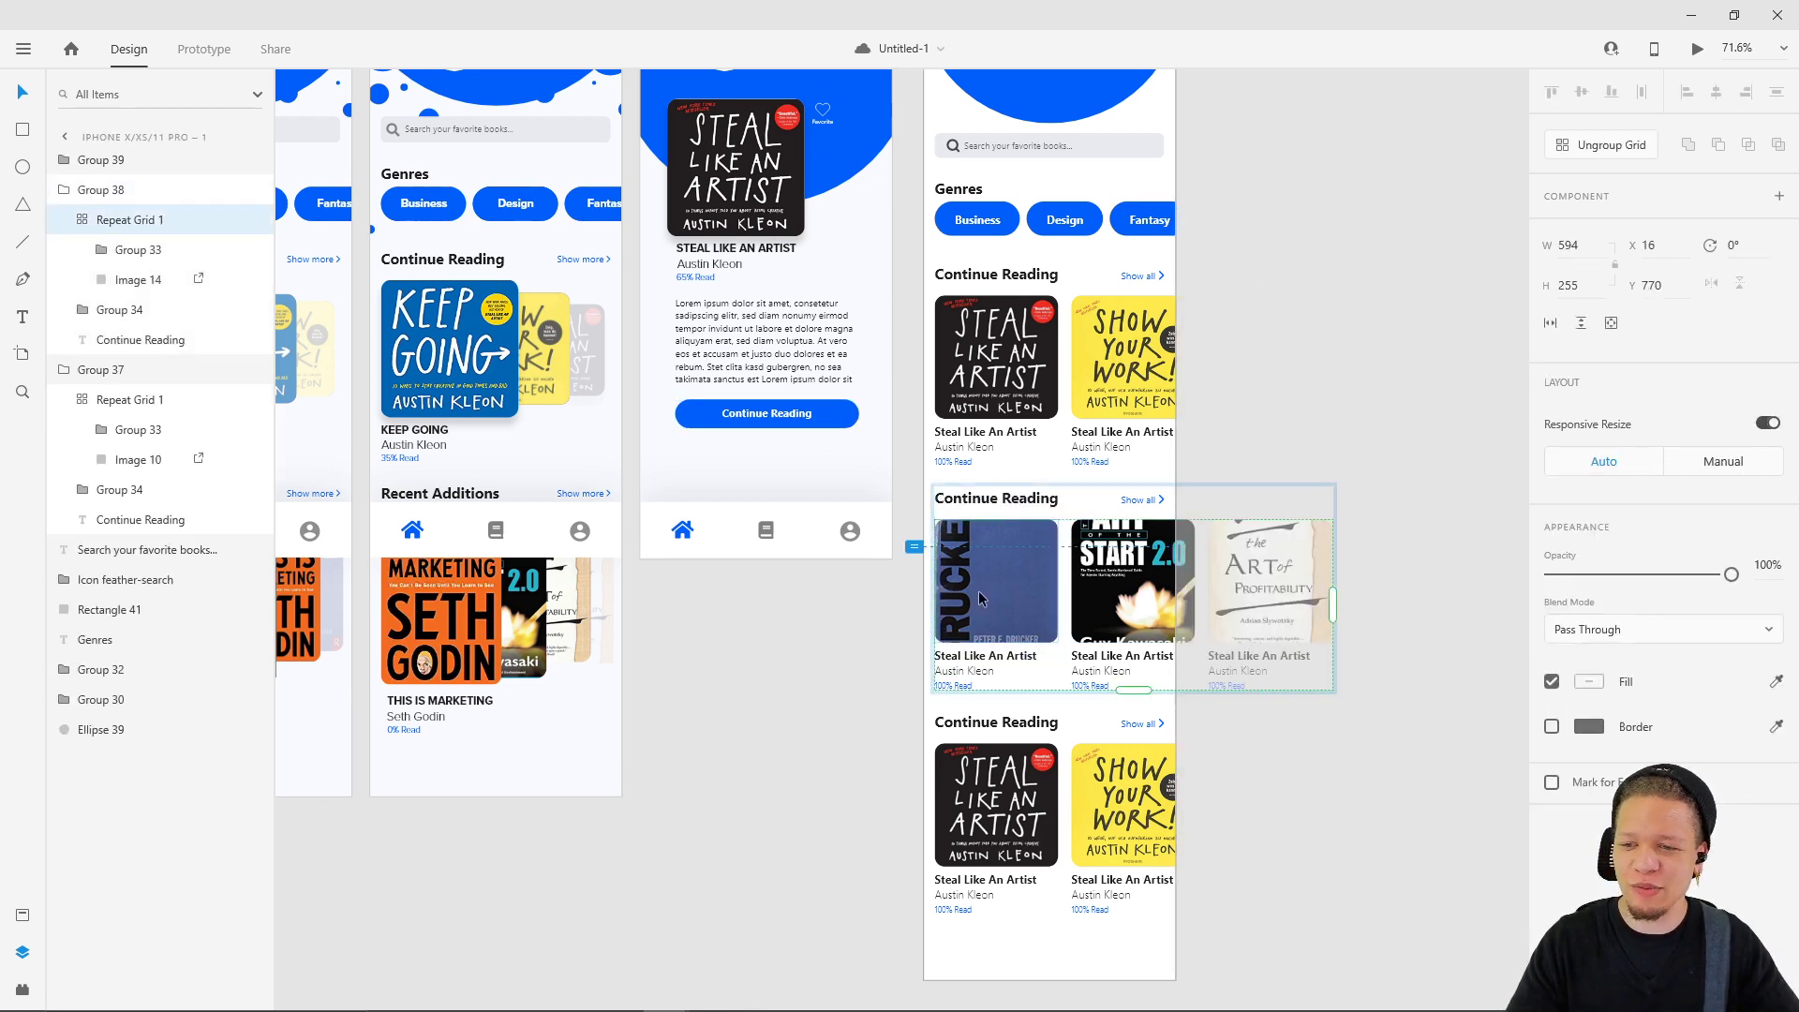
left_click_drag(981, 596, 980, 554)
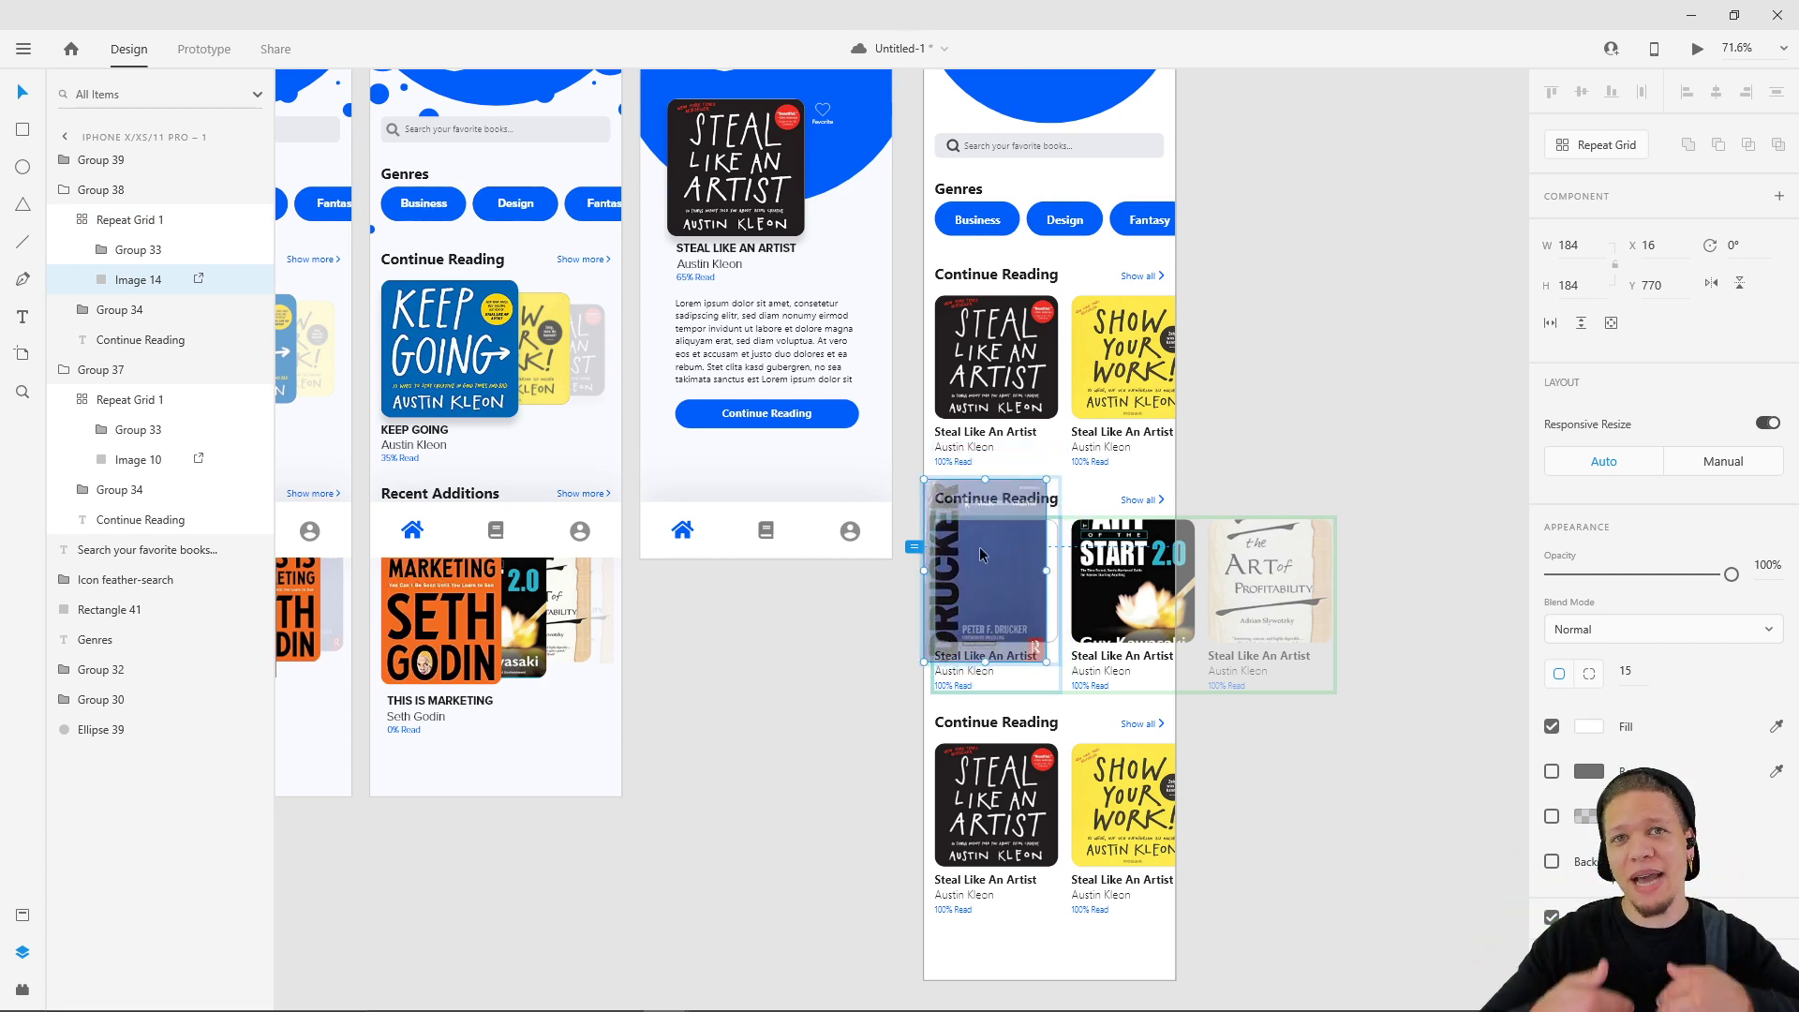
key("ctrl+z")
- Reposition the blue Drucker cover image inside its frame in the second section so its lower part shows
left_click(1239, 350)
left_click(998, 579)
double_click(998, 579)
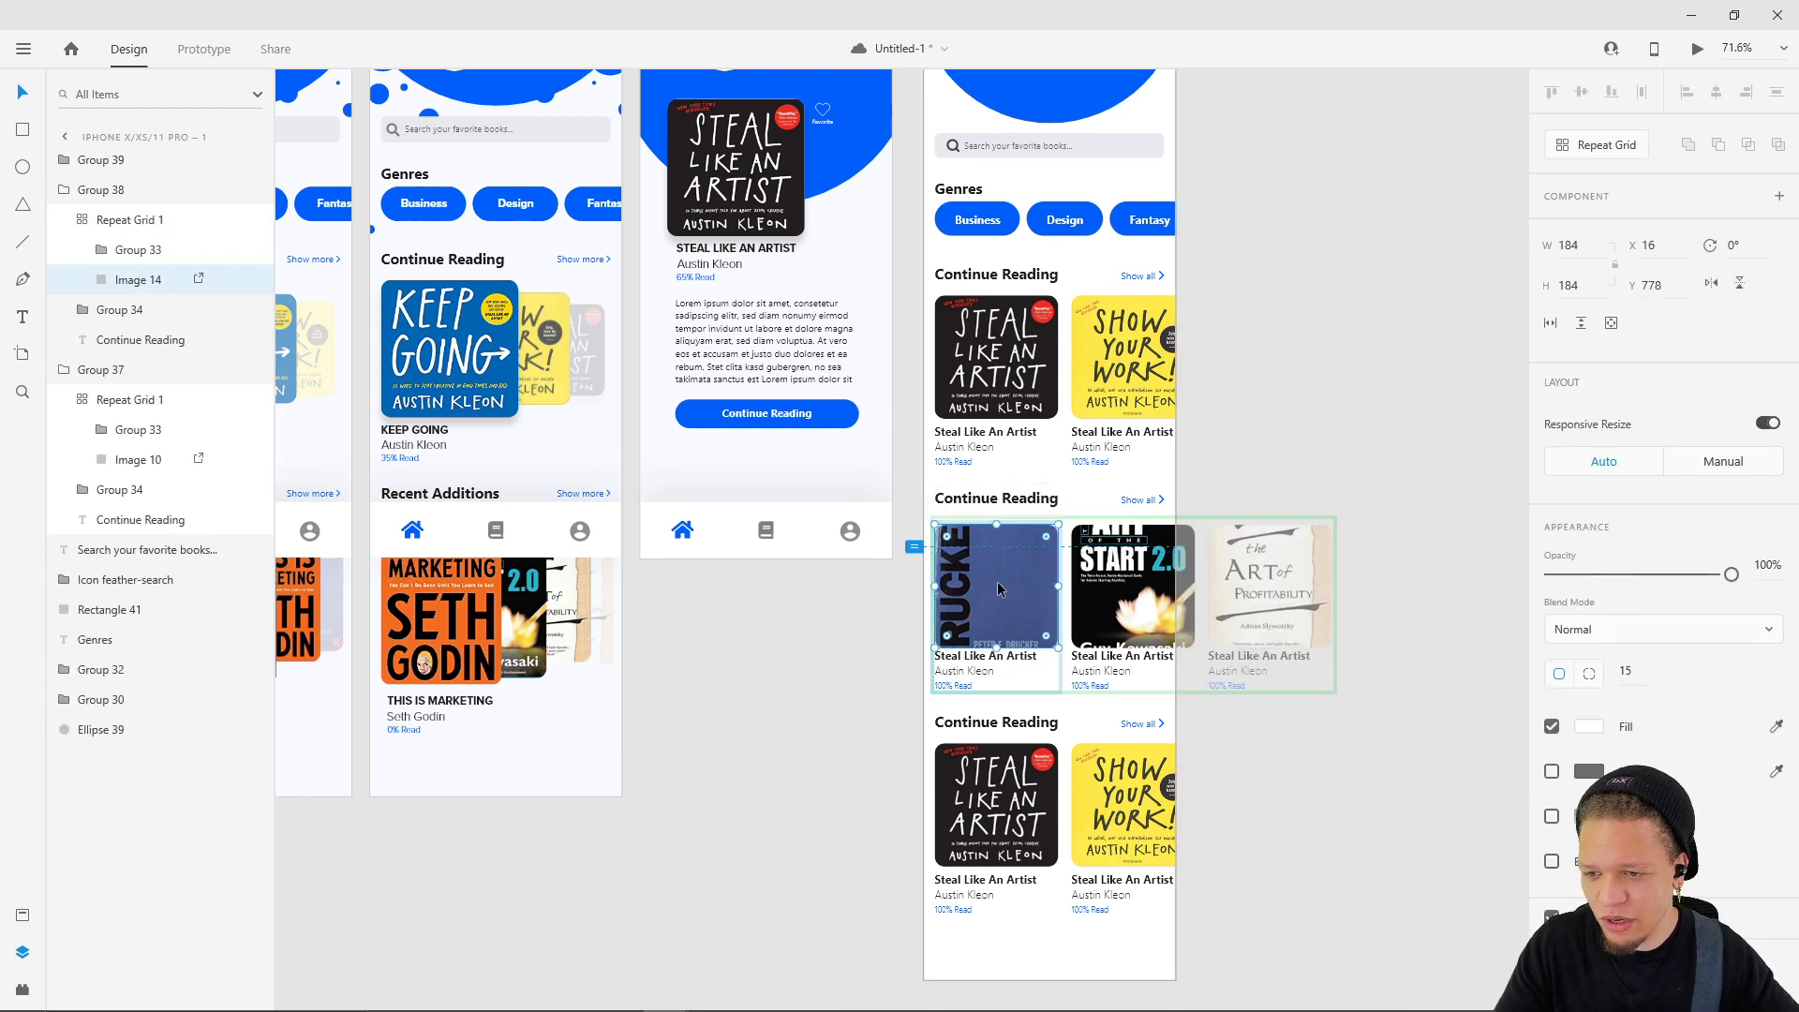
mouse_move(997, 583)
left_mouse_down()
mouse_move(996, 611)
mouse_move(1021, 530)
mouse_move(1024, 575)
left_mouse_up()
left_click(1322, 413)
- Shift the Art of the Start cover image down inside its frame so the full title shows
left_click(1145, 590)
double_click(1137, 582)
left_click_drag(1137, 582, 1138, 621)
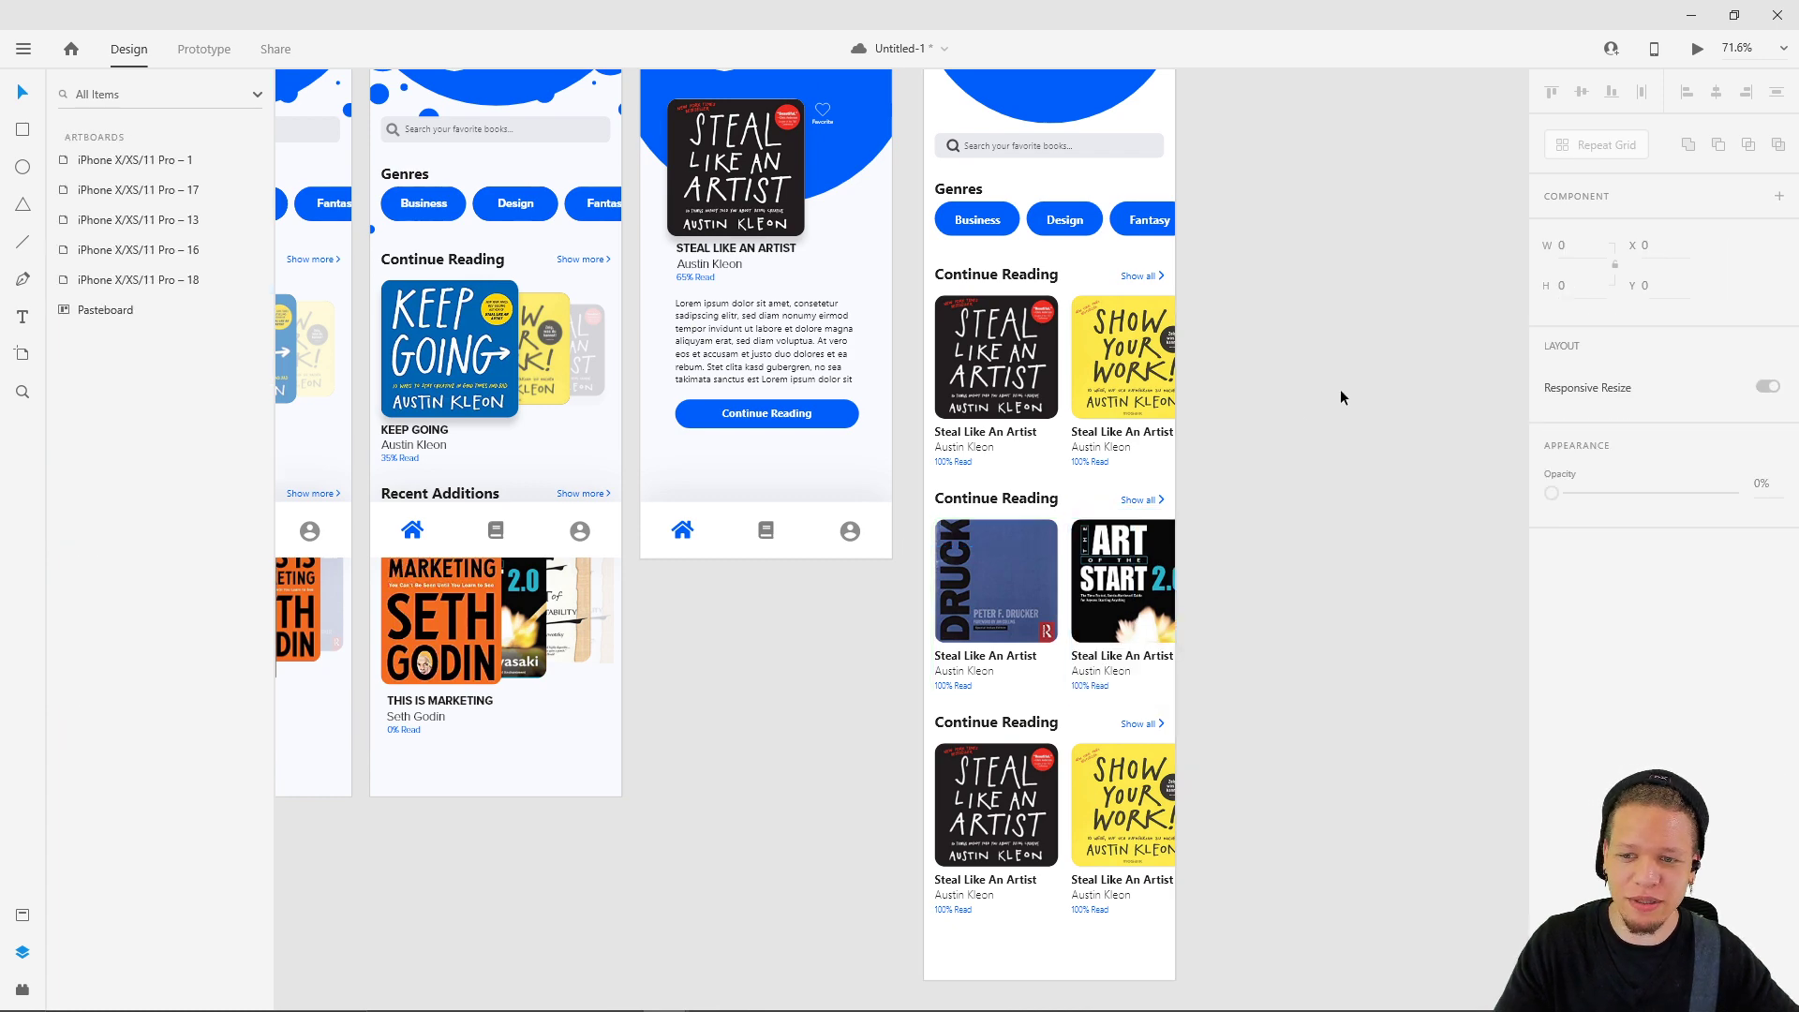
- Adjust the position of the Art of Profitability cover image inside its frame in the second section
left_click(1244, 563)
double_click(1246, 565)
left_click(1257, 572)
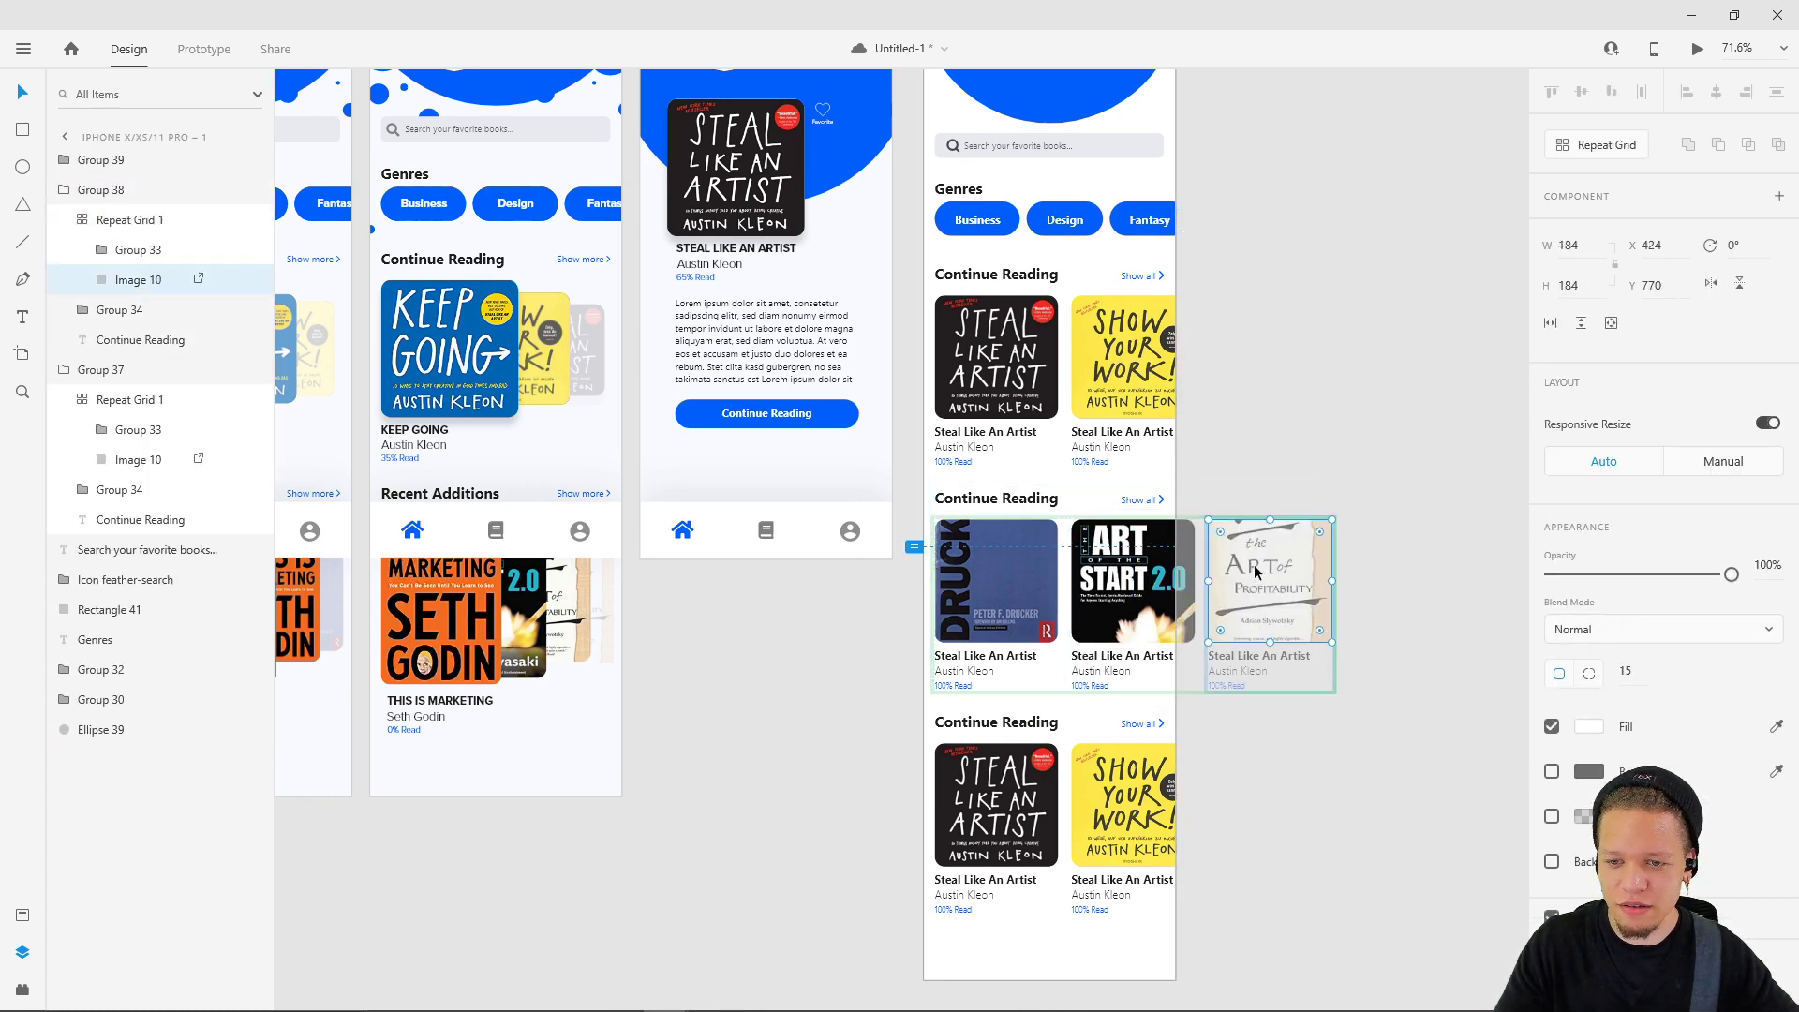
double_click(1265, 574)
left_click_drag(1274, 574, 1280, 586)
left_click(1446, 498)
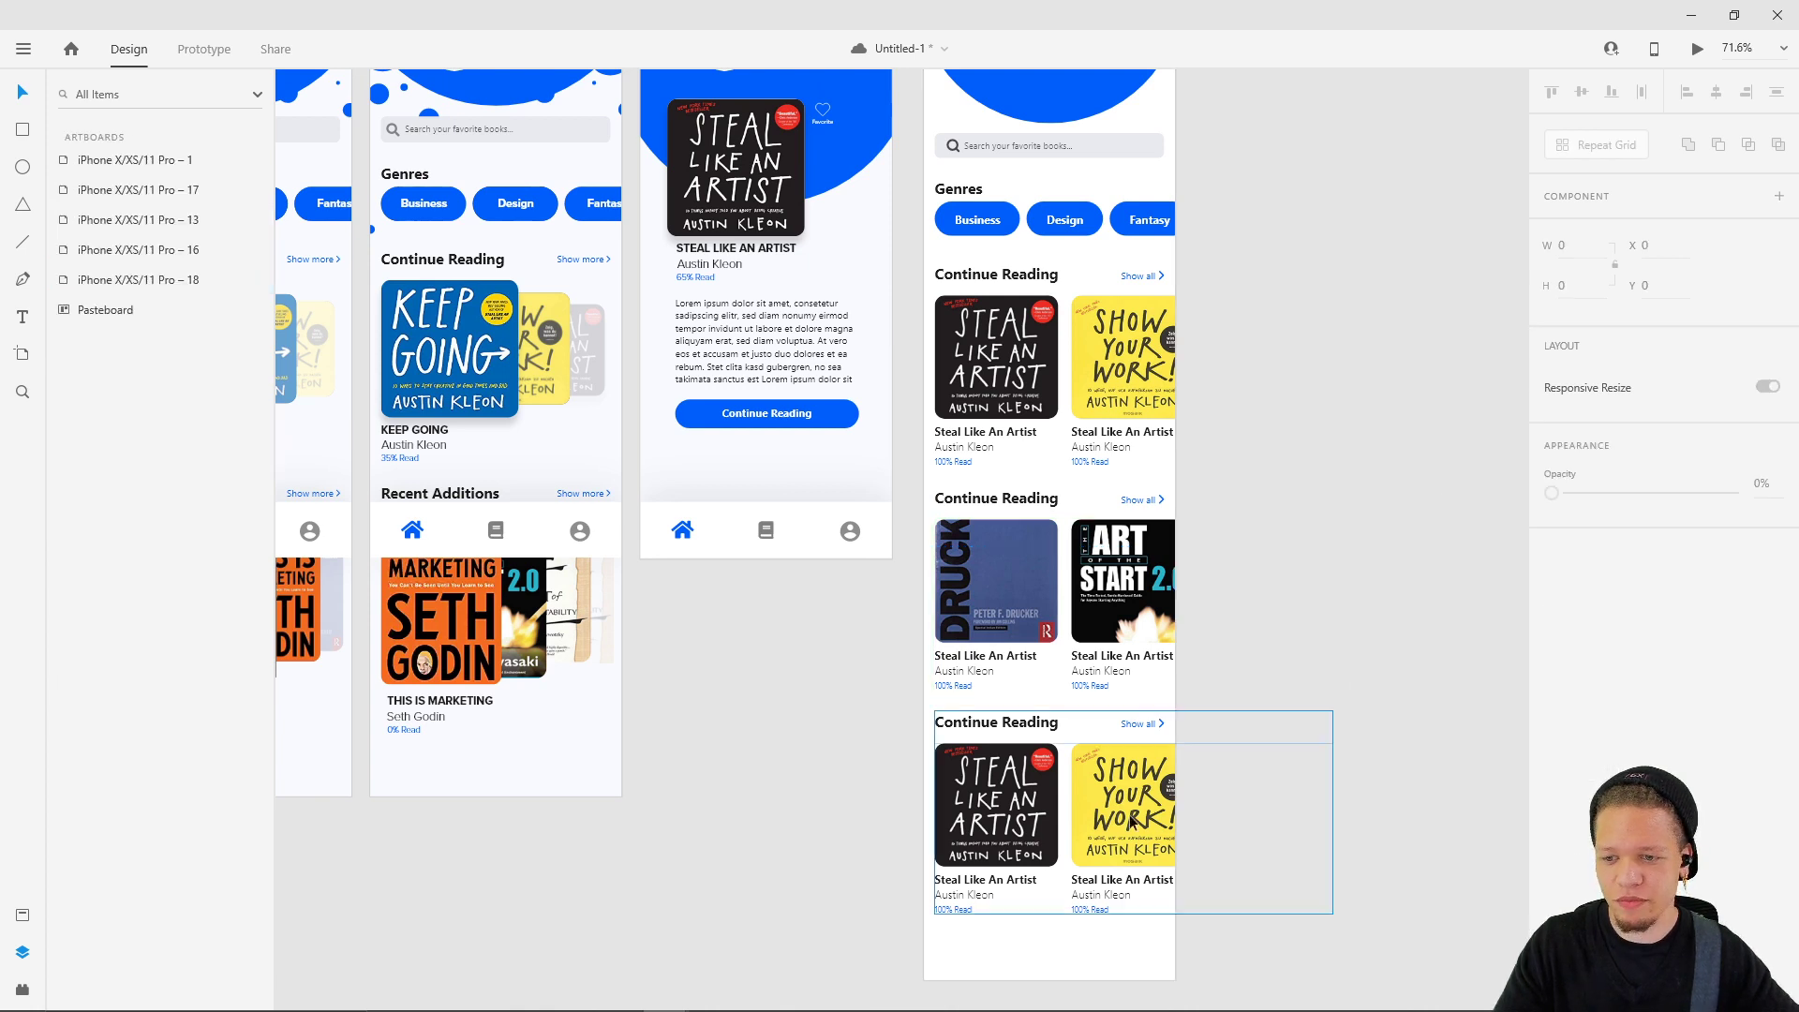
- Select the bottom navigation bar on the iPhone X/XS/11 Pro – 17 artboard and save the document
left_click(943, 808)
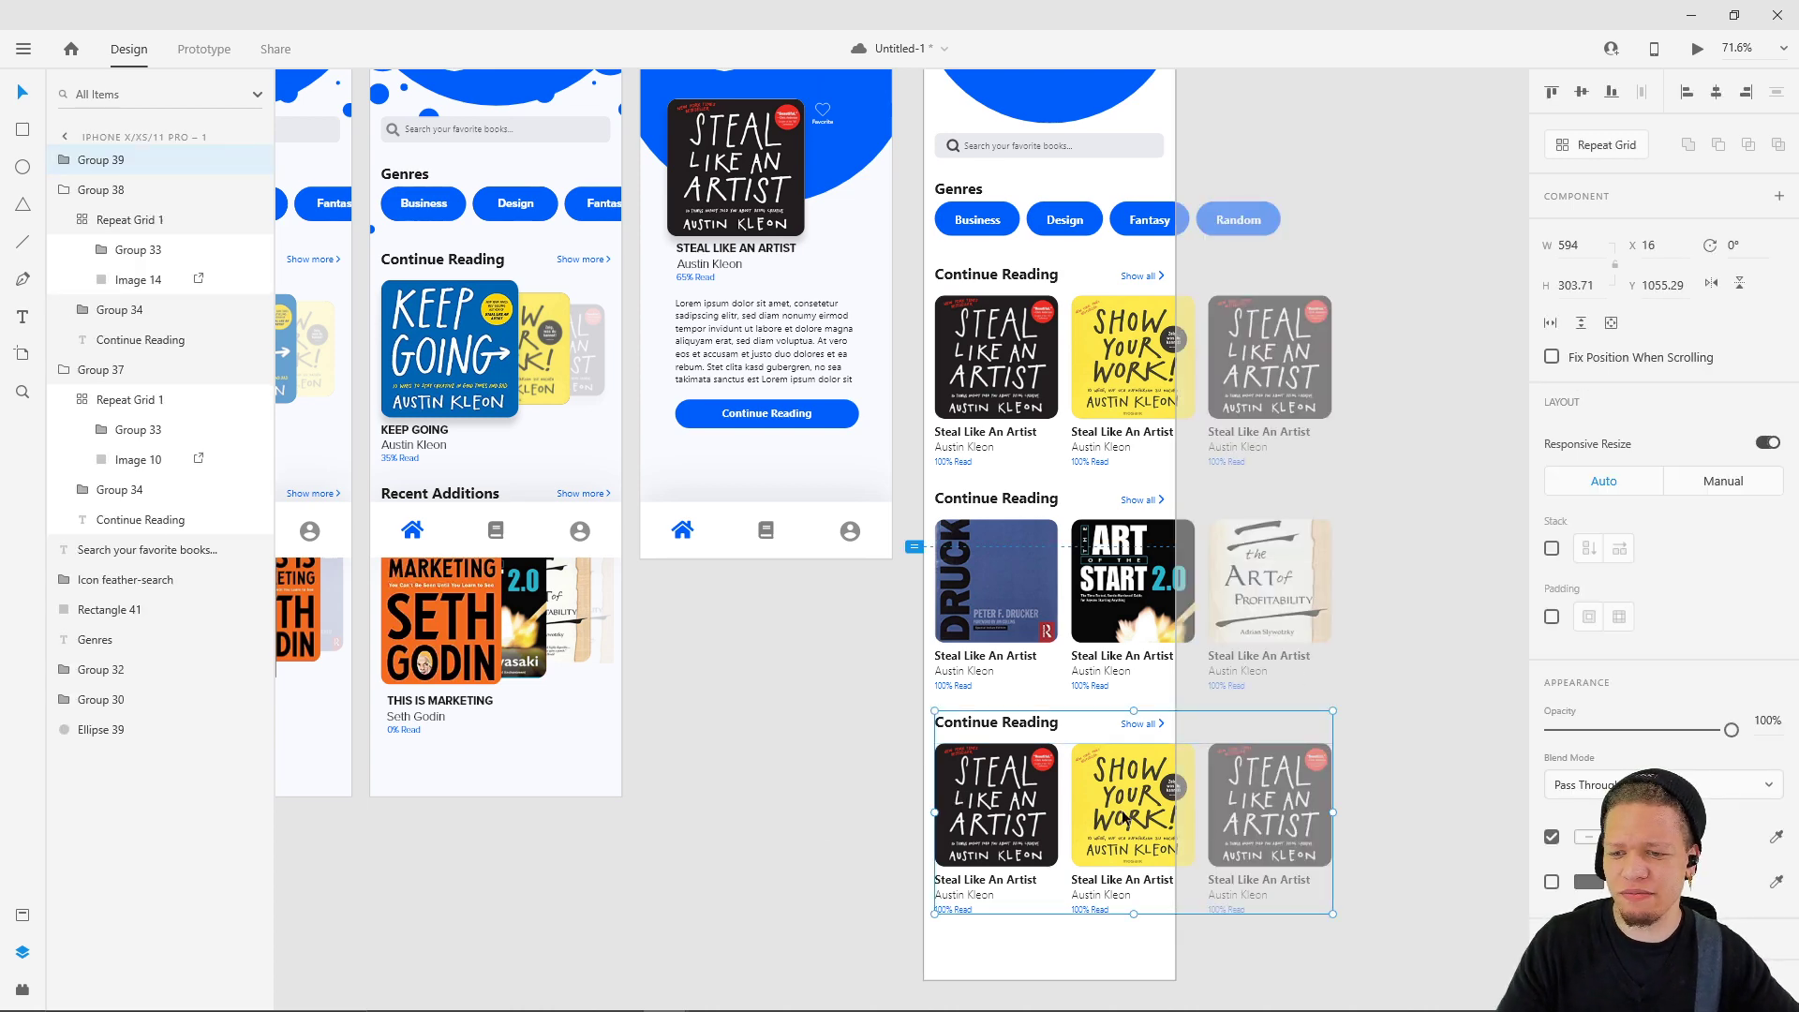
scroll(815, 824, "down", 3)
left_click(1355, 690)
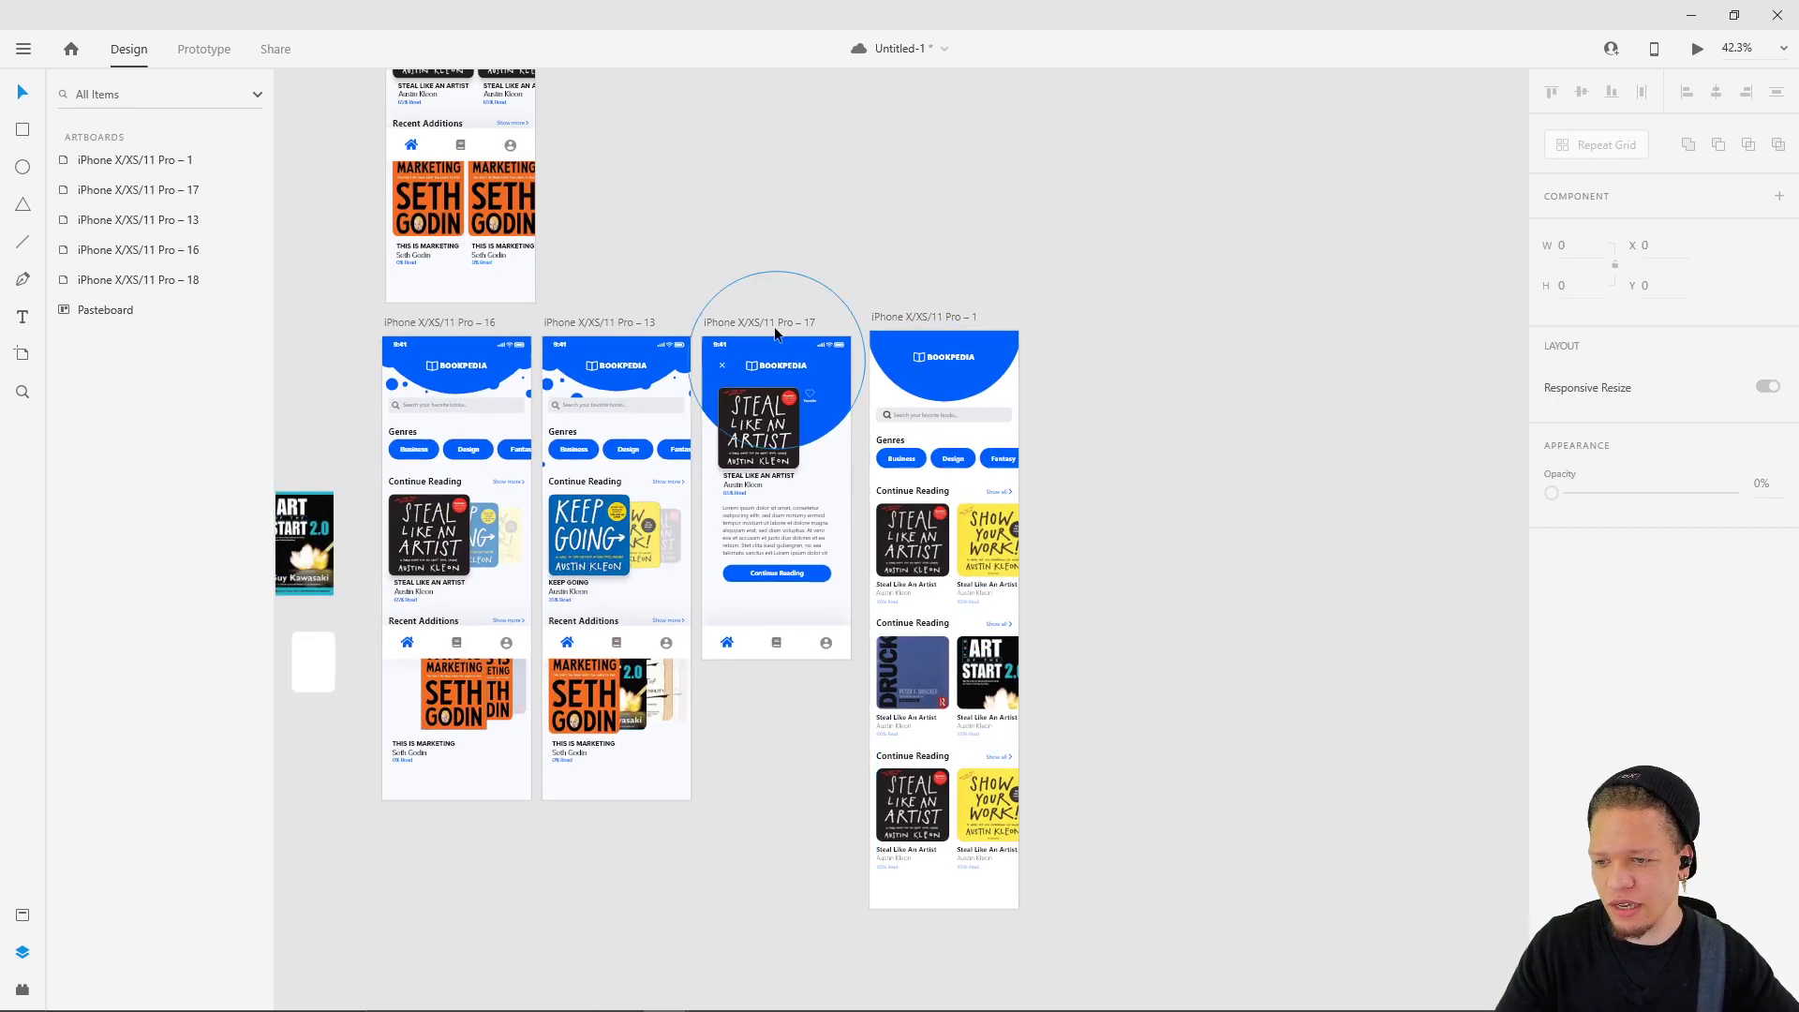
scroll(706, 712, "up", 5)
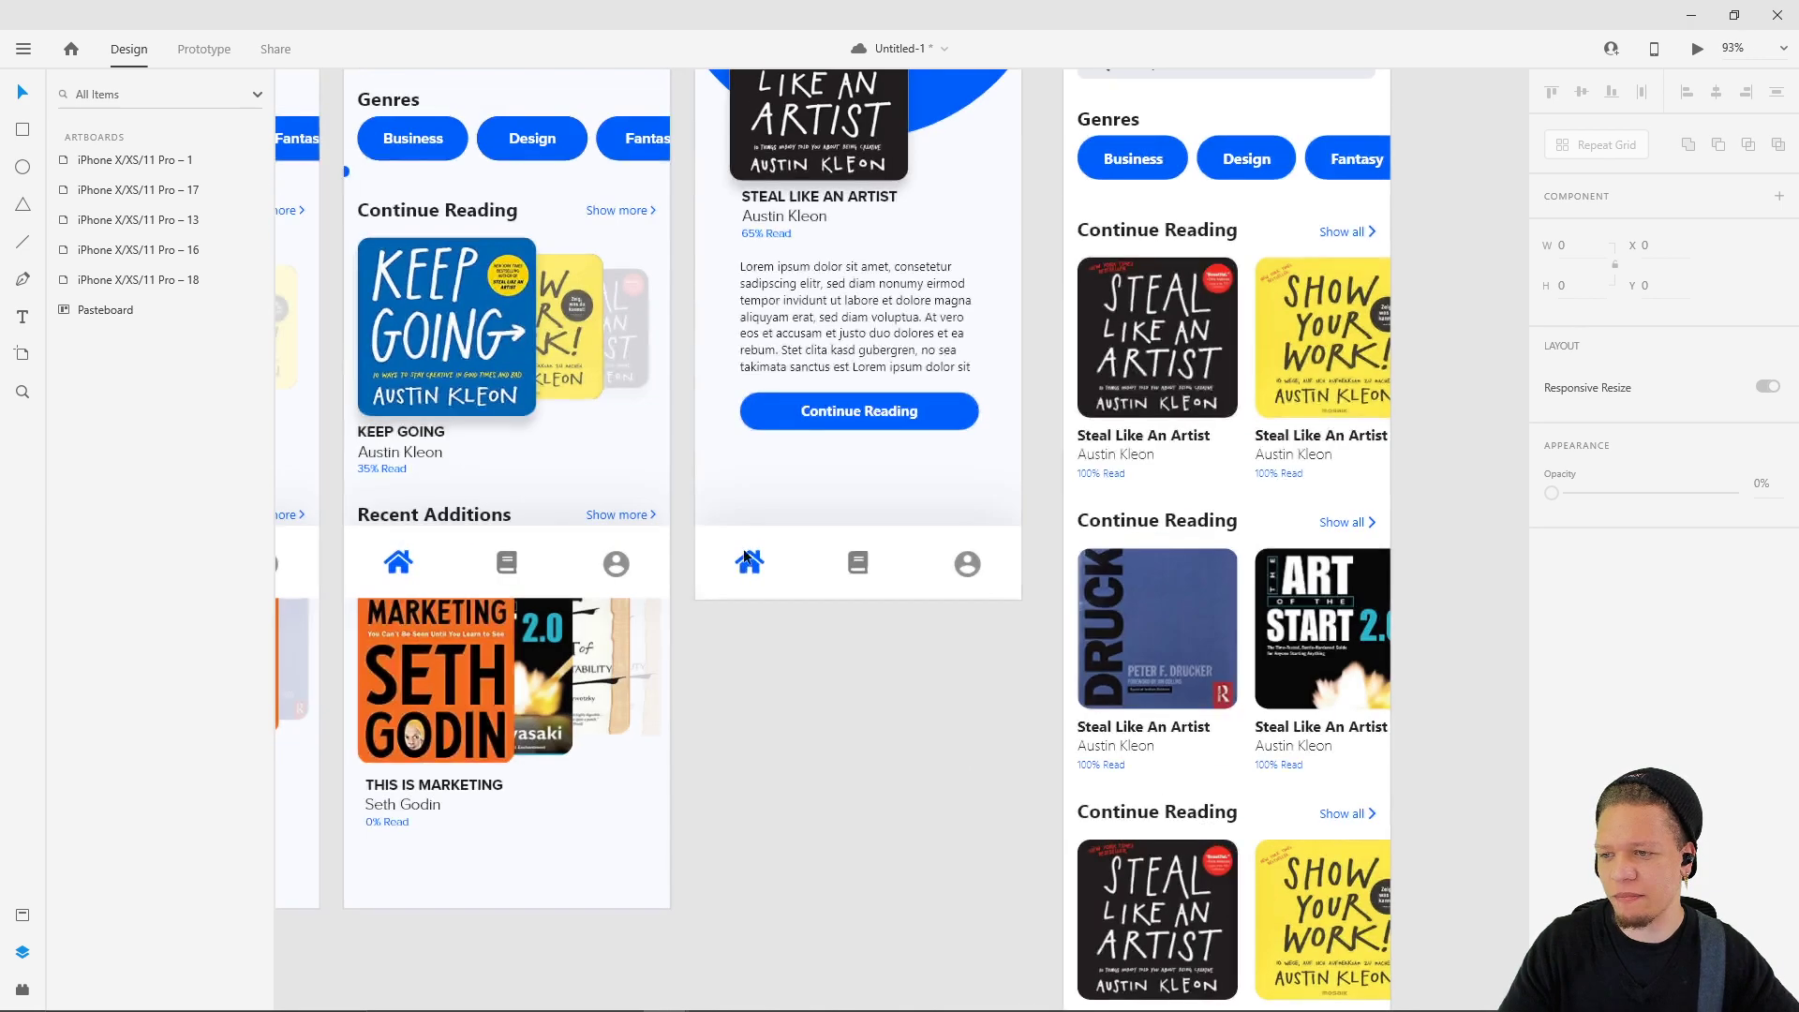
left_click(748, 561)
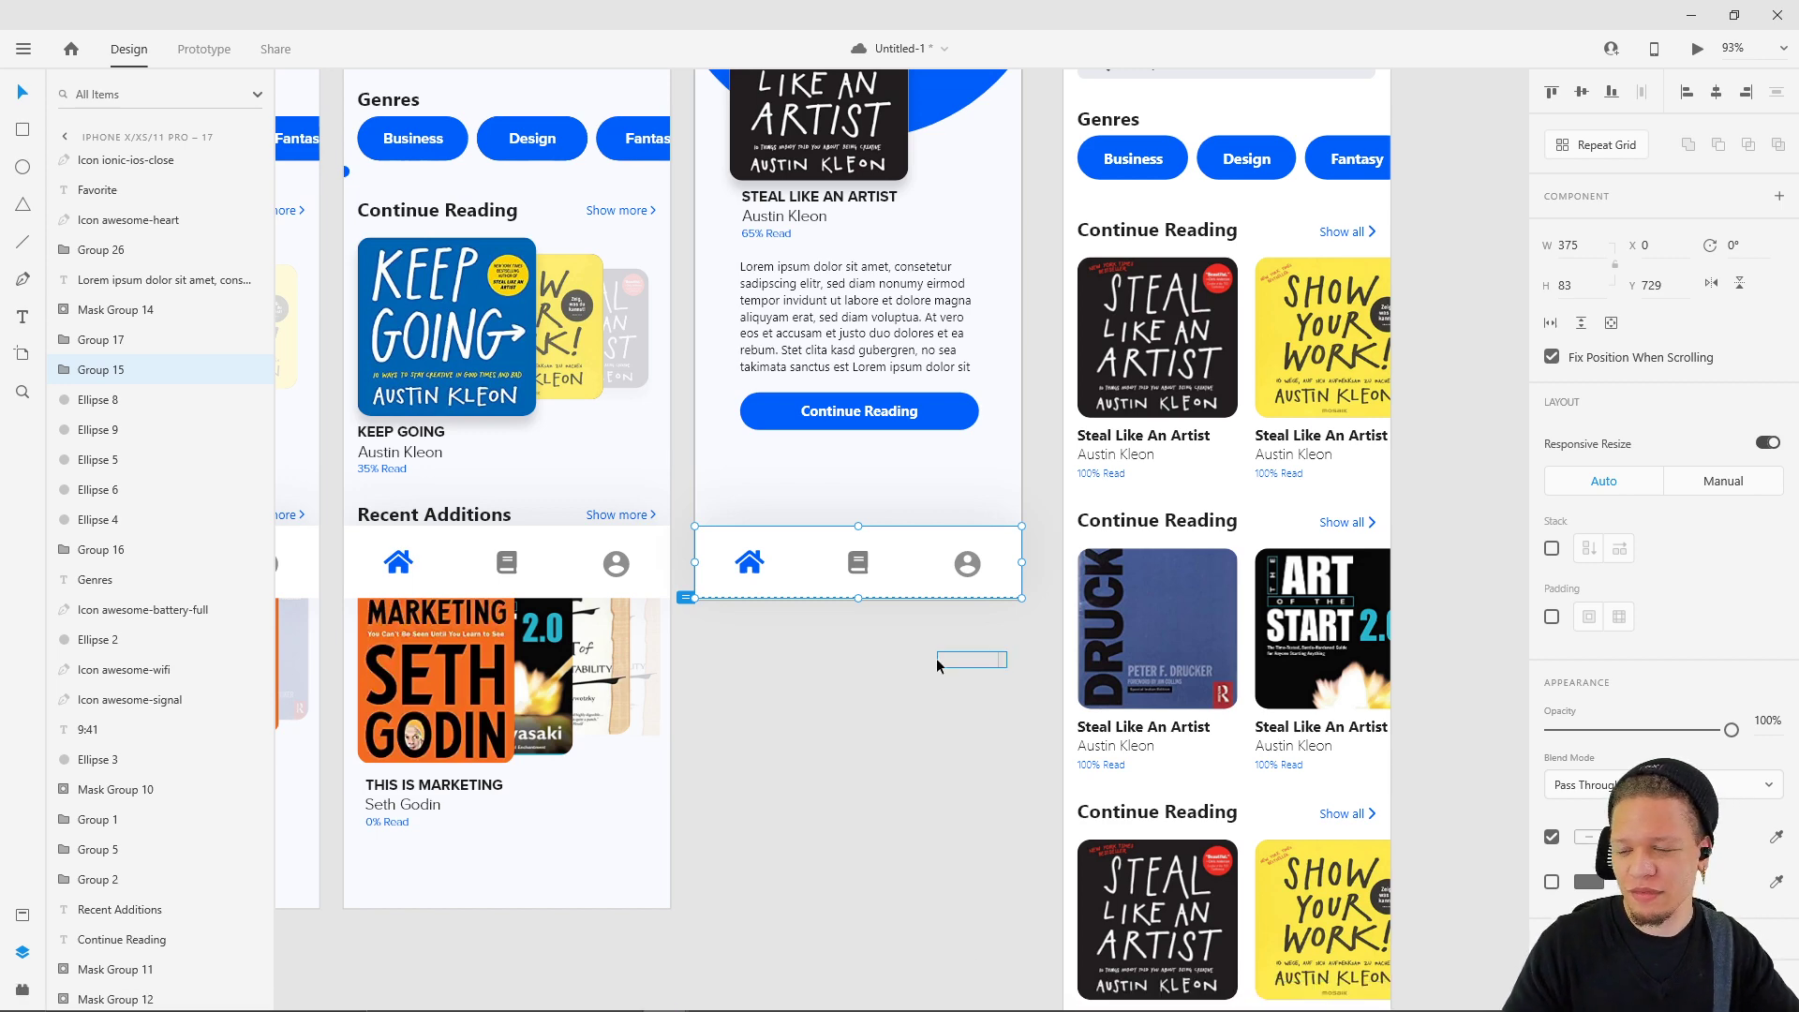
scroll(936, 659, "down", 4)
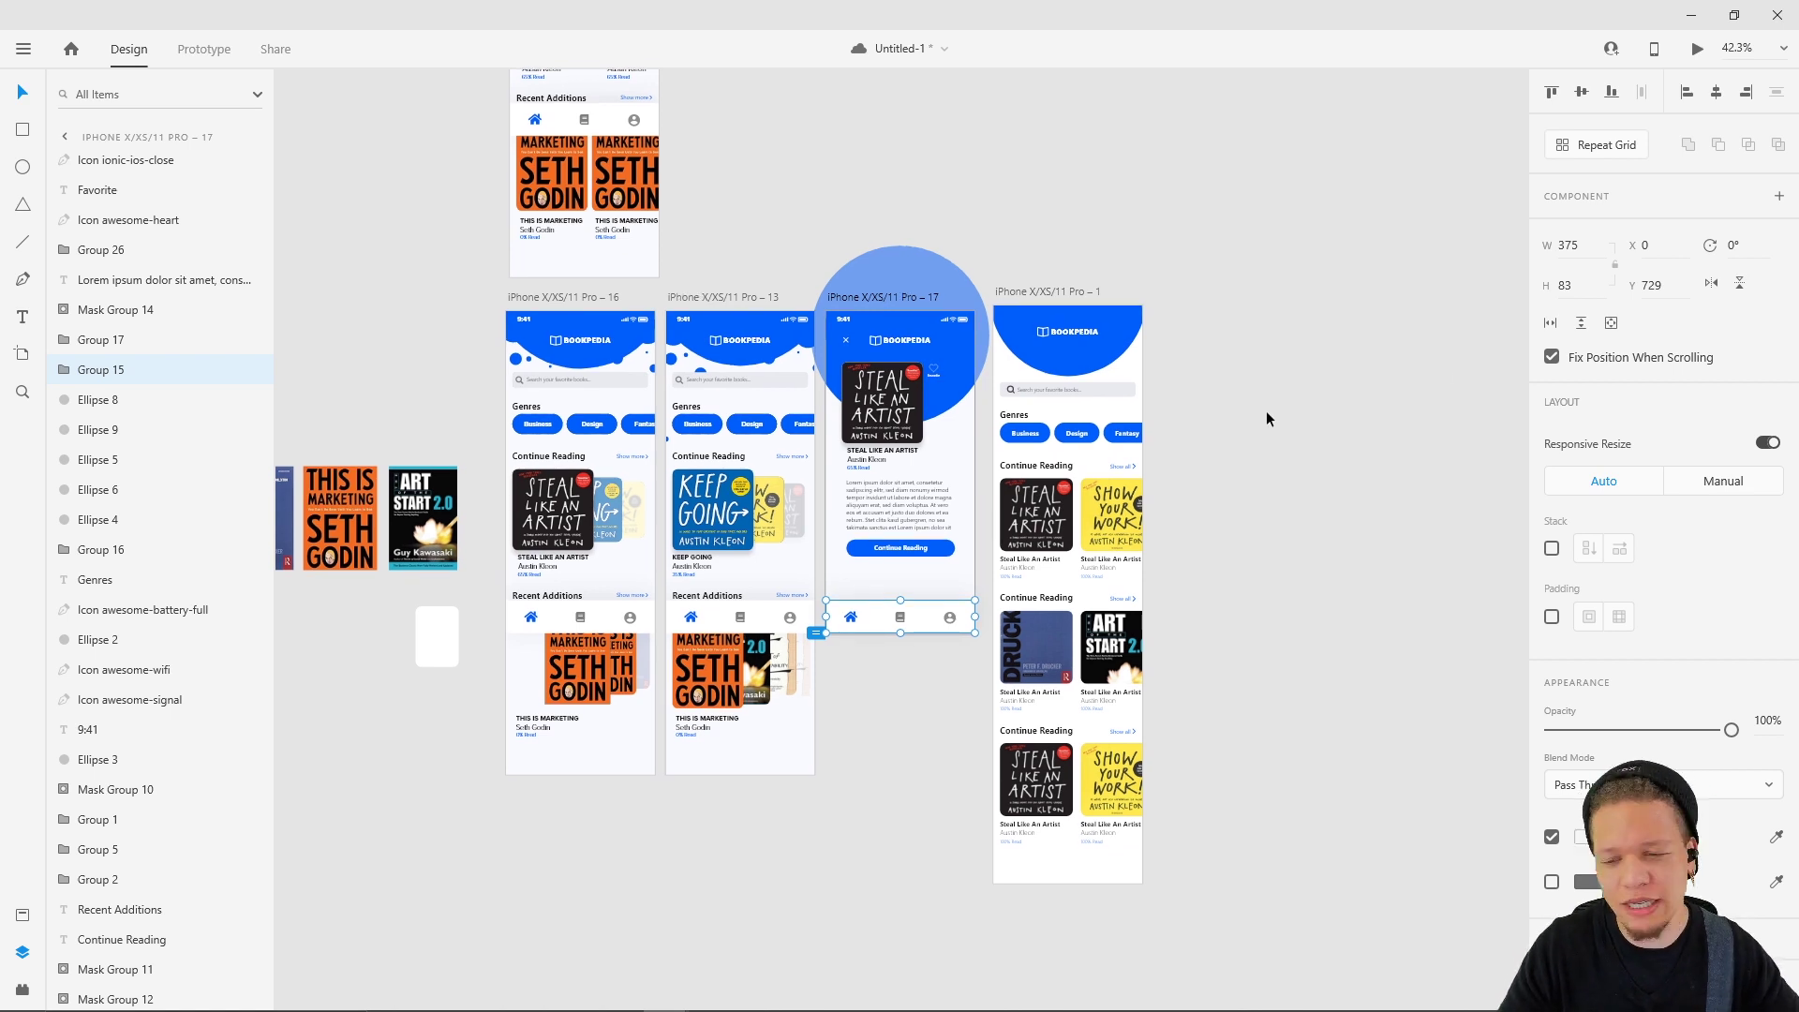
key("ctrl+s")
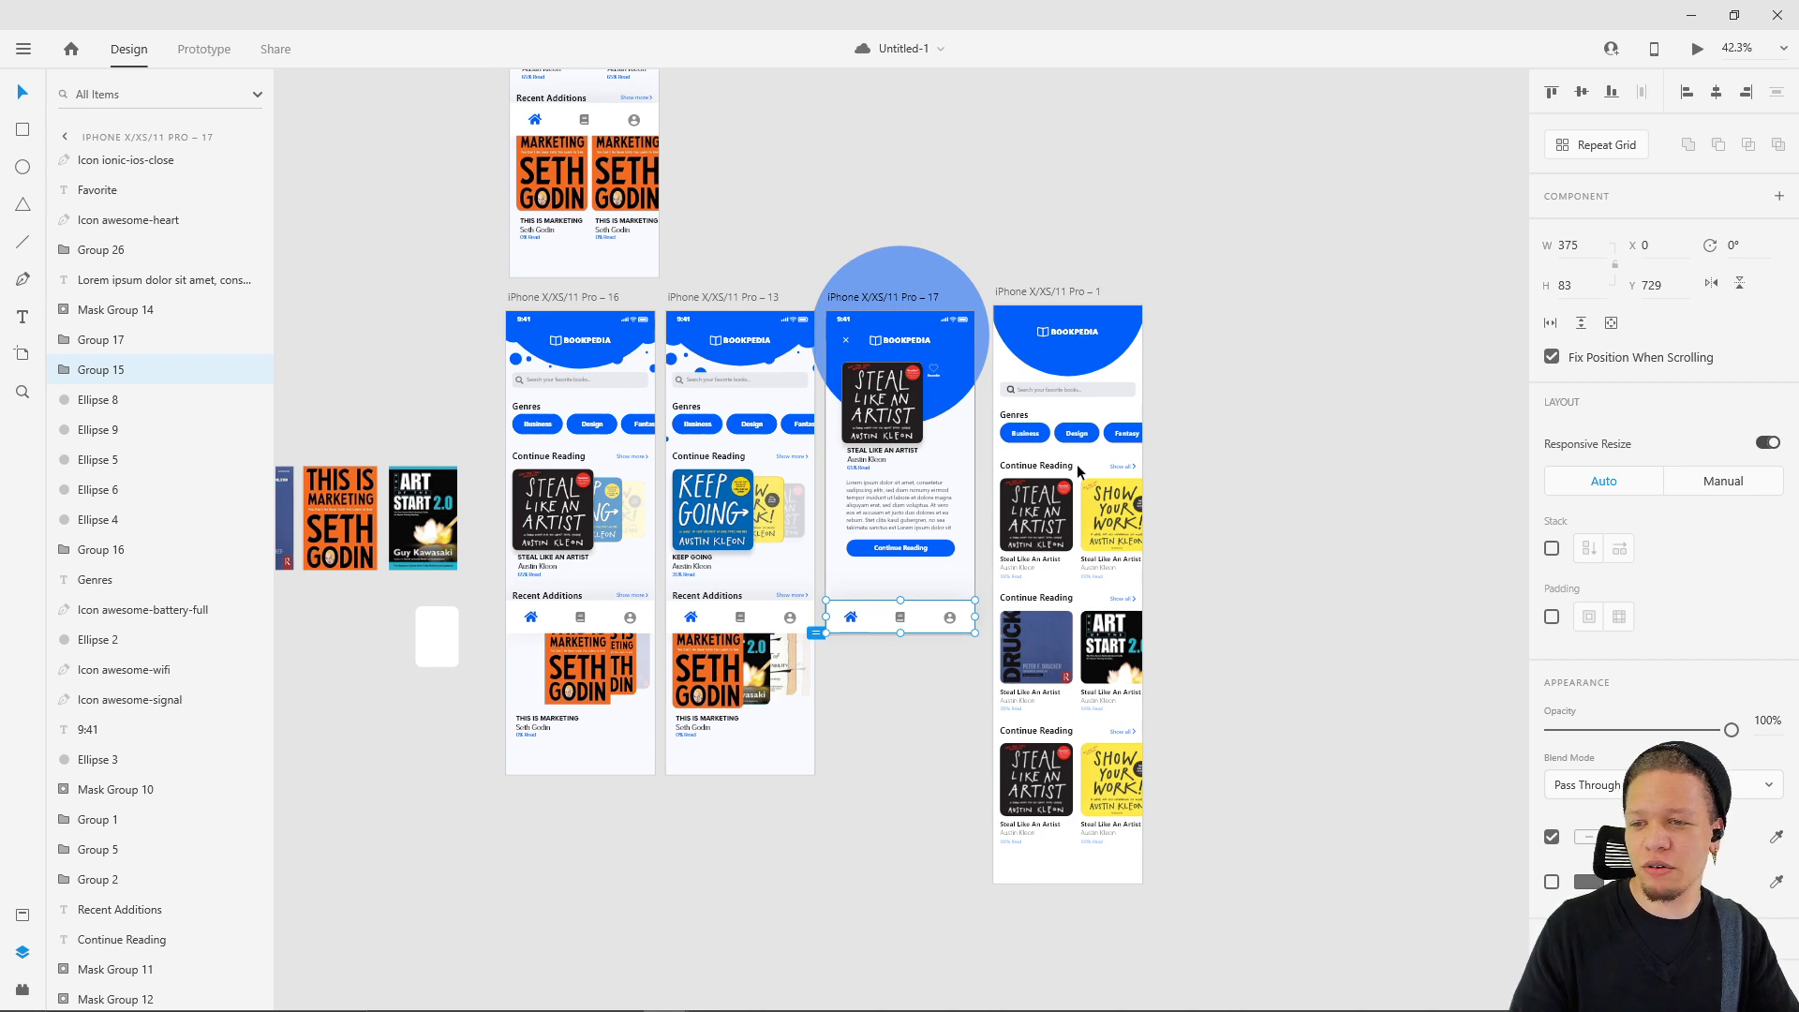
scroll(1078, 470, "up", 3)
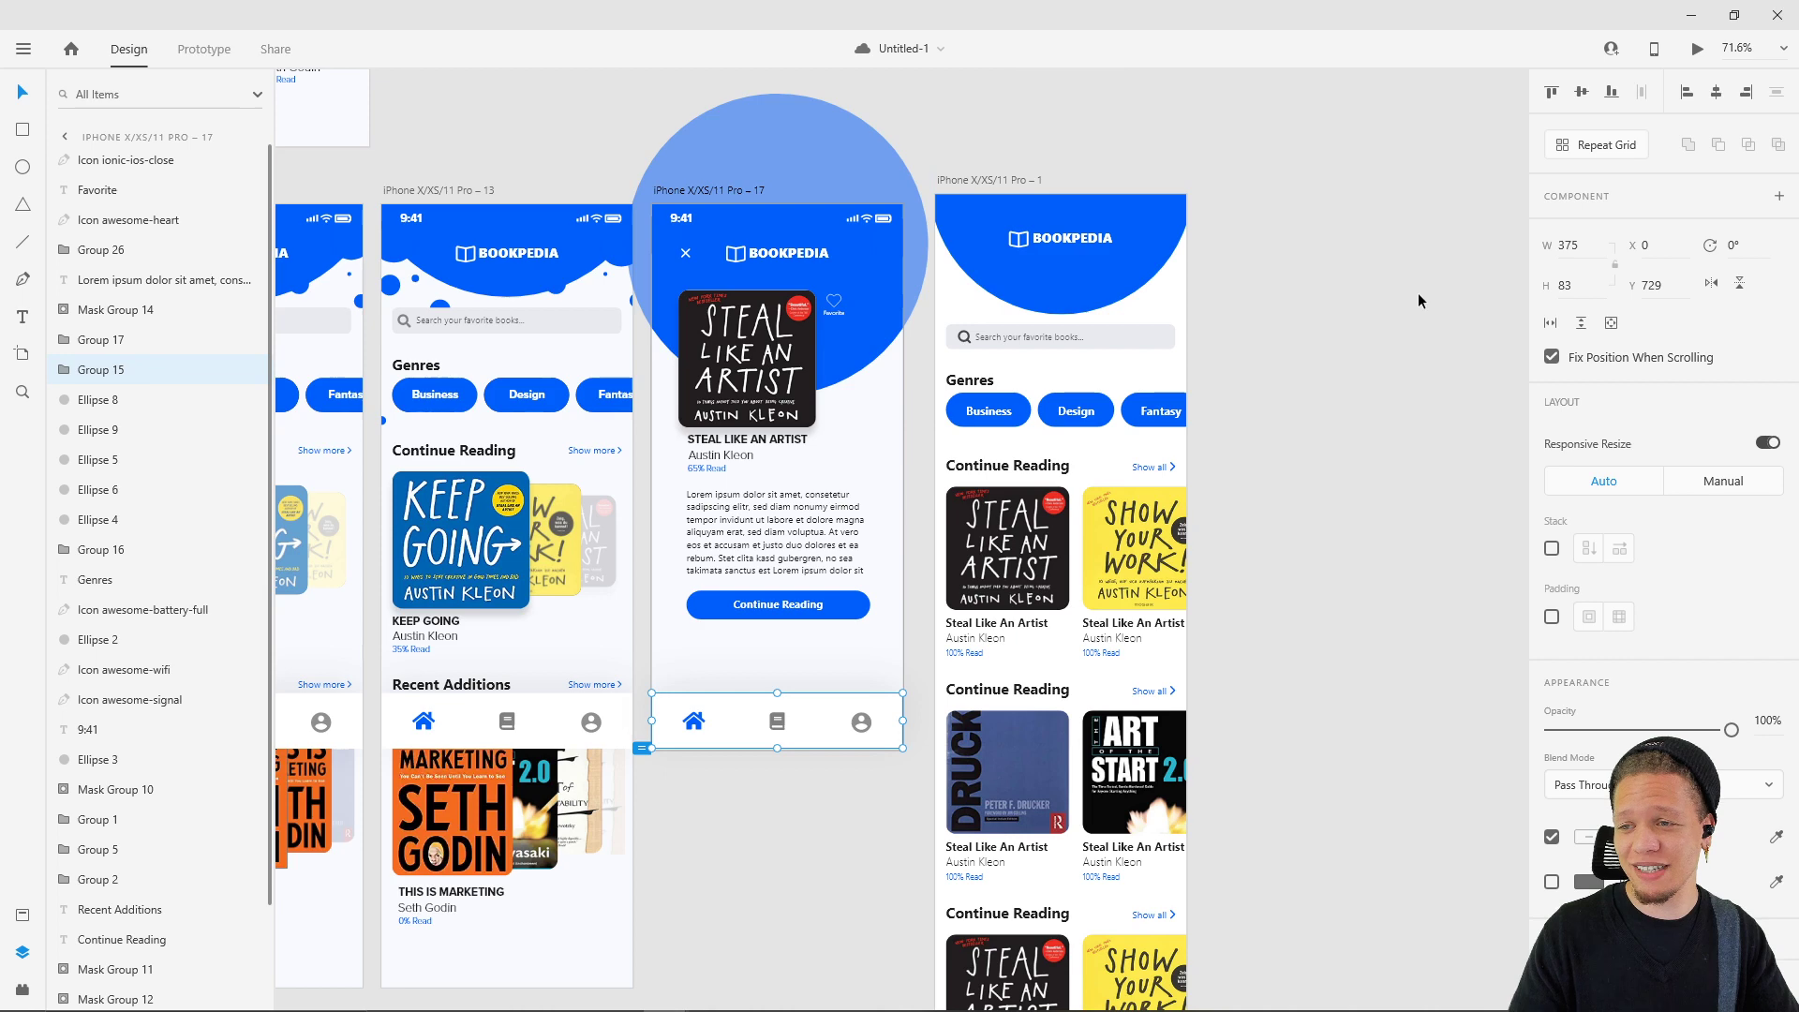
left_click(1373, 322)
left_click_drag(1304, 643, 1258, 418)
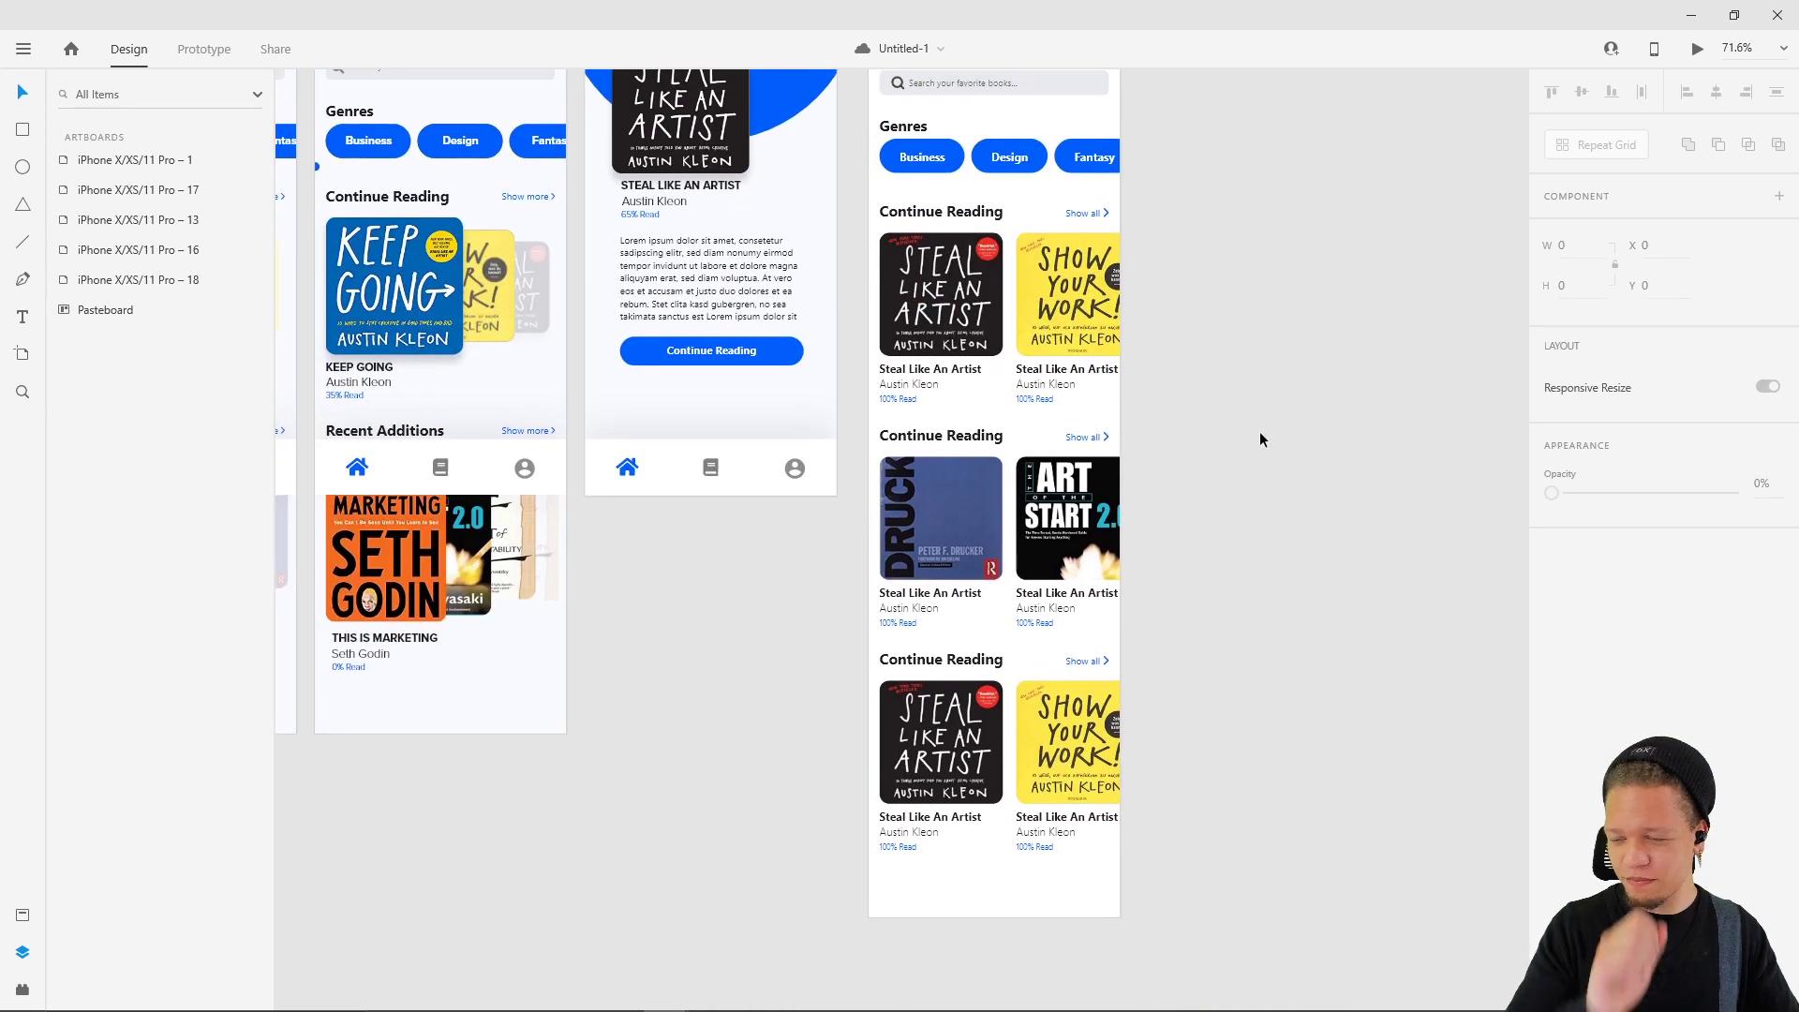
left_click(680, 475)
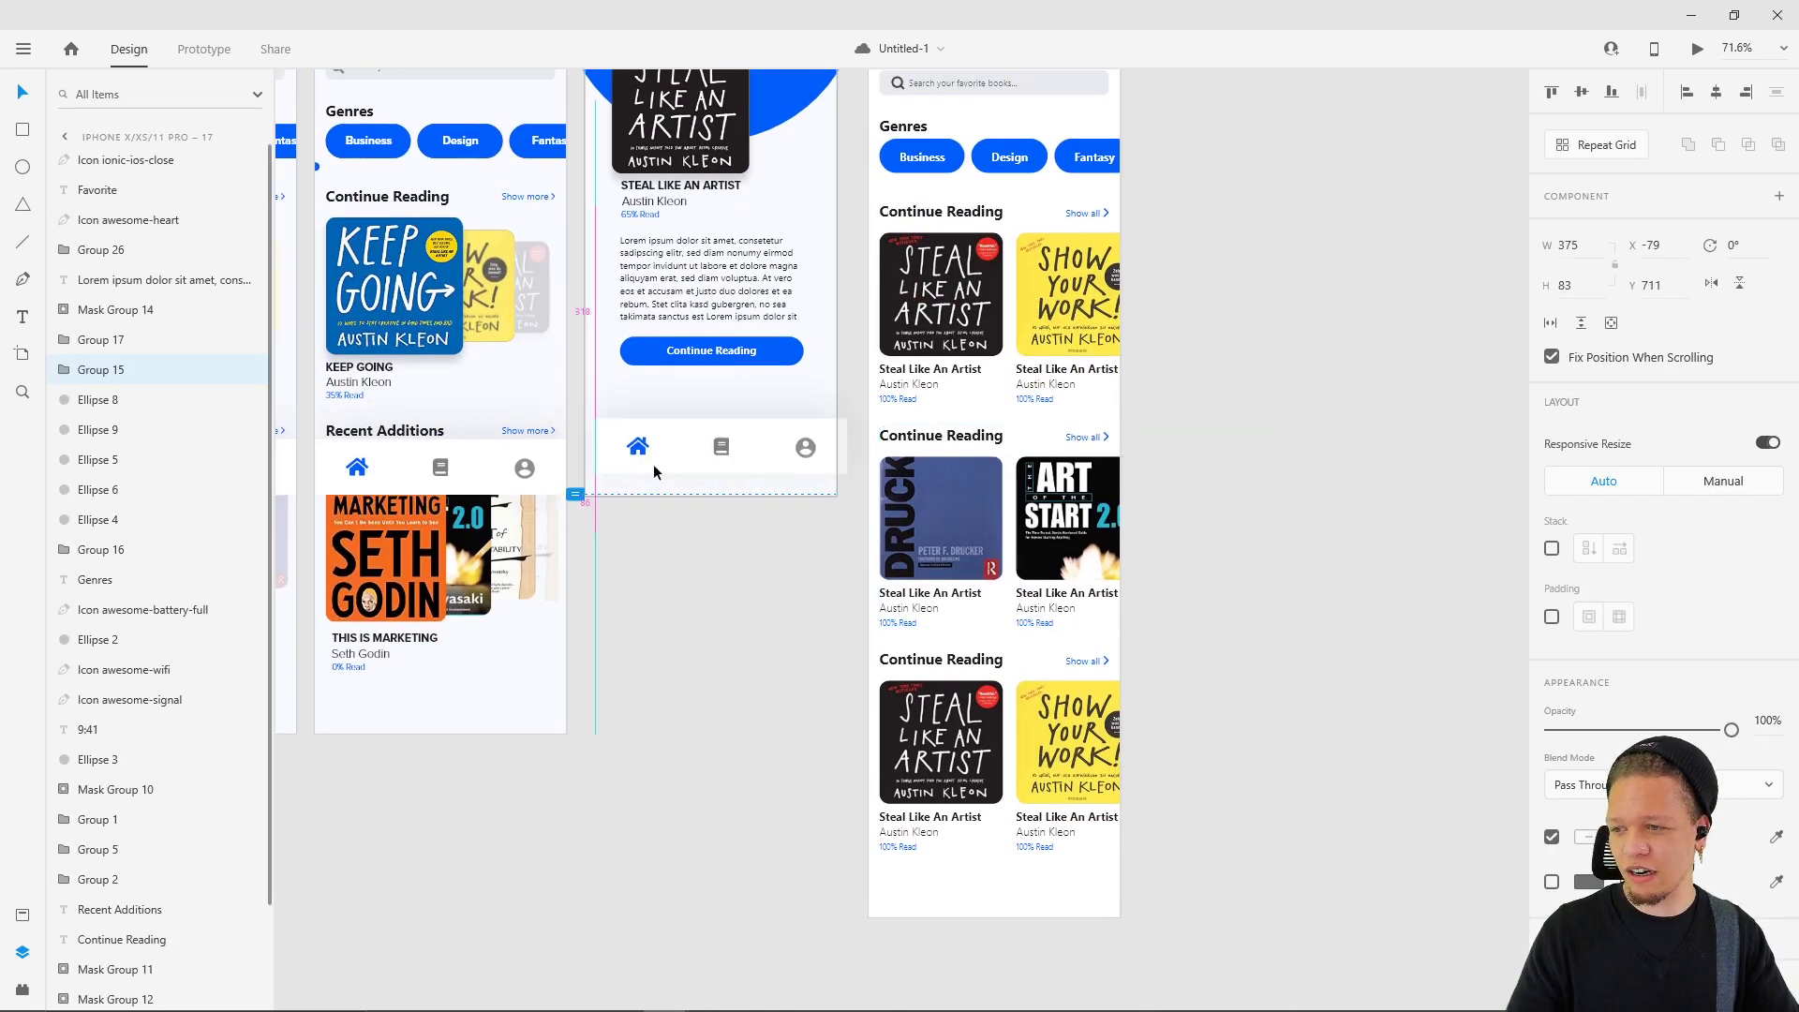
- Draw a rectangle about 380 by 79 px on the pasteboard beside the new home screen artboard
left_click(1239, 416)
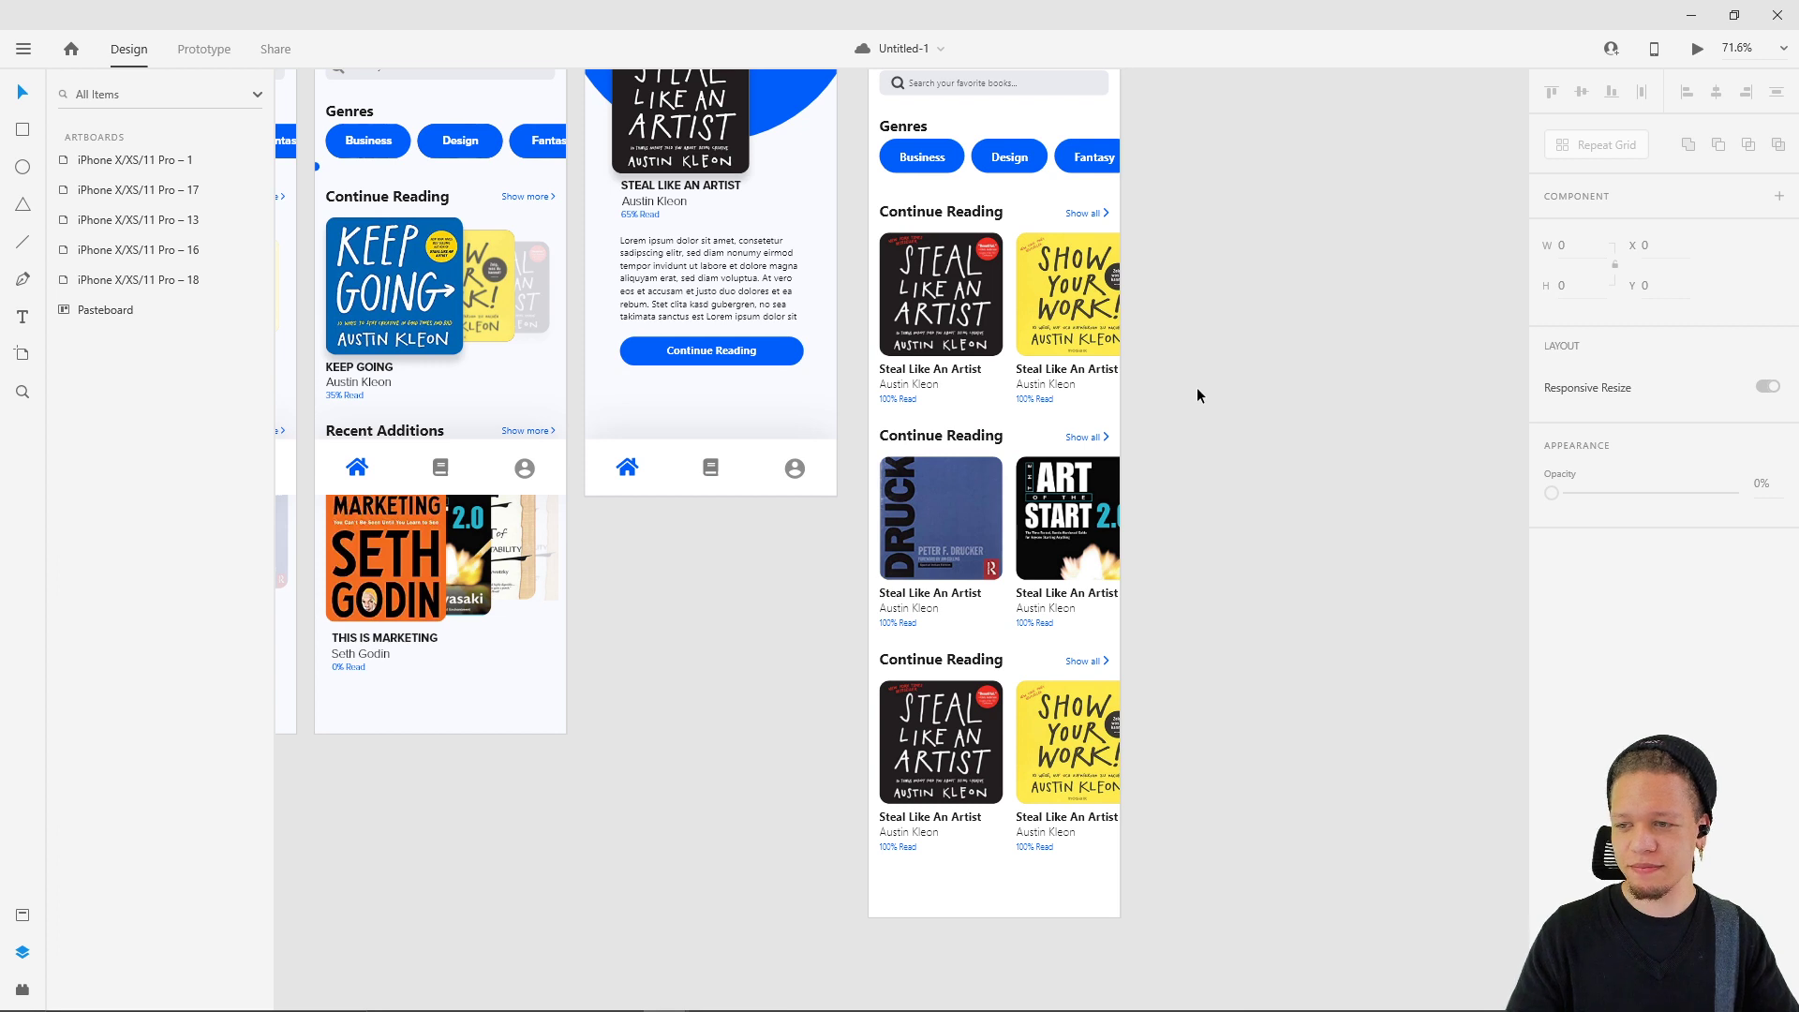
key("r")
mouse_move(1145, 414)
left_mouse_down()
mouse_move(1406, 483)
mouse_move(1402, 469)
left_mouse_up()
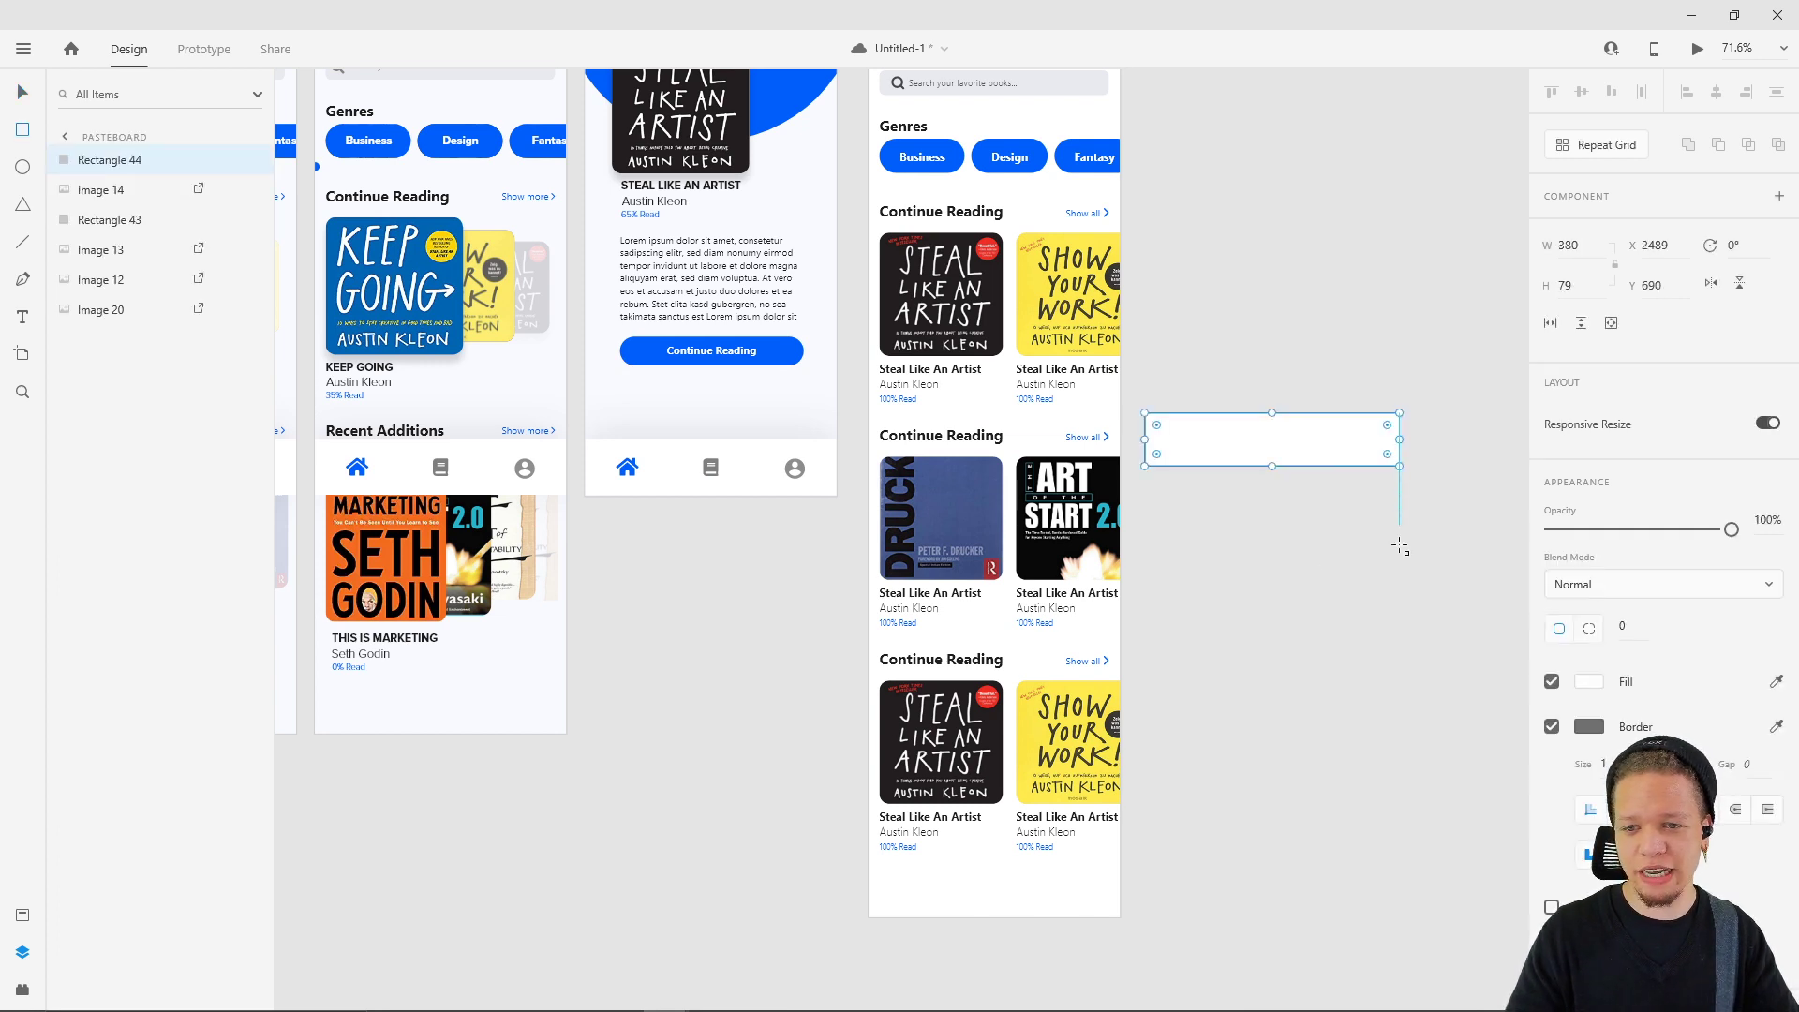
double_click(764, 492)
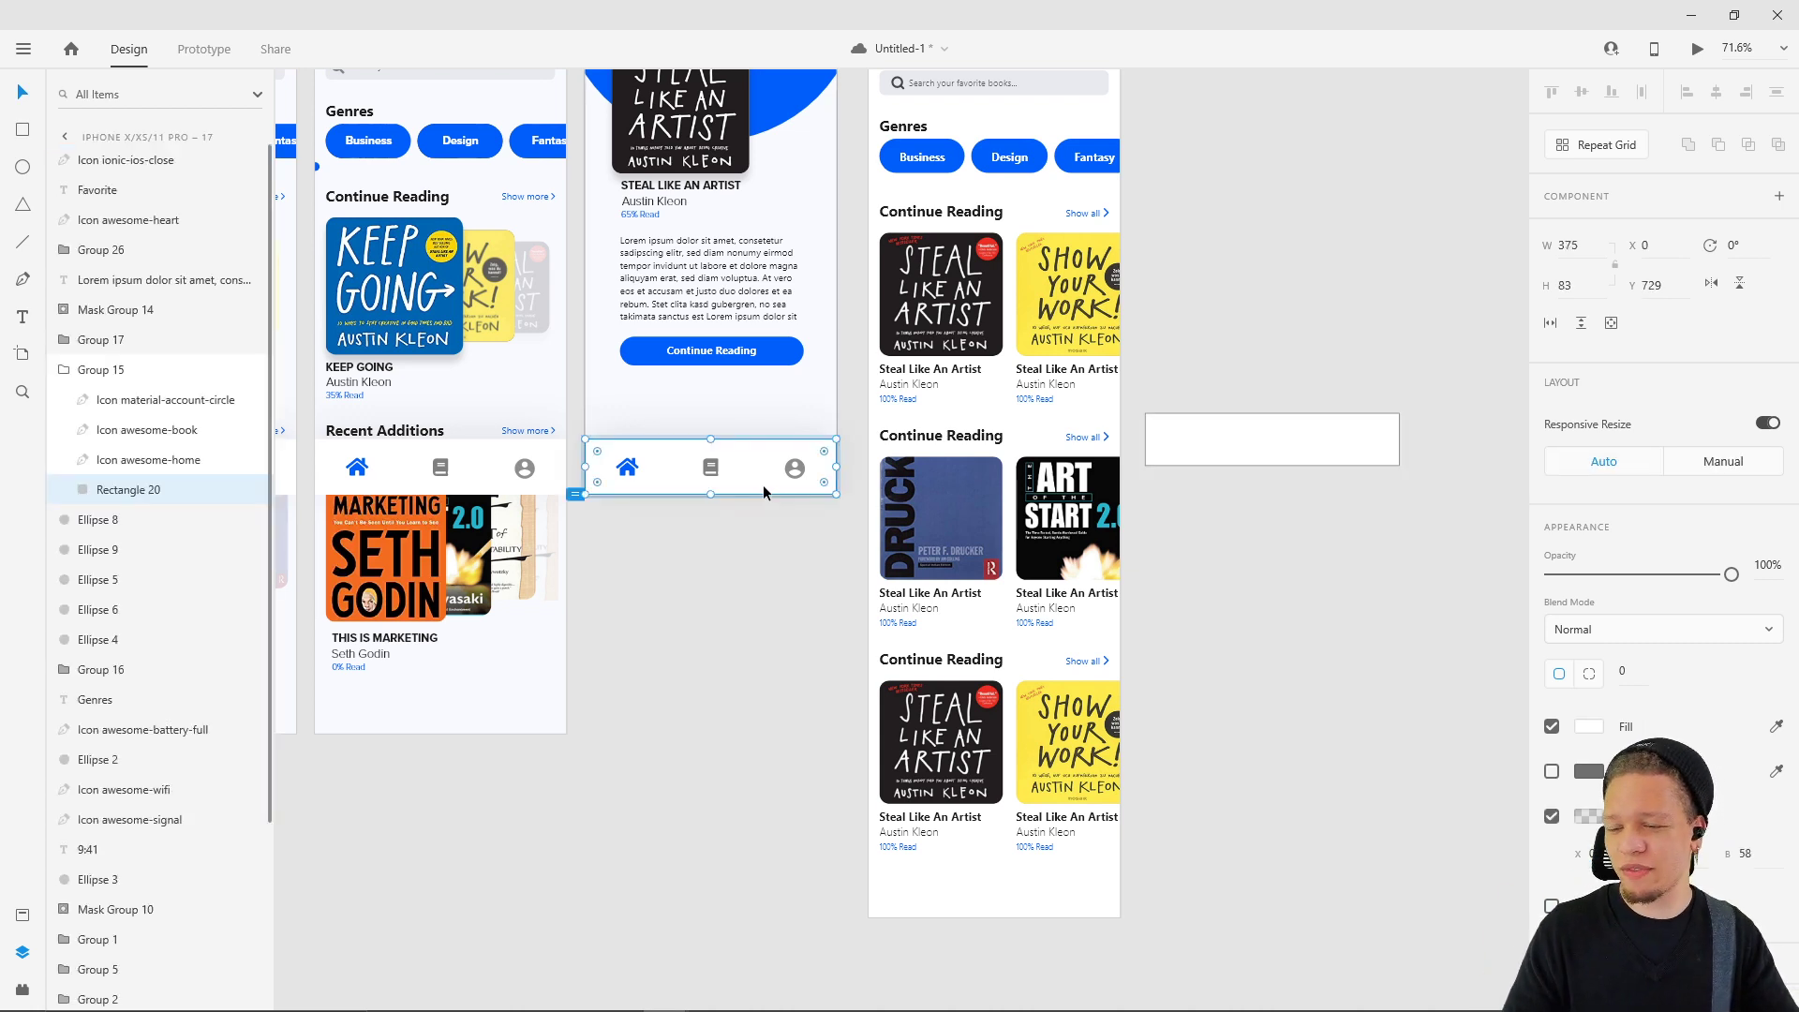
left_click_drag(627, 452, 620, 418)
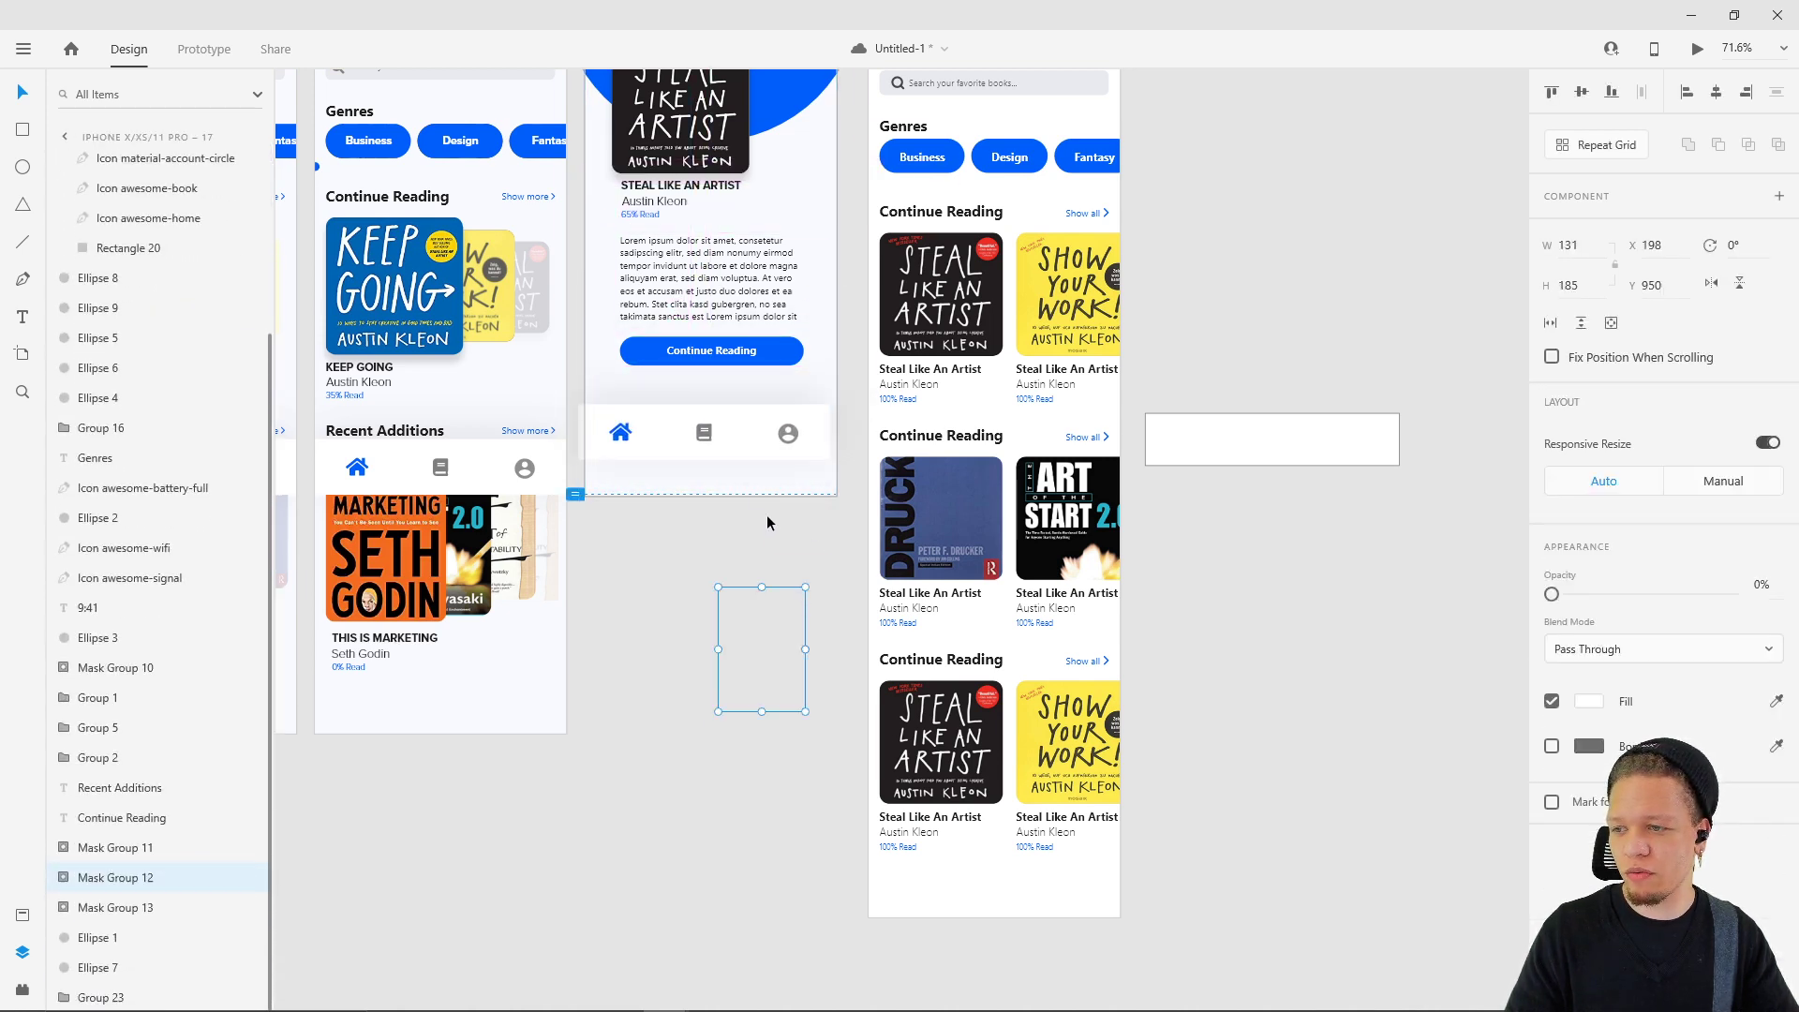
key("ctrl+z")
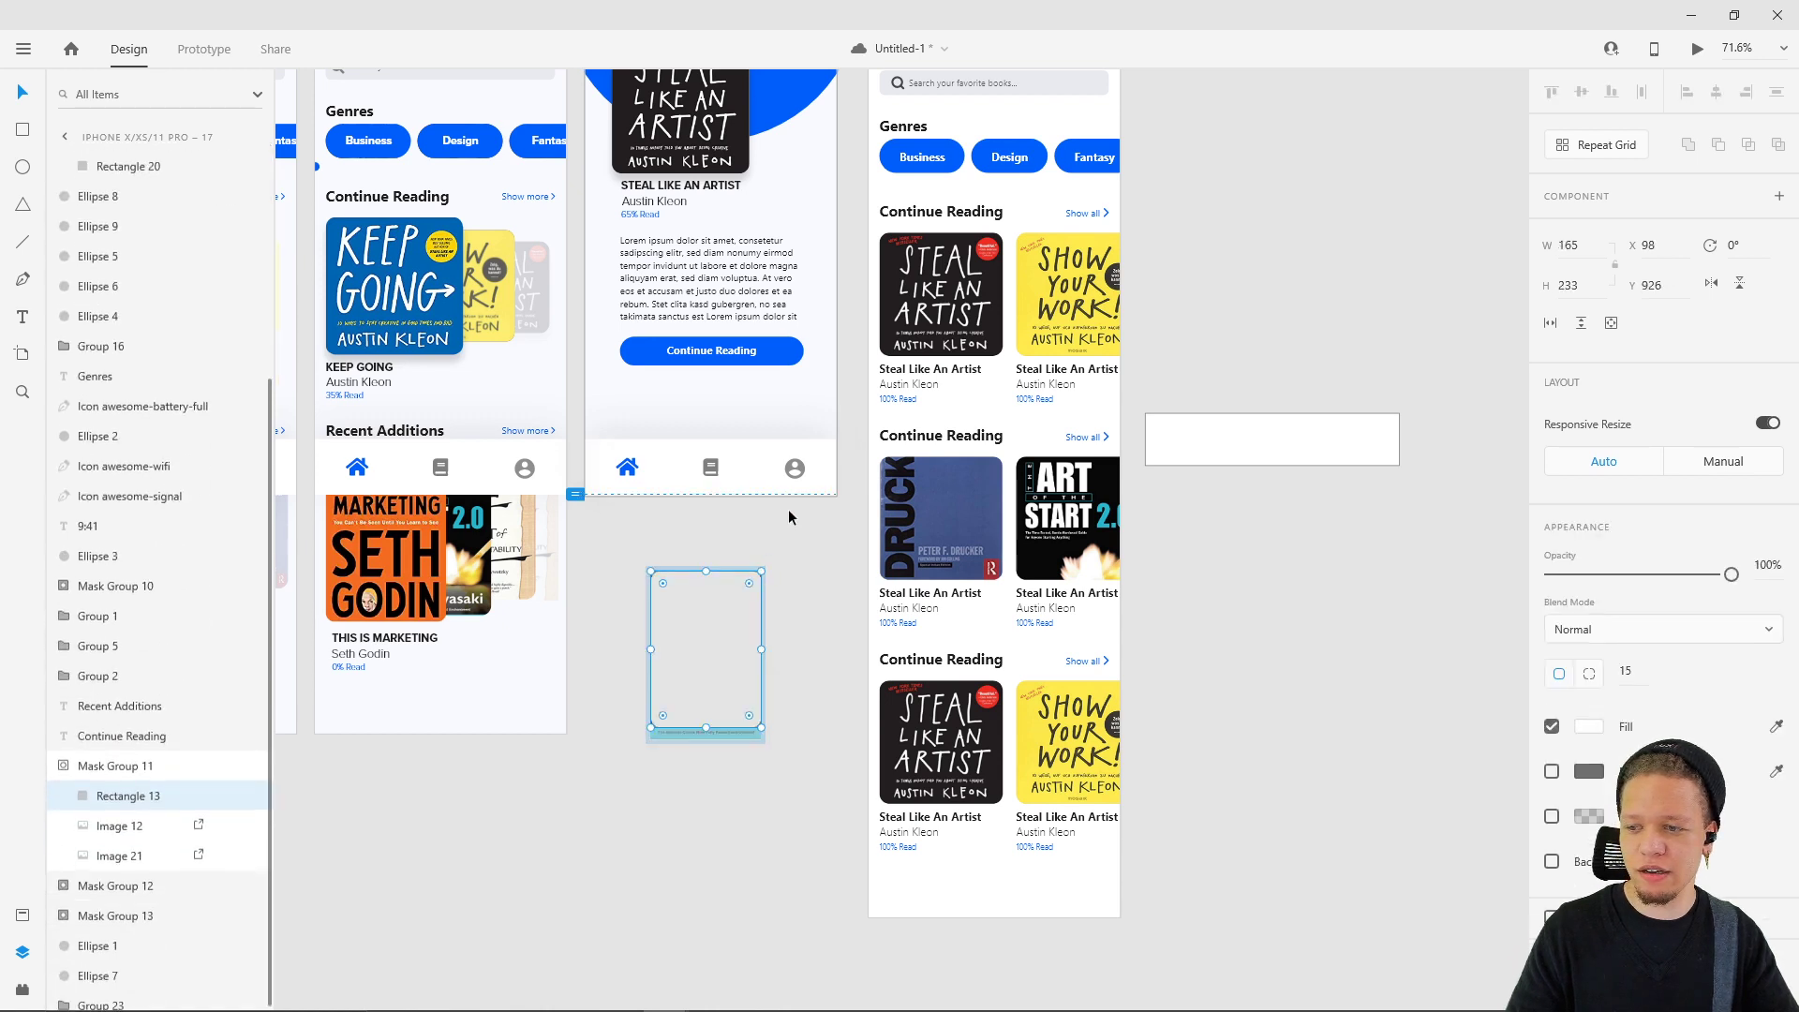
- Check the width and height of the navigation bar's background rectangle on the book detail artboard
double_click(748, 479)
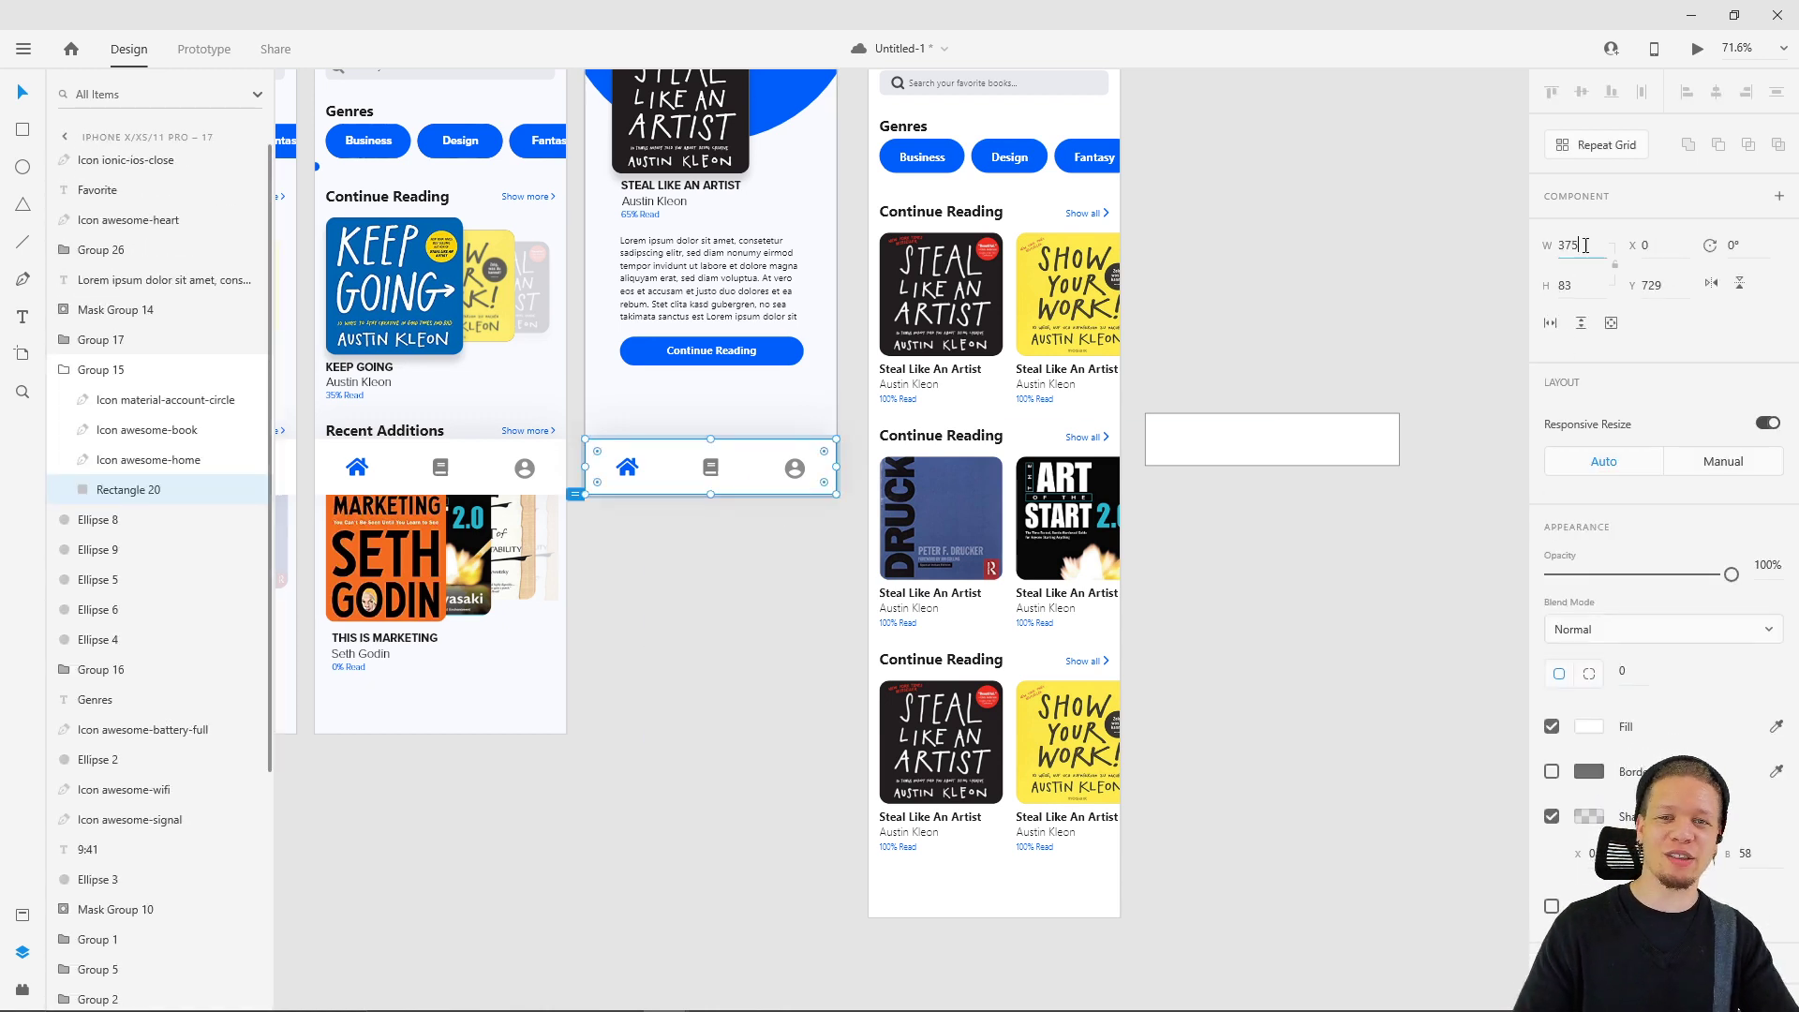
left_click(1576, 283)
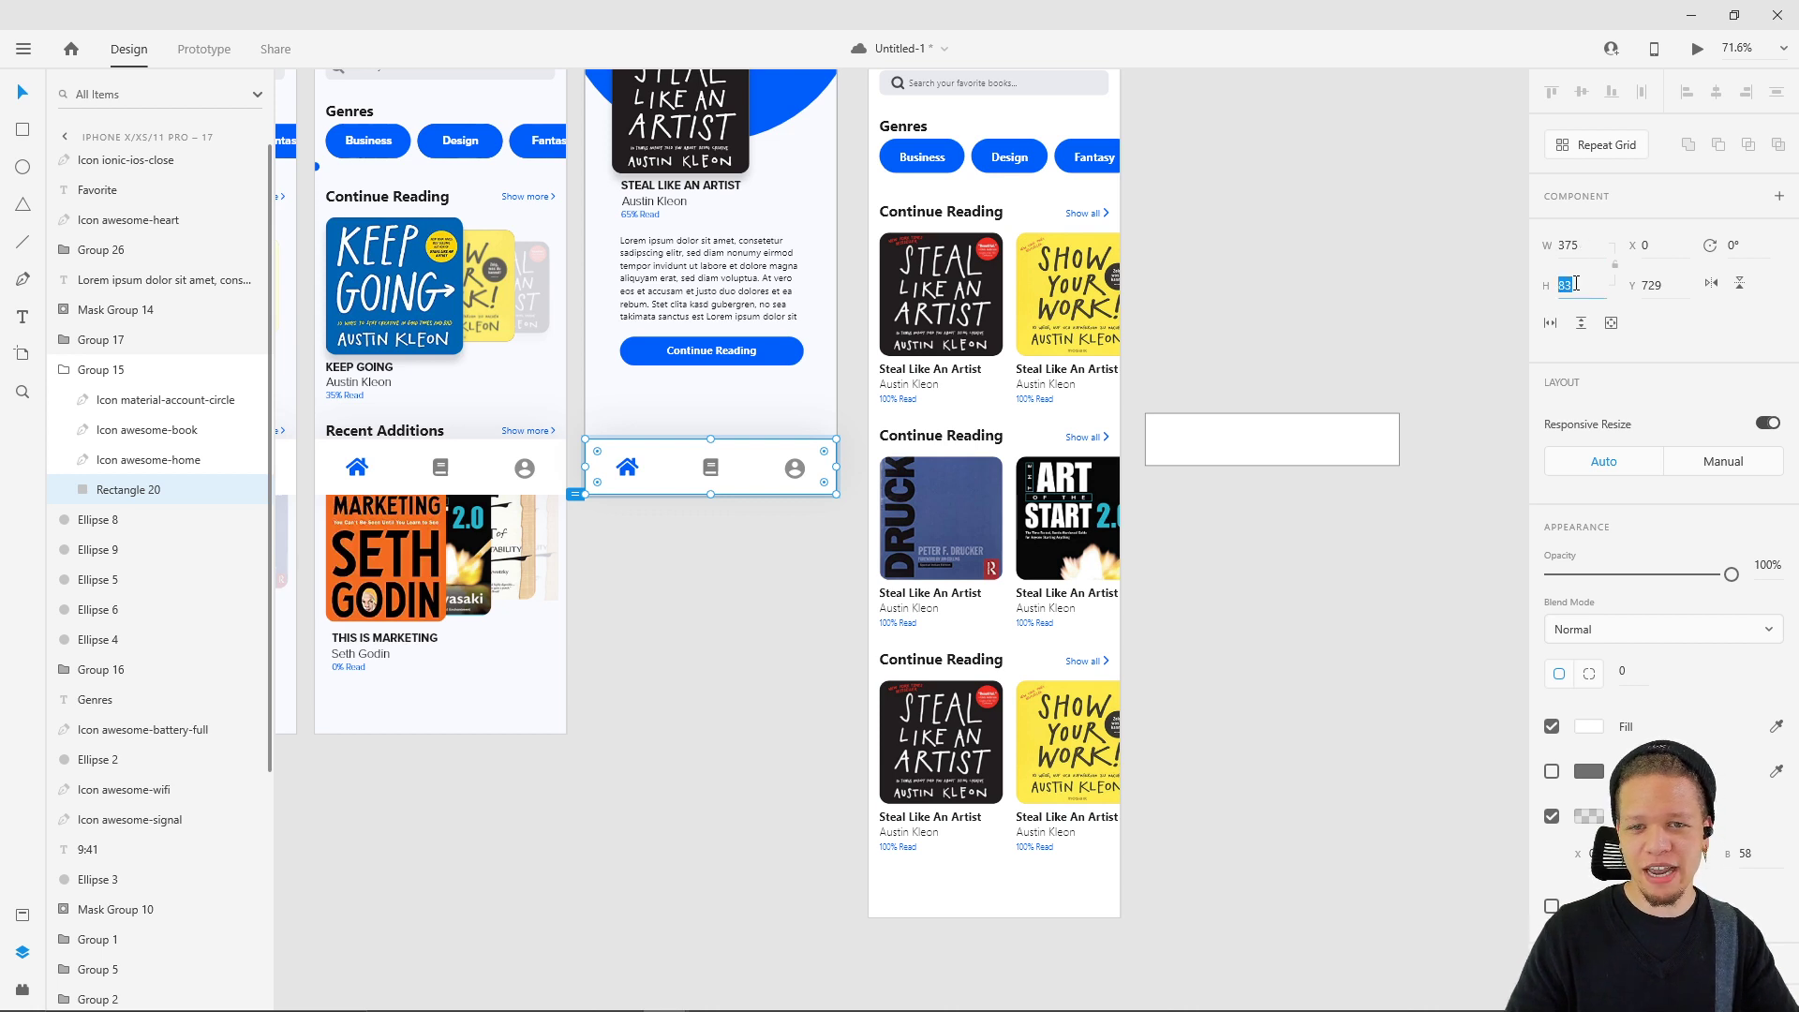
left_click(1587, 249)
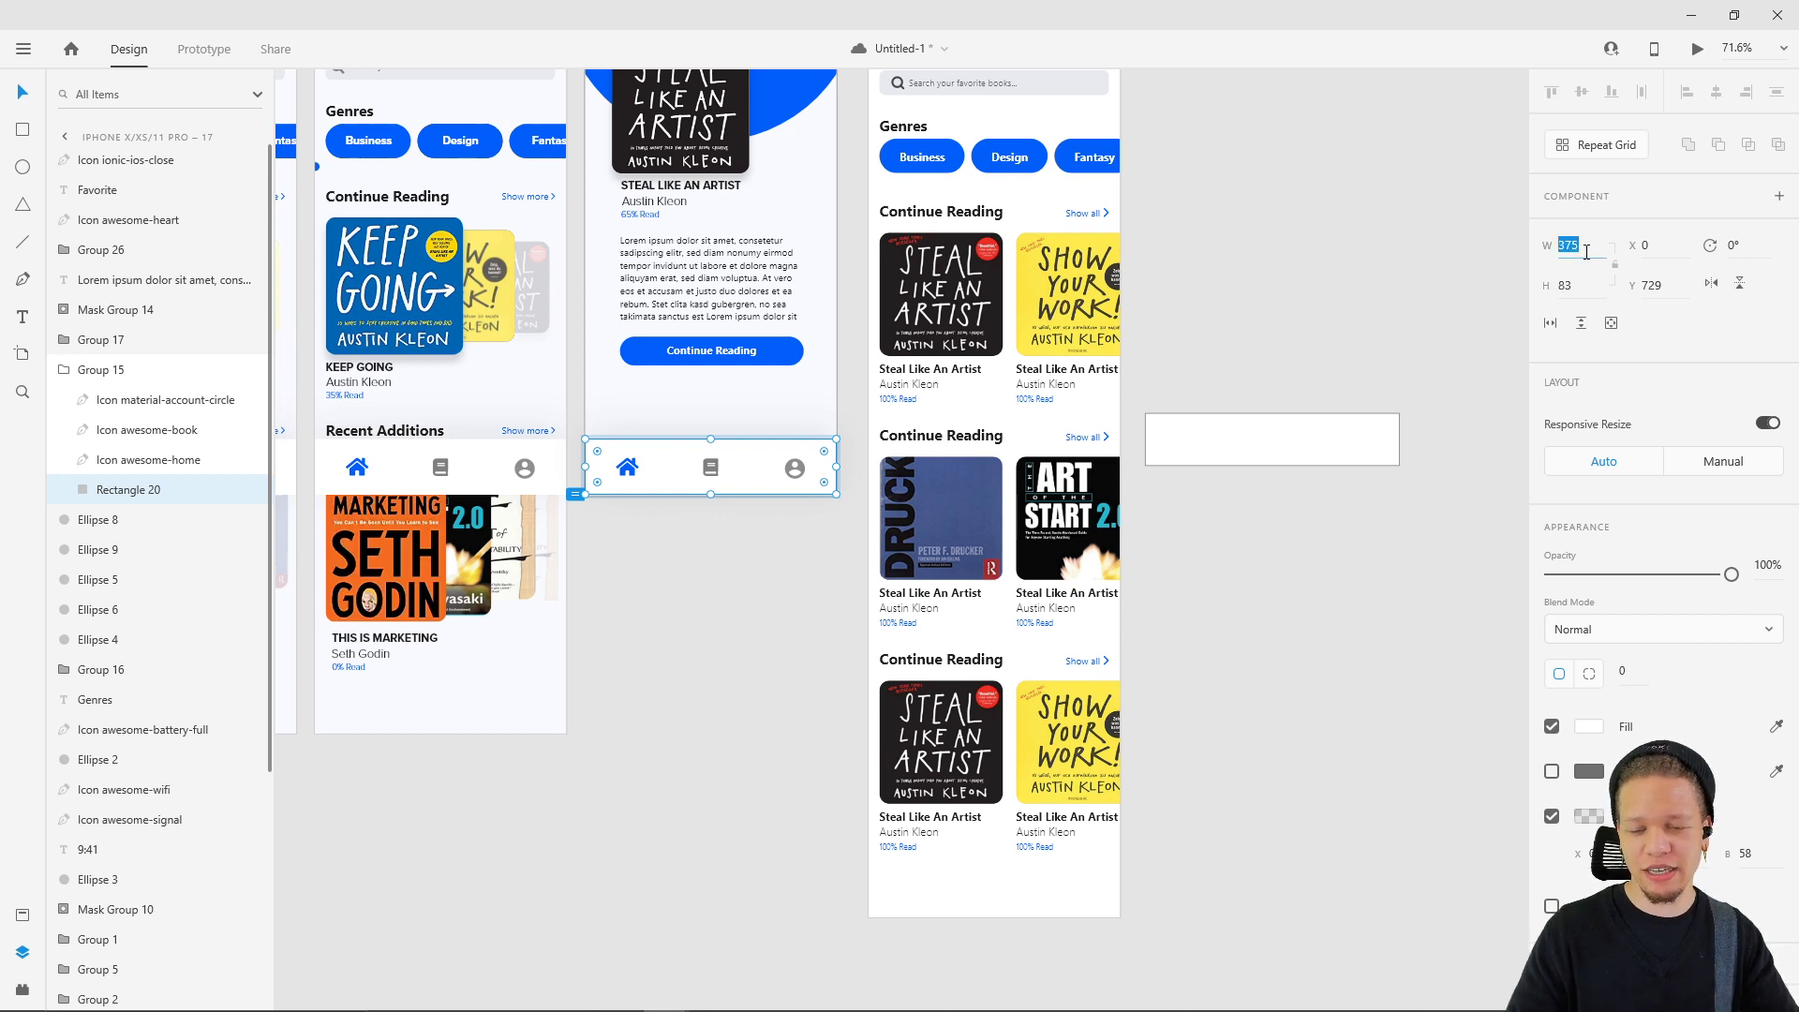
- Try to set the width of the new pasteboard rectangle to 375
left_click(1338, 420)
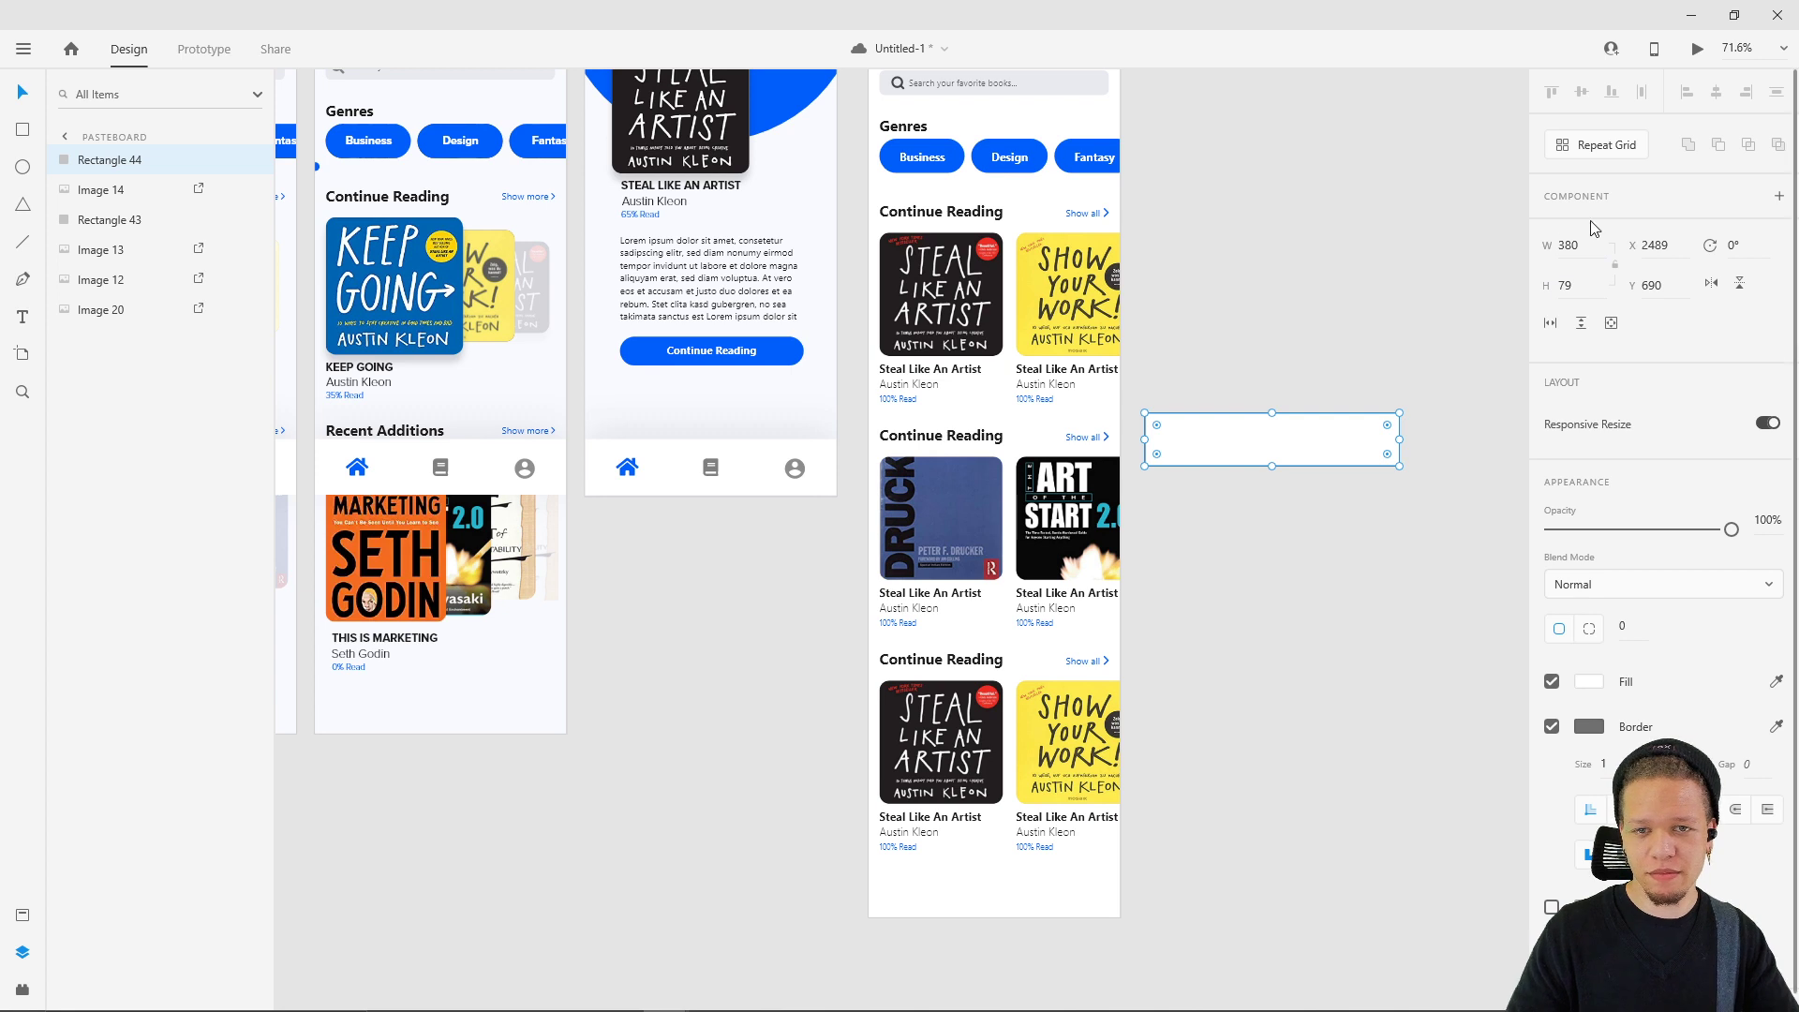
left_click(1559, 246)
type("375")
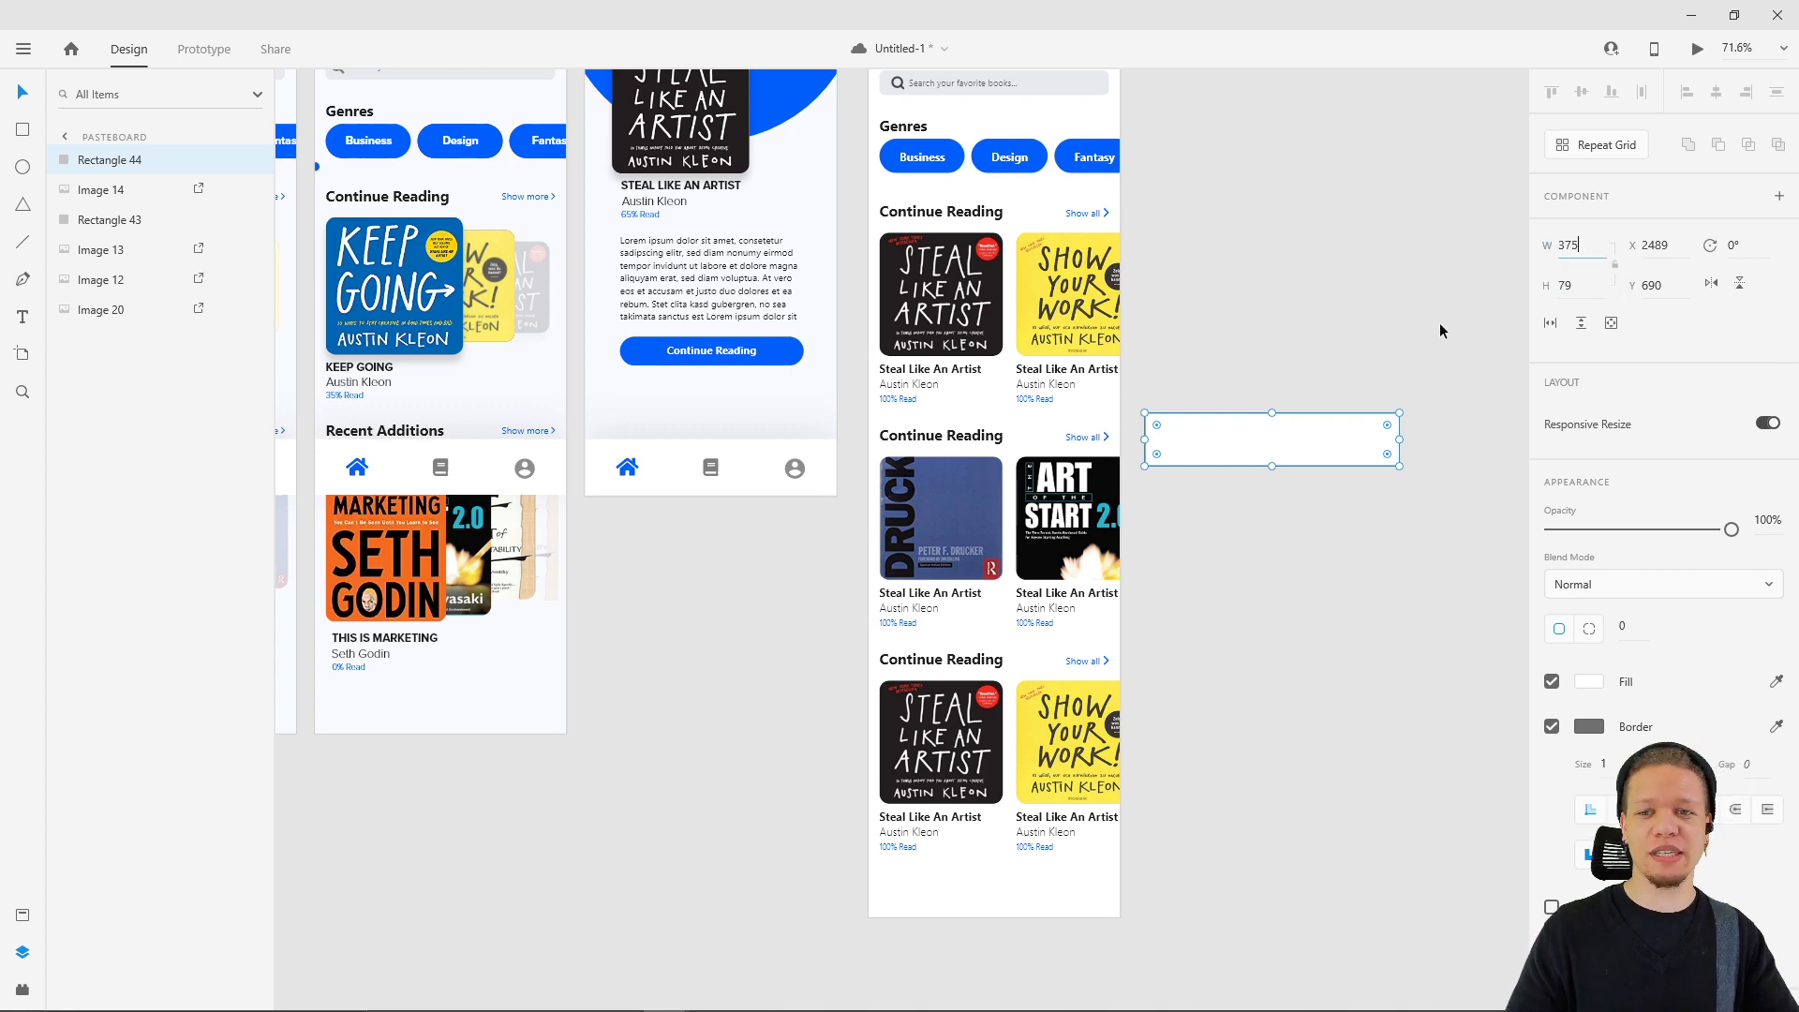
- Match the pasteboard rectangle's height to the book detail screen's navigation bar background at 83, and remove its border
left_click(756, 448)
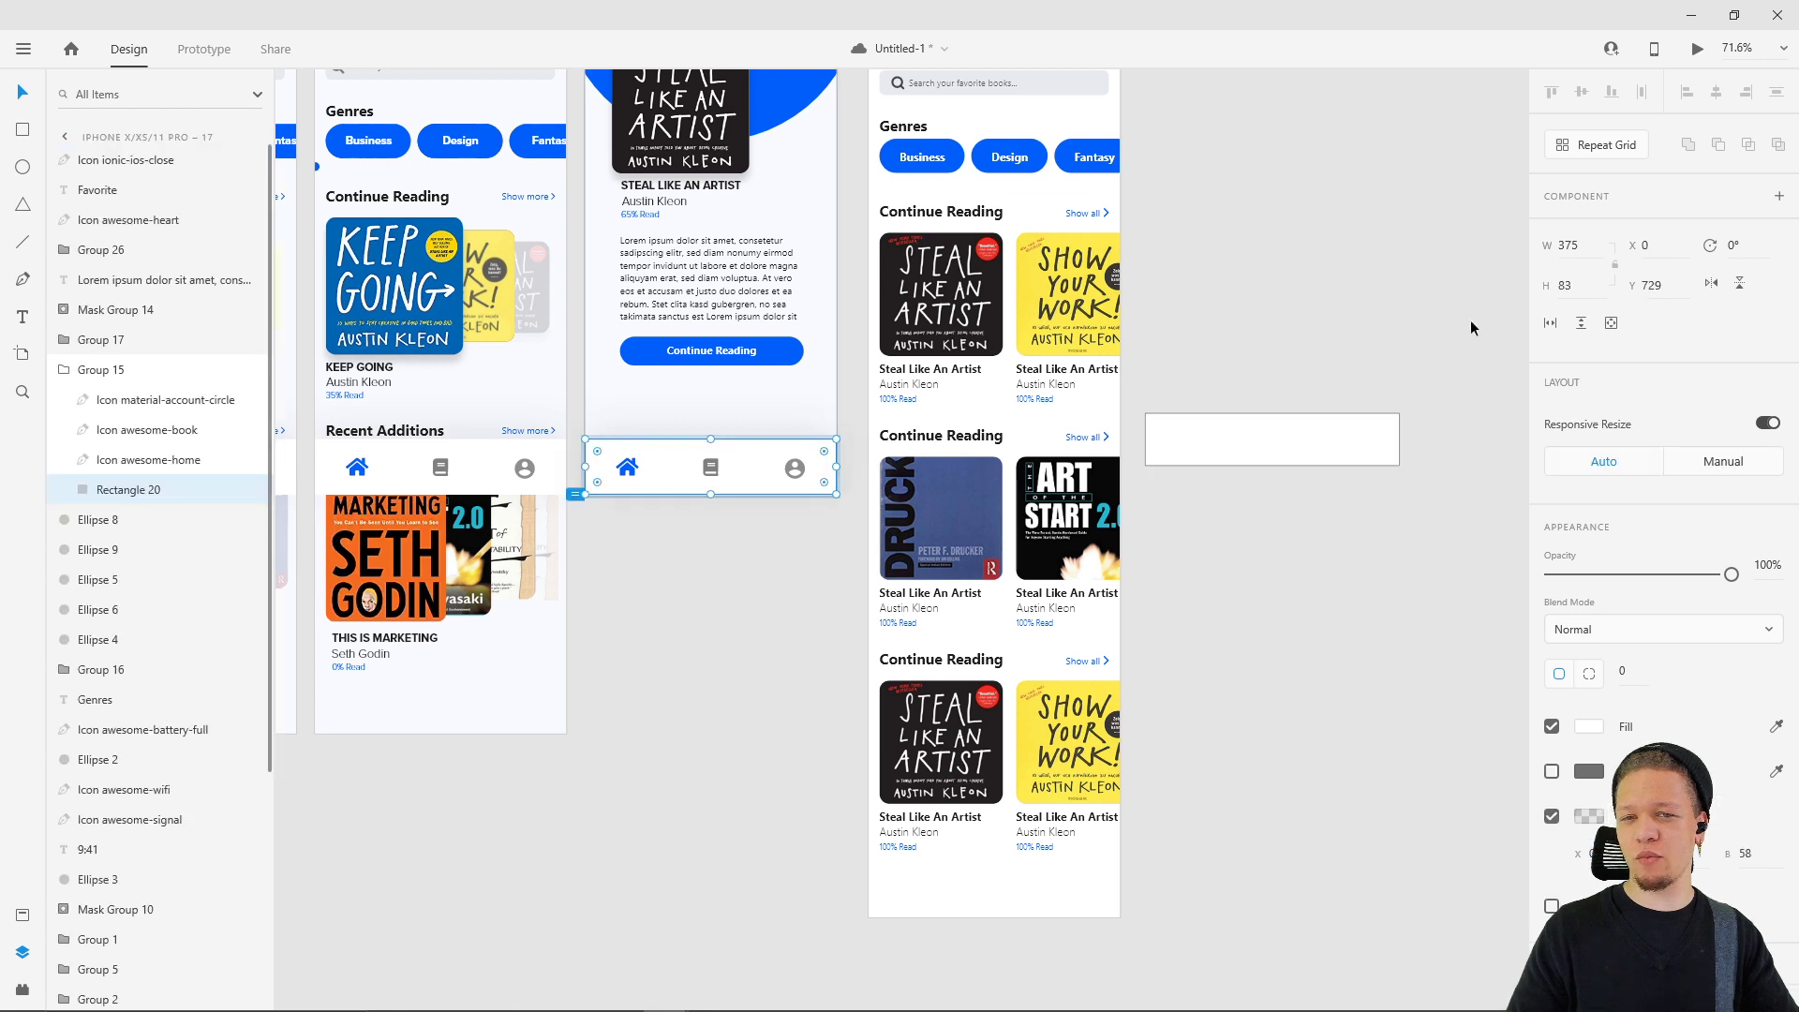
left_click_drag(1583, 288, 1555, 288)
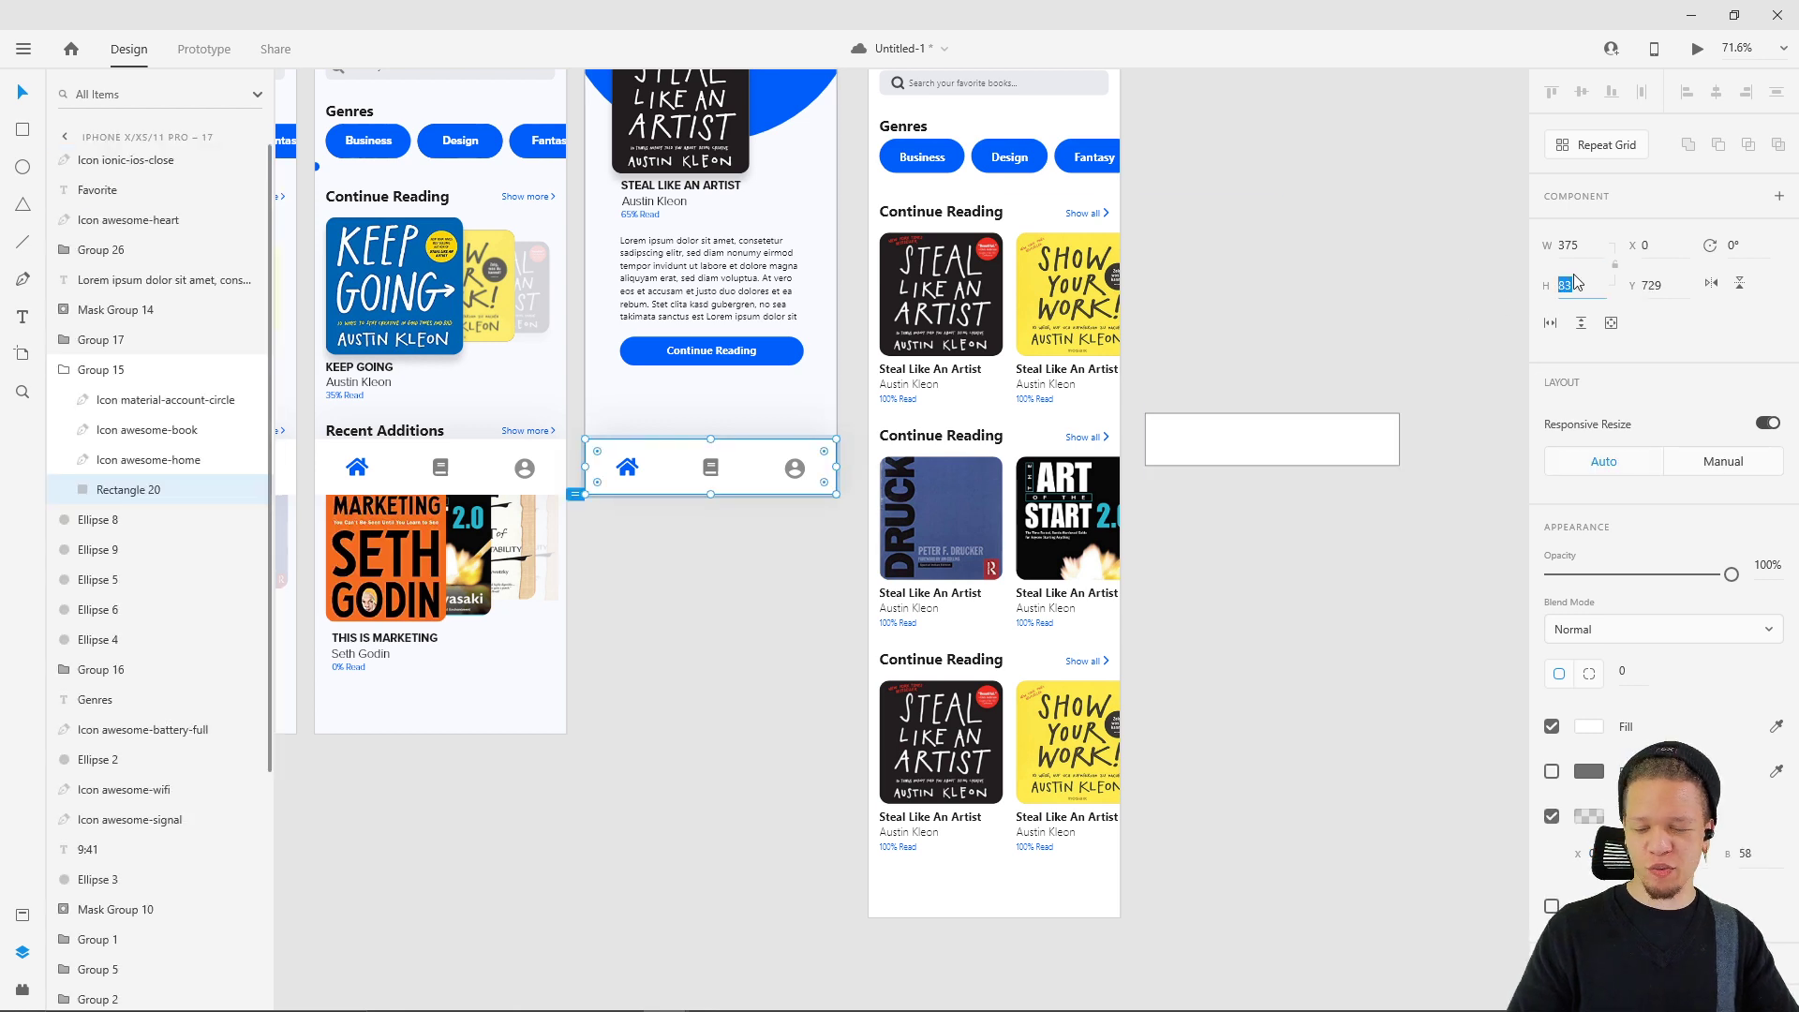
left_click(1325, 559)
left_click(1341, 446)
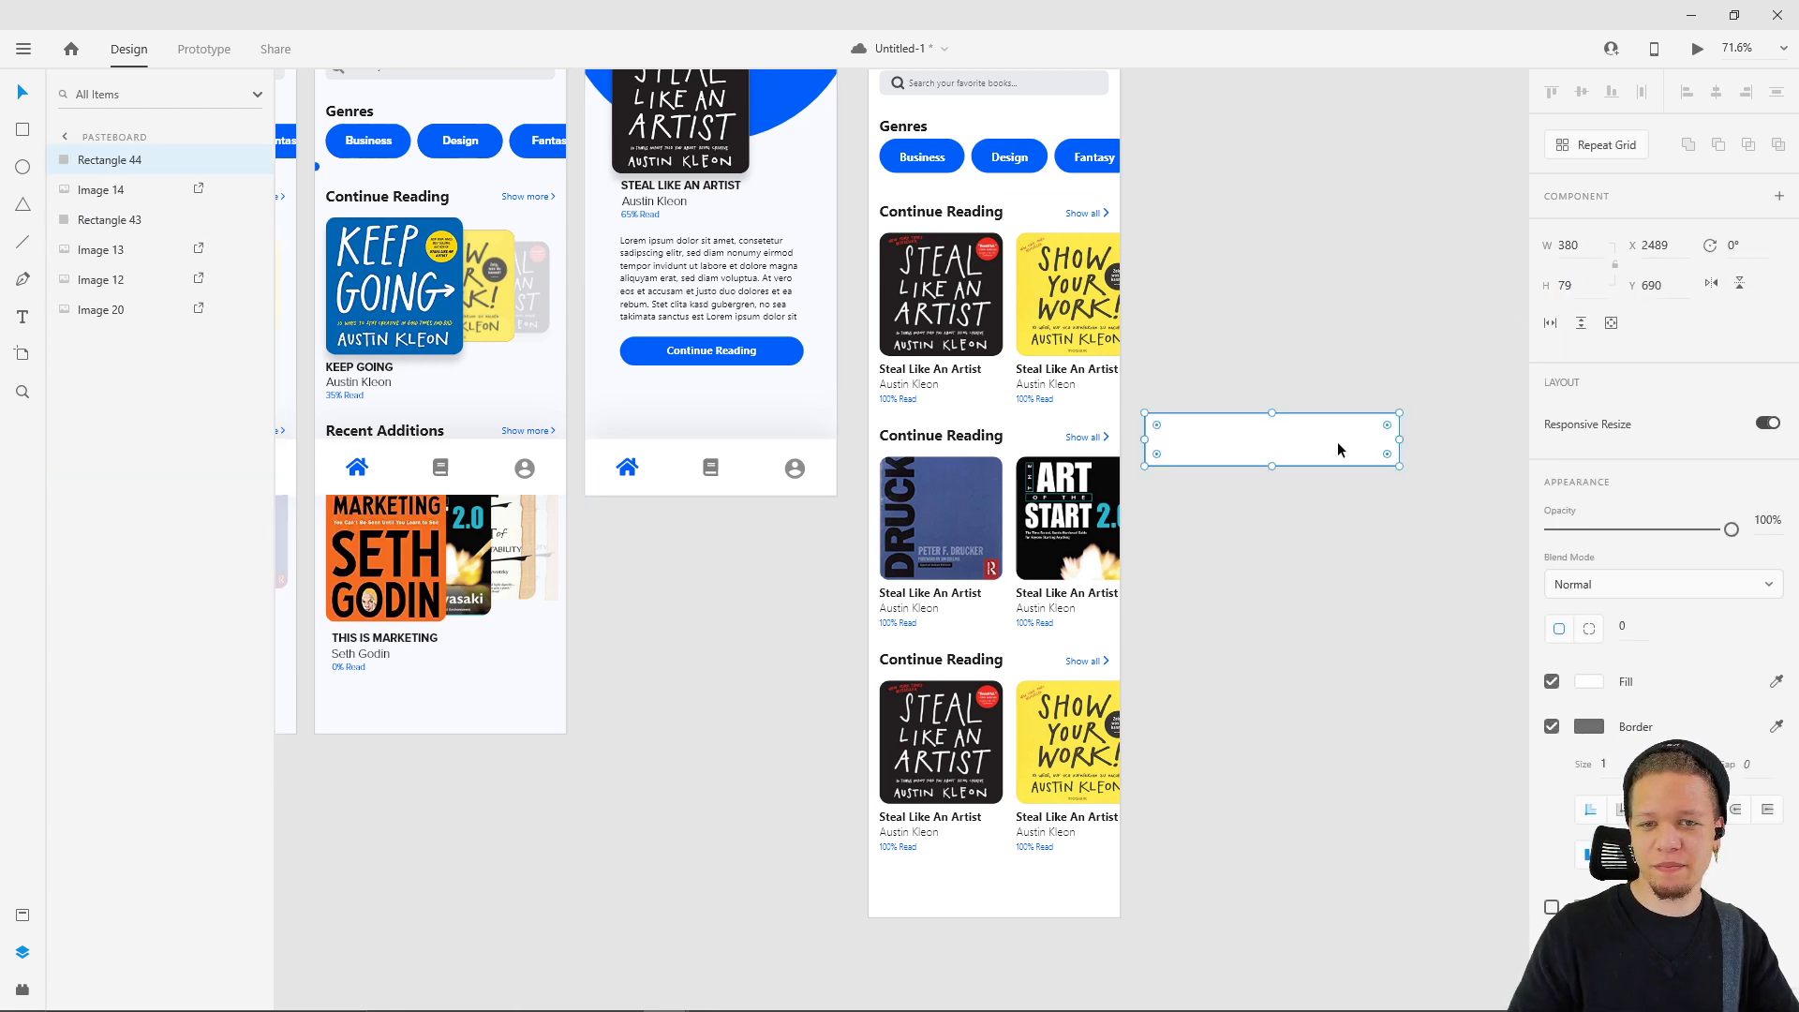
left_click(1588, 291)
key("Return")
left_click(1337, 667)
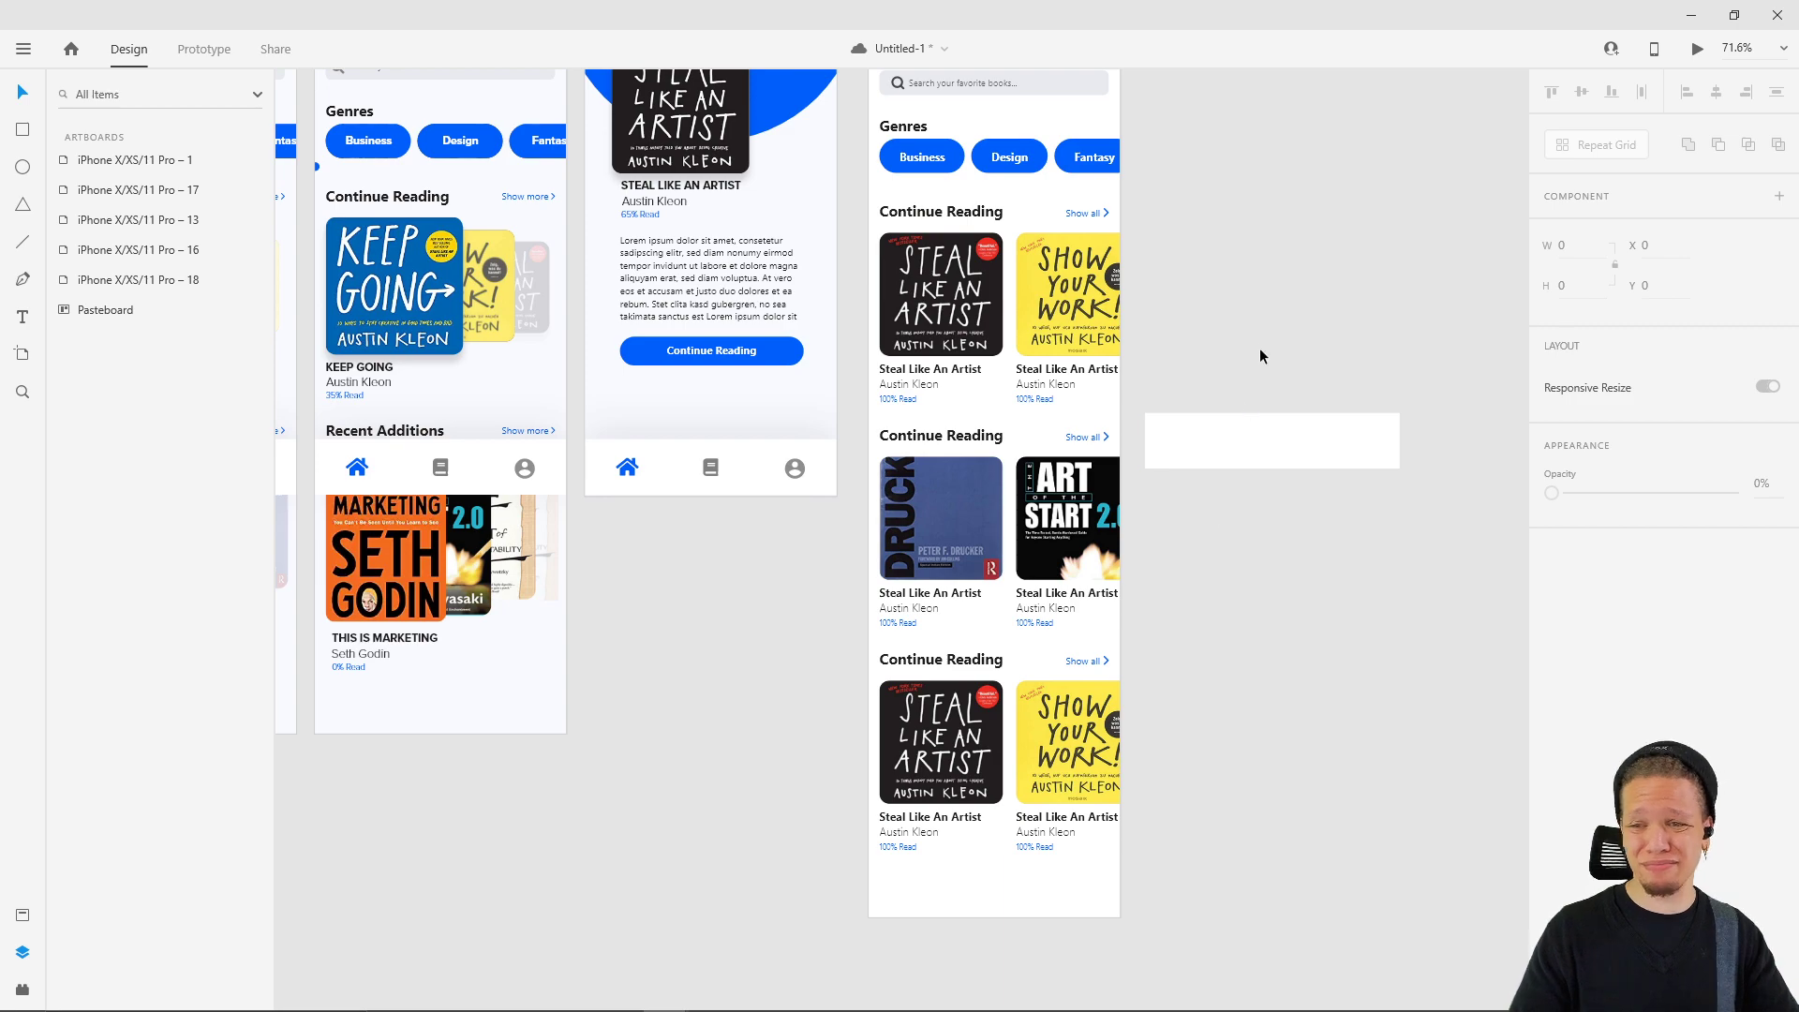
- Examine where the viewport boundary falls on the new home screen artboard, at the second book section
scroll(1256, 373, "down", 3)
left_click(1089, 186)
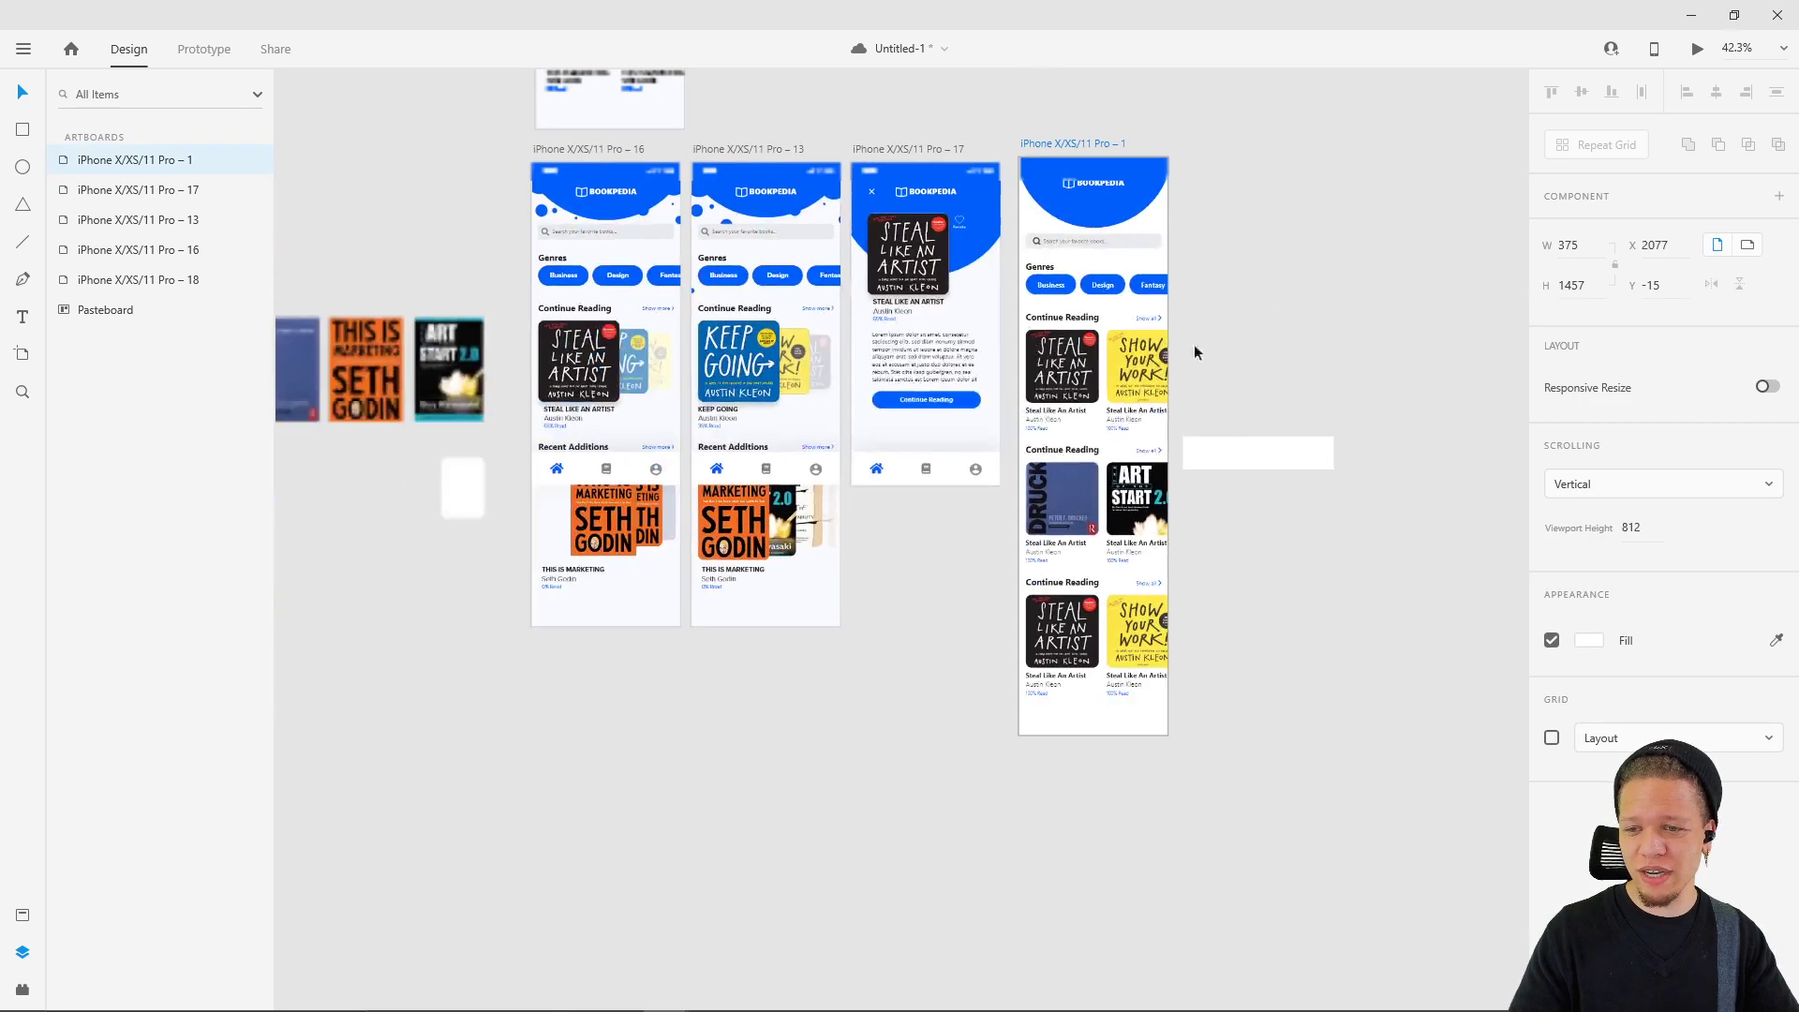
left_click(1193, 344)
scroll(1172, 267, "up", 3)
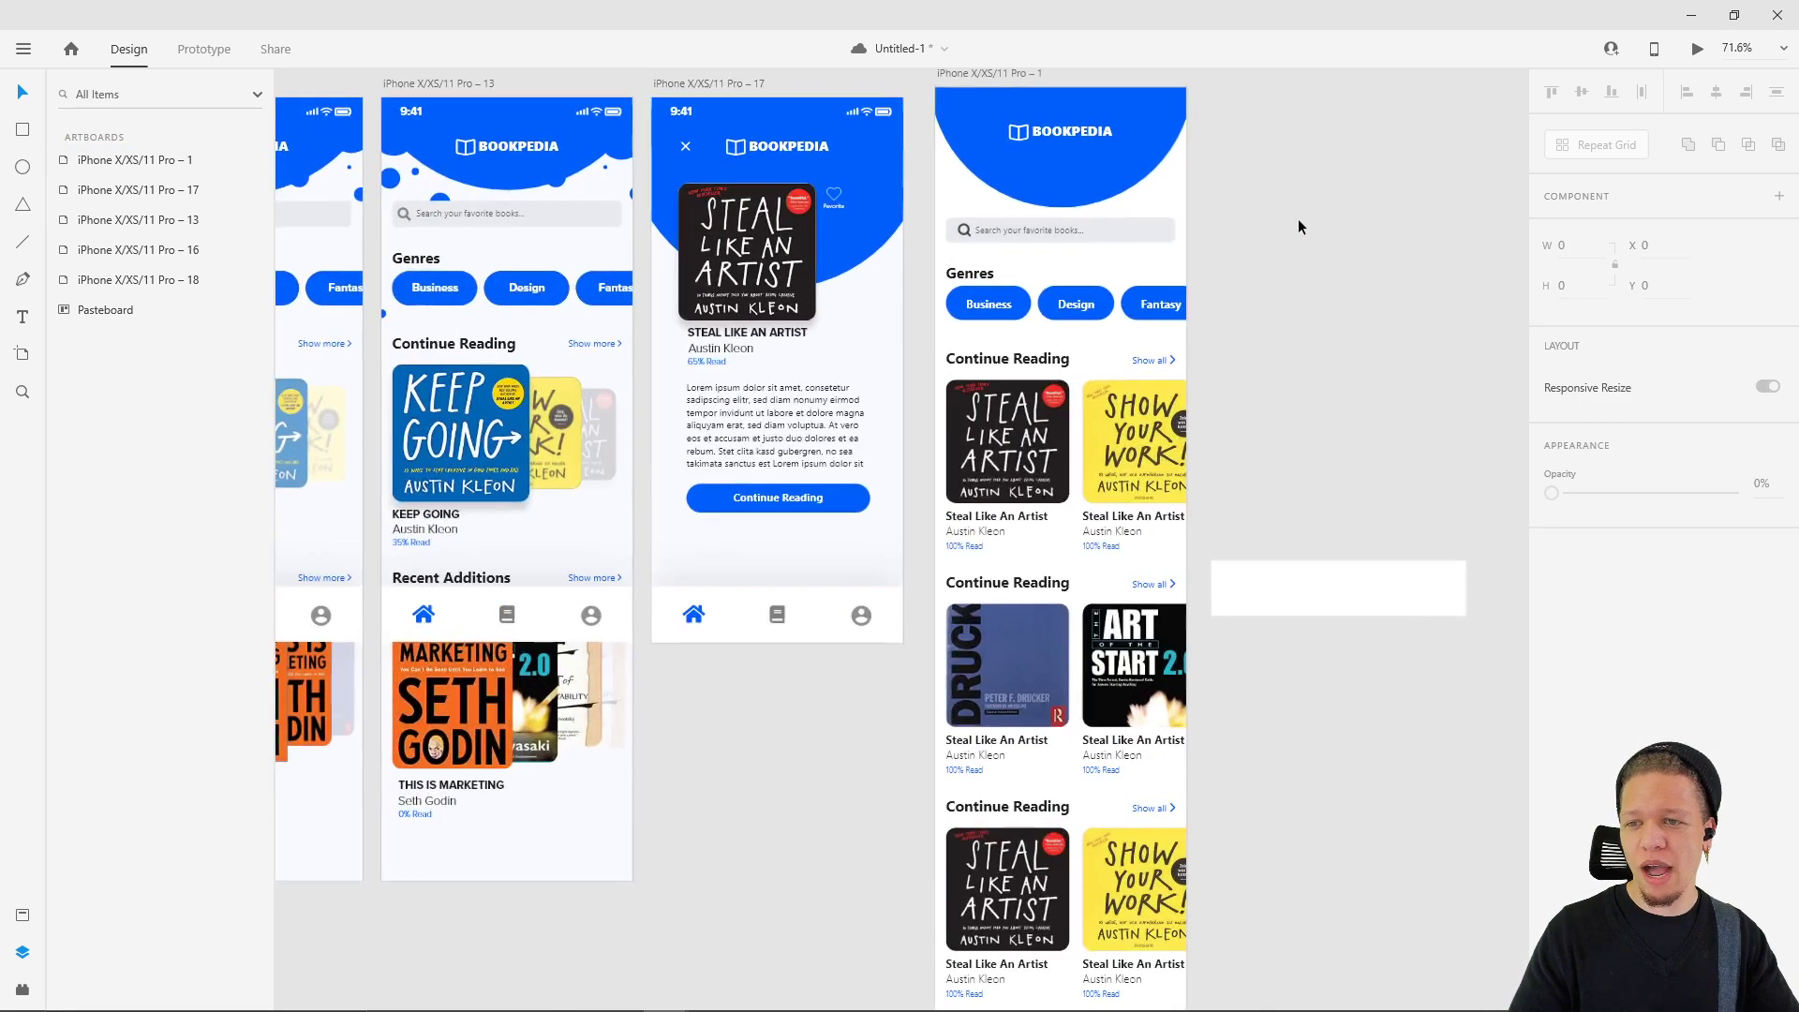
scroll(1284, 365, "up", 2)
left_click(974, 228)
scroll(1206, 693, "up", 2)
scroll(1206, 693, "down", 4)
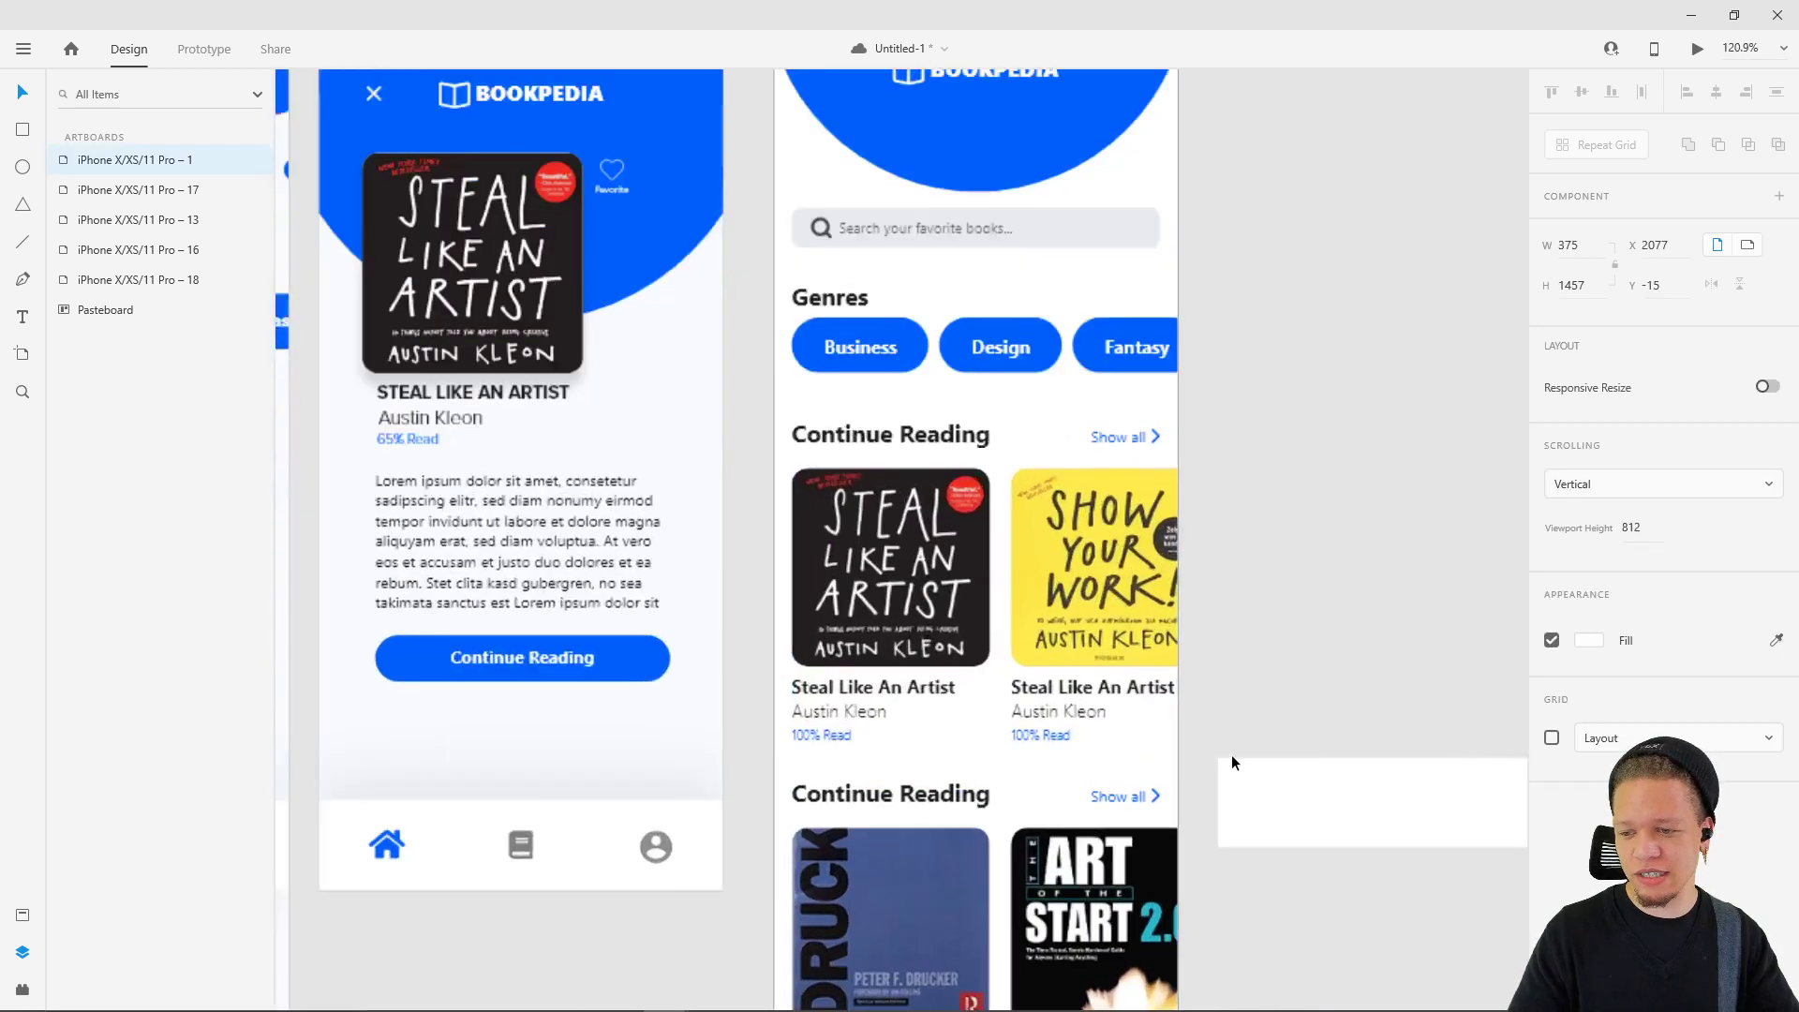
scroll(806, 502, "up", 3)
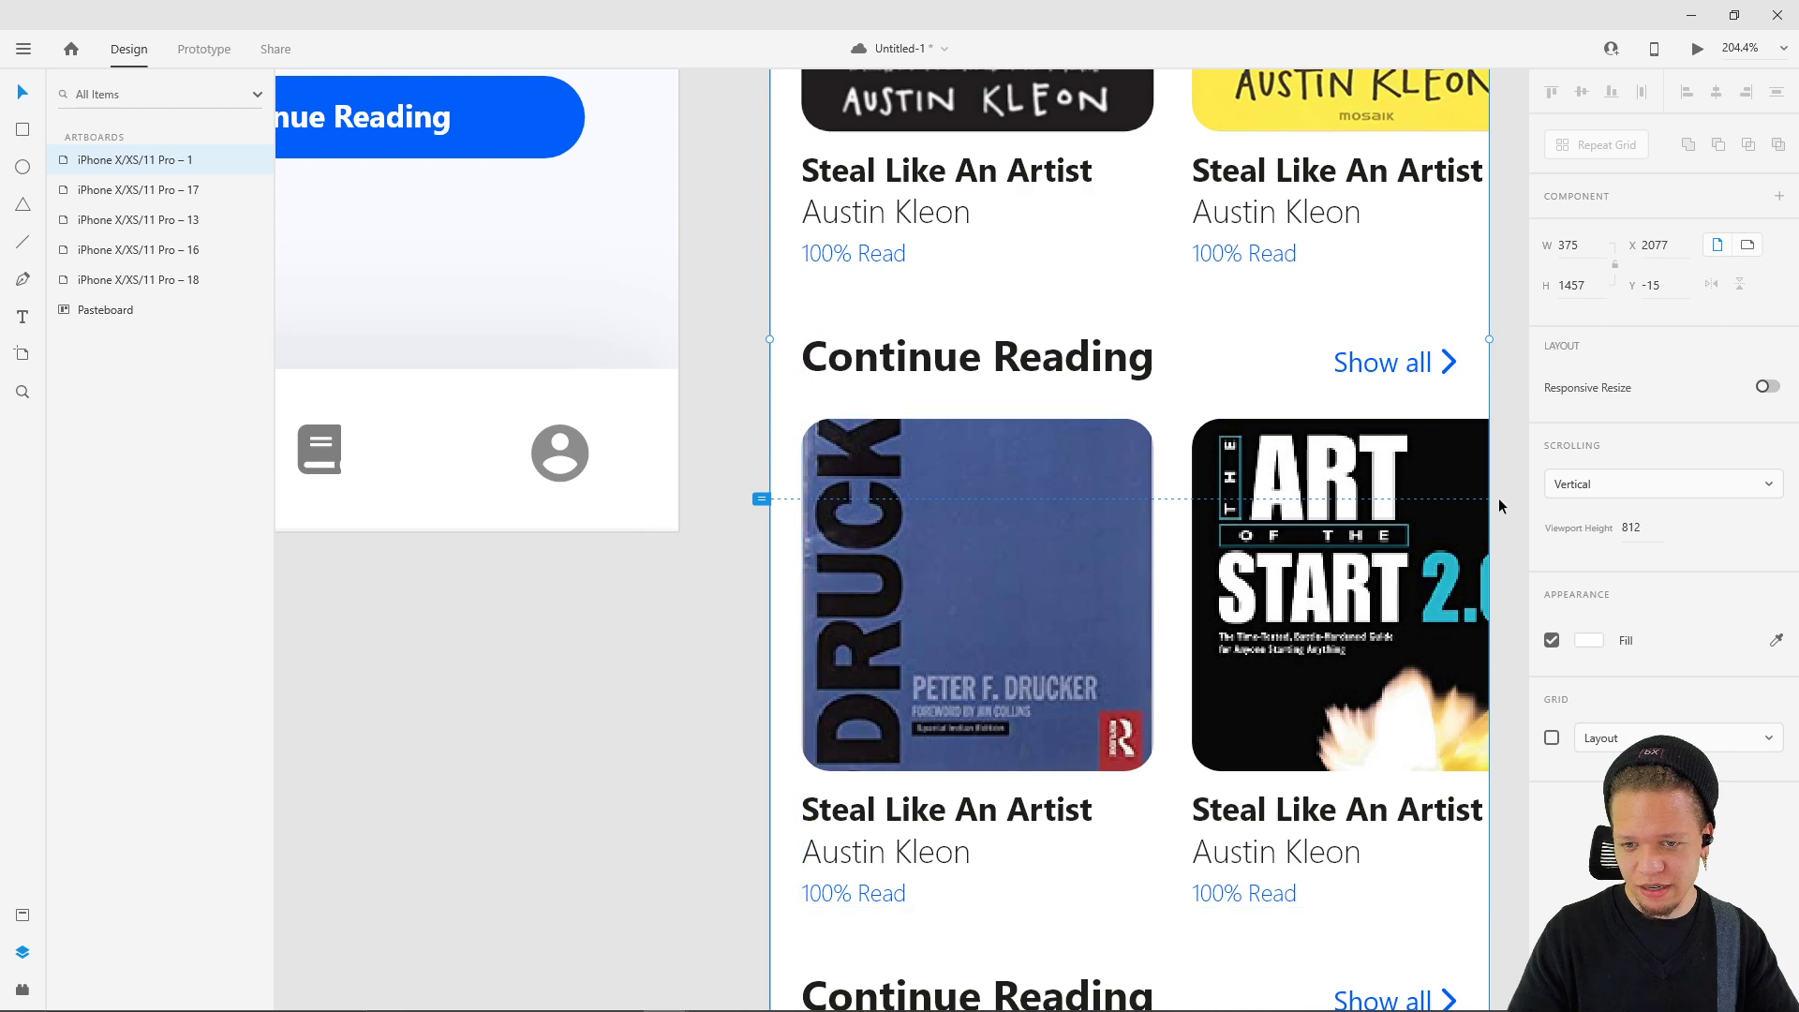
scroll(856, 499, "up", 4)
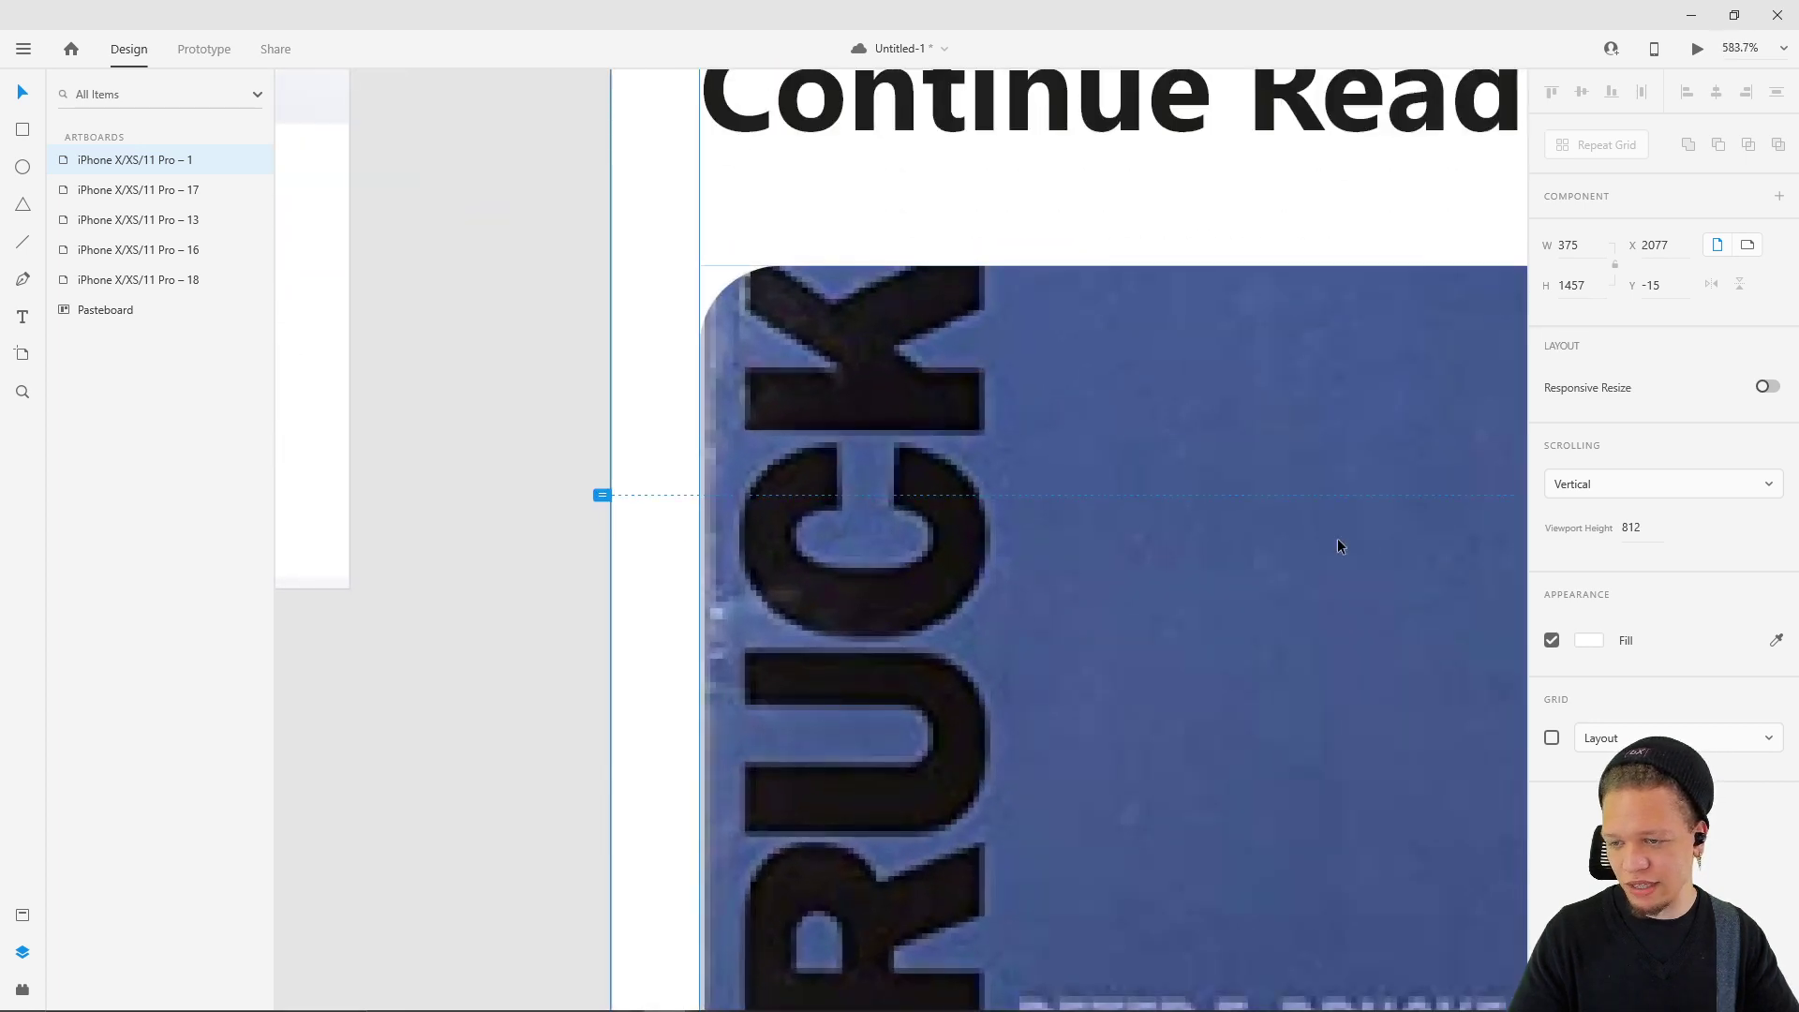
scroll(1229, 525, "down", 3)
scroll(965, 538, "down", 2)
scroll(967, 542, "down", 1)
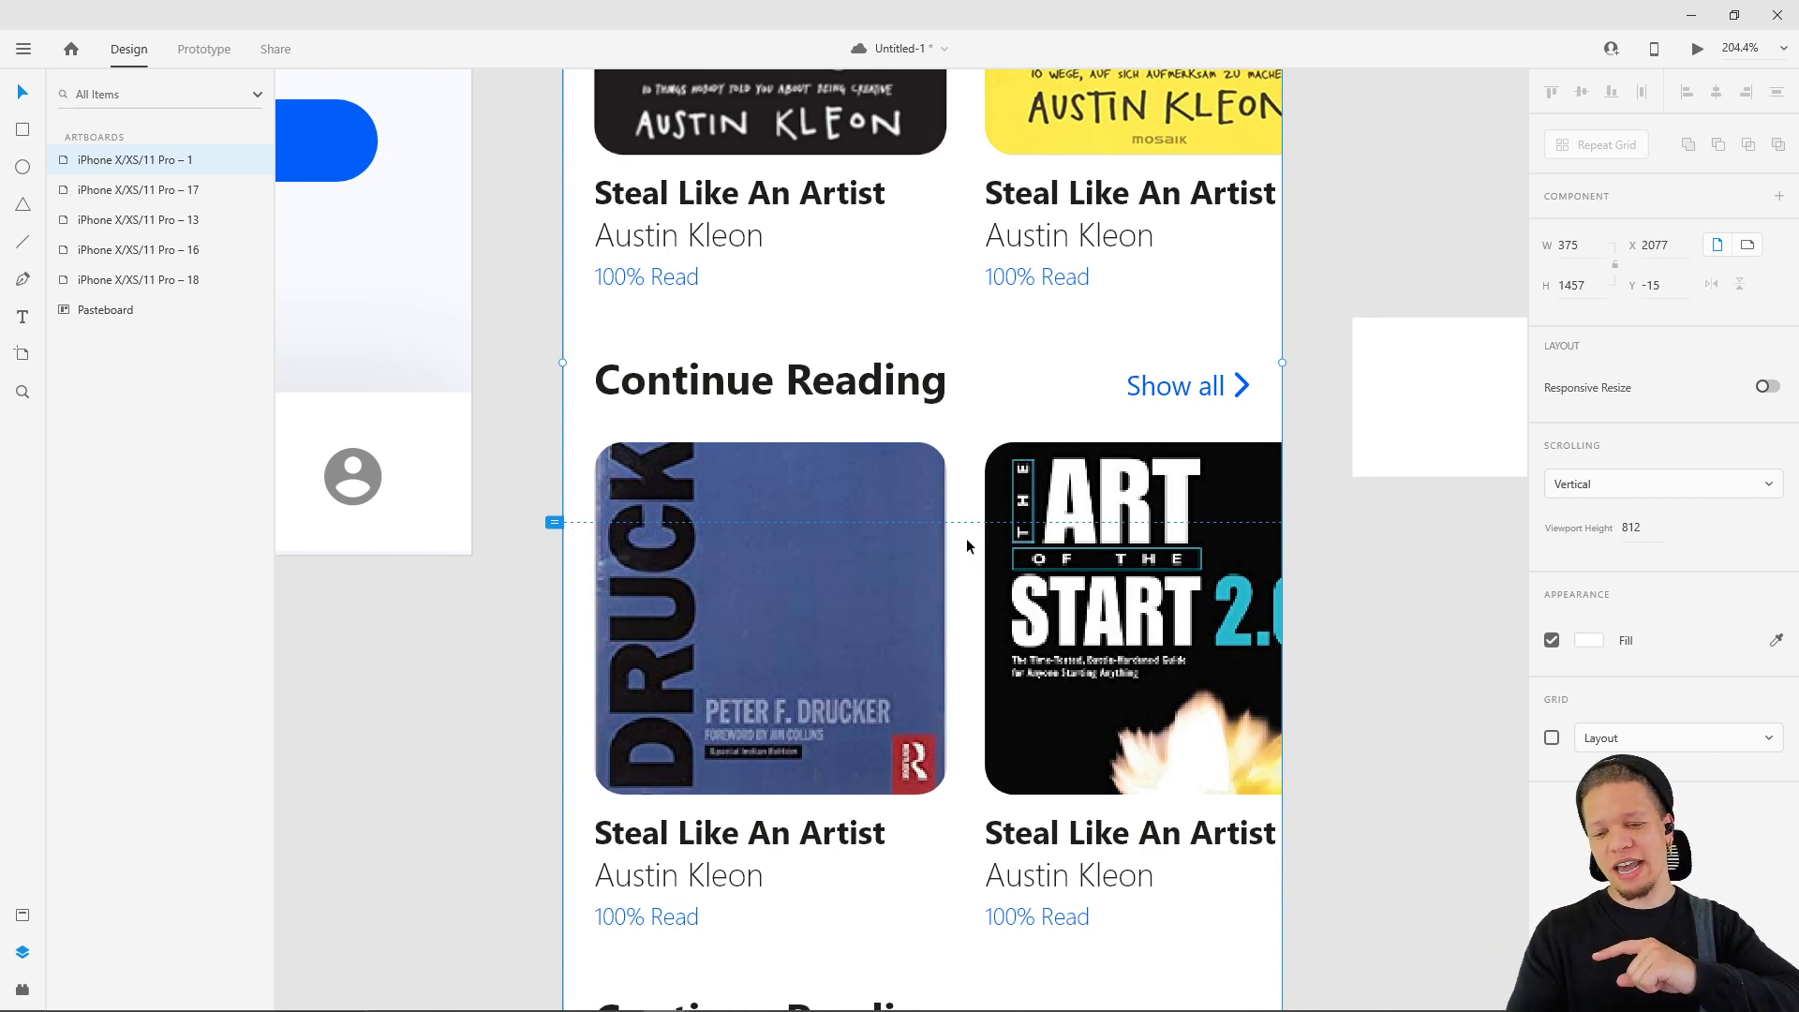
scroll(665, 413, "down", 7)
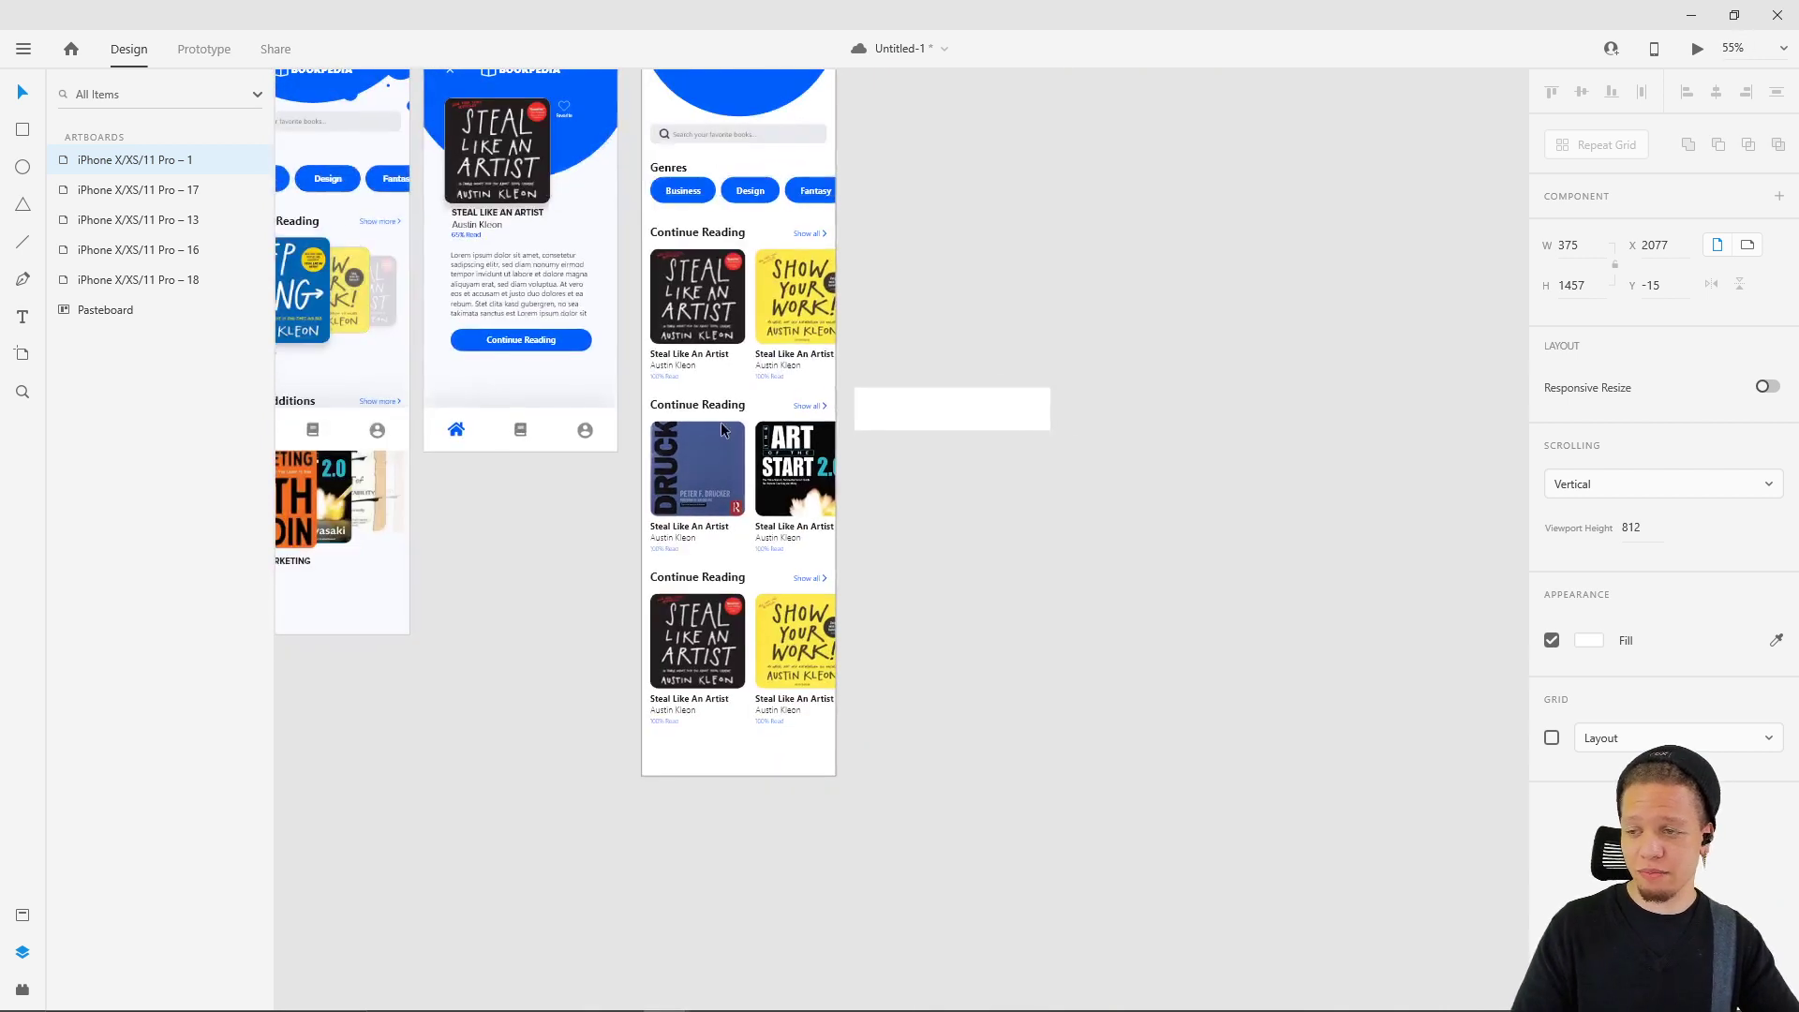
left_click_drag(1125, 242, 1202, 386)
left_click_drag(766, 137, 832, 107)
key("ctrl+z")
key("ctrl+z")
key("ctrl+z")
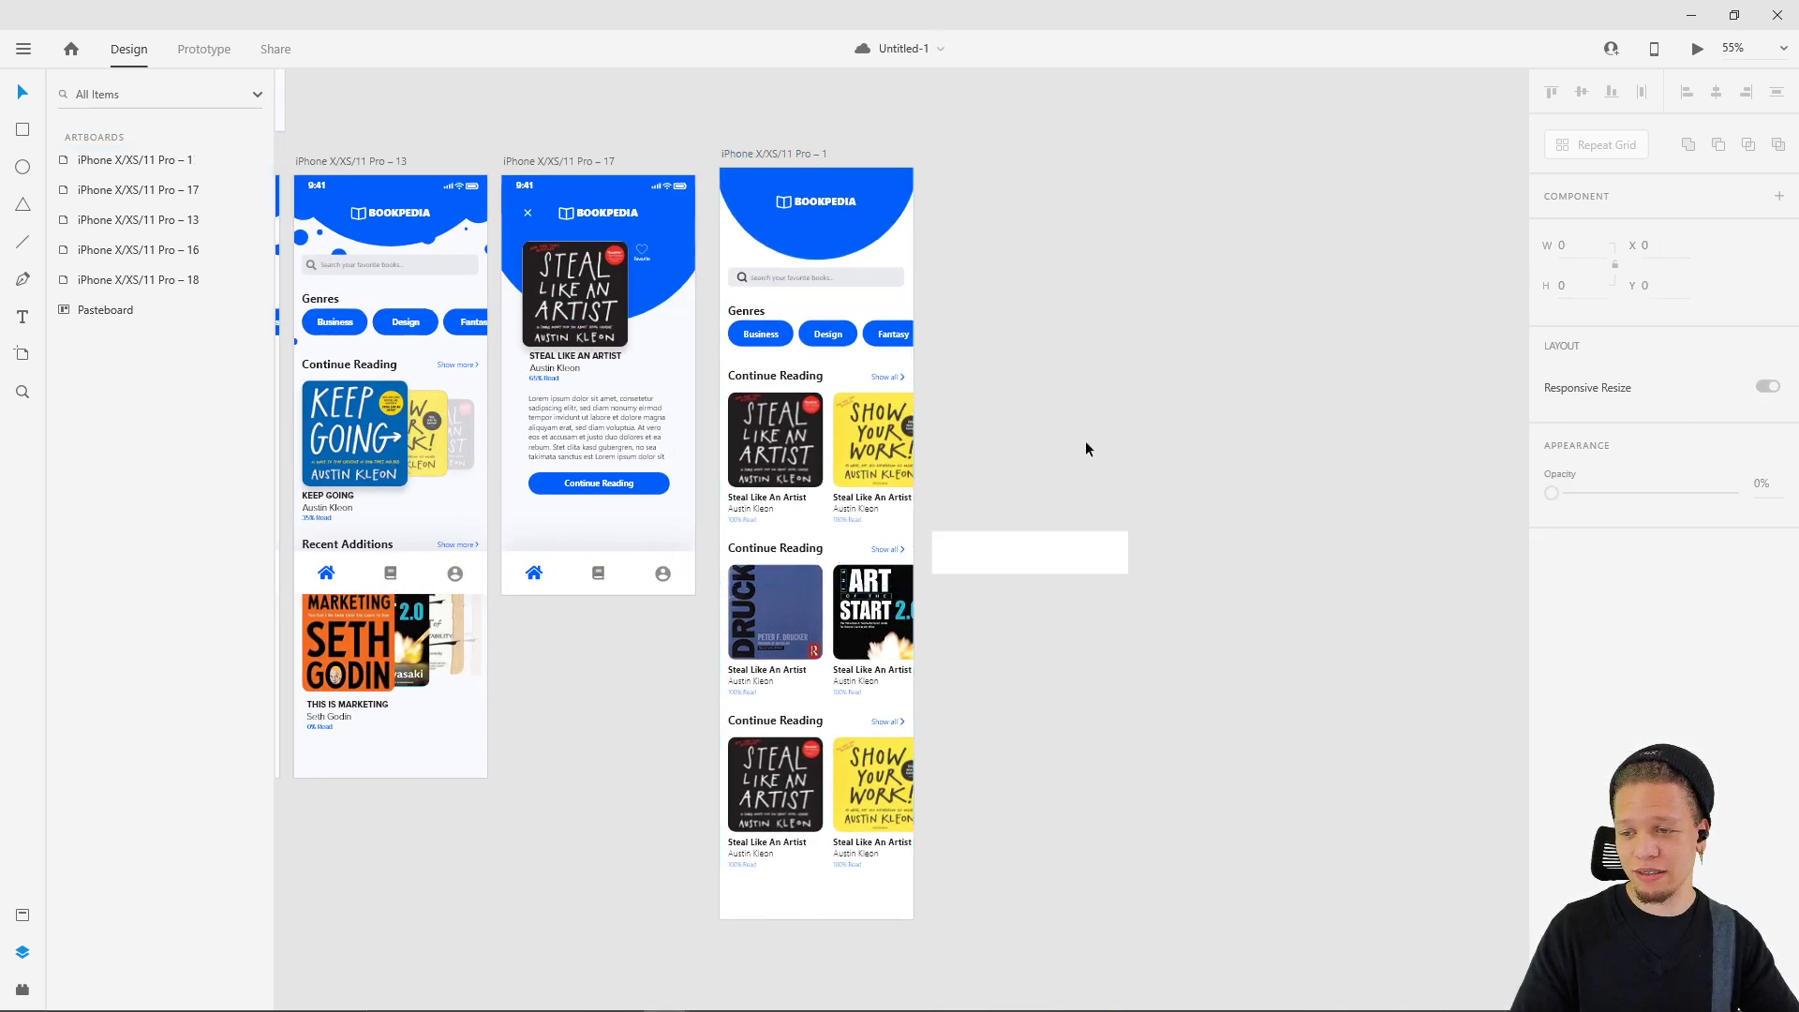
- Move the white rectangle onto the new home screen artboard at X 0, Y 729, with its lower edge on the viewport boundary
left_click_drag(1060, 460, 1030, 553)
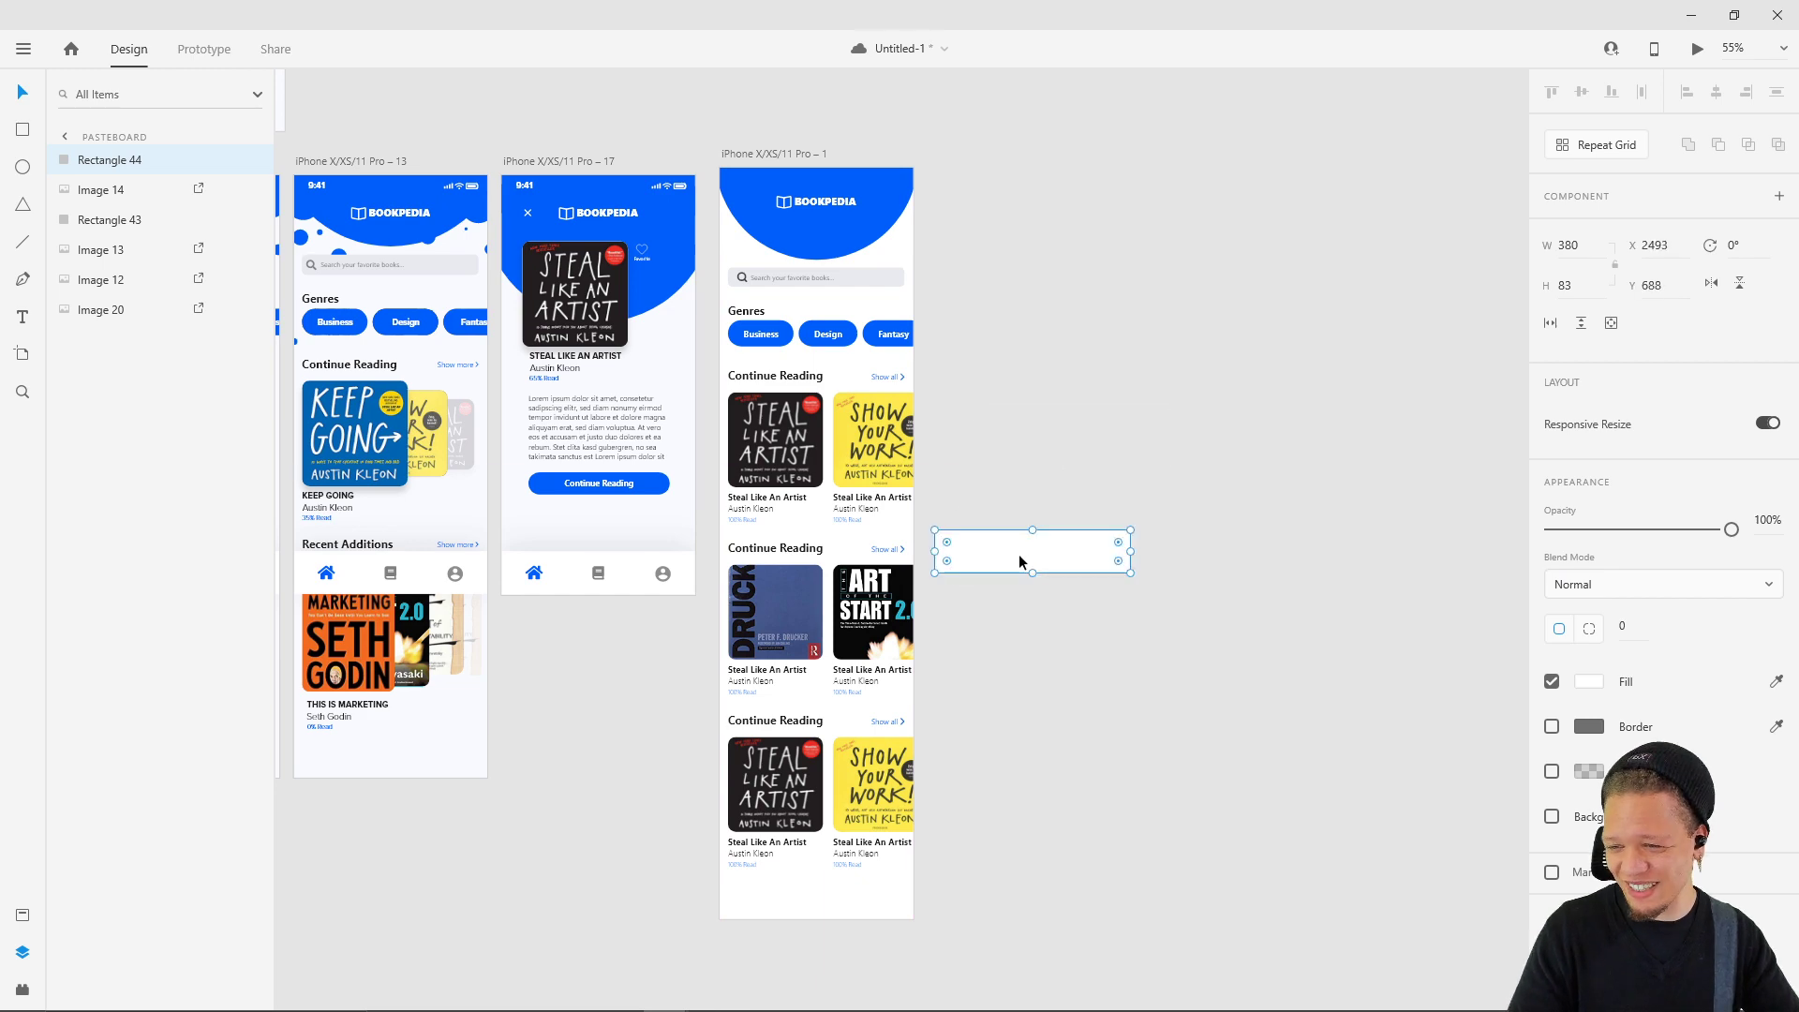
scroll(804, 598, "up", 1)
scroll(804, 597, "up", 5)
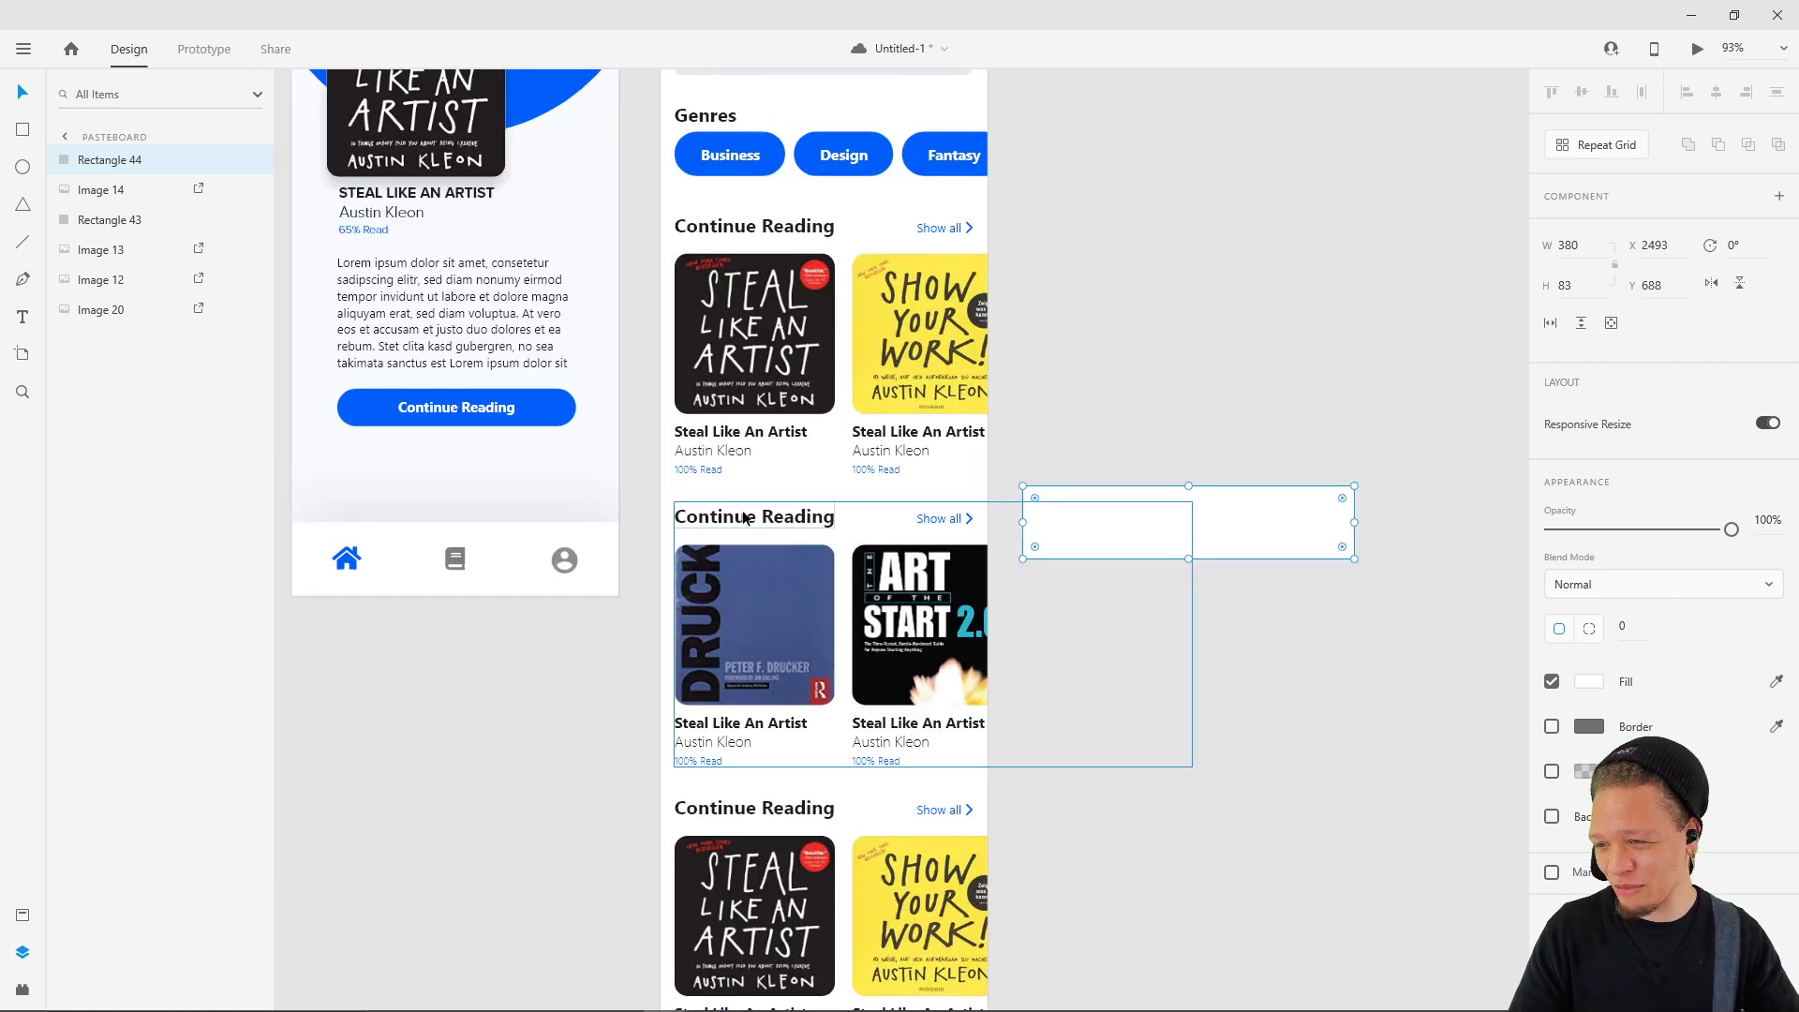
scroll(767, 323, "up", 3)
left_click(790, 71)
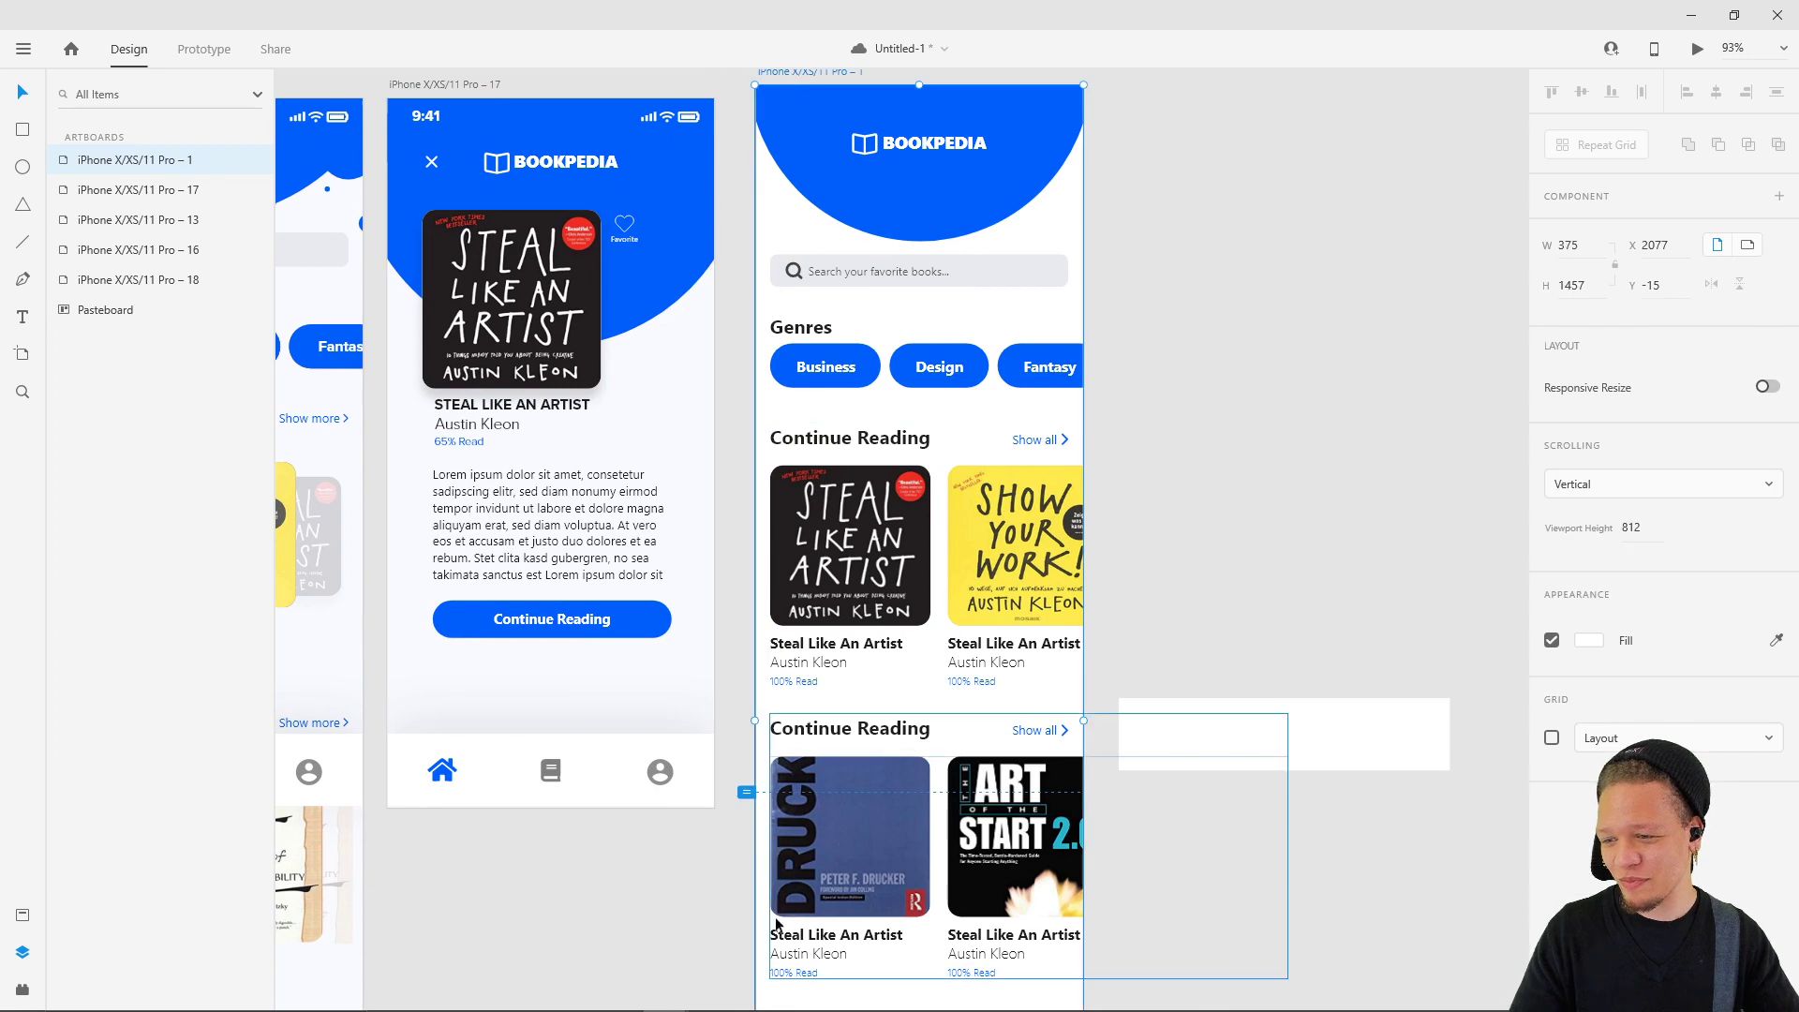
left_click_drag(1165, 755, 803, 783)
key("Escape")
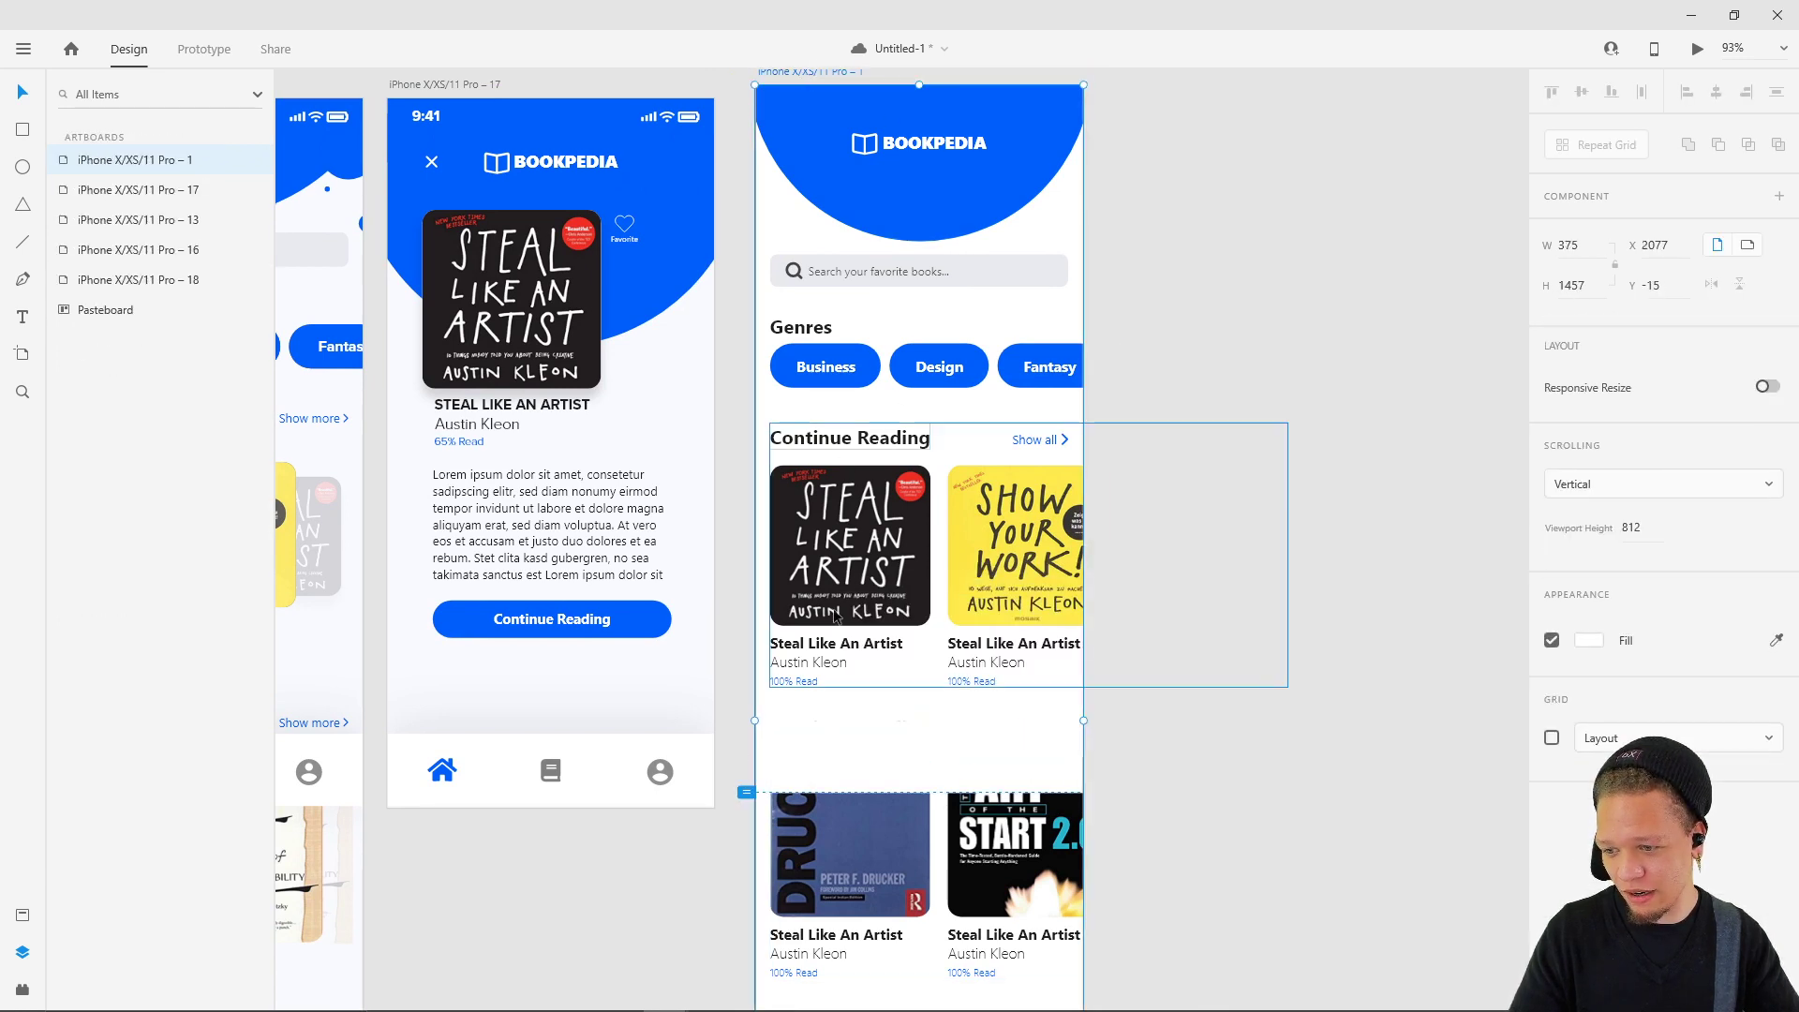
scroll(767, 755, "up", 5)
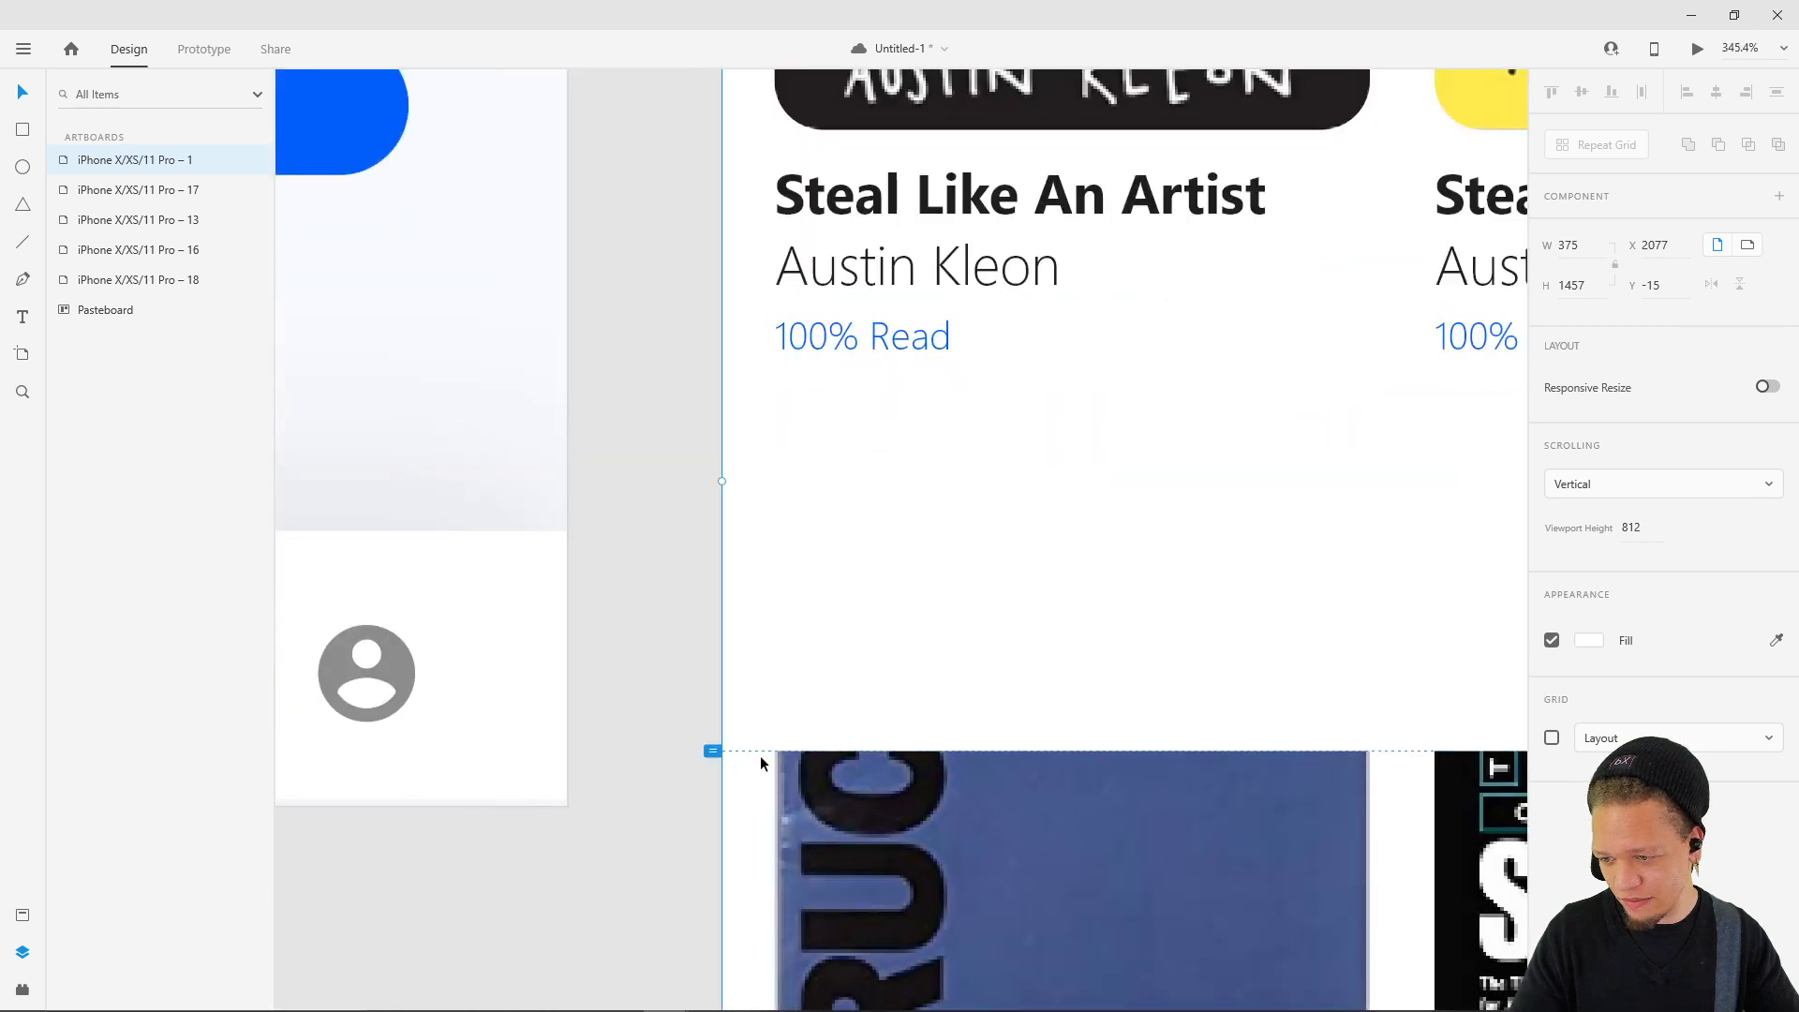
scroll(1091, 620, "down", 1)
scroll(1090, 620, "down", 2)
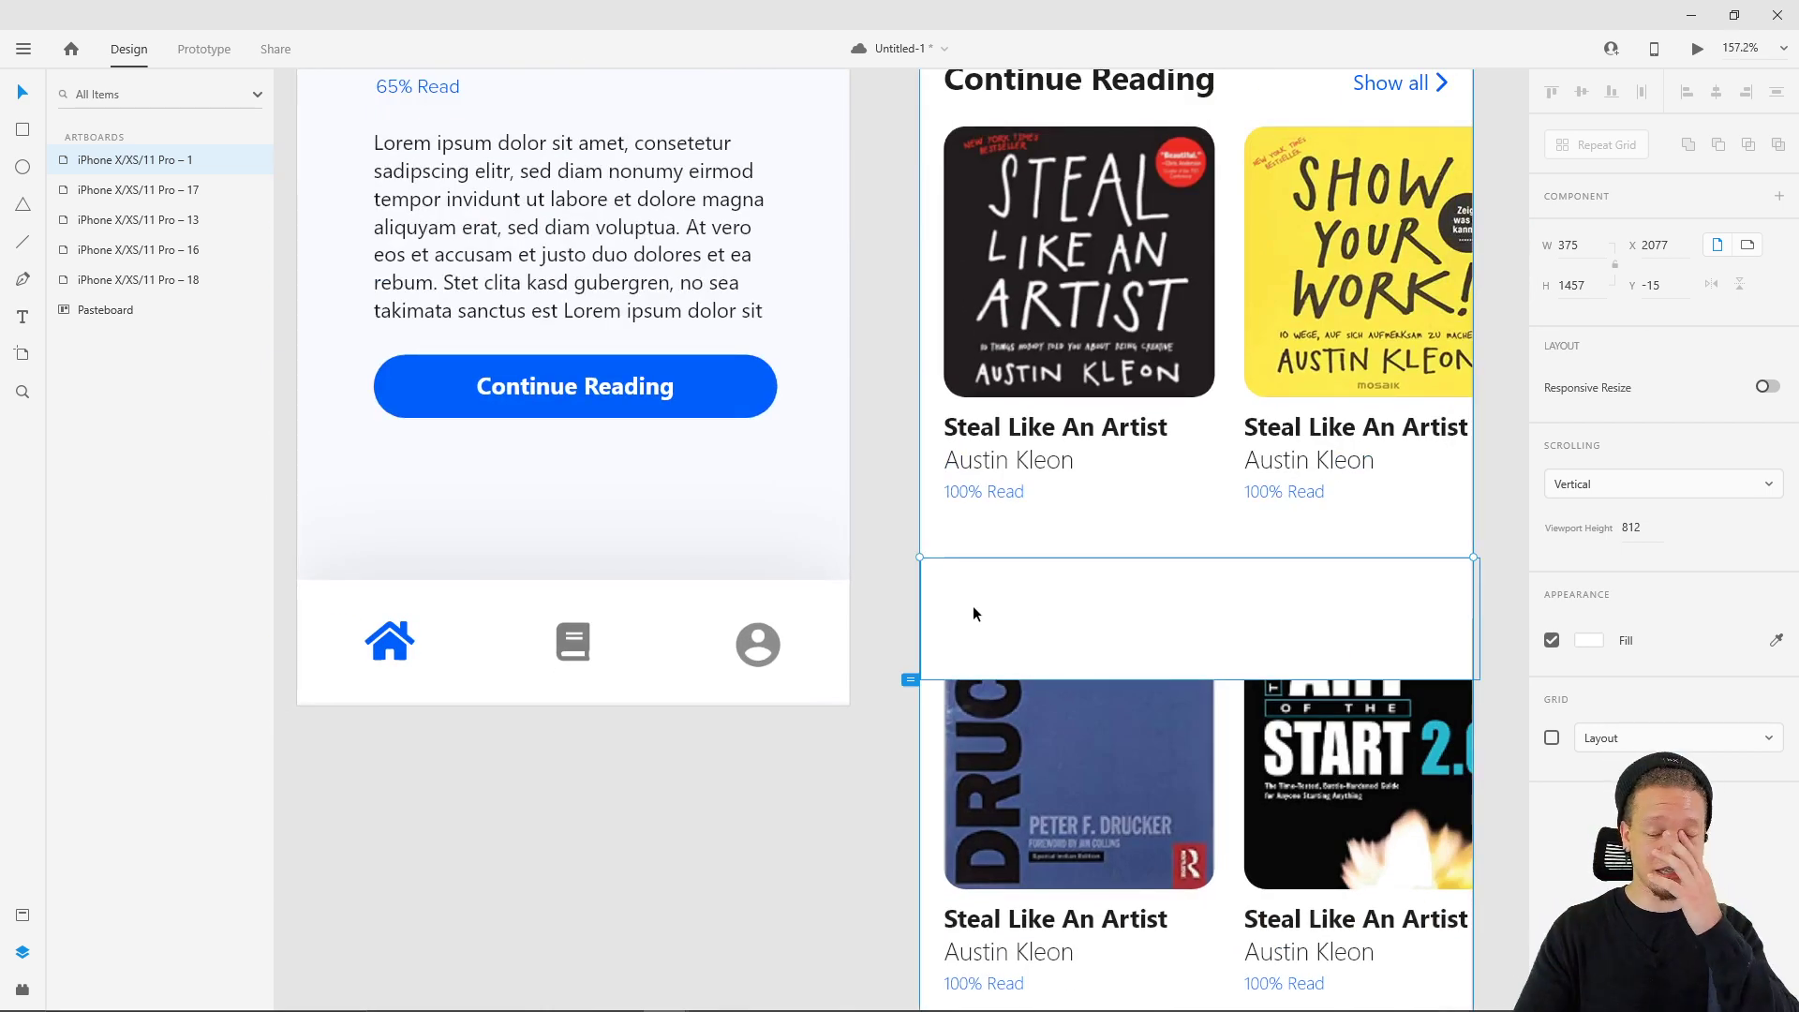
scroll(1144, 458, "down", 3)
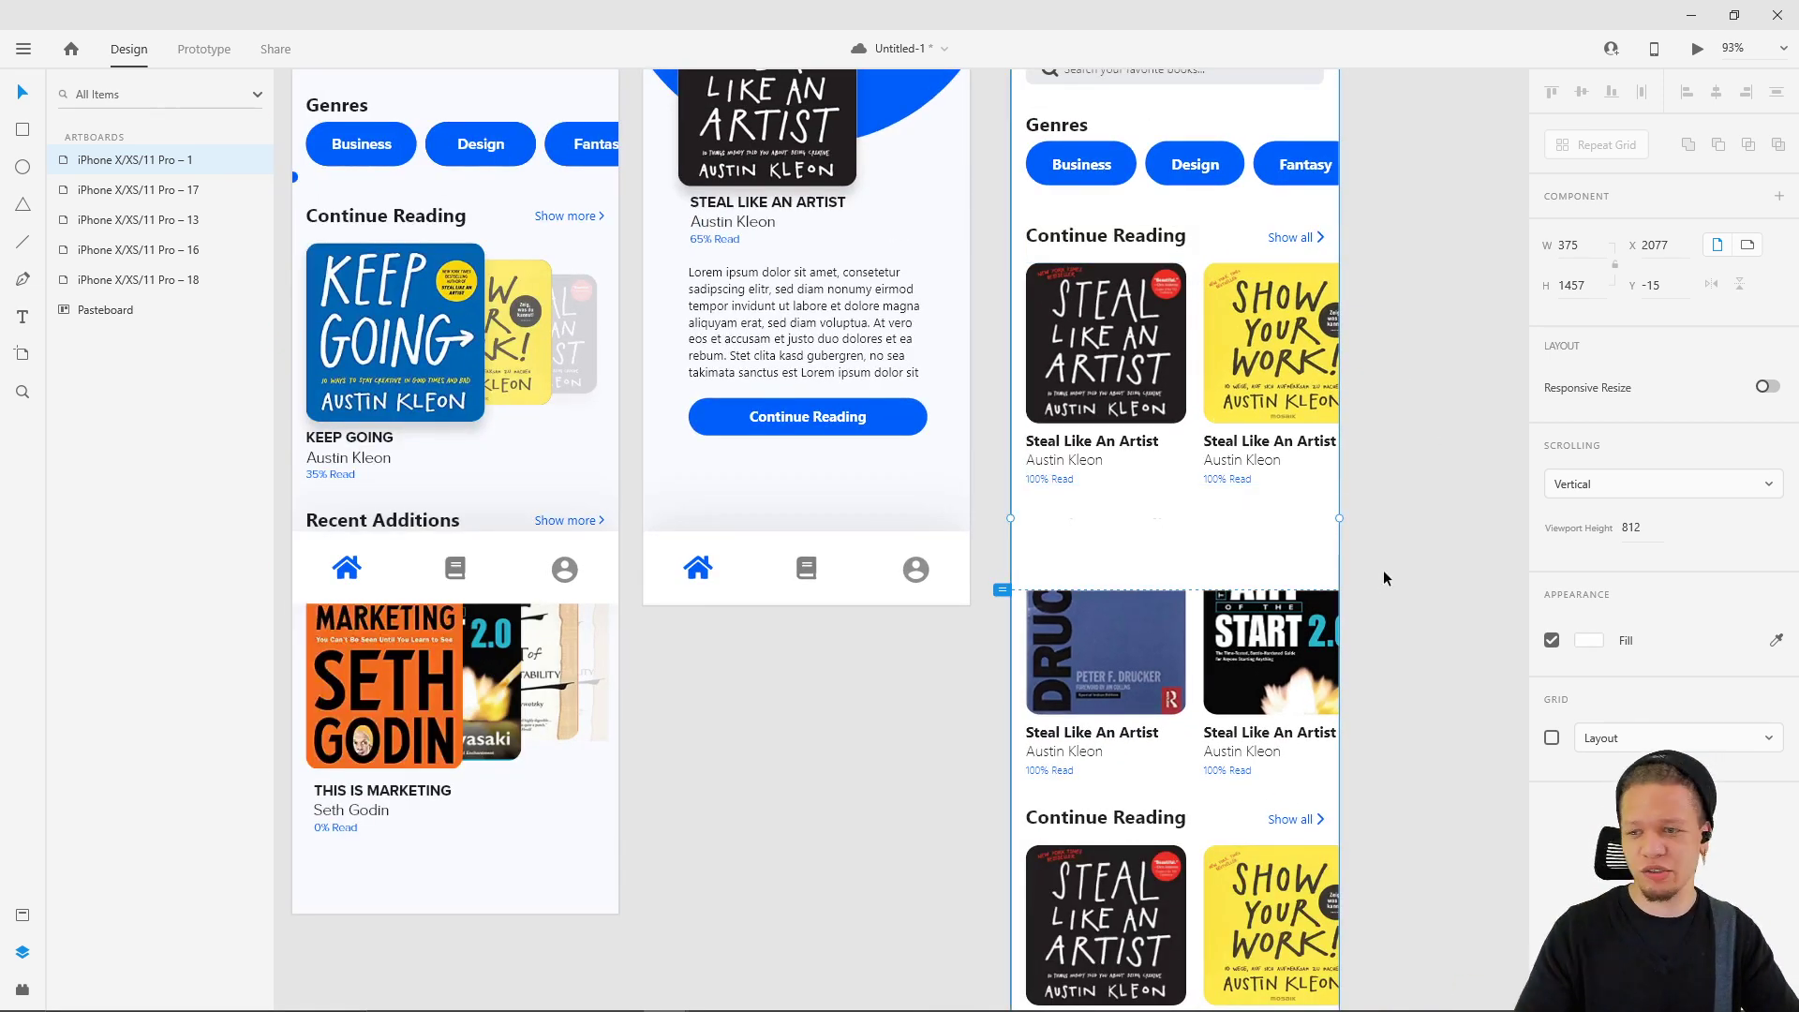
left_click_drag(1383, 570, 1269, 683)
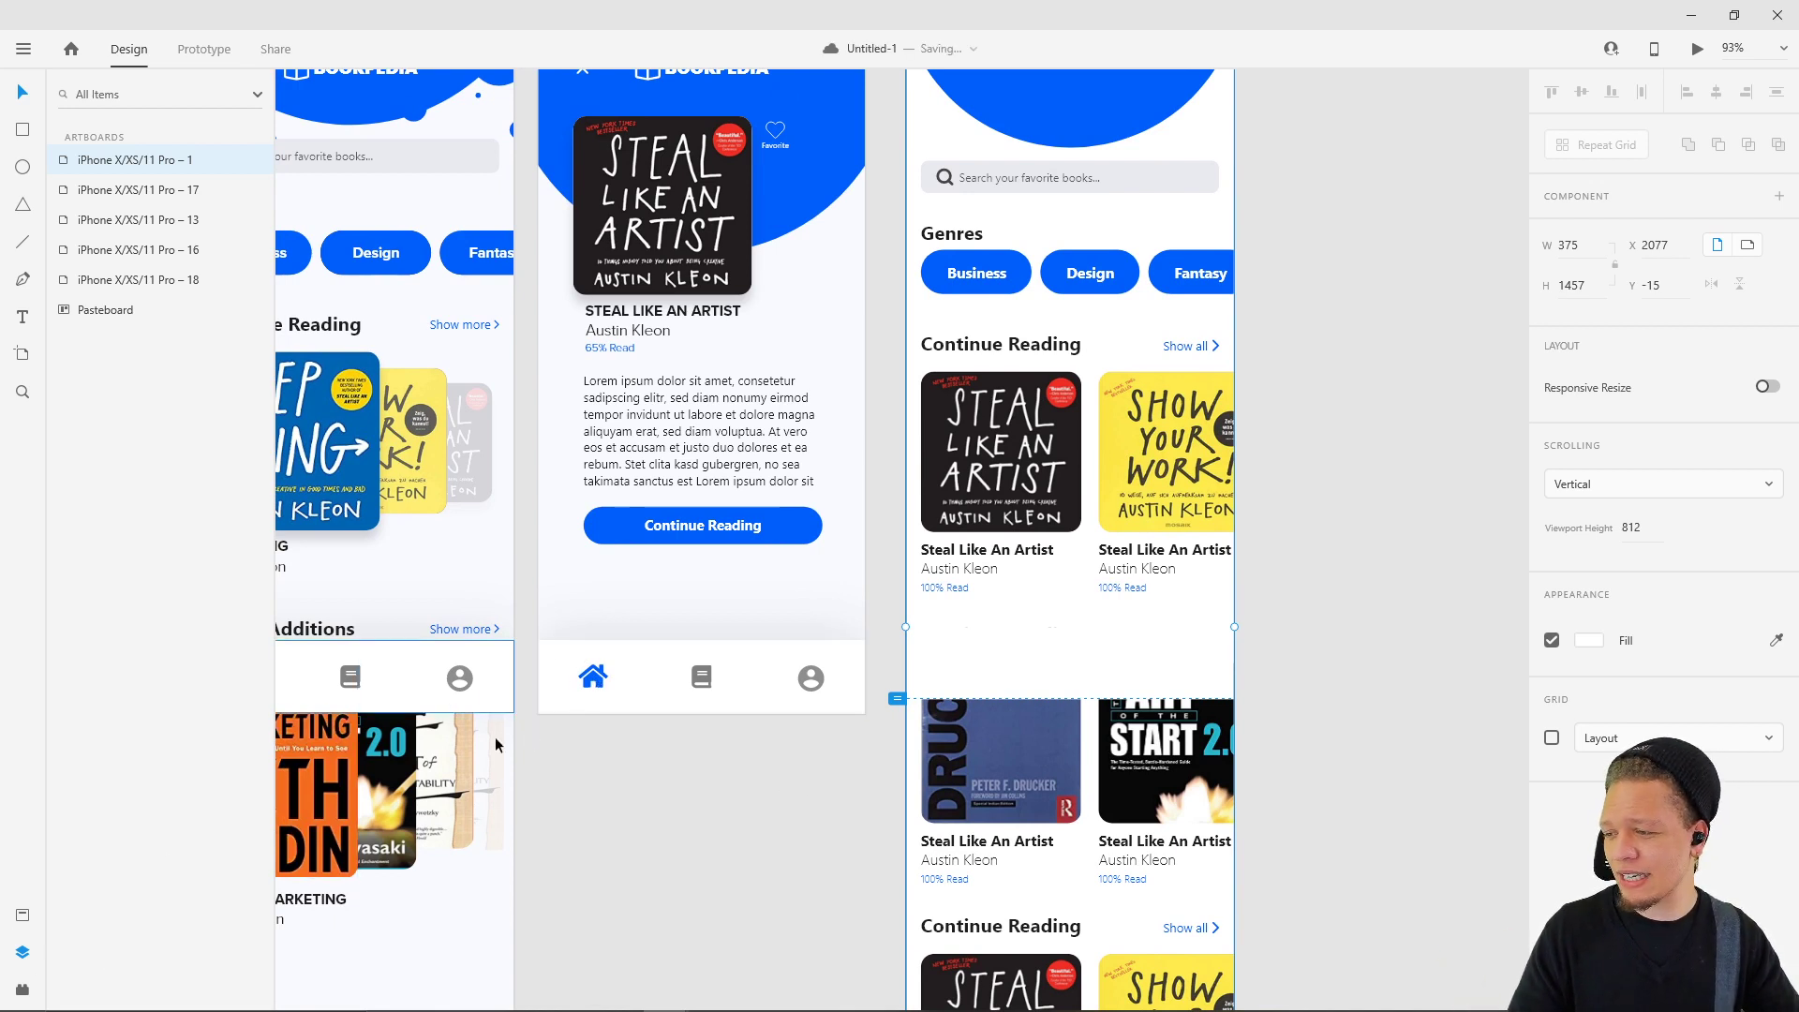
left_click(29, 994)
double_click(115, 185)
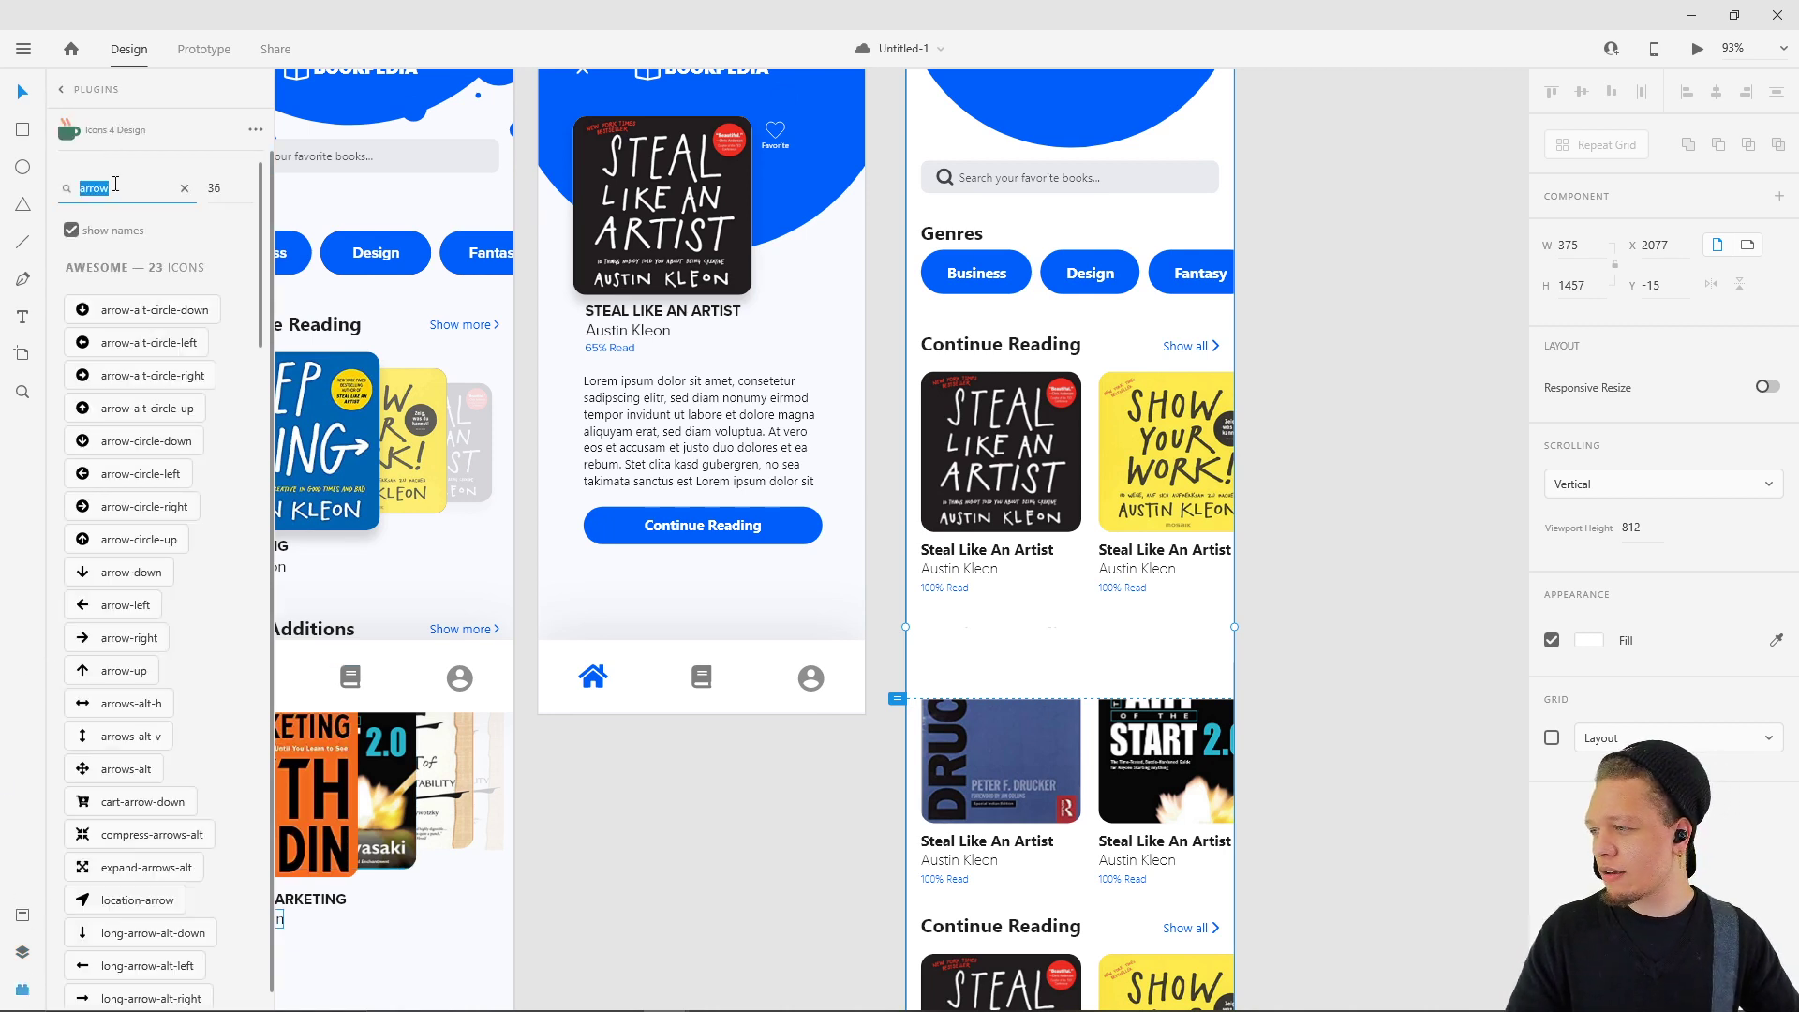
left_click(733, 784)
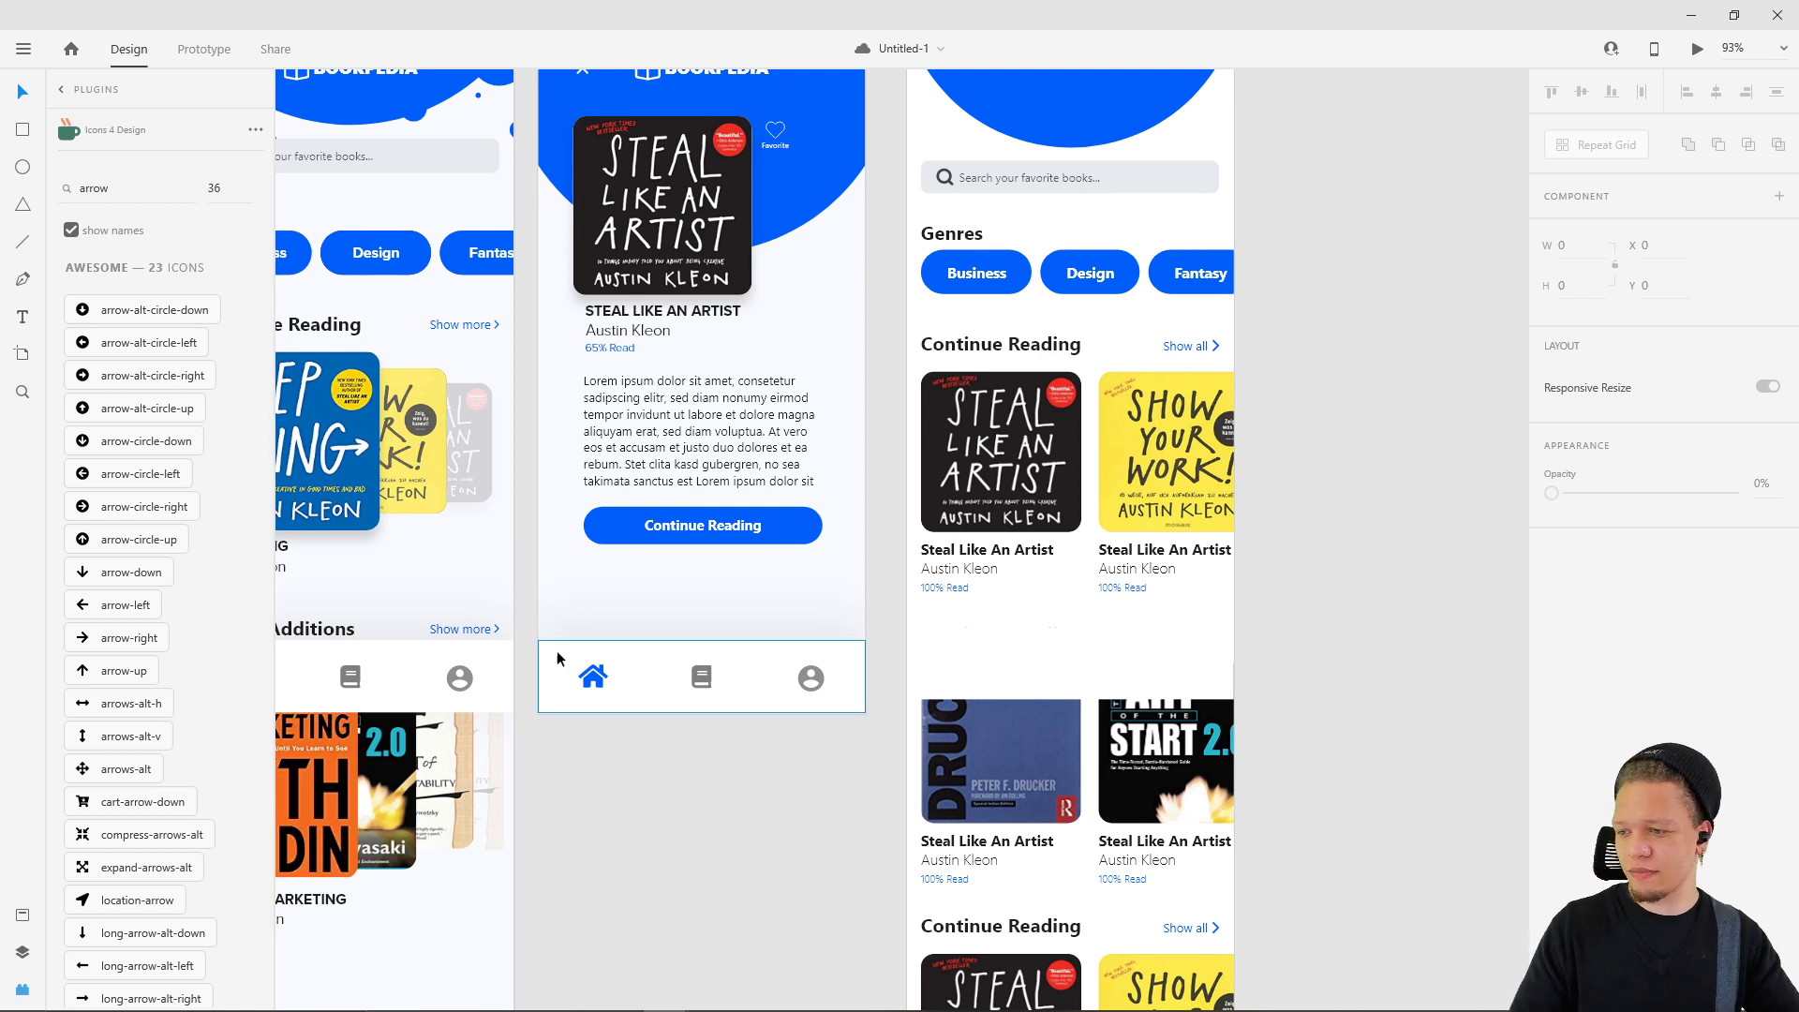
double_click(592, 678)
left_click(701, 677)
left_click(814, 677)
left_click(705, 675)
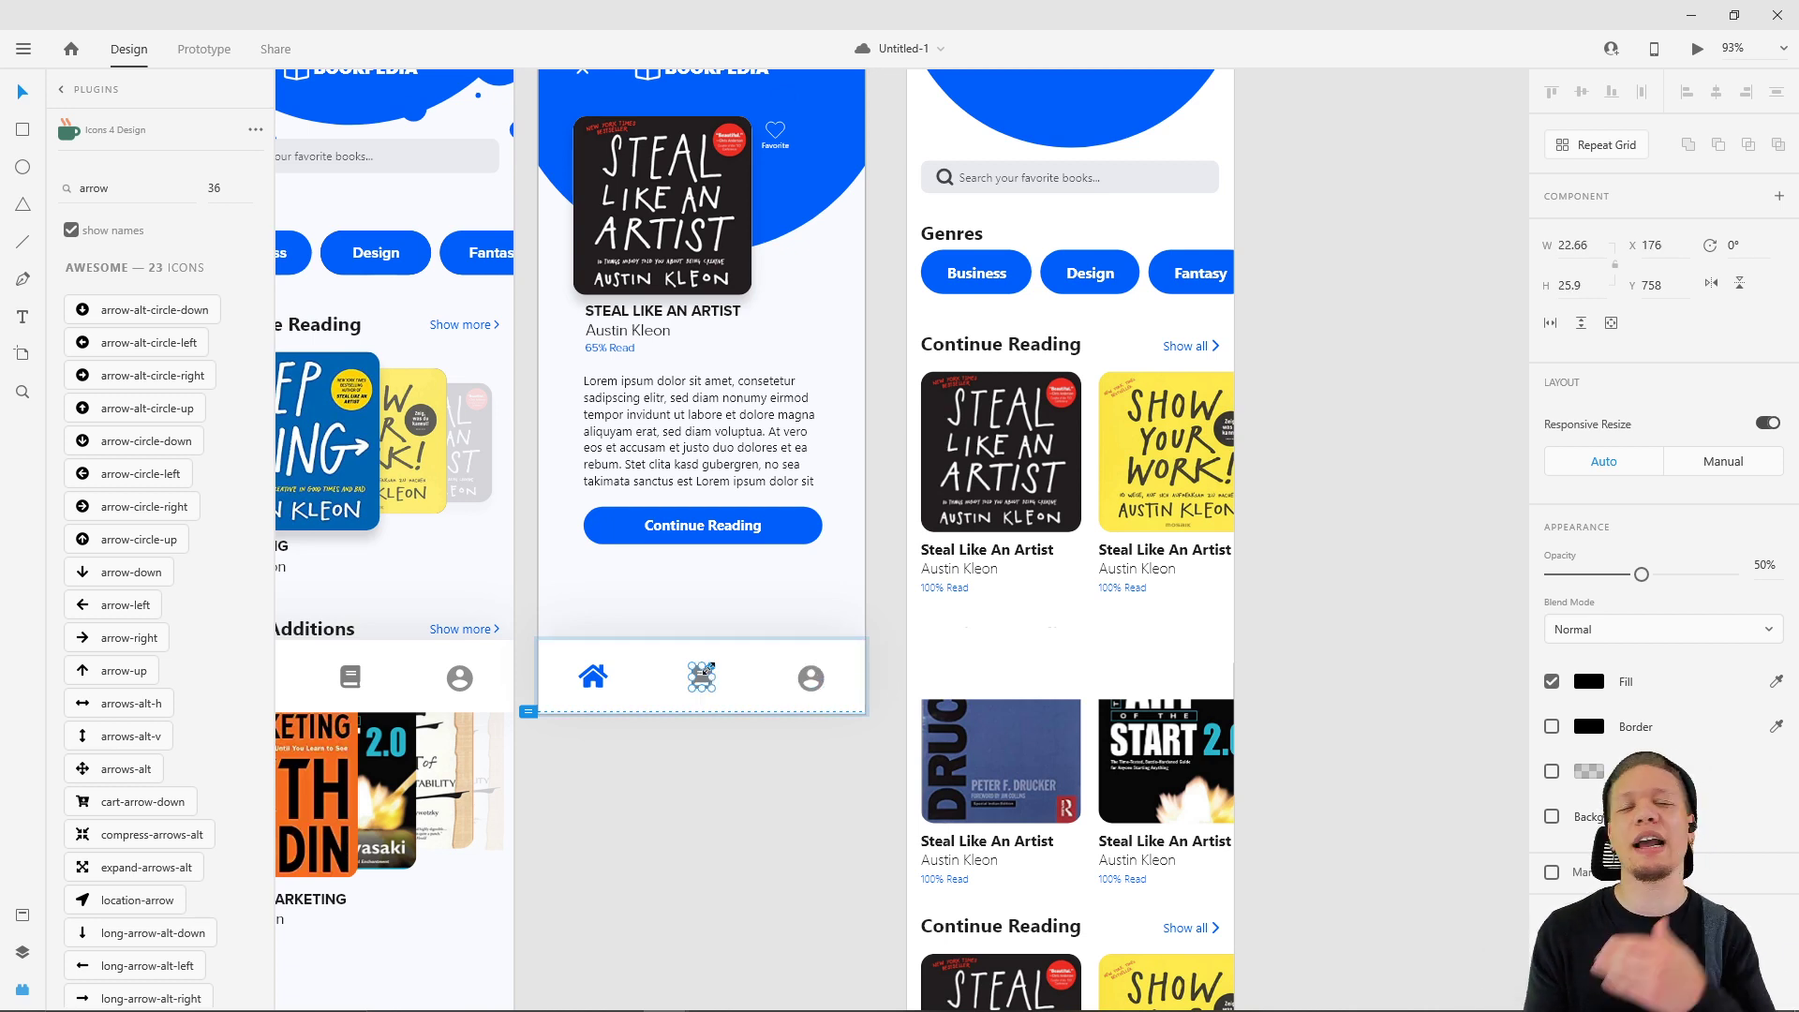
left_click(691, 735)
- Turn the blue home icon in the book detail artboard's navigation bar into a component
double_click(594, 676)
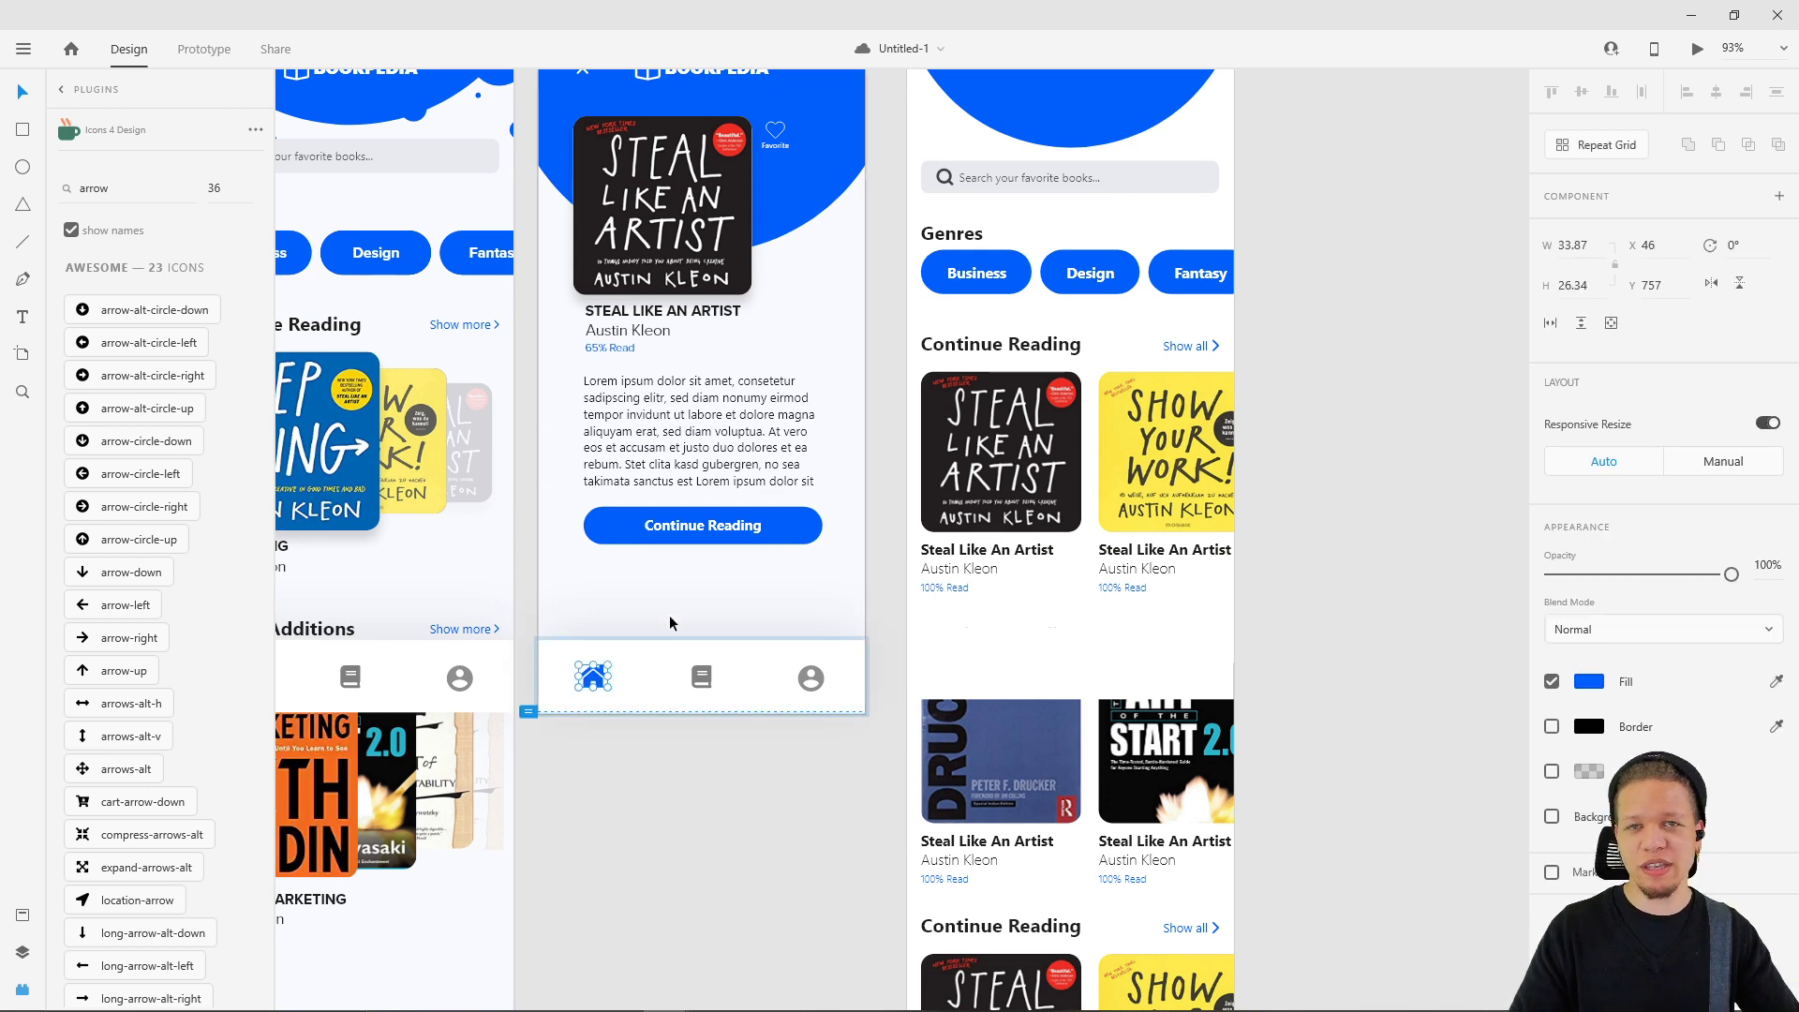
right_click(583, 687)
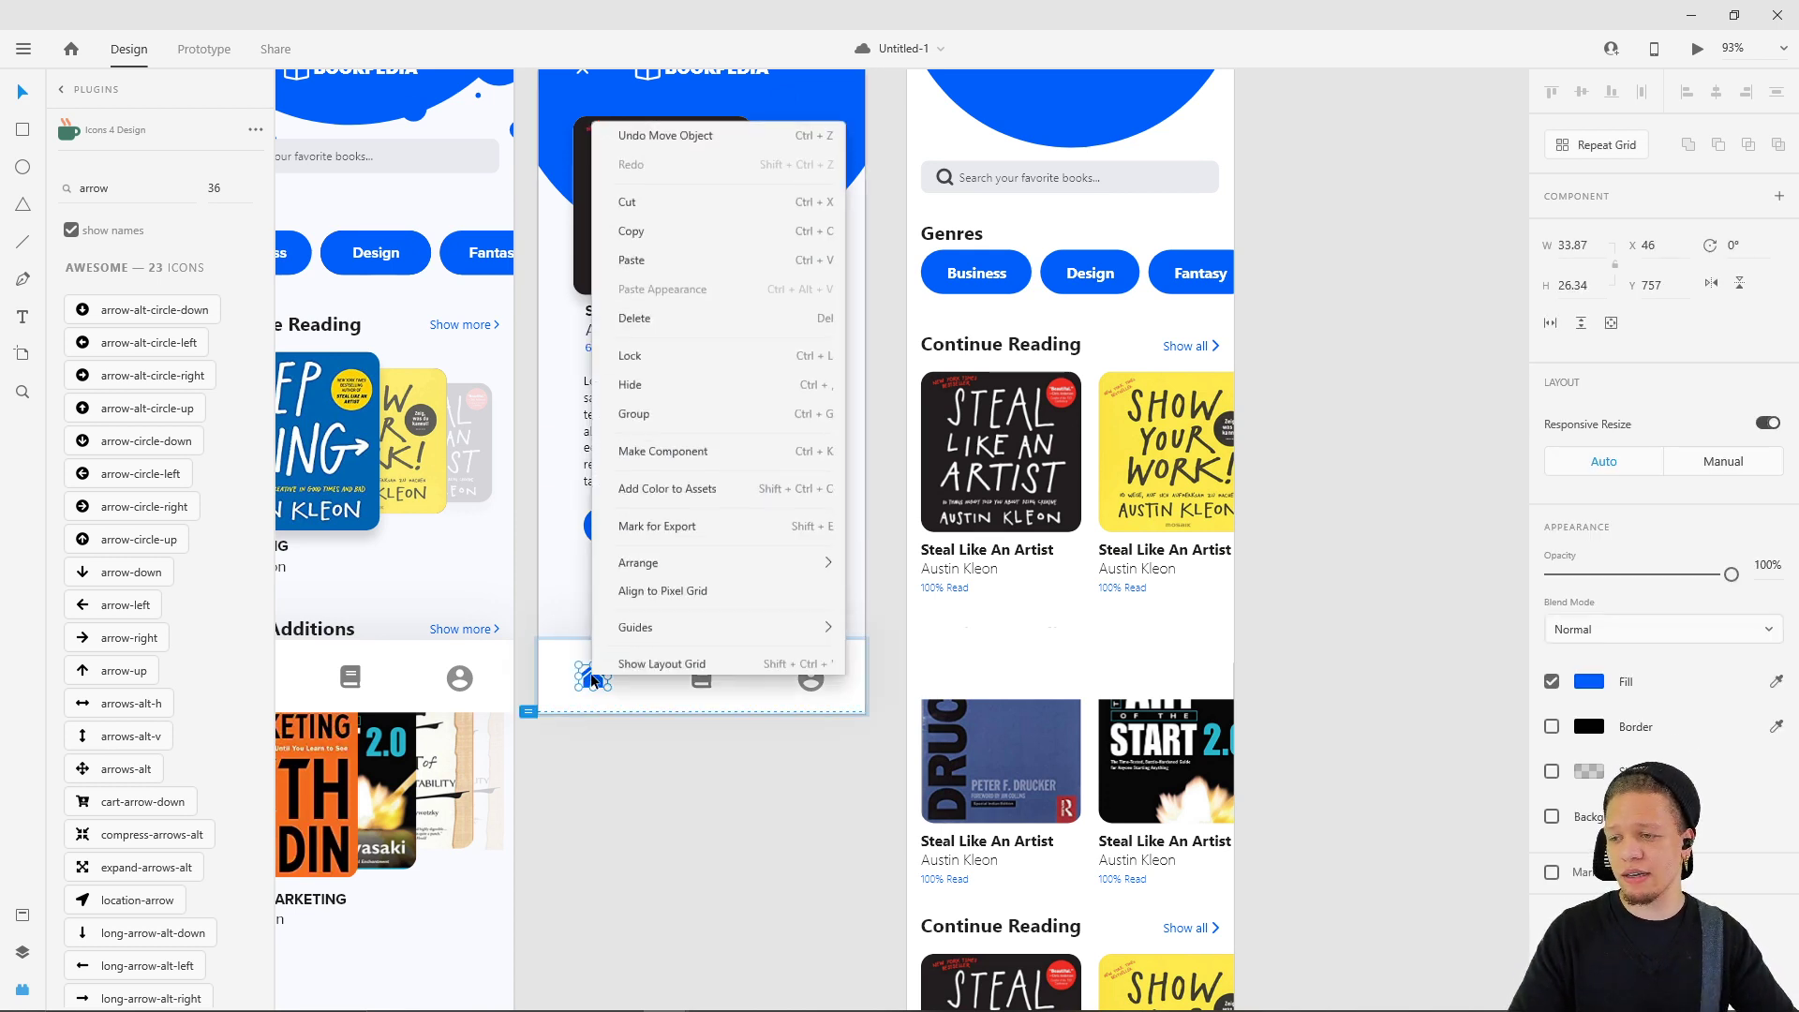
left_click(689, 427)
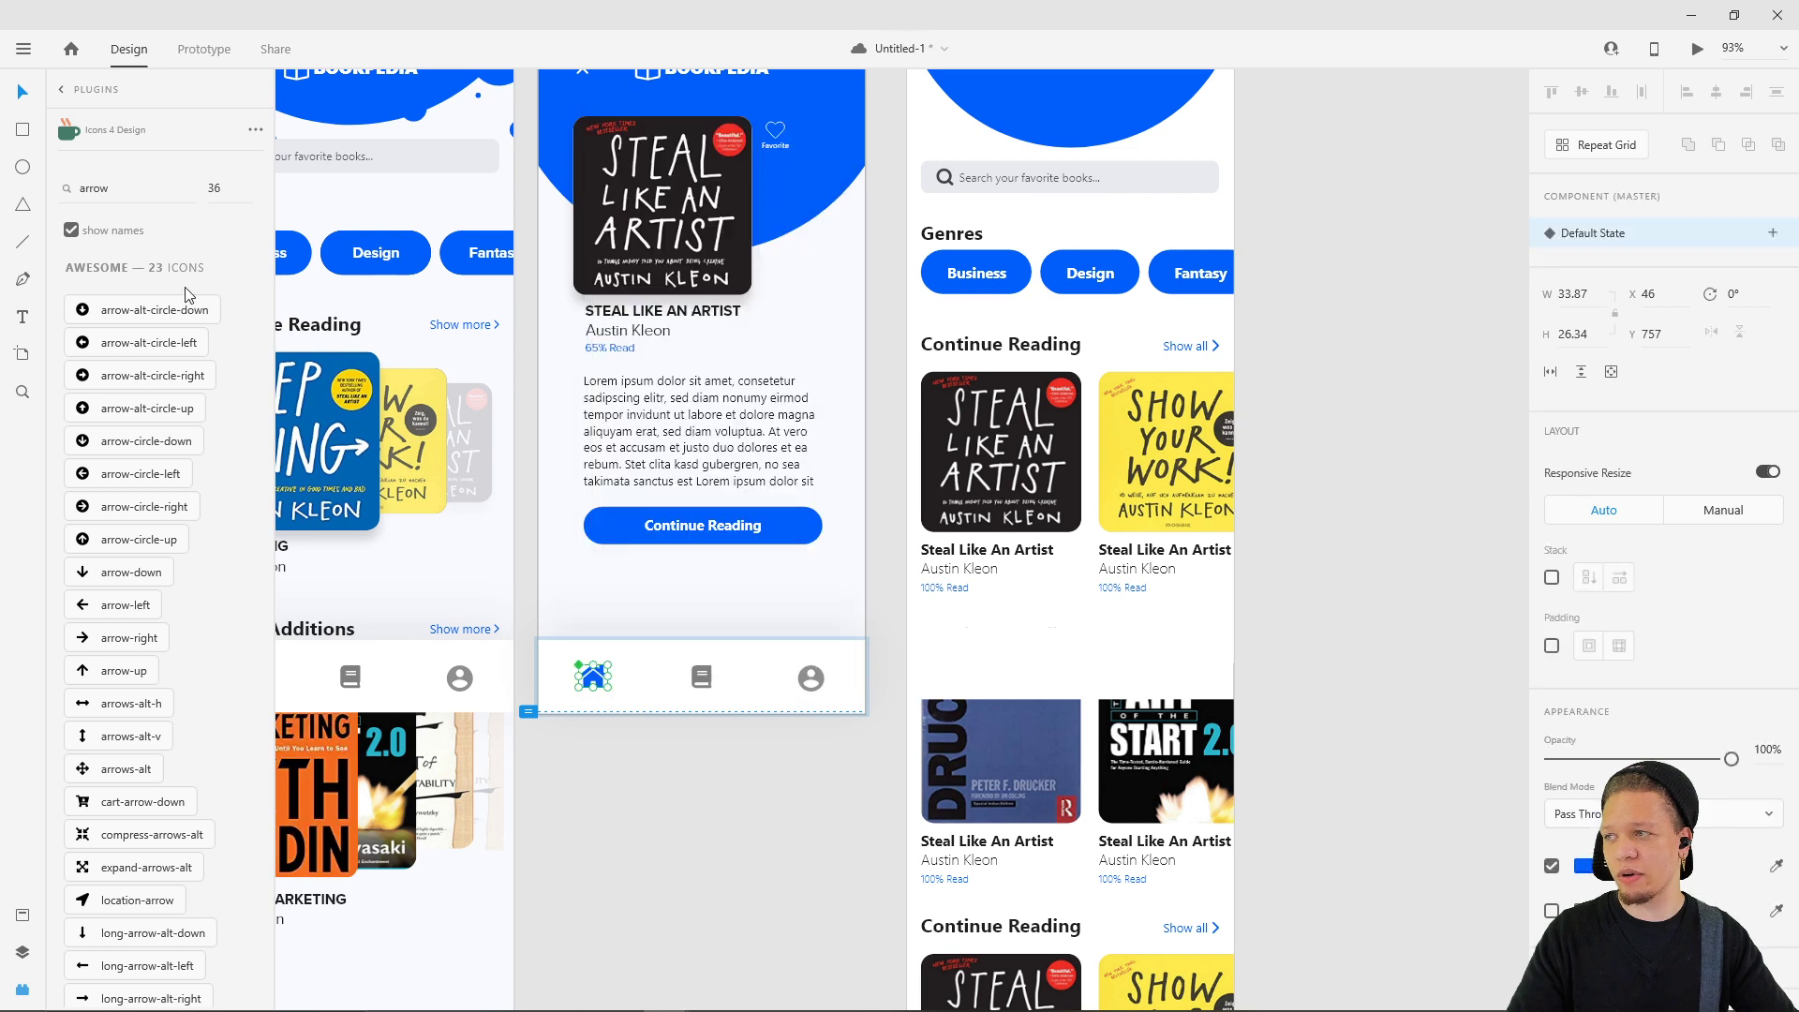
- Delete Component 1 from the document's component assets
left_click(23, 915)
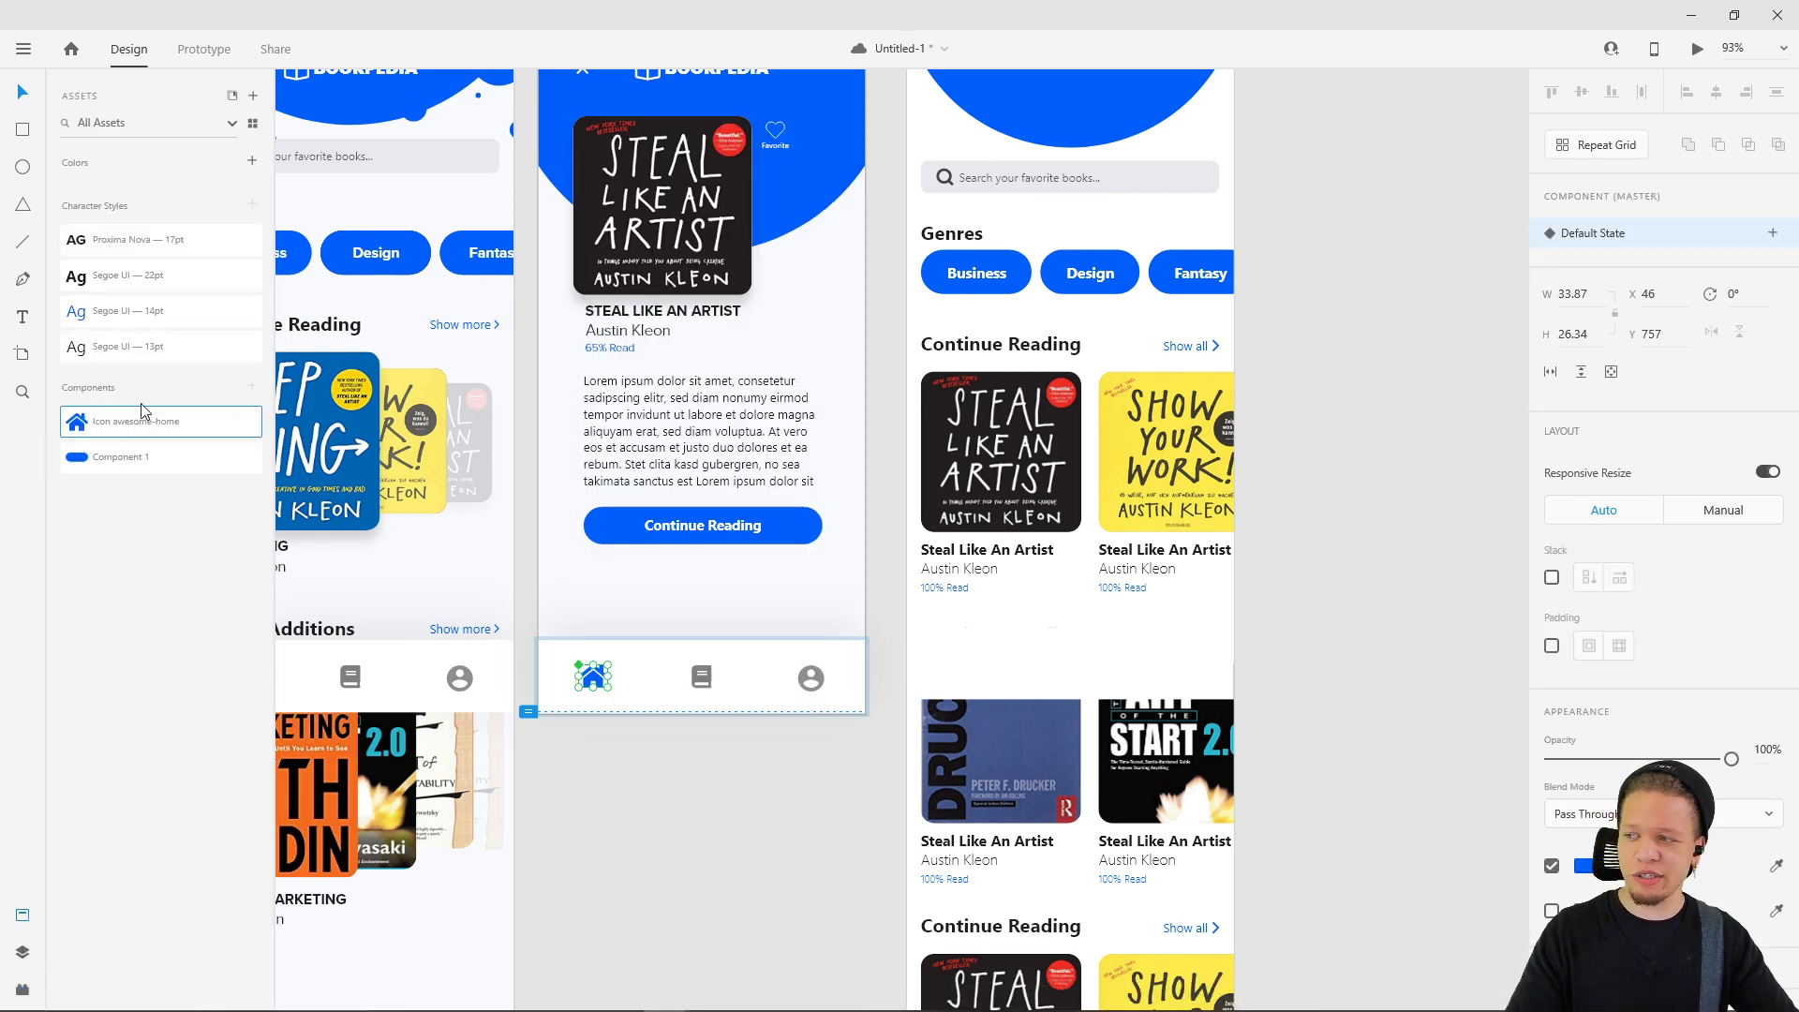
right_click(103, 457)
left_click(131, 467)
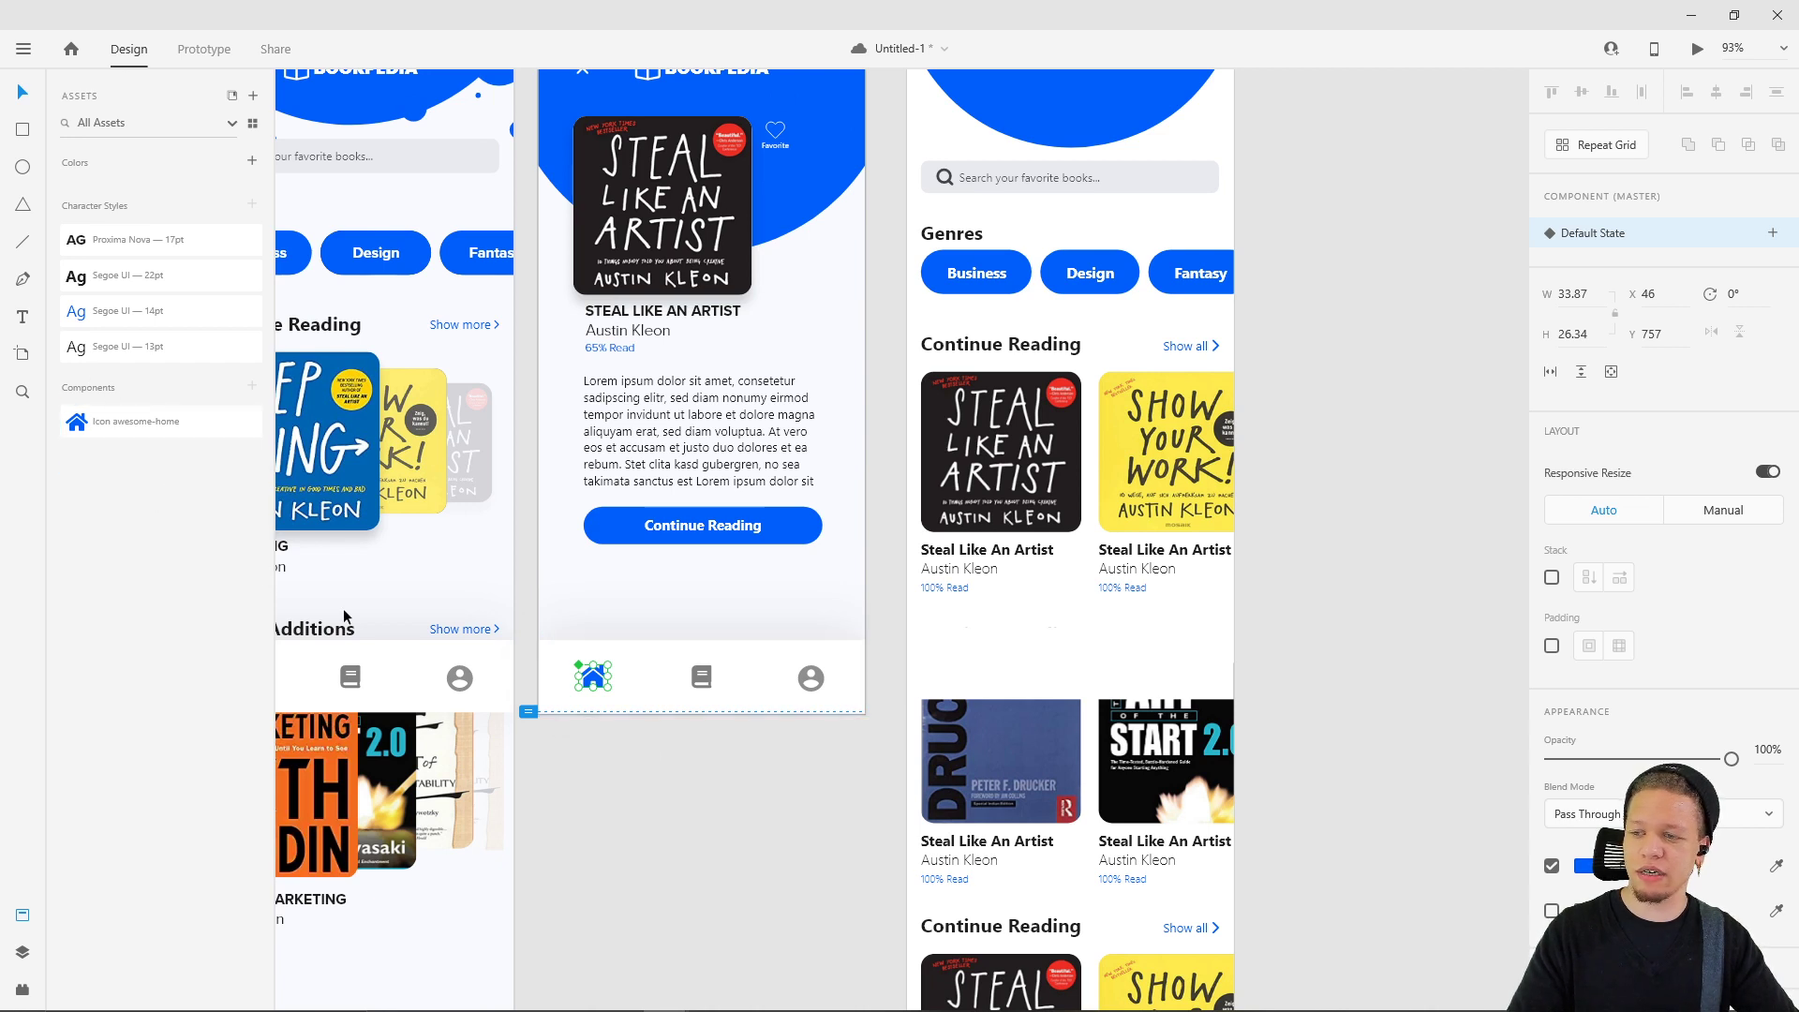
- Turn the book icon and the account icon in the book detail artboard's navigation bar into separate components
left_click(697, 680)
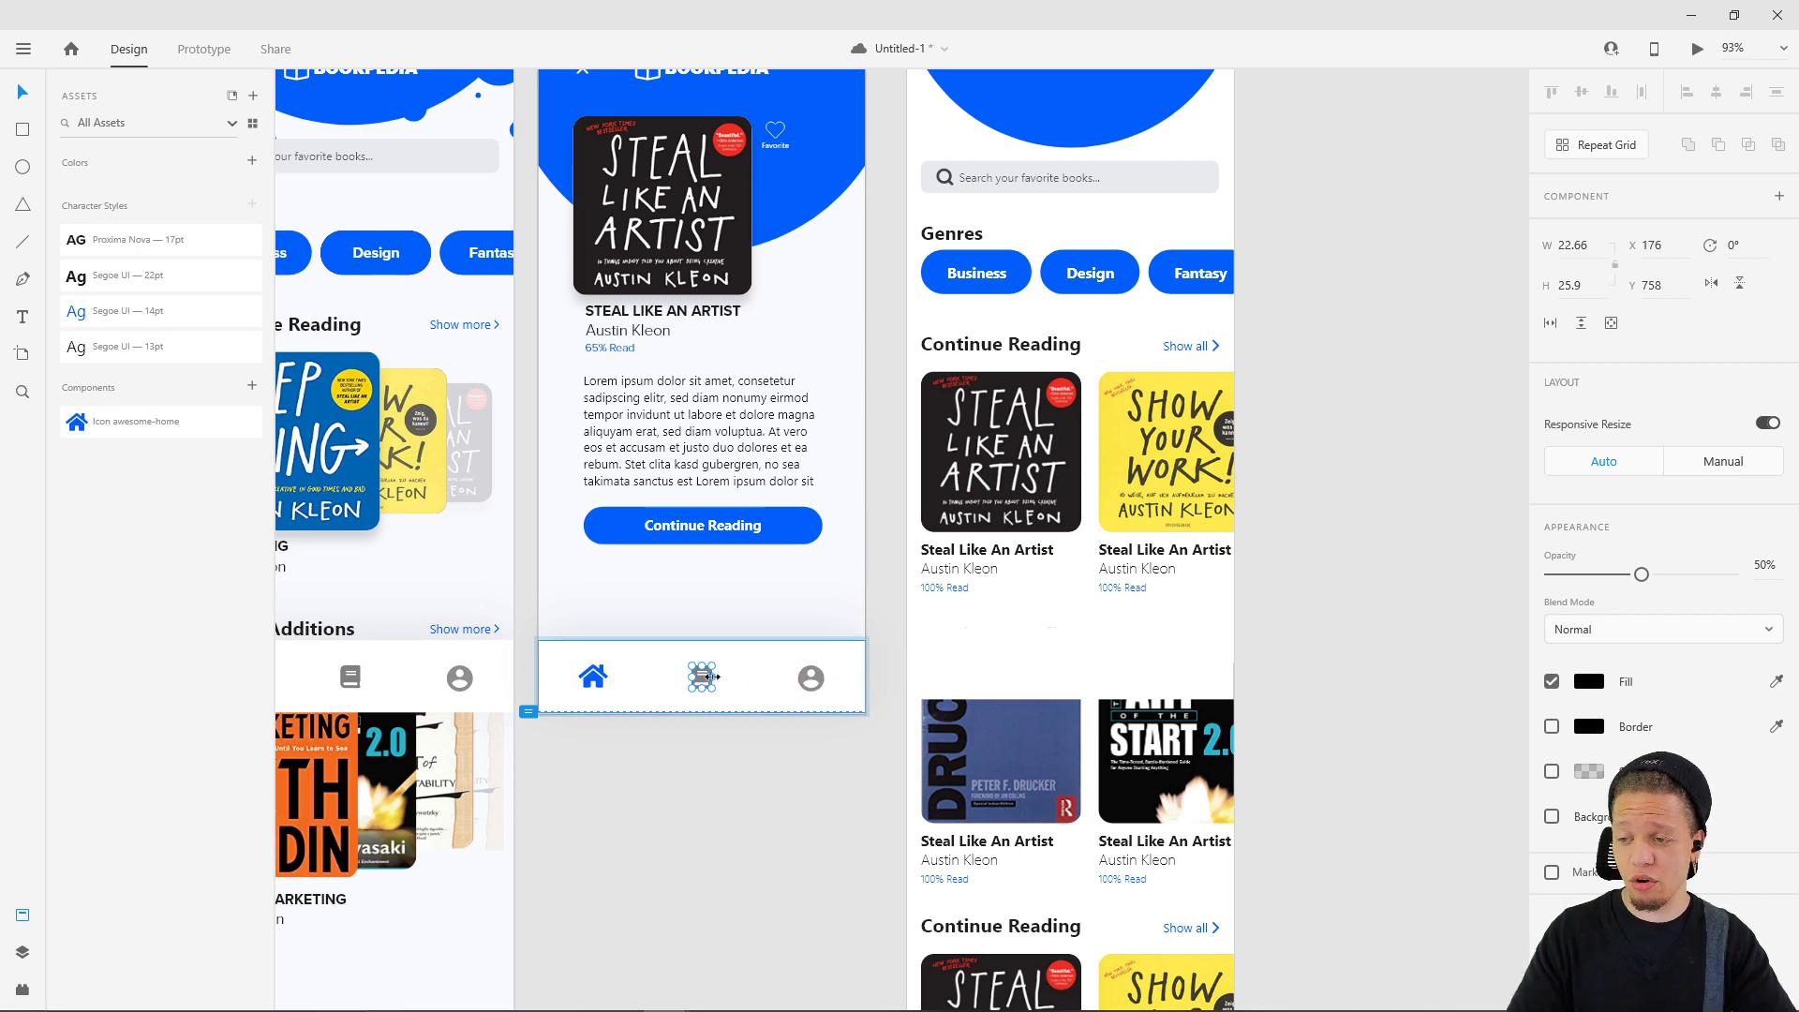
key("ctrl+k")
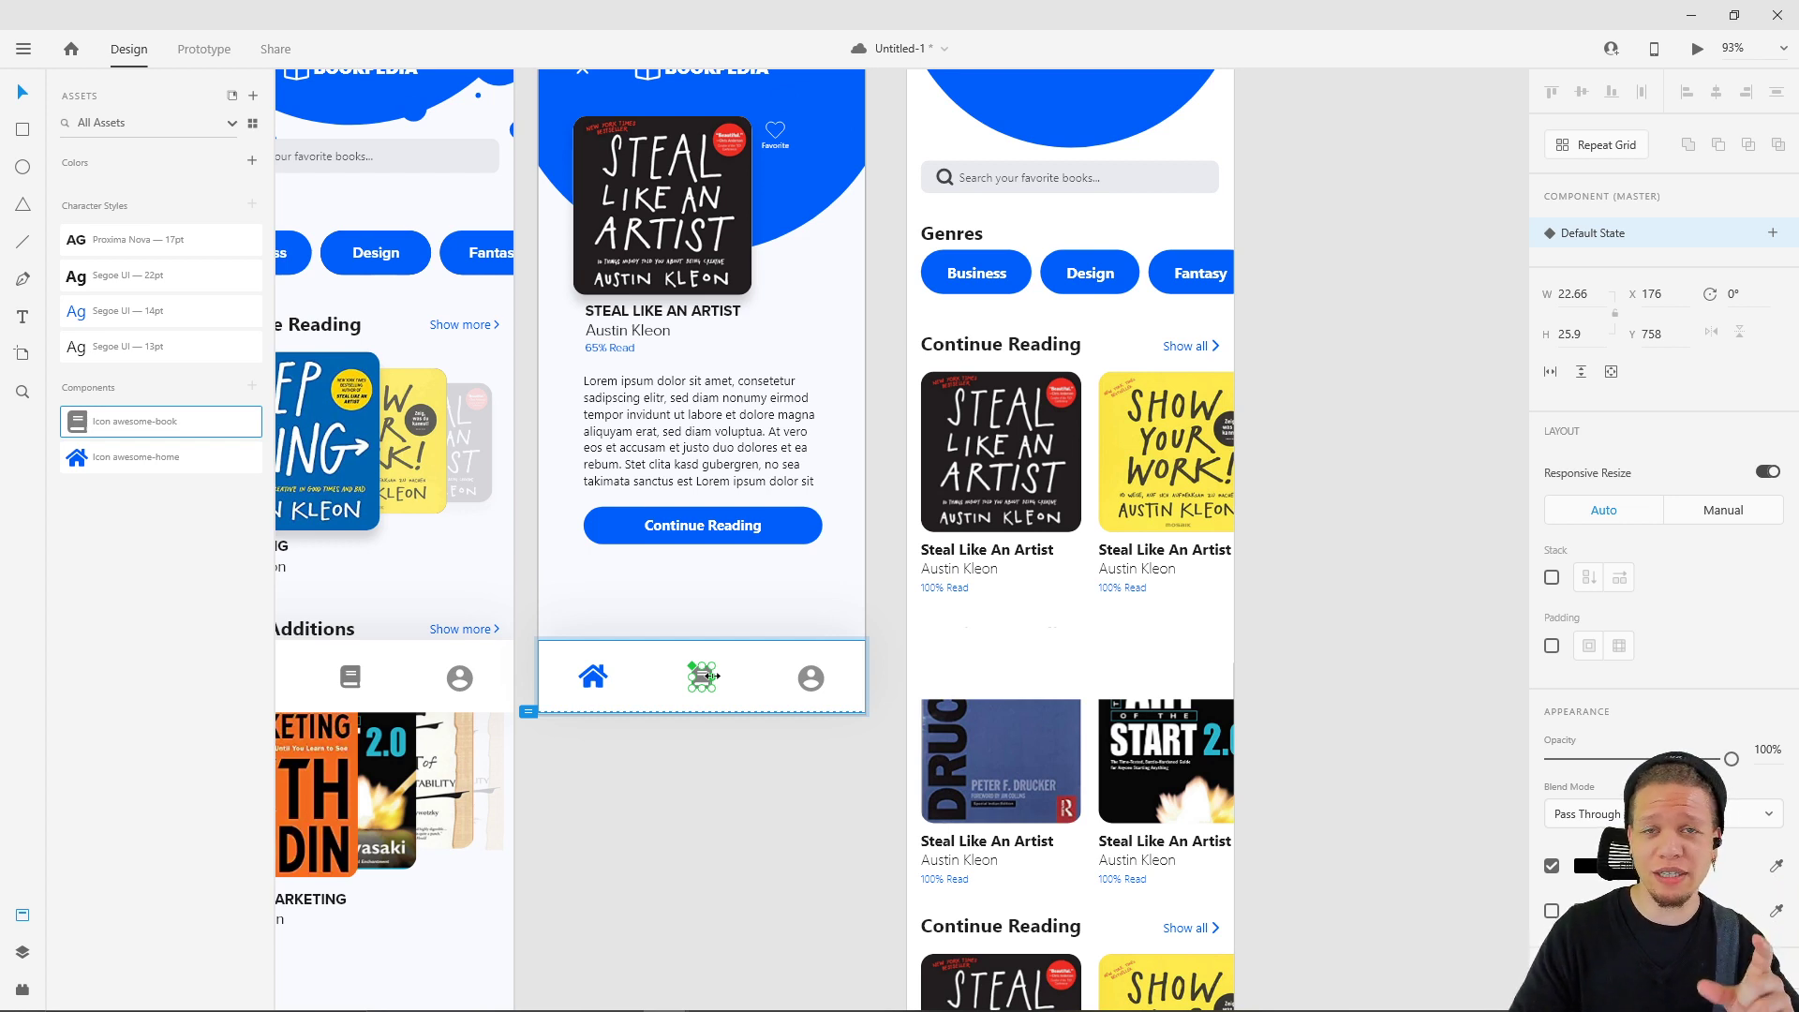
left_click(810, 680)
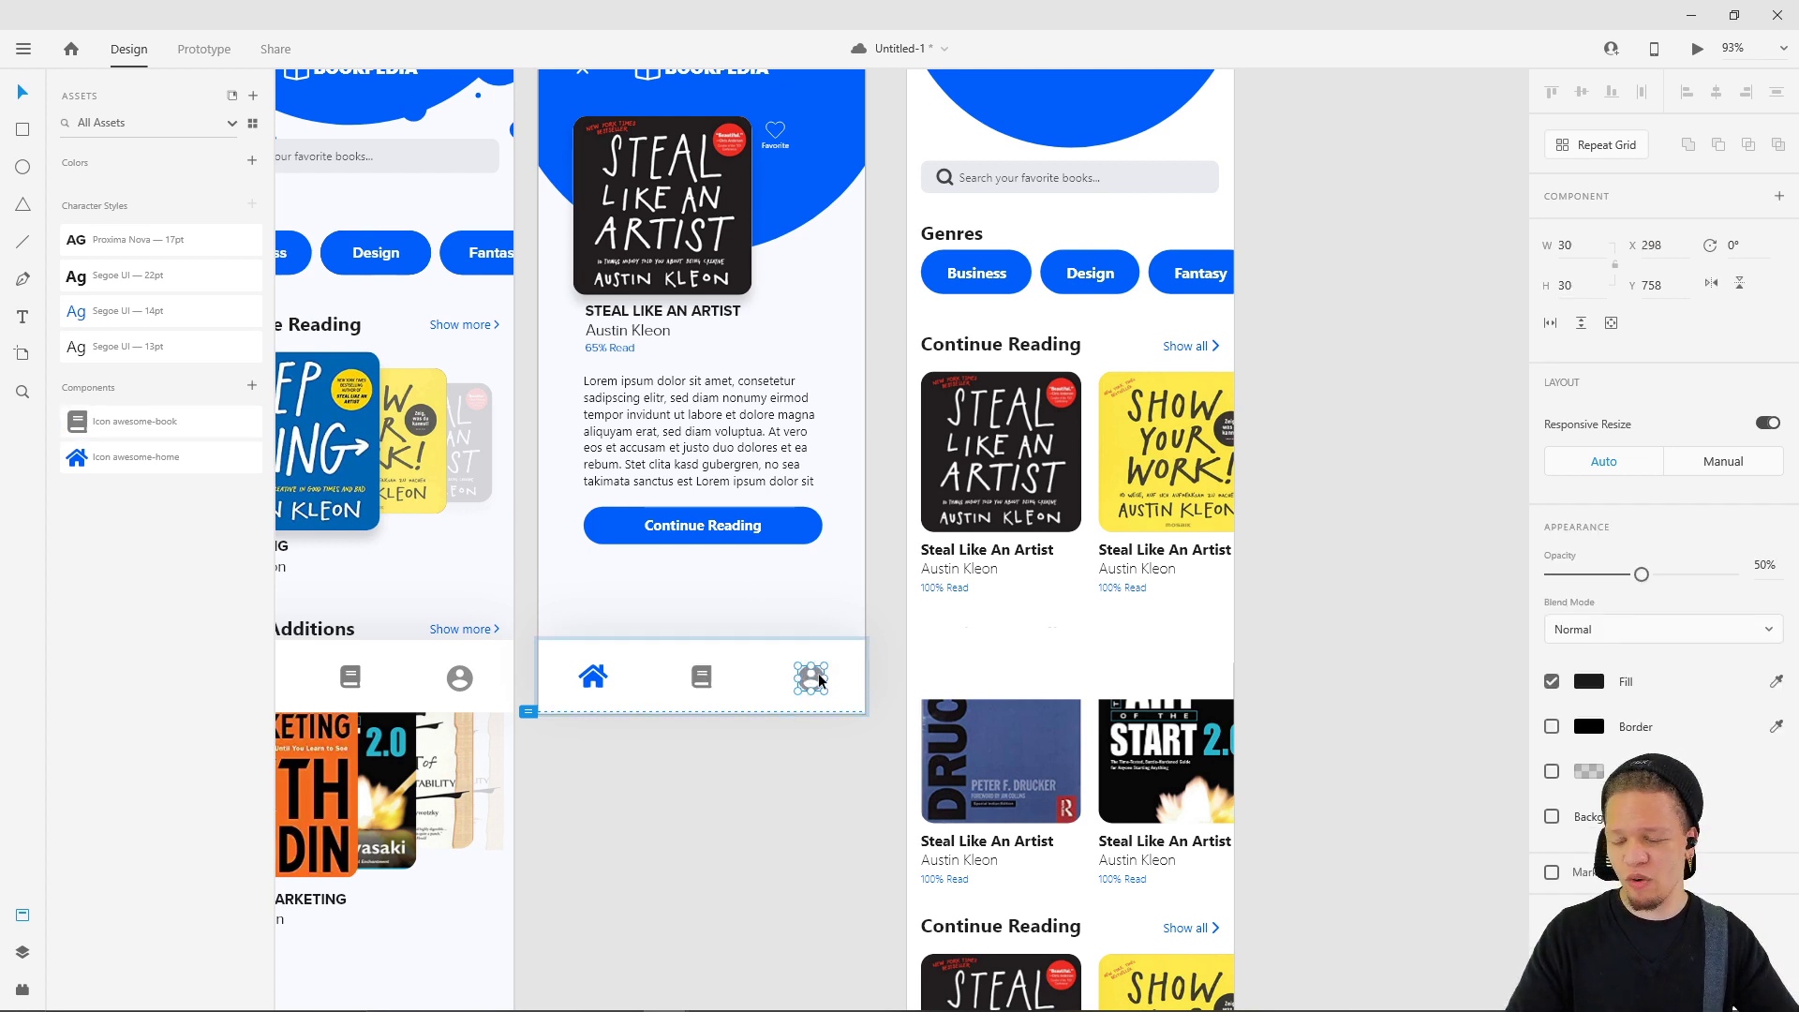
key("ctrl+k")
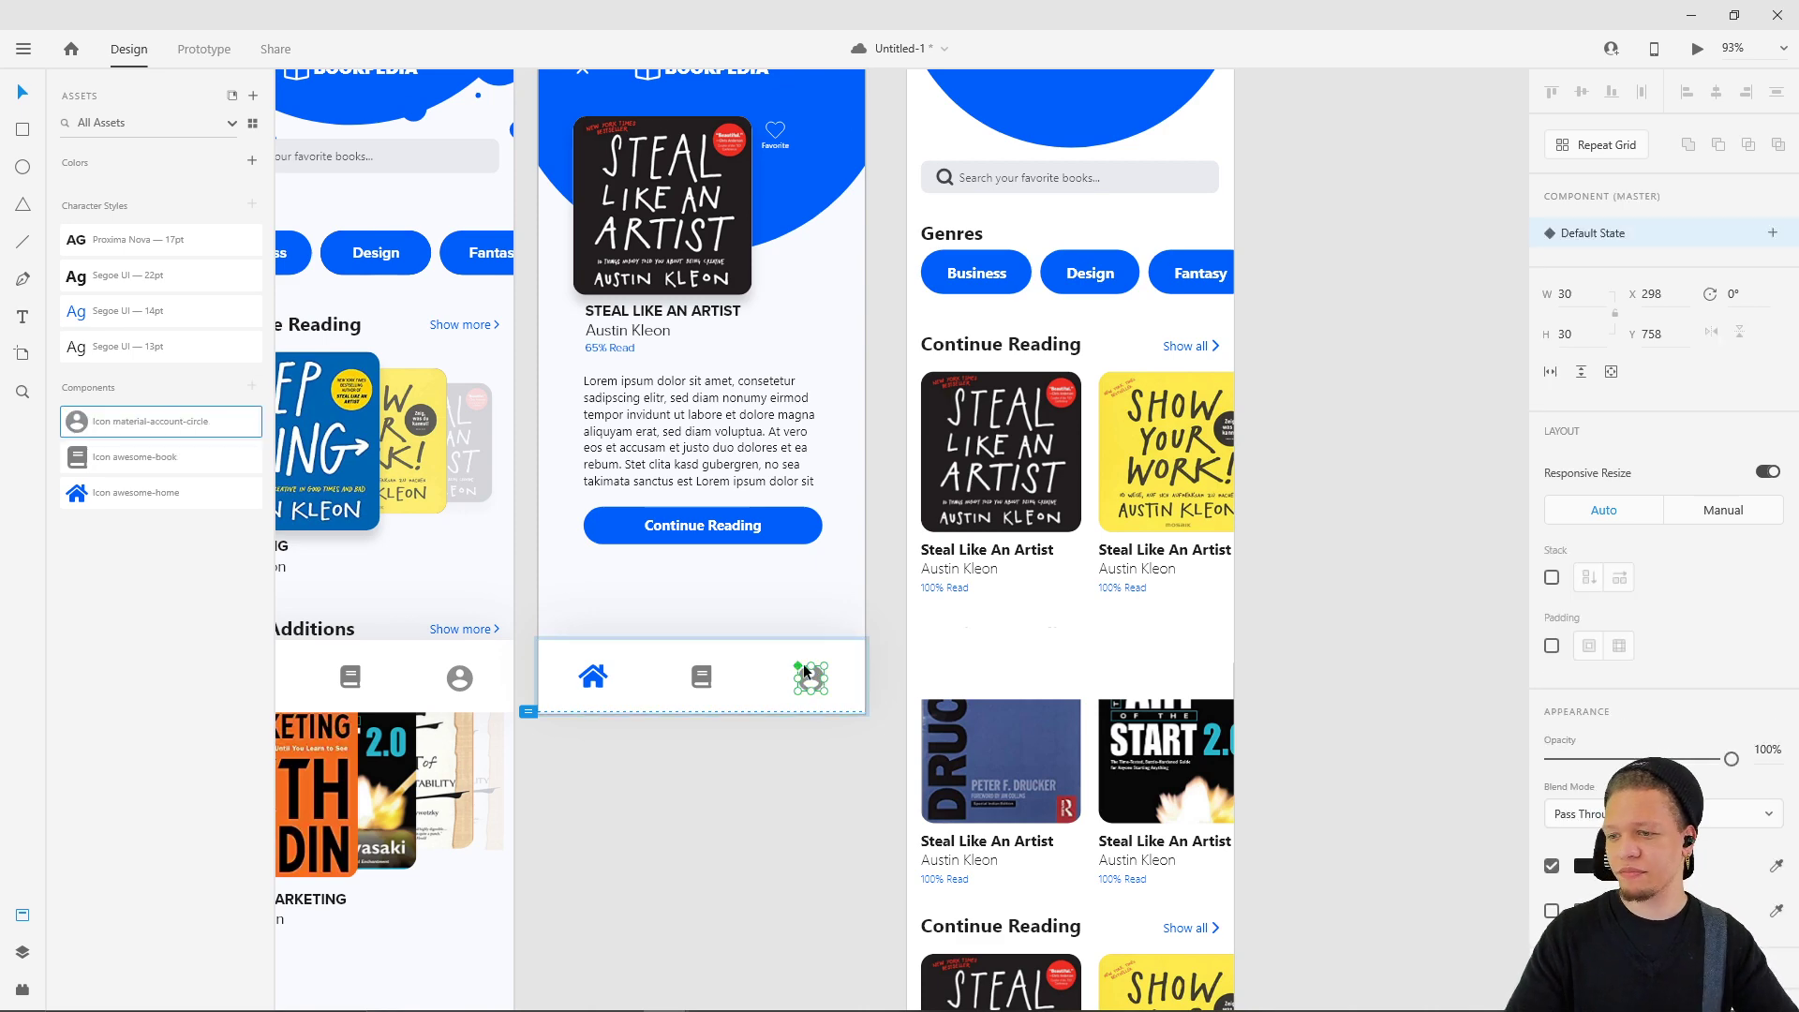
left_click(759, 746)
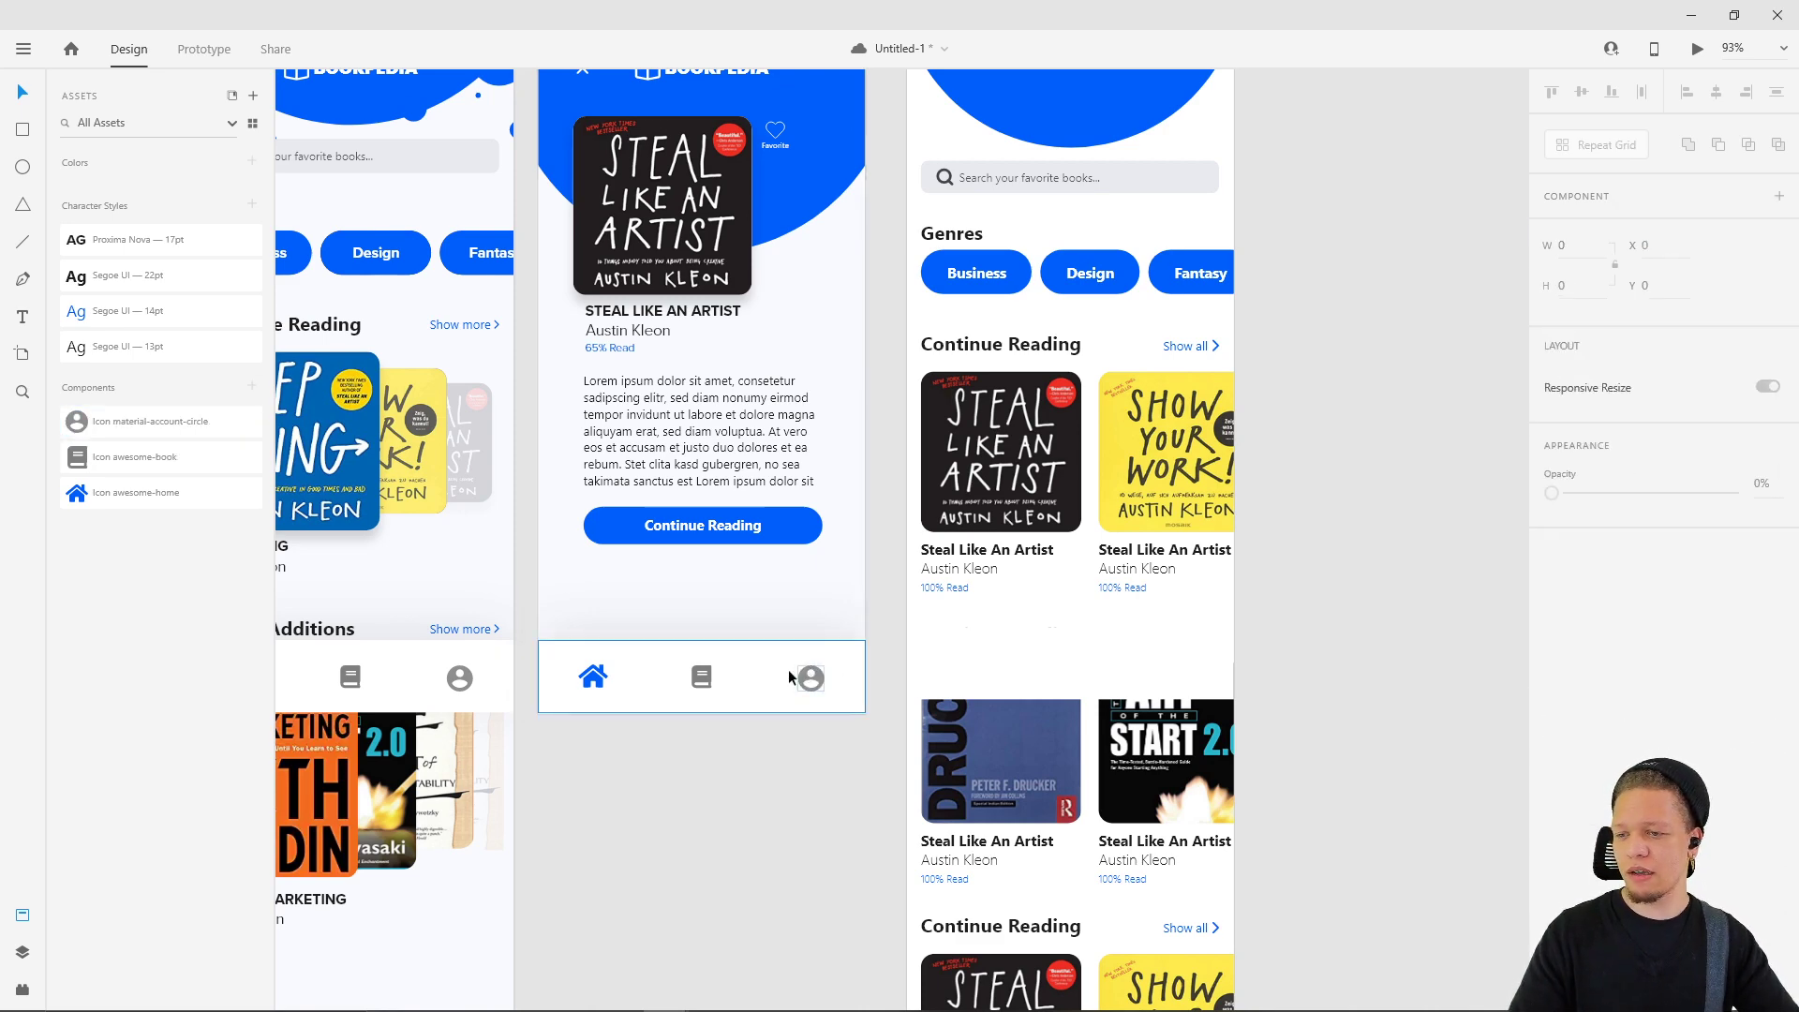
scroll(627, 566, "down", 4)
scroll(1233, 389, "up", 6)
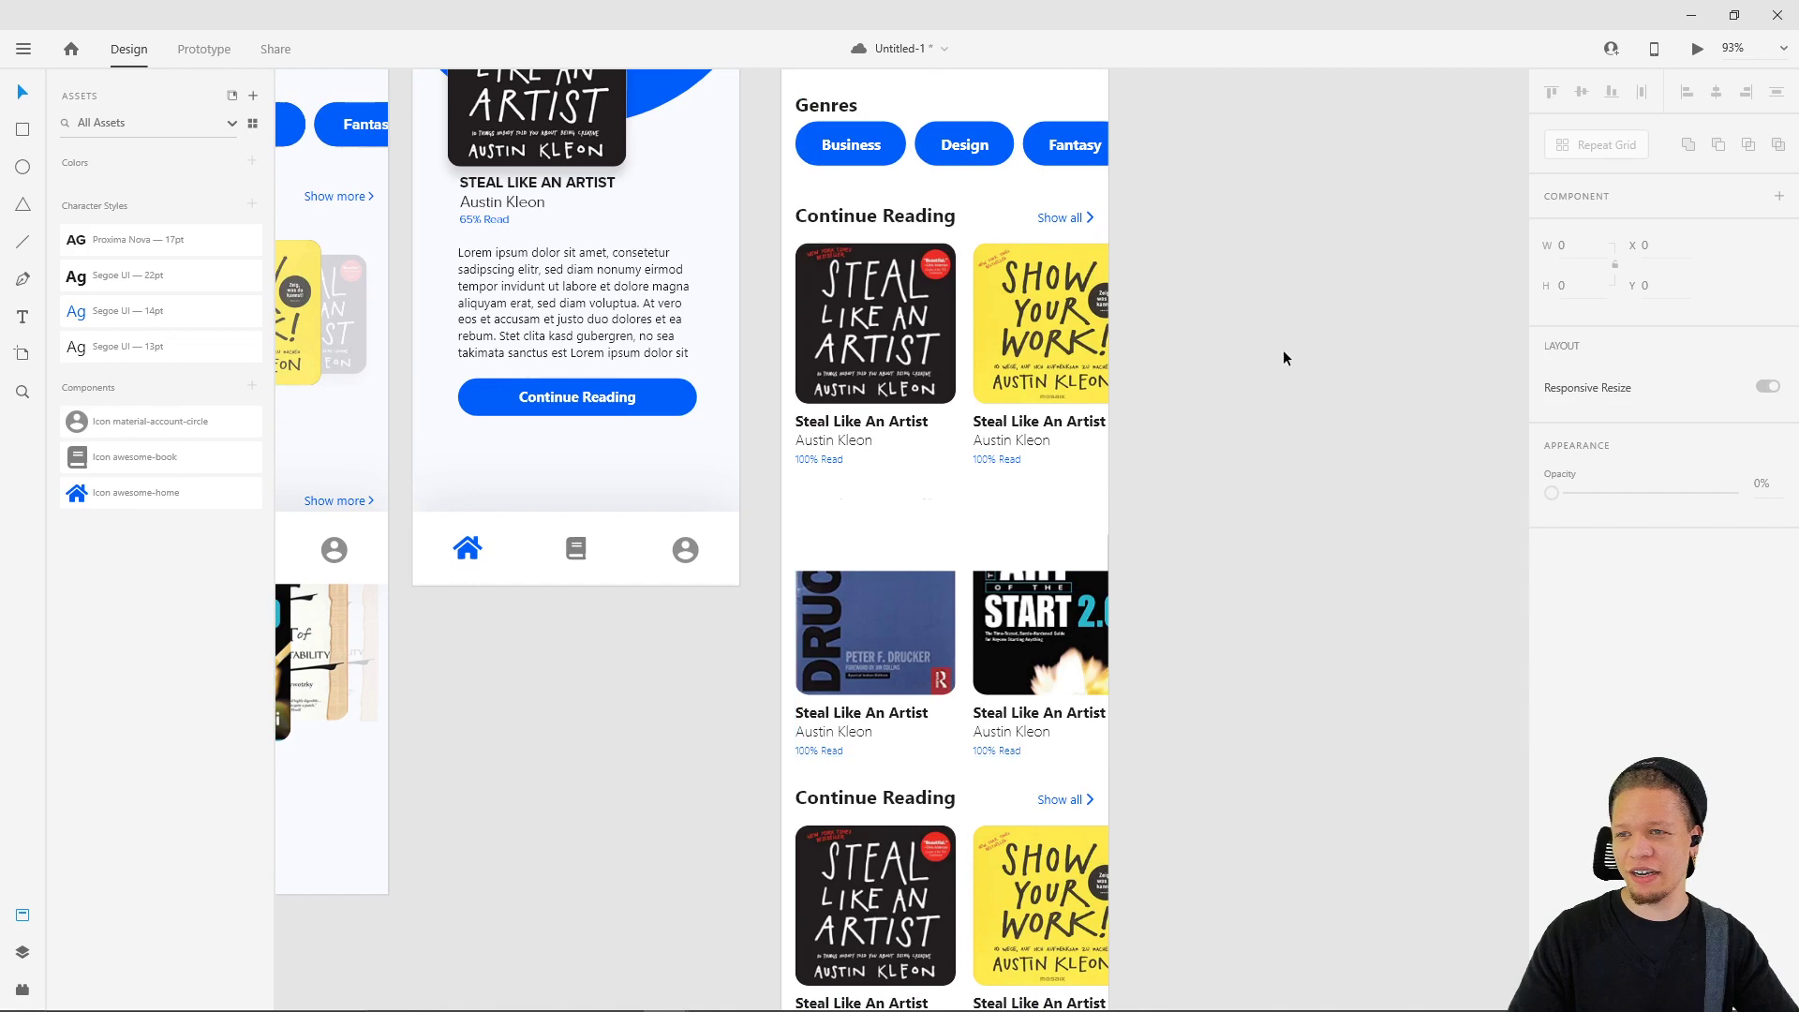
left_click_drag(1302, 669, 1289, 487)
left_click(807, 616)
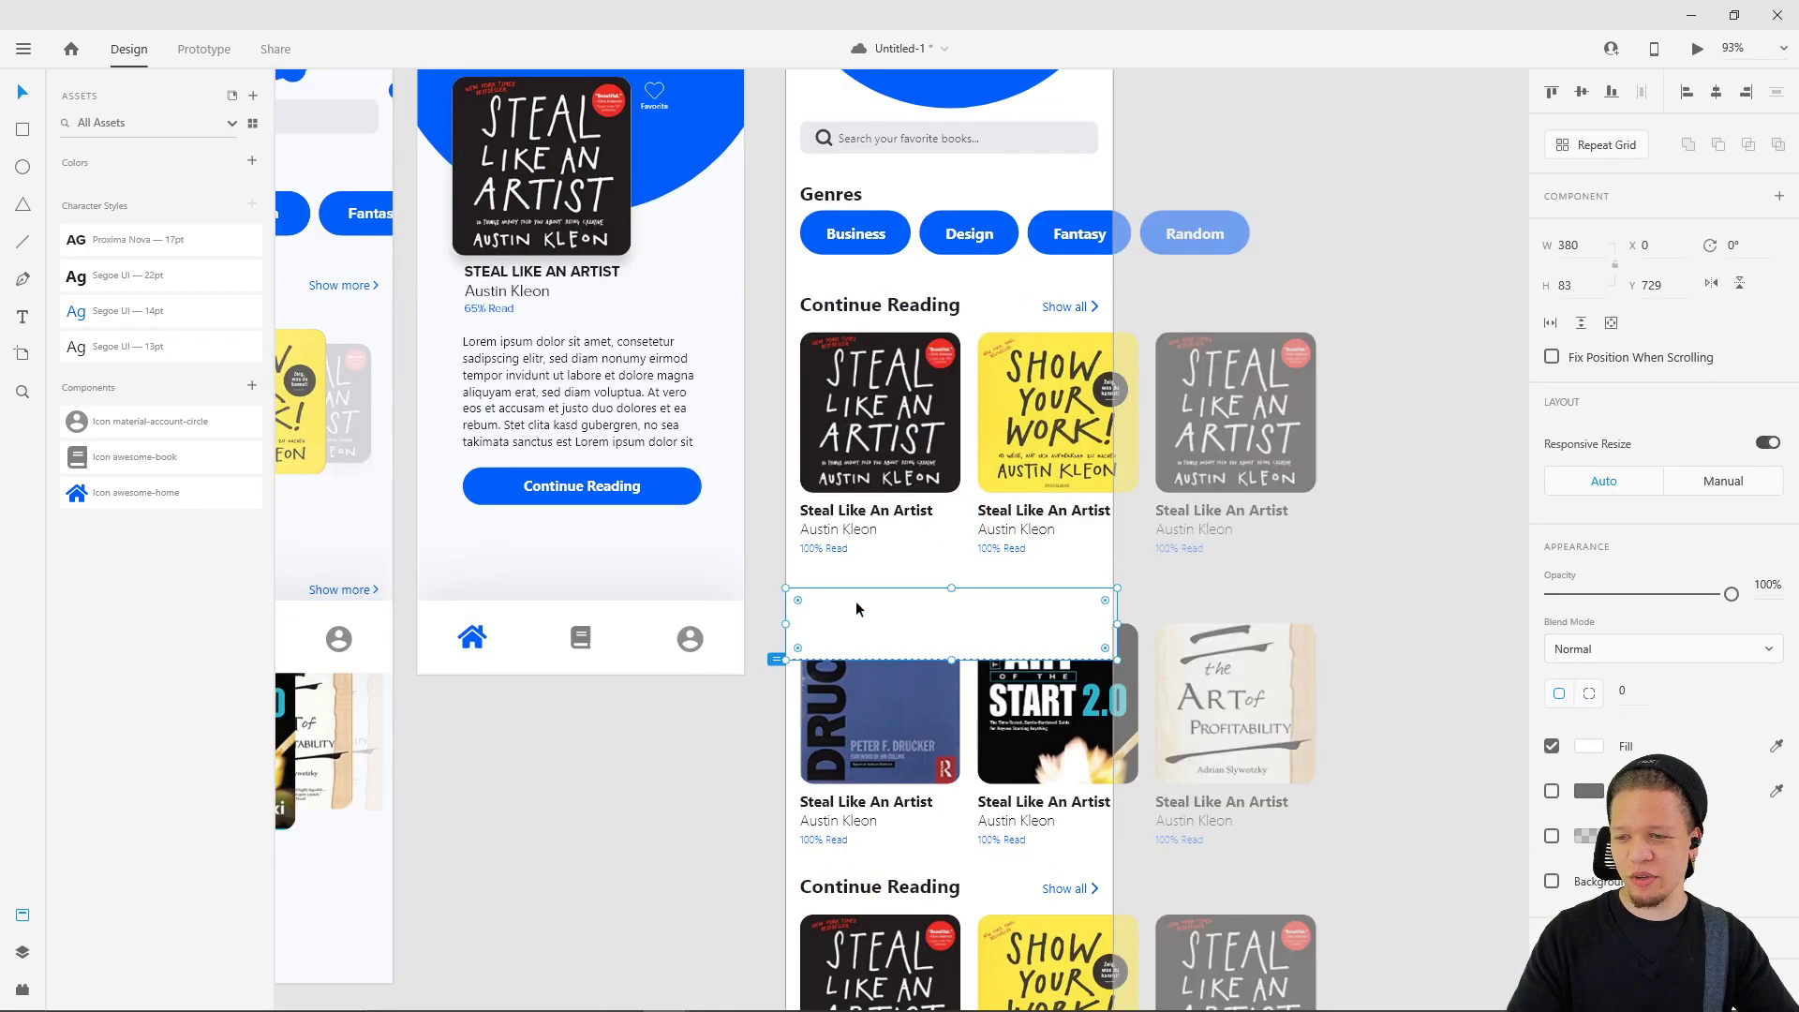
scroll(936, 644, "up", 3)
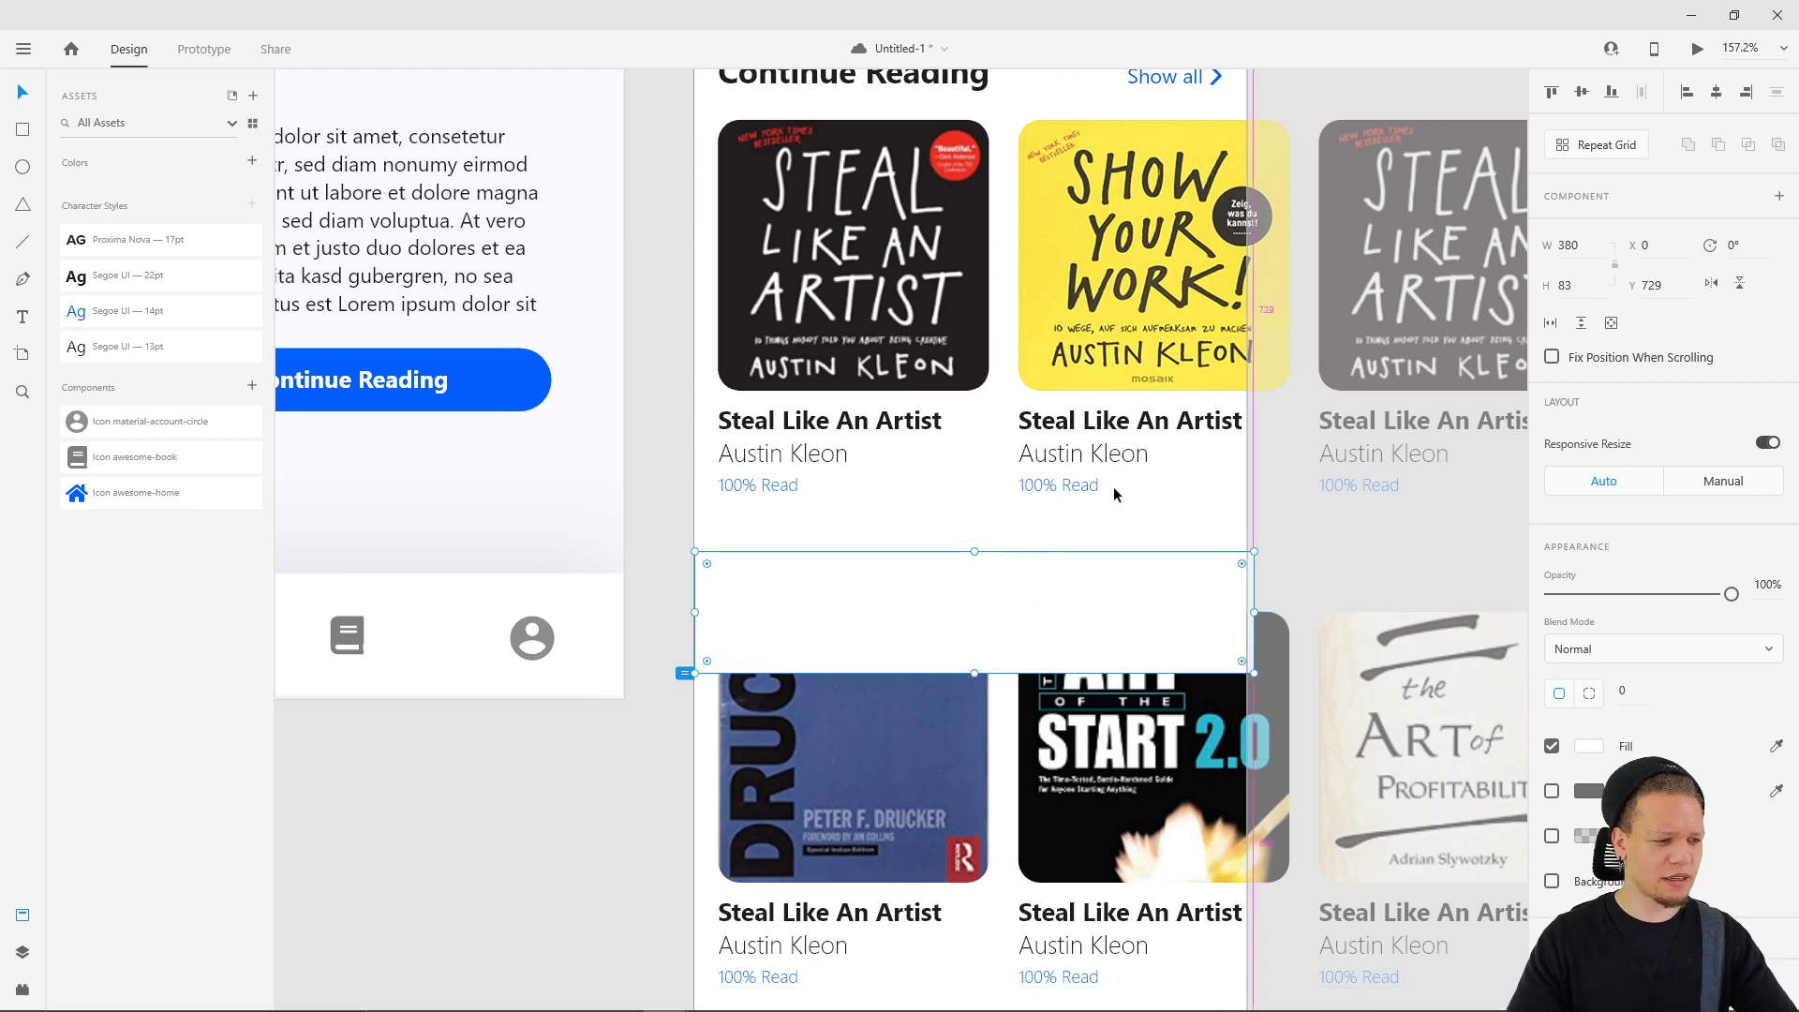
scroll(1112, 486, "down", 3)
scroll(902, 634, "up", 2)
left_click(680, 770)
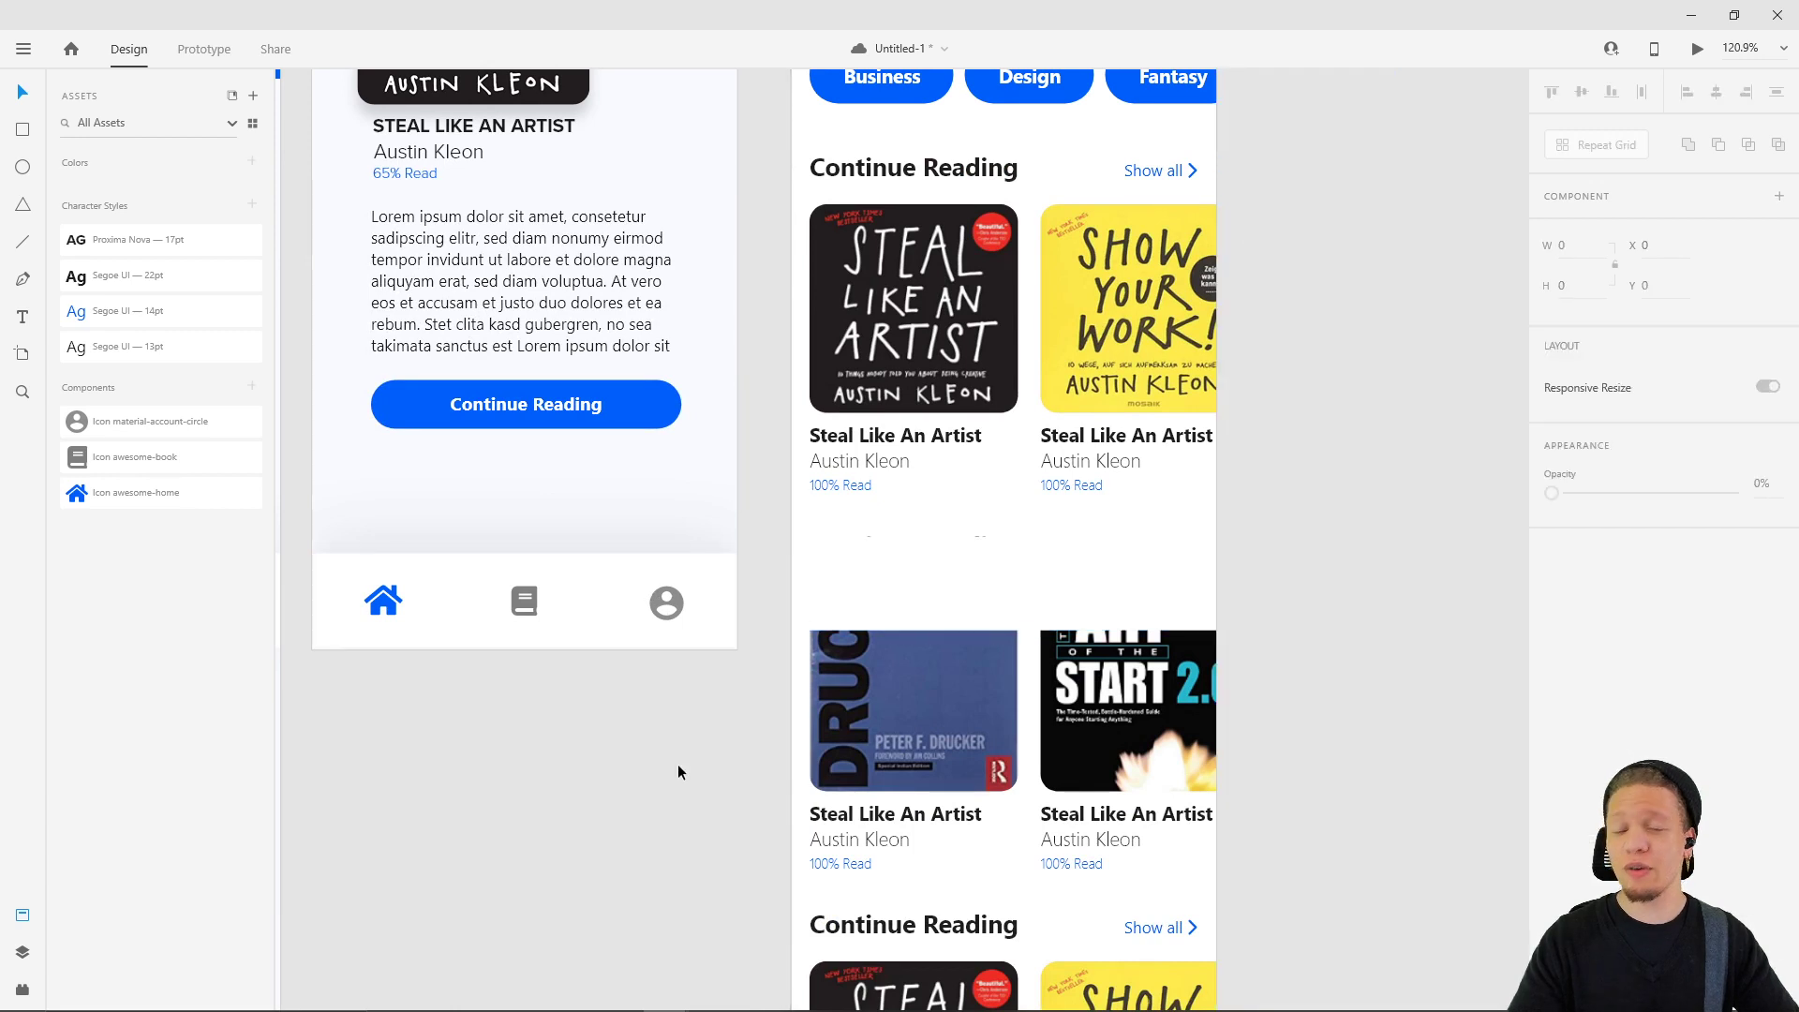
- Calculate one third of the white bar's width with 380/3 in the Windows search and copy the result
left_click(844, 562)
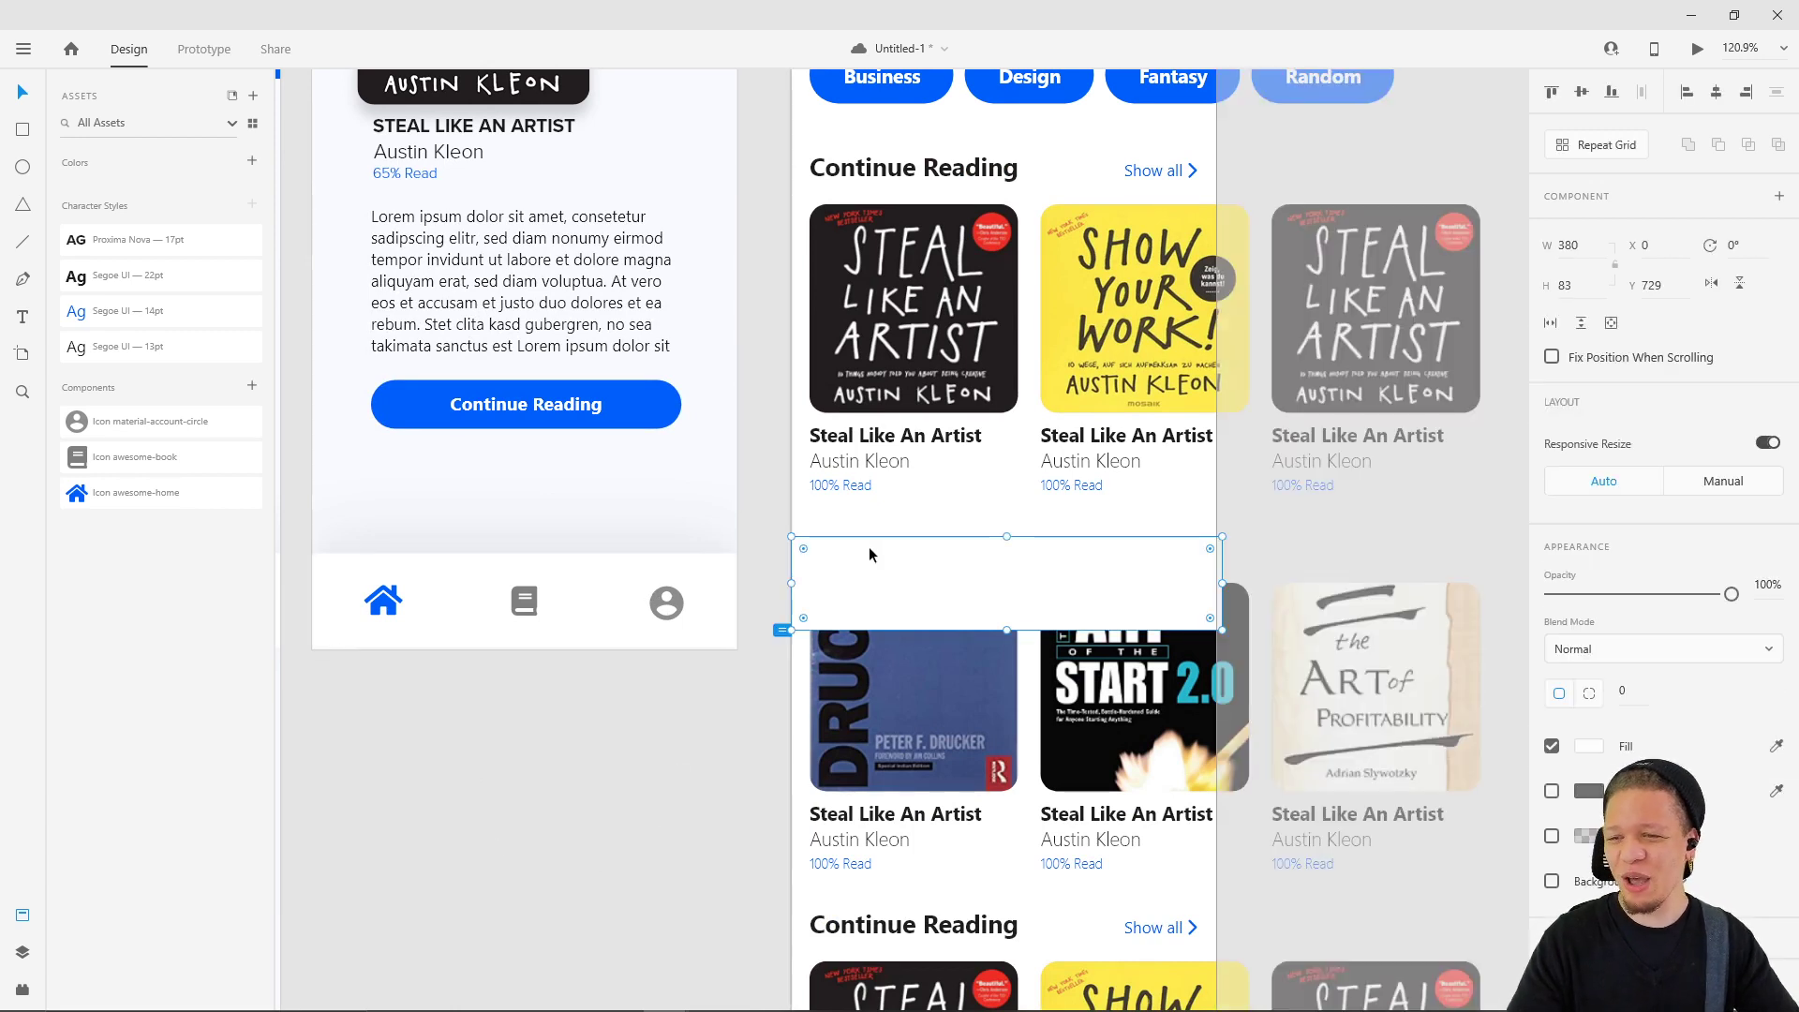
left_click_drag(1567, 245, 1560, 245)
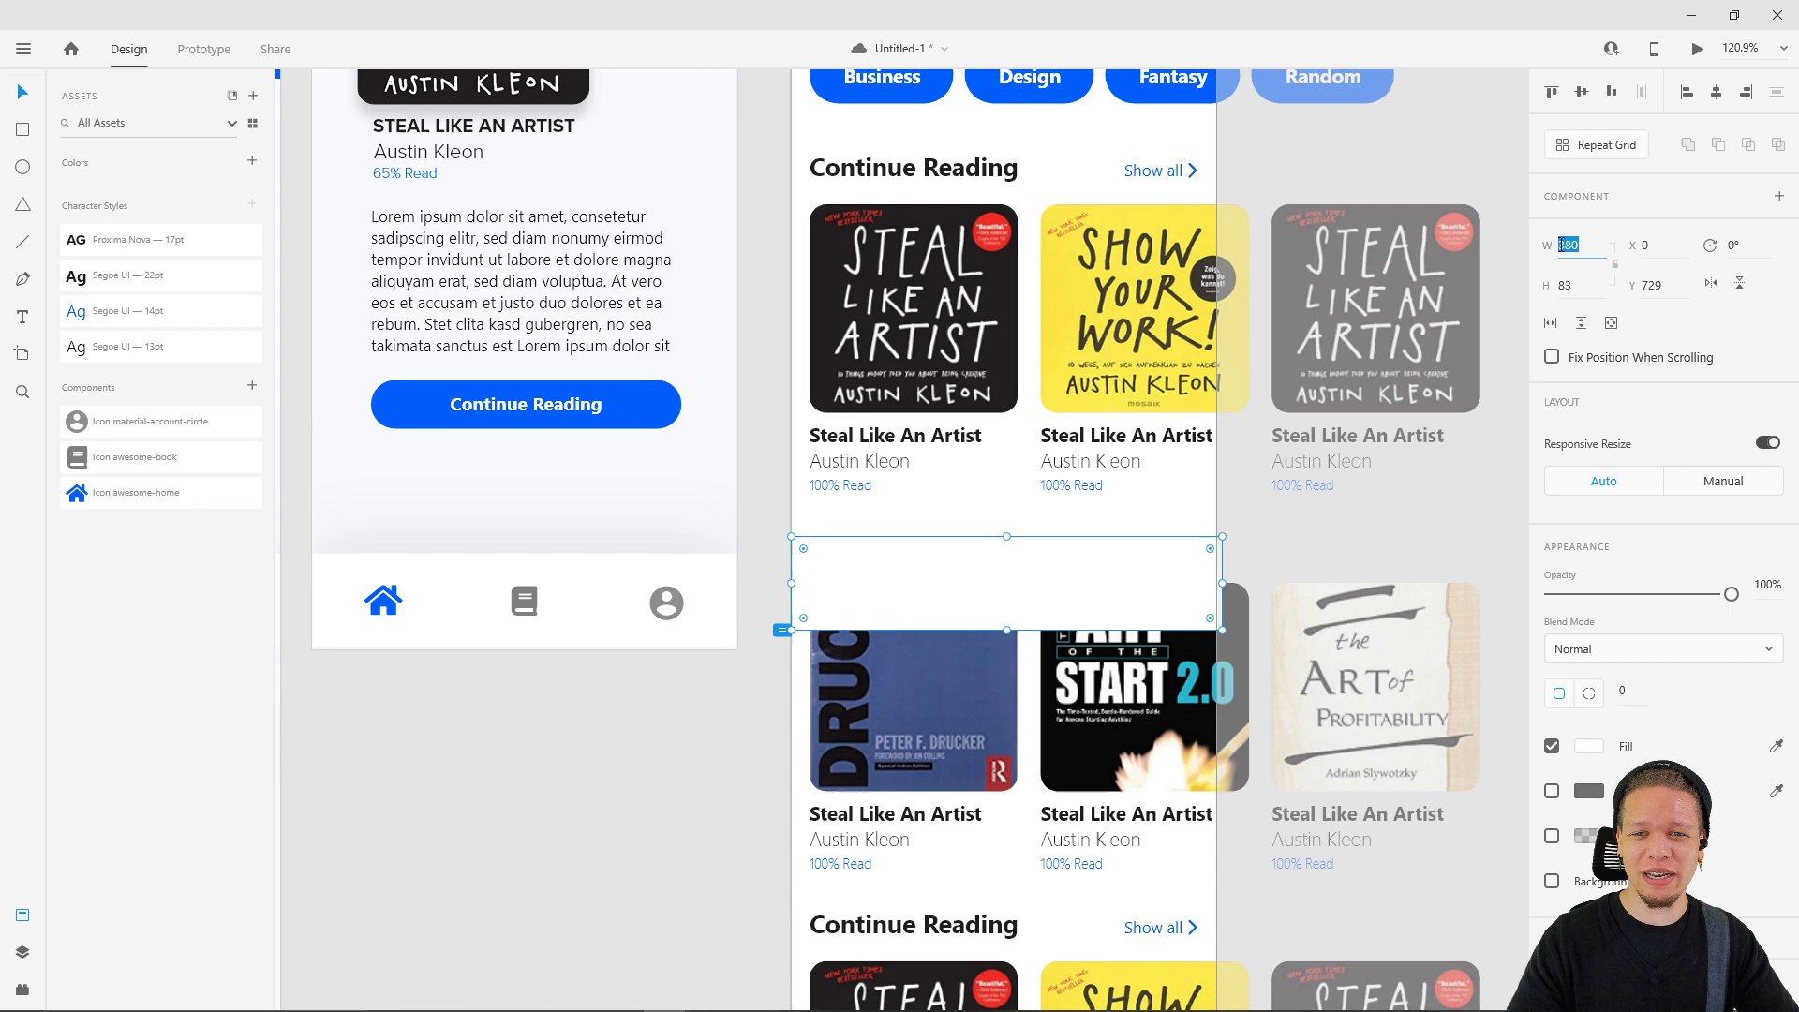
left_click(526, 718)
key("super")
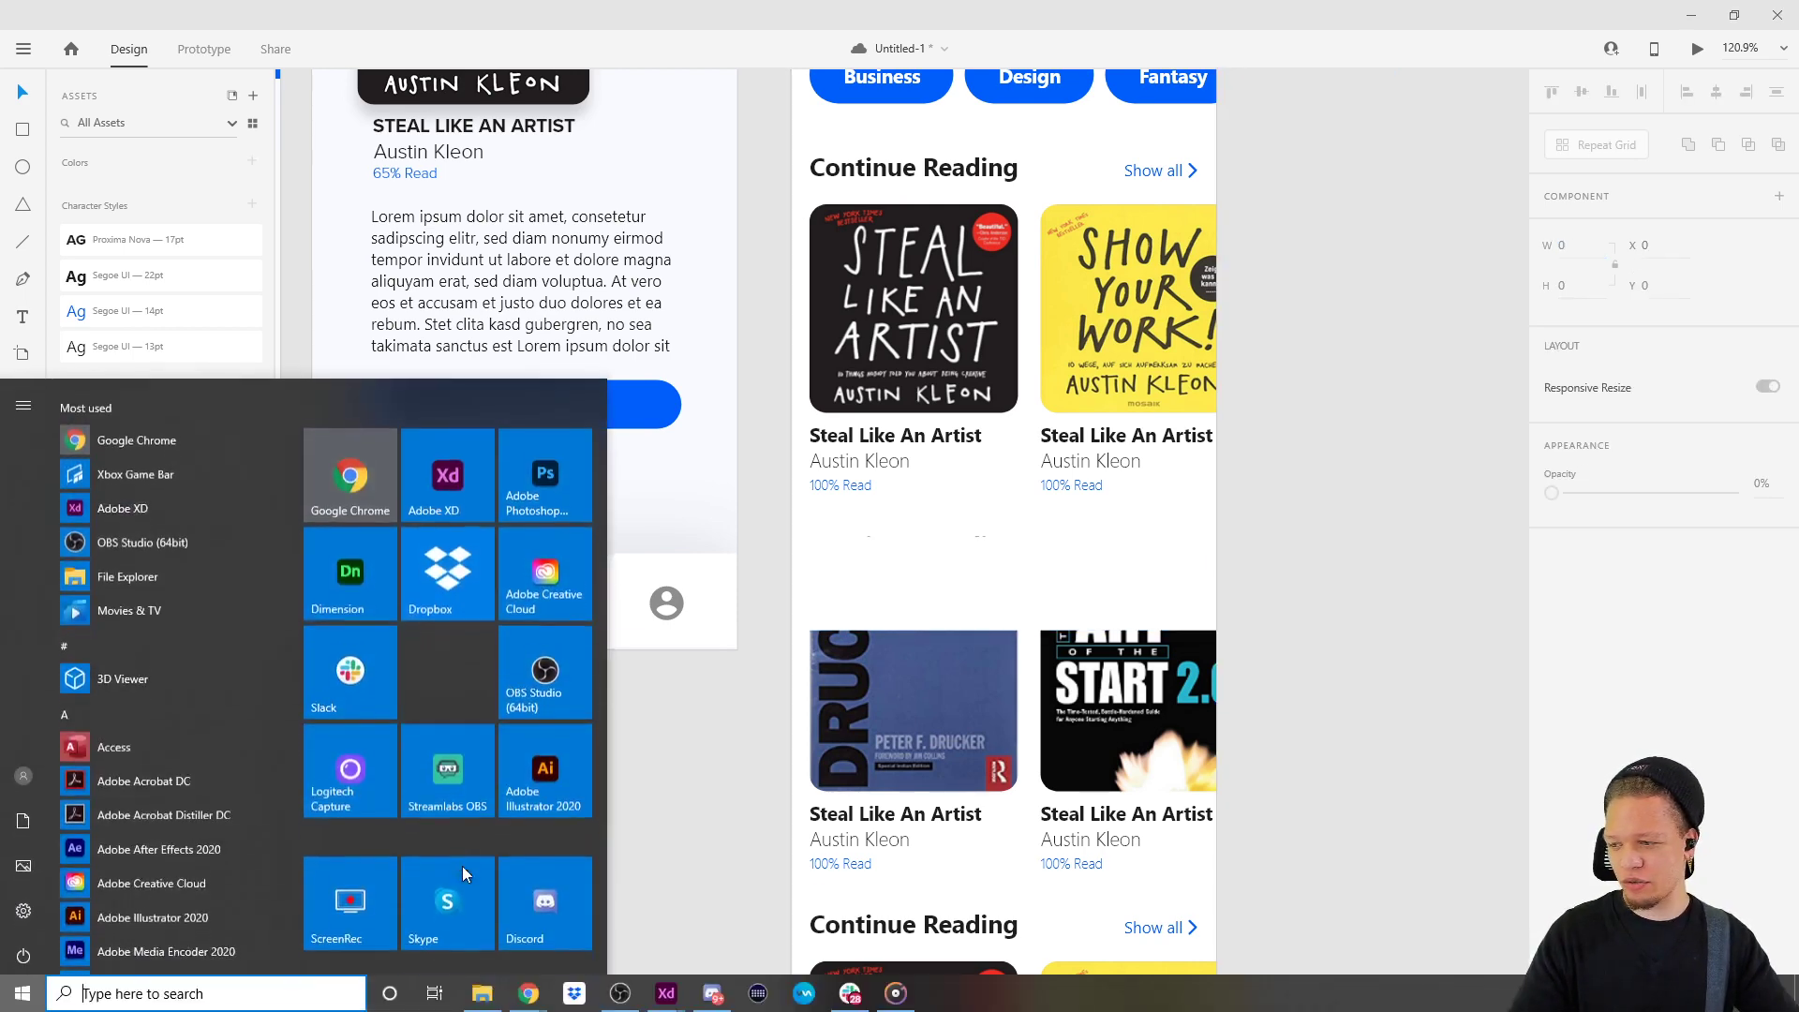
type("380")
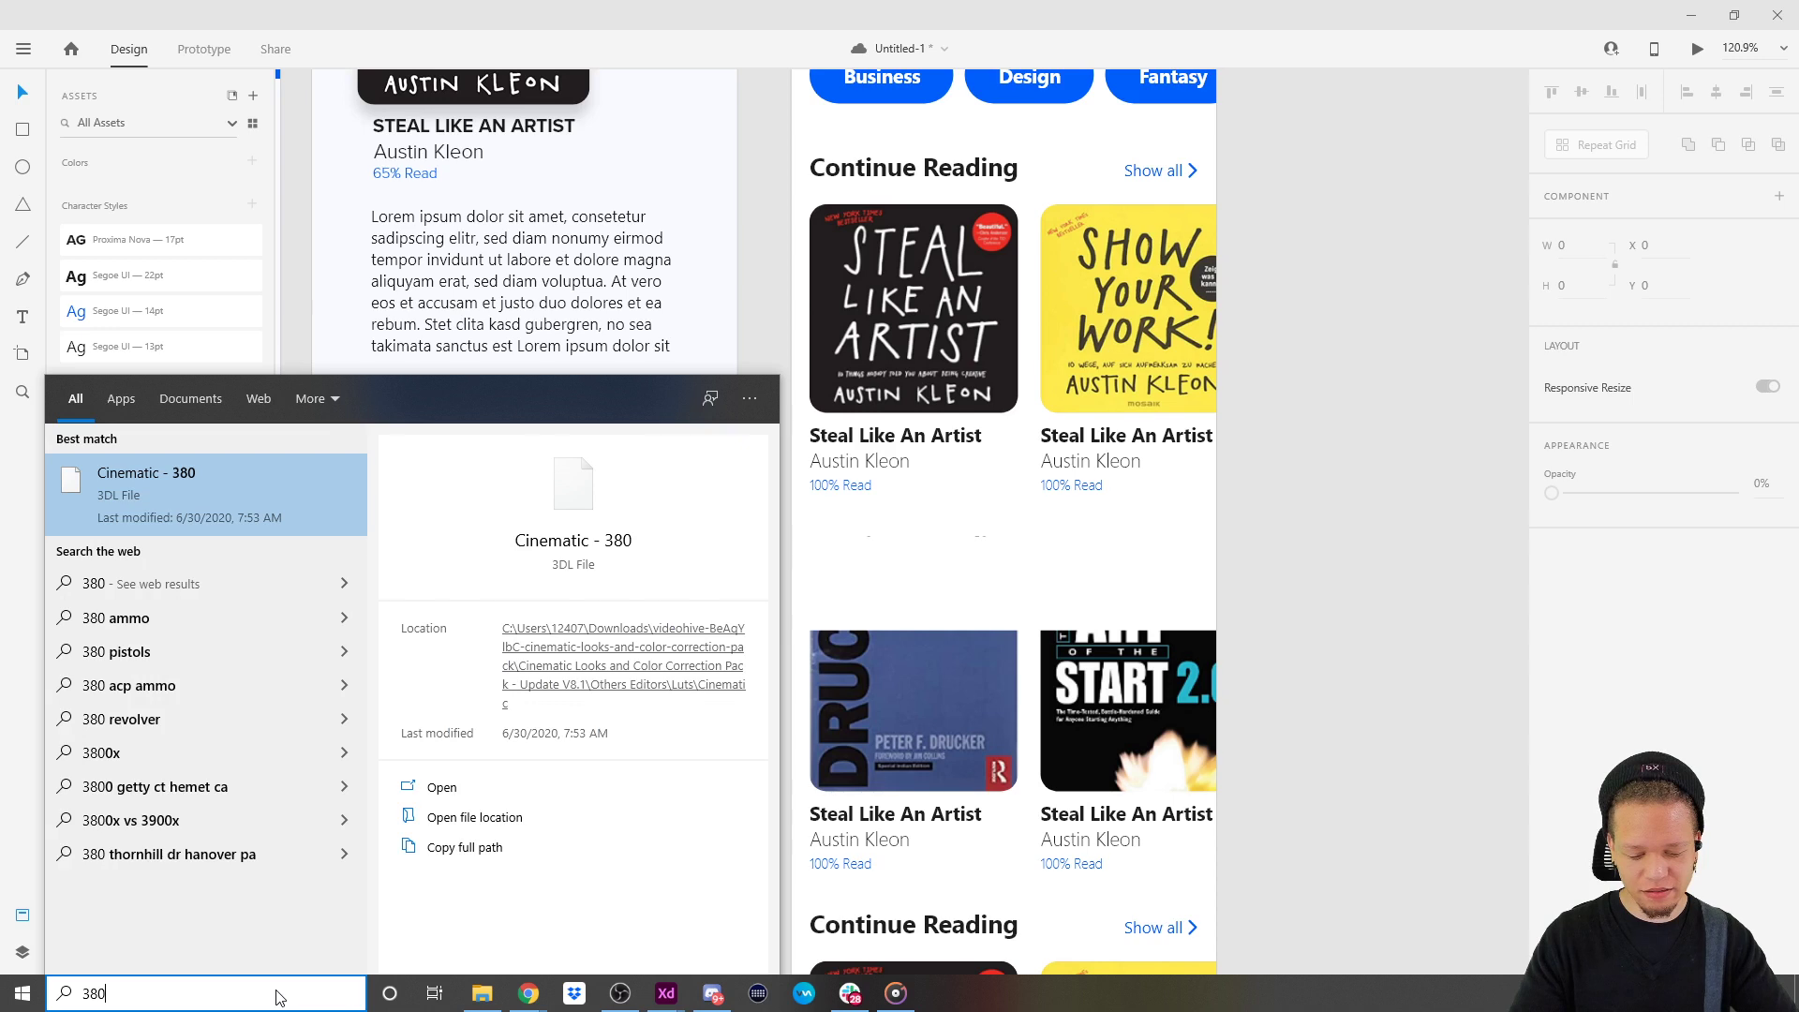
type("/3")
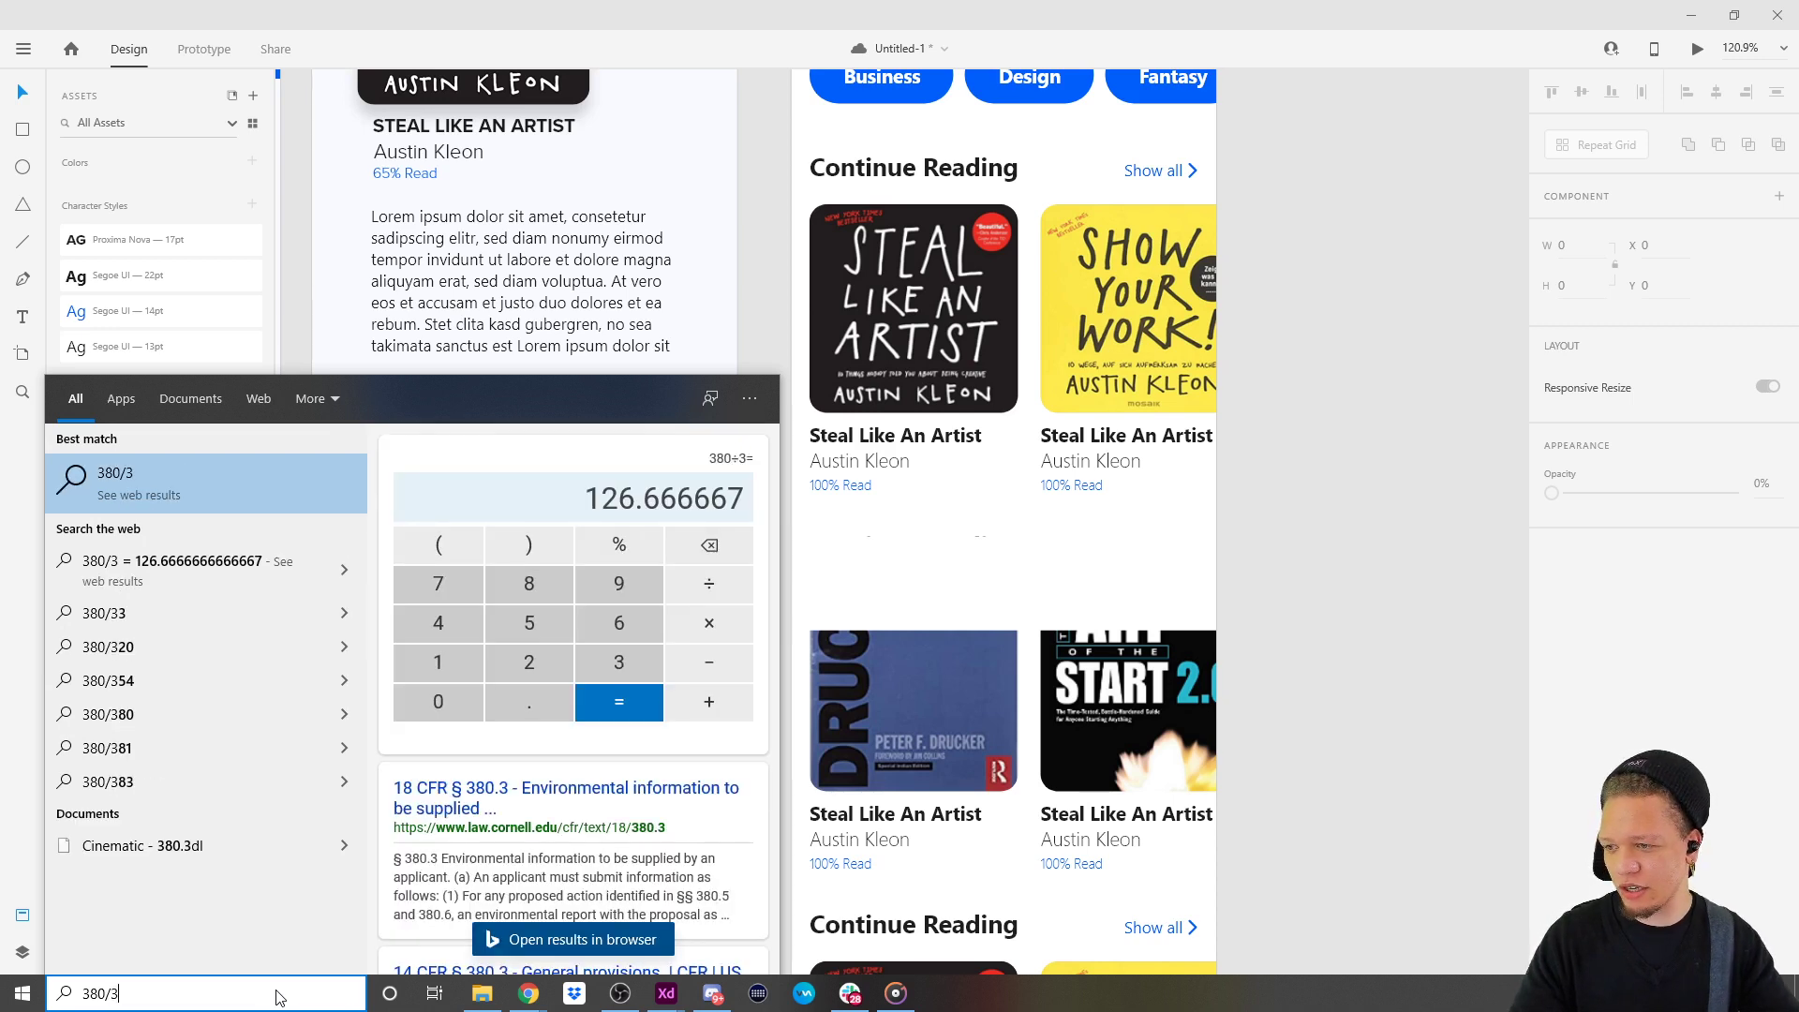
left_click_drag(590, 496, 746, 499)
key("ctrl+c")
left_click(1278, 473)
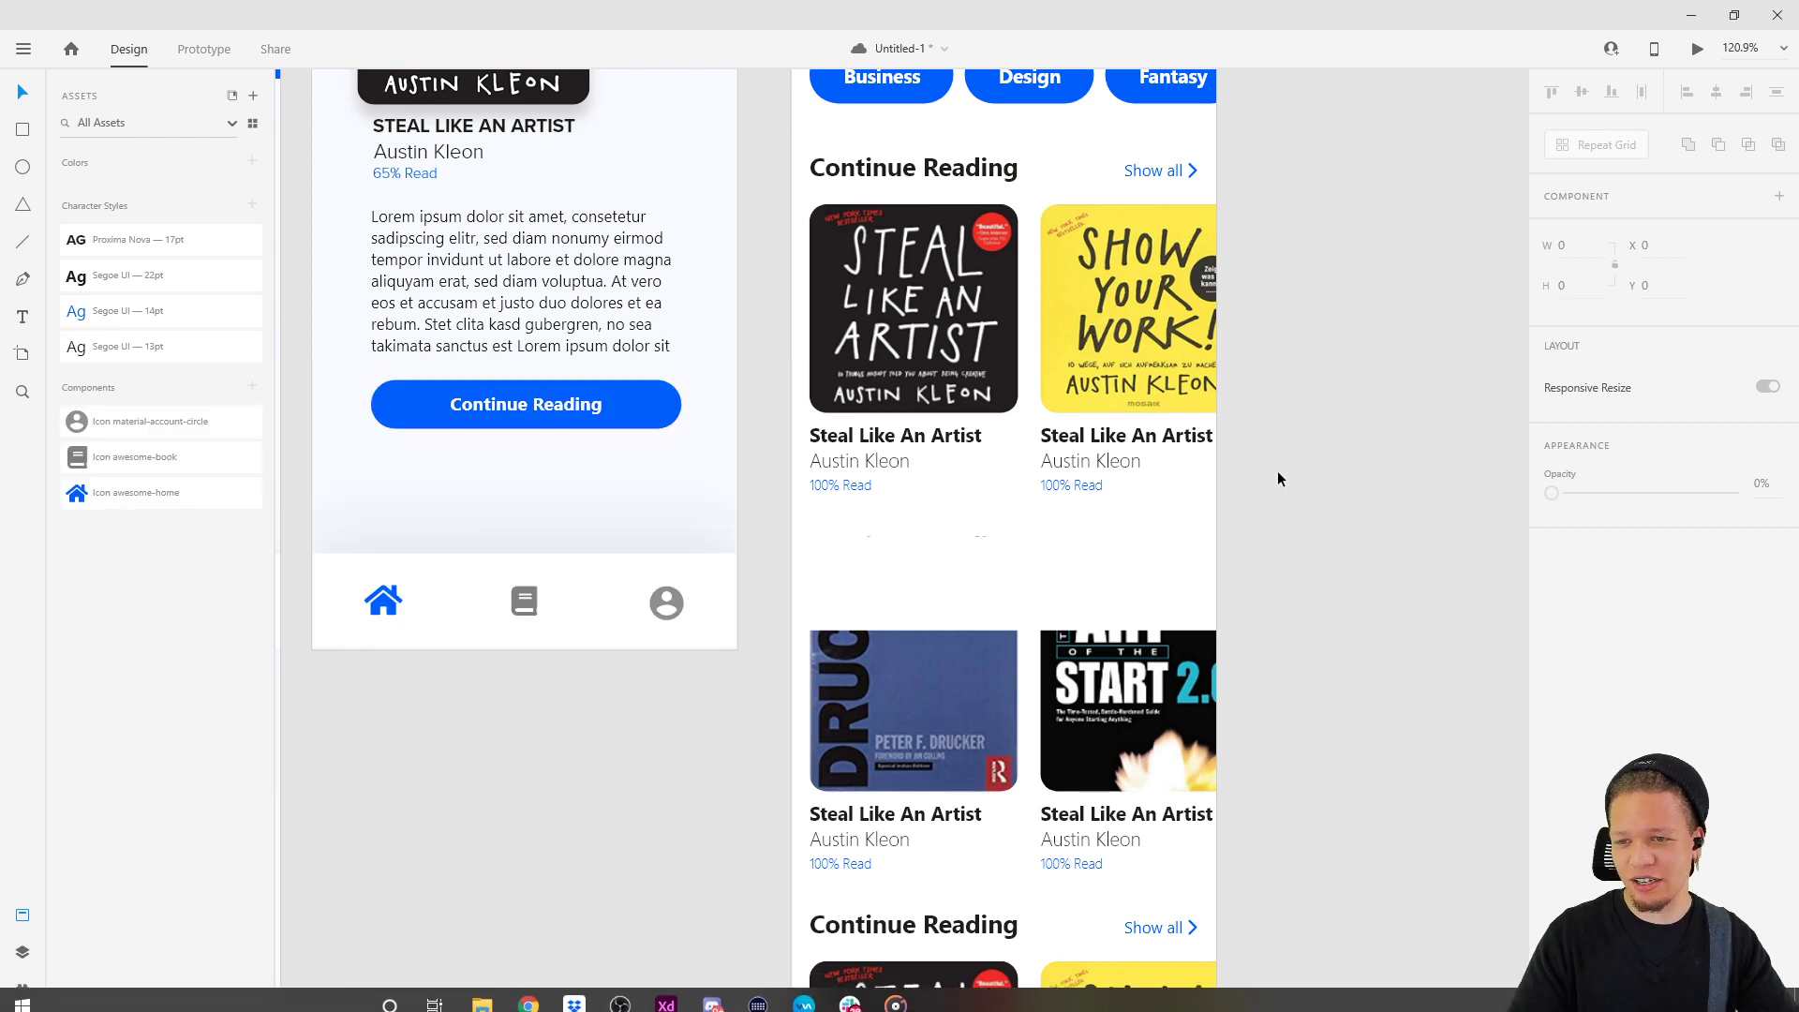
- Draw a rectangle about 61 high below the book detail artboard and set its width to the copied value, 126.67
left_click(855, 570)
left_click(471, 782)
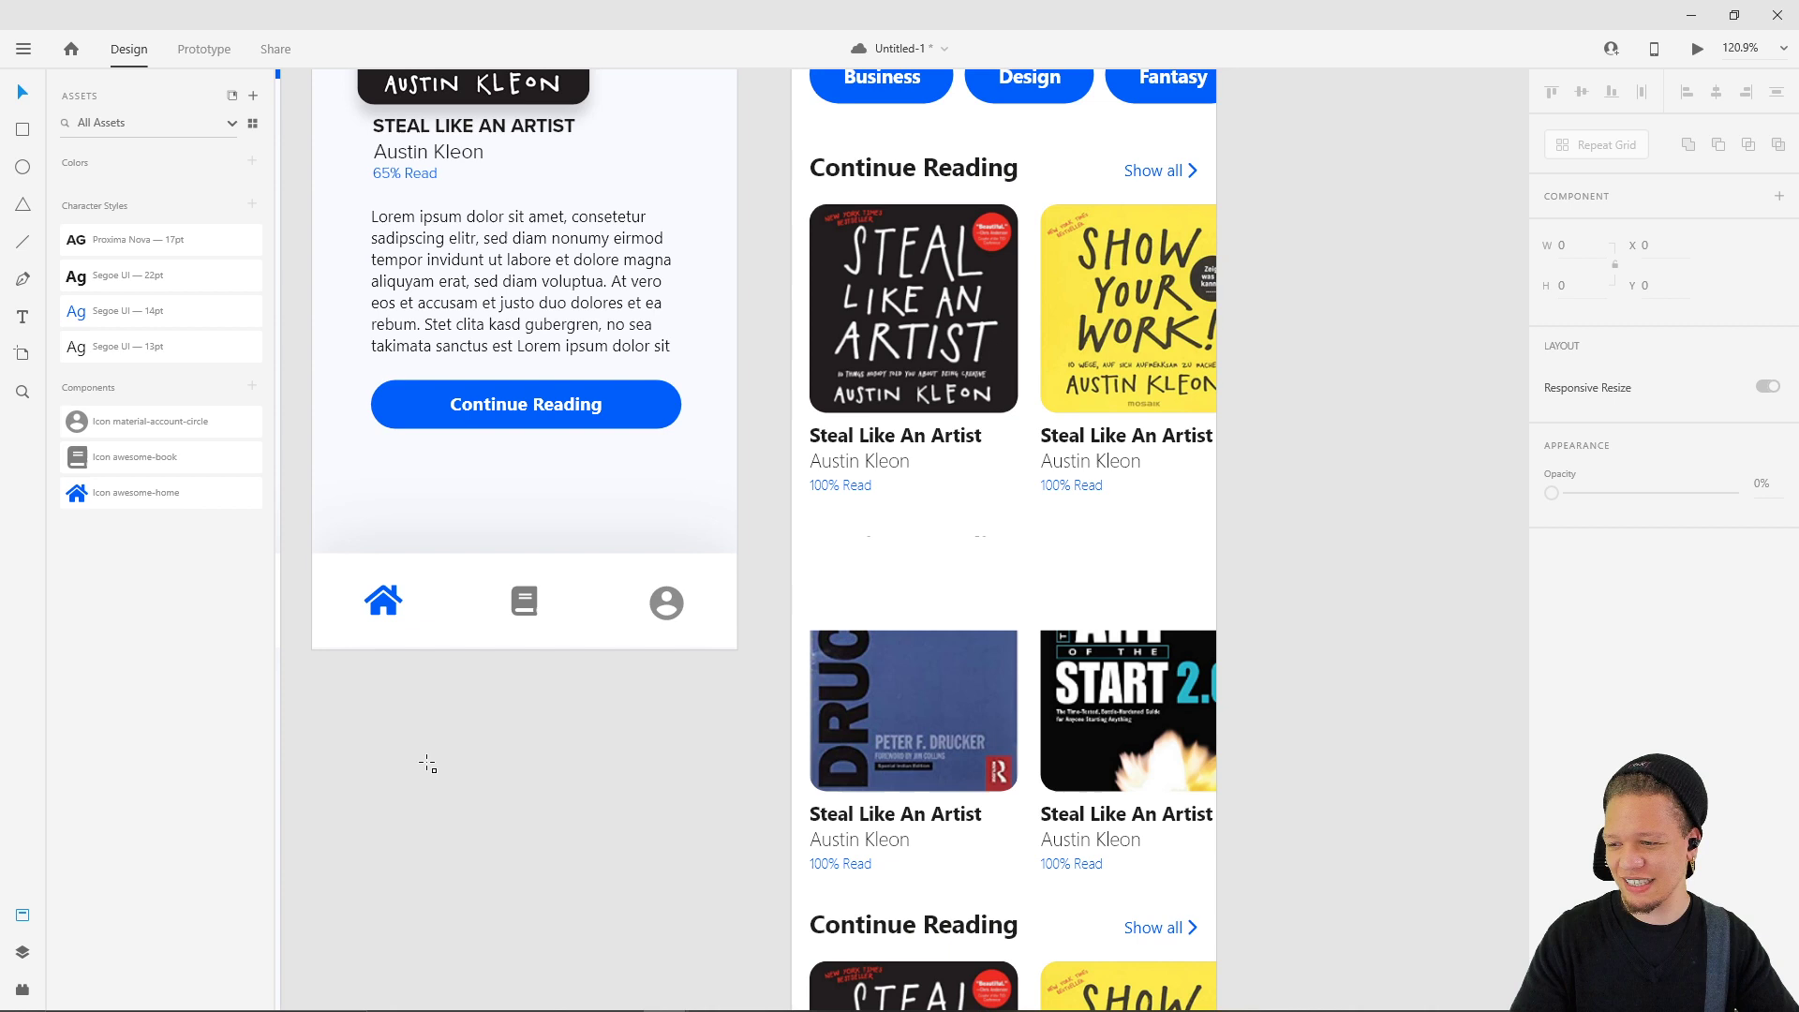
key("r")
left_click_drag(318, 742, 413, 816)
left_click(1594, 247)
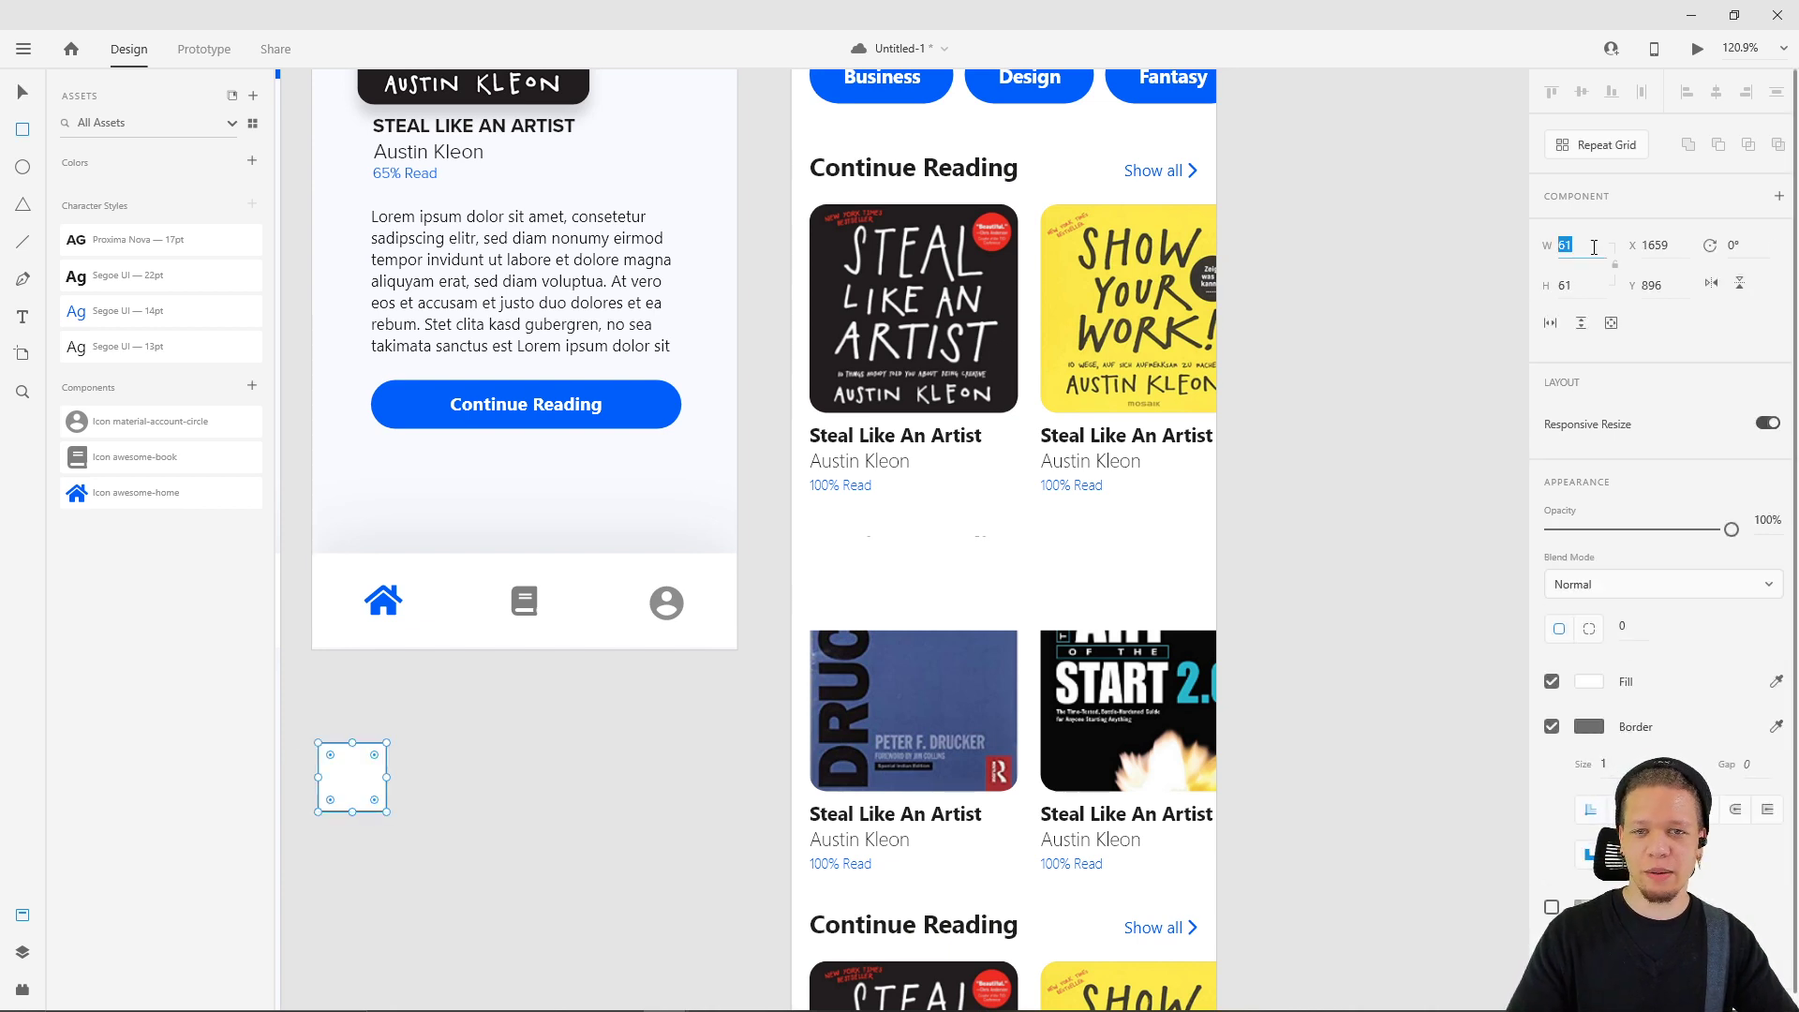
key("ctrl+v")
key("Return")
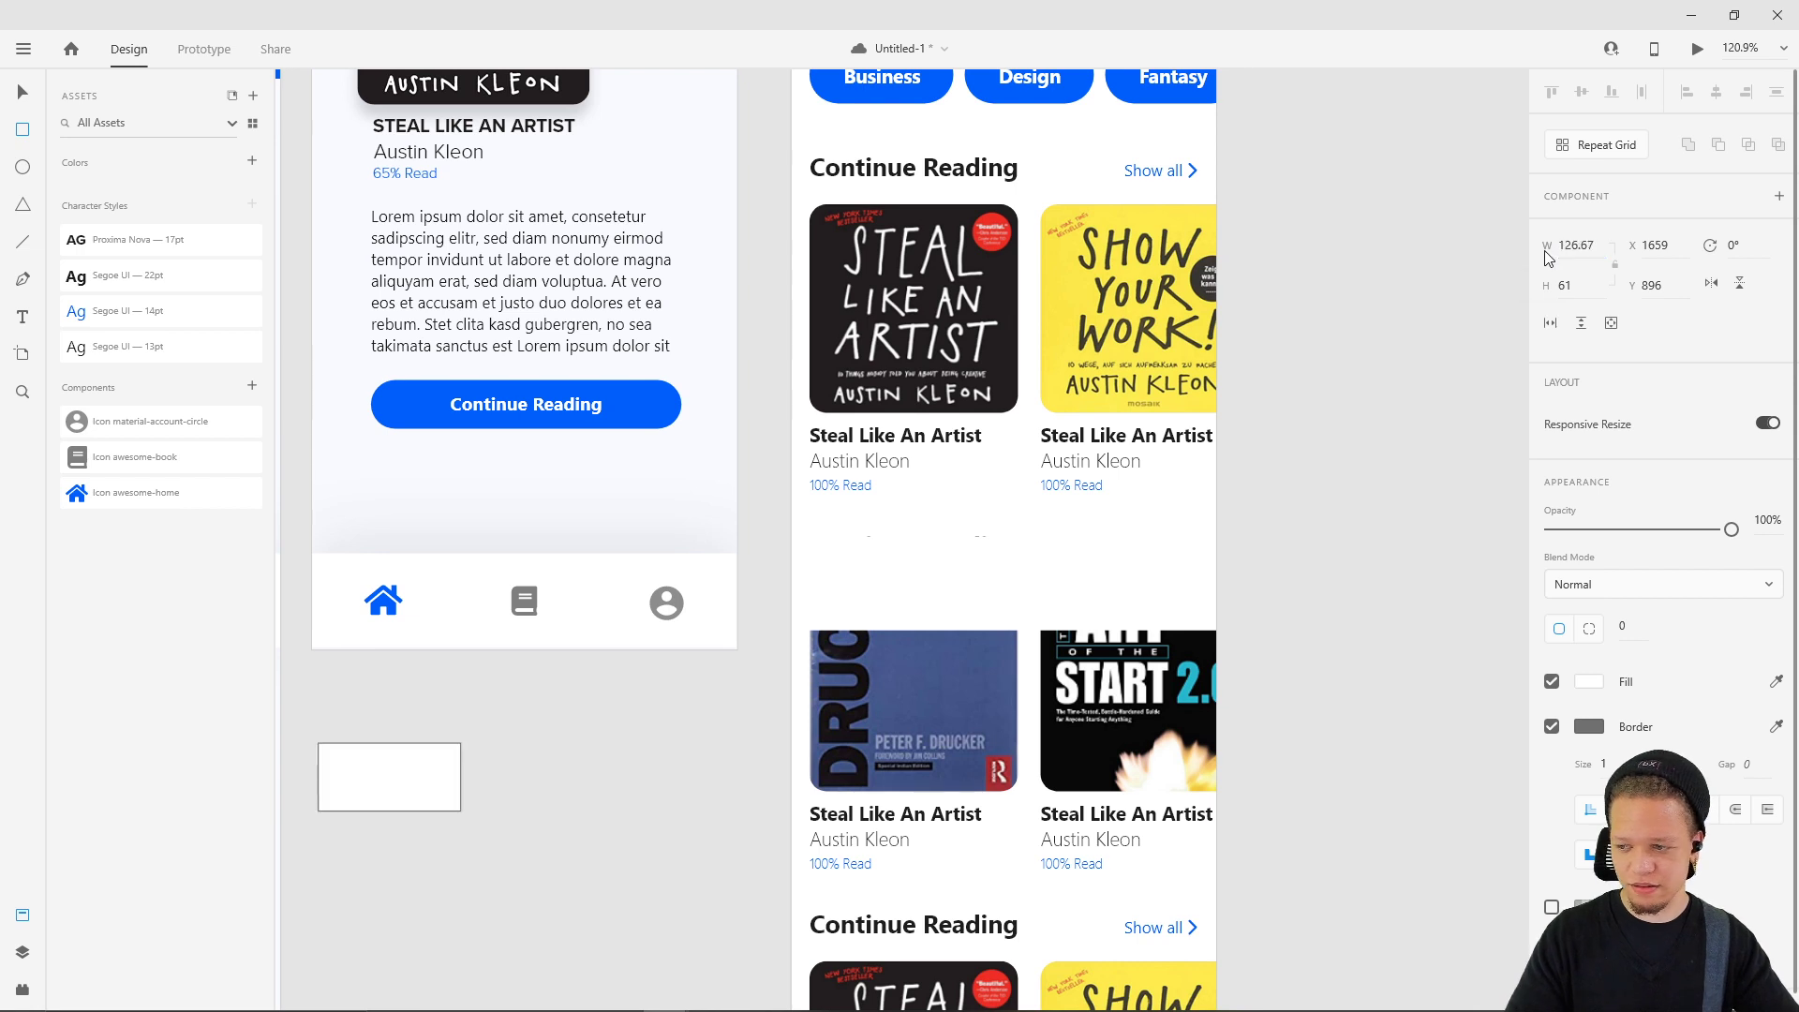
- Remove the new rectangle's border and move it closer to the home screen artboard
left_click(568, 763)
left_click_drag(378, 788, 542, 763)
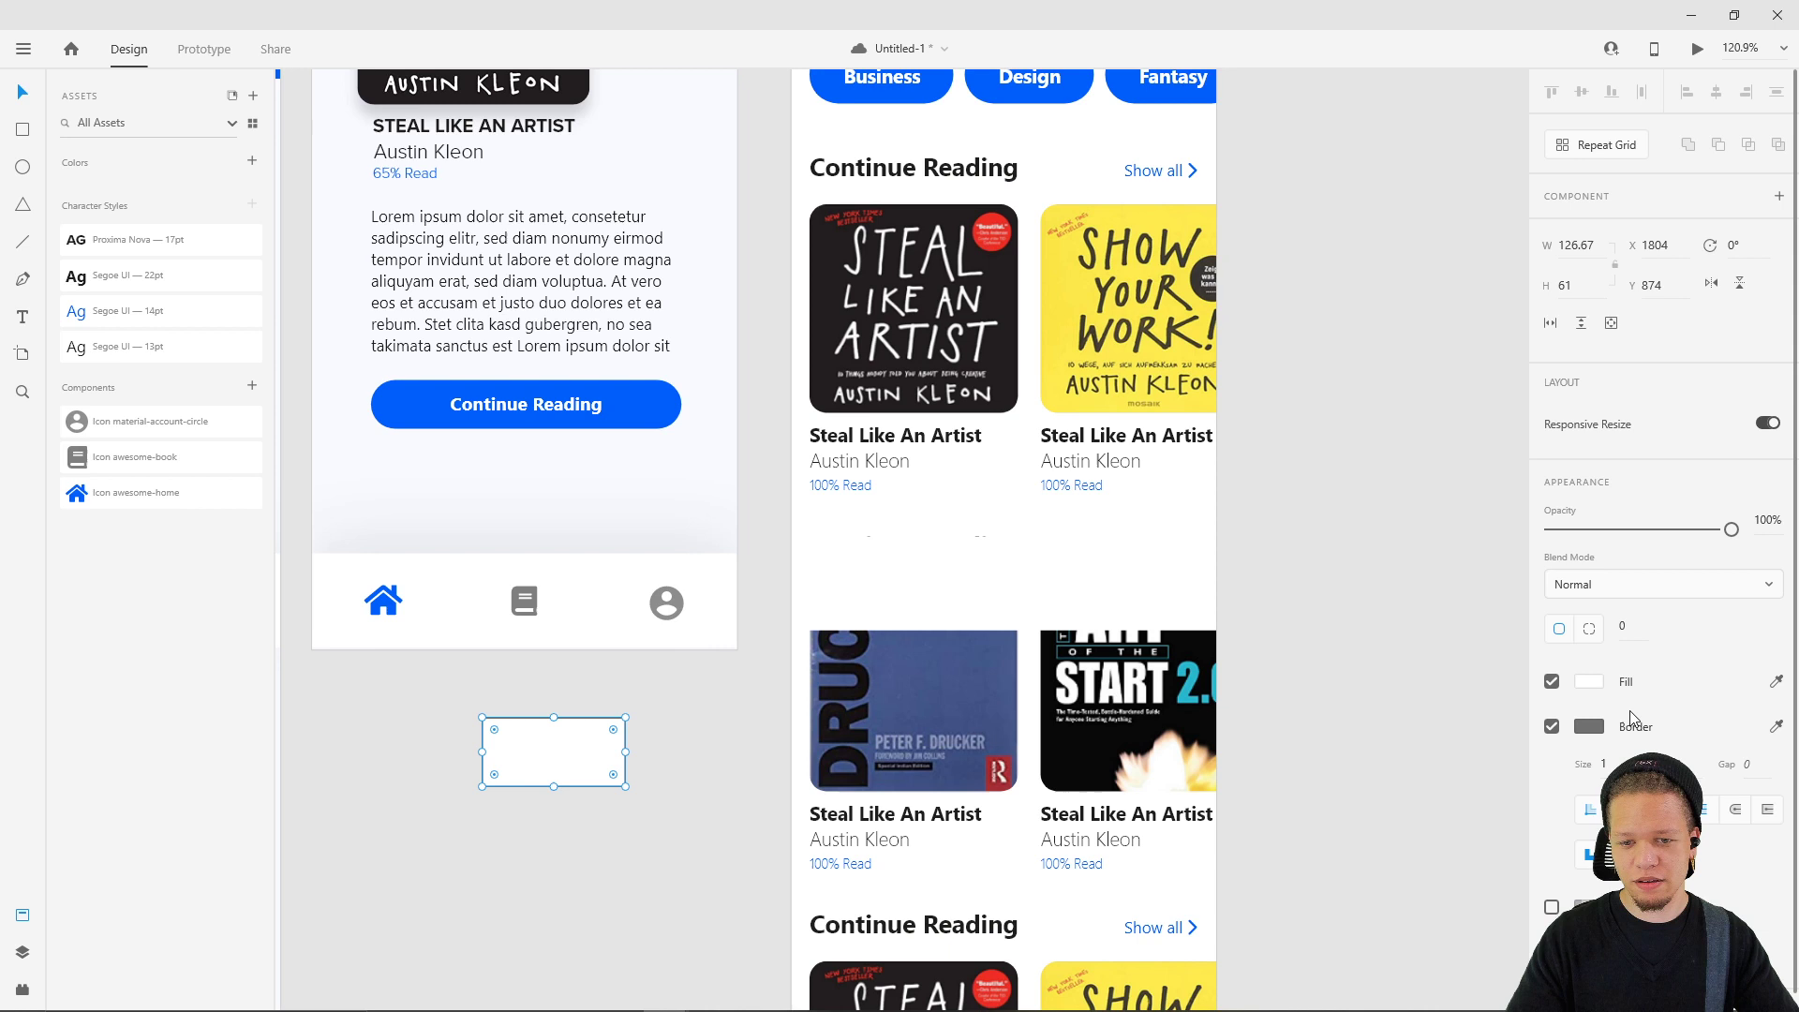
left_click(1552, 729)
left_click_drag(586, 733, 685, 732)
- Set the small rectangle's height to 83 to match the white navigation bar
left_click(878, 588)
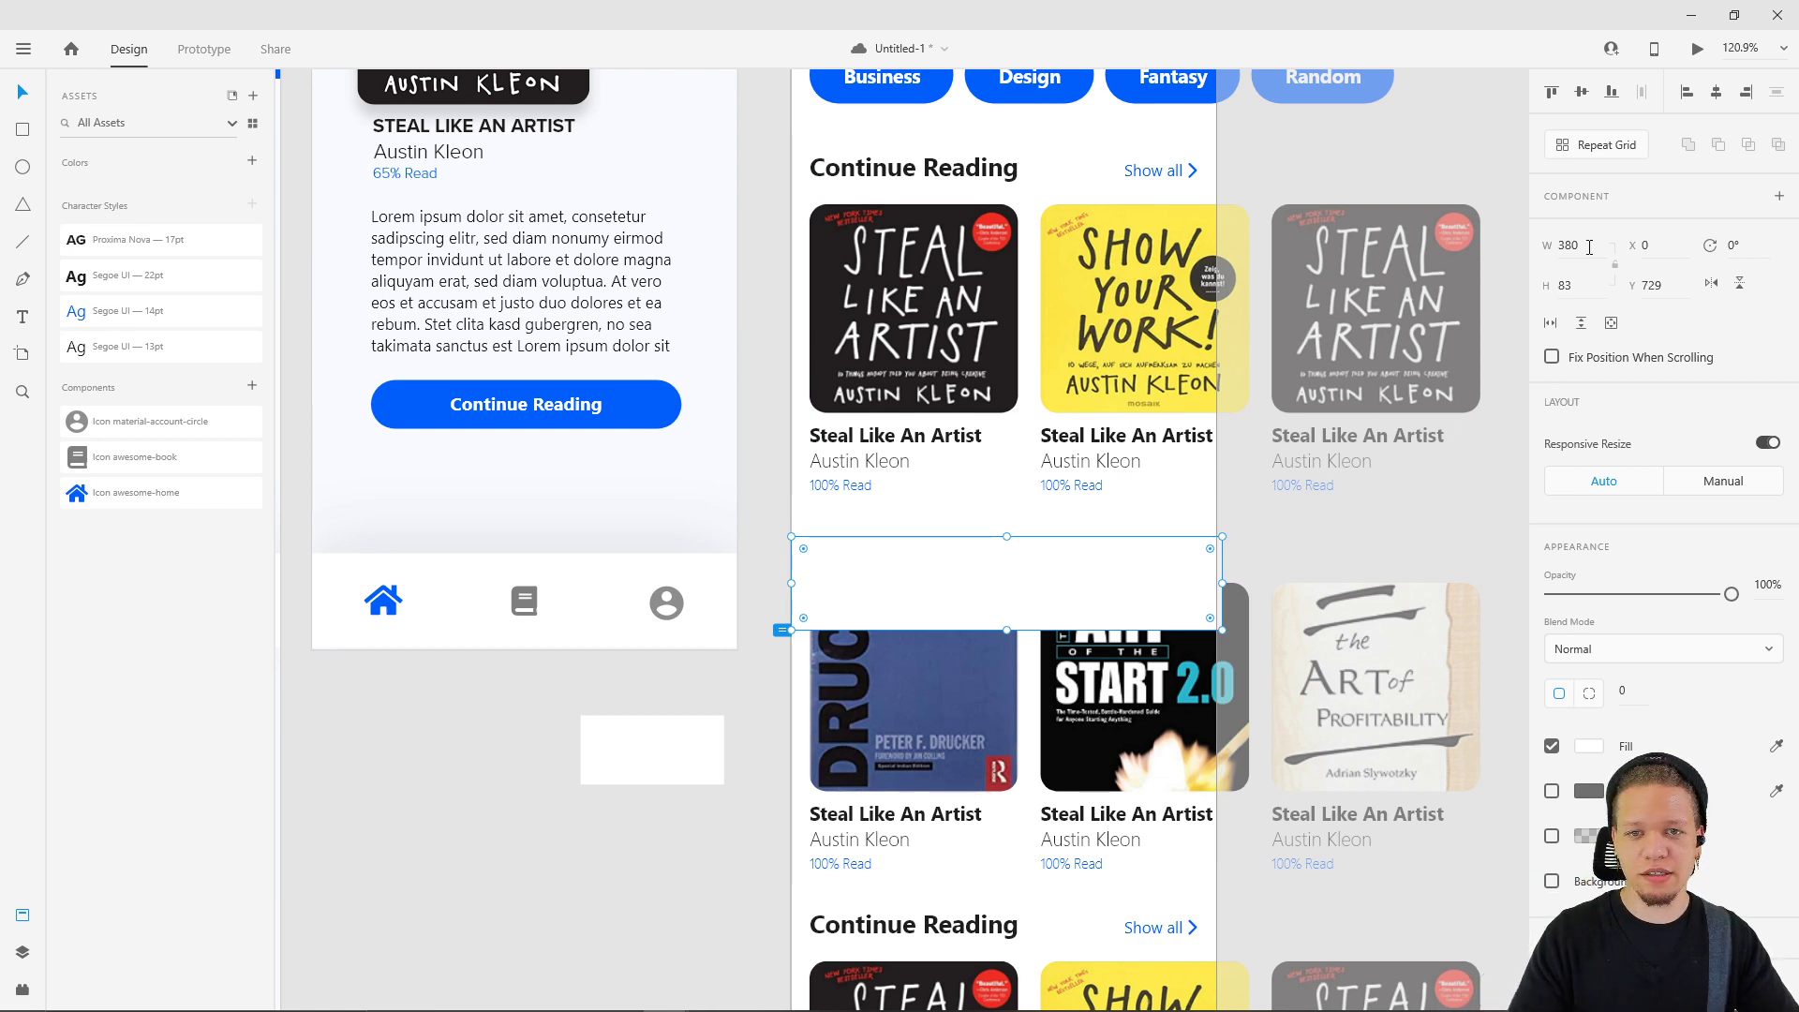
left_click(1562, 287)
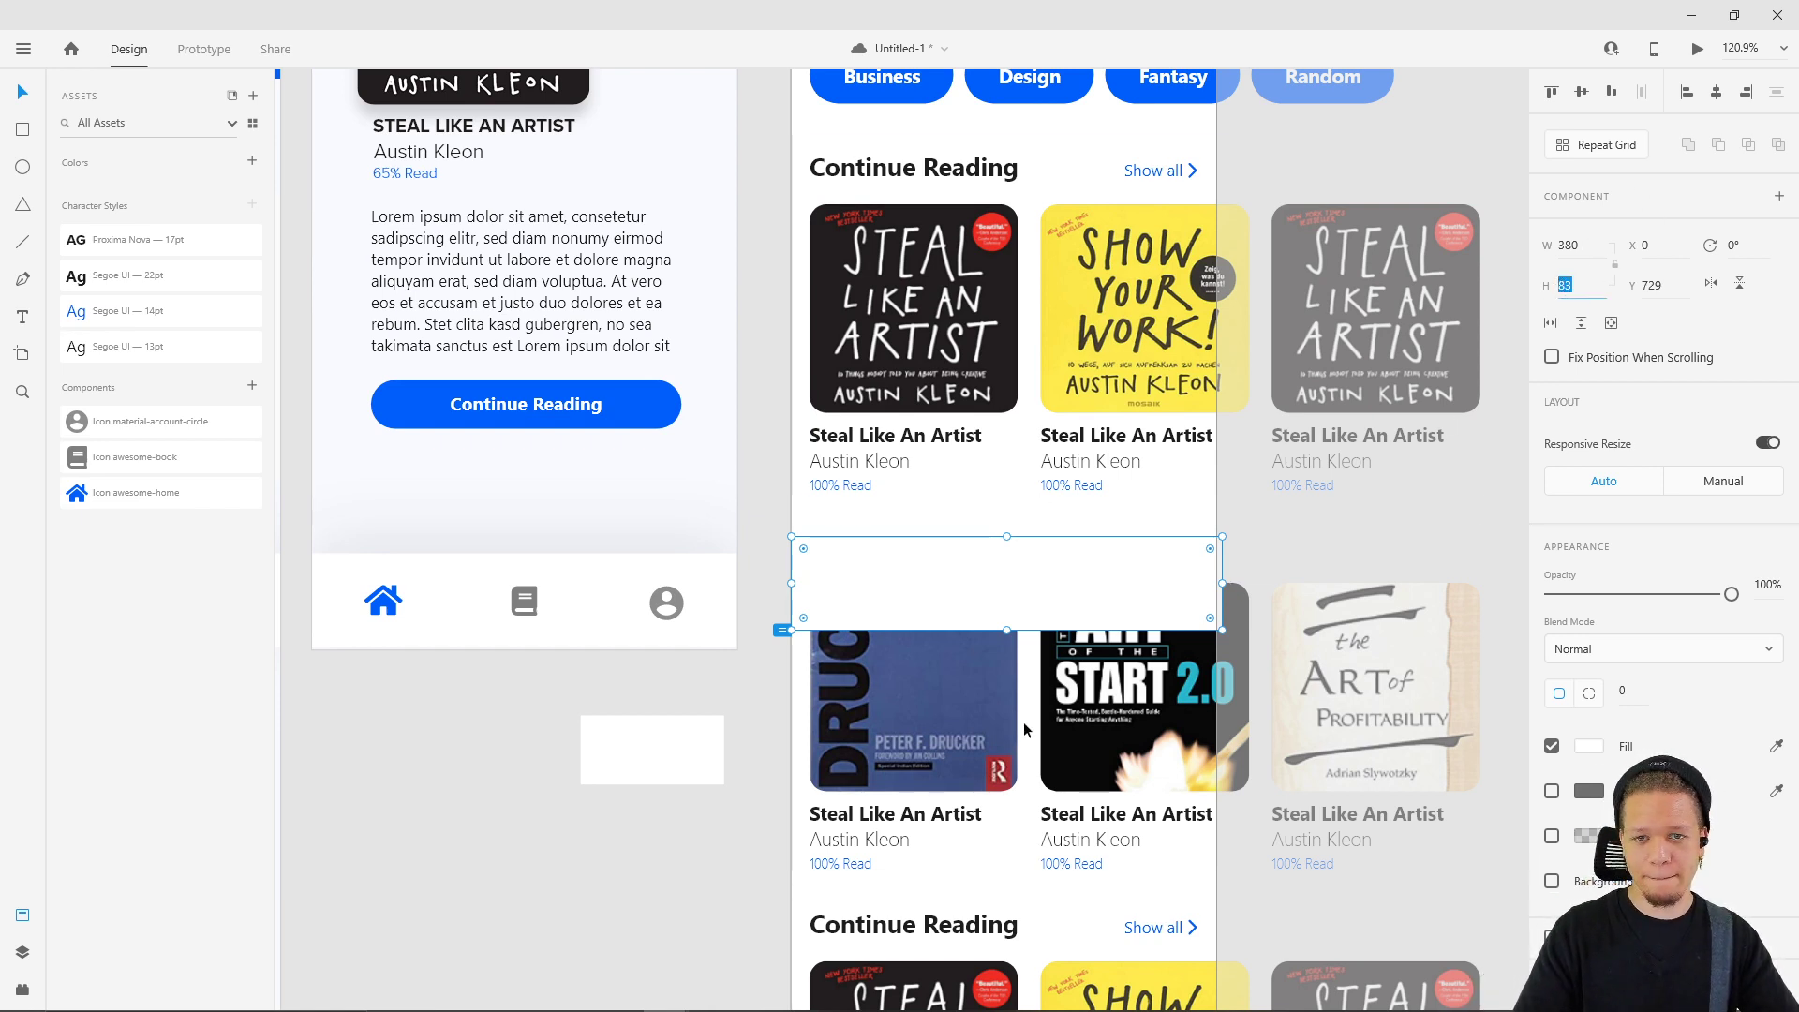
left_click(687, 763)
left_click(1529, 284)
type("83")
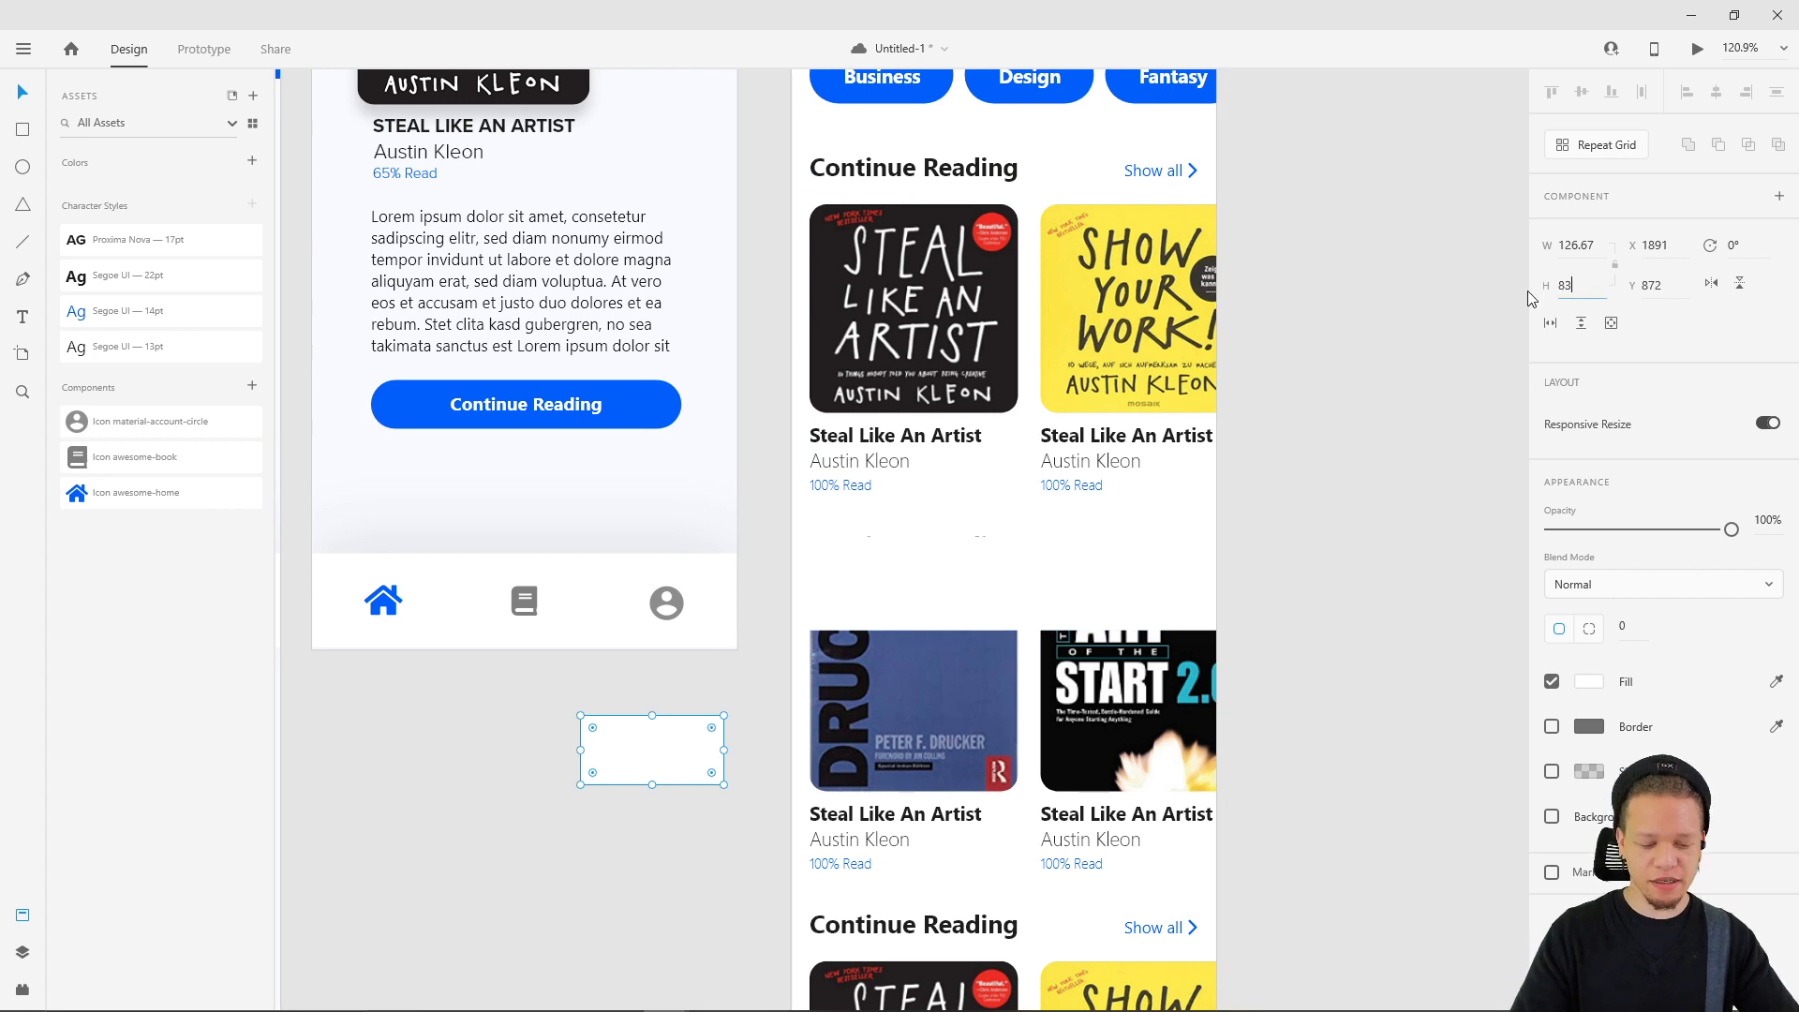
key("Return")
- Move the small rectangle onto the home screen artboard and fill it with light red #FFA5A5
left_click_drag(656, 761, 937, 540)
left_click(1591, 747)
left_click(1364, 622)
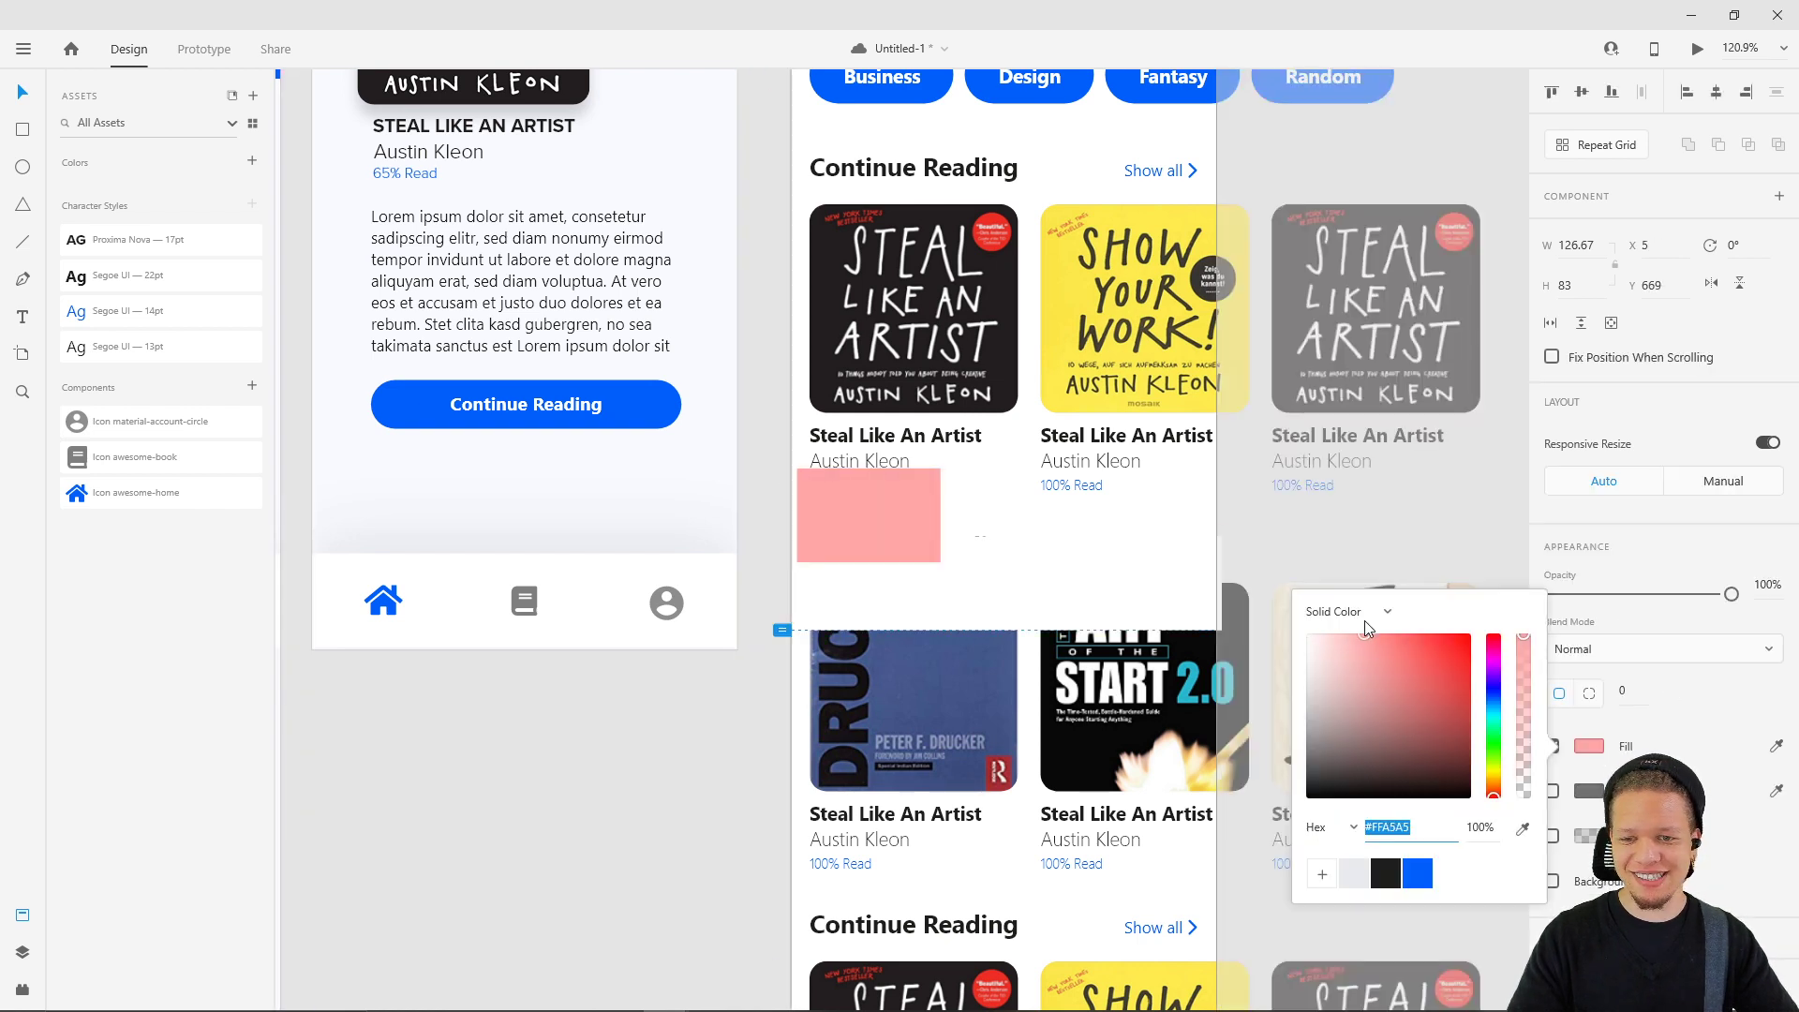
left_click(1347, 564)
- Align the light red rectangle with the start of the white navigation bar at X 0, Y 729
left_click_drag(896, 492, 885, 548)
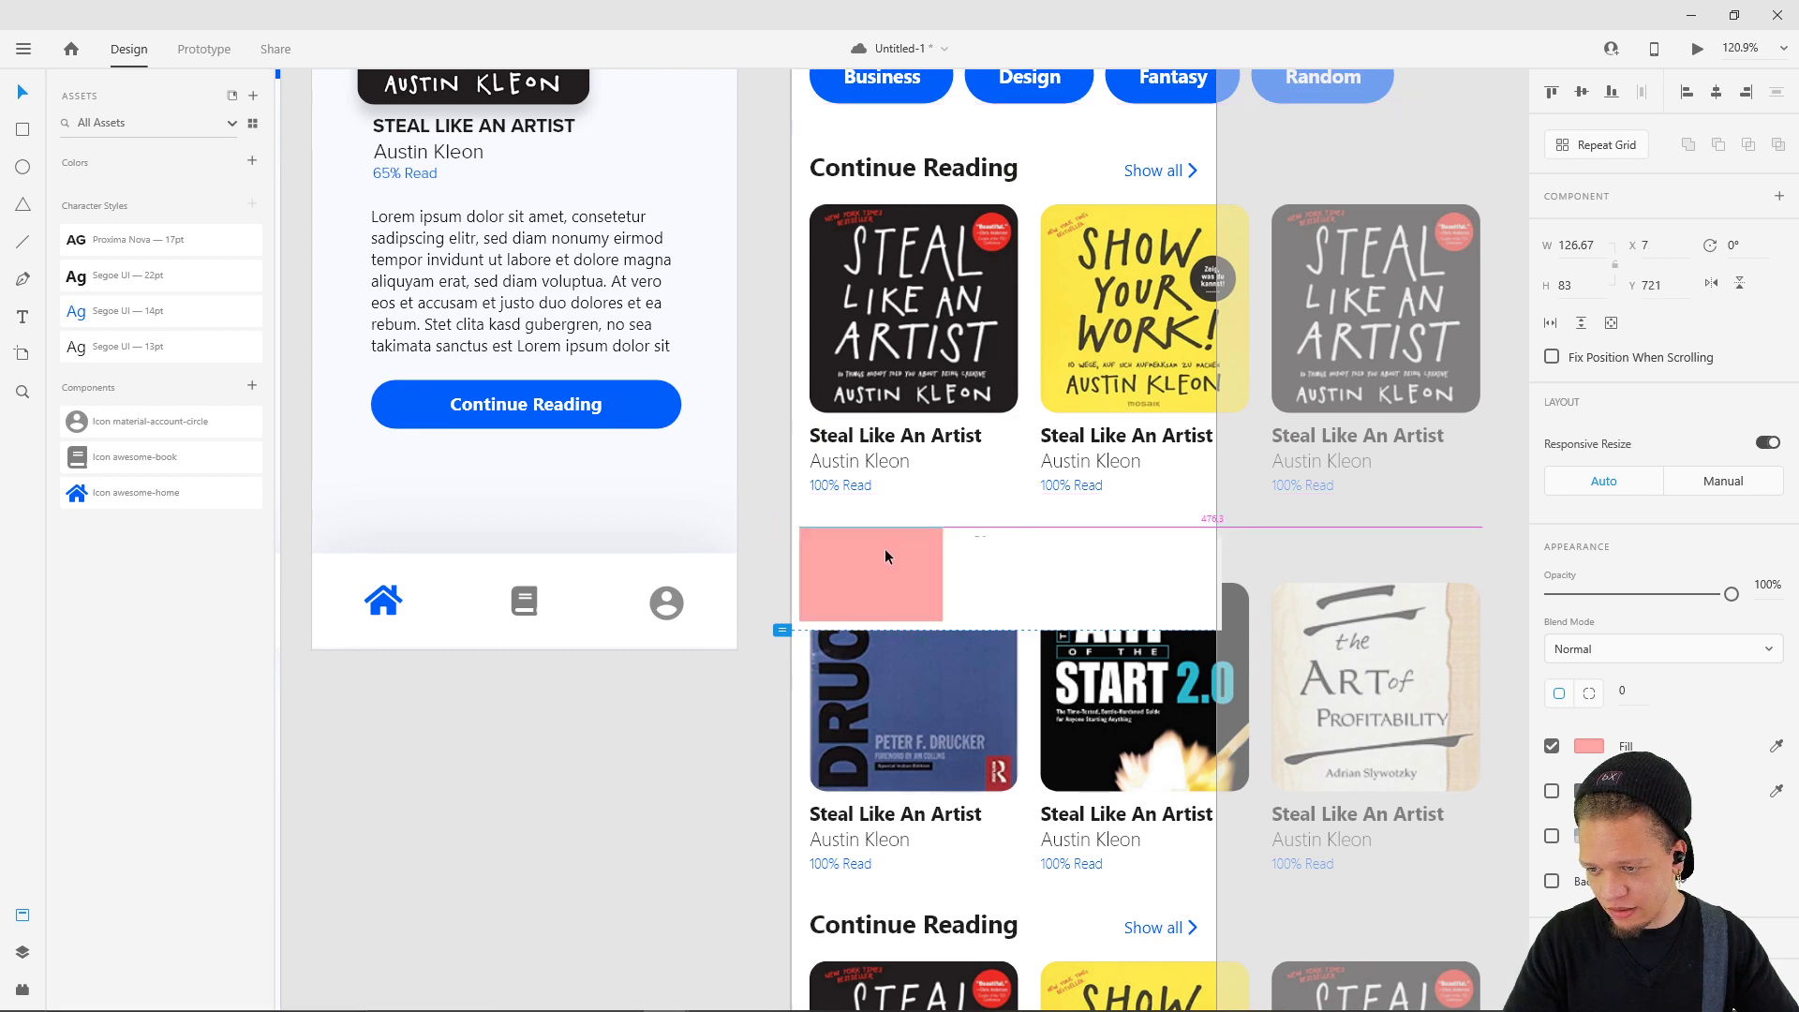
scroll(879, 552, "up", 4)
left_click(1098, 581)
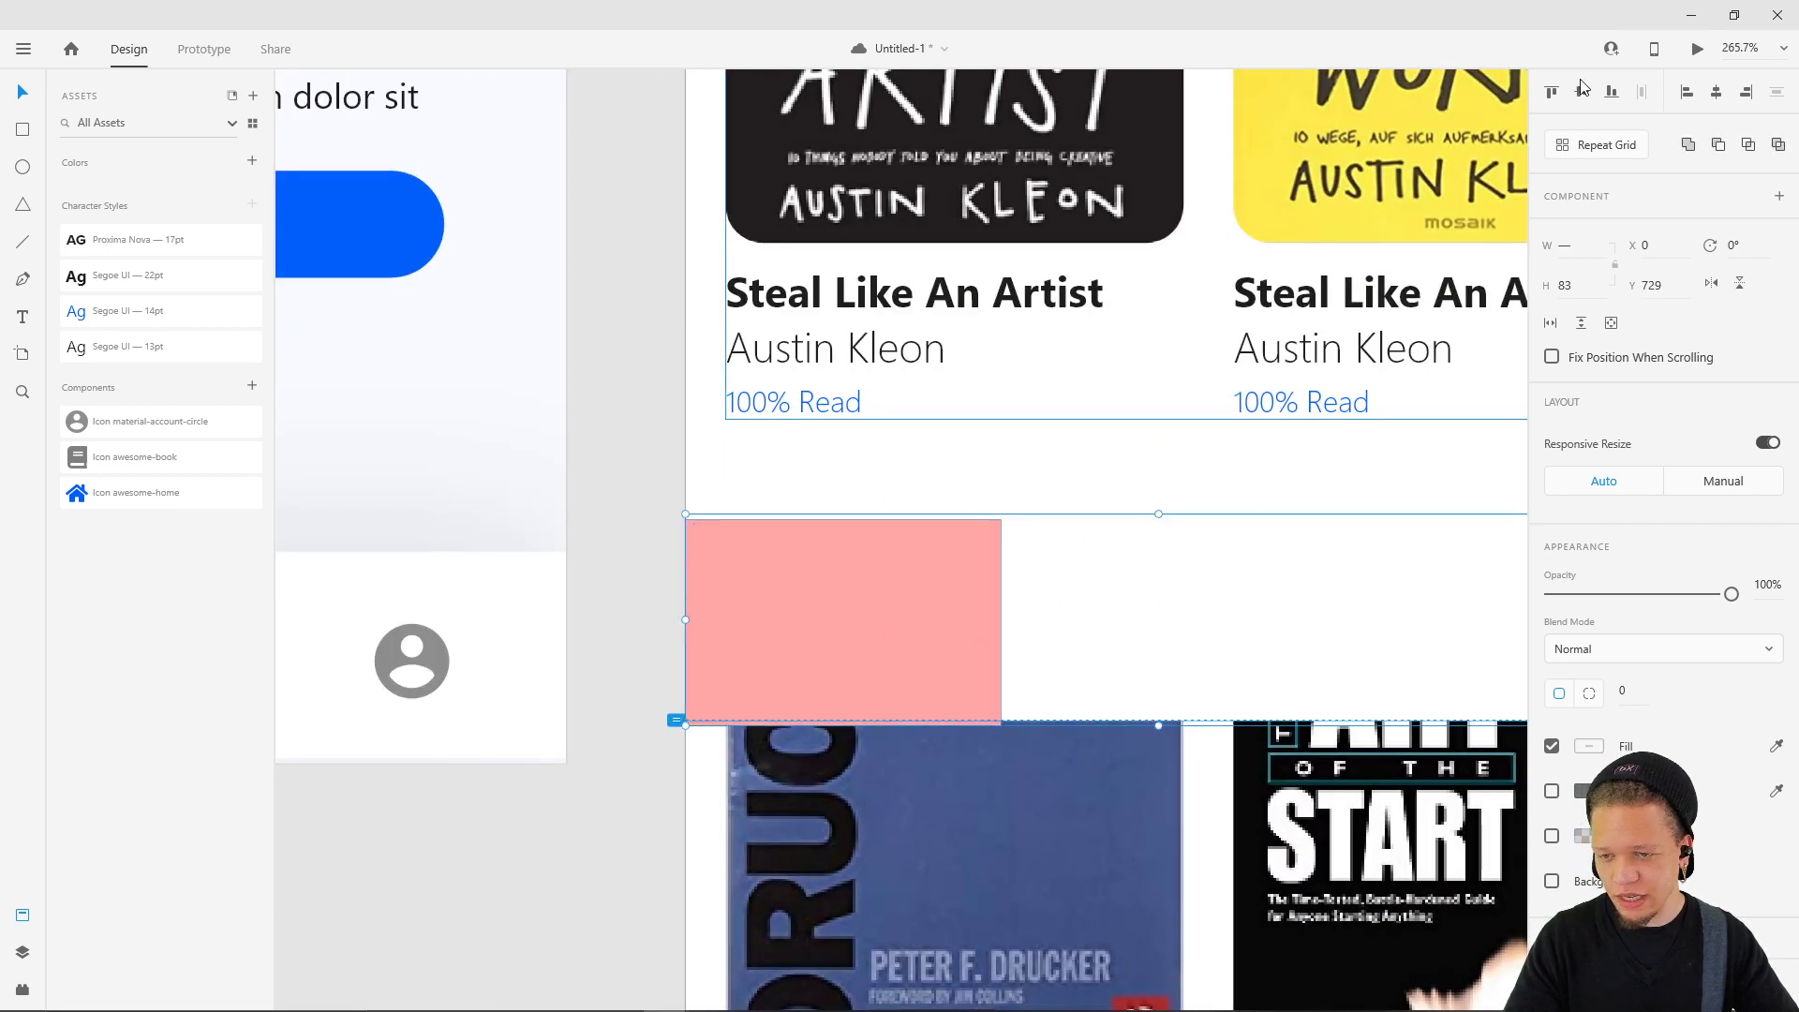
key("Up")
key("Up")
key("Up")
key("Down")
key("Down")
key("Down")
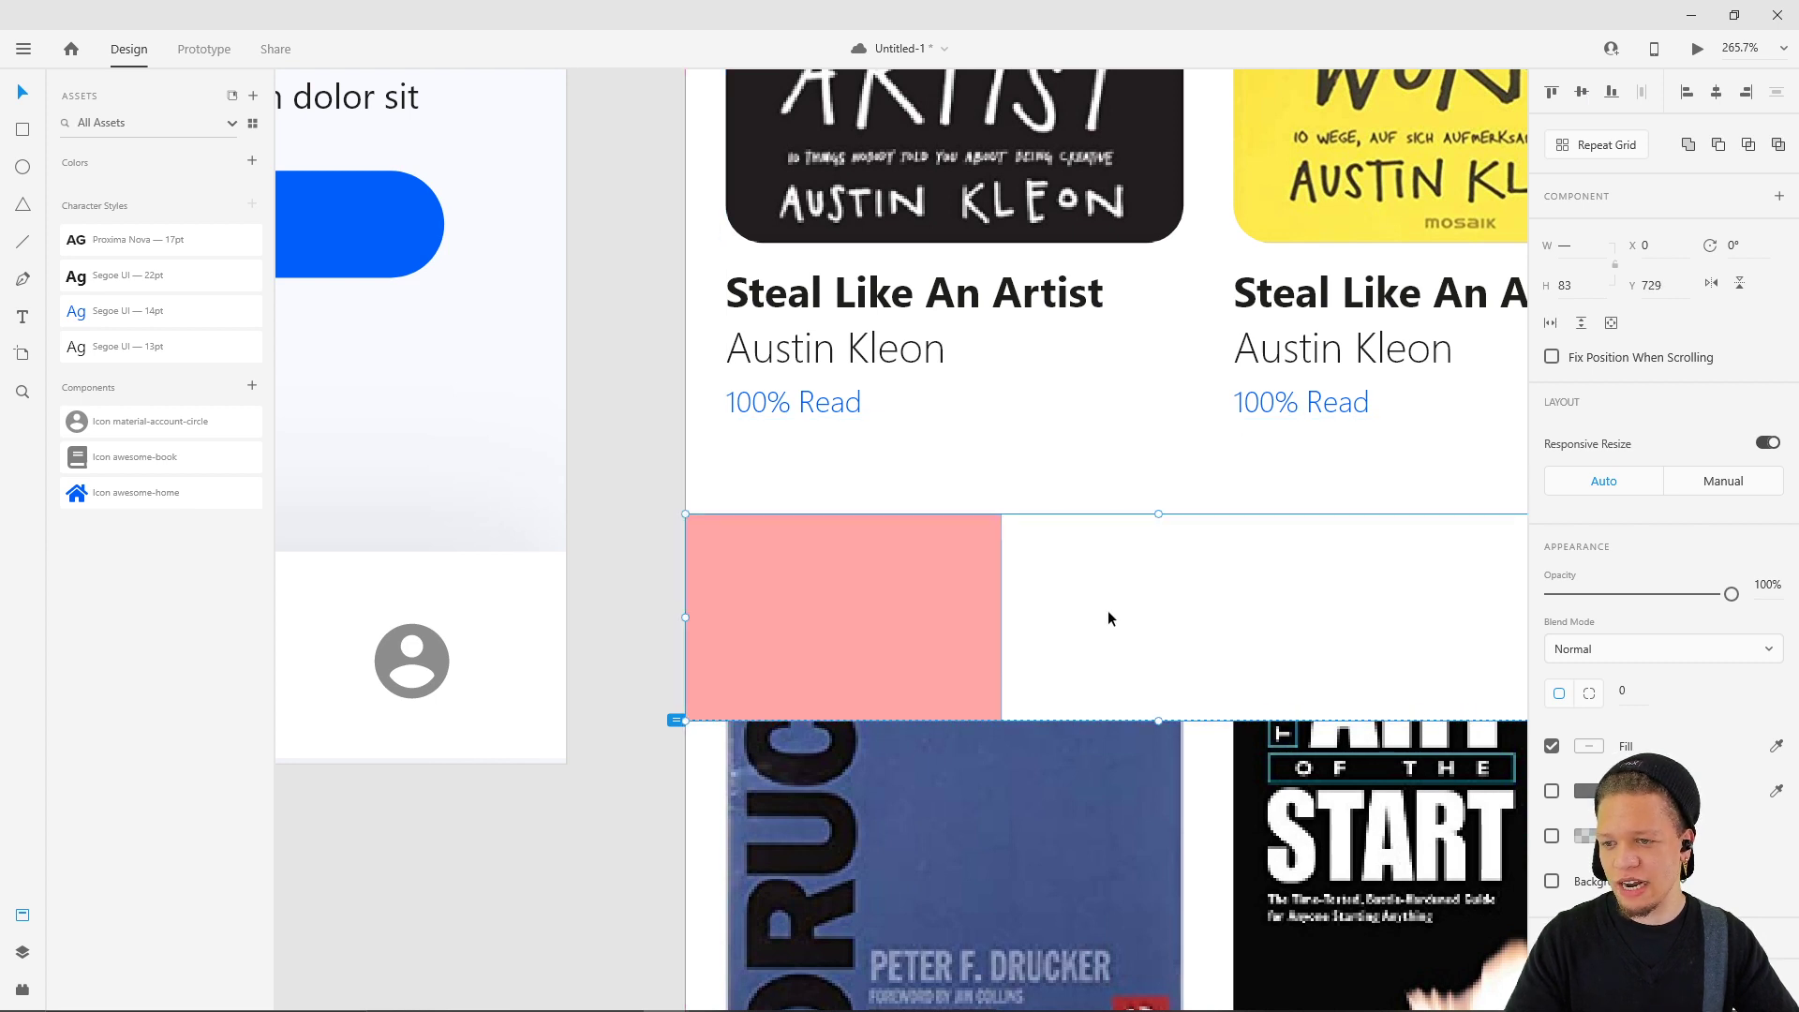
- Duplicate the light red rectangle and place the copy directly beside the first at X 126, Y 729
left_click(587, 439)
left_click_drag(860, 615, 1133, 586)
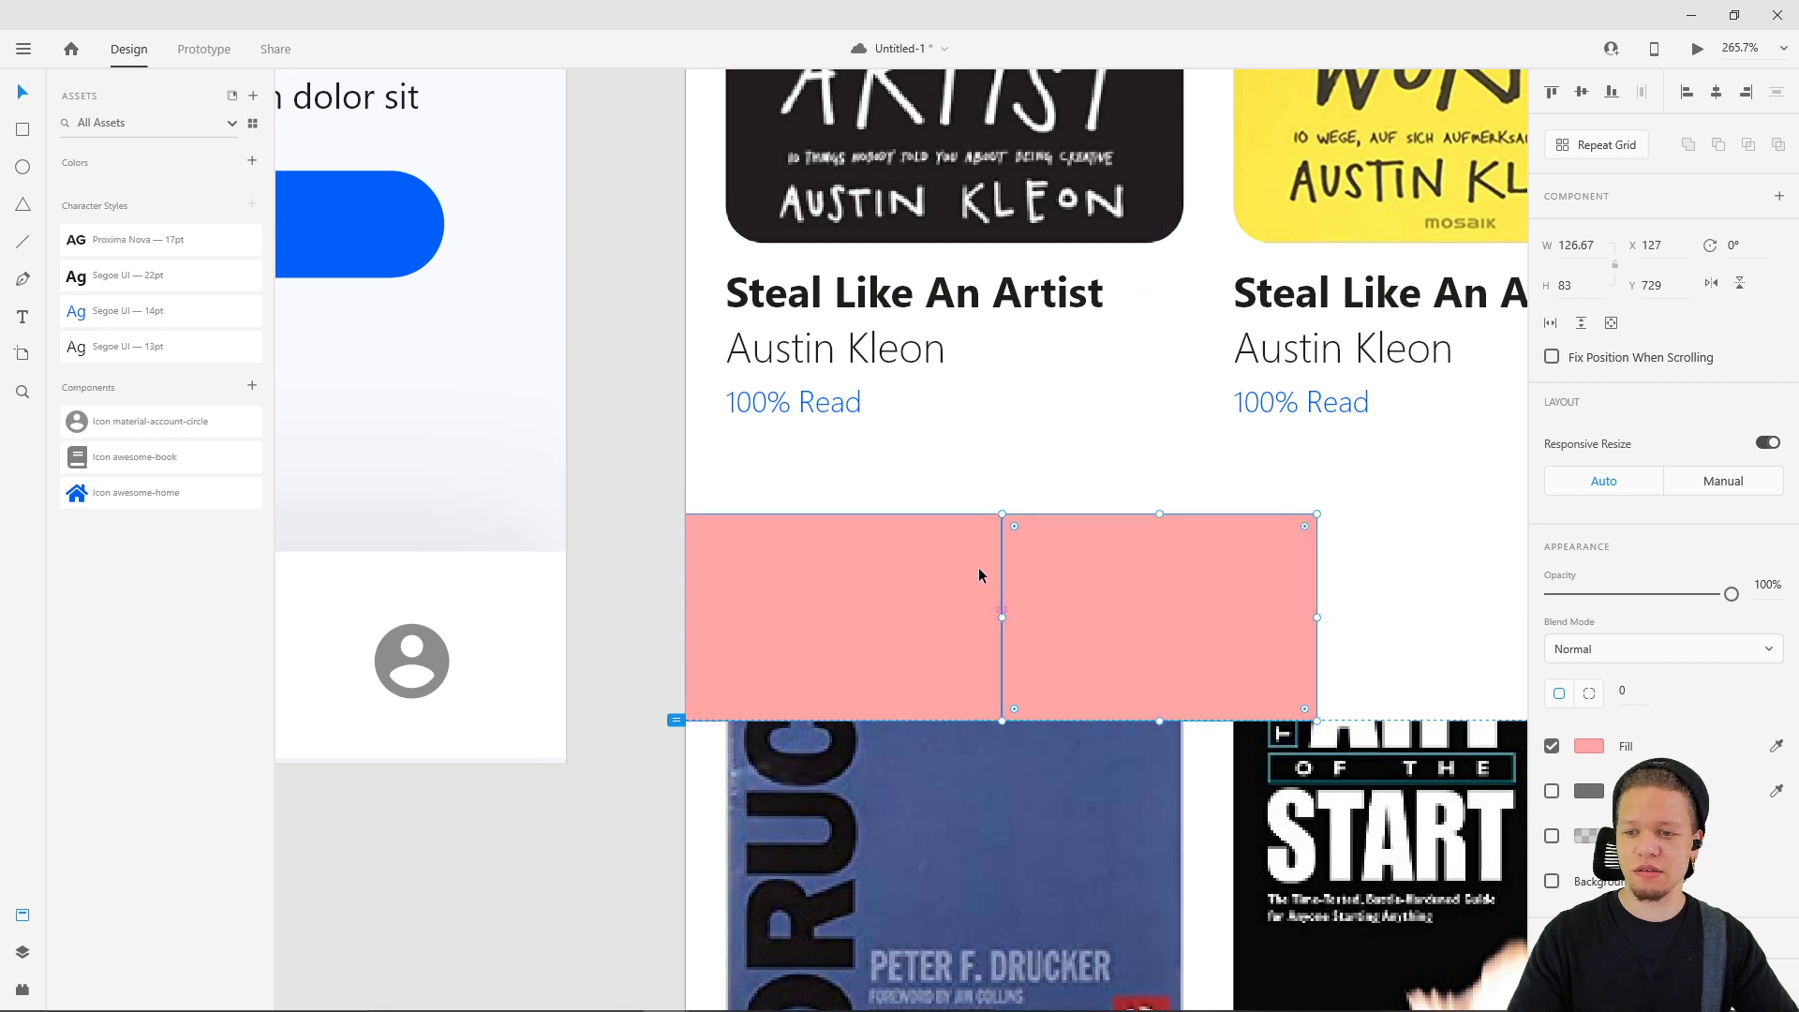
scroll(979, 566, "up", 5)
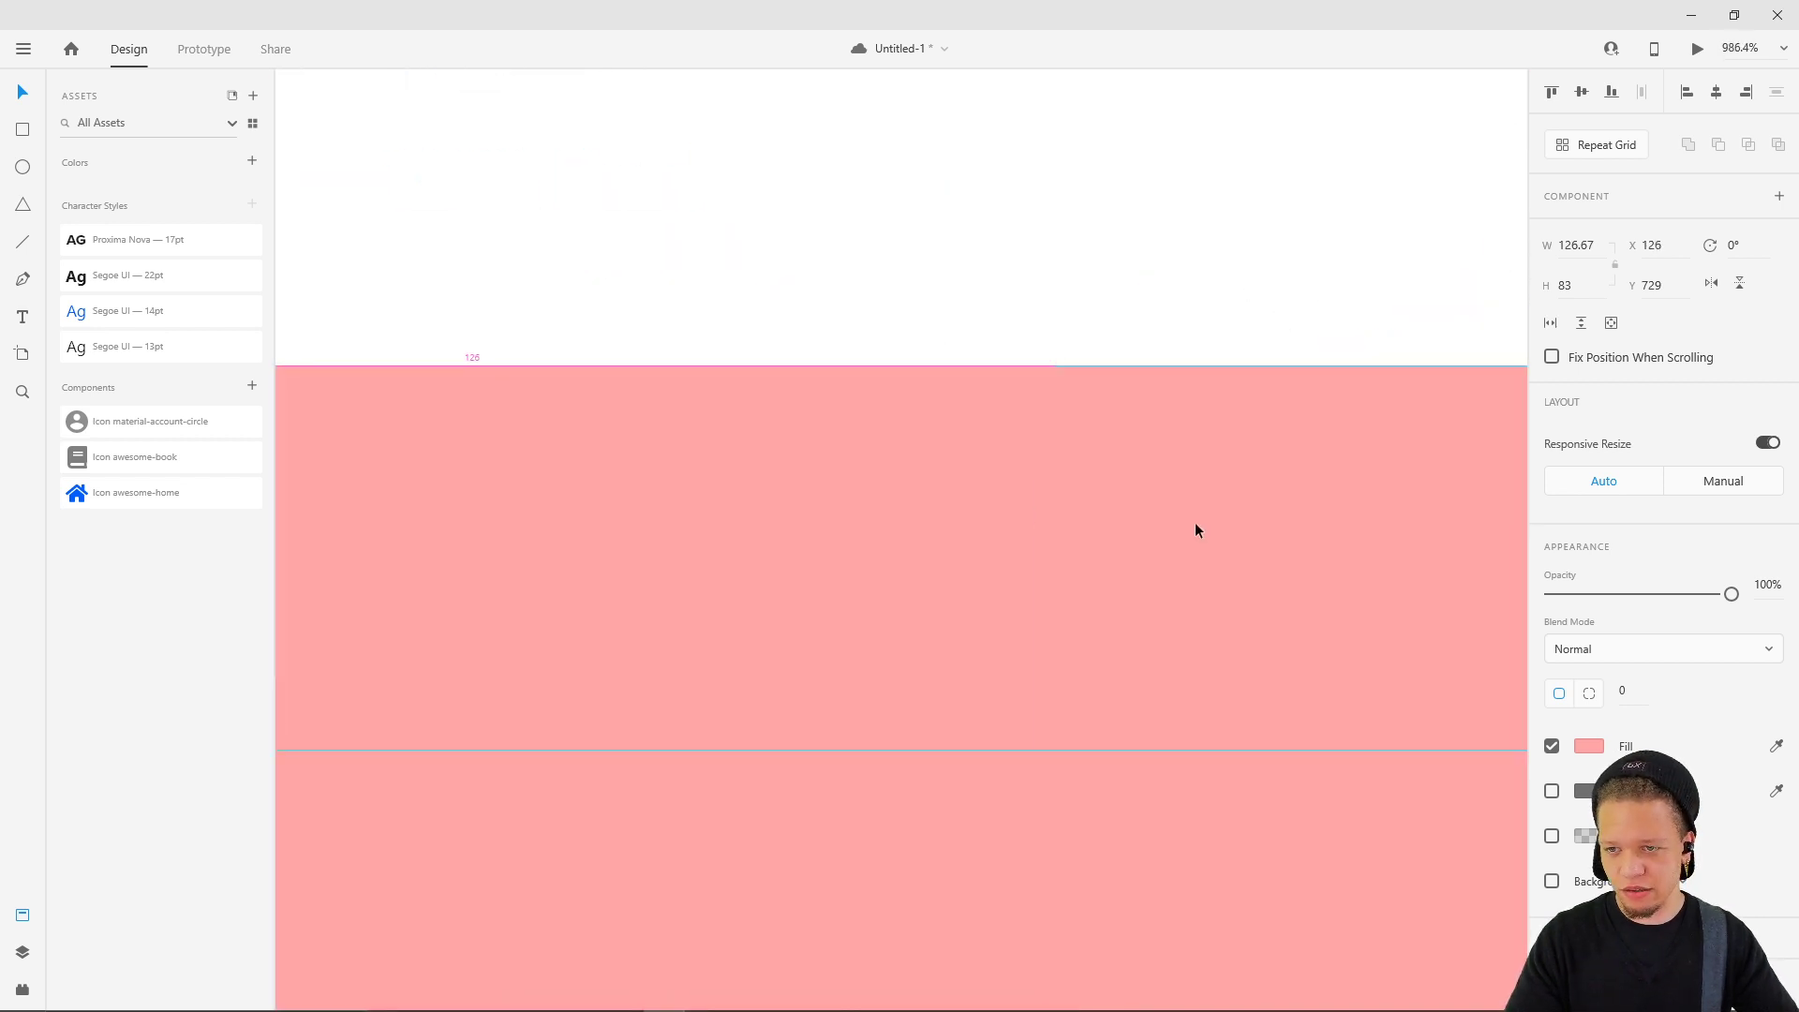
key("Left")
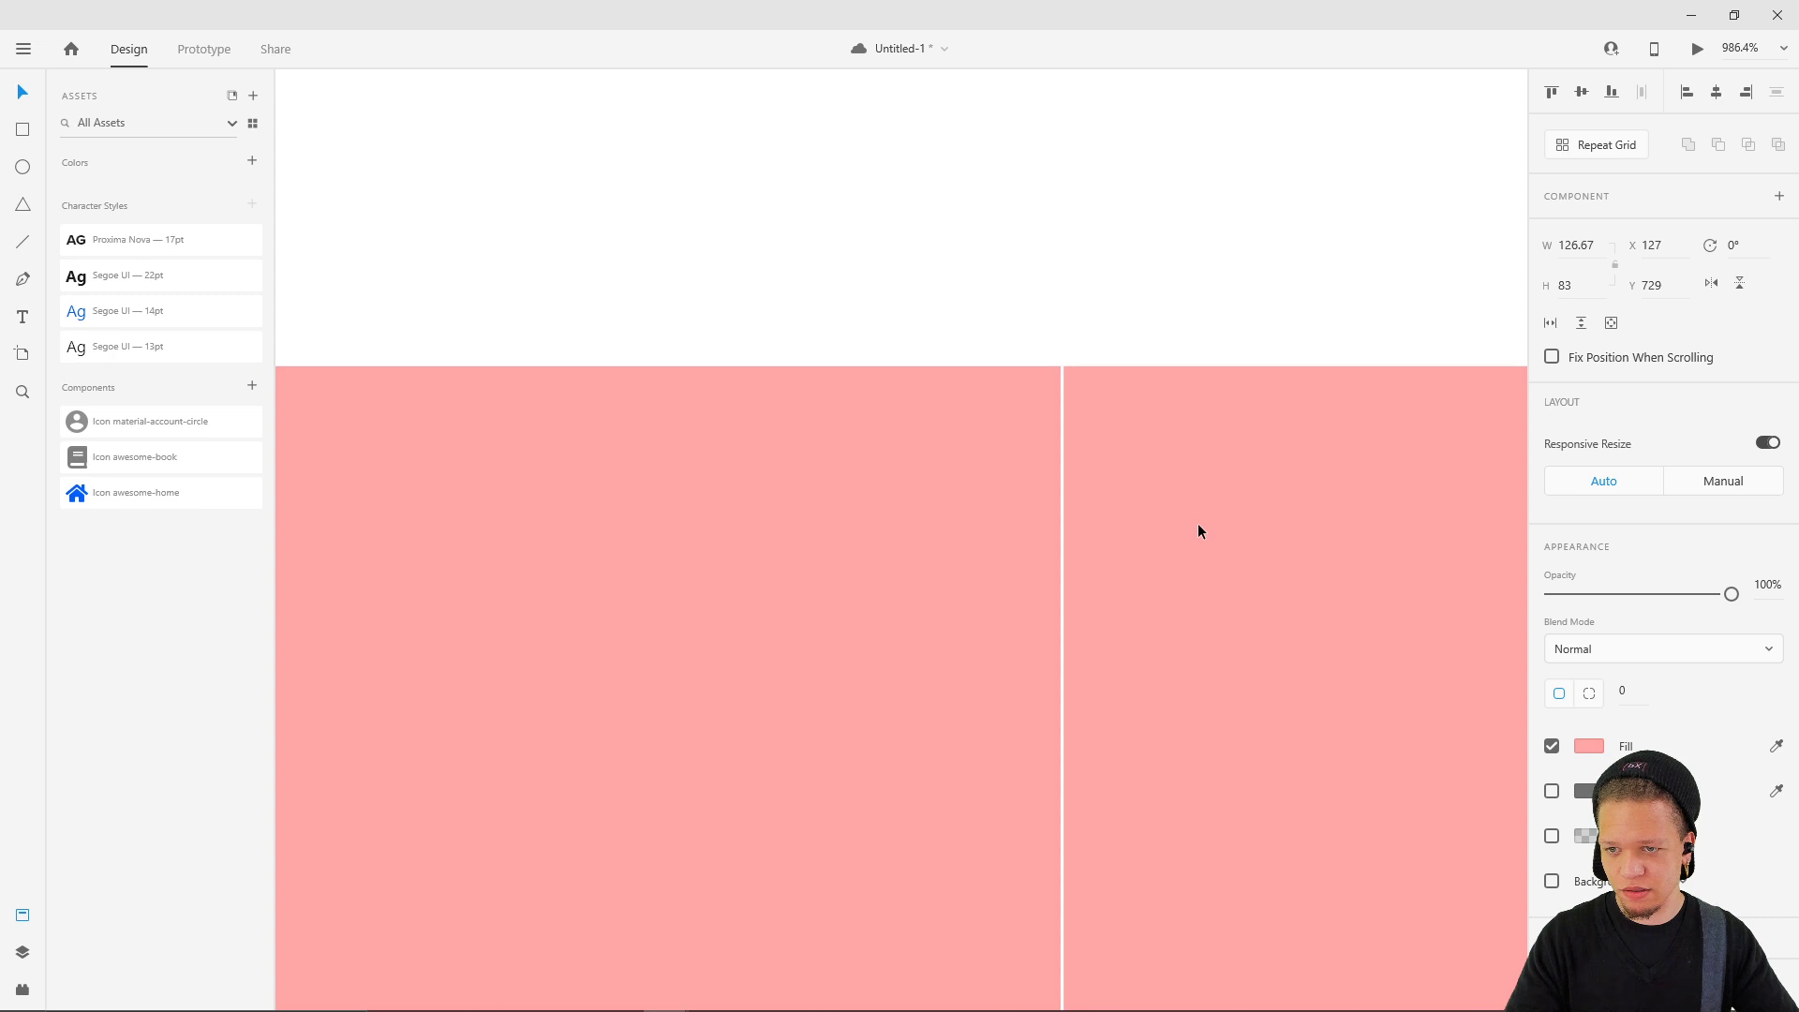
- Duplicate the second light red rectangle and place the copy at X 253, Y 729 to fill the bar's last third
scroll(1116, 310, "down", 4)
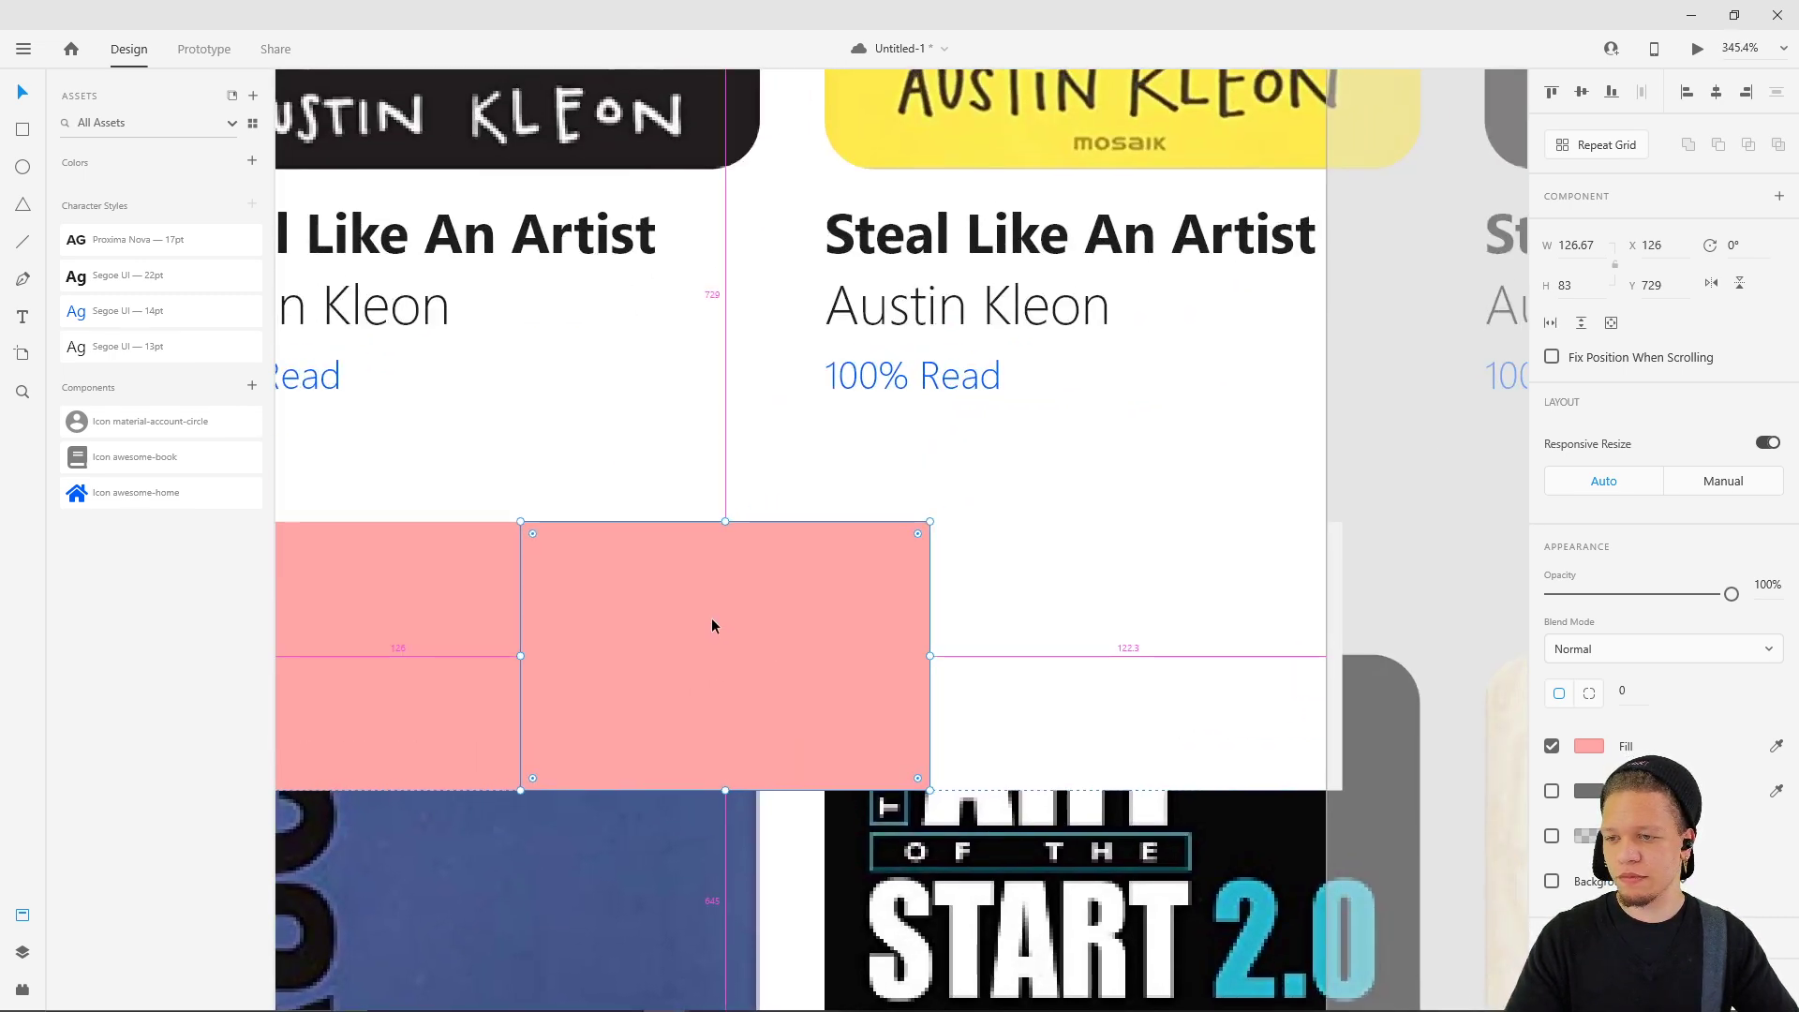
left_click_drag(711, 623, 1122, 628)
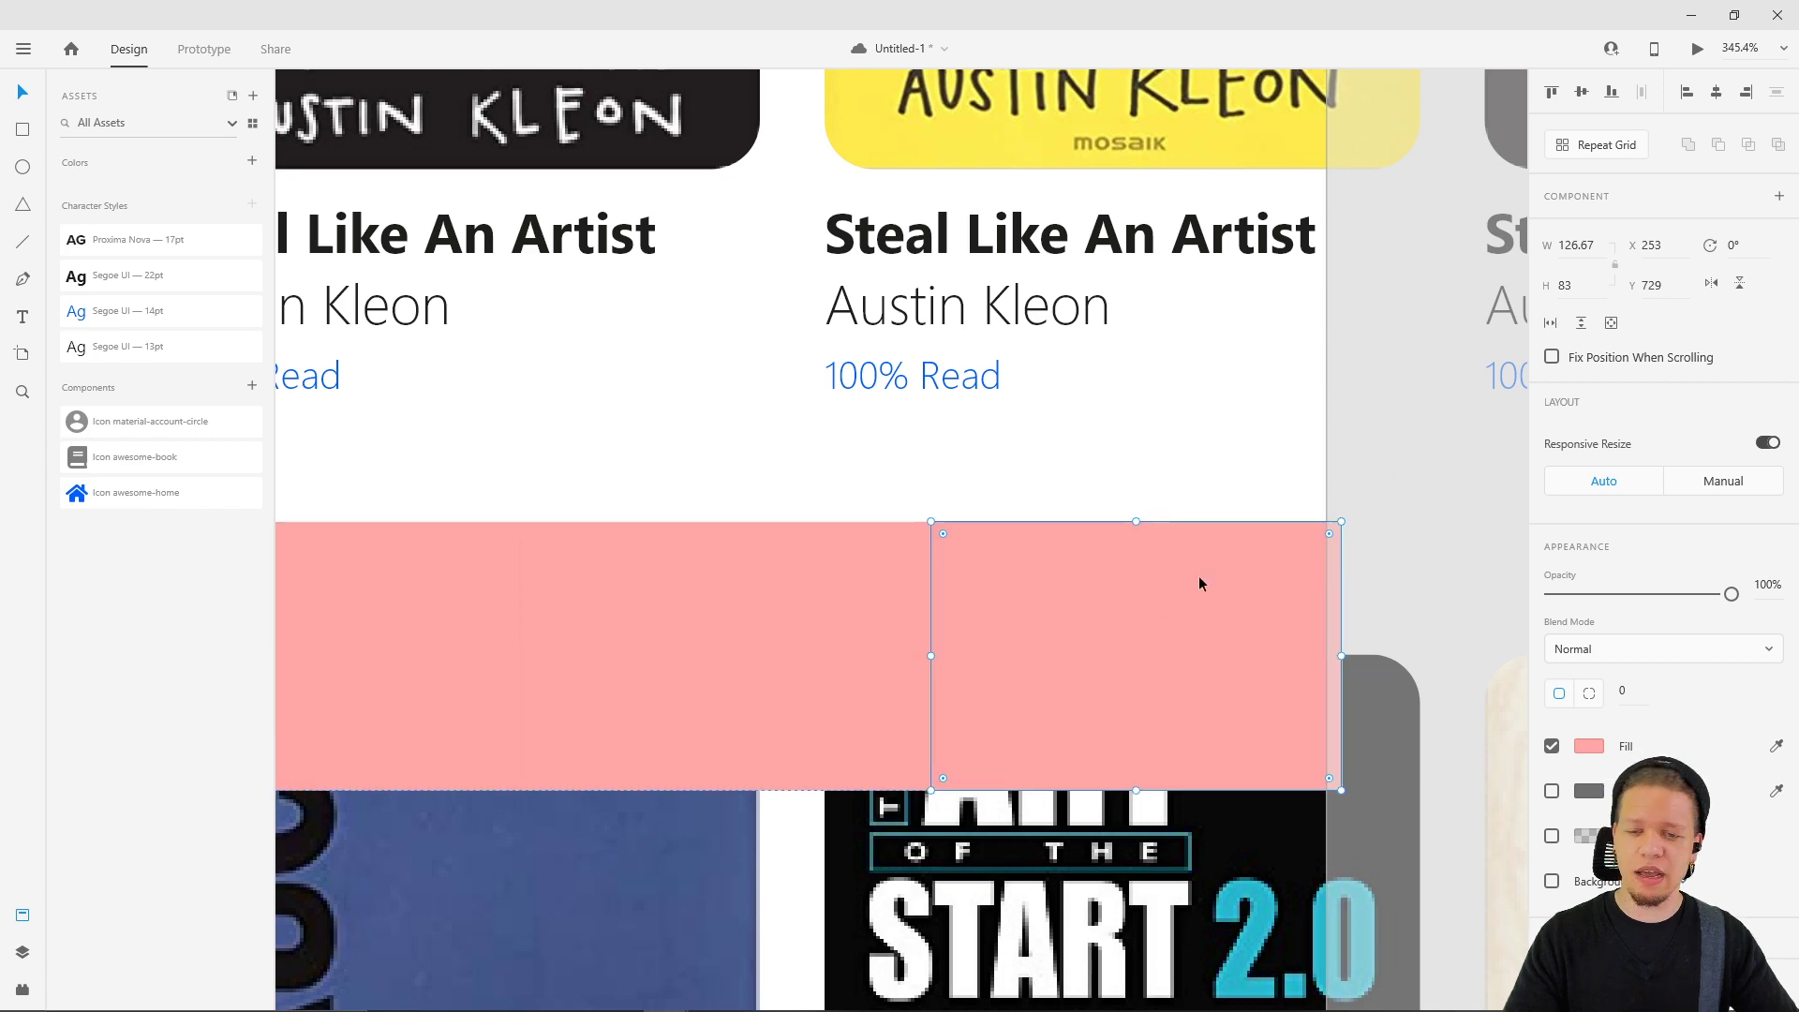
scroll(809, 524, "down", 3)
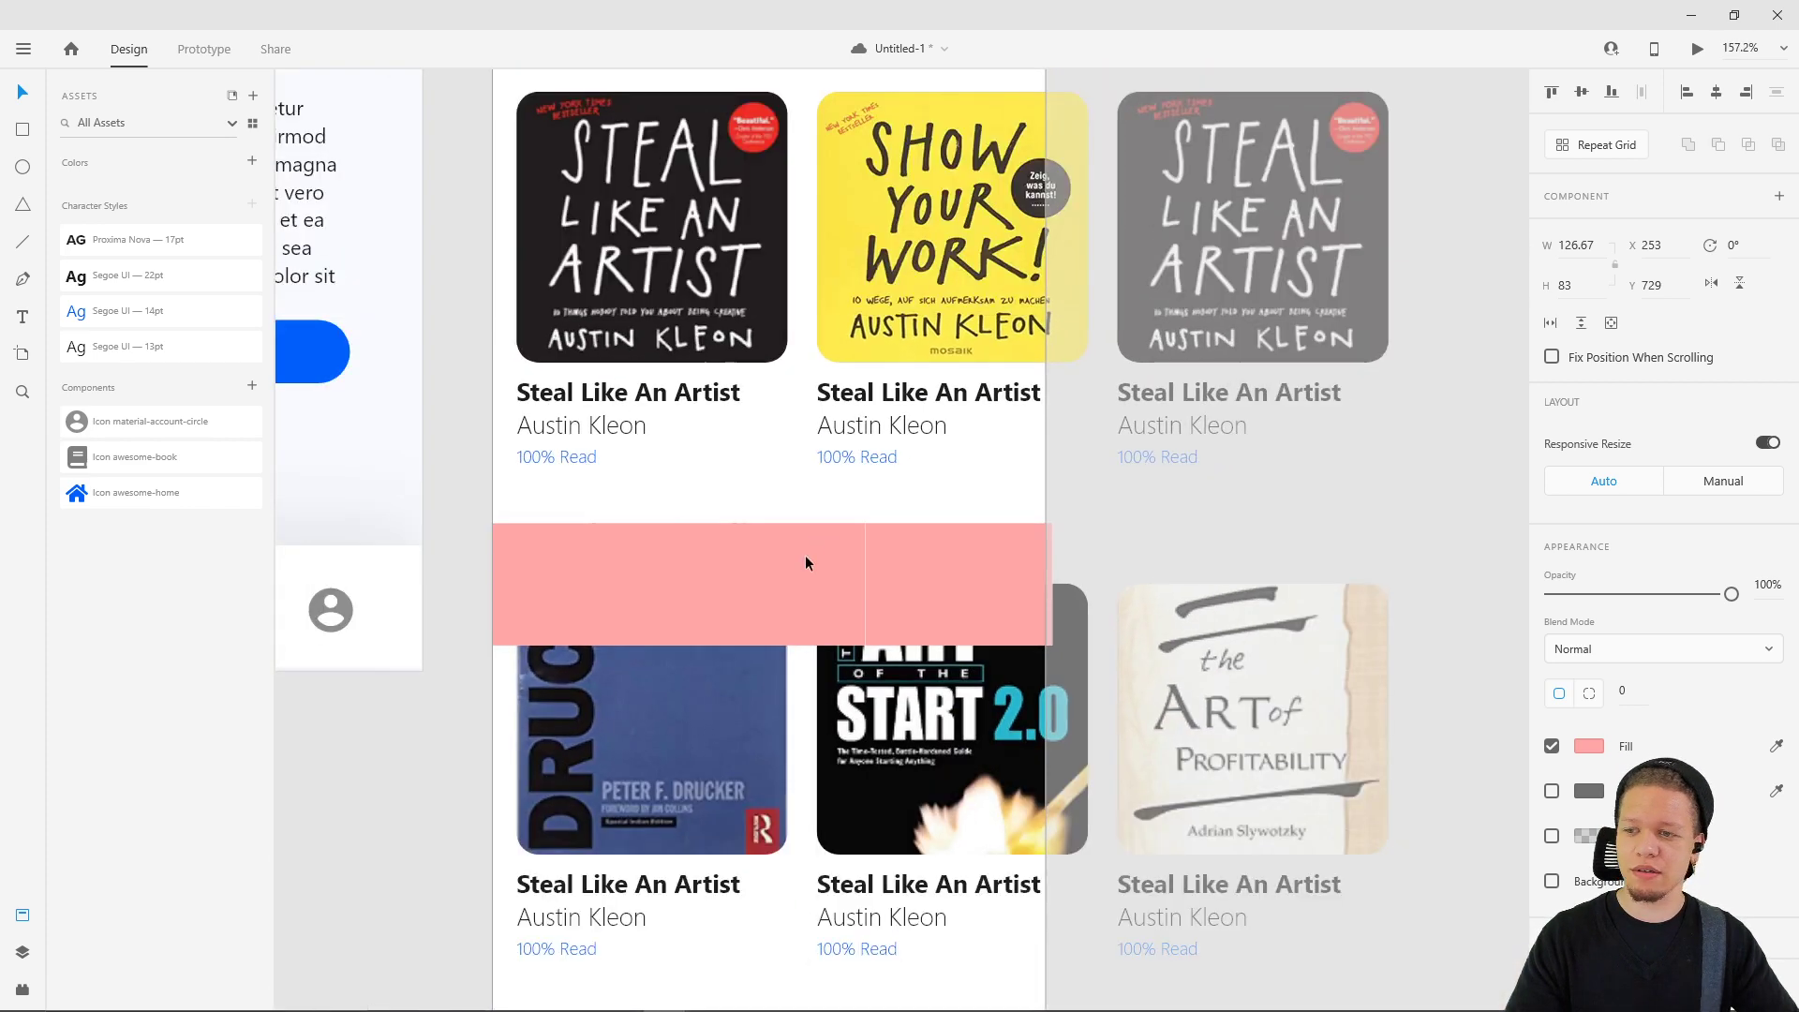
- Remove the pink helper rectangles covering the white navigation bar on the home screen artboard
scroll(927, 581, "up", 2)
scroll(923, 570, "up", 3)
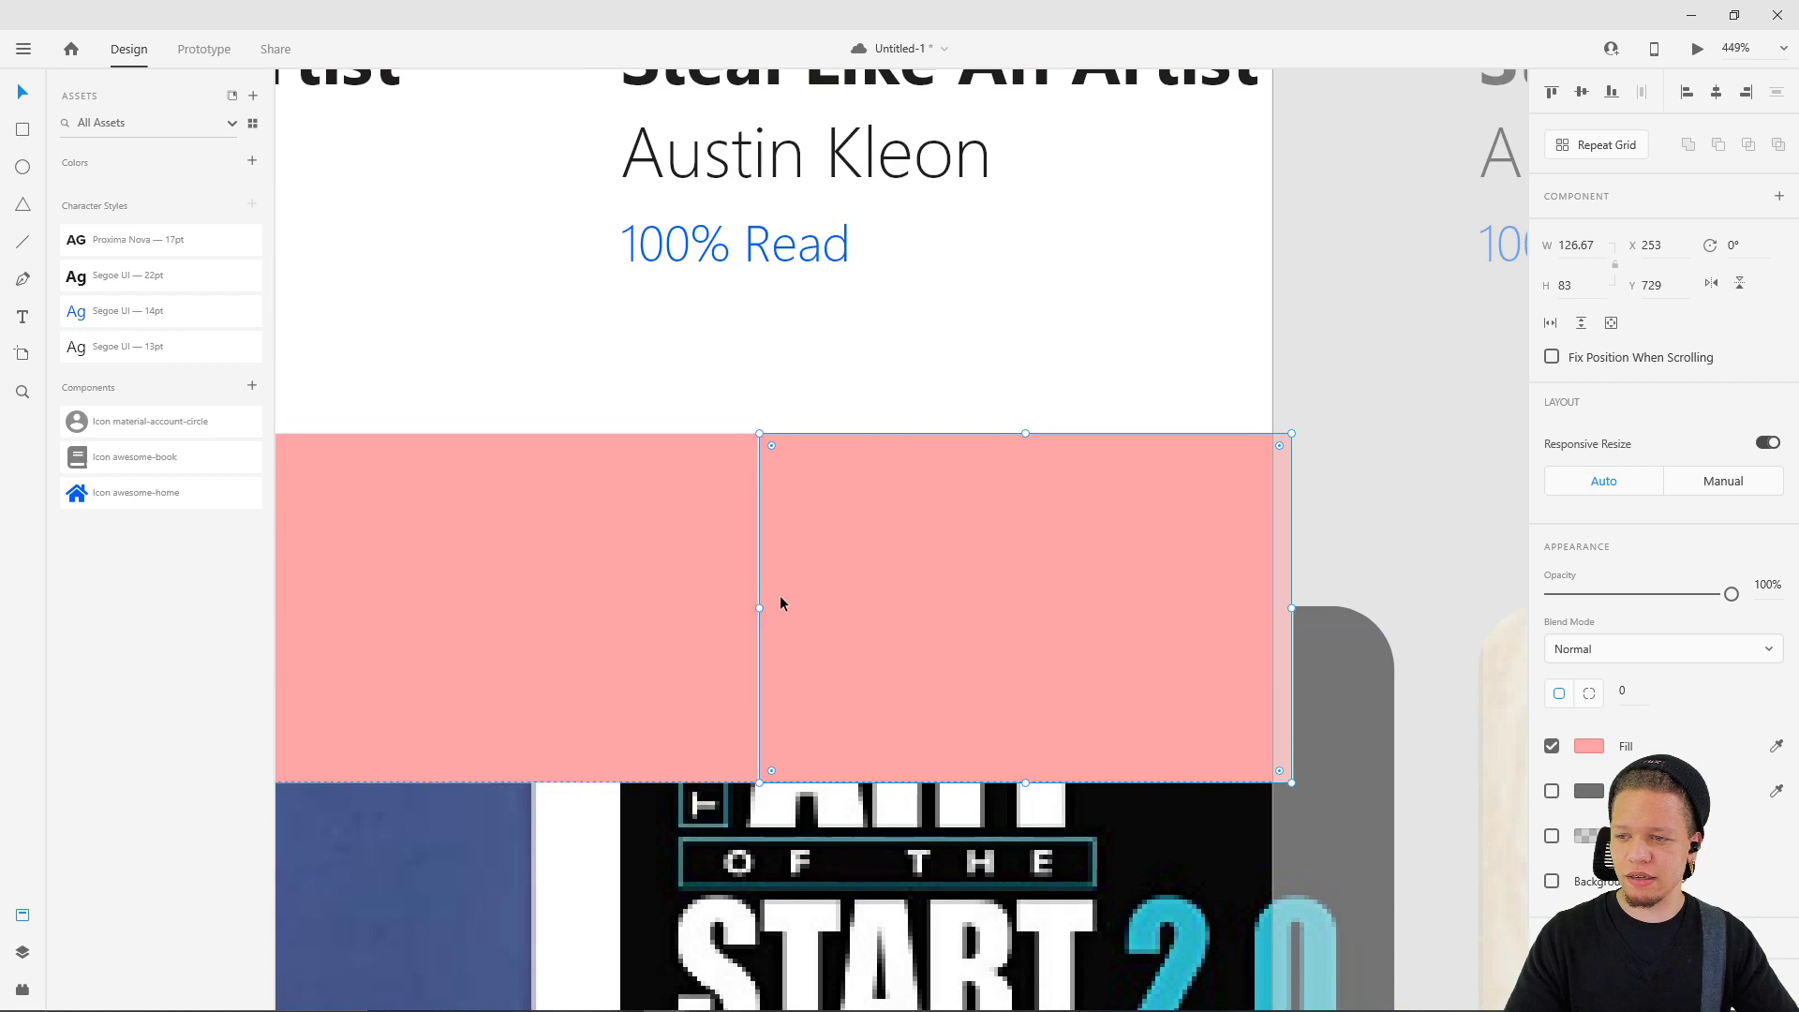
left_click_drag(884, 617, 587, 610)
scroll(883, 618, "down", 3)
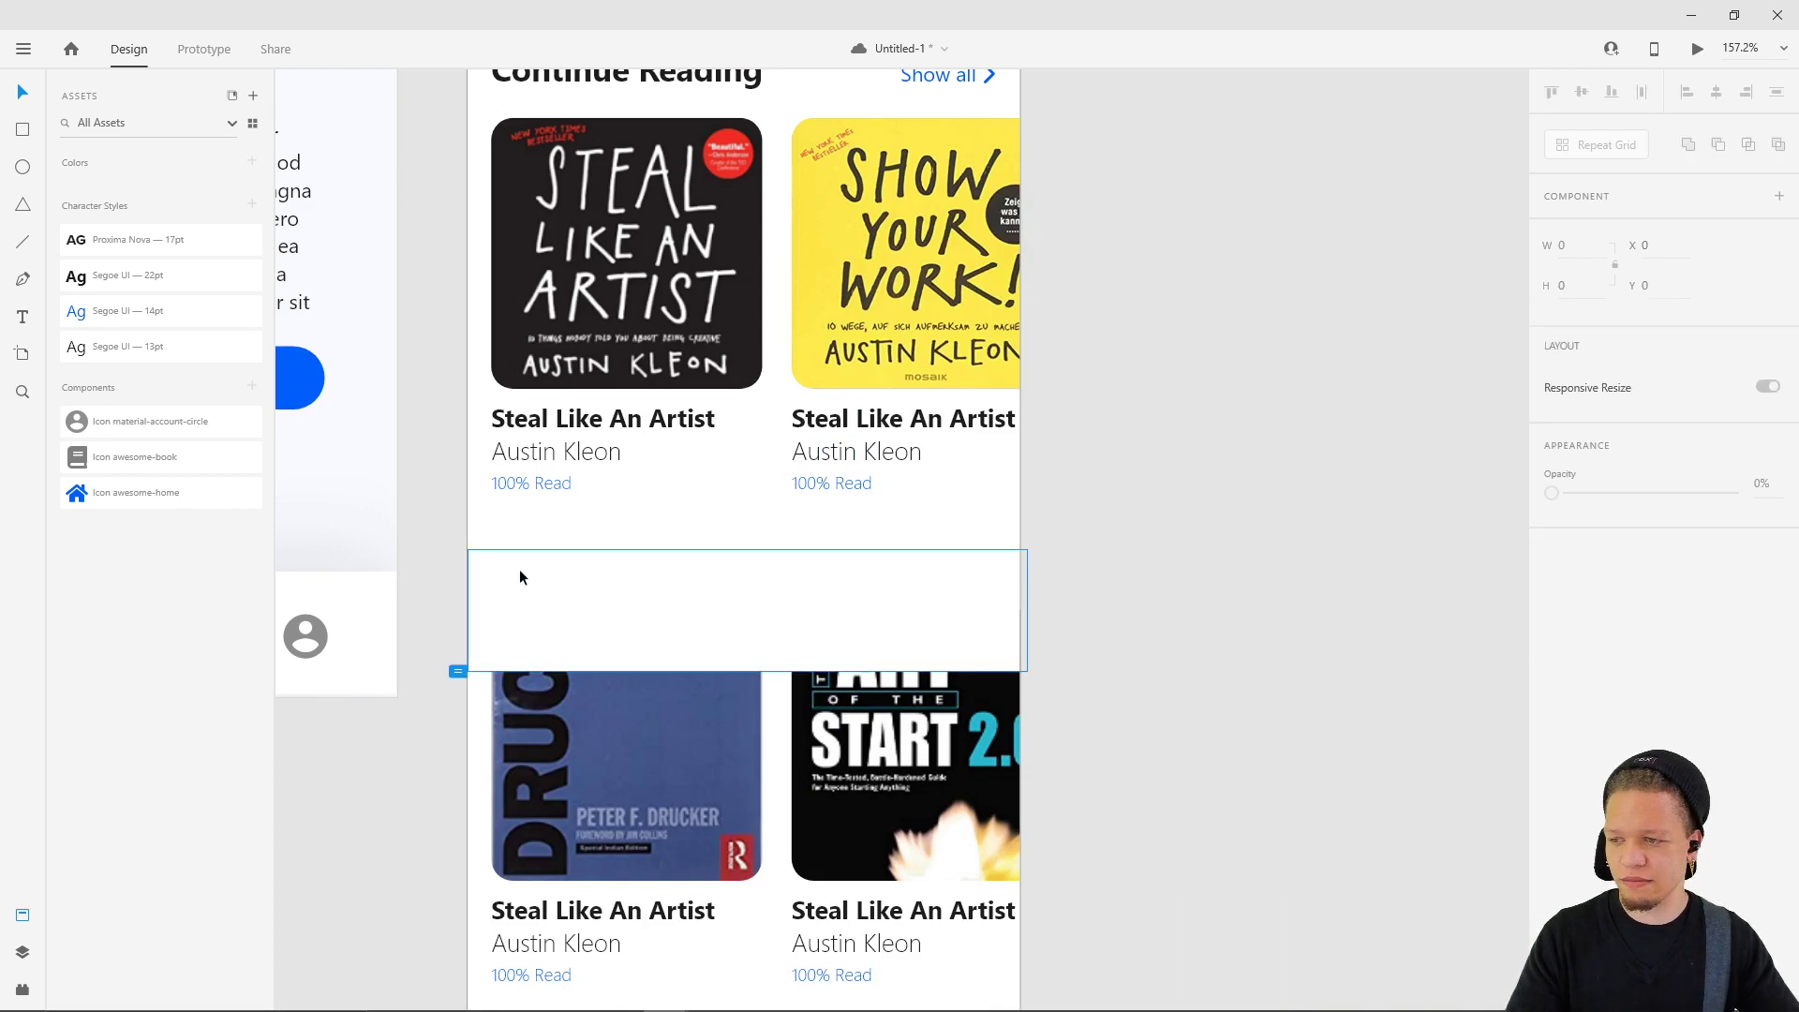
left_click(1274, 532)
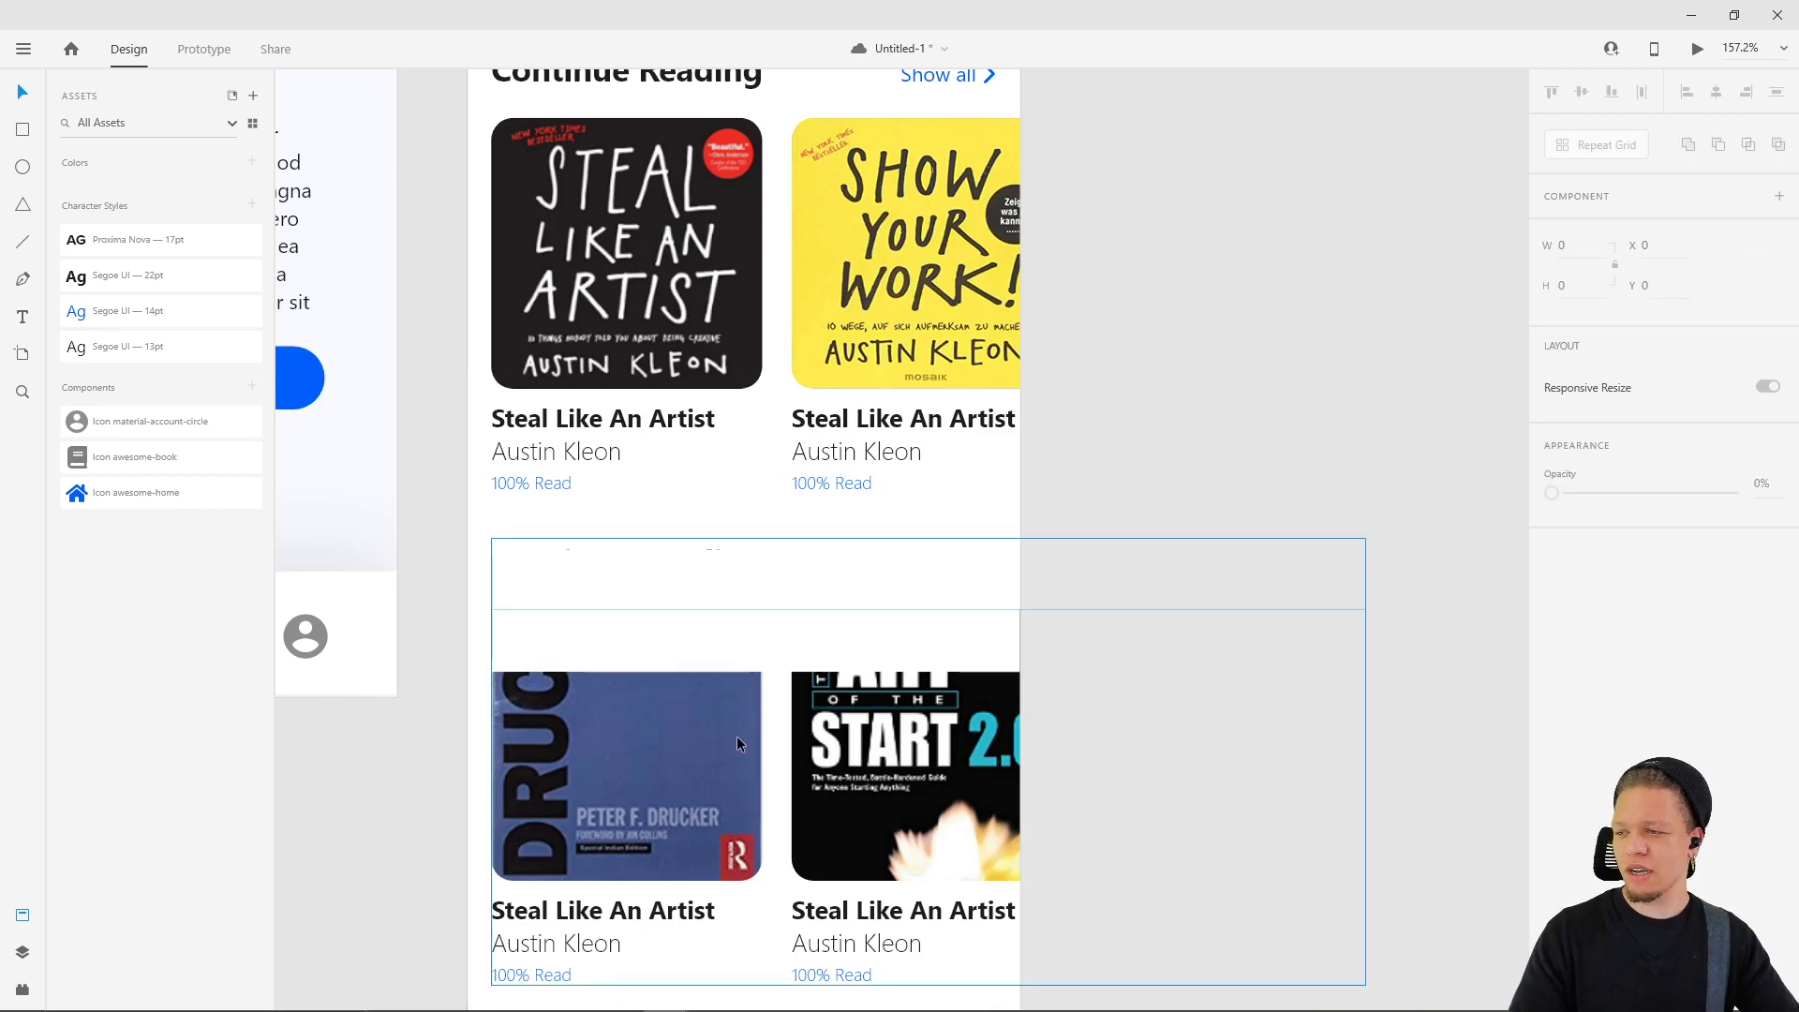
- Copy the row of pink, grey and red guide rectangles from the Ebook App document and return to Untitled-1
scroll(615, 540, "down", 4)
mouse_move(606, 1001)
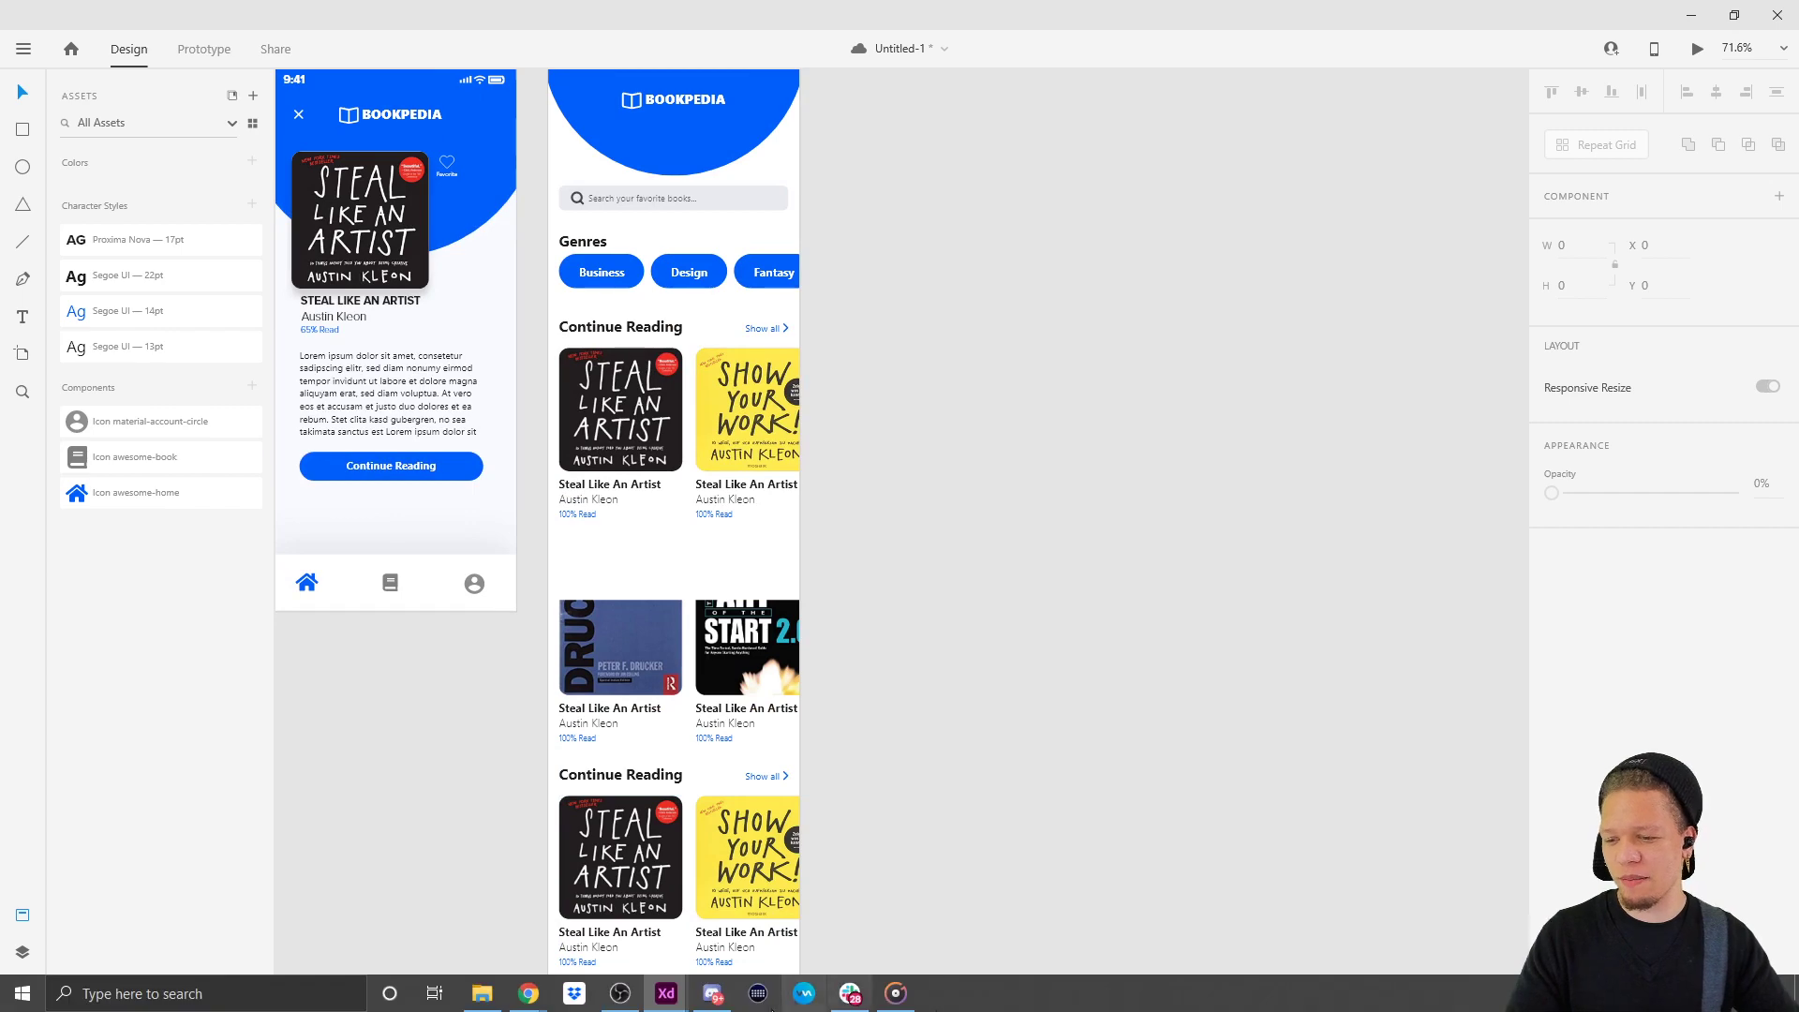
mouse_move(666, 995)
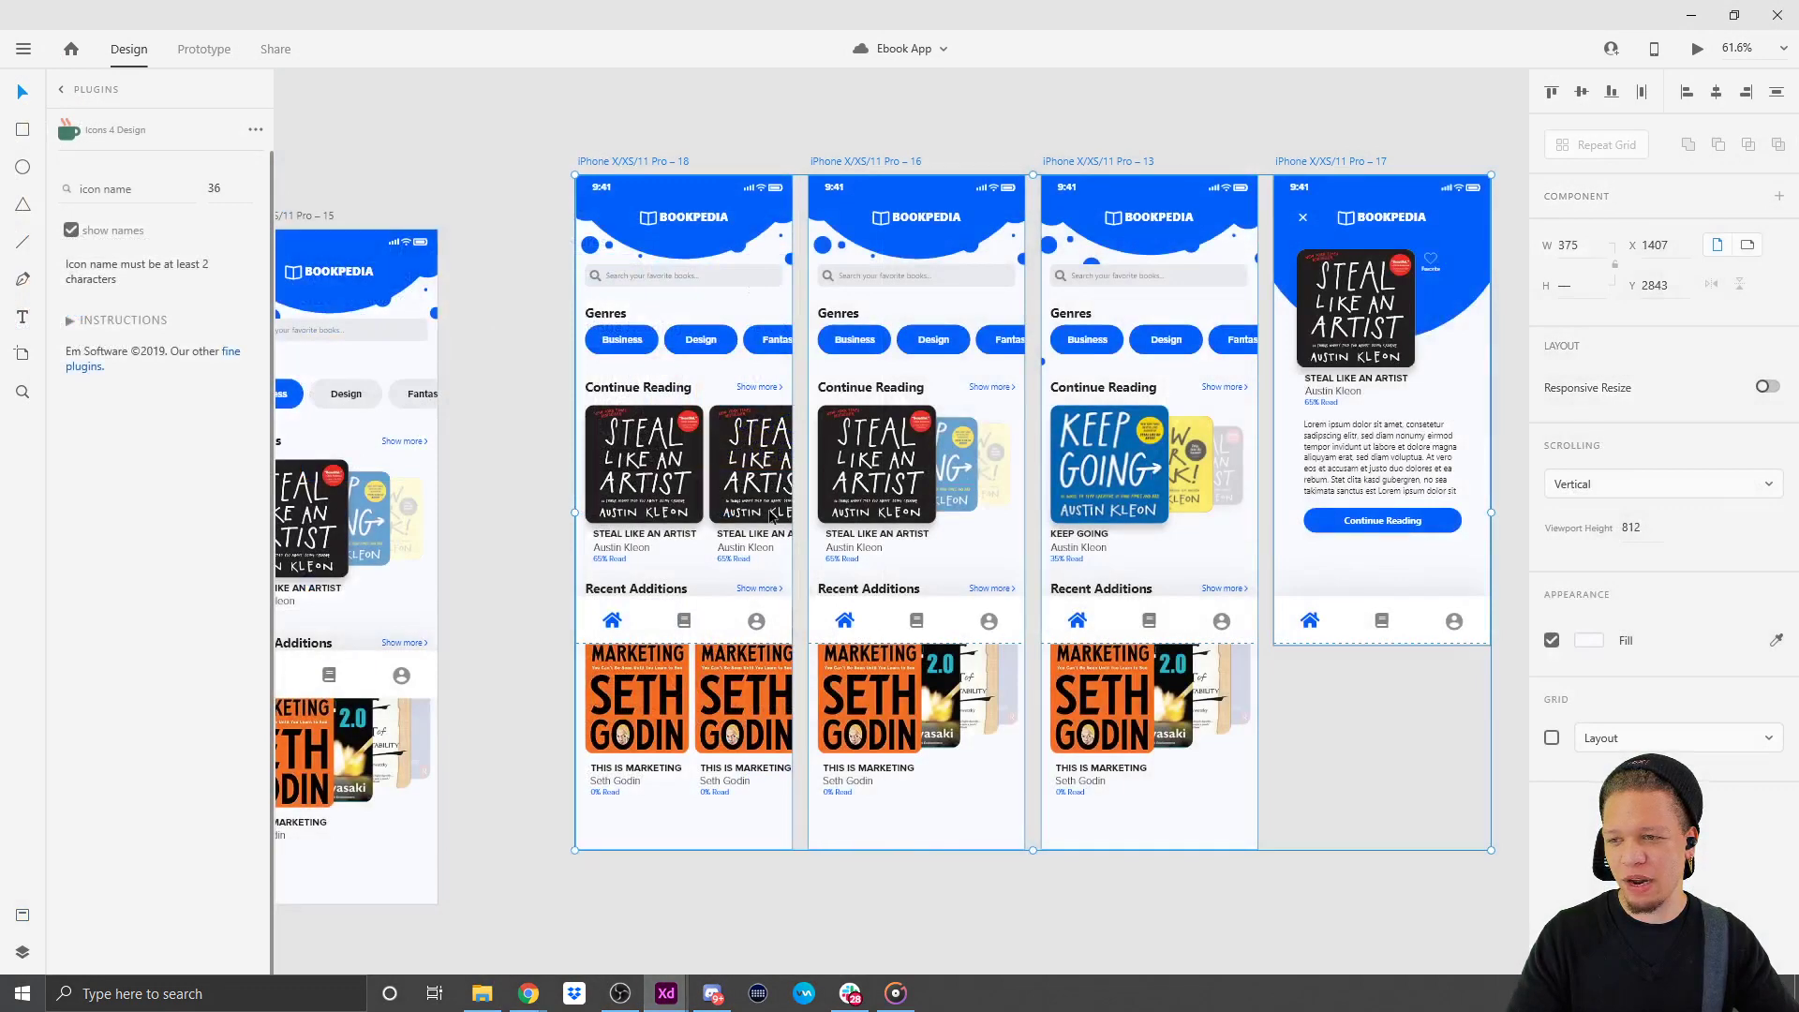
left_click(562, 911)
scroll(911, 253, "up", 8)
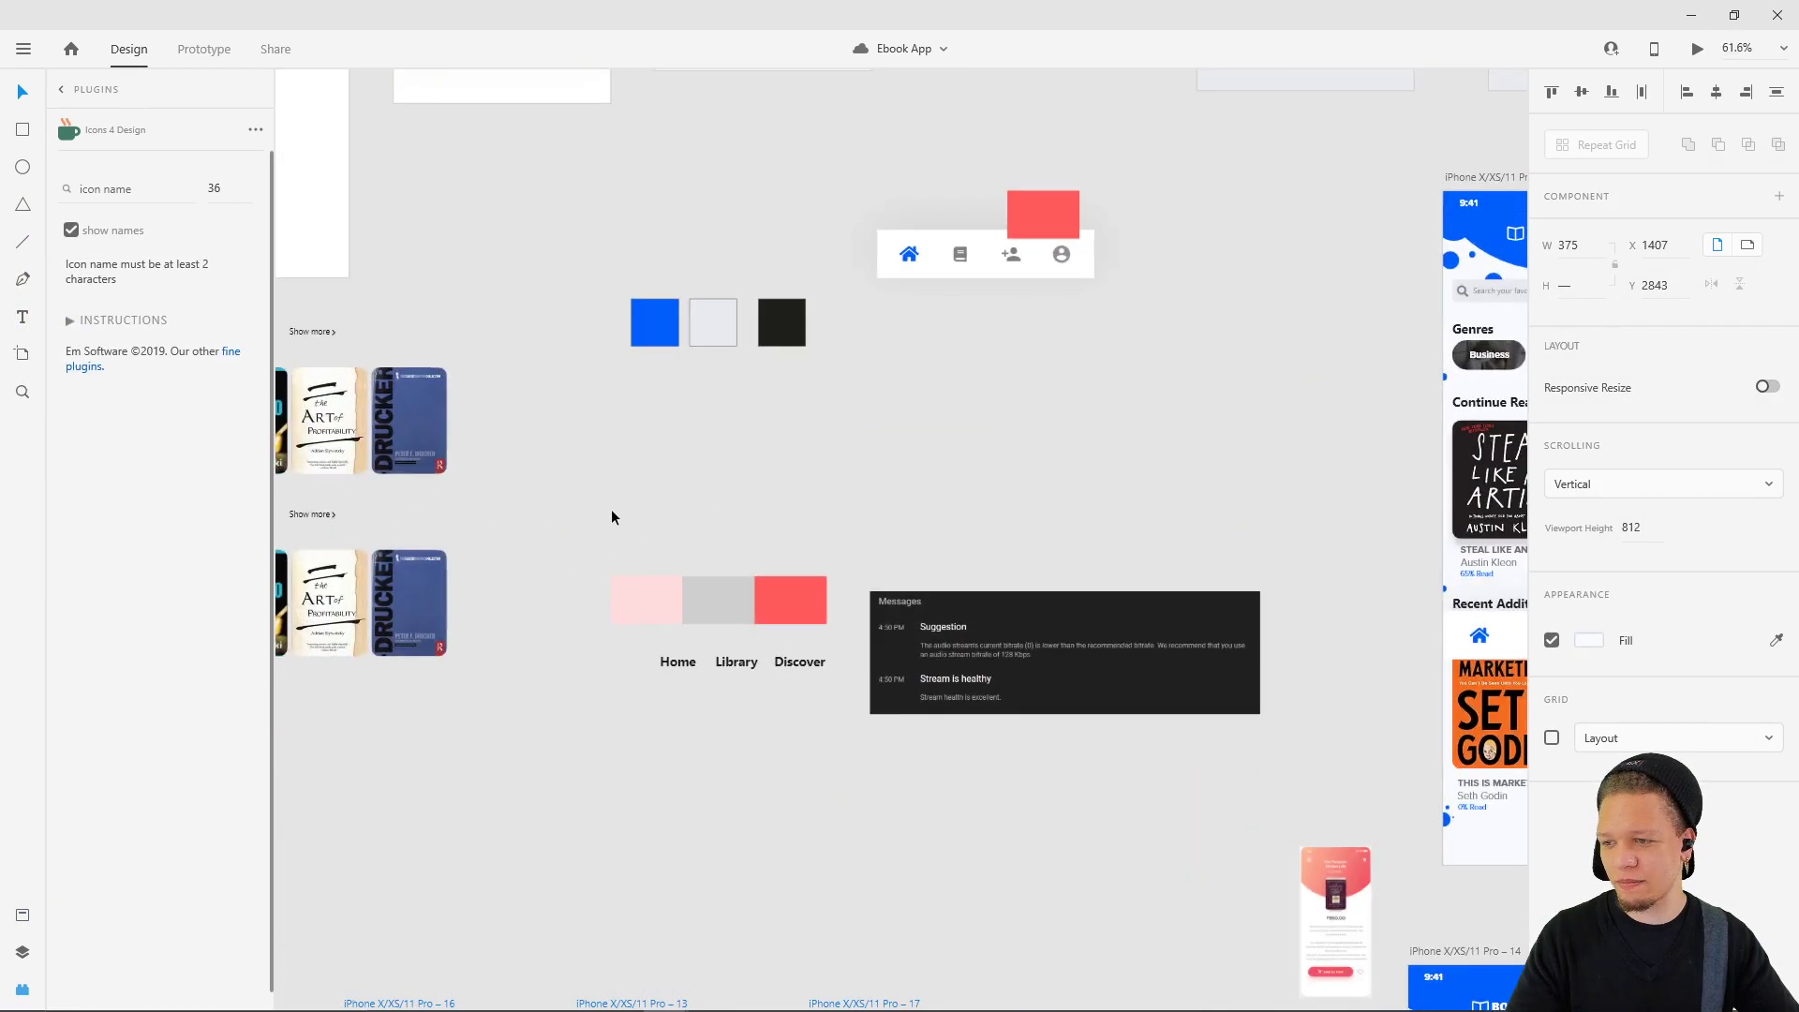
left_click_drag(611, 509, 823, 645)
key("alt+Tab")
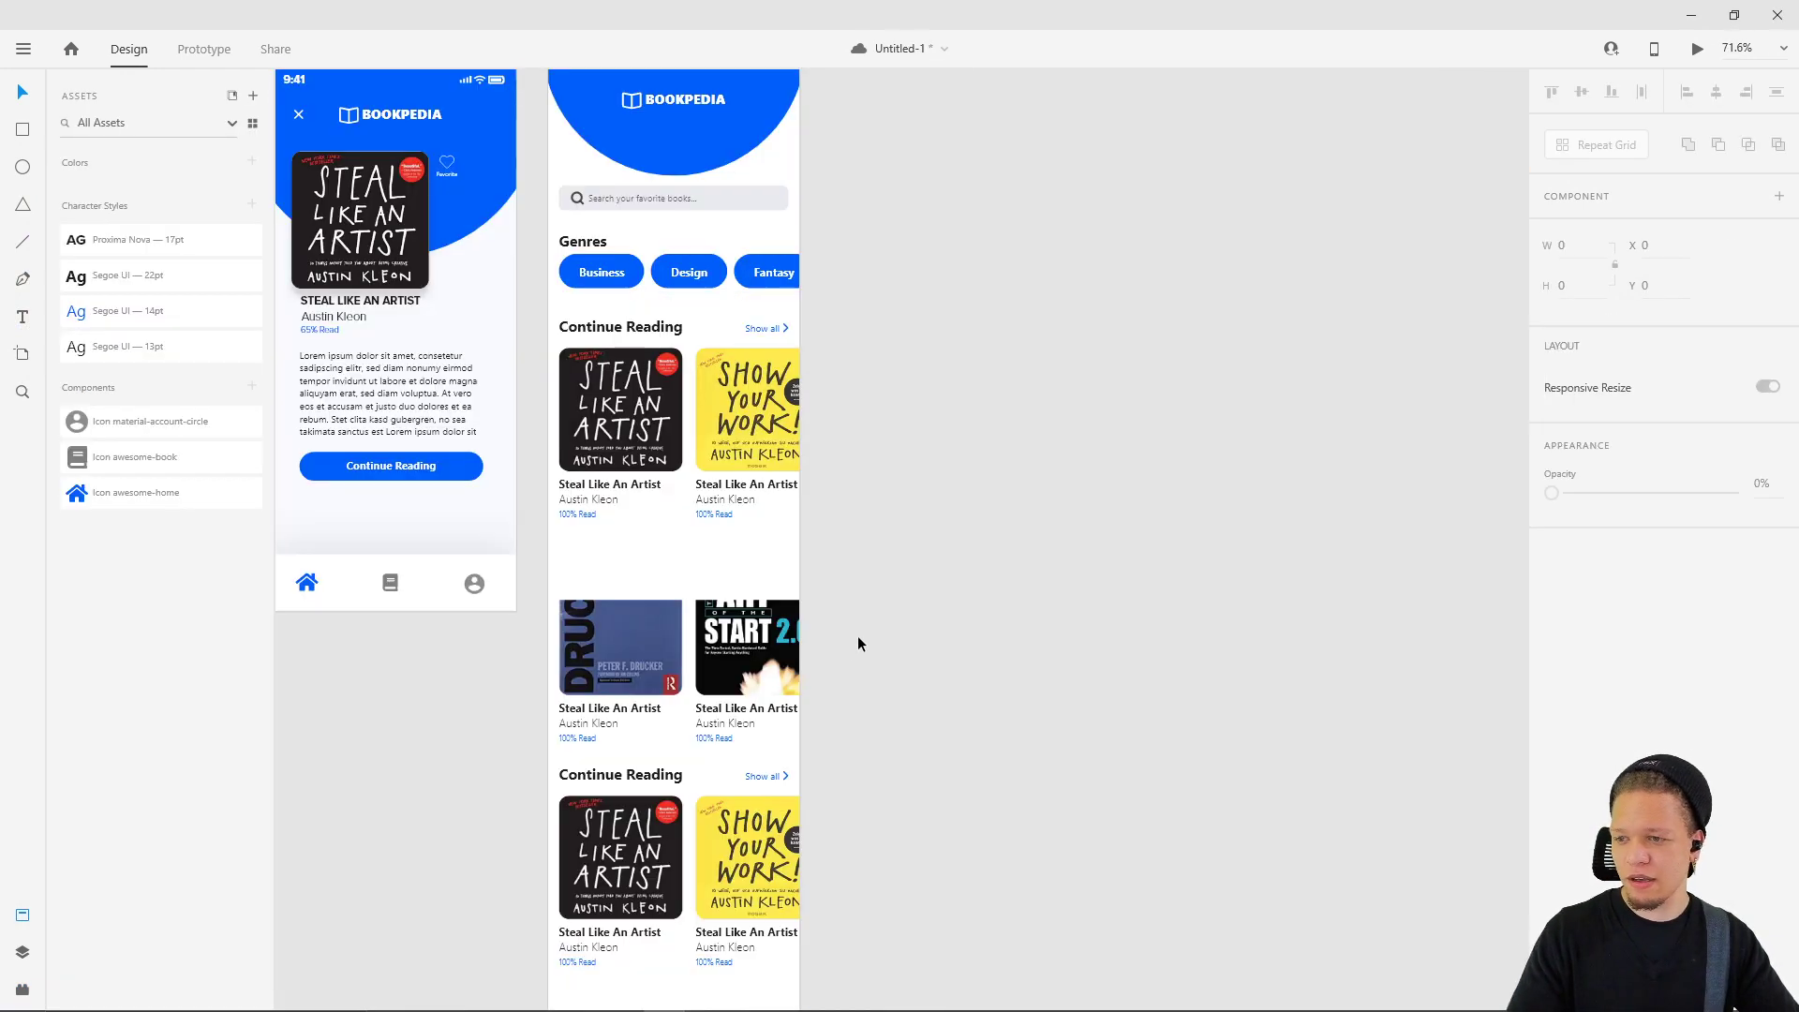
- Paste the three guide rectangles, move them onto the empty canvas beside the artboard, and check the pink one's width
key("ctrl+v")
left_click(1168, 584)
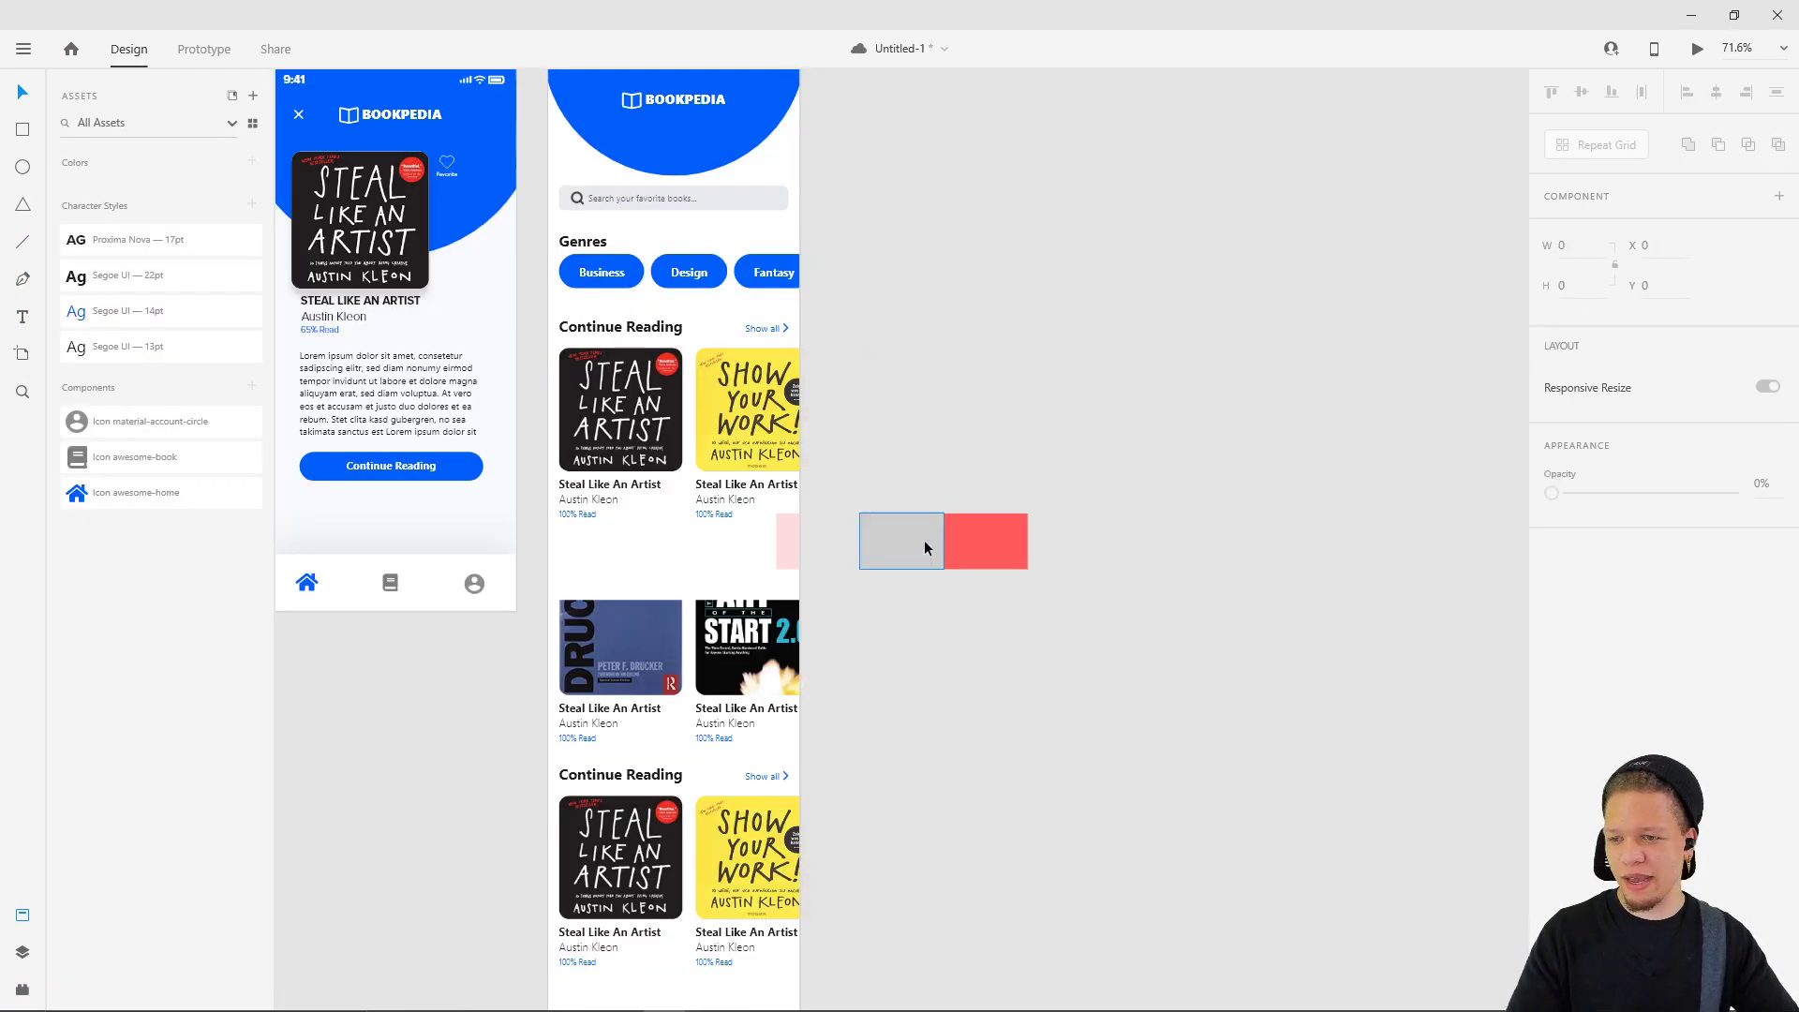
left_click(789, 532)
left_click_drag(991, 544, 1250, 536)
double_click(1111, 536)
left_click(1593, 245)
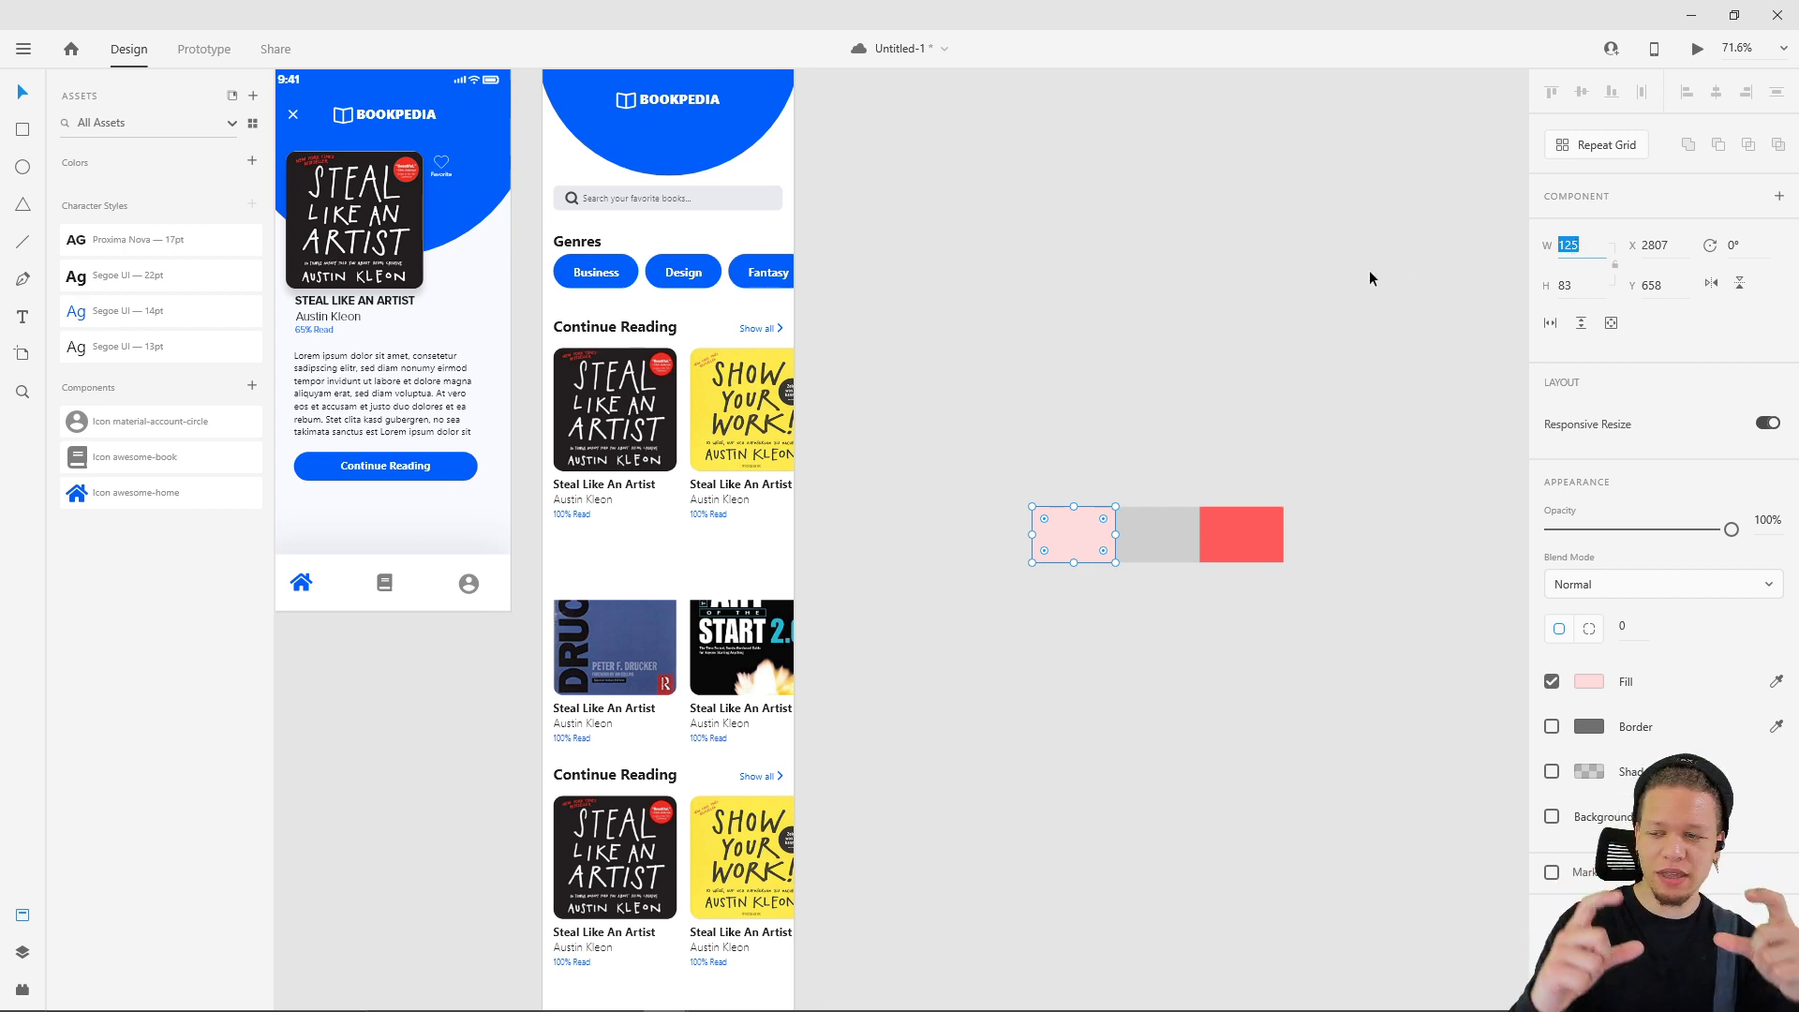
- Narrow the white navigation bar to a width of 375 so it ends at the artboard's edge
left_click(716, 576)
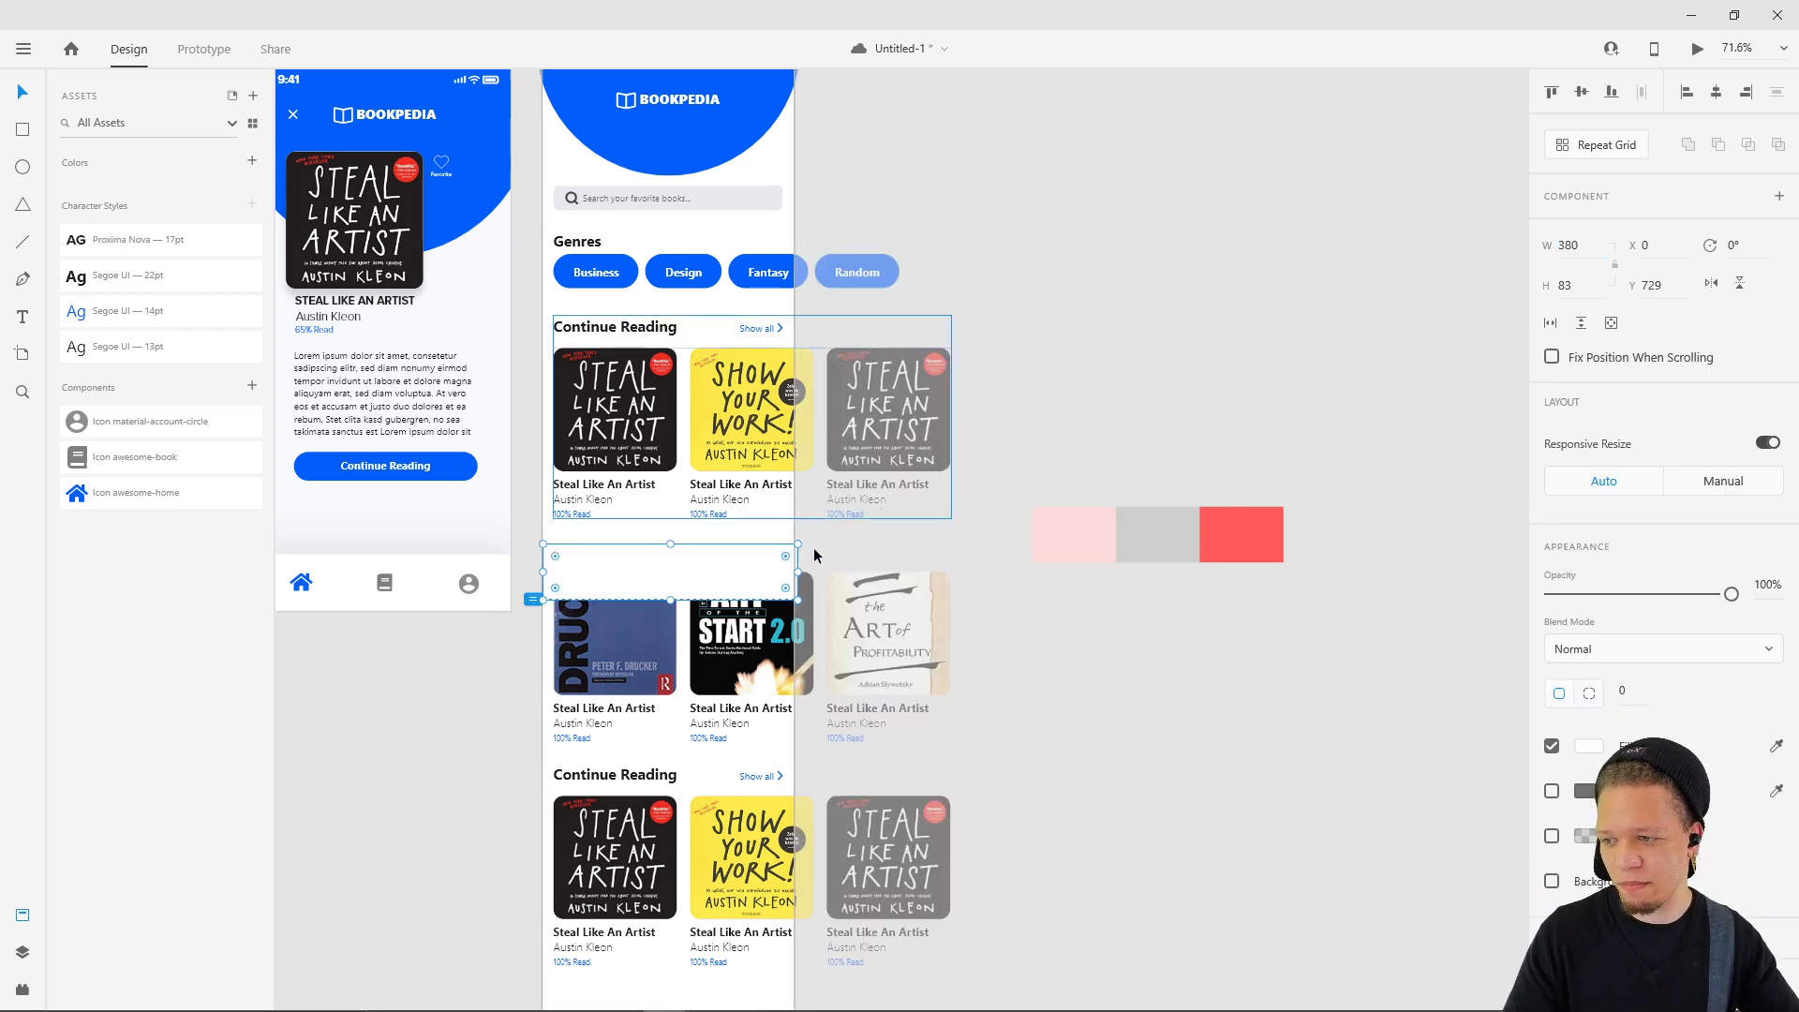
scroll(783, 576, "up", 6)
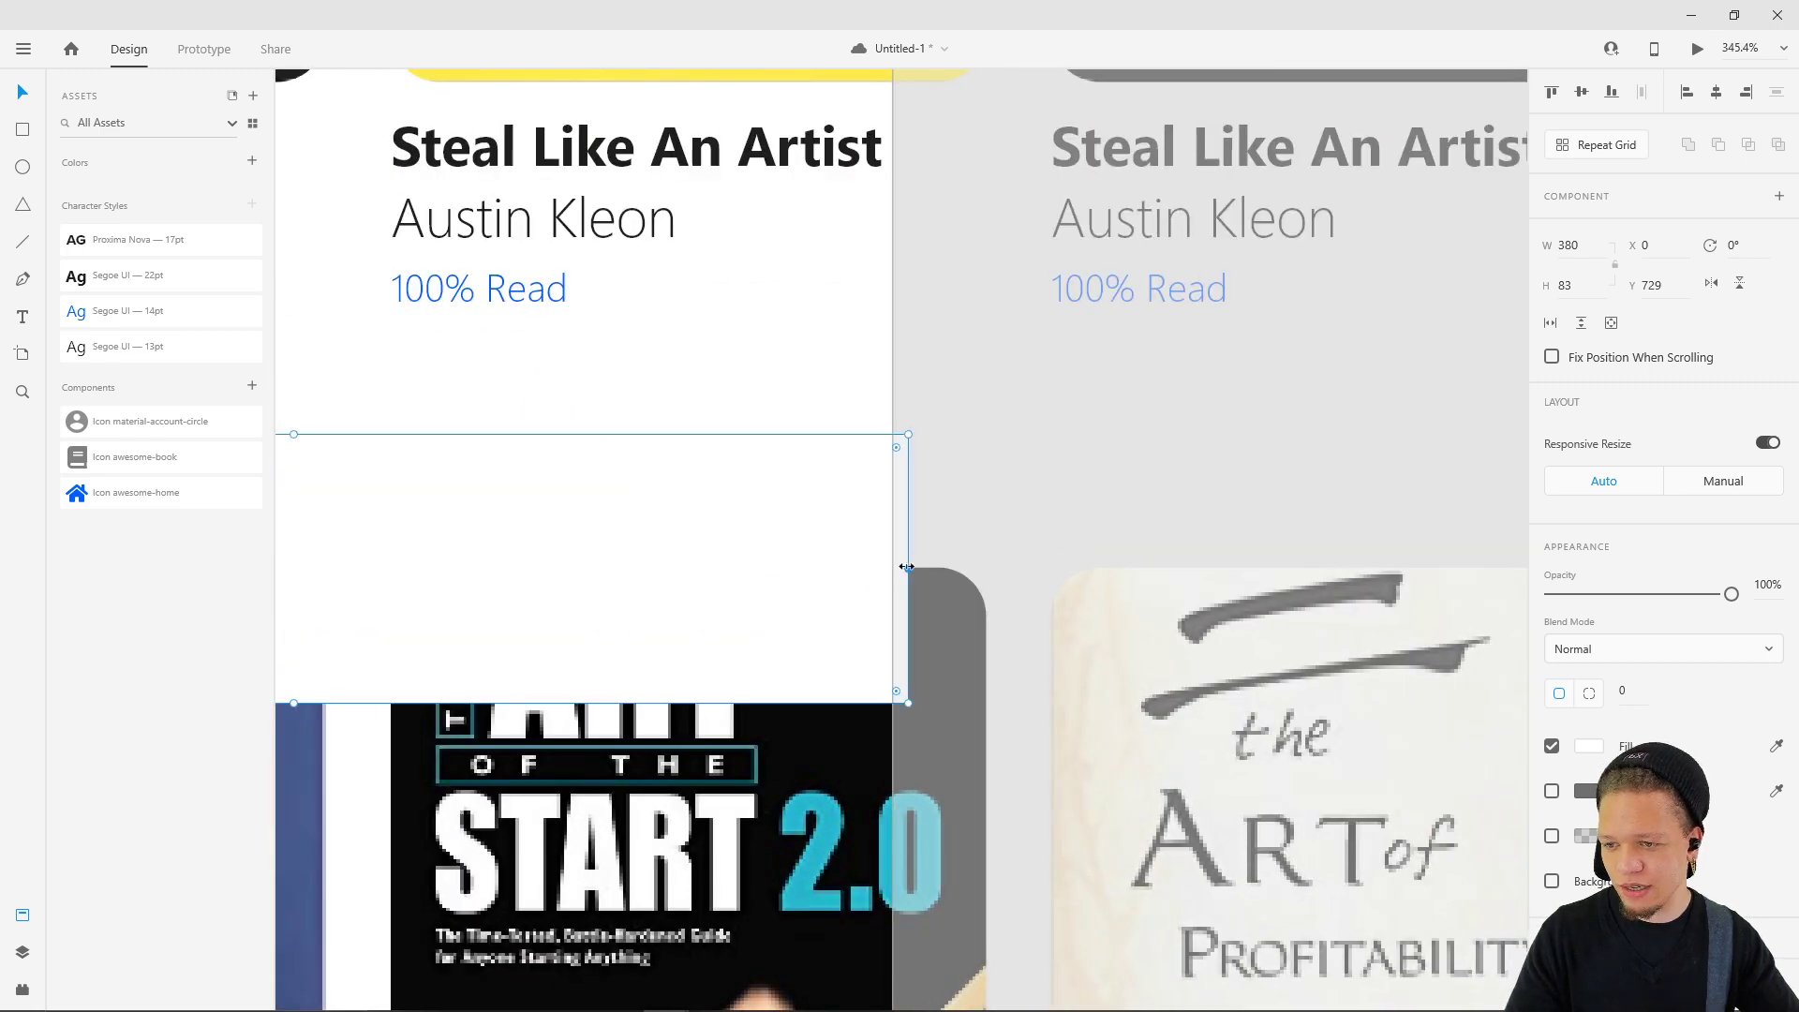
left_click_drag(908, 567, 892, 567)
scroll(1028, 483, "down", 3)
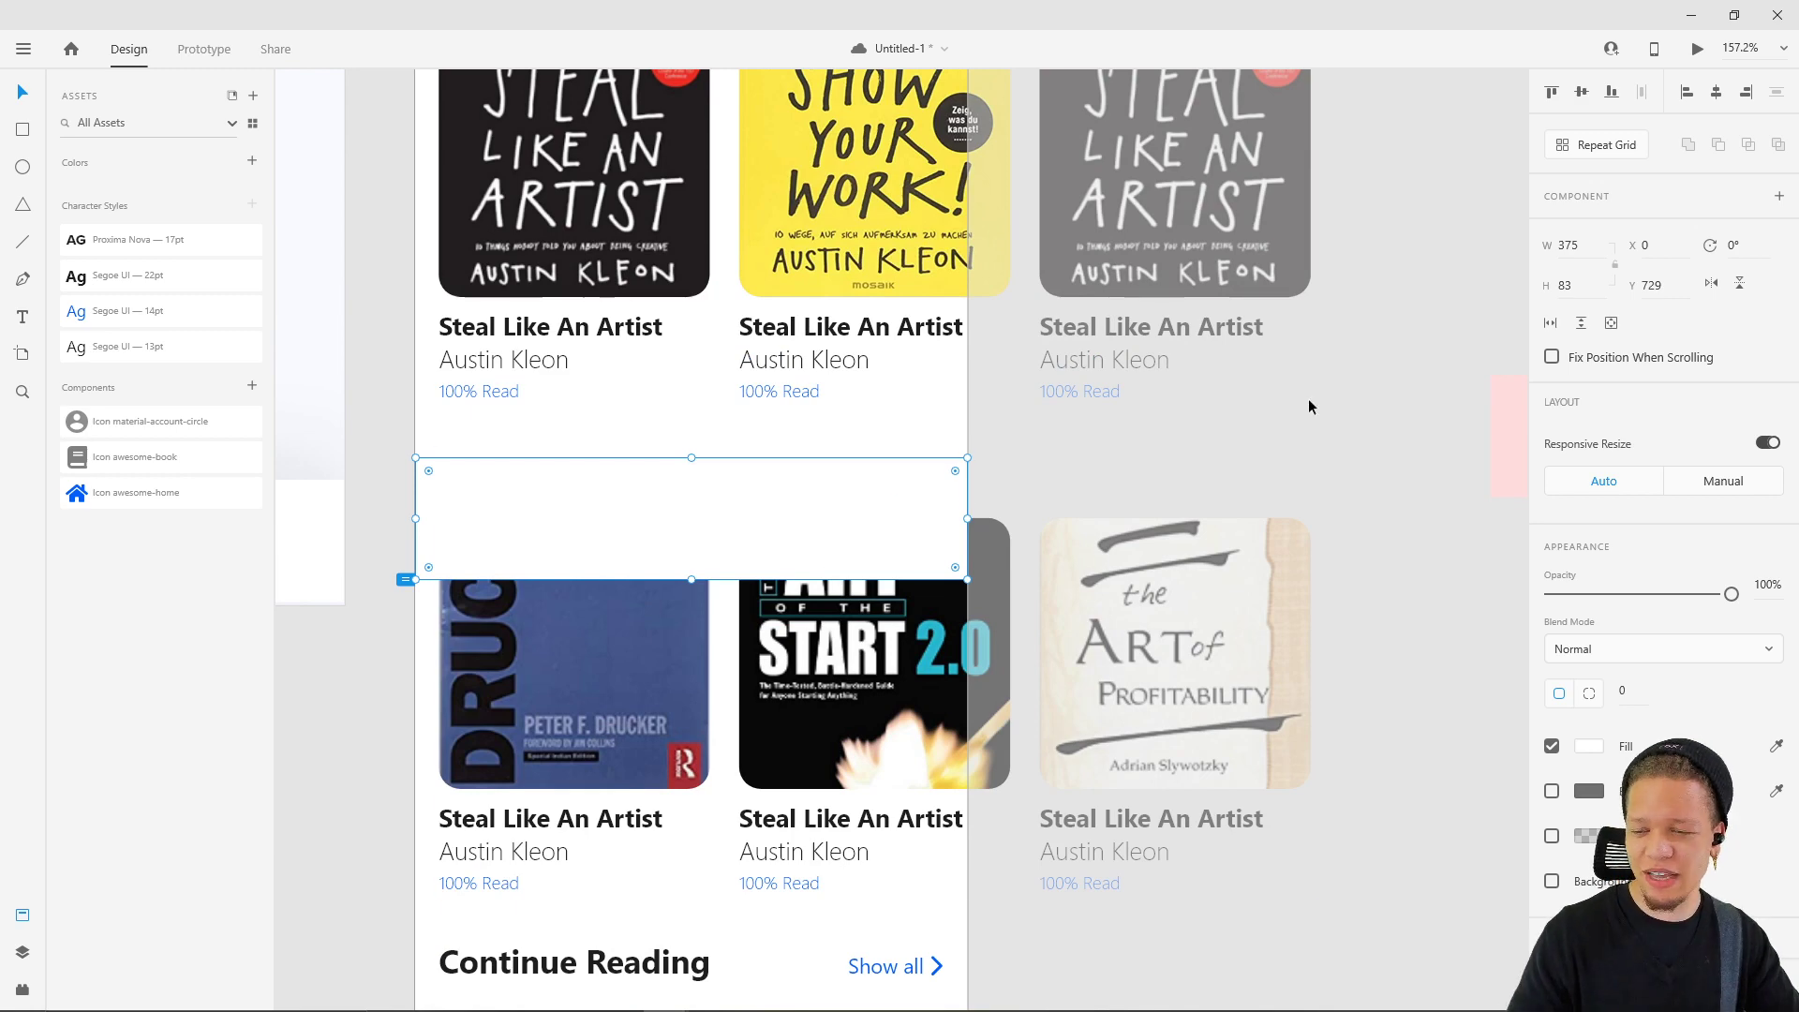
- Place the three guide rectangles over the white navigation bar, aligned with it at X 0, Y 729
scroll(1205, 431, "down", 3)
left_click_drag(1365, 413, 834, 464)
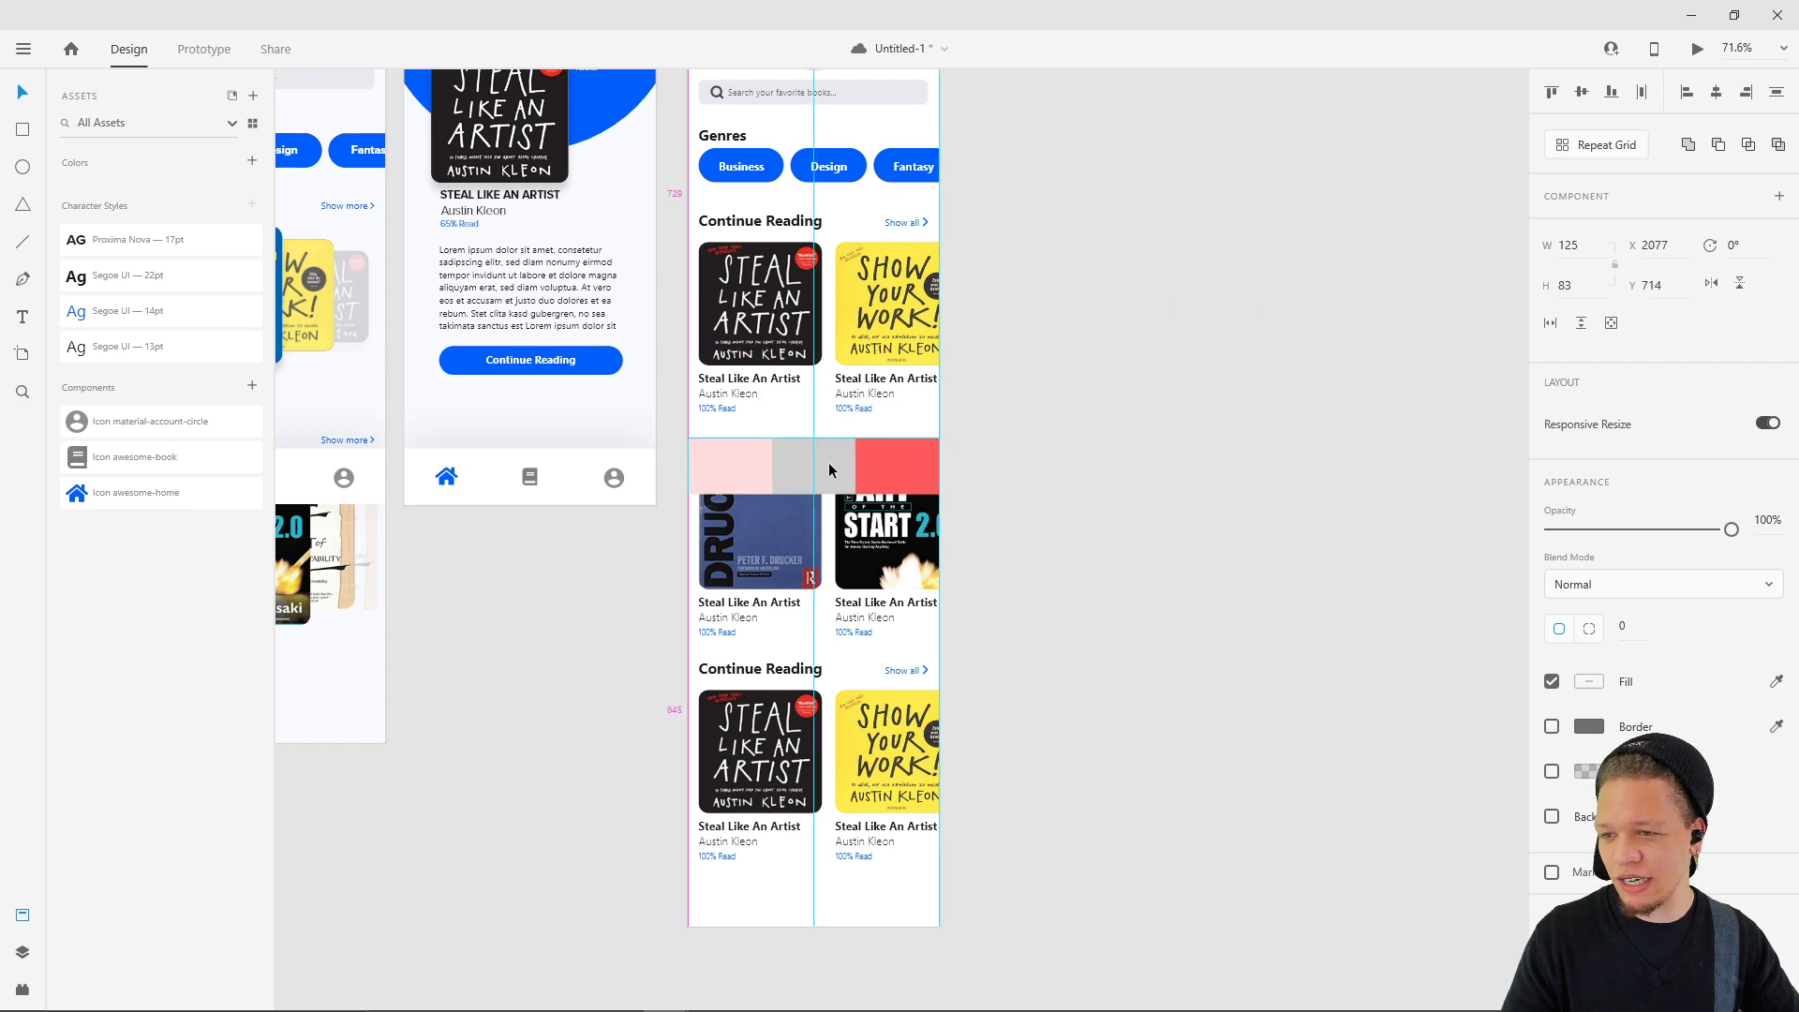
scroll(749, 465, "up", 2)
scroll(750, 465, "up", 5)
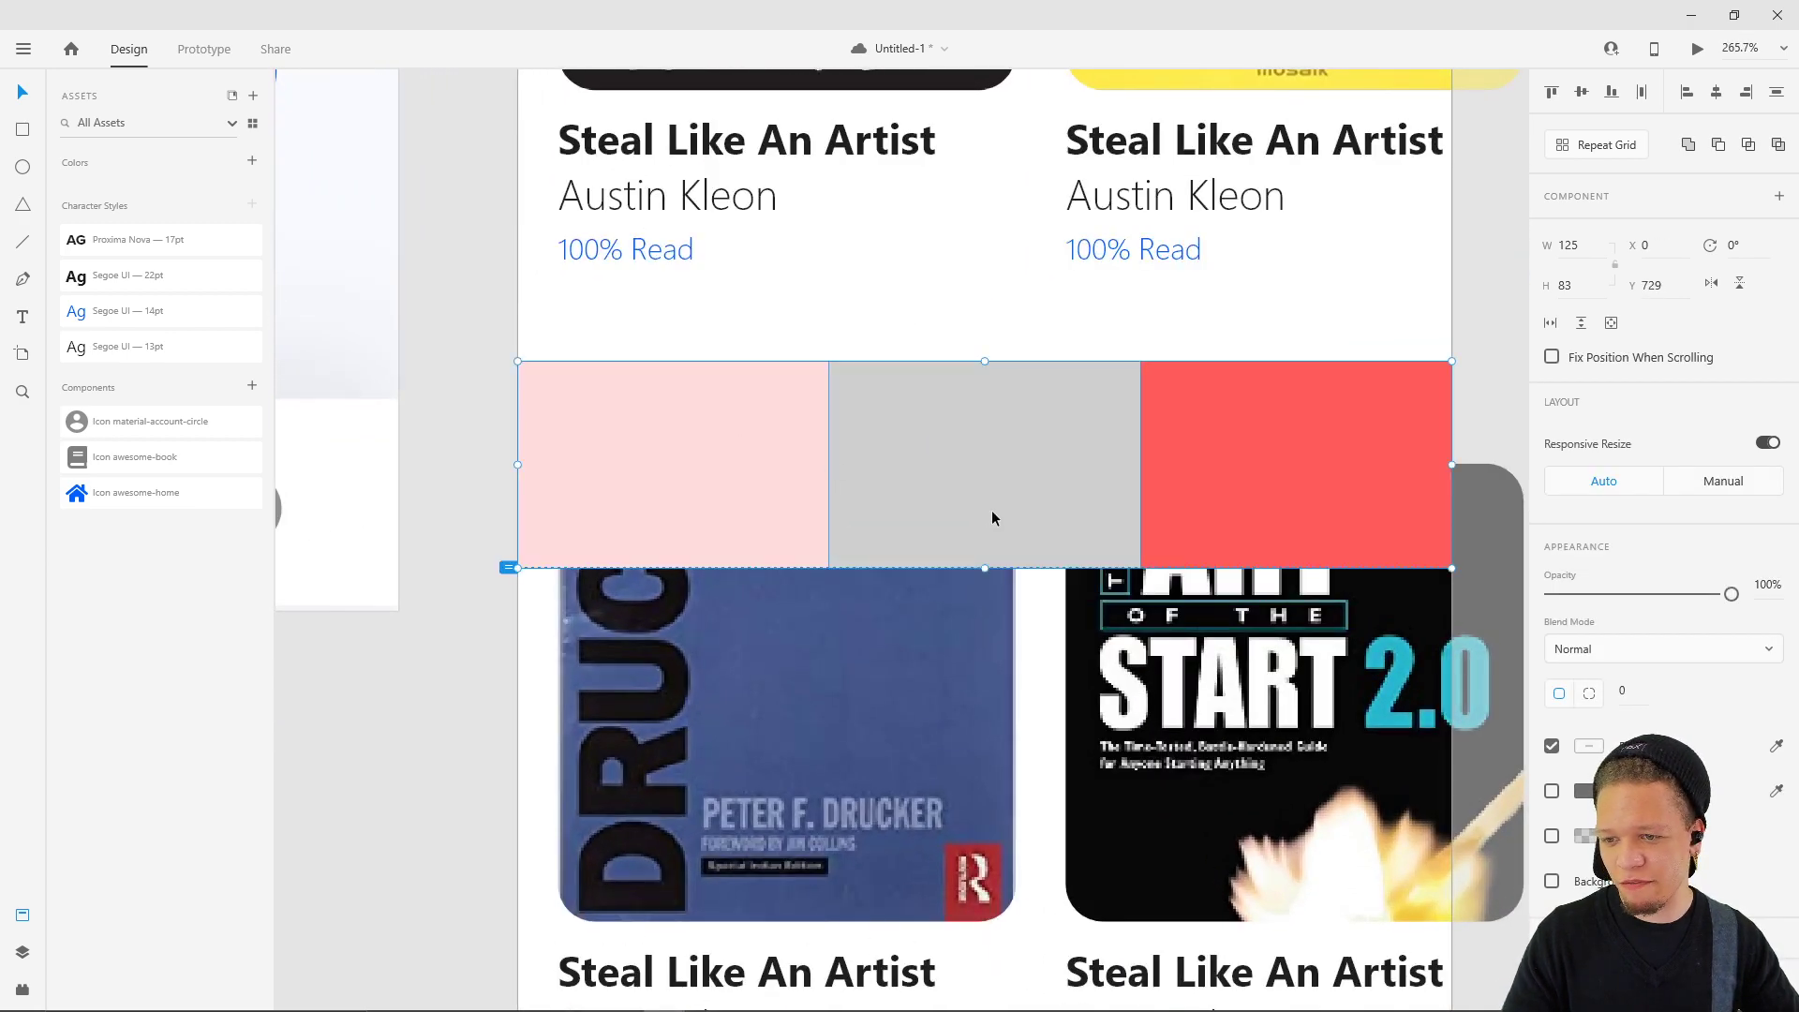
left_click(440, 810)
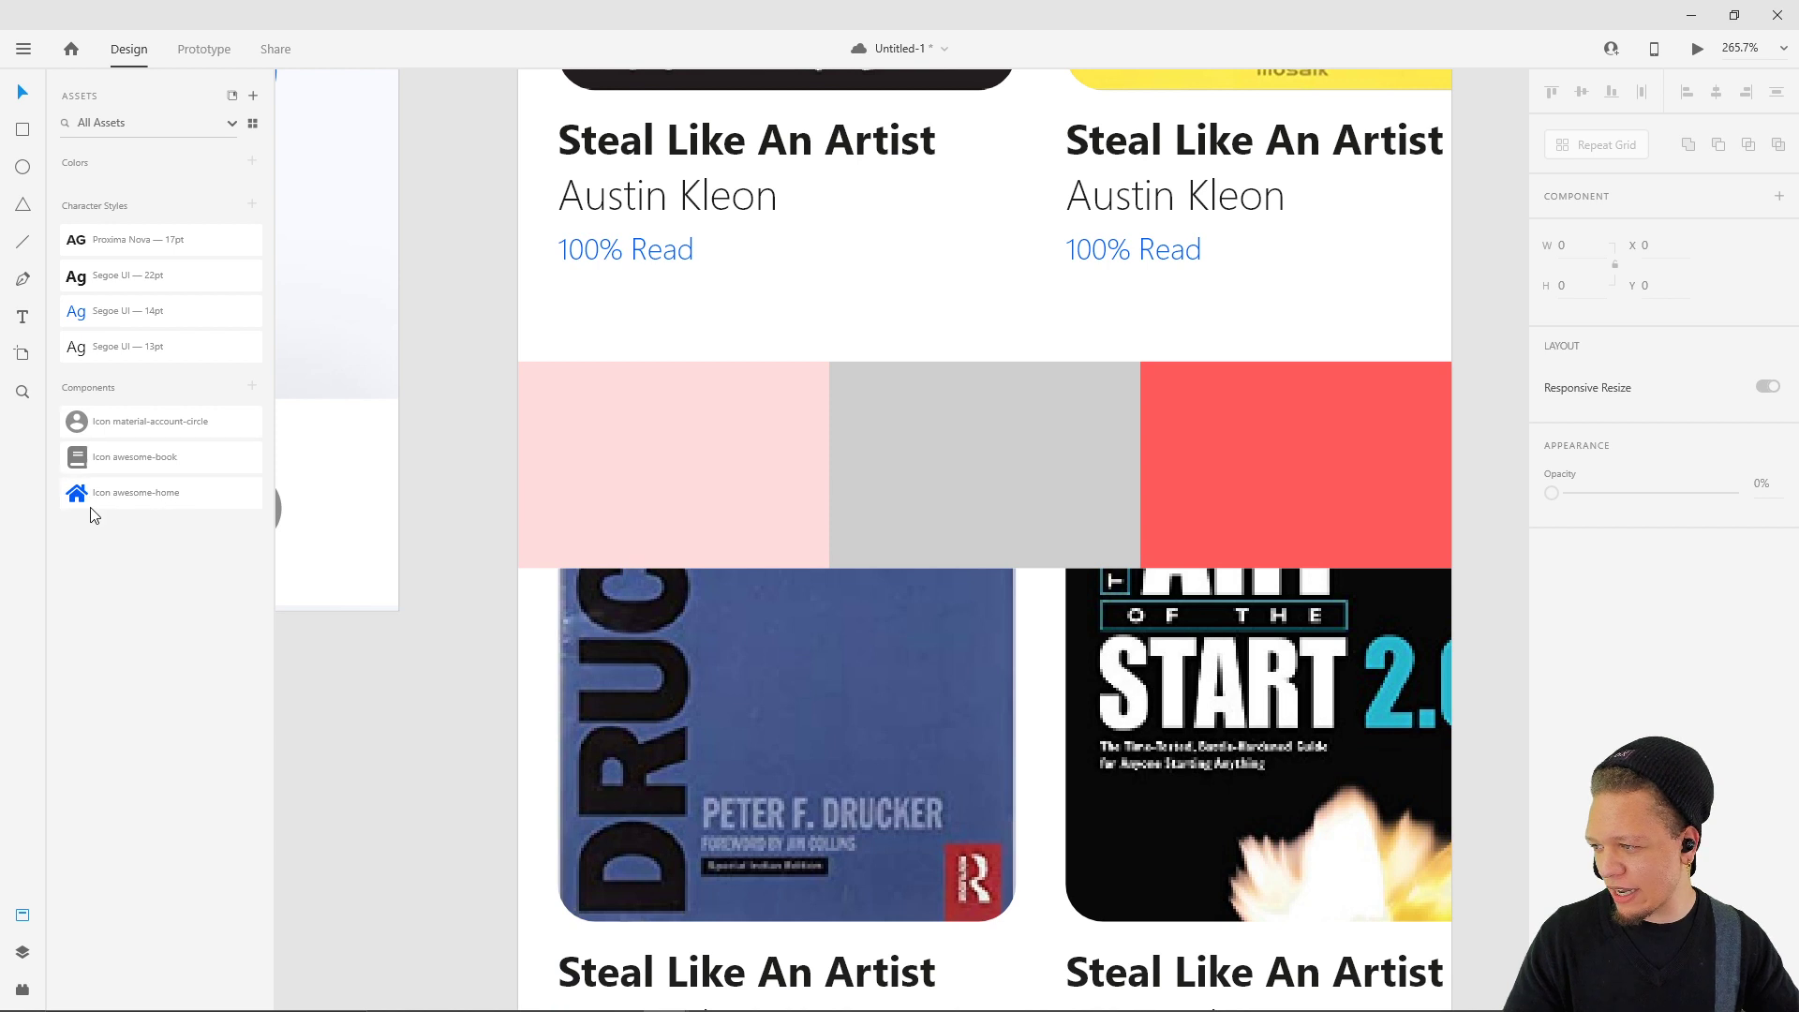
- Add the home icon to the pink rectangle, the account icon to the red one and the book icon to the grey one
left_click_drag(80, 504, 683, 482)
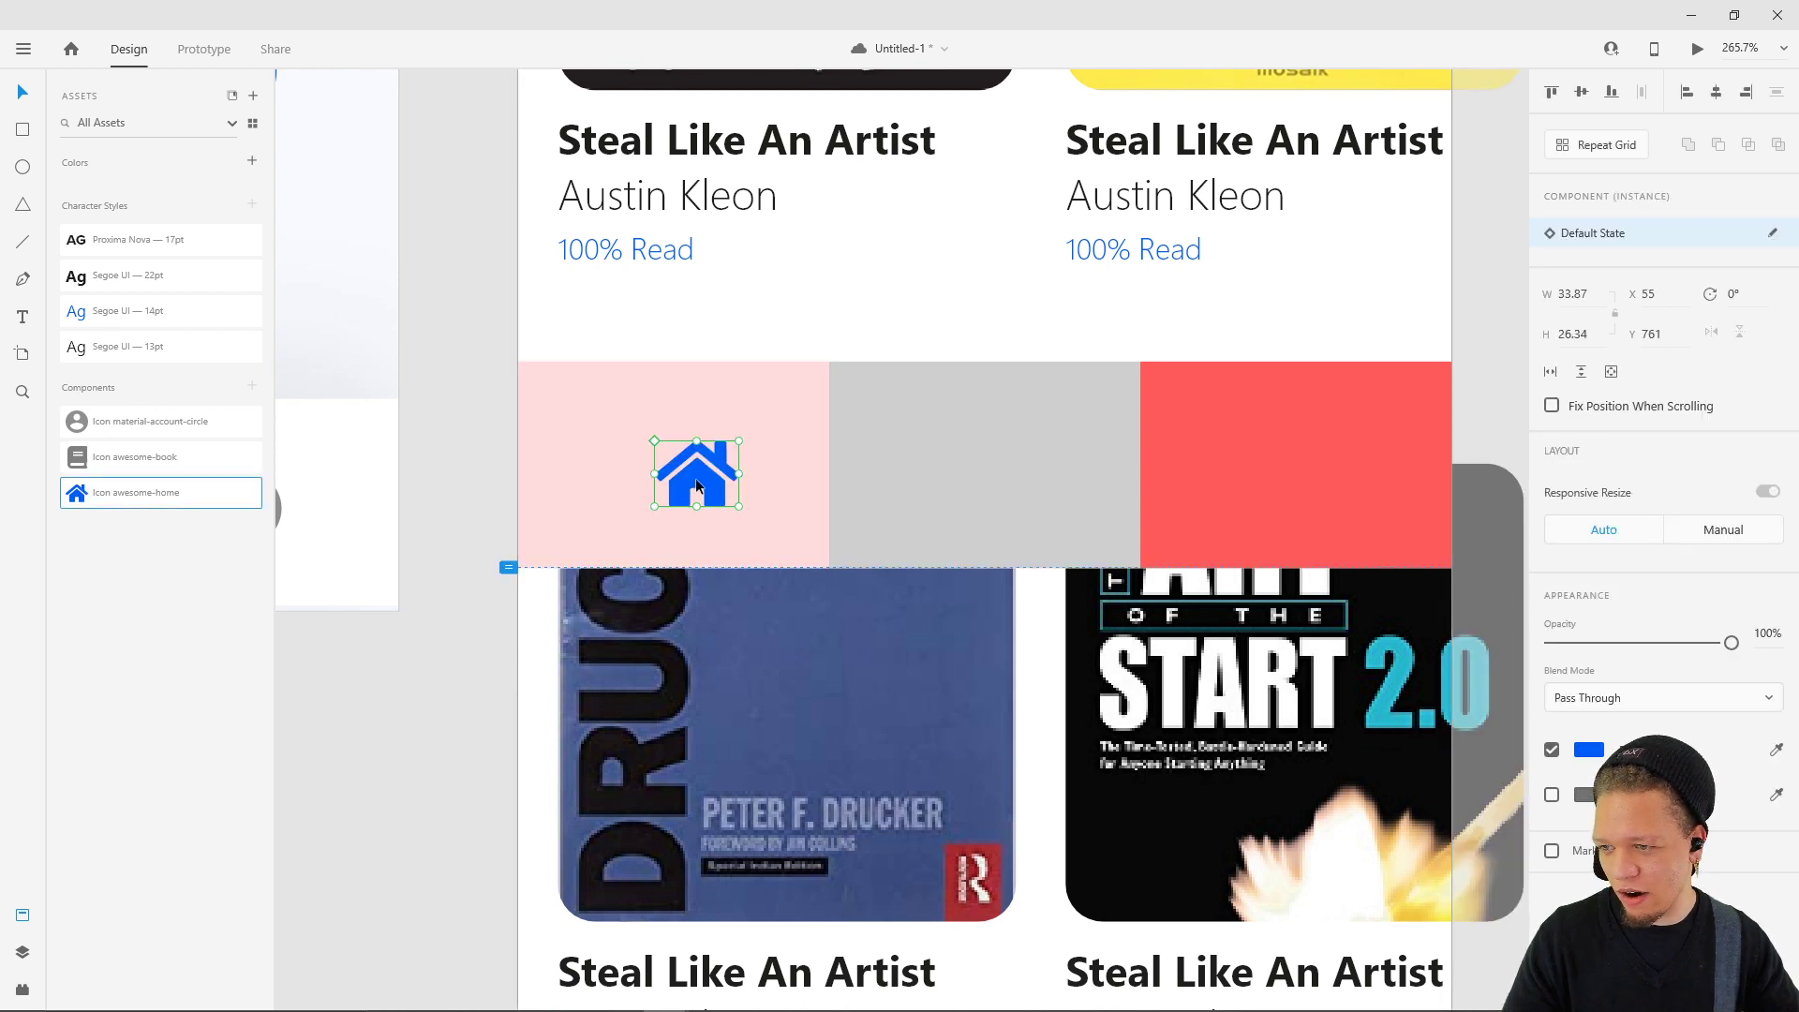
left_click_drag(75, 421, 1362, 437)
left_click_drag(75, 458, 984, 469)
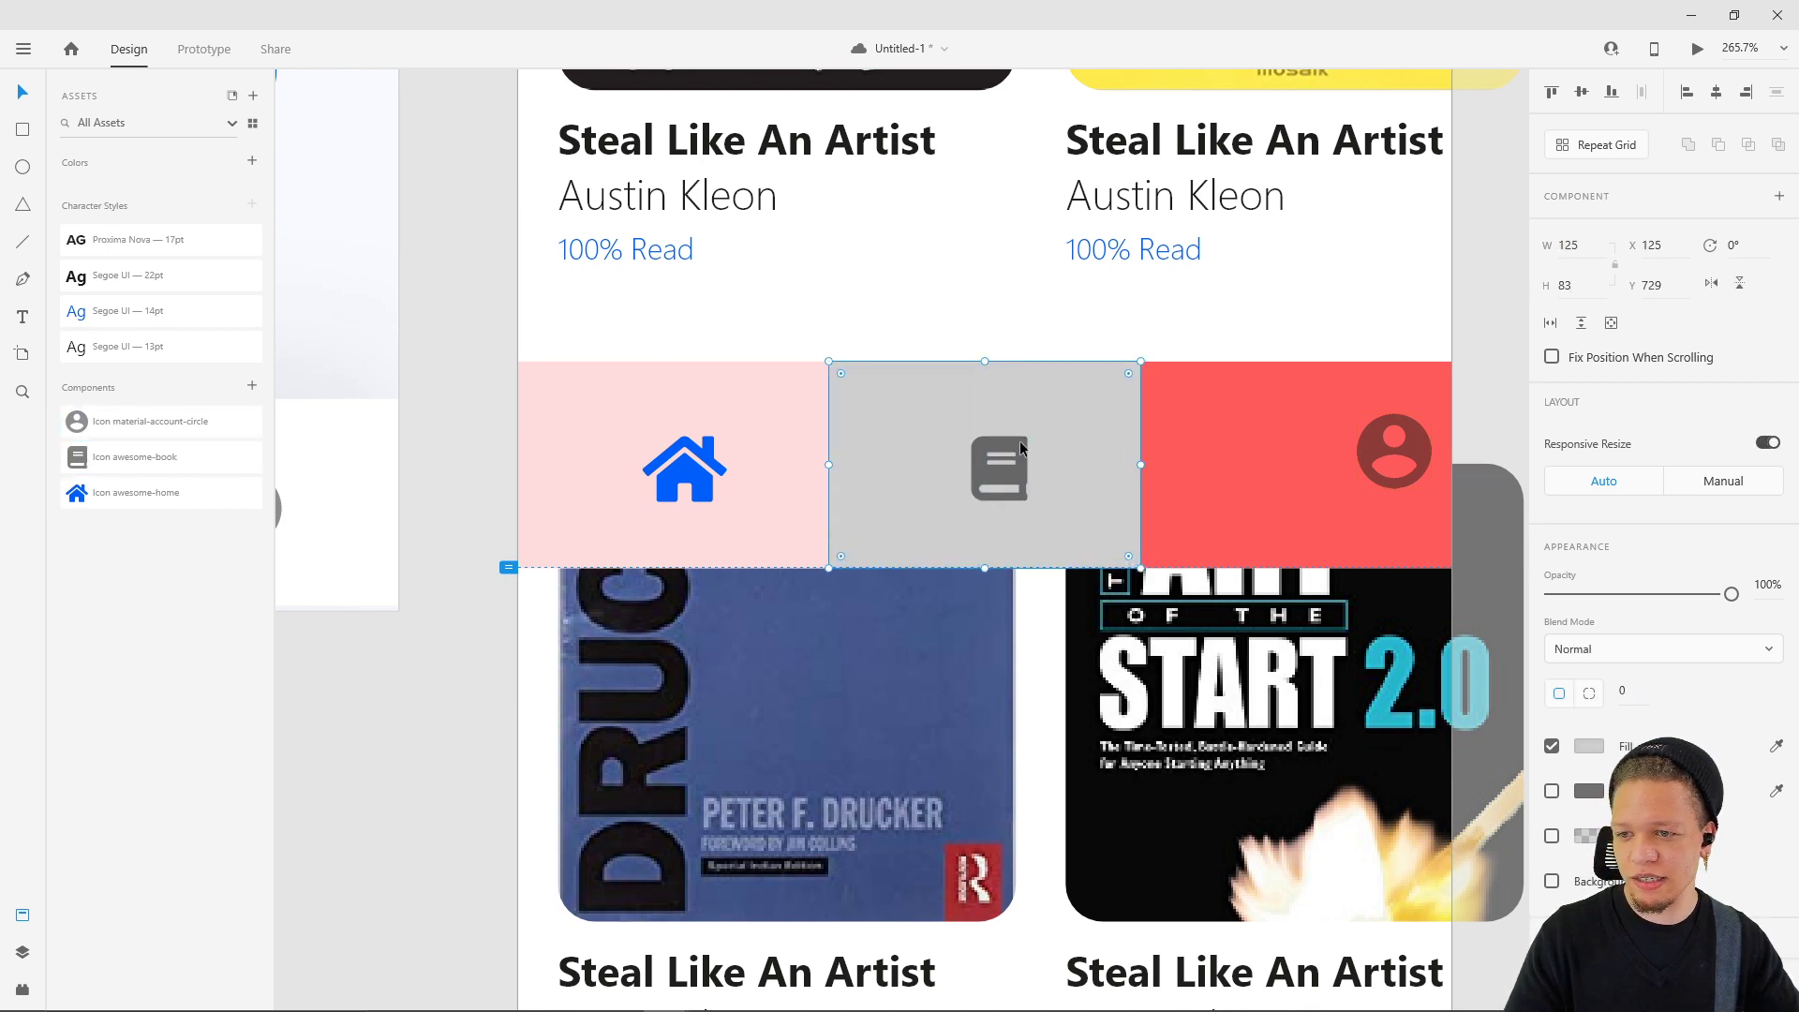
- Centre the book icon horizontally in the grey rectangle and the home icon both horizontally and vertically in the pink one
left_click(1037, 395)
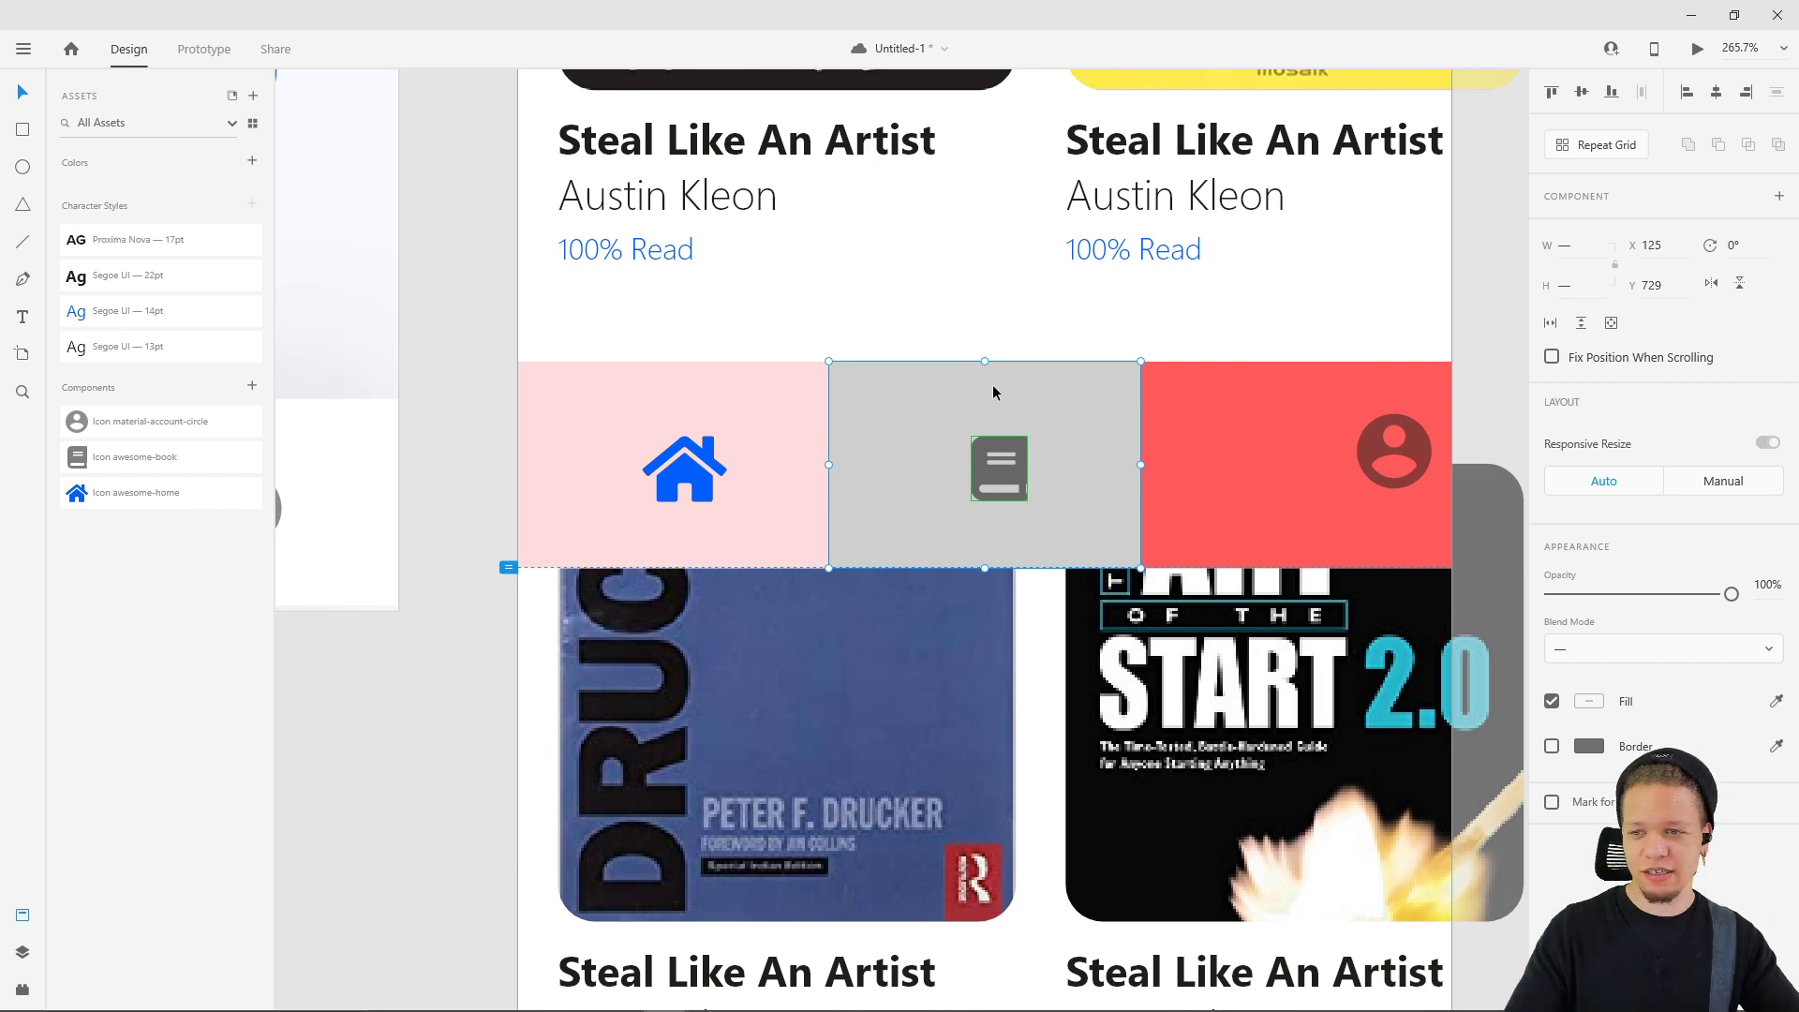
left_click(1711, 90)
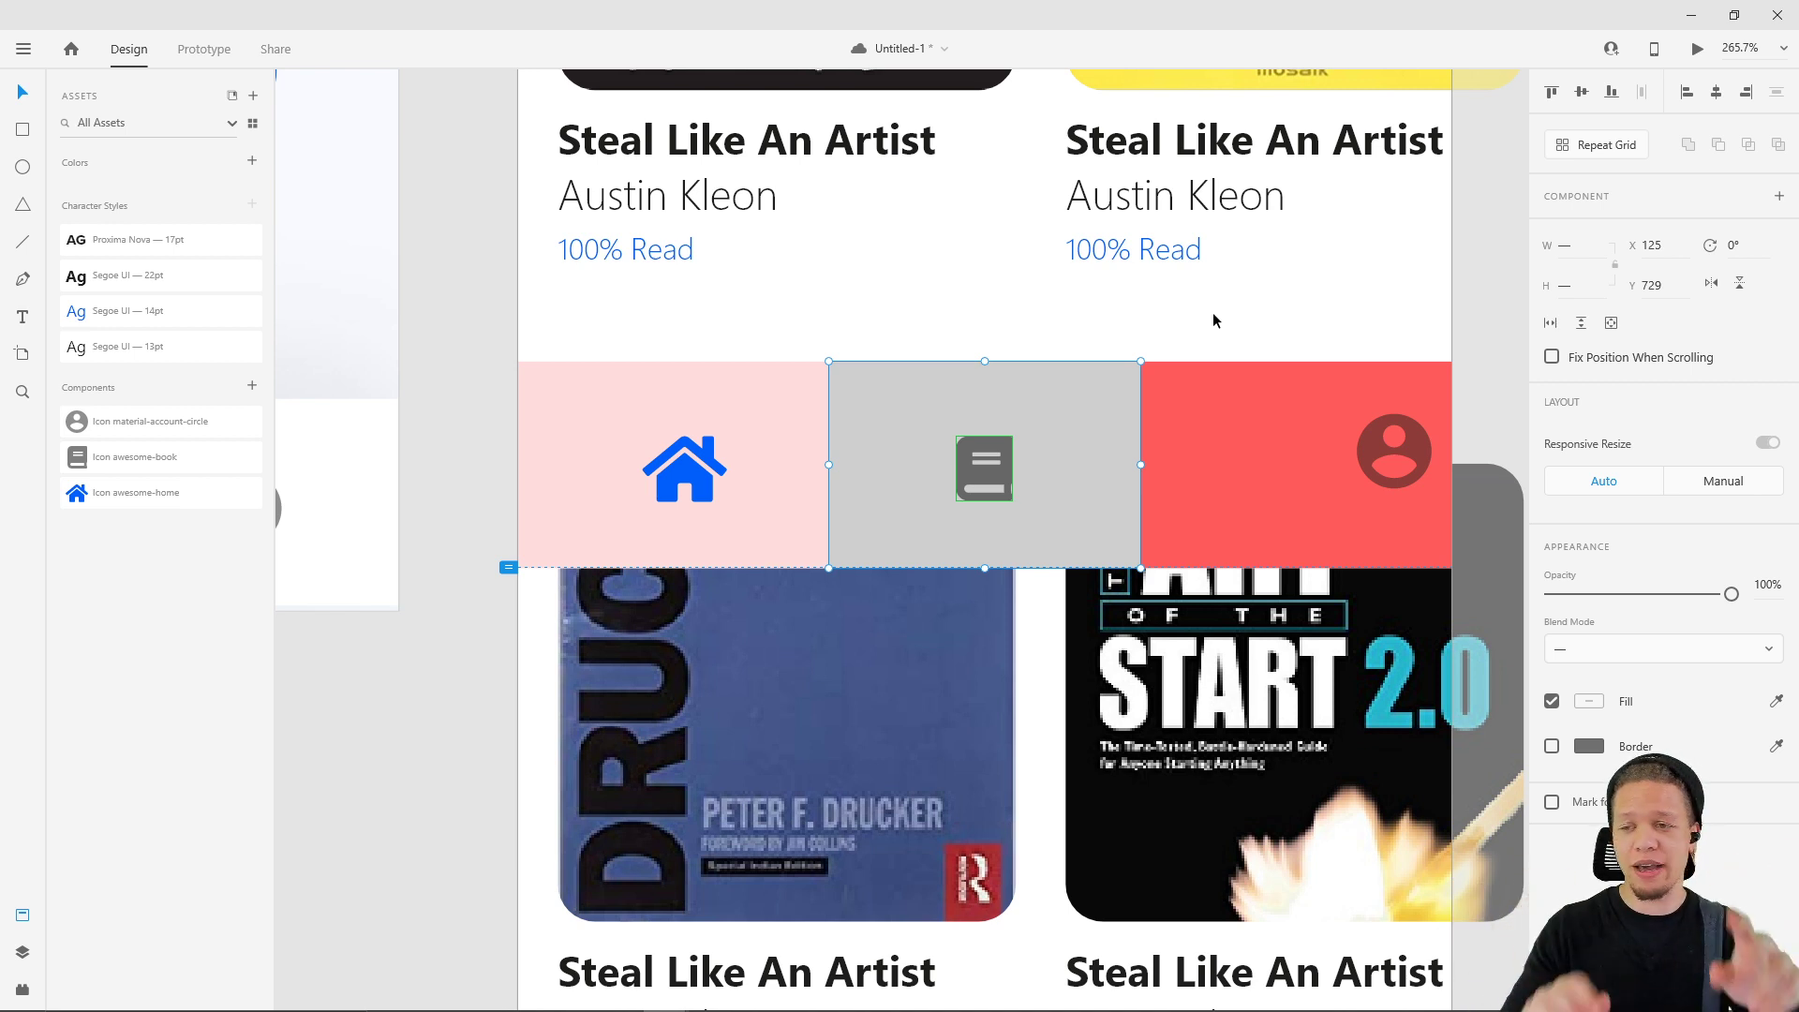
left_click(684, 469)
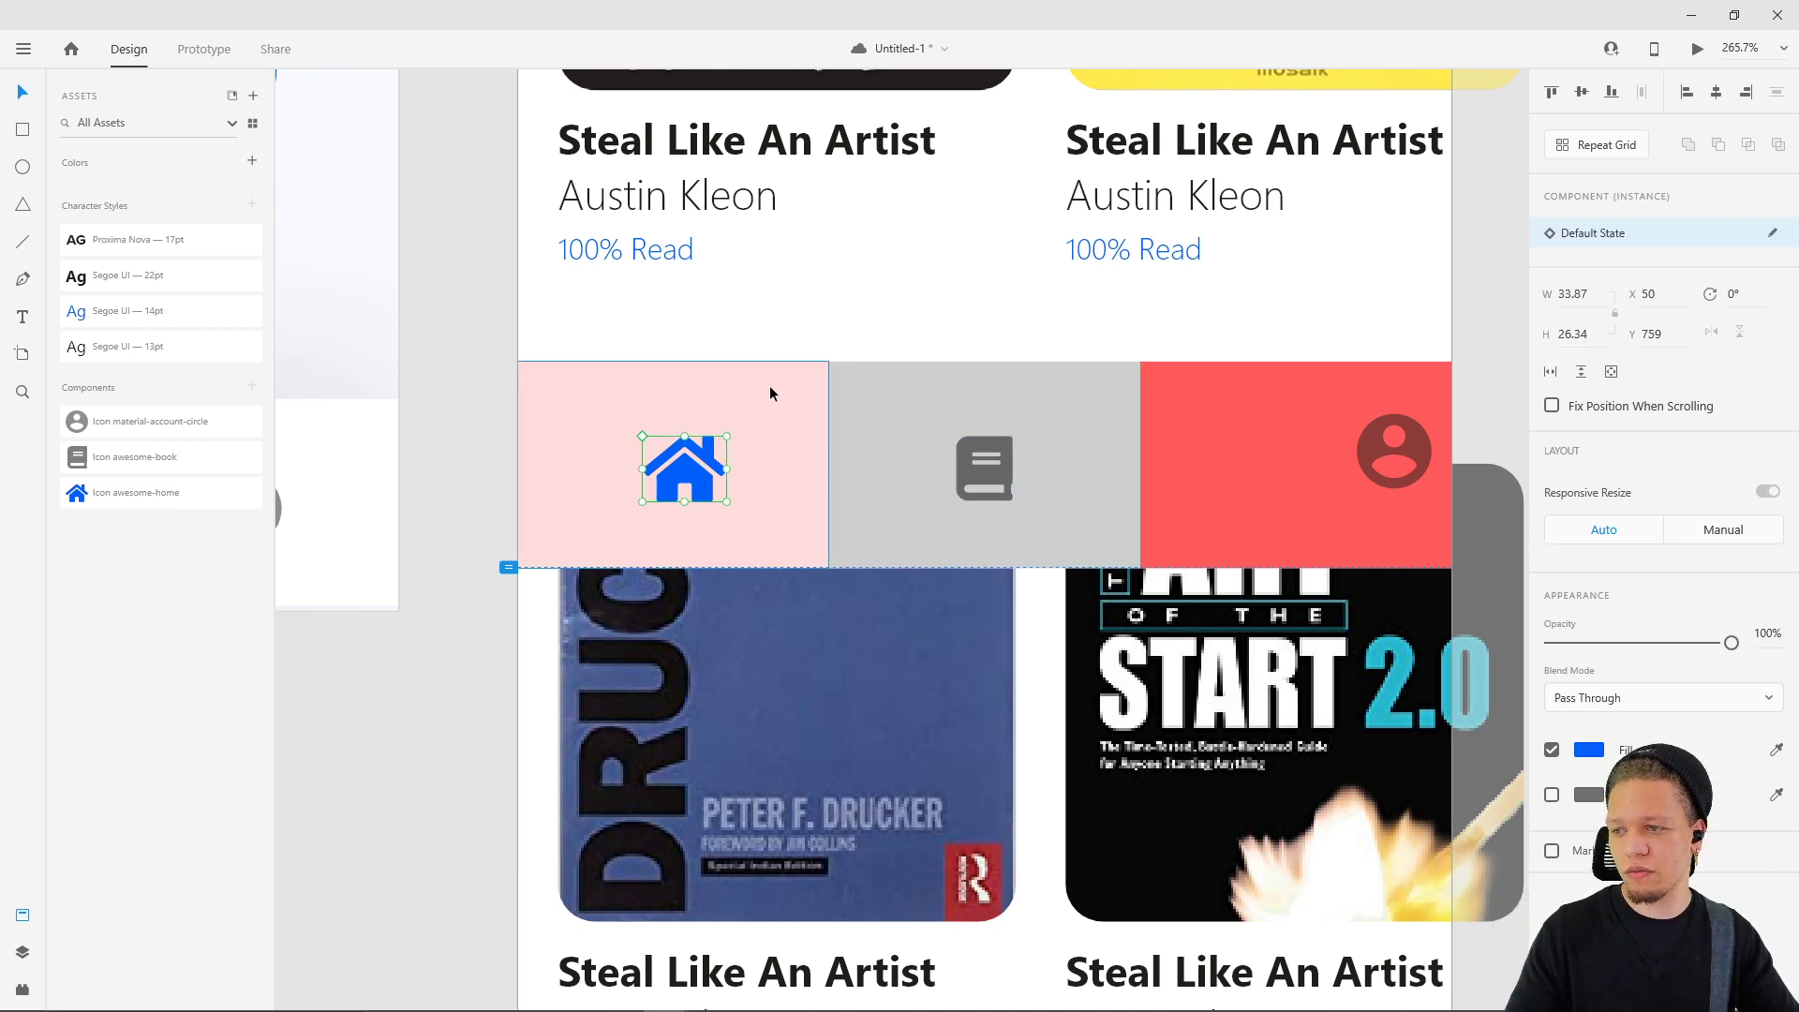
left_click(770, 395)
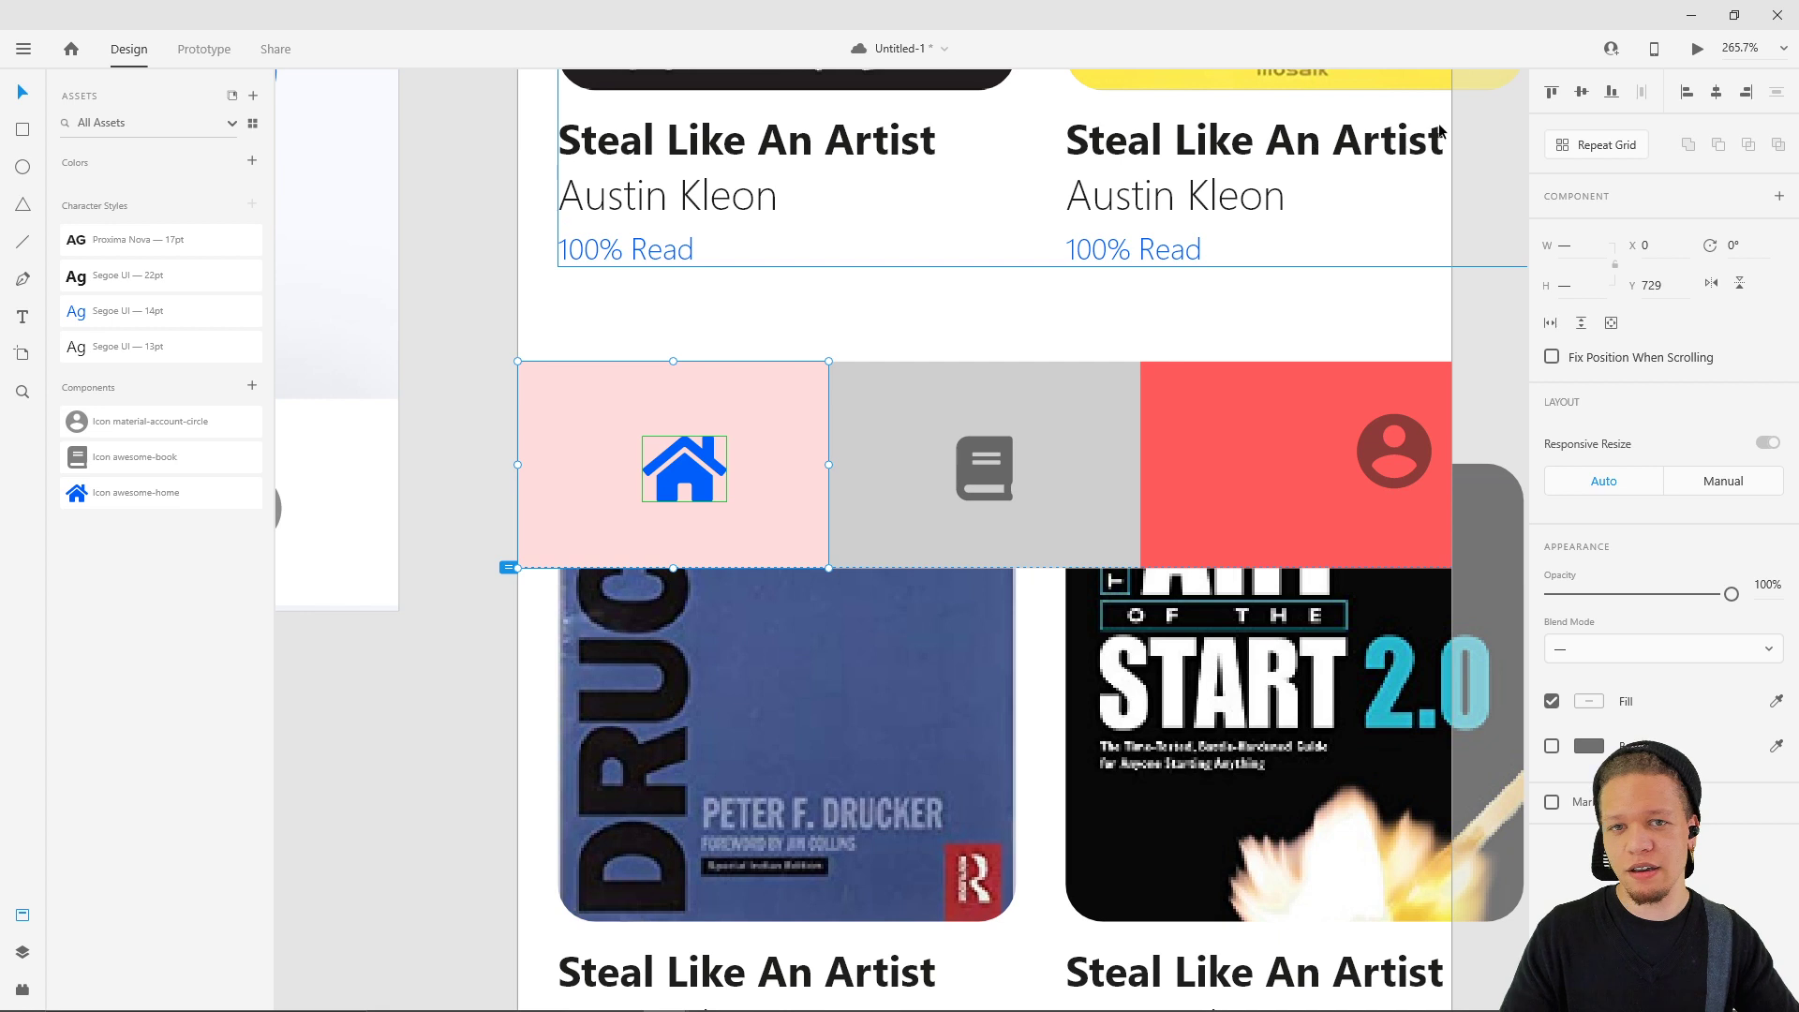
left_click(1582, 92)
left_click(1716, 91)
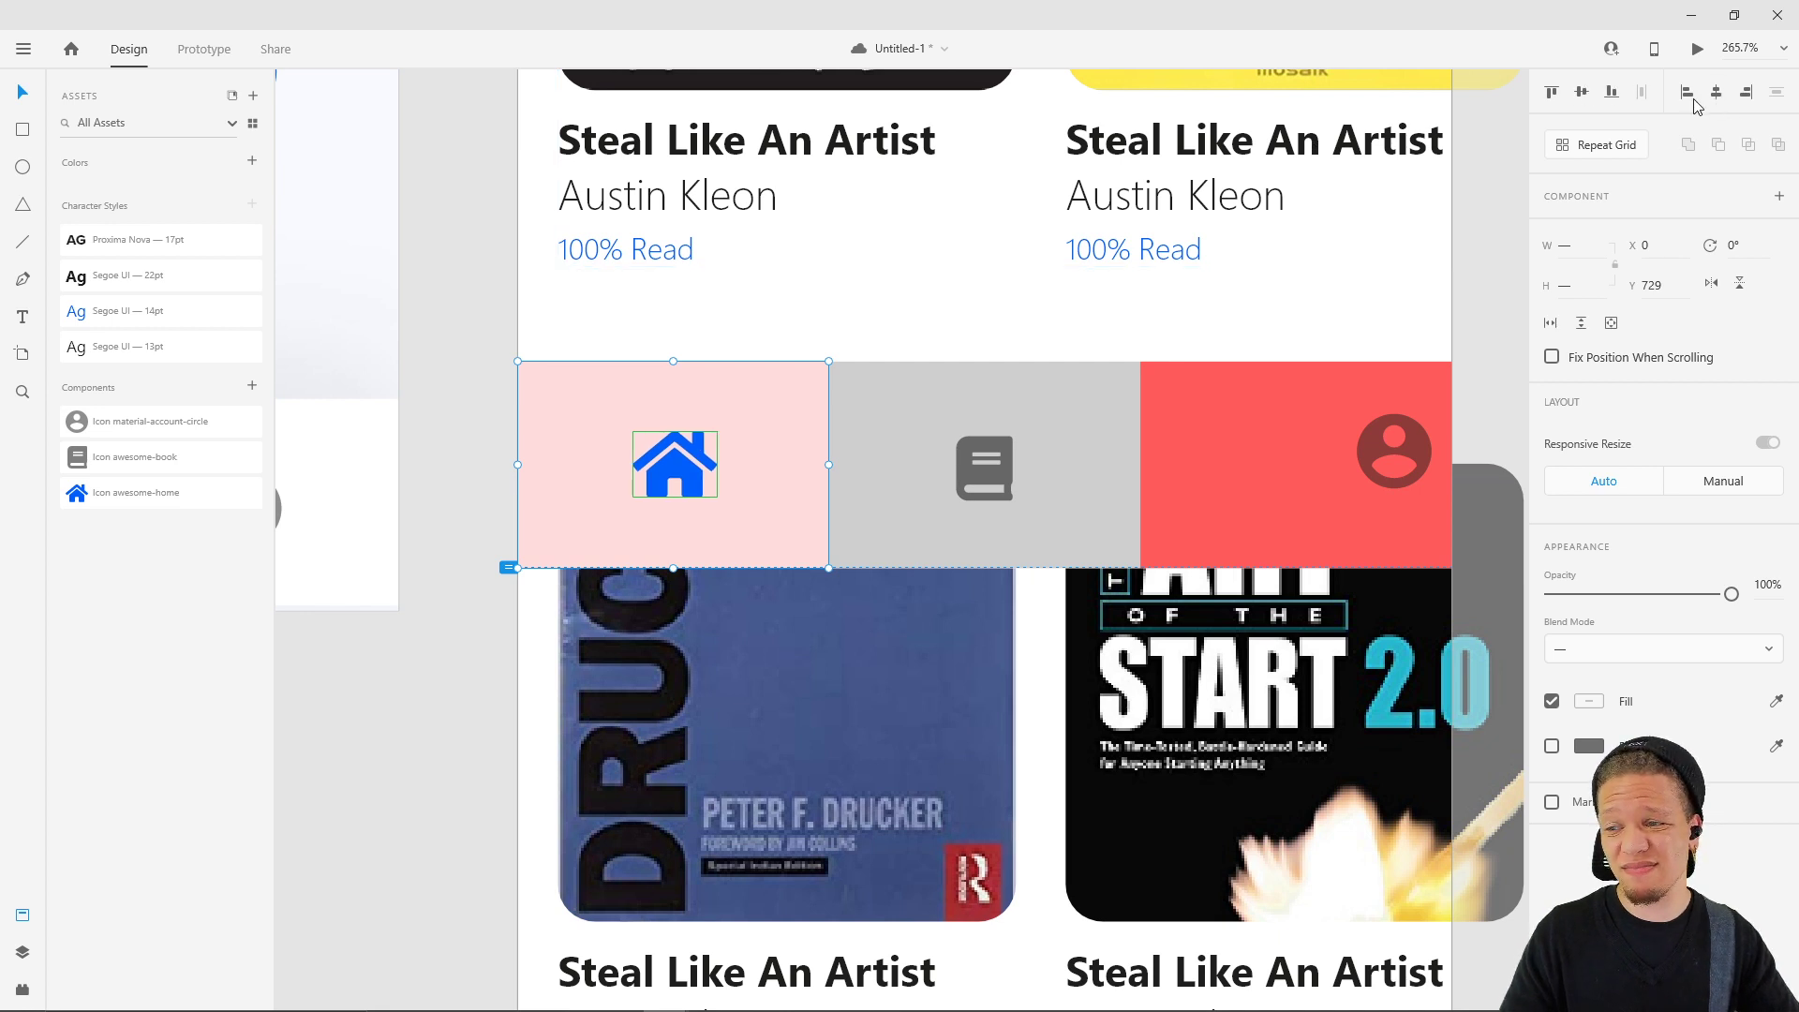
- Centre the account icon both ways in the red rectangle and the book icon vertically in the grey one
left_click(1213, 498)
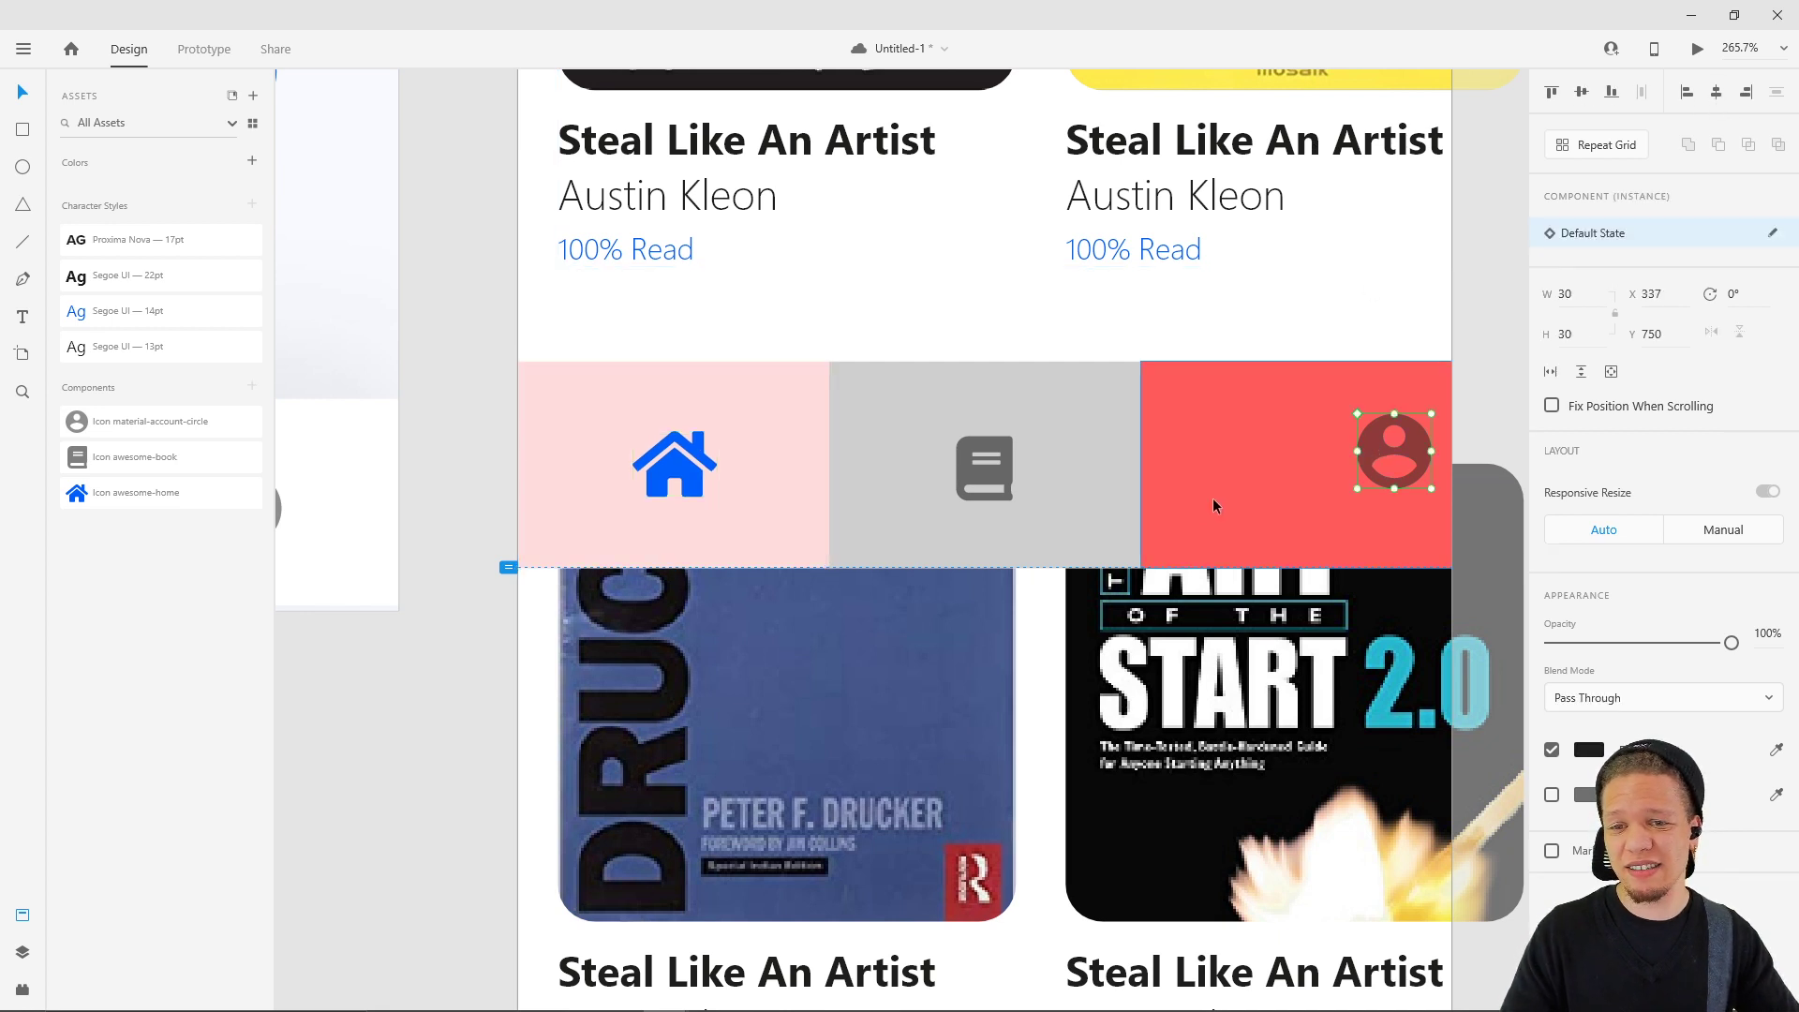
left_click(1716, 92)
left_click(1582, 92)
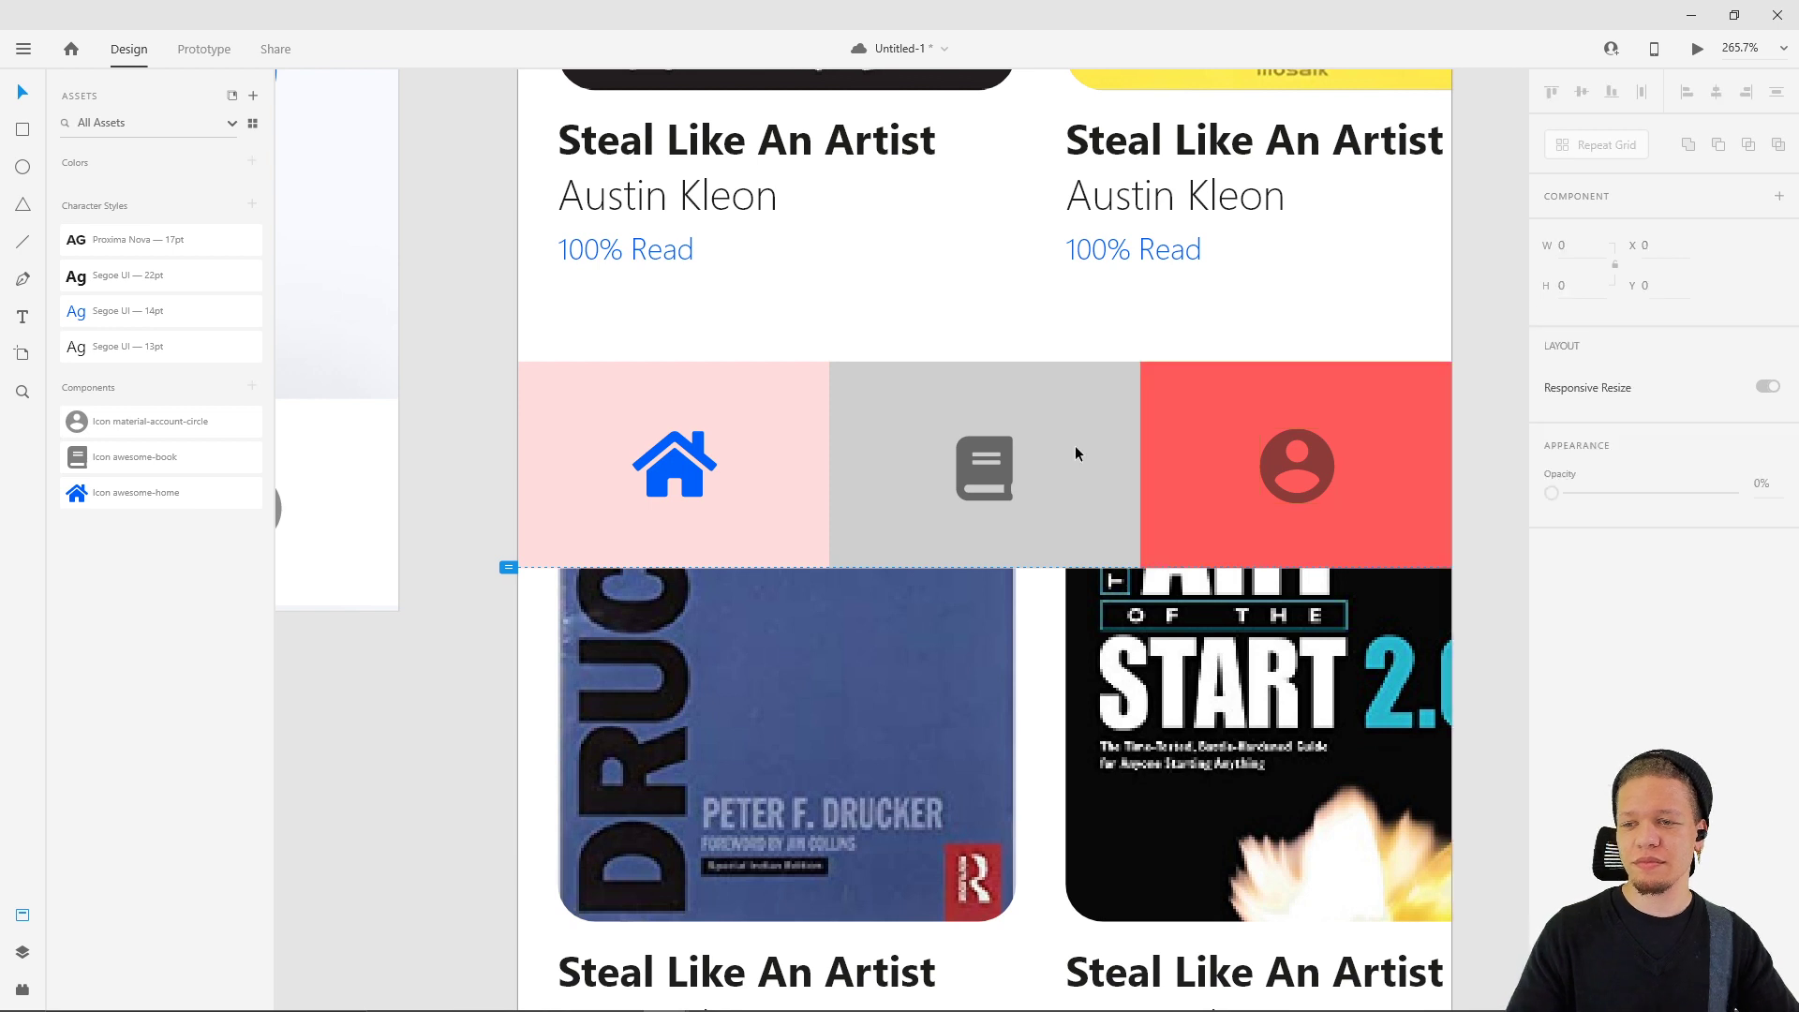
left_click(997, 474)
left_click(1581, 92)
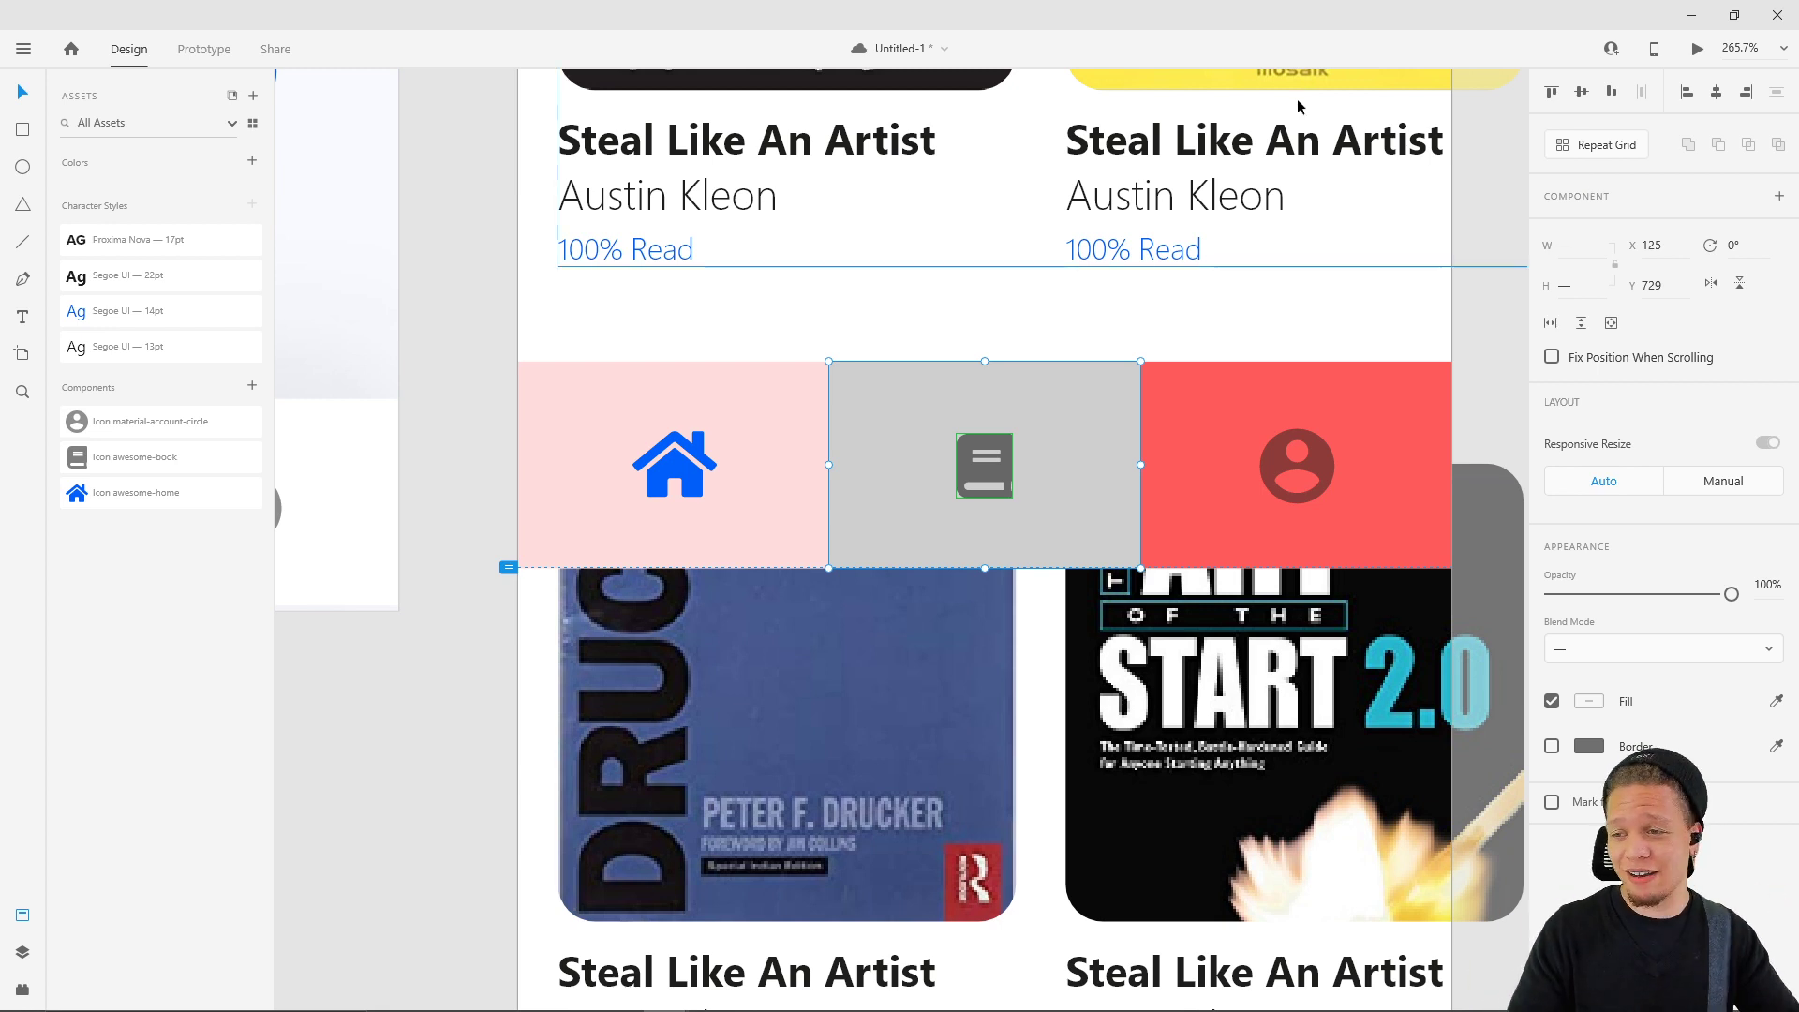
- Move the three guide rectangles off the navigation bar onto the empty canvas below the book detail artboard
left_click(767, 378)
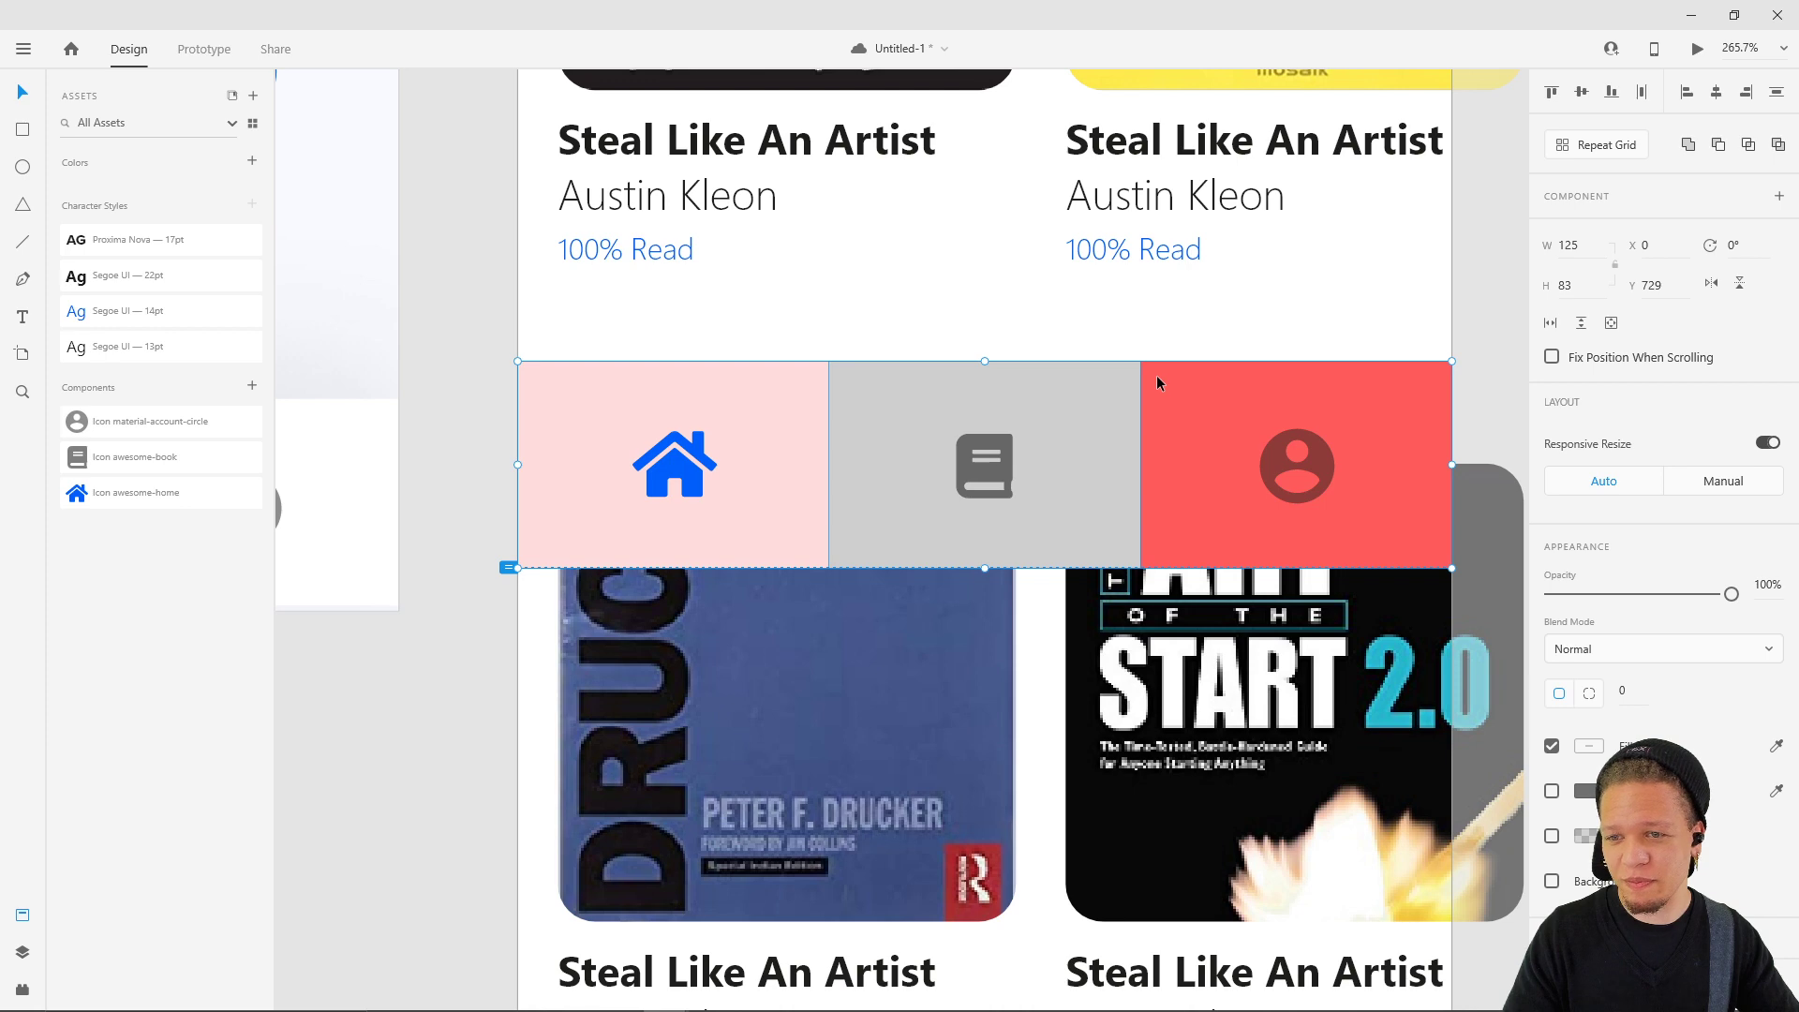
scroll(1157, 375, "down", 5)
left_click_drag(1172, 380, 665, 596)
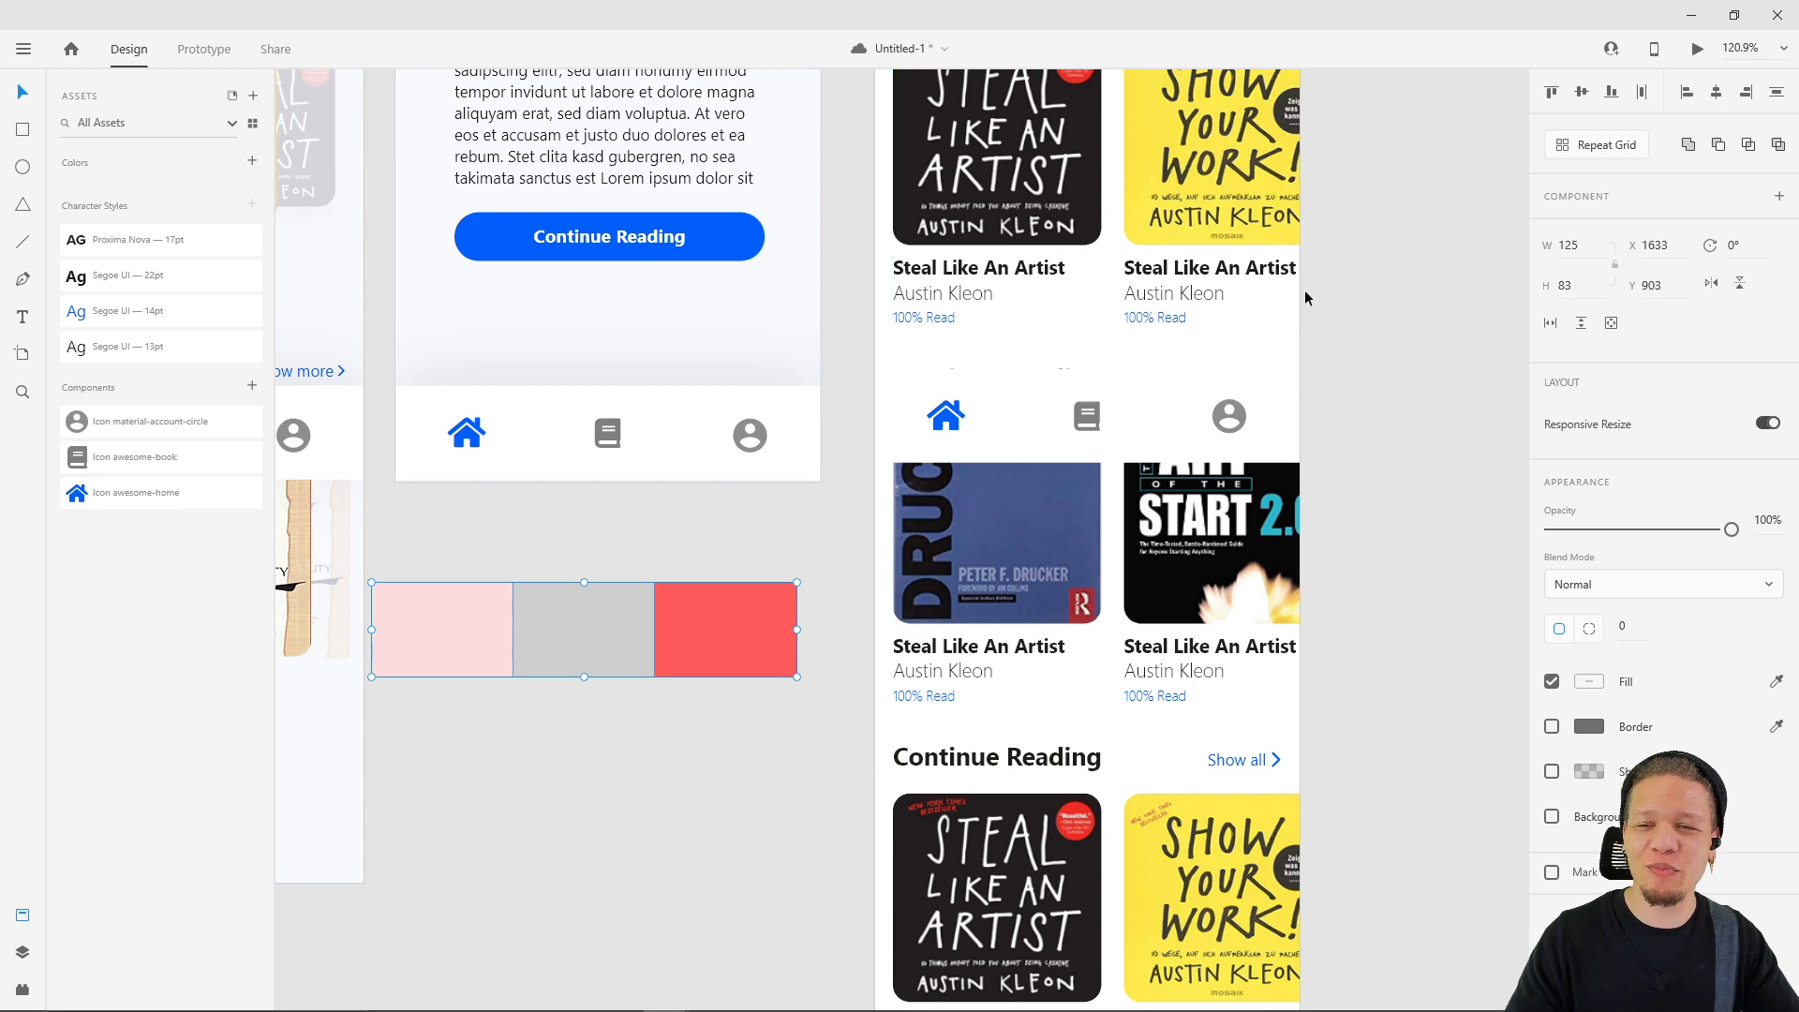
scroll(1261, 287, "up", 5)
scroll(1261, 287, "right", 3)
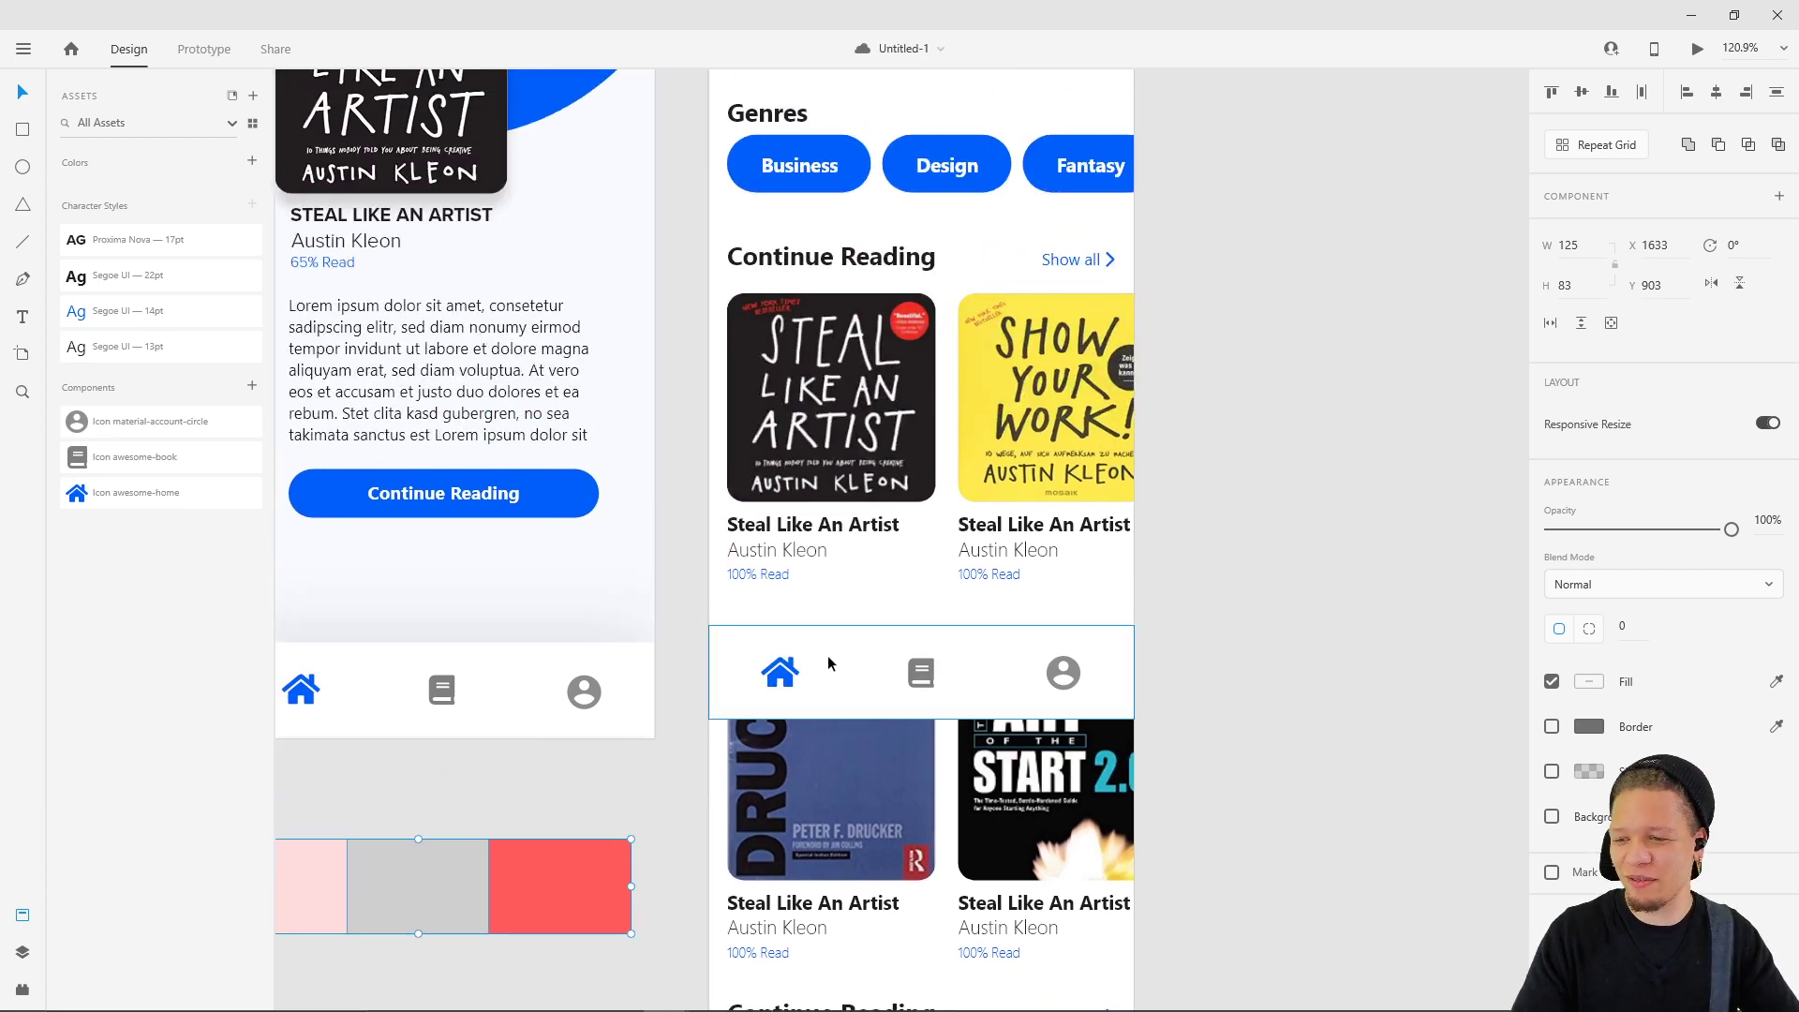
left_click(783, 673)
left_click(1421, 513)
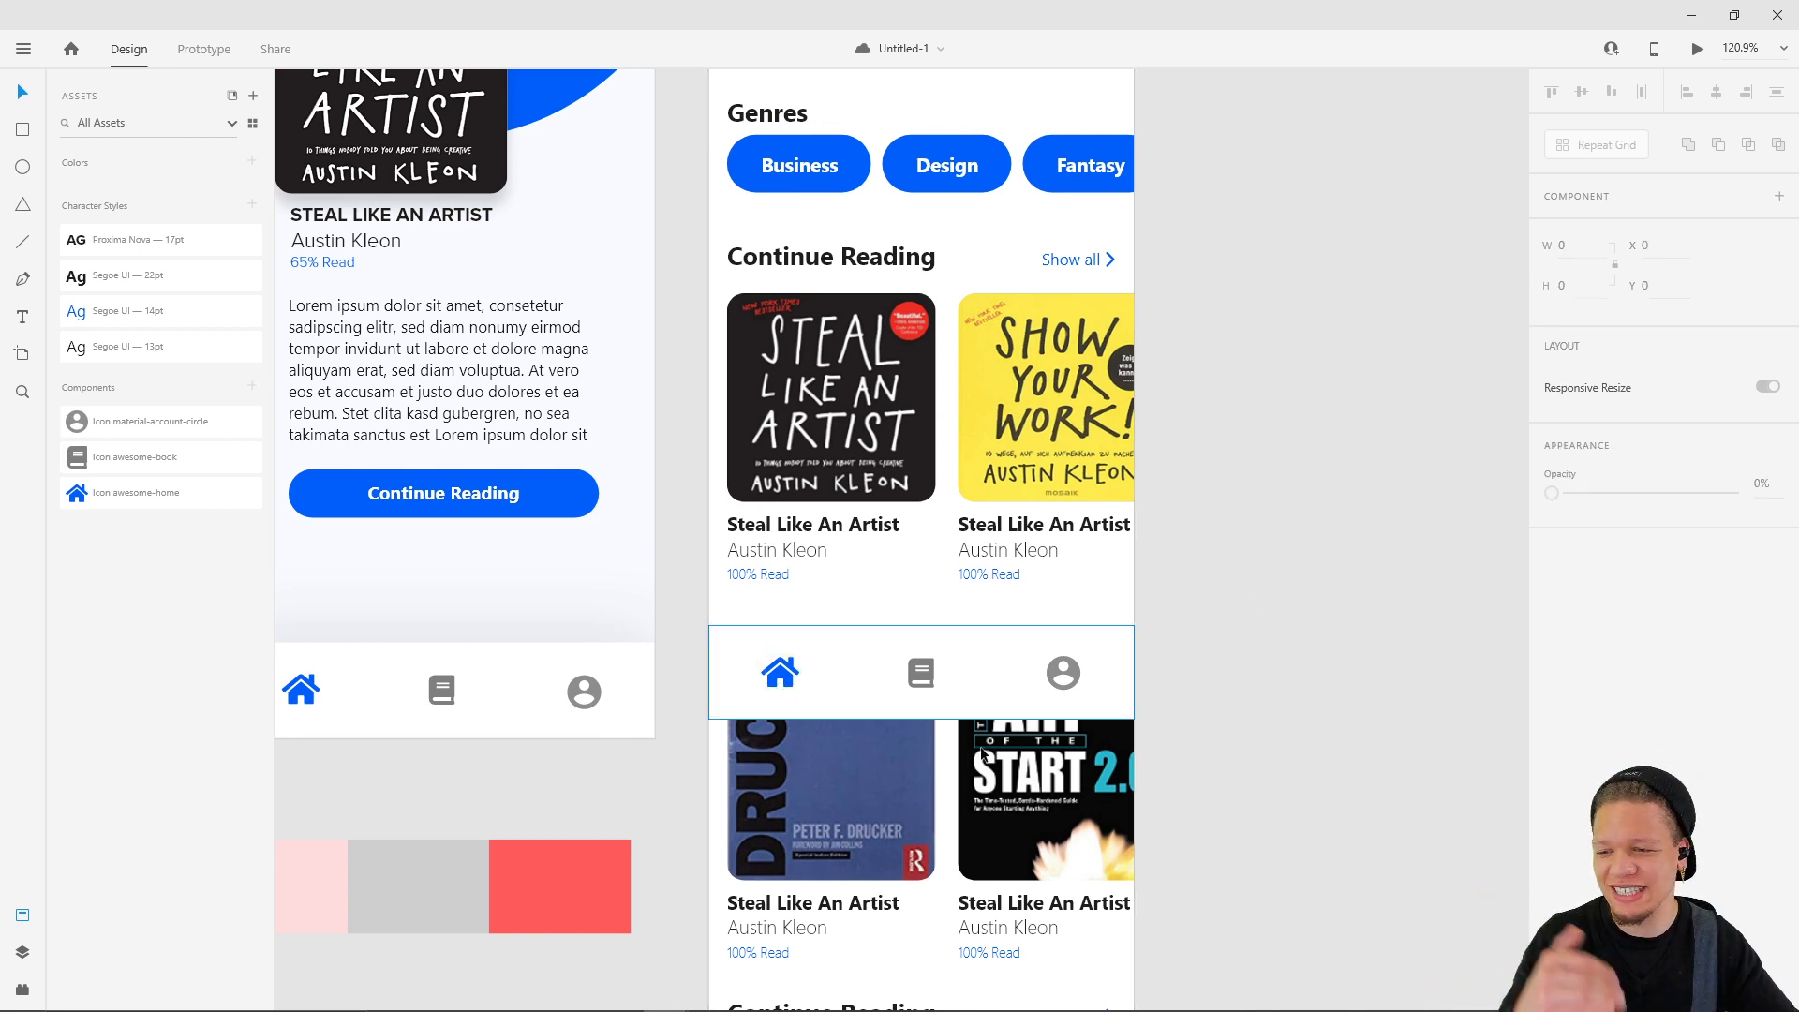
left_click_drag(365, 815, 602, 984)
left_click(521, 795)
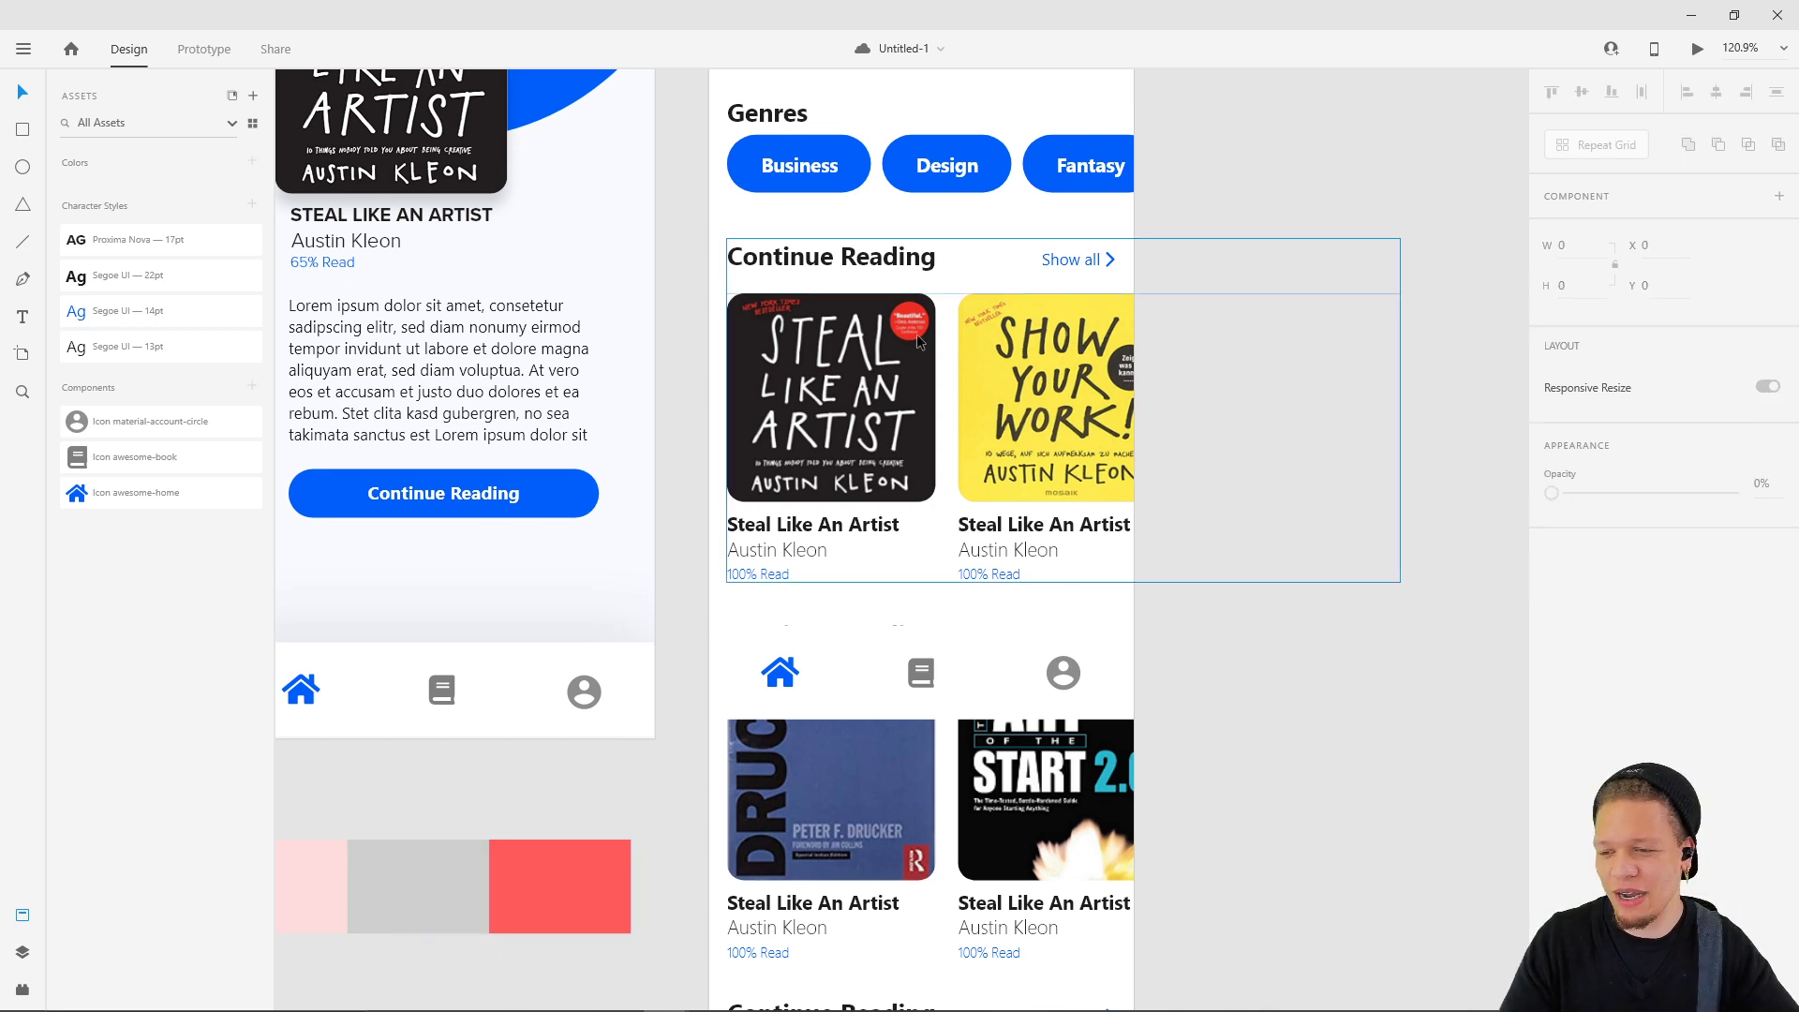
- Group the white navigation bar with its home, book and account icons, and undo a trial move of the group
left_click(792, 683)
left_click(780, 672)
left_click_drag(780, 582, 957, 541)
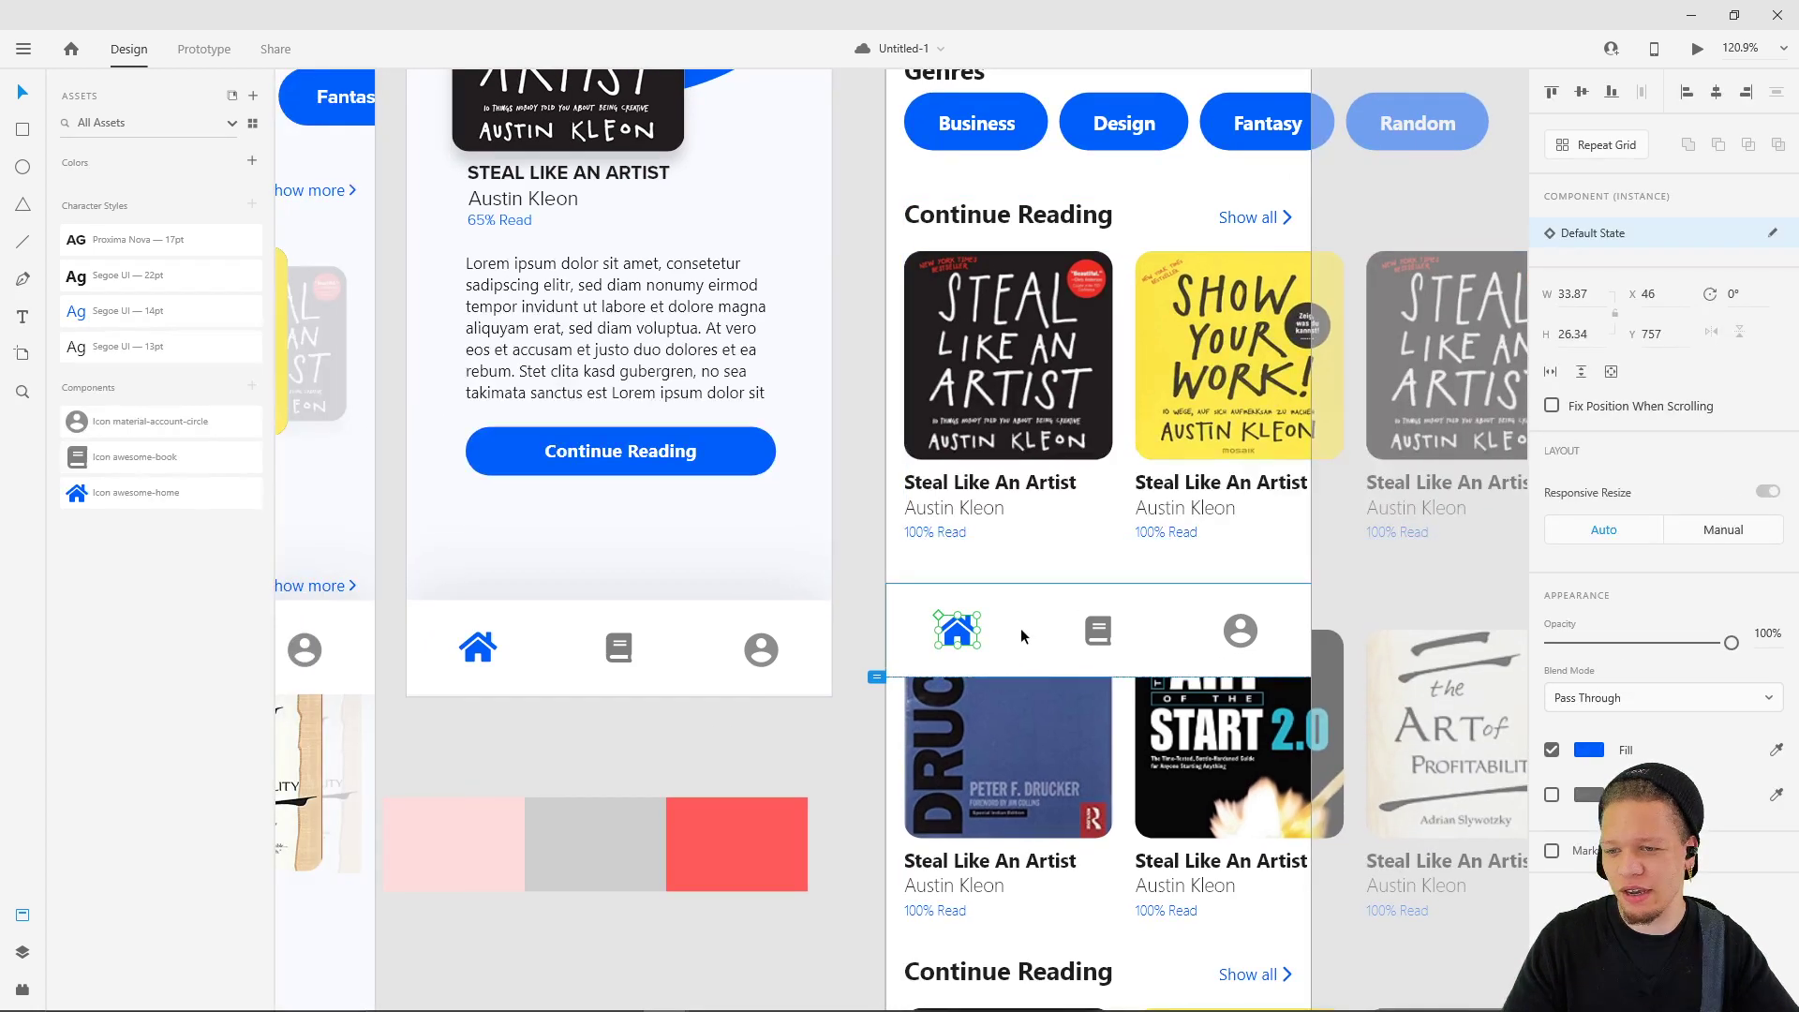
left_click(1024, 631)
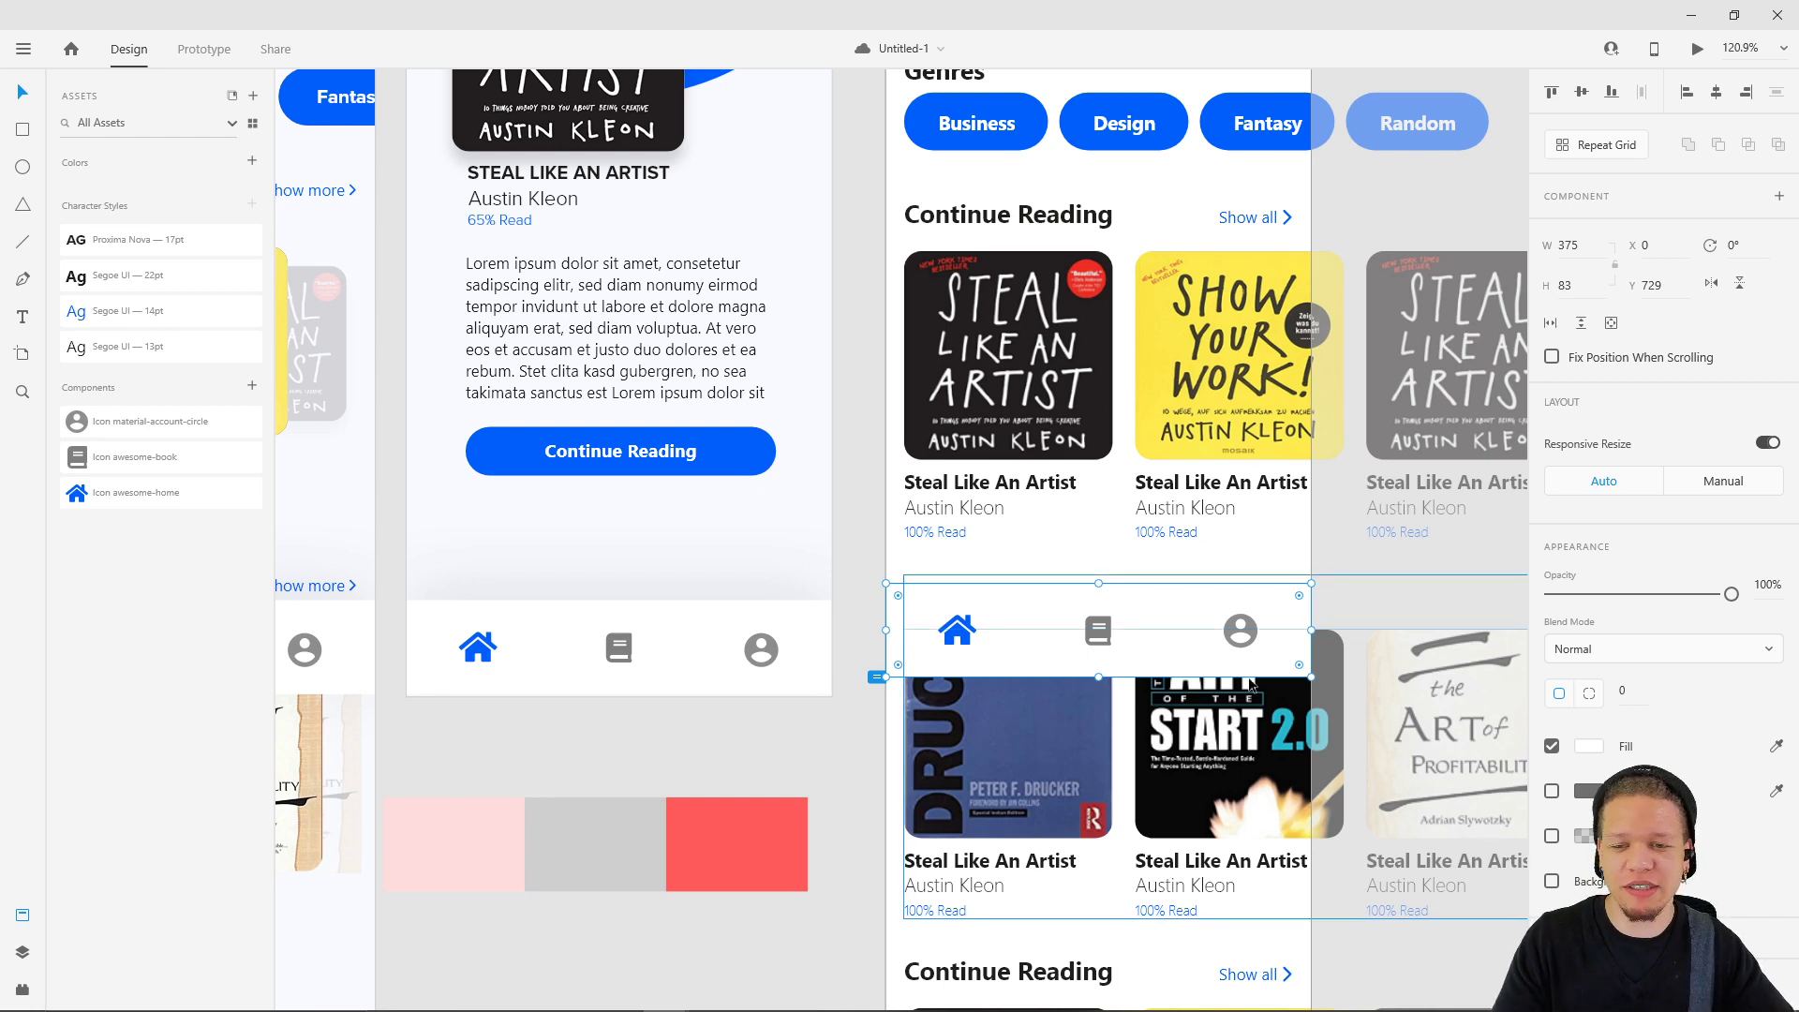
left_click(1244, 634, "shift")
left_click(1098, 632, "shift")
left_click(952, 641, "shift")
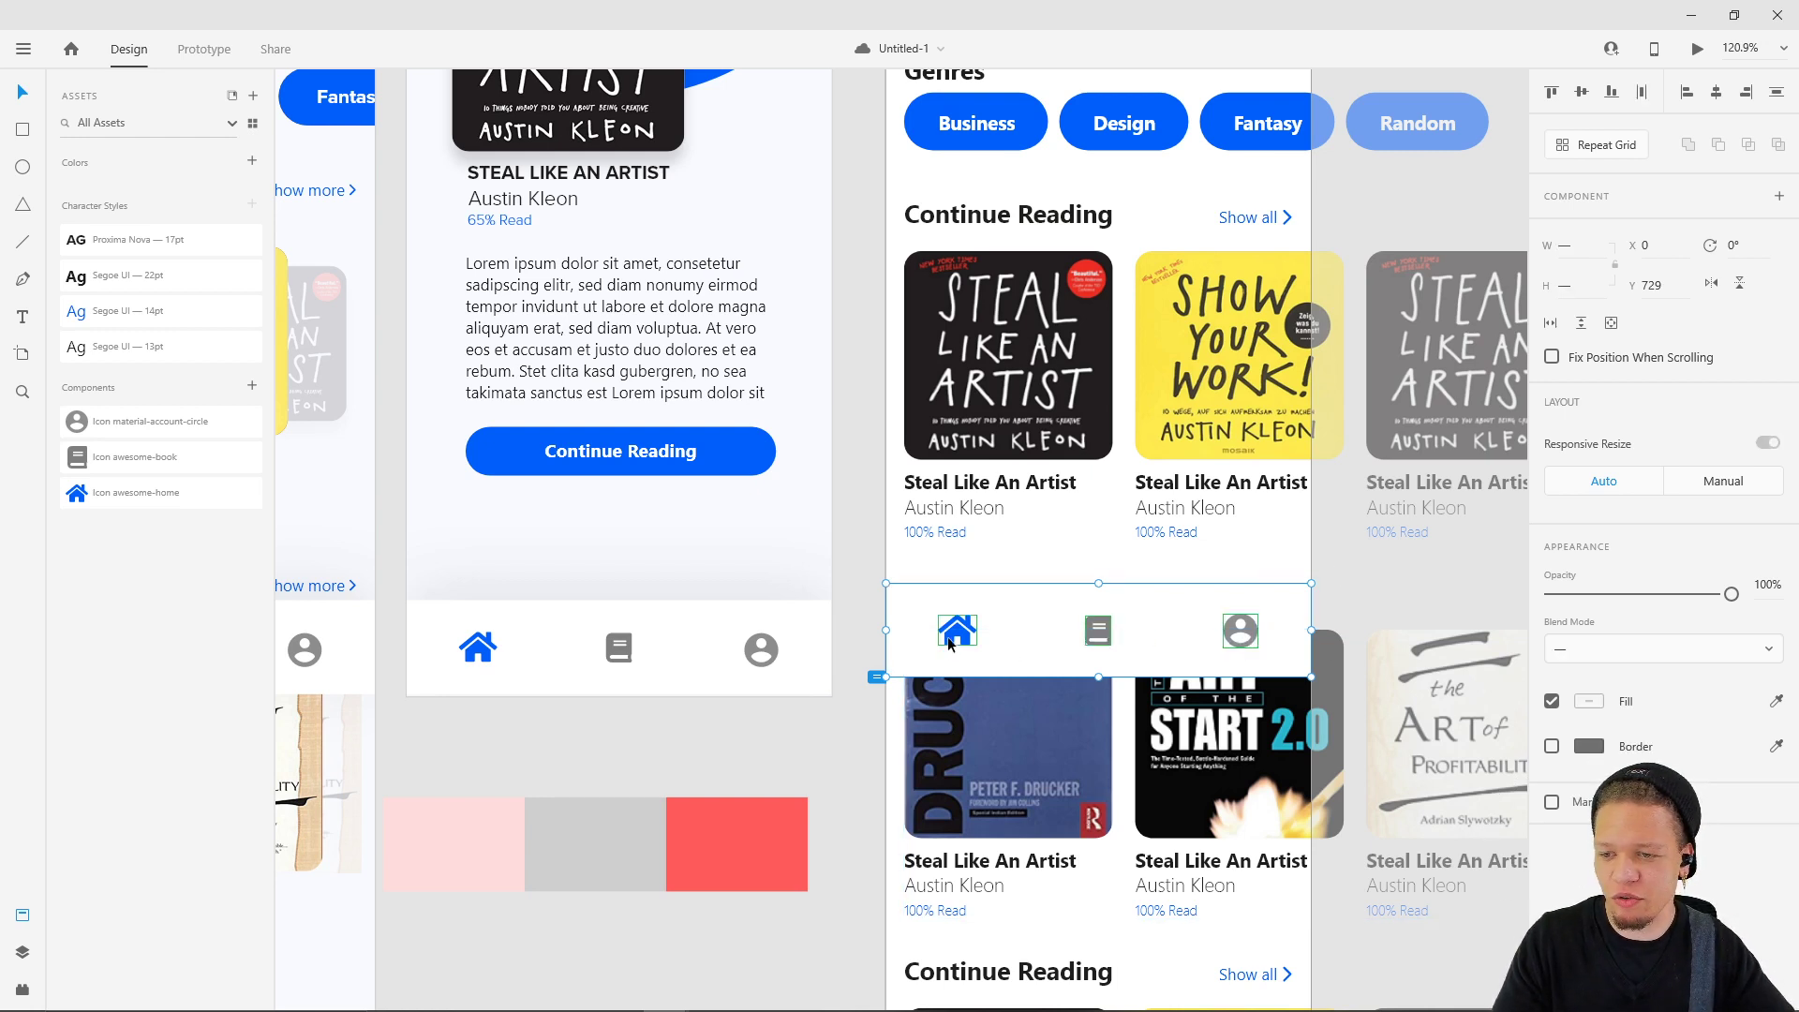
left_click(1297, 554)
left_click_drag(1178, 594, 1197, 560)
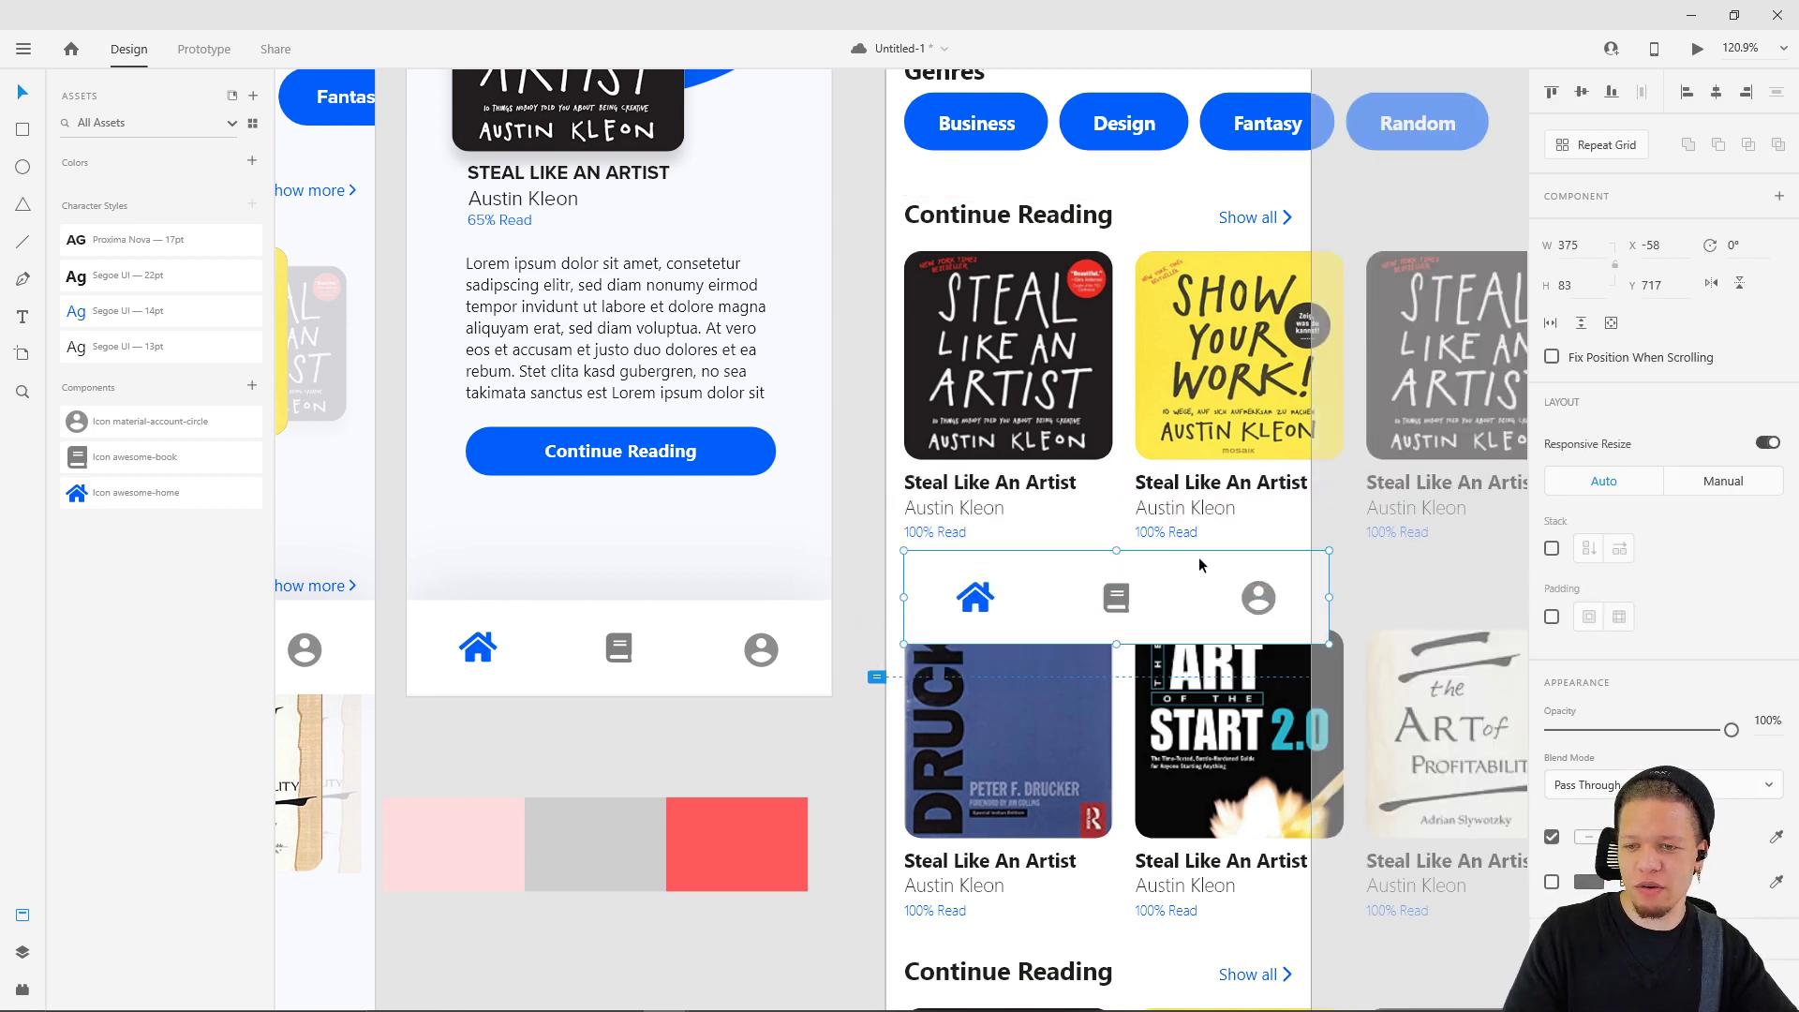
key("ctrl+z")
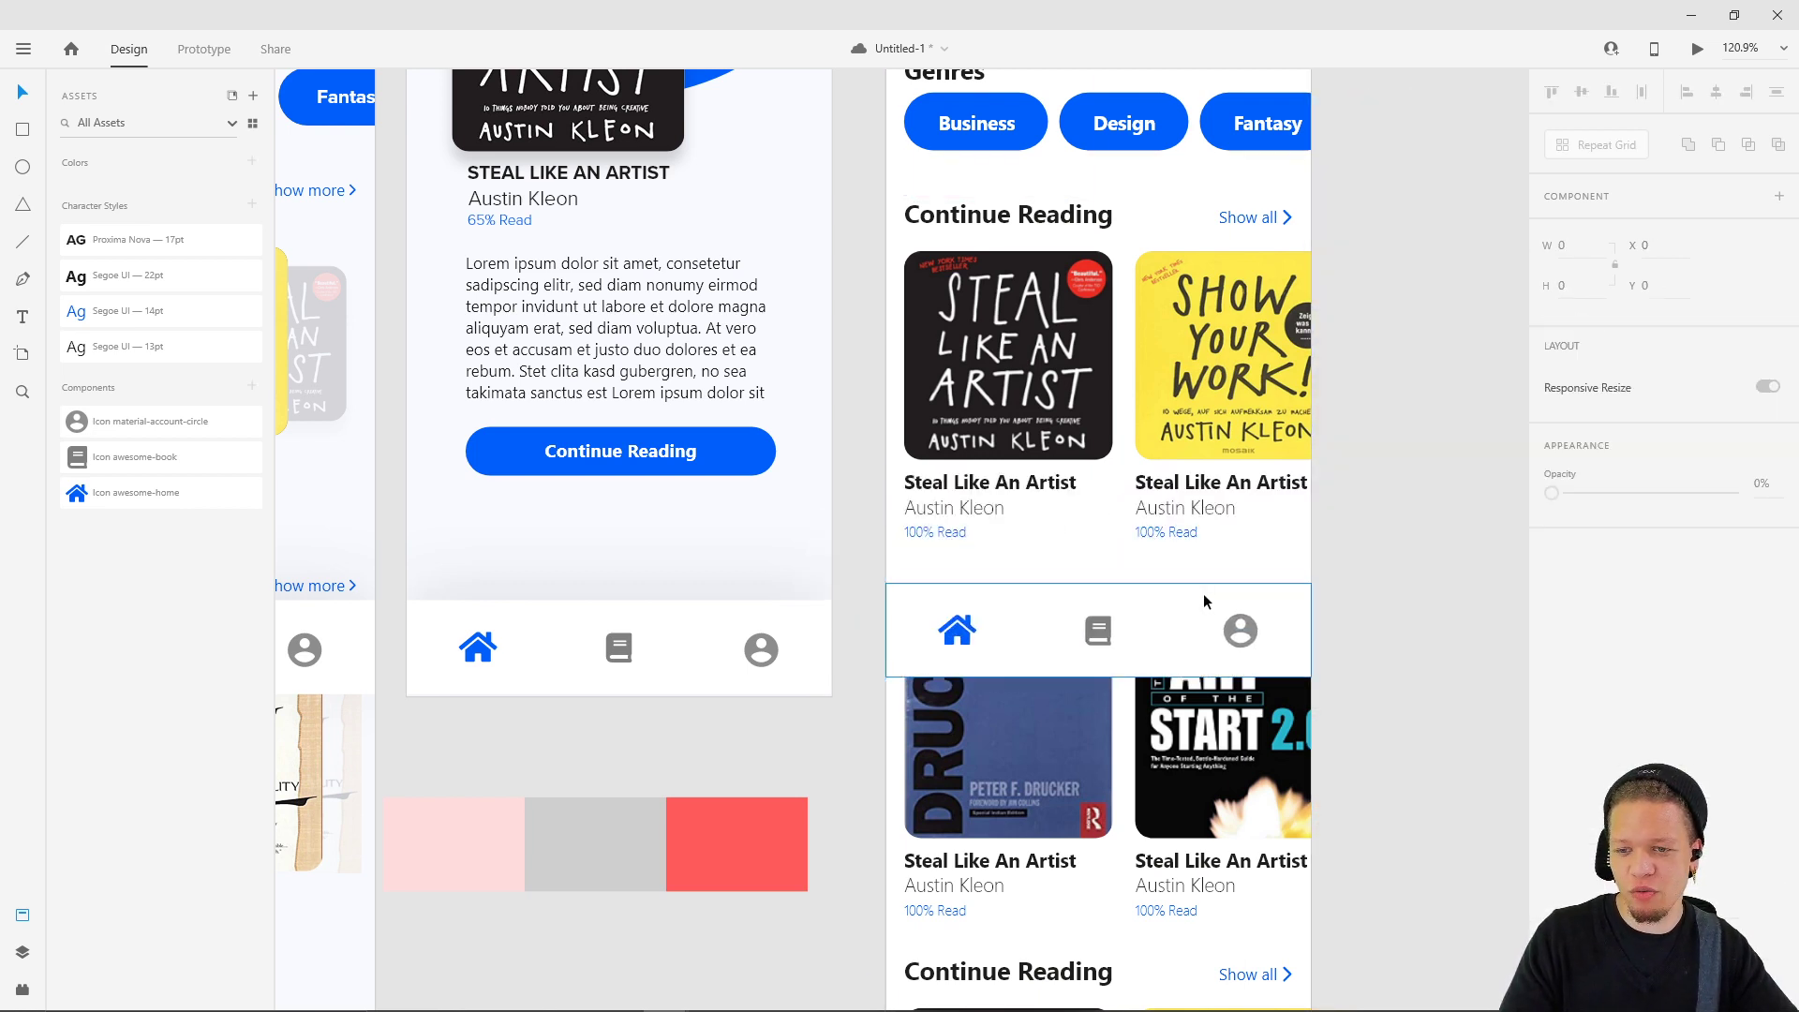
- Enable a drop shadow on the navigation bar's white rectangle and adjust its vertical offset so it falls above the bar
double_click(1162, 585)
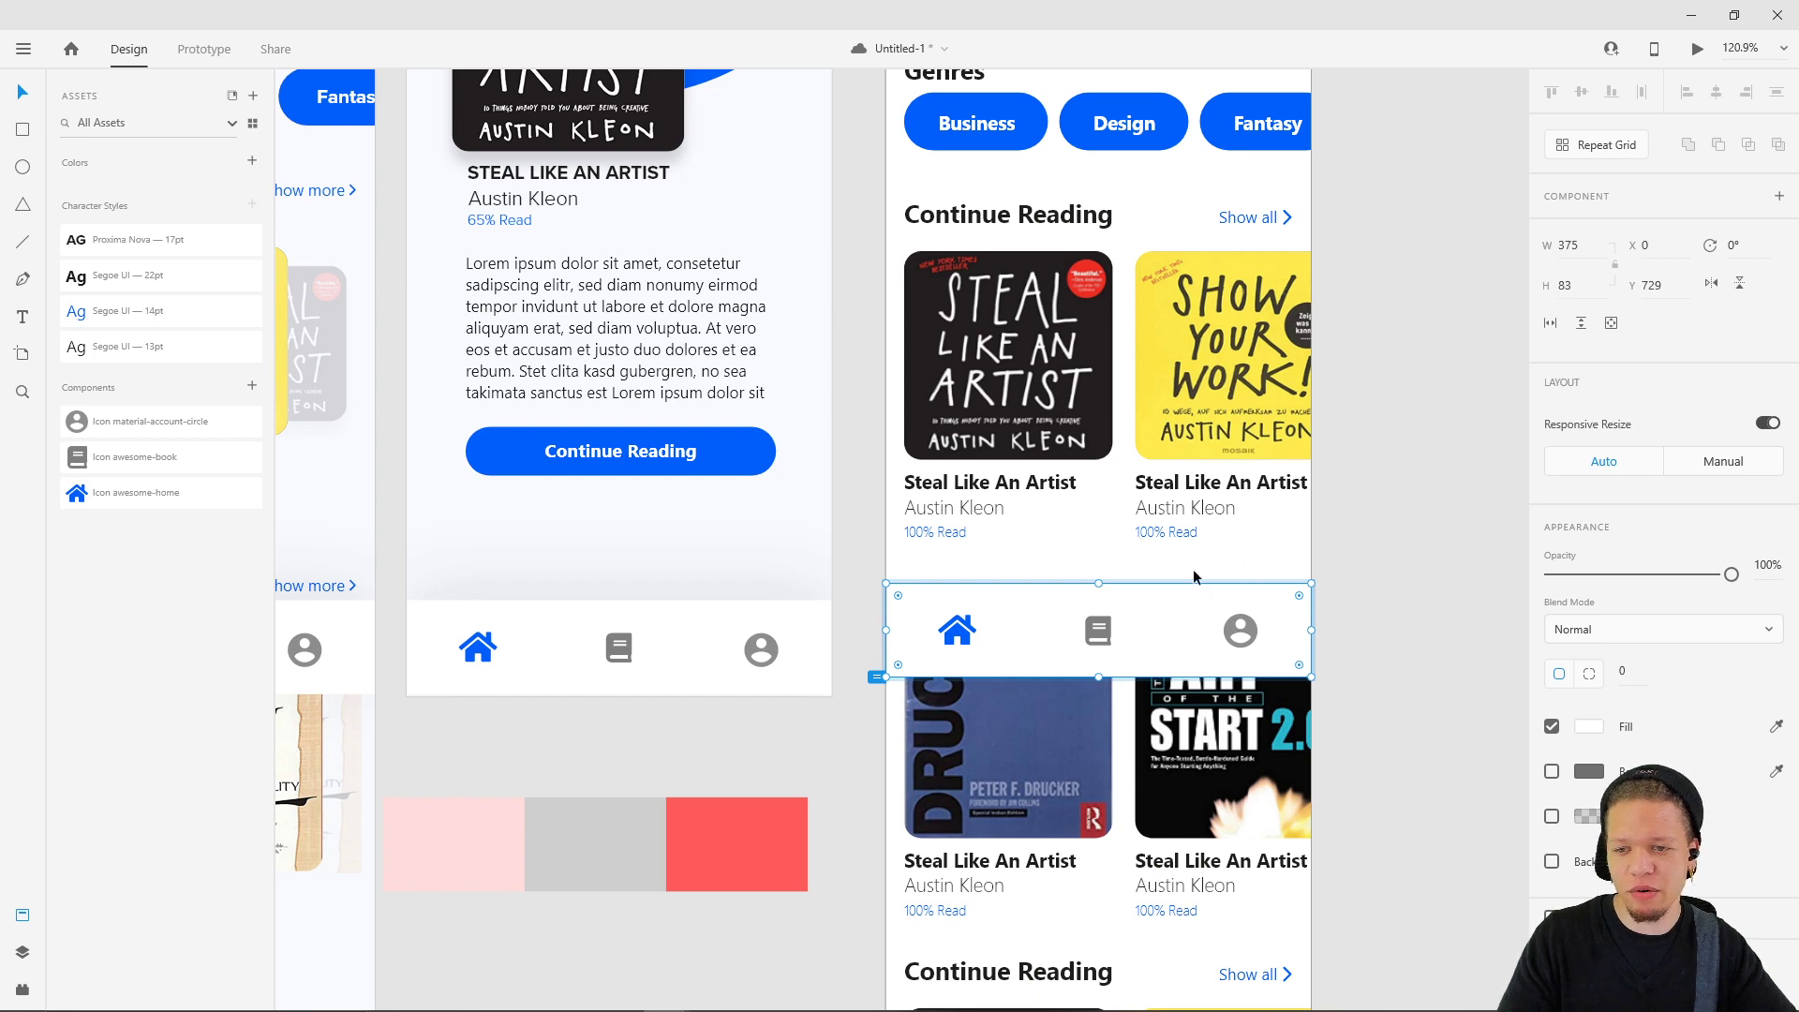
left_click(1553, 817)
key("shift+Up")
key("shift+Up")
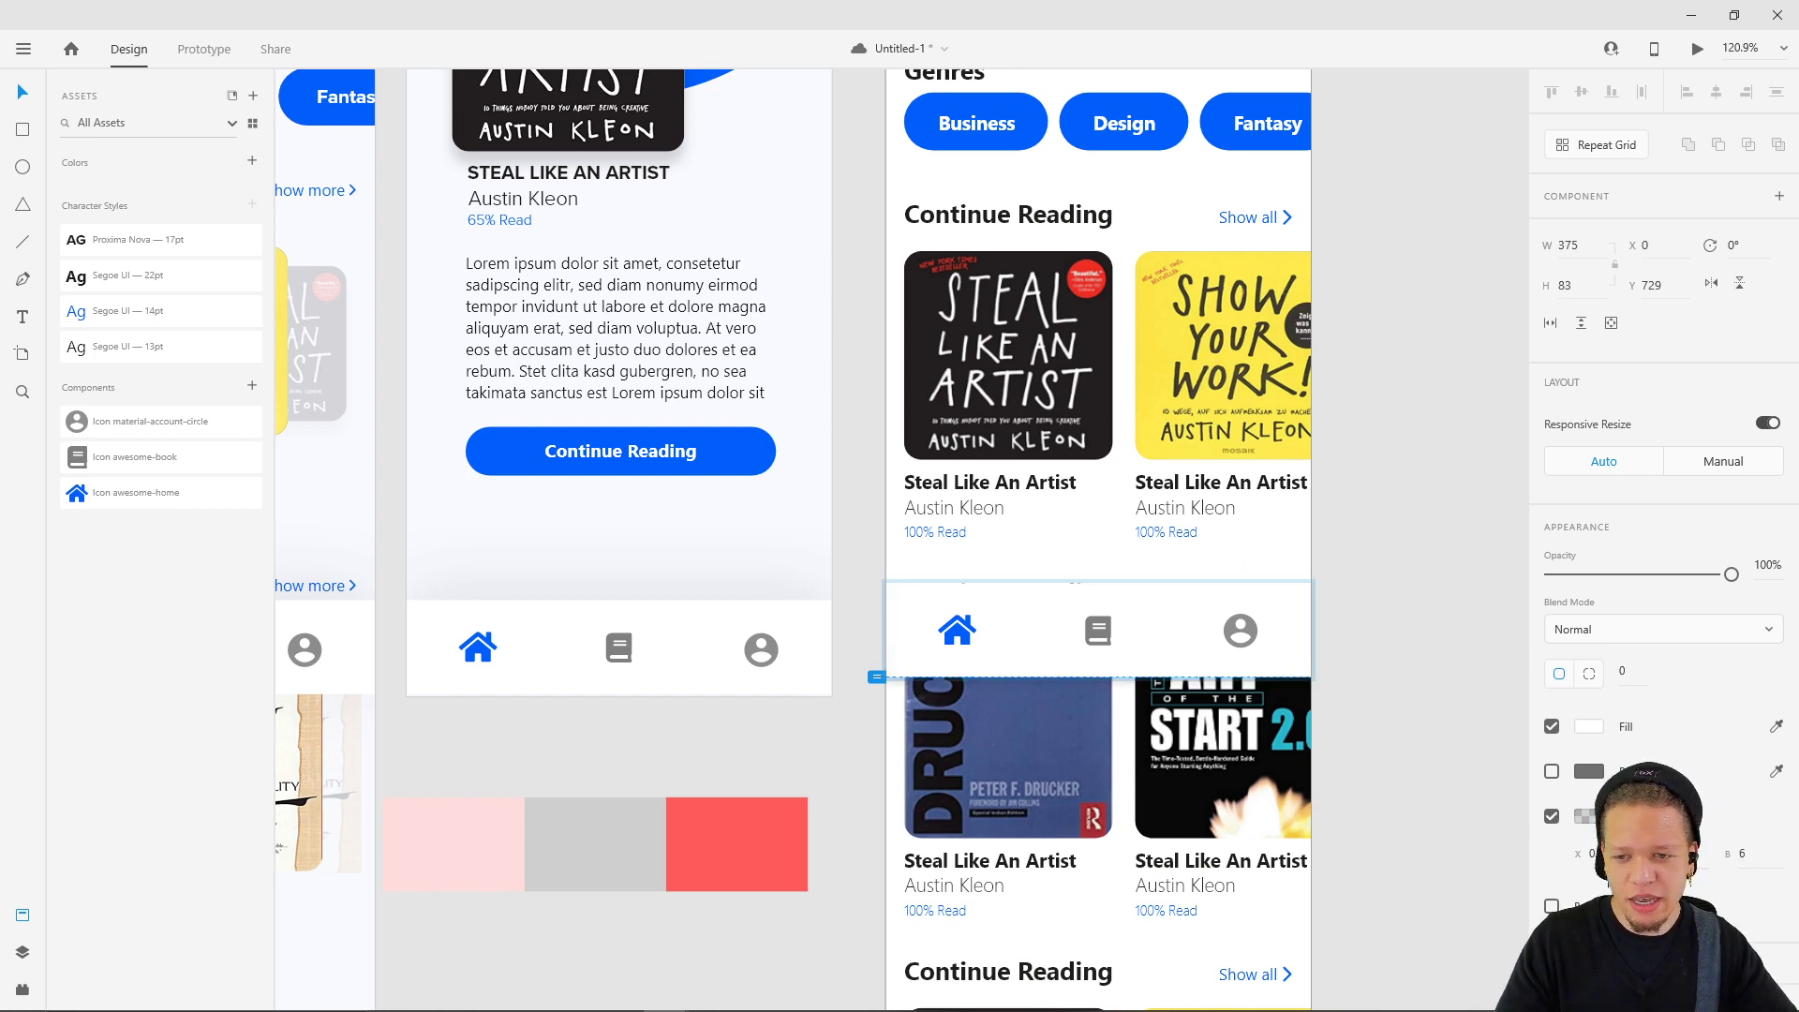
key("shift+Down")
key("shift+Down")
key("shift+Down")
key("shift+Down")
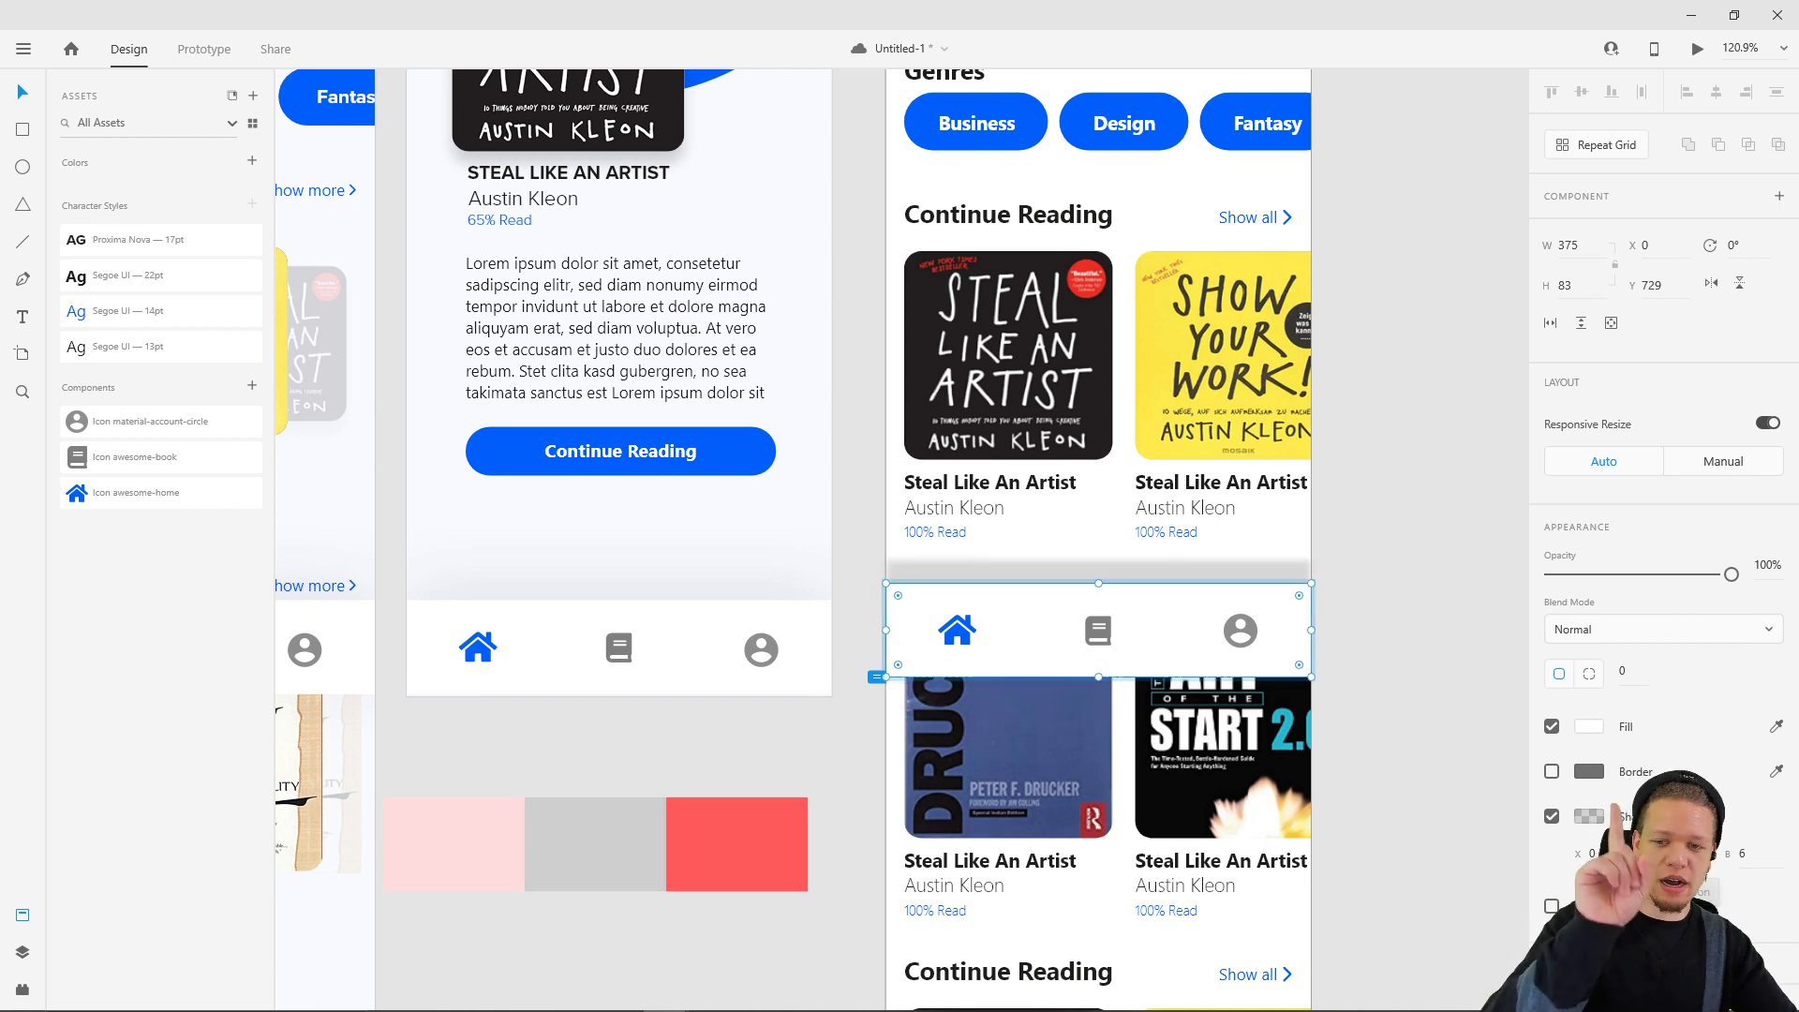
key("shift+Down")
key("shift+Down")
key("shift+Down")
key("shift+Down")
key("shift+Down")
key("shift+Down")
left_click_drag(1686, 911, 1714, 848)
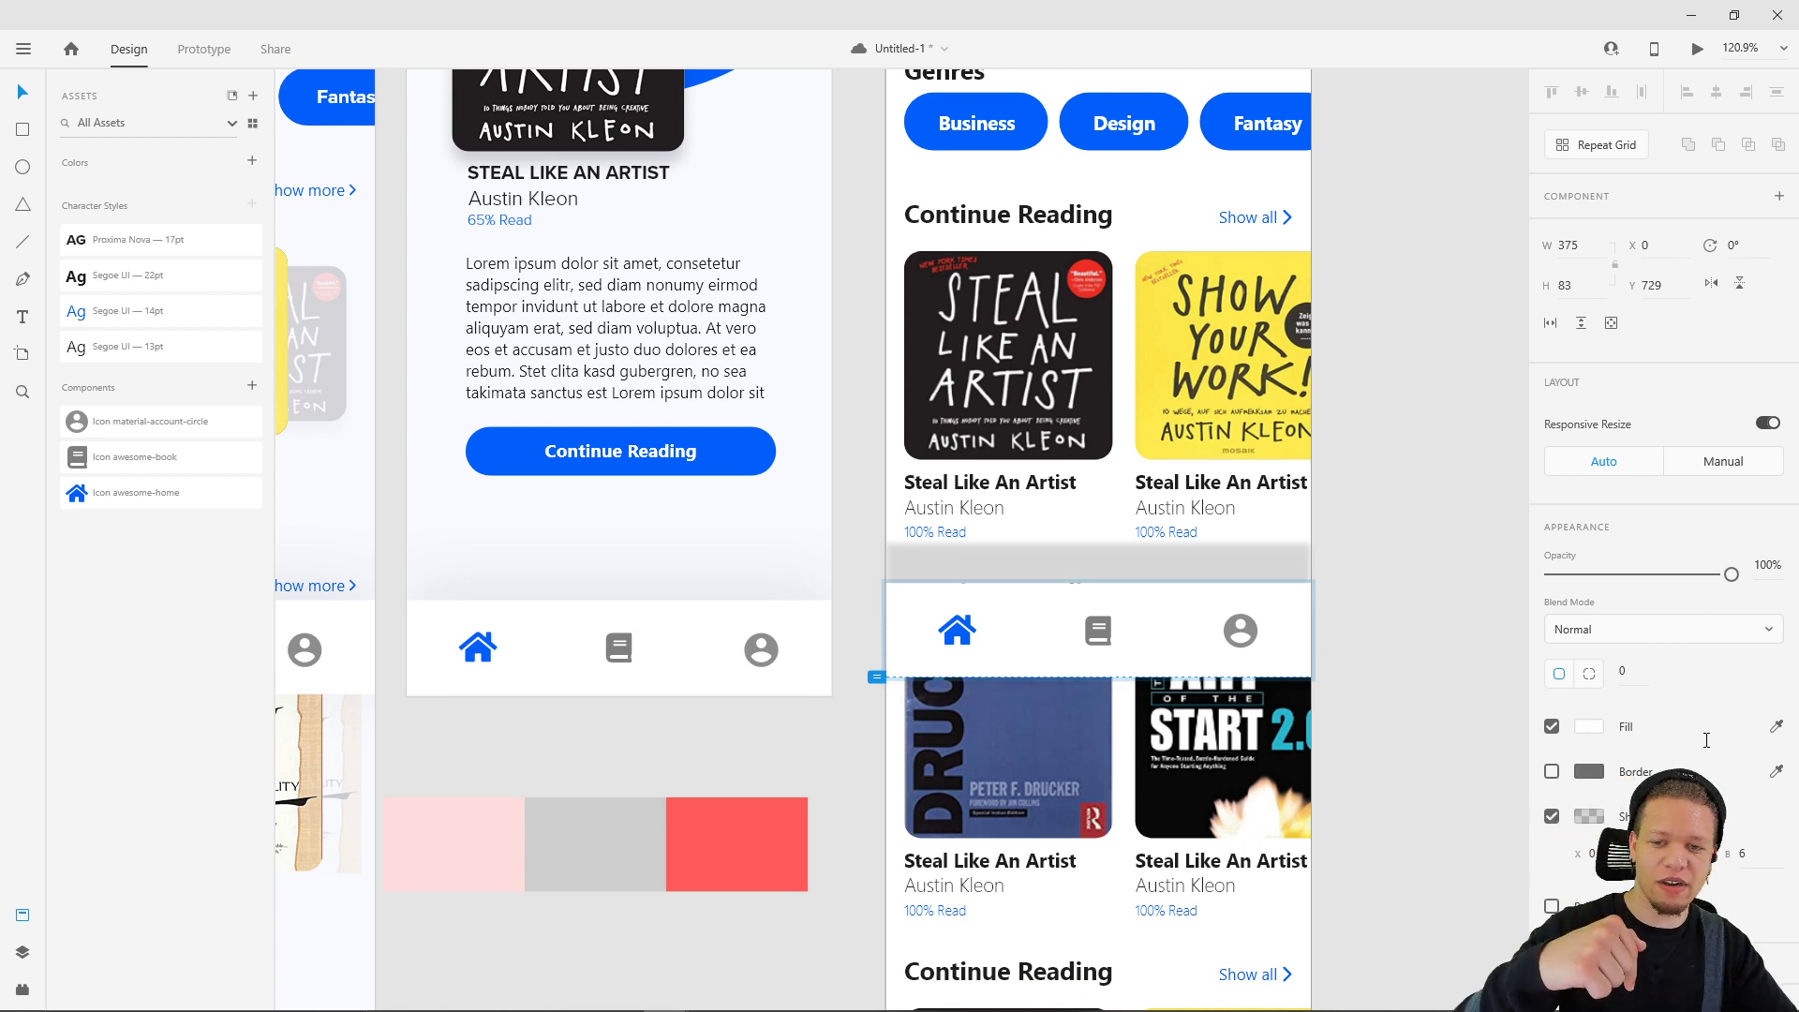
key("Up")
key("Up")
key("Up")
key("Up")
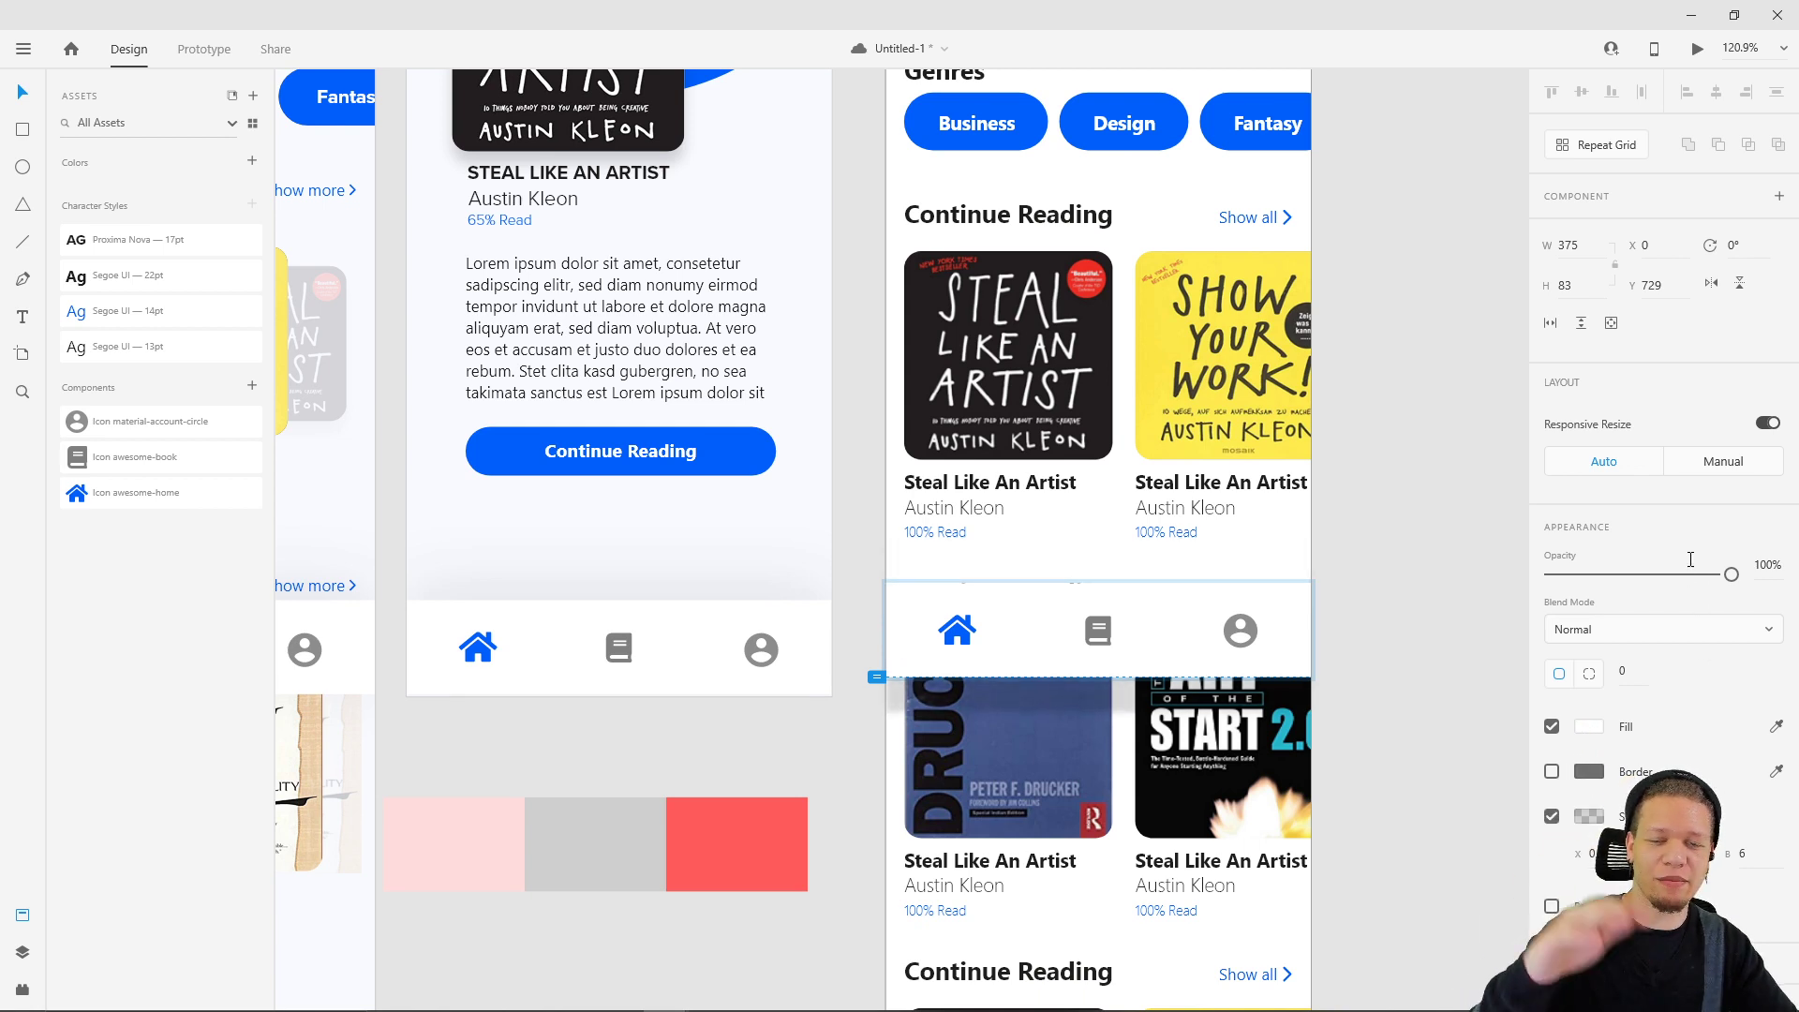
key("Down")
key("Down")
key("Down")
key("Down")
- Set the blur of the navigation bar rectangle's shadow to 31
key("Up")
key("Up")
key("Up")
key("Up")
key("Up")
key("Up")
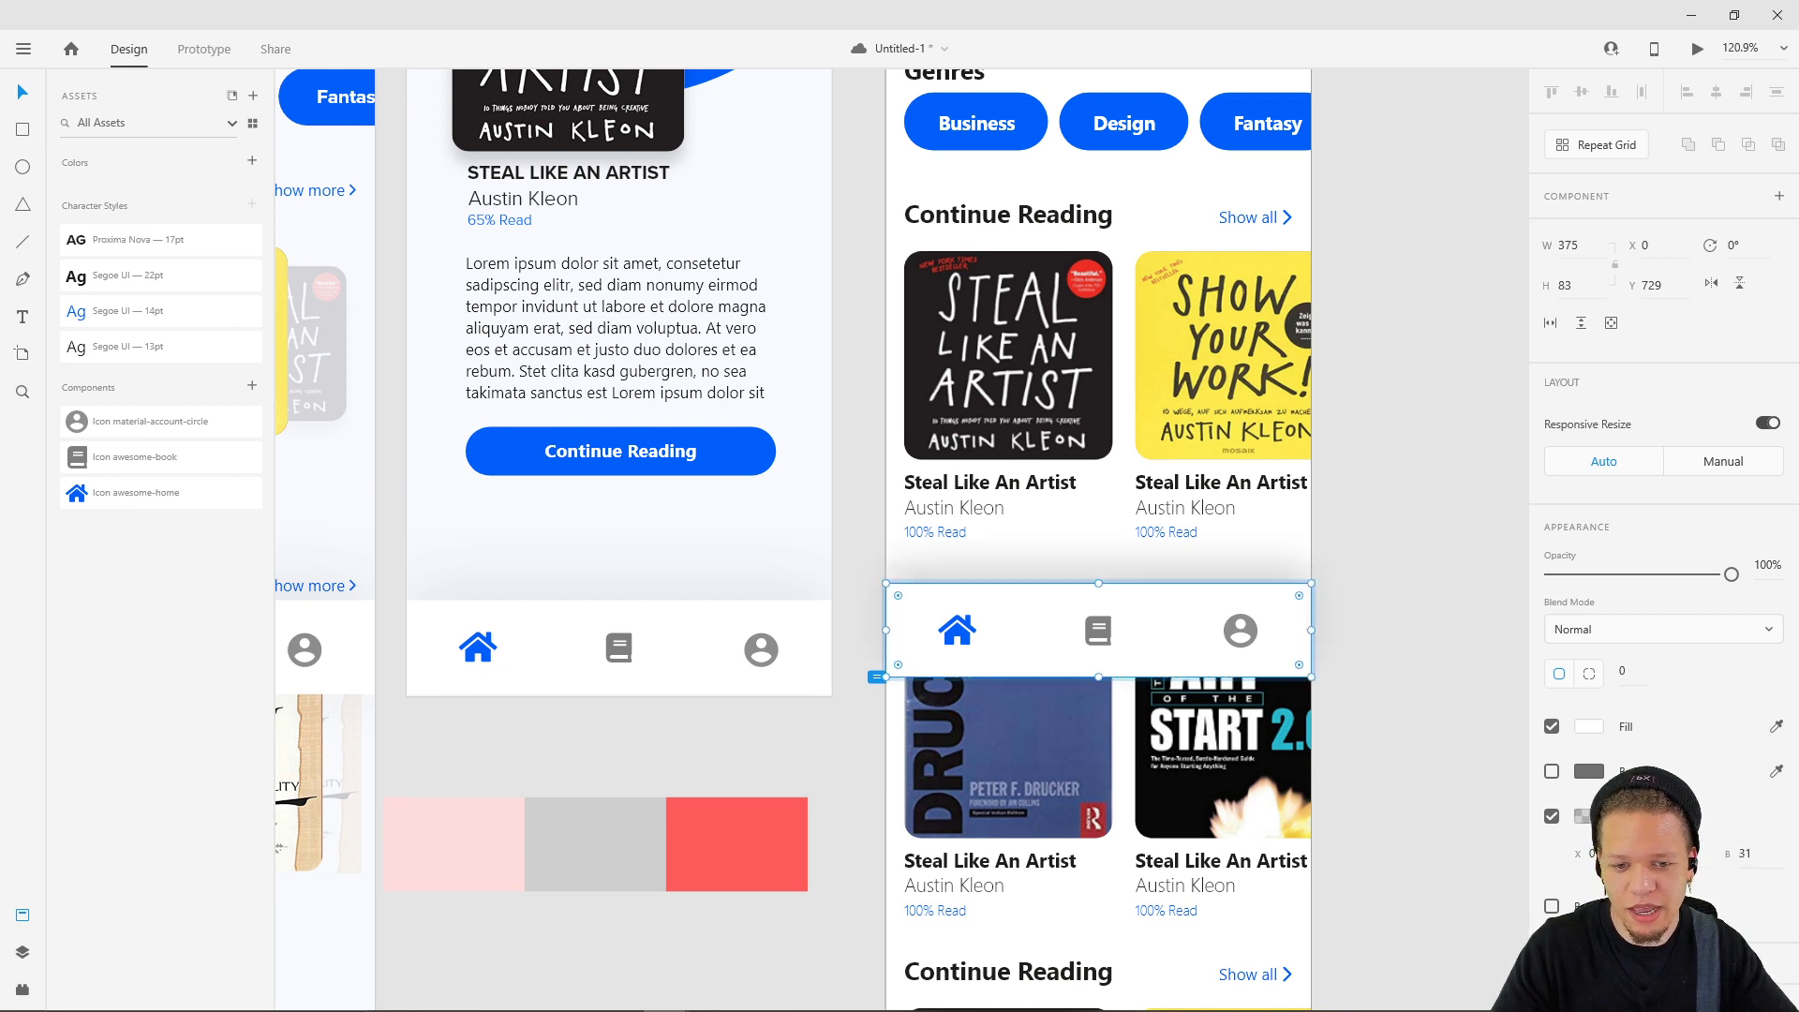
- Lower the opacity of the navigation bar shadow's black colour to 3%
left_click(1582, 815)
left_click_drag(1531, 842, 1528, 847)
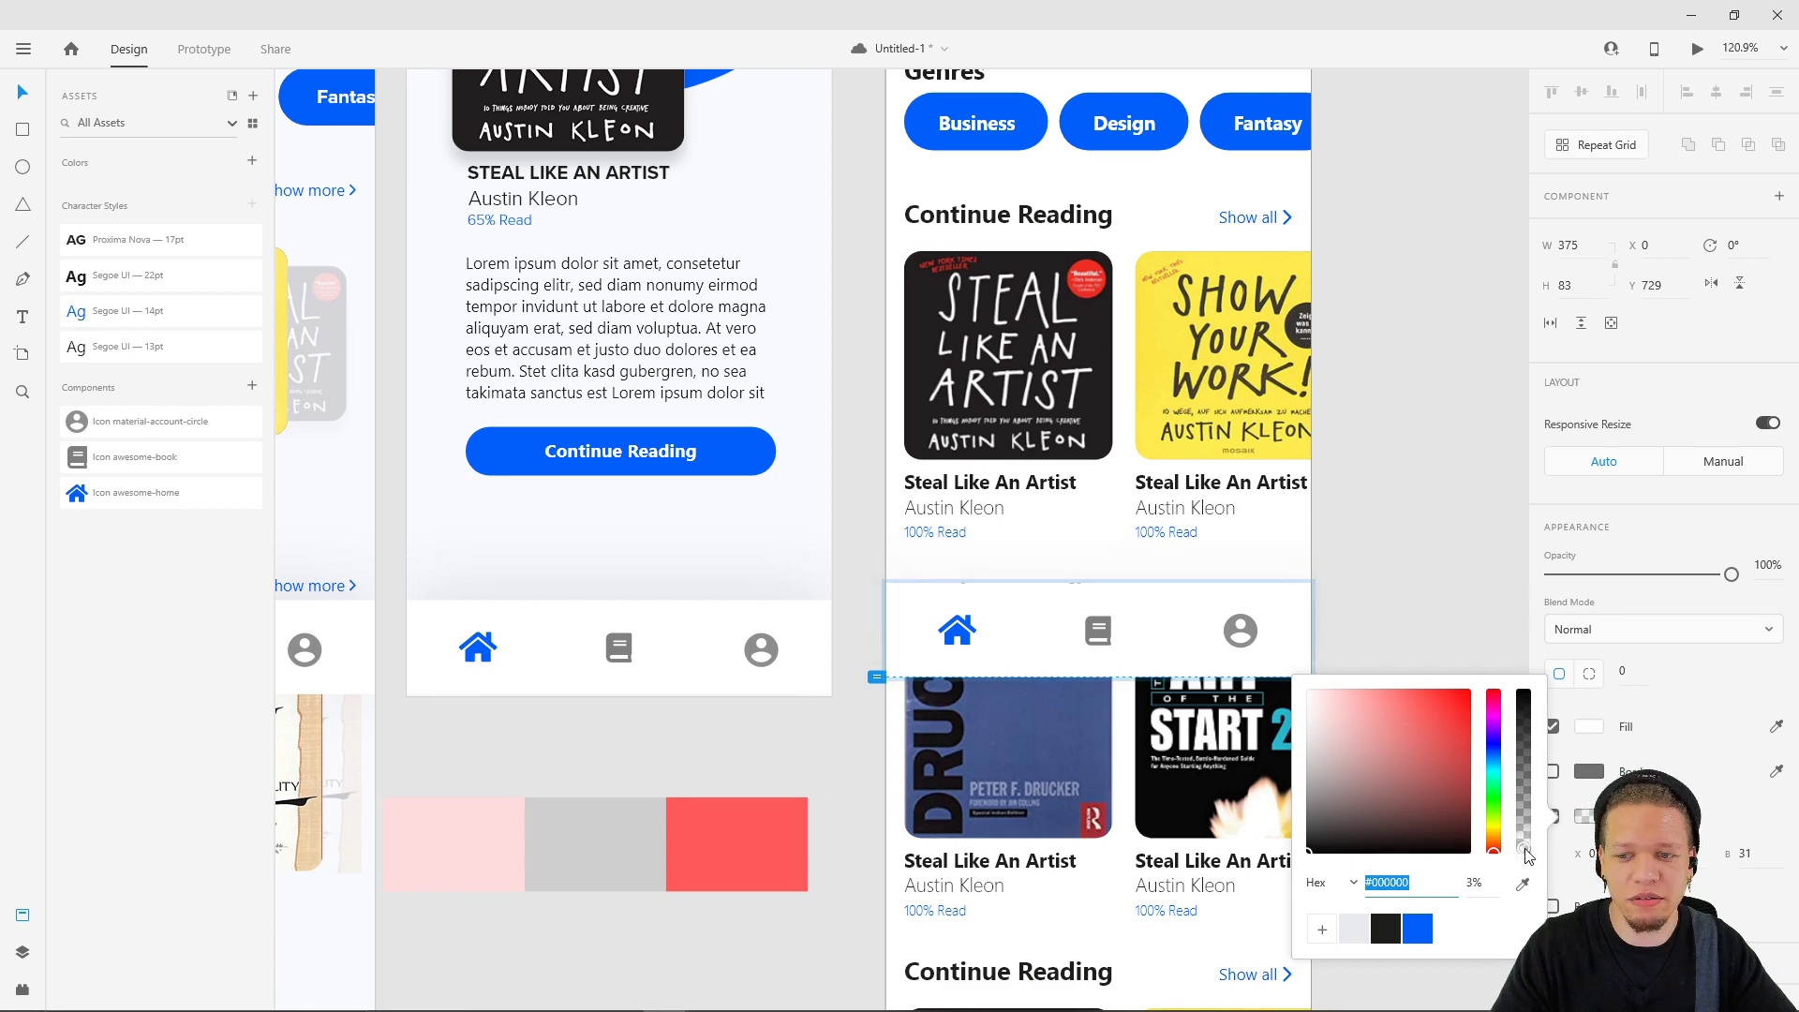
left_click(1408, 506)
left_click(1415, 504)
- Preview the iPhone X/XS/11 Pro – 1 artboard, scroll through it to check how the navigation bar behaves, and close the preview
scroll(1419, 524, "down", 5)
scroll(1301, 530, "up", 2)
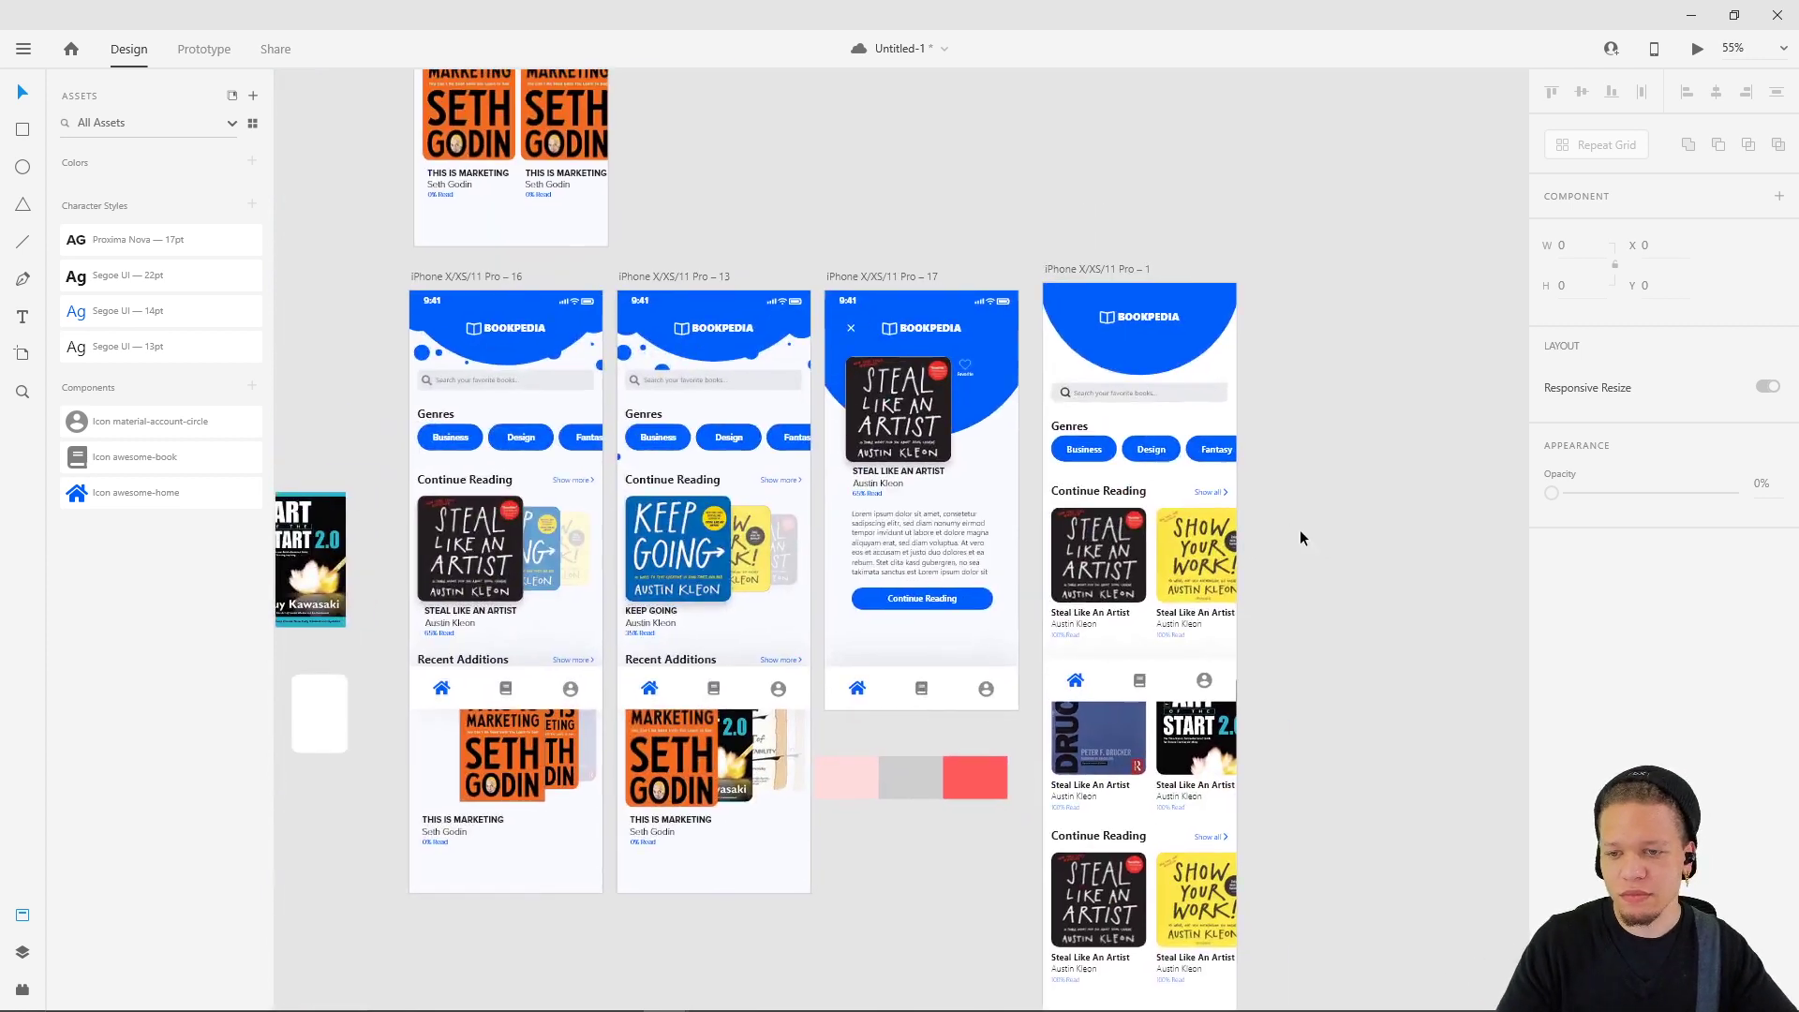
left_click(1093, 258)
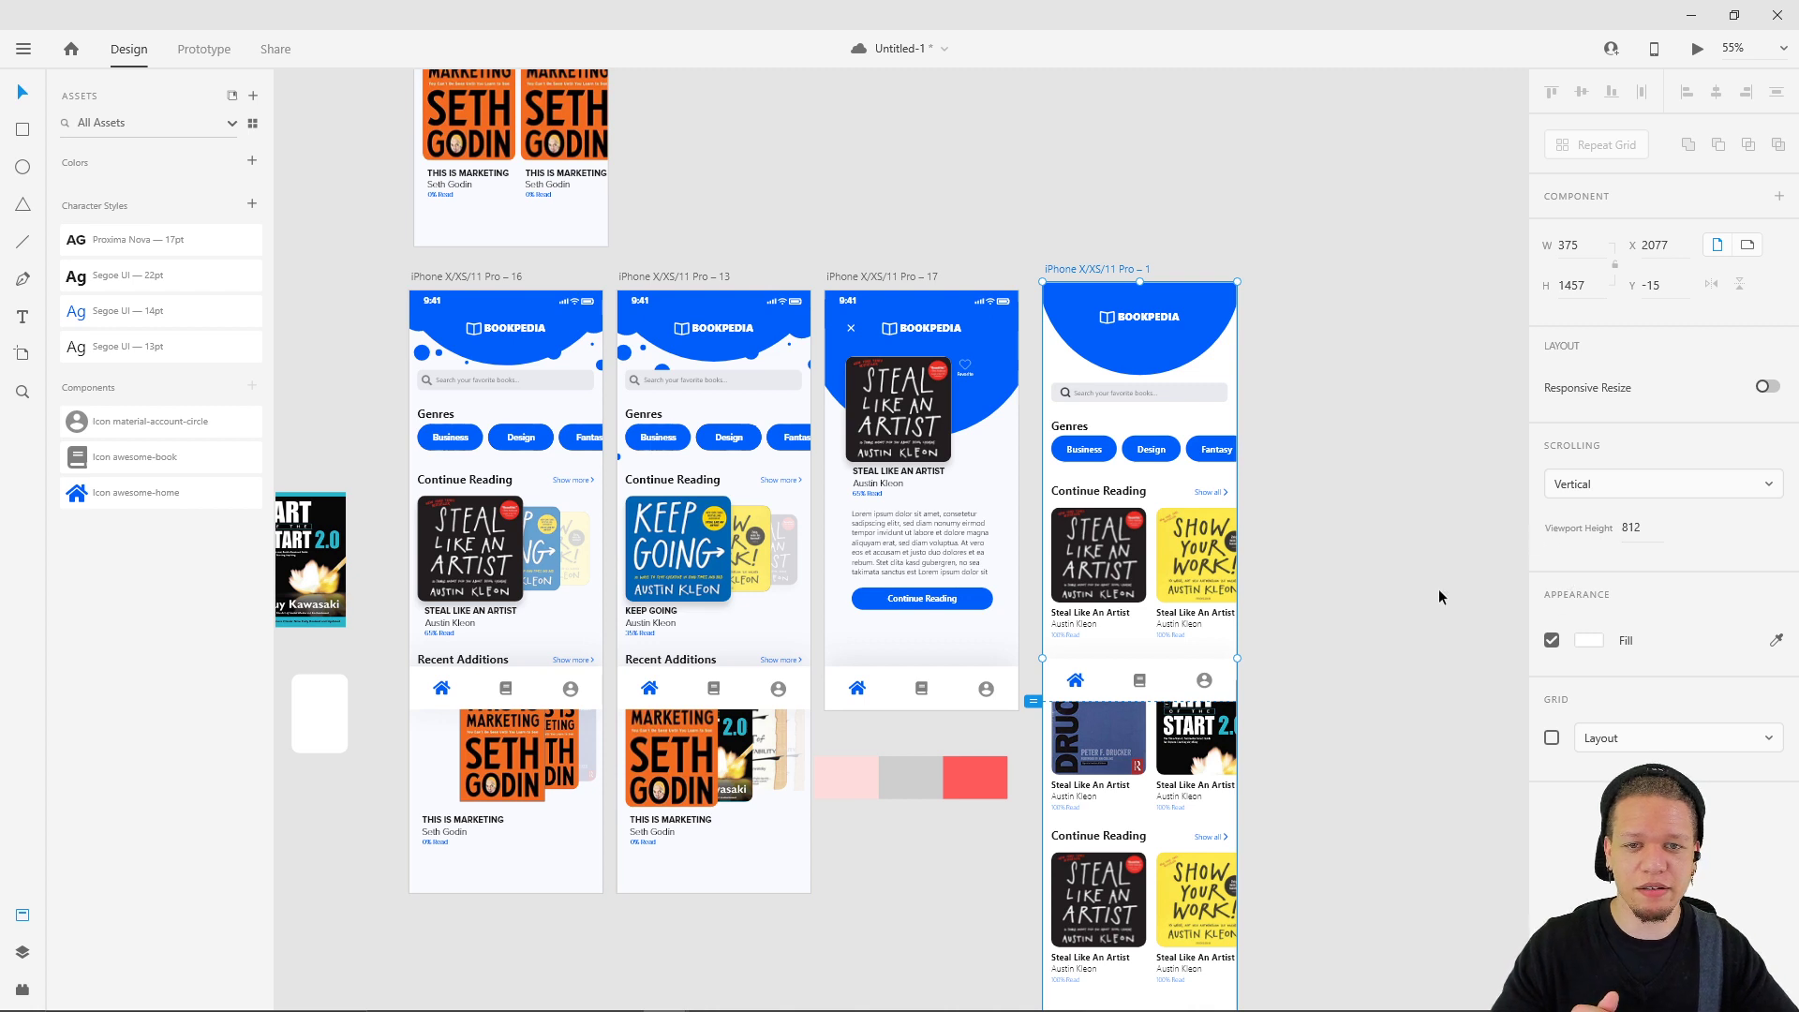
left_click(1142, 695)
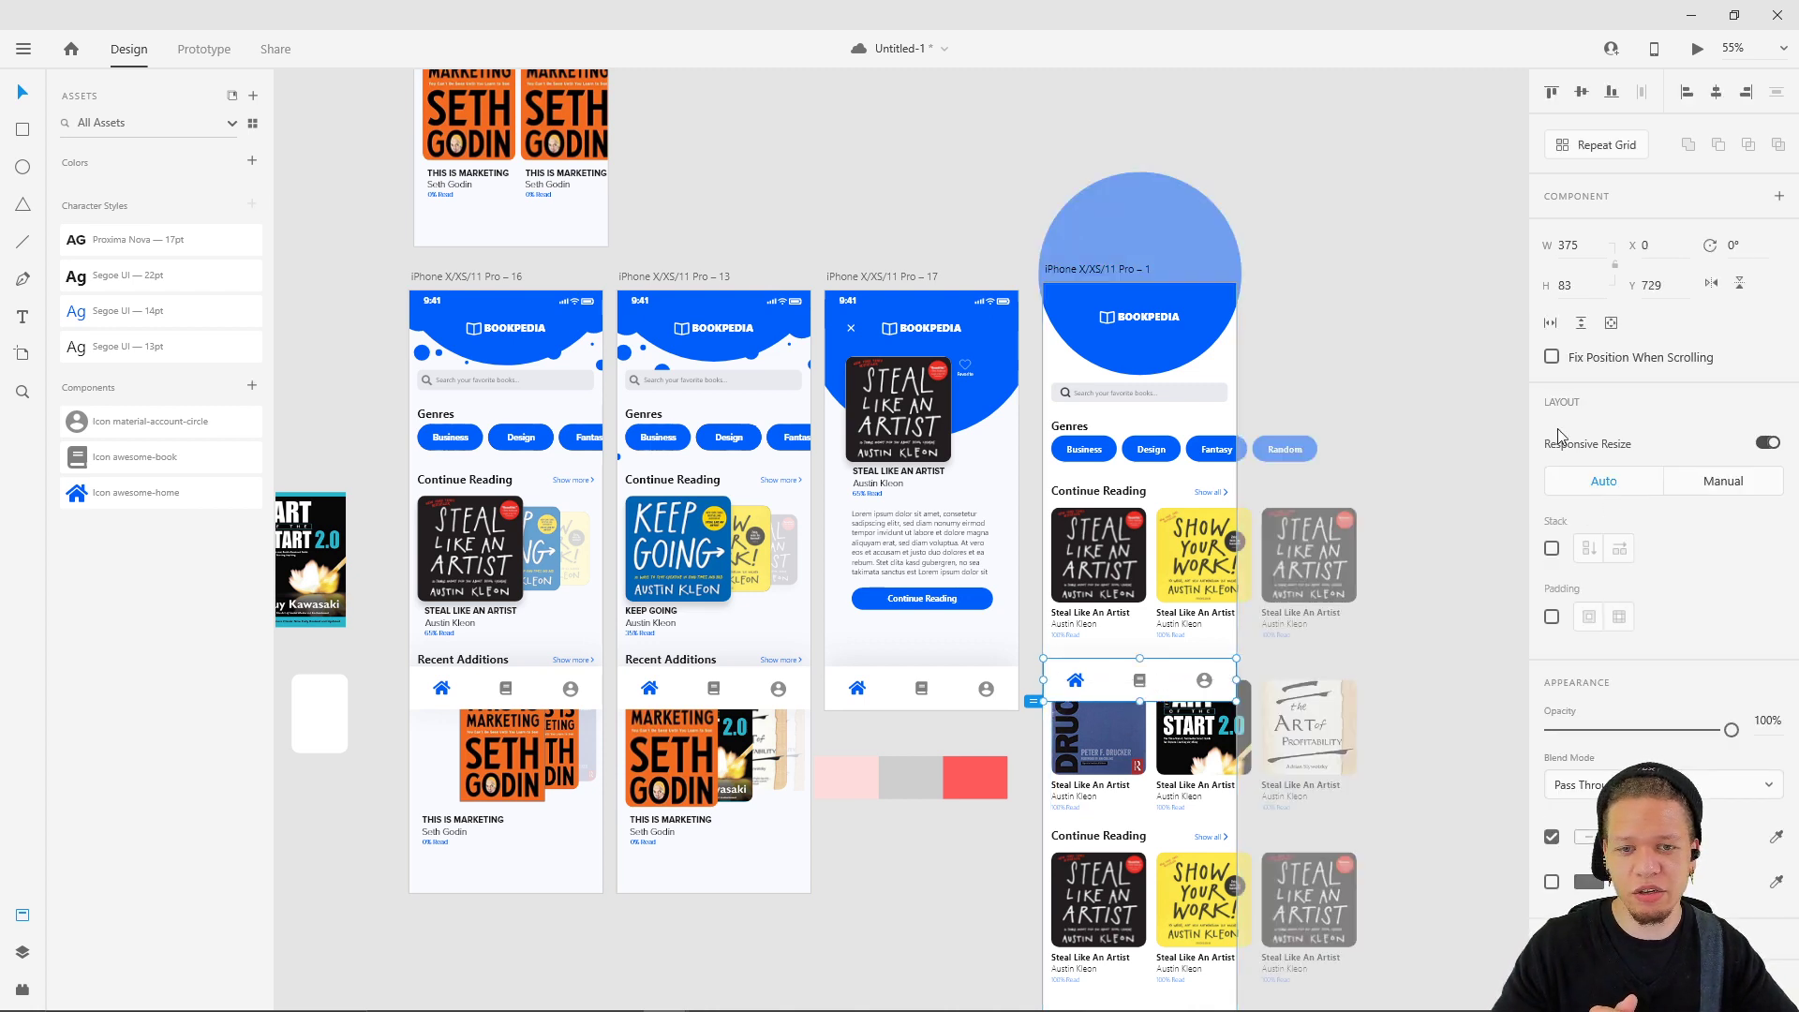
left_click(1359, 319)
left_click(1114, 270)
left_click(1697, 48)
left_click_drag(281, 106, 928, 94)
scroll(914, 503, "down", 5)
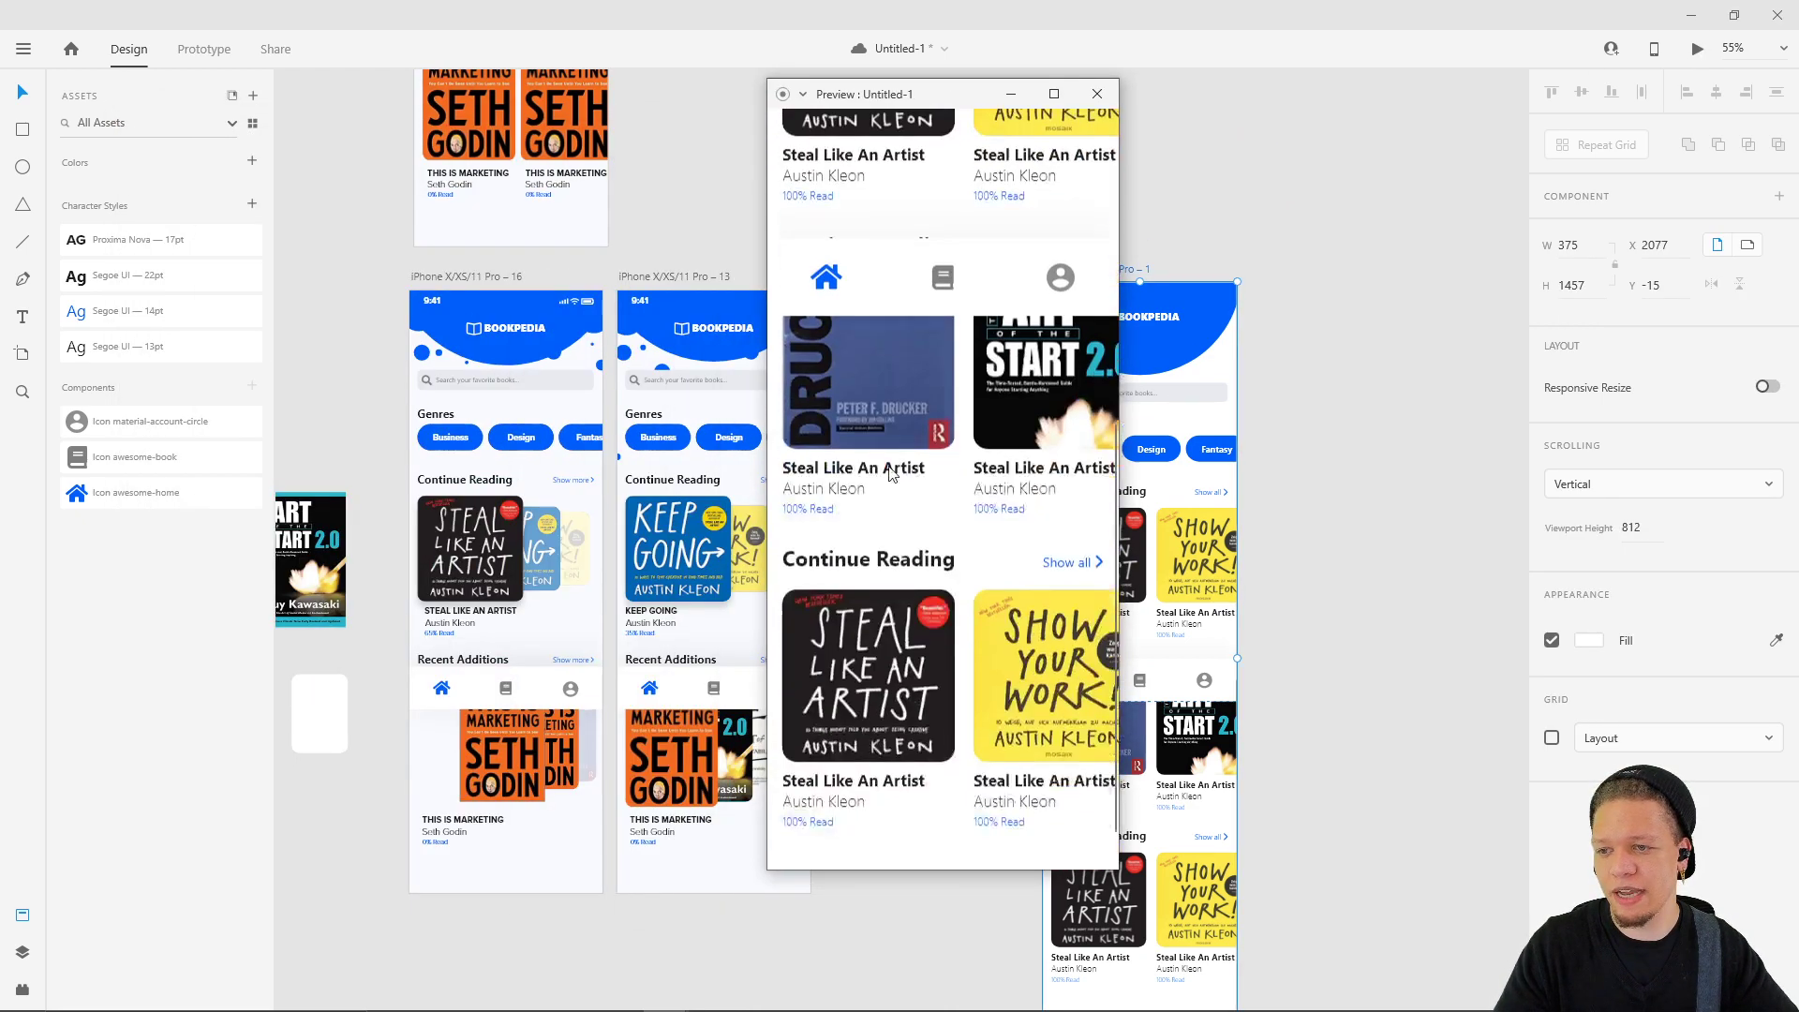
scroll(974, 309, "up", 10)
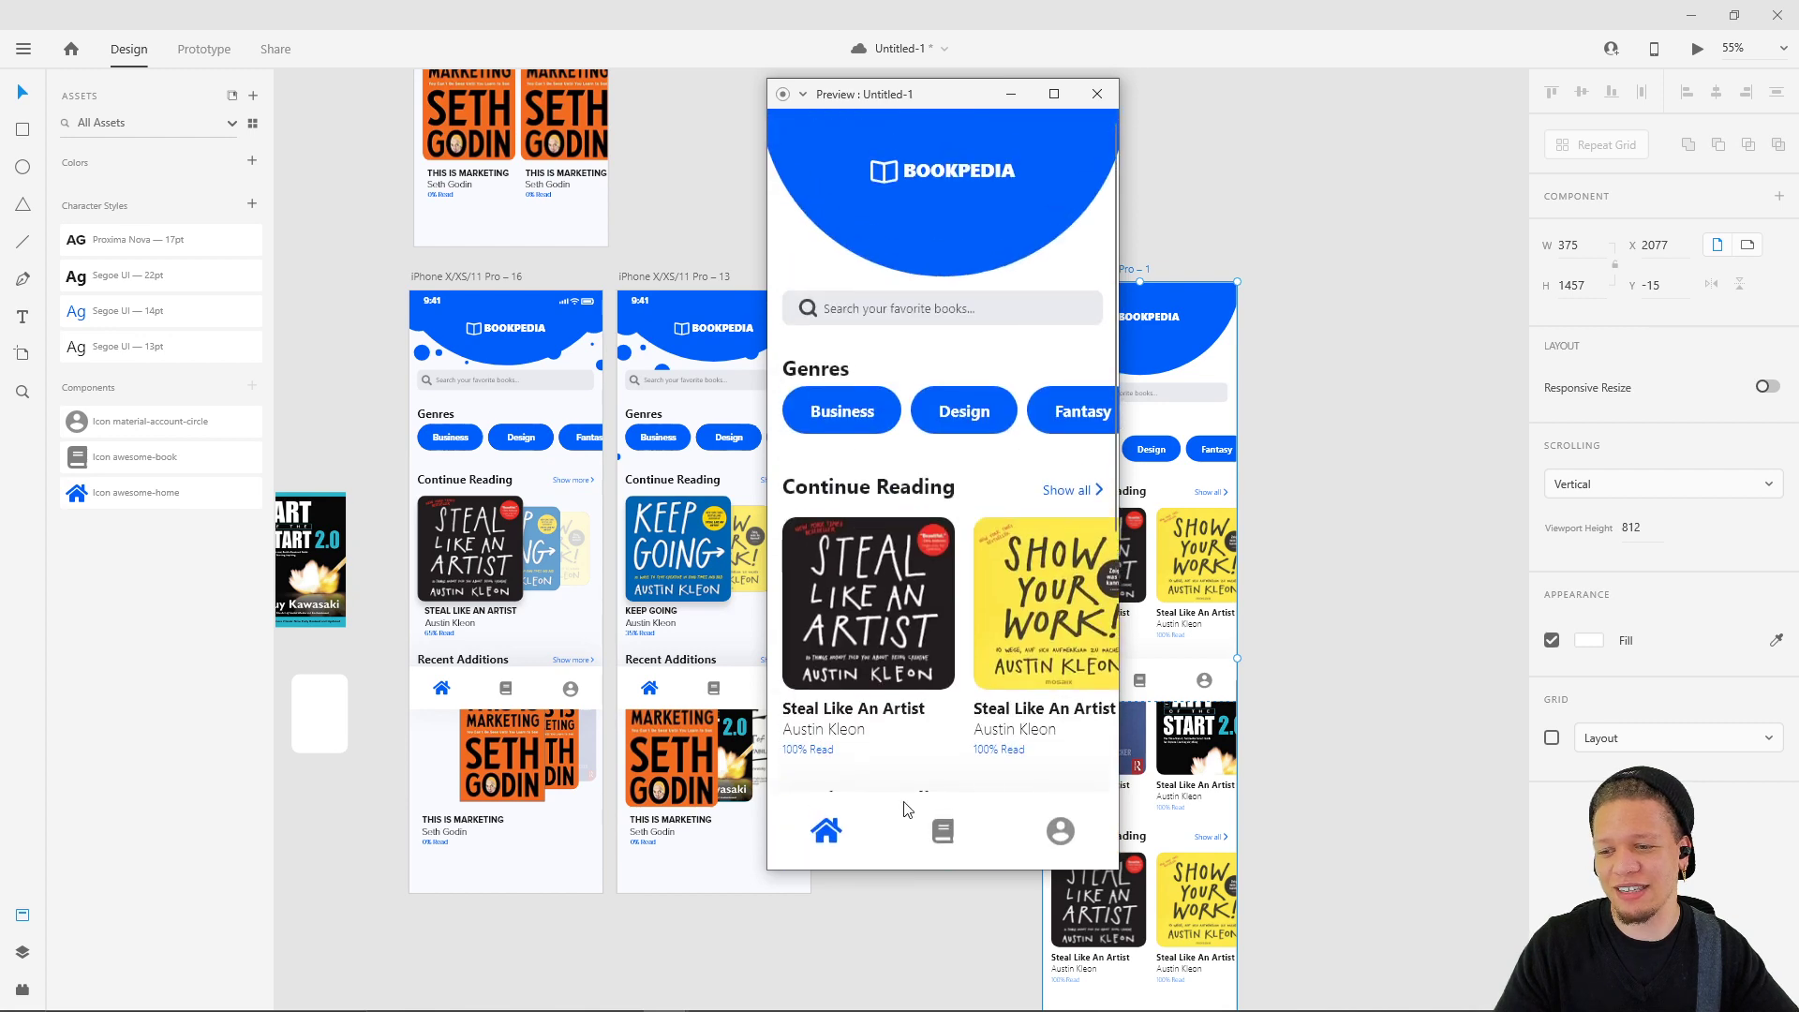
left_click(1097, 94)
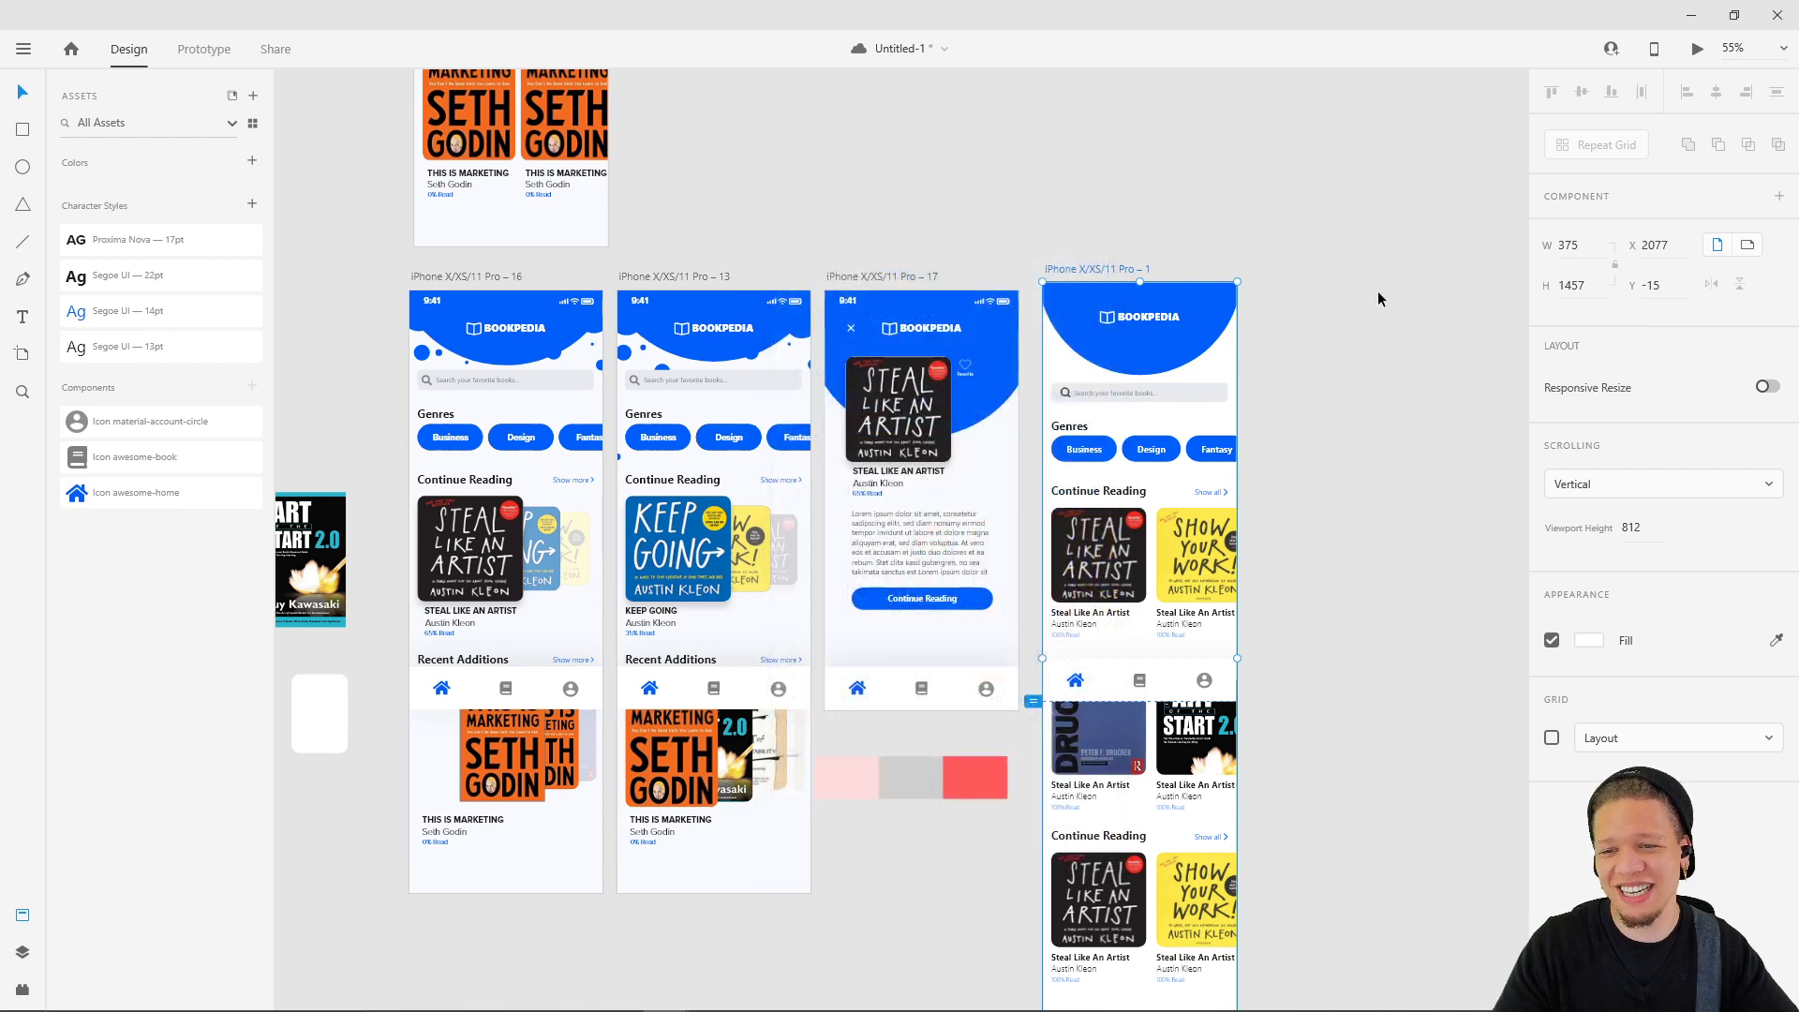
- Turn on Fix Position When Scrolling for the navigation bar group
left_click(1145, 690)
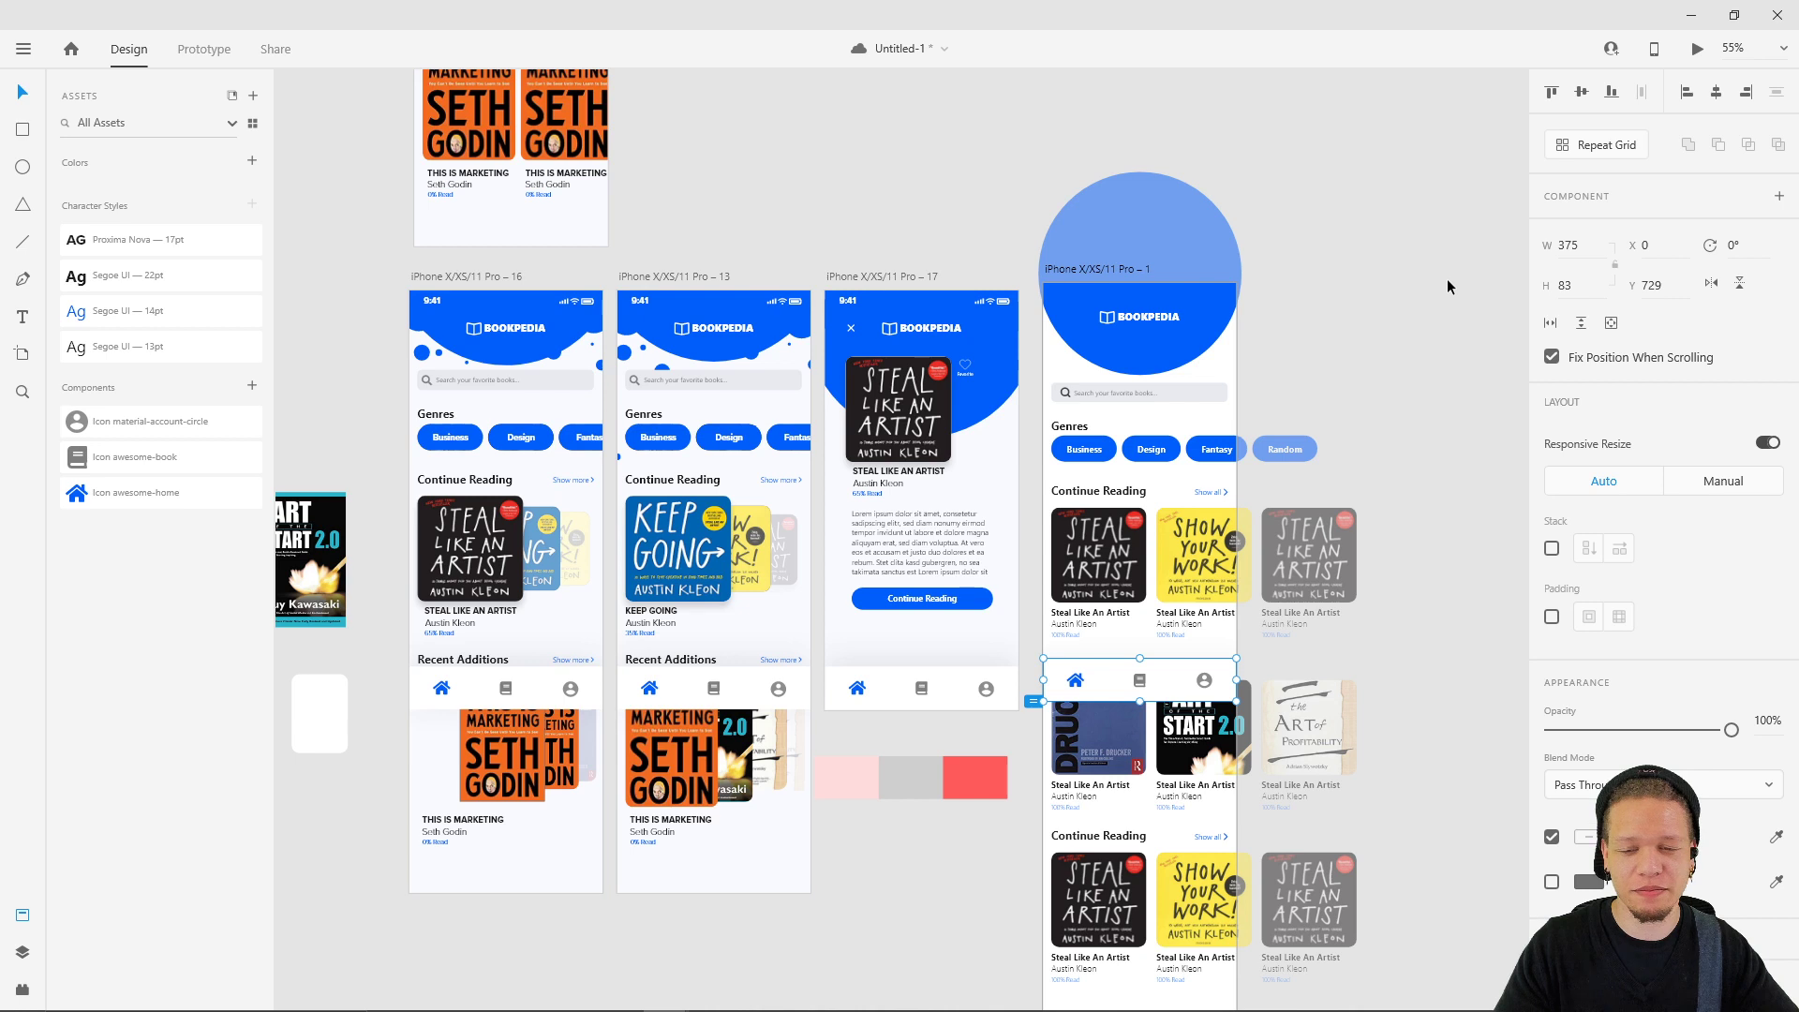
left_click(1695, 49)
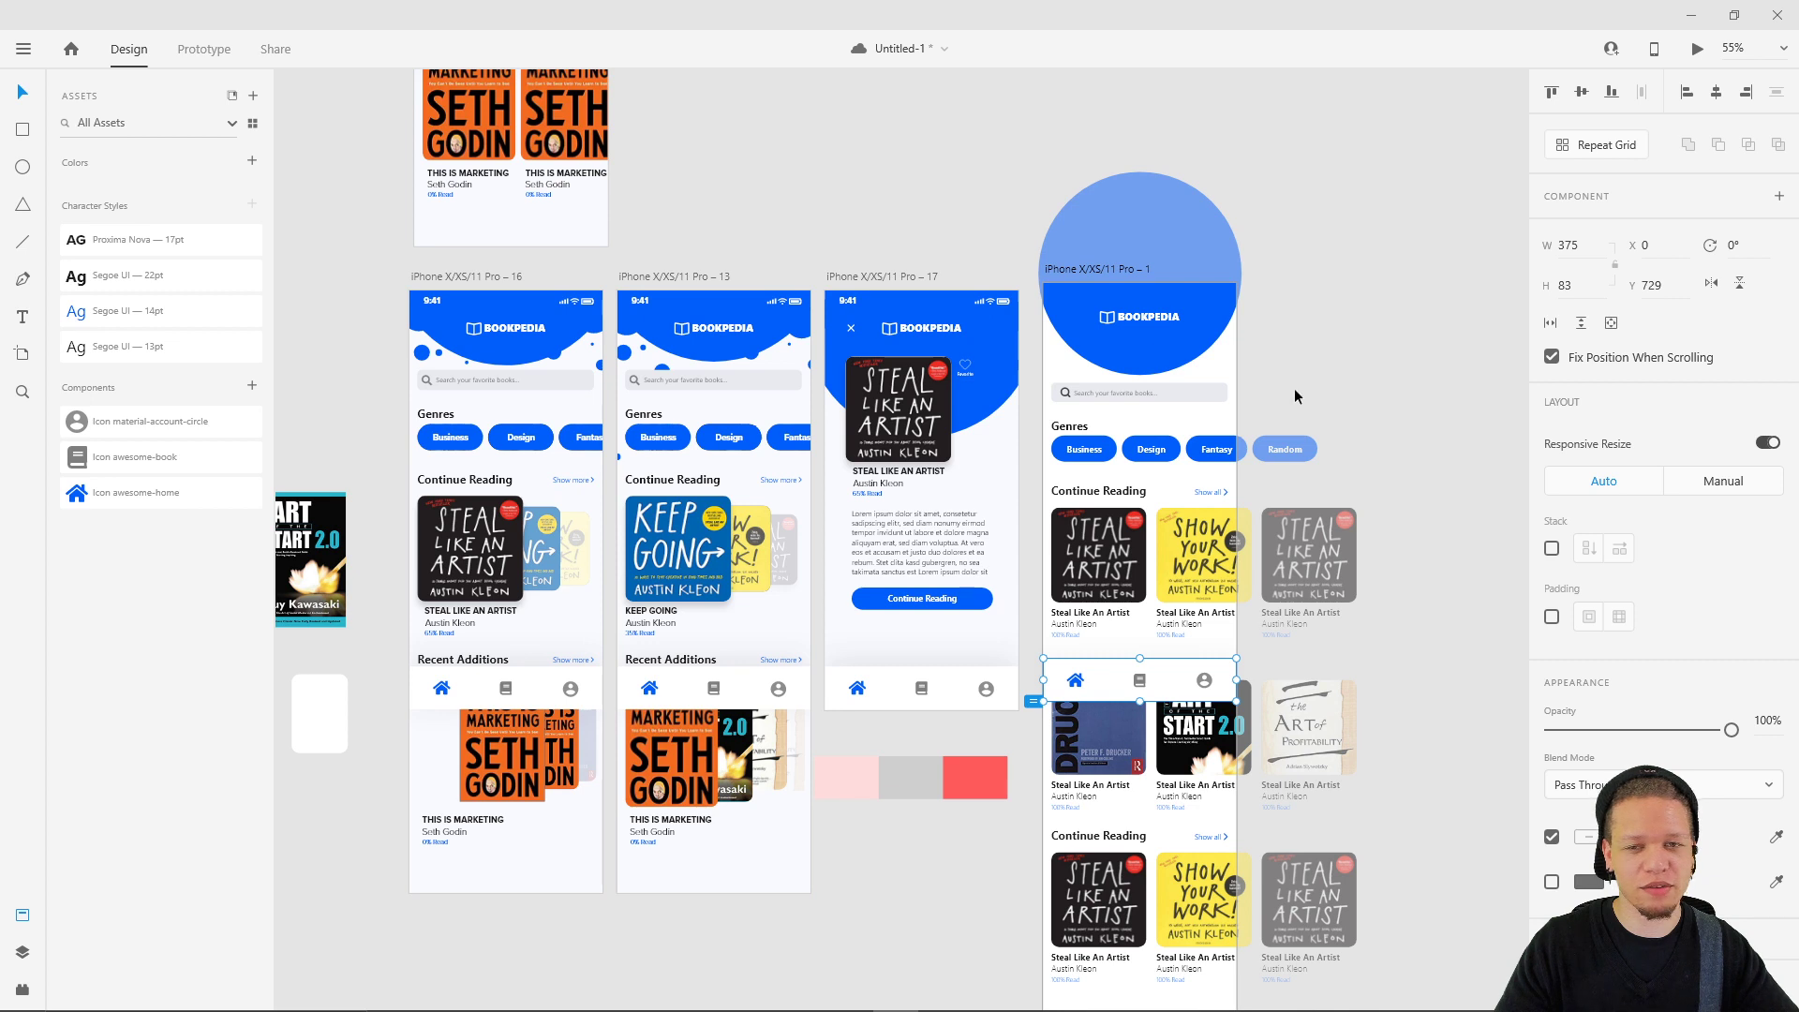
left_click(1390, 148)
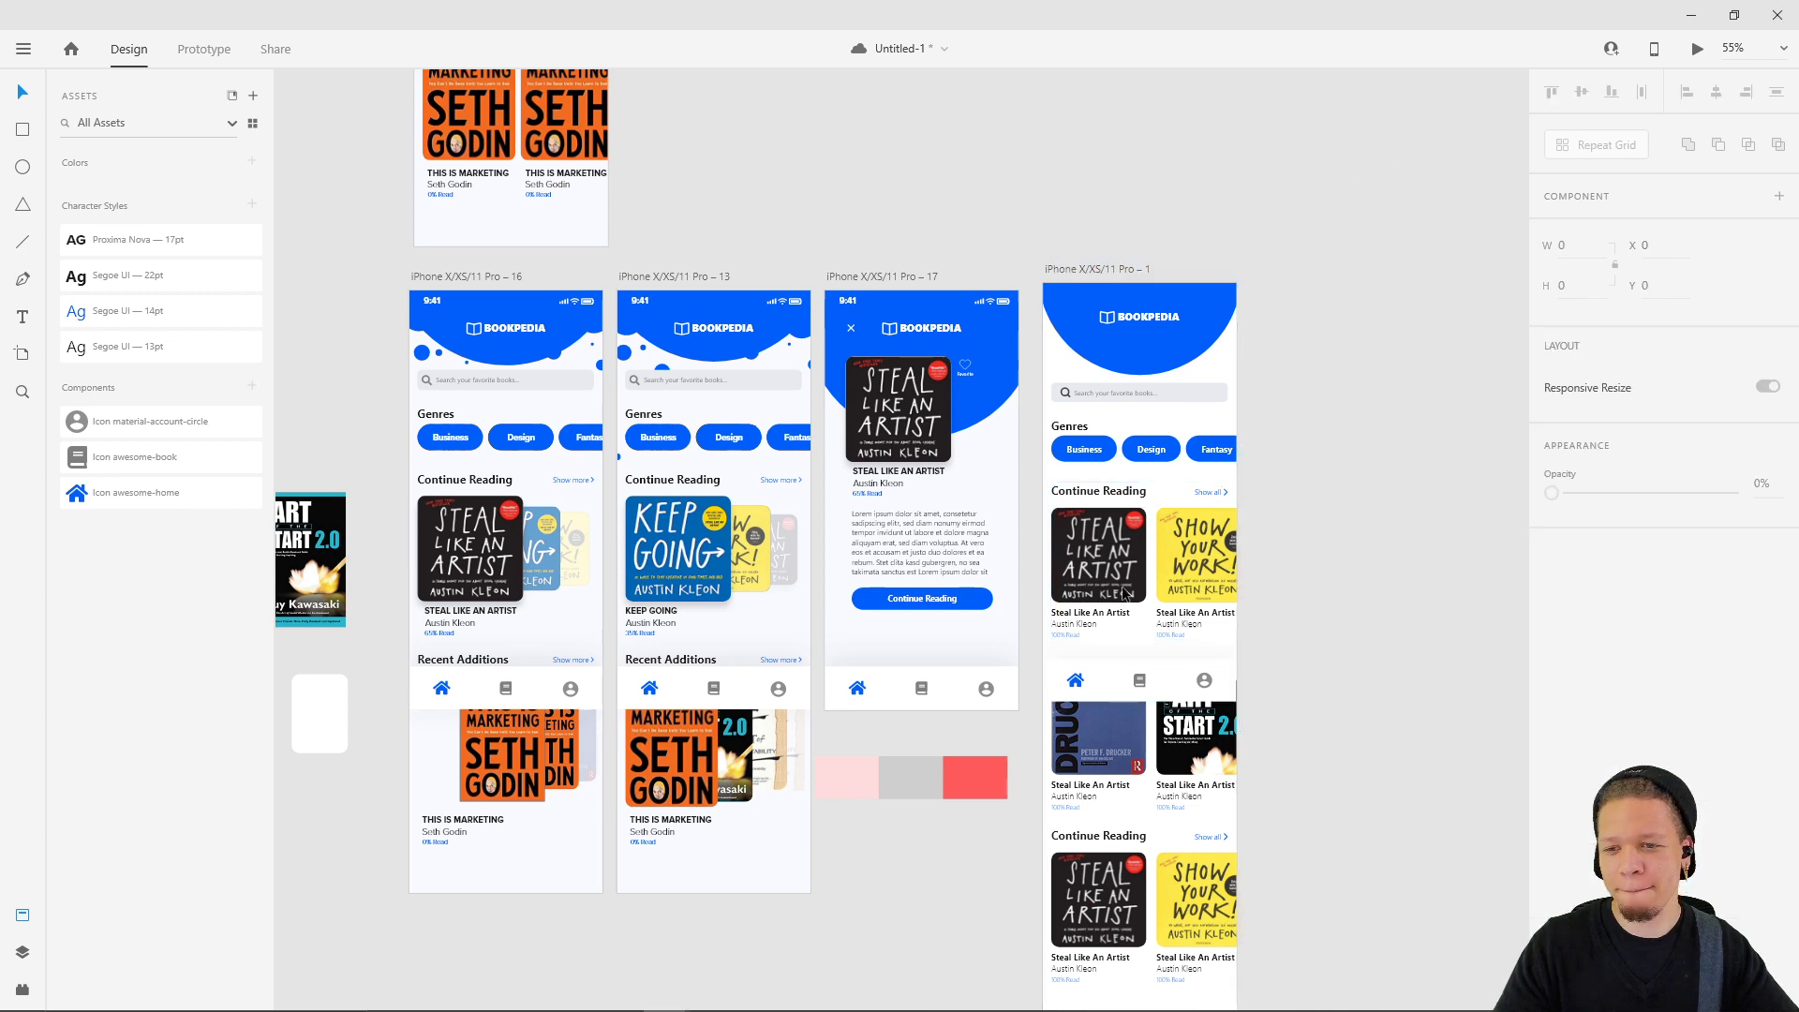
left_click(1169, 675)
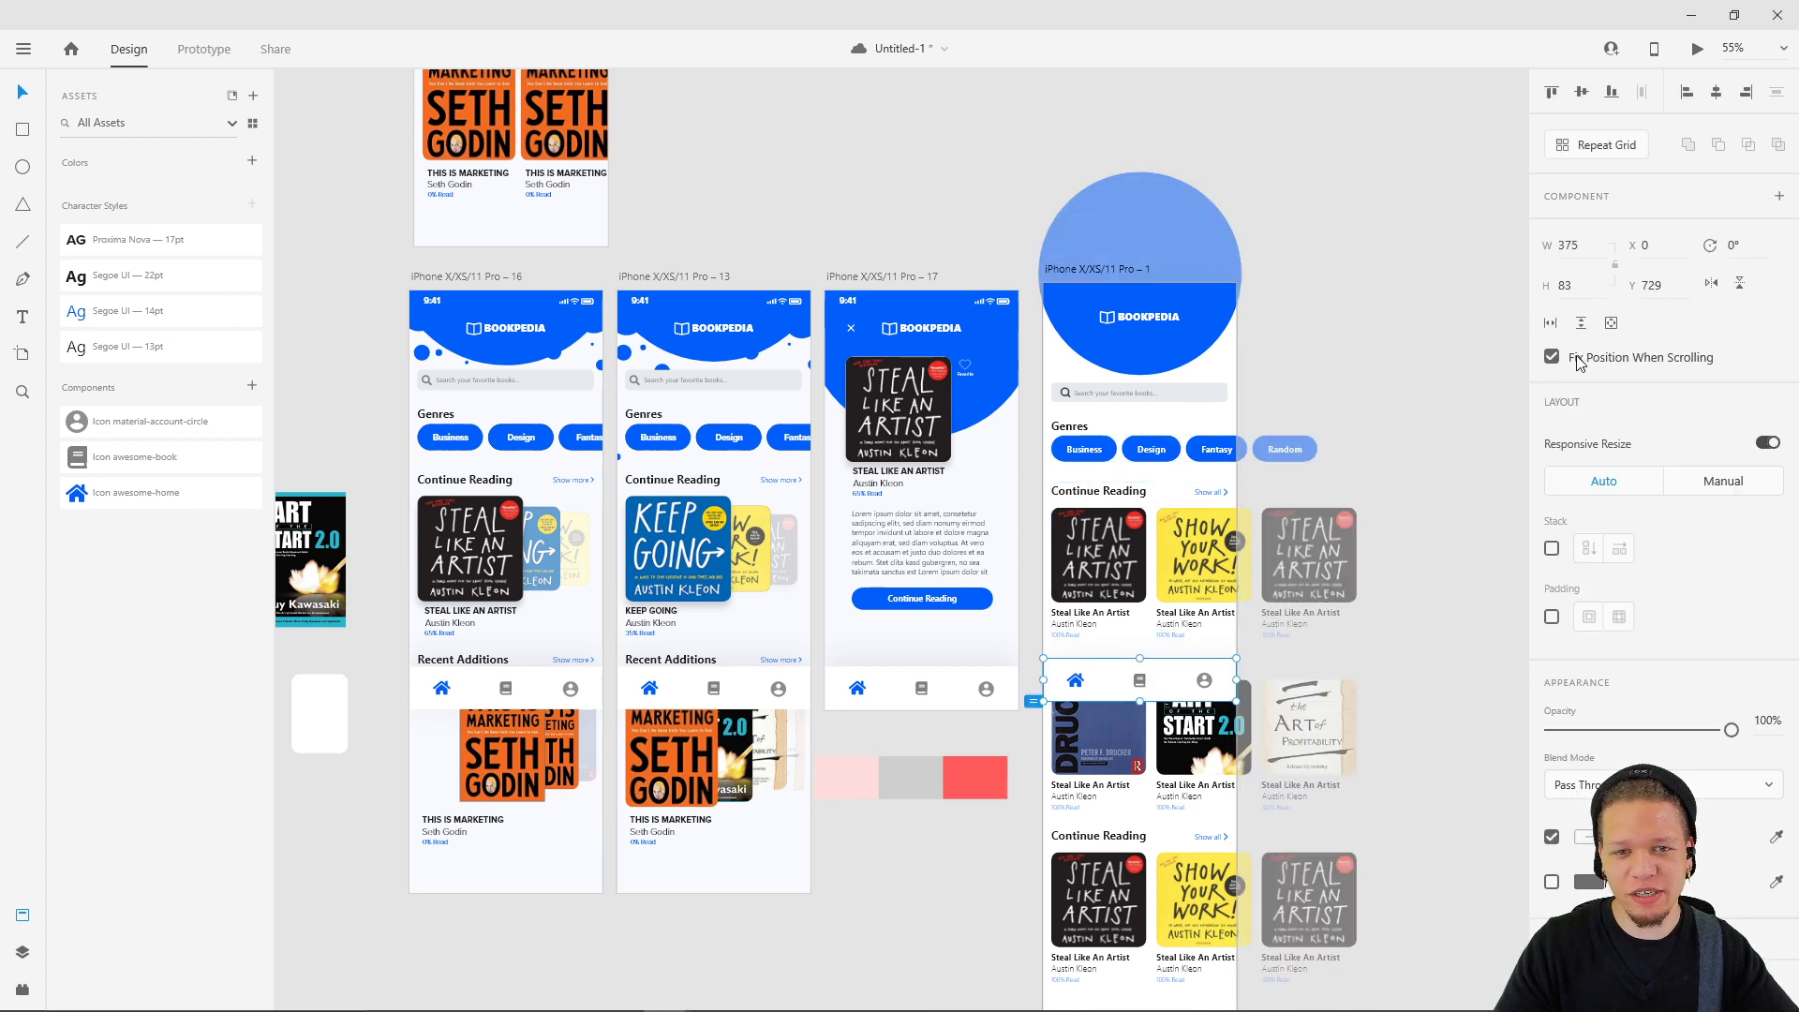
- Preview the home screen again, scroll it up and down to check the fixed navigation bar, and close the preview
left_click(1696, 51)
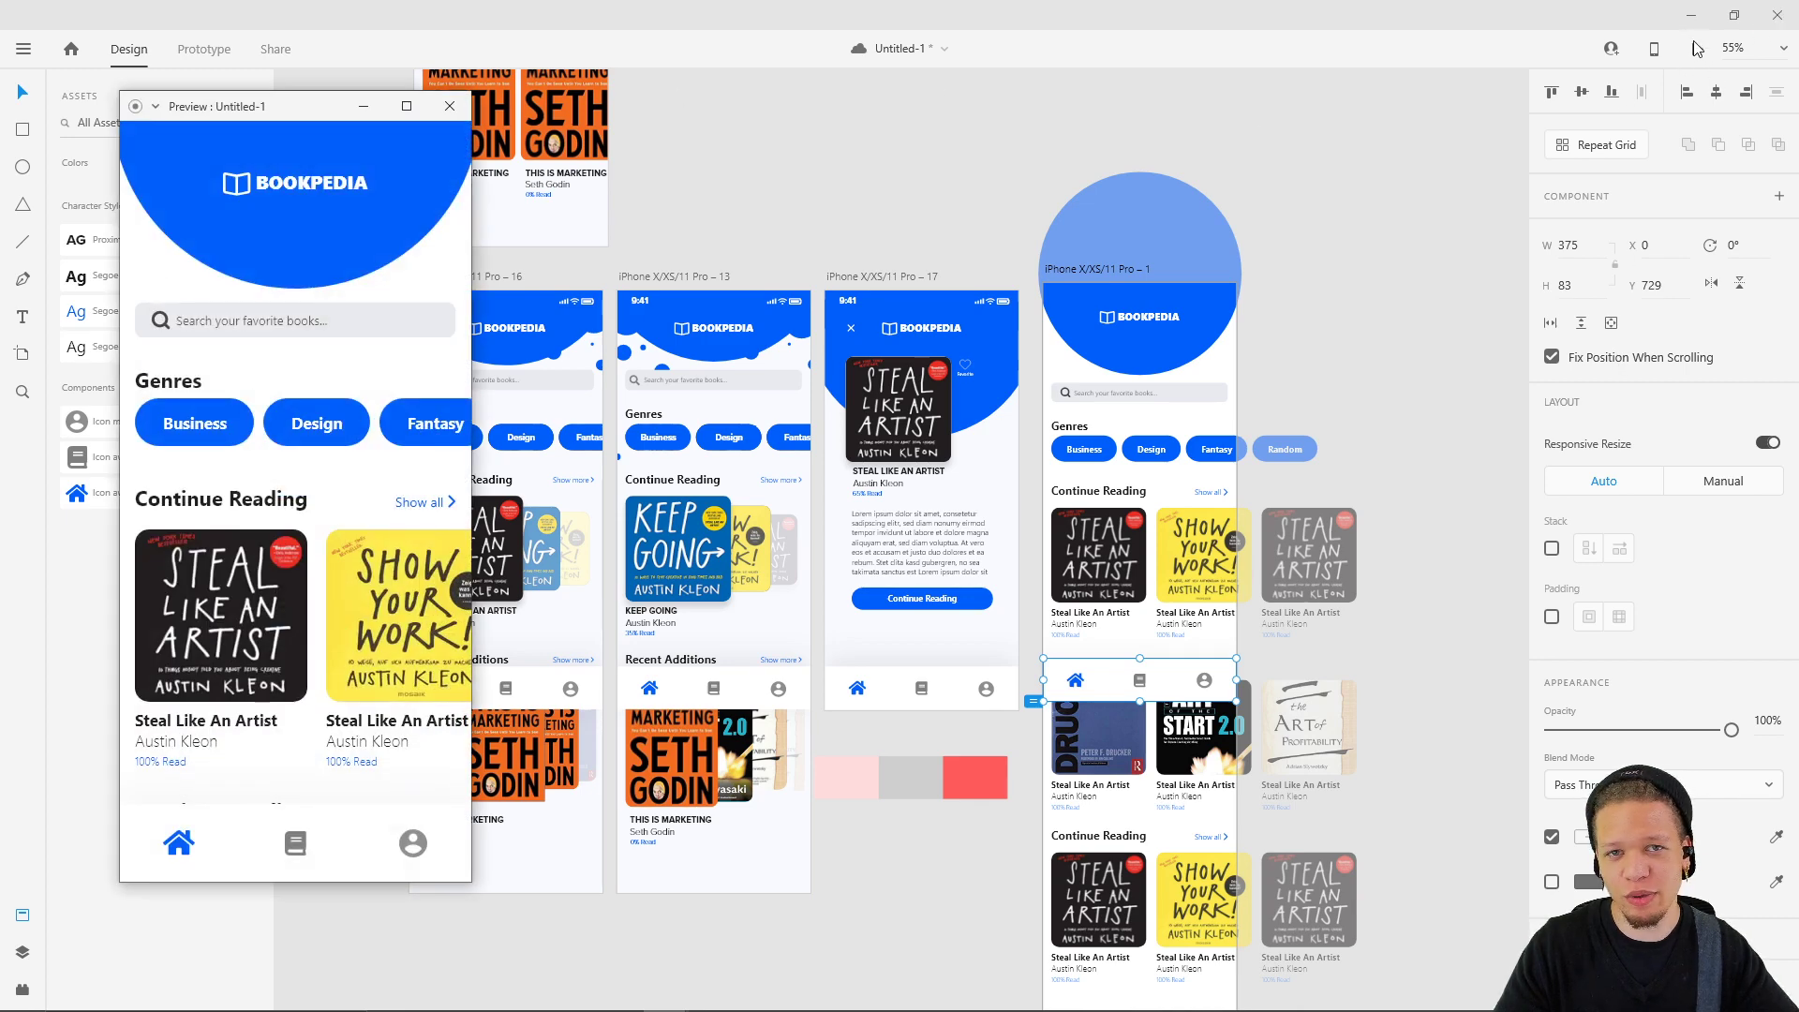
left_click_drag(319, 108, 821, 93)
scroll(799, 403, "down", 5)
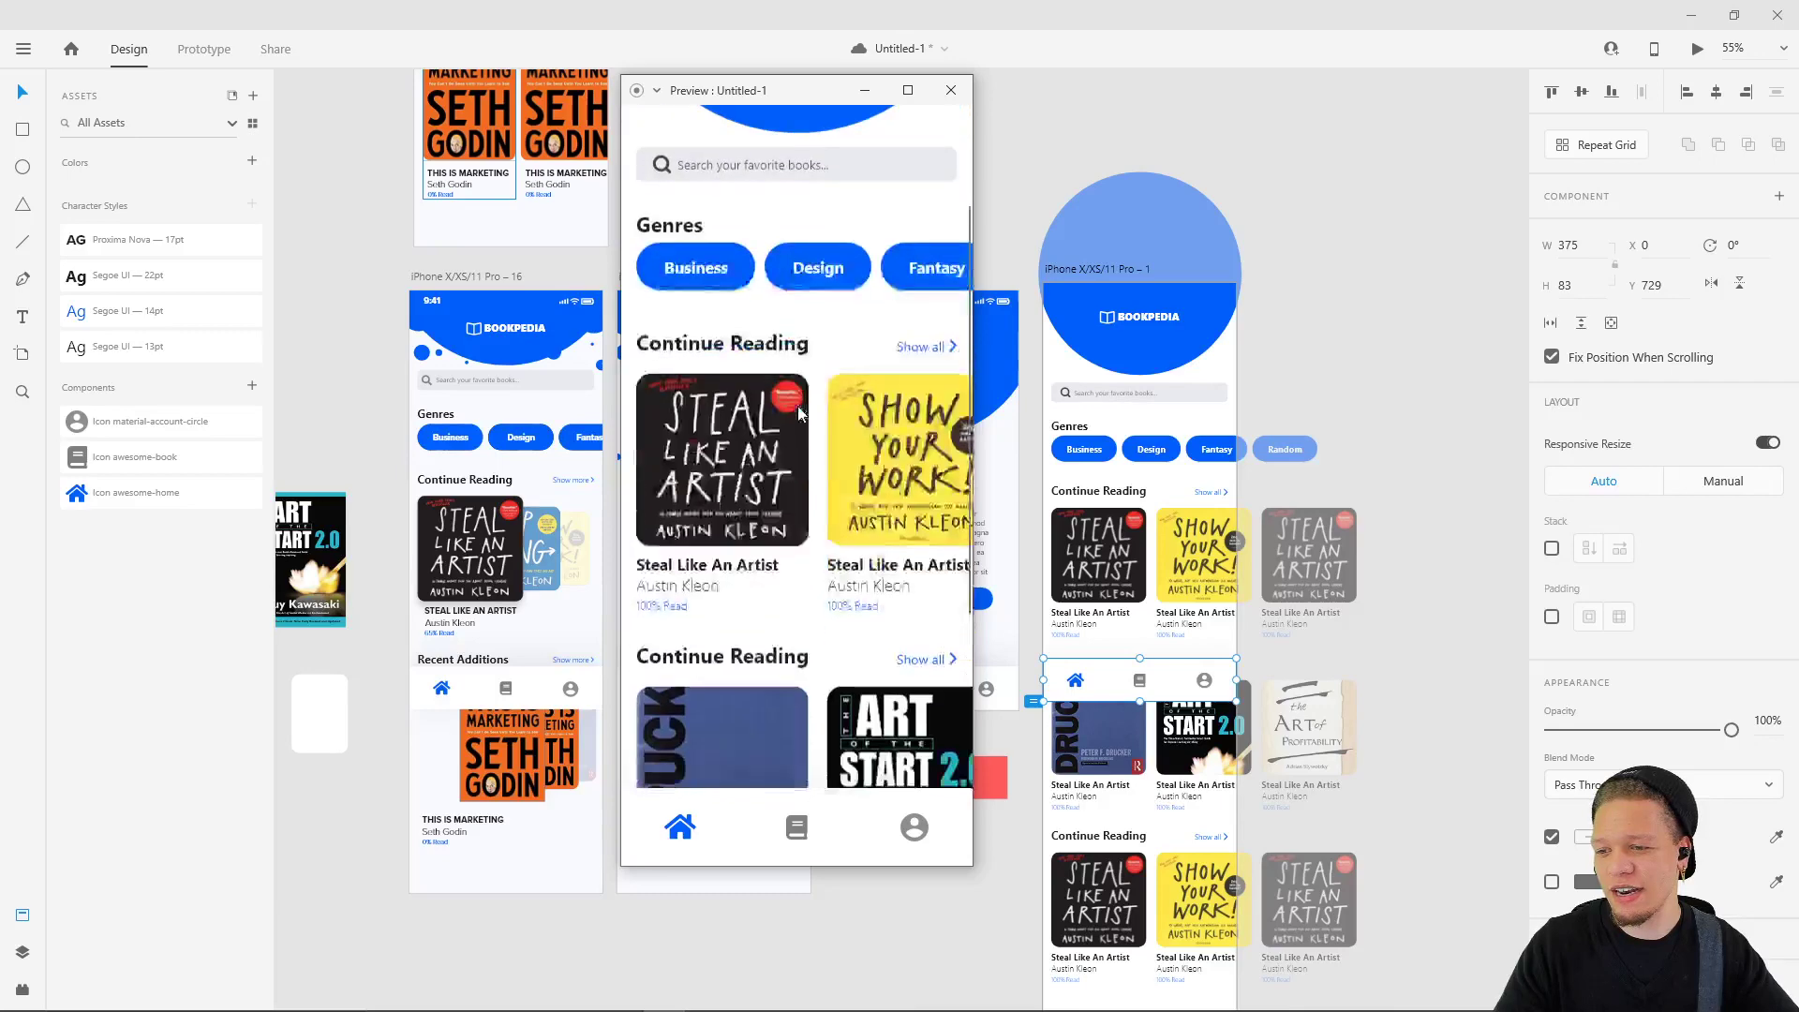
scroll(798, 403, "down", 3)
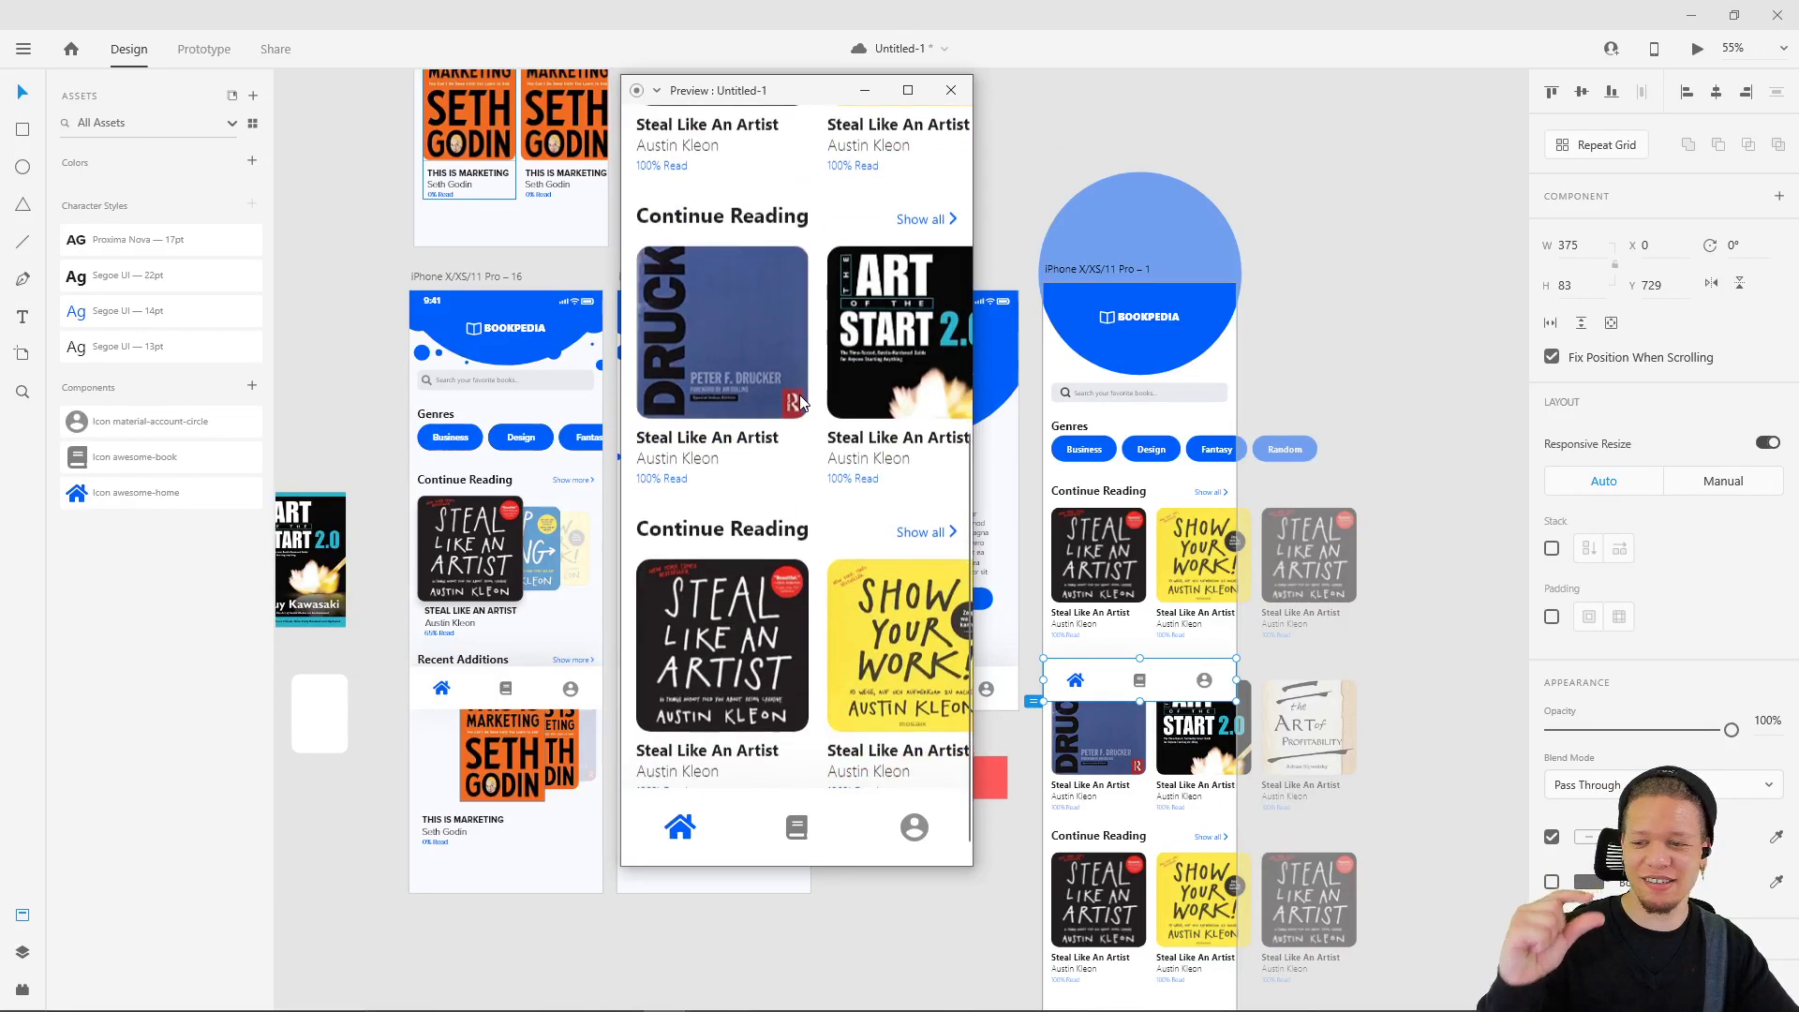
scroll(801, 403, "up", 8)
scroll(801, 405, "down", 7)
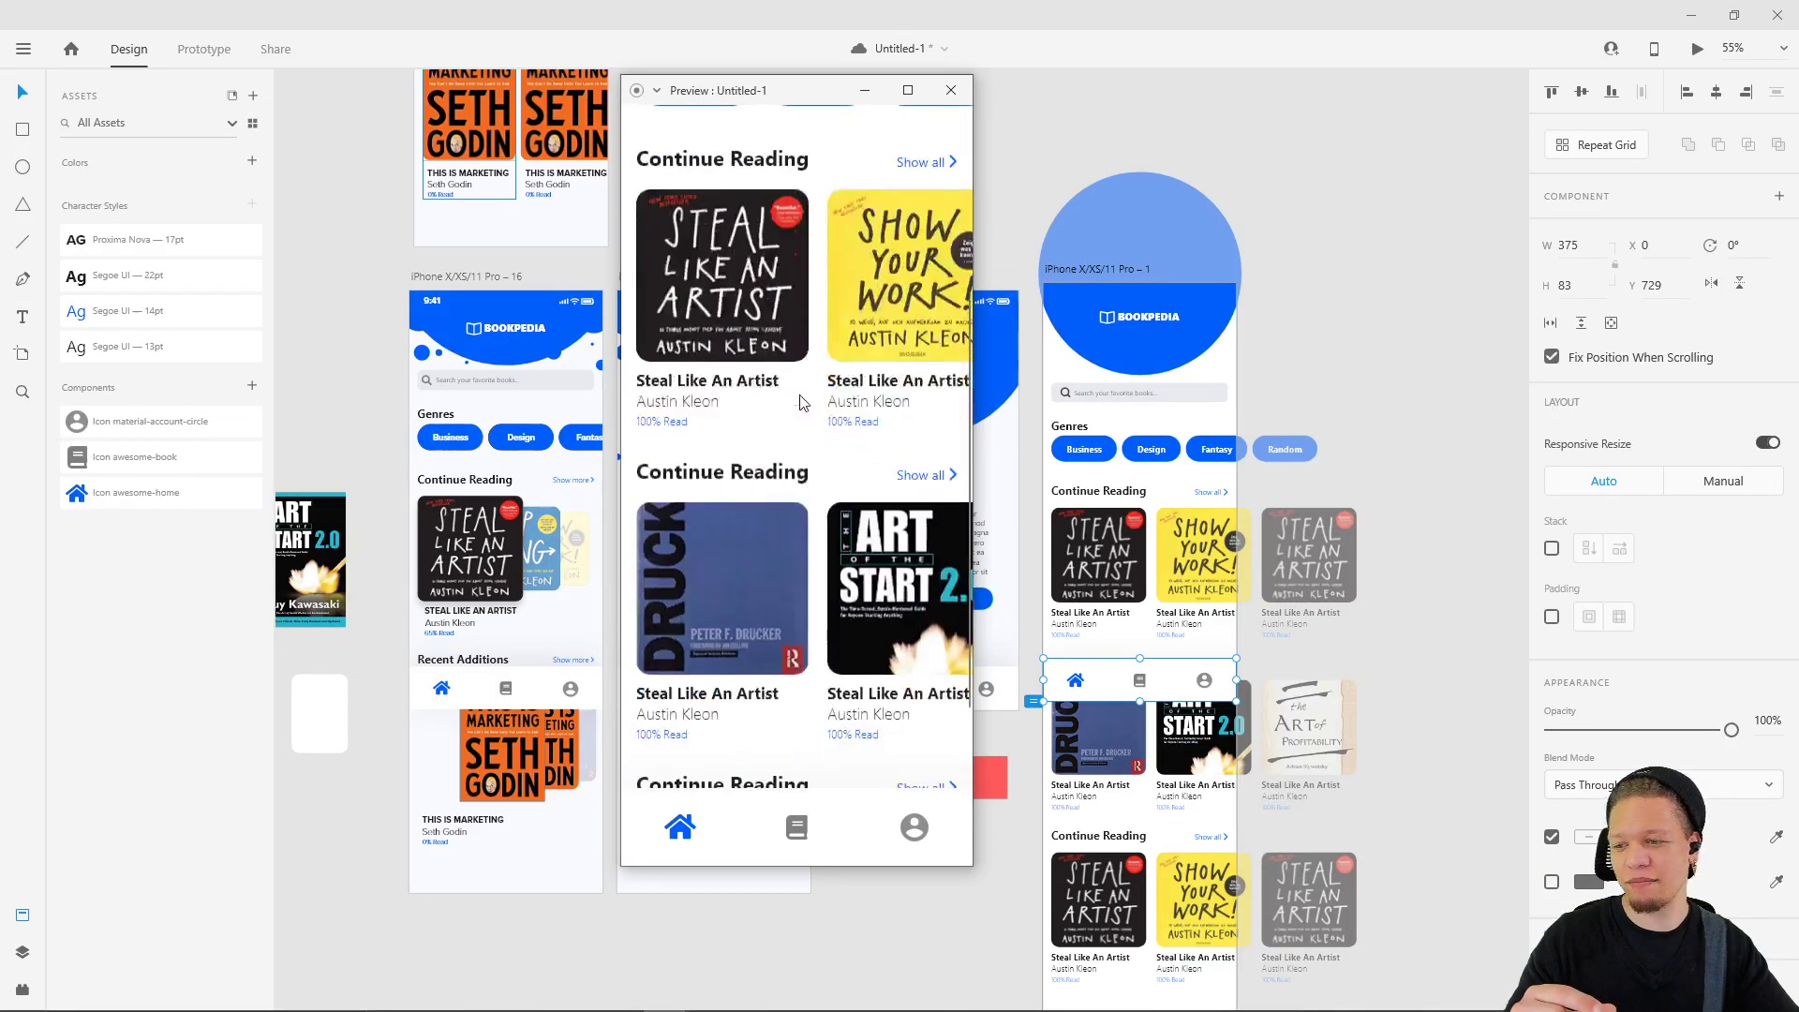
scroll(801, 403, "up", 8)
scroll(801, 403, "down", 8)
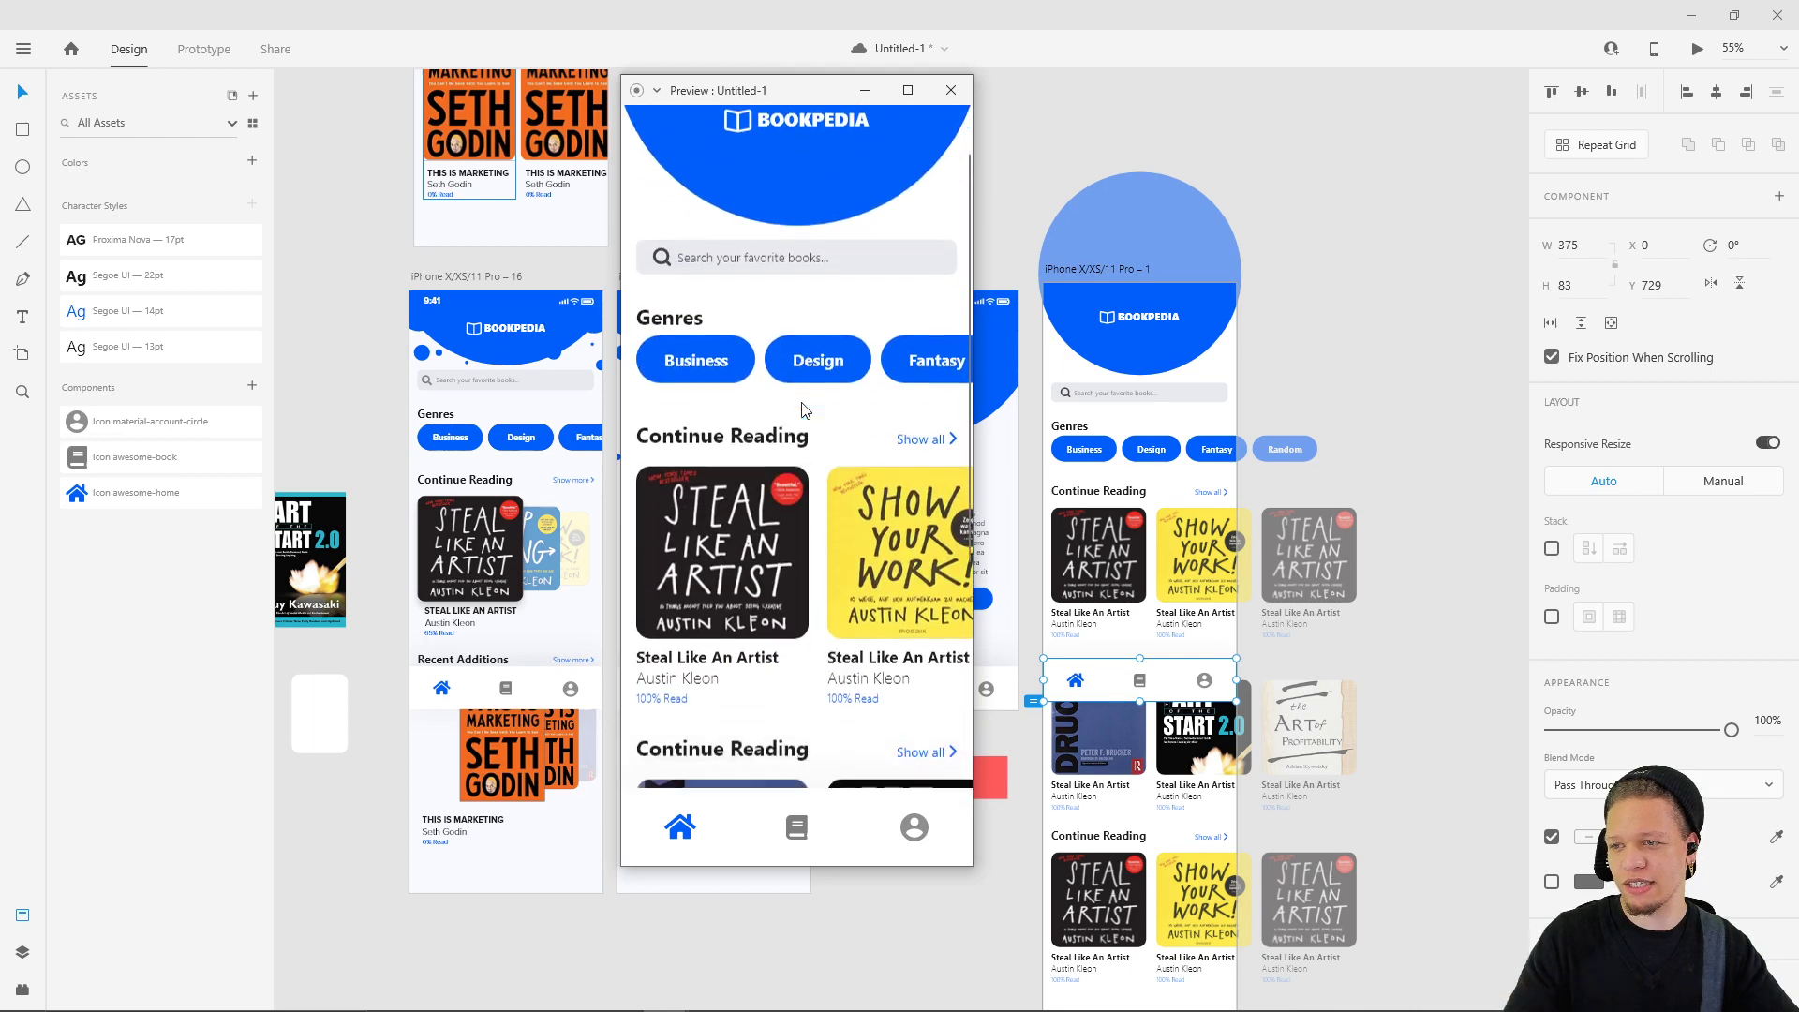
scroll(806, 408, "up", 8)
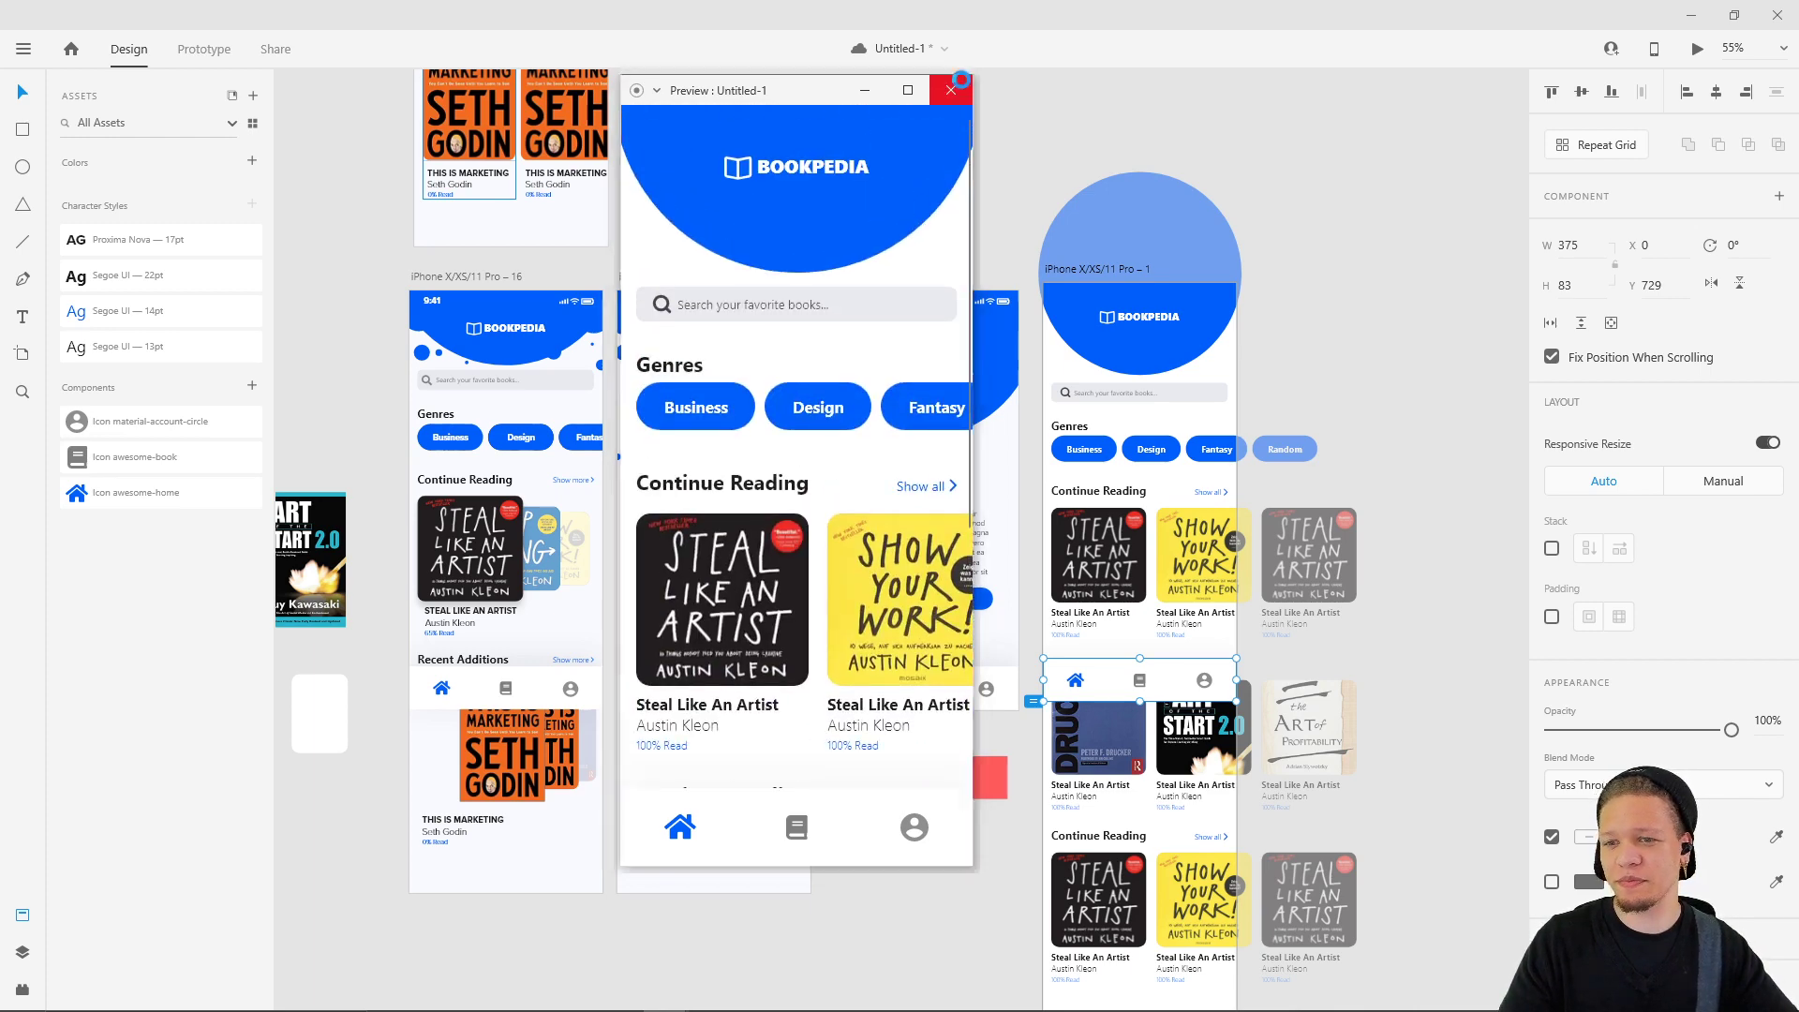
key("Escape")
left_click(1422, 210)
left_click_drag(1422, 209, 1129, 162)
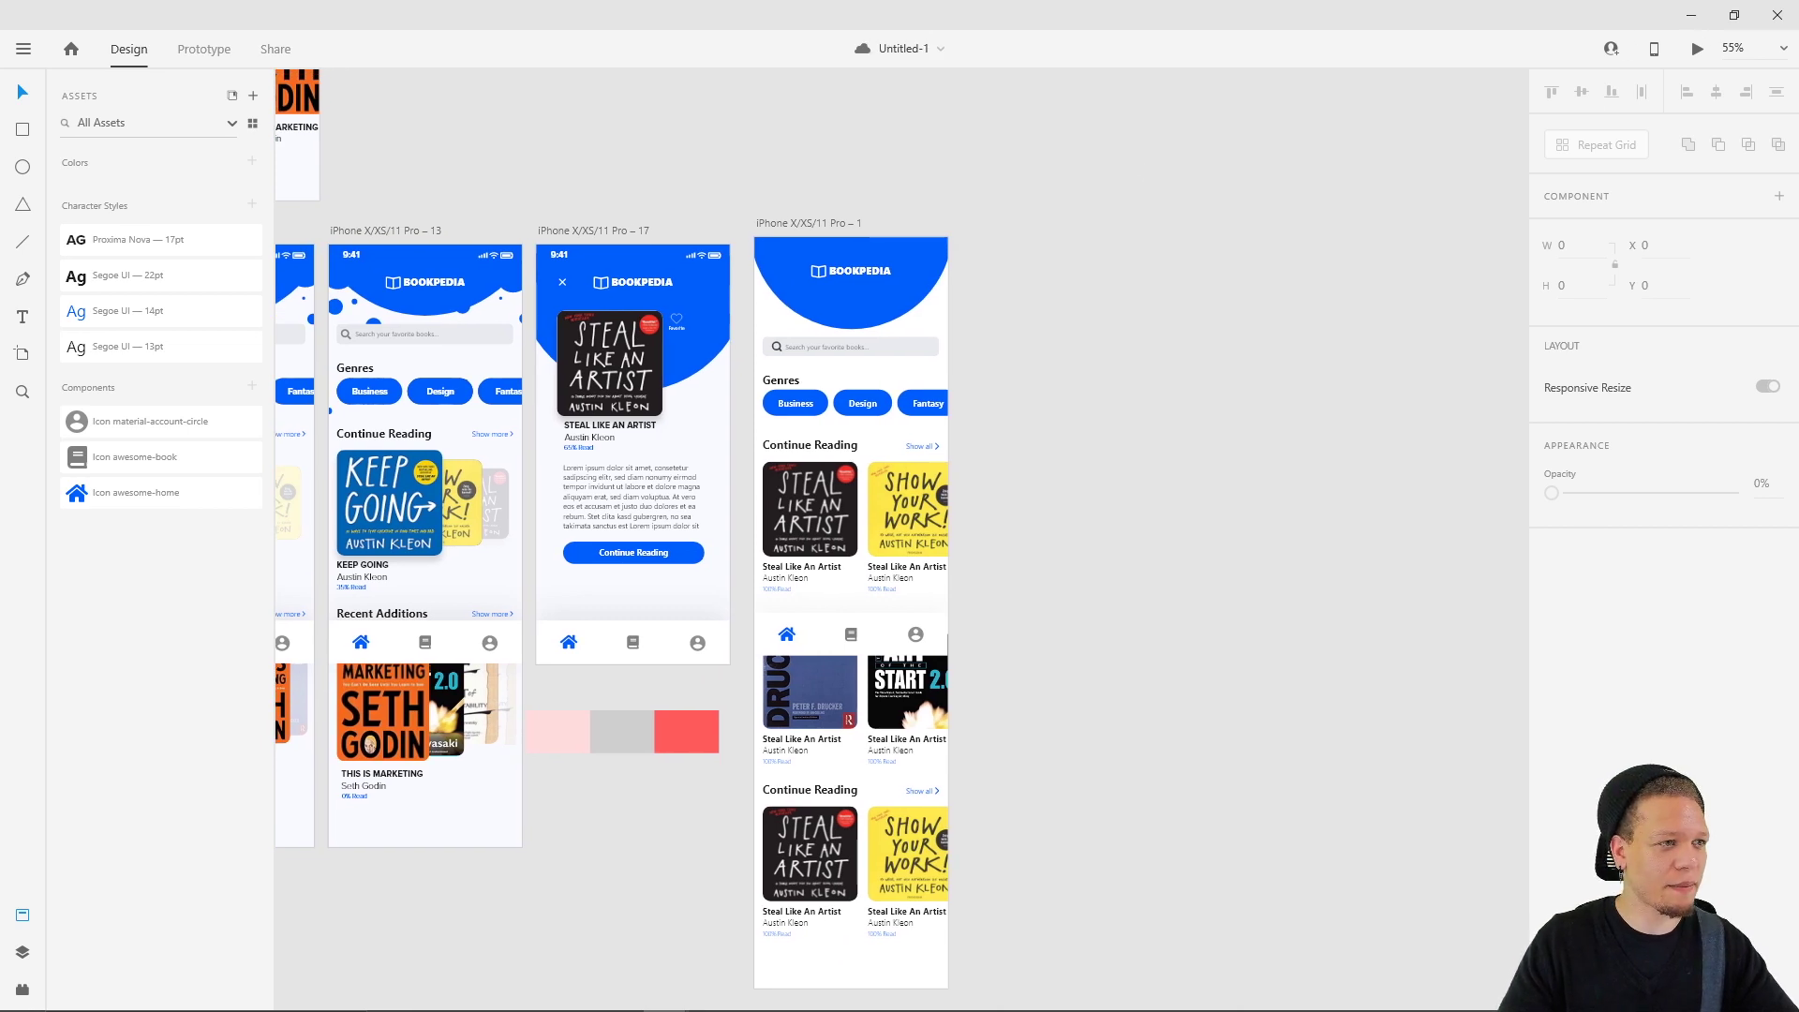
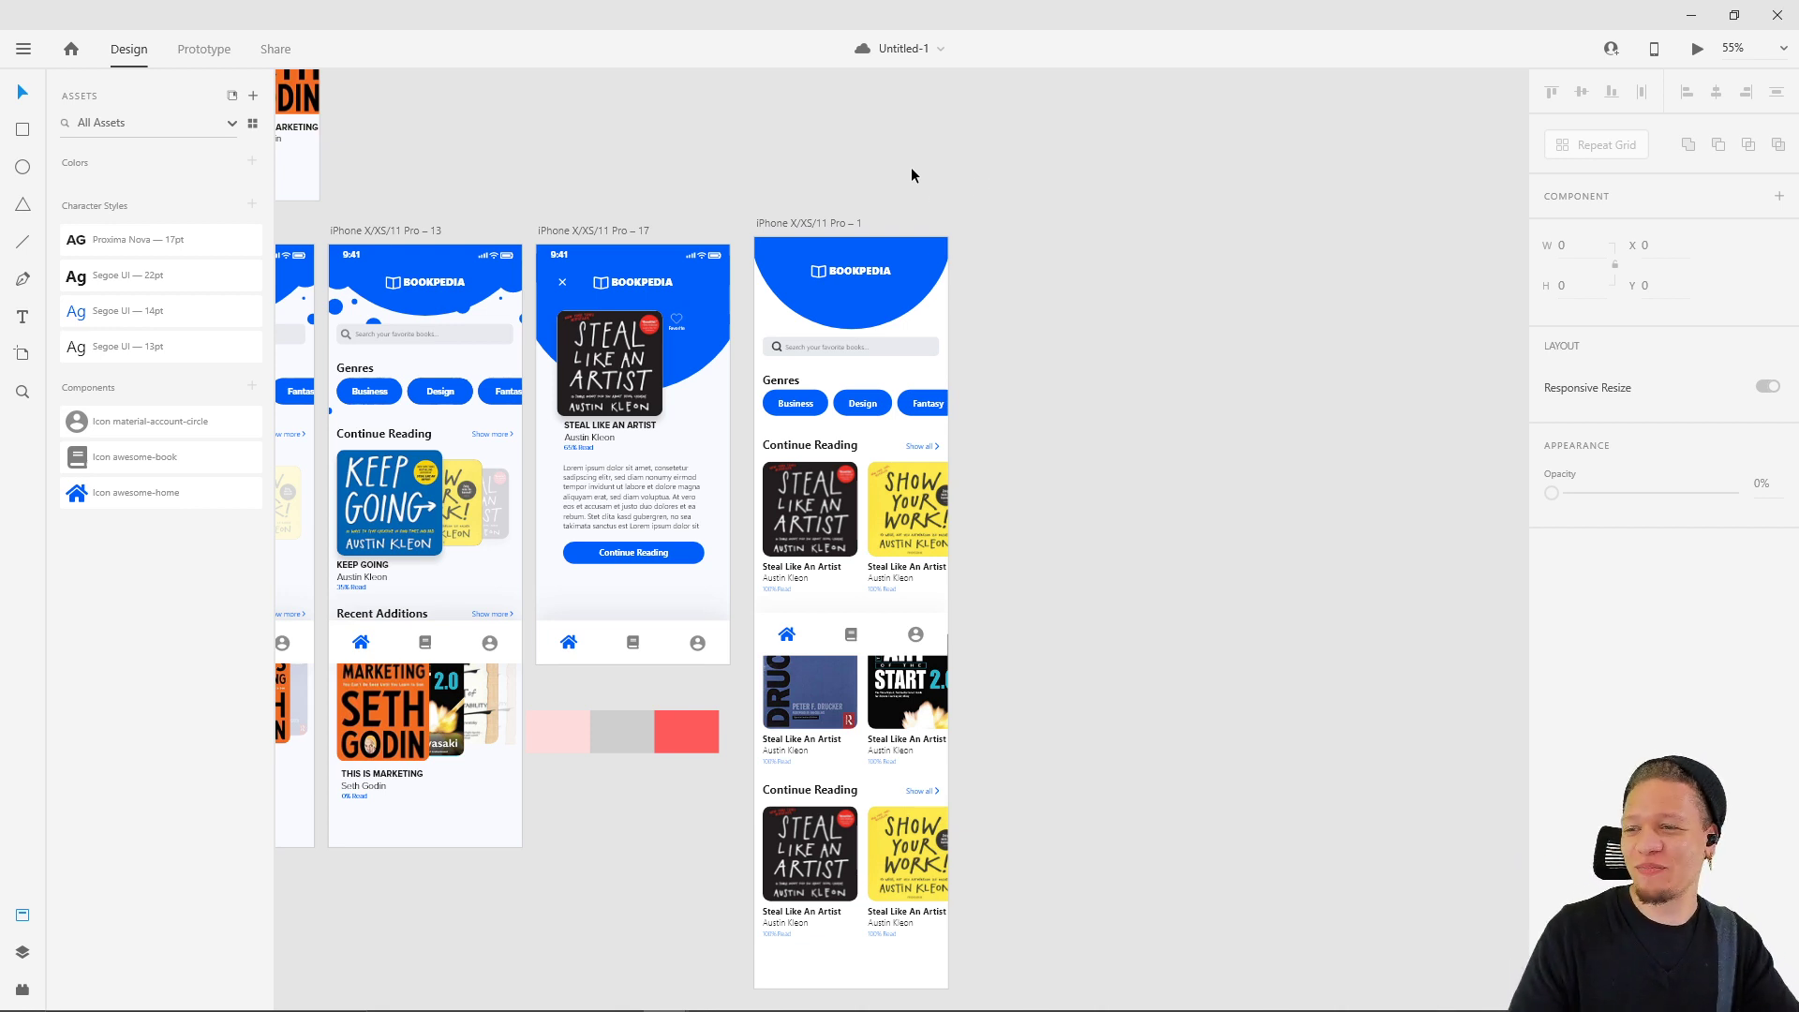
scroll(911, 176, "left", 3)
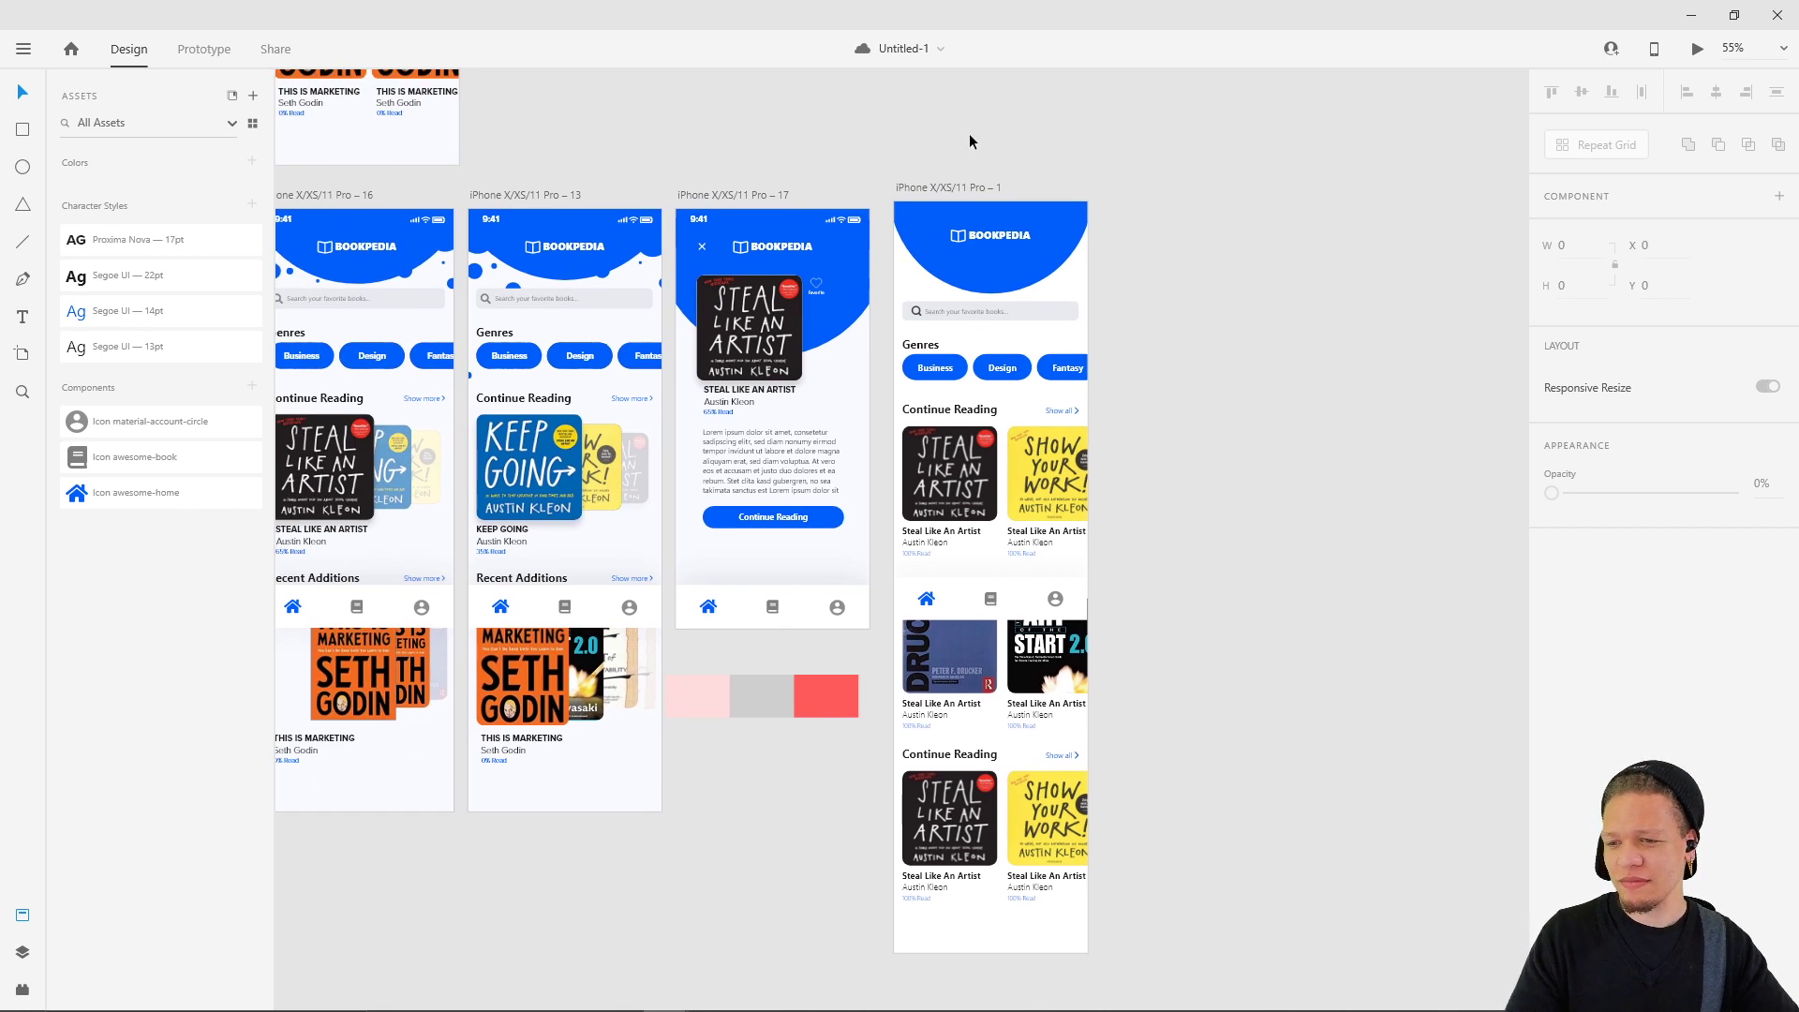
left_click(1023, 609)
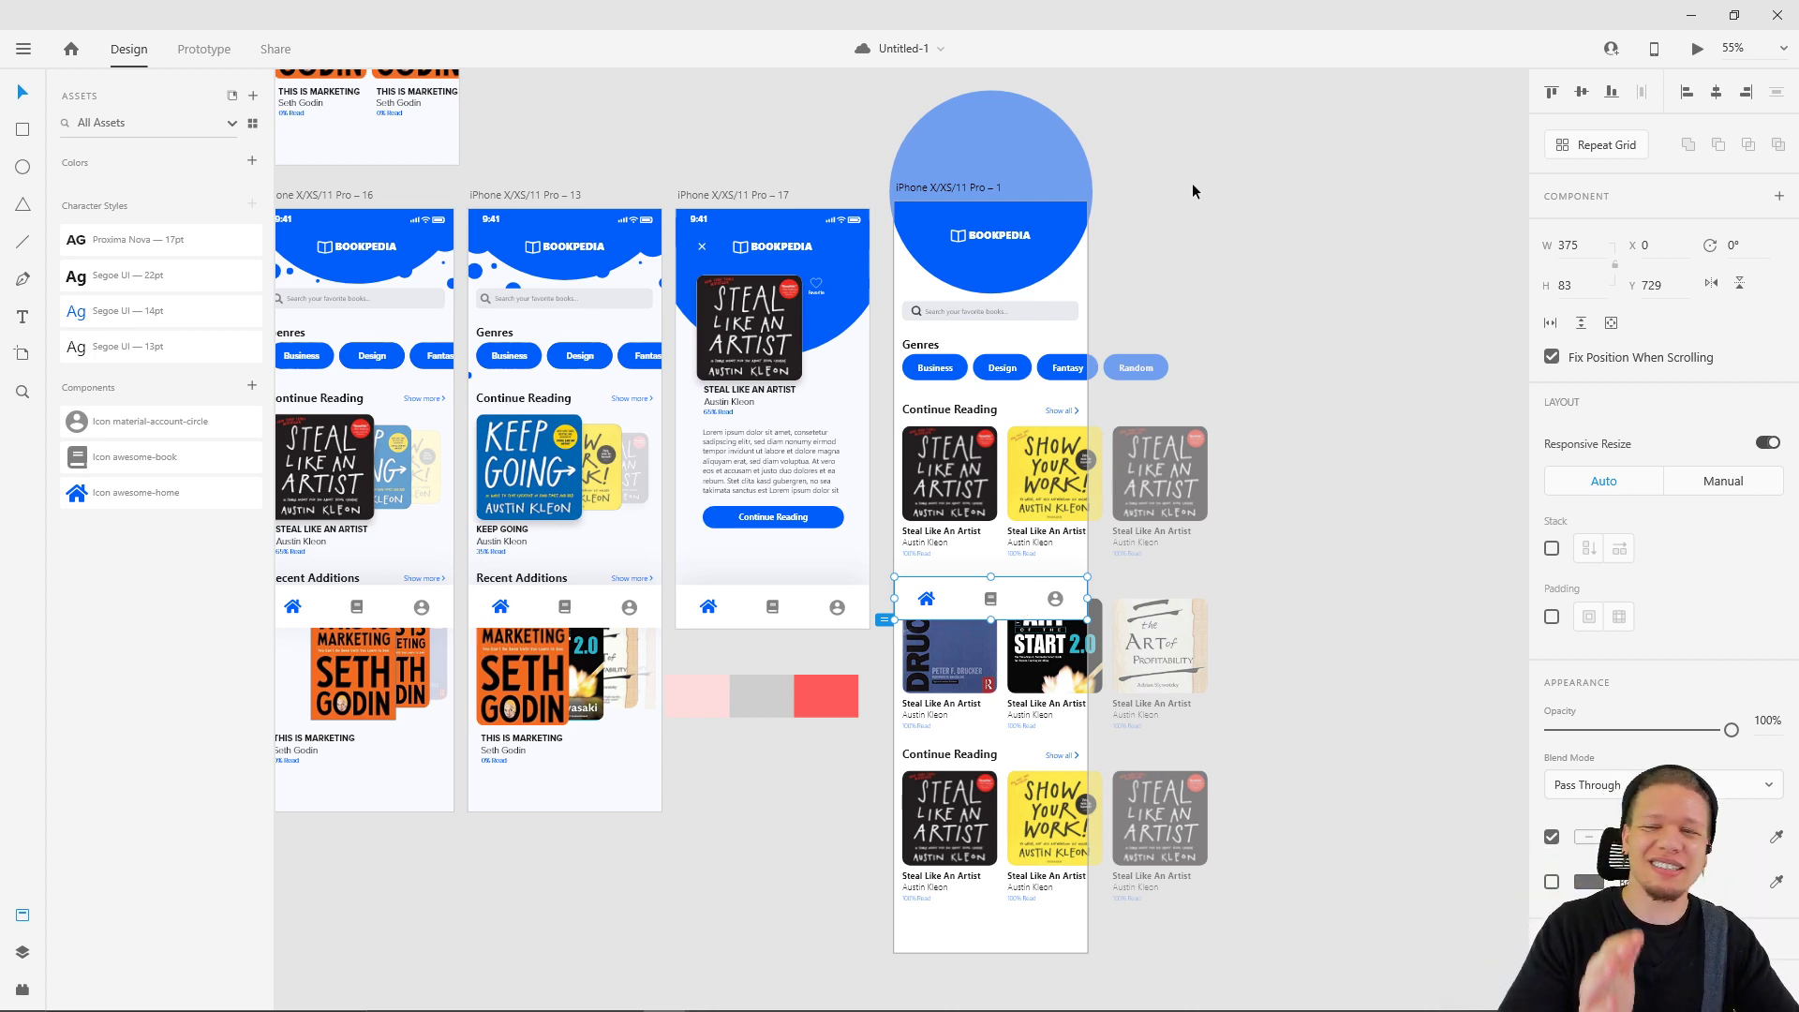
left_click(1256, 144)
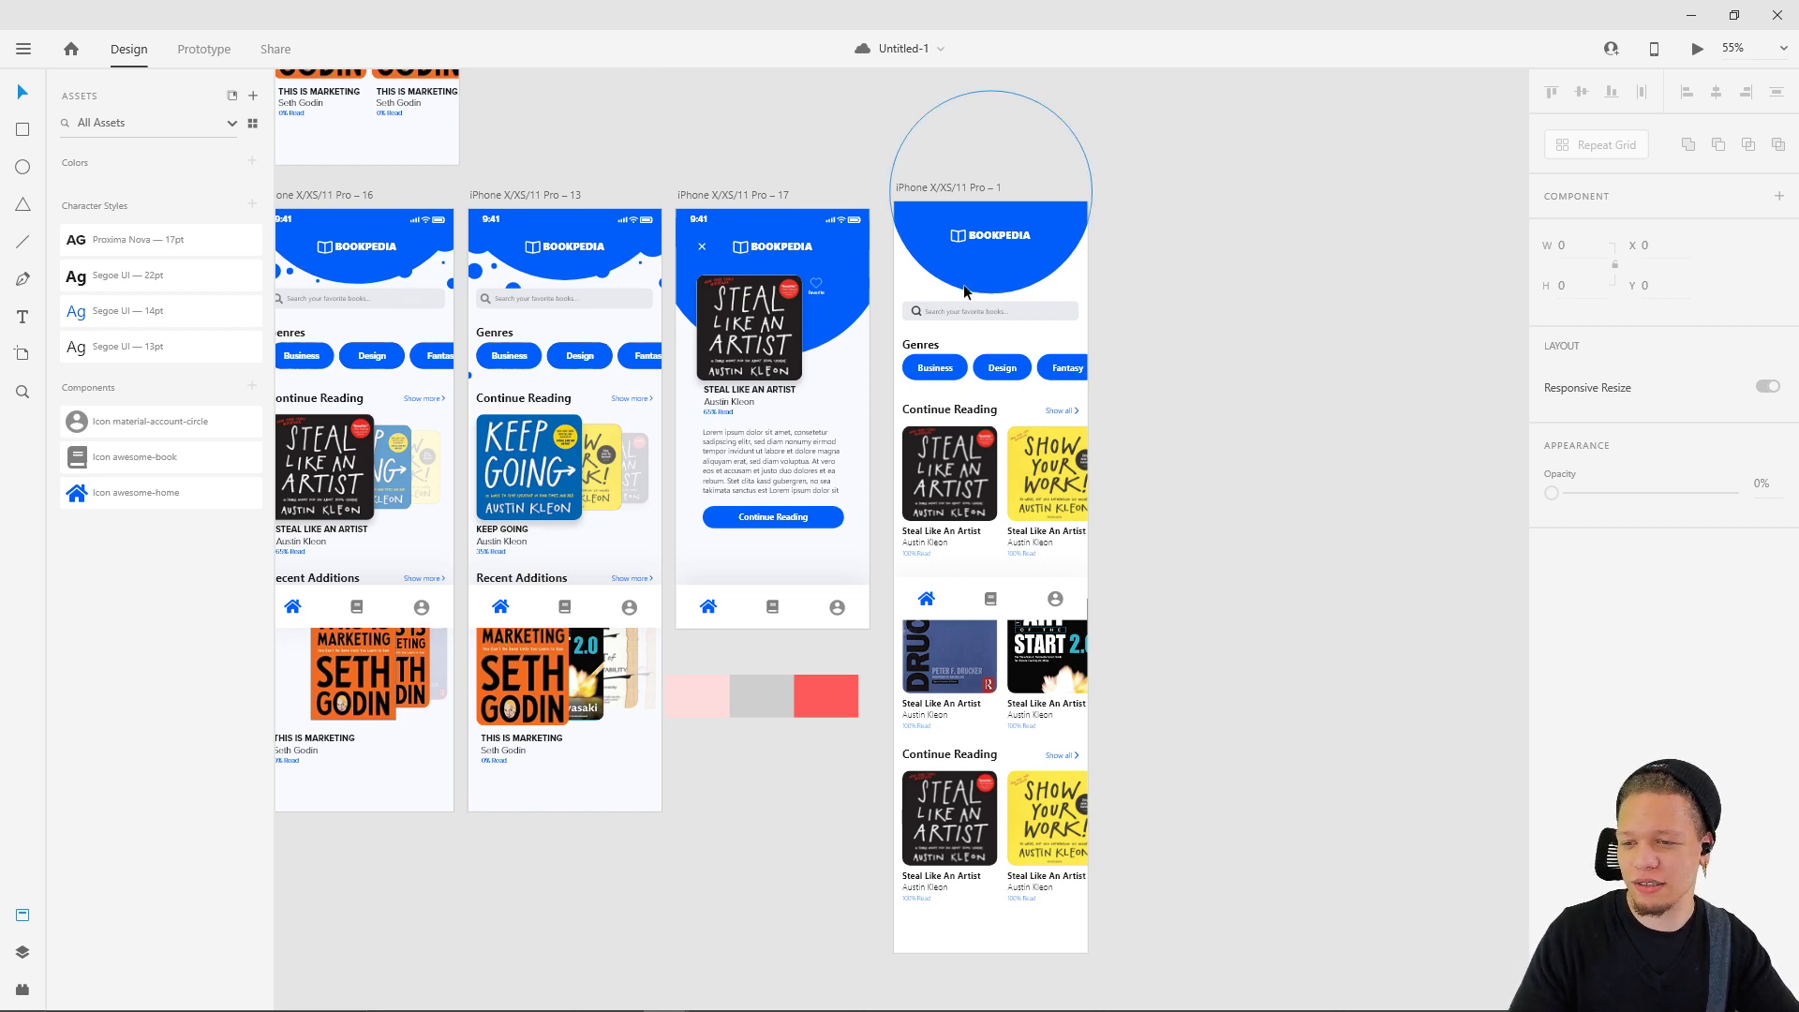
- Try duplicating the home screen artboard and shifting the copy's first Continue Reading row sideways, and undo these changes
left_click_drag(937, 192, 1237, 190)
left_click(1116, 187)
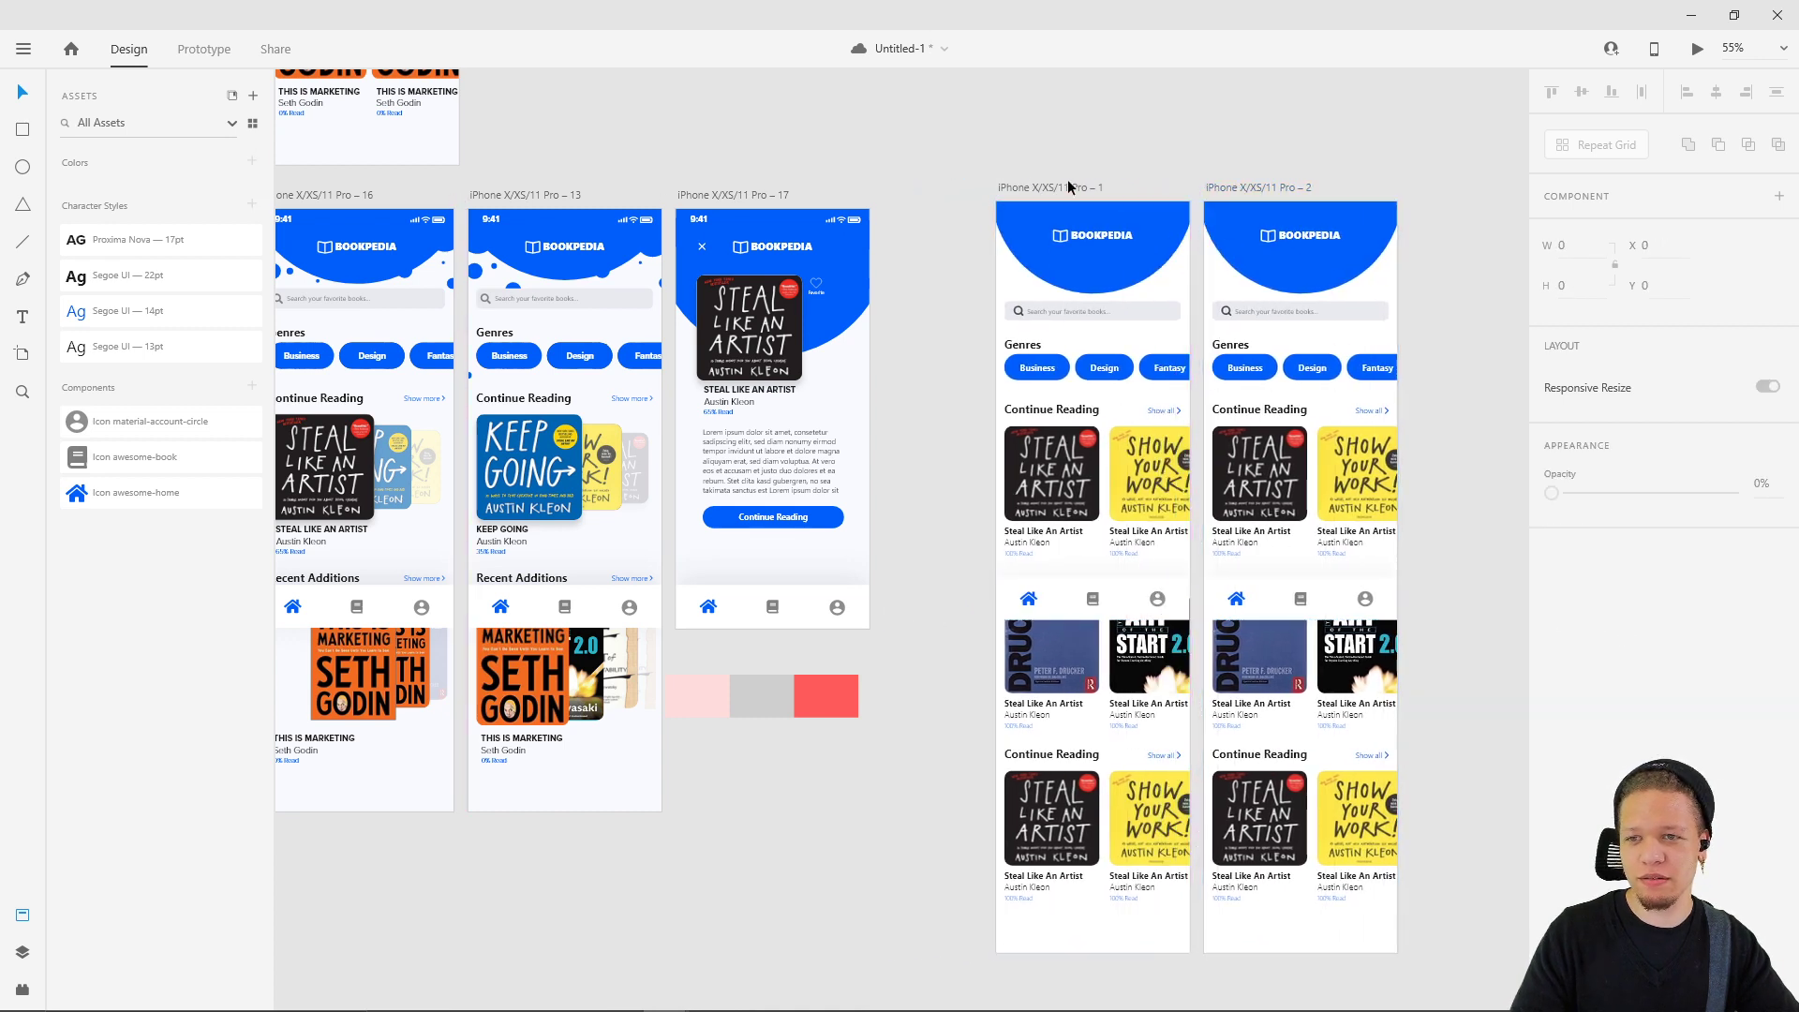
left_click(1309, 480)
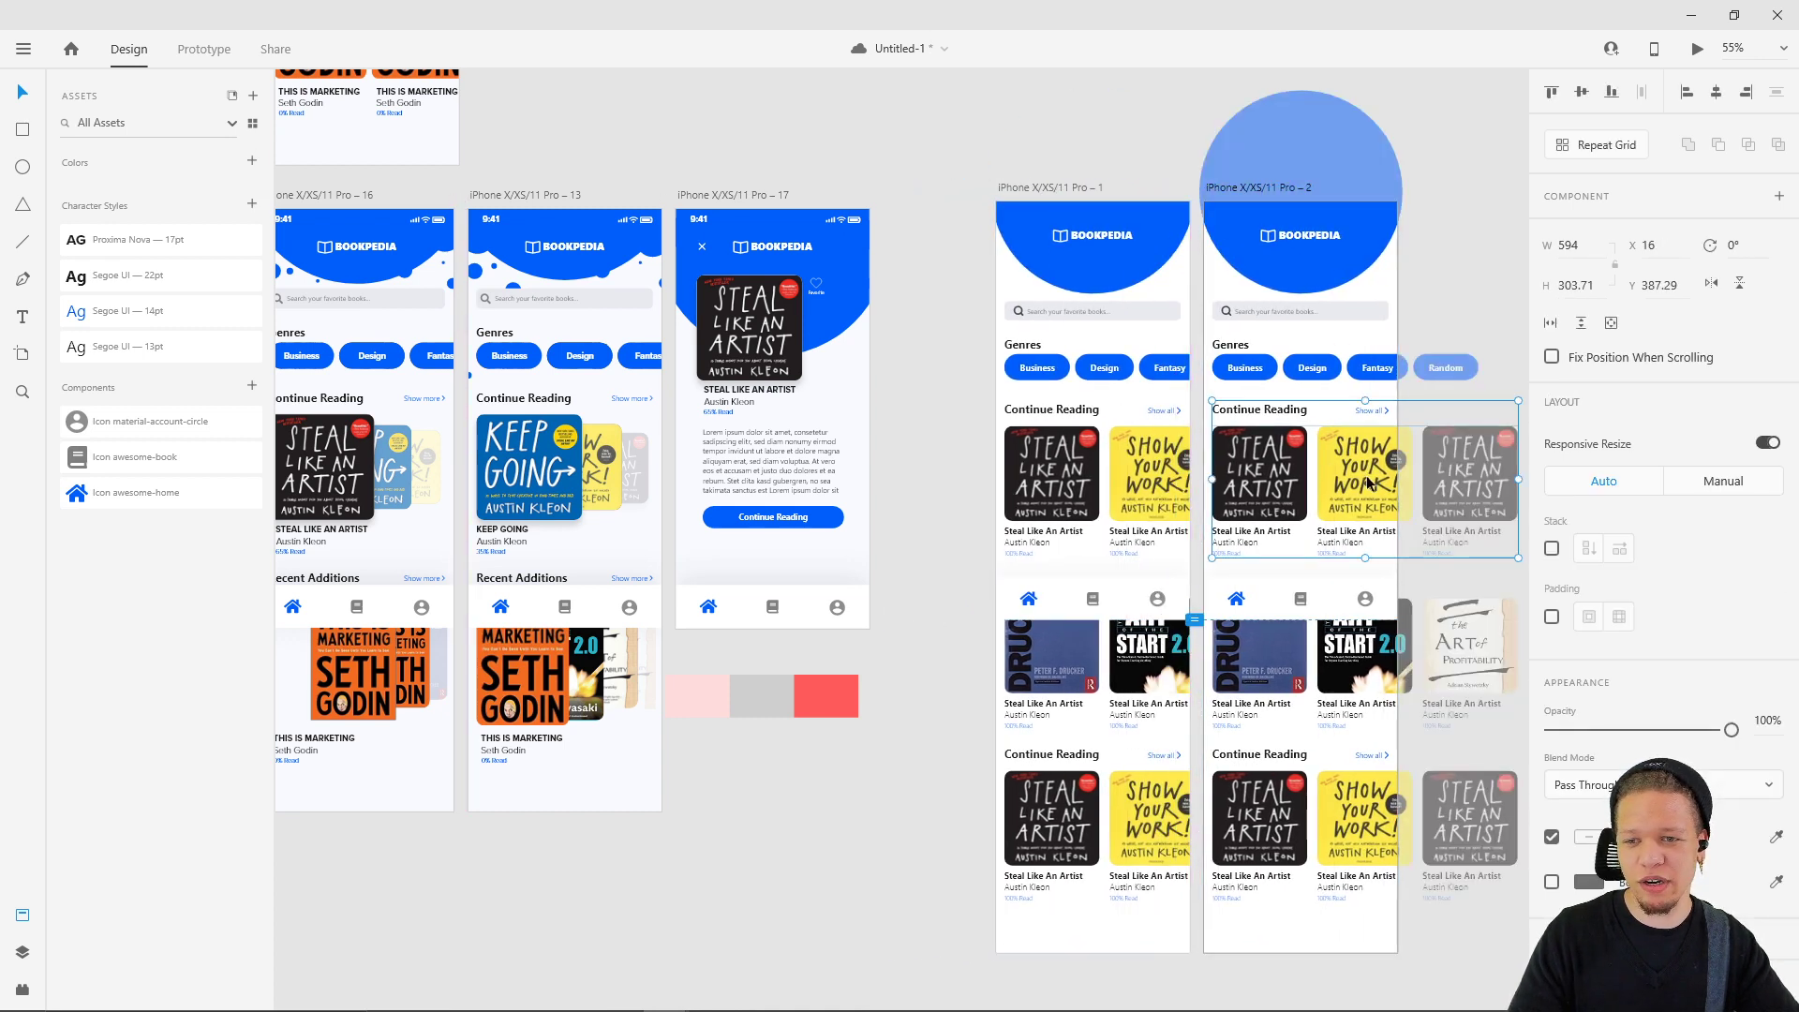
left_click_drag(1309, 479, 1249, 478)
key("ctrl+z")
key("ctrl+z")
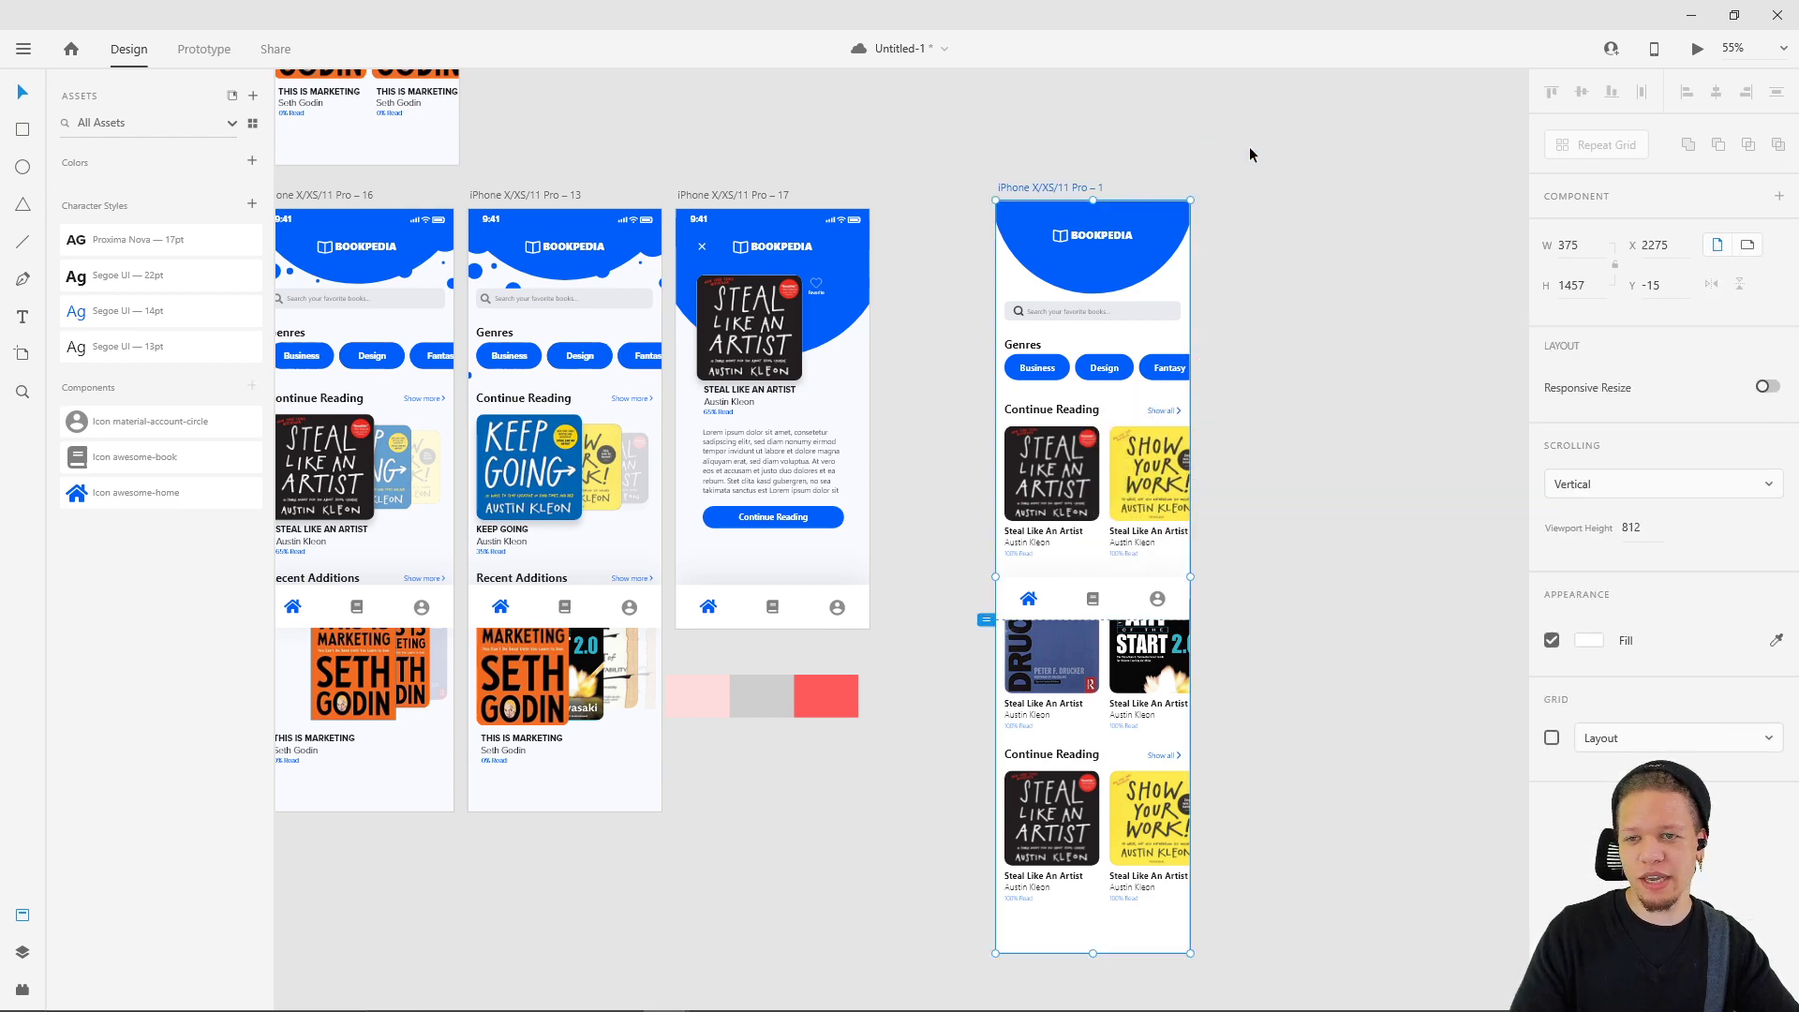
key("ctrl+z")
- Move the home screen artboard to an empty area of the canvas and place a duplicate beside it
left_click_drag(1120, 98, 984, 120)
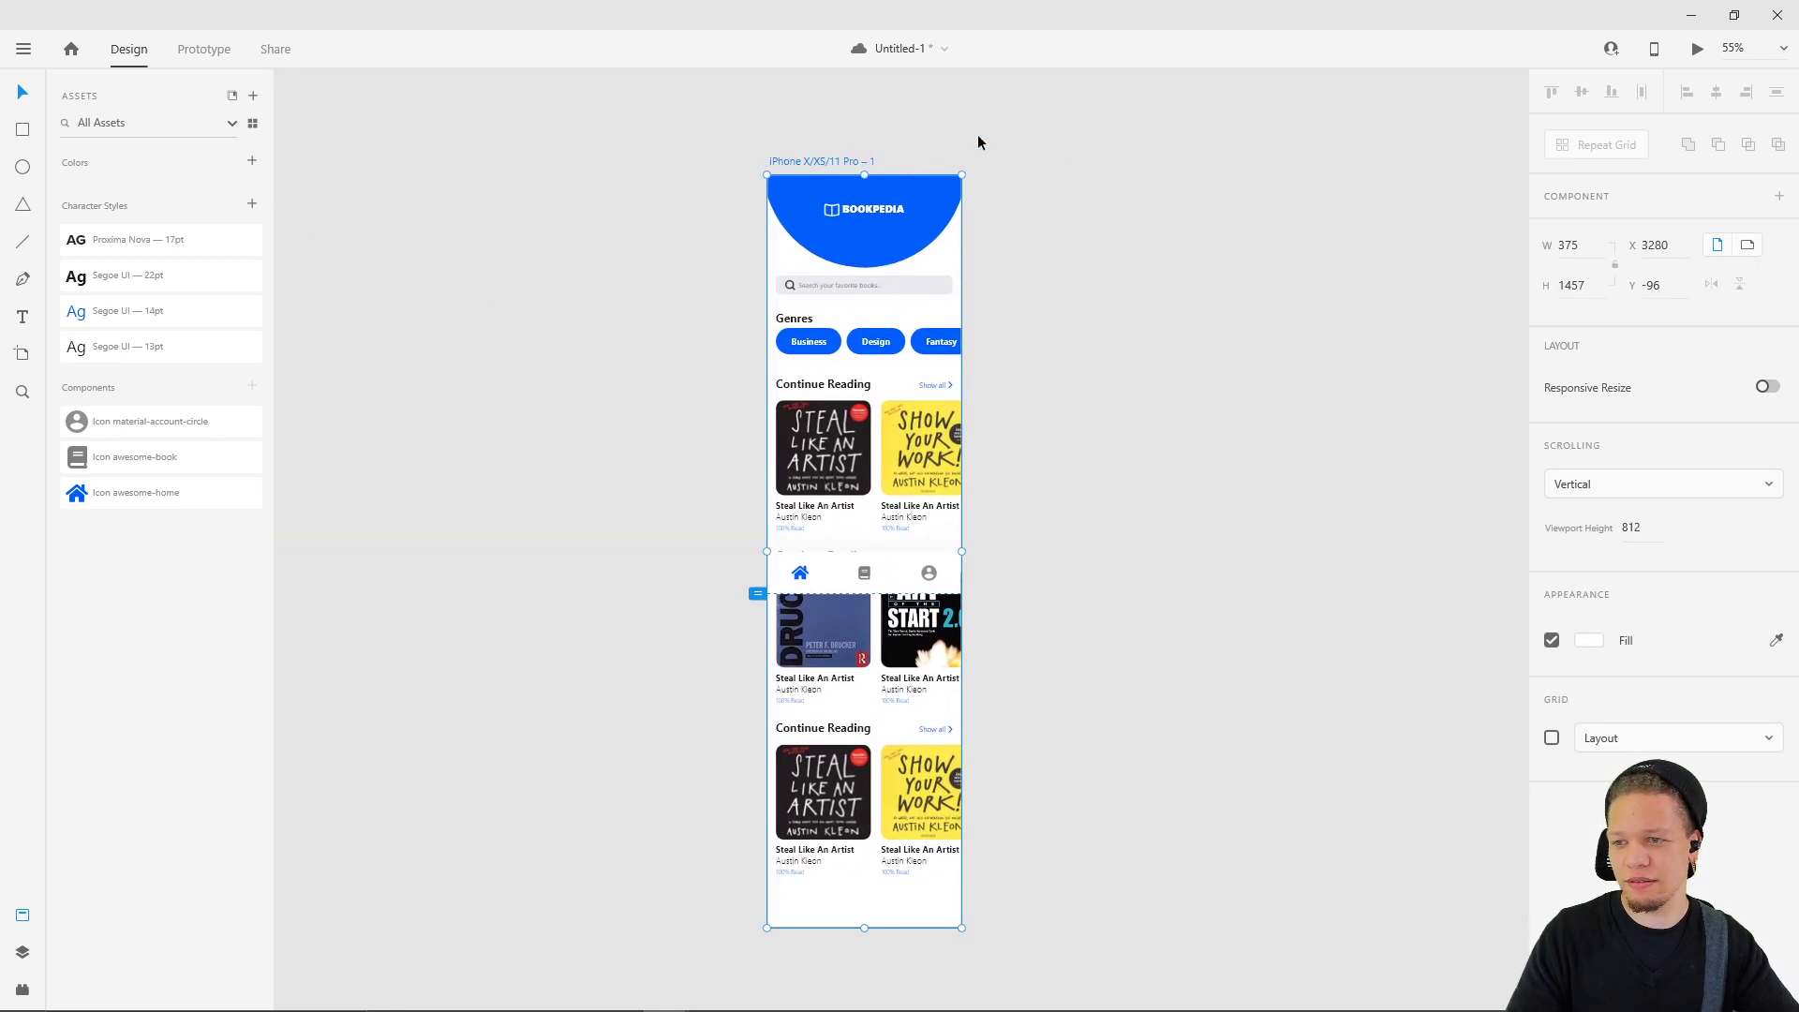
mouse_move(836, 164)
left_mouse_down()
mouse_move(611, 134)
mouse_move(813, 141)
left_mouse_up()
left_click(1107, 158)
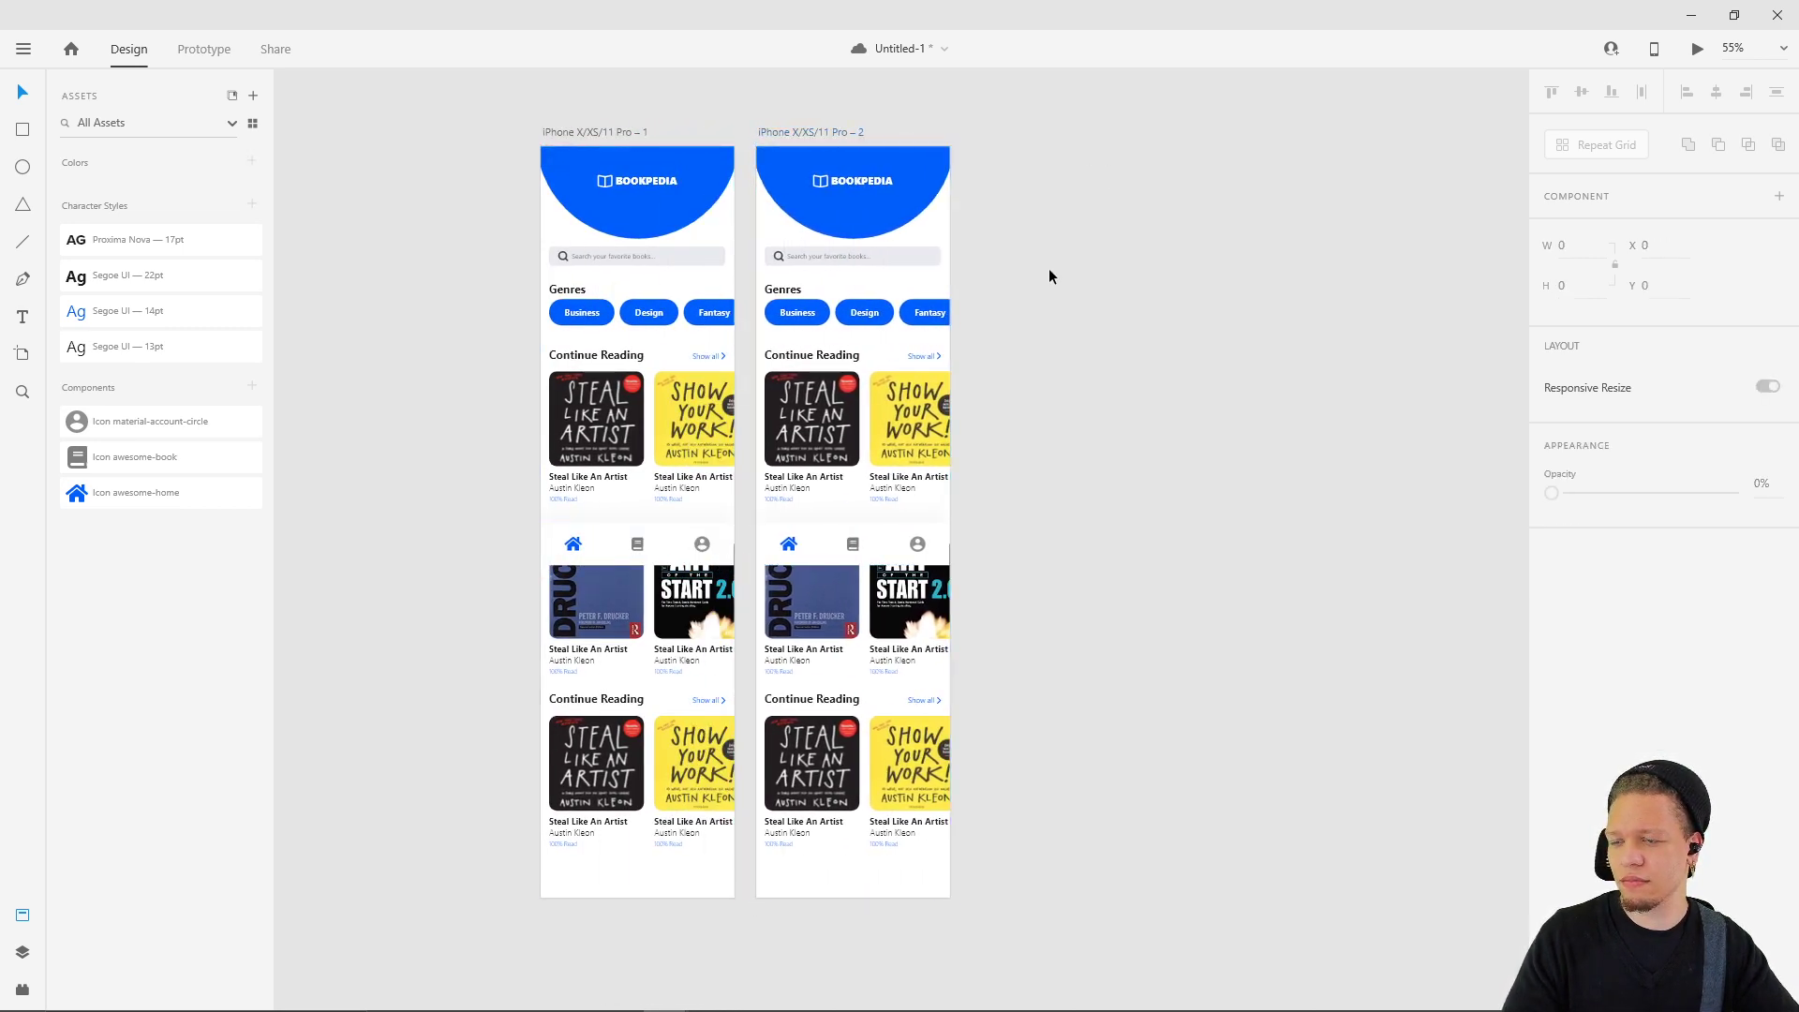
- Show the layout grid on the artboards while working on the duplicate's first Continue Reading row
left_click(886, 438)
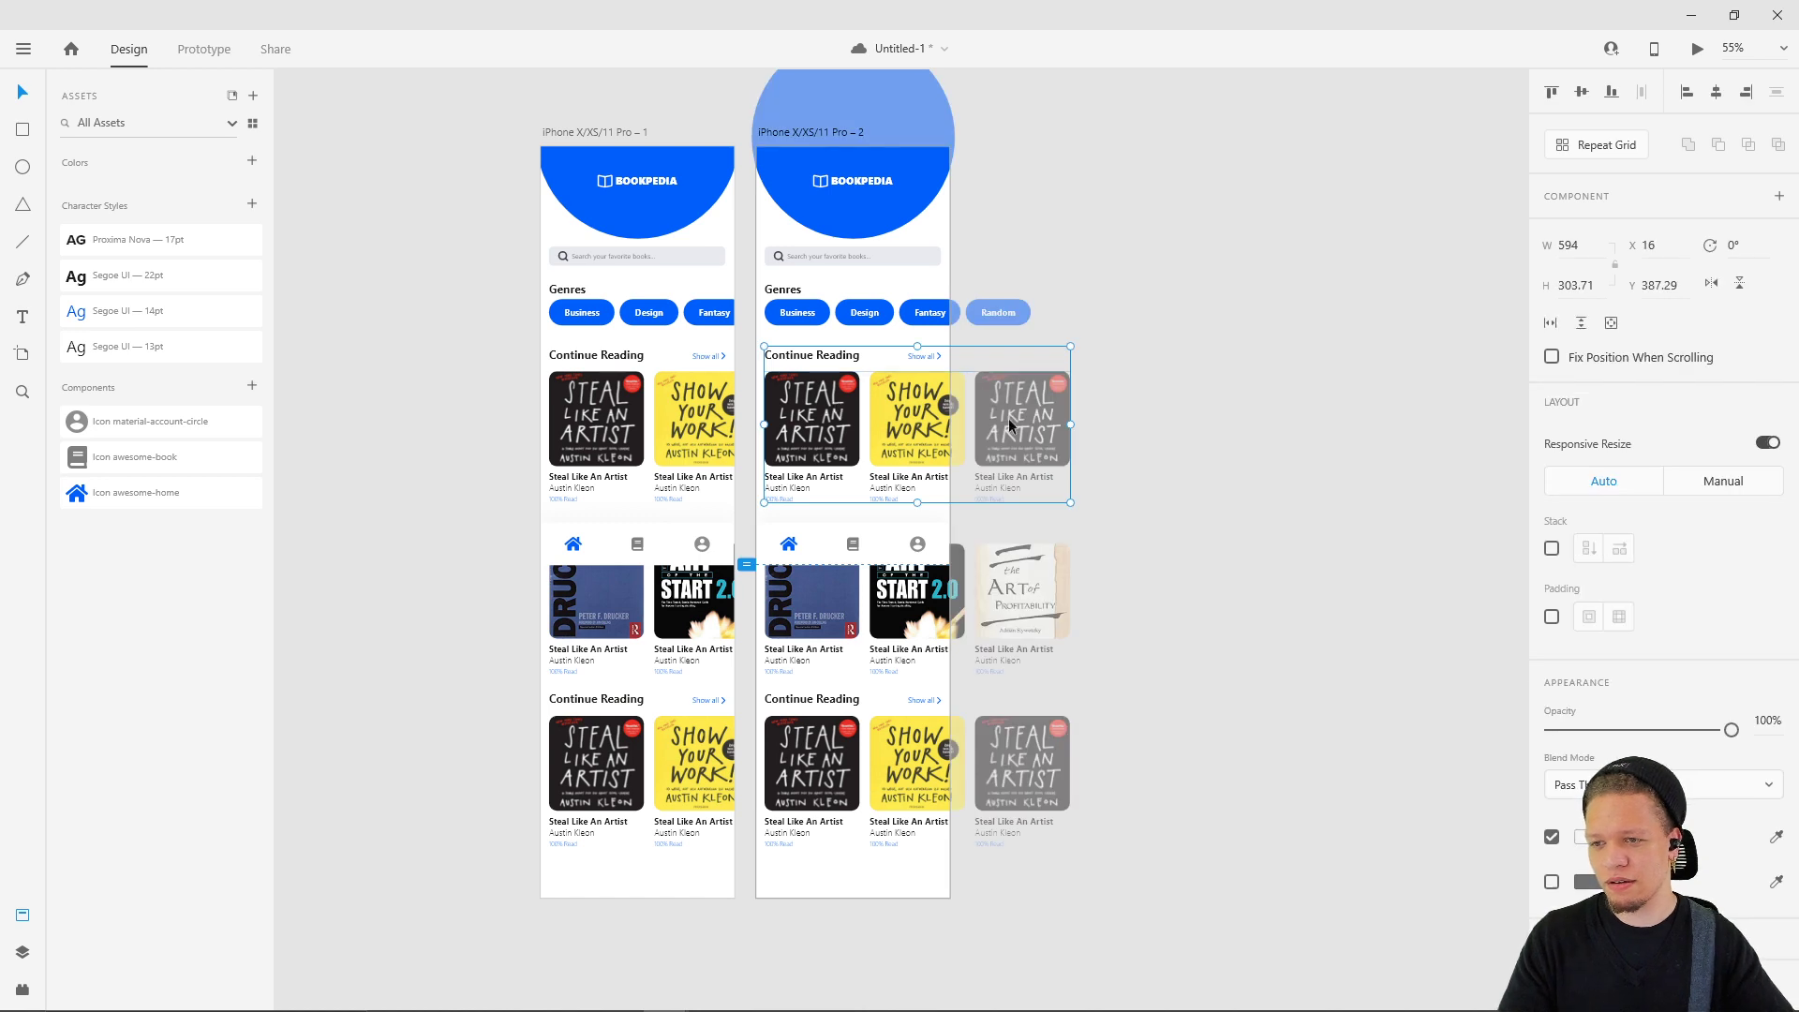
left_click_drag(905, 424, 853, 431)
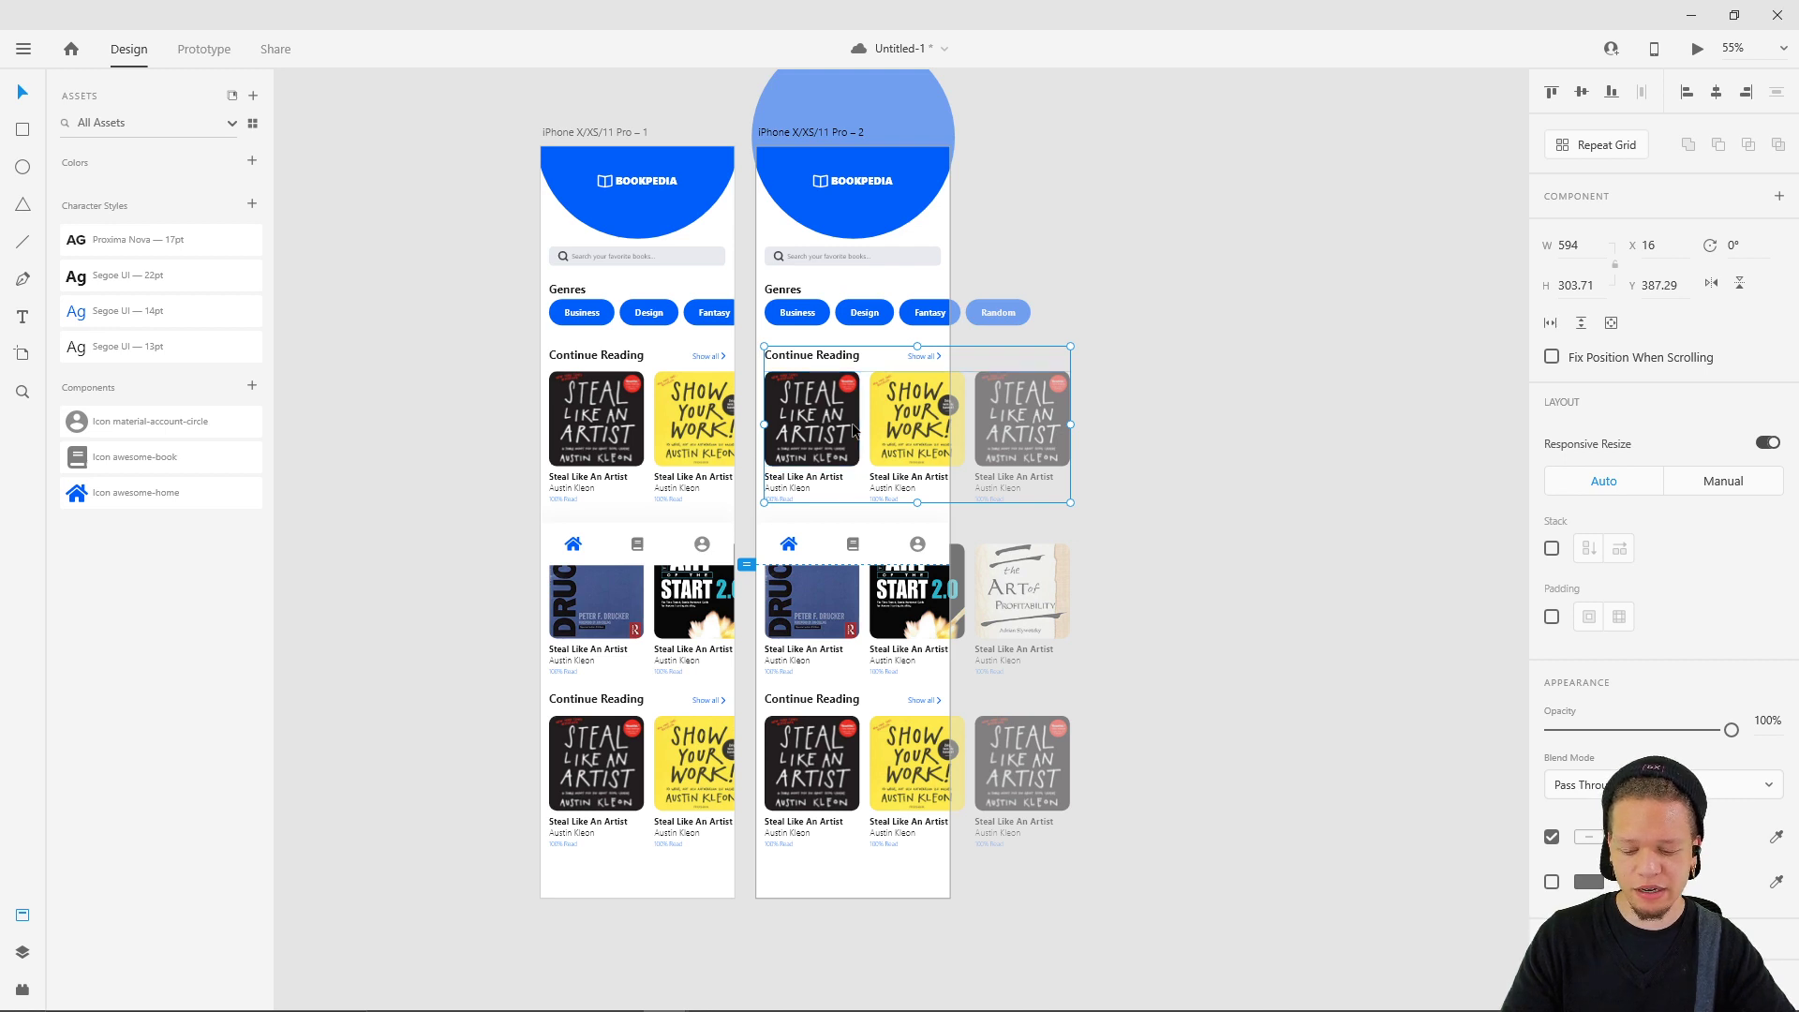
key("ctrl+shift+apostrophe")
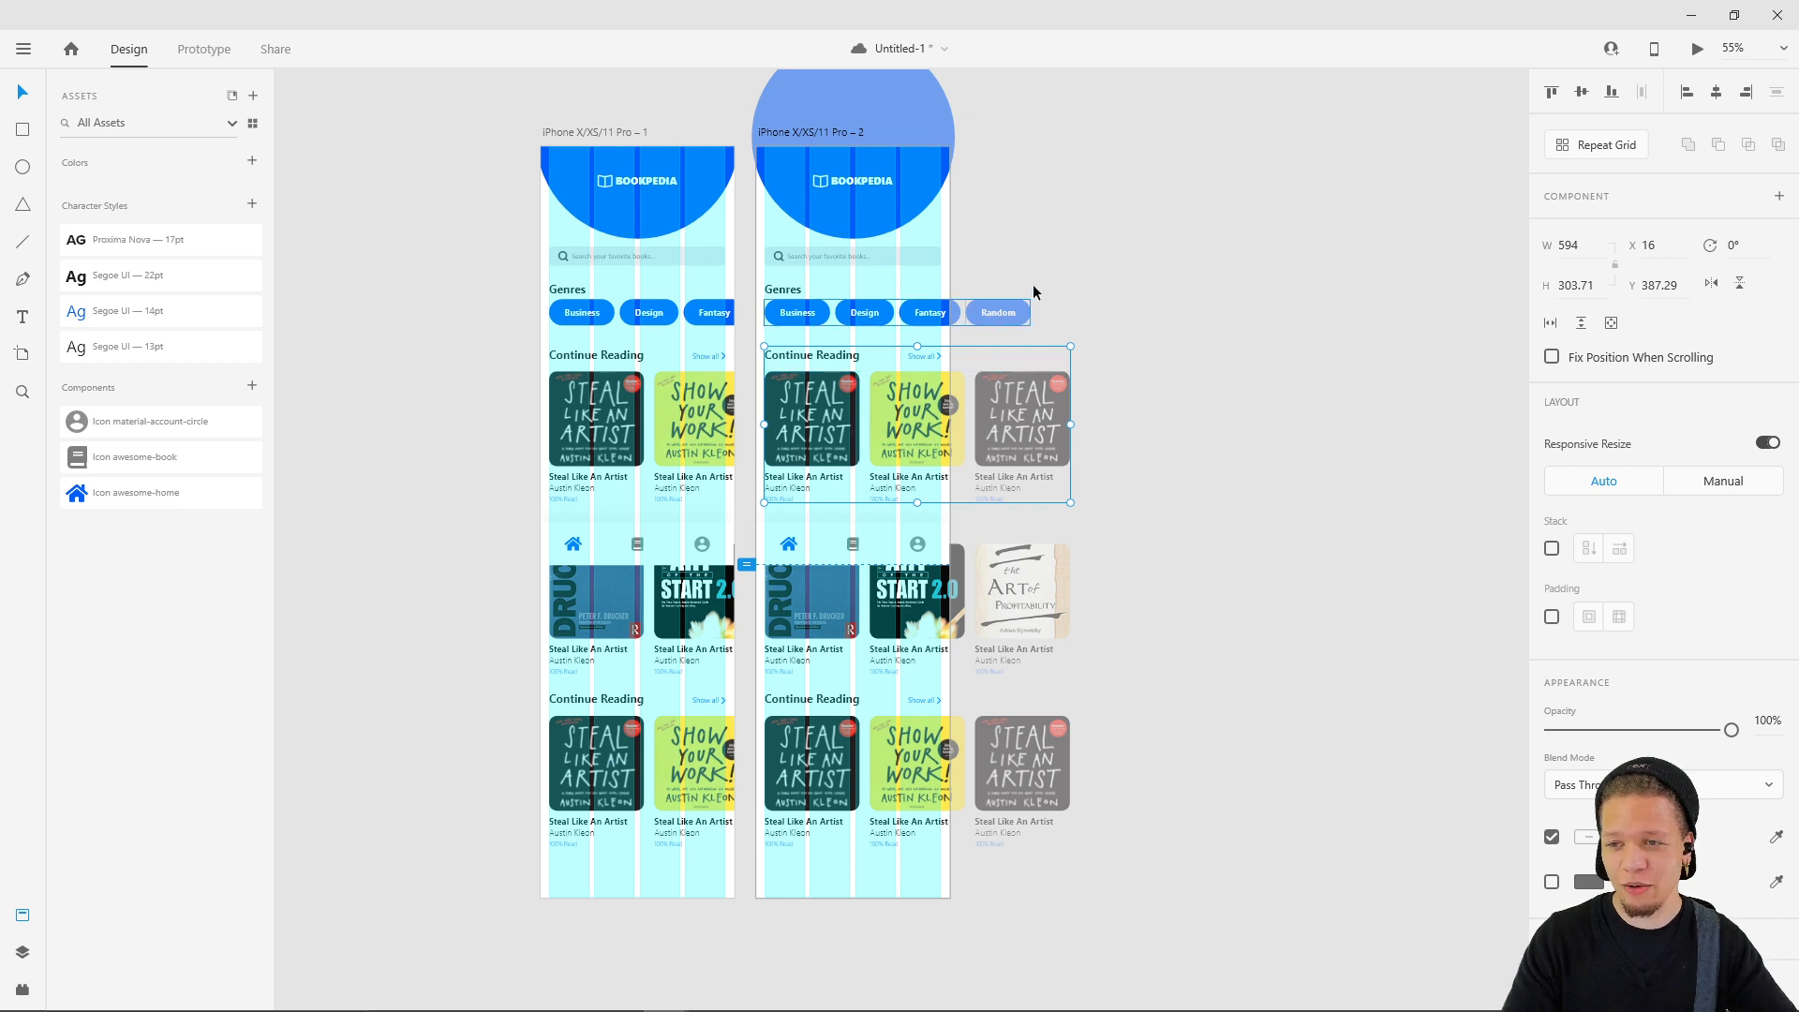
key("t")
left_click(1135, 234)
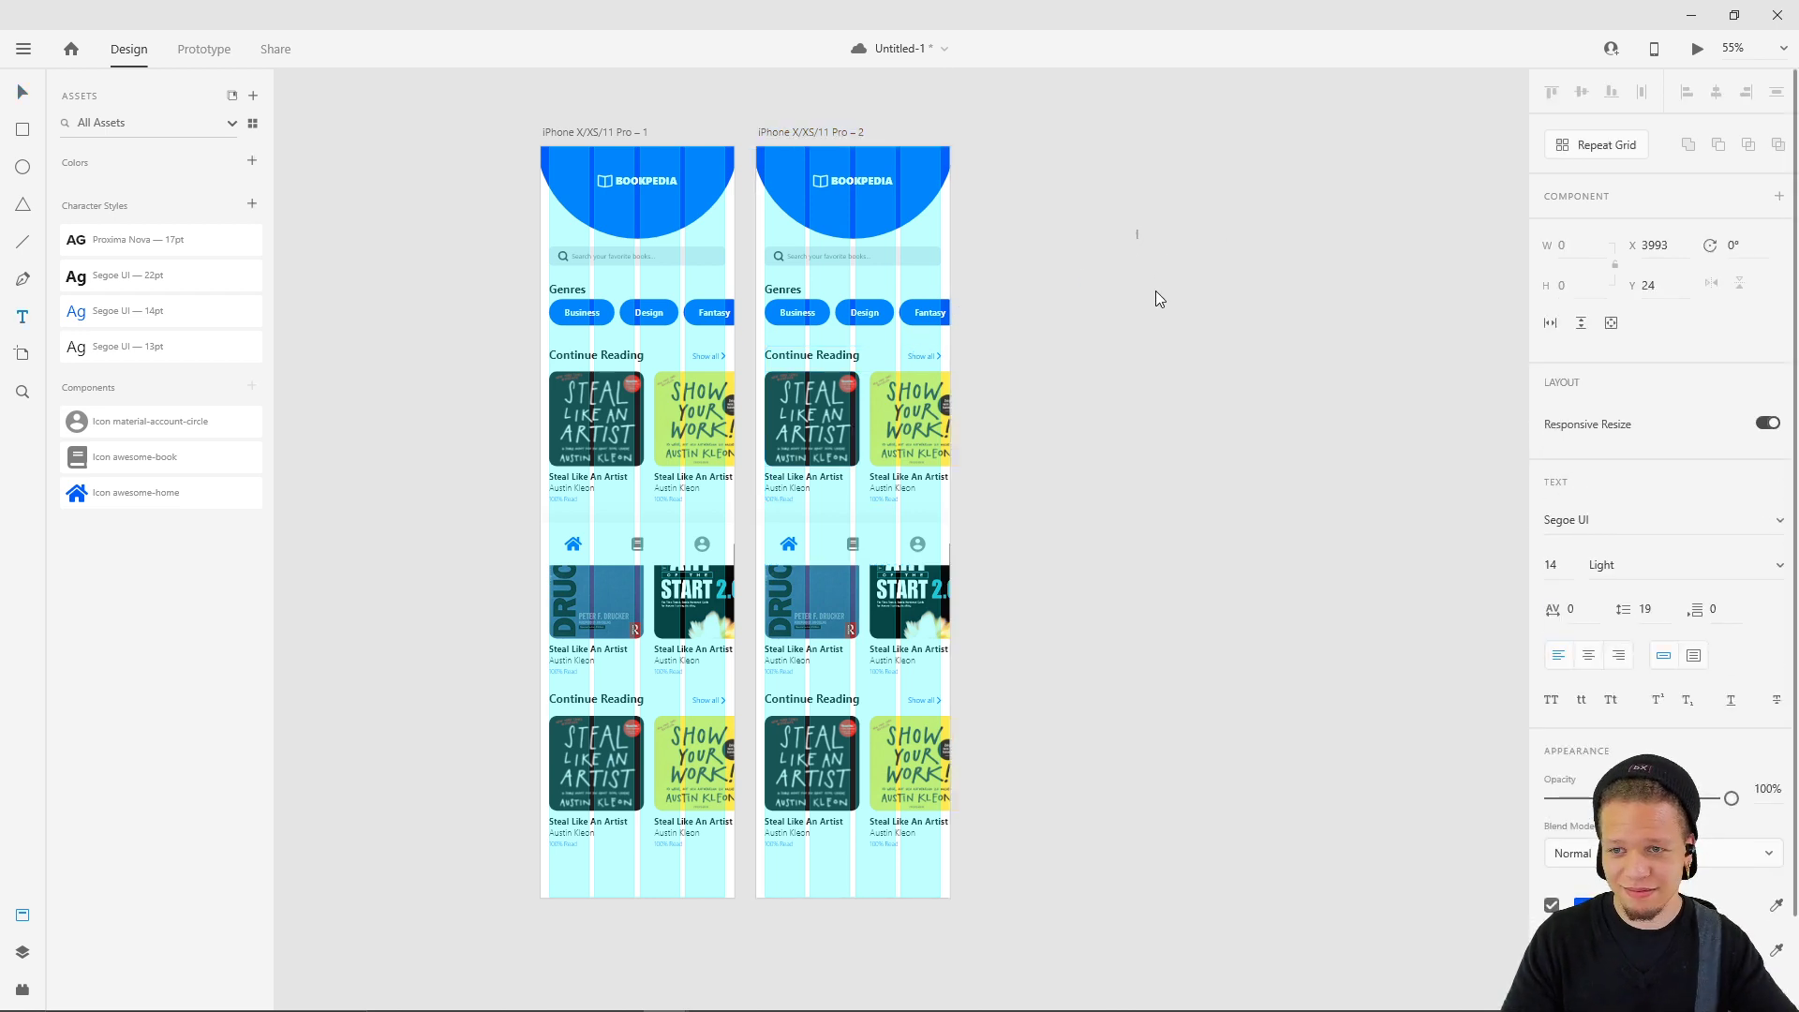
key("Escape")
left_click_drag(1139, 259, 1148, 534)
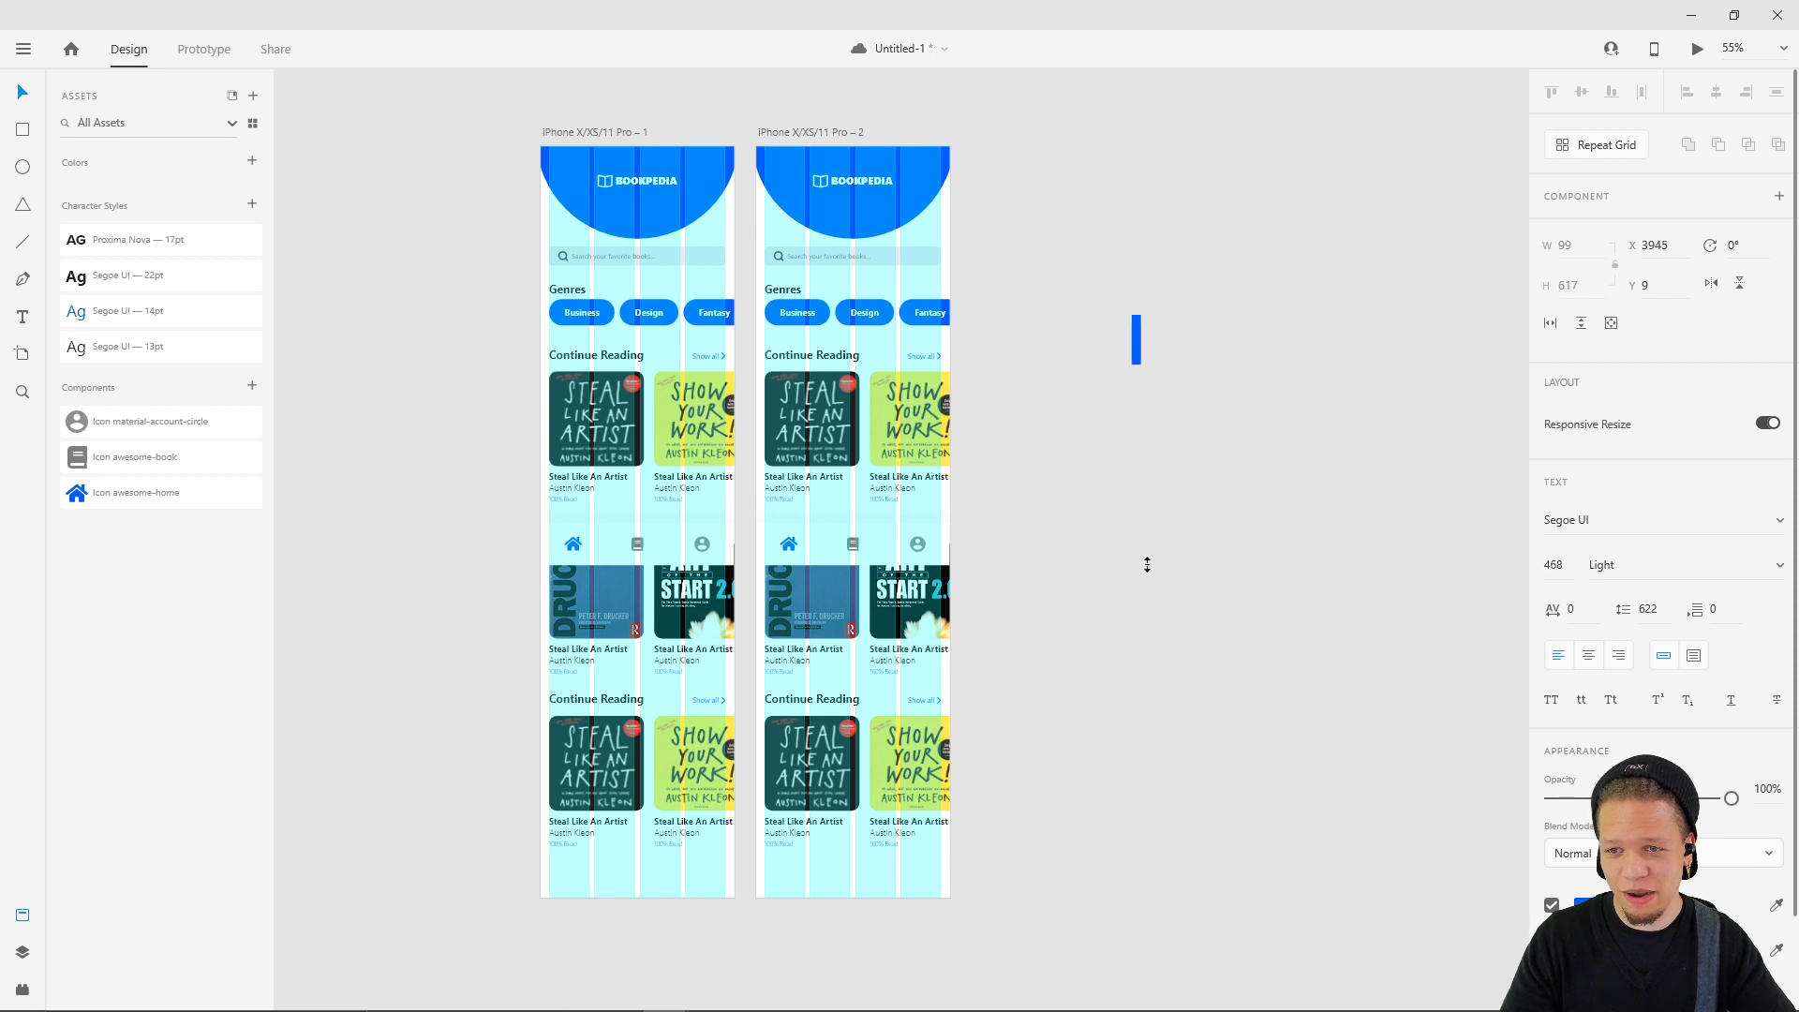
left_click(1351, 495)
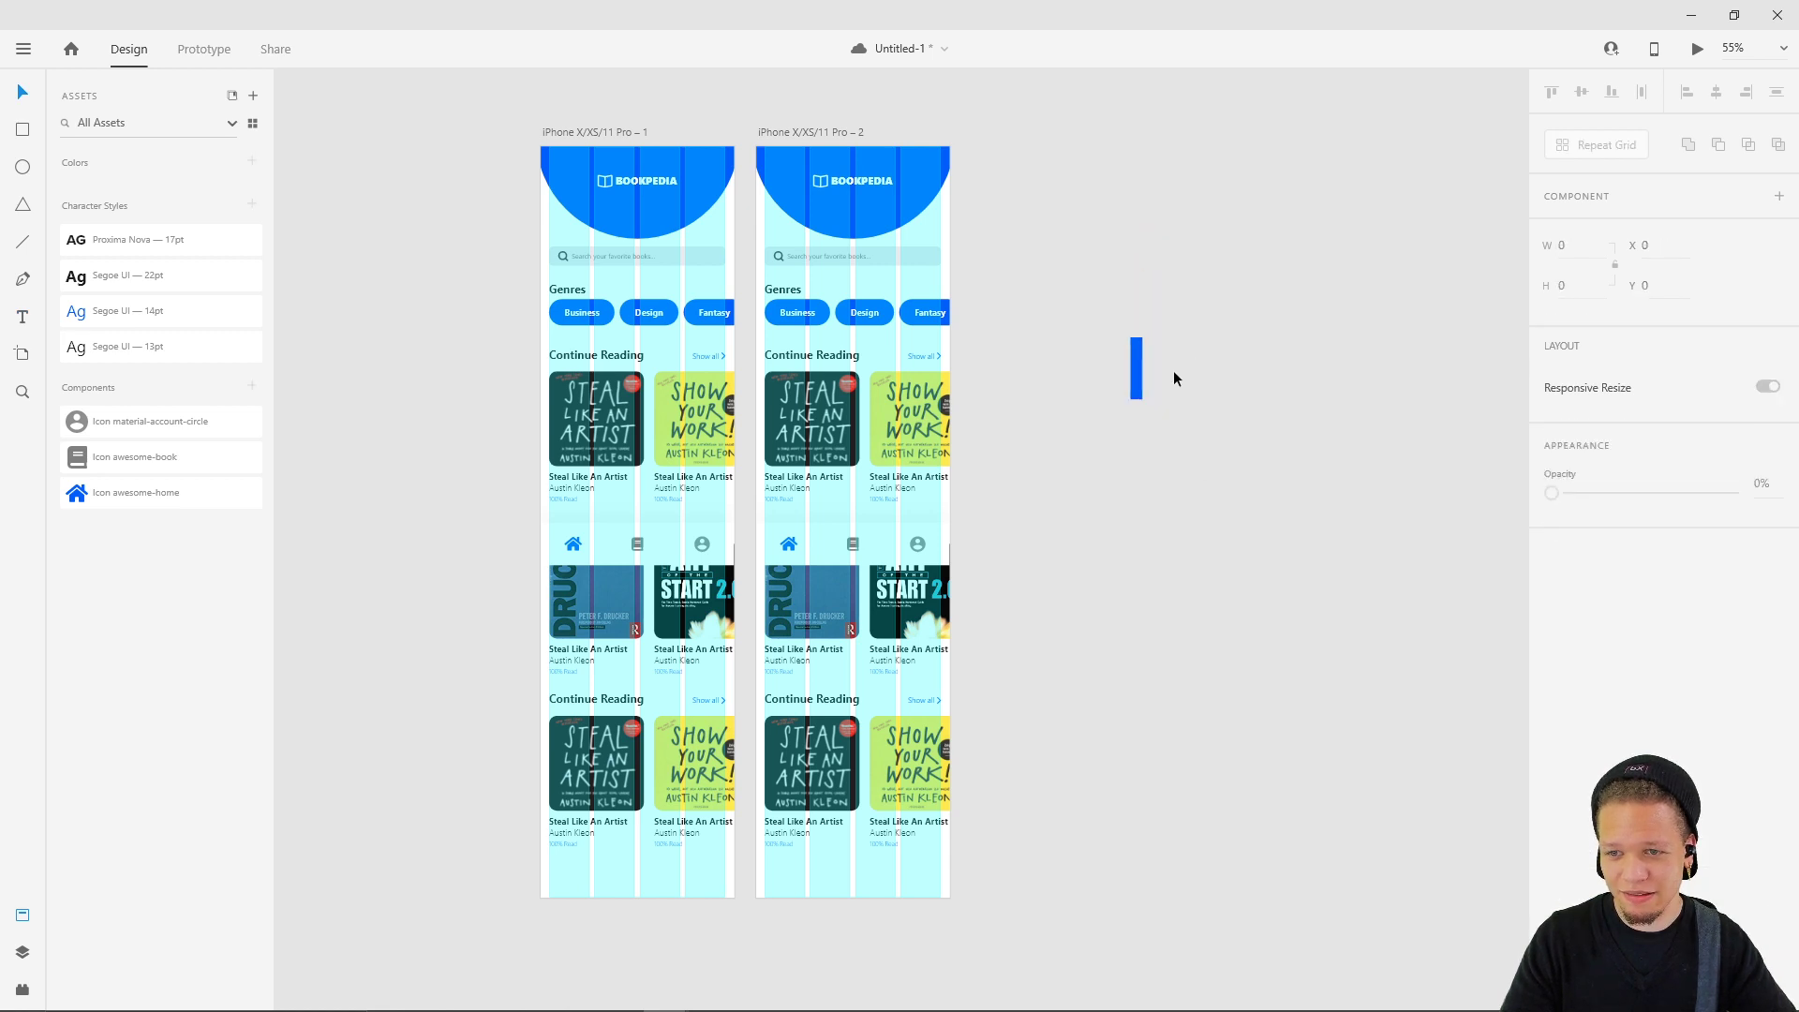
double_click(1139, 374)
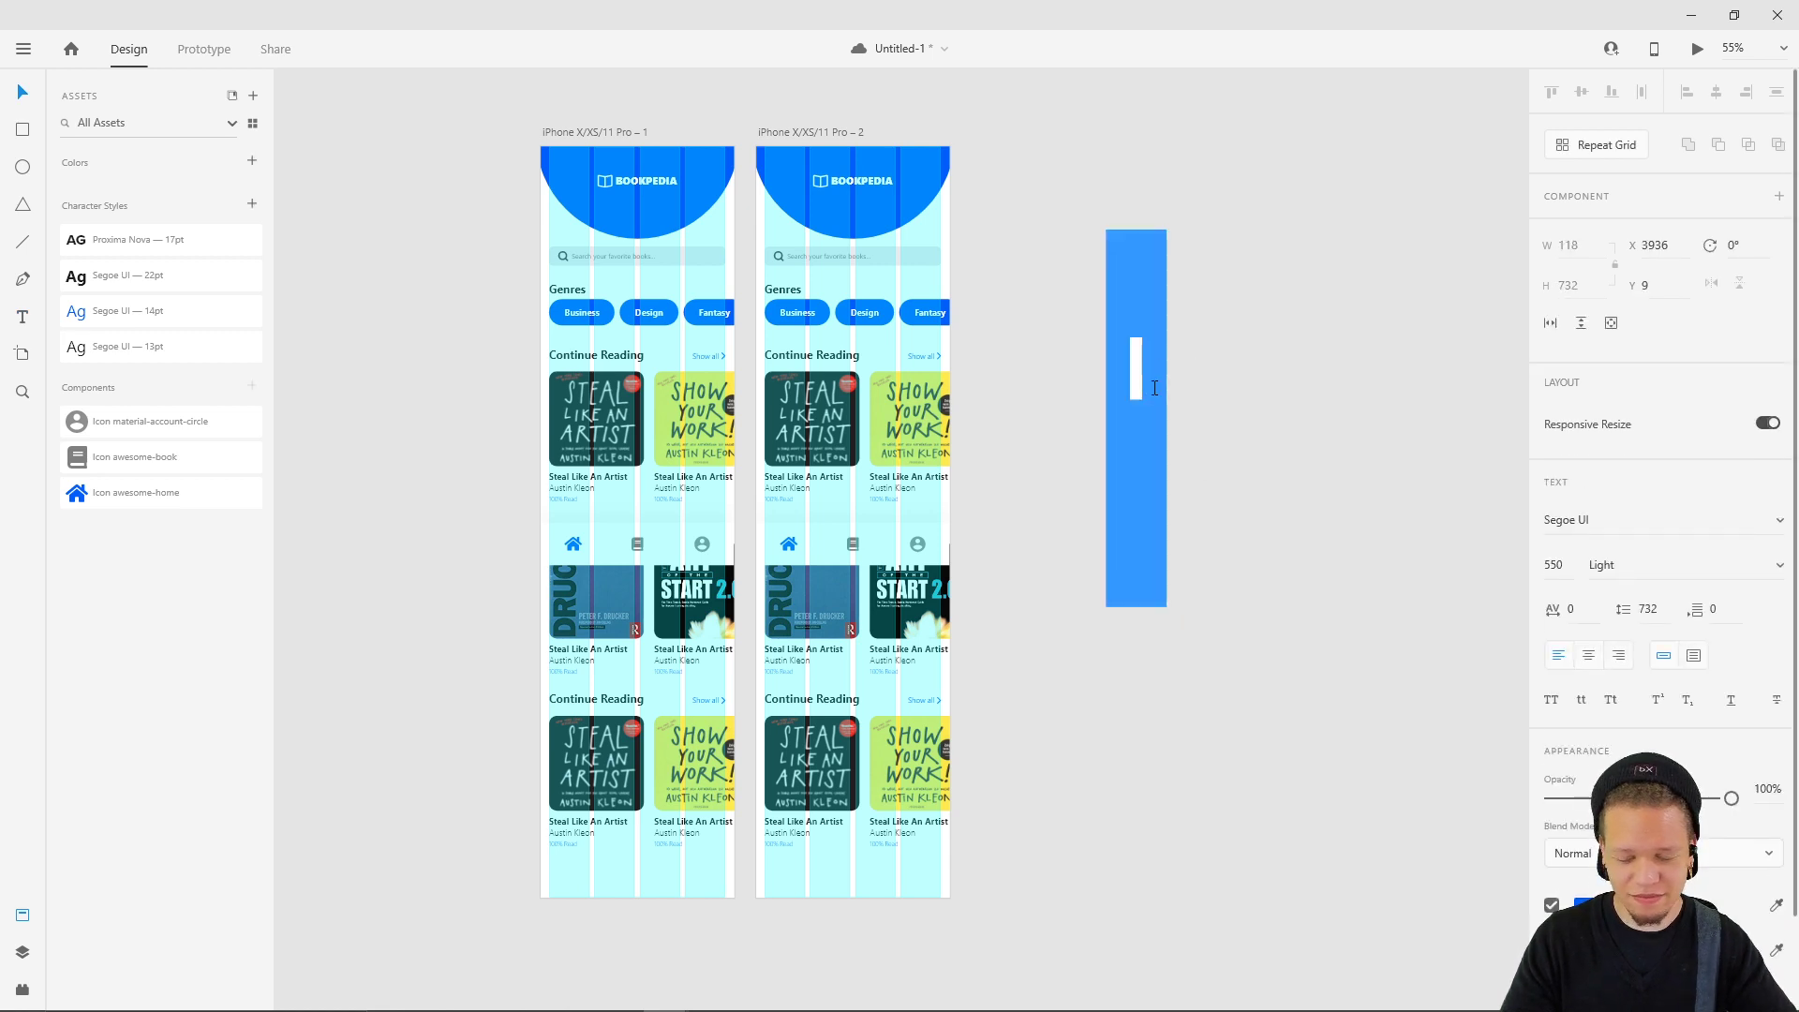
left_click(1162, 380)
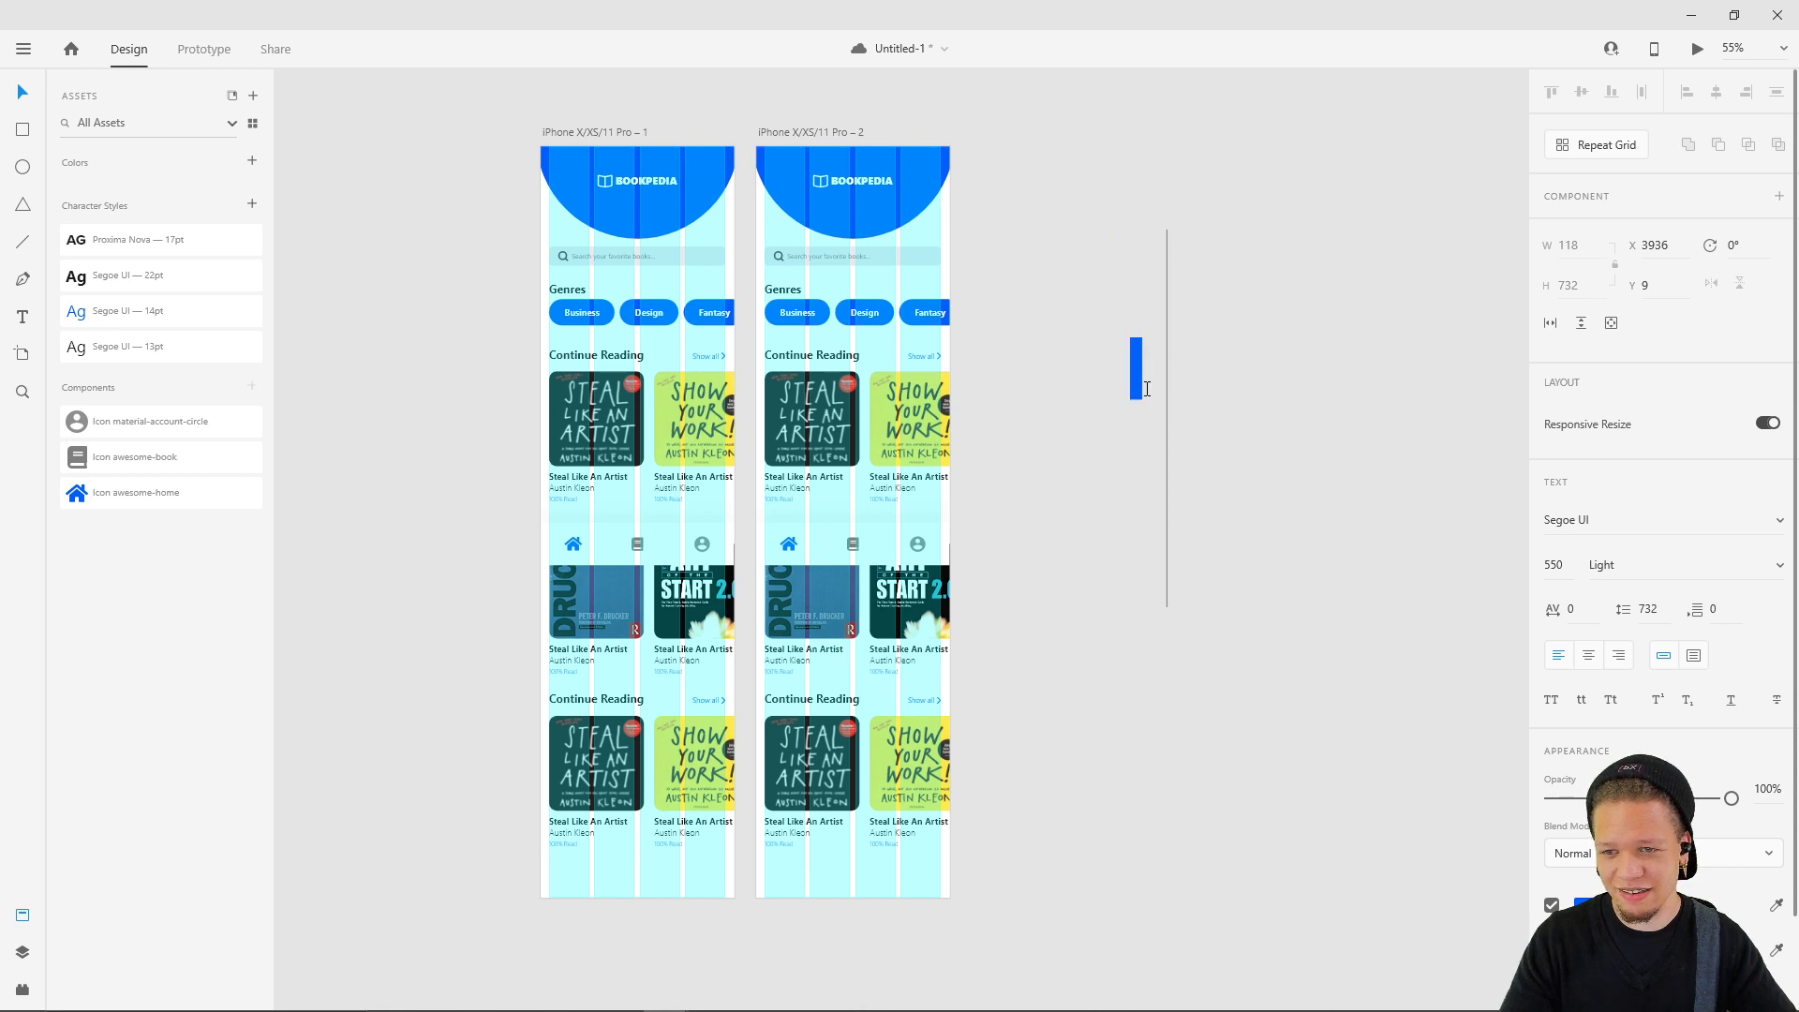
type("asc")
key("shift+Left")
key("Escape")
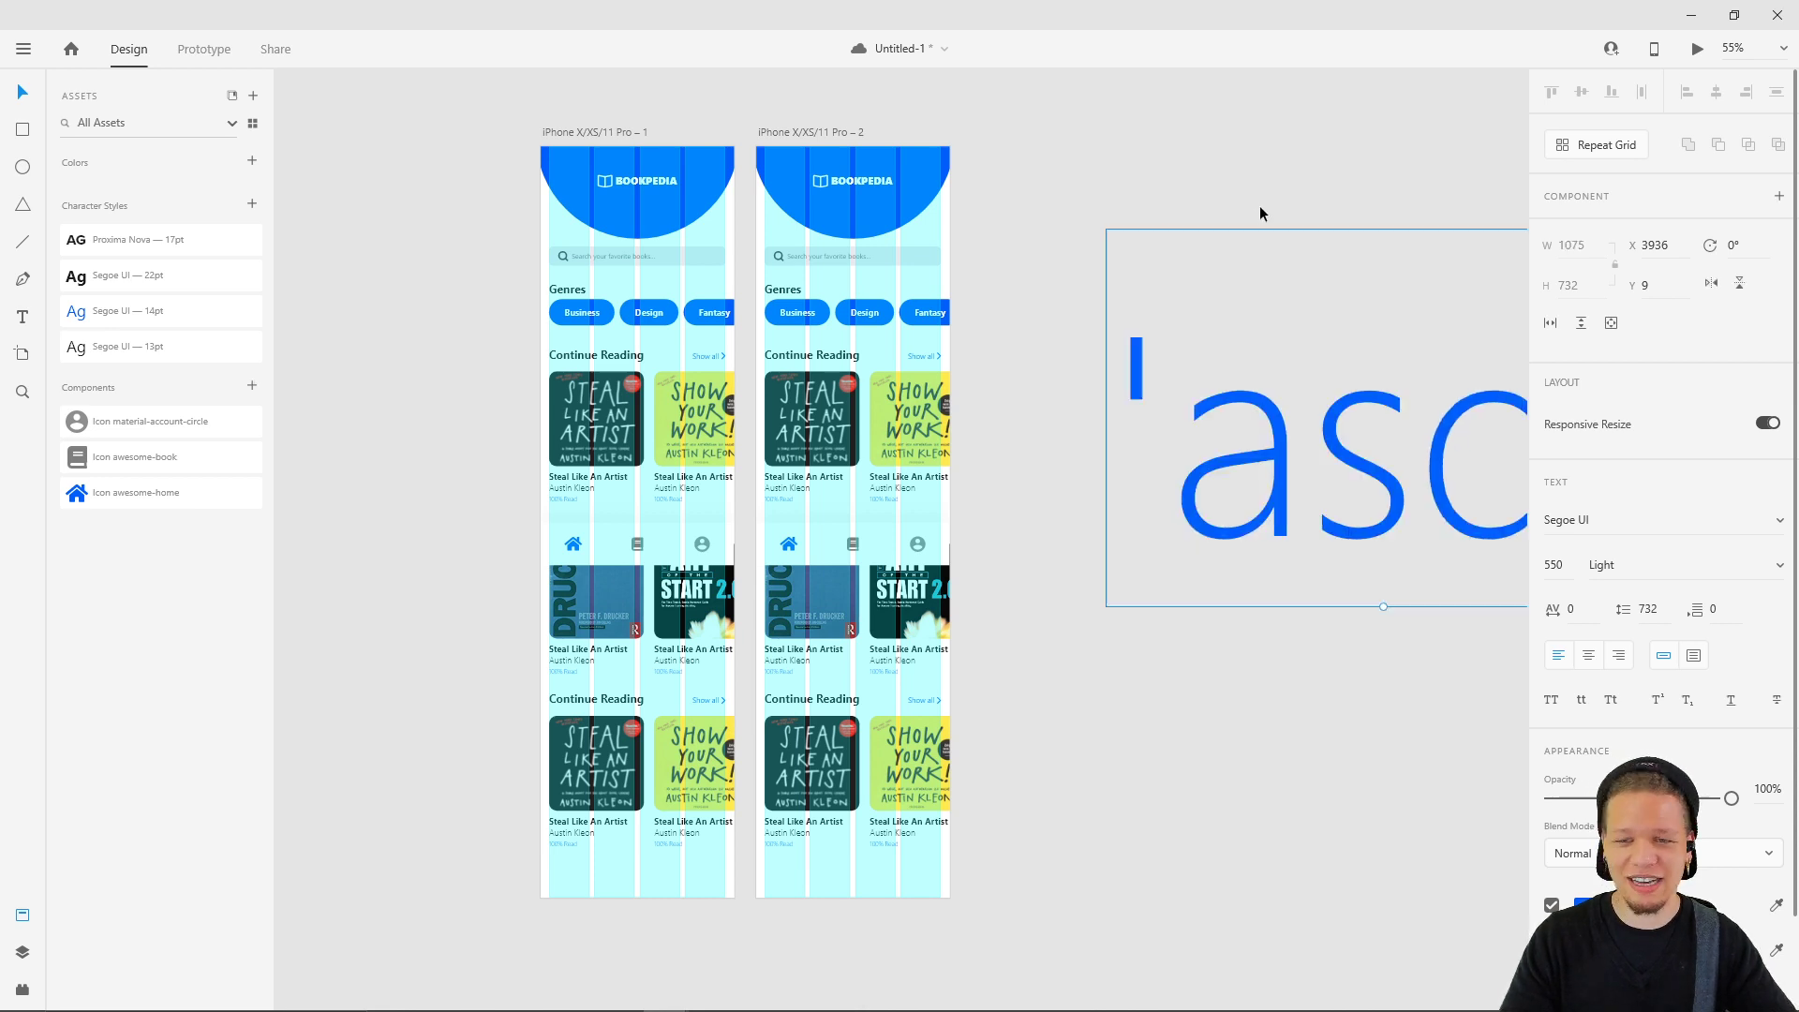
double_click(1297, 410)
key("Escape")
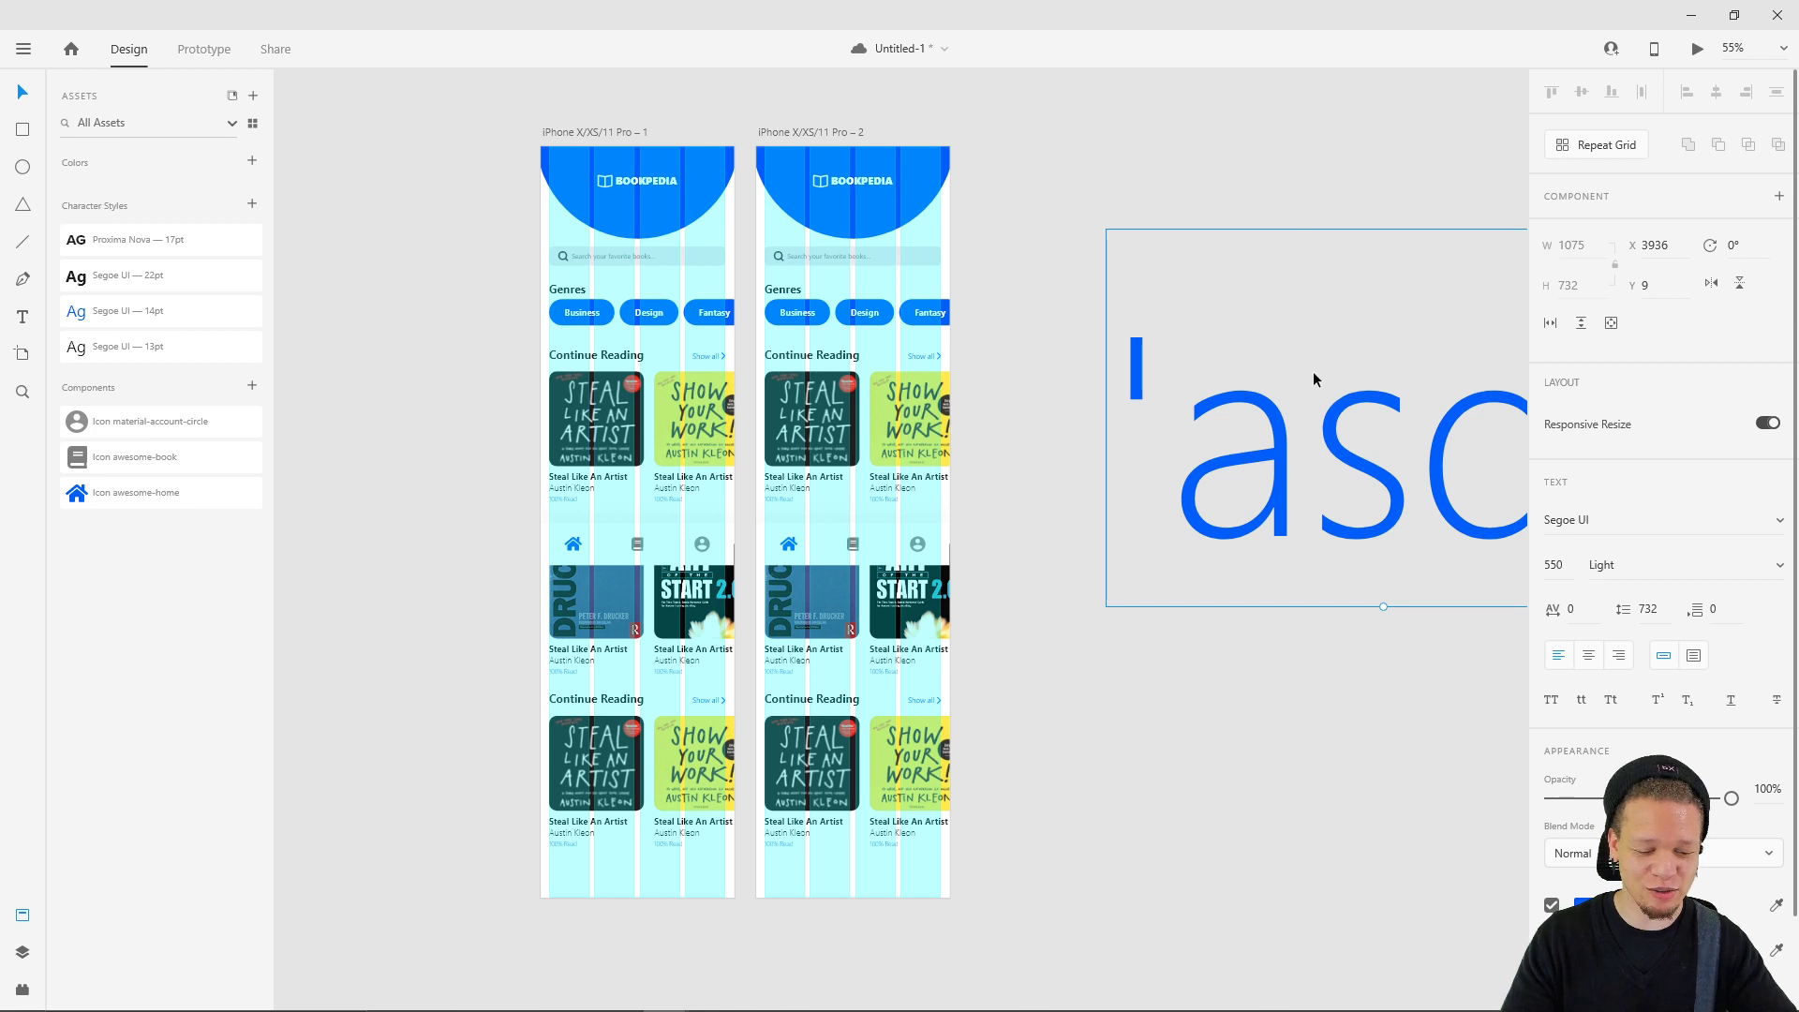
key("Delete")
- Shift the duplicate artboard's first Continue Reading row left to about X -236, aligning its last book with the grid's right margin
scroll(1026, 496, "down", 2)
scroll(1026, 496, "right", 2)
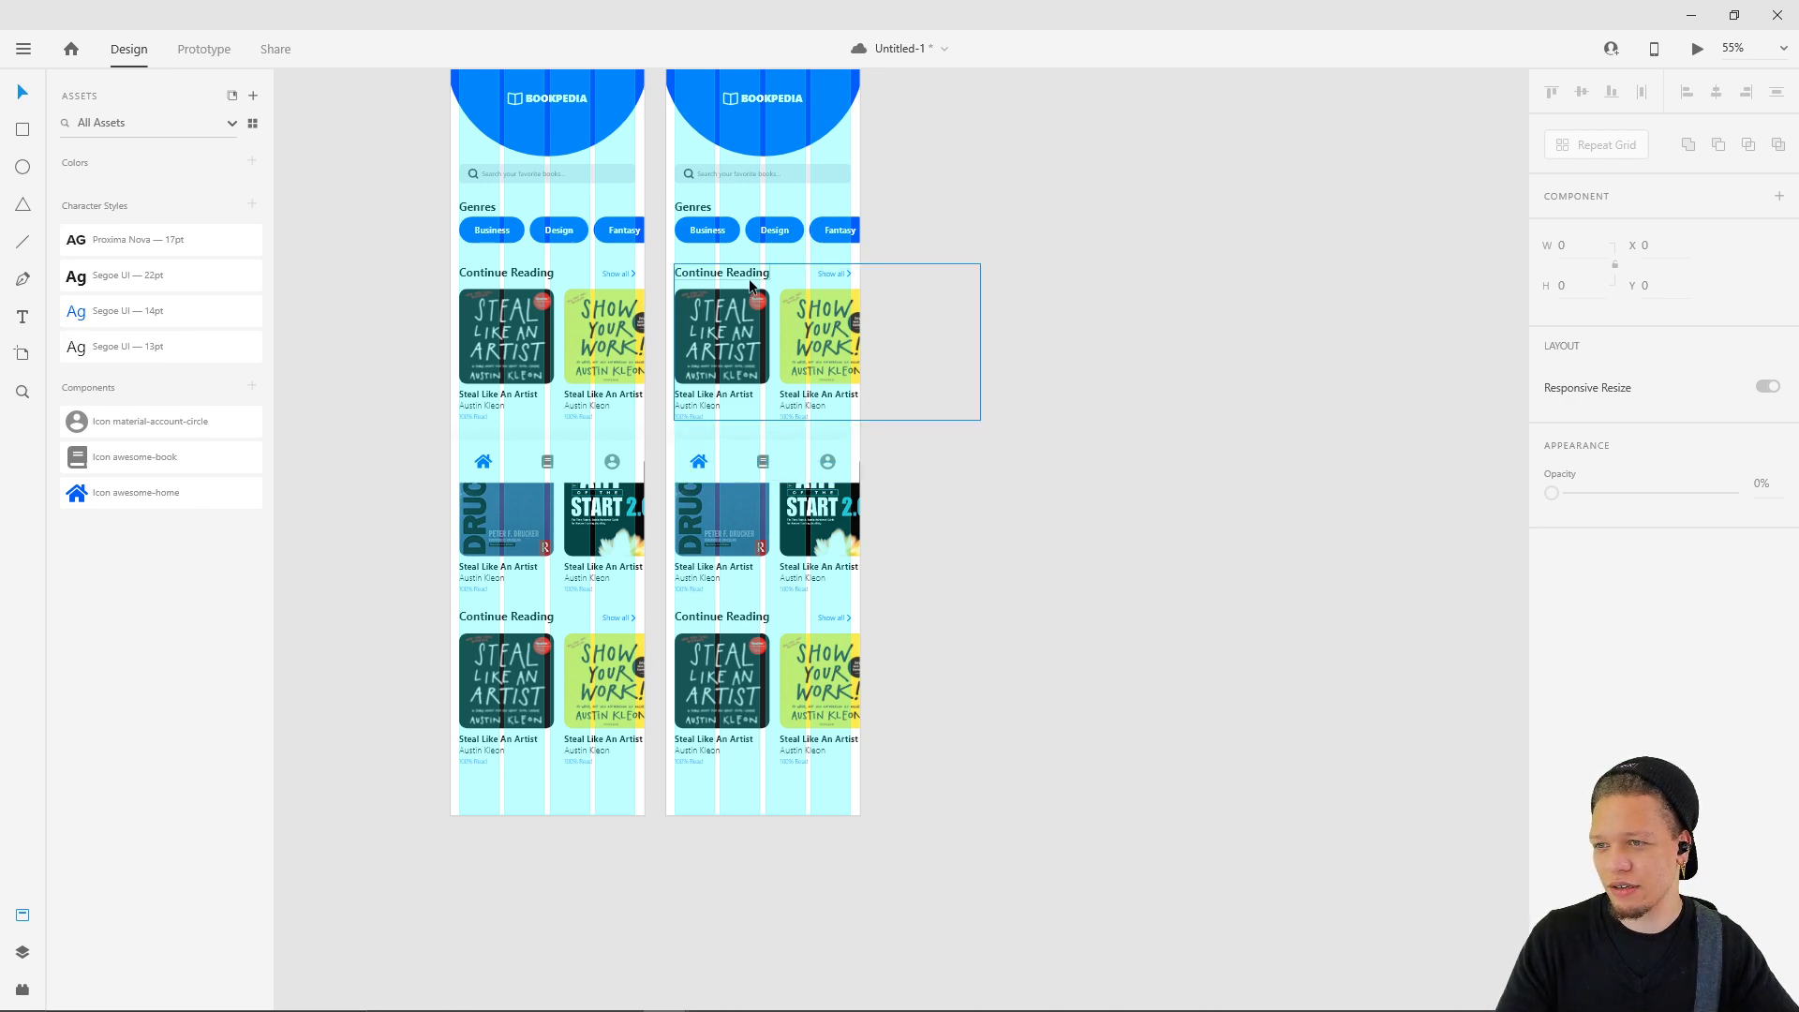
scroll(750, 279, "up", 3)
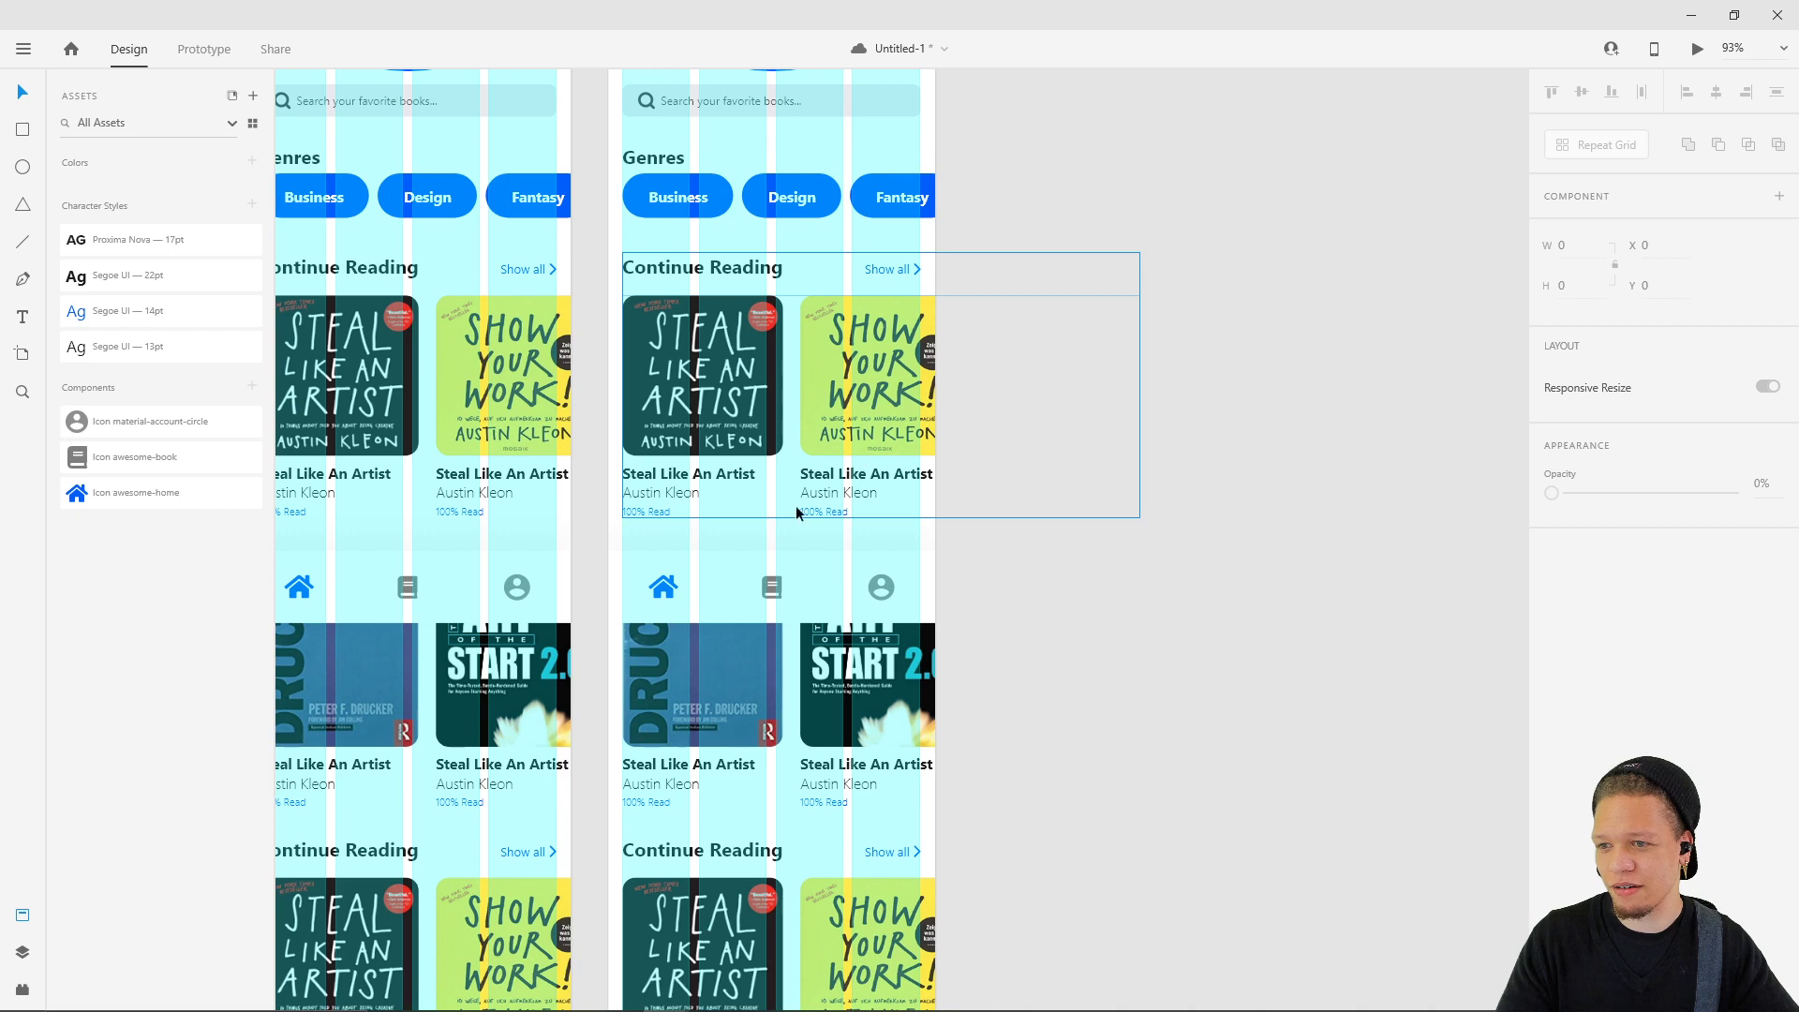
left_click_drag(872, 368, 660, 357)
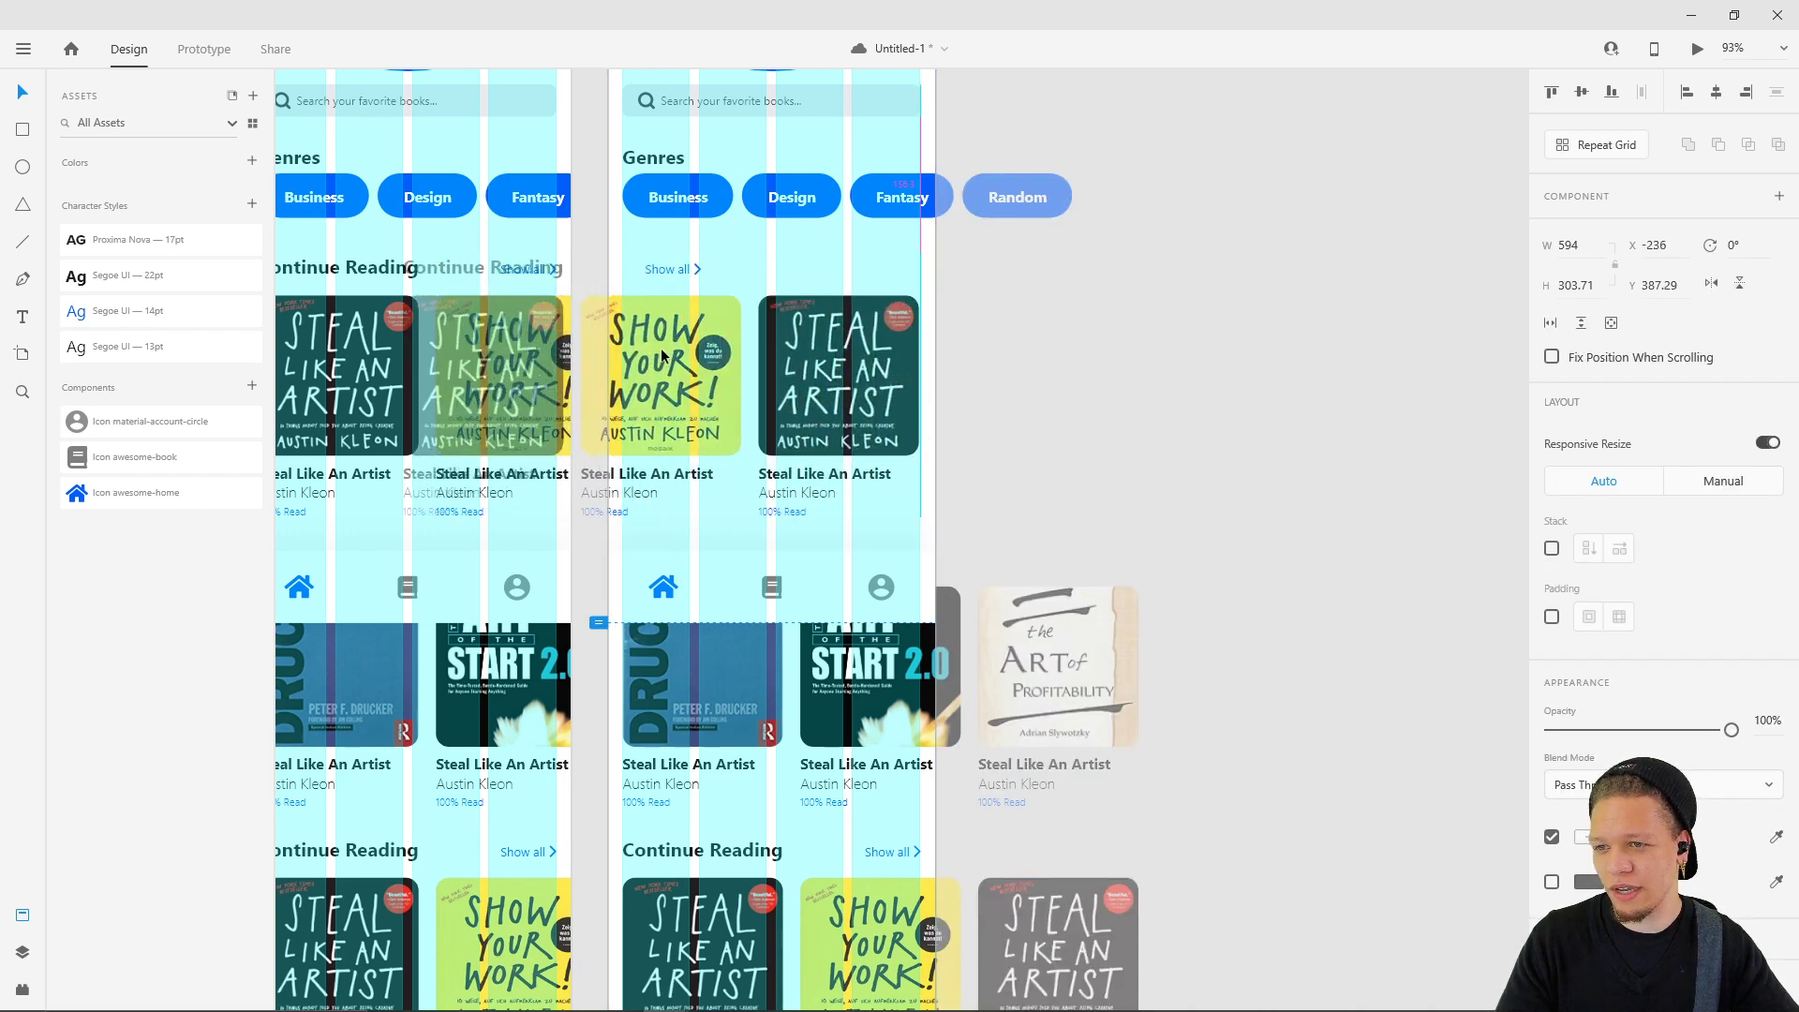
left_click(1104, 404)
- Move the duplicate artboard farther to the right to leave more space beside the original home screen
scroll(1148, 450, "down", 2)
scroll(1149, 450, "down", 3)
left_click_drag(931, 189, 1012, 188)
left_click(807, 191)
- Add a prototype link from the original artboard's first Continue Reading row to iPhone X/XS/11 Pro – 2
left_click(851, 411)
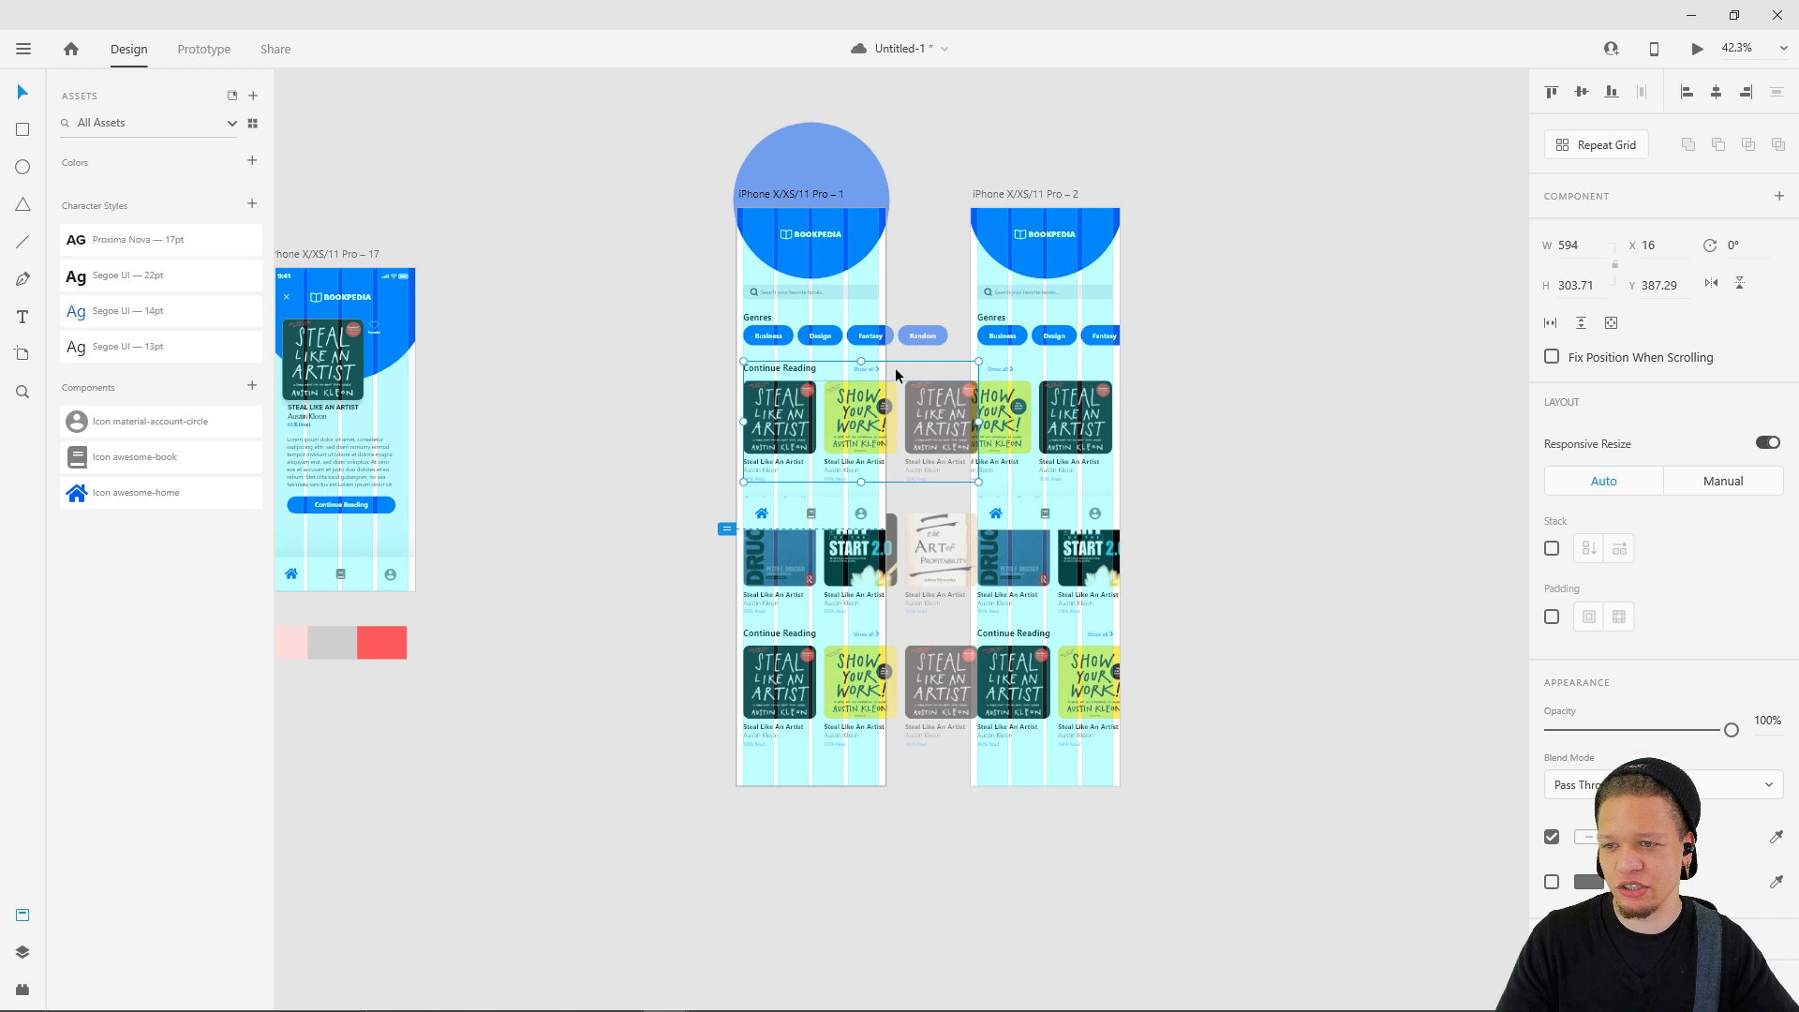
left_click(199, 51)
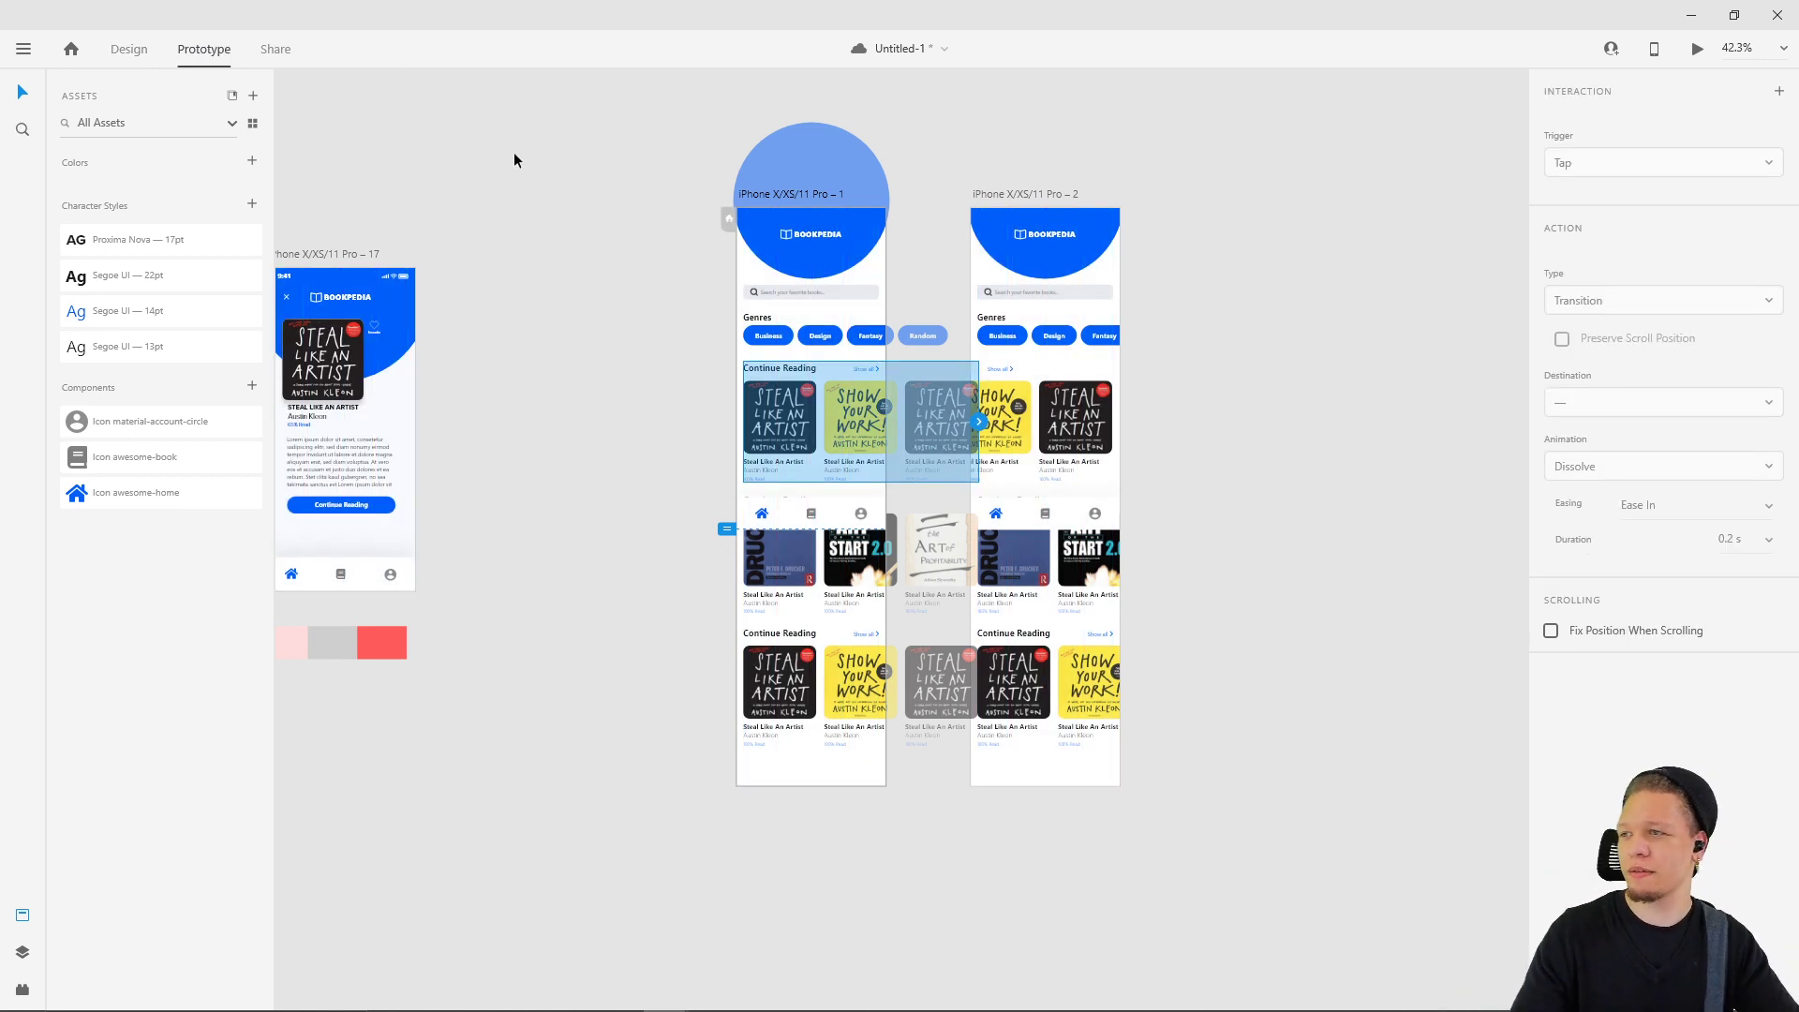
left_click_drag(979, 424, 1129, 497)
left_click_drag(1017, 469, 1082, 389)
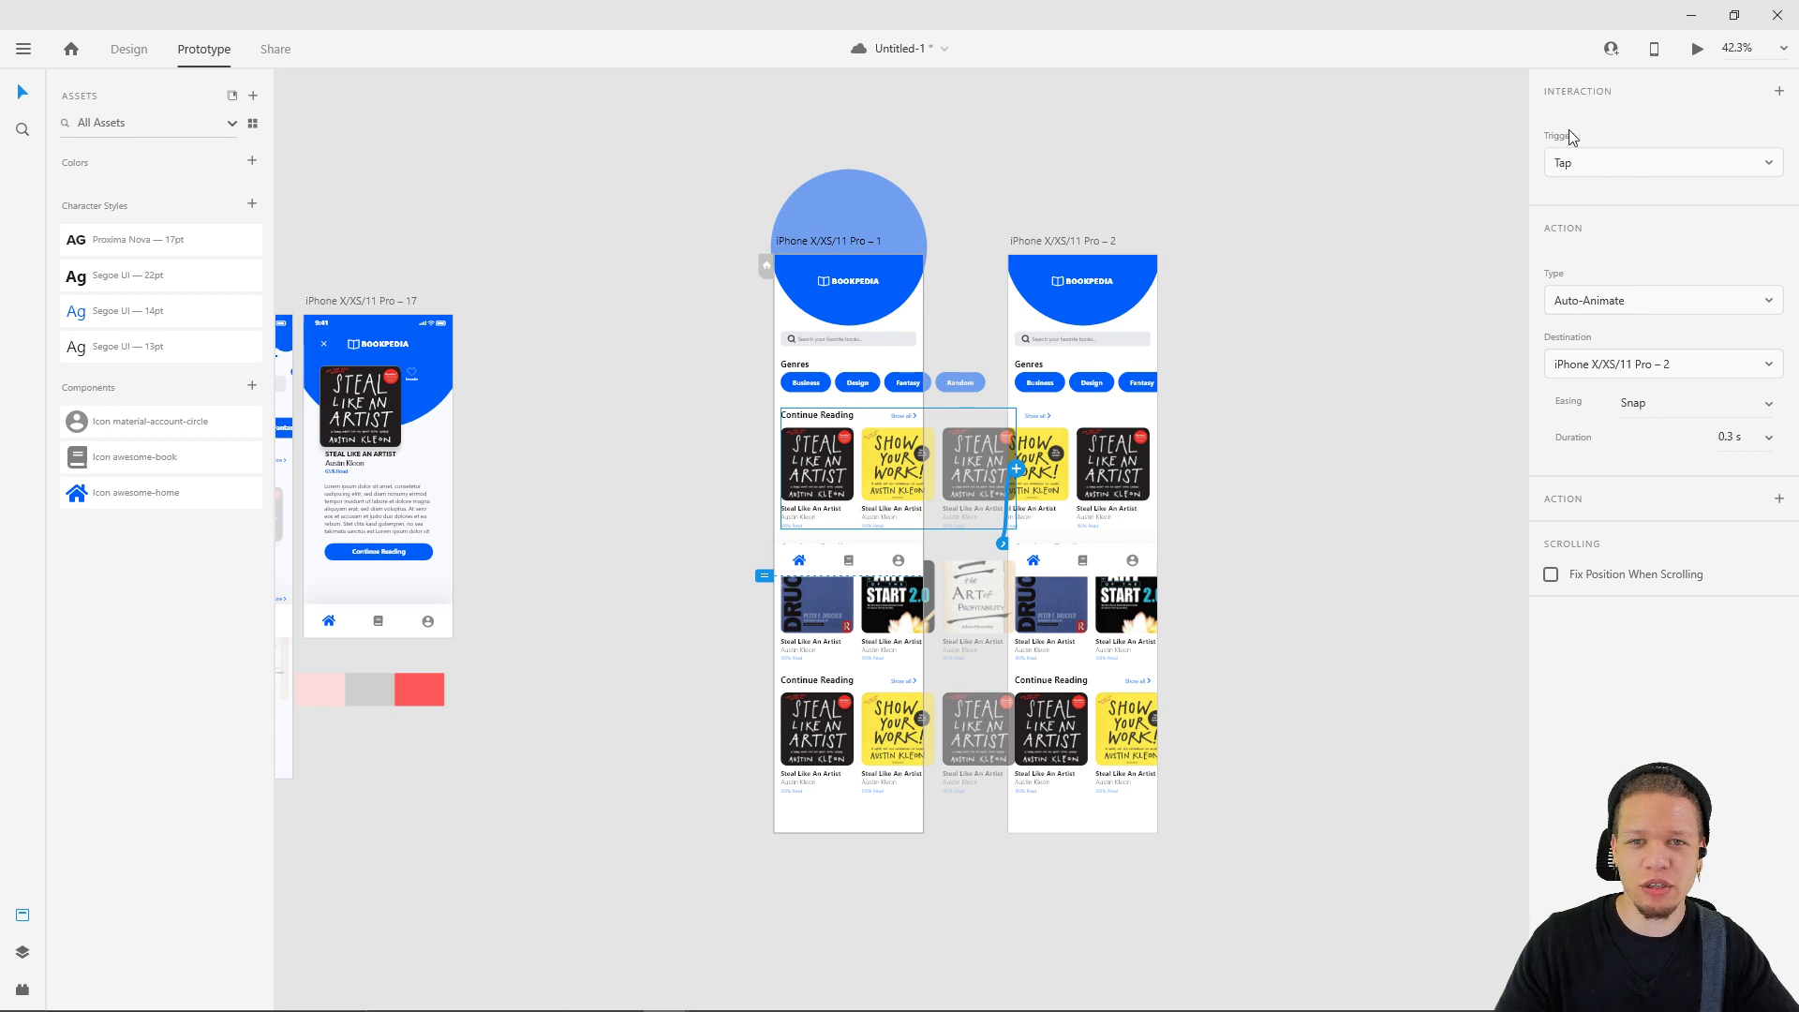
- Set the row interaction's trigger to Drag and its easing to Snap
left_click(1597, 163)
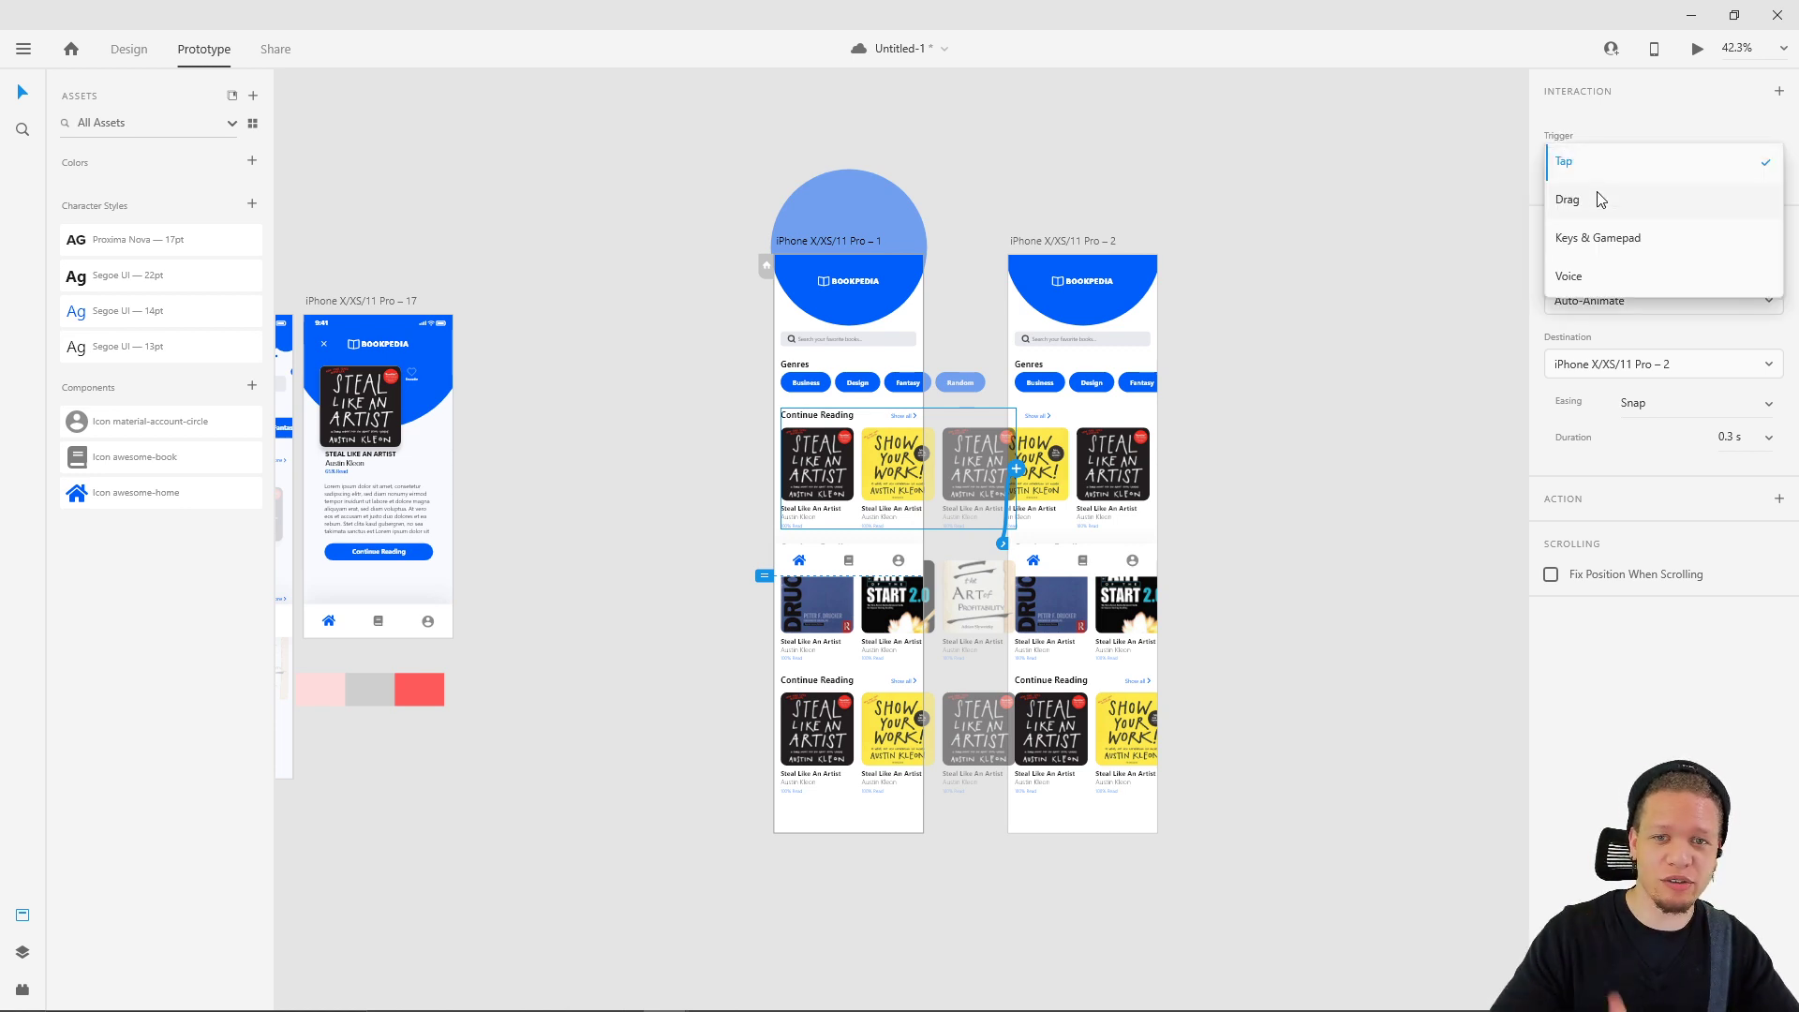
left_click(1599, 198)
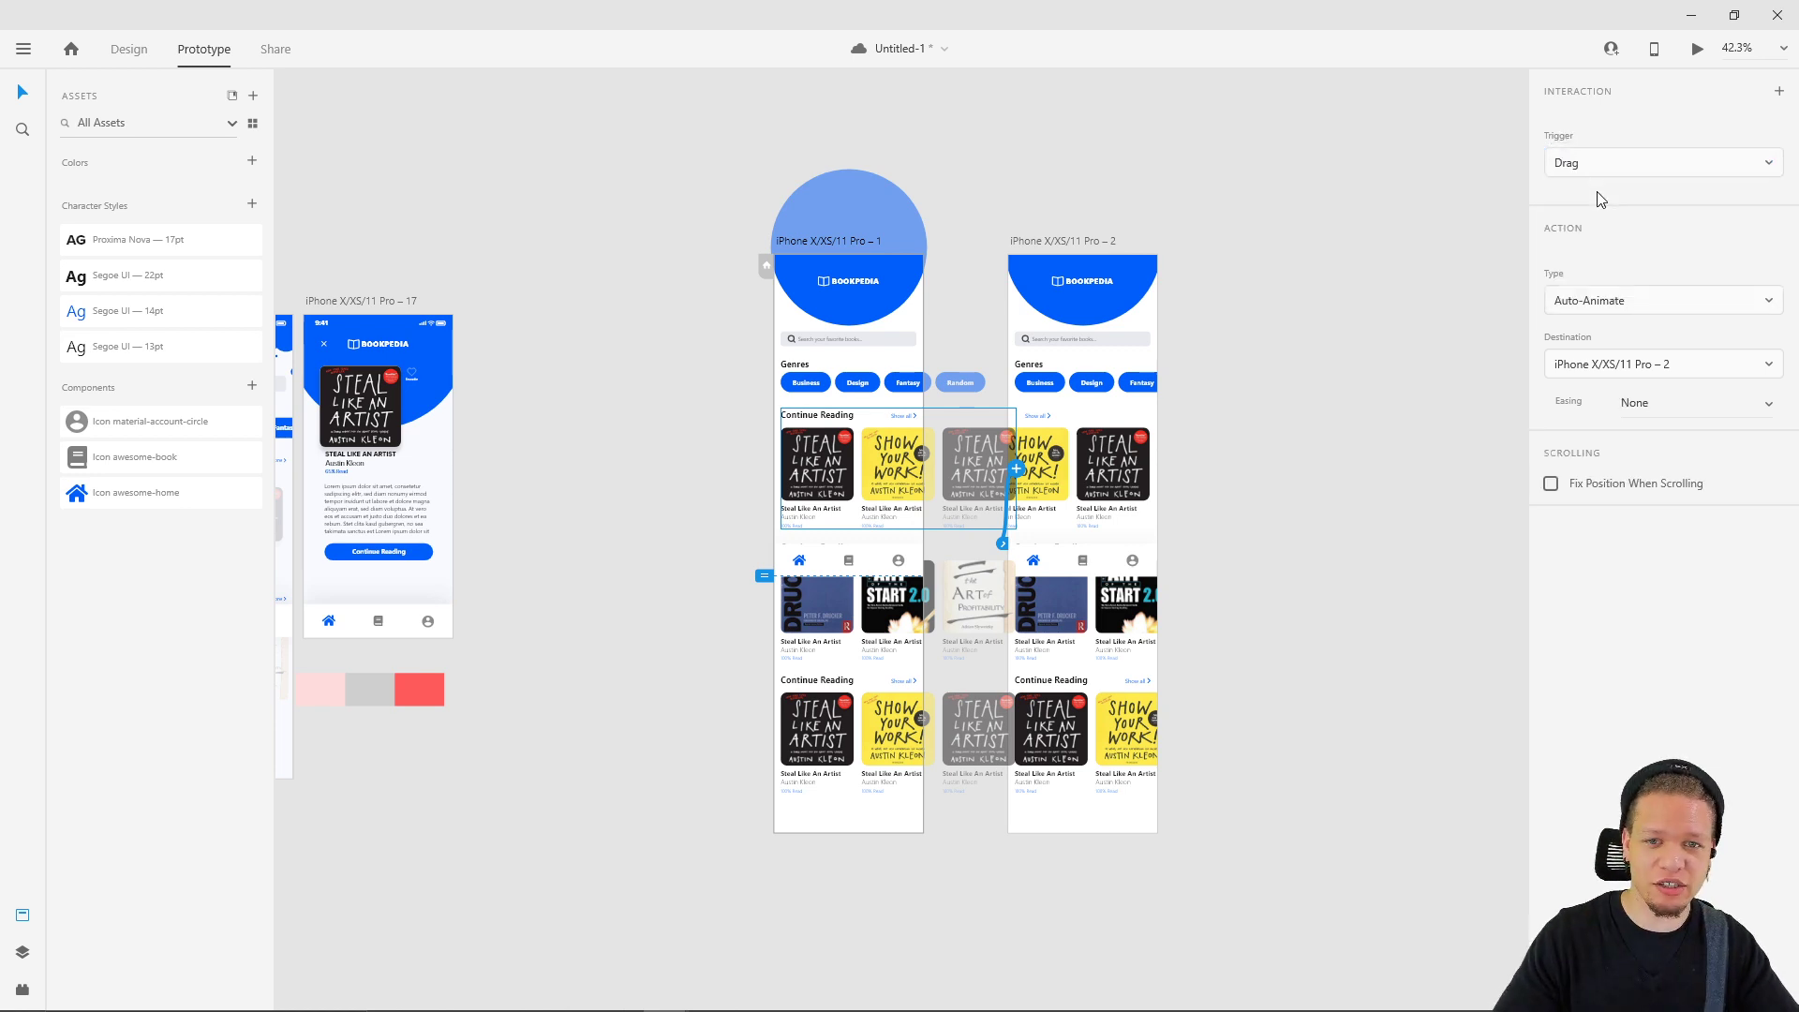
left_click(1768, 403)
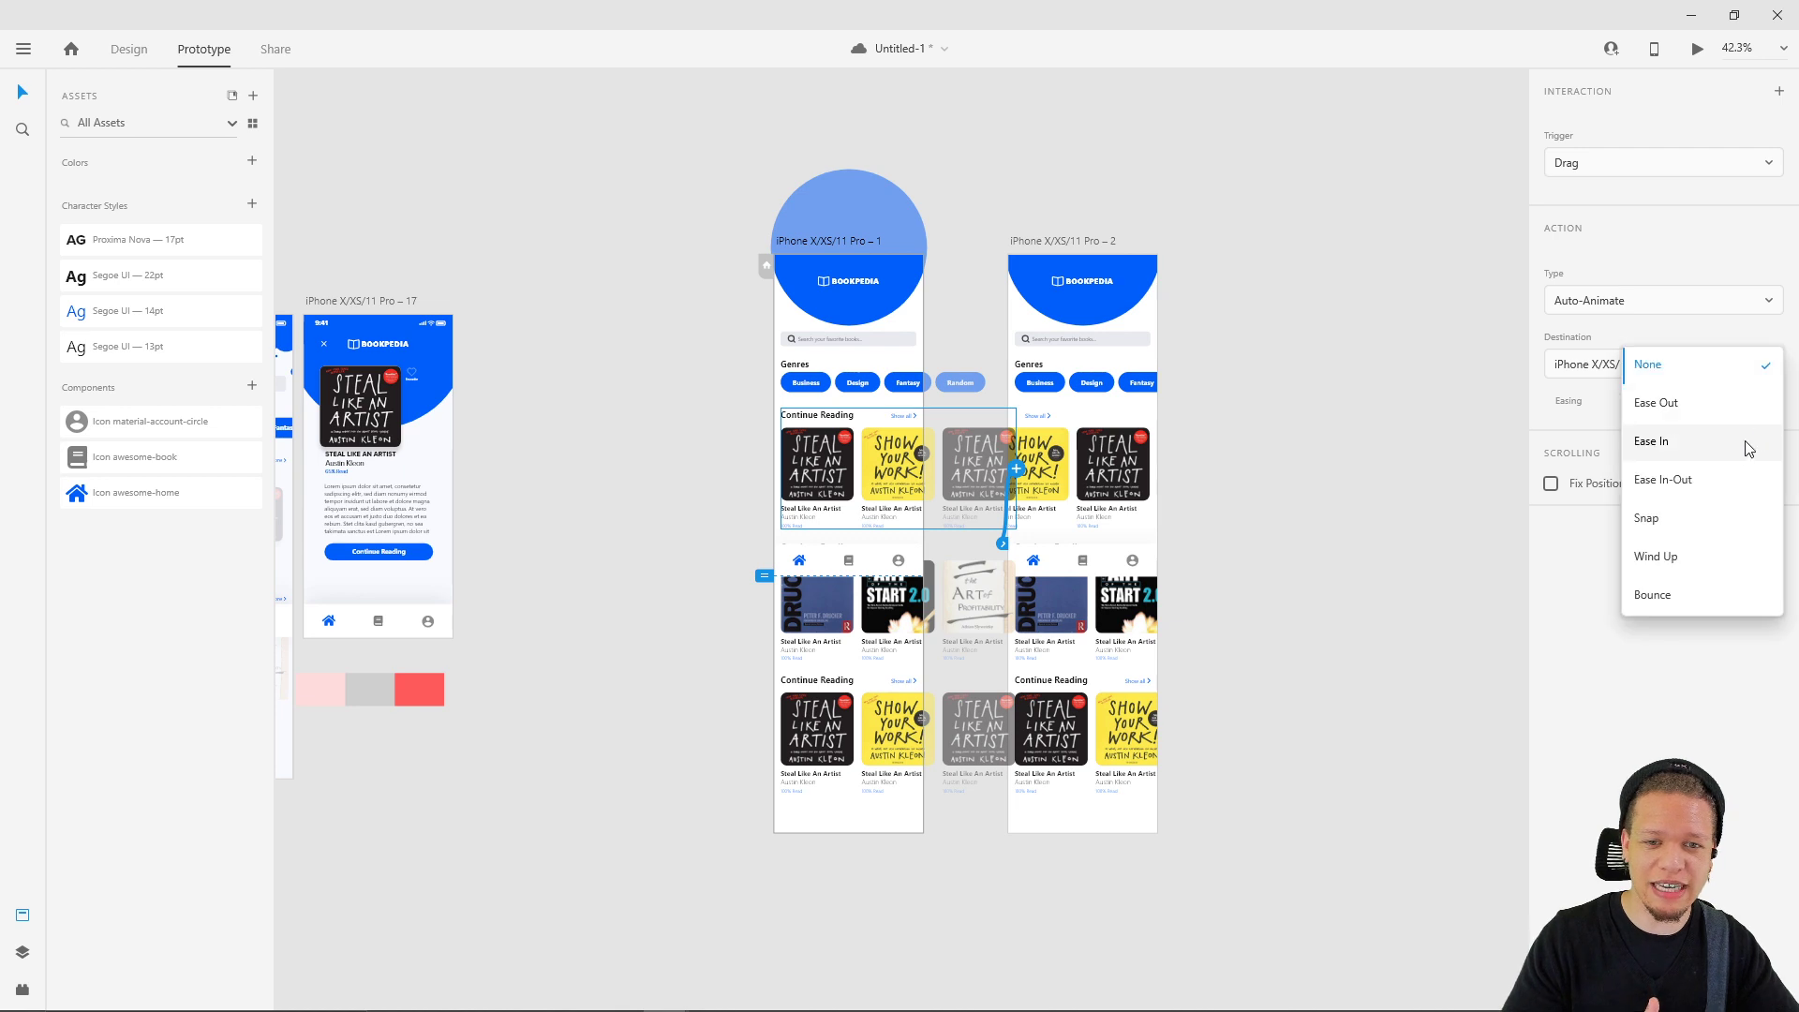
left_click(1690, 526)
left_click(1450, 181)
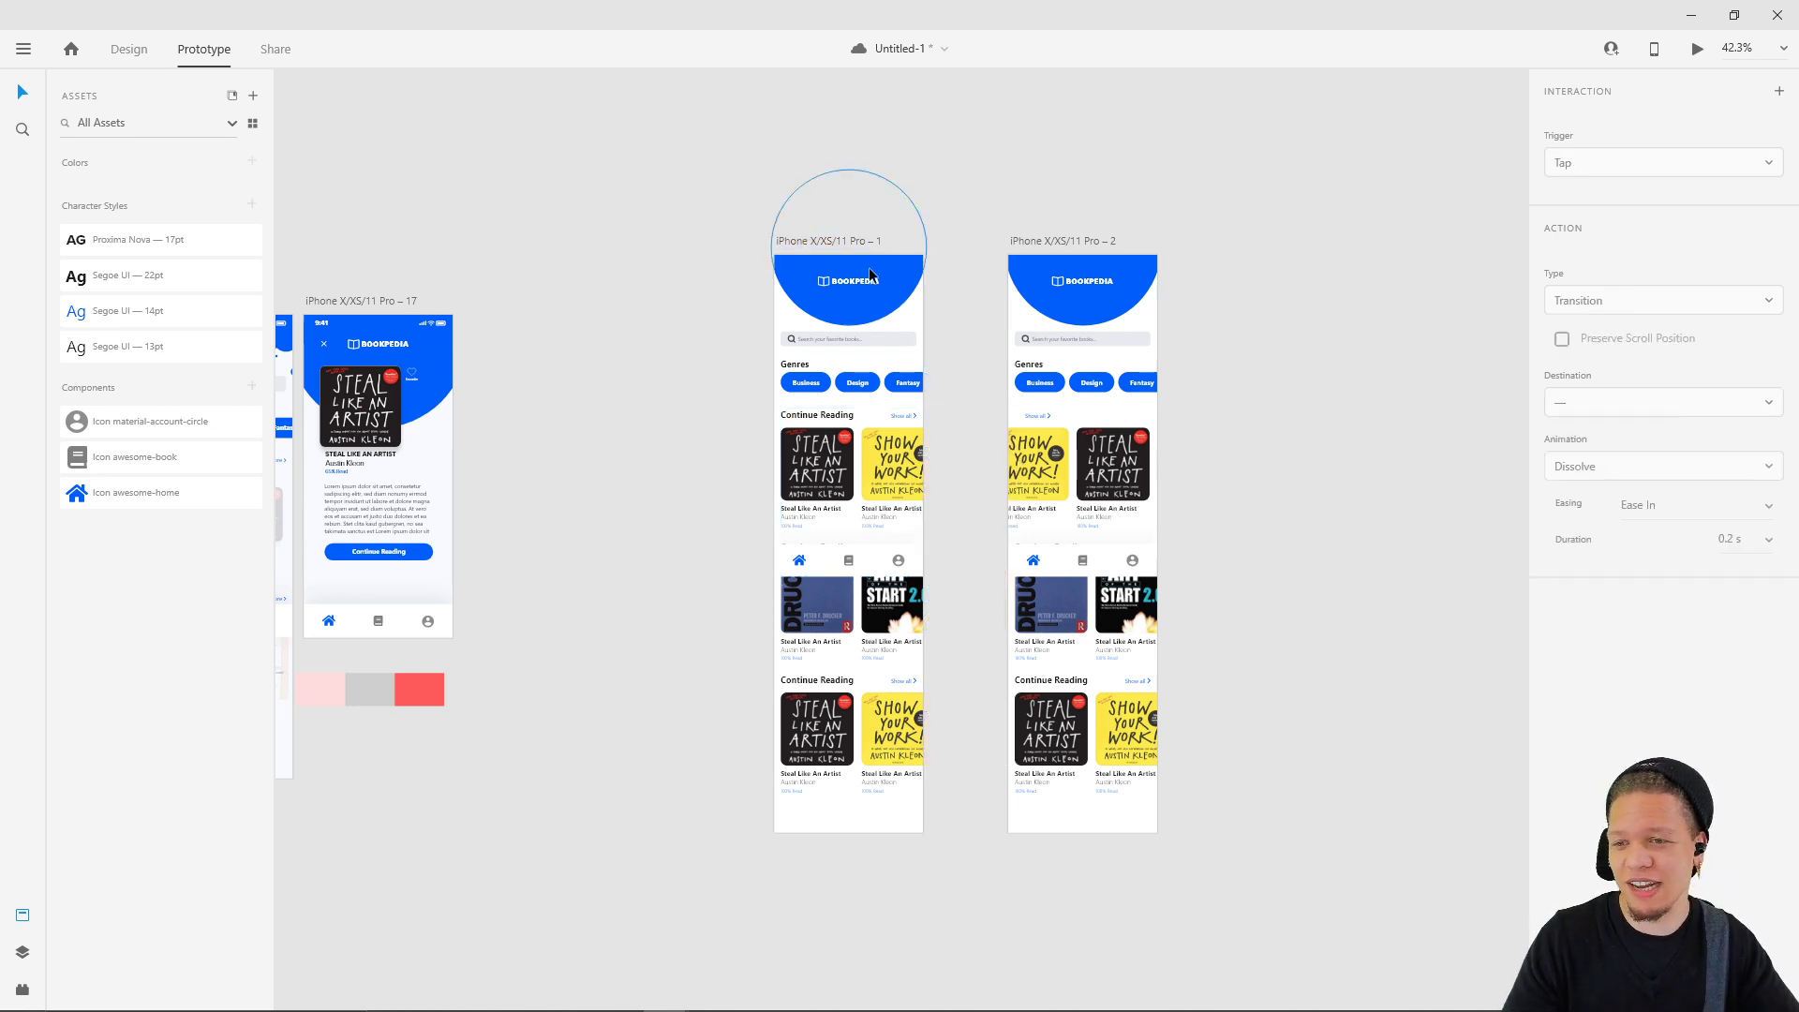
- Link the duplicate's shifted Continue Reading row back to iPhone X/XS/11 Pro – 1 with a Drag trigger, Auto-Animate and Snap easing
left_click(1080, 465)
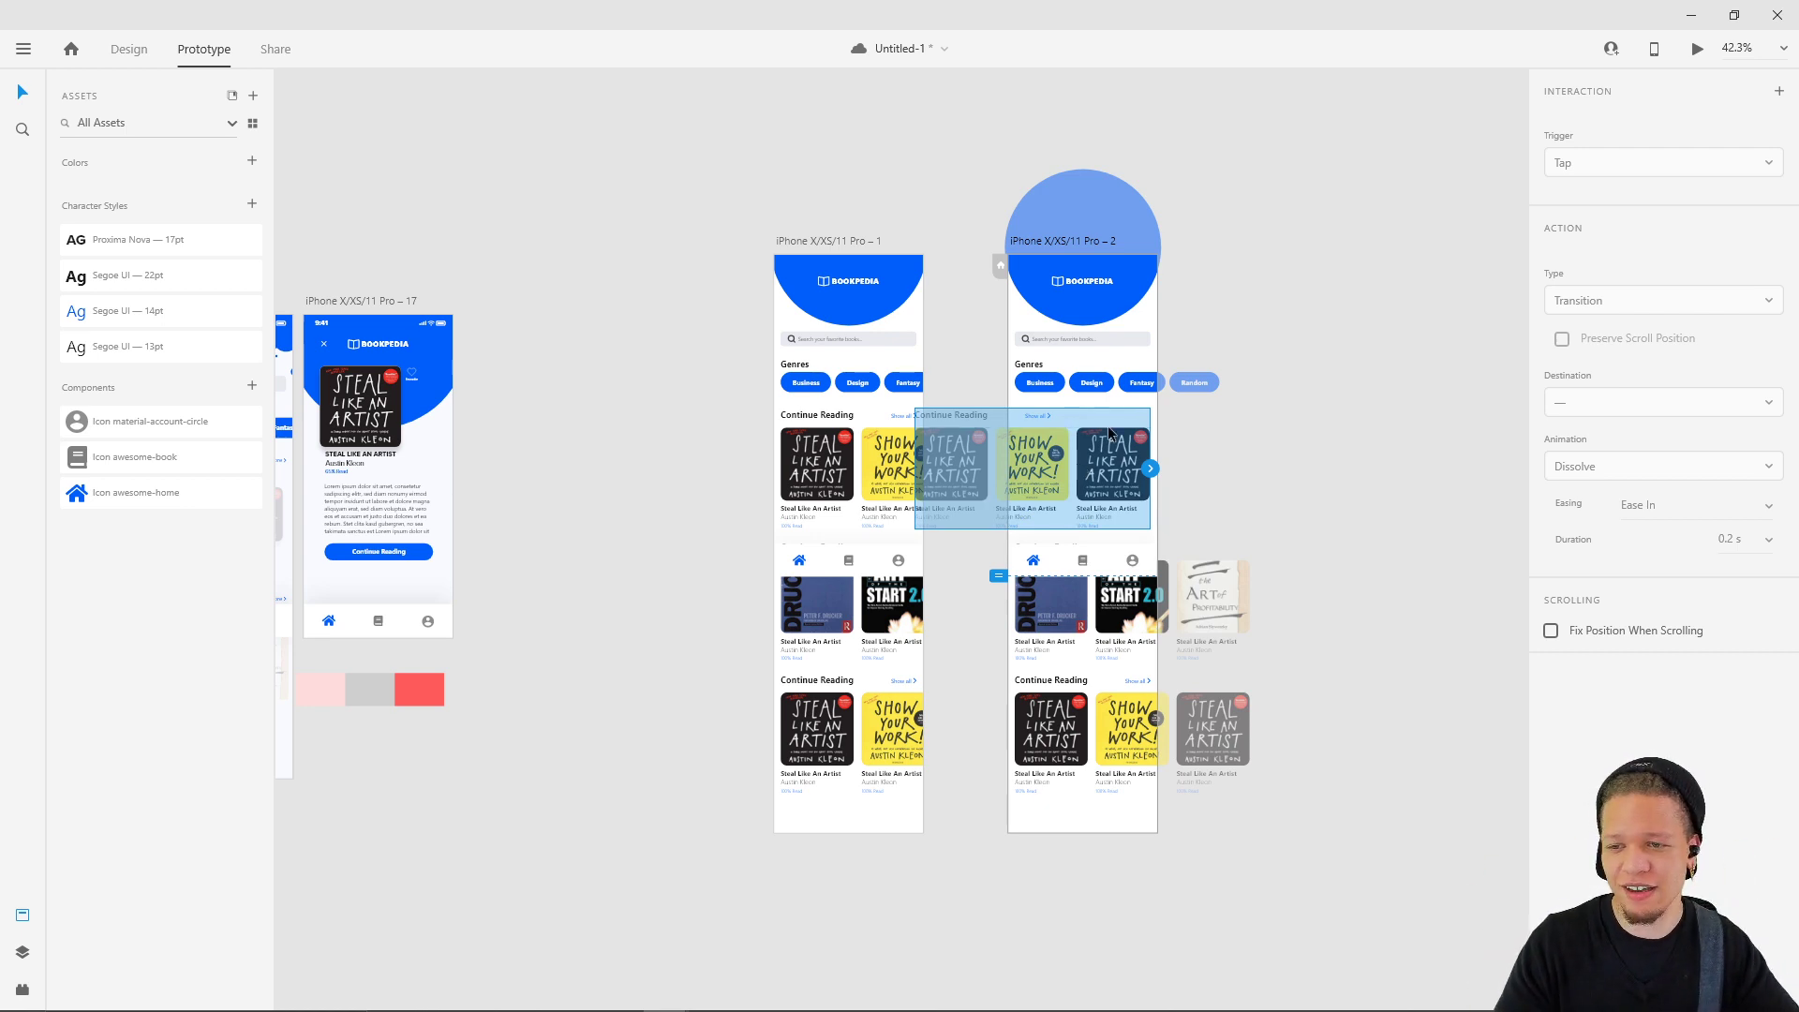
left_click_drag(1151, 469, 900, 323)
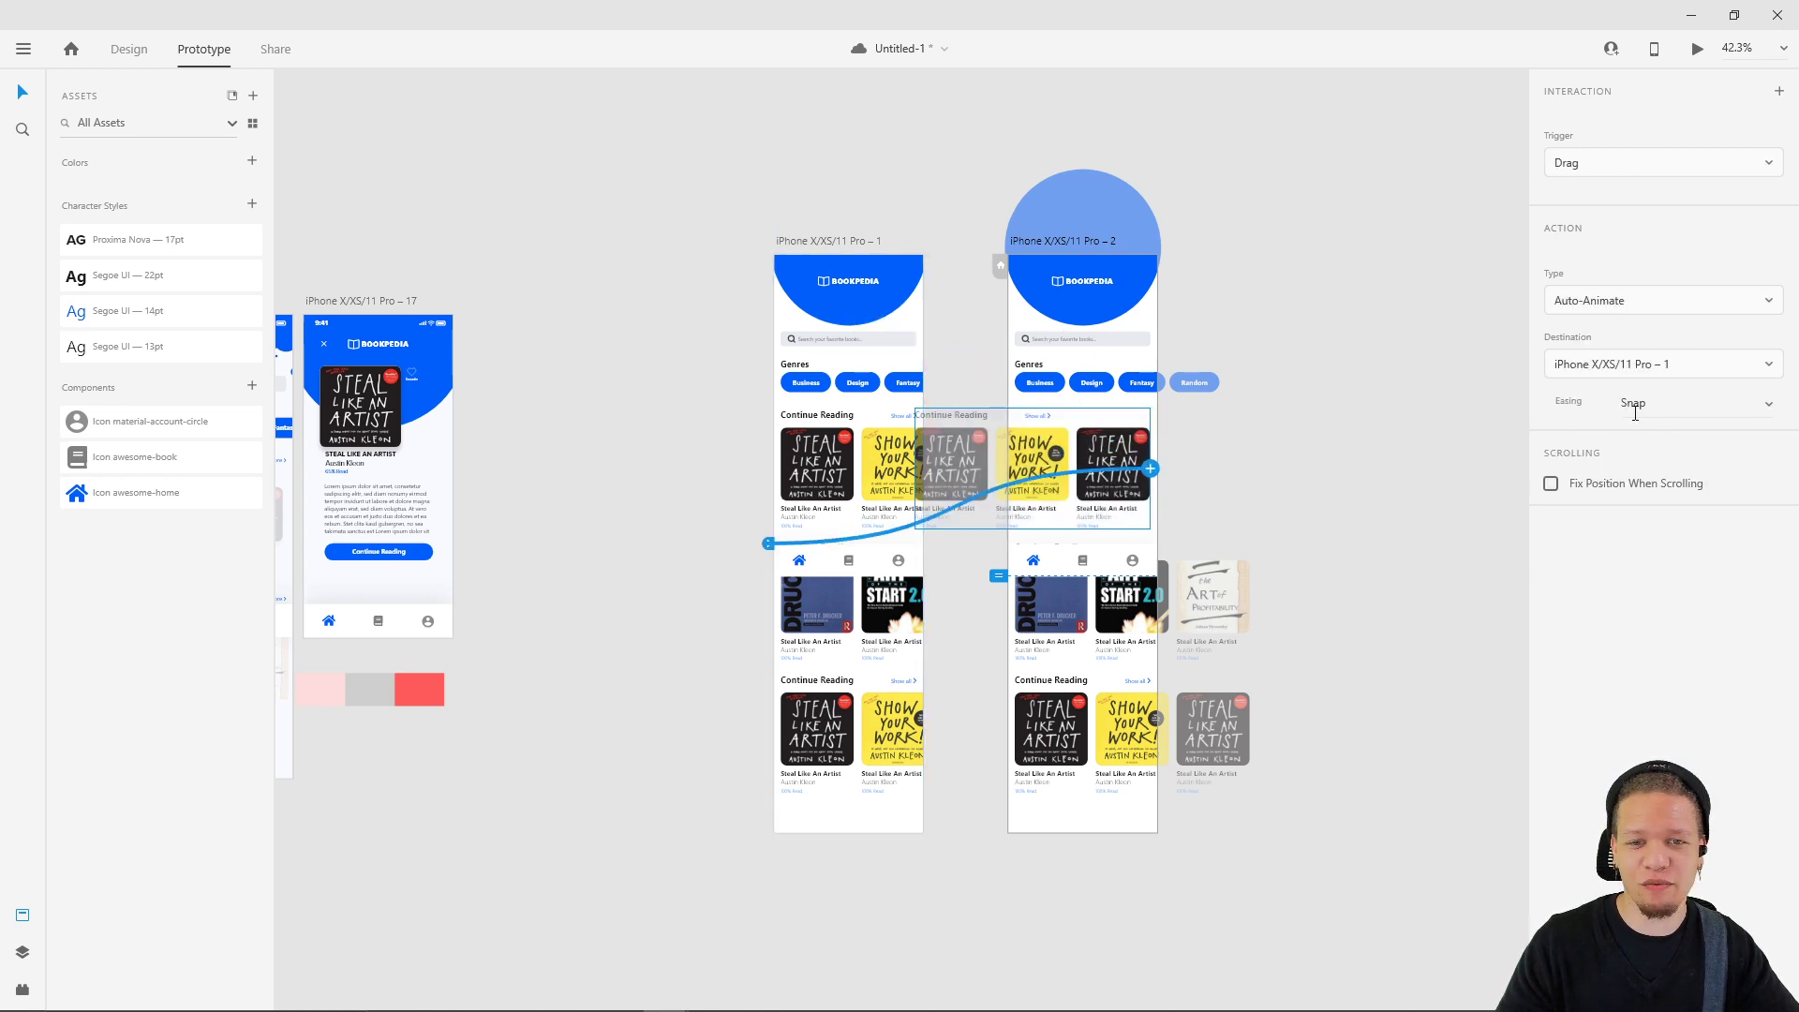
- Preview the prototype from the original home screen, test swiping the first Continue Reading row sideways, and close the preview
left_click(815, 242)
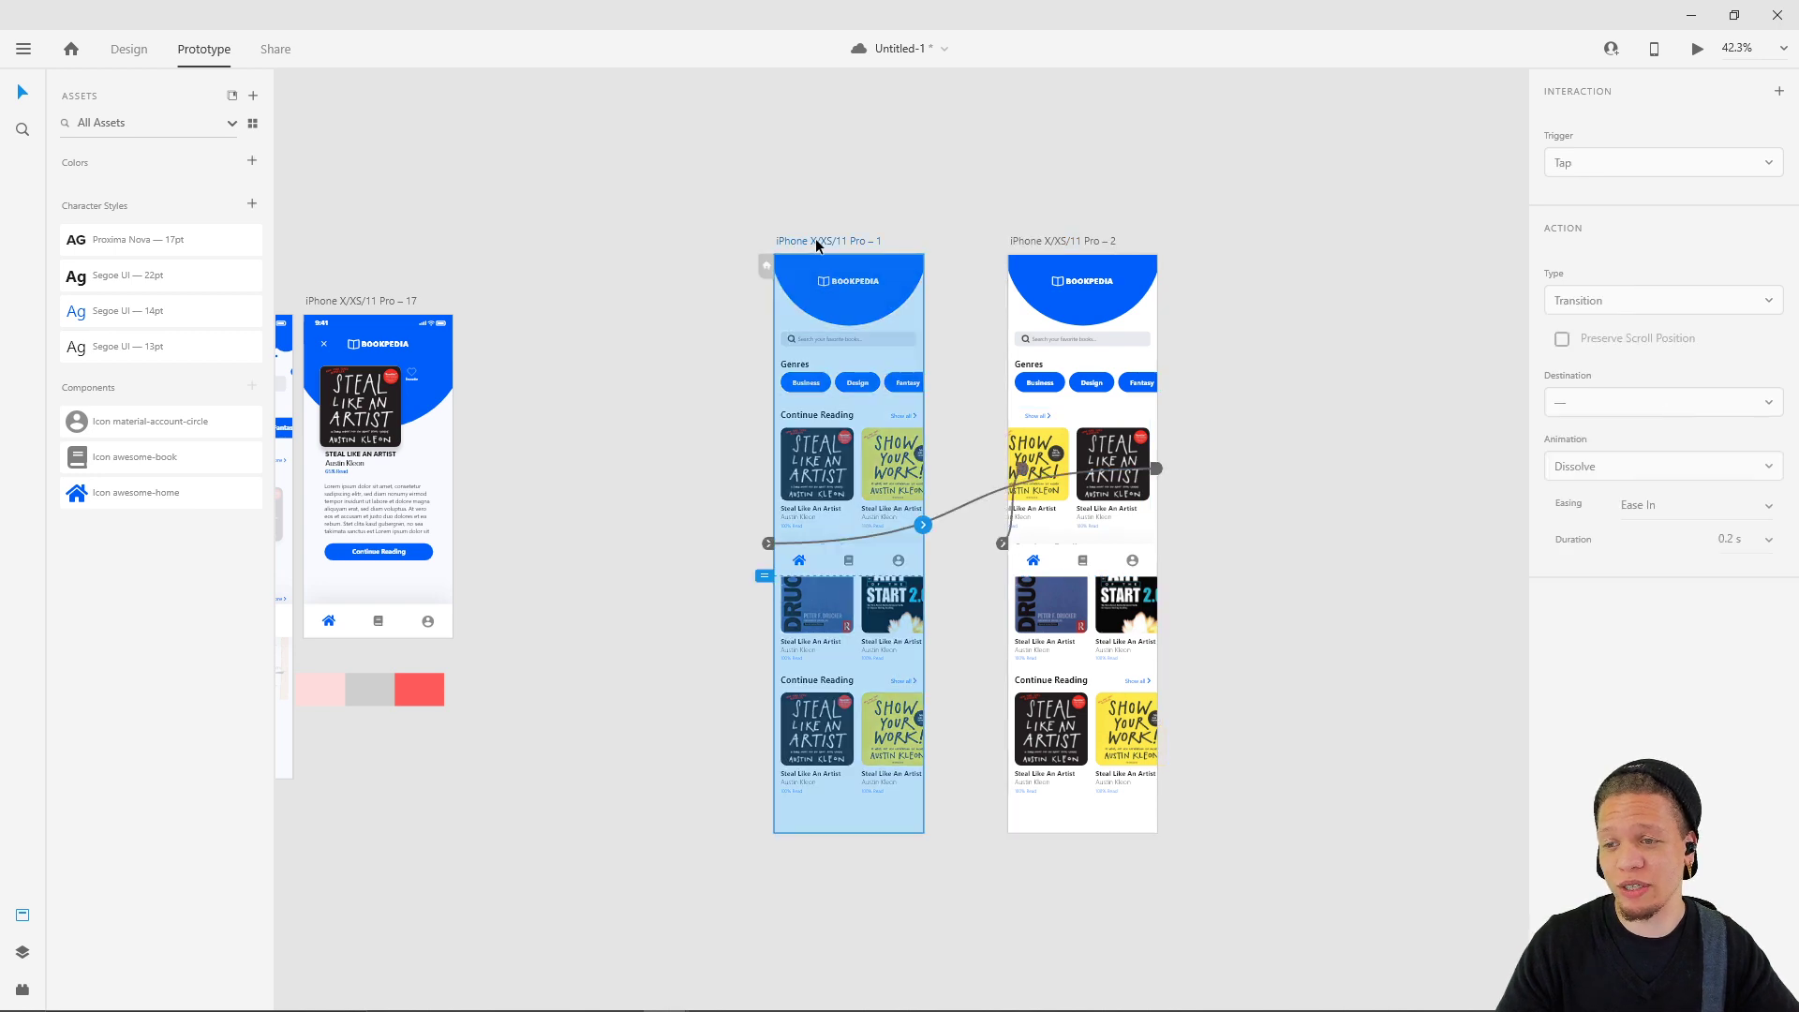
left_click(1701, 52)
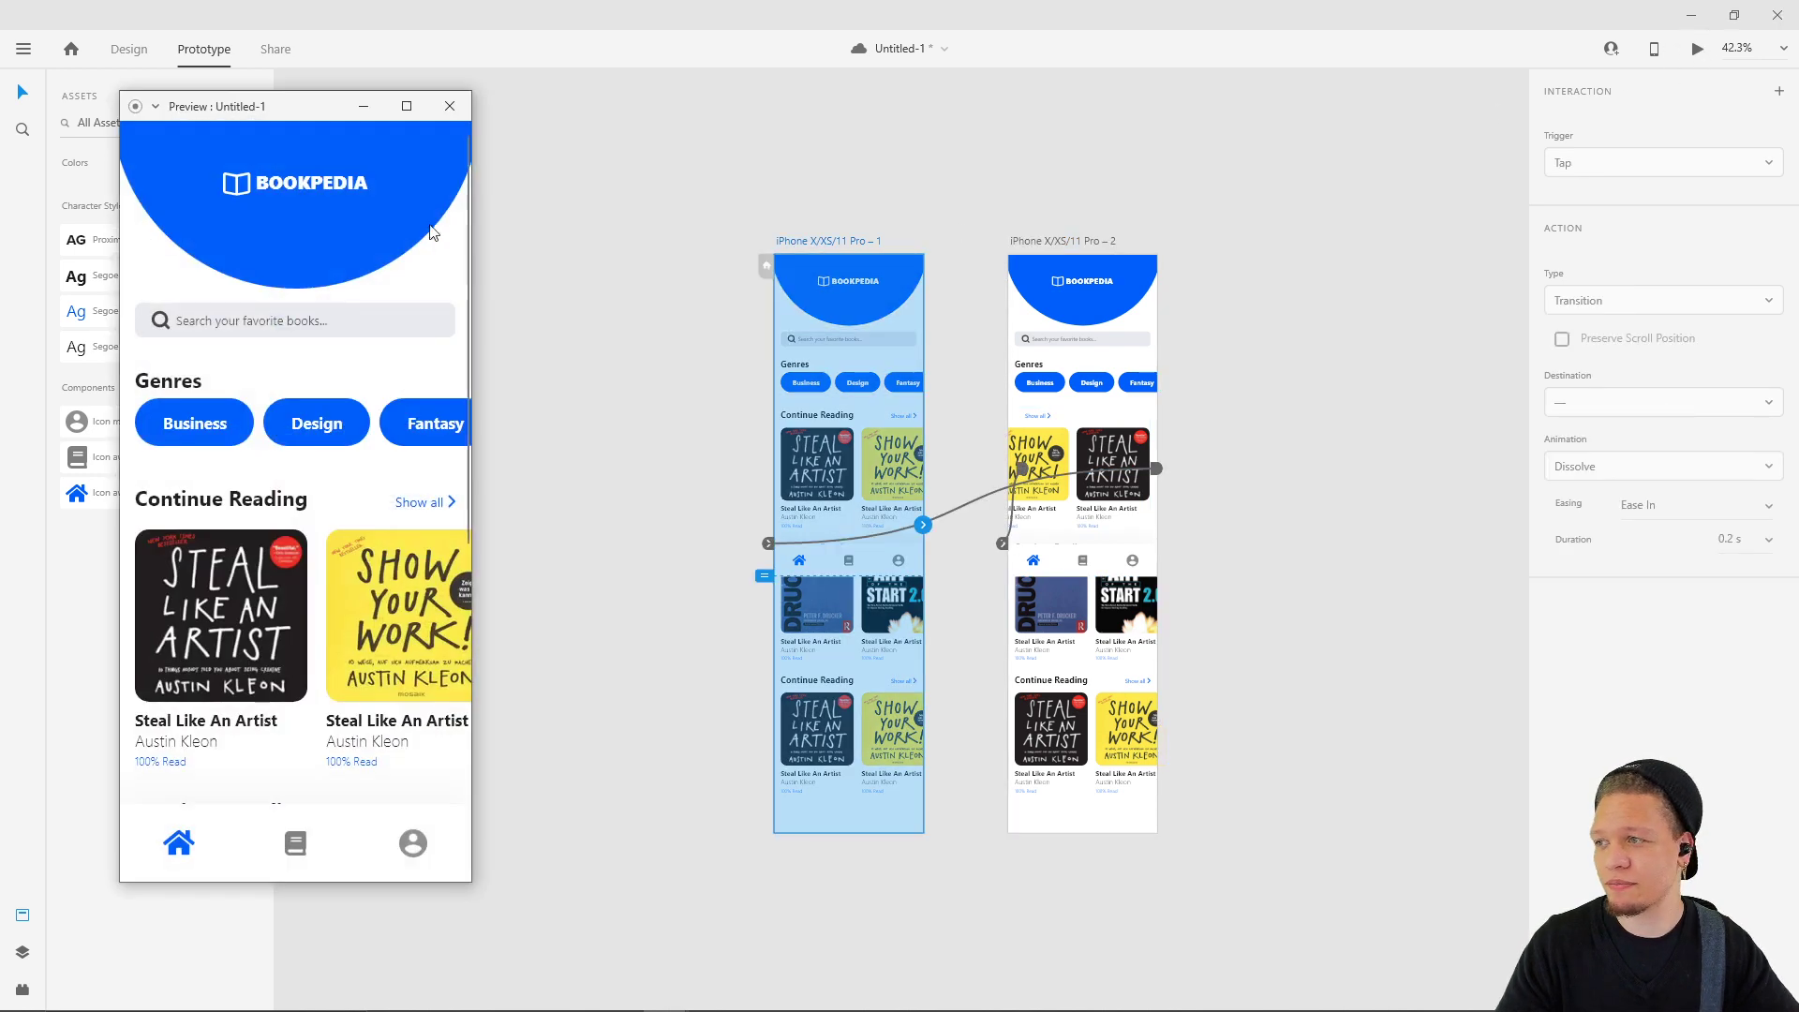
left_click_drag(286, 109, 819, 102)
left_click_drag(844, 565, 563, 610)
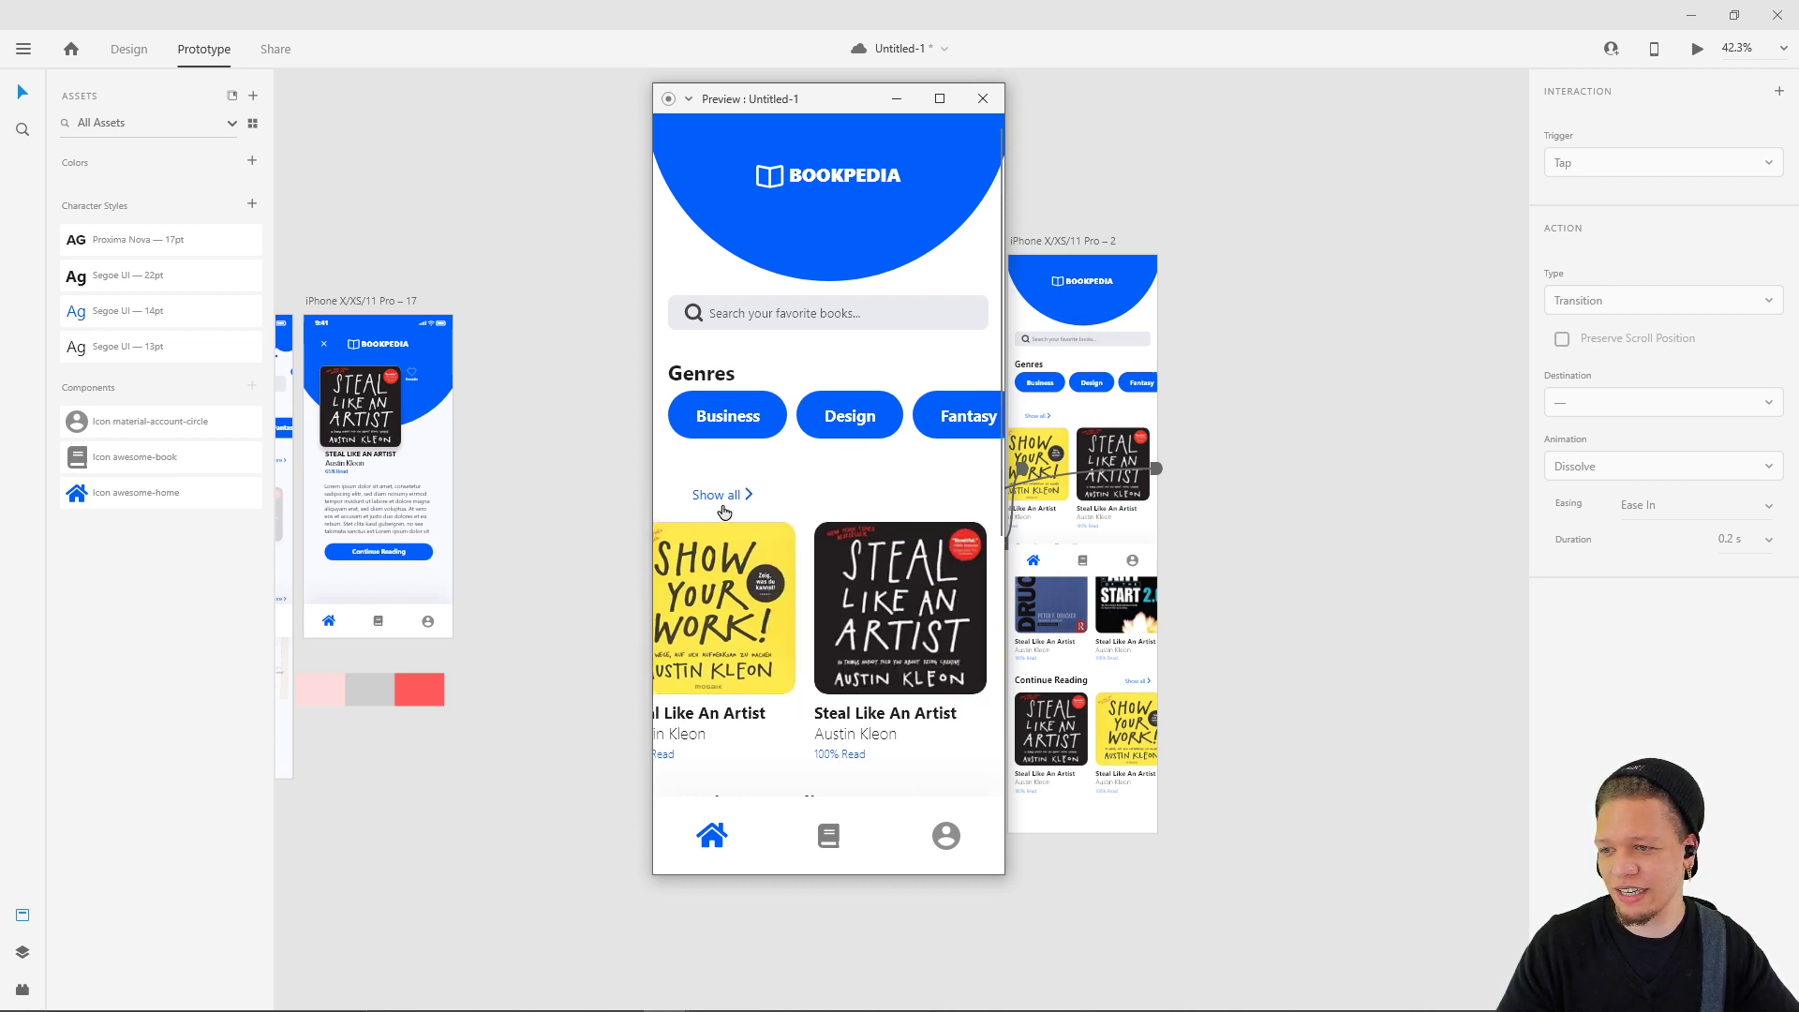
left_click(983, 99)
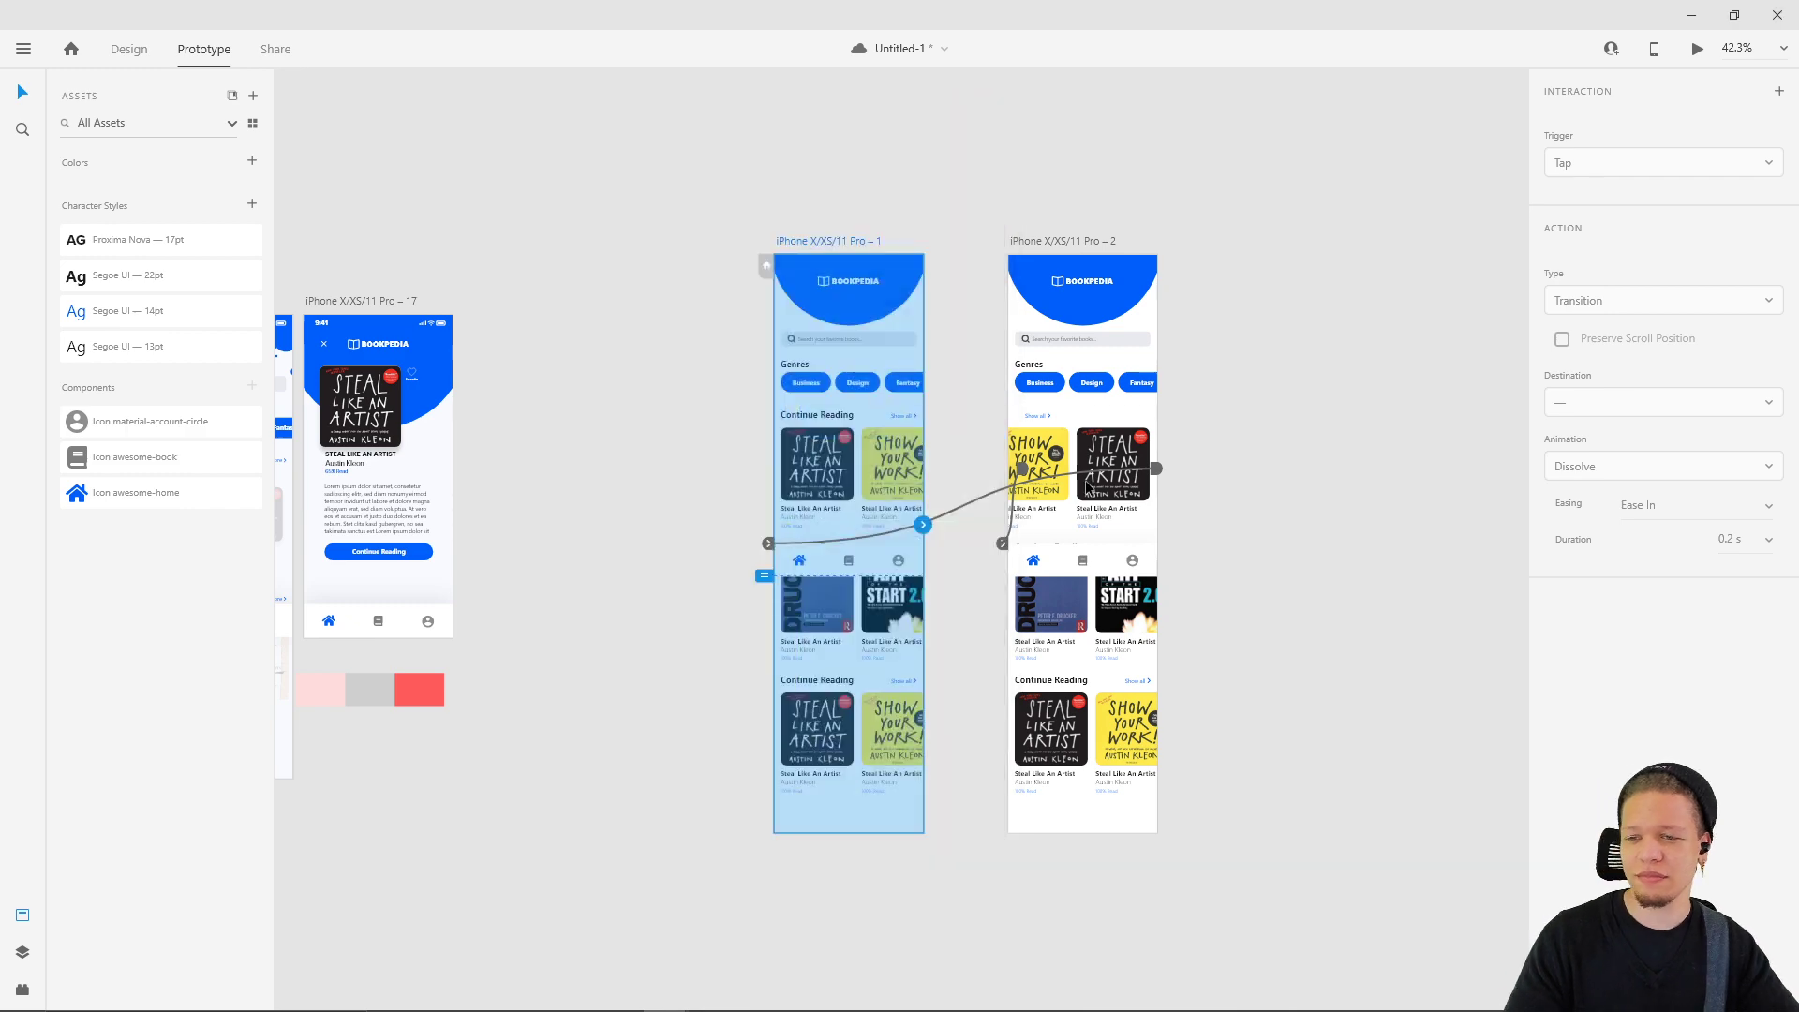
- Undo the prototype links, the wider artboard spacing and the duplicate row's sideways shift
scroll(1056, 441, "up", 5)
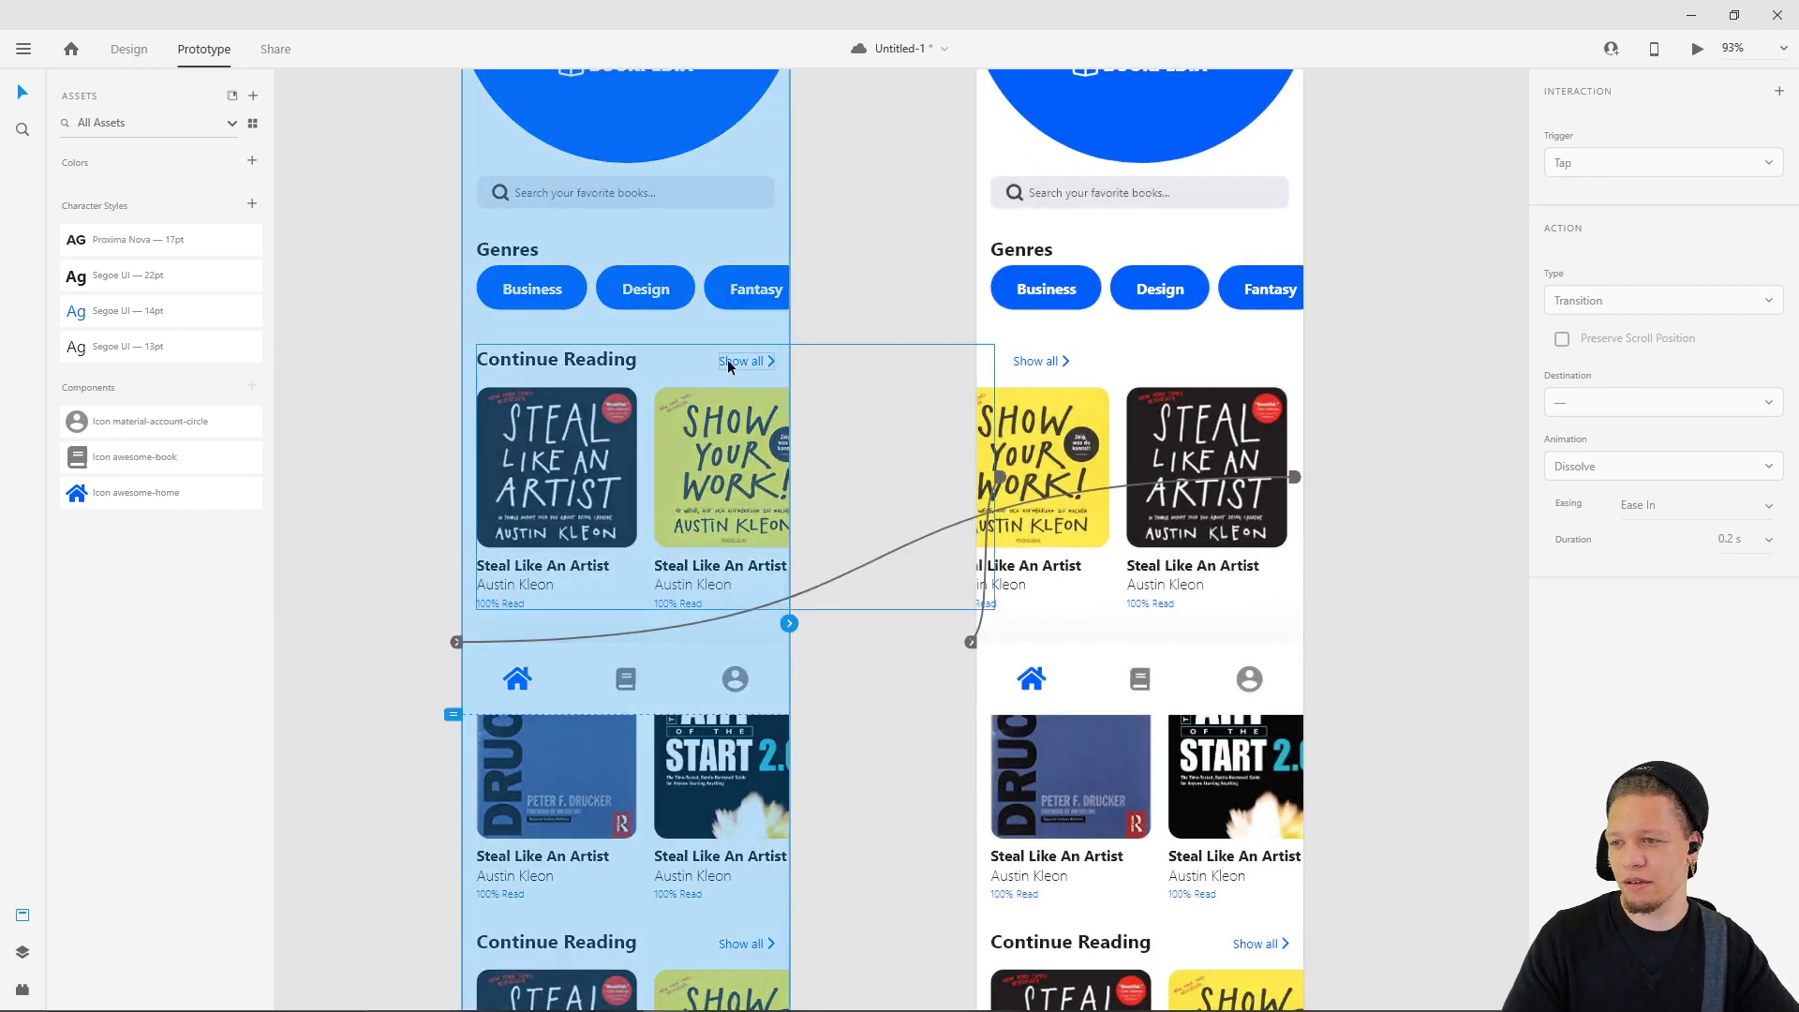
left_click(873, 278)
double_click(873, 273)
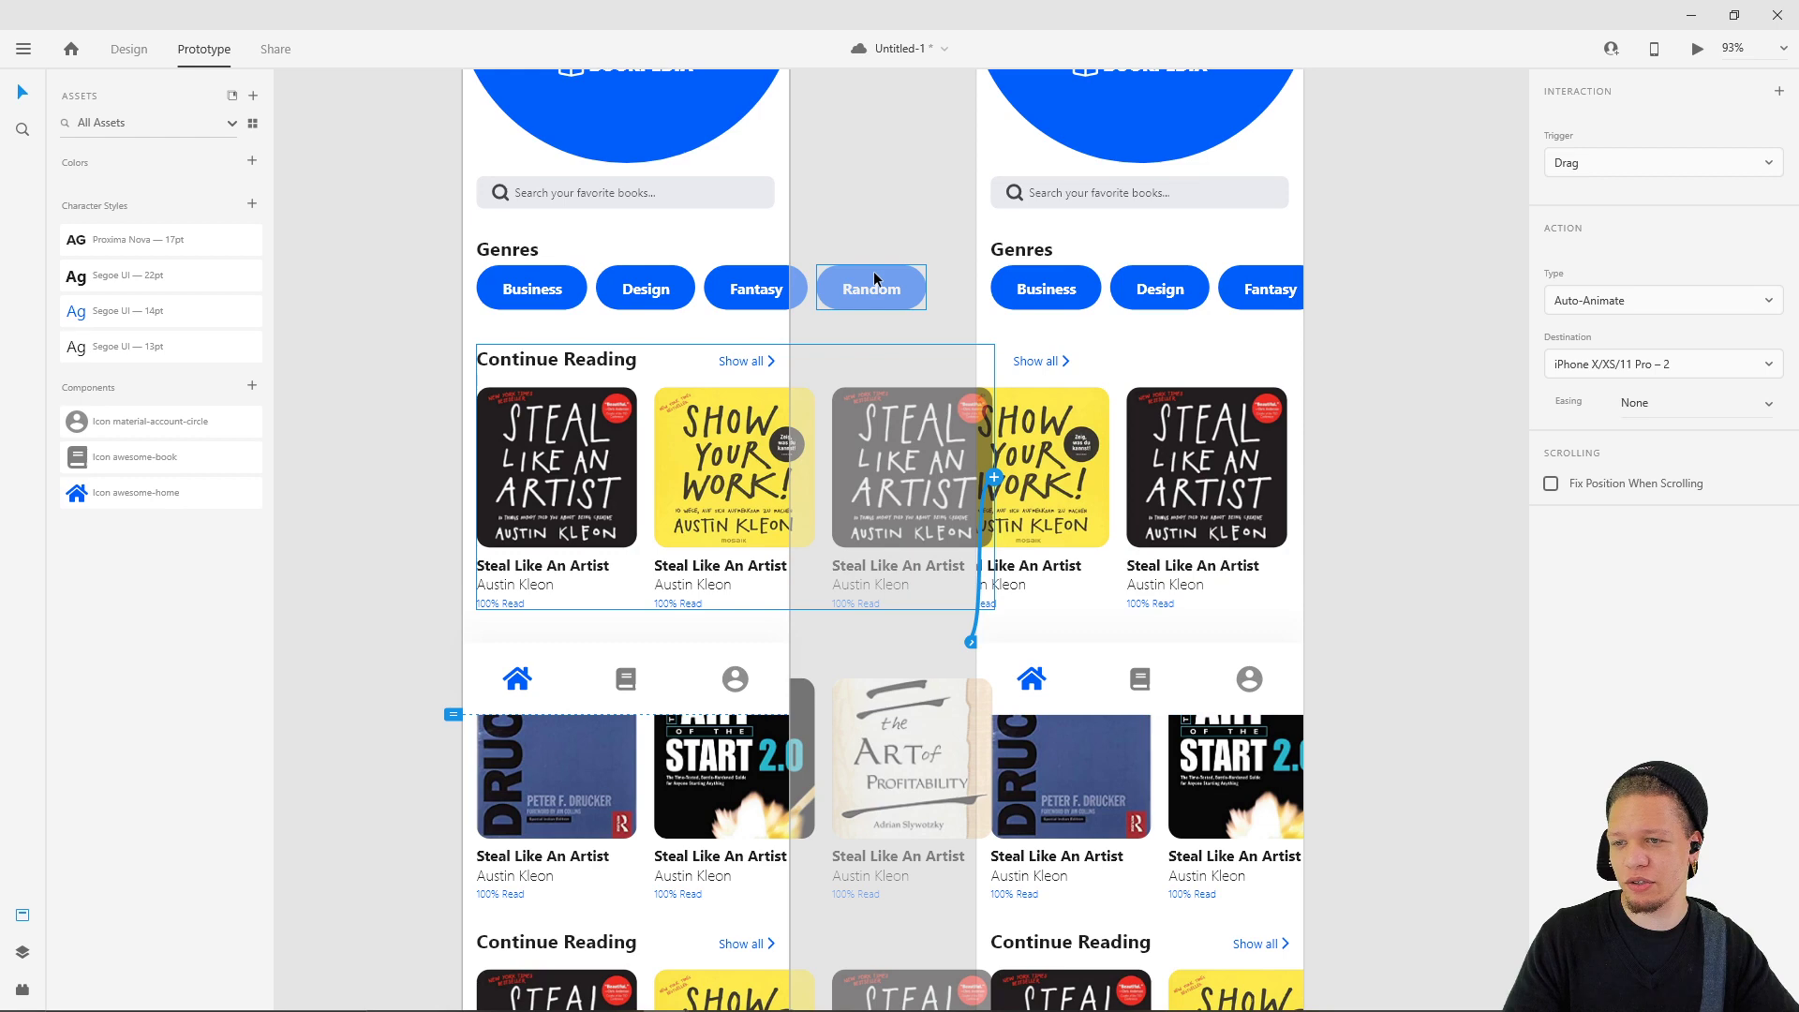
key("ctrl+z")
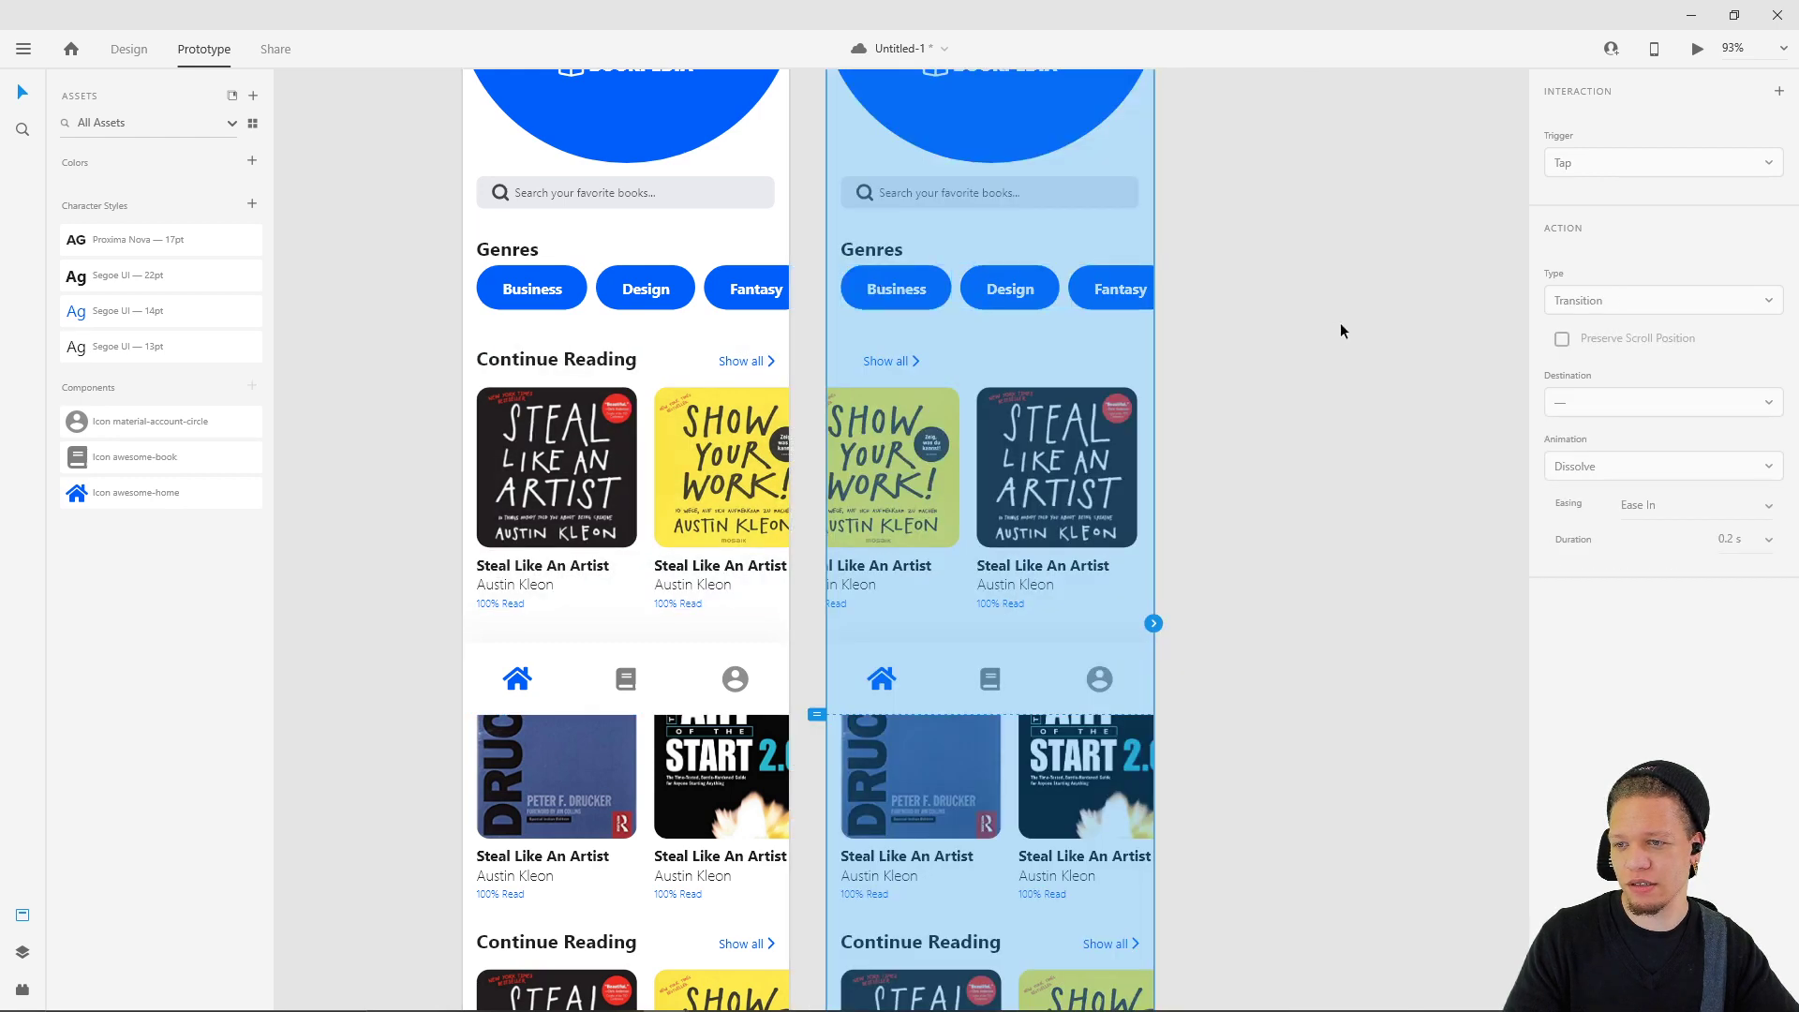
left_click(989, 372)
left_click(1331, 286)
- Delete the Show all link from the duplicate artboard's first Continue Reading row
left_click(1132, 370)
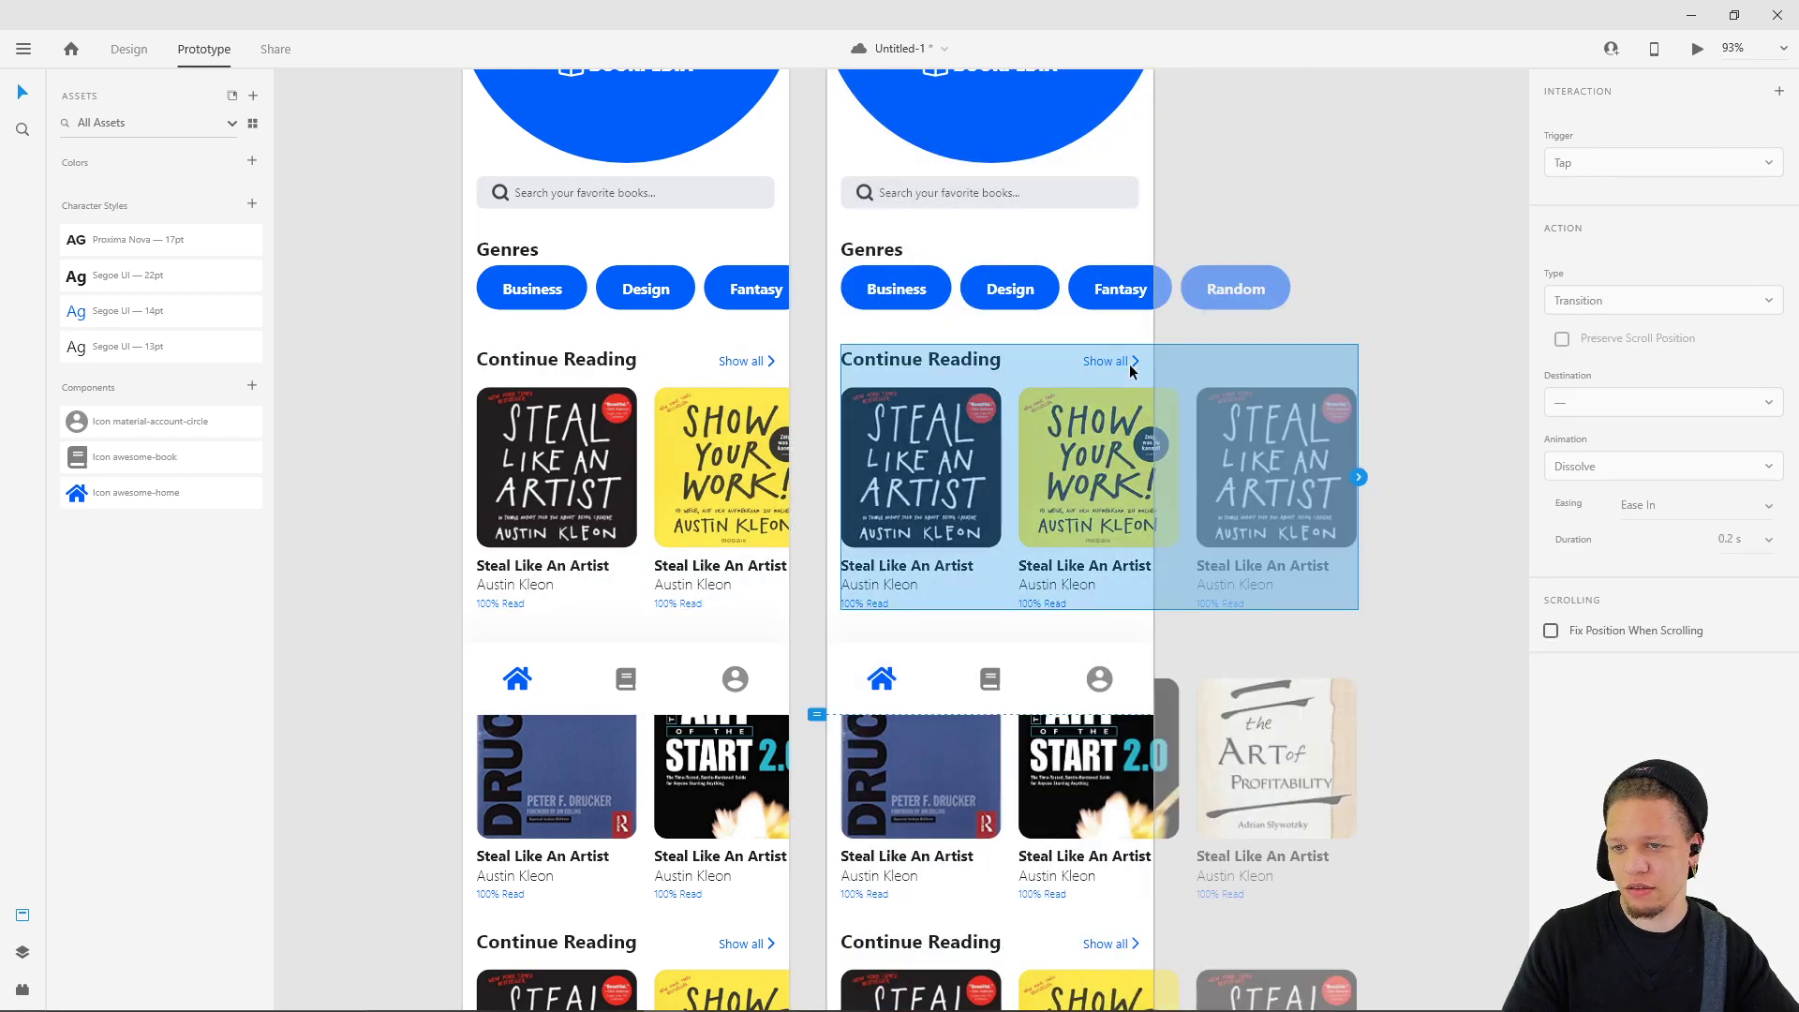
double_click(1127, 370)
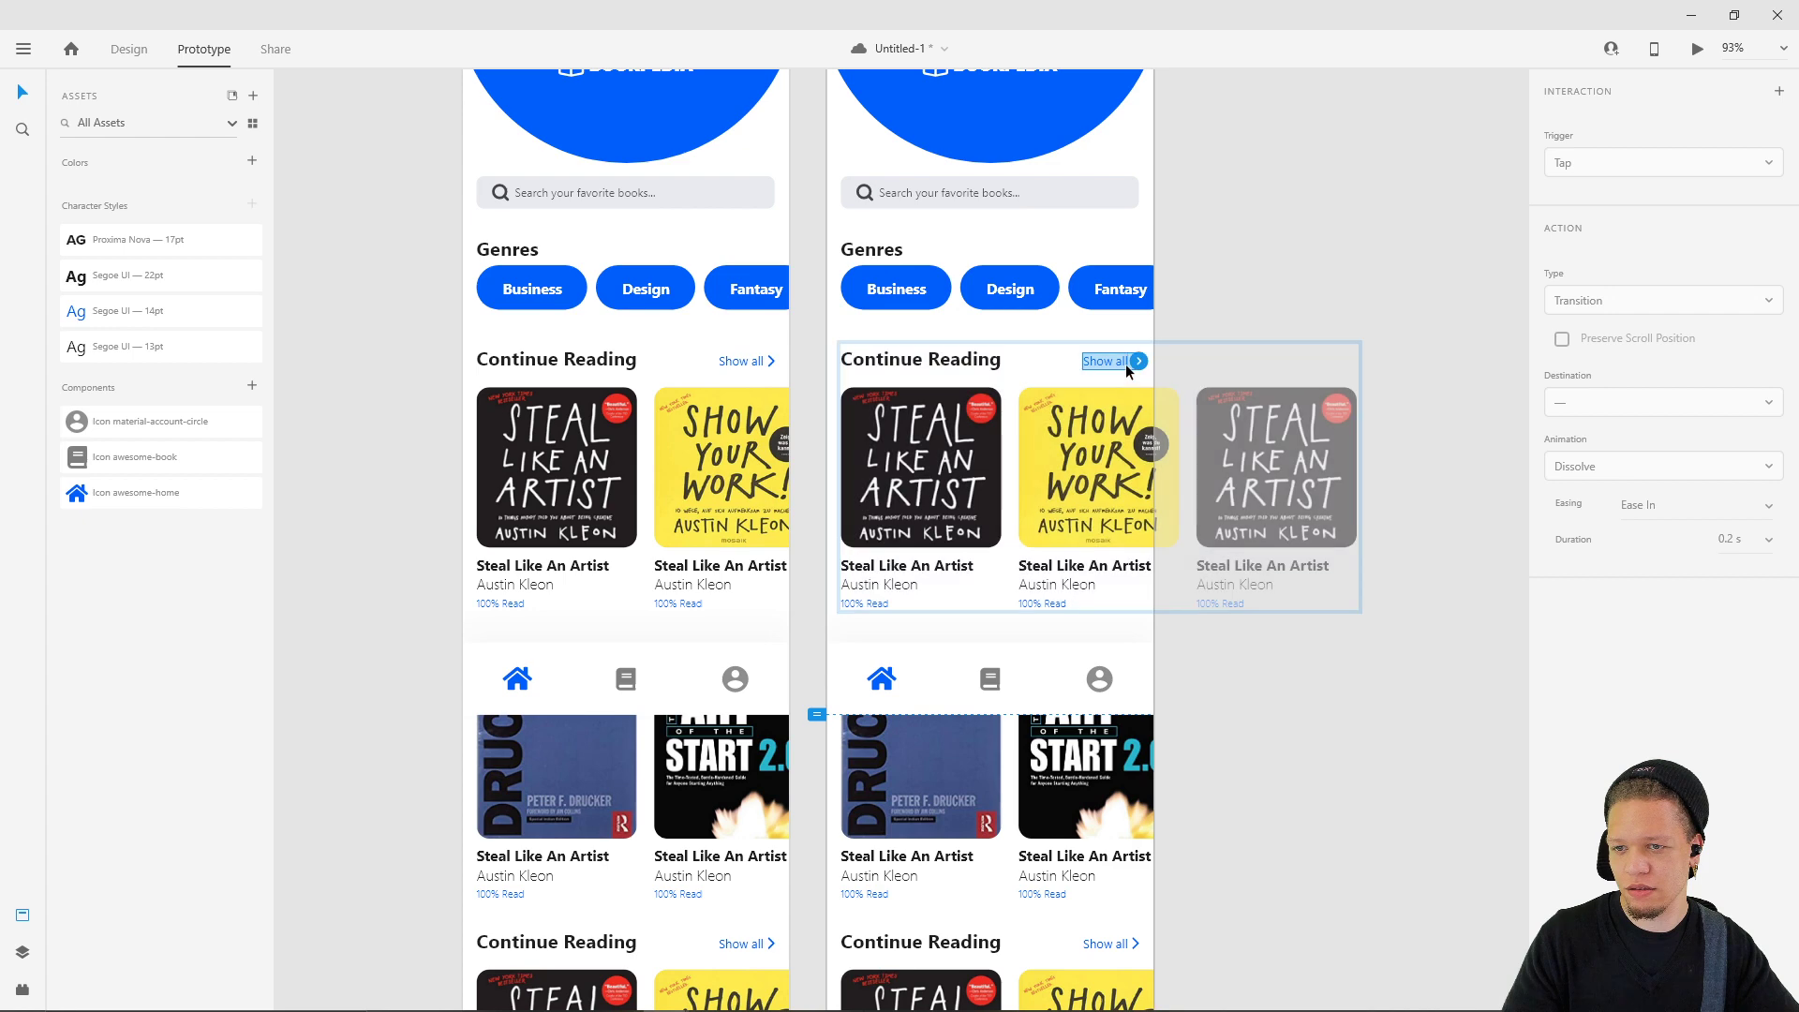
left_click(129, 50)
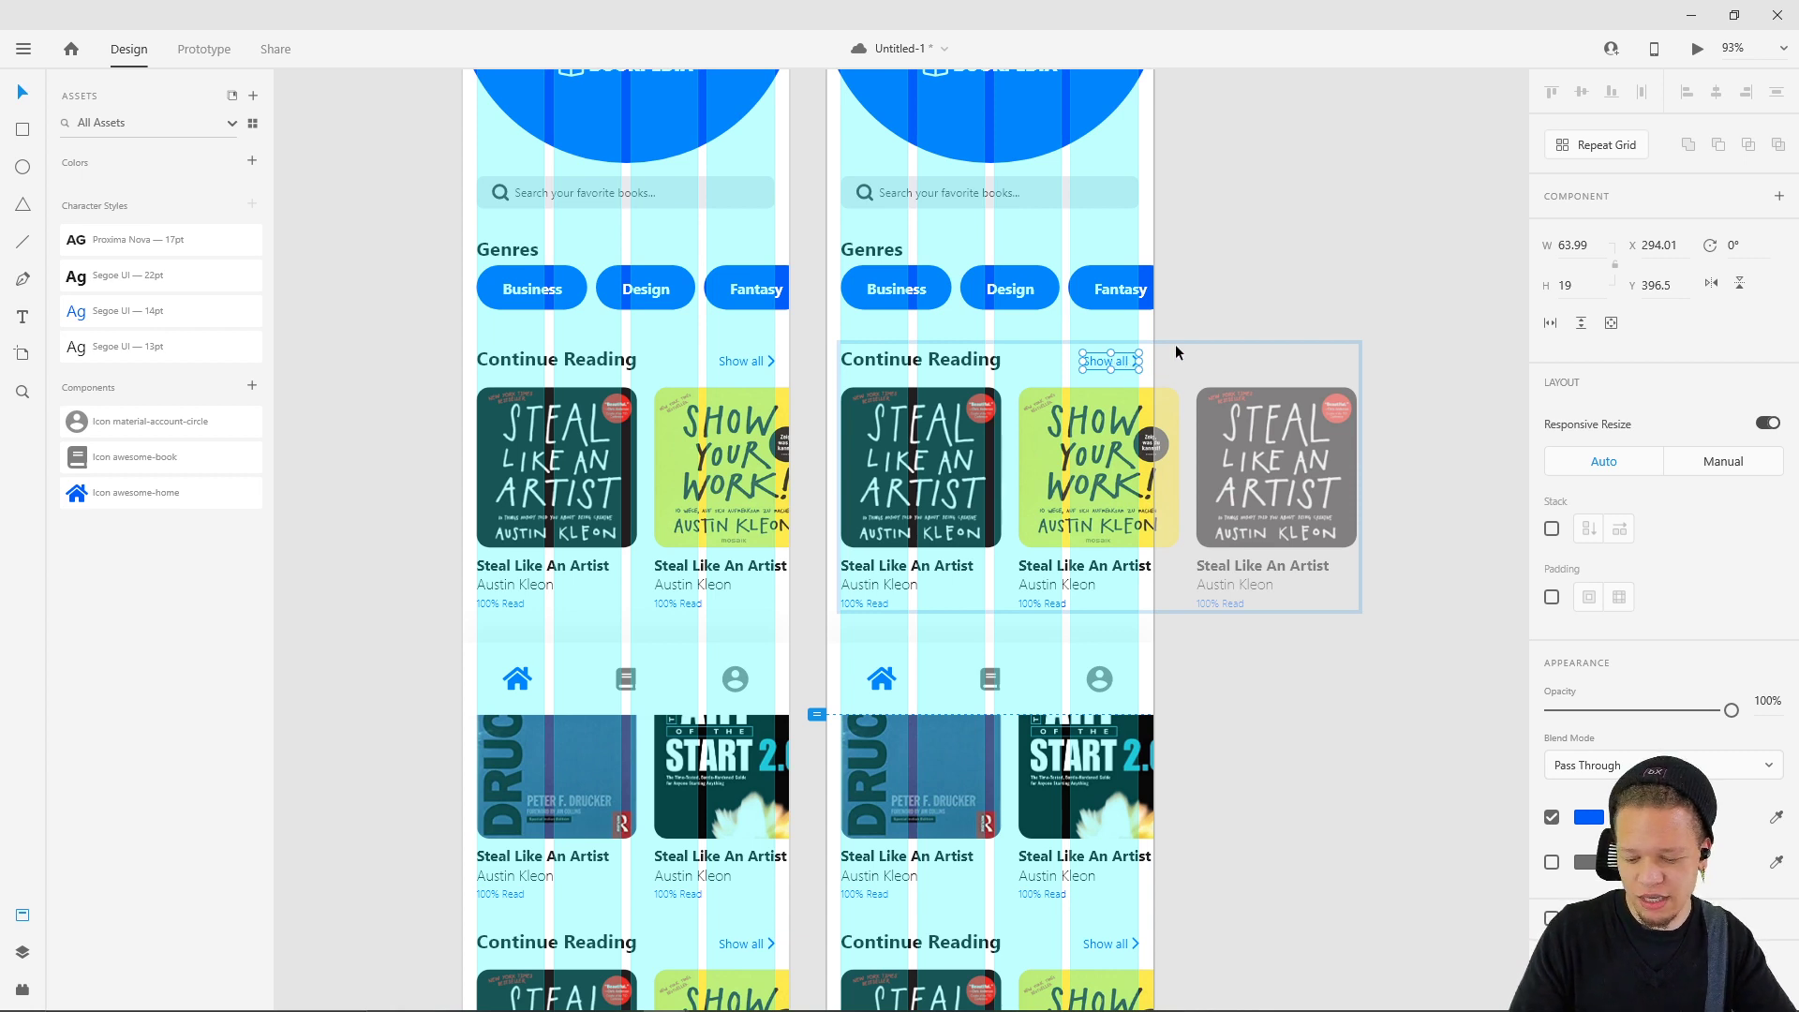
left_click(1391, 277)
double_click(1110, 361)
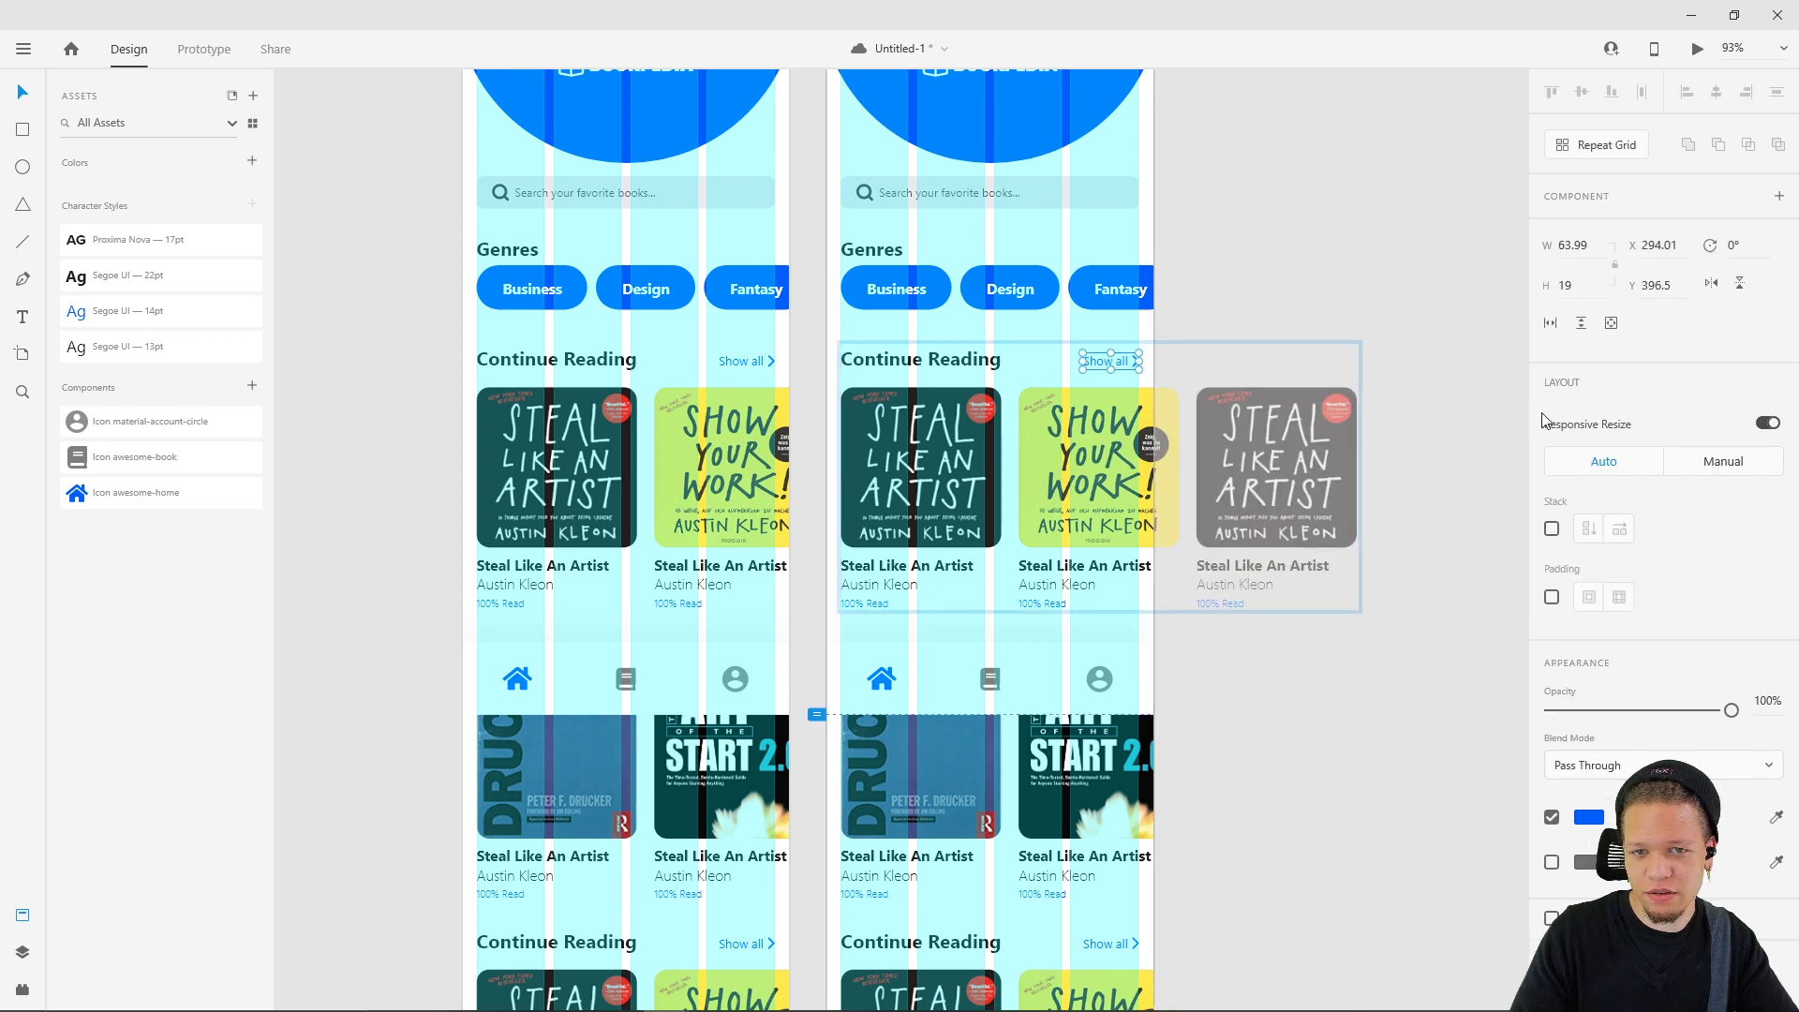
left_click(1115, 368)
double_click(1114, 363)
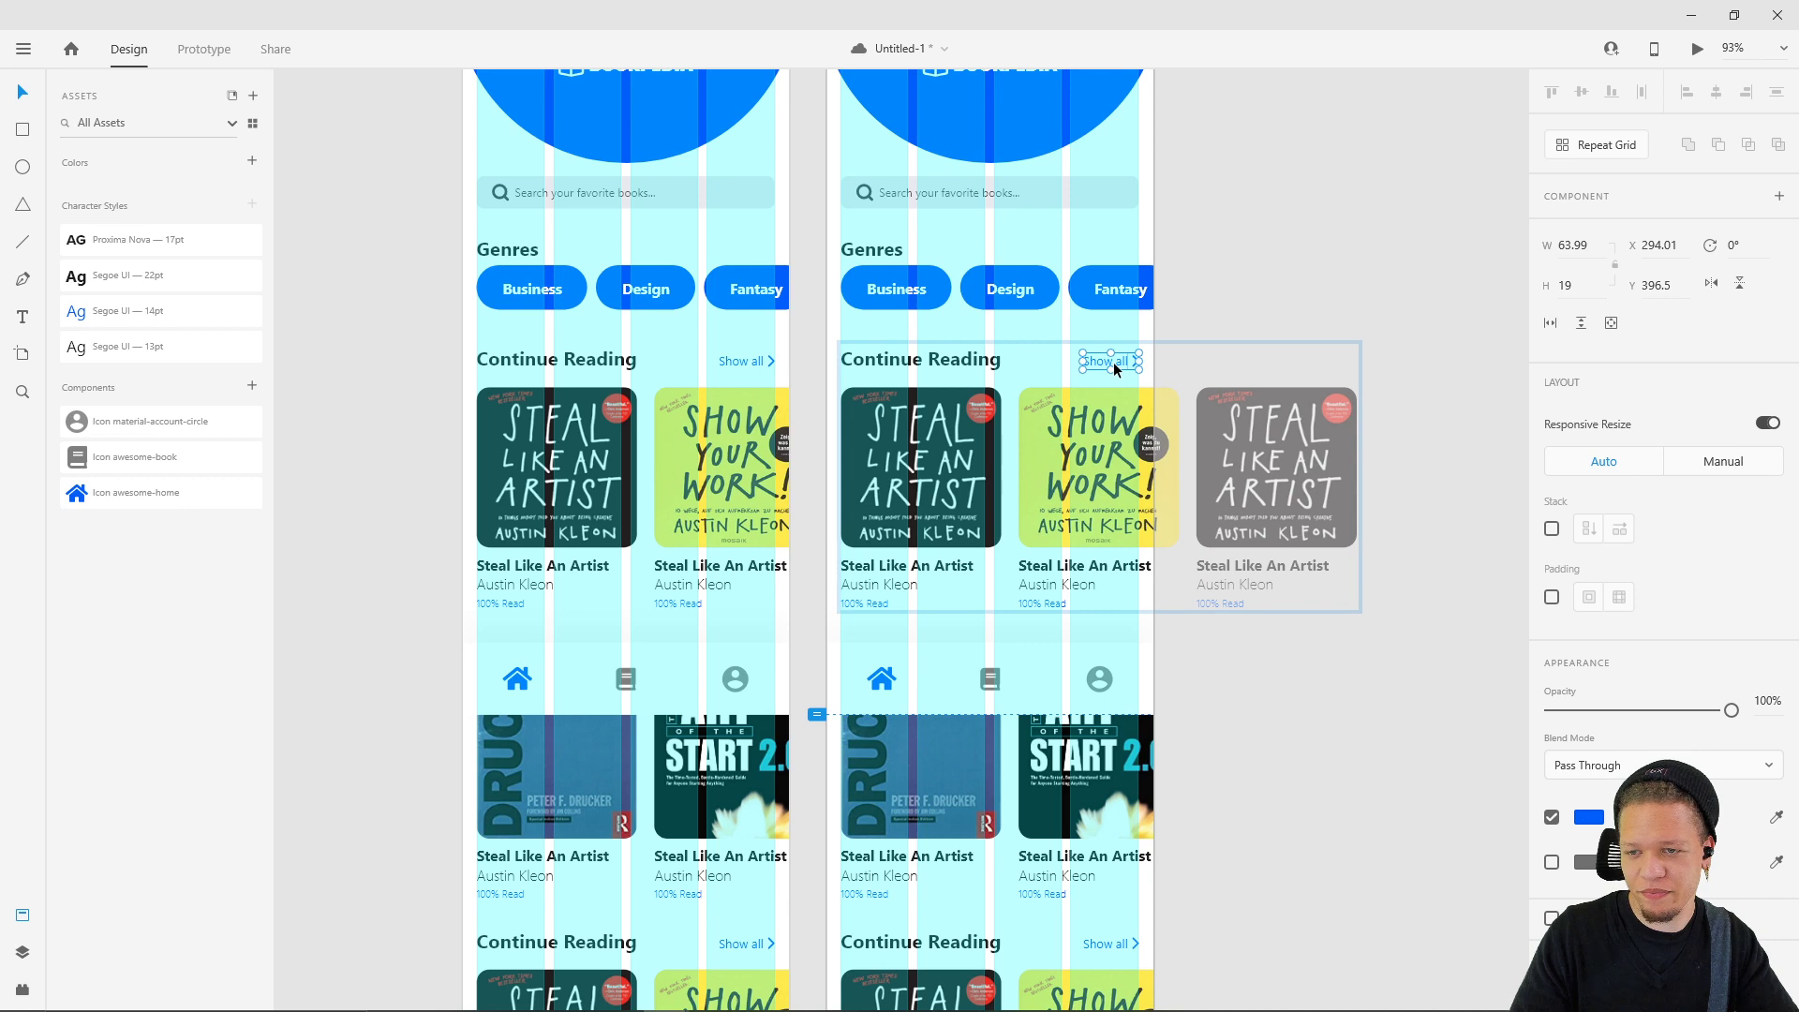
key("Delete")
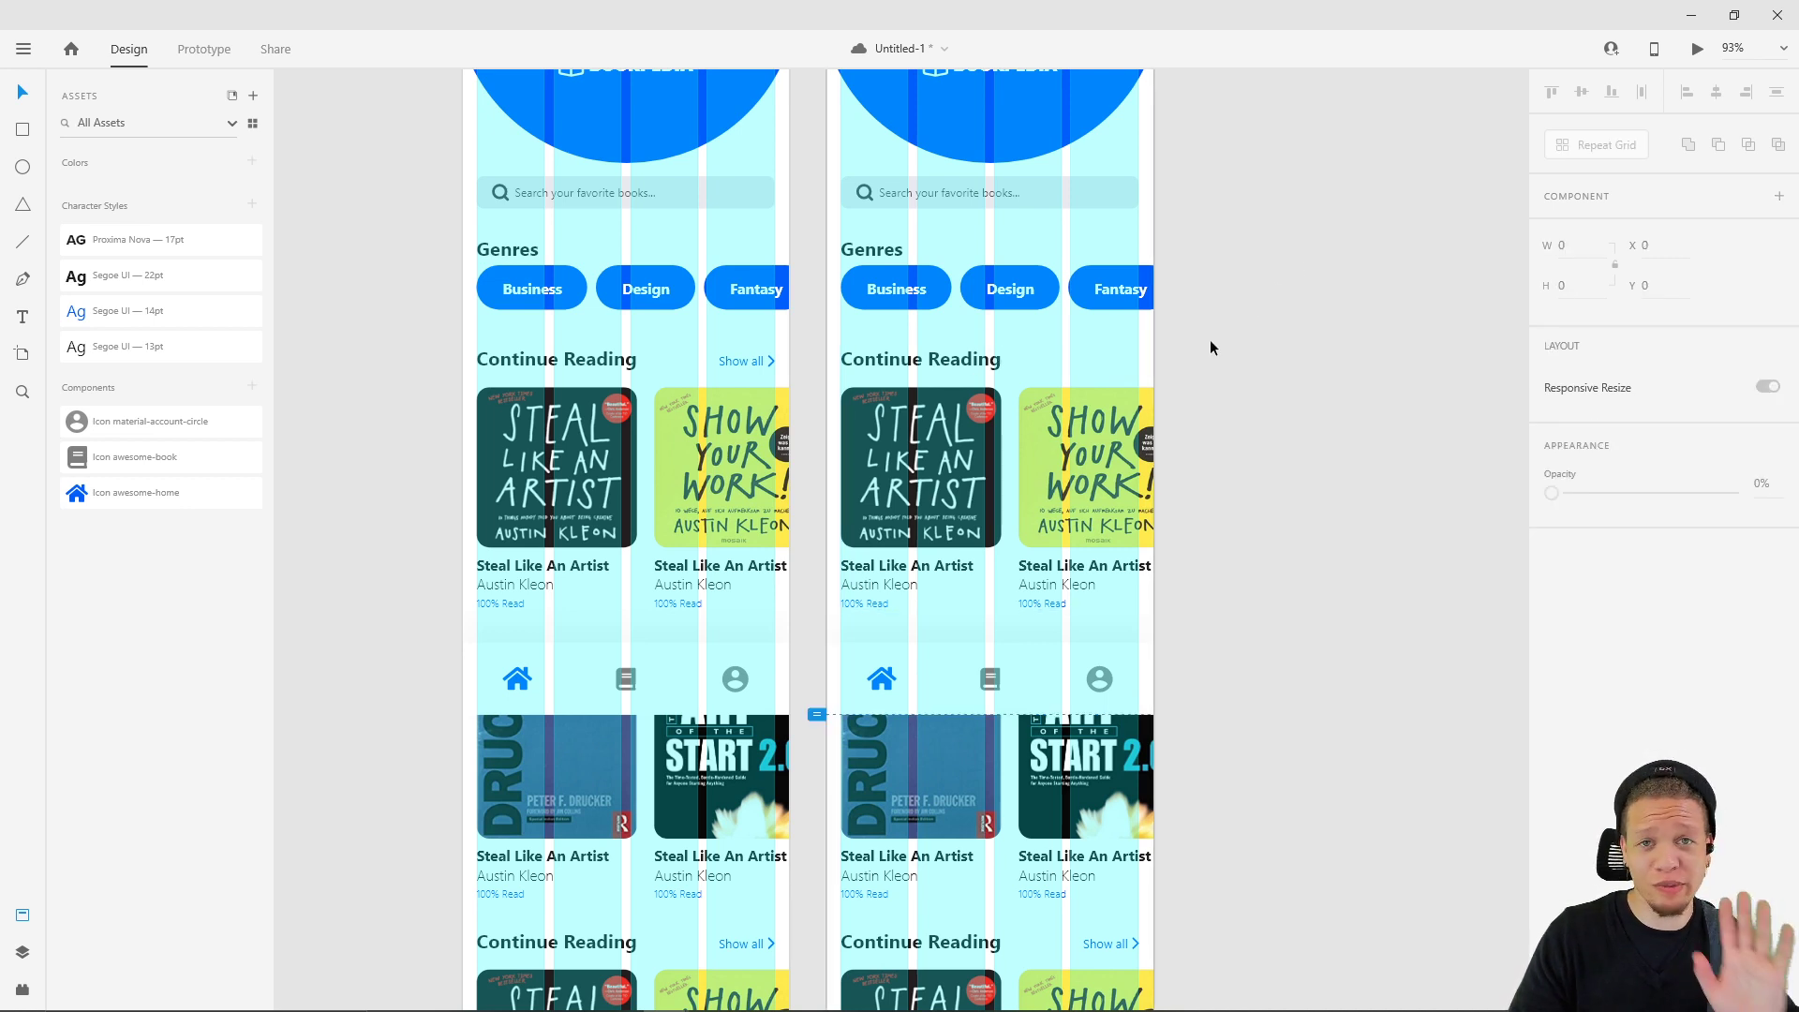
- Undo the deletion of the Show all link in the duplicate artboard's first Continue Reading row
key("ctrl+z")
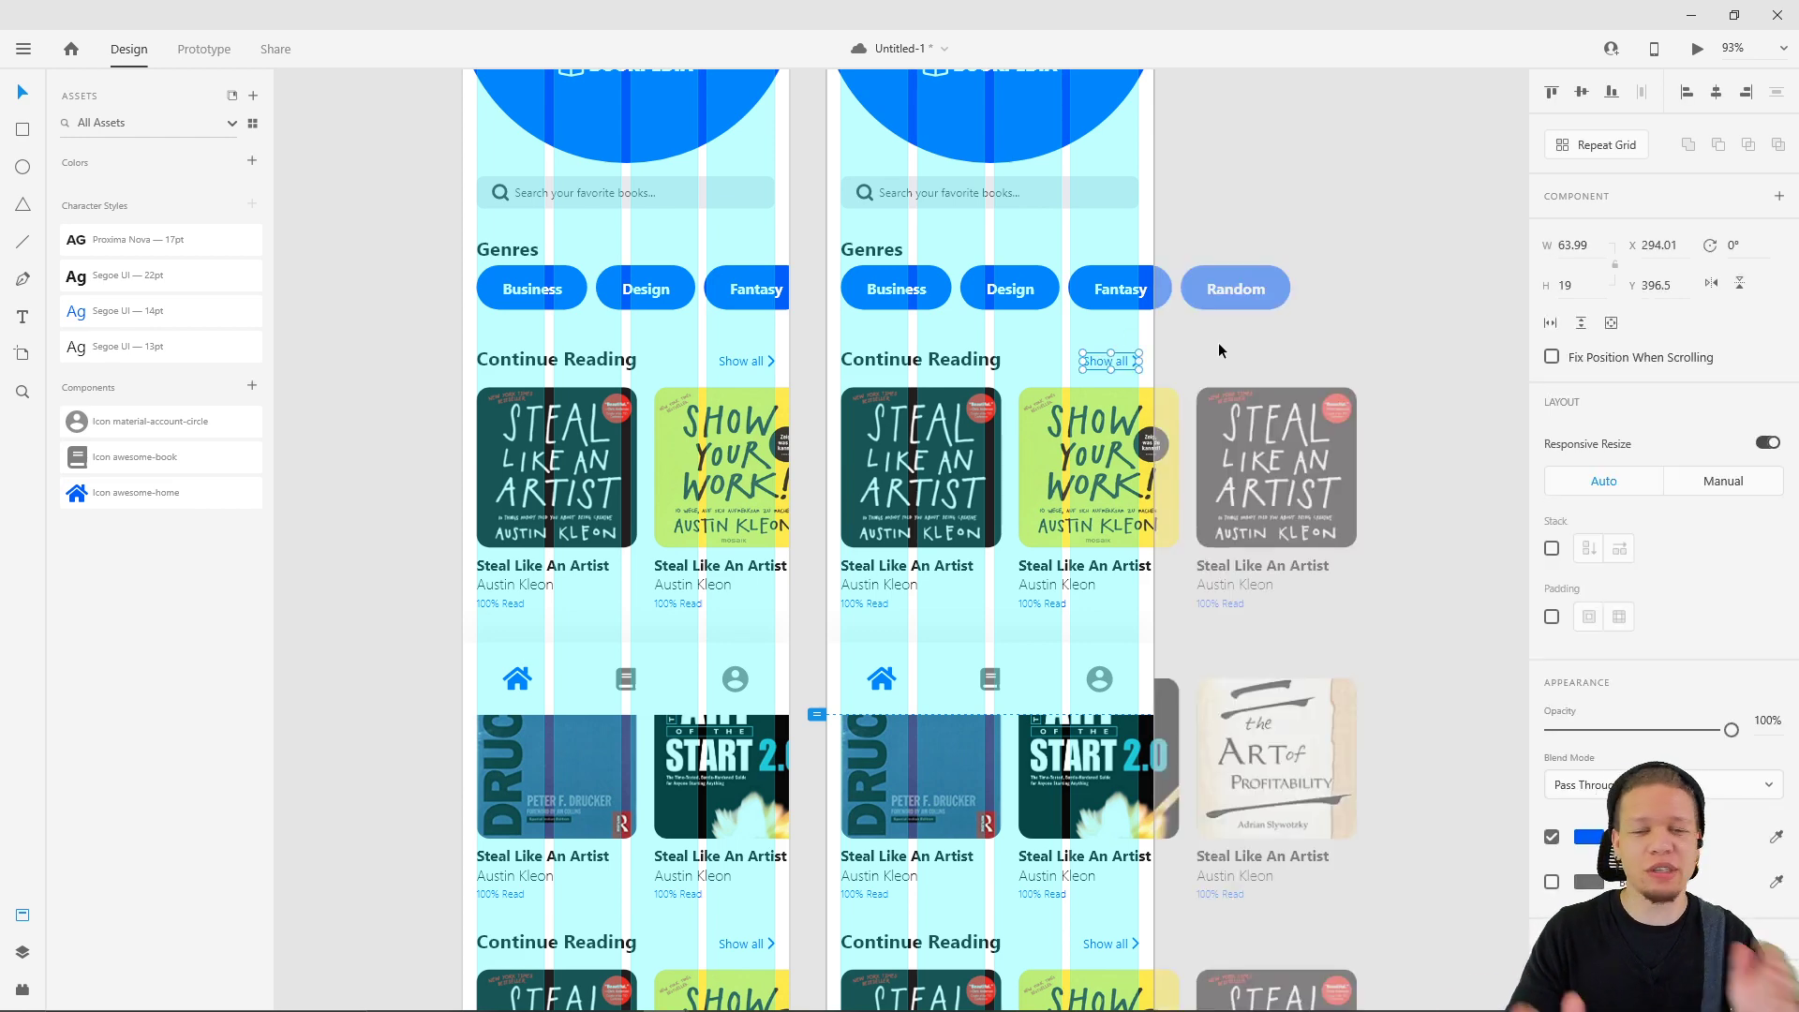
left_click(1147, 399)
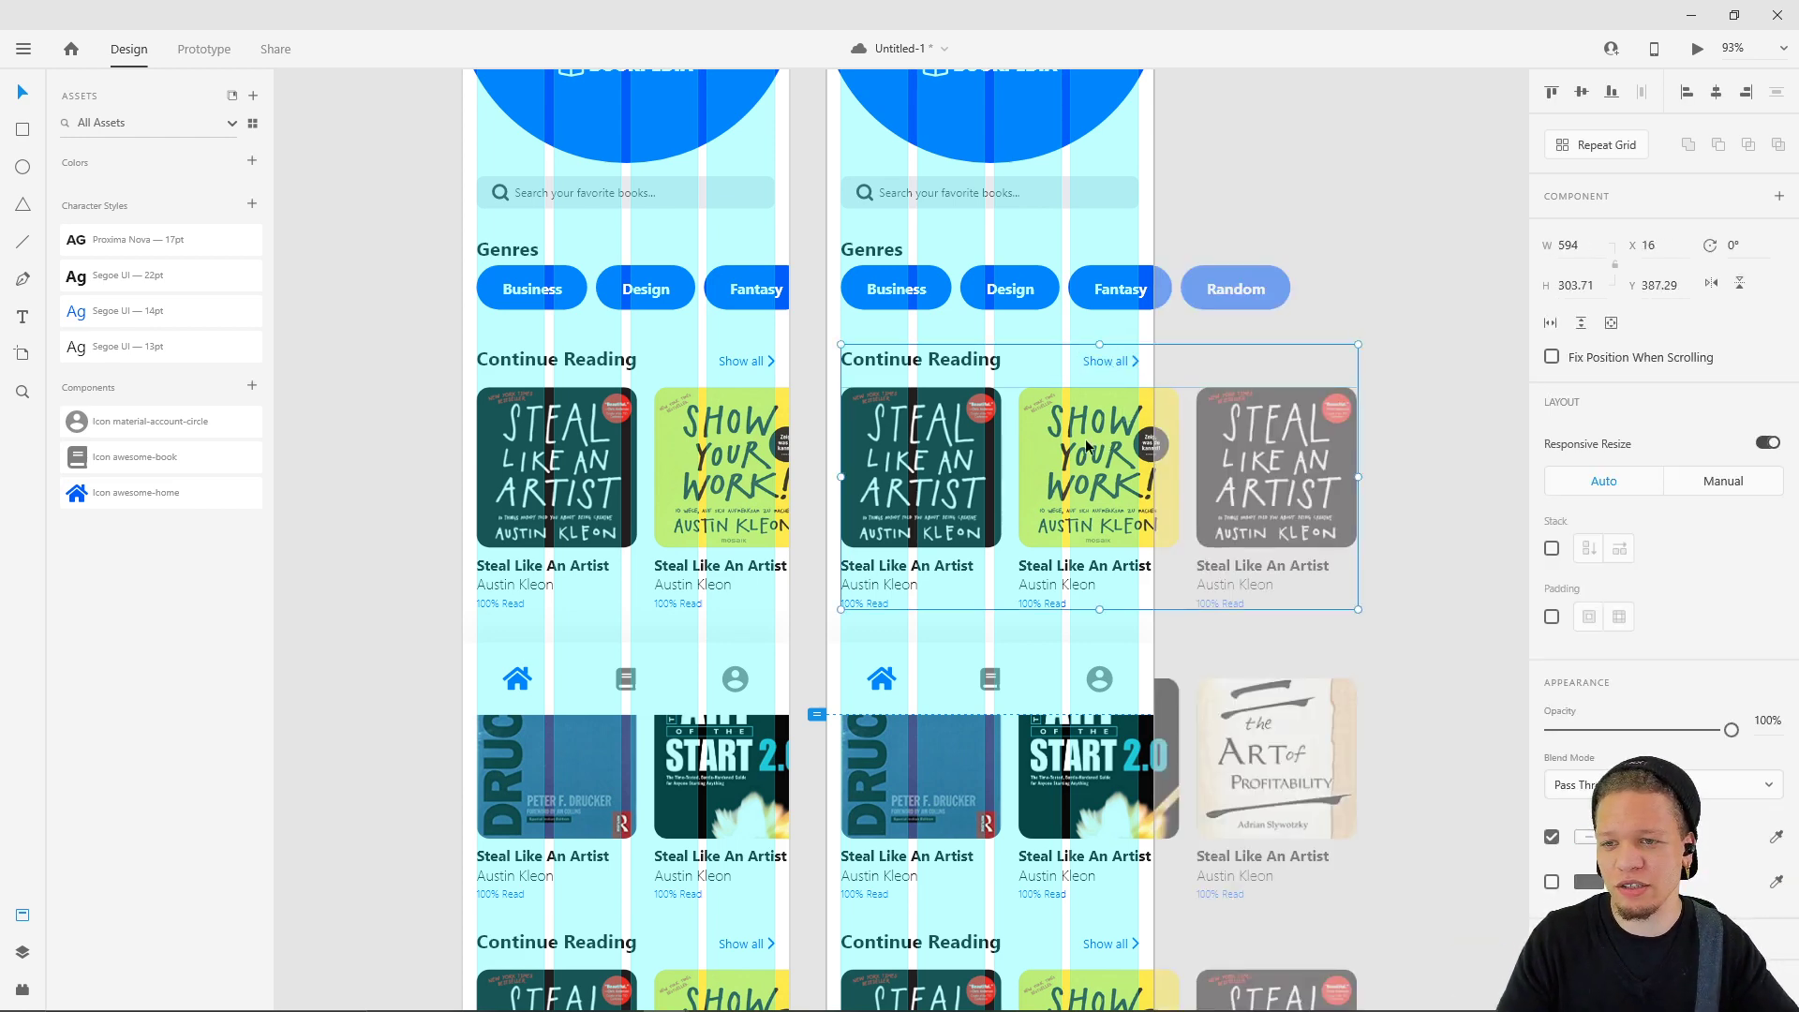
left_click(744, 360)
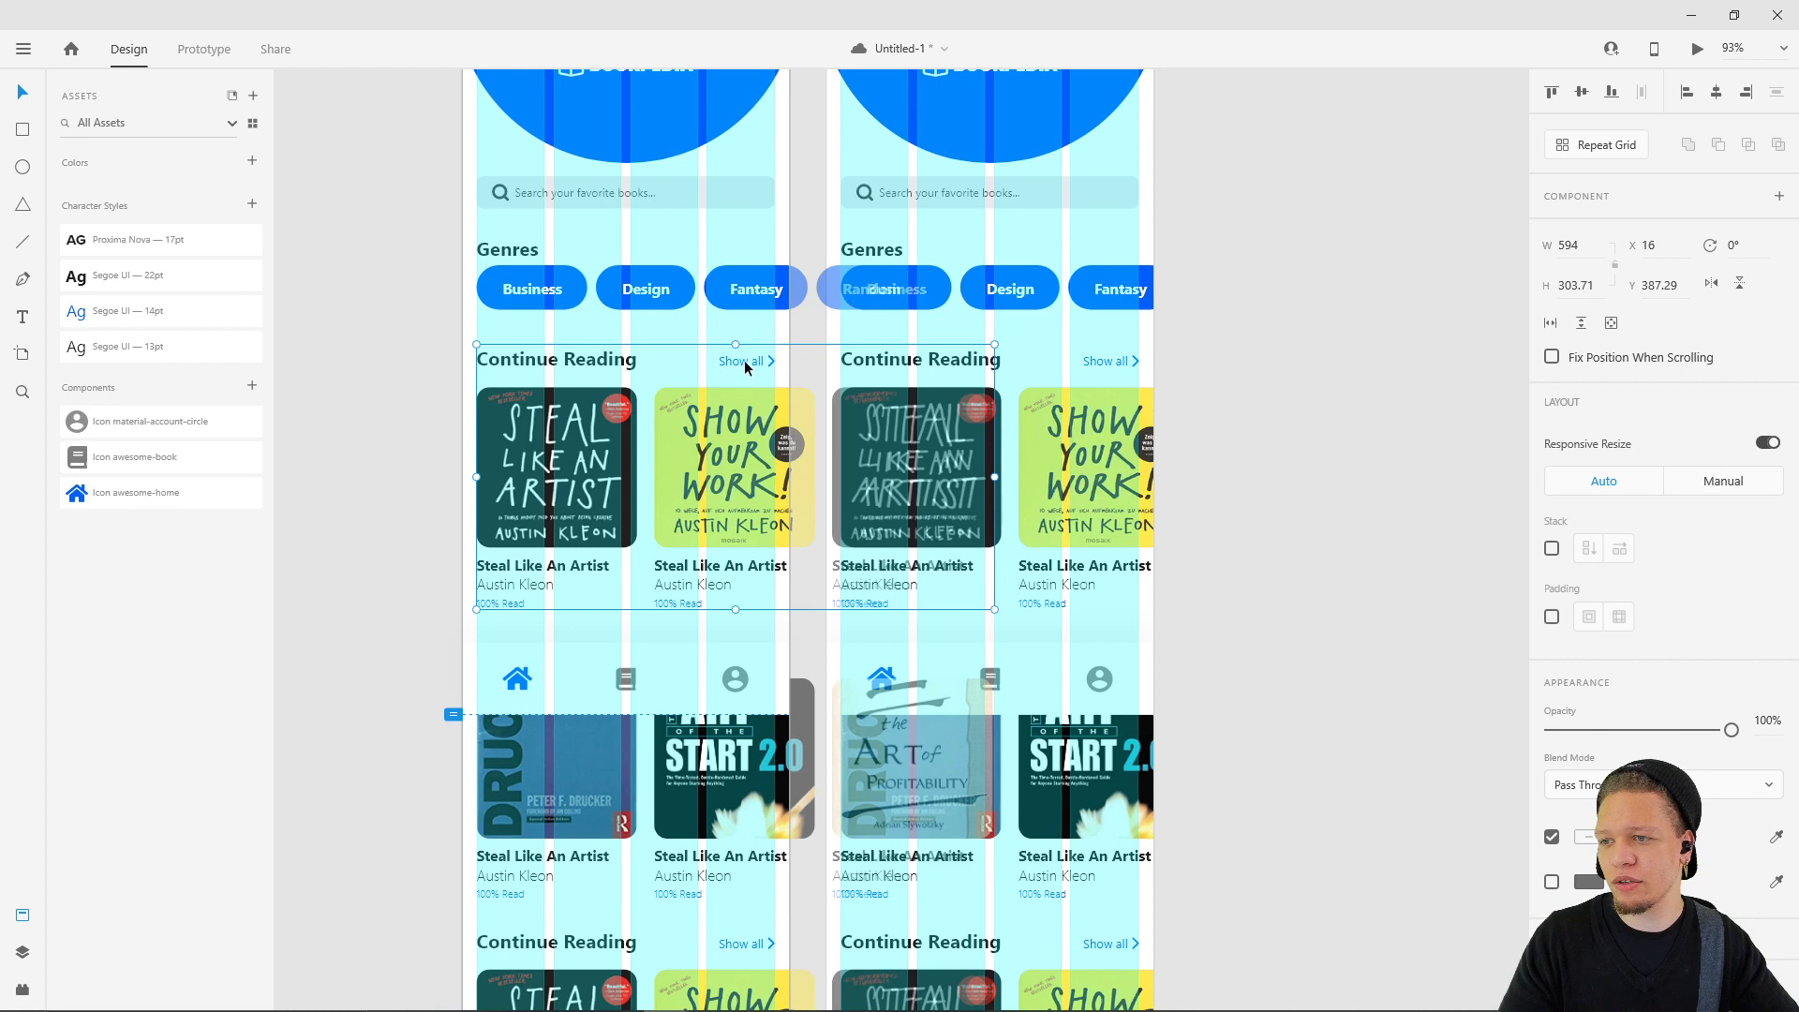
double_click(744, 360)
key("Delete")
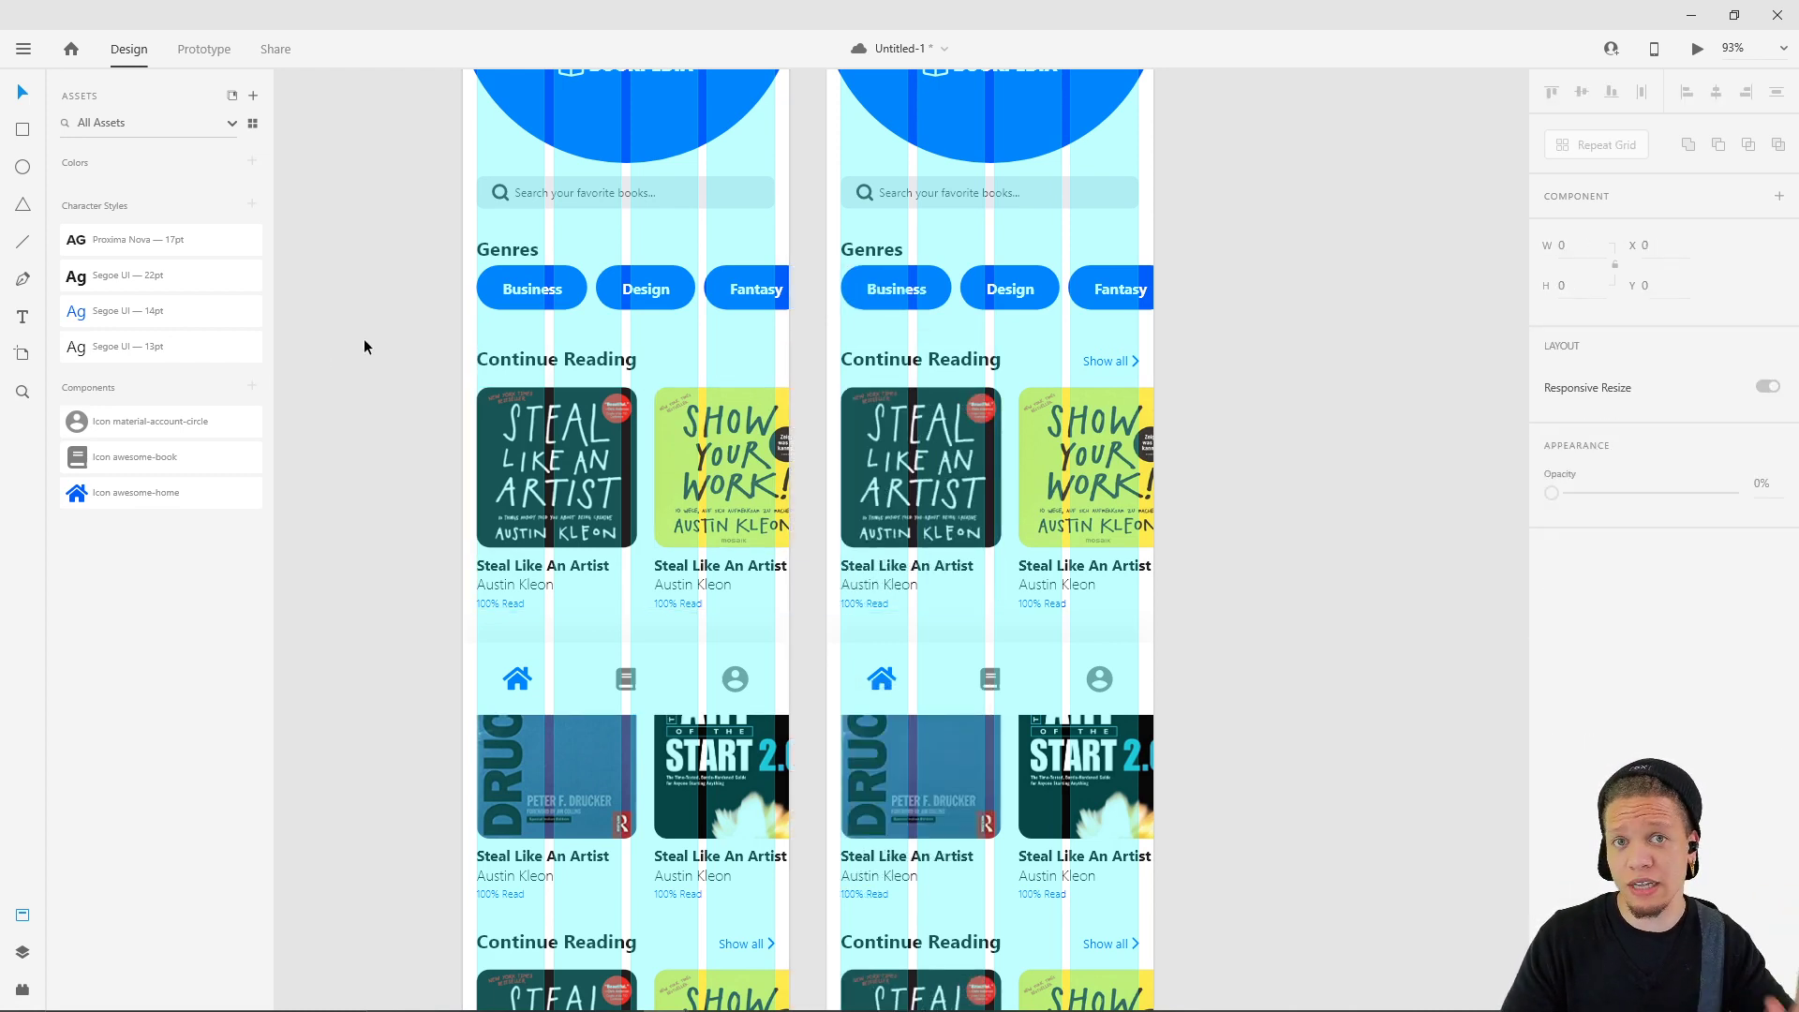
key("ctrl+z")
left_click(440, 277)
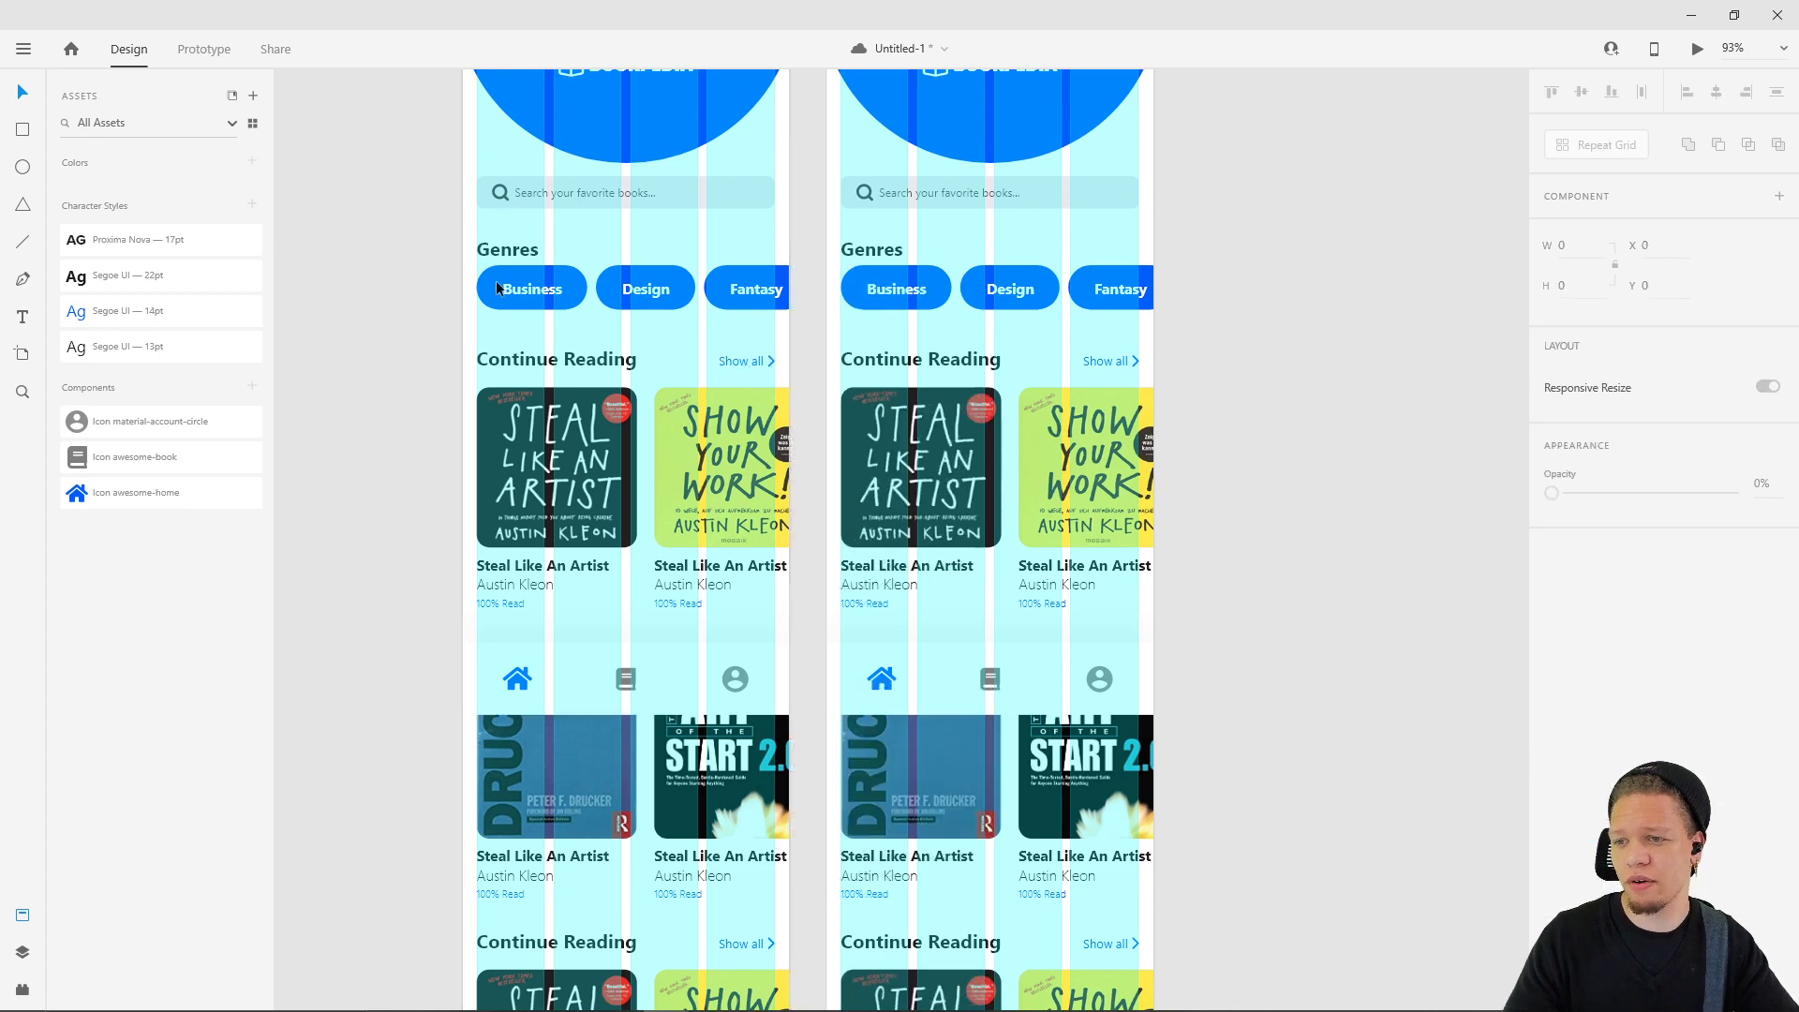
- Move the iPhone X/XS/11 Pro – 2 artboard horizontally away from the original to about X 3442, widening the gap between them
scroll(543, 268, "down", 3)
left_click_drag(700, 389, 590, 367)
left_click(1272, 257)
scroll(1272, 257, "up", 5)
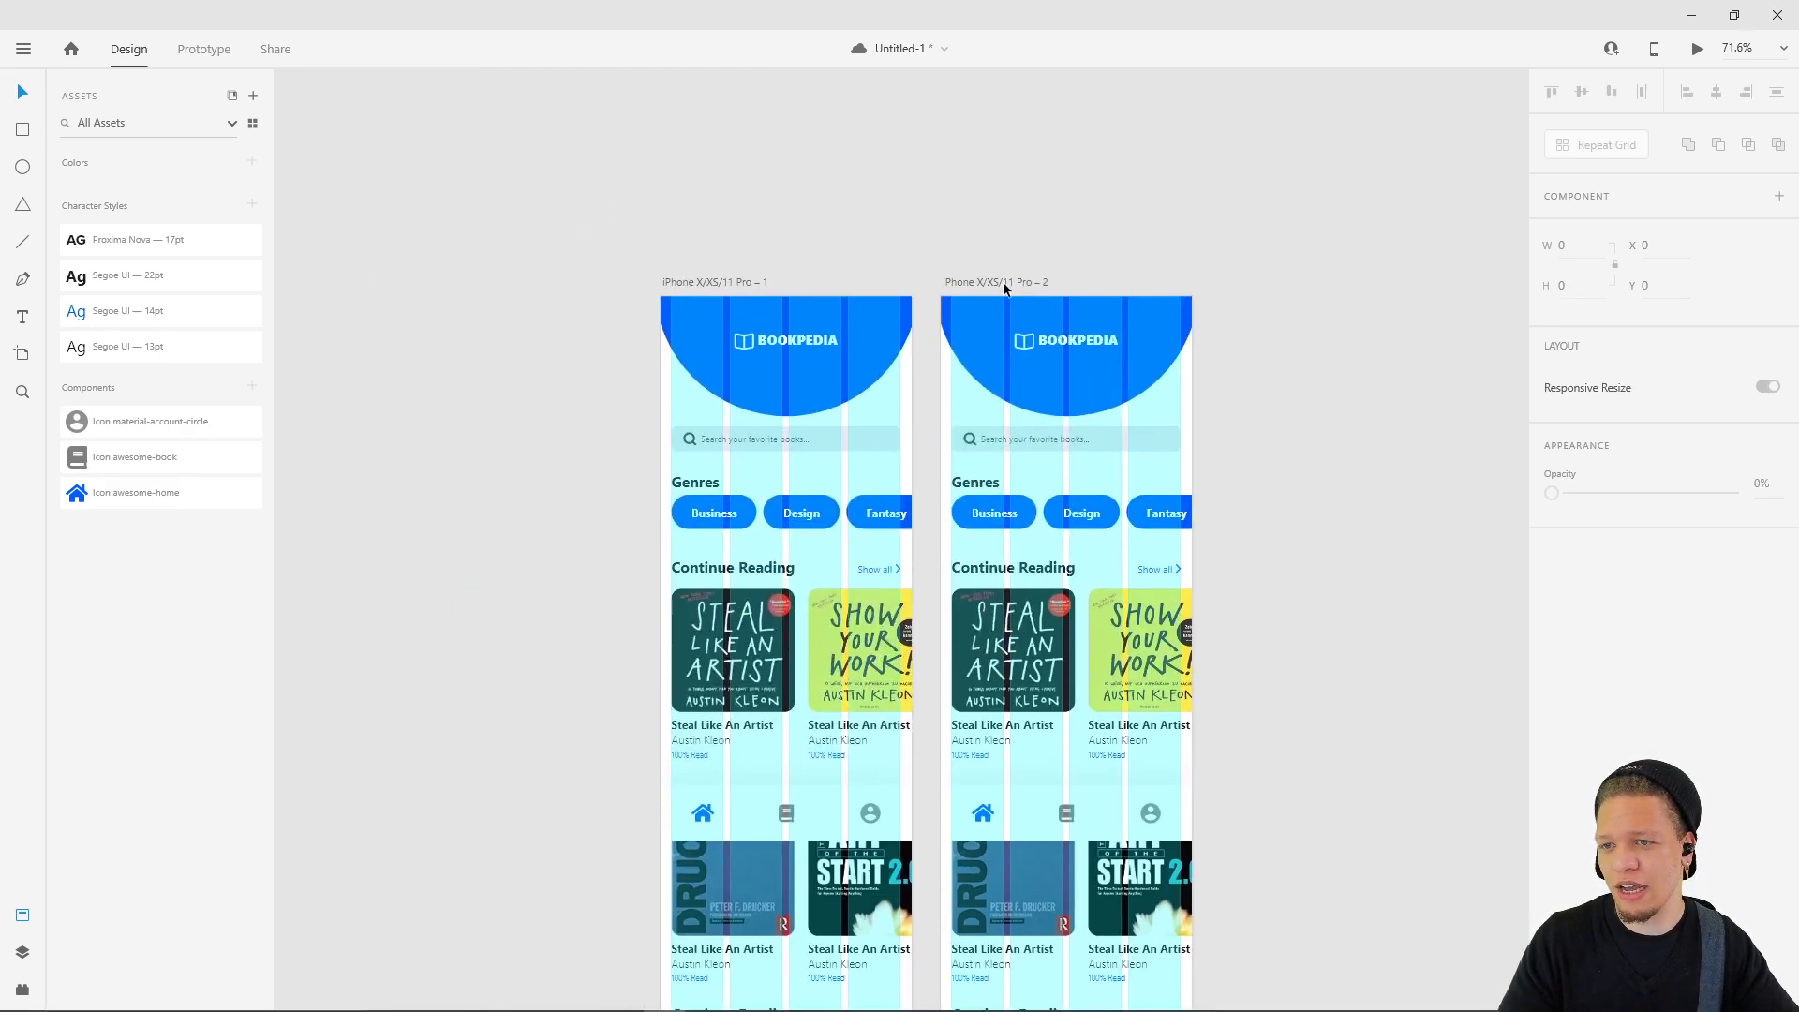
left_click_drag(999, 284, 1122, 284)
left_click(813, 632)
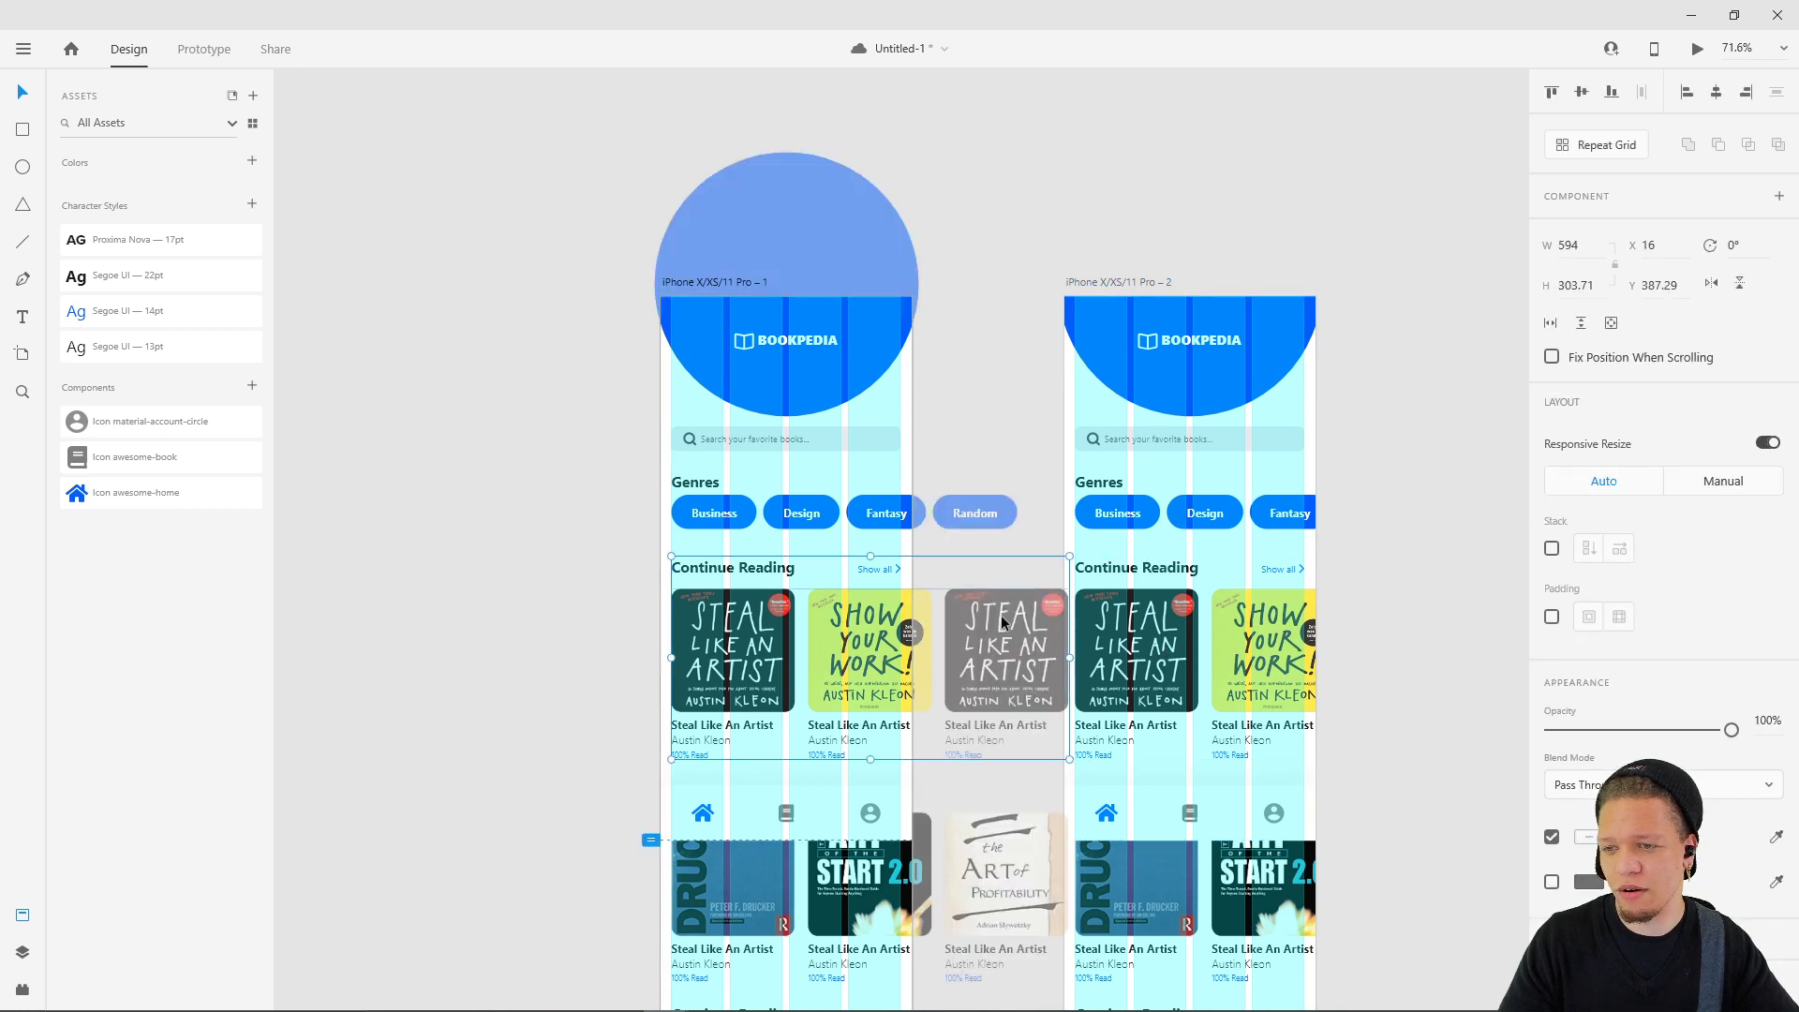
left_click_drag(1279, 627, 1111, 627)
left_click(1379, 641)
left_click(824, 630)
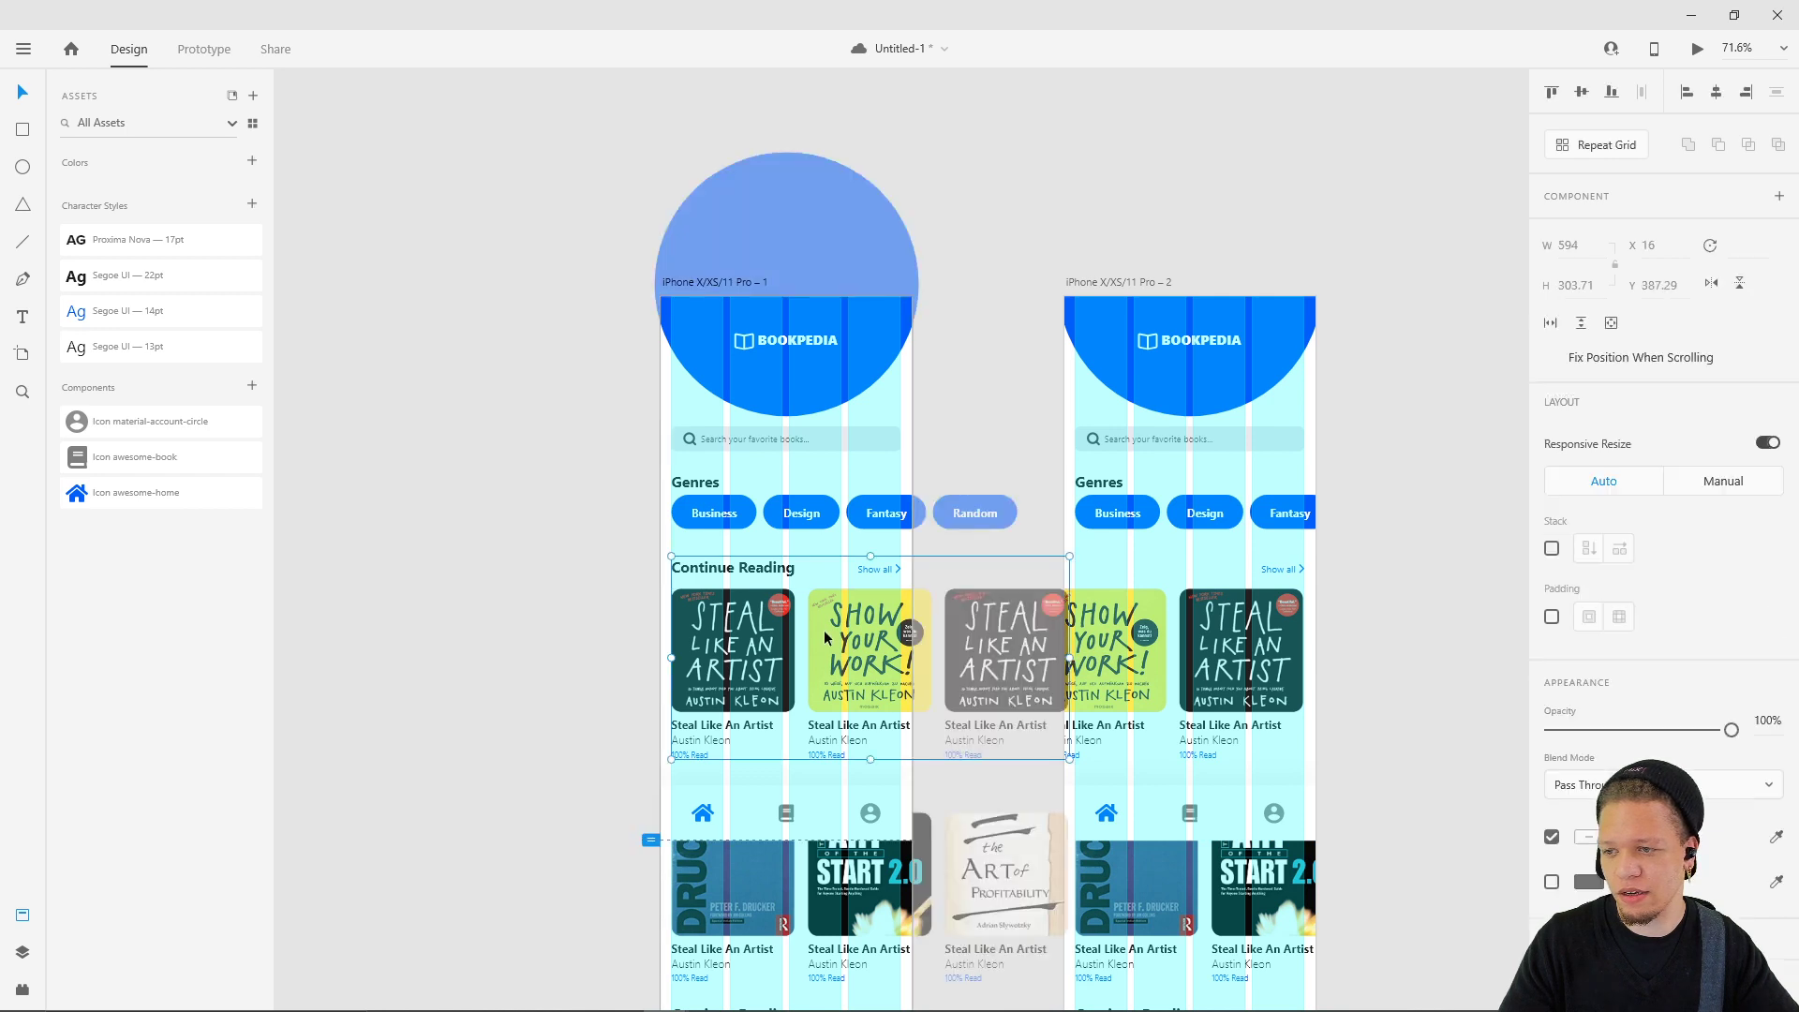
key("ctrl+z")
- Take the first Continue Reading heading out of the original artboard's book-row group by cutting it and pasting it back in place
left_click(750, 569)
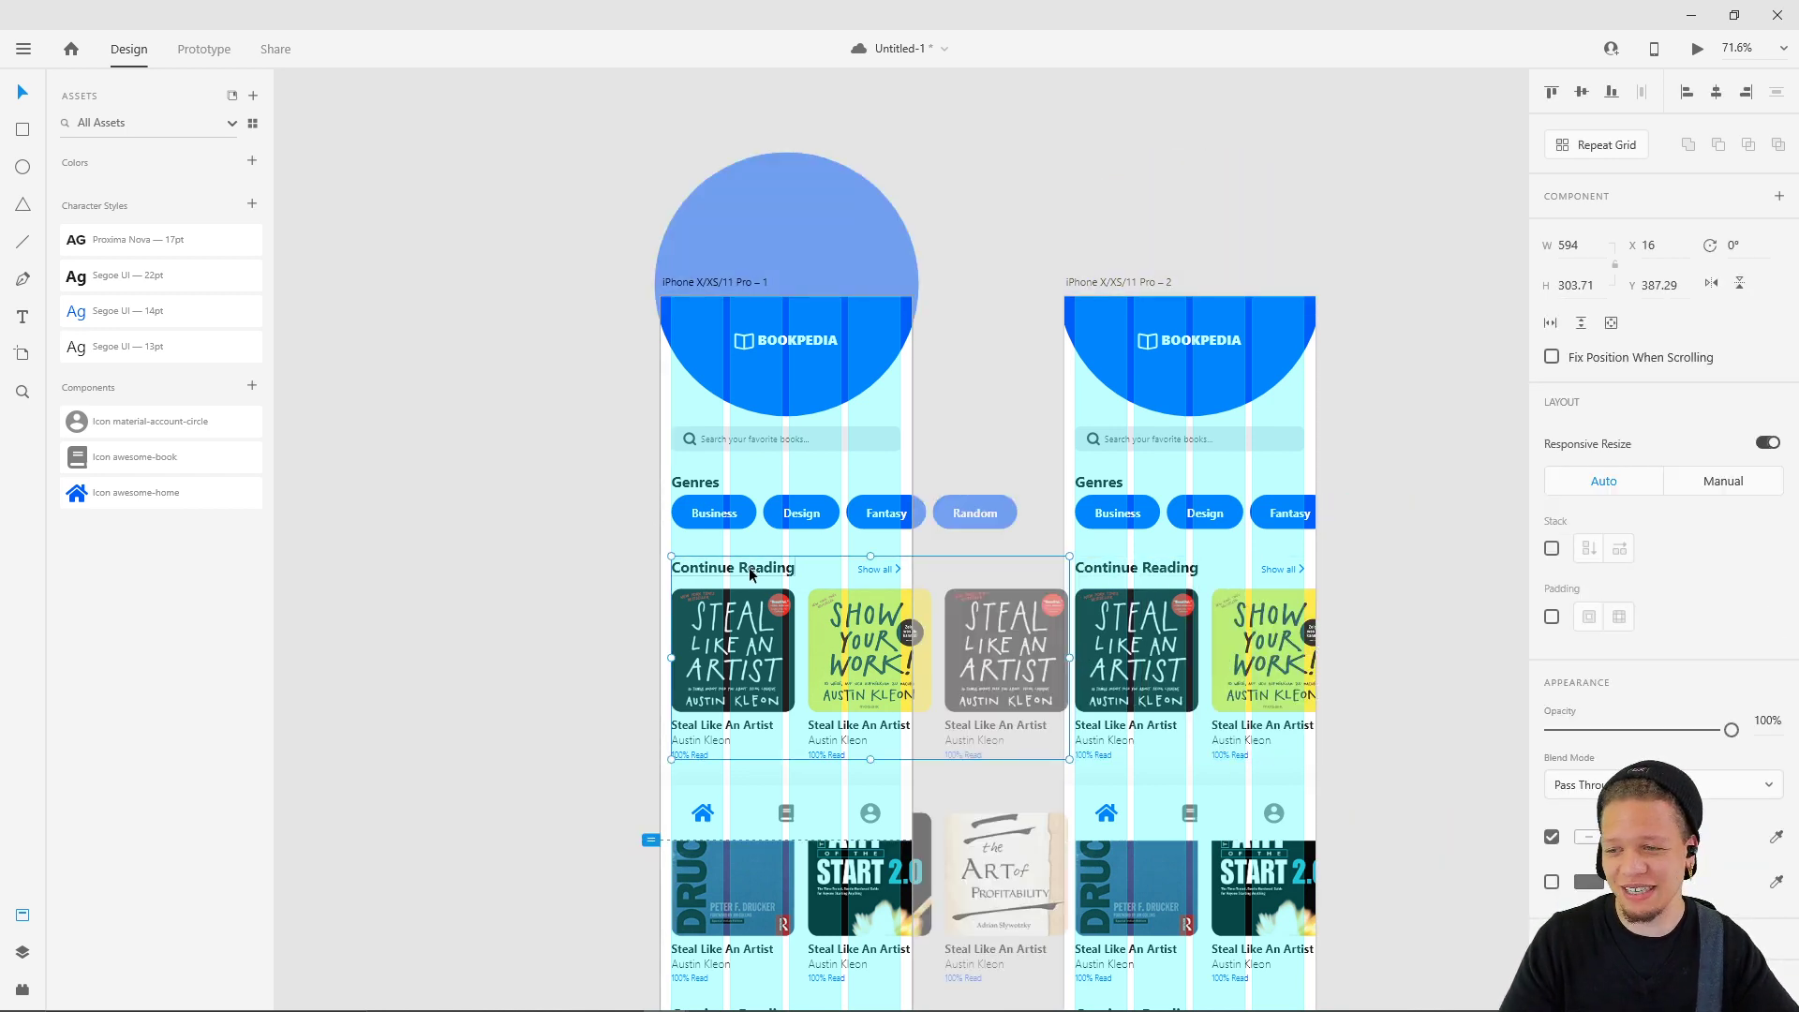
double_click(750, 573)
key("ctrl+x")
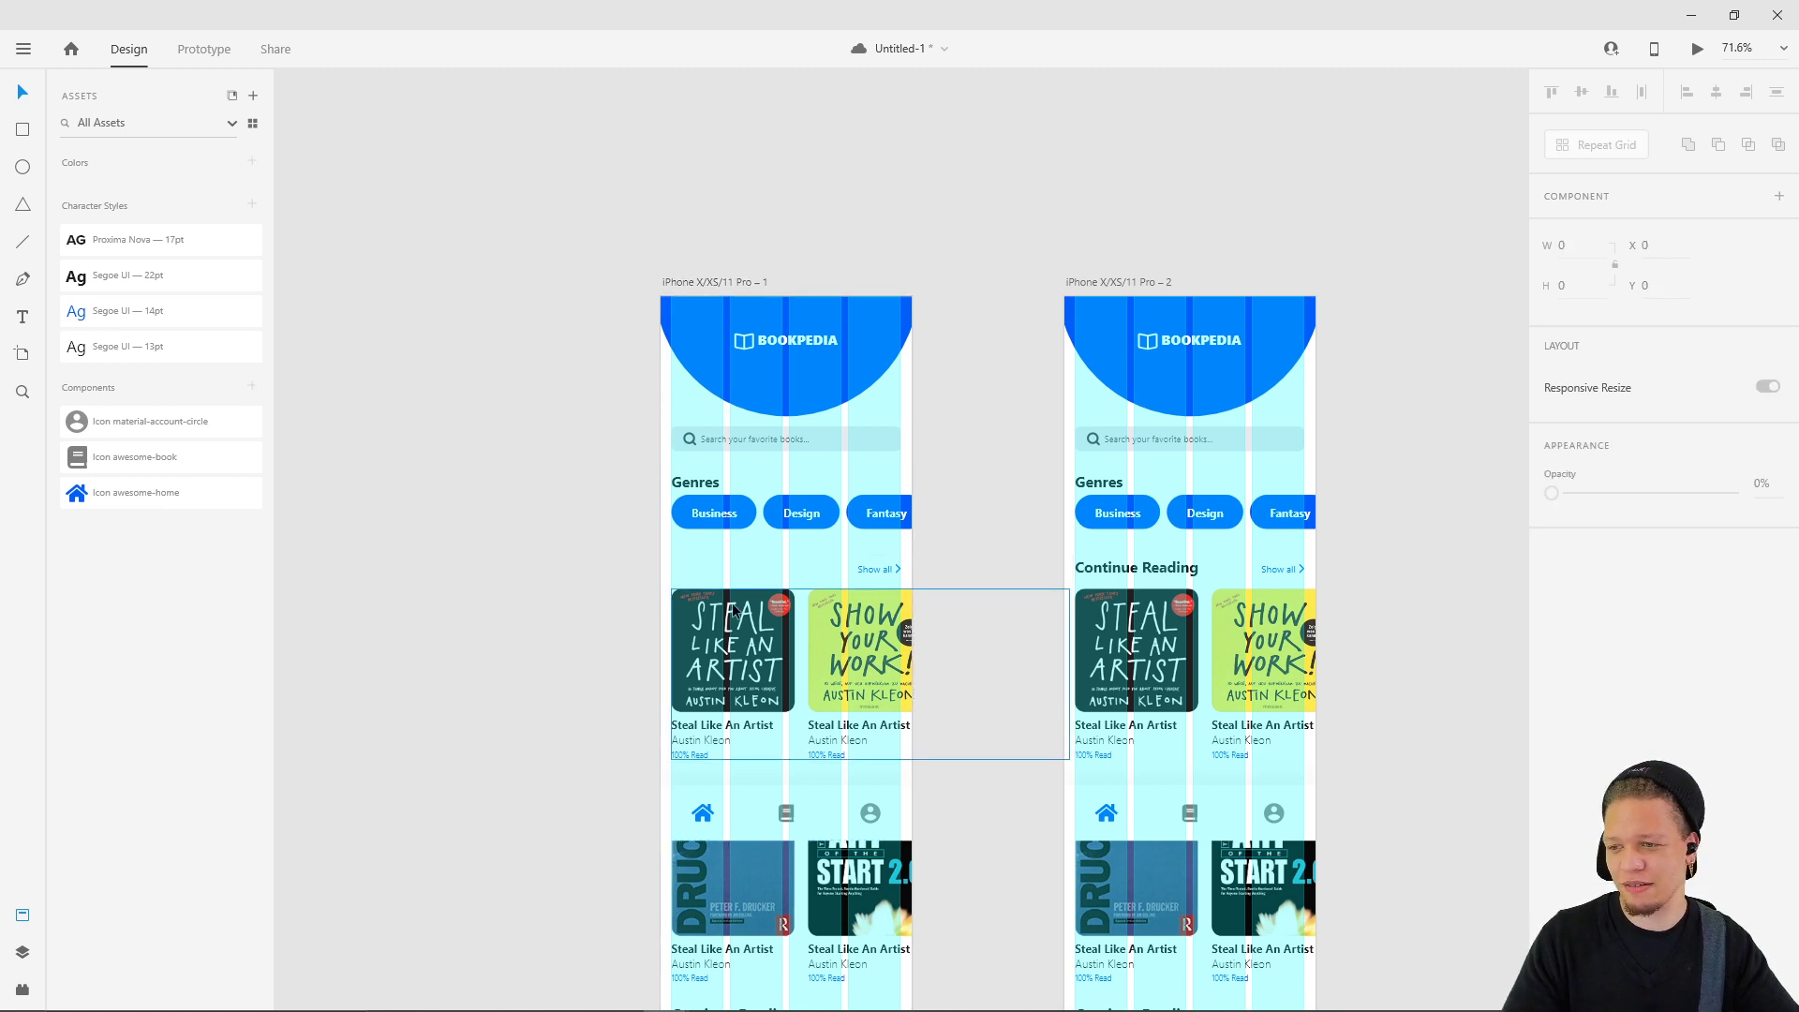
key("ctrl+v")
left_click(936, 519)
- Separate the first Continue Reading heading from the duplicate artboard's book-row group by cutting and pasting it in place
left_click(1142, 573)
double_click(1149, 574)
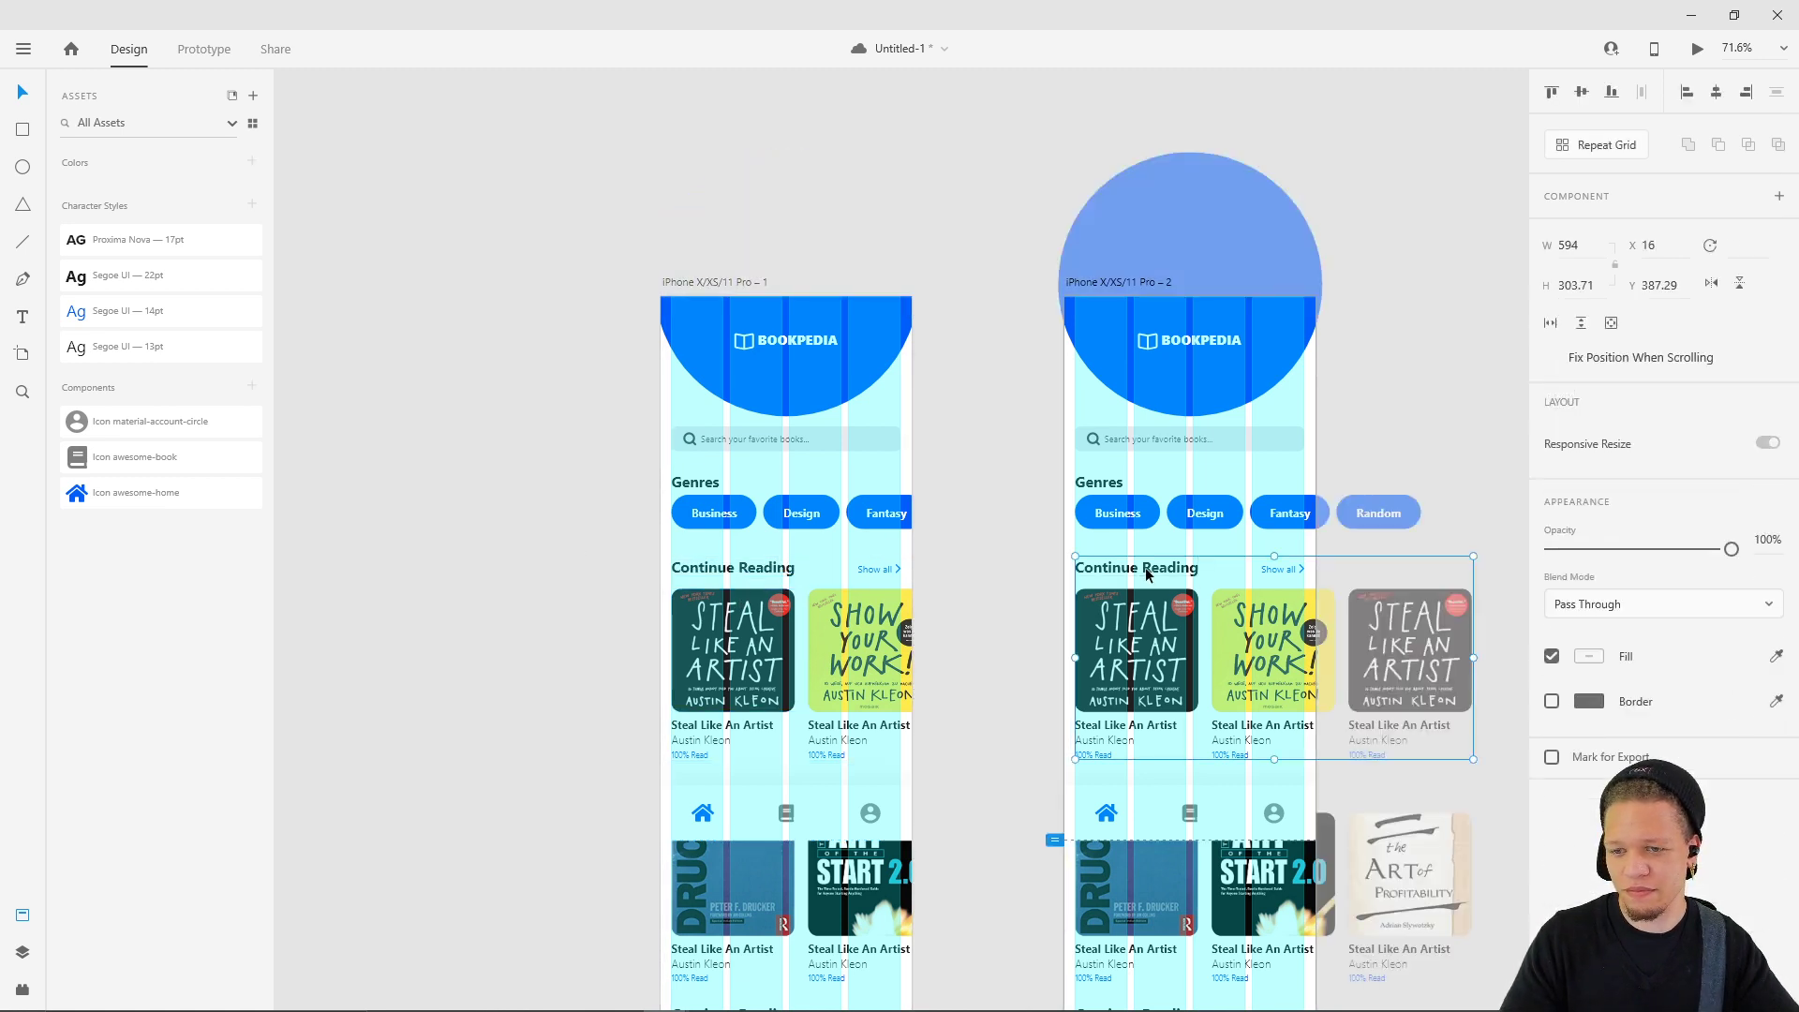
key("ctrl+x")
left_click(1015, 554)
key("ctrl+v")
left_click(987, 494)
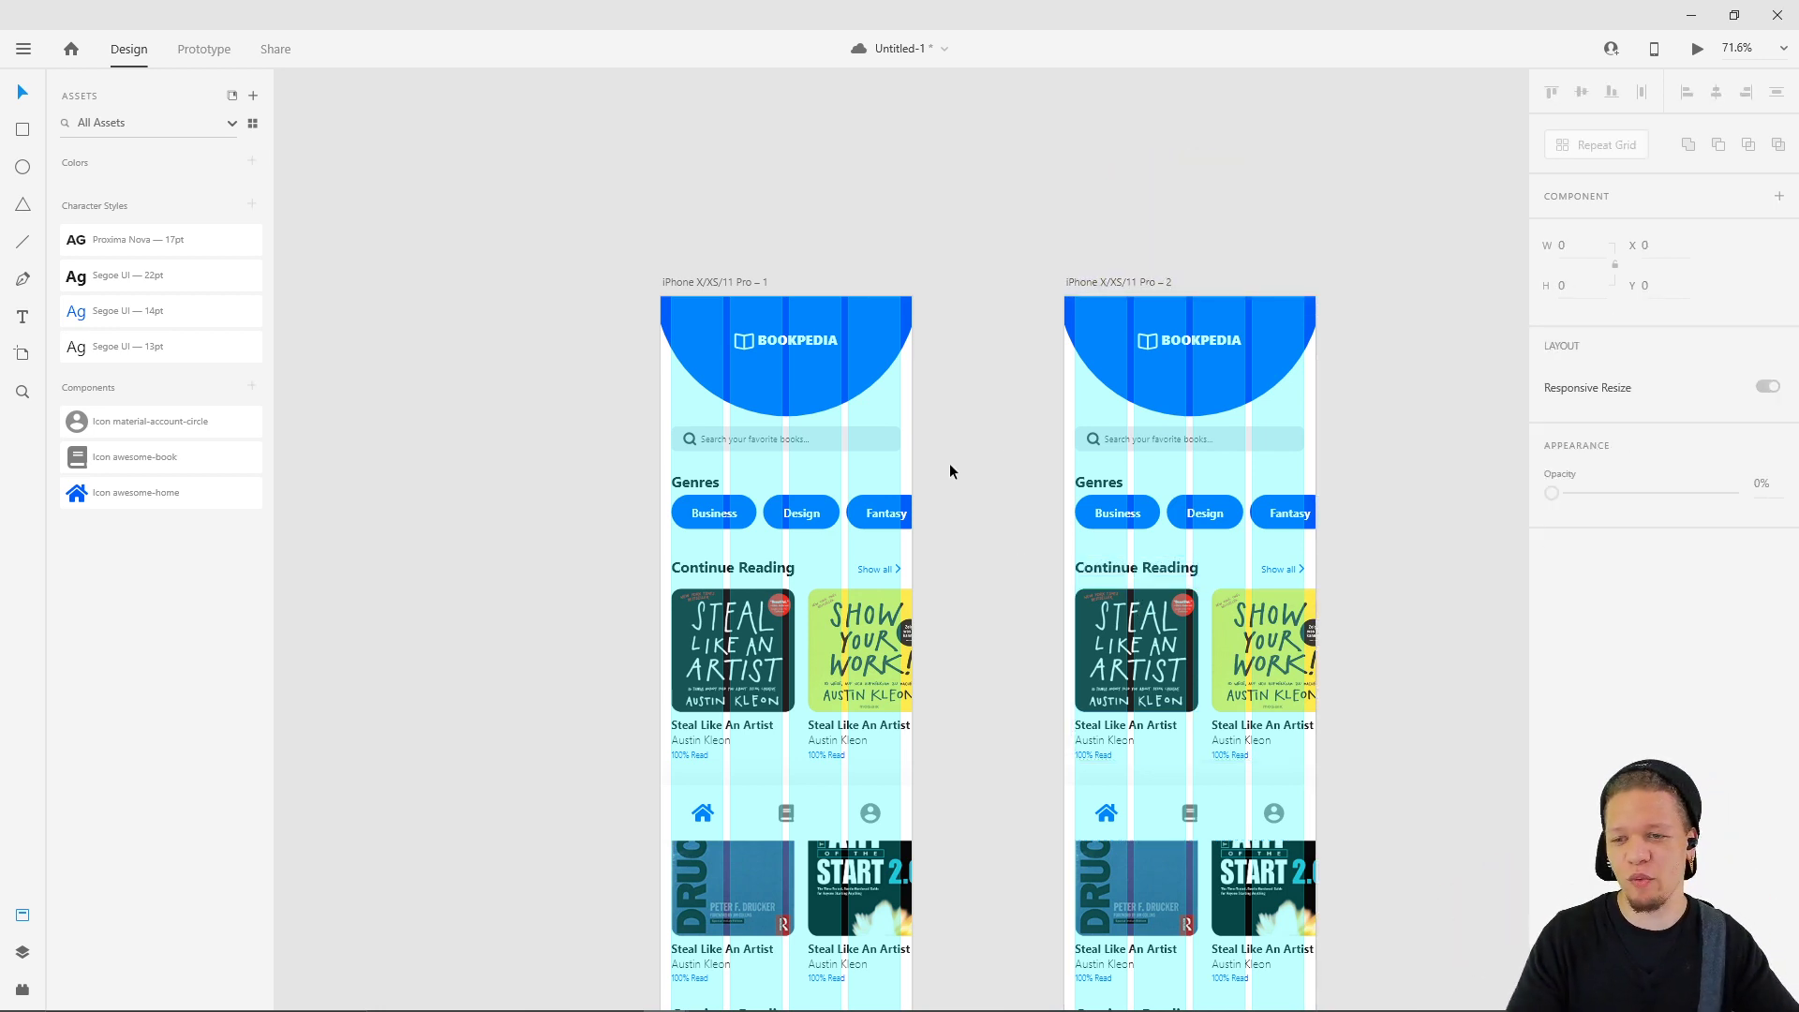
scroll(997, 439, "down", 3)
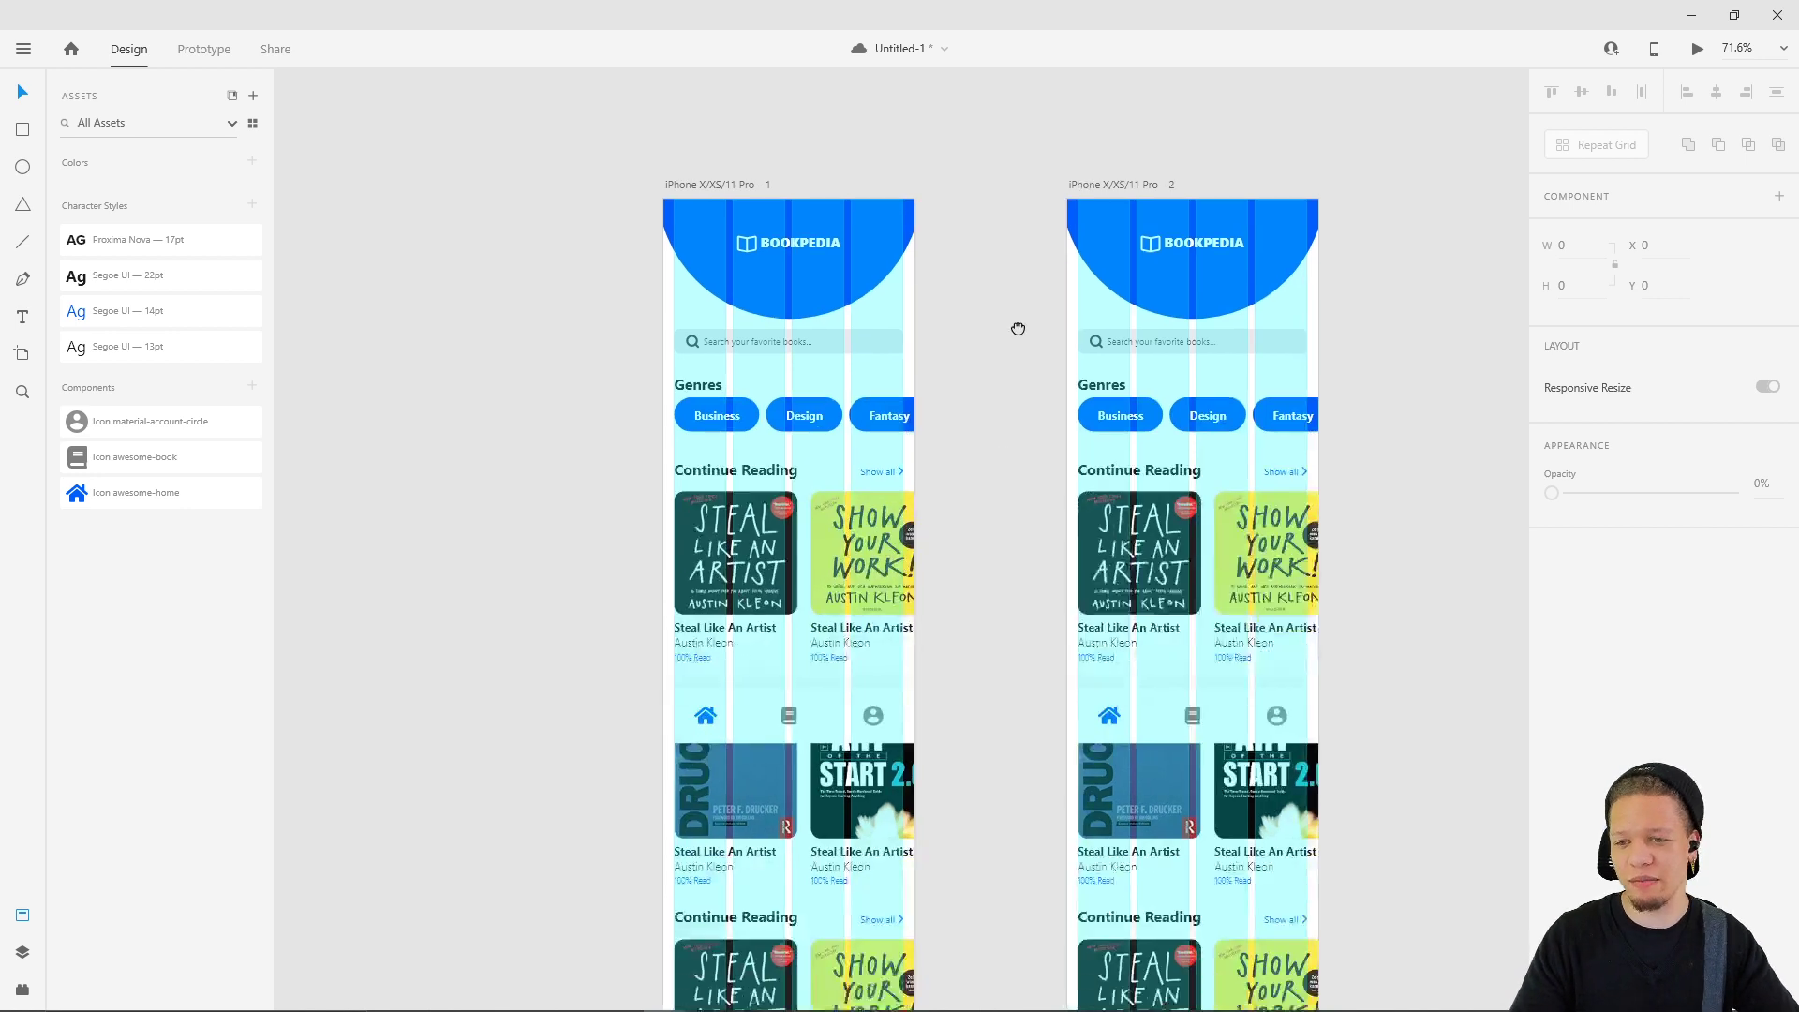
left_click_drag(750, 460, 704, 465)
key("ctrl+z")
left_click_drag(1272, 509, 1366, 480)
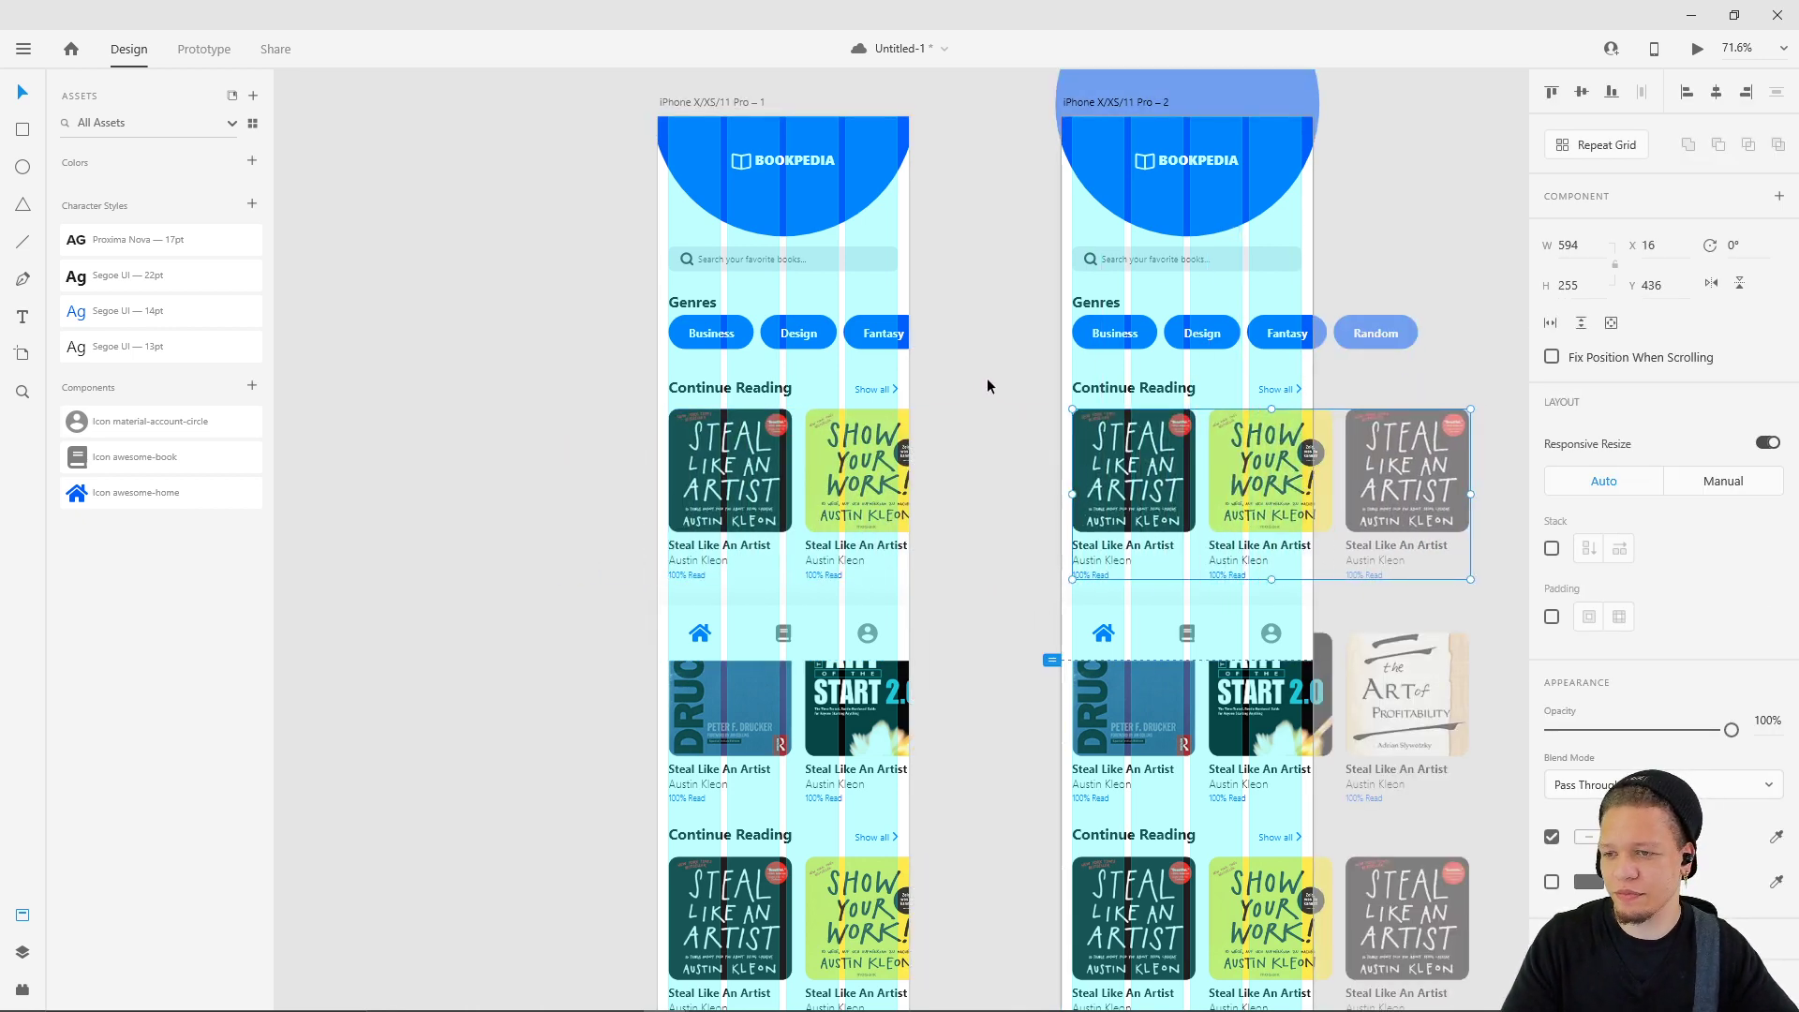
left_click(860, 469)
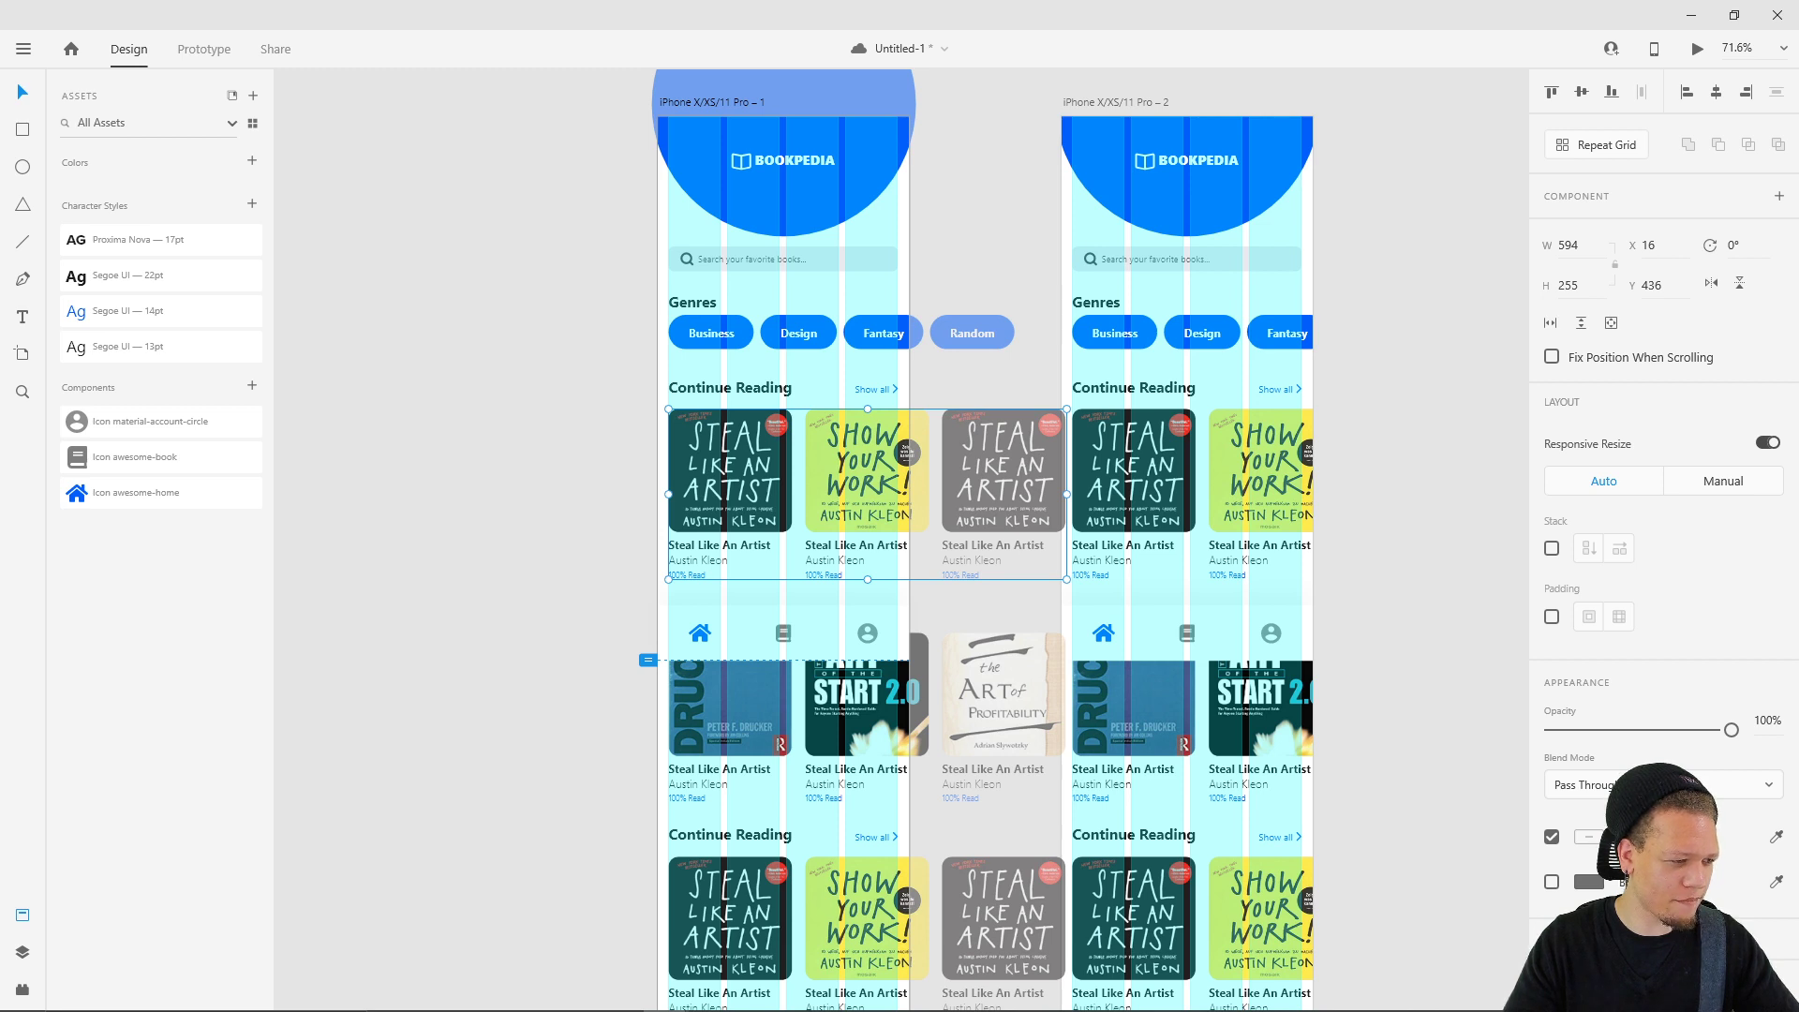
- Save the document and clear the selection
key("ctrl+s")
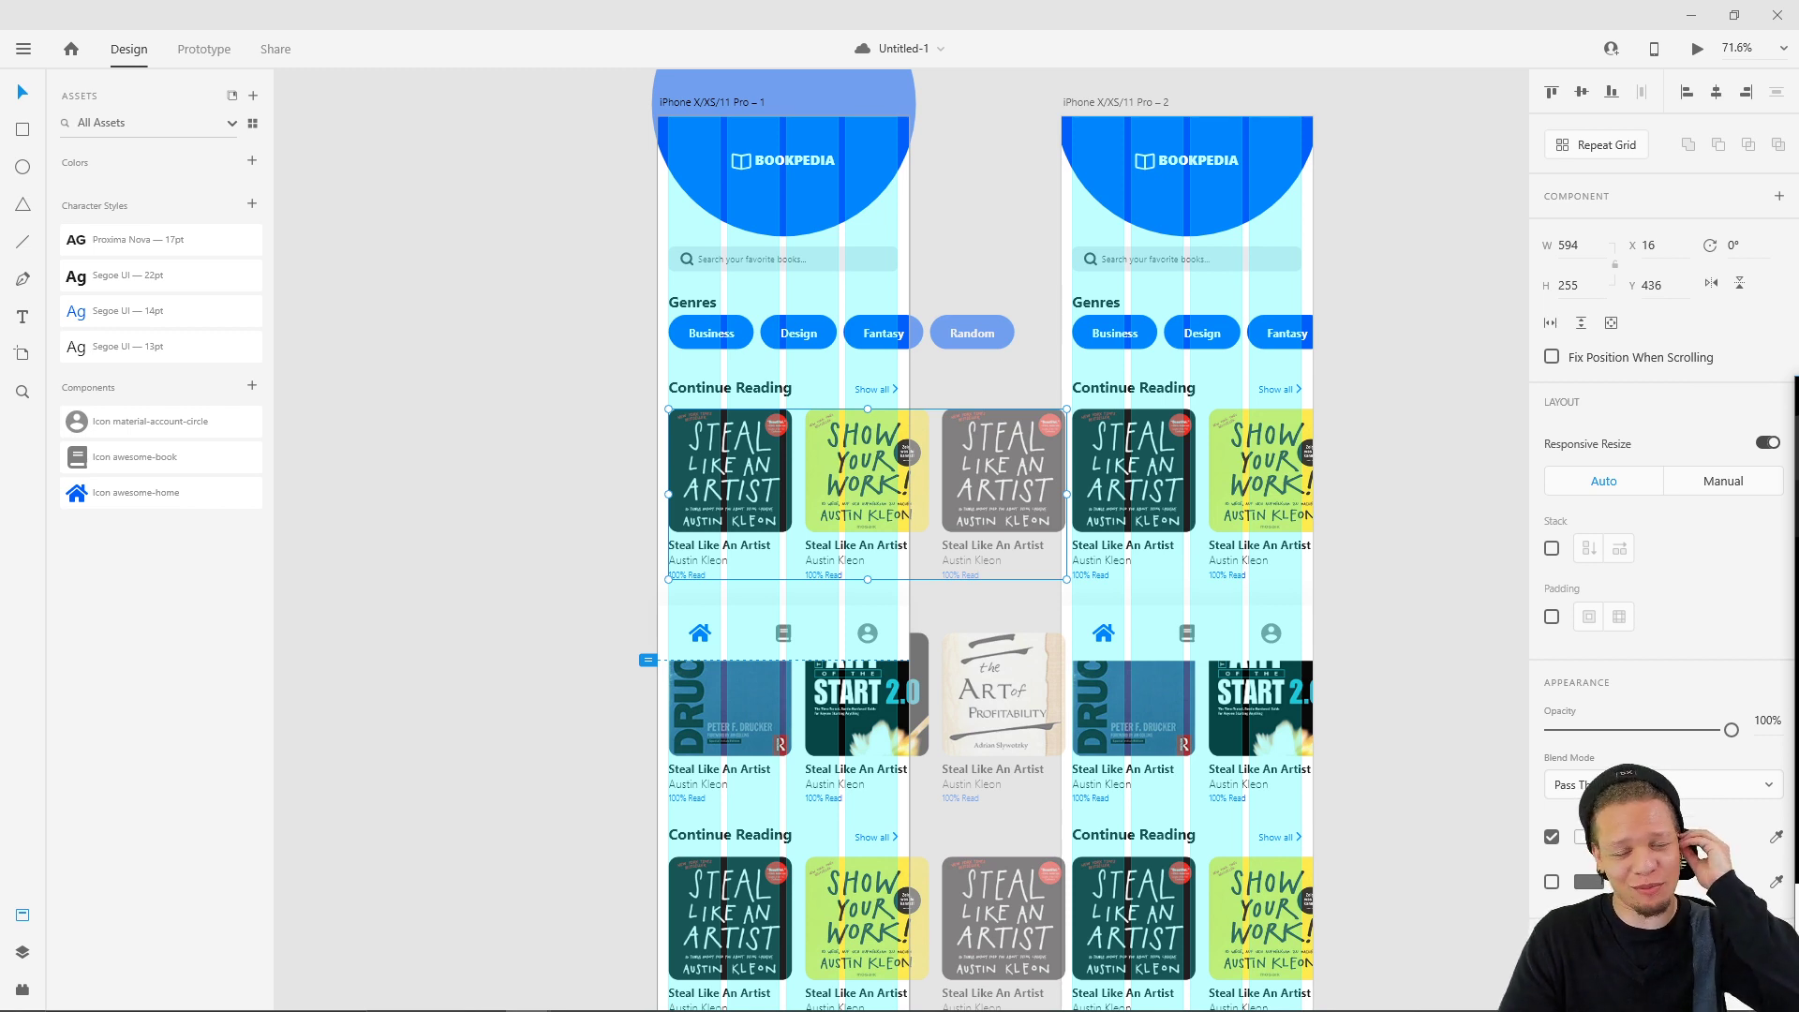
left_click(1406, 144)
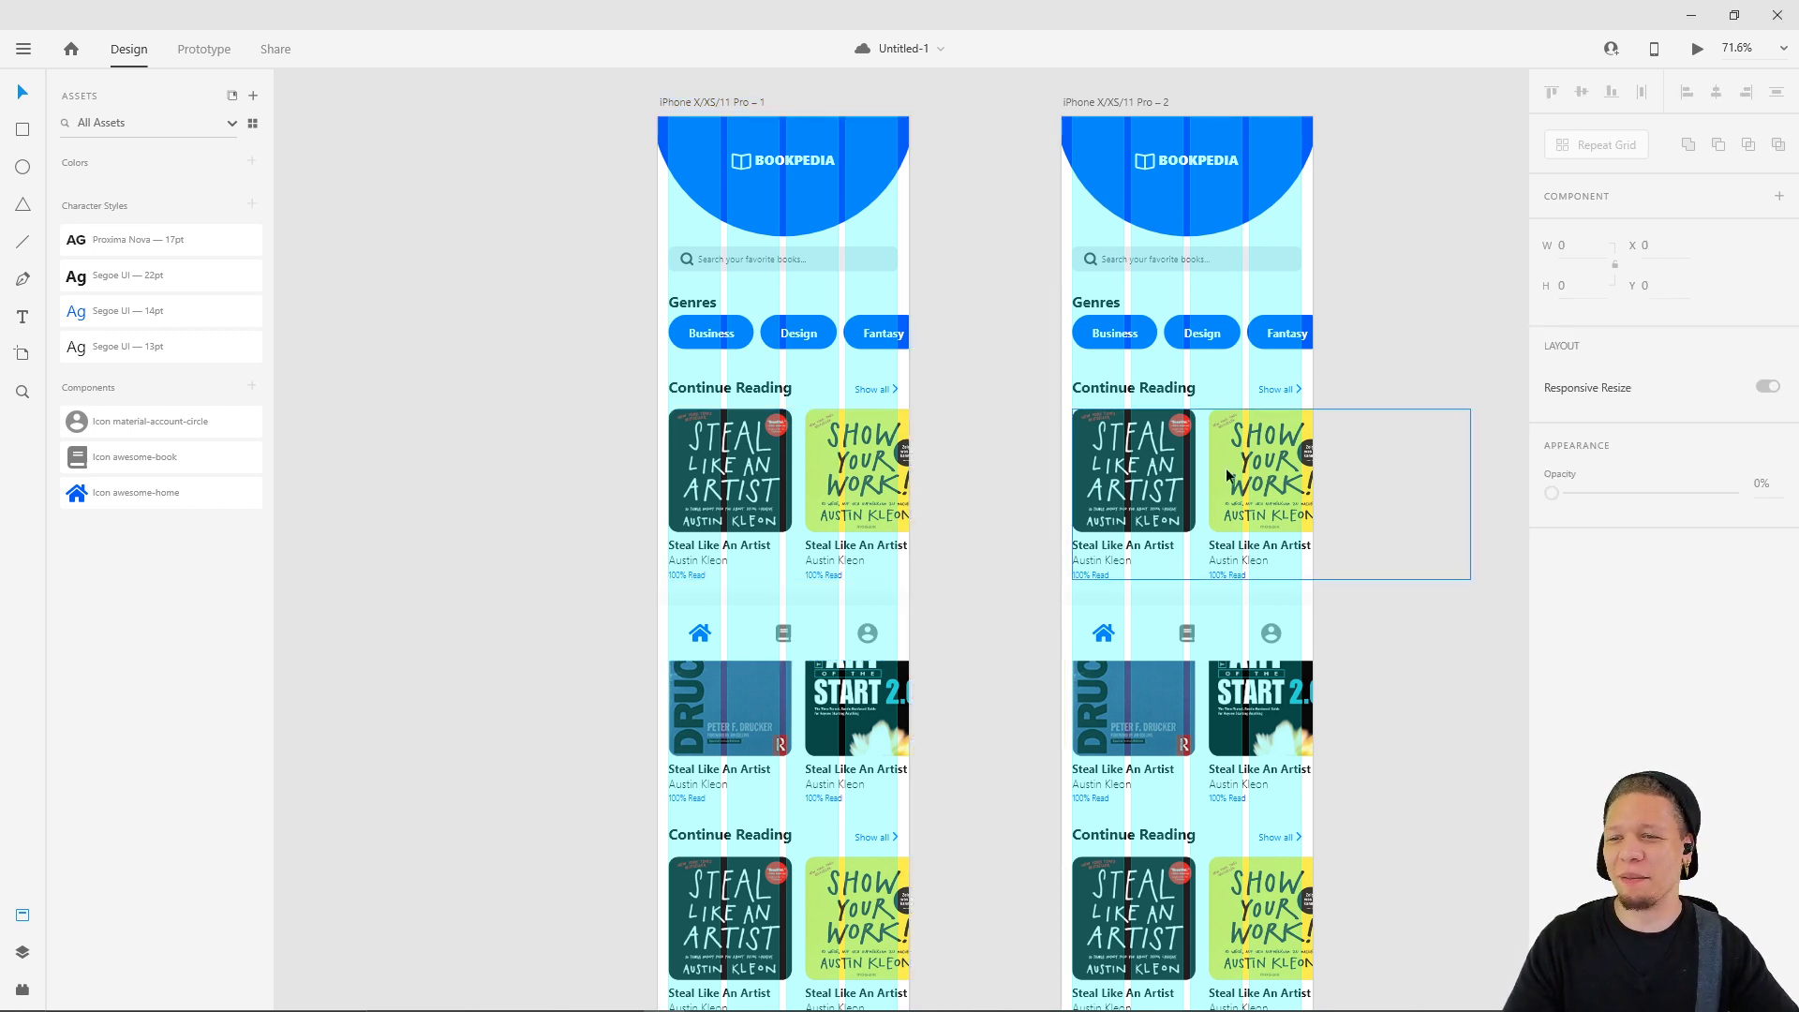
- Link the original artboard's first book row to iPhone X/XS/11 Pro – 2 with a Drag trigger, Auto-Animate and Snap easing
left_click(850, 475)
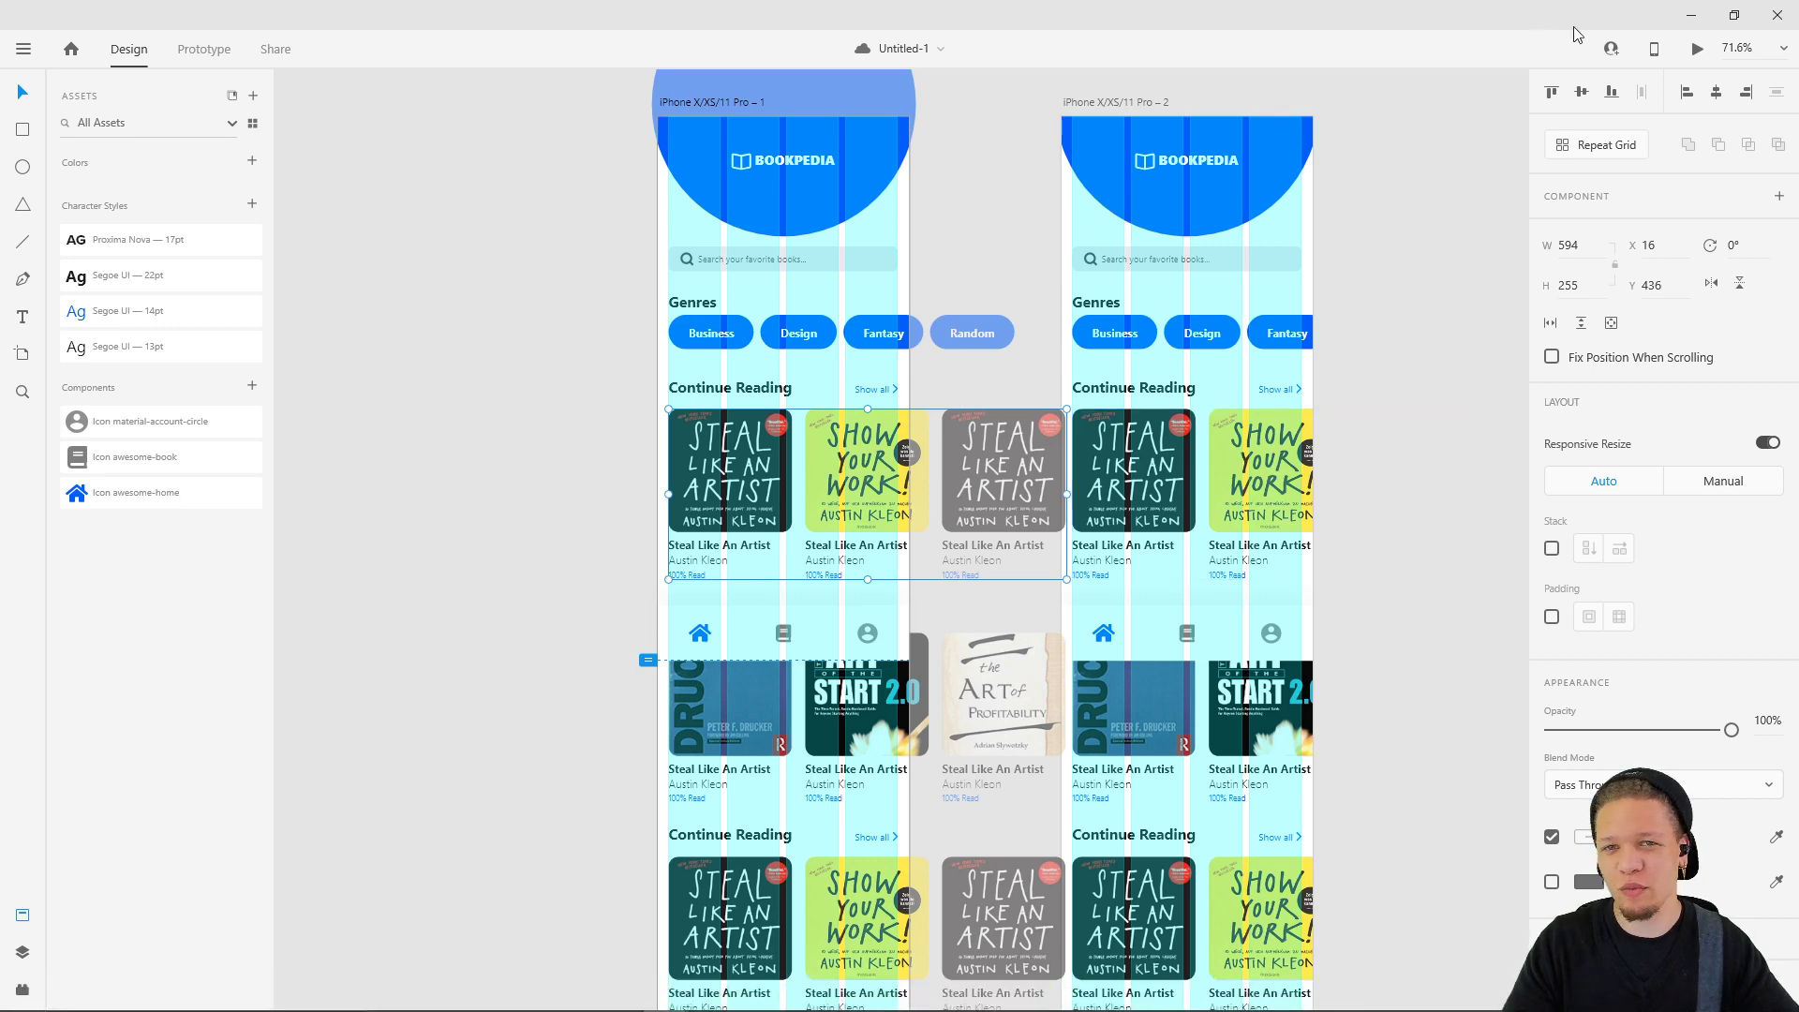
left_click(204, 49)
left_click_drag(1067, 494, 1180, 300)
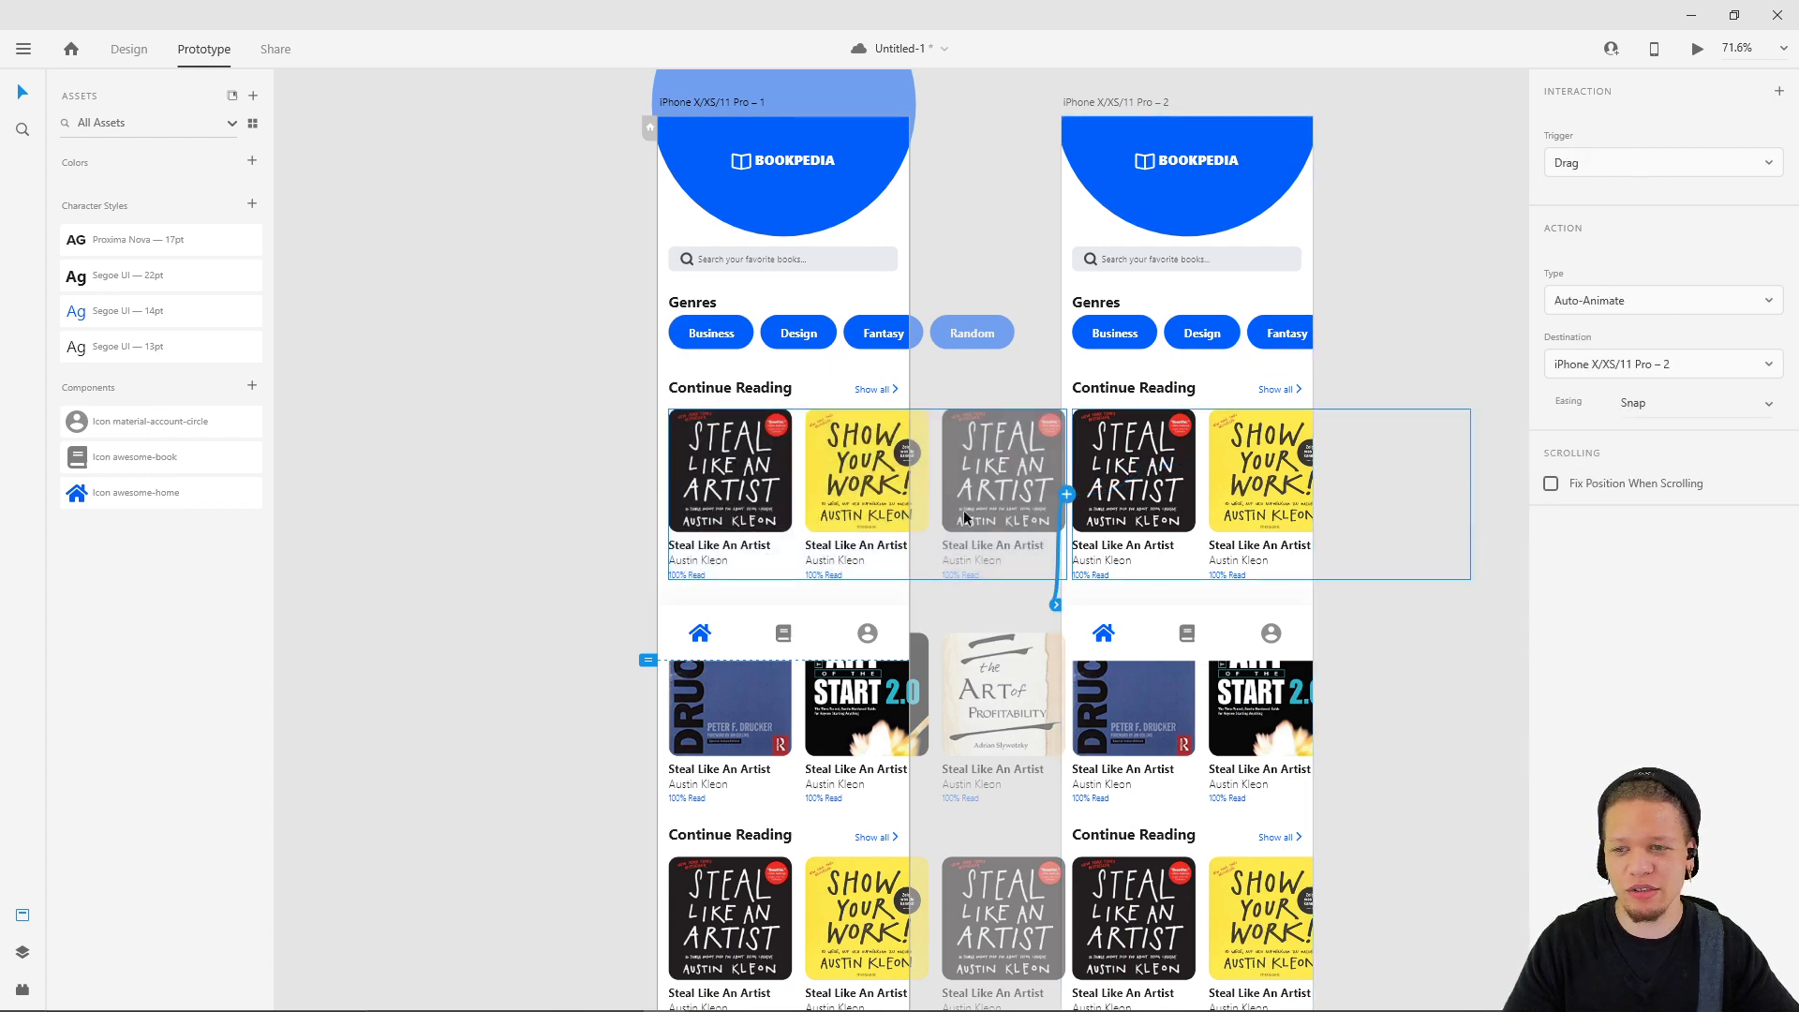
- Link the duplicate artboard's first book row back to iPhone X/XS/11 Pro – 1 with a Drag trigger, Auto-Animate and Snap easing
left_click(1264, 458)
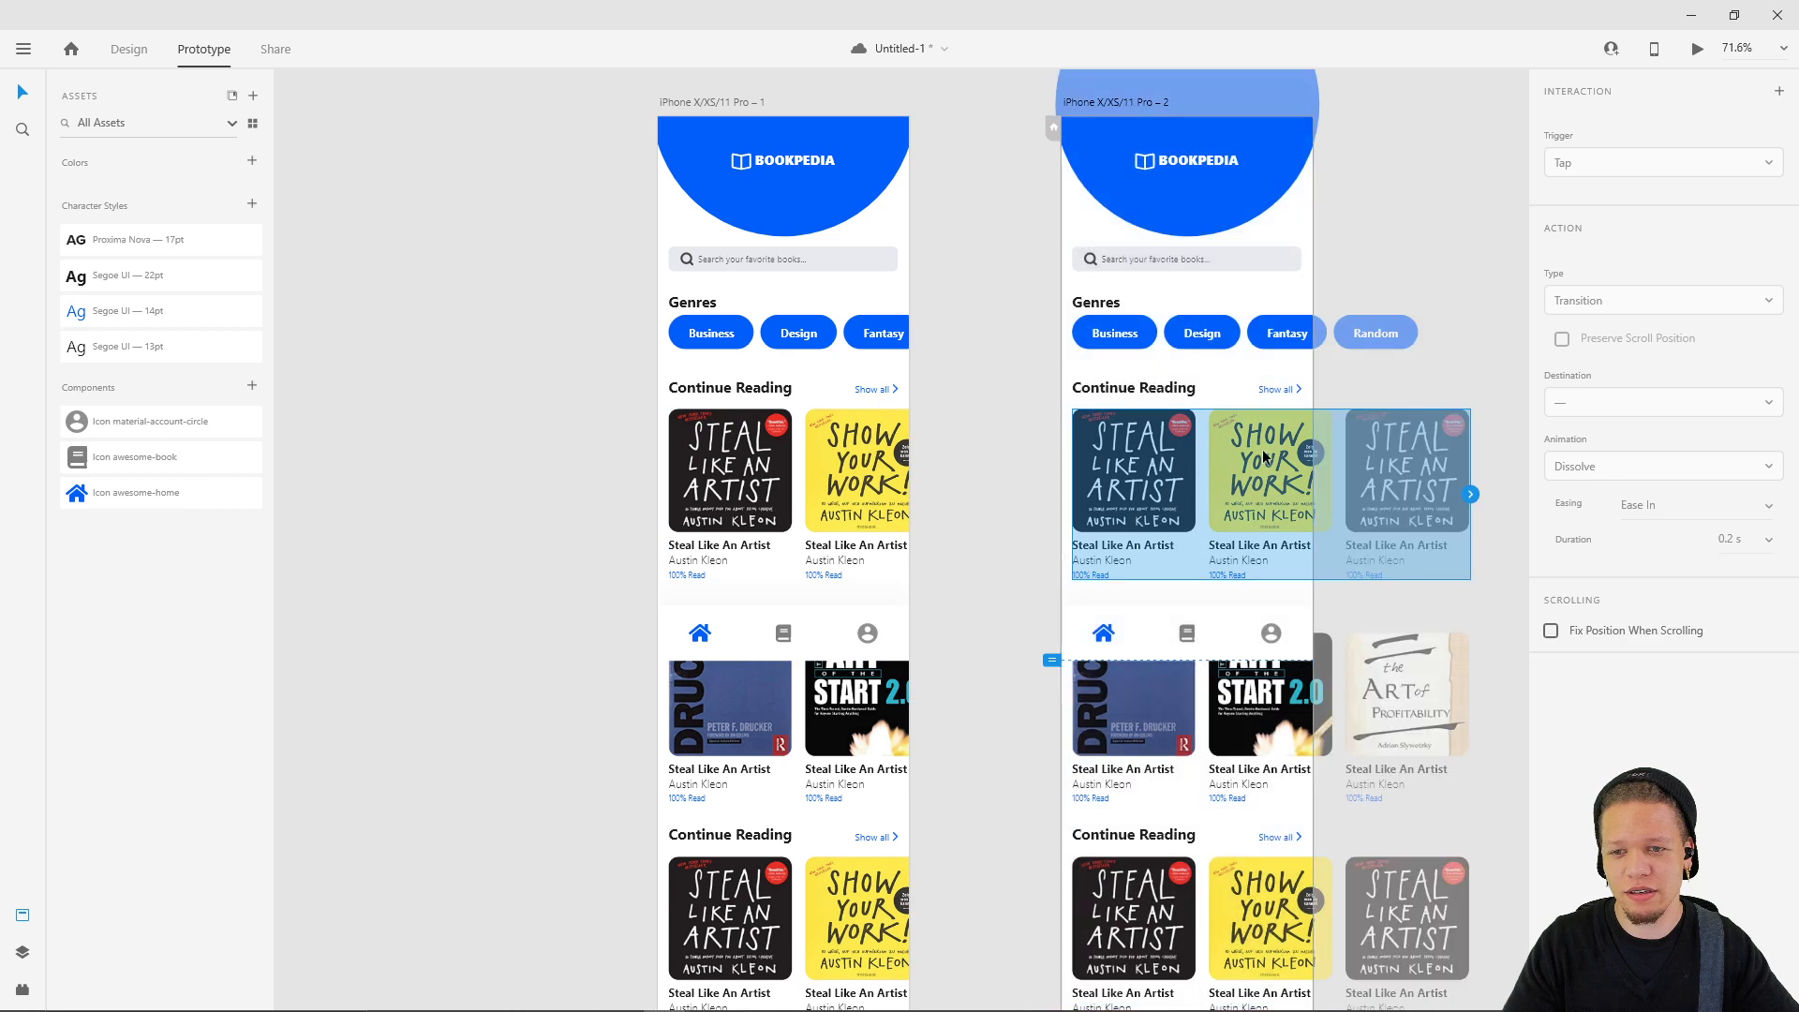
left_click_drag(1467, 494, 778, 488)
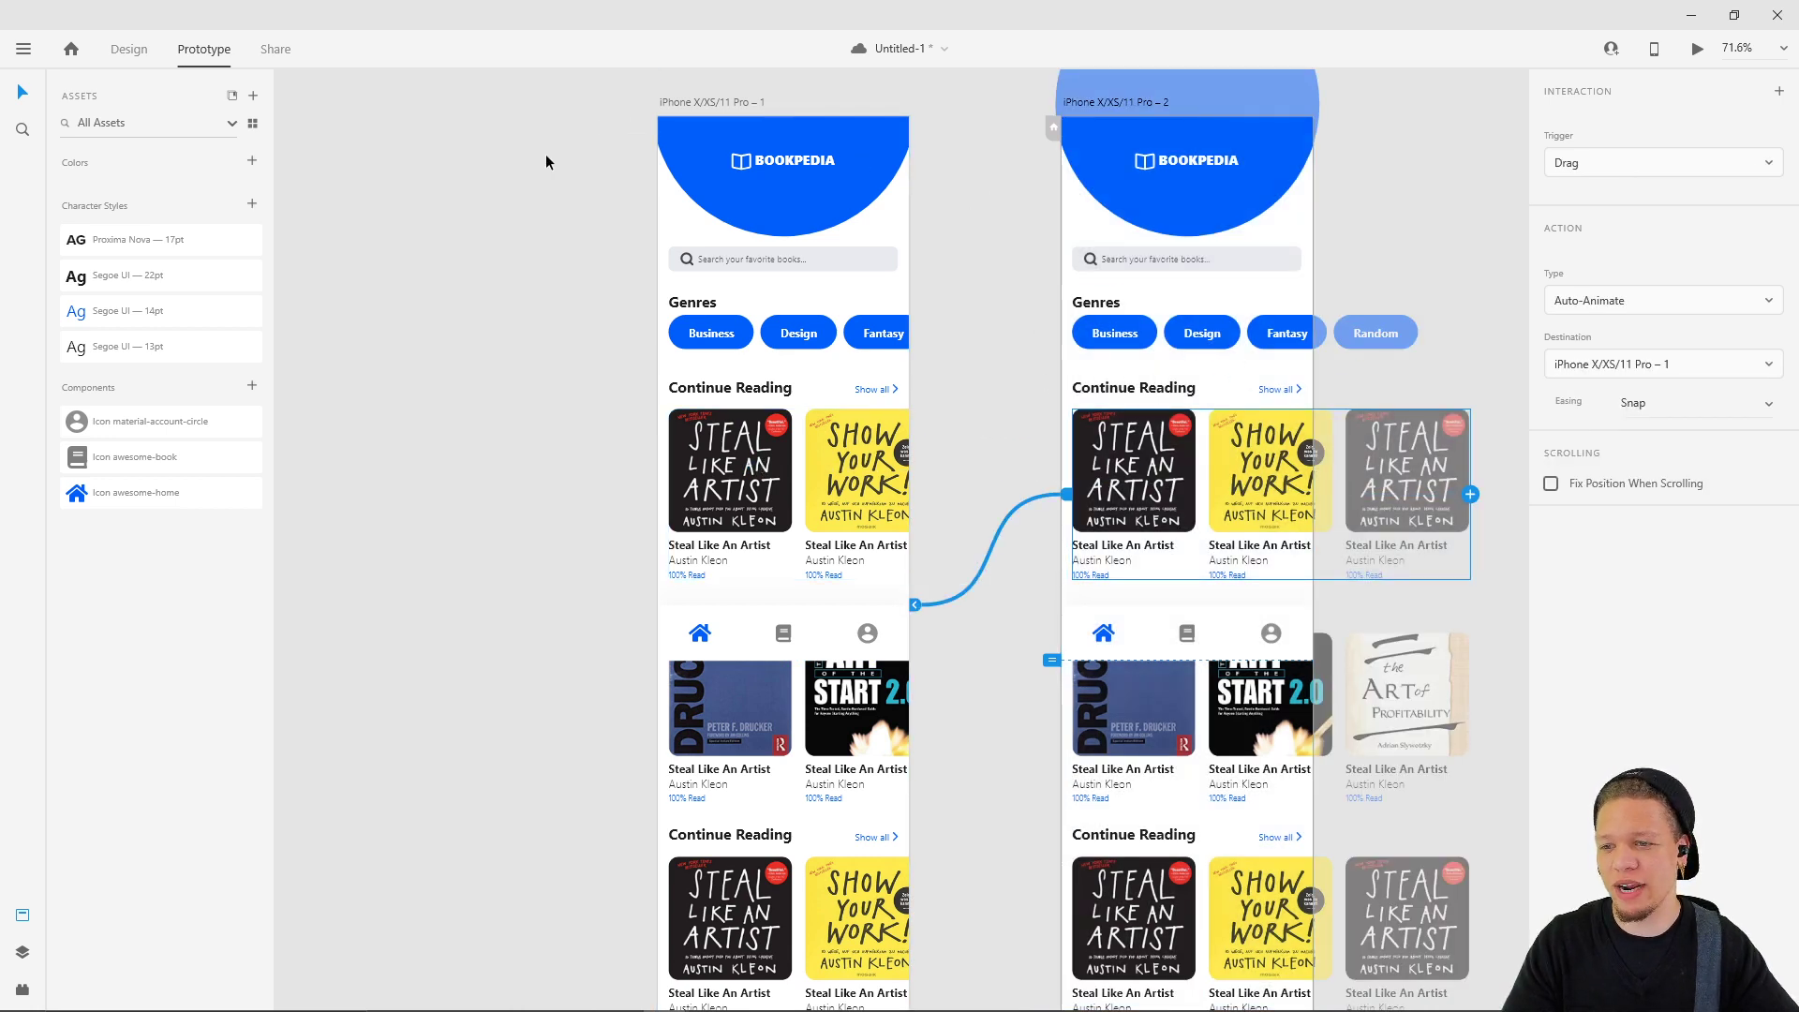
left_click(617, 139)
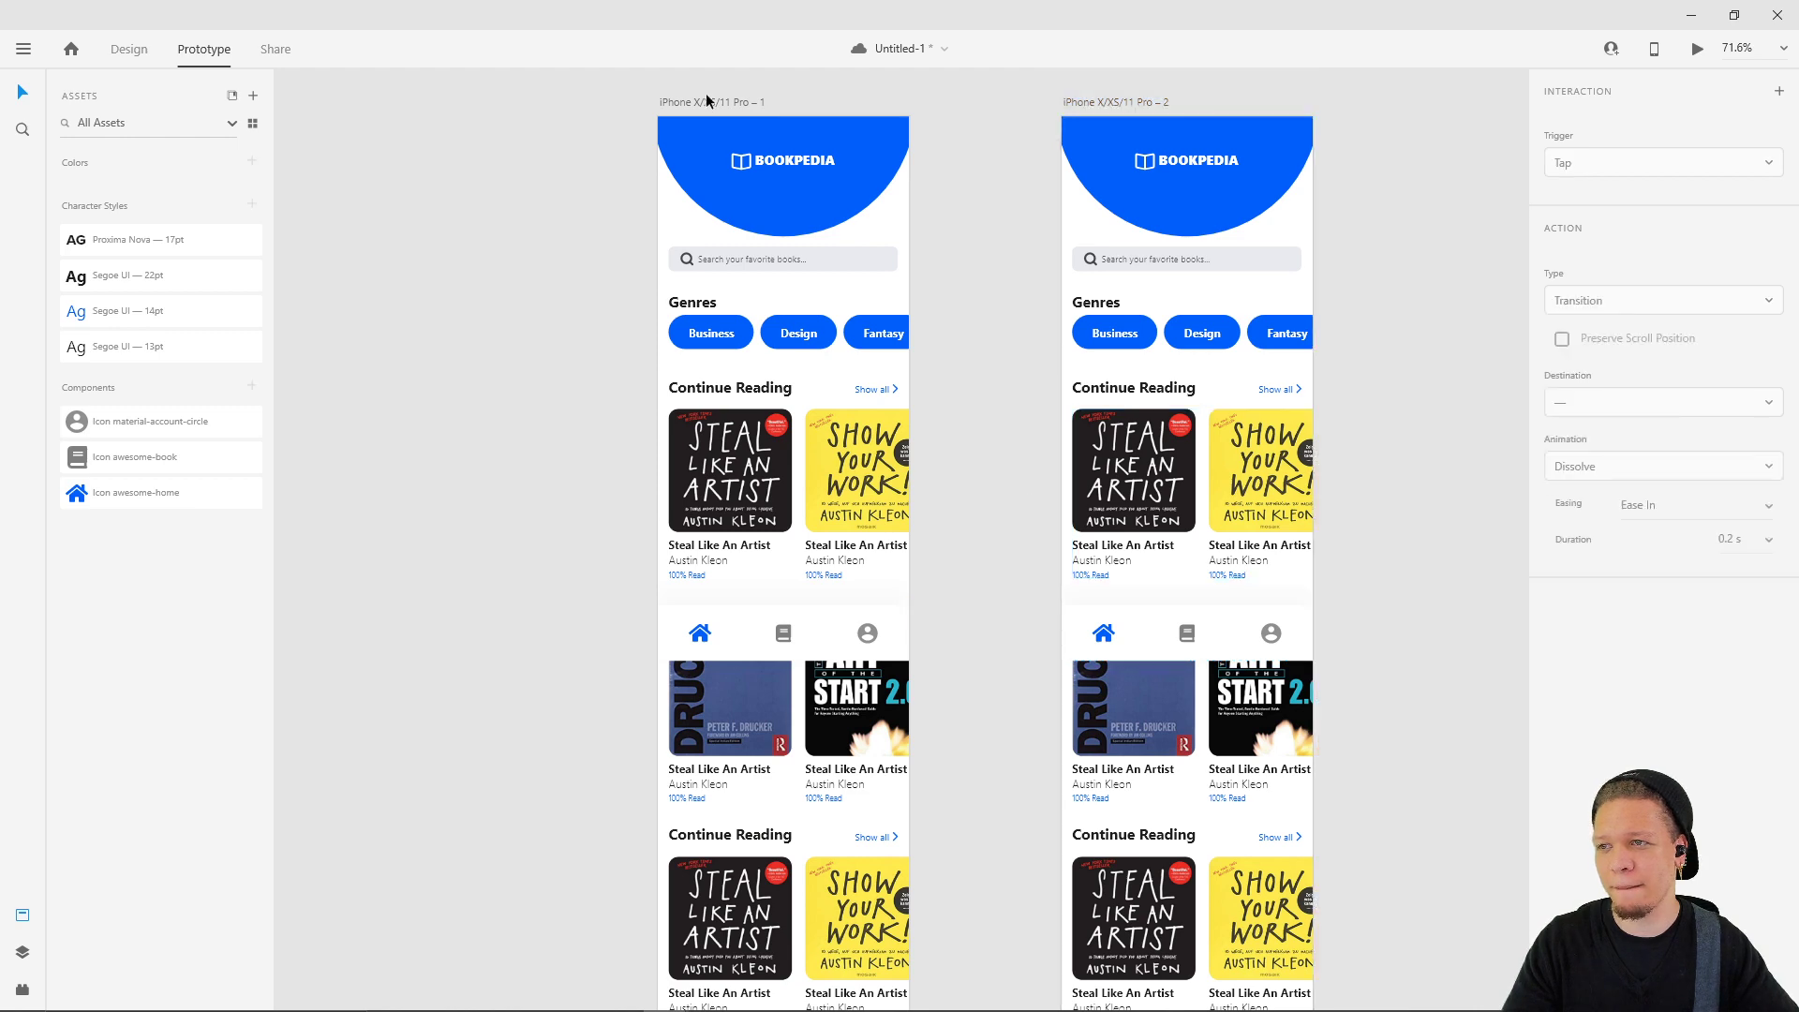
- Preview the prototype starting from the original home screen, check the first Continue Reading row, and close the preview
left_click(709, 101)
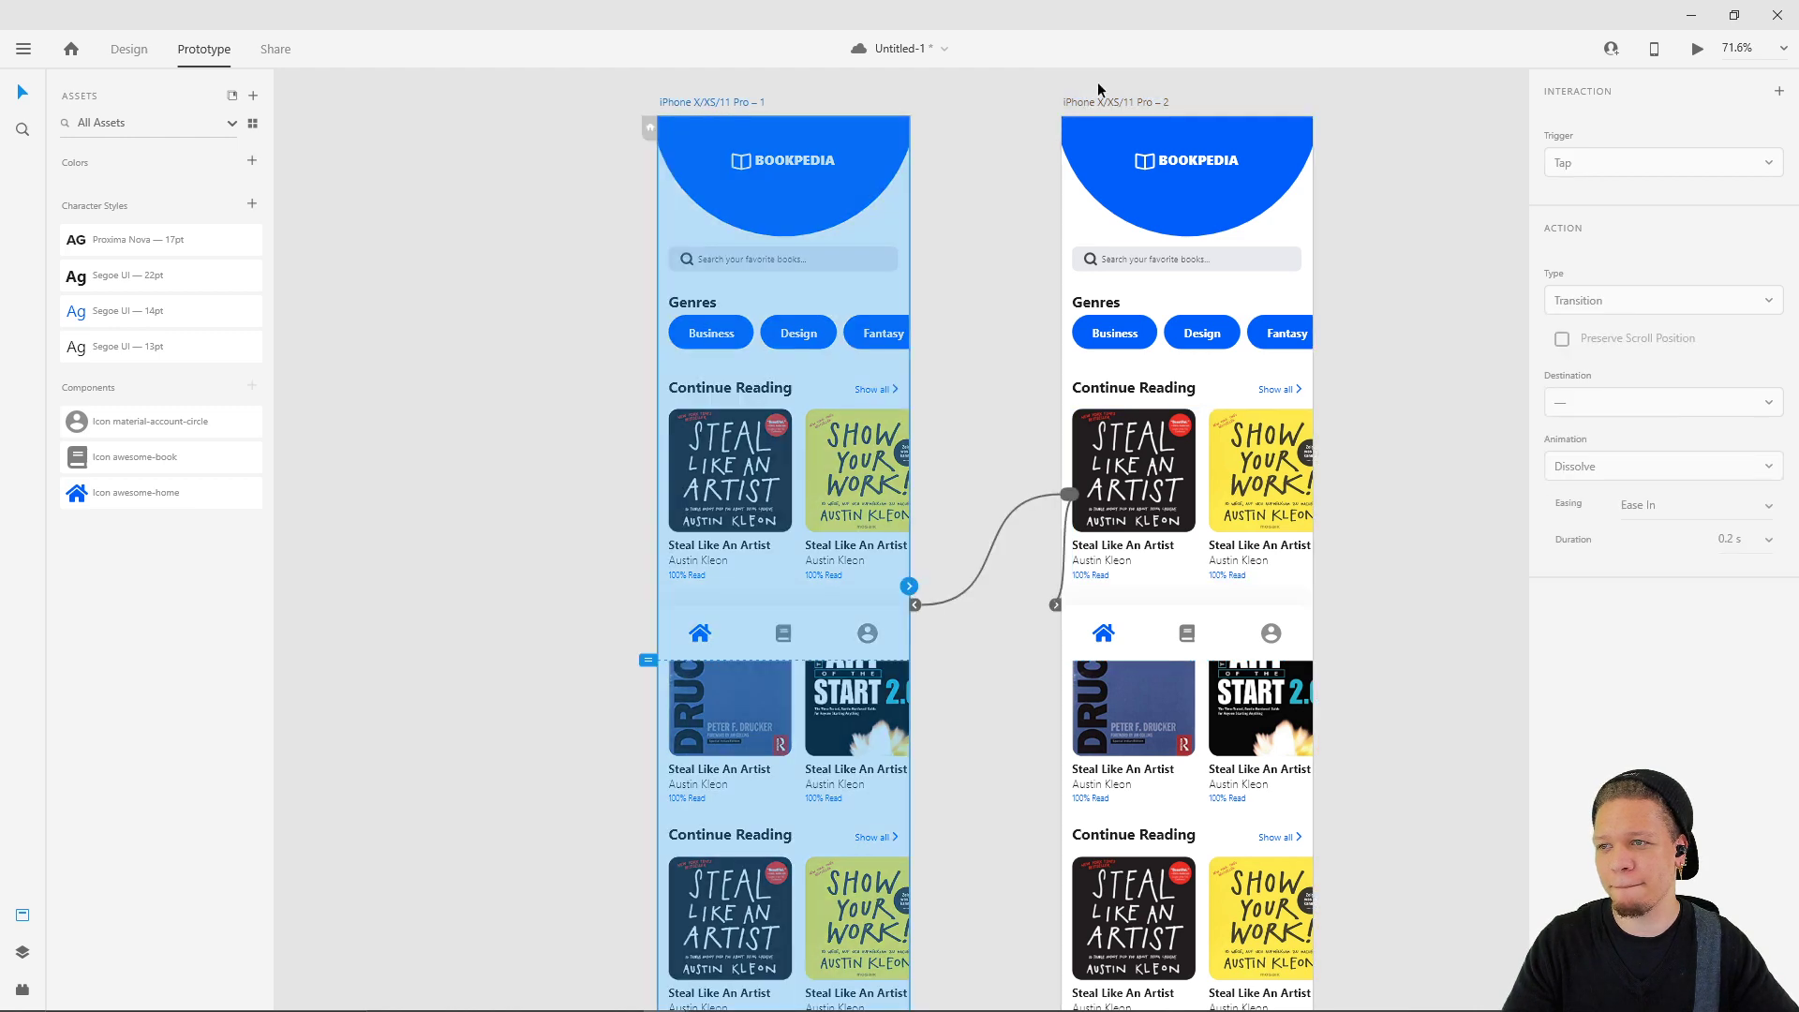
left_click(1697, 48)
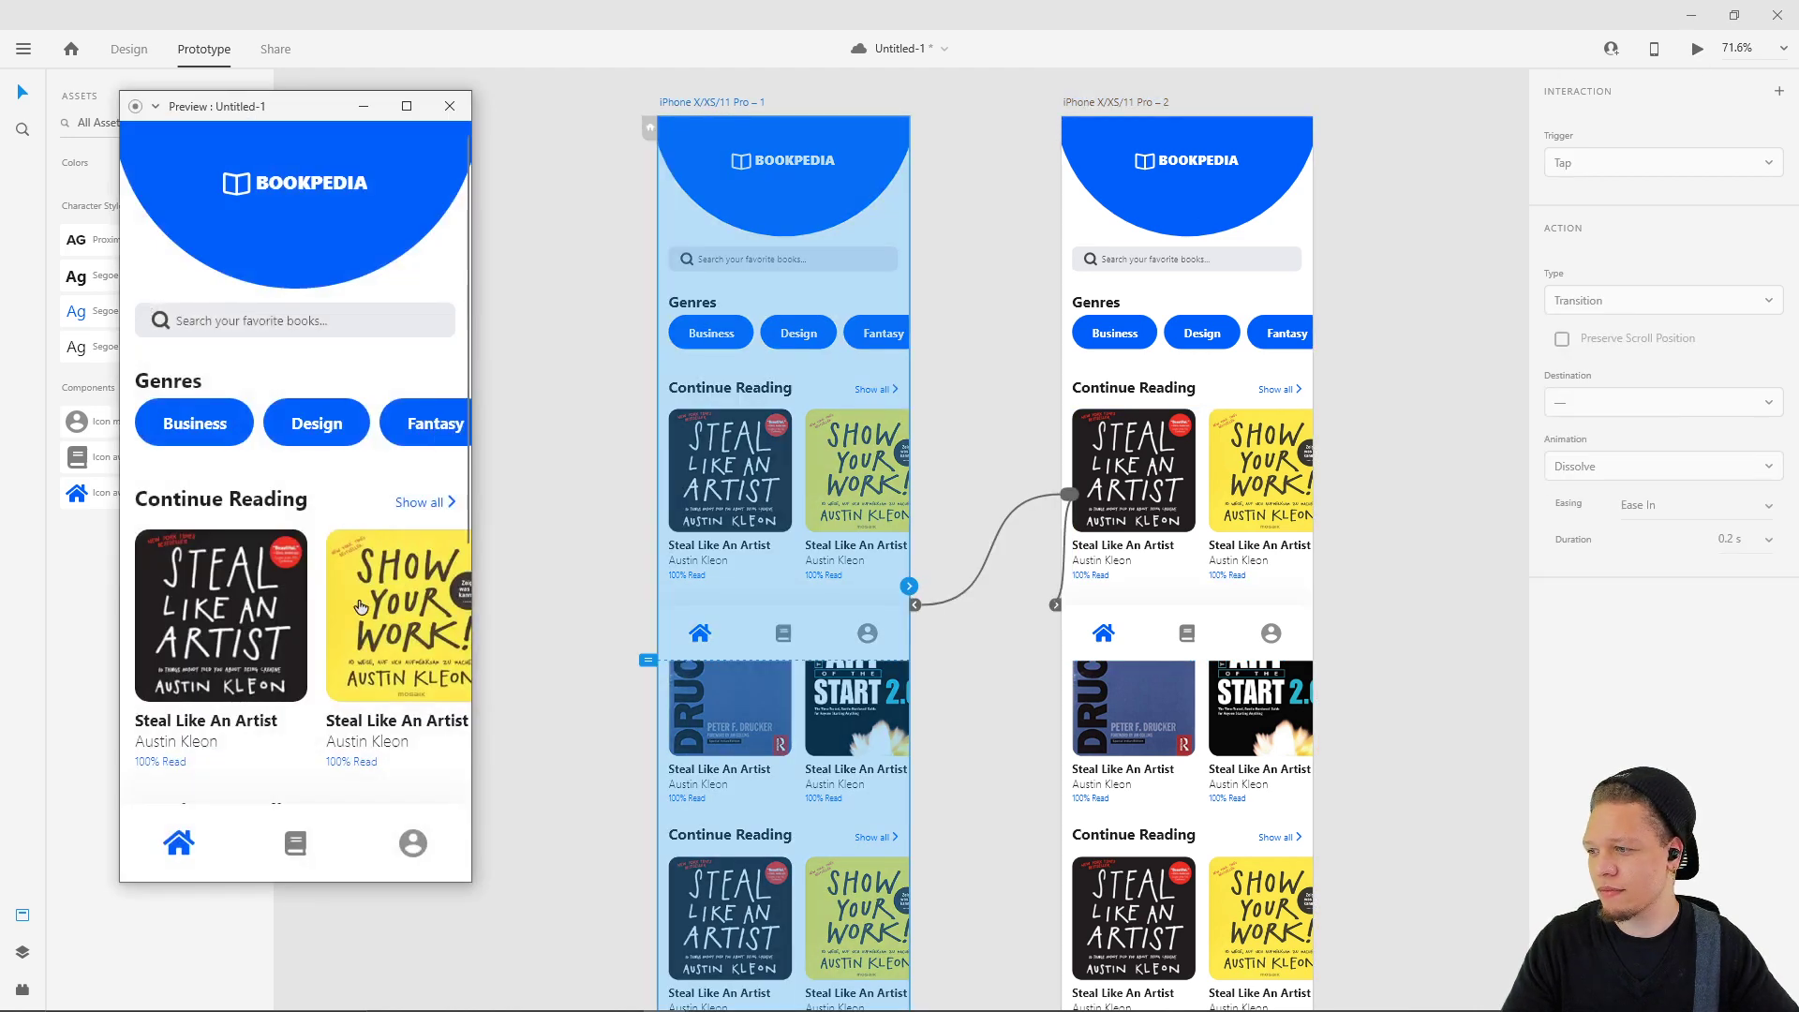
left_click(449, 106)
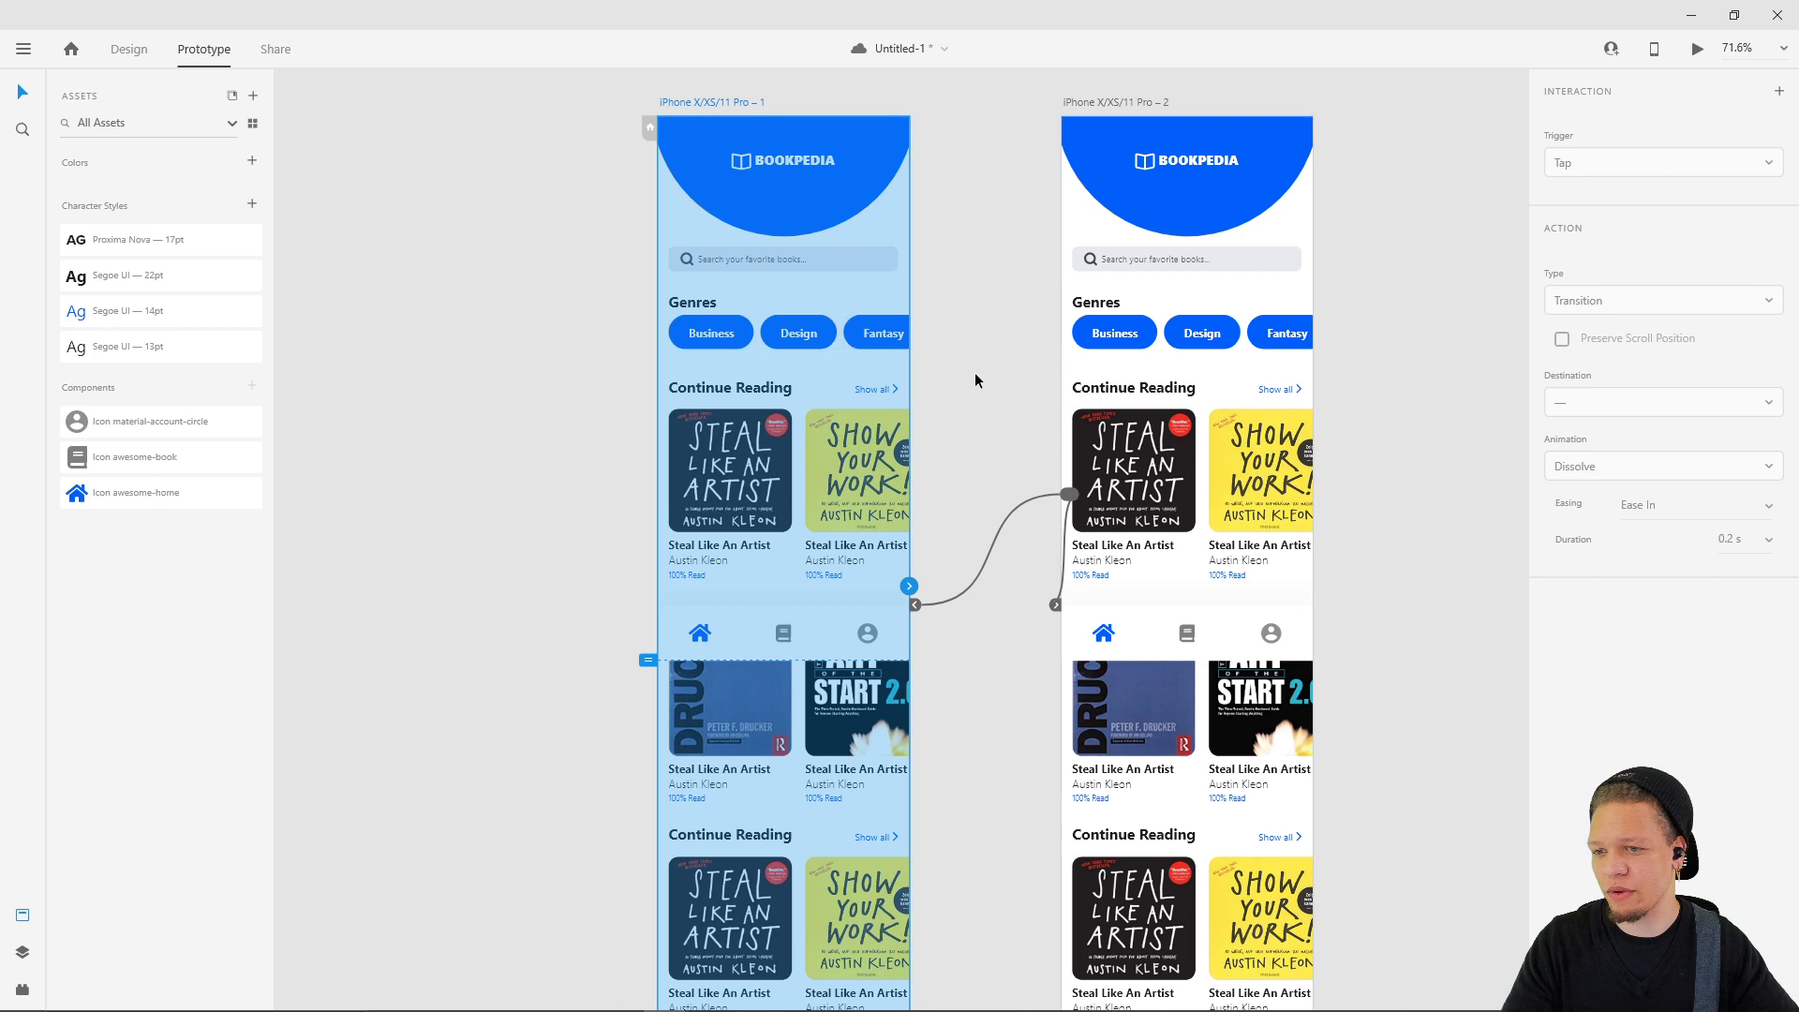
- Shift the duplicate artboard's first book row left to about X -232, bringing its last book inside the artboard
left_click(858, 507)
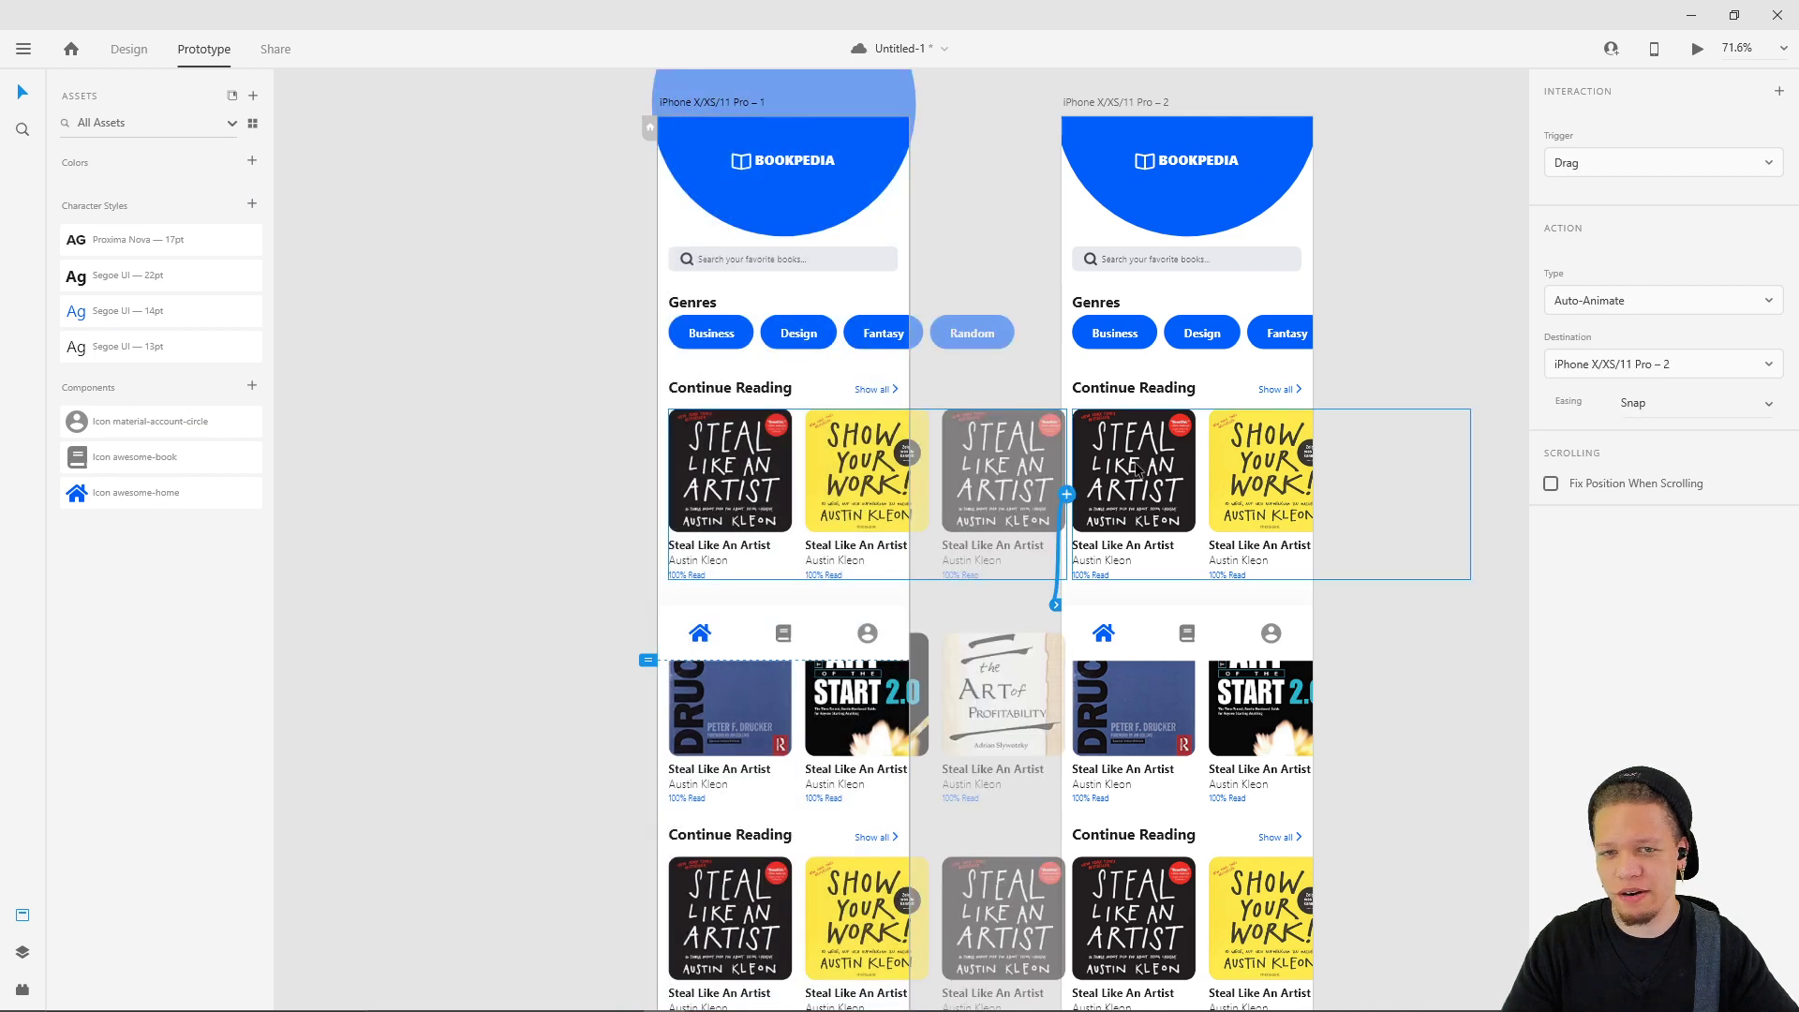
left_click(1443, 508)
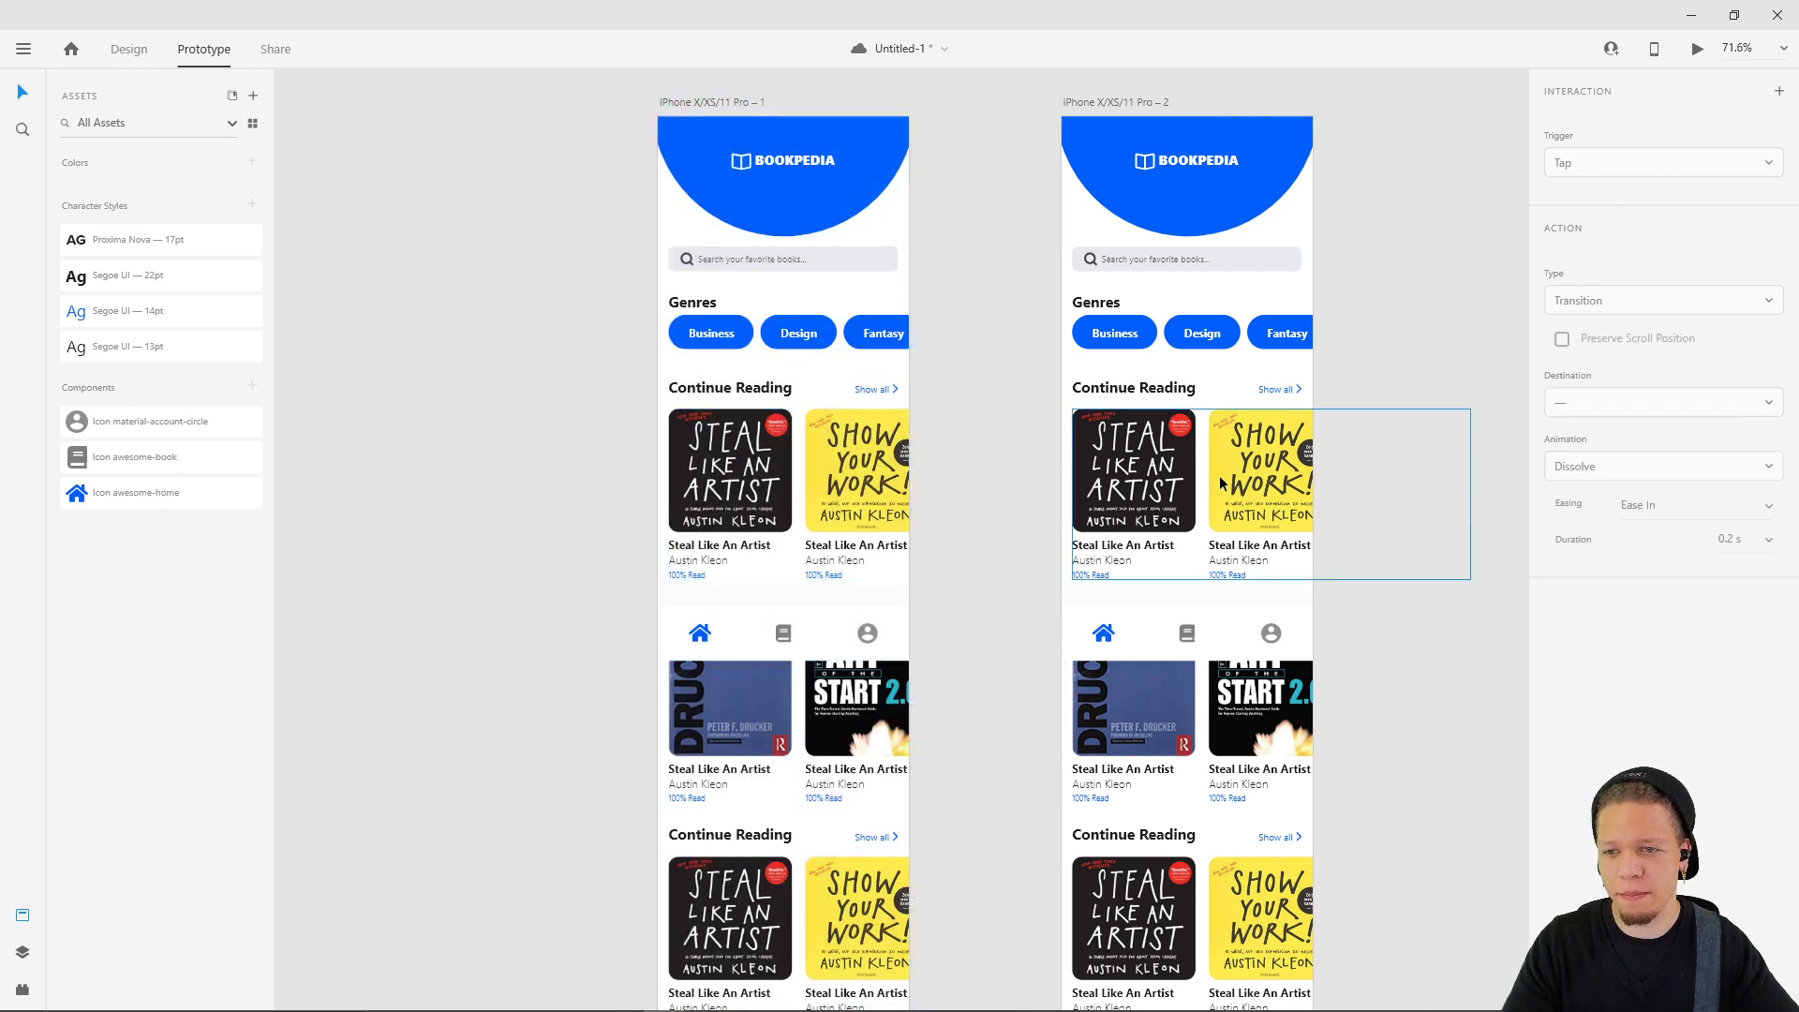
left_click(1223, 483)
left_click_drag(1265, 478, 1102, 488)
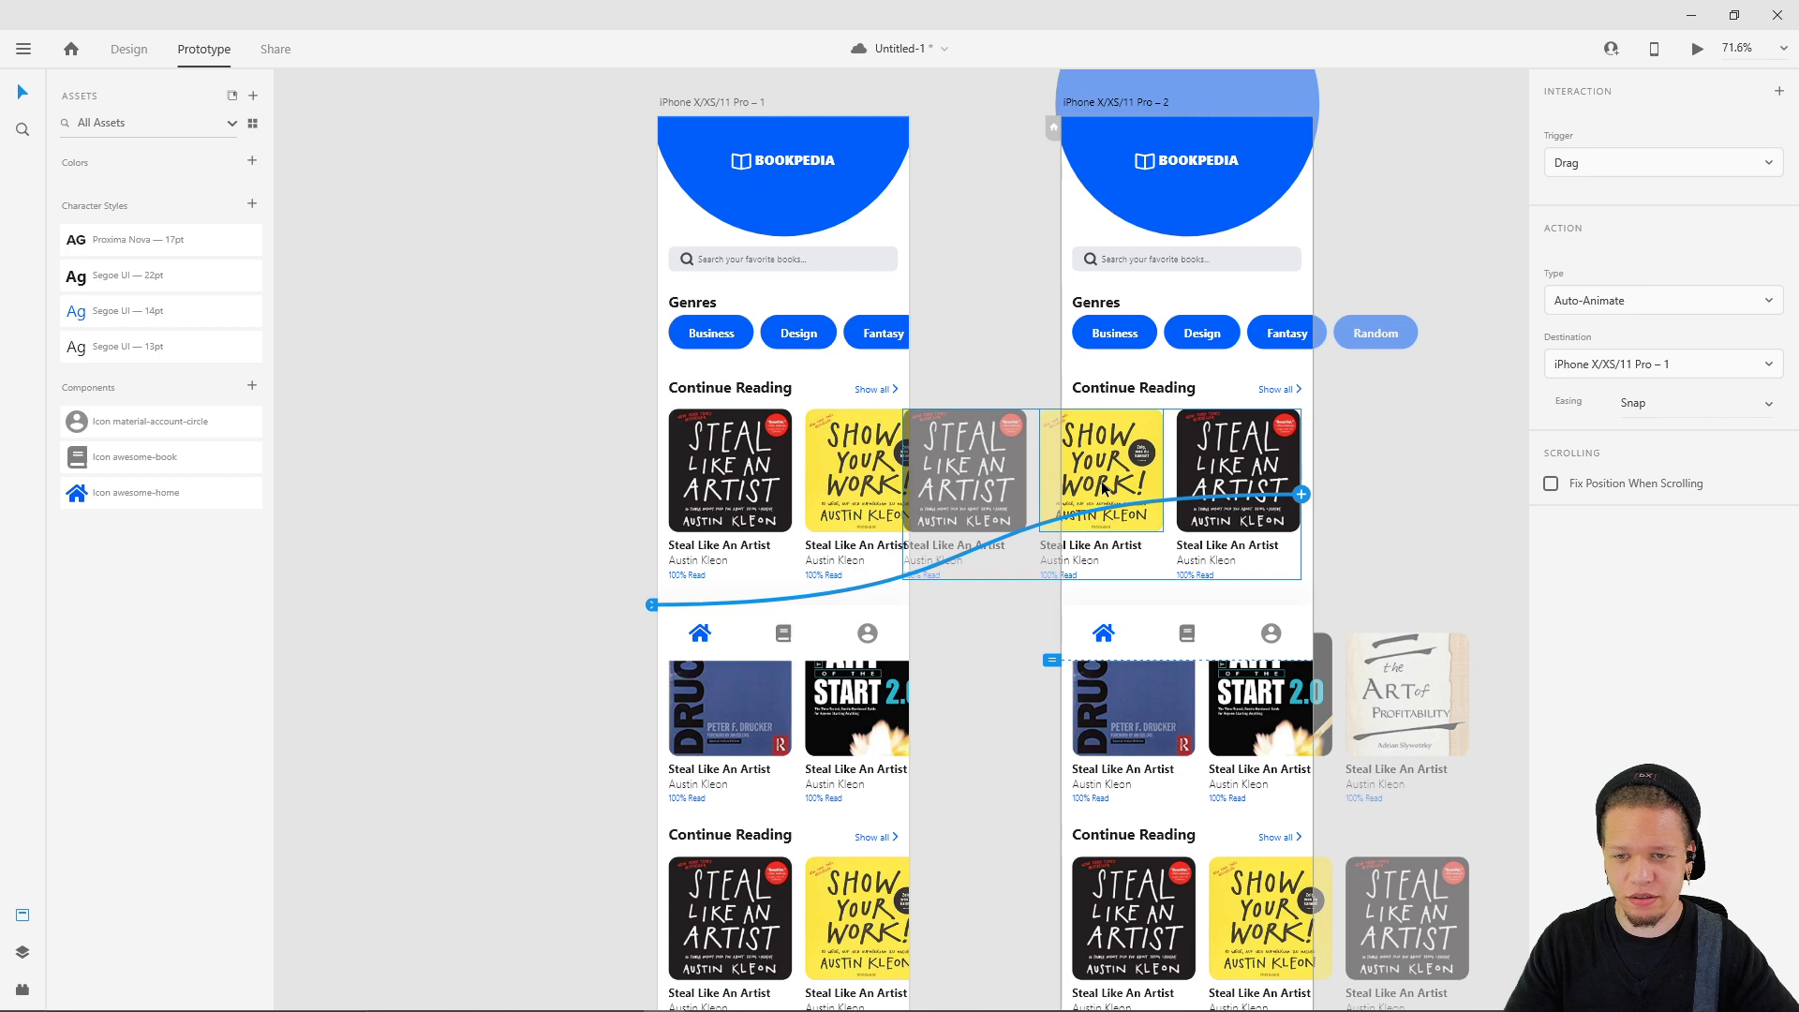
left_click(1469, 465)
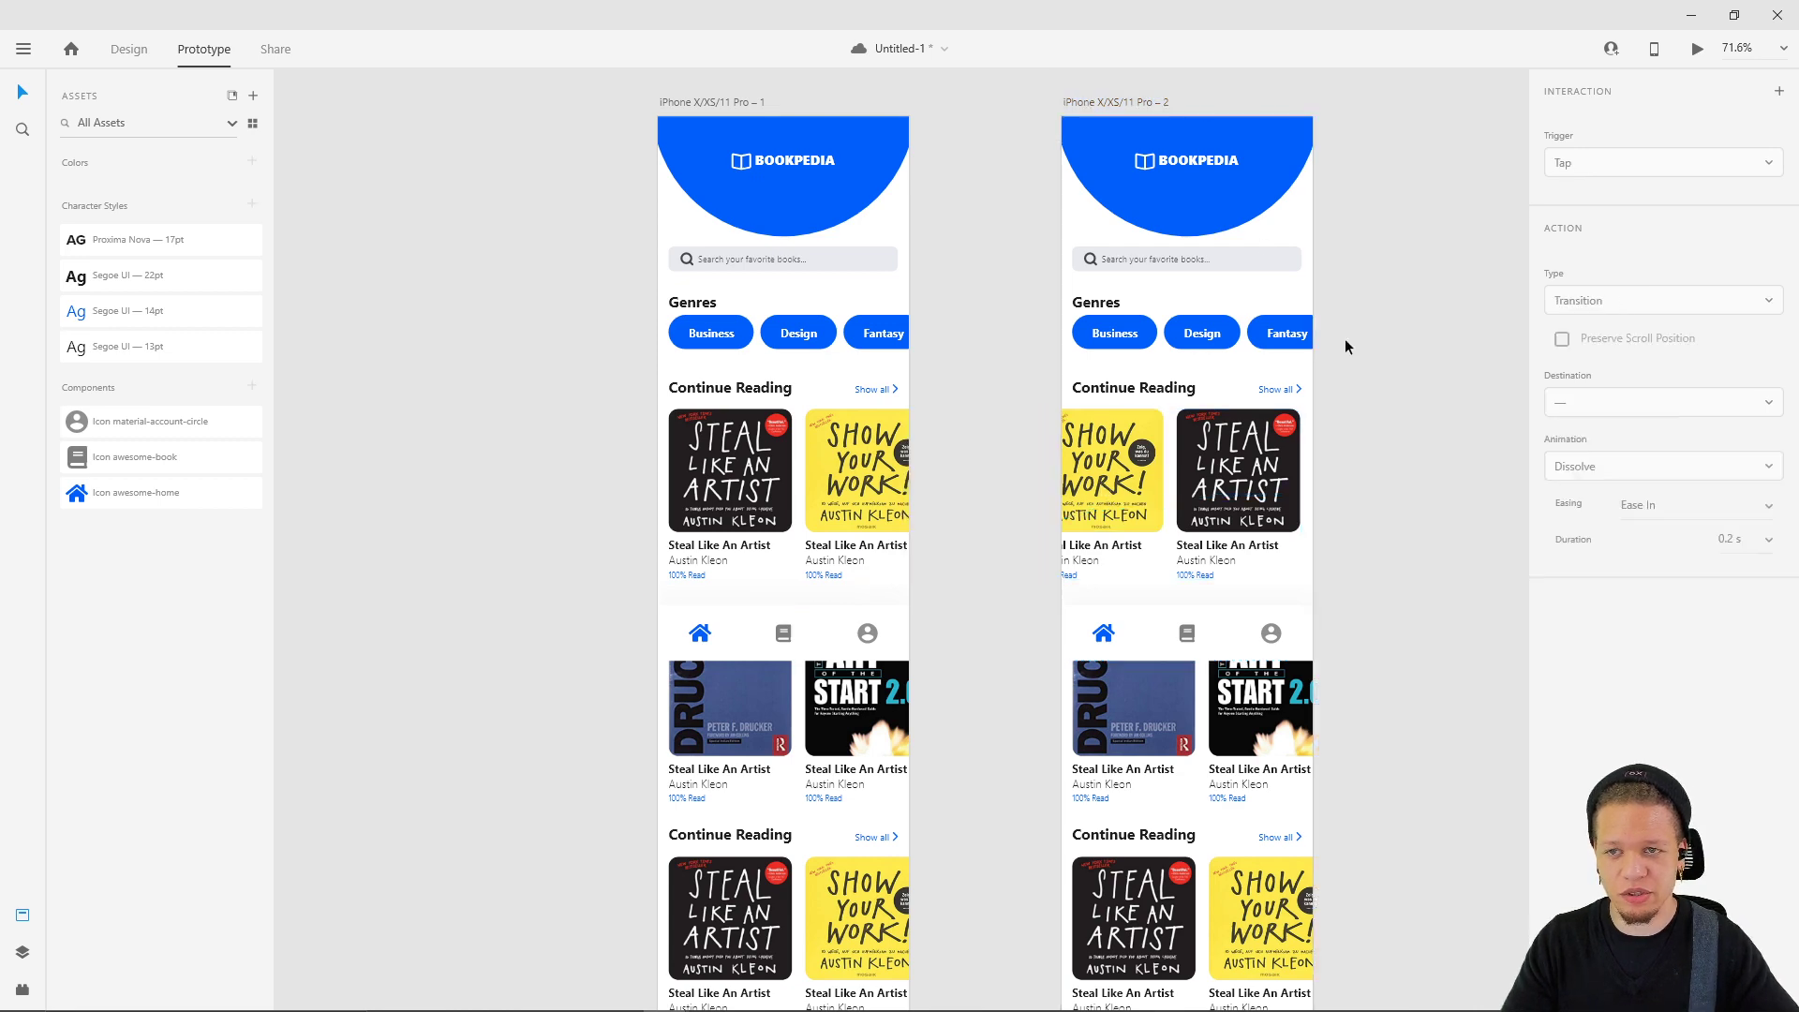
- Fine-tune the duplicate's shifted book row to X -234, aligning its last cover with the layout grid's right edge
left_click(1141, 102)
key("ctrl+Tab")
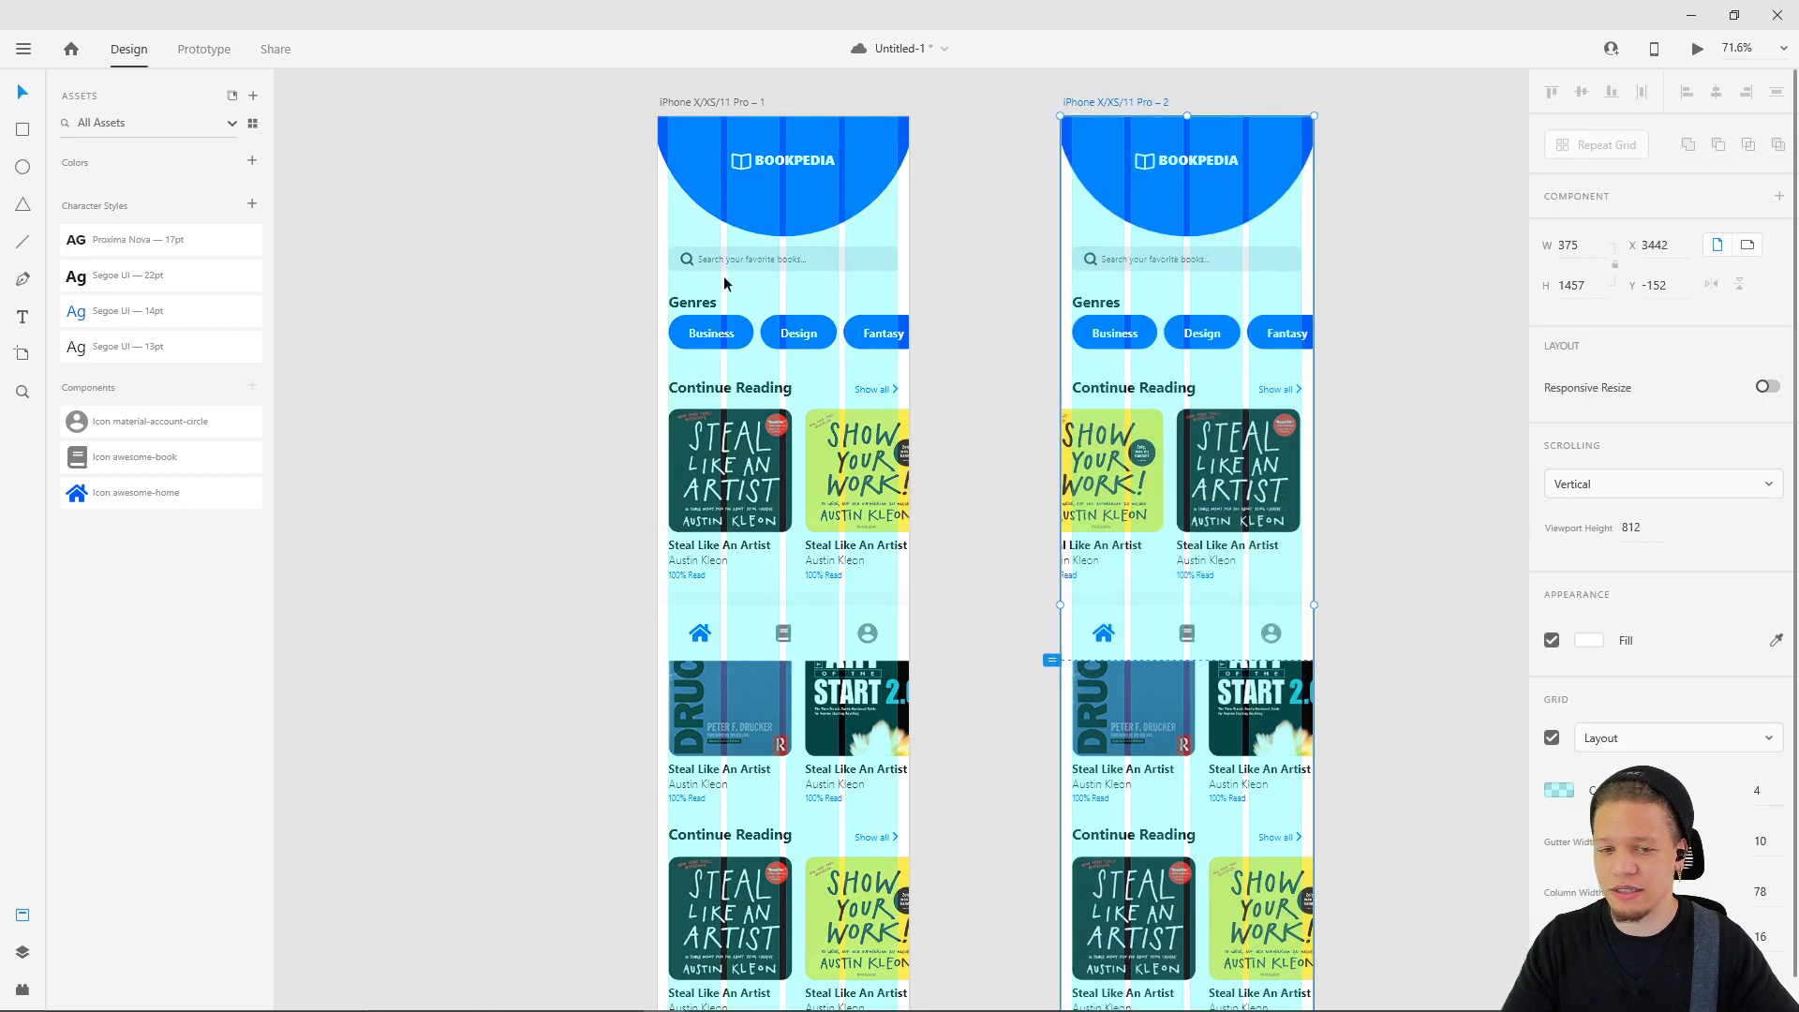
scroll(1300, 431, "up", 5)
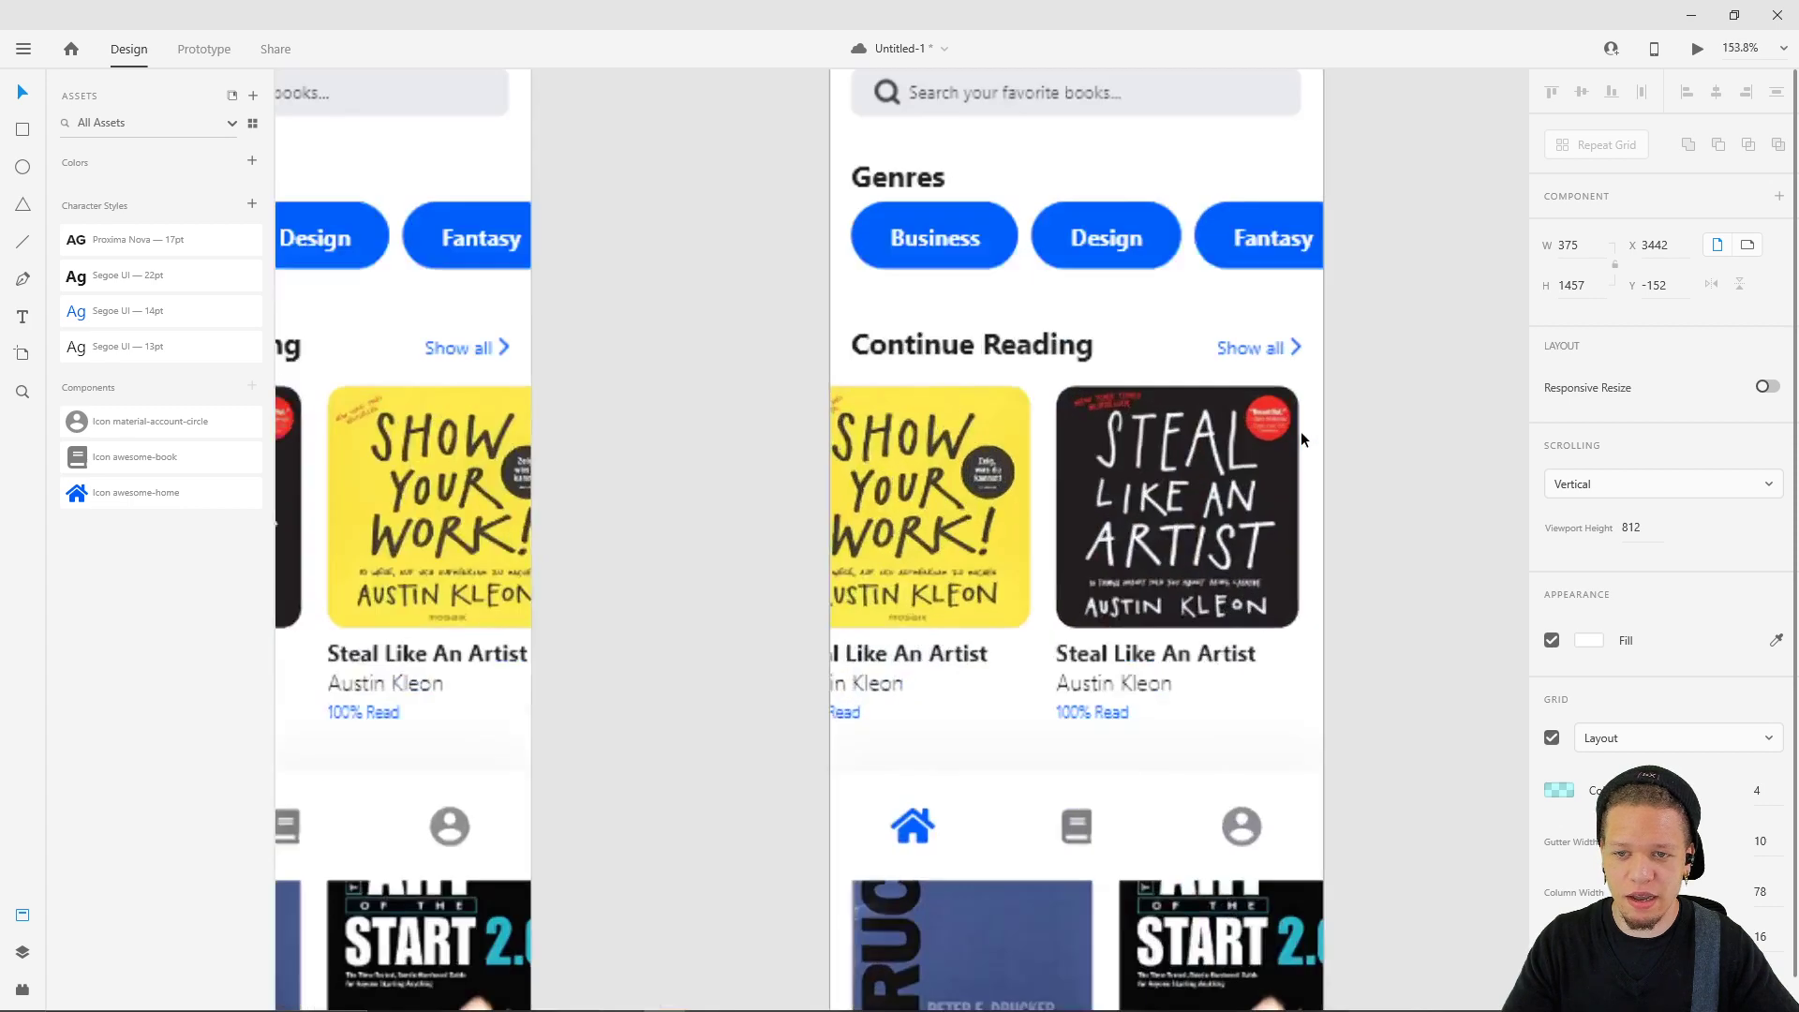
left_click(1239, 472)
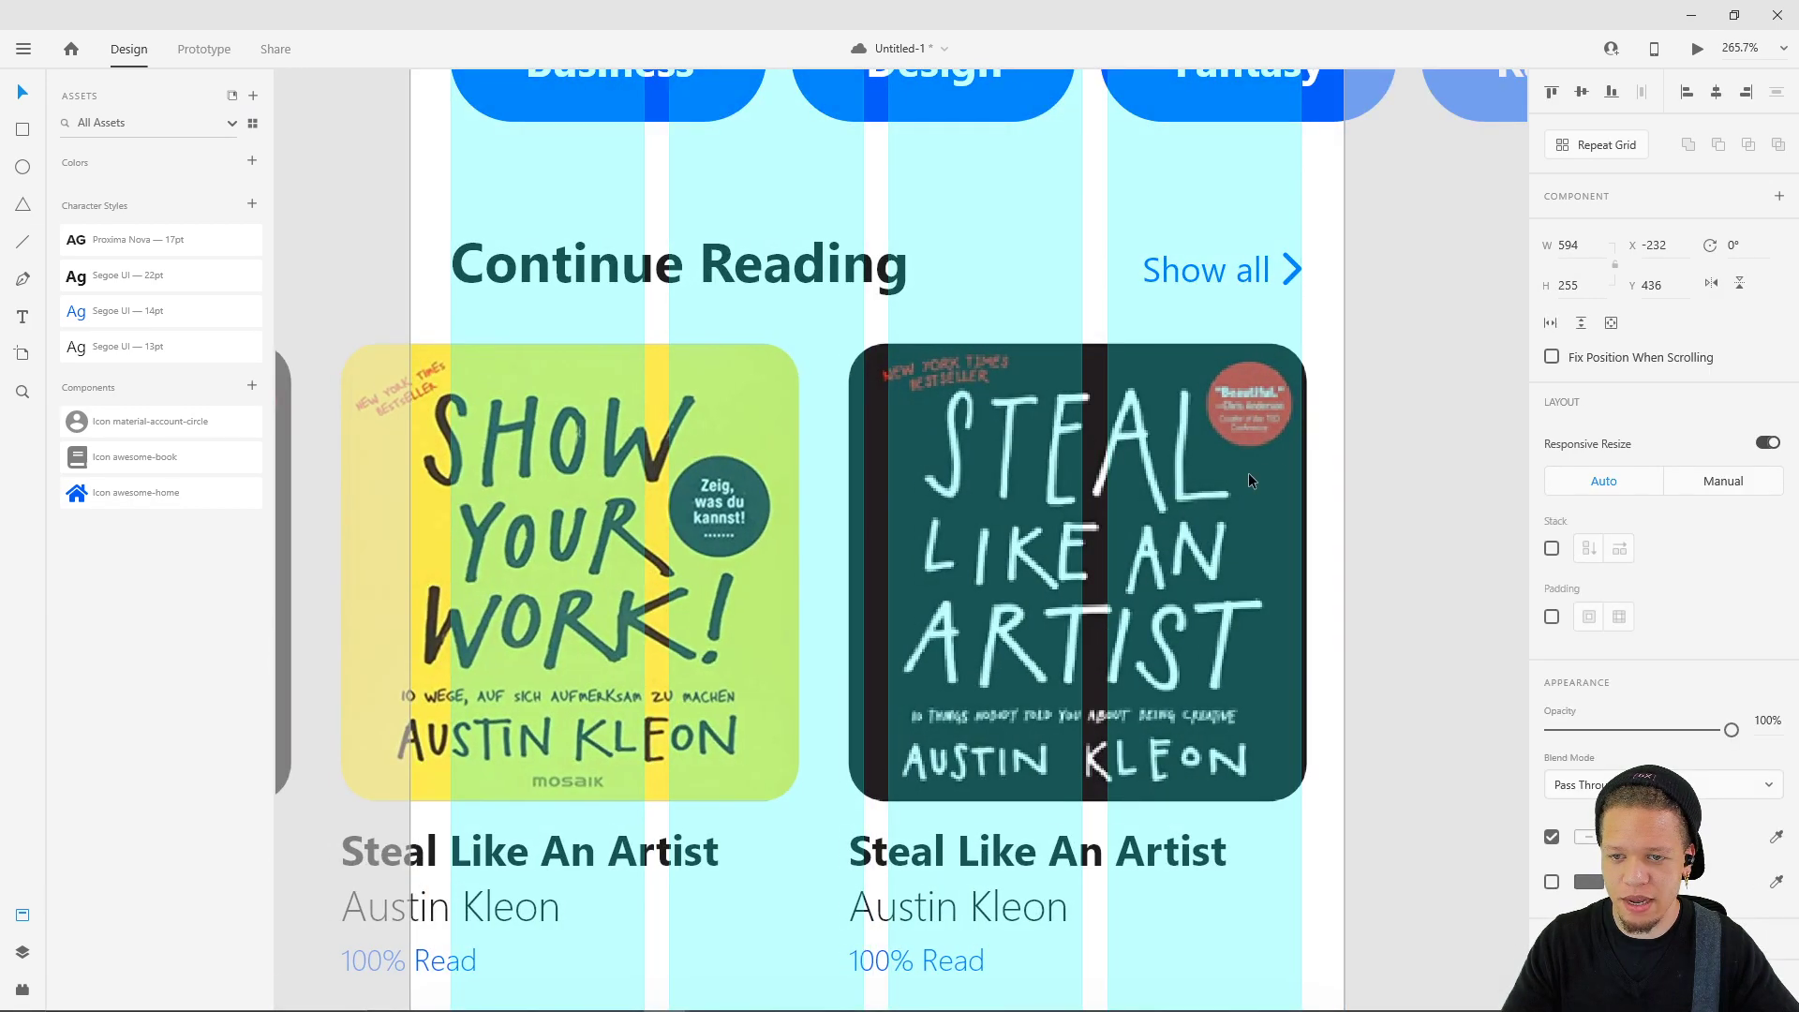
key("Up")
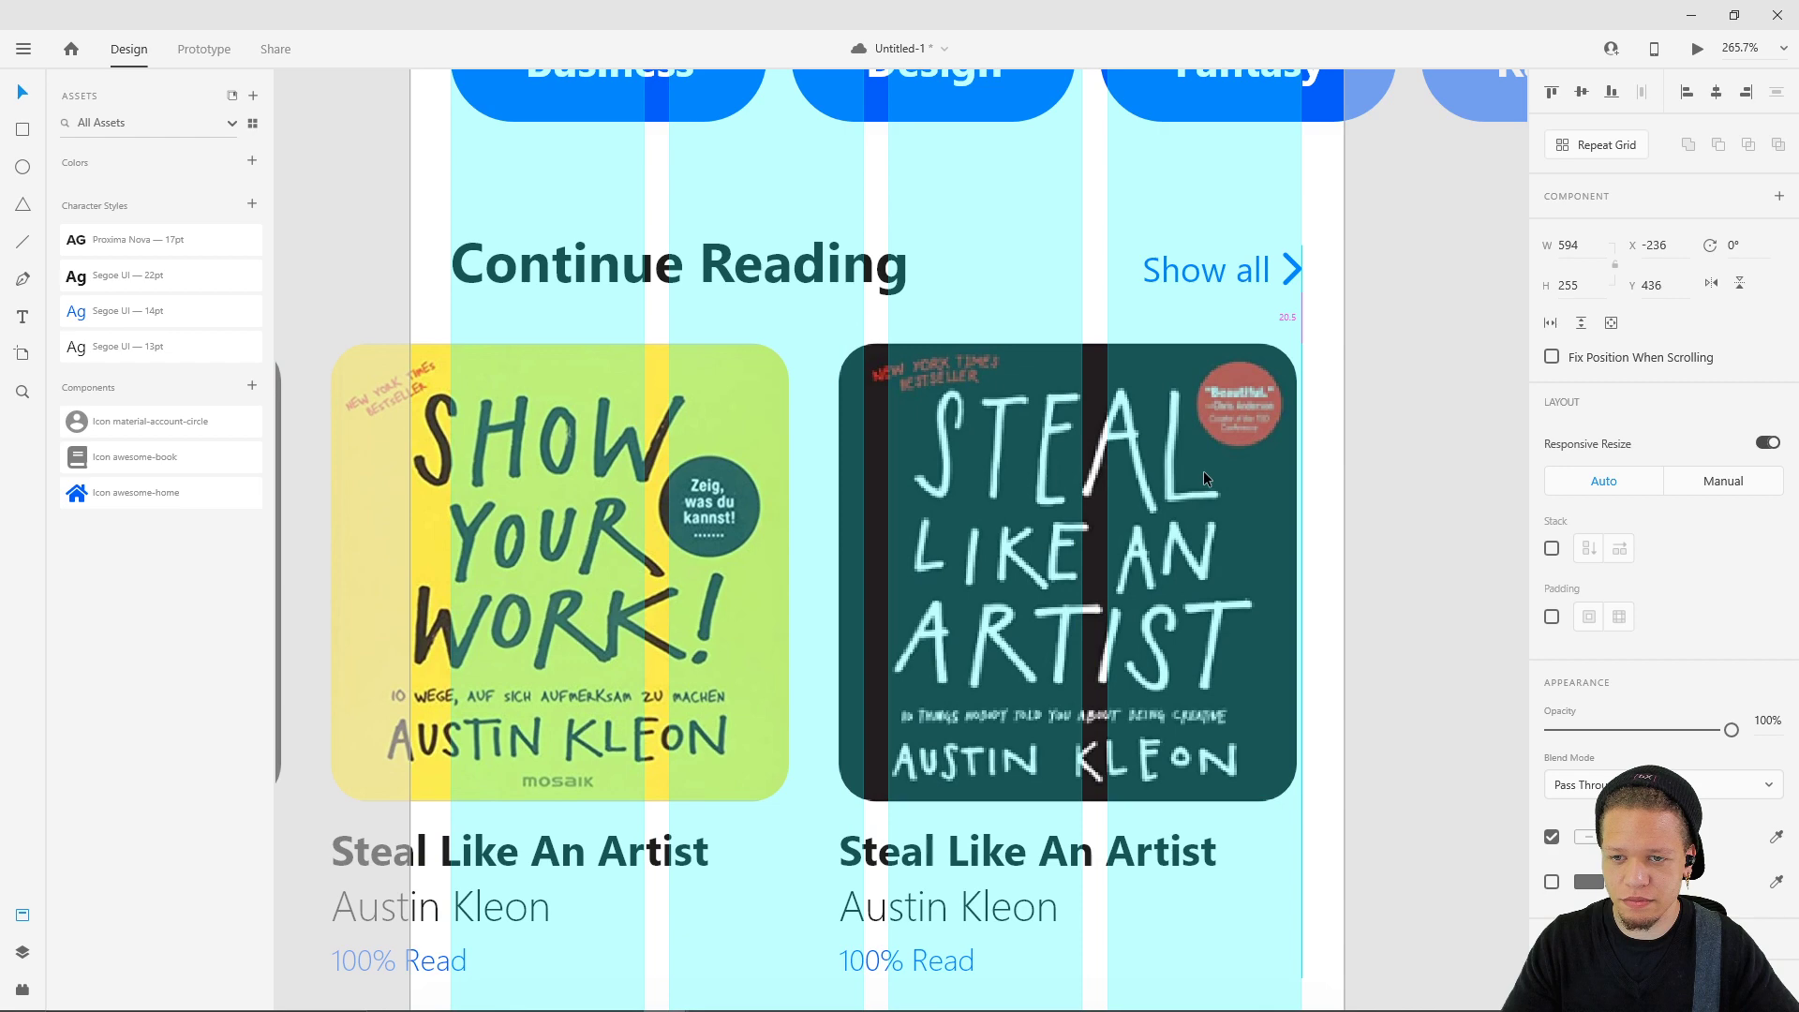
key("Right")
key("Right")
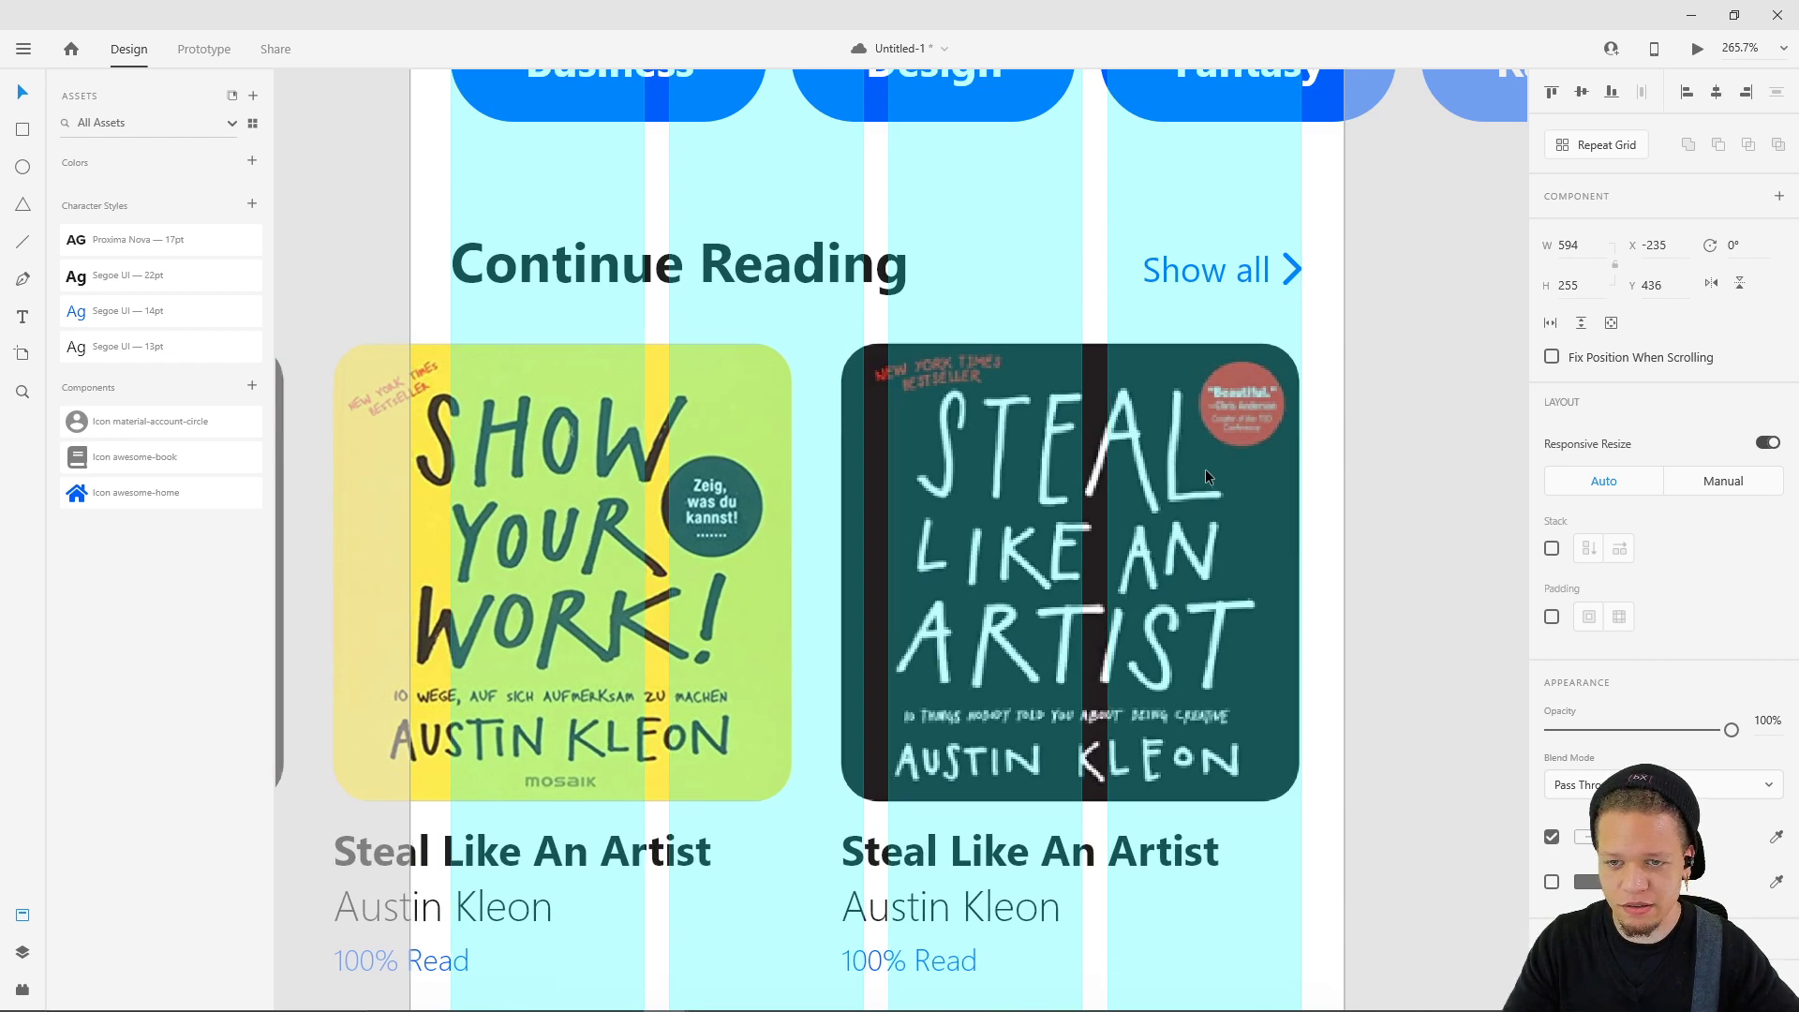
key("ctrl+minus")
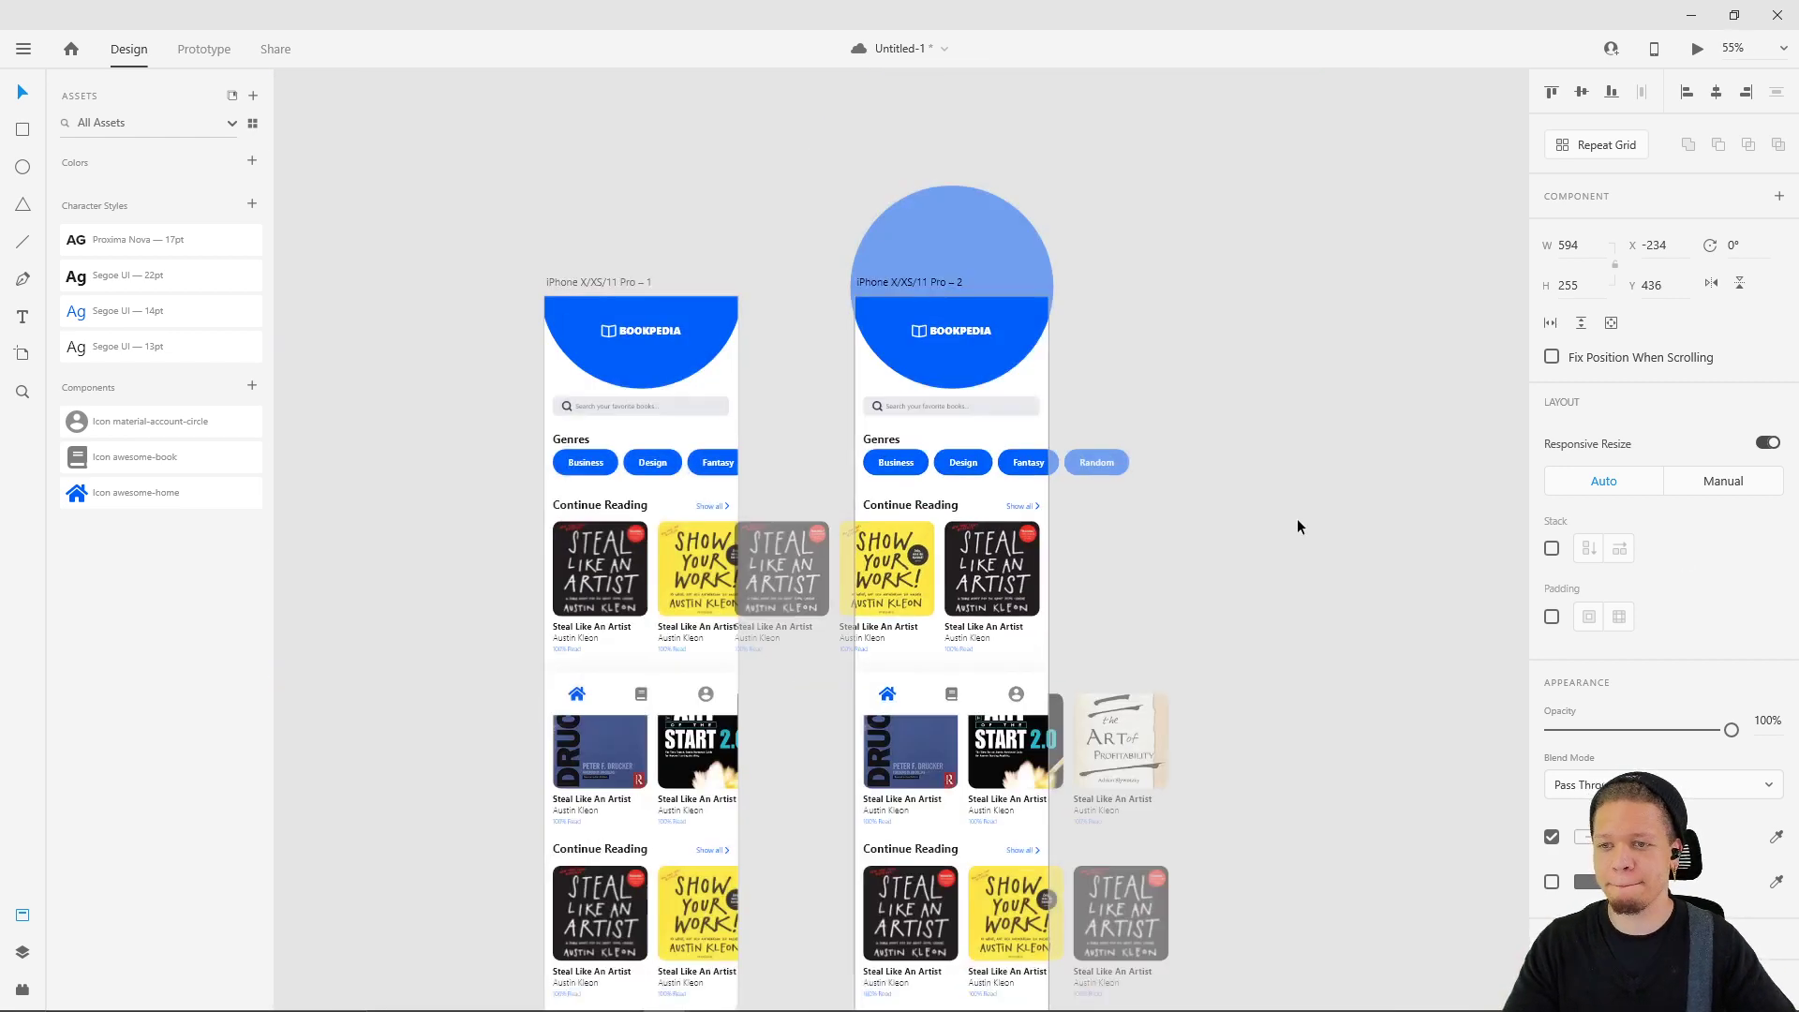
- Preview the prototype from the original home screen, test dragging the first Continue Reading row, check the lower rows, and close the preview
key("Escape")
left_click(616, 291)
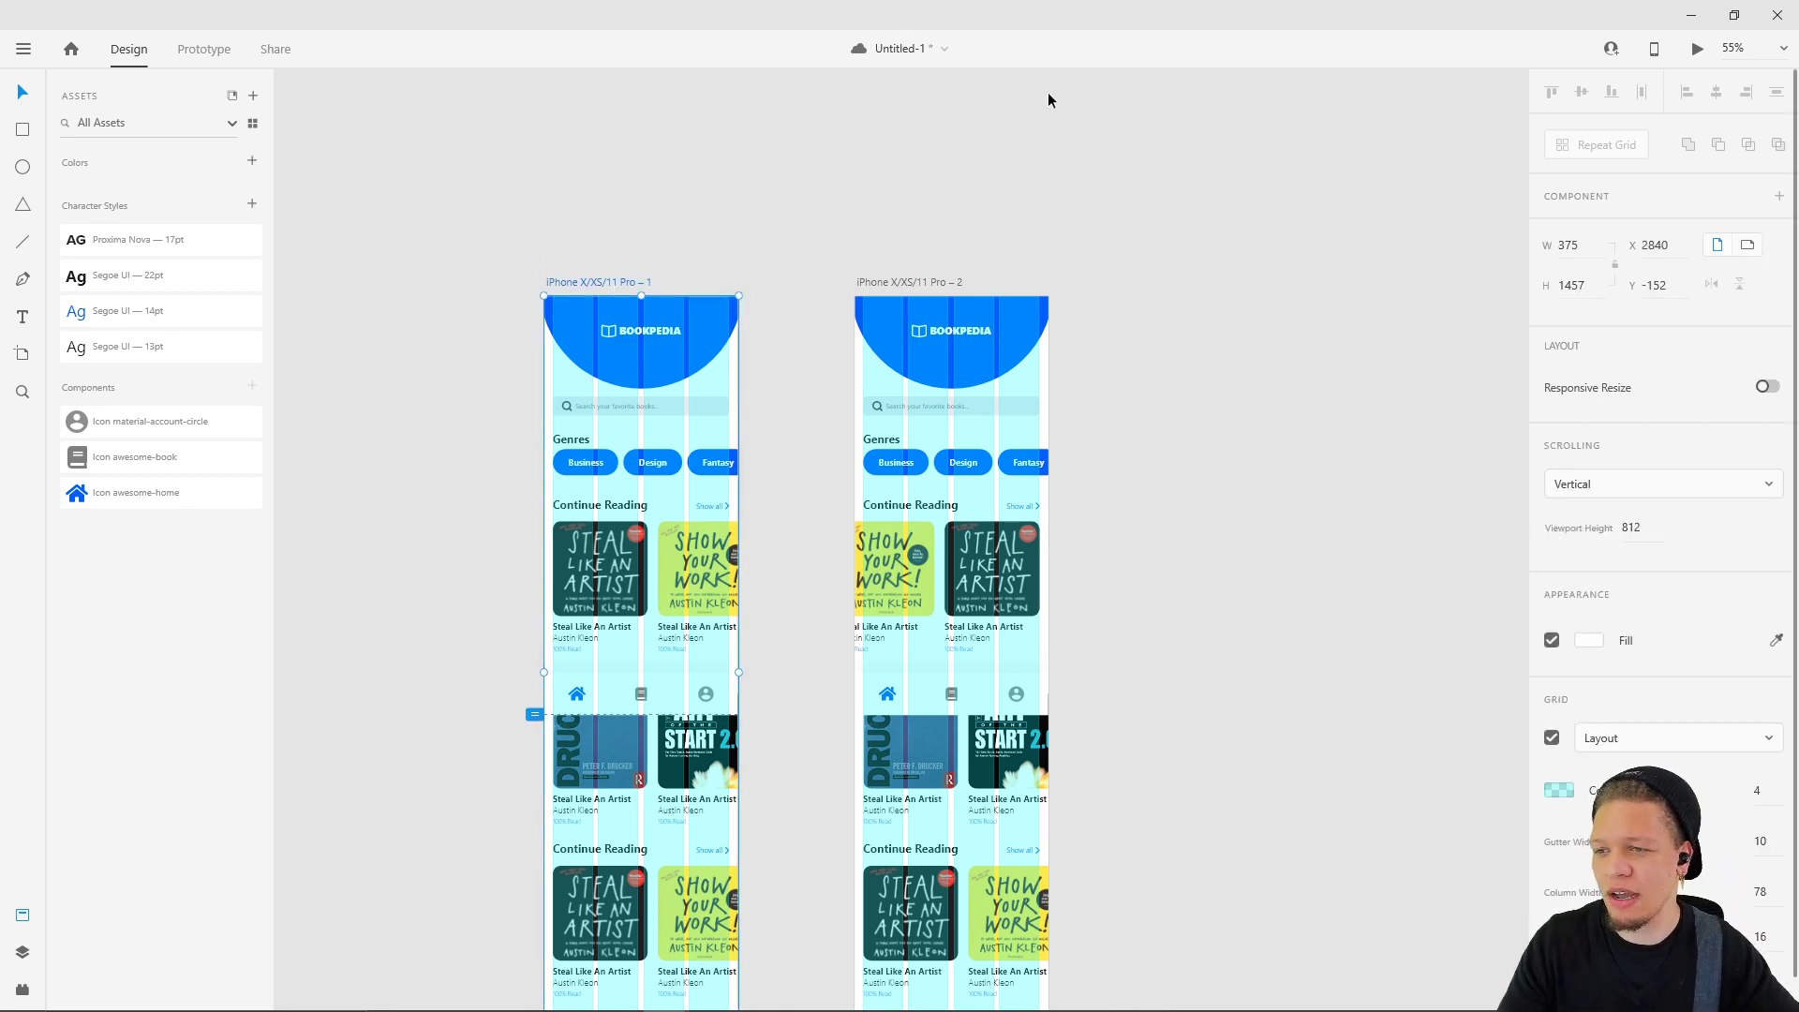
left_click(1697, 49)
left_click_drag(314, 103, 984, 120)
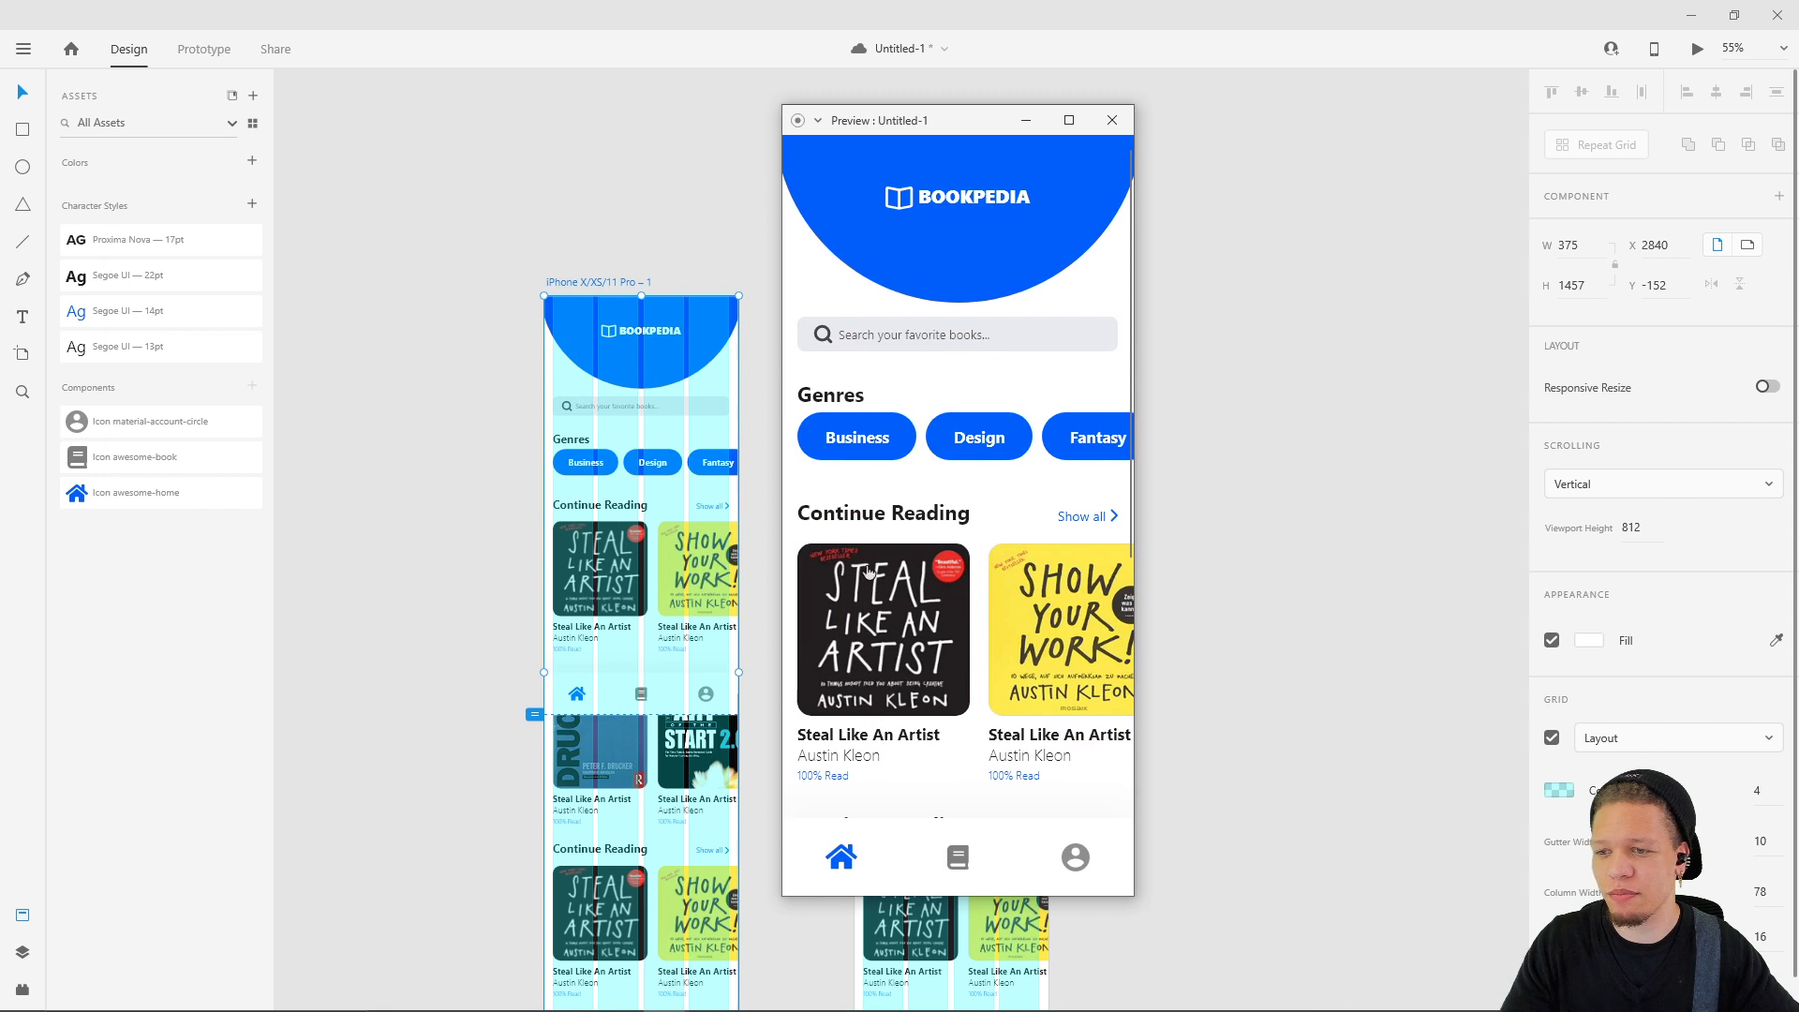
left_click_drag(1005, 646, 864, 630)
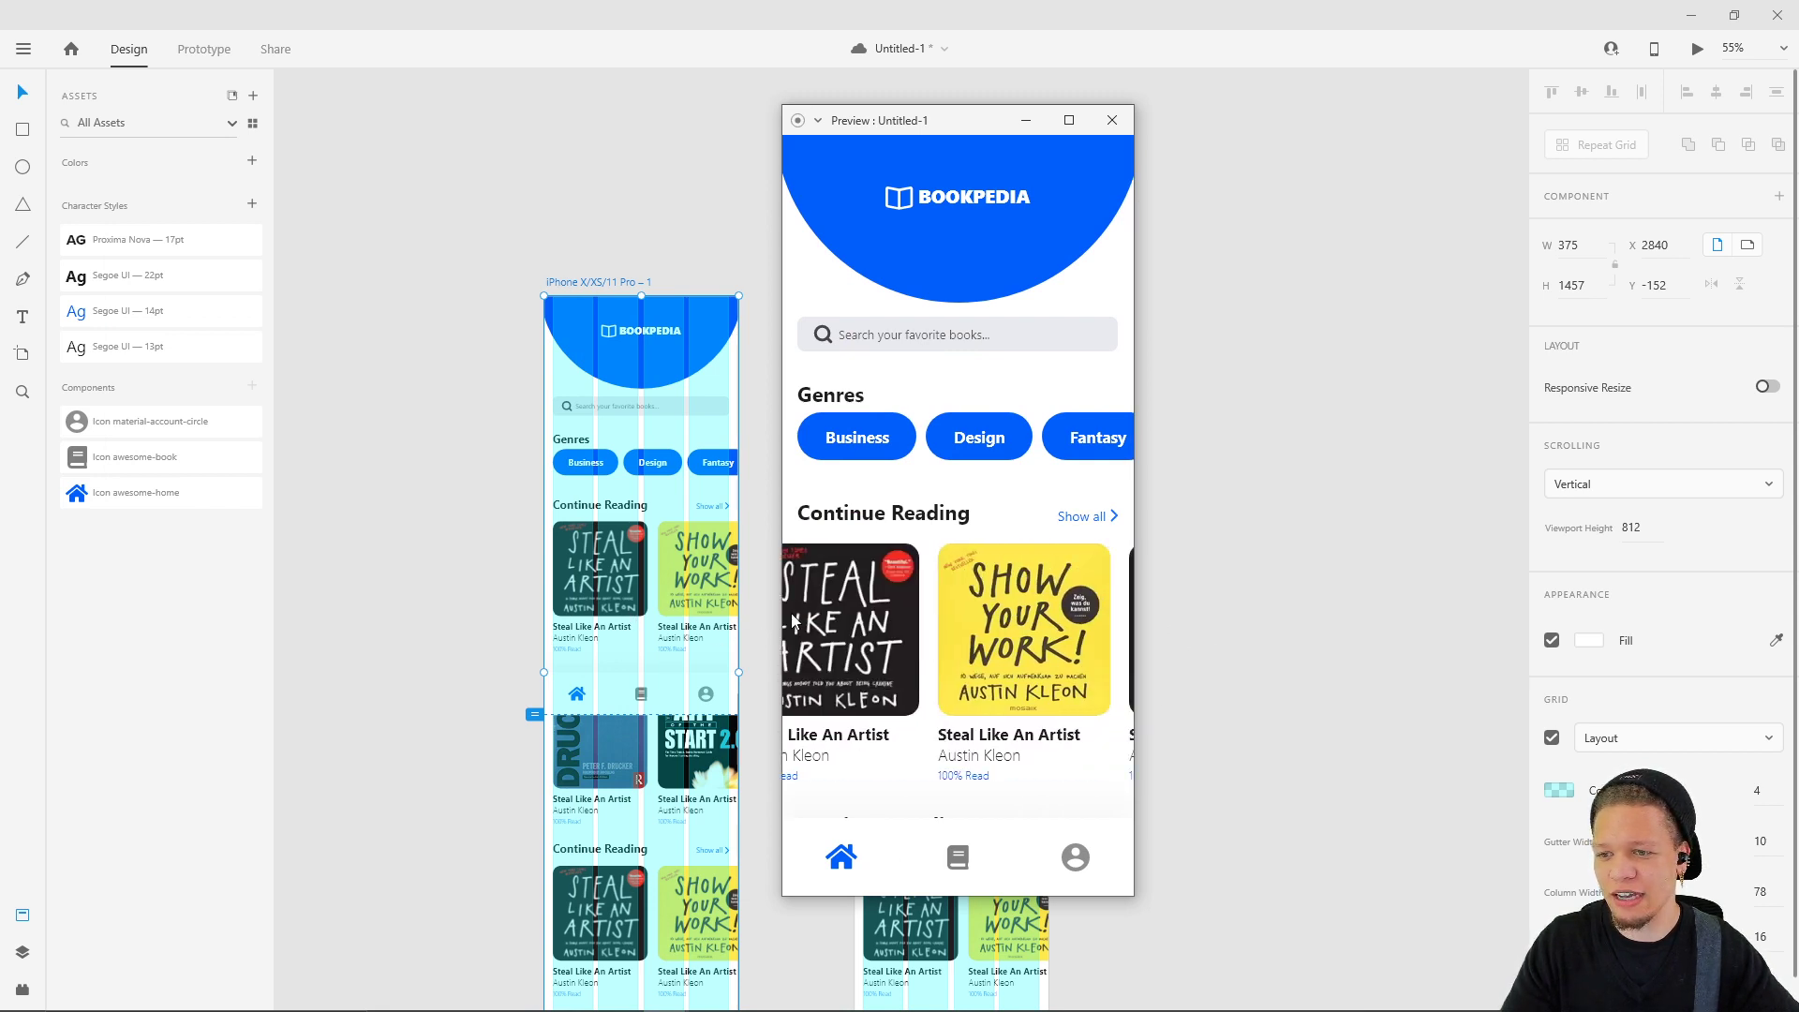
scroll(923, 479, "down", 5)
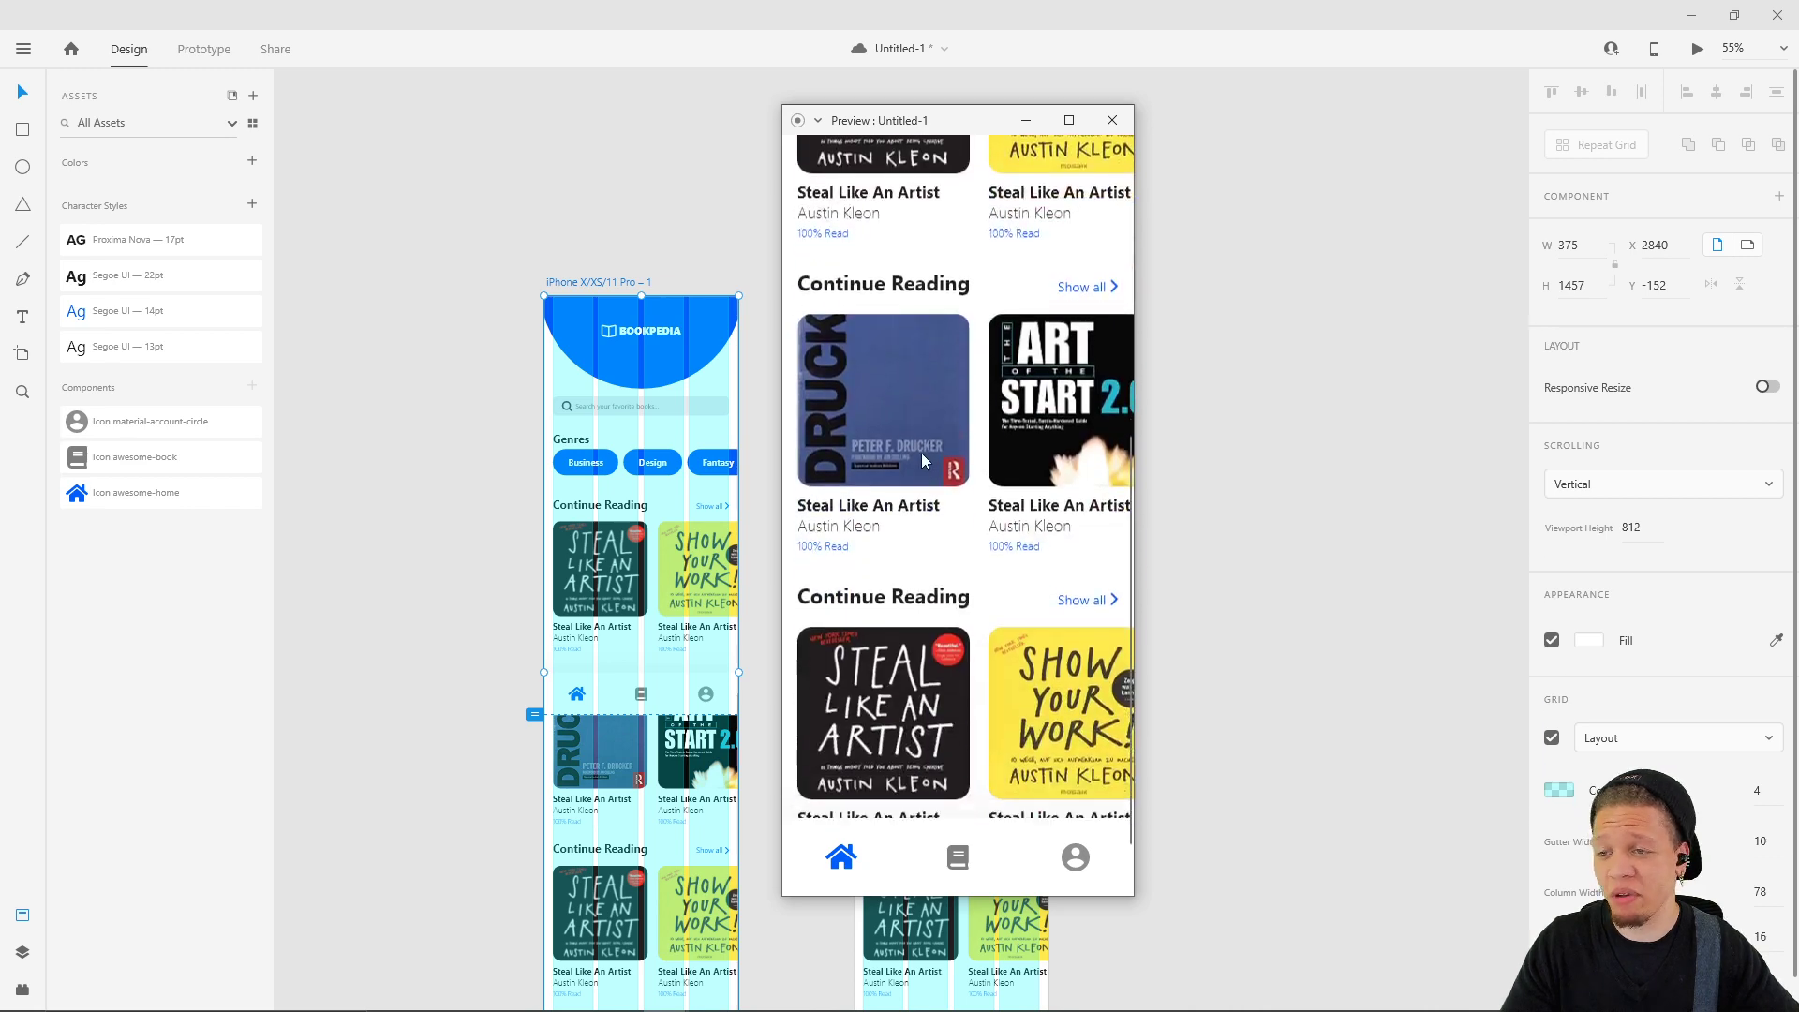
left_click(1112, 120)
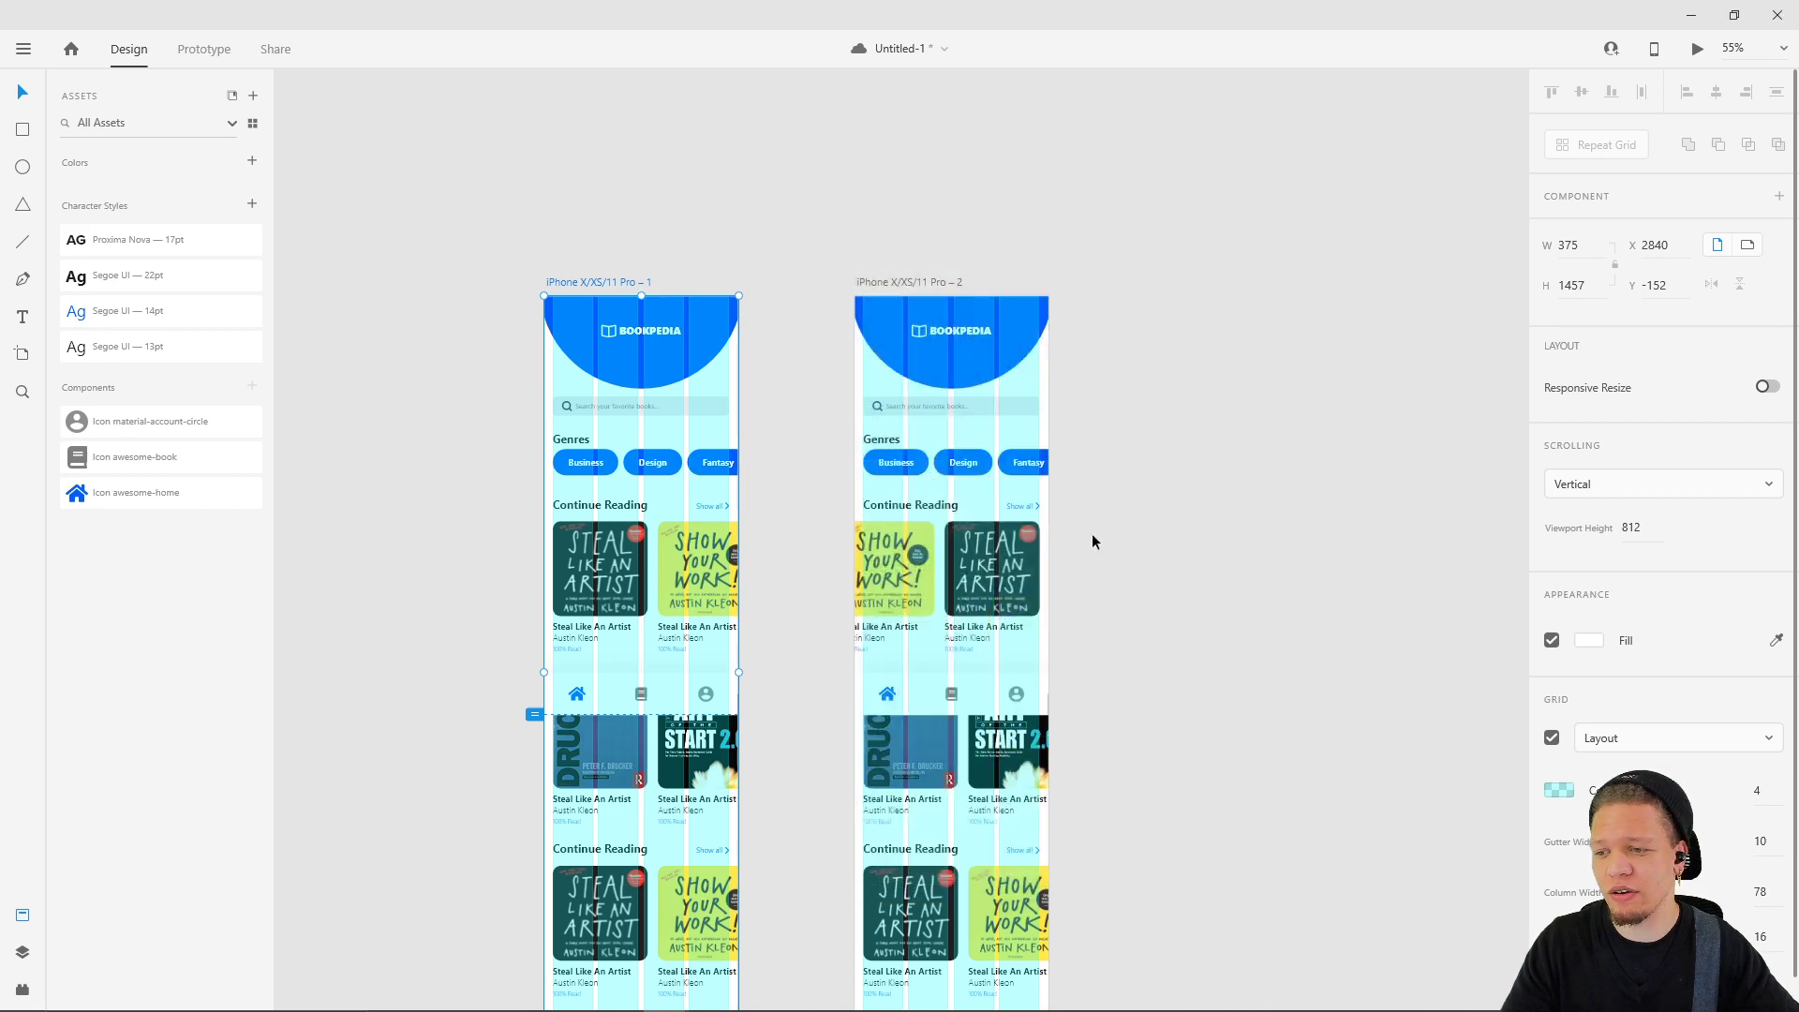
- Remove the bottom navigation bar from the duplicate artboard and turn off the layout grid
left_click_drag(1154, 578, 1229, 430)
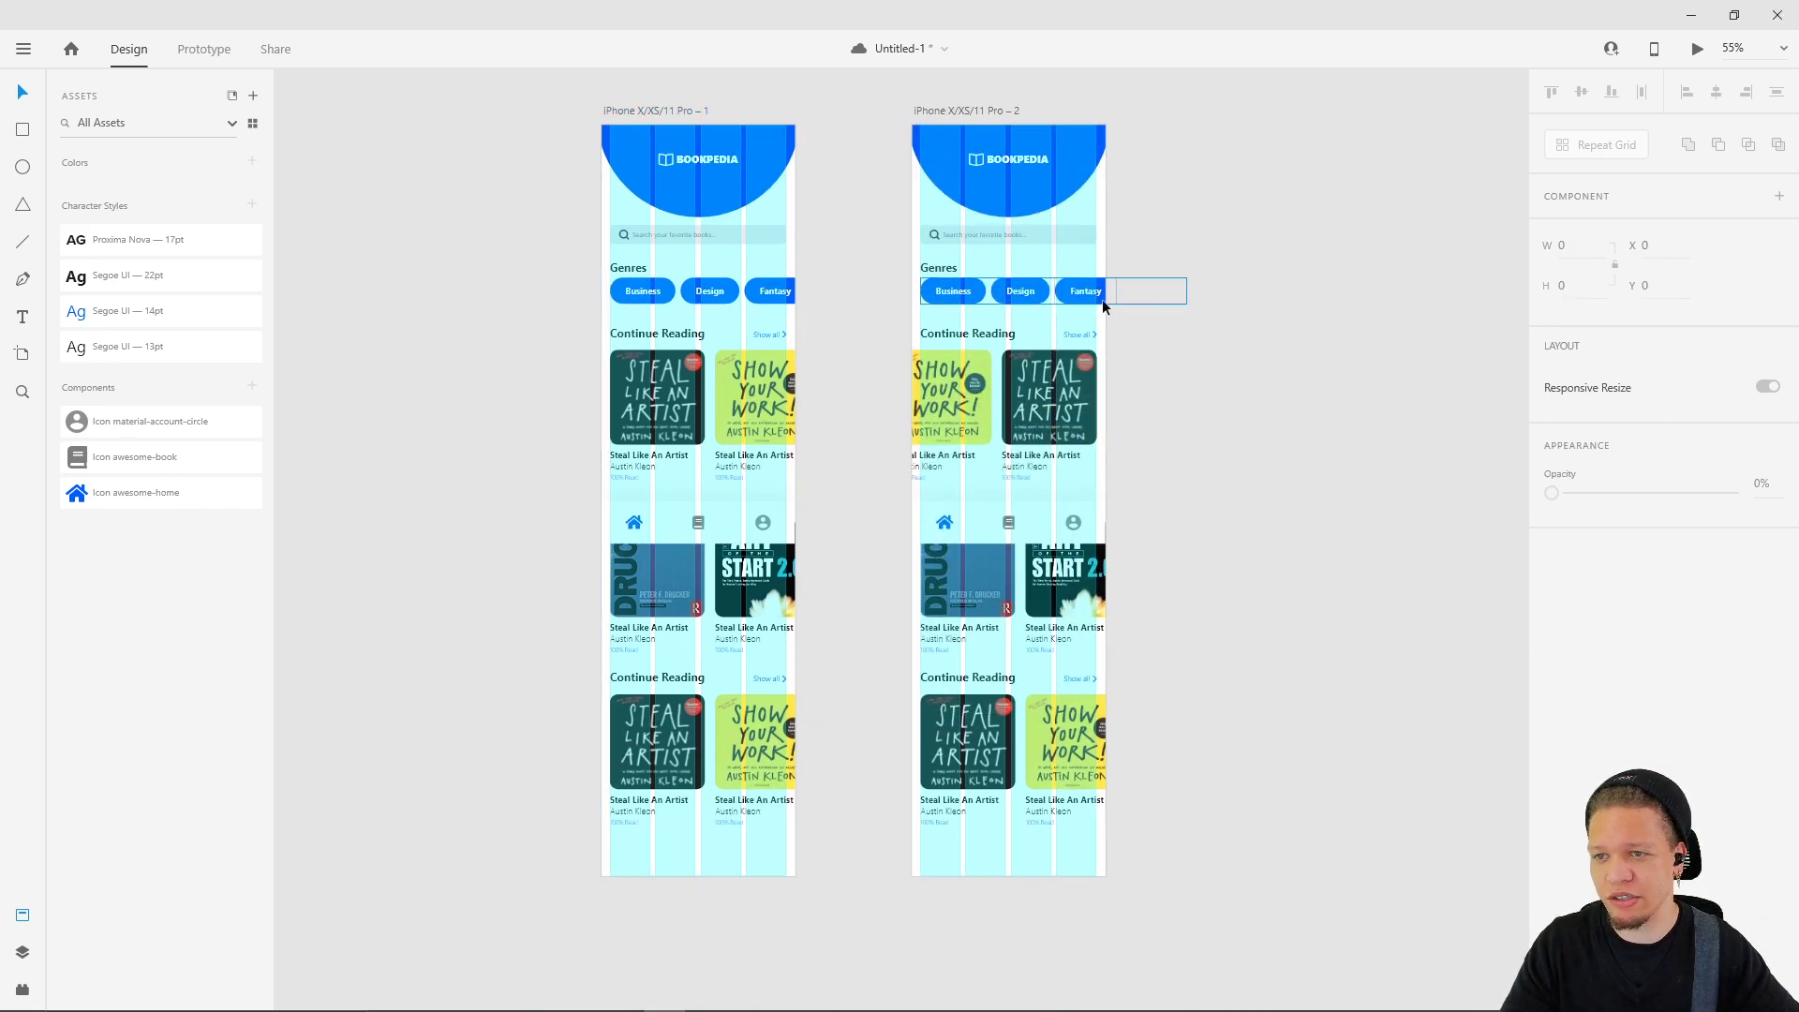
left_click_drag(1022, 521, 1212, 525)
left_click(1249, 454)
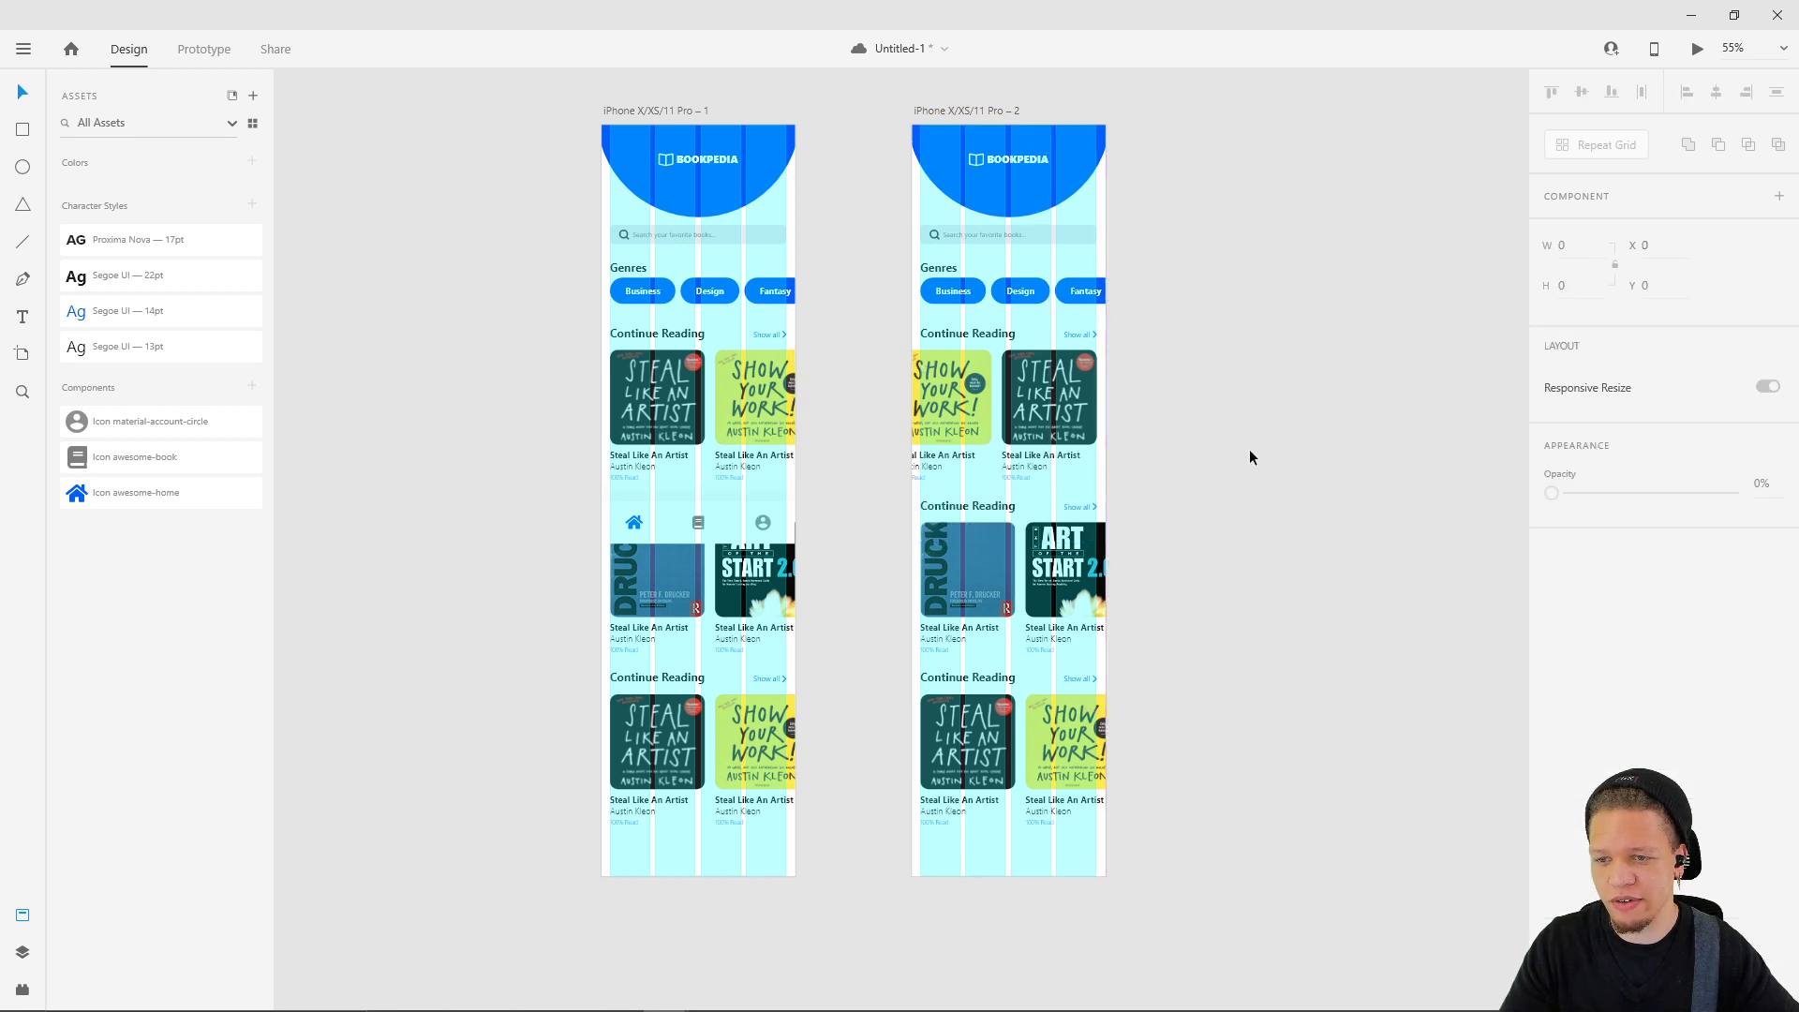
left_click(965, 113)
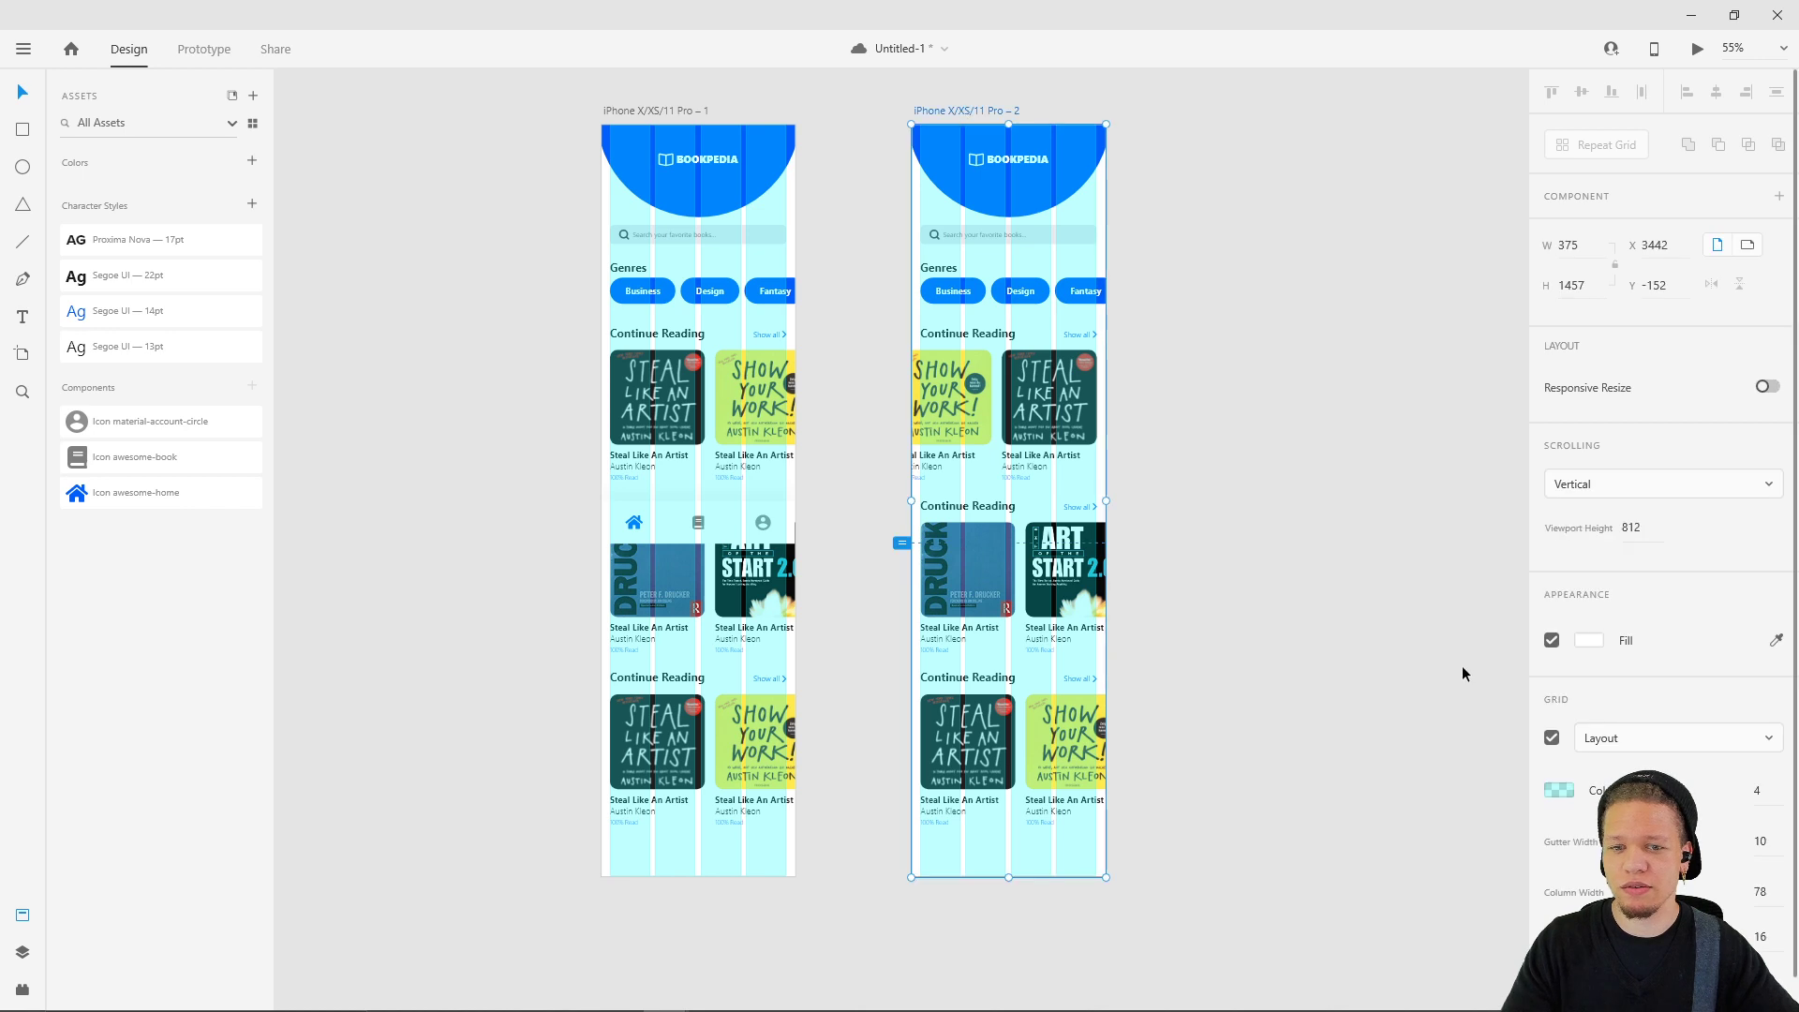
left_click(1551, 738)
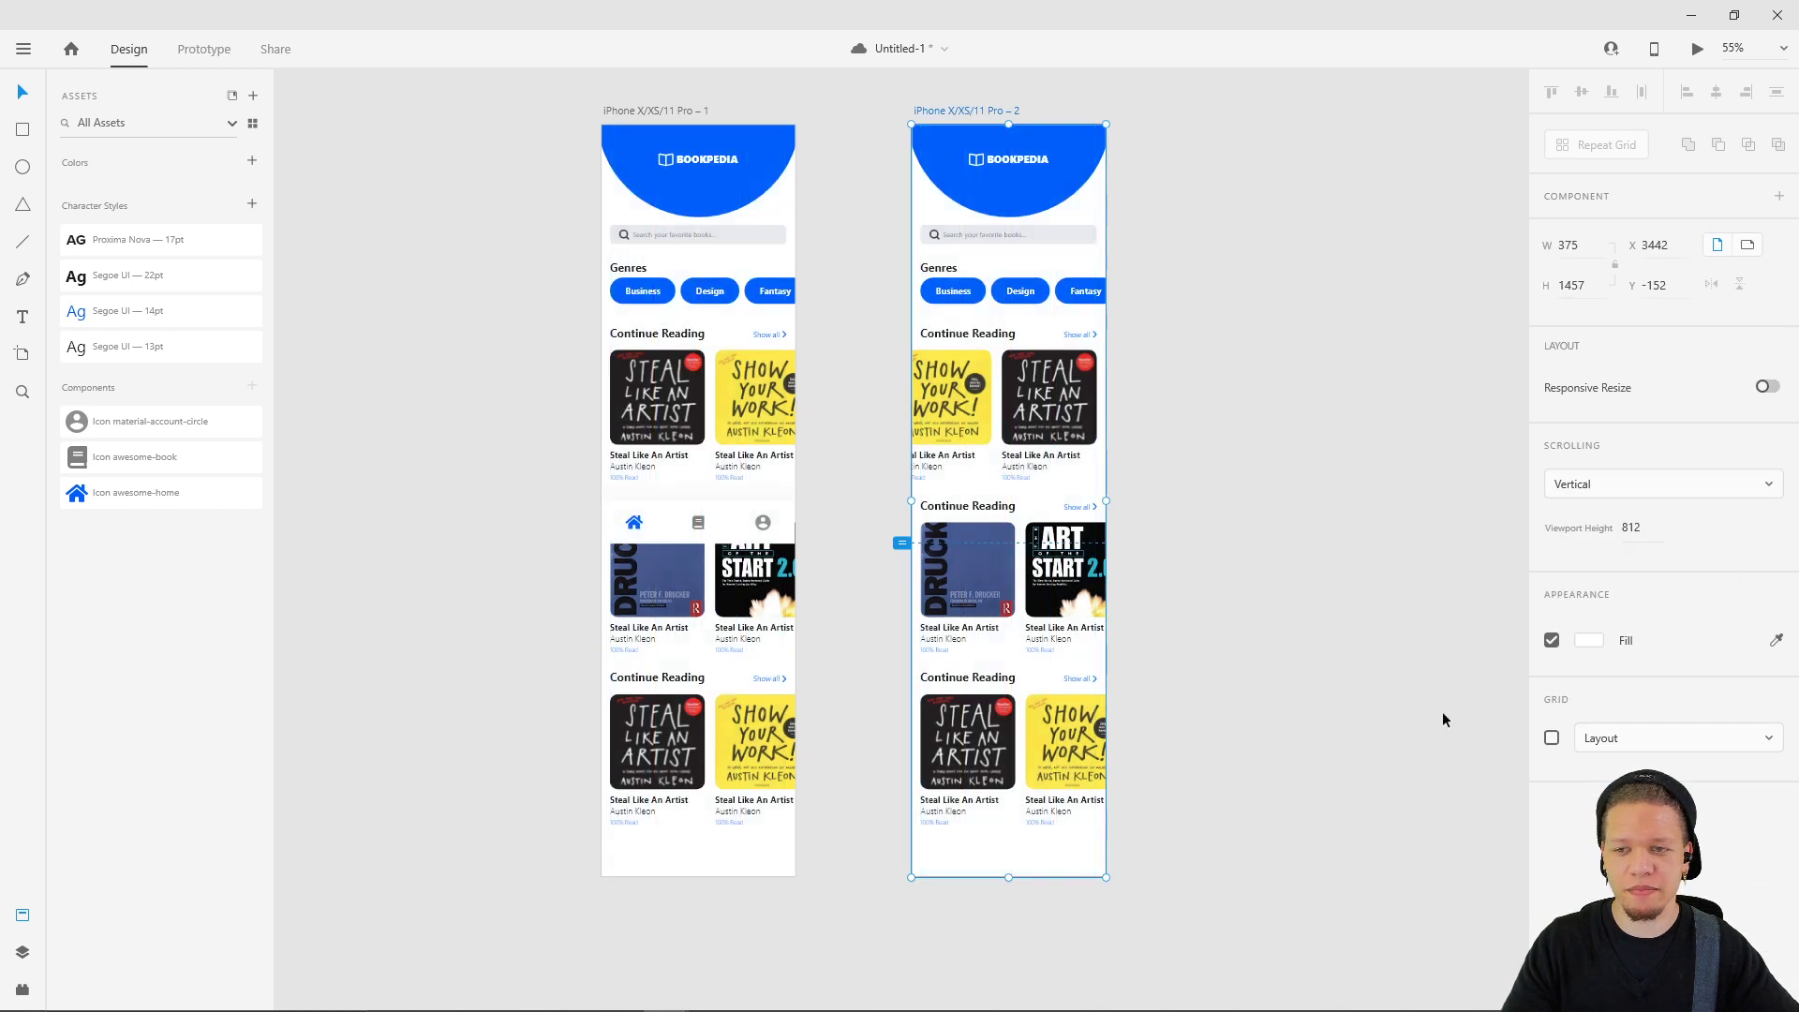
- Take the Continue Reading heading and Show all link out of the duplicate artboard's second book row group, keeping them in place
left_click(956, 548)
double_click(958, 512)
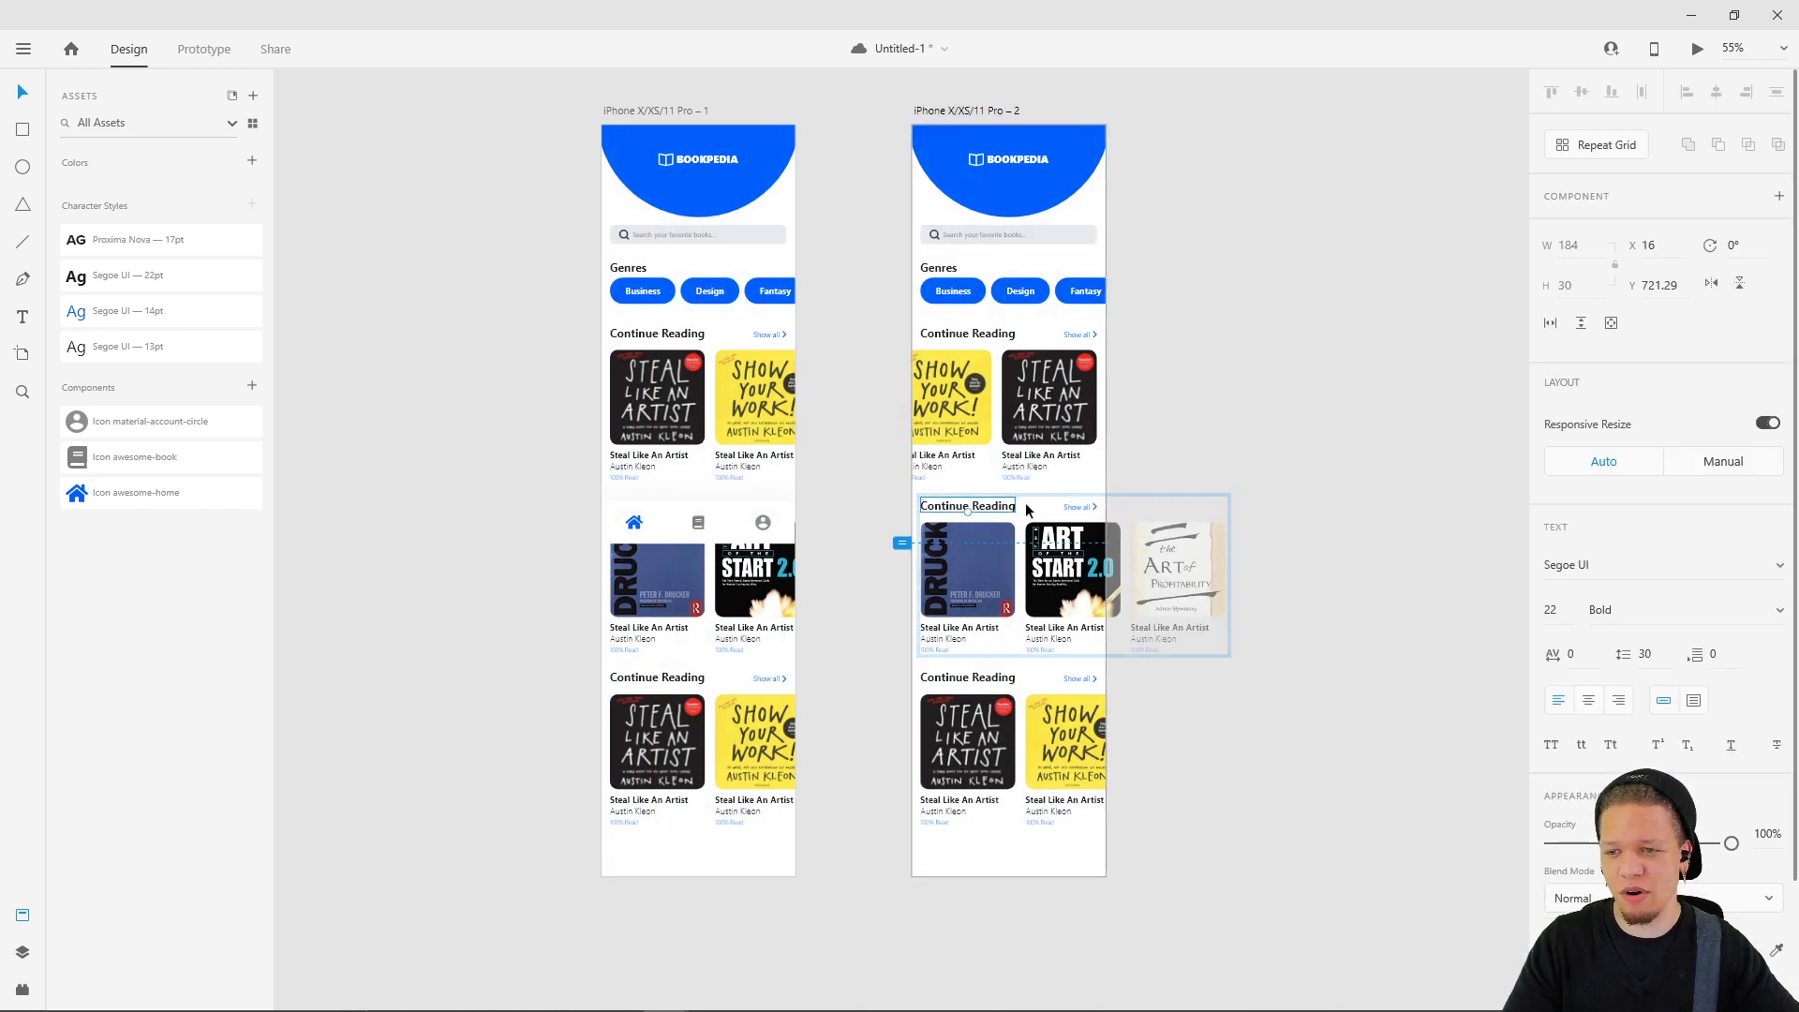
left_click(1081, 510, "shift")
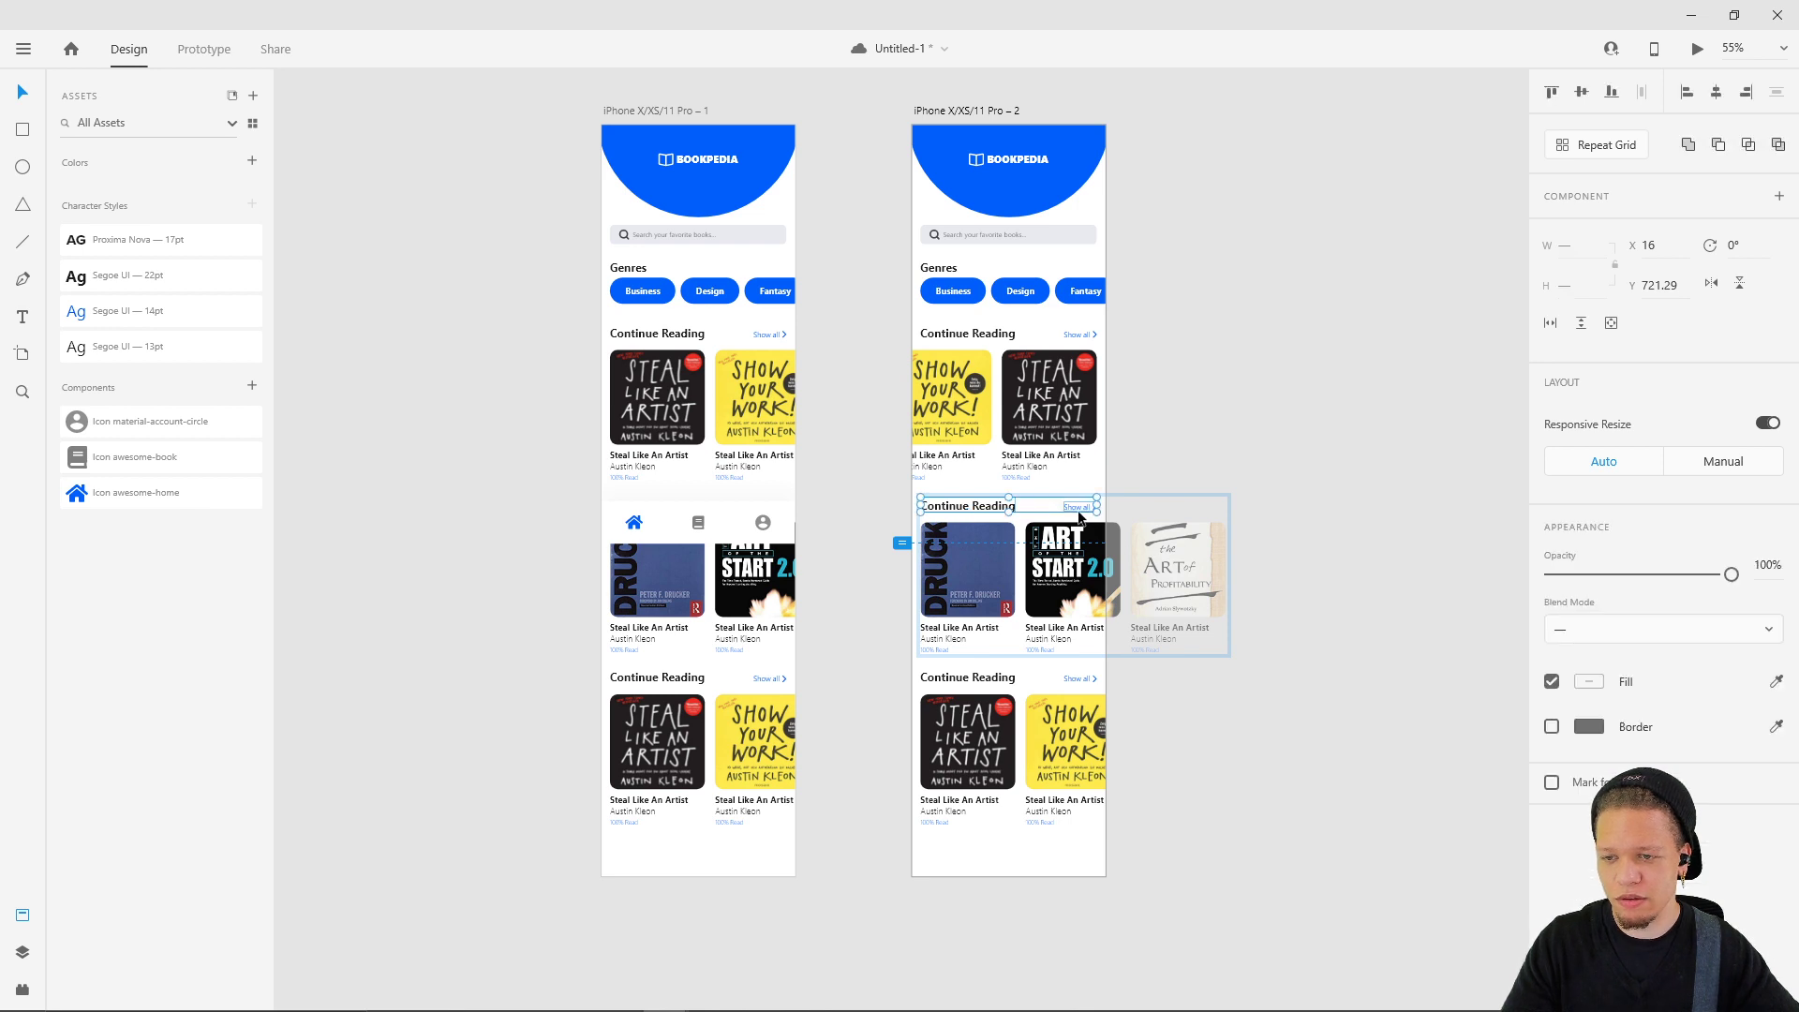
left_click(1229, 418)
left_click(1078, 507)
double_click(1077, 507)
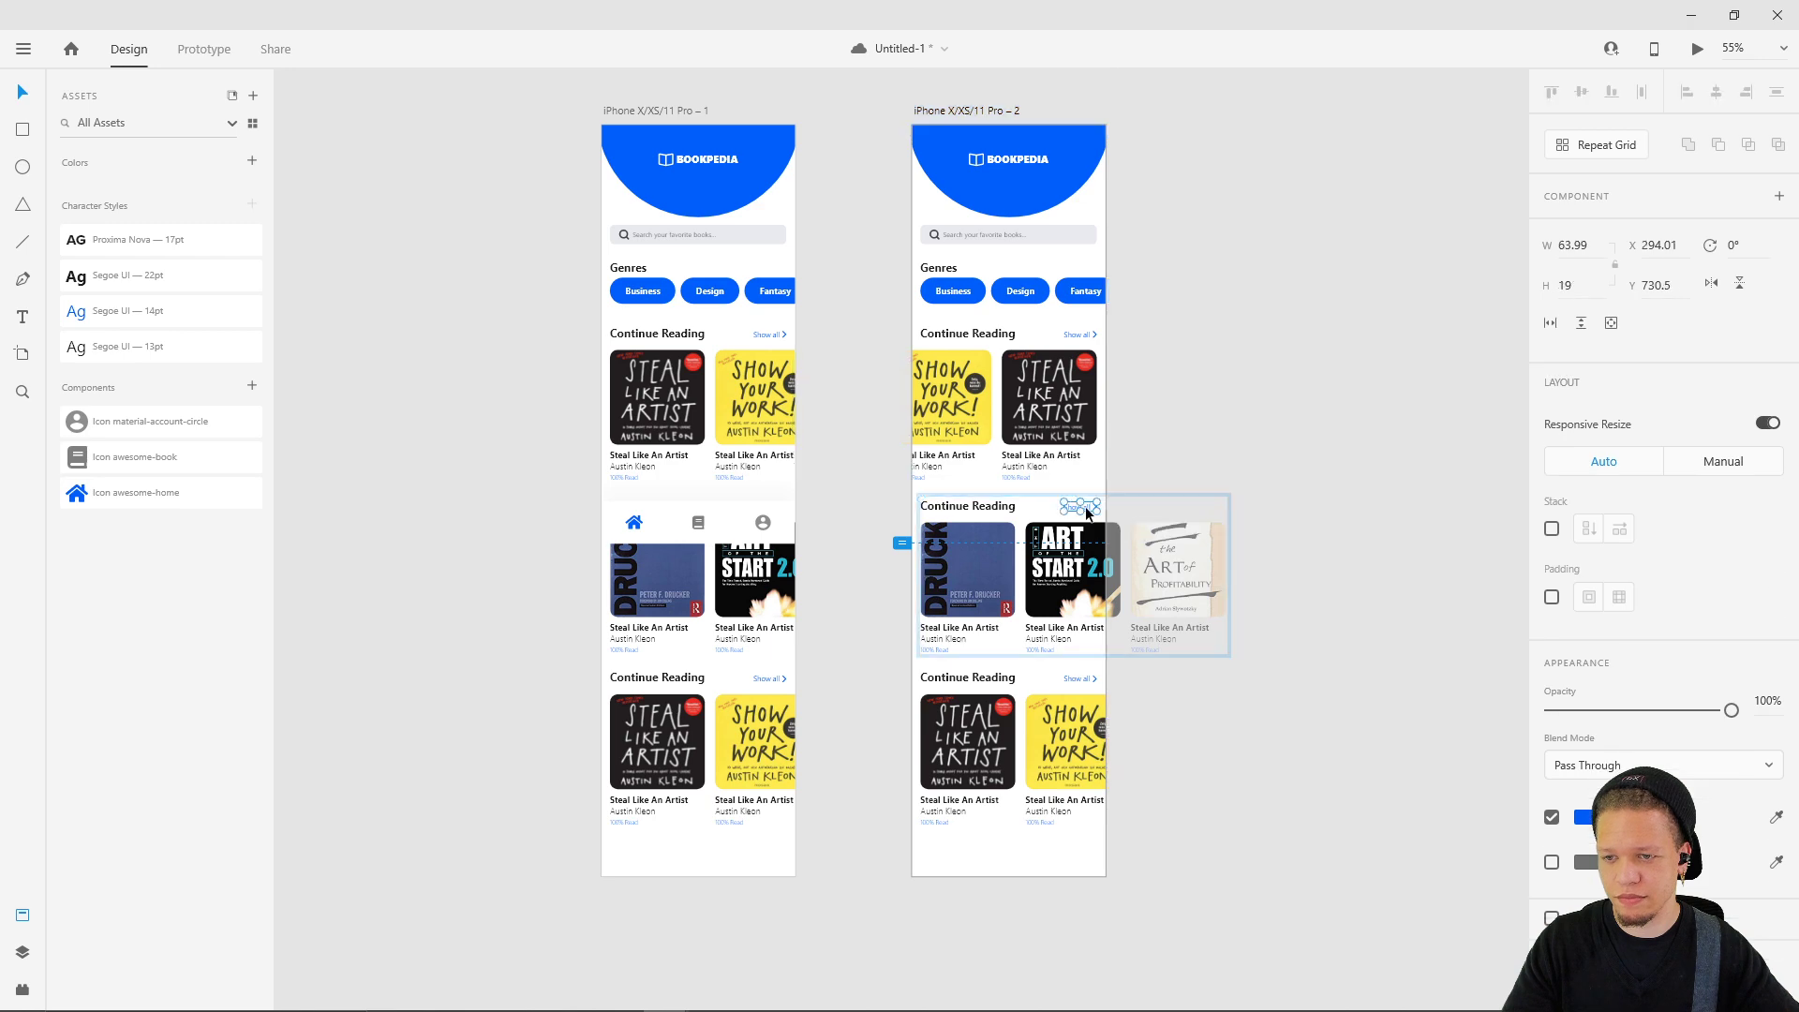
left_click(1021, 503)
double_click(992, 503)
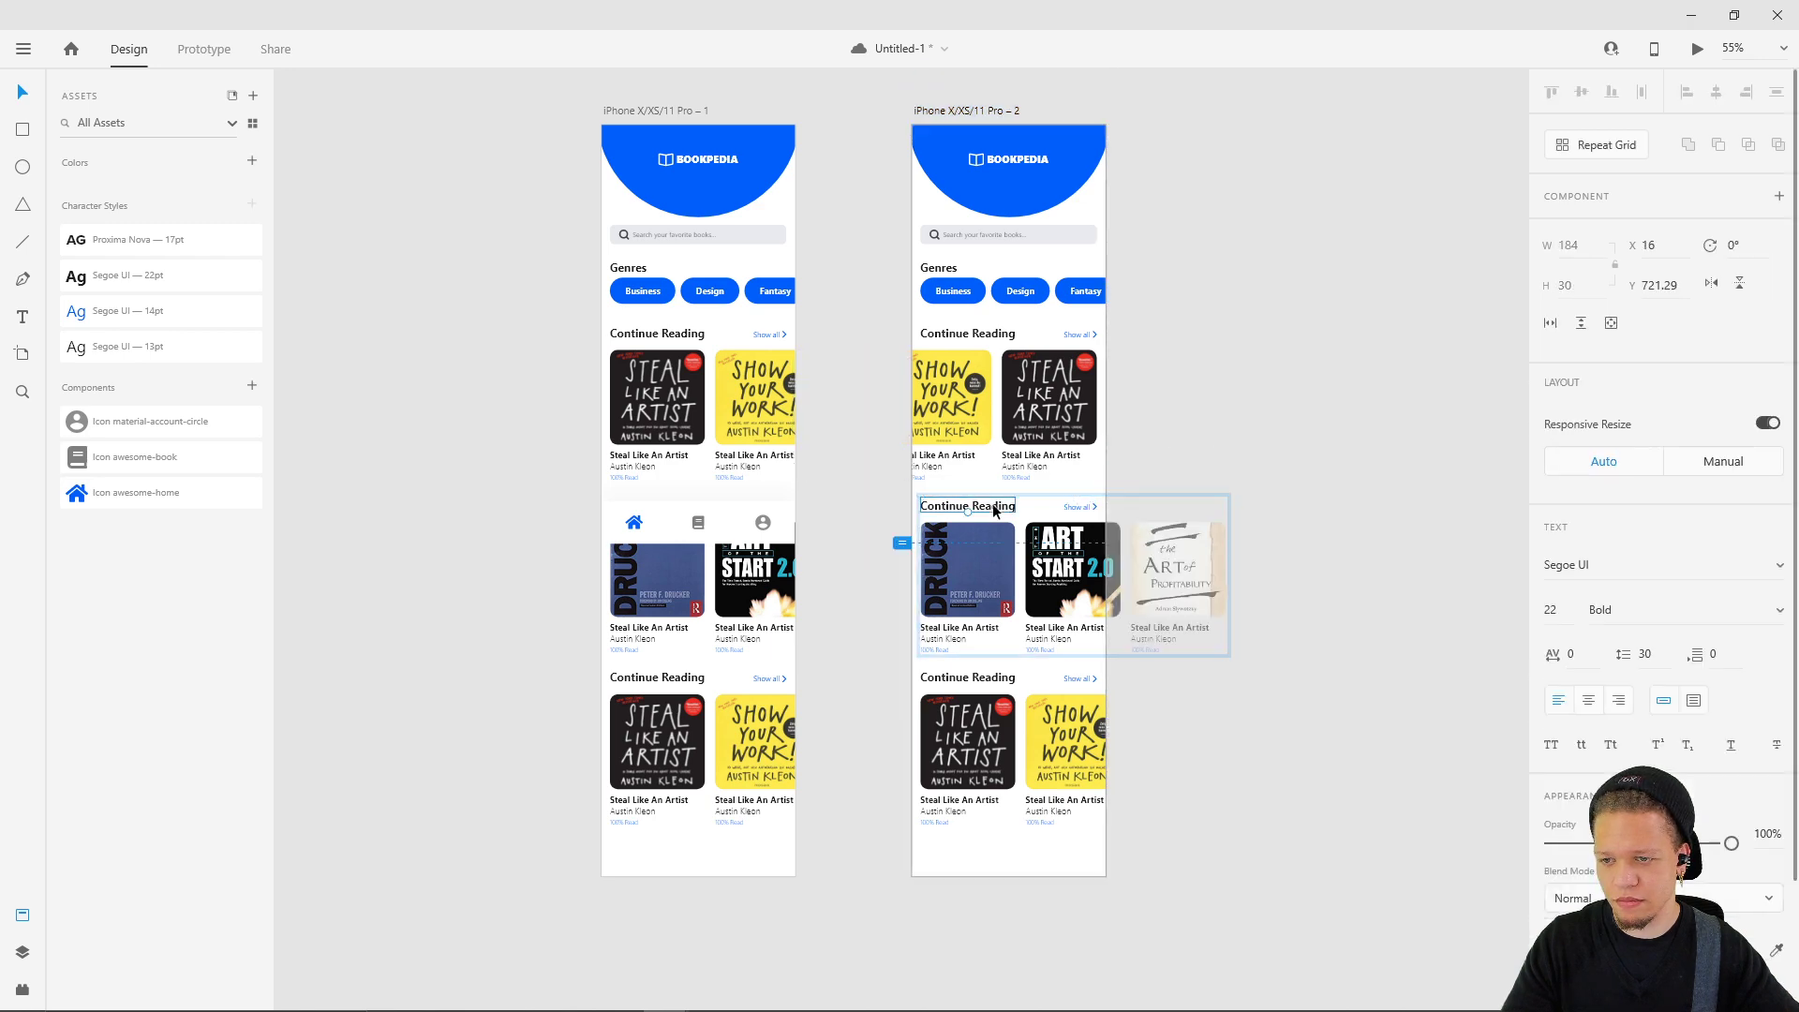
left_click(1077, 511, "shift")
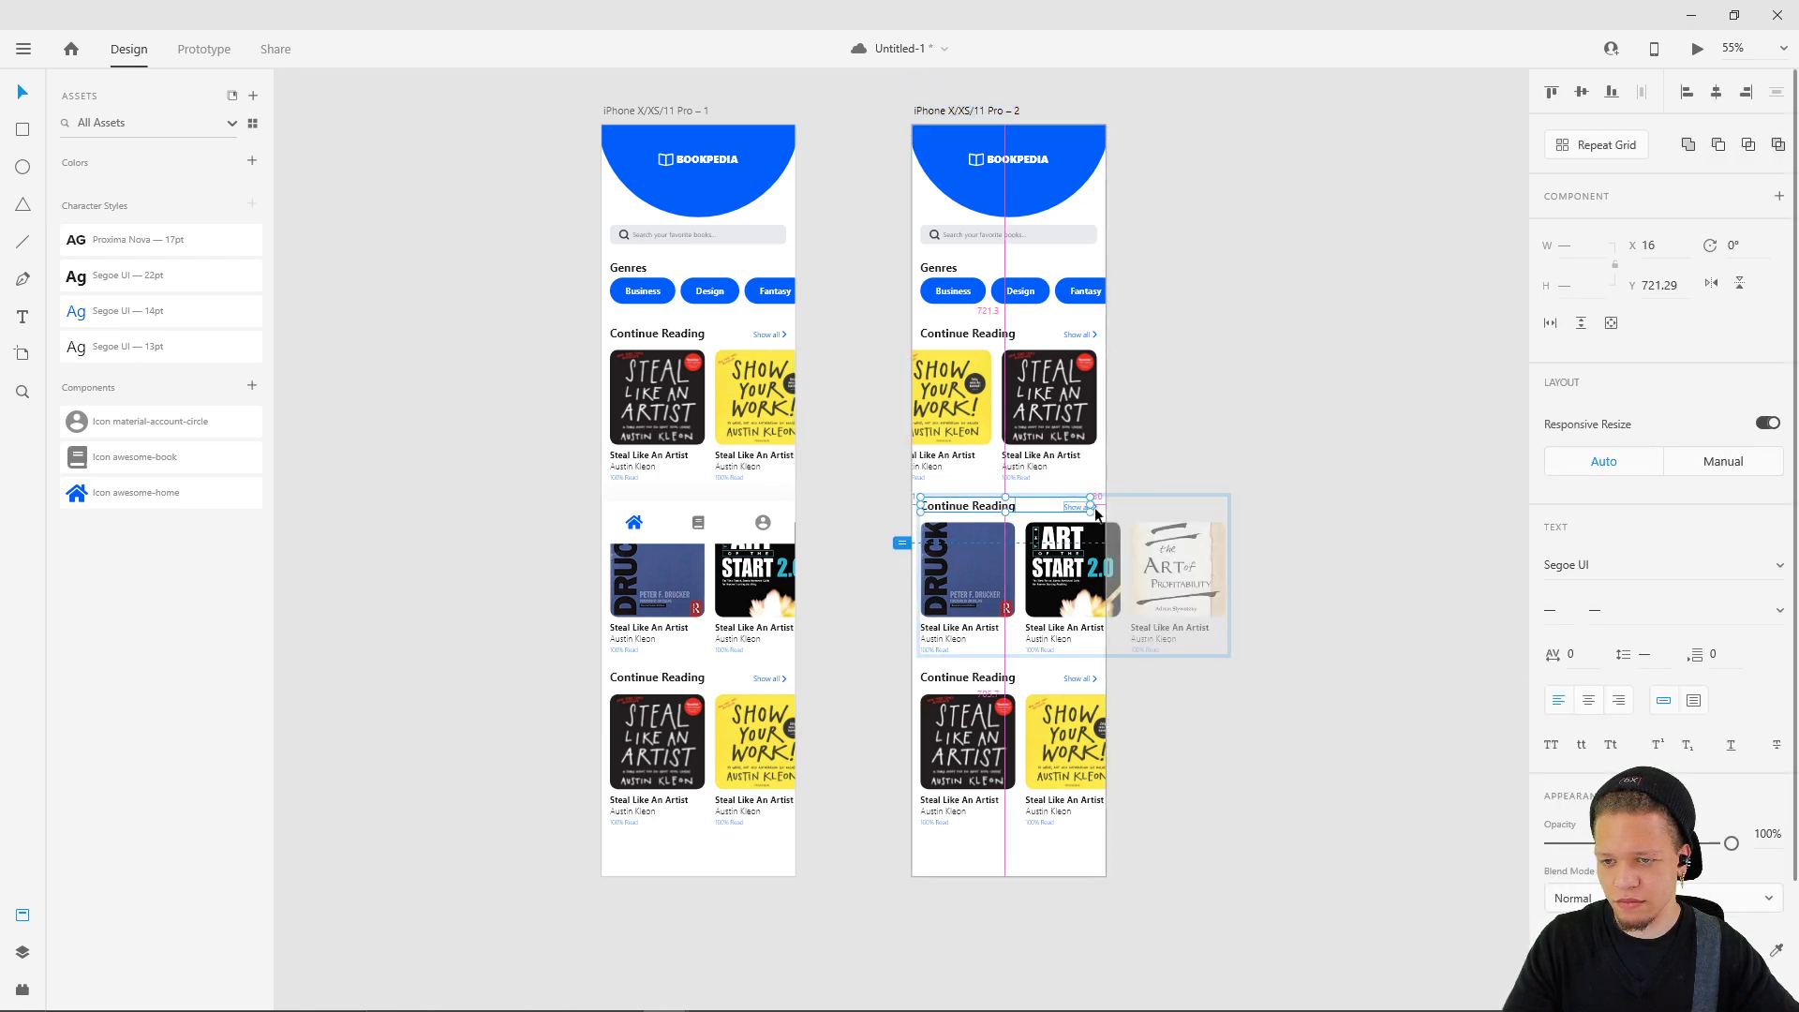
scroll(1092, 504, "up", 5)
left_click(1263, 373)
left_click(768, 504)
left_click(1290, 377)
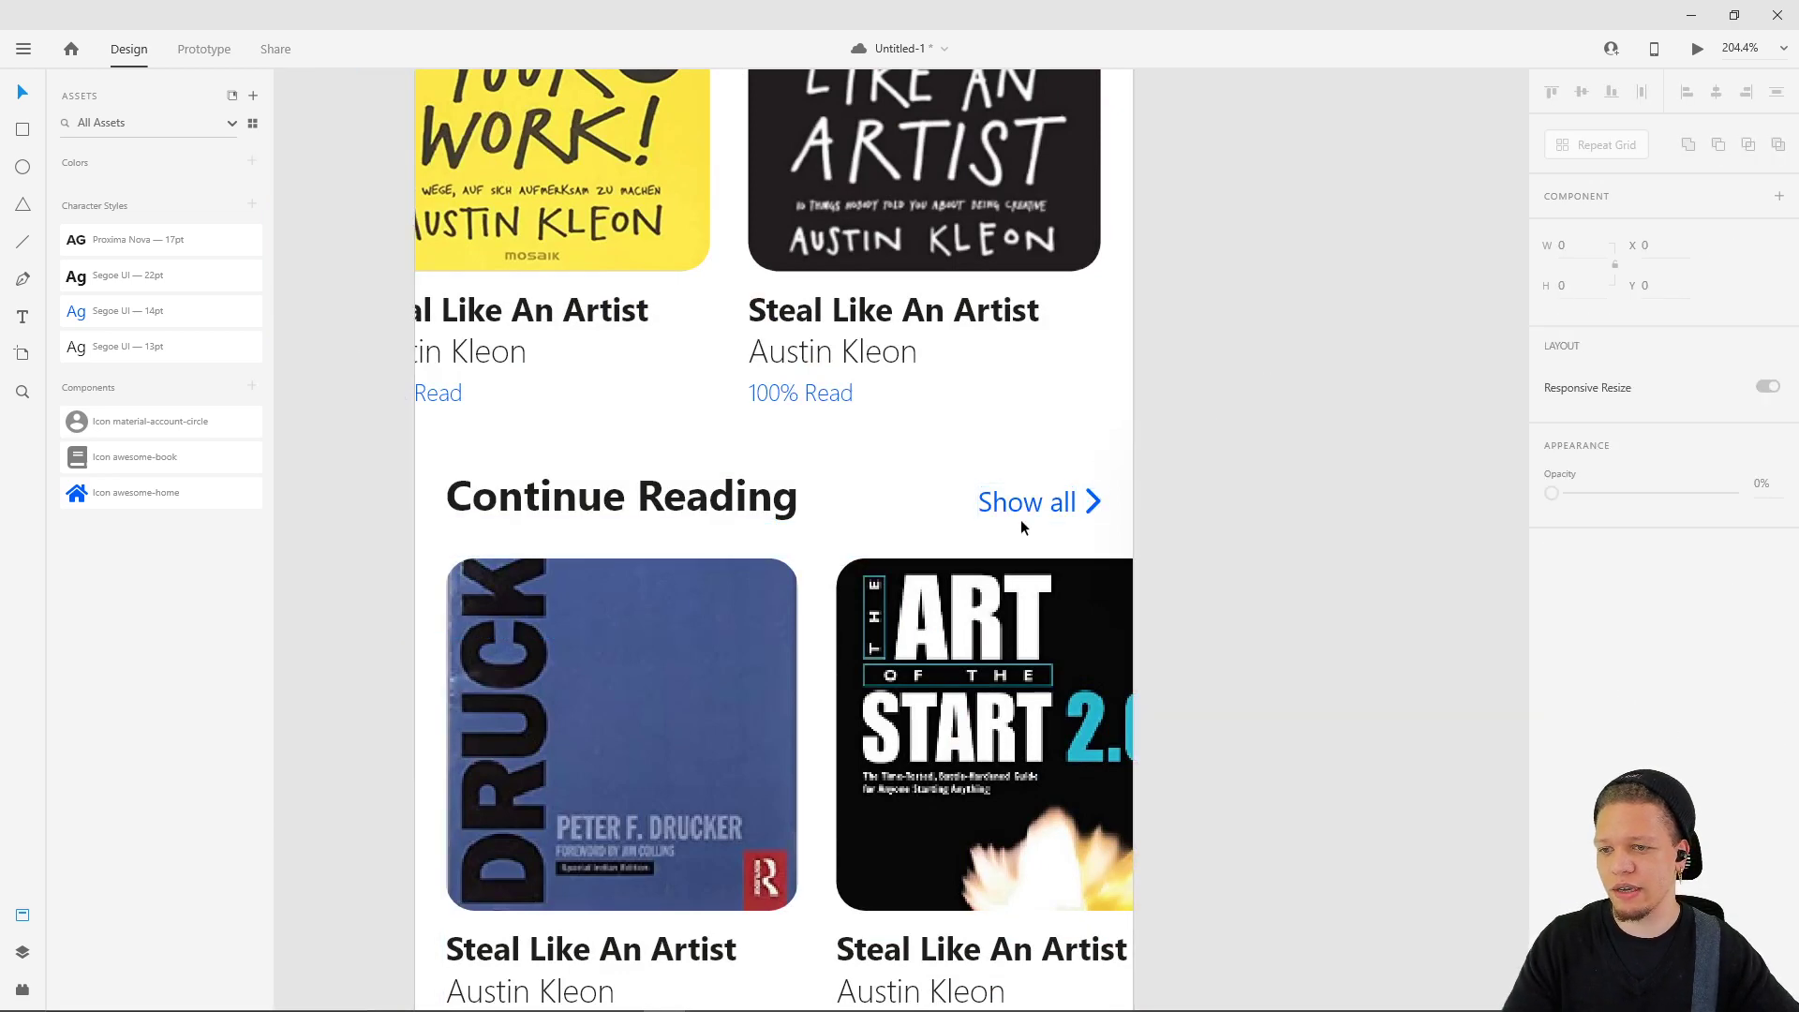
- Separate the third row's Continue Reading heading and Show all link from its book group on the duplicate artboard
scroll(1012, 525, "down", 5)
left_click(694, 538)
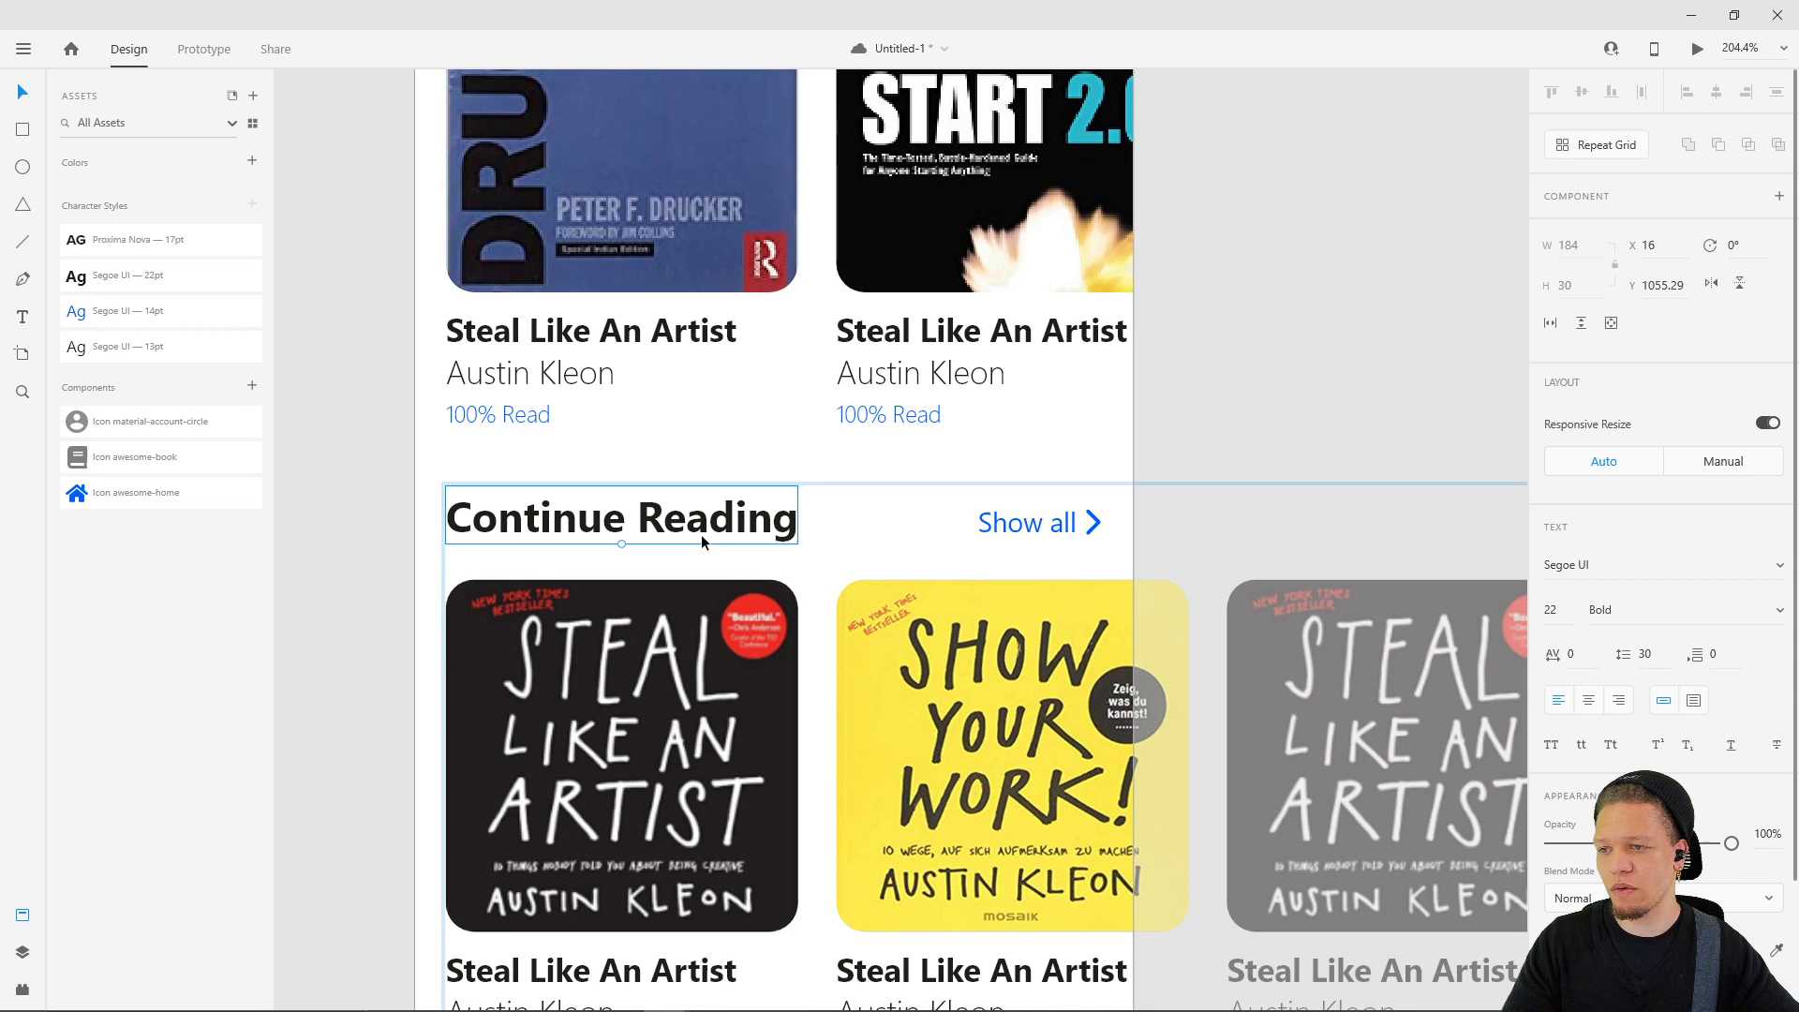
left_click(1030, 523, "shift")
key("Delete")
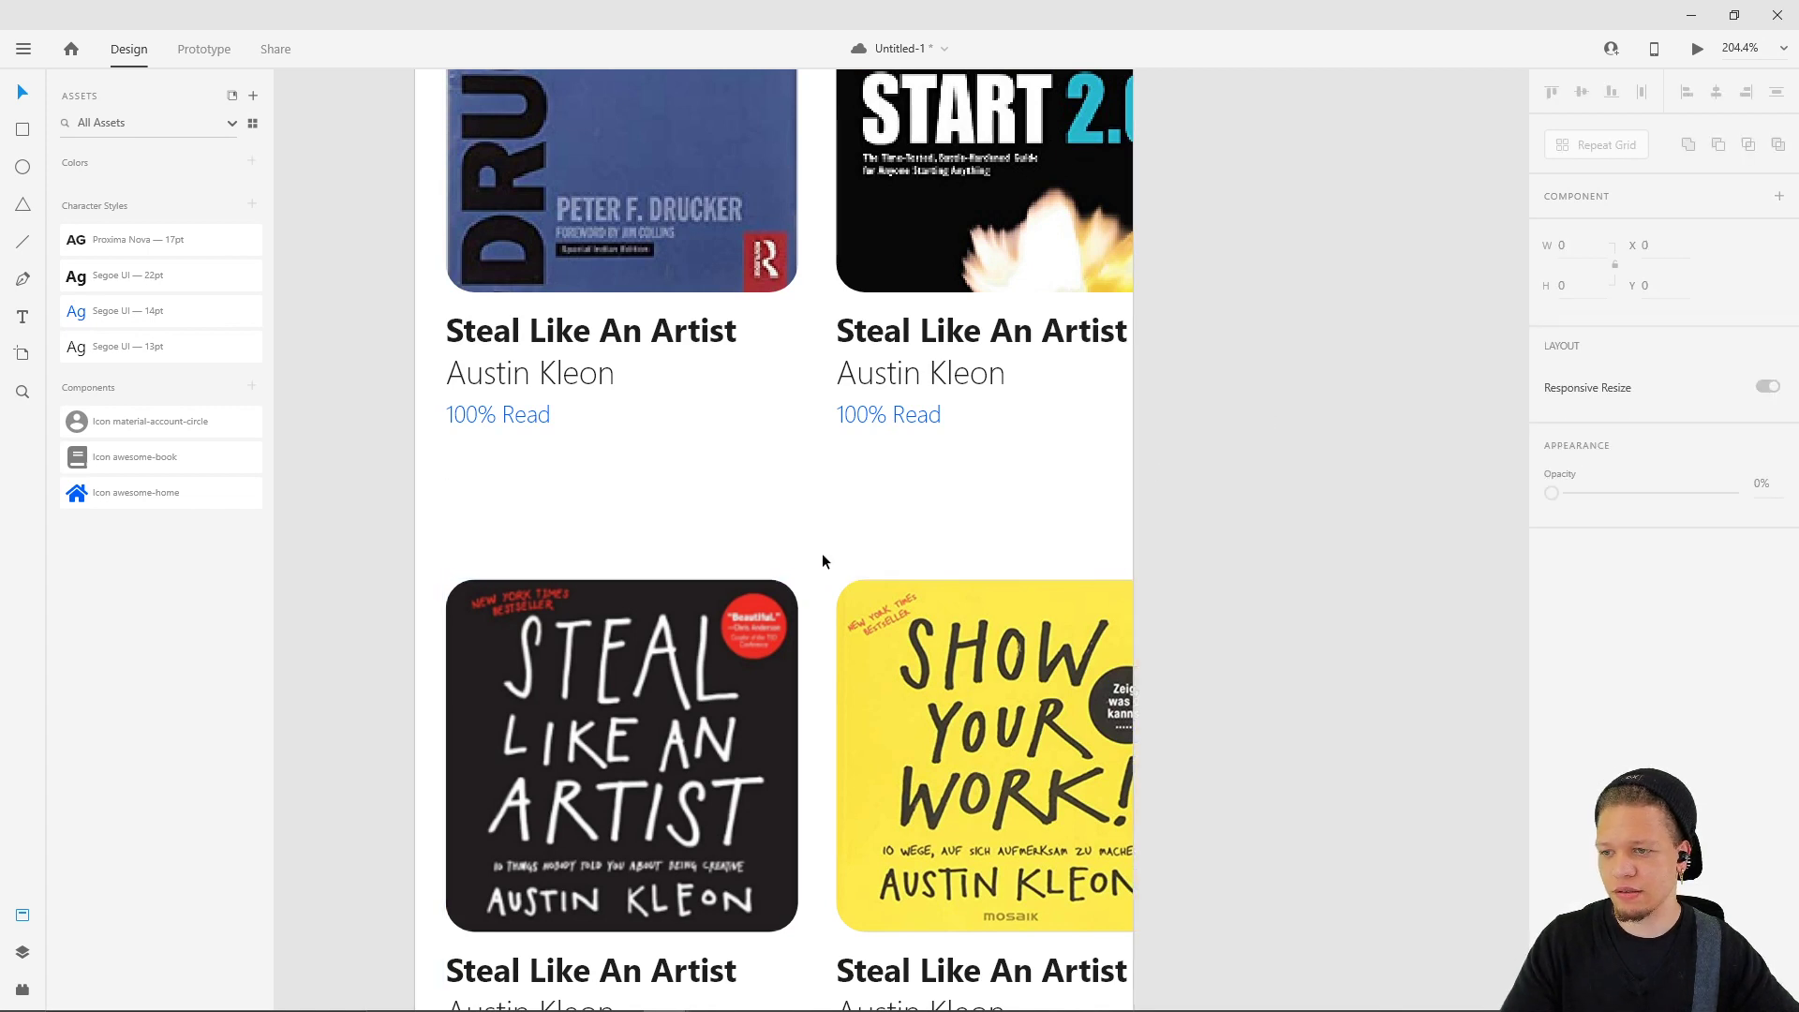
key("ctrl+z")
- Move the Continue Reading heading and Show all link out of the third book row group on the original artboard, keeping their position
key("ctrl+0")
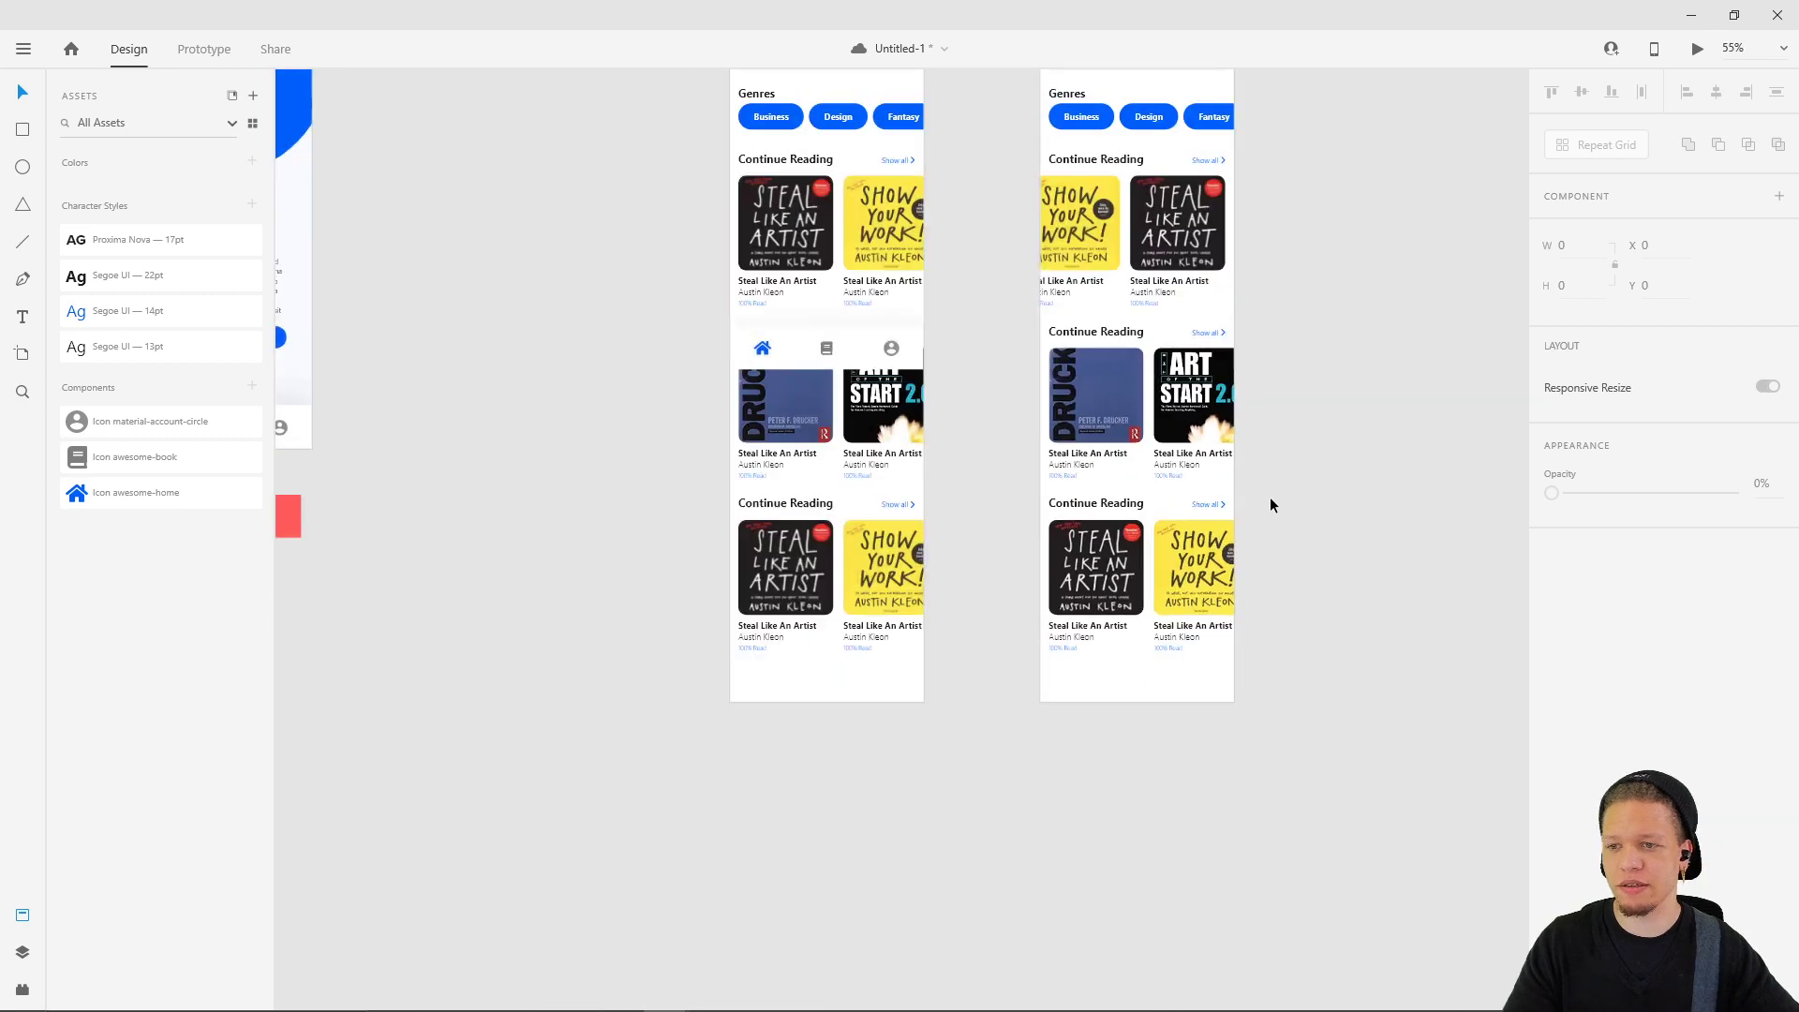
scroll(783, 504, "up", 5)
double_click(777, 501)
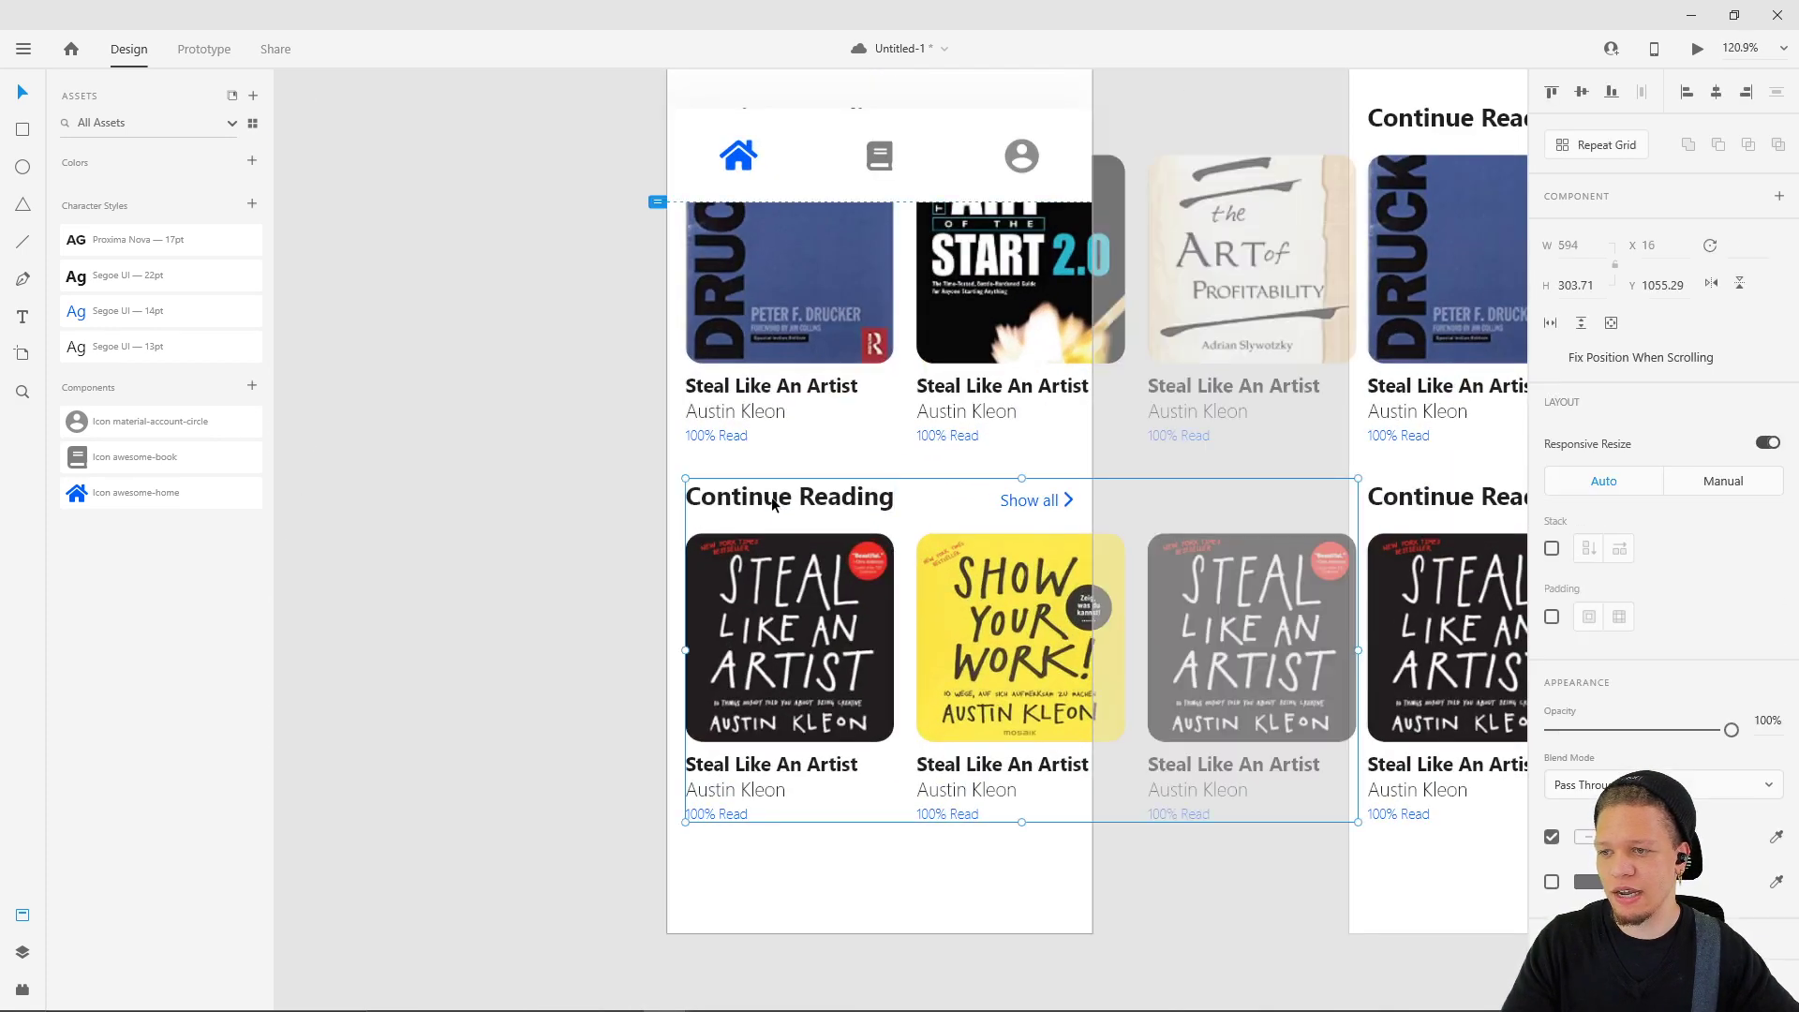
left_click(1025, 500, "shift")
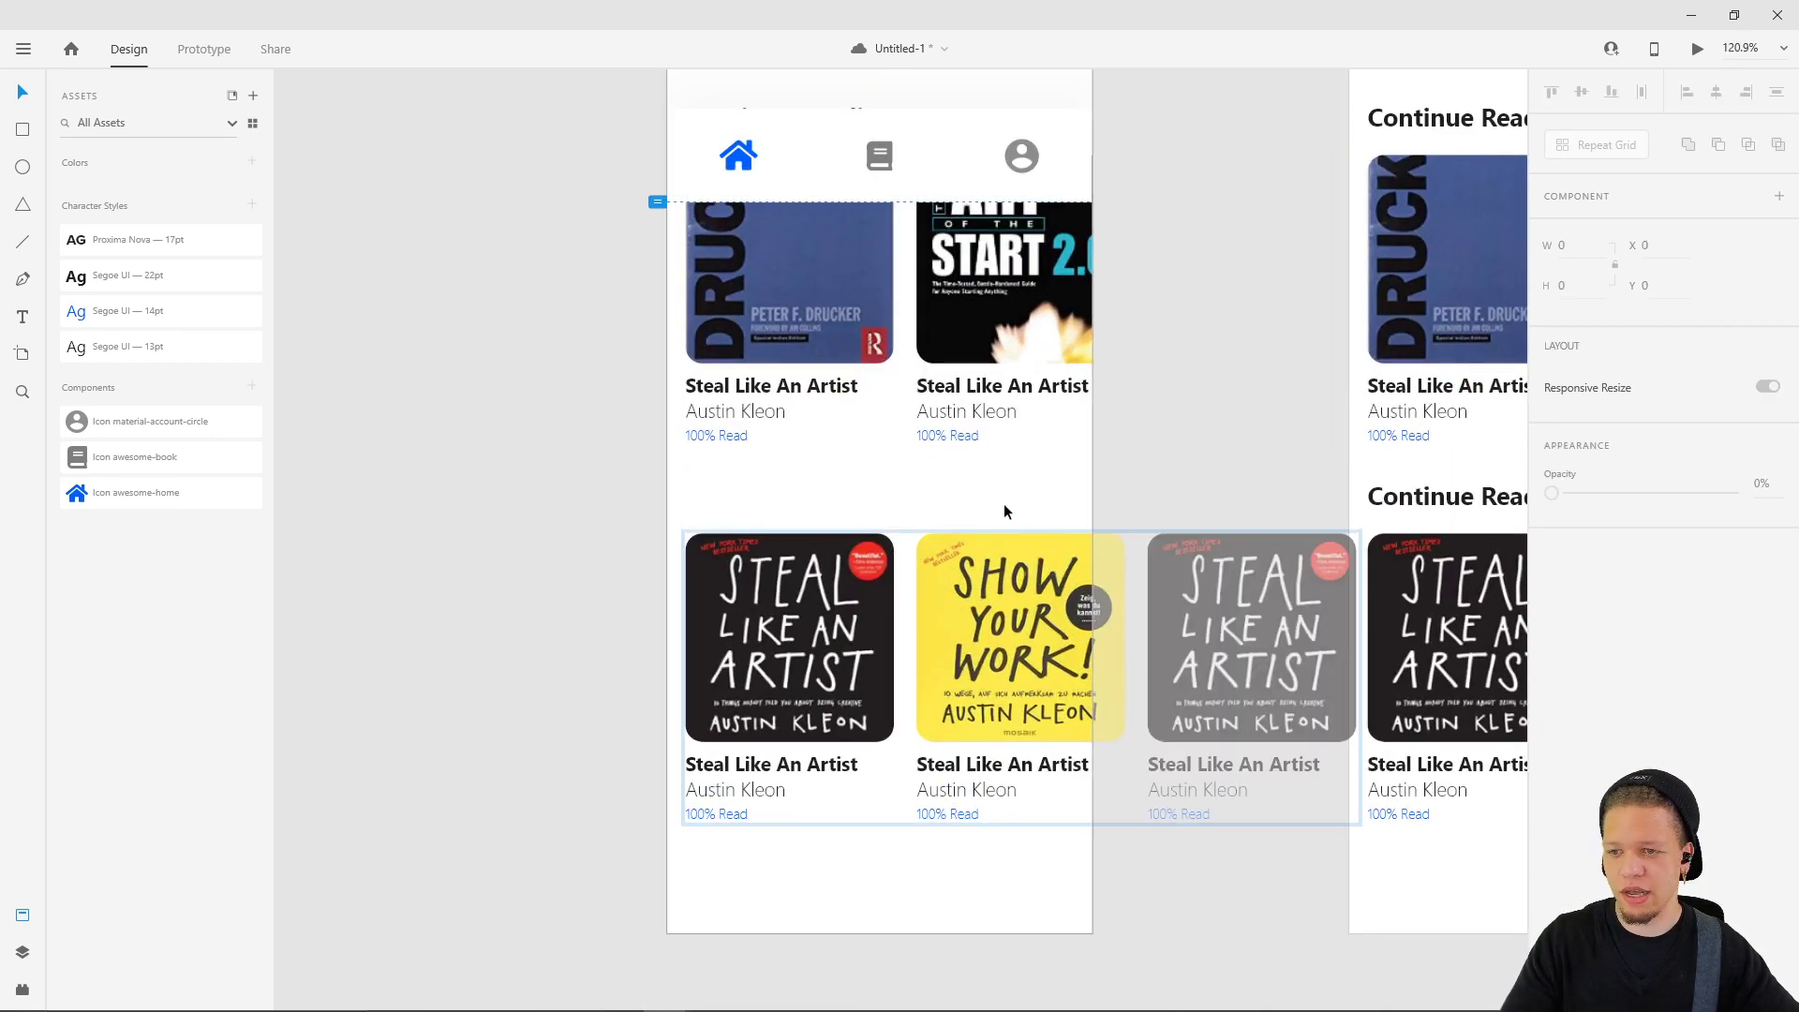
scroll(995, 442, "up", 5)
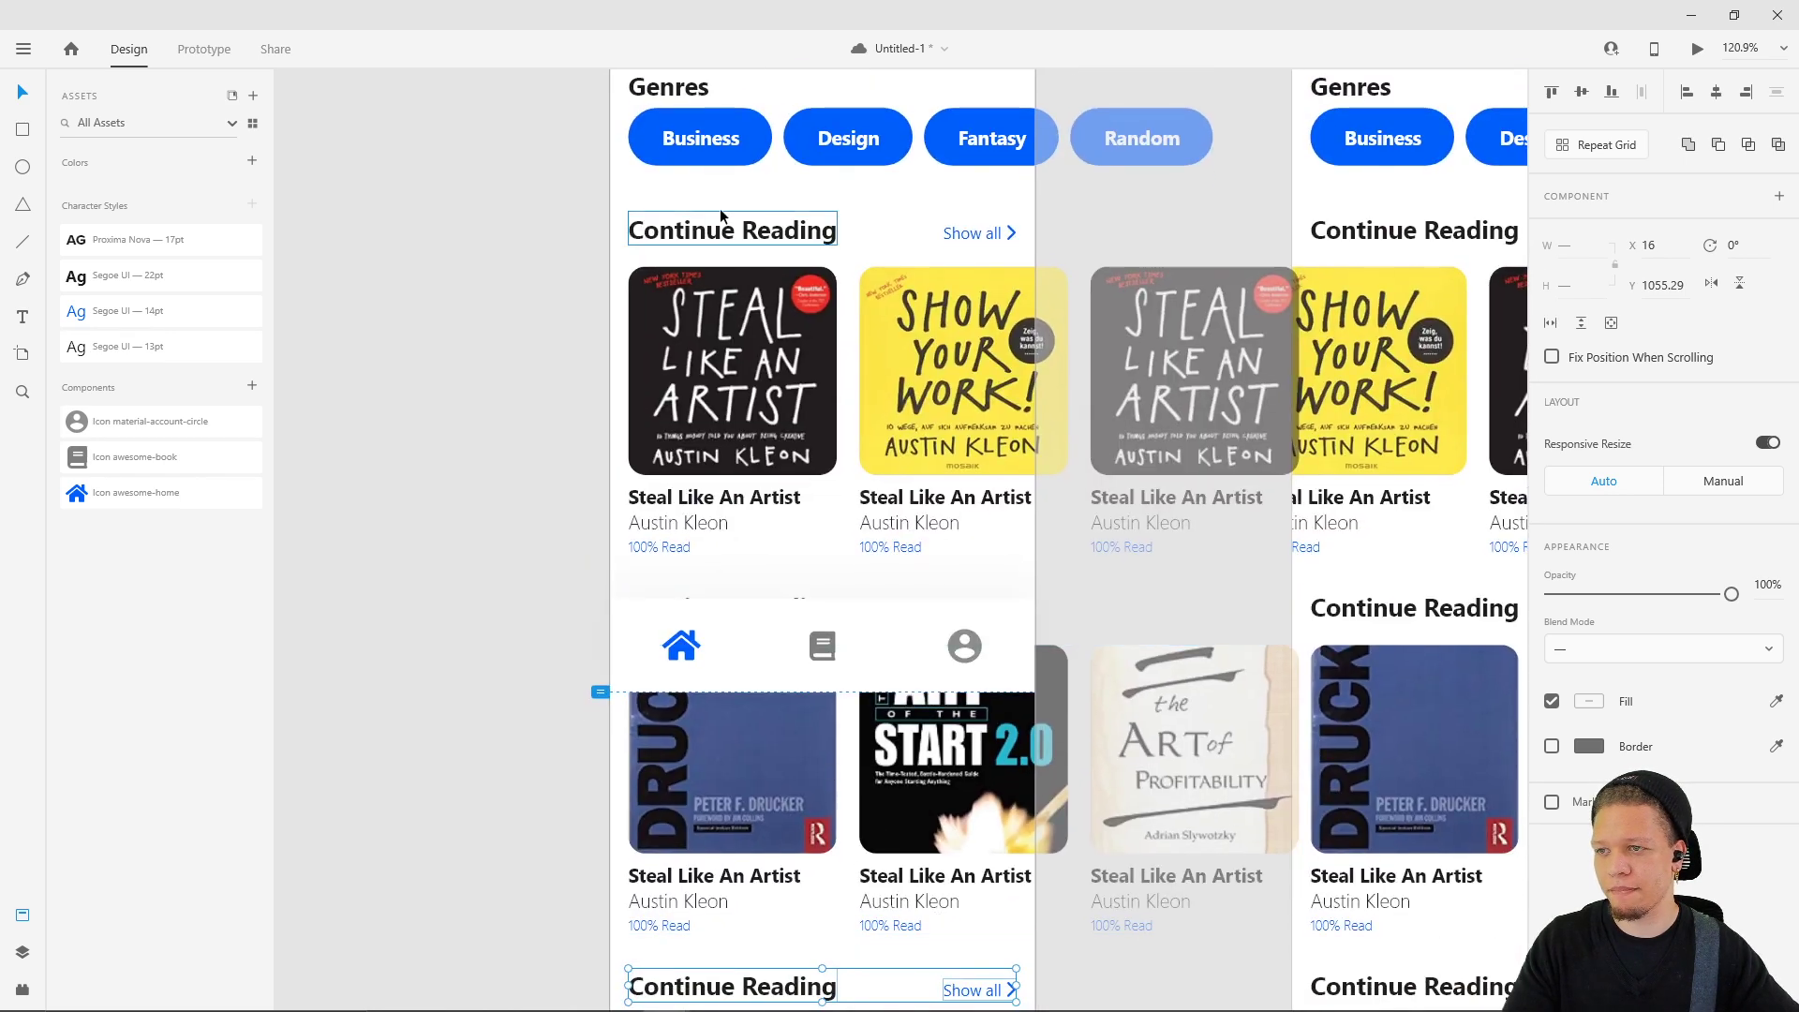
left_click(966, 238)
- Set the original artboard's navigation bar aside and separate the second row's Continue Reading heading and Show all link from its book group
scroll(862, 571, "down", 2)
left_click_drag(902, 568, 482, 534)
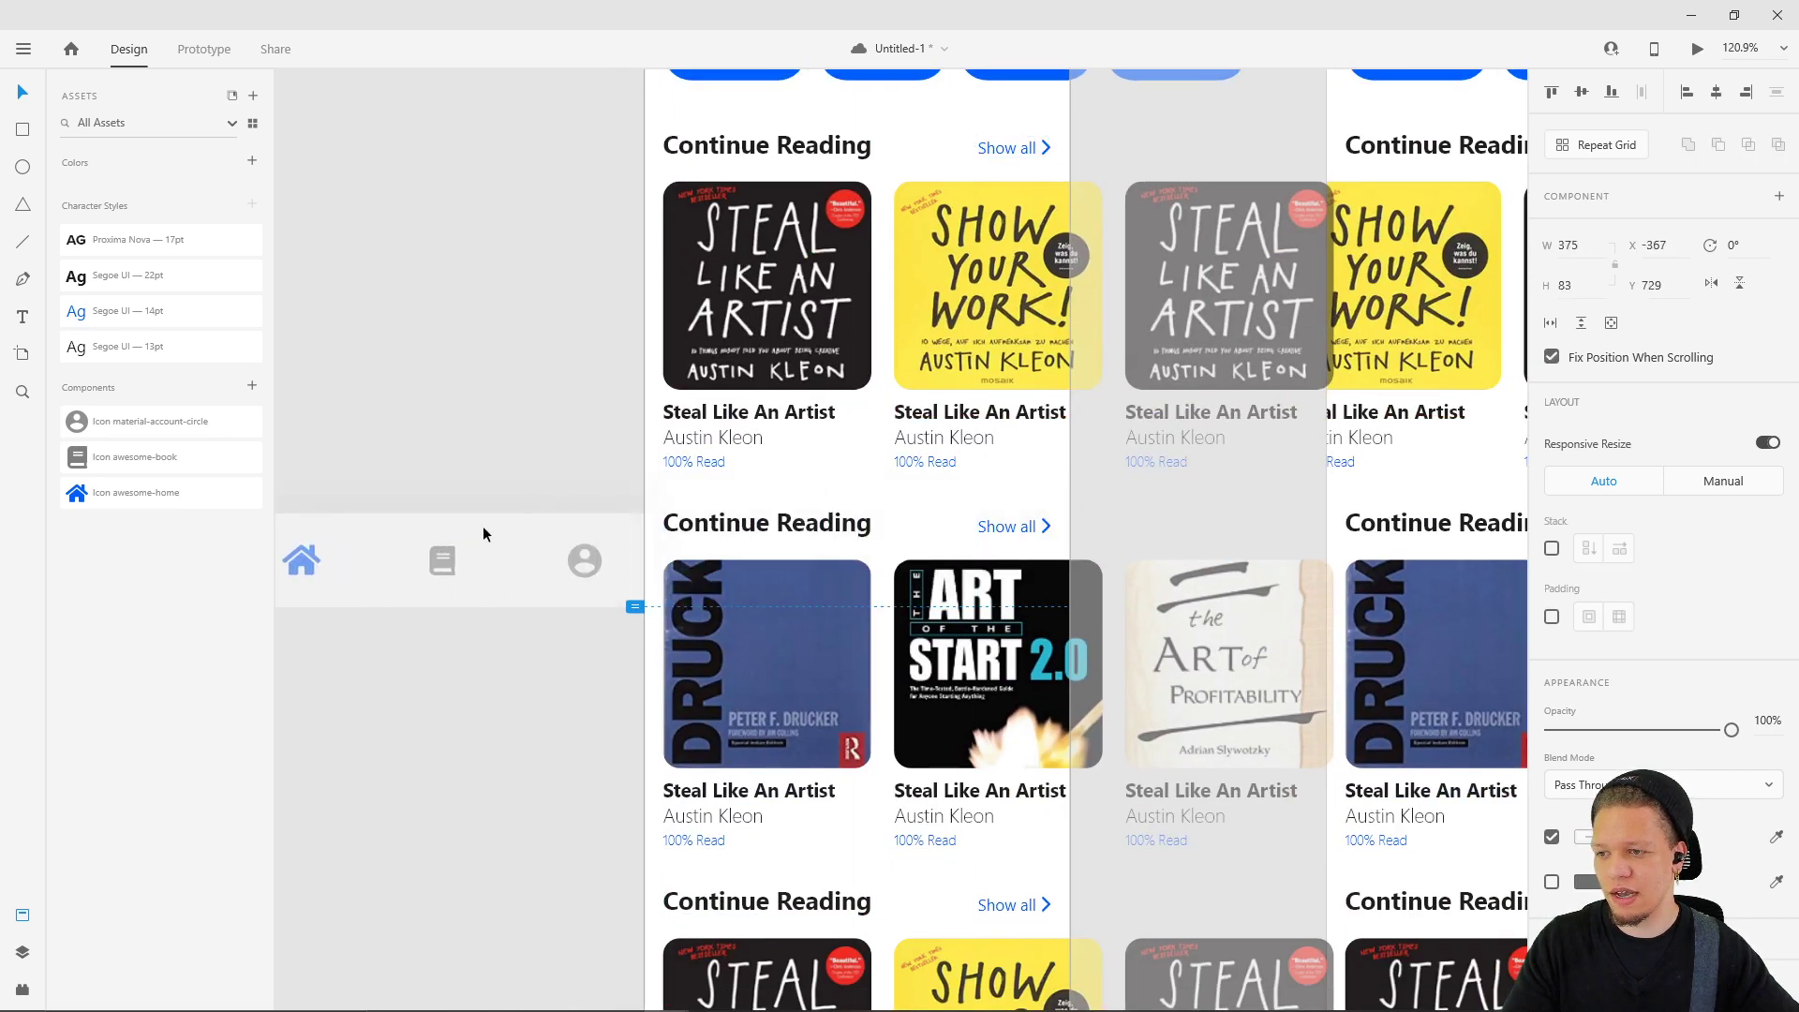
double_click(713, 522)
left_click(1039, 531, "shift")
key("Delete")
key("ctrl+z")
key("Delete")
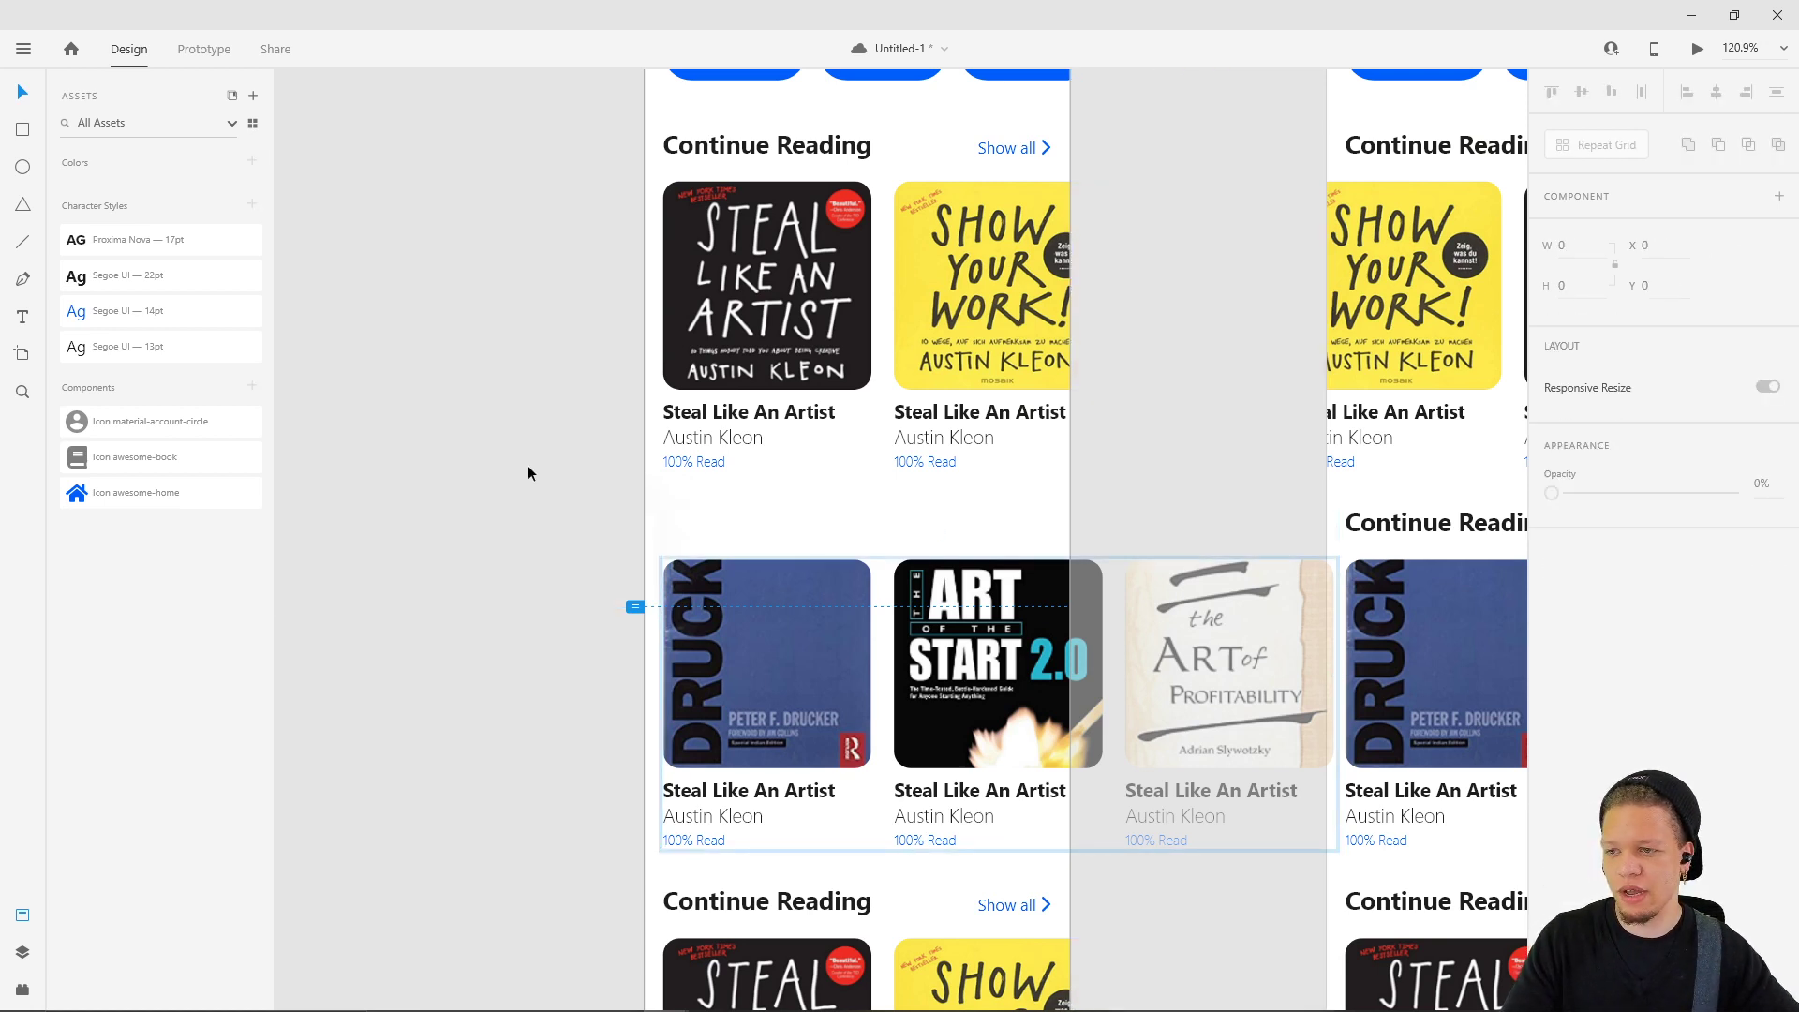
left_click(442, 308)
key("ctrl+z")
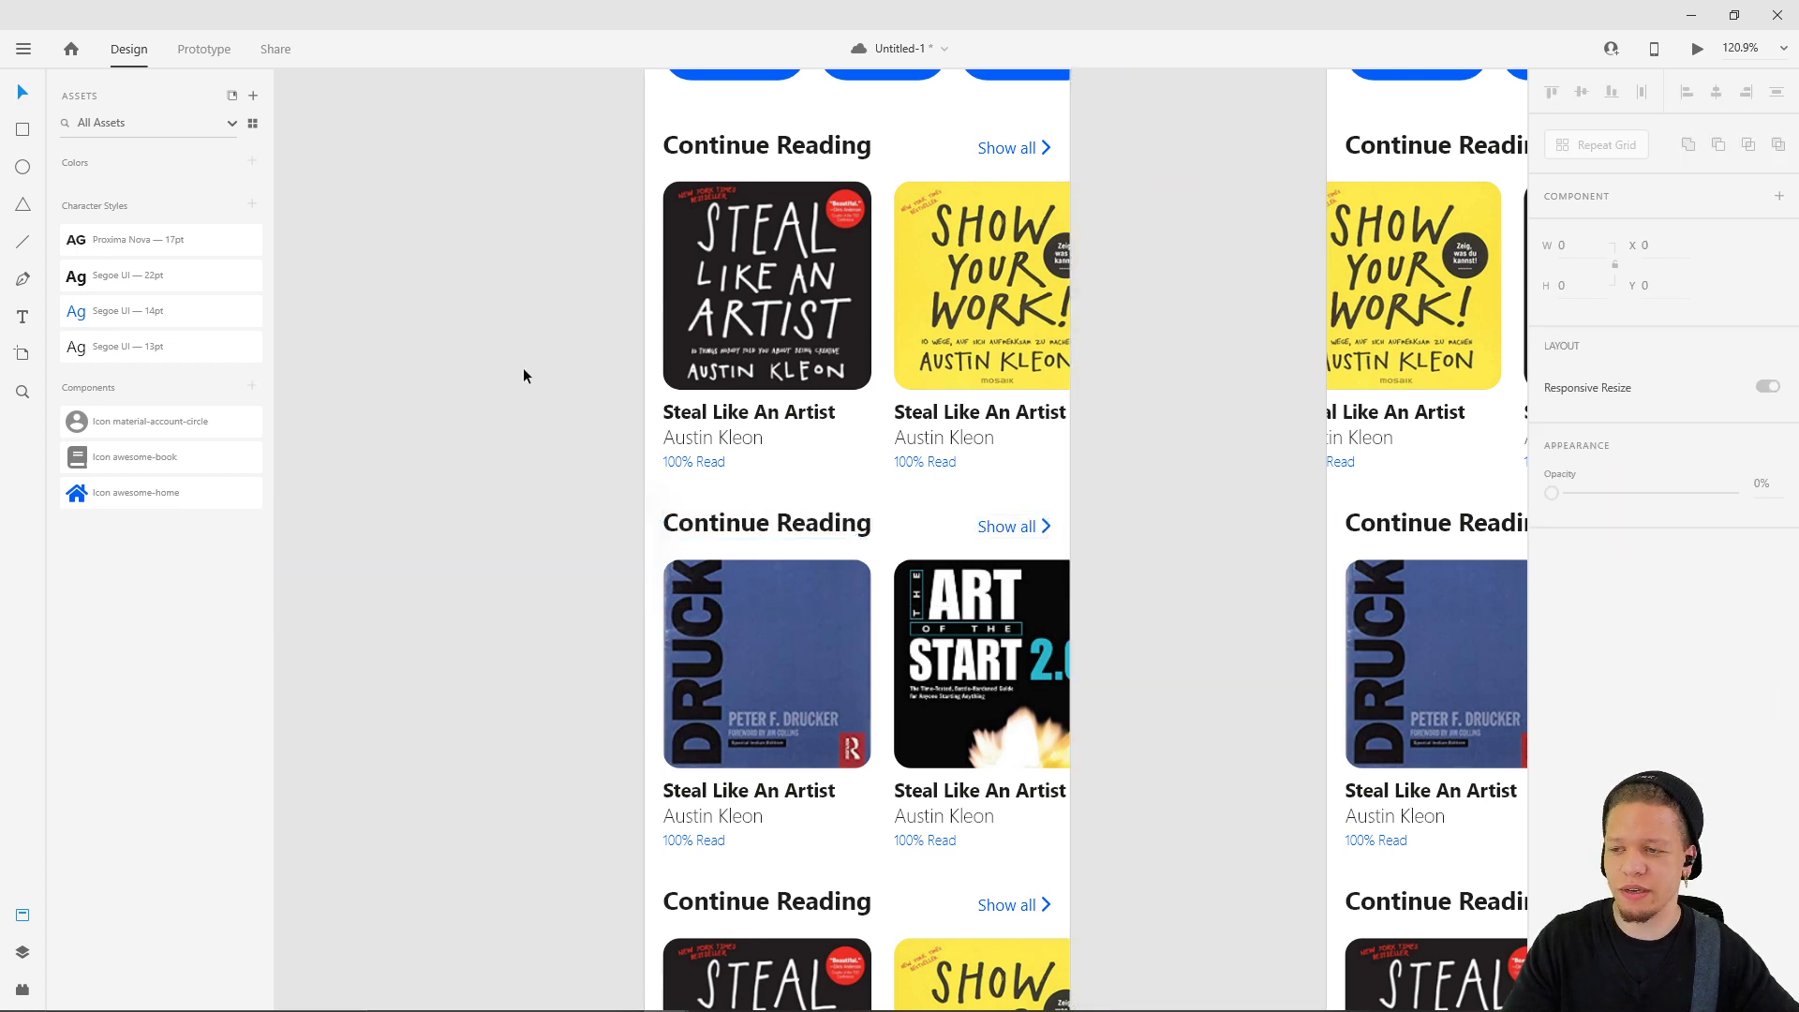
- Return the navigation bar to X 0, Y 729 on the original artboard and place a copy at the same position on the duplicate
left_click_drag(655, 566, 1020, 579)
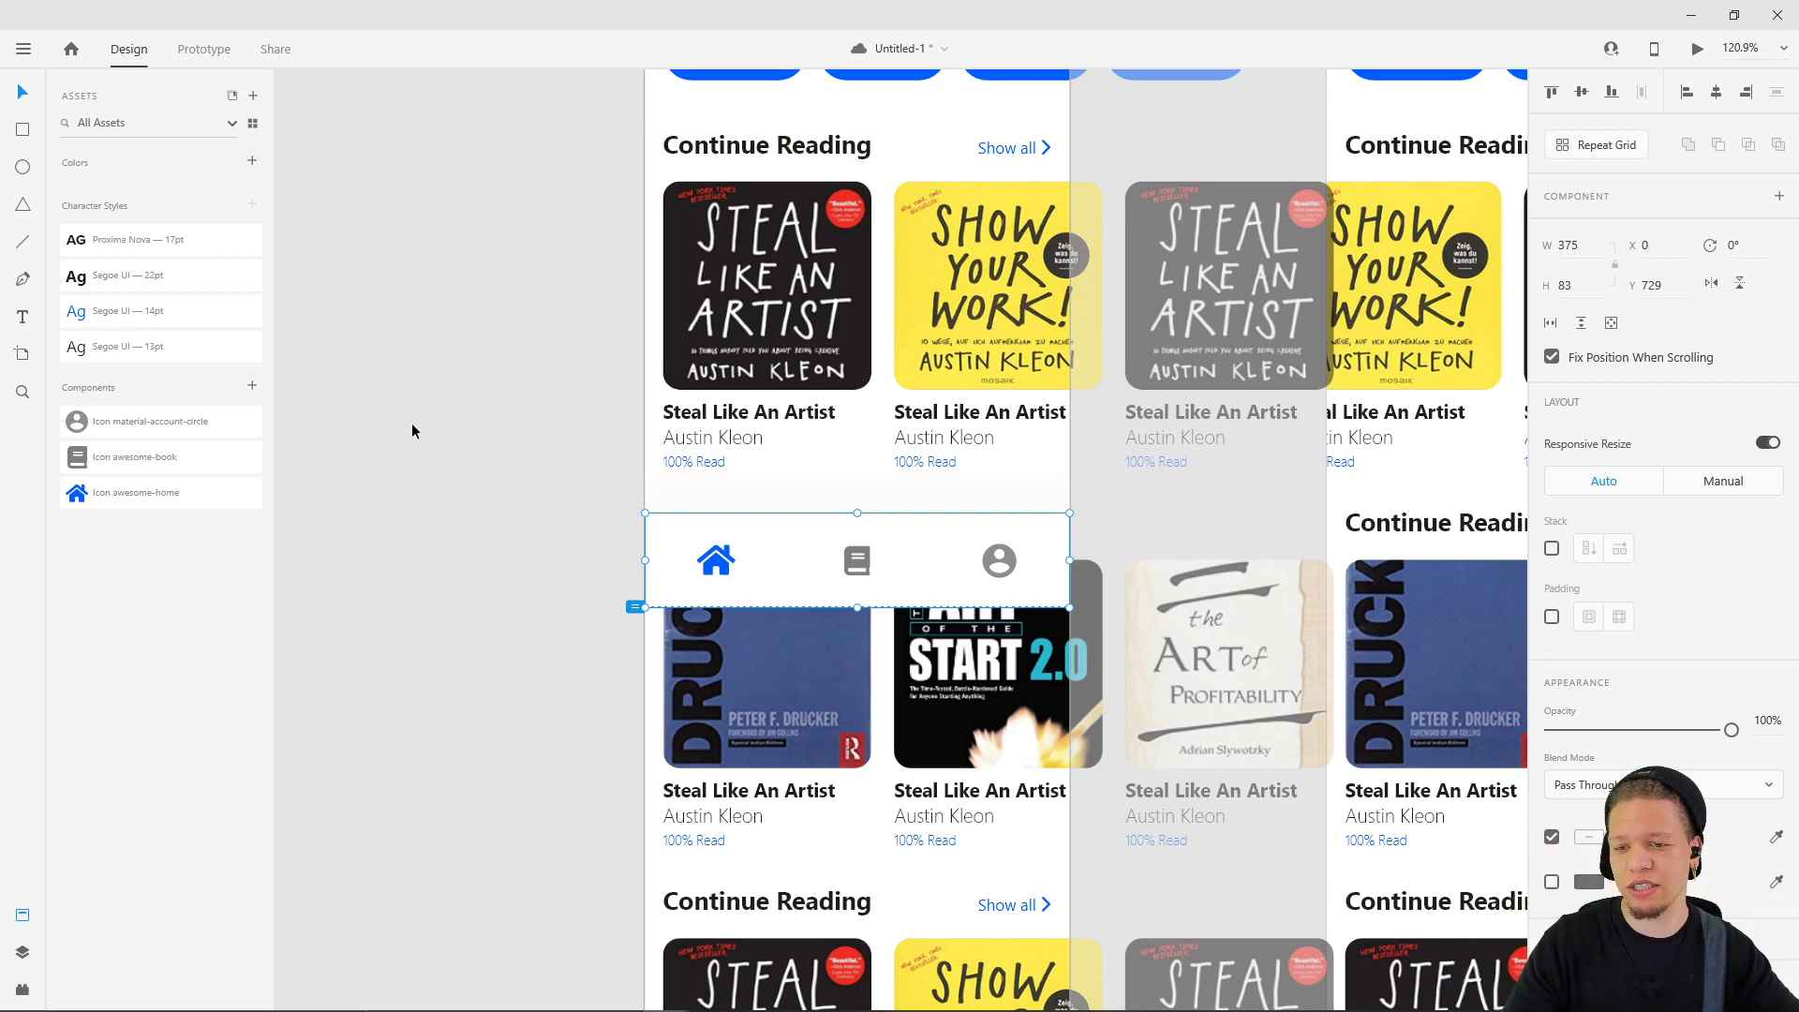
scroll(393, 438, "right", 5)
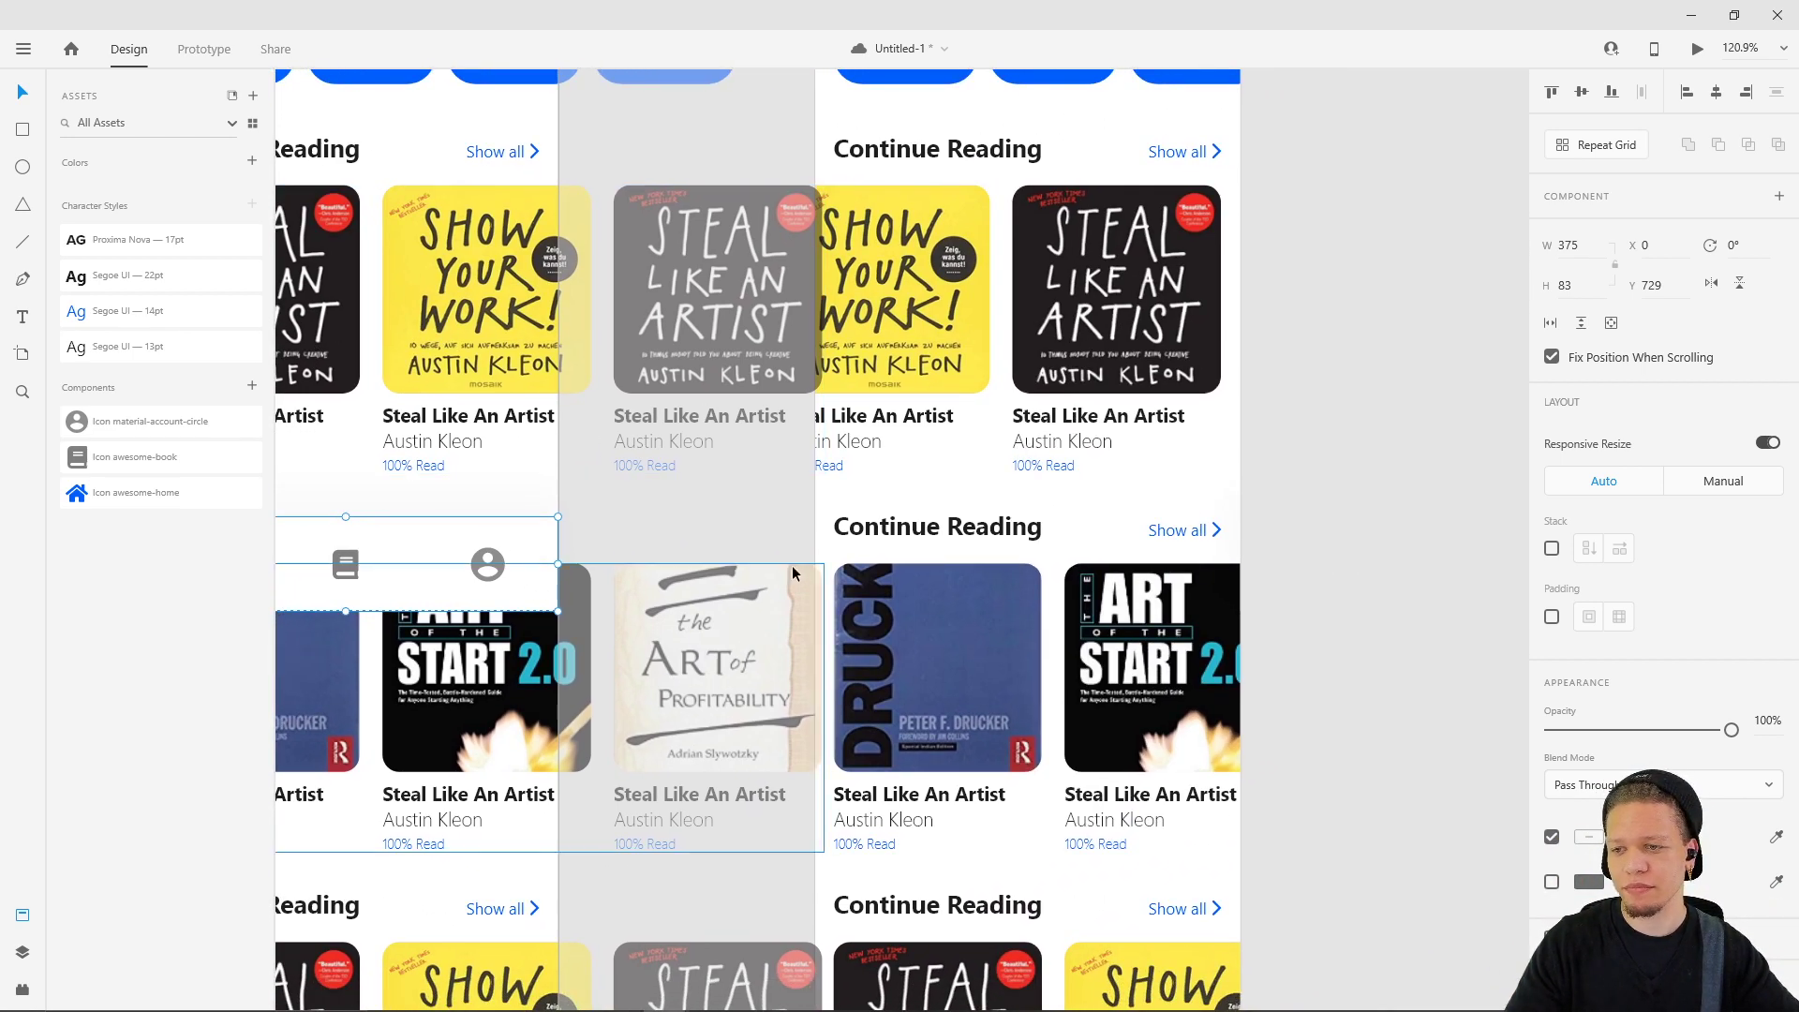
key("ctrl+v")
left_click_drag(986, 530, 819, 513)
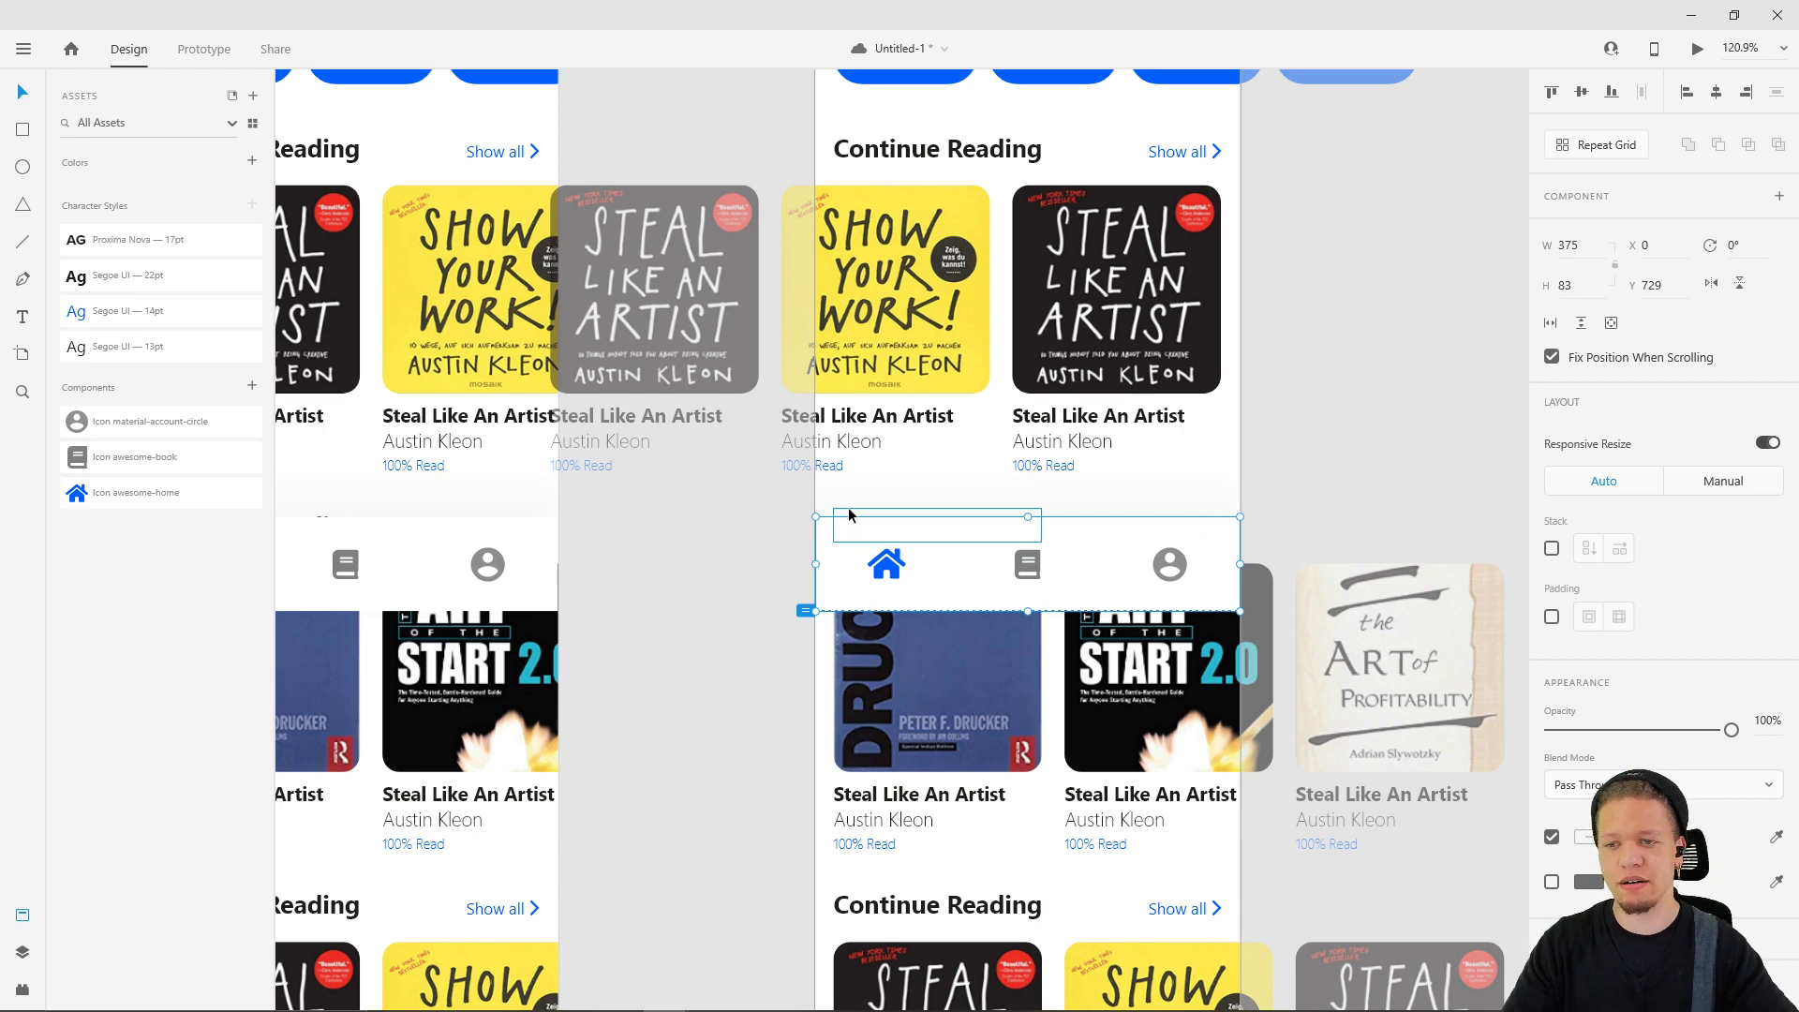
left_click(1361, 465)
scroll(1361, 464, "down", 5)
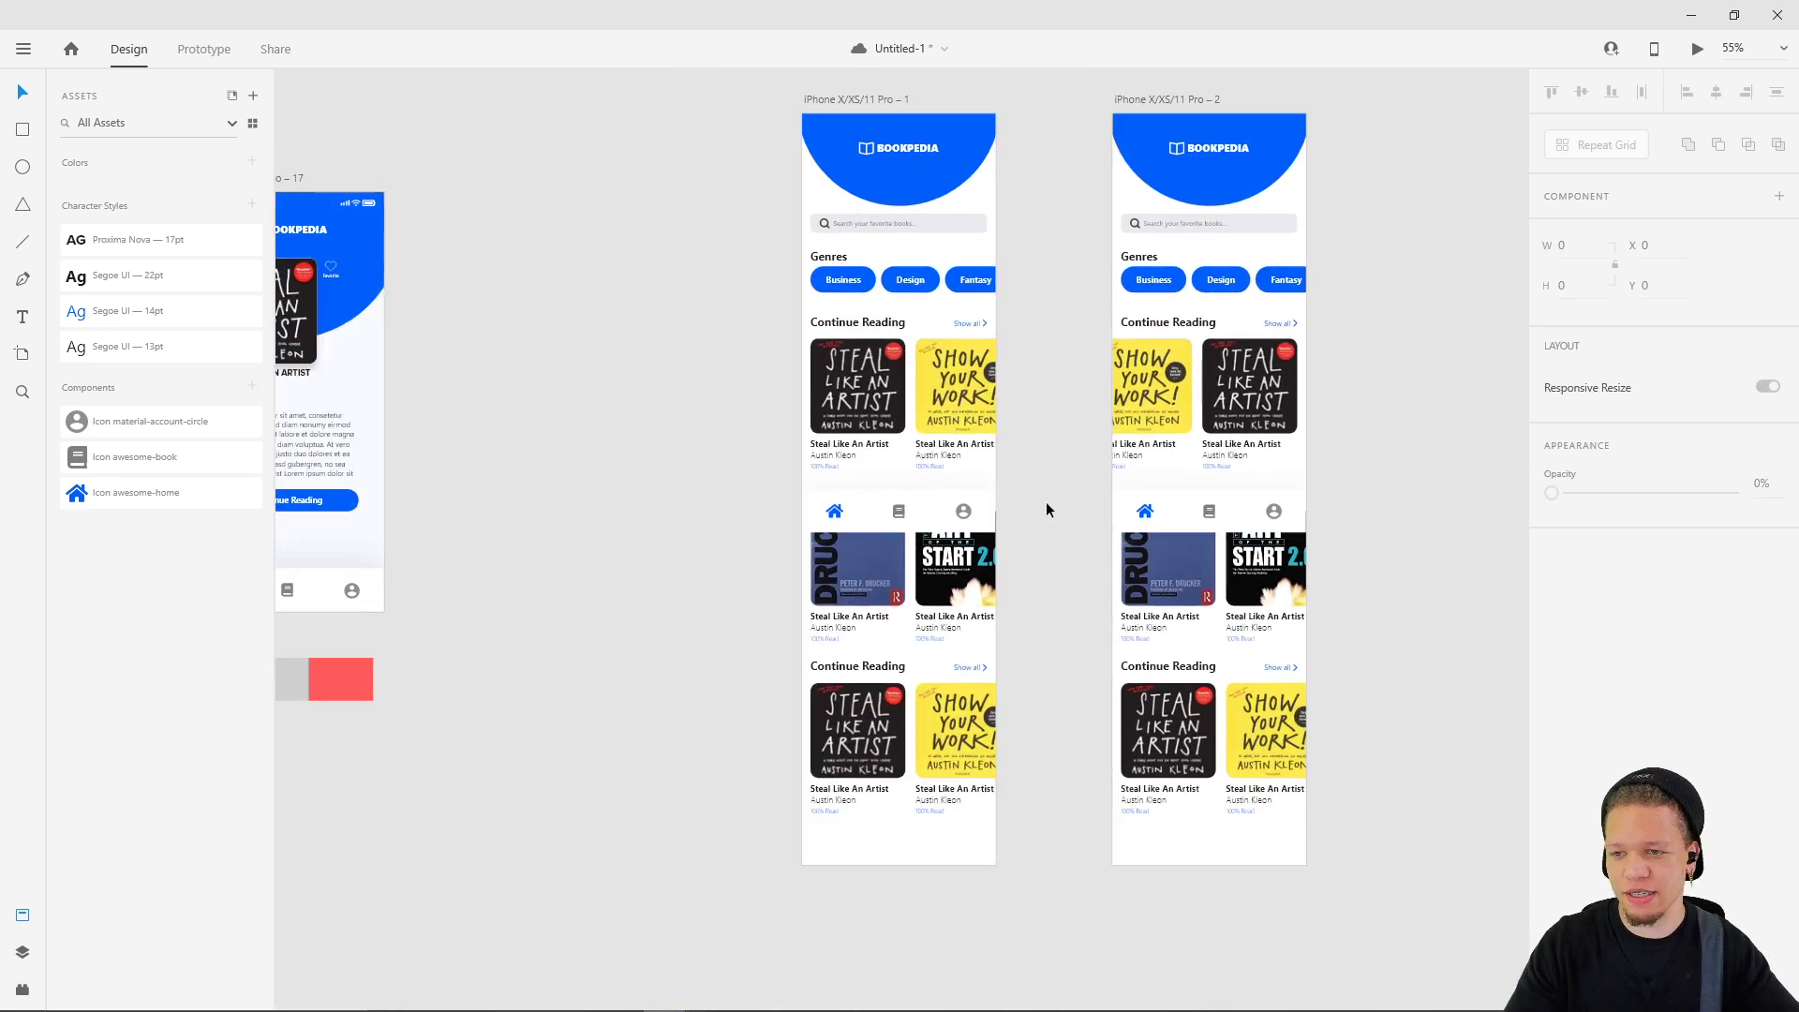
- Try shifting the duplicate's second book row to X -234 and its third row left, and undo both moves
left_click_drag(1082, 377, 919, 313)
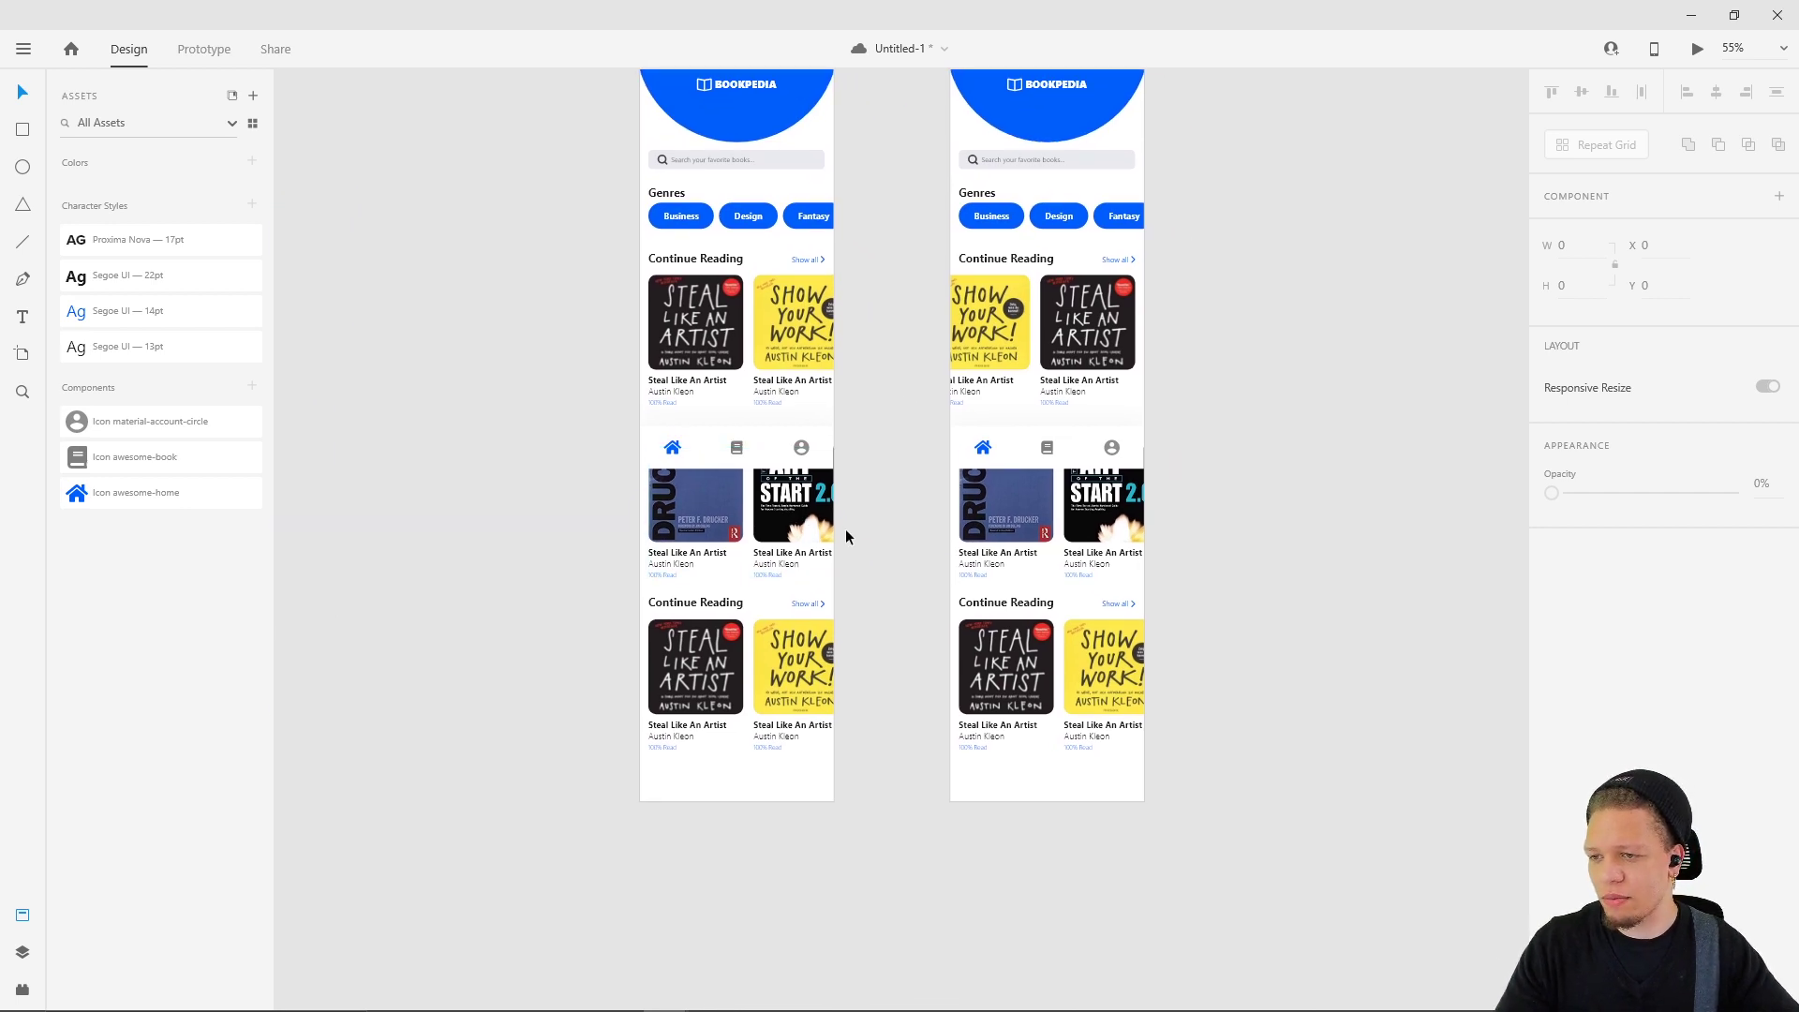
left_click(871, 543)
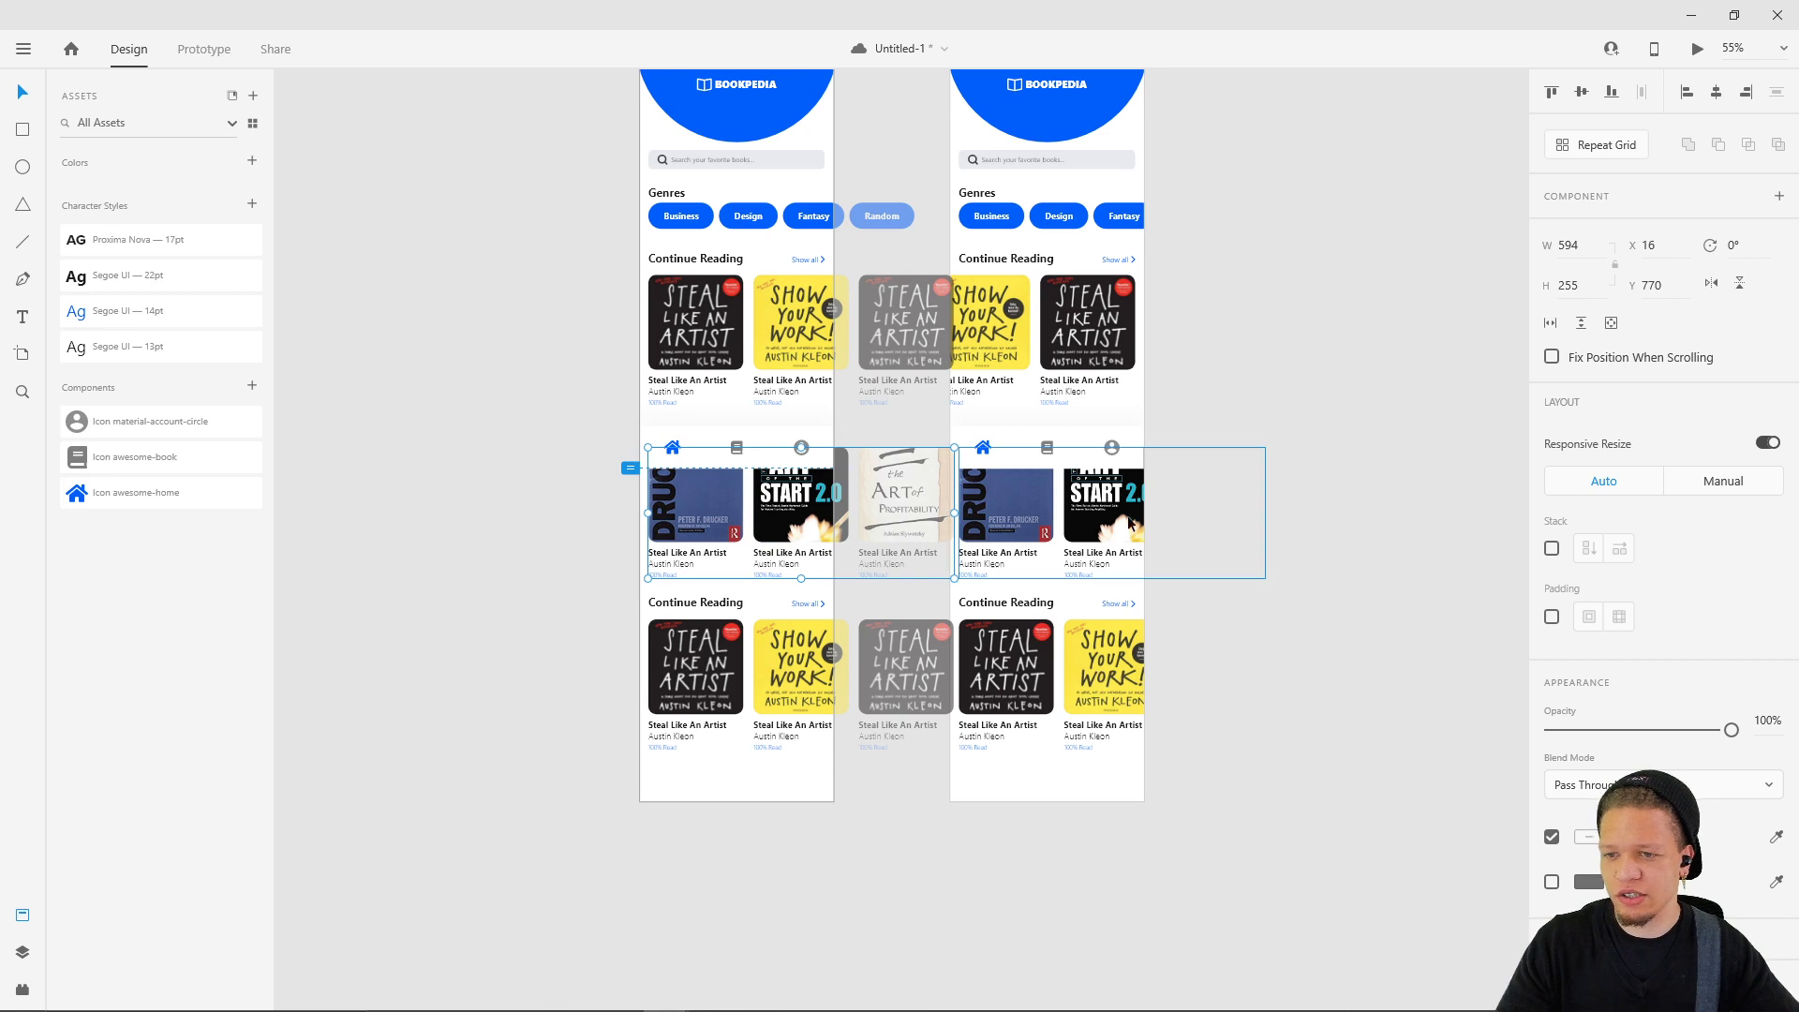
left_click_drag(1122, 525, 983, 528)
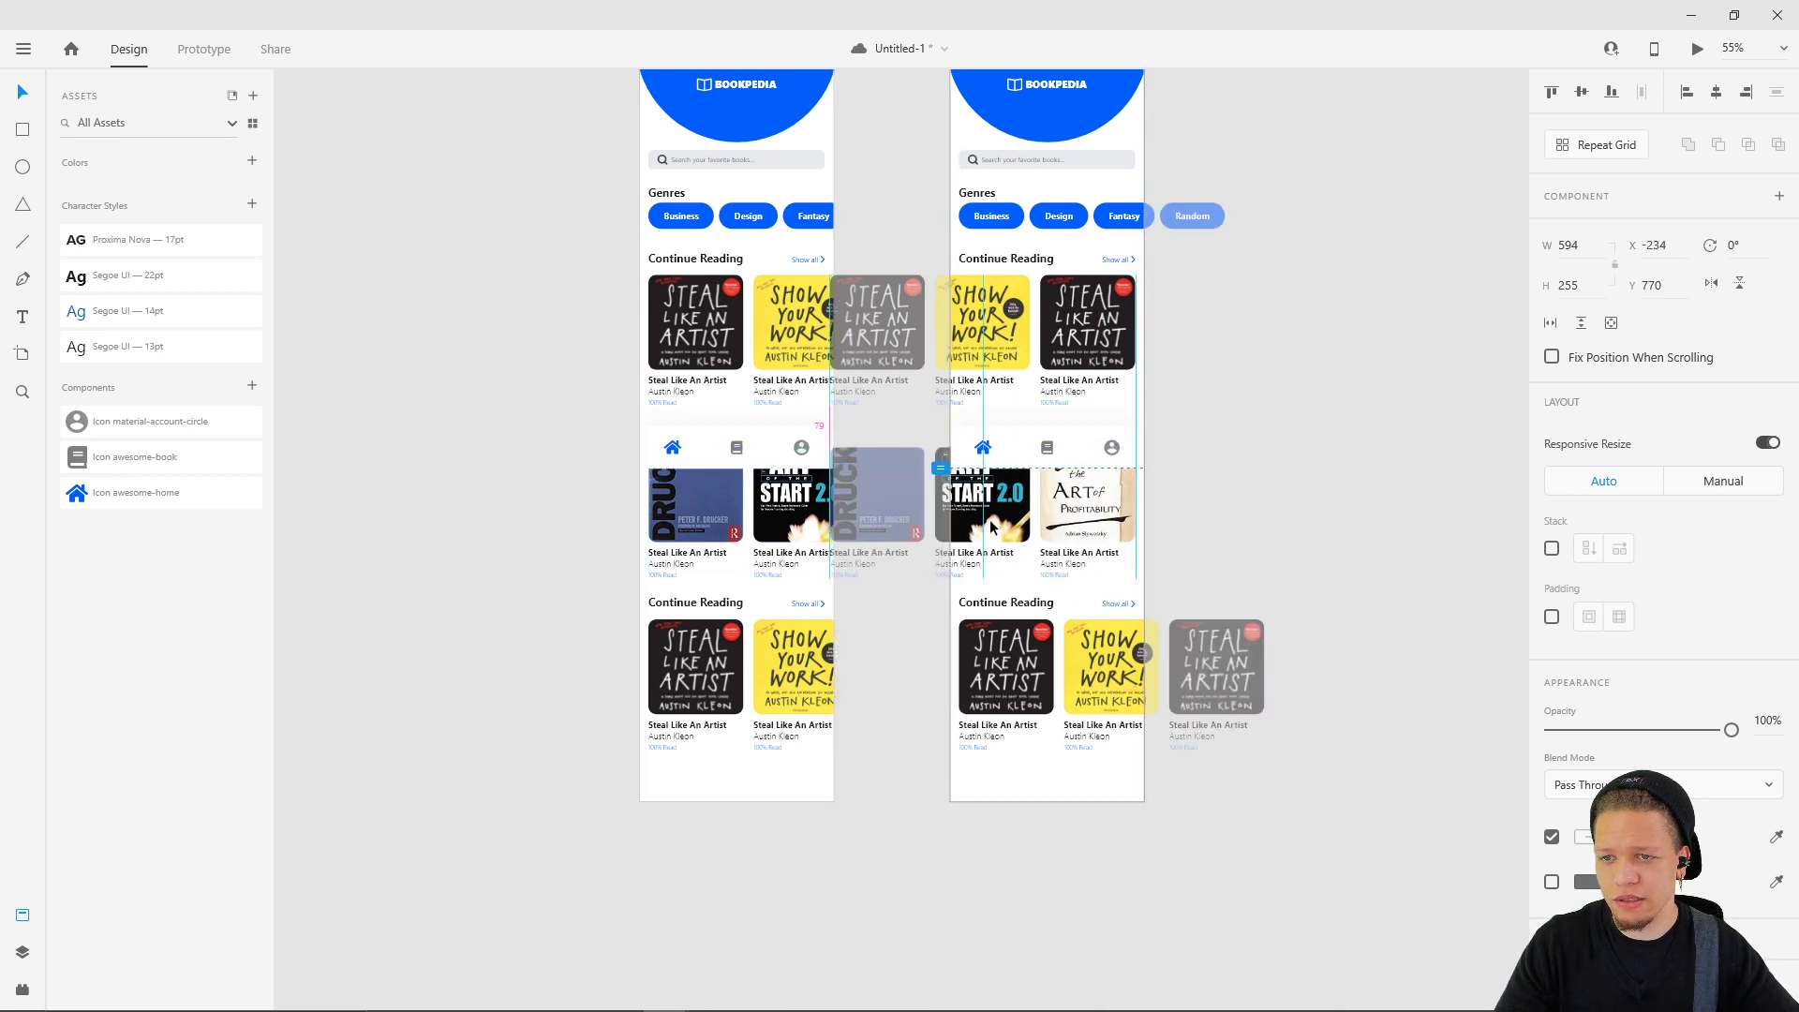
left_click_drag(1090, 680, 961, 679)
key("ctrl+z")
key("ctrl+z")
left_click(1289, 544)
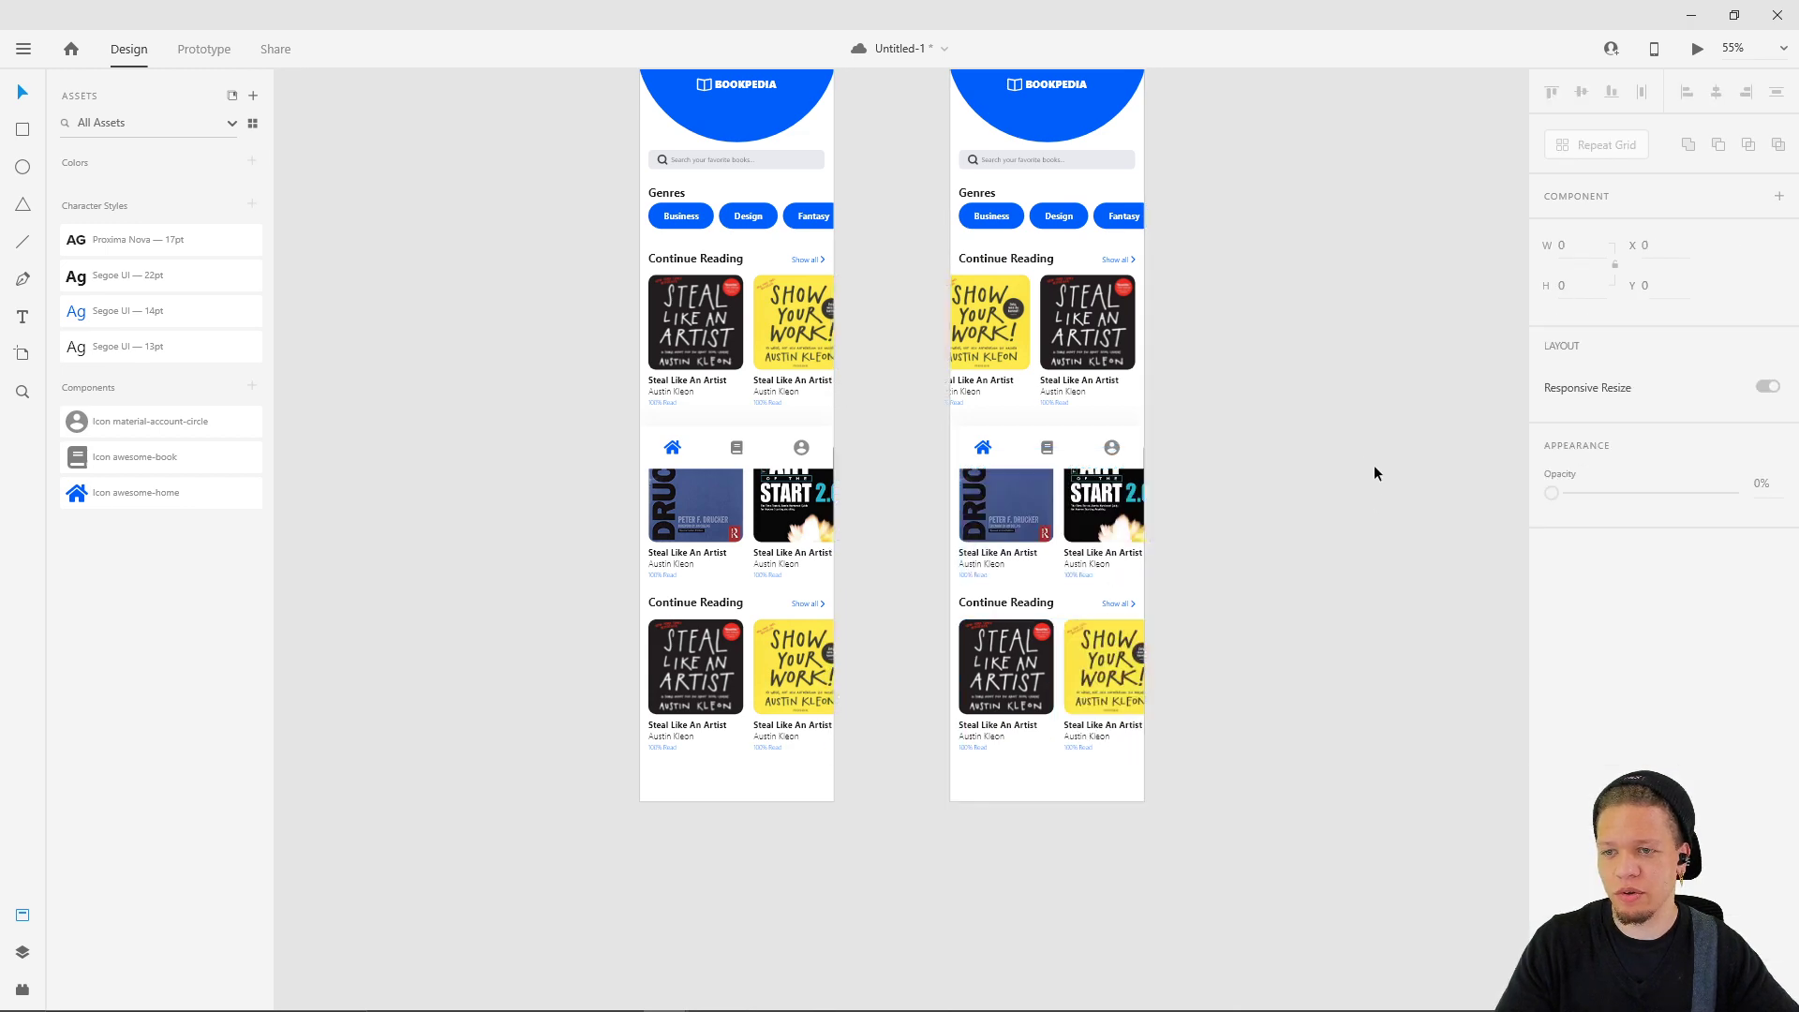
- Create two more copies of the duplicate artboard, lined up beside it
scroll(1340, 440, "down", 3)
left_click_drag(1173, 203, 1222, 189)
left_click(1359, 169)
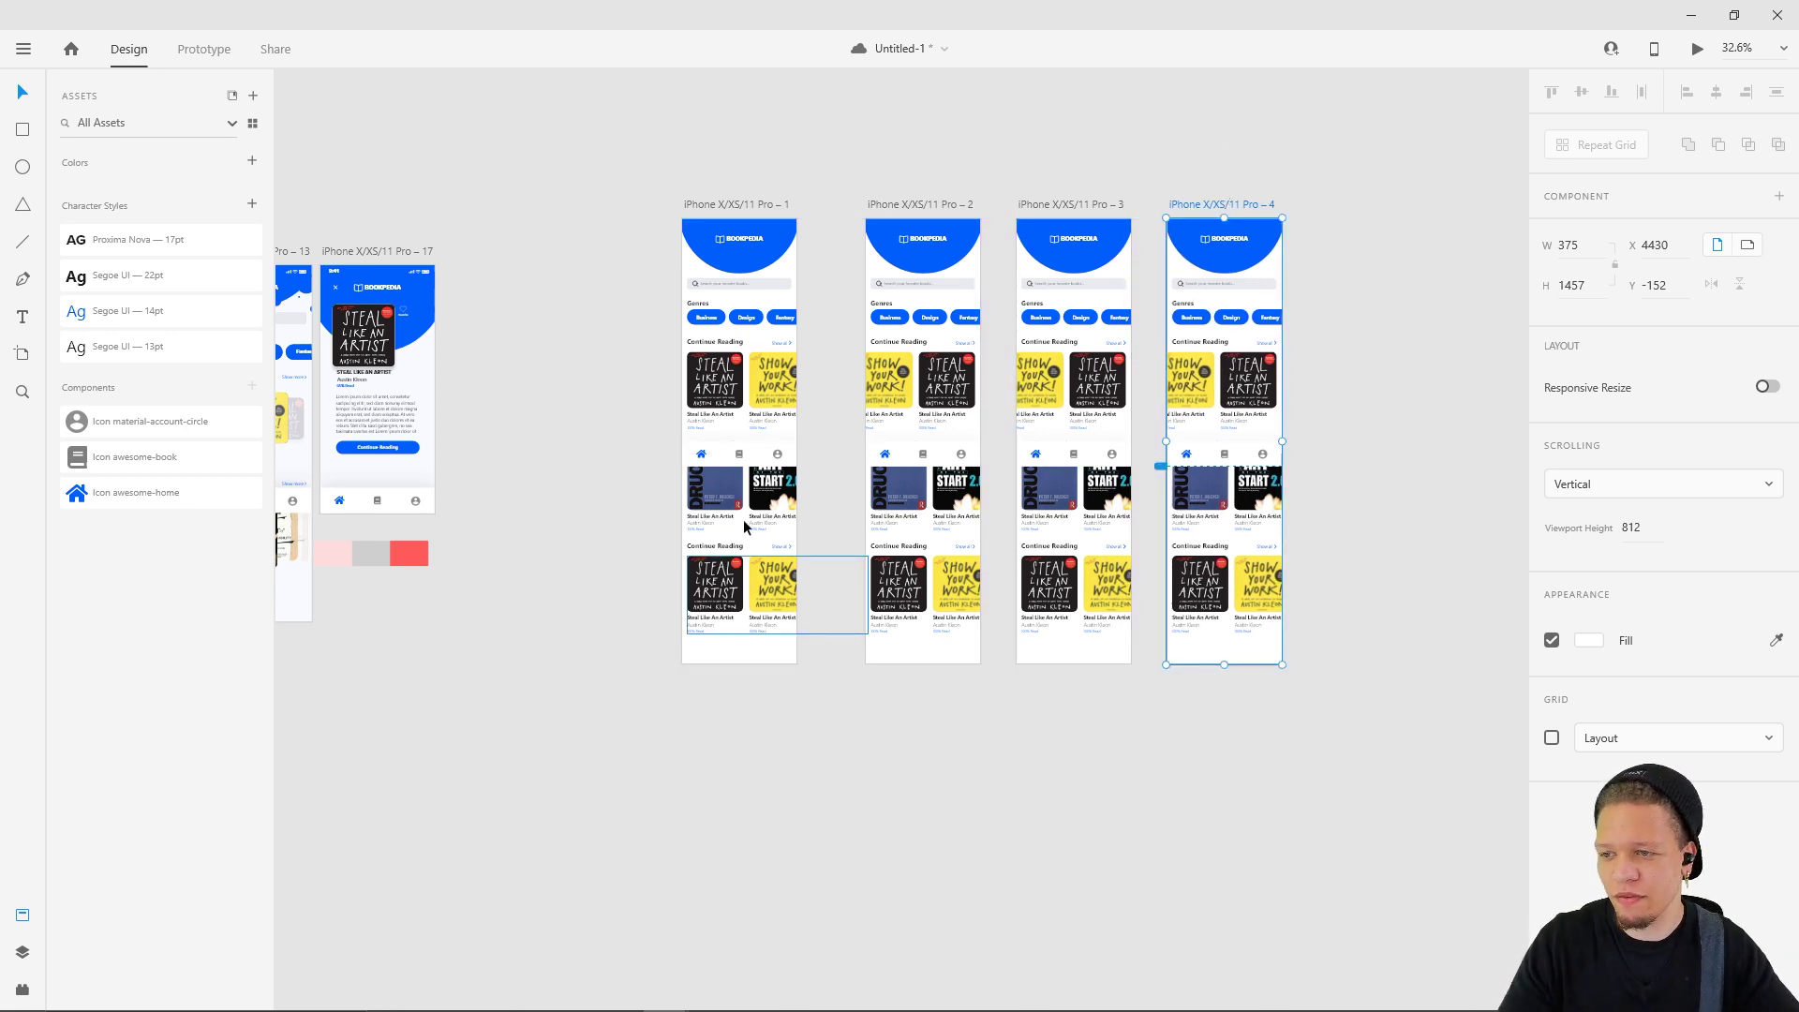
- Shift the third artboard's second book row left, bringing its last book, The Art of Profitability, inside the artboard
left_click(823, 487)
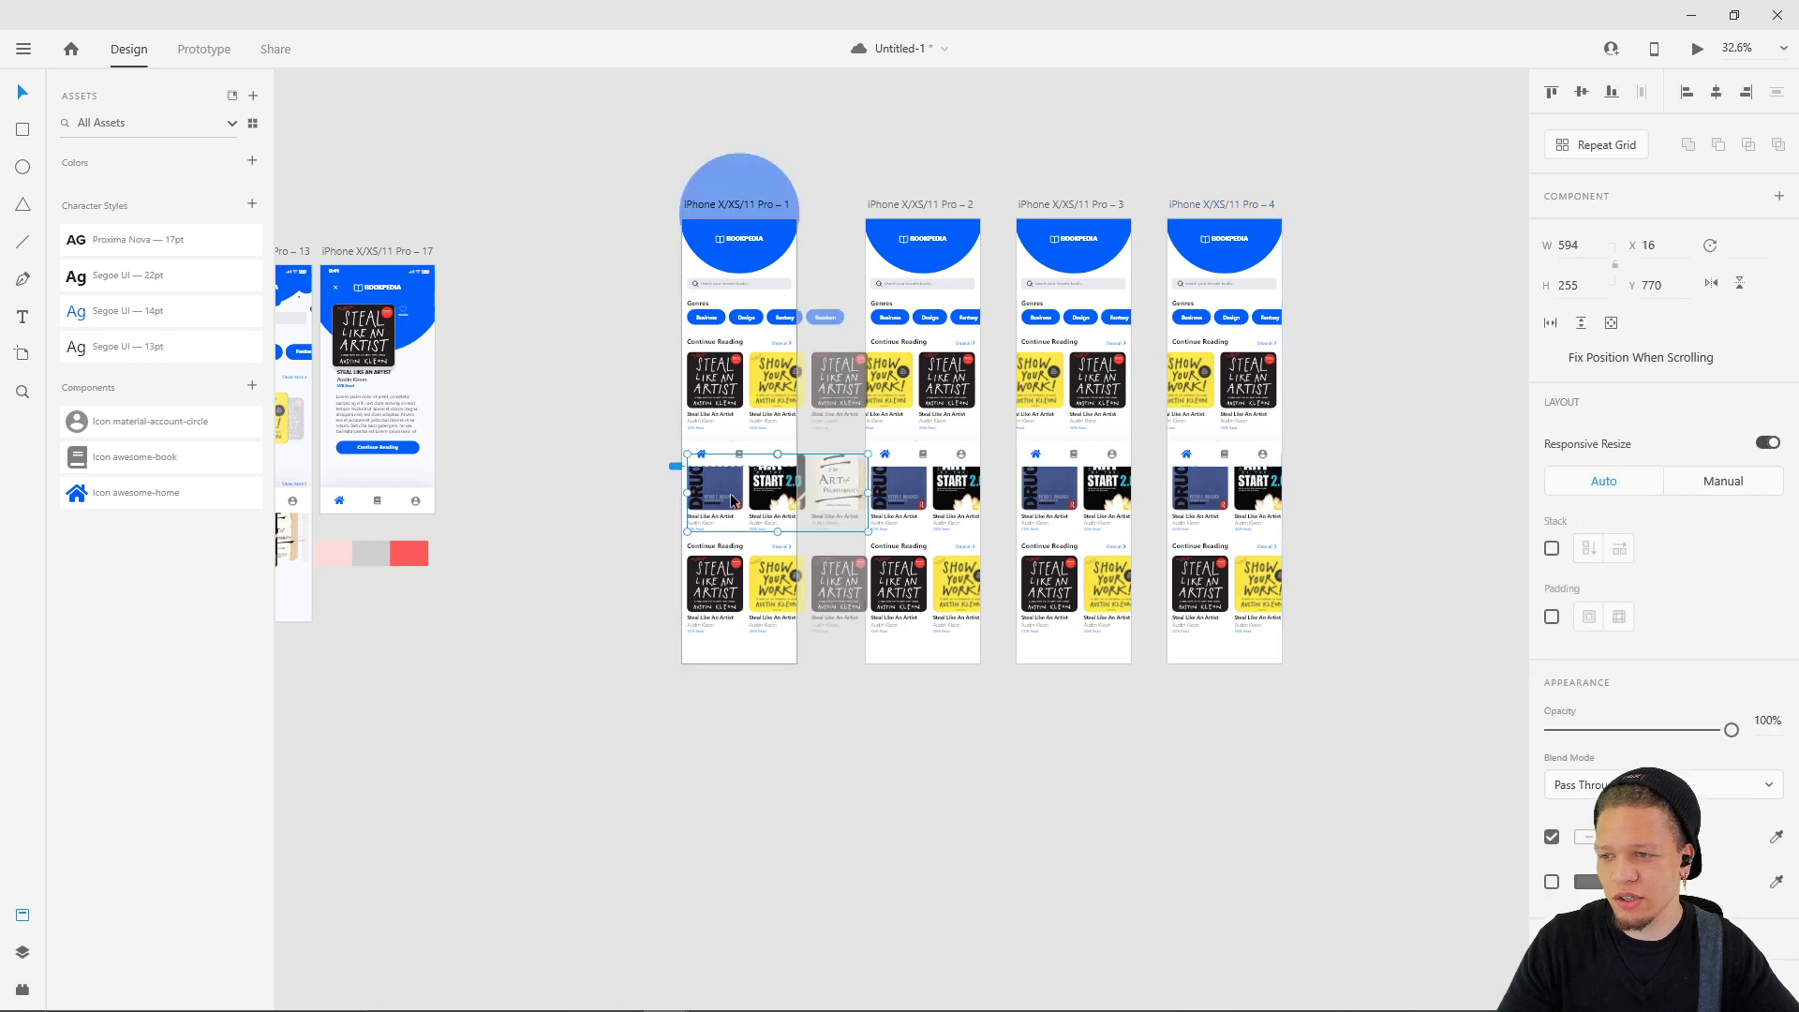
left_click_drag(1110, 492, 1035, 499)
left_click(1289, 759)
left_click(782, 496)
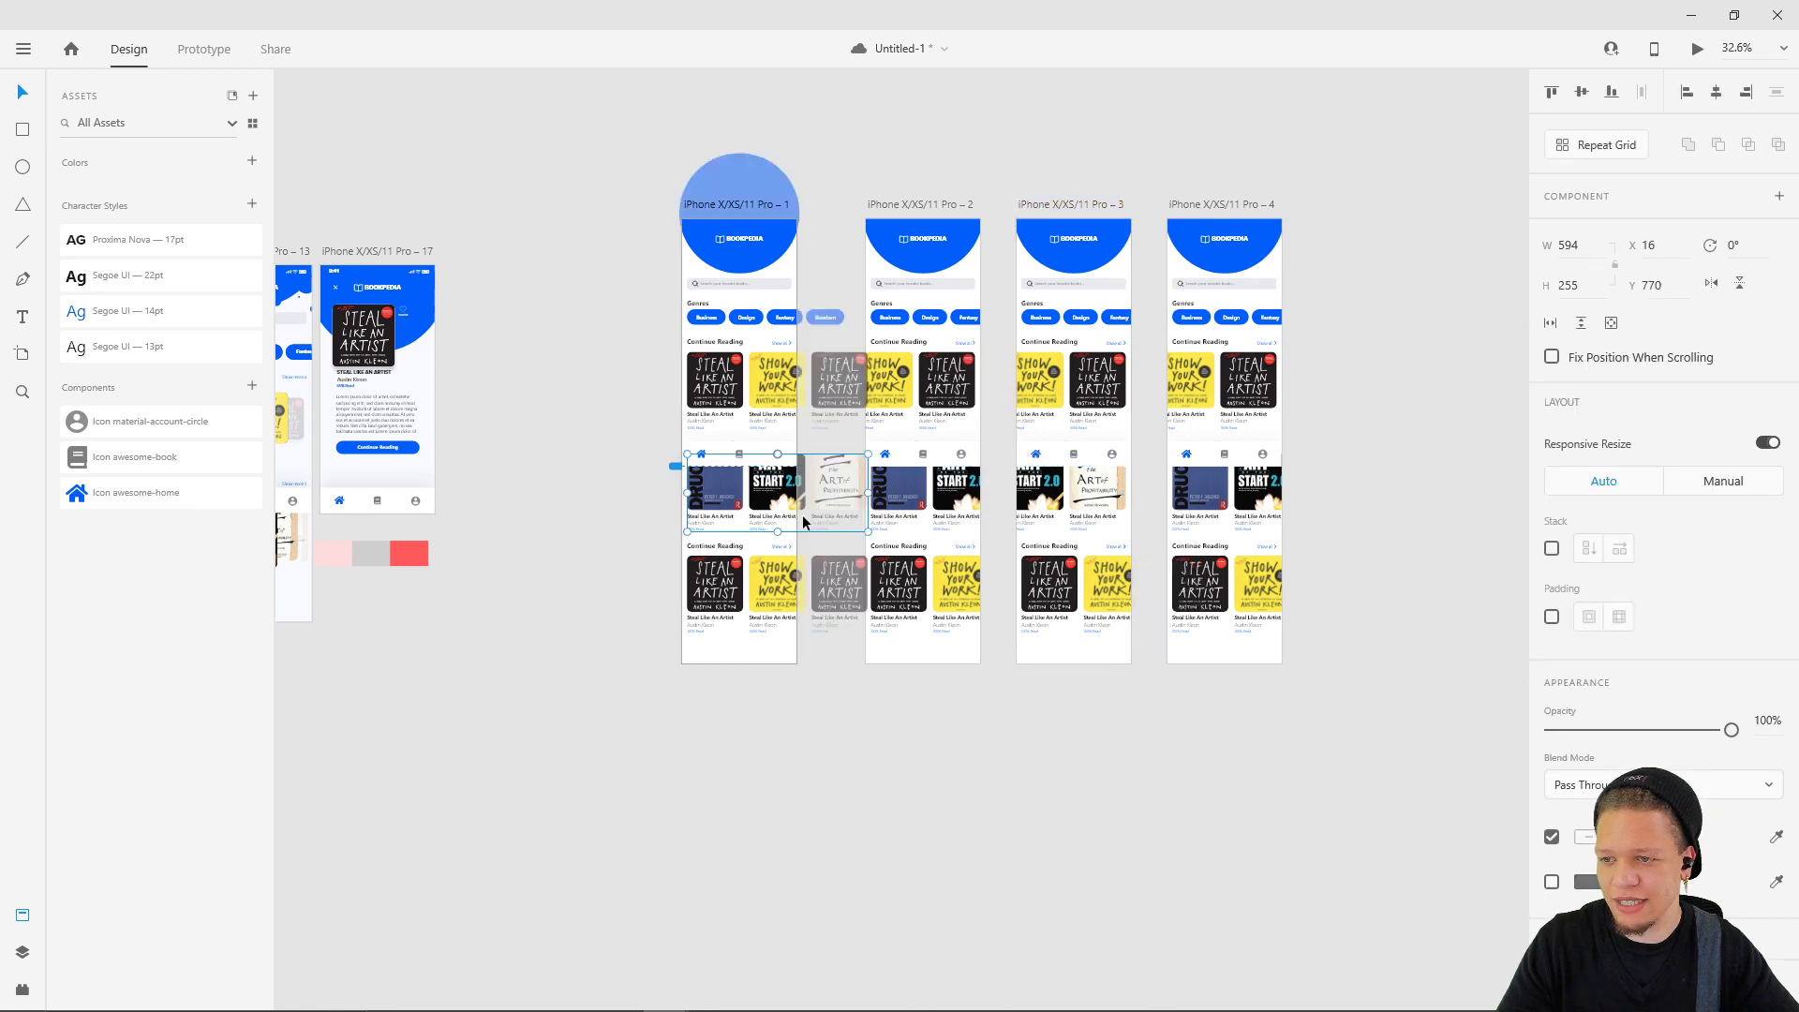
- Link the first artboard's second book row to iPhone X/XS/11 Pro – 3 with a Drag trigger, Auto-Animate and Snap easing
left_click(201, 52)
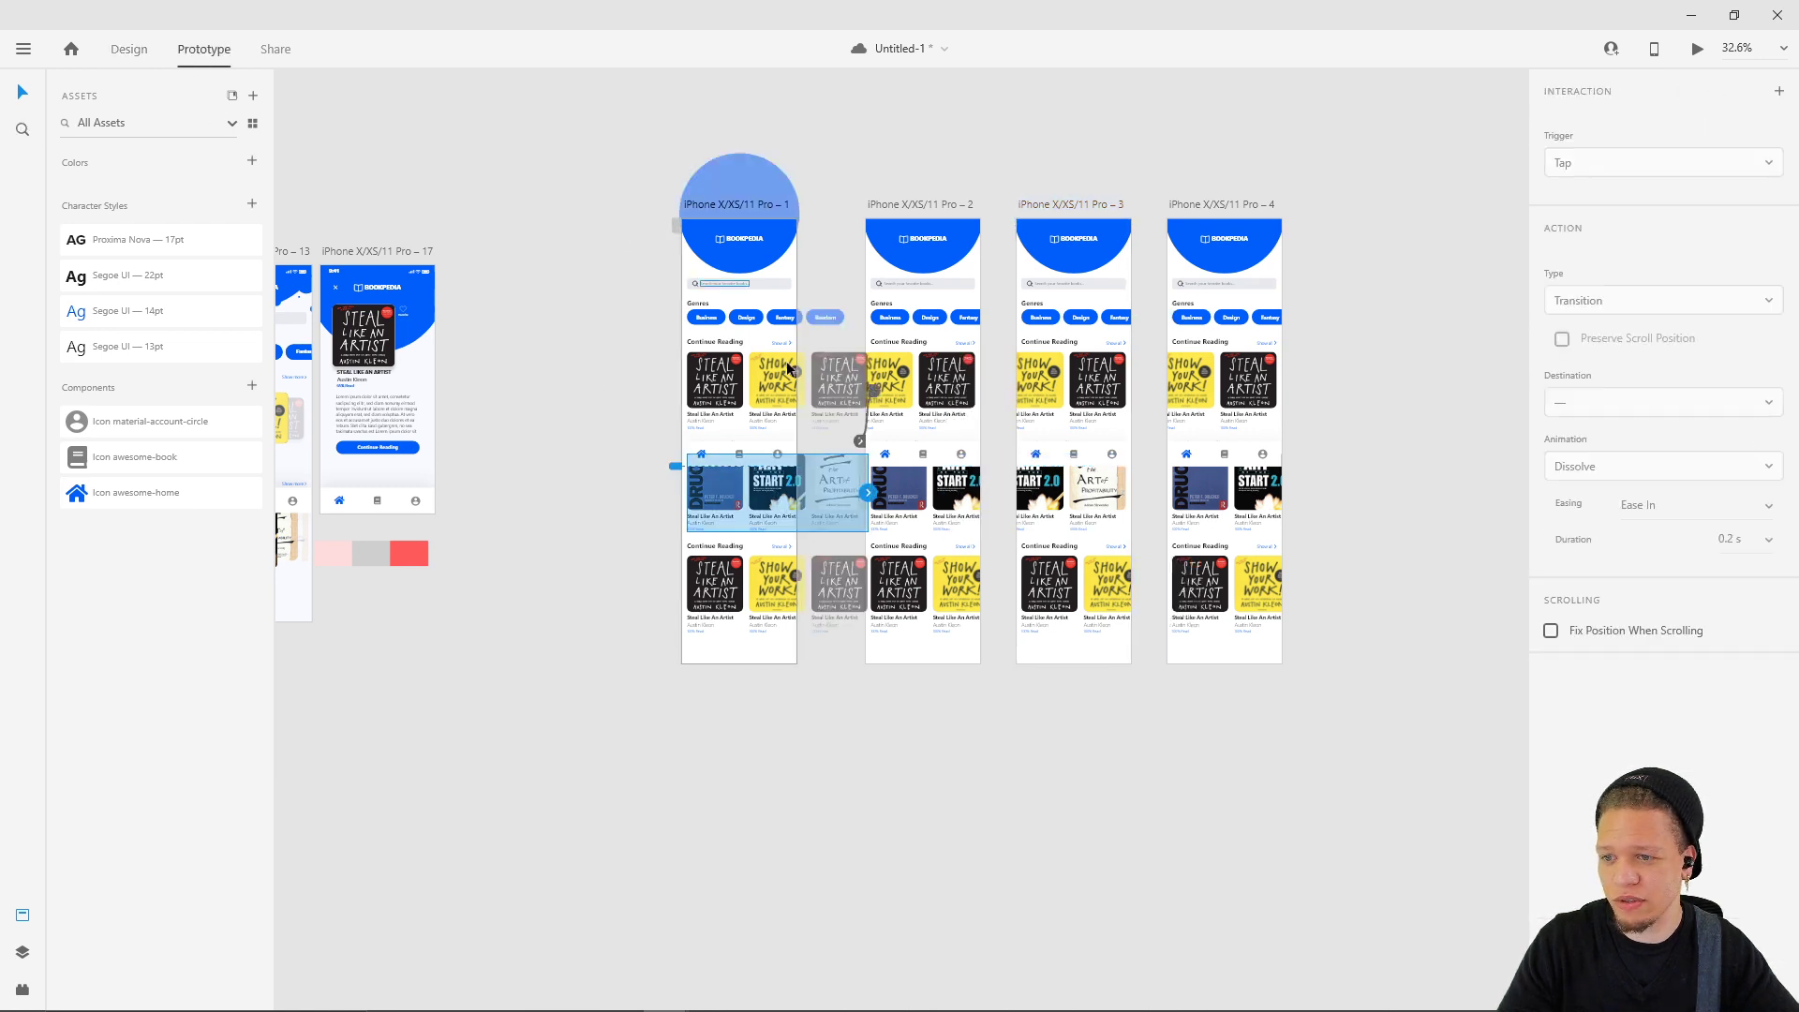
left_click_drag(869, 493, 1075, 563)
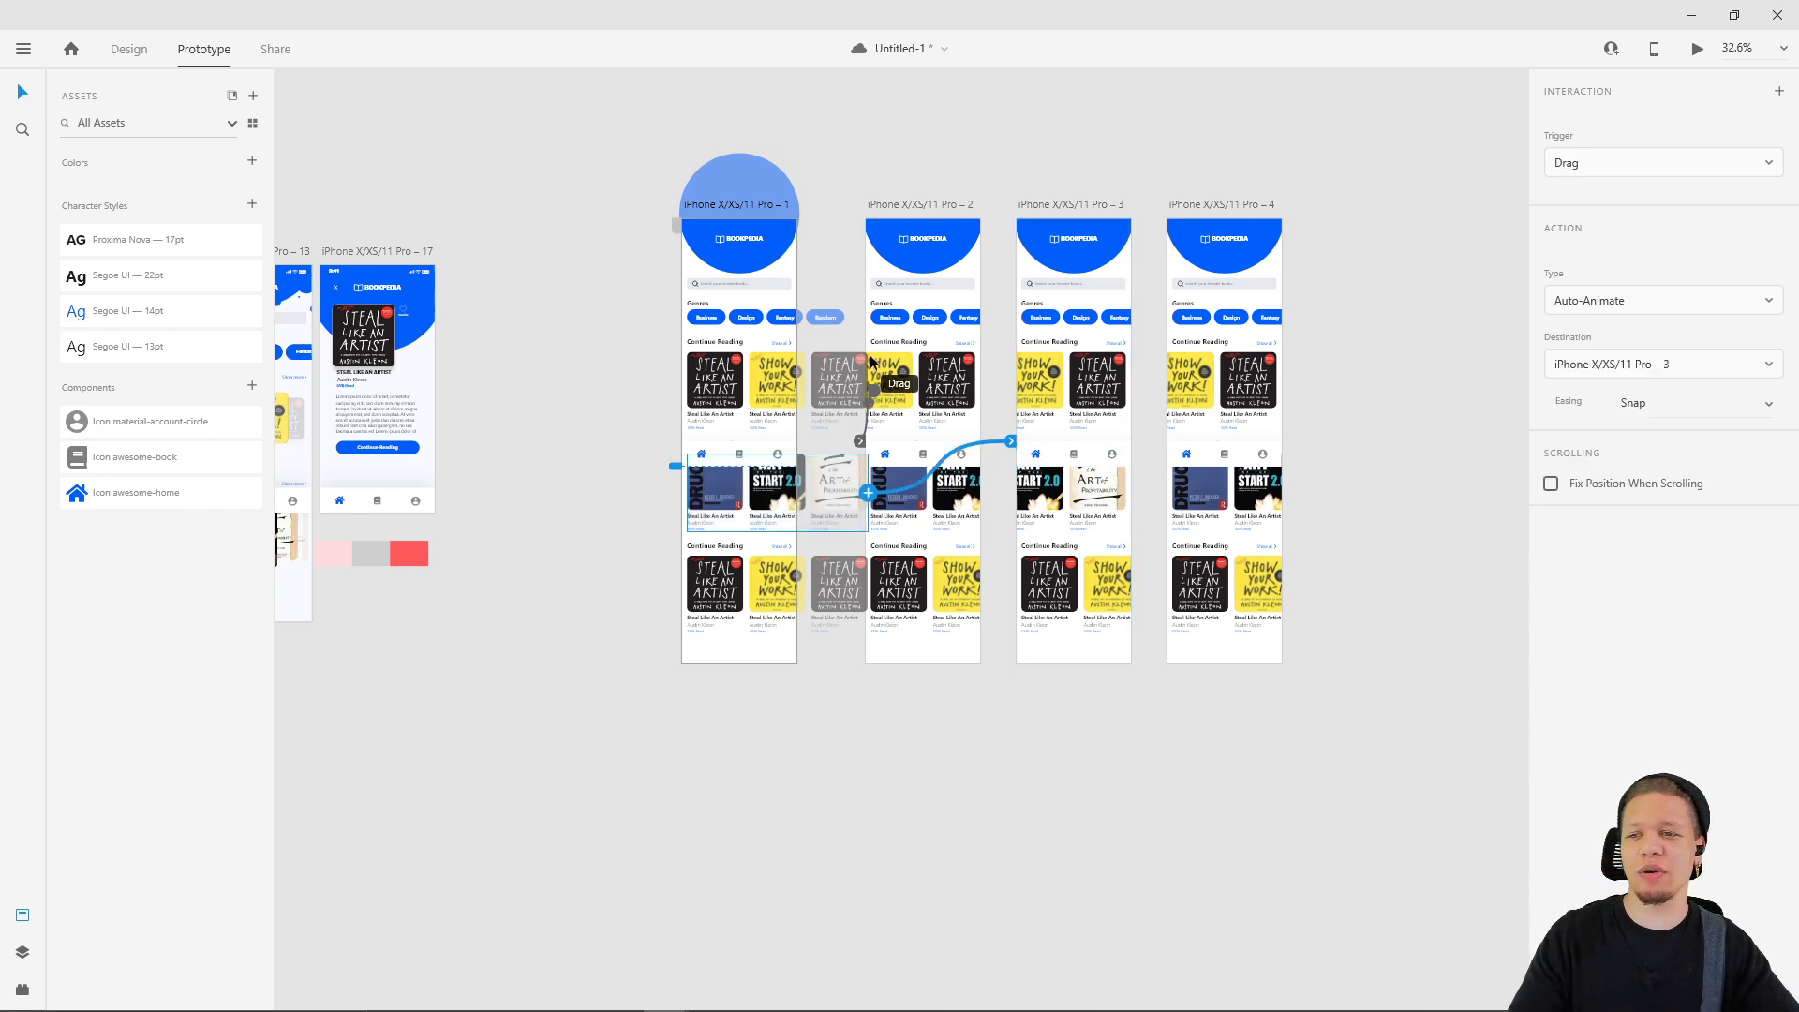
left_click(893, 225)
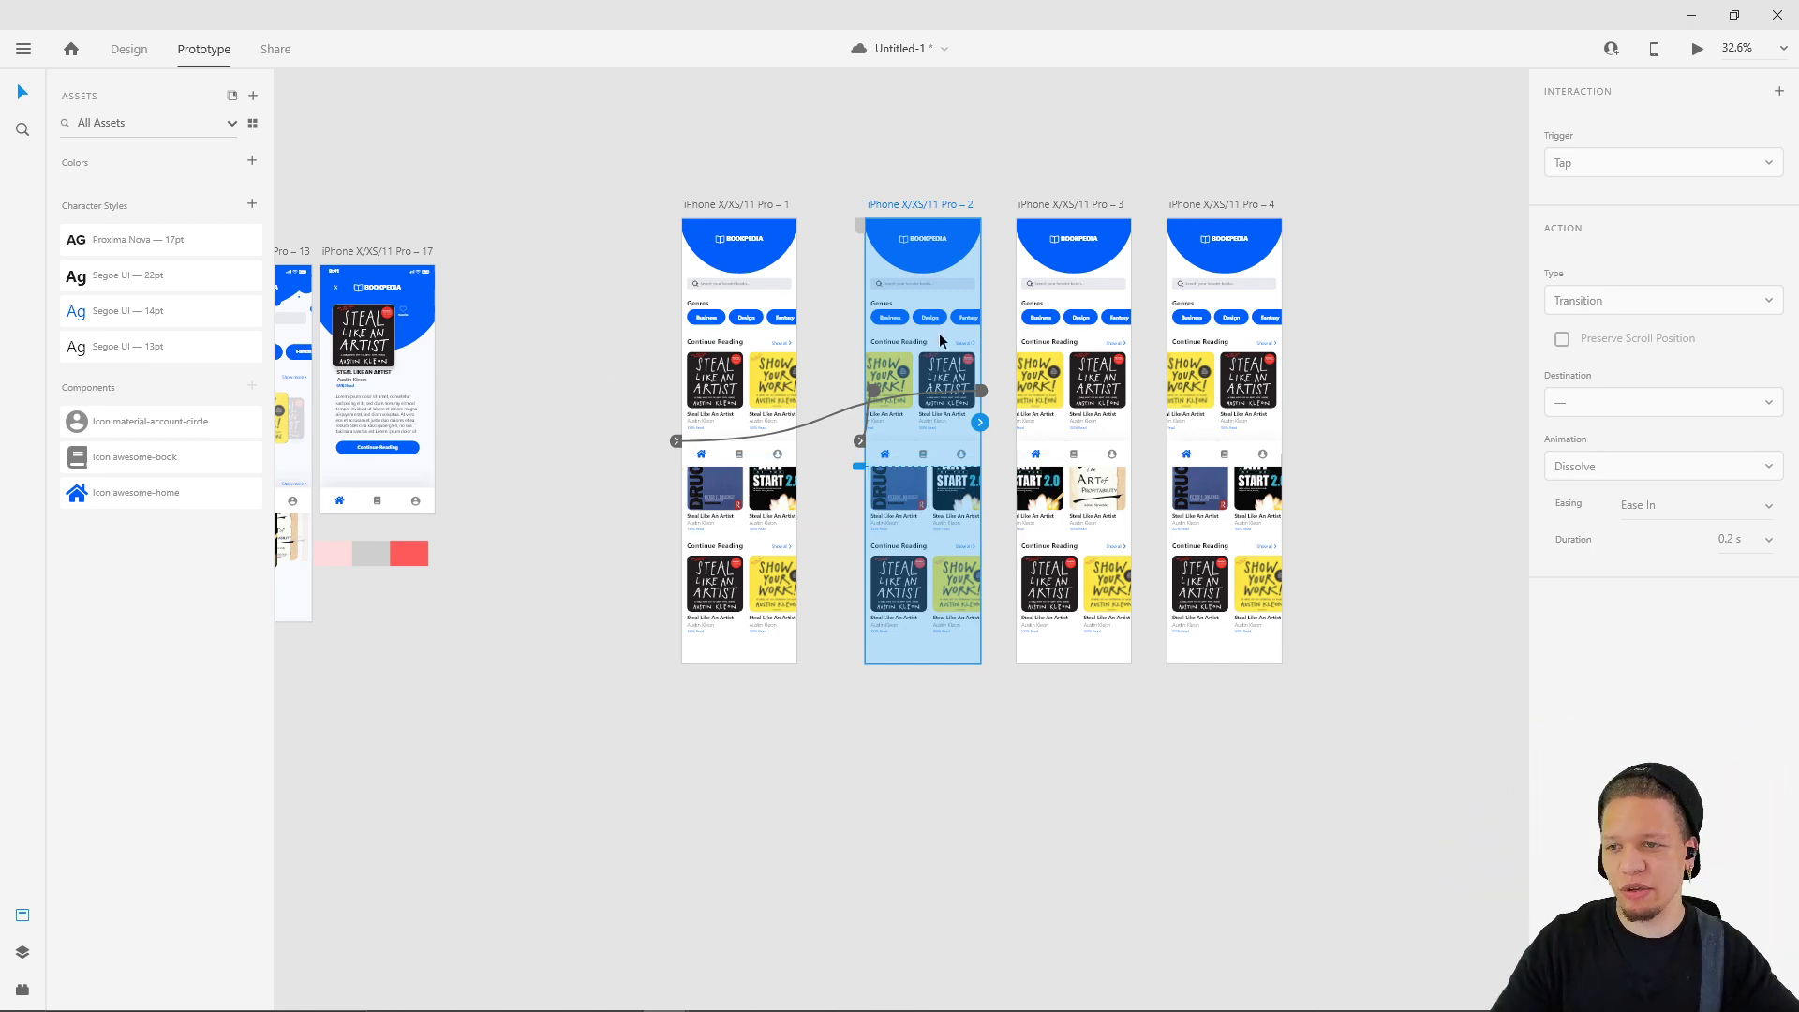
scroll(929, 388, "up", 5)
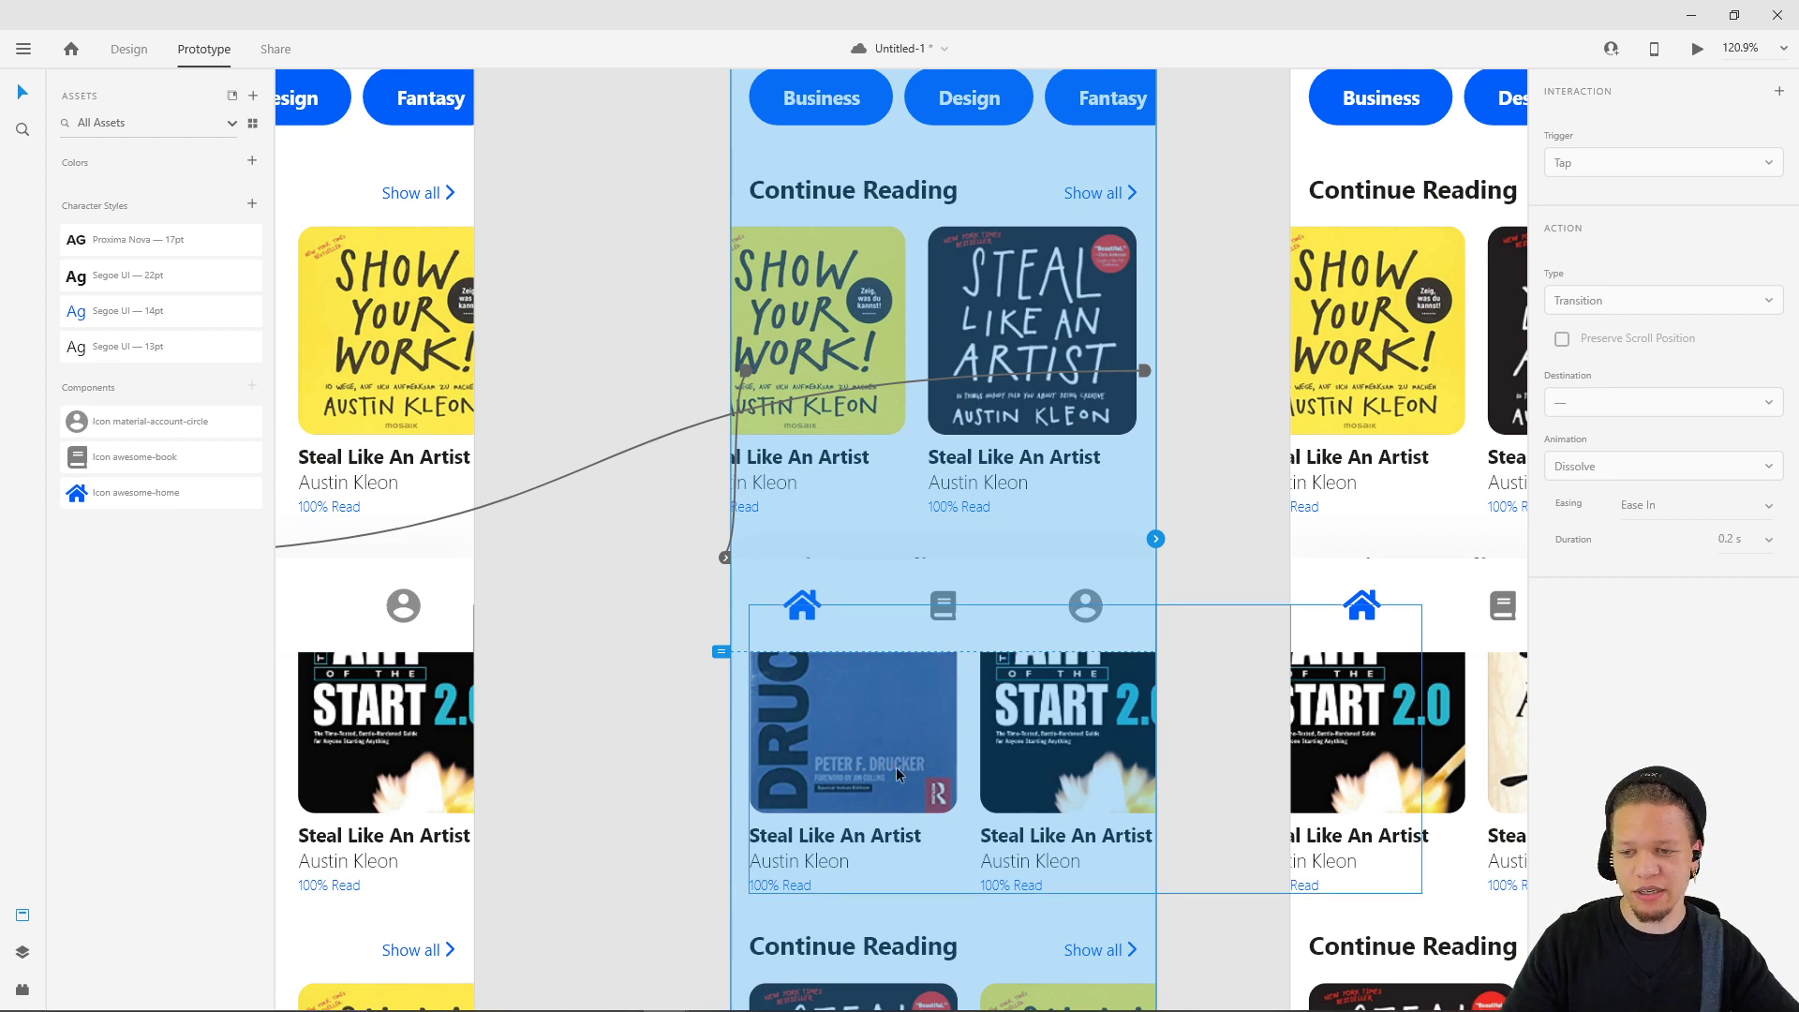
scroll(1087, 521, "down", 5)
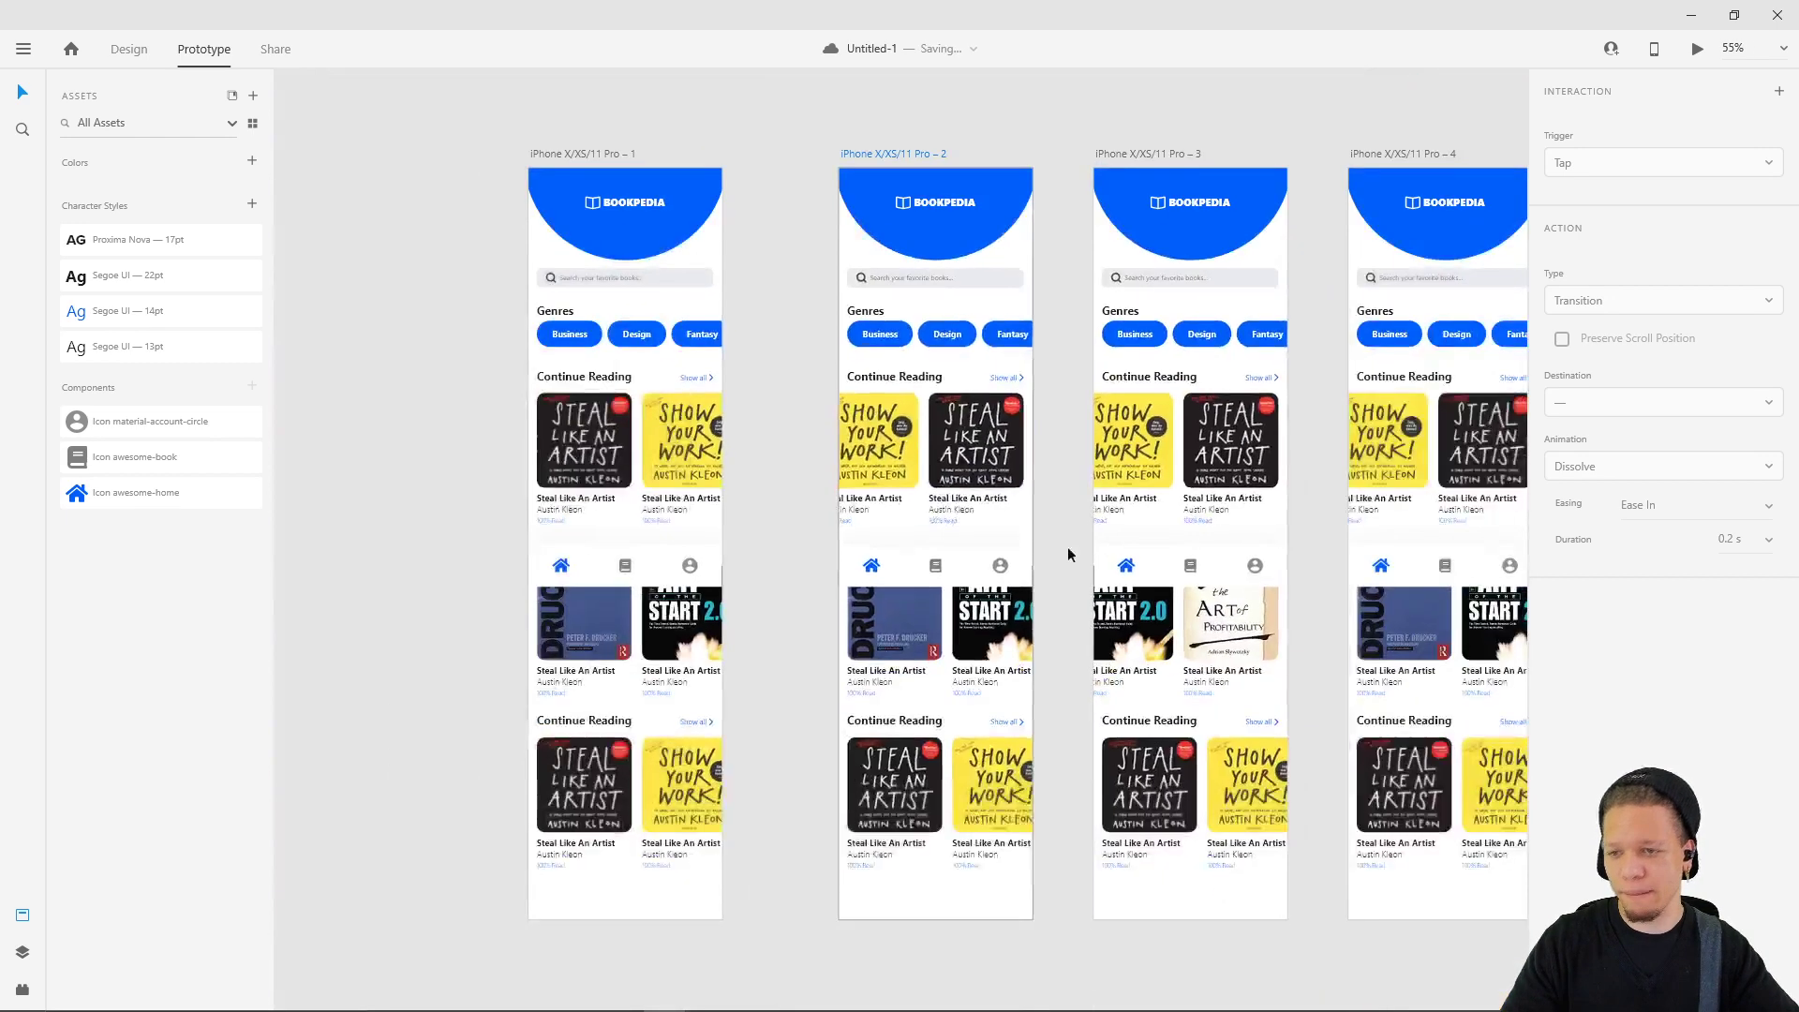
left_click(653, 562)
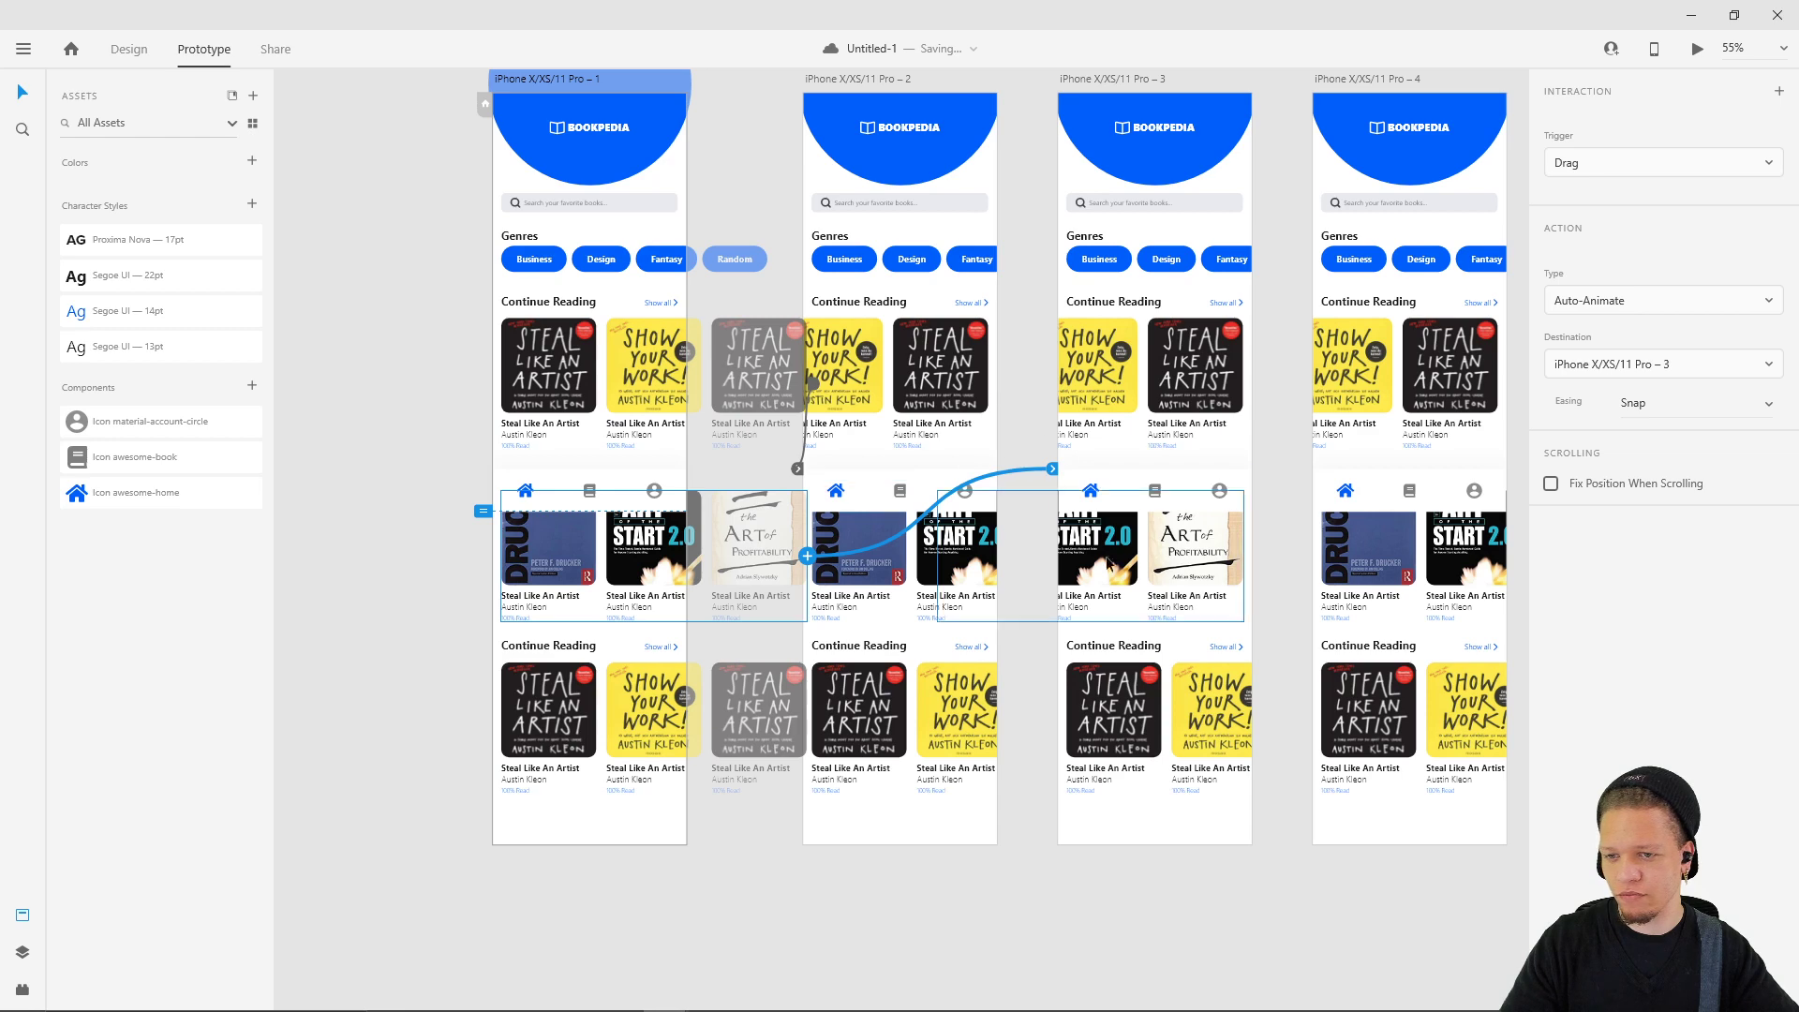
key("Escape")
- Shift the fourth artboard's third book row left, bringing its last book inside the artboard
left_click(636, 719)
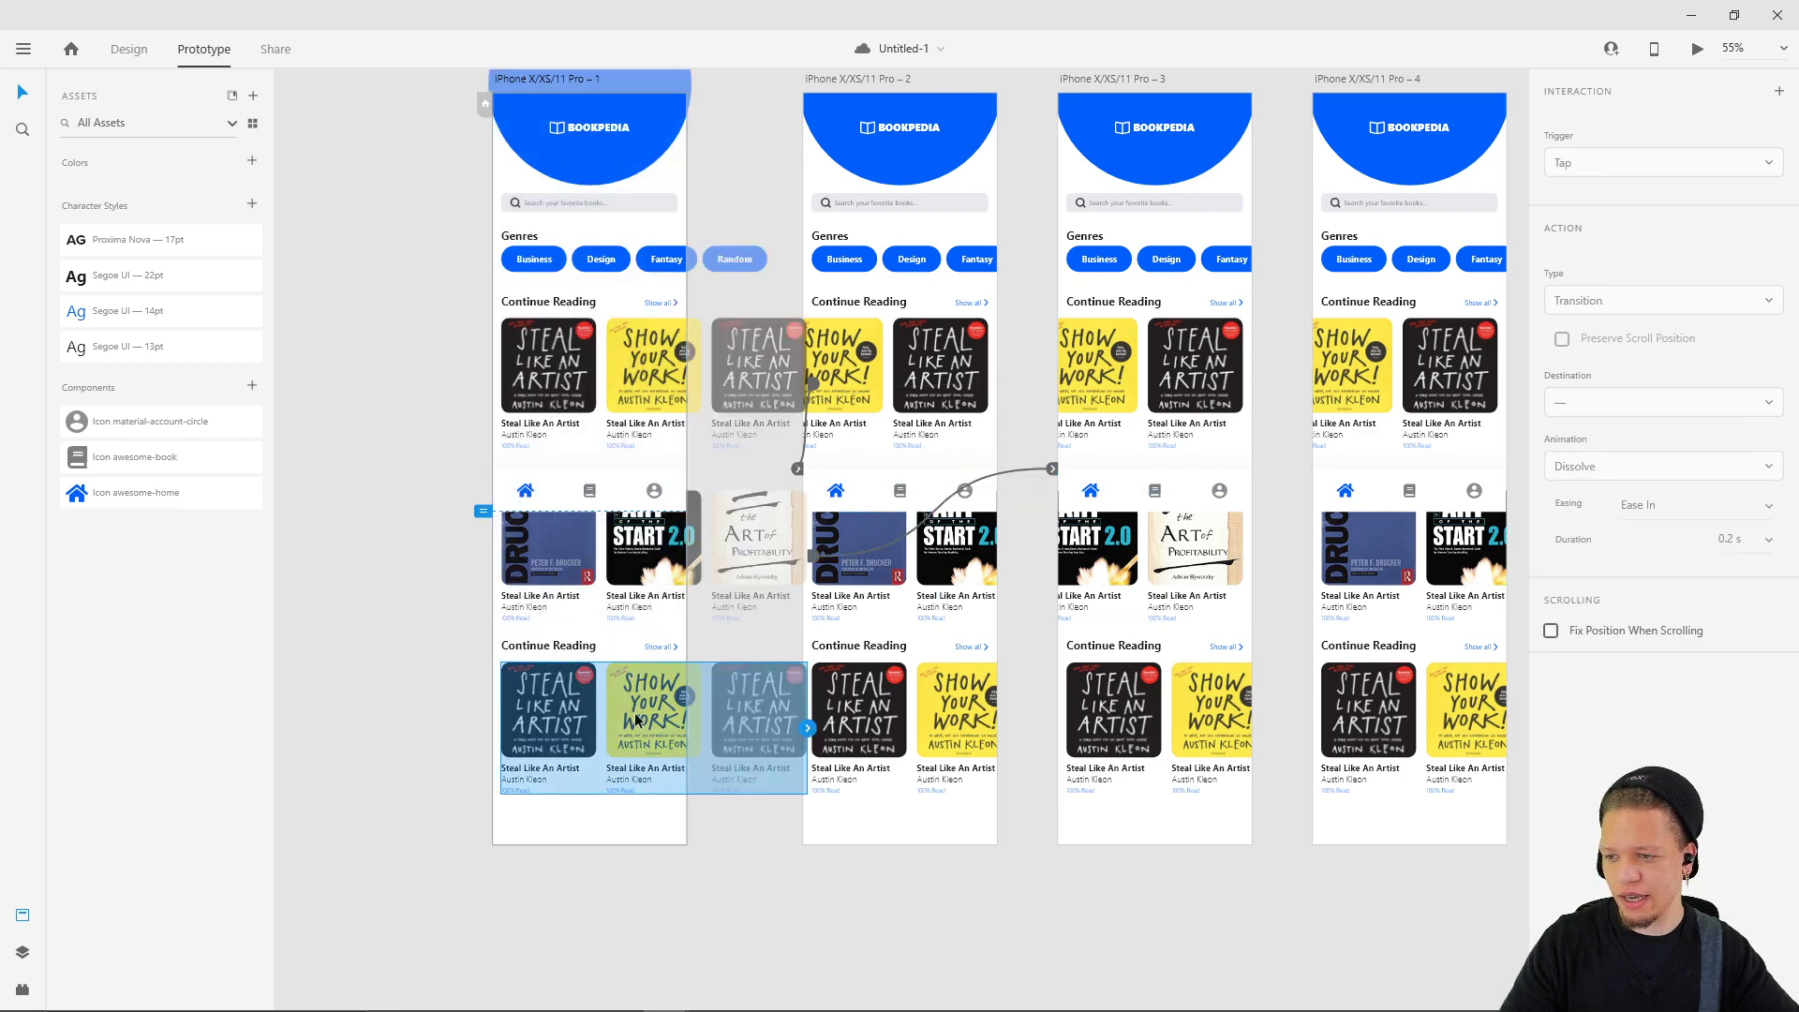
left_click(1354, 698)
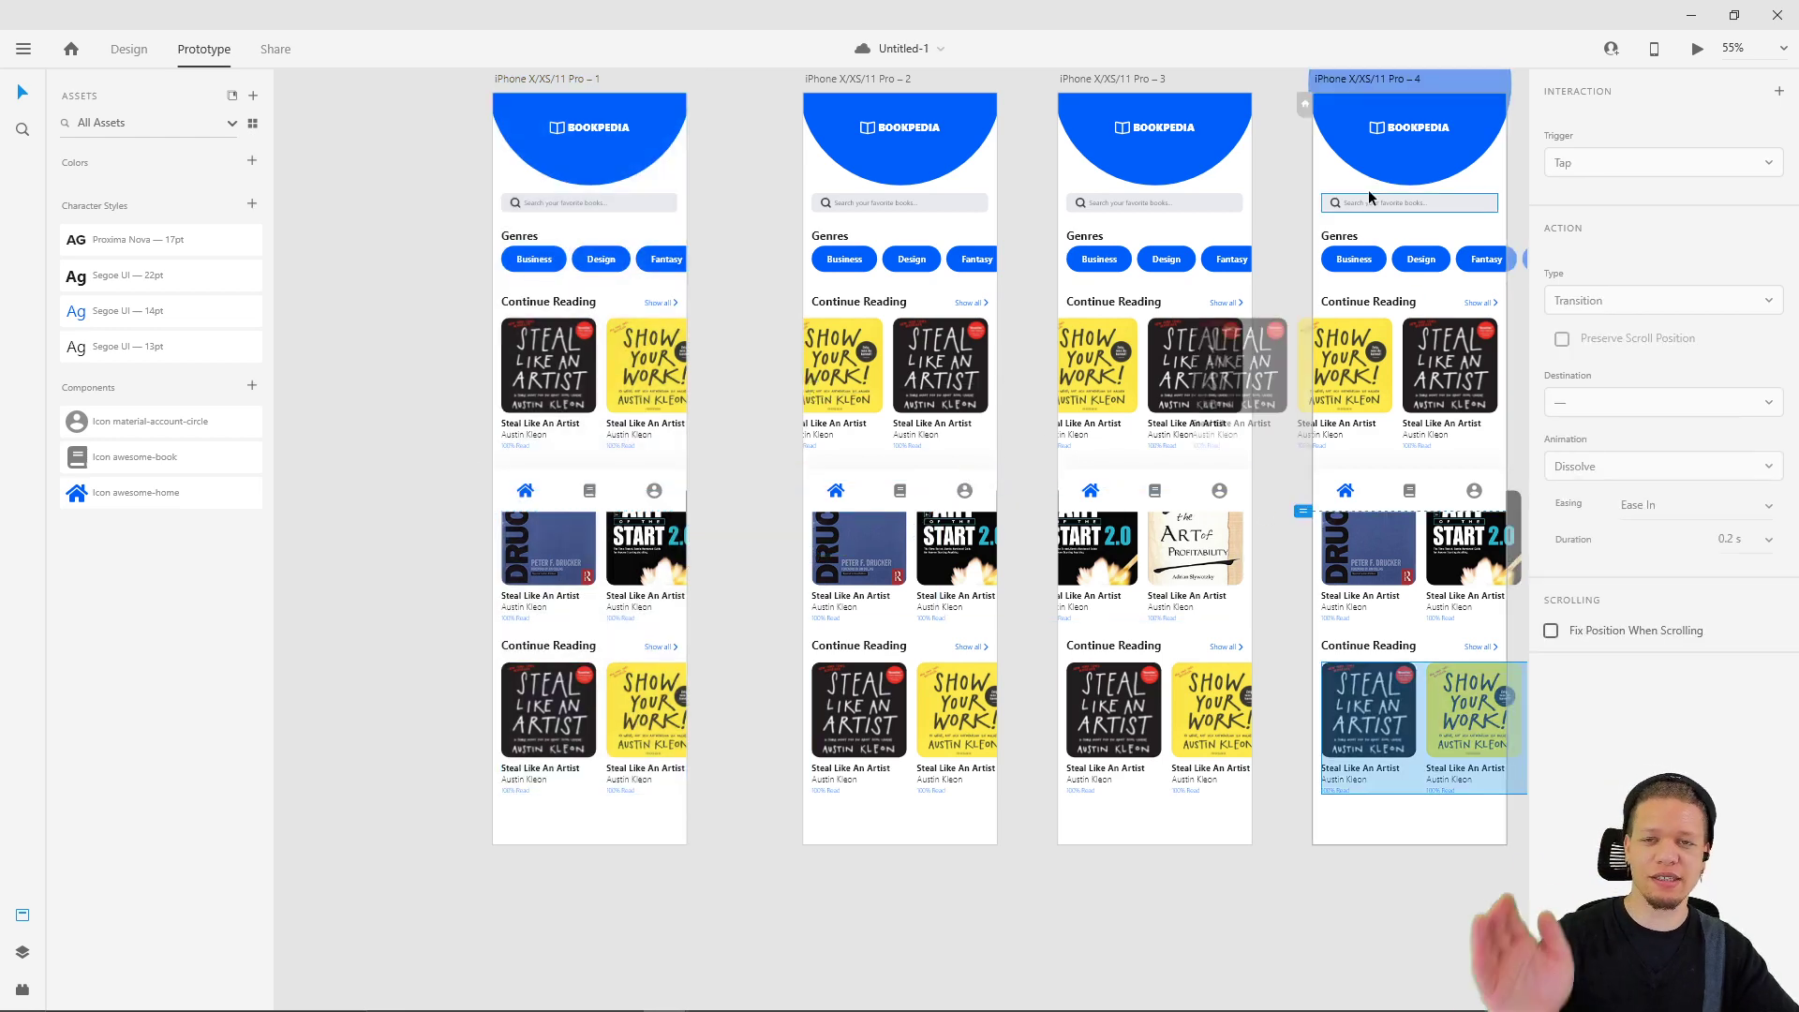
scroll(1370, 197, "right", 5)
left_click_drag(1218, 661, 1160, 659)
scroll(1392, 649, "down", 3)
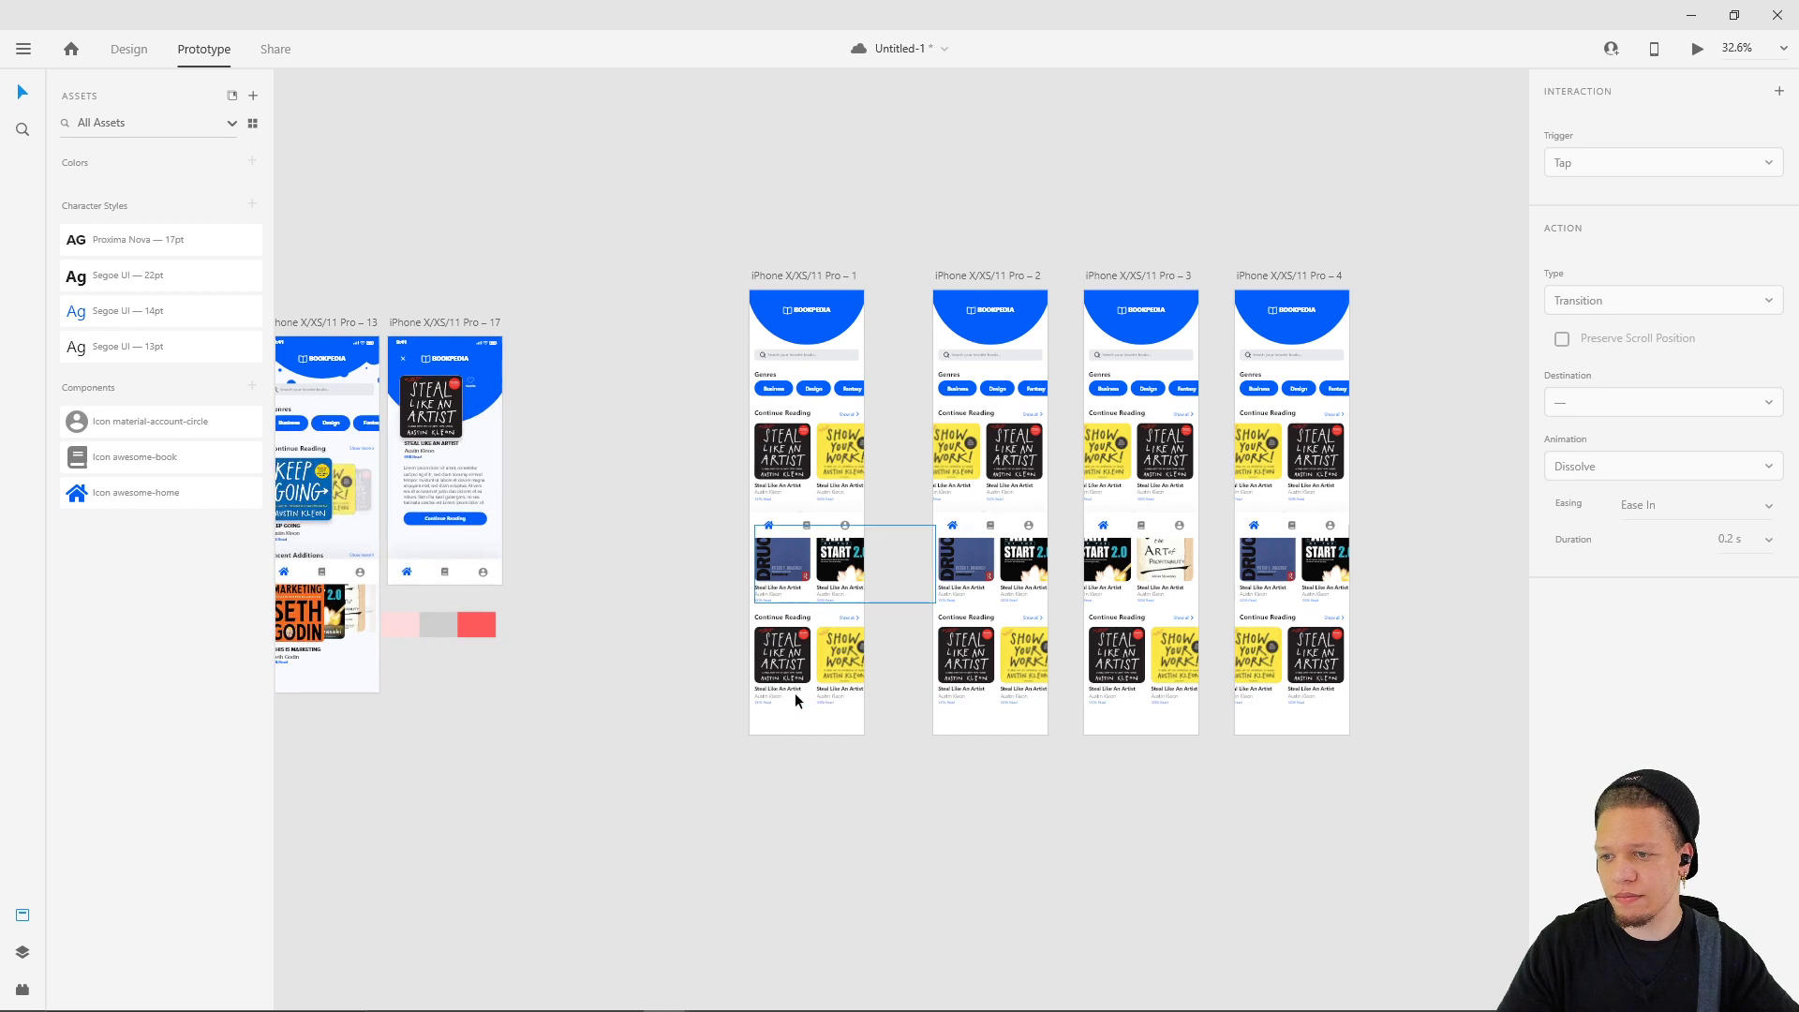
- Link the first artboard's third book row to iPhone X/XS/11 Pro – 4 with a drag interaction
left_click(802, 663)
left_click_drag(936, 665, 1271, 642)
left_click(1059, 649)
- Preview the prototype from the first artboard and test dragging its book rows sideways, then close the preview
left_click(837, 279)
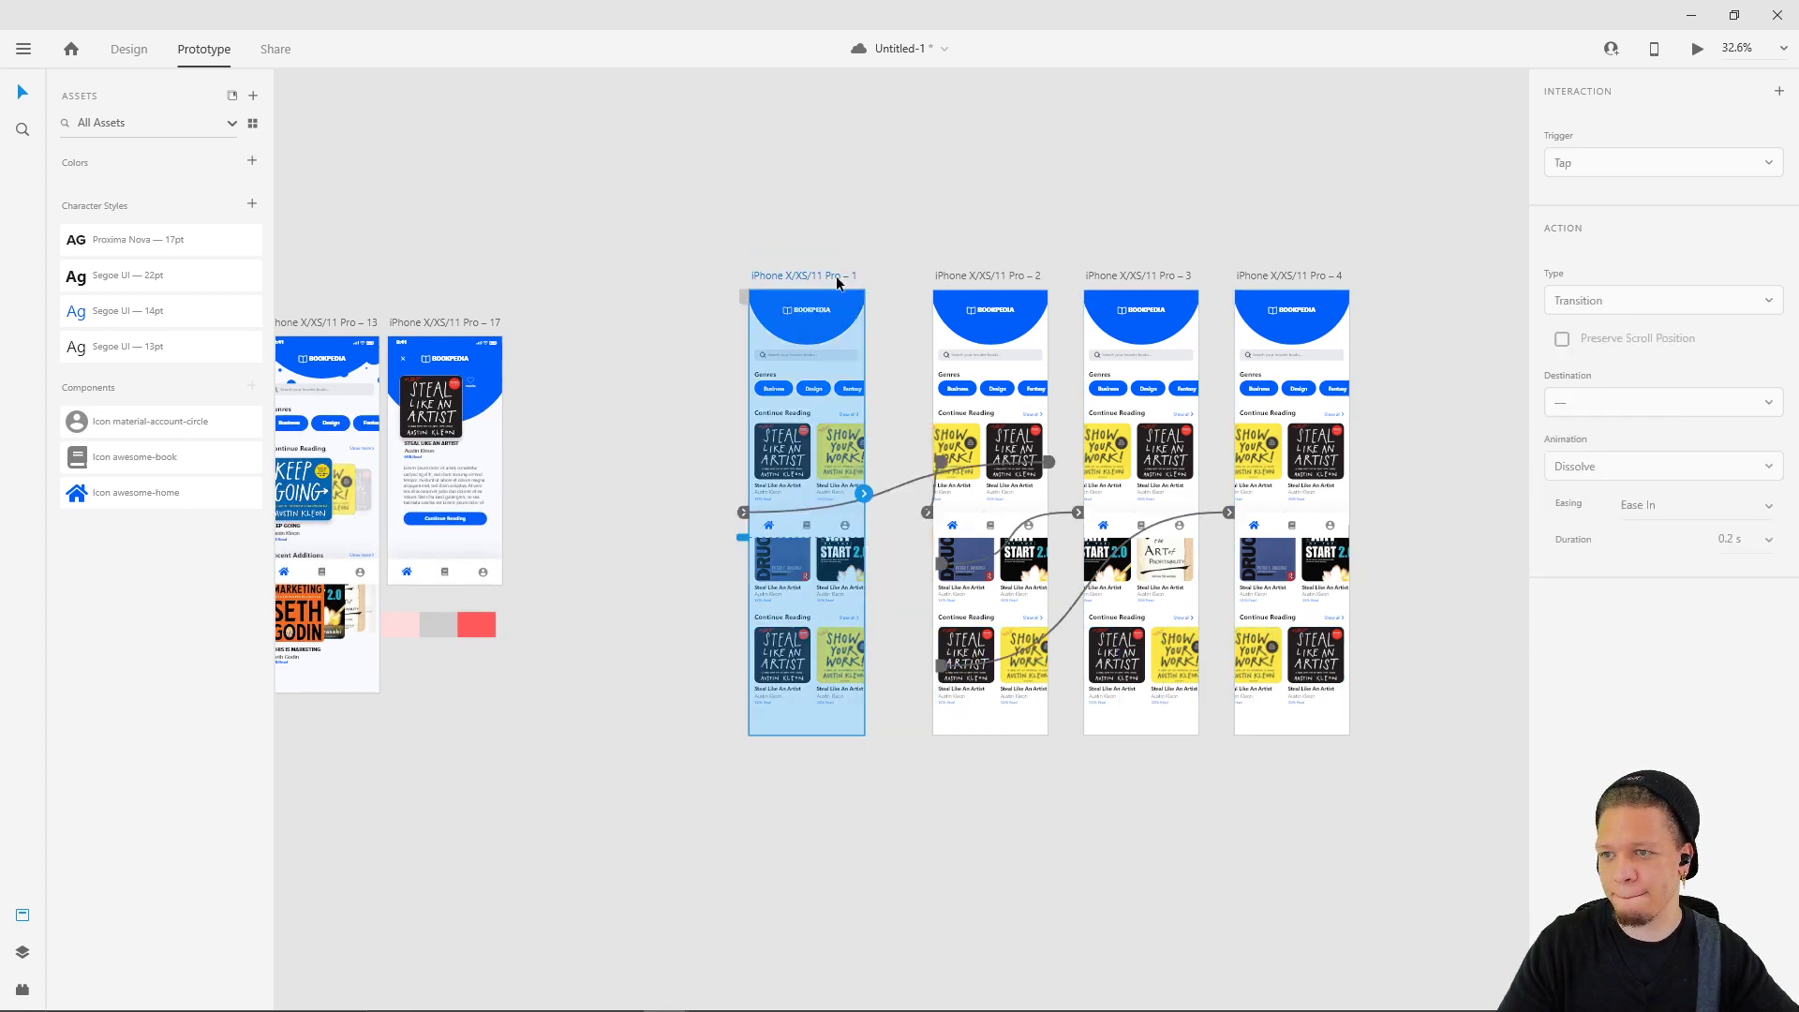
left_click(1696, 49)
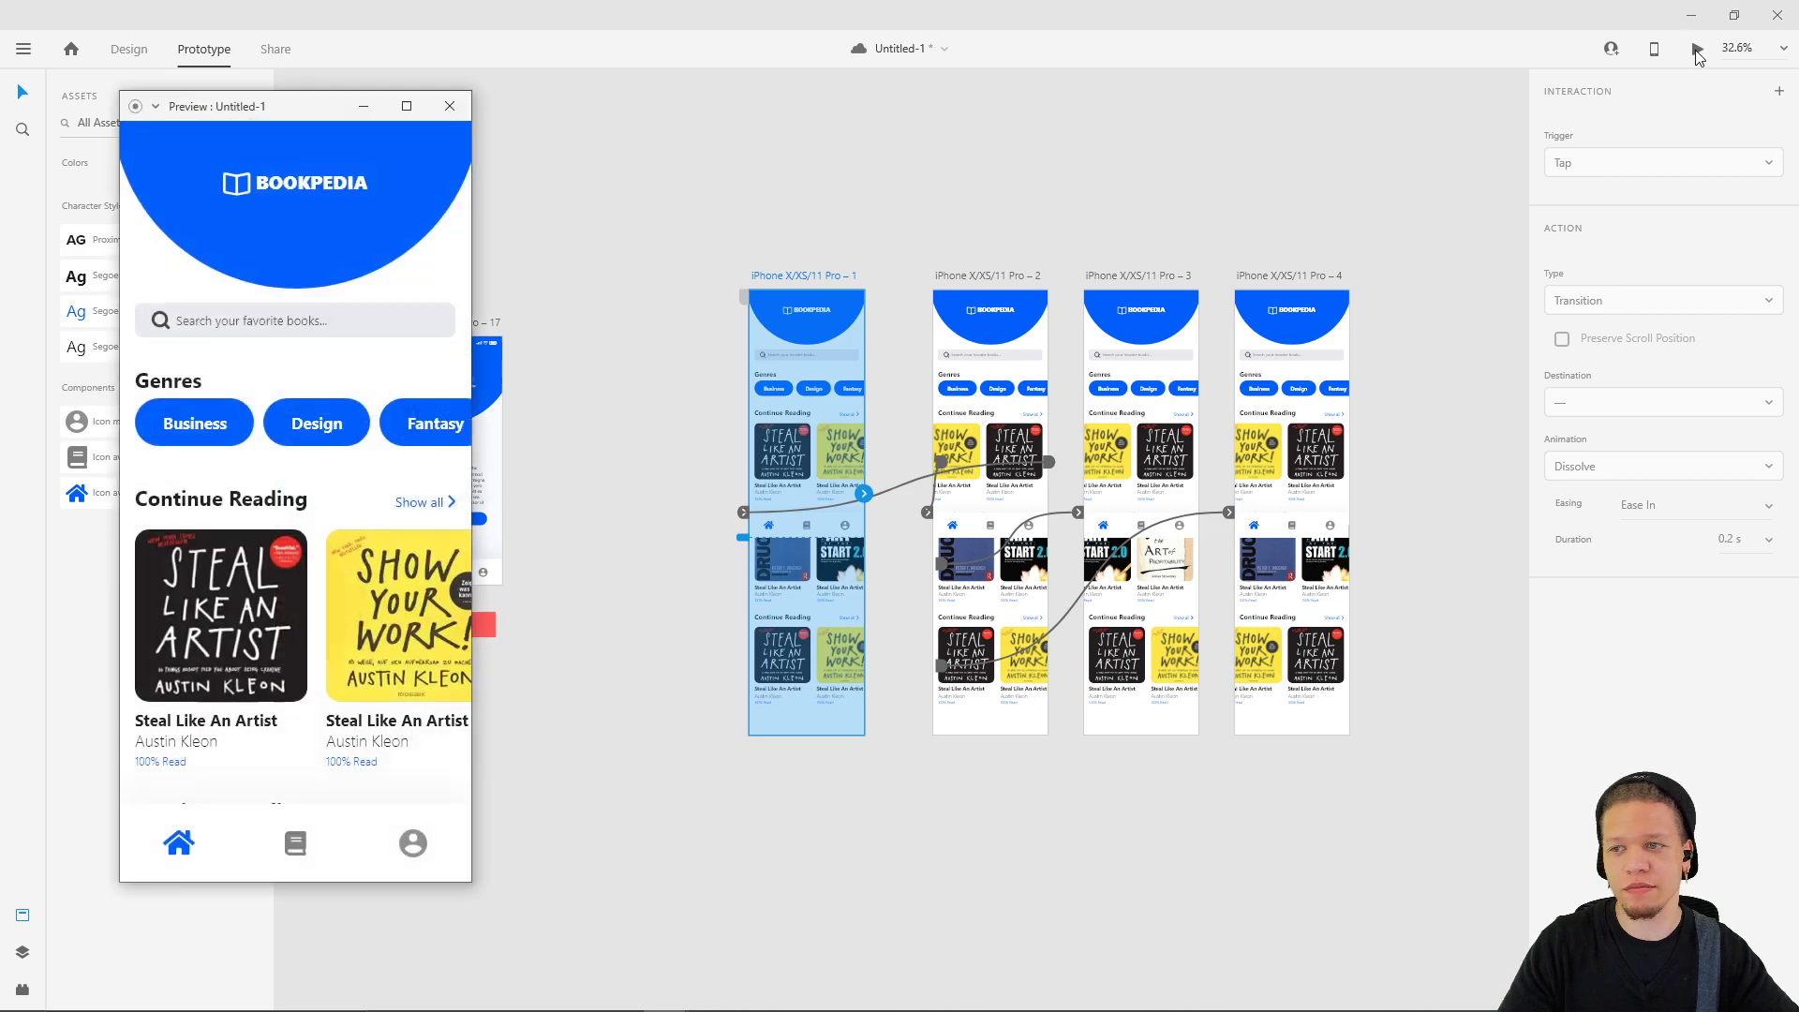
left_click_drag(312, 106, 900, 109)
left_click_drag(949, 609, 1024, 640)
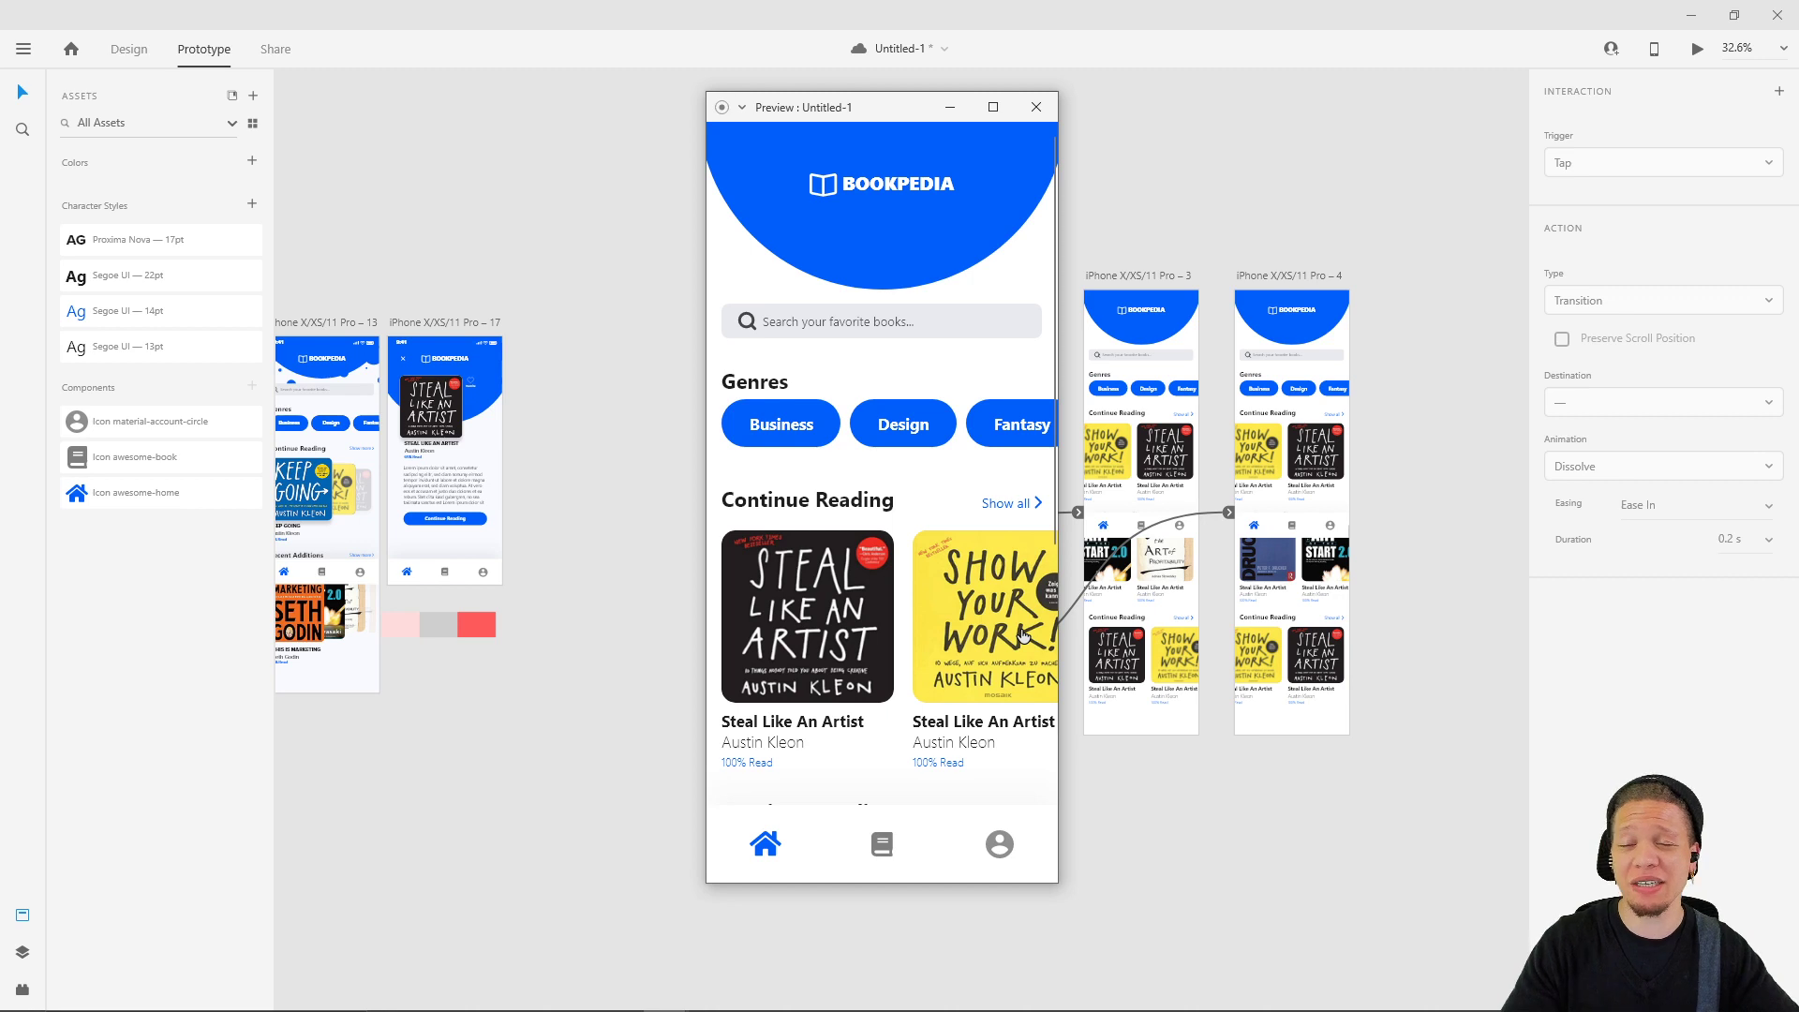
scroll(951, 486, "down", 5)
left_click_drag(951, 485, 759, 469)
left_click_drag(890, 453, 993, 446)
left_click(1034, 107)
- Move the third artboard's first book row back right, aligning its first book with the Continue Reading heading
left_click(981, 452)
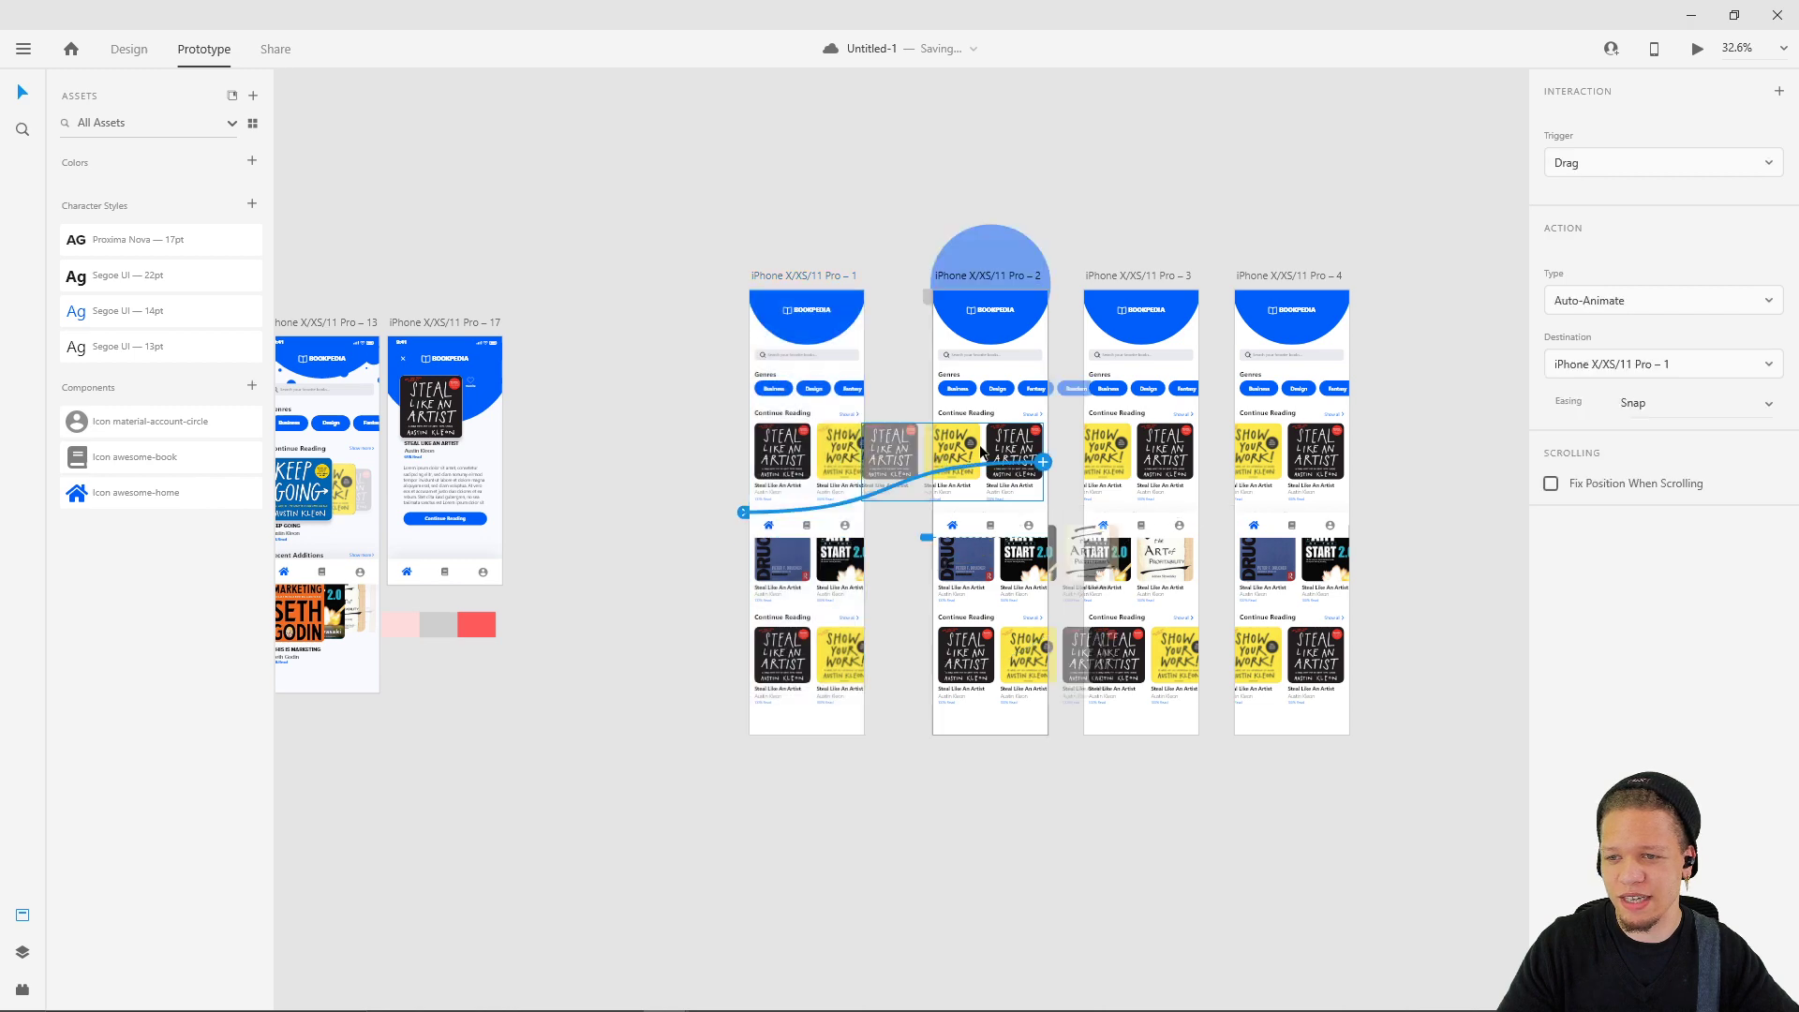
scroll(981, 452, "up", 4)
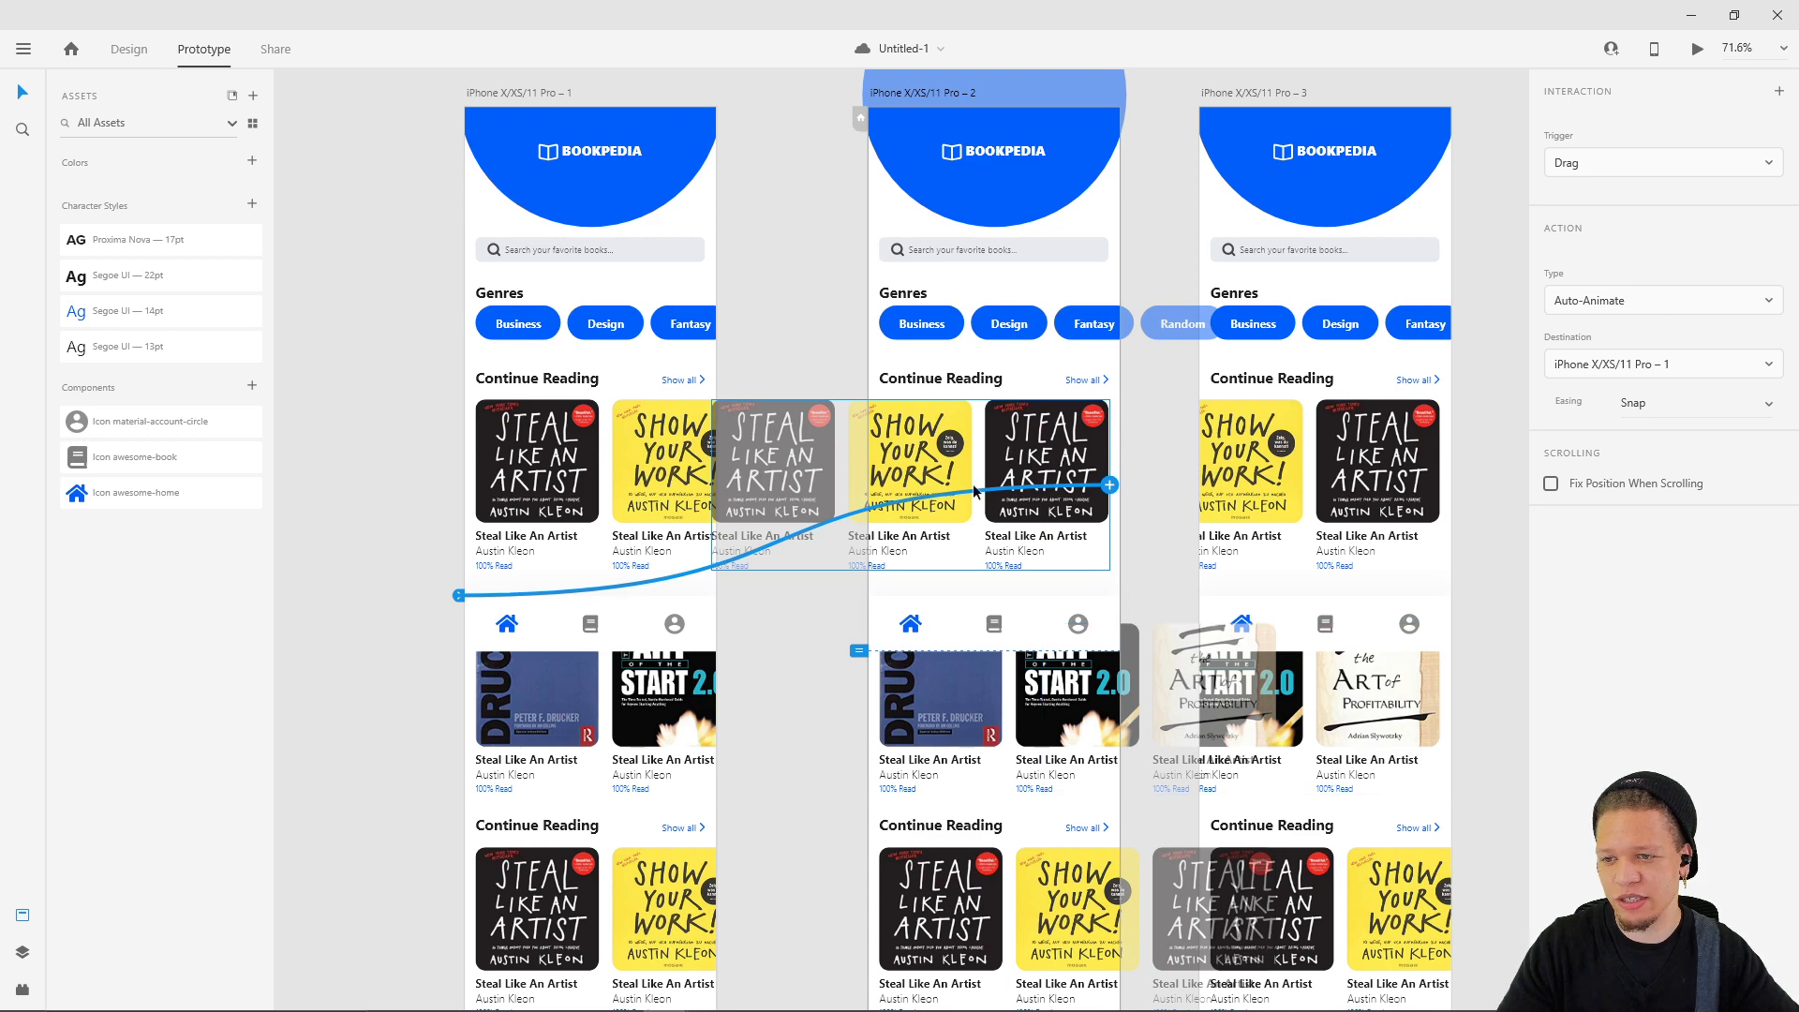
scroll(1086, 475, "down", 2)
scroll(1087, 475, "right", 2)
left_click(1197, 336)
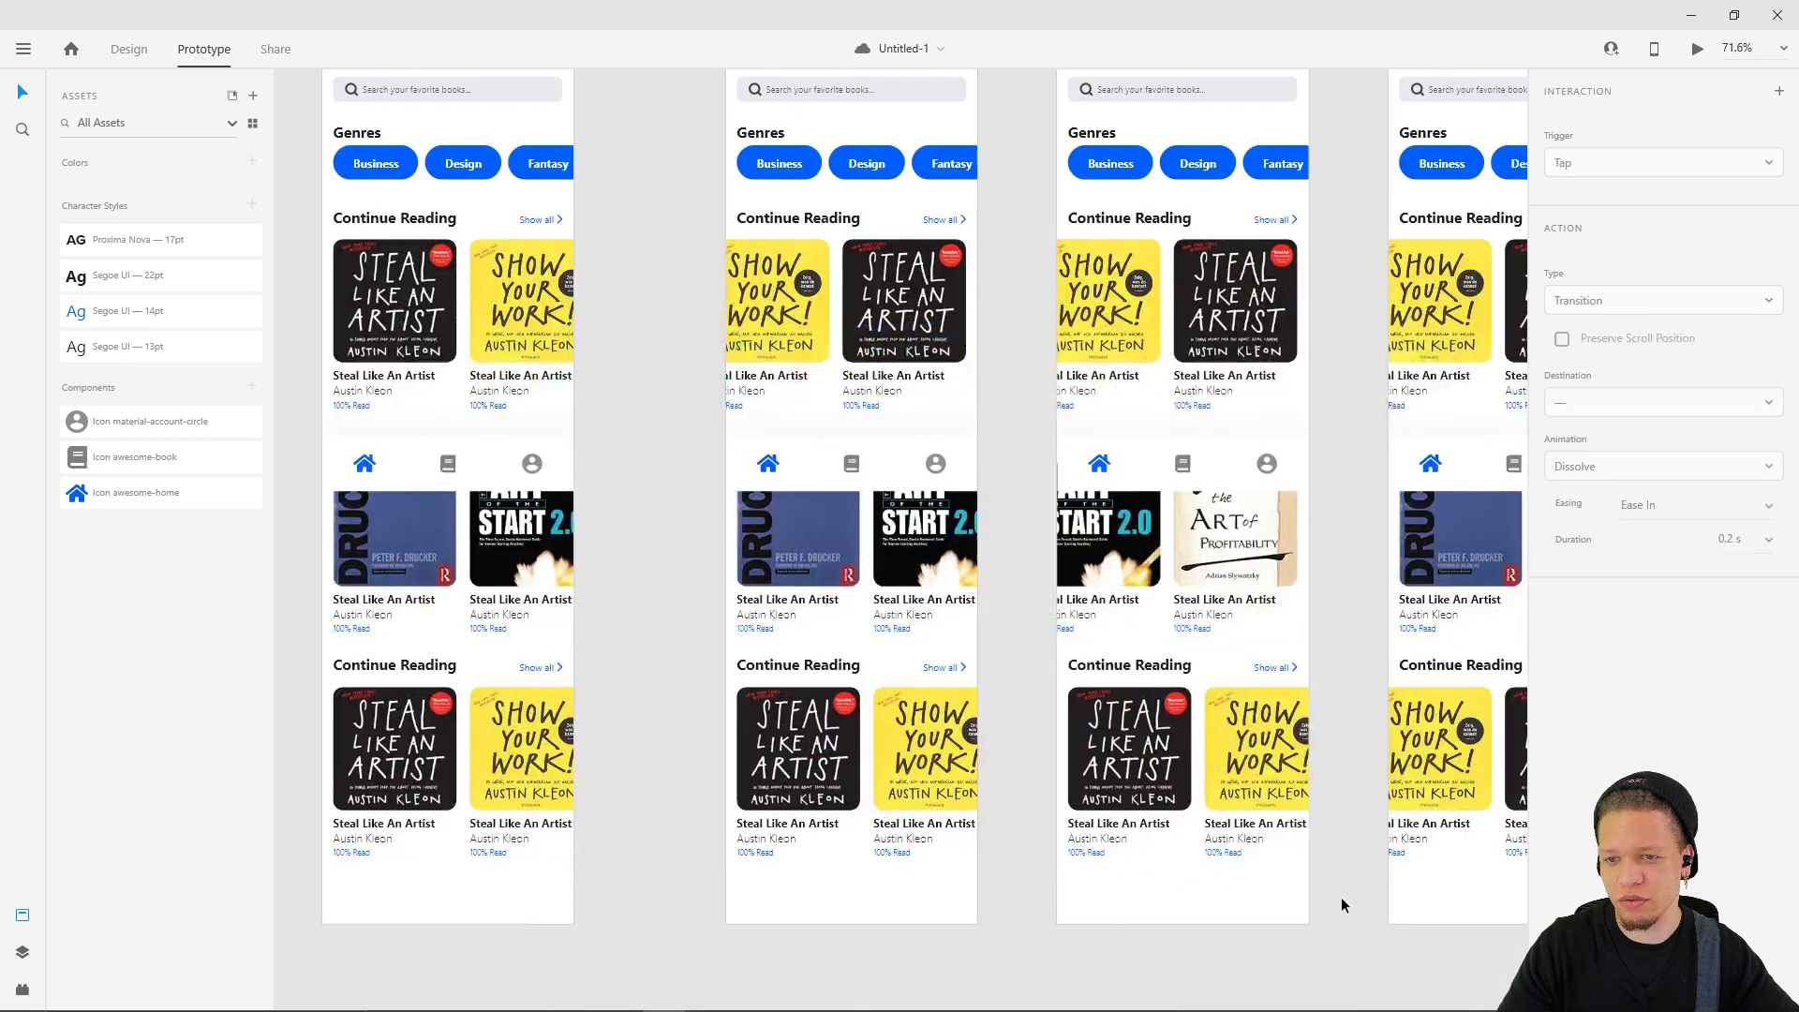
left_click_drag(1124, 333, 1284, 318)
scroll(1031, 281, "down", 3)
scroll(627, 200, "up", 2)
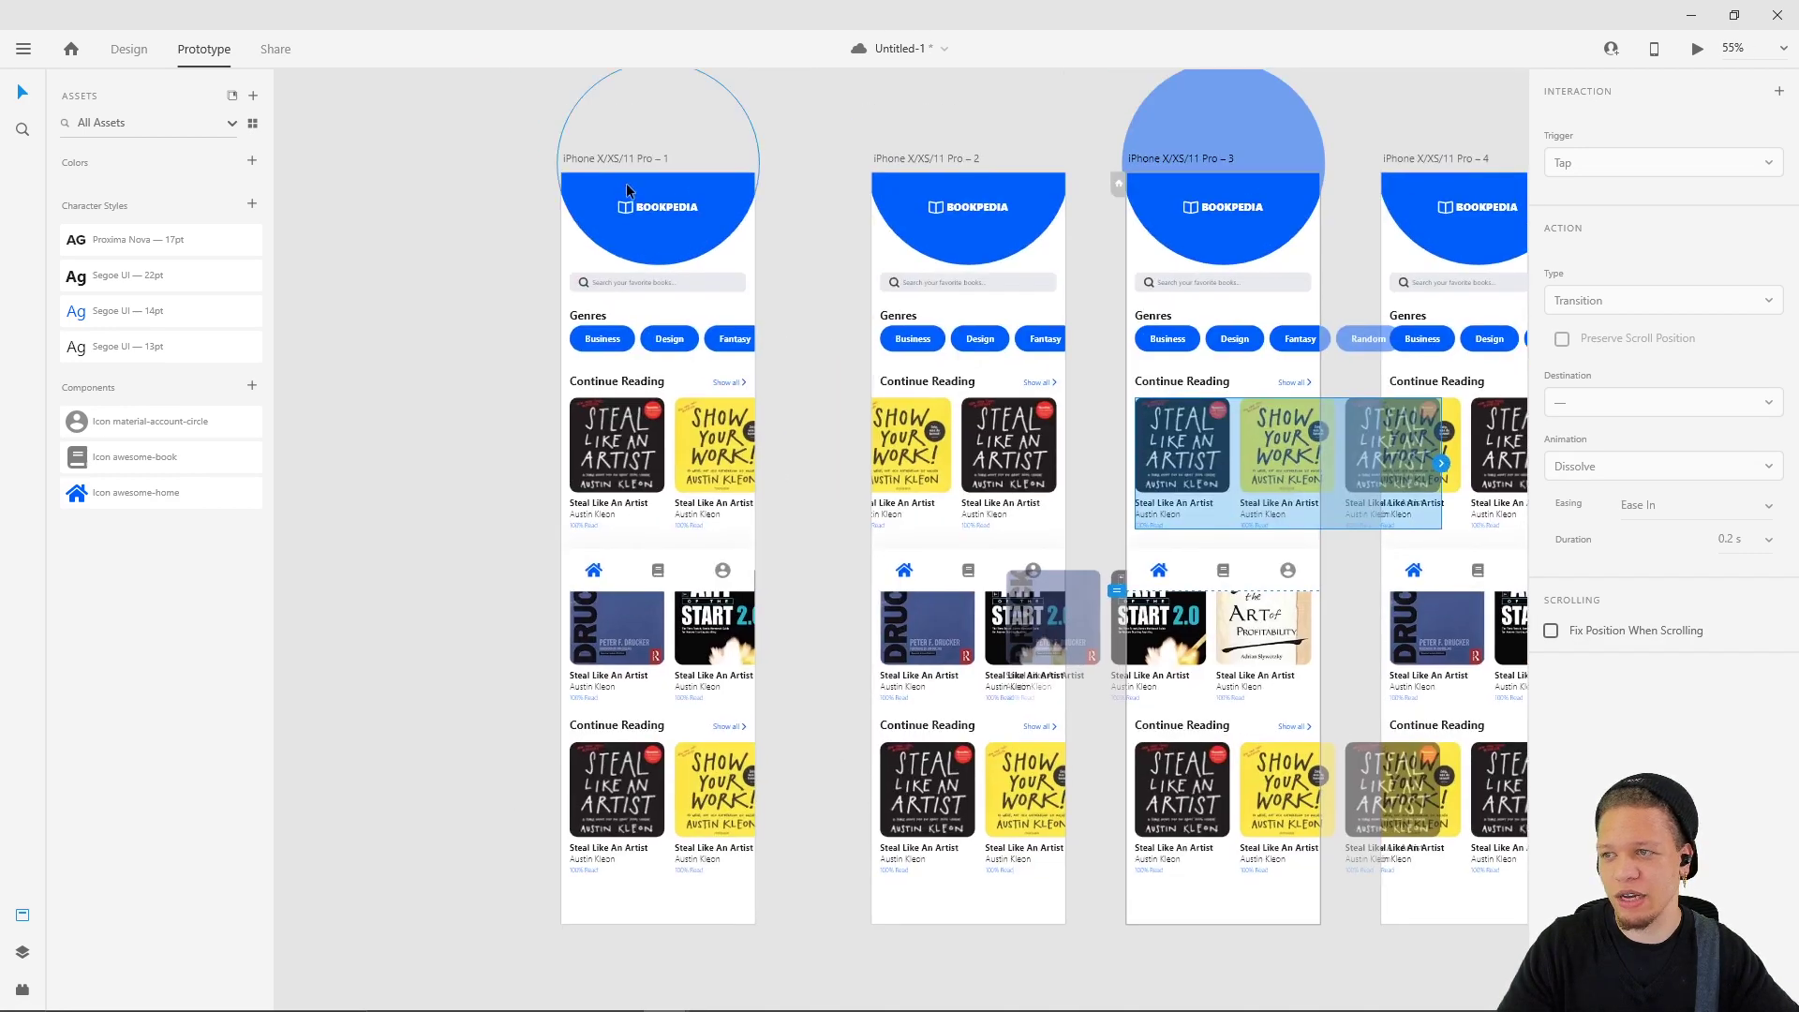
- Move the fourth artboard's first book row back right so its first book lines up with the heading
left_click(641, 161)
left_click_drag(1387, 249, 1148, 203)
left_click_drag(1164, 408, 1293, 405)
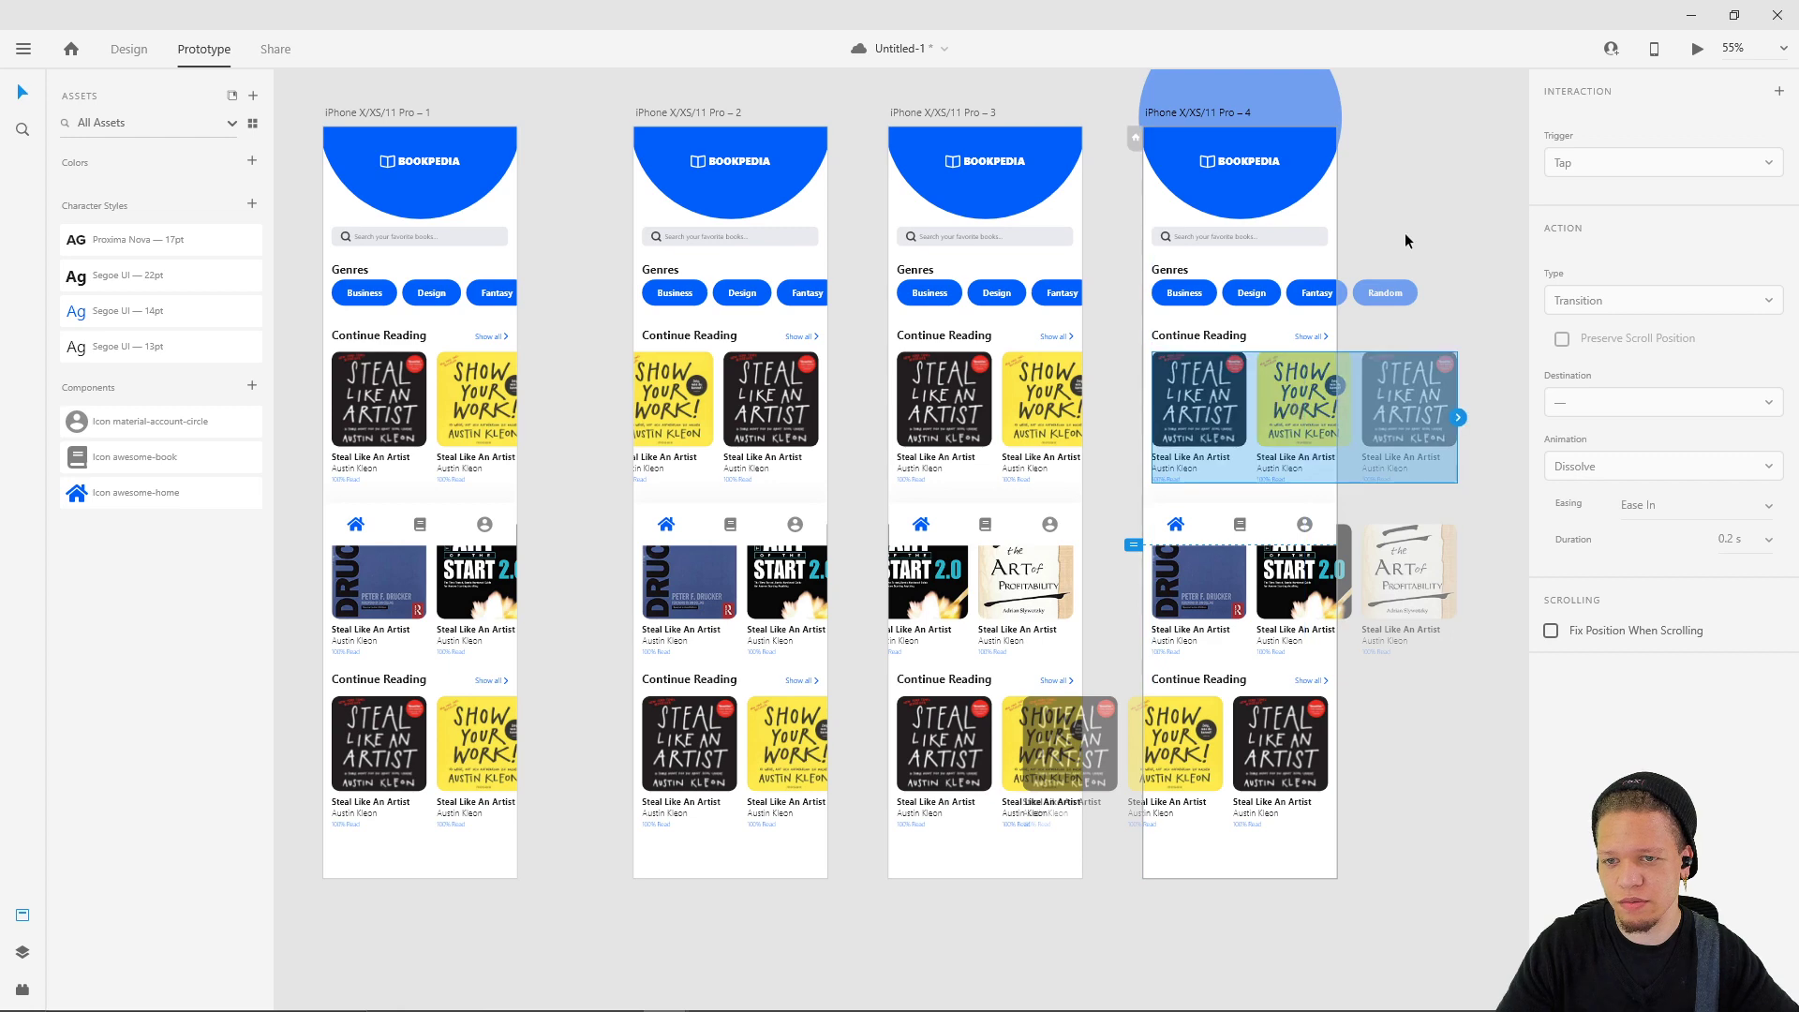
- Preview the first artboard again, test vertical scrolling and dragging of all three book rows, and close the preview
left_click(1463, 175)
left_click(427, 120)
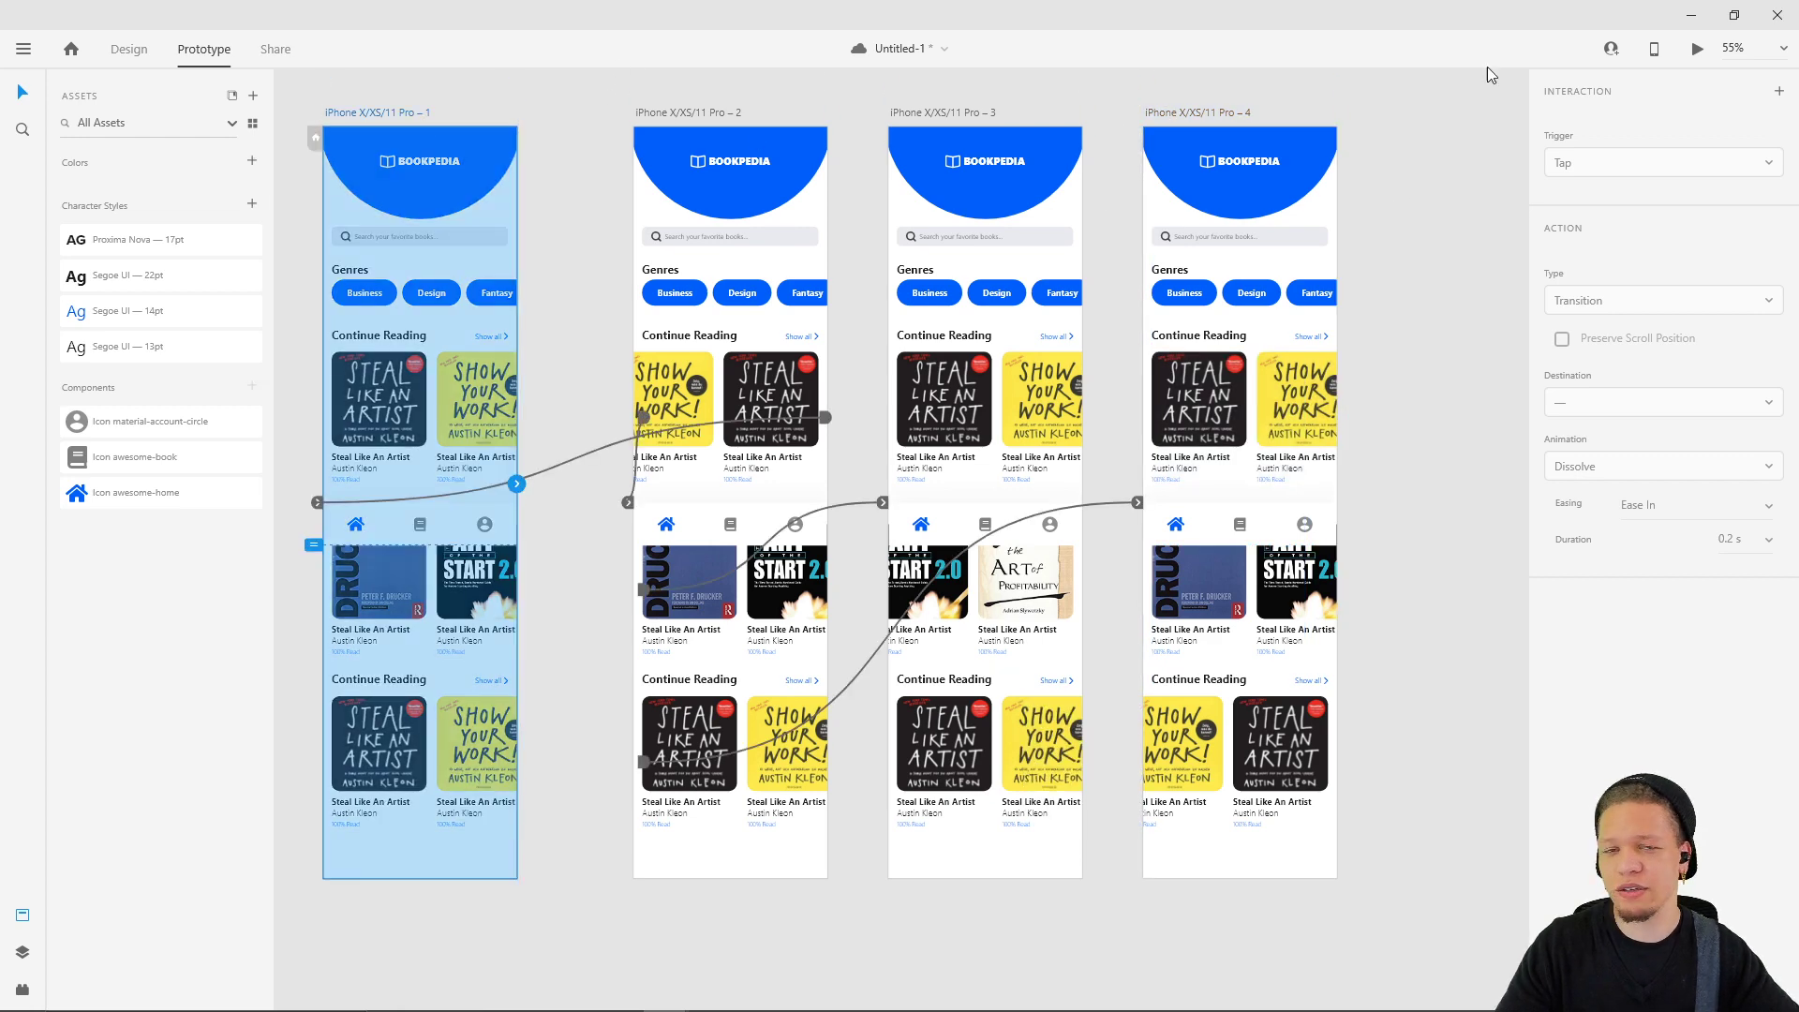
left_click(1697, 49)
left_click_drag(267, 112, 636, 117)
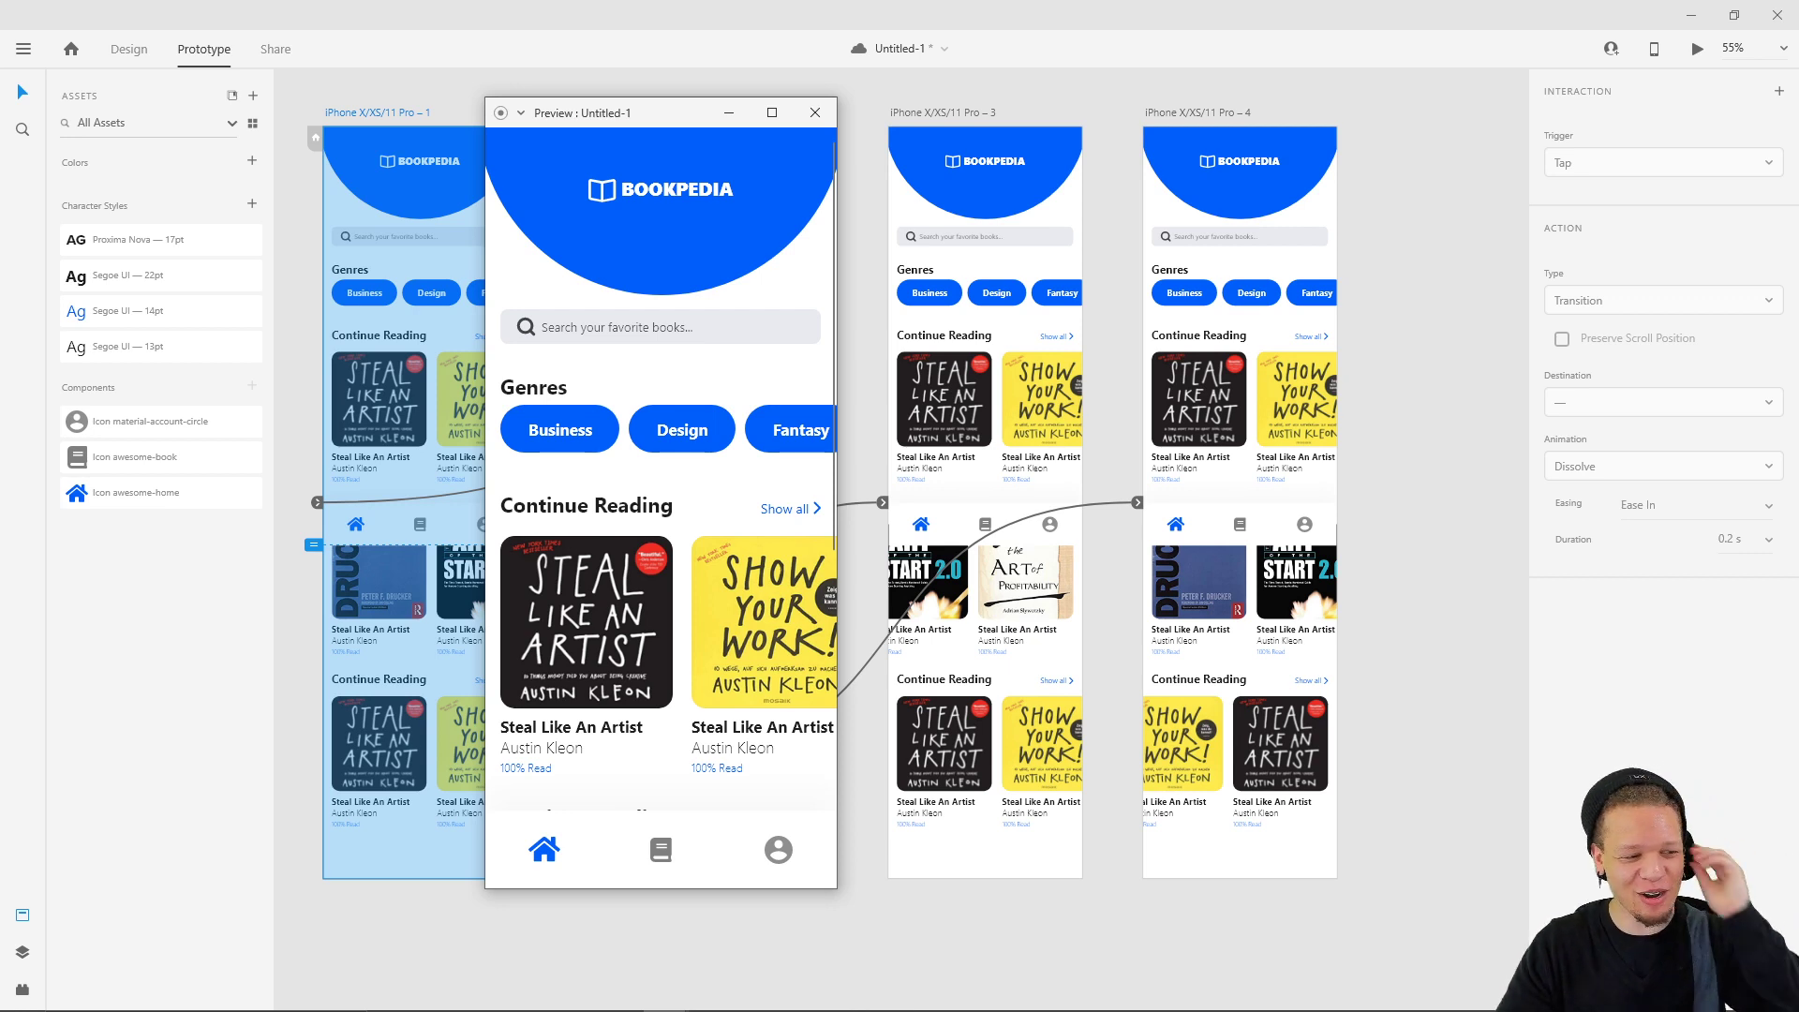
left_click_drag(600, 585, 658, 617)
scroll(750, 478, "down", 5)
left_click_drag(750, 478, 812, 533)
scroll(812, 532, "down", 2)
left_click_drag(806, 638, 1029, 661)
scroll(669, 644, "up", 10)
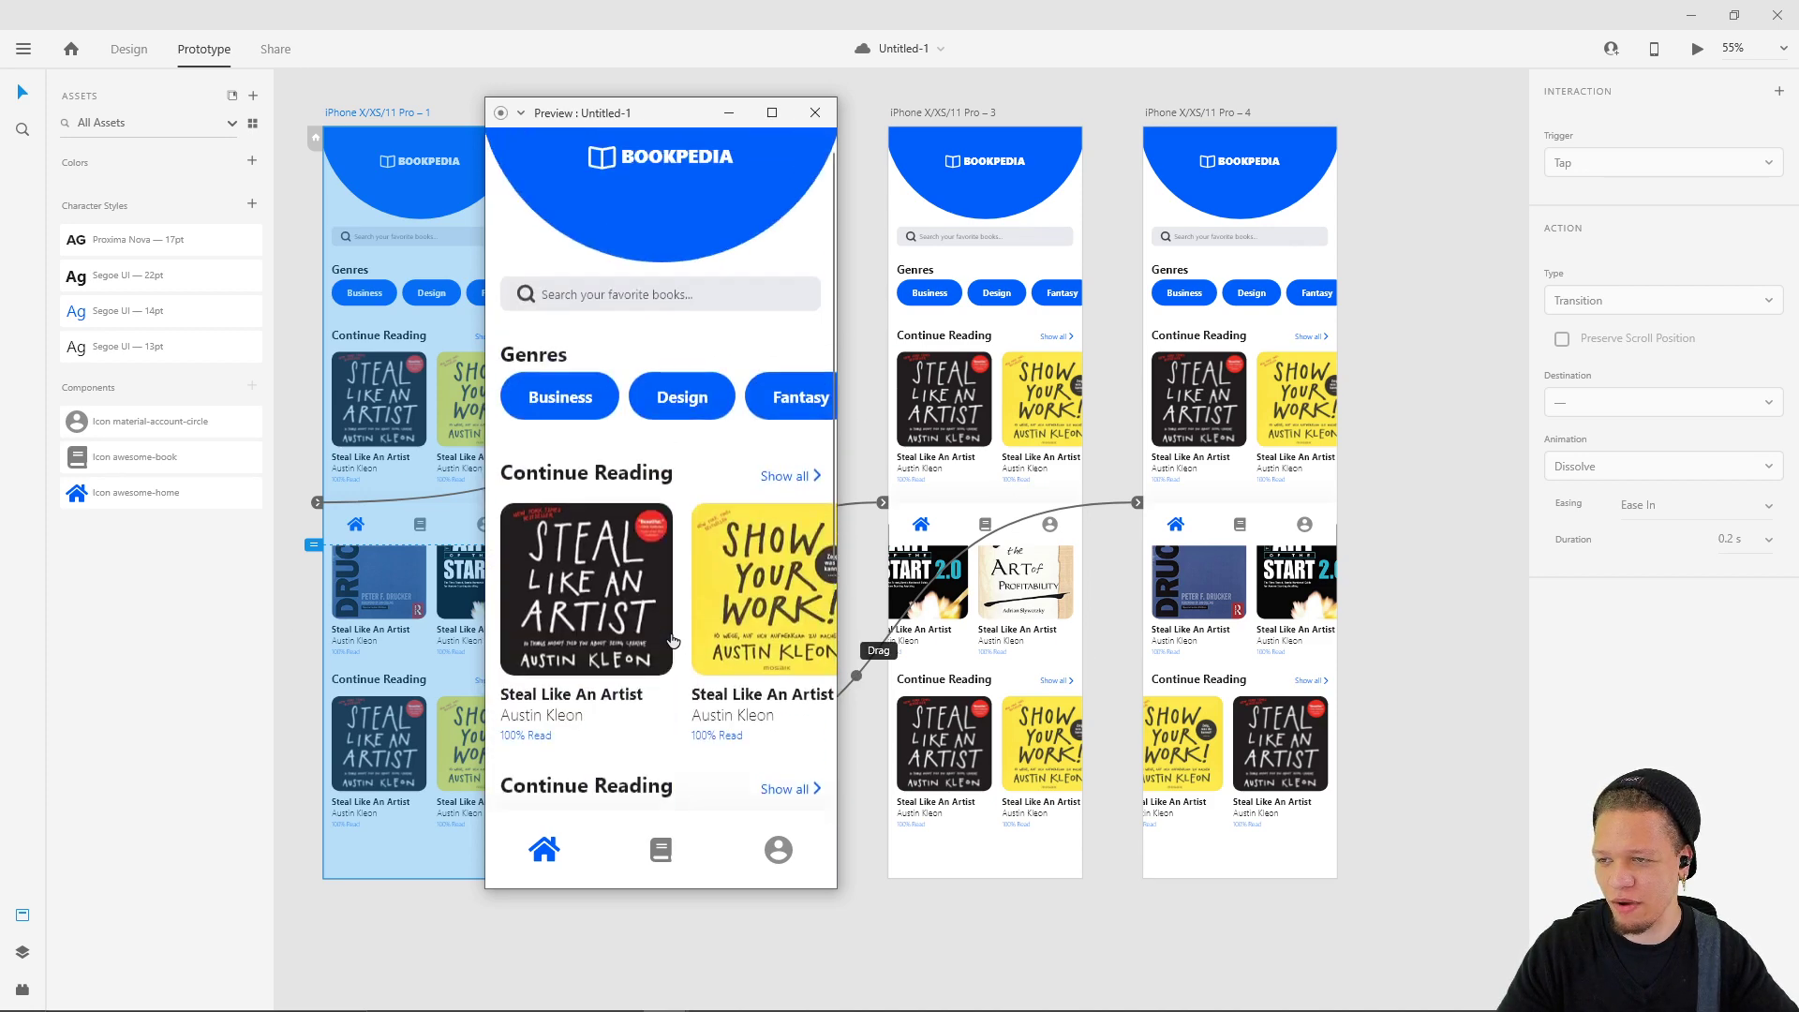
left_click(822, 111)
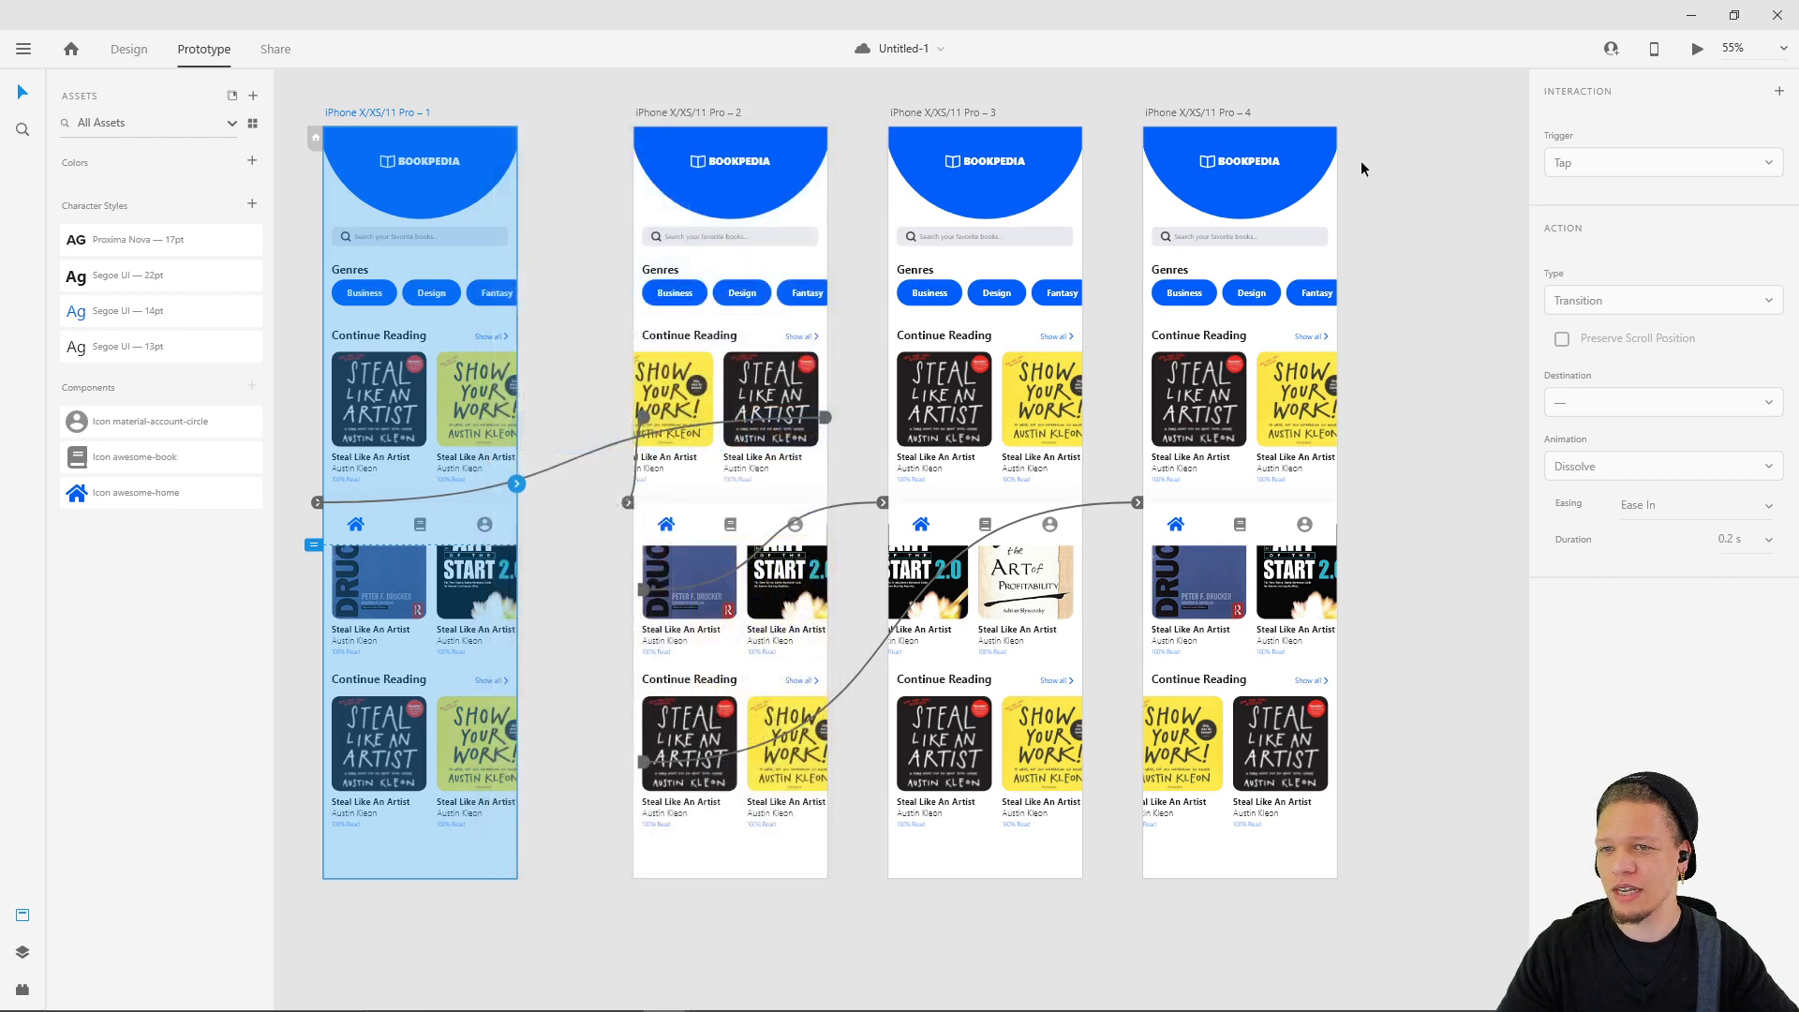
- Examine the decorative blue header circles on the earlier home screen artboard, iPhone X/XS/11 Pro – 16
left_click_drag(1385, 197, 1183, 275)
scroll(699, 339, "down", 3)
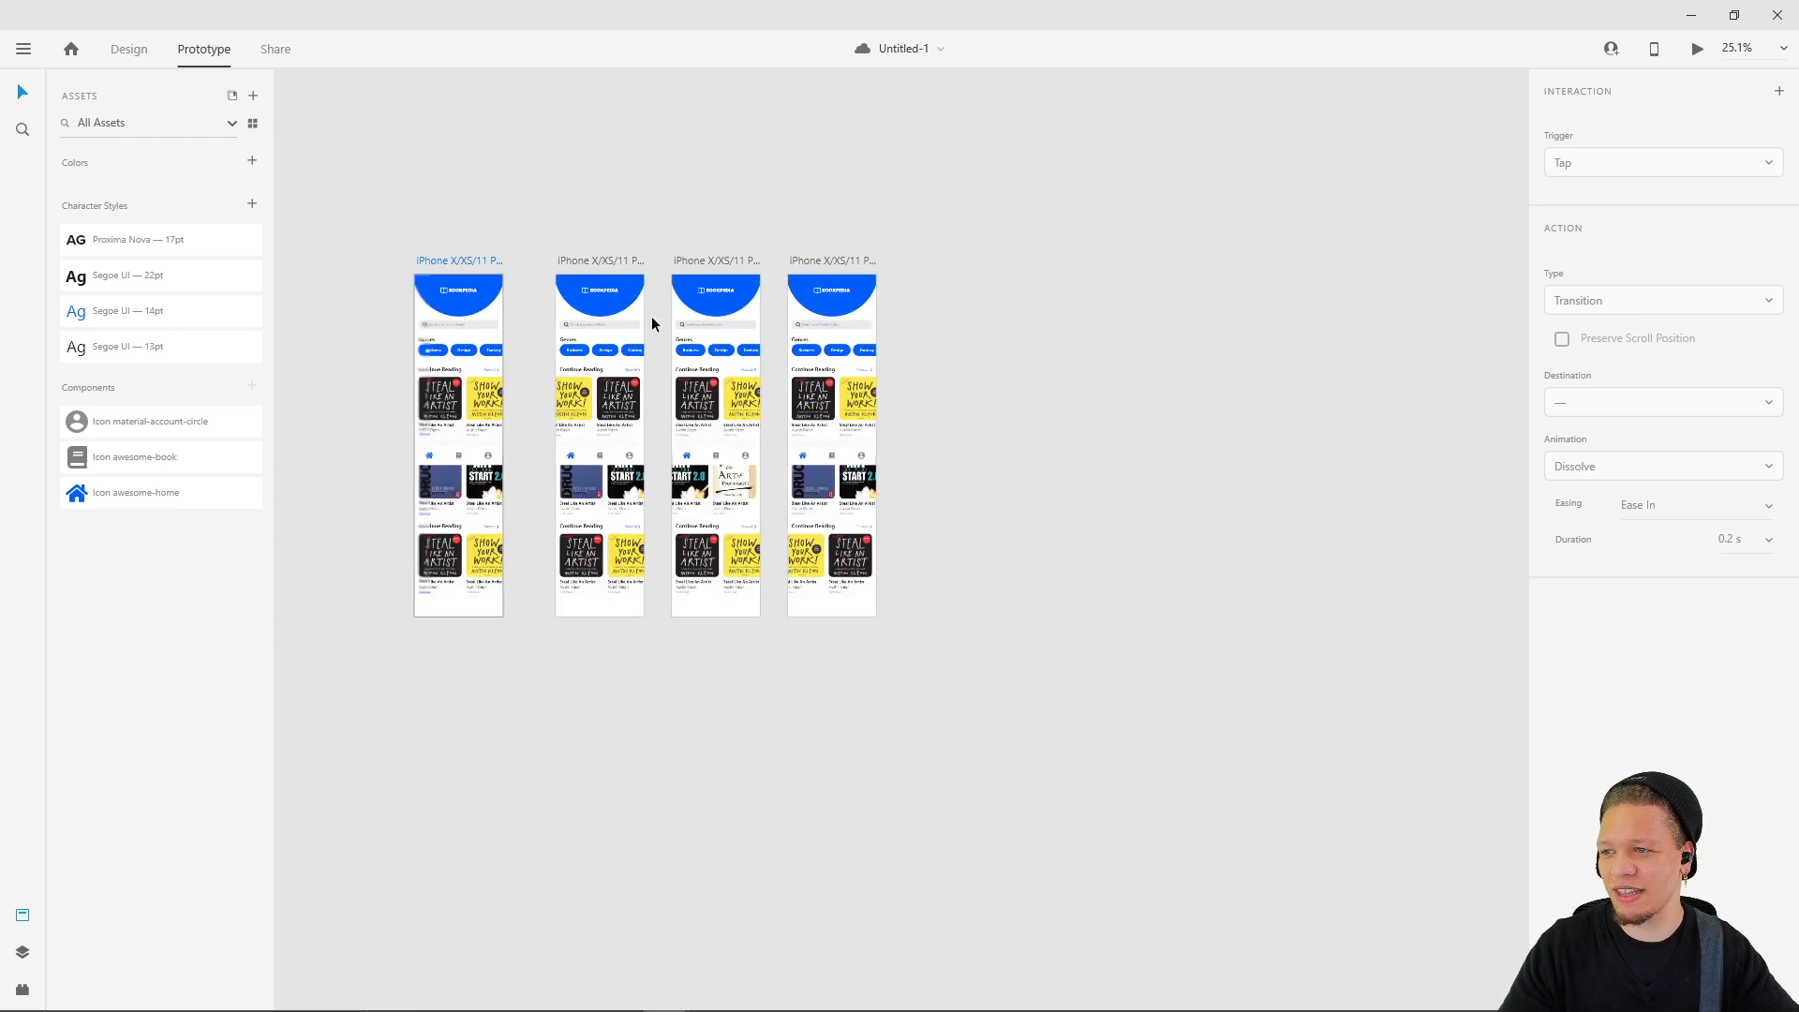
scroll(656, 318, "left", 5)
scroll(635, 293, "up", 4)
mouse_move(635, 293)
left_mouse_down()
mouse_move(712, 246)
mouse_move(648, 285)
mouse_move(661, 298)
mouse_move(633, 292)
left_mouse_up()
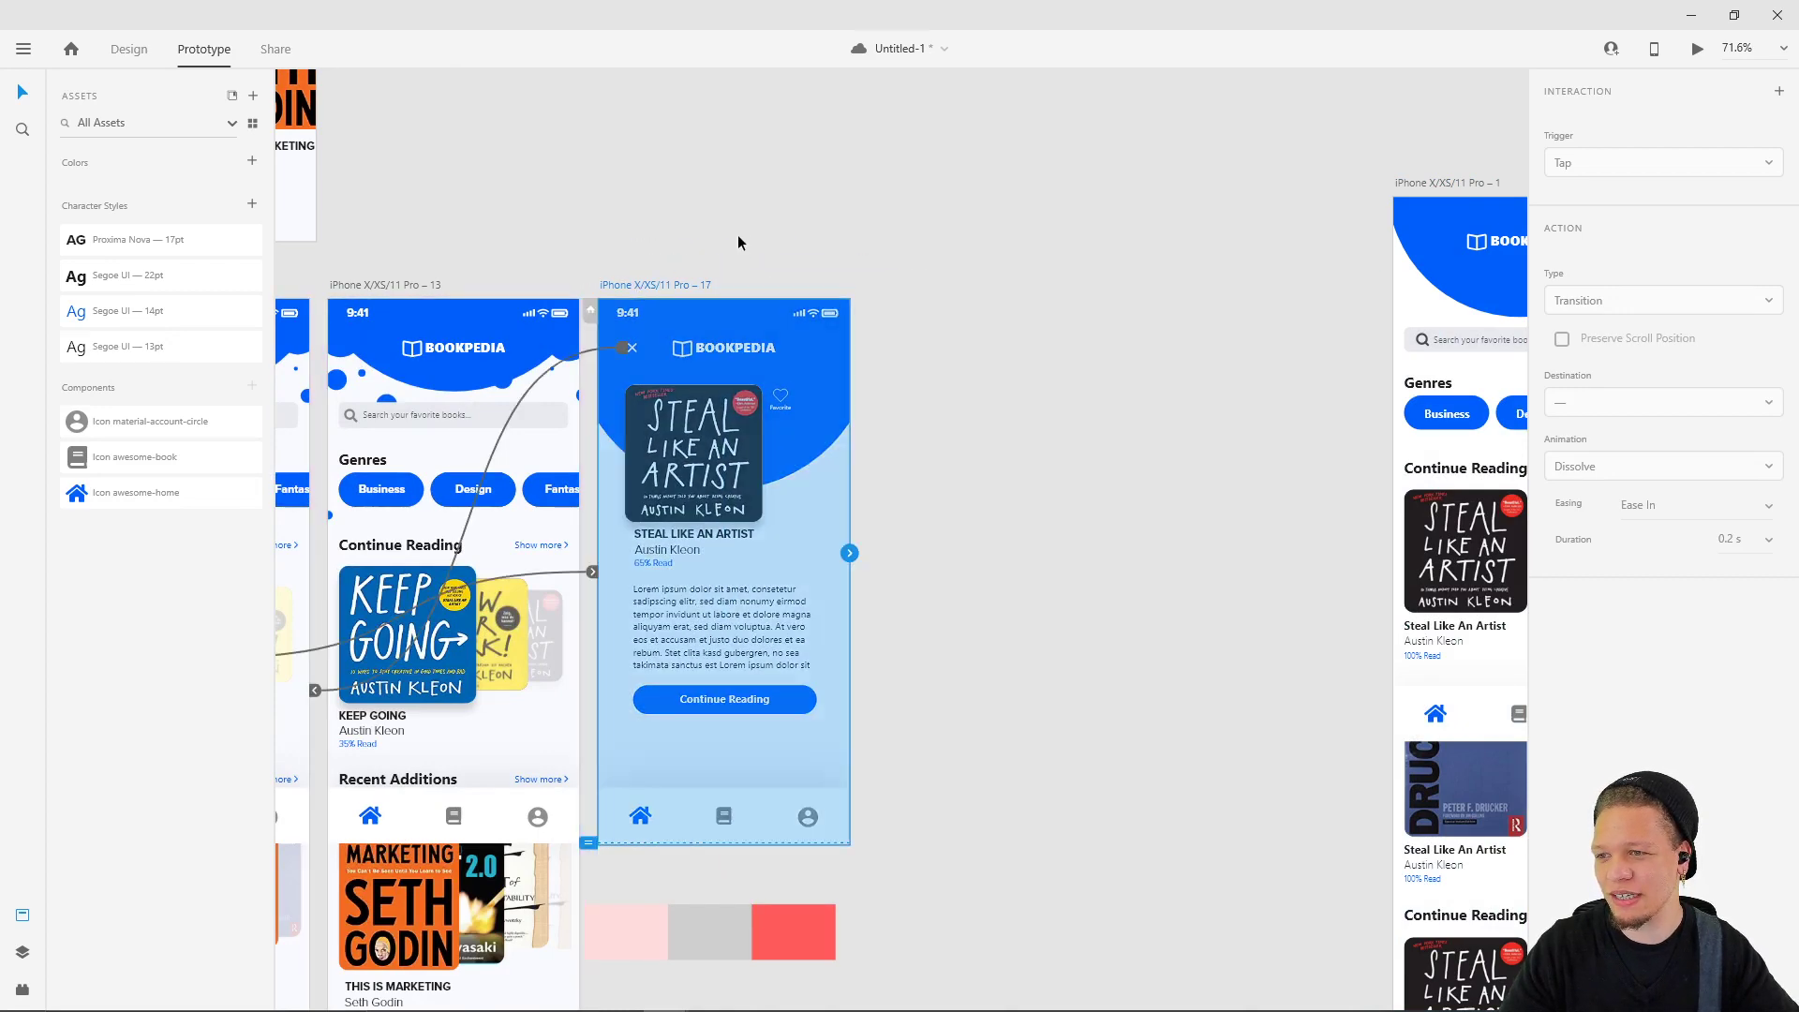
scroll(699, 205, "left", 5)
left_click(403, 352)
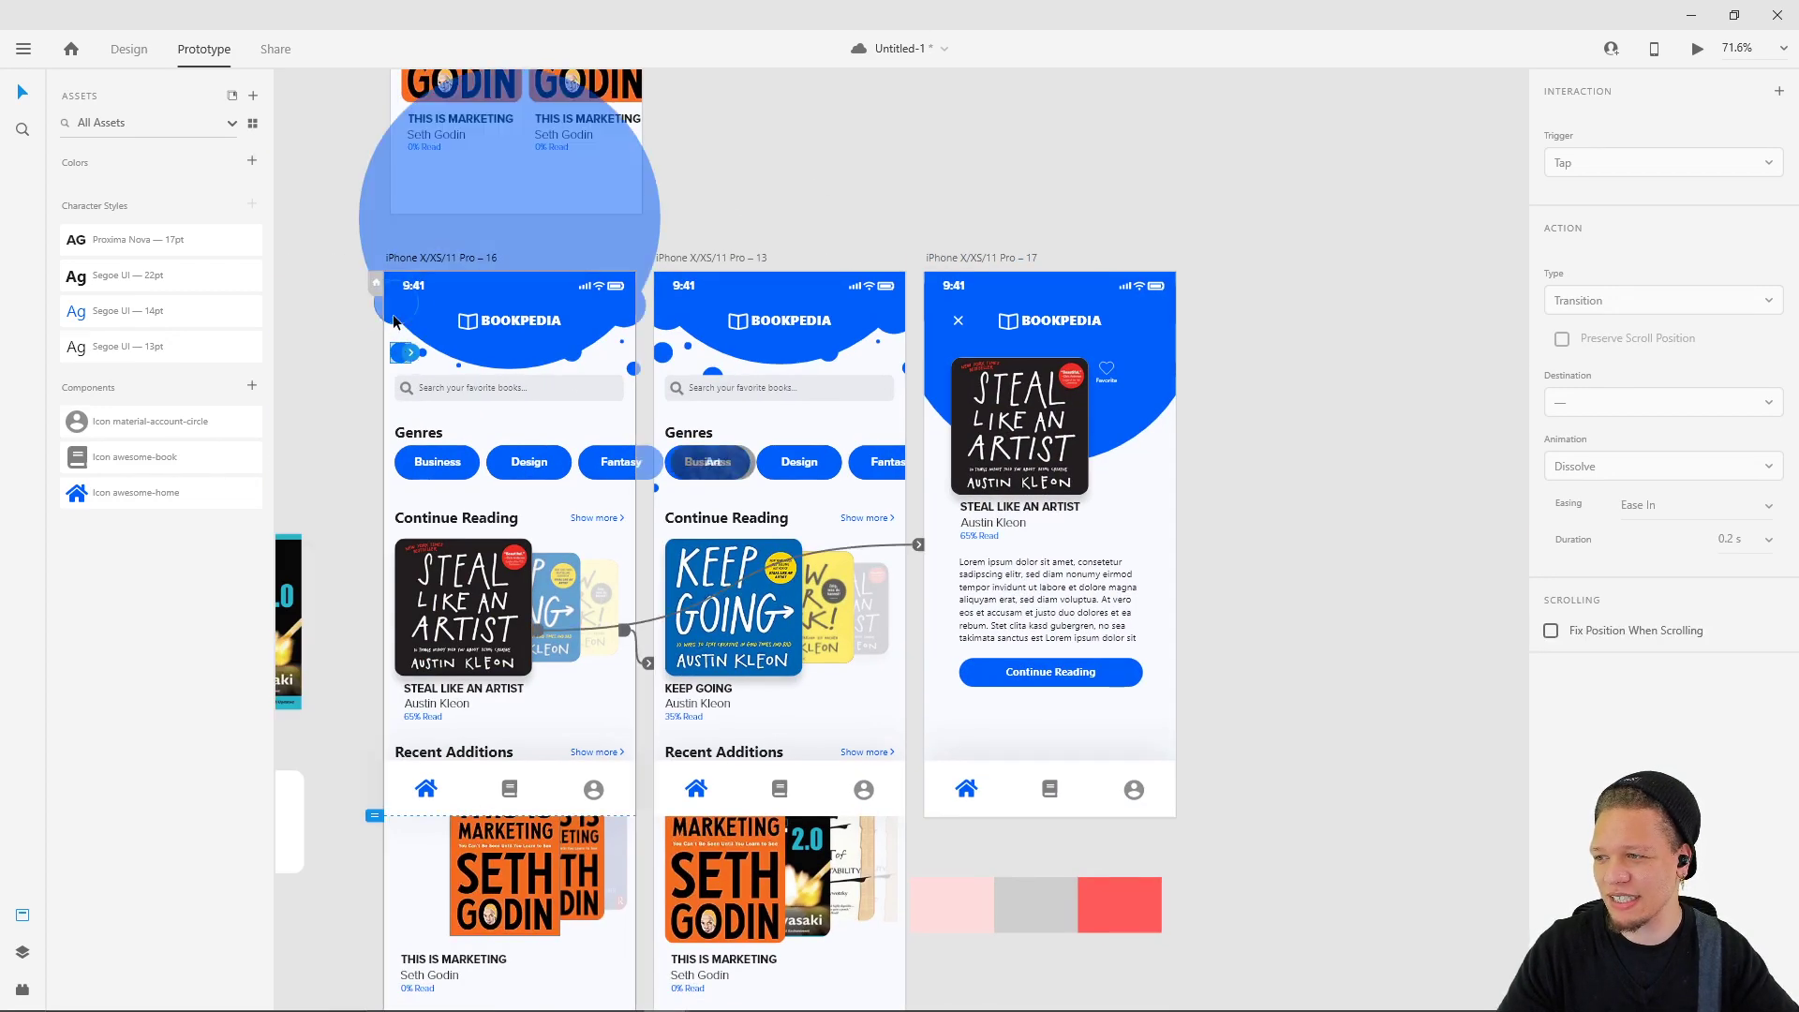
left_click(578, 354)
left_click(626, 334)
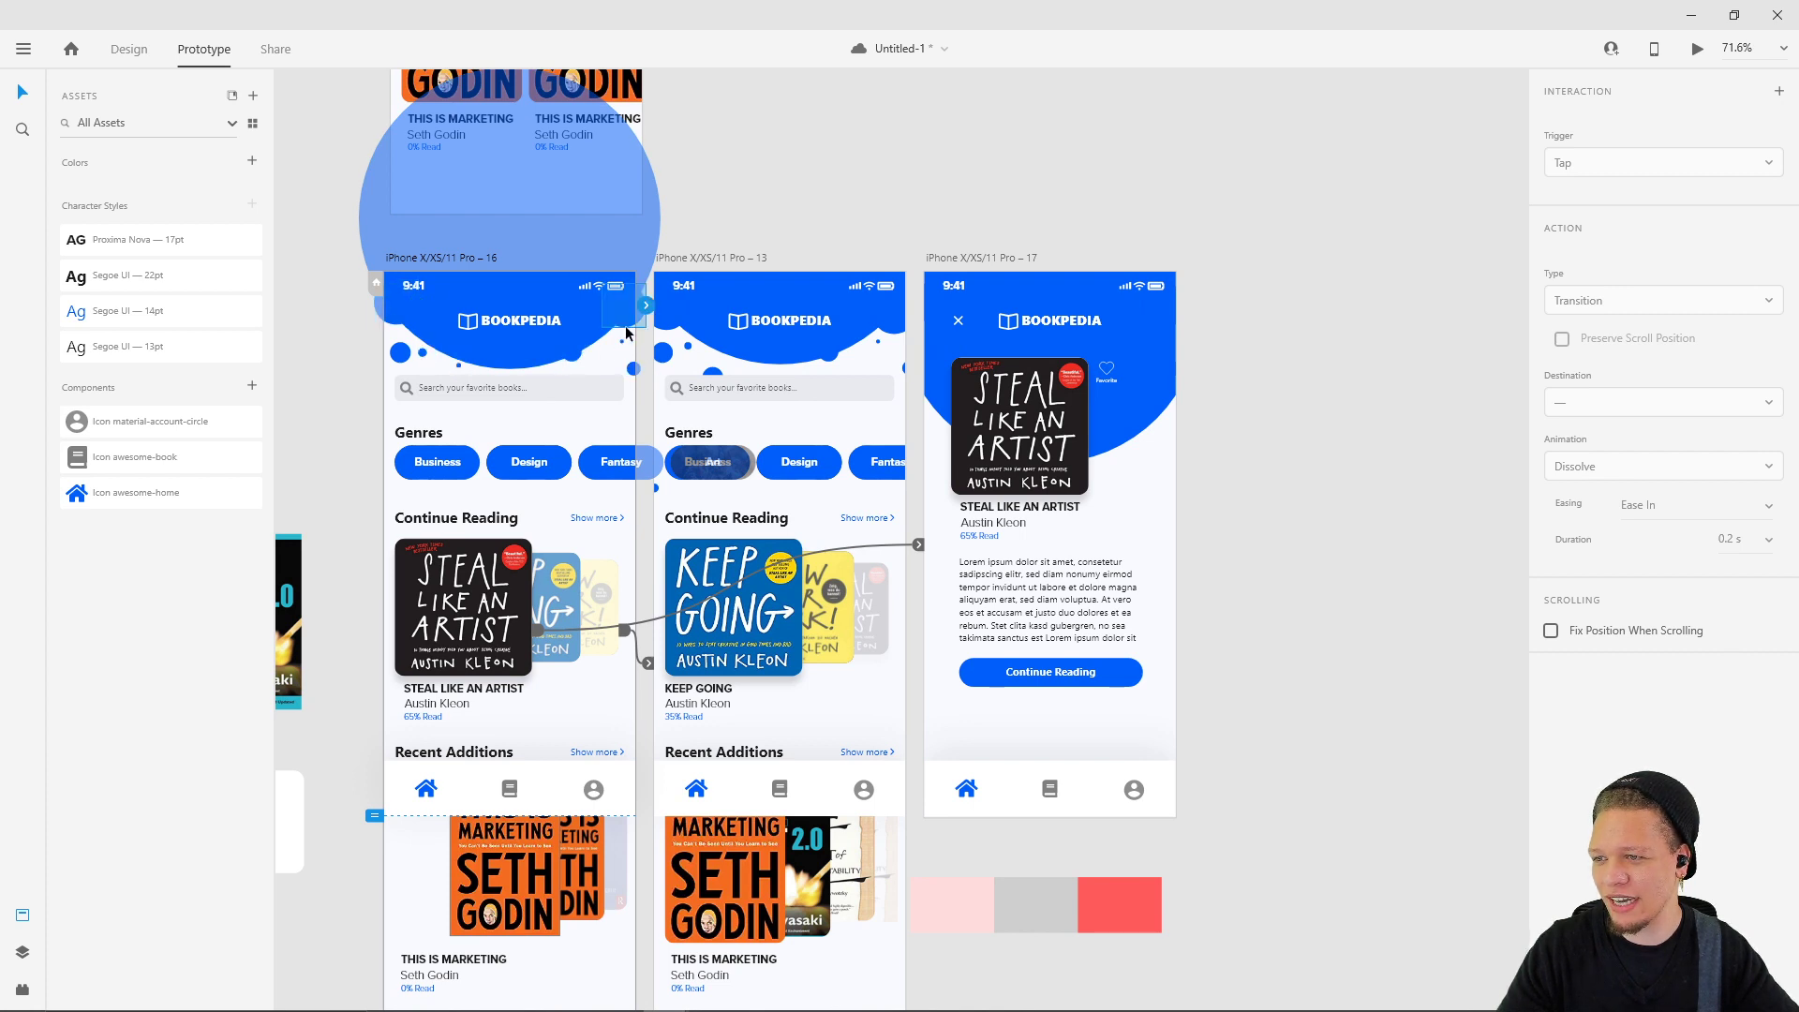
left_click(1159, 223)
- Compare the earlier home and book detail artboards (13 and 17) with the new home screen artboards
scroll(1246, 238, "right", 5)
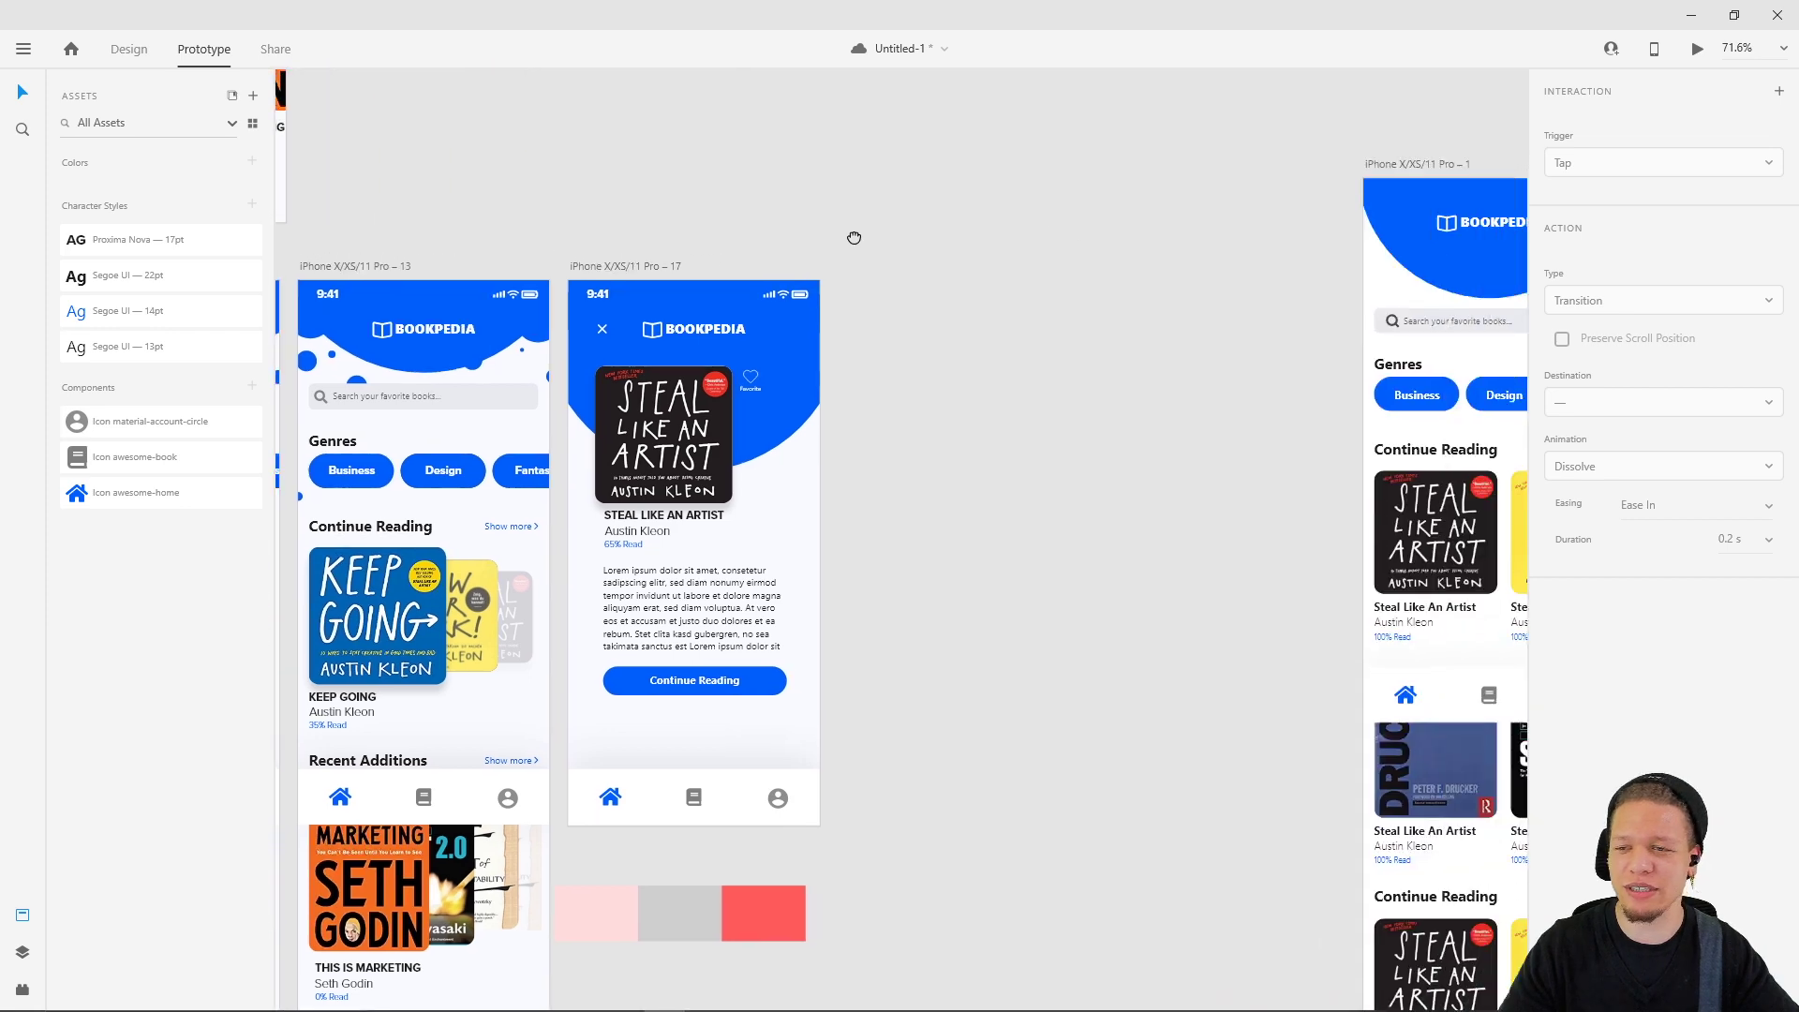
scroll(1169, 527, "right", 8)
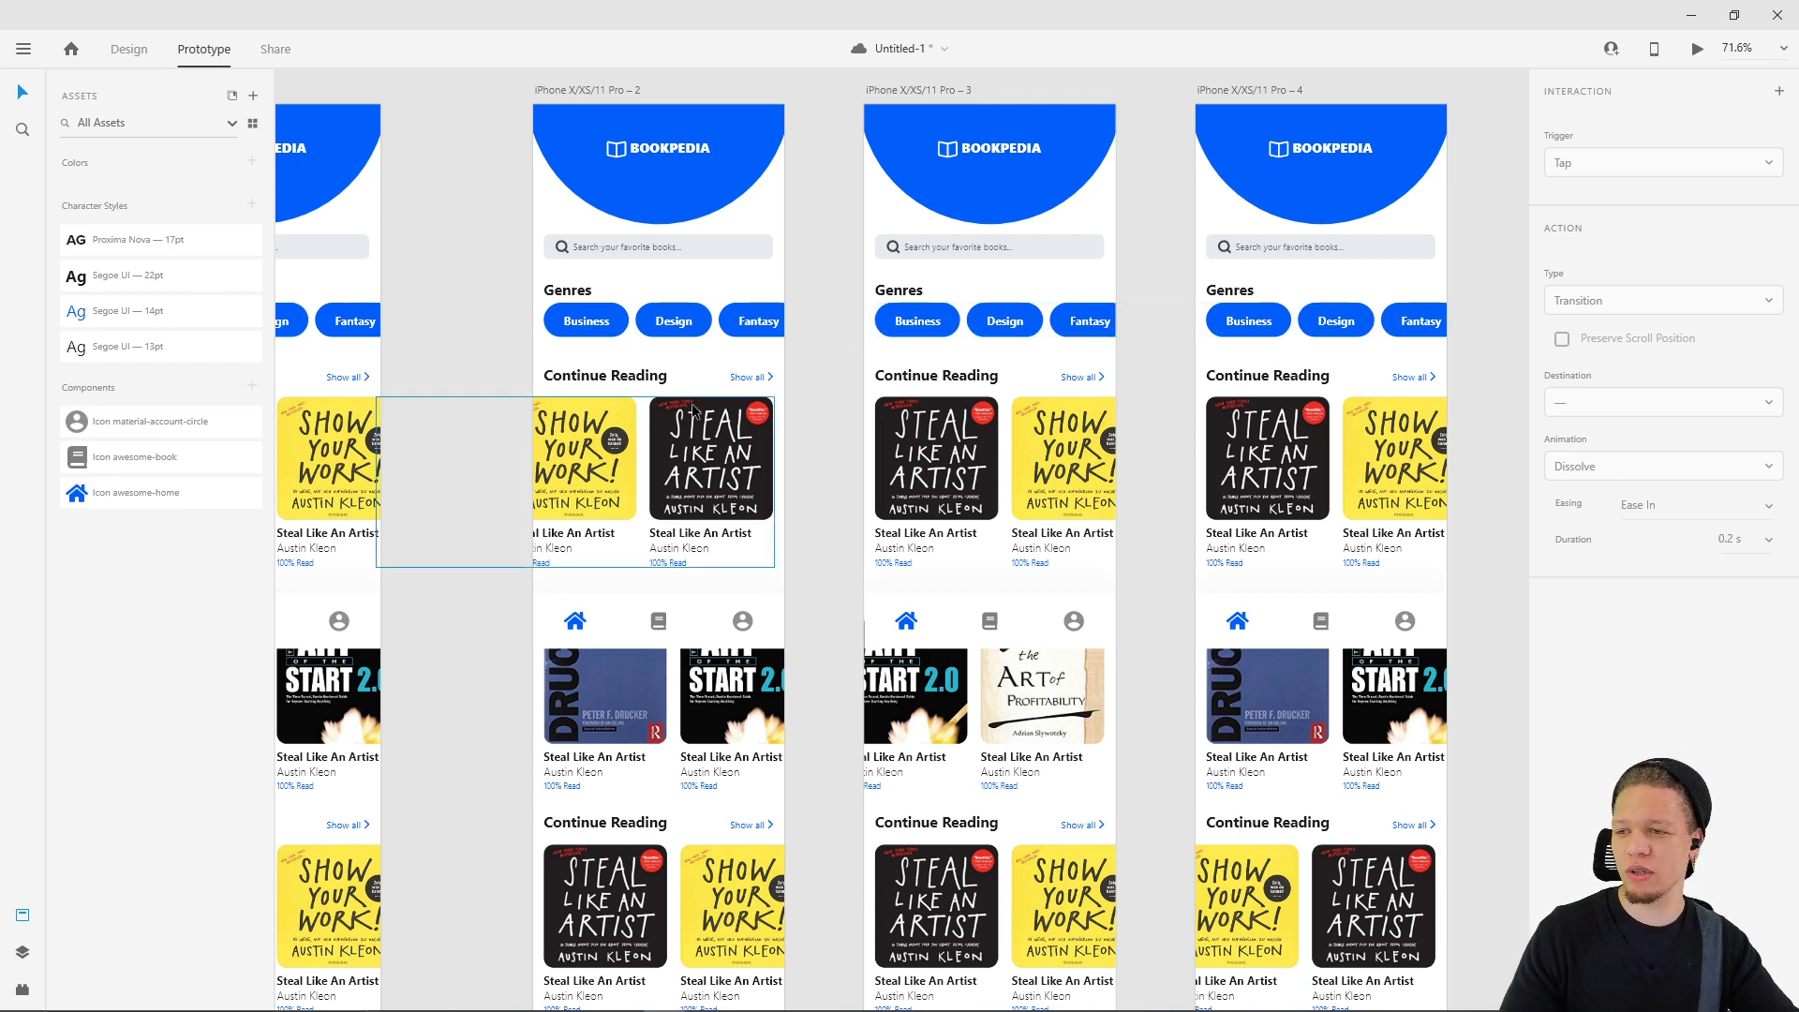
scroll(674, 422, "left", 10)
scroll(1194, 409, "left", 5)
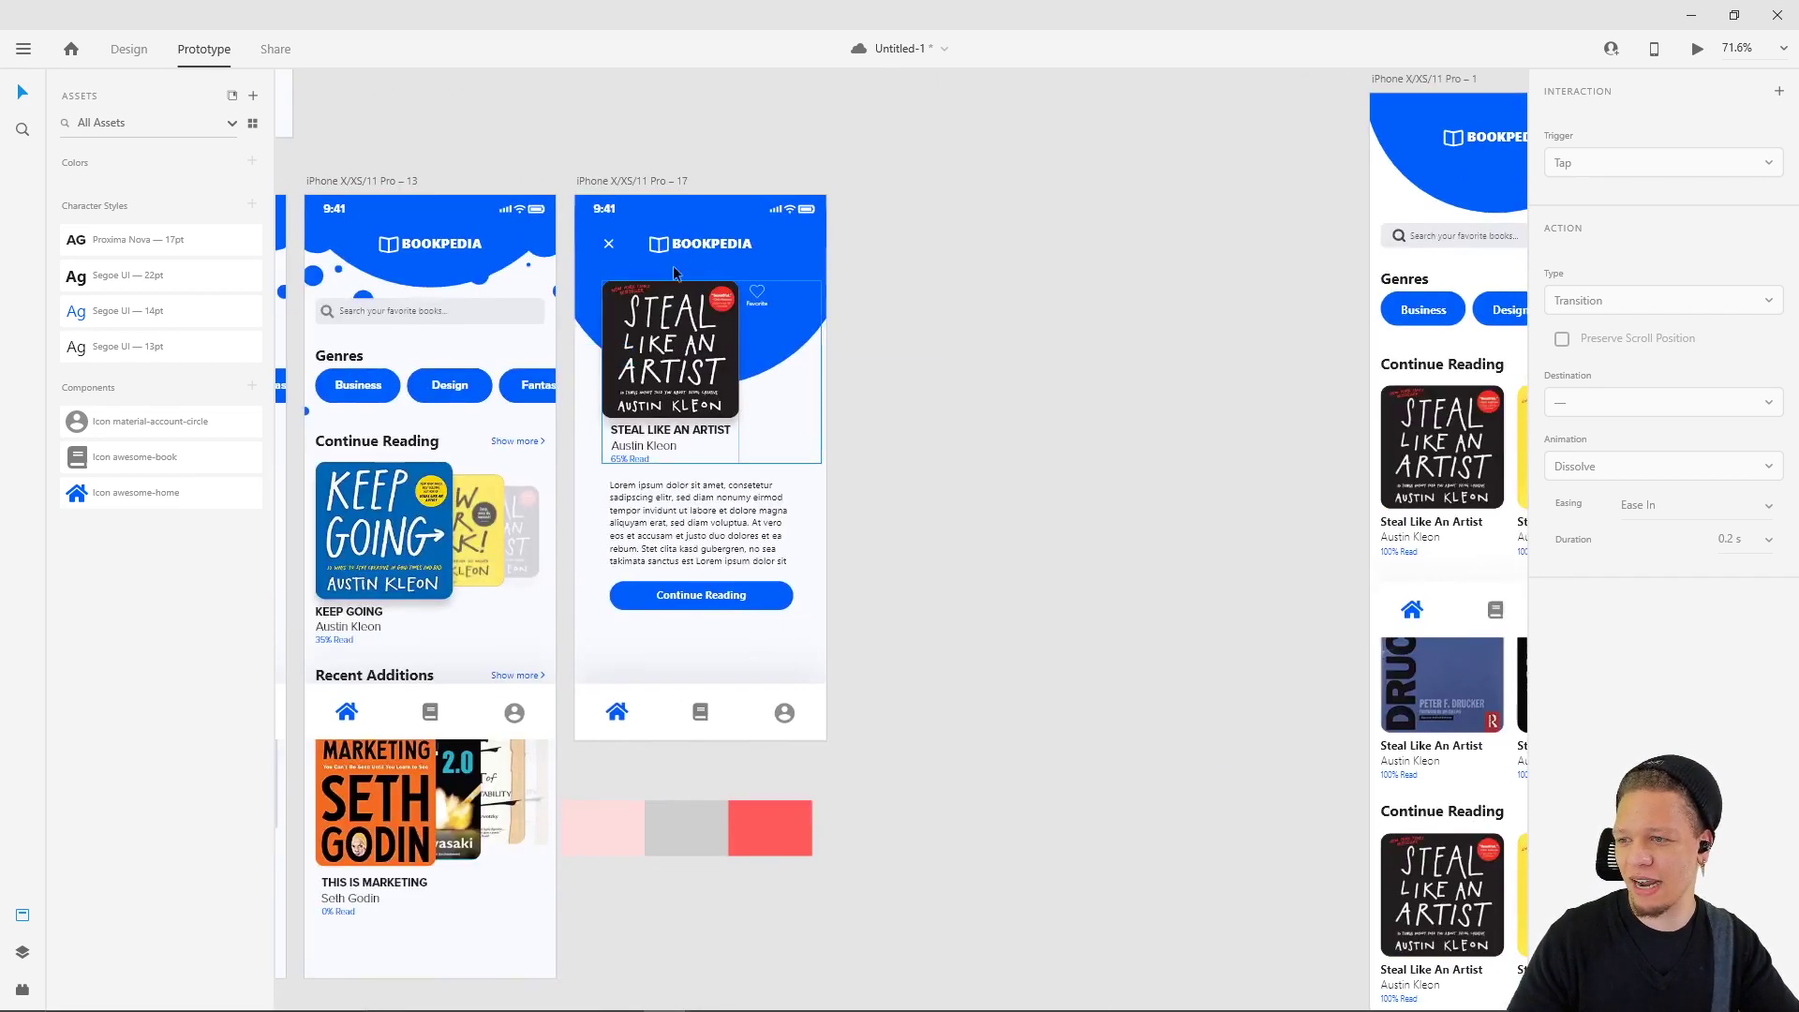
left_click(654, 170)
left_click_drag(654, 170, 613, 180)
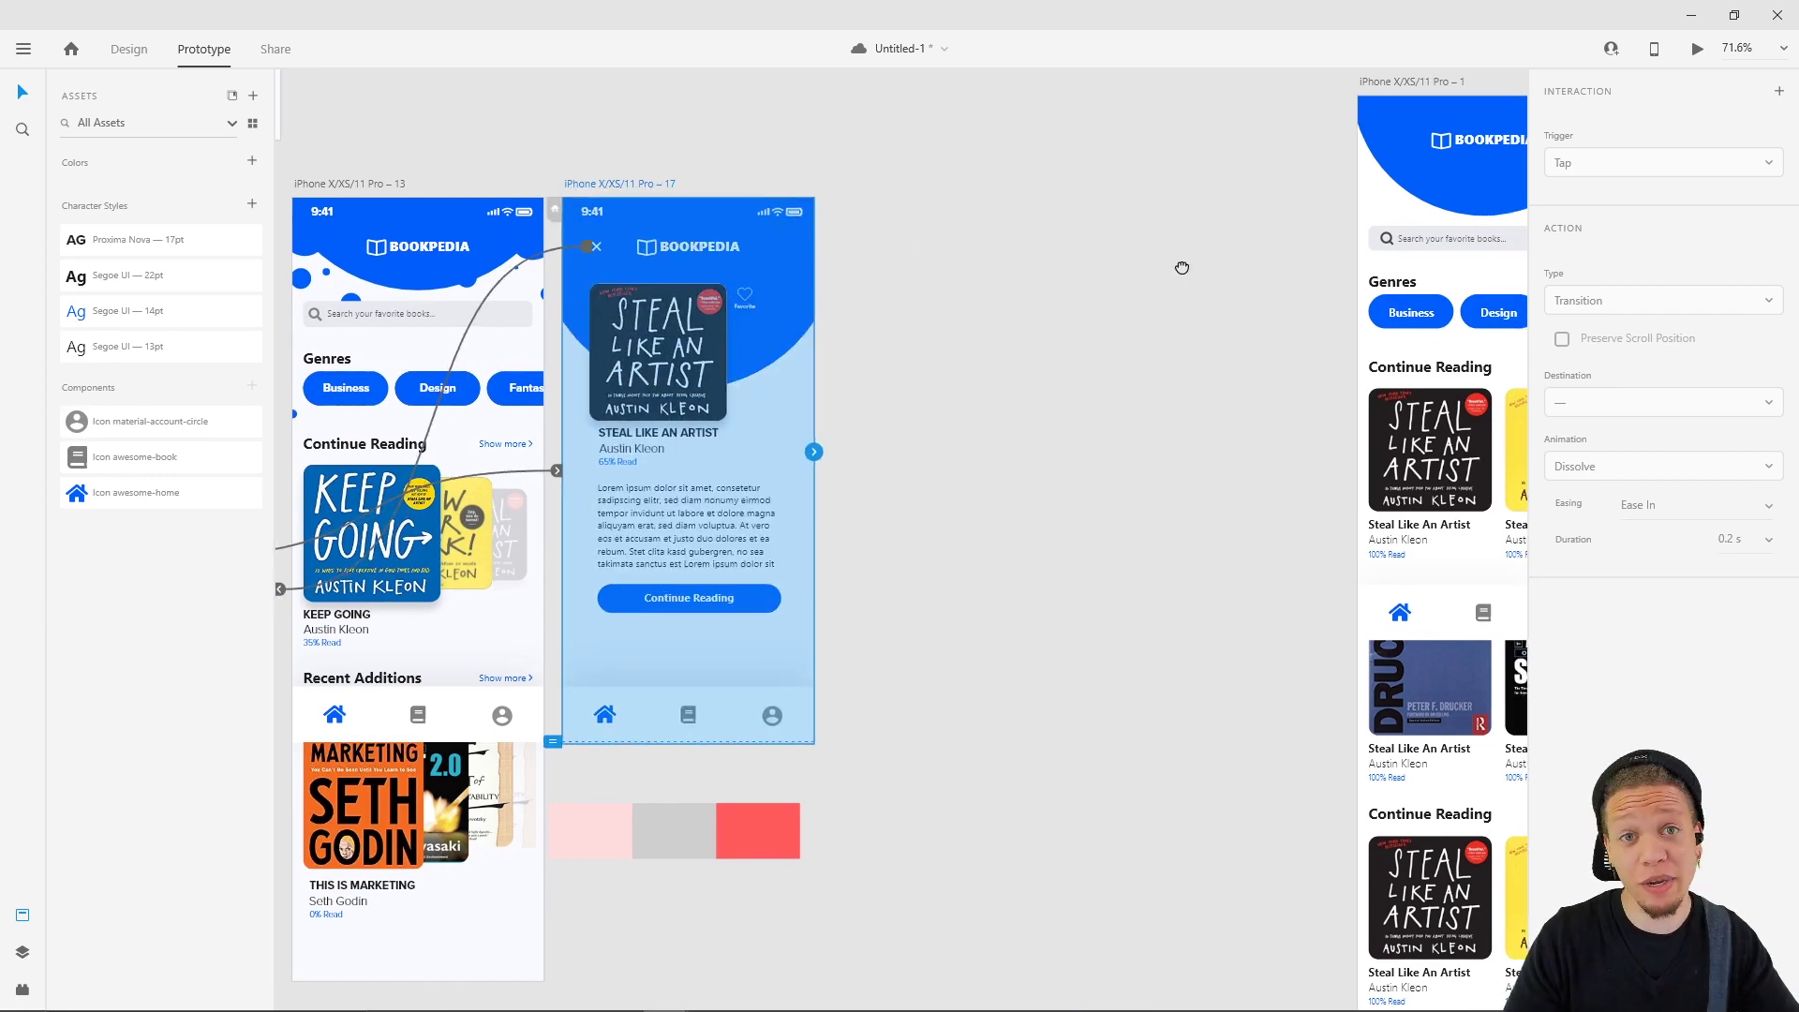
left_click_drag(1181, 269, 924, 278)
scroll(887, 269, "down", 5)
left_click_drag(1108, 281, 1065, 290)
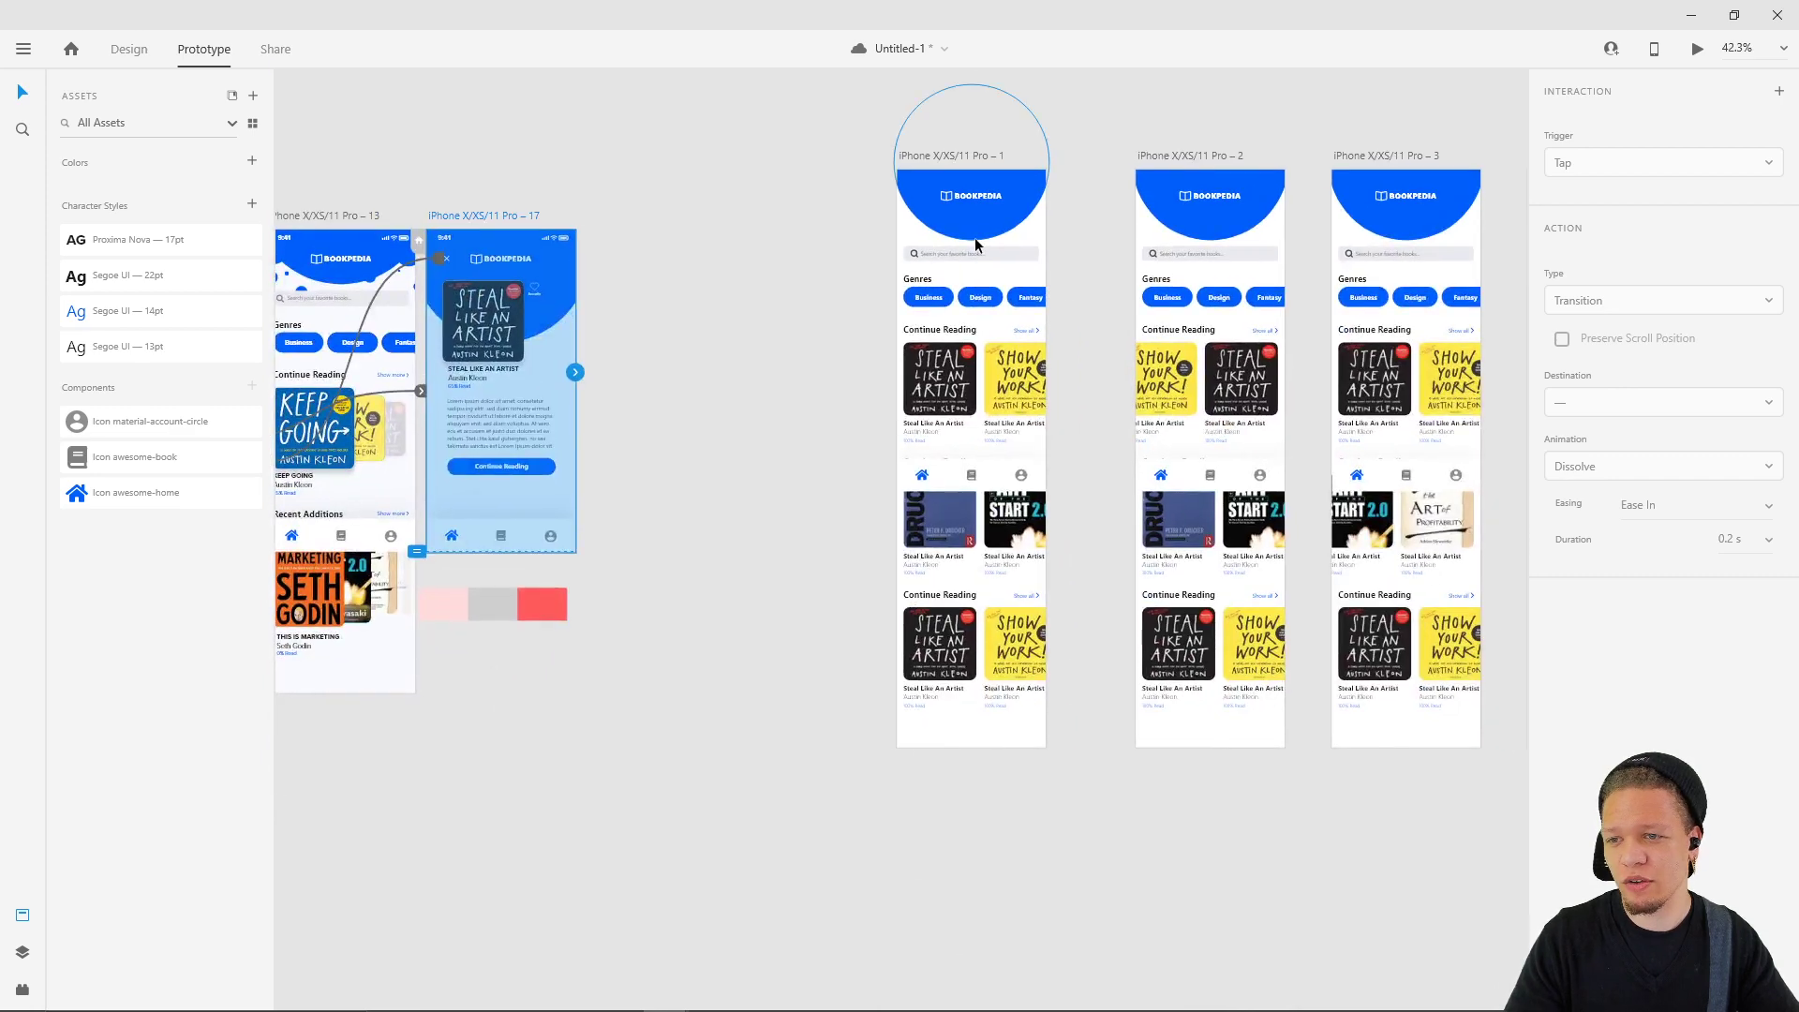
scroll(727, 241, "left", 3)
scroll(839, 227, "up", 2)
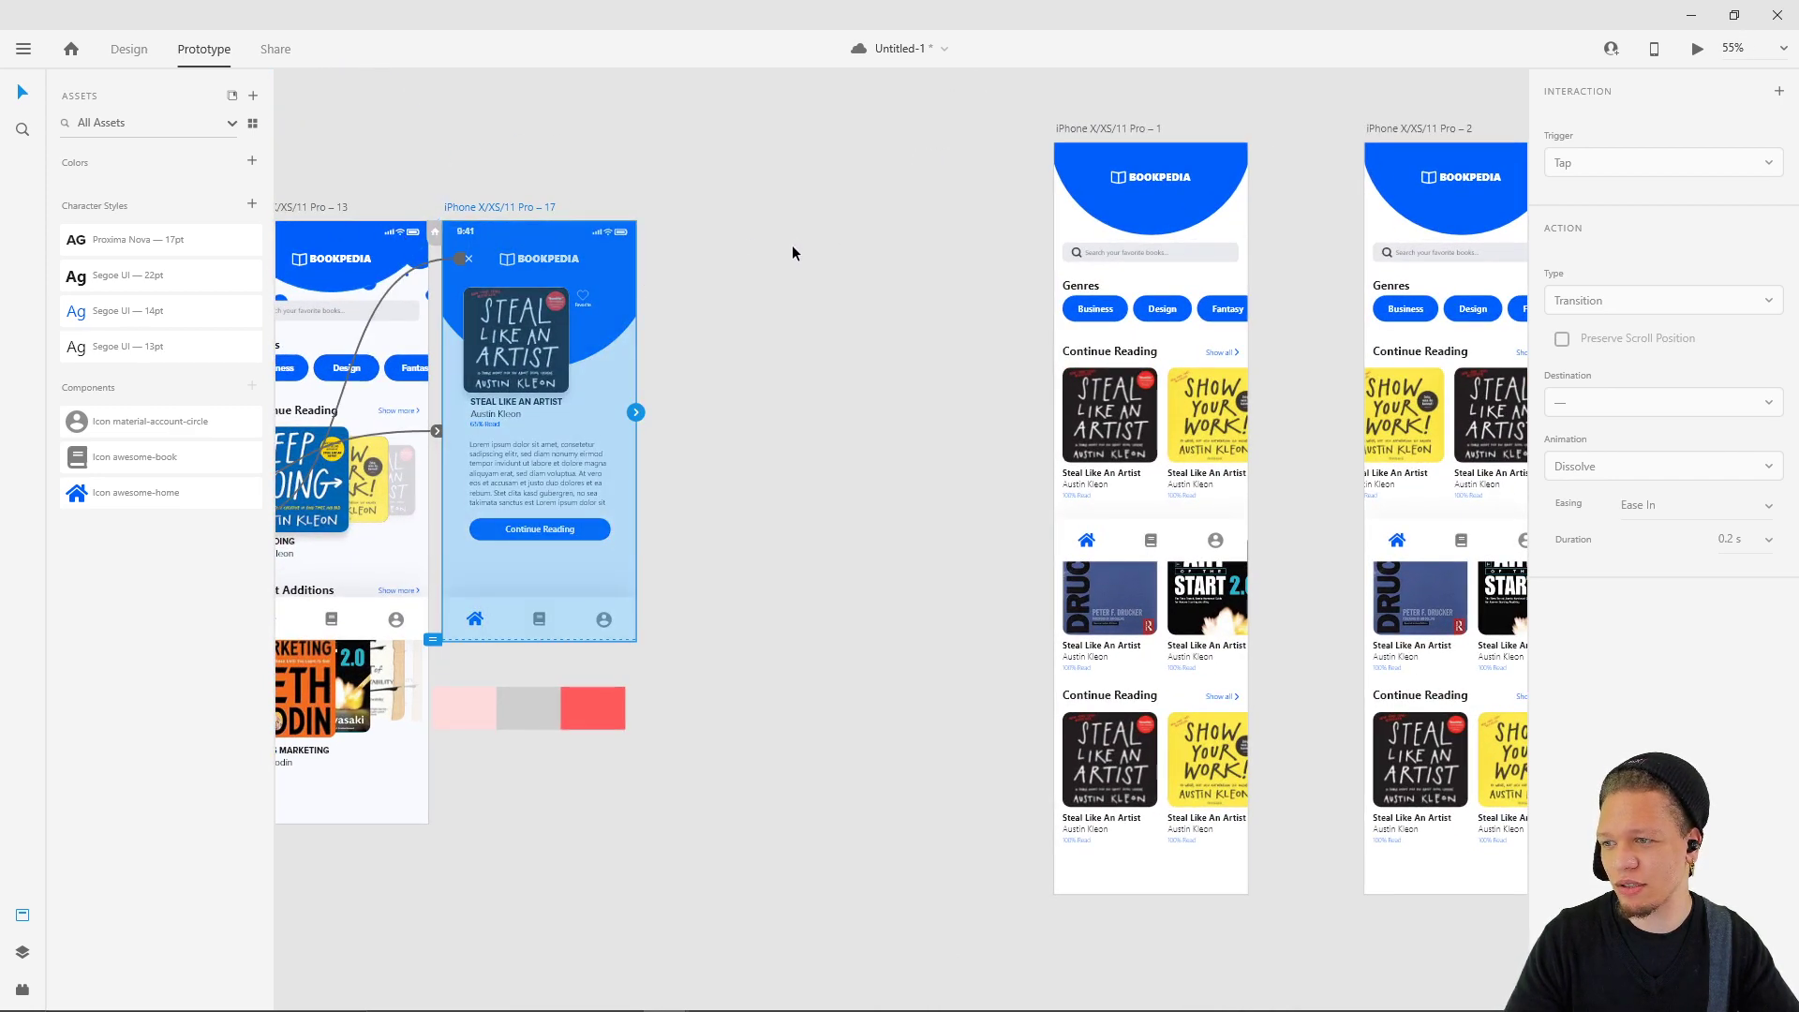
scroll(843, 281, "left", 3)
scroll(844, 281, "up", 2)
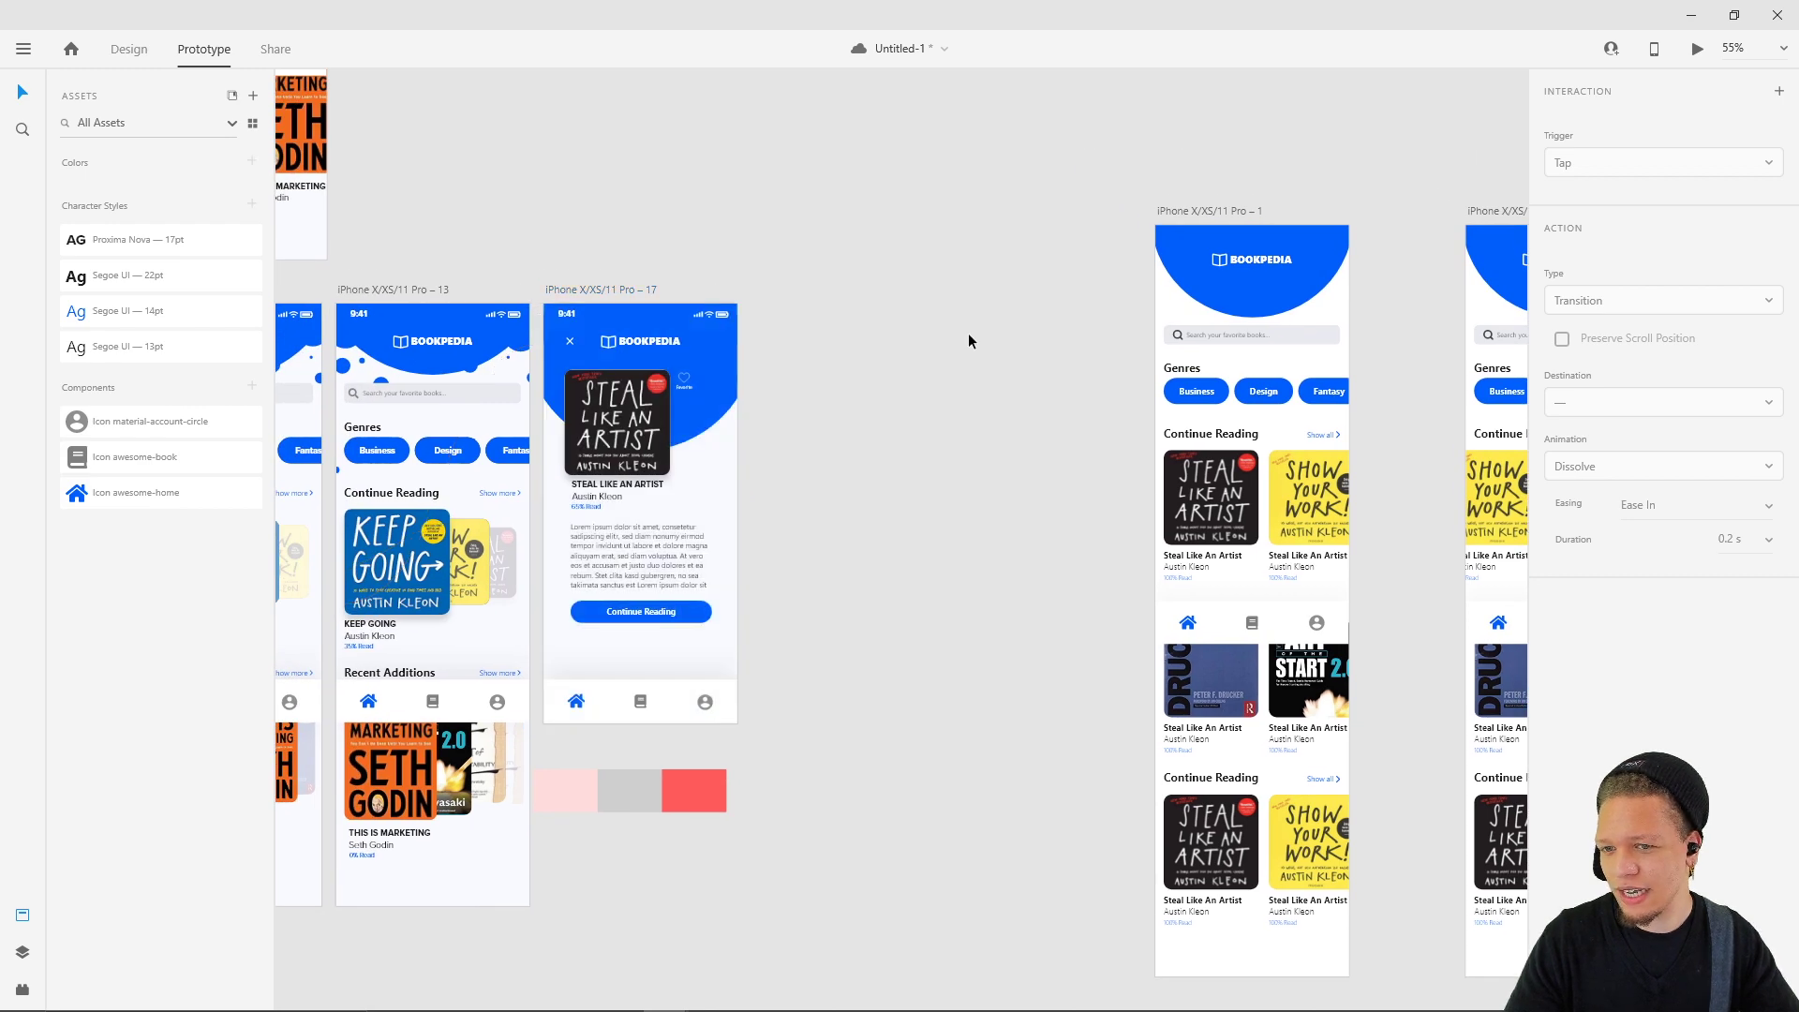
scroll(969, 341, "up", 2)
scroll(1030, 341, "left", 3)
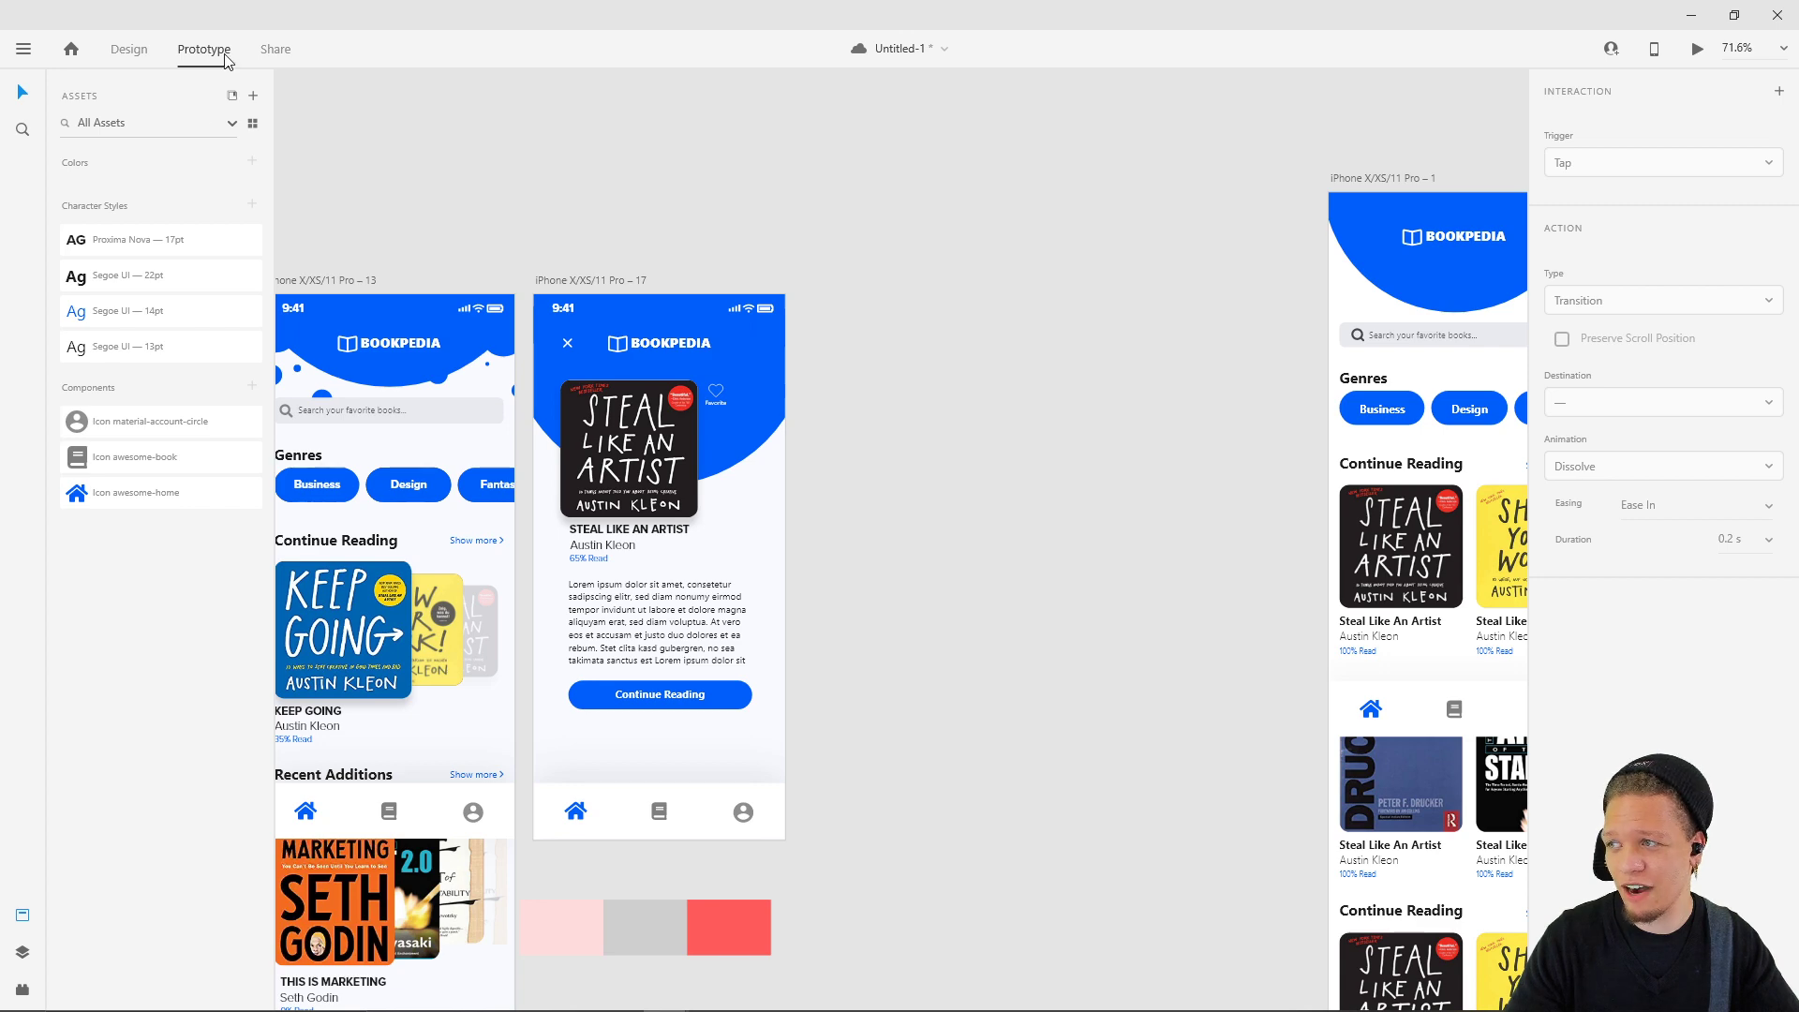
- Draw a 36 × 36 circle at the header curve's left edge on artboard iPhone X/XS/11 Pro – 1, filled blue #005EFB without a border
left_click(128, 49)
scroll(1054, 335, "right", 5)
key("e")
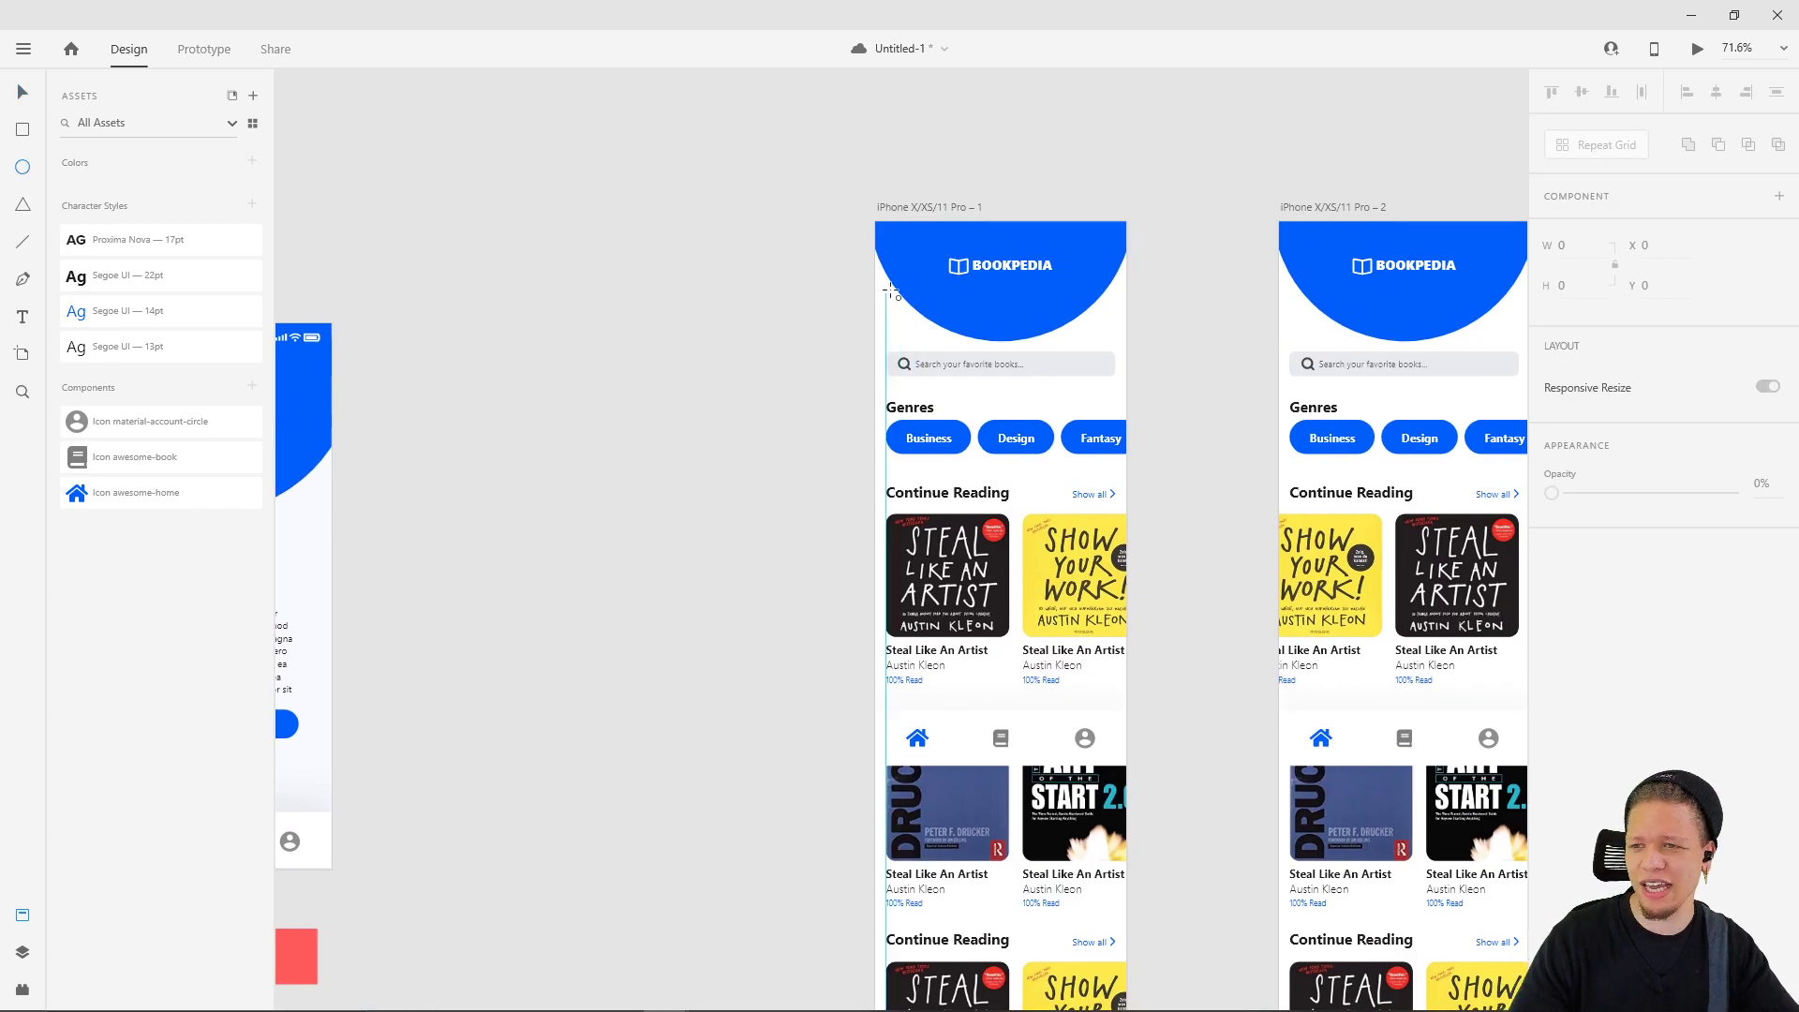
left_click_drag(886, 280, 910, 305)
left_click(1552, 746)
left_click(1590, 702)
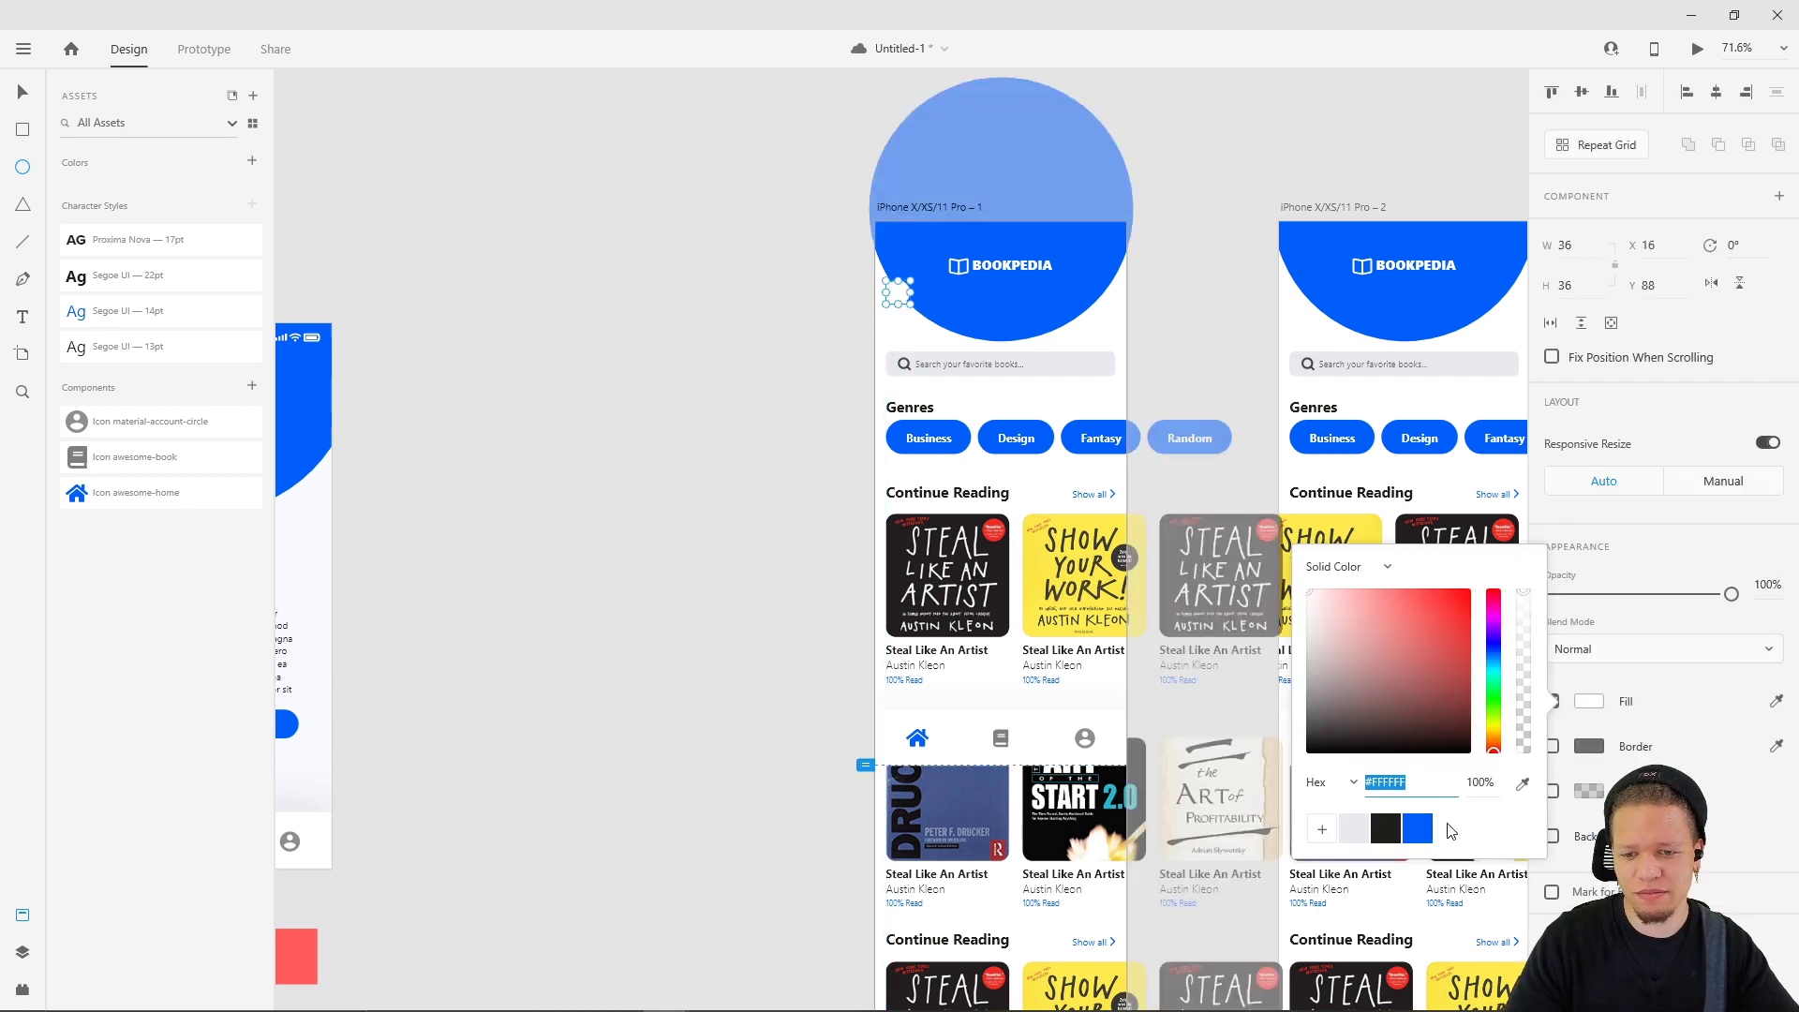
left_click(1418, 829)
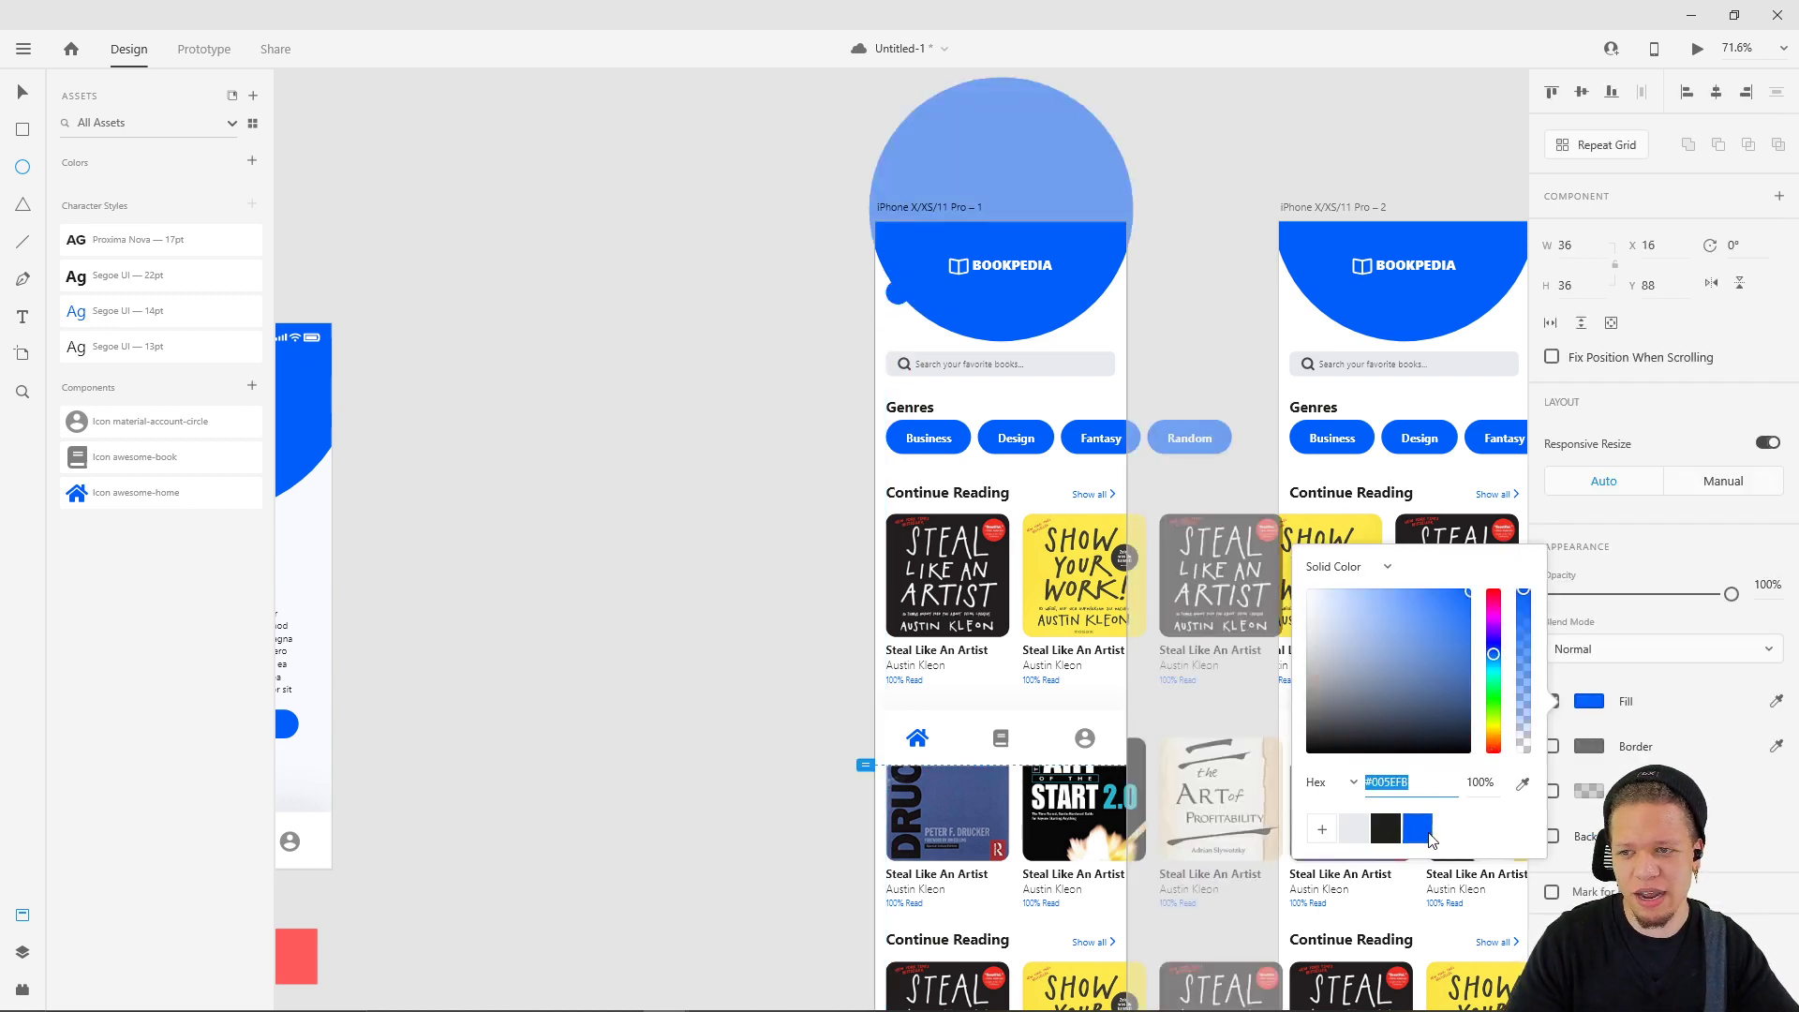
left_click(1185, 211)
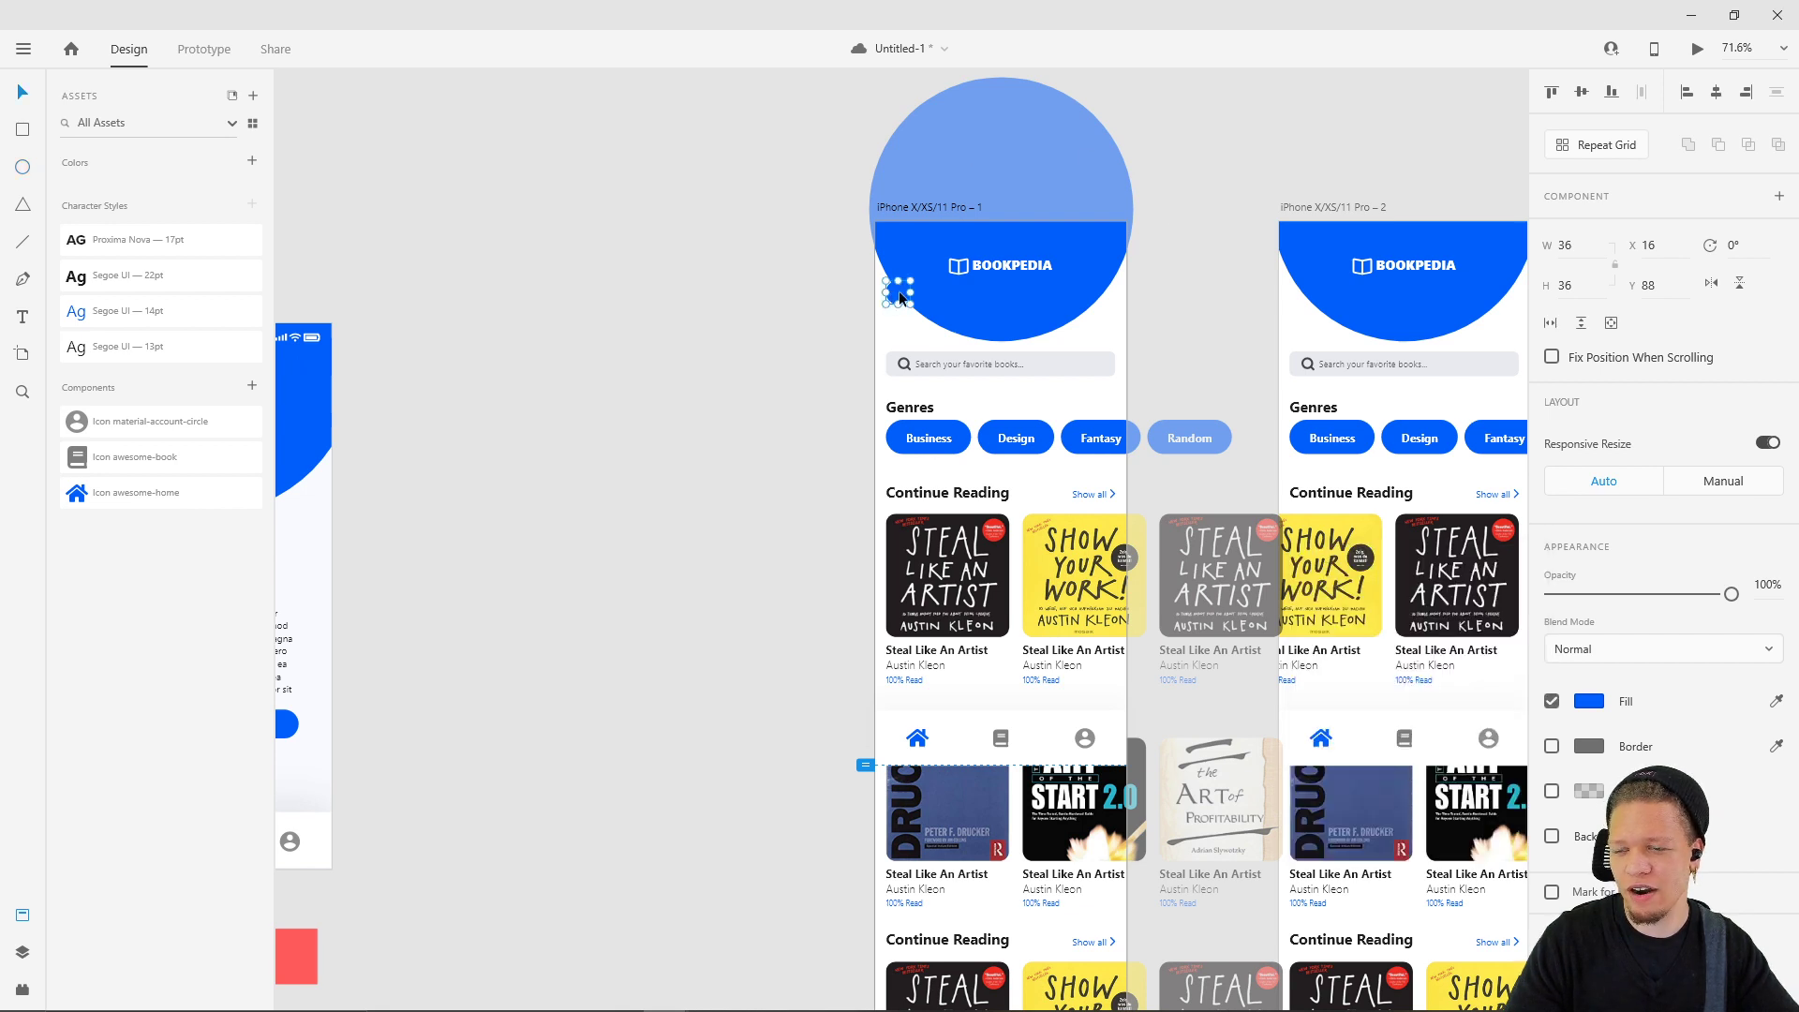
- Copy the blue circle to the header's right side and both artboard edges, enlarging the right-edge copy to 72 × 72 and the left-edge copy to 52 × 52
left_click_drag(899, 298, 1153, 292)
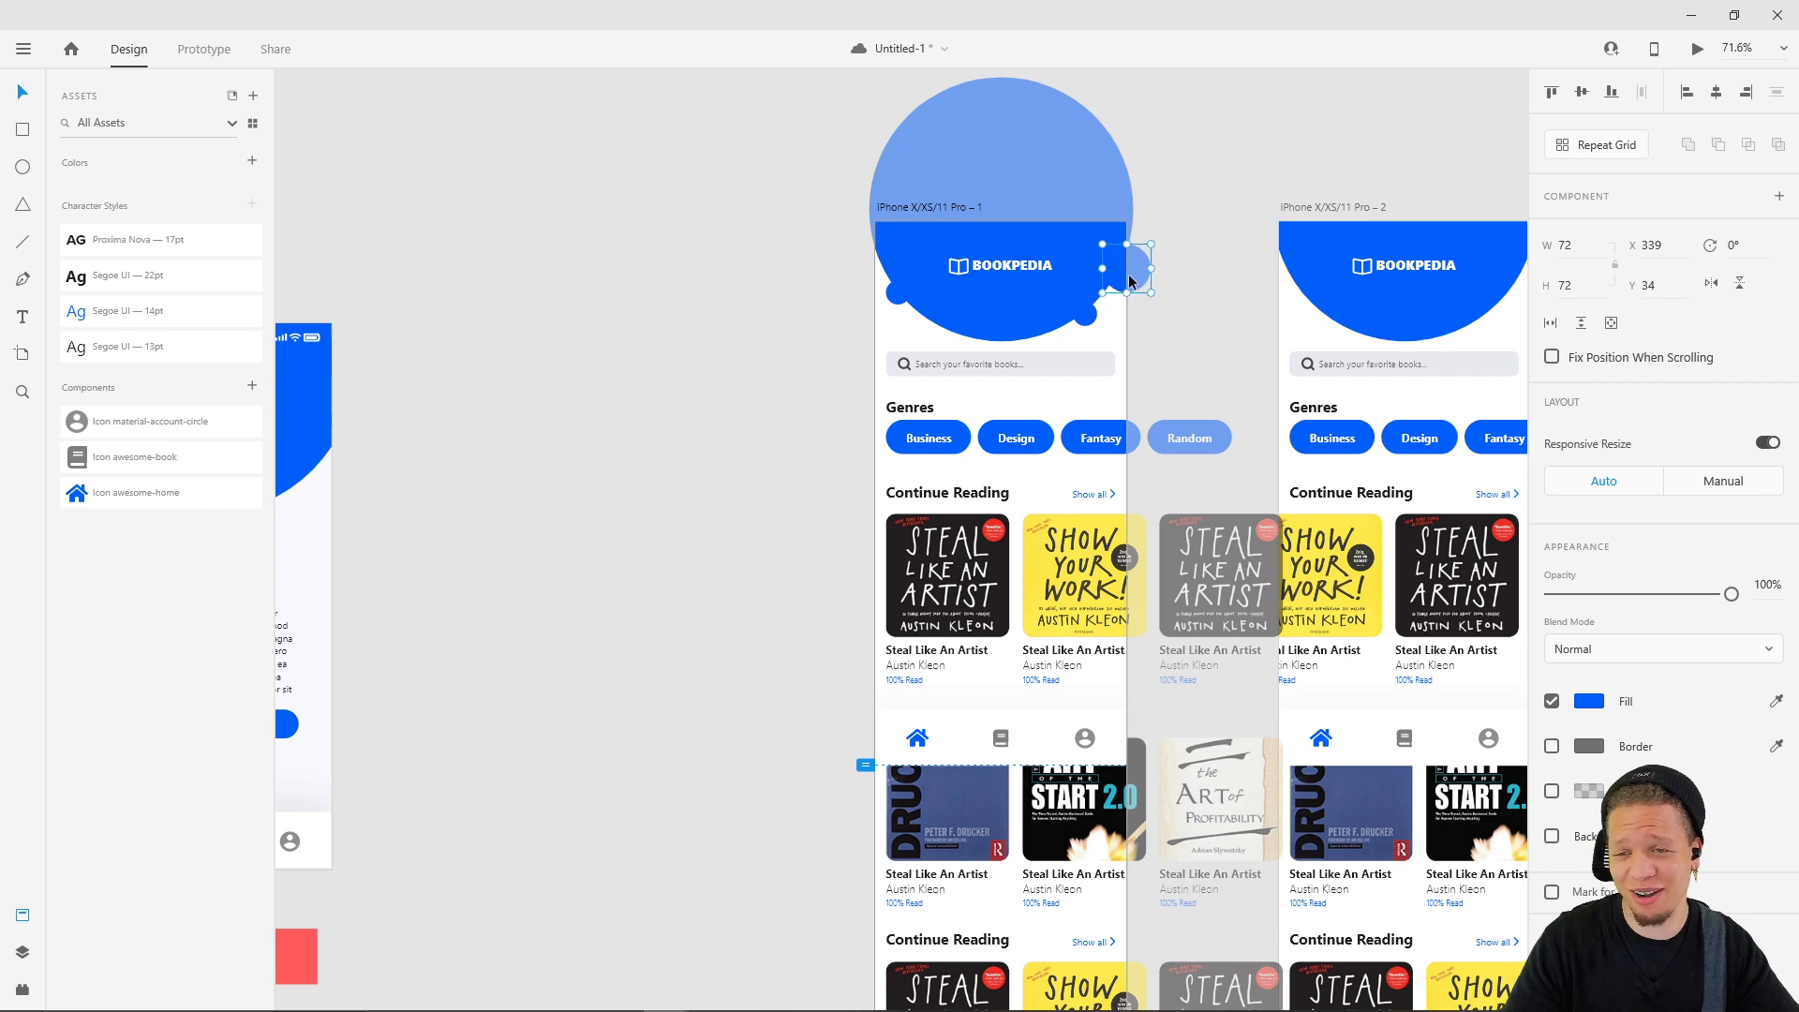
key("Delete")
mouse_move(896, 297)
left_mouse_down()
mouse_move(877, 270)
mouse_move(858, 283)
mouse_move(884, 272)
left_mouse_up()
key("Escape")
- Move the earlier home screen artboard, iPhone X/XS/11 Pro – 14, directly beside artboard iPhone X/XS/11 Pro – 1
scroll(1058, 352, "up", 2)
left_click_drag(685, 322, 959, 320)
left_click_drag(694, 358, 995, 343)
scroll(712, 365, "down", 2)
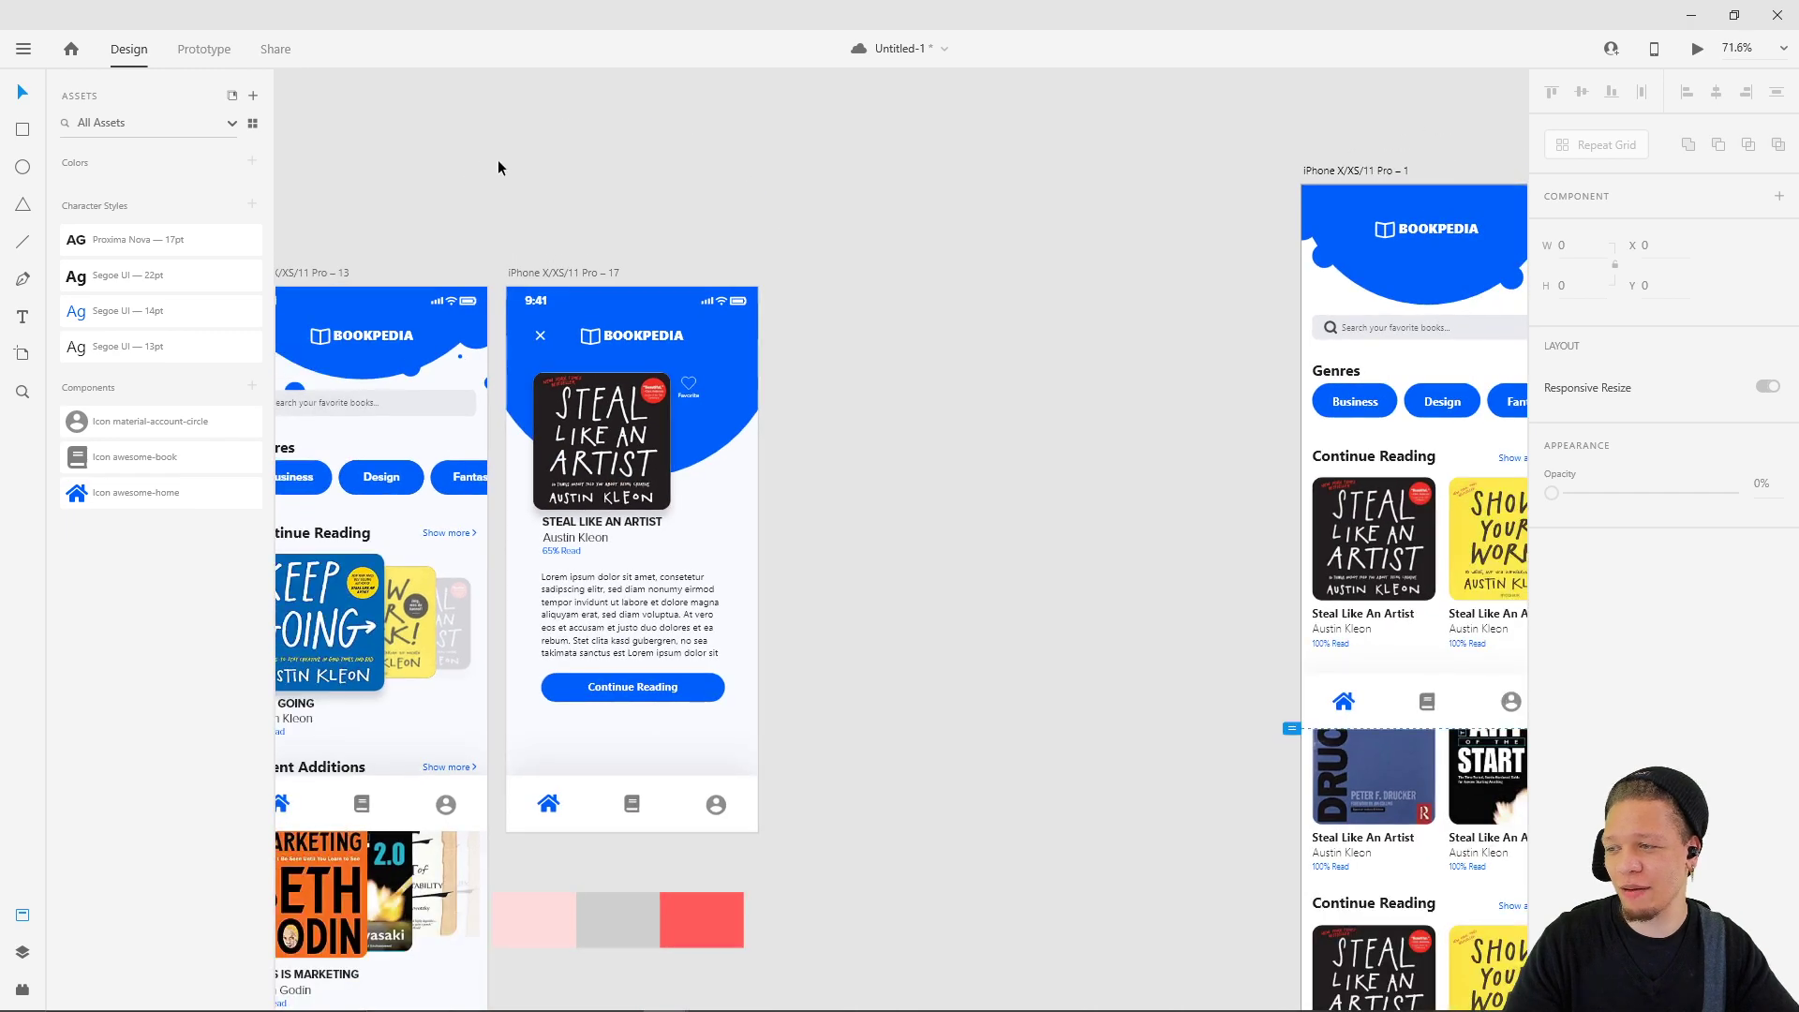
left_click_drag(504, 185, 802, 174)
left_click_drag(639, 269, 592, 255)
scroll(793, 323, "up", 5)
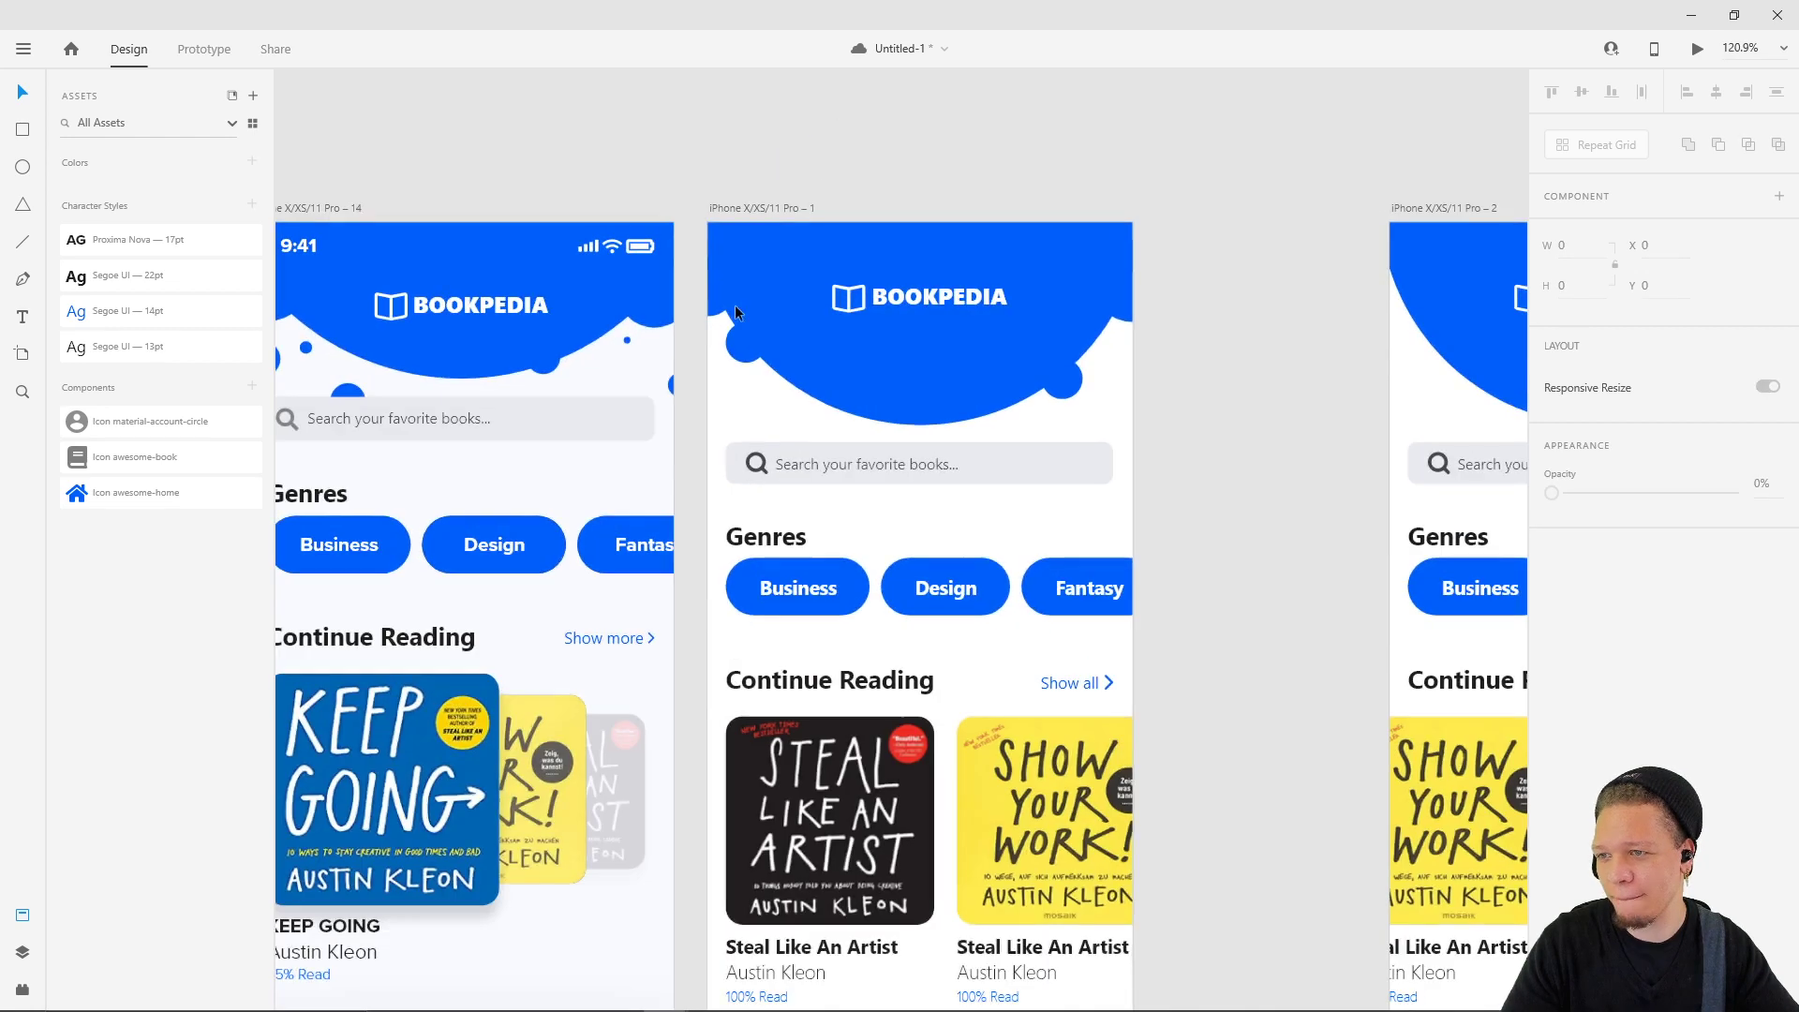
- Place the 36 × 36 circle flush against artboard 1's left edge, detached below the header curve
left_click(809, 397)
left_click(723, 290)
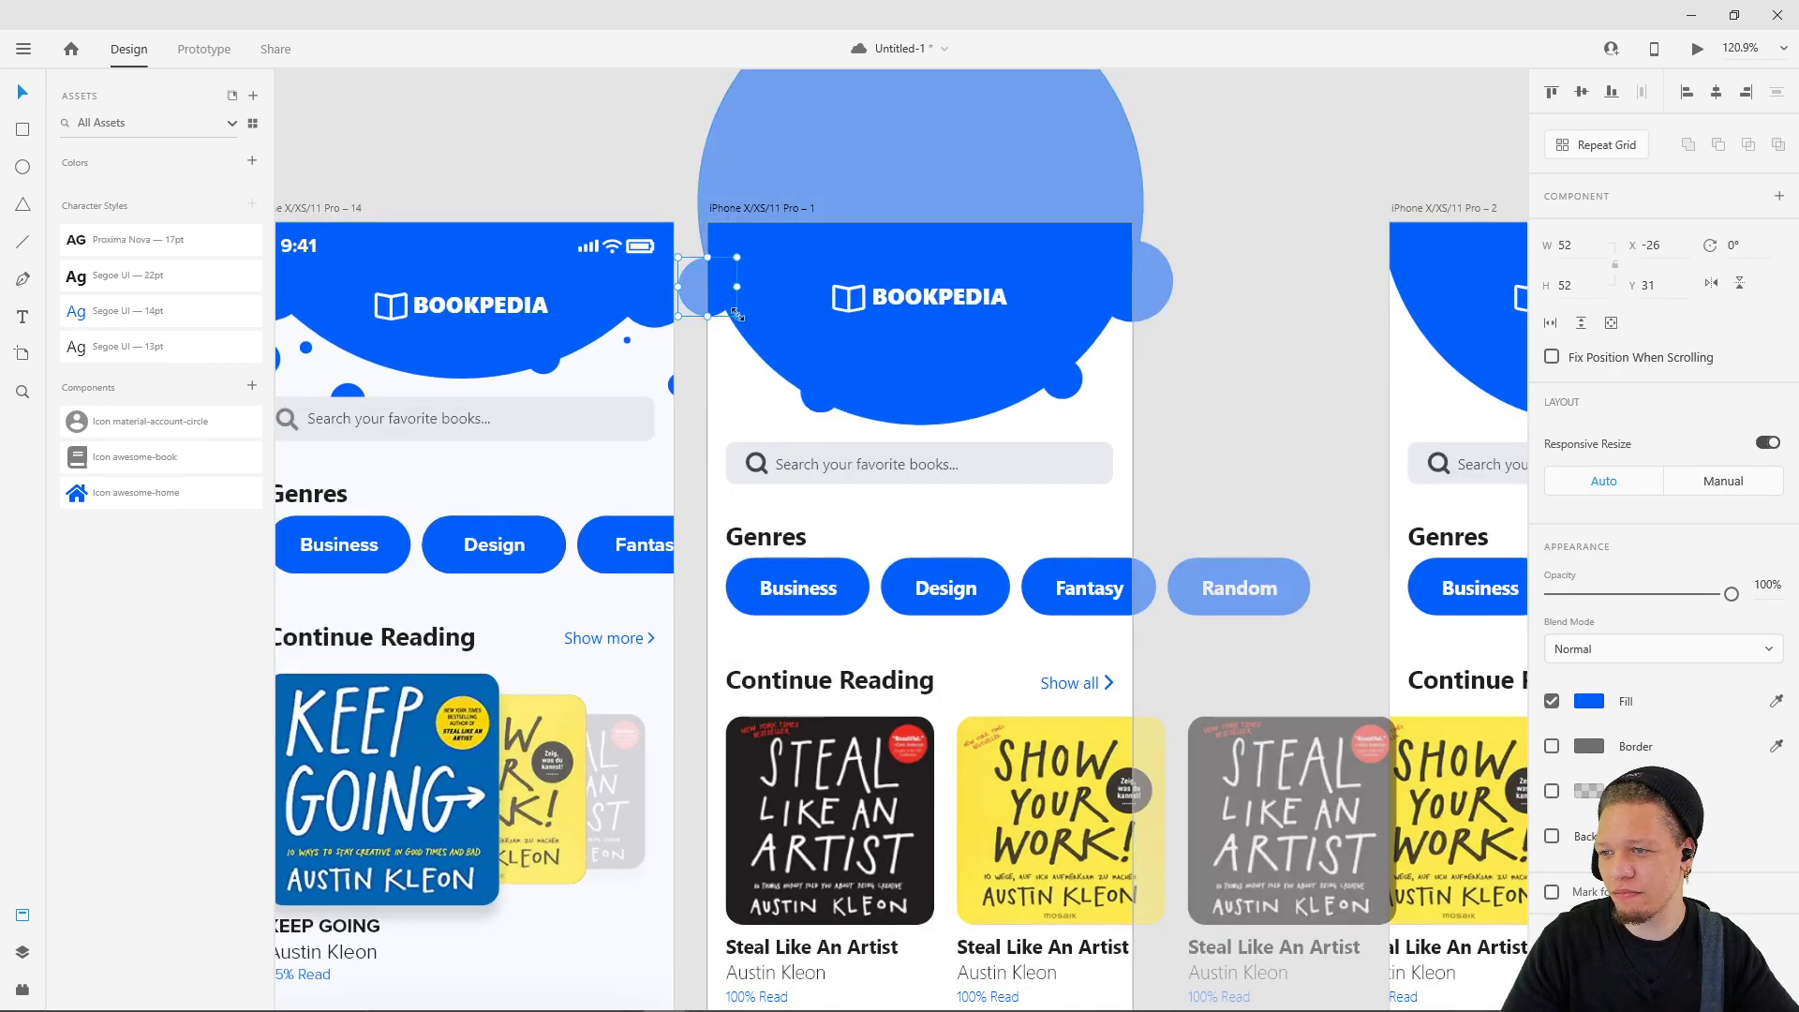
left_click(723, 390)
- Draw an 8 × 8 circle right of the 36 × 36 circle, remove its border and fill it with the header blue
mouse_move(722, 390)
left_mouse_down()
mouse_move(859, 386)
mouse_move(840, 379)
mouse_move(861, 367)
mouse_move(909, 396)
left_mouse_up()
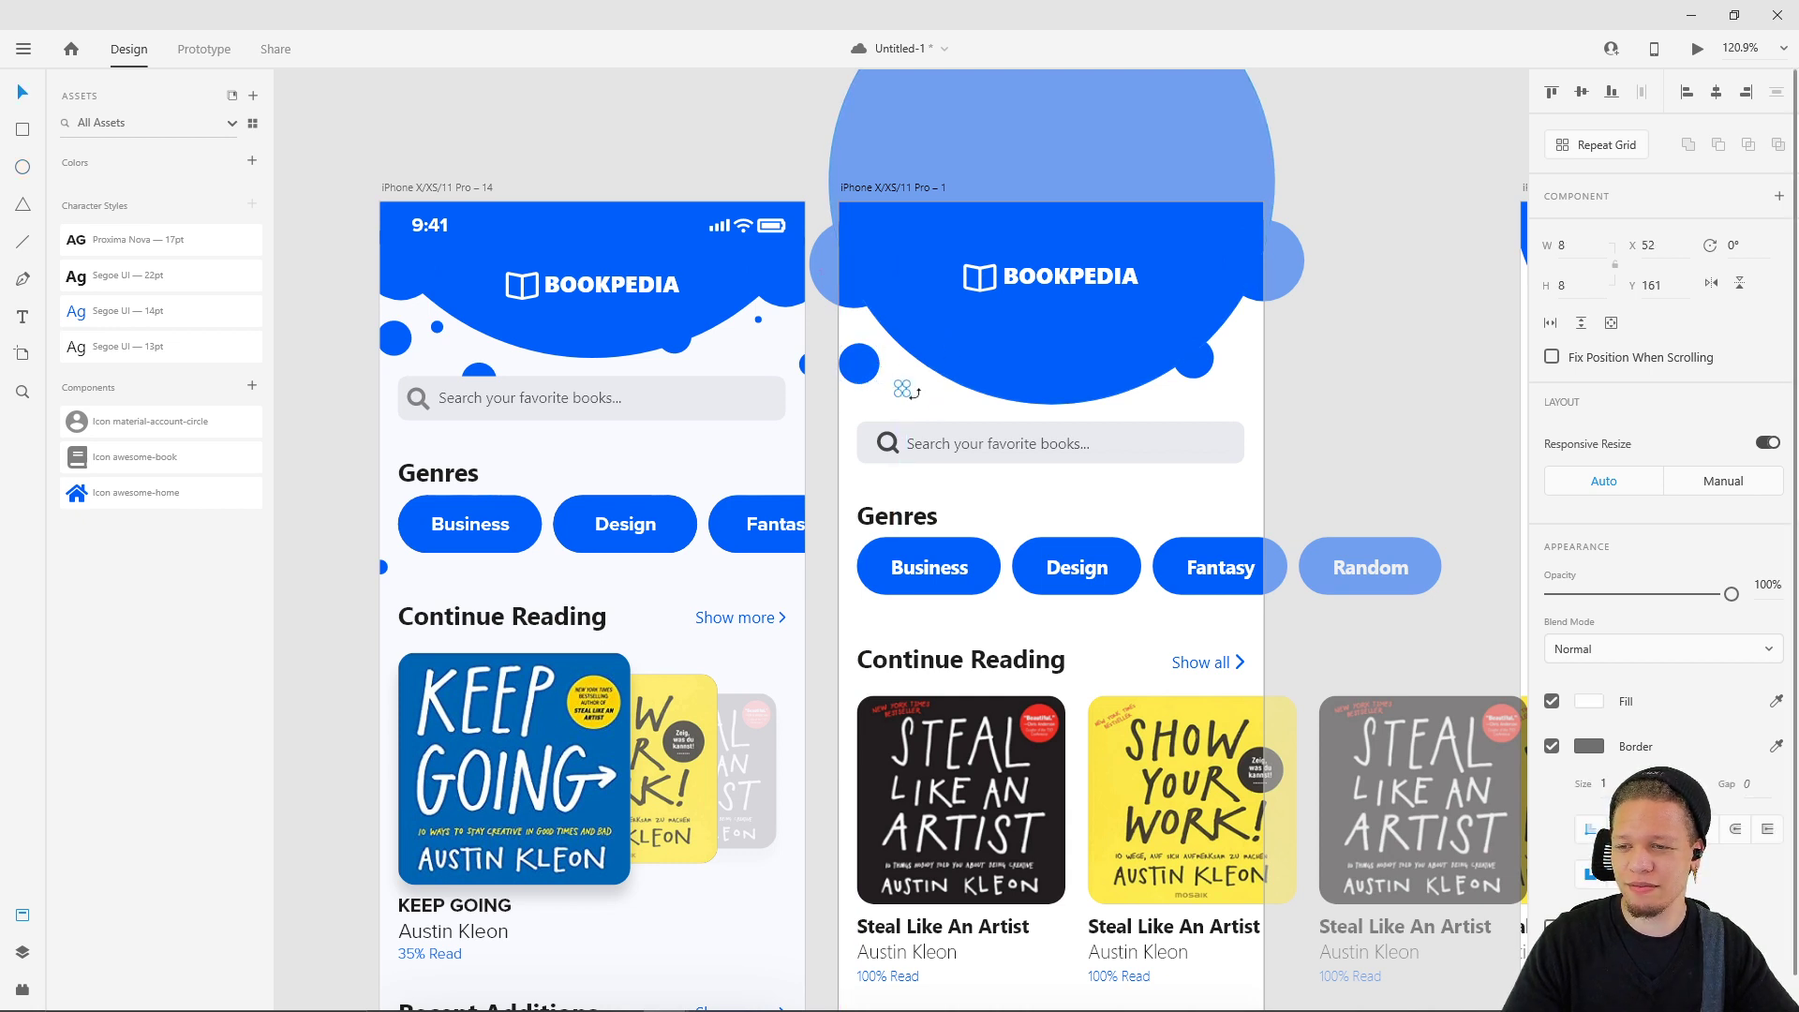
left_click(1551, 746)
left_click(1590, 701)
left_click(1418, 829)
type("v")
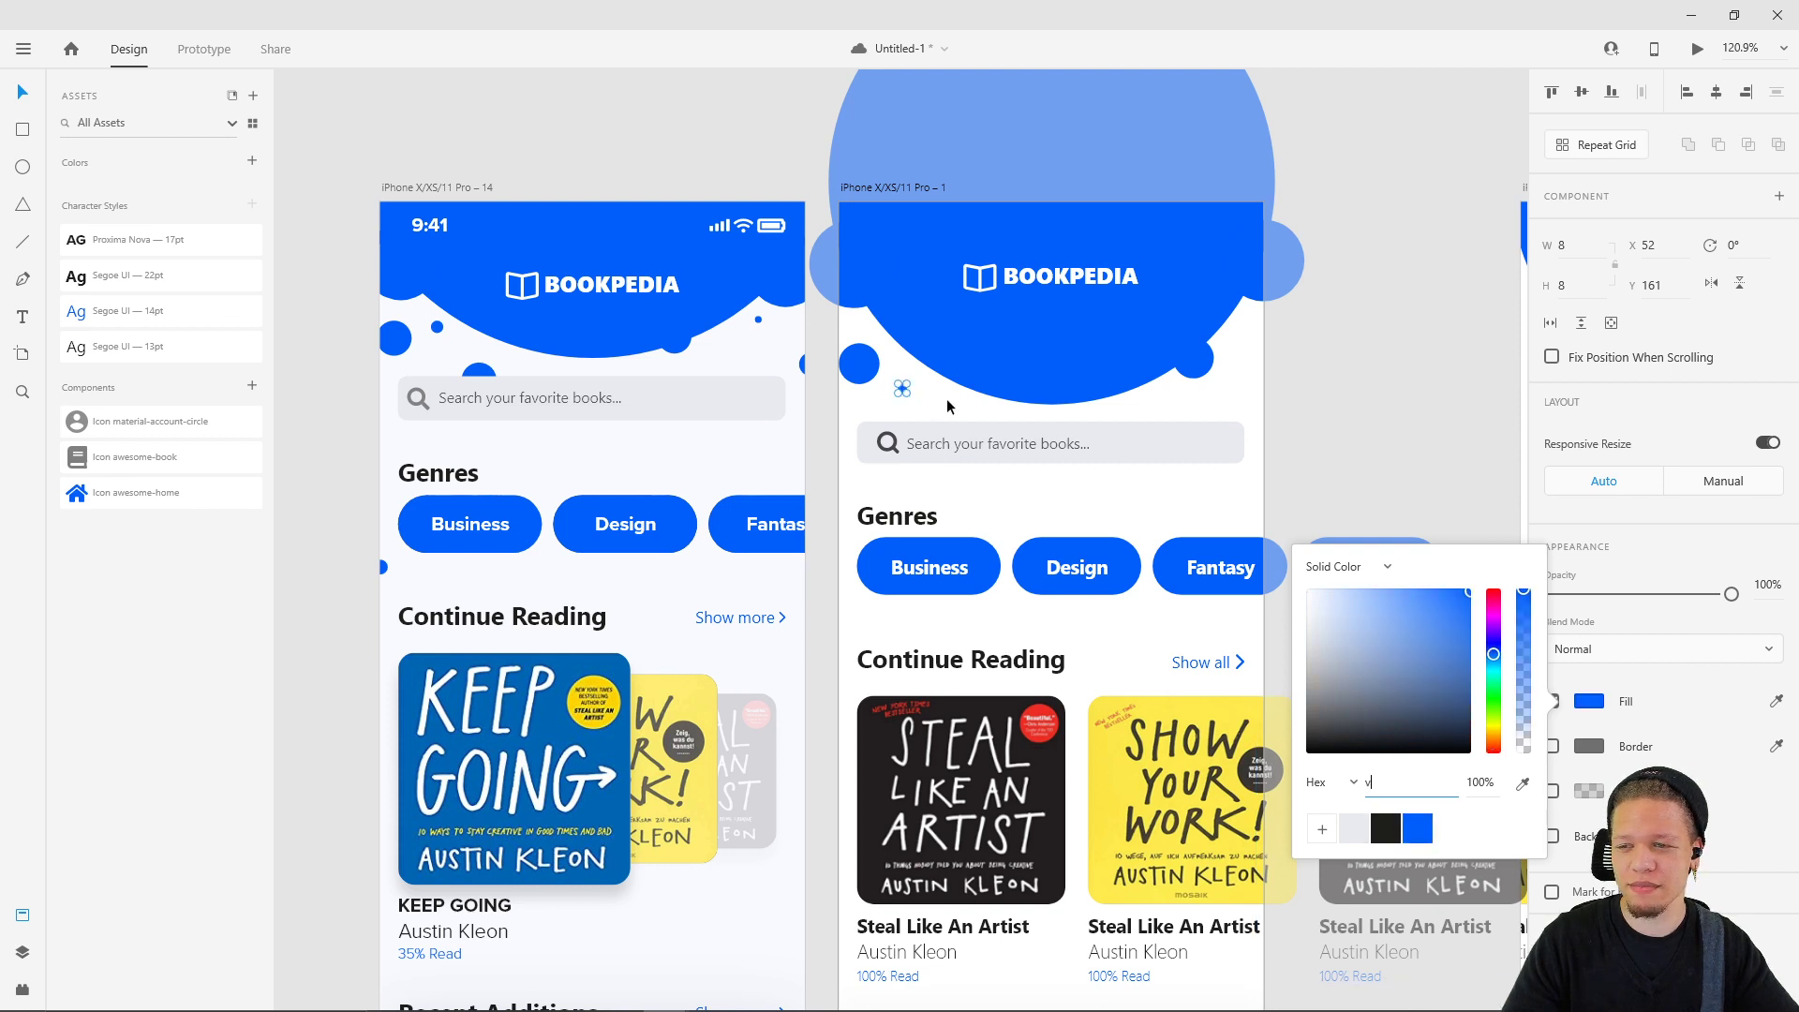
left_click(948, 406)
- Add a 26 × 26 blue circle at X 74, Y 179, partly hidden behind the search bar
left_click_drag(904, 391, 947, 414)
left_click(945, 414)
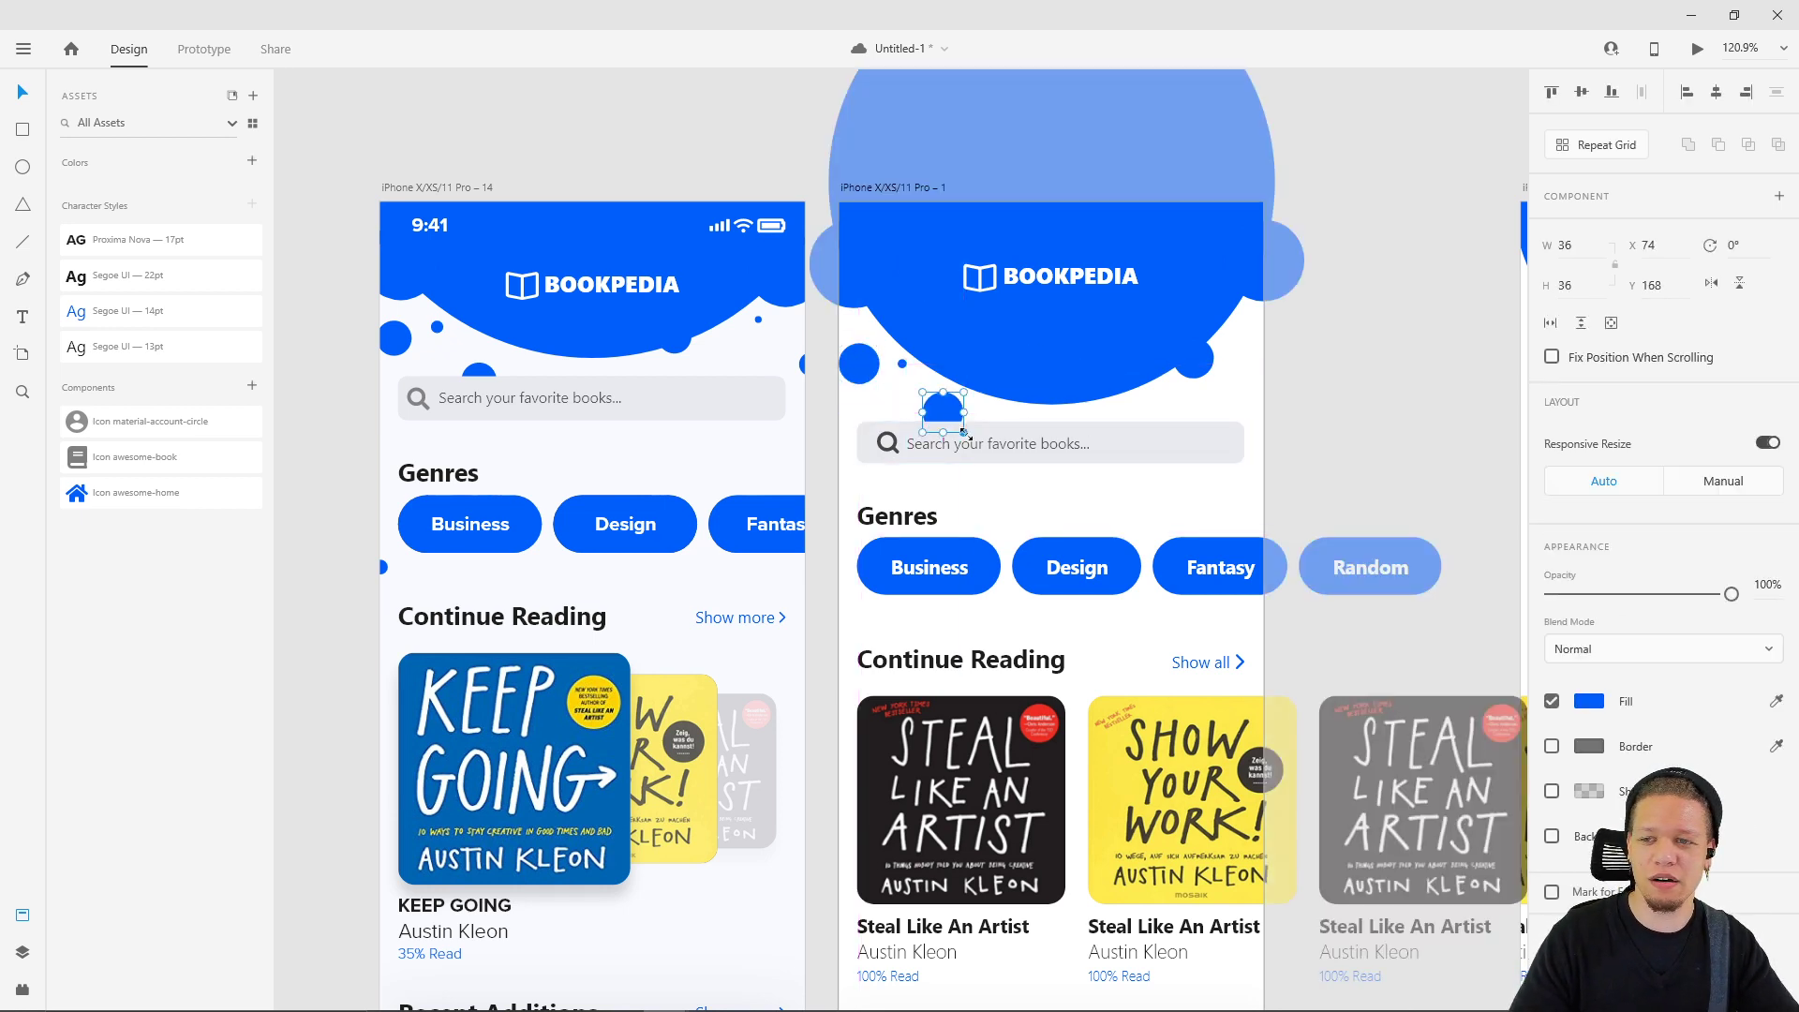
left_click_drag(965, 433, 939, 409)
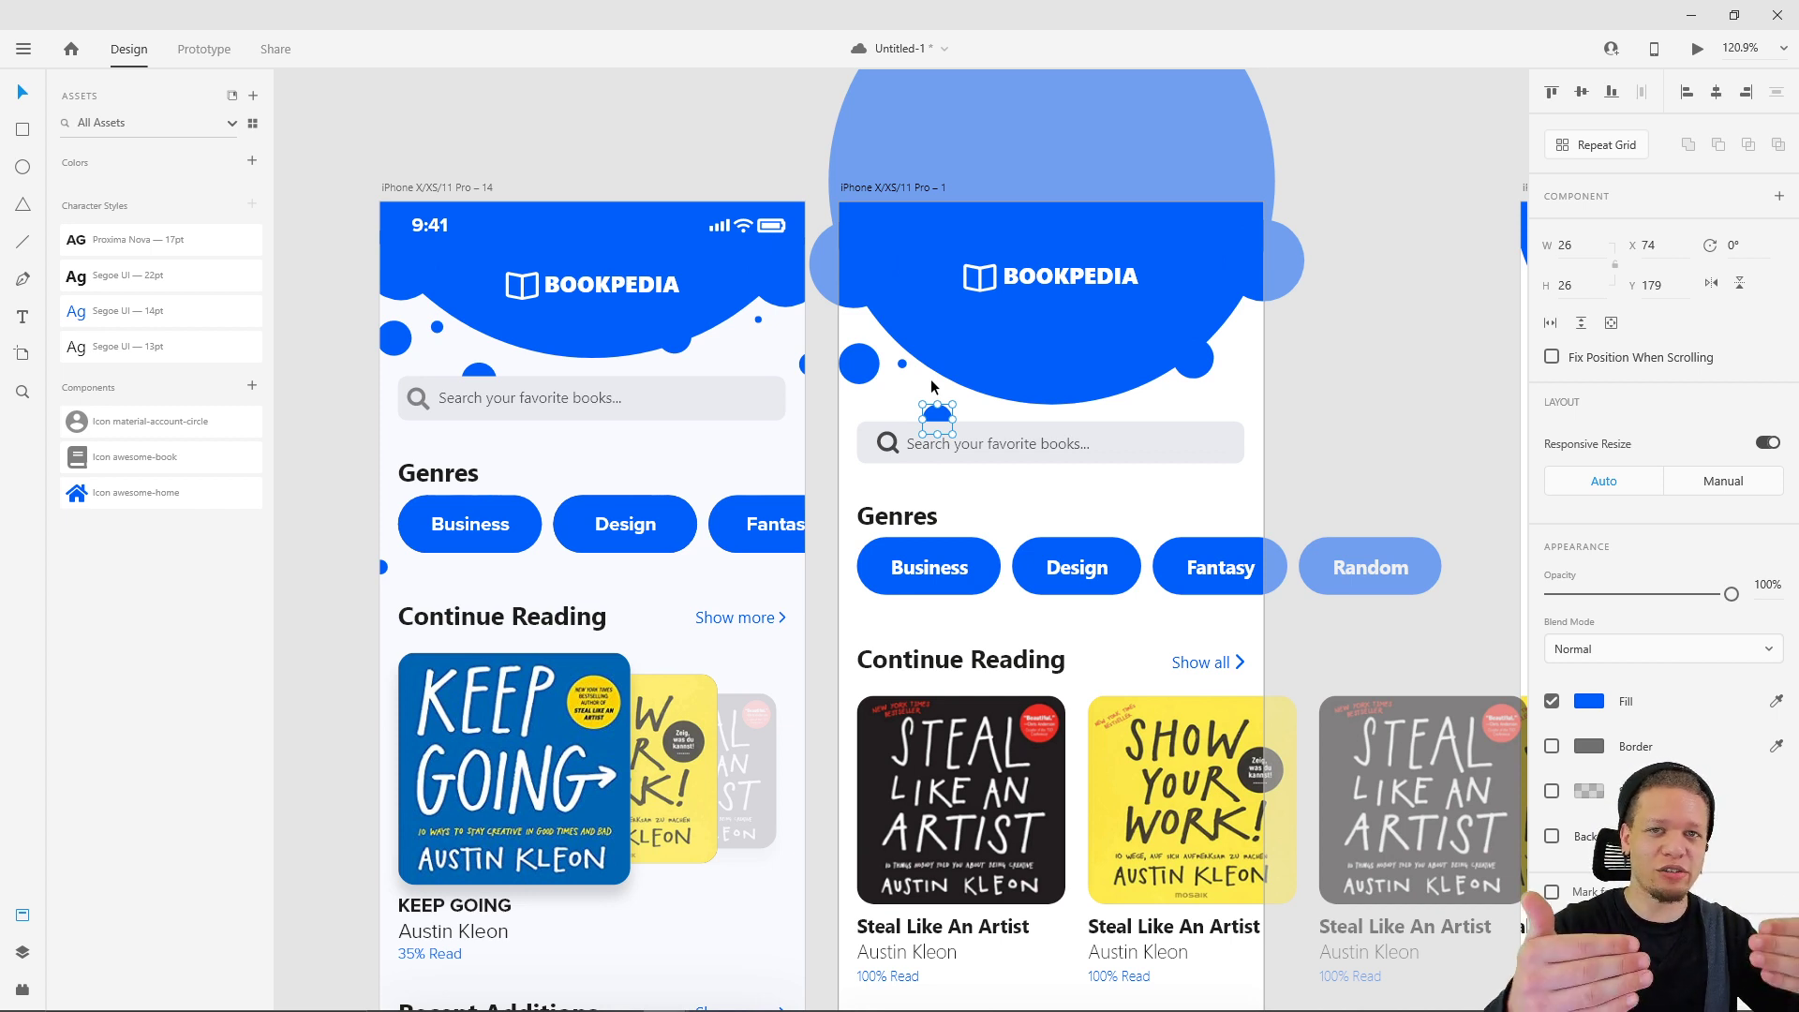
- Tuck the right-hand circle further into the header curve and copy the 8 × 8 circle to the header's right side
left_click(1266, 389)
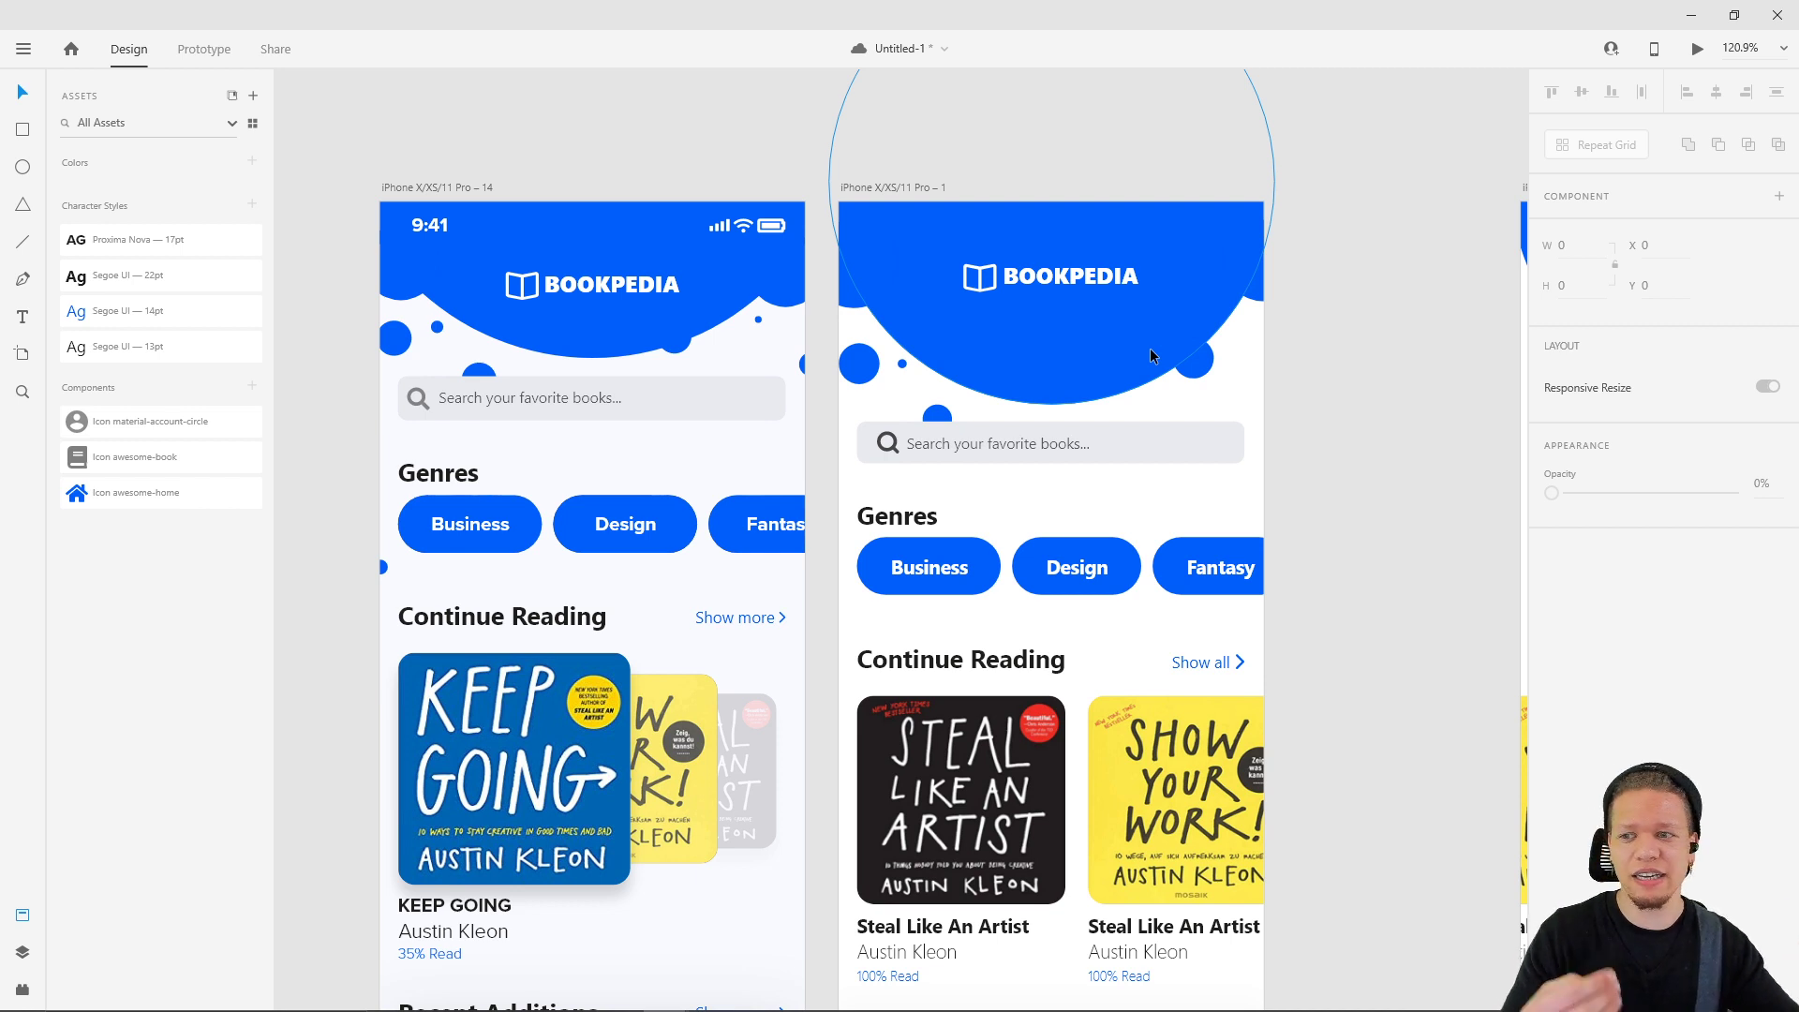
left_click_drag(1192, 378, 1170, 373)
left_click_drag(899, 363, 1244, 342)
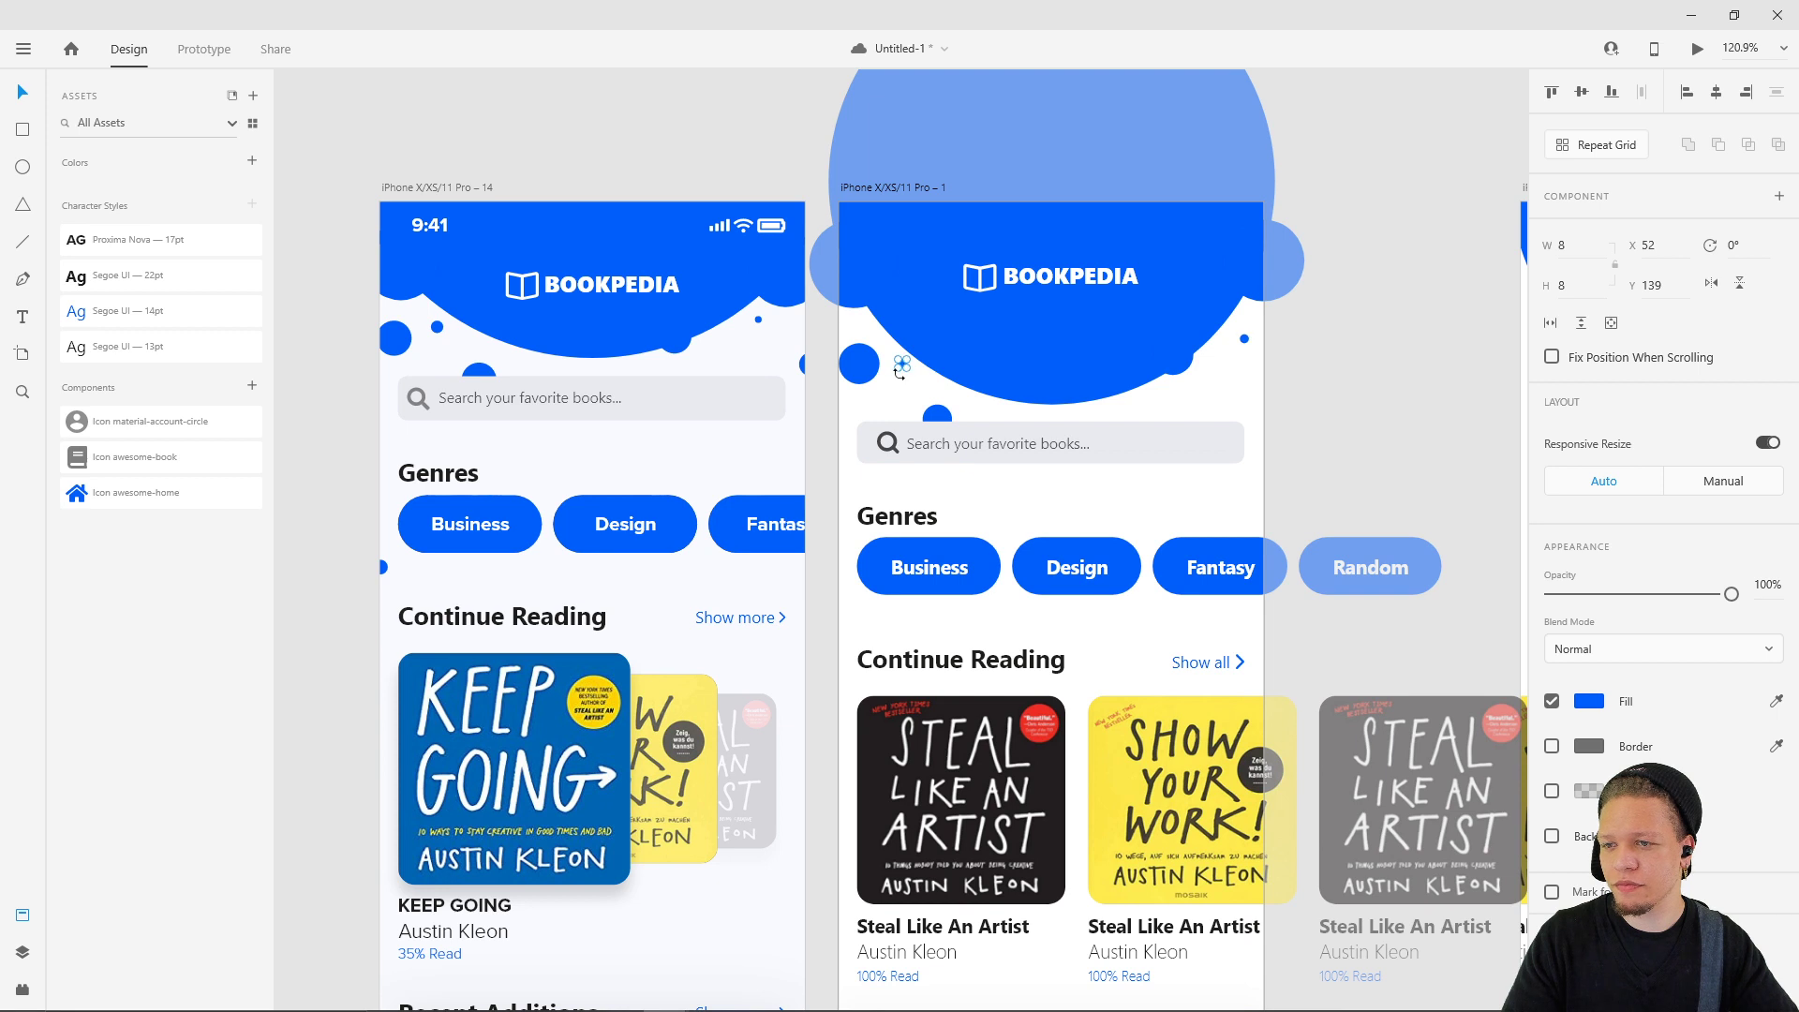
- Enlarge the small circle on the header's left side to 16 × 16 at X 44, Y 135
left_click(902, 376)
left_click_drag(900, 365, 896, 365)
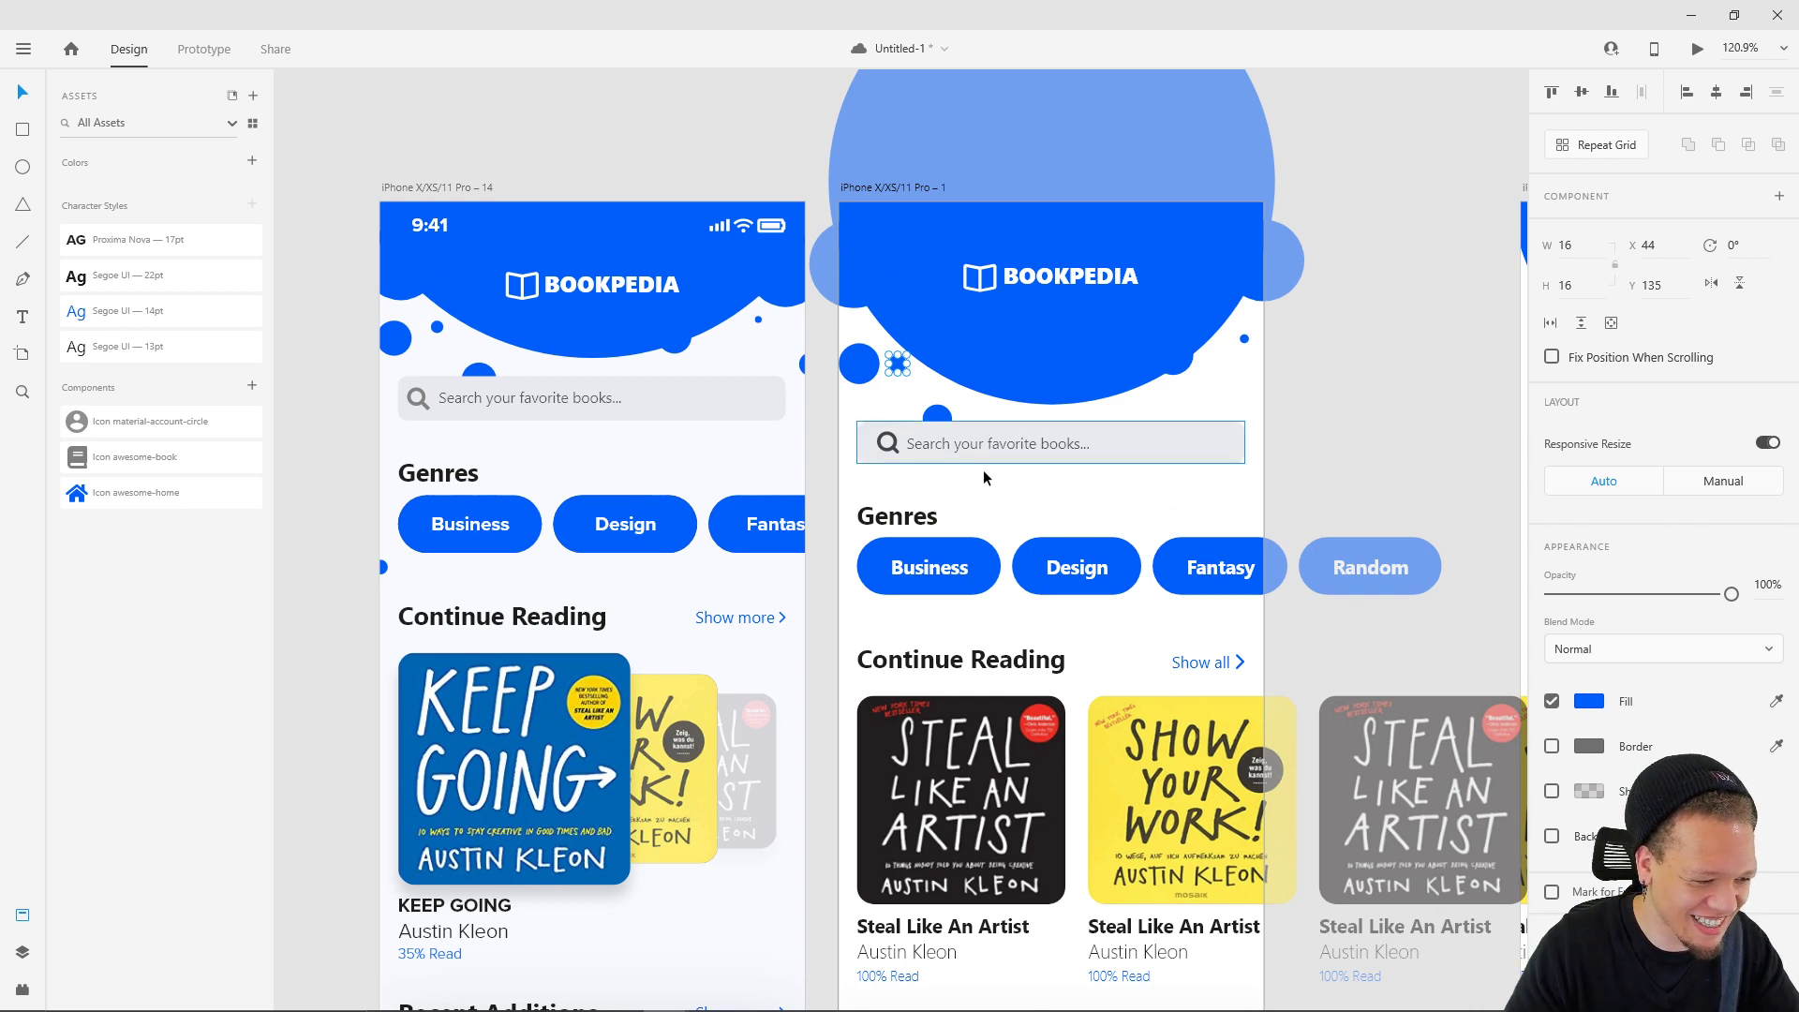
- Move artboard iPhone X/XS/11 Pro – 1 right, closer to artboard iPhone X/XS/11 Pro – 2
scroll(767, 623, "down", 5)
scroll(767, 623, "down", 3)
scroll(777, 324, "down", 4)
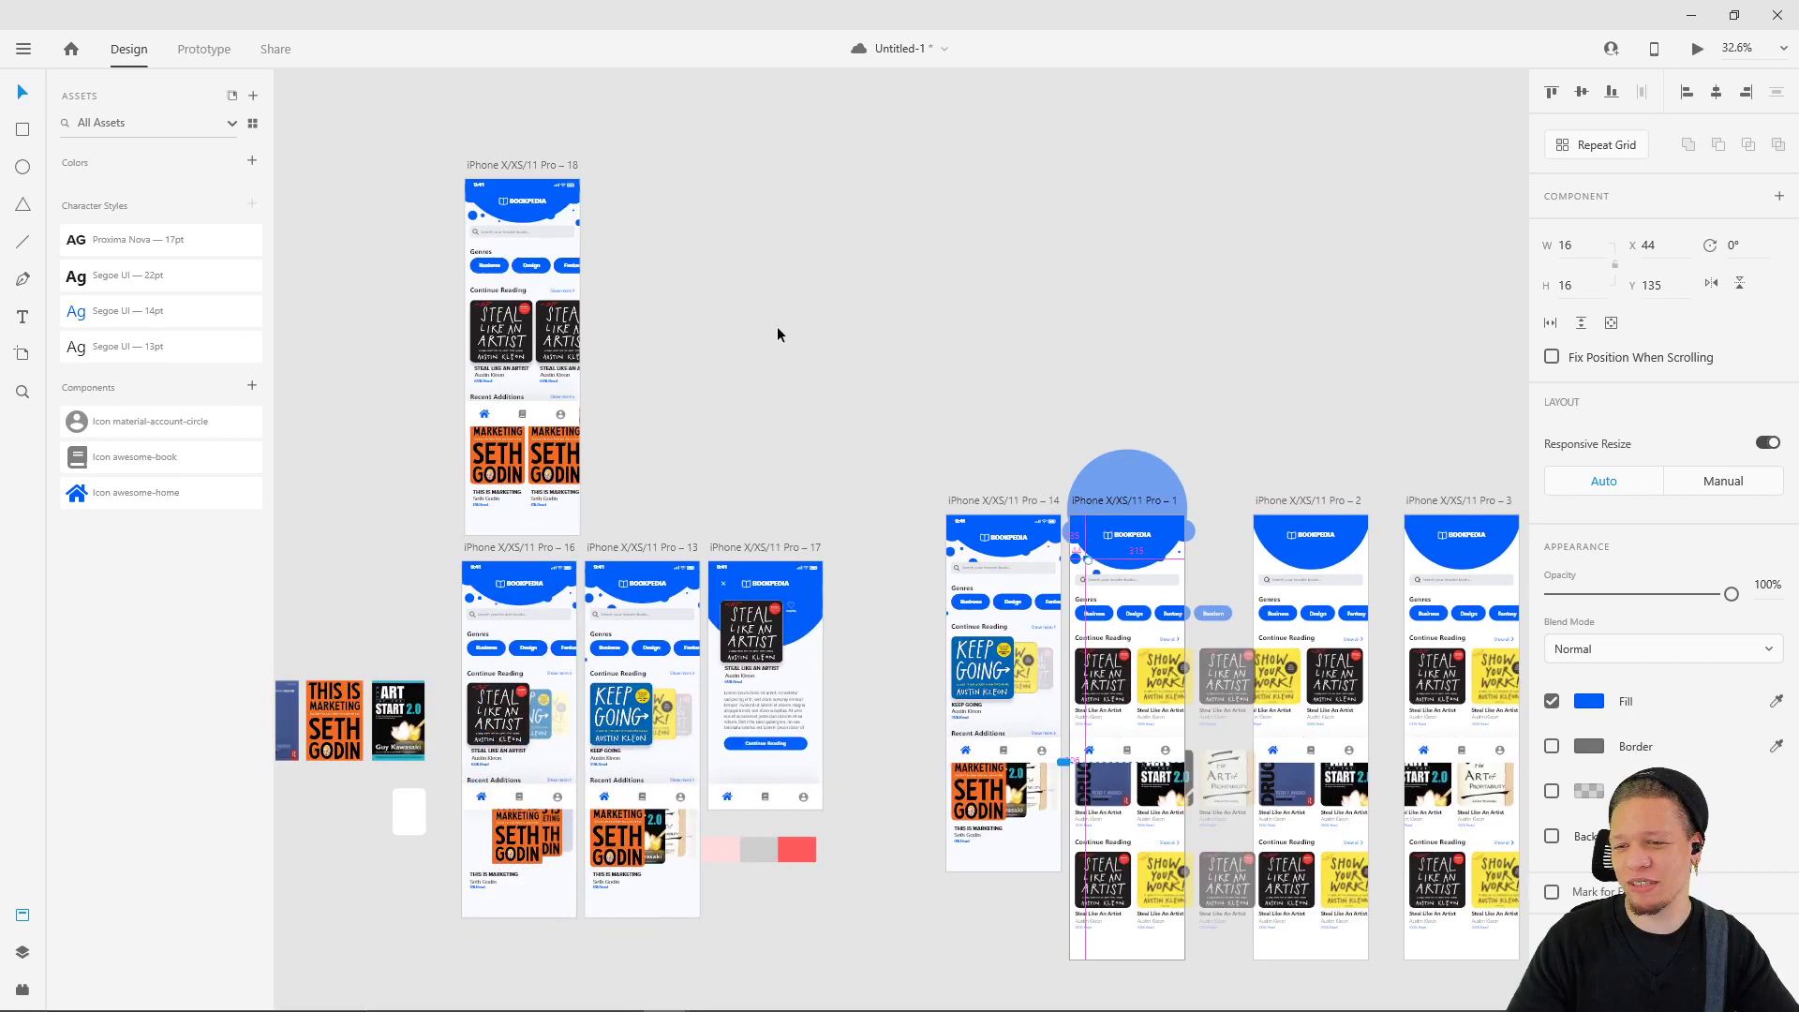
left_click_drag(435, 152, 766, 614)
mouse_move(769, 497)
left_mouse_down()
mouse_move(709, 498)
mouse_move(749, 444)
mouse_move(769, 497)
left_mouse_up()
scroll(1010, 503, "up", 5)
left_click_drag(736, 170, 798, 171)
left_click_drag(732, 107, 1488, 807)
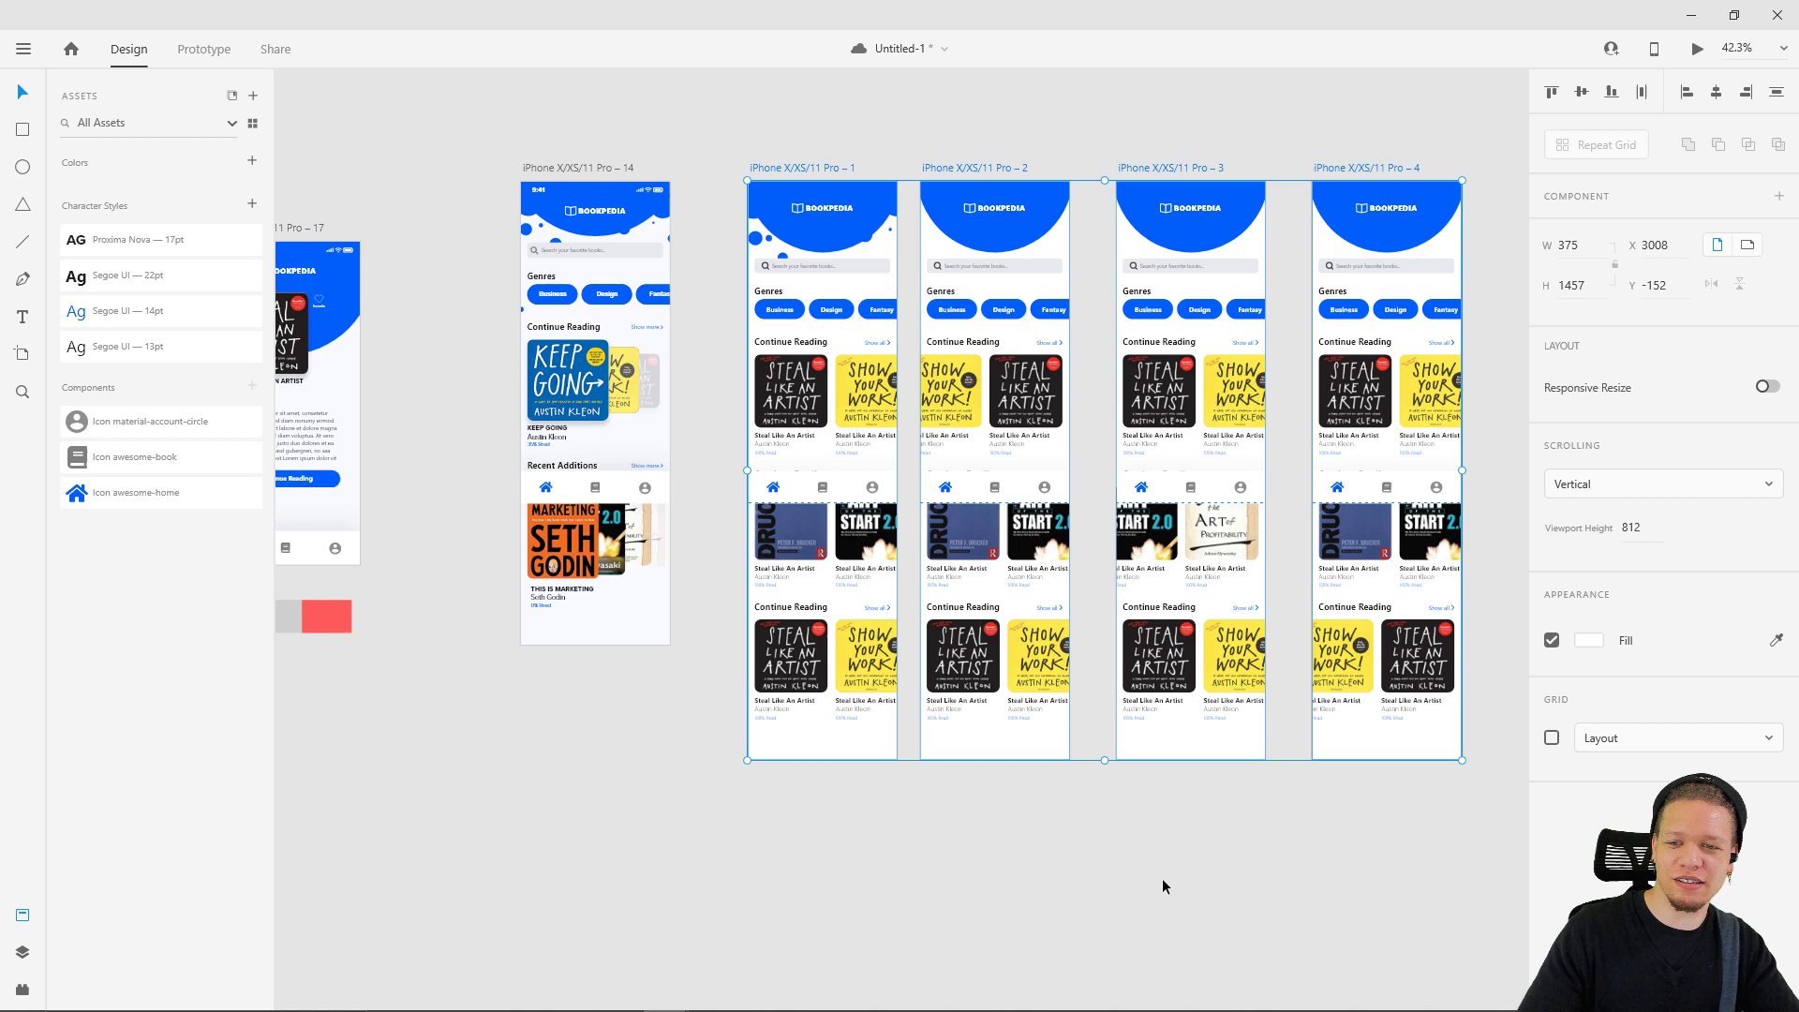
left_click(1092, 868)
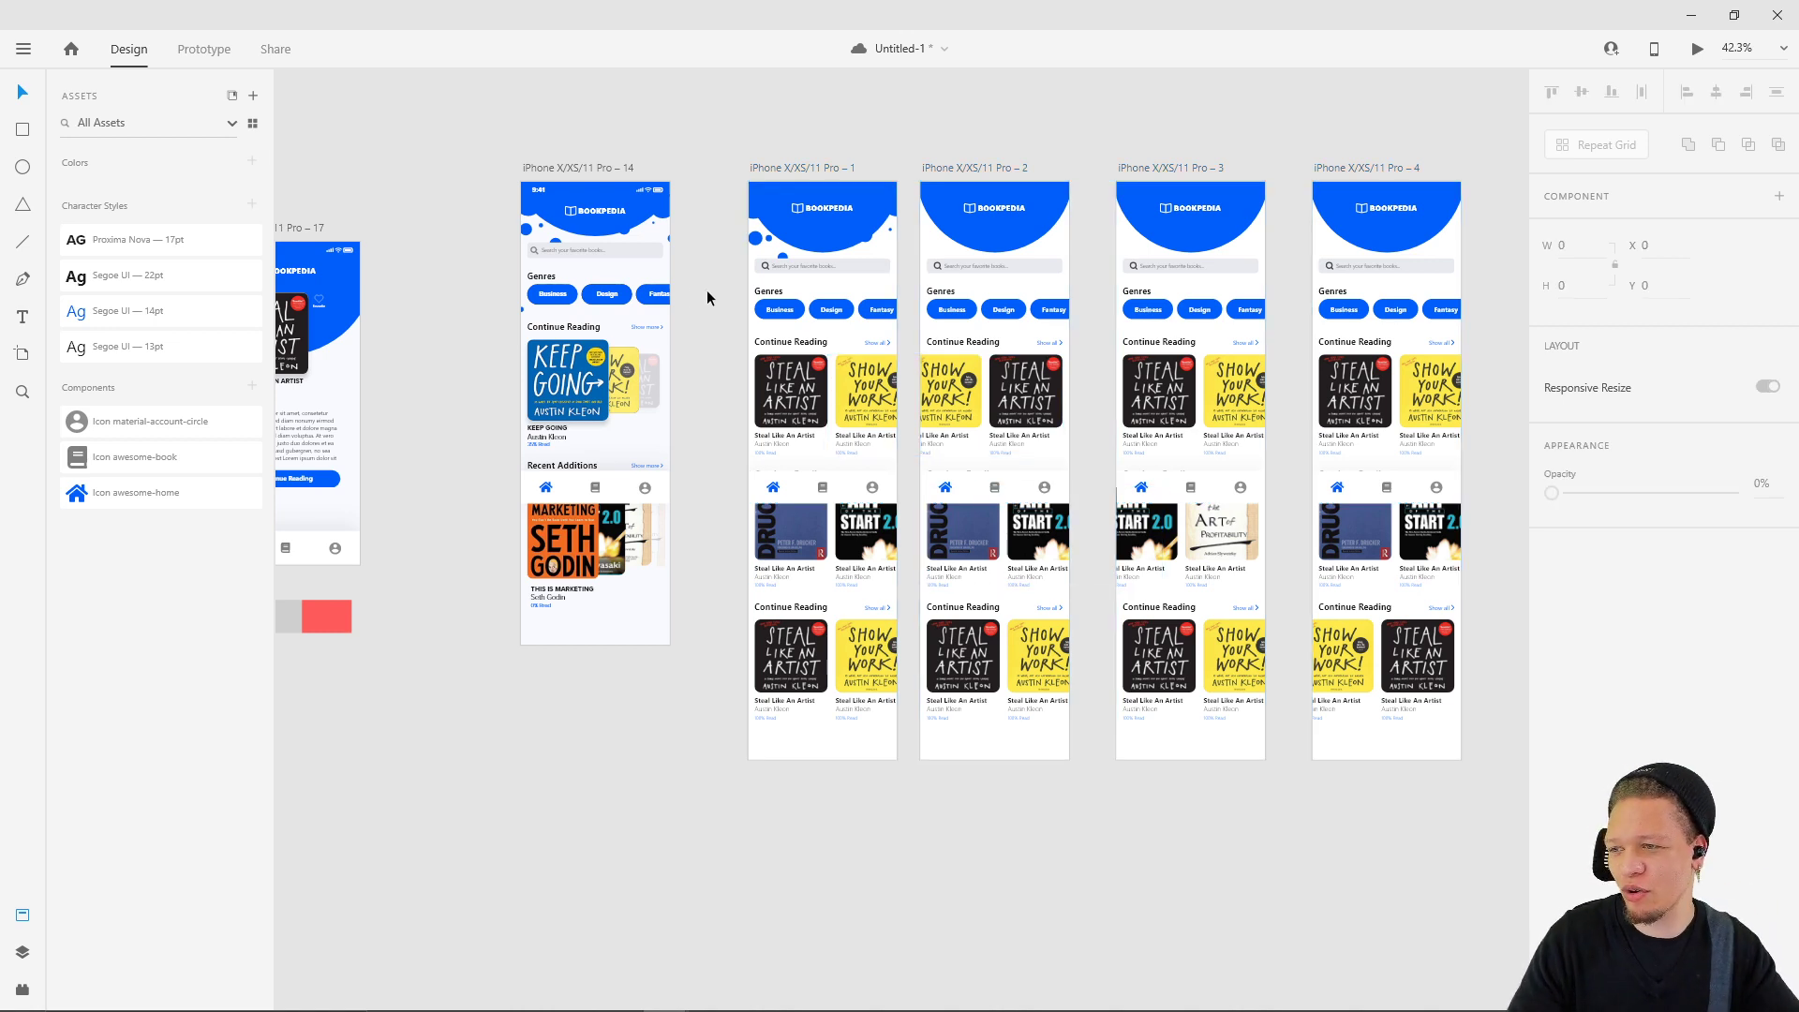
- Reposition artboard iPhone X/XS/11 Pro – 14 so it sits close beside artboard 1 with their top edges roughly level
left_click_drag(538, 167, 426, 400)
scroll(426, 400, "left", 5)
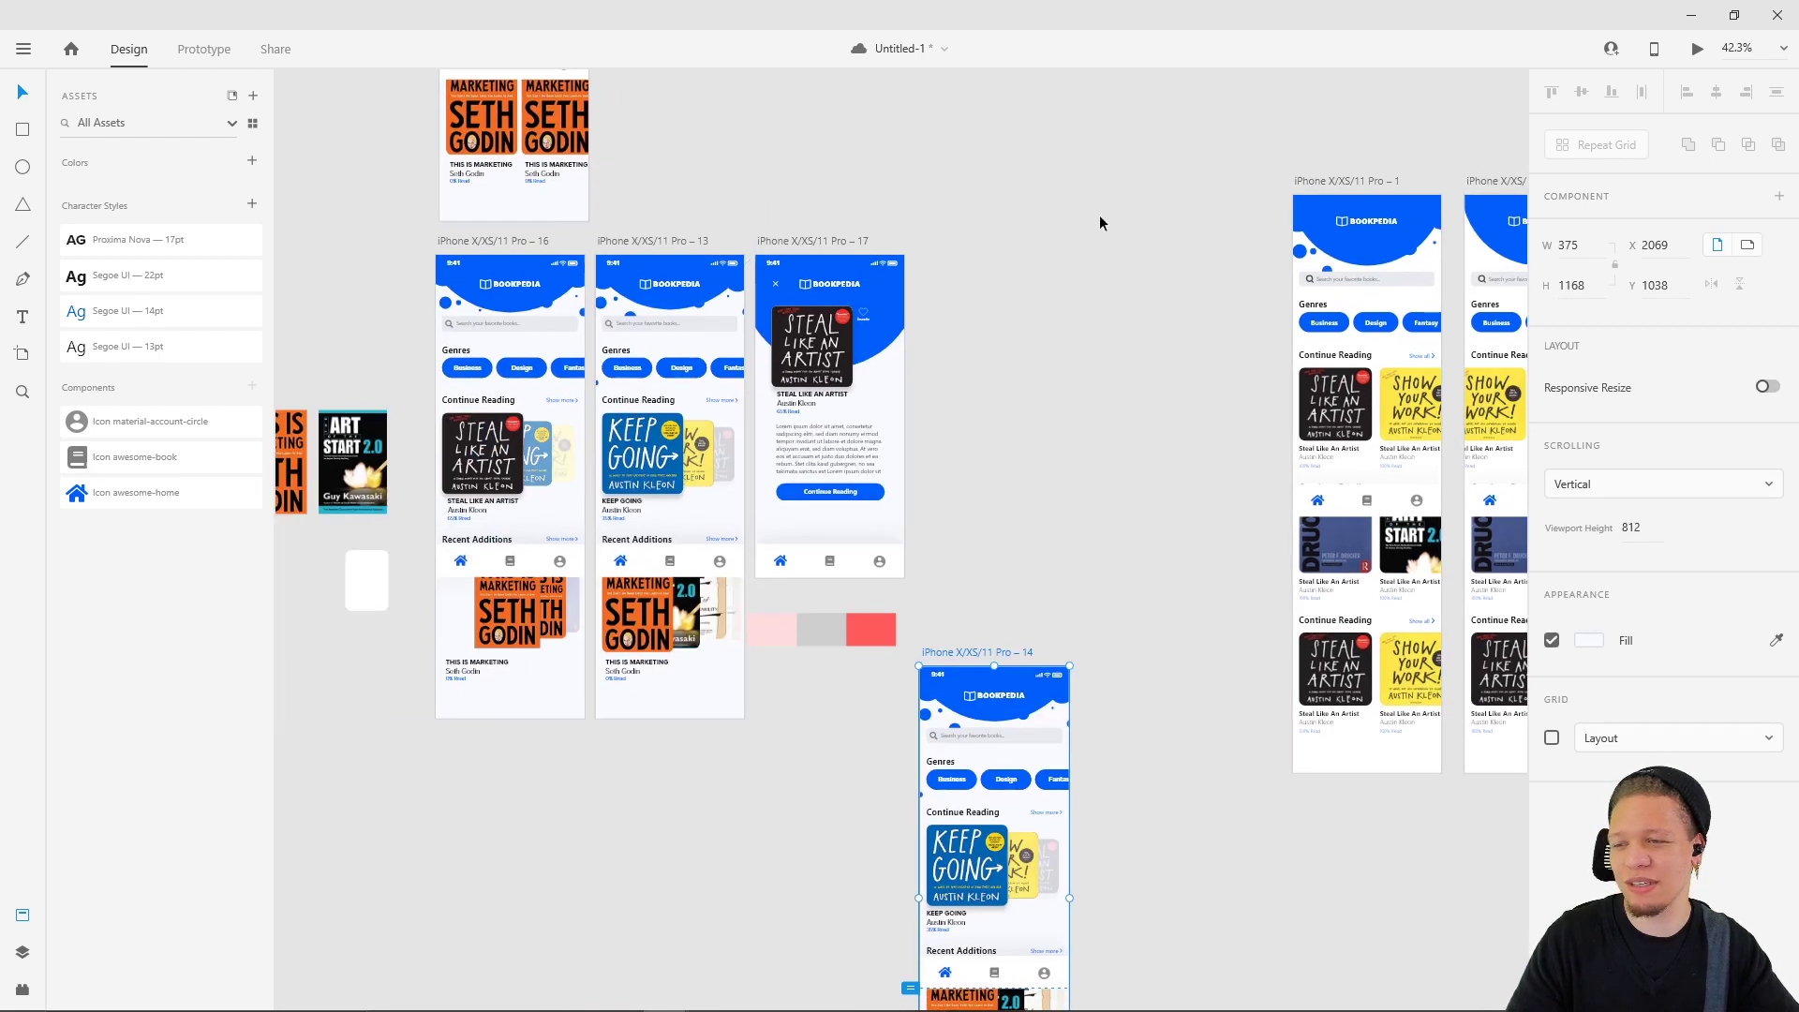
left_click_drag(1000, 645, 1193, 176)
left_click(1256, 120)
left_click_drag(1255, 119, 732, 189)
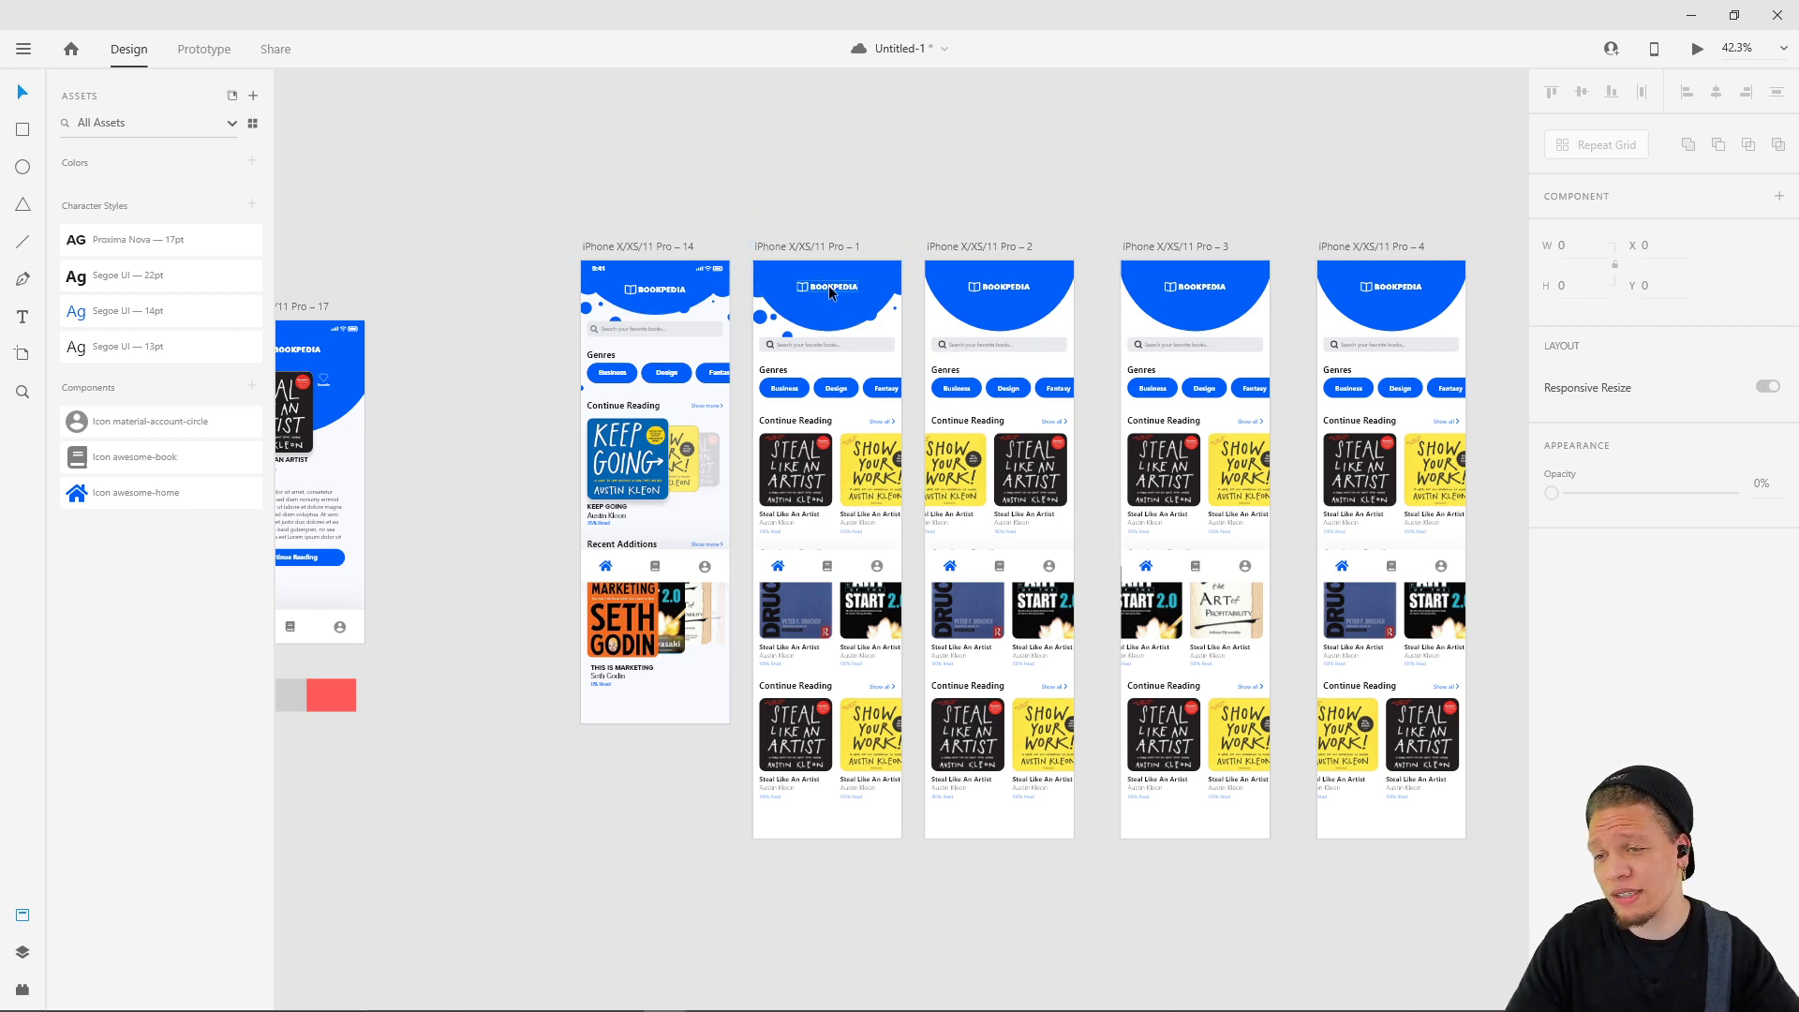
- Copy the 16 × 16 circle to artboard 1's right edge below the header, so it is cut off by the edge
scroll(761, 304, "up", 5)
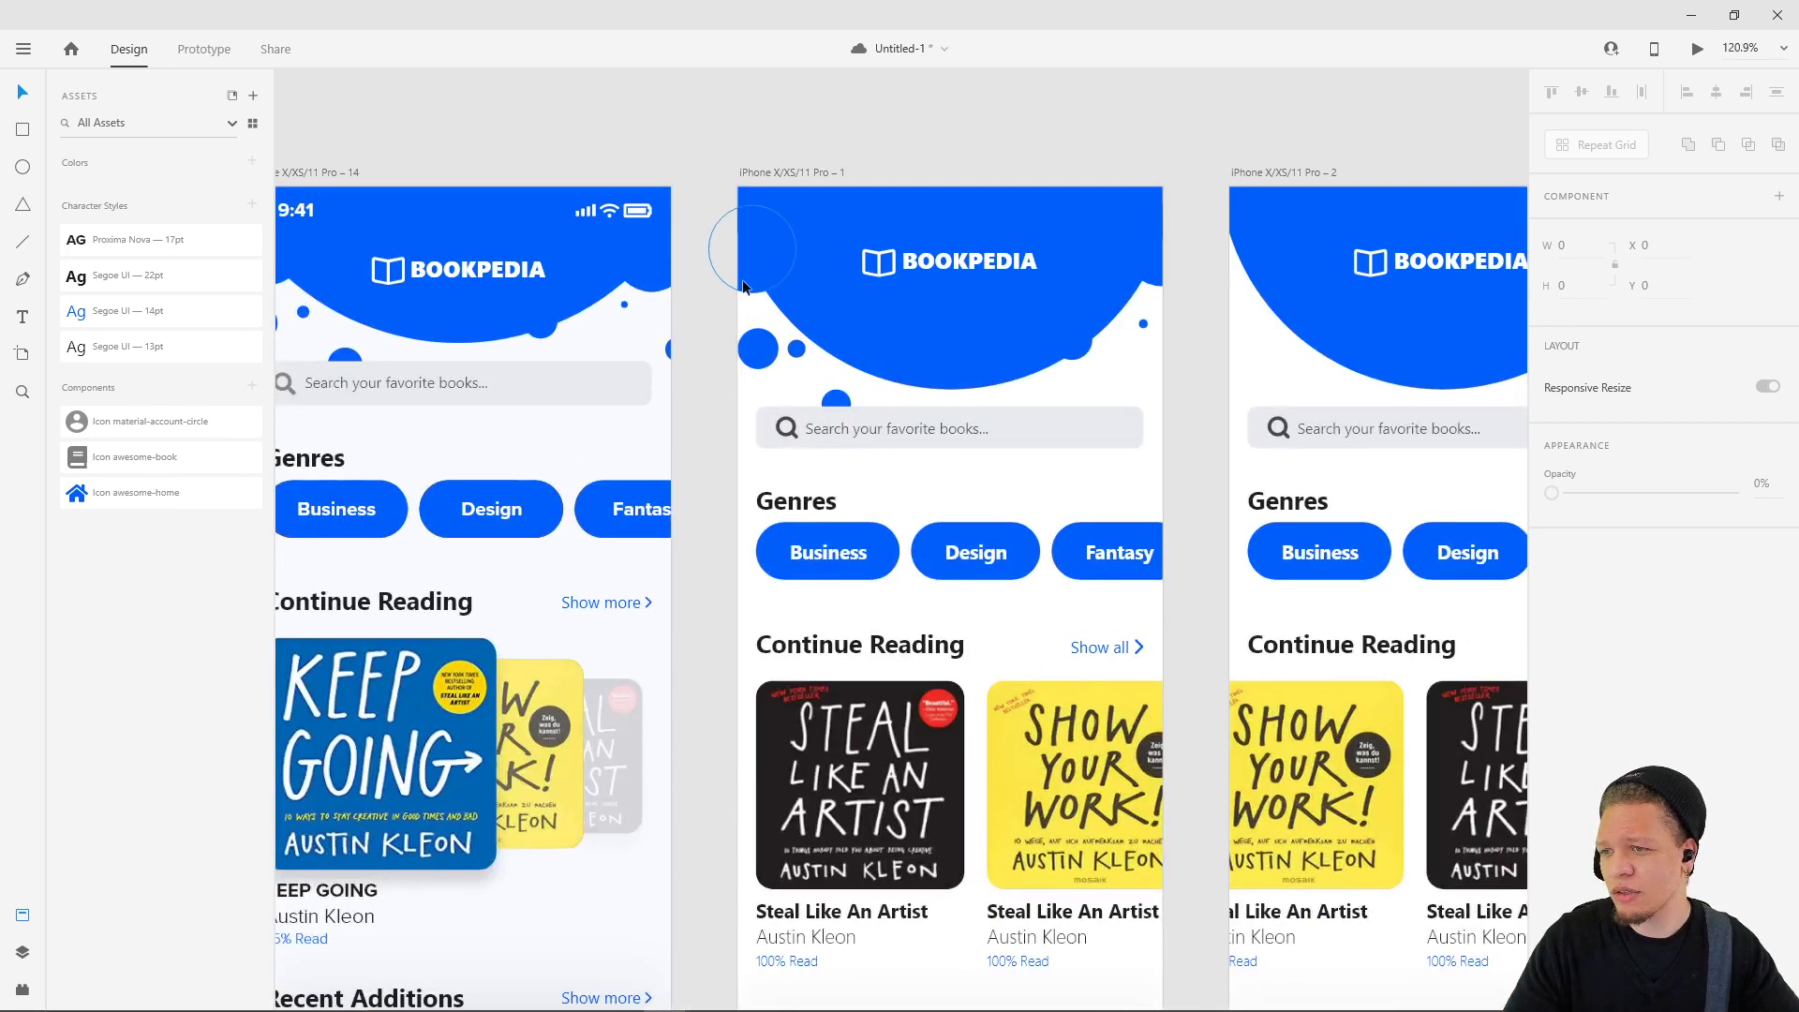
left_click(758, 349)
left_click(836, 399)
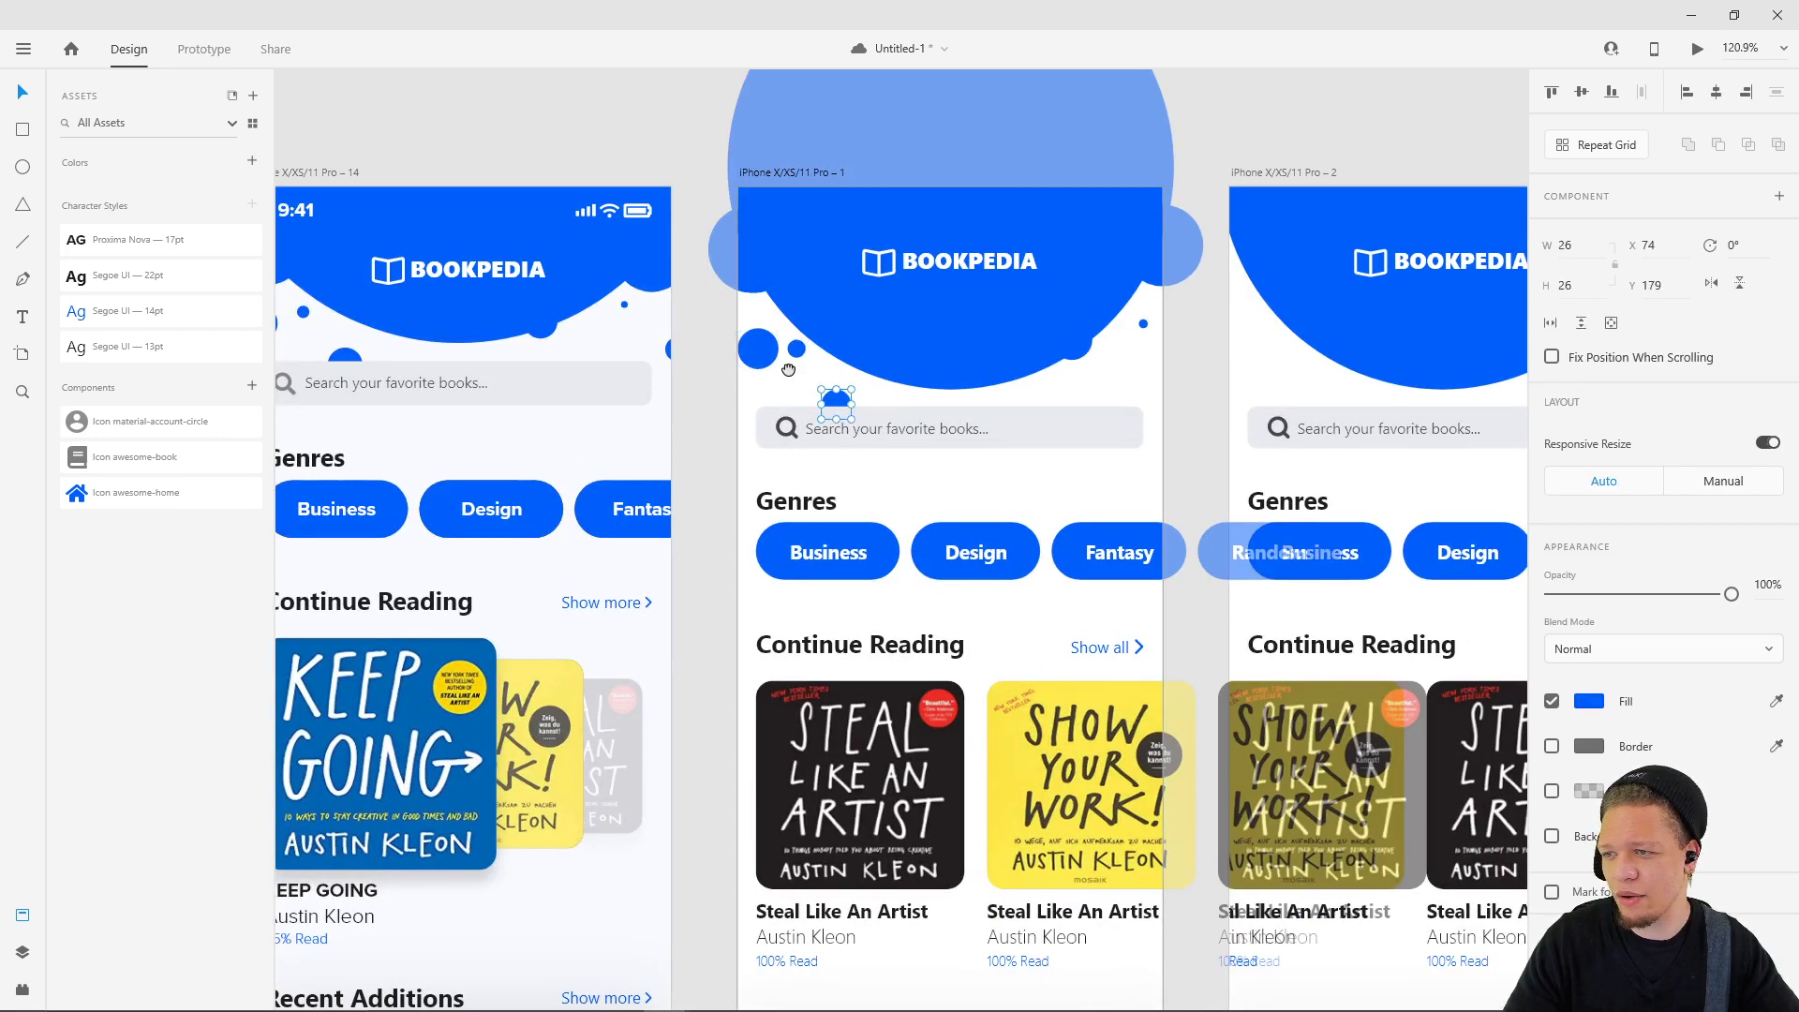
scroll(1139, 323, "left", 1)
scroll(1139, 323, "down", 1)
left_click_drag(833, 333, 1203, 356)
left_click(1225, 374)
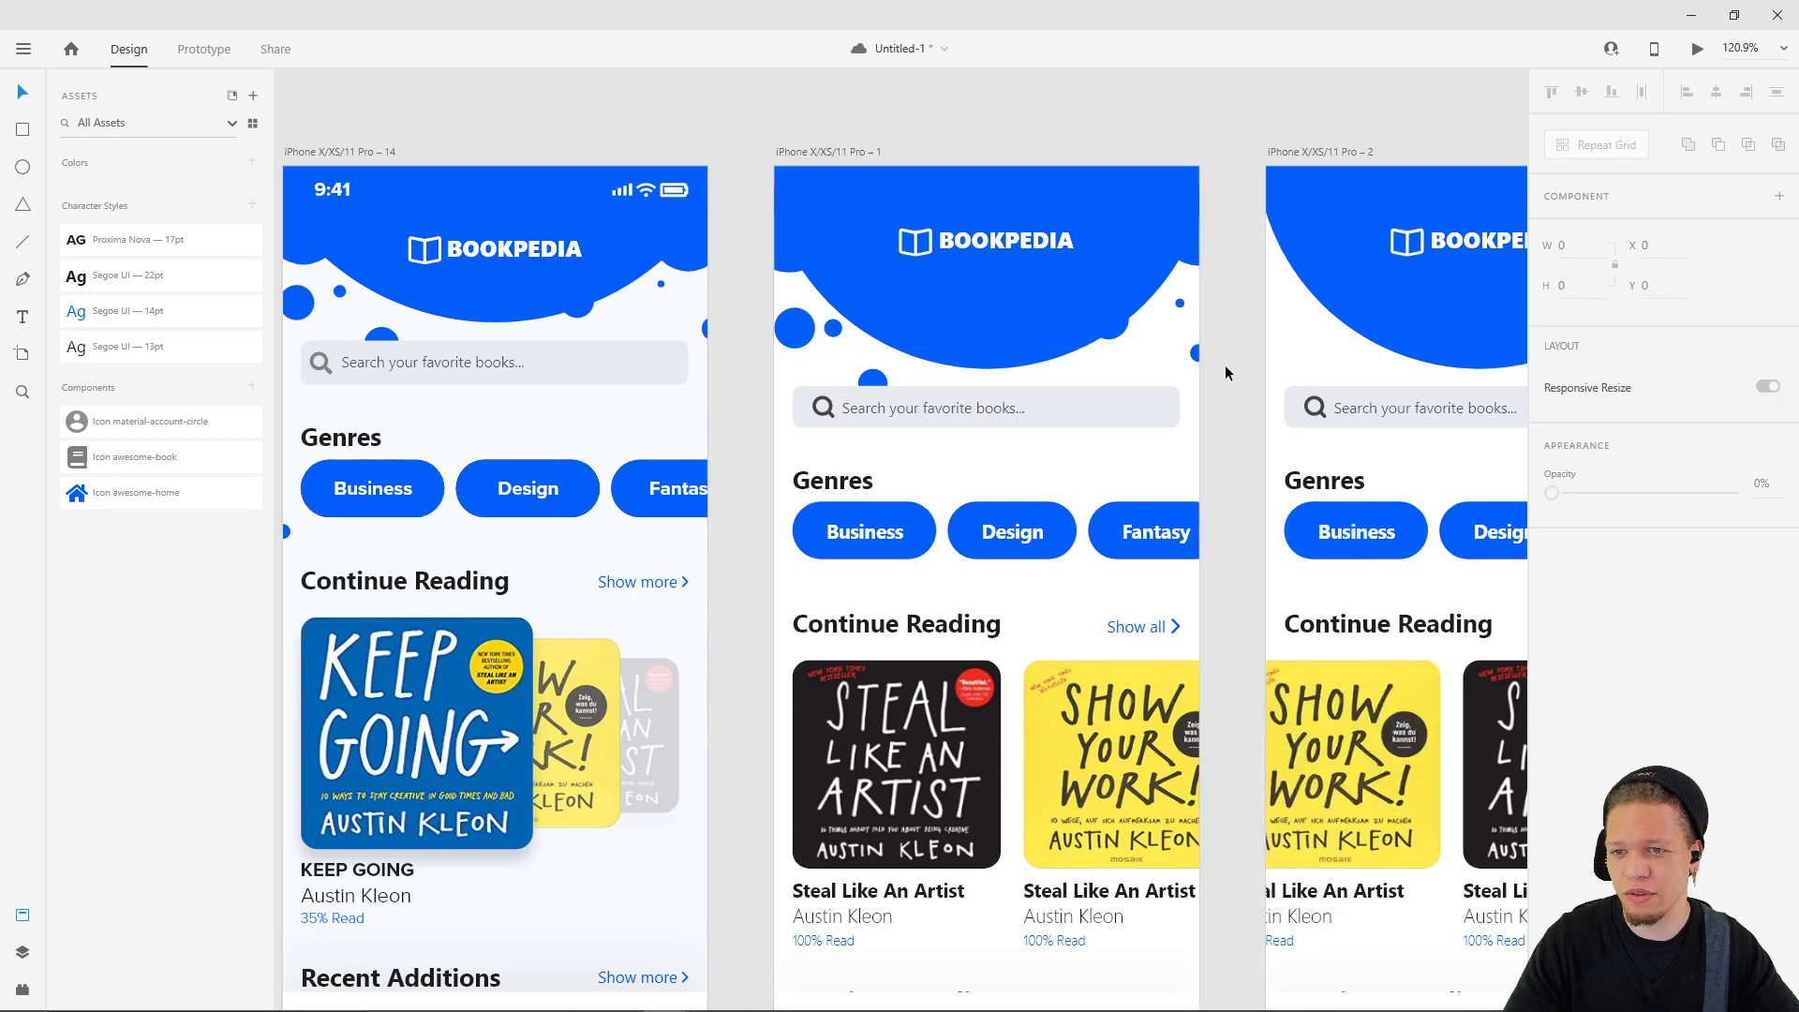
- Move the Bookpedia logo slightly lower in artboard 1's header
scroll(1225, 374, "down", 3)
left_click_drag(1030, 273, 1033, 298)
left_click(796, 162)
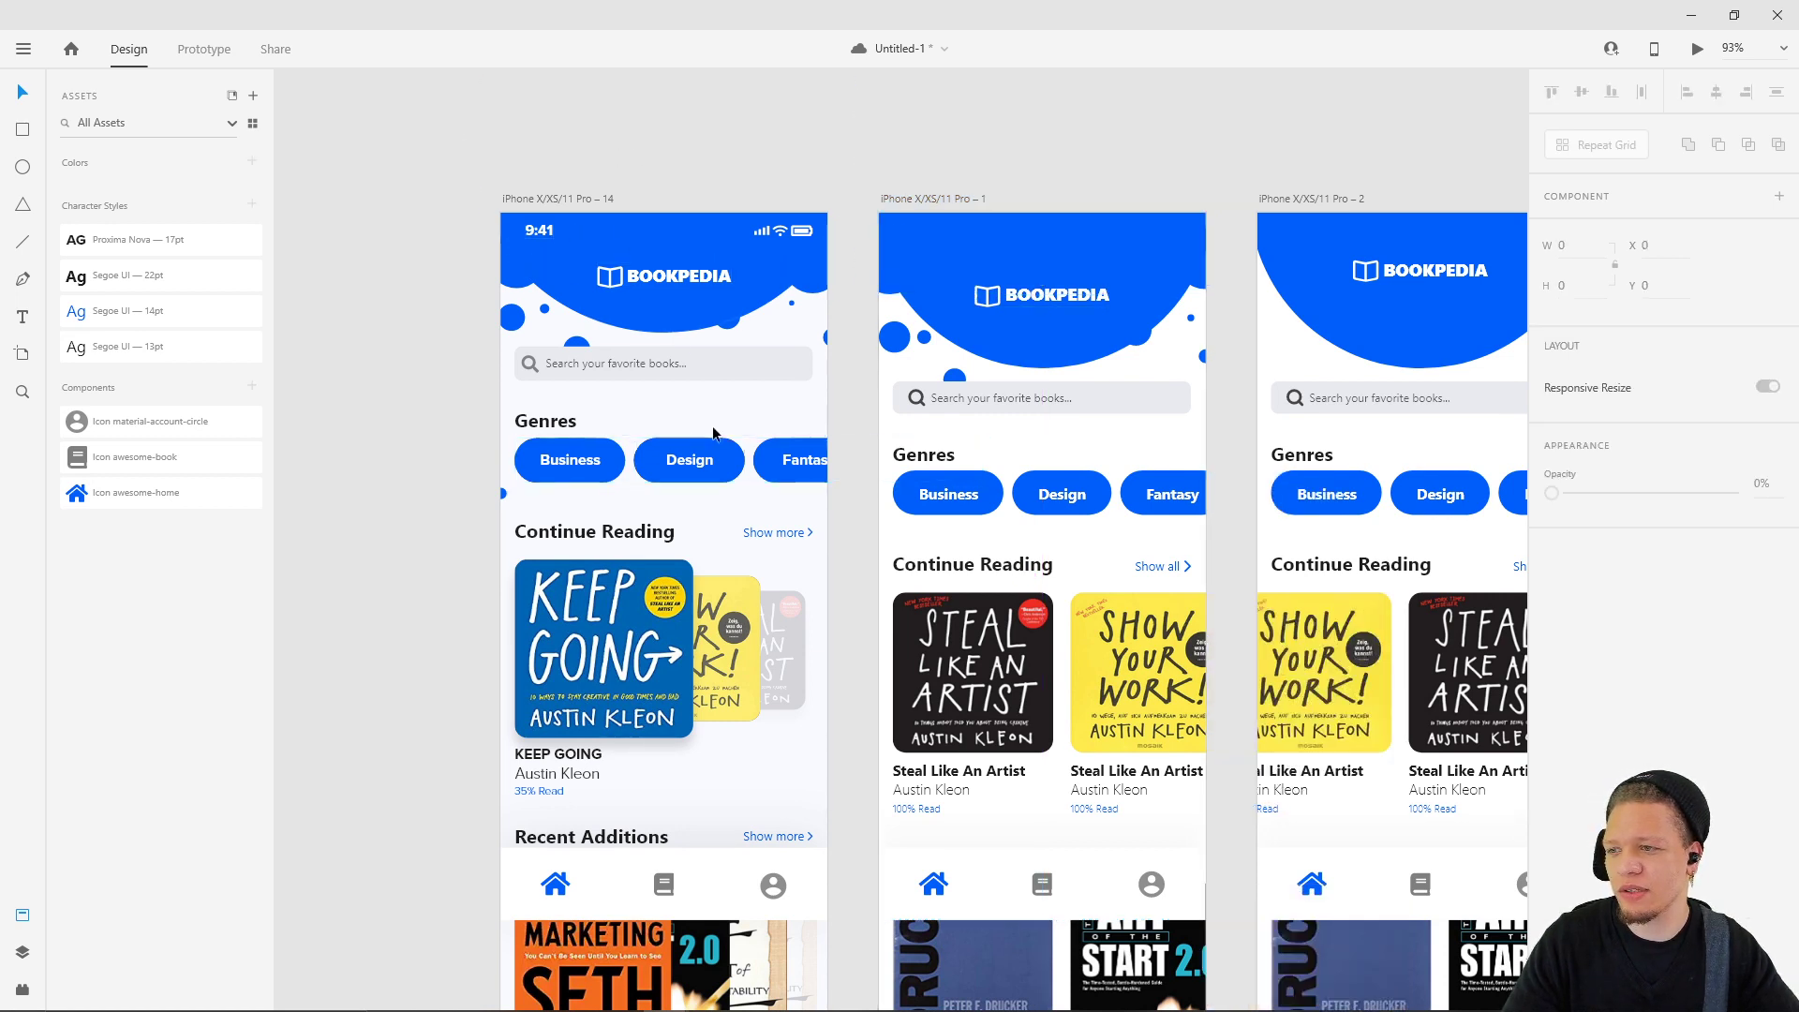
- Measure the blue header's height on artboard 14 with a temporary rectangle, and undo the rectangle
scroll(729, 418, "down", 2)
scroll(729, 417, "up", 4)
left_click(650, 363)
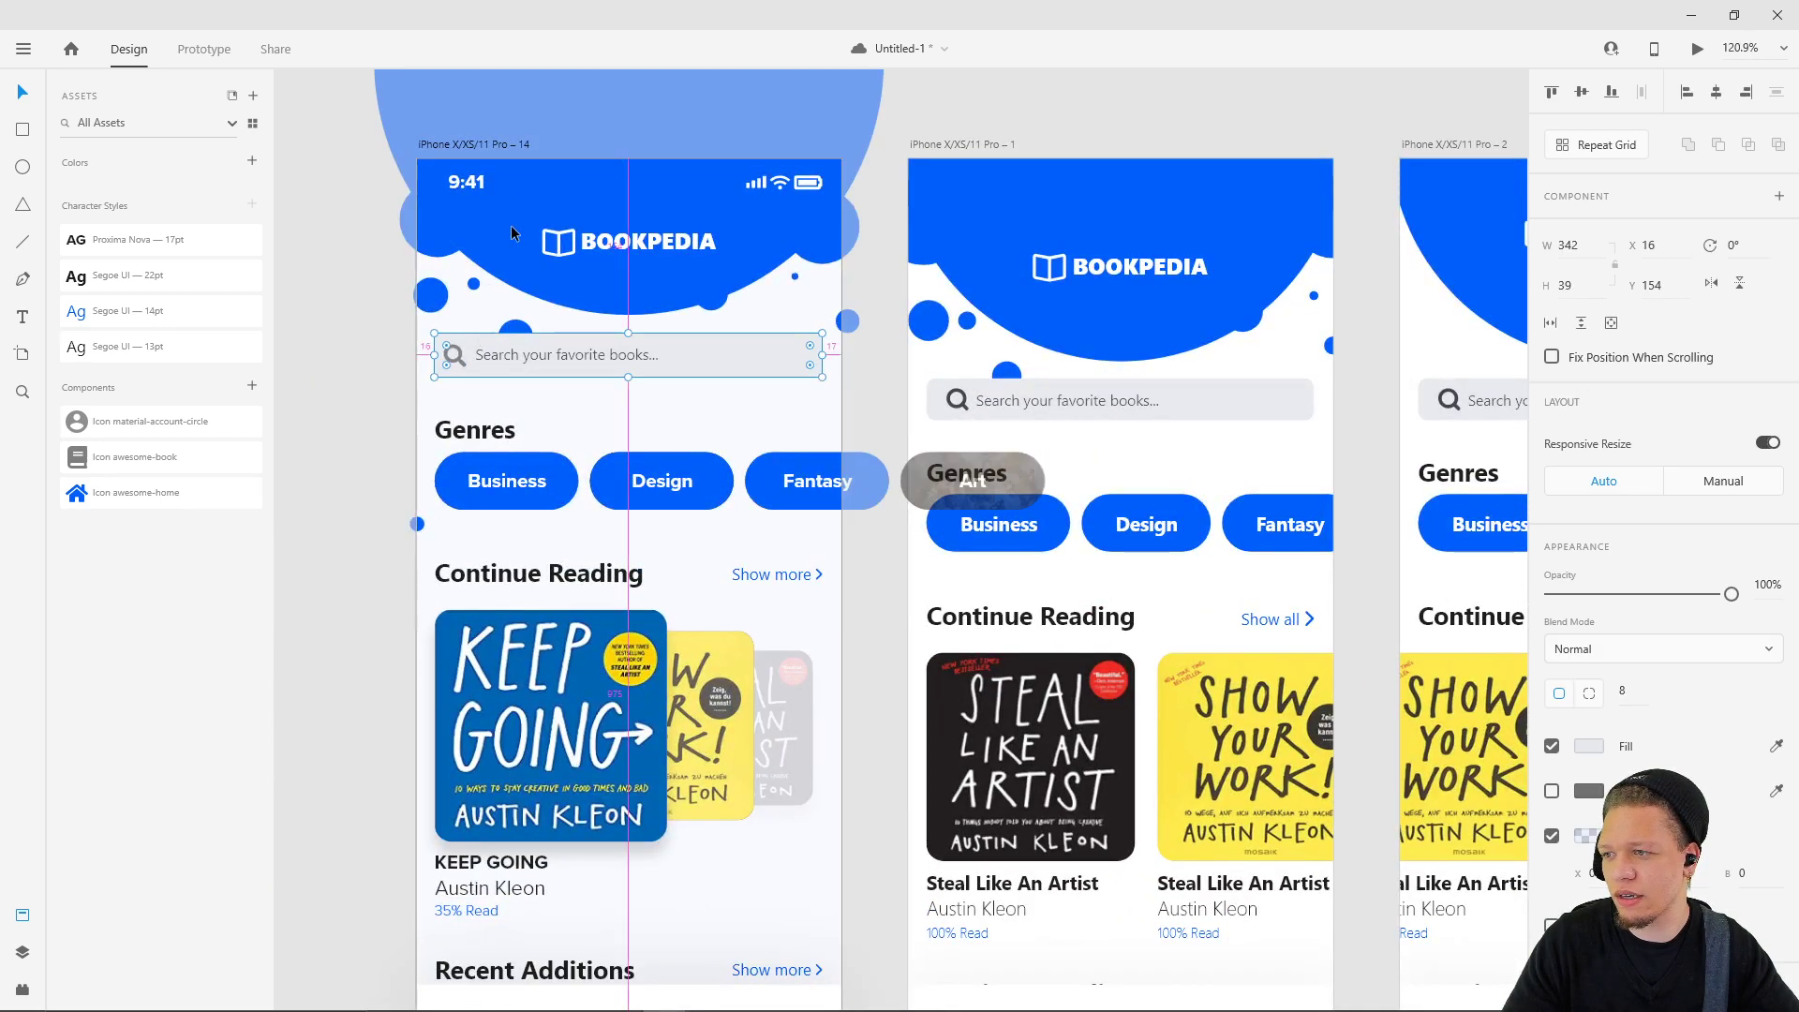
left_click(650, 305)
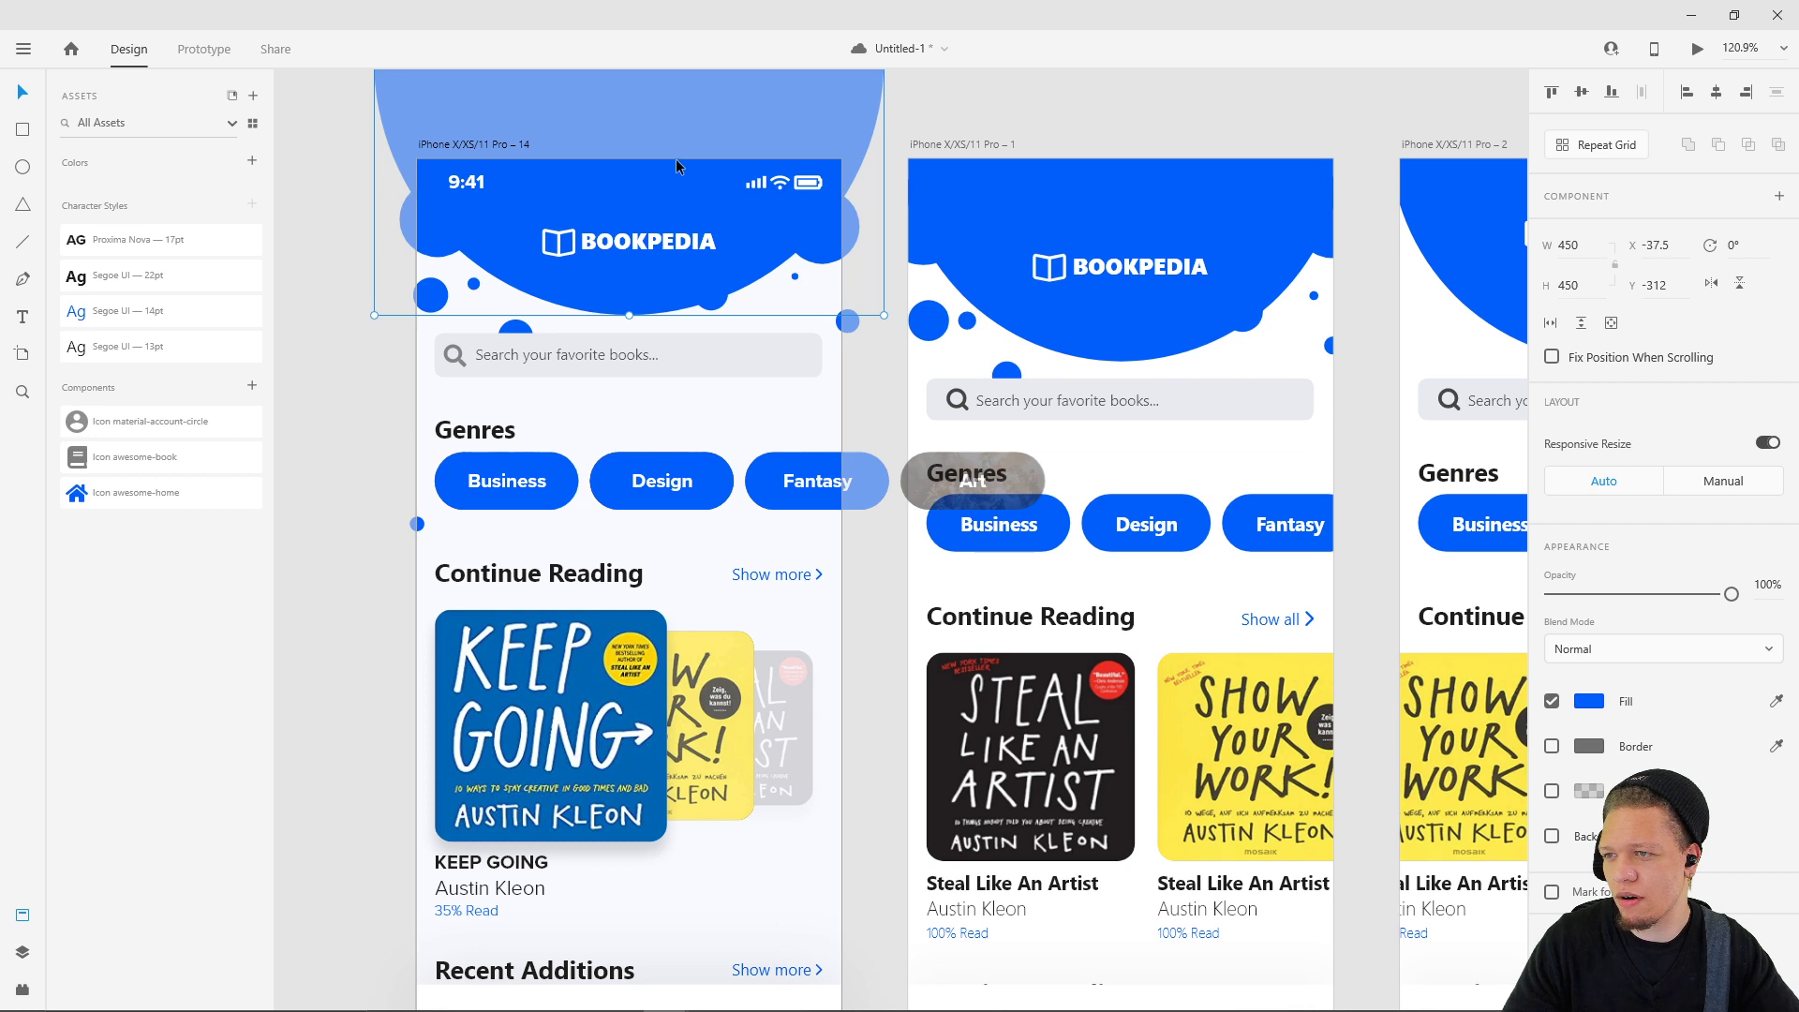
key("r")
left_click_drag(695, 159, 747, 315)
key("v")
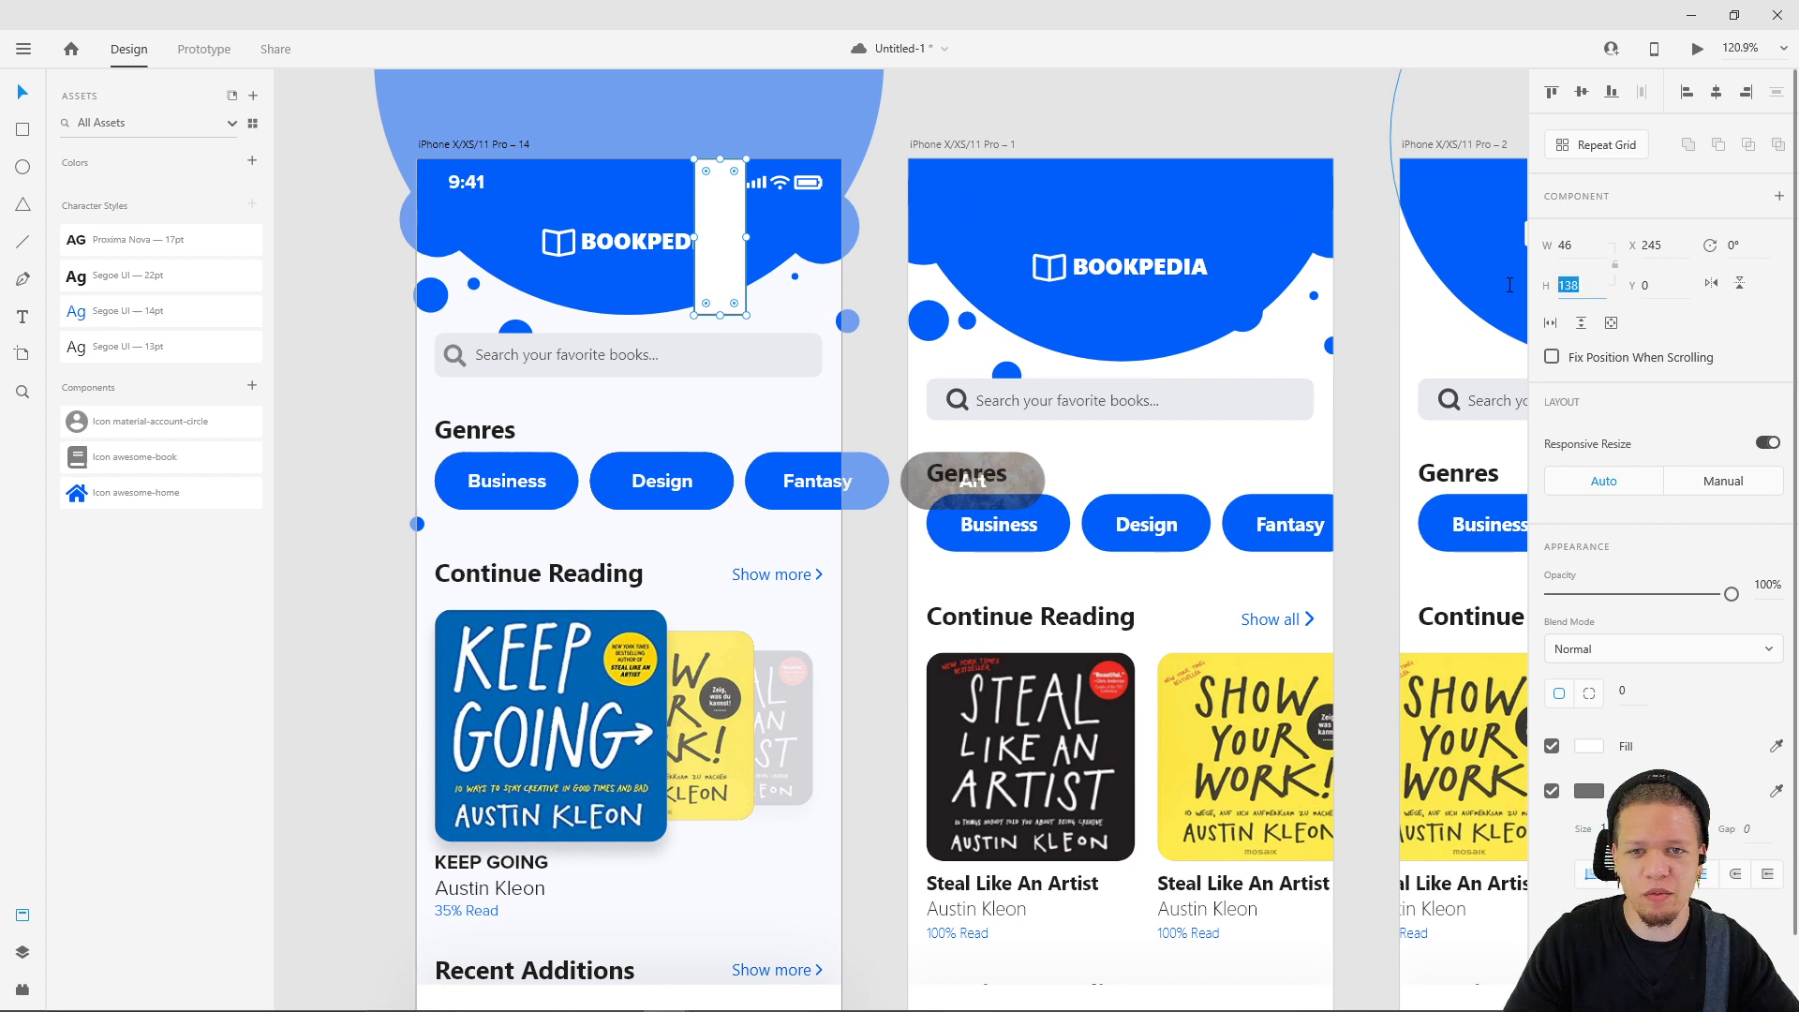
key("ctrl+z")
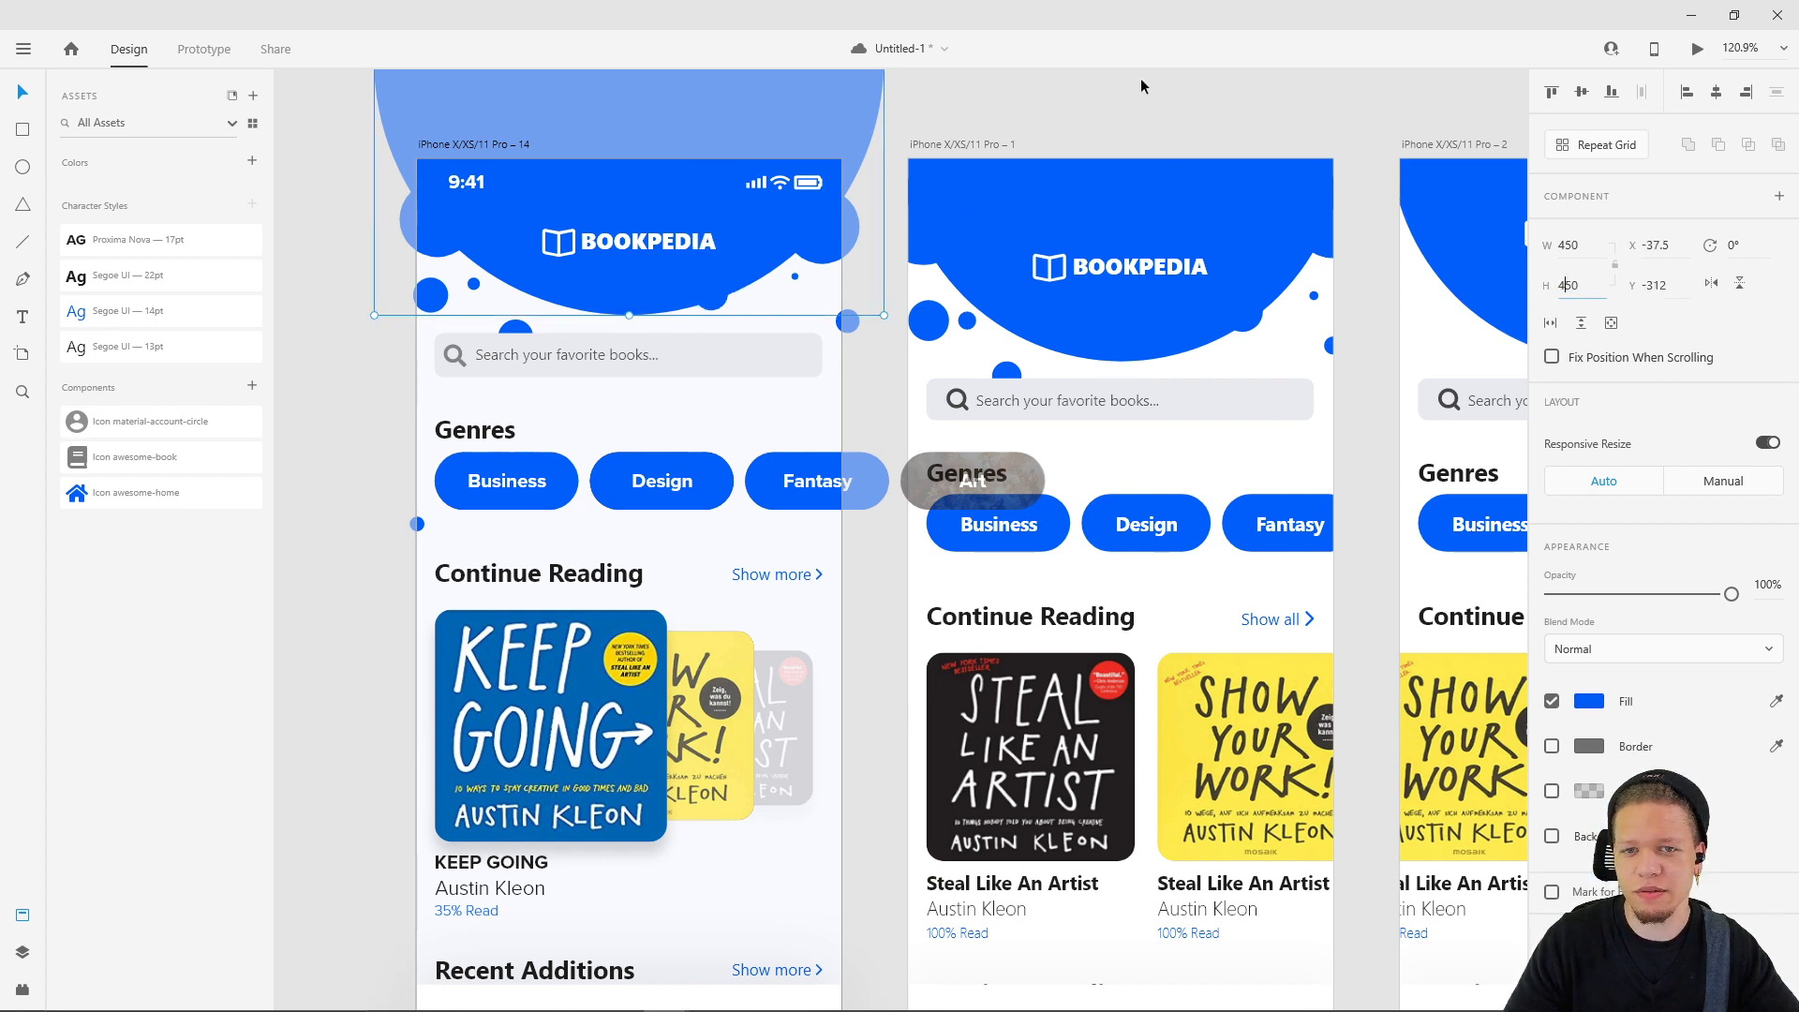
left_click(1140, 77)
- Draw a narrow guide rectangle from the top of artboard 1 over its header and set its height to 138
left_click(1033, 199)
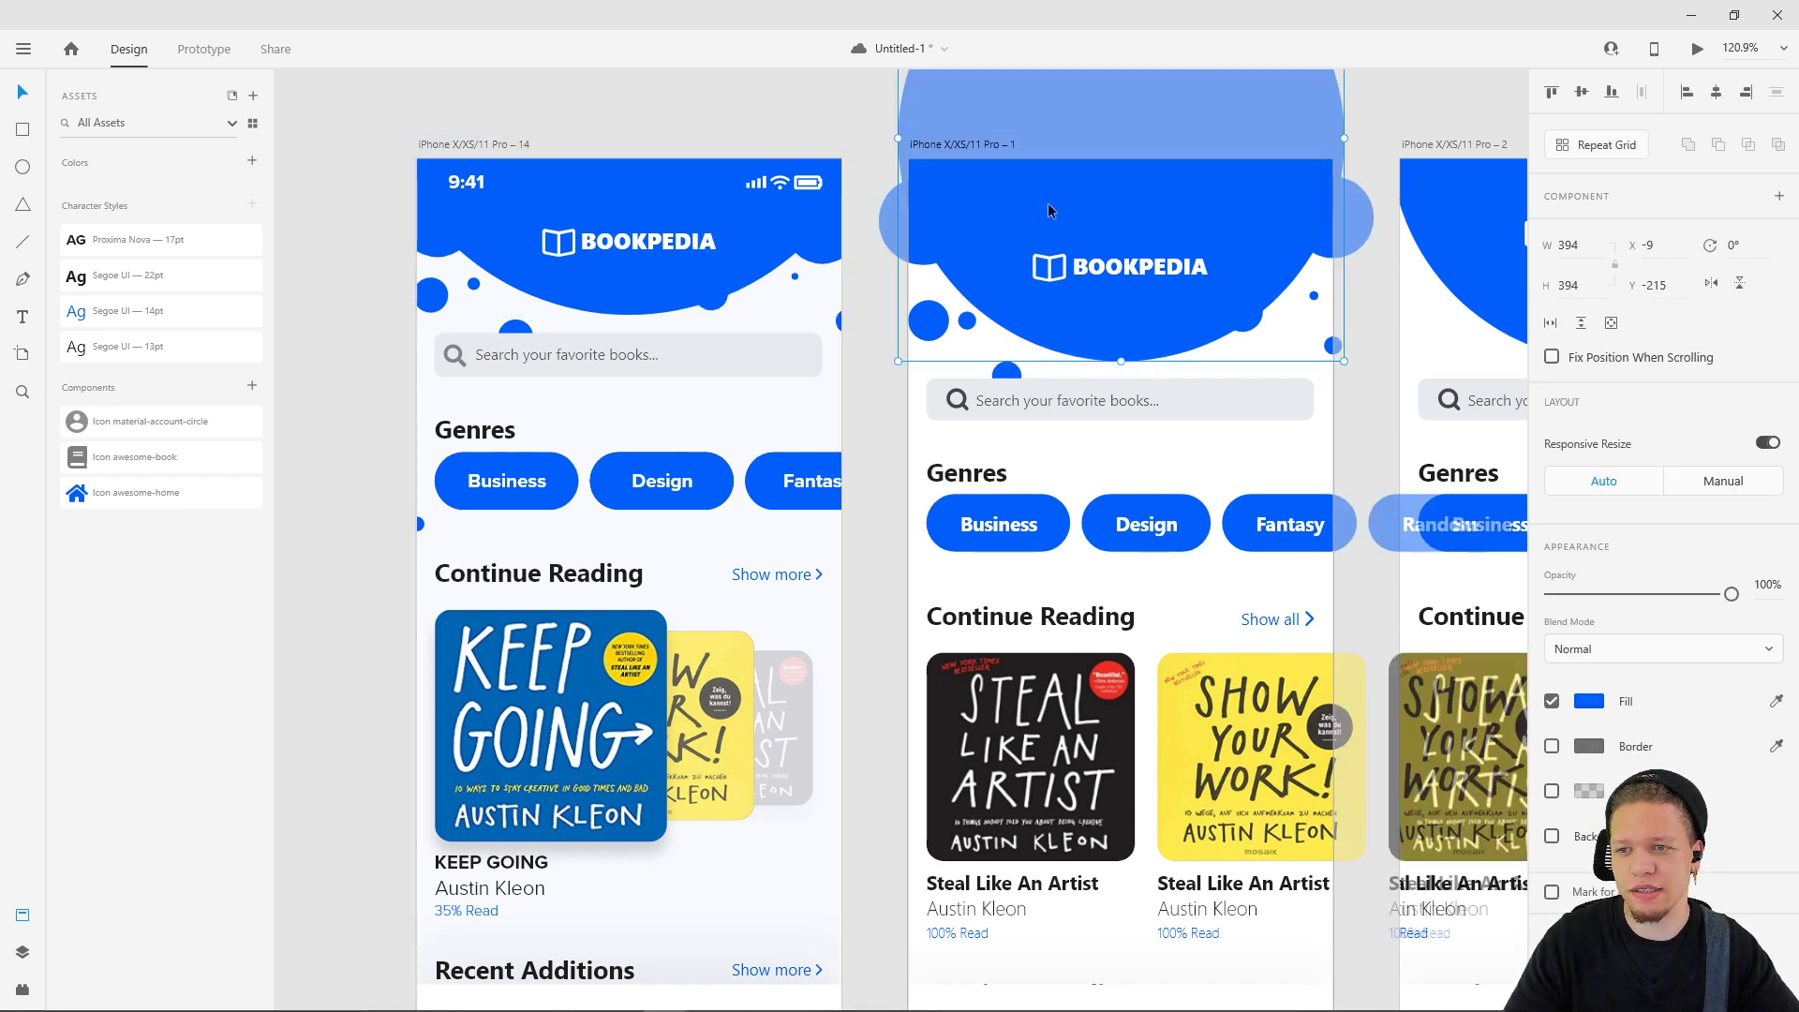
key("r")
left_click_drag(1228, 159, 1249, 317)
key("ctrl+z")
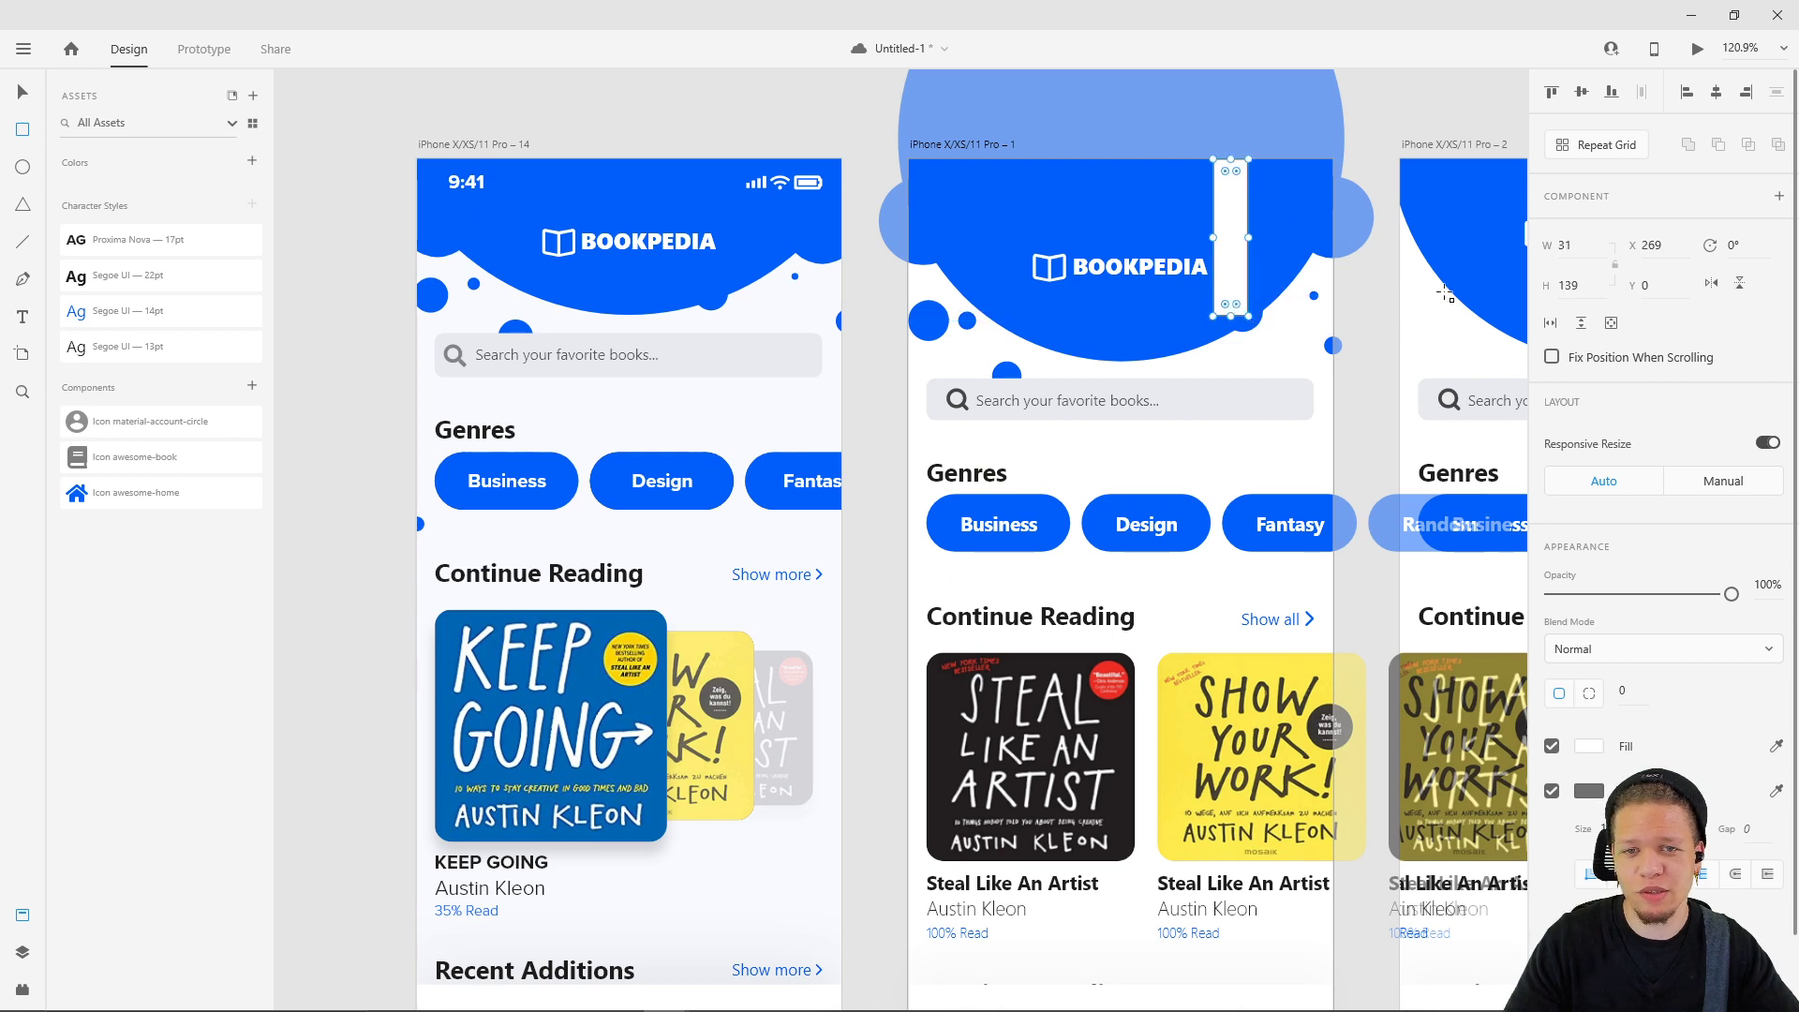
type("138")
key("Return")
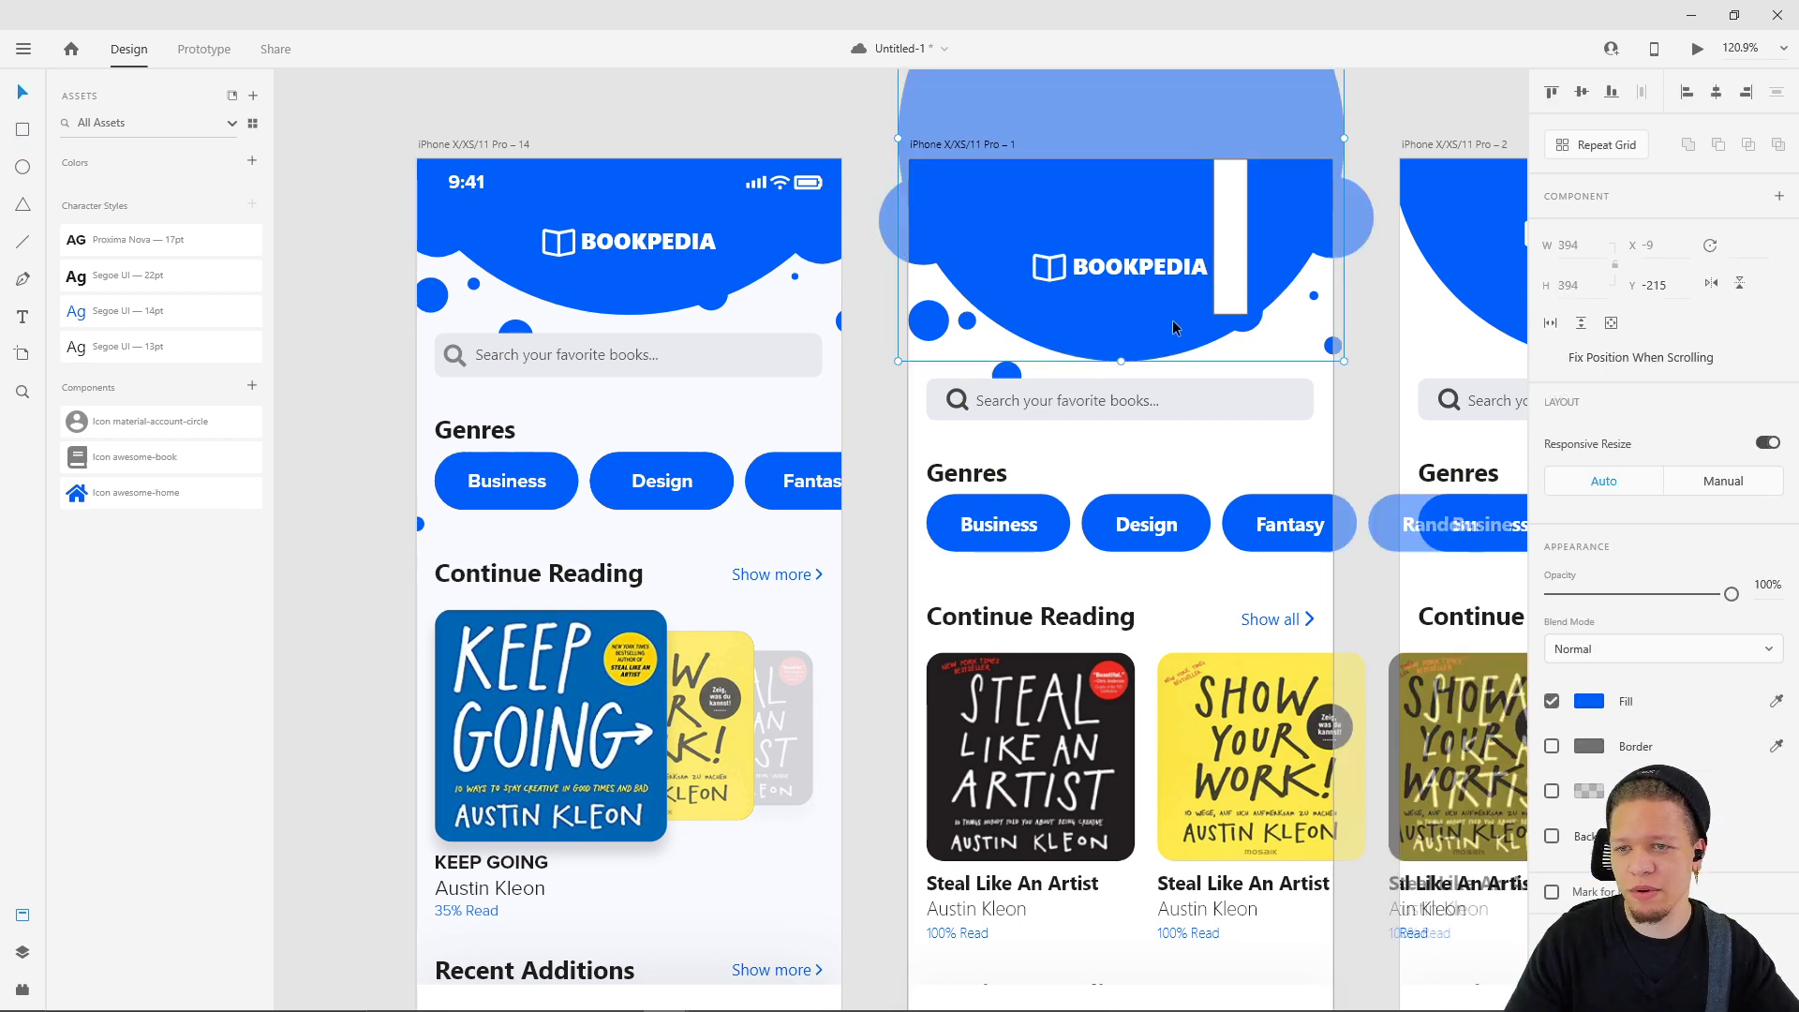
- Move artboard 1's header circles and logo up together until the header curve meets the guide's lower end, and delete the guide
left_click_drag(851, 87, 1366, 362)
left_click_drag(1126, 197, 1131, 153)
double_click(1237, 207)
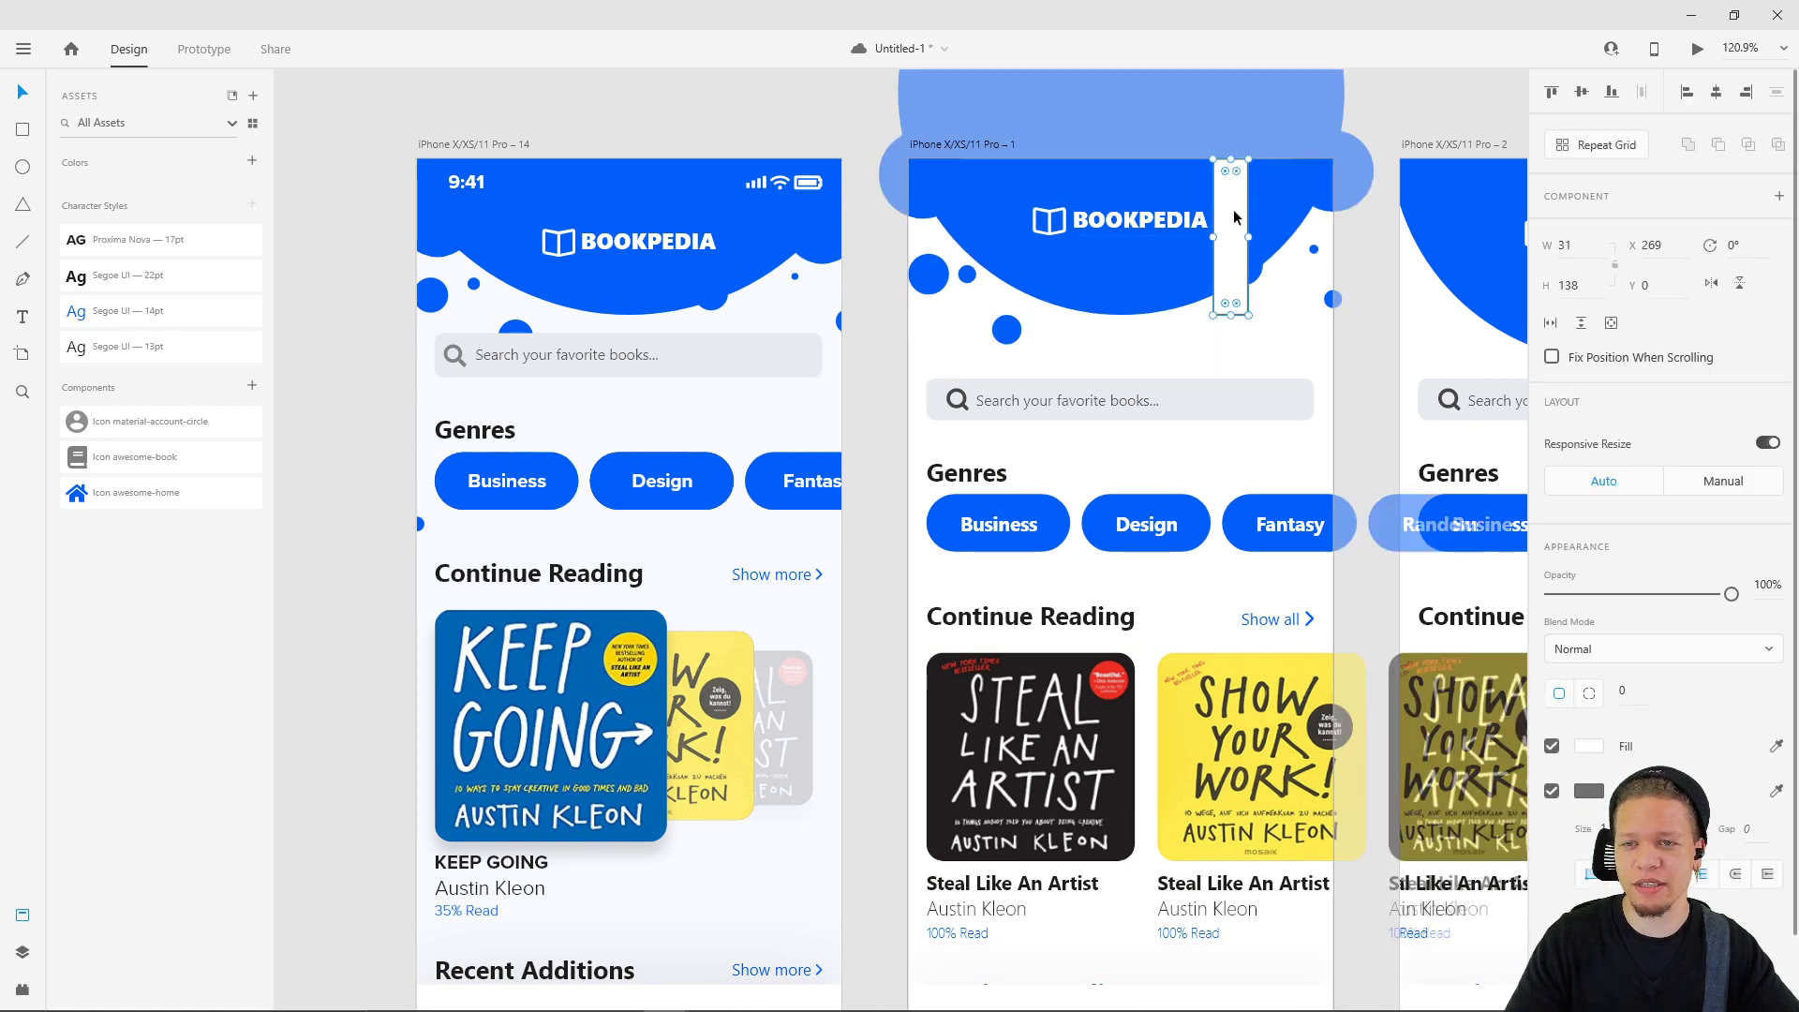
key("Delete")
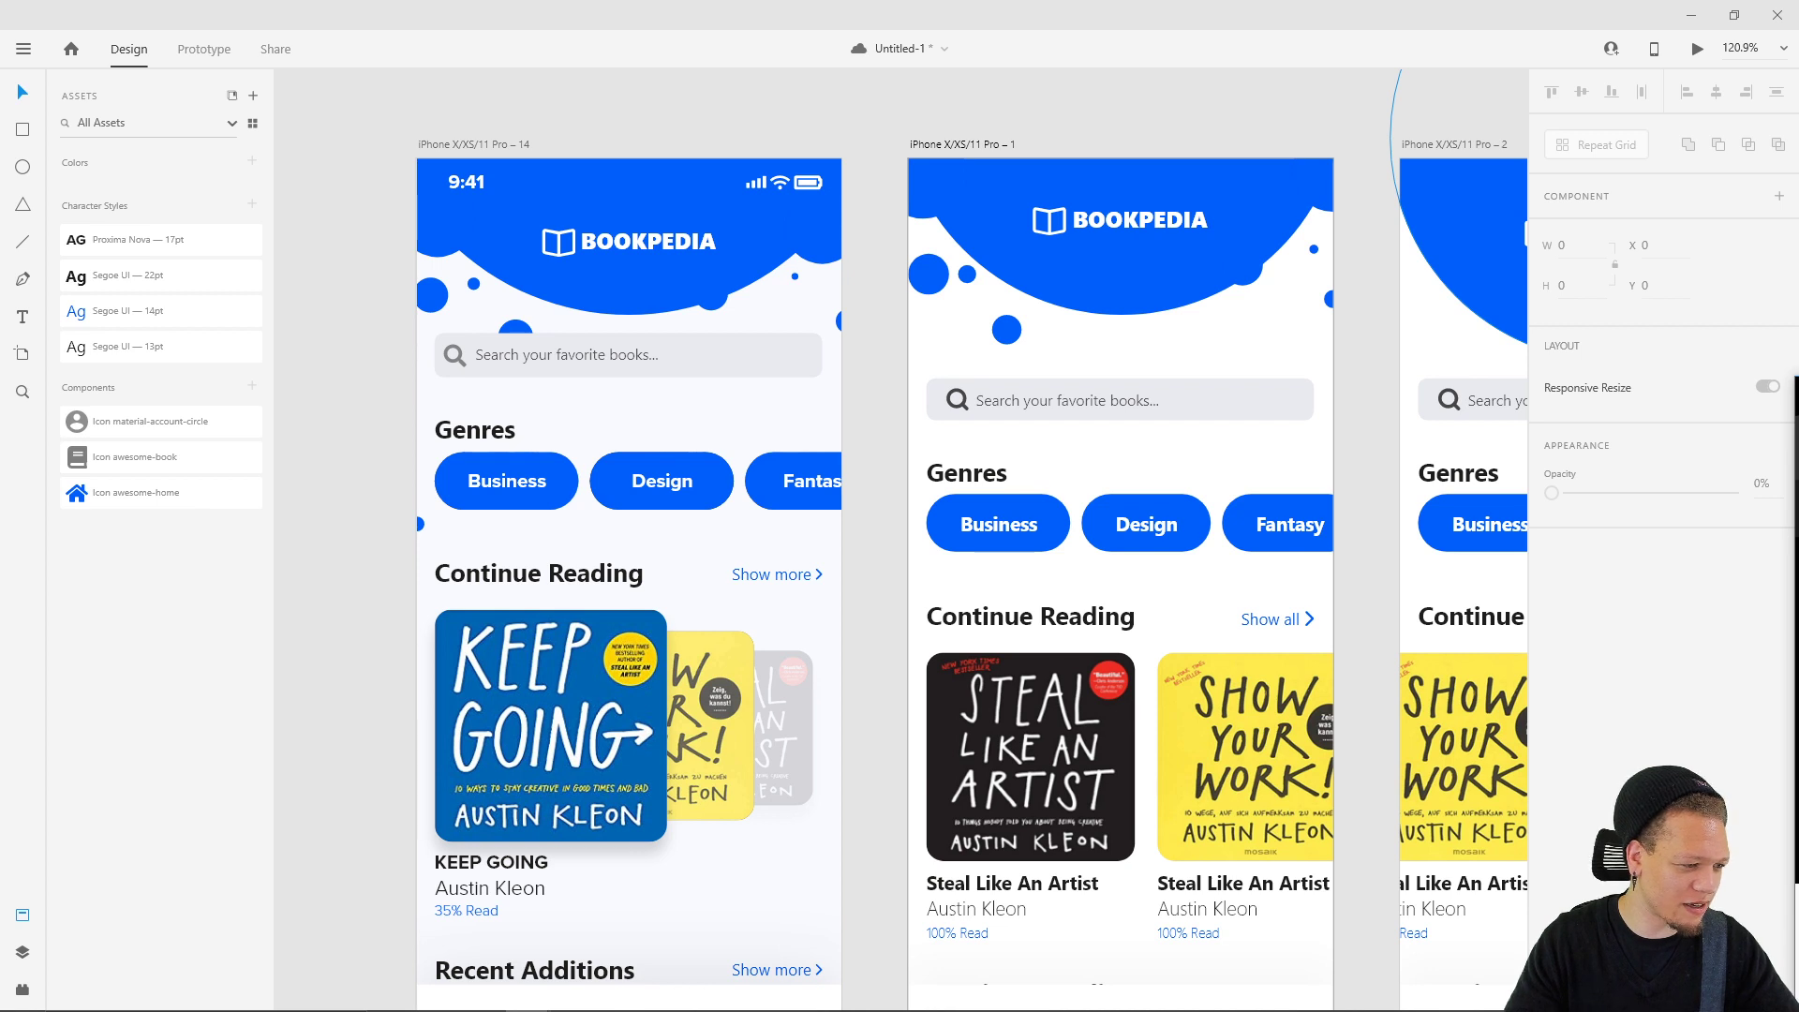
left_click(929, 273)
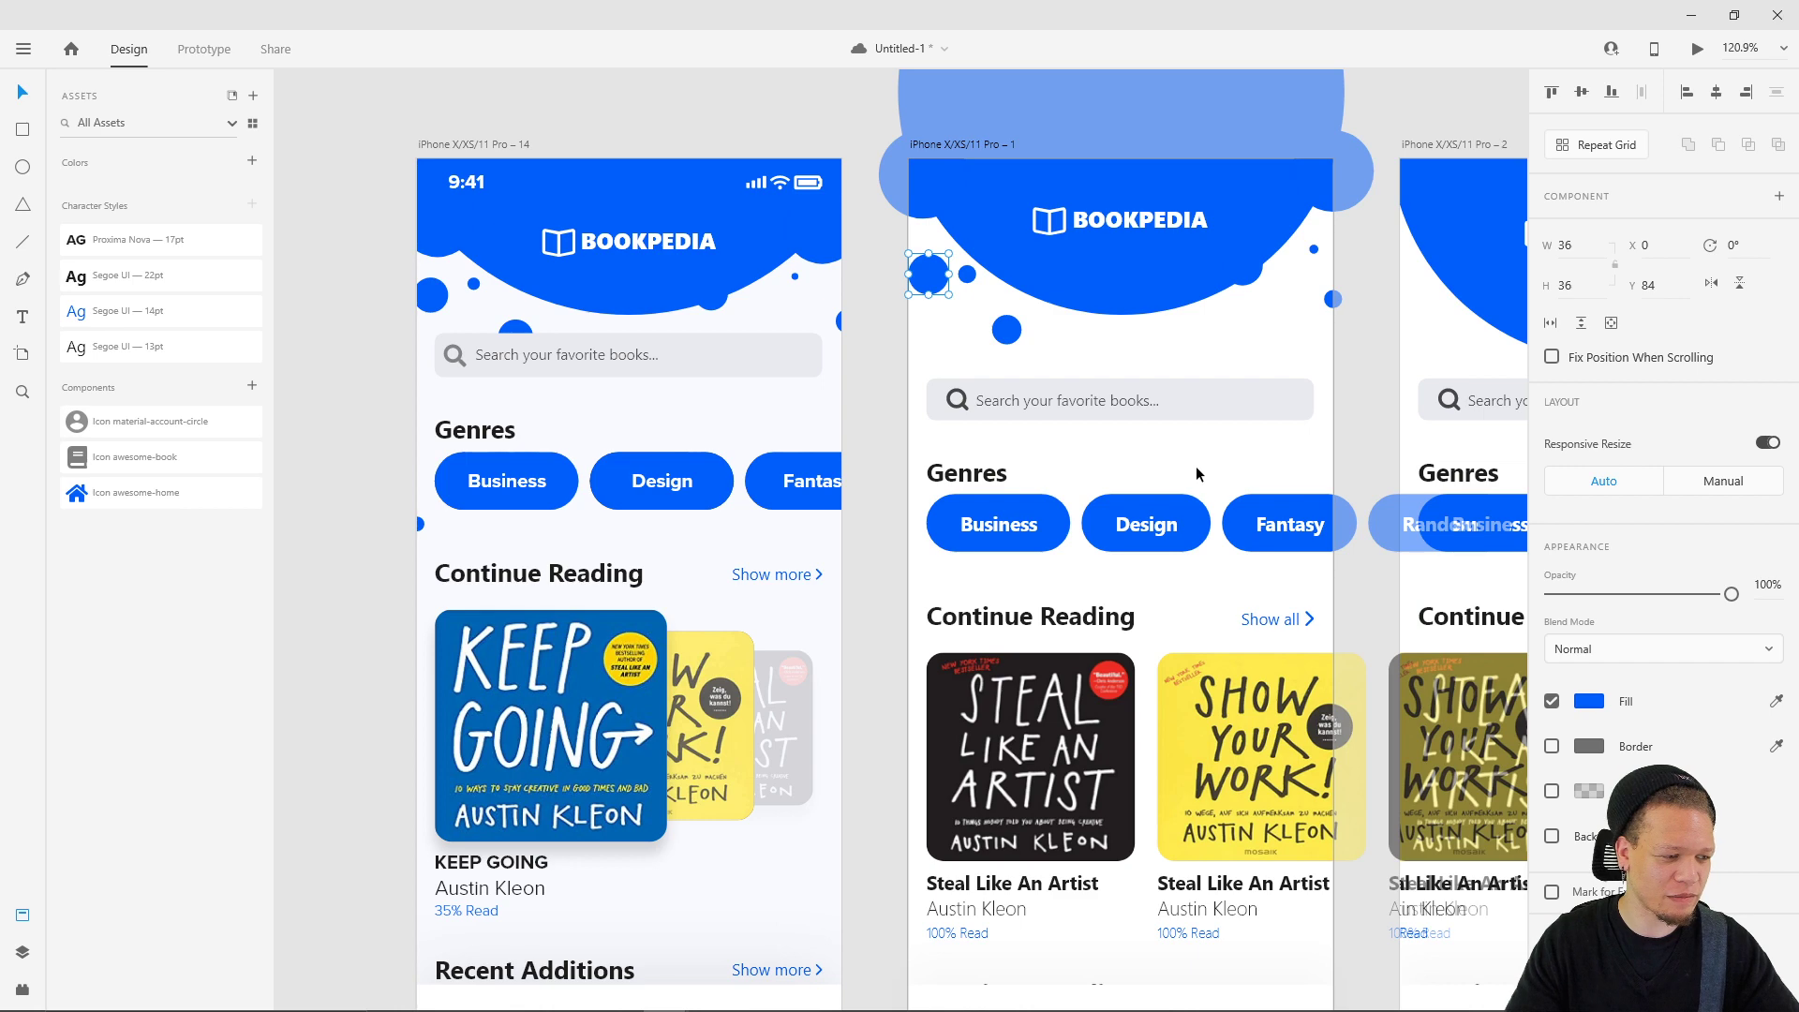
scroll(920, 272, "down", 3)
left_click(1019, 305)
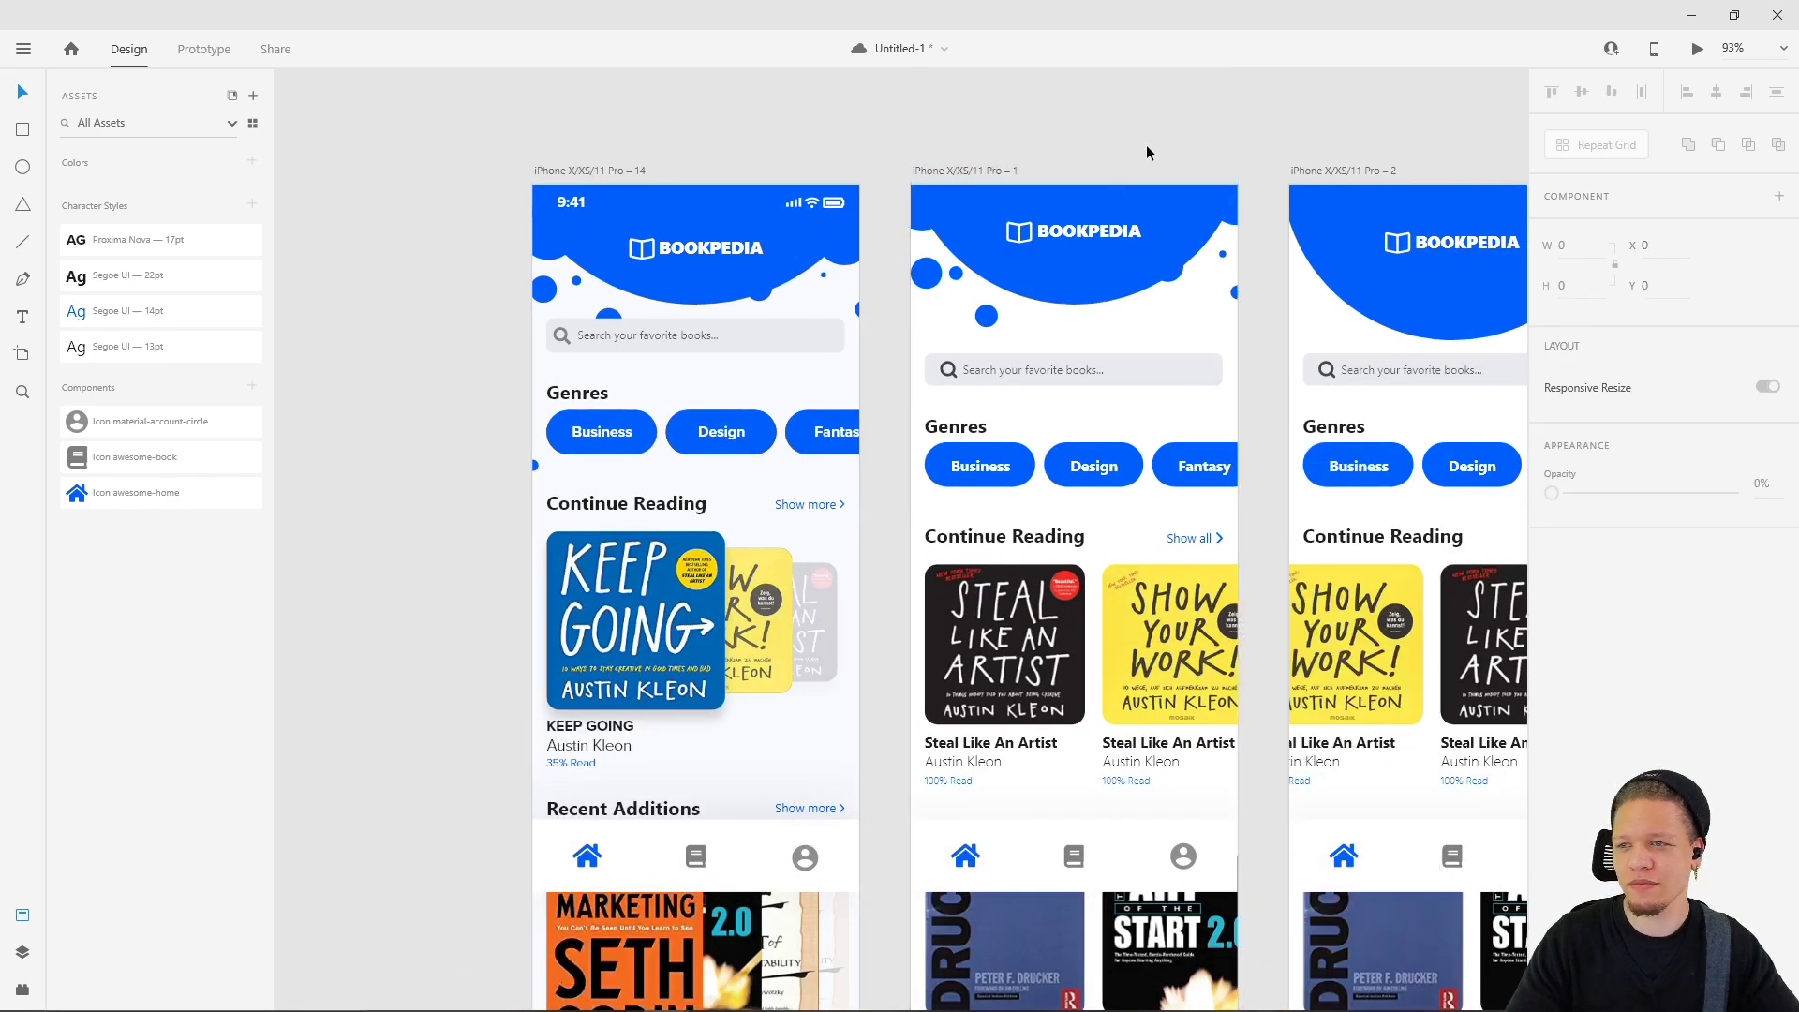
- Move the 36-wide circle on artboard 1's header curve to about X 256, Y 84 and lower the logo to Y 62
left_click(1169, 279)
left_click_drag(1168, 279, 1152, 296)
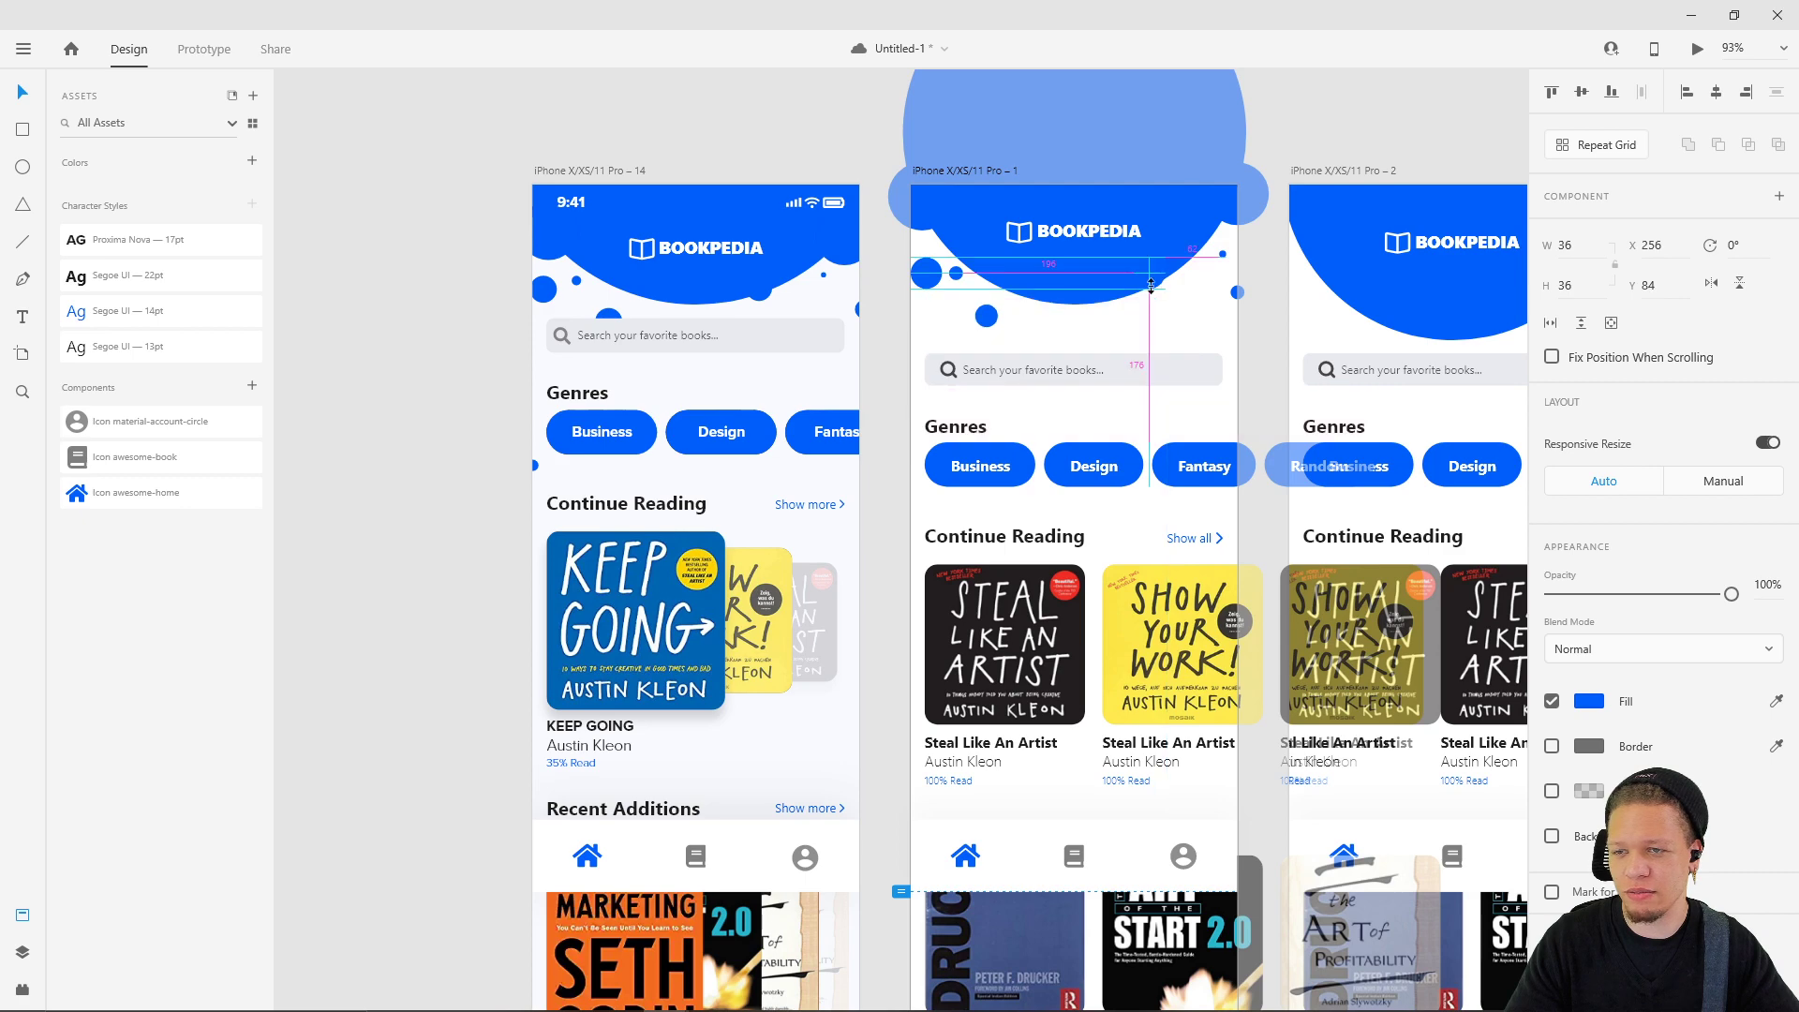
key("Escape")
left_click(1075, 251)
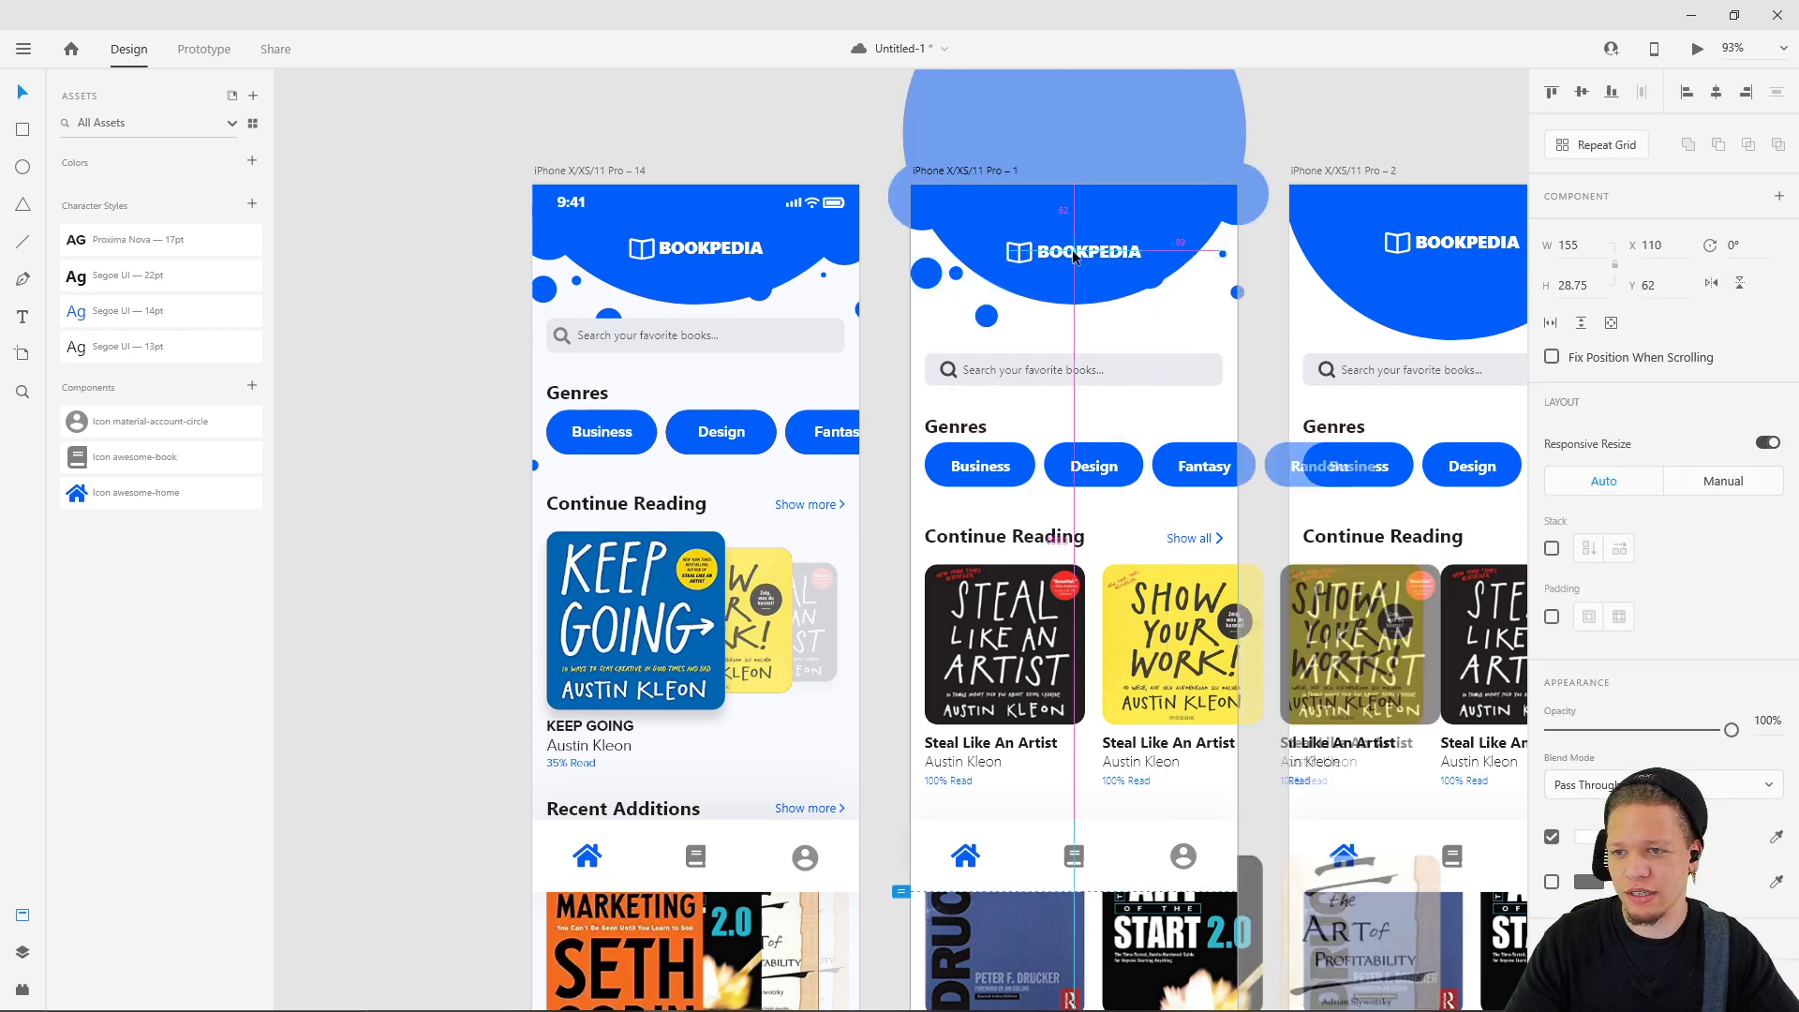
left_click(1337, 113)
scroll(1073, 492, "down", 2)
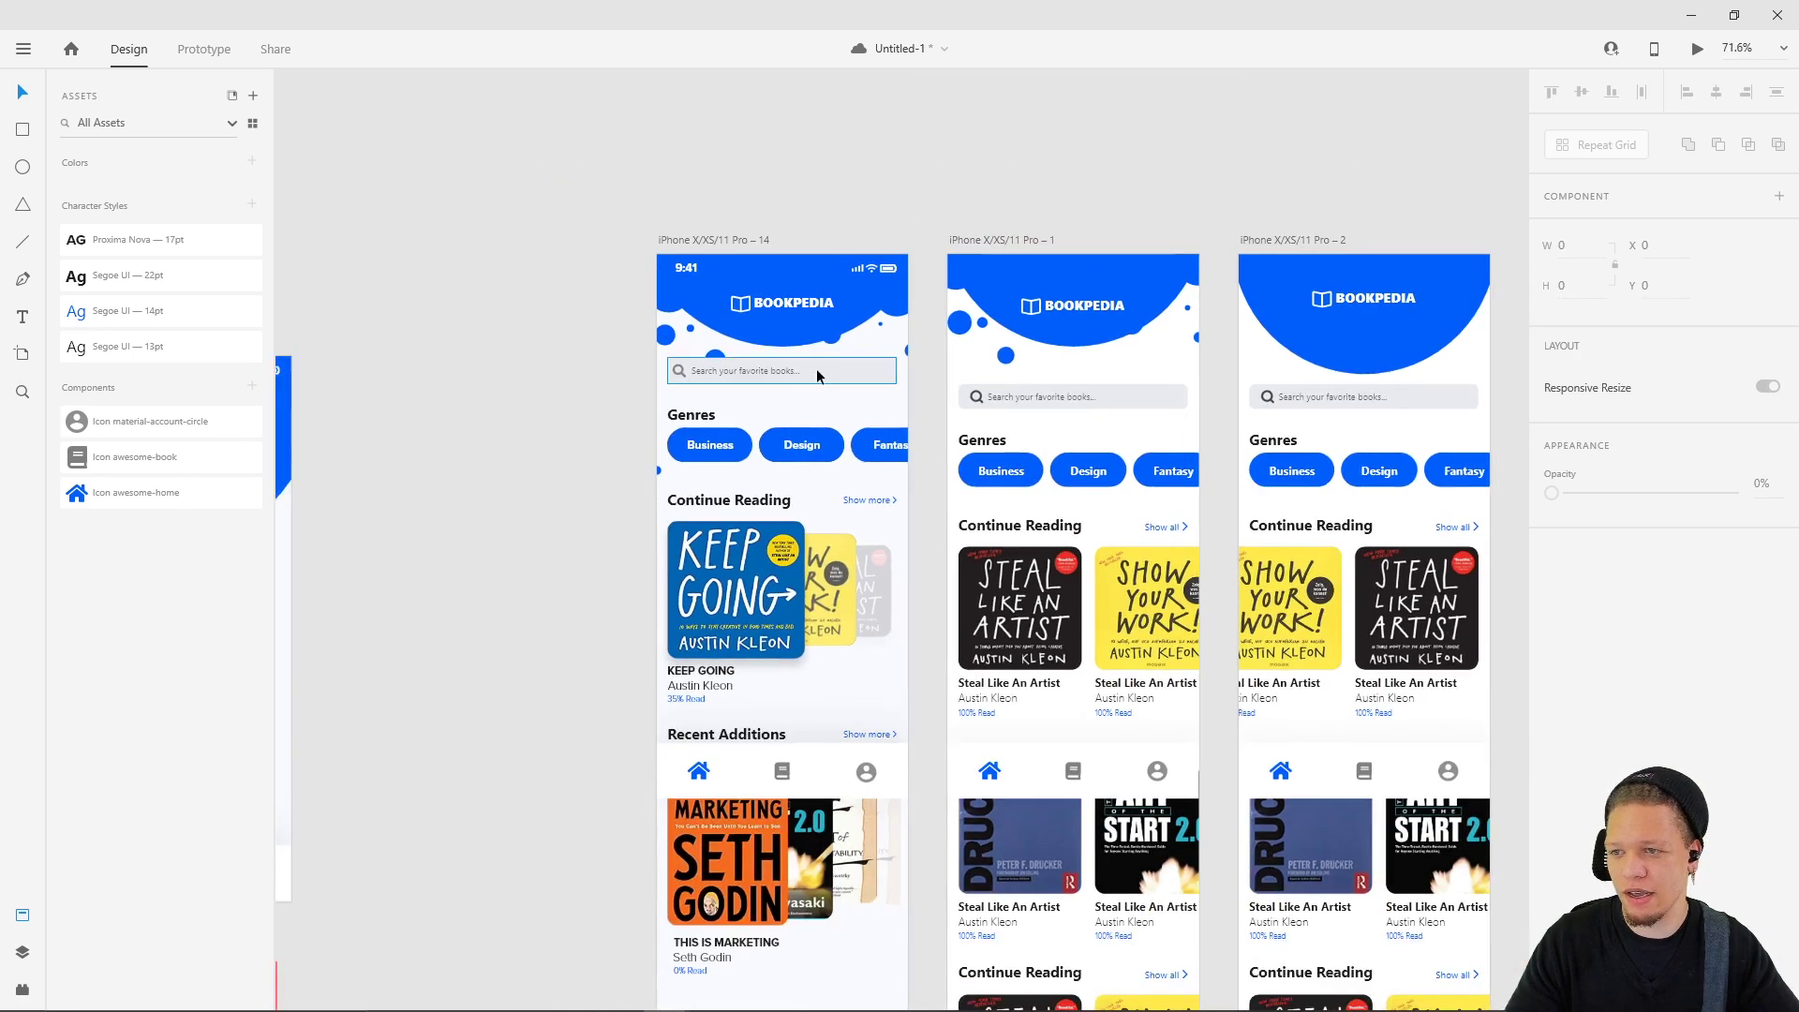
left_click(749, 370)
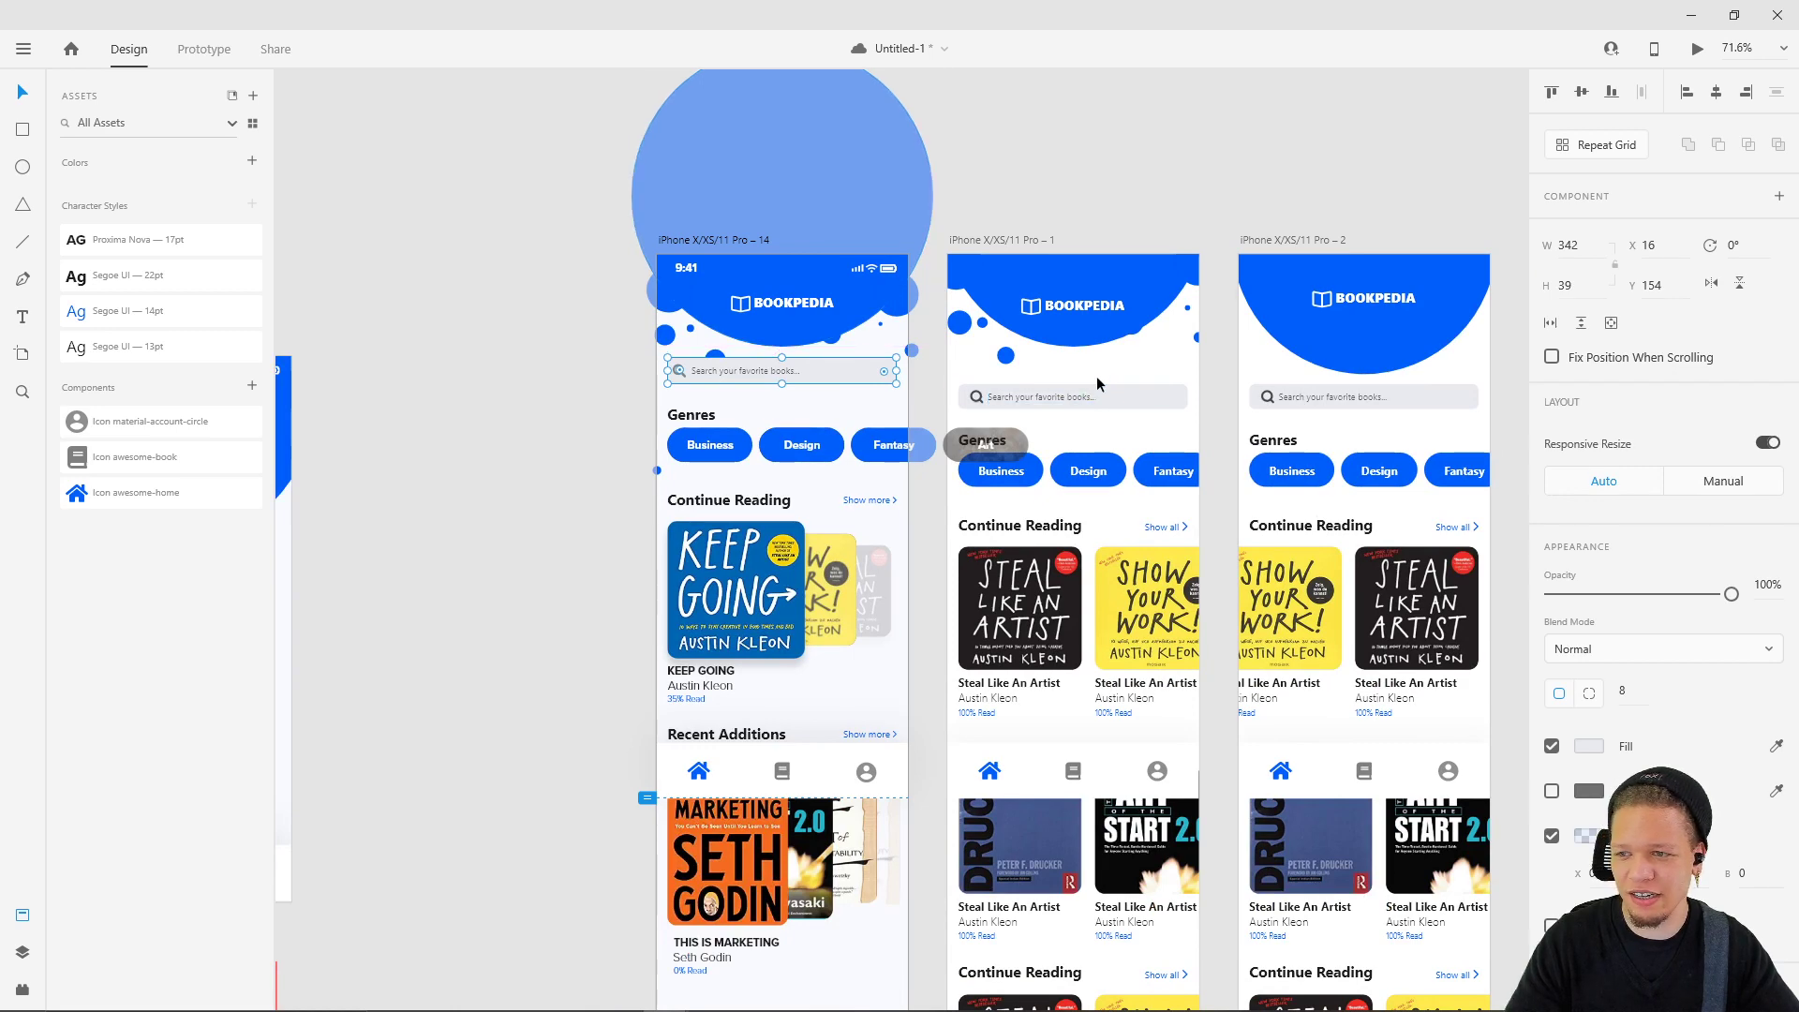
scroll(1096, 381, "down", 2)
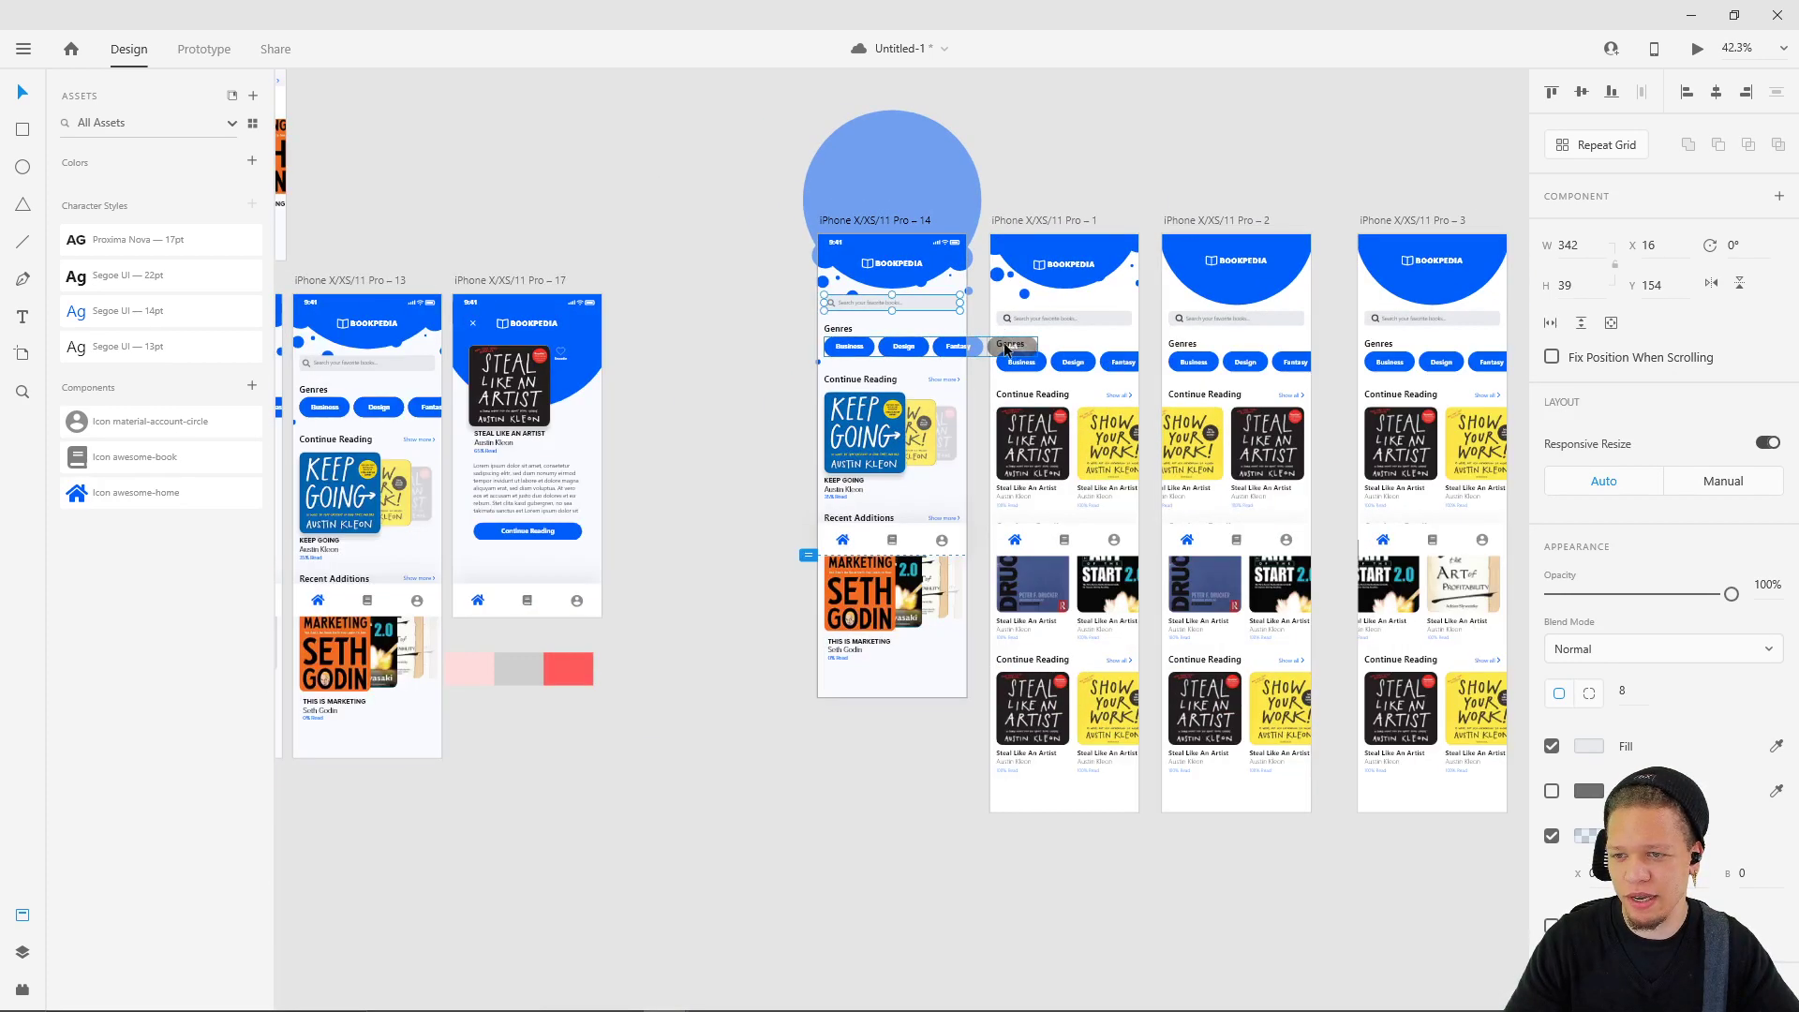
left_click(983, 312)
left_click_drag(983, 312, 1317, 891)
left_click(1318, 891)
- Delete the old blue header shapes and logos from artboards 2, 3 and 4
scroll(568, 251, "up", 4)
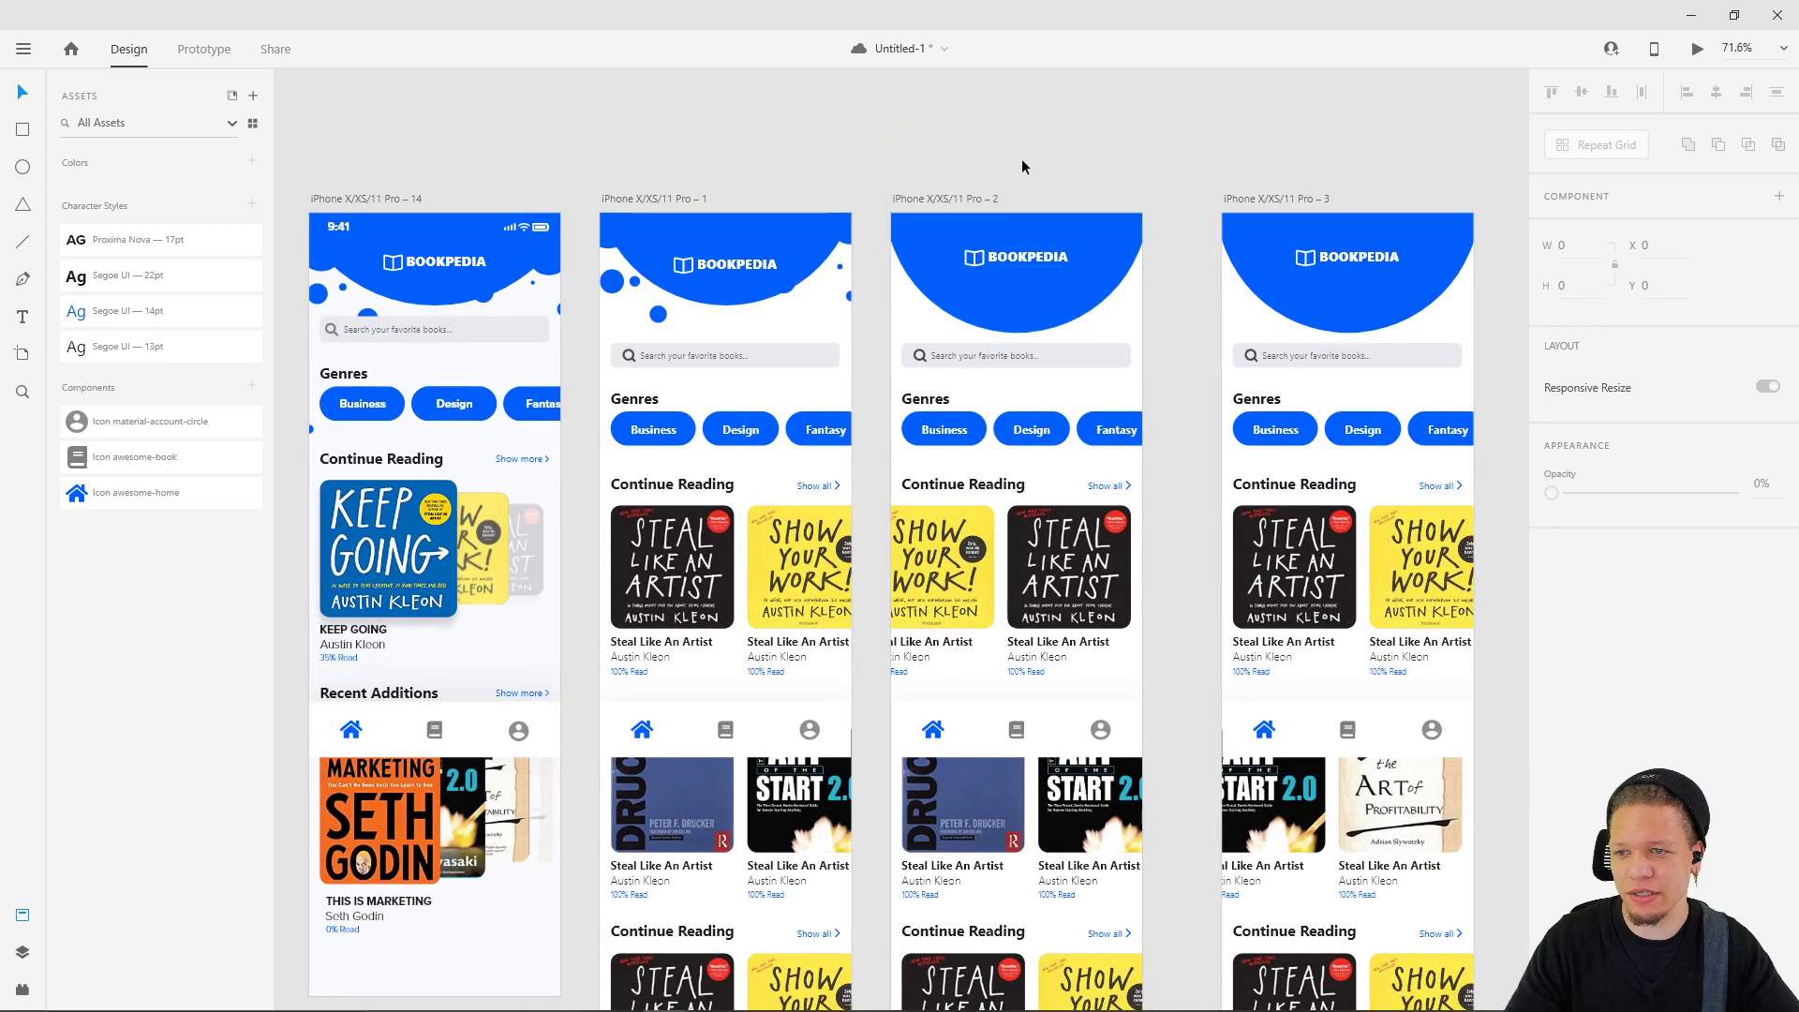
scroll(899, 147, "right", 5)
left_click_drag(597, 150, 1379, 279)
key("Delete")
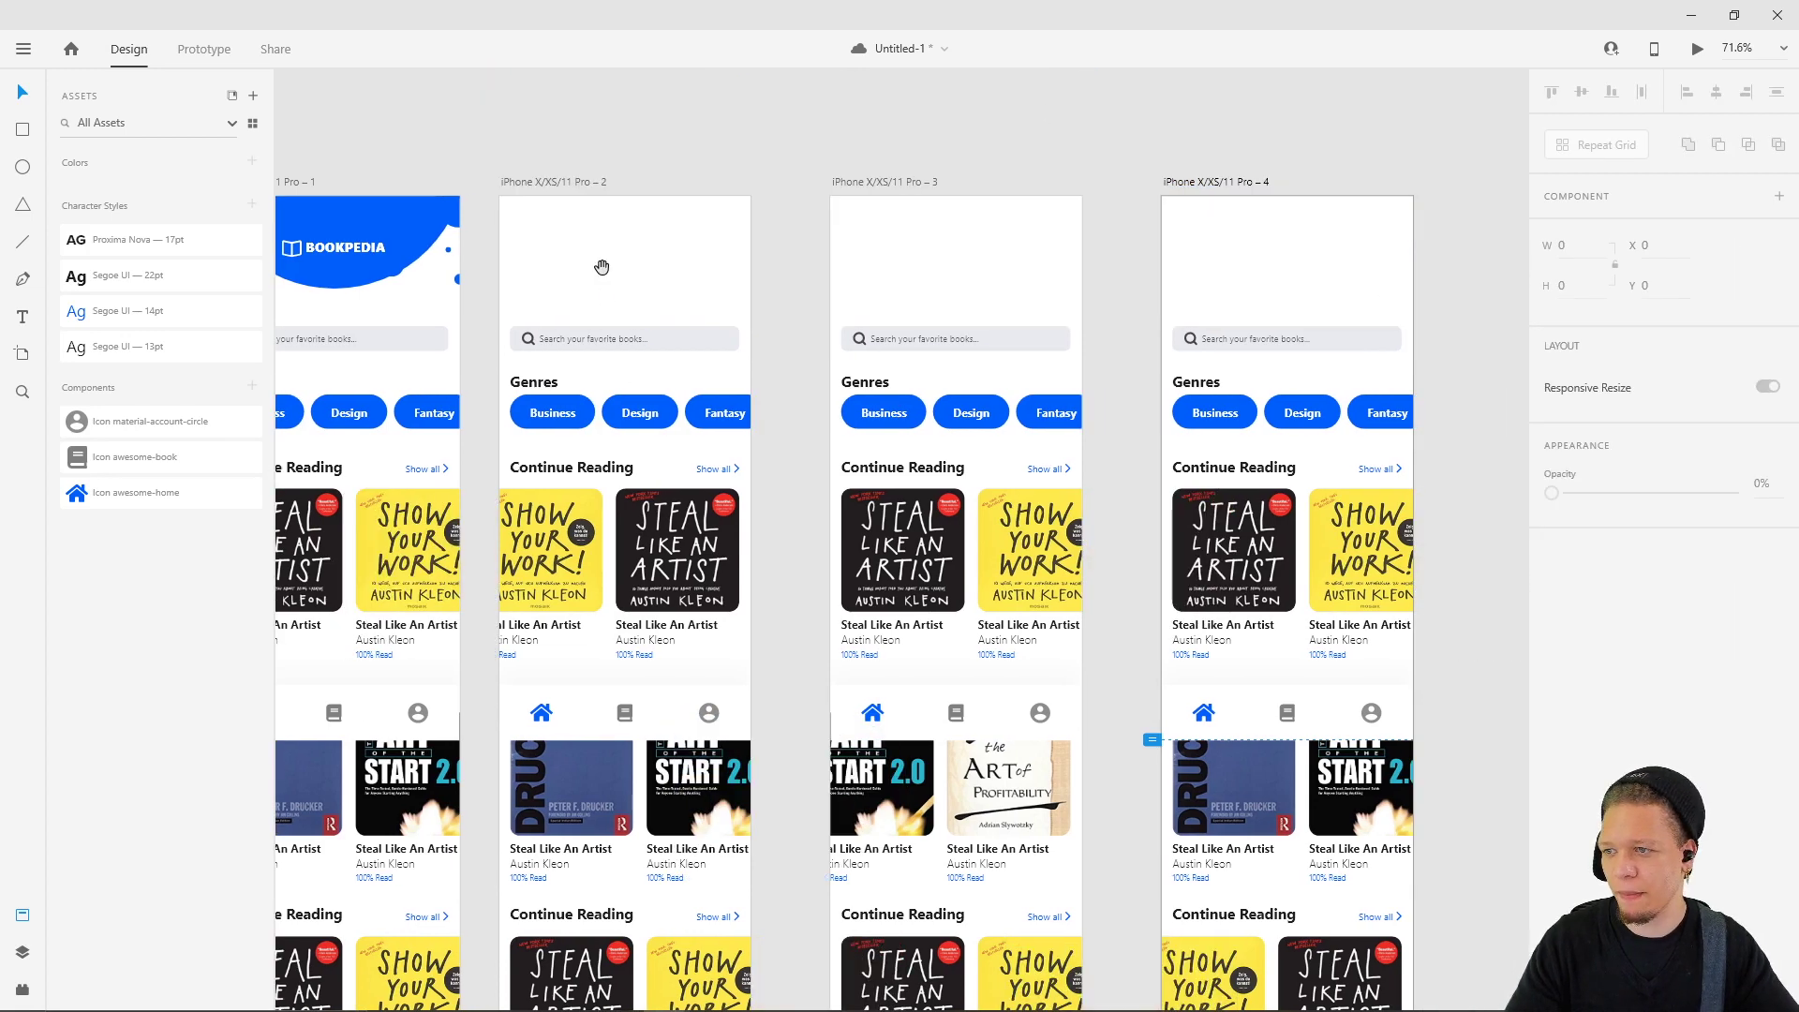
- Copy artboard 1's complete header with its circles and logo, and paste it into artboards 2, 3 and 4
left_click_drag(601, 267, 700, 160)
scroll(485, 178, "down", 3)
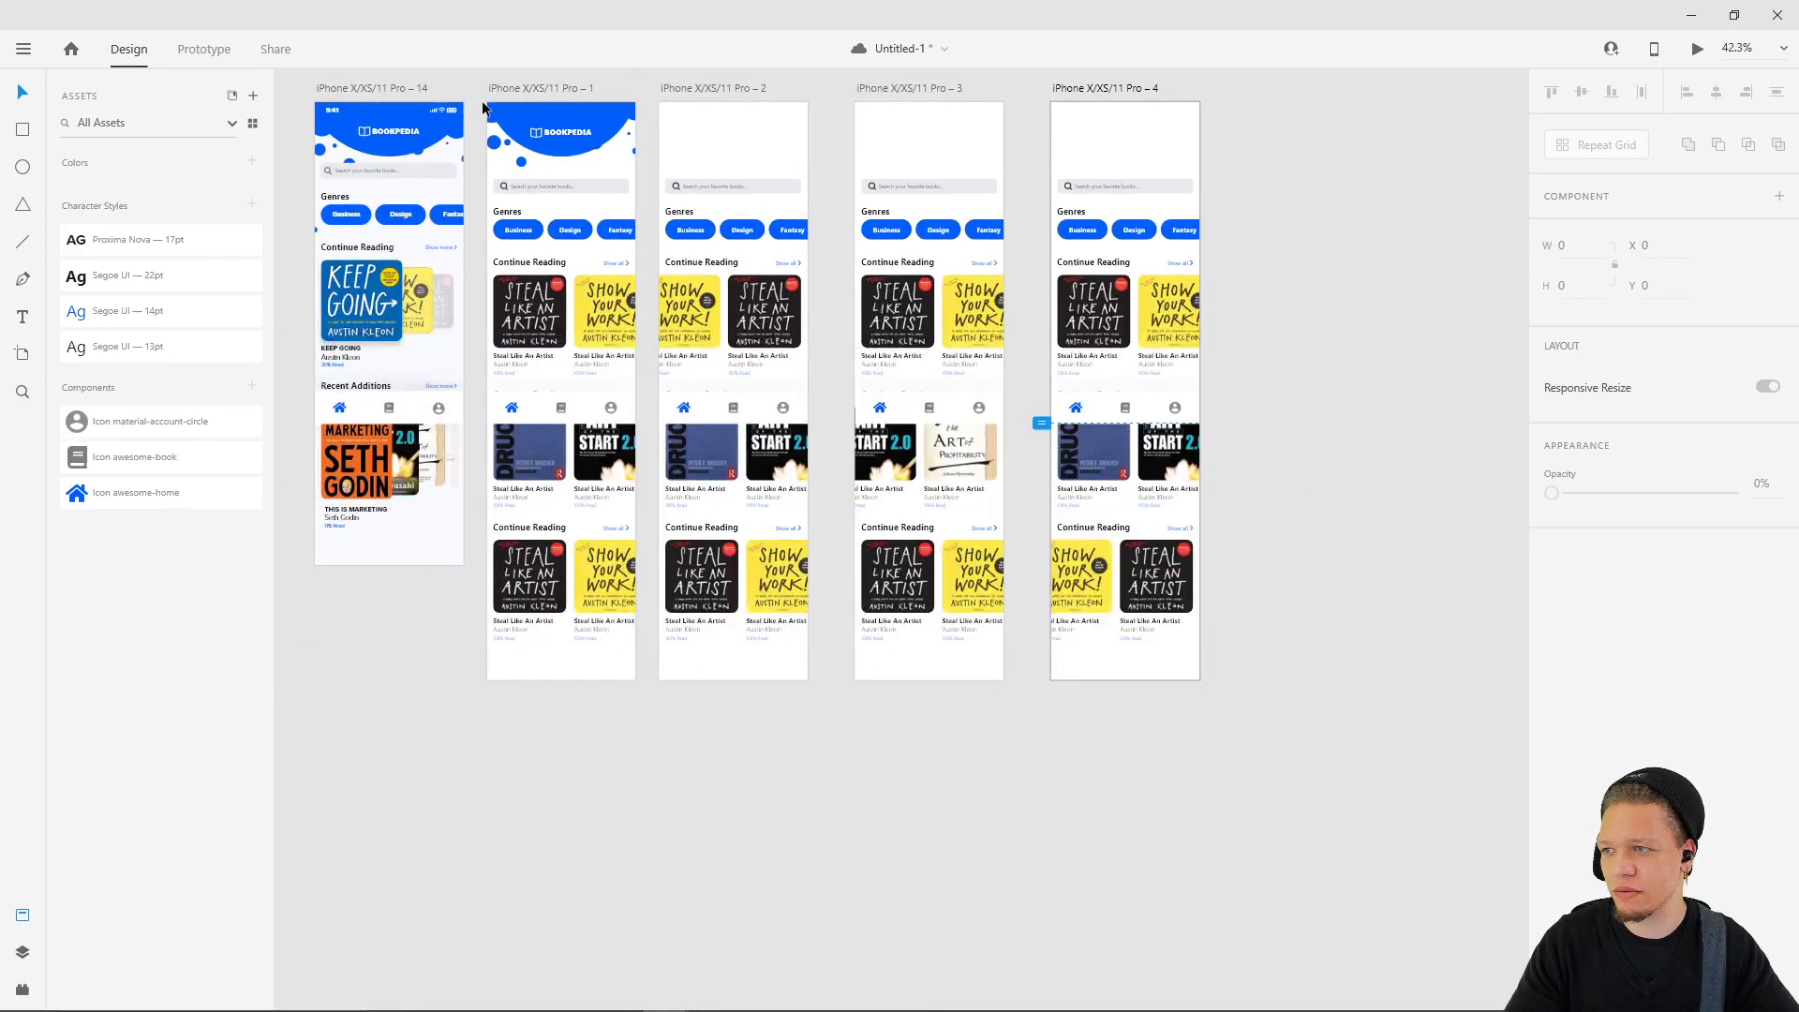
left_click_drag(476, 91, 648, 178)
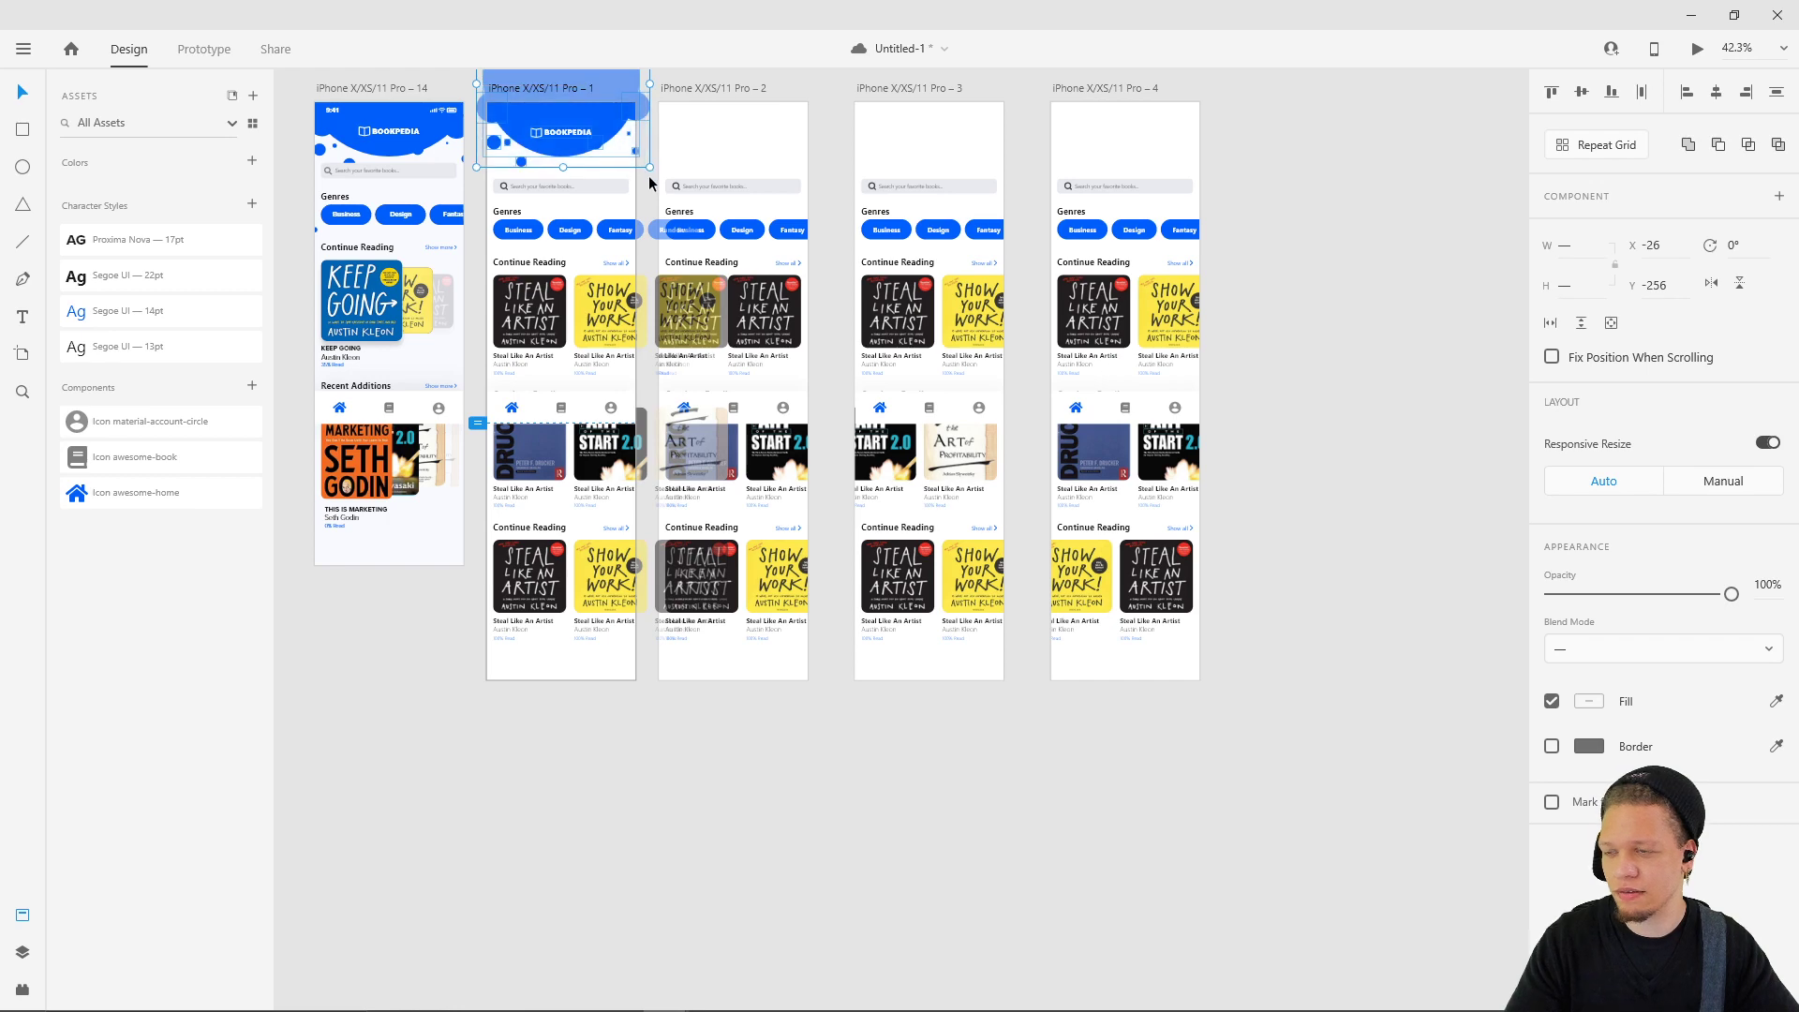
key("ctrl+c")
left_click(718, 88)
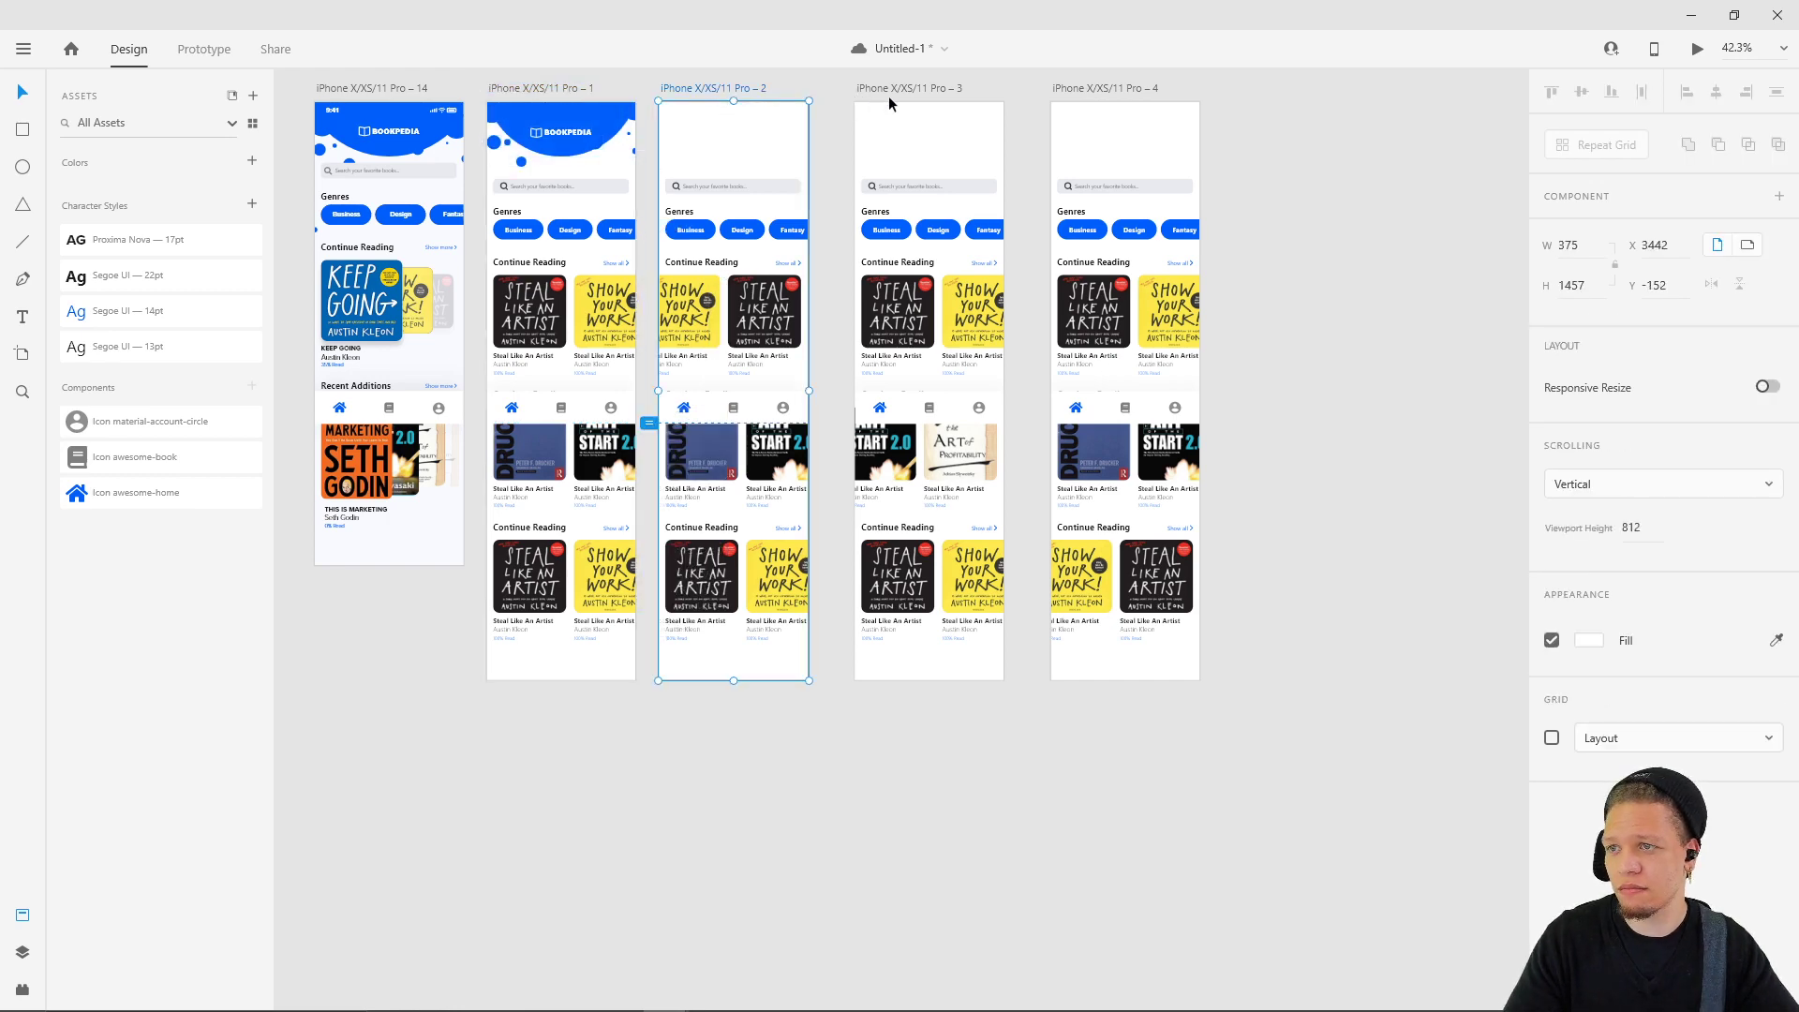
key("ctrl+v")
left_click(911, 87)
key("ctrl+v")
left_click(1100, 88)
key("ctrl+v")
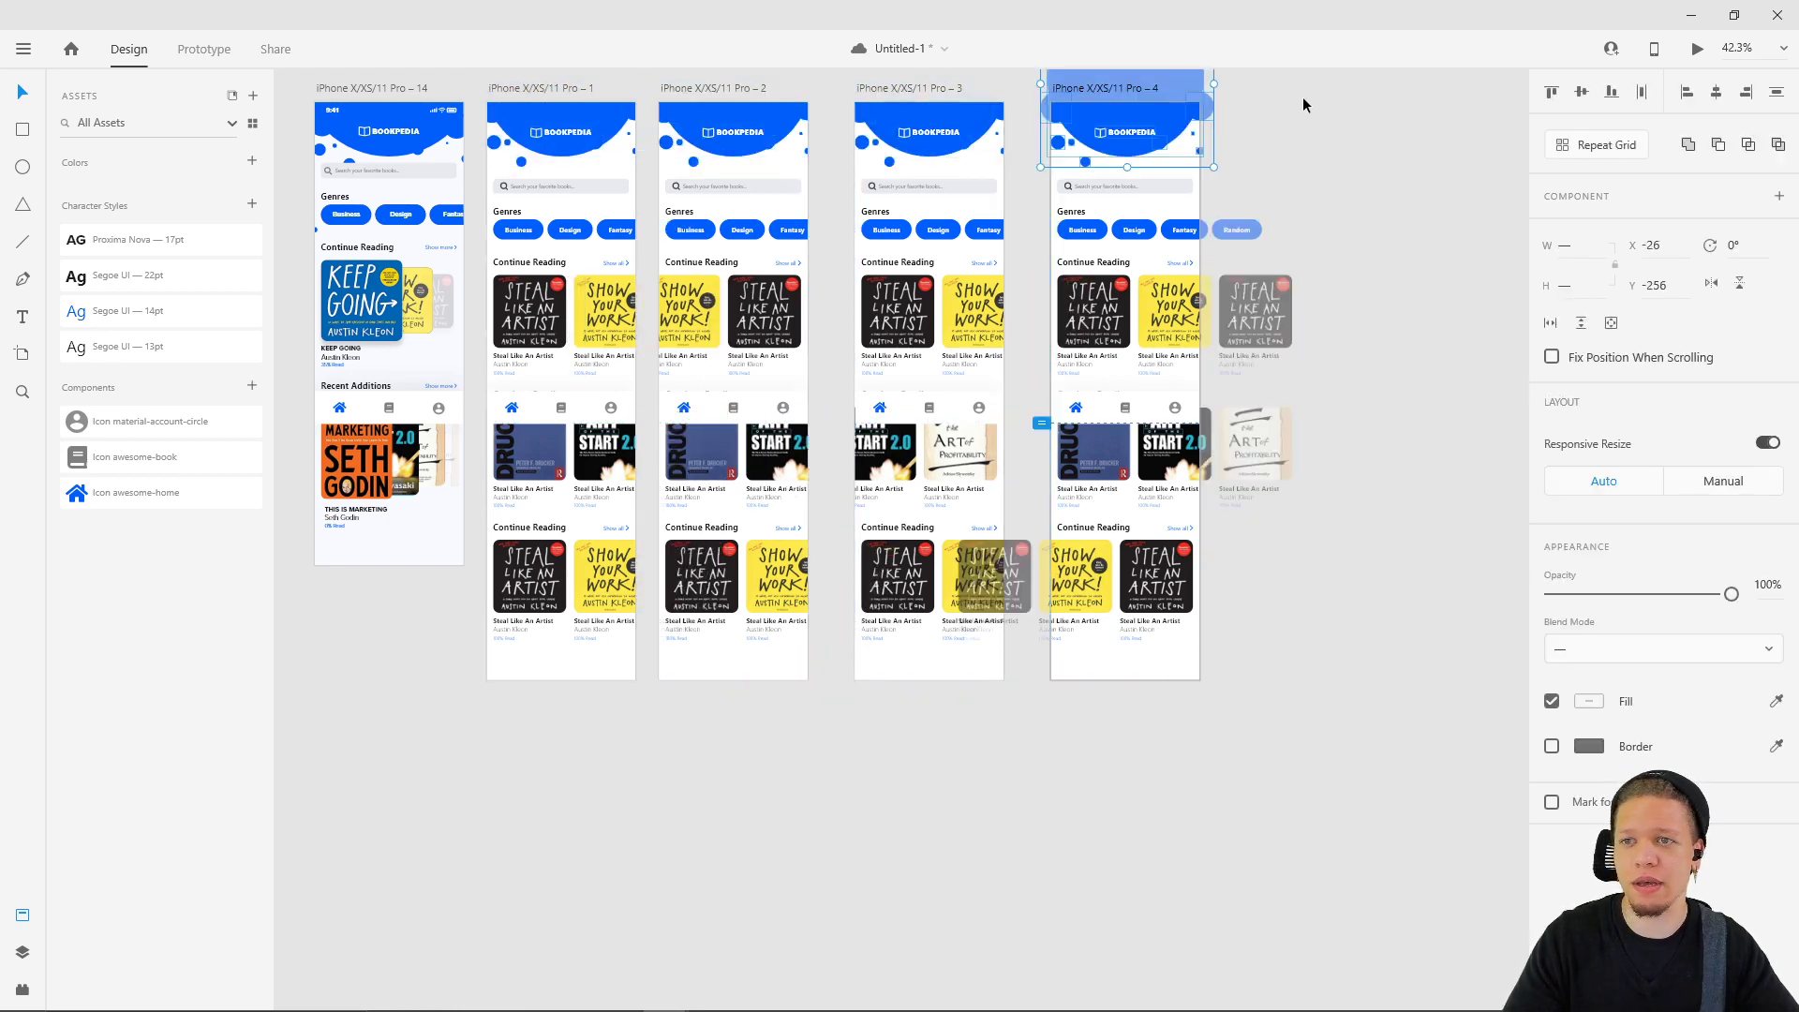
left_click(1431, 305)
- Move all content below the headers on artboards 1 to 4 up together to line up with artboard 14's search bar
left_click_drag(478, 187, 1316, 681)
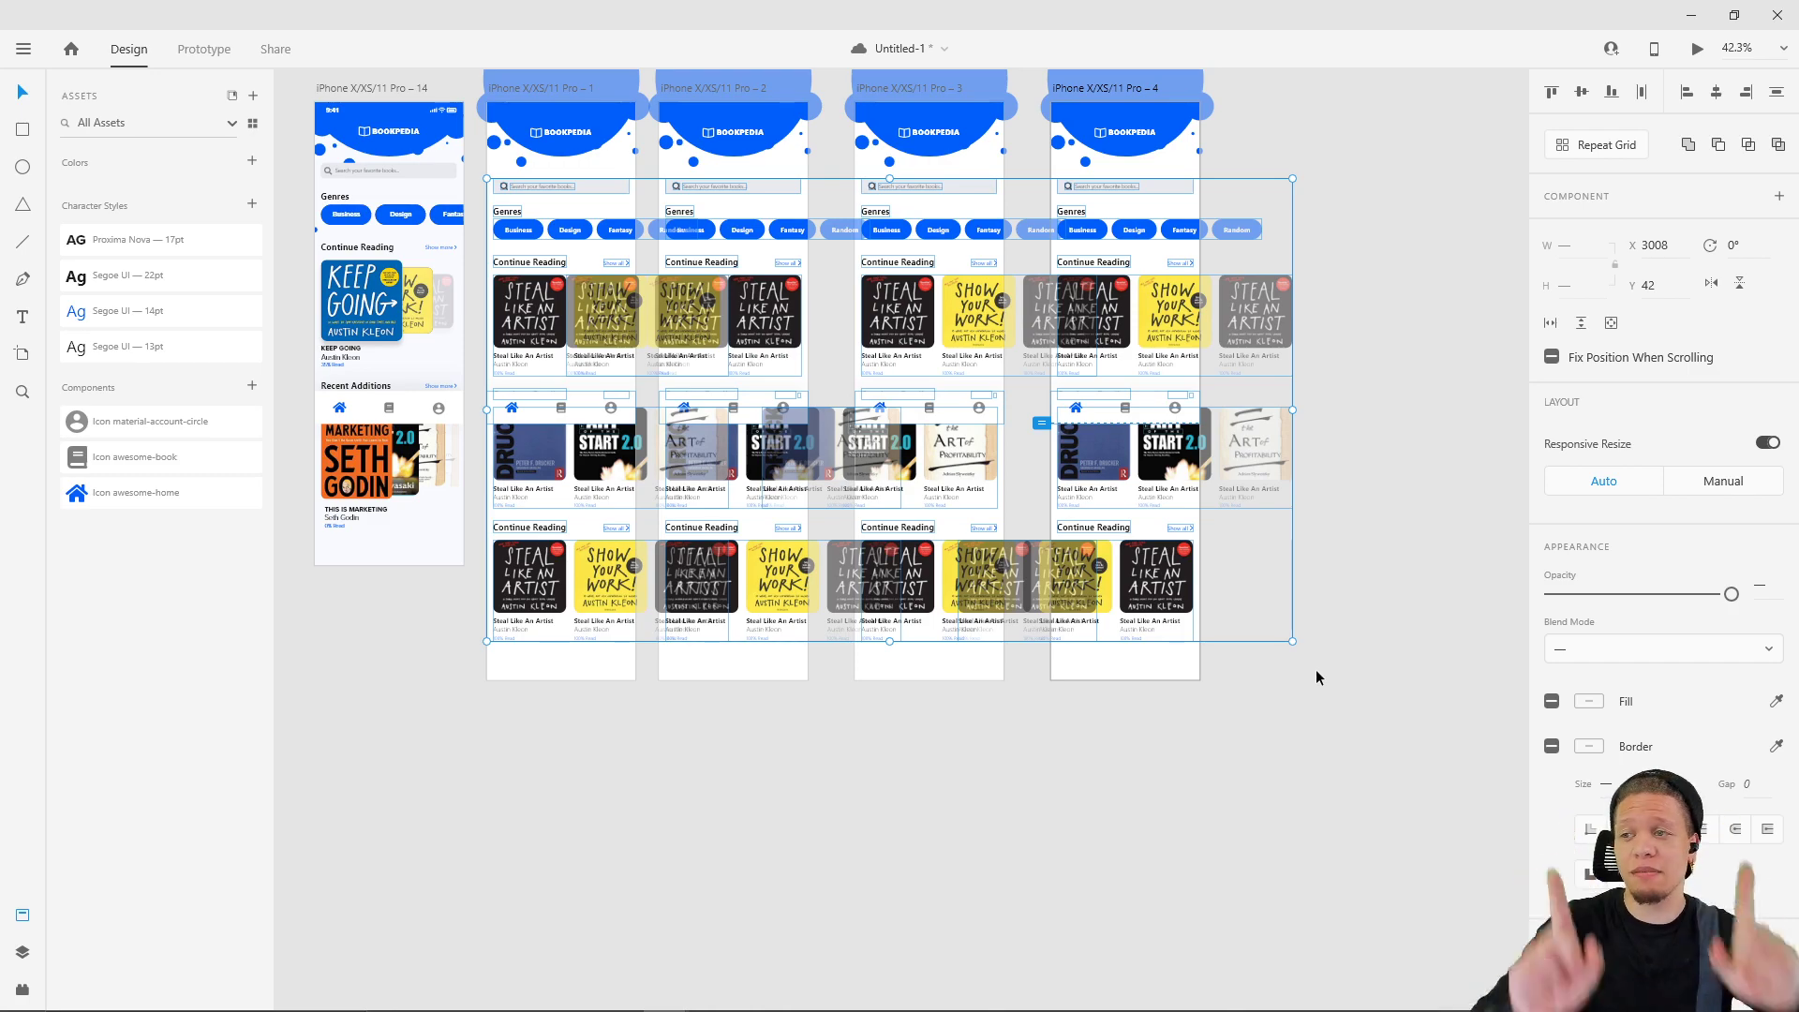
scroll(533, 236, "up", 5)
left_click_drag(784, 376, 801, 353)
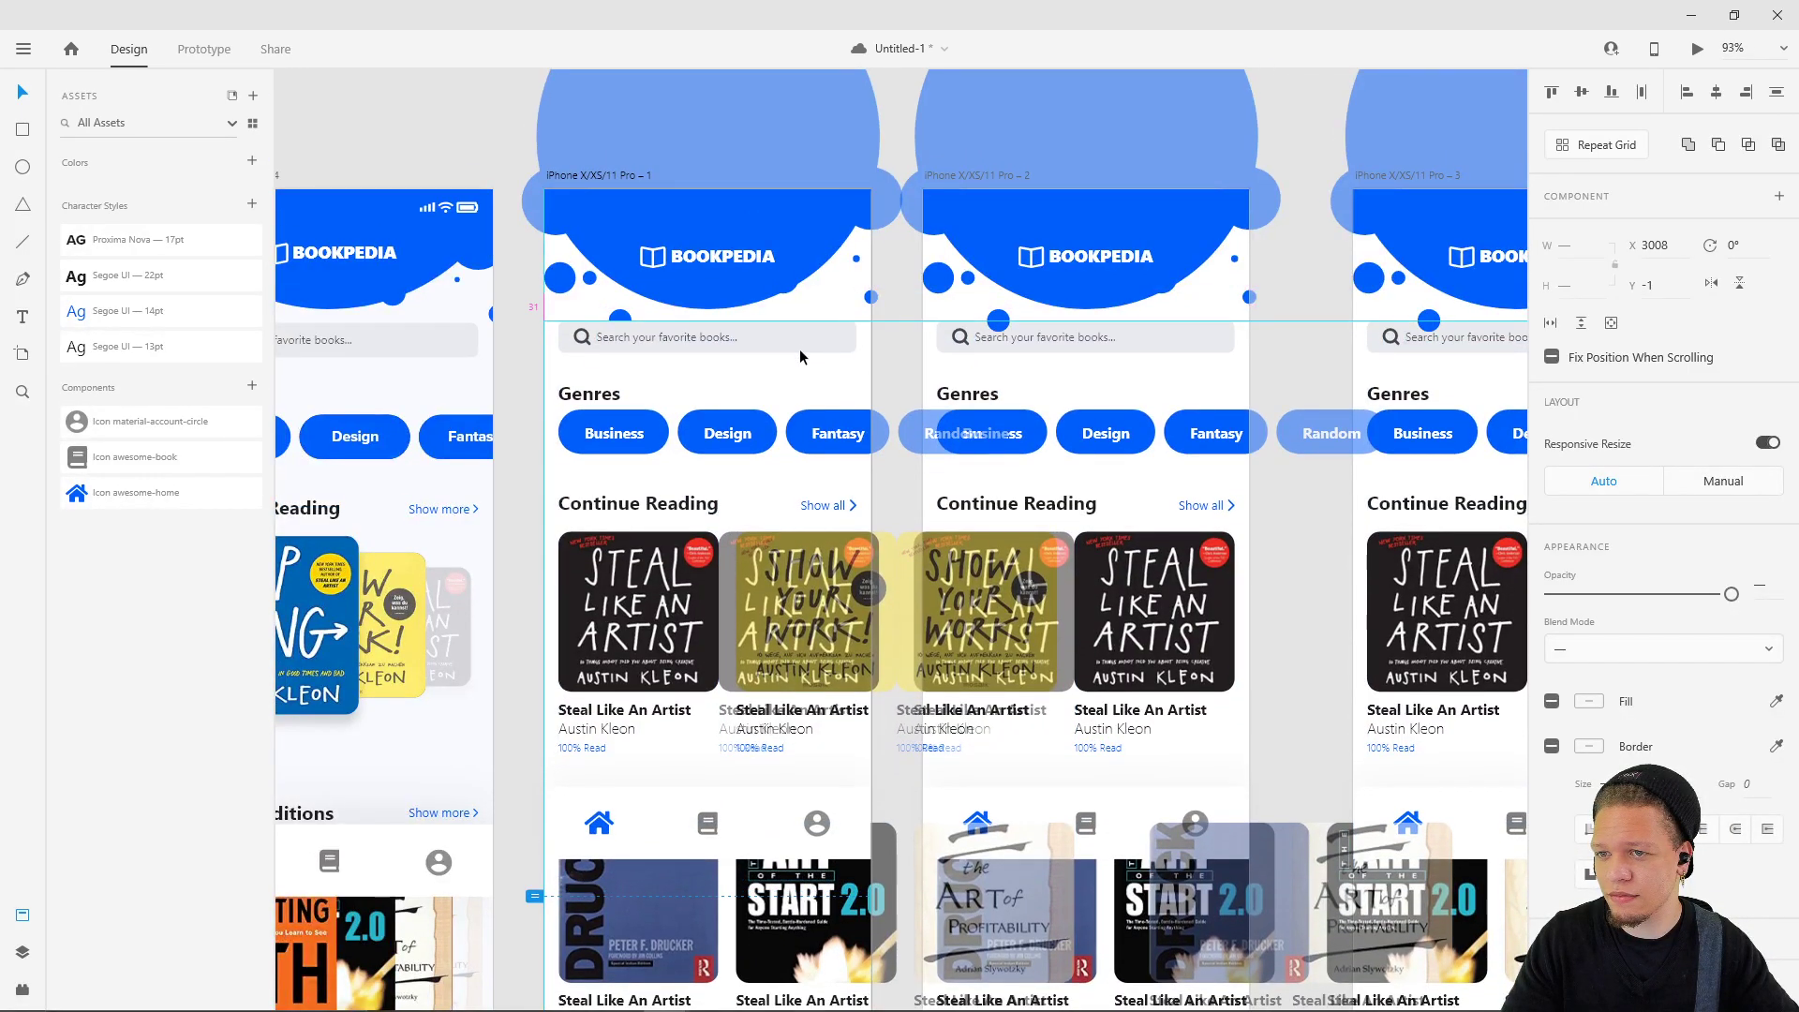
key("Down")
key("Down")
key("Down")
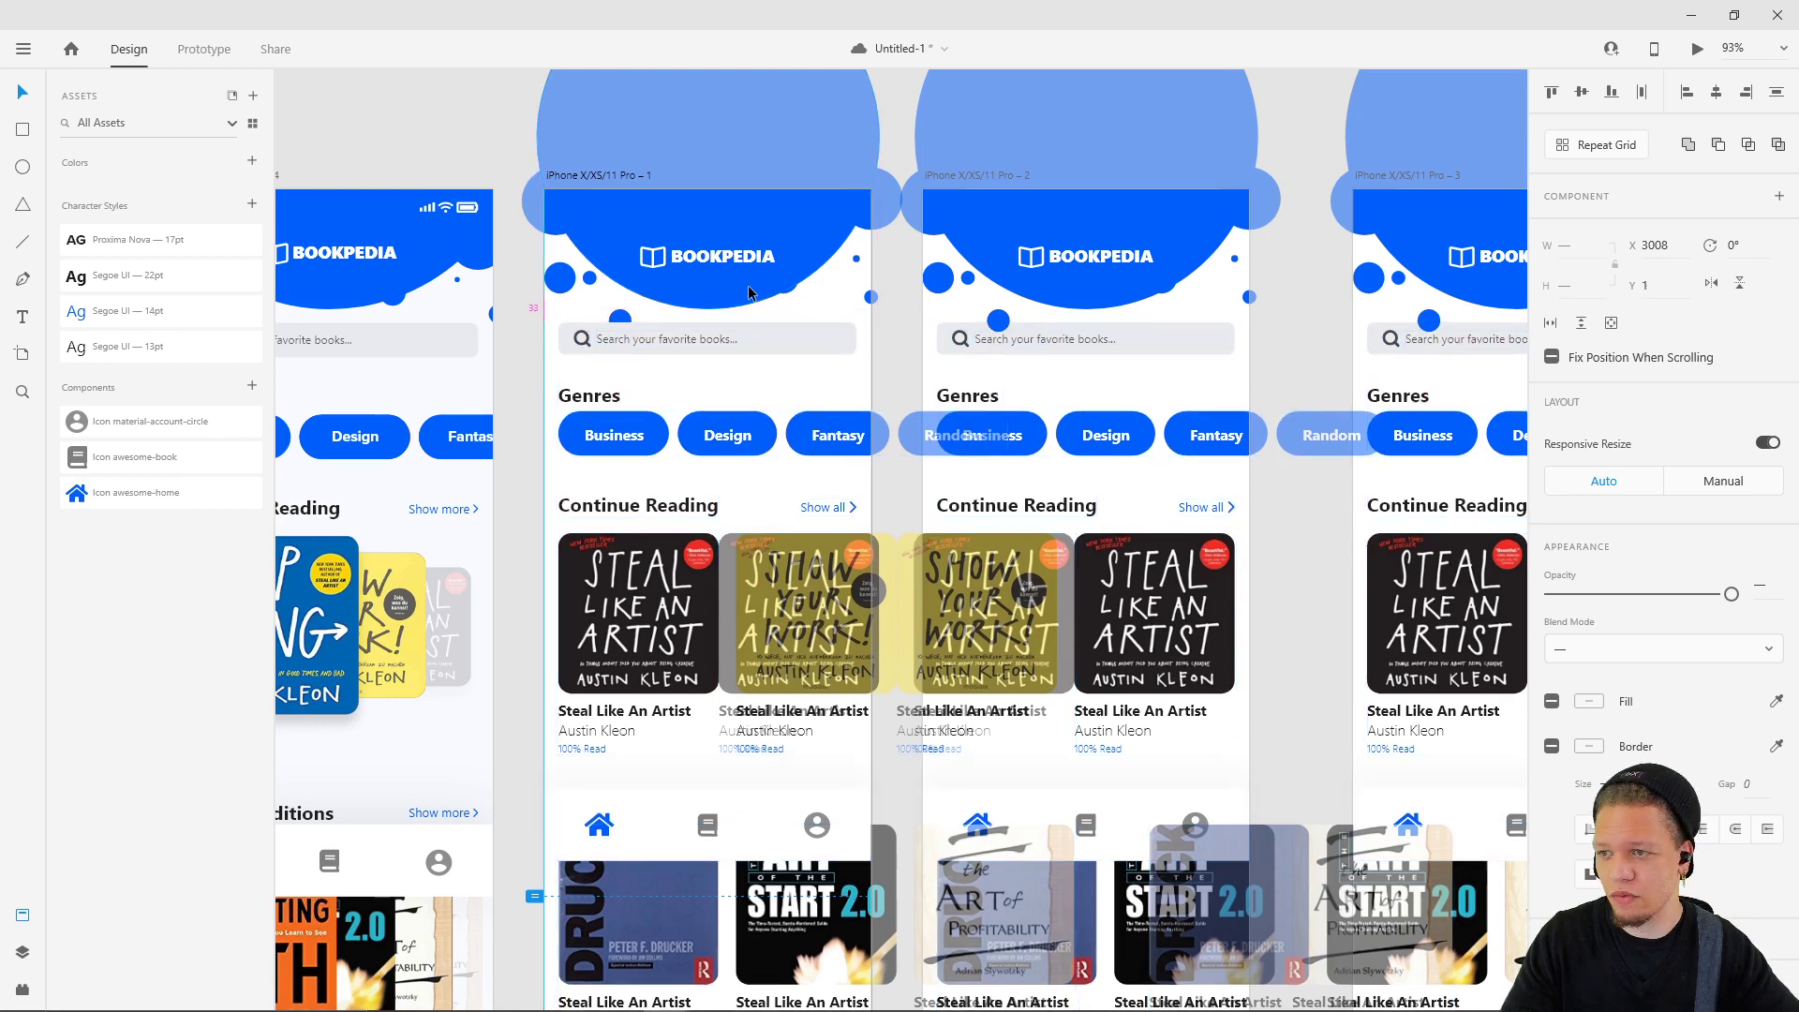
key("Up")
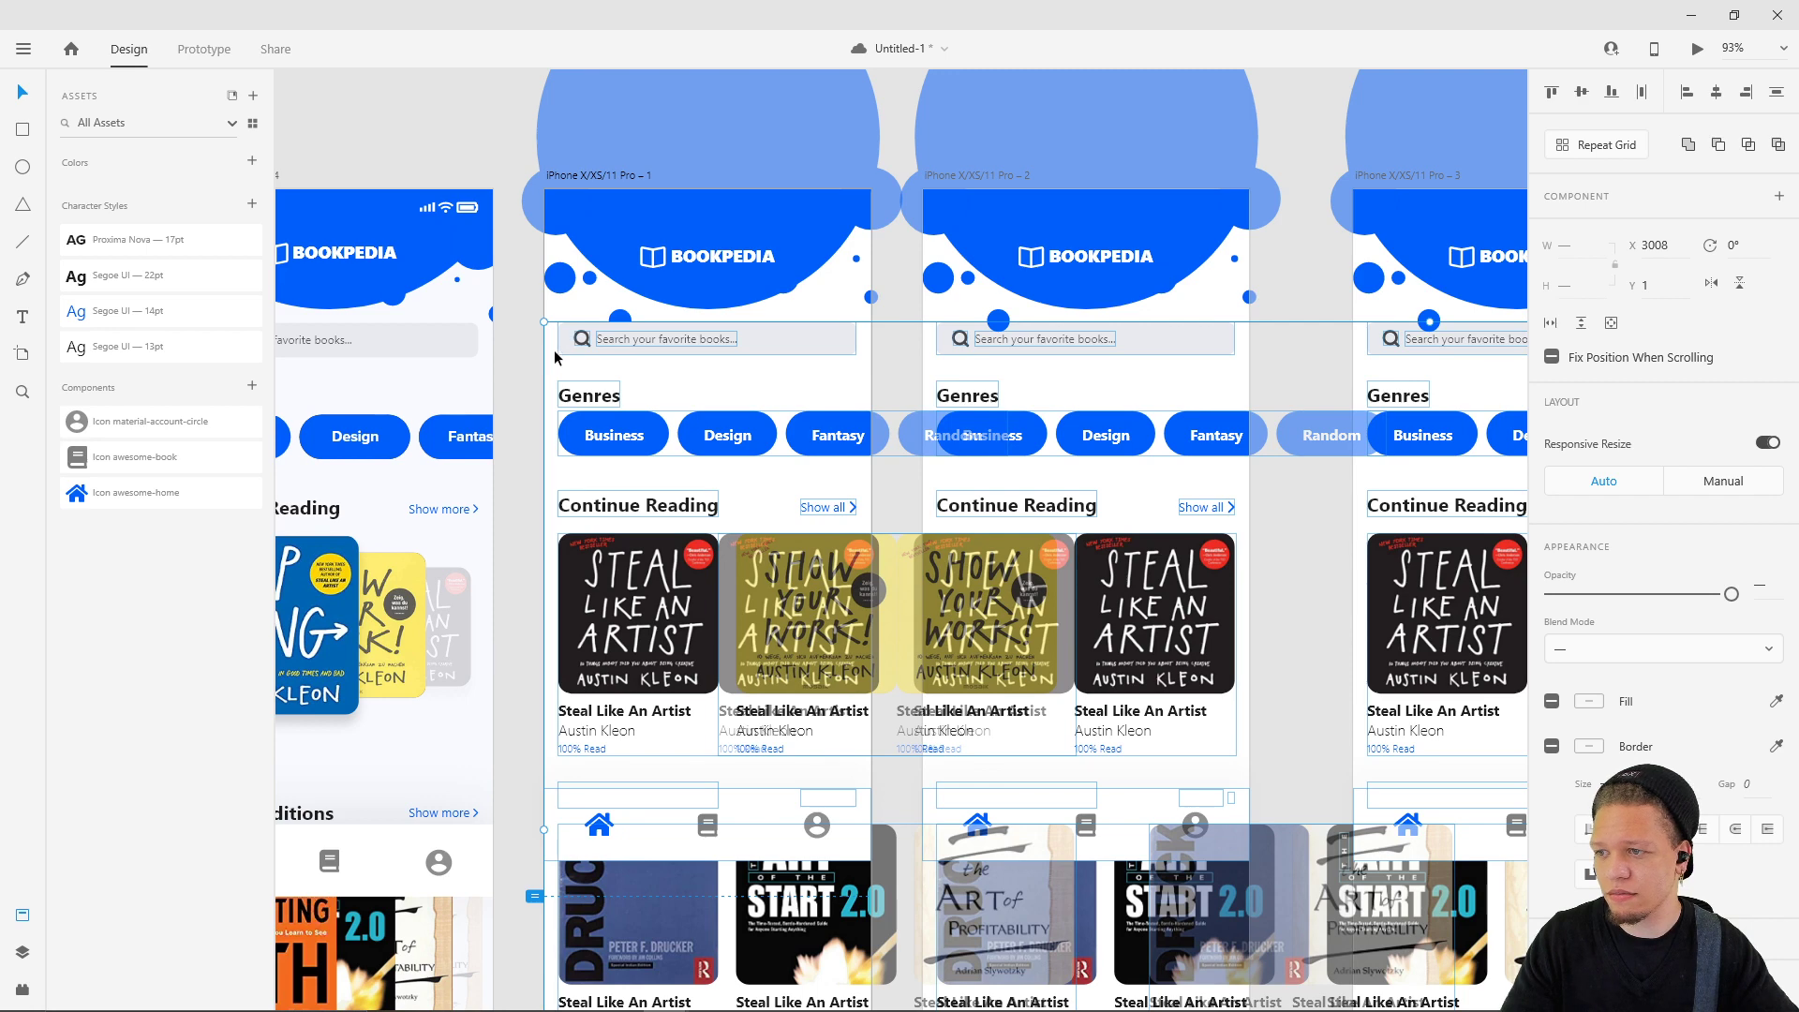
left_click_drag(518, 401, 681, 401)
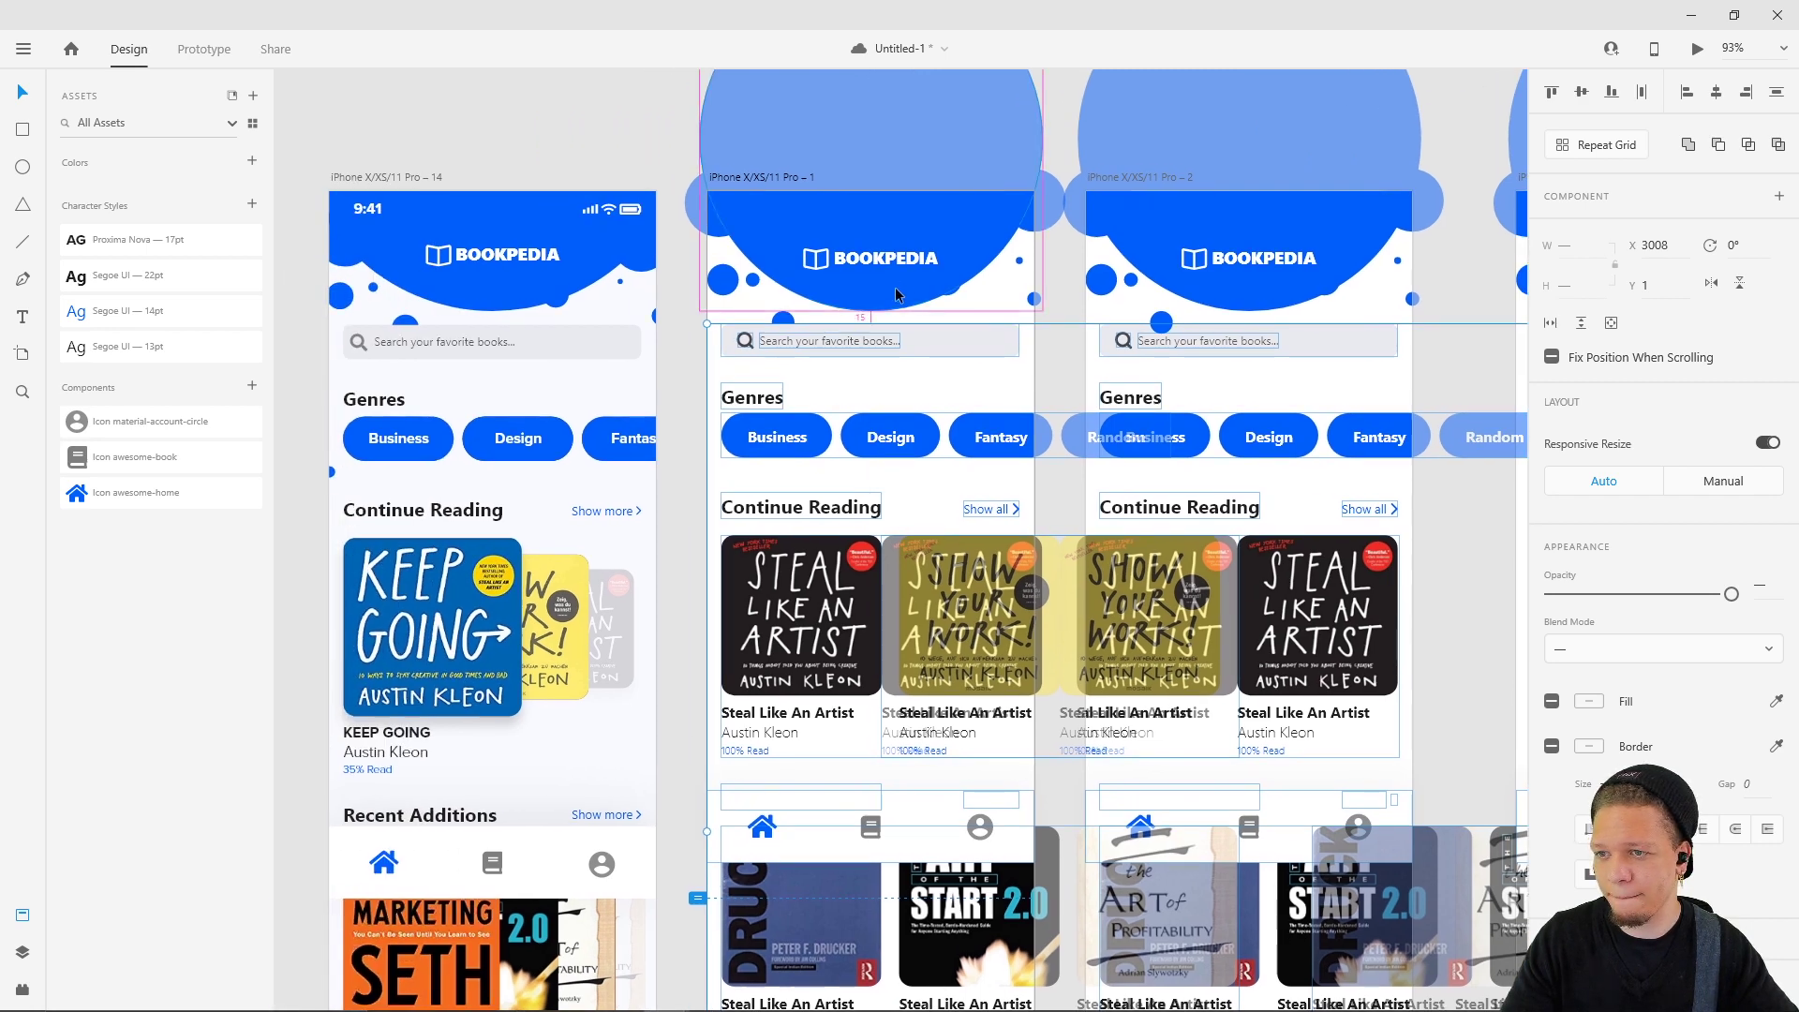
key("Down")
left_click(643, 113)
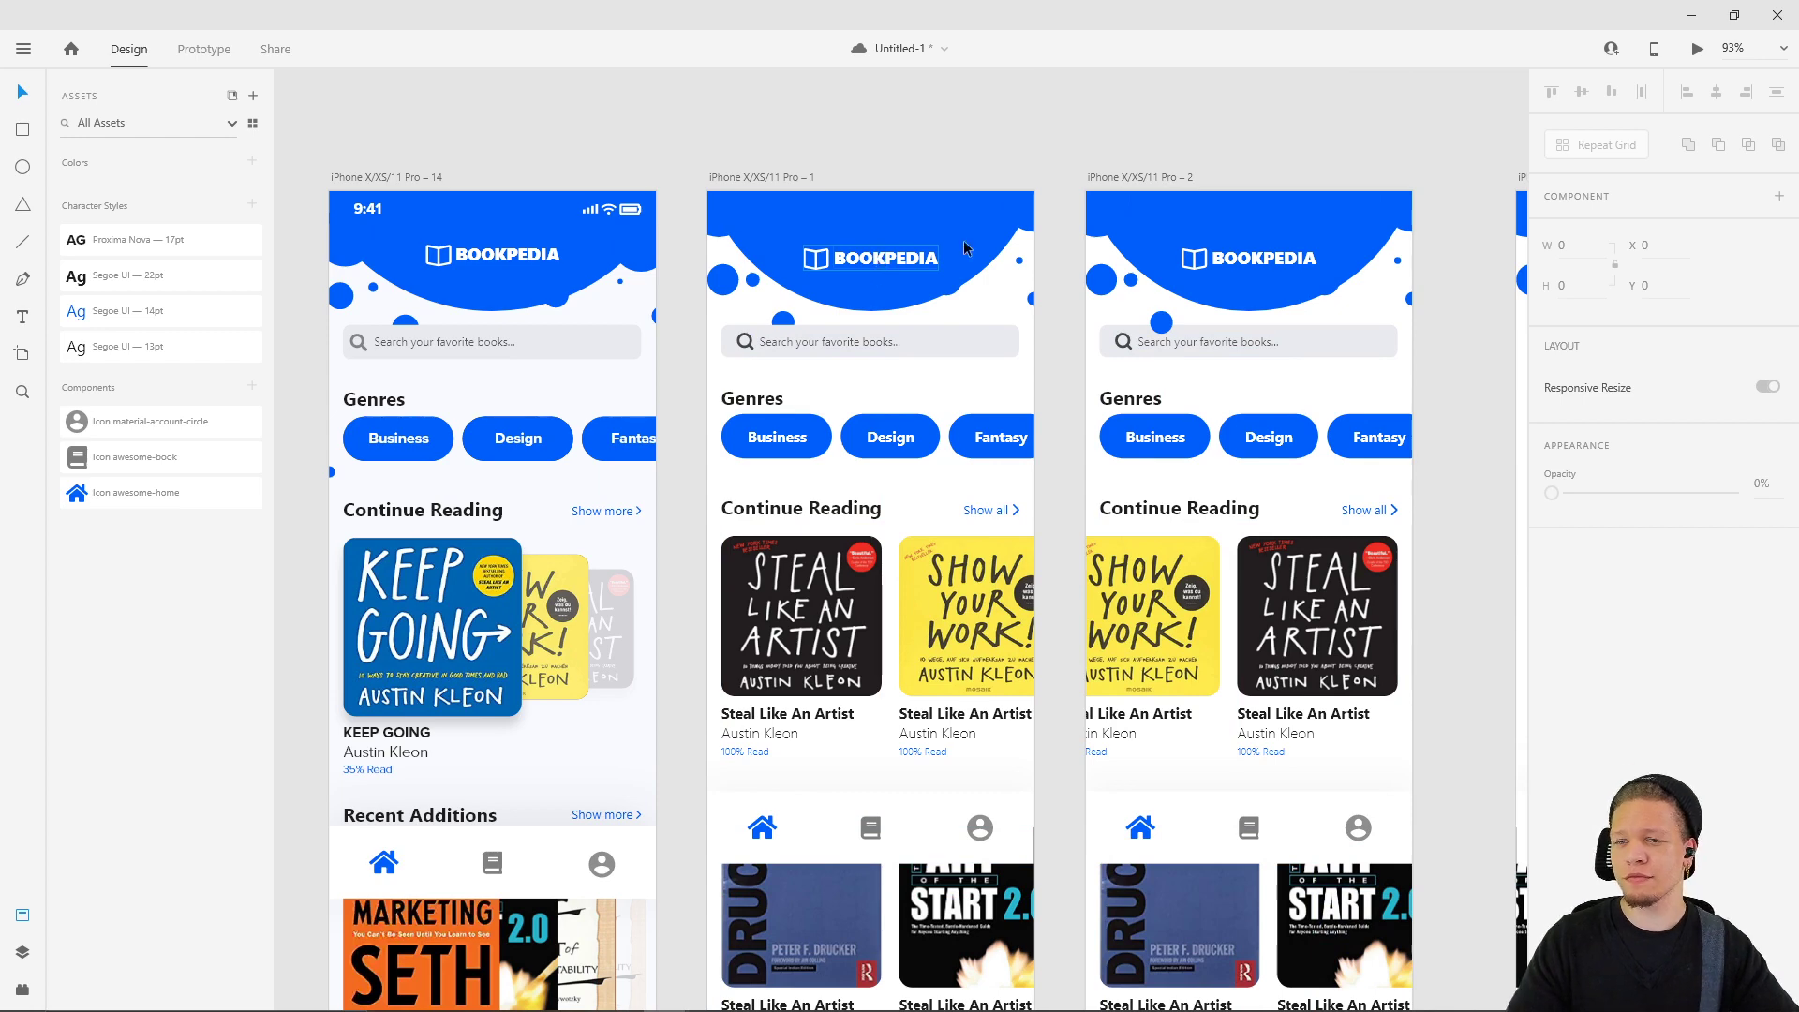
- Send the small blue circle overlapping the search bar behind it on artboards 2, 3 and 4
scroll(913, 260, "right", 2)
left_click(1084, 312)
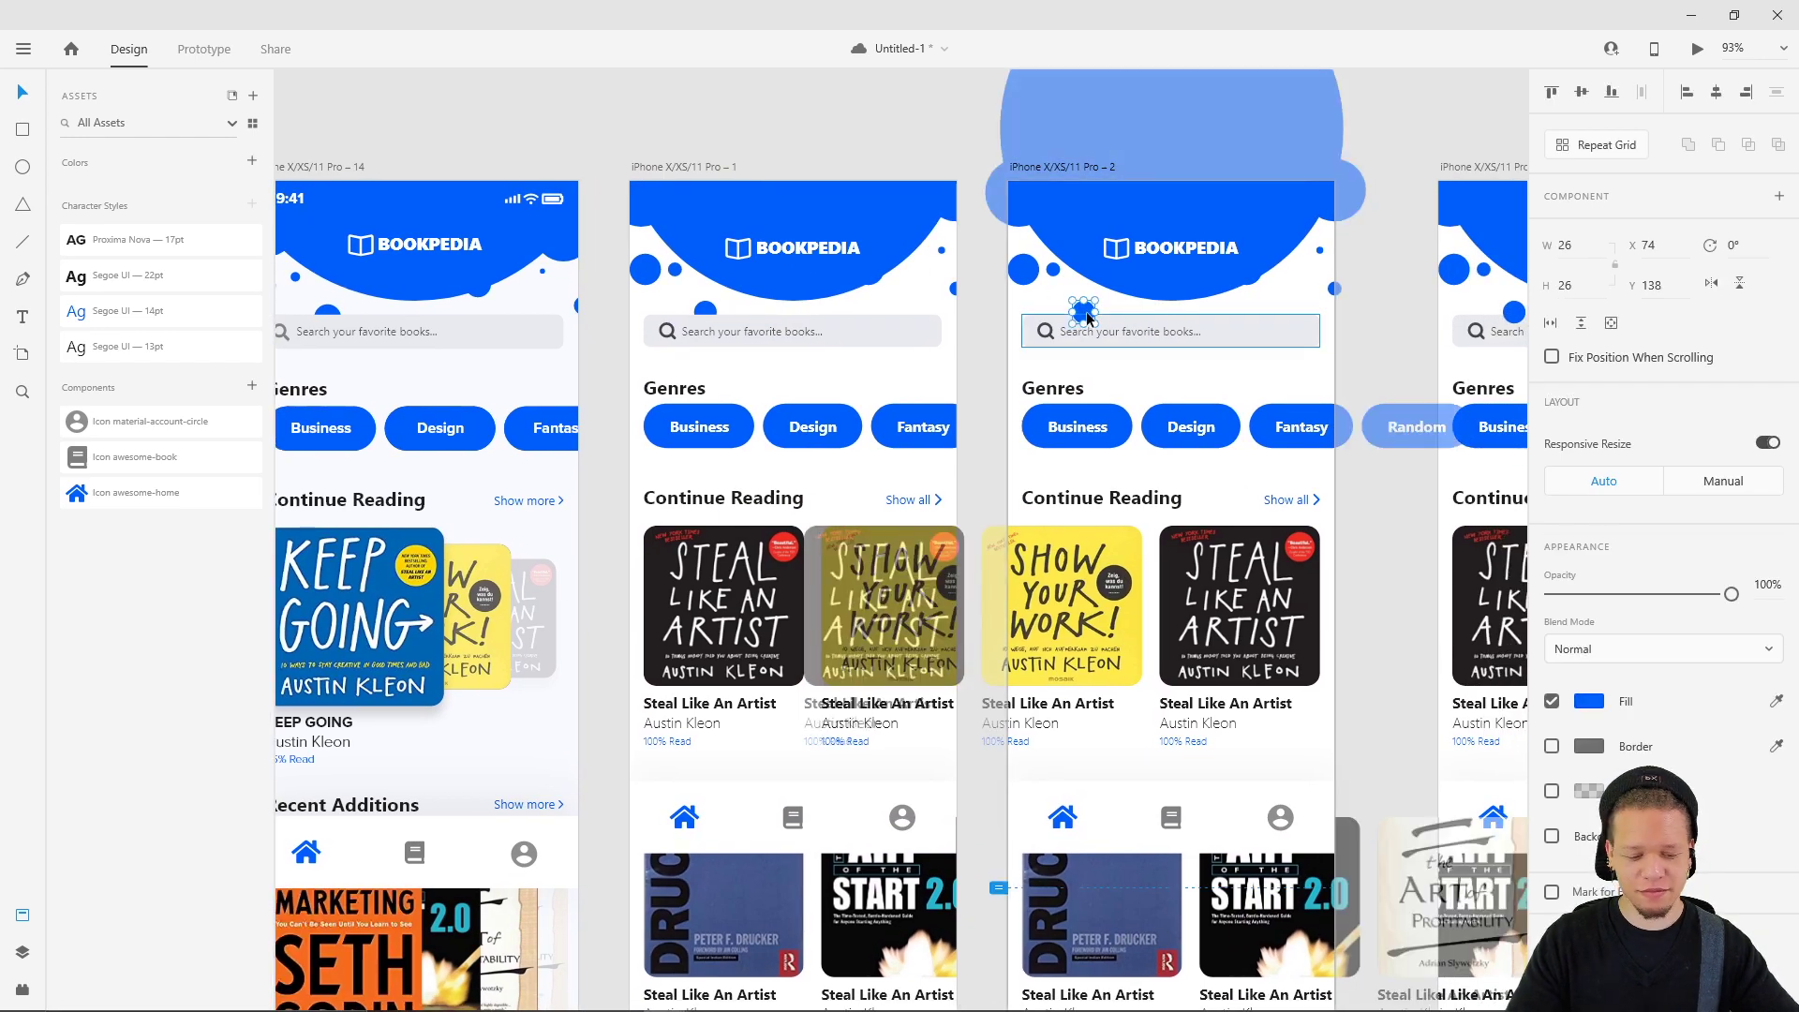
scroll(1223, 340, "right", 5)
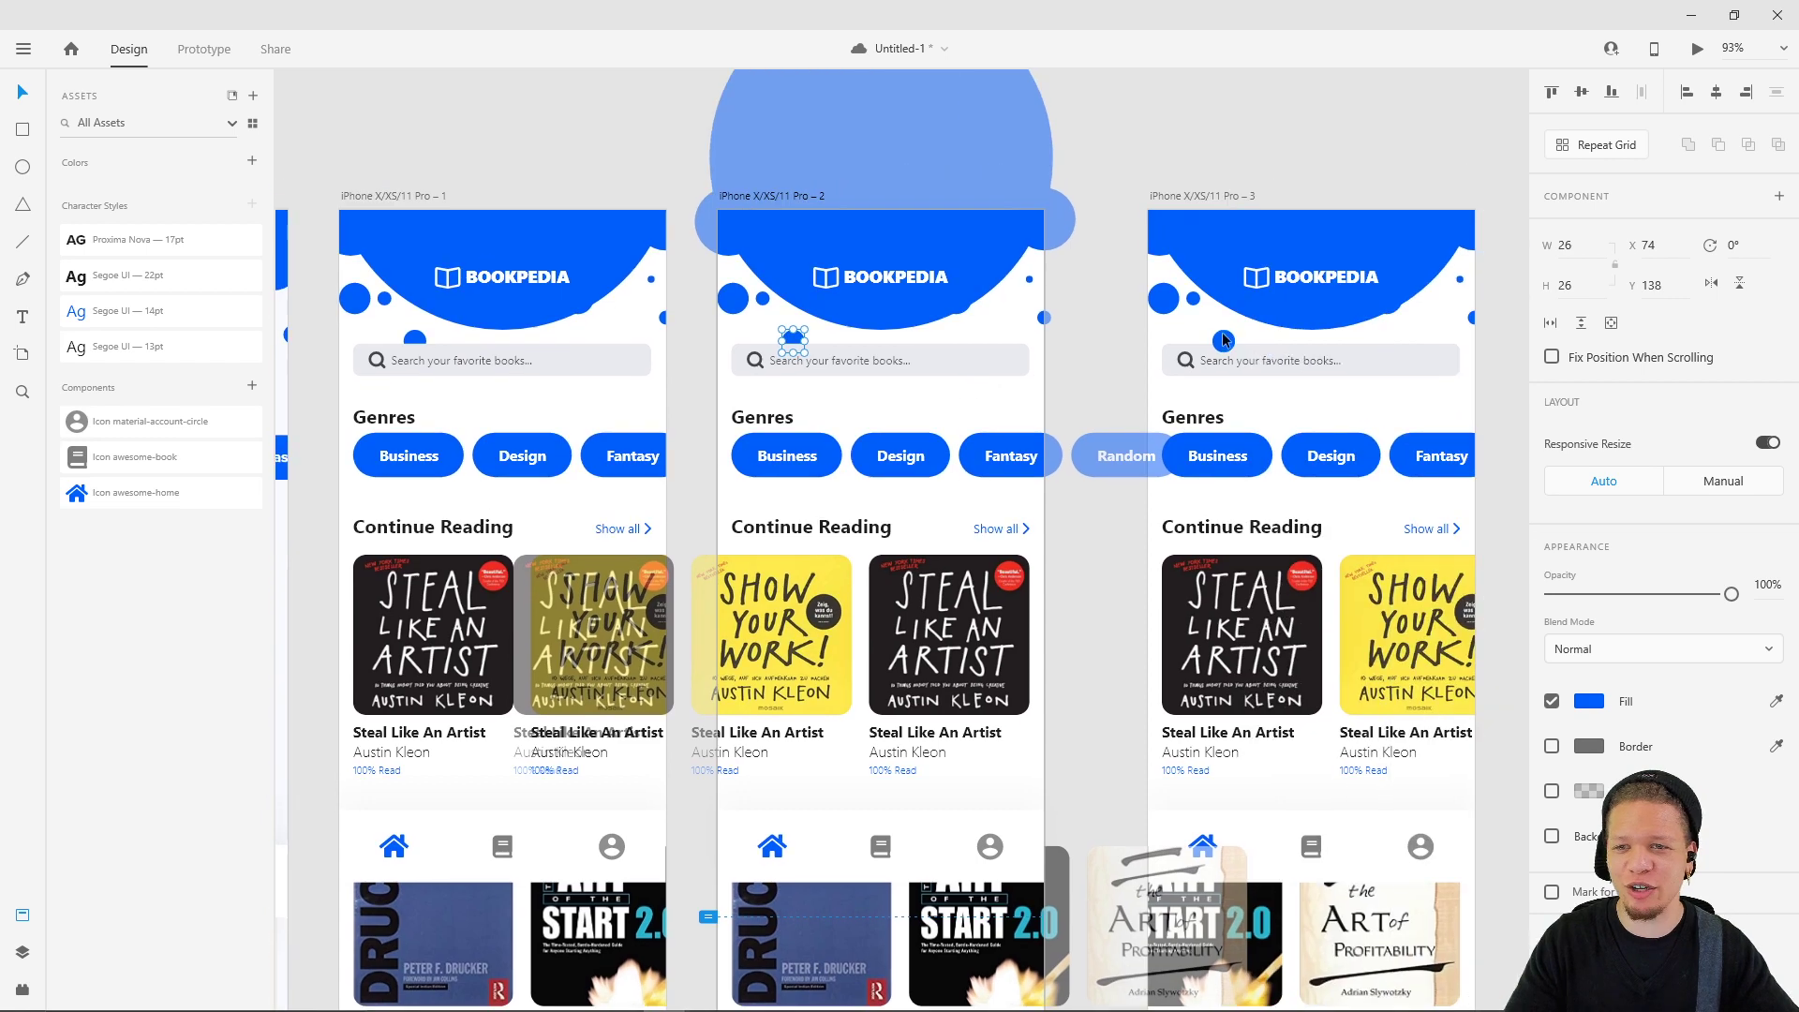
left_click(1223, 340)
scroll(1258, 330, "right", 10)
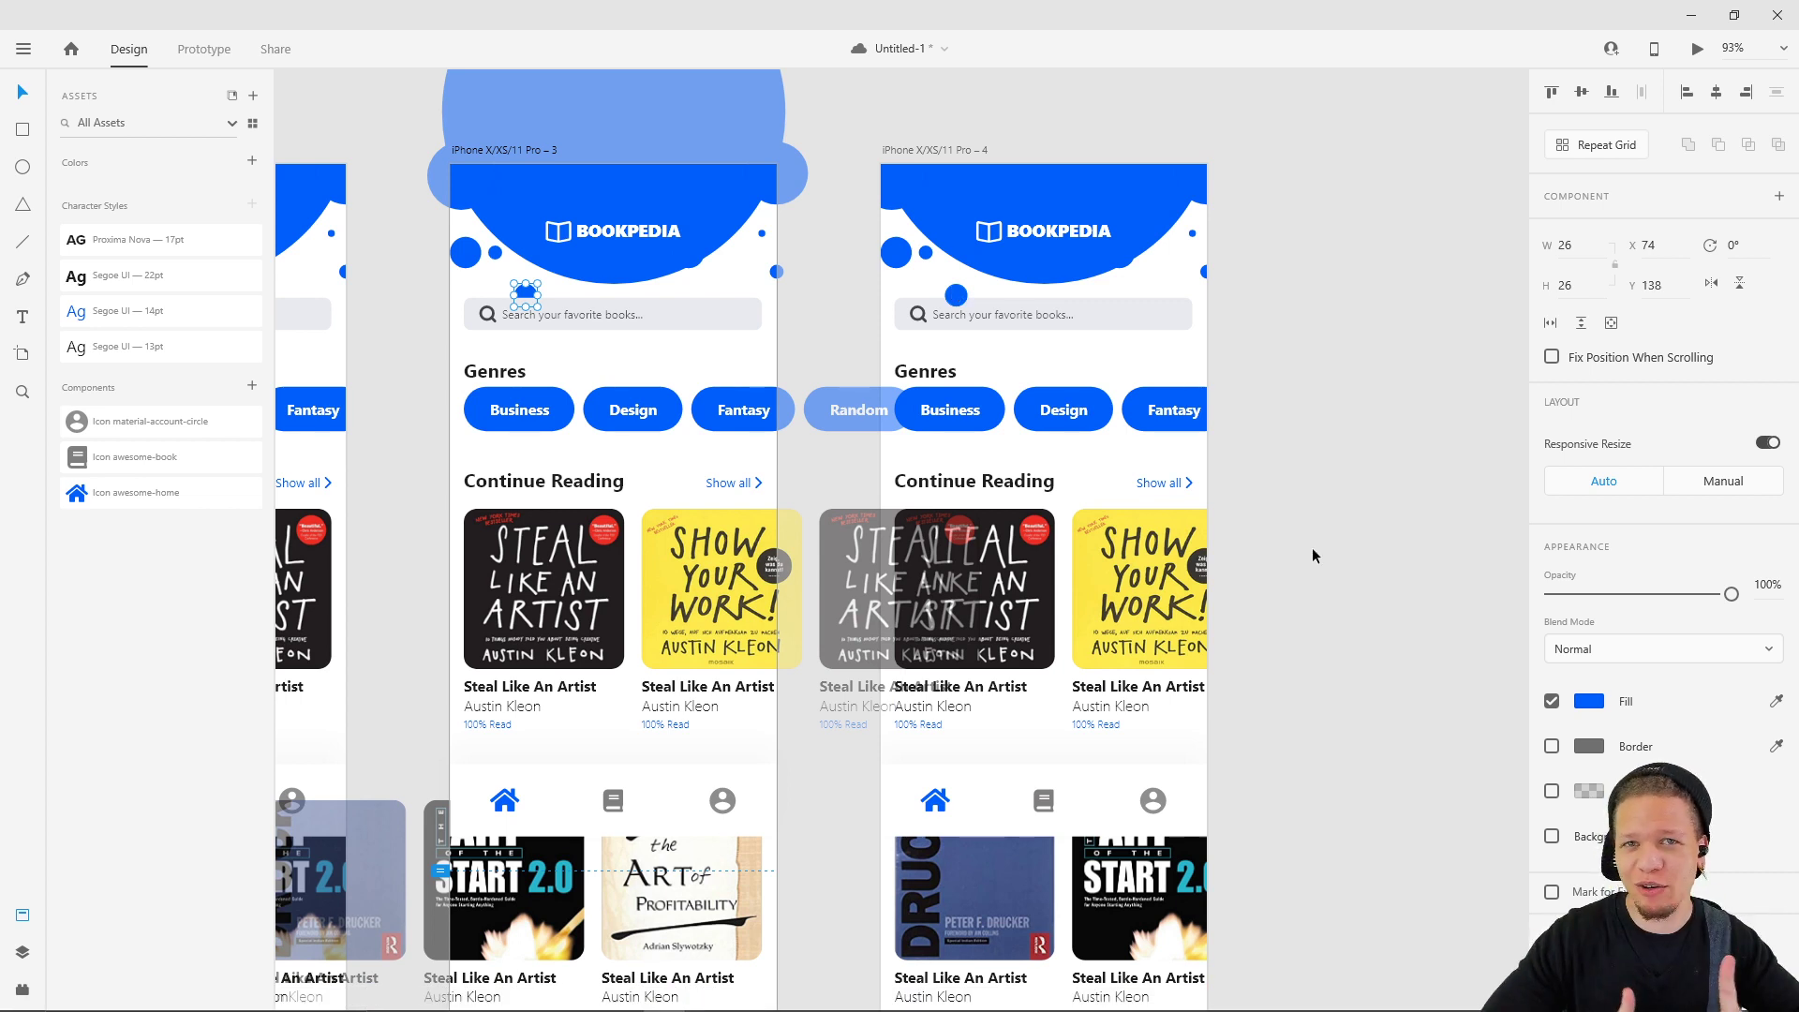
left_click(955, 296)
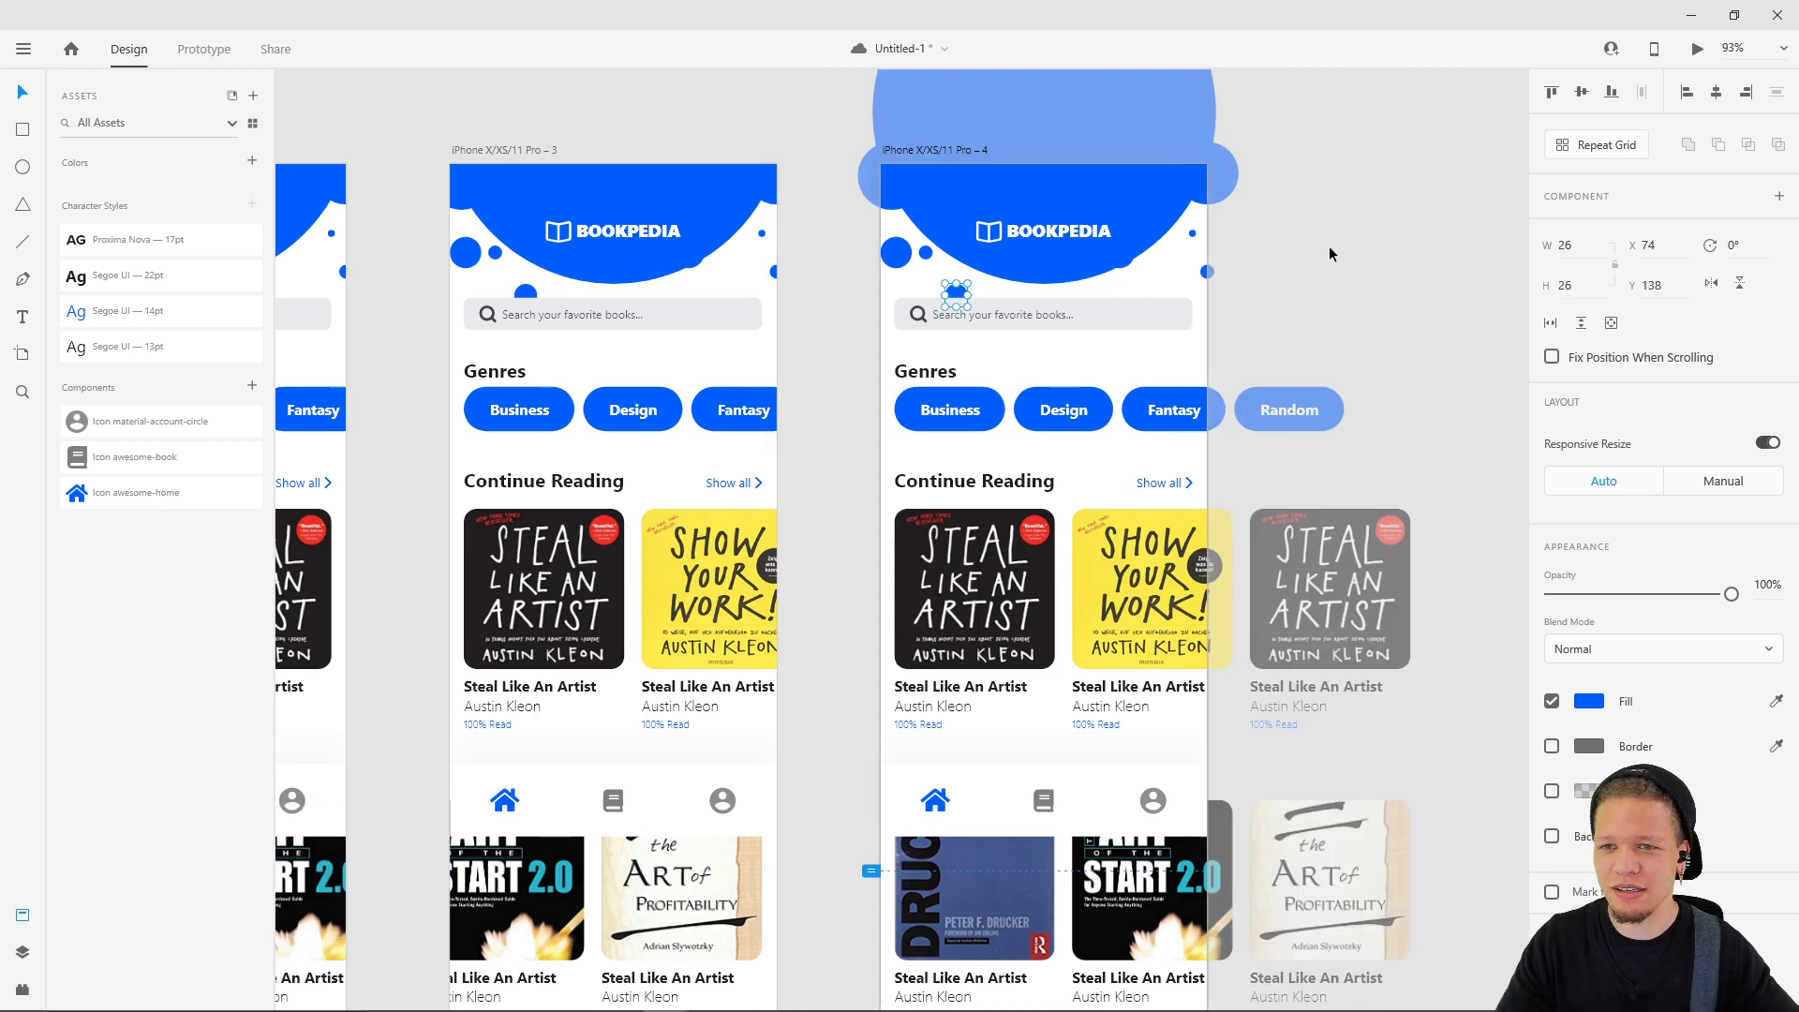
left_click(1291, 283)
scroll(1291, 283, "down", 4)
scroll(1325, 385, "down", 1)
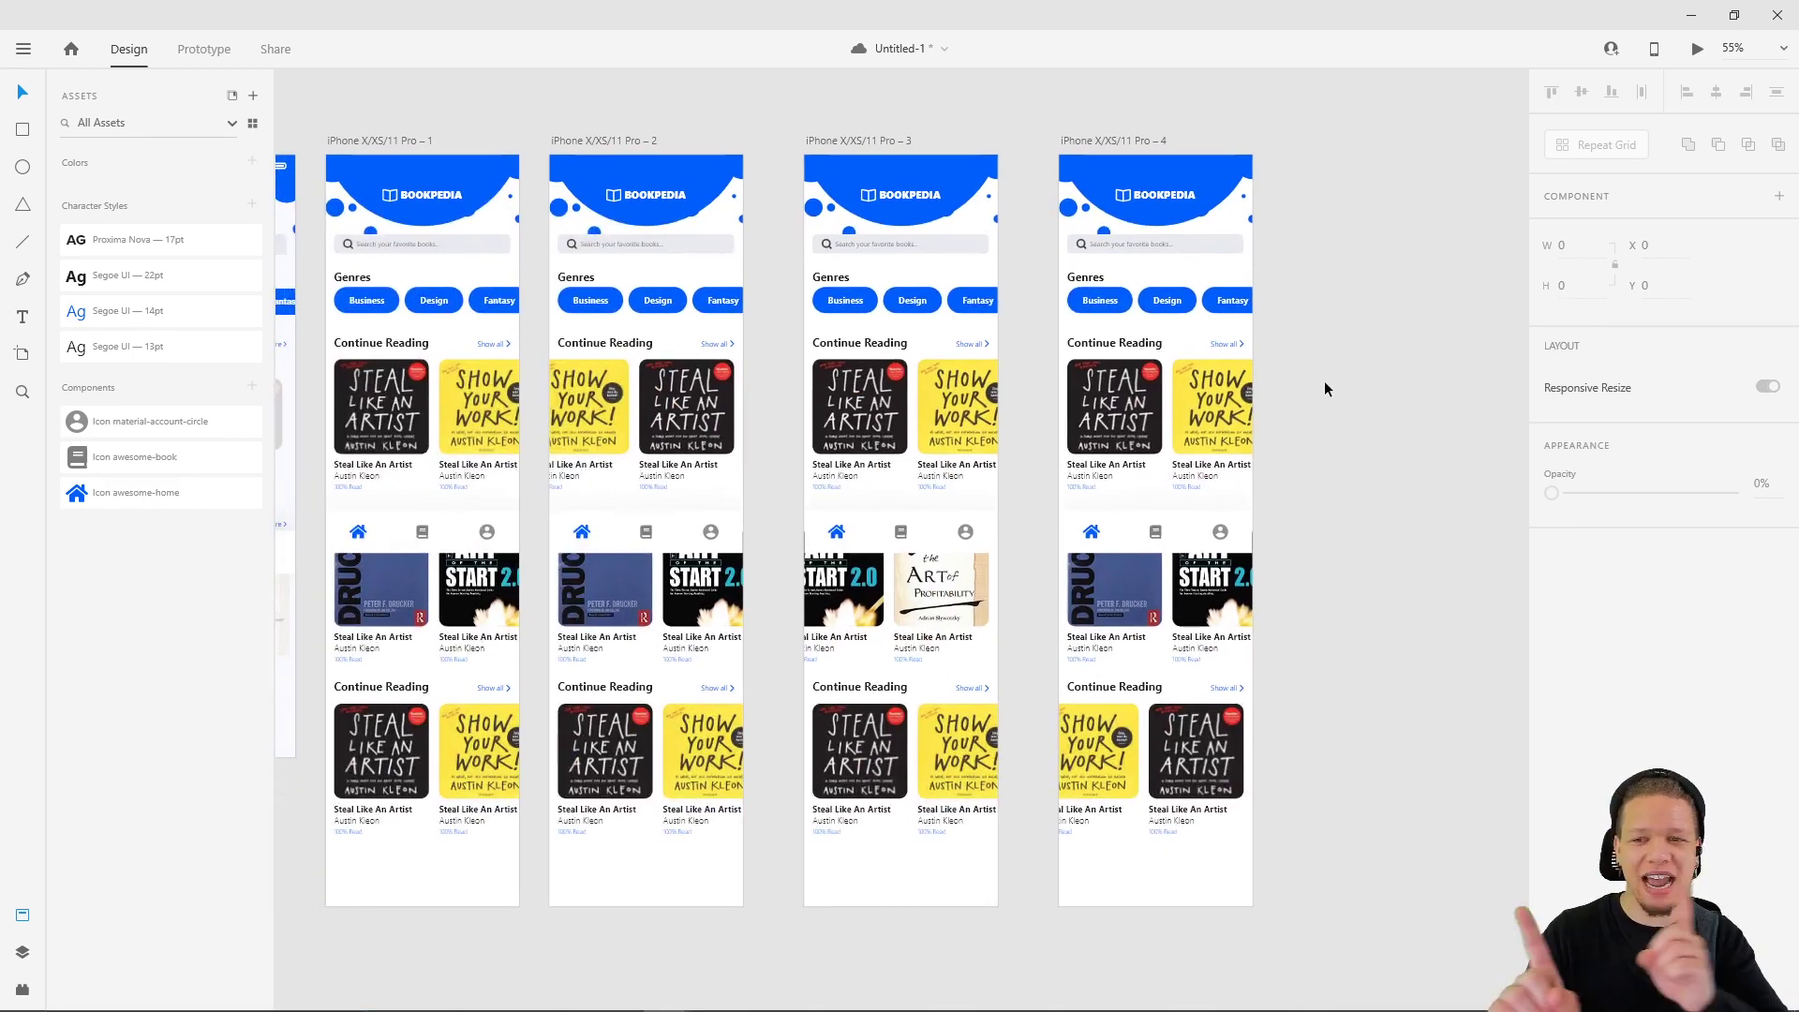
left_click(631, 543)
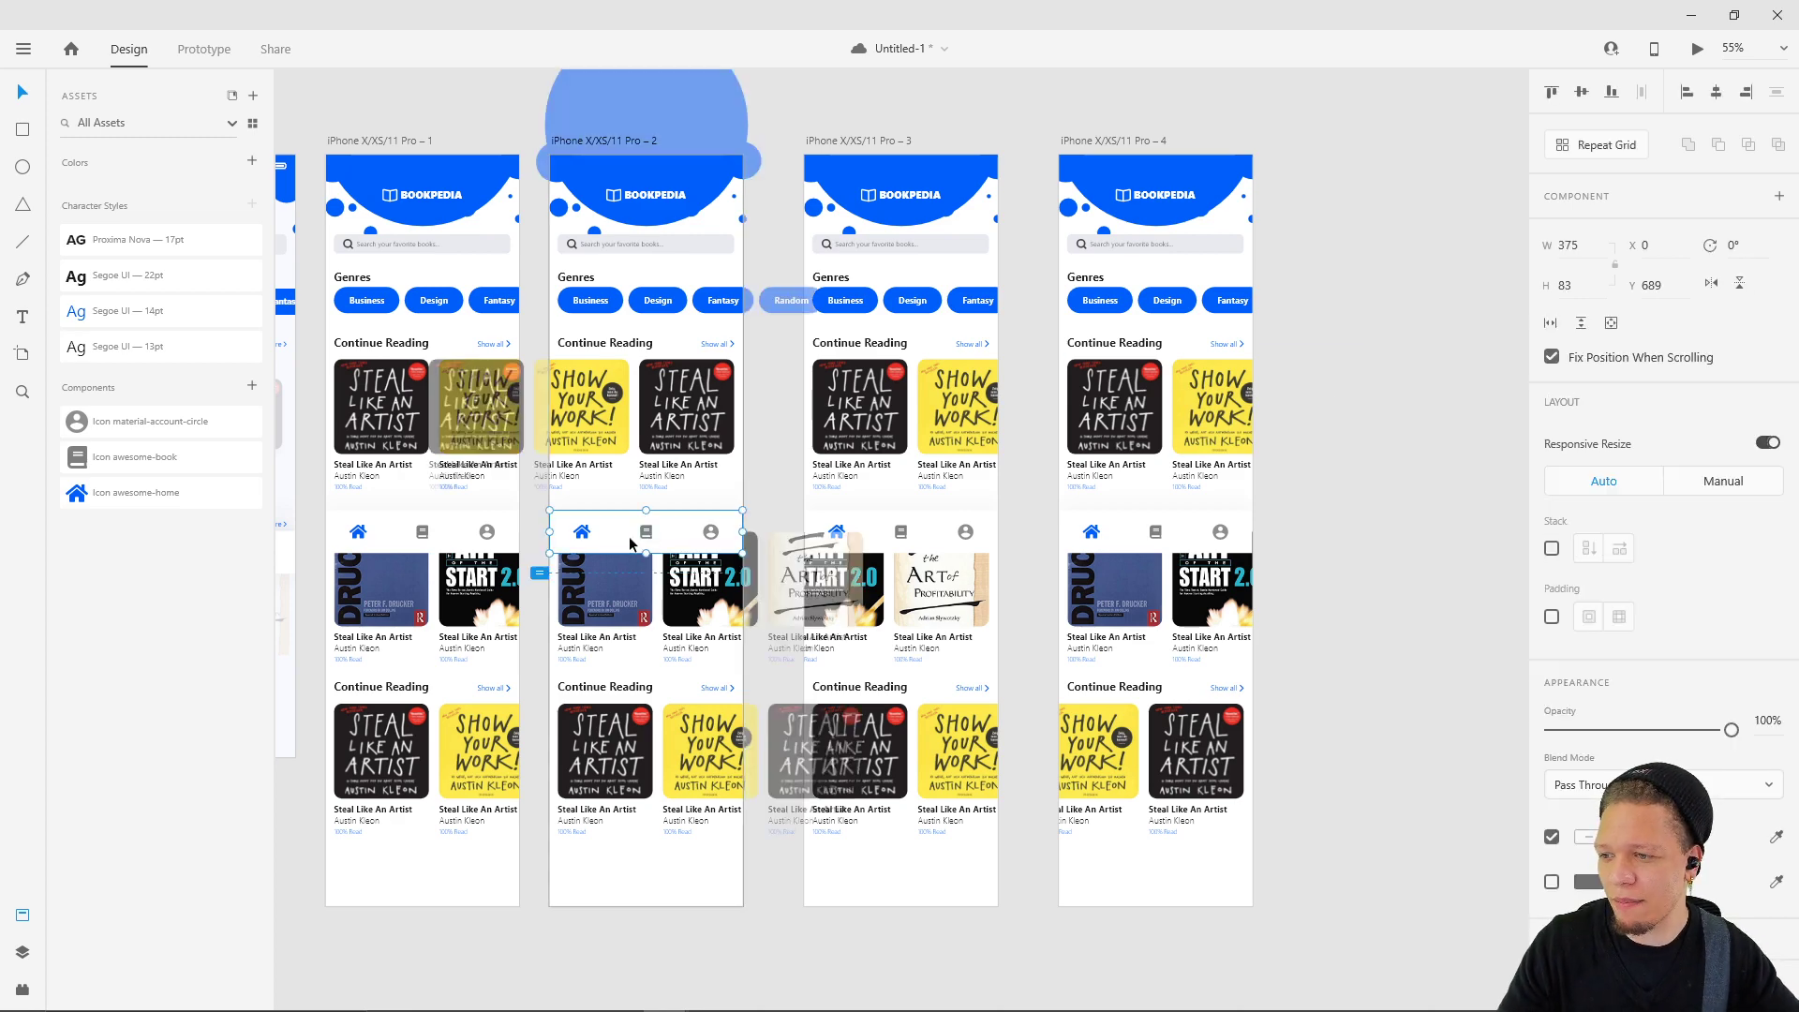
left_click(1034, 534)
left_click_drag(996, 474, 1368, 560)
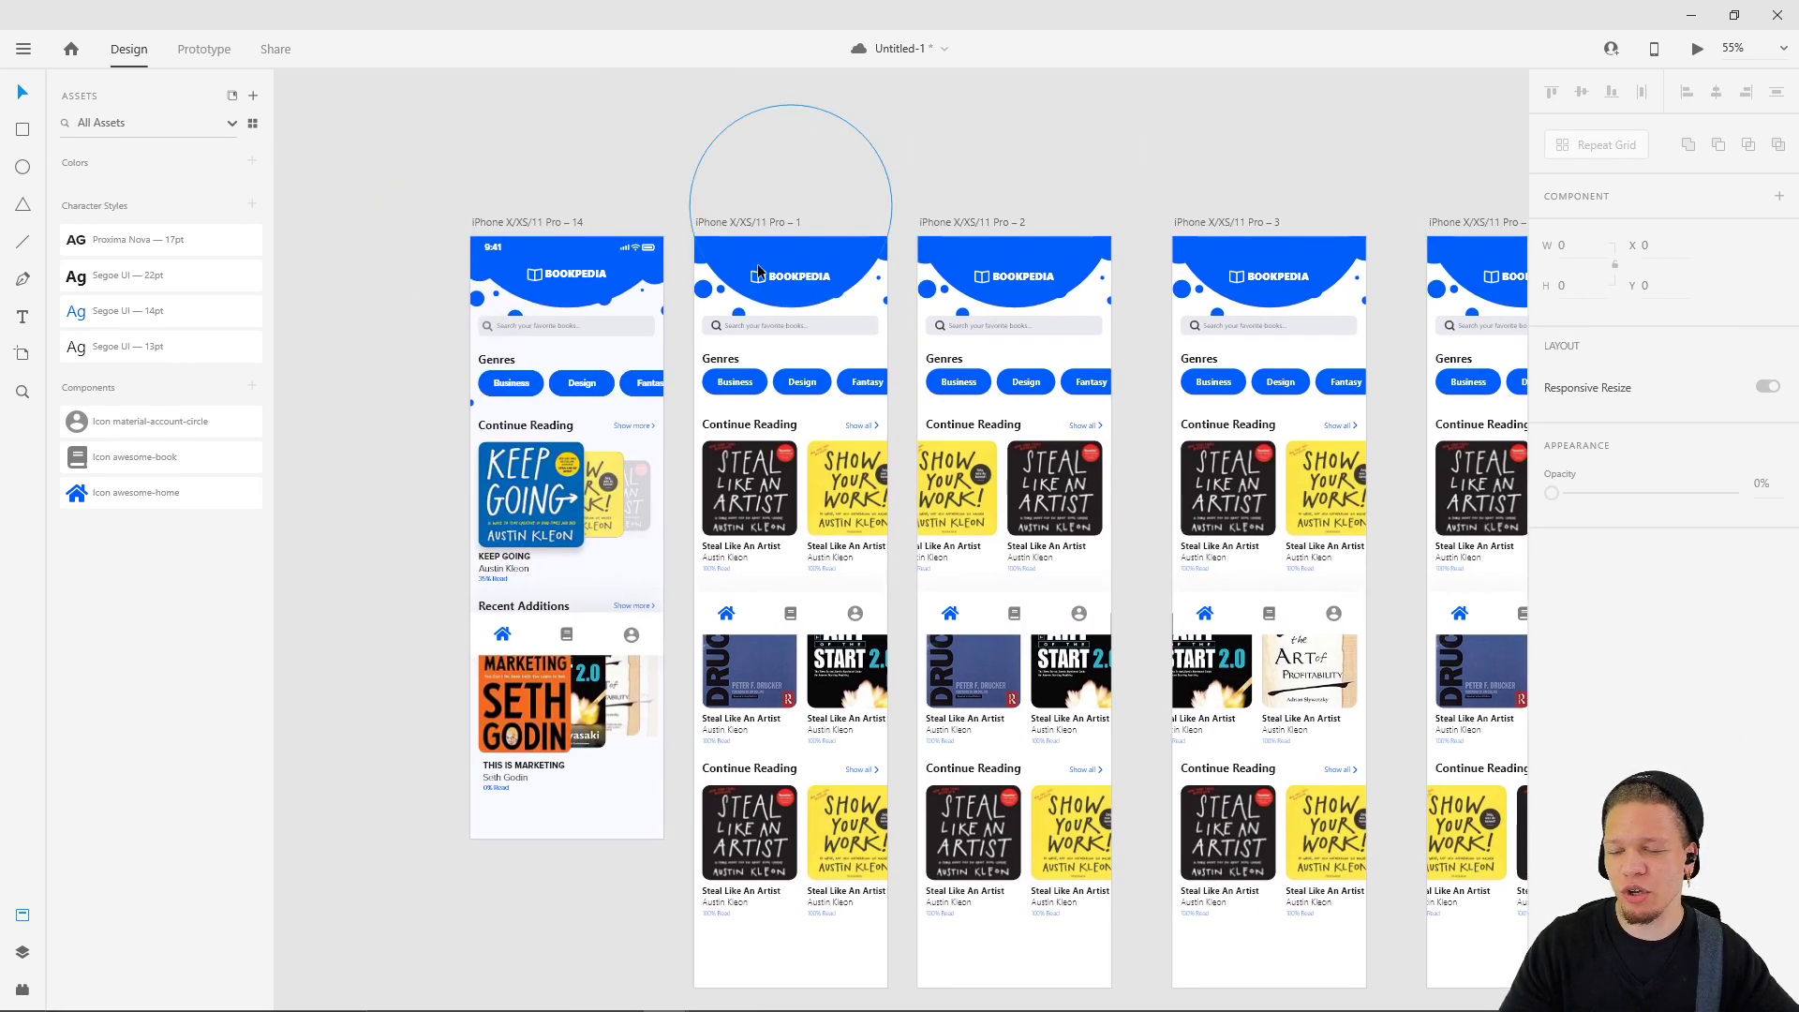
scroll(745, 267, "up", 4)
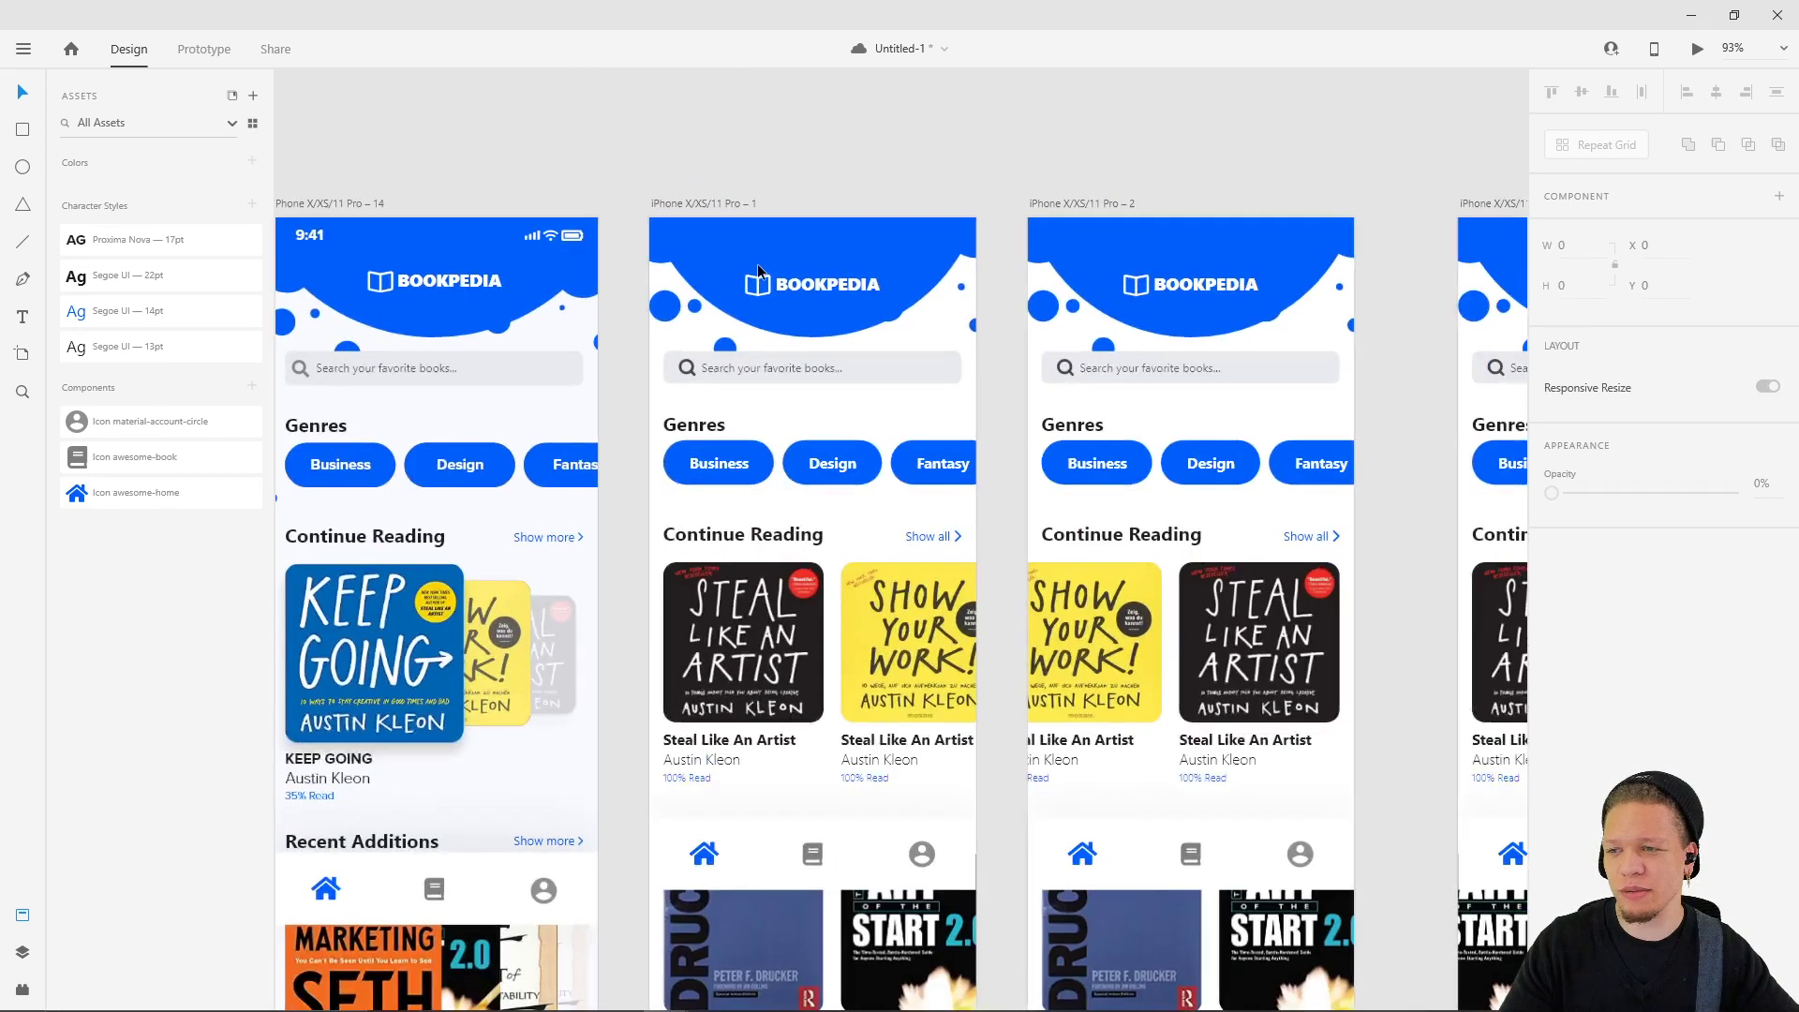
- Move artboard 14 horizontally away from artboard 1 to leave a wider gap between them
left_click(705, 204)
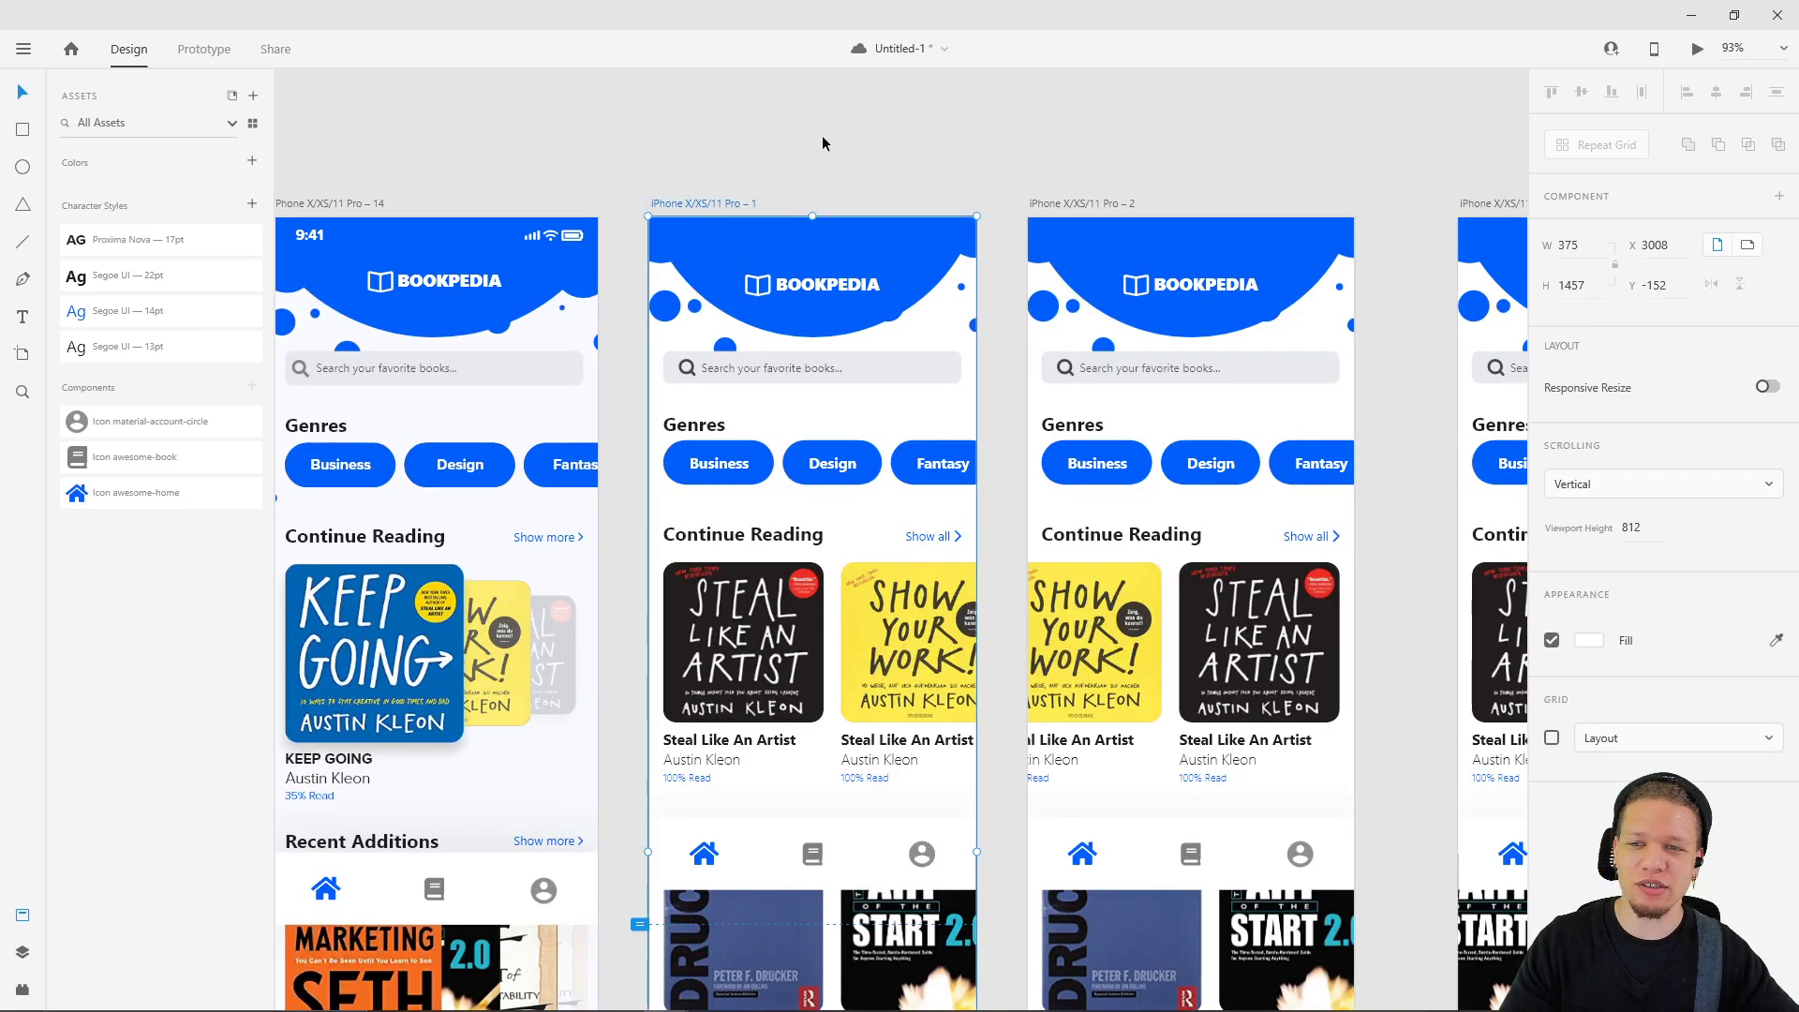
scroll(821, 141, "down", 4)
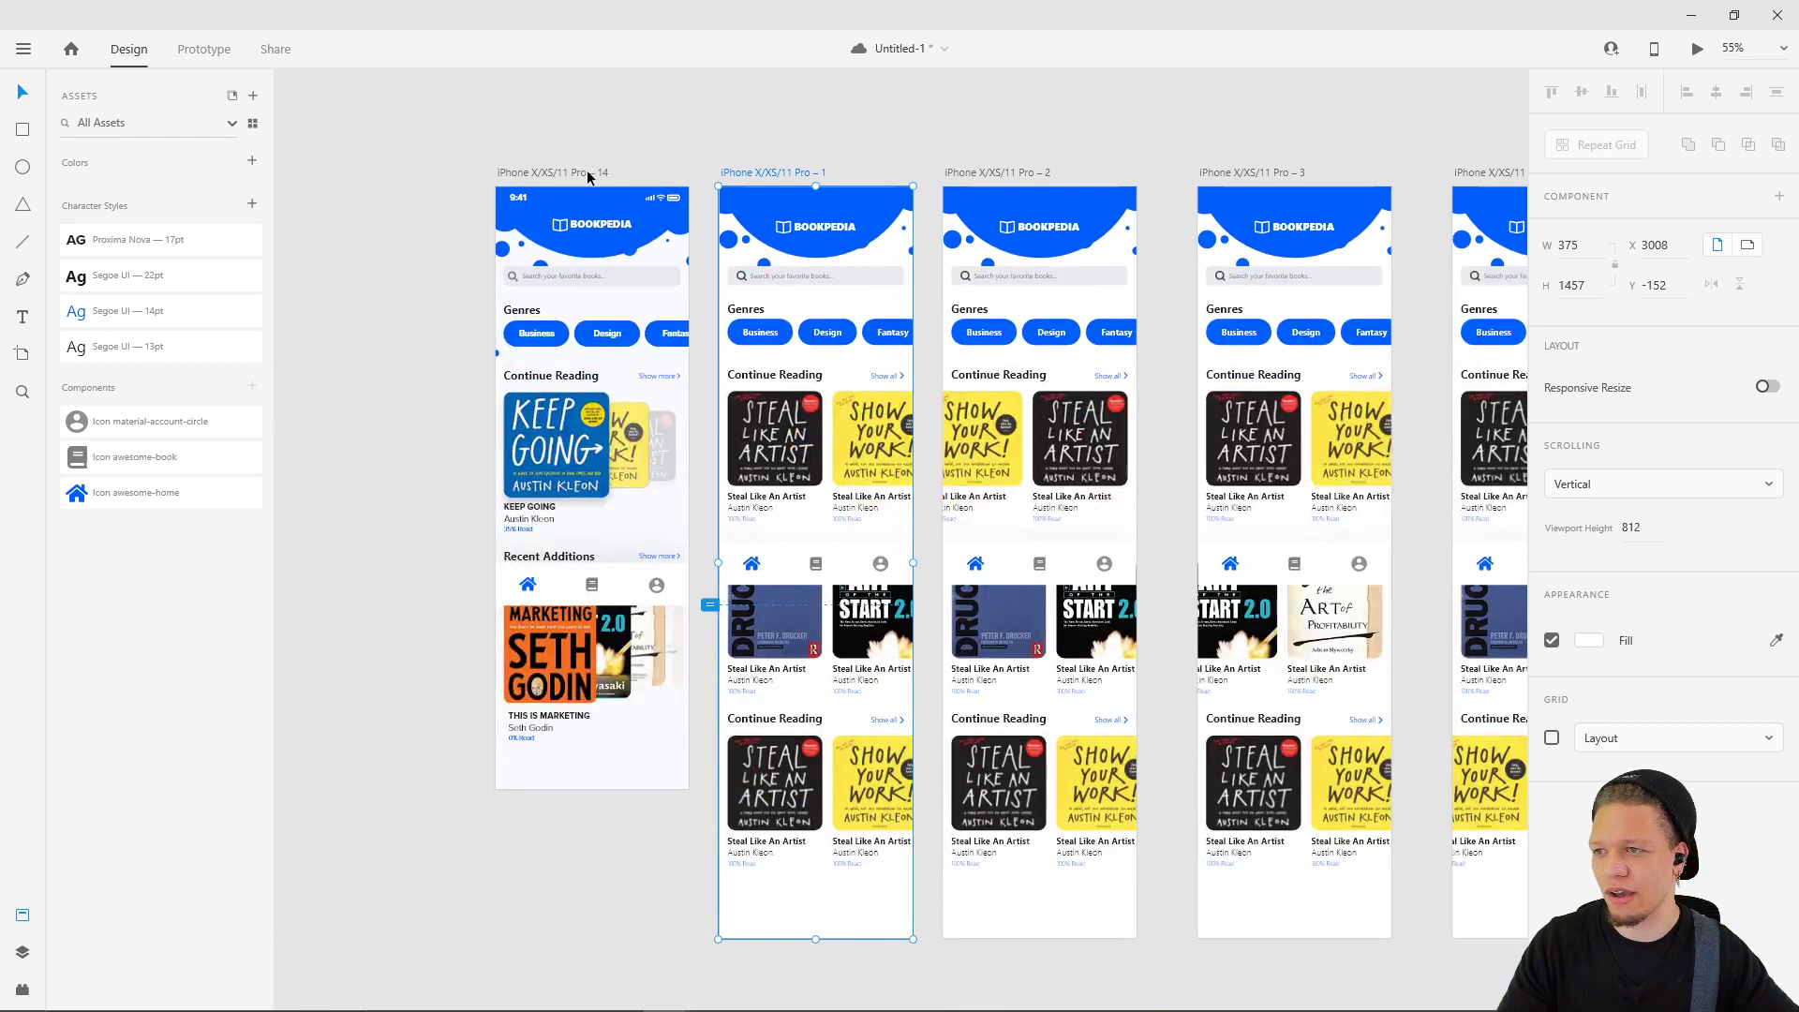
left_click_drag(586, 170, 367, 171)
left_click_drag(504, 186, 596, 202)
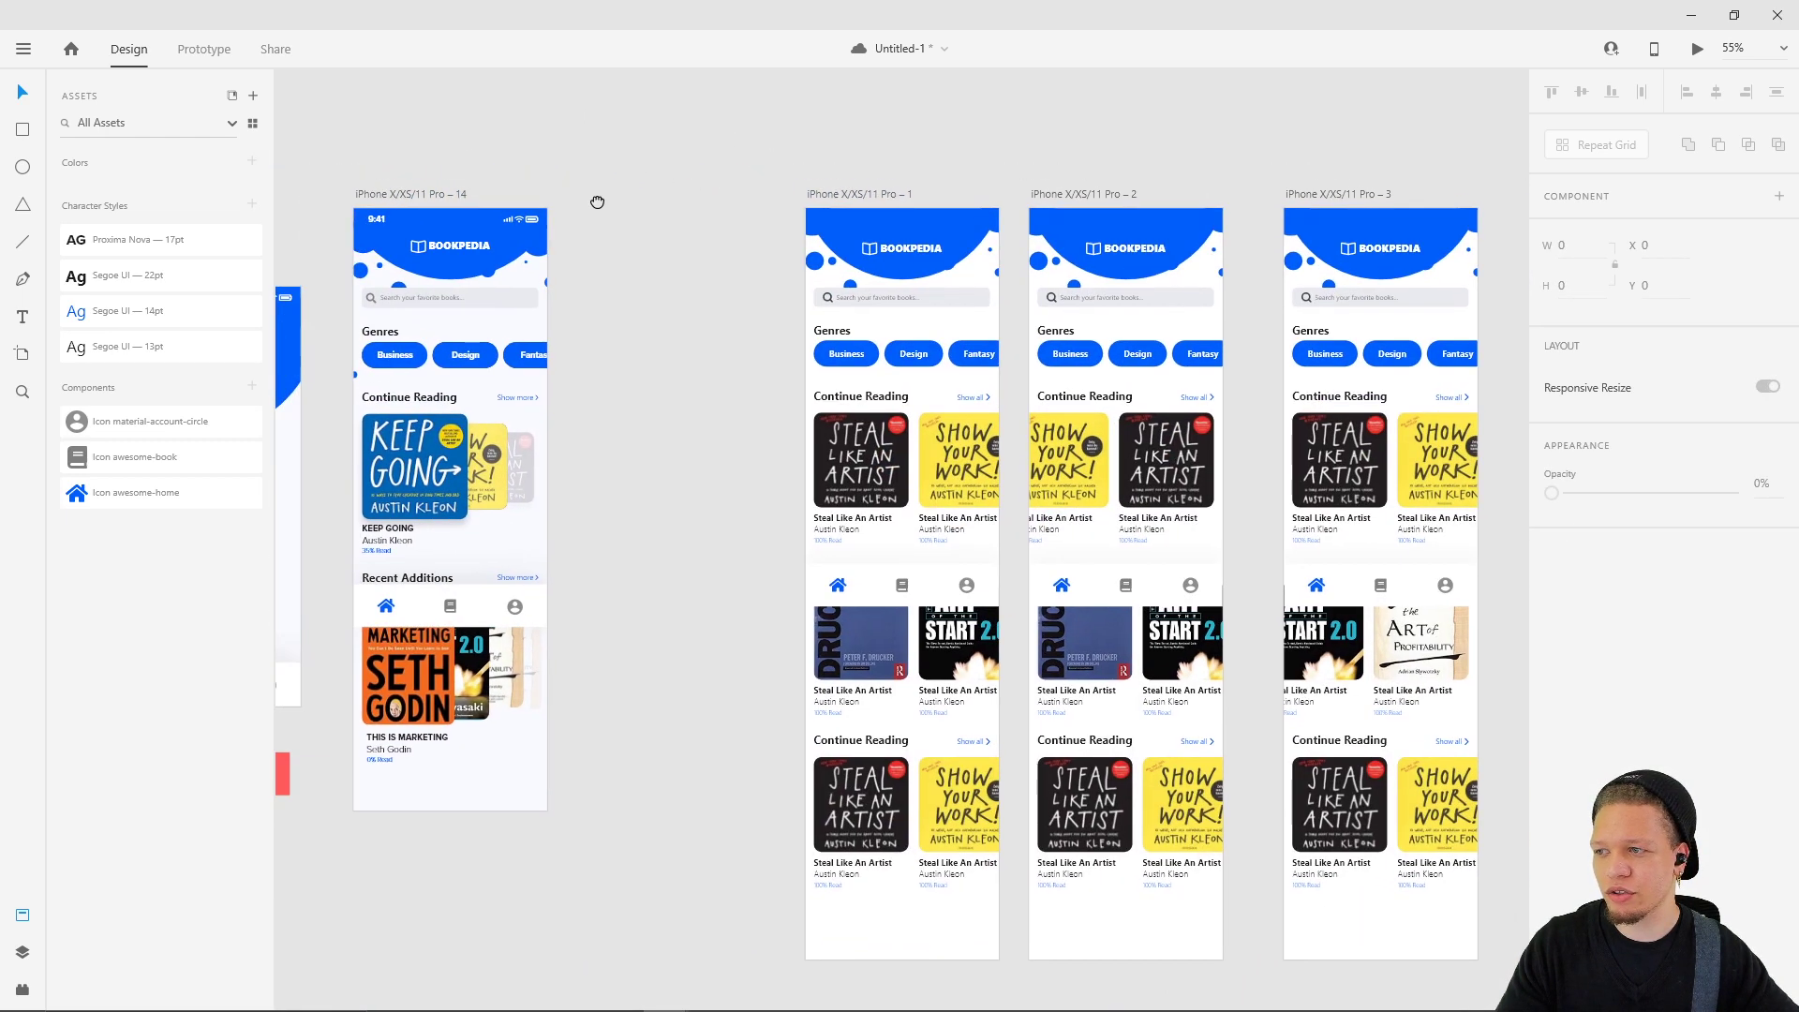
- Resize the large circles at both side edges of artboard 1's header, enlarging the right one slightly
left_click(798, 228)
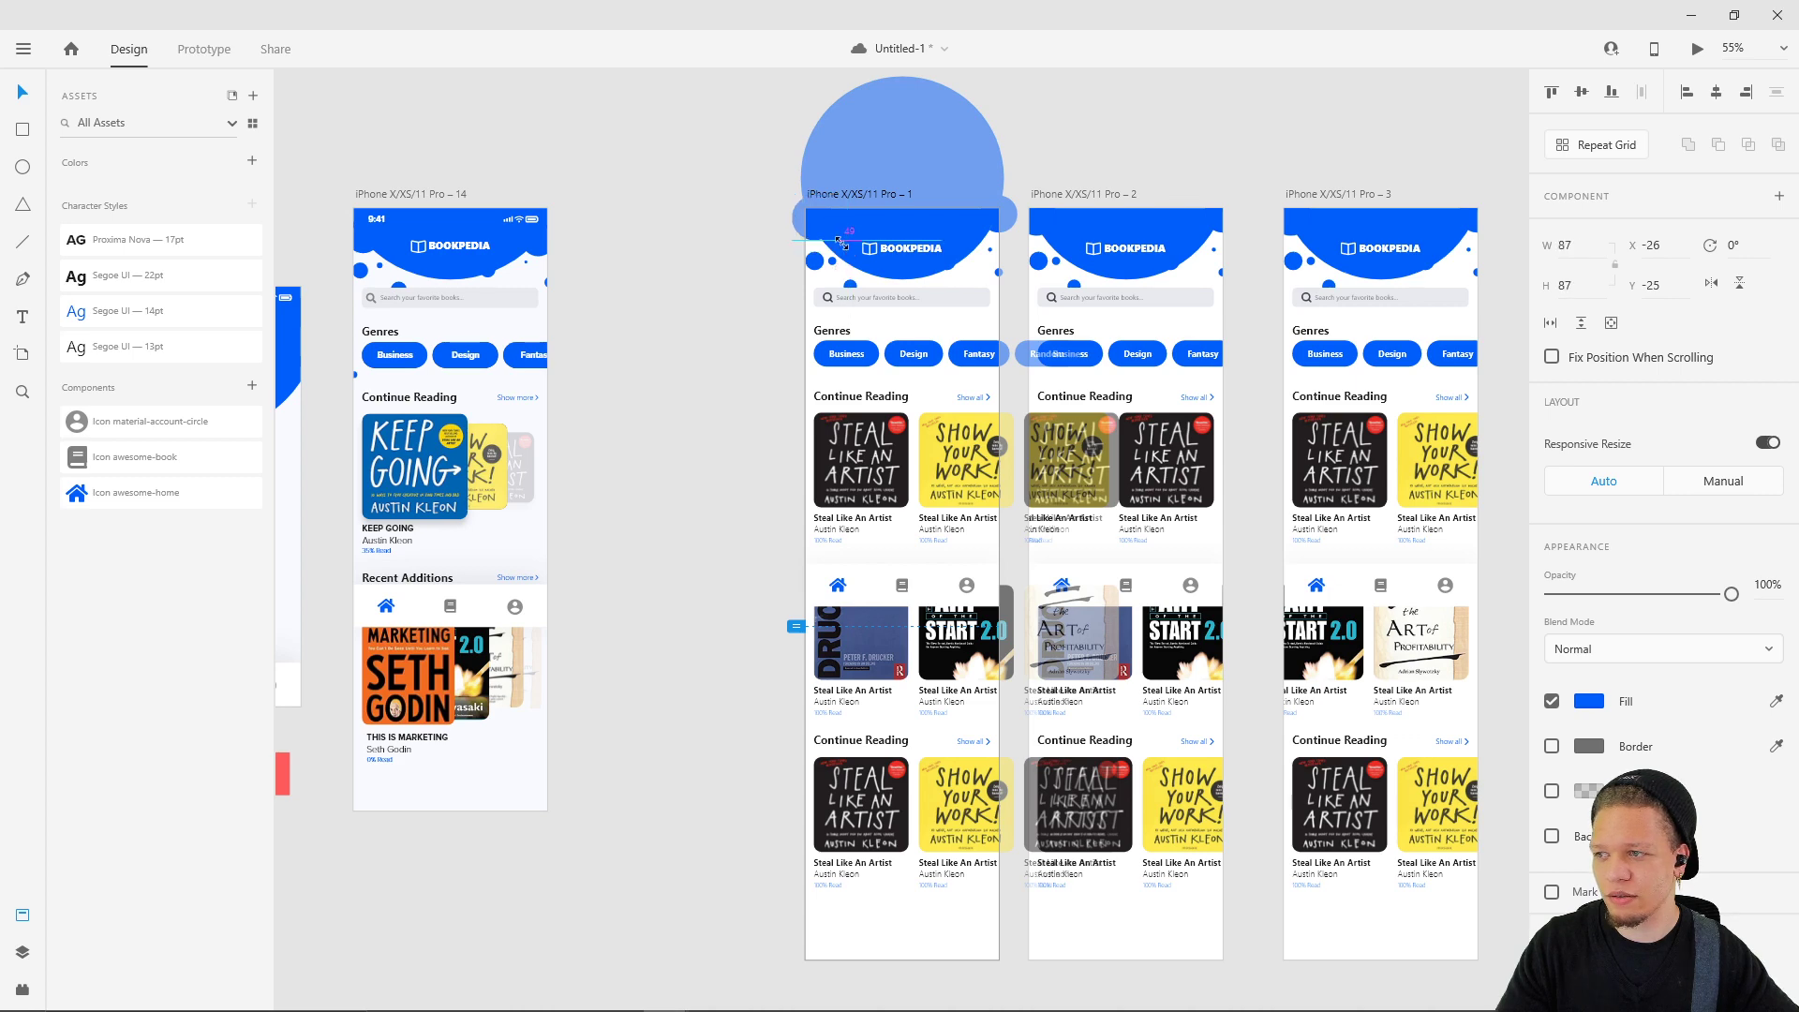
left_click(712, 172)
left_click(987, 223)
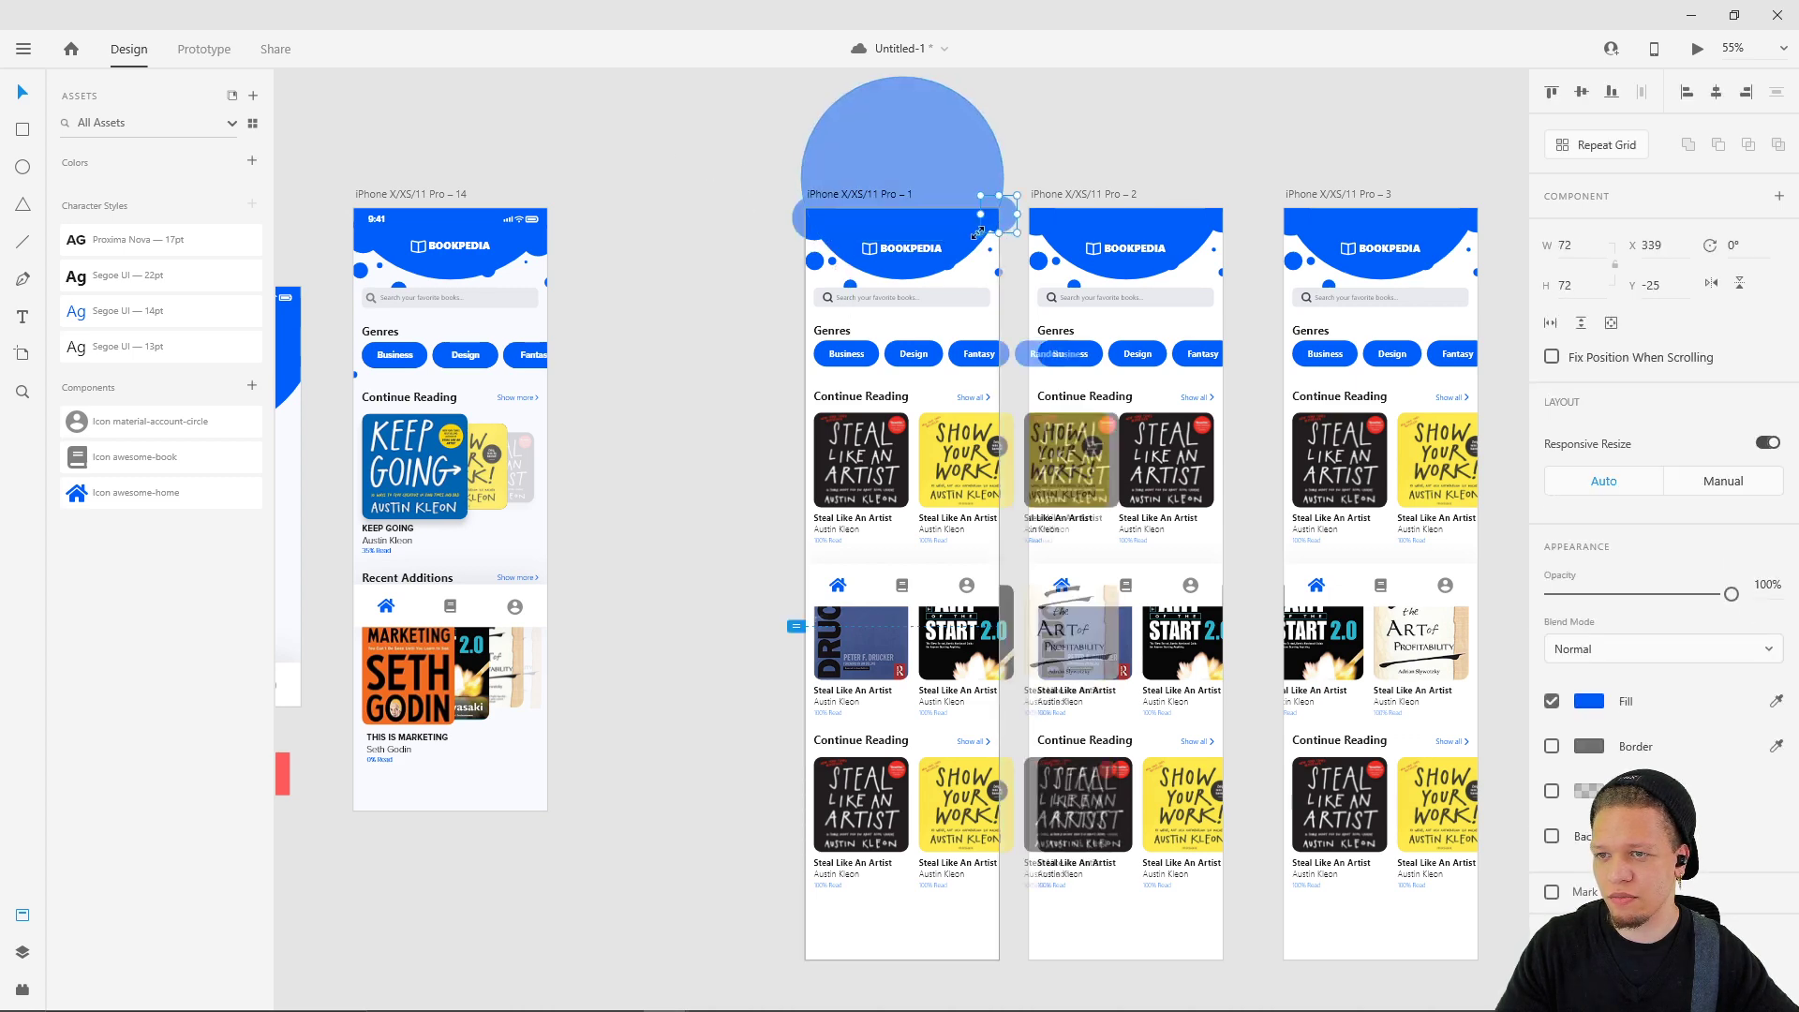
left_click(694, 169)
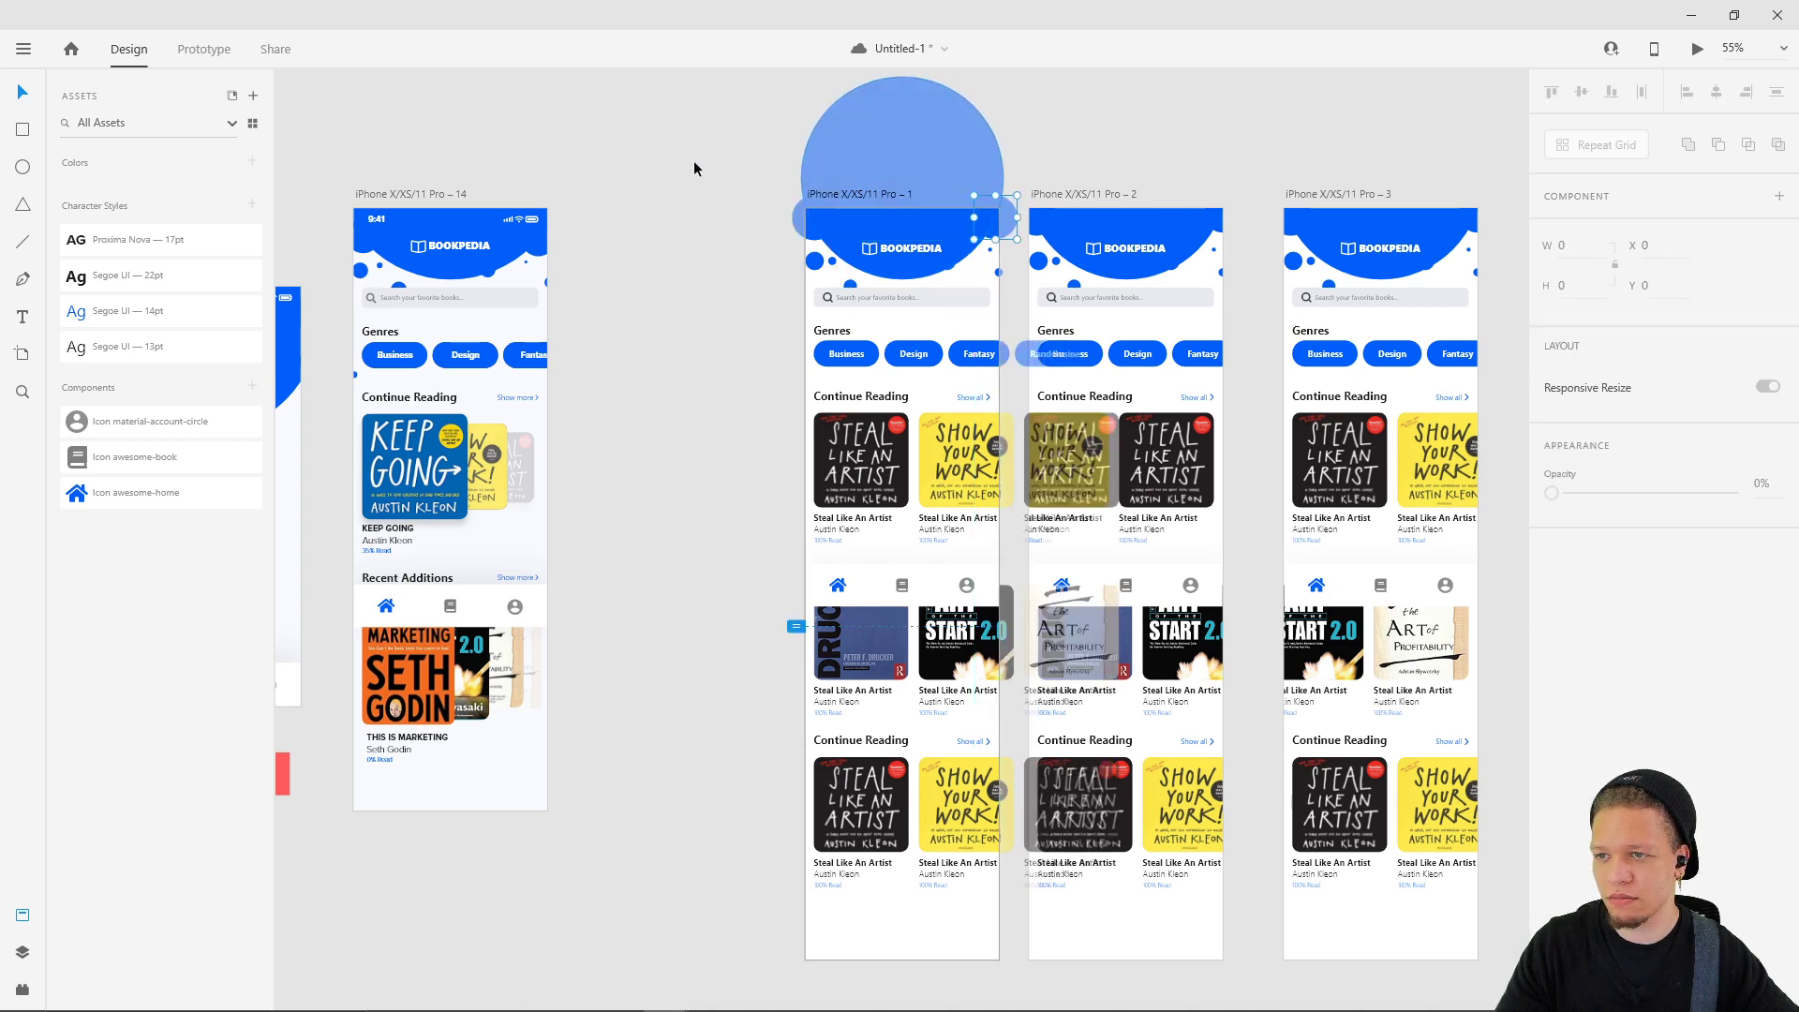
left_click(817, 226)
left_click_drag(841, 245, 839, 253)
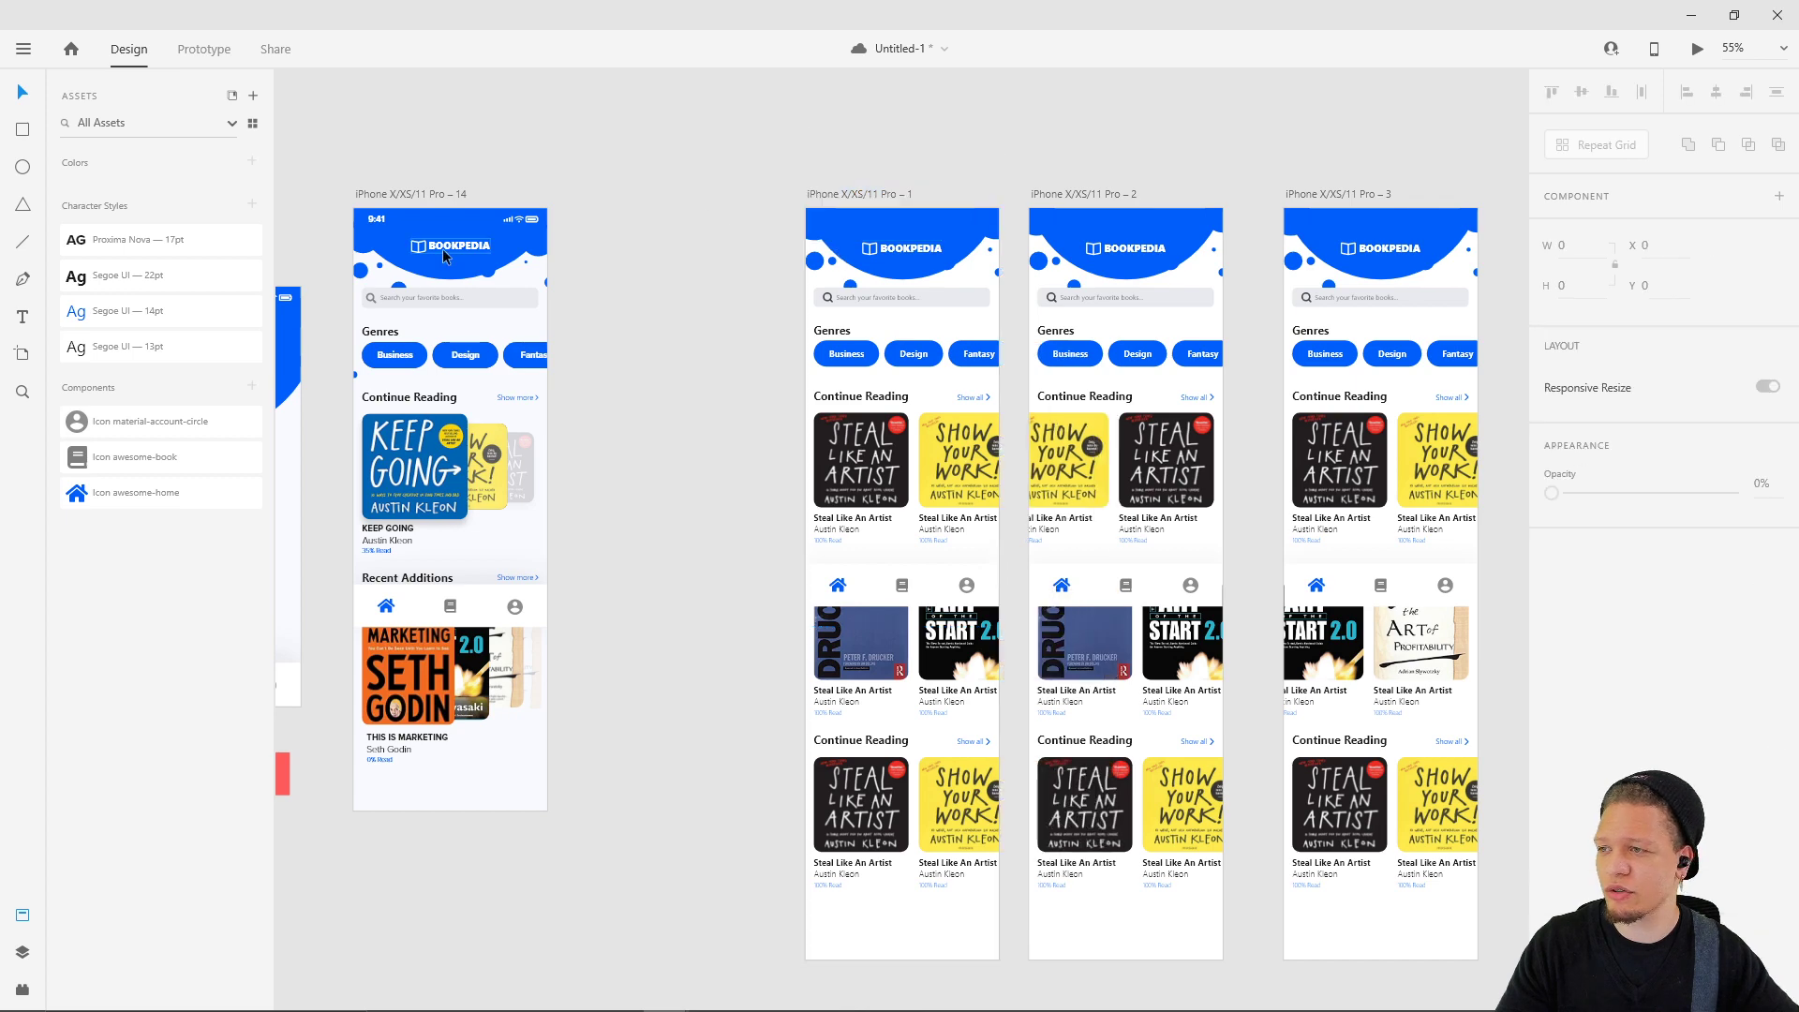
scroll(414, 247, "up", 5)
scroll(599, 234, "left", 3)
left_click(782, 228)
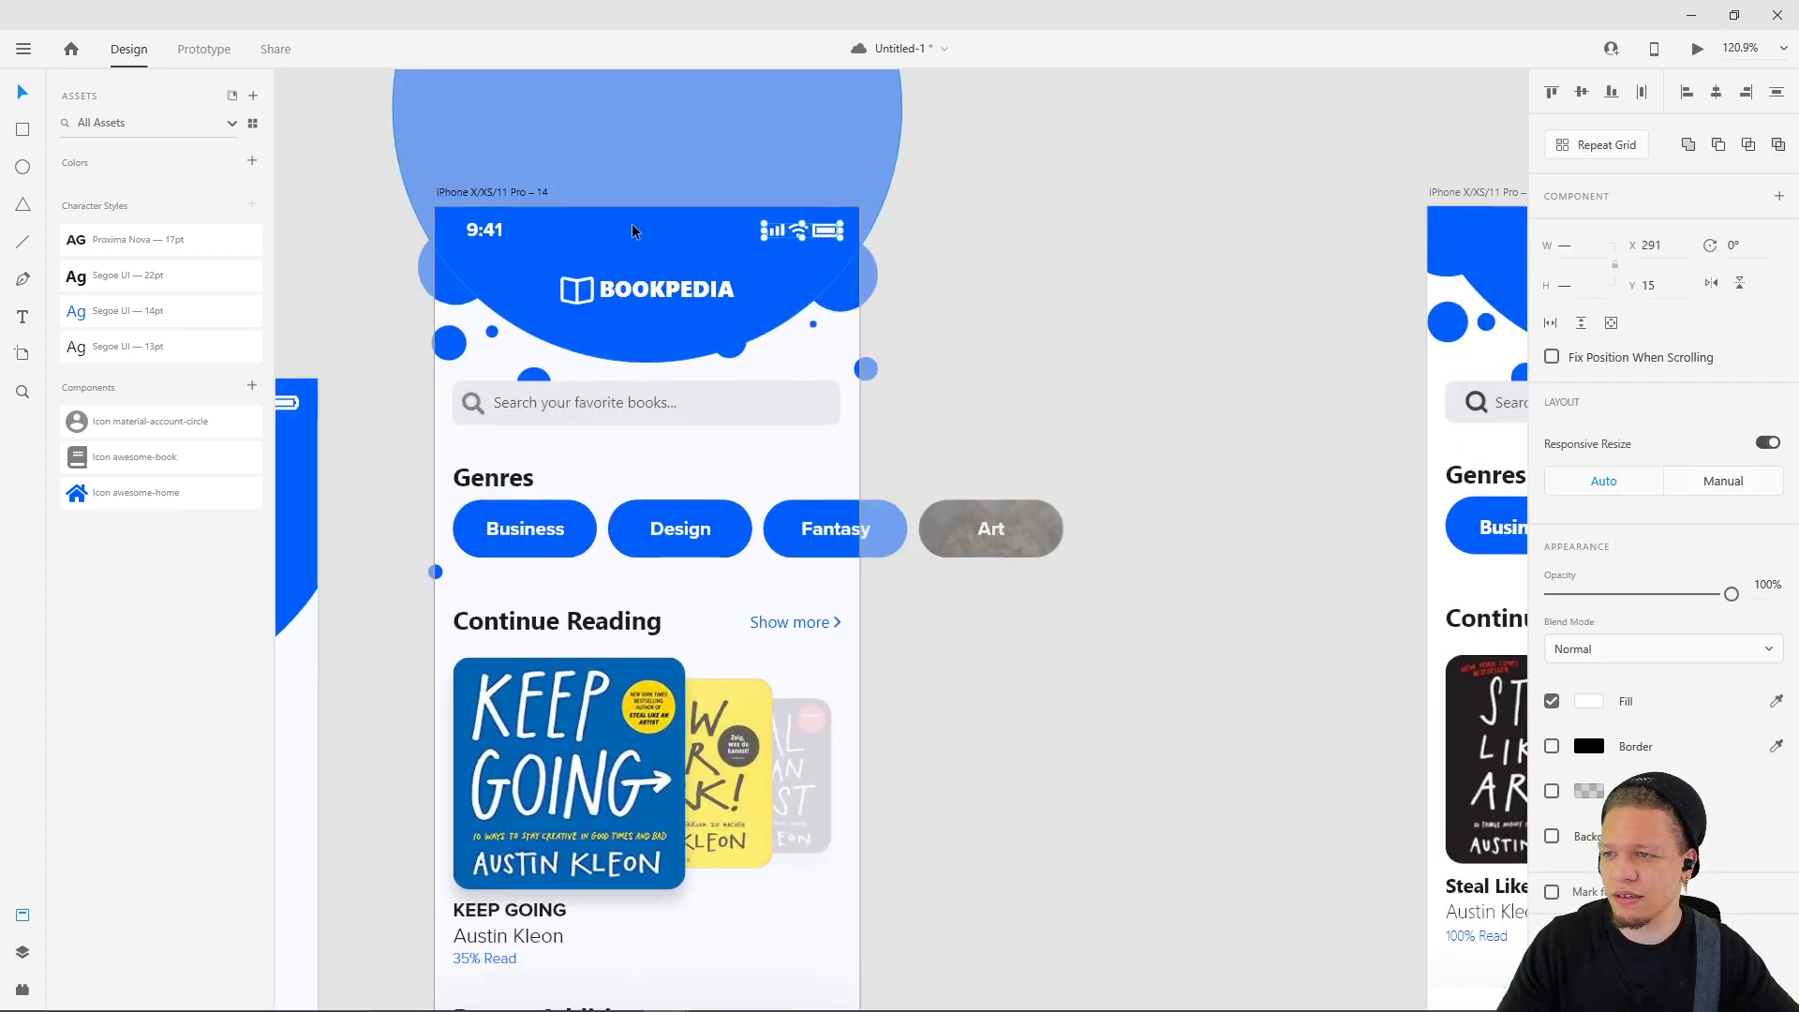
key("Escape")
left_click(795, 235)
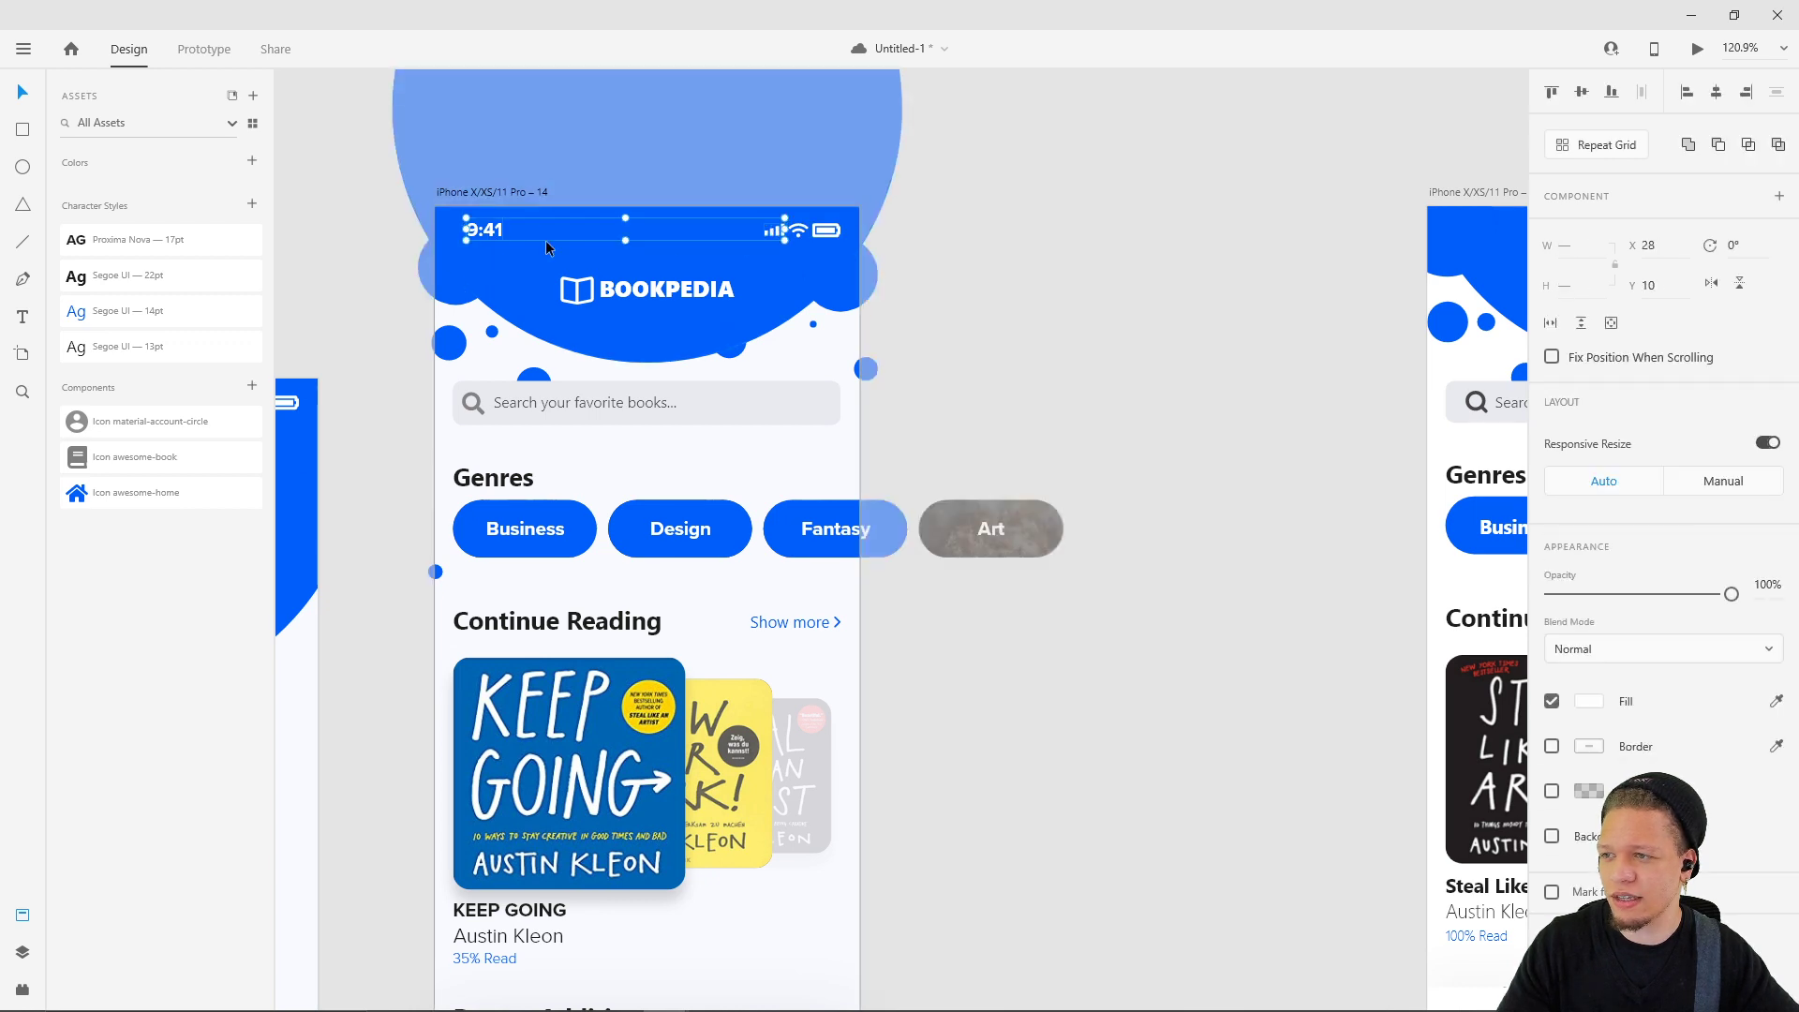
key("Escape")
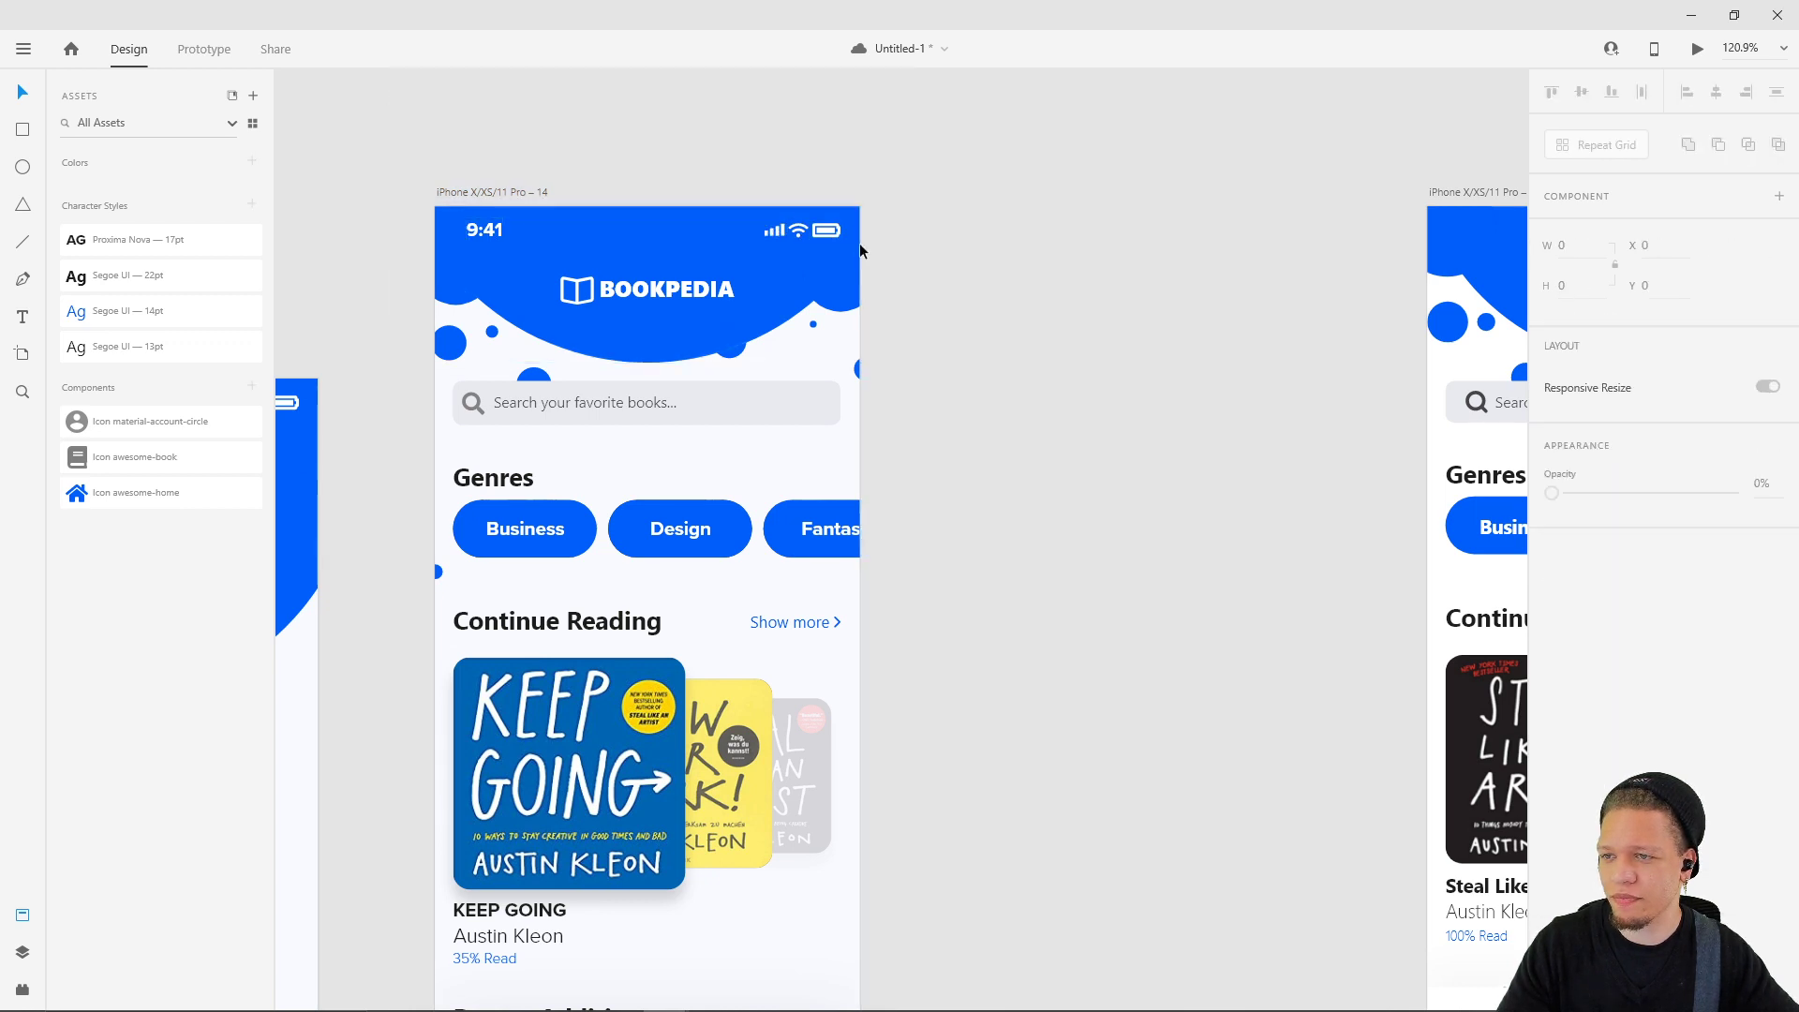
left_click(811, 233)
key("Escape")
key("Escape")
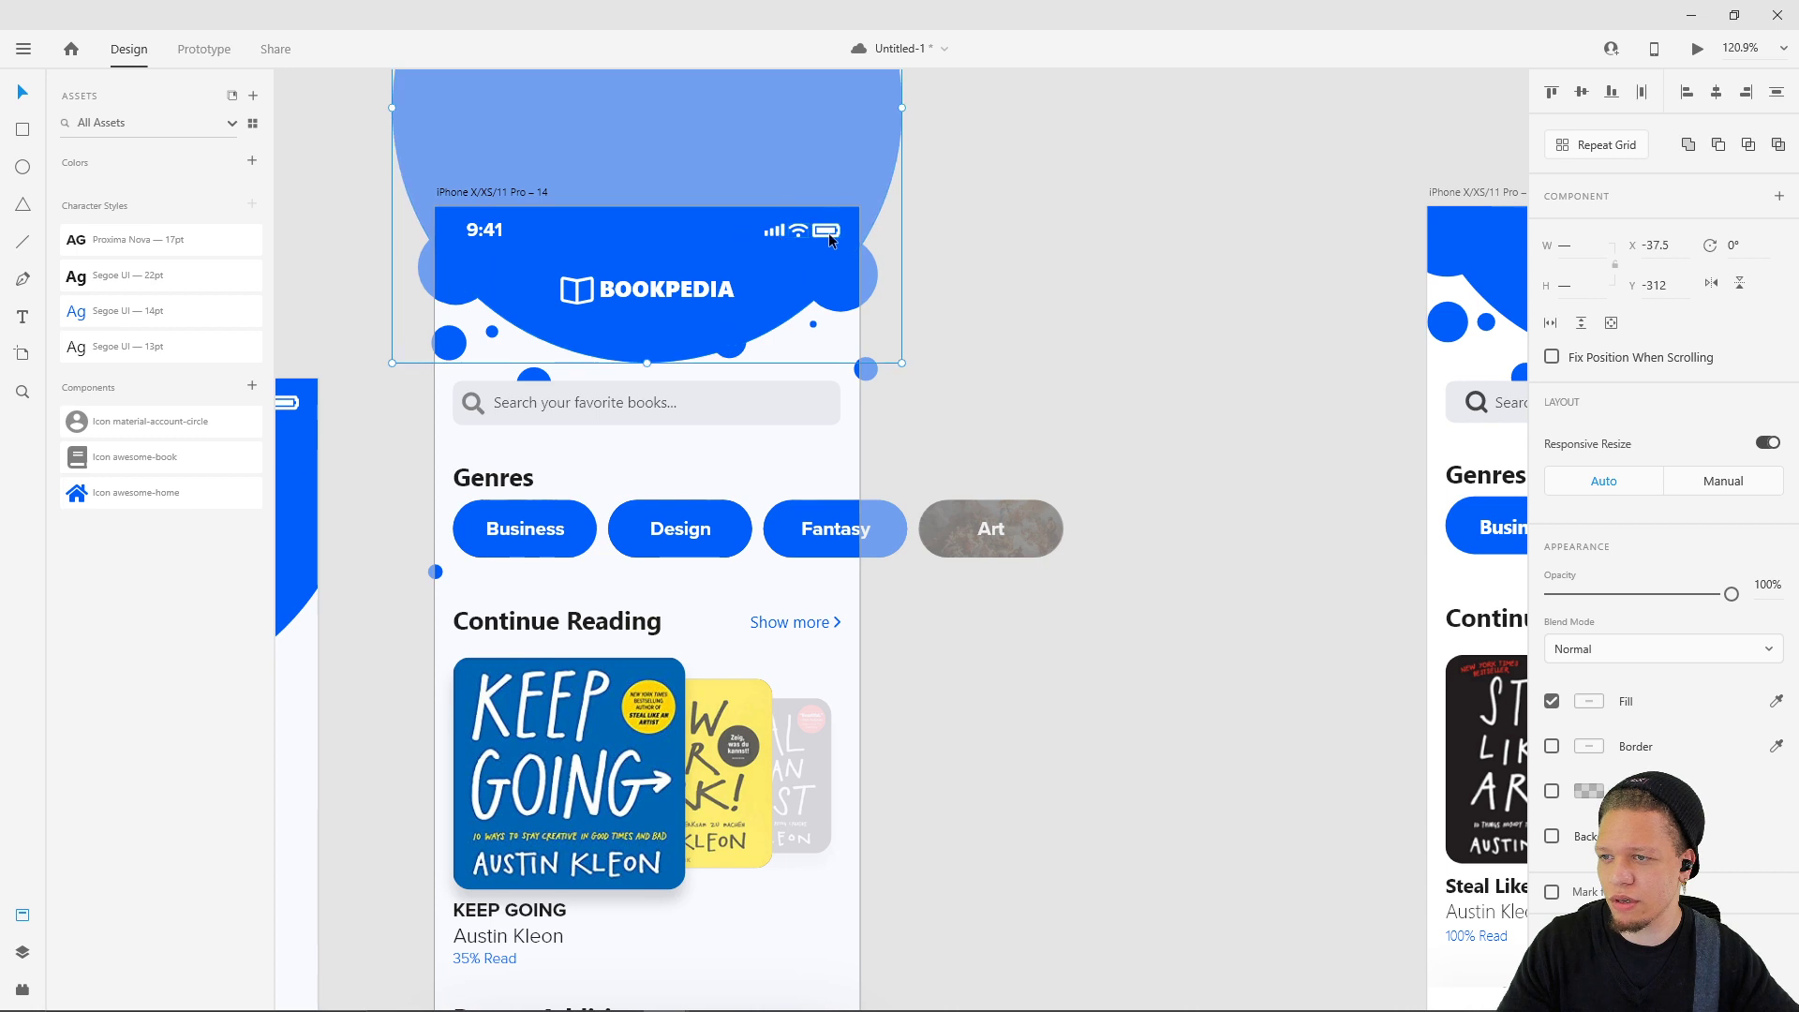
- Combine artboard 14's signal, Wi-Fi and battery icons with the 9:41 time text into one status bar component
left_click(789, 229)
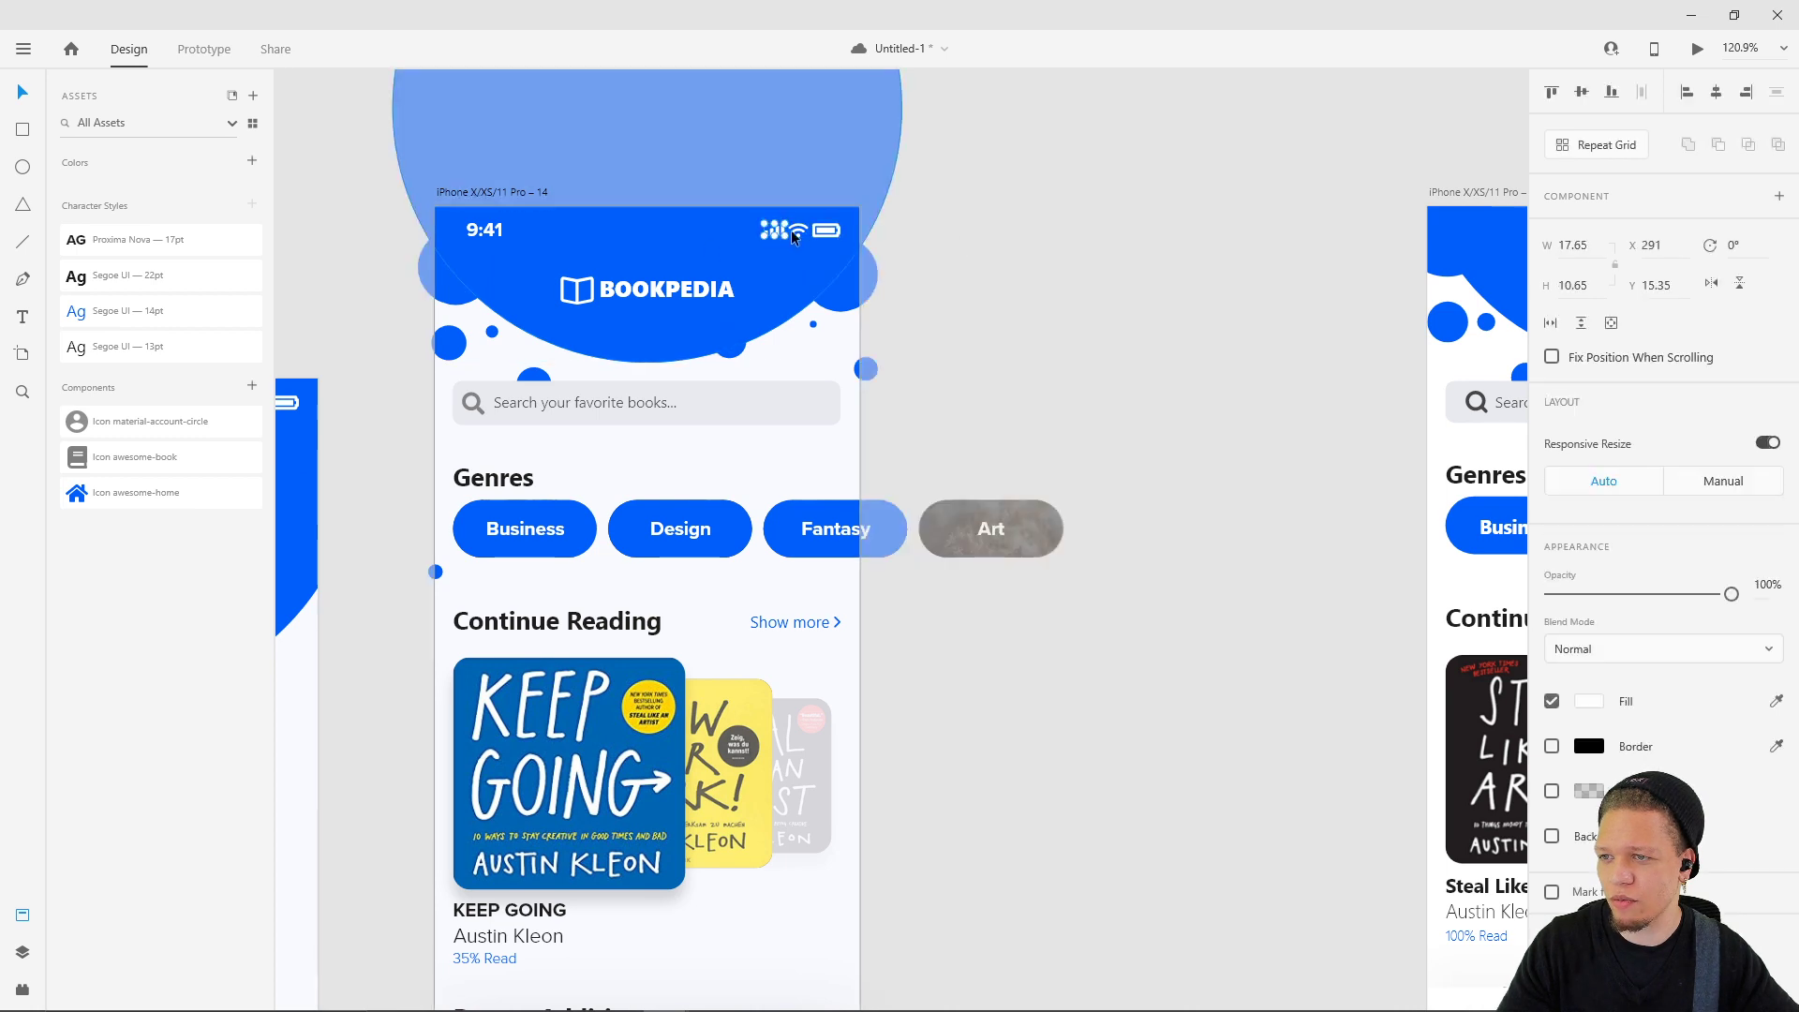
left_click(828, 233, "shift")
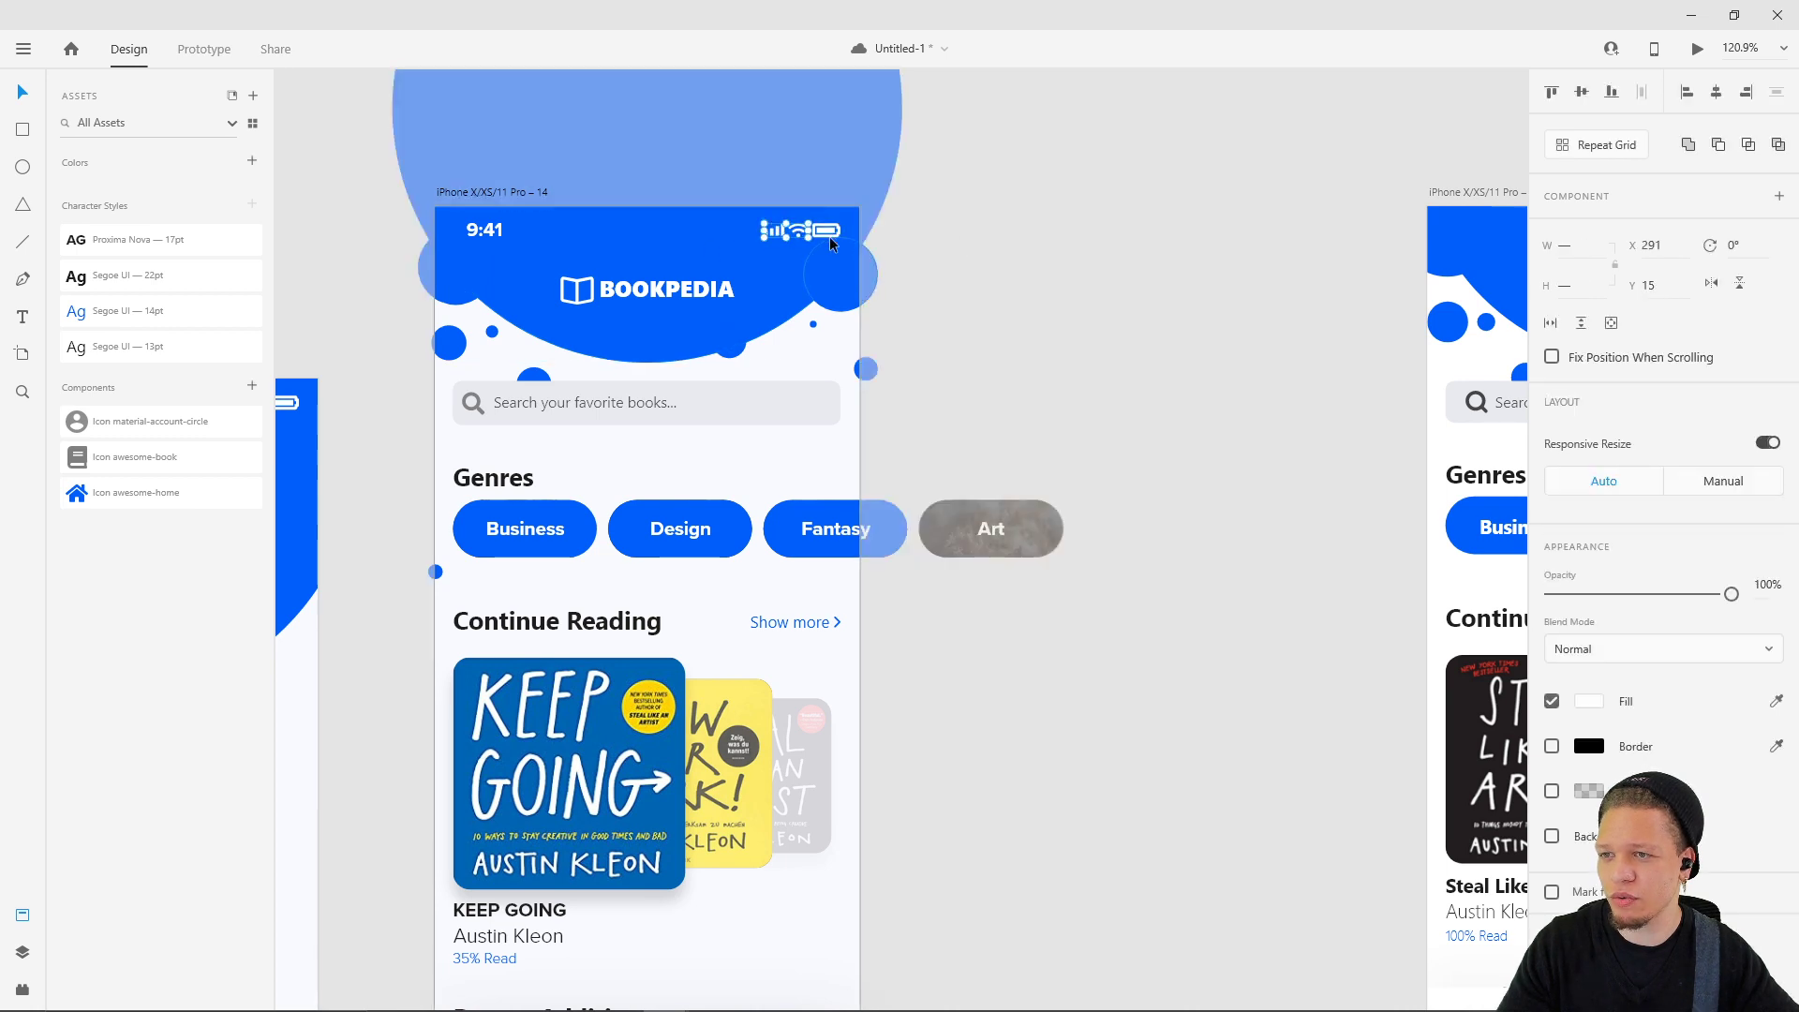
left_click(491, 231, "shift")
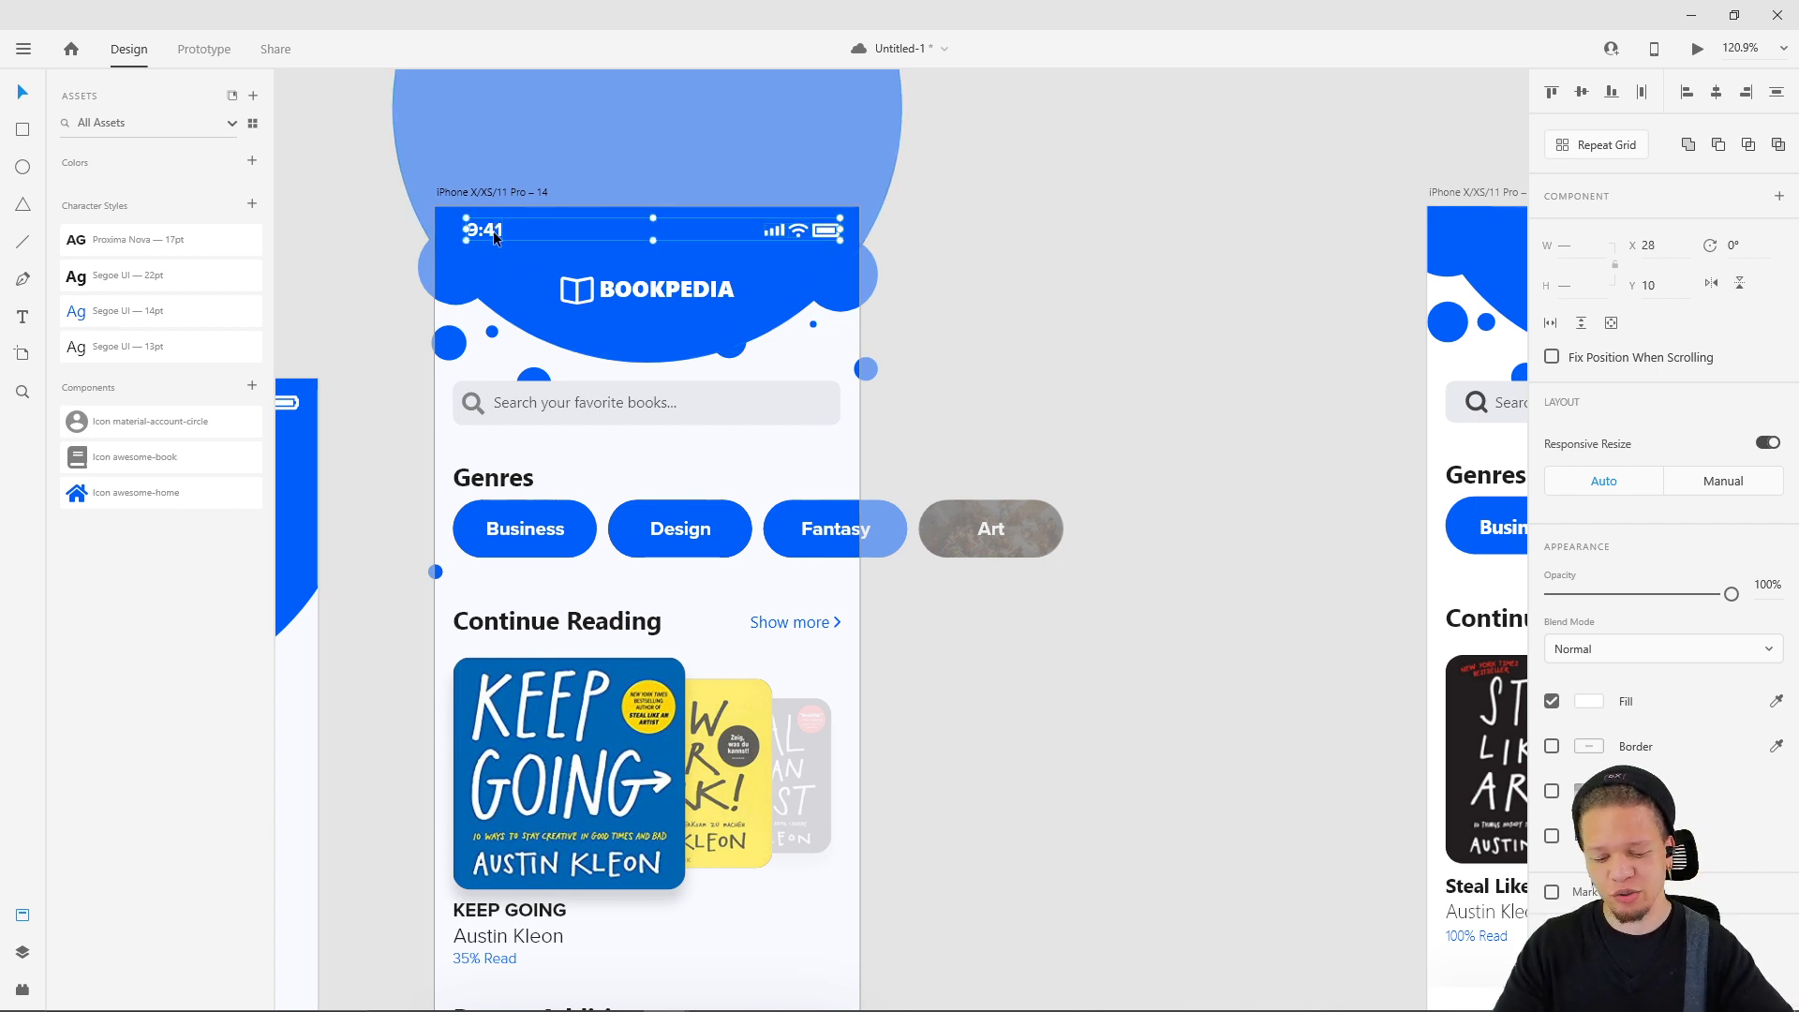
key("ctrl+k")
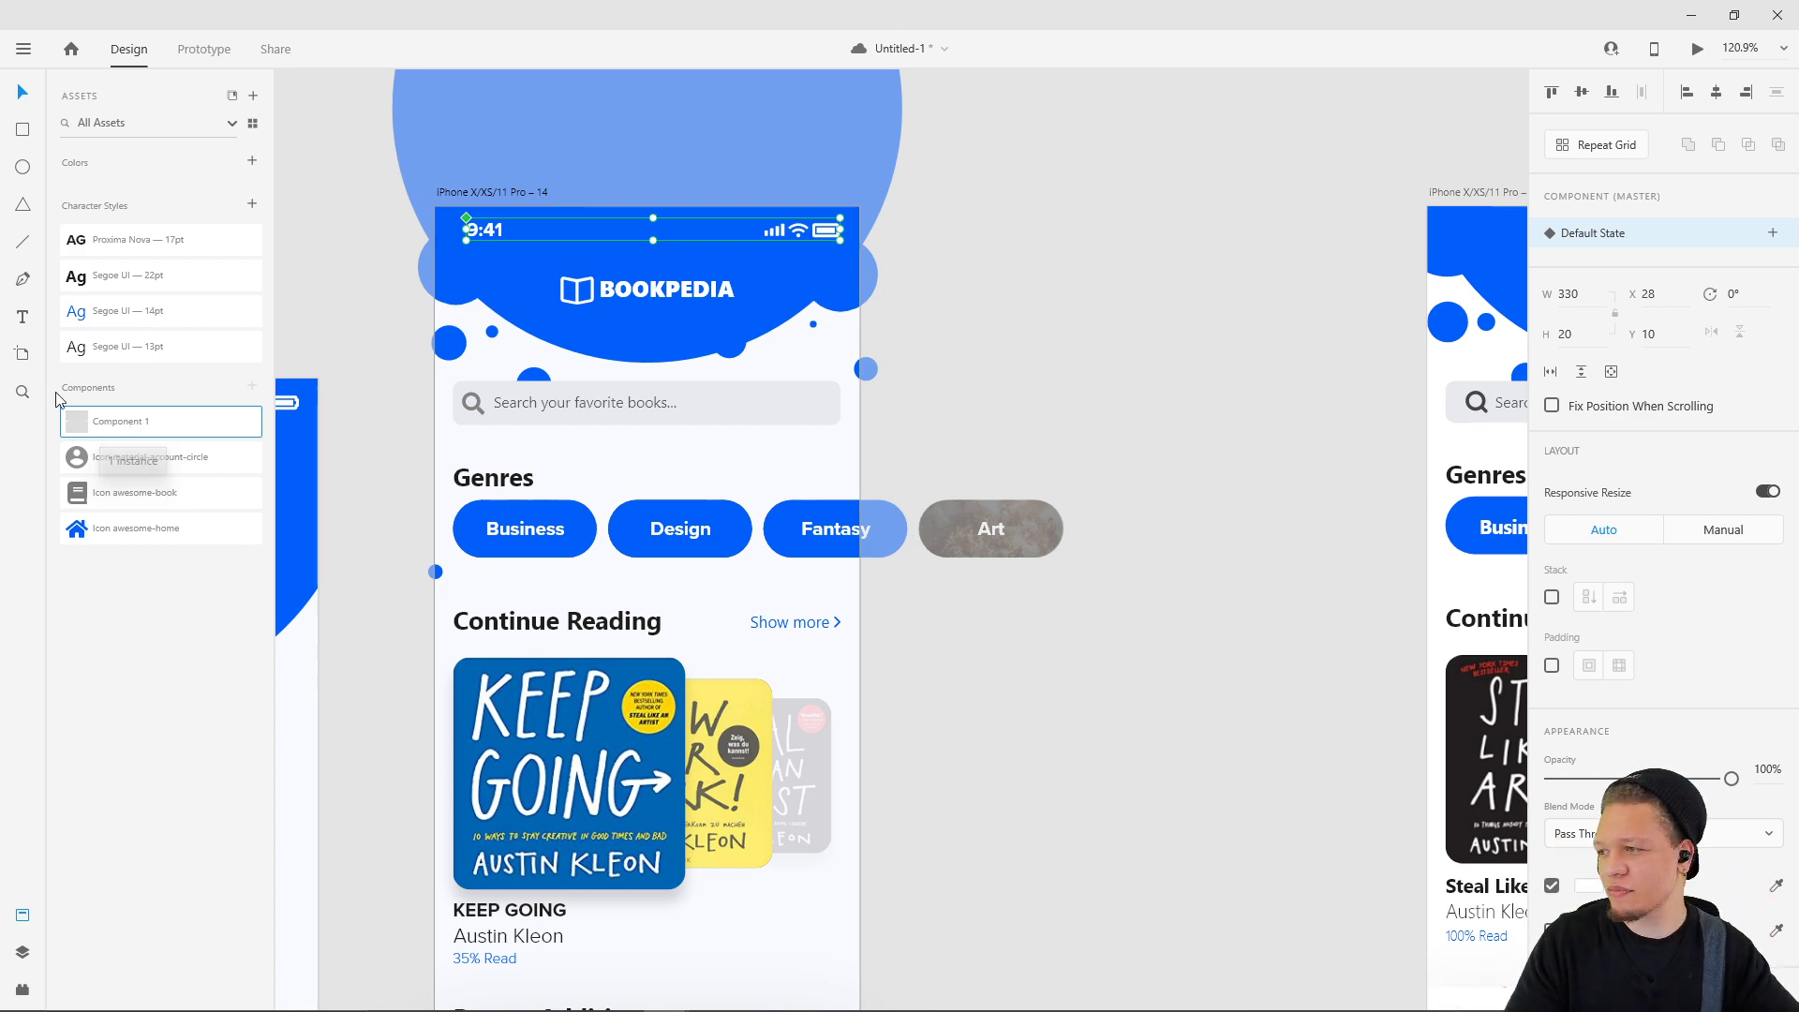
left_click_drag(1325, 270, 764, 276)
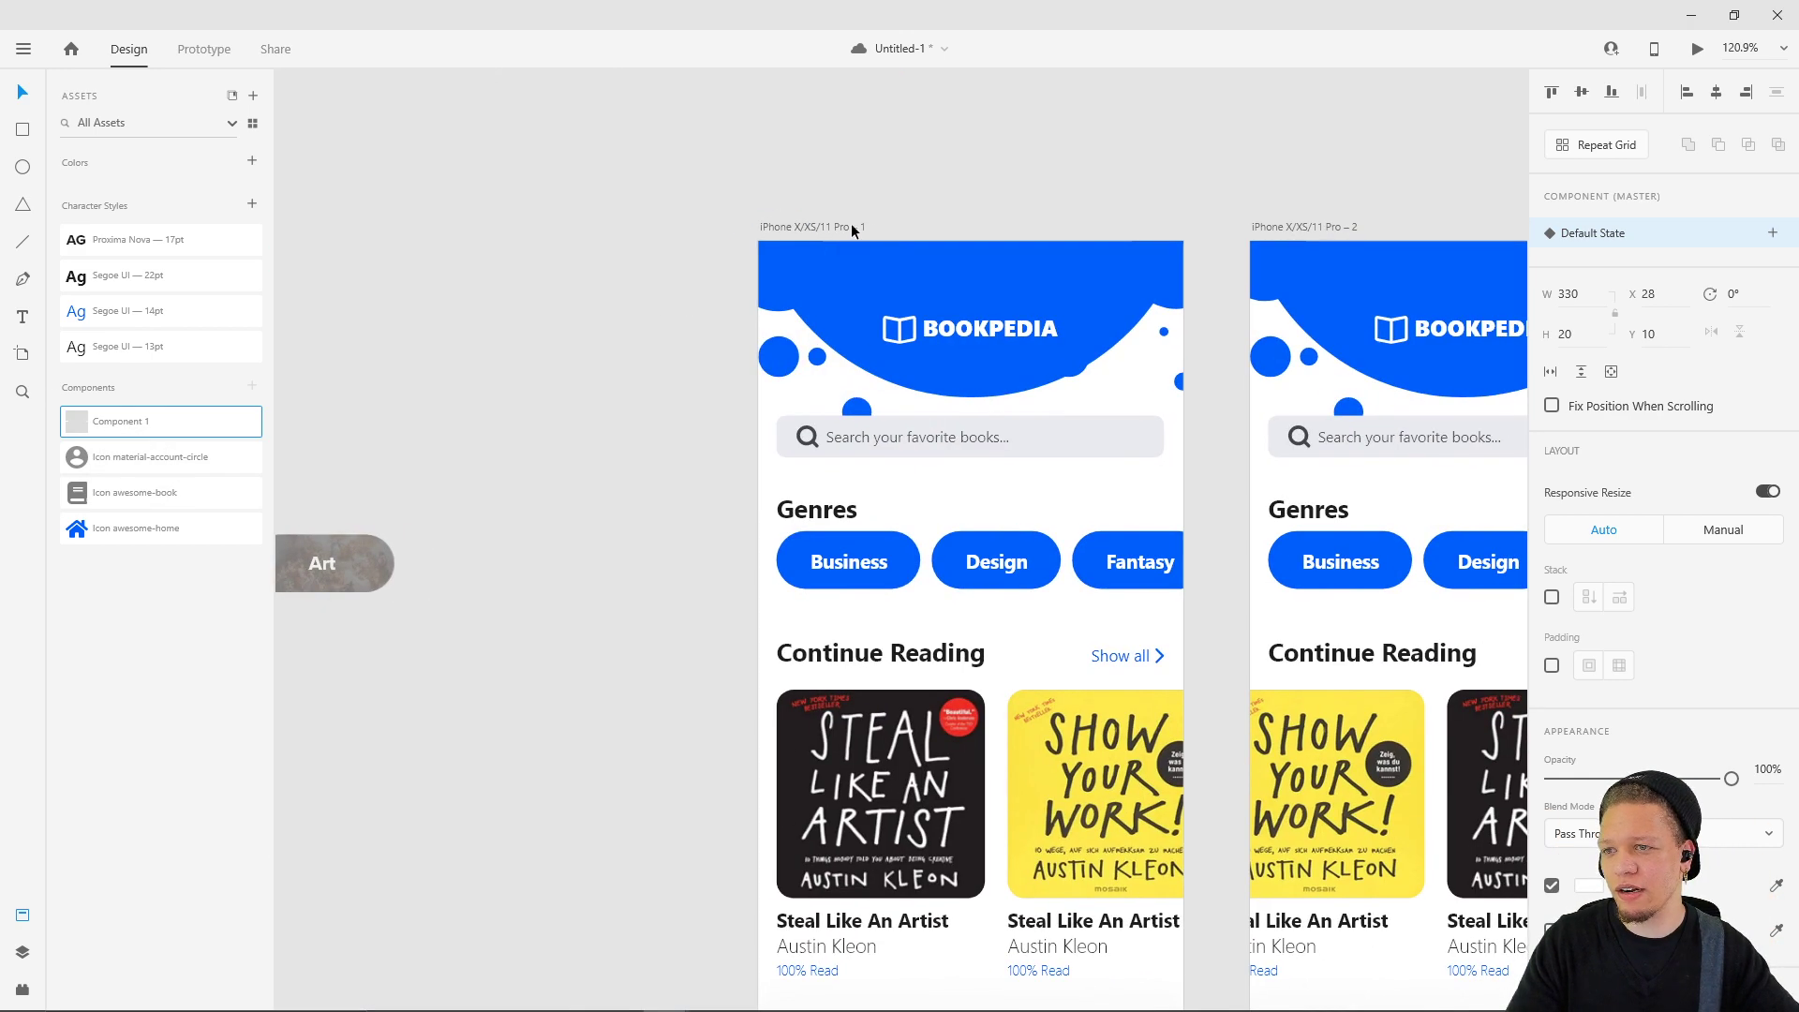
left_click_drag(201, 429, 97, 432)
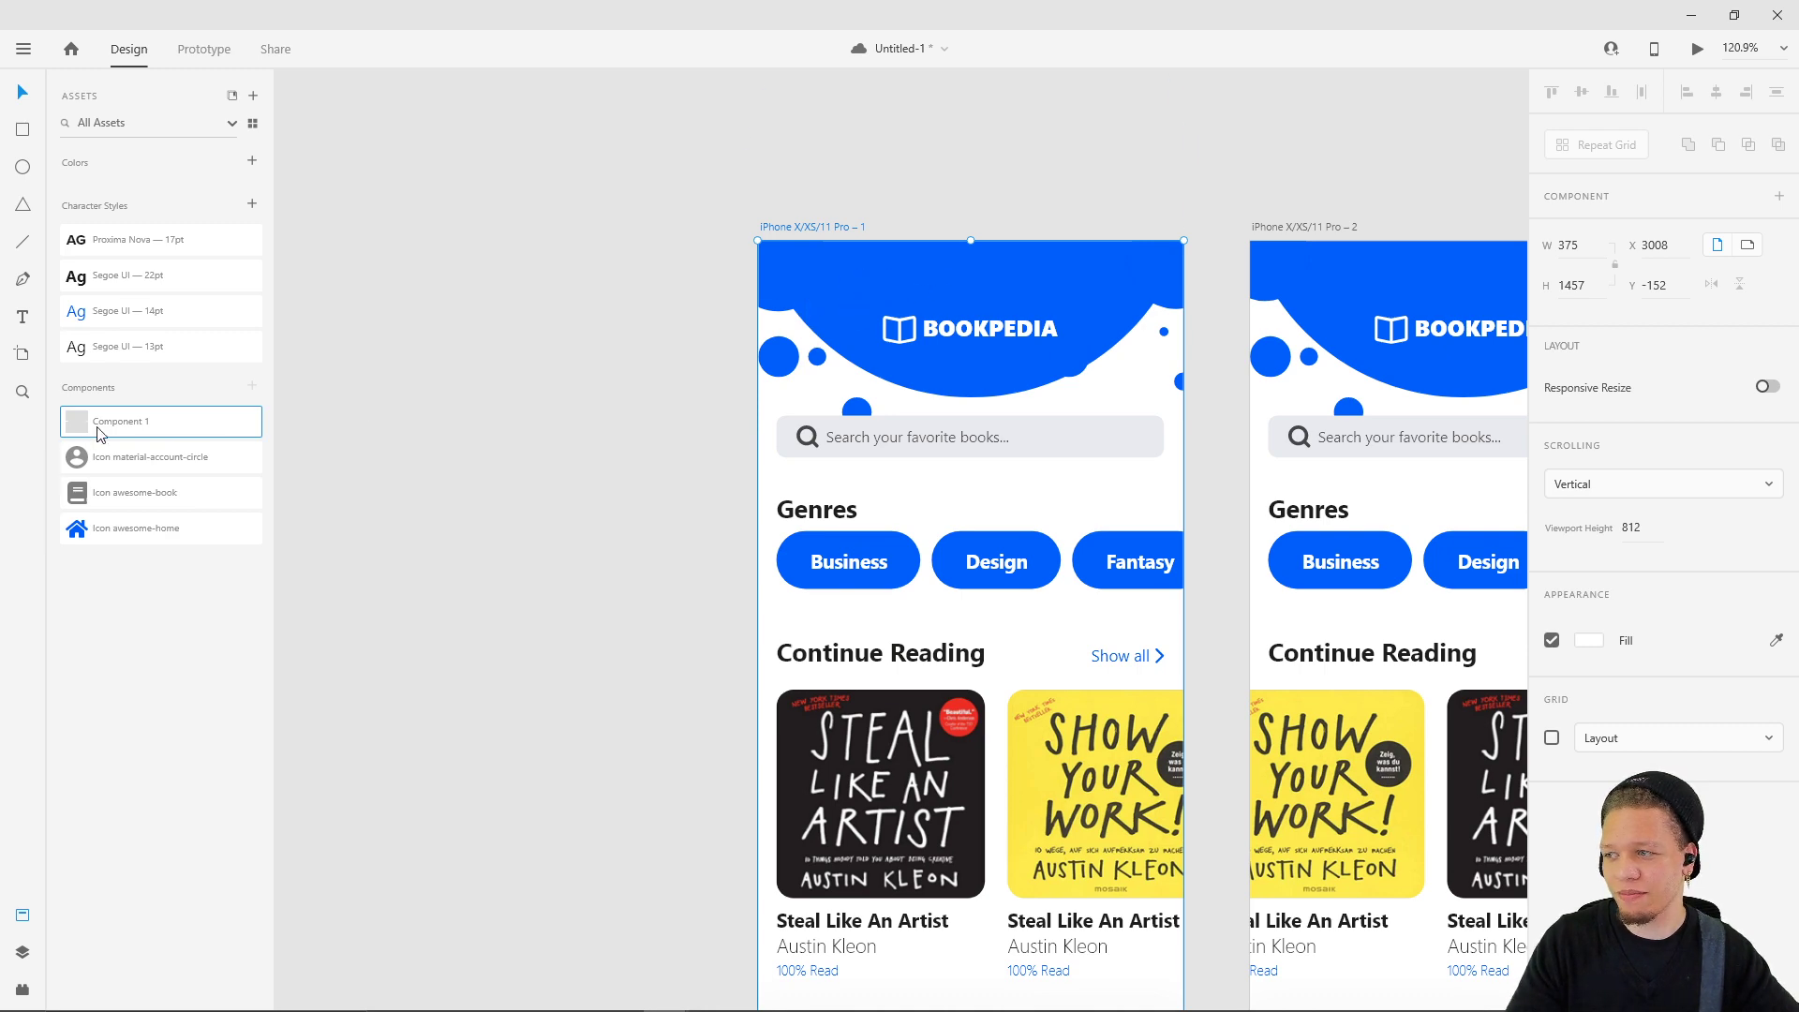
scroll(583, 226, "down", 5)
scroll(656, 218, "left", 3)
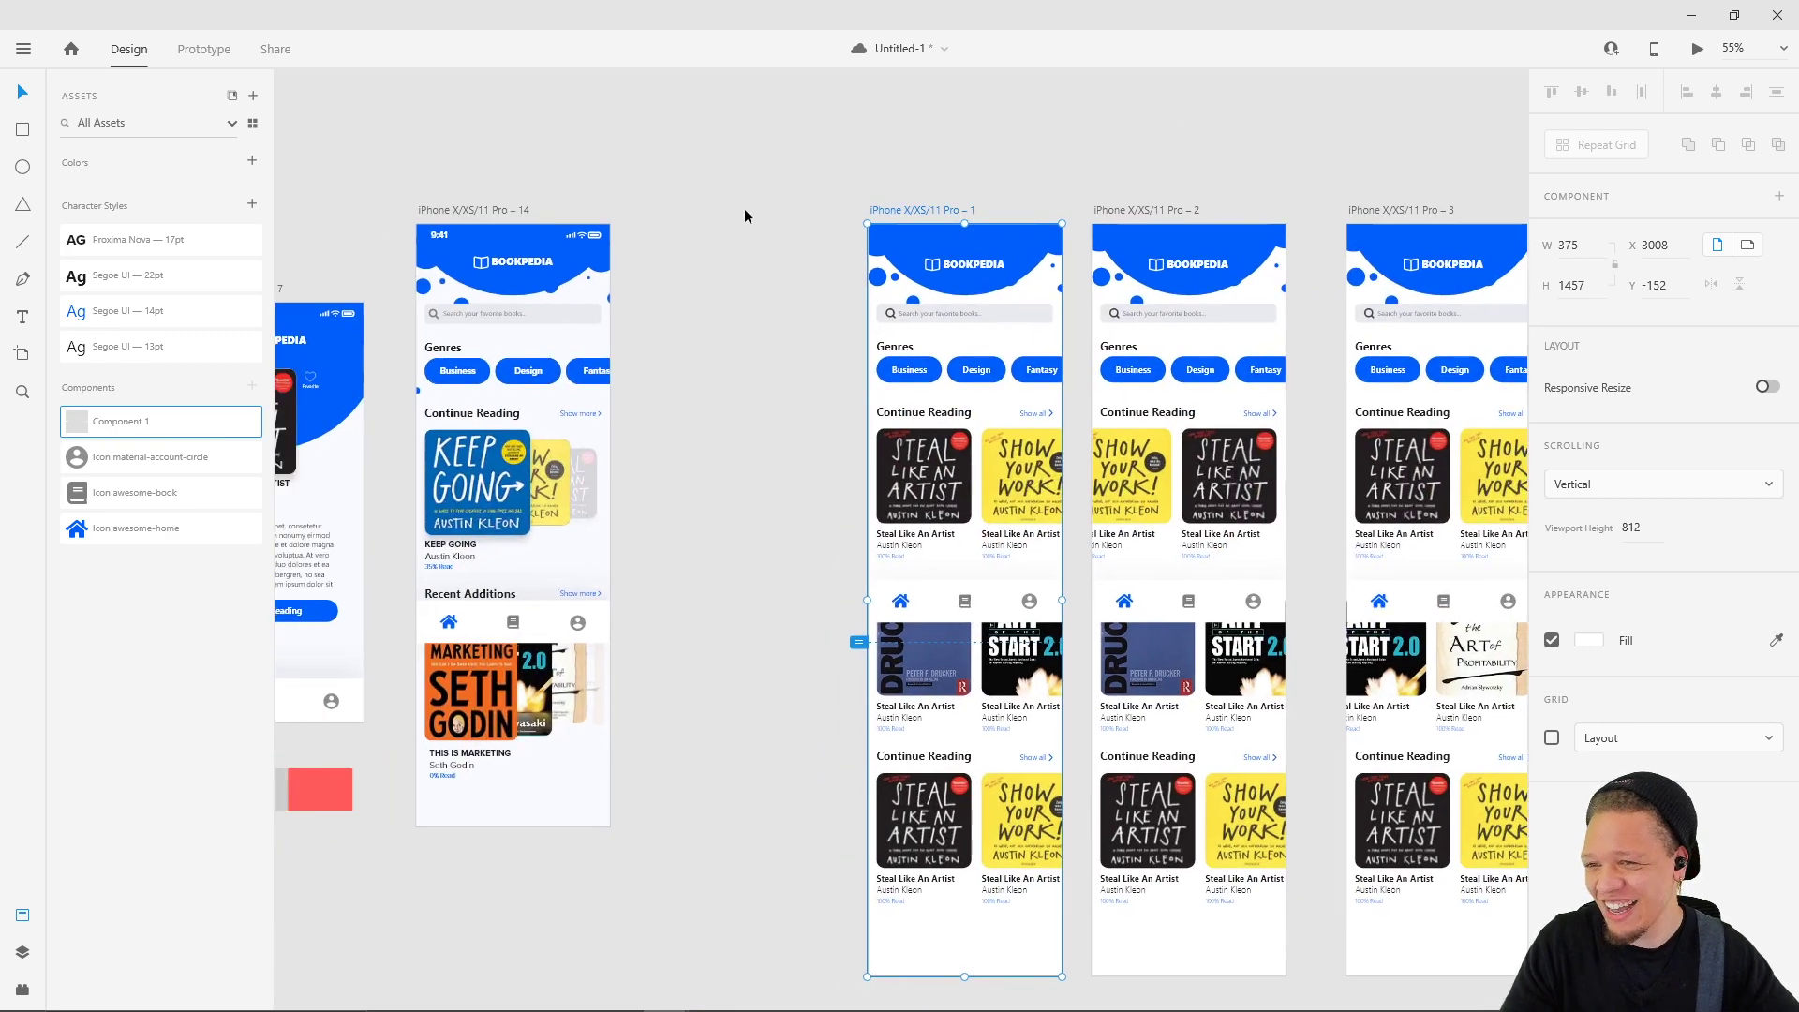
scroll(884, 114, "right", 3)
scroll(841, 160, "up", 1)
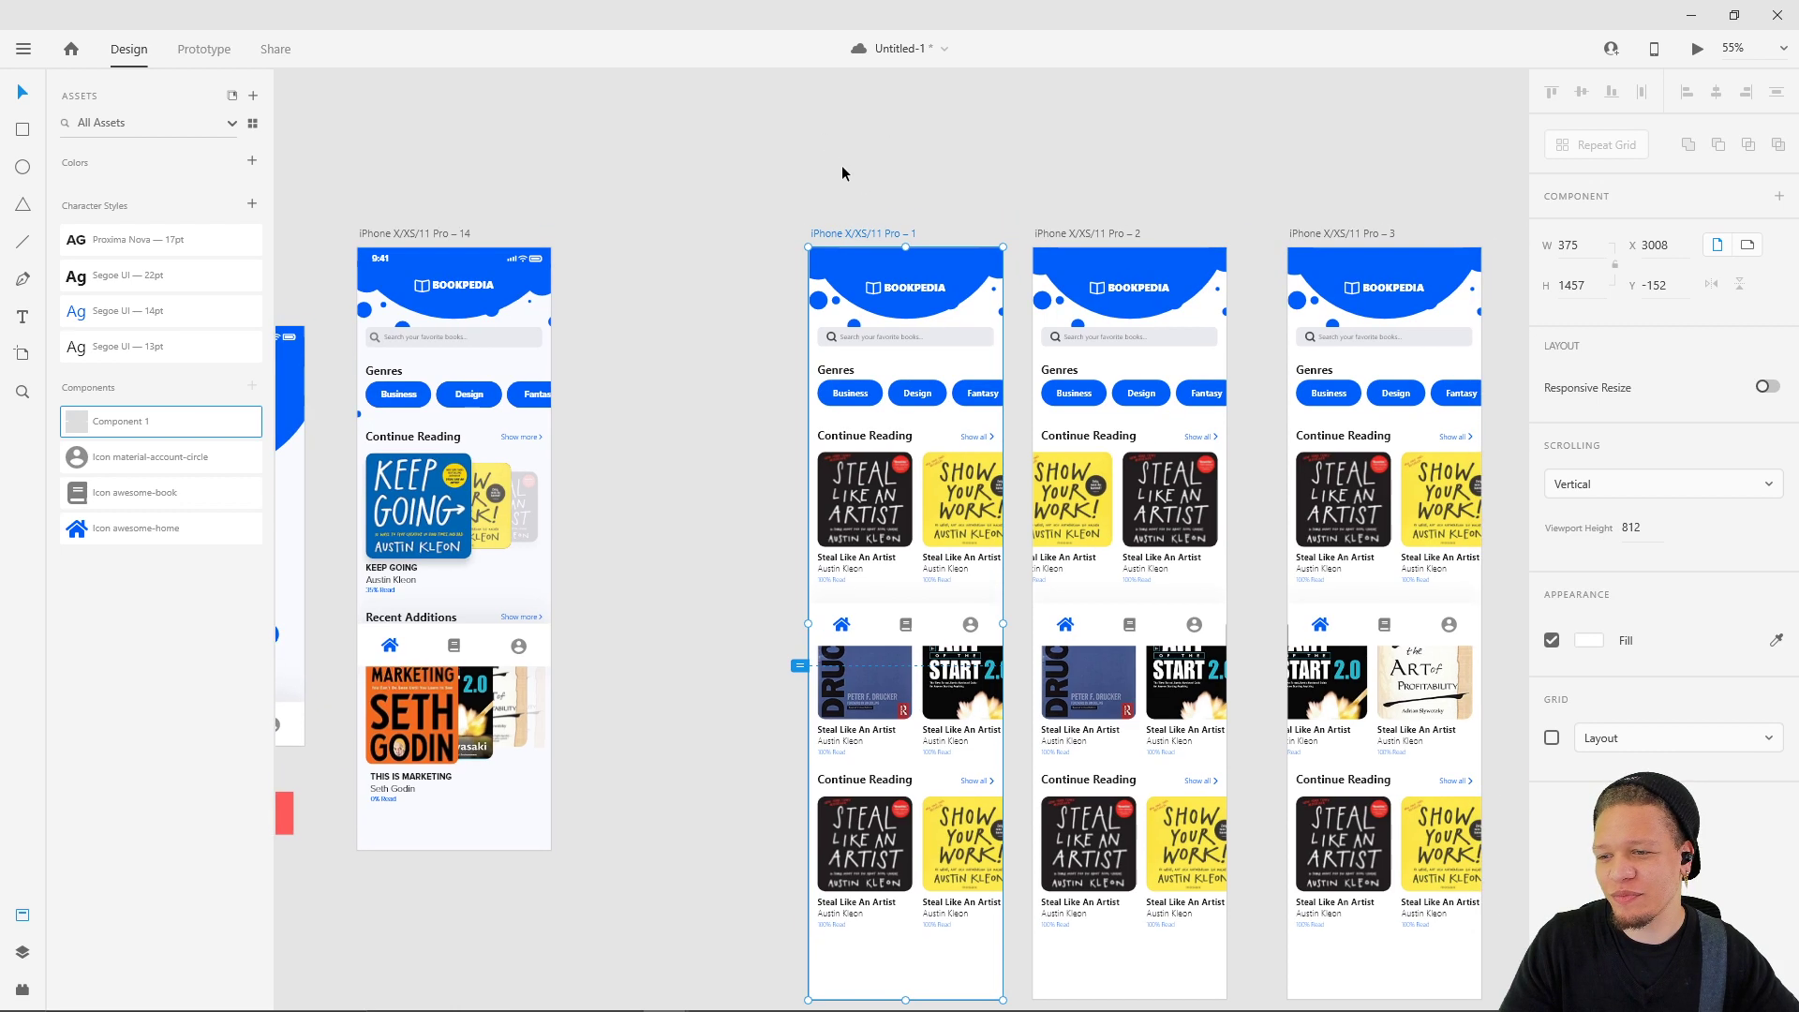
- Move the navigation bars on artboards 1, 2 and 3 down together by about 40 px to the viewport's lower edge
left_click(928, 631)
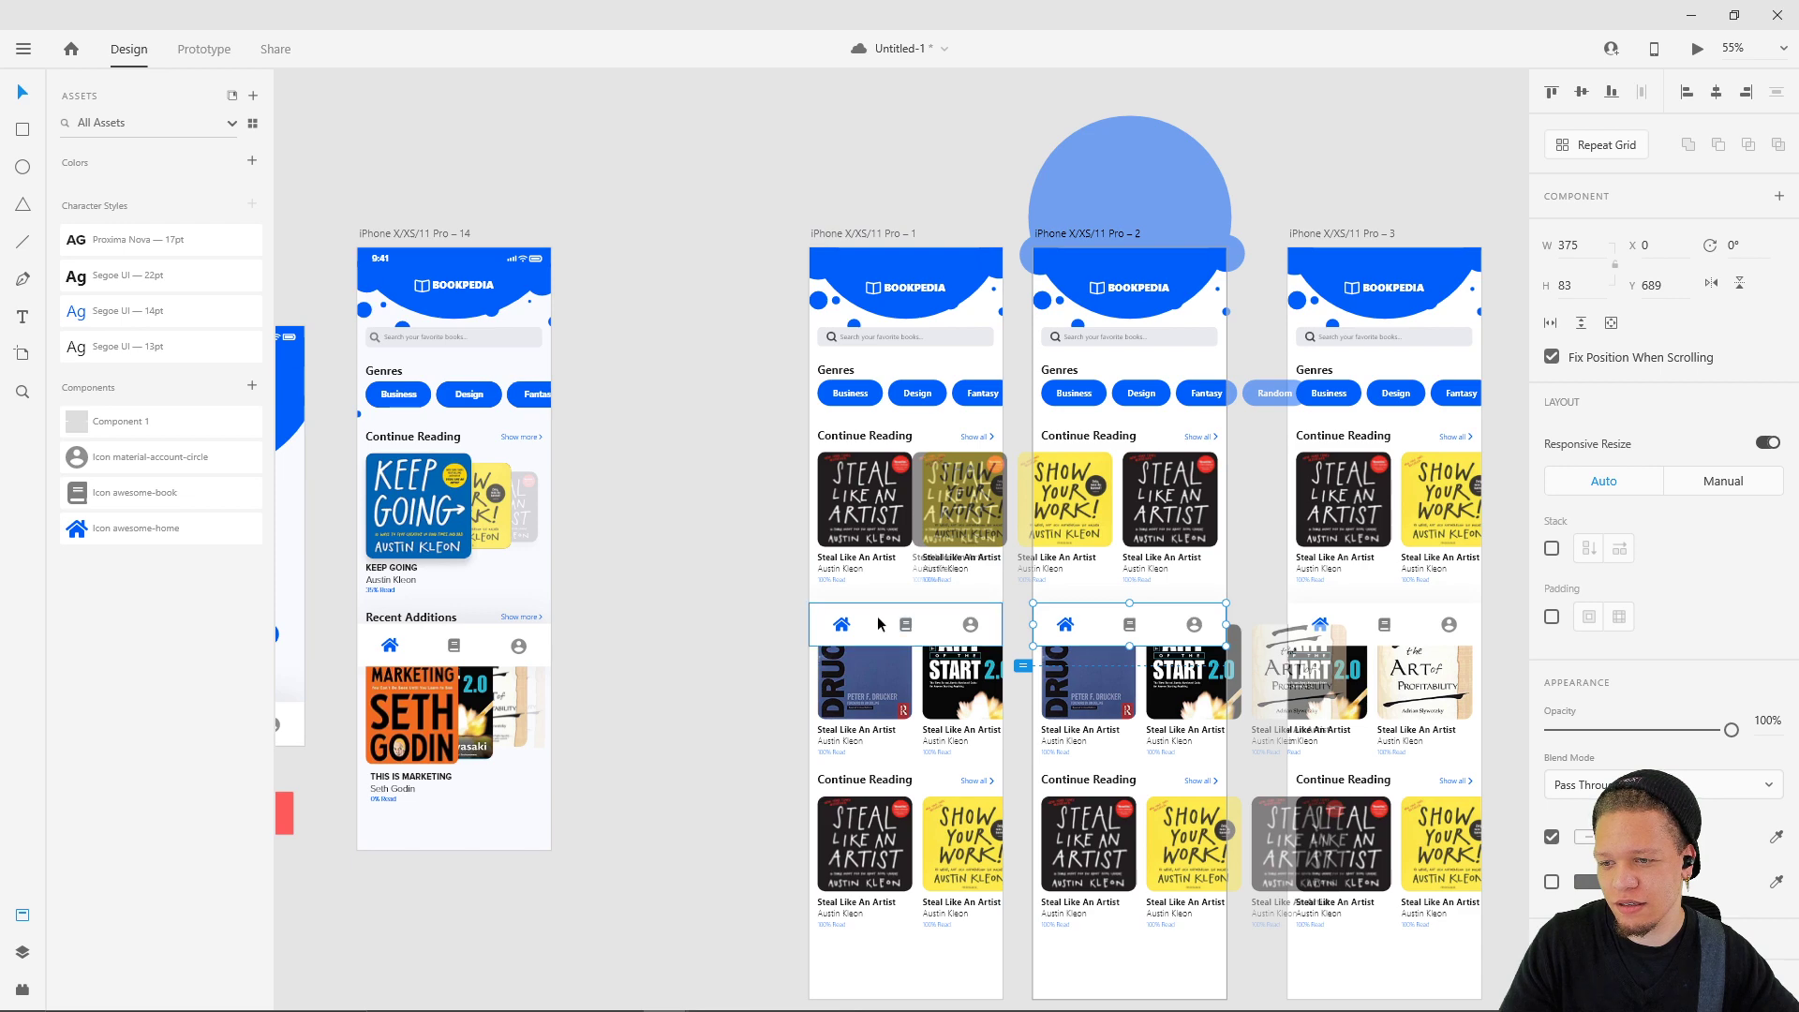
left_click(1162, 626)
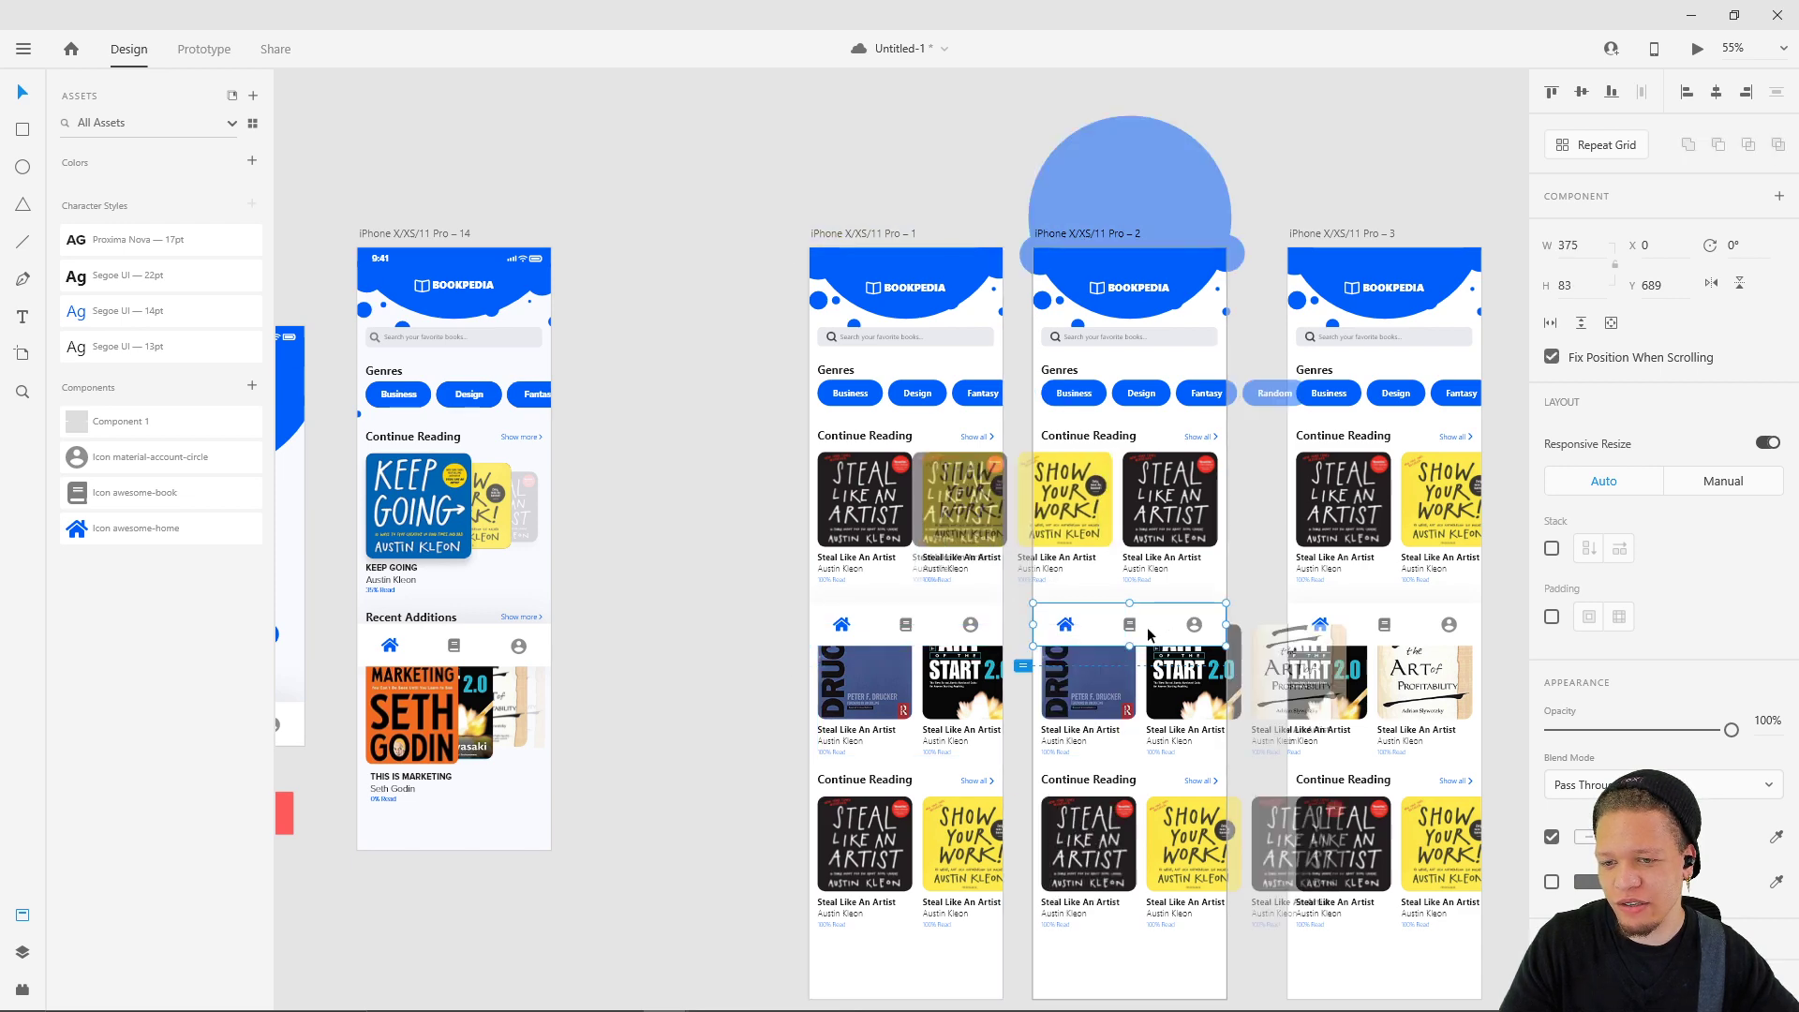
left_click(940, 622, "shift")
scroll(891, 582, "up", 5)
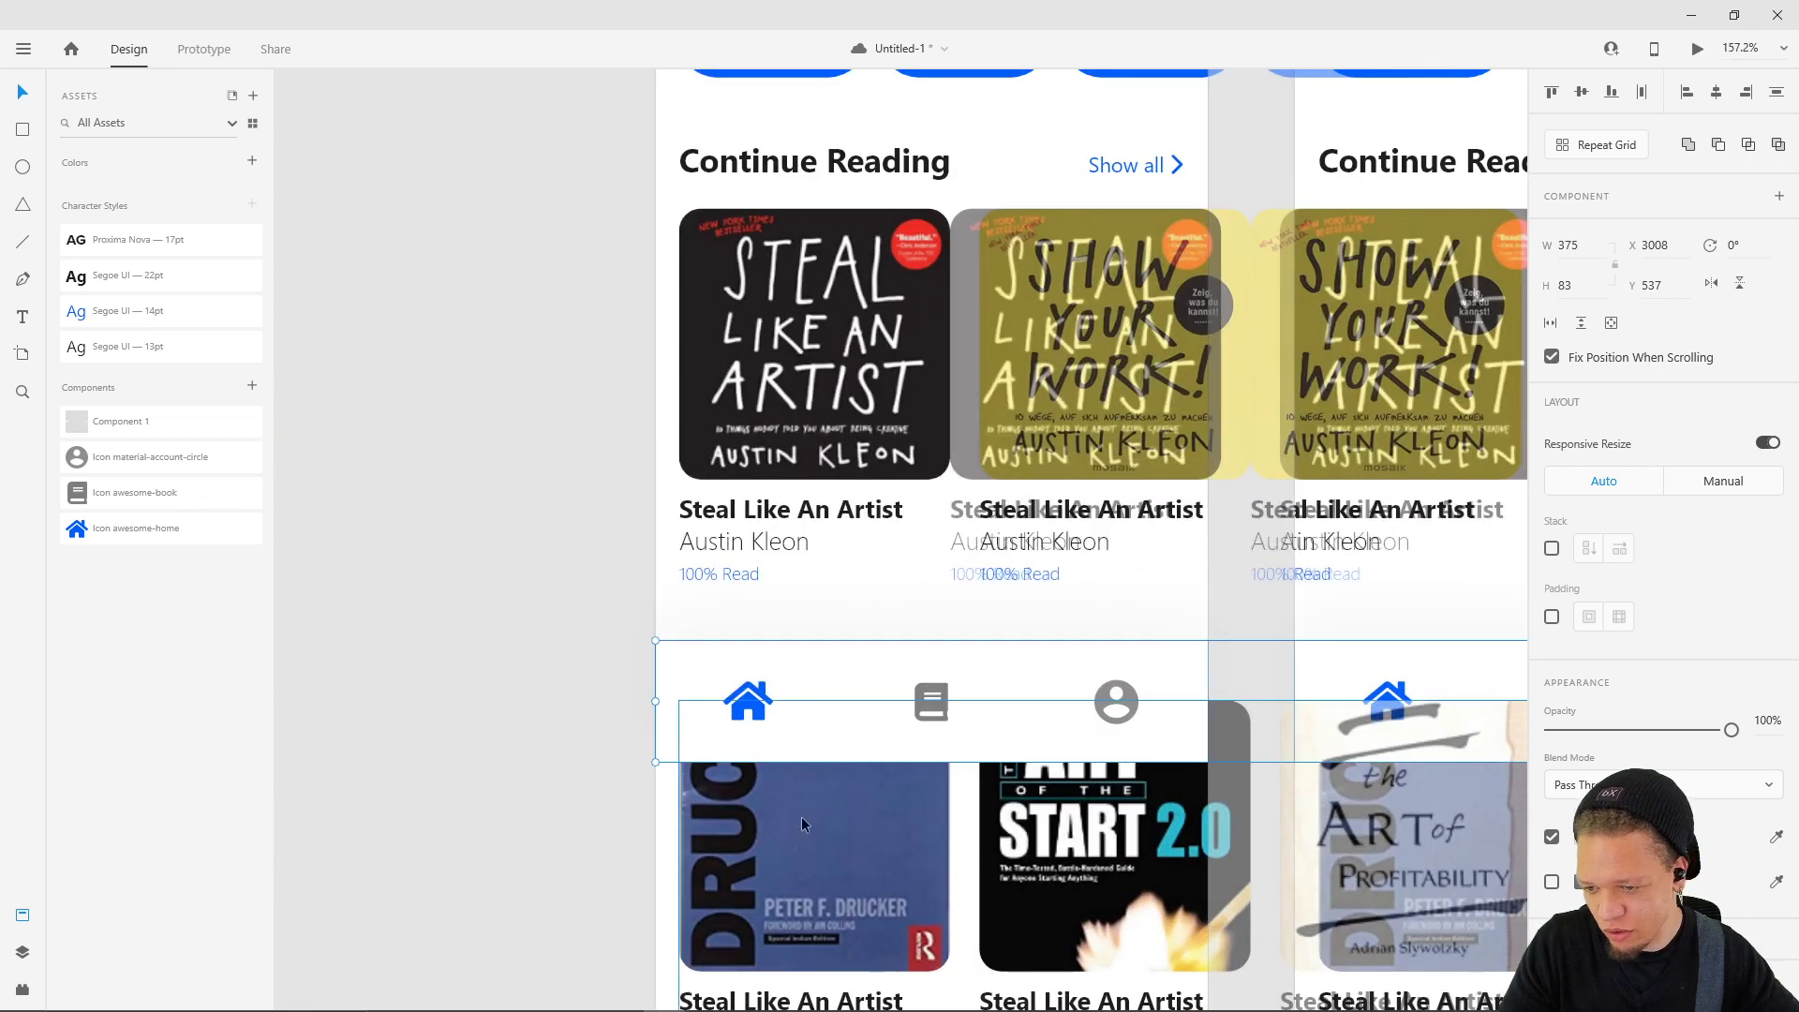
scroll(948, 694, "down", 3)
left_click_drag(1003, 576, 1005, 609)
scroll(649, 631, "up", 6)
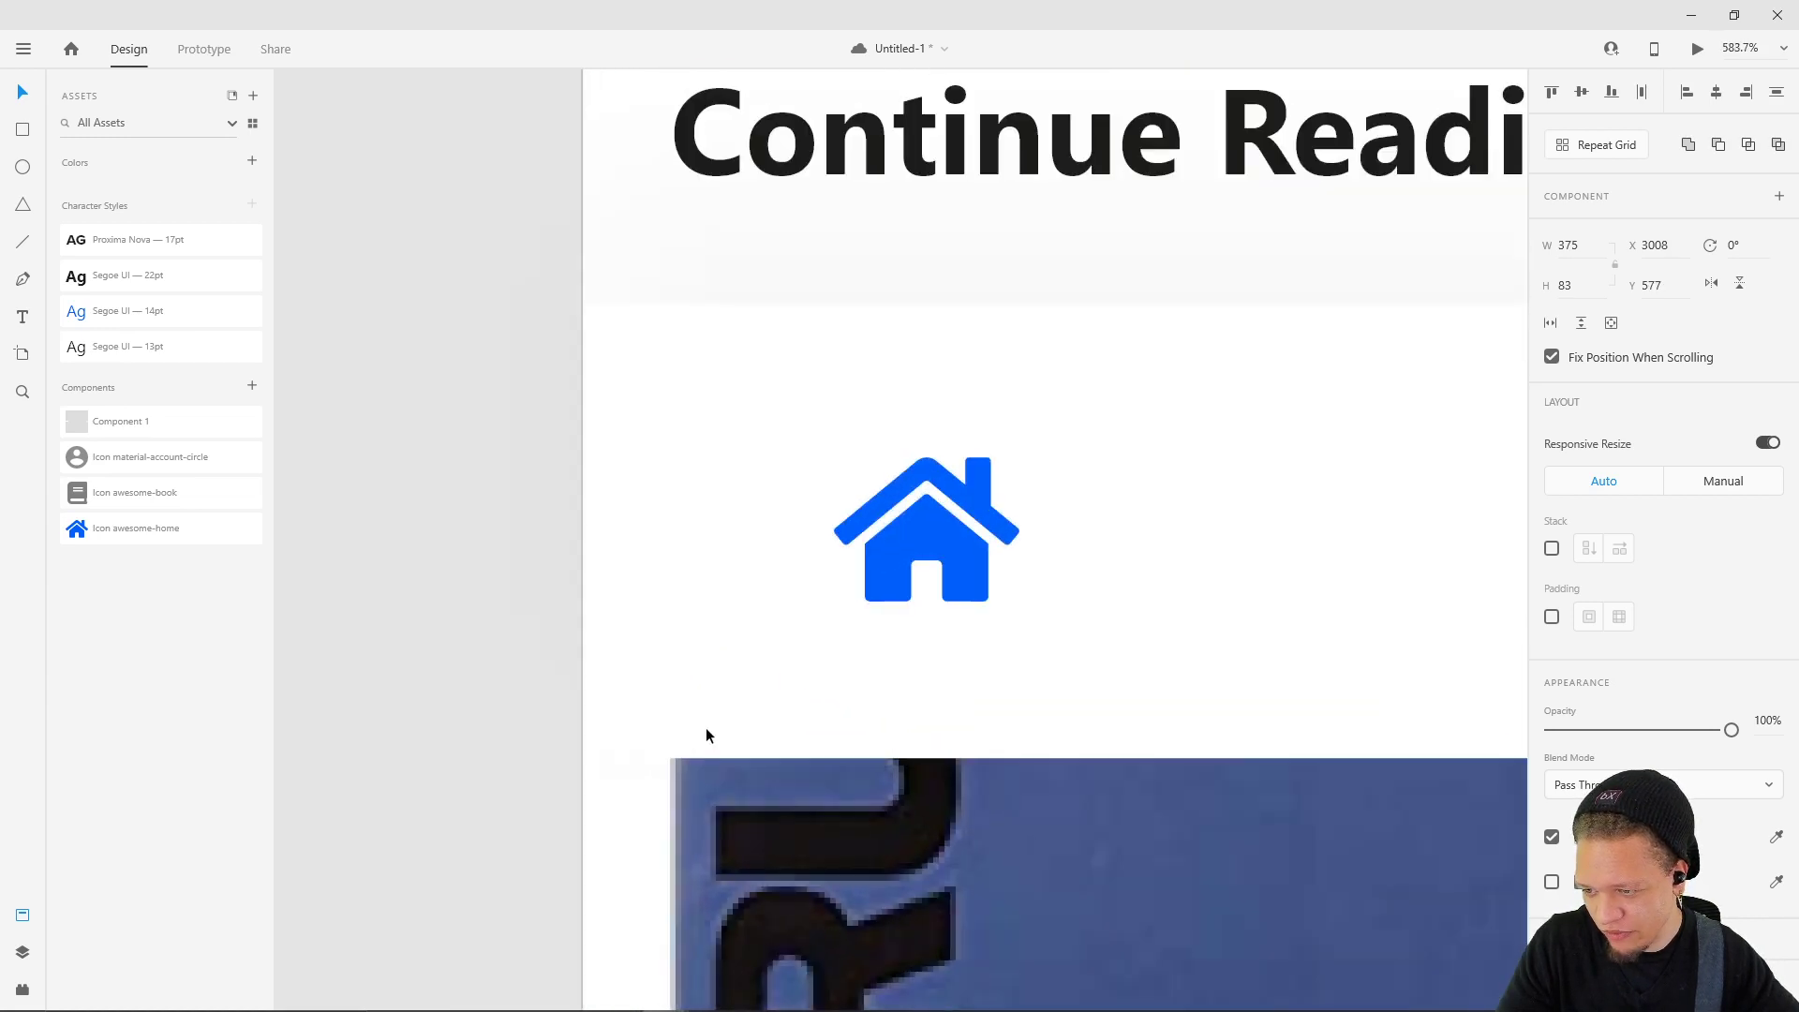
scroll(784, 748, "down", 10)
left_click(813, 371)
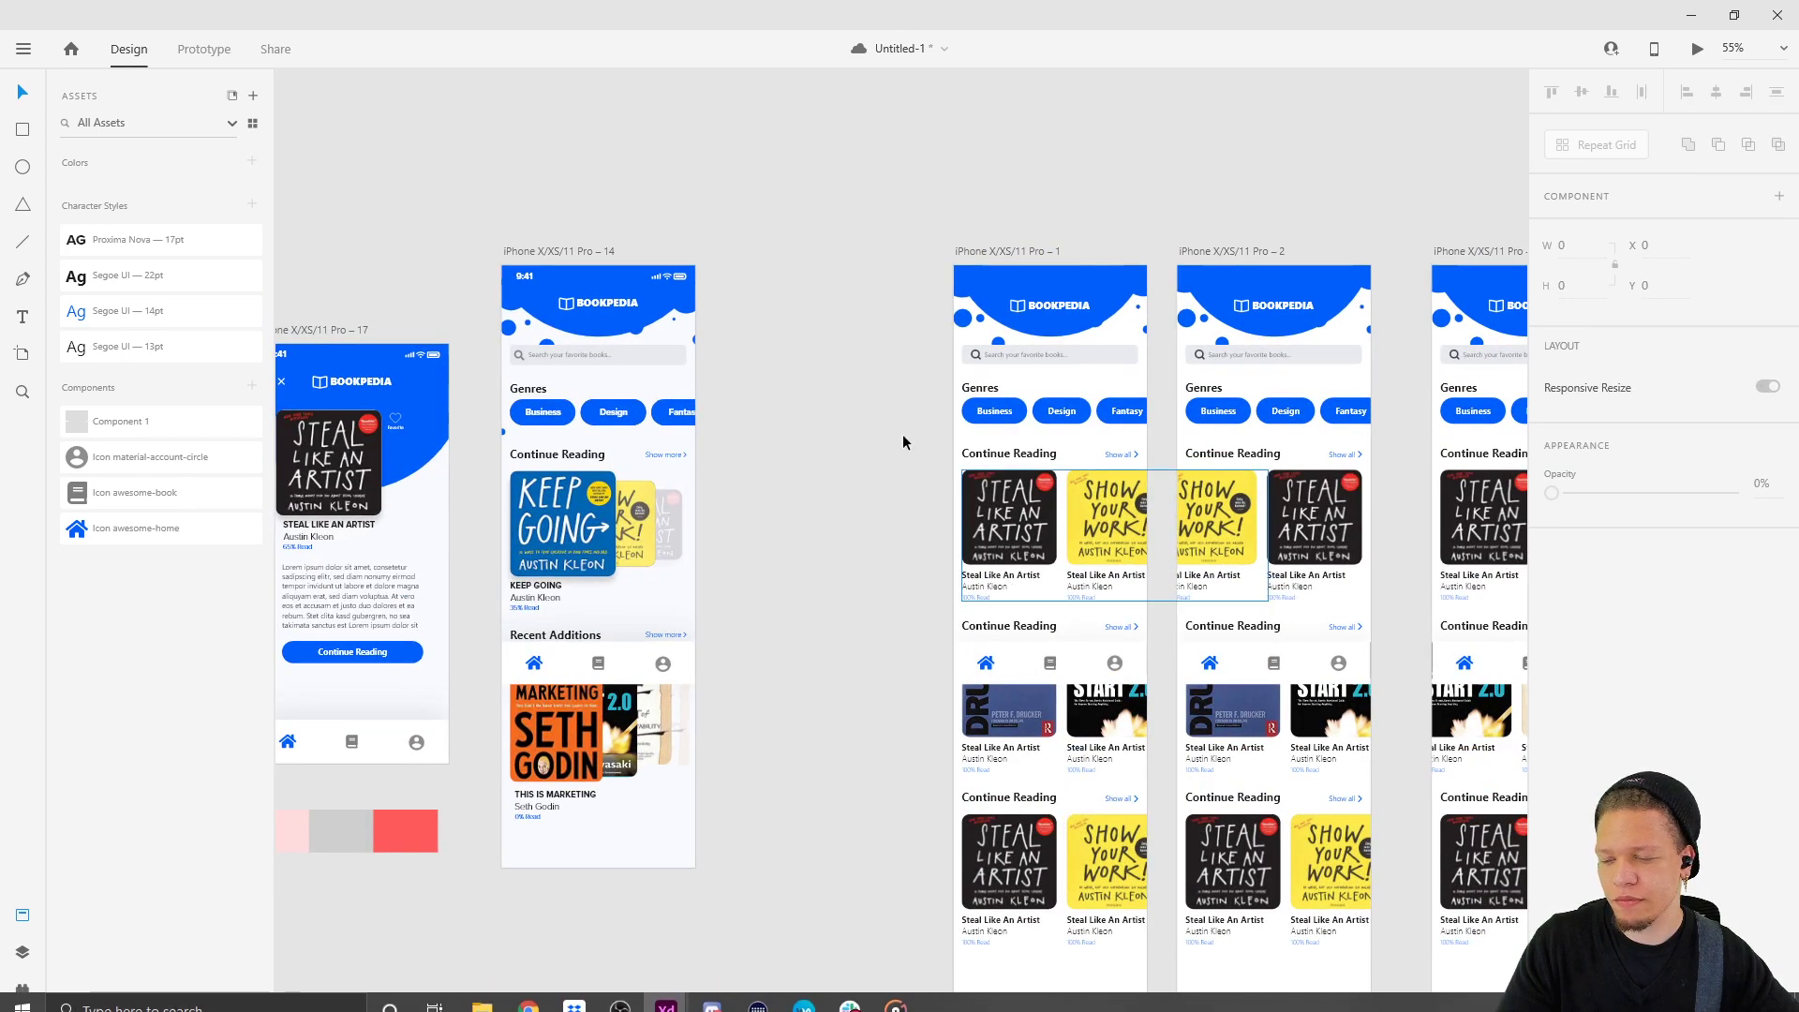
- Copy the status bar component from artboard 14 onto the headers of artboards 1 and 2
left_click_drag(487, 211, 532, 201)
left_click(584, 289)
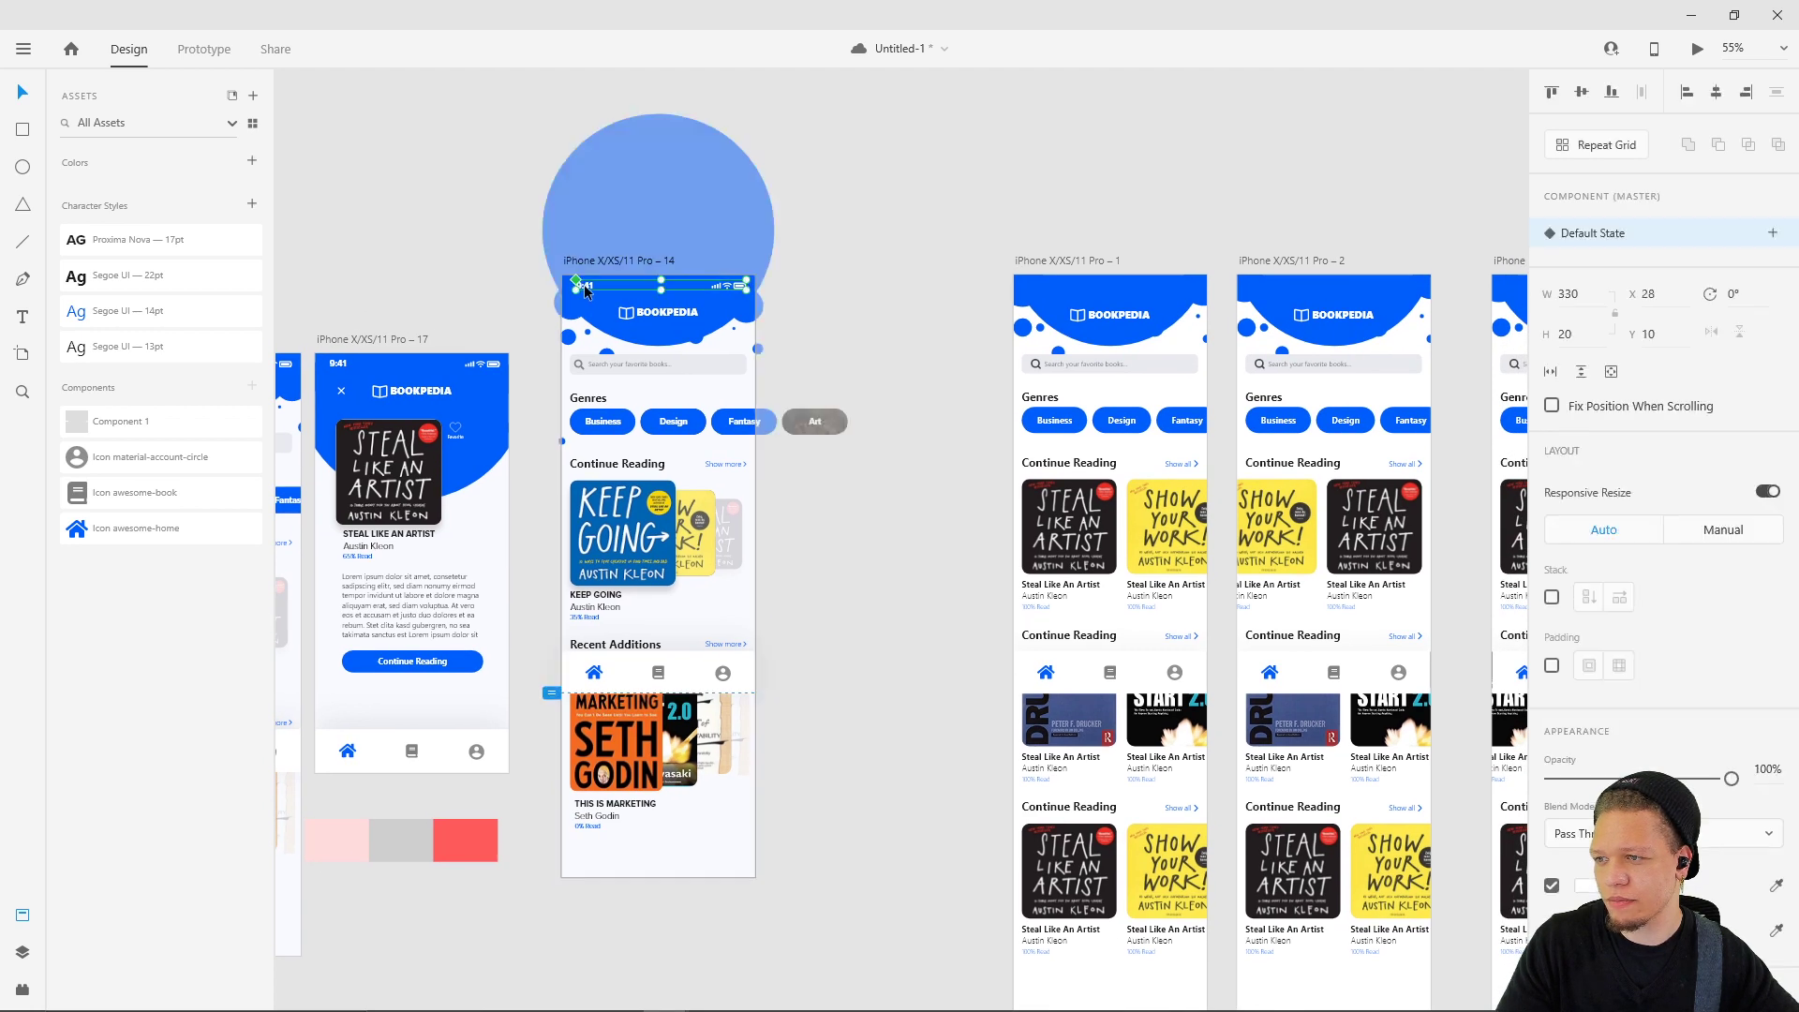
left_click_drag(1102, 192, 919, 221)
left_click(1061, 283)
left_click(1306, 188)
left_click(1284, 260)
left_click_drag(1243, 181, 819, 246)
key("Return")
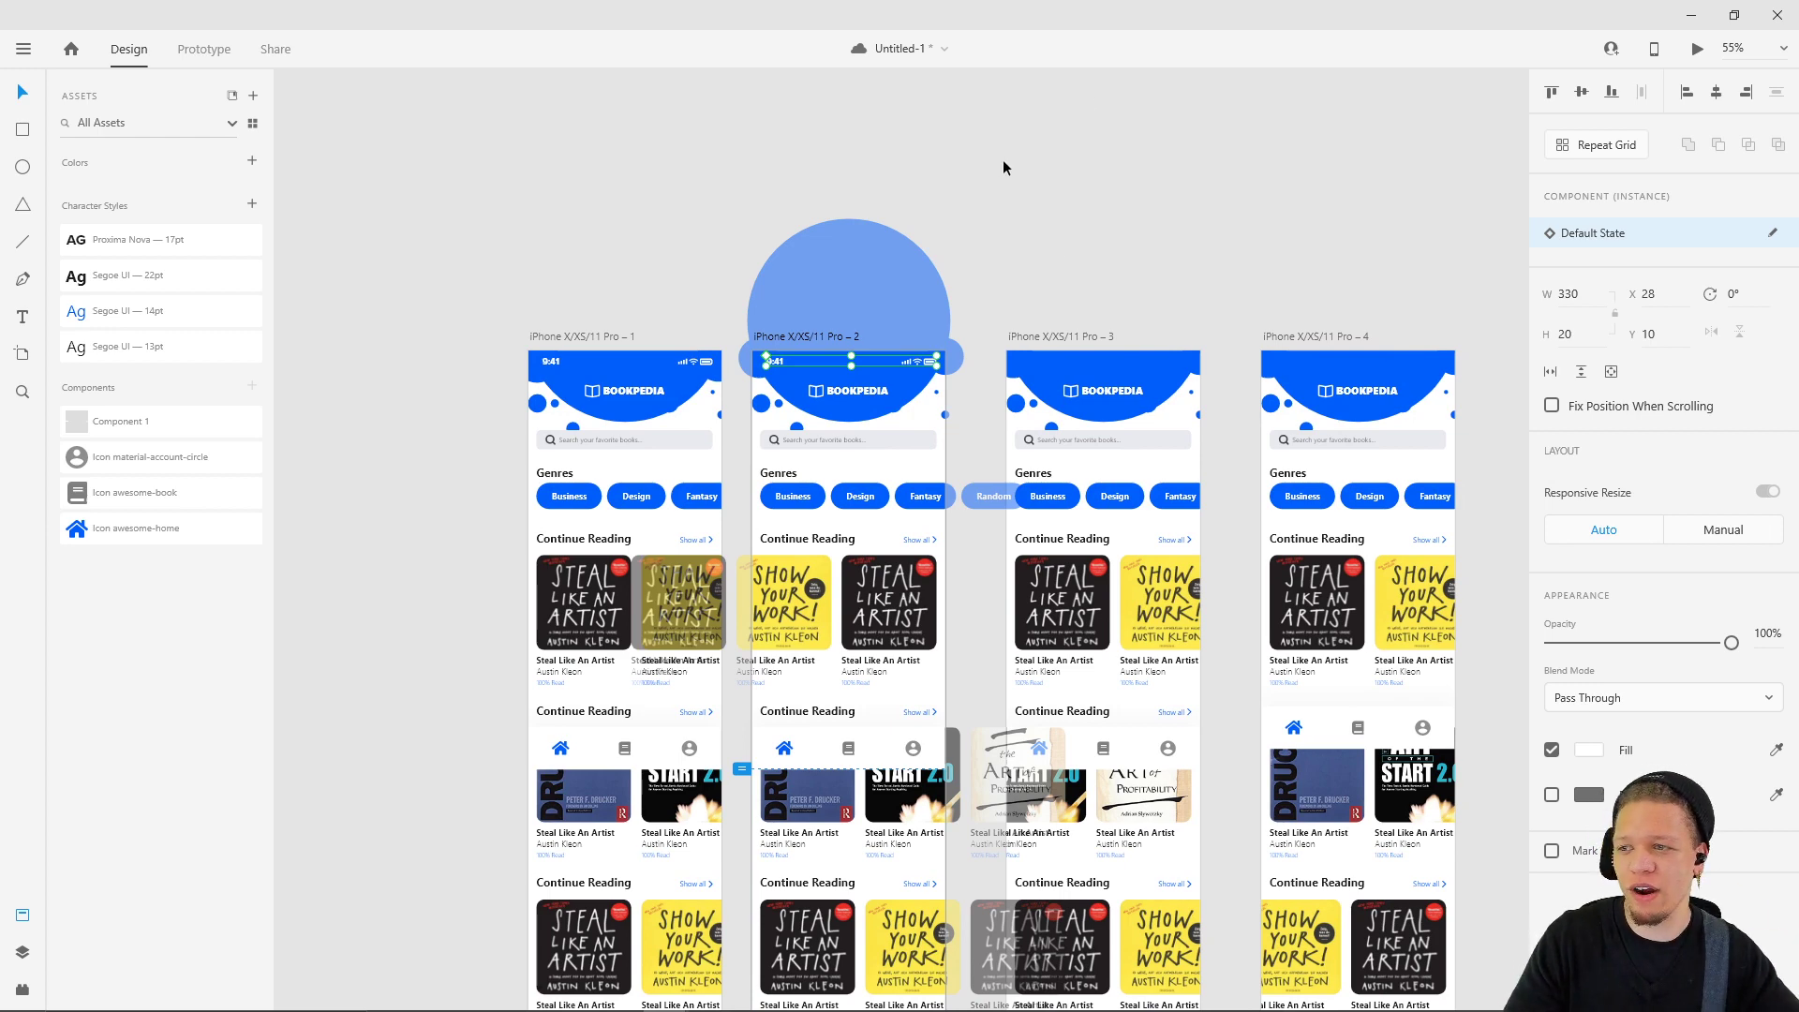
left_click_drag(1003, 168, 1228, 172)
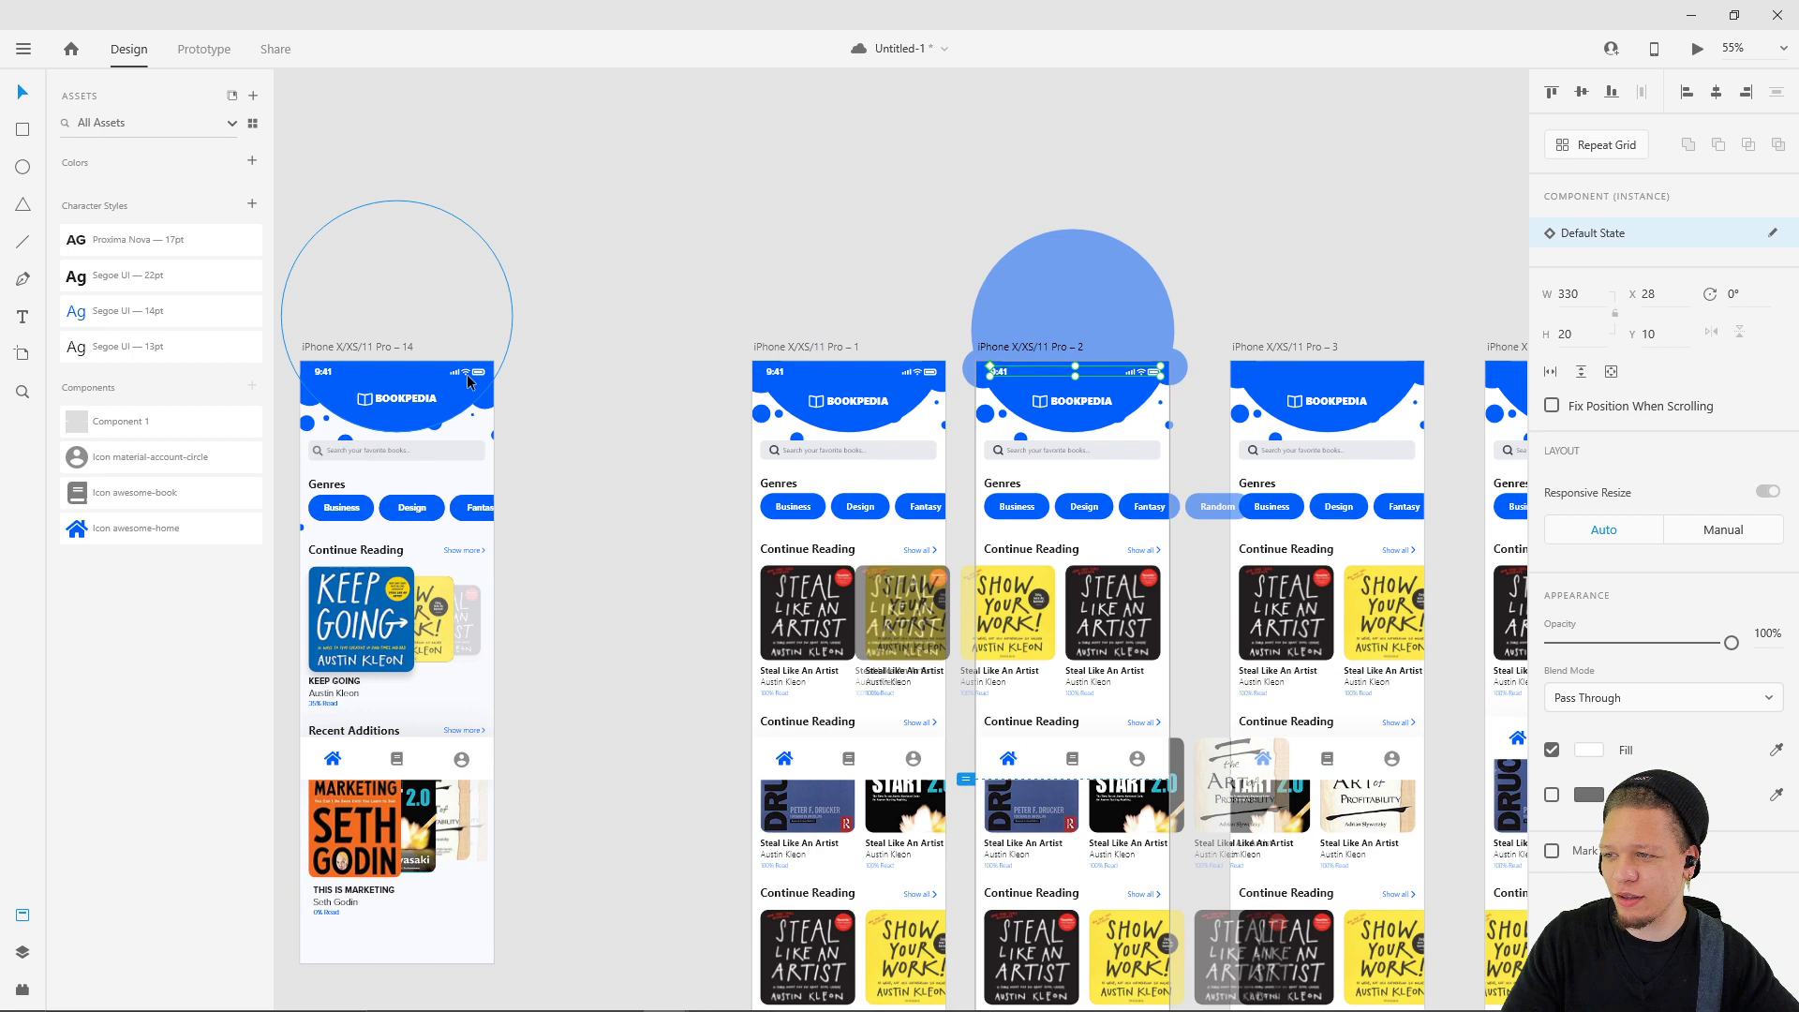
left_click(1215, 213)
- Search the Icons 4 Design plugin for "battery" icons
scroll(1091, 365, "up", 5)
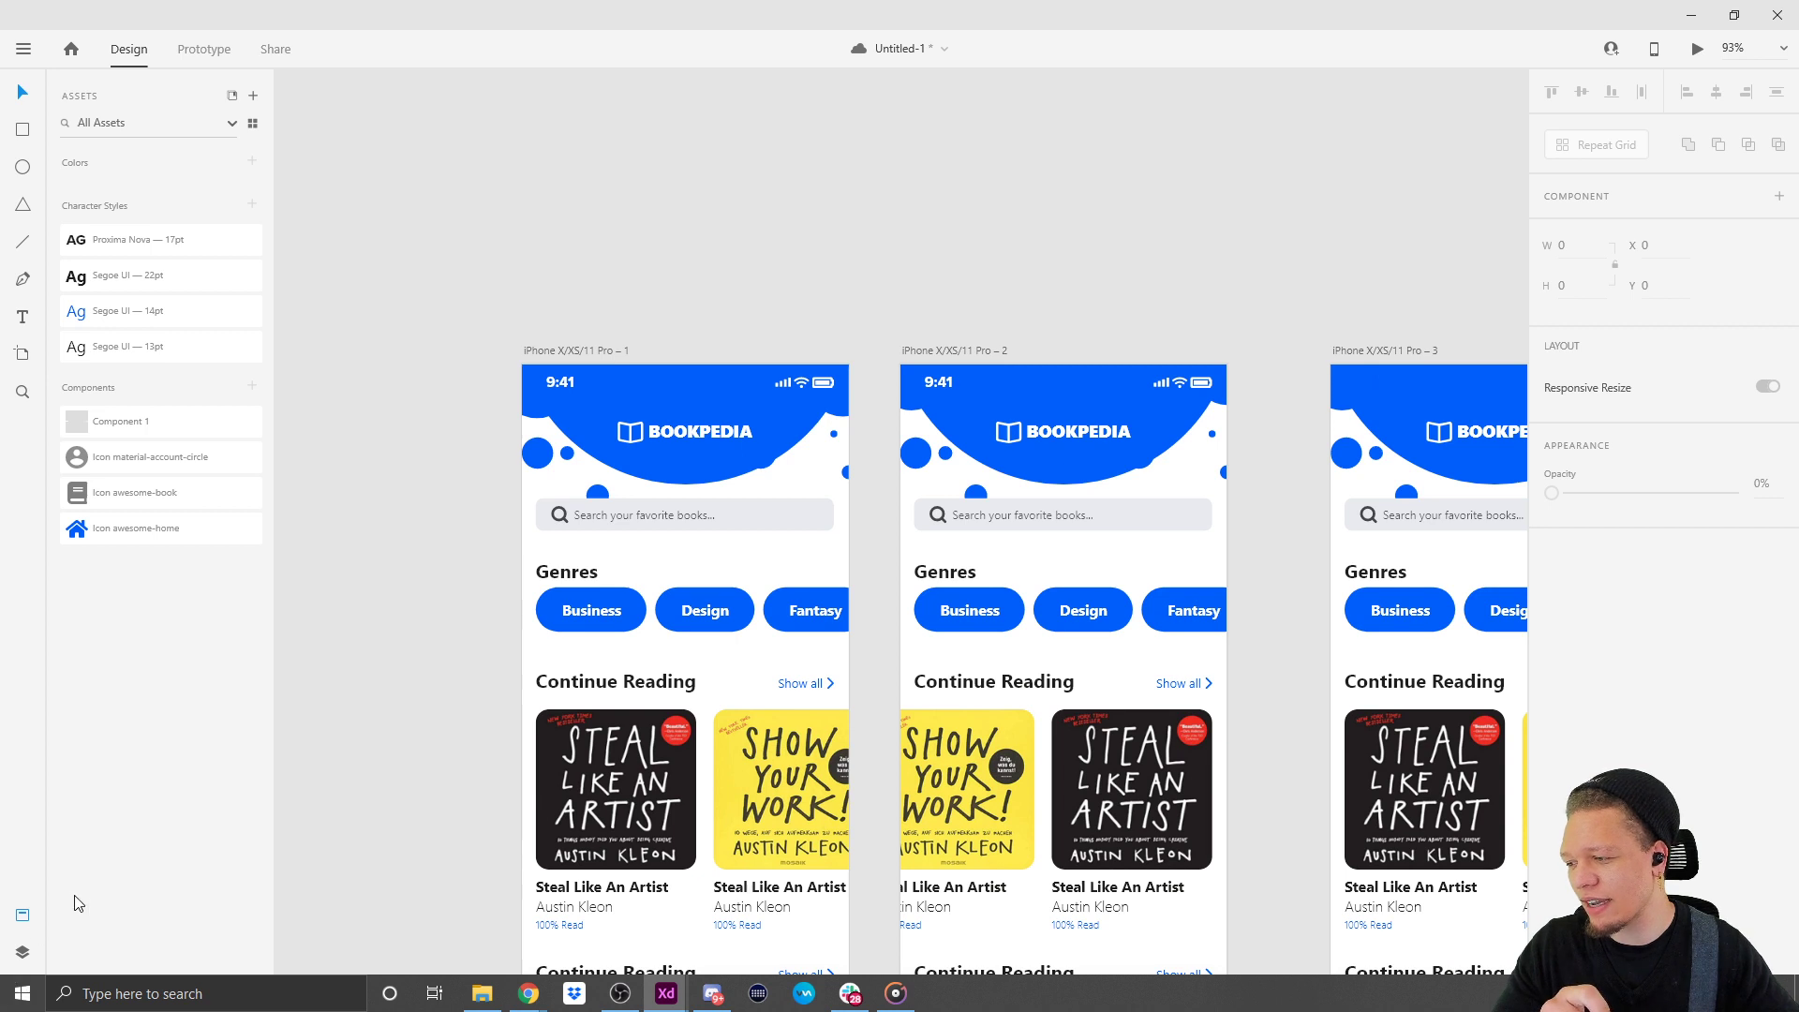
left_click(23, 990)
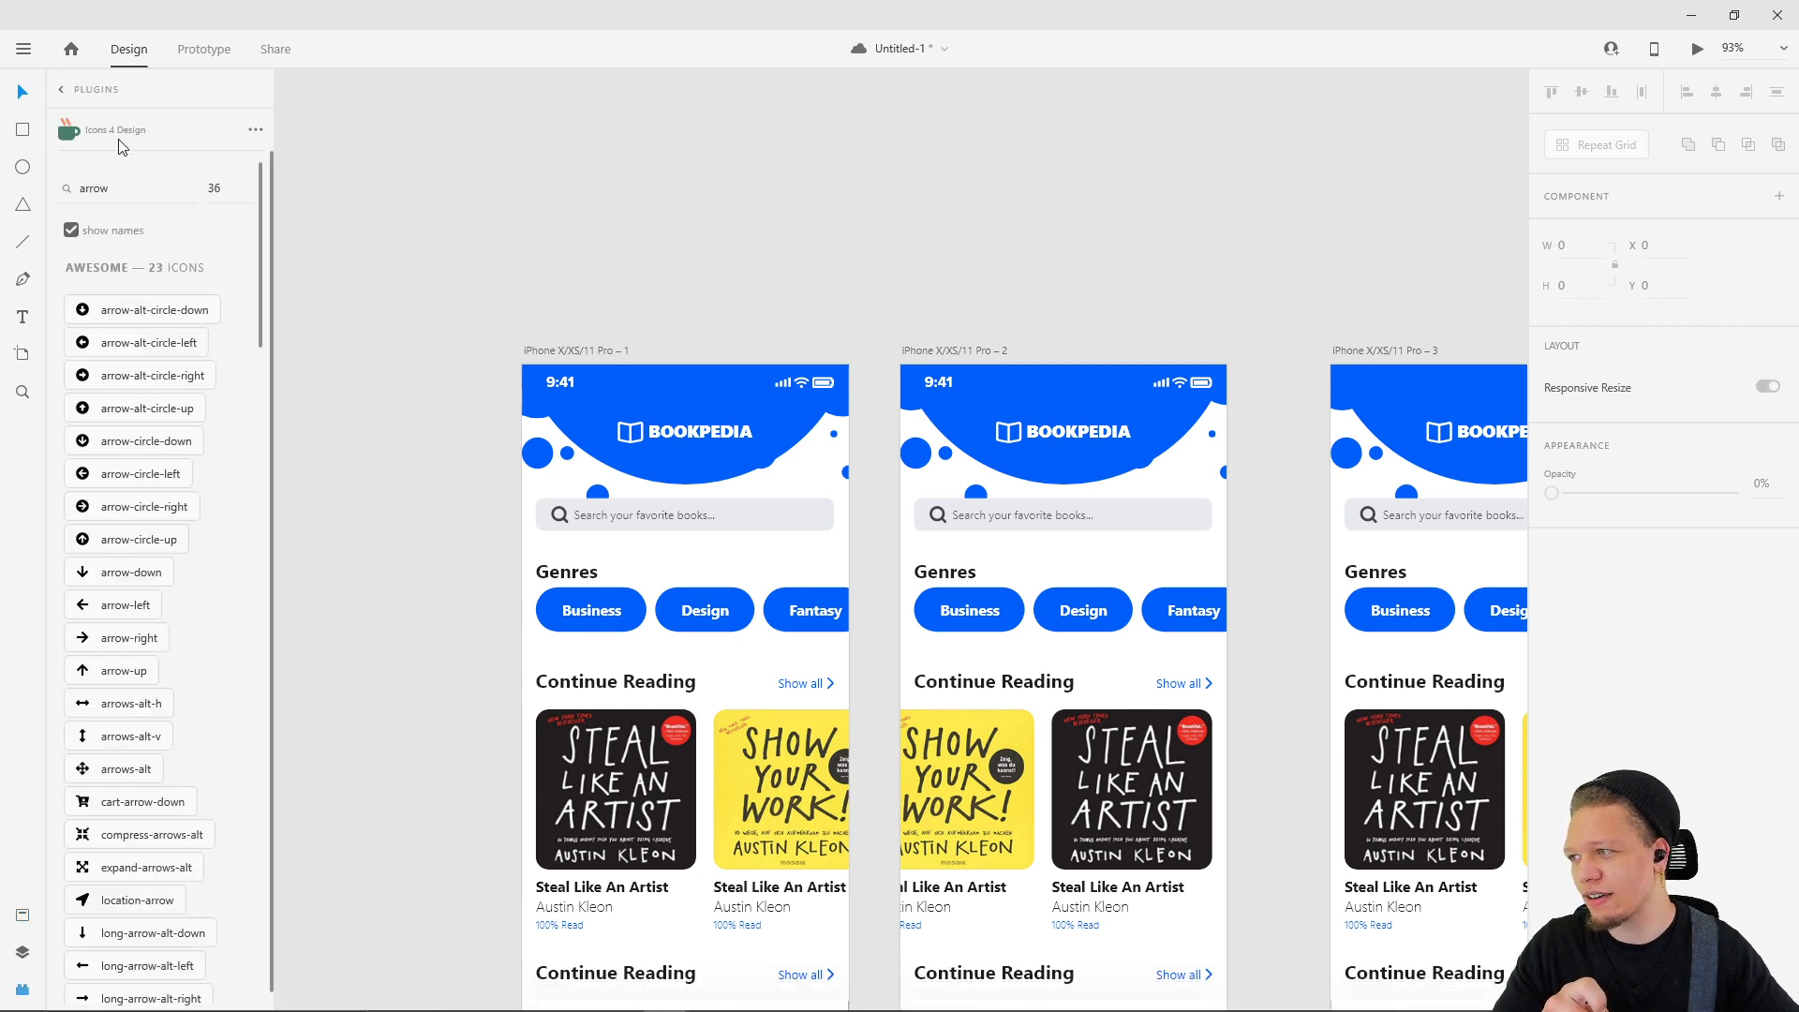
left_click(63, 90)
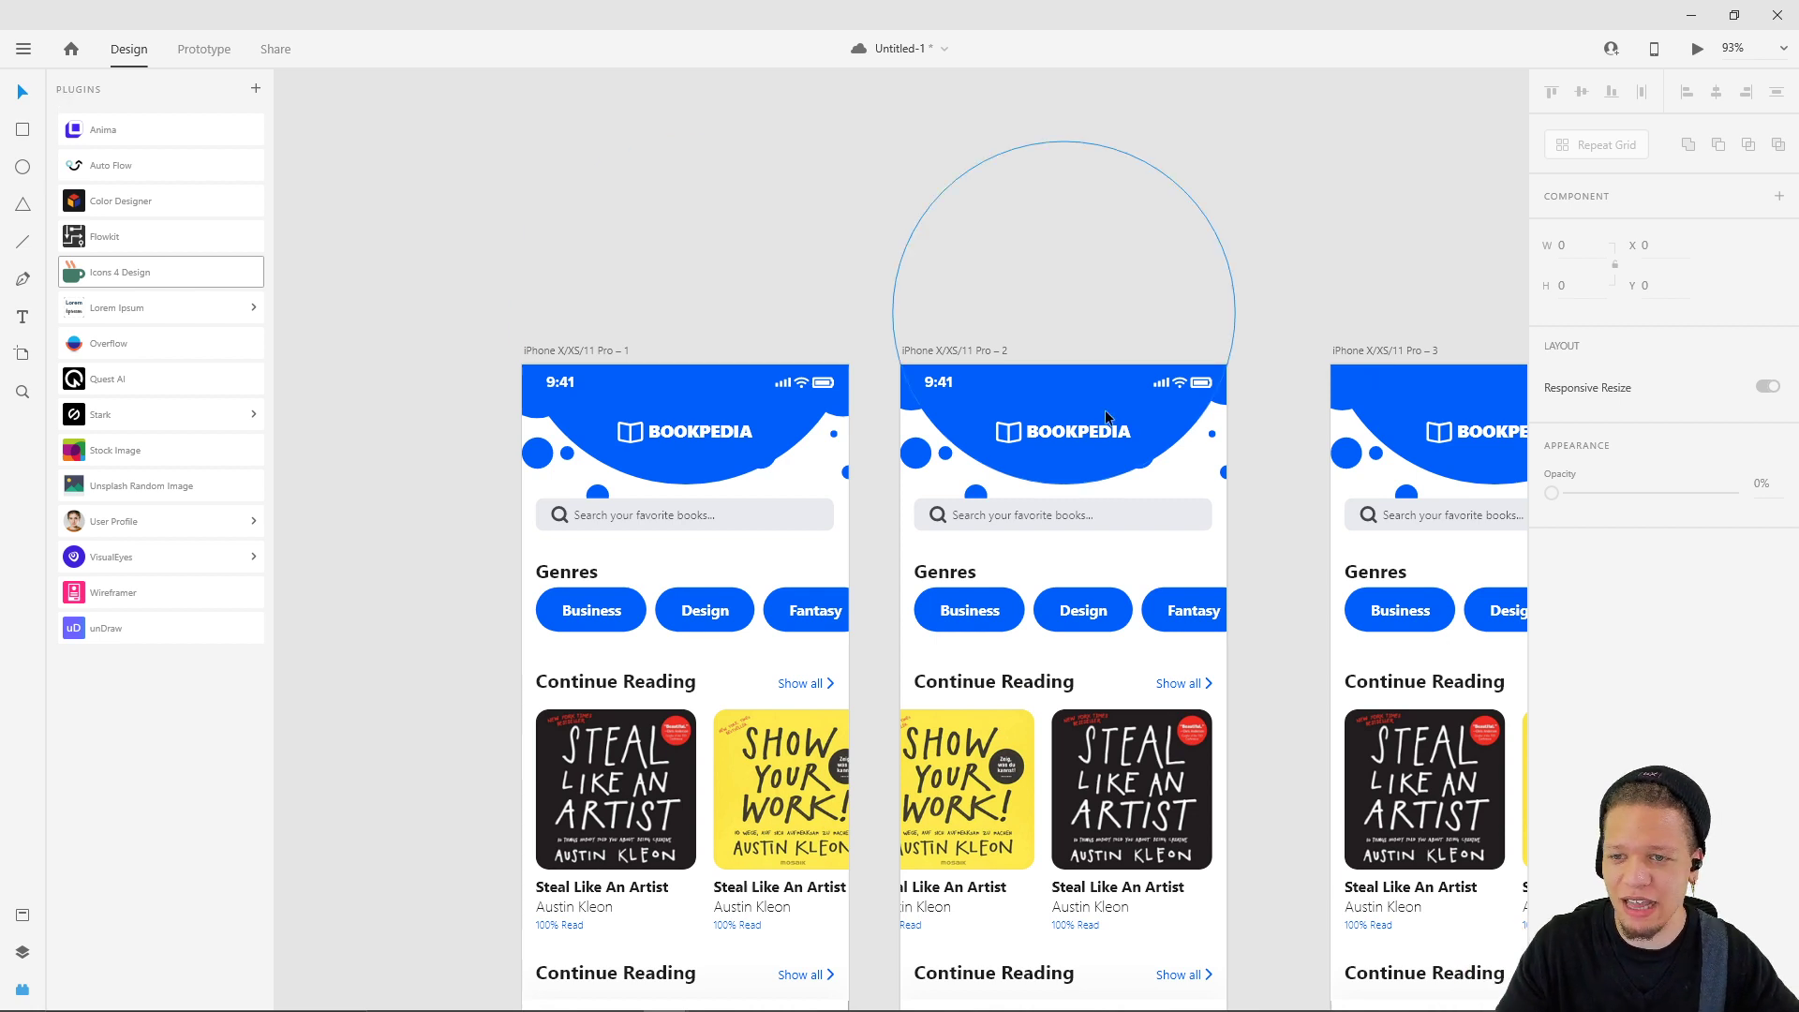
left_click(121, 272)
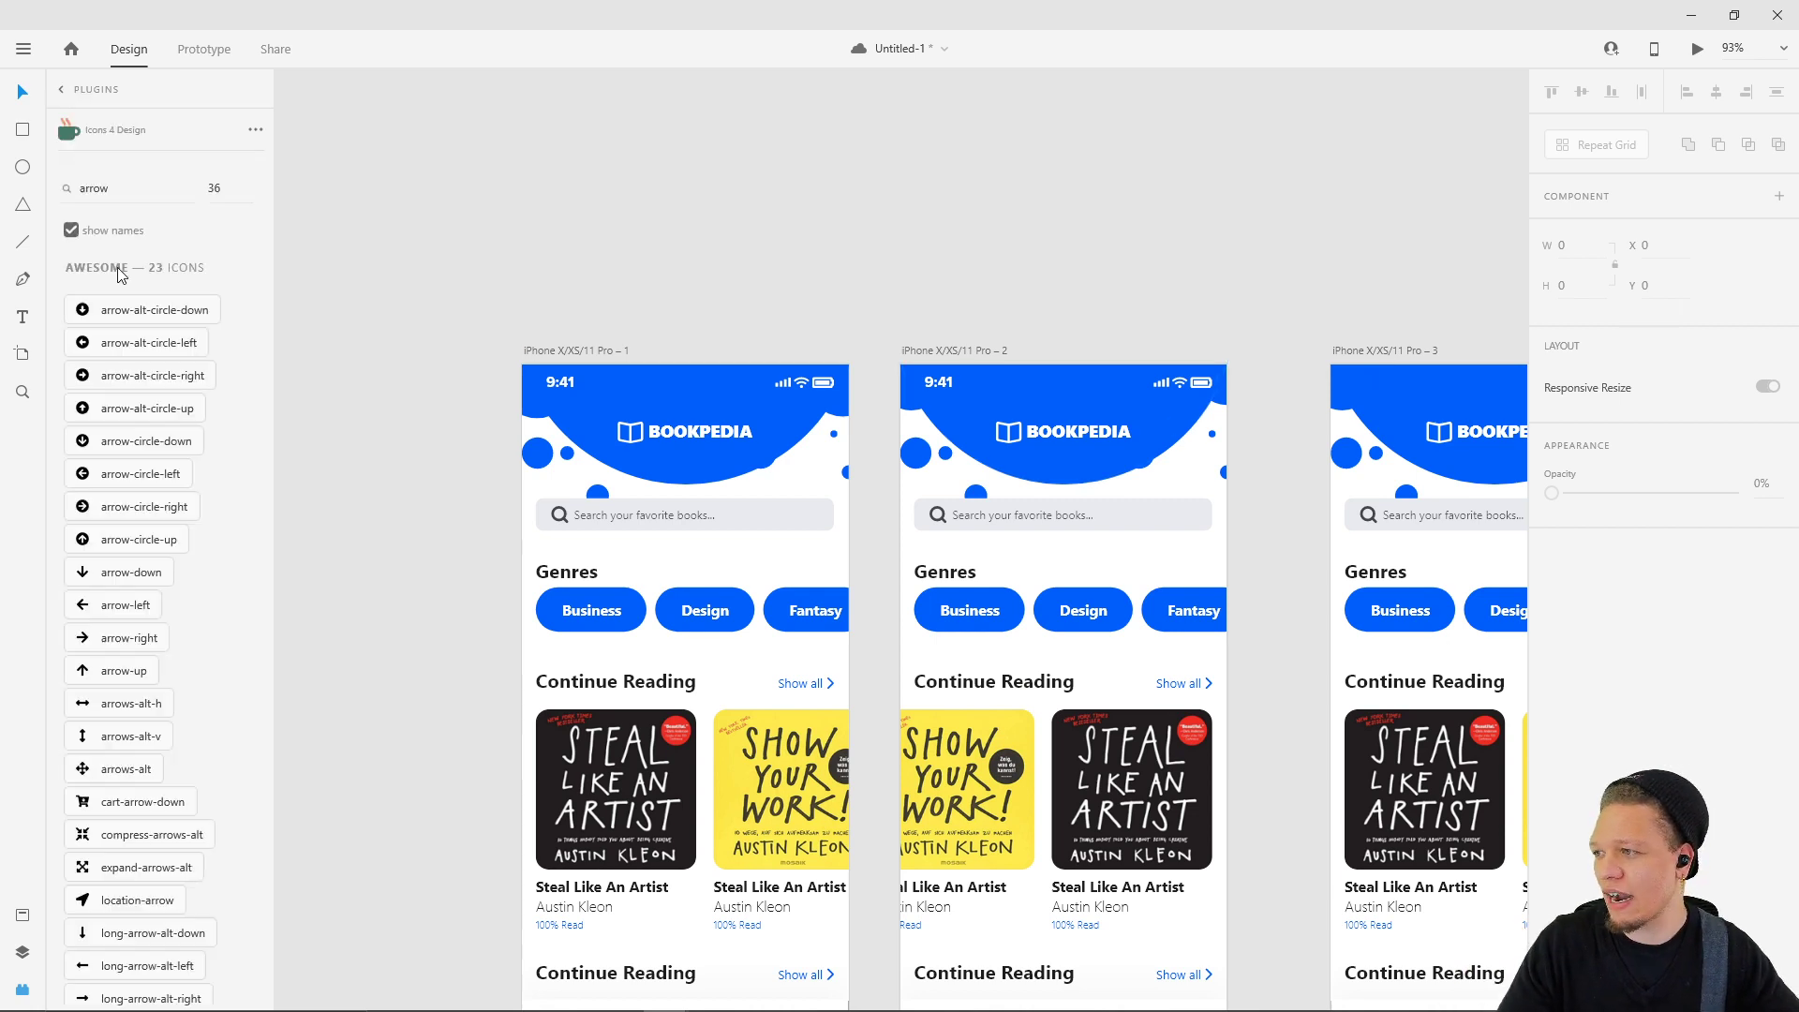
double_click(119, 188)
type("batt")
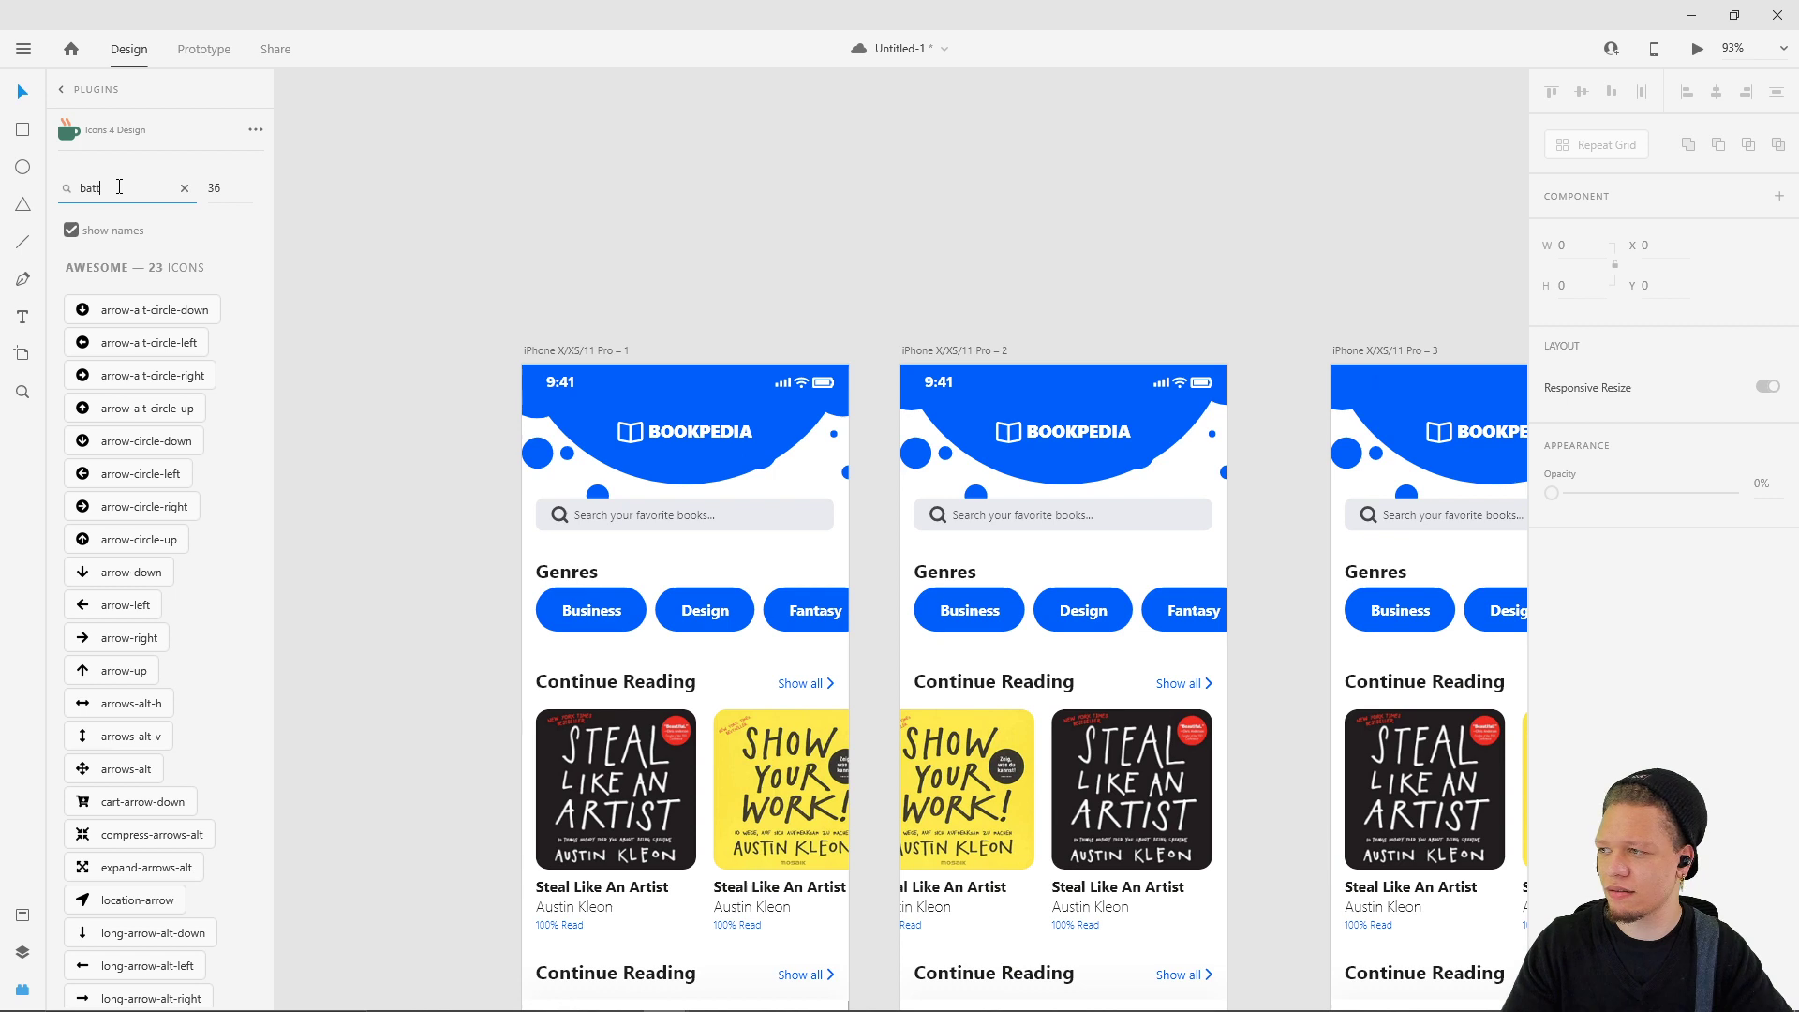
type("ery")
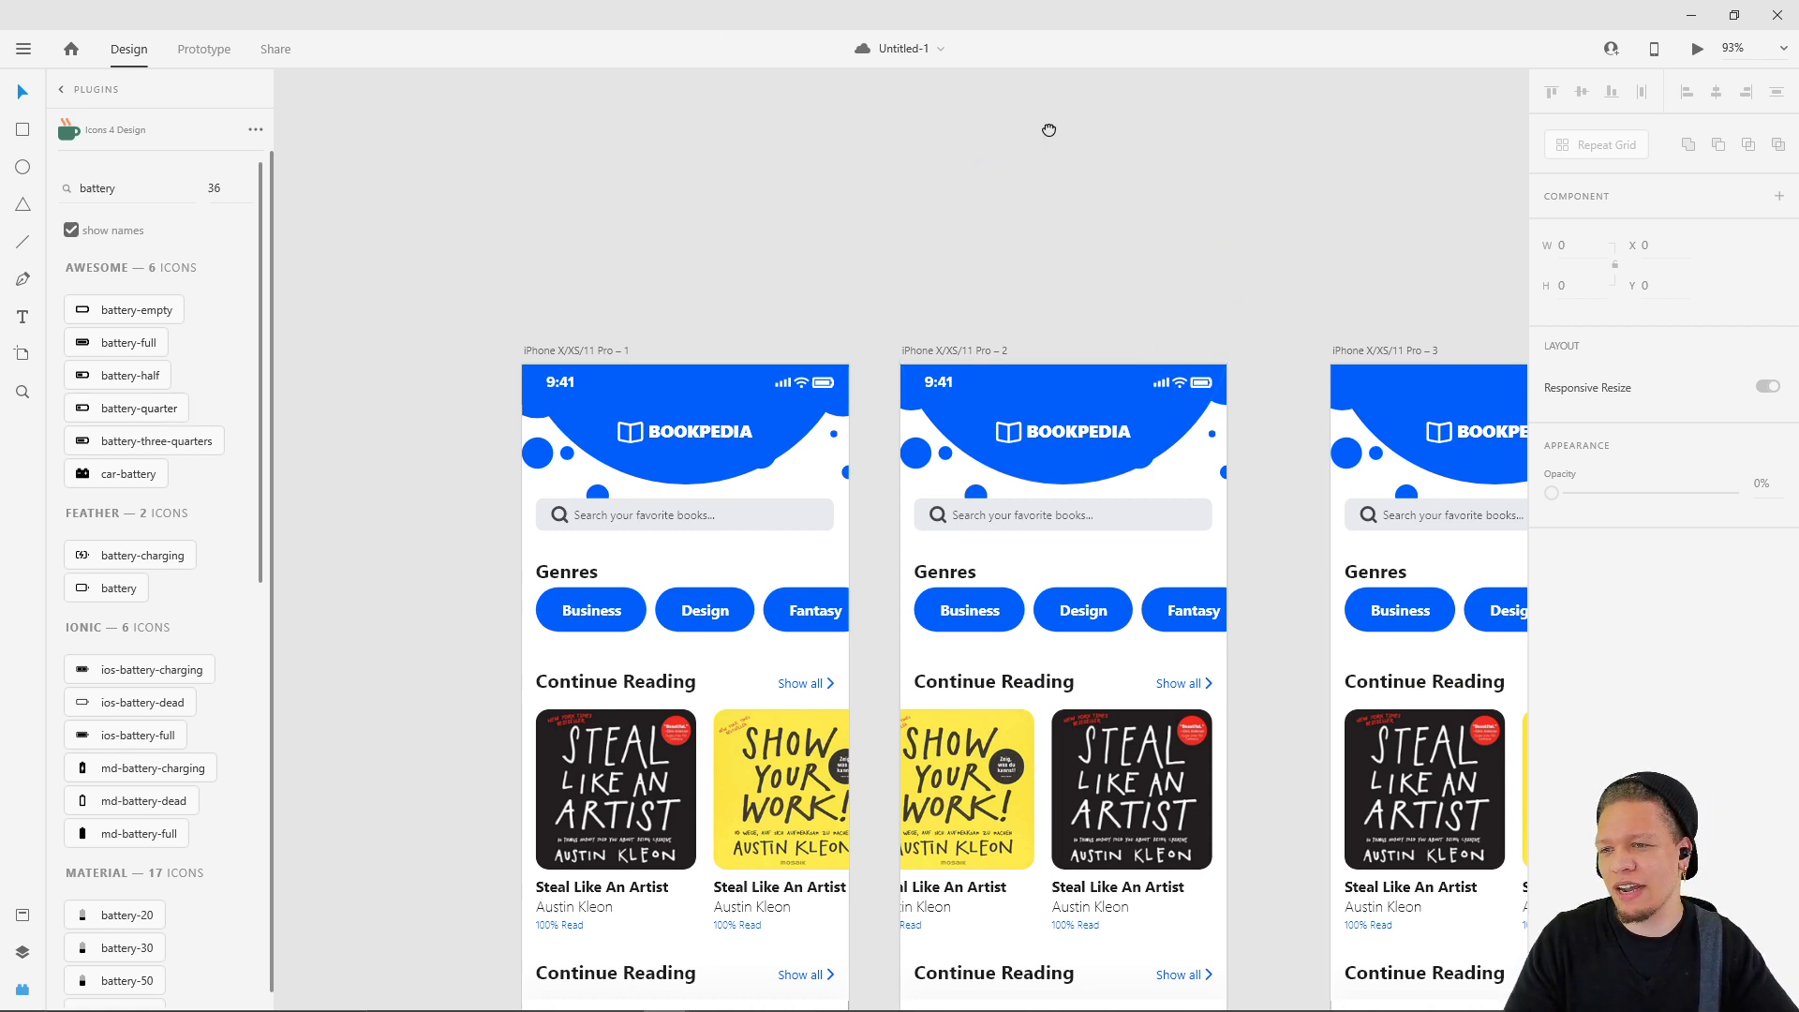
- Copy the status bar component from artboard 2 onto the headers of artboards 3 and 4
scroll(376, 218, "right", 3)
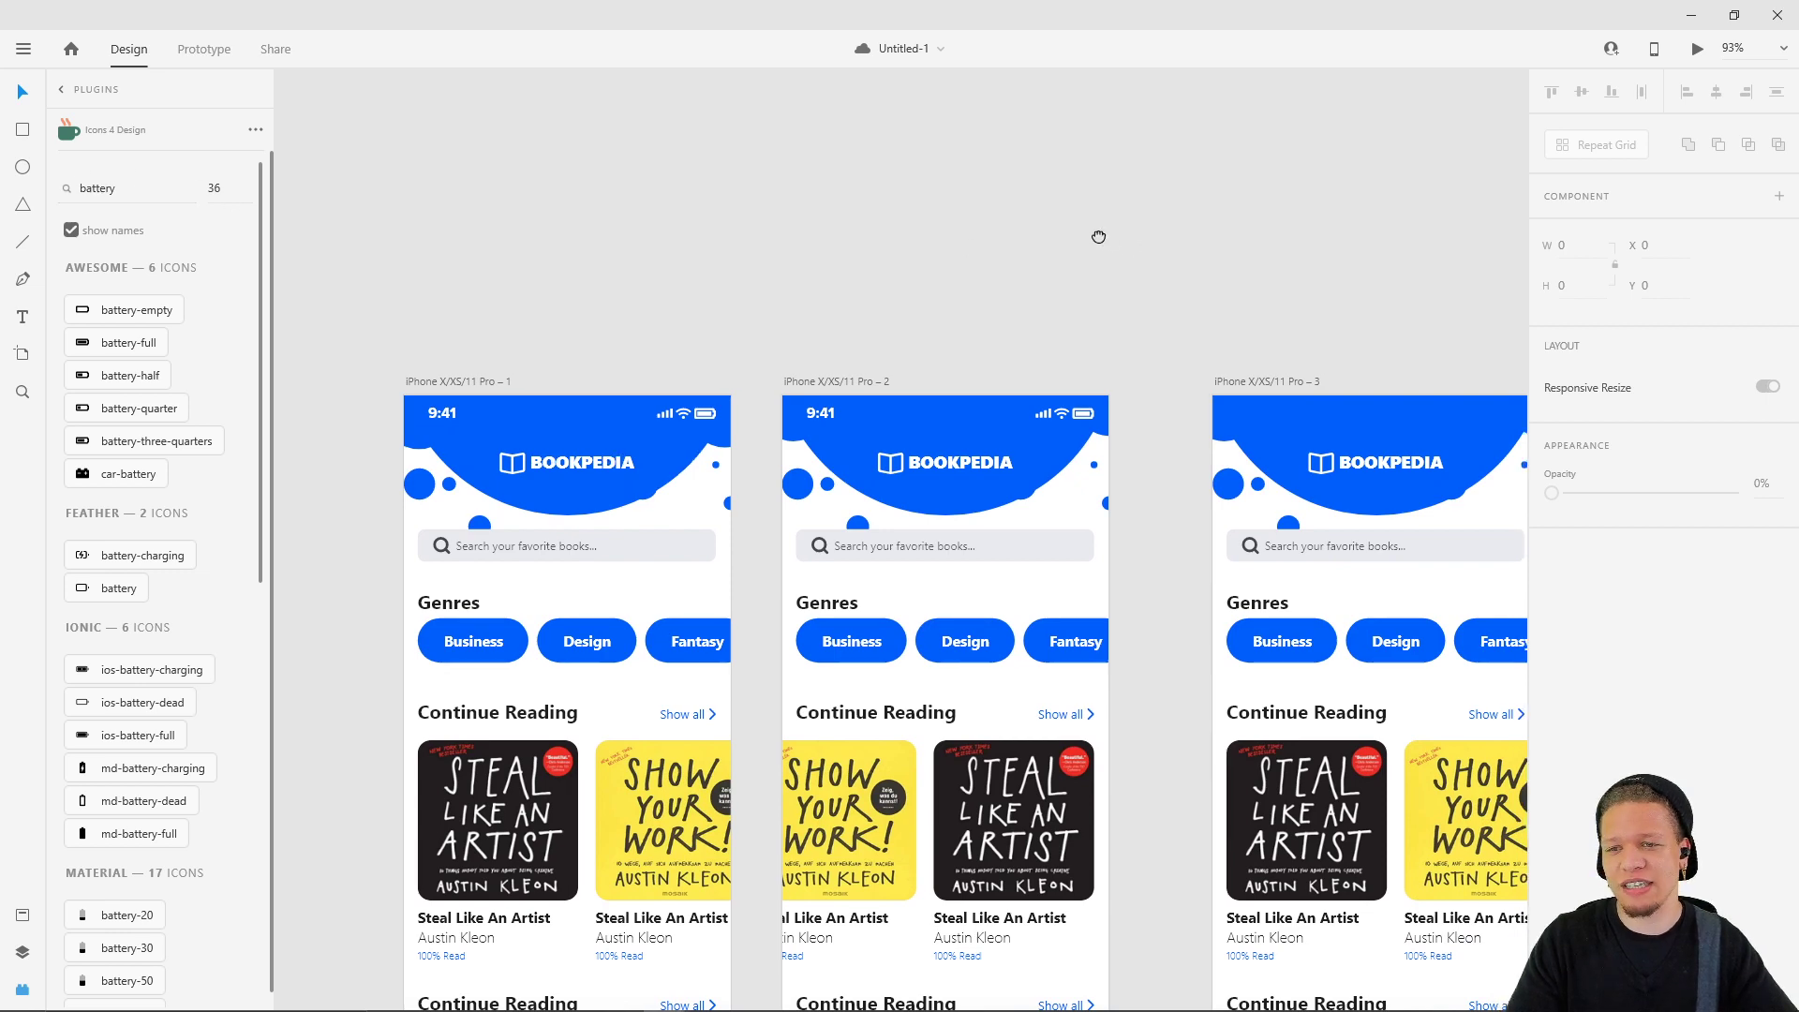
scroll(1116, 240, "down", 2)
scroll(723, 108, "right", 5)
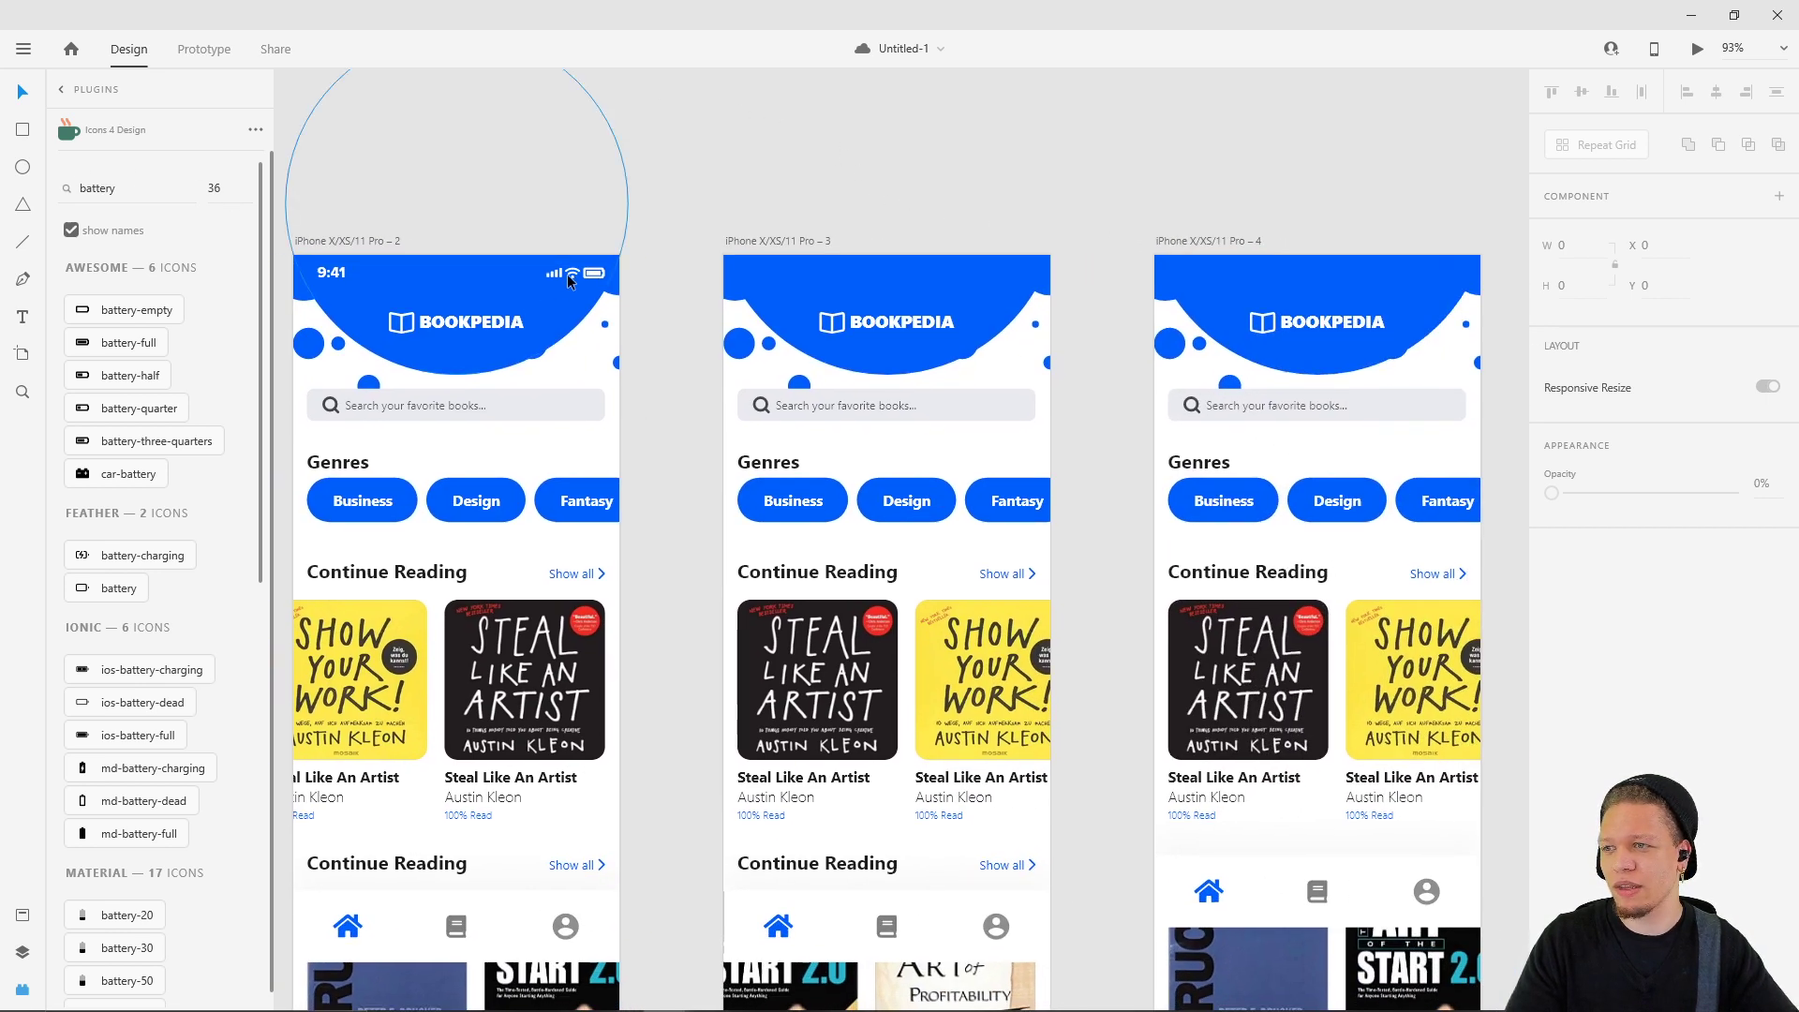
left_click(575, 279)
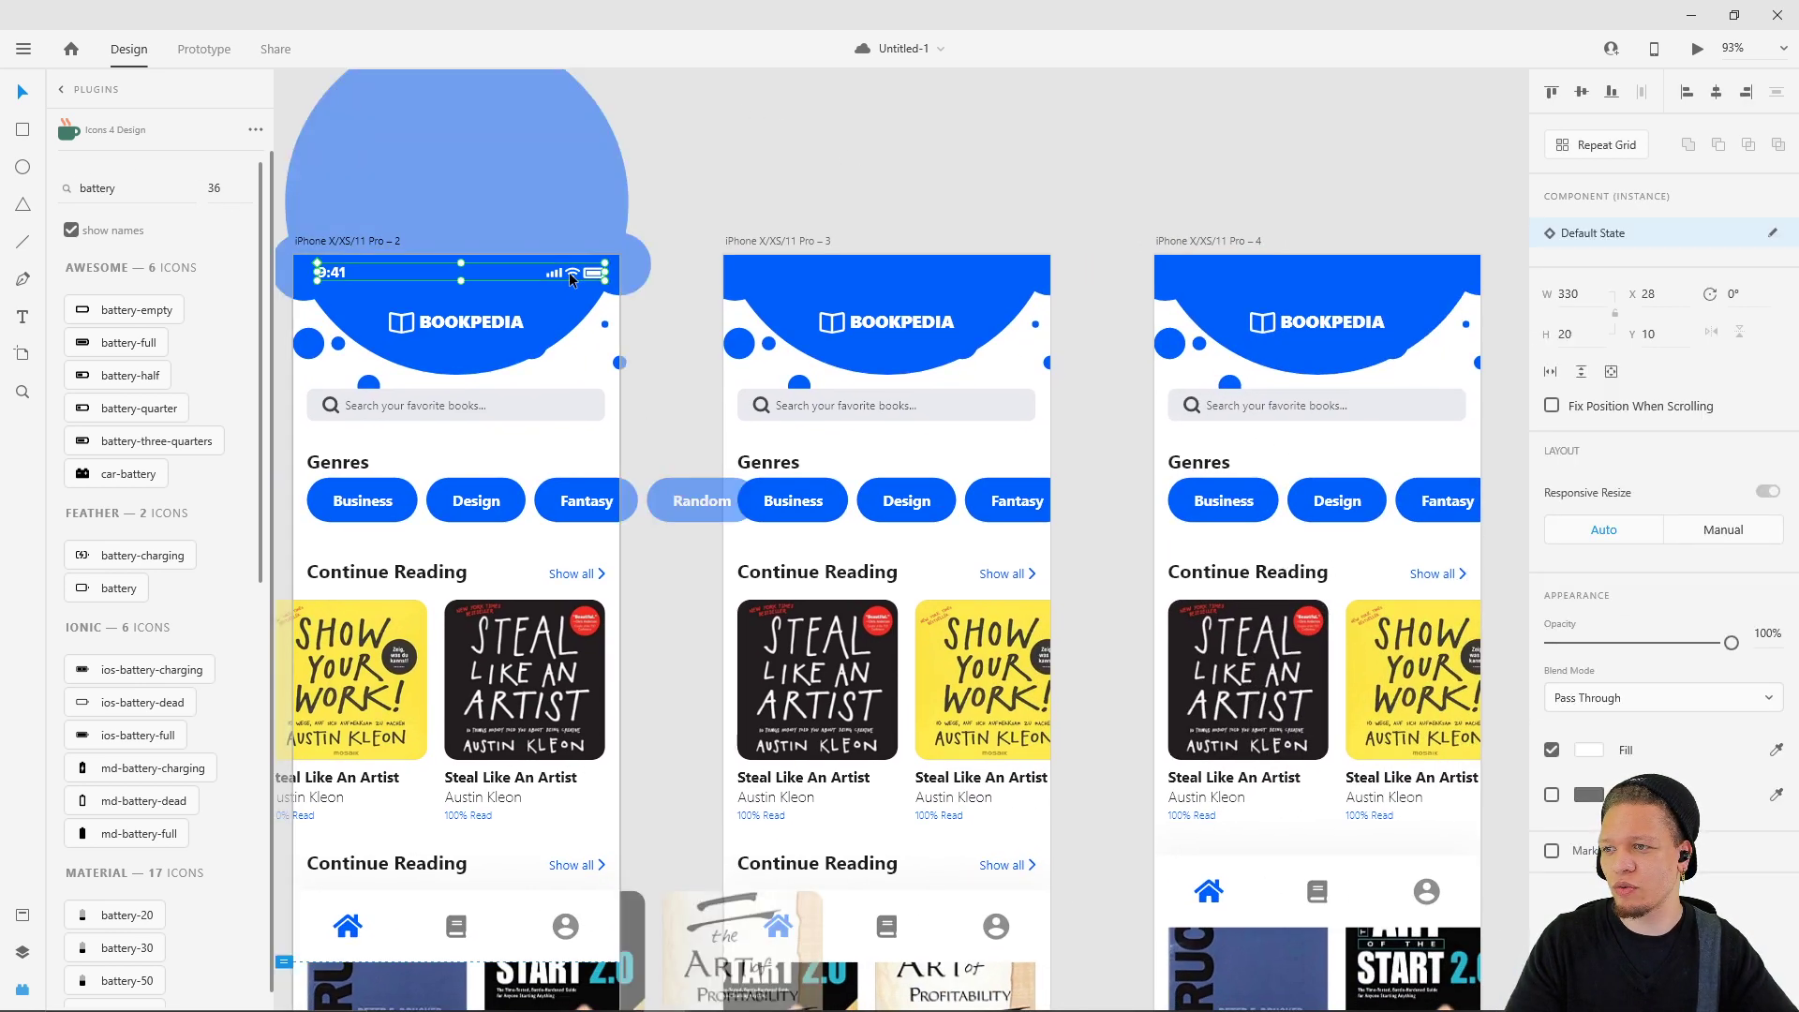
key("ctrl+c")
left_click(803, 238)
key("ctrl+v")
left_click(1184, 236)
key("ctrl+v")
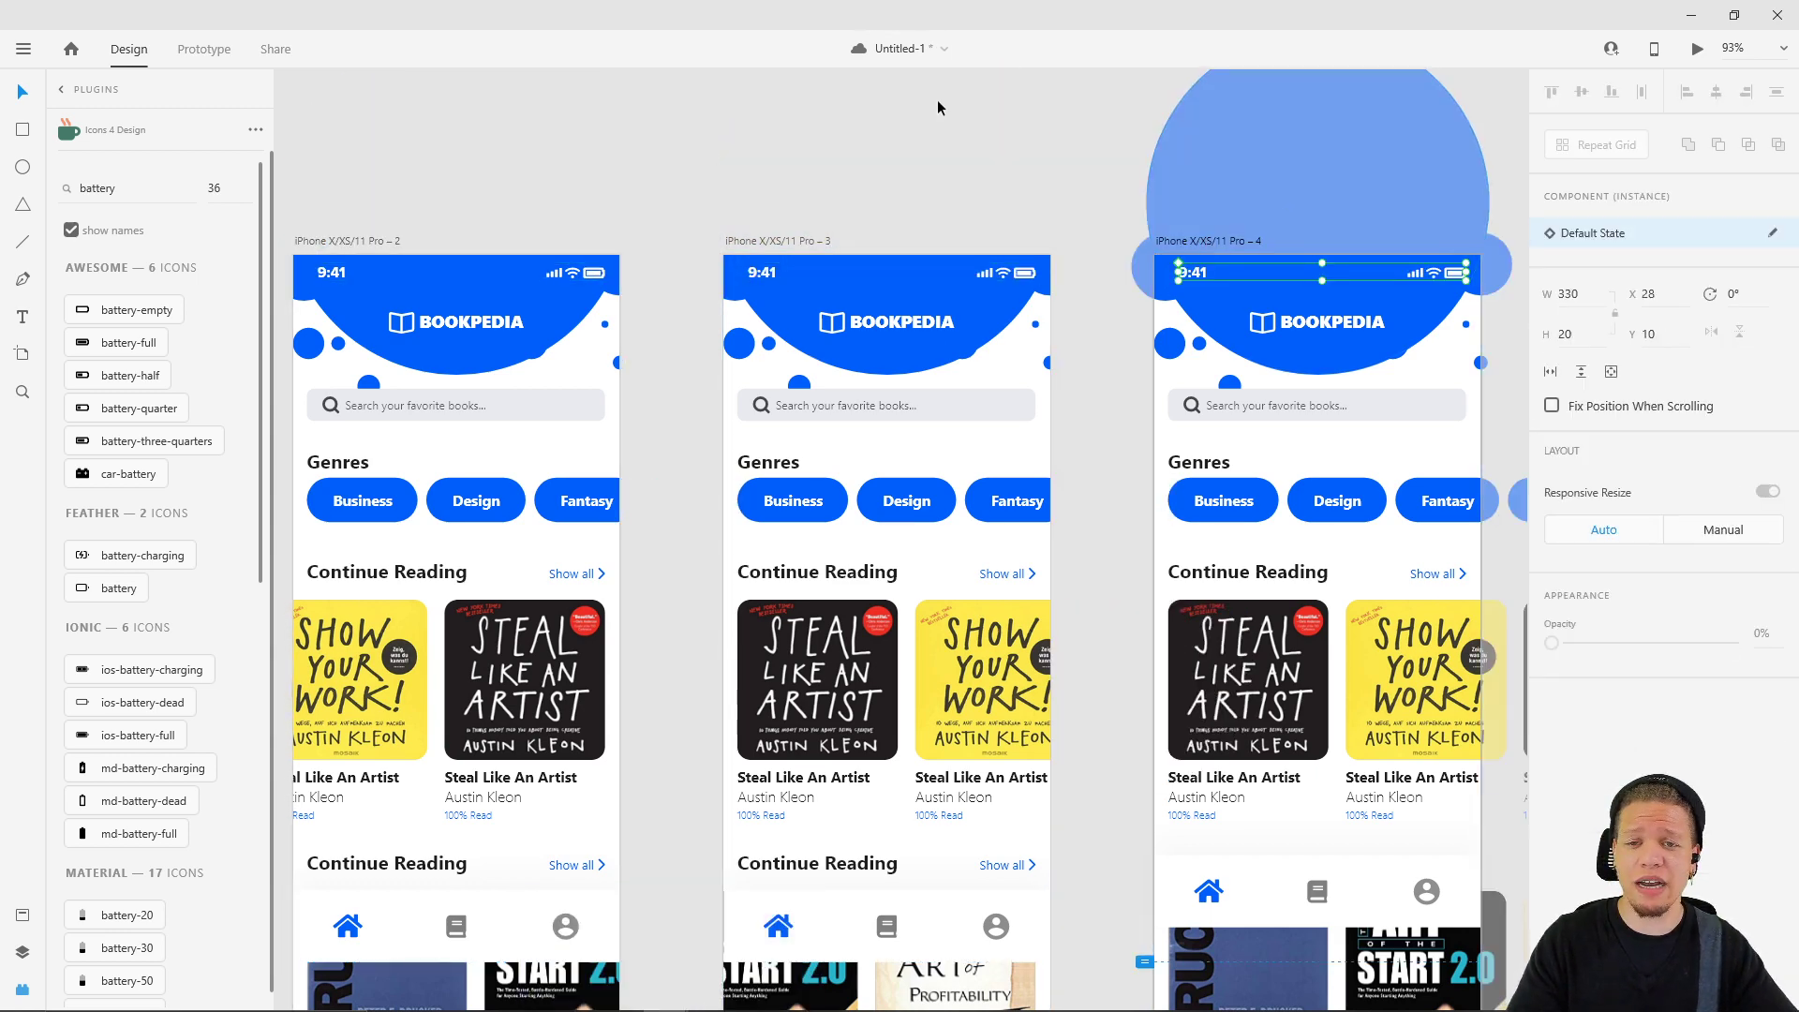
left_click(983, 157)
- Save the document
scroll(518, 169, "down", 3)
left_click_drag(614, 172, 1040, 175)
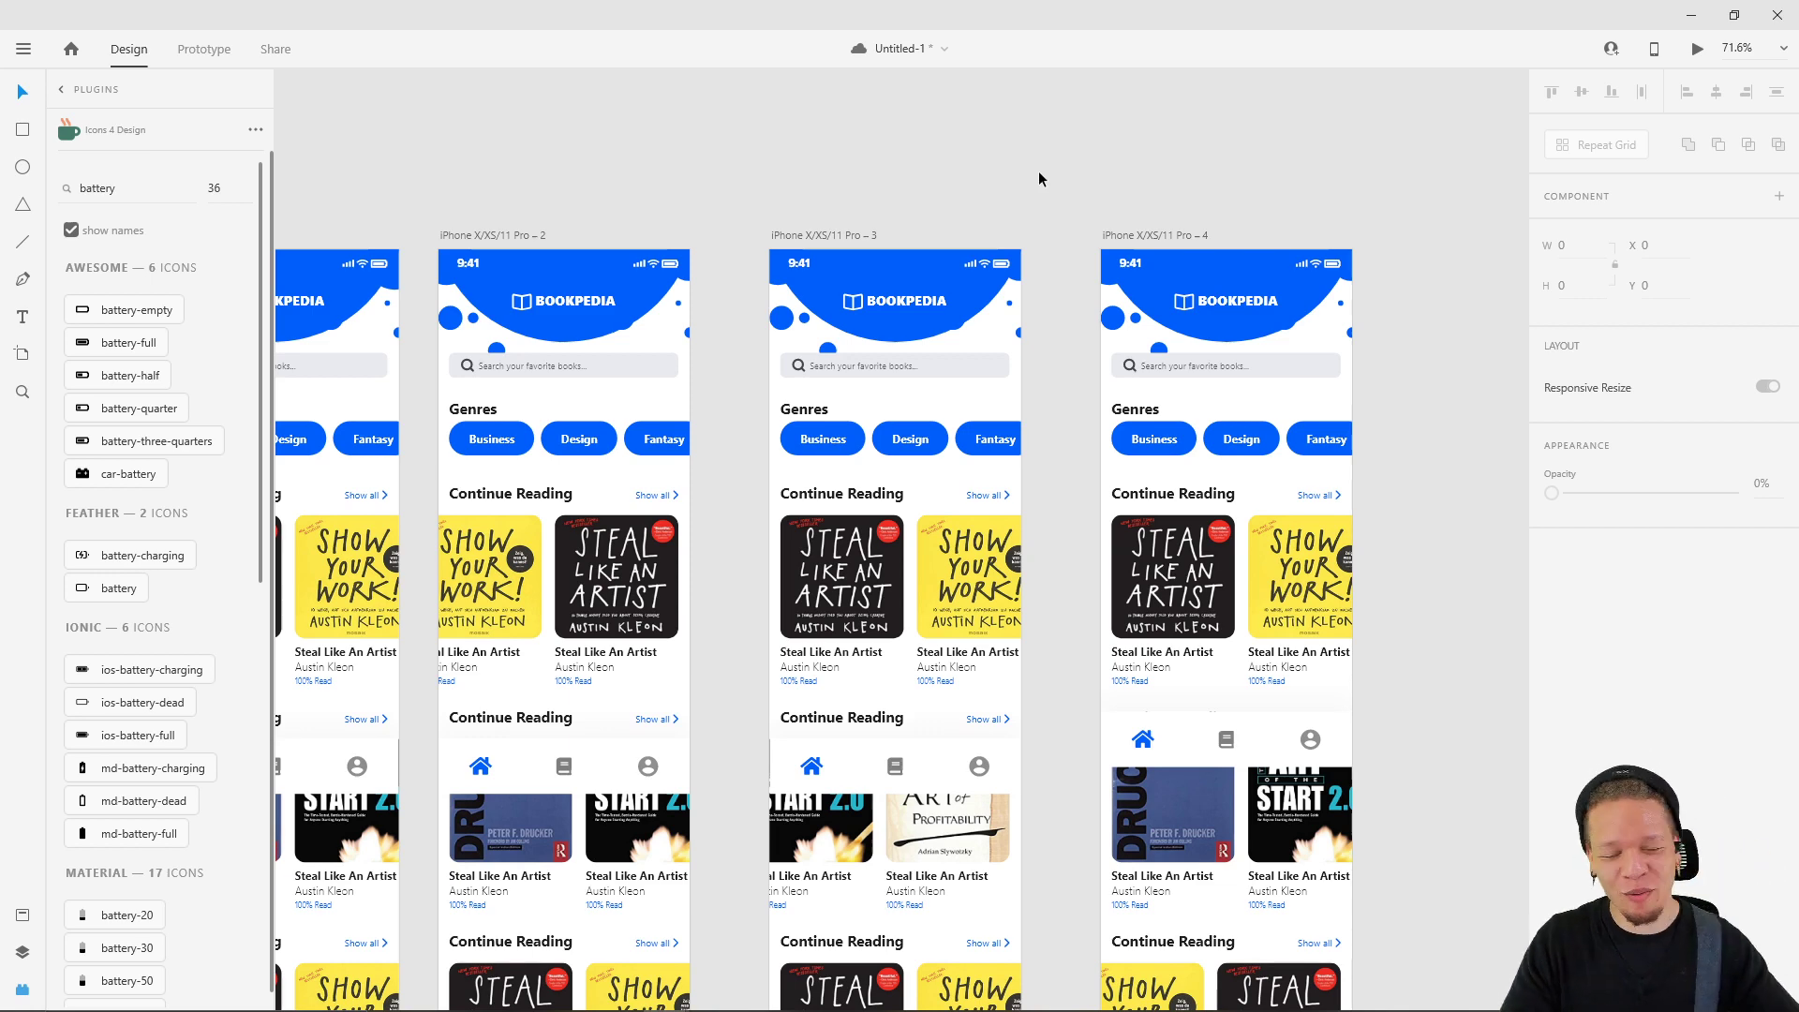
scroll(661, 129, "left", 2)
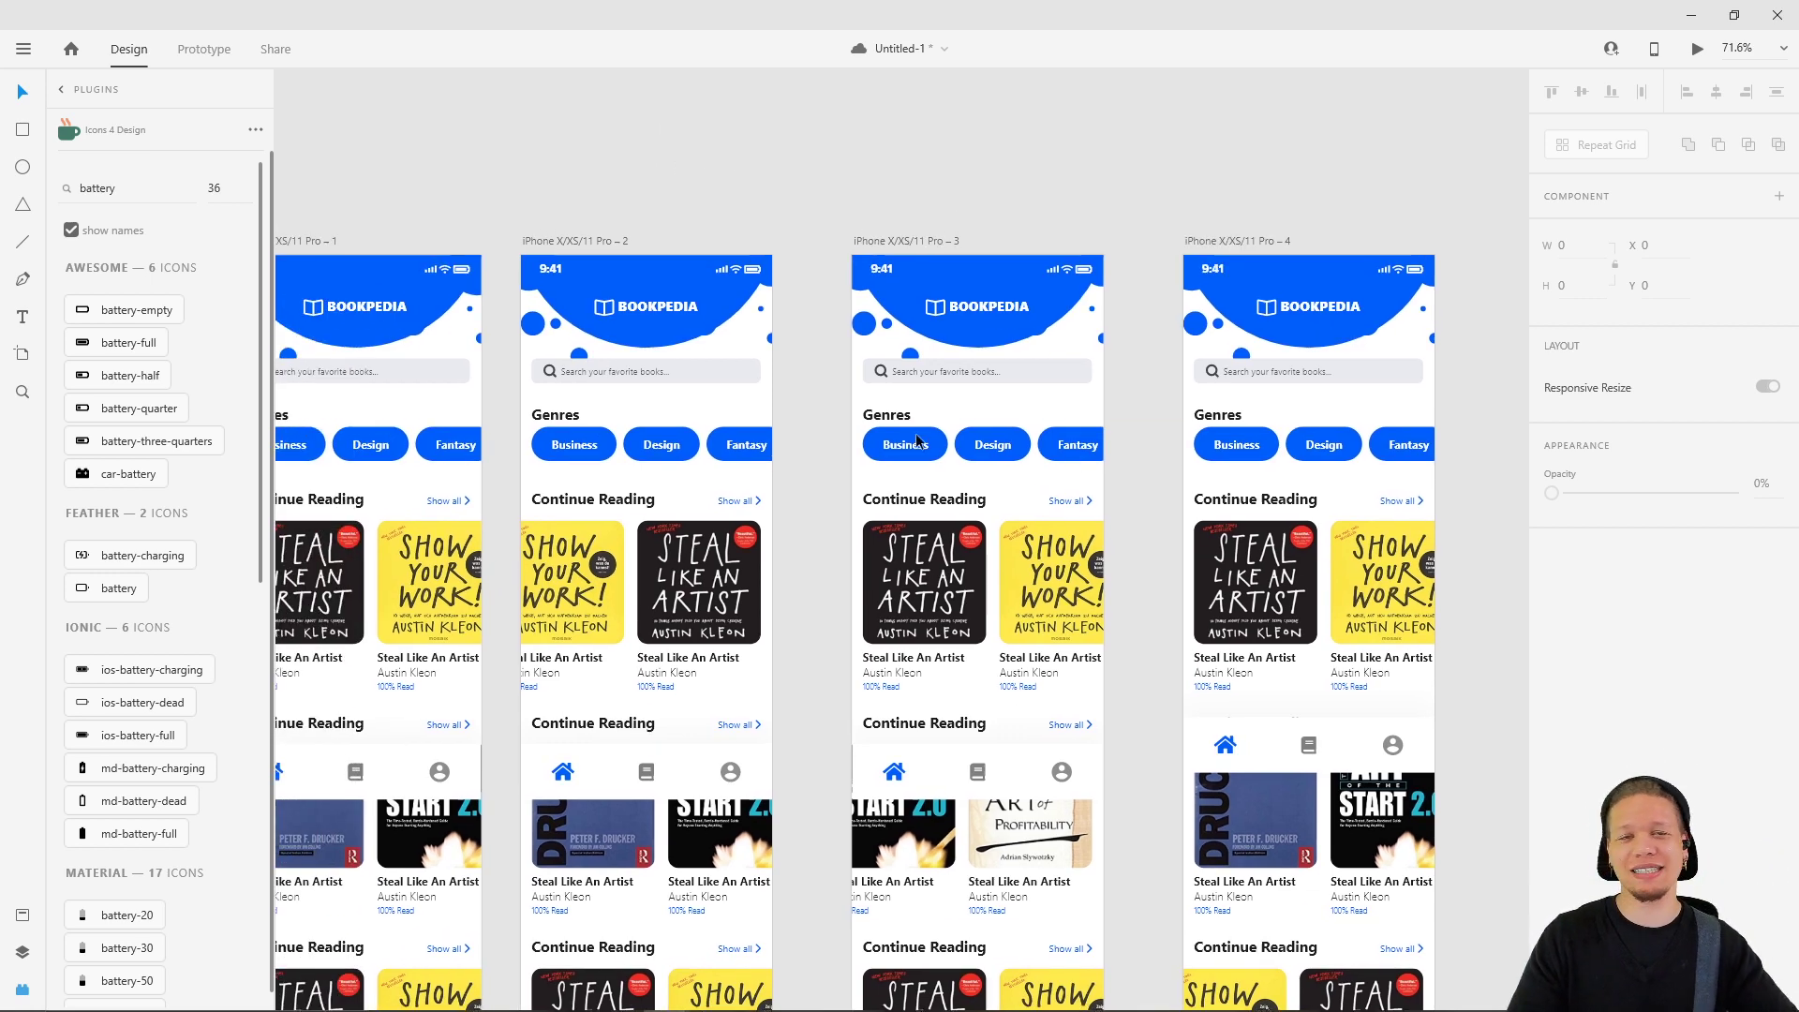
scroll(928, 145, "left", 2)
left_click_drag(928, 144, 974, 139)
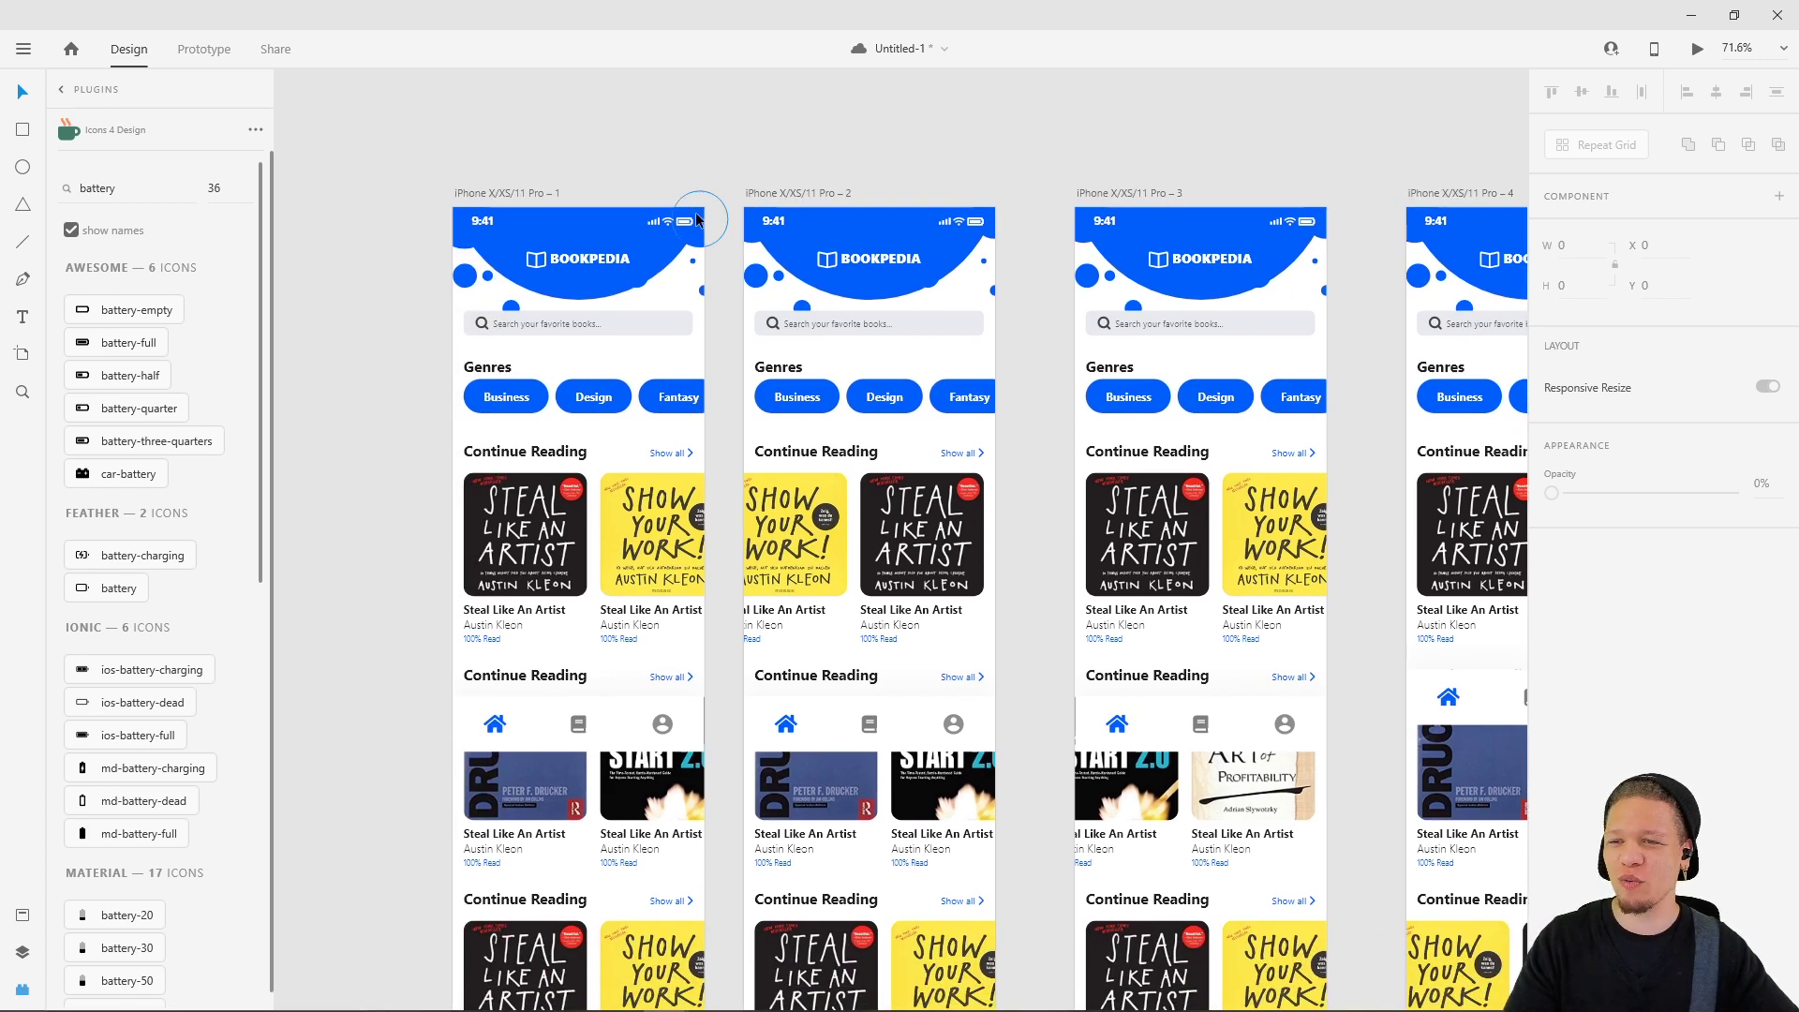
key("ctrl+s")
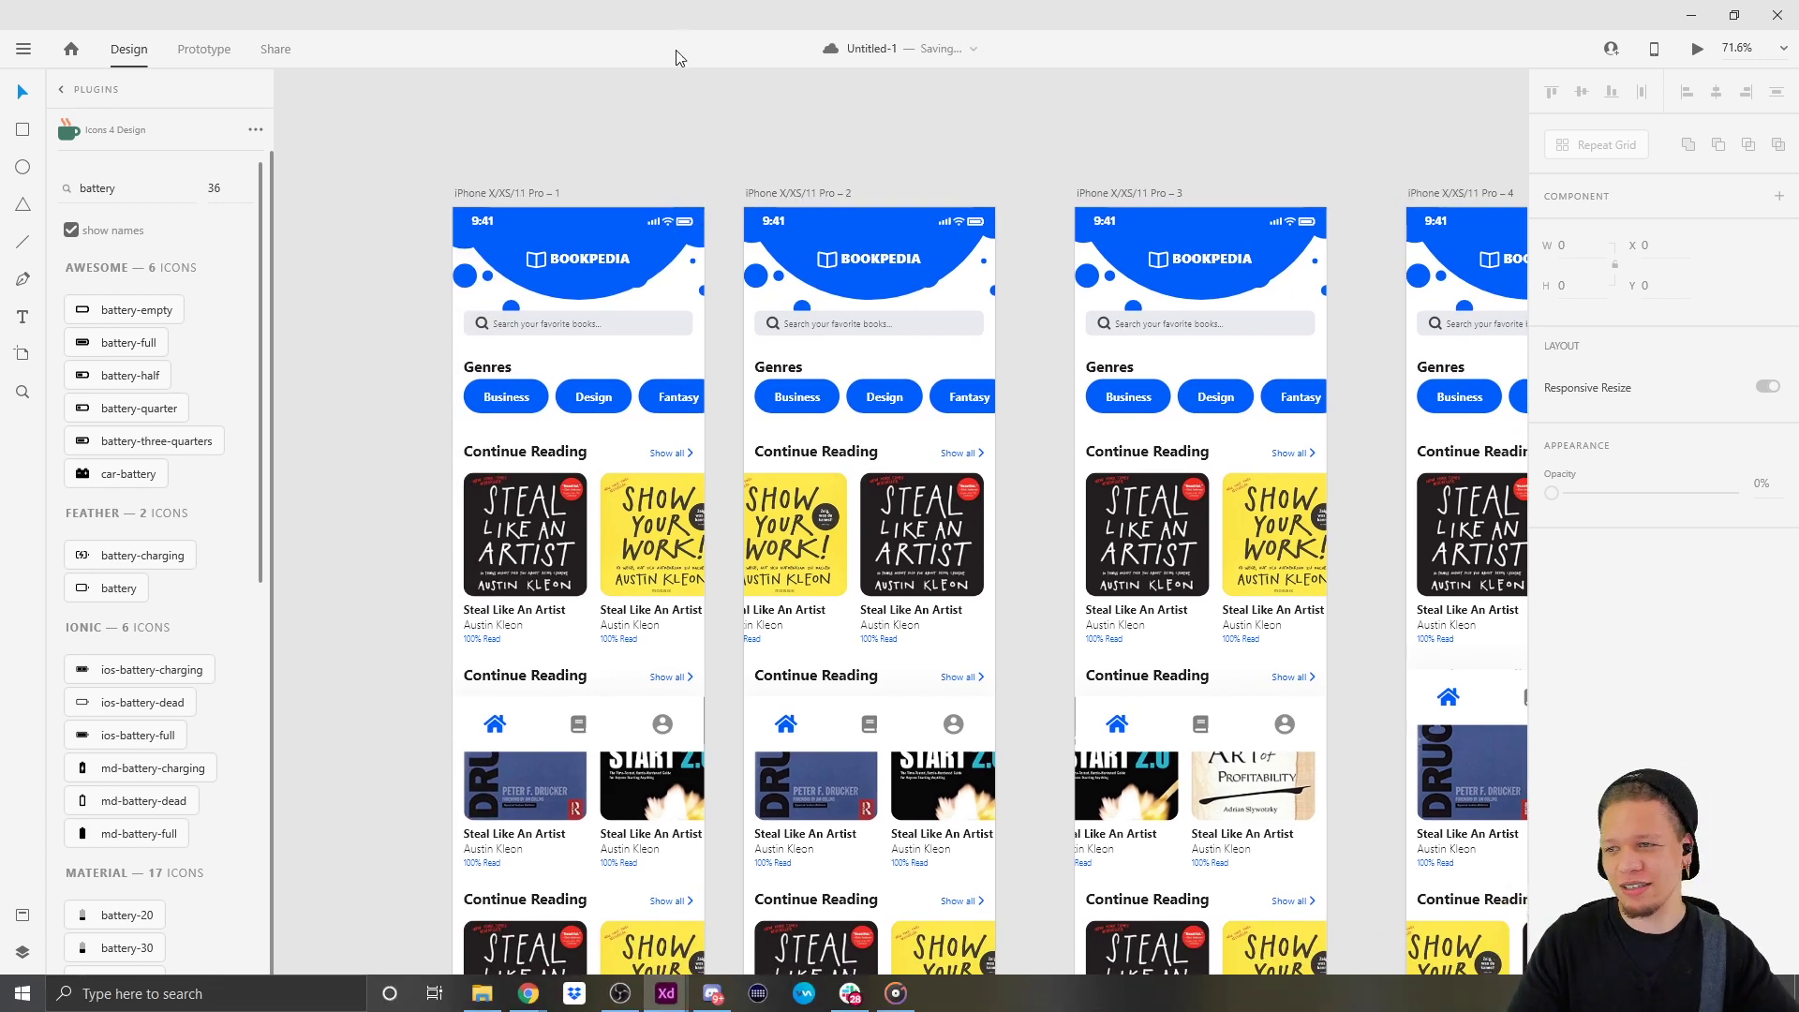
scroll(626, 174, "down", 2)
scroll(562, 122, "left", 3)
scroll(562, 122, "down", 2)
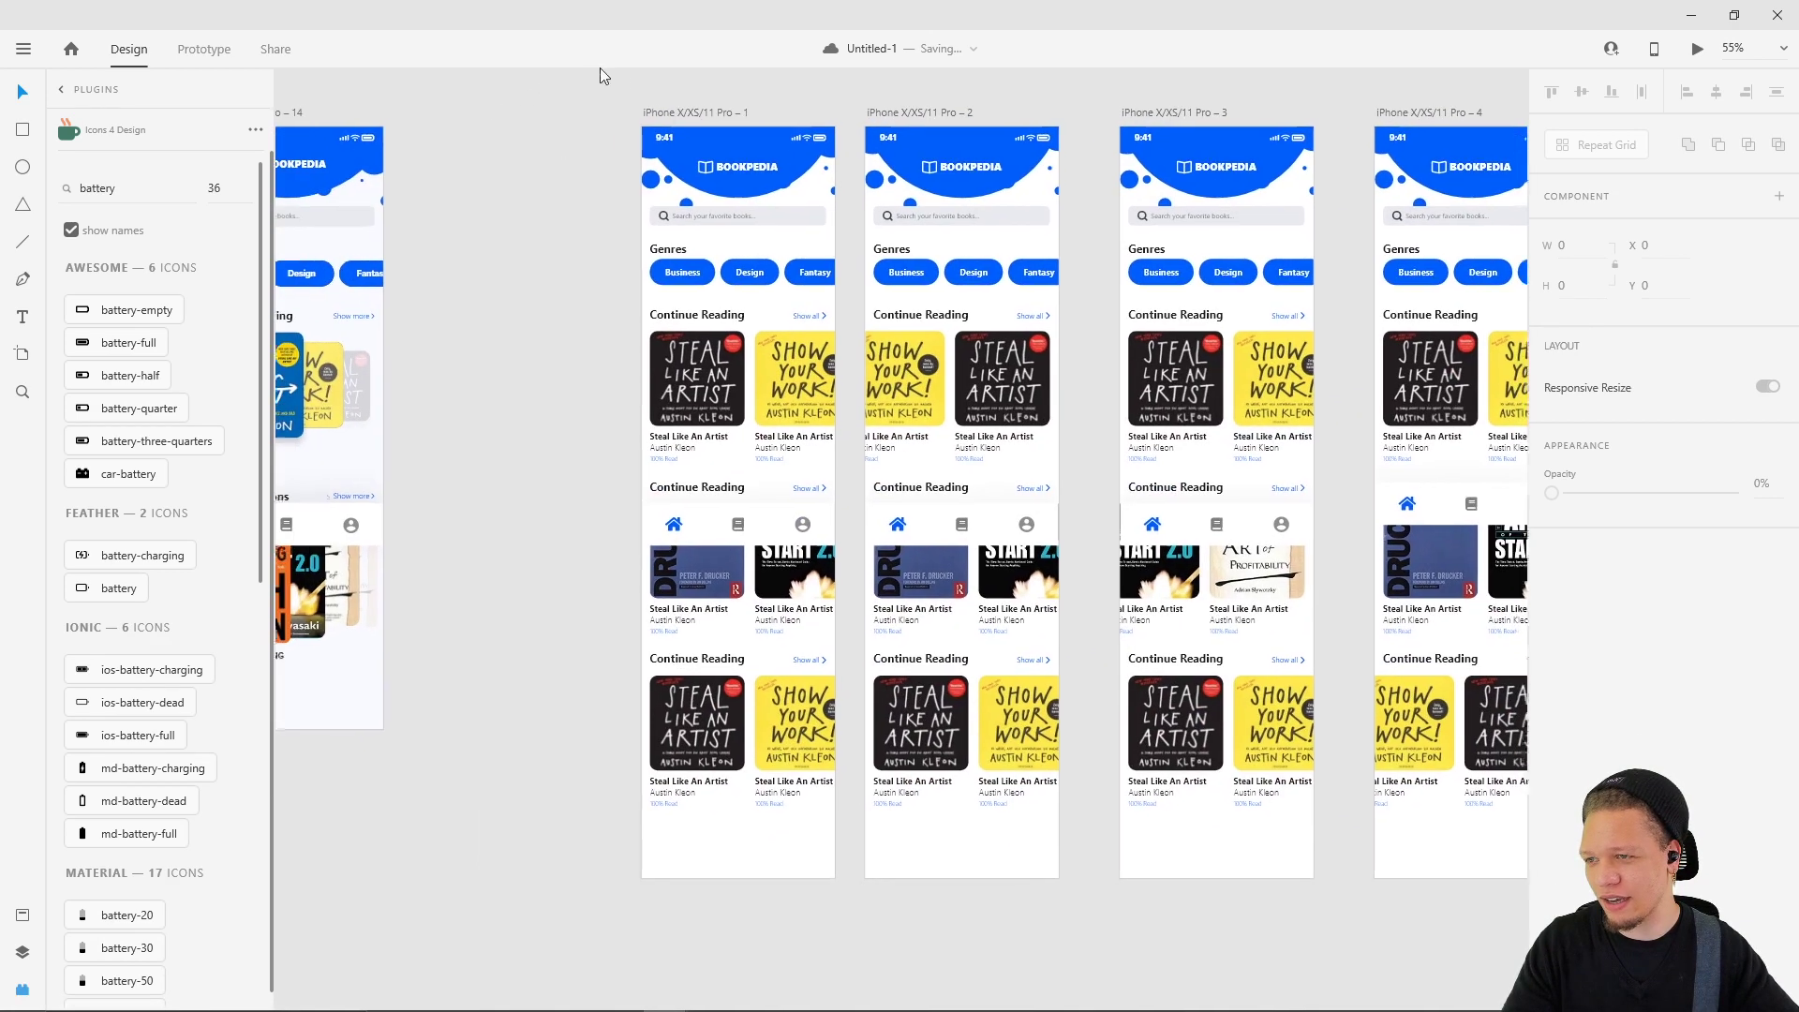
- Duplicate artboard 1 and place the copy directly below the original
left_click_drag(682, 111, 698, 969)
scroll(712, 642, "down", 3)
scroll(712, 643, "left", 1)
scroll(712, 643, "up", 3)
scroll(693, 631, "down", 8)
left_click(776, 227)
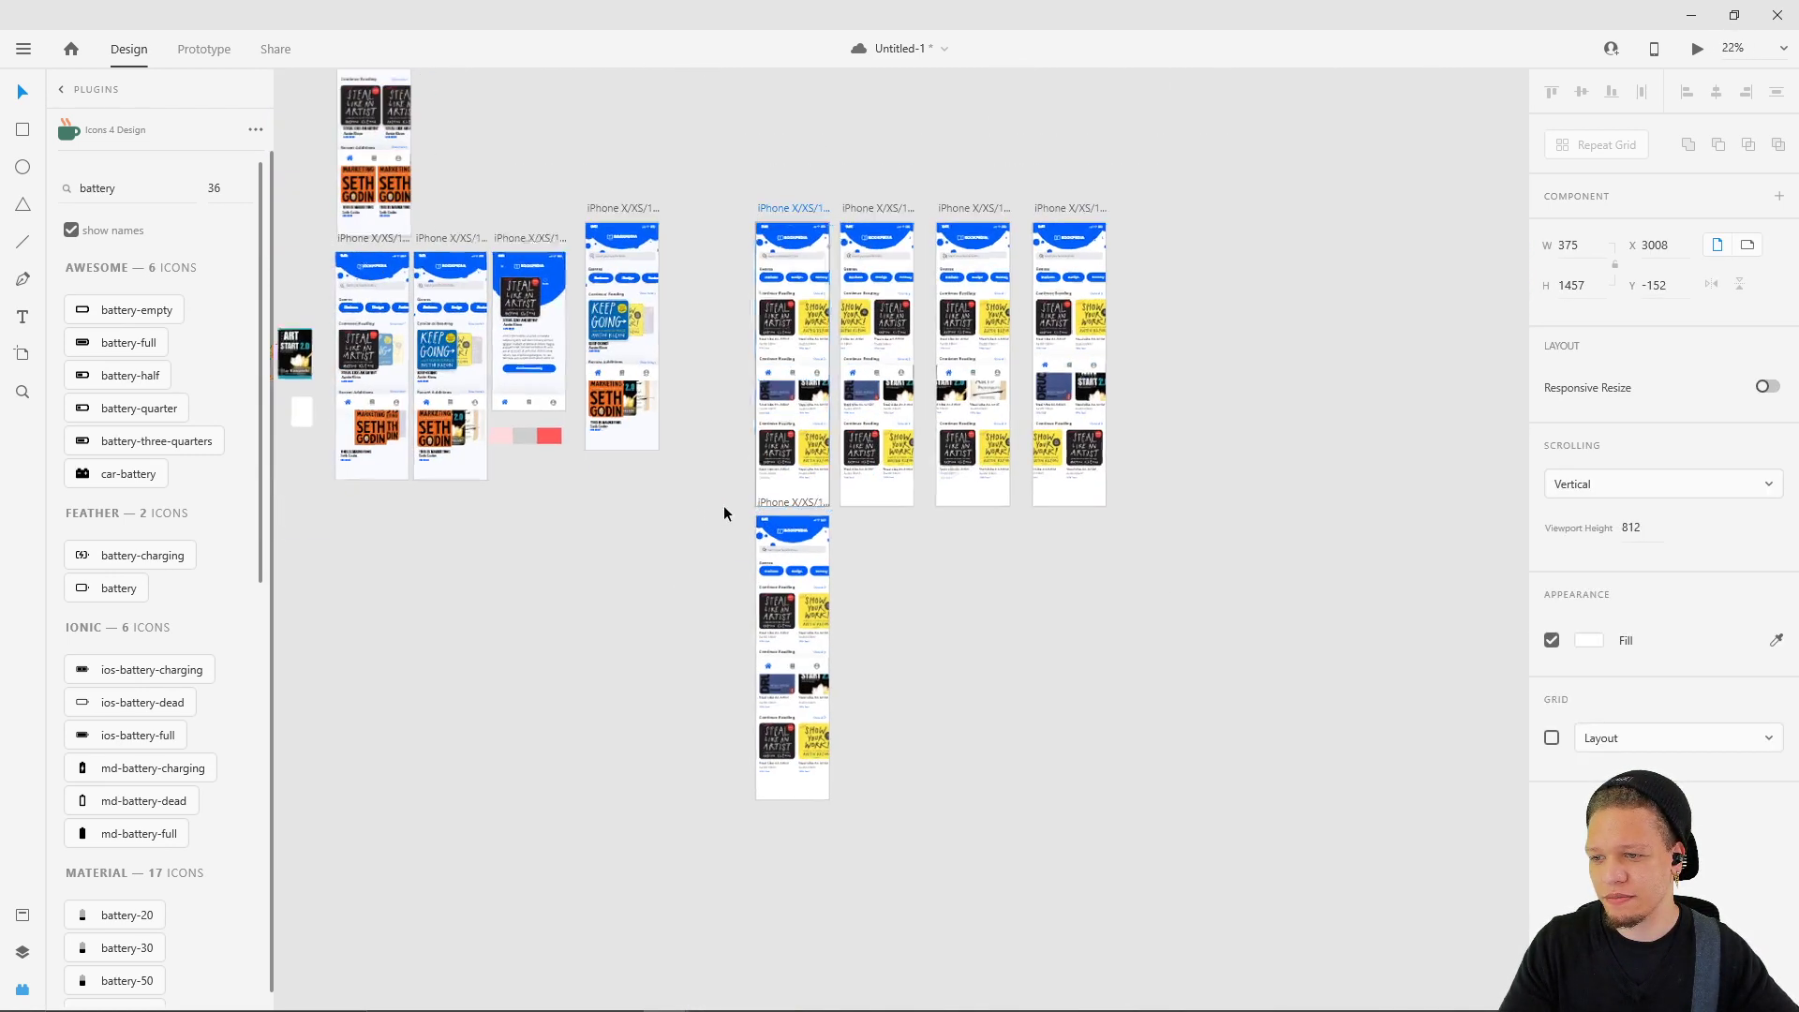
scroll(723, 504, "up", 3)
left_click(811, 518)
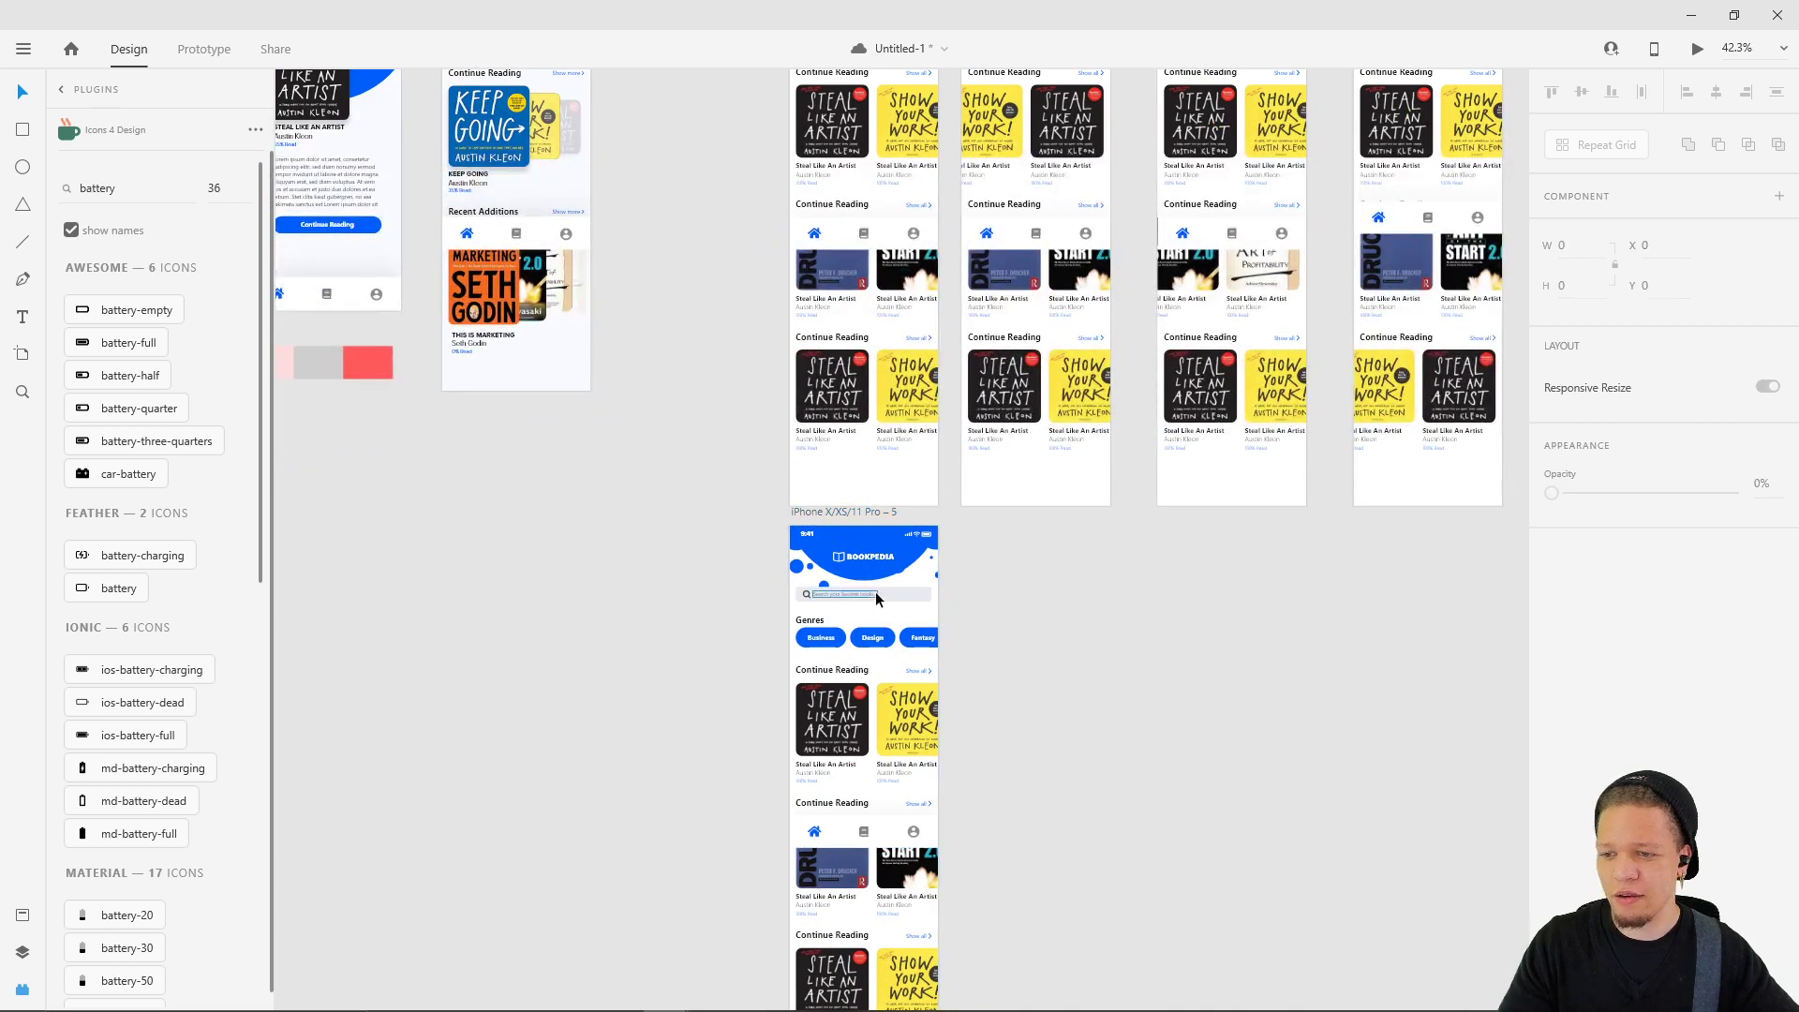
- Shift the decorative blue circles around the header of artboard 5 slightly away from their copied positions
scroll(871, 590, "up", 4)
left_click_drag(727, 578, 698, 537)
left_click(687, 527)
left_click(745, 566)
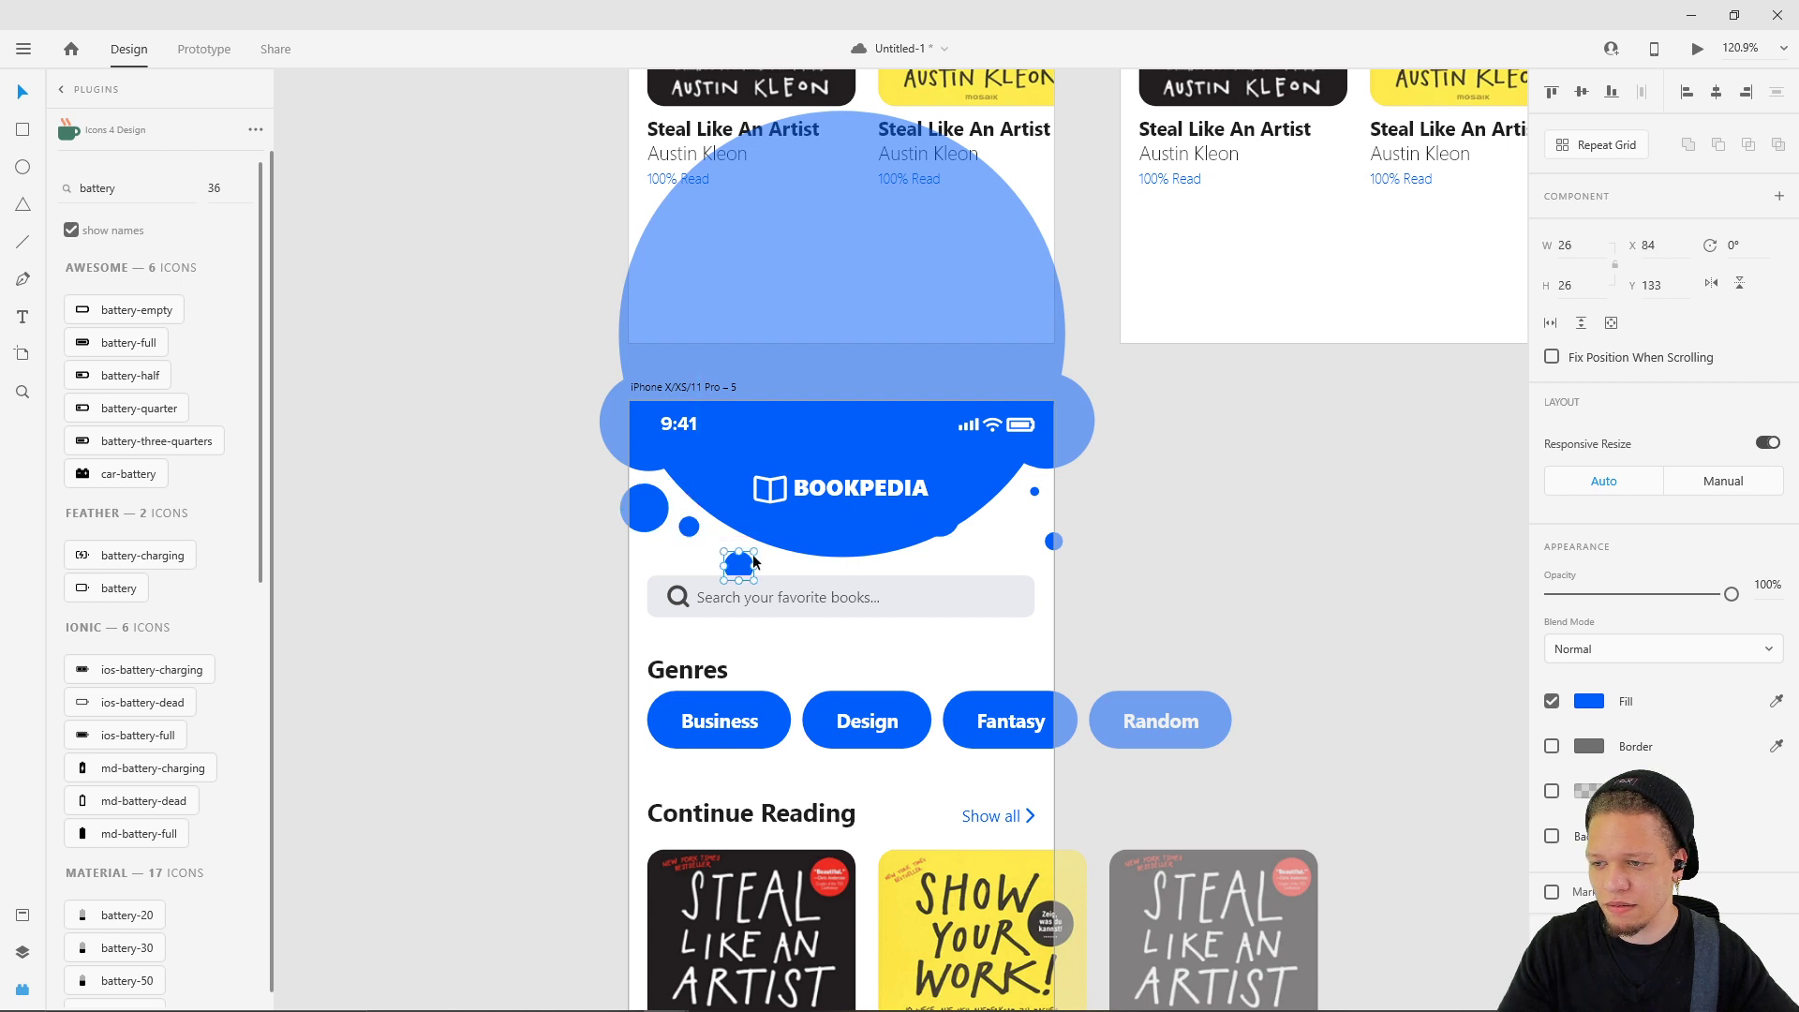
left_click_drag(643, 456, 647, 520)
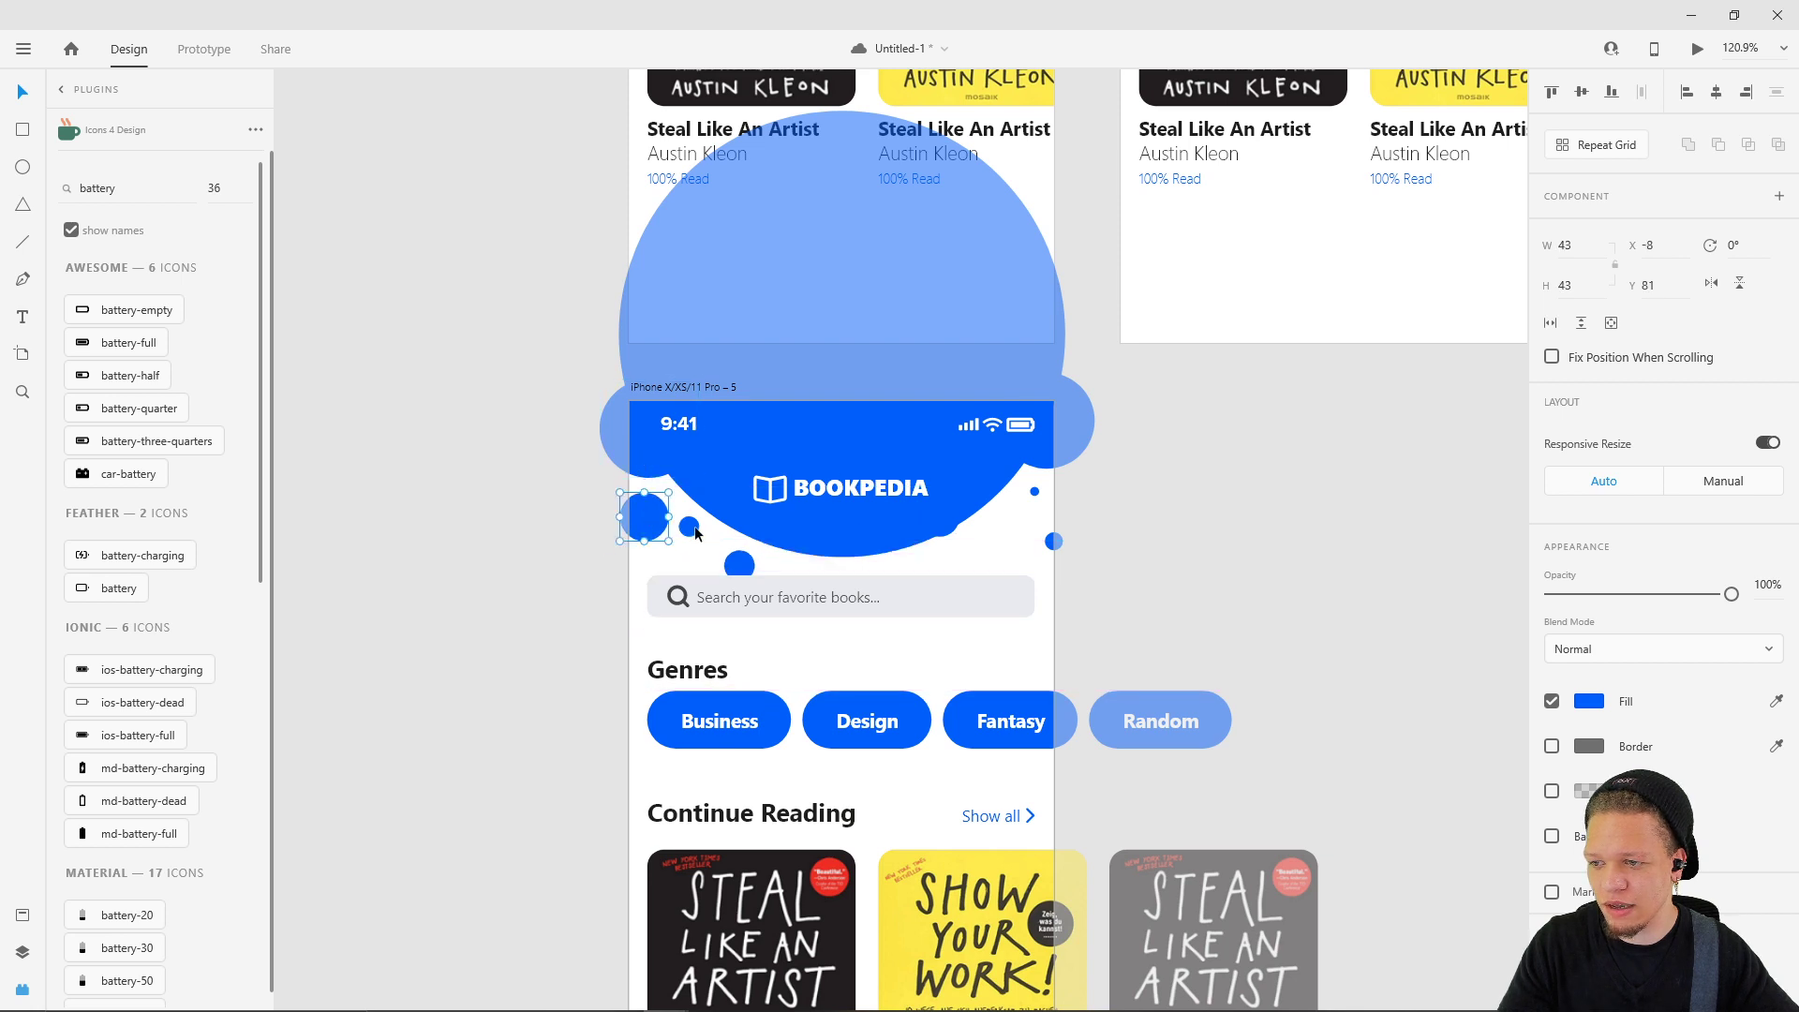
left_click_drag(952, 528, 930, 548)
left_click_drag(1040, 459, 1052, 565)
left_click(1035, 493)
left_click(1121, 543)
scroll(1157, 456, "down", 3)
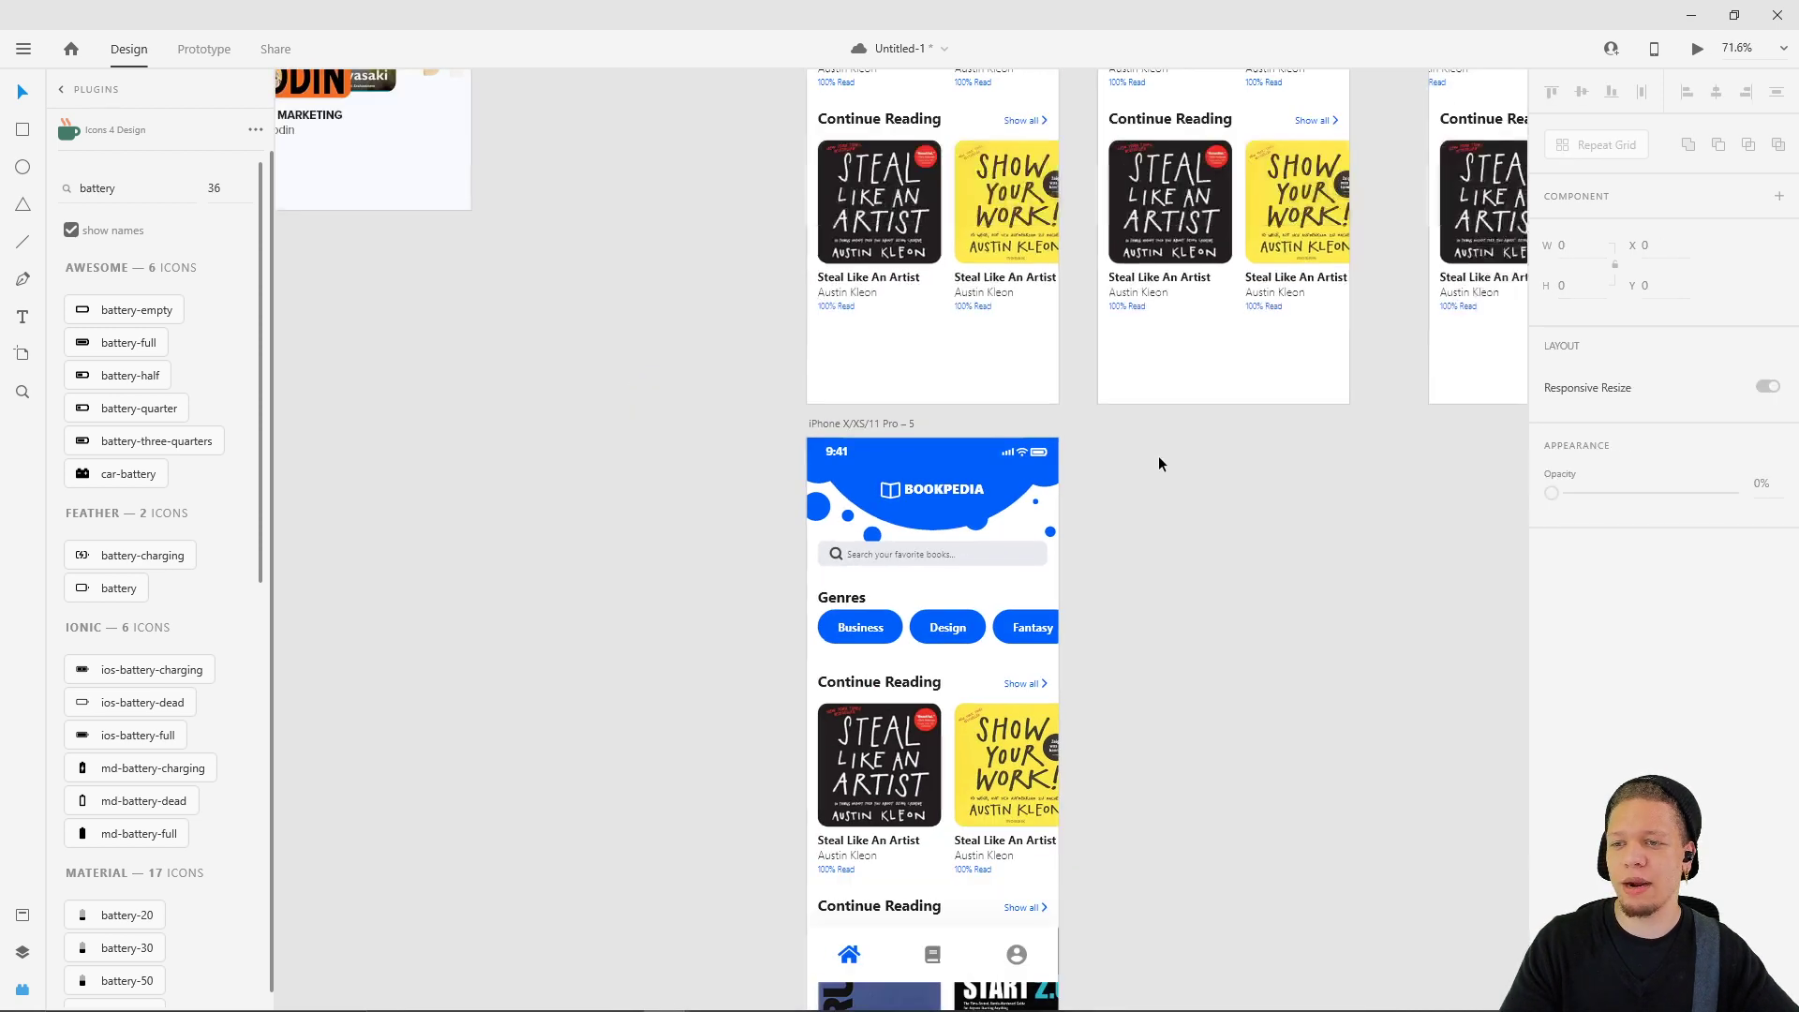
- Link artboard 1 to artboard 5 with an Auto-Animate interaction and set its trigger to Time
scroll(1159, 463, "up", 10)
scroll(948, 198, "down", 3)
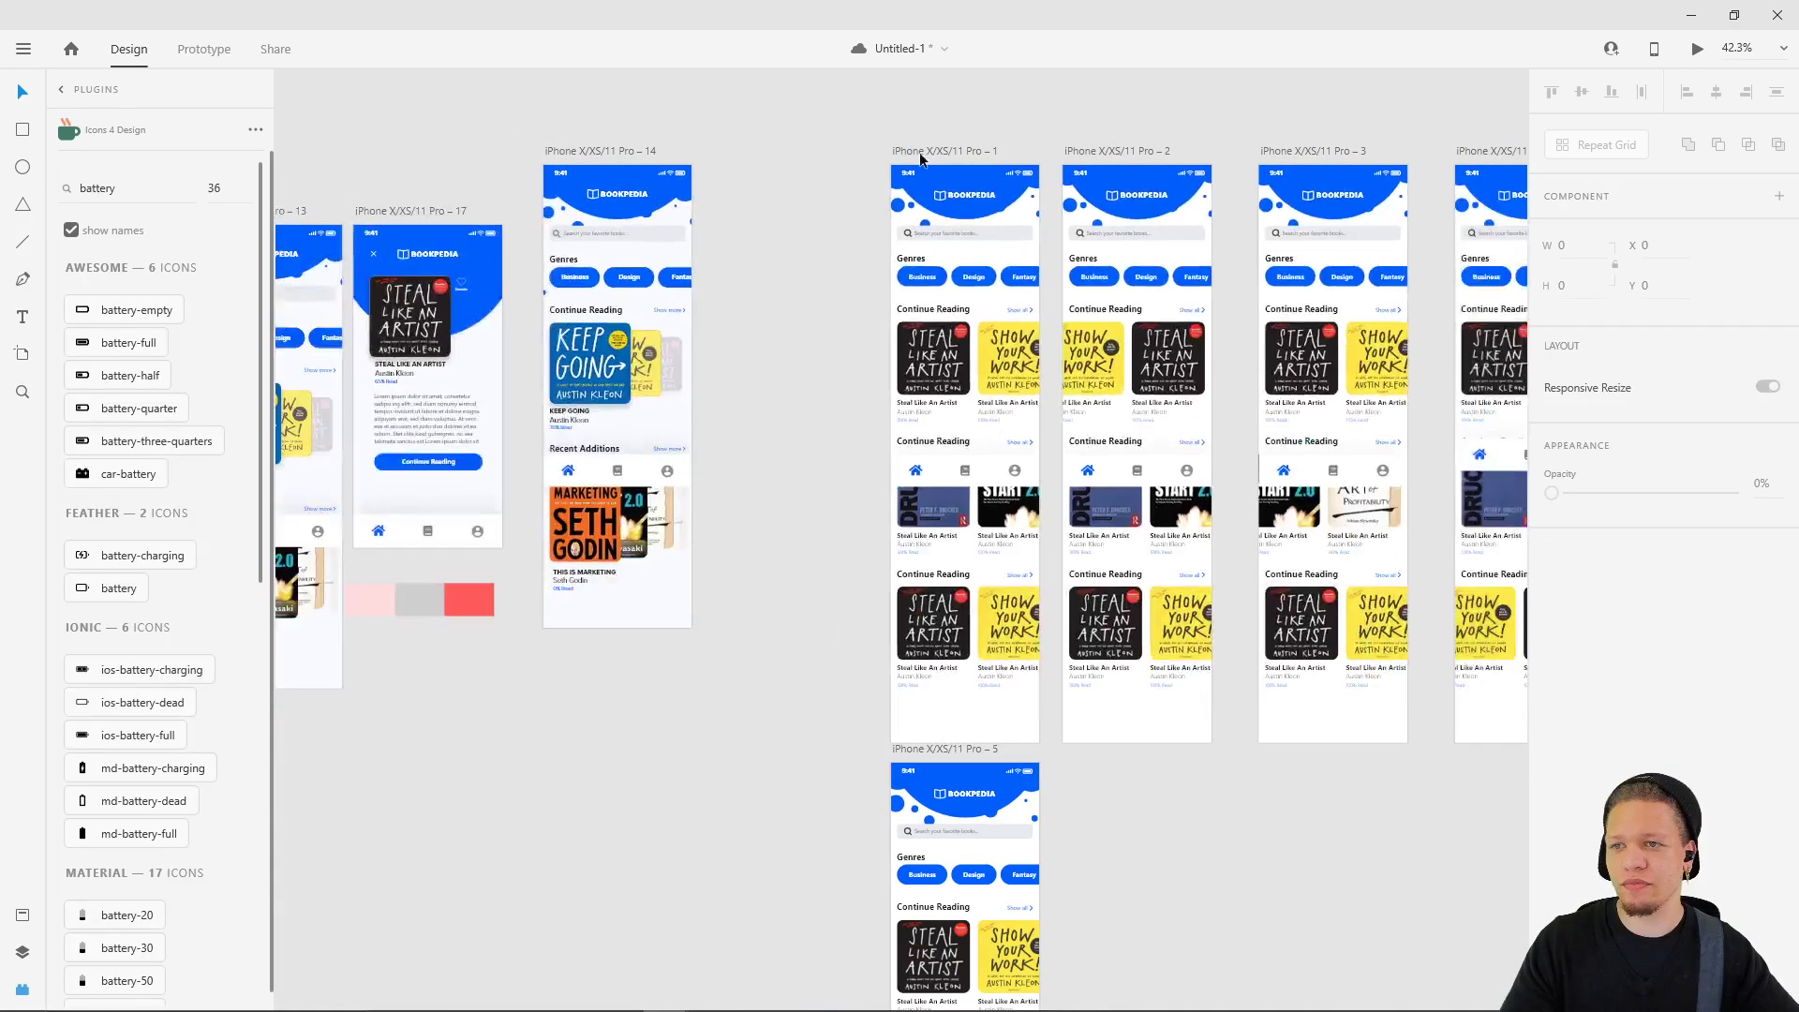
left_click(920, 156)
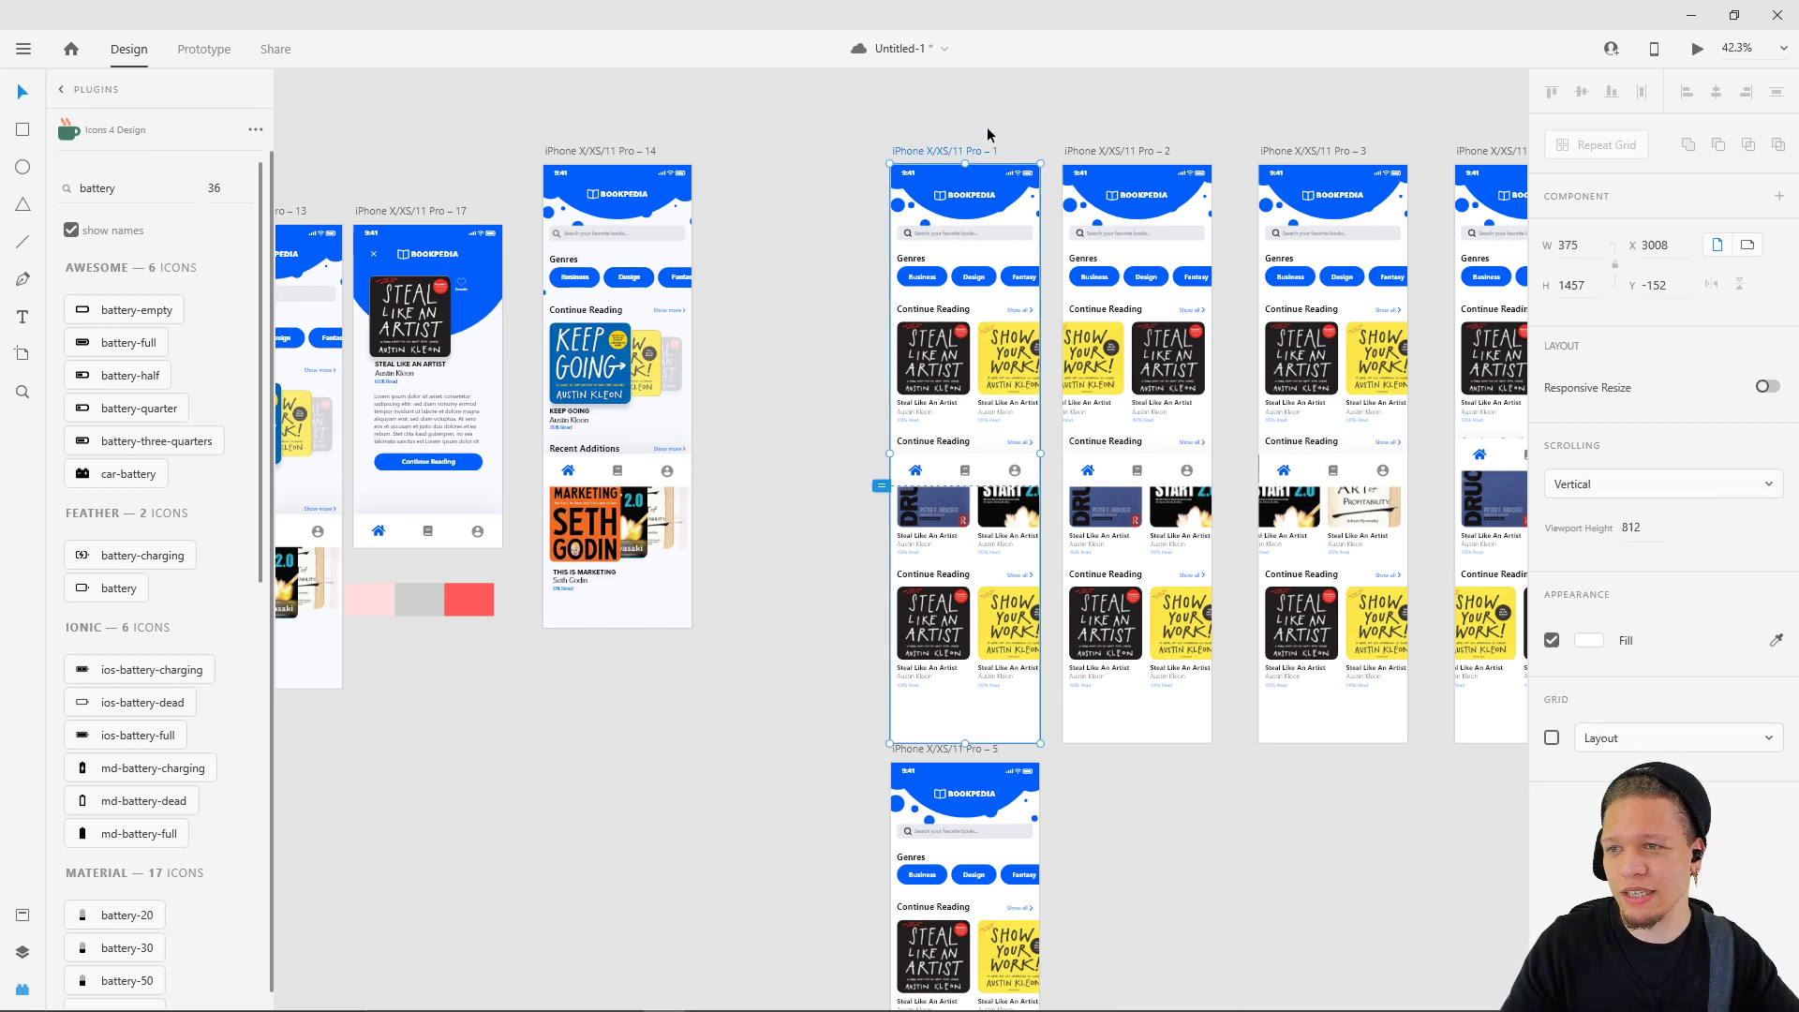
left_click(193, 53)
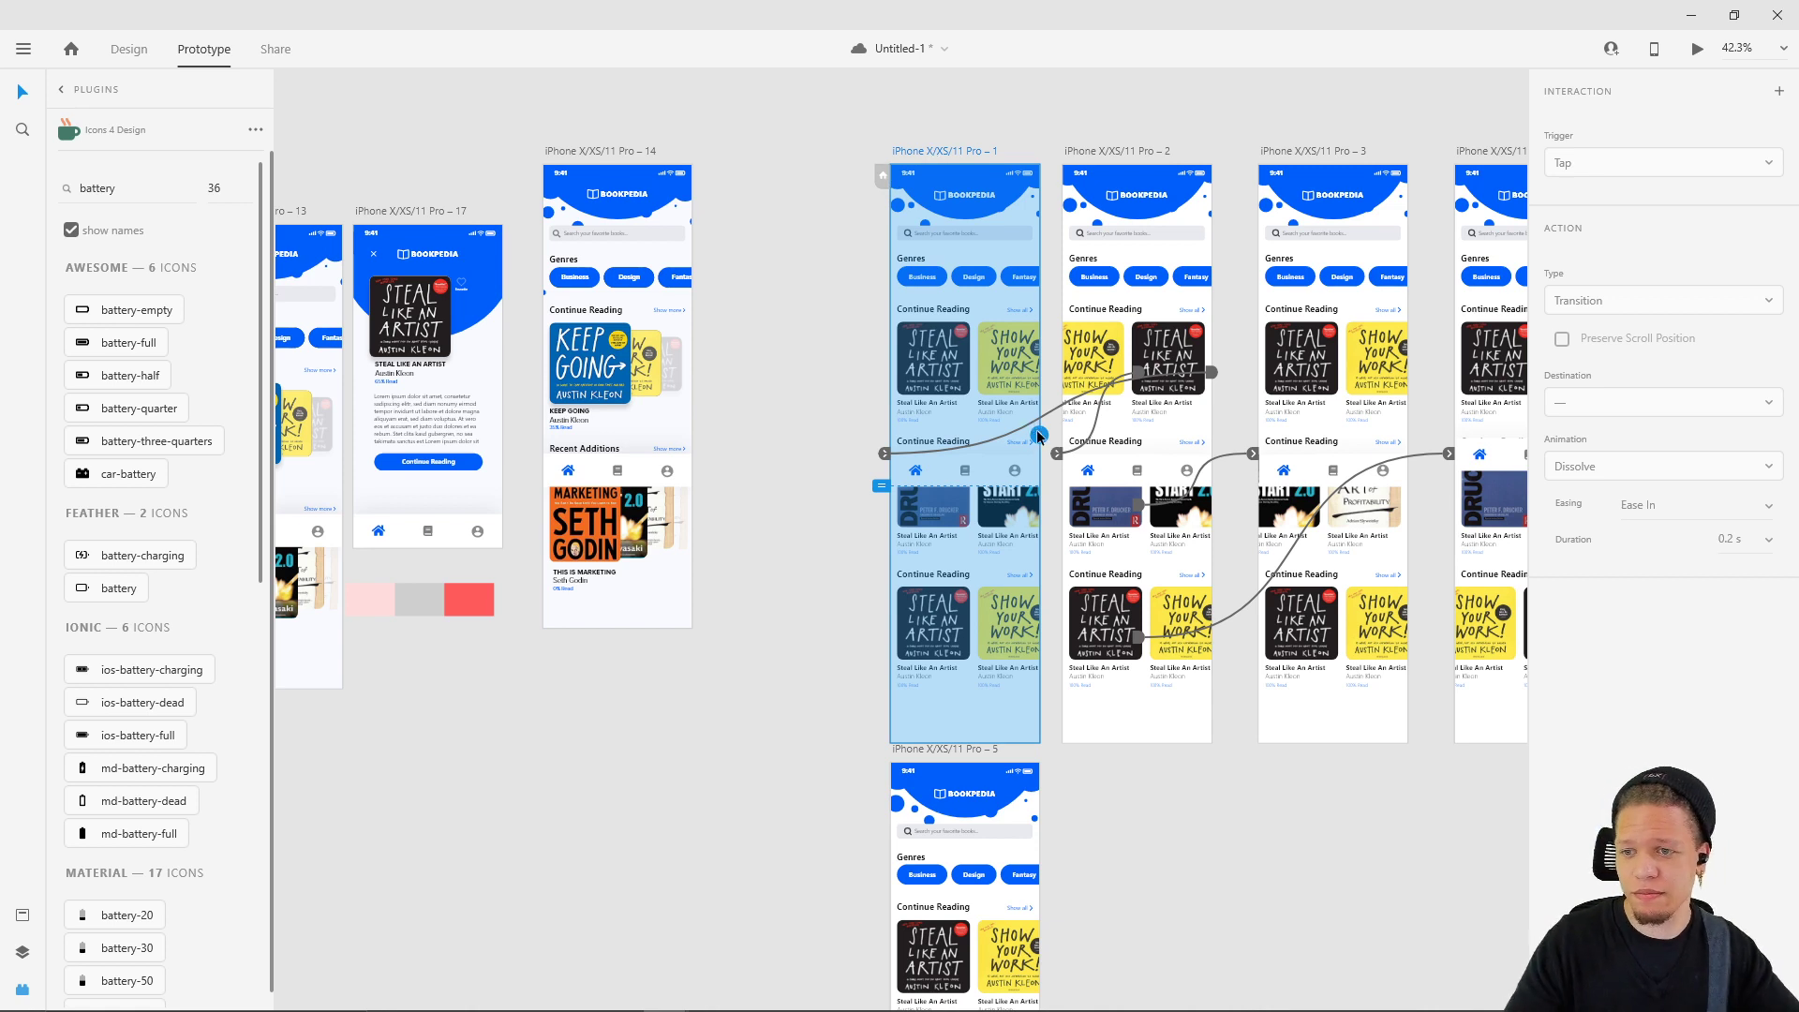
left_click_drag(1042, 435, 968, 837)
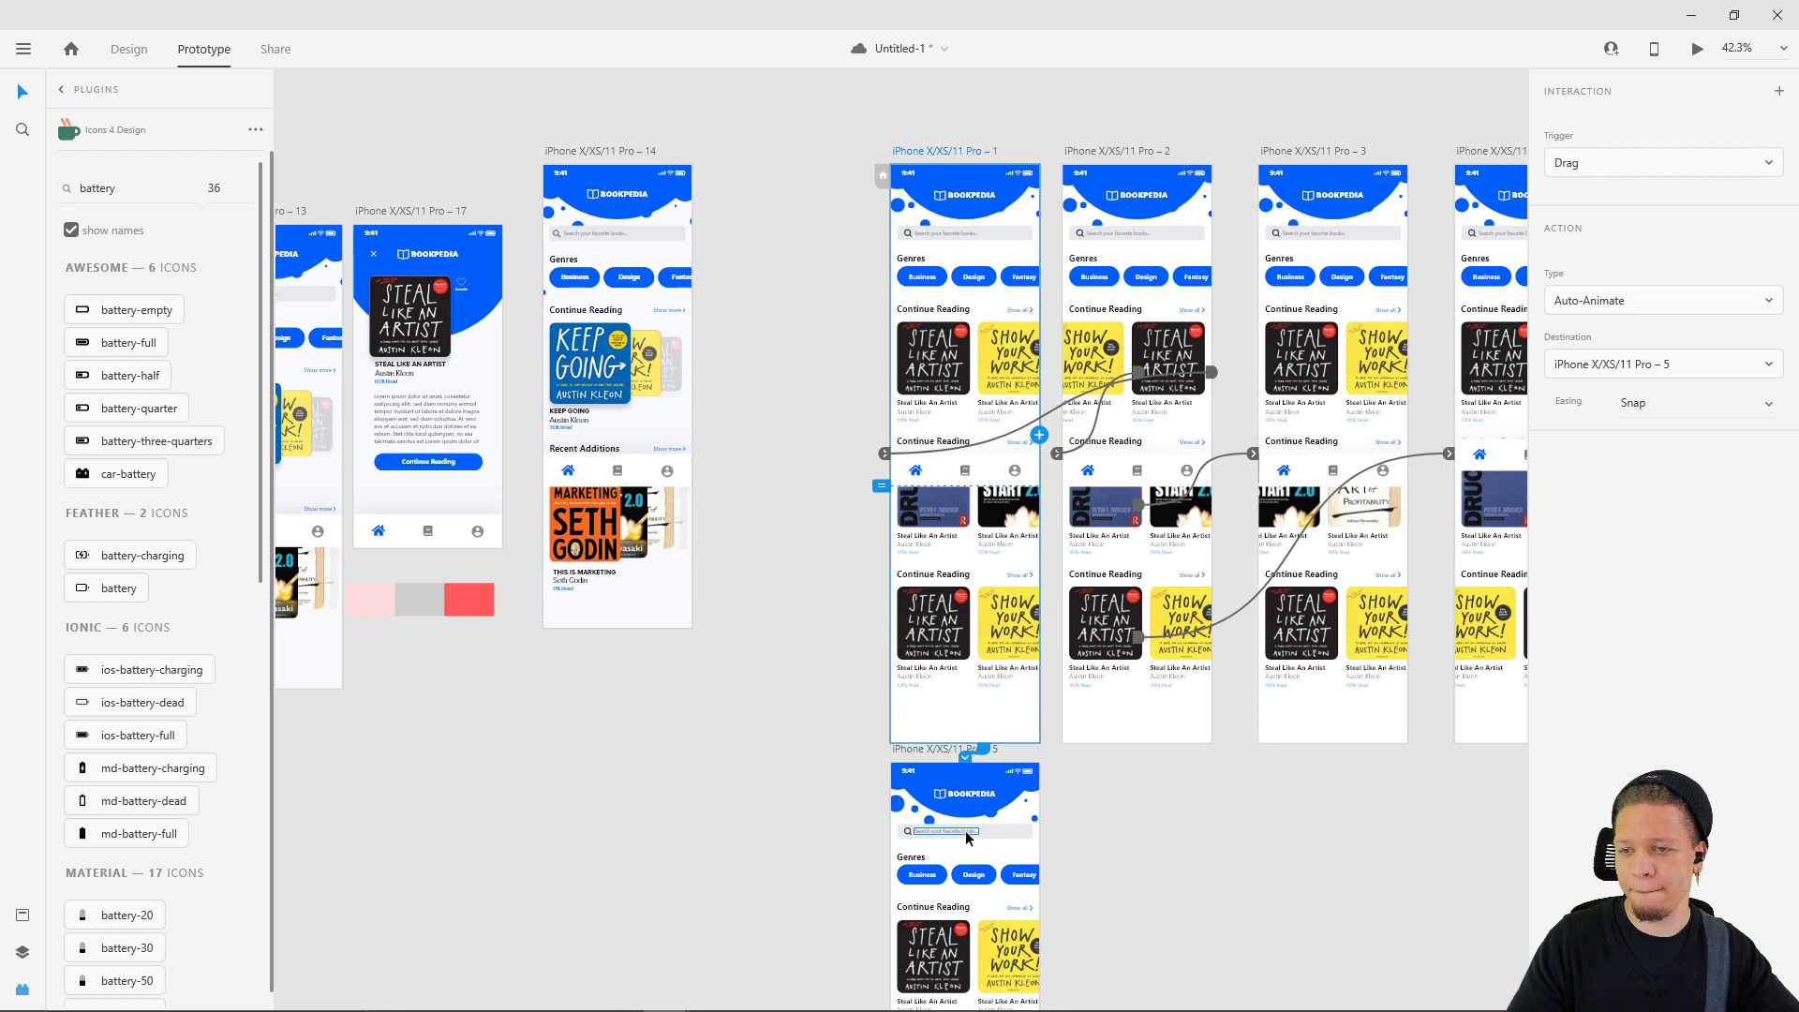
left_click(1591, 163)
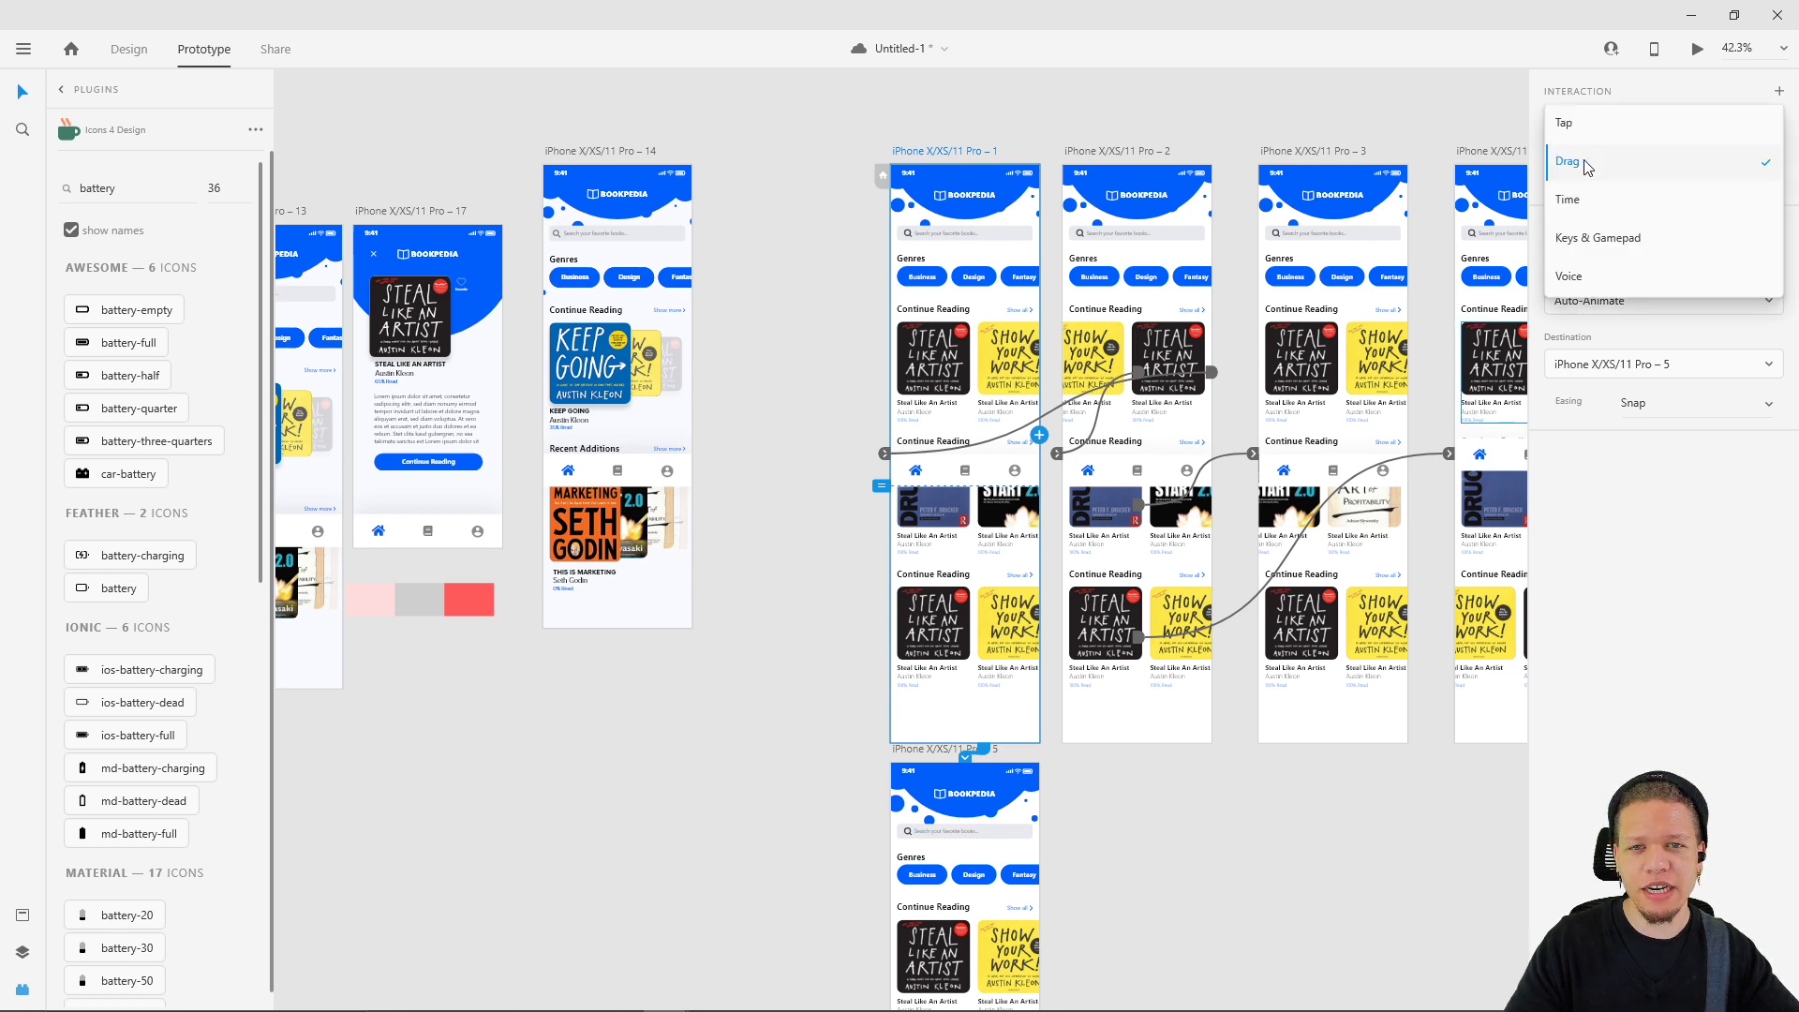
left_click(1581, 201)
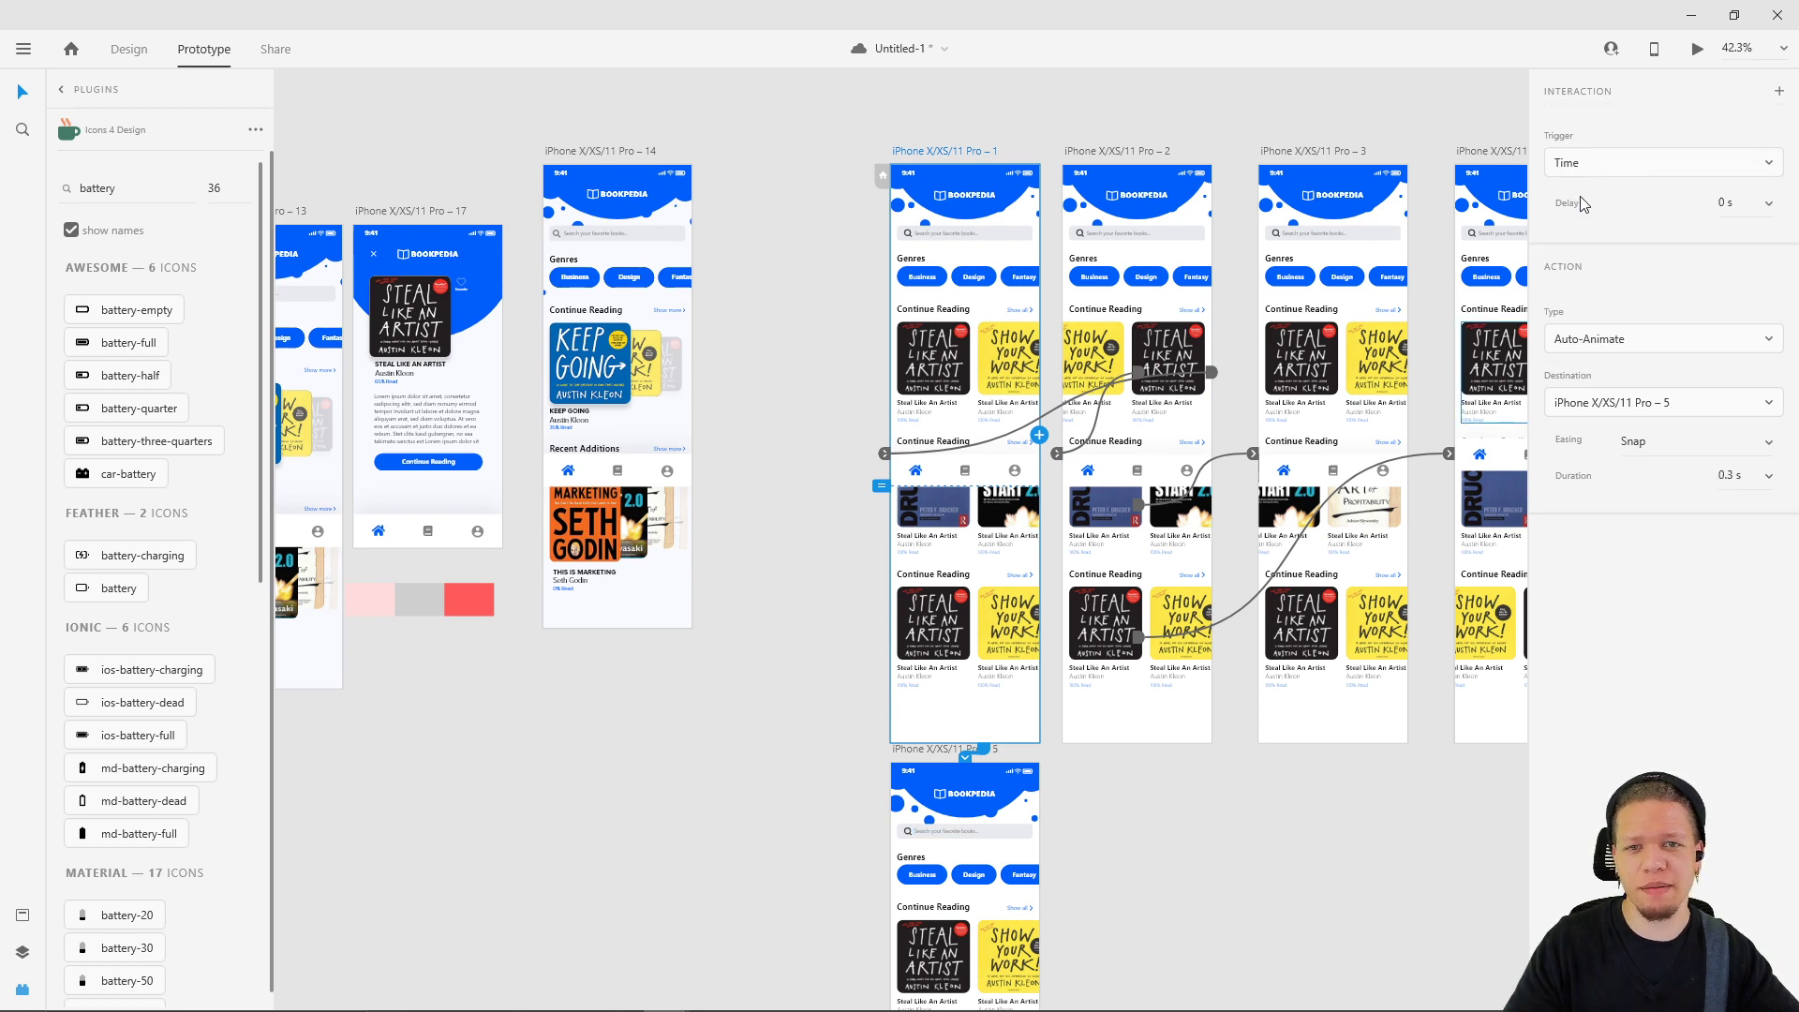
- Set the duration of artboard 1's timed interaction to 5 s and its easing to Ease In-Out
left_click(1769, 484)
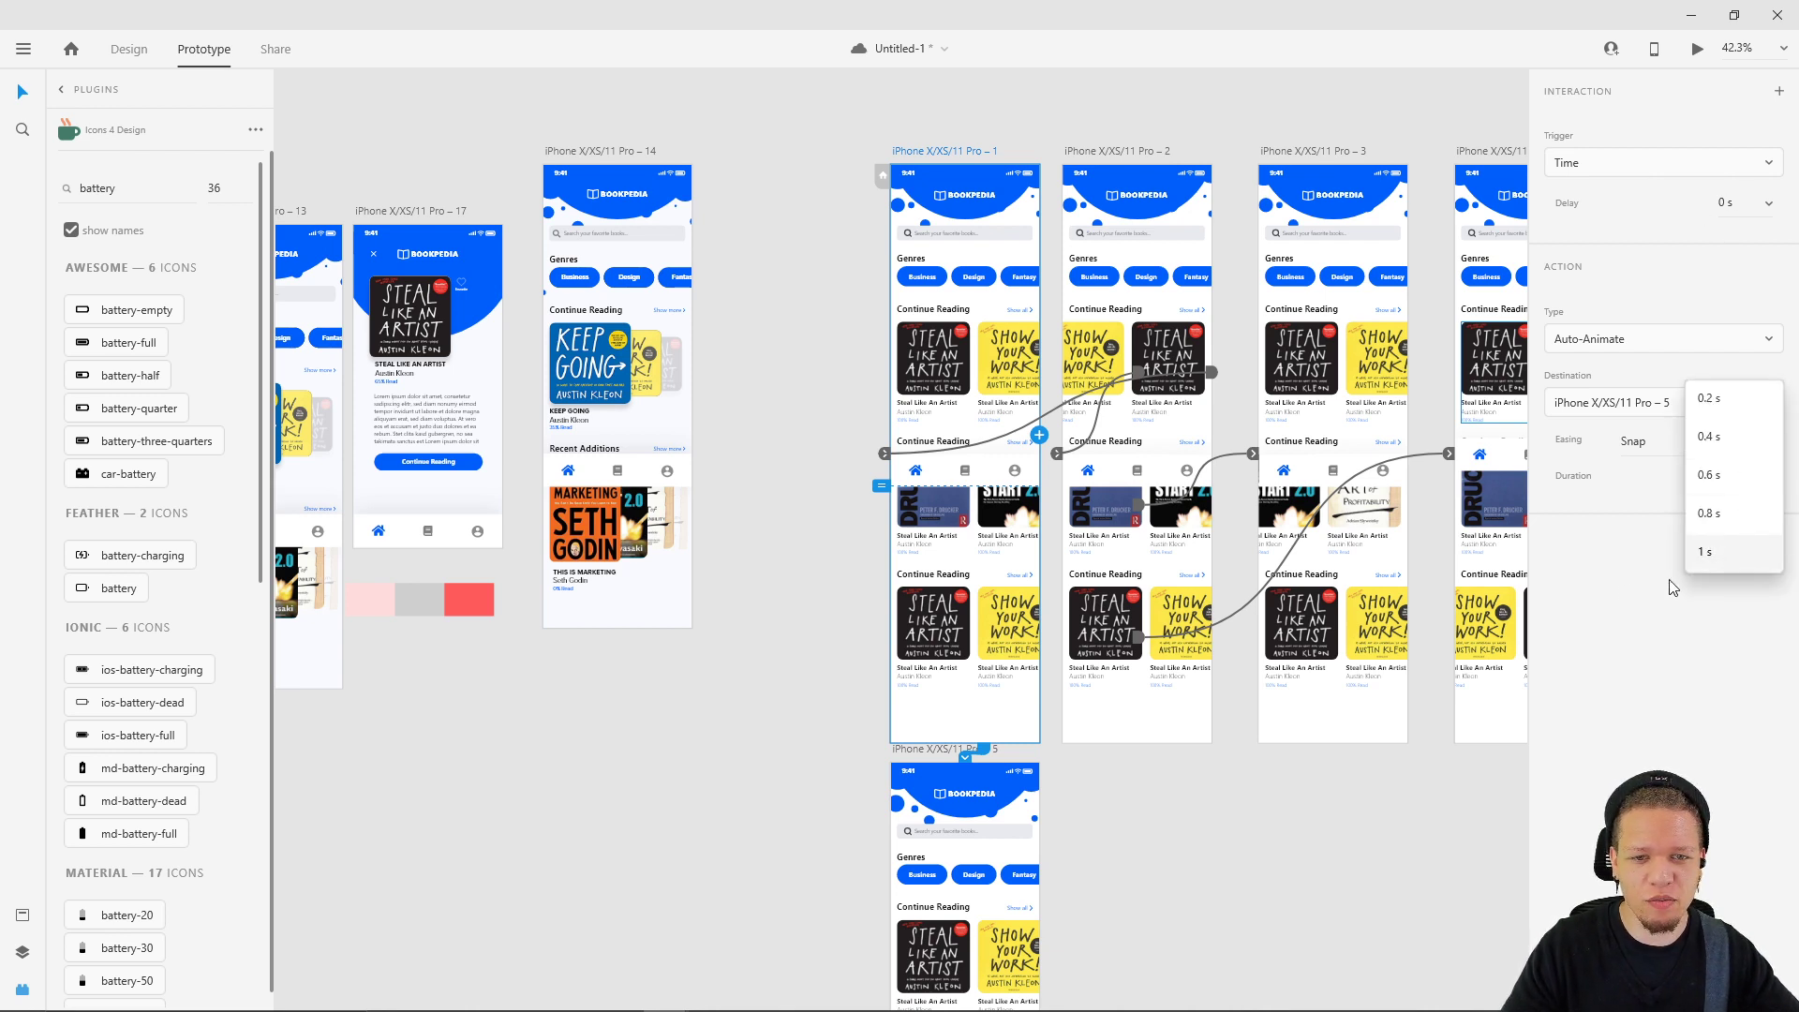
left_click(1752, 475)
left_click_drag(1735, 476, 1715, 477)
type("0")
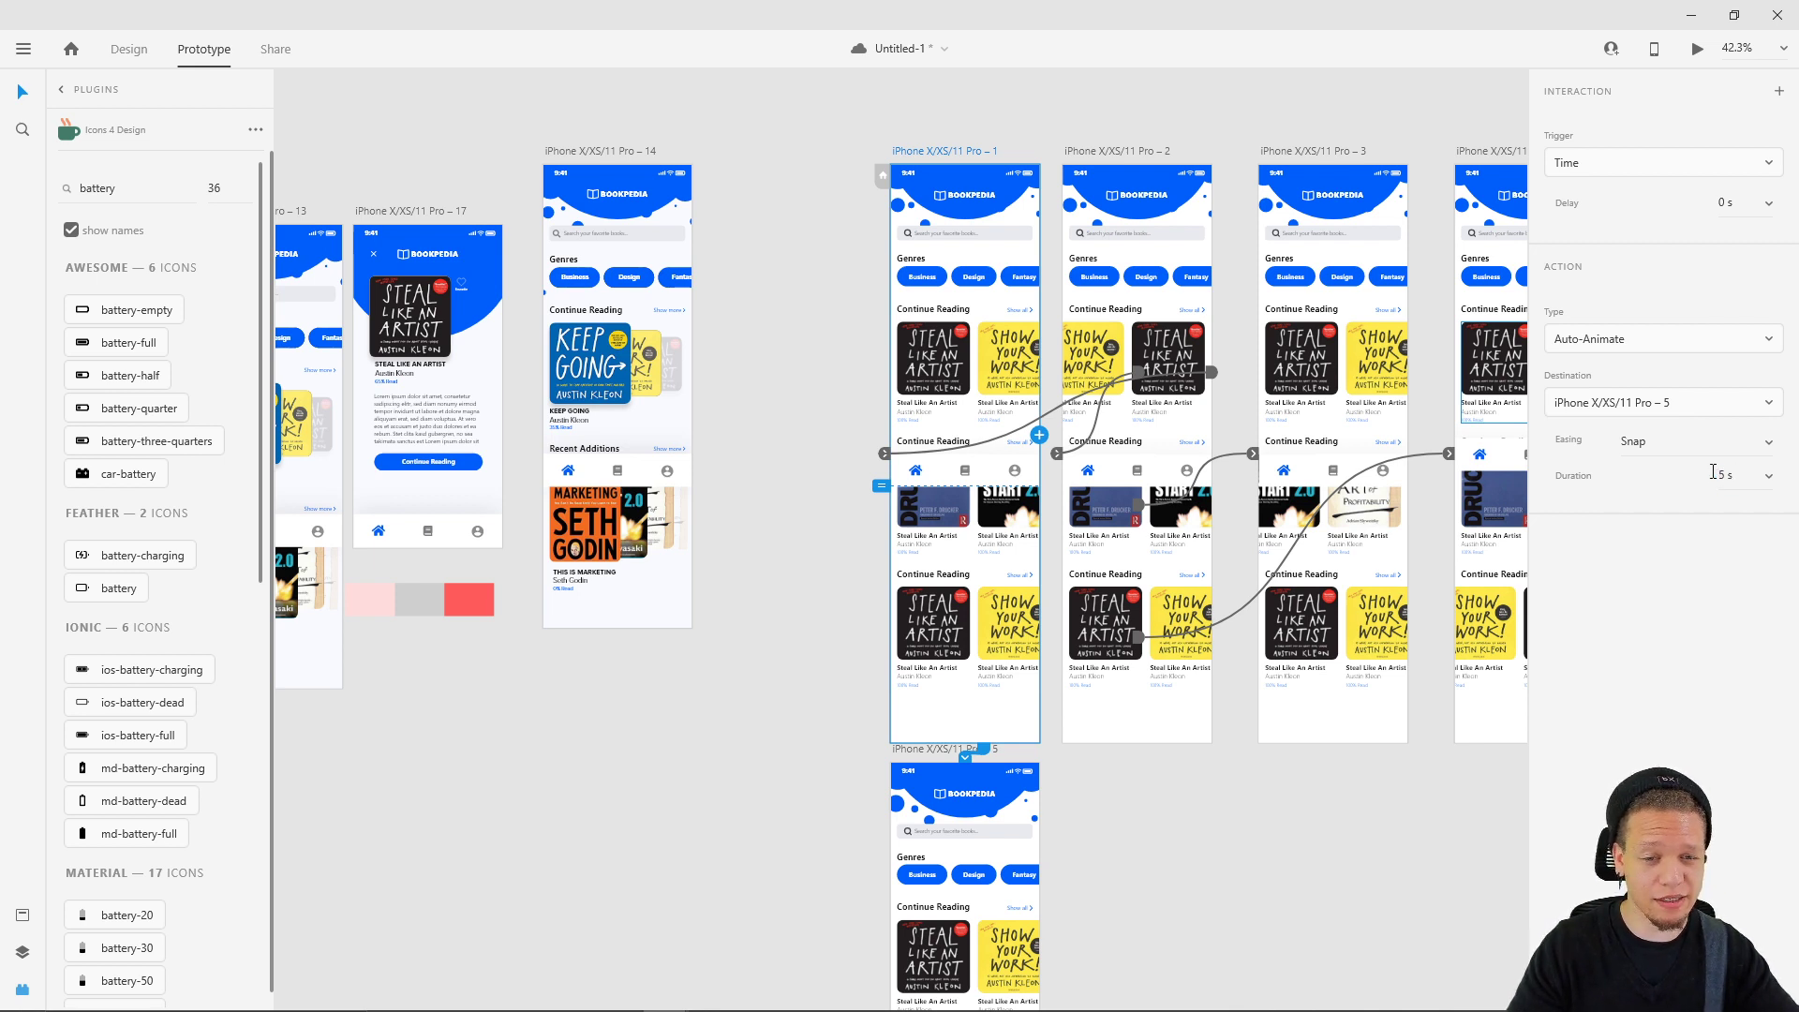
left_click(1758, 447)
left_click(1678, 433)
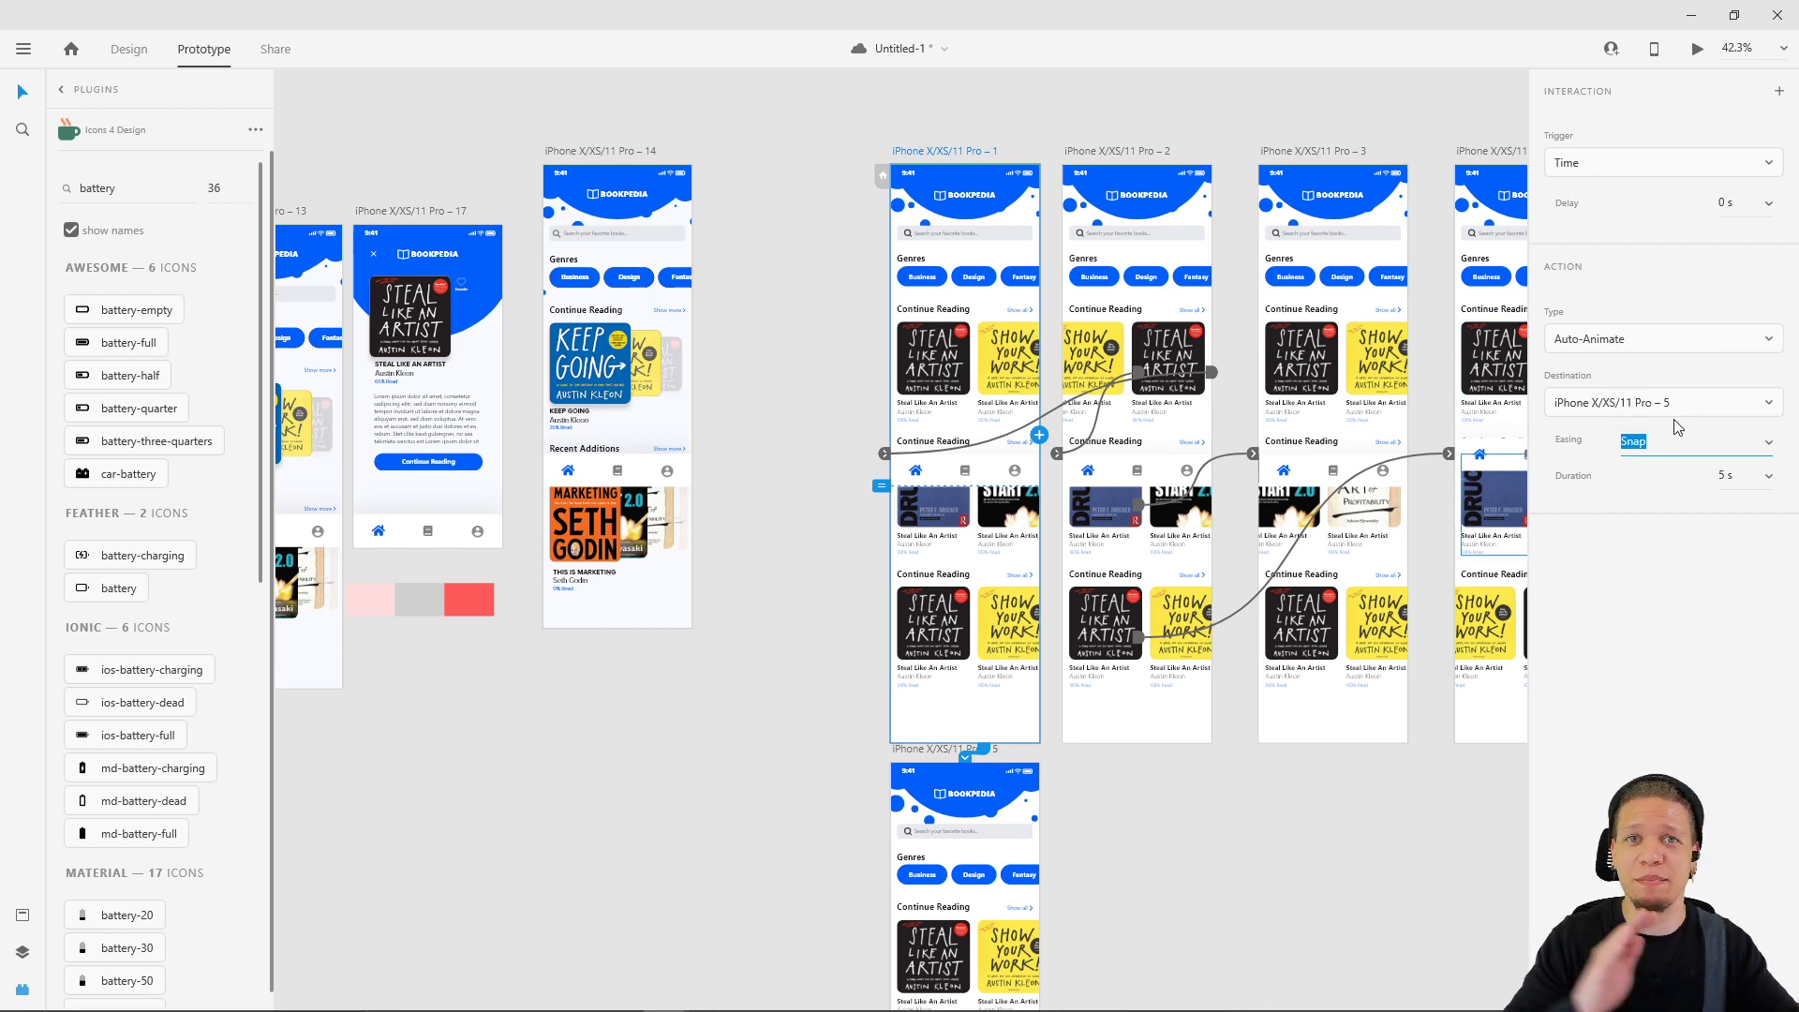
left_click(1769, 444)
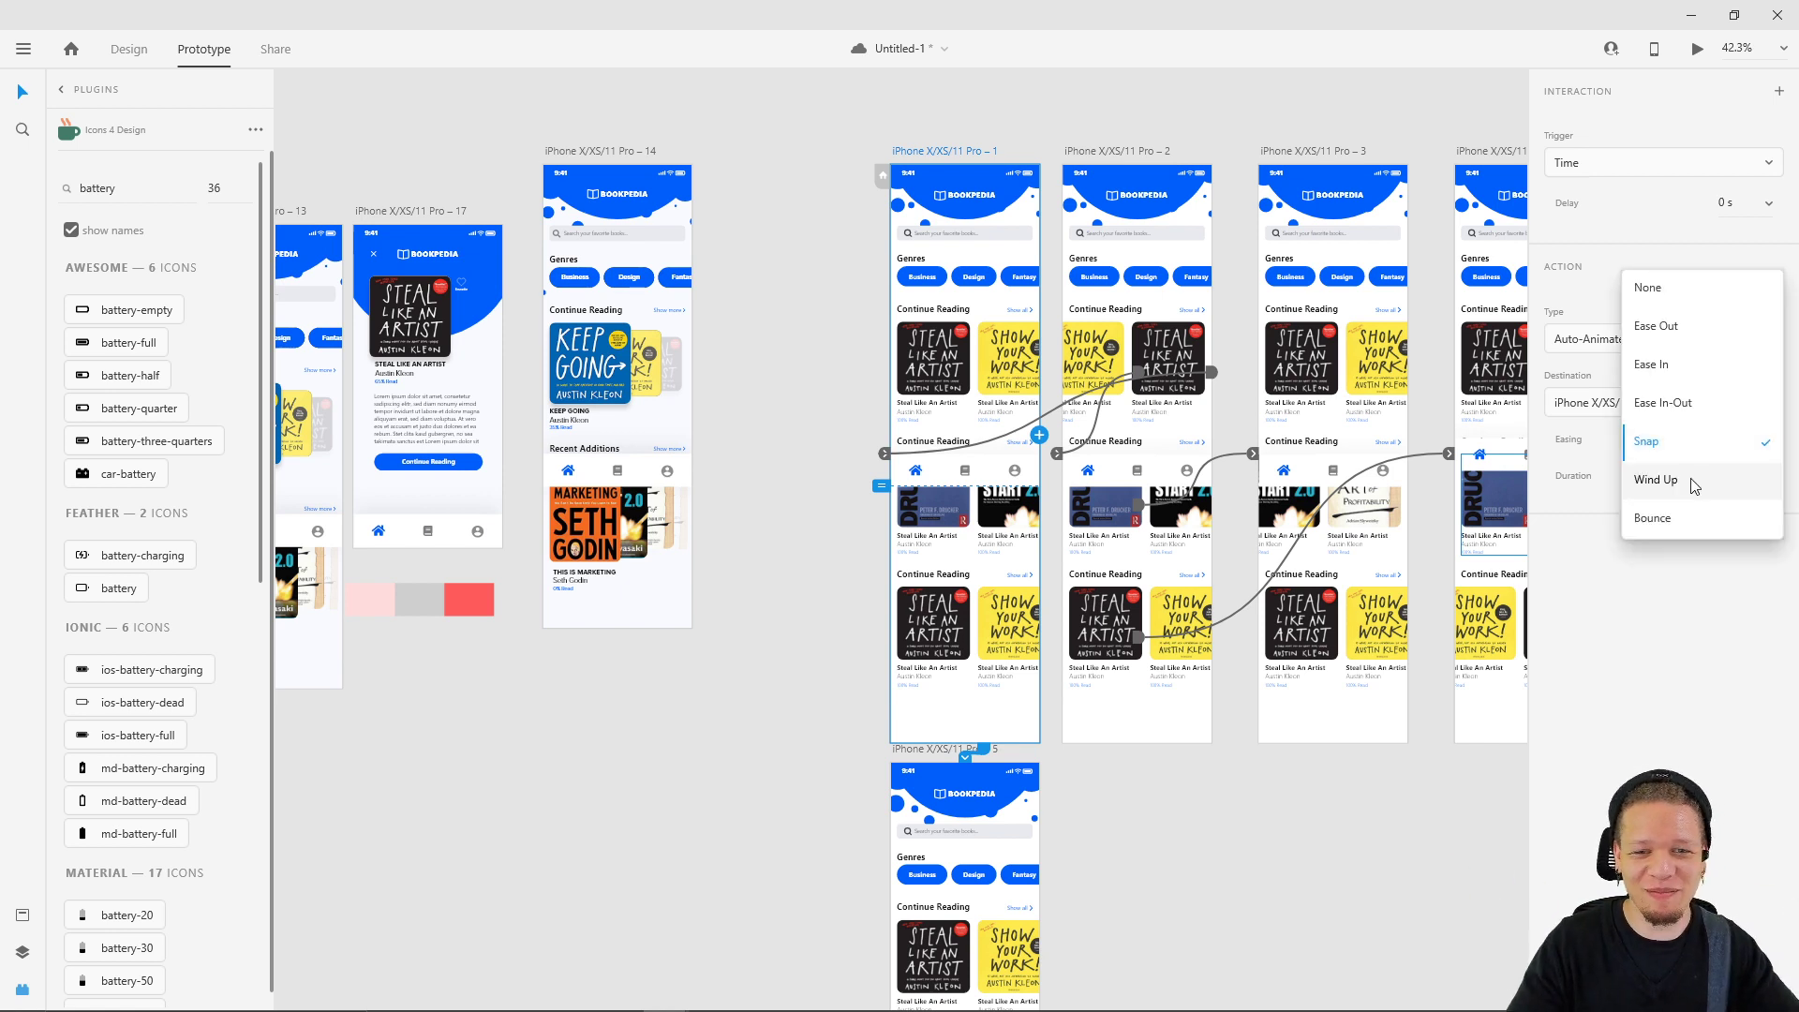
left_click(1677, 403)
left_click(1260, 888)
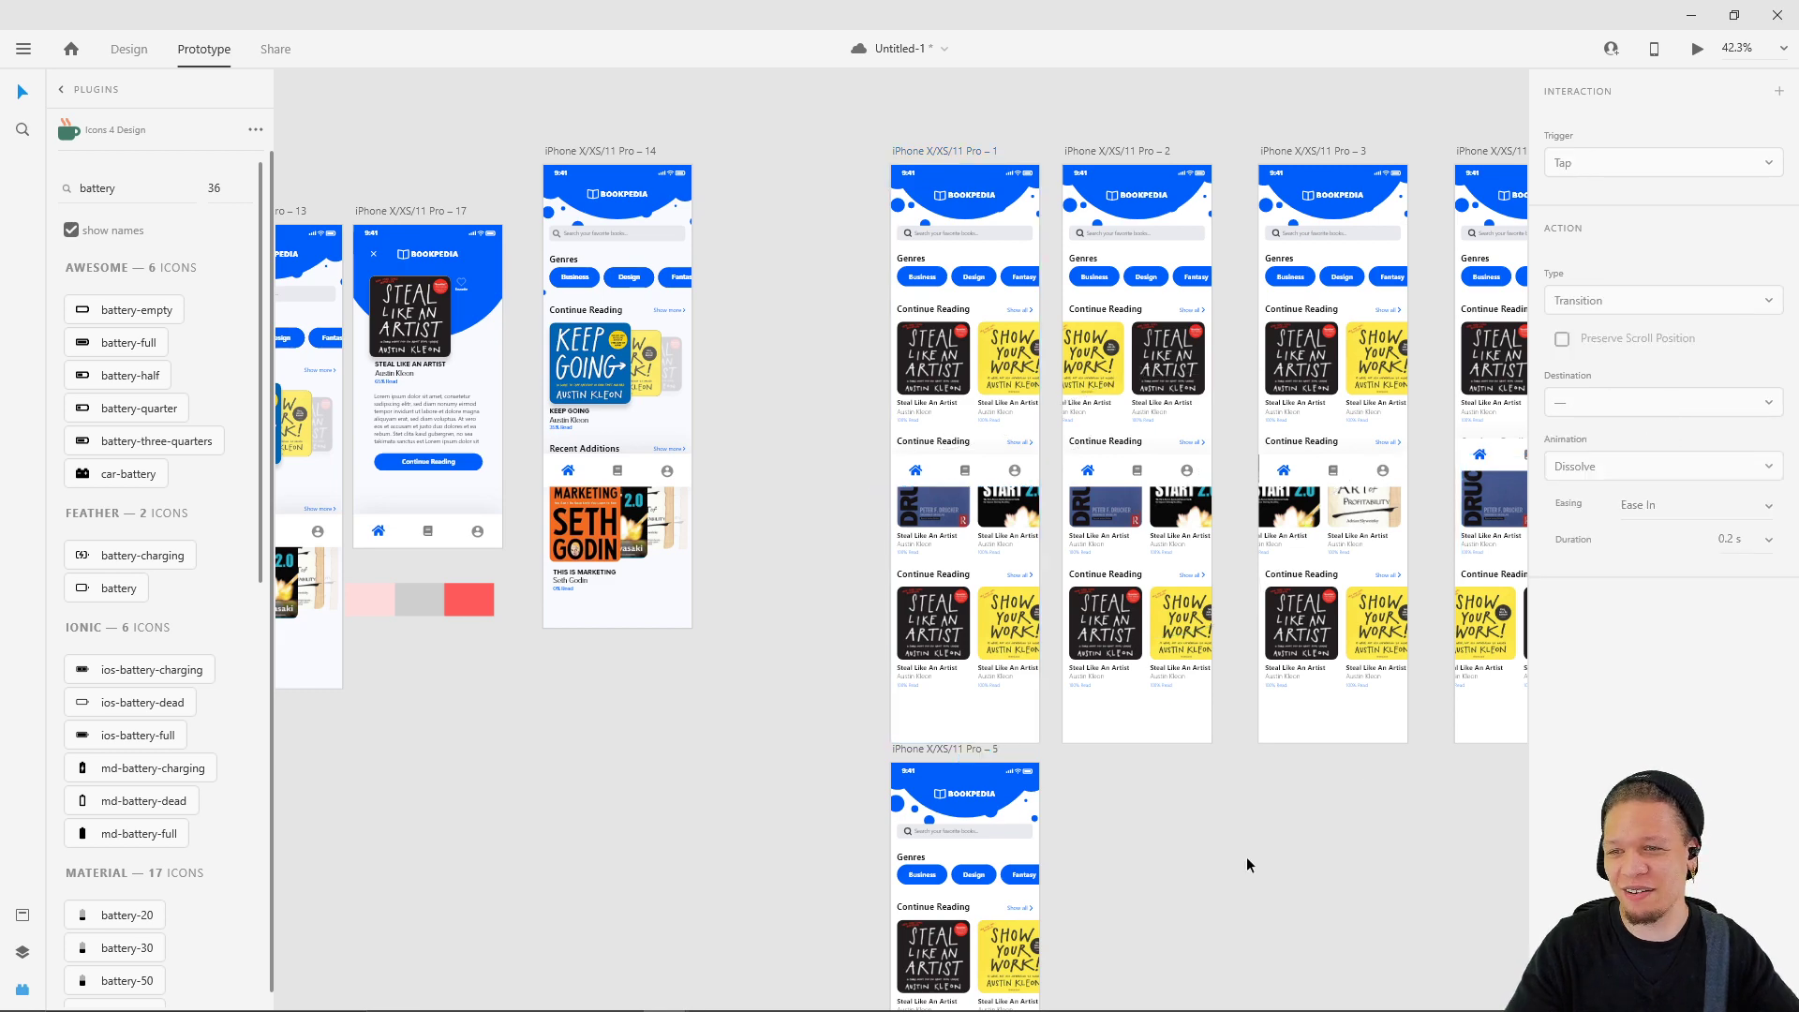
- Link artboard 5 back to artboard 1 with a Time-triggered Auto-Animate using Ease In-Out and a 5 s duration
left_click(936, 153)
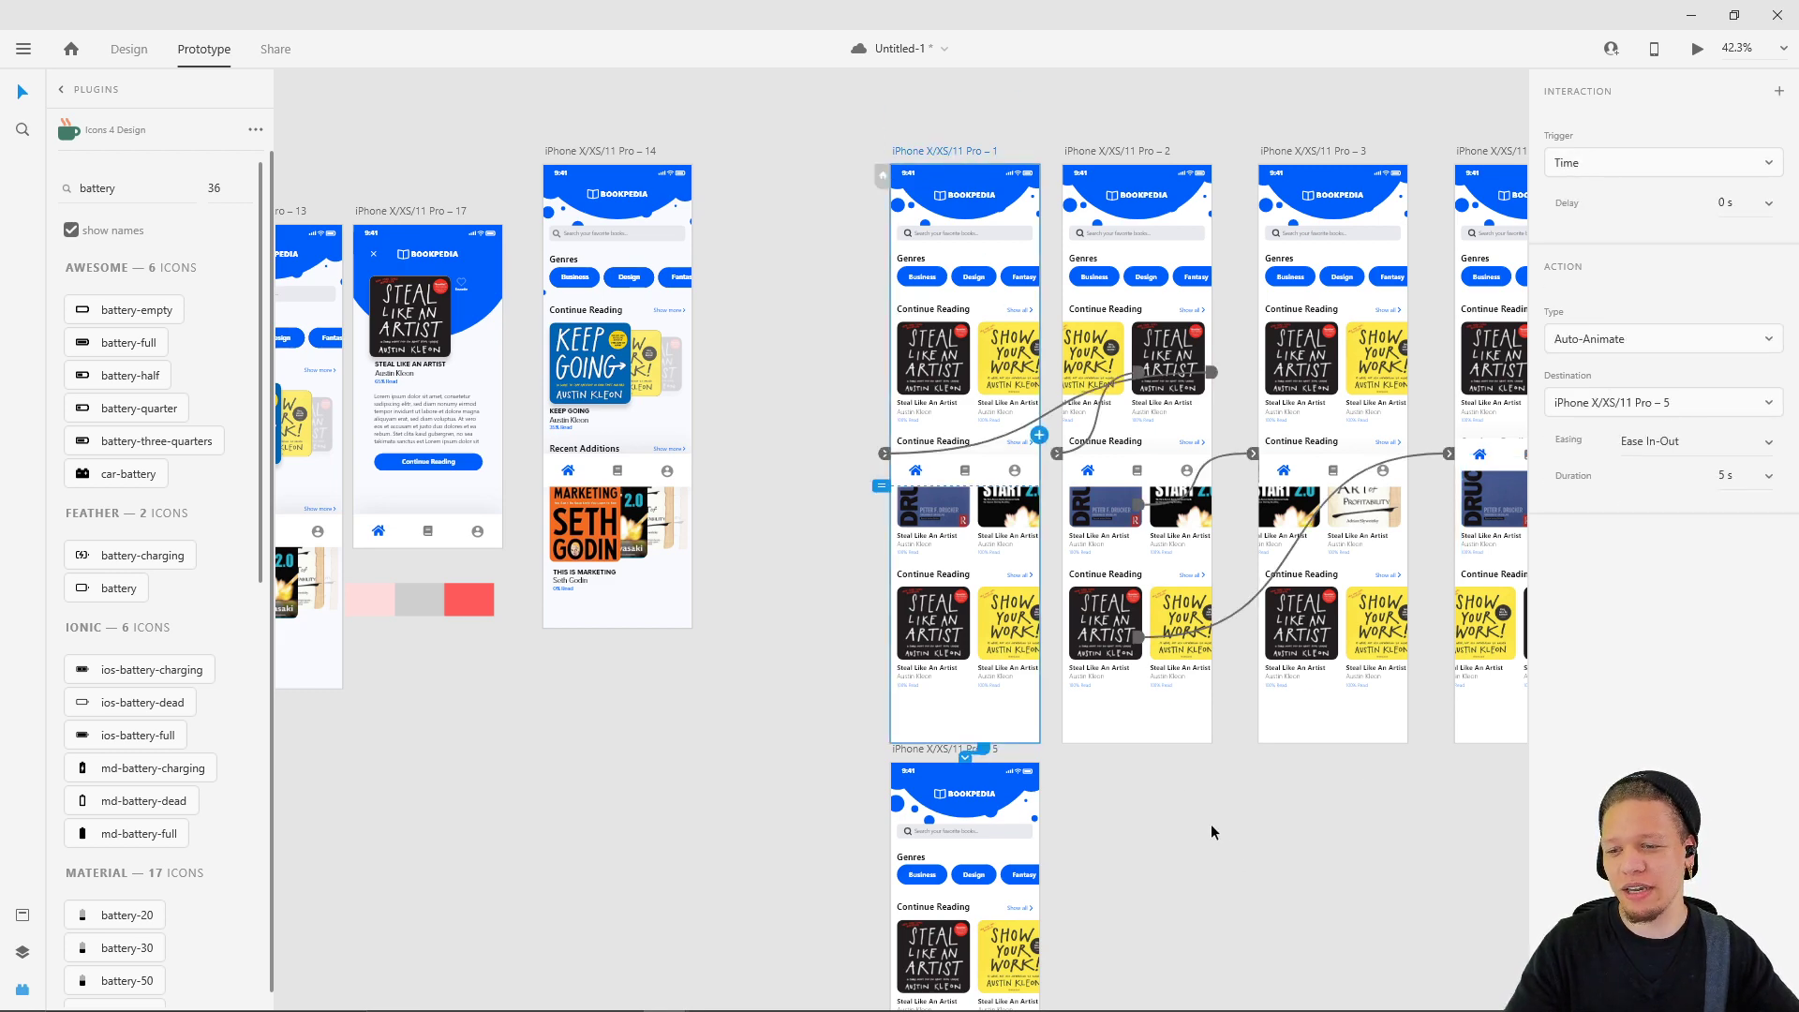
scroll(1237, 650, "down", 2)
left_click(929, 570)
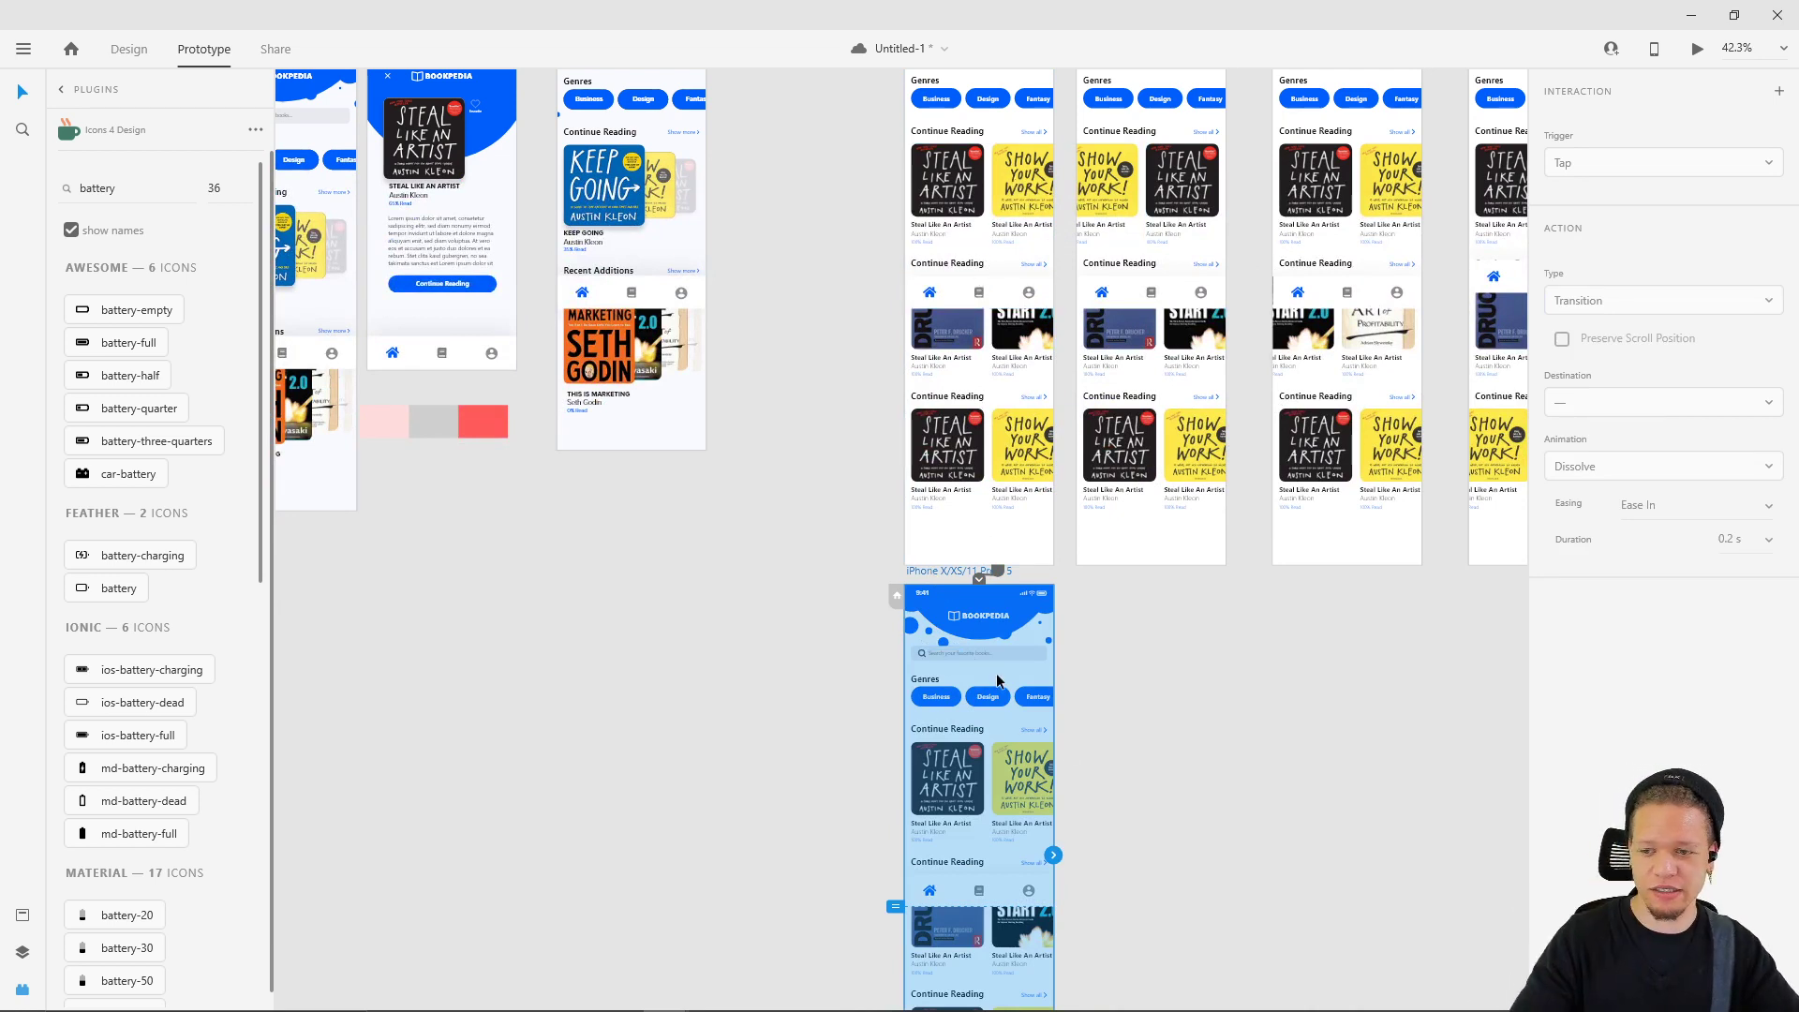
left_click_drag(1053, 855, 1096, 379)
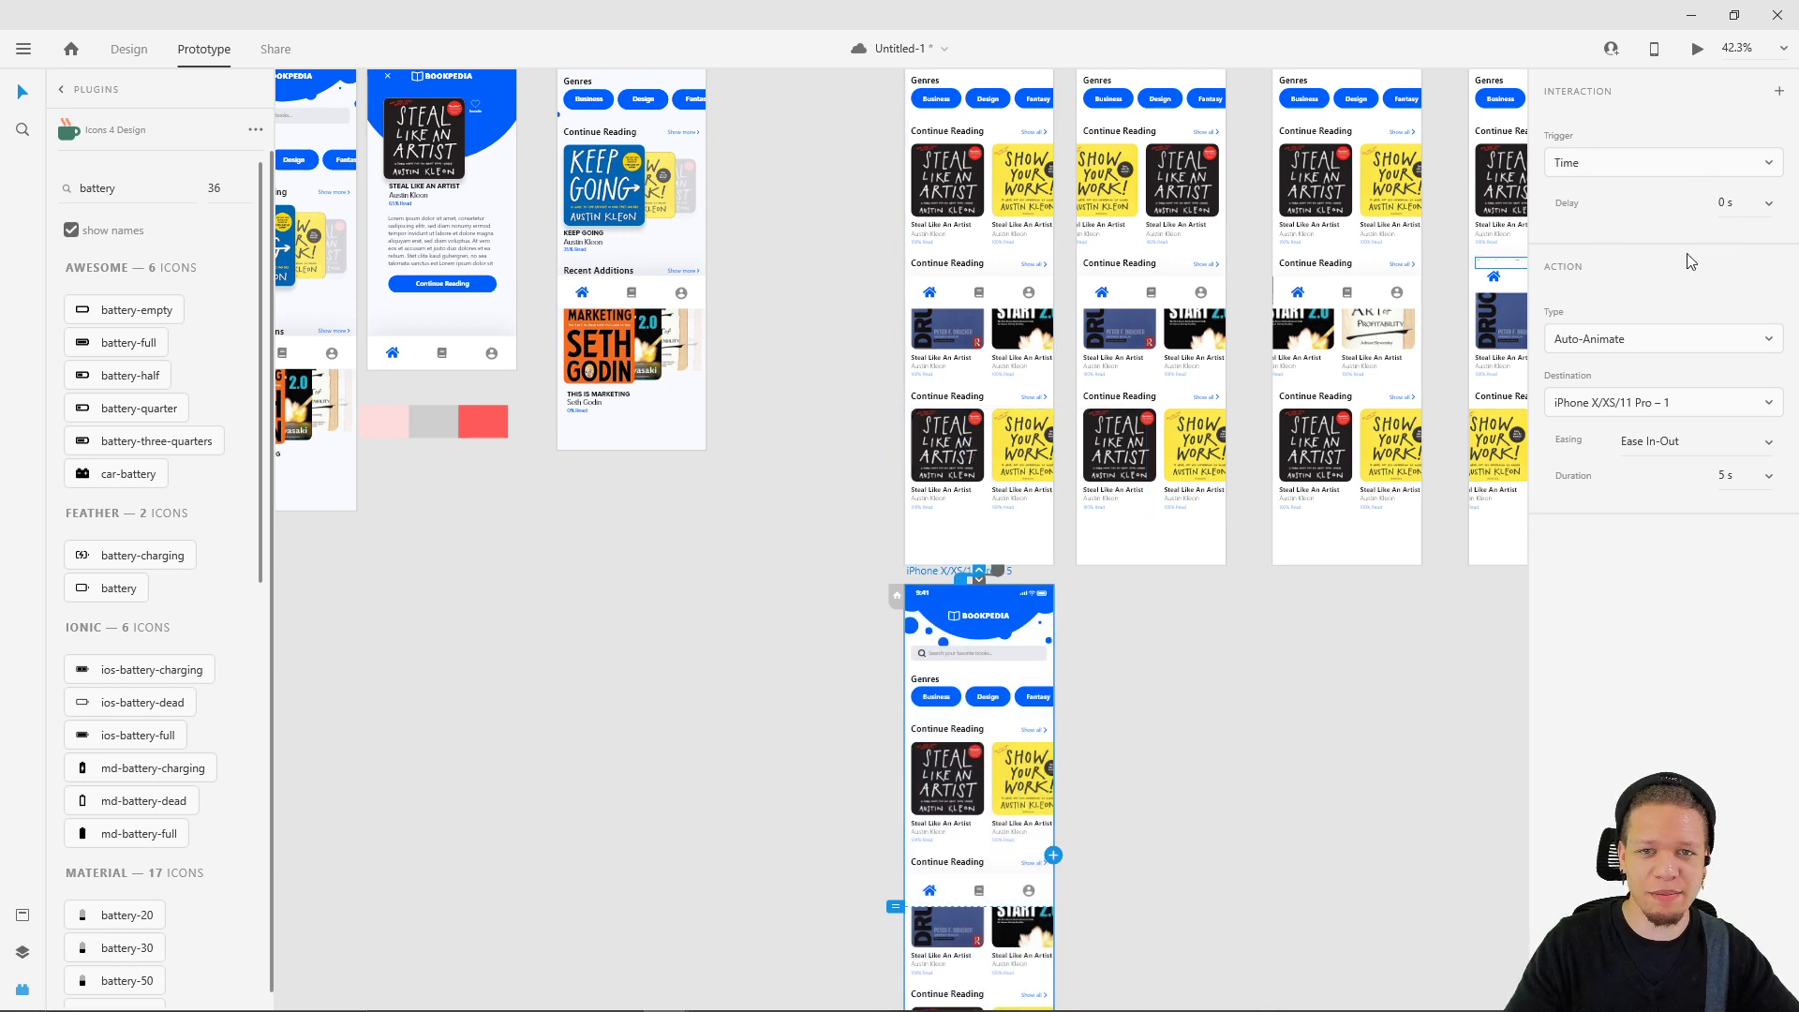
- Preview the prototype from artboard 1 to check the looping movement of the header circles
scroll(1153, 638, "up", 3)
left_click(1042, 181)
left_click(1042, 187)
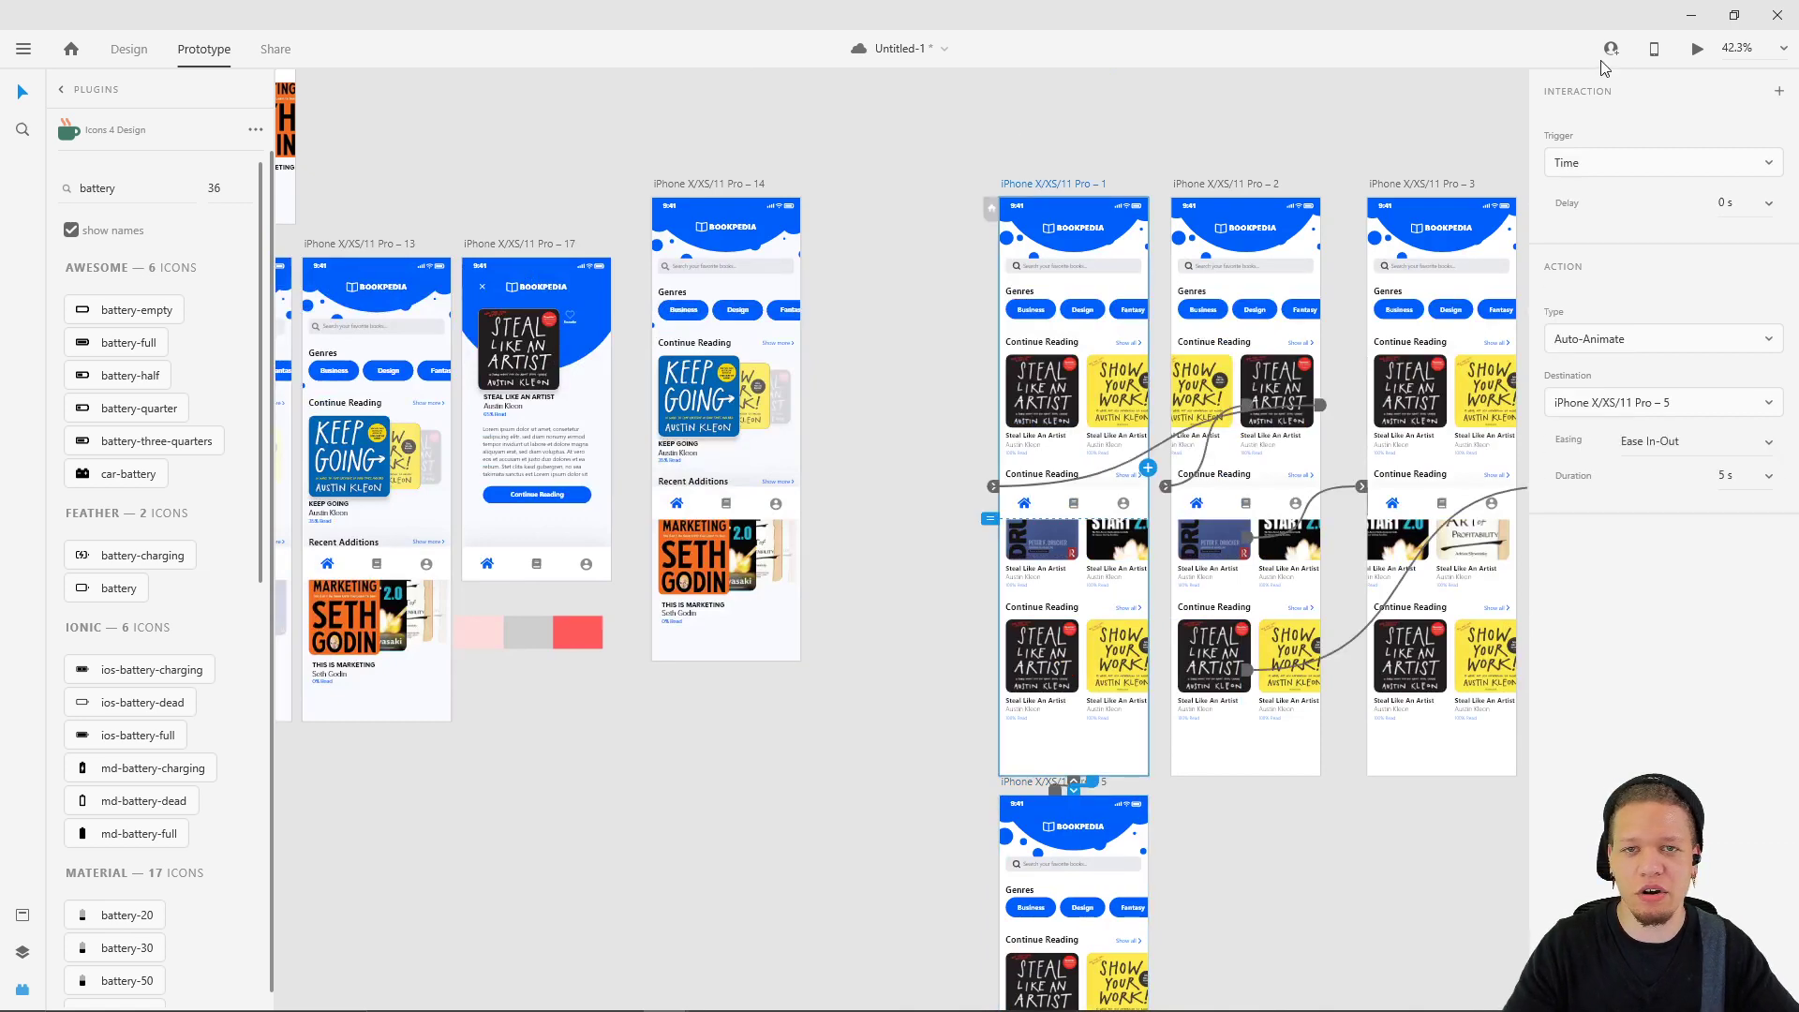
left_click(1697, 49)
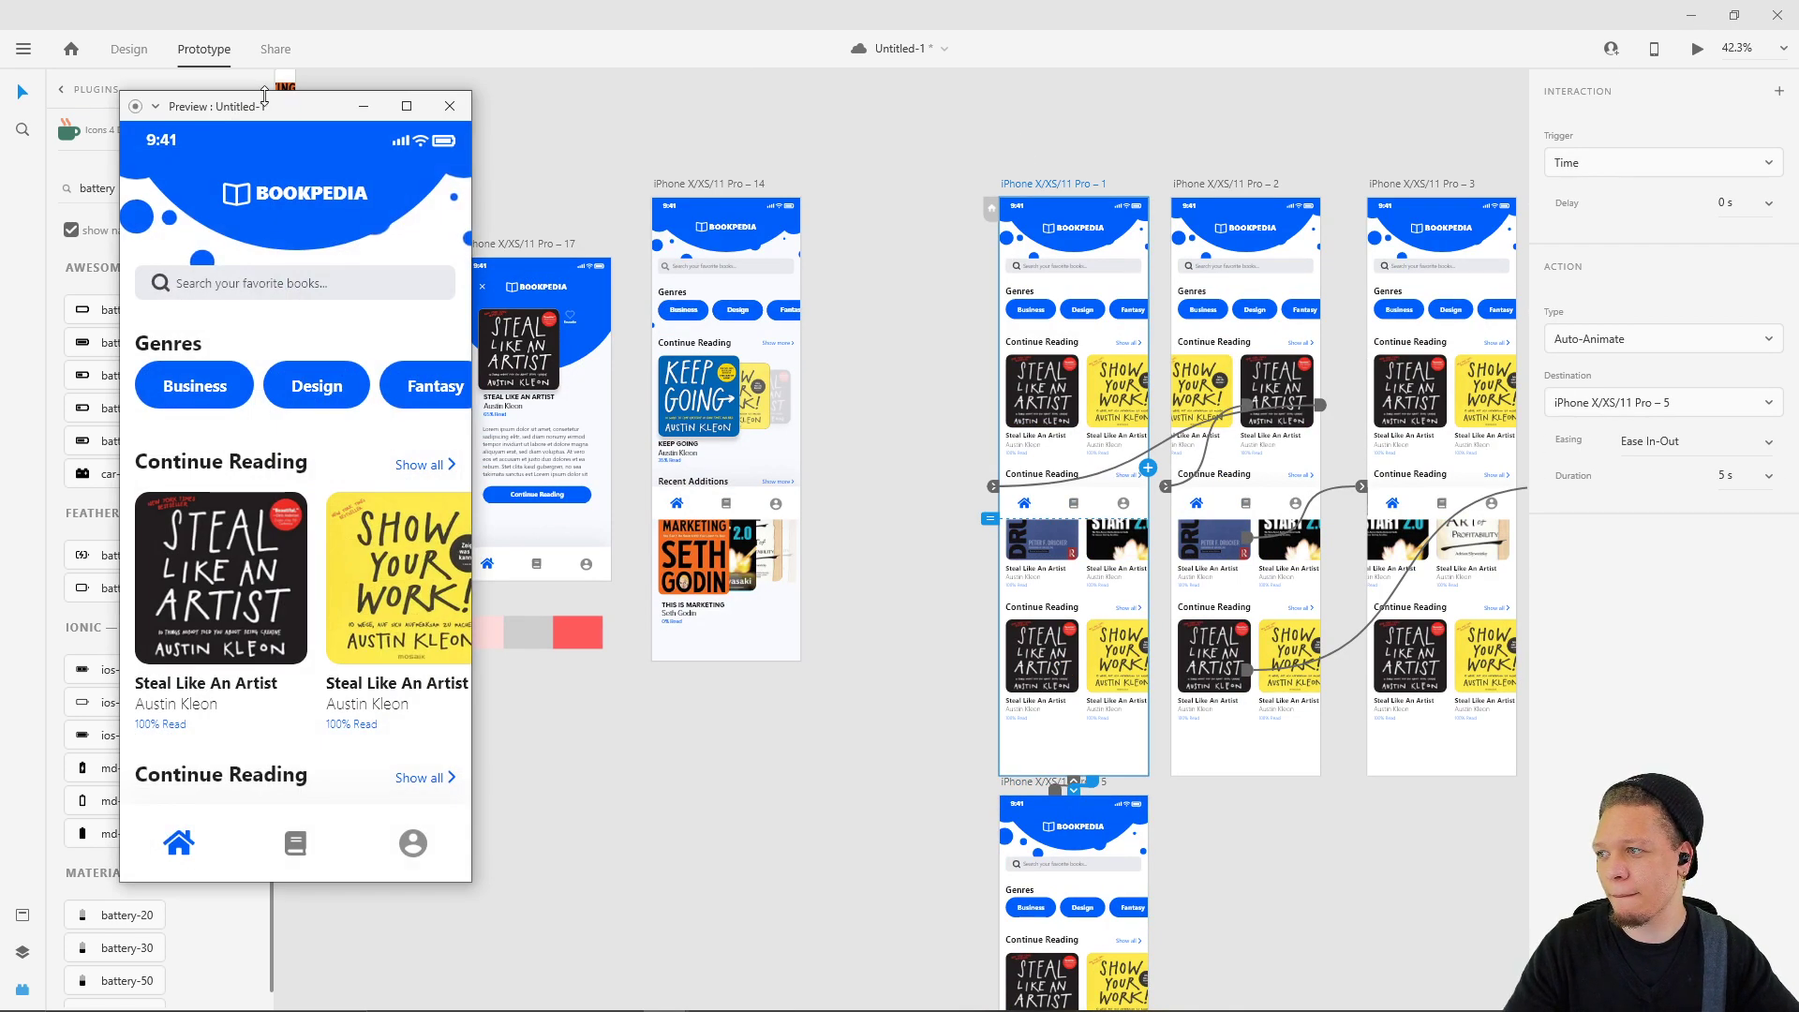
left_click_drag(317, 108, 601, 114)
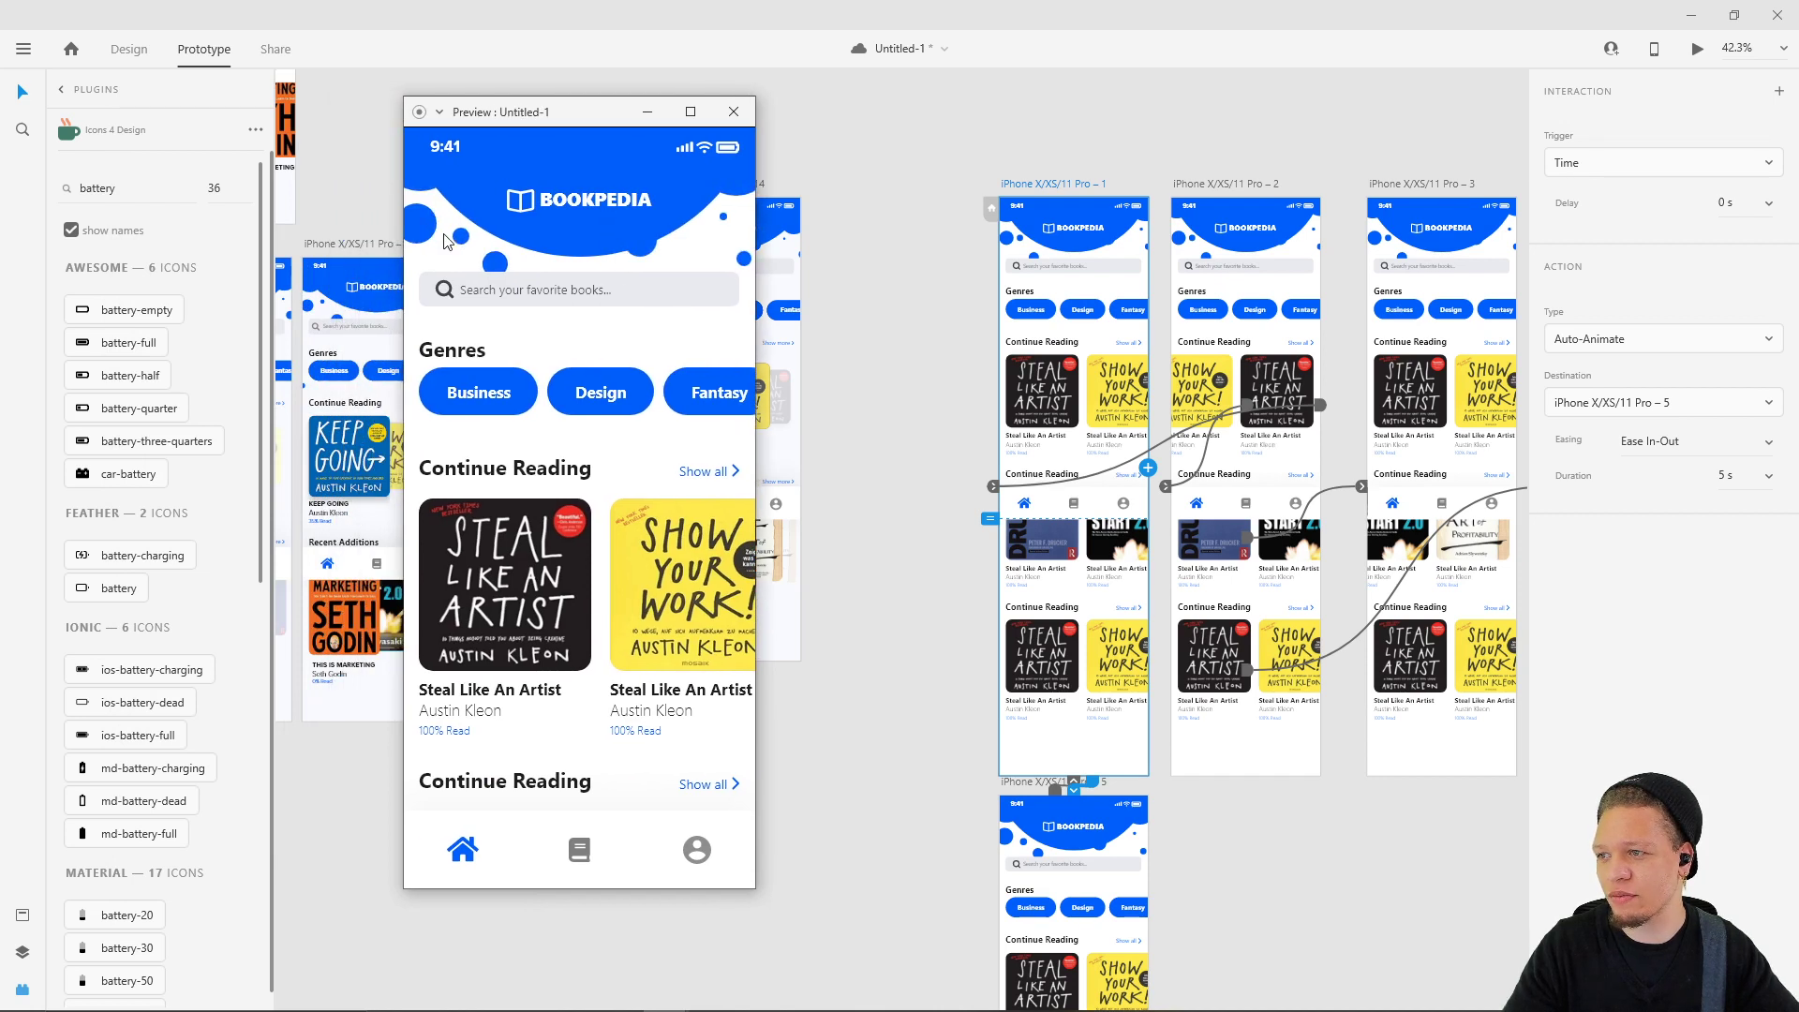
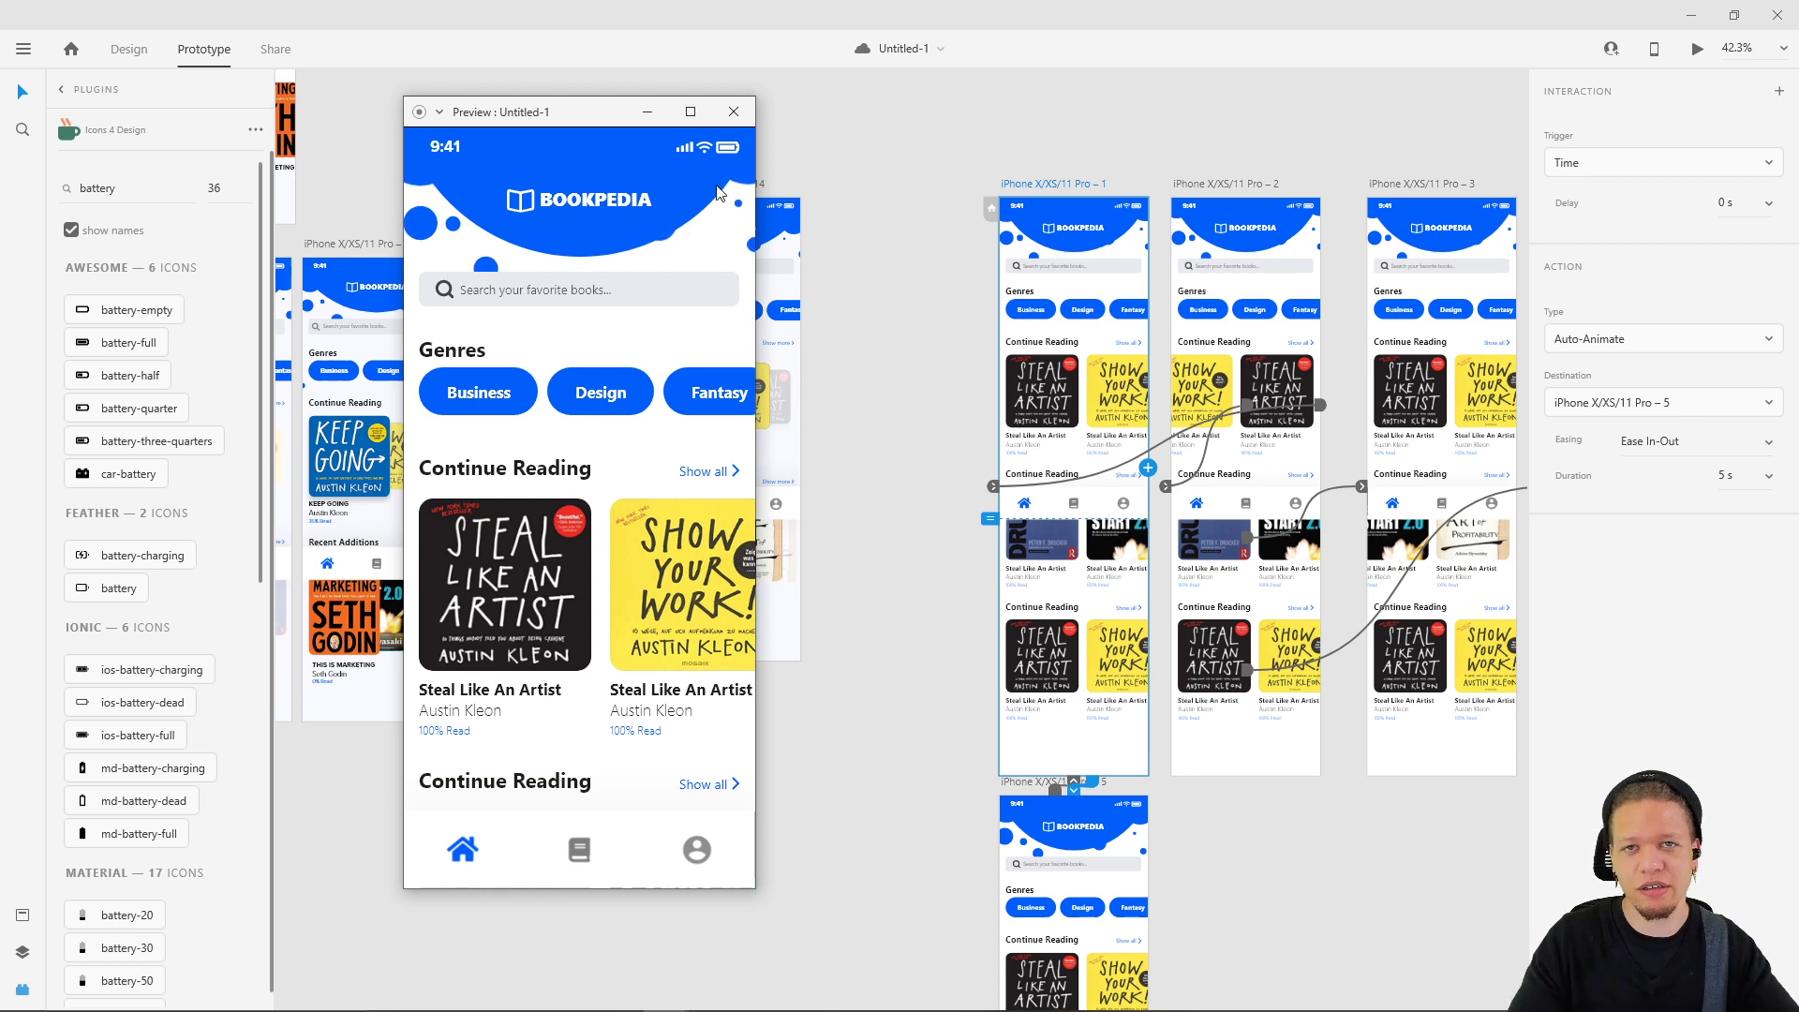
left_click(741, 115)
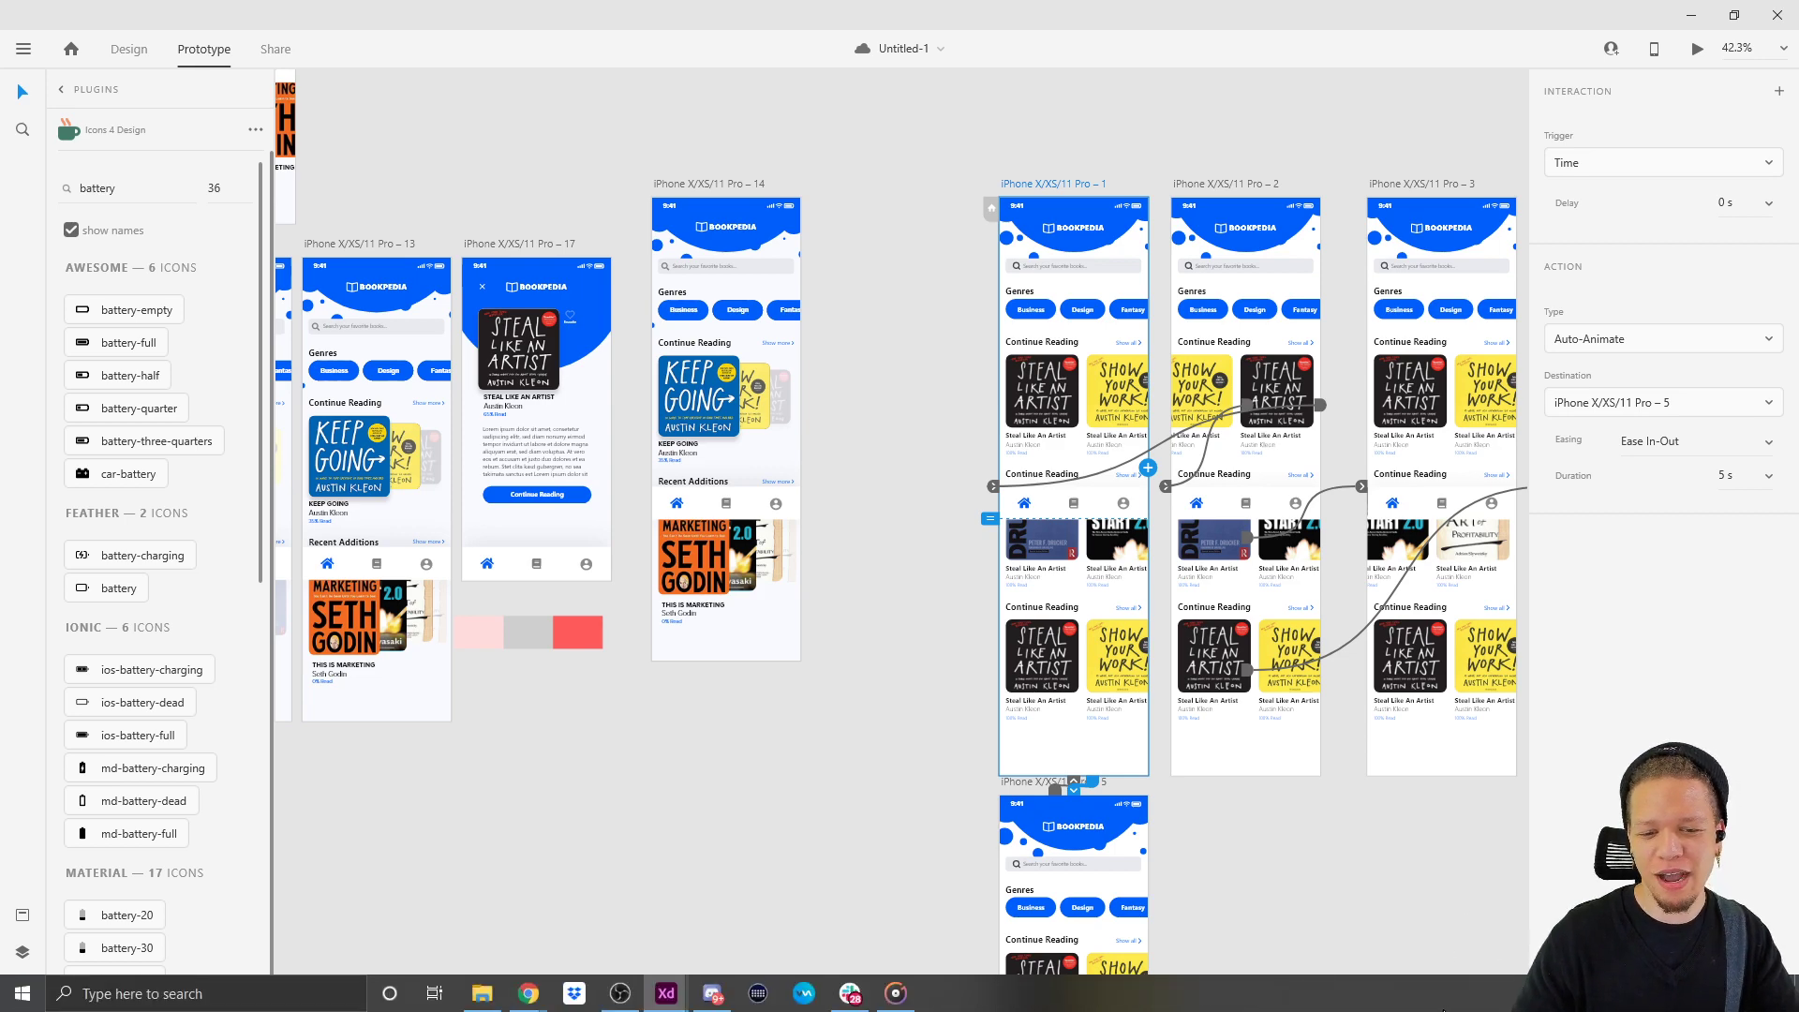
- Preview the earlier home design and swipe through its Continue Reading book carousel
scroll(1294, 931, "down", 3)
scroll(1003, 841, "up", 2)
scroll(641, 527, "down", 2)
left_click_drag(641, 527, 1122, 508)
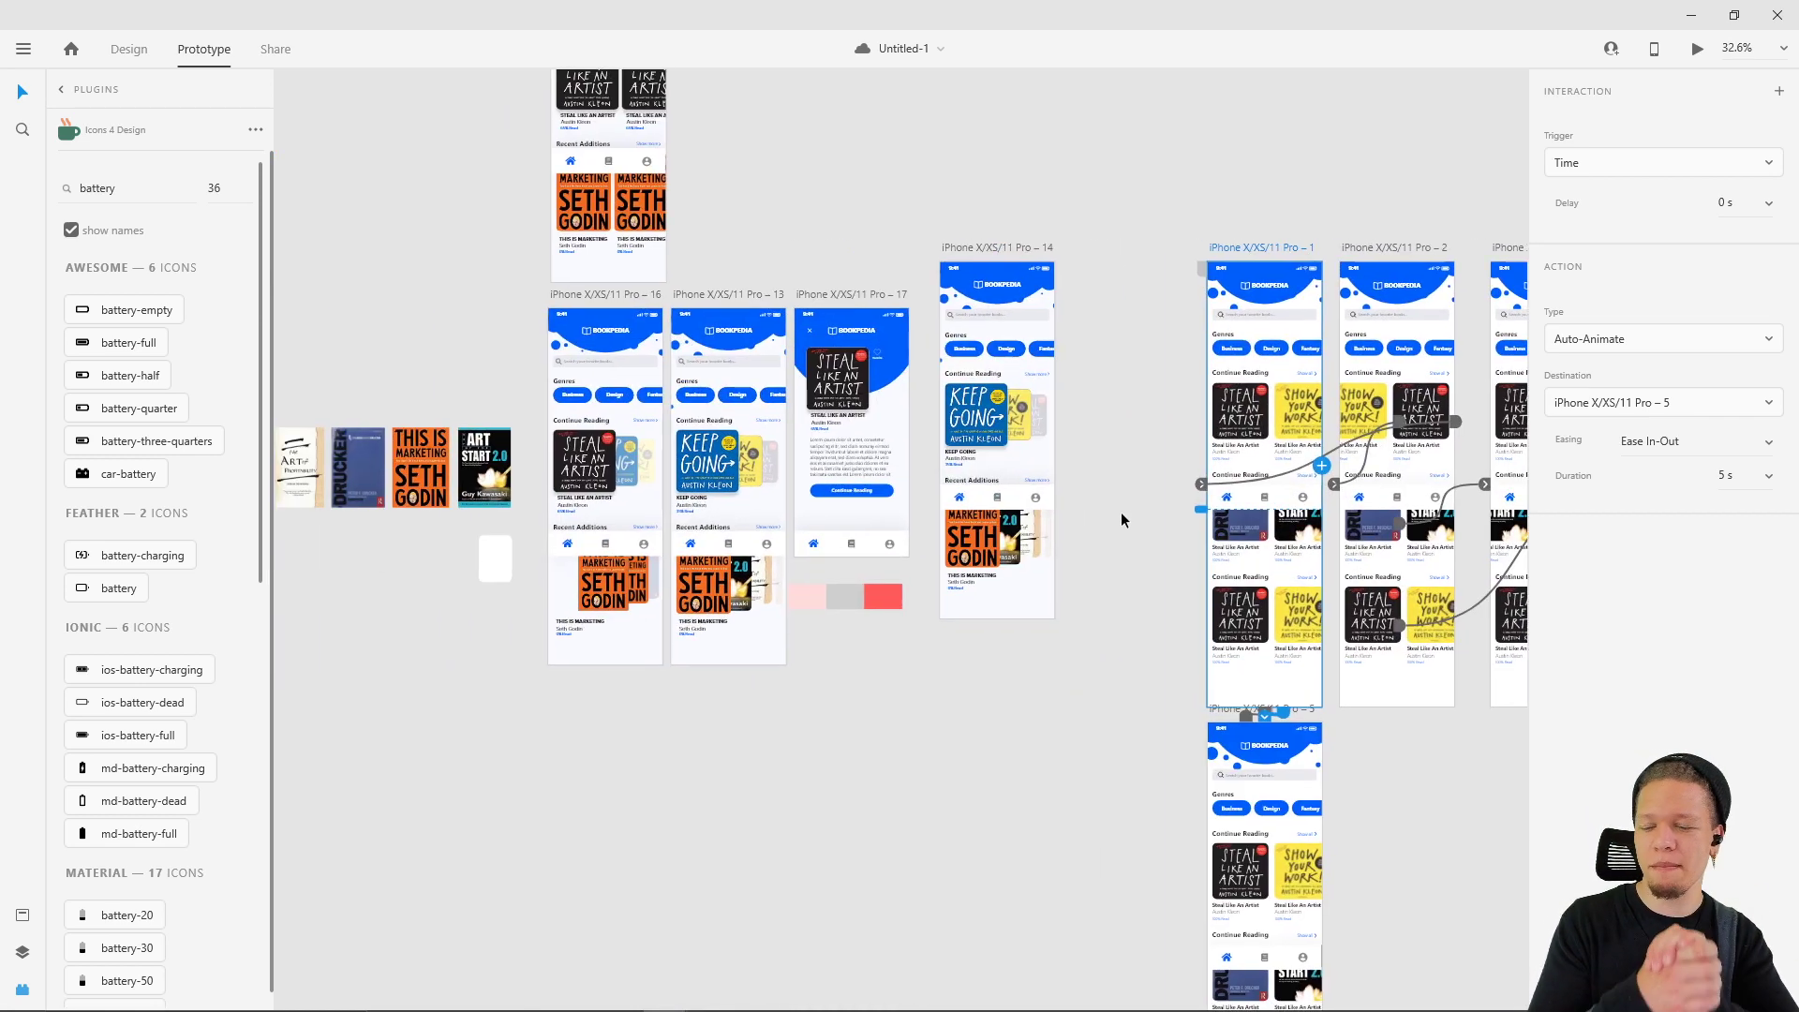
scroll(665, 329, "up", 5)
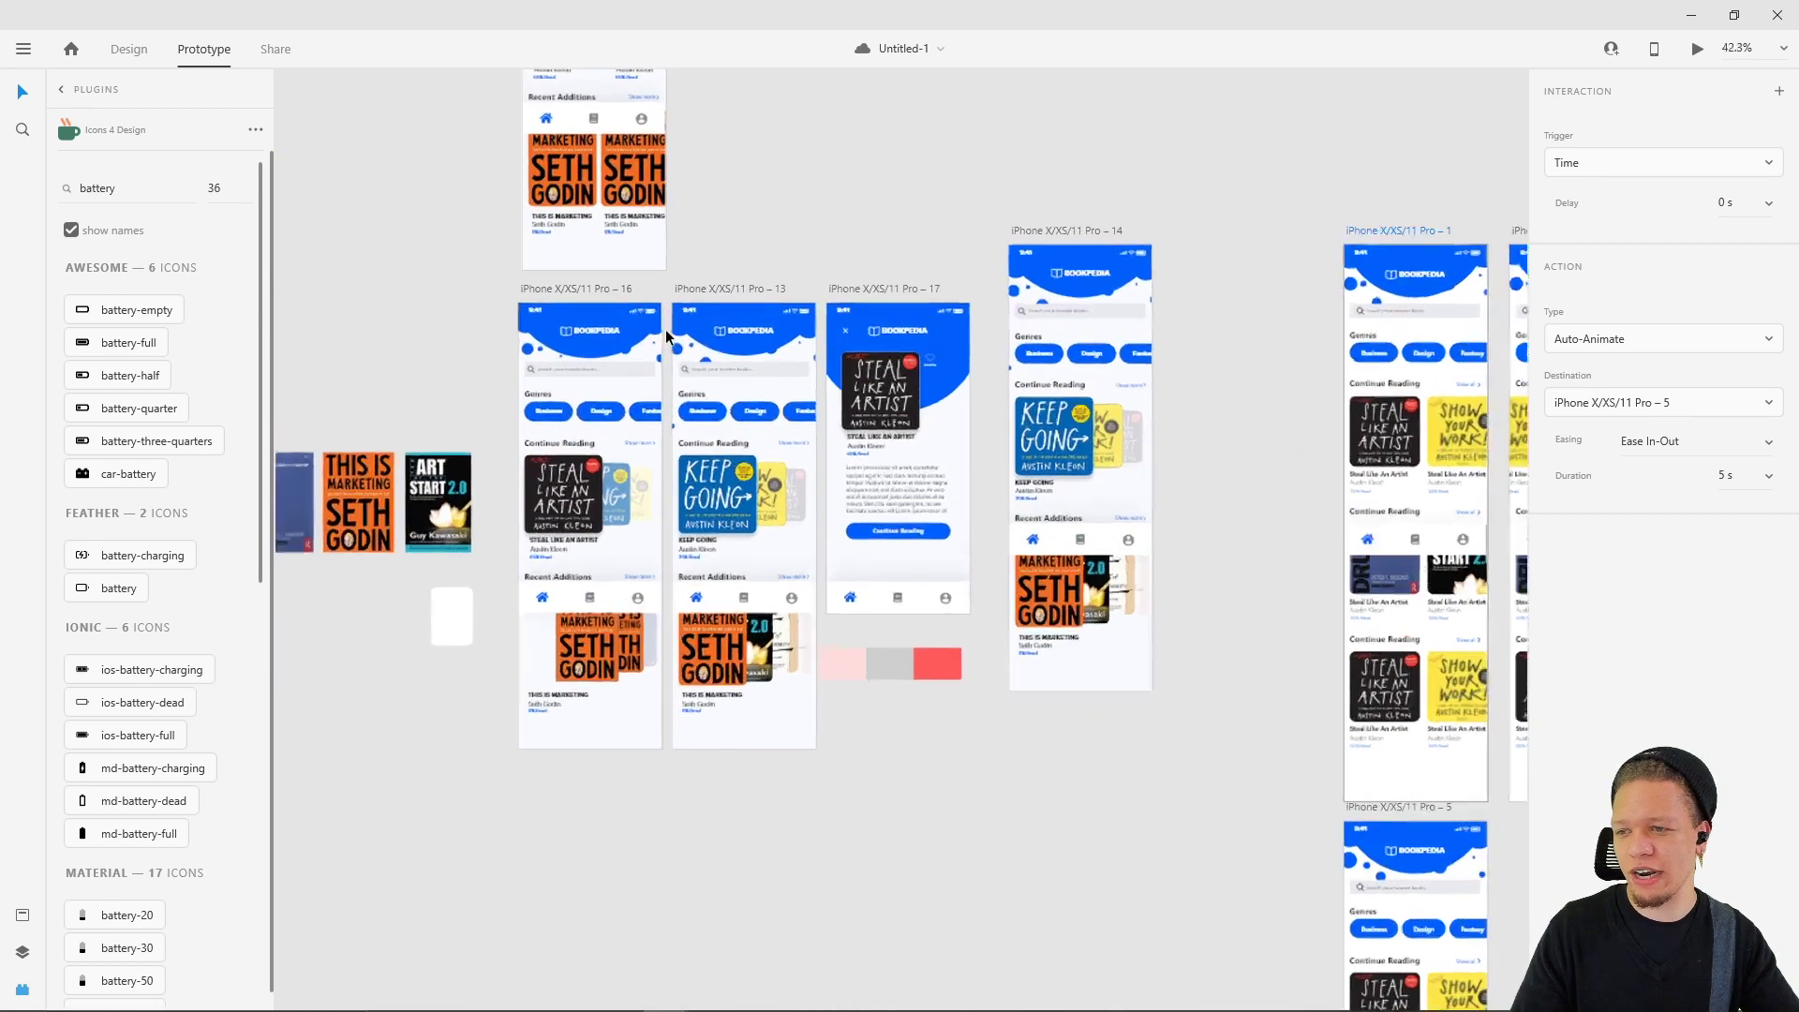
left_click(731, 269)
left_click(1697, 48)
left_click(404, 578)
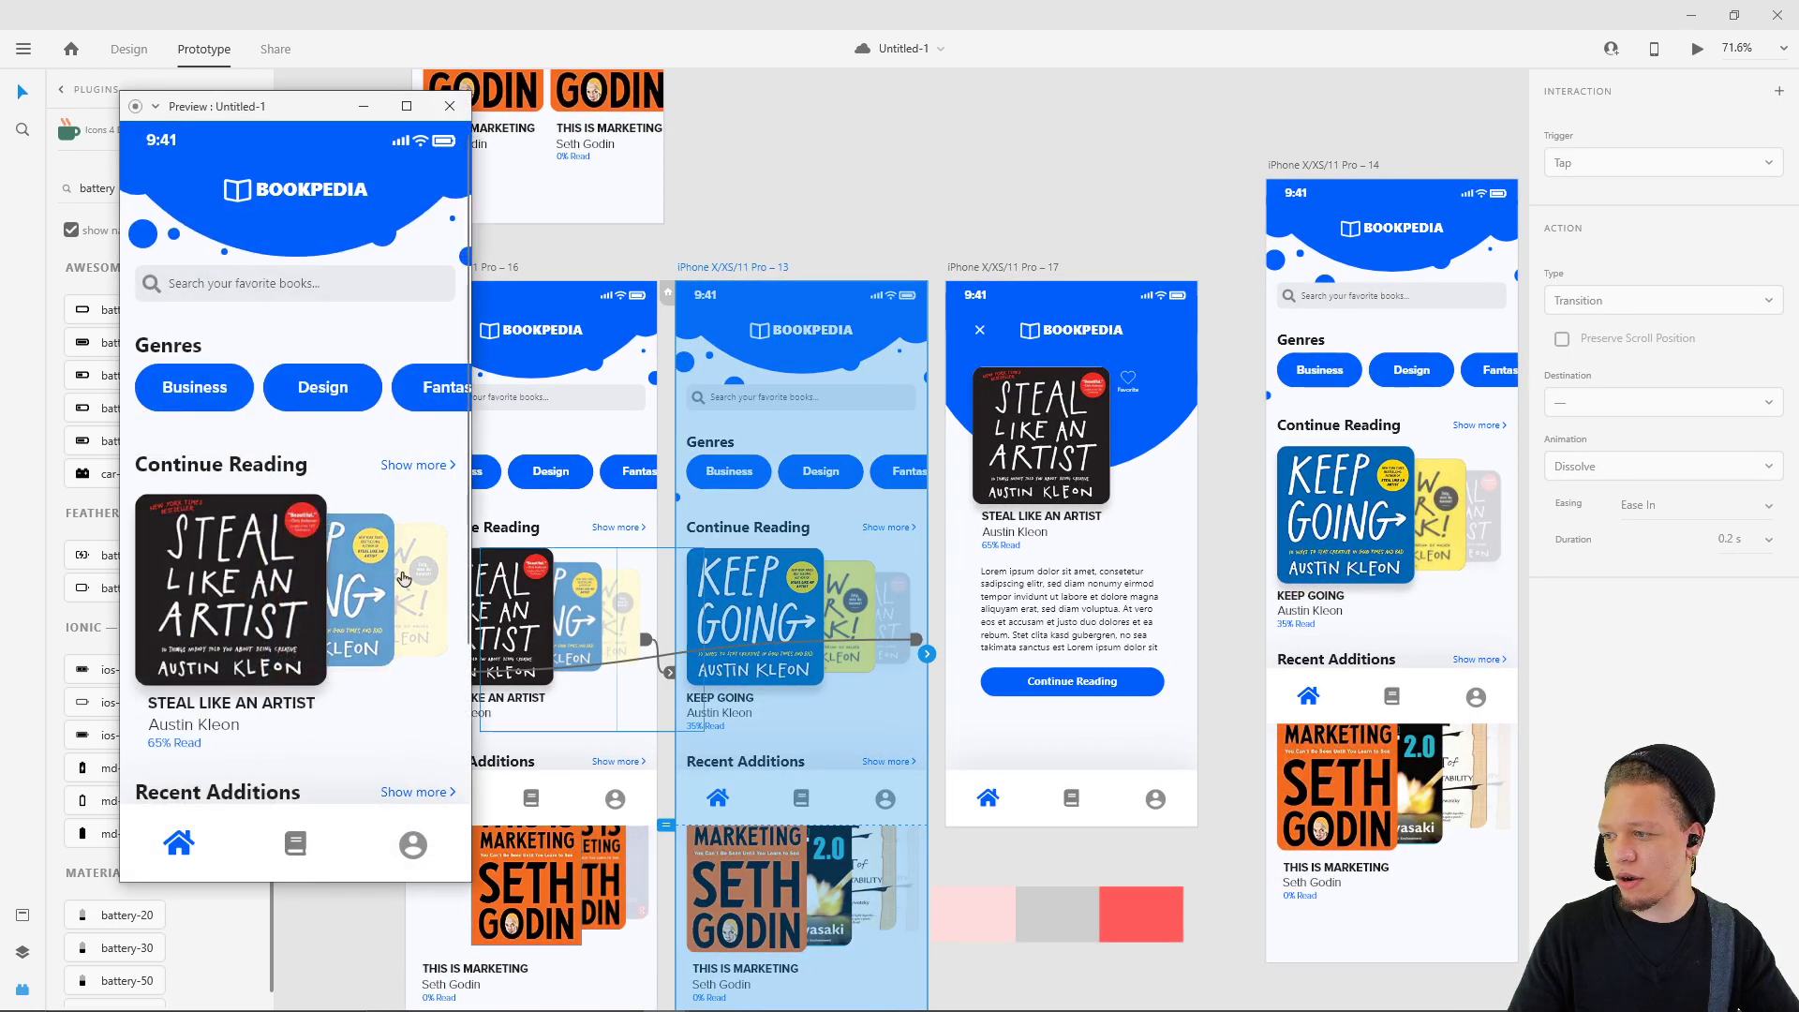
left_click(260, 587)
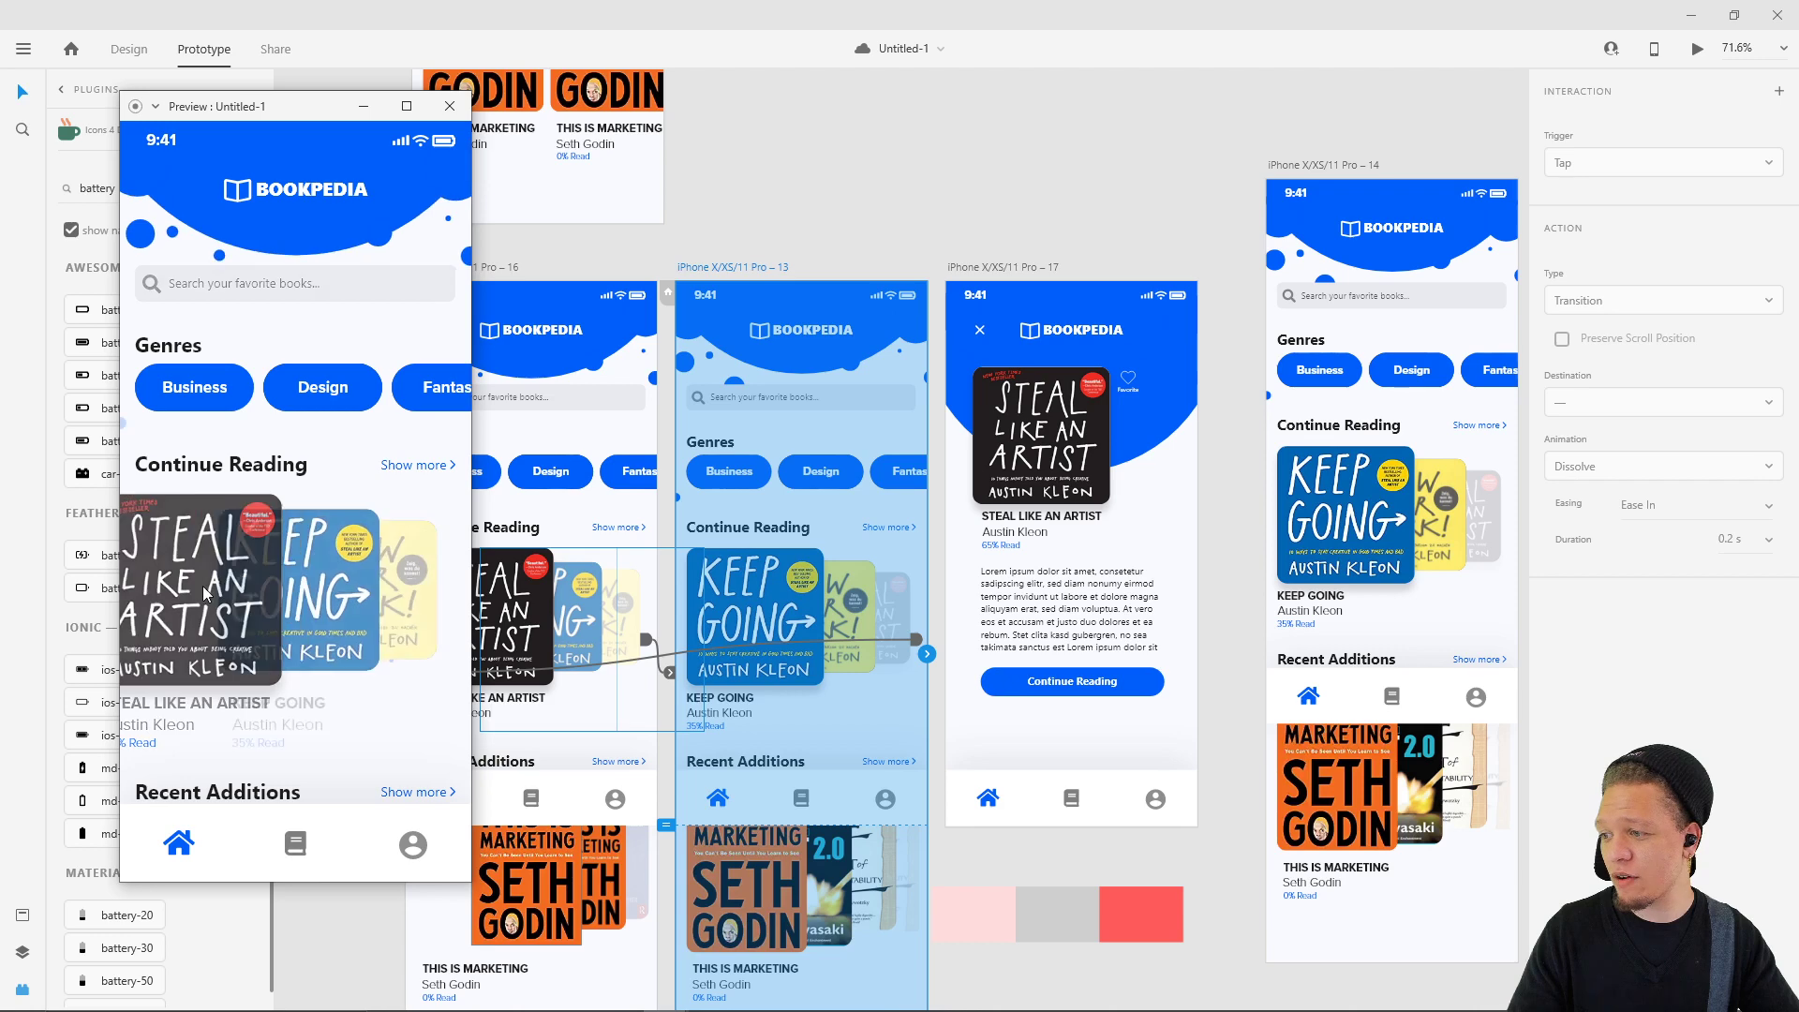
left_click(245, 593)
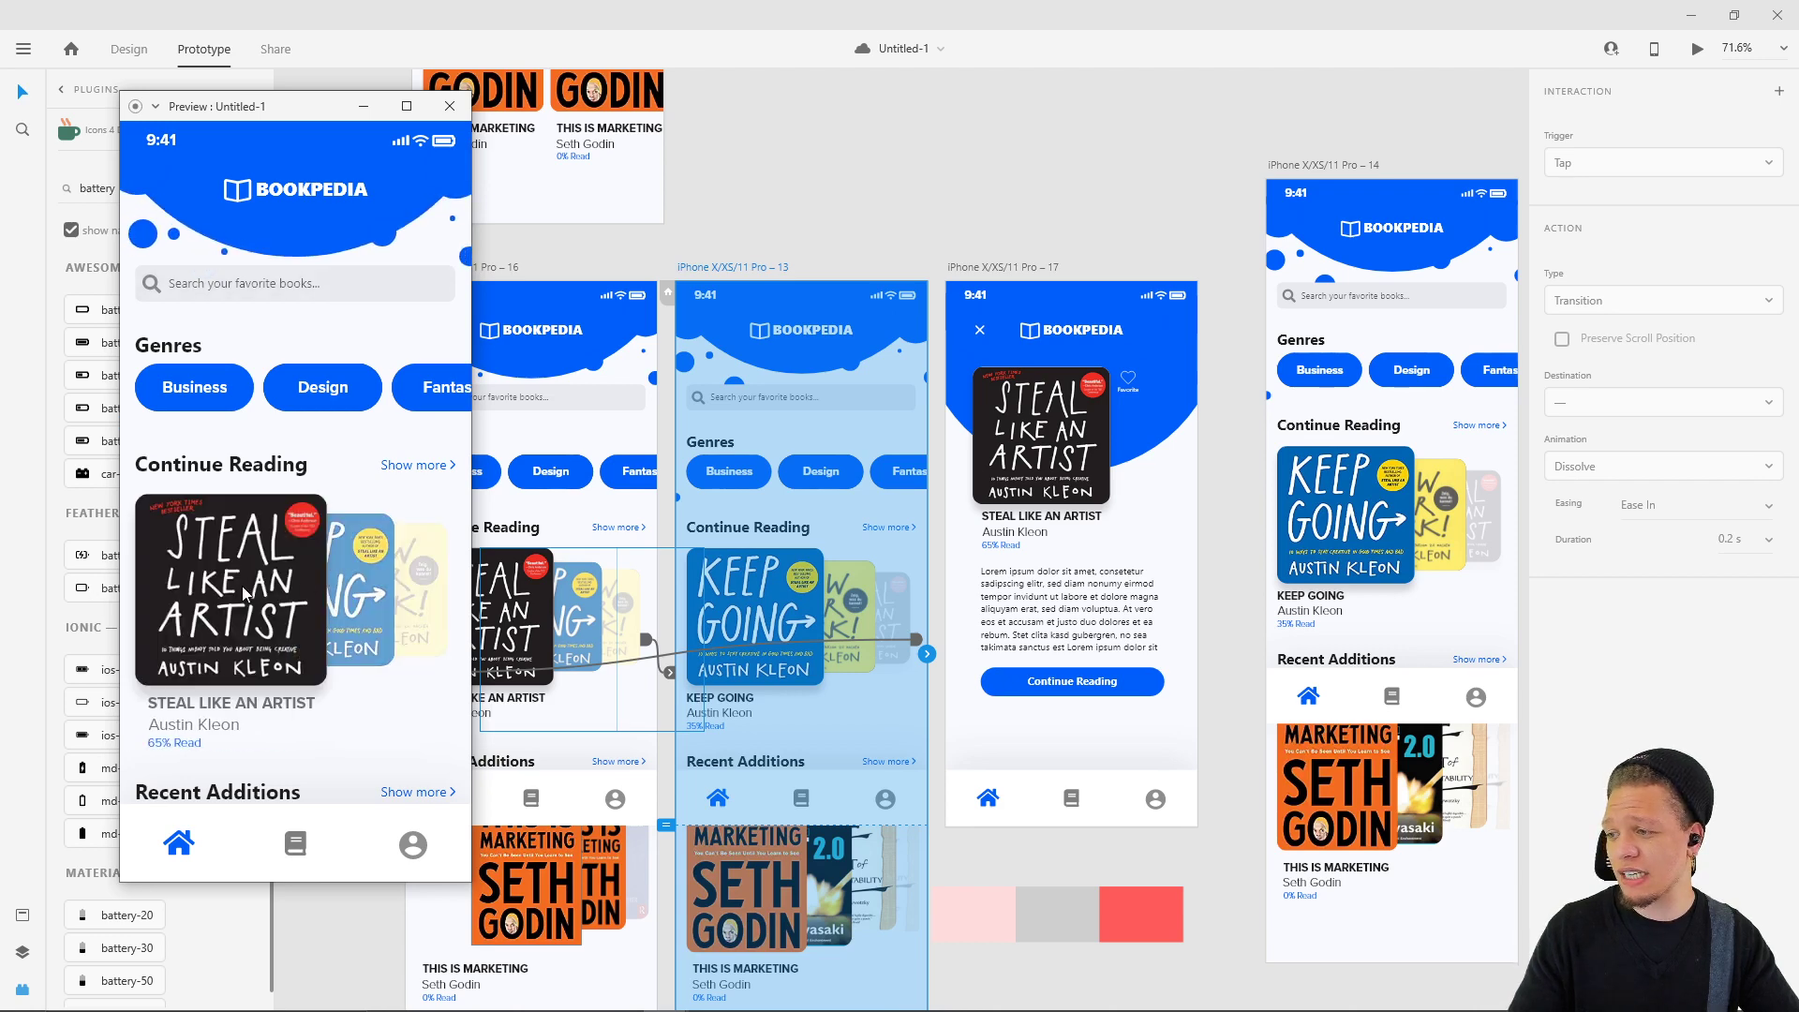
left_click(245, 592)
left_click(245, 592)
left_click(187, 586)
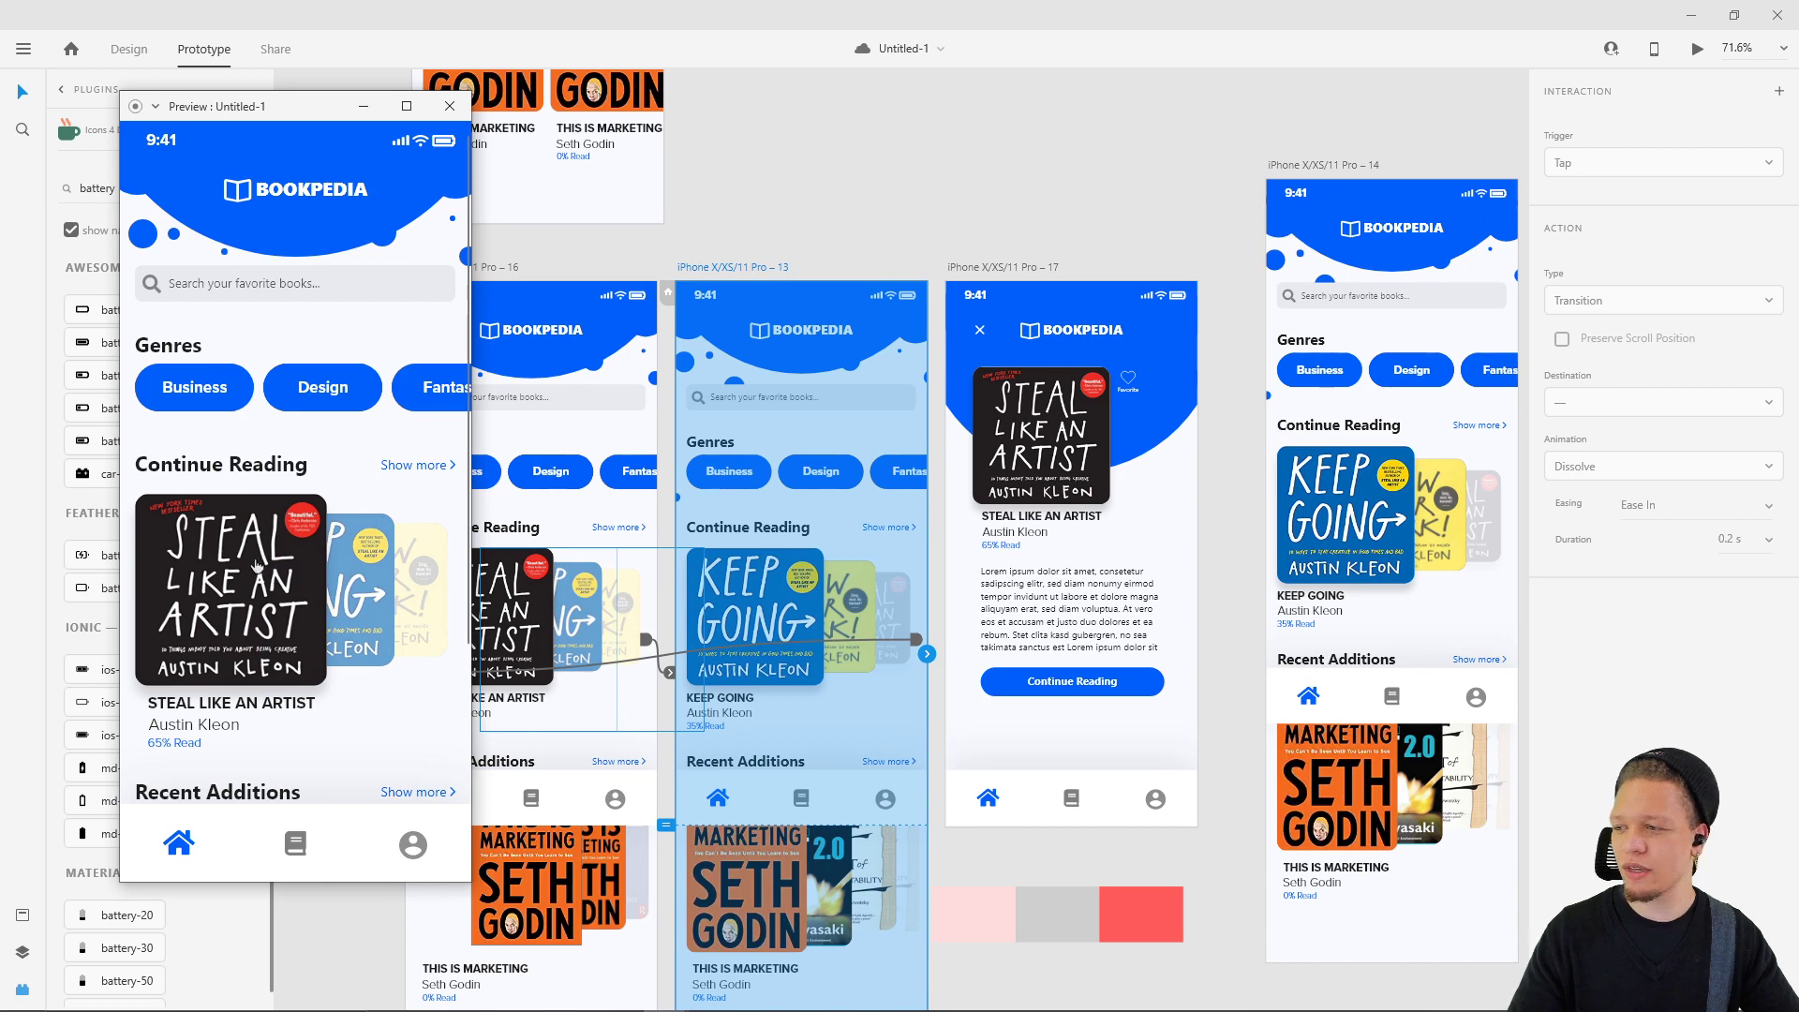
- Test opening and closing the Steal Like An Artist detail page in the preview, and return to the canvas
left_click(231, 574)
left_click(168, 189)
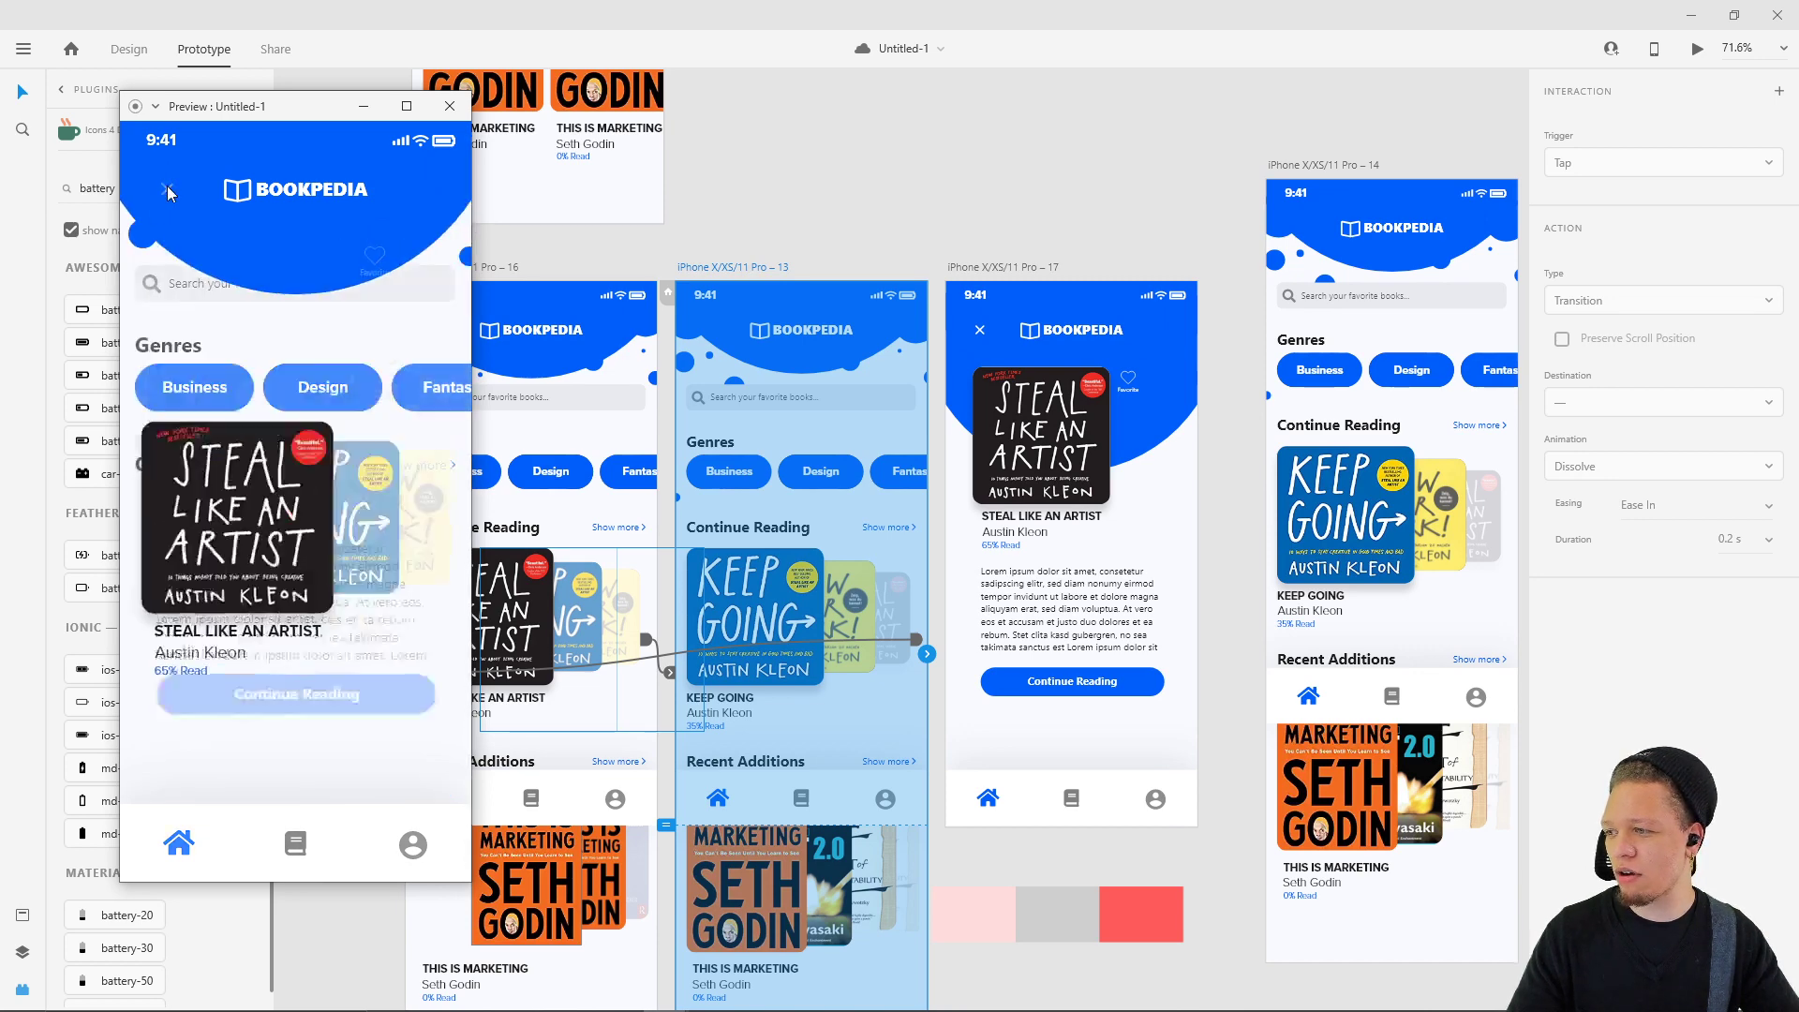
left_click(221, 403)
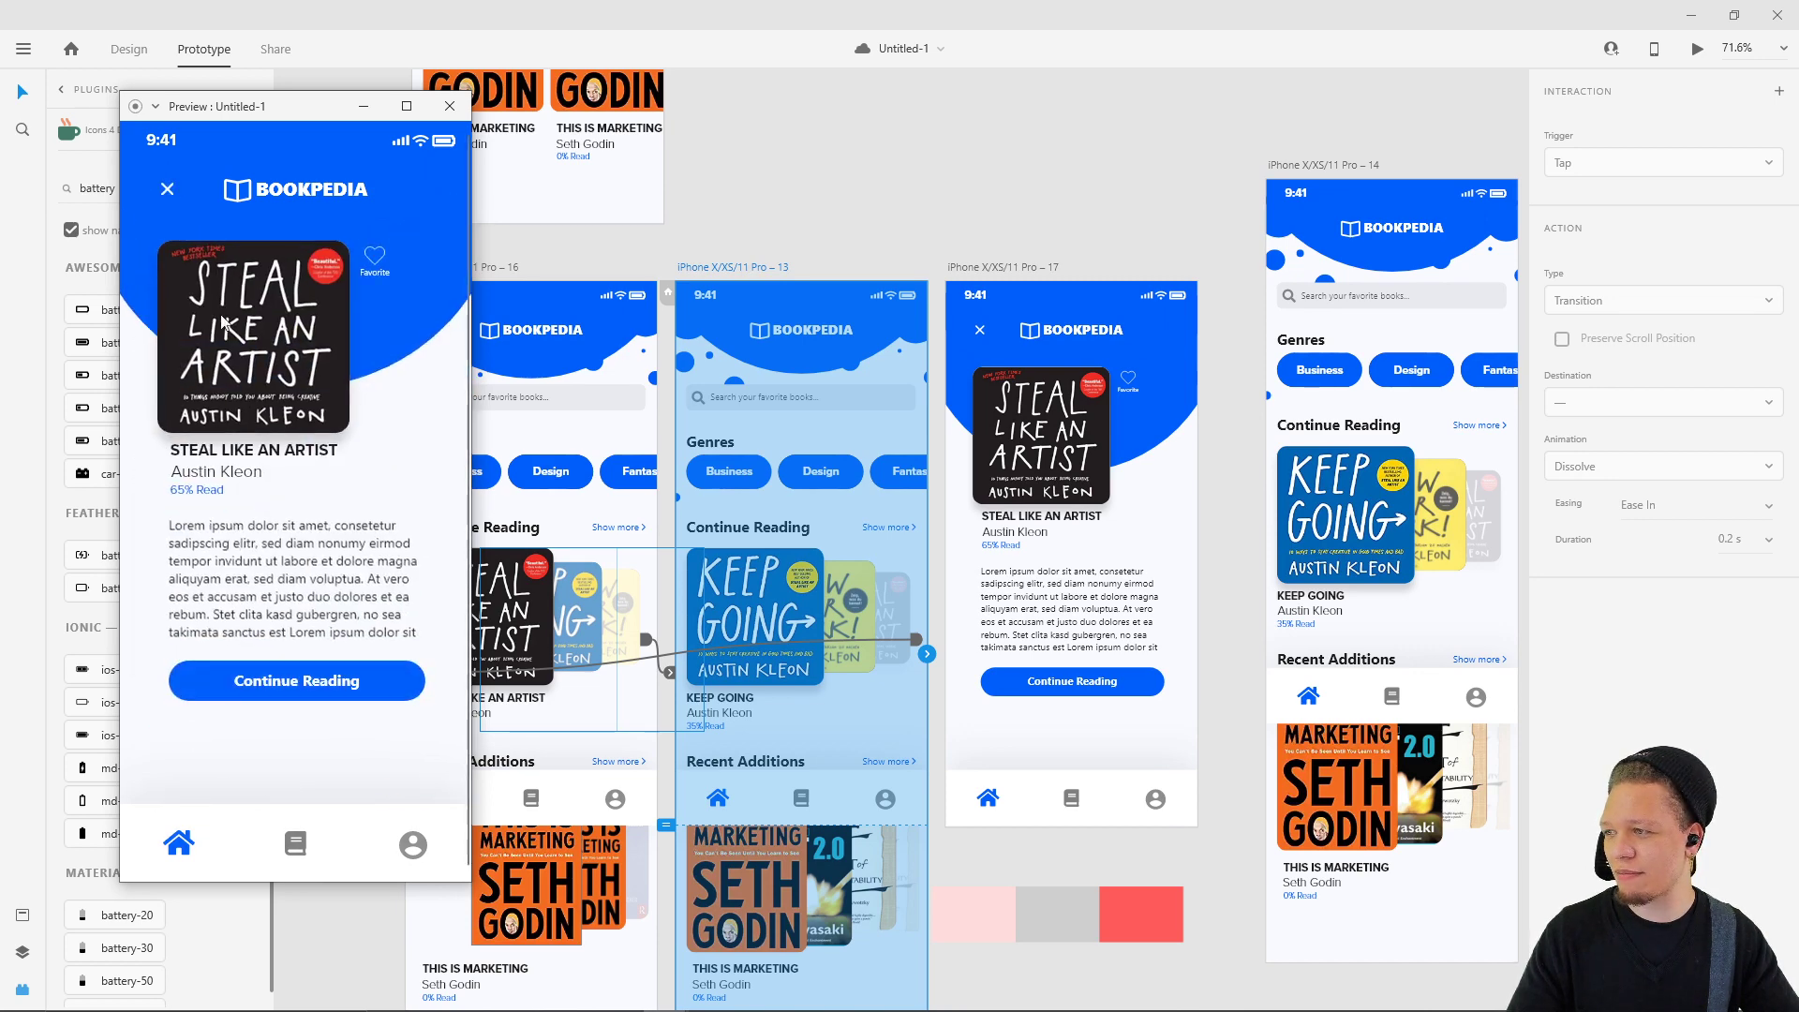
left_click(168, 190)
left_click(155, 232)
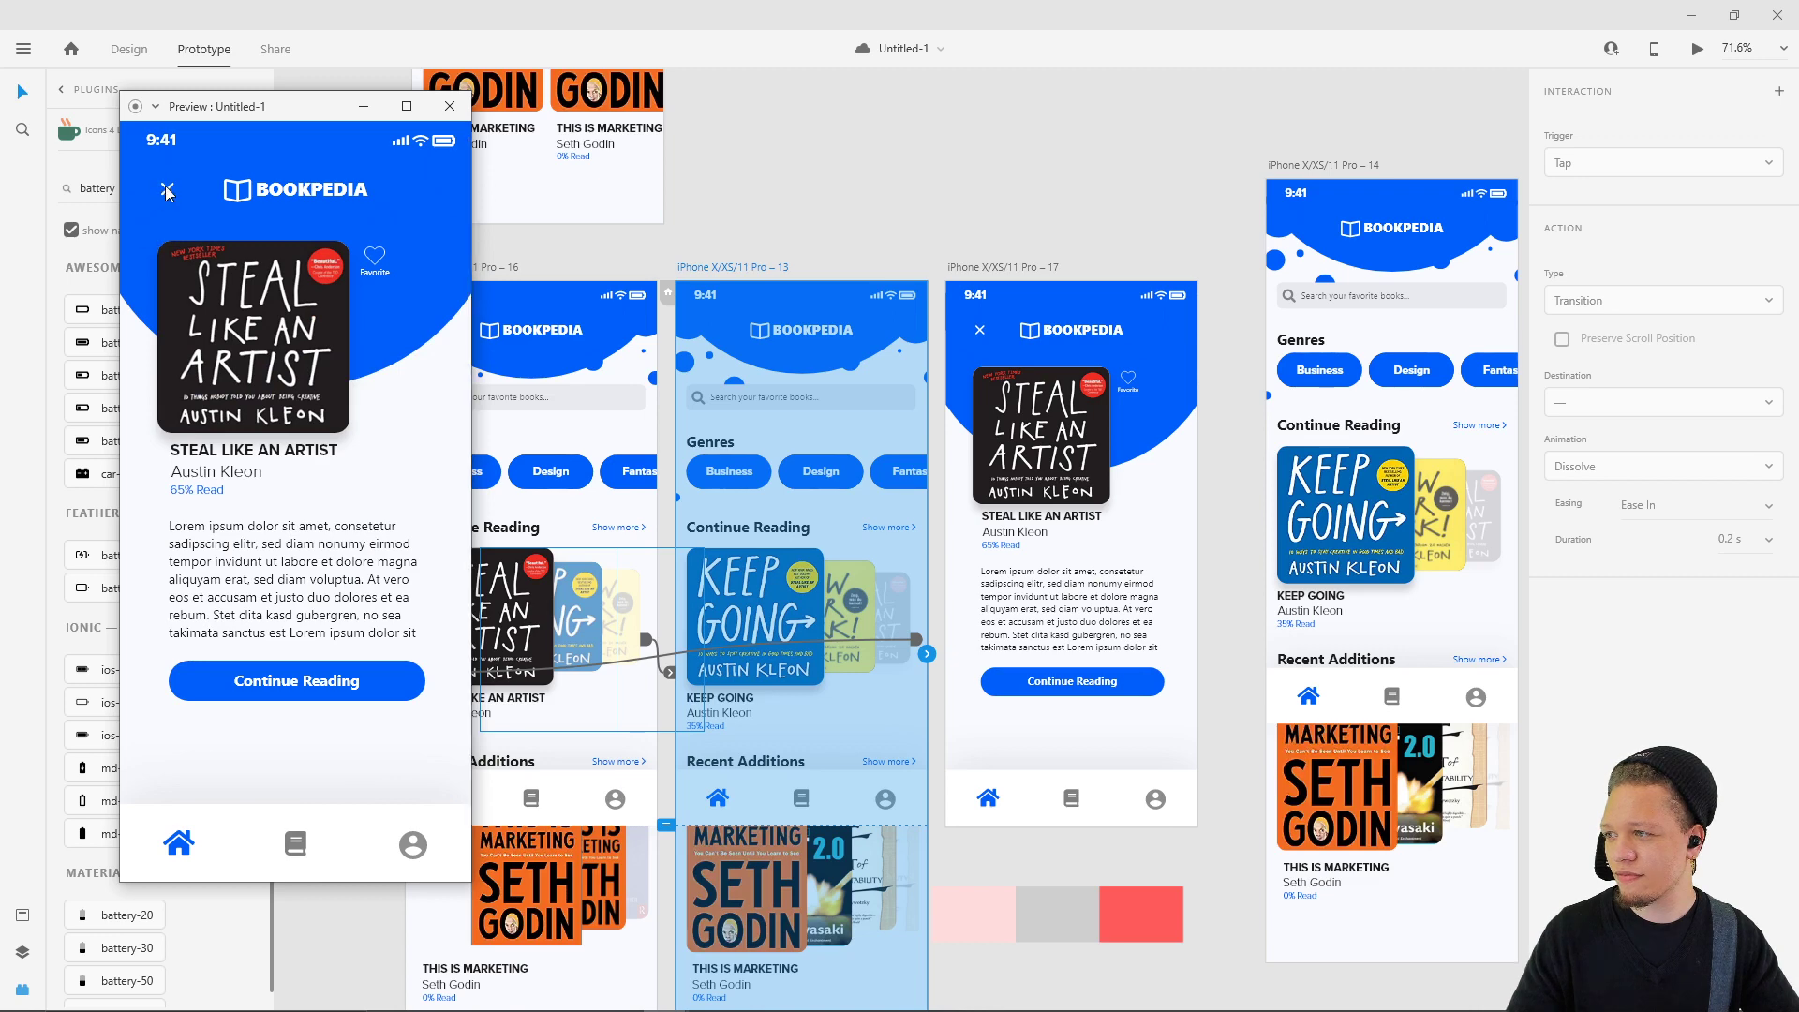
left_click(168, 189)
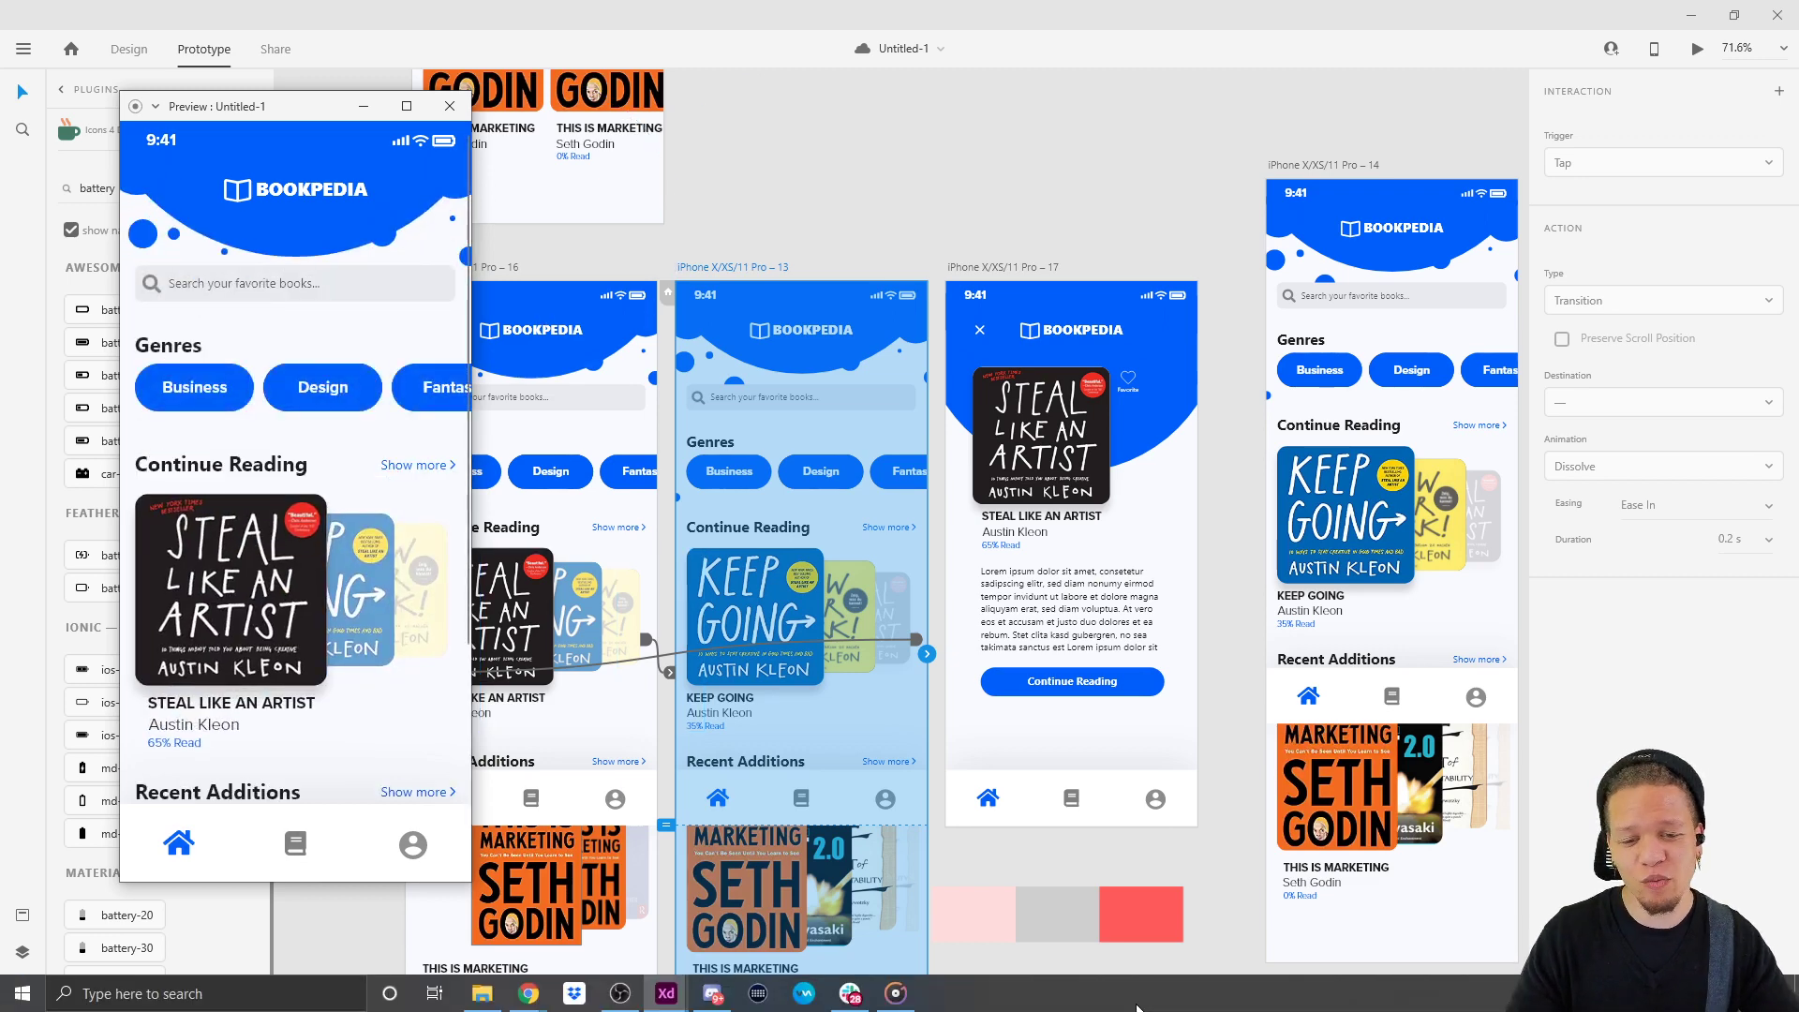
left_click(1111, 172)
scroll(1021, 171, "right", 10)
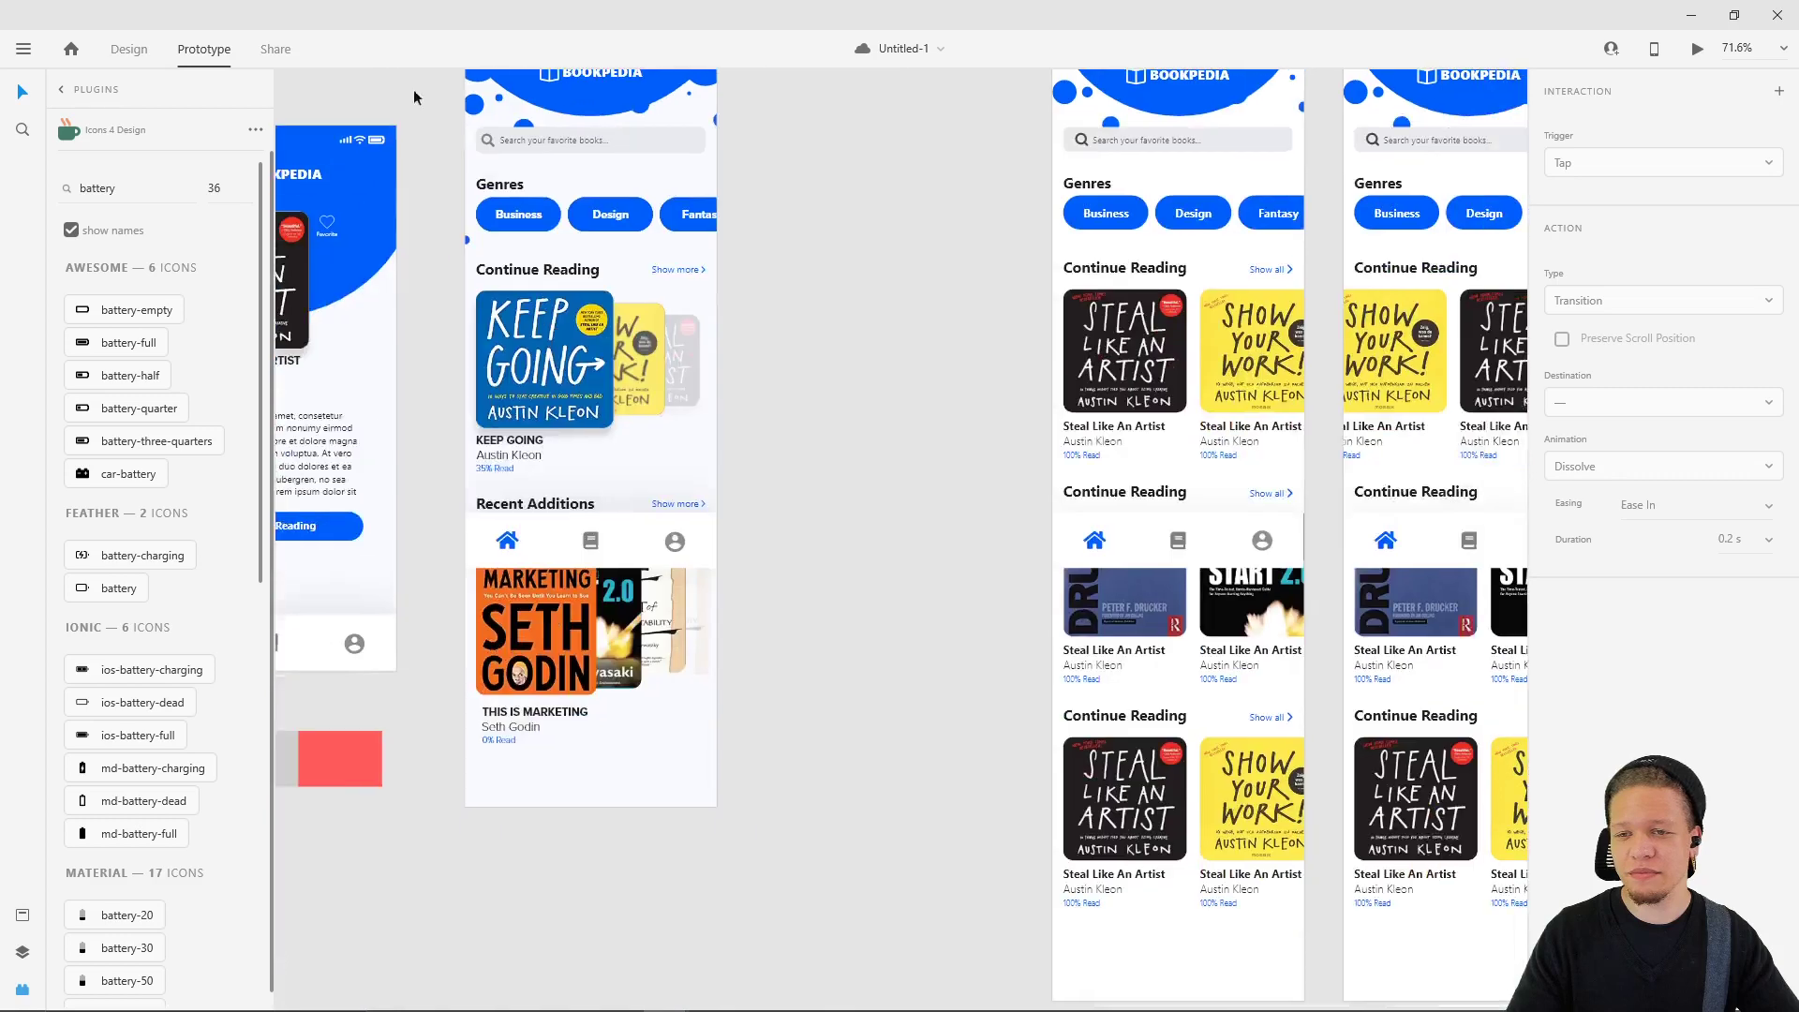
- Set artboard 1 of the new home design as the prototype's home screen and deselect it
scroll(924, 319, "down", 3)
scroll(921, 418, "right", 8)
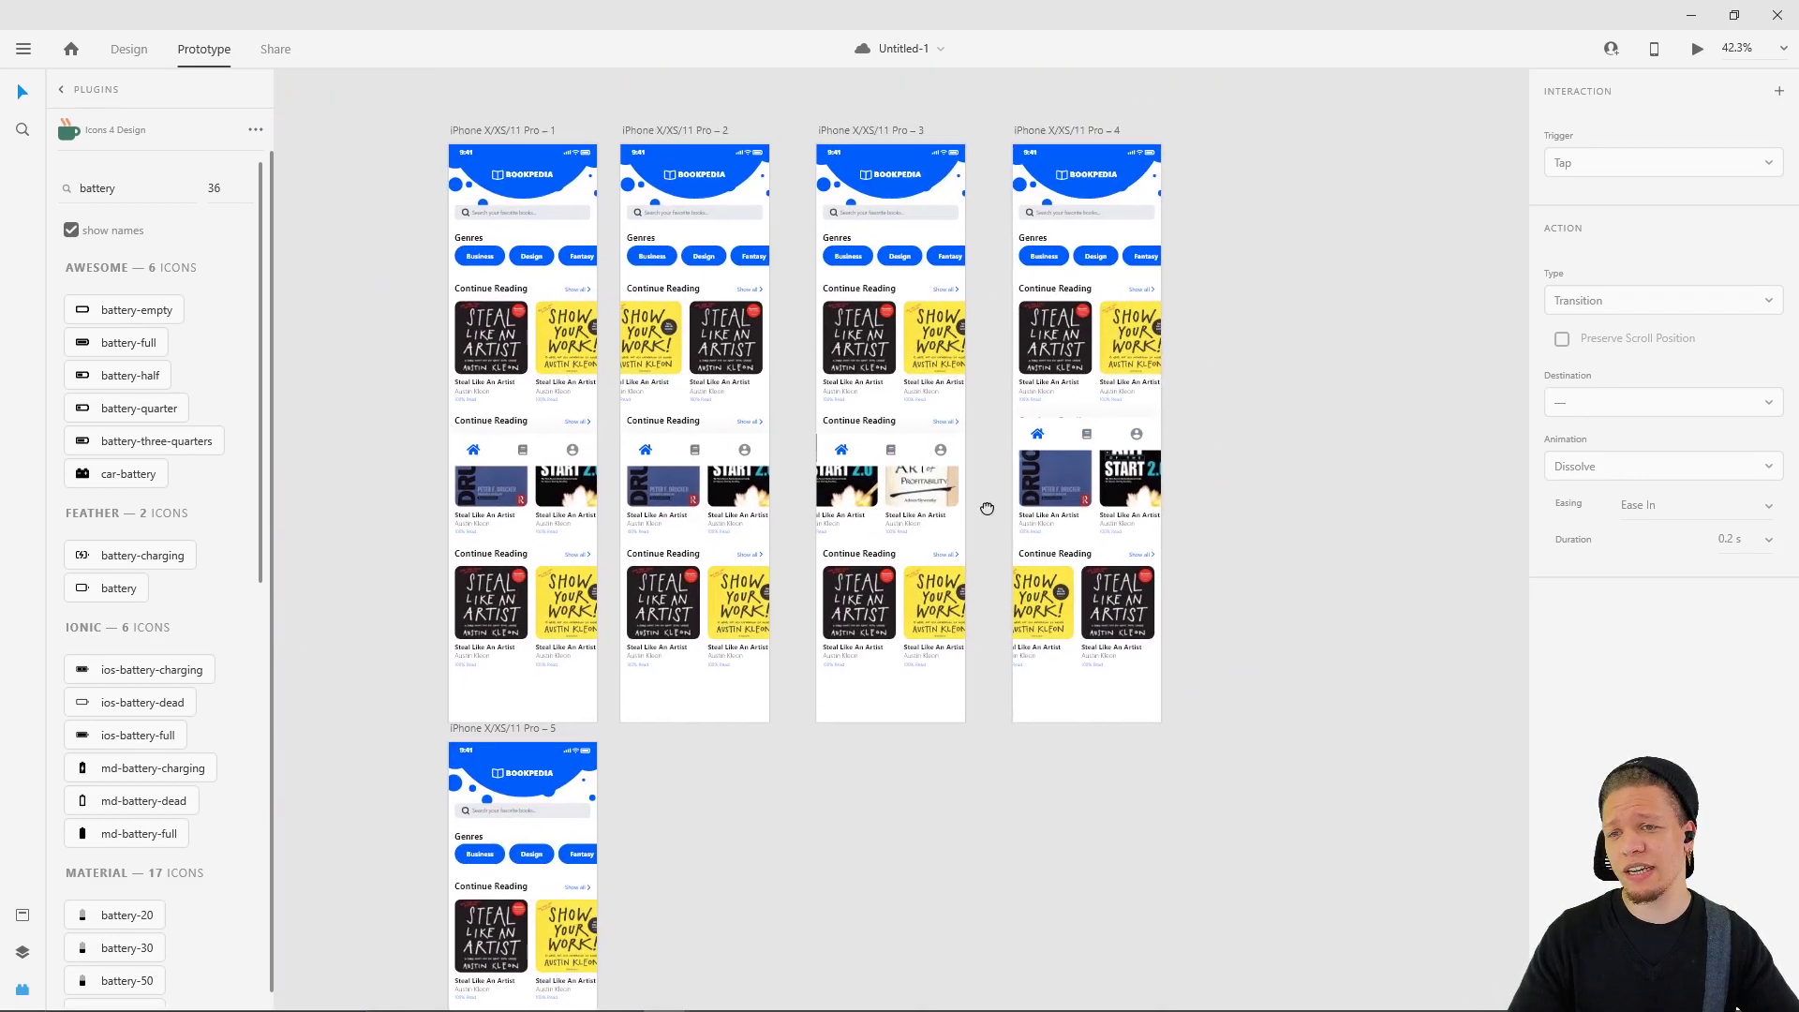
scroll(1231, 274, "down", 3)
left_click_drag(759, 192, 720, 197)
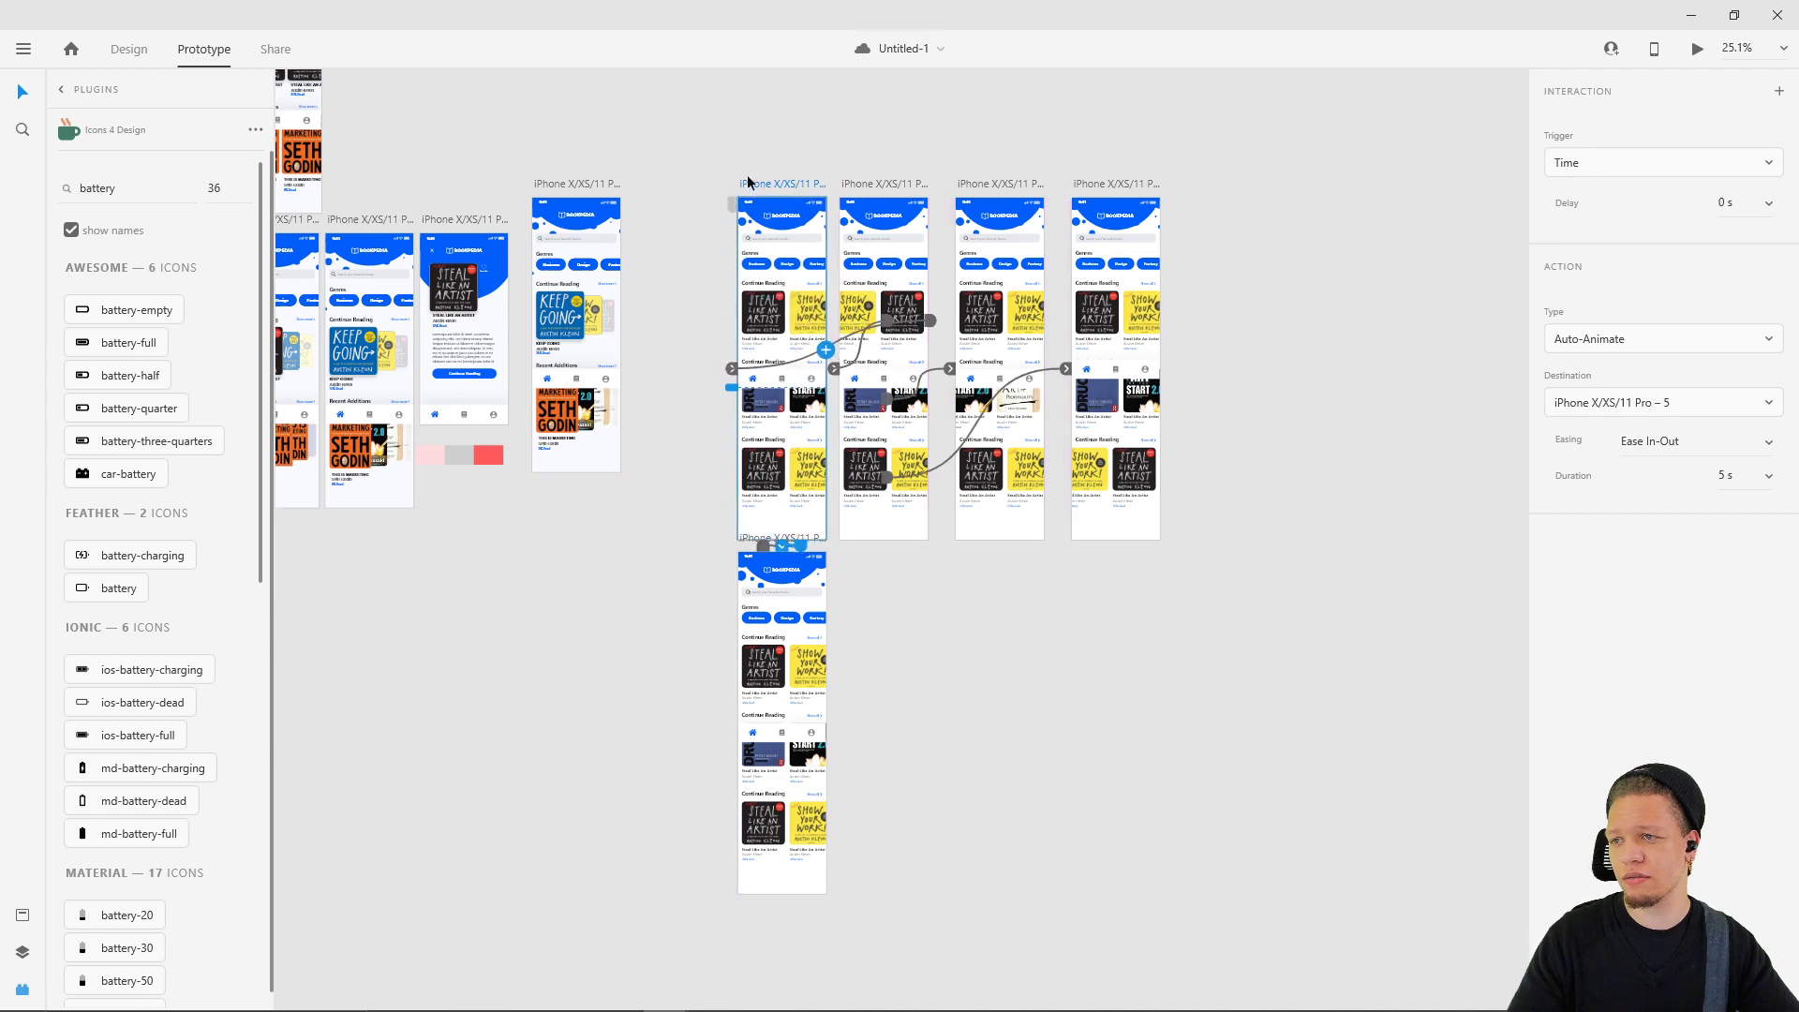
scroll(719, 197, "up", 4)
left_click(751, 208)
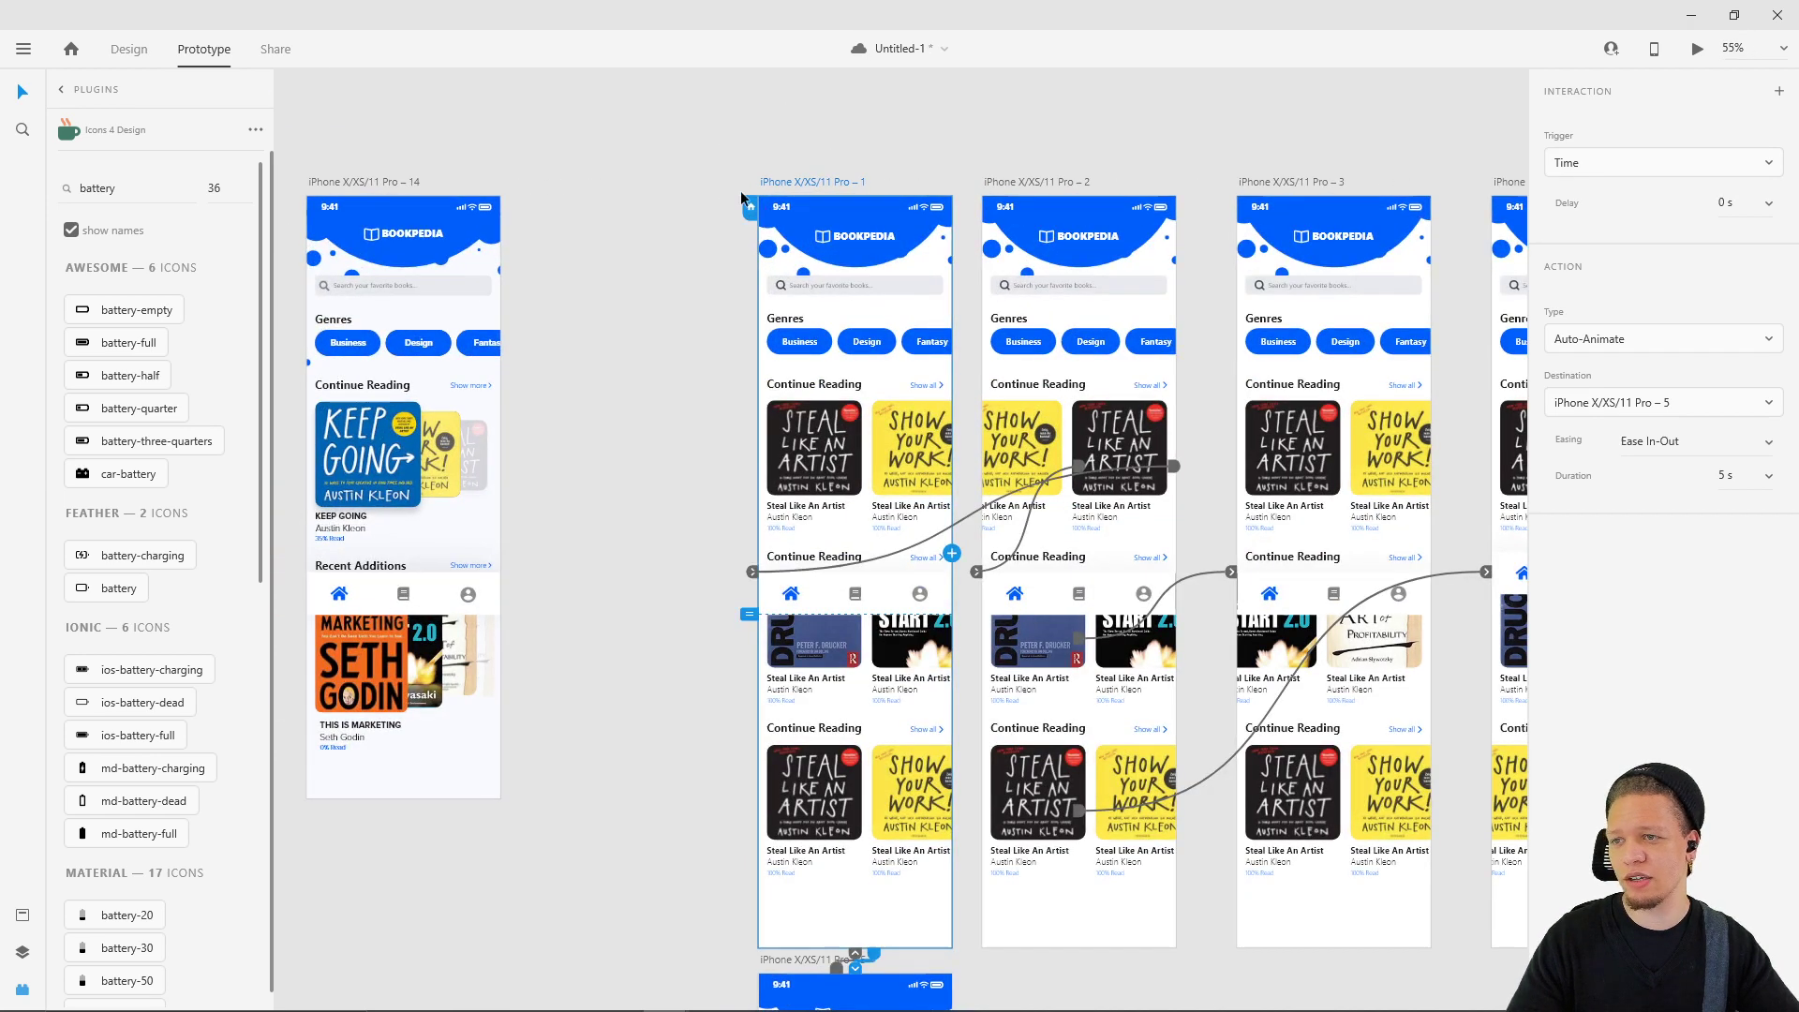
left_click(621, 256)
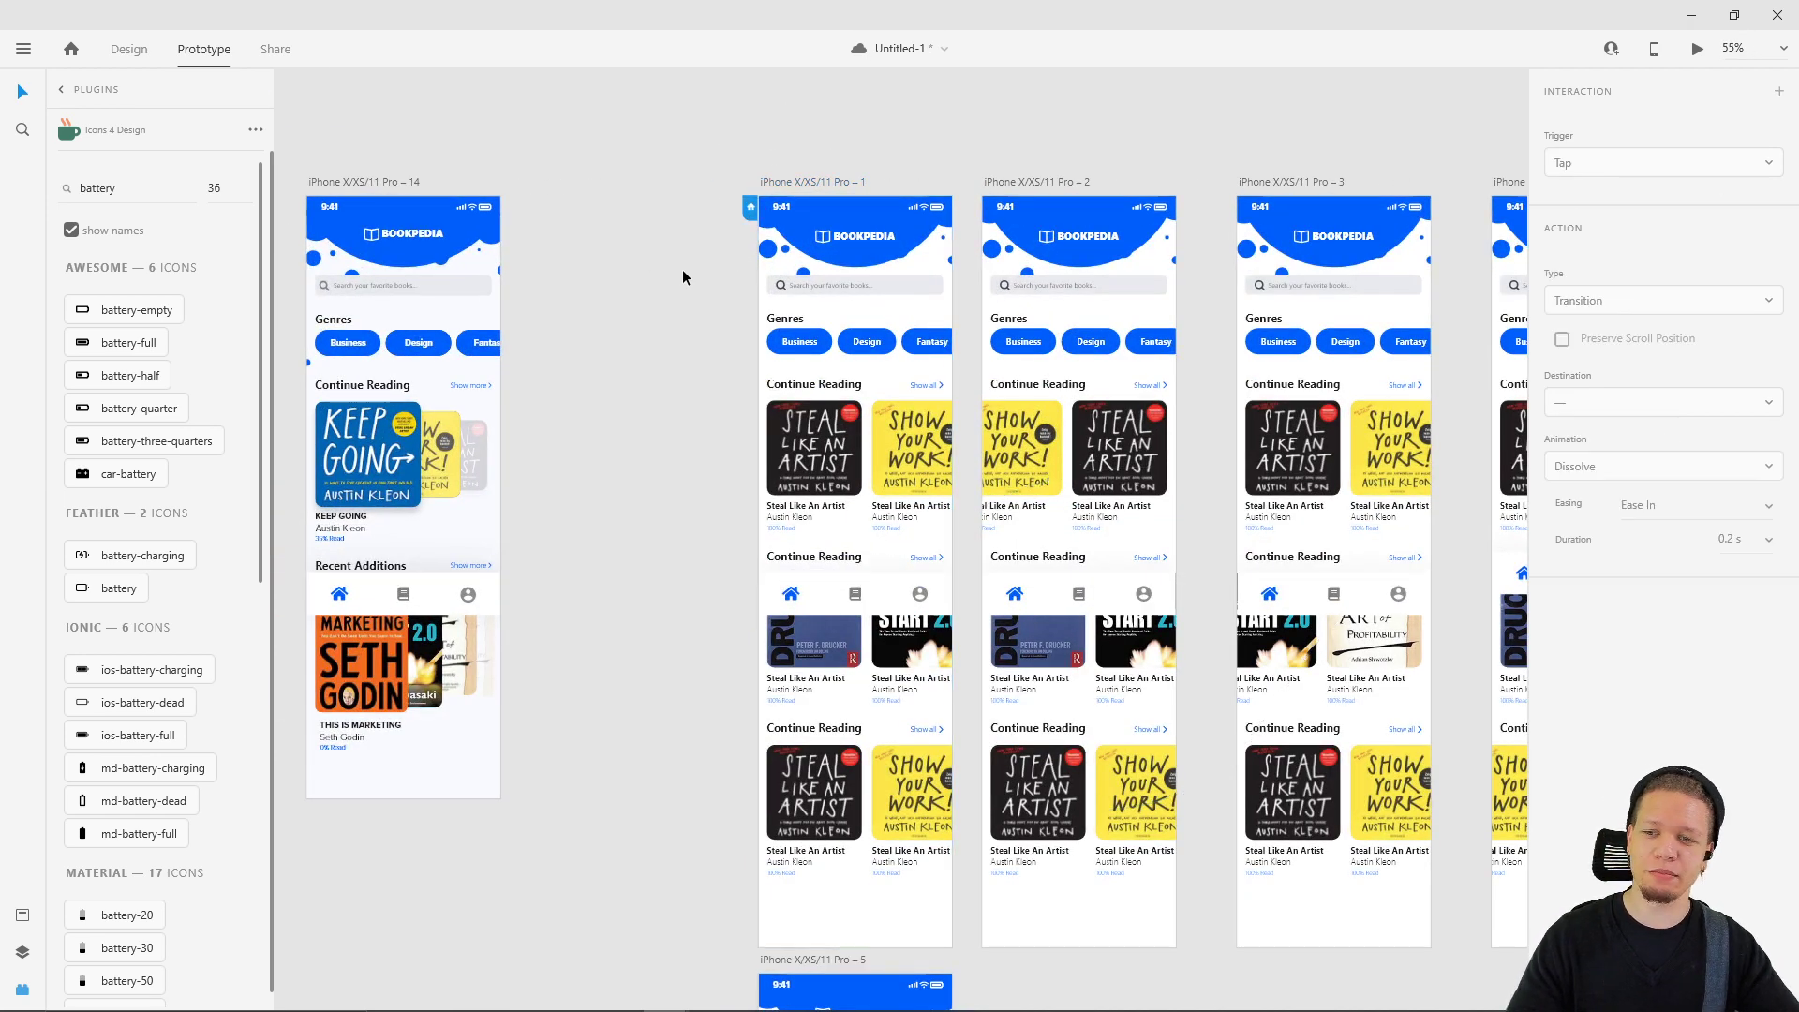
- Save the project as a cloud document named Ebook Mobile App v1
scroll(682, 268, "down", 2)
scroll(682, 268, "down", 4)
left_click(540, 251)
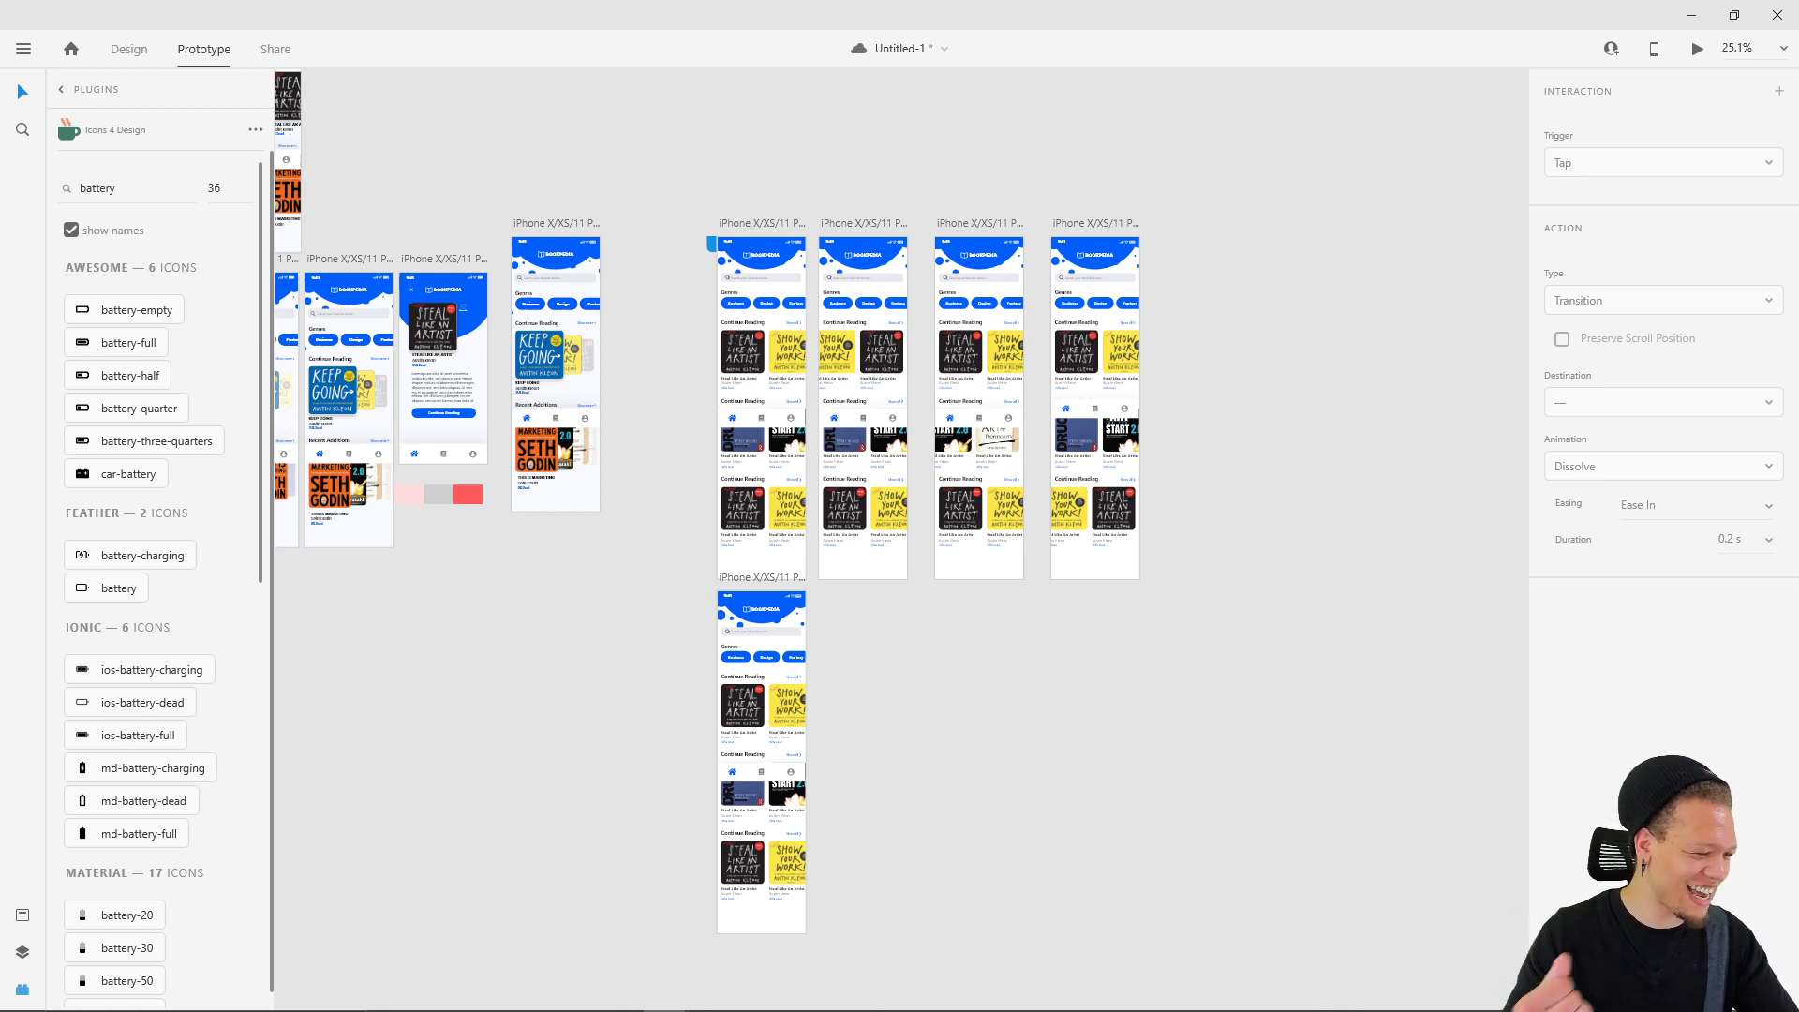
key("ctrl+s")
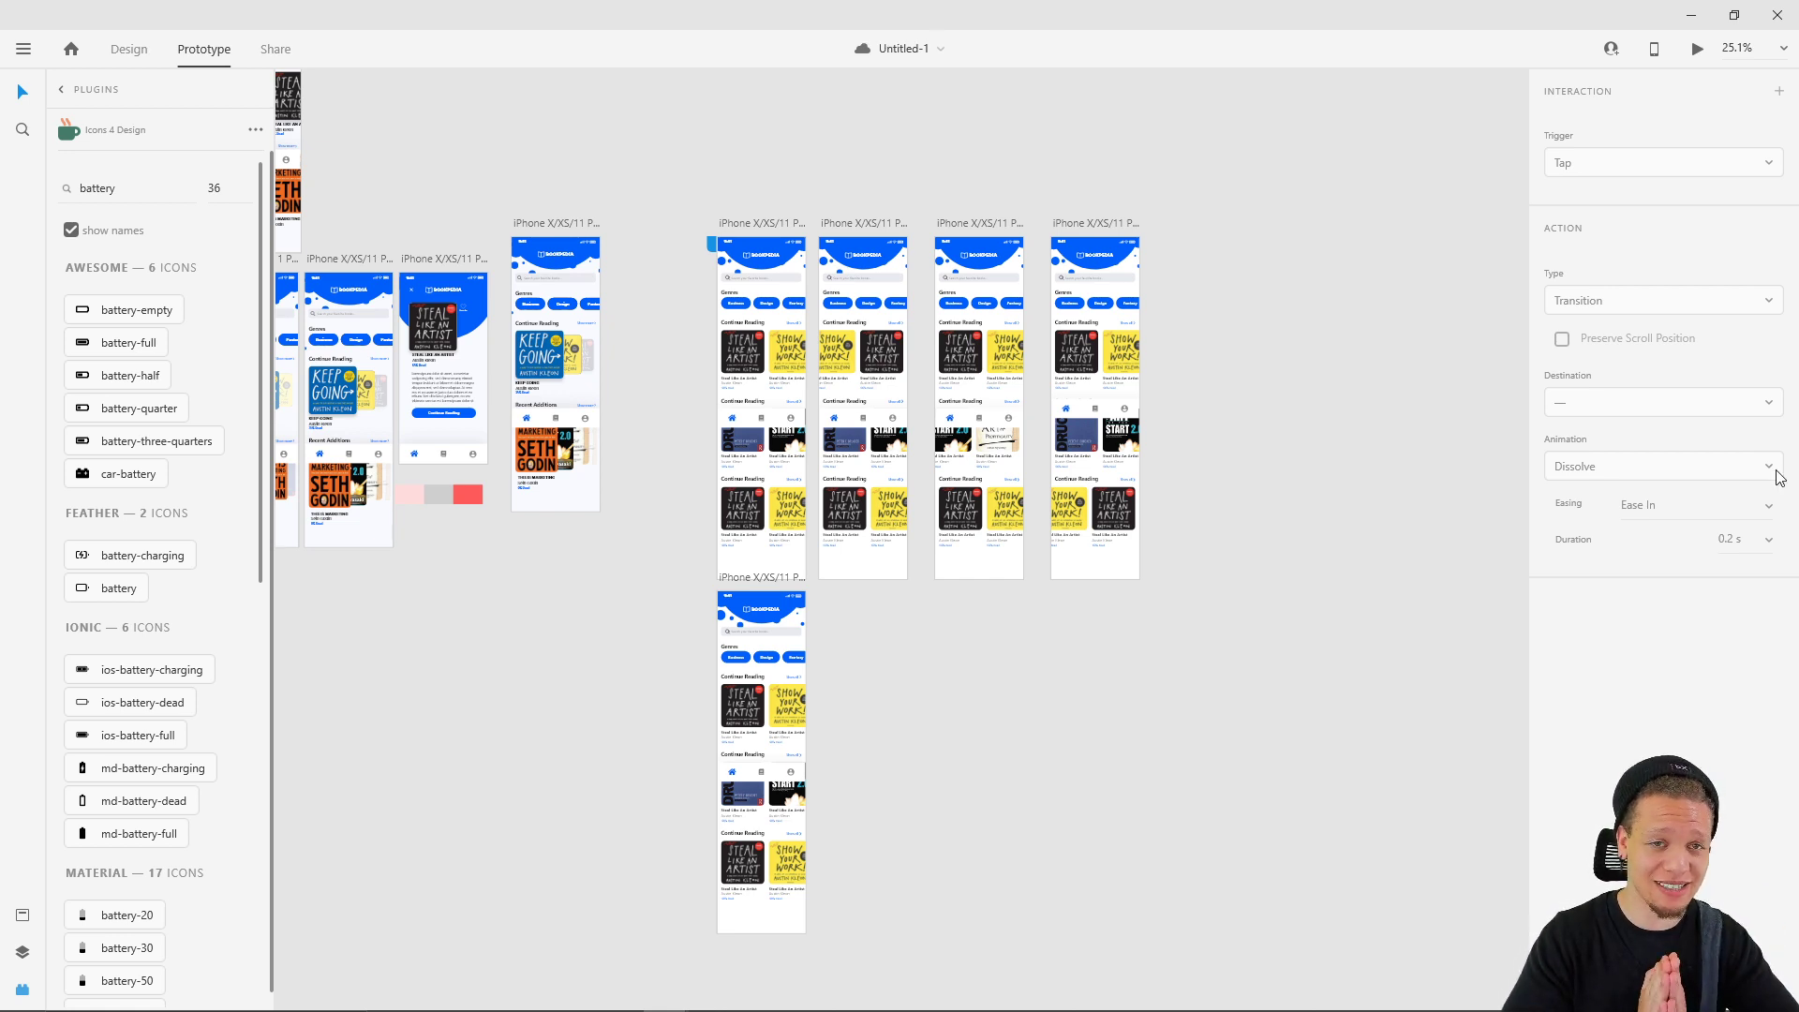
left_click(895, 49)
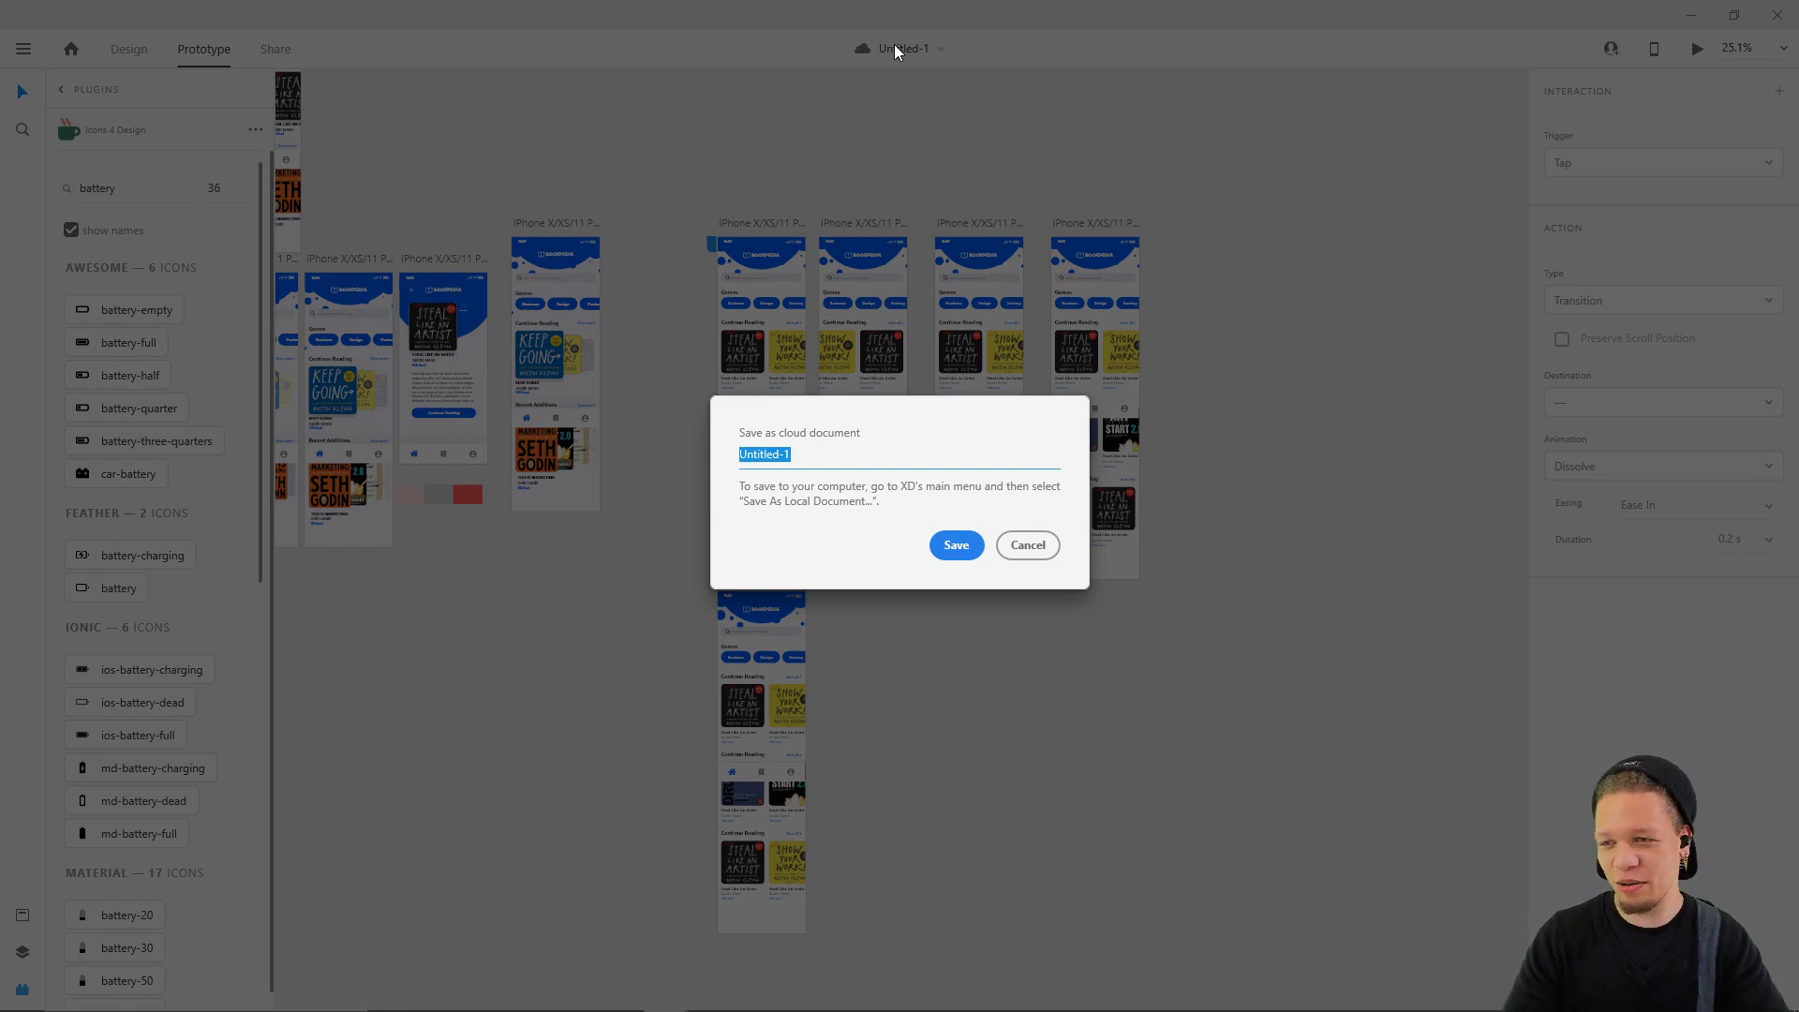
type("Ebook Mobile App v1")
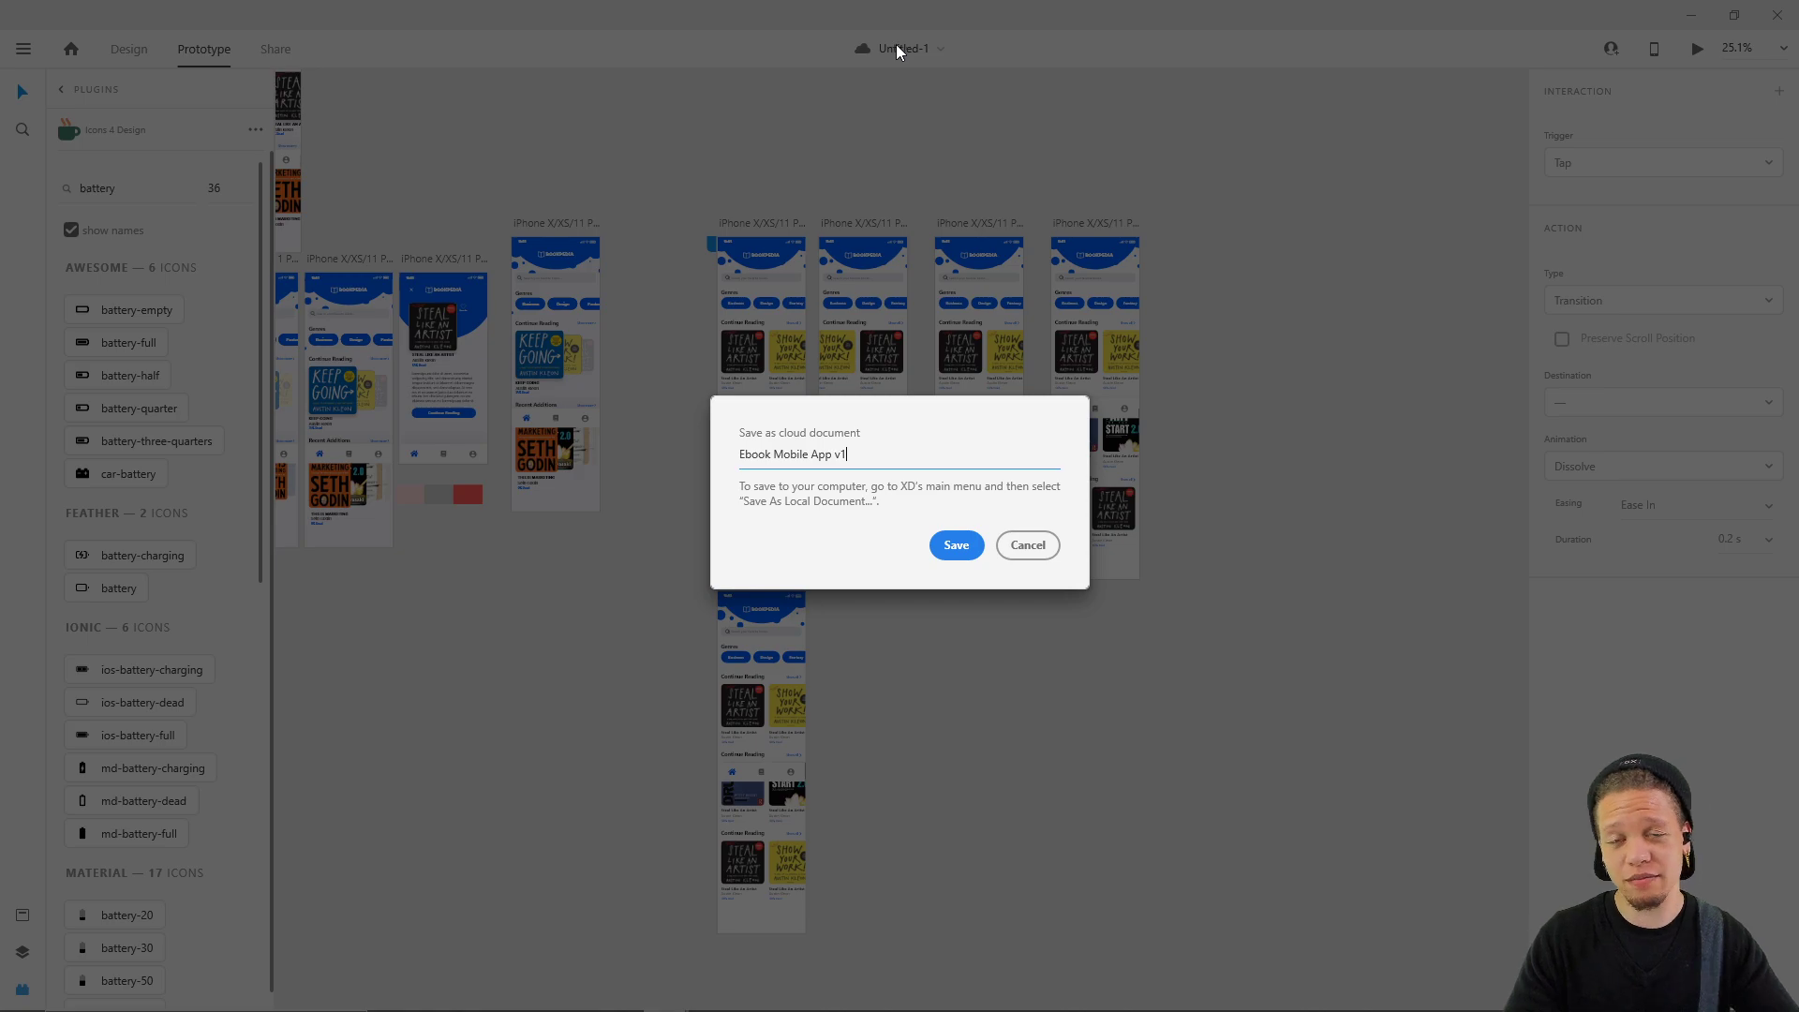
left_click(956, 545)
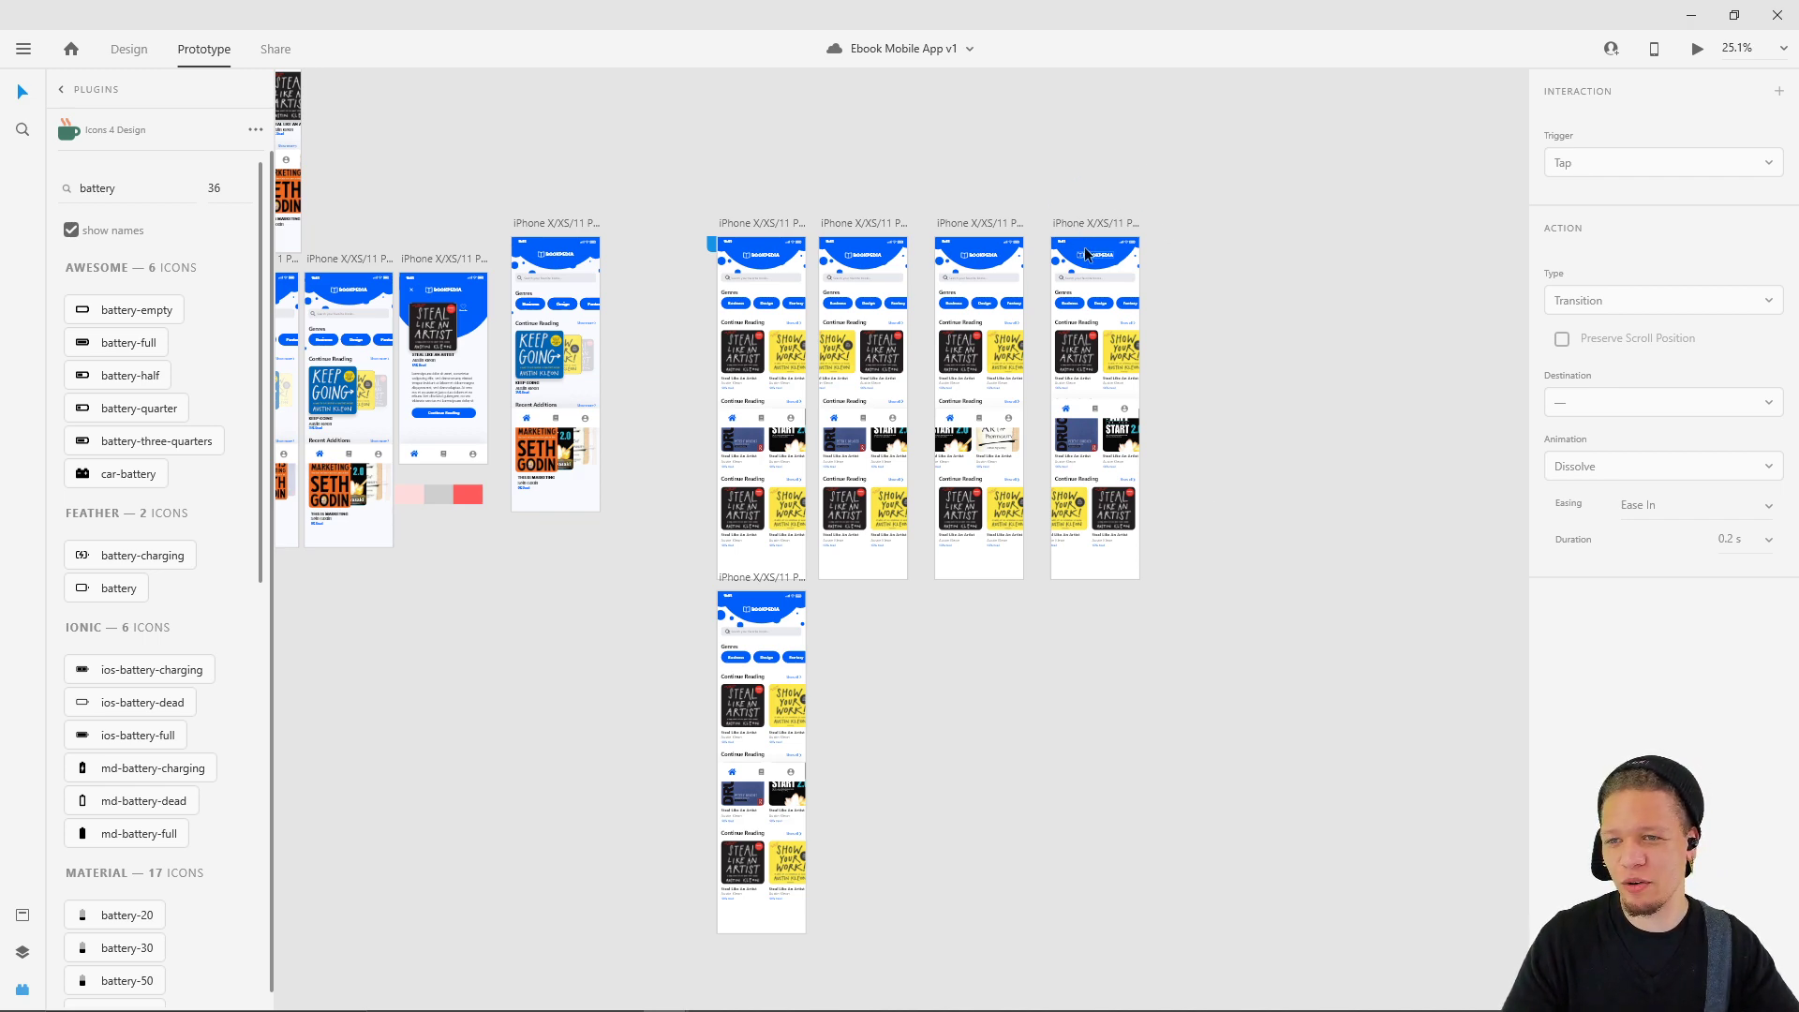
- Duplicate artboard 1 into the empty canvas area to the lower right of artboard 4
scroll(1077, 227, "up", 2)
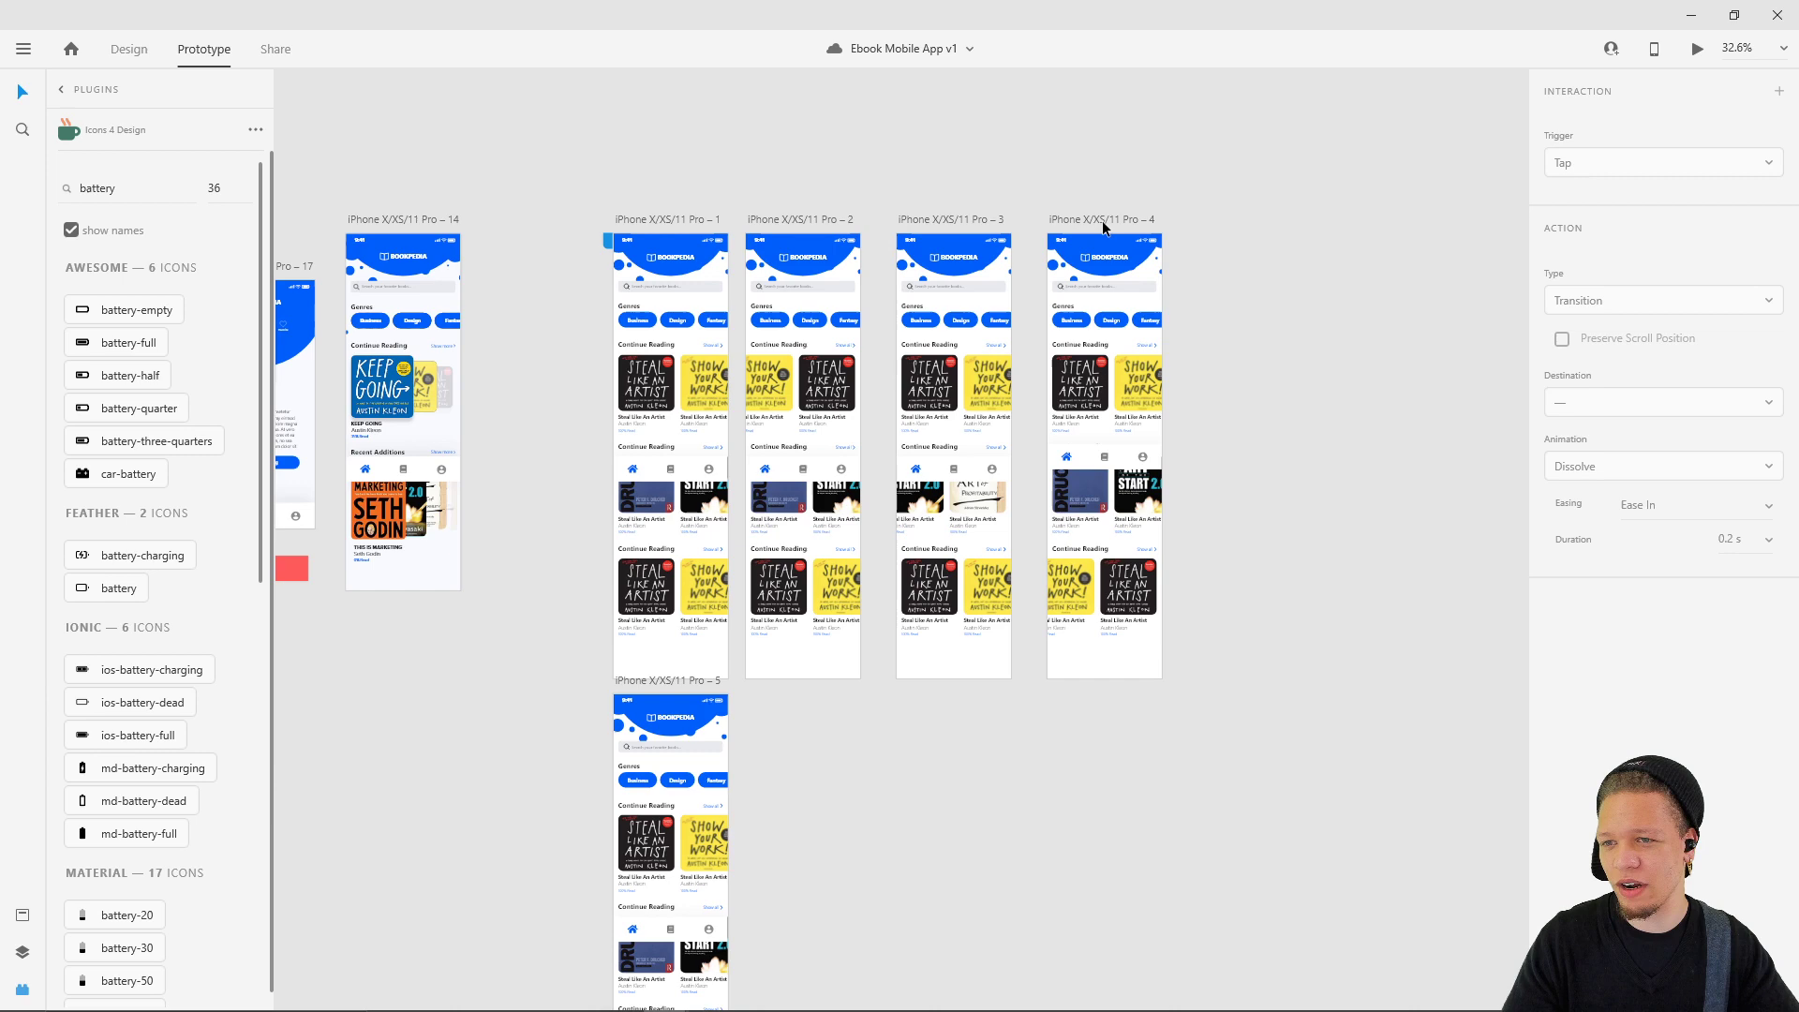
scroll(1020, 513, "down", 2)
scroll(1020, 514, "right", 2)
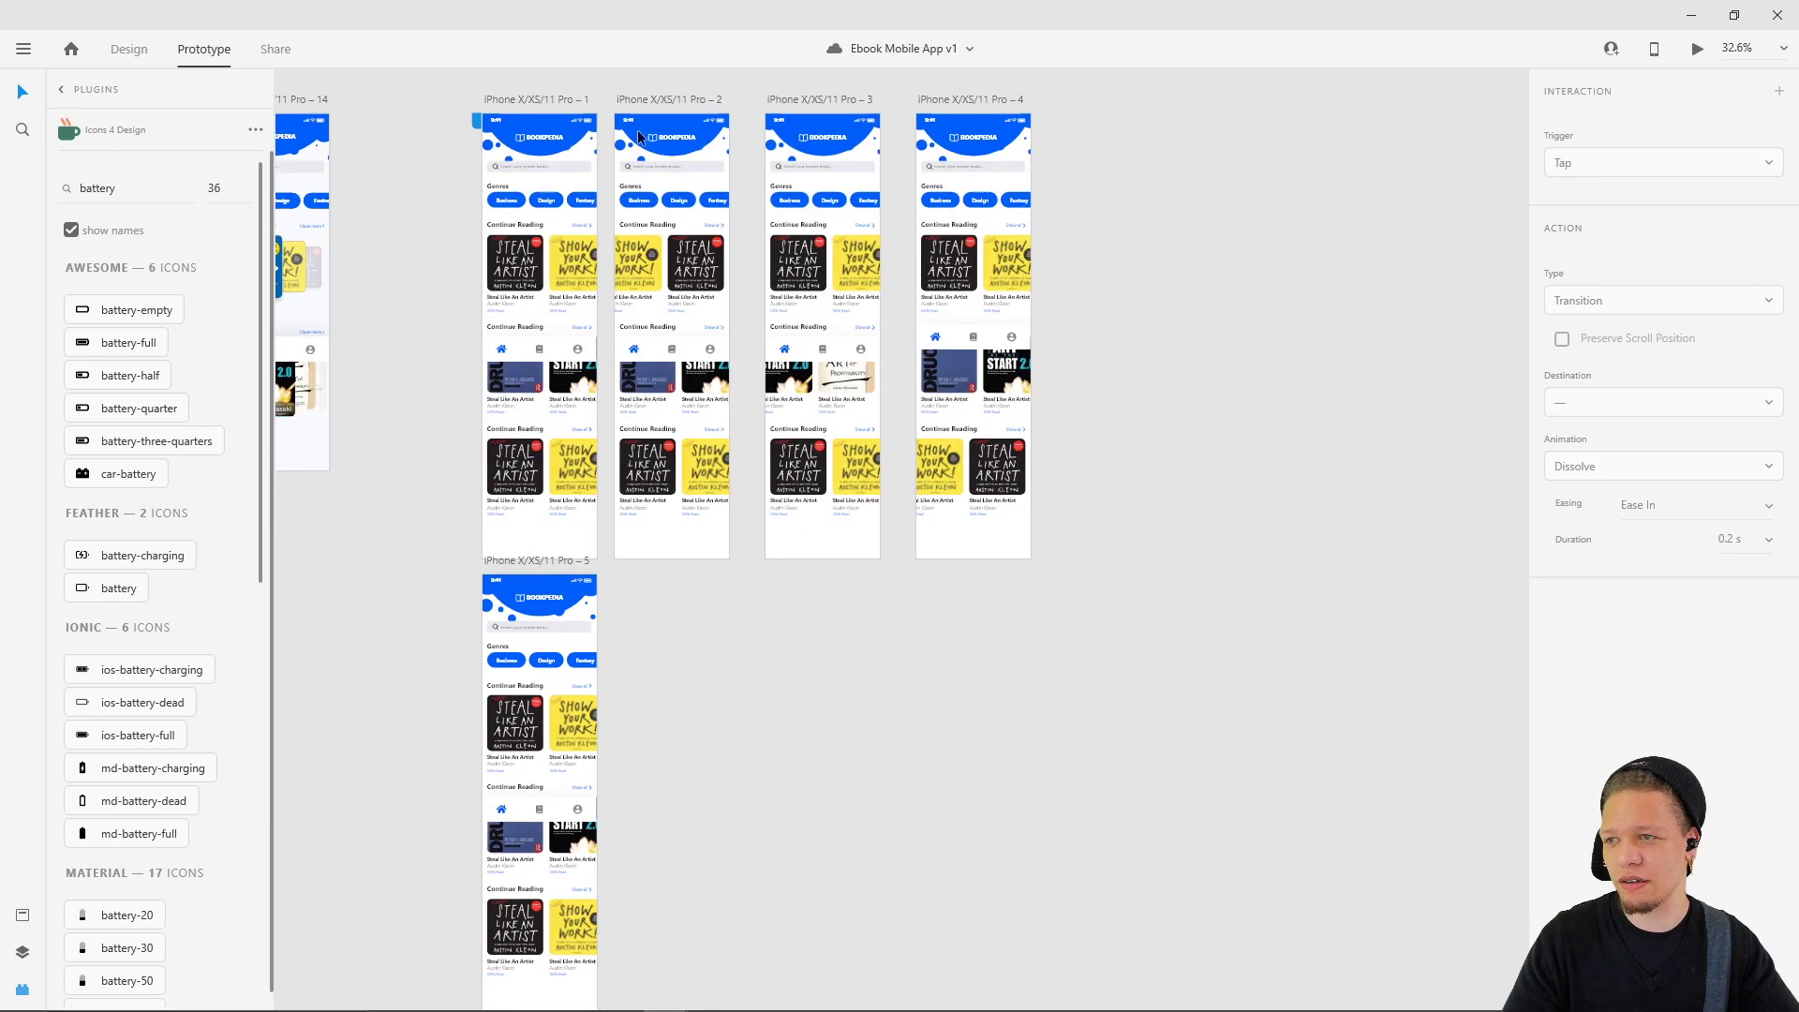
left_click_drag(521, 98, 1291, 665)
scroll(1001, 637, "down", 3)
scroll(1001, 637, "right", 3)
- Remove the copied prototype connections from the book rows on artboard 6
left_click_drag(1003, 698, 974, 675)
left_click(1003, 714)
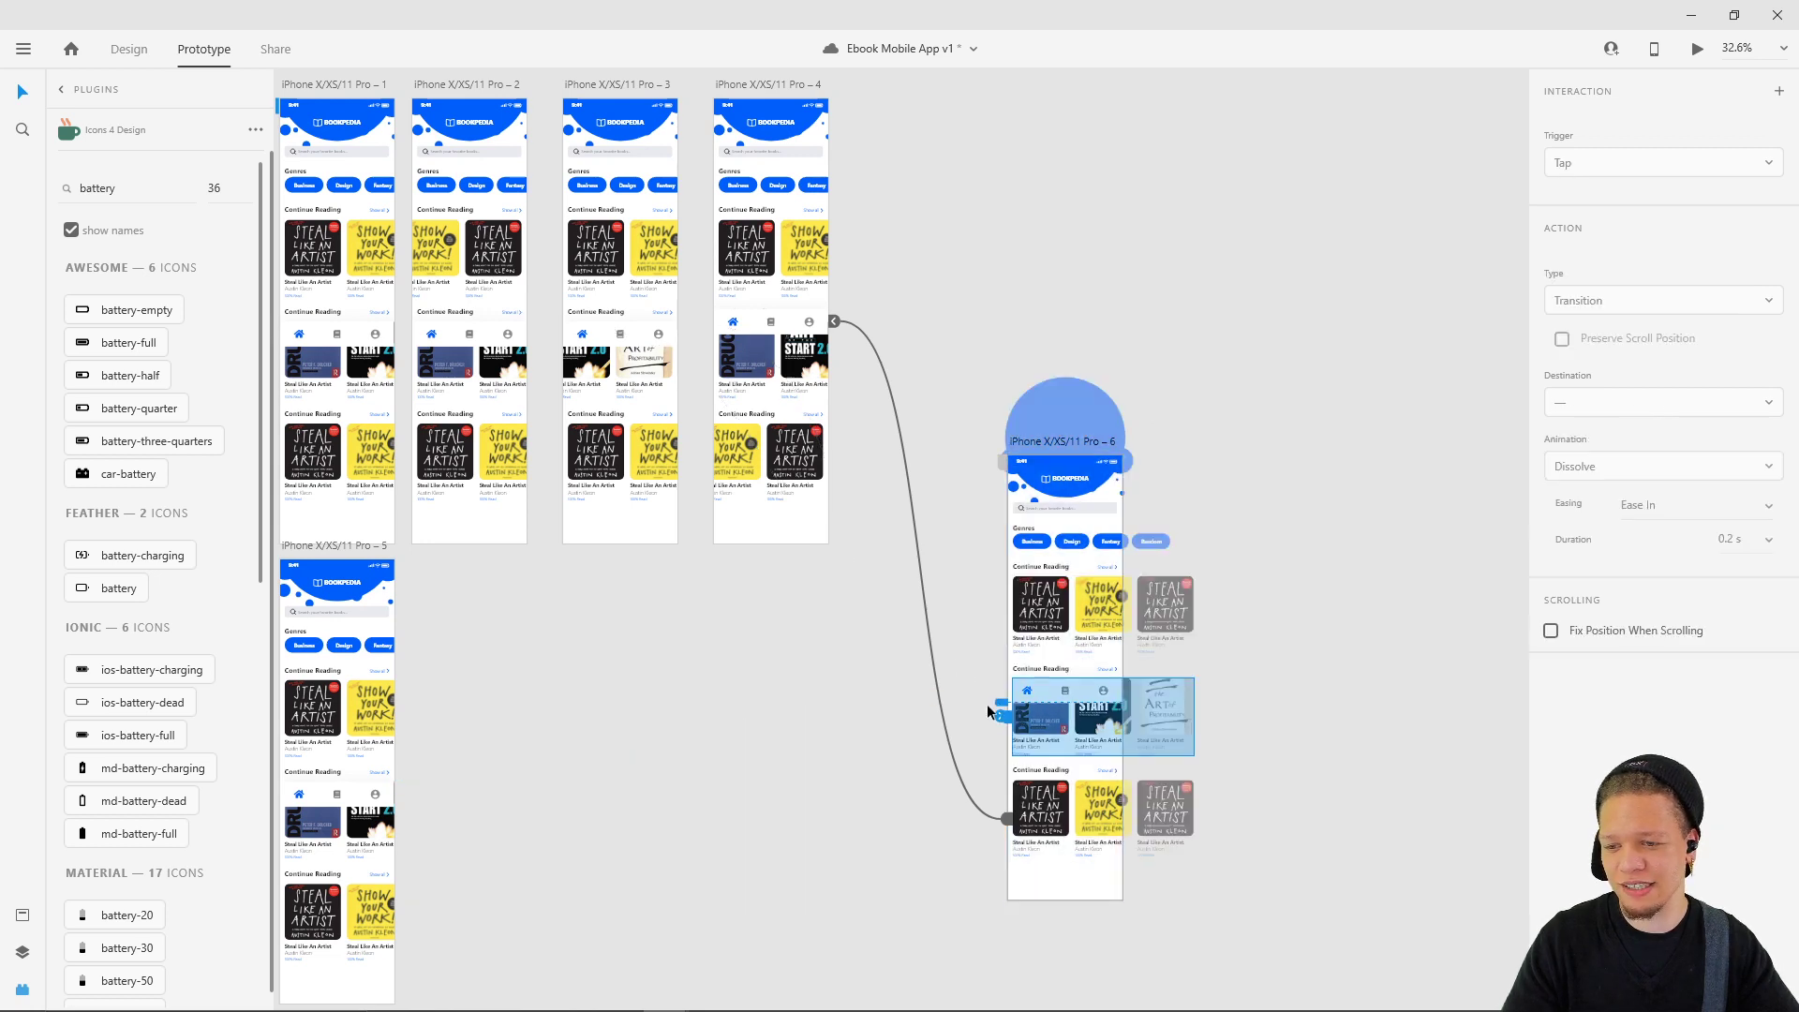
left_click(997, 817)
left_click(877, 819)
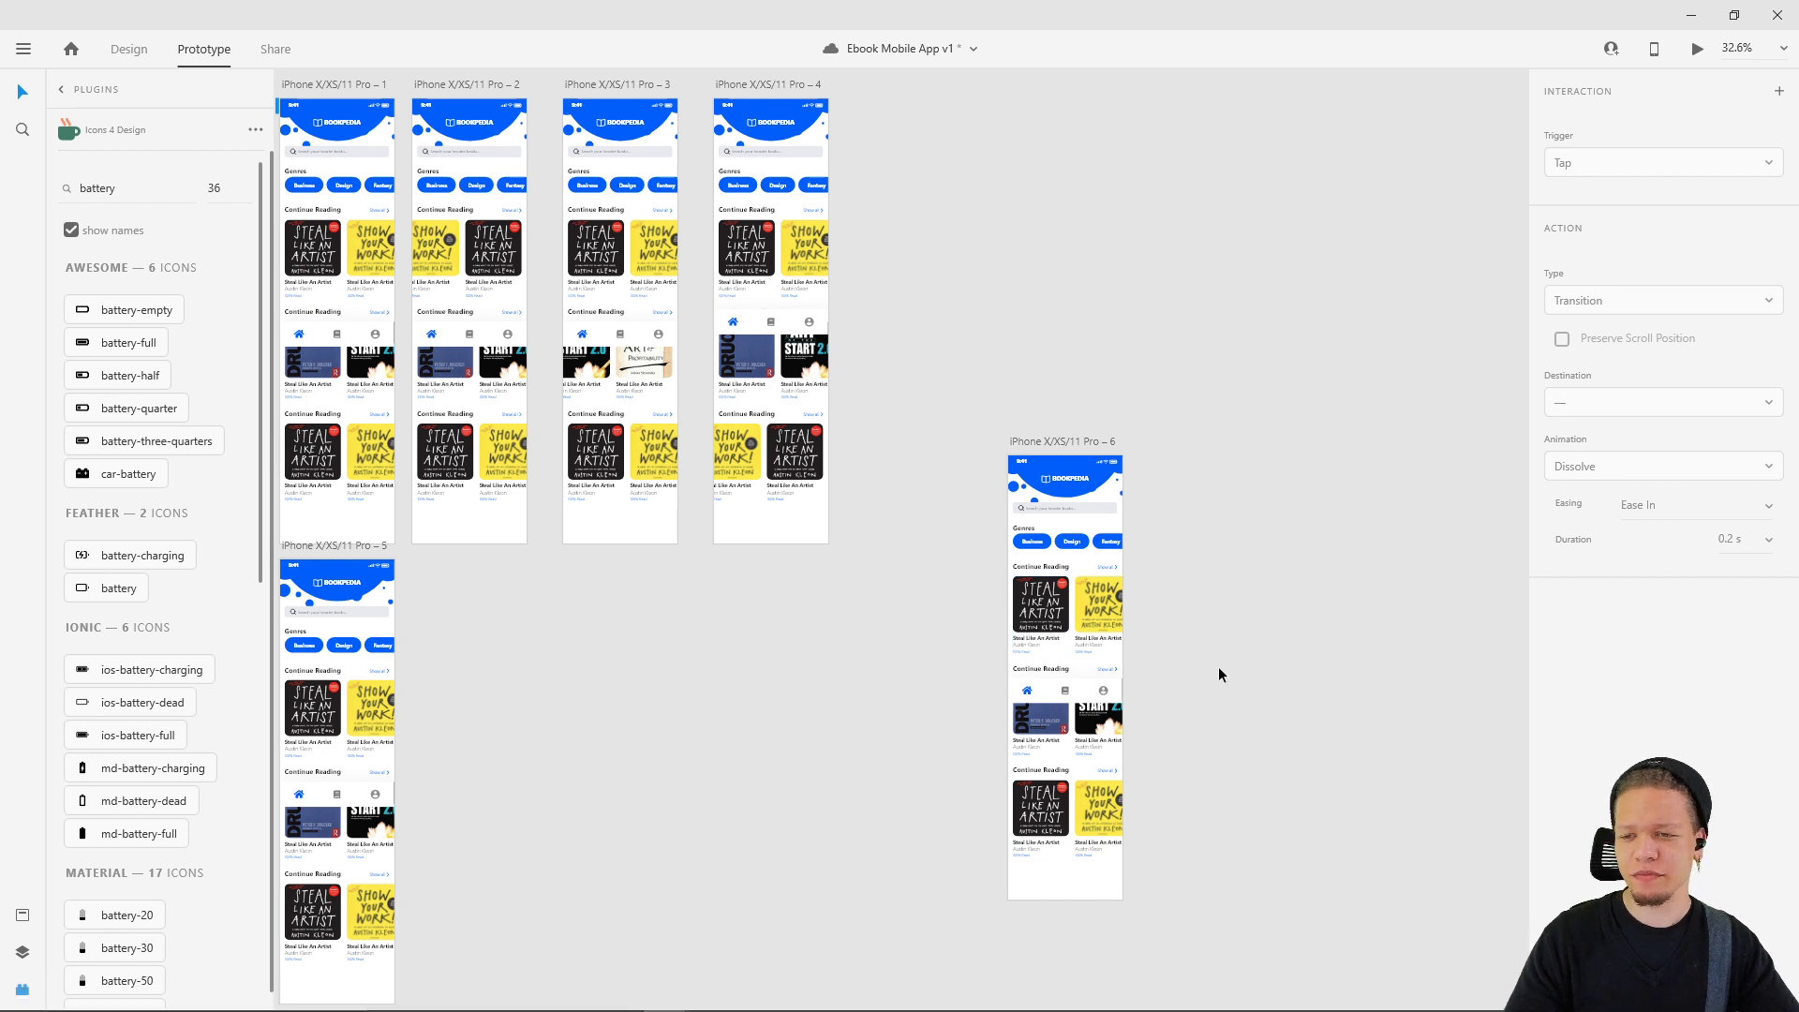
- Move artboard 6 closer to the other home artboards and place the book detail artboard 17 directly to its right
left_click_drag(1062, 452, 1035, 346)
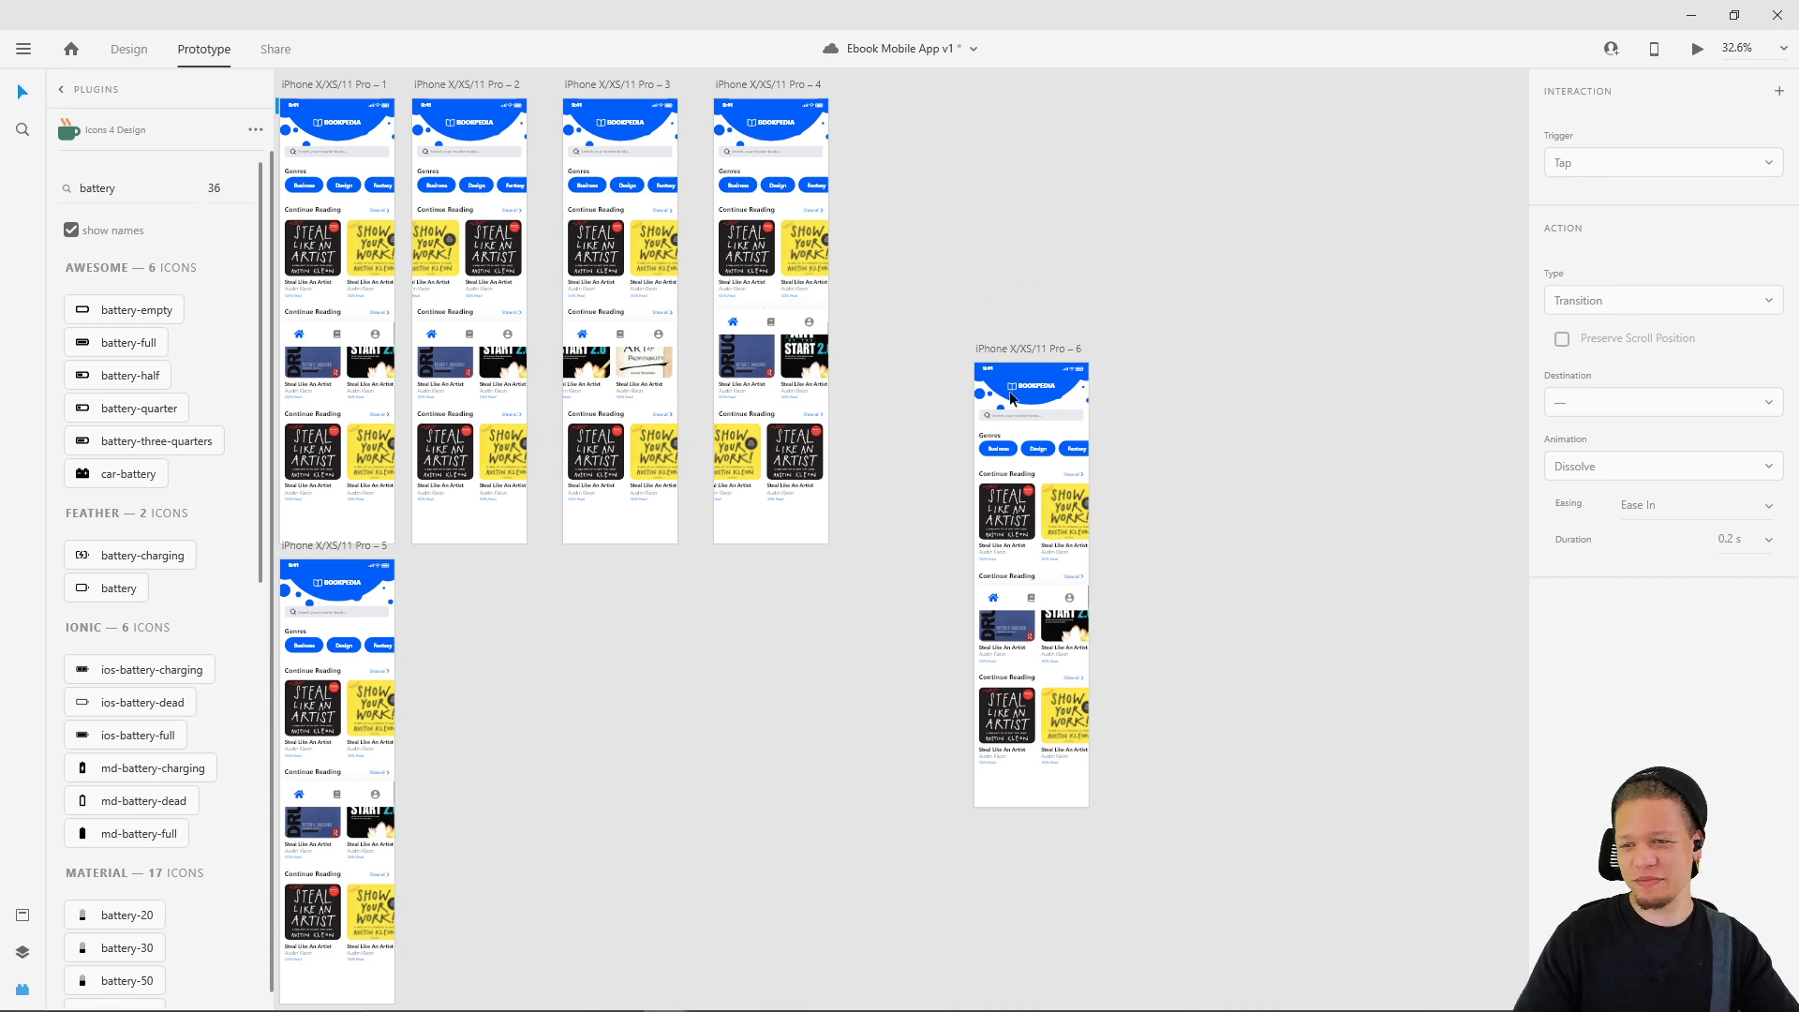
left_click_drag(965, 370, 1500, 492)
left_click_drag(447, 273, 1264, 745)
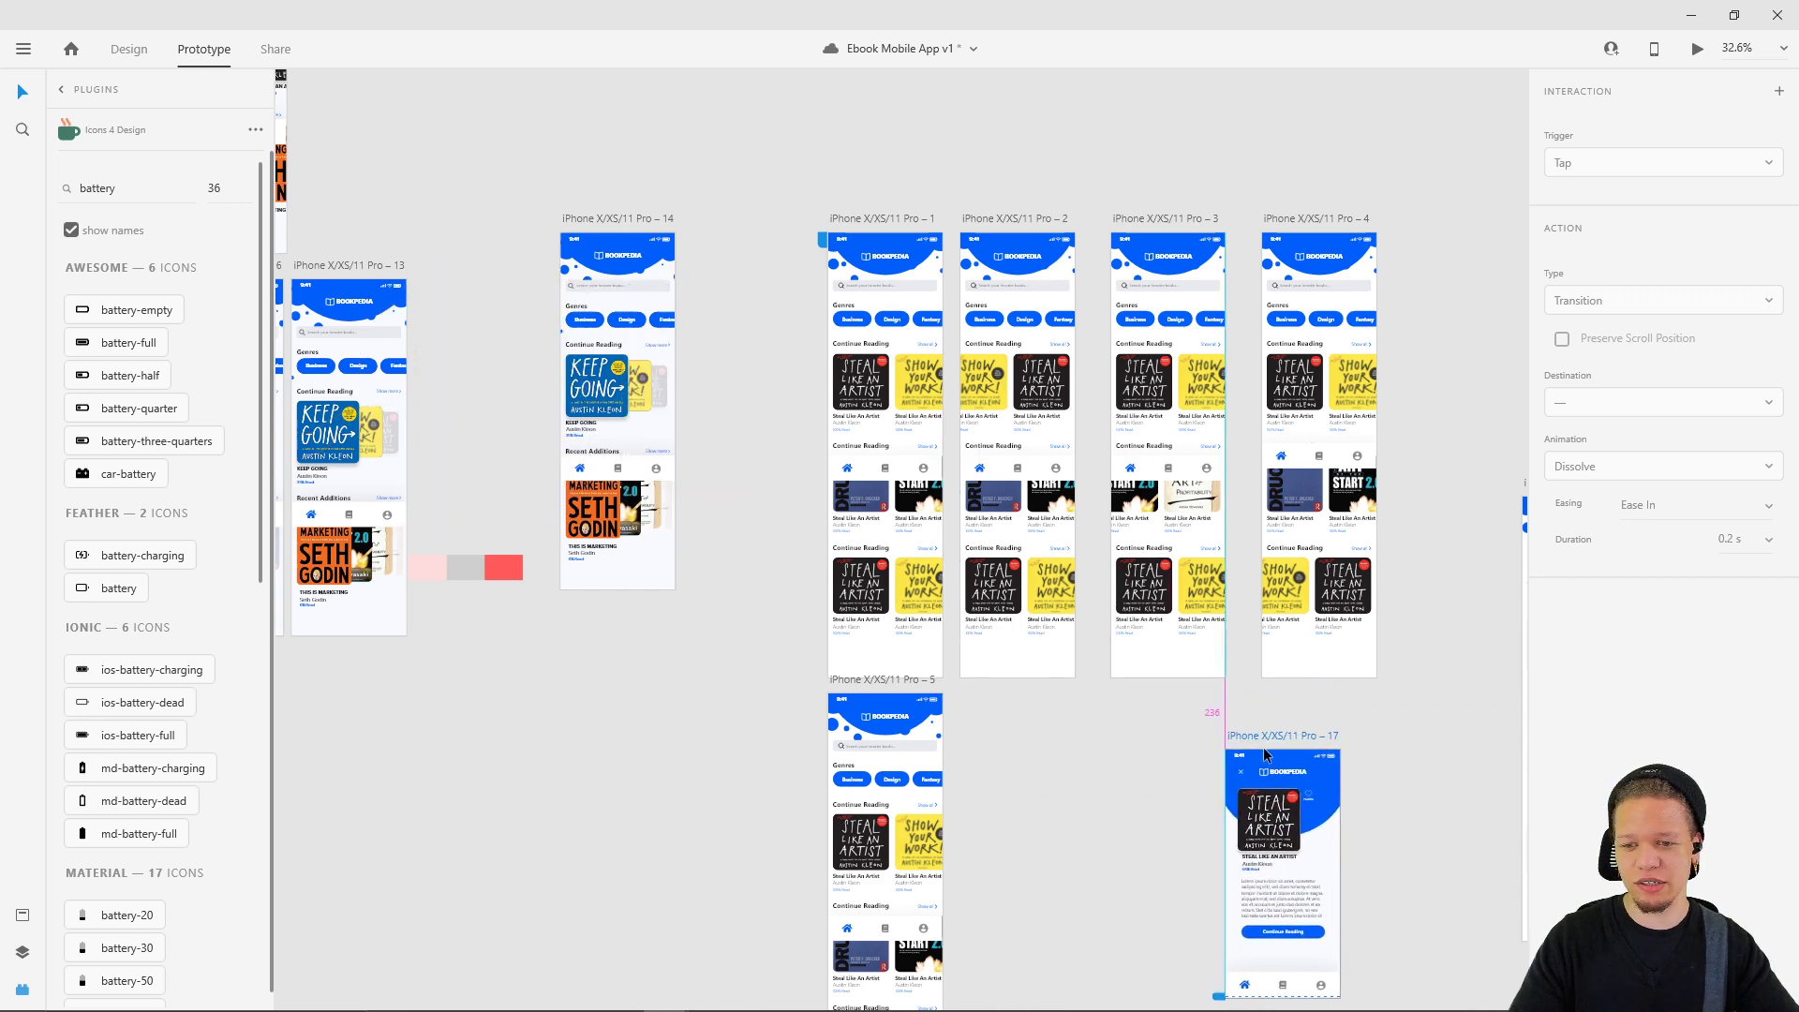
scroll(1420, 743, "right", 5)
left_click_drag(840, 660, 1274, 401)
- Move the search bar, icon and placeholder text on artboard 6 down to Y 174 and set their opacity to 0%
left_click(130, 49)
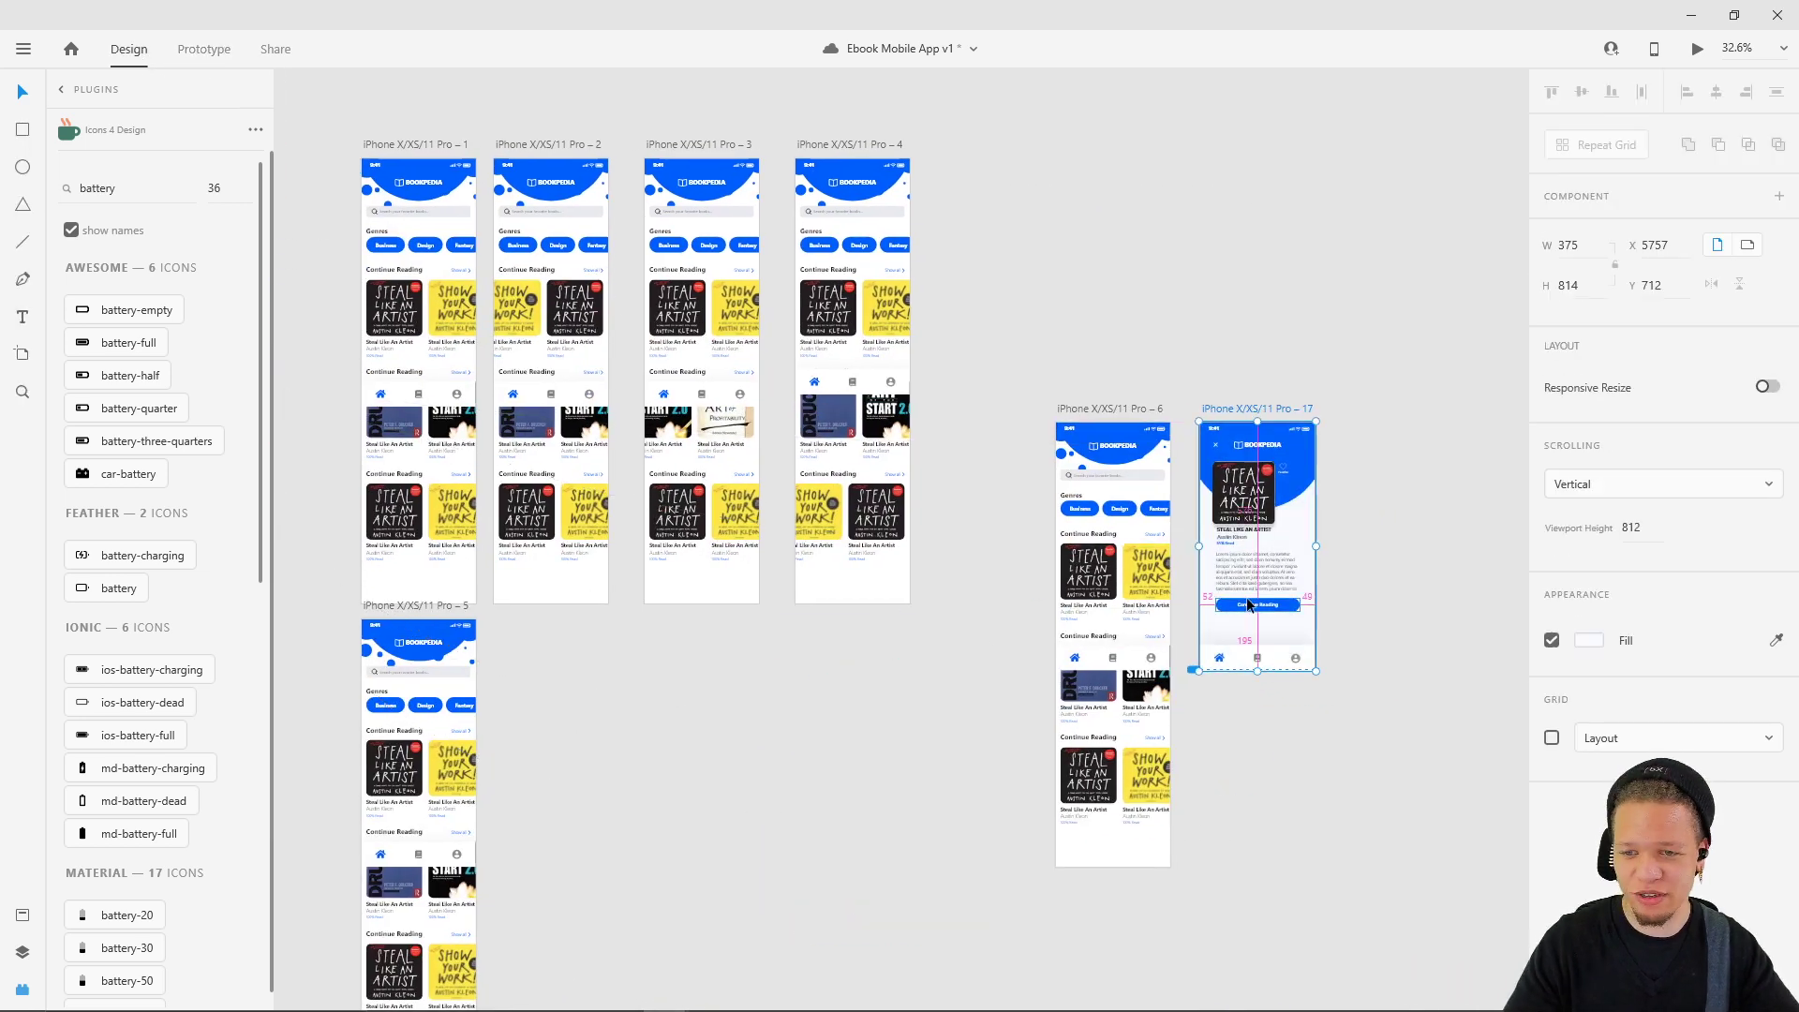
scroll(1248, 599, "up", 5)
scroll(1129, 422, "up", 2)
left_click(1040, 380)
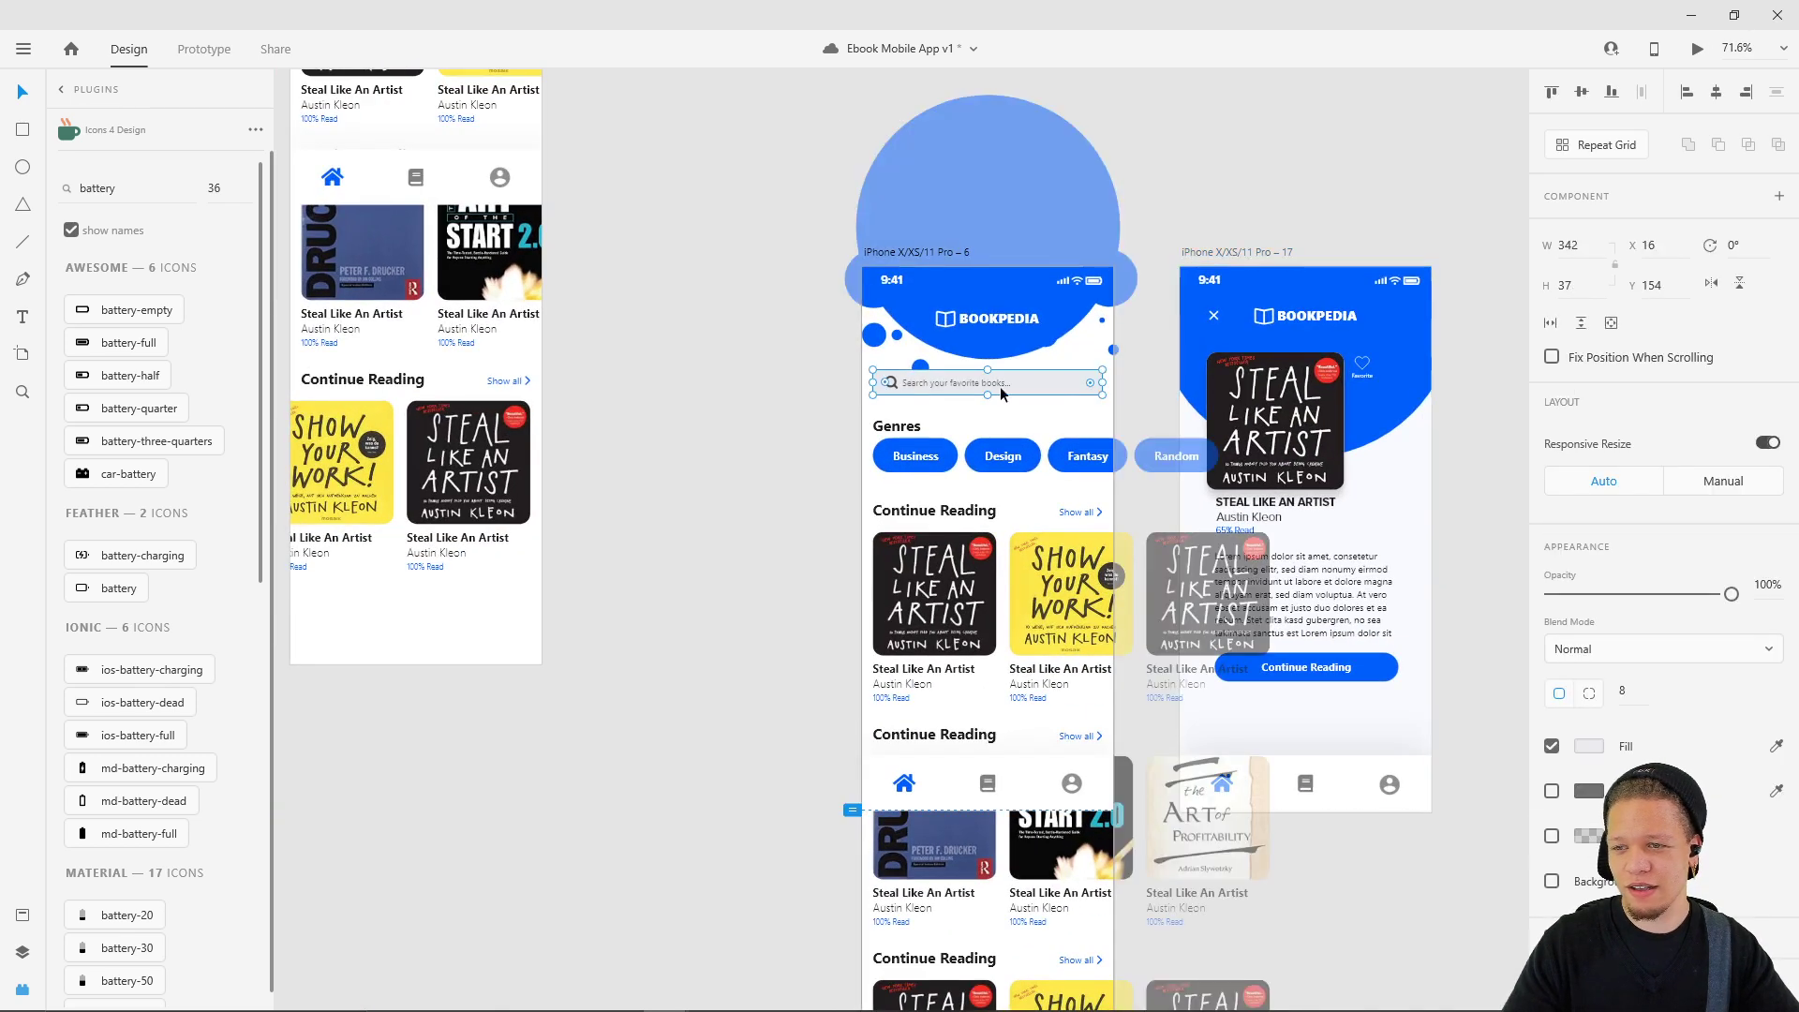
double_click(911, 386)
left_click(974, 383, "shift")
left_click(1070, 384, "shift")
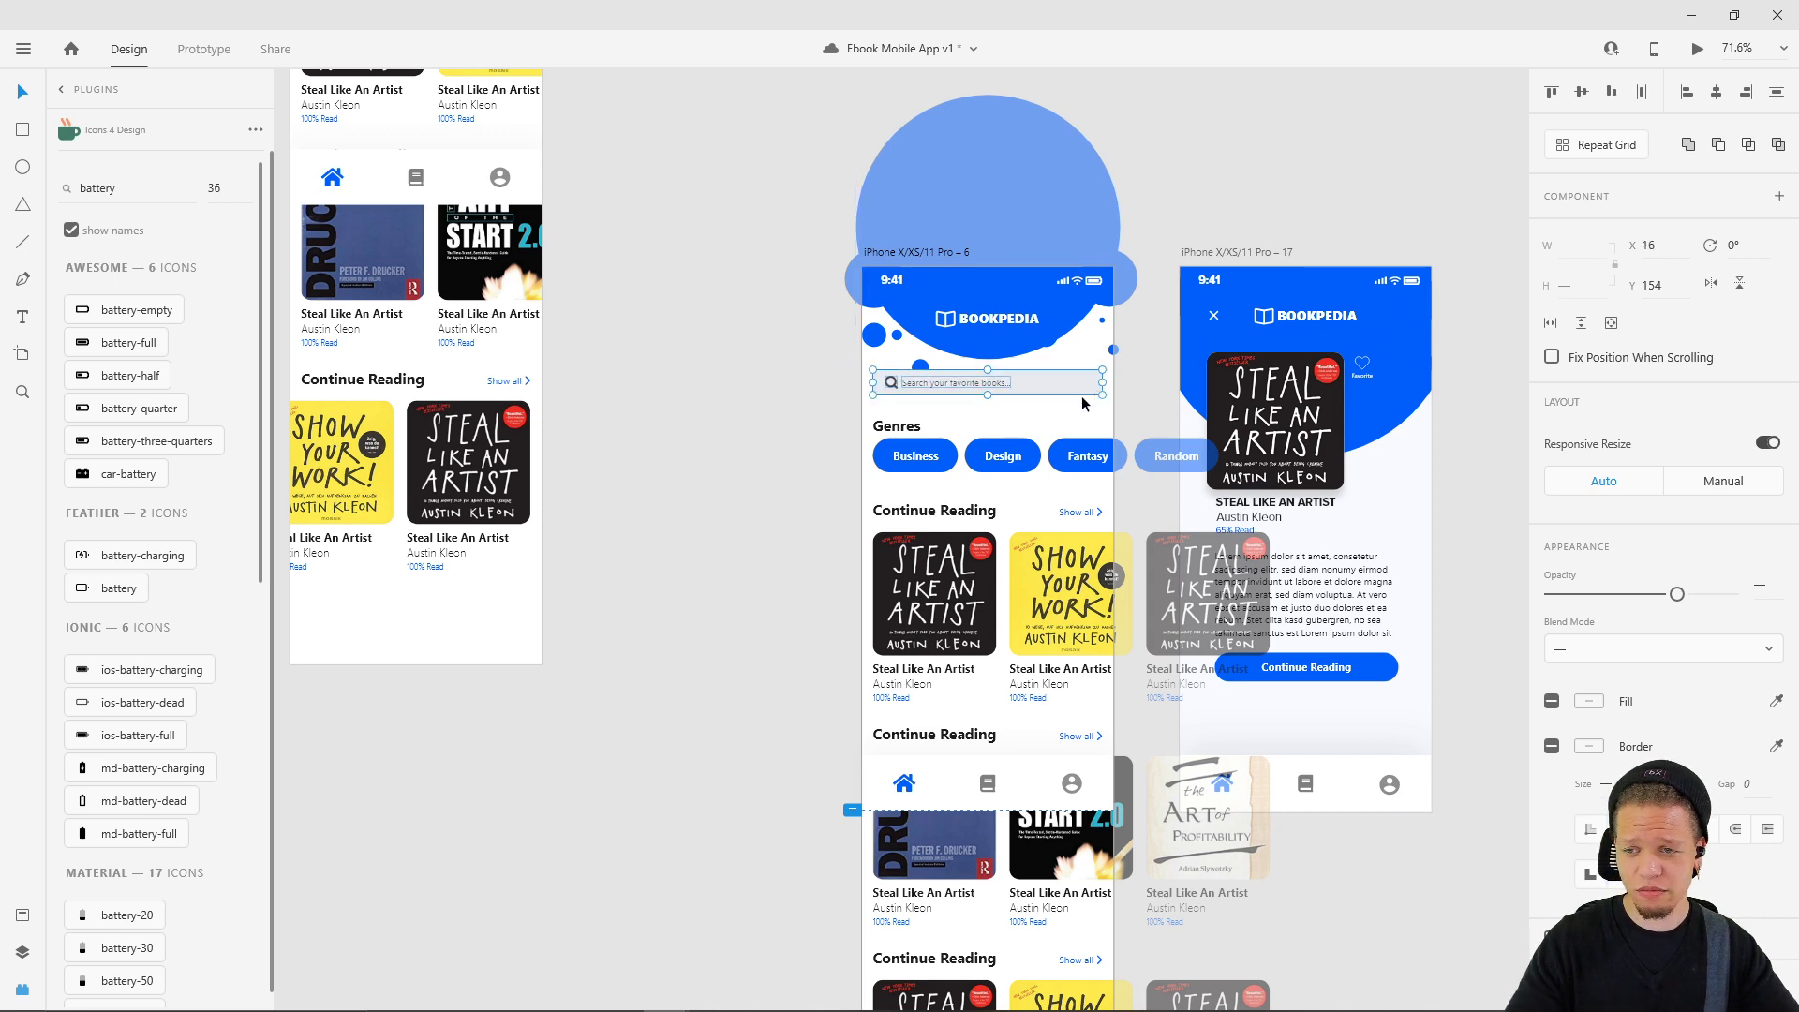
key("shift+Down")
key("shift+Down")
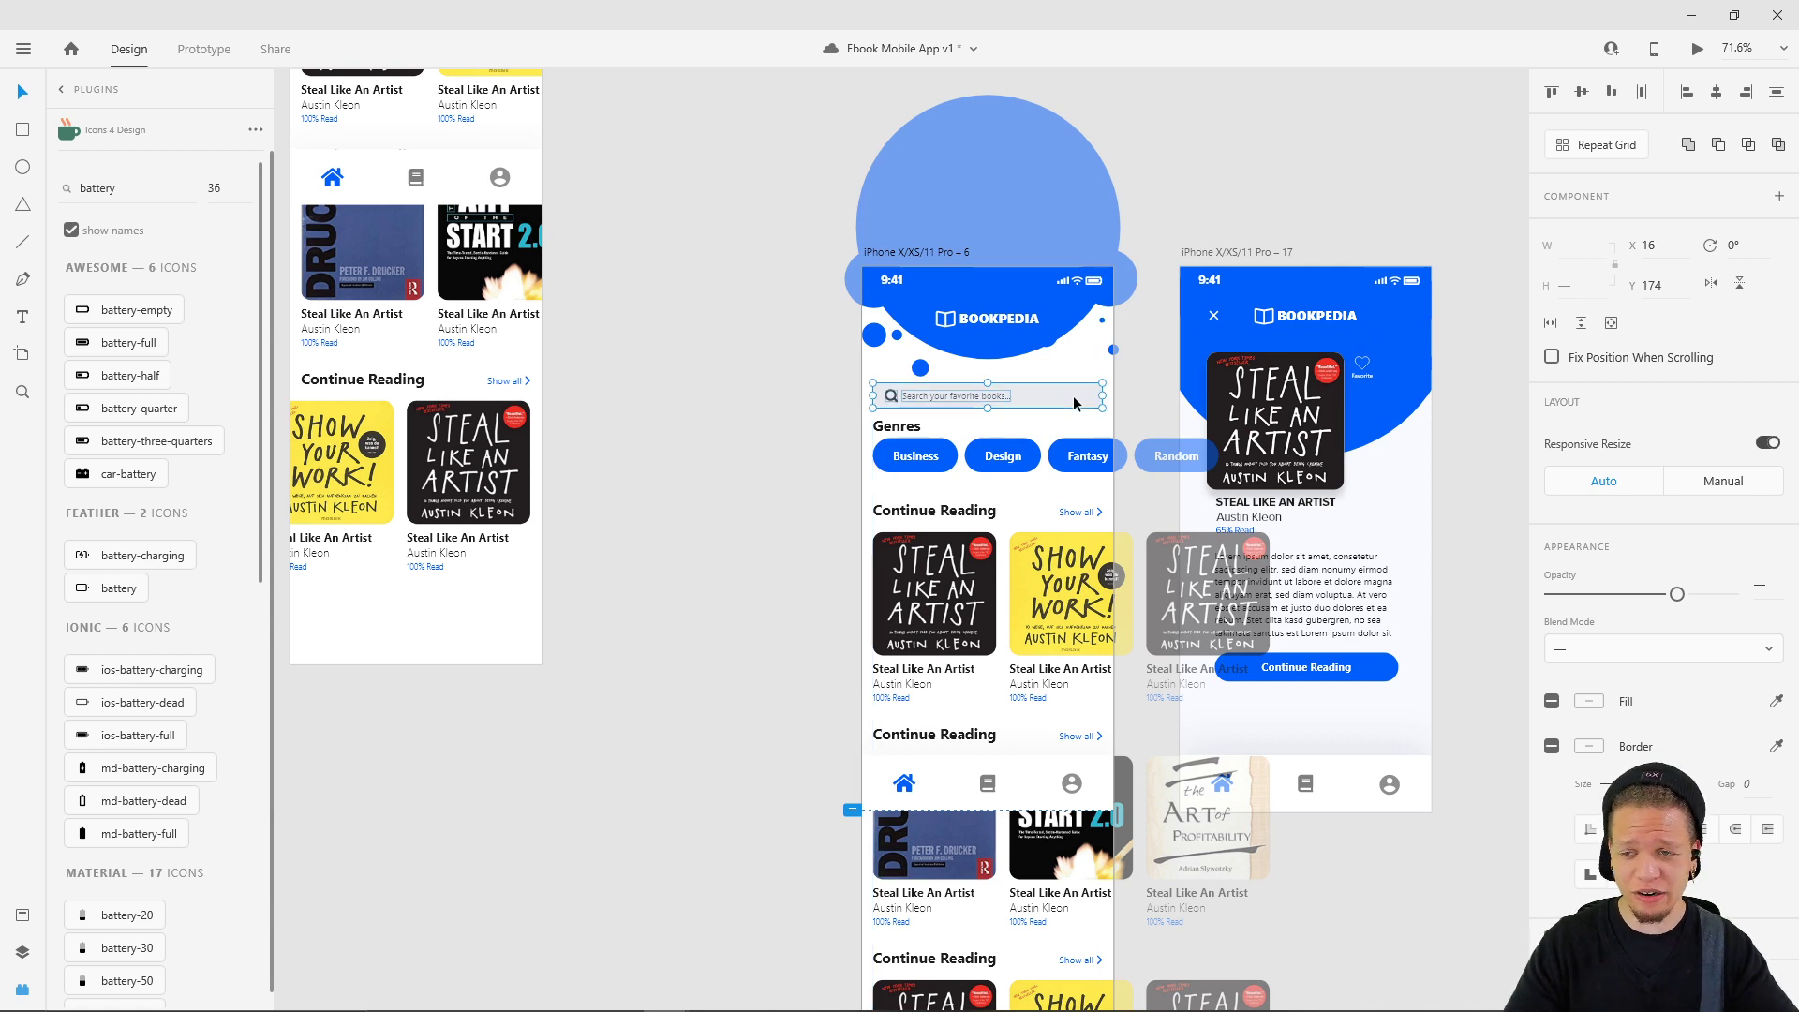
left_click_drag(1678, 594, 1502, 592)
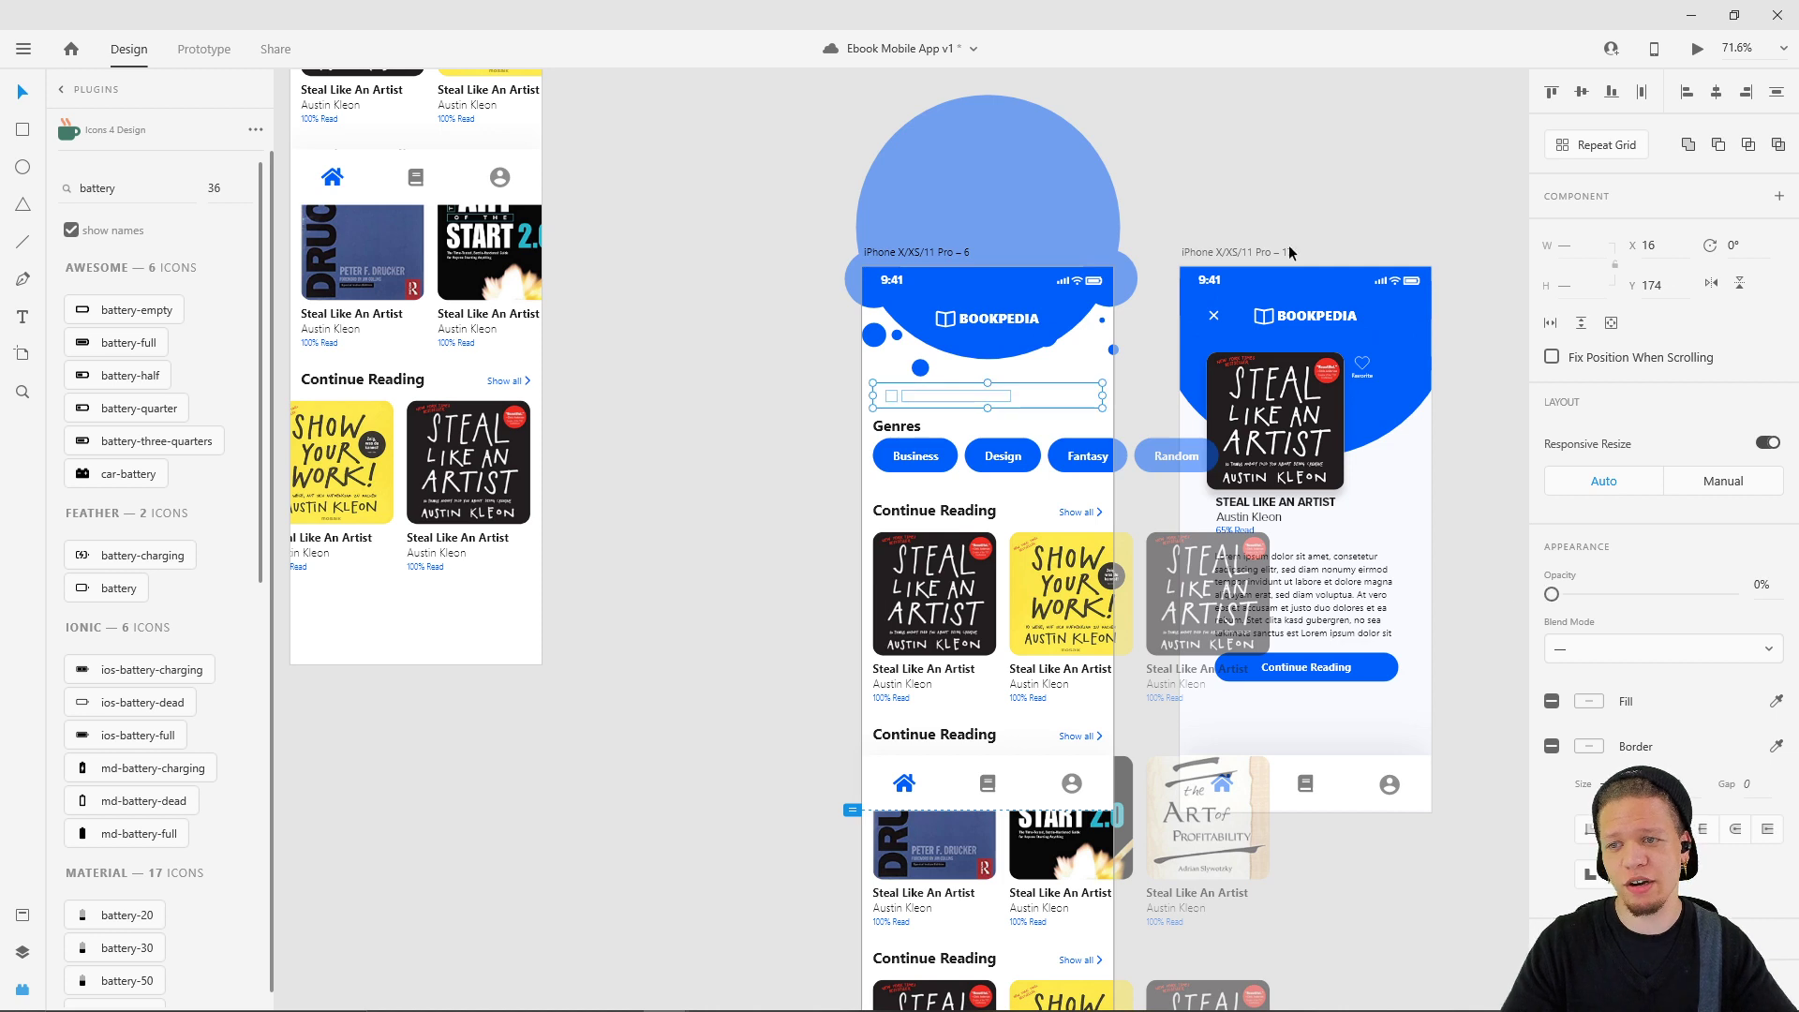
- Move the Genres heading and its category buttons on artboard 6 down to Y 241 and set their opacity to 0%
left_click(998, 347)
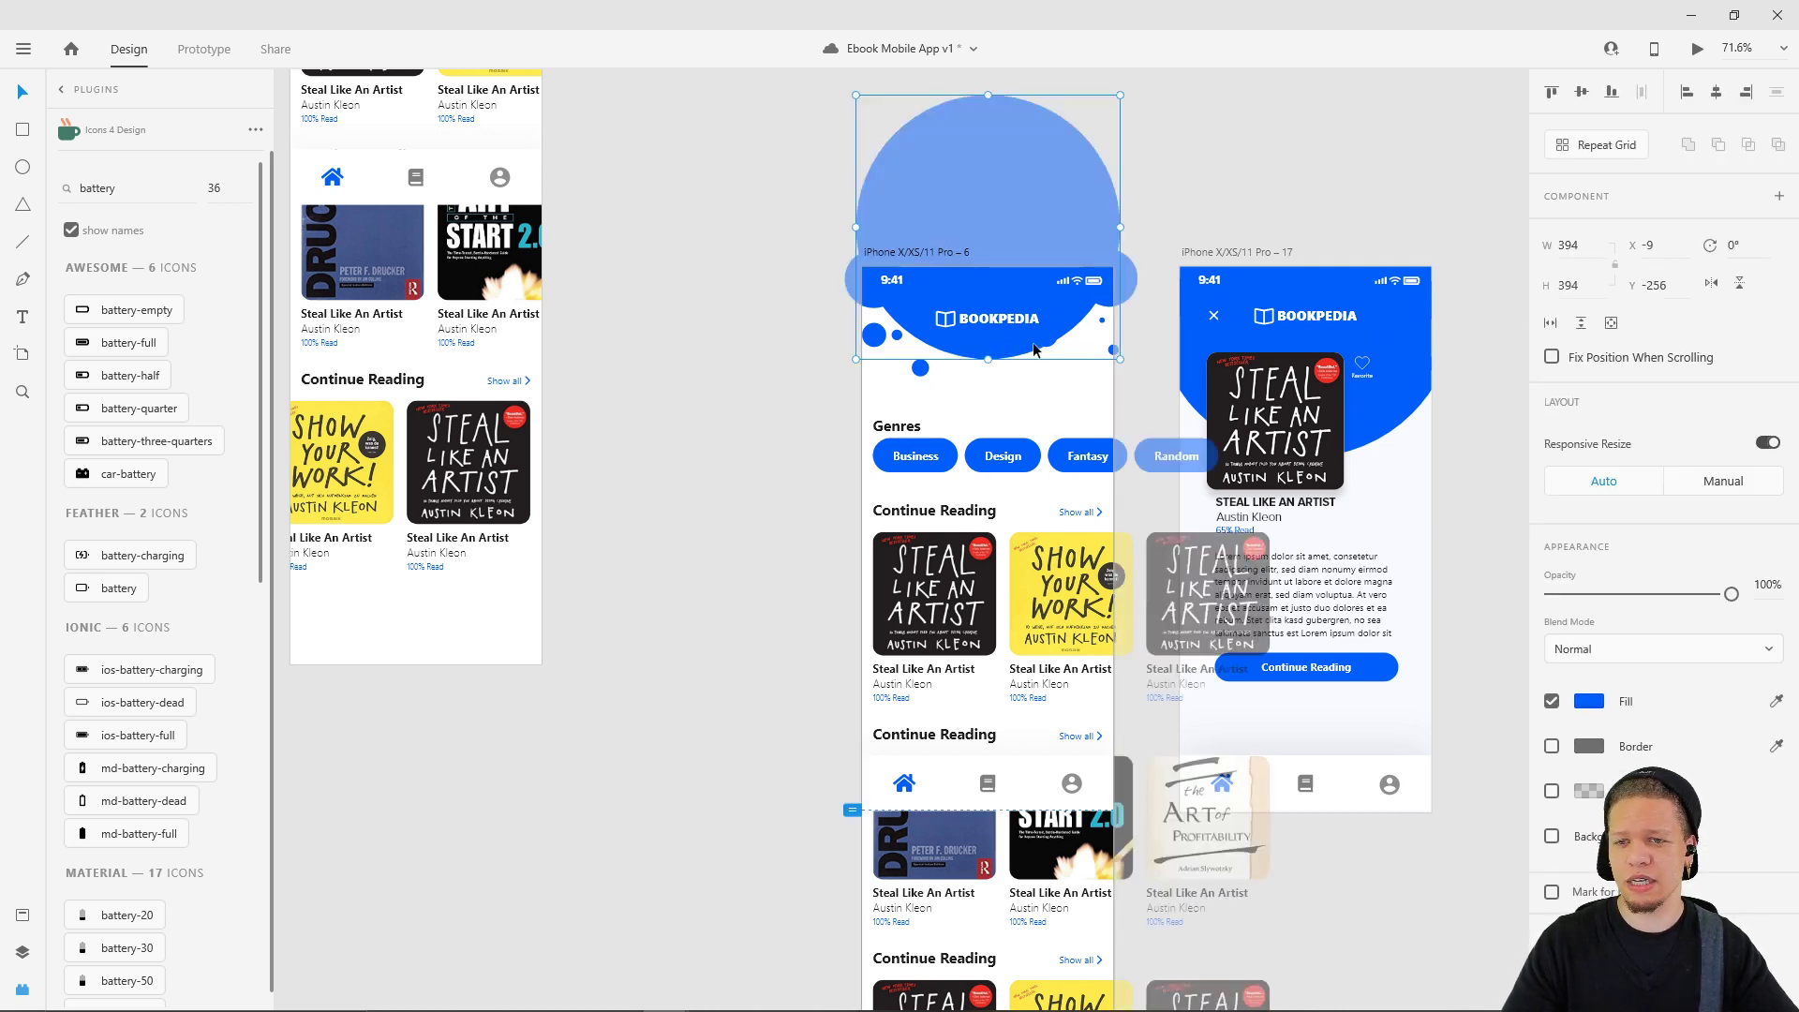
left_click(907, 429)
left_click(907, 459, "shift")
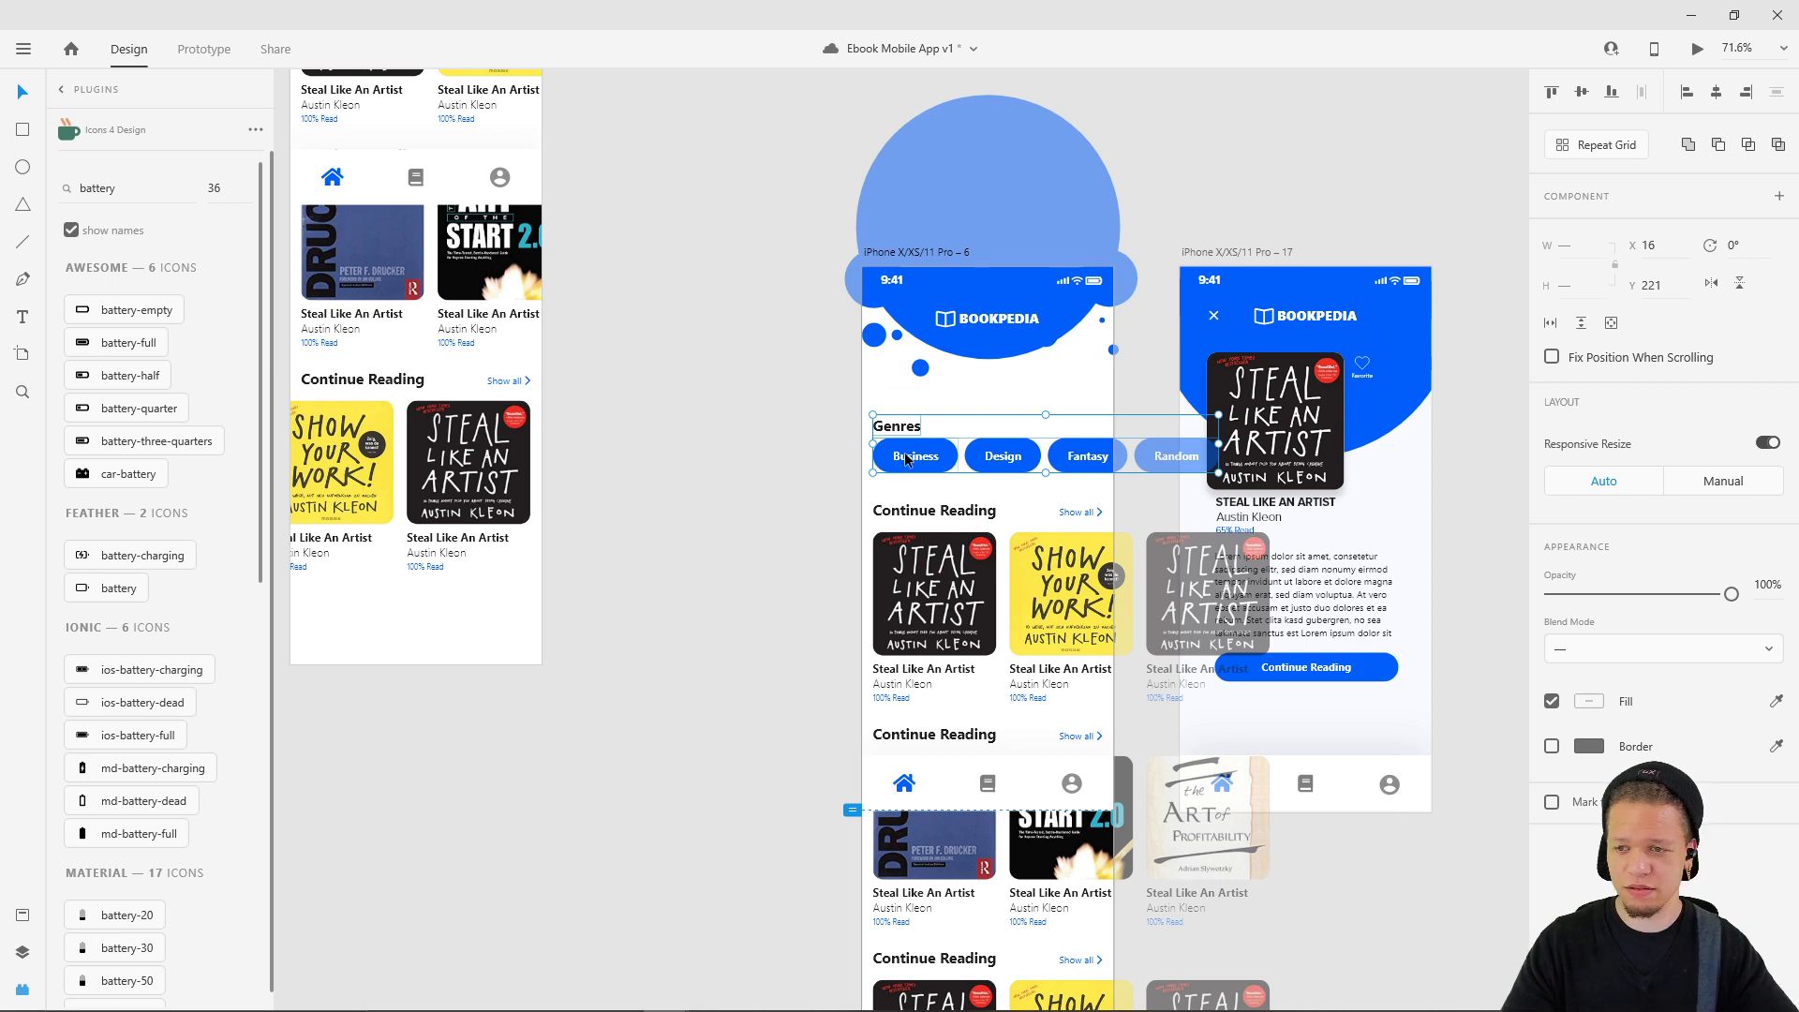
key("shift+Down")
key("shift+Down")
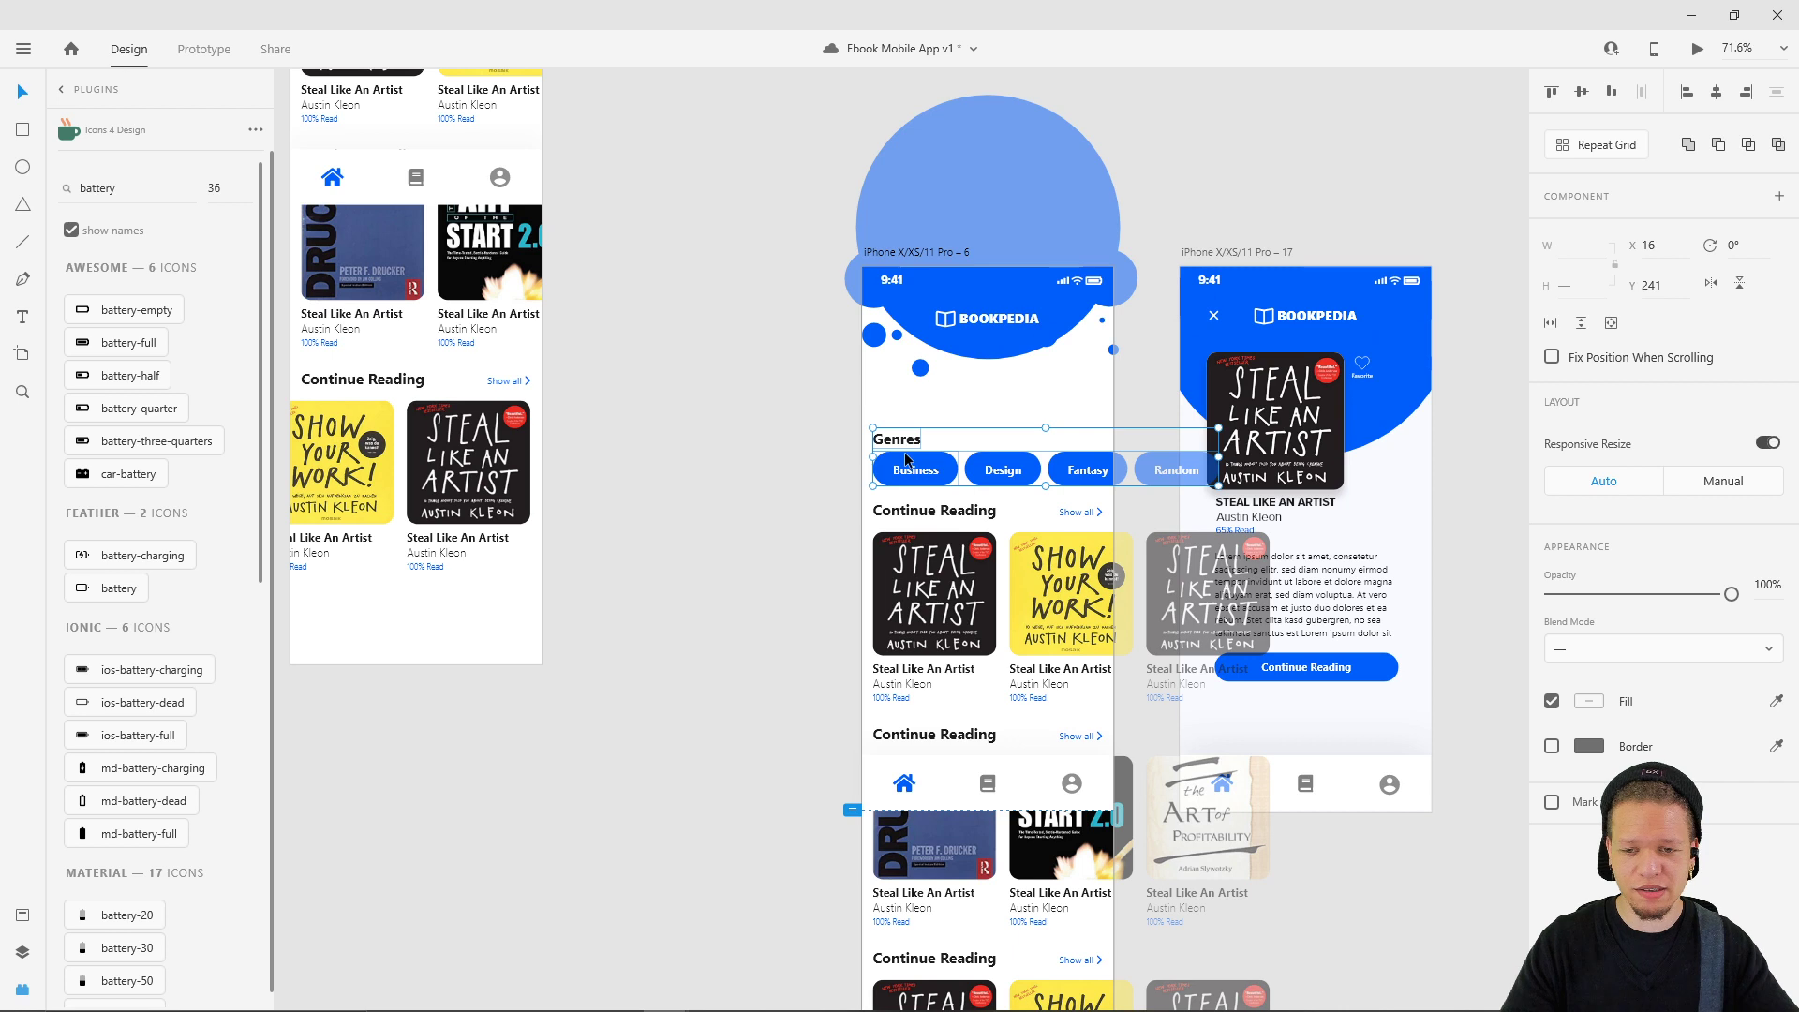
left_click_drag(1730, 594, 1497, 576)
left_click(1484, 484)
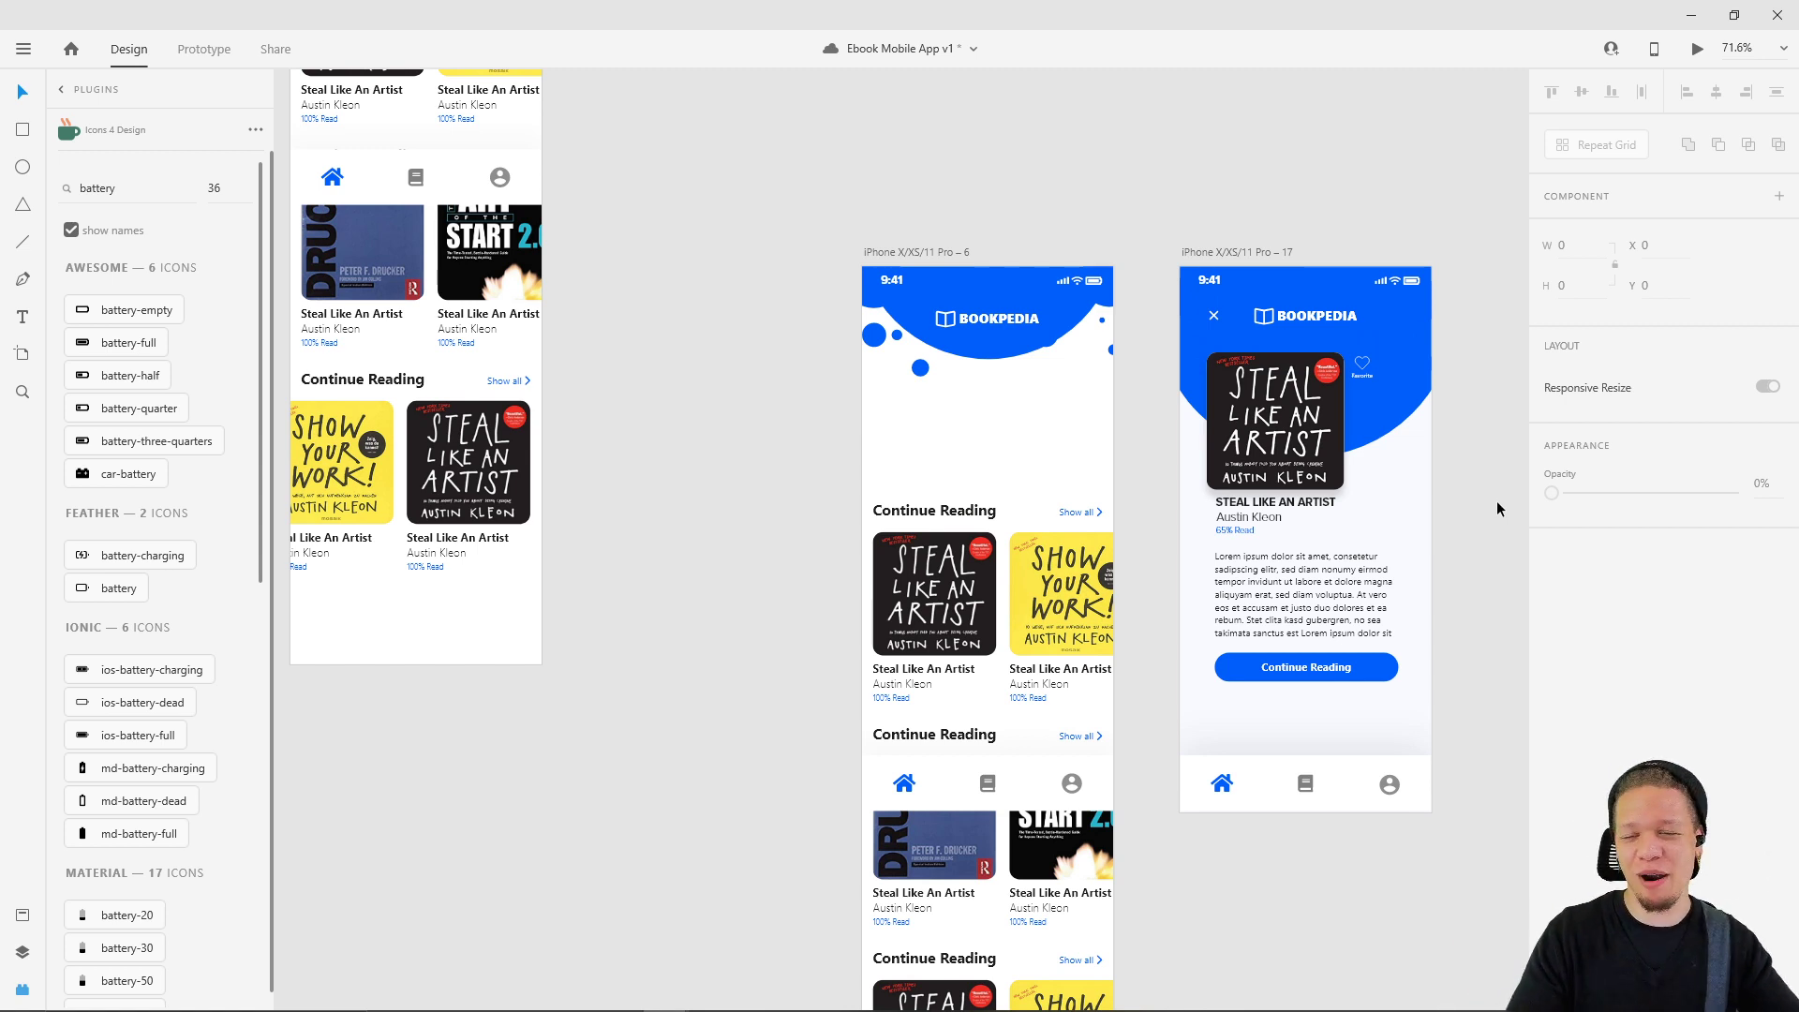
mouse_move(1433, 993)
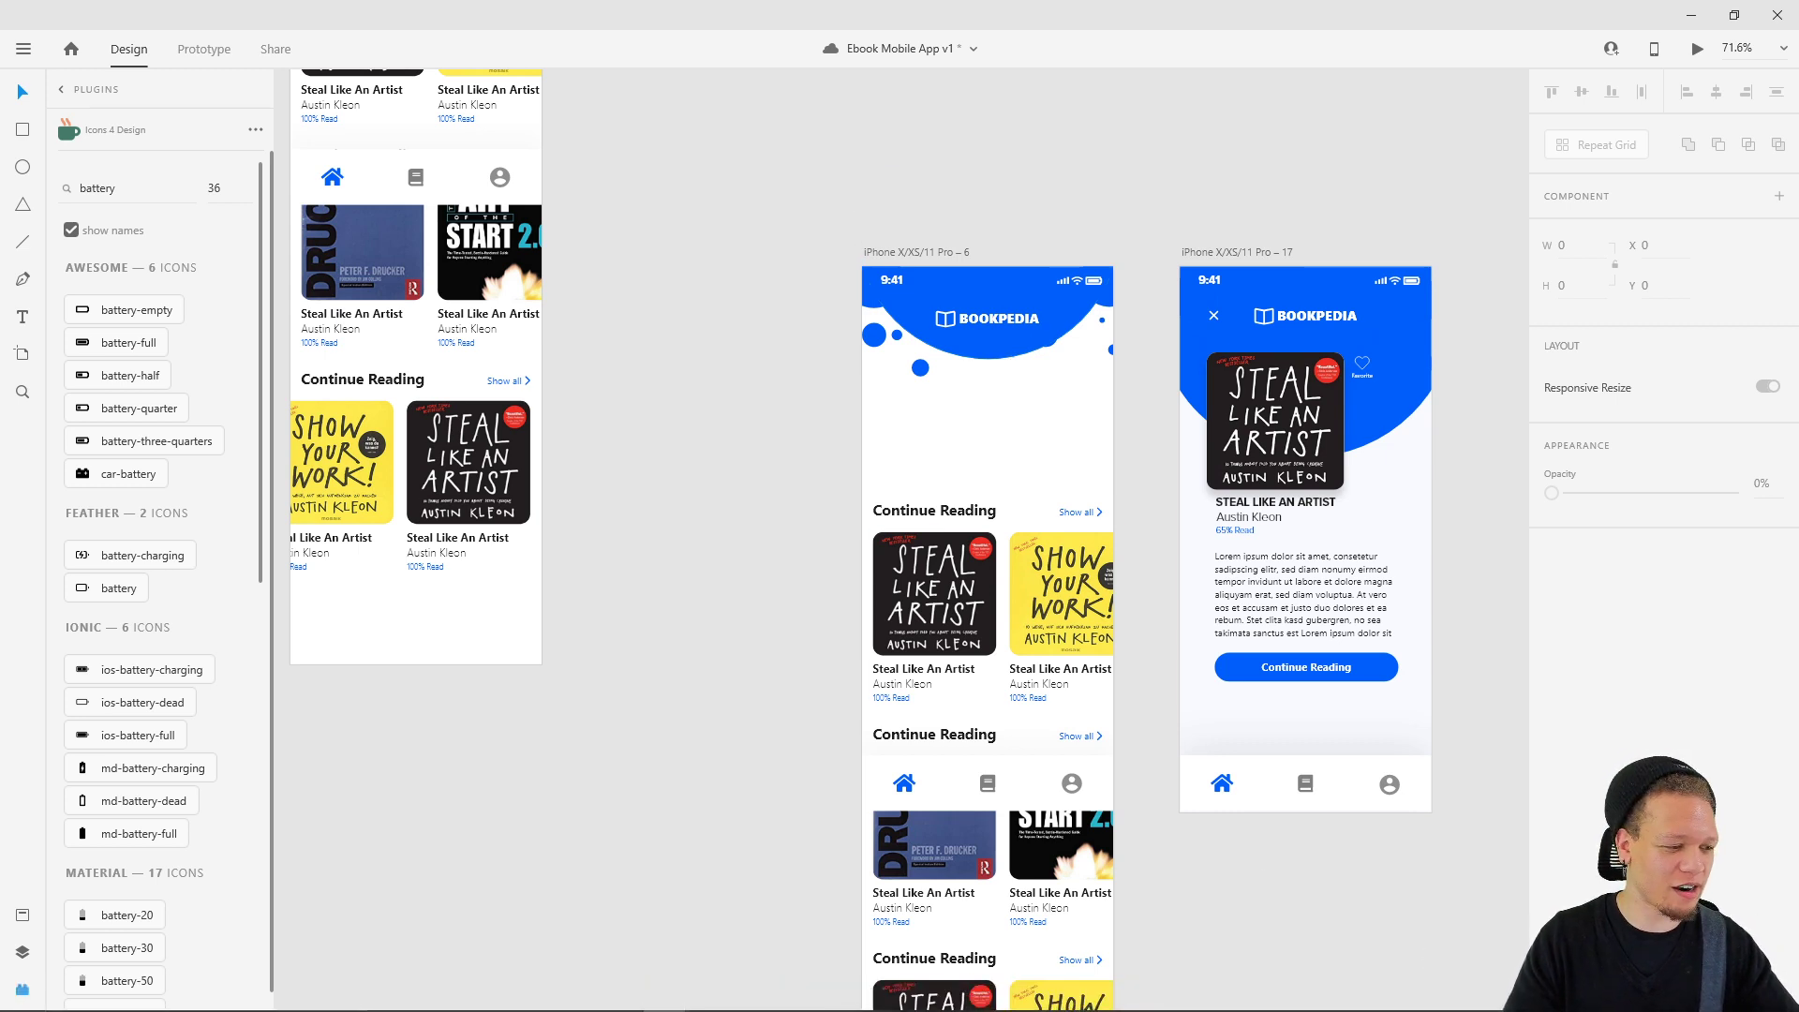